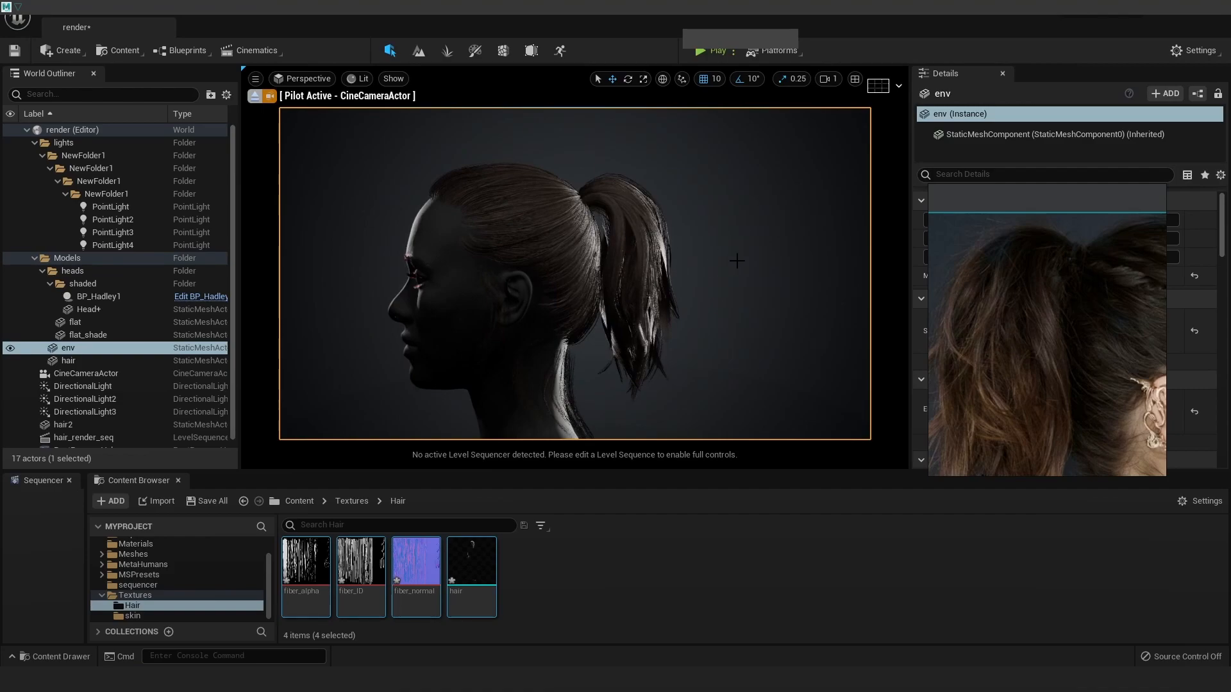
Collapse the Models folder and toggle the directional lights off and on one at a time to compare their effect on the hair
left_click_drag(723, 286, 609, 287, "alt")
left_click(34, 259)
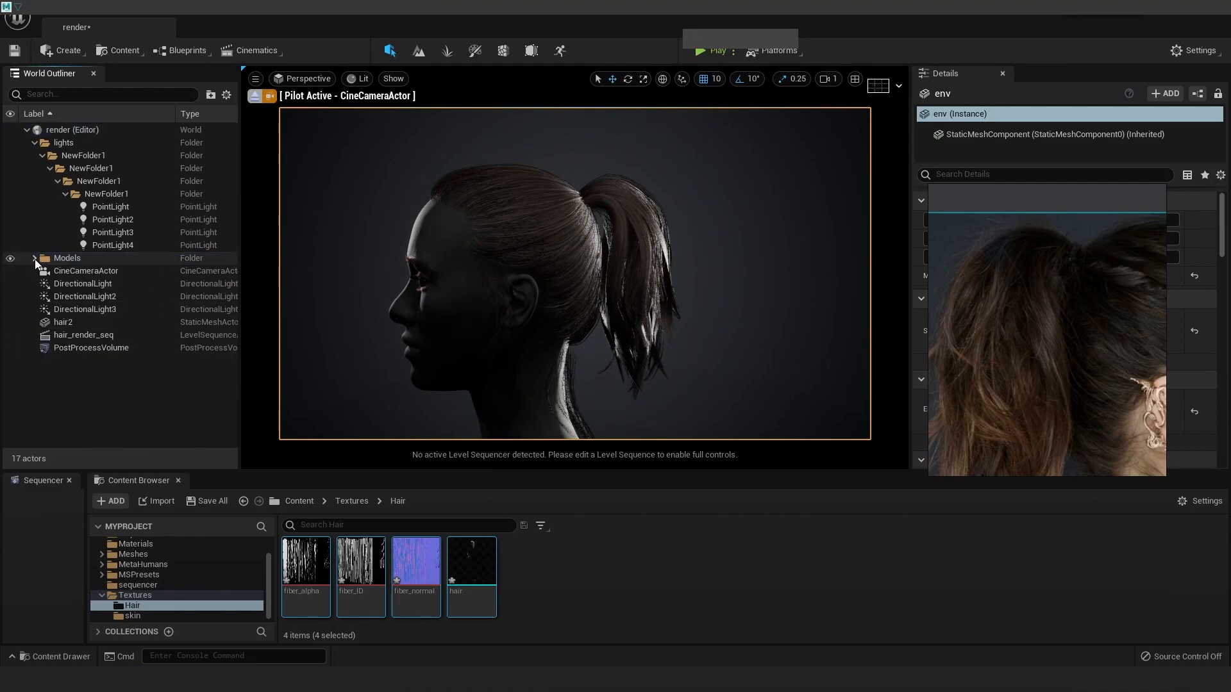
left_click(90, 286)
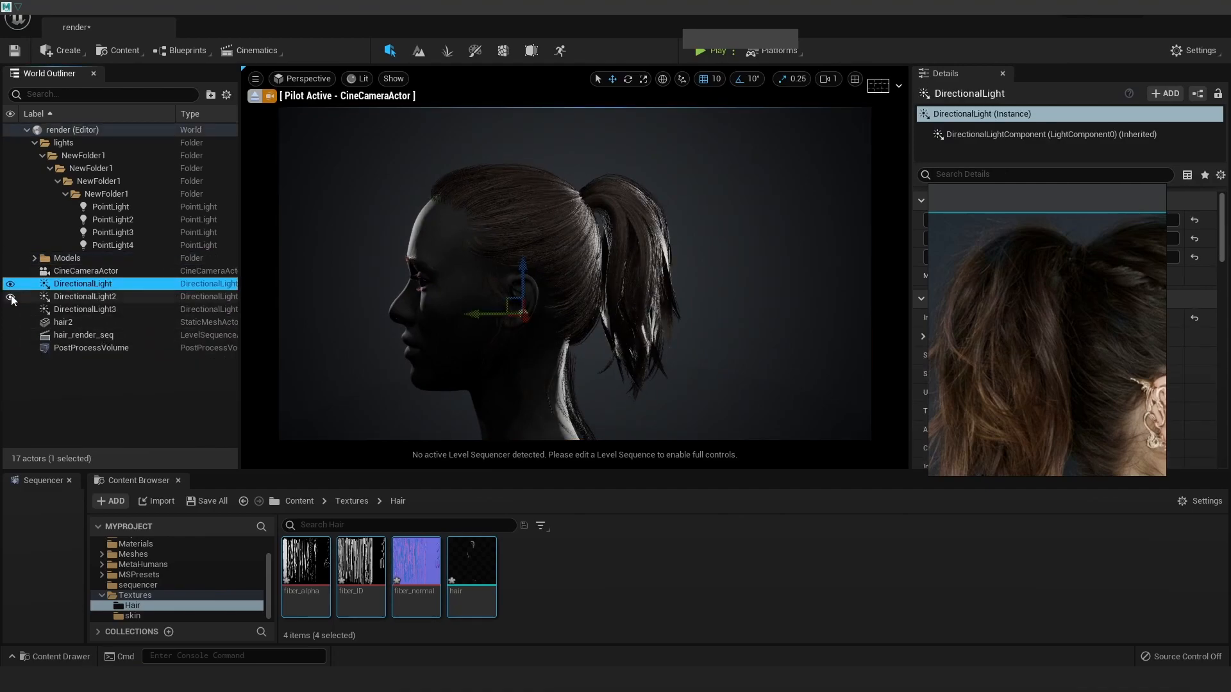
left_click_drag(385, 286, 615, 287, "alt")
left_click(8, 285)
left_click(8, 286)
left_click(7, 297)
left_click(7, 297)
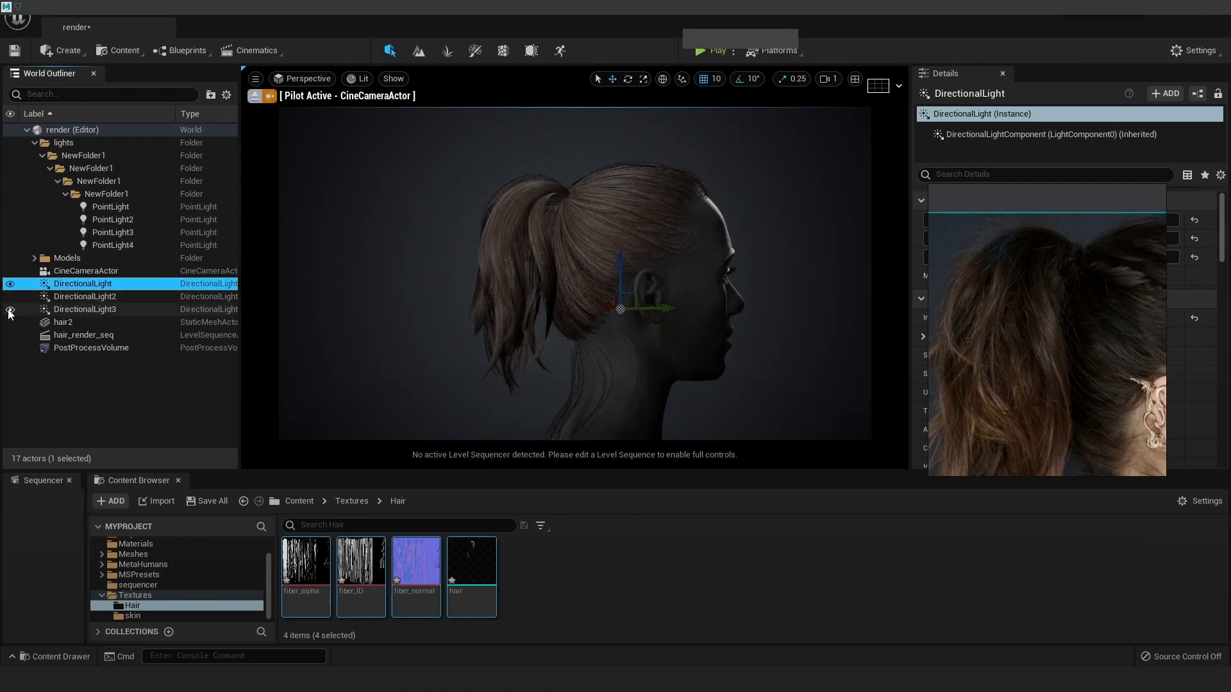
left_click(9, 309)
left_click(10, 297)
left_click(9, 297)
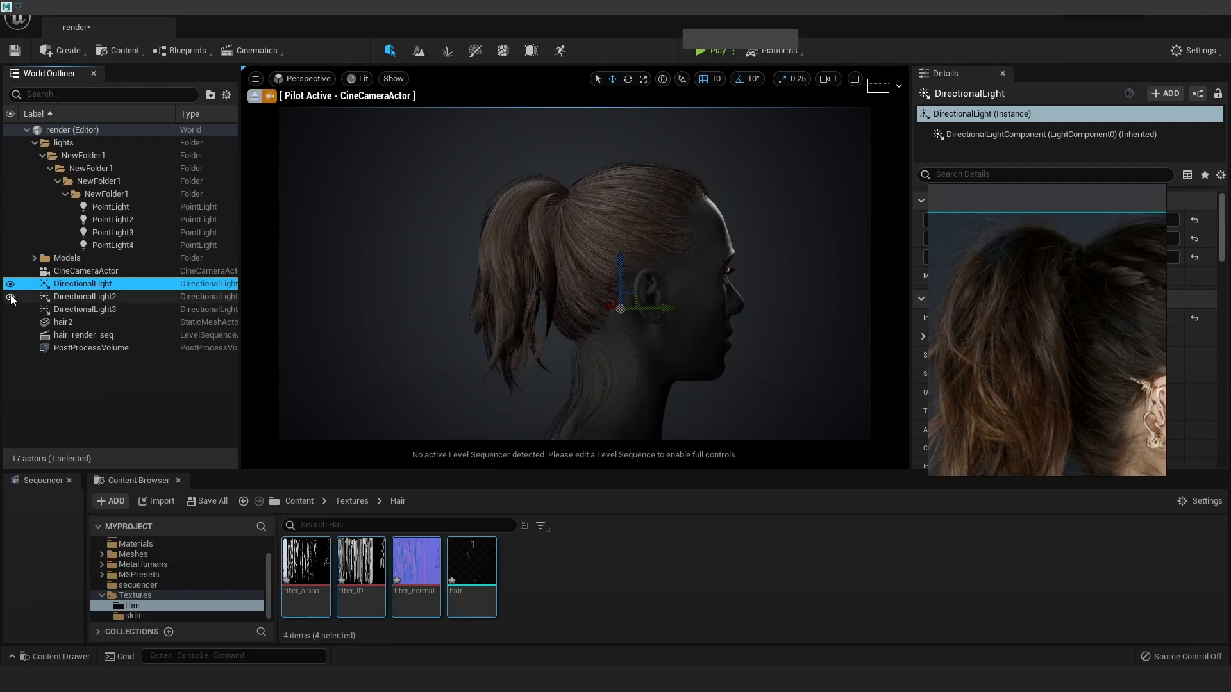
Duplicate DirectionalLight2 and position the copy just behind the ponytail
left_click(77, 297)
left_click_drag(623, 300, 568, 312, "alt")
key("e")
left_click_drag(450, 317, 361, 312)
key("ctrl+z")
key("w")
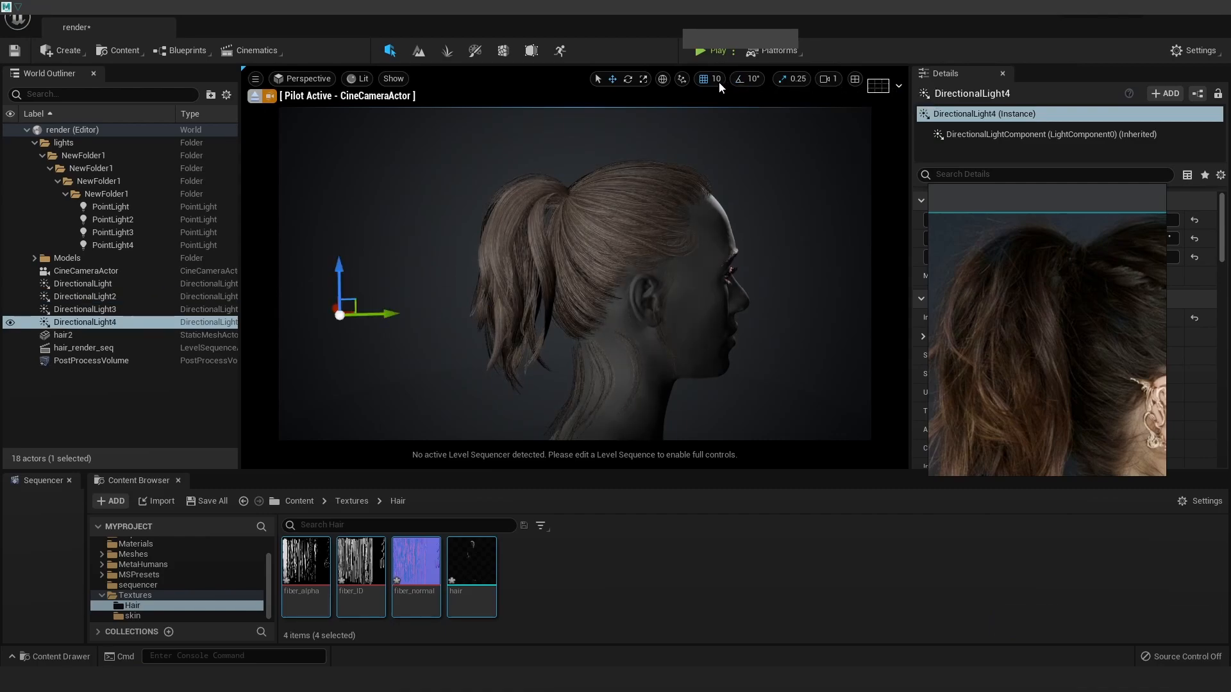
left_click_drag(393, 319, 447, 278)
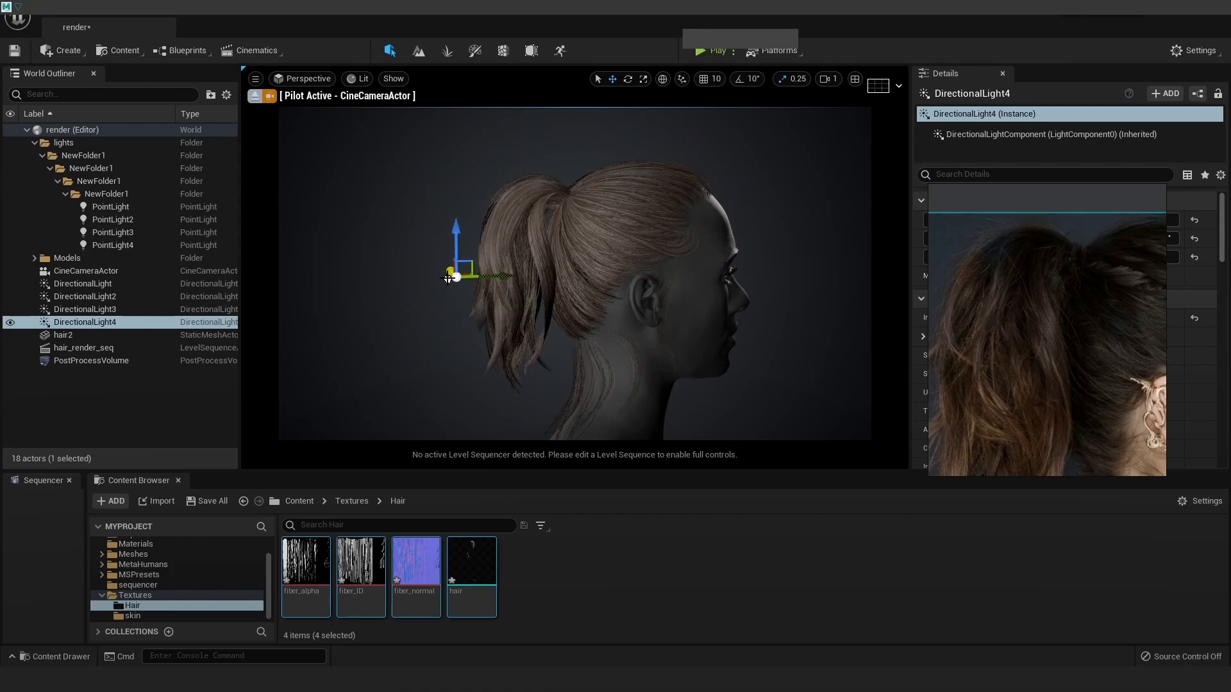
Rotate the new light to a Z rotation of about -923° and move the reference image off the light's settings
left_click_drag(590, 319, 769, 319, "alt")
key("e")
left_click_drag(461, 345, 487, 349)
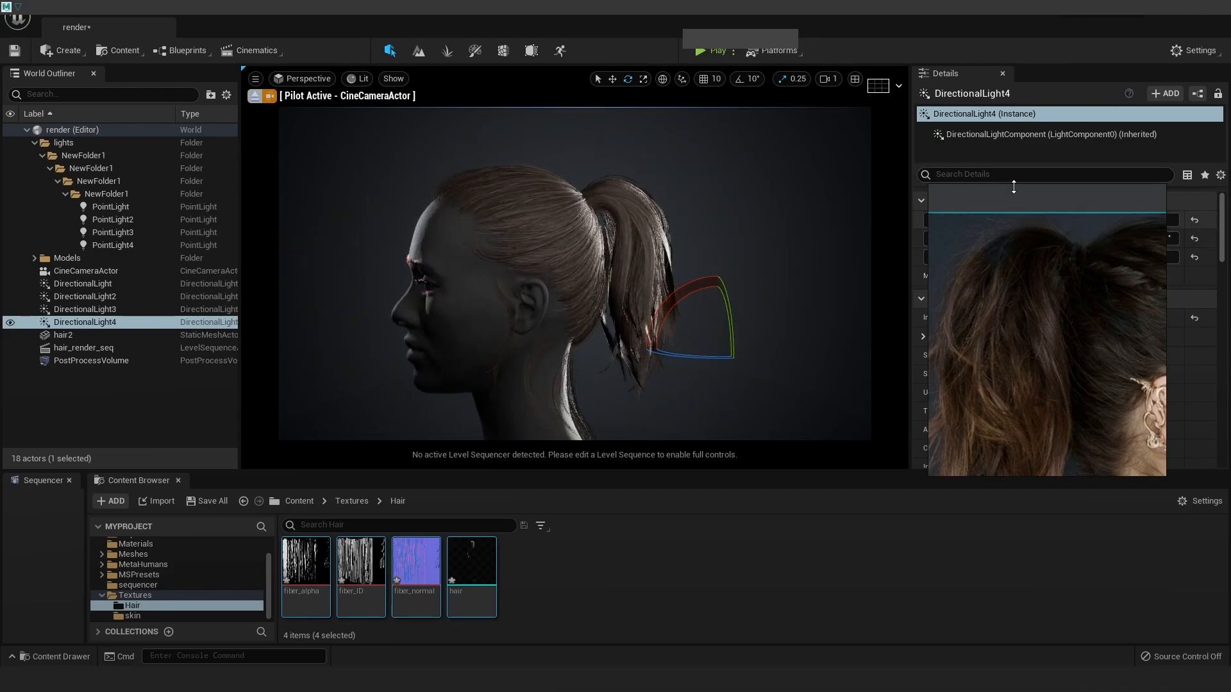
right_click_drag(1009, 214, 958, 387)
left_click_drag(1030, 318, 1030, 319)
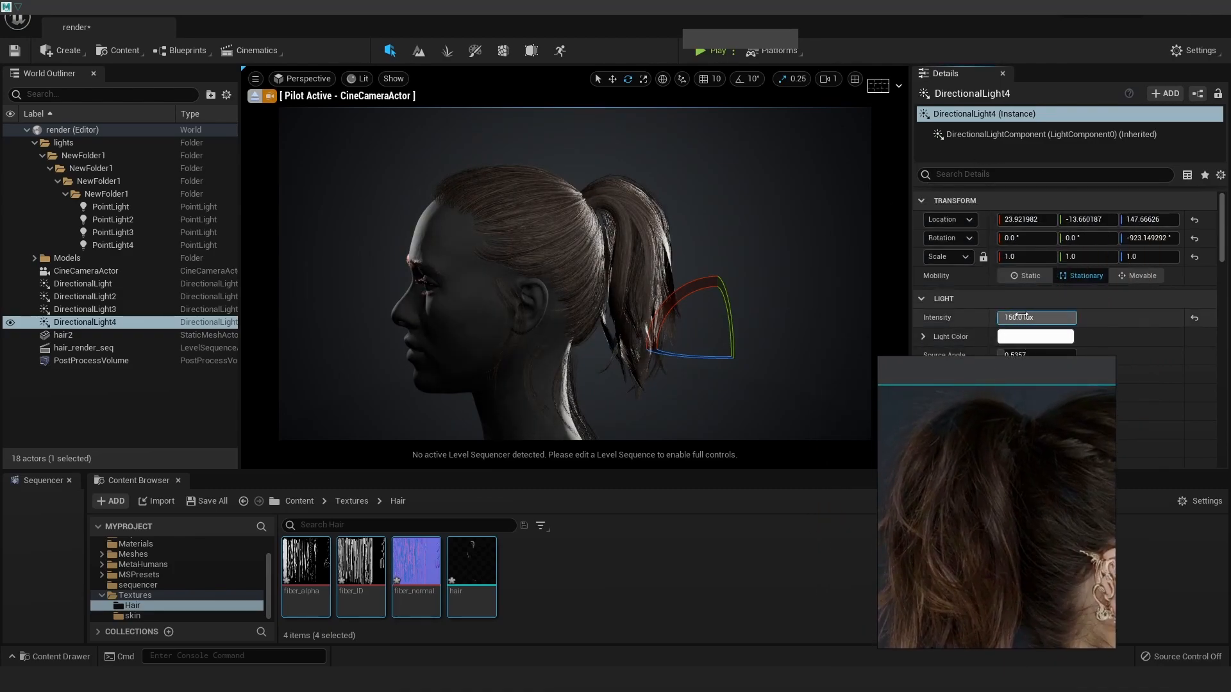
Rotate the new light freely on several axes to relight the ponytail, and save the level
left_click_drag(656, 314, 747, 325)
right_click_drag(737, 318, 763, 316)
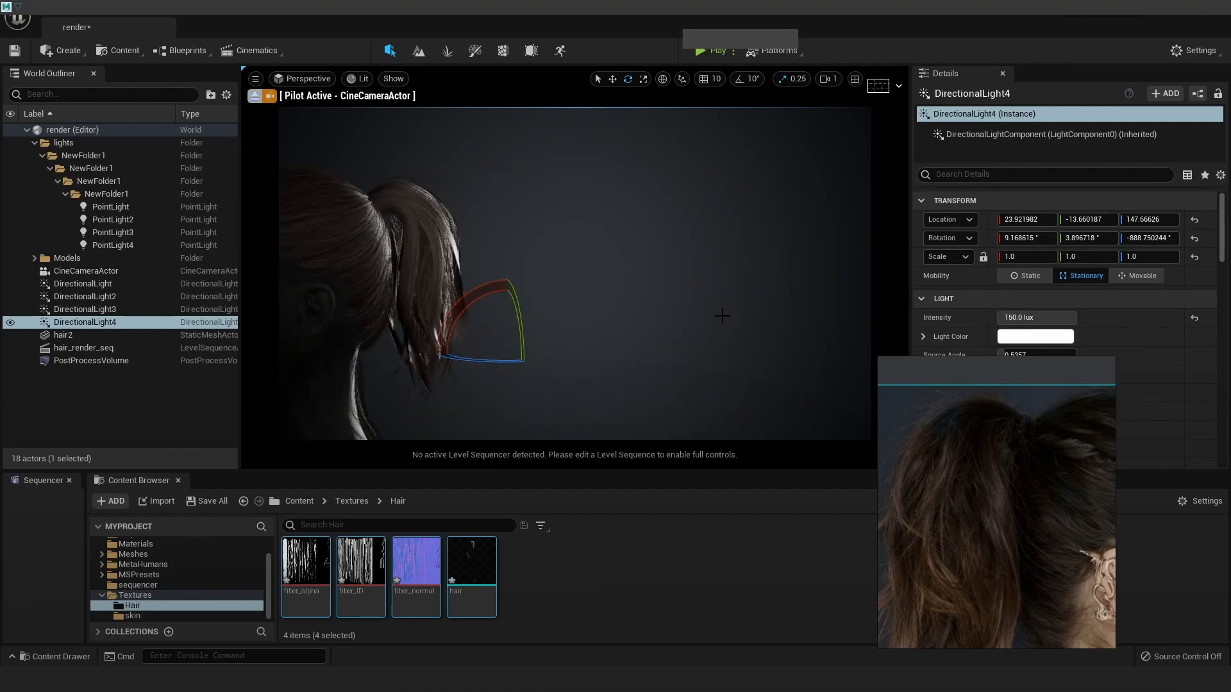
left_click_drag(525, 310, 529, 349)
right_click_drag(724, 287, 778, 287)
left_click(778, 286)
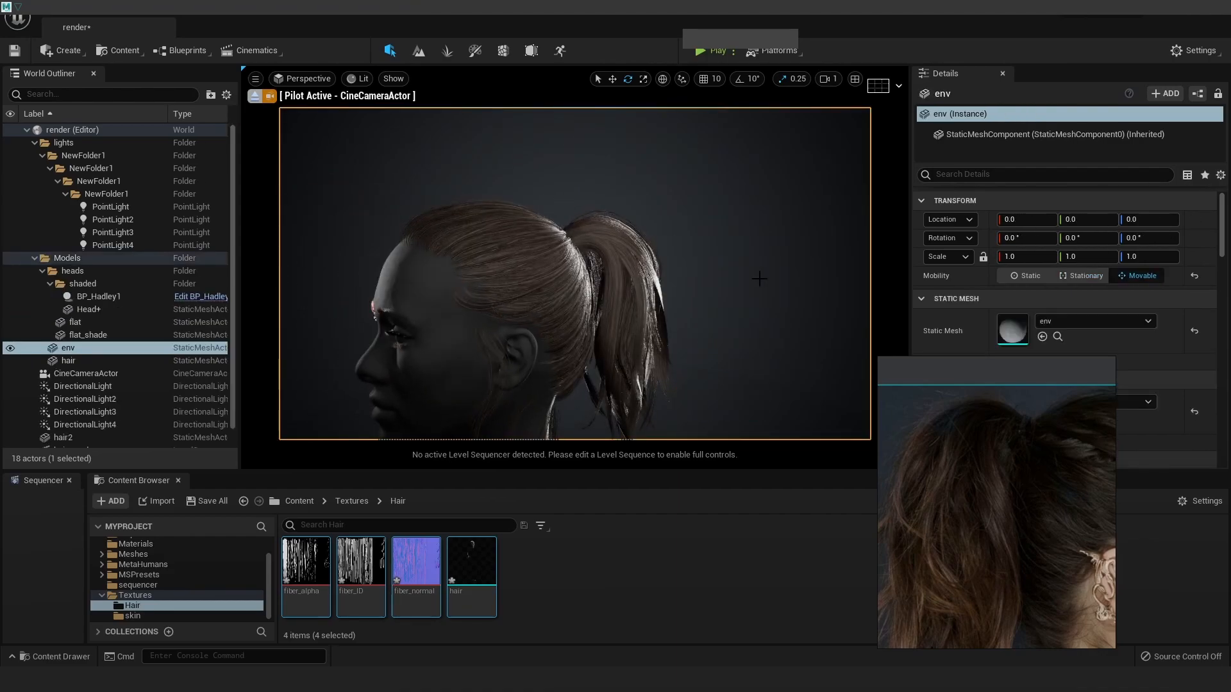
left_click_drag(778, 287, 725, 286, "alt")
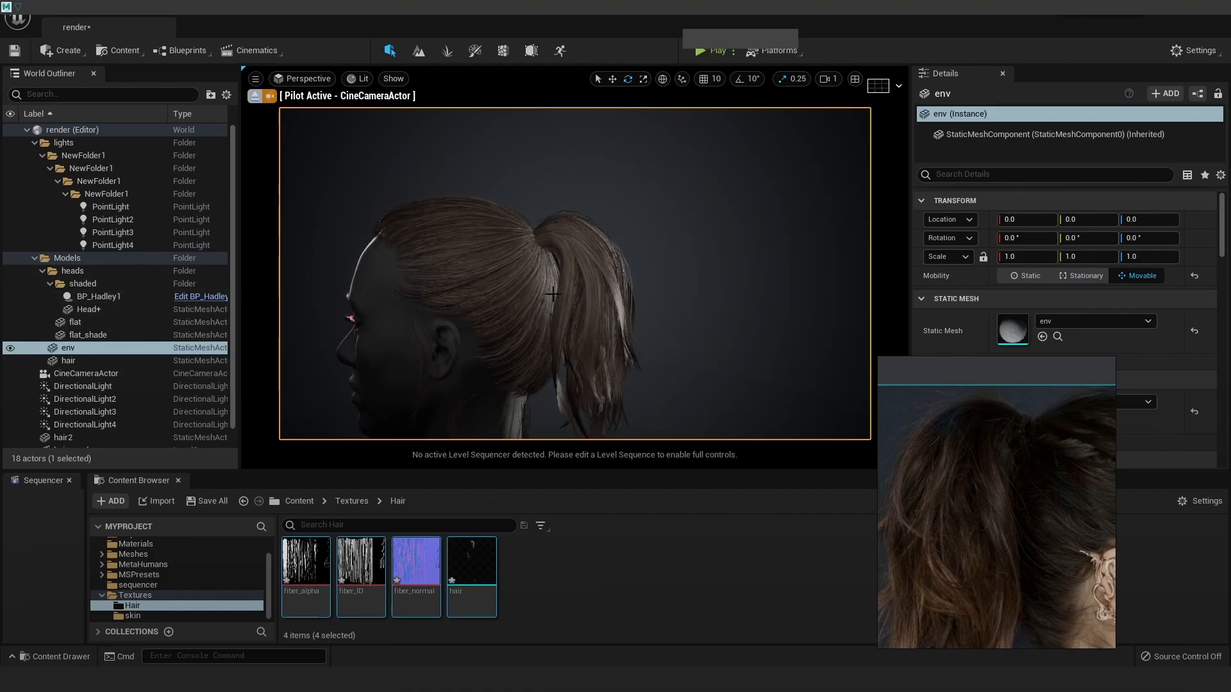
key("ctrl+s")
Hide the Head+ and flat_shade meshes, keeping the flat head visible behind the hair
left_click(10, 297)
left_click(9, 312)
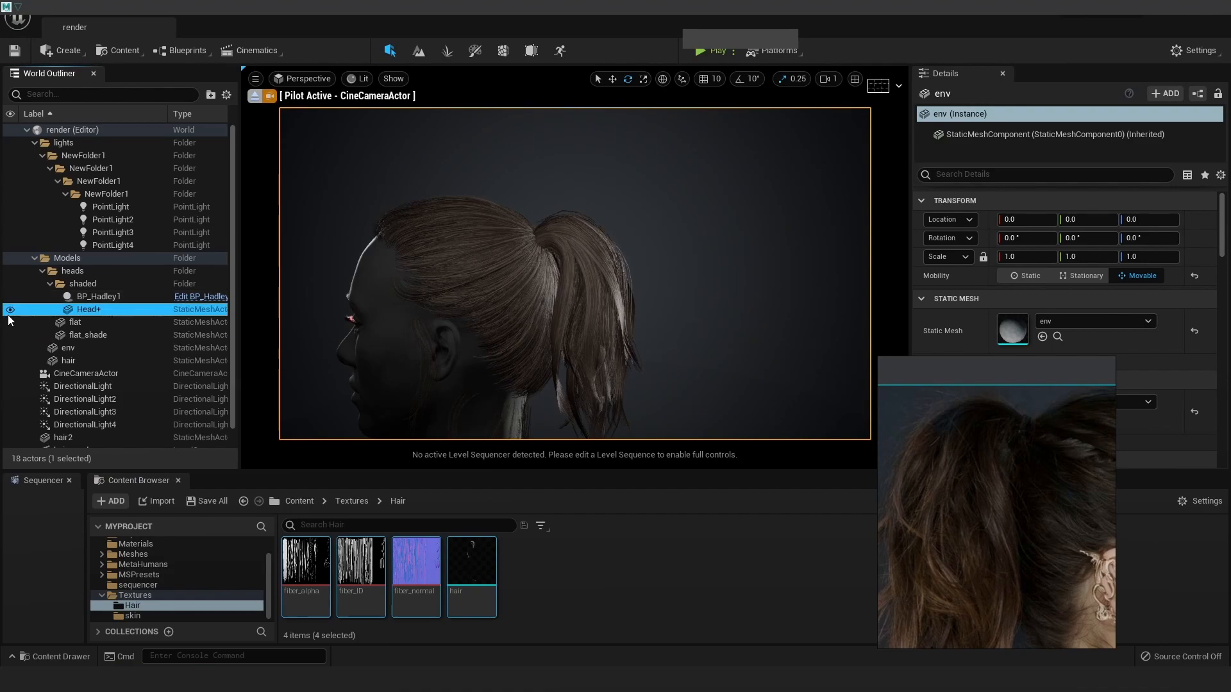
left_click(10, 310)
left_click(11, 311)
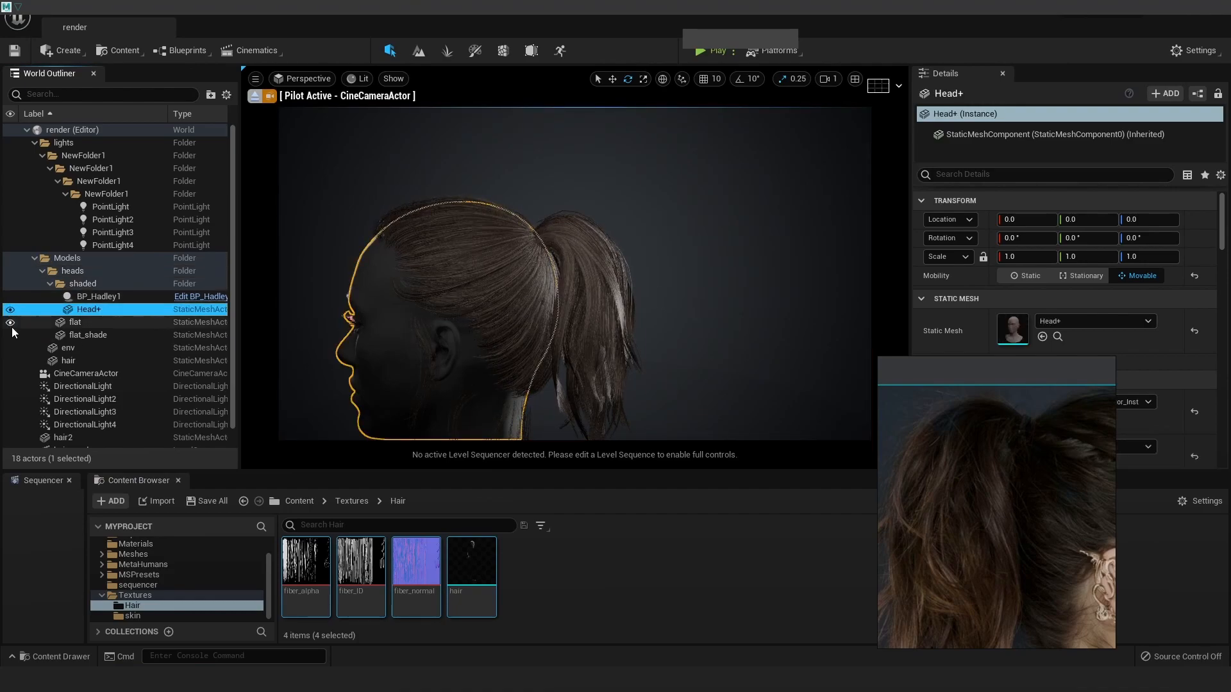
left_click(10, 335)
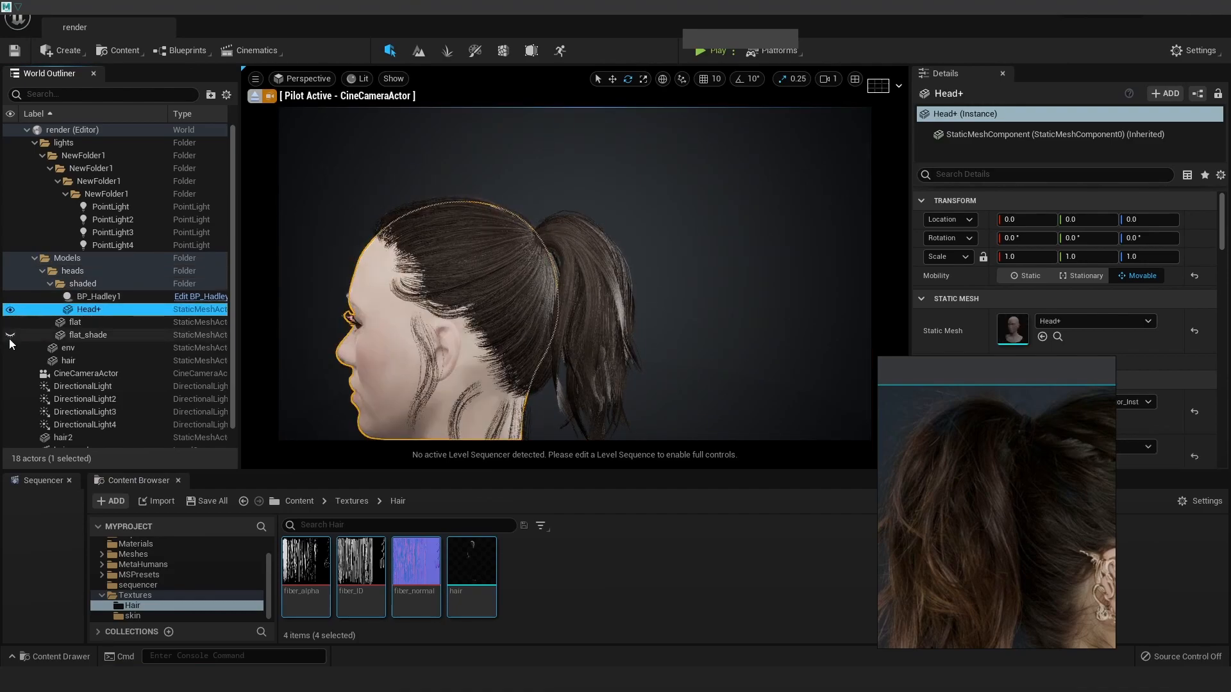
left_click(10, 324)
left_click(11, 312)
left_click(11, 323)
left_click(737, 284)
middle_click_drag(723, 301, 741, 297, "alt")
left_click_drag(741, 297, 761, 304, "alt")
right_click_drag(762, 304, 751, 311, "alt")
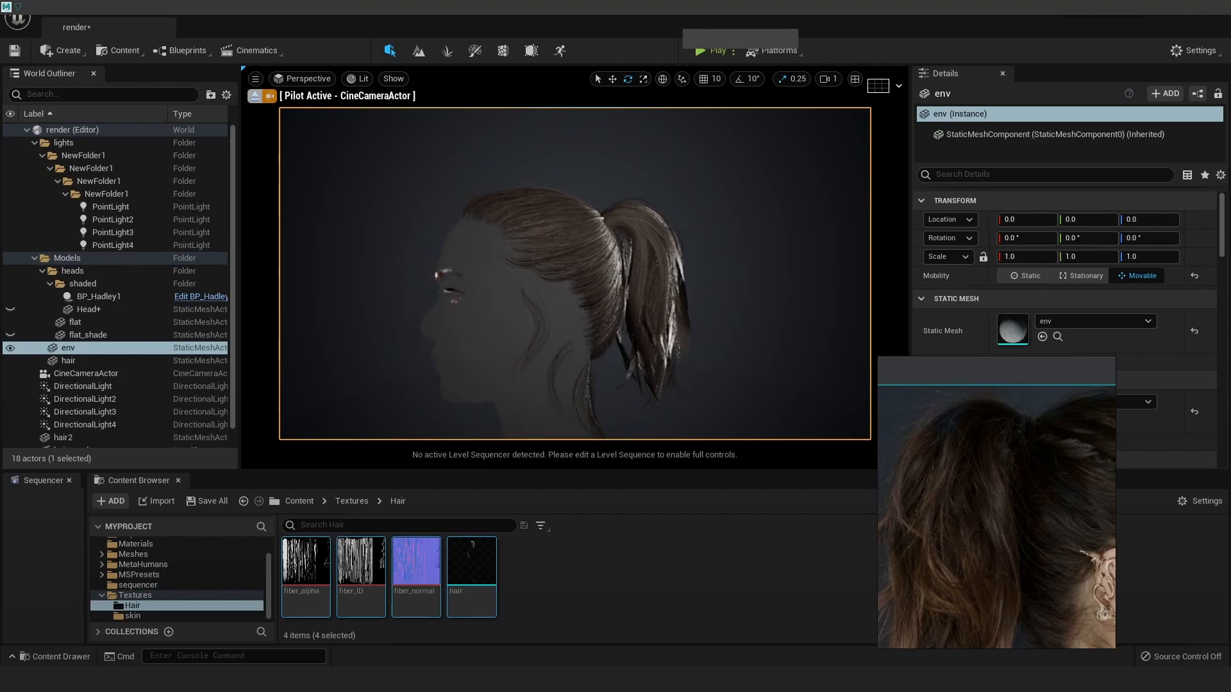
left_click_drag(751, 310, 771, 289, "alt")
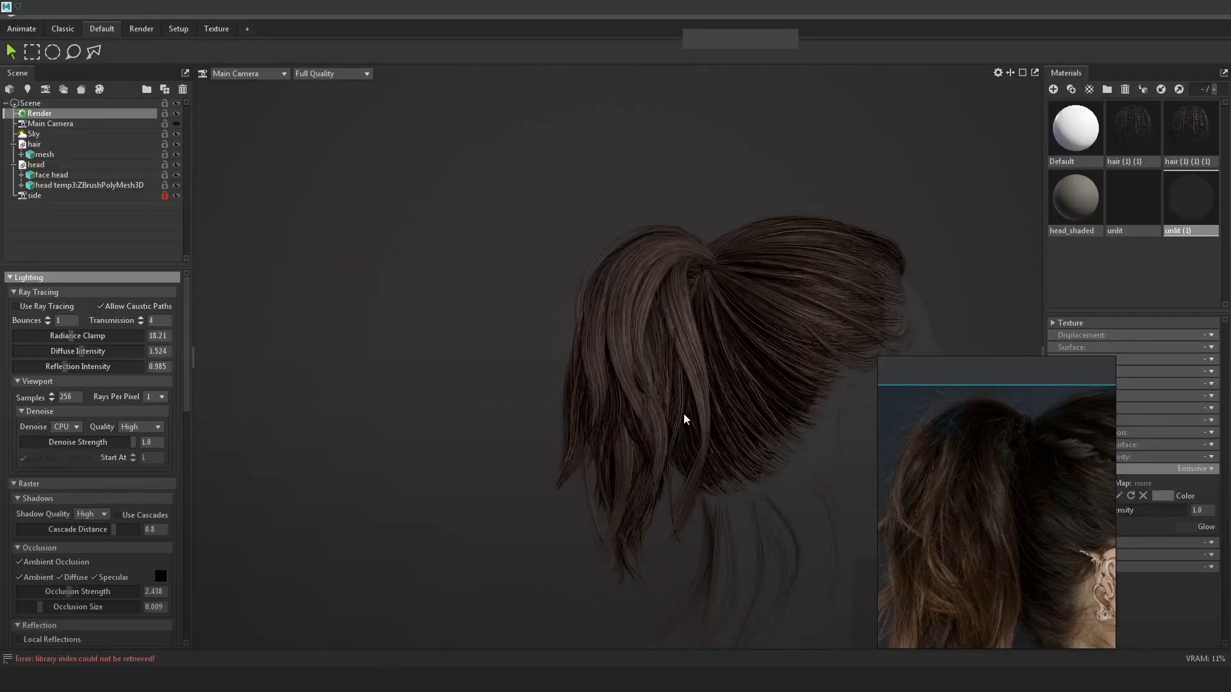
Switch to Marmoset Toolbag and examine the ponytail along with the sky, head, hair mesh and Render object settings
left_click_drag(684, 412, 822, 406)
right_click_drag(704, 392, 802, 417)
middle_click_drag(802, 418, 774, 415)
left_click(74, 134)
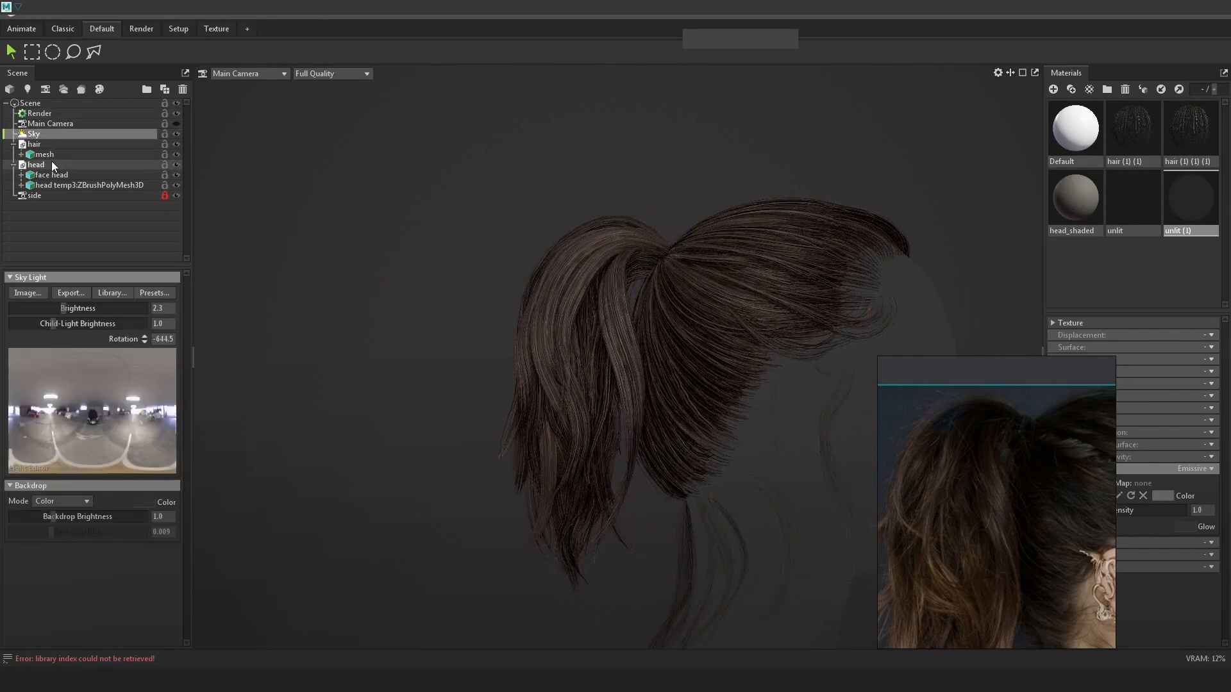
left_click(55, 165)
left_click(41, 144)
left_click(52, 122)
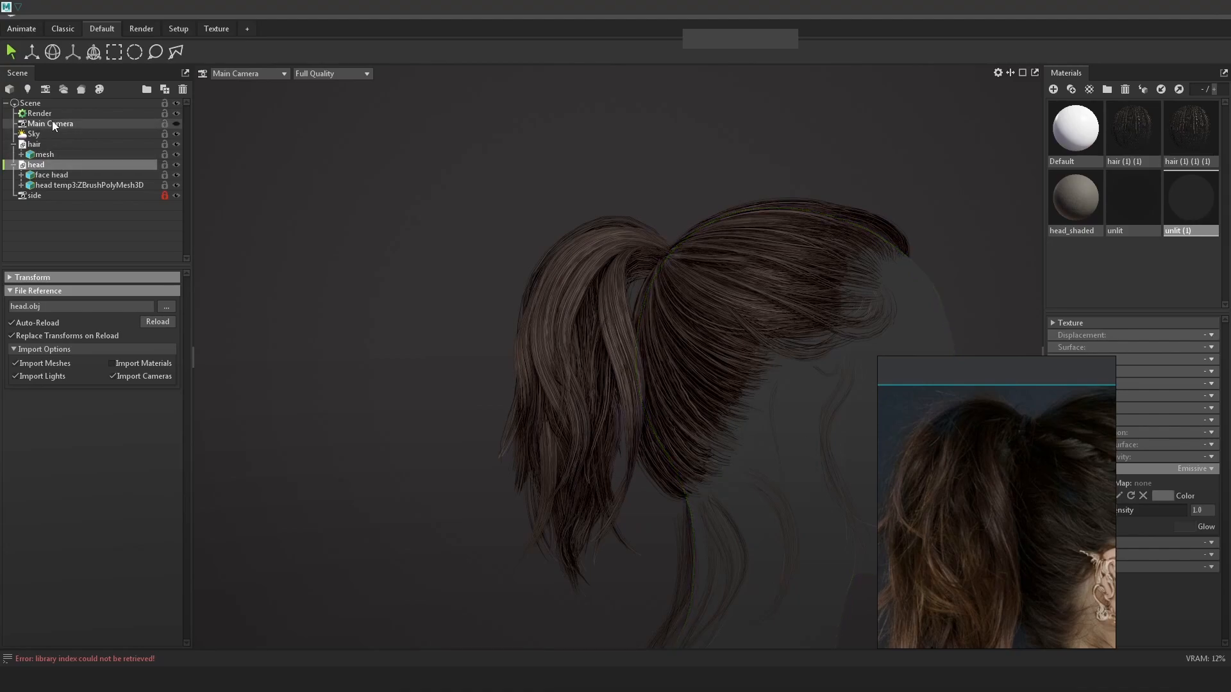
left_click(52, 114)
left_click(53, 114)
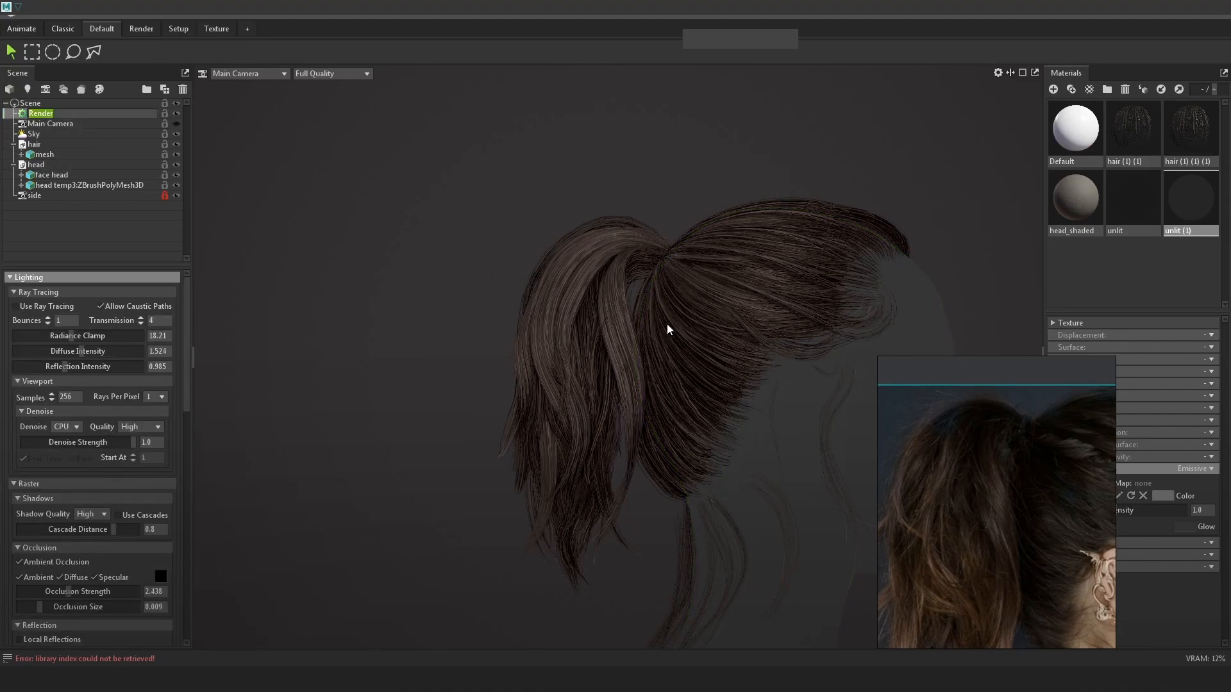
left_click(741, 352)
left_click_drag(741, 353, 723, 349, "alt")
right_click_drag(723, 349, 754, 372, "alt")
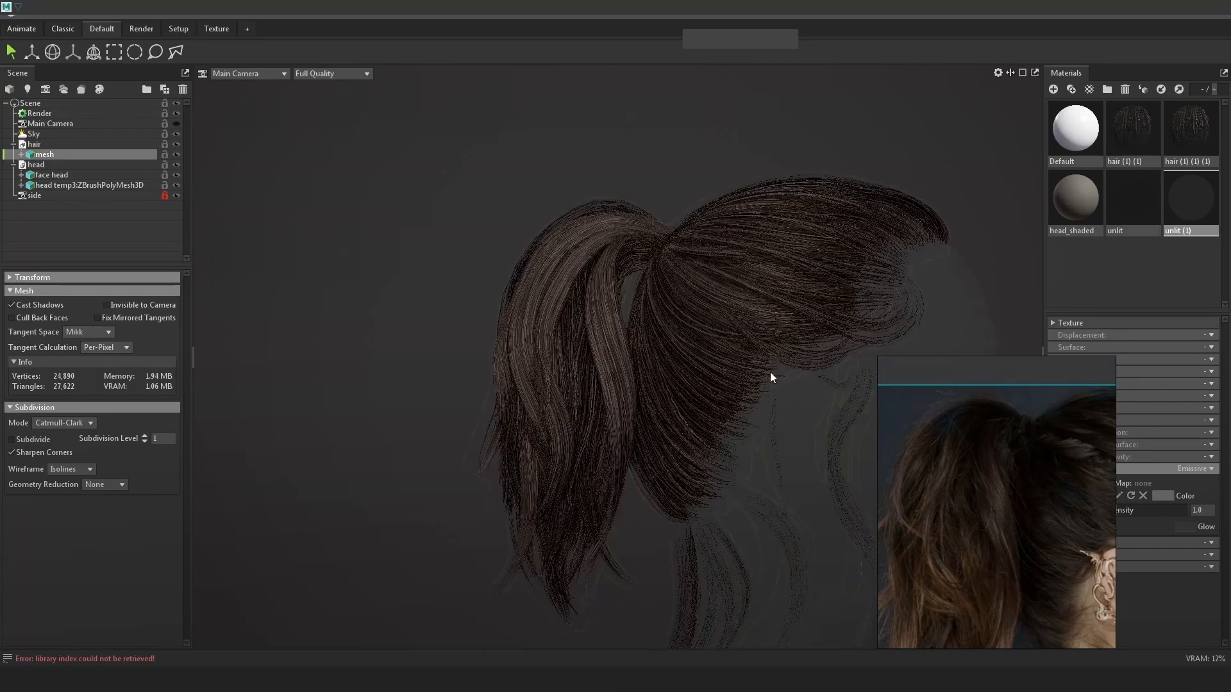
left_click(45, 104)
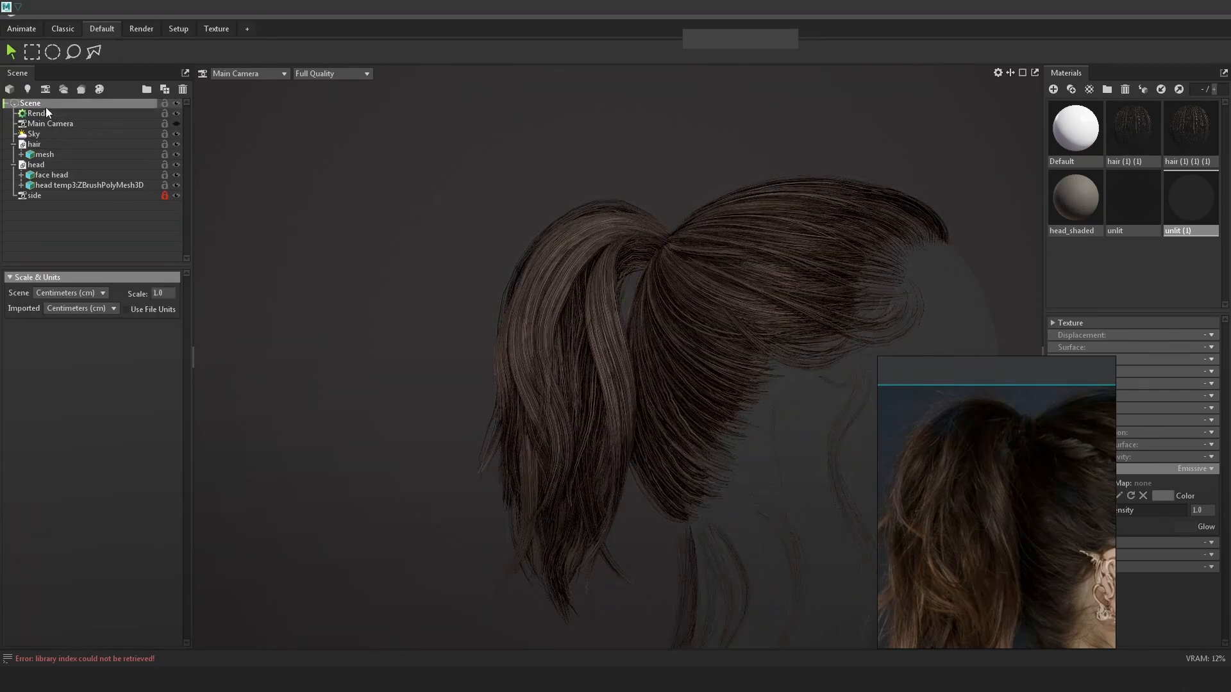
left_click(55, 115)
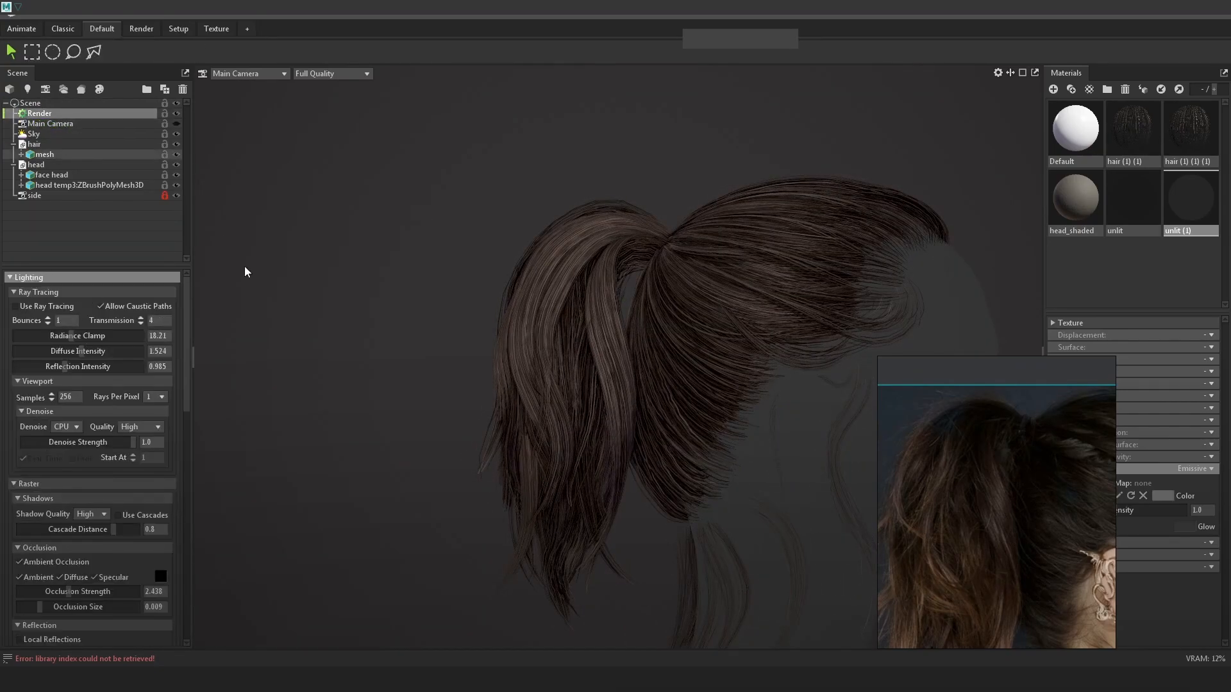
Turn ambient occlusion off and back on while orbiting the hair to compare the shading
left_click(38, 563)
mouse_move(509, 521)
left_mouse_down()
mouse_move(493, 523)
mouse_move(607, 496)
mouse_move(542, 498)
left_mouse_up()
left_click_drag(570, 433, 773, 501)
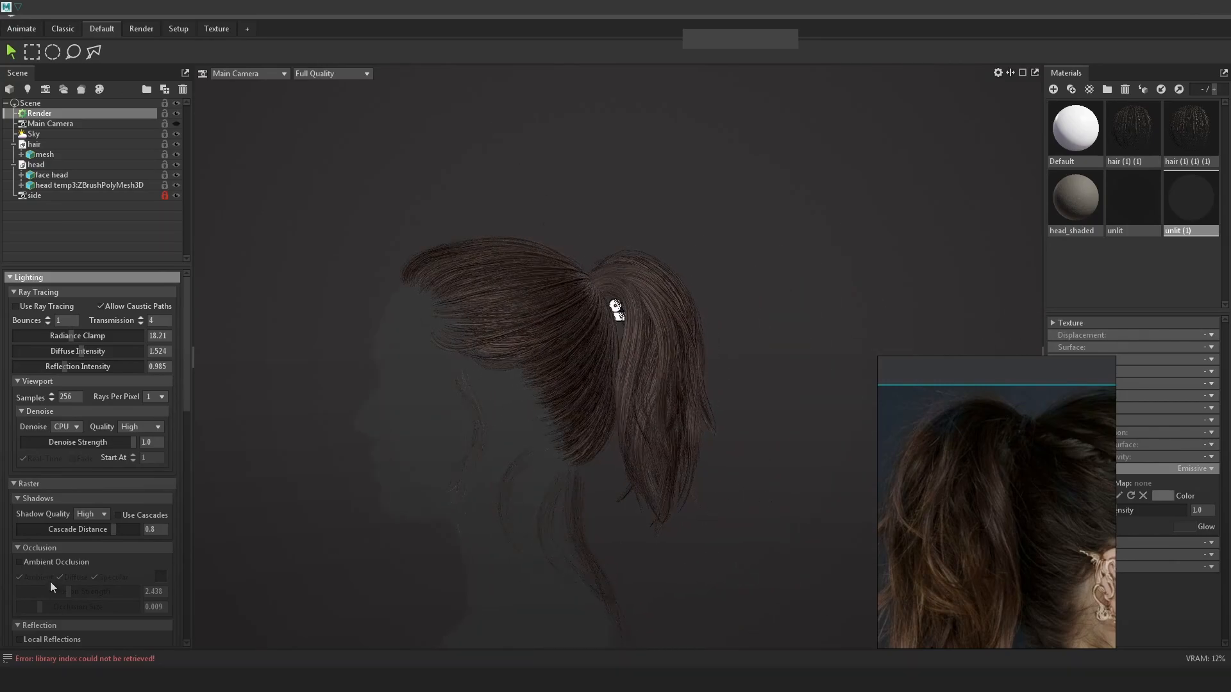
left_click(20, 561)
Set the ambient occlusion size to 0.045 and its strength to 1.998, checking the hair from both sides
left_click_drag(40, 606, 63, 608)
left_click_drag(503, 495, 737, 495)
left_click_drag(62, 608, 51, 609)
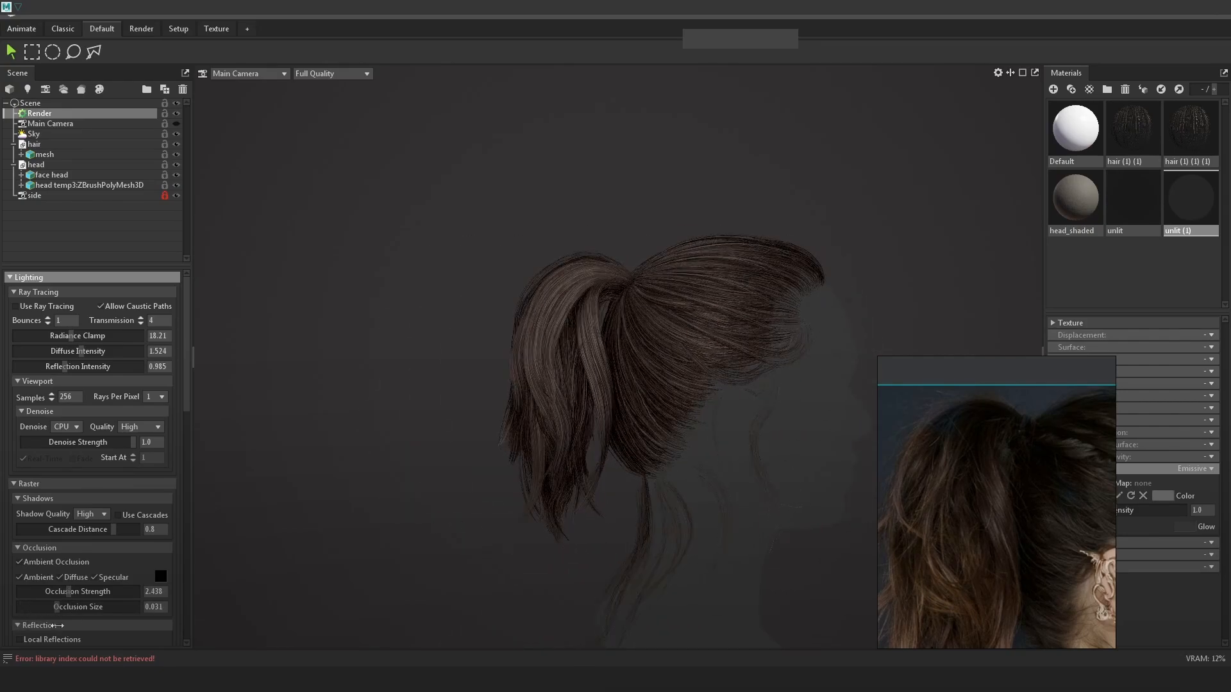
left_click_drag(67, 591, 64, 592)
left_click_drag(535, 493, 597, 512)
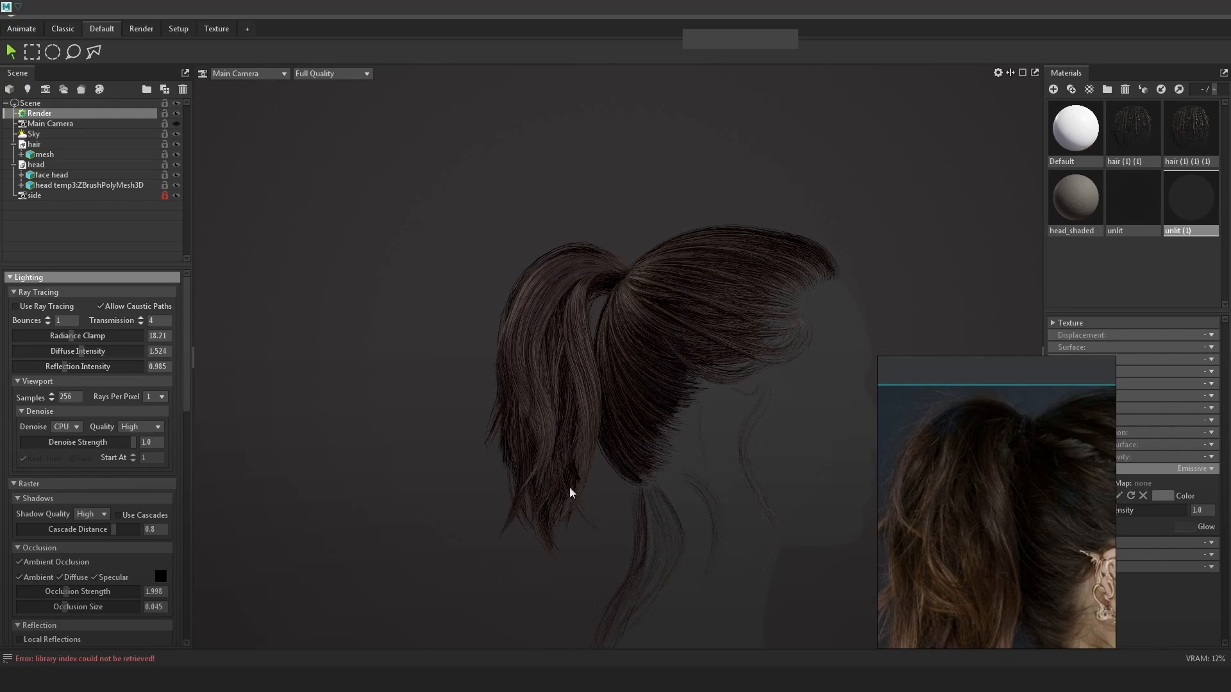
left_click_drag(586, 470, 681, 363)
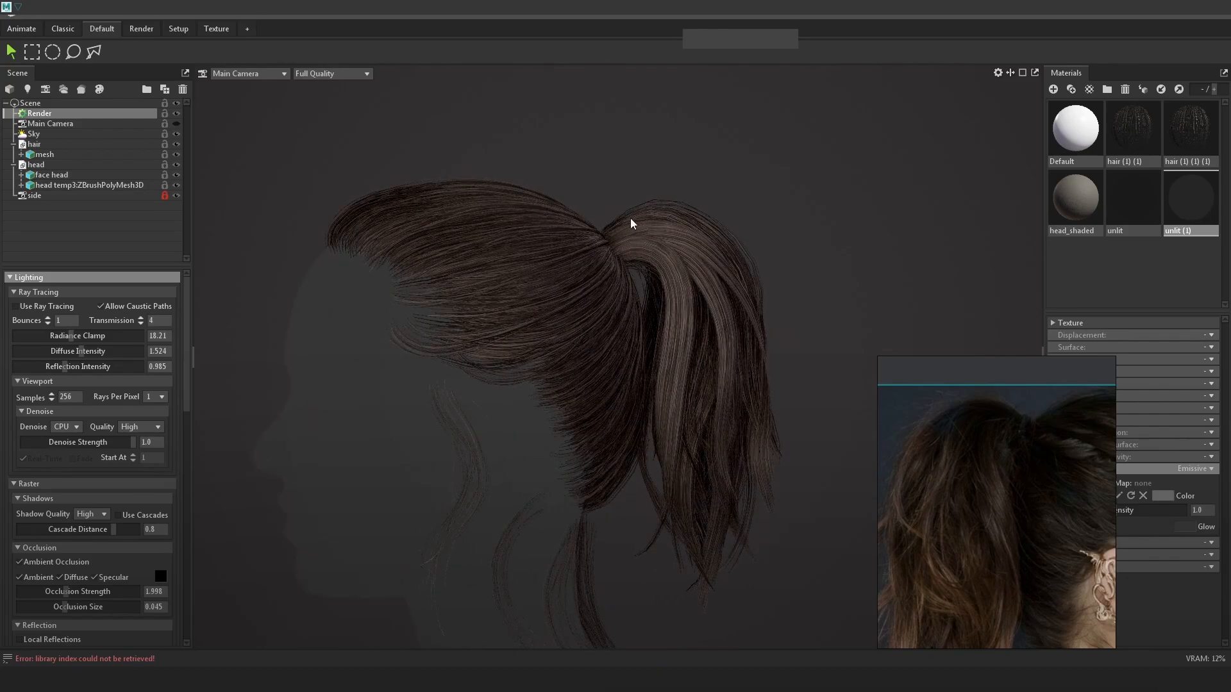
right_click_drag(836, 308, 793, 352, "alt")
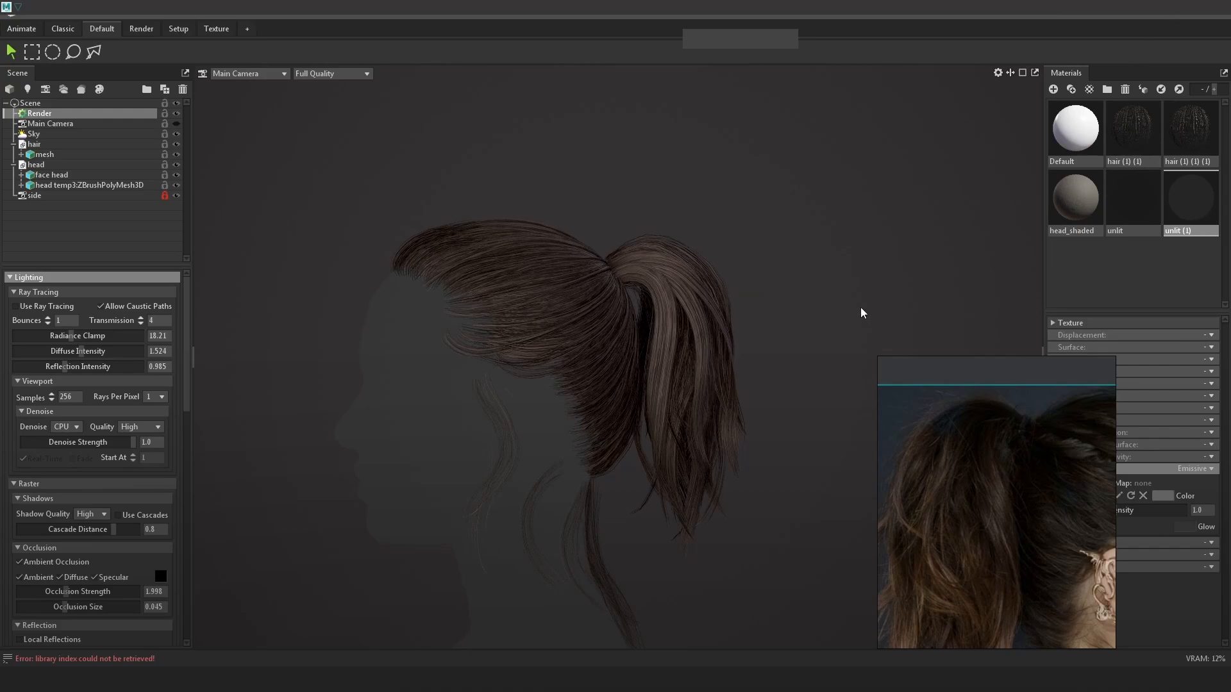
Switch to Maya and examine the ponytail's hair cards from the side and behind
left_click(1165, 7)
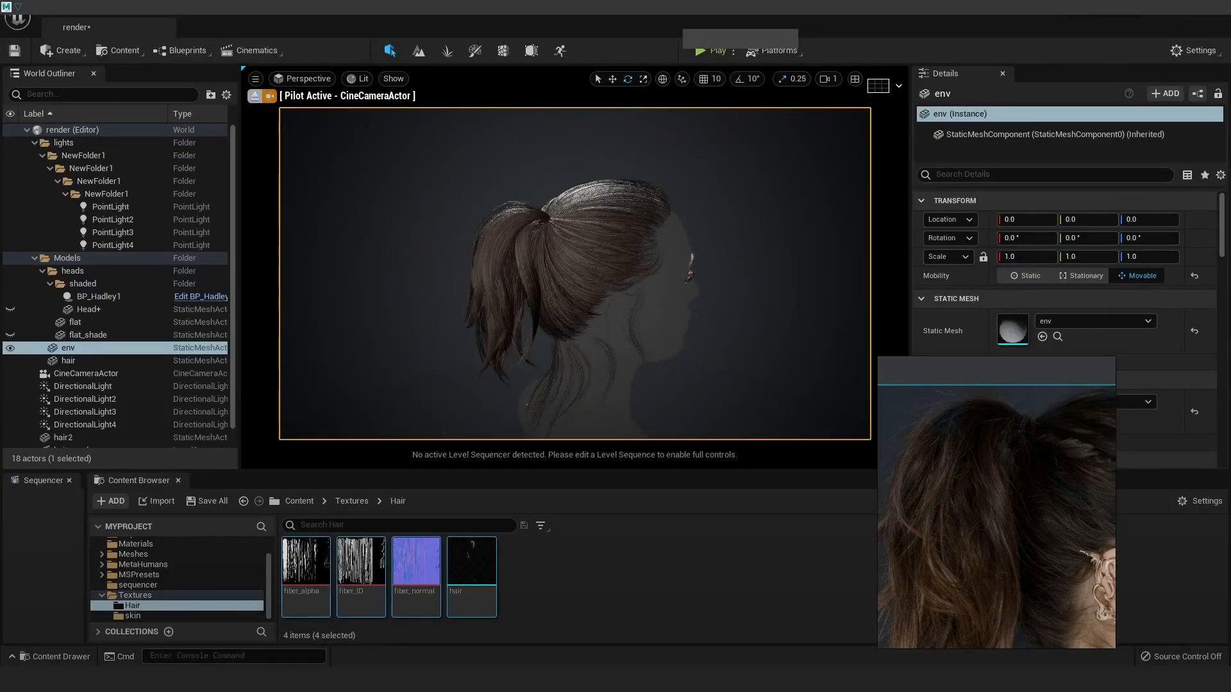
left_click(191, 614)
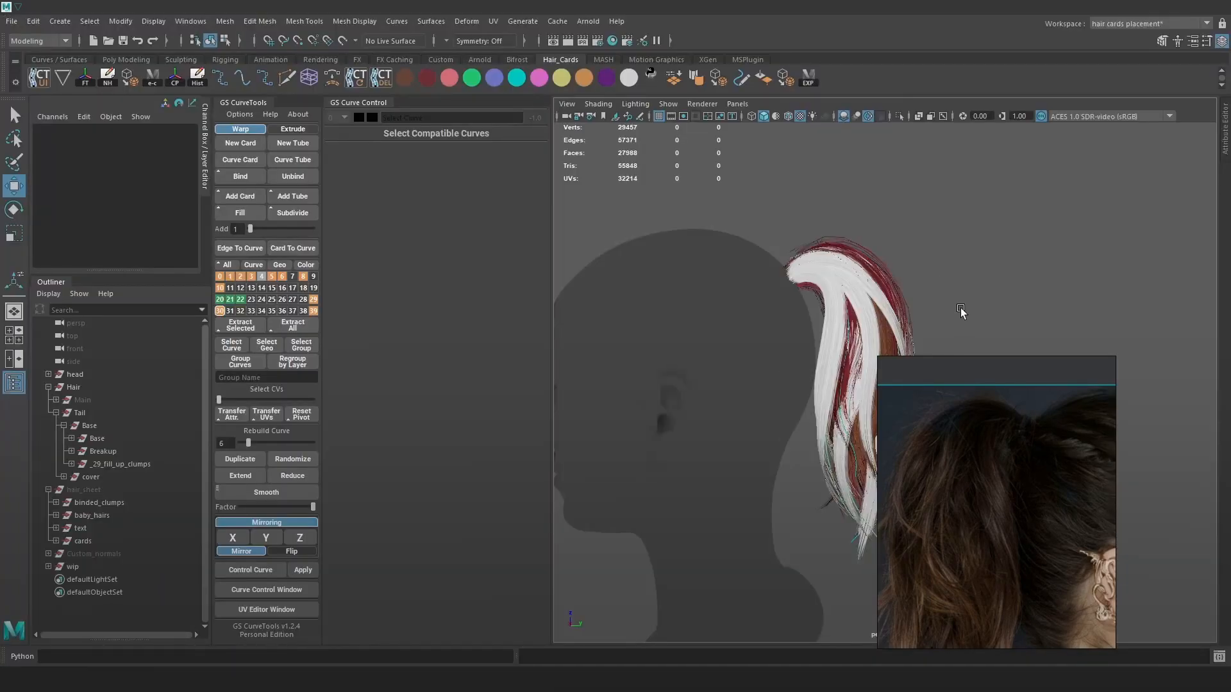
right_click_drag(961, 312, 995, 283, "alt")
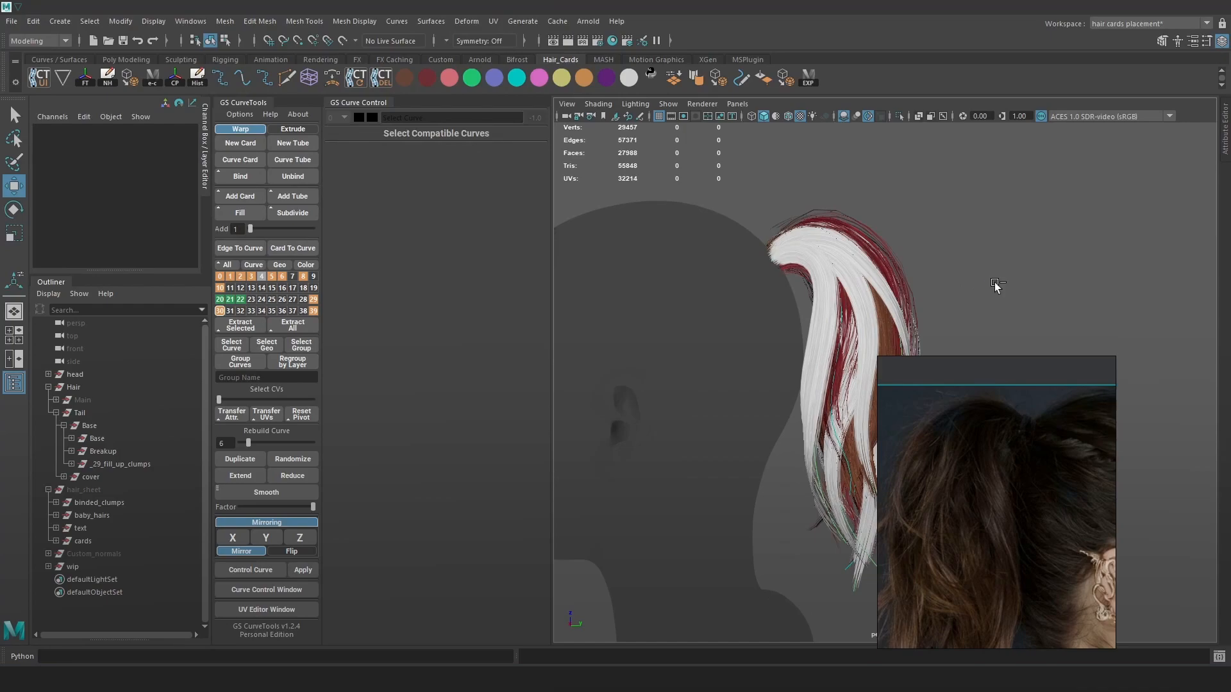
left_click_drag(941, 255, 836, 257, "alt")
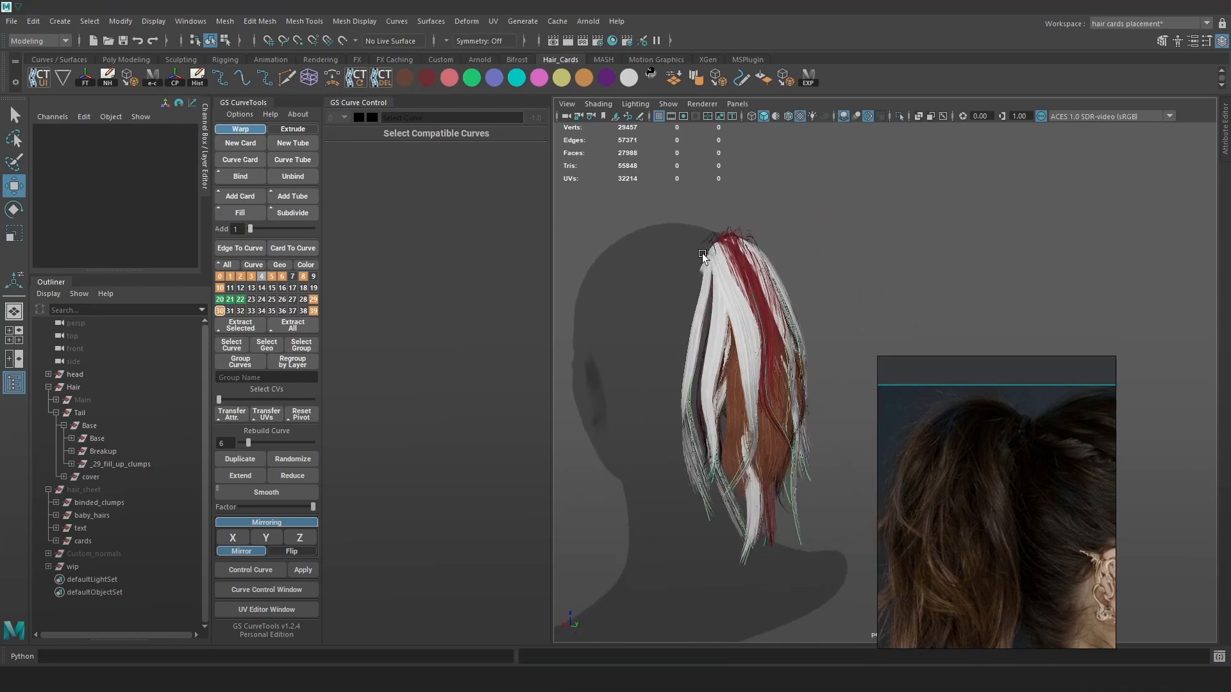
Return to Marmoset Toolbag and examine the rendered ponytail up close from several angles
left_click(385, 680)
left_click_drag(718, 313, 620, 298, "alt")
right_click_drag(620, 298, 818, 334, "alt")
middle_click_drag(818, 334, 777, 411, "alt")
left_click_drag(805, 332, 824, 301, "alt")
left_click_drag(723, 340, 637, 288, "alt")
left_click_drag(647, 224, 731, 259, "alt")
scroll(830, 236, "down", 3)
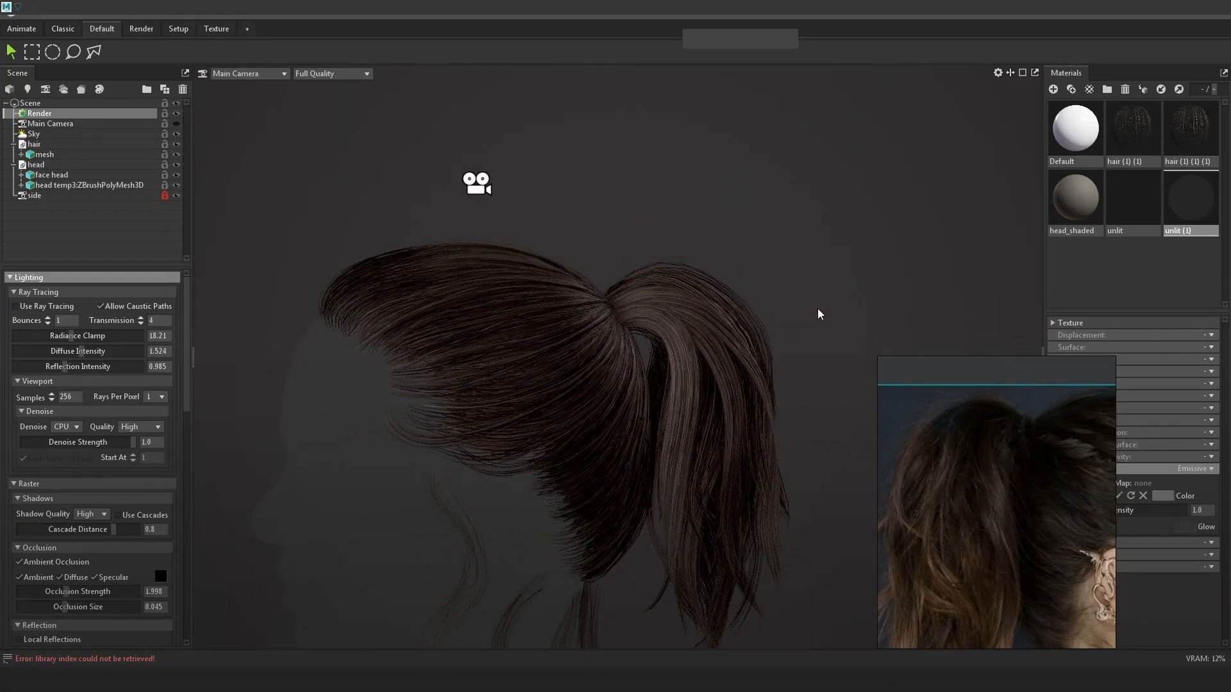
Switch to Maya and select the control curve of a fill-up clump inside the ponytail, using wireframe display temporarily
left_click(1174, 17)
mouse_move(815, 314)
left_mouse_down("alt")
mouse_move(849, 386)
mouse_move(824, 341)
mouse_move(785, 340)
left_mouse_up("alt")
scroll(849, 386, "up", 3)
key("4")
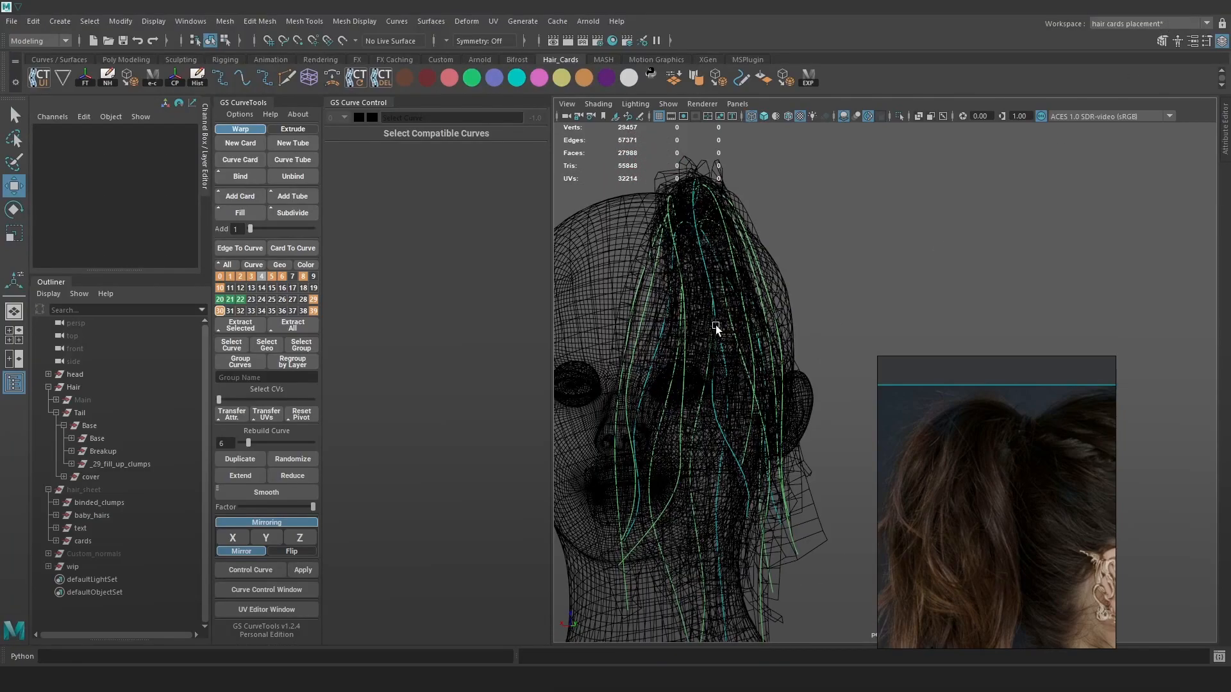
left_click(715, 326)
key("5")
middle_click_drag(705, 205, 721, 267, "alt")
left_click_drag(641, 252, 789, 258)
left_click(808, 258)
key("ctrl+z")
key("ctrl+z")
Move the selected fill-up clump out clear of the ponytail and select its parent group, bindGroup51
scroll(809, 268, "down", 2)
left_click_drag(672, 260, 833, 269)
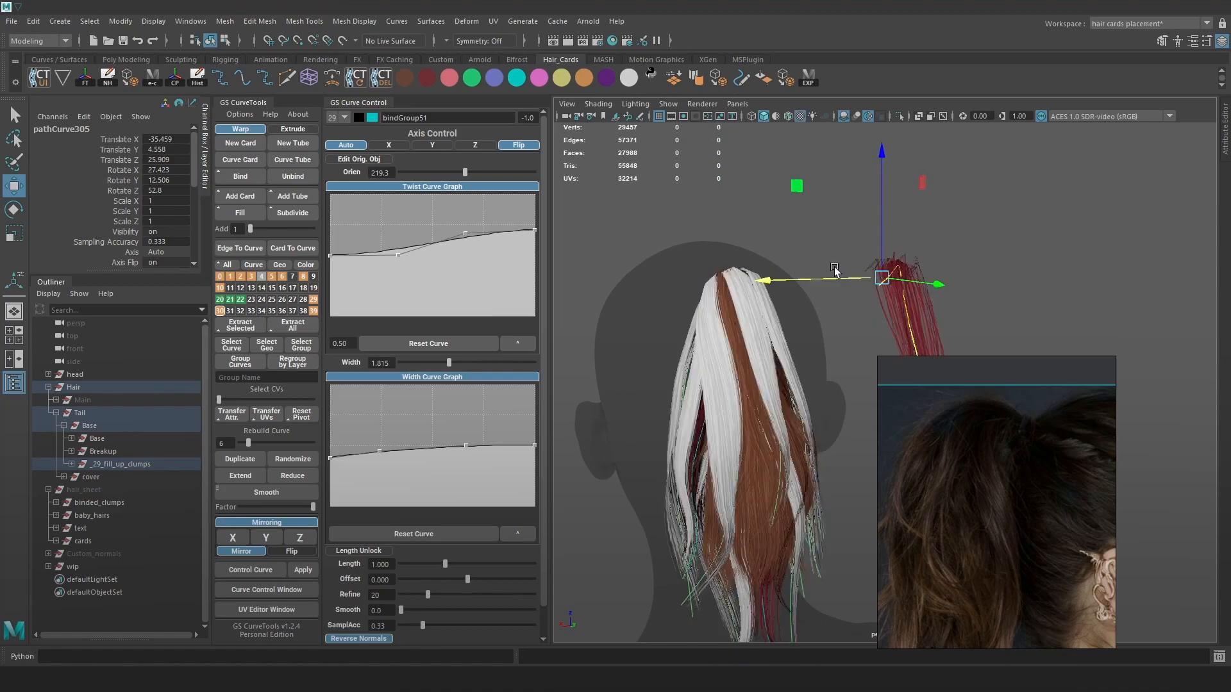
left_click_drag(821, 332, 870, 315, "alt")
key("Up")
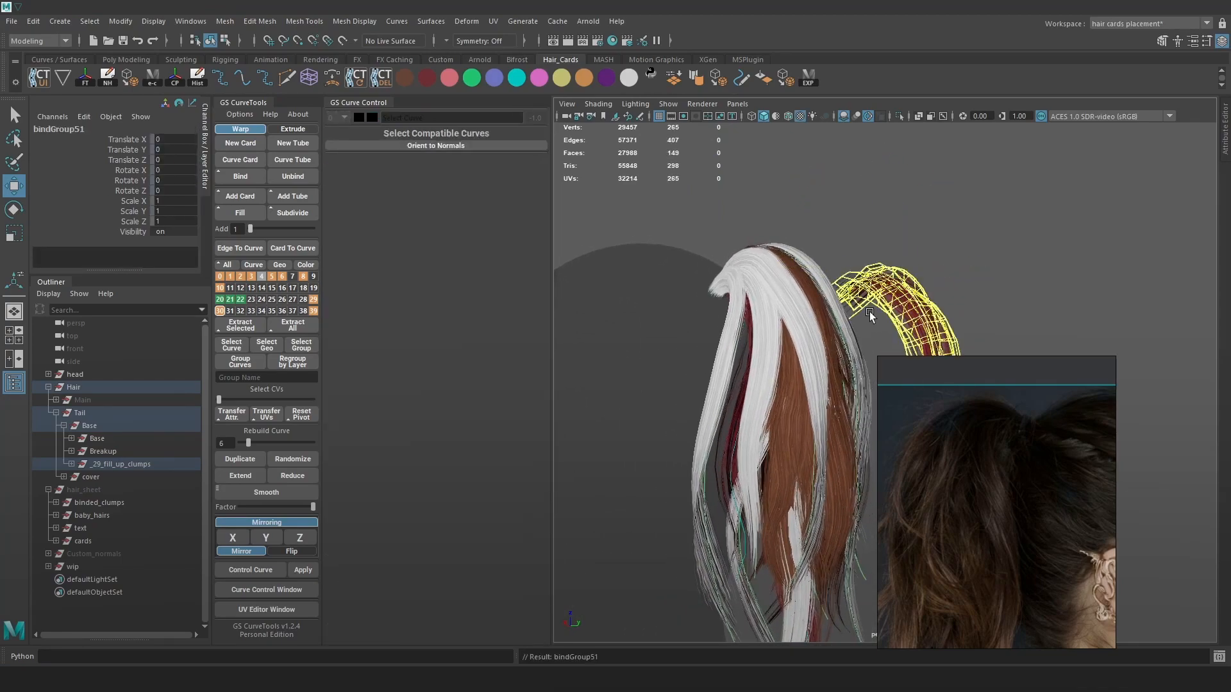
Delete the selected bindGroup51 fill-up clump, check the ponytail from several angles and save the scene
key("Delete")
left_click_drag(910, 306, 762, 312, "alt")
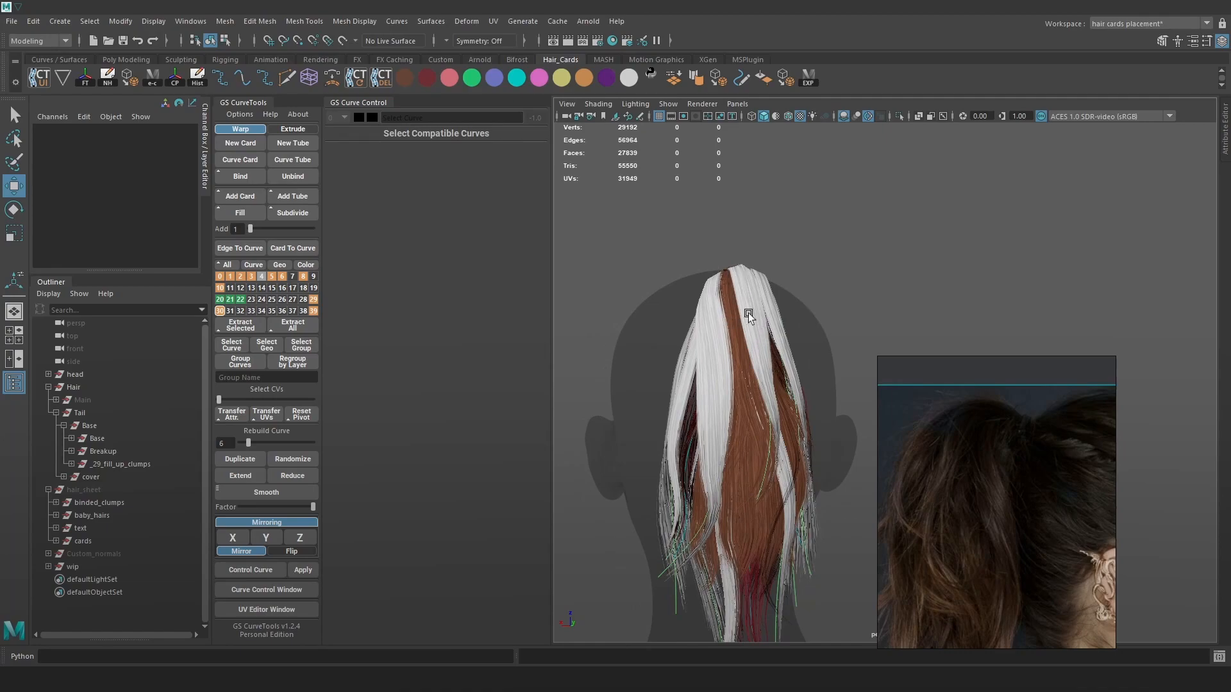
left_click_drag(777, 340, 776, 251, "alt")
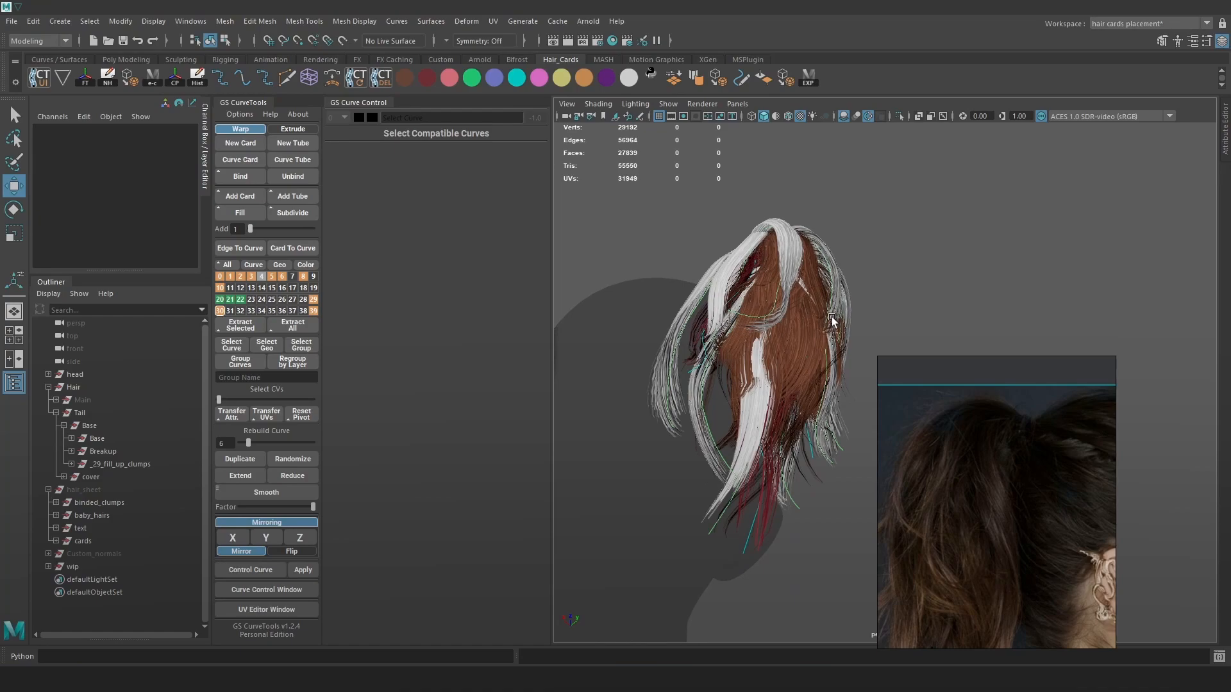
left_click_drag(834, 313, 774, 383, "alt")
key("ctrl+s")
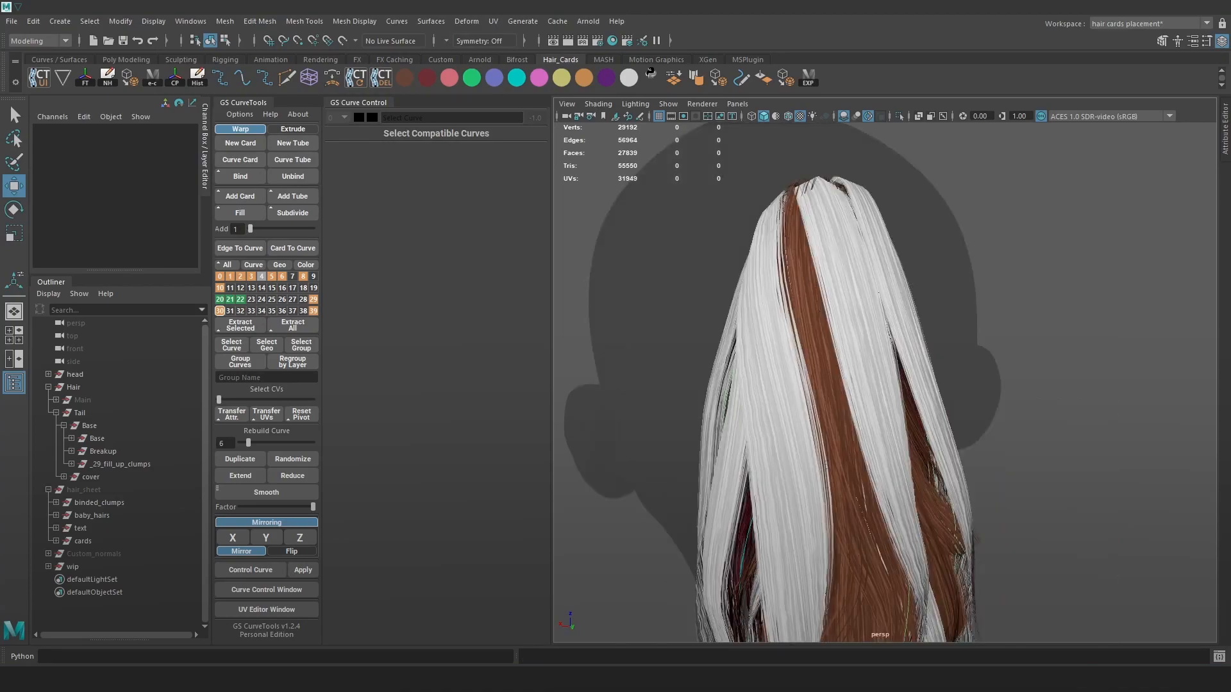
Examine the roots of the ponytail's cover cards up close, using wireframe display temporarily
left_click_drag(1067, 244, 824, 375, "alt")
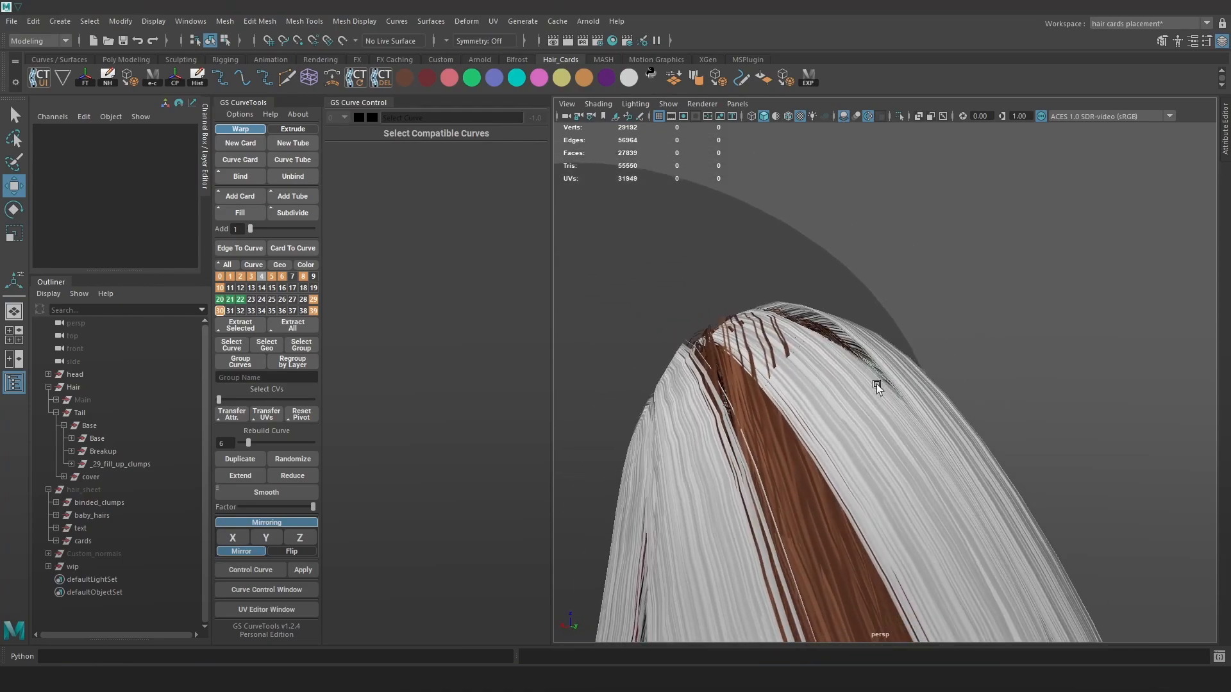
key("4")
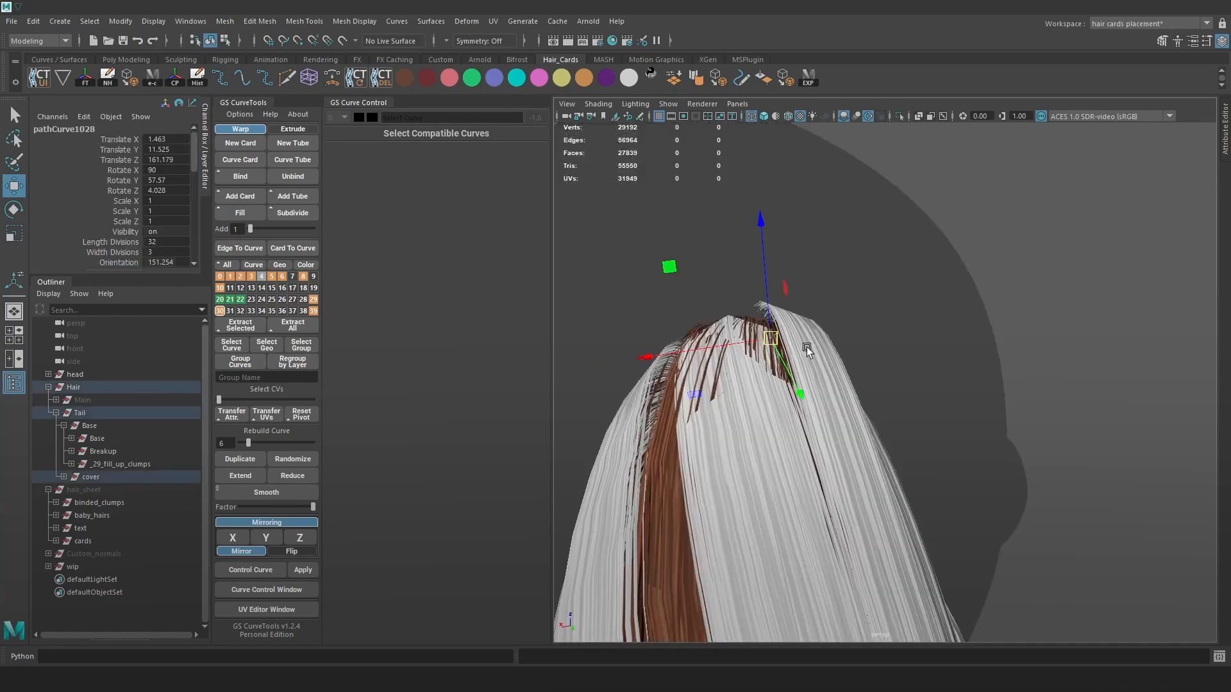
mouse_move(807, 348)
left_mouse_down("alt")
mouse_move(842, 316)
mouse_move(904, 357)
mouse_move(1006, 359)
left_mouse_up("alt")
left_click_drag(452, 168, 455, 168)
mouse_move(651, 205)
left_mouse_down("alt")
mouse_move(929, 288)
mouse_move(888, 277)
mouse_move(801, 286)
mouse_move(868, 387)
mouse_move(923, 378)
mouse_move(1030, 389)
mouse_move(898, 361)
mouse_move(887, 386)
mouse_move(921, 394)
mouse_move(1144, 407)
mouse_move(848, 389)
mouse_move(921, 323)
mouse_move(937, 241)
left_mouse_up("alt")
key("4")
left_click(841, 385)
key("6")
Switch to Marmoset Toolbag and compare the rendered ponytail with the enlarged side-view reference photo
left_click(937, 241)
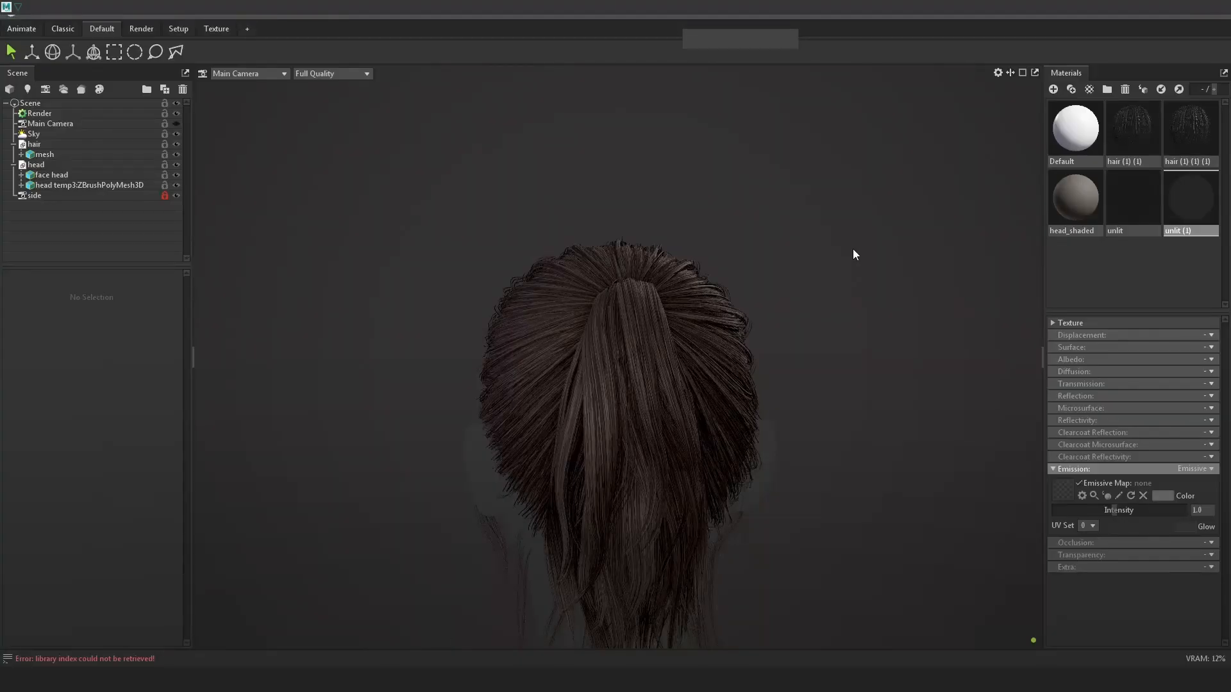
left_click_drag(853, 255, 832, 338)
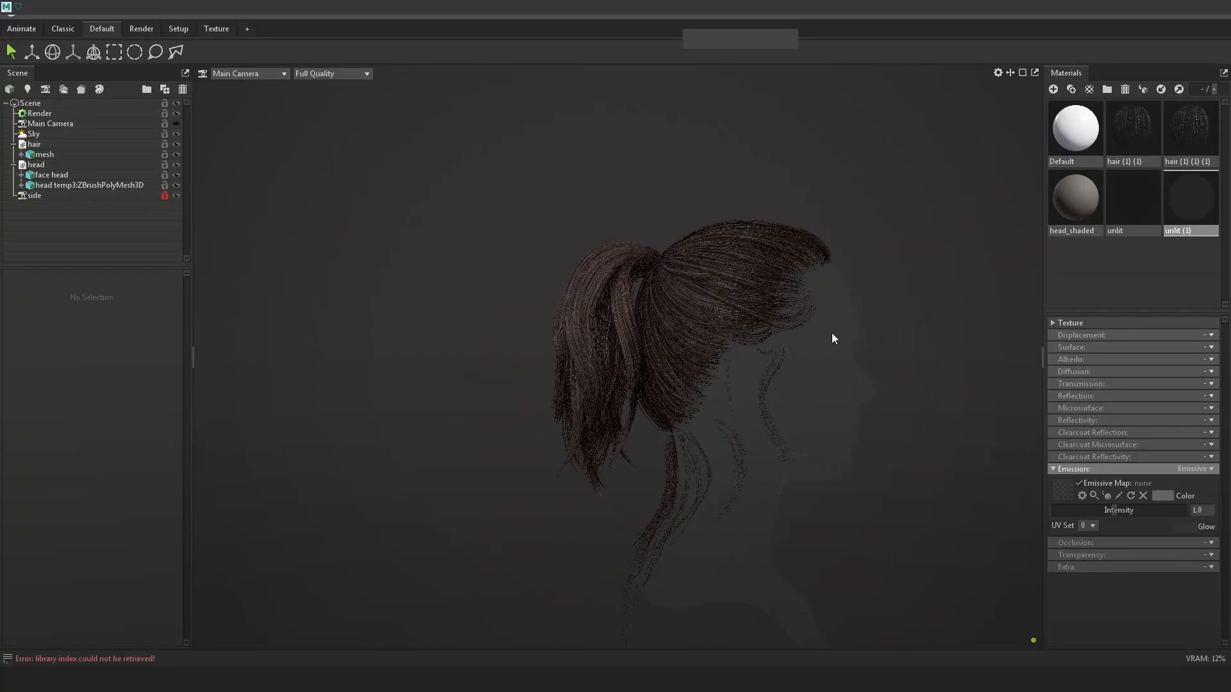
left_click_drag(624, 351, 555, 270)
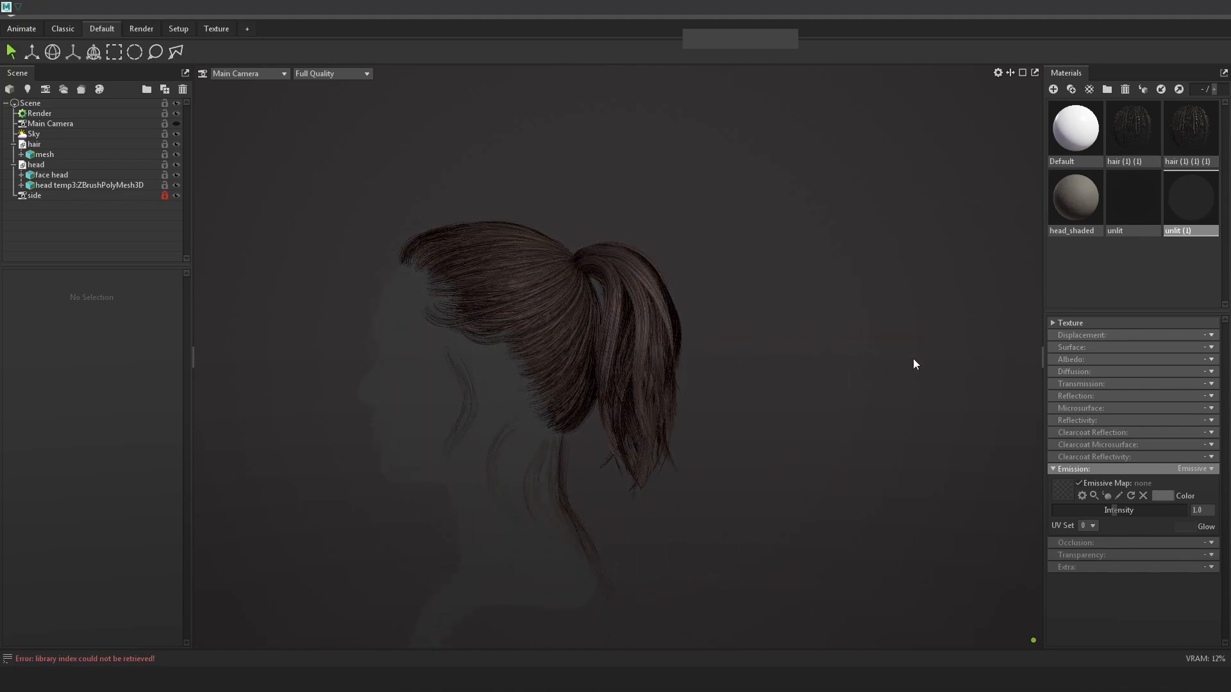
left_click_drag(915, 364, 723, 349)
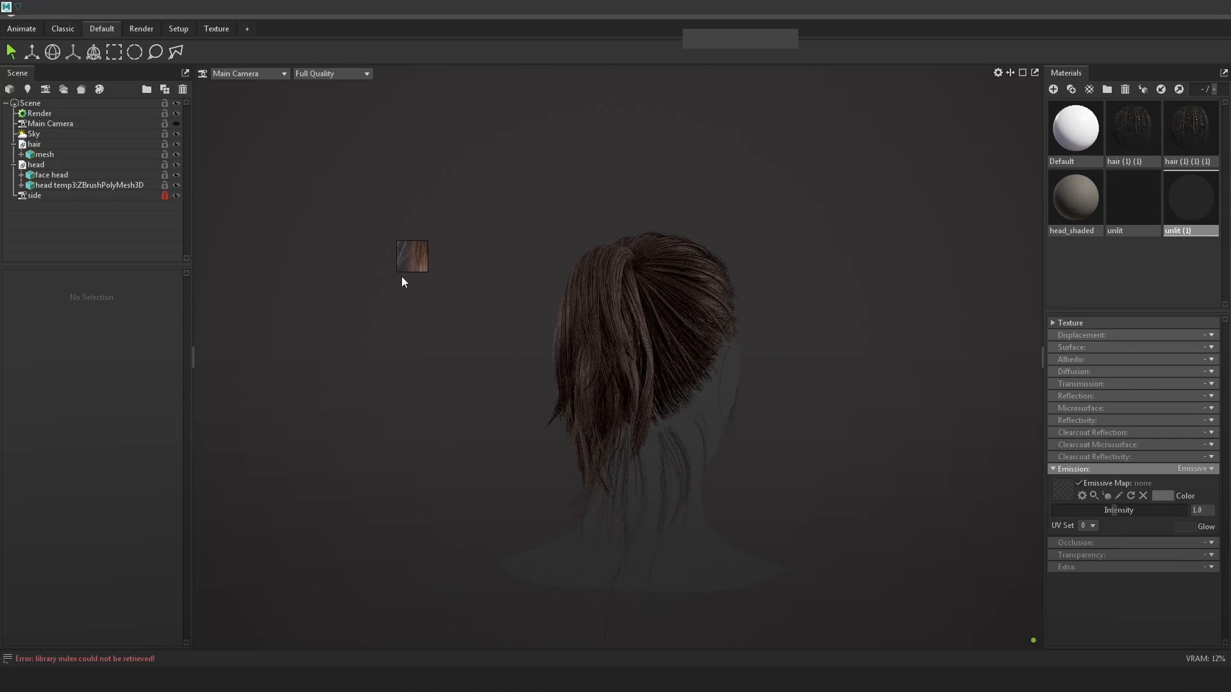
left_click_drag(271, 351, 510, 121)
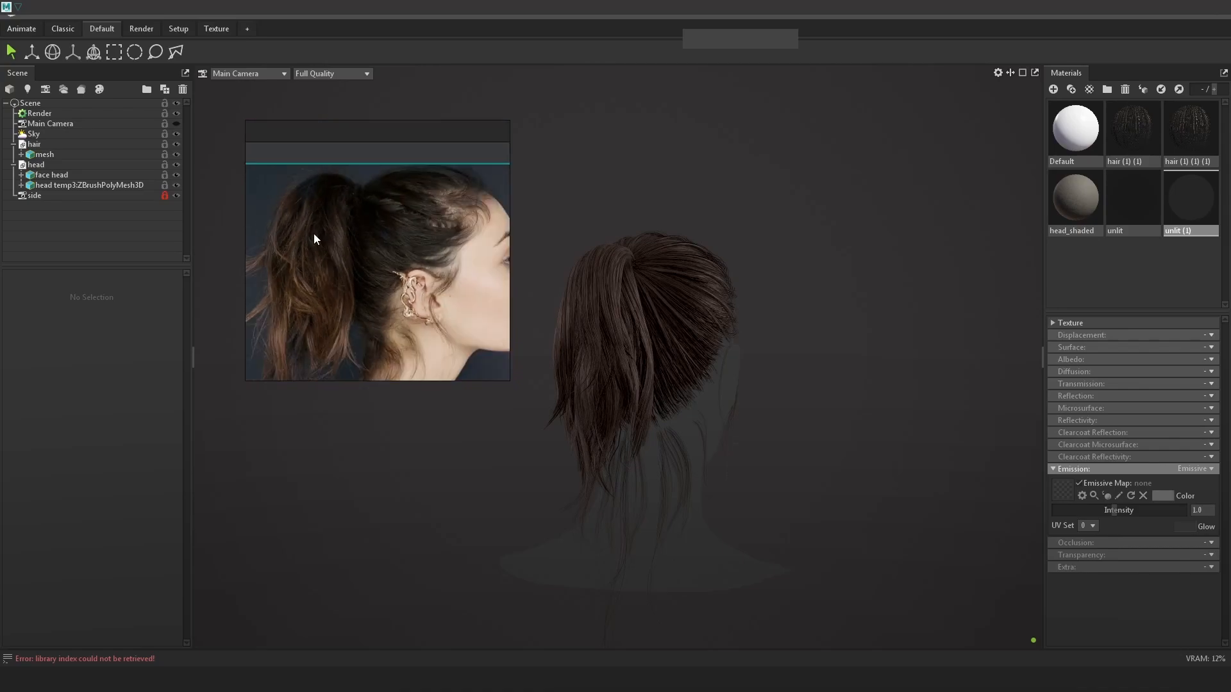
scroll(714, 250, "up", 5)
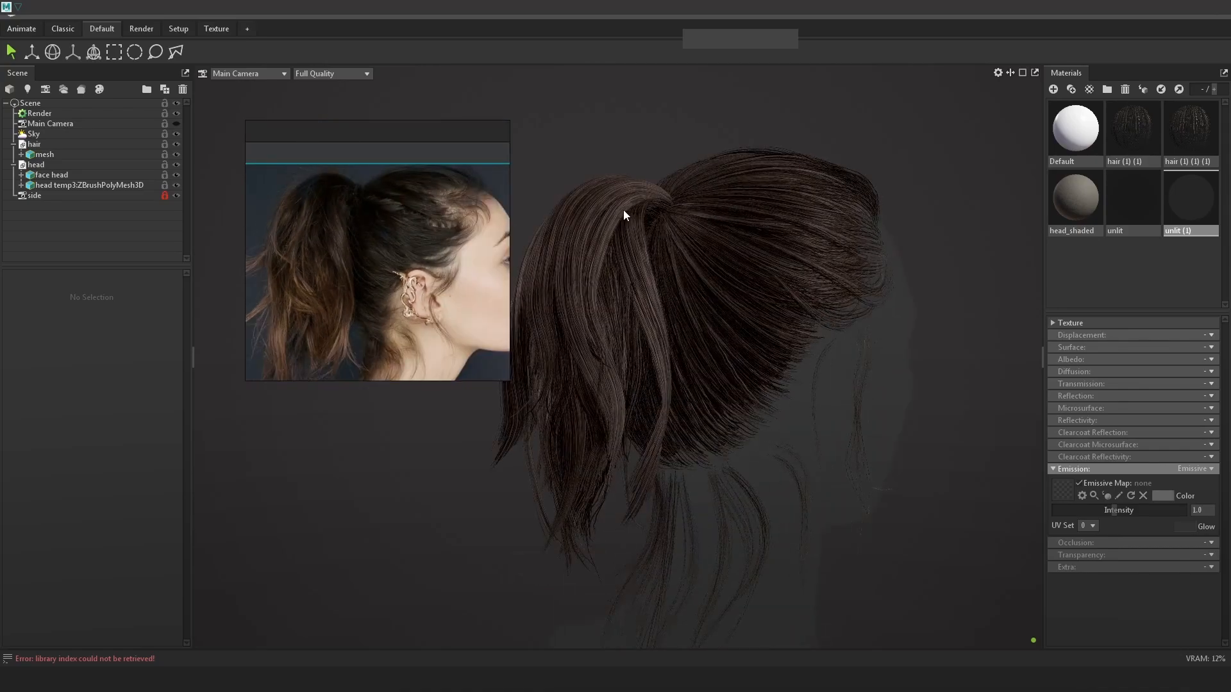
scroll(610, 216, "up", 5)
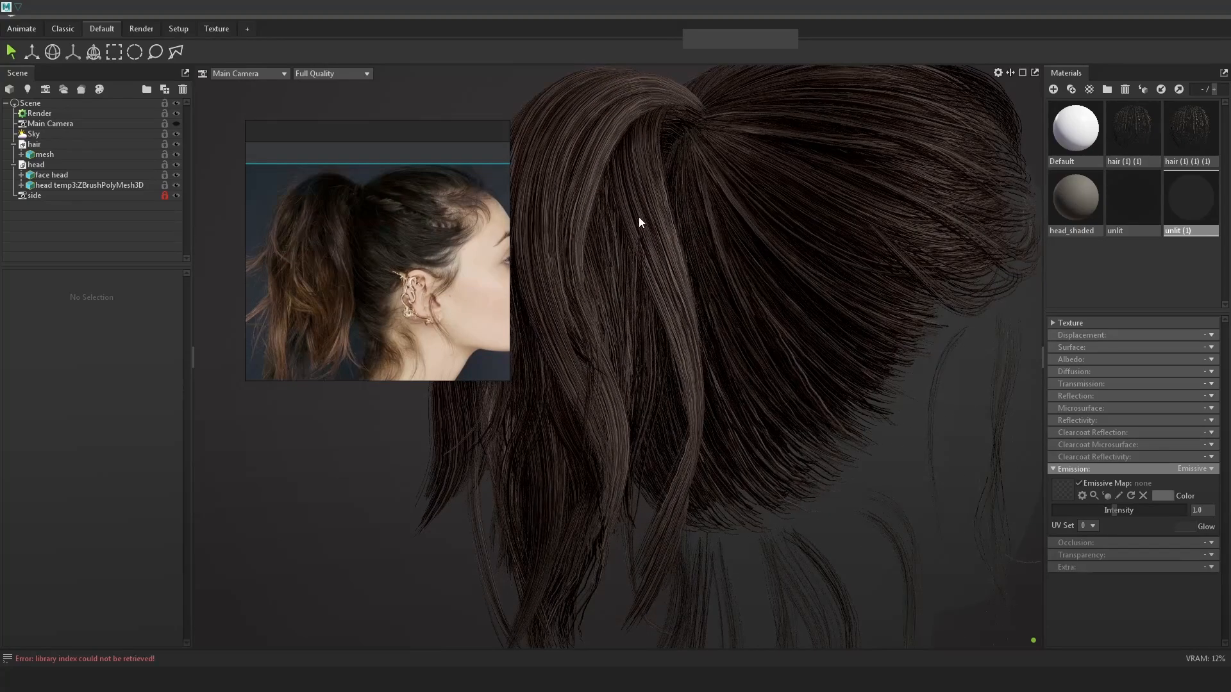
scroll(641, 221, "down", 2)
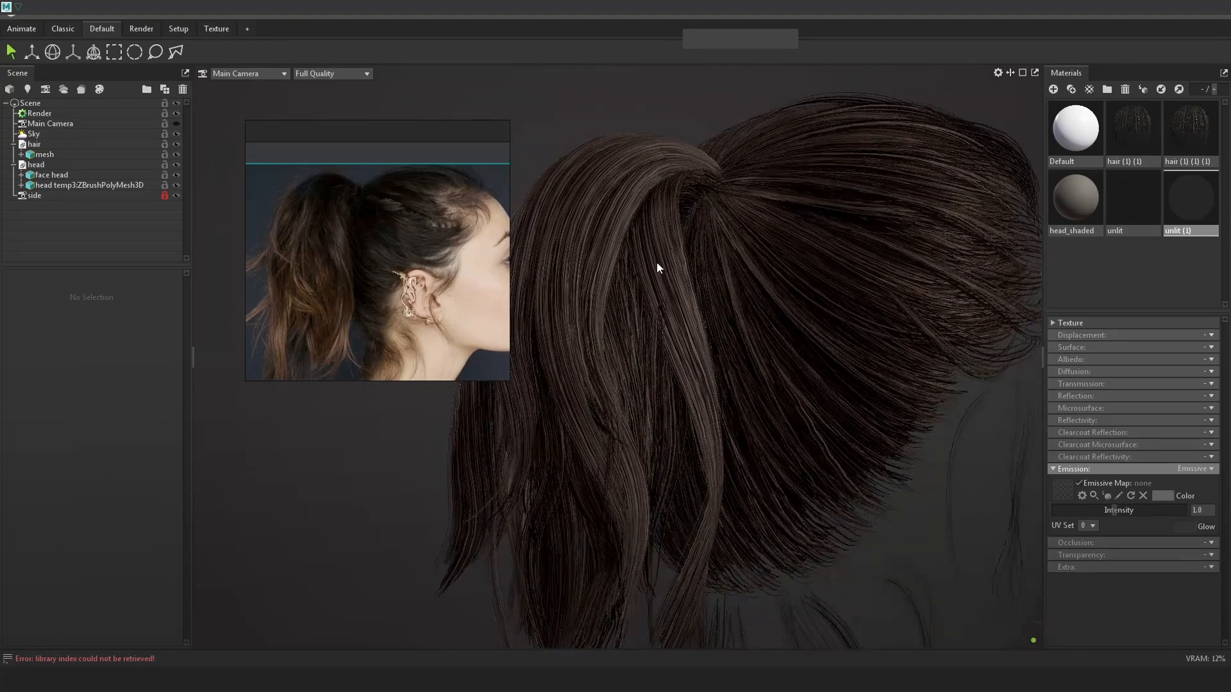
Switch to Maya and select the control curve of the bindGroup48 fill-up clump near the ponytail's head-side edge
left_click(1181, 19)
left_click_drag(780, 388, 844, 410, "alt")
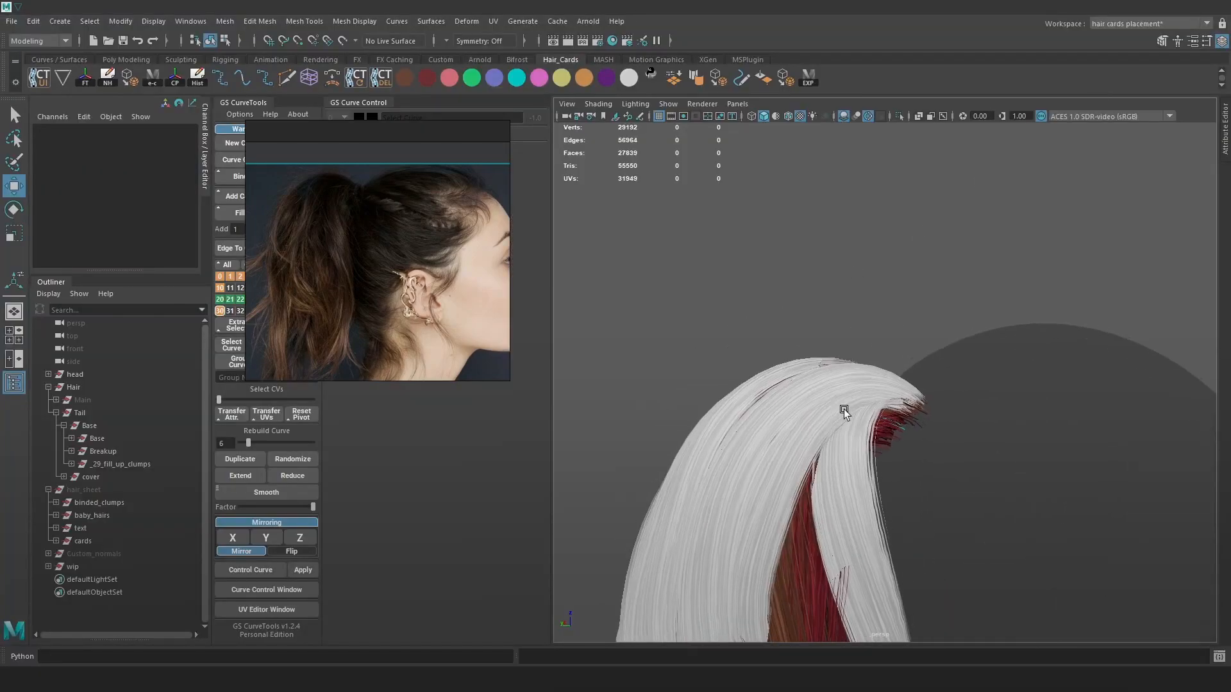
middle_click_drag(844, 410, 868, 285, "alt")
scroll(865, 307, "up", 3)
key("4")
left_click(814, 416)
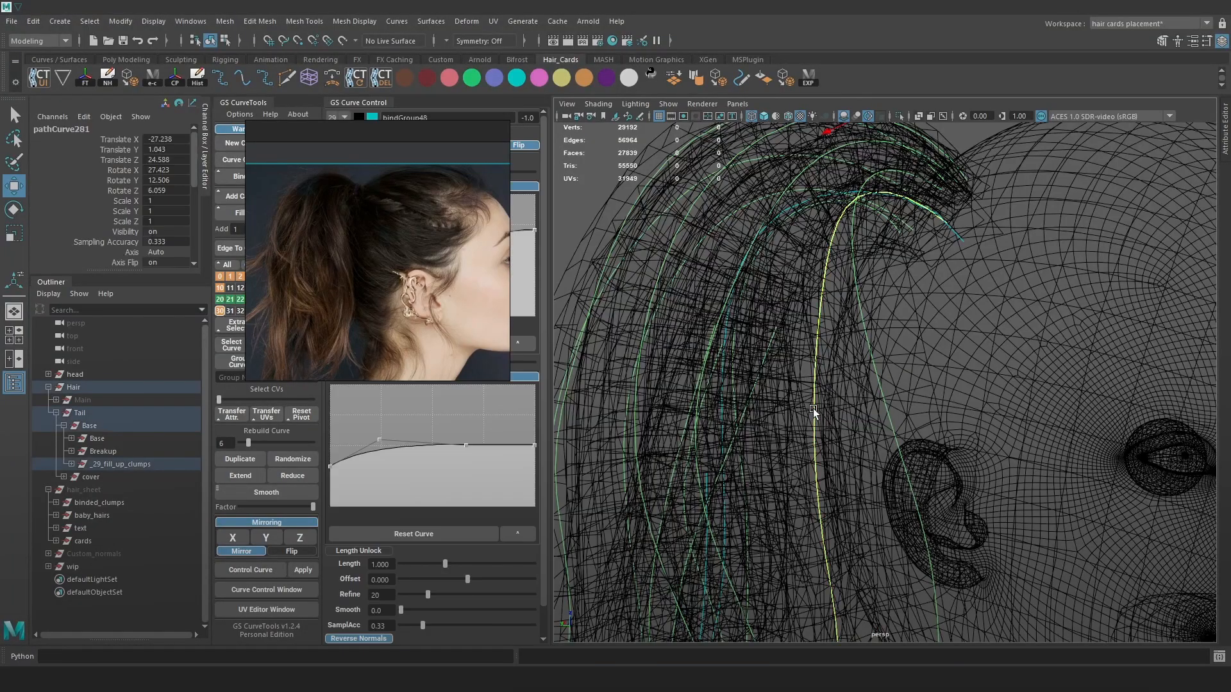
Reshape the selected fill-up clump by moving control vertices in the middle of its curve
key("6")
left_click_drag(813, 409, 868, 409, "alt")
right_click_drag(867, 409, 677, 252, "alt")
key("F9")
key("4")
mouse_move(885, 408)
left_mouse_down()
mouse_move(856, 439)
mouse_move(886, 461)
left_mouse_up()
key("6")
right_click_drag(886, 460, 922, 464, "alt")
left_click_drag(805, 434, 816, 385)
key("4")
key("6")
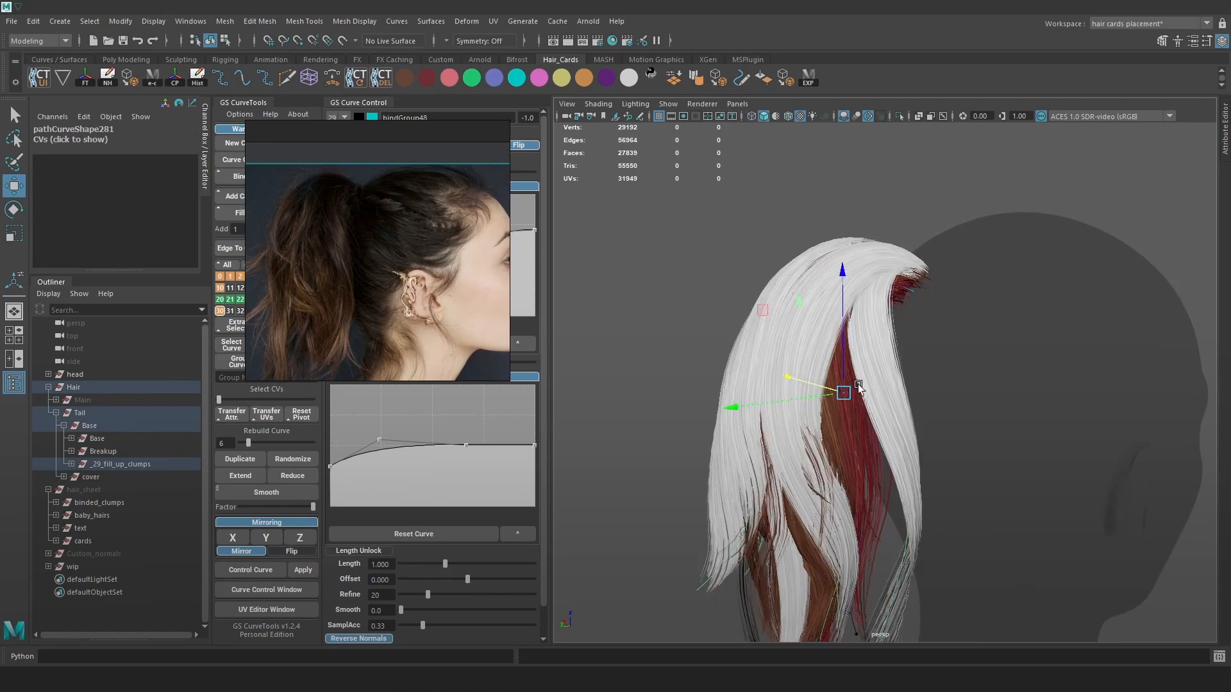
Try another adjustment to the fill-up clump's control vertices and undo it
right_click_drag(858, 385, 917, 417, "alt")
left_click_drag(917, 417, 941, 392, "alt")
right_click_drag(941, 393, 898, 387, "alt")
mouse_move(899, 387)
left_mouse_down("alt")
mouse_move(908, 416)
mouse_move(886, 403)
left_mouse_up("alt")
left_click(886, 402)
left_click_drag(921, 209, 904, 211)
key("ctrl+z")
Select the bindGroup49 fill-up clump's curve, examine the inner strands from the side and clear the selection
key("4")
left_click(839, 423)
key("6")
right_click_drag(904, 388, 937, 410, "alt")
left_click_drag(938, 411, 868, 447, "alt")
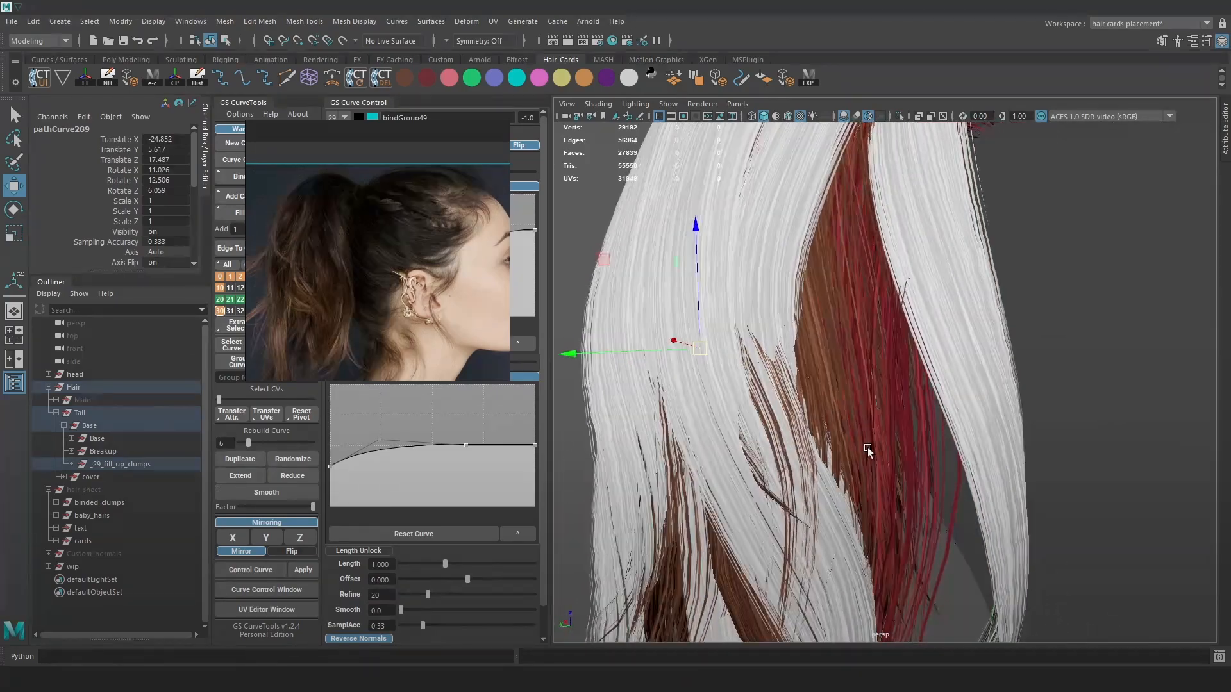
right_click_drag(905, 423, 855, 418, "alt")
left_click(752, 261)
left_click_drag(830, 266, 910, 260, "alt")
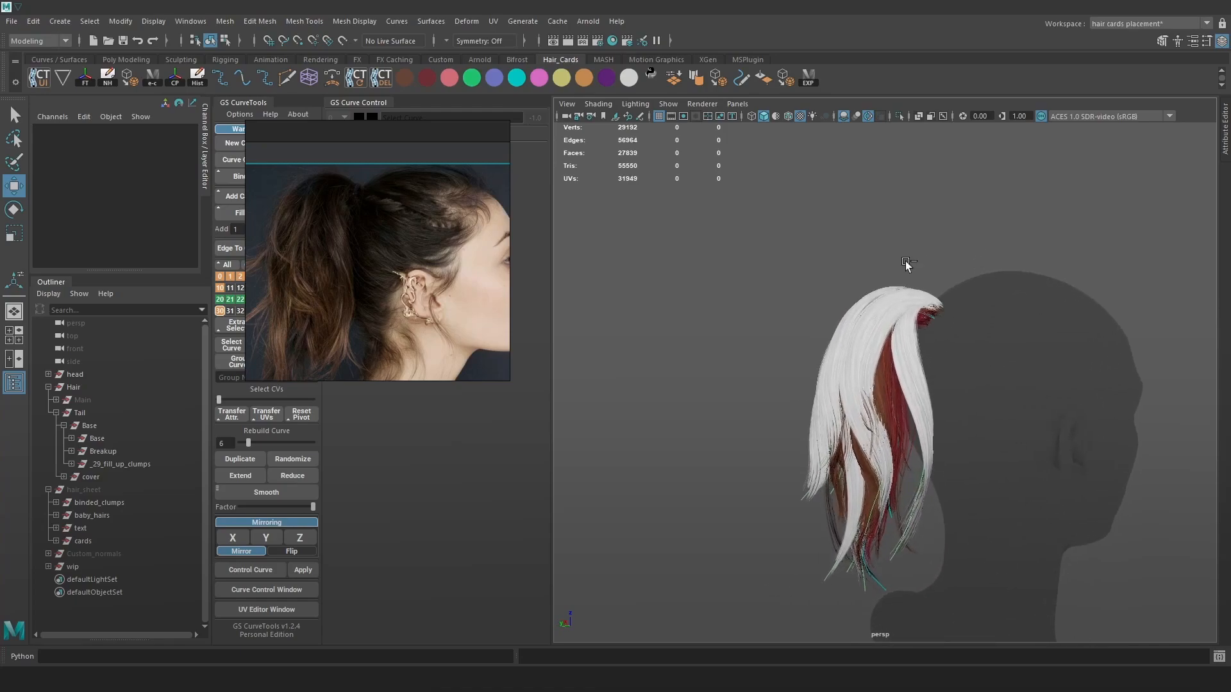
left_click_drag(888, 369, 834, 275, "alt")
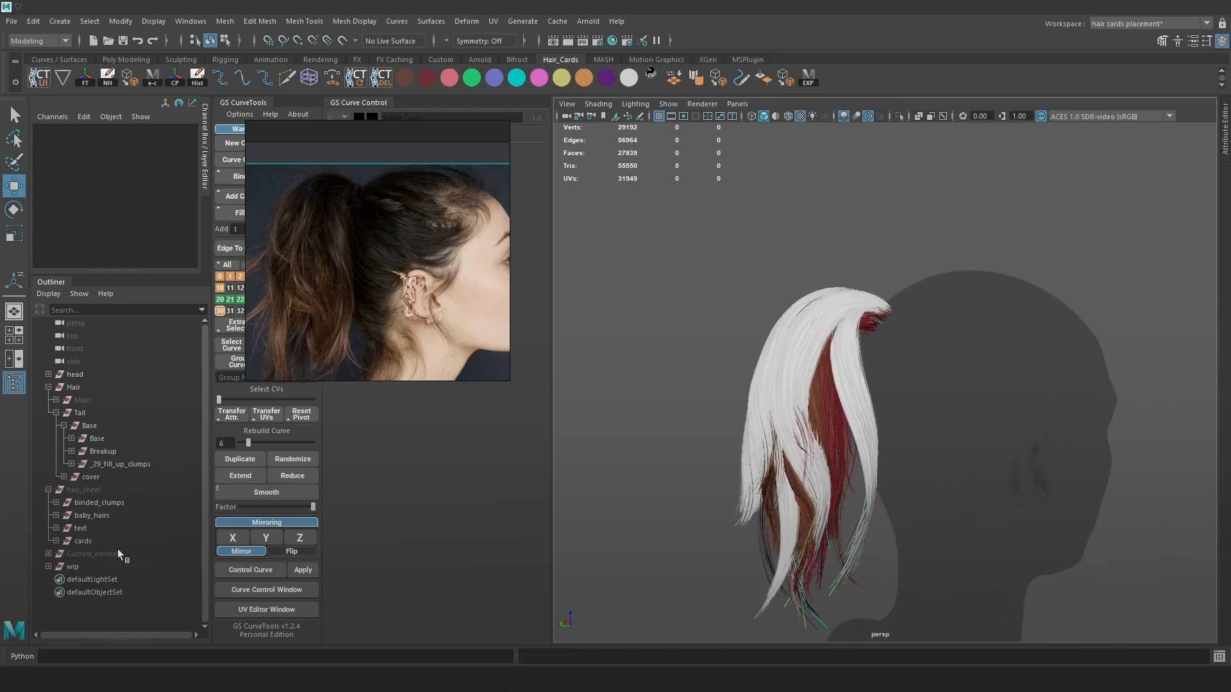
Unhide the hair_sheet group and frame its row of template cards
left_click(97, 554)
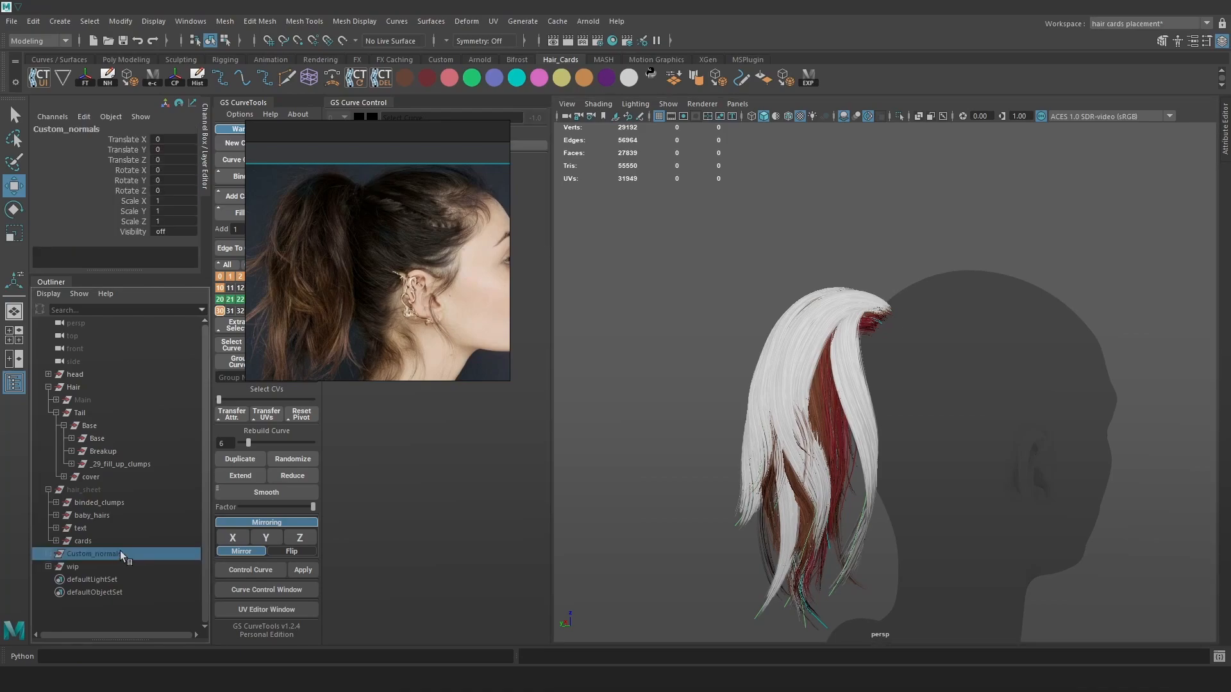
left_click(102, 489)
key("h")
left_click_drag(1027, 497, 878, 389, "alt")
left_click(994, 264)
middle_click_drag(1078, 311, 855, 313, "alt")
right_click_drag(856, 312, 1063, 442, "alt")
middle_click_drag(1021, 374, 969, 381, "alt")
right_click_drag(968, 379, 895, 390, "alt")
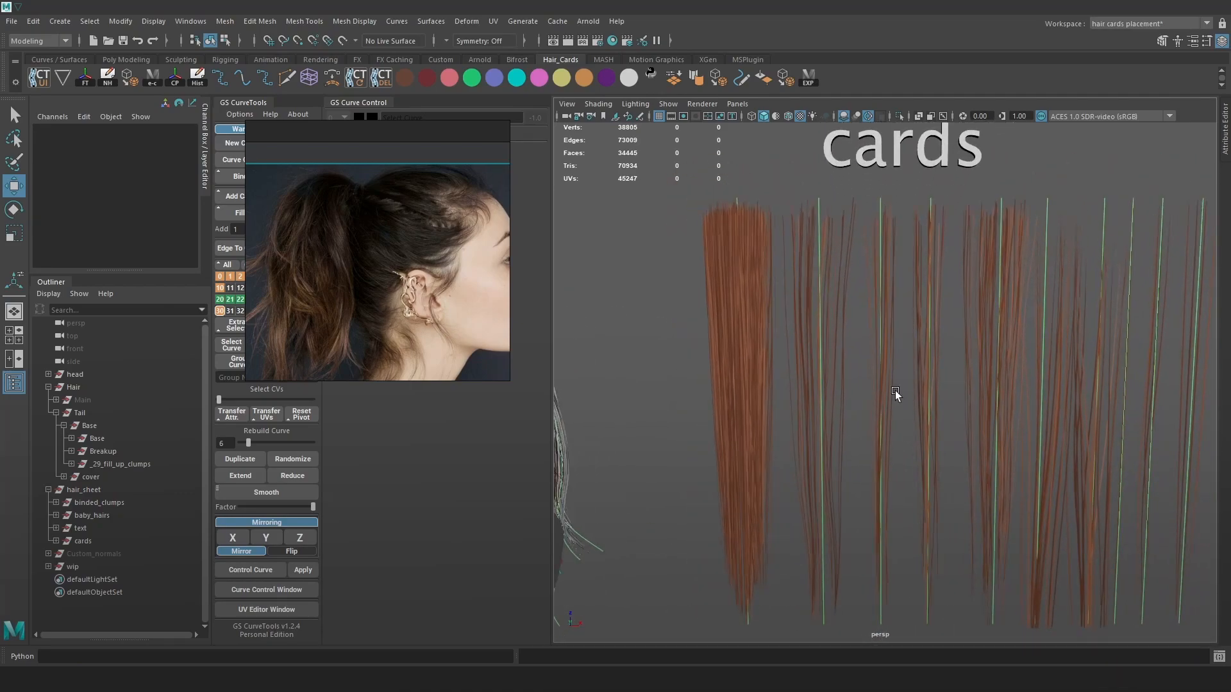
Select the thin-strand card warpCard27 and inspect its UV placement on the hair texture in the UV editor
left_click(818, 377)
left_click(279, 608)
scroll(667, 331, "down", 3)
scroll(668, 331, "up", 2)
scroll(666, 346, "down", 2)
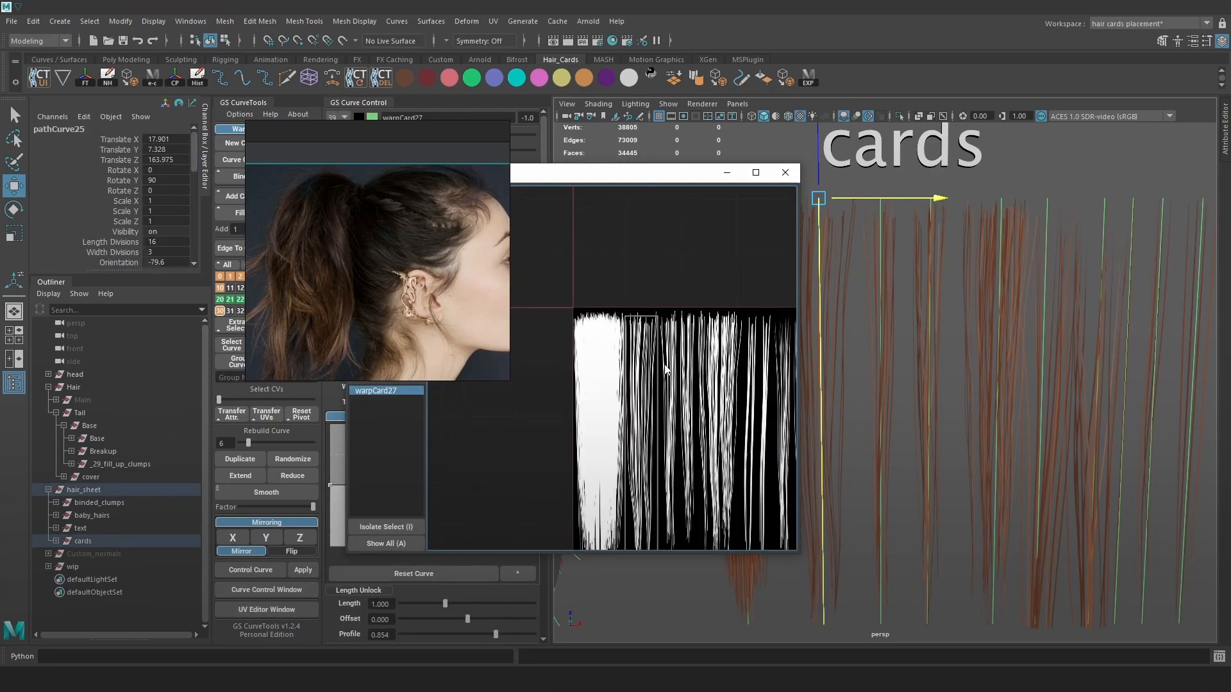
scroll(641, 436, "up", 3)
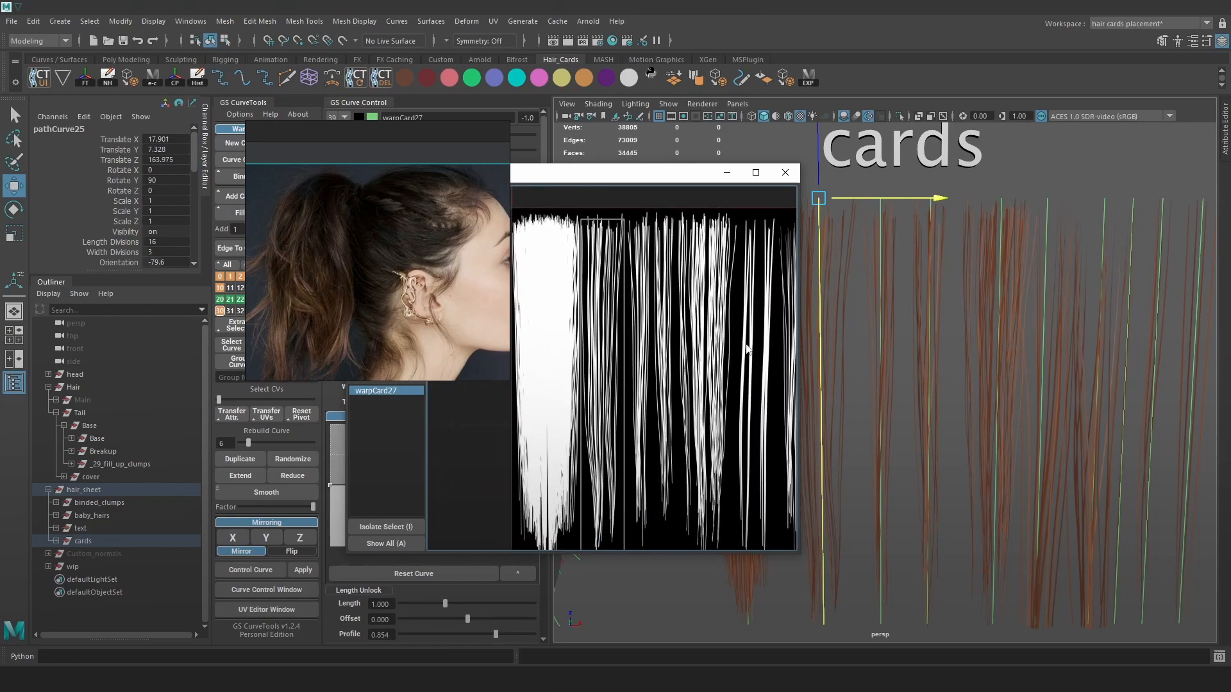
Select template cards warpCard28 and warpCard27 together, check their UV areas and close the UV editor
left_click(993, 310)
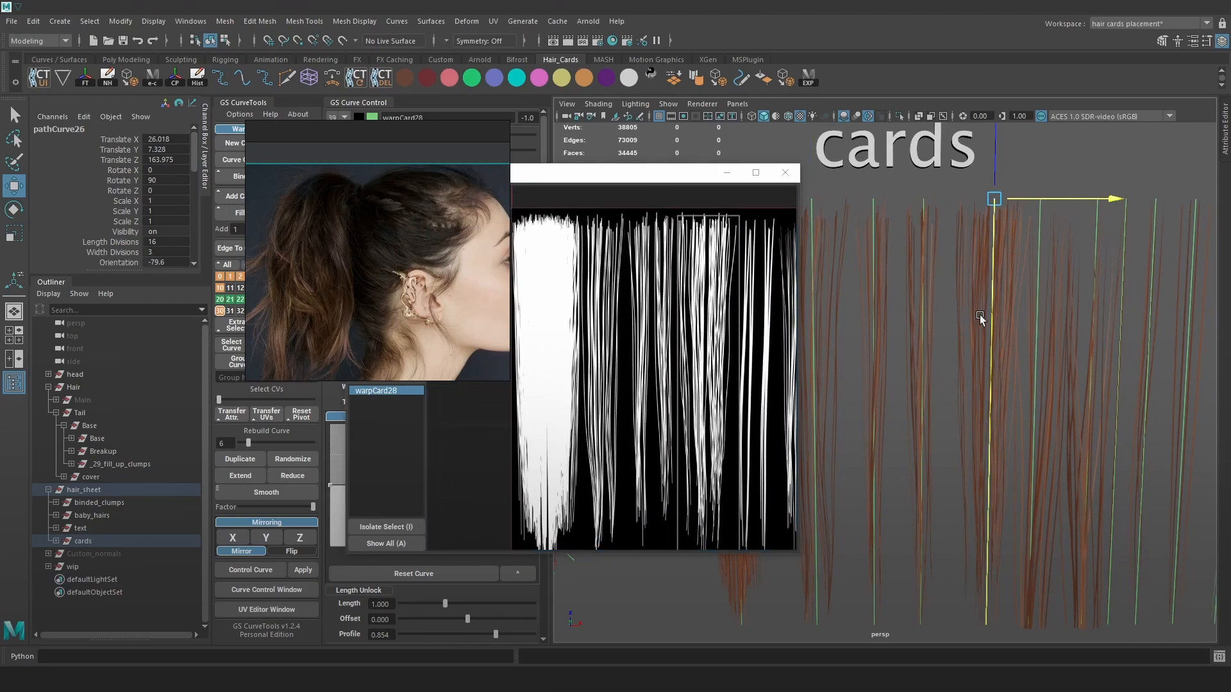
middle_click_drag(873, 359, 964, 349, "alt")
right_click_drag(963, 348, 899, 361, "alt")
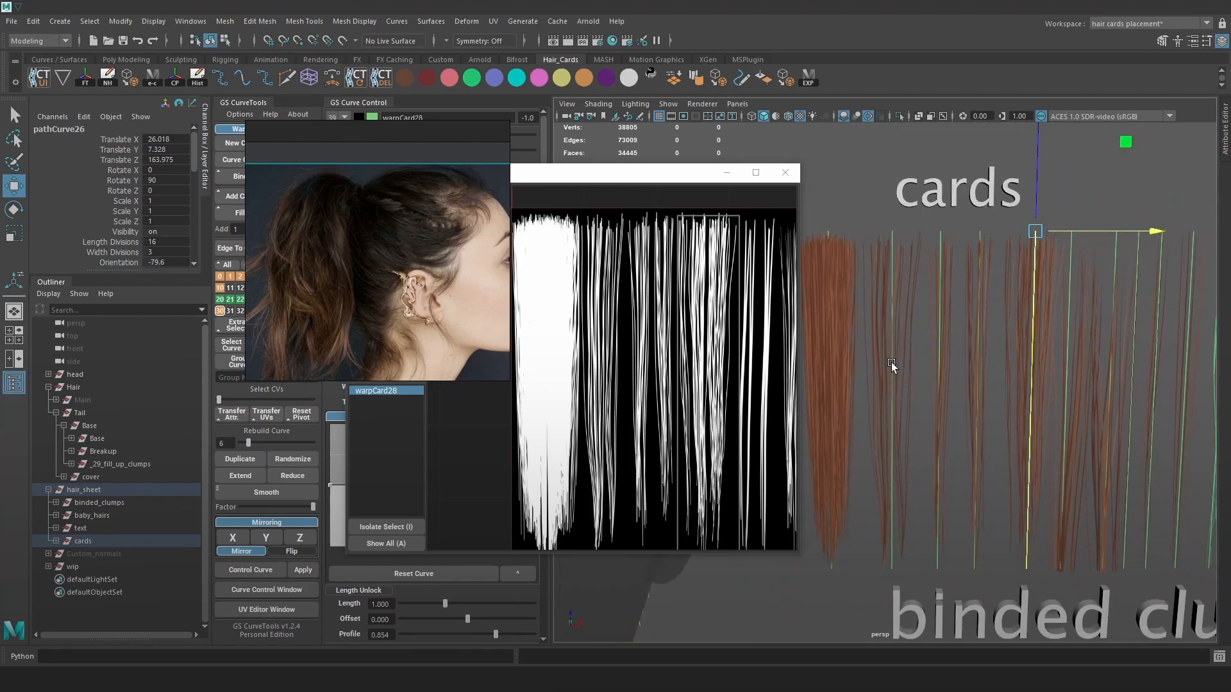
left_click(891, 363, "shift")
scroll(739, 319, "down", 1)
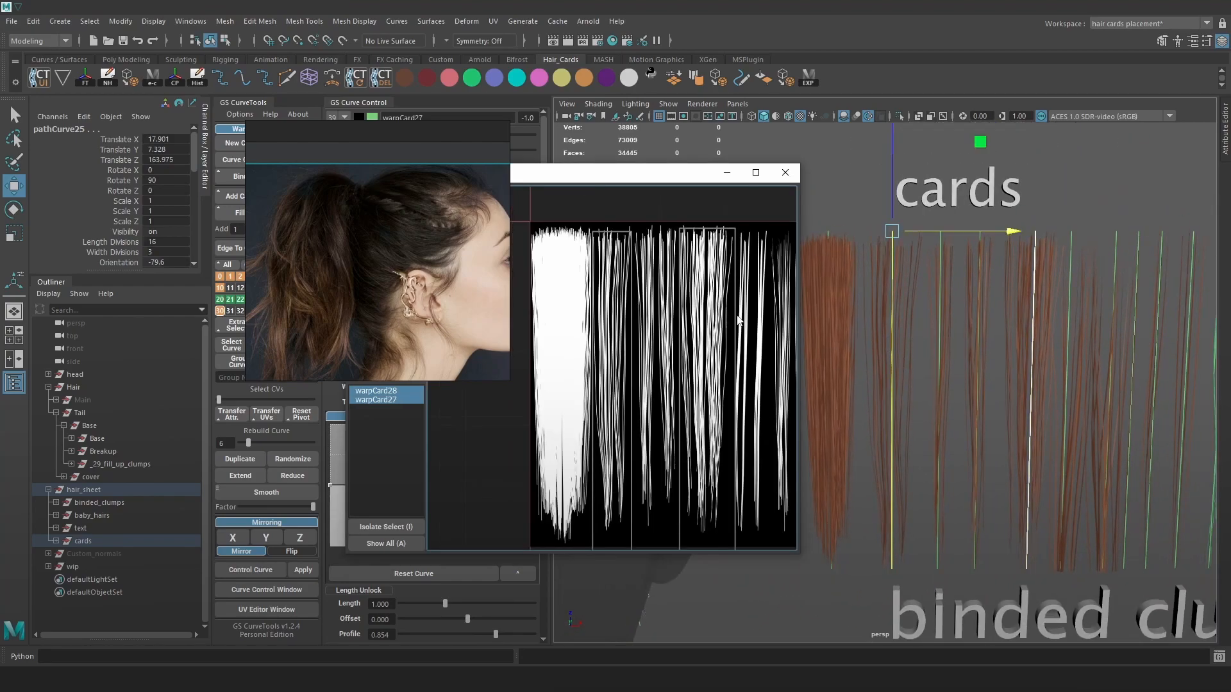
left_click(785, 172)
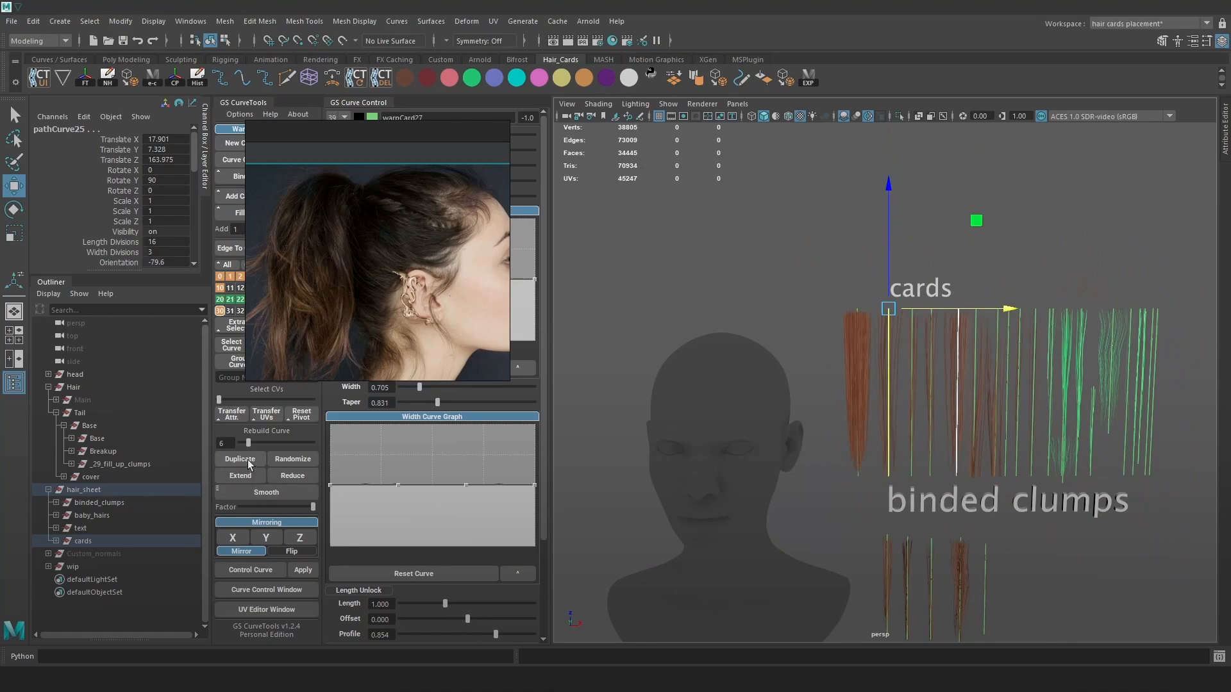
Duplicate the two selected template cards and move the copies to the opposite side of the head
left_click_drag(1004, 307, 695, 310)
middle_click_drag(695, 309, 825, 311, "alt")
scroll(825, 310, "up", 1)
Shrink the reference photo window, place it clear of the tool panels and frame the duplicated cards
left_click_drag(505, 379, 293, 257)
right_click_drag(277, 237, 567, 299)
left_click_drag(592, 183, 587, 266)
right_click_drag(561, 285, 601, 220)
scroll(717, 408, "up", 6)
middle_click_drag(719, 375, 911, 367, "alt")
right_click_drag(912, 367, 802, 382, "alt")
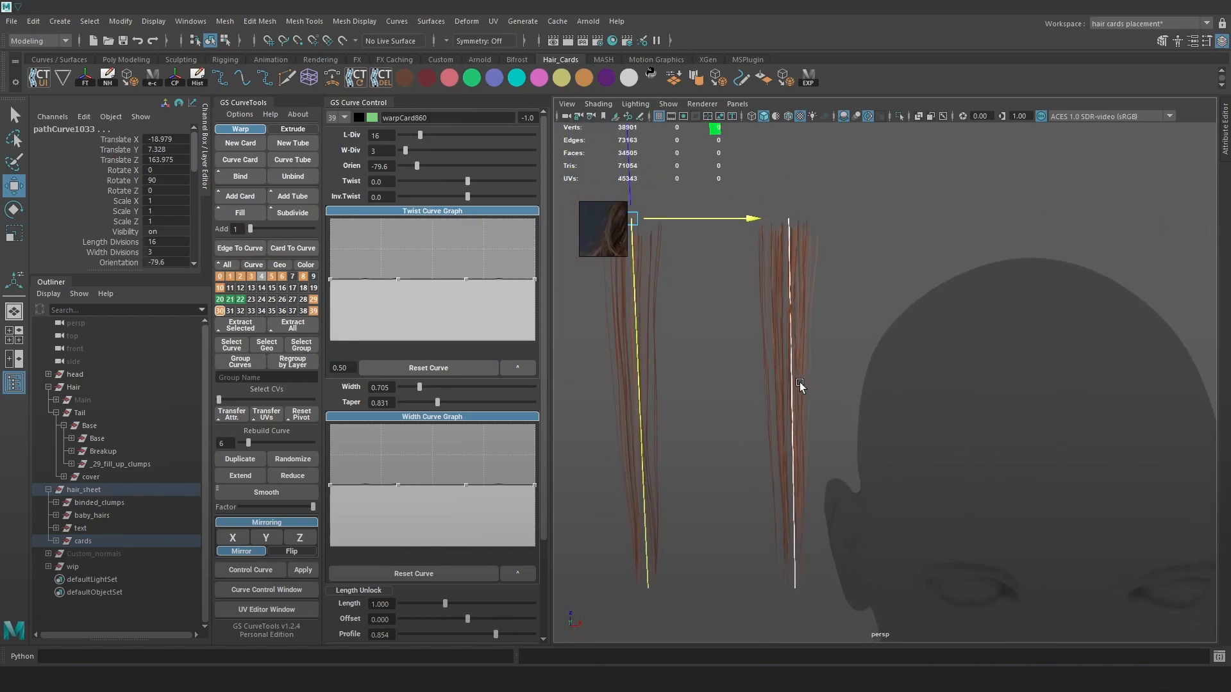
Select the outer duplicated card and move it sideways closer to the other copy
middle_click_drag(743, 306, 809, 307, "alt")
left_click(750, 305)
left_click(696, 293)
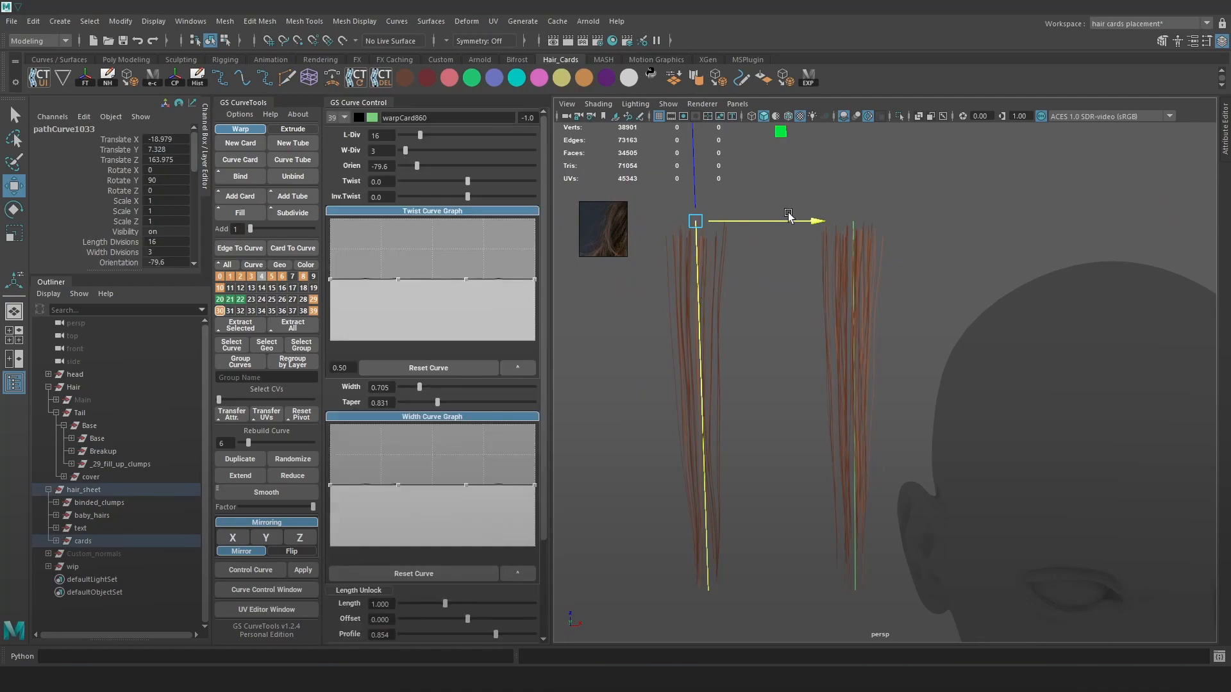
left_click_drag(790, 218, 868, 218)
Select both duplicated cards, assign them the green material and clear the selection
left_click(855, 321)
left_click_drag(855, 320, 998, 301, "alt")
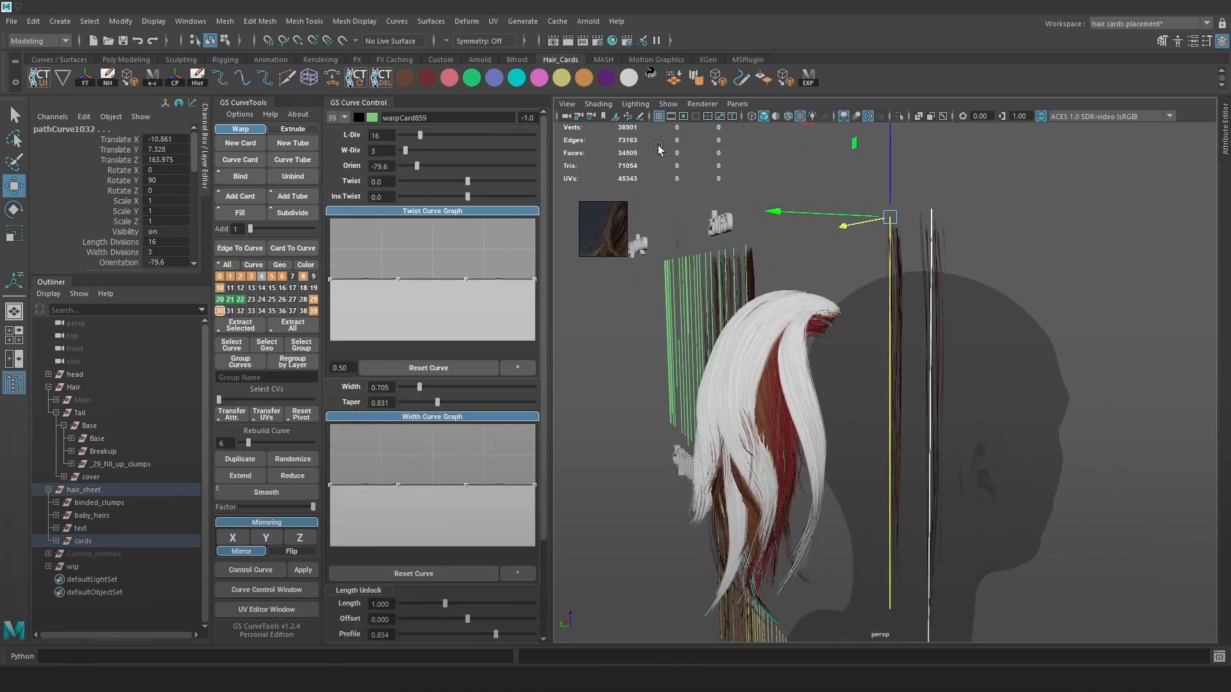
left_click(472, 78)
left_click(1076, 204)
left_click_drag(1036, 241, 893, 269, "alt")
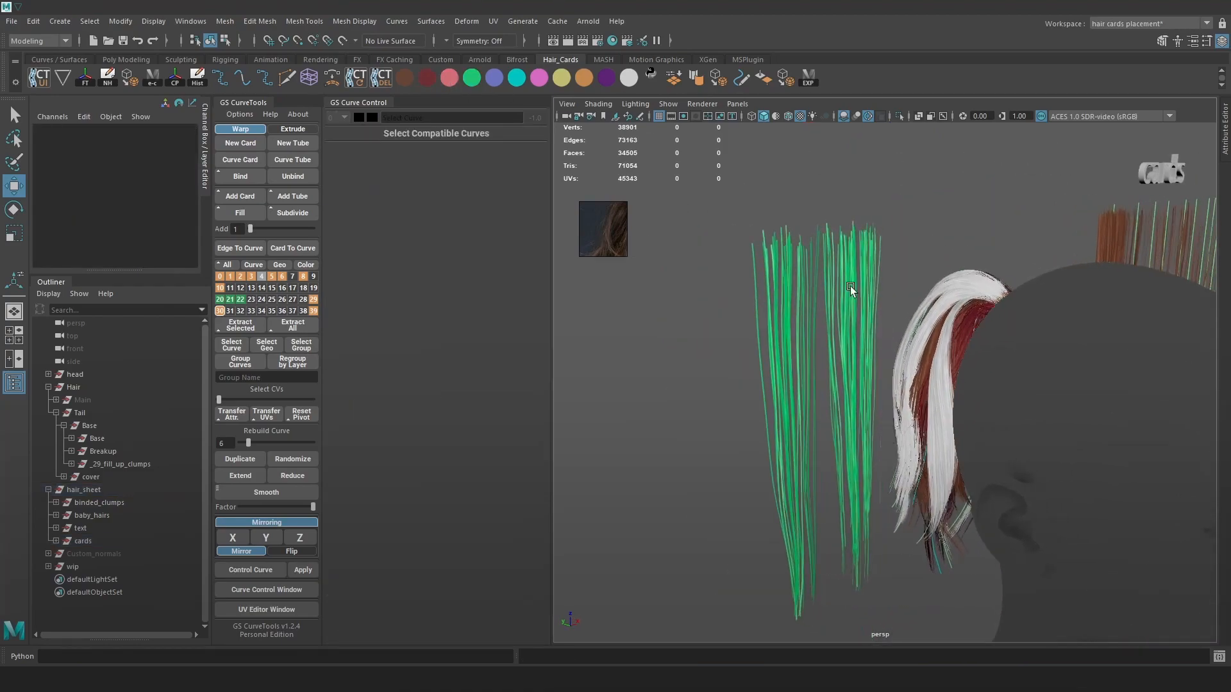
Select both green cards, group them and name the new group breakup
key("4")
left_click_drag(886, 215, 763, 300)
key("6")
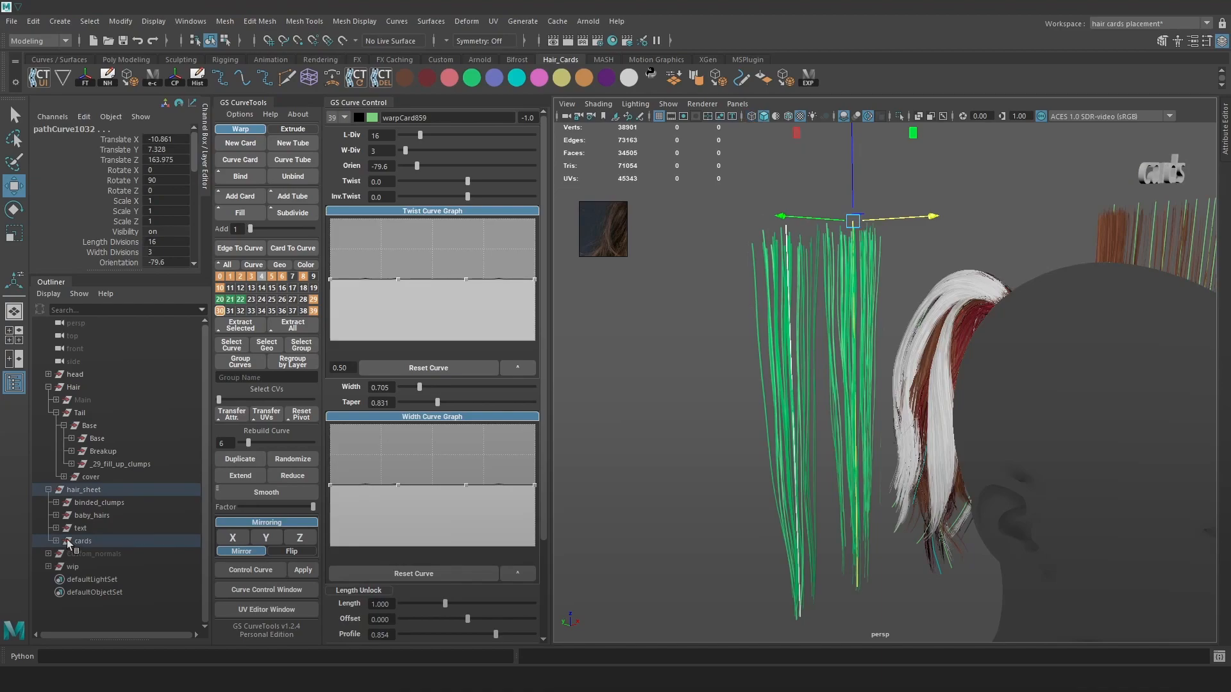
left_click(56, 541)
scroll(119, 529, "down", 9)
key("ctrl+g")
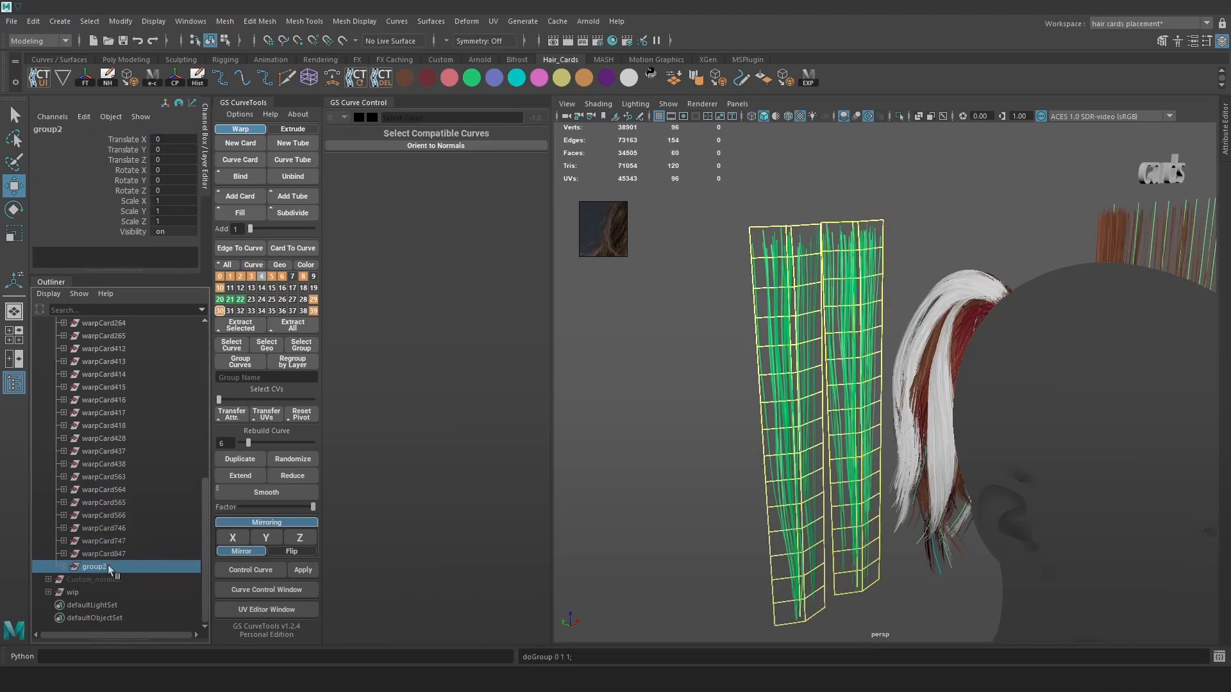
double_click(96, 567)
type("breakup")
key("Return")
Move the breakup group out of the hair sheet into Tail's cover group, directly below _30_base_card
middle_click_drag(153, 302, 143, 408)
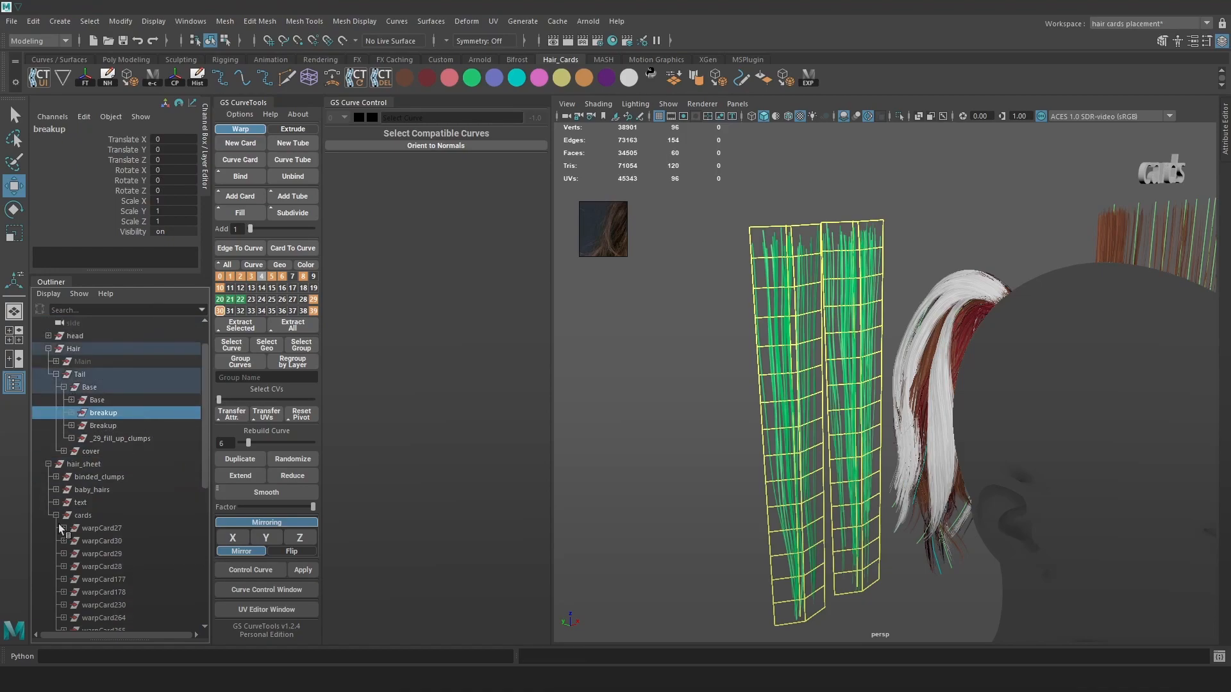
scroll(118, 452, "up", 1)
middle_click_drag(121, 452, 103, 504)
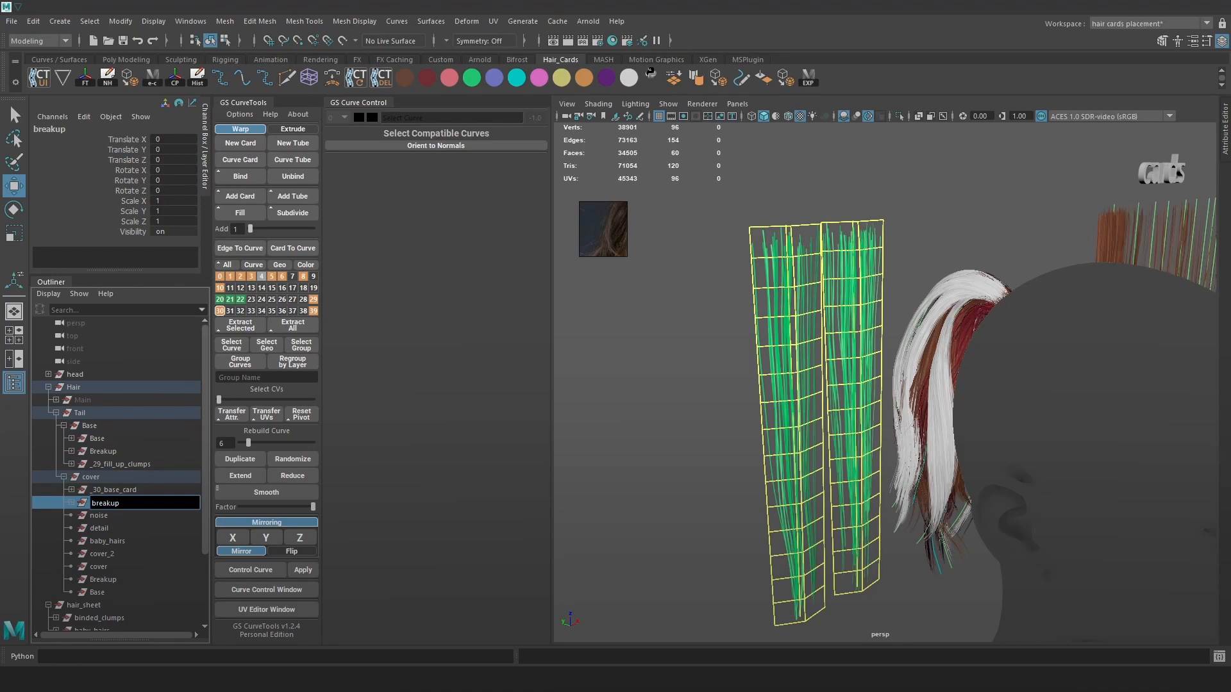
Rename the breakup group in Tail's cover group as _31_breakup
type("1_")
key("Return")
scroll(902, 228, "down", 1)
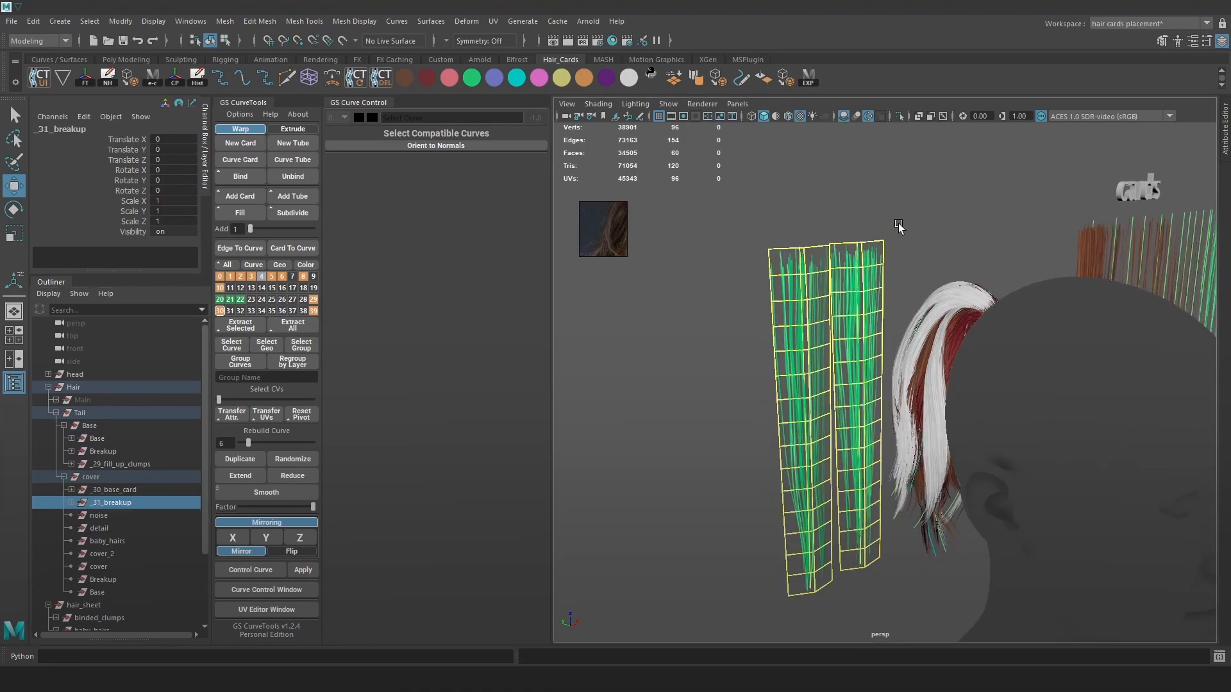
Select both green breakup cards and assign them to curve layer 31
left_click_drag(901, 228, 786, 282)
right_click(231, 314)
right_click_drag(231, 314, 233, 281)
right_click_drag(314, 299, 159, 328)
Hide the whole hair_sheet group so only the working hair and new cards stay visible
left_click_drag(833, 343, 1022, 348, "alt")
scroll(1022, 348, "down", 3)
scroll(96, 570, "down", 3)
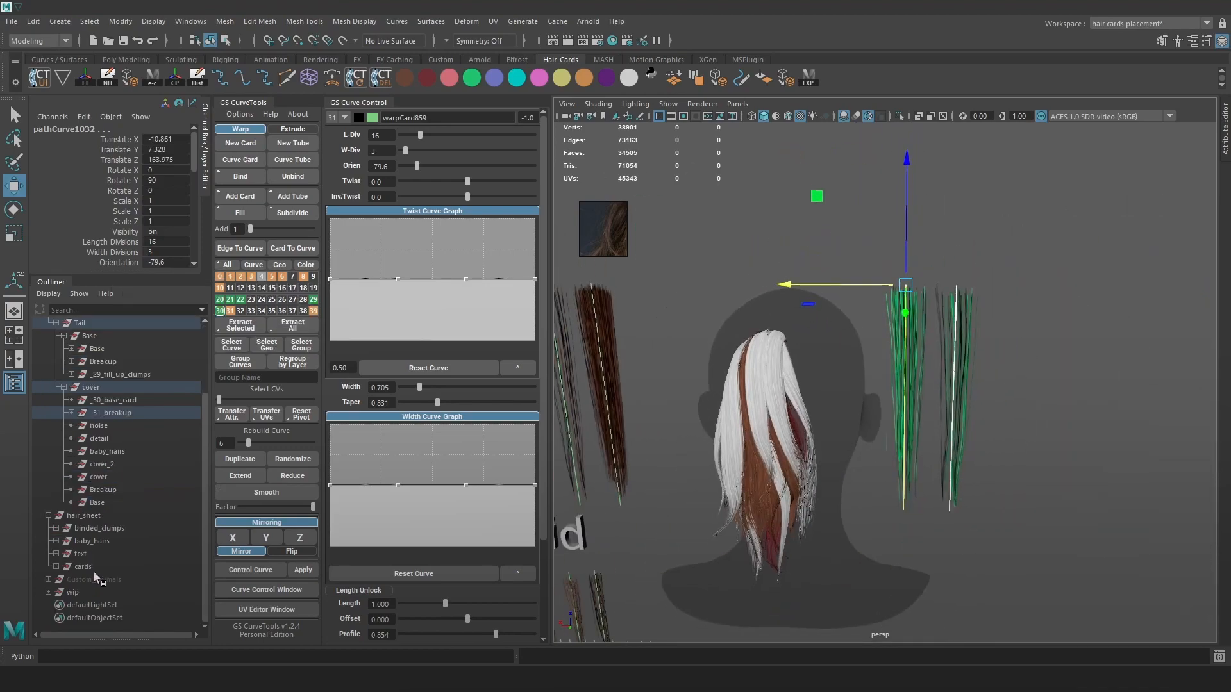
left_click(85, 515)
key("h")
Move both green cards closer to the ponytail and set their length divisions to 24
left_click(1033, 418)
scroll(1032, 418, "up", 2)
left_click_drag(1033, 418, 824, 267)
scroll(927, 311, "up", 3)
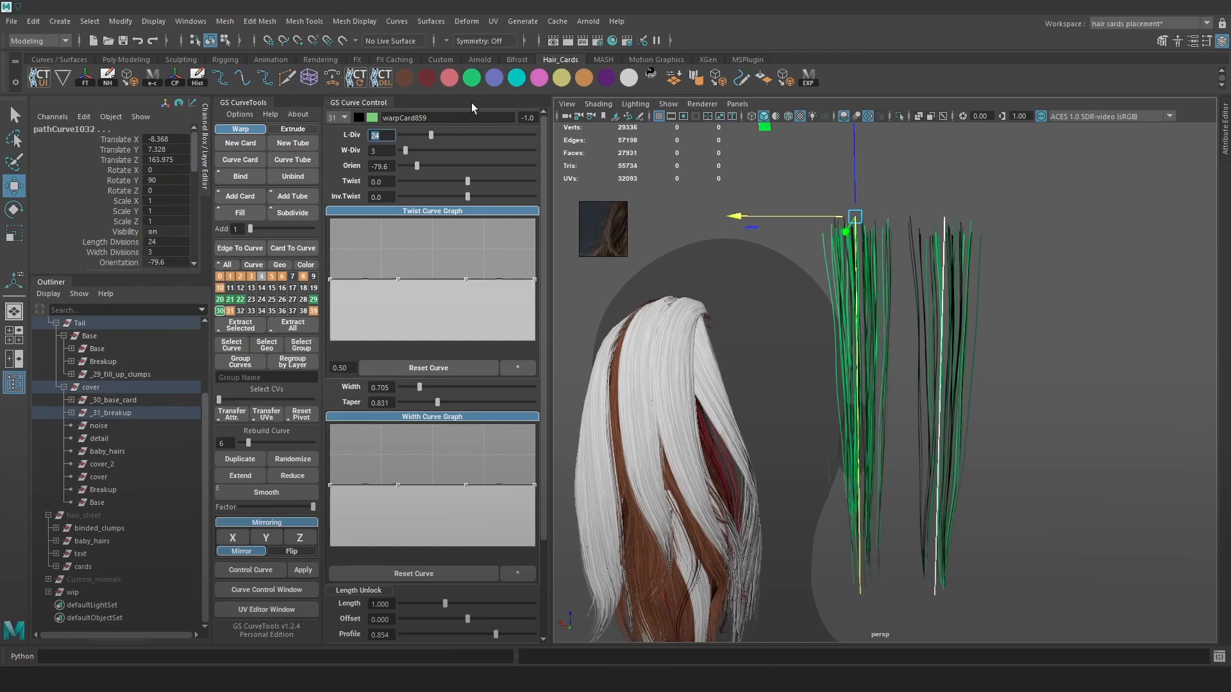
scroll(601, 222, "up", 1)
Set both green cards' orientation to 73.4 and width to 0.559, and clear the selection
left_click_drag(413, 166, 444, 164)
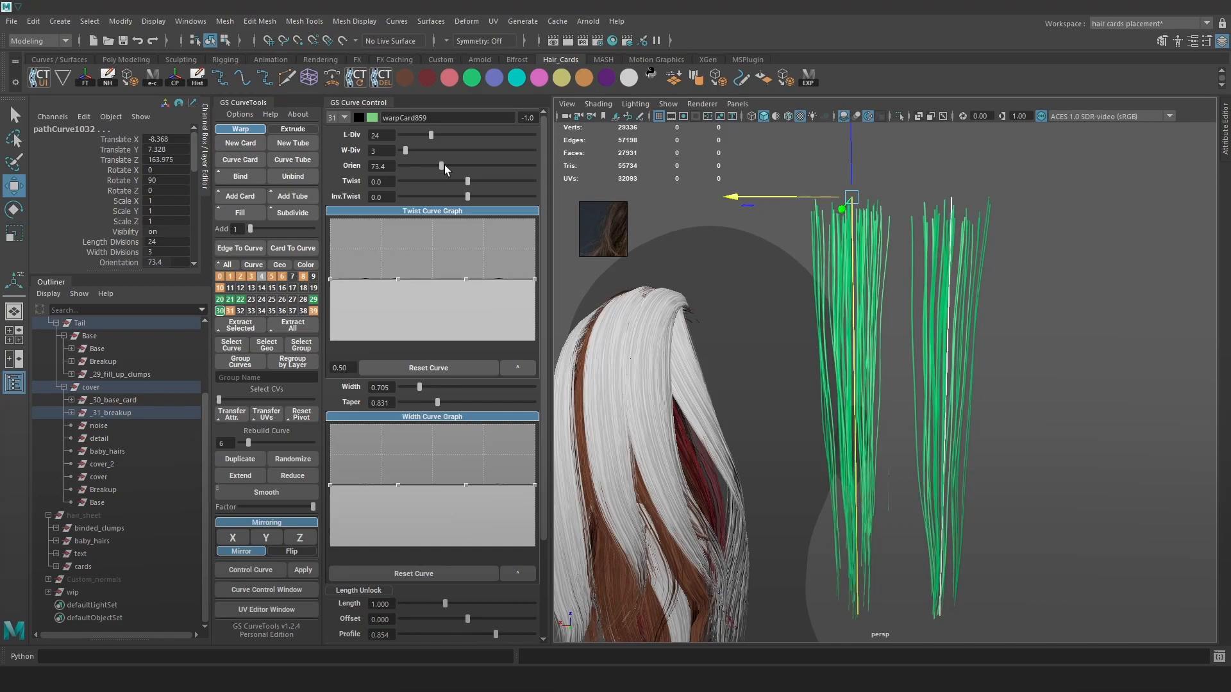
left_click_drag(1151, 233, 879, 295, "alt")
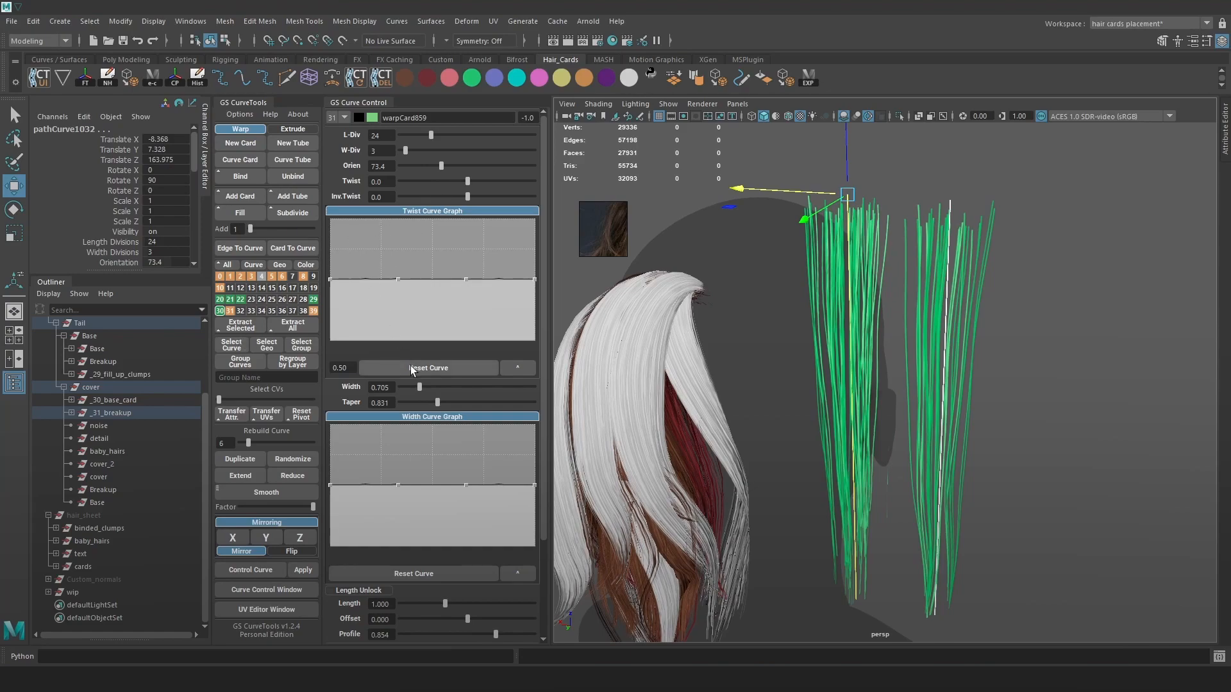
left_click_drag(427, 381, 415, 386)
left_click_drag(972, 307, 1067, 235, "alt")
left_click(1079, 209)
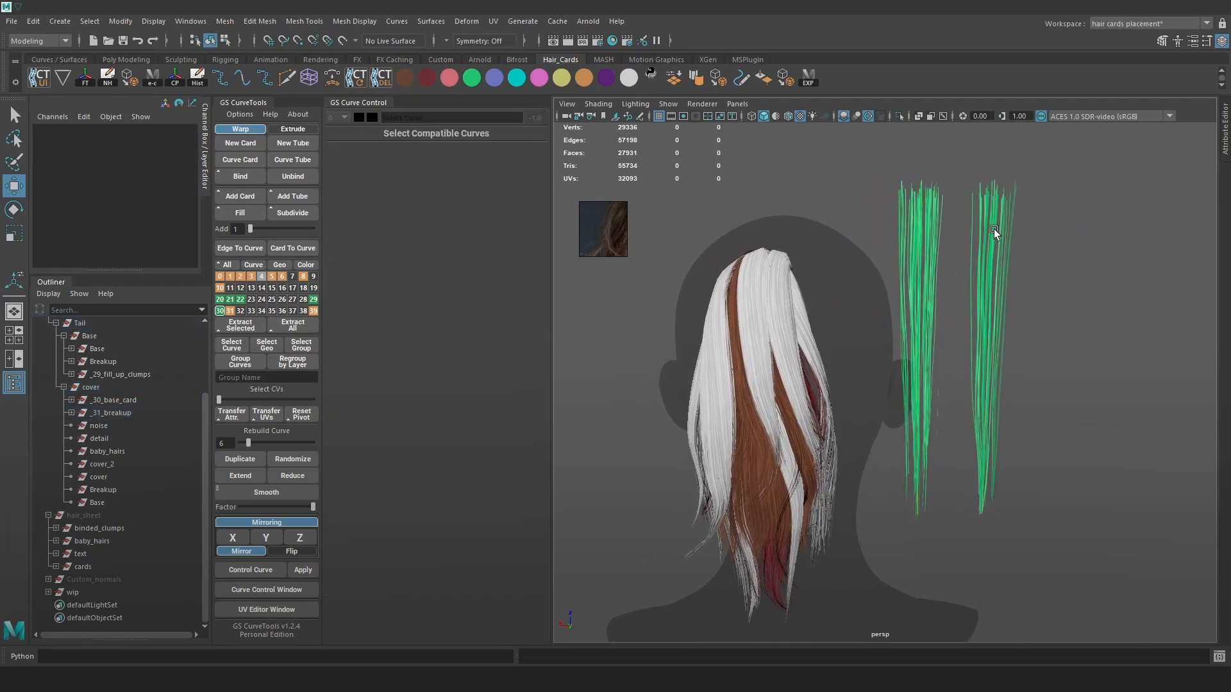
Select the outer green card, move it onto the side of the ponytail and set its orientation to 174
left_click(995, 229)
left_click_drag(923, 181, 636, 155)
left_click_drag(728, 203, 914, 221, "alt")
left_click_drag(890, 148, 923, 212)
mouse_move(442, 165)
left_mouse_down()
mouse_move(428, 164)
mouse_move(456, 168)
left_mouse_up()
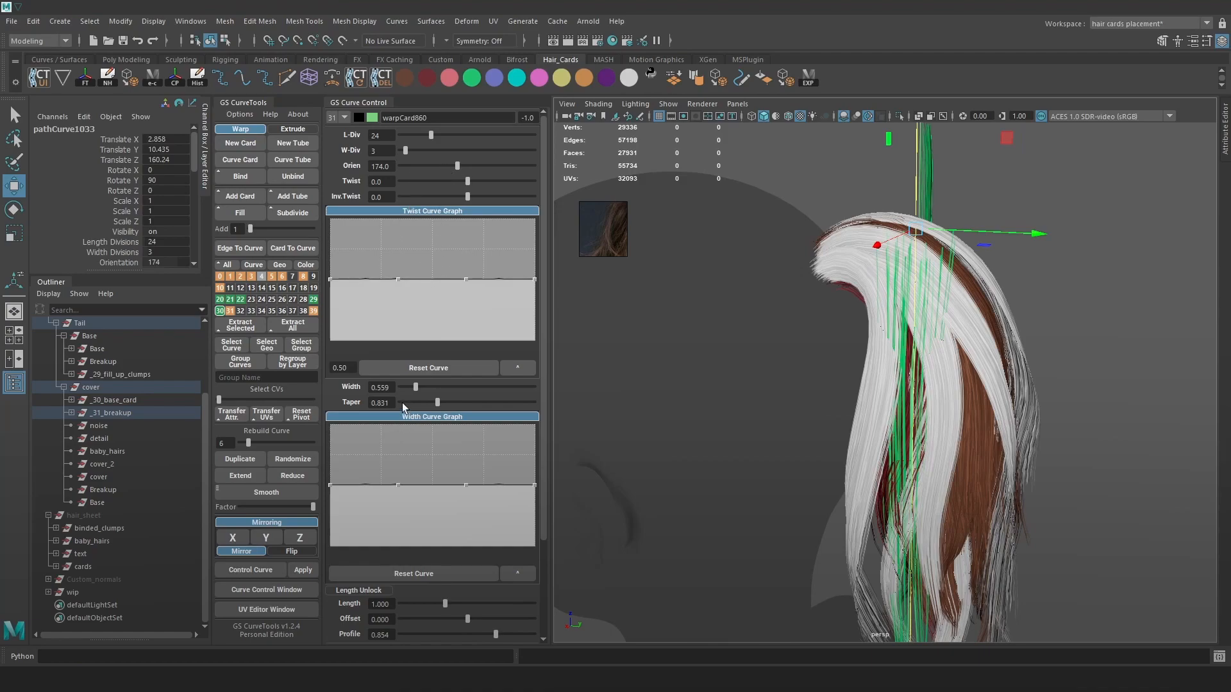
Narrow the placed card's width to 0.389 and shift it over the white cover hair
left_click_drag(414, 384, 411, 392)
mouse_move(889, 241)
left_mouse_down()
mouse_move(857, 255)
mouse_move(905, 241)
left_mouse_up()
left_click_drag(992, 206, 955, 207)
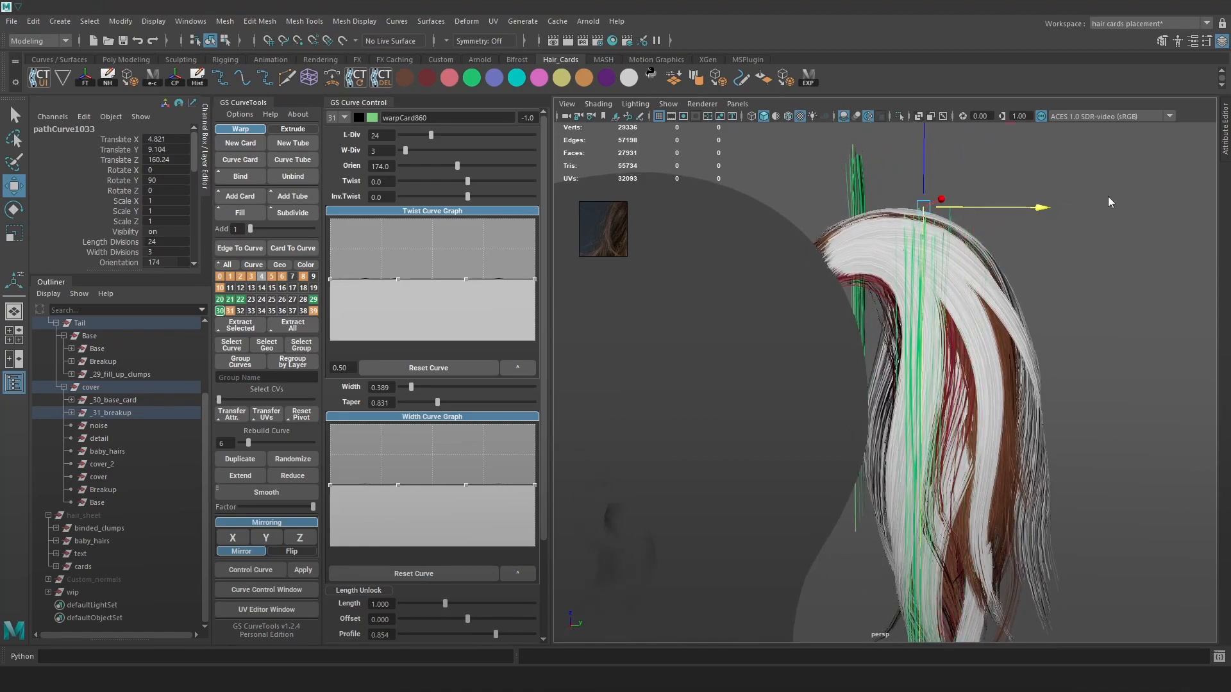
Edit the card's control points, pulling the root end toward the ponytail base and rotating it along the bend
right_click_drag(1108, 196, 1075, 193)
middle_click_drag(945, 210, 929, 223, "alt")
left_click(906, 222)
left_click_drag(942, 222, 845, 230)
key("e")
left_click_drag(878, 312, 995, 183)
key("w")
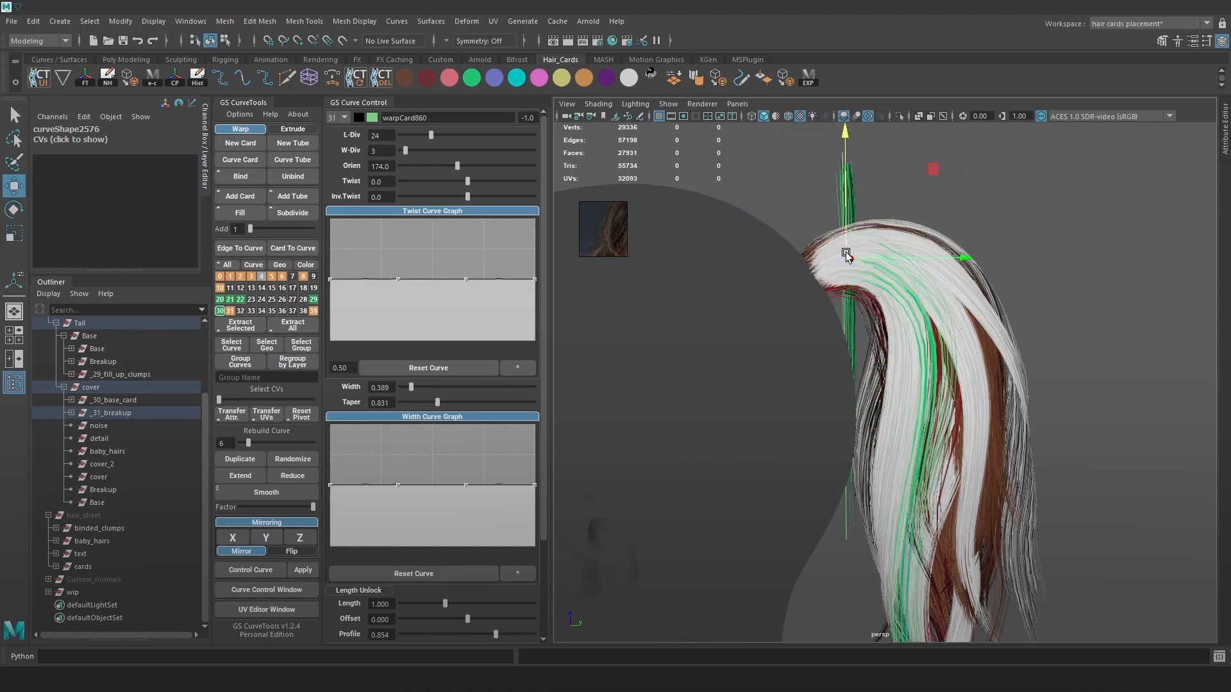
Move and rotate the root control points so the green card starts at the ponytail's base
left_click_drag(846, 258, 819, 264)
key("e")
left_click_drag(932, 307, 907, 201)
key("w")
left_click_drag(824, 265, 816, 280)
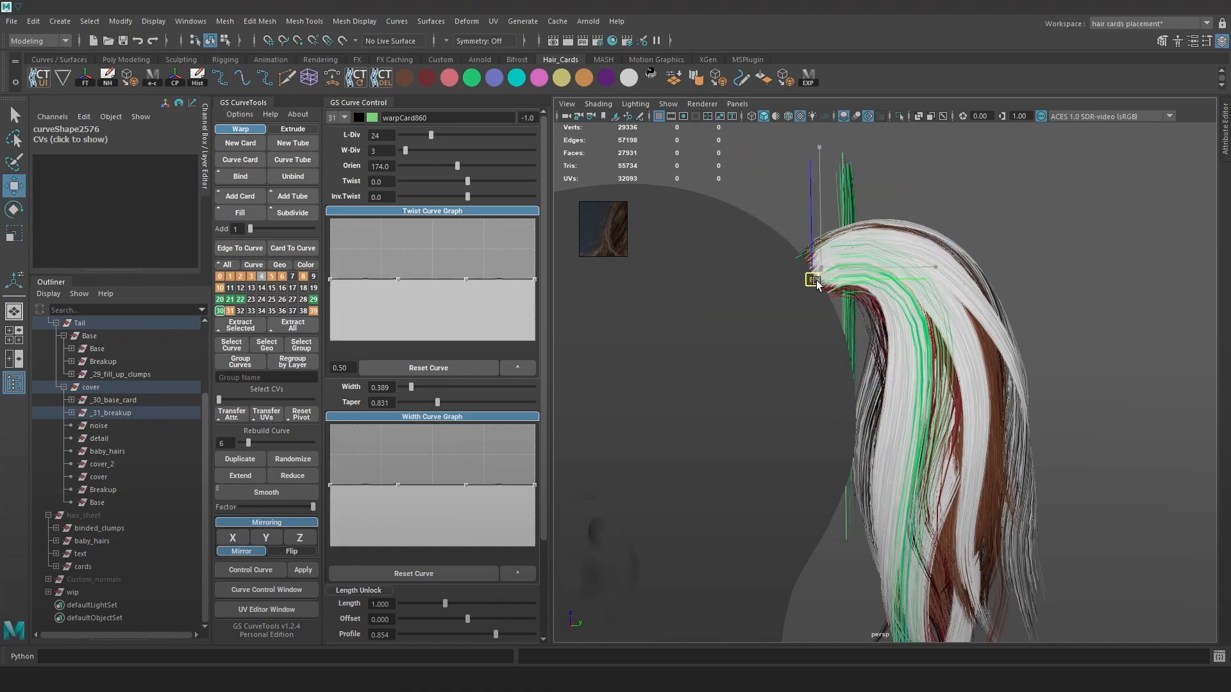
Nudge the root control point slightly lower and shift the card's lower control point toward the head
left_click_drag(920, 283, 730, 285, "alt")
left_click_drag(730, 286, 991, 282, "alt")
left_click_drag(814, 283, 816, 287)
key("4")
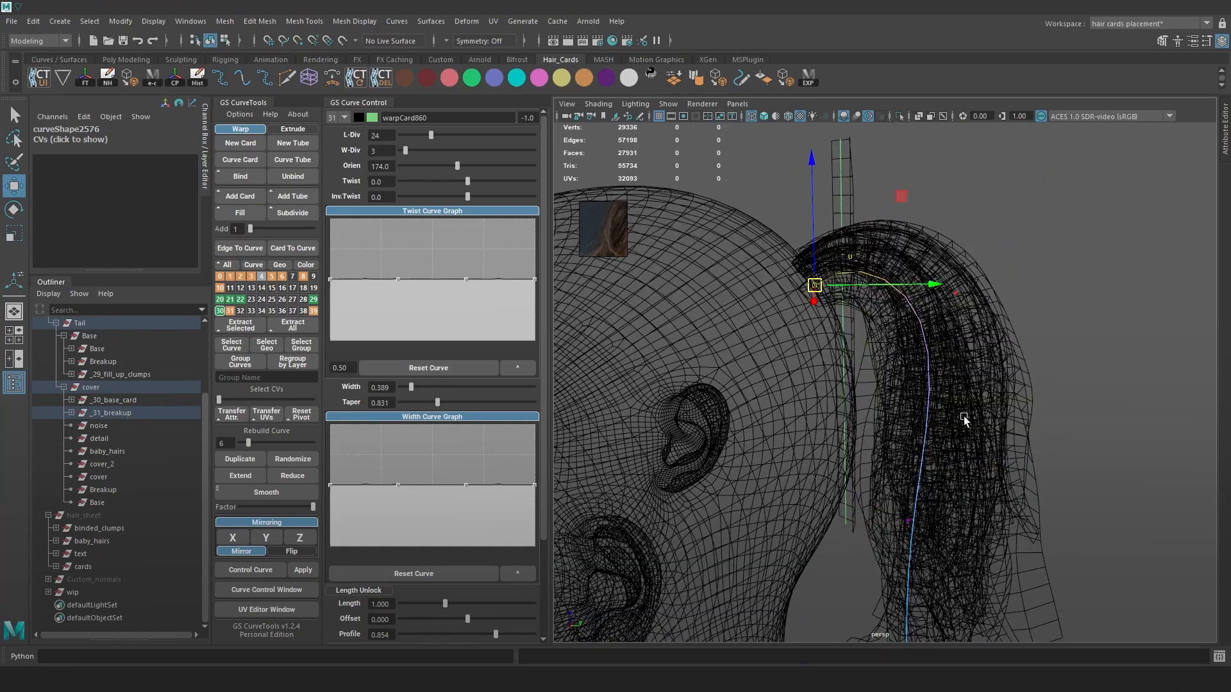
key("6")
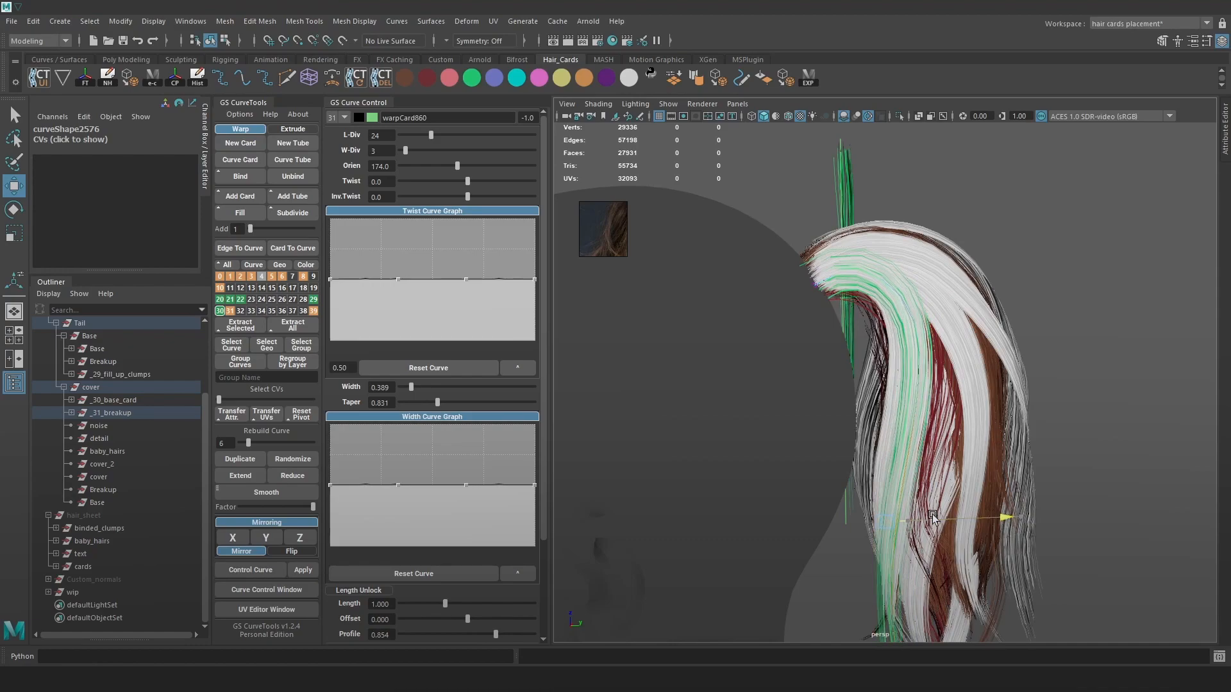
Select the placed card, try several colour materials on it and finish with the periwinkle blue one
left_click(894, 291)
key("4")
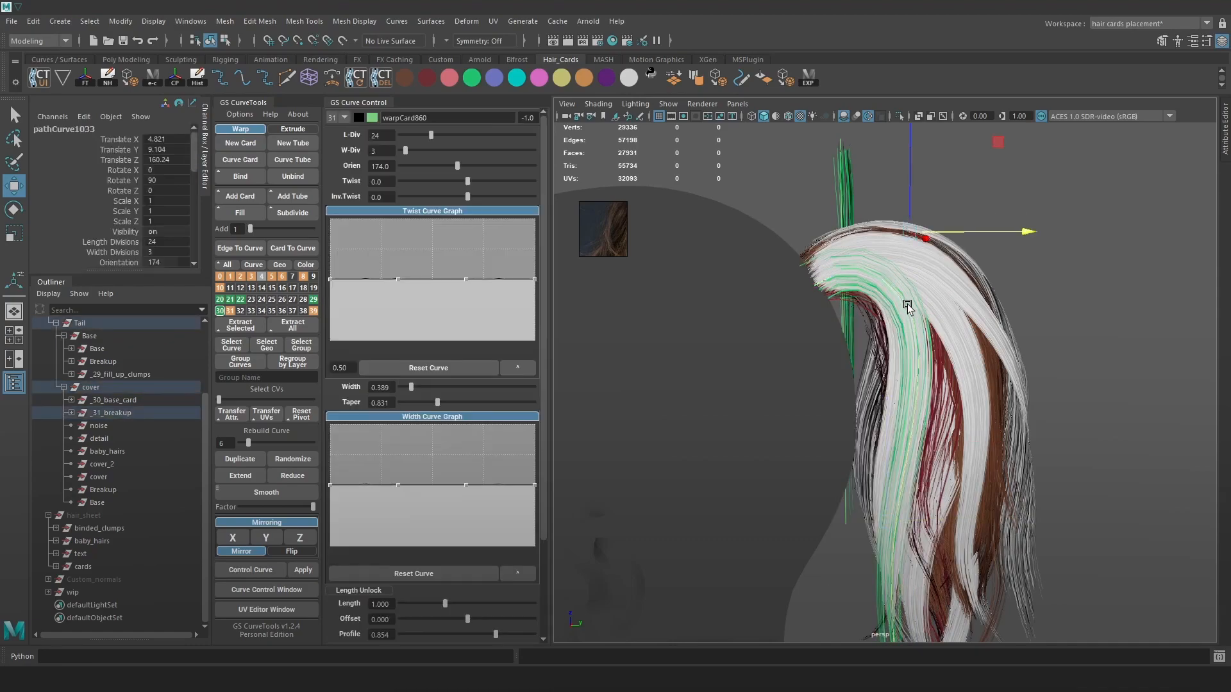
key("6")
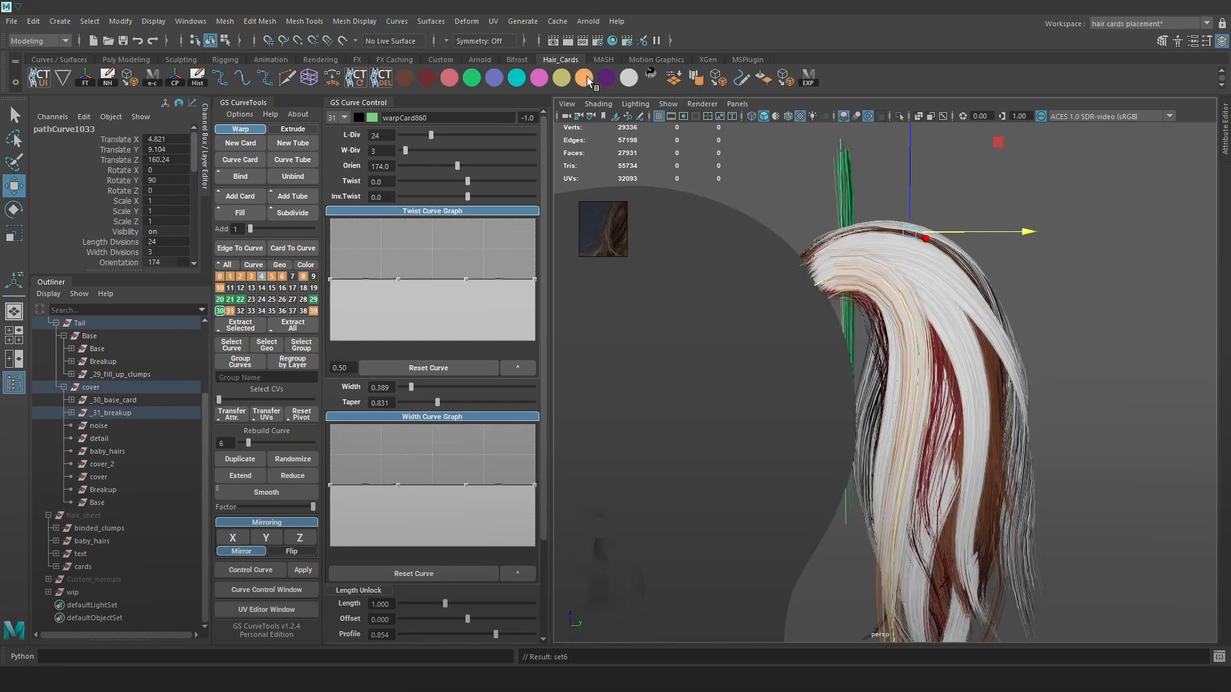
left_click(561, 78)
left_click(539, 78)
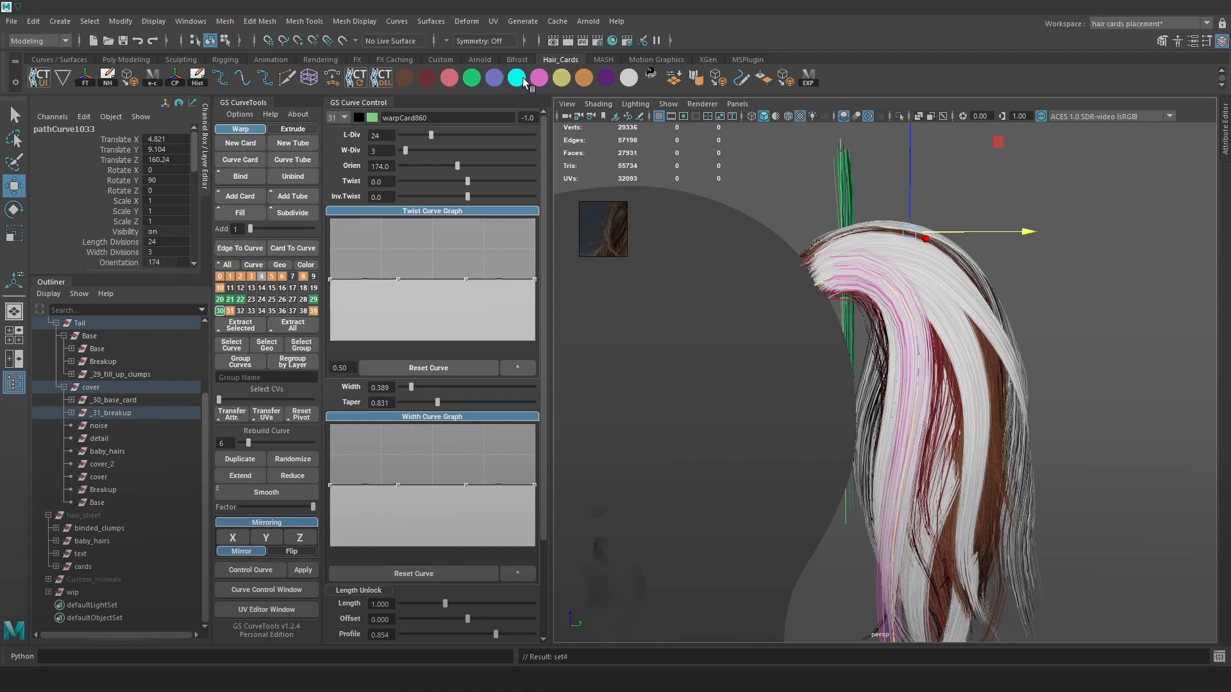
left_click(433, 75)
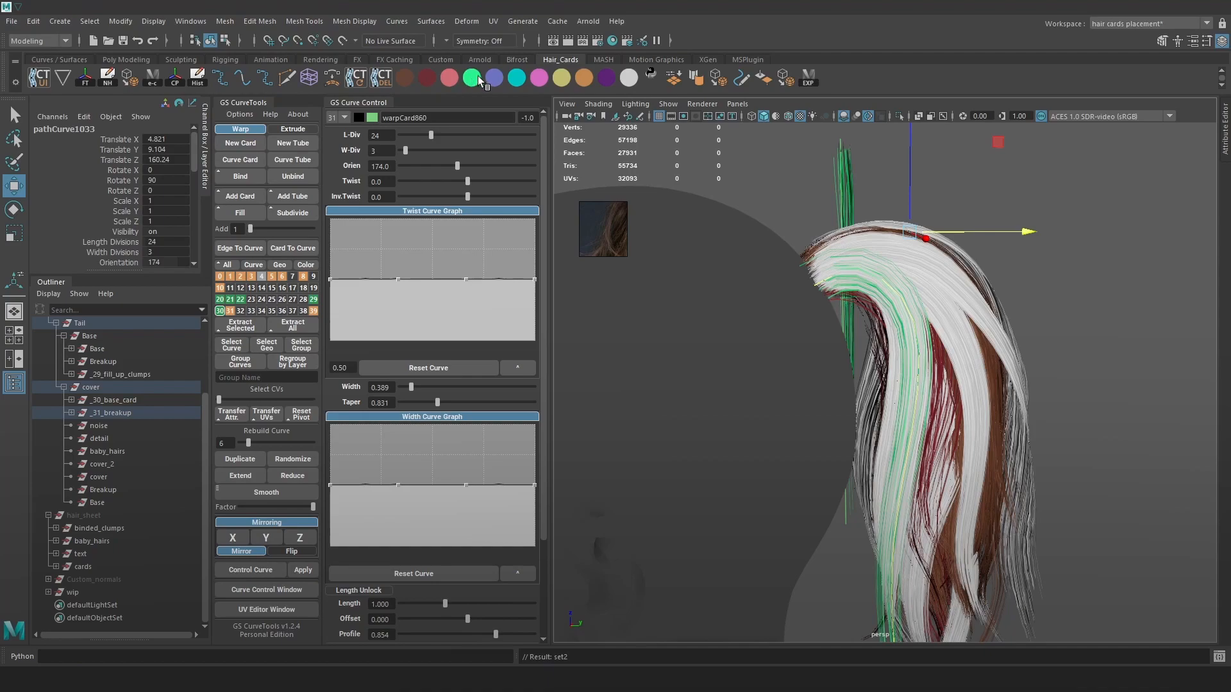
left_click(500, 76)
Rebuild the blue card's curve with a rebuild value of 9
scroll(1127, 232, "up", 2)
right_click(1127, 232)
left_click(1048, 228)
key("4")
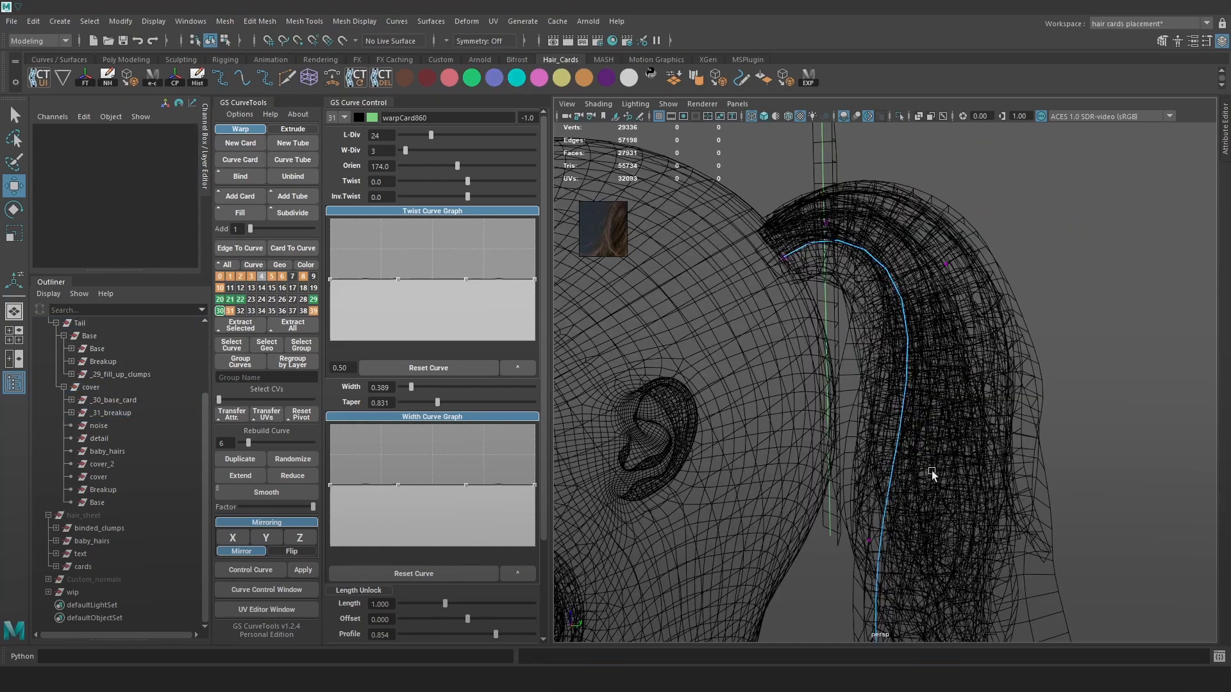
left_click_drag(249, 443, 253, 443)
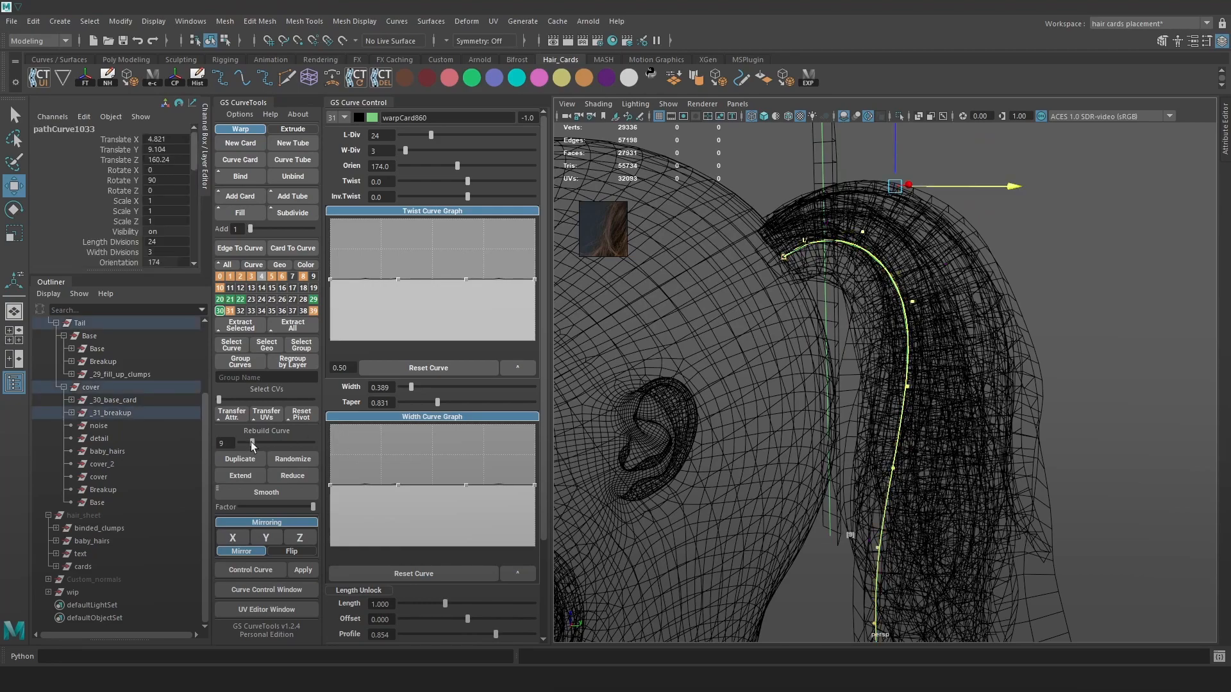
Select the middle control point of the rebuilt curve and adjust it so the card follows the white hair
right_click_drag(1104, 283, 1033, 283)
left_click(892, 470)
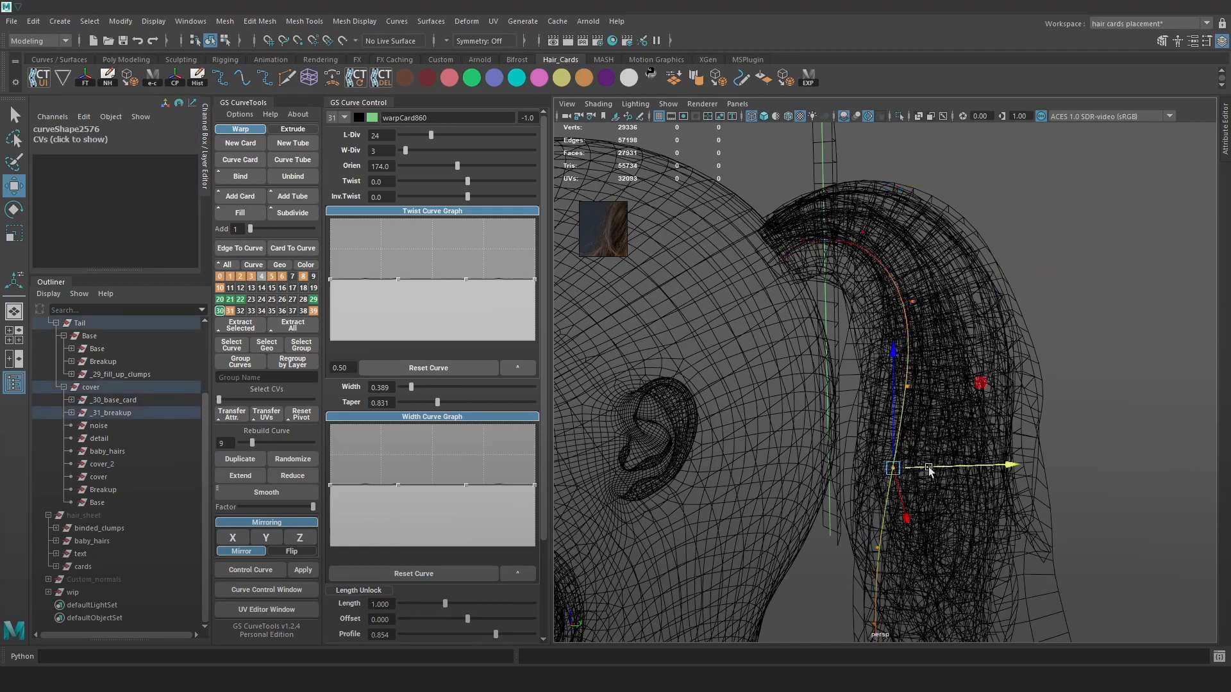
key("6")
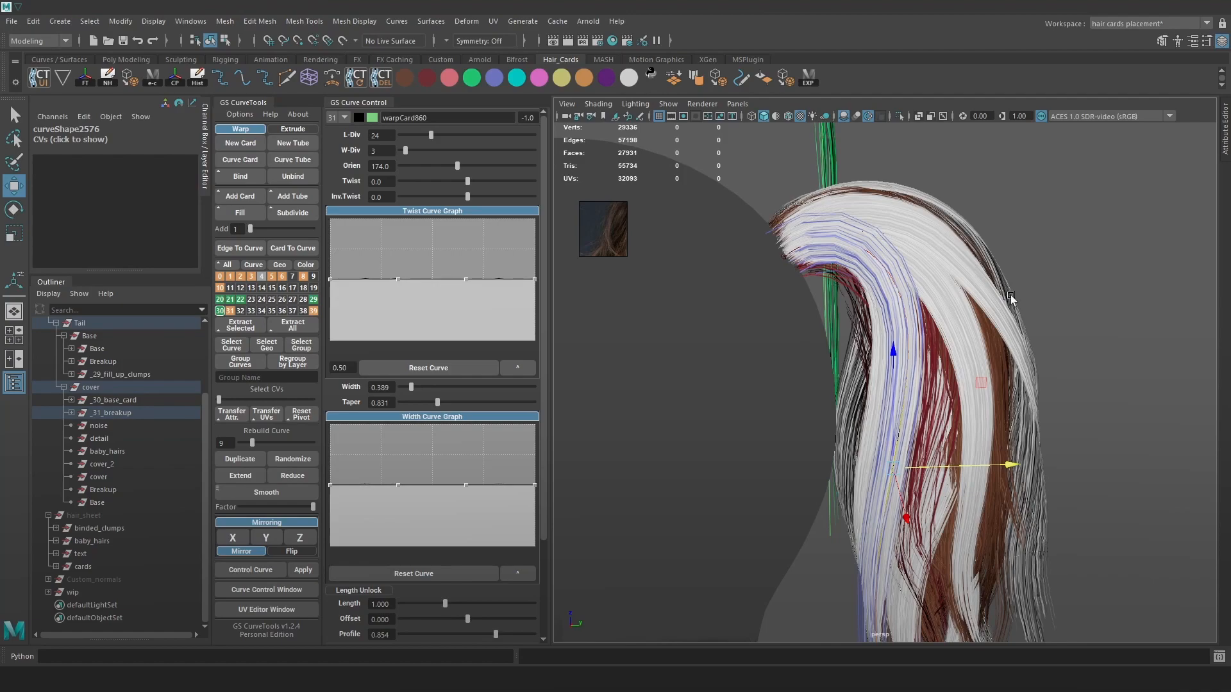
left_click_drag(935, 412, 895, 401, "alt")
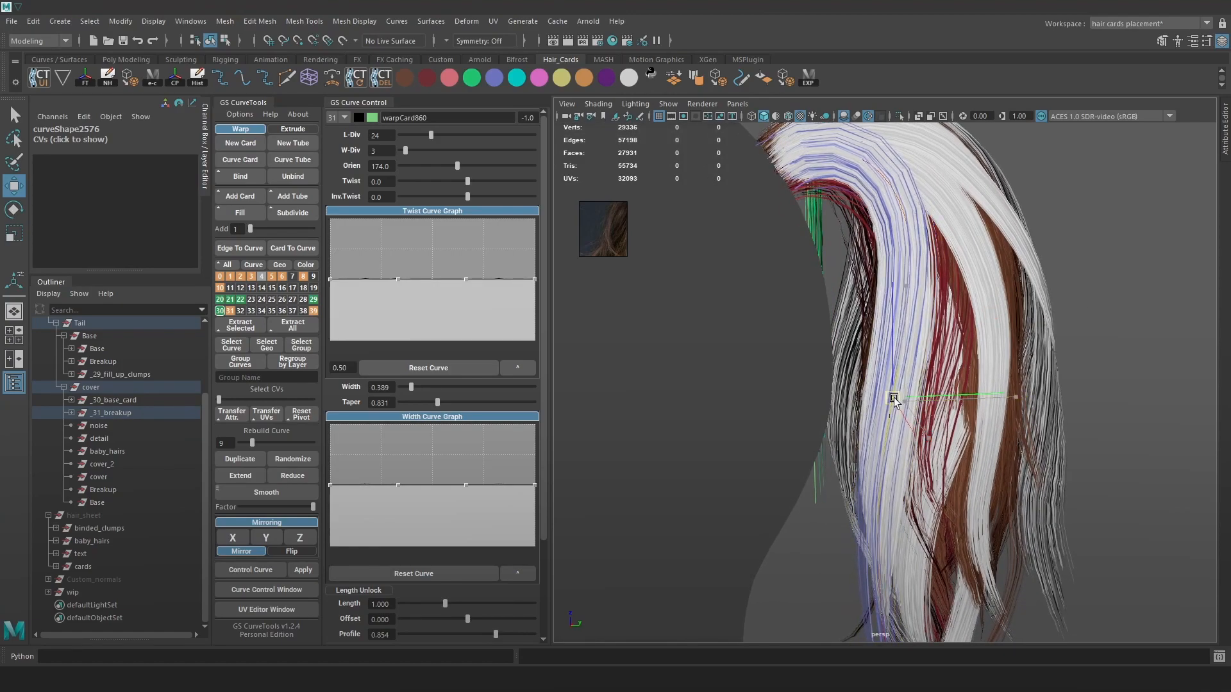
middle_click_drag(905, 252, 898, 317, "alt")
right_click_drag(898, 318, 947, 411, "alt")
middle_click_drag(946, 411, 932, 395, "alt")
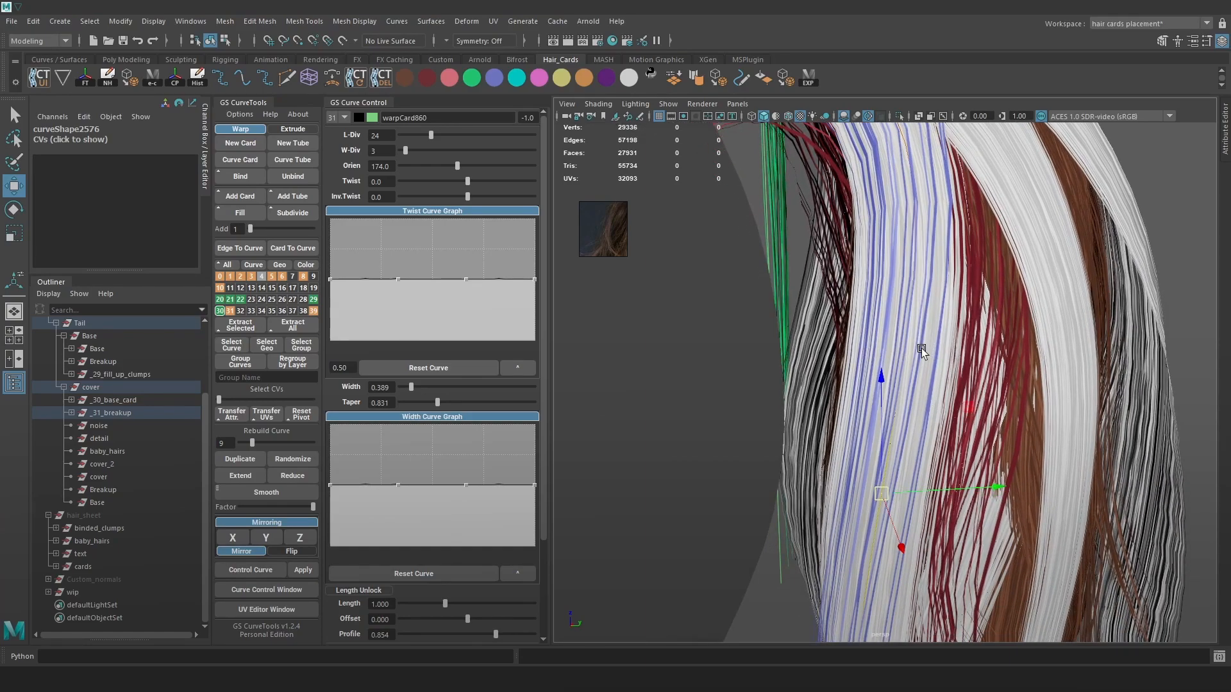
Show the cards without textures and set the blue card's width to 0.486
key("5")
left_click_drag(949, 487, 914, 452)
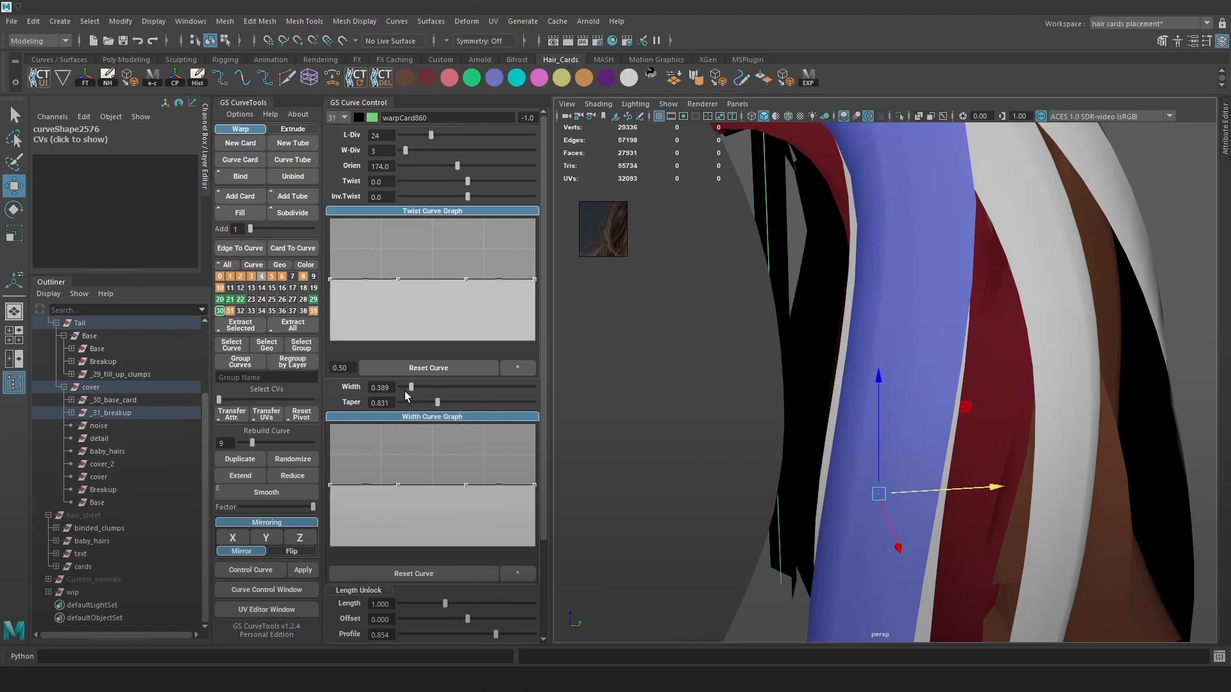
left_click_drag(409, 391, 425, 386)
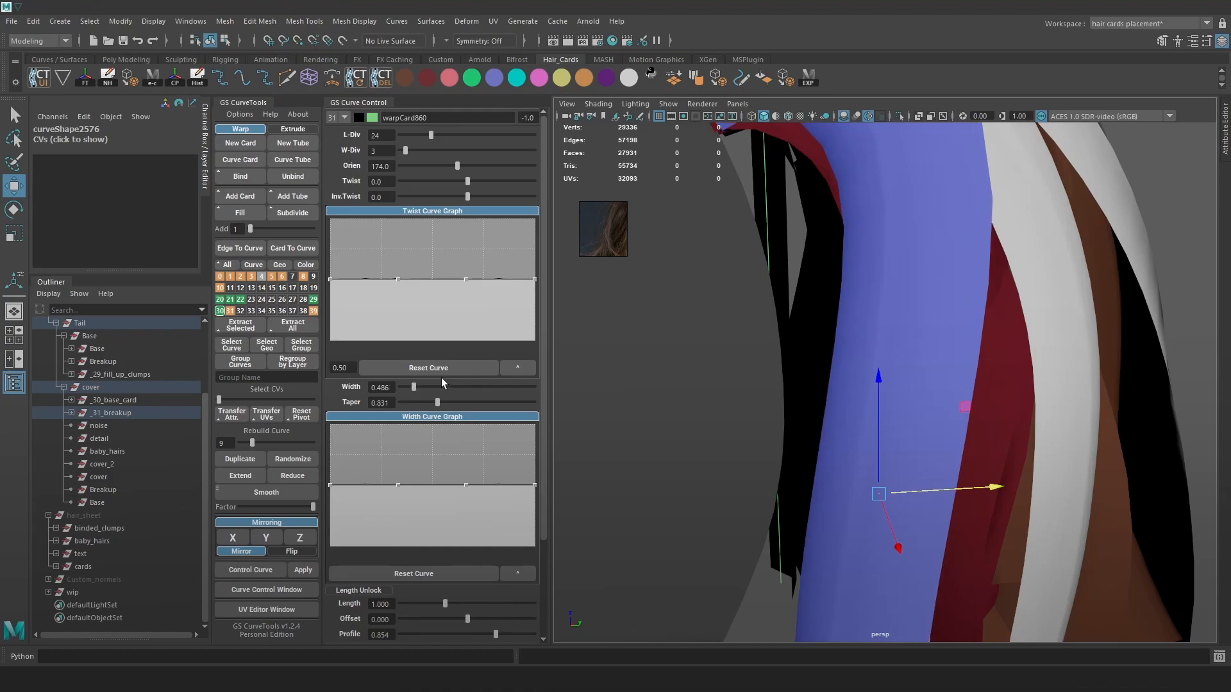
Restore the textured display, shift the middle control point sideways over the white strands and undo the last move
key("6")
mouse_move(969, 448)
left_mouse_down("alt")
mouse_move(950, 460)
mouse_move(802, 447)
left_mouse_up("alt")
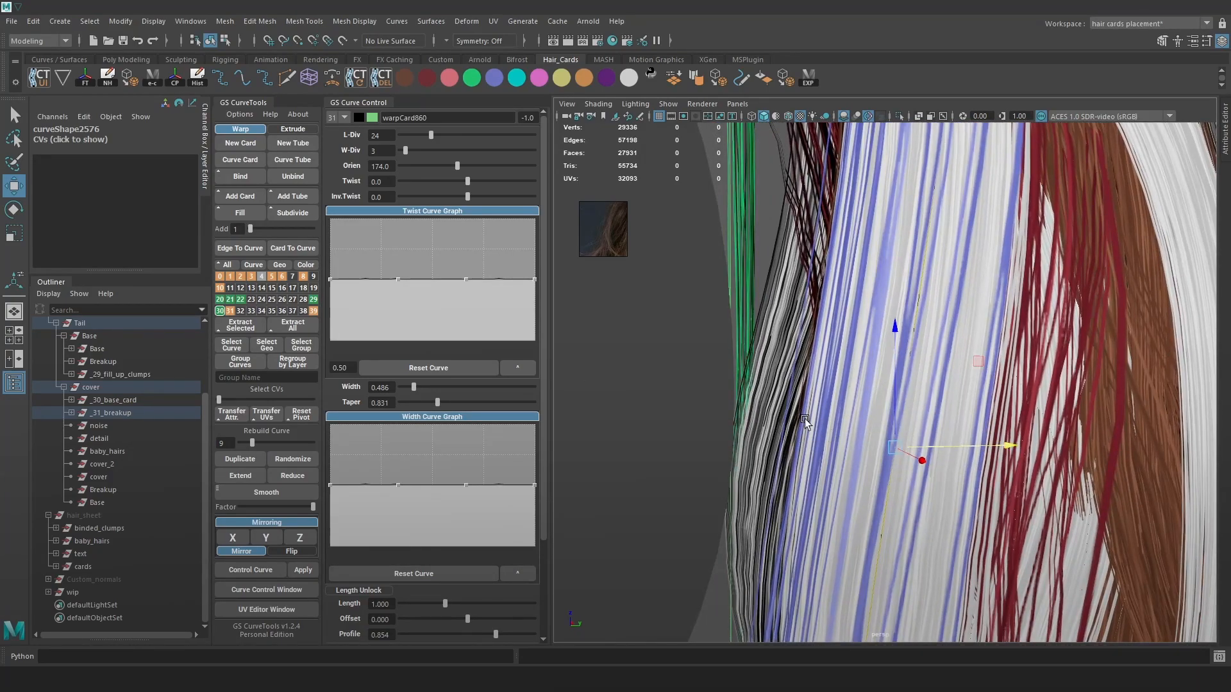
left_click_drag(928, 448, 979, 452, "alt")
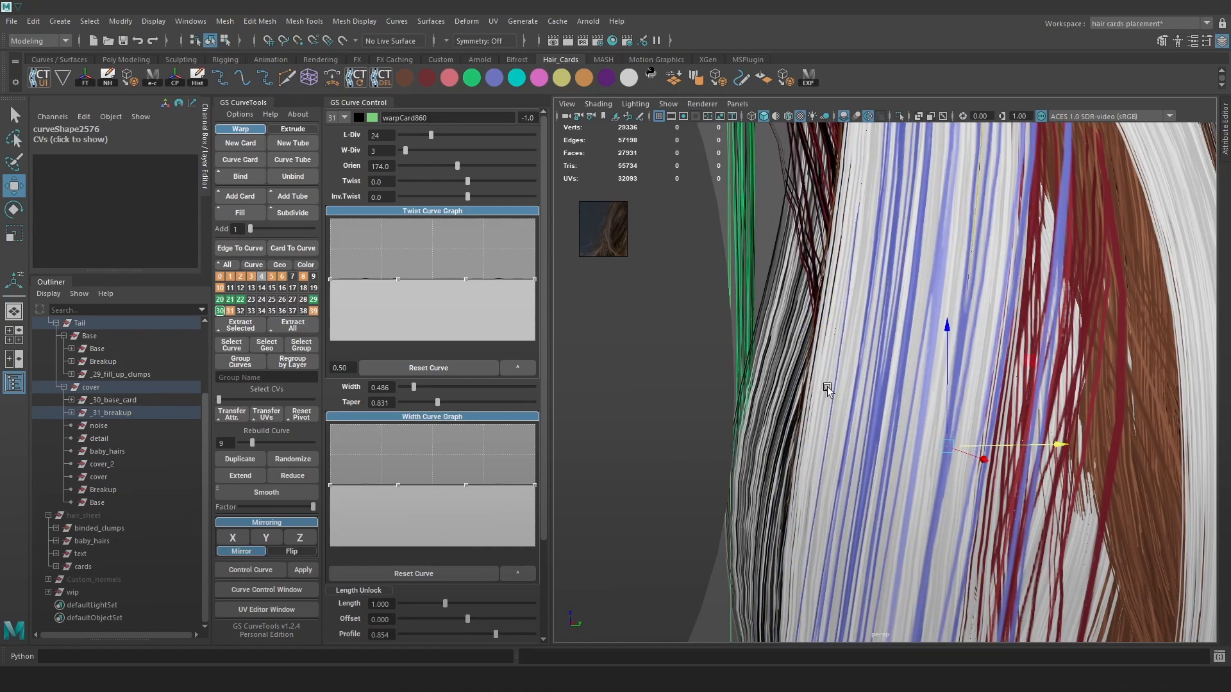
left_click_drag(814, 375, 880, 404, "alt")
left_click_drag(688, 428, 721, 427)
key("ctrl+z")
key("f")
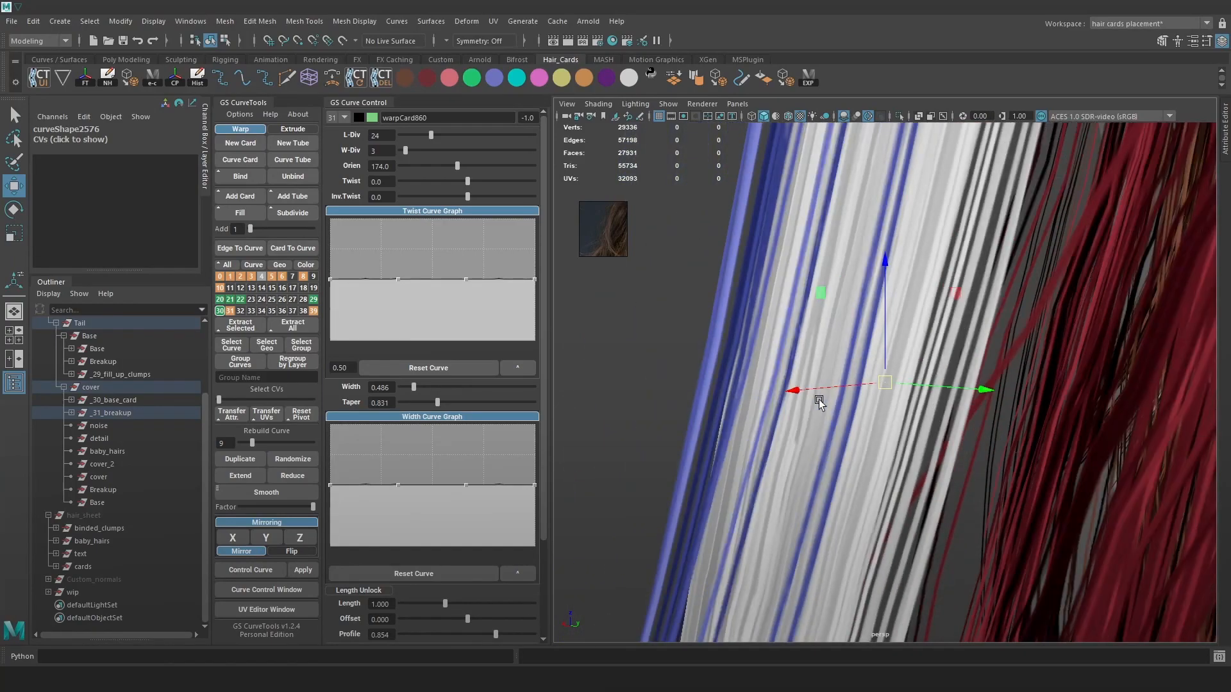
left_click_drag(934, 398, 690, 261, "alt")
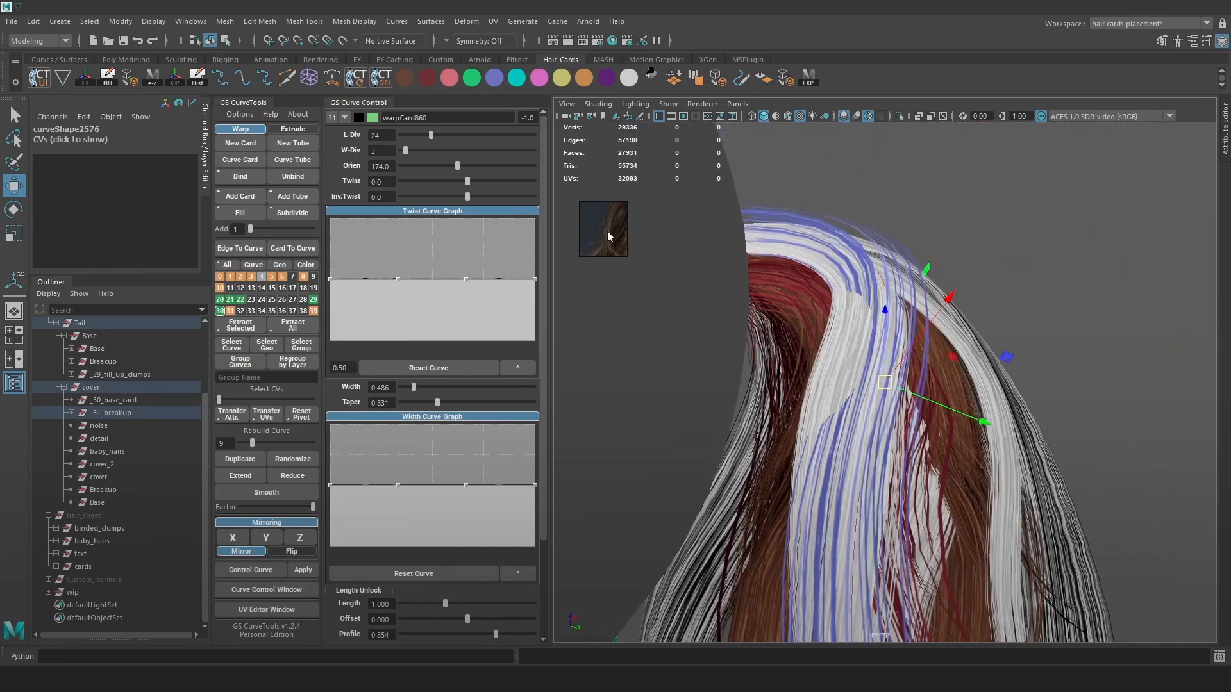
Set the blue card's orientation to 153.9 and profile to 0.563, nudging the selected control point toward the head
left_click_drag(454, 167, 456, 168)
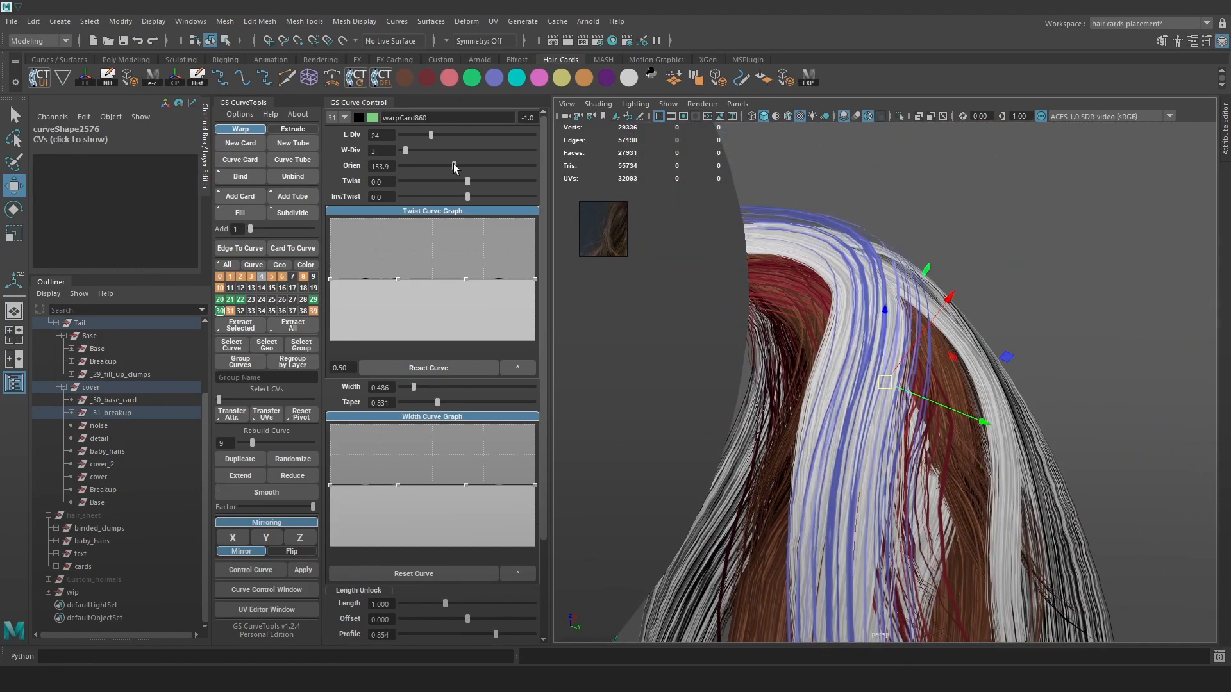
left_click_drag(982, 370, 979, 349, "alt")
mouse_move(880, 383)
left_mouse_down()
mouse_move(849, 399)
mouse_move(857, 382)
left_mouse_up()
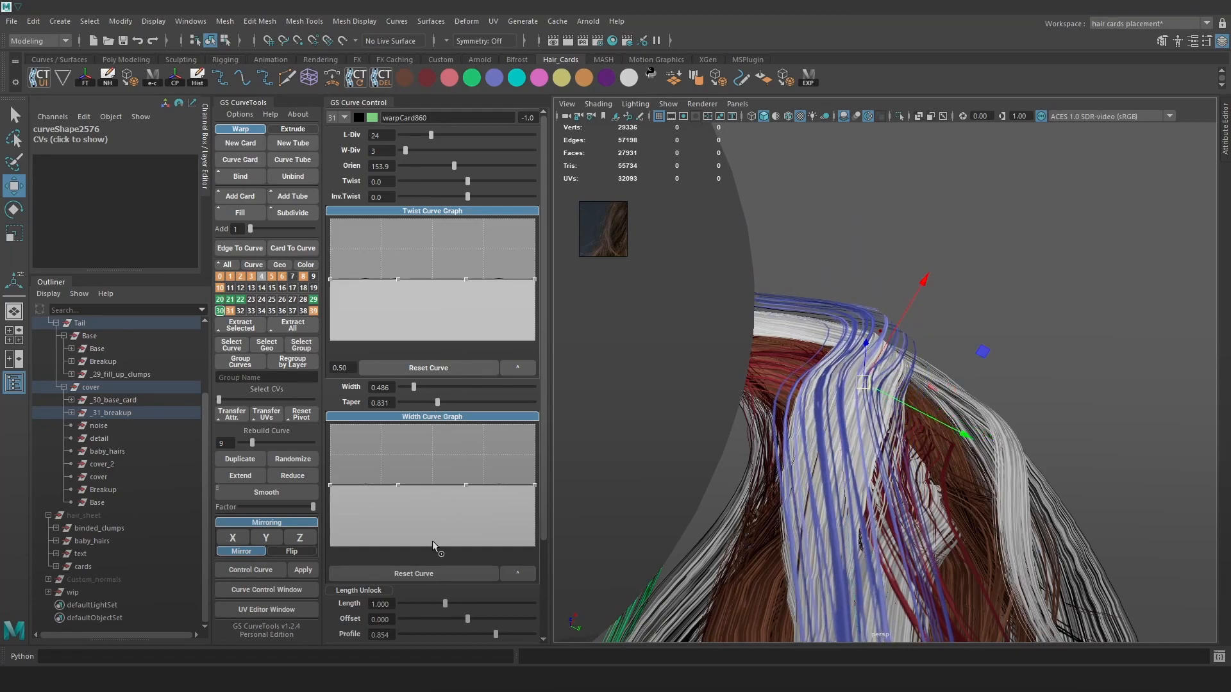
left_click_drag(491, 639, 485, 639)
Rotate and move the selected control point, and narrow the card's root end with the width curve graph
left_click_drag(918, 355, 689, 333, "alt")
key("e")
left_click_drag(795, 306, 796, 321)
key("w")
left_click_drag(674, 335, 660, 333)
left_click_drag(331, 485, 332, 503)
left_click_drag(398, 486, 393, 477)
Select a control point near the ponytail base and move it to fit the card's root to the bend
mouse_move(814, 290)
left_mouse_down("alt")
mouse_move(853, 286)
mouse_move(838, 273)
mouse_move(830, 289)
mouse_move(872, 236)
left_mouse_up("alt")
key("4")
left_click(822, 289)
key("6")
scroll(813, 390, "up", 2)
left_click_drag(833, 323, 790, 287)
Test a stronger inverse twist on the blue card and settle on 3.5
left_click_drag(456, 199, 476, 201)
left_click_drag(856, 277, 766, 302, "alt")
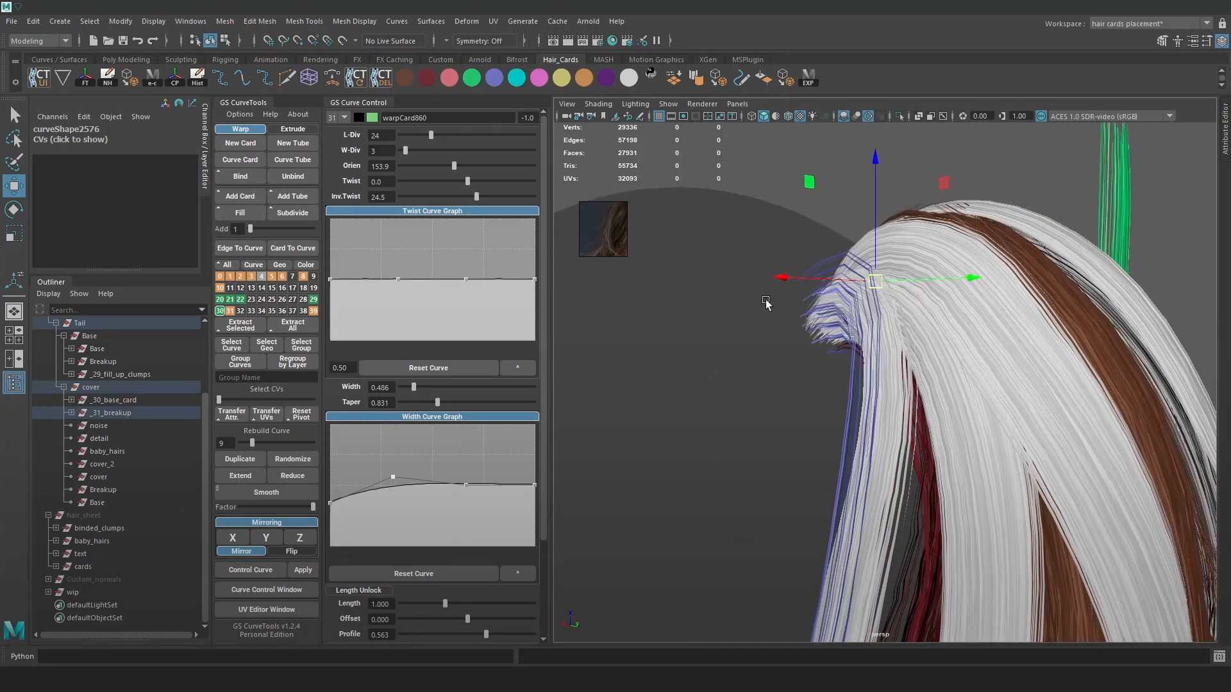
left_click_drag(476, 202, 468, 200)
Select another control point near the card's upper bend and move it down along the ponytail's side
middle_click_drag(951, 449, 951, 326, "alt")
left_click_drag(951, 326, 913, 326, "alt")
key("4")
left_click(860, 271)
key("6")
left_click_drag(859, 277, 809, 383)
Adjust the control point at the card's lower tip and set the card's twist to 52.4
left_click_drag(829, 570, 822, 554, "alt")
left_click_drag(849, 513, 871, 584, "alt")
left_click(858, 586)
left_click_drag(871, 584, 897, 553, "alt")
mouse_move(469, 182)
left_mouse_down()
mouse_move(449, 183)
mouse_move(486, 185)
left_mouse_up()
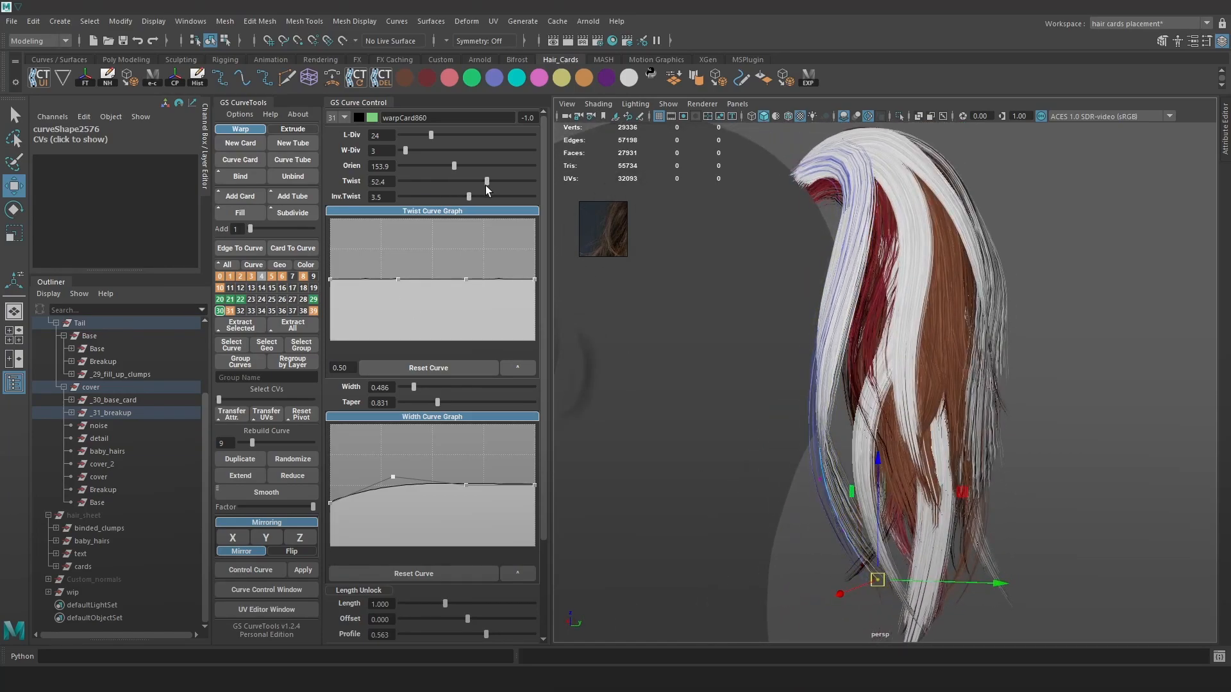
Select a control point on the card's upper bend and adjust its fit against the ponytail
left_click_drag(876, 370, 963, 371, "alt")
key("4")
left_click(885, 292)
key("6")
mouse_move(916, 287)
left_mouse_down("alt")
mouse_move(890, 325)
mouse_move(920, 317)
mouse_move(965, 349)
mouse_move(925, 366)
mouse_move(962, 331)
mouse_move(932, 317)
mouse_move(814, 341)
mouse_move(929, 337)
left_mouse_up("alt")
key("b")
right_click_drag(827, 231, 831, 152)
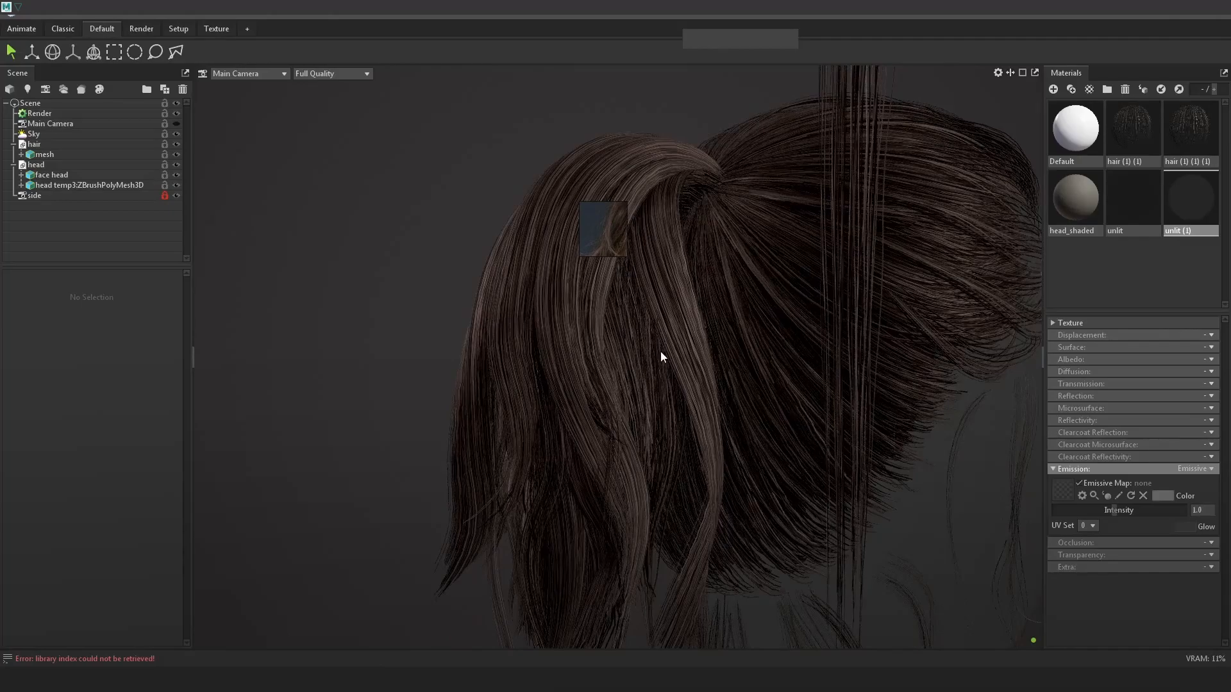
Switch to Marmoset Toolbag and inspect the rendered ponytail with the new breakup card from the side and back
left_click_drag(662, 352, 762, 419)
right_click_drag(763, 414, 724, 387, "alt")
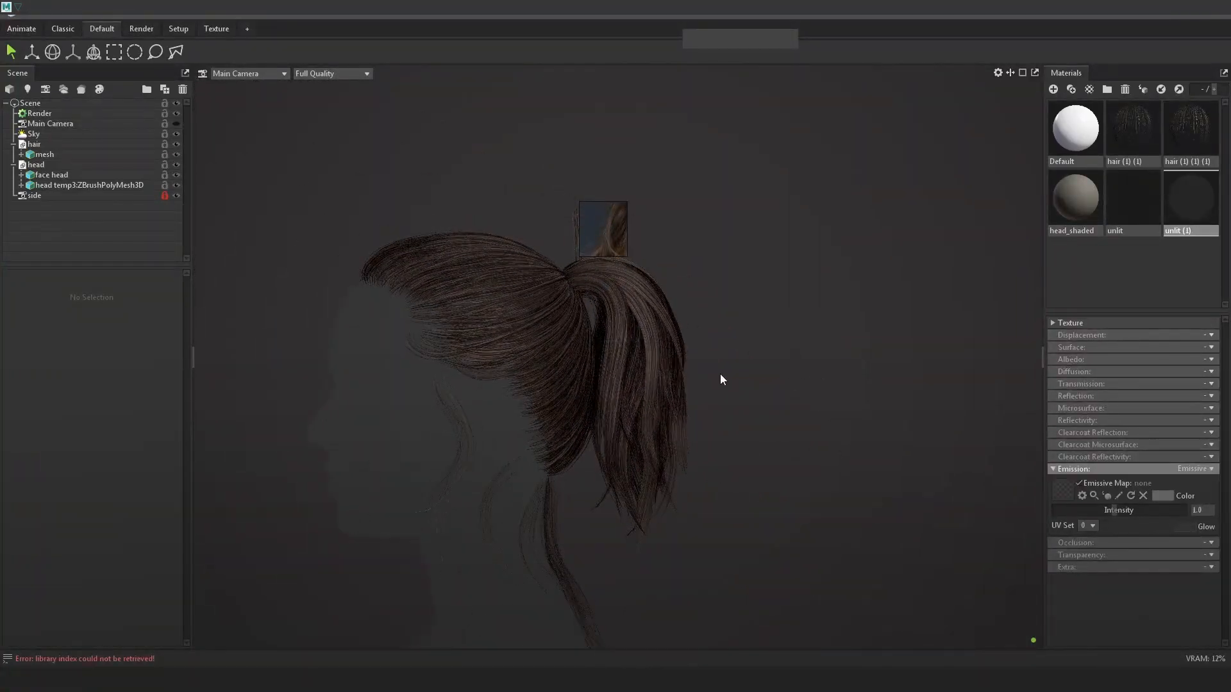
right_click_drag(642, 360, 700, 422, "alt")
left_click_drag(701, 422, 547, 492, "alt")
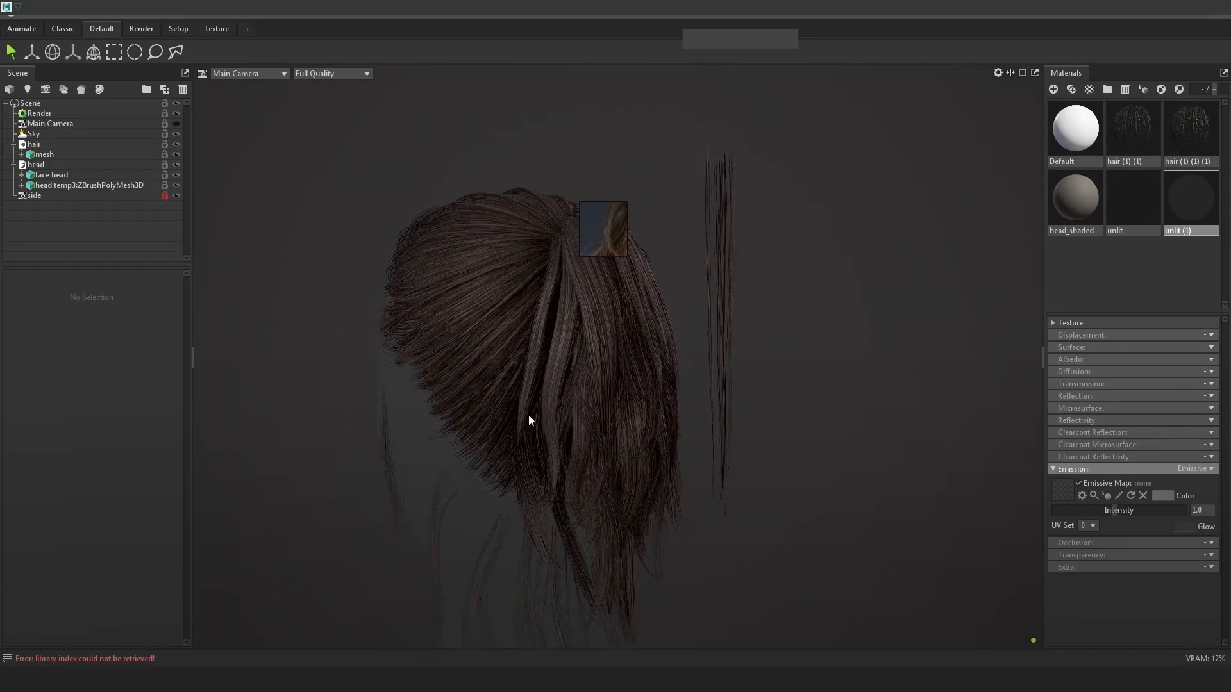
Switch back to Maya, duplicate the breakup card along the ponytail's inner side and move the copy to X 4.559, Y 10.002
left_click_drag(524, 411, 599, 410, "alt")
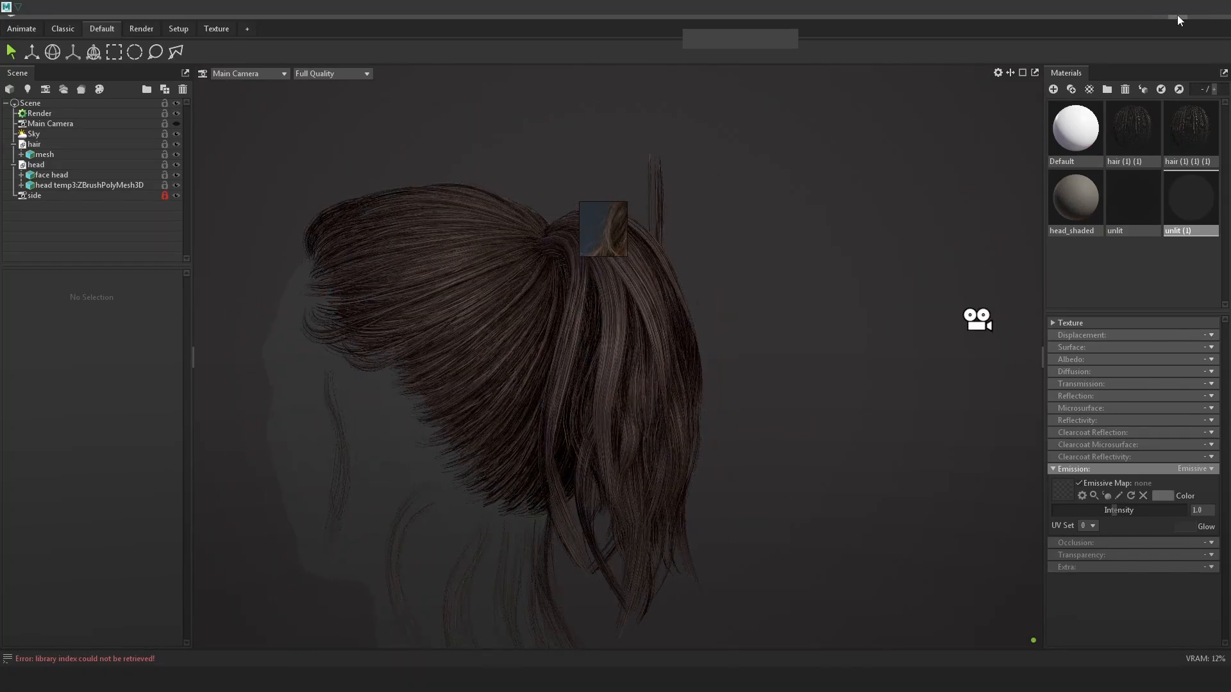
left_click(1177, 17)
left_click_drag(944, 320, 836, 233, "alt")
left_click_drag(748, 588, 816, 441, "alt")
key("4")
left_click(821, 436)
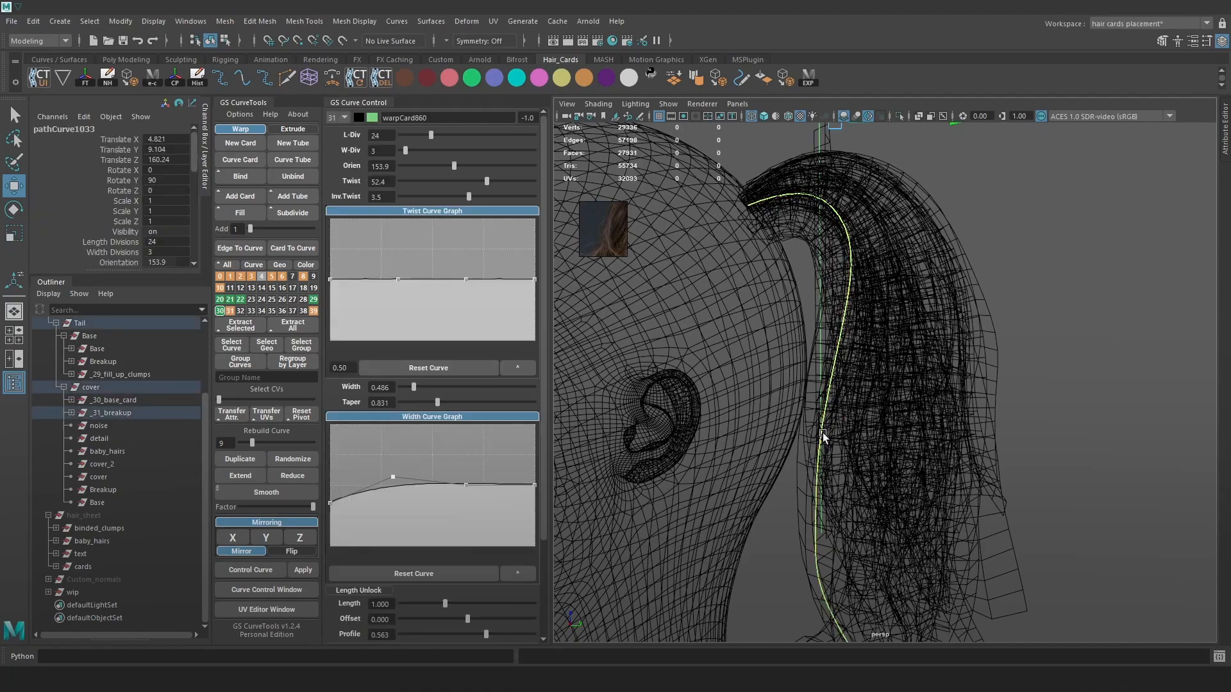
key("6")
left_click_drag(890, 284, 902, 264, "alt")
scroll(901, 265, "down", 3)
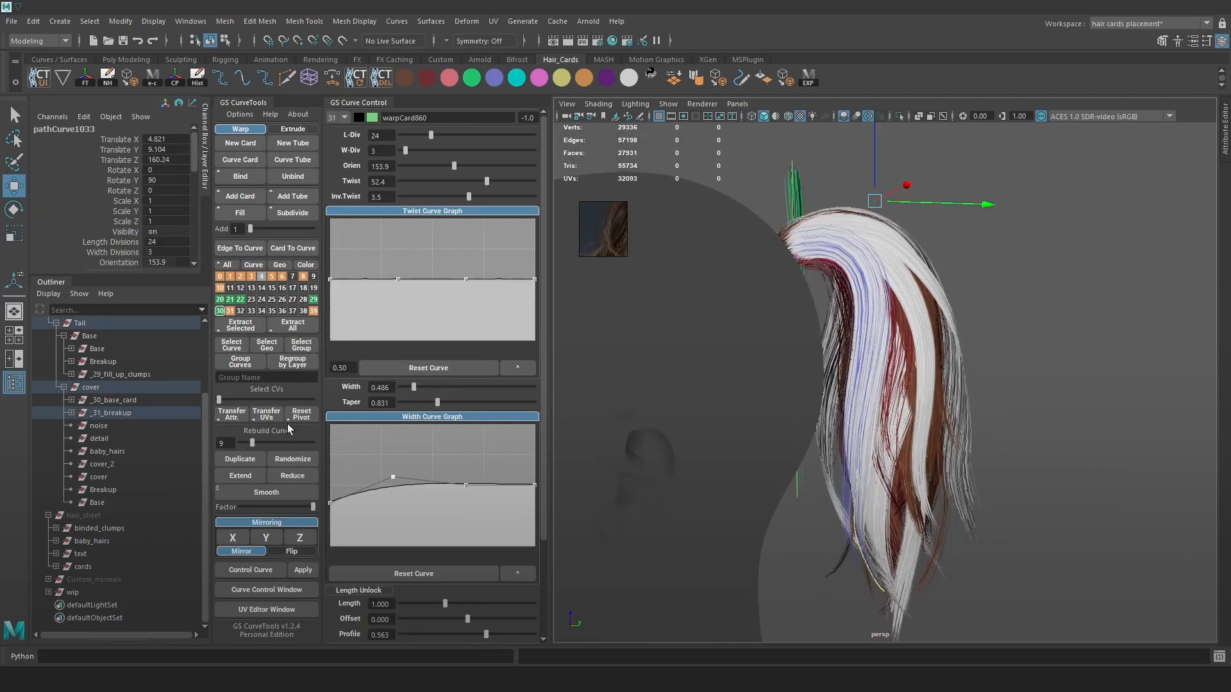
left_click(254, 460)
left_click_drag(894, 261, 862, 270, "alt")
key("w")
left_click_drag(862, 269, 834, 350)
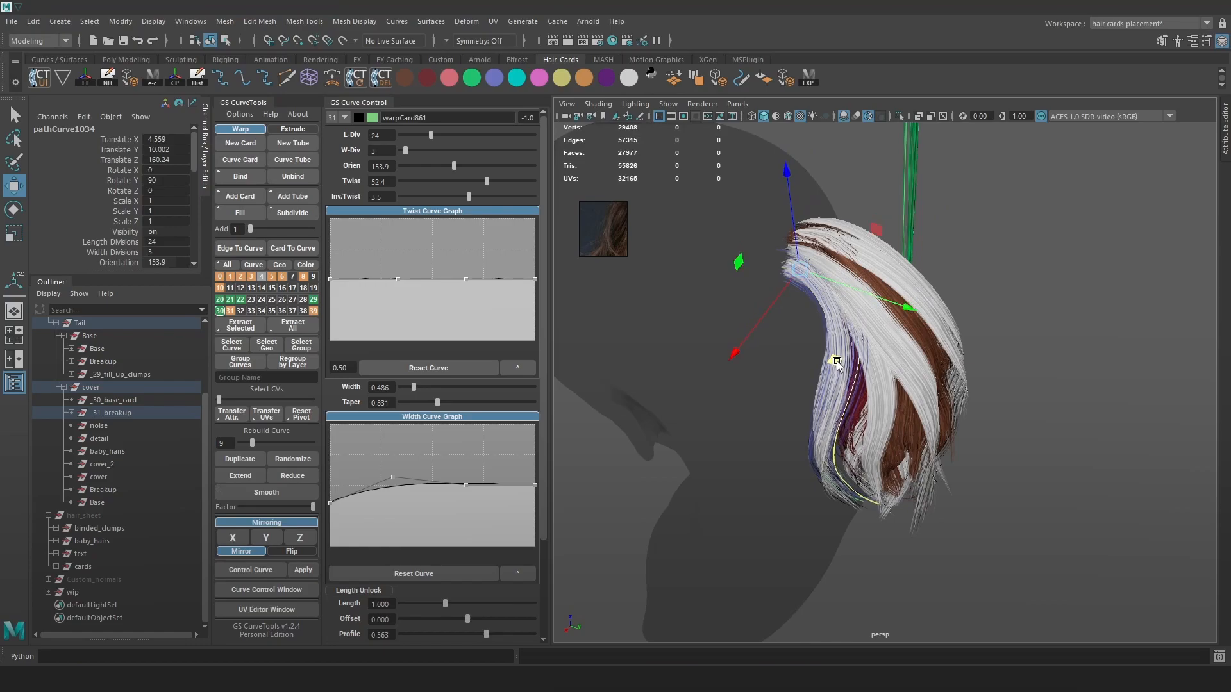
Set the duplicated breakup card's orientation to 41.2
right_click_drag(836, 362, 962, 435, "alt")
left_click_drag(963, 434, 871, 413, "alt")
middle_click_drag(870, 413, 962, 372, "alt")
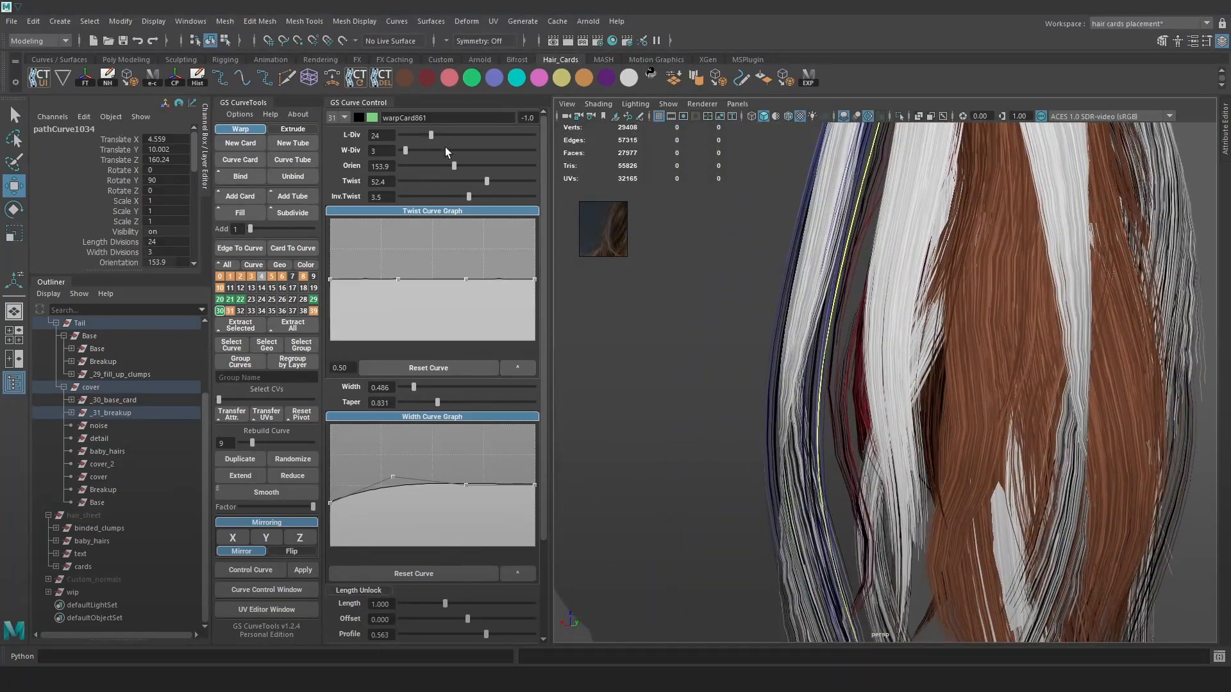
left_click_drag(460, 166, 435, 170)
right_click_drag(854, 321, 836, 241, "alt")
left_click_drag(836, 242, 869, 299, "alt")
Enter control-vertex editing on the copy and reposition a control point on its lower part against the ponytail
right_click_drag(1121, 237, 1058, 238)
left_click_drag(1024, 314, 1035, 318, "alt")
key("4")
left_click_drag(789, 476, 789, 476)
key("5")
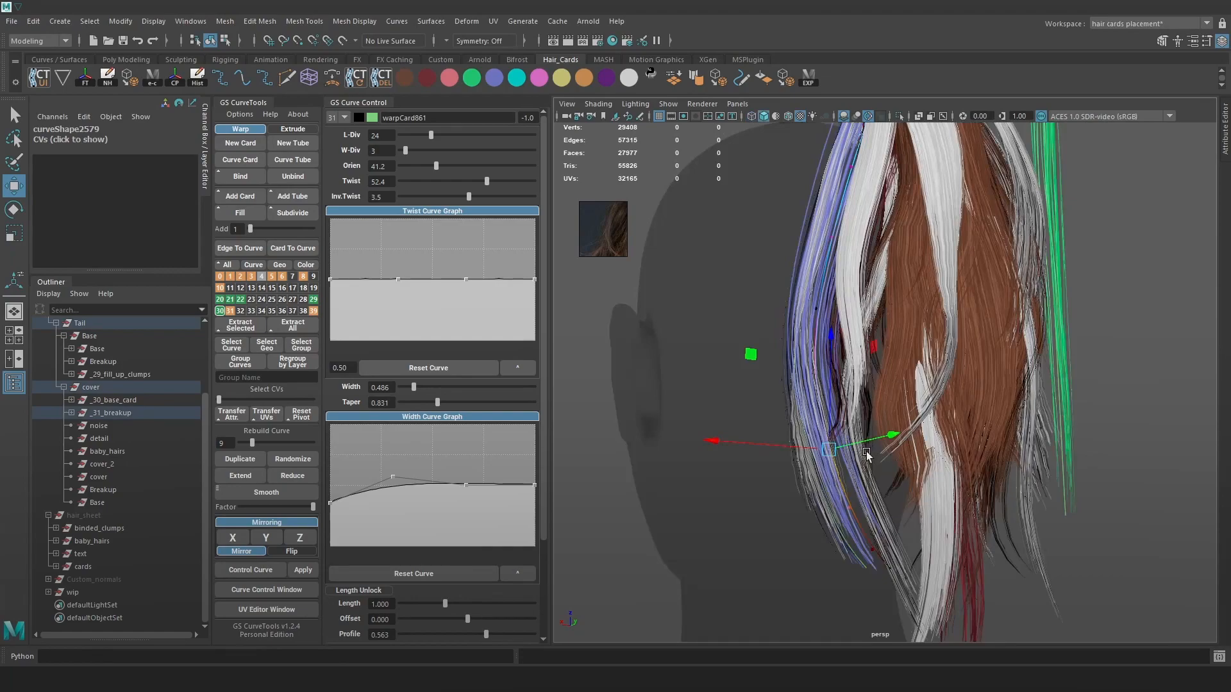
left_click(819, 461)
key("ctrl+z")
left_click_drag(827, 456, 947, 466)
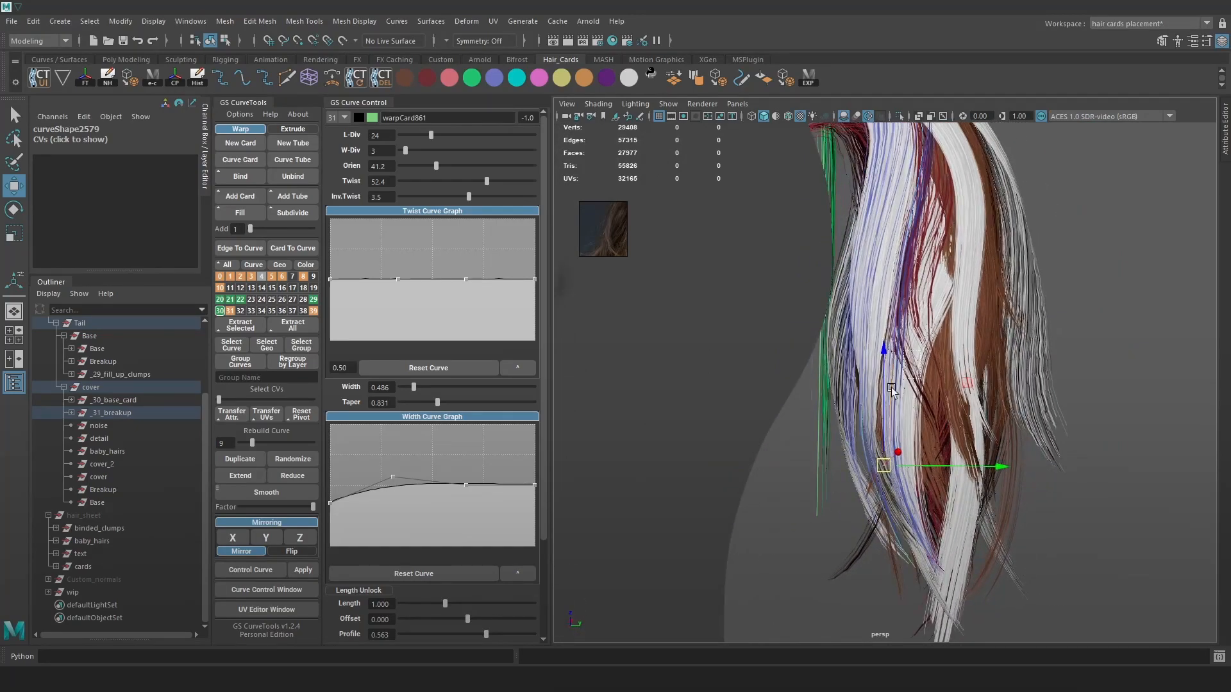
Adjust the copy's control points up toward its upper bend so the card hugs the ponytail's side
mouse_move(939, 403)
left_mouse_down("alt")
mouse_move(877, 411)
mouse_move(865, 428)
mouse_move(883, 356)
mouse_move(900, 353)
mouse_move(815, 359)
left_mouse_up("alt")
key("5")
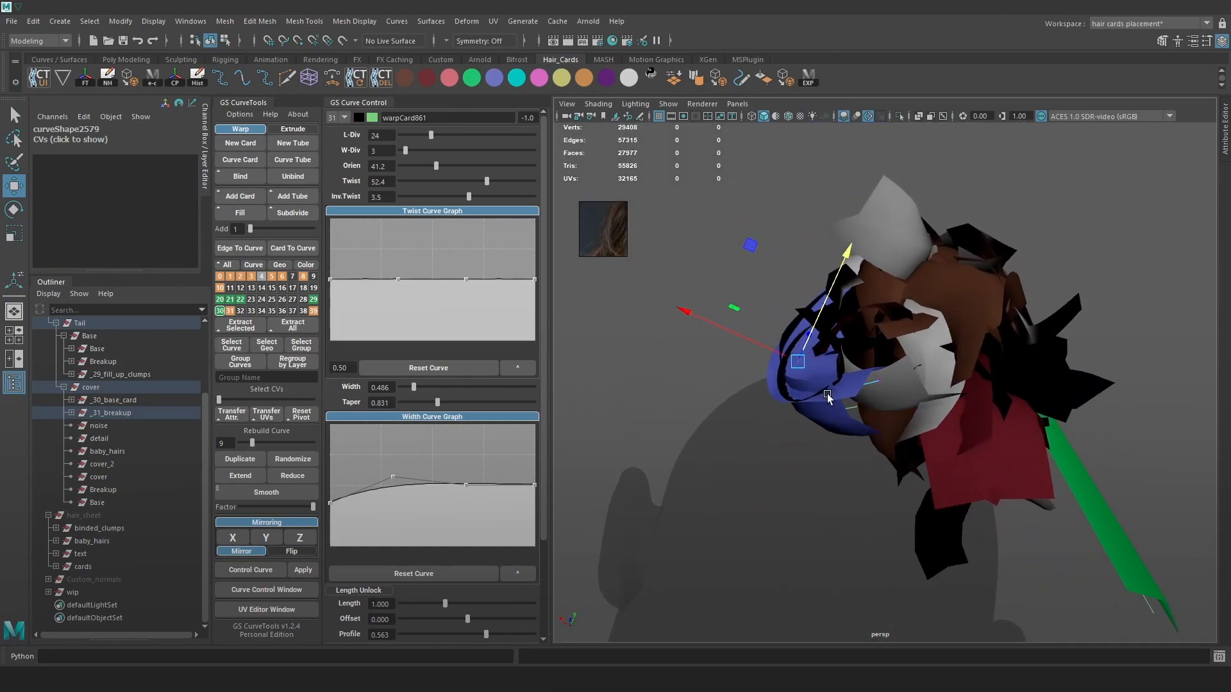
key("6")
mouse_move(882, 421)
left_mouse_down("alt")
mouse_move(875, 405)
mouse_move(805, 382)
mouse_move(938, 429)
mouse_move(885, 374)
mouse_move(847, 434)
mouse_move(899, 361)
mouse_move(898, 313)
left_mouse_up("alt")
key("4")
key("6")
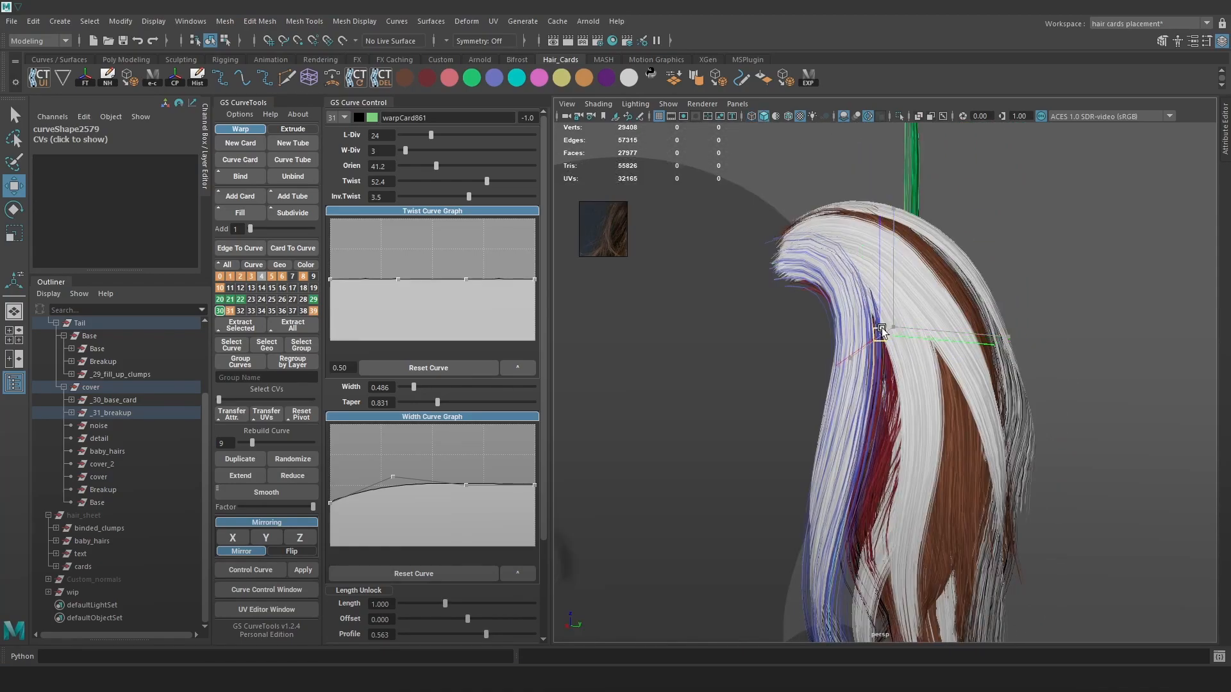
left_click_drag(895, 309, 837, 309, "alt")
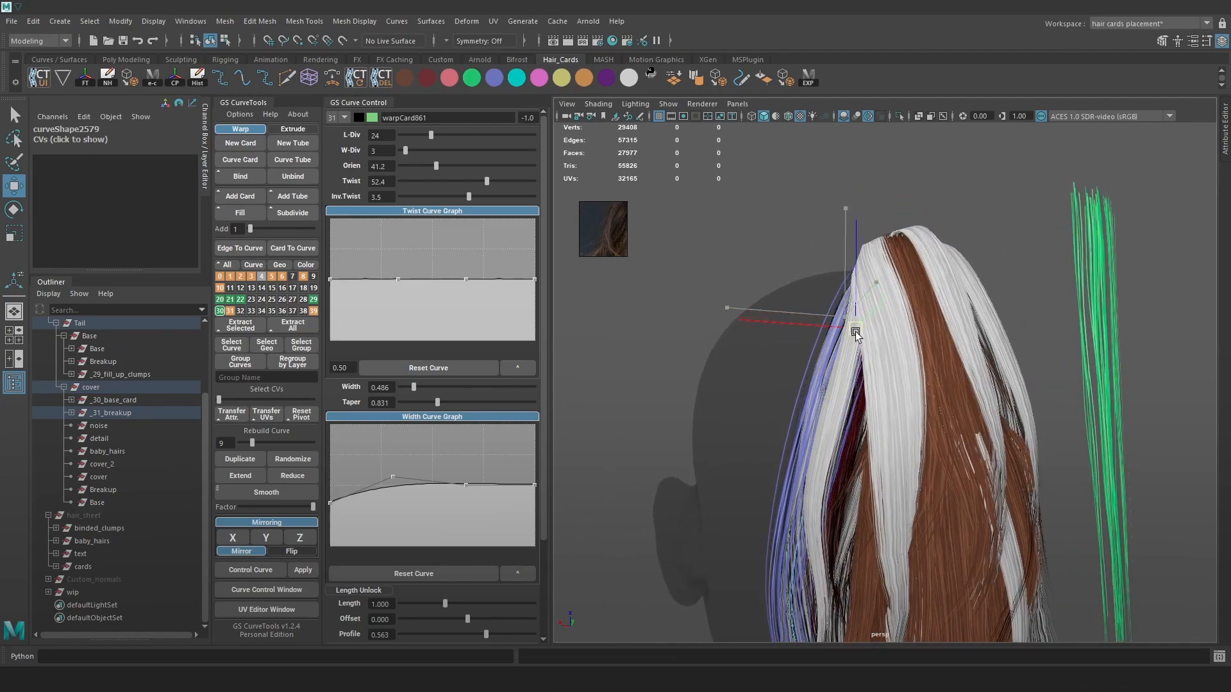
left_click_drag(853, 332, 834, 333, "alt")
Adjust the control point midway down the card and clear the selection
left_click_drag(854, 209, 798, 457)
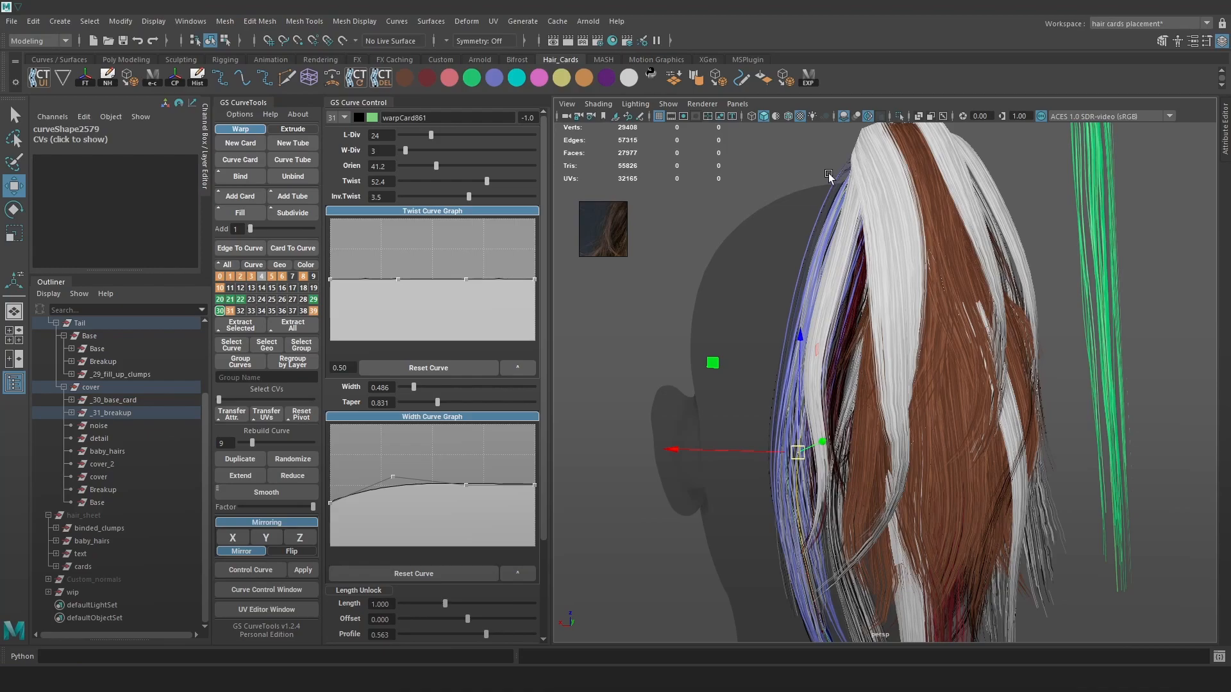
left_click_drag(803, 300, 822, 379, "alt")
left_click_drag(830, 461, 870, 308, "alt")
left_click(1003, 358)
left_click_drag(1003, 357, 775, 498, "alt")
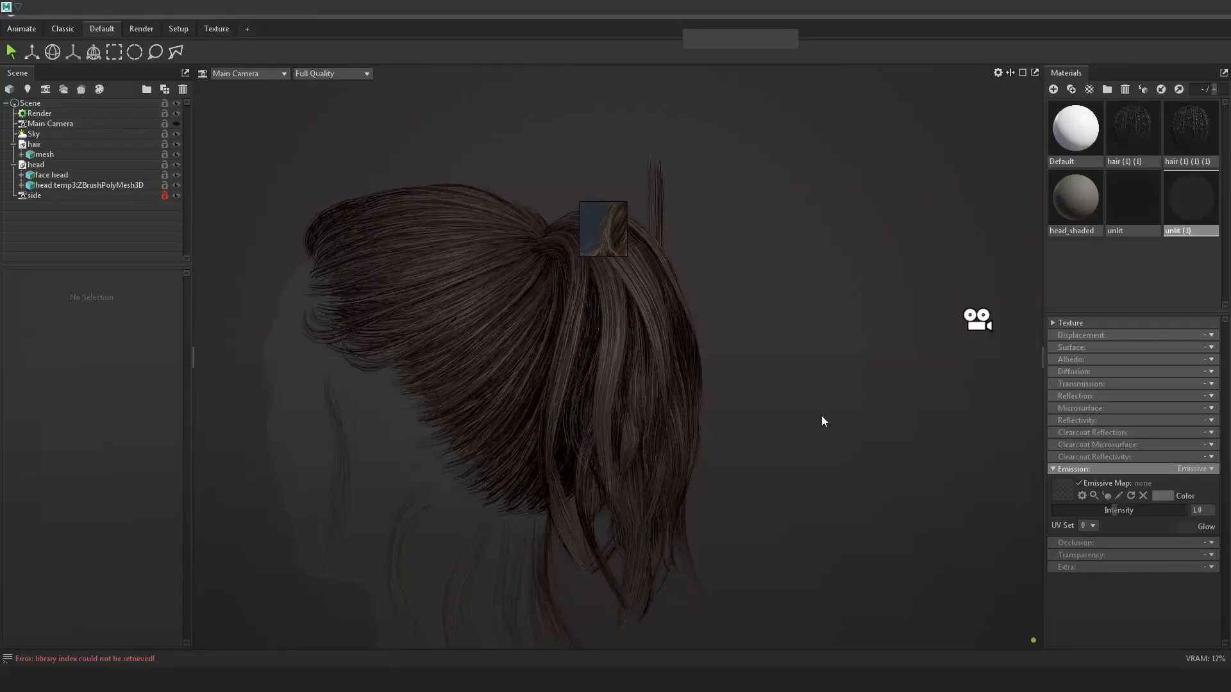
Export the updated hair cards and inspect the rendered ponytail from both sides in Marmoset Toolbag
left_click_drag(822, 416, 653, 423)
left_click_drag(716, 421, 676, 420, "shift")
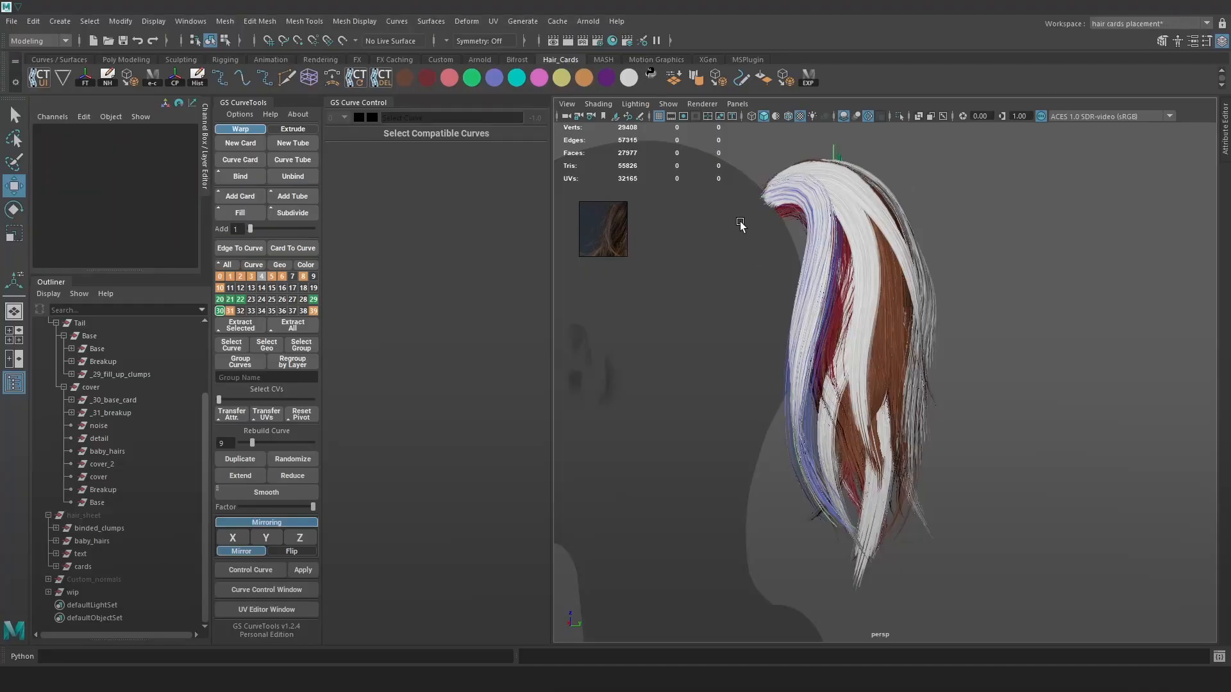
left_click(810, 80)
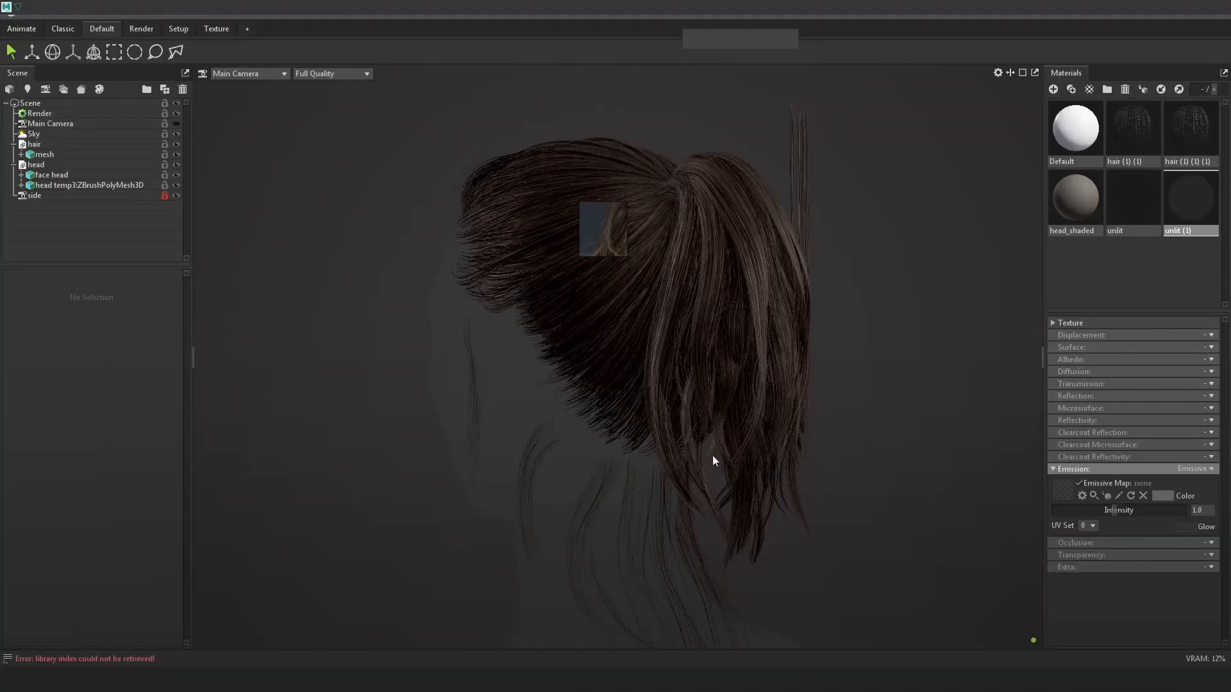
left_click_drag(713, 460, 773, 478)
left_click_drag(685, 418, 782, 348, "shift")
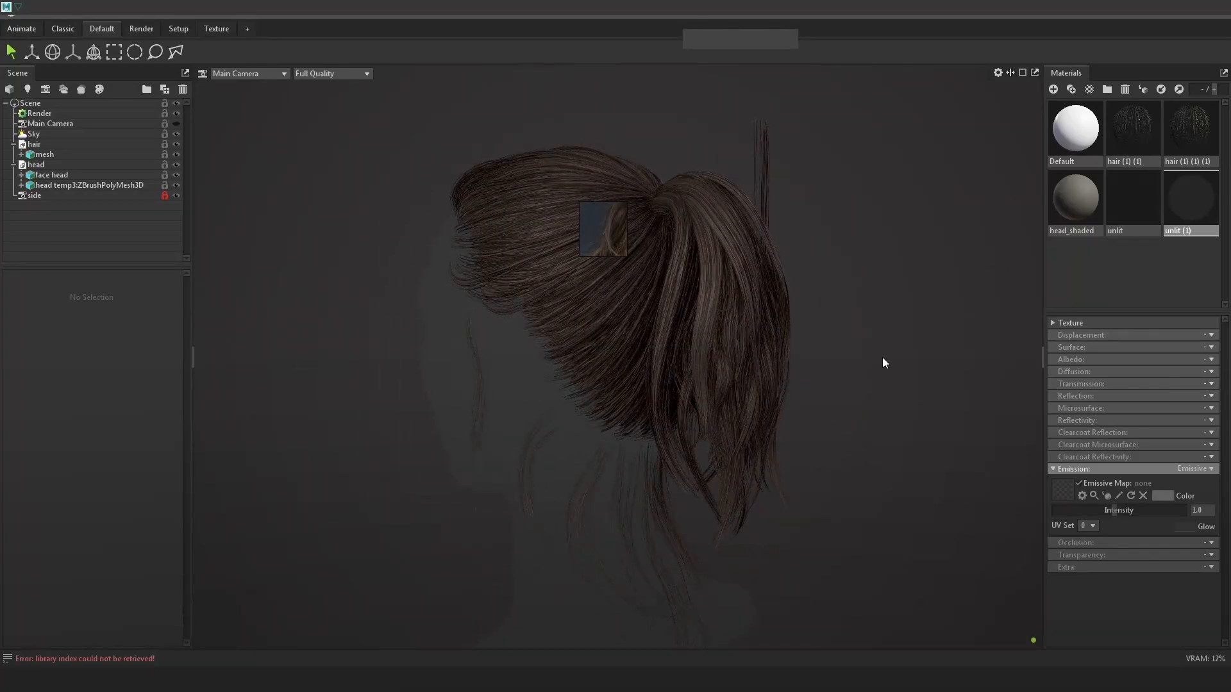
left_click_drag(869, 368, 673, 349)
left_click_drag(736, 262, 681, 304)
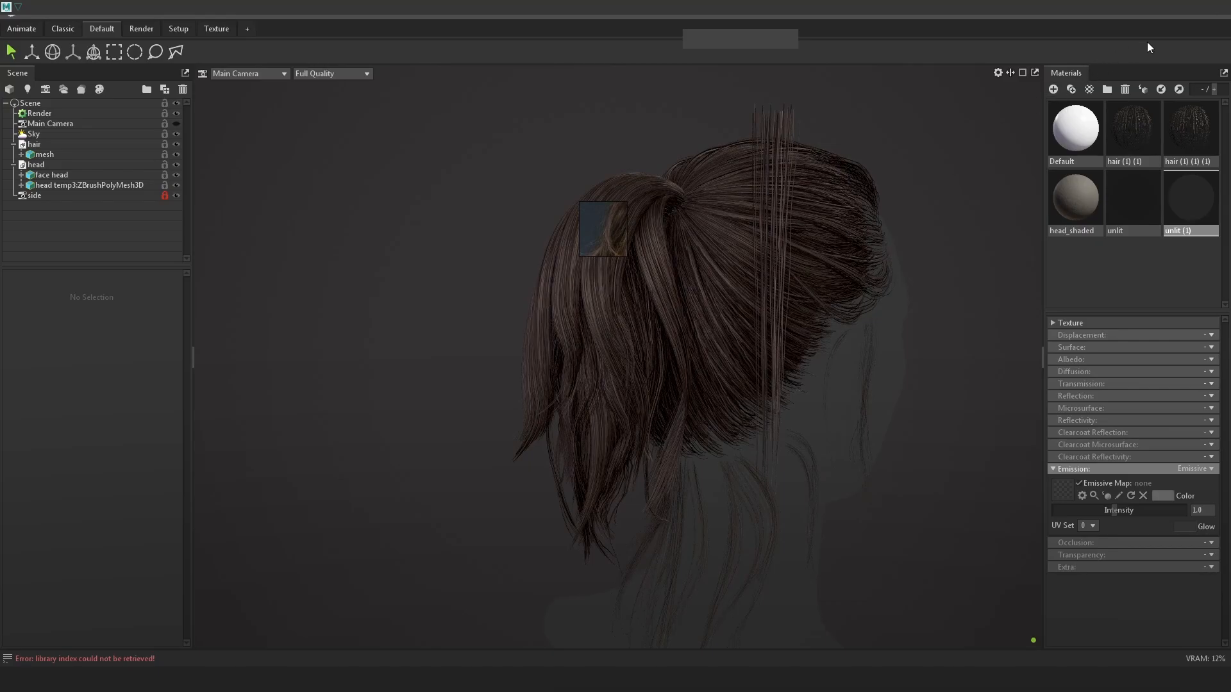
Switch back to Maya, duplicate the inner breakup card again and move the copy to X 4.067, Z 161.528
left_click(1159, 11)
left_click_drag(828, 383, 888, 364, "alt")
right_click_drag(894, 404, 968, 396, "alt")
middle_click_drag(718, 305, 801, 352, "alt")
right_click_drag(802, 352, 757, 340, "alt")
key("4")
left_click(817, 275)
key("6")
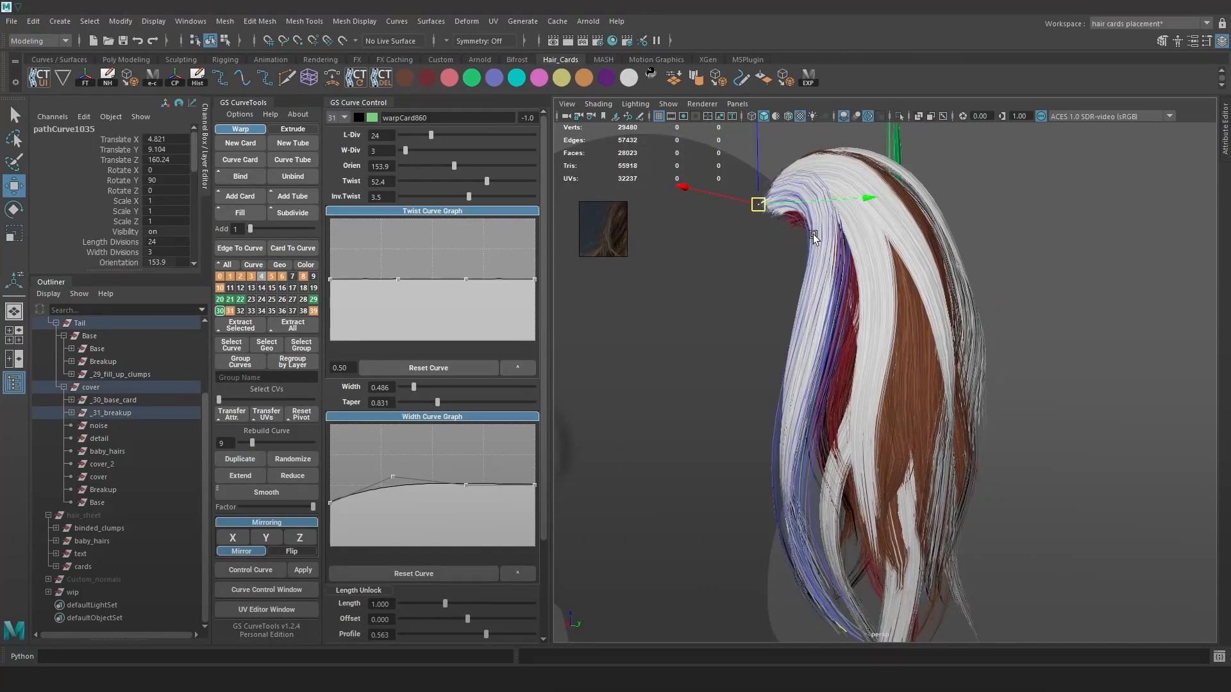
left_click_drag(813, 224, 819, 319, "alt")
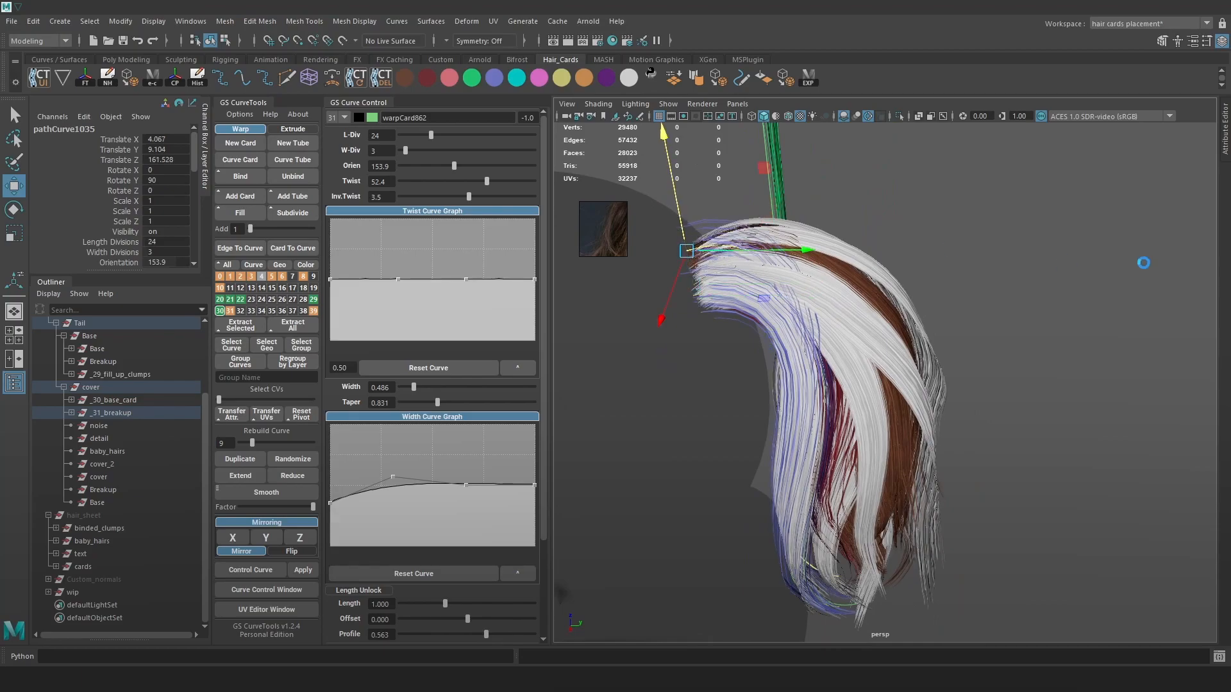
Enter control-vertex editing on the new copy and move its lower control points across to the ponytail's back
right_click_drag(1133, 260, 1051, 261)
key("4")
left_click_drag(1022, 329, 1026, 345, "alt")
left_click_drag(940, 567, 761, 442)
mouse_move(881, 532)
left_mouse_down()
mouse_move(1010, 510)
mouse_move(916, 543)
left_mouse_up()
key("5")
key("6")
left_click_drag(840, 601, 841, 599)
key("4")
key("6")
Set the new card's orientation to 81.5 and its inverse twist to 47.2
left_click_drag(453, 166, 443, 171)
left_click_drag(794, 233, 885, 206, "alt")
left_click_drag(468, 198, 485, 197)
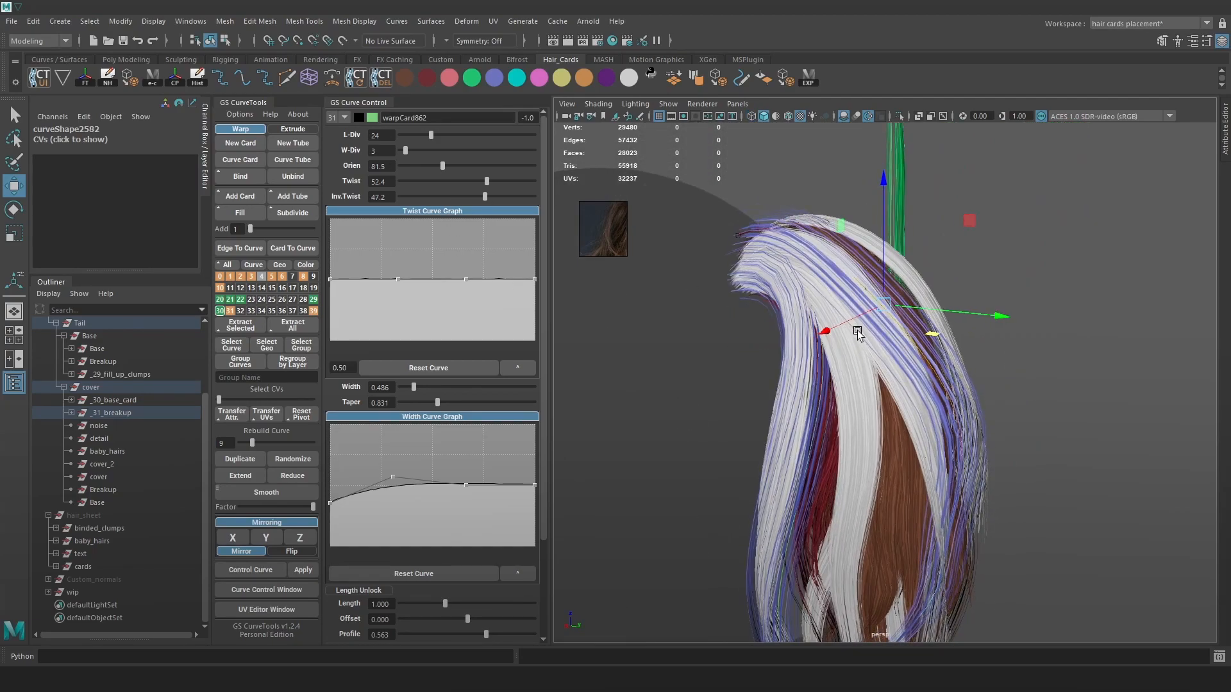
Adjust the card's control points from the root down to mid-length, and undo the last move
left_click_drag(852, 330, 906, 297, "alt")
left_click_drag(691, 280, 734, 350, "alt")
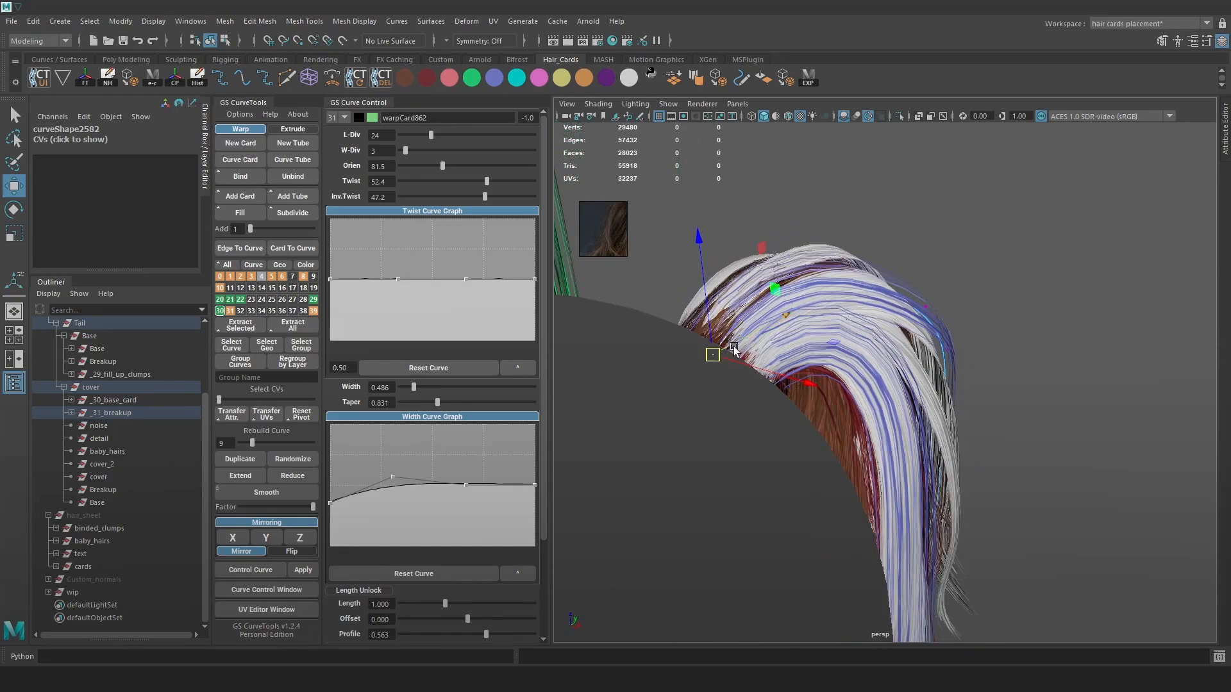
left_click_drag(831, 343, 927, 274, "alt")
left_click_drag(927, 275, 905, 413)
key("4")
left_click_drag(954, 447, 806, 457)
key("6")
left_click(813, 386)
left_click_drag(830, 359, 936, 417)
key("ctrl+z")
Set the card's twist to -26.2
left_click_drag(487, 181, 455, 182)
left_click_drag(801, 295, 827, 269, "alt")
left_click_drag(457, 181, 458, 181)
Reposition control points at the card's lower end, undo the last move and select the point near the tip
left_click_drag(828, 308, 1040, 372, "alt")
left_click_drag(1042, 331, 964, 379)
left_click_drag(1027, 415, 723, 357, "alt")
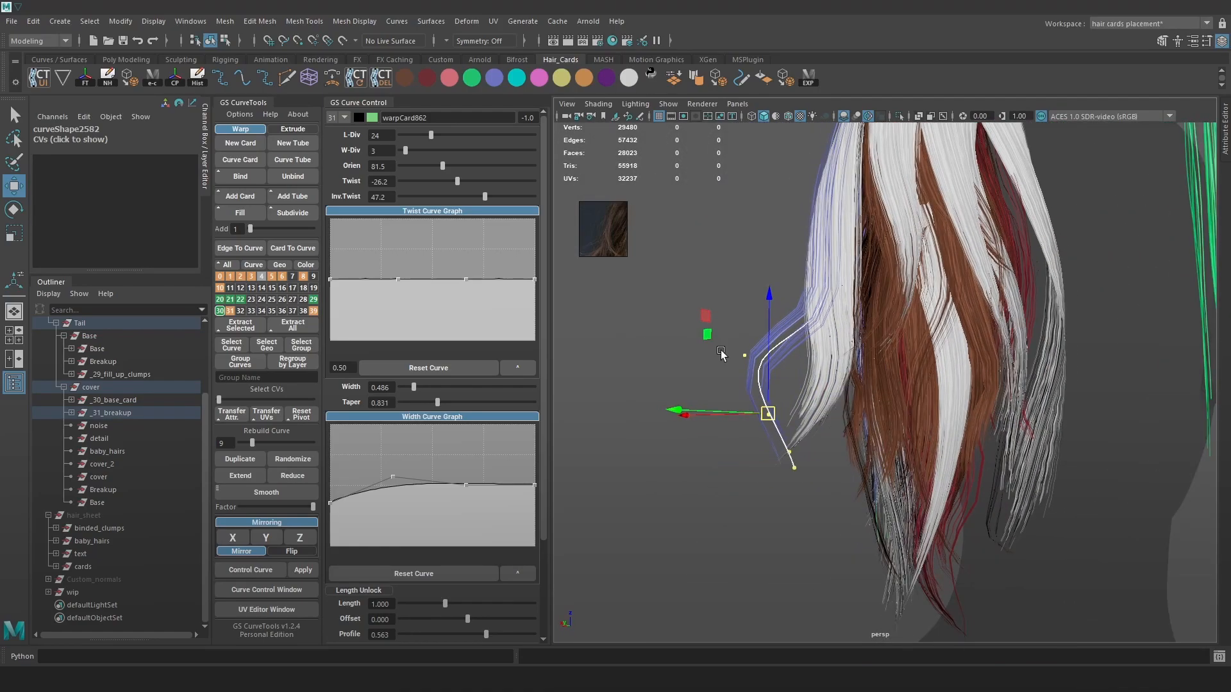
left_click_drag(798, 418, 851, 446, "alt")
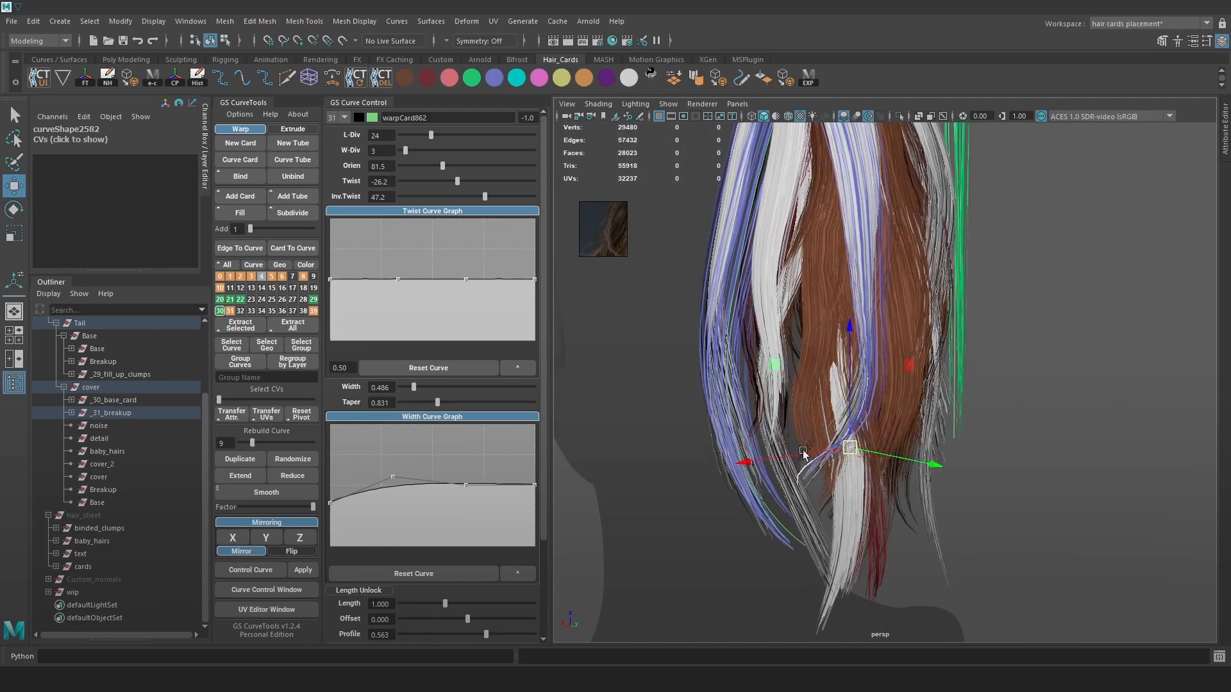
key("ctrl+z")
key("4")
left_click(789, 467)
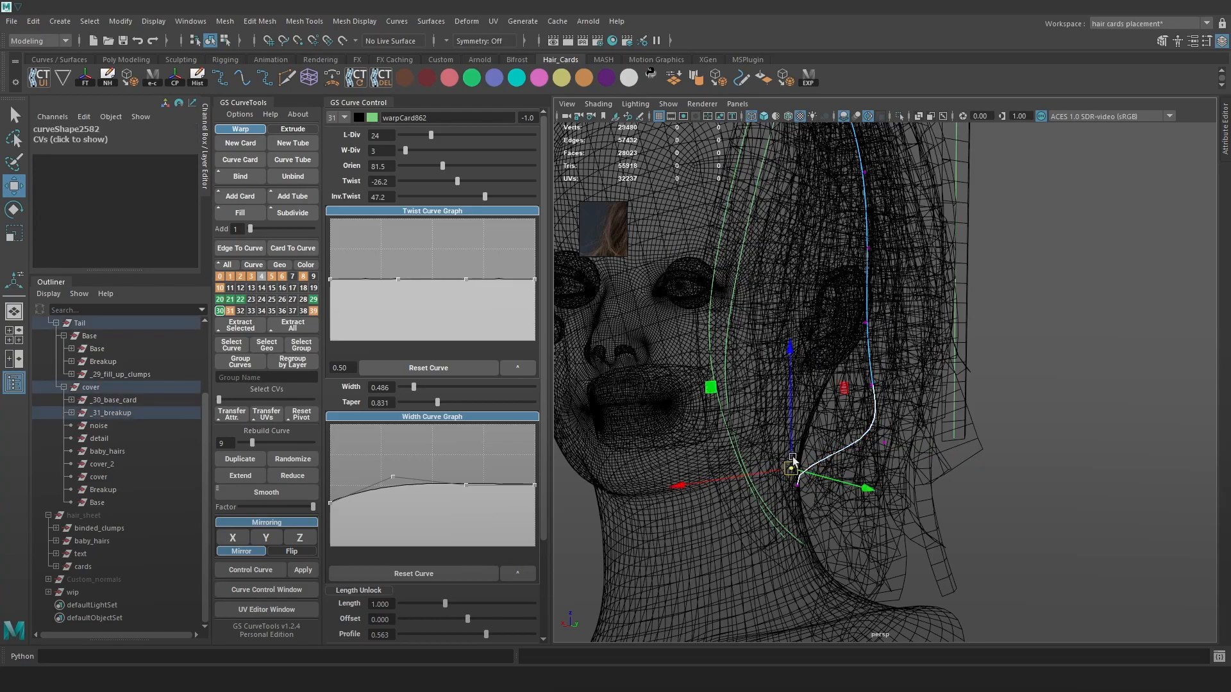
key("6")
Rebuild the card's curve with a value of 6 and reposition a control point on its lower bend
left_click_drag(252, 443, 248, 443)
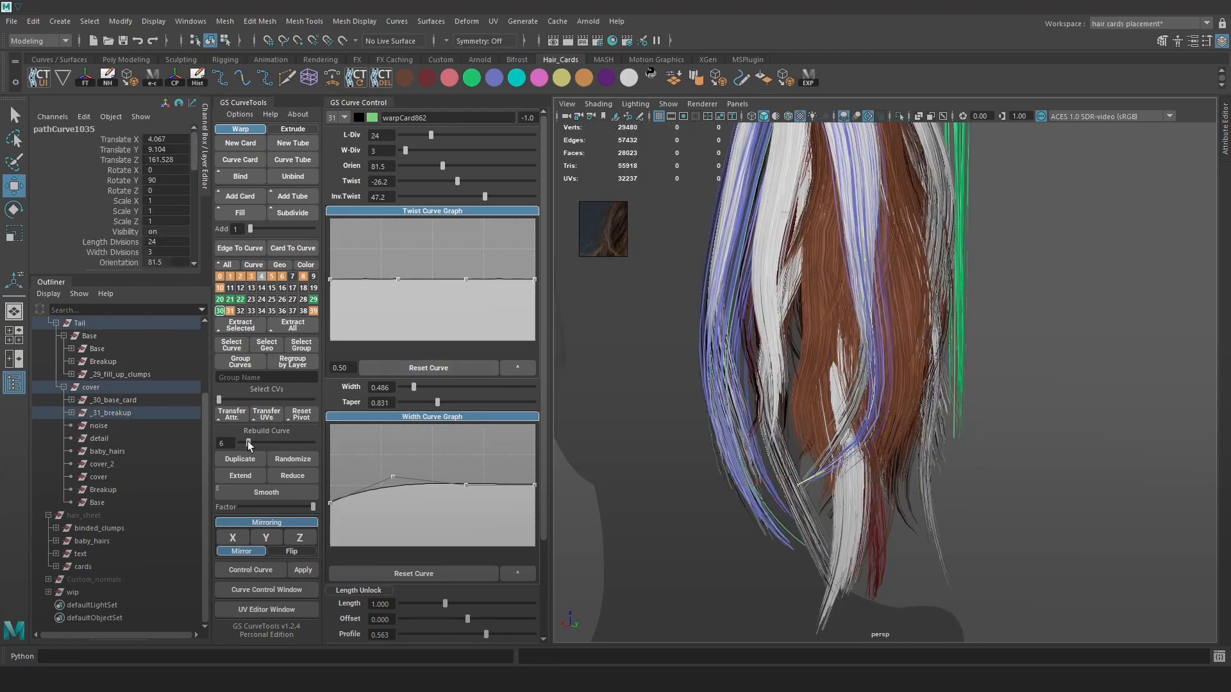
right_click_drag(1131, 250, 1051, 263)
key("4")
left_click(869, 435)
key("6")
mouse_move(869, 431)
left_mouse_down()
mouse_move(756, 413)
mouse_move(770, 410)
left_mouse_up()
right_click_drag(827, 404, 882, 386, "ctrl+shift")
left_click_drag(846, 455, 885, 449, "alt")
mouse_move(806, 396)
left_mouse_down()
mouse_move(891, 436)
mouse_move(928, 374)
mouse_move(975, 395)
mouse_move(905, 383)
mouse_move(899, 433)
mouse_move(949, 413)
mouse_move(866, 393)
mouse_move(843, 366)
mouse_move(904, 466)
mouse_move(847, 415)
left_mouse_up()
Select further control points on the rebuilt curve and smooth the card's lower sweep over the ponytail
key("4")
key("6")
key("4")
mouse_move(841, 360)
left_mouse_down()
mouse_move(794, 317)
mouse_move(839, 335)
mouse_move(866, 367)
mouse_move(821, 499)
mouse_move(910, 498)
left_mouse_up()
key("6")
right_click_drag(913, 497, 1012, 512, "alt")
key("5")
mouse_move(926, 483)
left_mouse_down("alt")
mouse_move(959, 512)
mouse_move(922, 491)
left_mouse_up("alt")
Set the card's inverse twist to 36.7 and twist to -115.3, and raise the third point of its twist curve
mouse_move(485, 197)
left_mouse_down()
mouse_move(469, 198)
mouse_move(481, 197)
left_mouse_up()
left_click_drag(439, 181, 425, 182)
left_click_drag(738, 346, 702, 351, "alt")
left_click_drag(467, 271, 463, 253)
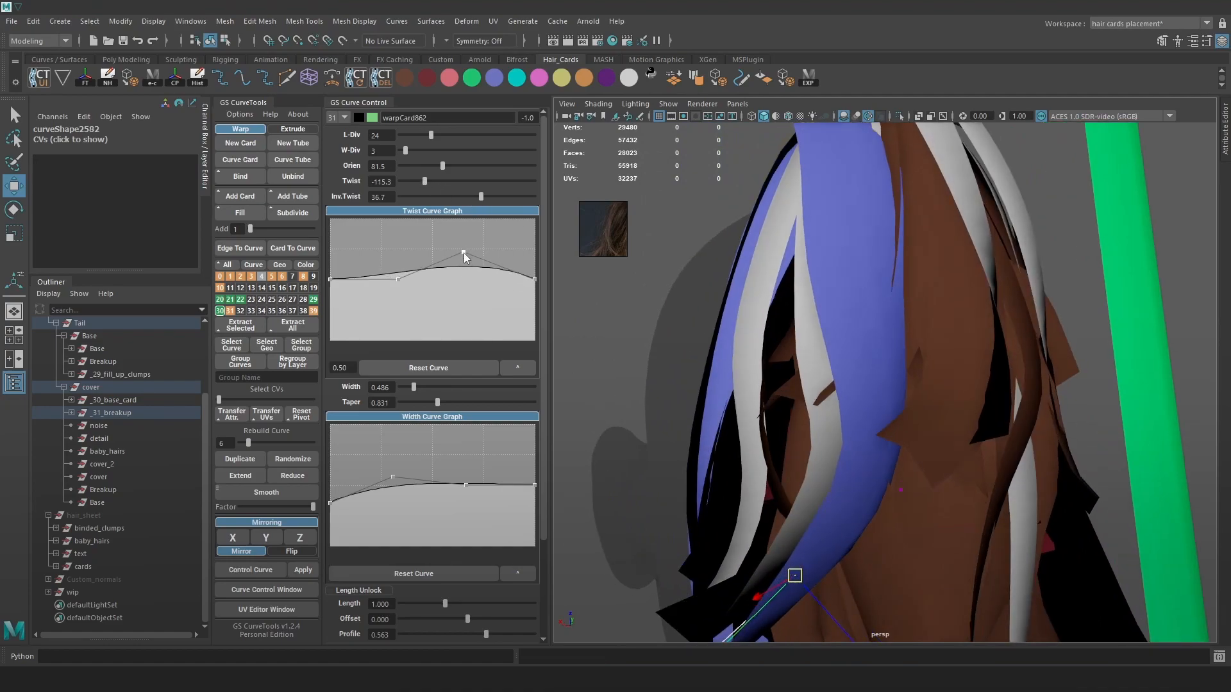
Adjust the control points at the card's lower bend and tip to refine how the end flares out
left_click_drag(846, 359, 890, 375, "alt")
left_click_drag(898, 459, 839, 450, "alt")
left_click_drag(838, 449, 853, 447)
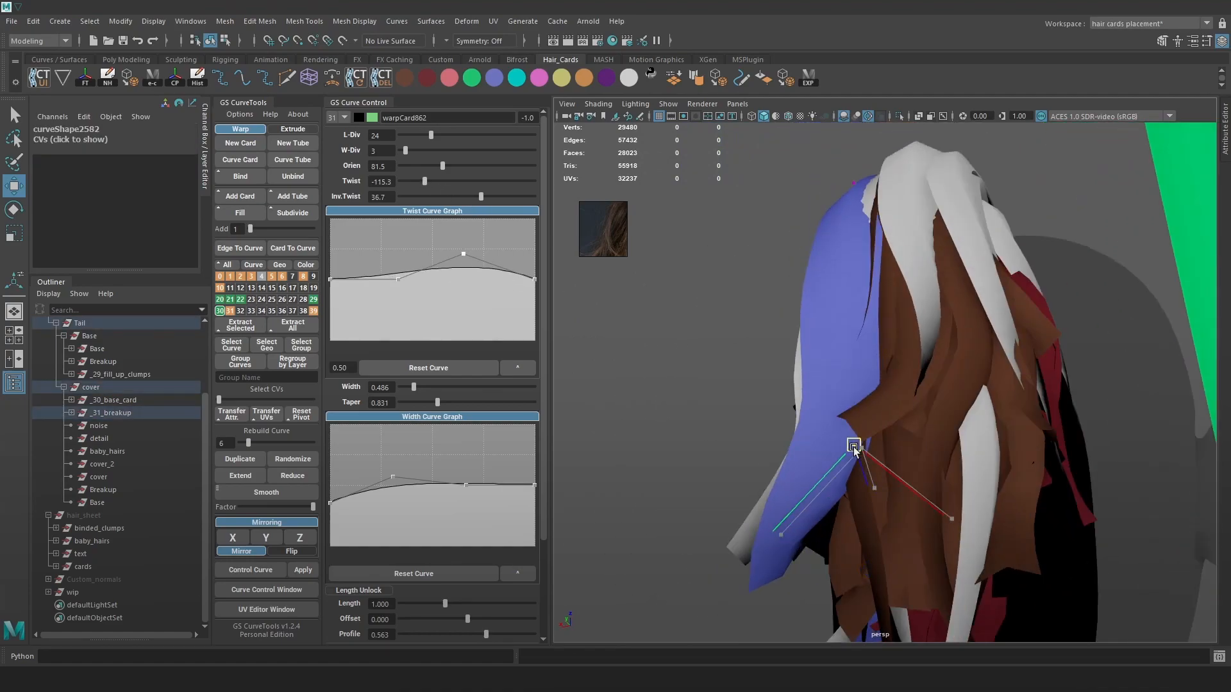
key("4")
left_click(772, 575)
key("6")
left_click_drag(771, 575, 806, 370)
key("4")
left_click(786, 515)
key("6")
left_click_drag(837, 533, 824, 446, "alt")
Raise the first point of the card's twist curve and reposition the control point near its root
left_click_drag(398, 280, 333, 253)
left_click_drag(827, 302, 1010, 282, "alt")
left_click_drag(753, 206, 715, 247)
left_click_drag(734, 232, 733, 225)
middle_click_drag(712, 269, 801, 288, "alt")
Select control points along the card's upper bend and fit them closely over the top of the ponytail
key("4")
left_click_drag(747, 264, 706, 326)
key("6")
mouse_move(723, 304)
left_mouse_down()
mouse_move(747, 333)
mouse_move(763, 327)
mouse_move(717, 364)
left_mouse_up()
key("4")
left_click_drag(854, 272, 806, 325)
key("6")
left_click_drag(824, 306, 826, 297)
Widen the card toward its tip by raising the last two points of its width curve
mouse_move(974, 314)
left_mouse_down("alt")
mouse_move(845, 327)
mouse_move(830, 352)
mouse_move(894, 325)
mouse_move(756, 521)
left_mouse_up("alt")
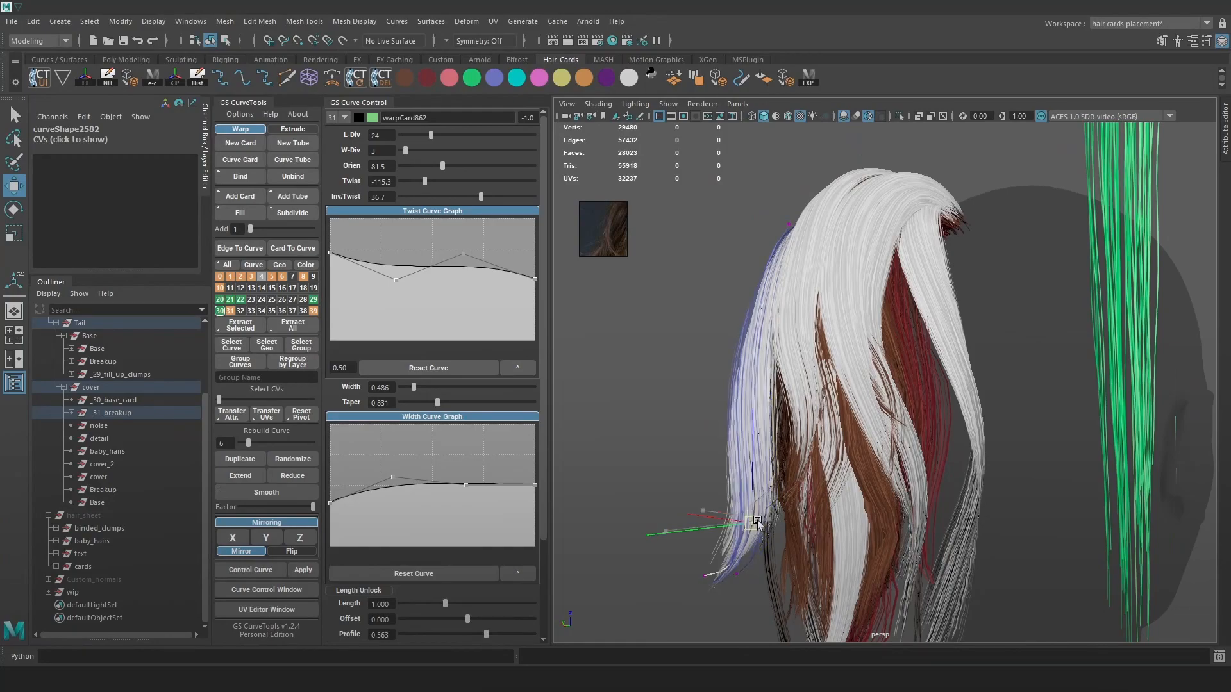
left_click_drag(466, 485, 468, 468)
left_click_drag(756, 501, 916, 499, "alt")
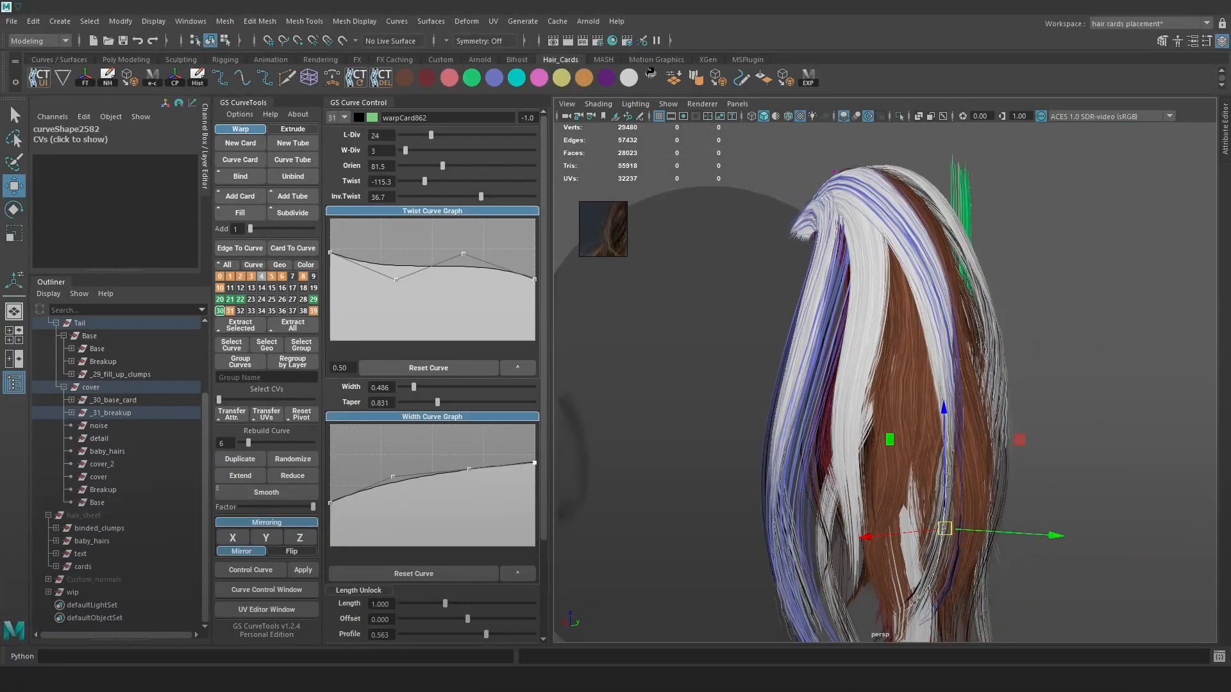
Duplicate the reshaped back breakup card and lower the copy to Z 161.165
middle_click_drag(933, 267, 898, 320, "alt")
key("4")
left_click(992, 302)
left_click(893, 304)
key("5")
mouse_move(892, 303)
left_mouse_down("alt")
mouse_move(880, 279)
mouse_move(1005, 318)
mouse_move(895, 237)
left_mouse_up("alt")
key("6")
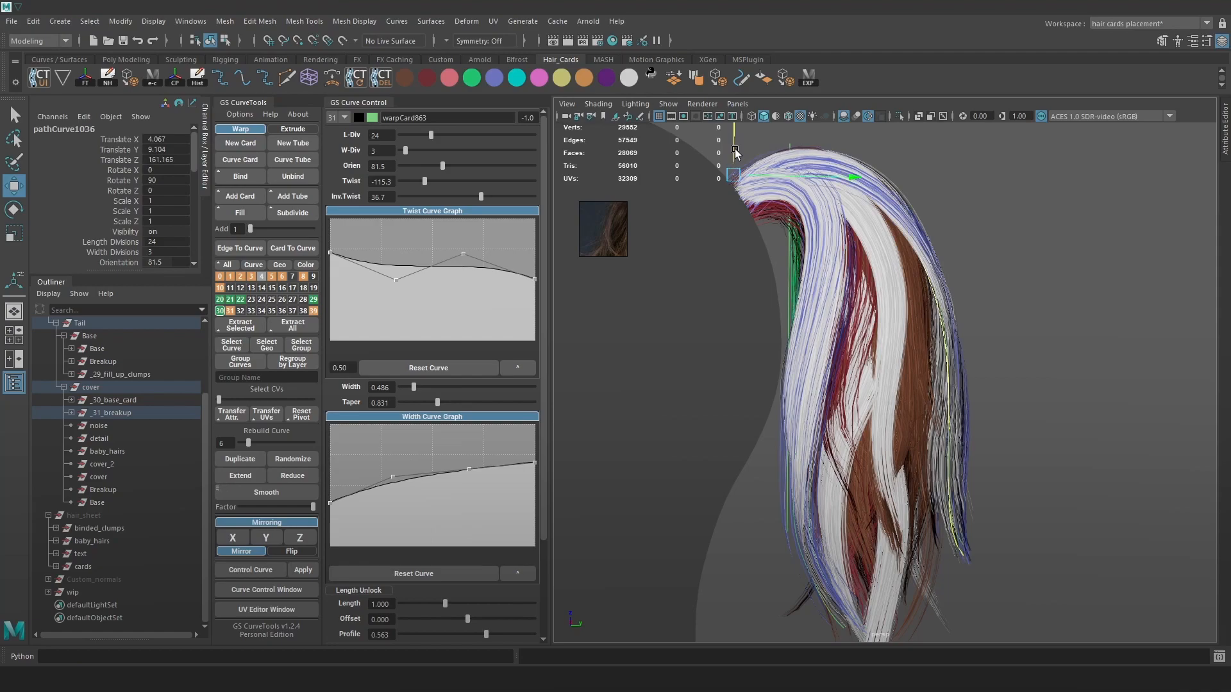
Set the copied card's orientation to 202.1 and twist to -104.9, raising the twist curve's end and lowering its middle points
mouse_move(442, 165)
left_mouse_down()
mouse_move(429, 164)
mouse_move(464, 167)
mouse_move(399, 181)
mouse_move(429, 180)
left_mouse_up()
left_click_drag(463, 254, 459, 262)
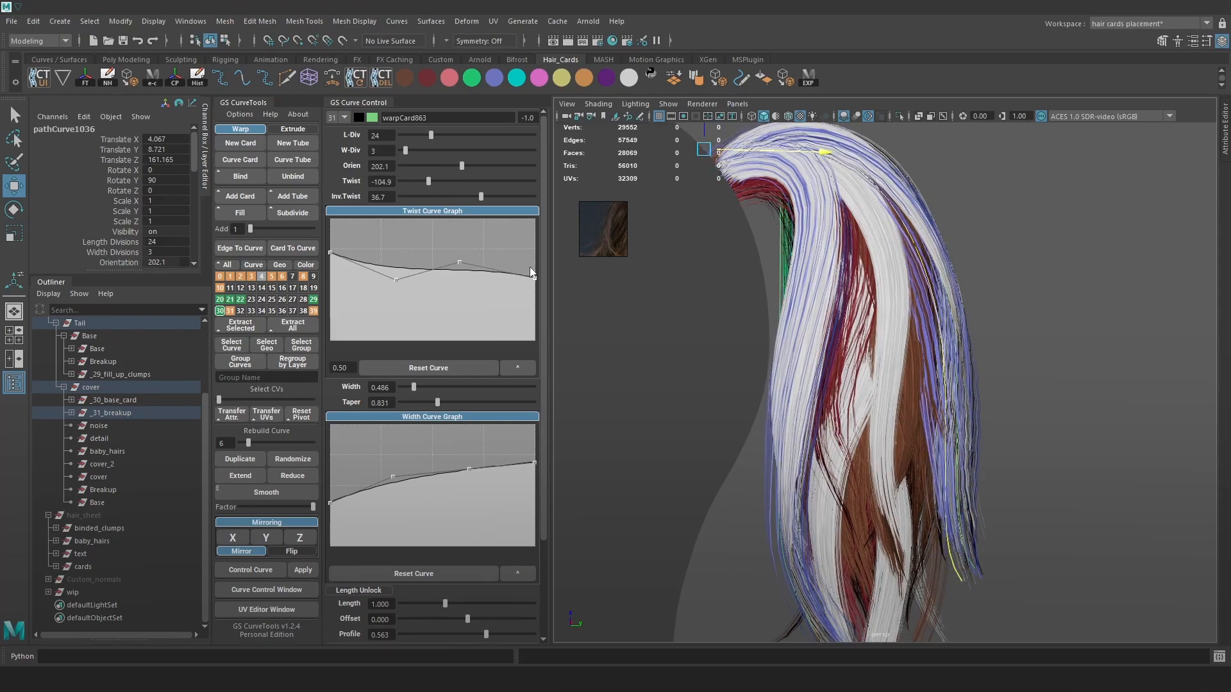
left_click_drag(534, 280, 534, 229)
left_click_drag(396, 280, 403, 309)
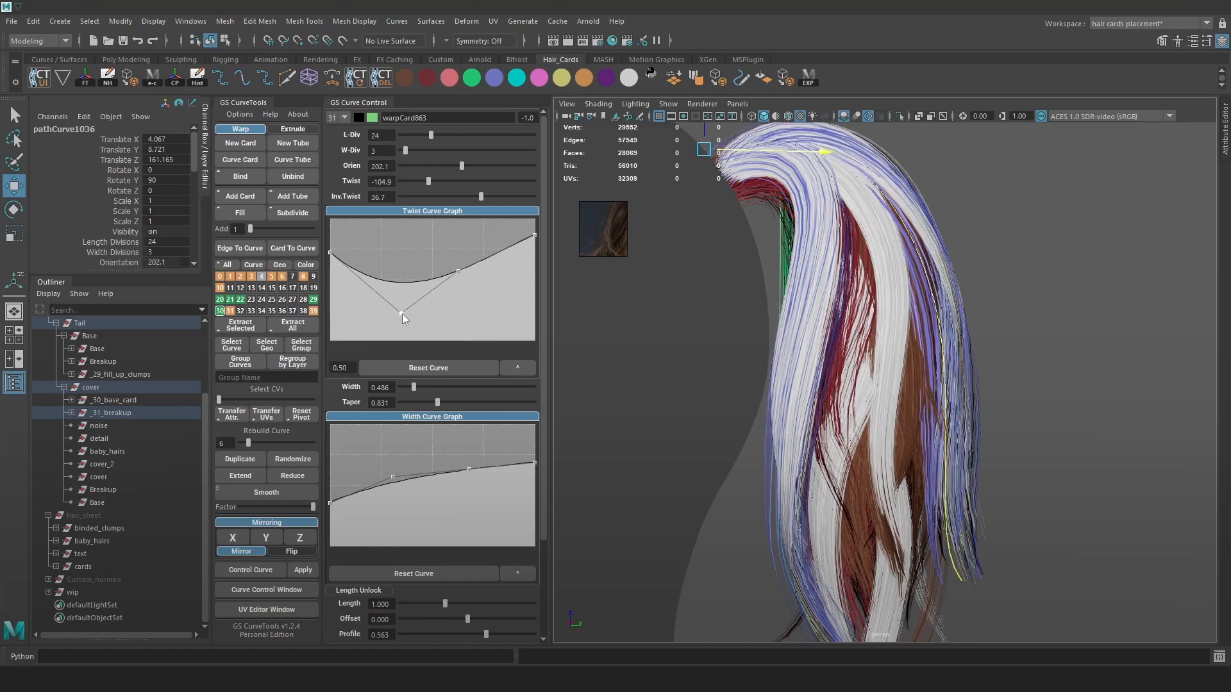
Lower the first point of the copied card's twist curve so its root lies flatter against the ponytail
left_click_drag(330, 252, 332, 256)
left_click_drag(955, 302, 876, 305, "alt")
right_click_drag(875, 305, 894, 330, "alt")
key("5")
left_click_drag(894, 329, 639, 340, "alt")
left_click_drag(332, 264, 334, 298)
left_click_drag(756, 299, 1005, 292, "alt")
key("6")
left_click_drag(773, 278, 797, 193)
key("ctrl+z")
Edit the copied card's control points and reposition the one along the ponytail's upper back bend
left_click_drag(923, 256, 994, 271, "alt")
middle_click_drag(994, 270, 949, 186, "alt")
right_click_drag(1128, 286, 1052, 288)
key("4")
left_click_drag(1040, 359, 981, 403)
key("6")
left_click_drag(918, 406, 933, 306)
right_click_drag(979, 333, 988, 349, "alt")
middle_click_drag(988, 349, 945, 373, "alt")
key("4")
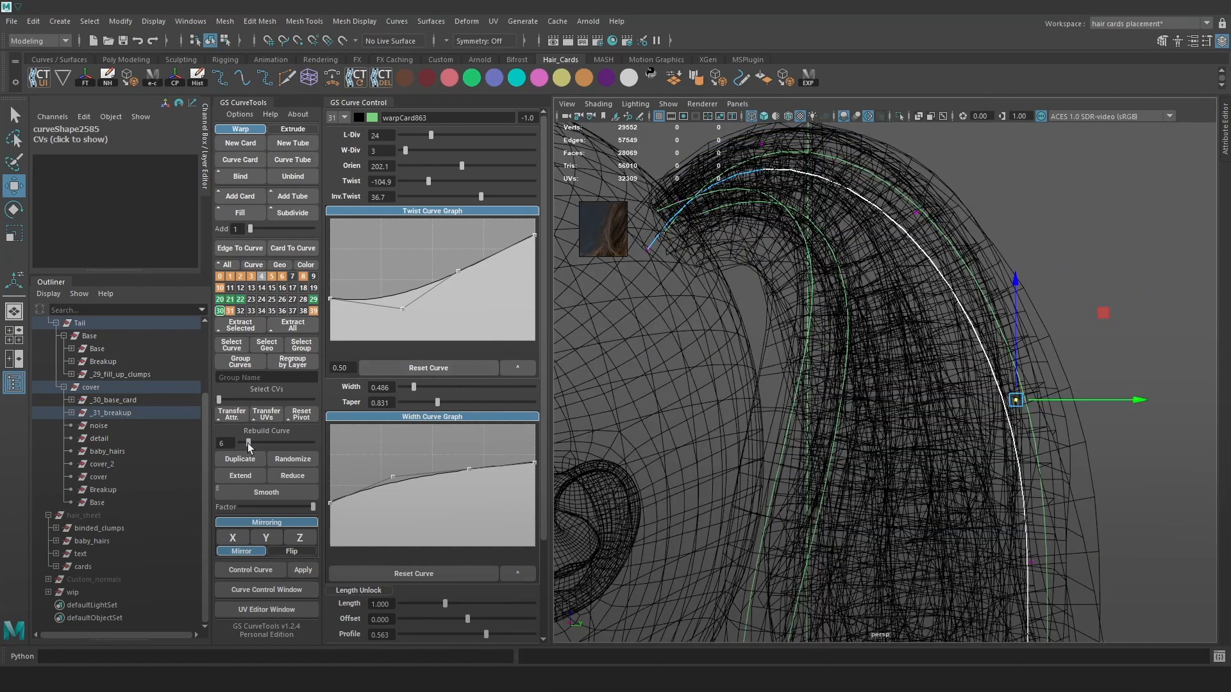
Rebuild the card's curve at a setting of 9 and select a control point below the upper bend
left_click_drag(248, 443, 250, 442)
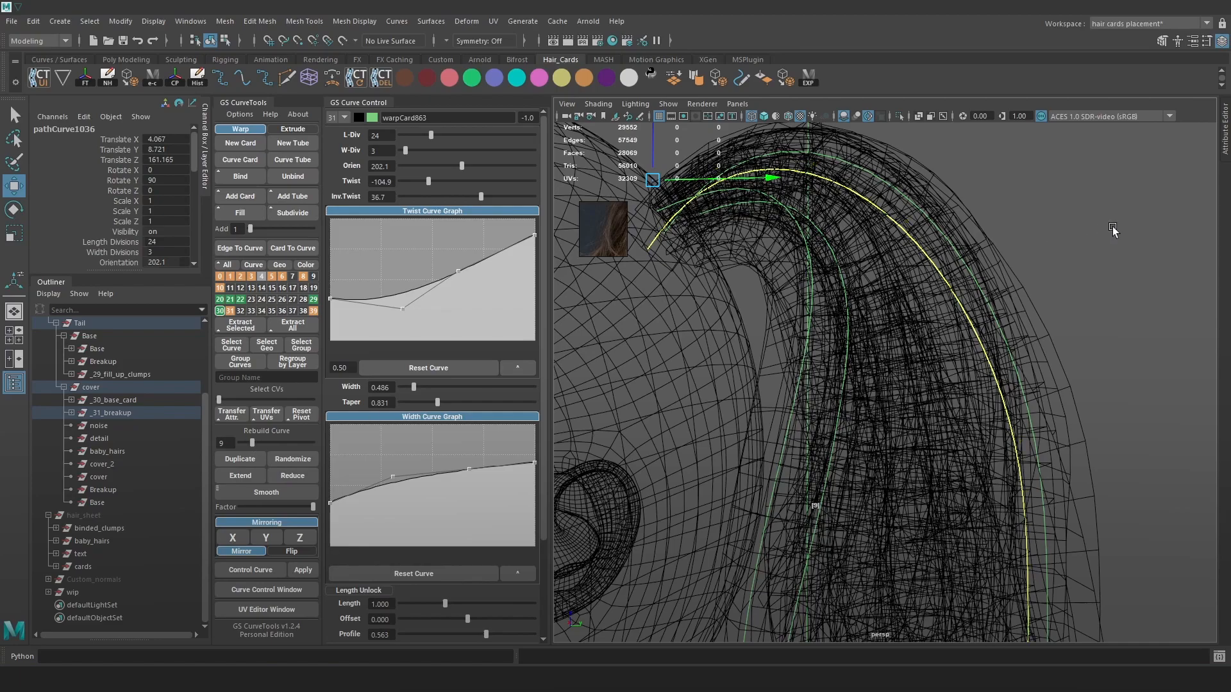
left_click(980, 211)
key("5")
left_click(972, 337)
key("6")
key("7")
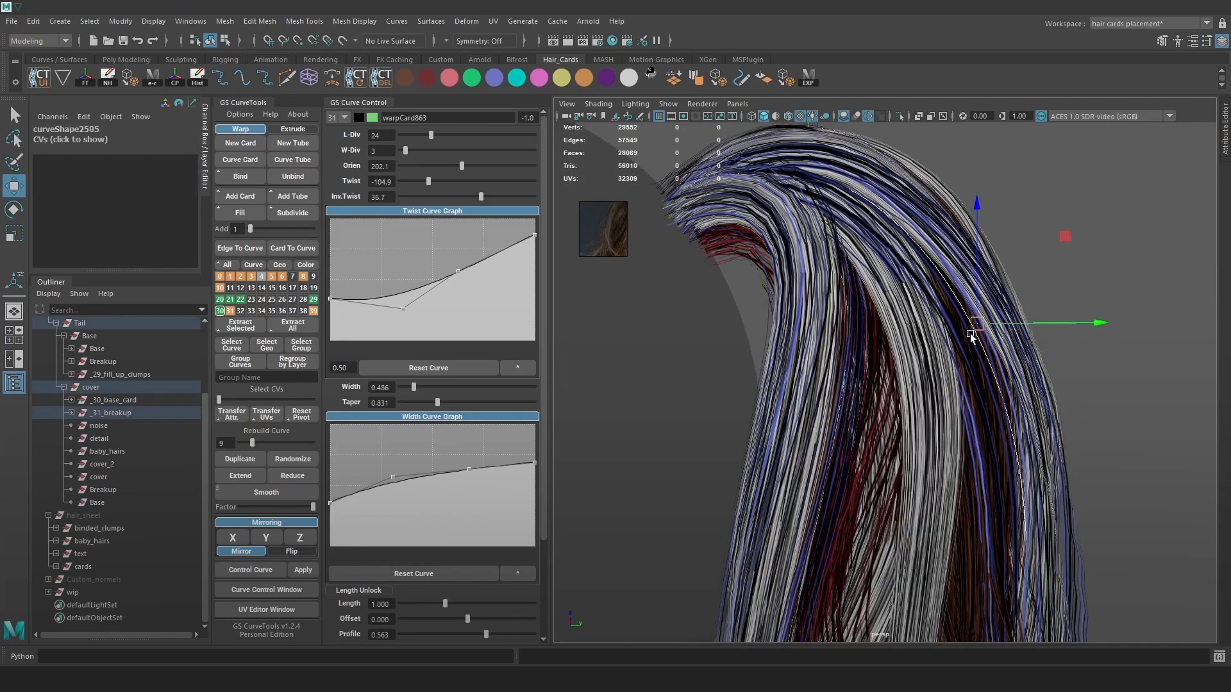
key("6")
left_click_drag(988, 347, 1114, 385, "alt")
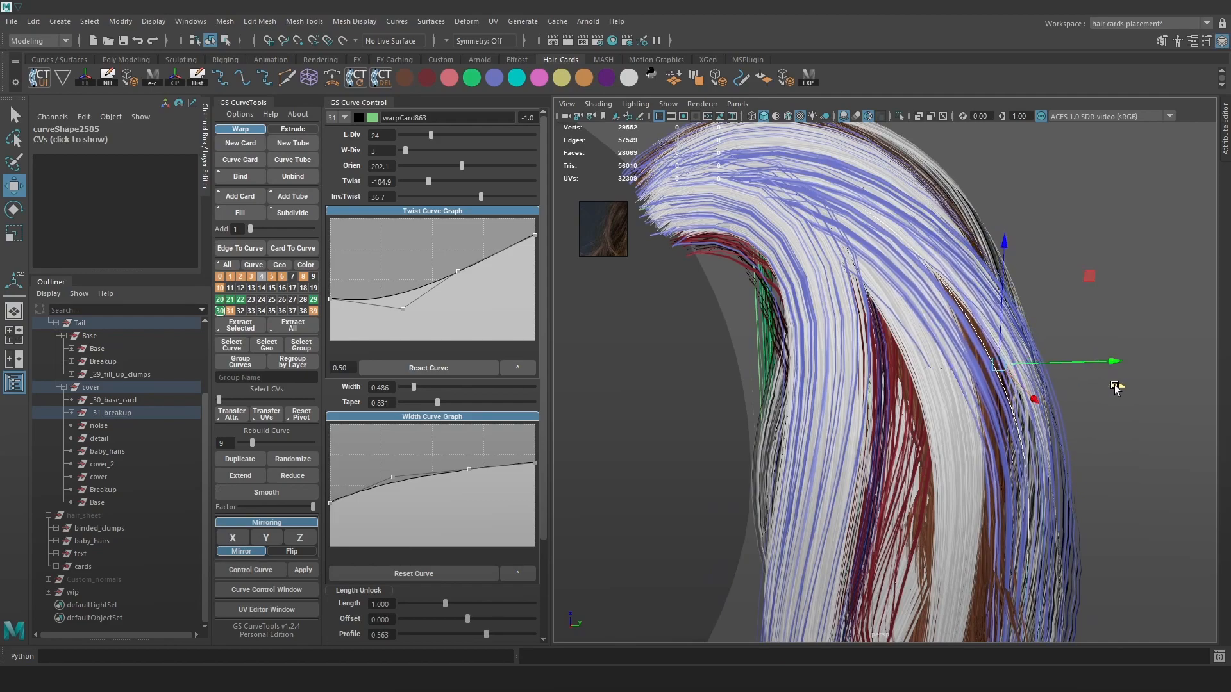
Smooth the dip of the card's twist curve with extra middle points and lower the second point of its width curve
mouse_move(403, 307)
left_mouse_down()
mouse_move(402, 322)
mouse_move(415, 281)
mouse_move(419, 291)
mouse_move(458, 272)
mouse_move(444, 290)
left_mouse_up()
left_click_drag(960, 329, 928, 312, "alt")
left_click_drag(394, 476, 410, 518)
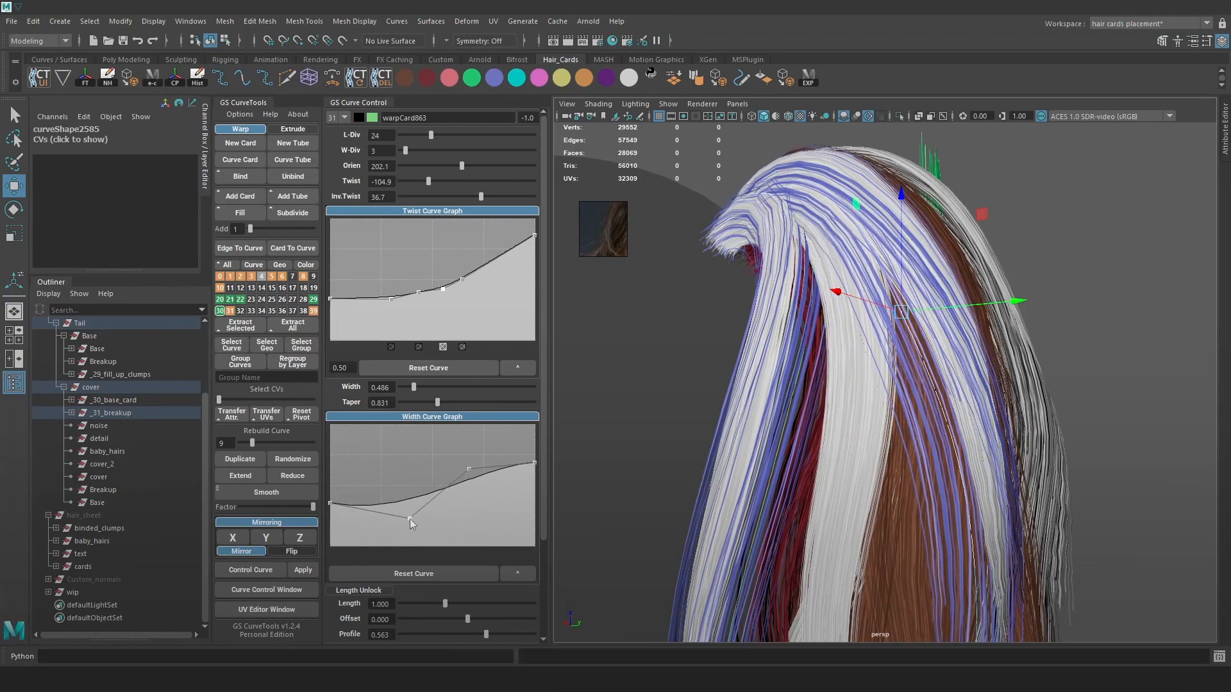
left_click_drag(1134, 322, 1002, 359, "alt")
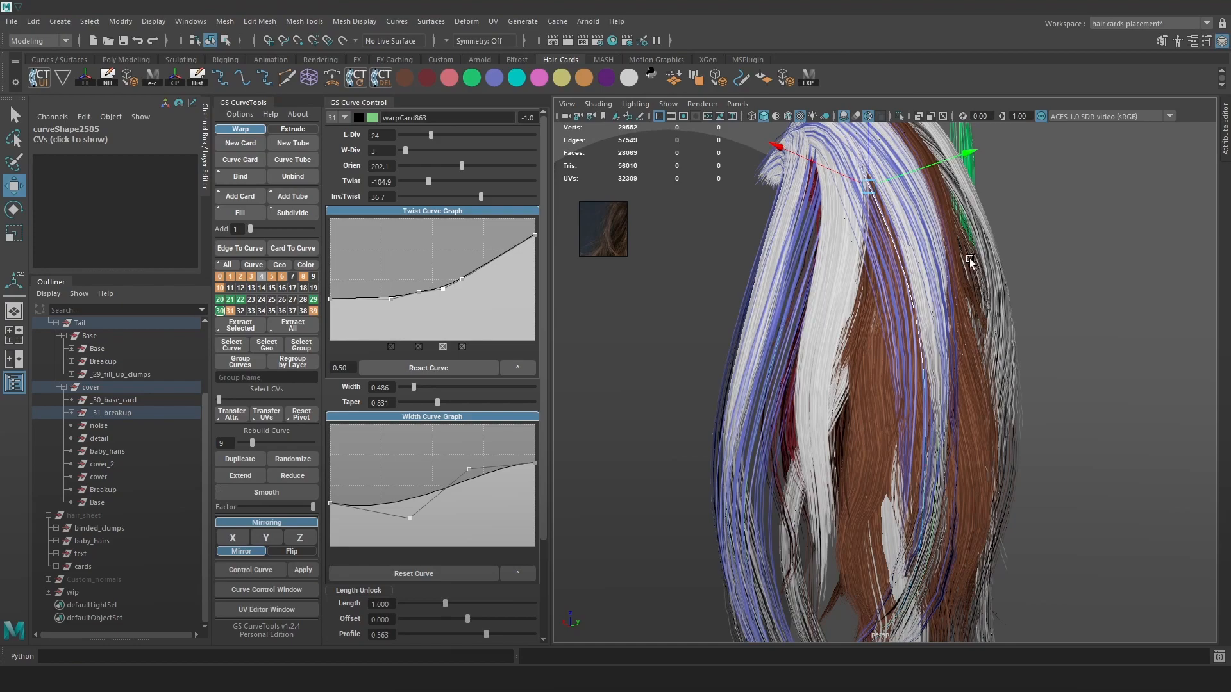
Adjust the card's mid-length control points to follow the back of the ponytail
key("4")
mouse_move(934, 437)
left_mouse_down()
mouse_move(911, 462)
mouse_move(881, 445)
left_mouse_up()
key("6")
mouse_move(915, 283)
left_mouse_down("alt")
mouse_move(889, 406)
mouse_move(1063, 479)
left_mouse_up("alt")
key("4")
key("6")
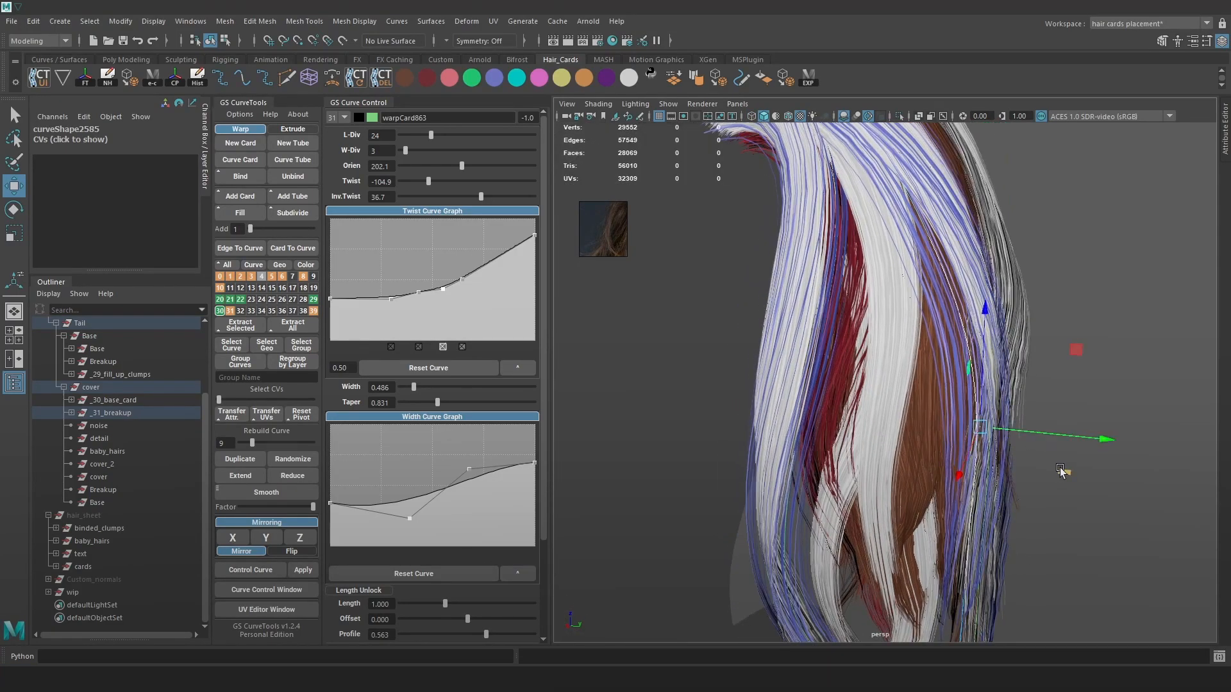
left_click_drag(1044, 428, 1047, 382, "alt")
Select the neighbouring breakup card, rebuild its curve at a setting of 14, and pick a mid-length control point
key("4")
left_click(908, 414)
right_click_drag(1124, 346, 1045, 346)
left_click_drag(252, 442, 259, 442)
right_click_drag(1148, 331, 1072, 333)
left_click(907, 473)
Reposition the neighbouring card's mid-length control points to fit the ponytail's back, and return to object selection with nothing selected
key("6")
left_click_drag(910, 478, 936, 506, "alt")
key("b")
key("b")
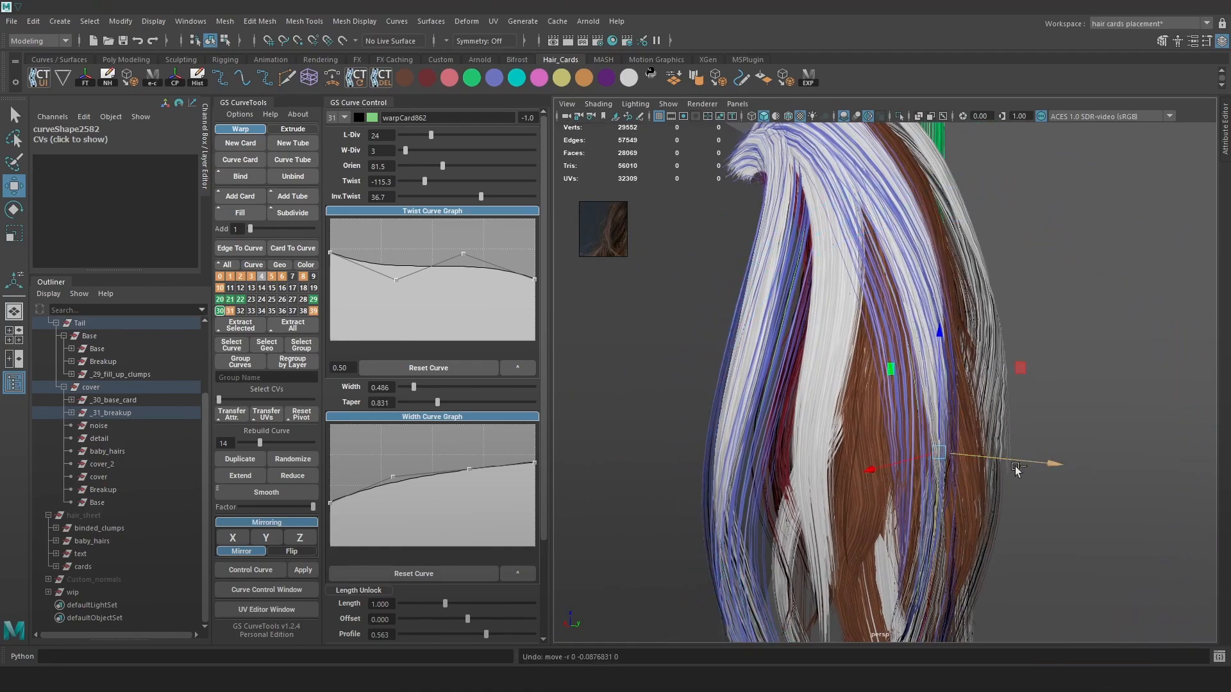
left_click_drag(891, 459, 890, 465)
left_click_drag(969, 470, 1013, 463)
left_click_drag(909, 436, 1006, 427, "alt")
right_click_drag(887, 352, 1069, 239)
left_click(1068, 239)
scroll(1055, 400, "down", 2)
left_click_drag(1055, 401, 1047, 413, "alt")
scroll(1038, 435, "up", 2)
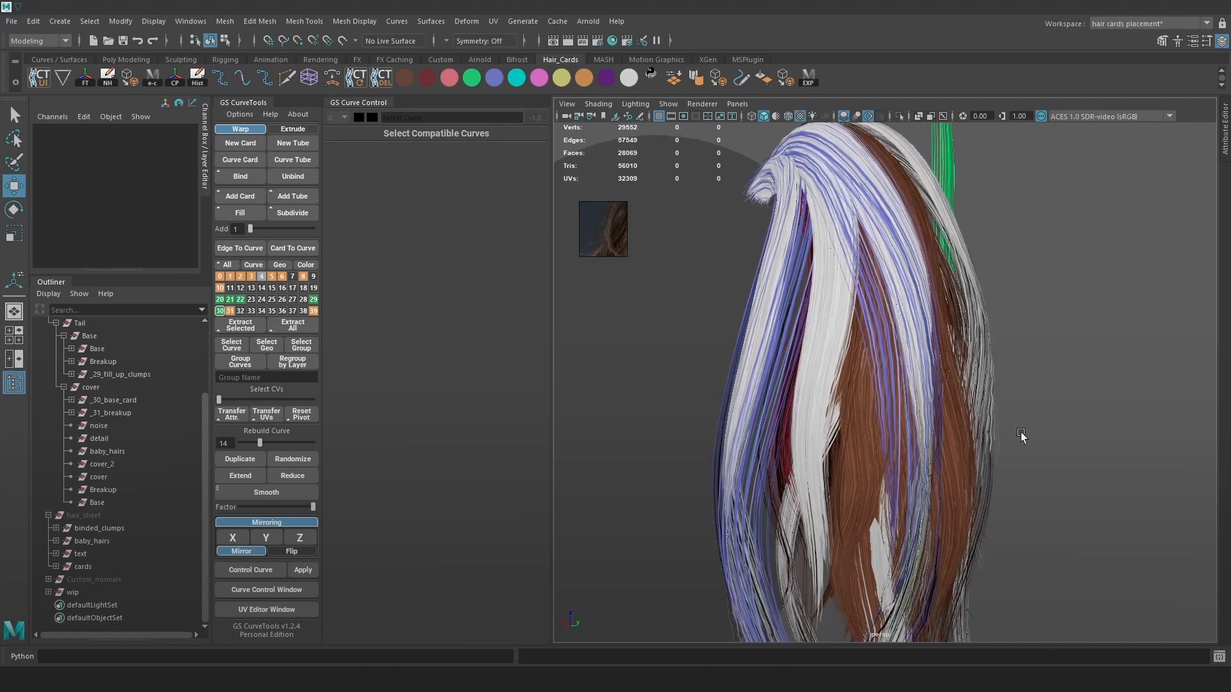
Reselect the copied back card, adjust a control point on its upper section, and clear the selection
key("4")
left_click(906, 447)
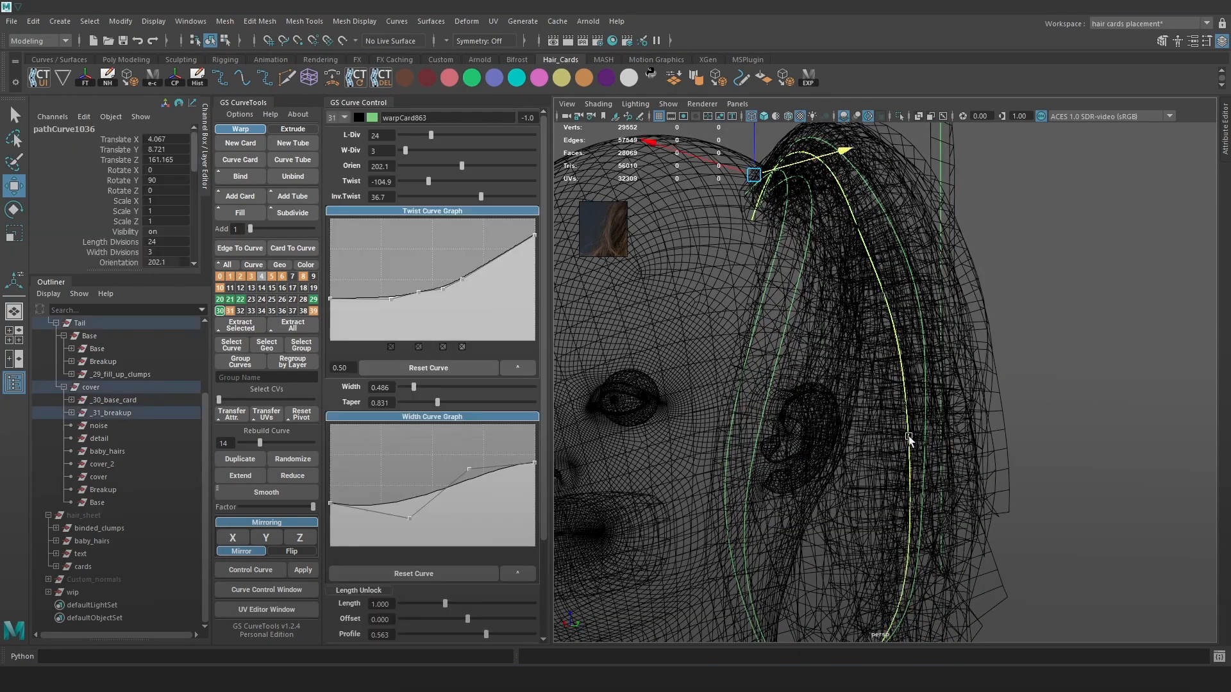
key("5")
left_click_drag(926, 506, 841, 268, "alt")
left_click(841, 268)
left_click(841, 268)
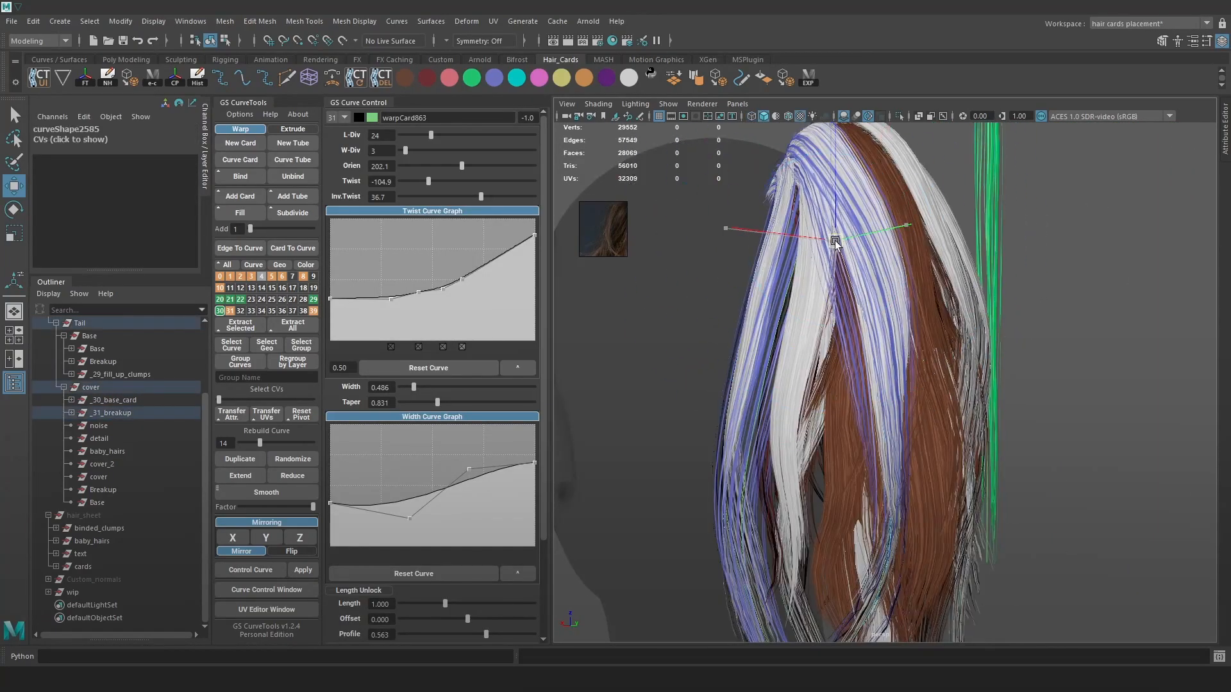
left_click_drag(835, 245, 1154, 295, "alt")
left_click(1057, 280)
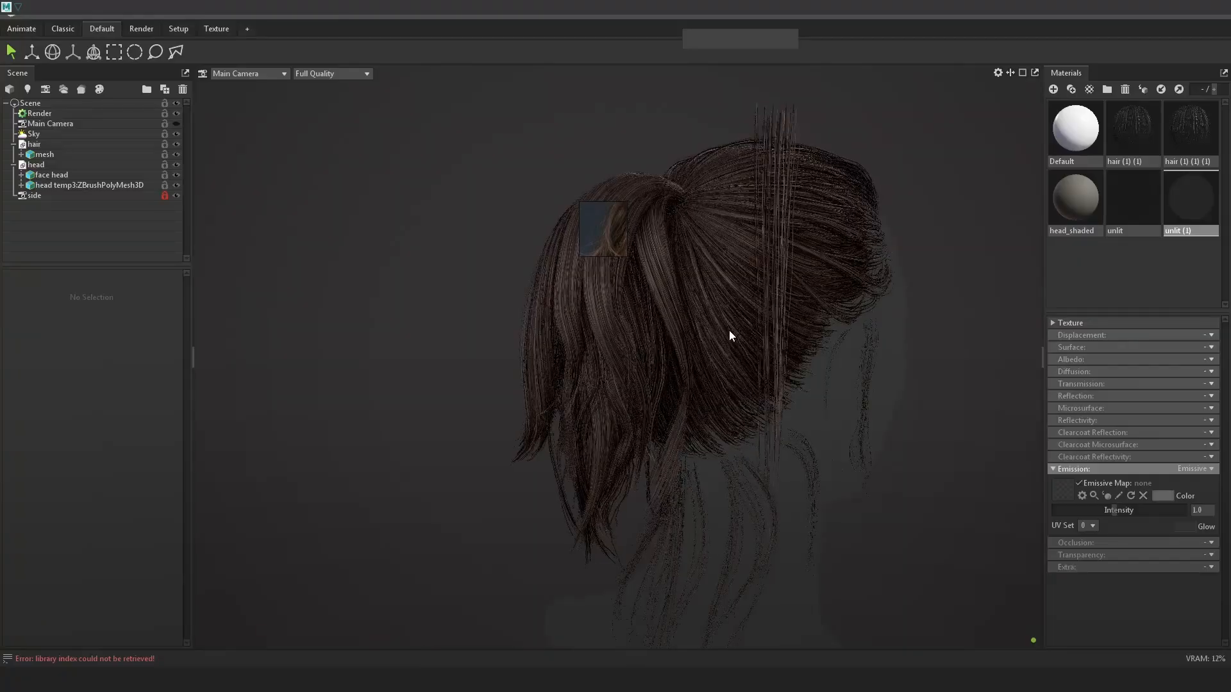
Switch to the Marmoset Toolbag render and compare the ponytail's side profile and strand flow with the reference photo
left_click_drag(729, 335, 923, 371)
left_click_drag(943, 287, 1122, 86)
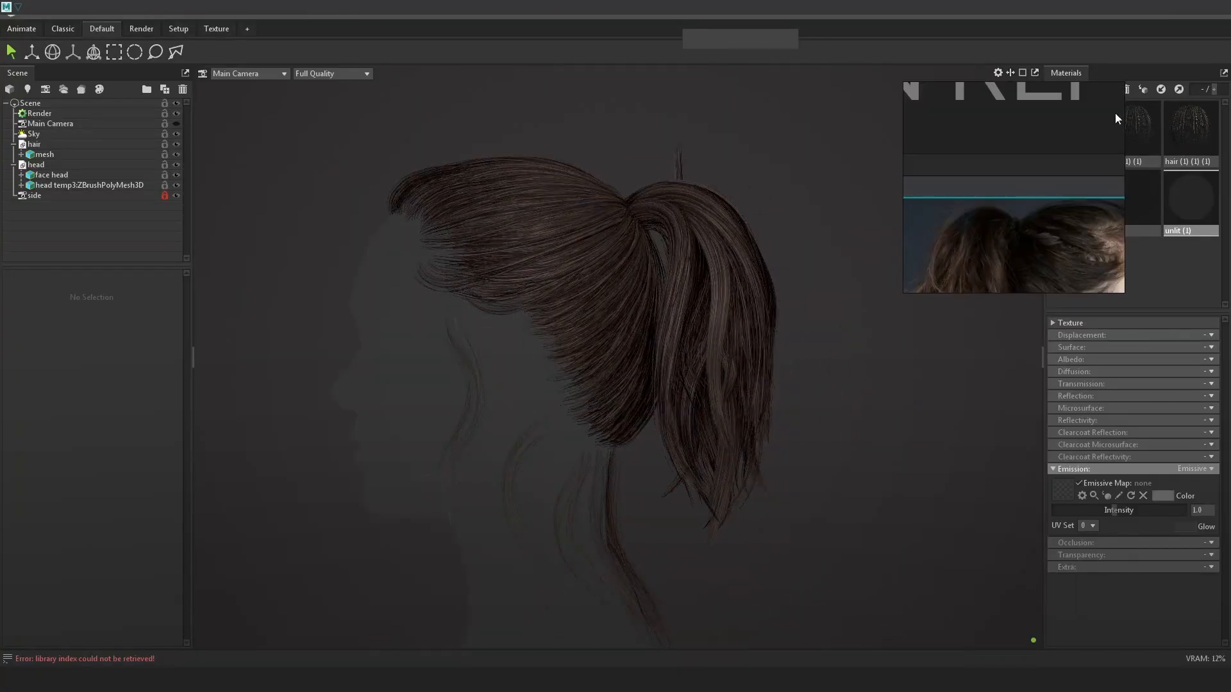
scroll(1032, 222, "up", 5)
scroll(1021, 185, "up", 3)
scroll(1074, 193, "down", 2)
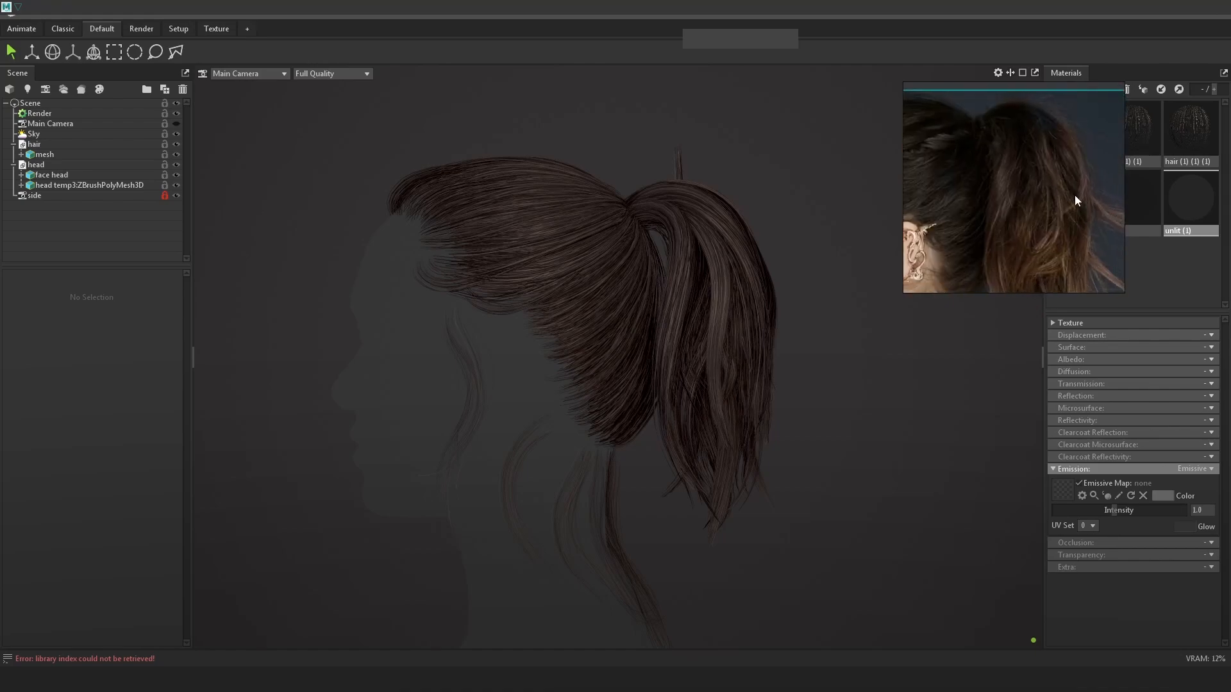
scroll(1073, 193, "up", 2)
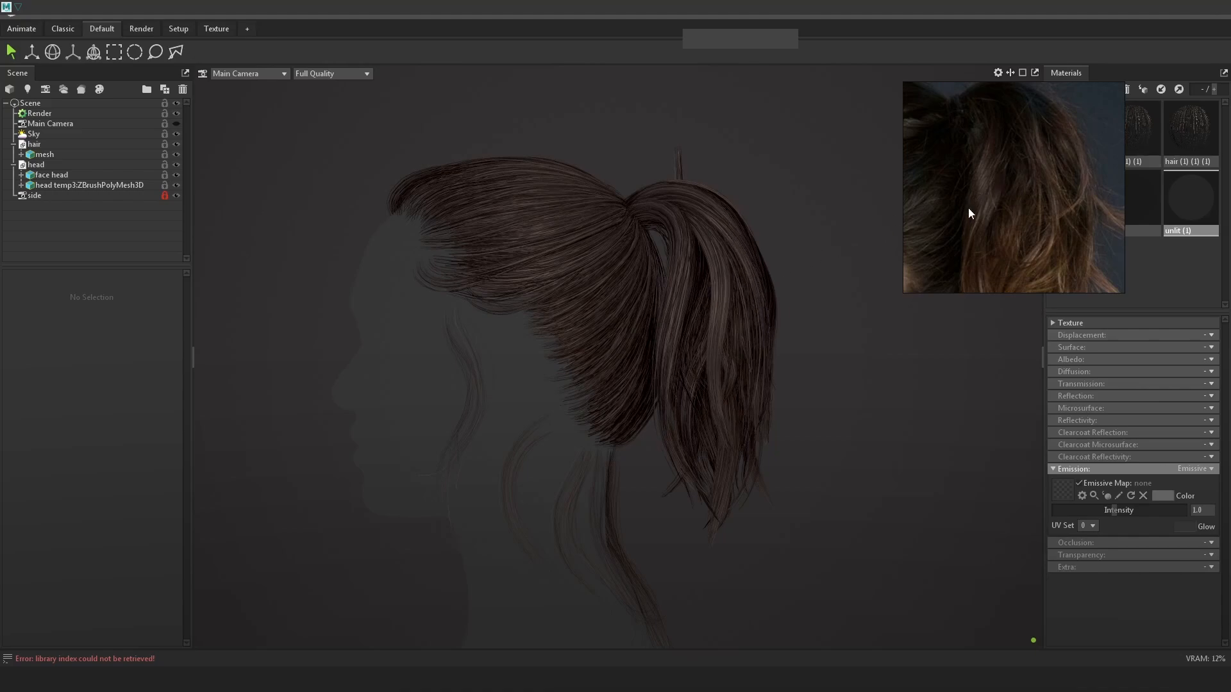
scroll(1054, 188, "down", 2)
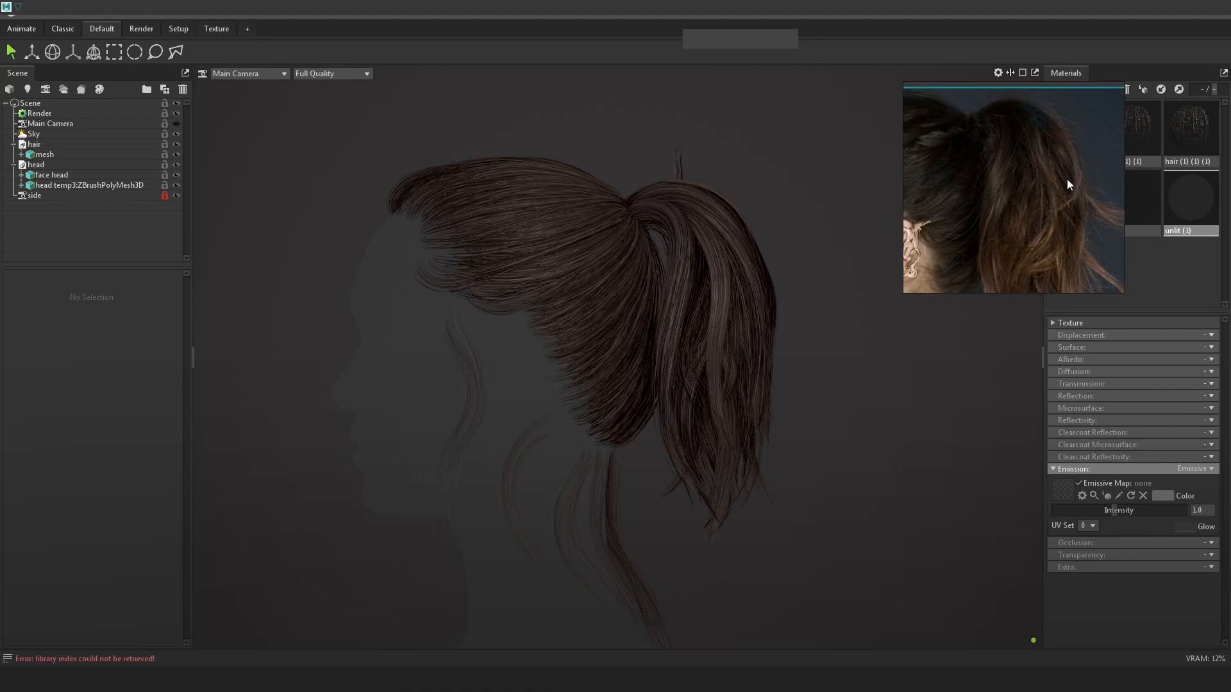
Capture the rendered ponytail from the side, sketch a curved strand over its upper back, and discard the capture
key("Print")
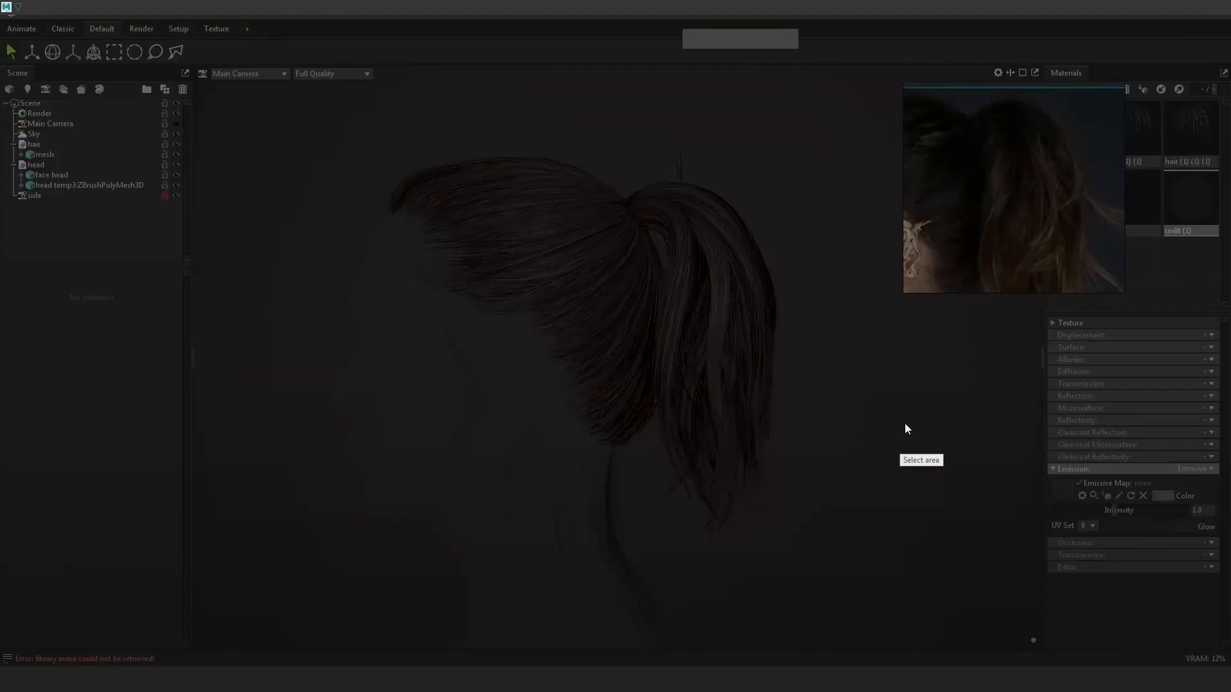
left_click_drag(551, 140, 931, 537)
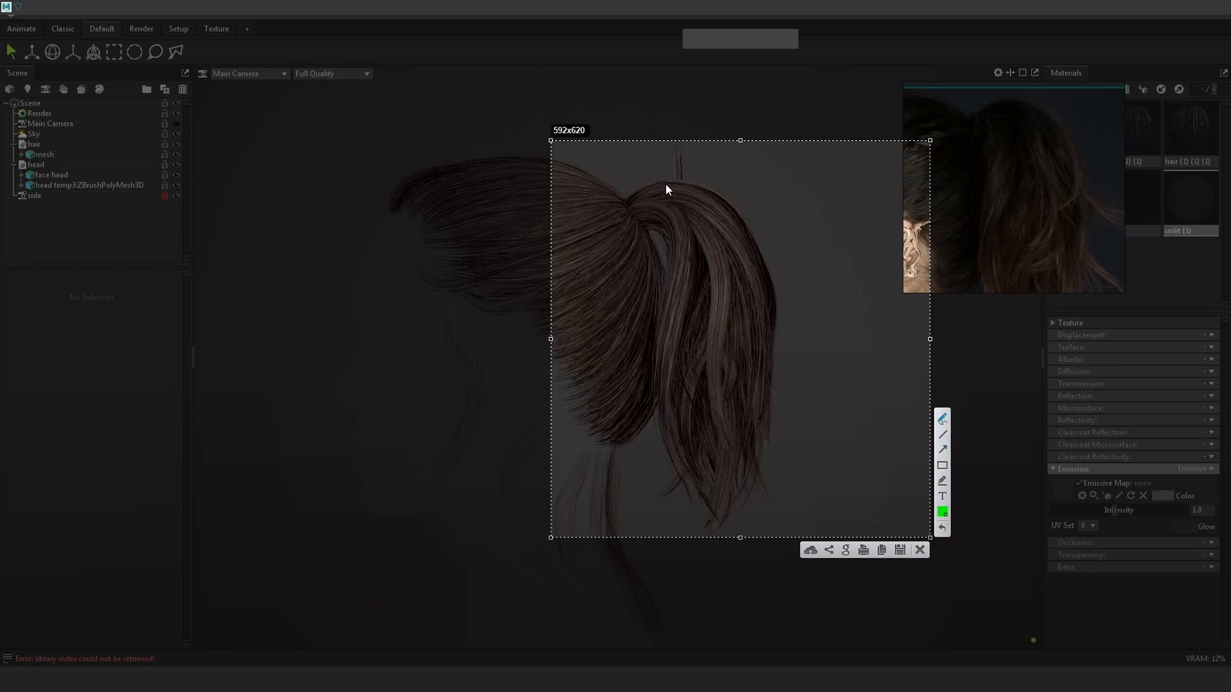
left_click_drag(665, 184, 704, 203)
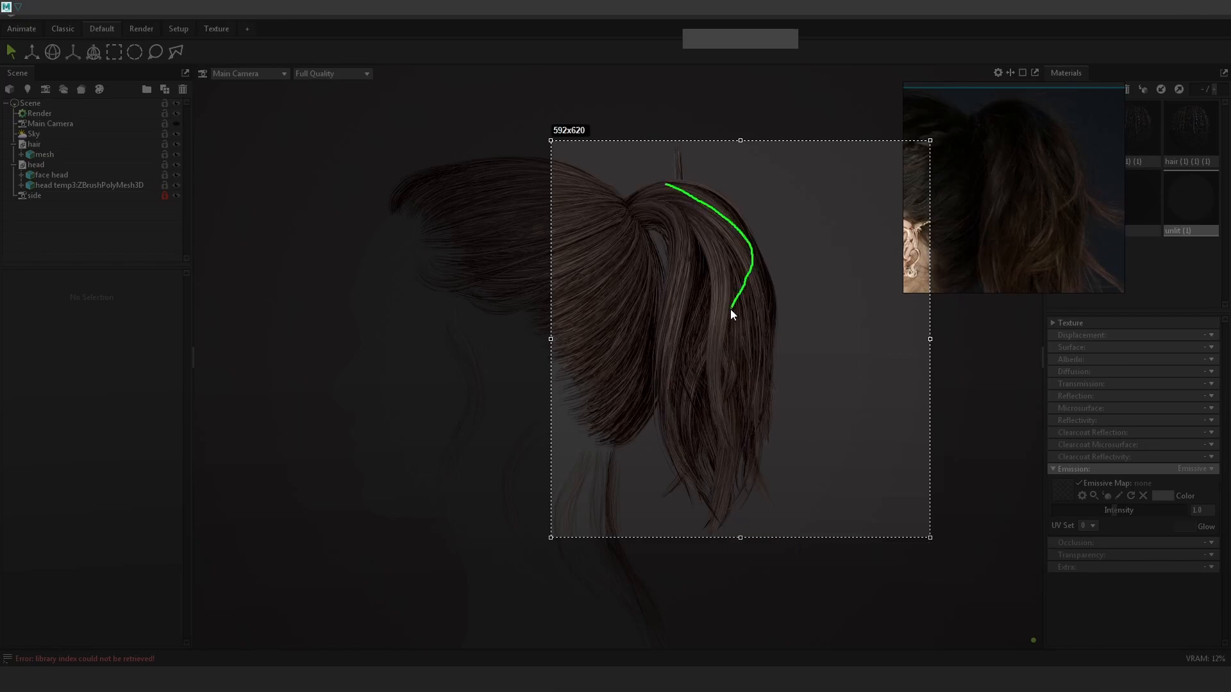
left_click_drag(756, 245, 727, 192)
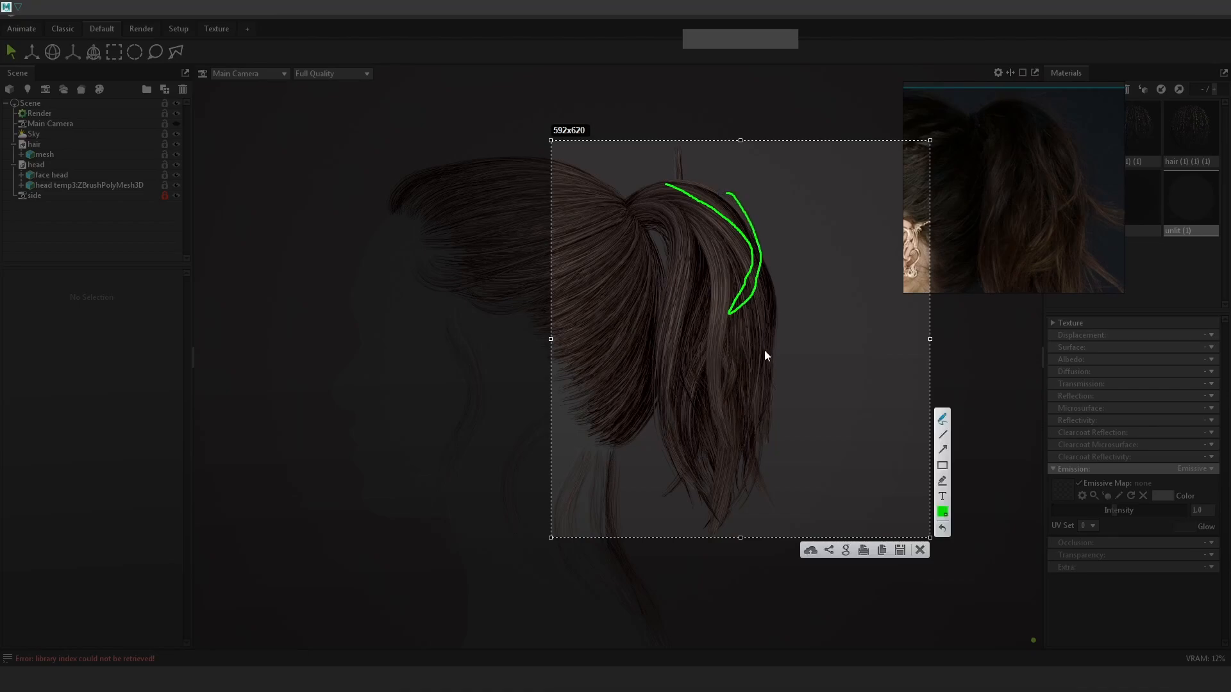
left_click(920, 550)
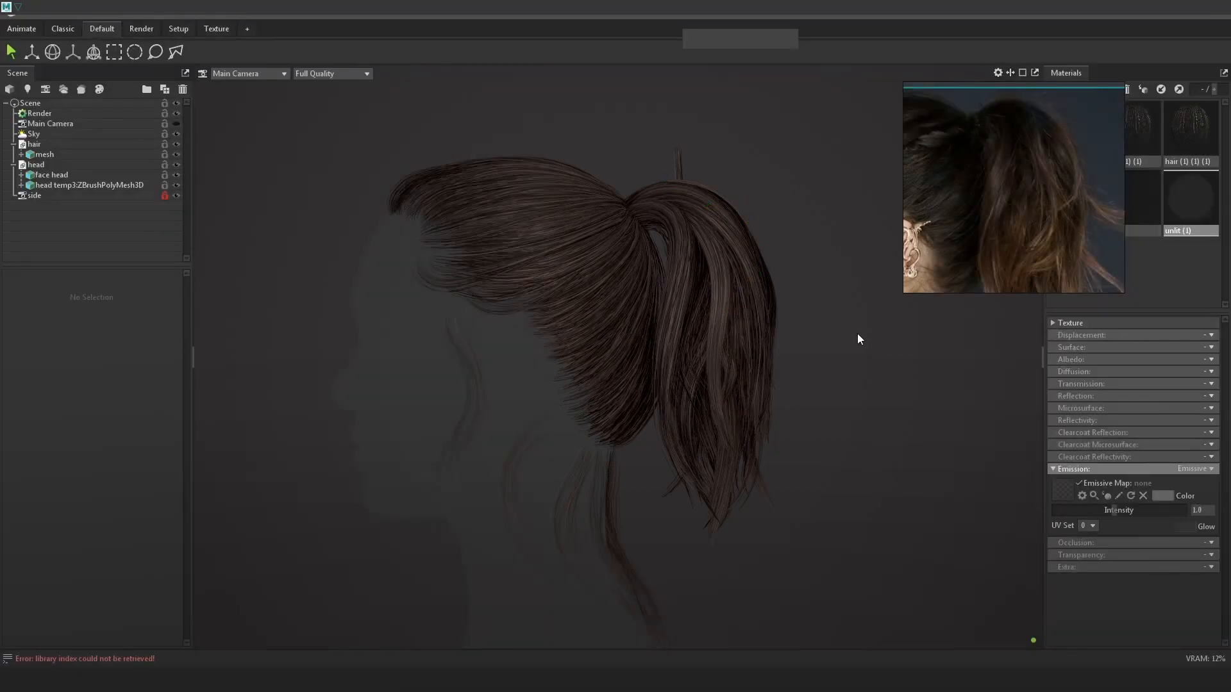
Examine the whole ponytail in the reference photo and the rendered hair from behind
scroll(1033, 183, "down", 2)
middle_click_drag(1033, 179, 1031, 167)
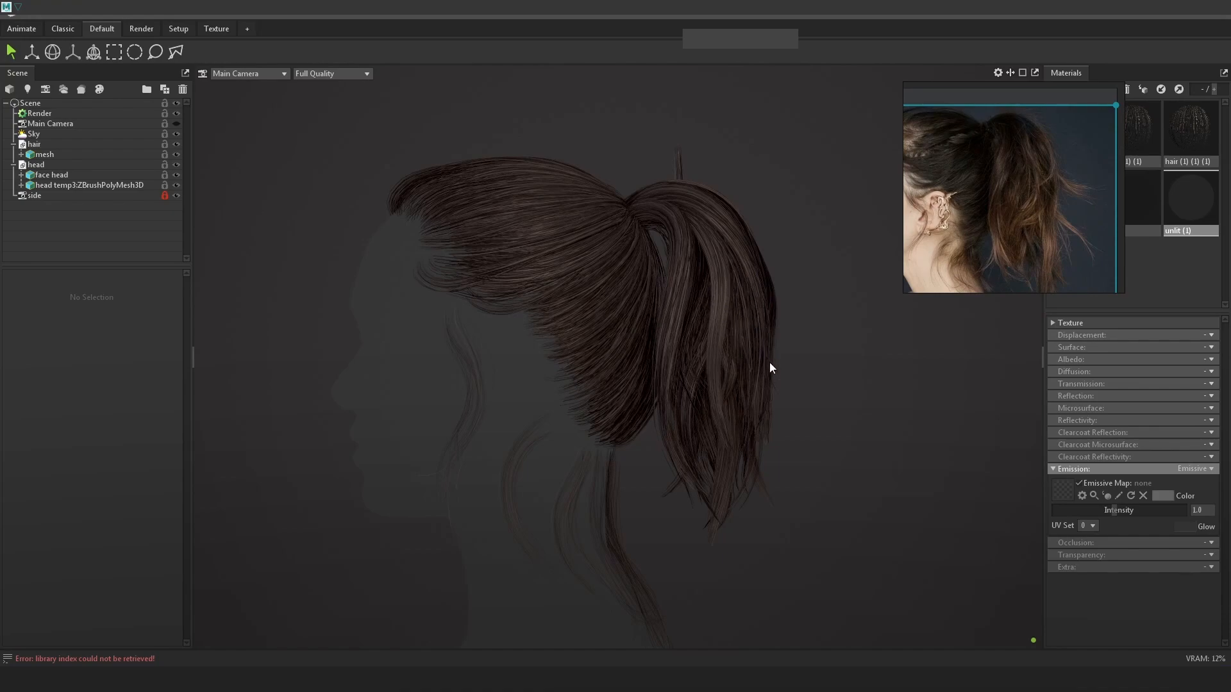
mouse_move(750, 349)
left_mouse_down()
mouse_move(794, 368)
mouse_move(647, 358)
left_mouse_up()
mouse_move(843, 383)
left_mouse_down()
mouse_move(816, 388)
mouse_move(821, 366)
mouse_move(863, 377)
left_mouse_up()
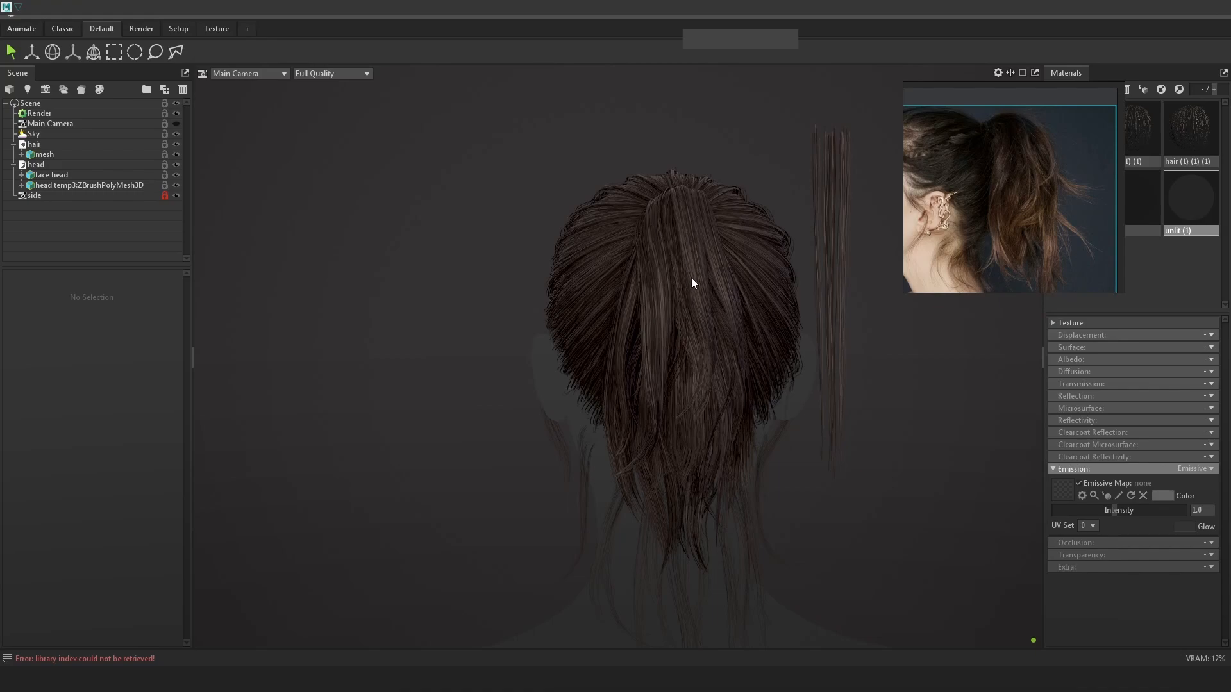
Capture the render from behind, sketch the downward flow and gaps of the back strands, and discard the capture
key("Print")
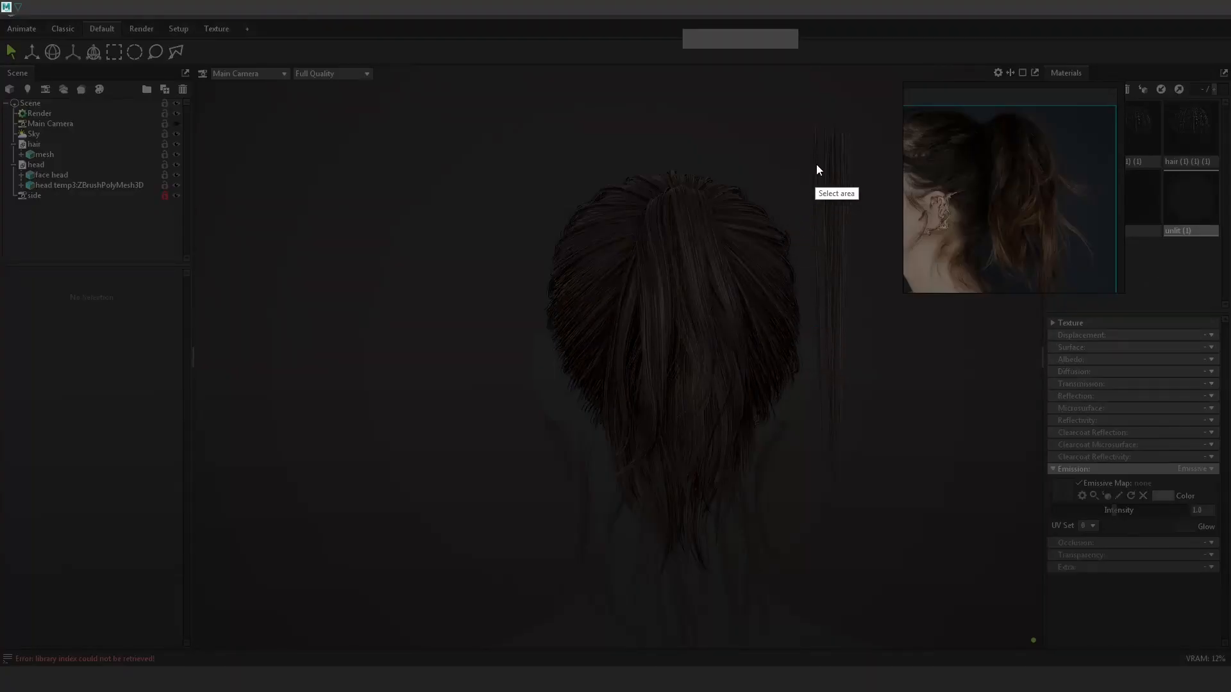
left_click_drag(816, 163, 511, 562)
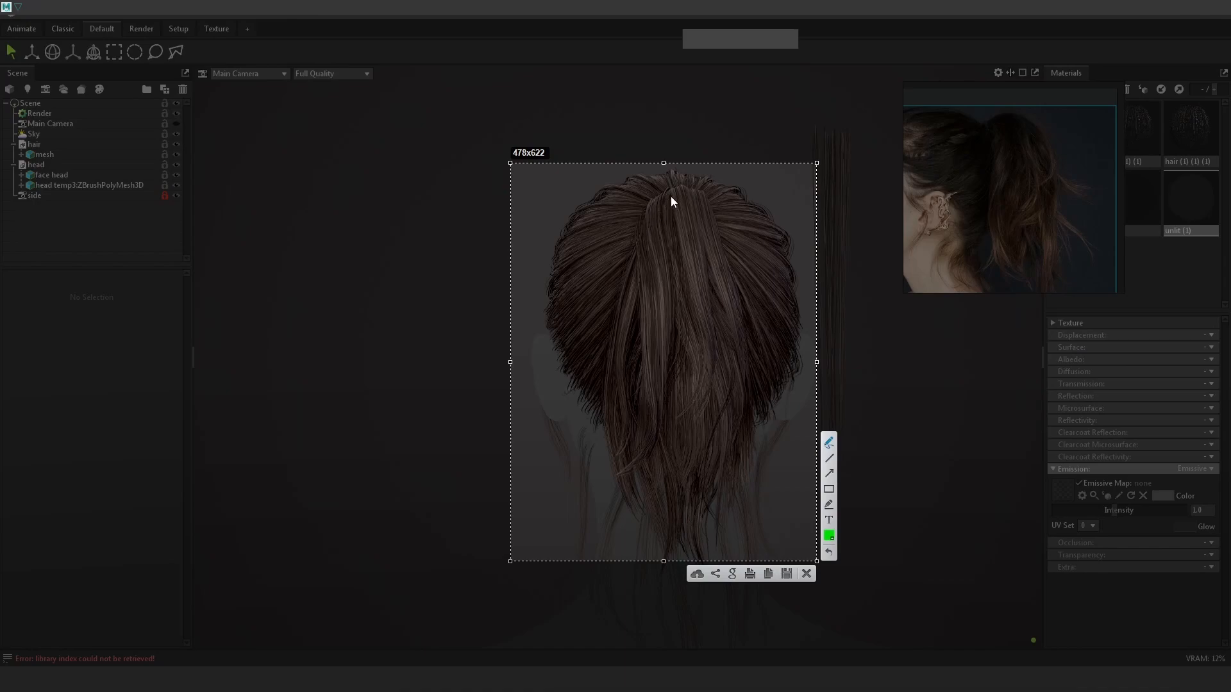
left_click_drag(678, 188, 683, 221)
left_click_drag(710, 373, 704, 401)
left_click_drag(655, 190, 657, 317)
mouse_move(693, 188)
left_mouse_down()
mouse_move(726, 308)
mouse_move(659, 314)
mouse_move(731, 302)
left_mouse_up()
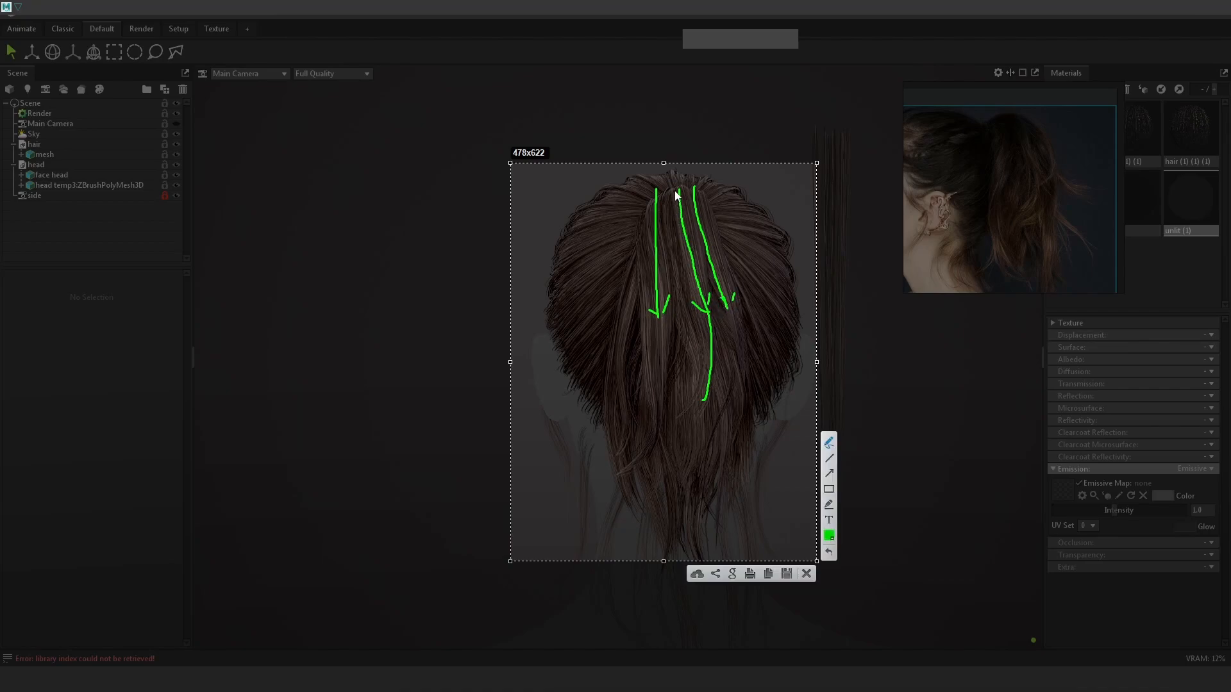
left_click_drag(677, 196, 688, 255)
left_click_drag(671, 330, 684, 399)
left_click(806, 575)
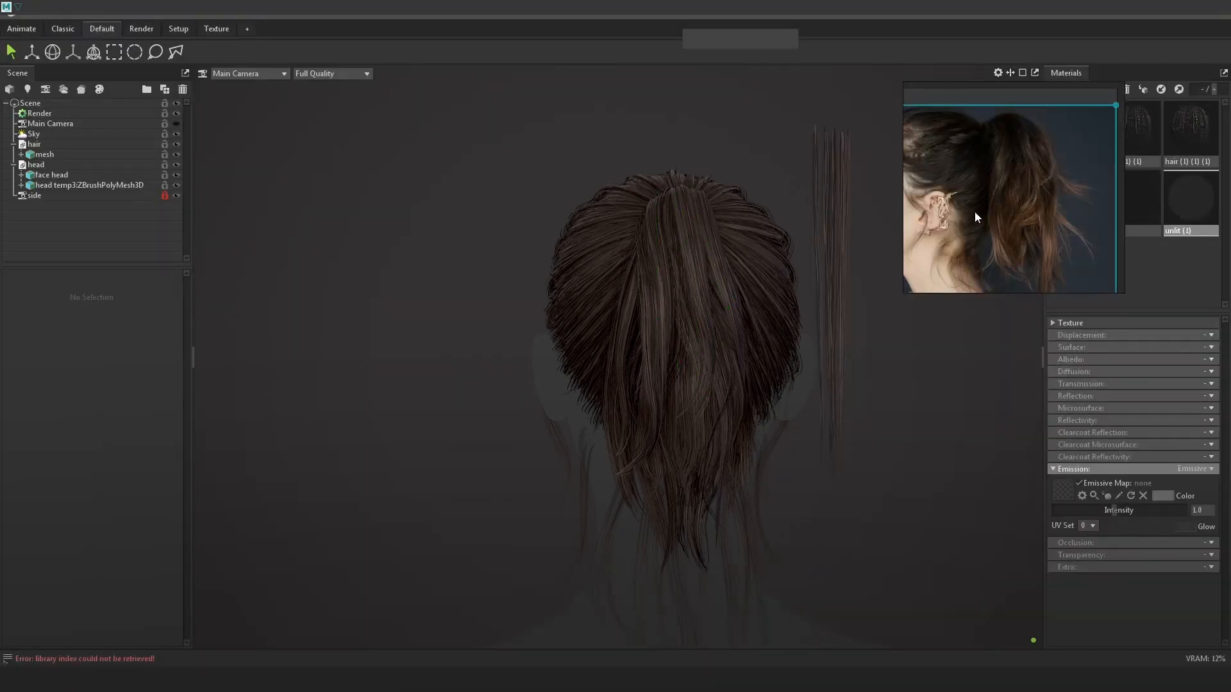
Compare the ponytail's back cards in Maya with the Marmoset Toolbag render, checking strand coverage near the centre
left_click(1174, 9)
left_click_drag(840, 386, 824, 389, "alt")
key("alt+Tab")
key("alt+Tab")
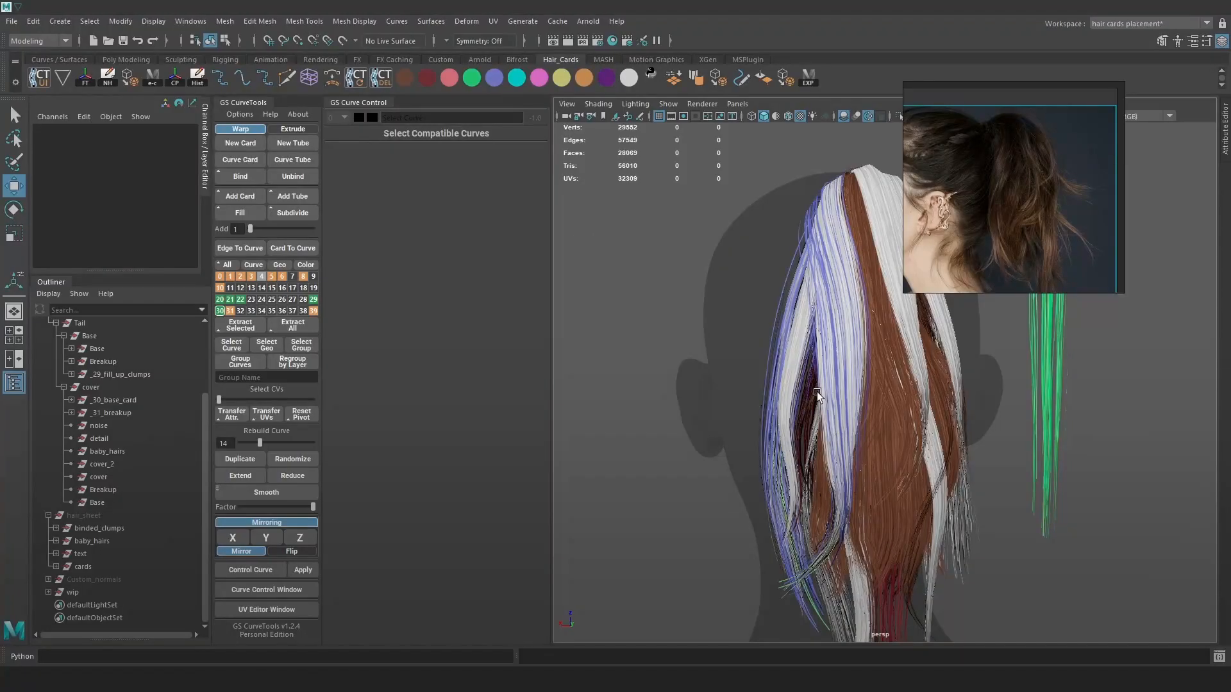
key("alt+Tab")
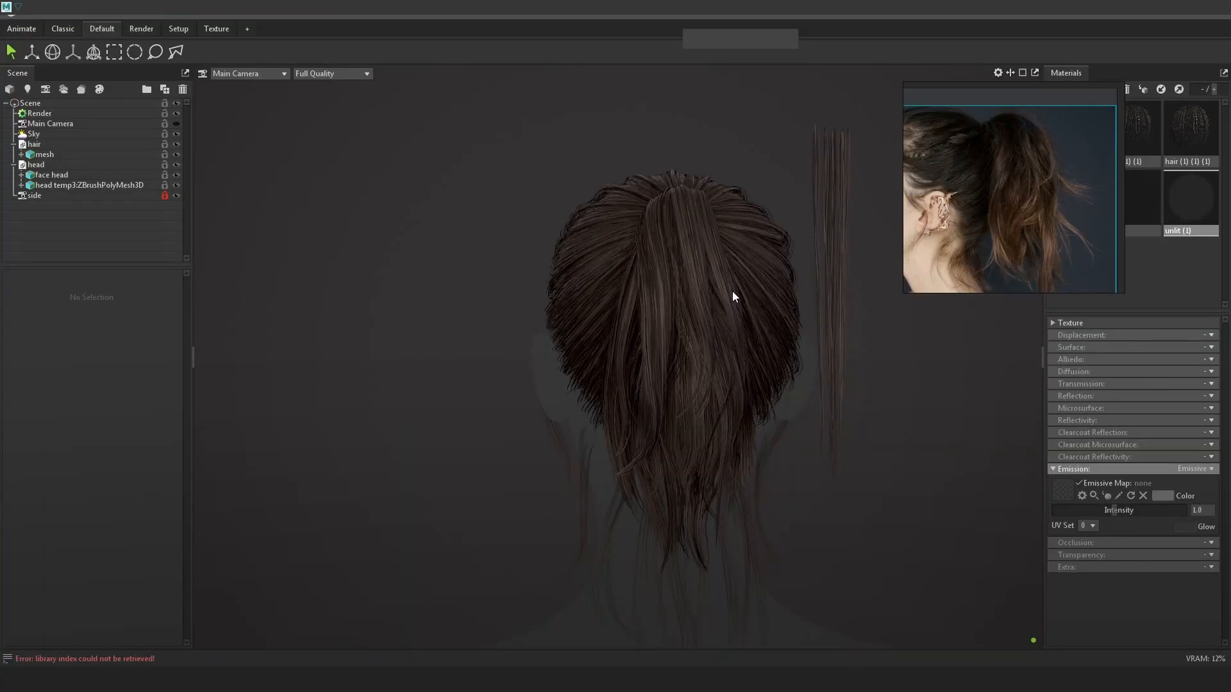
key("alt+Tab")
mouse_move(880, 318)
left_mouse_down("alt")
mouse_move(827, 309)
mouse_move(863, 306)
mouse_move(806, 334)
mouse_move(836, 327)
mouse_move(832, 307)
mouse_move(839, 334)
mouse_move(863, 342)
left_mouse_up("alt")
key("4")
key("5")
key("alt+Tab")
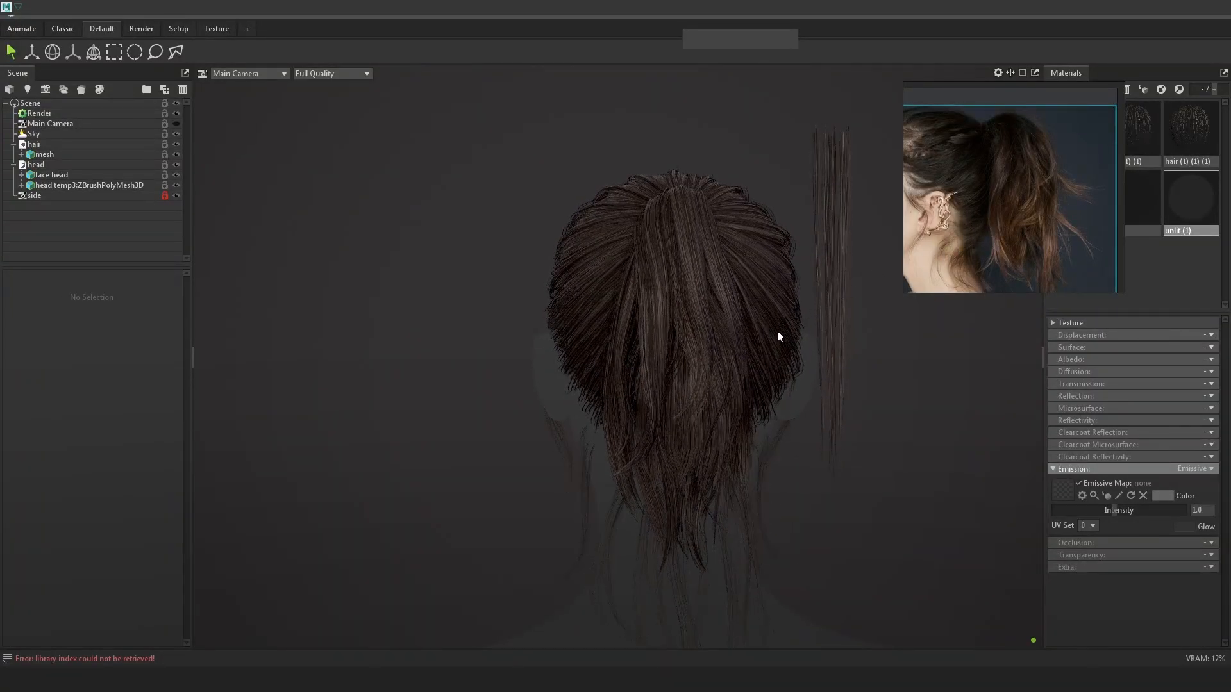
key("alt+Tab")
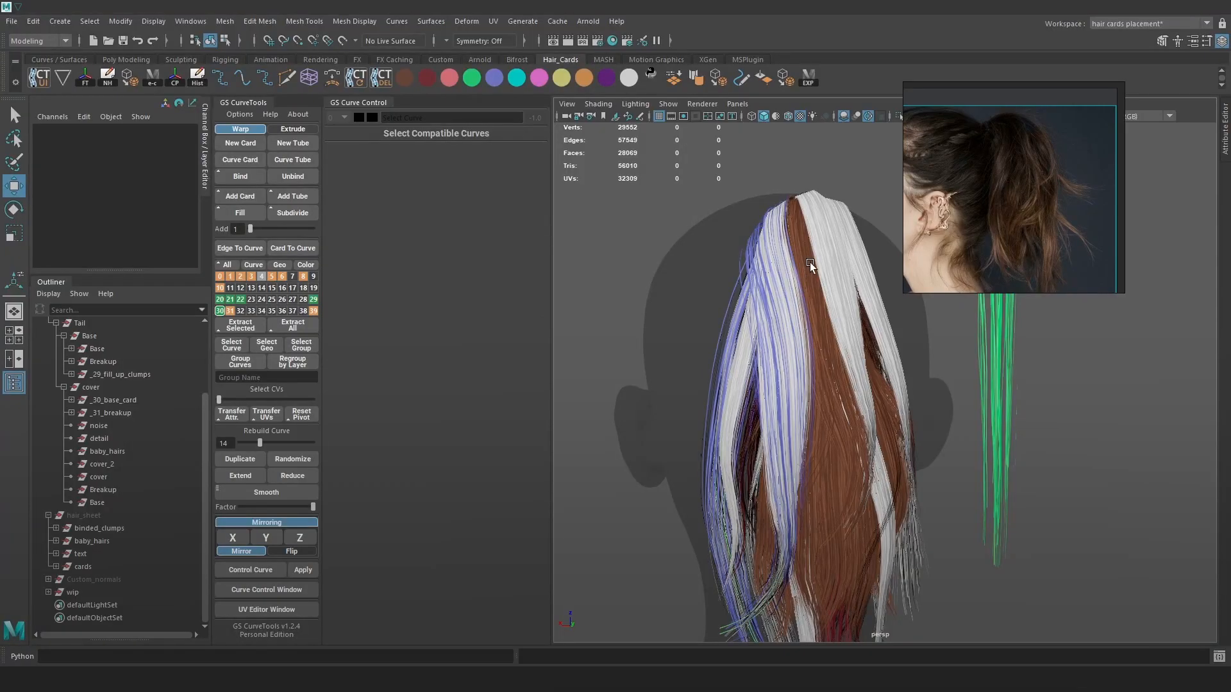
left_click_drag(893, 383, 848, 359, "alt")
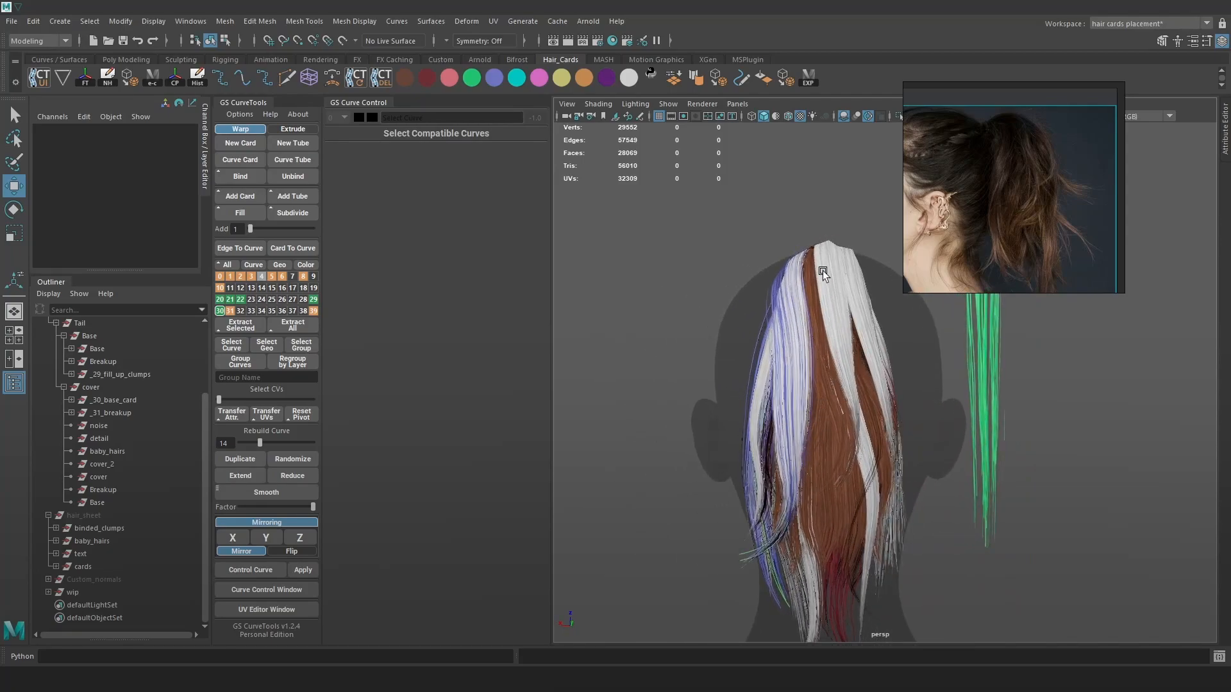
key("4")
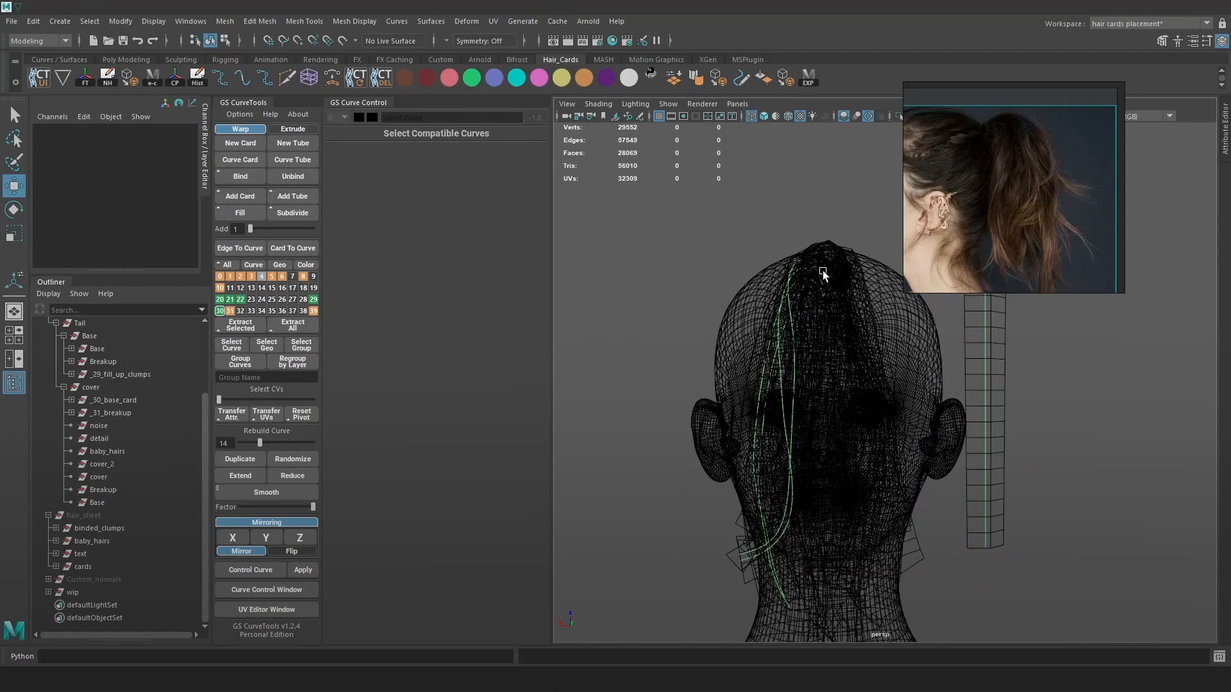
Show layer 30 so the base cards of the cover group reappear on the ponytail, and clear the selection
left_click(111, 400)
left_click(70, 401)
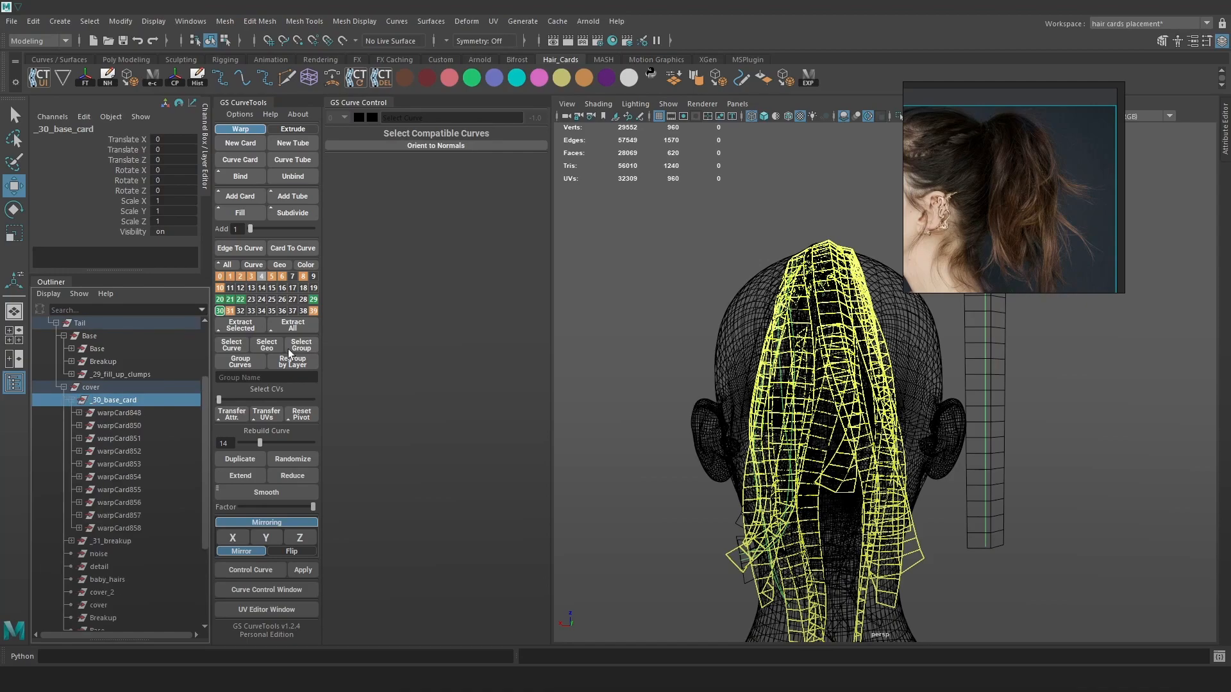
left_click(220, 311)
key("6")
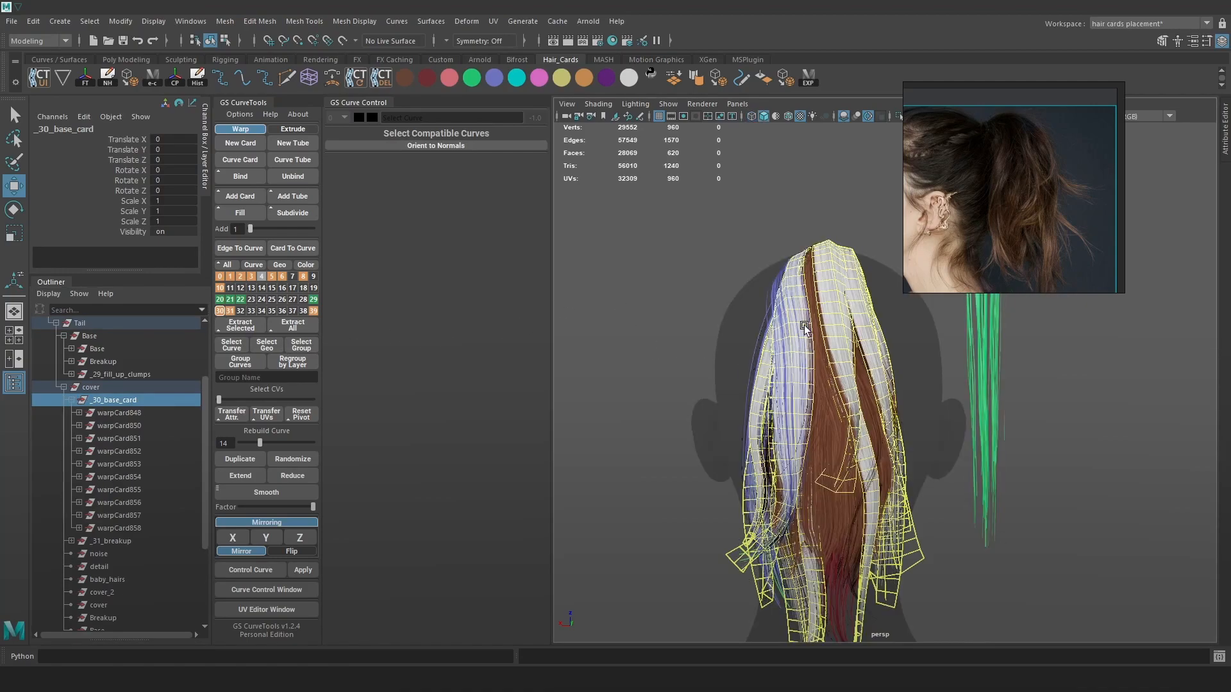
right_click_drag(804, 325, 930, 349, "alt")
left_click(1075, 383)
left_click_drag(755, 287, 771, 299, "alt")
key("4")
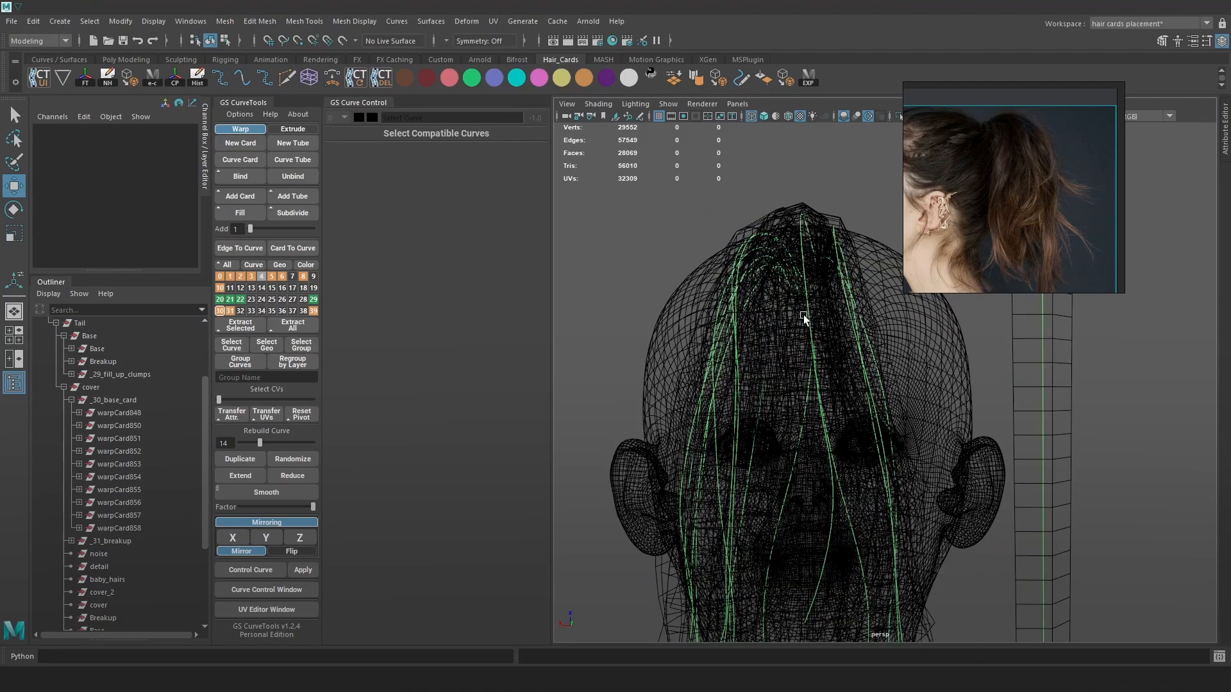
Change the GS CurveTools display option so curves are coloured per layer, and check the central back card
left_click(806, 321)
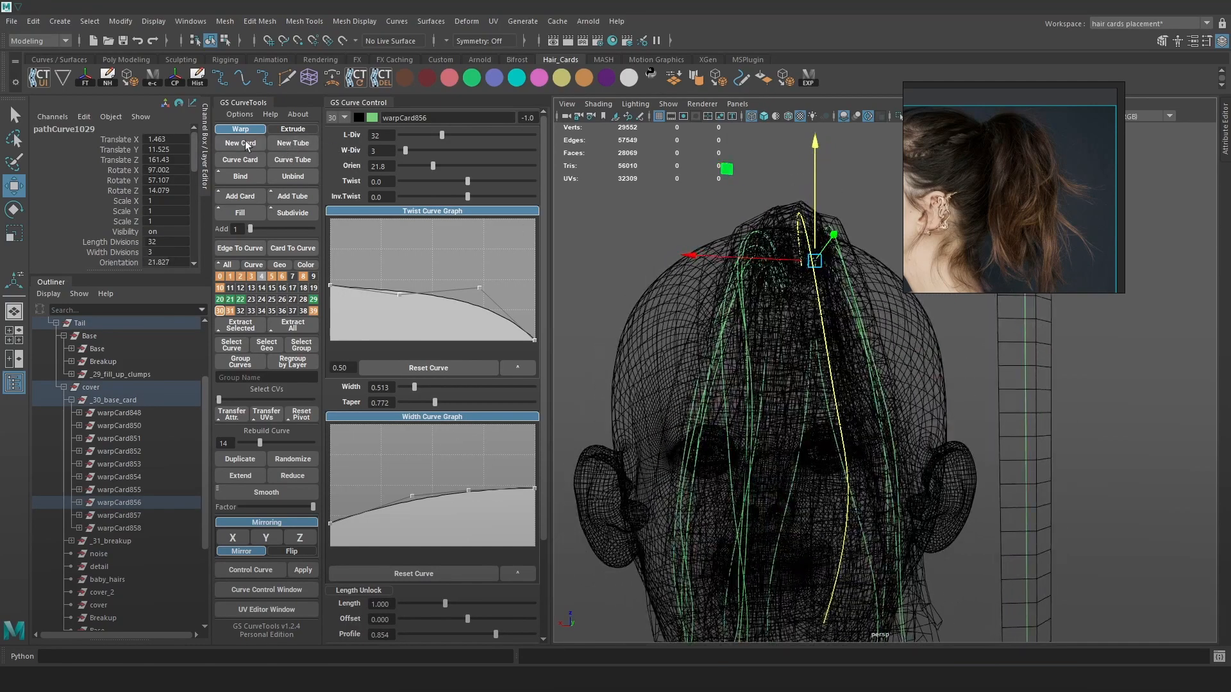
left_click(227, 113)
left_click(266, 251)
left_click(234, 116)
left_click(259, 252)
left_click(692, 216)
left_click_drag(692, 217, 731, 222, "alt")
key("6")
left_click(820, 256)
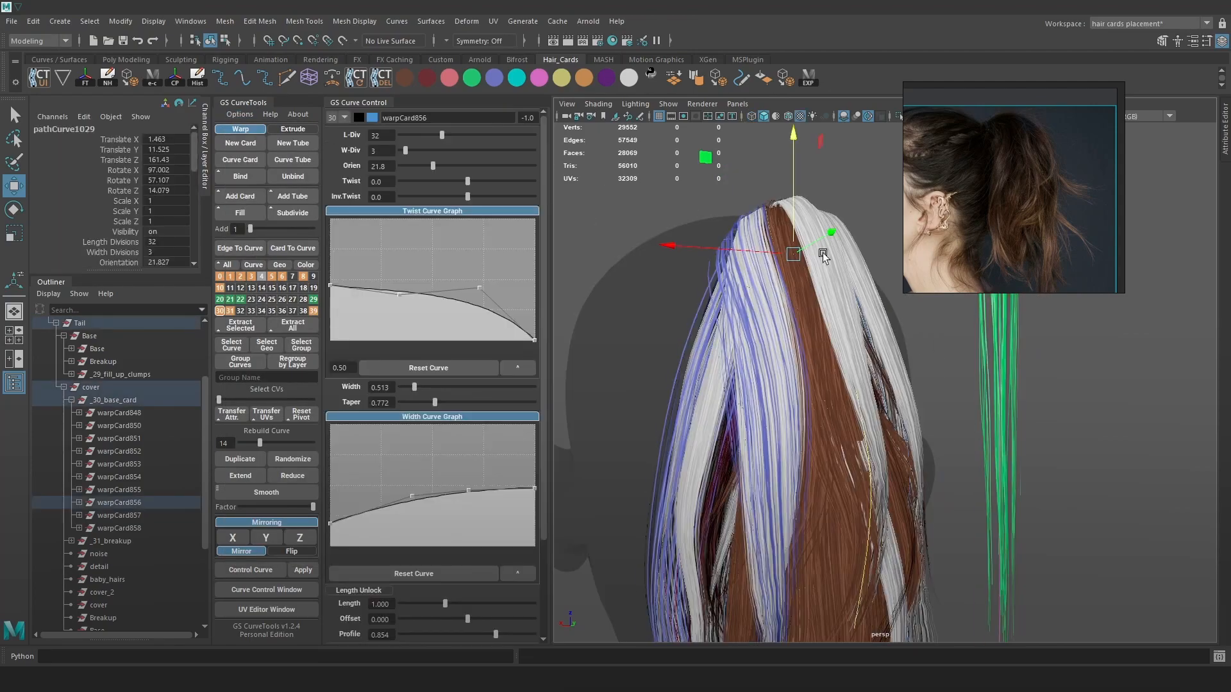
Fill one new card between two neighbouring curves at the upper back of the ponytail
key("4")
left_click(752, 236)
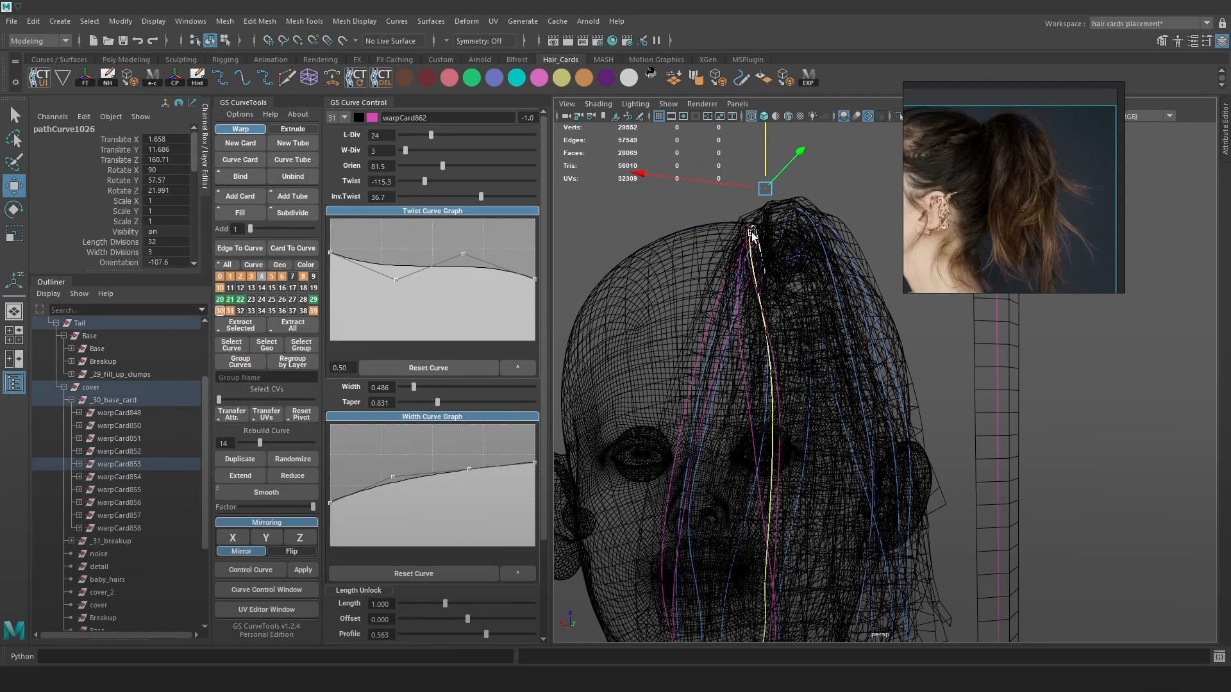
left_click(785, 227, "shift")
left_click(235, 215)
left_click_drag(798, 327, 962, 353, "alt")
Try to move the lower control points of the new filled card
key("6")
left_click_drag(1181, 419, 1069, 661)
left_click_drag(847, 403, 620, 605)
left_click_drag(756, 509, 737, 492)
key("ctrl+z")
Rebuild the new card's curve with a value of 8 and shift its upper control points sideways
left_click_drag(260, 443, 251, 442)
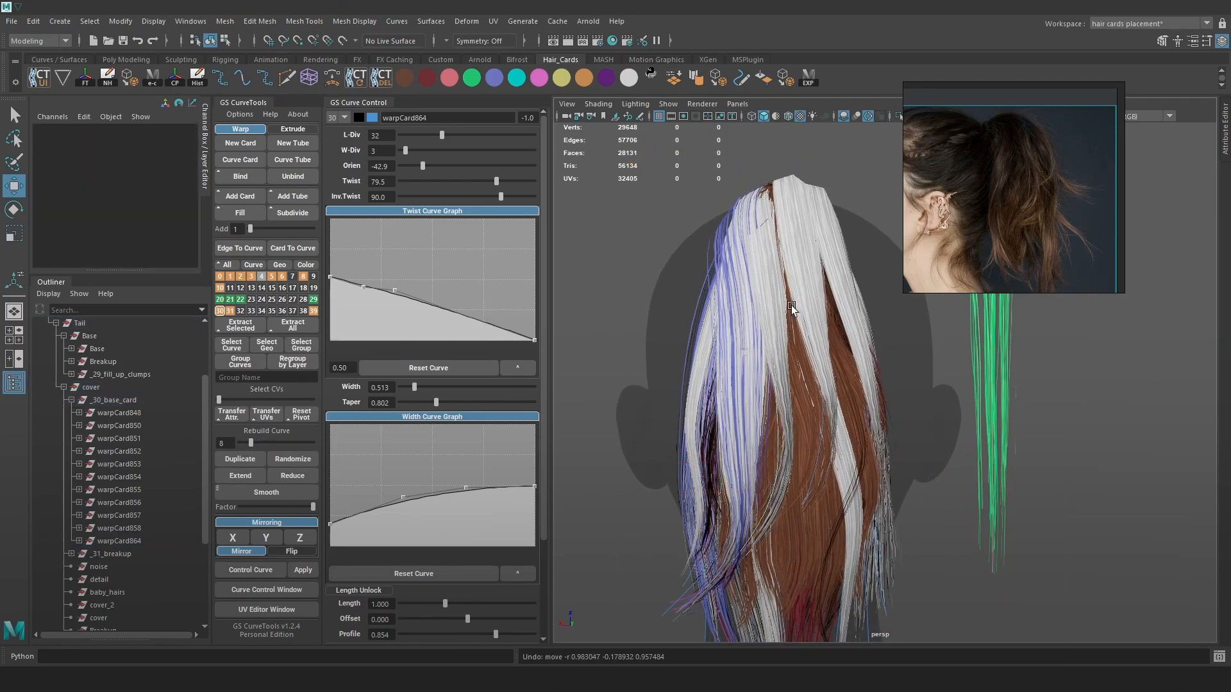
key("4")
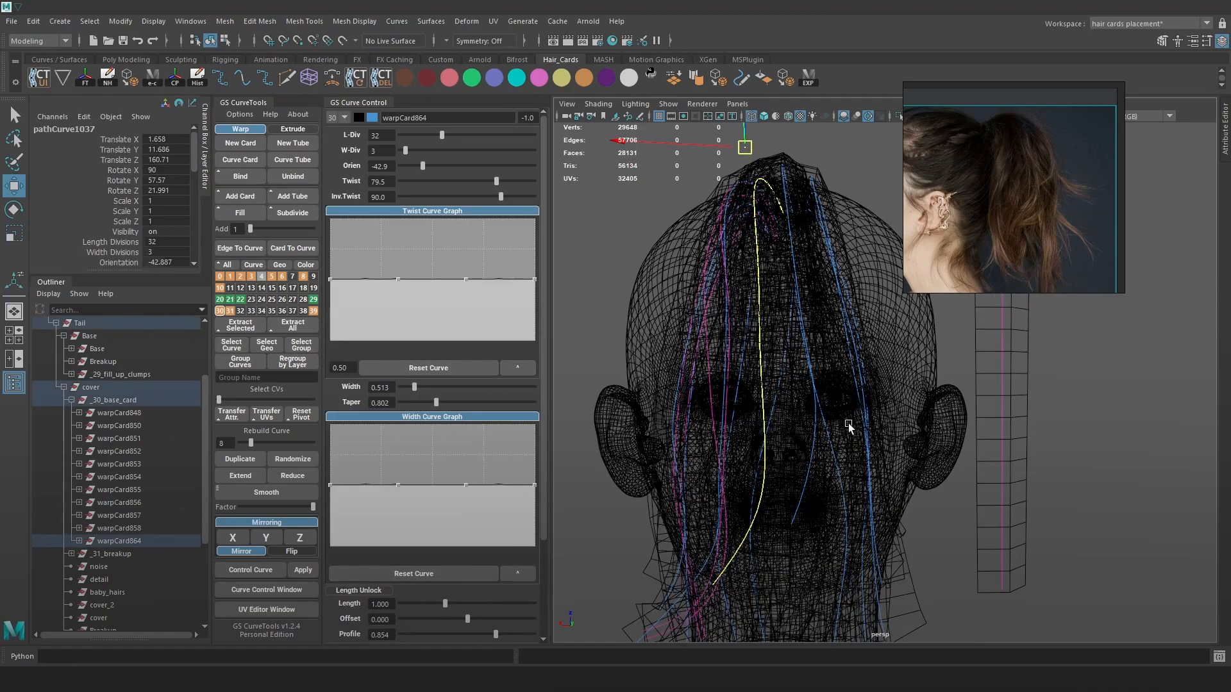
key("6")
right_click_drag(1124, 339, 1061, 335)
key("4")
key("6")
left_click_drag(799, 271, 839, 302)
key("b")
mouse_move(711, 294)
left_mouse_down("alt")
mouse_move(724, 291)
mouse_move(702, 290)
left_mouse_up("alt")
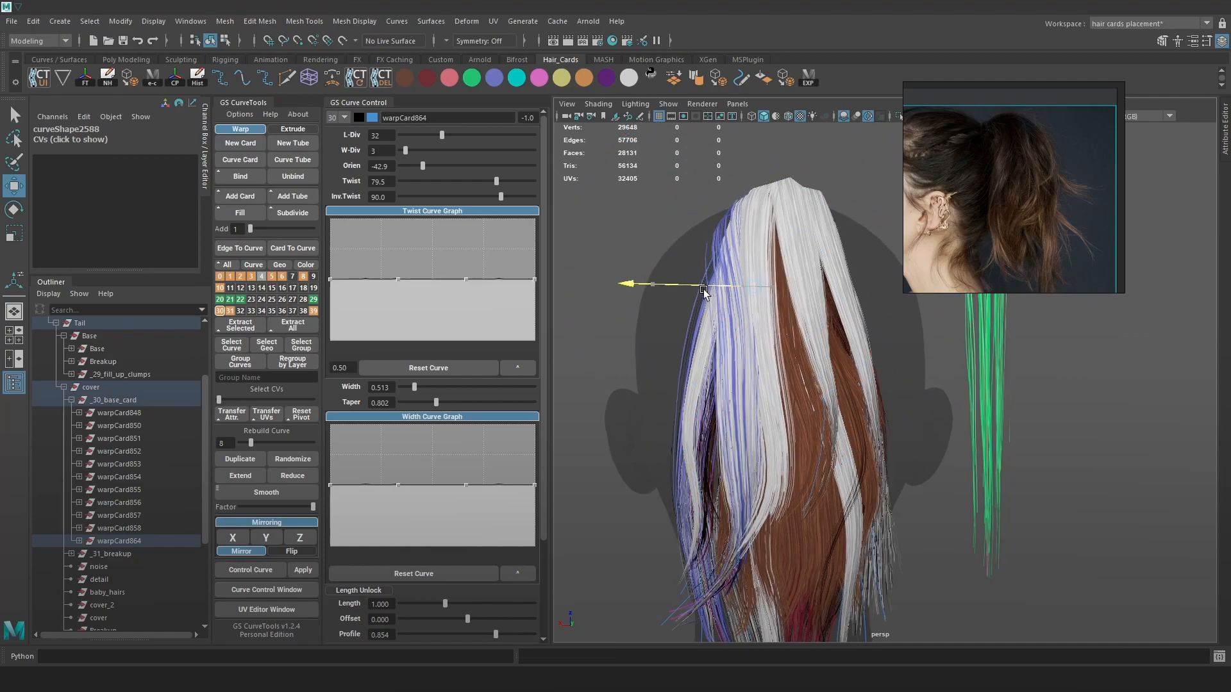
Move and rotate the lower control points of the new card to bend its end outward
key("4")
left_click_drag(825, 419, 679, 575)
key("6")
left_click_drag(756, 502, 733, 485)
key("e")
left_click_drag(785, 436, 858, 426)
key("w")
left_click_drag(757, 500, 825, 460)
Set the new card's taper to 0.176 and reposition its lower control points so the tip flares across the strands
left_click_drag(436, 402, 408, 410)
key("4")
key("6")
left_click_drag(764, 412, 791, 429)
key("4")
key("6")
left_click_drag(729, 497, 763, 491)
left_click_drag(834, 463, 870, 406, "alt")
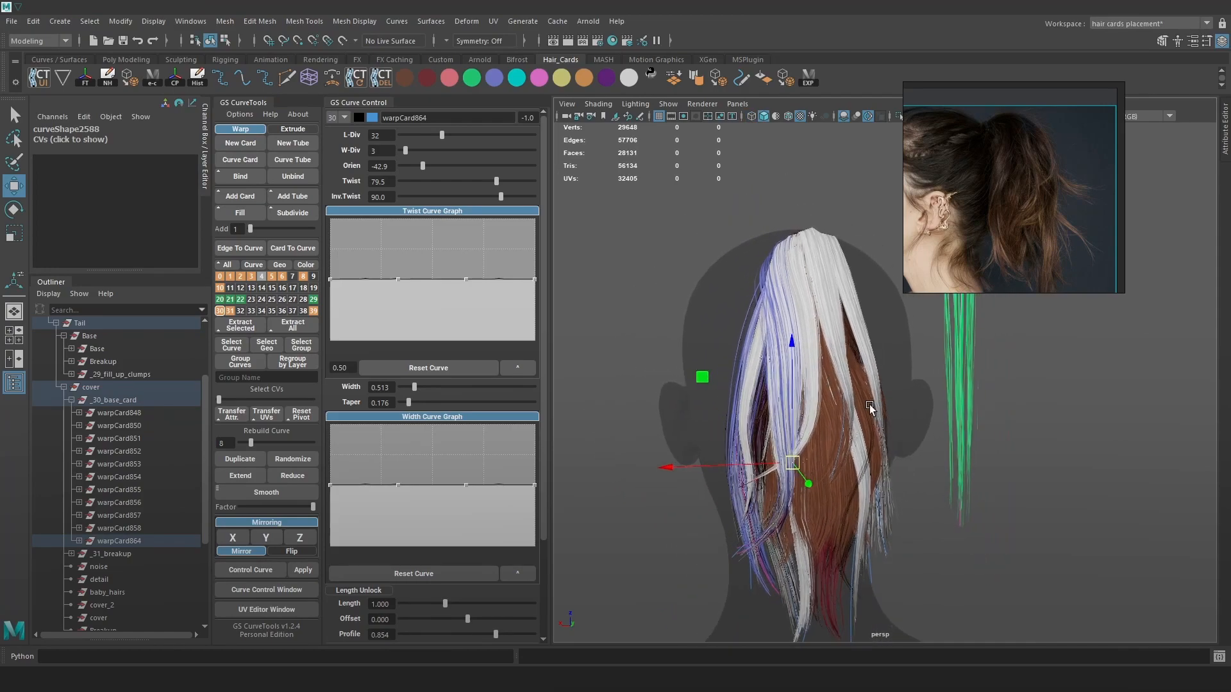
mouse_move(791, 464)
left_mouse_down()
mouse_move(758, 463)
mouse_move(779, 457)
left_mouse_up()
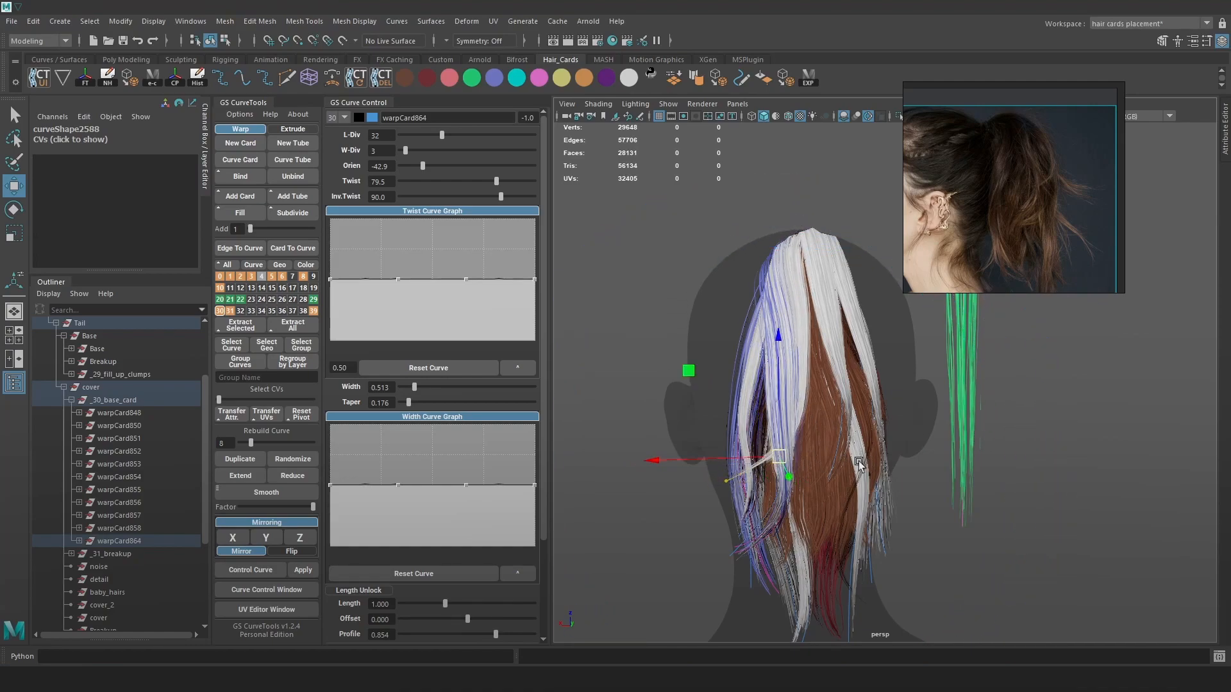
mouse_move(883, 437)
left_mouse_down("alt")
mouse_move(876, 472)
mouse_move(878, 428)
left_mouse_up("alt")
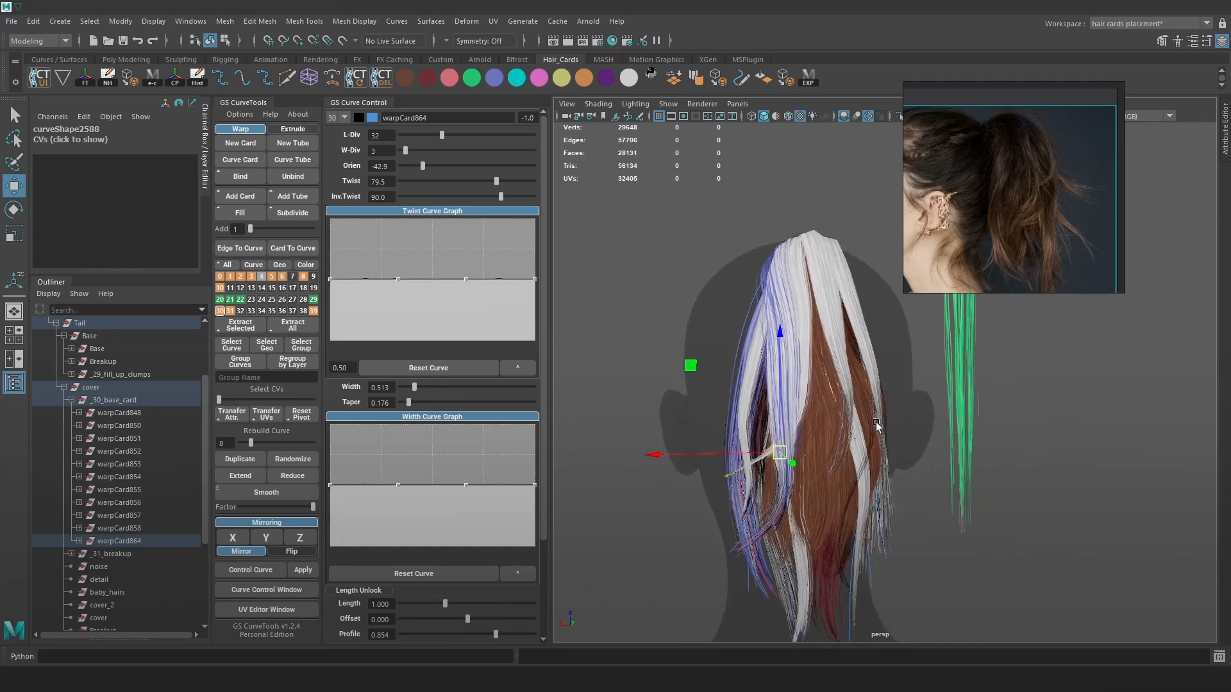
Raise the root control points of the new card at the crown of the ponytail
key("4")
mouse_move(806, 247)
left_mouse_down()
mouse_move(781, 277)
mouse_move(689, 263)
mouse_move(717, 264)
left_mouse_up()
key("6")
key("b")
left_click_drag(833, 320, 814, 322, "alt")
left_click_drag(804, 242, 807, 231)
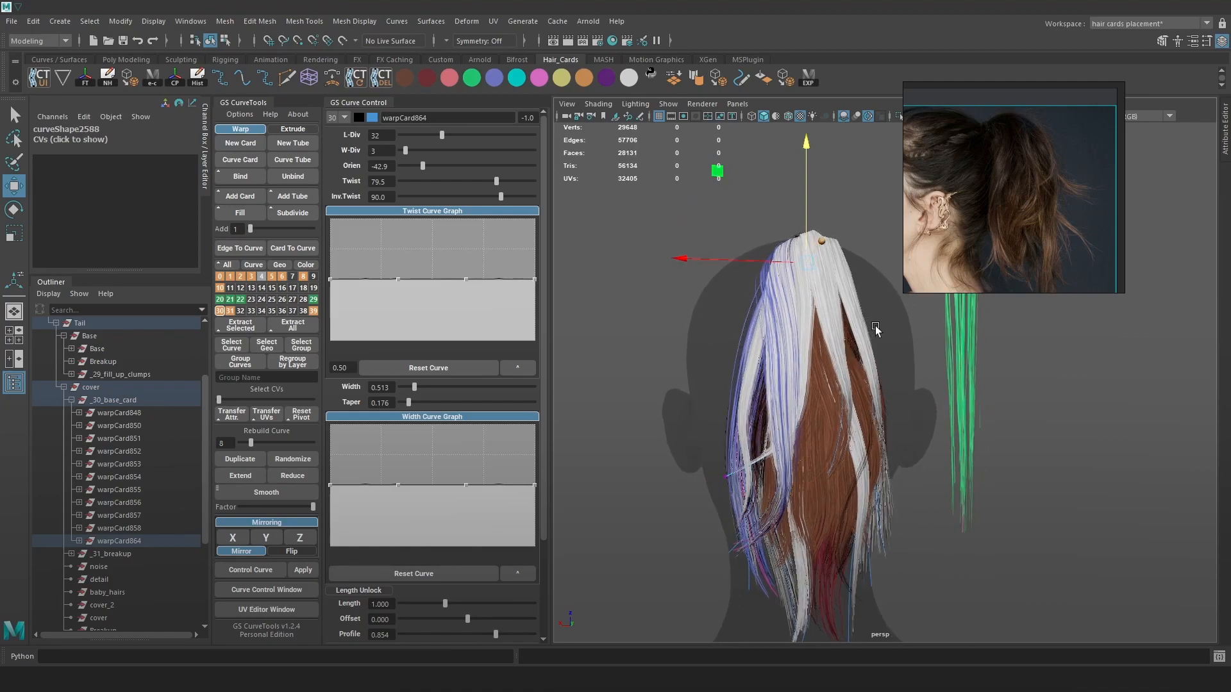
Export the updated hair cards and switch to Marmoset Toolbag to check the render
key("alt")
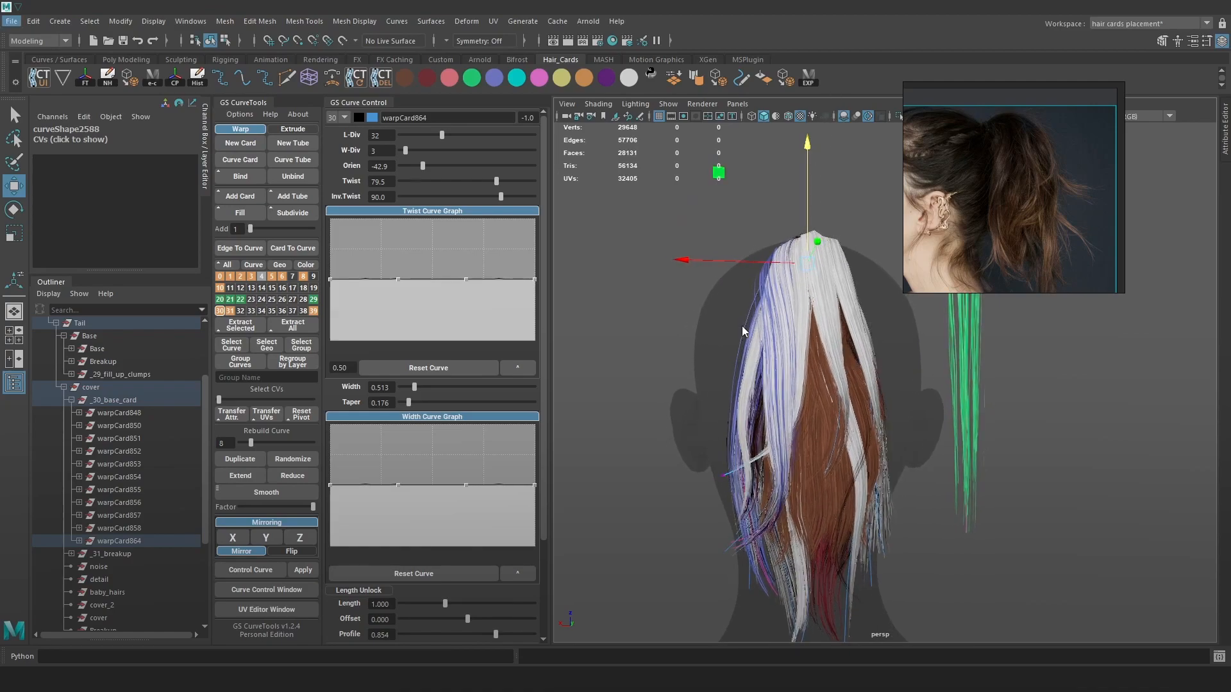
key("alt+Tab")
key("alt+Tab")
left_click(808, 77)
key("alt+Tab")
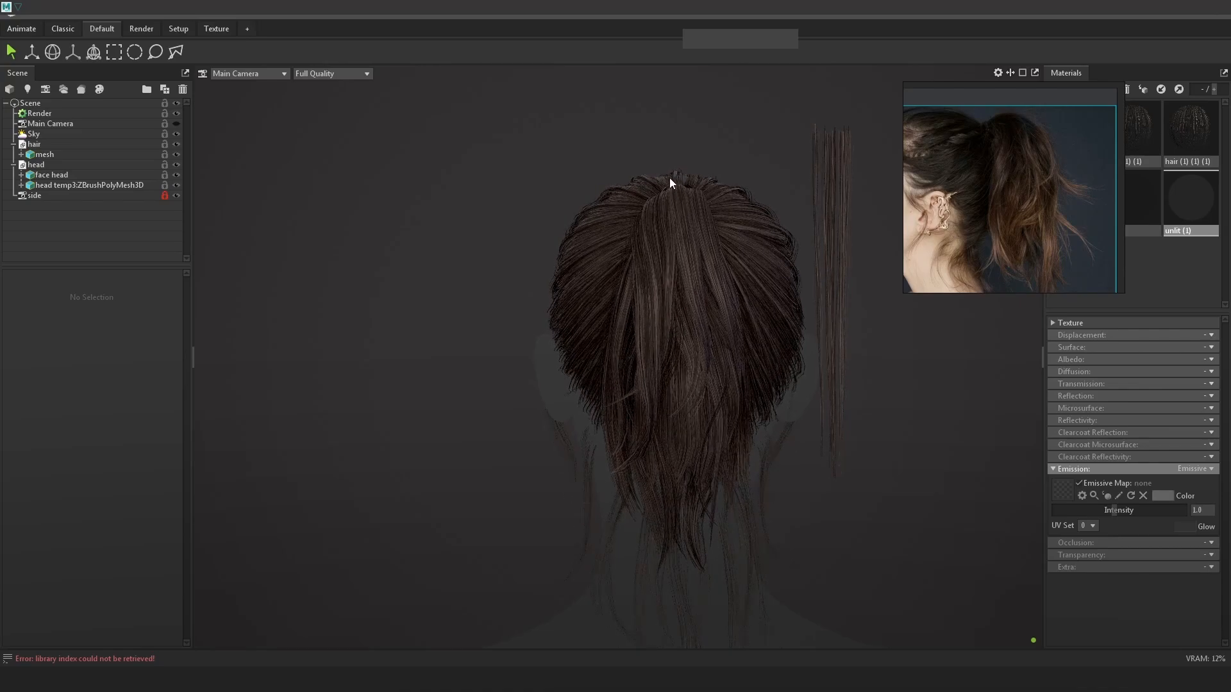
Capture the render from behind, sketch arrows from the crown down to both sides, and erase them
key("Print")
left_click_drag(463, 107, 916, 673)
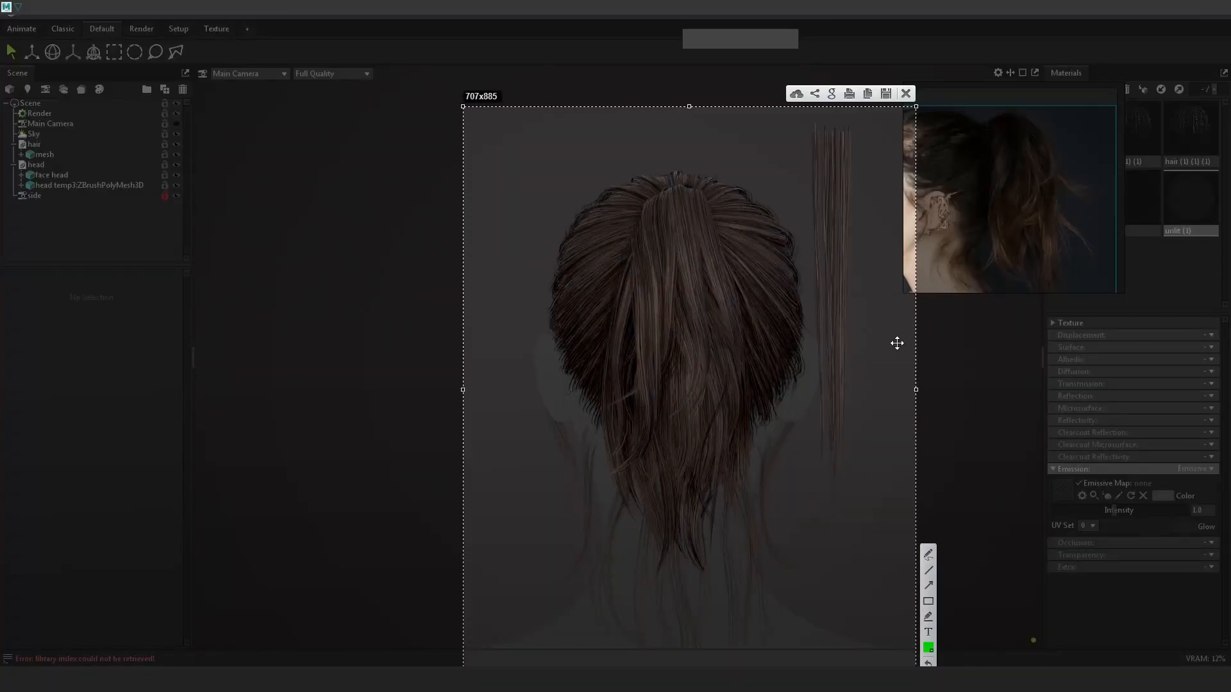
left_click_drag(664, 188, 667, 209)
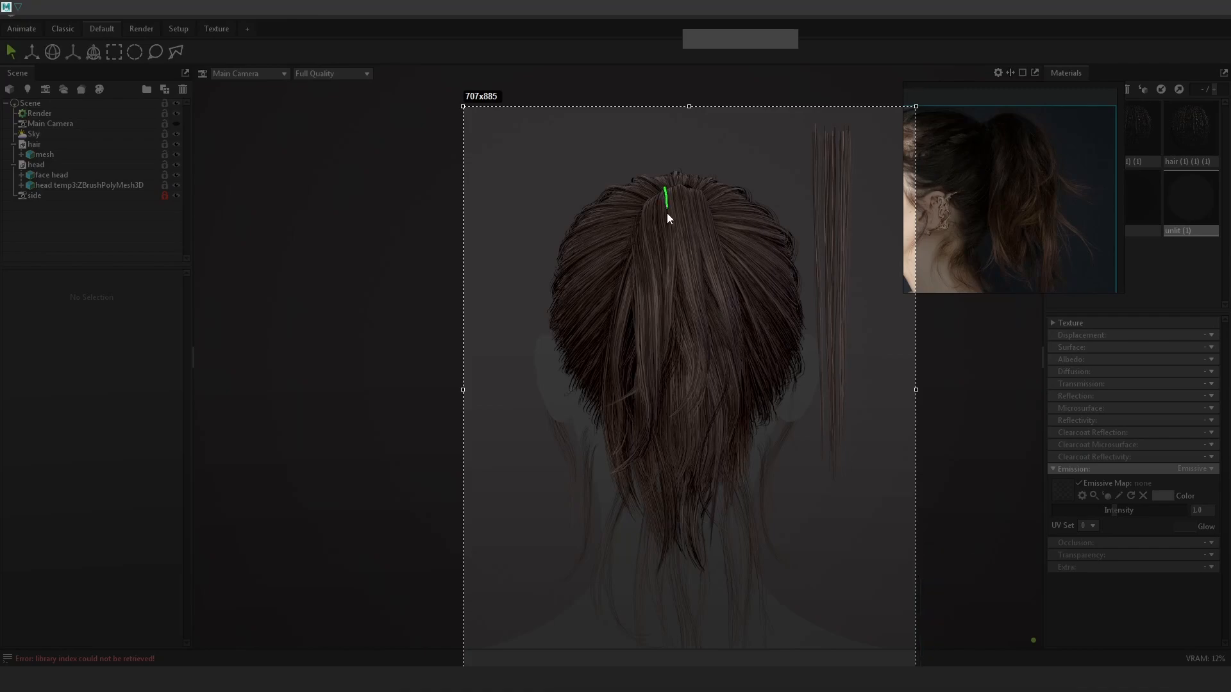
left_click_drag(619, 393, 619, 392)
mouse_move(636, 382)
left_mouse_down()
mouse_move(618, 392)
mouse_move(630, 358)
left_mouse_up()
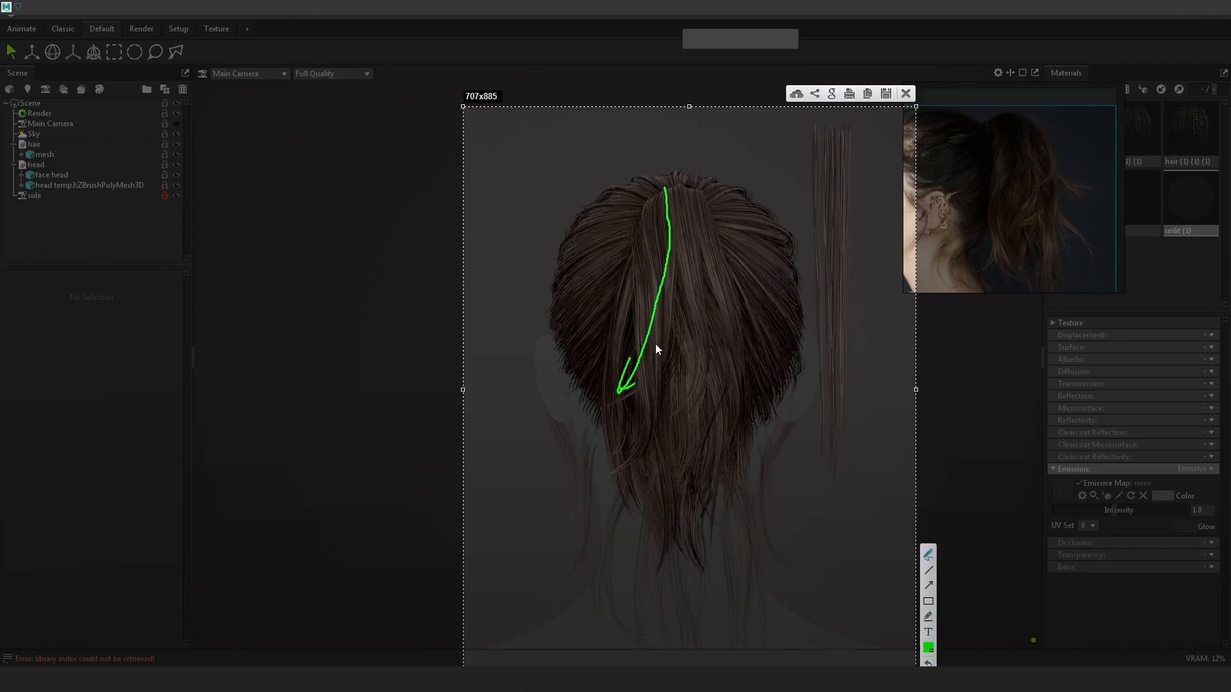
left_click_drag(684, 189, 697, 265)
left_click_drag(770, 361, 782, 365)
left_click_drag(730, 375, 782, 365)
left_click_drag(783, 365, 774, 334)
key("ctrl+z")
key("ctrl+z")
key("ctrl+z")
key("ctrl+z")
key("ctrl+z")
key("ctrl+z")
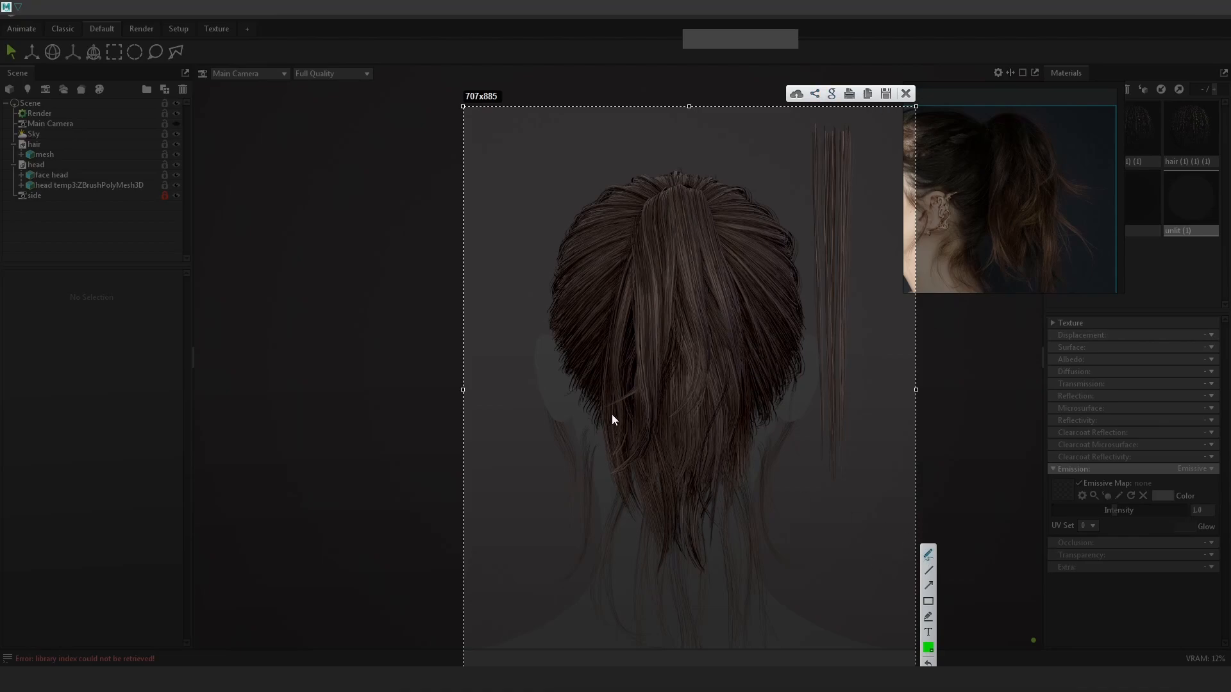
Sketch short strokes curving out to both sides plus a long central flow line, and discard the capture
left_click_drag(610, 405, 610, 405)
left_click_drag(650, 366, 650, 366)
left_click_drag(667, 412, 699, 370)
left_click_drag(724, 409, 745, 334)
left_click_drag(633, 438, 588, 492)
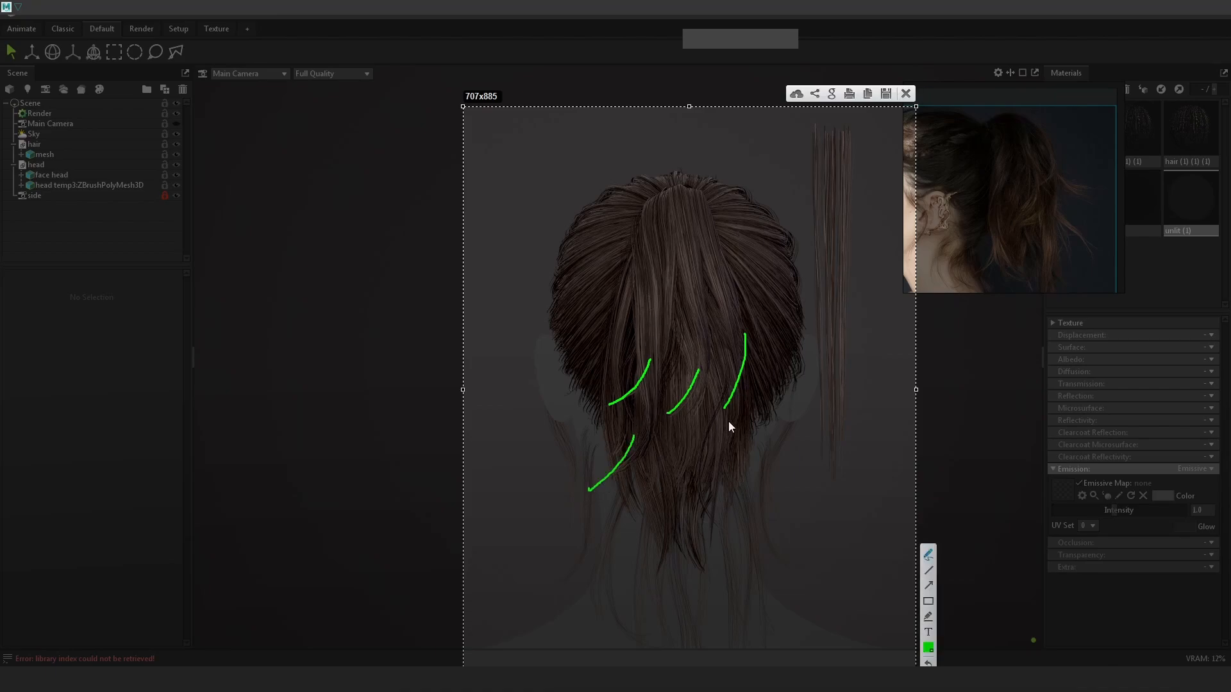
left_click_drag(673, 220, 687, 277)
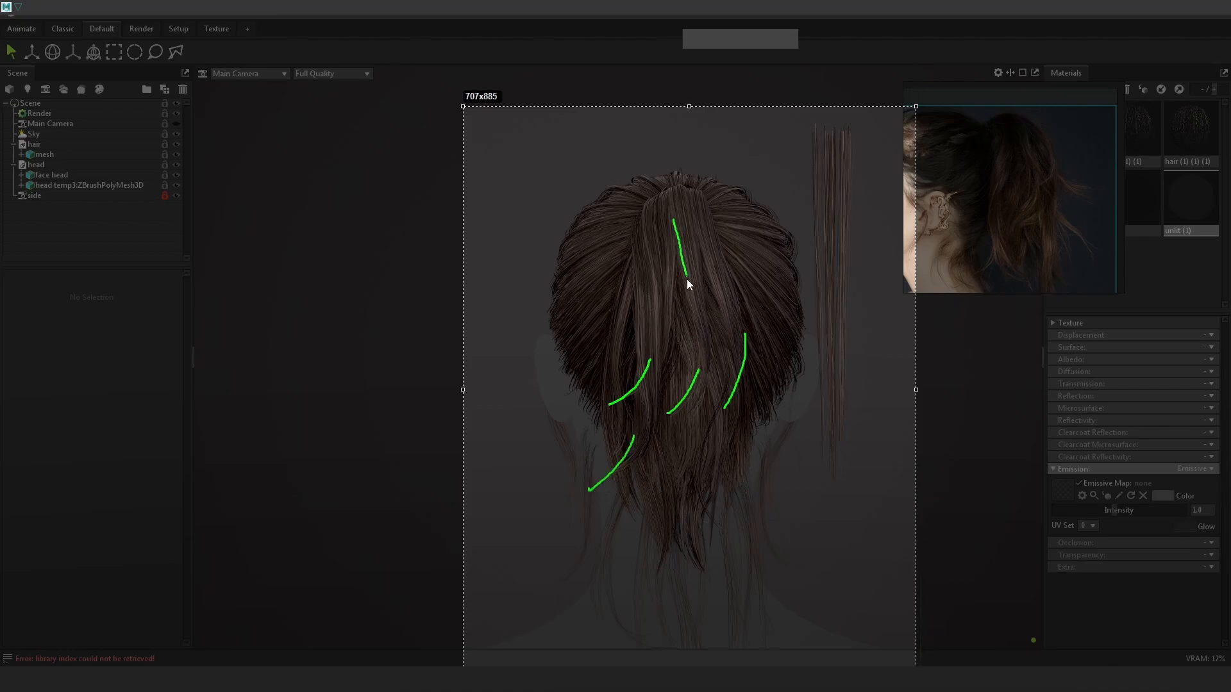
mouse_move(732, 420)
left_mouse_down()
mouse_move(721, 464)
mouse_move(743, 466)
left_mouse_up()
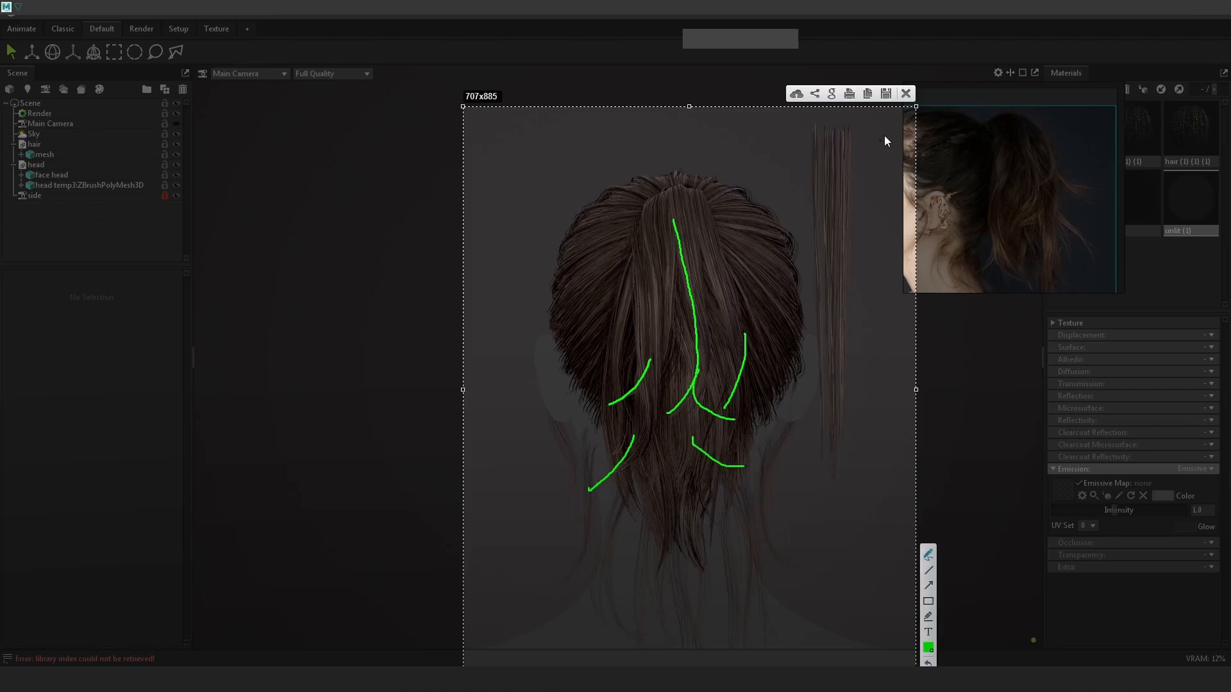
left_click(906, 94)
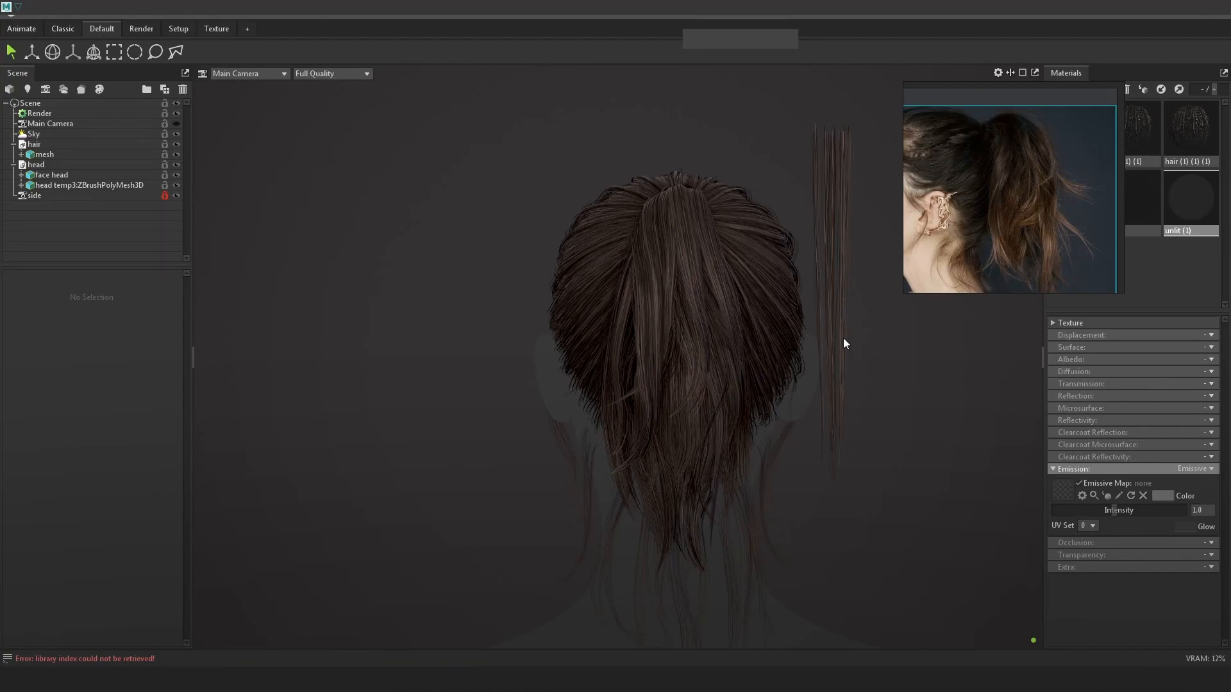
Return to Maya and bend the lower end of the central back card (warpCard856) toward the opposite side
key("alt+Tab")
key("alt+Tab")
key("4")
left_click(831, 399)
key("6")
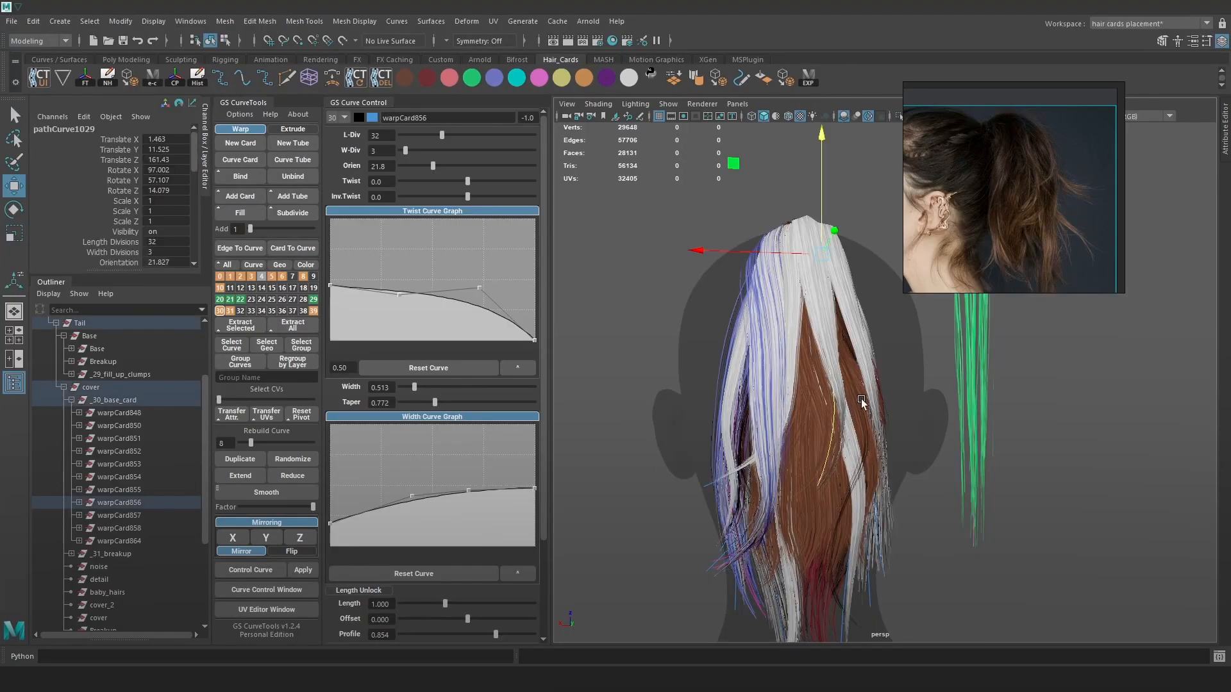
middle_click_drag(882, 386, 855, 375, "alt")
key("4")
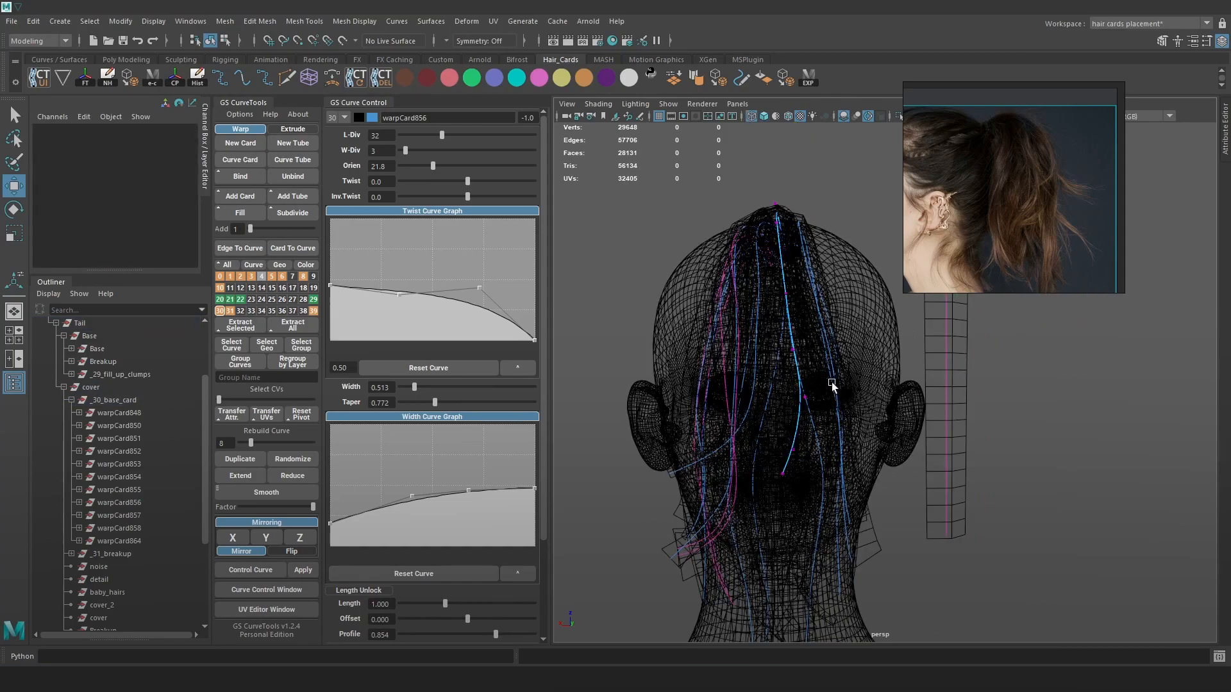
left_click(759, 398)
key("6")
left_click_drag(759, 398, 771, 478)
key("e")
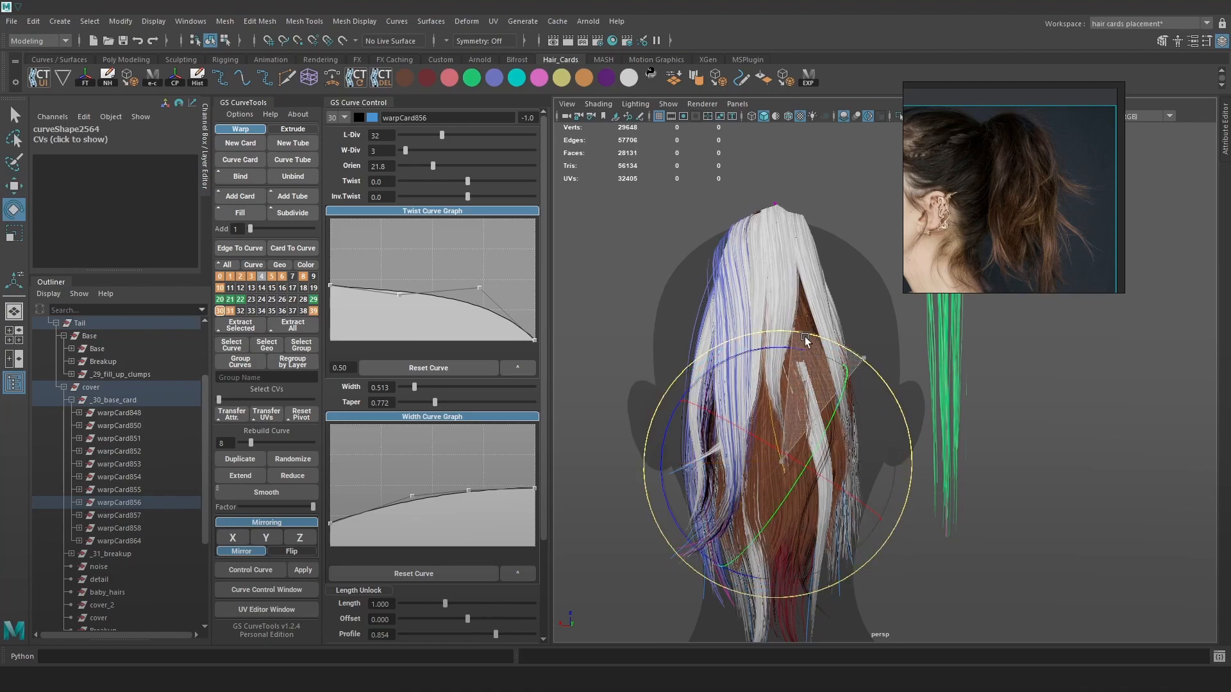
key("w")
left_click_drag(781, 462, 817, 465)
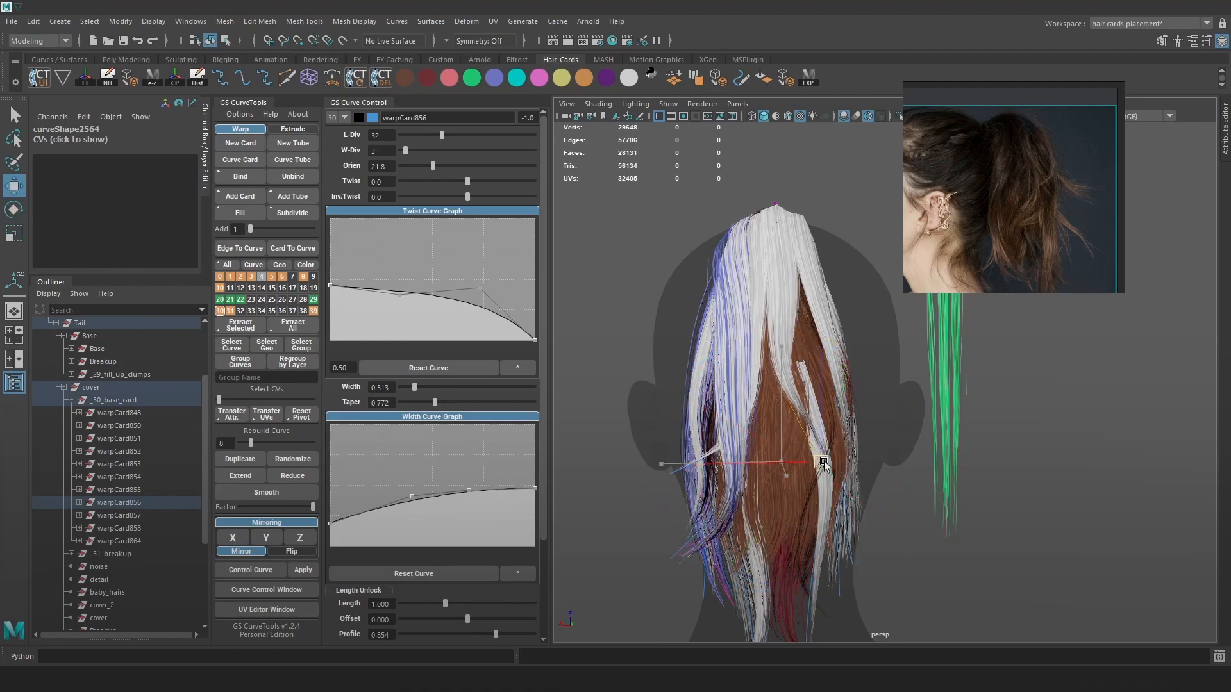
Adjust the middle control point of the central back card to smooth its bend
key("4")
key("5")
left_click(771, 354)
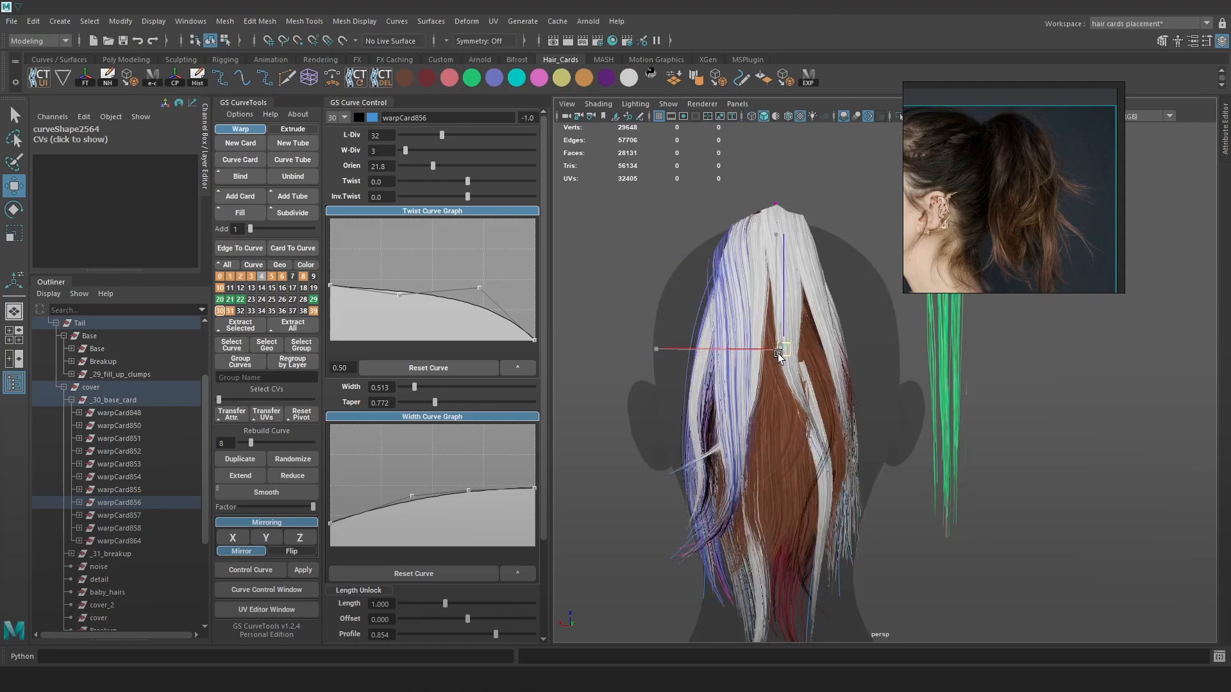
key("e")
key("w")
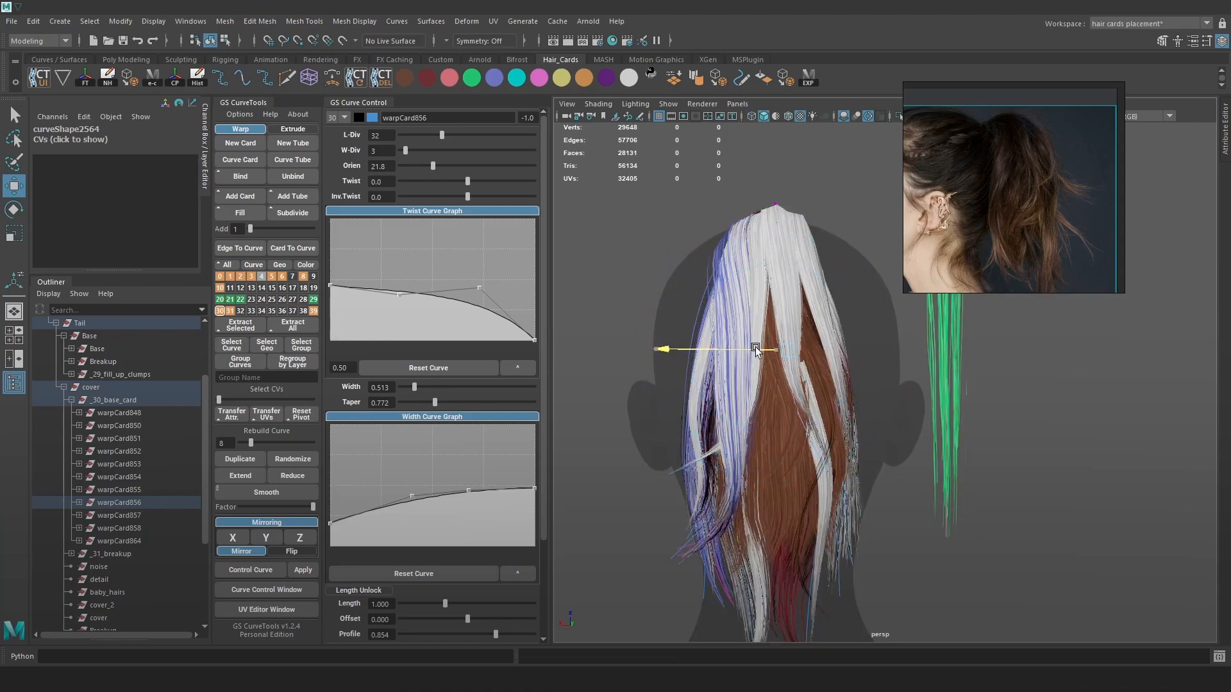
left_click_drag(745, 357, 857, 366, "alt")
Shift the lower control points of the central back card to refine the curve near its tip
key("4")
left_click(793, 438)
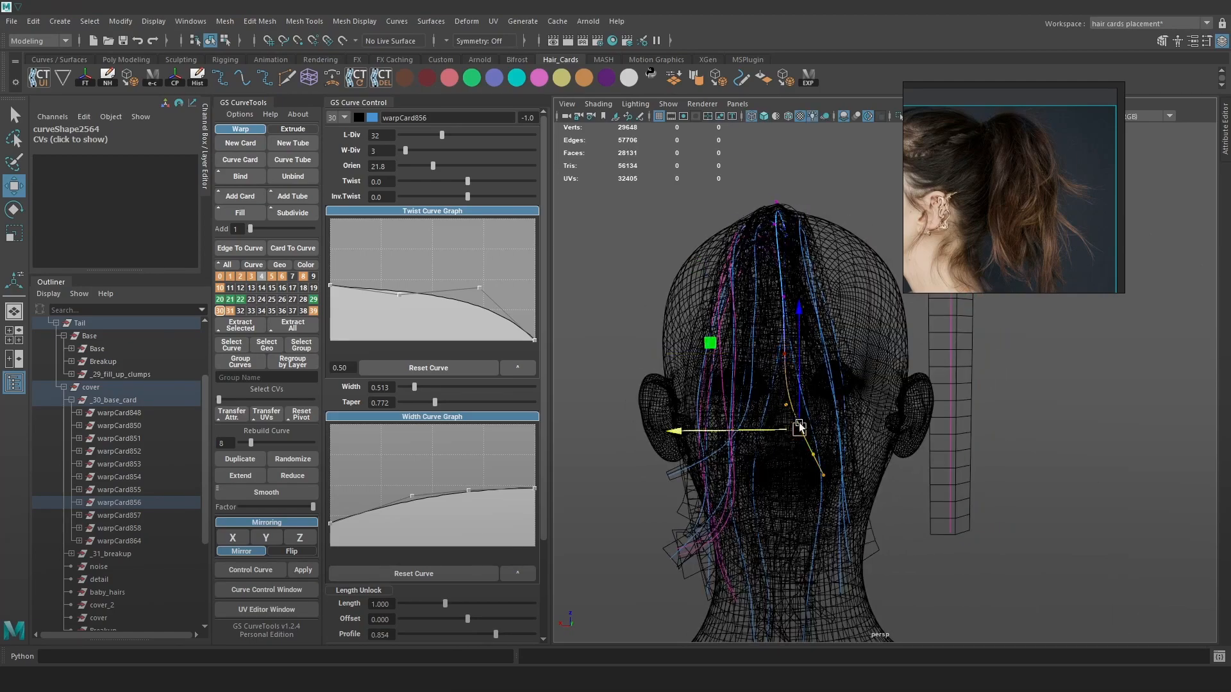
key("6")
mouse_move(799, 430)
left_mouse_down()
mouse_move(860, 414)
mouse_move(845, 416)
mouse_move(869, 456)
mouse_move(857, 449)
mouse_move(972, 421)
left_mouse_up()
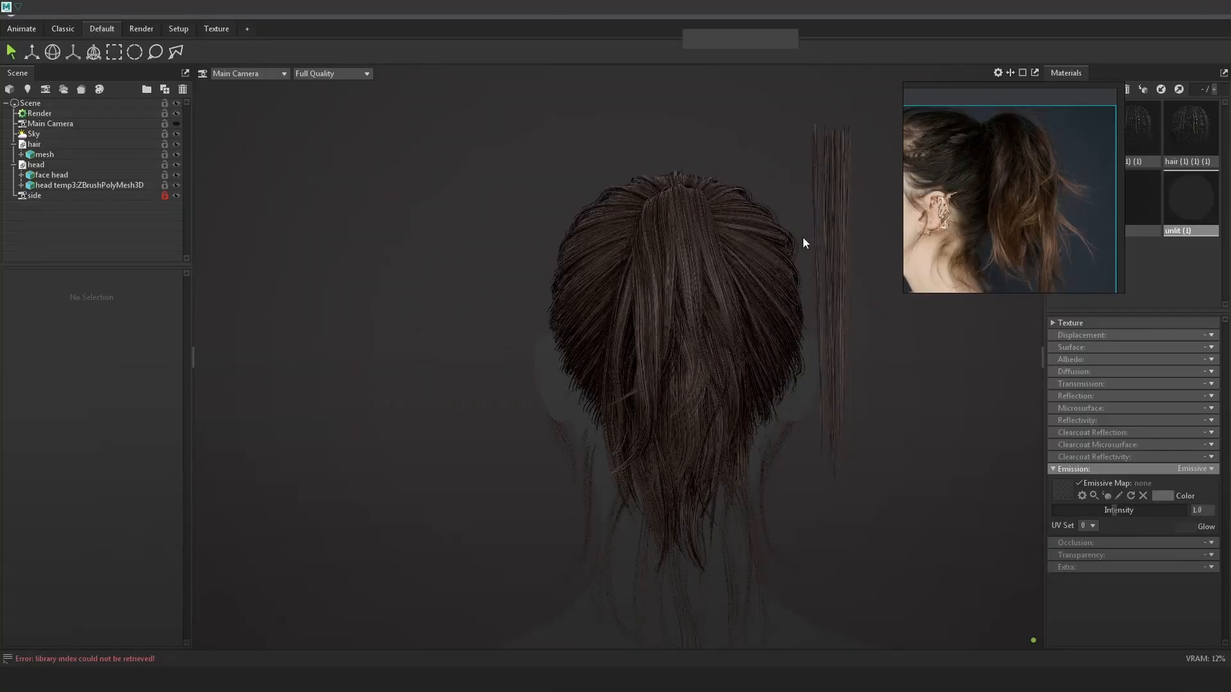
Compare the rendered ponytail's side profile with the upper ponytail in the reference photo
mouse_move(810, 291)
left_mouse_down()
mouse_move(711, 291)
mouse_move(777, 303)
mouse_move(677, 305)
mouse_move(816, 286)
mouse_move(648, 283)
left_mouse_up()
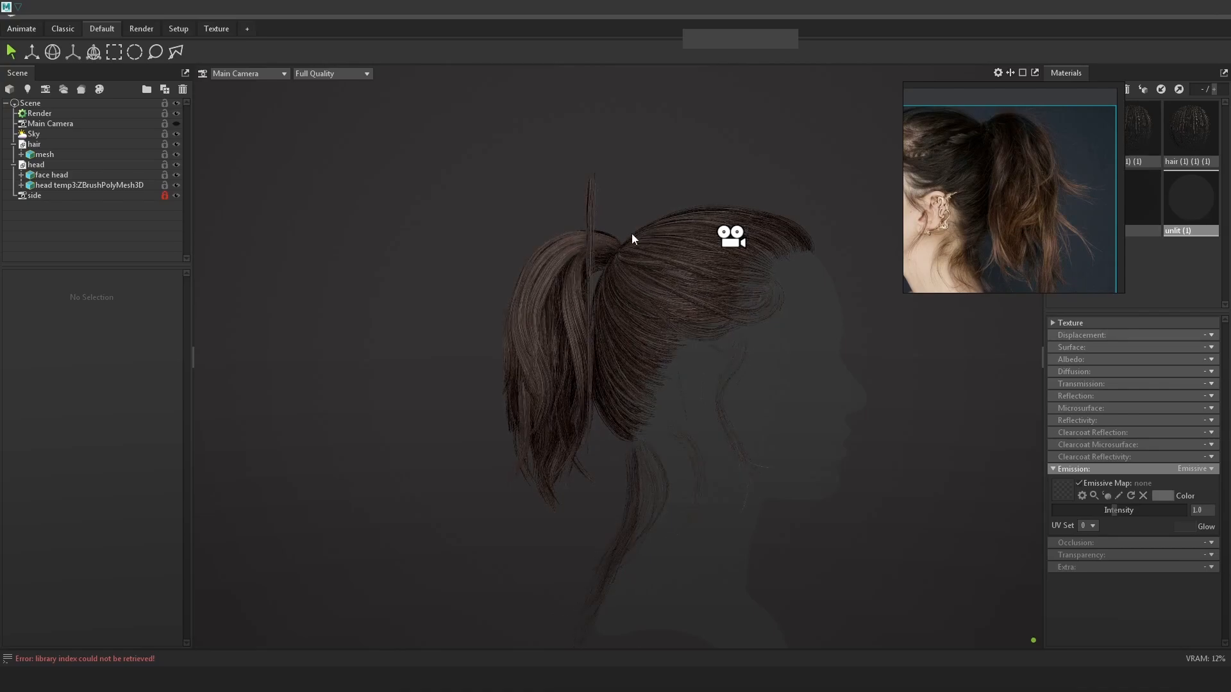
scroll(1021, 197, "down", 3)
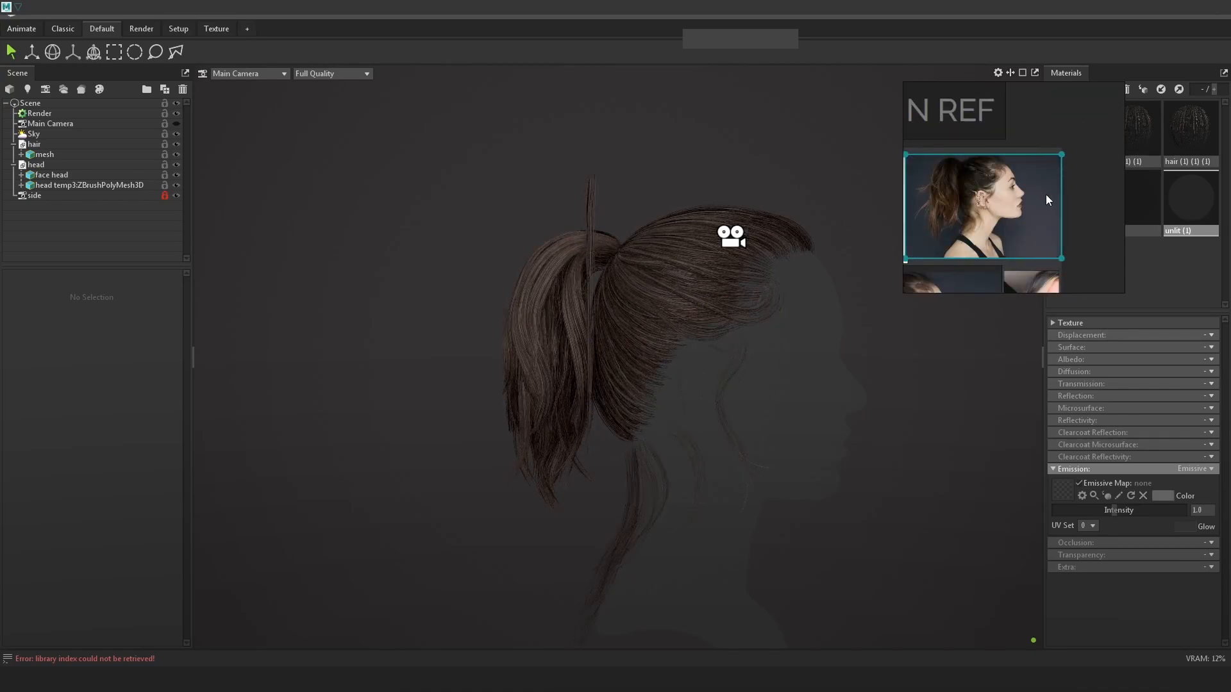
scroll(956, 170, "up", 4)
scroll(991, 158, "up", 1)
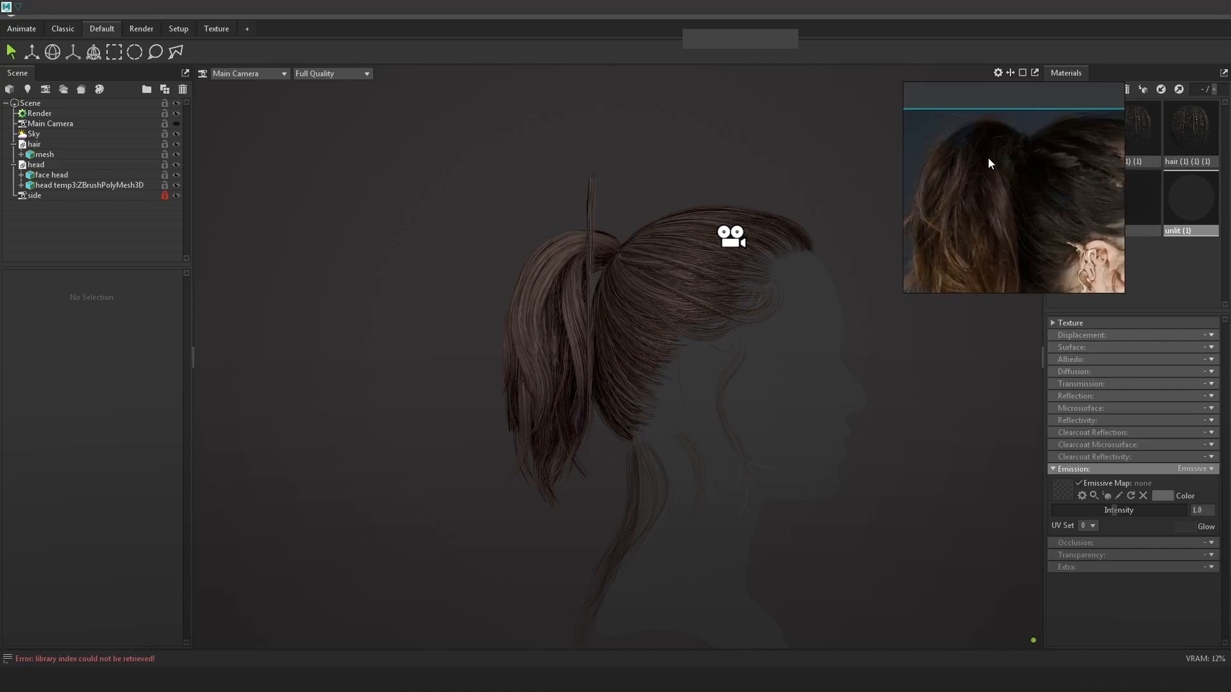
Return to Maya and narrow the root of warpCard858 by adding a point to its width curve and lowering the curve's start
key("alt+Tab")
mouse_move(761, 237)
left_mouse_down("alt")
mouse_move(646, 250)
mouse_move(856, 341)
mouse_move(805, 336)
mouse_move(709, 291)
left_mouse_up("alt")
key("4")
left_click(784, 308)
key("5")
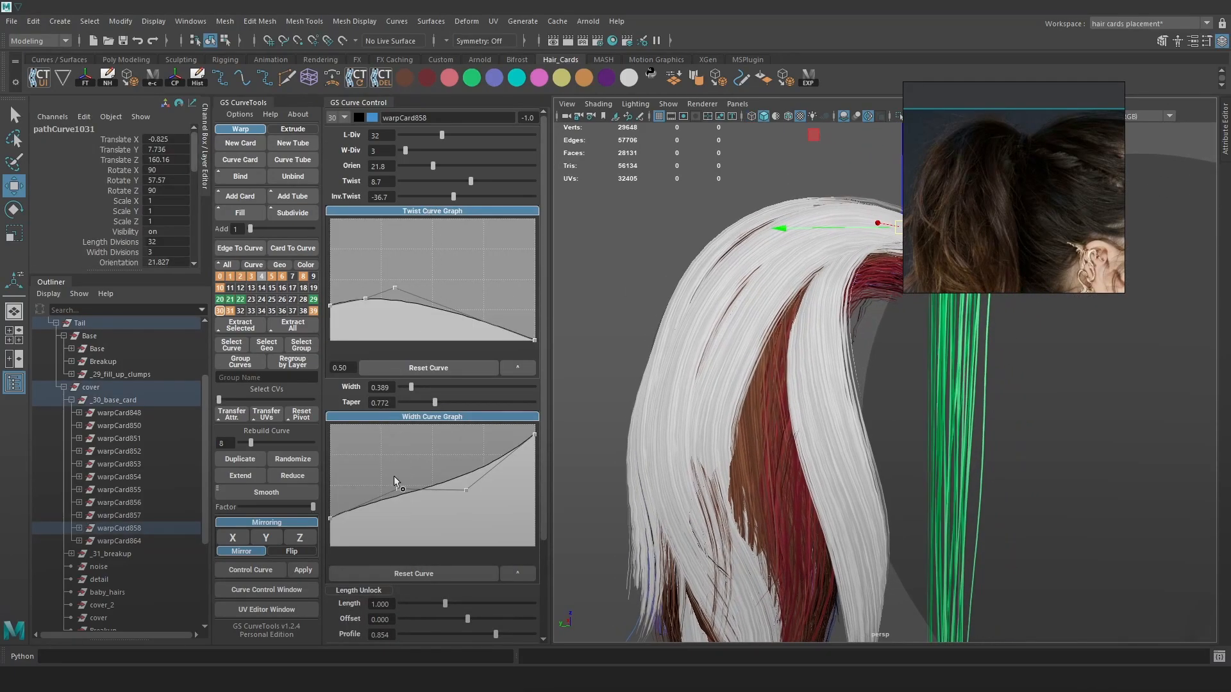
left_click_drag(401, 491, 394, 506)
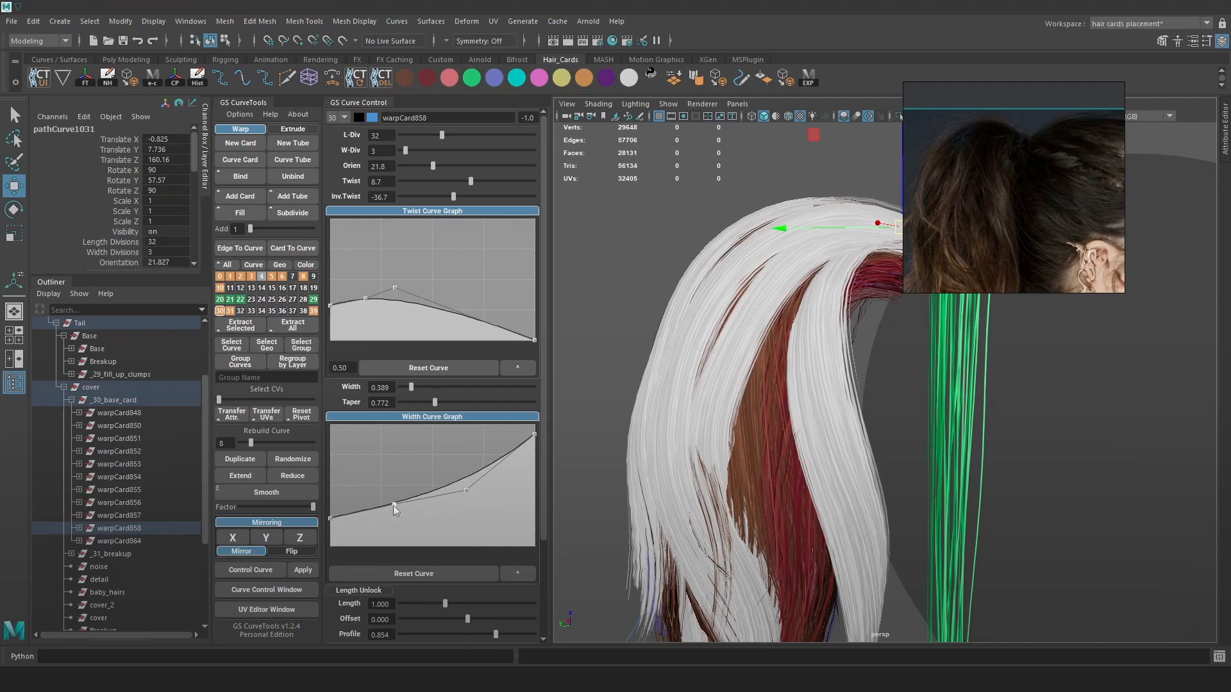
left_click(428, 505, "ctrl")
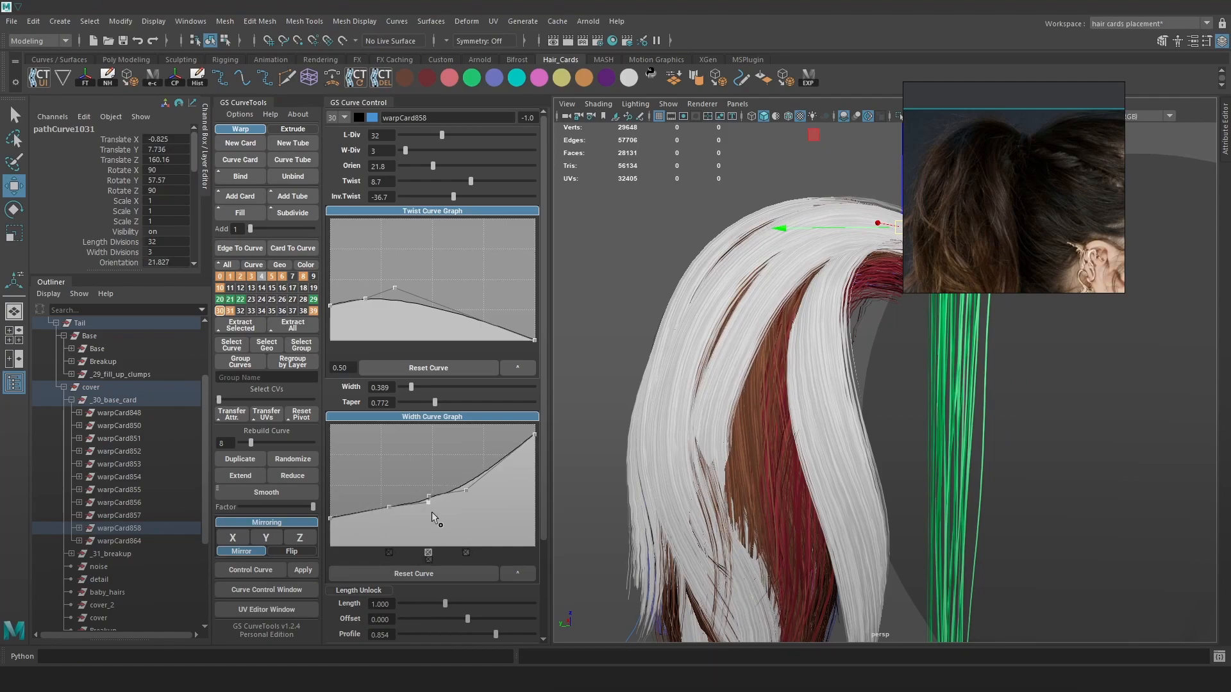
left_click(430, 553)
mouse_move(363, 520)
left_mouse_down()
mouse_move(331, 529)
mouse_move(397, 515)
left_mouse_up()
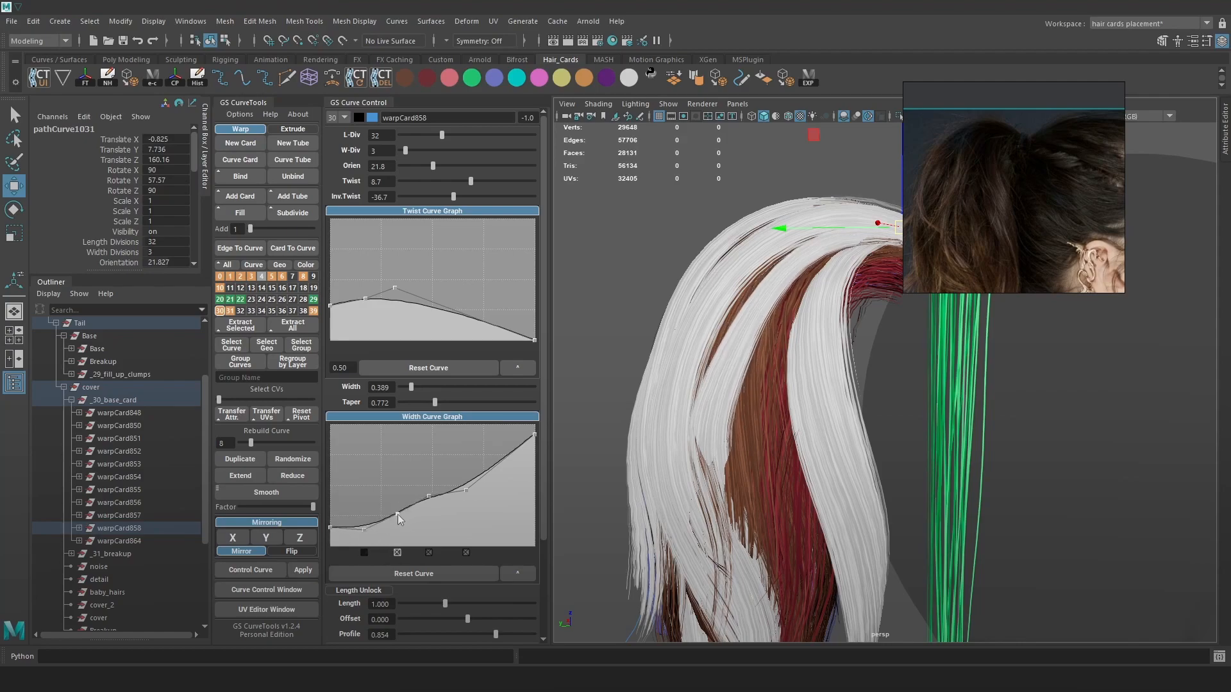
Narrow the upper part of the neighbouring base card warpCard855 by lowering the second point of its width curve
left_click_drag(754, 278, 776, 284, "alt")
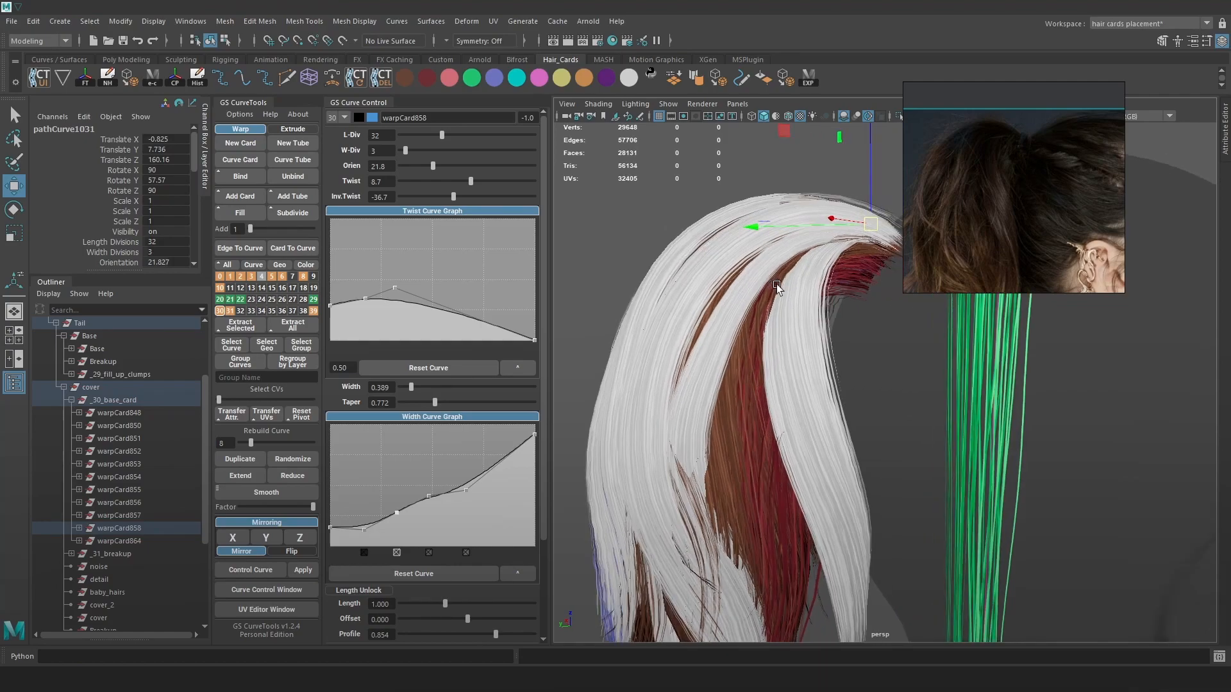
key("4")
left_click(717, 262)
key("6")
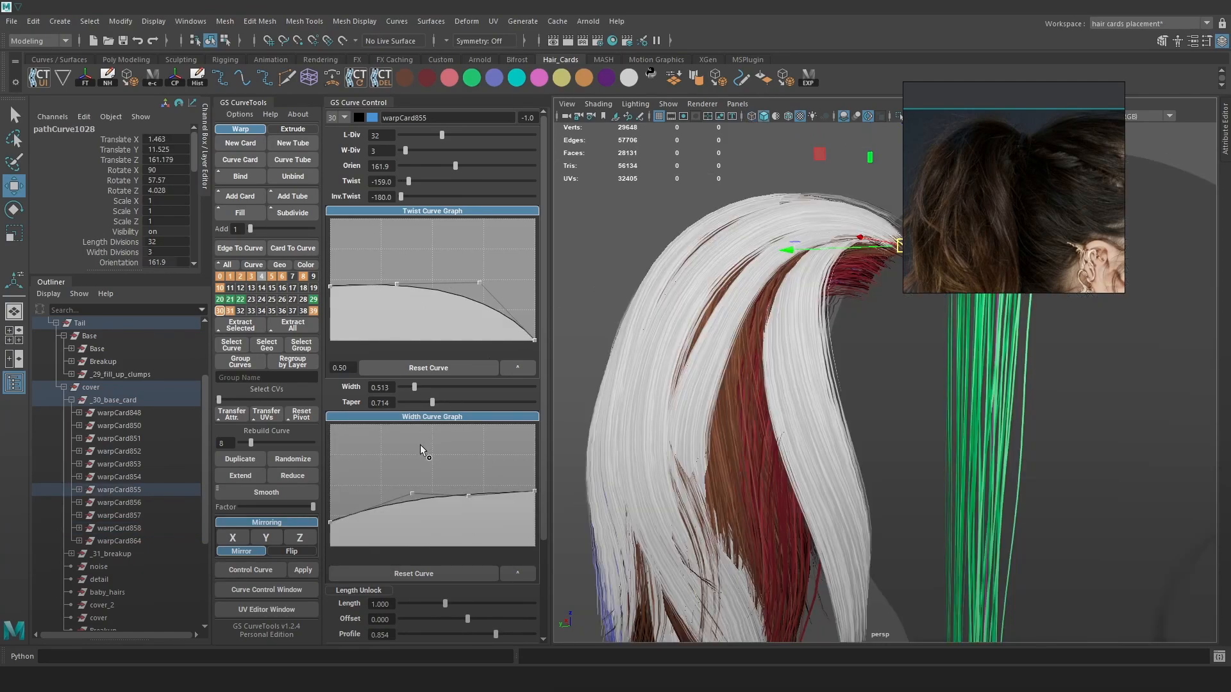
left_click_drag(413, 495, 410, 514)
Deselect the card and switch to Marmoset Toolbag to inspect the narrowed ponytail roots from both sides
mouse_move(770, 276)
left_mouse_down("alt")
mouse_move(807, 268)
mouse_move(797, 245)
left_mouse_up("alt")
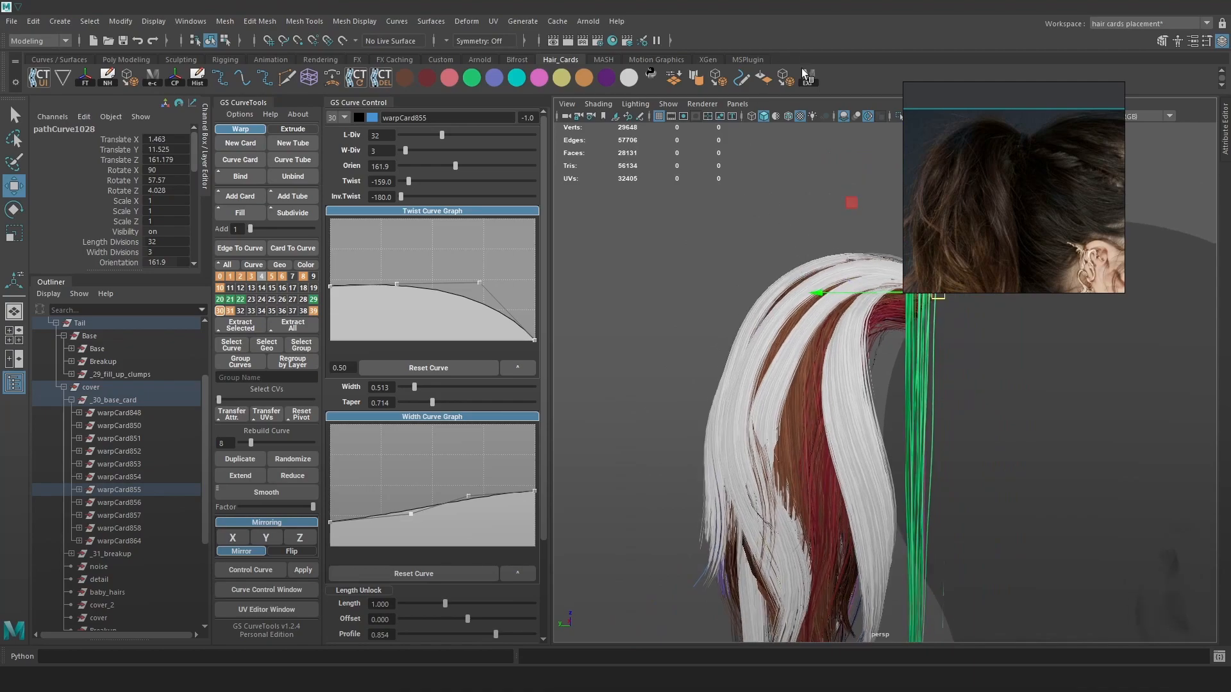
left_click(588, 418)
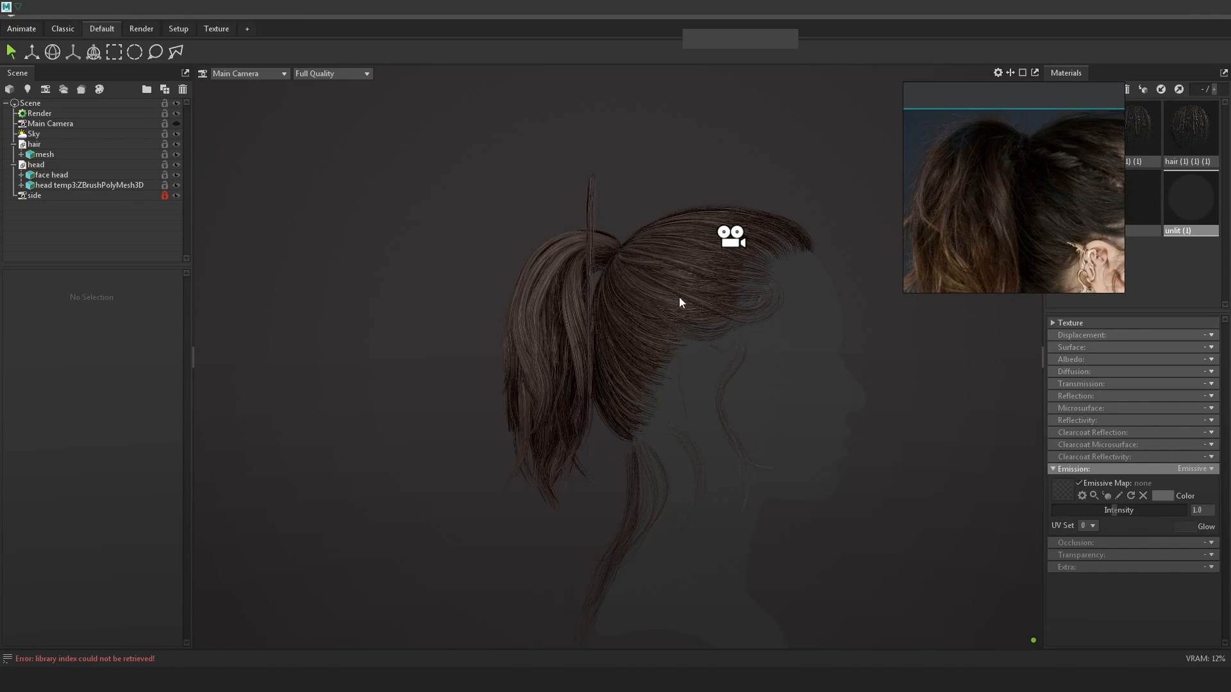
left_click_drag(597, 302, 914, 354)
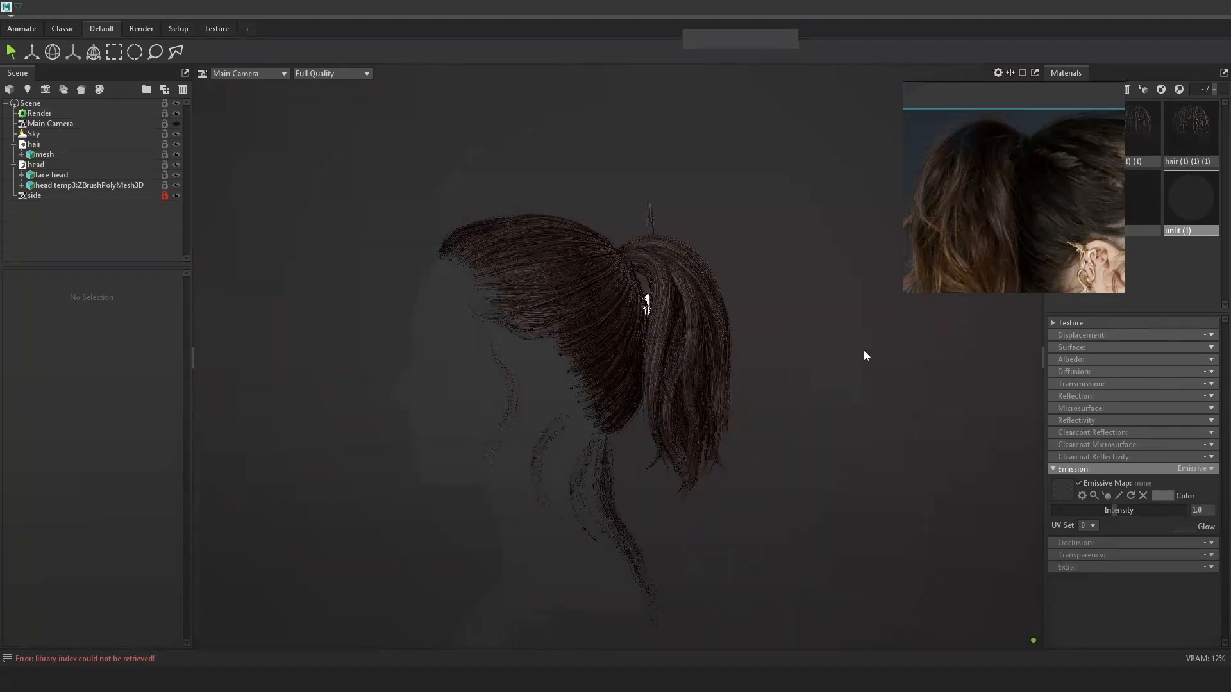
left_click_drag(805, 358, 737, 355)
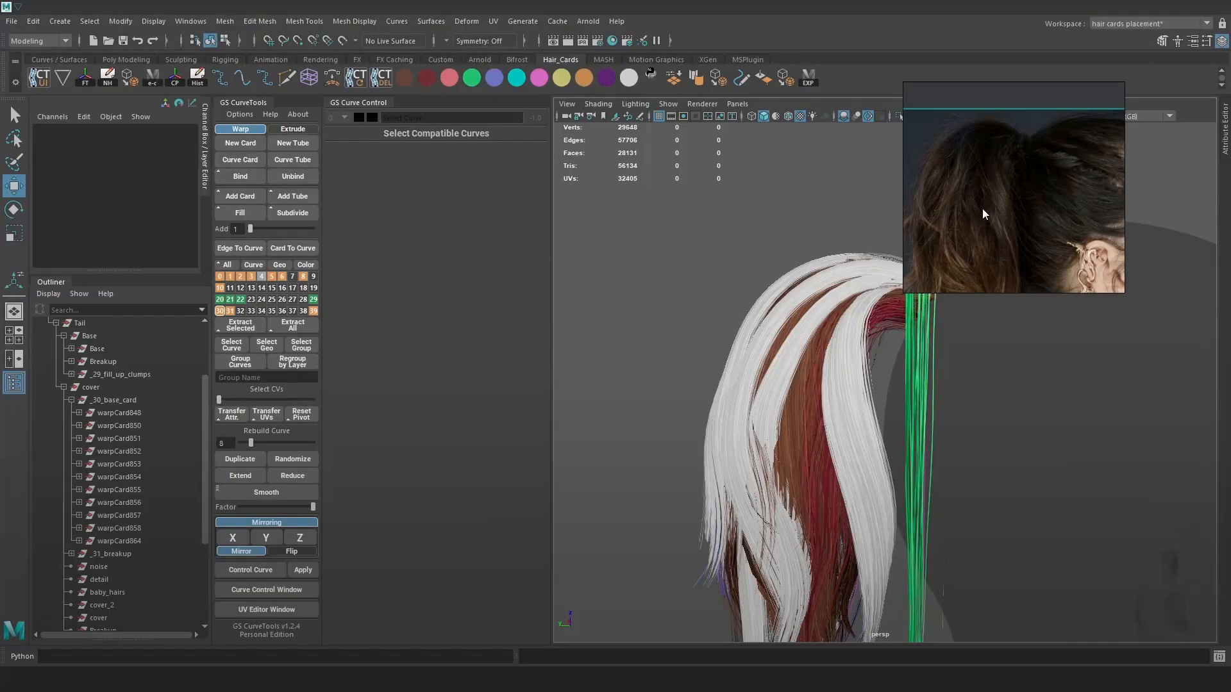
Return to Maya and narrow the root of side card warpCard852 by lowering the first two points of its width curve
left_click_drag(982, 209, 873, 349, "alt")
key("4")
left_click(925, 395)
key("6")
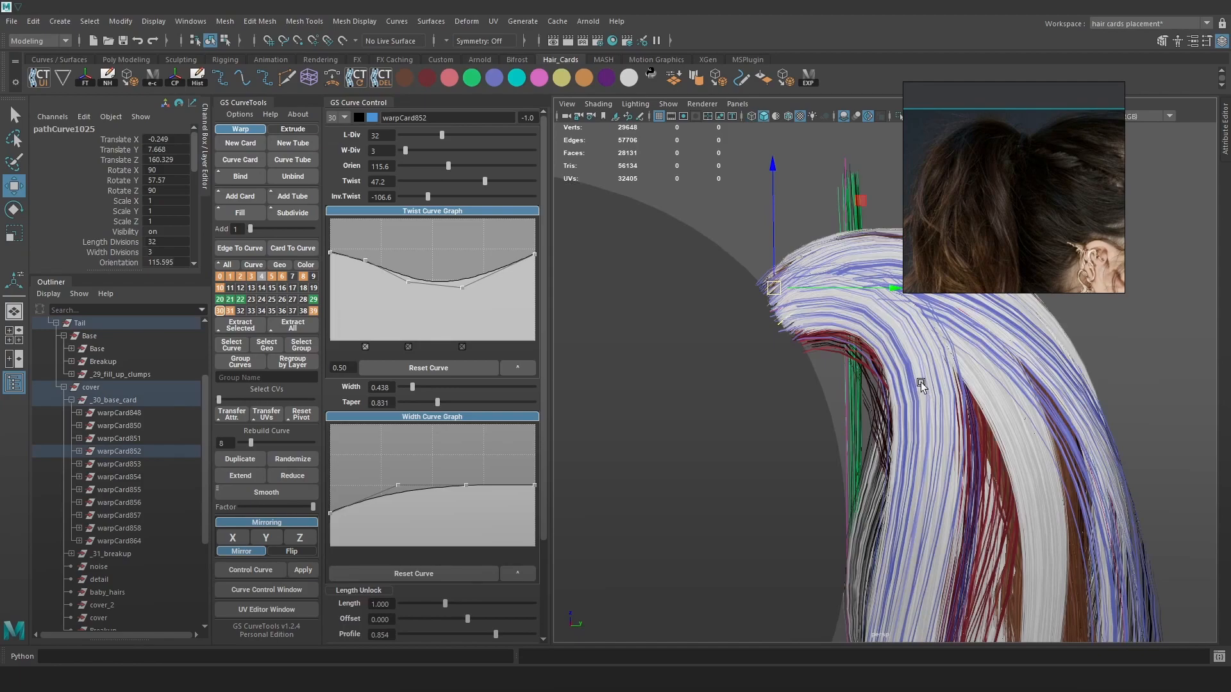
left_click_drag(921, 386, 806, 337, "alt")
left_click_drag(331, 518, 332, 523)
left_click_drag(396, 485, 397, 493)
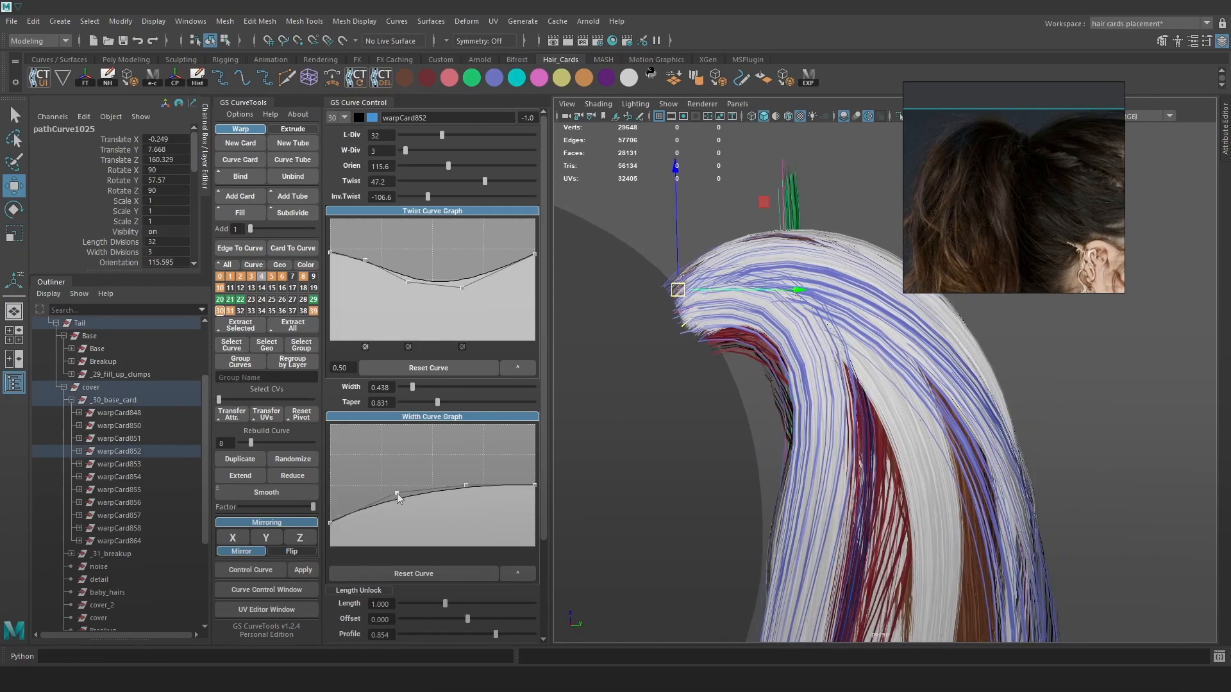
Narrow the root of breakup card warpCard860 by lowering the first two points of its width curve
mouse_move(814, 360)
left_mouse_down("alt")
mouse_move(830, 372)
mouse_move(763, 384)
left_mouse_up("alt")
key("4")
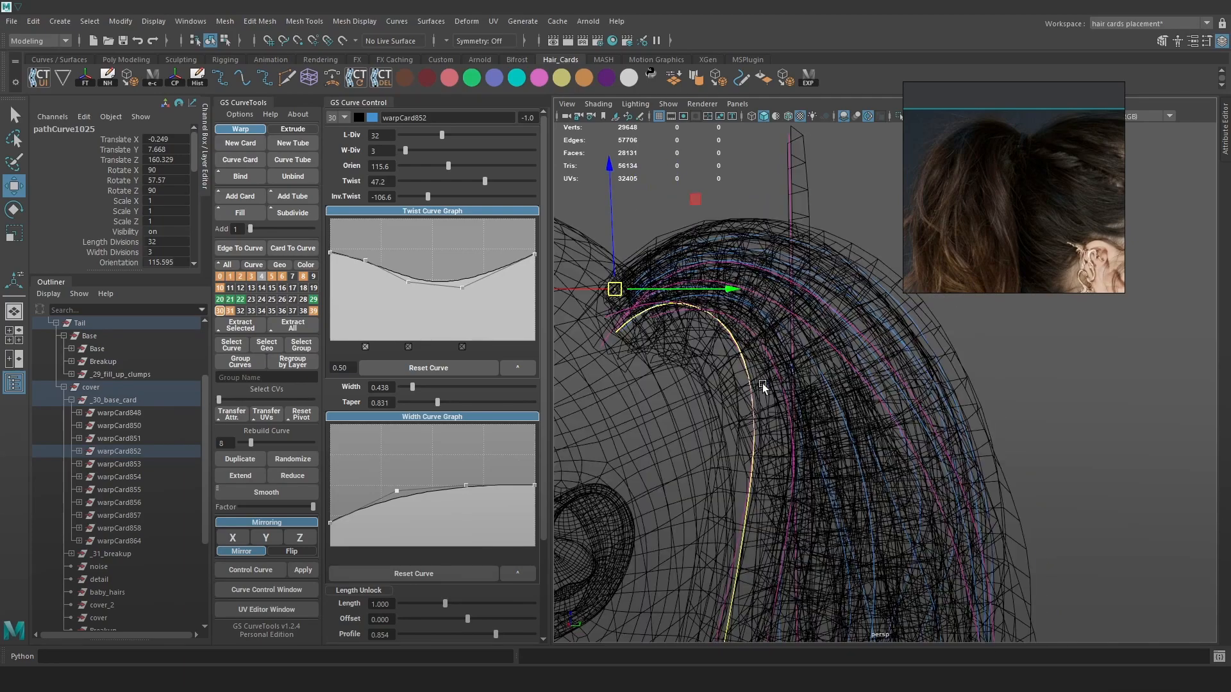
left_click(759, 372)
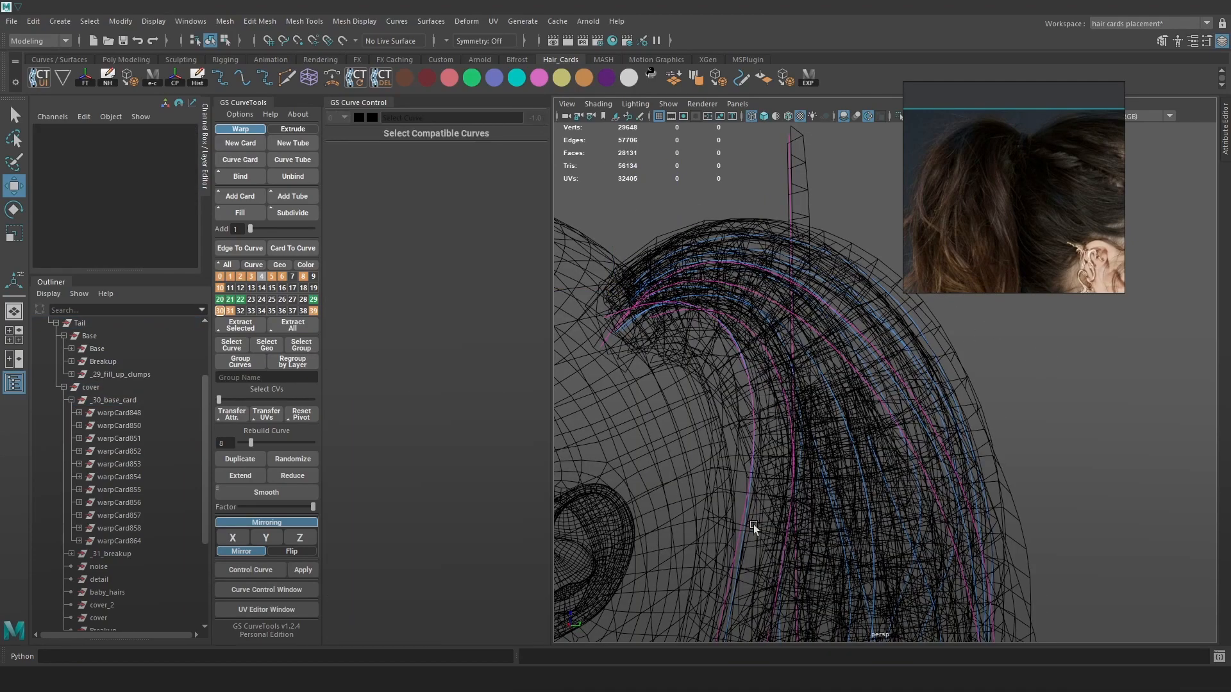
left_click(739, 536)
key("6")
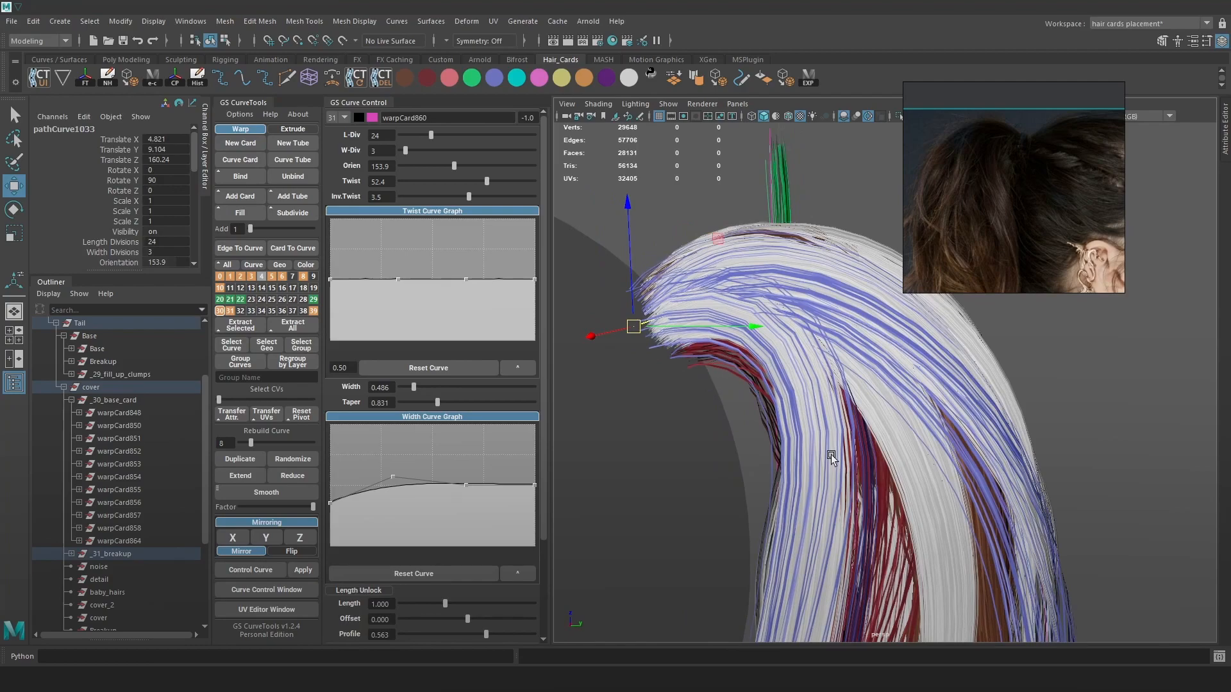
left_click_drag(330, 504, 330, 522)
left_click_drag(390, 479, 394, 483)
Shift a control point near the root of the central back card warpCard856
left_click_drag(883, 378, 691, 354, "alt")
key("4")
left_click(685, 376)
key("6")
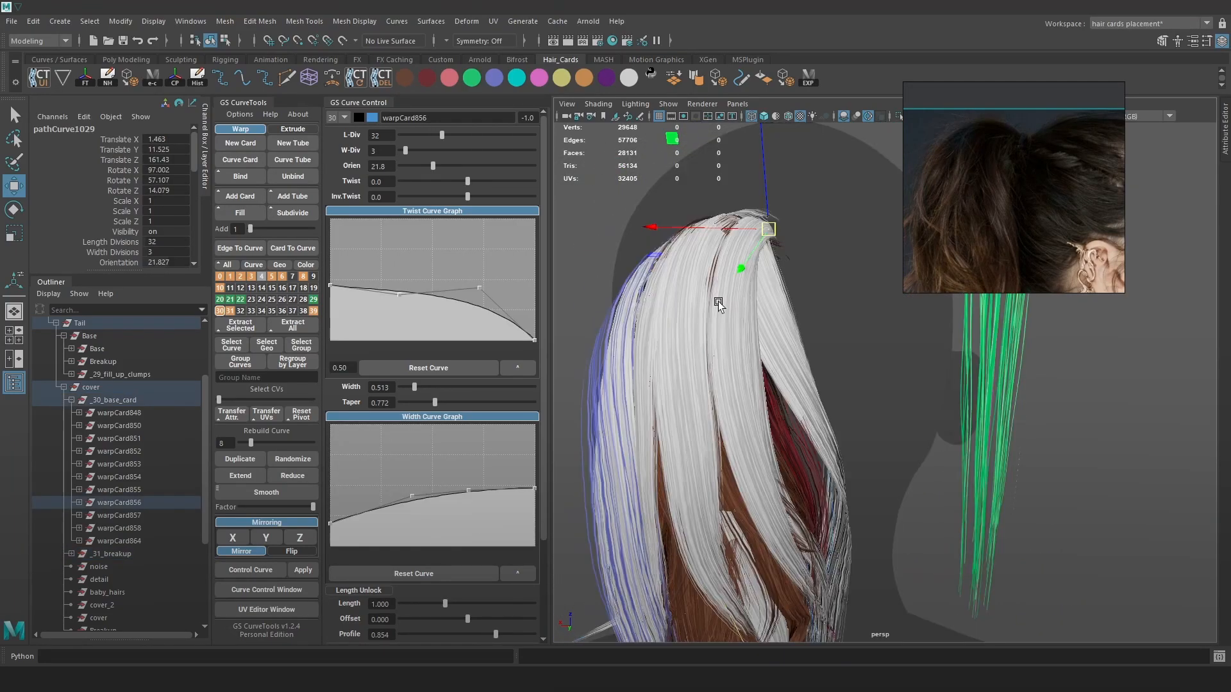
left_click_drag(718, 308, 833, 352, "alt")
scroll(833, 353, "up", 3)
mouse_move(775, 291)
left_mouse_down("alt")
mouse_move(782, 250)
mouse_move(800, 373)
left_mouse_up("alt")
scroll(800, 374, "down", 3)
right_click_drag(658, 273, 583, 274)
key("4")
left_click(842, 325)
key("6")
mouse_move(837, 298)
left_mouse_down()
mouse_move(804, 319)
mouse_move(846, 293)
left_mouse_up()
Narrow the root of warpCard856 by lowering the starting point of its width curve
scroll(846, 293, "up", 2)
left_click_drag(336, 525, 333, 532)
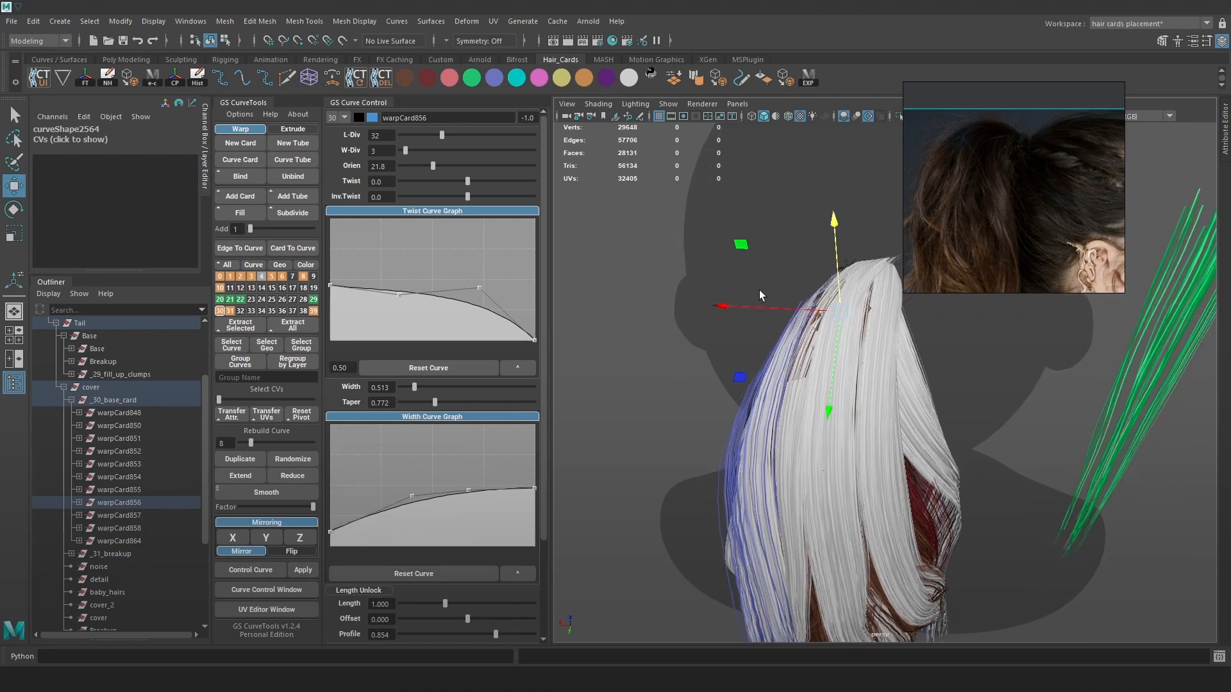
mouse_move(768, 305)
left_mouse_down("alt")
mouse_move(868, 351)
mouse_move(829, 372)
left_mouse_up("alt")
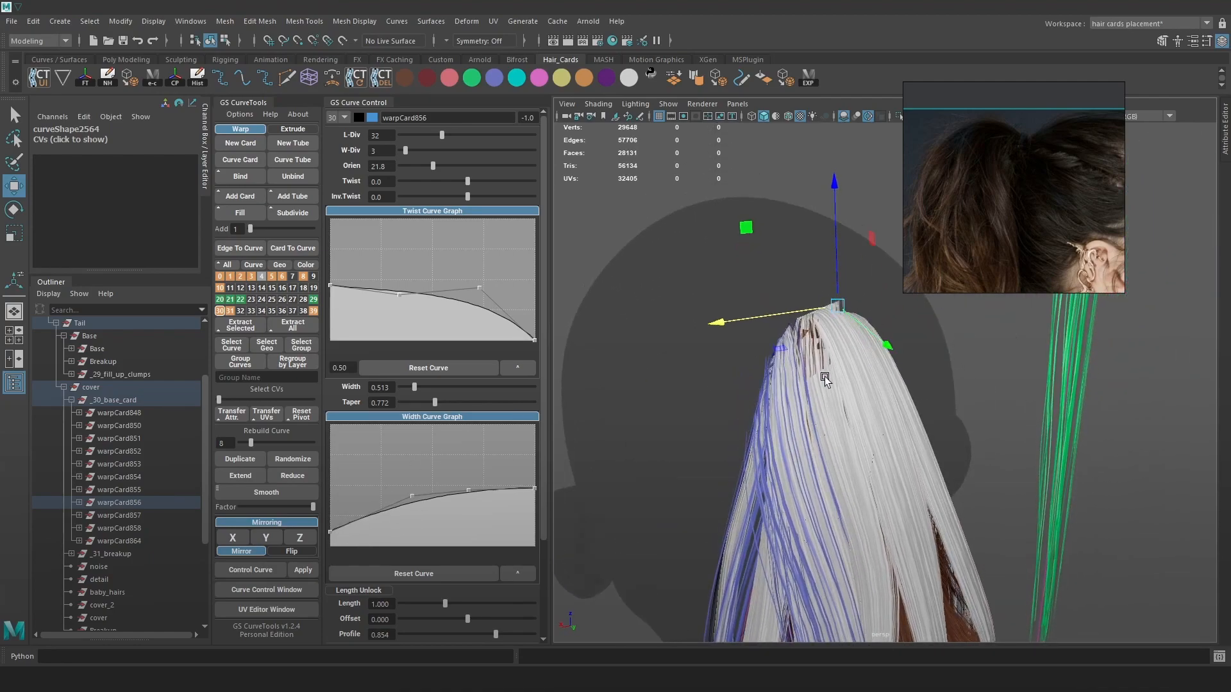
Raise the control points near the root of warpCard864 to adjust how it lies over the ponytail's crown
key("4")
left_click(942, 321)
right_click(945, 320)
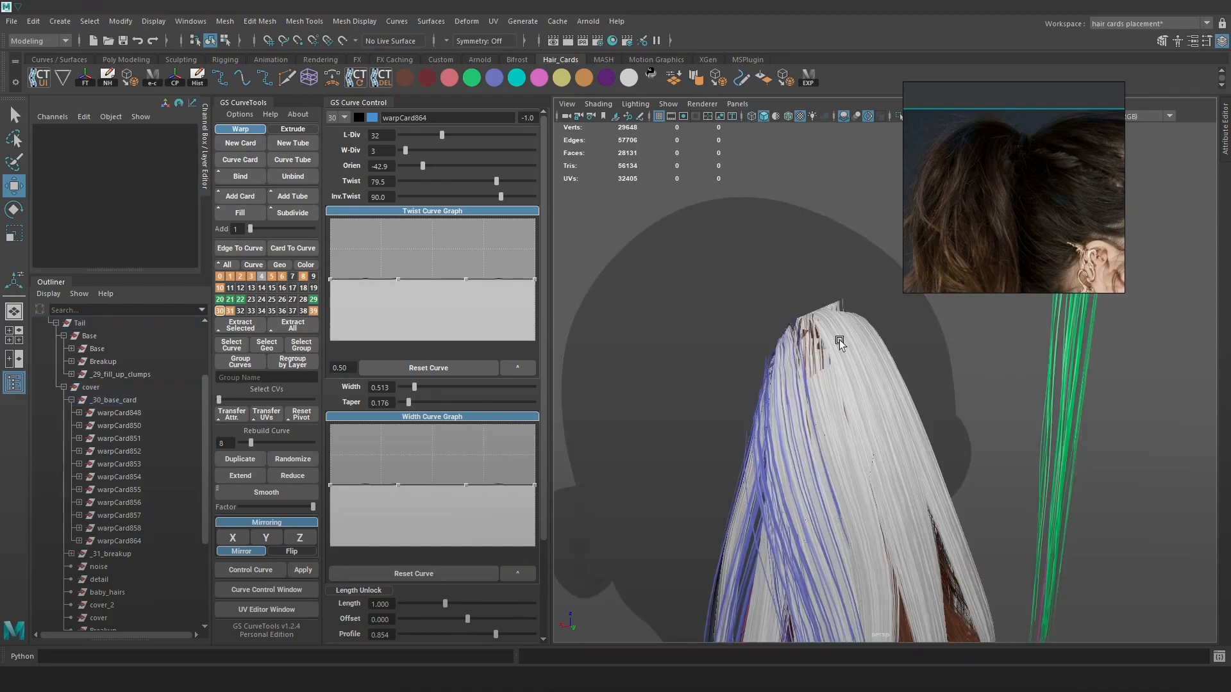
left_click_drag(762, 363, 762, 363)
left_click_drag(808, 218, 808, 213)
left_click_drag(836, 326, 871, 324, "alt")
key("4")
mouse_move(856, 398)
left_mouse_down()
mouse_move(820, 363)
mouse_move(844, 341)
left_mouse_up()
key("5")
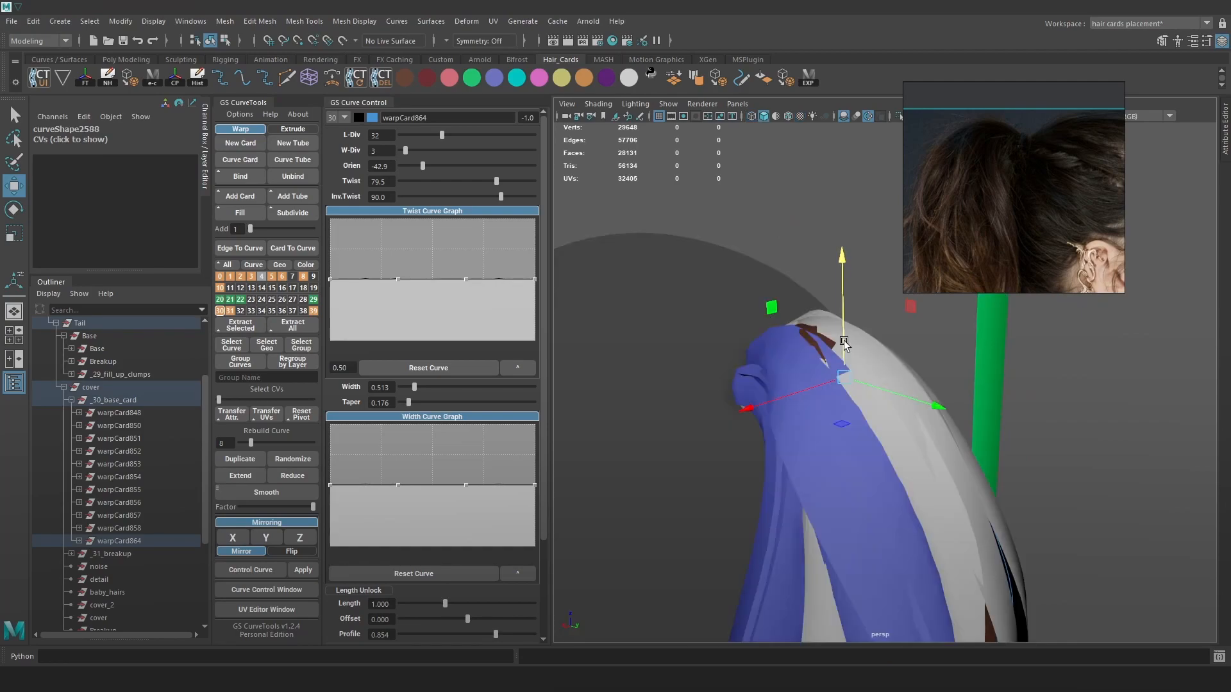
key("6")
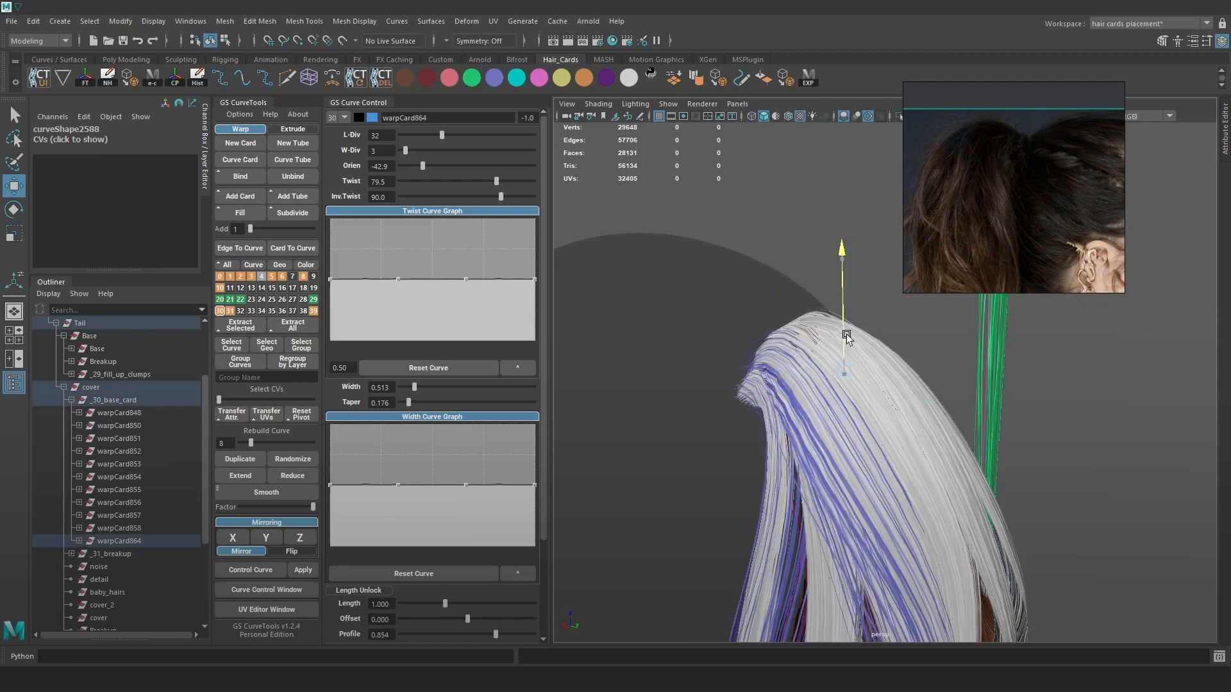
Lower the first two points of warpCard864's width curve and shift its root control point sideways
left_click_drag(854, 353, 824, 366, "alt")
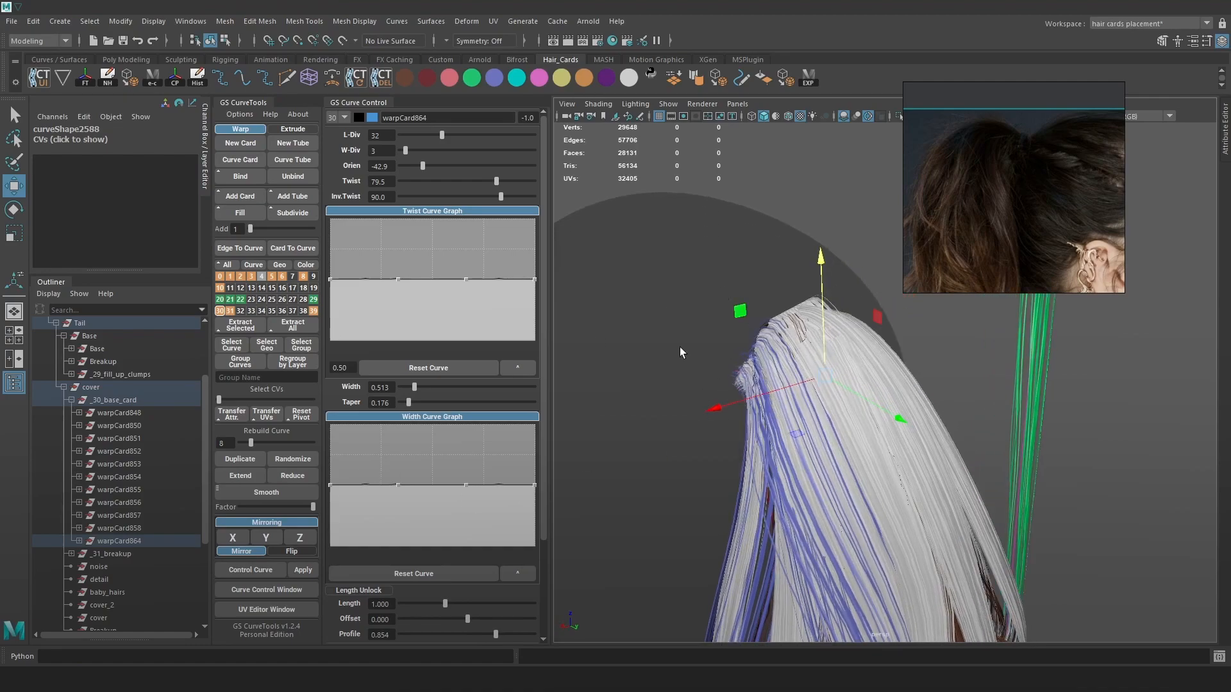
left_click_drag(332, 482, 332, 518)
left_click_drag(399, 486, 399, 502)
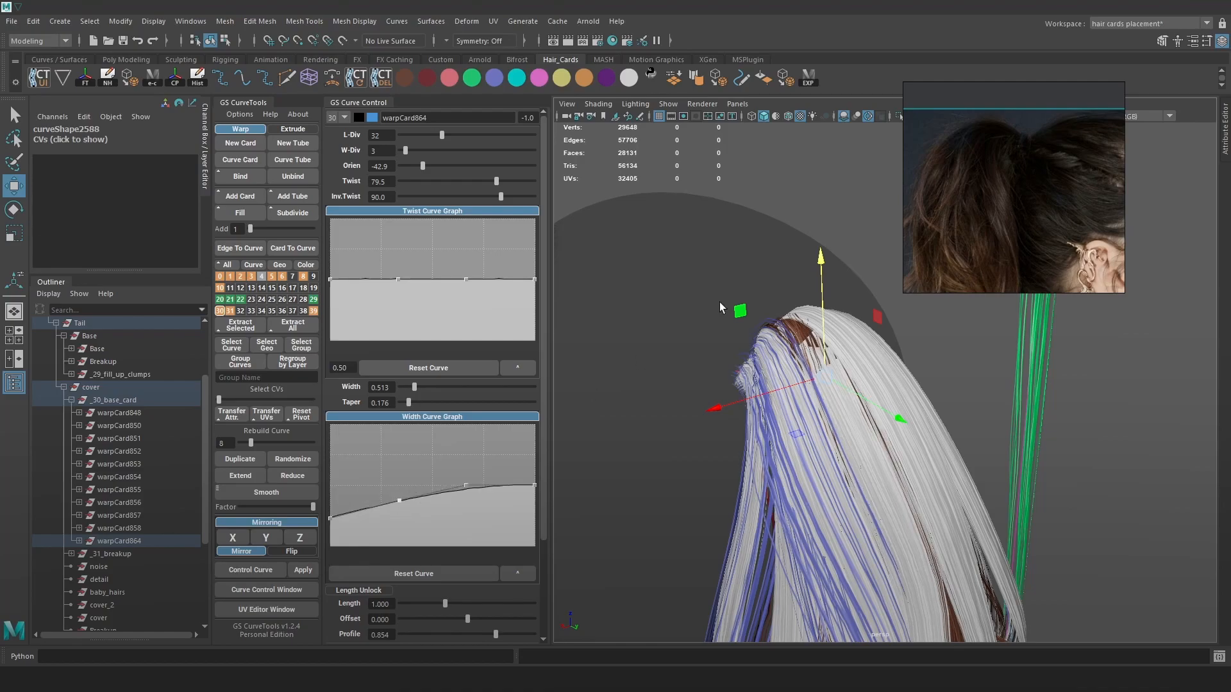
left_click_drag(824, 335, 766, 352)
key("4")
key("6")
mouse_move(788, 312)
left_mouse_down()
mouse_move(786, 301)
mouse_move(794, 321)
mouse_move(899, 399)
mouse_move(875, 375)
mouse_move(814, 405)
left_mouse_up()
Set the width of warpCard856 to 0.438 and fine-tune the starting point of its twist curve
key("4")
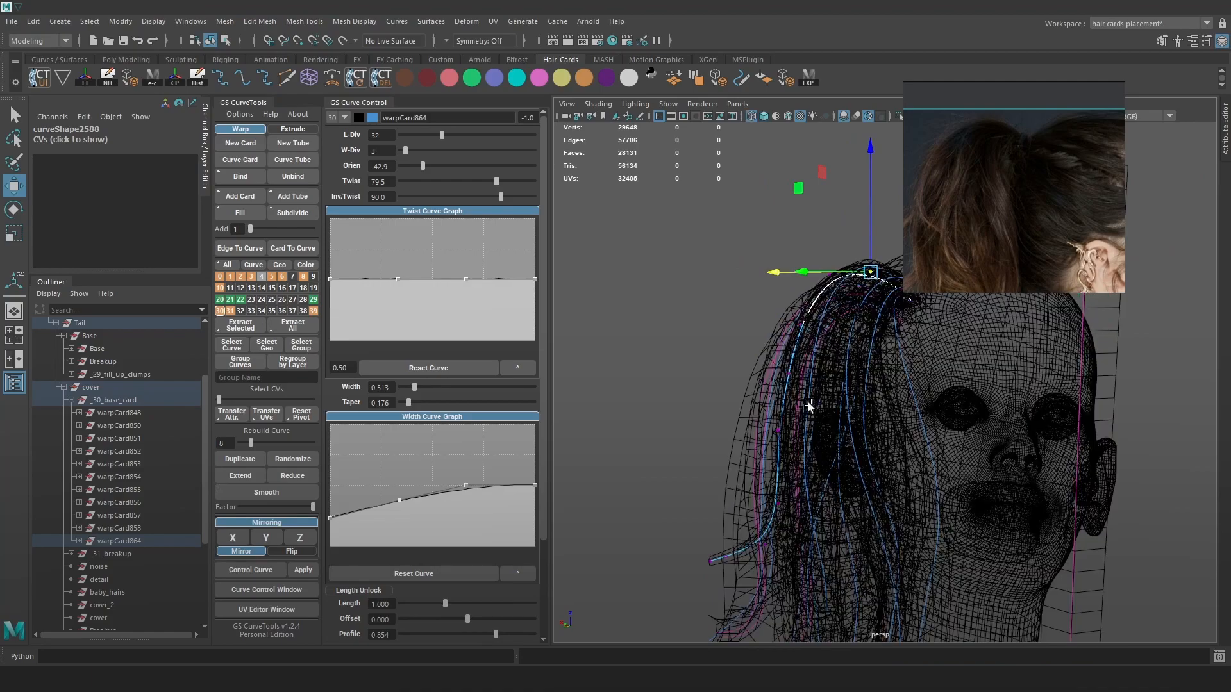
left_click(805, 407)
key("6")
left_click_drag(414, 388, 411, 390)
left_click_drag(760, 403, 805, 356, "alt")
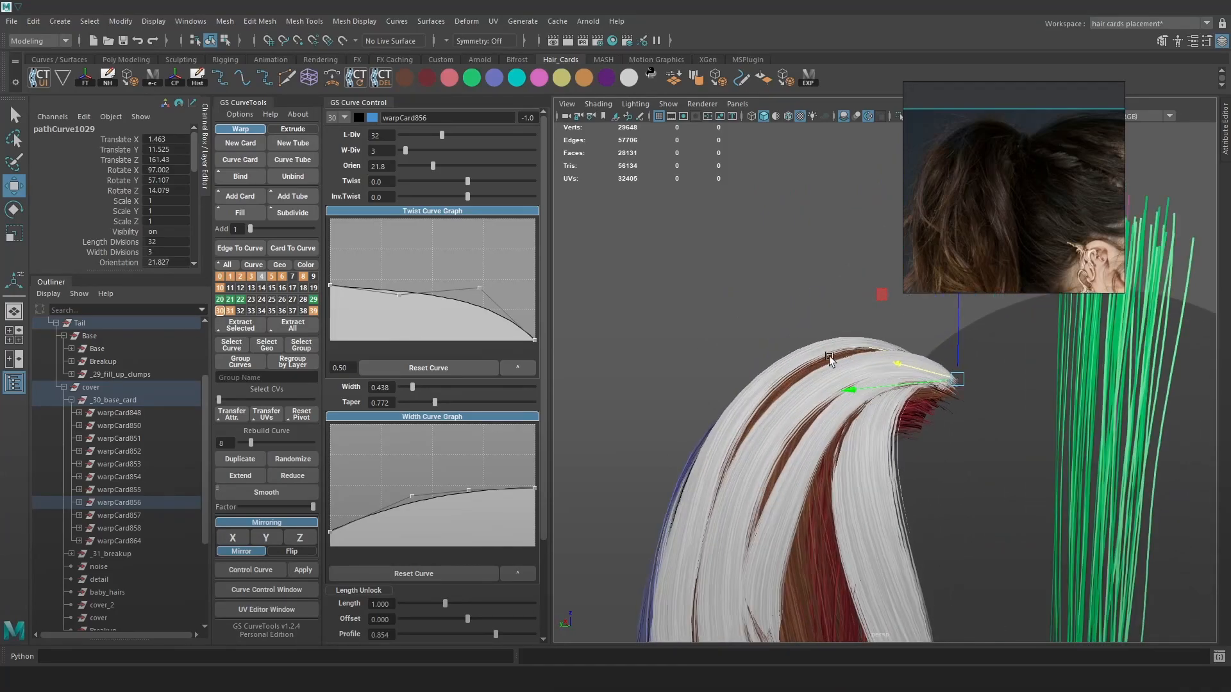
left_click_drag(333, 295, 331, 298)
left_click_drag(718, 326, 844, 316, "alt")
left_click_drag(331, 296, 331, 288)
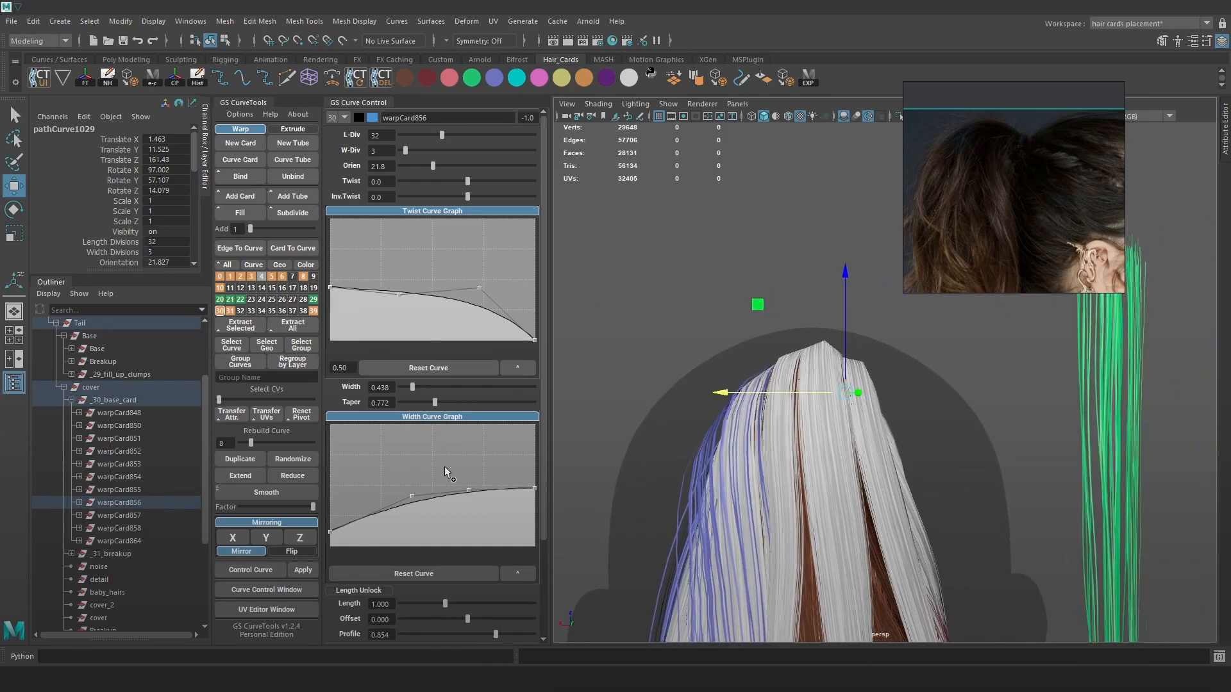
Flatten the root of warpCard856 by removing a profile curve point, lowering the first points and adding a mid-curve point
scroll(442, 528, "down", 3)
left_click(452, 530)
scroll(407, 539, "down", 3)
left_click(374, 551)
left_click(381, 551)
left_click(388, 551)
left_click(398, 550)
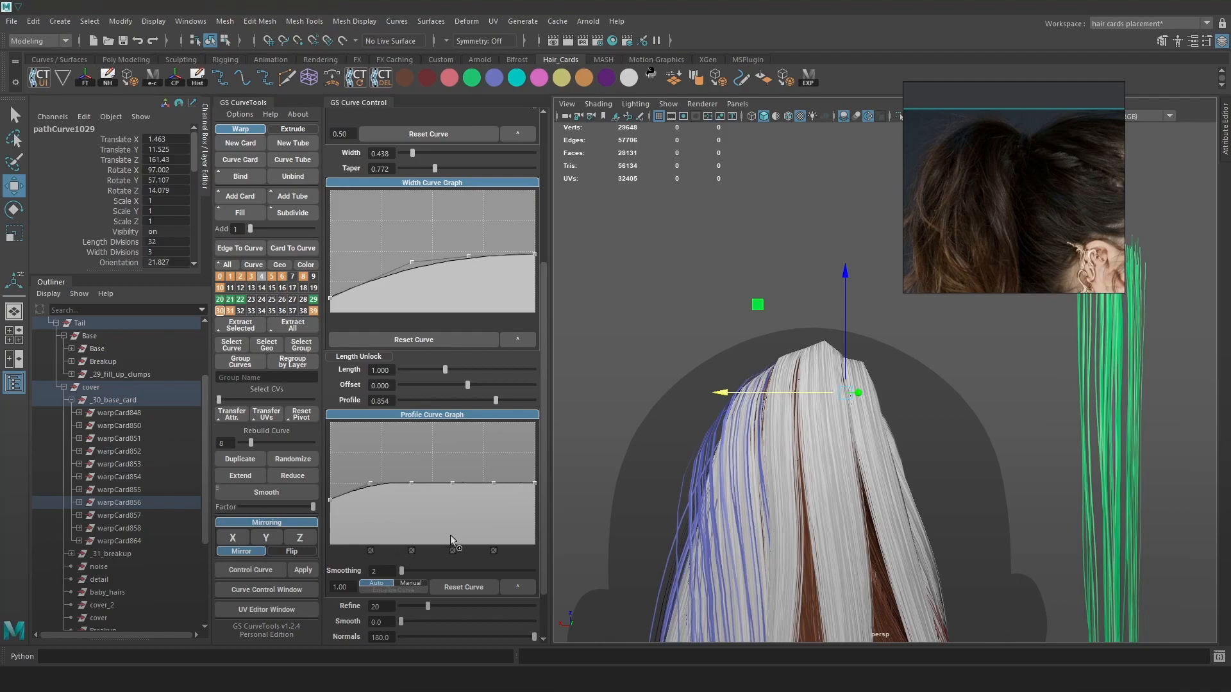
left_click(411, 550)
left_click_drag(382, 490, 379, 521)
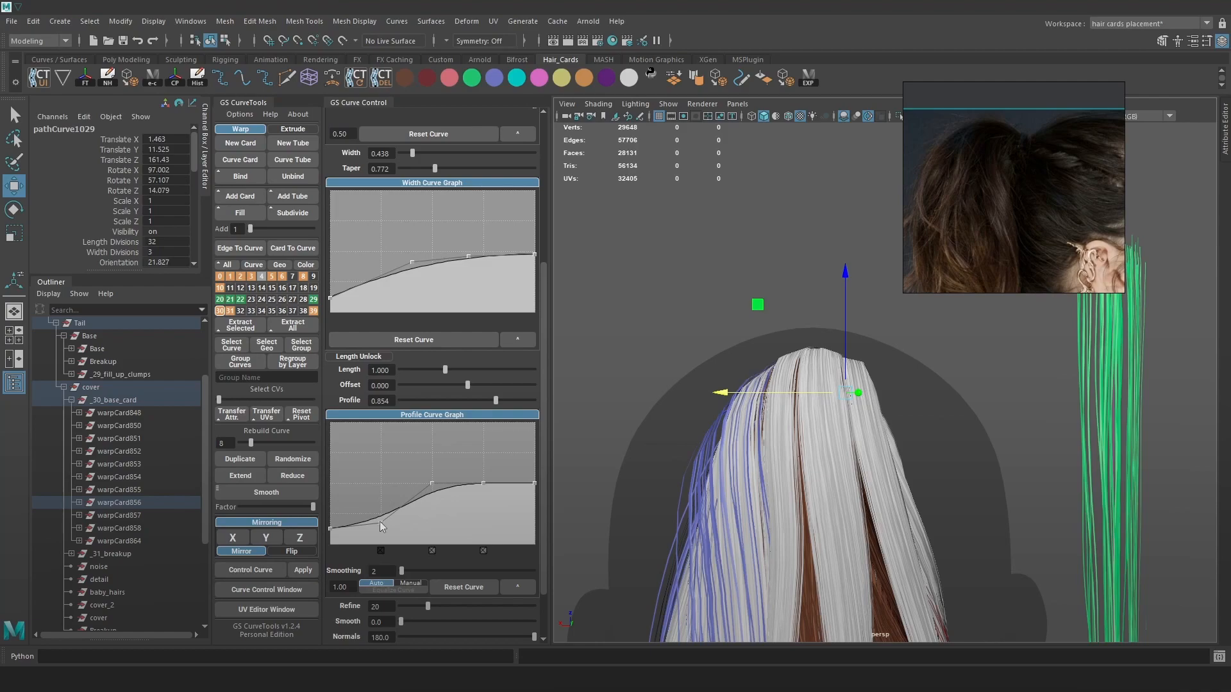
left_click(433, 489)
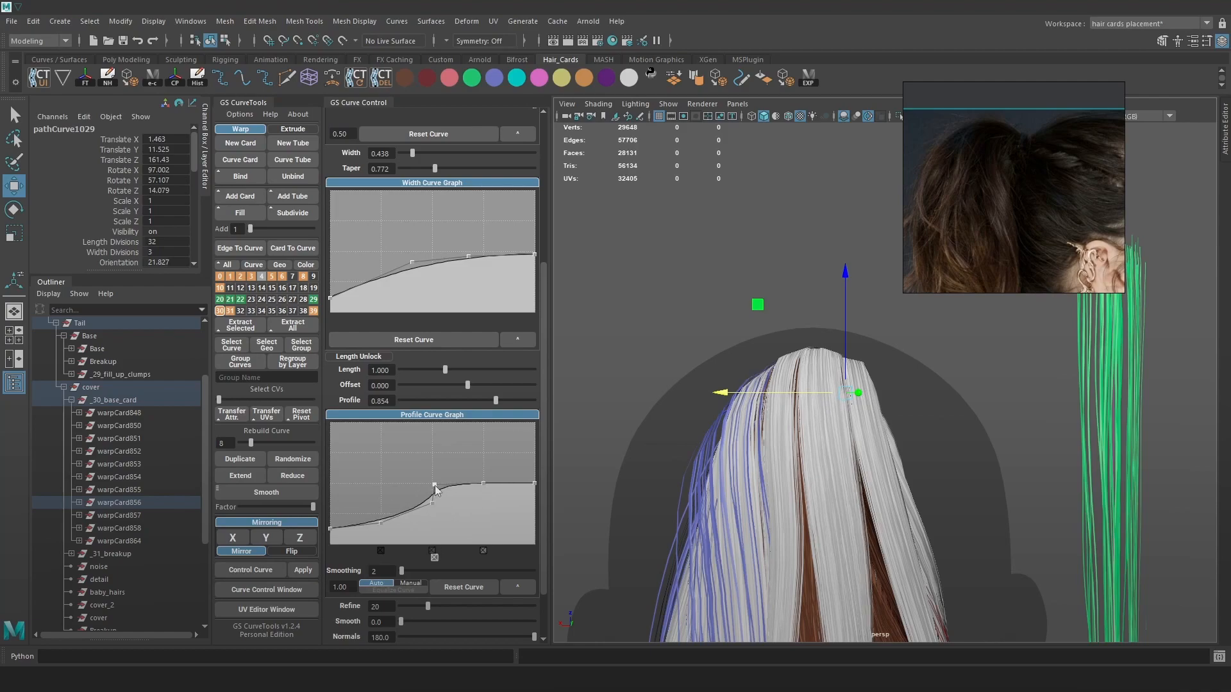
Inspect the ponytail's root area from behind, then compare its render in Marmoset Toolbag from several sides with the reference photo
left_click_drag(886, 455, 999, 371, "alt")
left_click(999, 371)
right_click_drag(995, 370, 946, 363, "alt")
left_click_drag(946, 363, 881, 420, "alt")
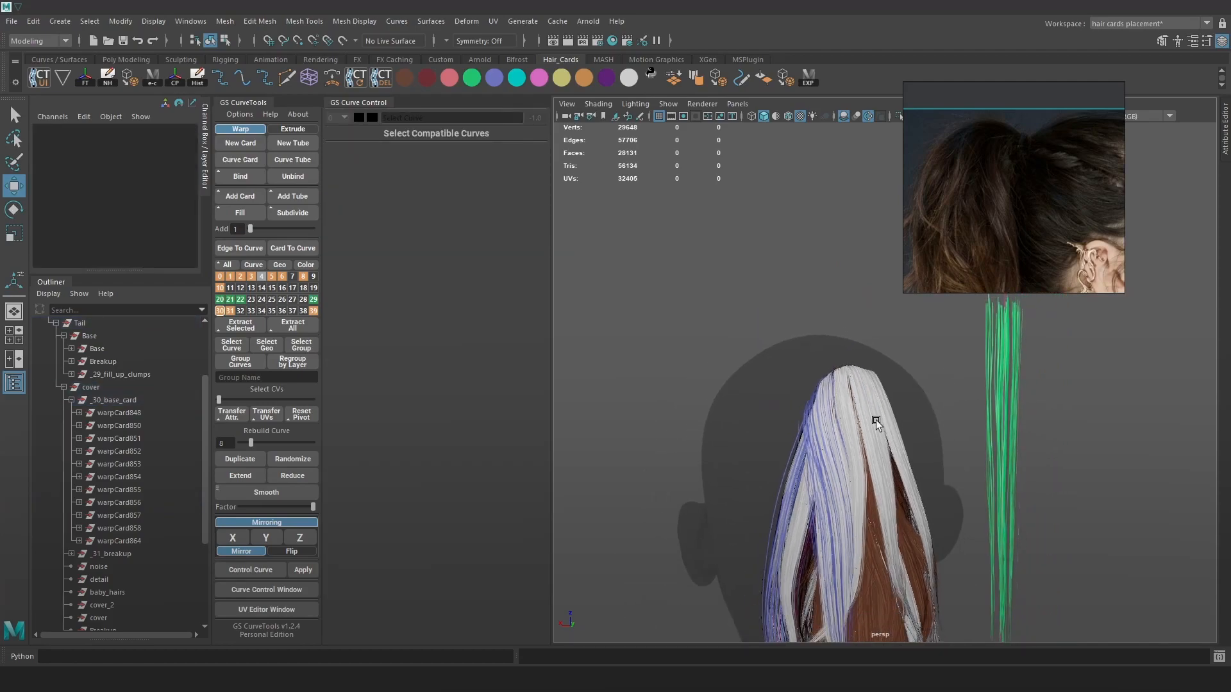
middle_click_drag(881, 421, 813, 325, "alt")
left_click_drag(868, 375, 848, 339, "alt")
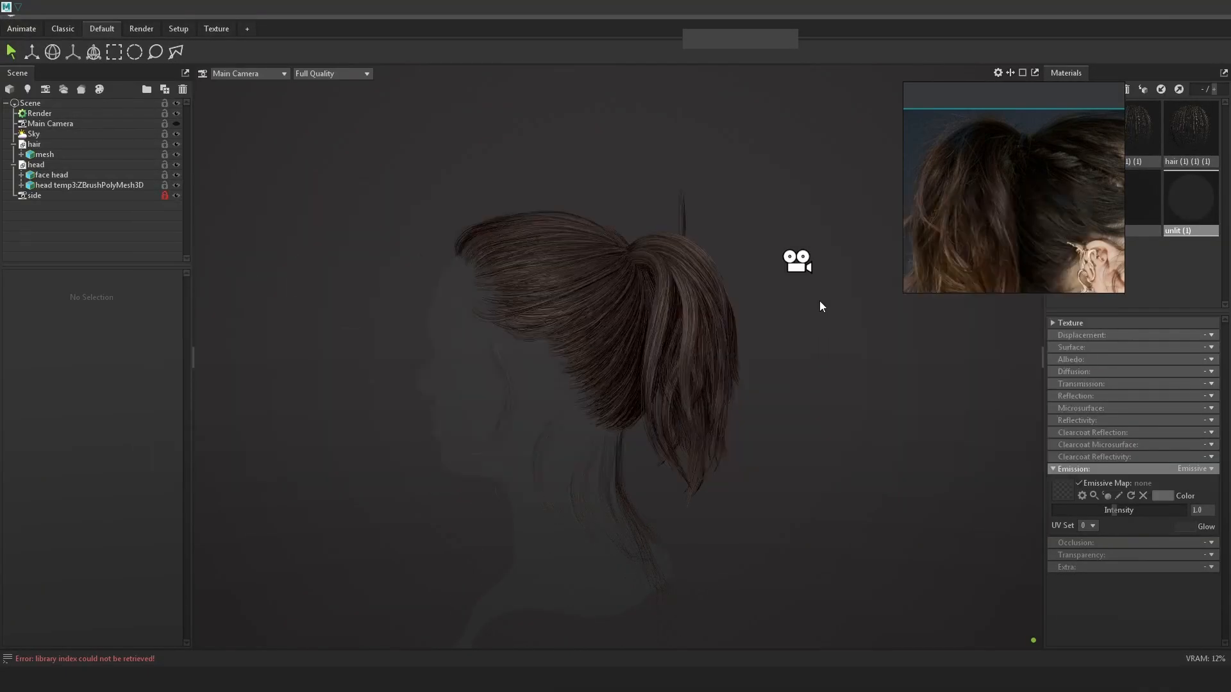
key("alt+Tab")
key("alt+Tab")
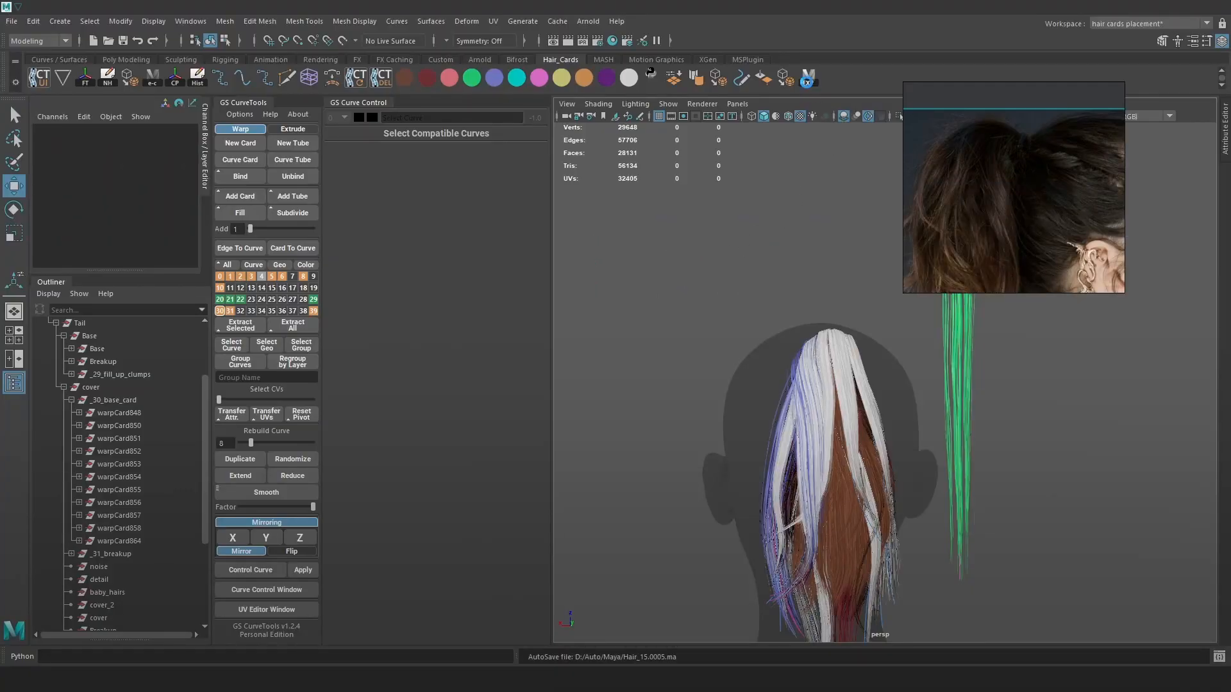
key("alt+Tab")
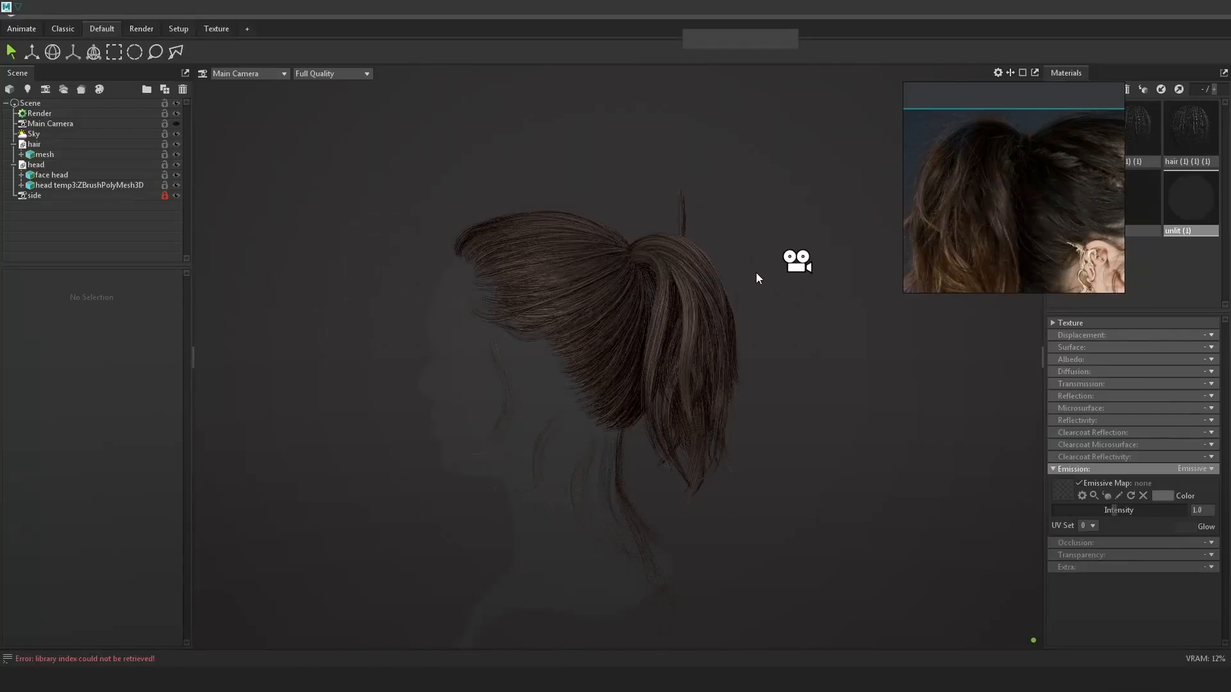
left_click_drag(834, 325, 765, 328)
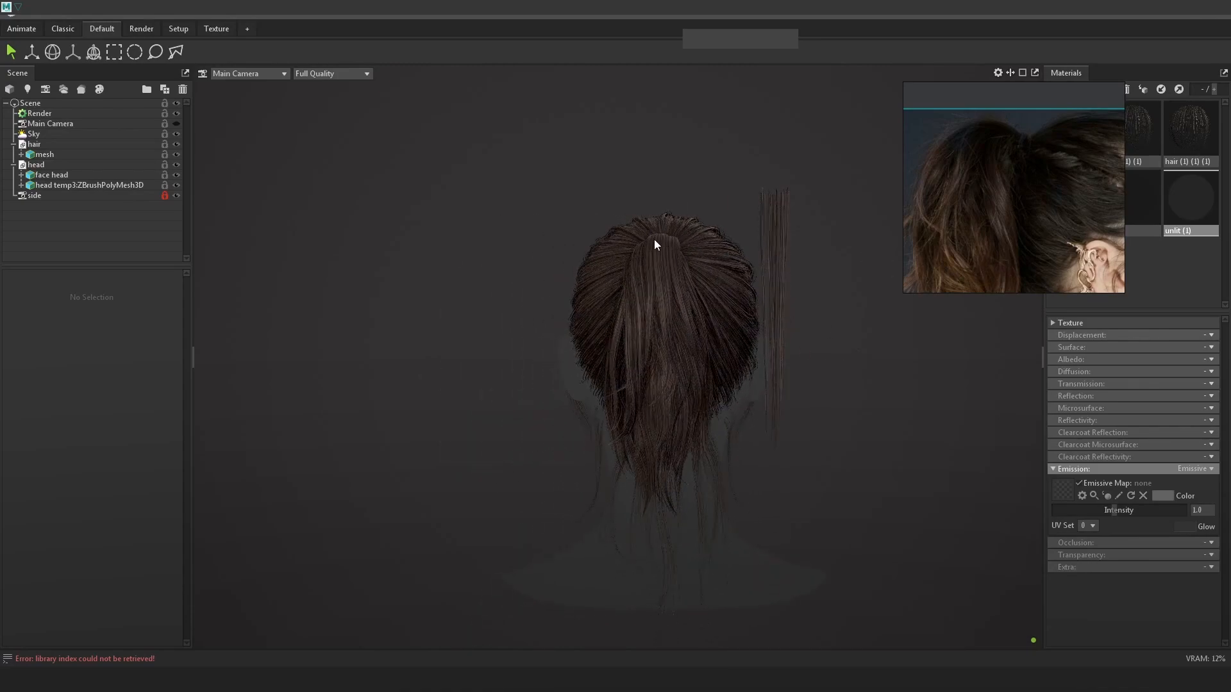
mouse_move(783, 256)
left_mouse_down()
mouse_move(730, 282)
mouse_move(692, 242)
mouse_move(636, 278)
mouse_move(736, 286)
left_mouse_up()
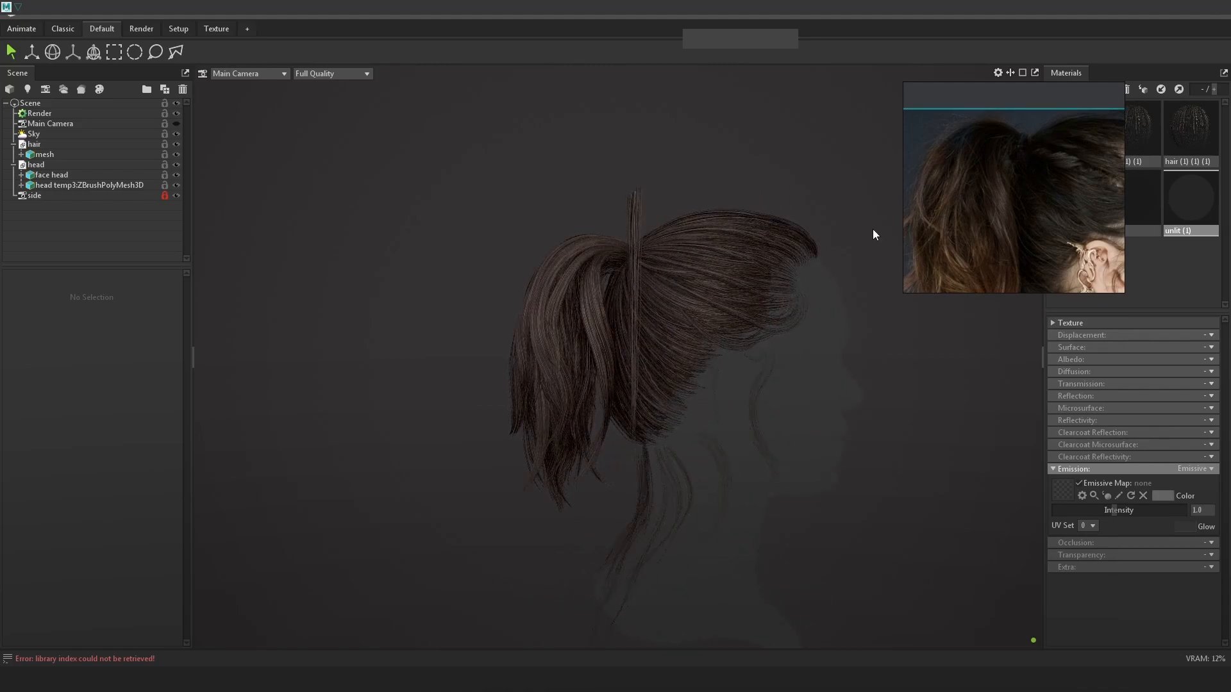
Switch to Maya and narrow warpCard848, the front cover card of the ponytail, to a width of 0.365
left_click(1172, 14)
left_click_drag(930, 458, 770, 411, "alt")
left_click(880, 450)
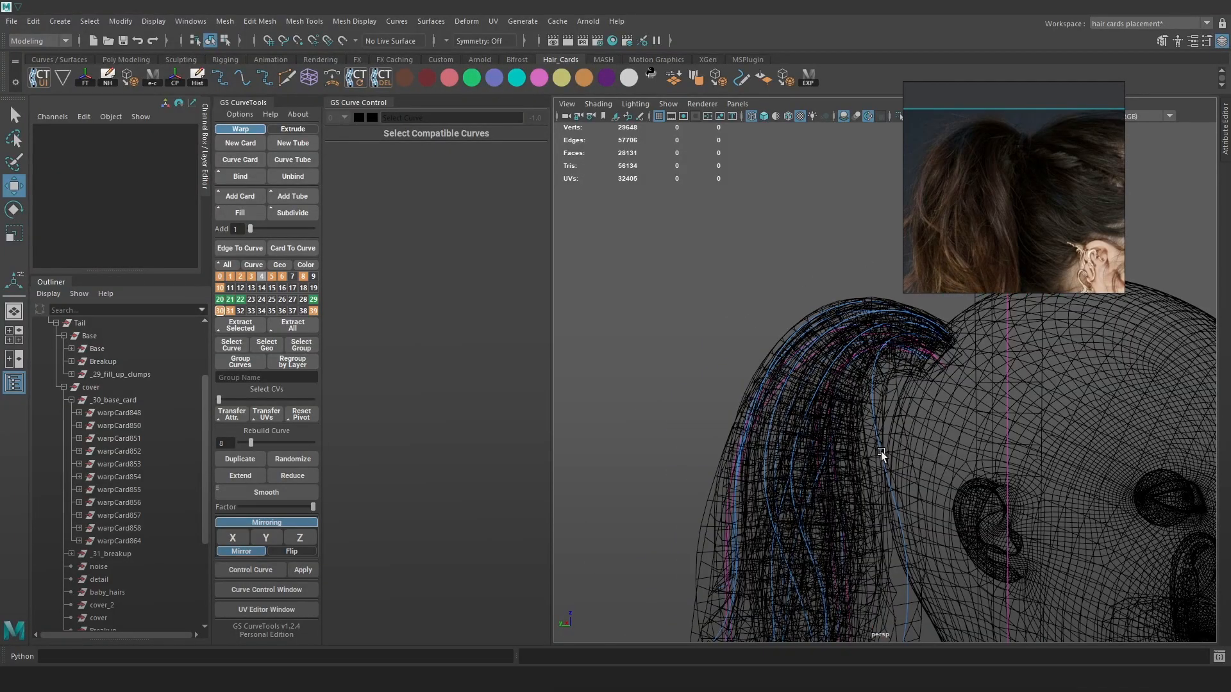
left_click_drag(879, 440, 719, 406, "alt")
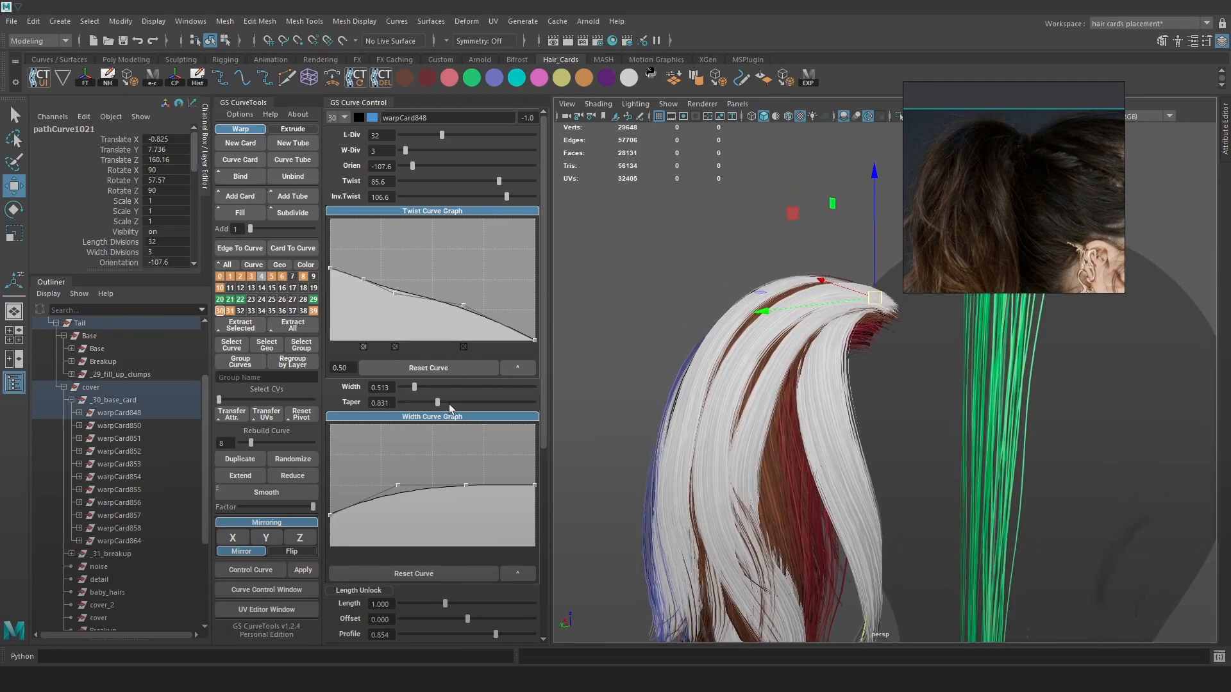
left_click_drag(413, 393, 413, 398)
left_click_drag(738, 401, 863, 306, "alt")
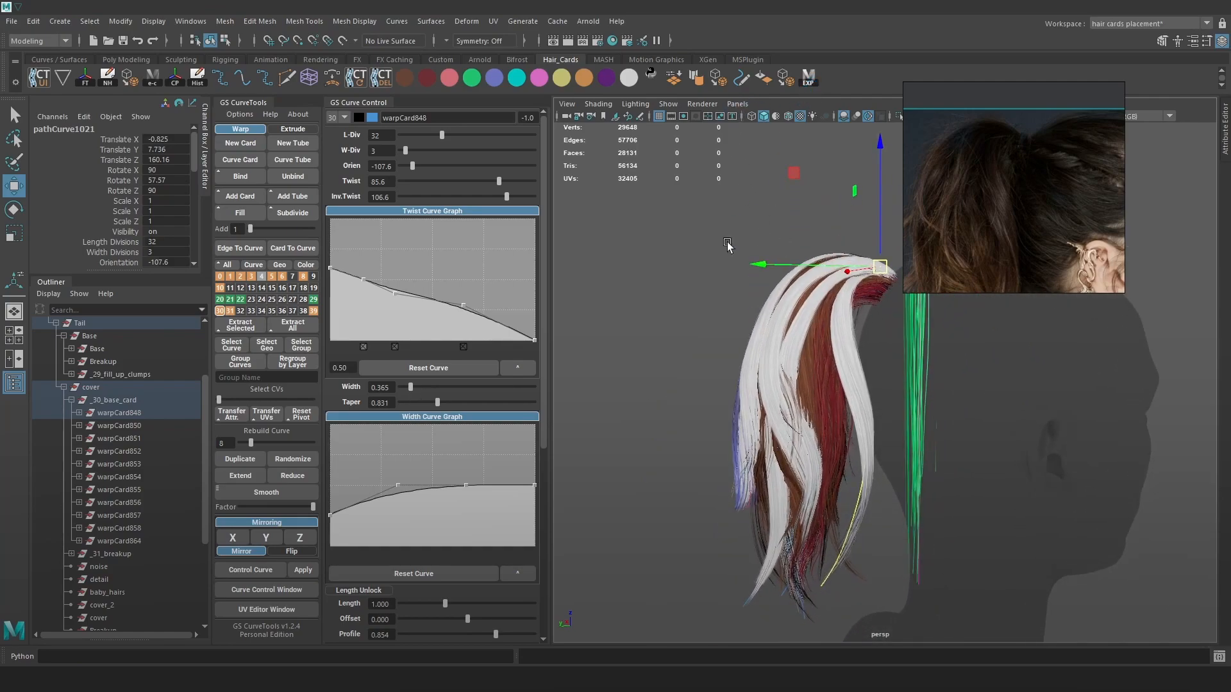
Compare the ponytail's side silhouette in the Marmoset Toolbag render with the full reference photo
key("alt+Tab")
mouse_move(762, 268)
left_mouse_down()
mouse_move(718, 274)
mouse_move(755, 264)
left_mouse_up()
right_click_drag(755, 264, 691, 282, "alt")
scroll(995, 244, "down", 5)
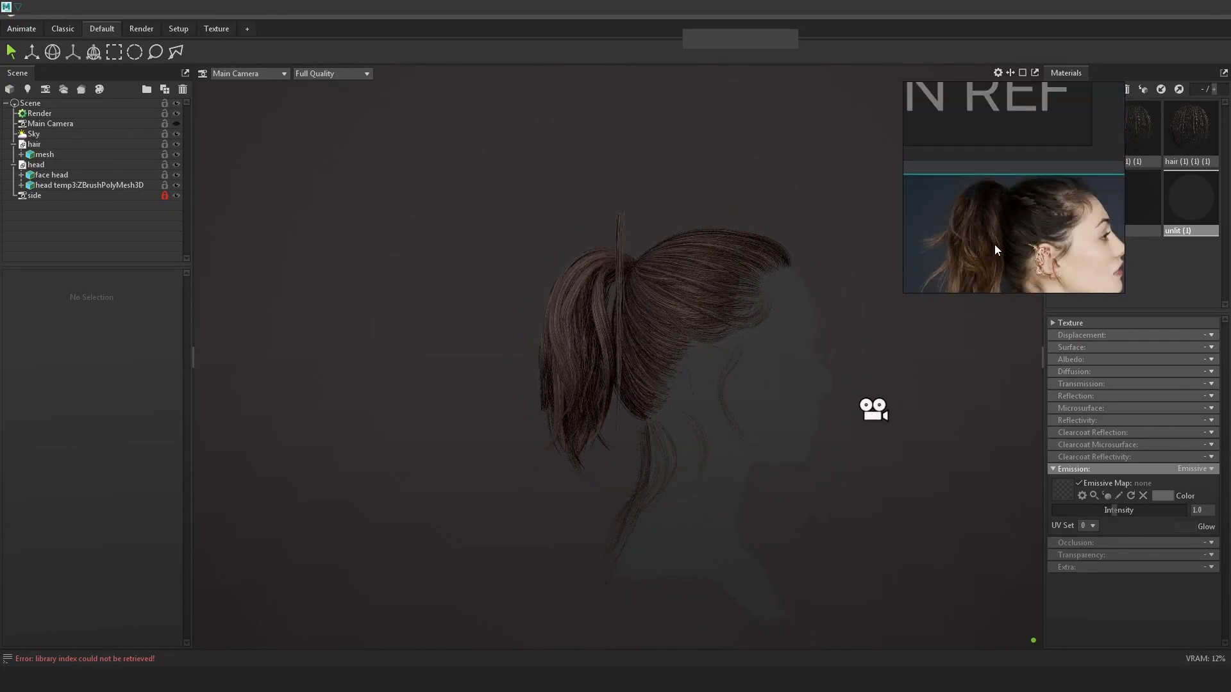
left_click(704, 357)
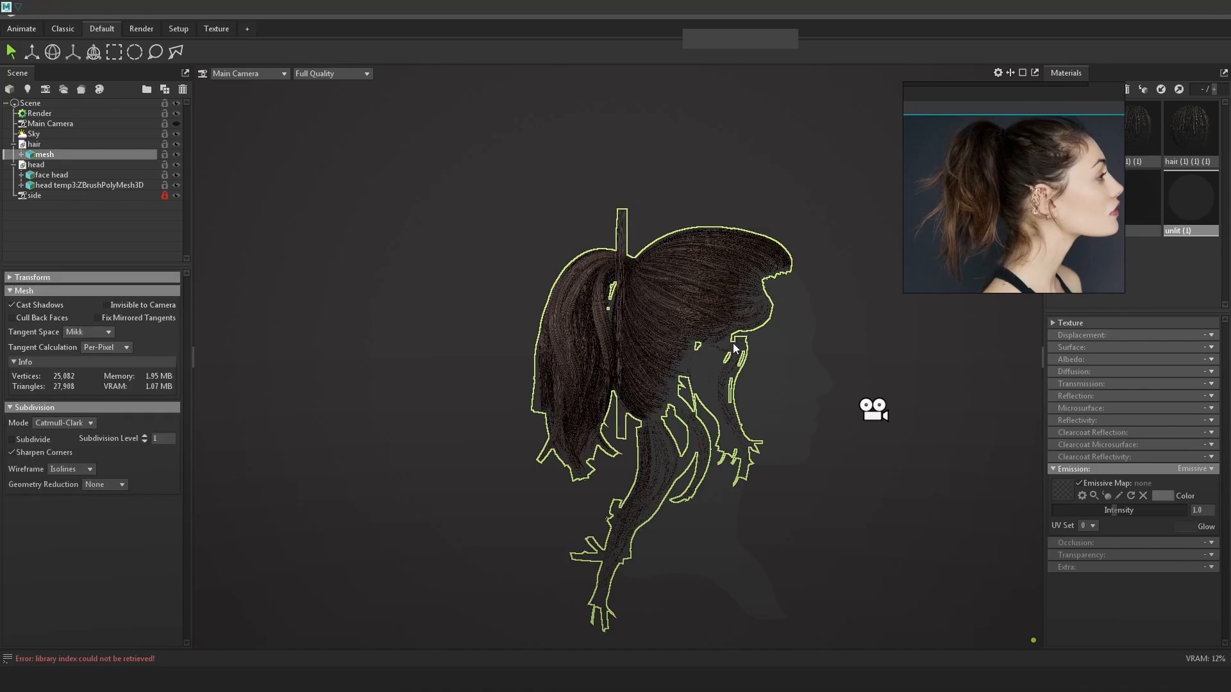
left_click_drag(763, 349, 737, 345)
right_click_drag(713, 323, 744, 352, "alt")
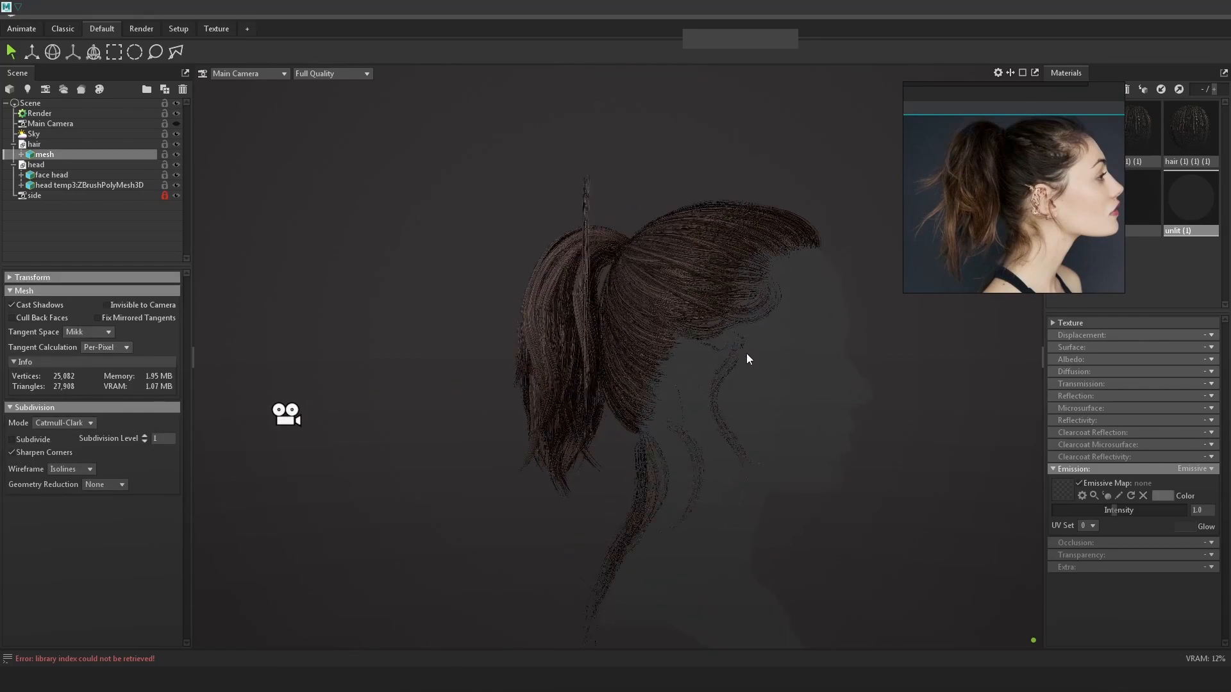
left_click_drag(897, 368, 923, 372)
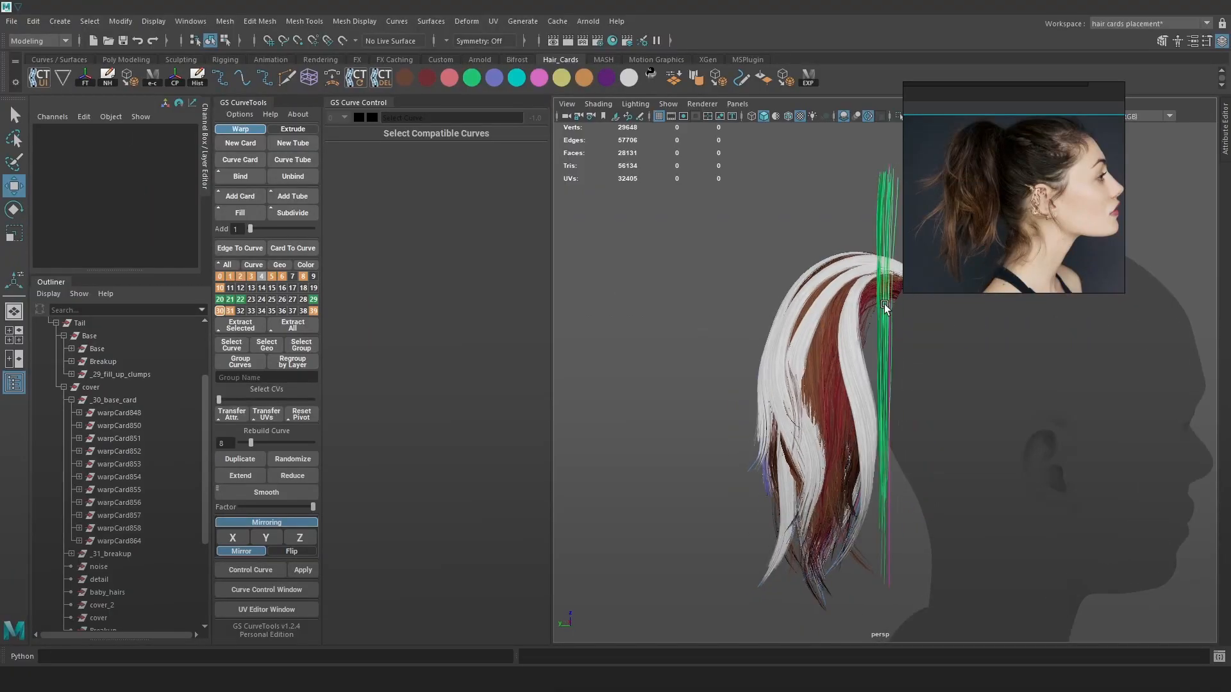
In Maya, move the straight spare breakup card warpCard859 clear of the ponytail, then re-export and check the render from behind
key("4")
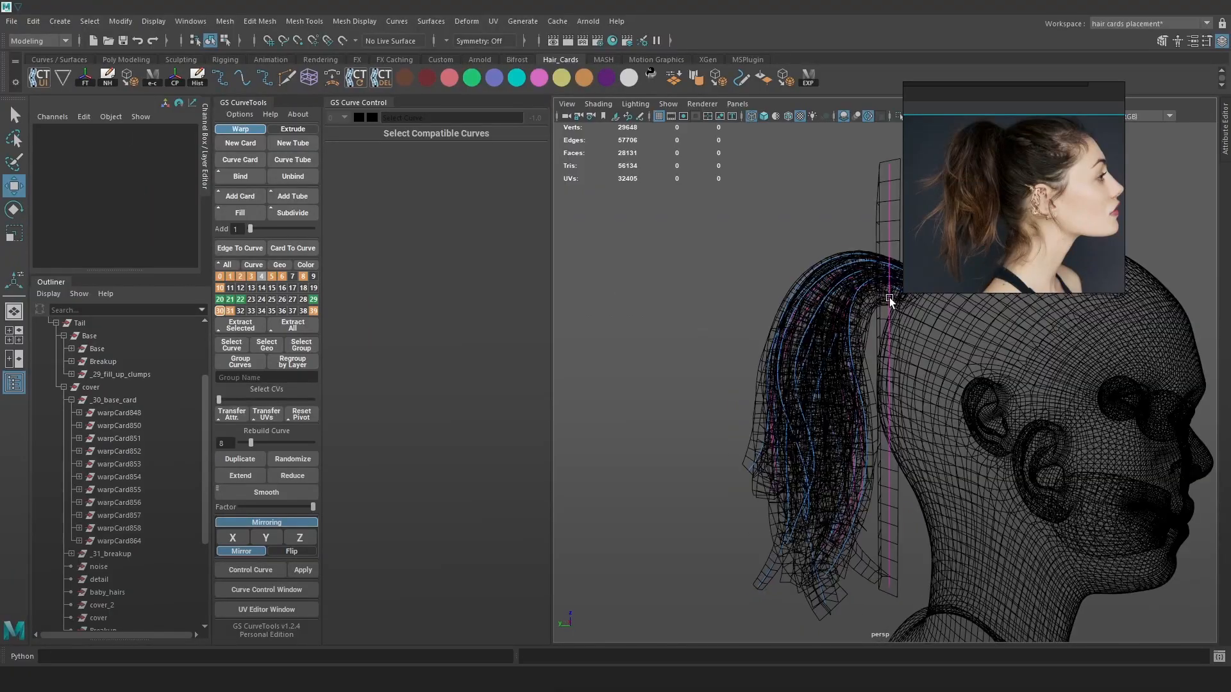
left_click(889, 299)
key("6")
scroll(852, 313, "down", 5)
mouse_move(839, 293)
left_mouse_down()
mouse_move(733, 282)
mouse_move(815, 299)
mouse_move(825, 263)
mouse_move(856, 314)
mouse_move(833, 289)
left_mouse_up()
left_click(734, 282)
left_click(756, 302)
left_click_drag(776, 250, 783, 336)
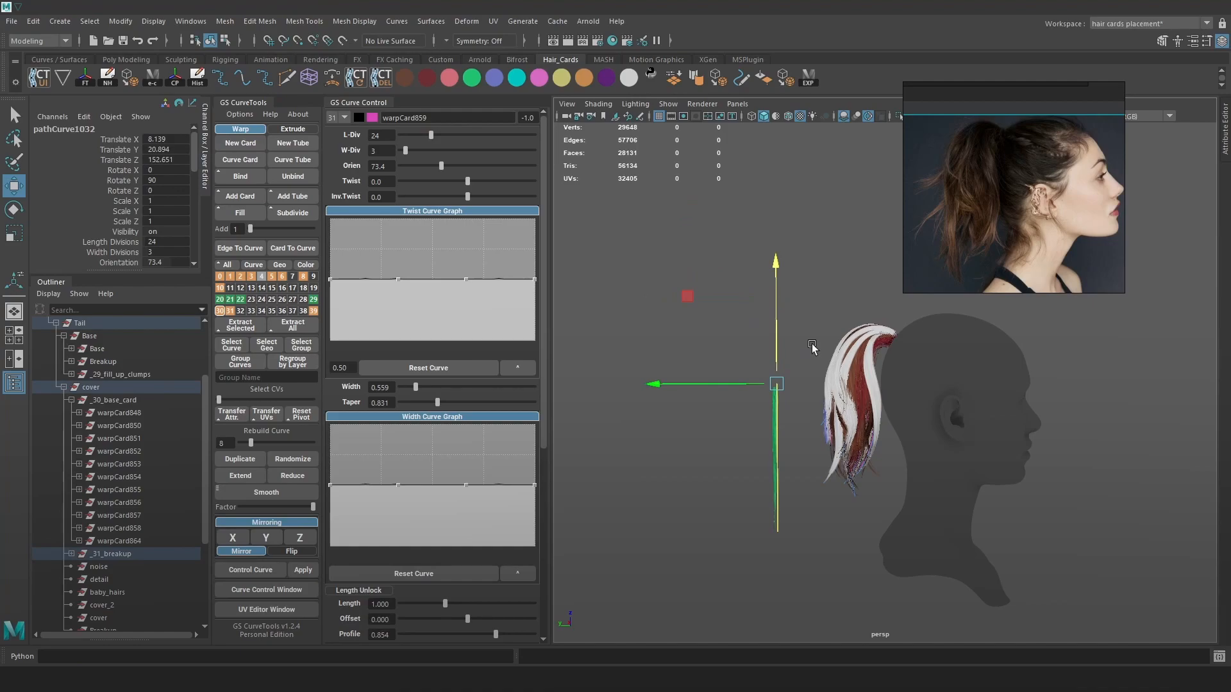
left_click(813, 349)
middle_click_drag(783, 274, 758, 263, "alt")
right_click_drag(758, 263, 831, 78, "alt")
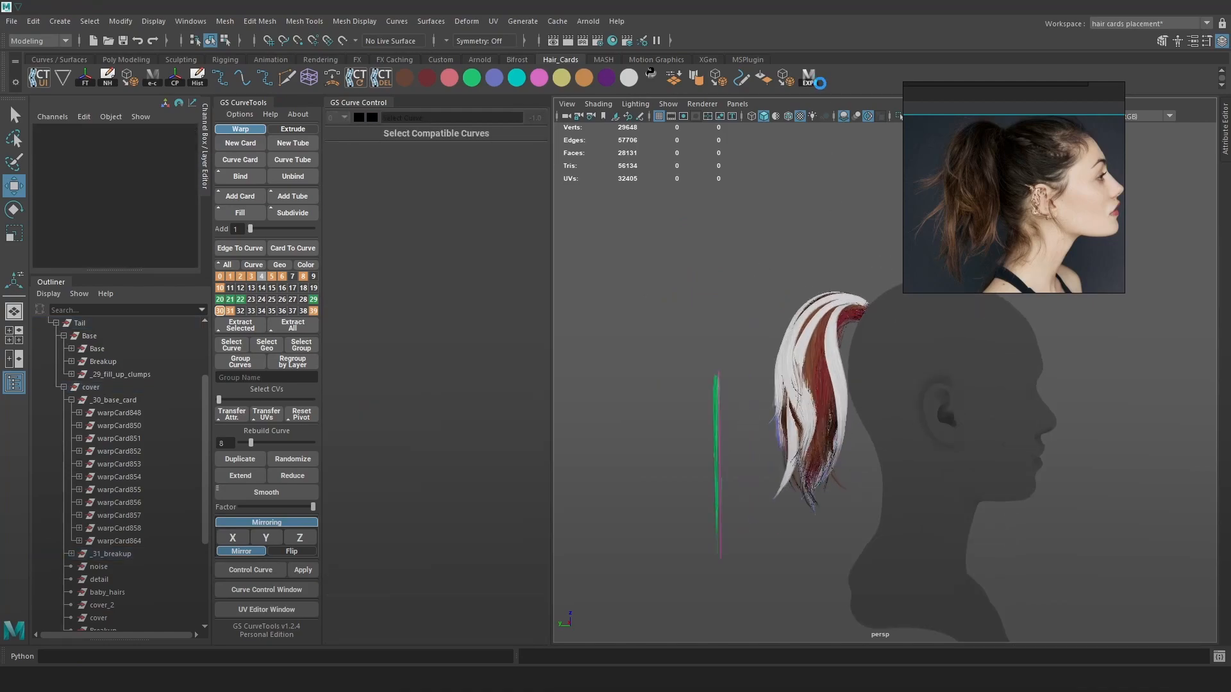
key("alt+Tab")
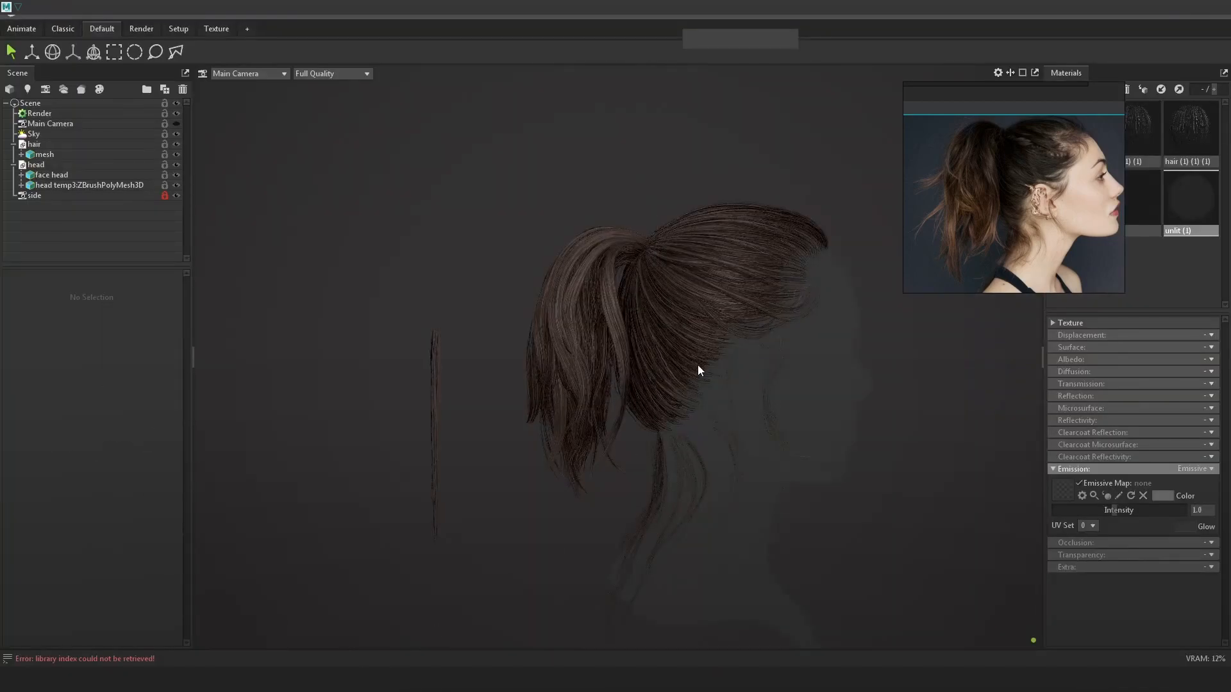
mouse_move(673, 308)
left_mouse_down("alt")
mouse_move(596, 288)
mouse_move(626, 305)
mouse_move(887, 321)
mouse_move(880, 370)
mouse_move(747, 368)
mouse_move(816, 396)
mouse_move(734, 385)
mouse_move(807, 387)
mouse_move(816, 406)
mouse_move(677, 316)
left_mouse_up("alt")
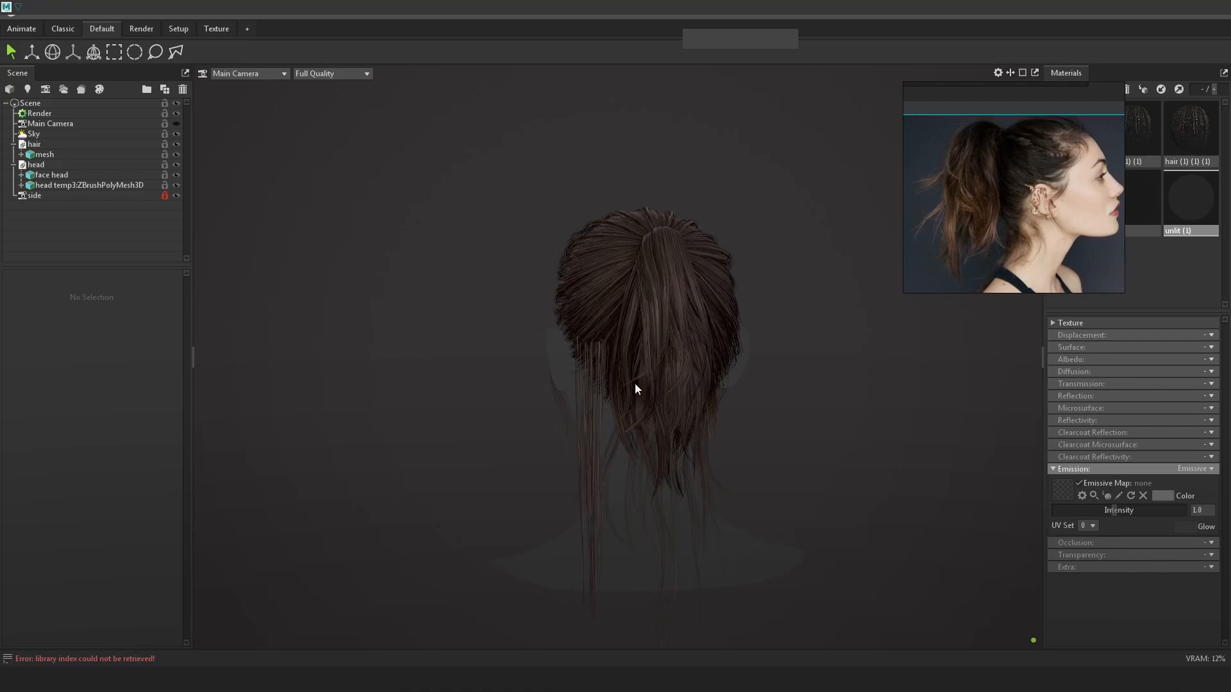
Back in Maya, reposition control points of the breakup and cover strands along the back of the ponytail, including warpCard864
key("alt+Tab")
left_click_drag(783, 333, 911, 337, "alt")
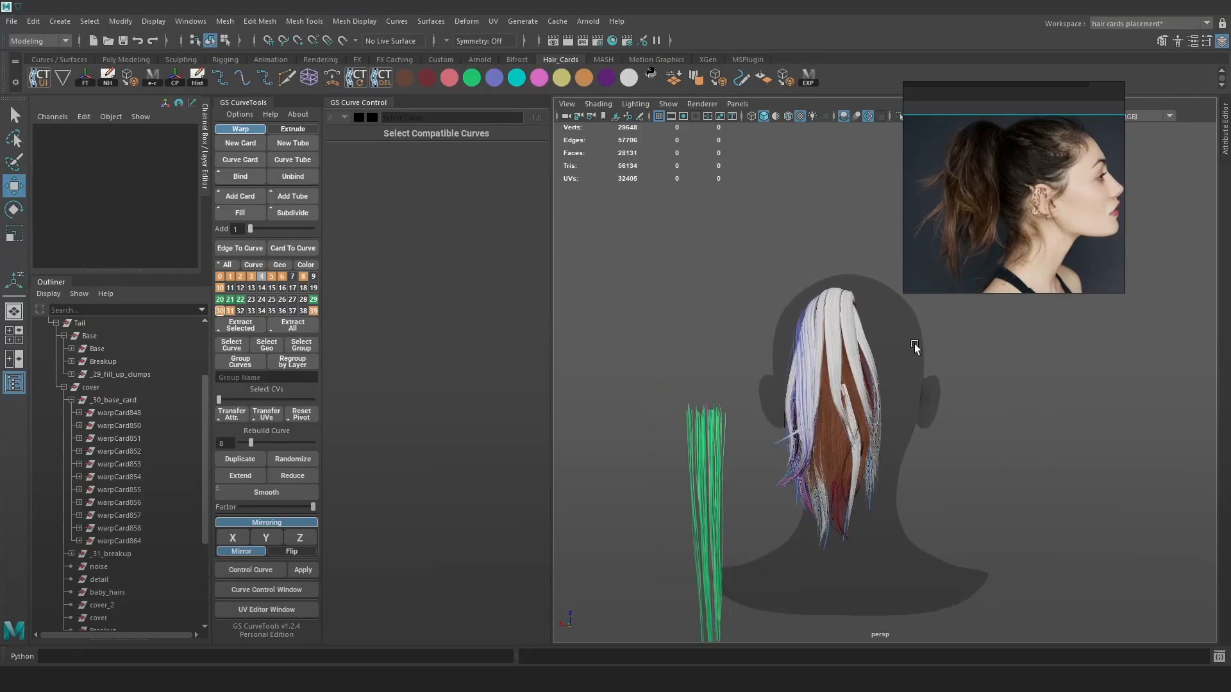
scroll(886, 390, "up", 5)
mouse_move(887, 390)
left_mouse_down("alt")
mouse_move(906, 414)
mouse_move(861, 411)
left_mouse_up("alt")
key("4")
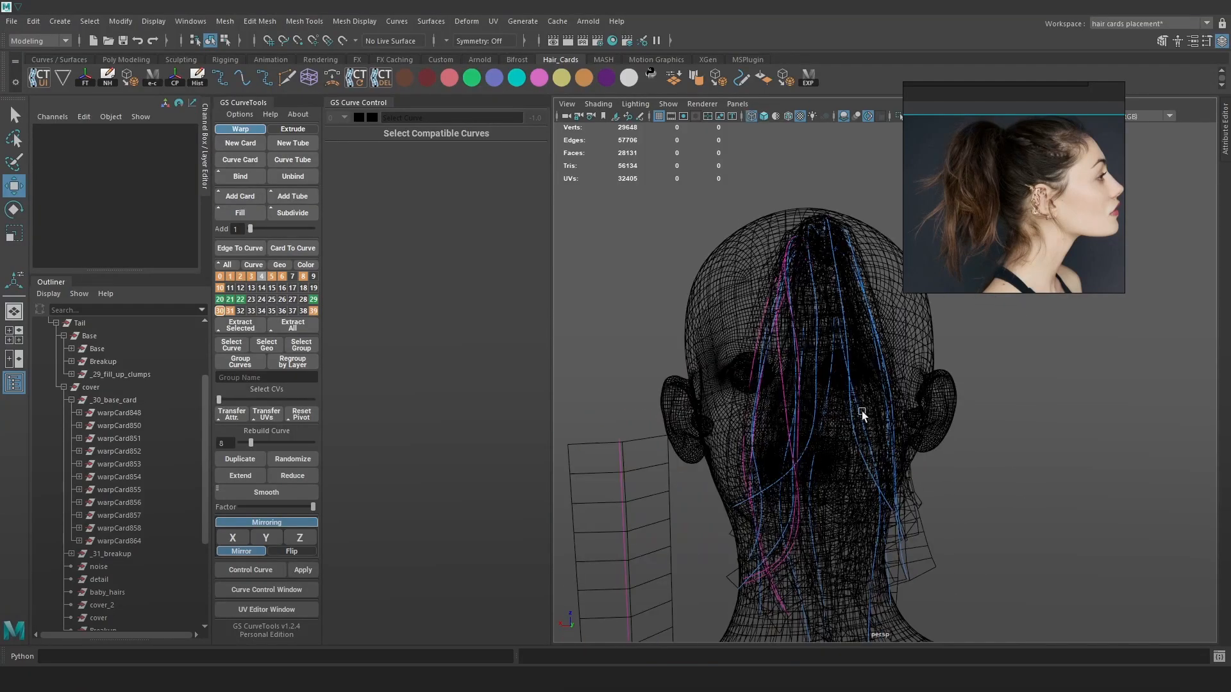
left_click(813, 385)
right_click_drag(901, 369, 858, 363)
mouse_move(827, 351)
left_mouse_down()
mouse_move(803, 363)
mouse_move(825, 365)
left_mouse_up()
key("6")
key("4")
mouse_move(844, 523)
left_mouse_down()
mouse_move(731, 456)
mouse_move(856, 480)
left_mouse_up()
key("6")
Shift warpCard864's upper control point slightly sideways and re-export the hair to check the render from behind
key("b")
left_click_drag(759, 437, 733, 426)
key("4")
key("6")
mouse_move(838, 291)
left_mouse_down()
mouse_move(809, 315)
mouse_move(821, 308)
left_mouse_up()
mouse_move(862, 347)
left_mouse_down("alt")
mouse_move(836, 342)
mouse_move(852, 343)
left_mouse_up("alt")
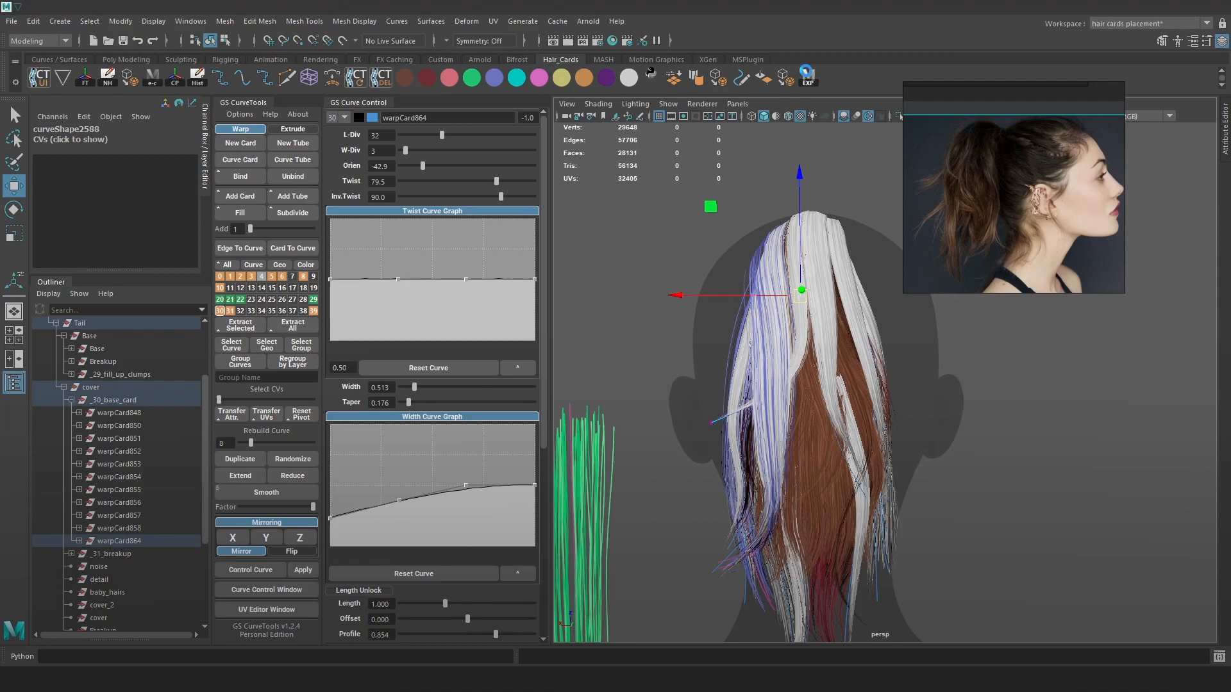
left_click(807, 76)
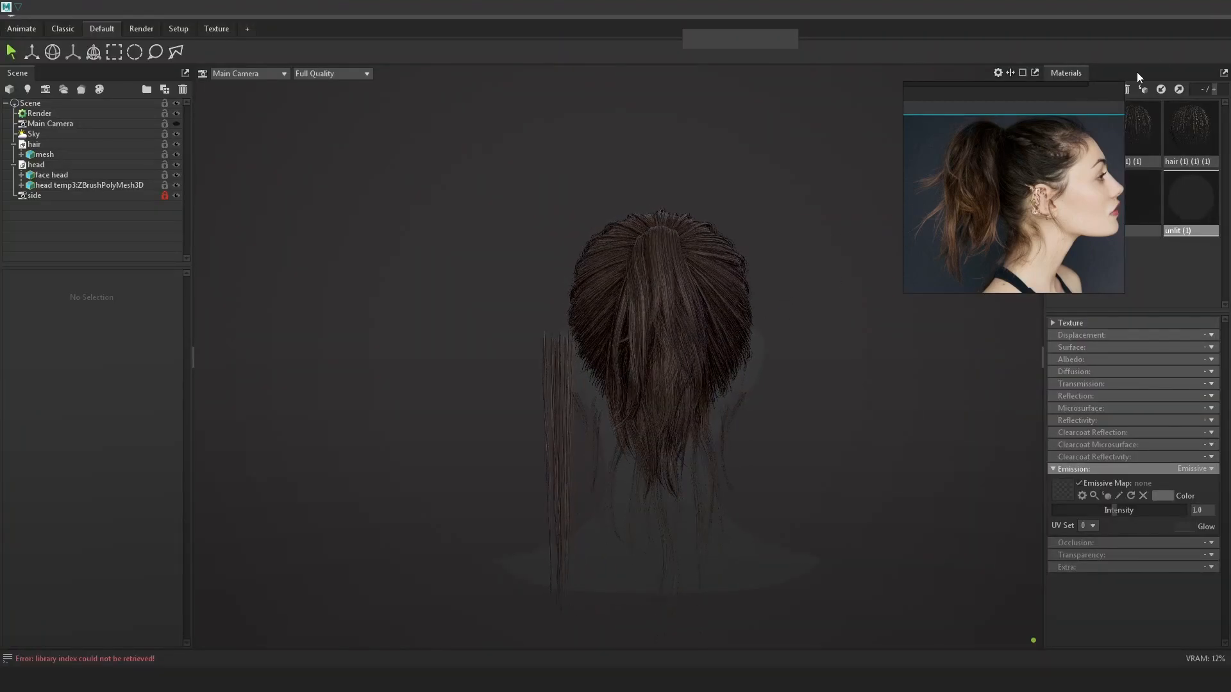
left_click(1200, 14)
Undo the last control point moves on warpCard864
left_click(803, 305)
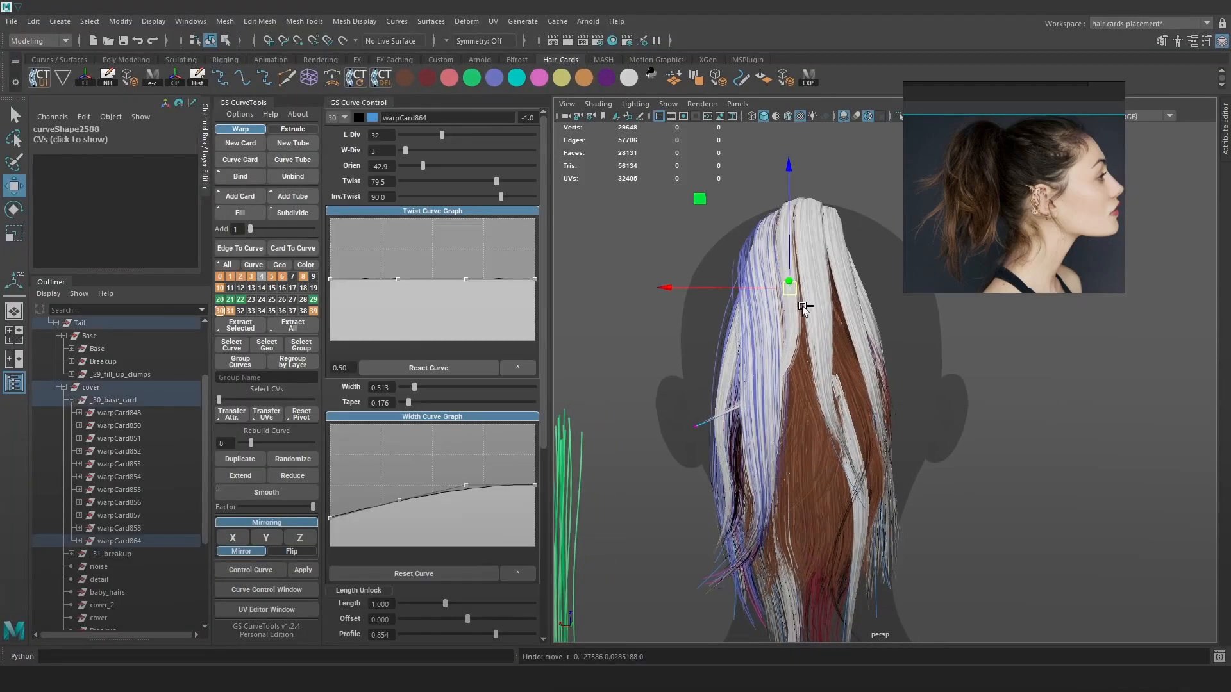
middle_click_drag(801, 309, 798, 347)
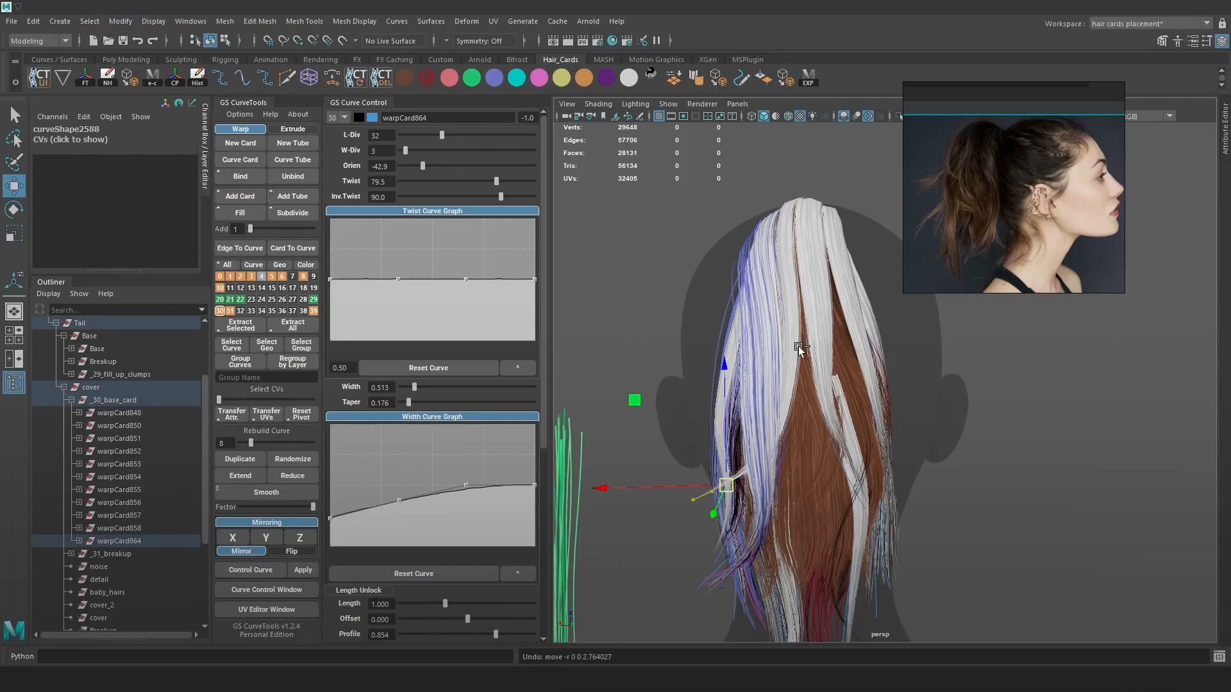
left_click(710, 432)
key("ctrl+z")
key("ctrl+z")
key("4")
key("6")
mouse_move(838, 357)
left_mouse_down()
mouse_move(772, 332)
mouse_move(761, 347)
left_mouse_up()
Re-export the hair and inspect the back of the ponytail up close in Marmoset Toolbag
left_click(809, 78)
left_click(410, 680)
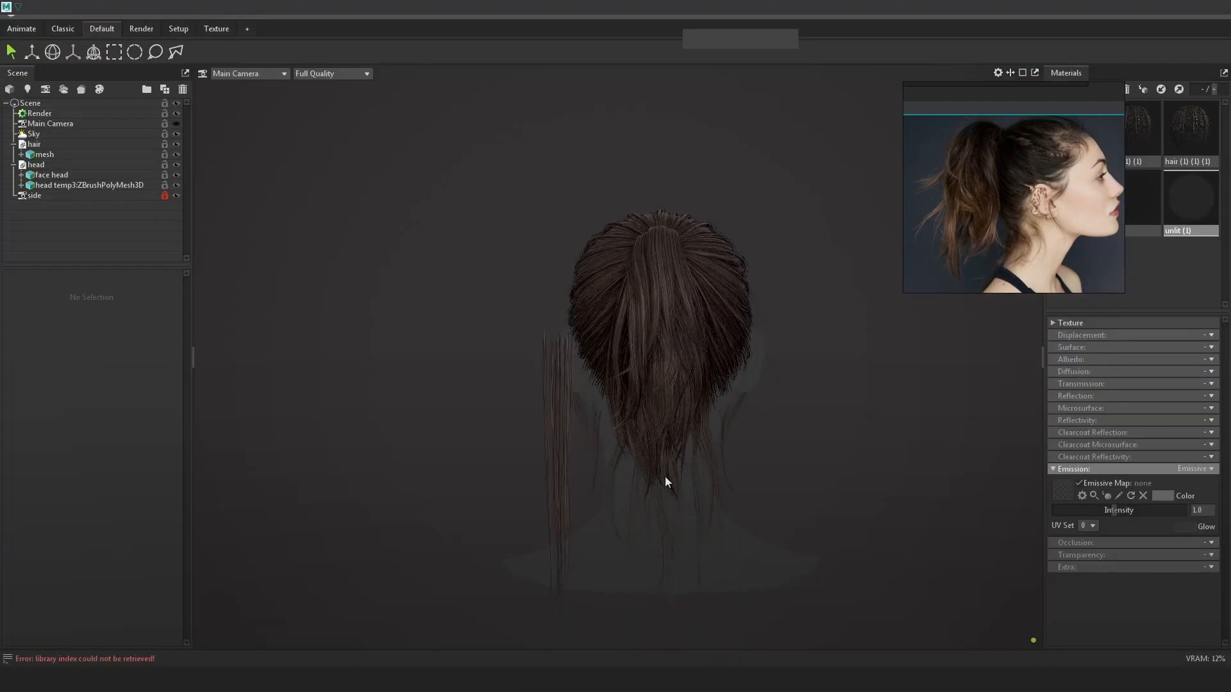
left_click_drag(832, 360, 749, 382)
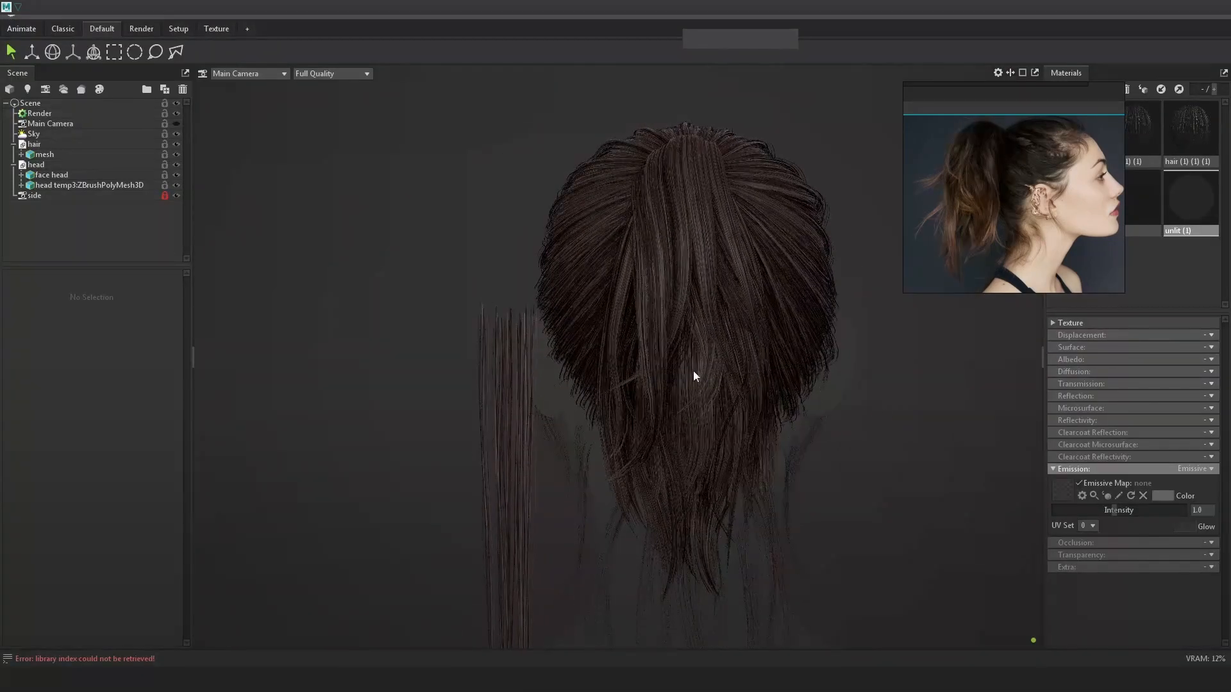
Return to Maya and try to shift a mid-length control point of warpCard862 sideways
key("alt+Tab")
key("4")
left_click(780, 503)
left_click(780, 503)
right_click_drag(781, 502, 731, 500)
key("6")
left_click_drag(805, 410, 786, 428)
key("4")
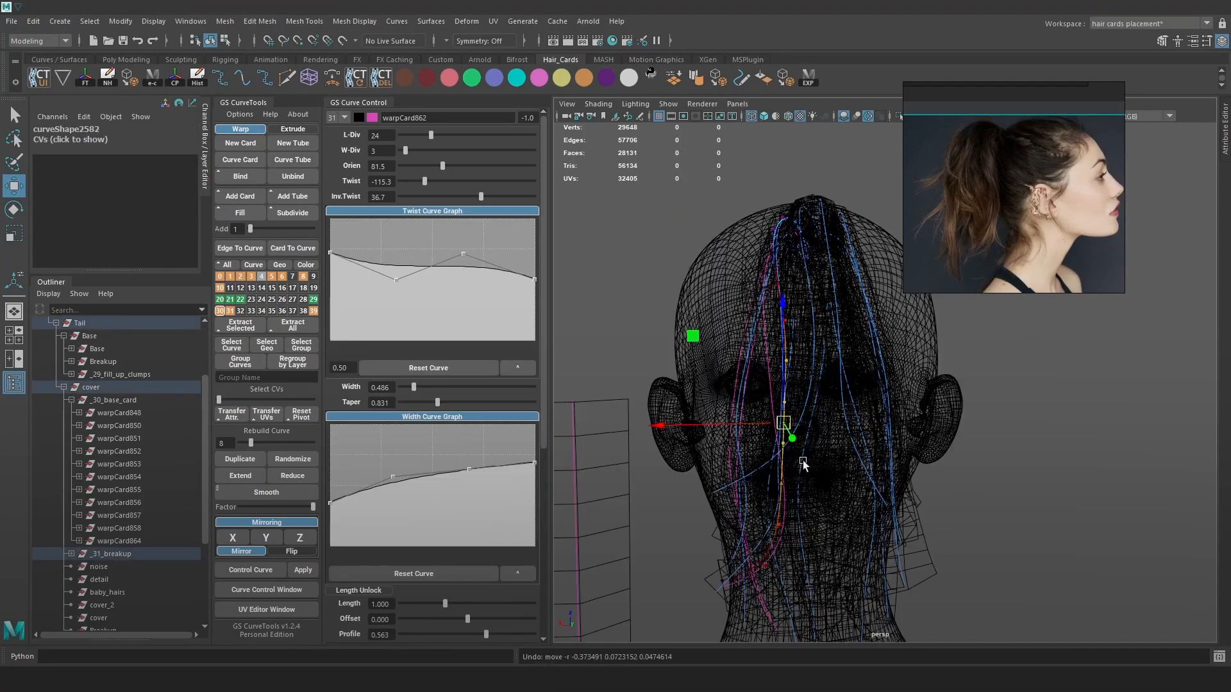
Undo the trial moves of warpCard863 and warpCard853 along the side of the ponytail
right_click_drag(802, 462, 770, 577, "alt")
middle_click_drag(744, 609, 743, 503, "alt")
left_click(727, 475)
left_click(1072, 437)
left_click(738, 464)
mouse_move(809, 343)
left_mouse_down("alt")
mouse_move(846, 389)
mouse_move(806, 338)
left_mouse_up("alt")
key("5")
right_click_drag(816, 346, 819, 212, "alt")
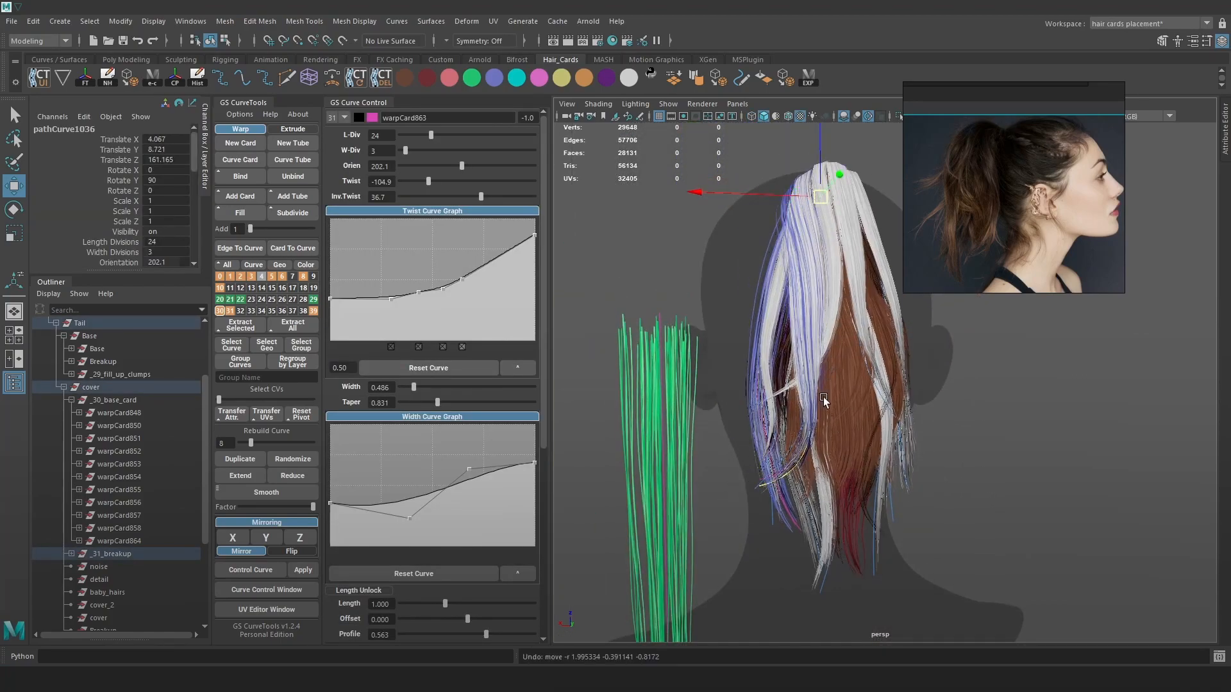
key("4")
right_click_drag(826, 384, 831, 493, "alt")
left_click(1041, 456)
left_click(680, 537)
key("6")
right_click_drag(809, 359, 811, 208, "alt")
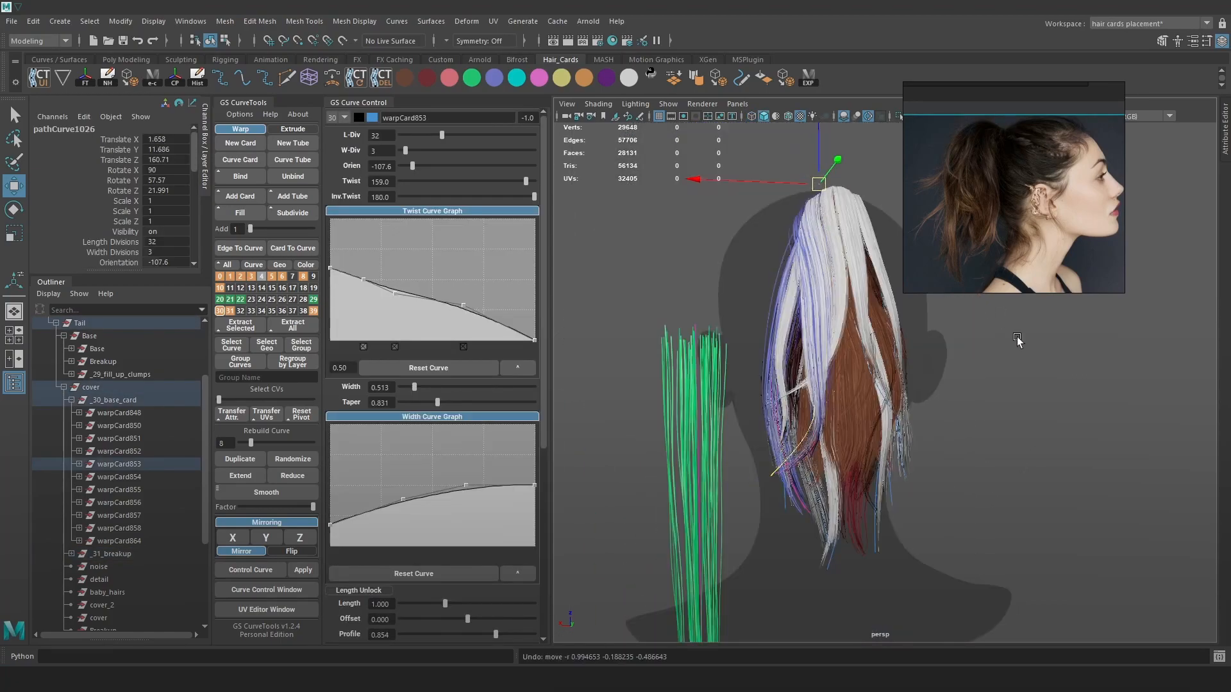
Reposition a mid-length control point of warpCard853 to improve its flow at the back of the ponytail
key("4")
left_click(809, 382)
key("6")
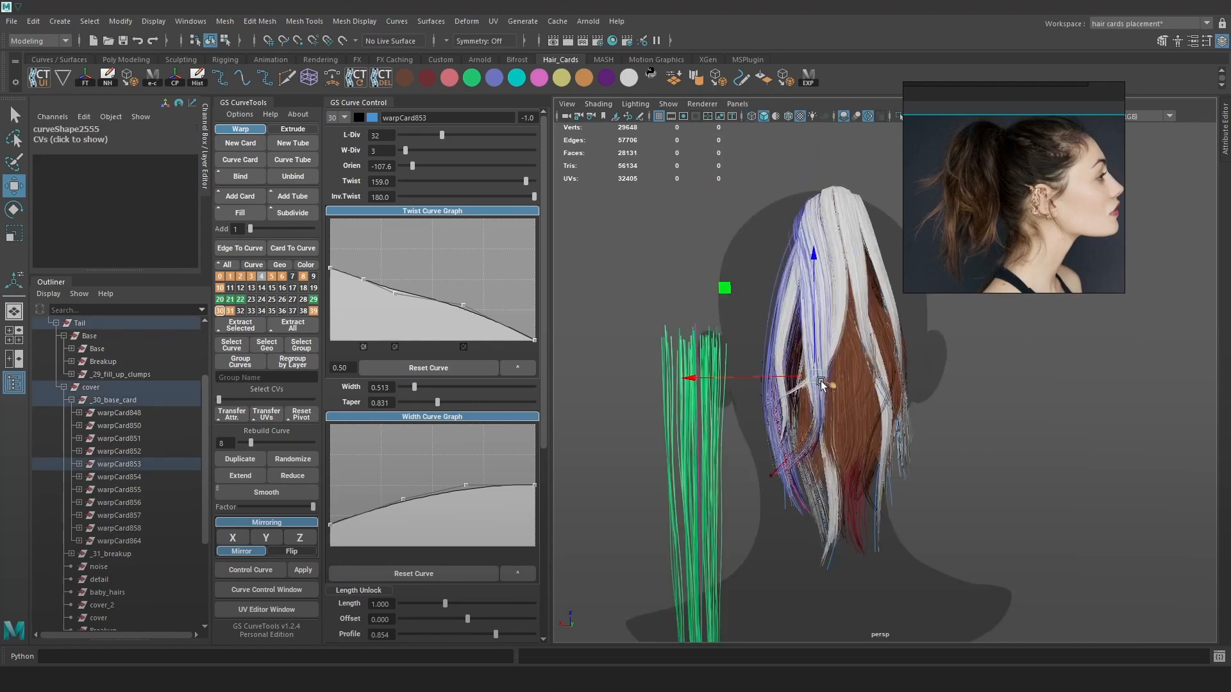
left_click_drag(815, 377, 825, 376)
key("ctrl+z")
key("ctrl+z")
right_click_drag(836, 378, 862, 379, "alt")
key("b")
left_click_drag(862, 378, 818, 372)
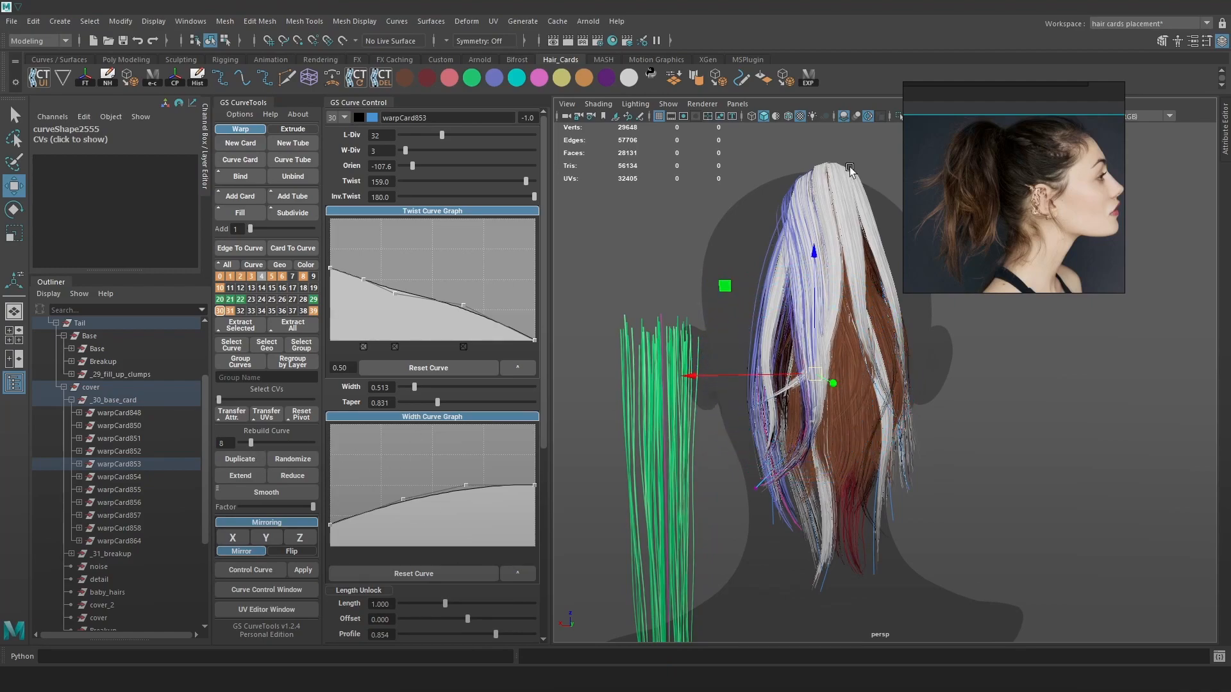
Check the strand flow at the back of the ponytail in the Marmoset Toolbag render
key("alt+Tab")
right_click_drag(786, 276, 776, 225, "alt")
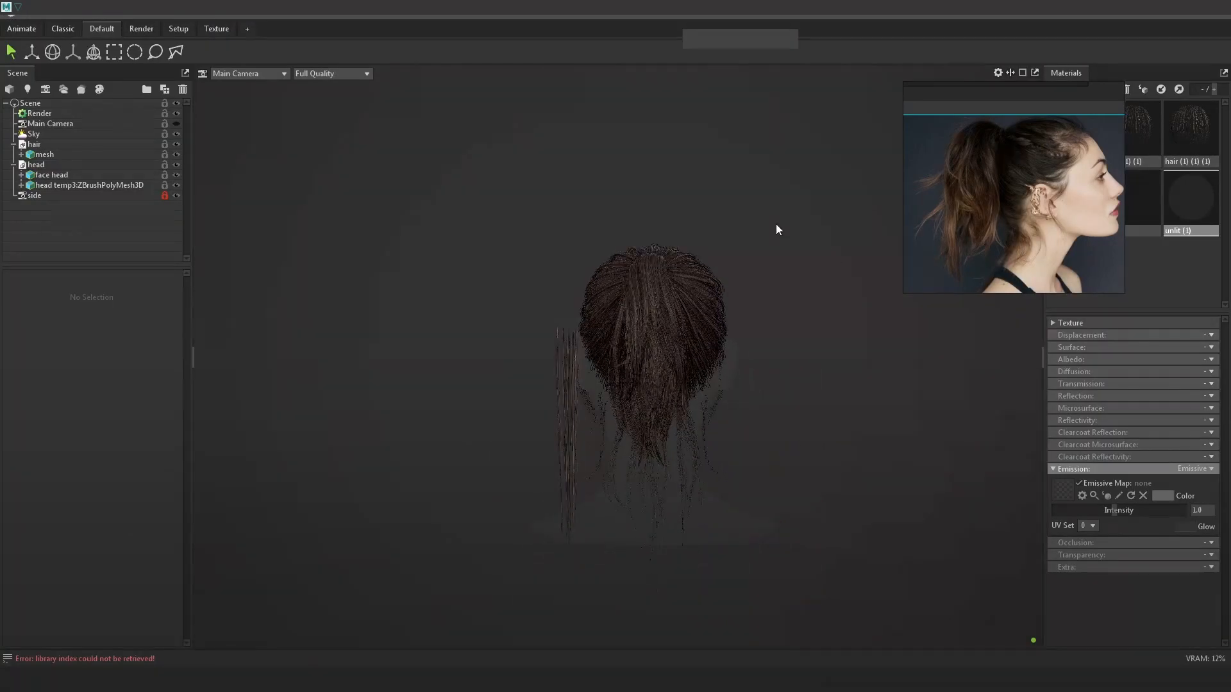
mouse_move(789, 286)
right_mouse_down("alt")
mouse_move(794, 300)
mouse_move(777, 297)
right_mouse_up("alt")
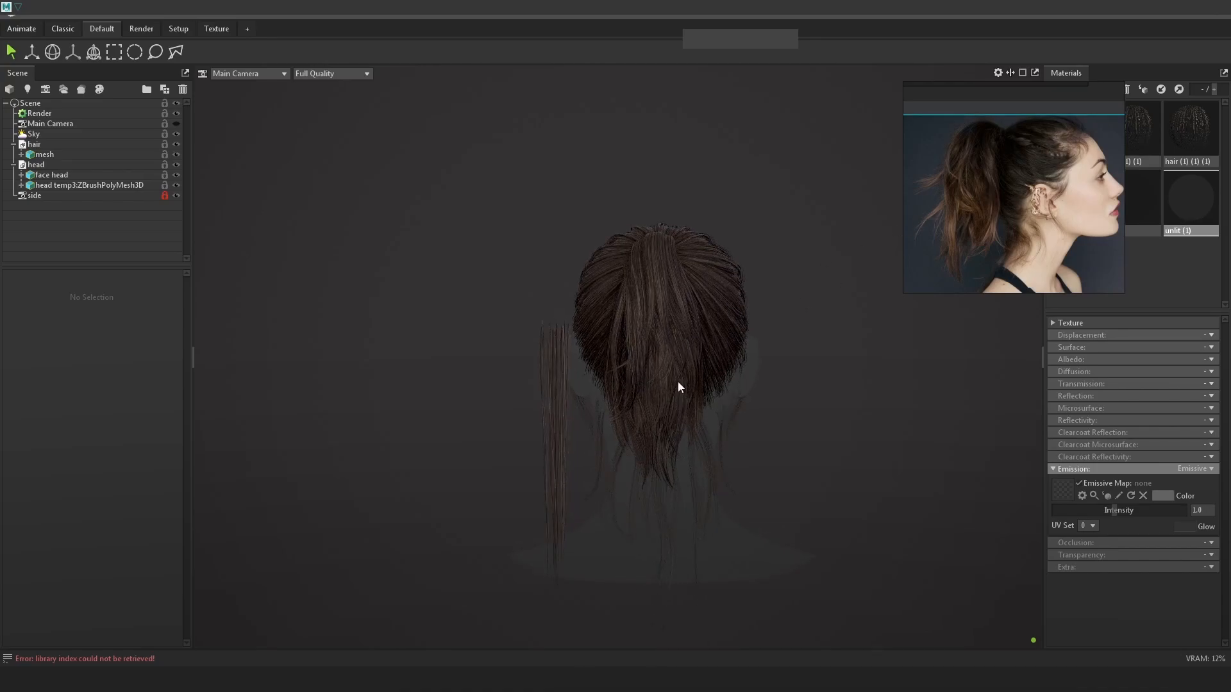
In Maya, move the mid and lower control points of breakup card warpCard862 to refine its curve
key("alt+Tab")
left_click_drag(744, 361, 806, 371, "alt")
right_click_drag(805, 370, 879, 426, "alt")
key("4")
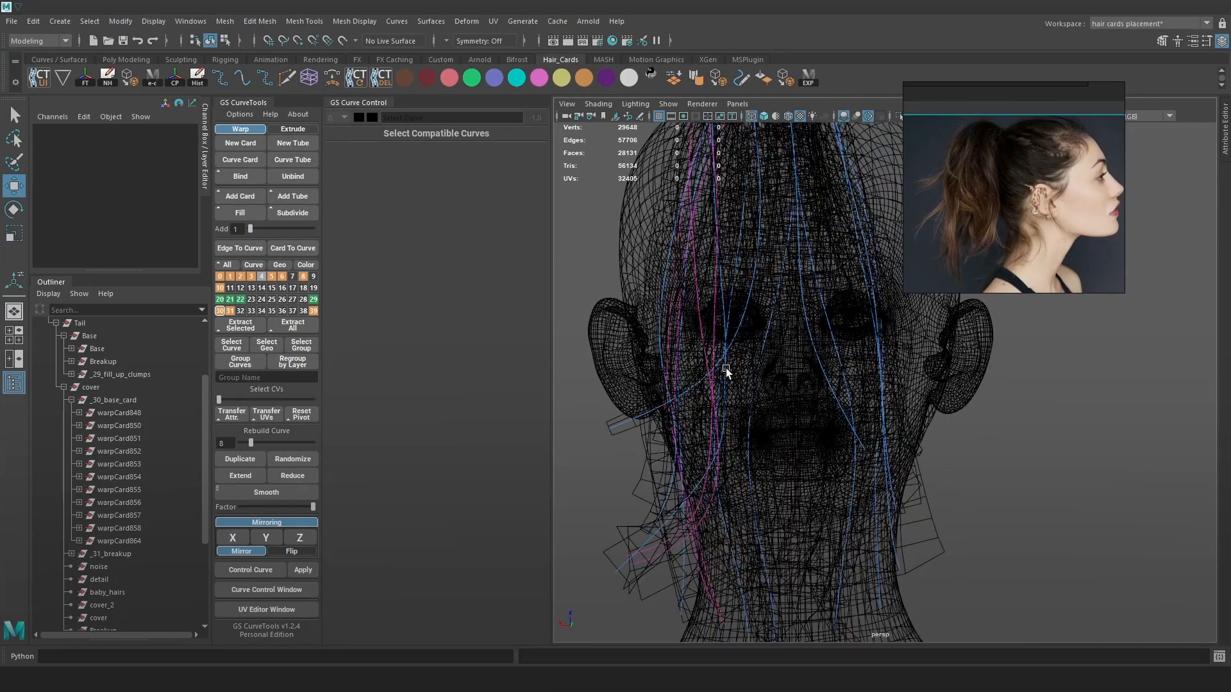
left_click(712, 365)
right_click_drag(1031, 348, 961, 350)
mouse_move(758, 329)
left_mouse_down()
mouse_move(658, 396)
mouse_move(754, 387)
mouse_move(736, 341)
mouse_move(767, 356)
left_mouse_up()
key("6")
left_click_drag(711, 415, 716, 414)
mouse_move(716, 414)
left_mouse_down("alt")
mouse_move(734, 403)
mouse_move(727, 409)
left_mouse_up("alt")
Reposition the lower control points of warpCard864 so its strand crosses the side of the ponytail
key("4")
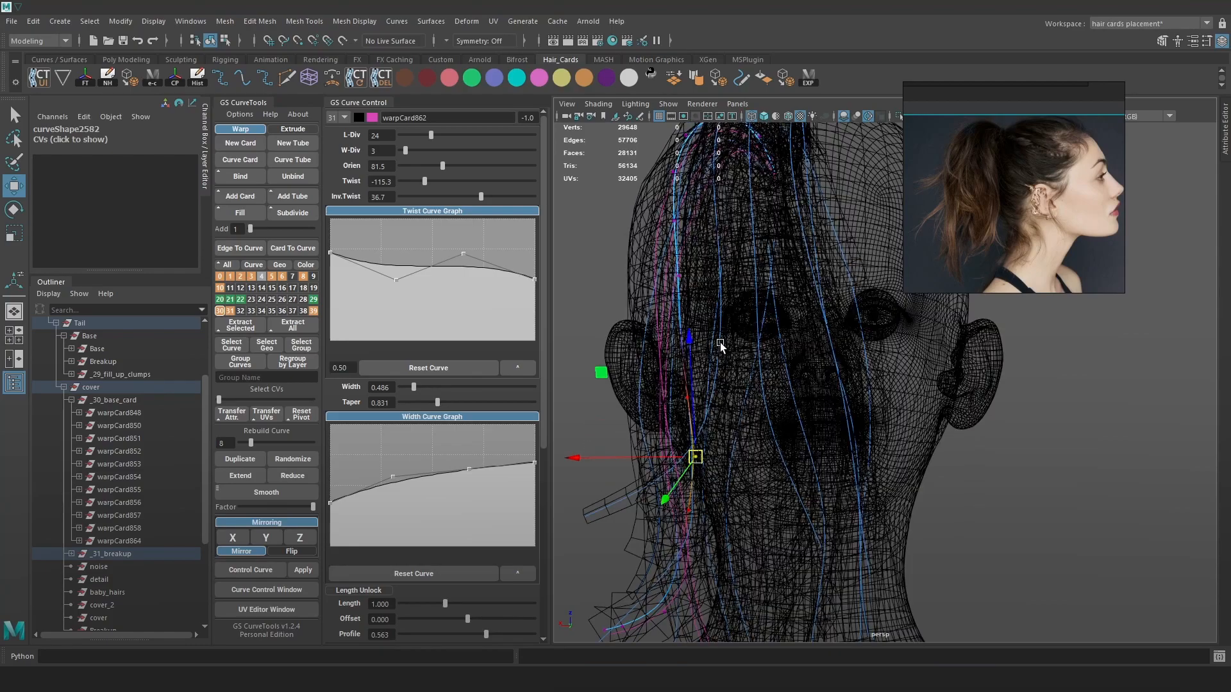
left_click(736, 356)
key("6")
right_click_drag(1077, 356, 1023, 356)
key("4")
mouse_move(732, 387)
left_mouse_down()
mouse_move(683, 444)
mouse_move(747, 391)
mouse_move(837, 387)
mouse_move(971, 420)
mouse_move(922, 411)
mouse_move(968, 407)
mouse_move(888, 395)
mouse_move(819, 432)
left_mouse_up()
key("6")
key("4")
left_click(879, 389)
key("6")
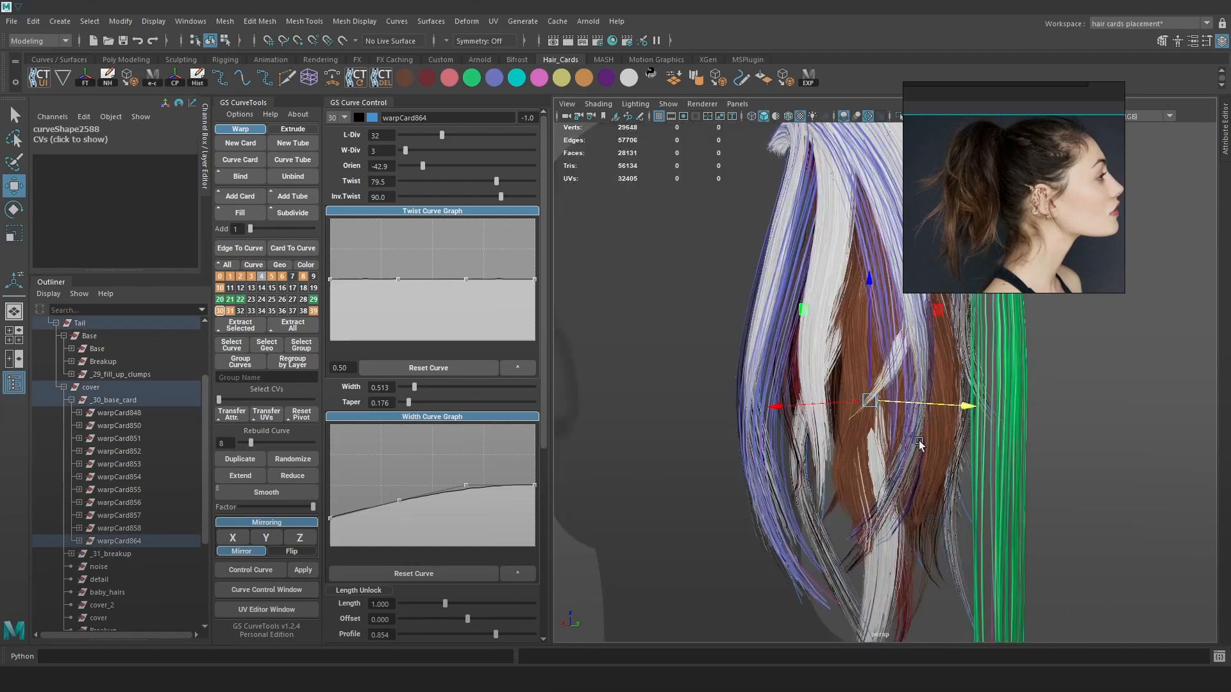
Add a point near the end of warpCard864's twist curve and lower the curve's end point
left_click_drag(918, 440, 930, 447, "alt")
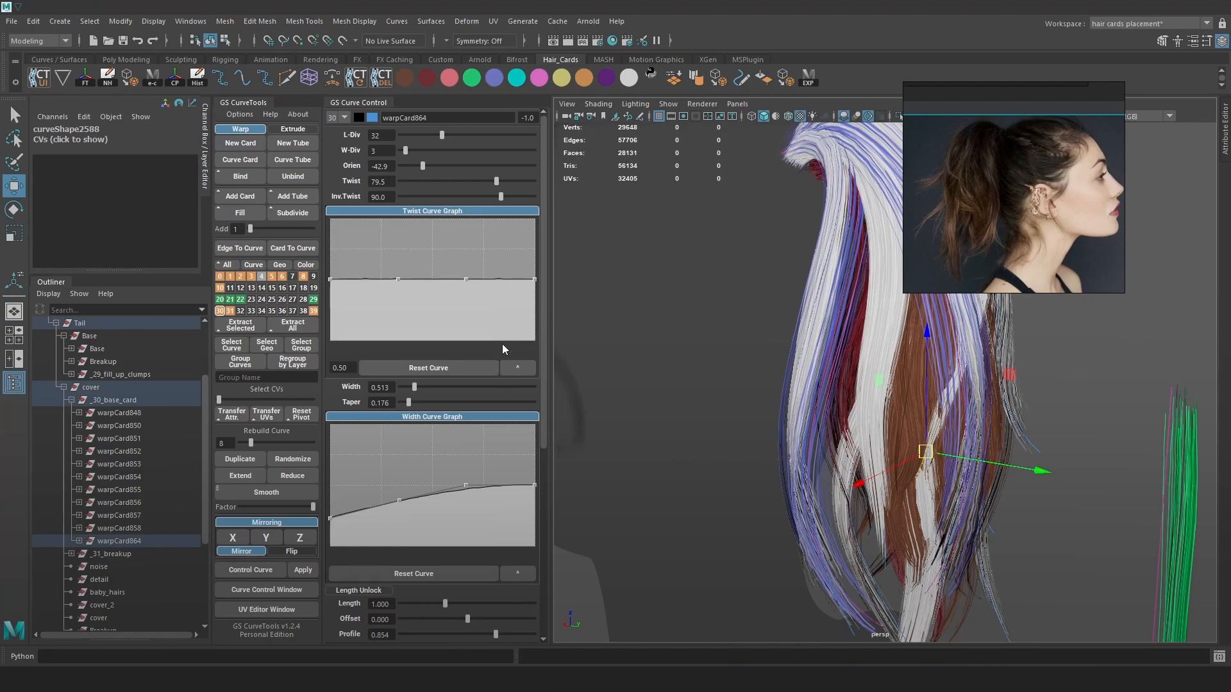
left_click(501, 279)
left_click_drag(535, 279, 534, 307)
Move warpCard864's tip control point farther out from the ponytail and rotate the strand's end
left_click_drag(834, 375, 772, 415, "alt")
left_click_drag(750, 466, 688, 470)
key("4")
key("6")
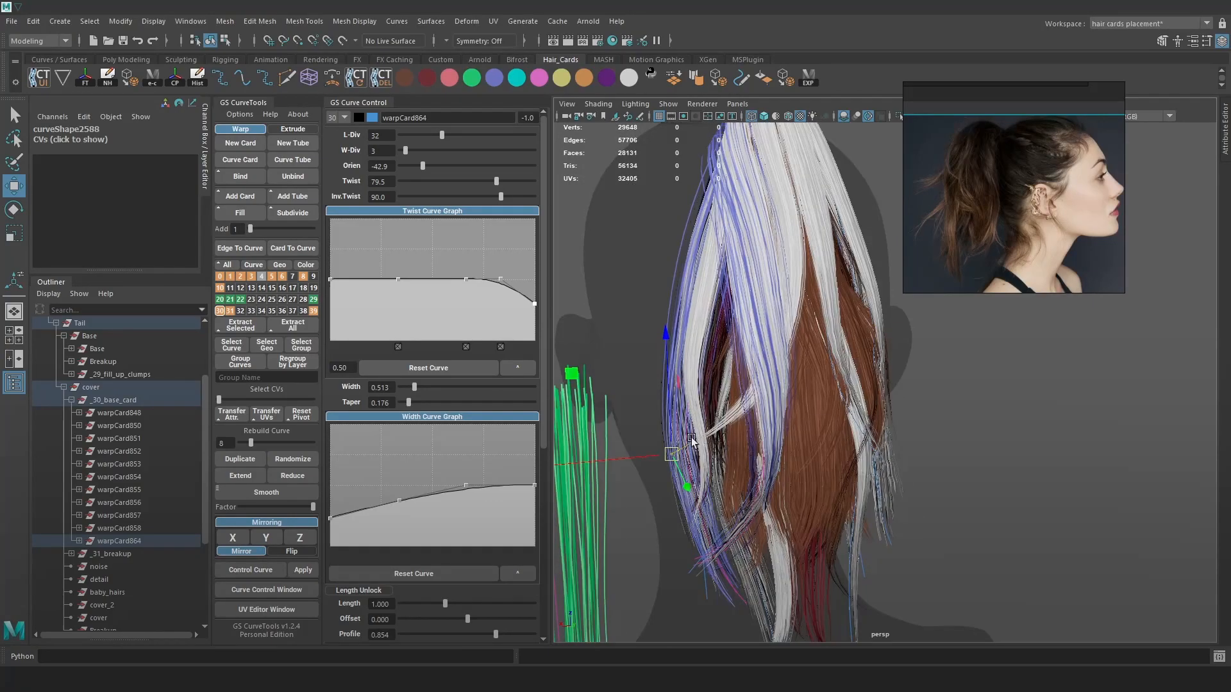
left_click_drag(759, 413, 737, 414, "alt")
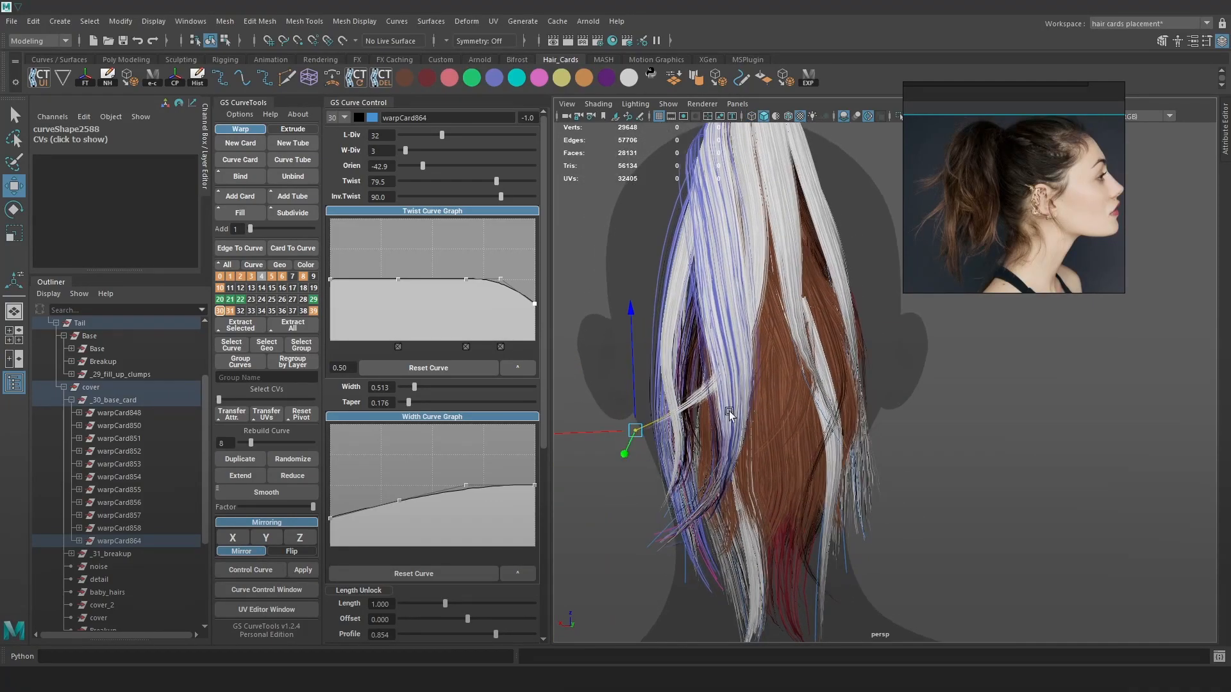
key("e")
left_click_drag(737, 348, 750, 436)
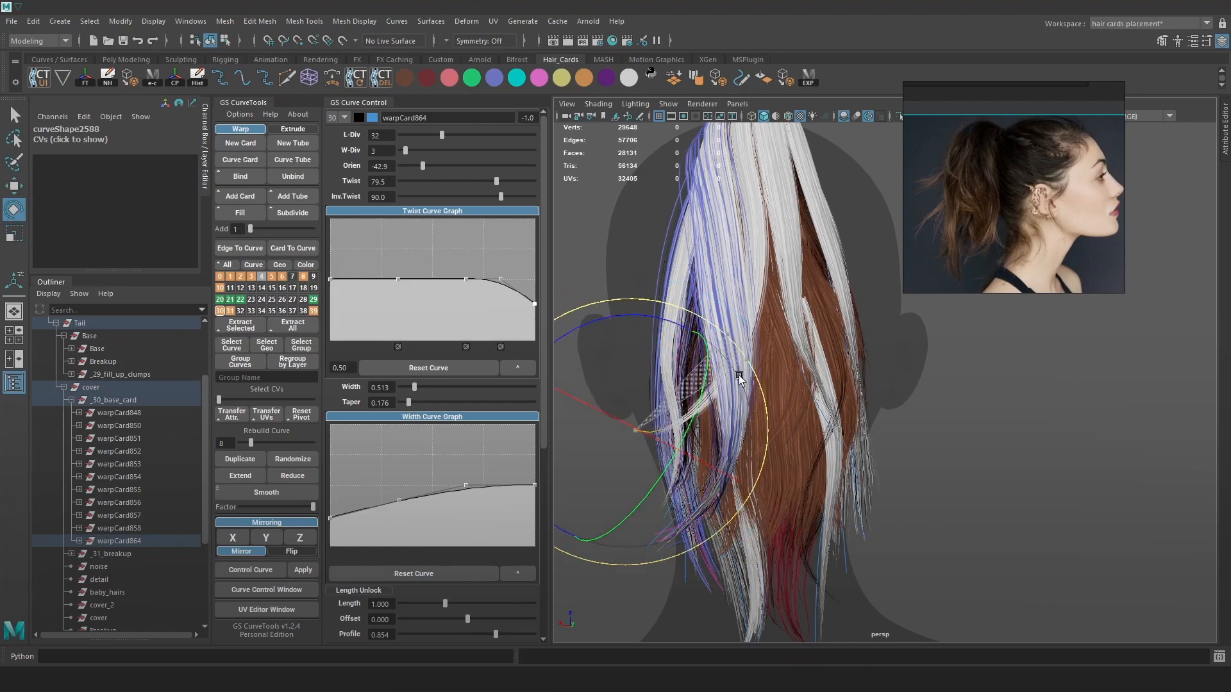
key("w")
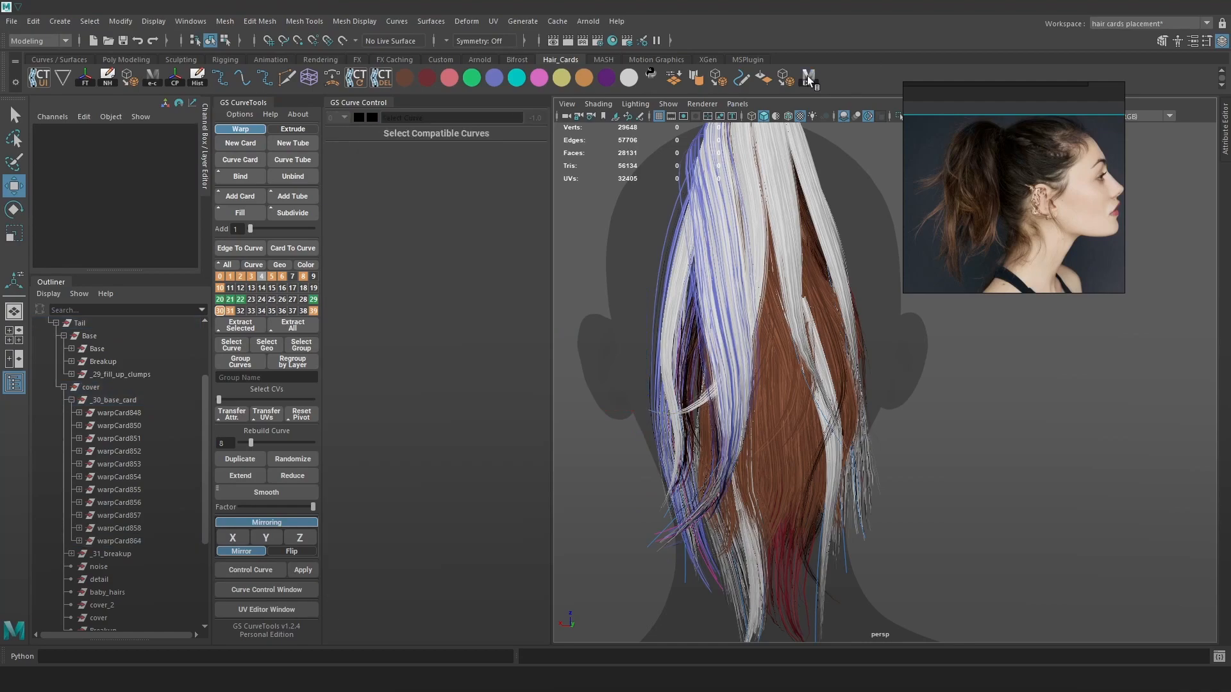
Switch to Marmoset Toolbag and examine the strand flow of the ponytail from several angles
key("alt+Tab")
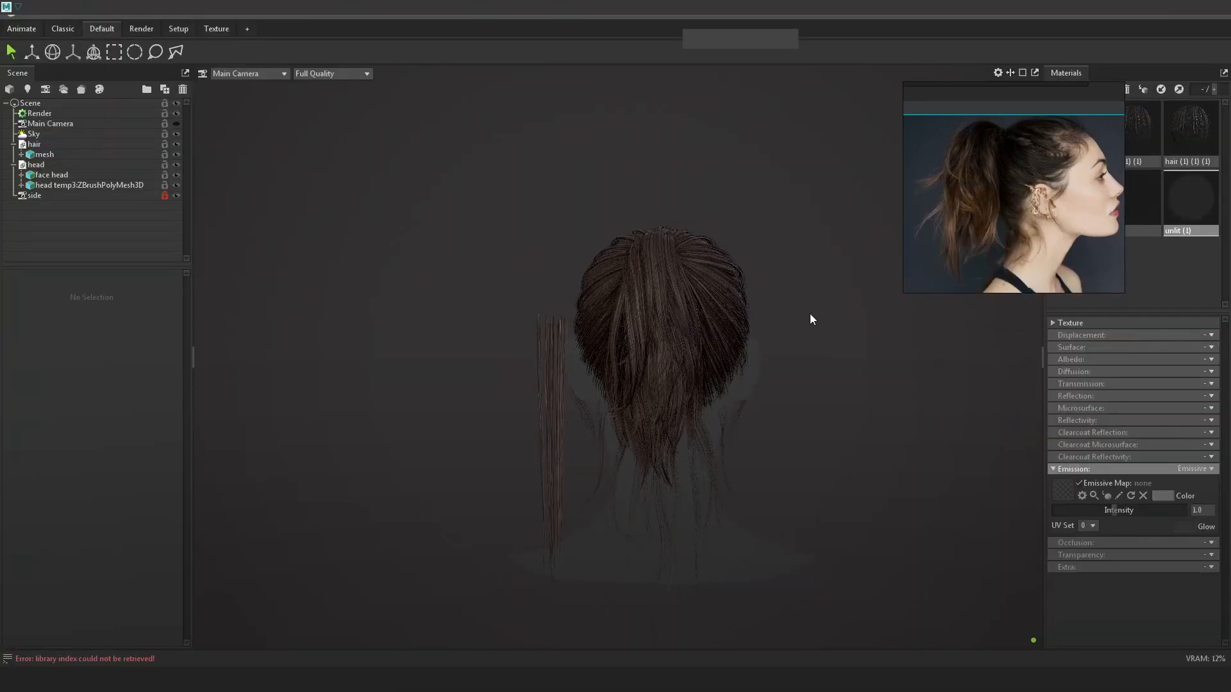
right_click_drag(743, 259, 810, 276, "alt")
middle_click_drag(810, 276, 800, 314, "alt")
left_click_drag(800, 312, 825, 326, "alt")
right_click_drag(825, 326, 807, 301, "alt")
left_click_drag(806, 301, 847, 305, "alt")
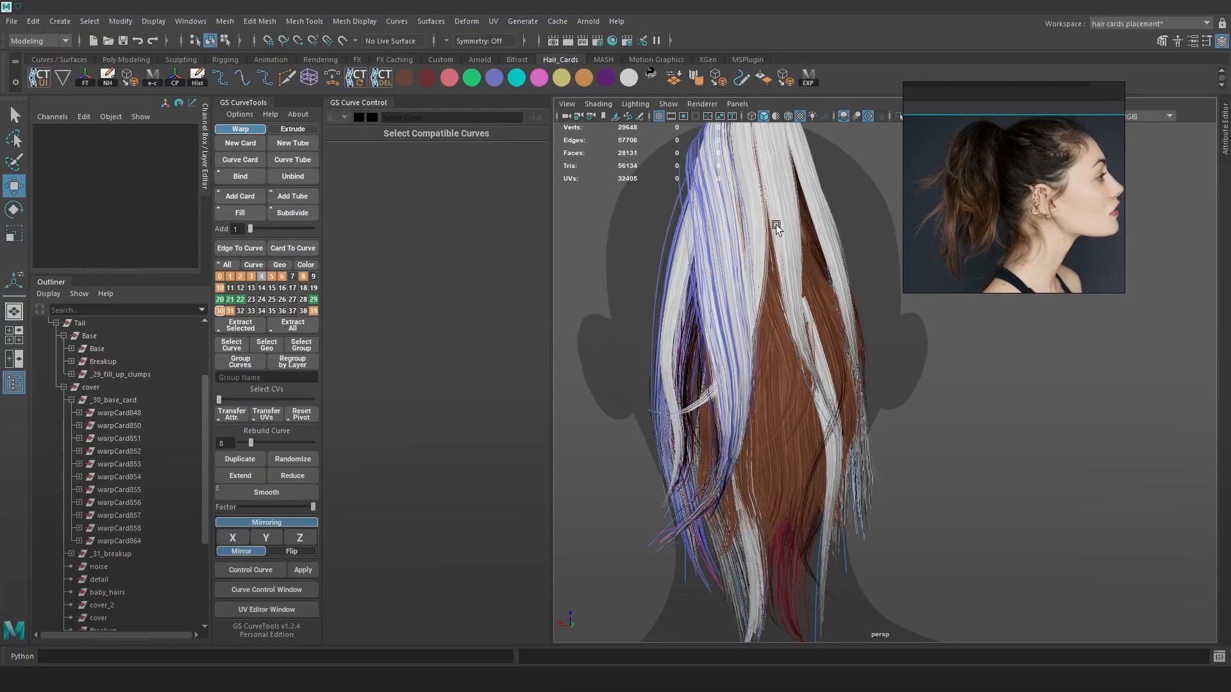
Return to Maya and examine the ponytail's volume and upper shape from the back and sides in wireframe and textured display
middle_click_drag(748, 182, 766, 282, "alt")
key("4")
mouse_move(766, 282)
left_mouse_down("alt")
mouse_move(800, 303)
mouse_move(892, 293)
left_mouse_up("alt")
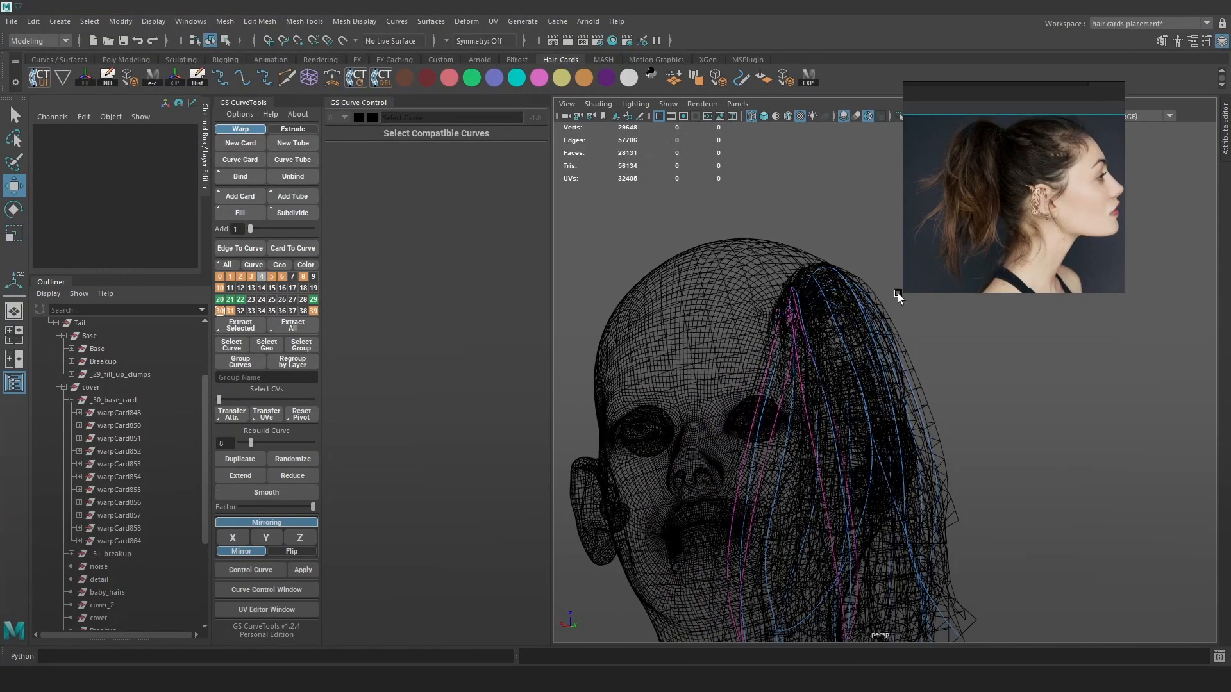
left_click_drag(749, 332, 749, 332)
key("6")
left_click_drag(927, 343, 893, 334, "alt")
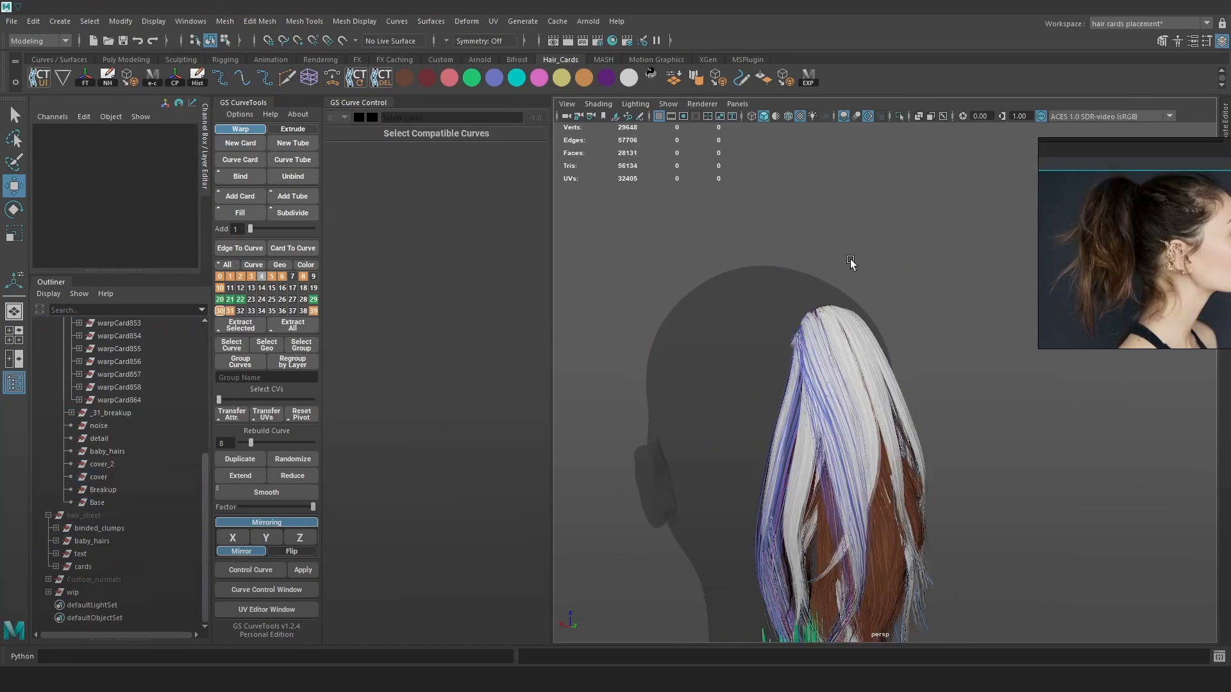
left_click_drag(850, 263, 760, 344, "alt")
left_click_drag(878, 336, 716, 309, "alt")
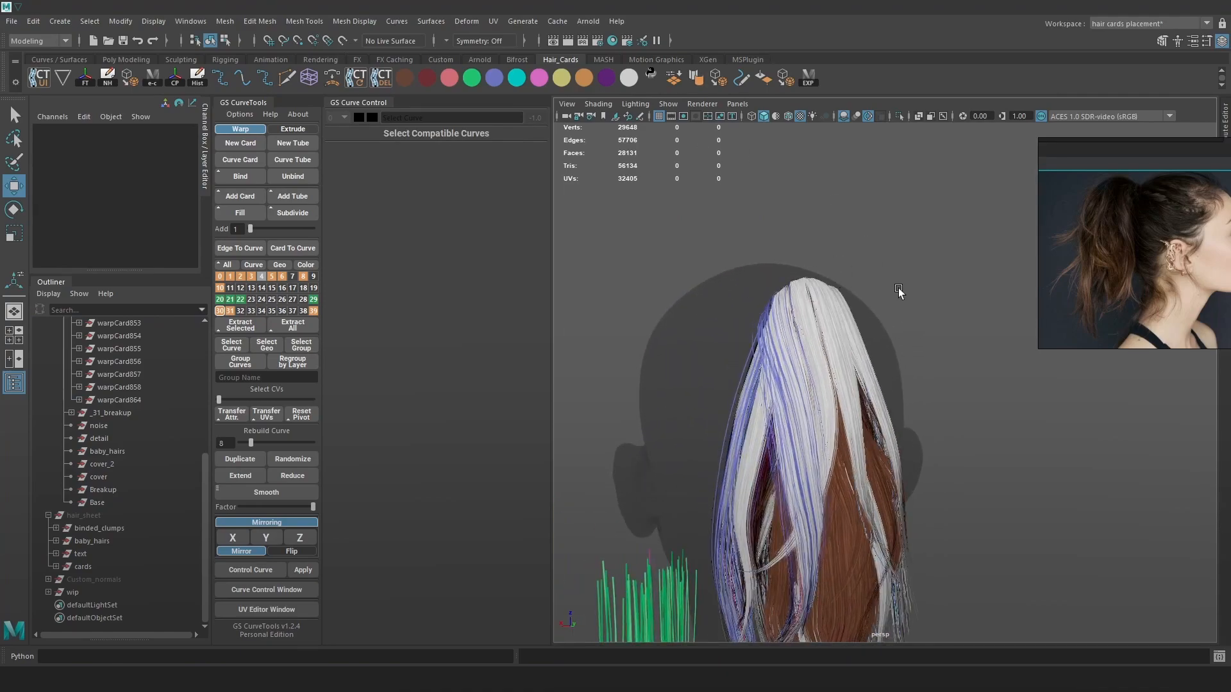
left_click_drag(899, 288, 863, 306, "alt")
key("4")
mouse_move(795, 342)
left_mouse_down("alt")
mouse_move(855, 325)
mouse_move(800, 330)
mouse_move(876, 321)
left_mouse_up("alt")
Save the scene under the new file name Hair_17.ma
left_click(11, 21)
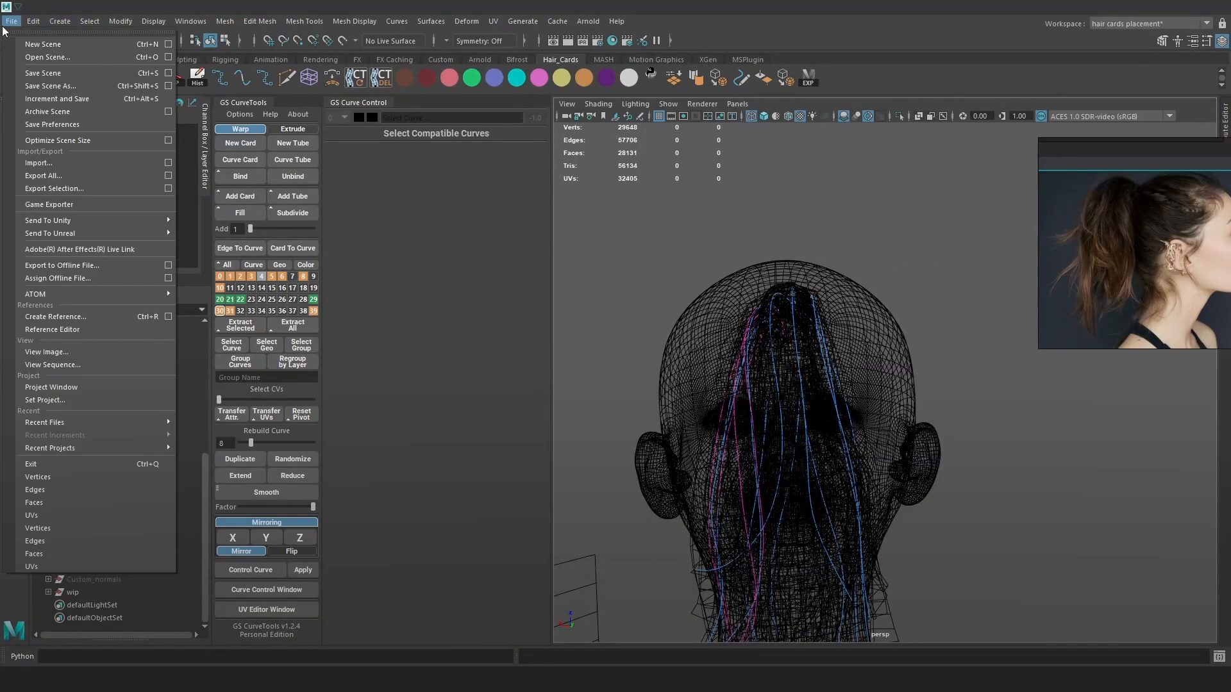
left_click(62, 92)
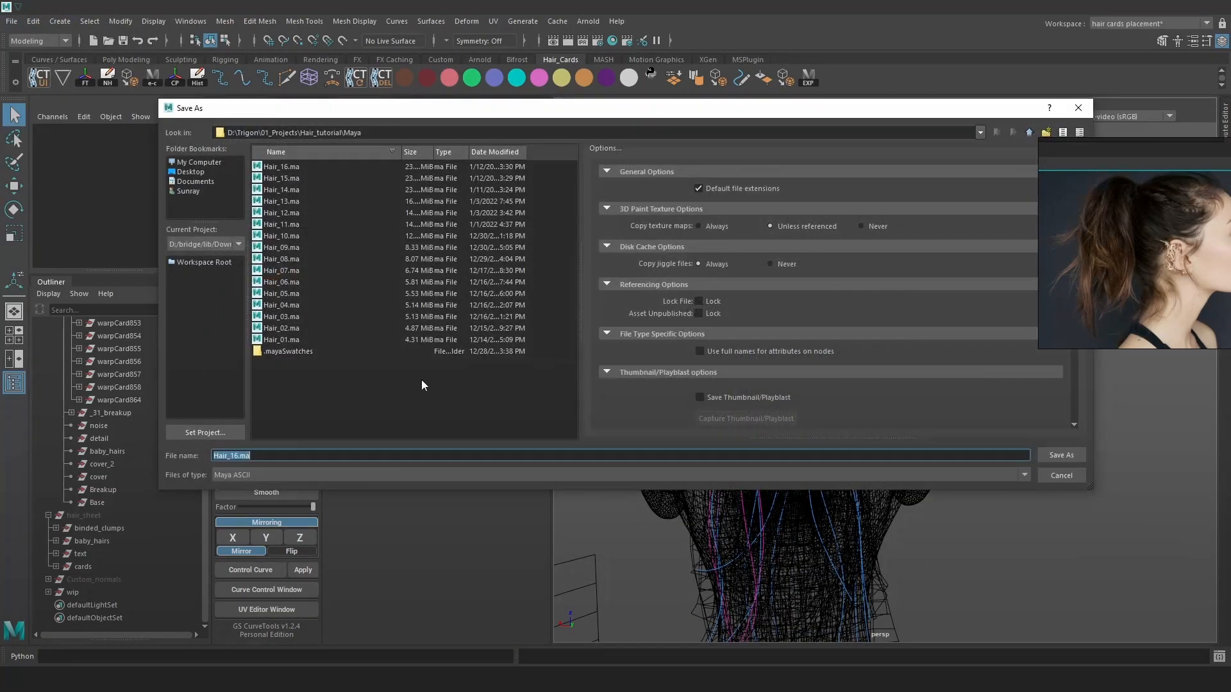
left_click(291, 171)
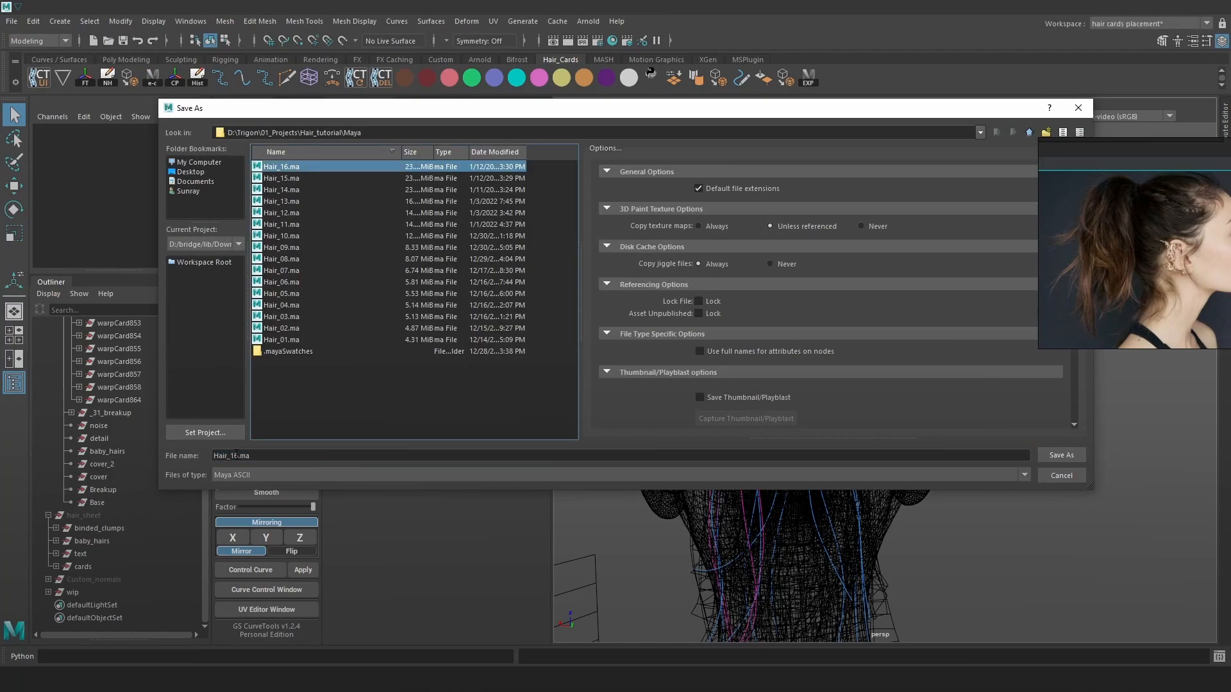
left_click(239, 455)
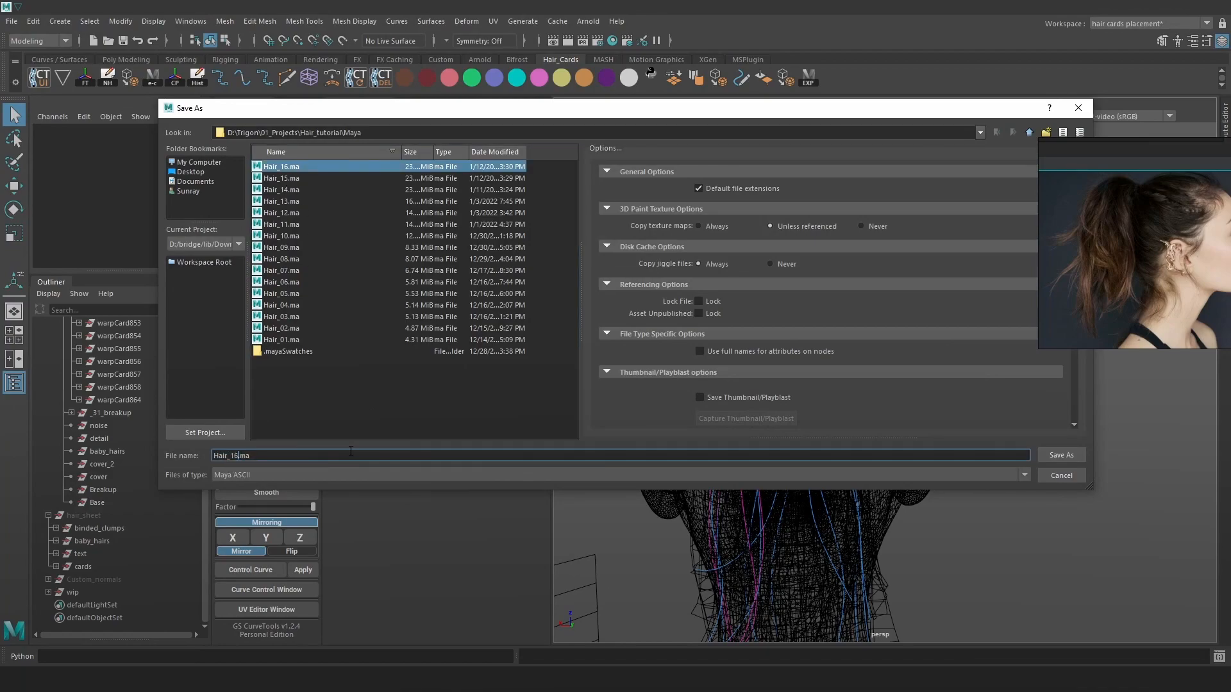
key("BackSpace")
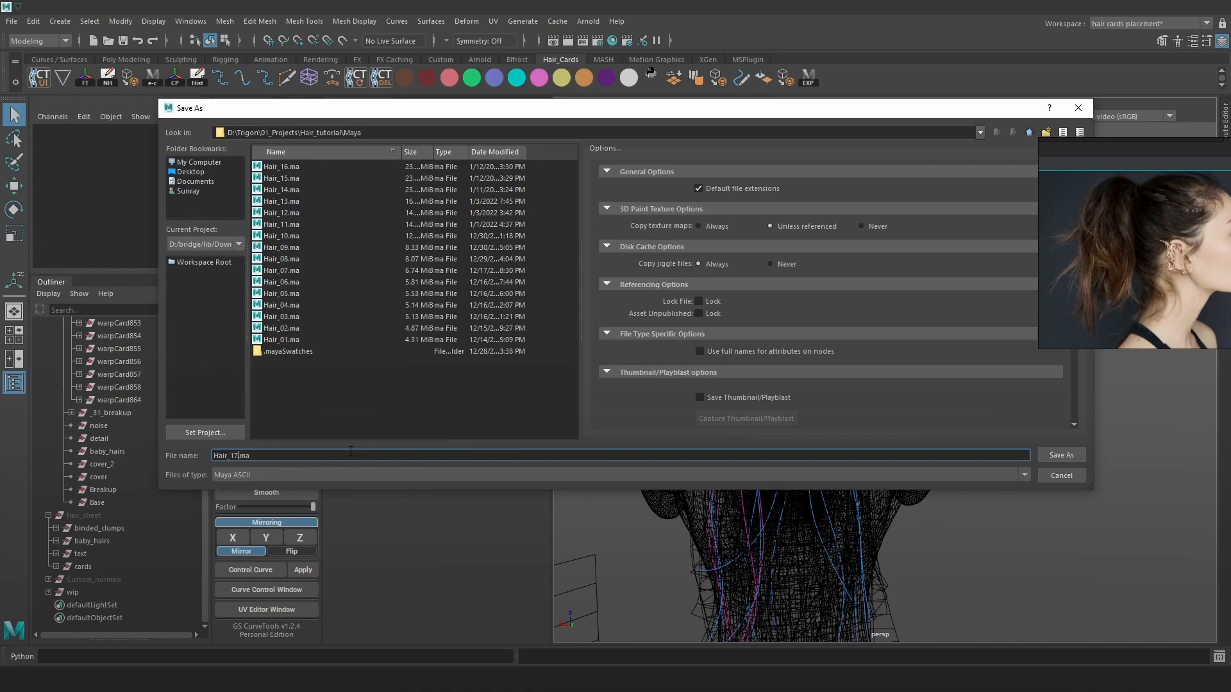
type("7")
key("Return")
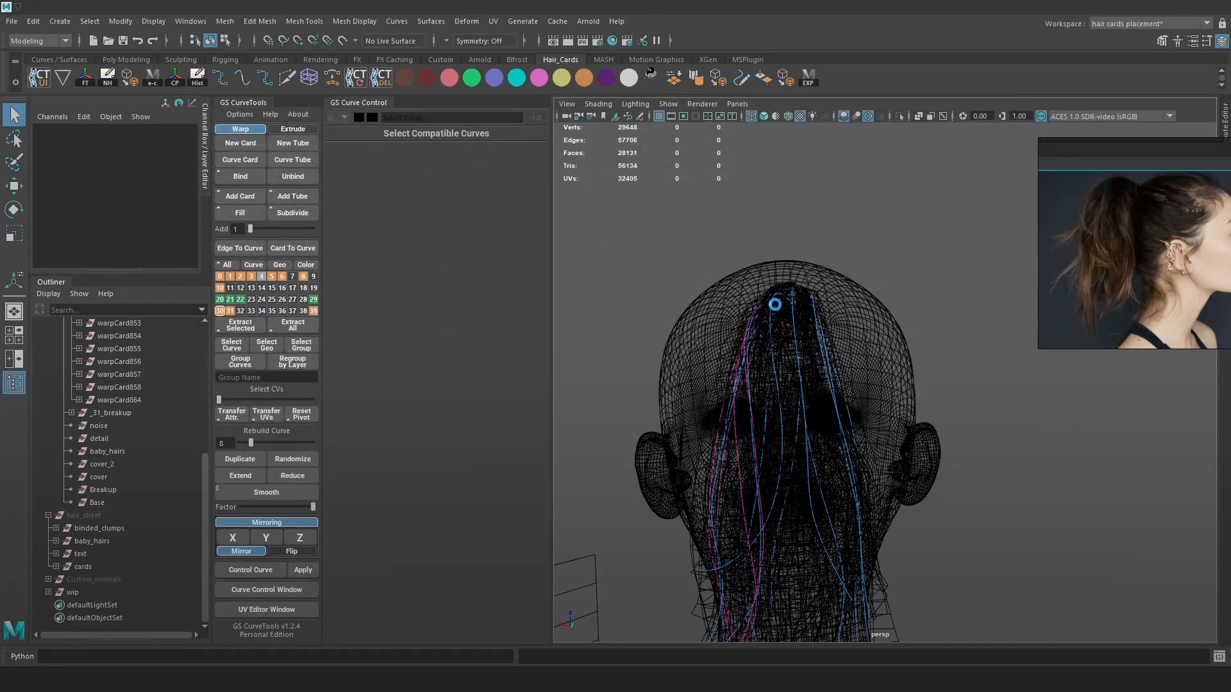
Show the curves of hair layers 20, 21, 22 and 29 instead of their card geometry
key("w")
mouse_move(816, 329)
left_mouse_down("alt")
mouse_move(840, 356)
mouse_move(738, 373)
mouse_move(888, 344)
mouse_move(868, 325)
left_mouse_up("alt")
key("6")
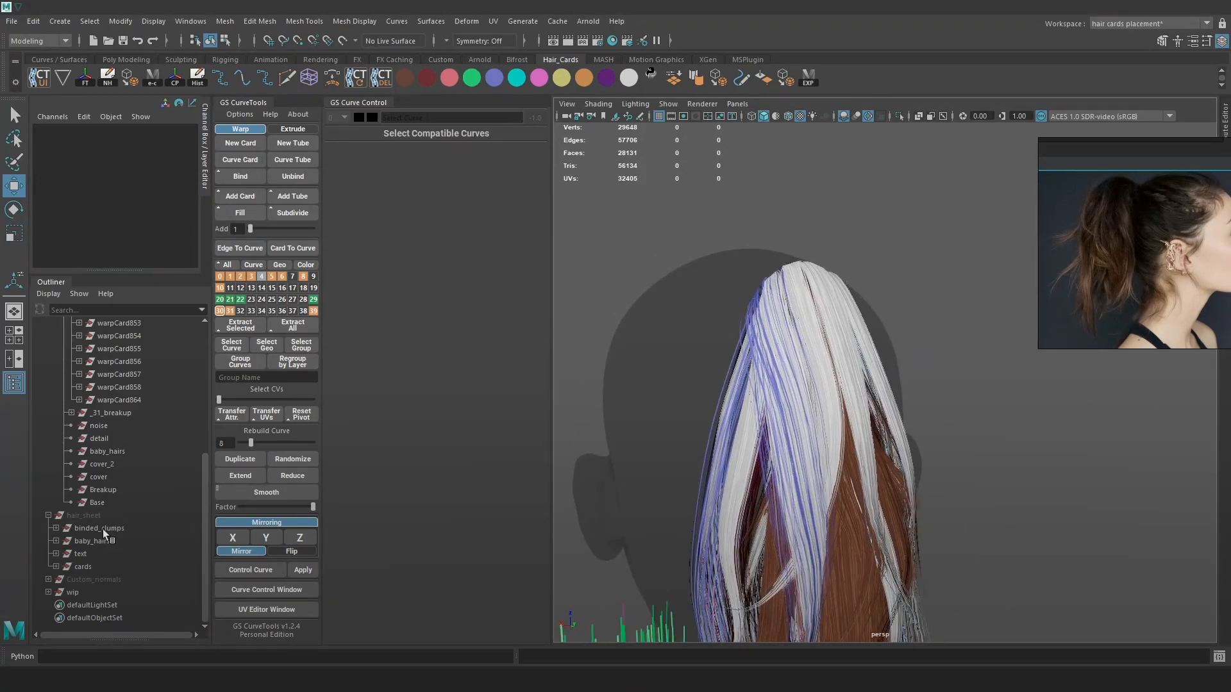
left_click(314, 300)
left_click(242, 302)
left_click(230, 301)
left_click(220, 301)
Select all the ponytail curves in wireframe display and create a lattice deformer around them
key("4")
left_click_drag(888, 317, 876, 378, "alt")
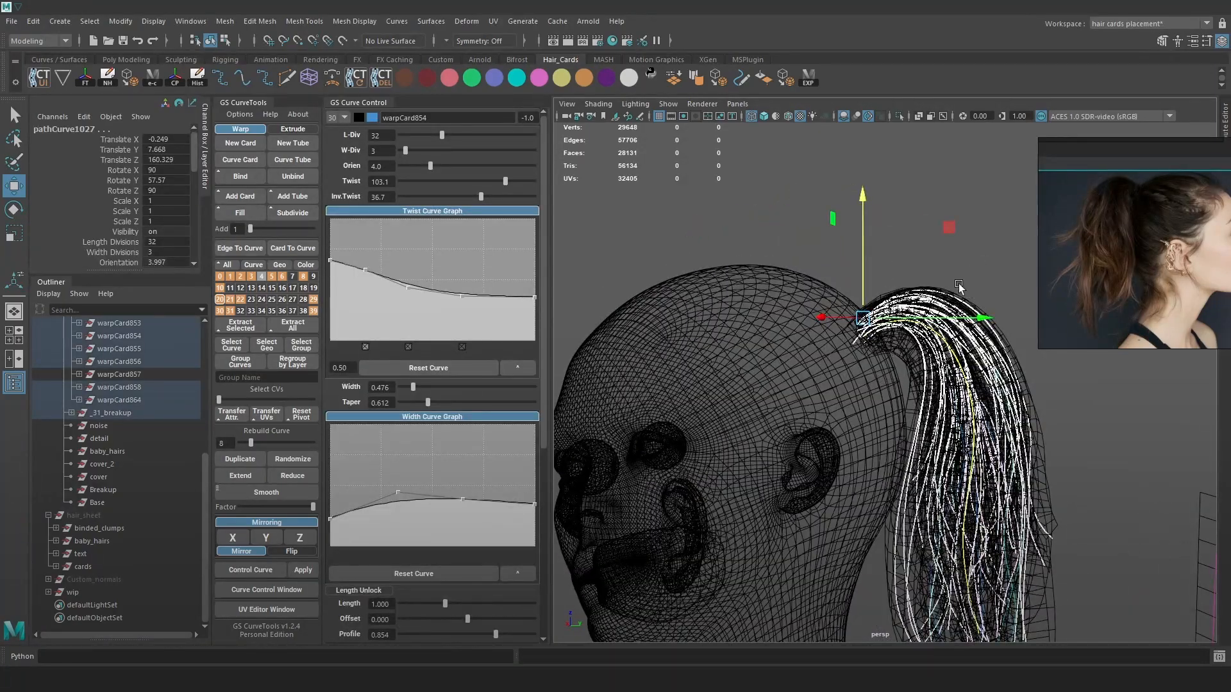
scroll(887, 370, "down", 5)
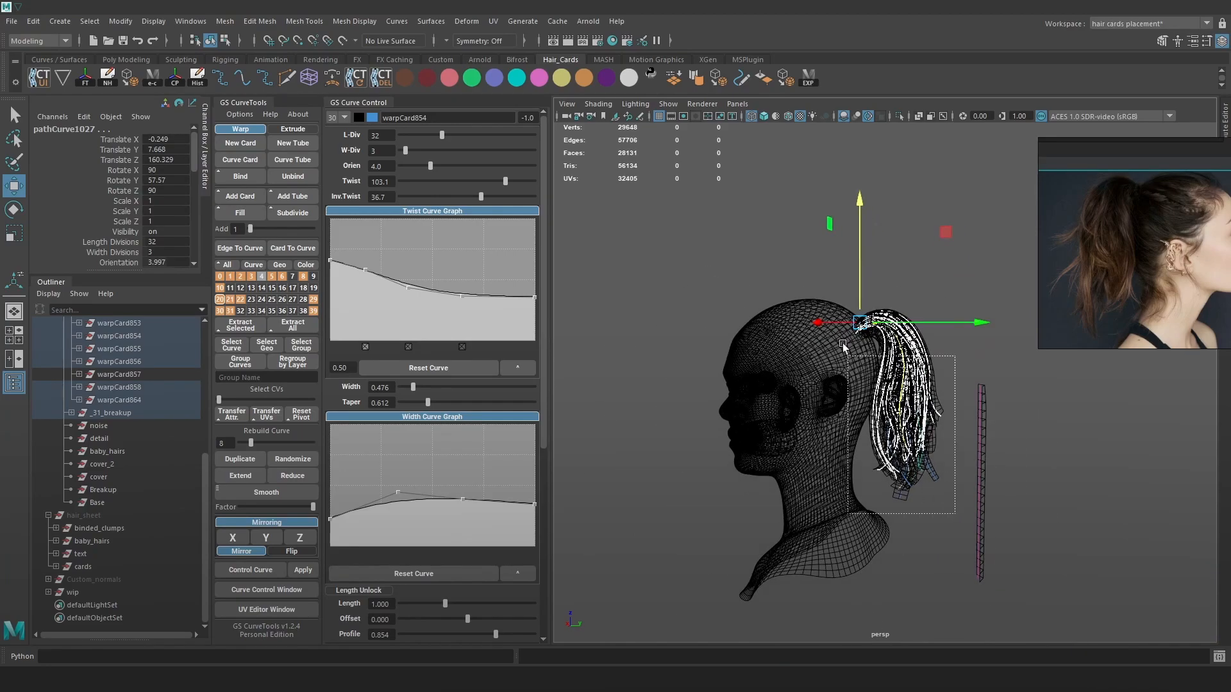
left_click_drag(813, 270, 877, 360, "alt")
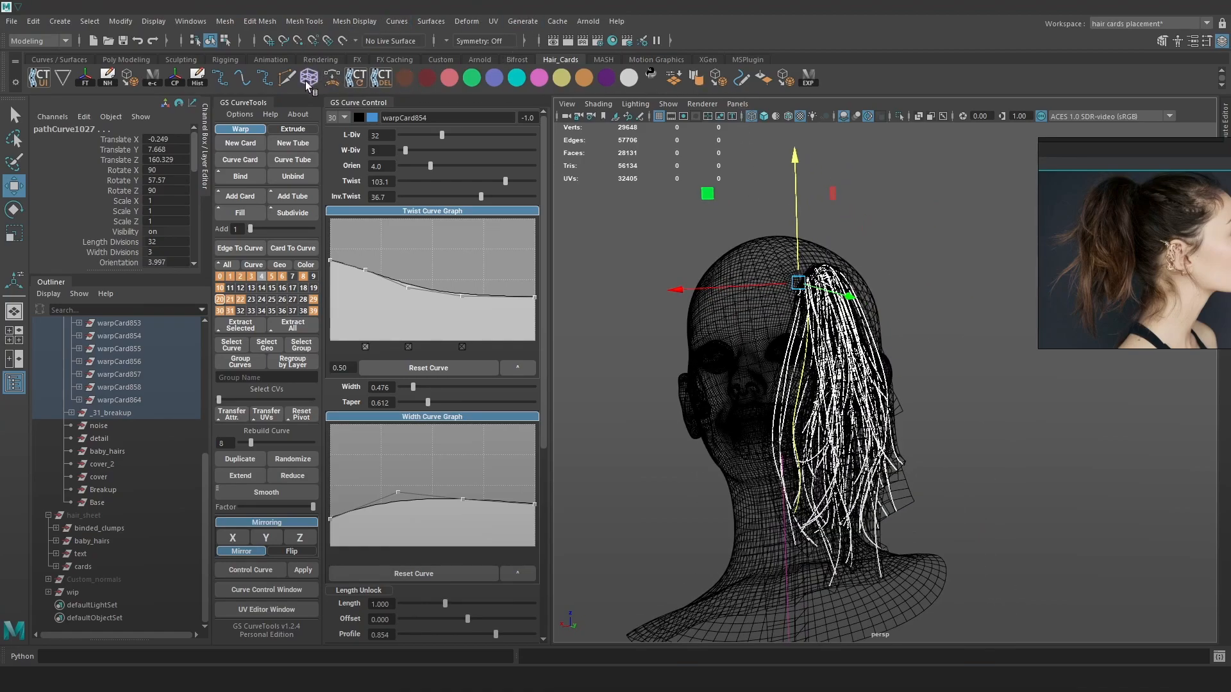
left_click(467, 21)
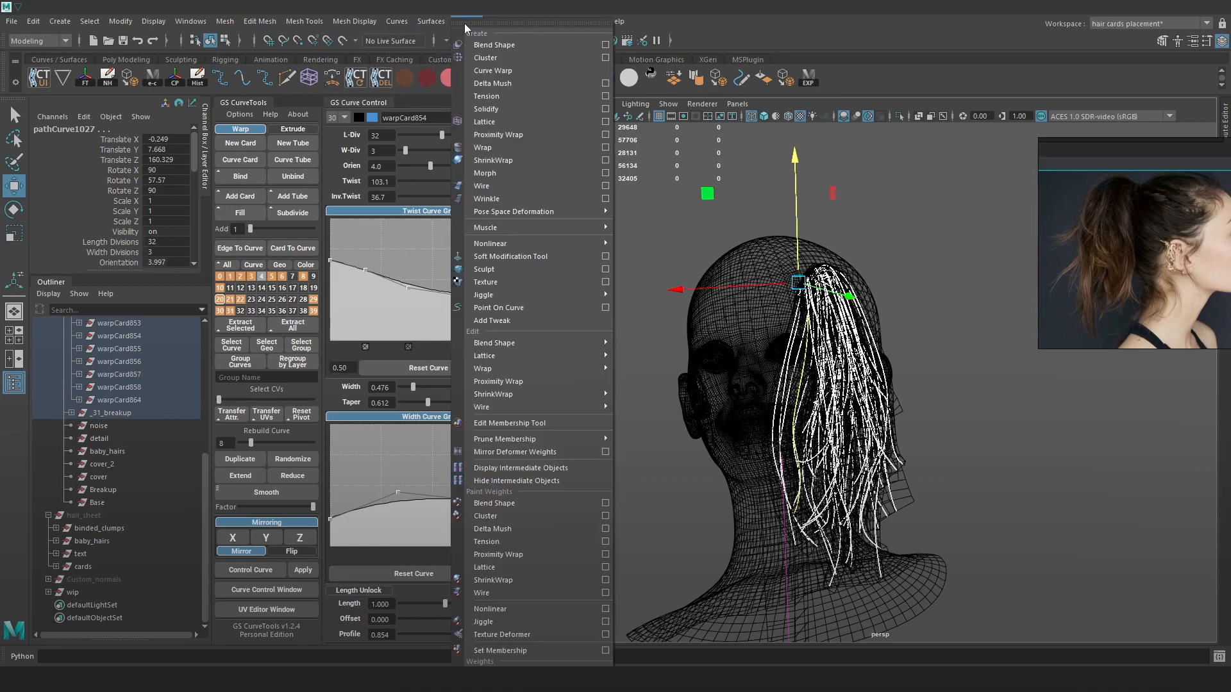
left_click(510, 121)
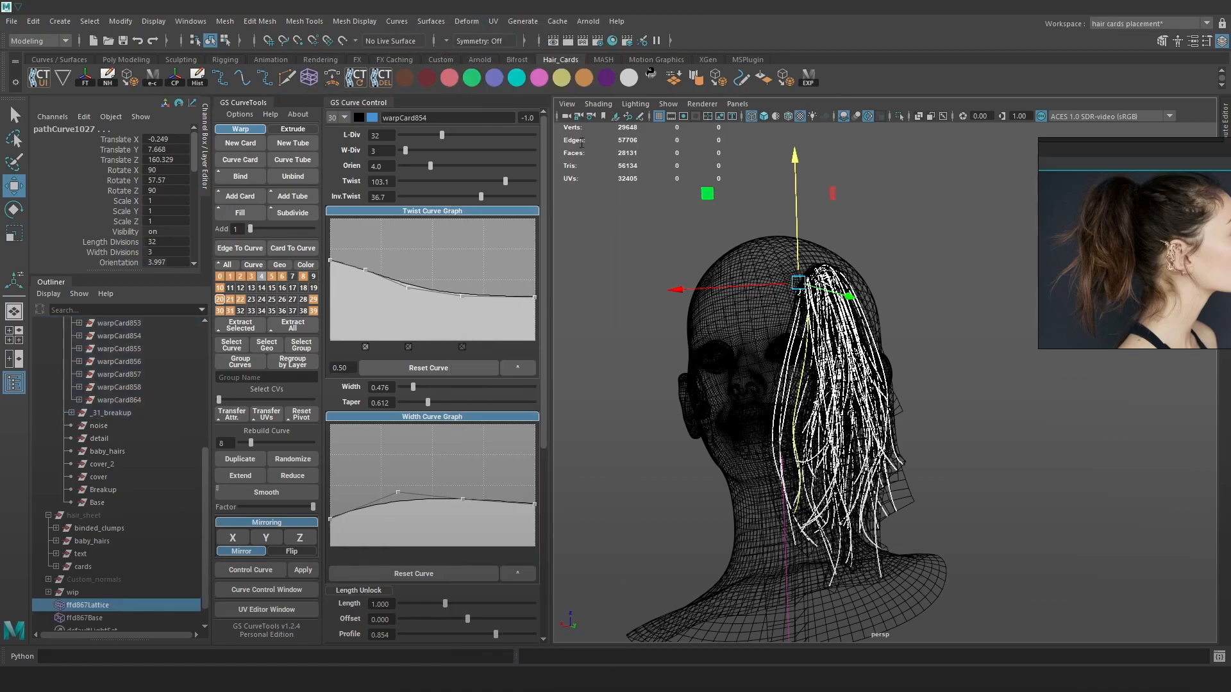
Move the reference photo out of the way so the lattice around the ponytail is unobstructed
left_click_drag(875, 302, 934, 287, "alt")
left_click_drag(1051, 140, 1230, 143)
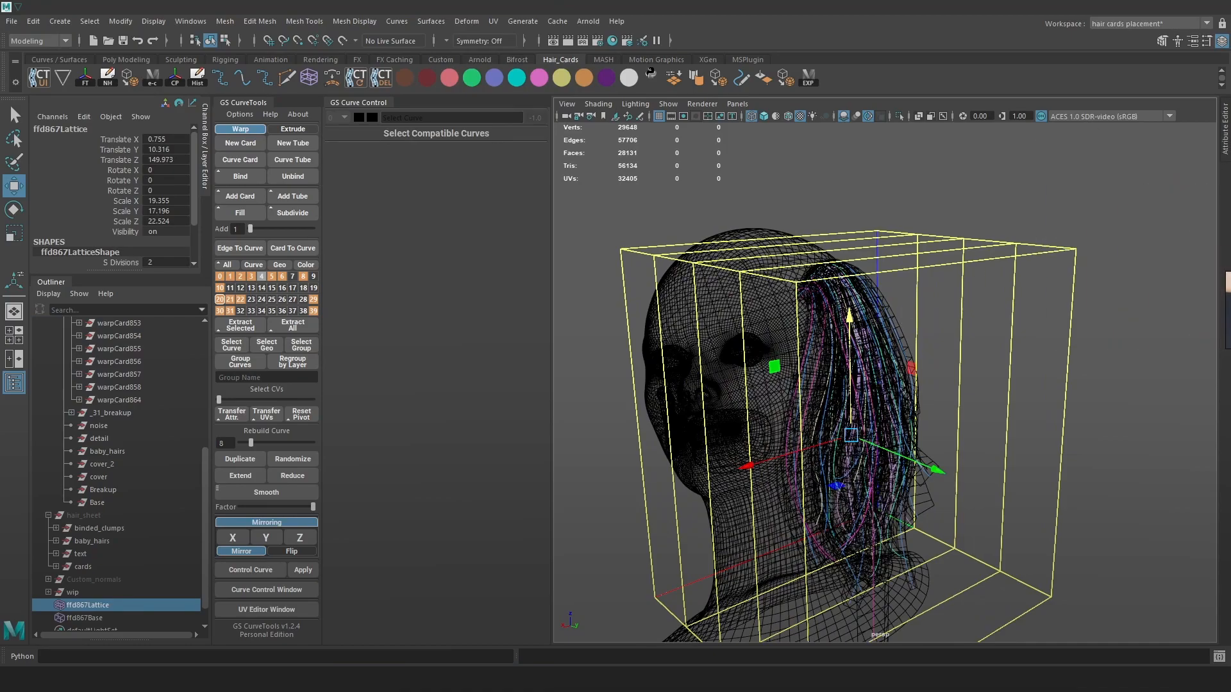
left_click_drag(1067, 219, 1094, 165)
left_click_drag(930, 262, 882, 283, "alt")
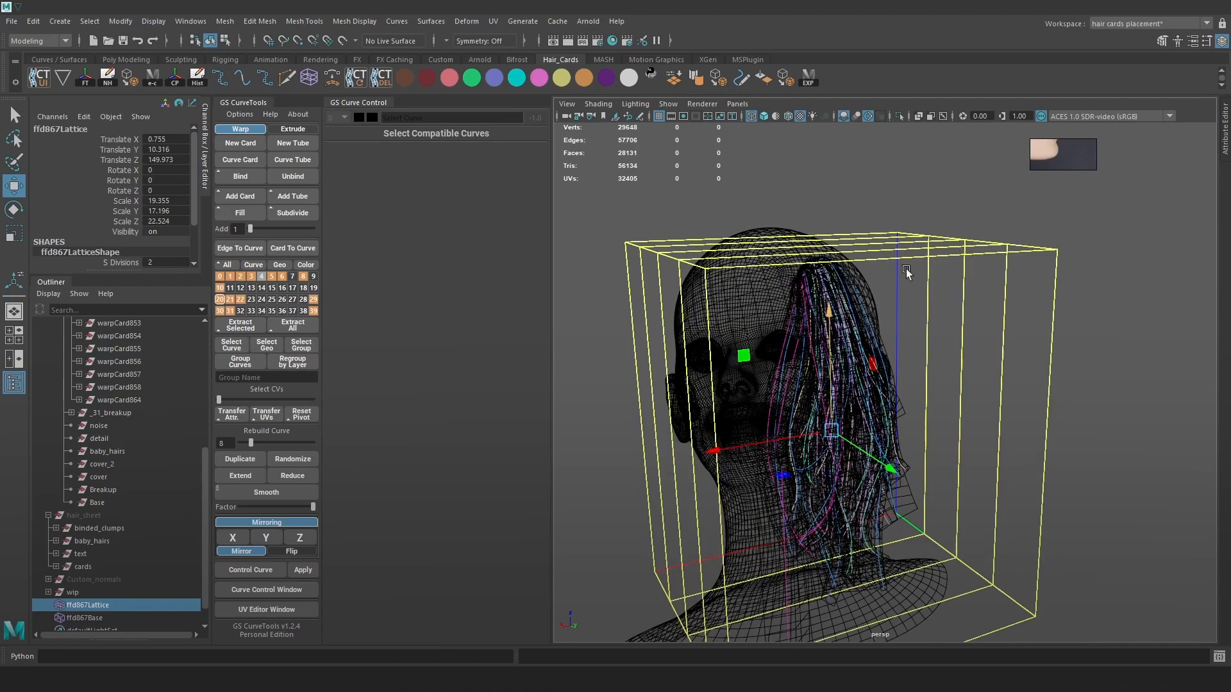
Set the lattice's S, T and U divisions to 12 each
left_click_drag(889, 257, 590, 397, "alt")
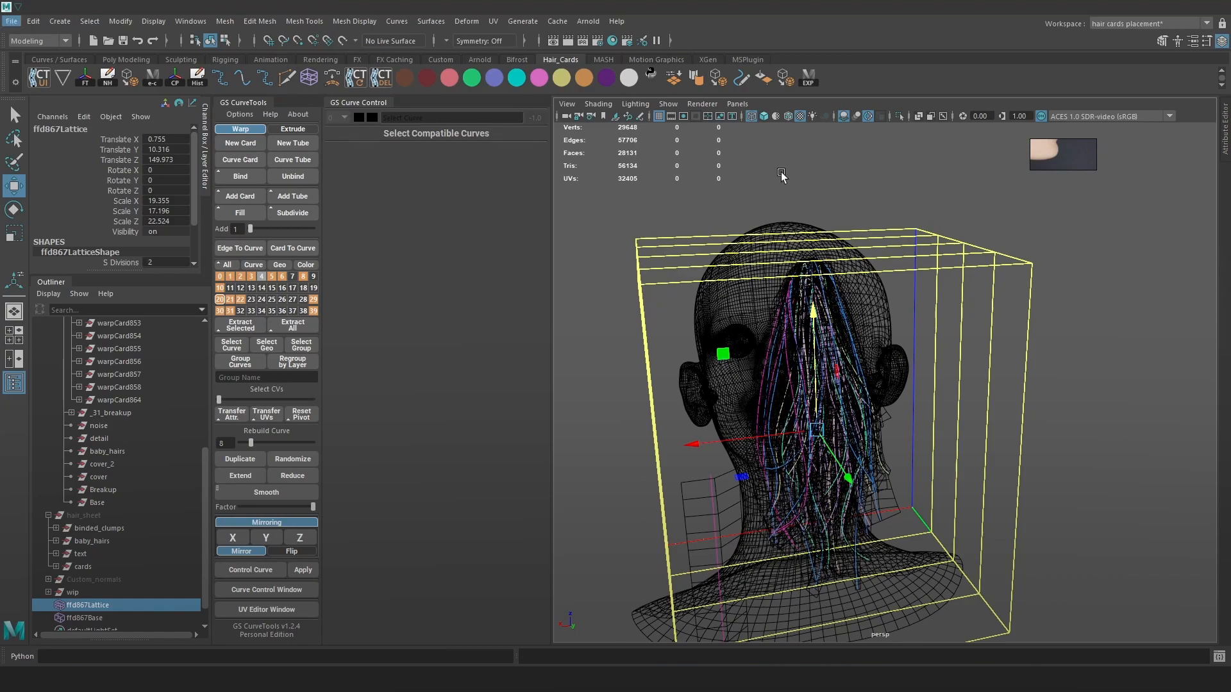
scroll(97, 249, "down", 2)
double_click(163, 222)
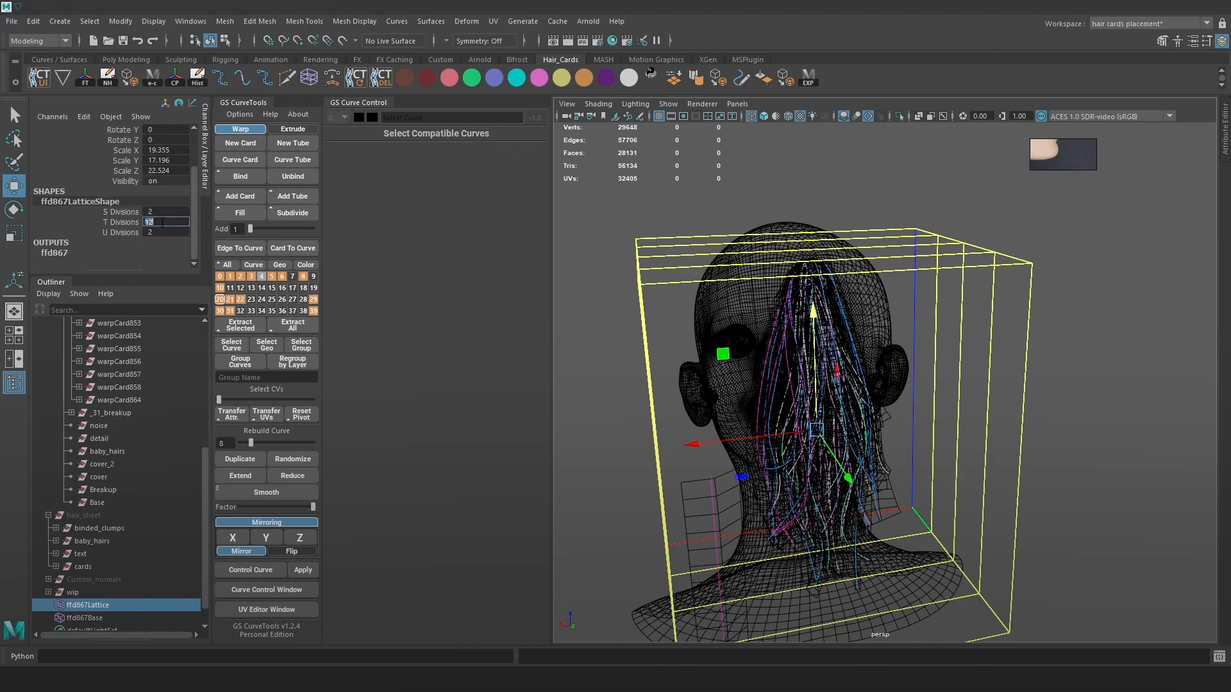
type("12")
key("Return")
double_click(166, 232)
type("12")
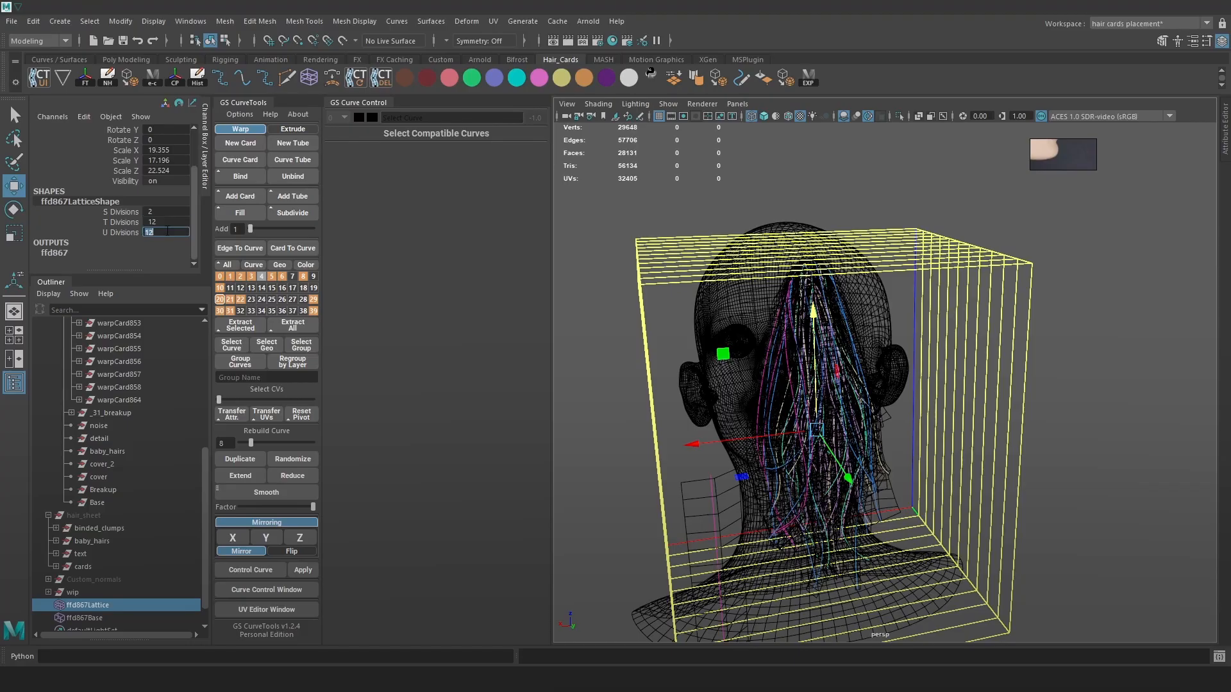
key("Return")
double_click(178, 212)
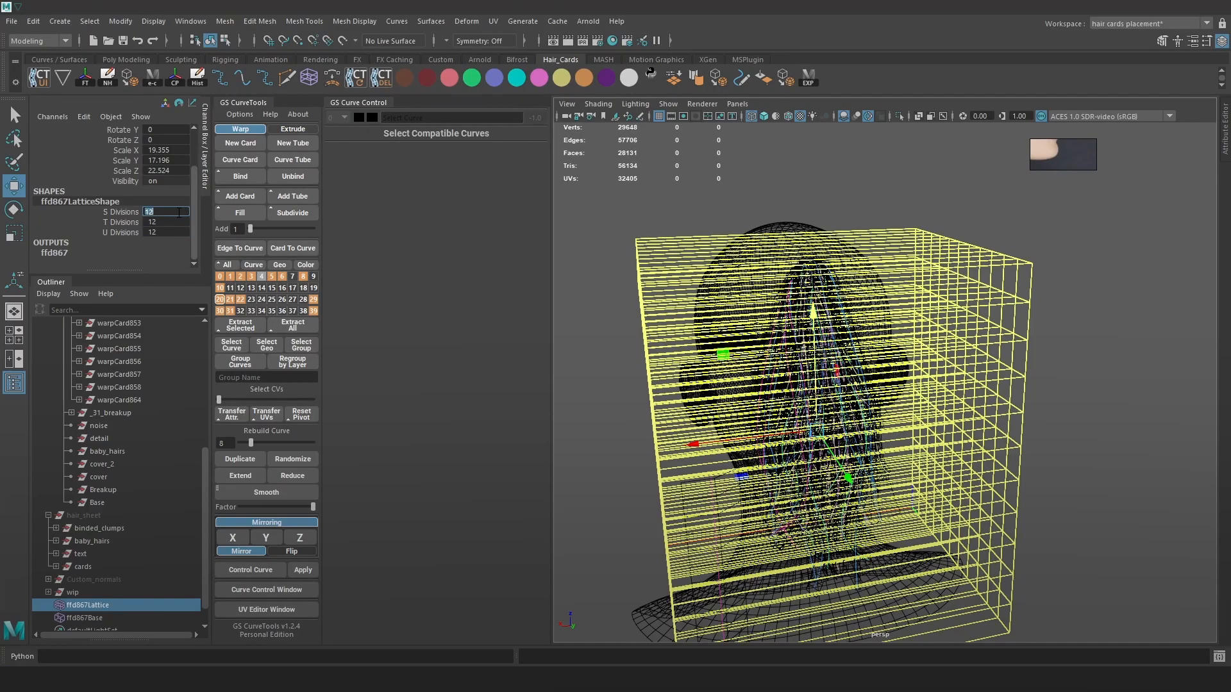
key("Return")
Edit the lattice in component mode and select its points near the root of the ponytail
left_click_drag(809, 298, 848, 324, "alt")
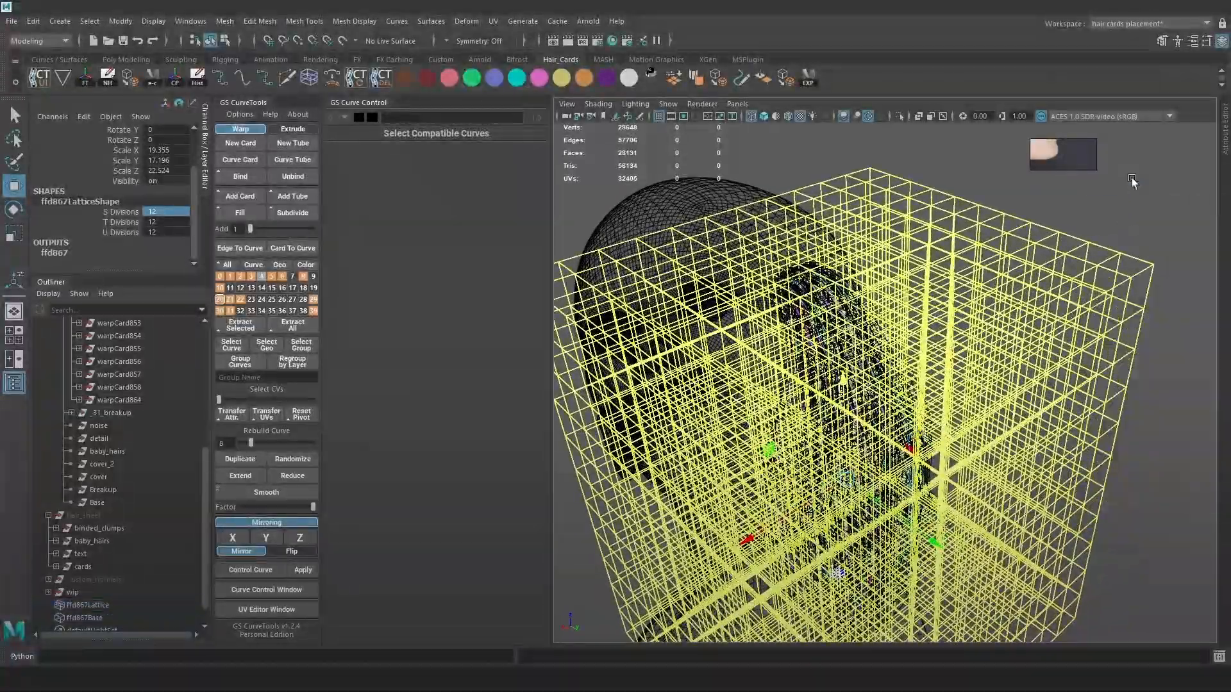
key("F8")
left_click(798, 299)
key("f")
scroll(840, 314, "down", 10)
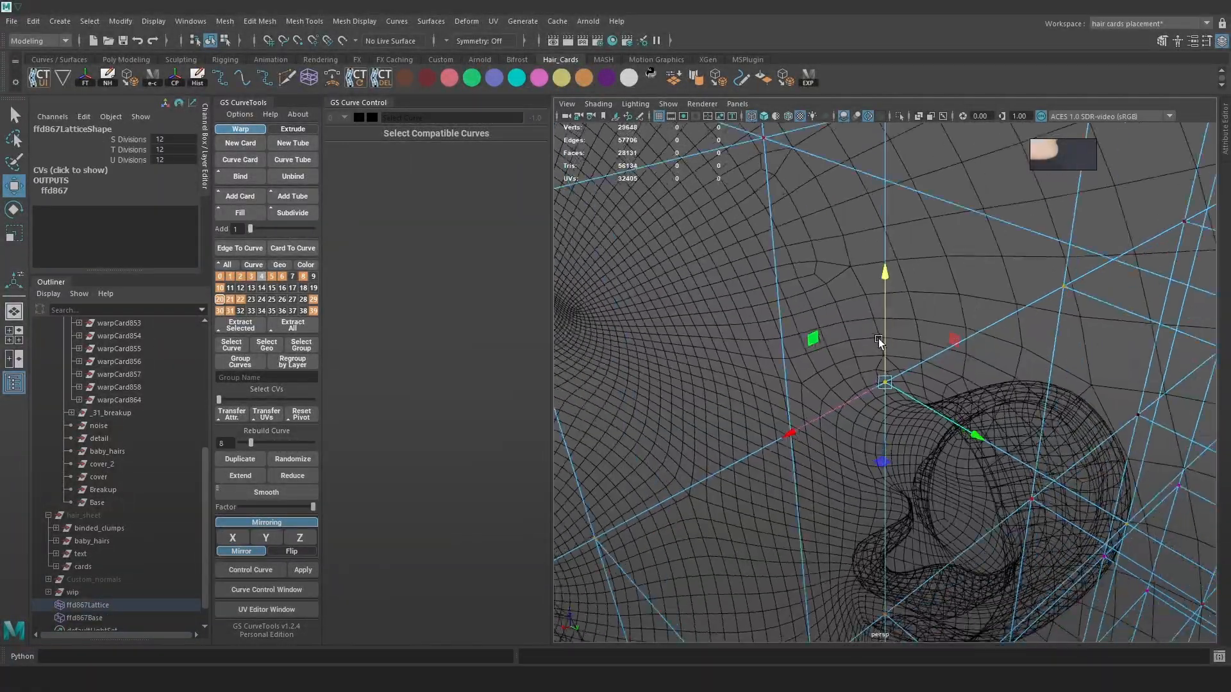
left_click_drag(893, 363, 1022, 387, "alt")
scroll(1023, 388, "up", 5)
middle_click_drag(1023, 387, 906, 410, "alt")
left_click_drag(905, 410, 872, 401, "alt")
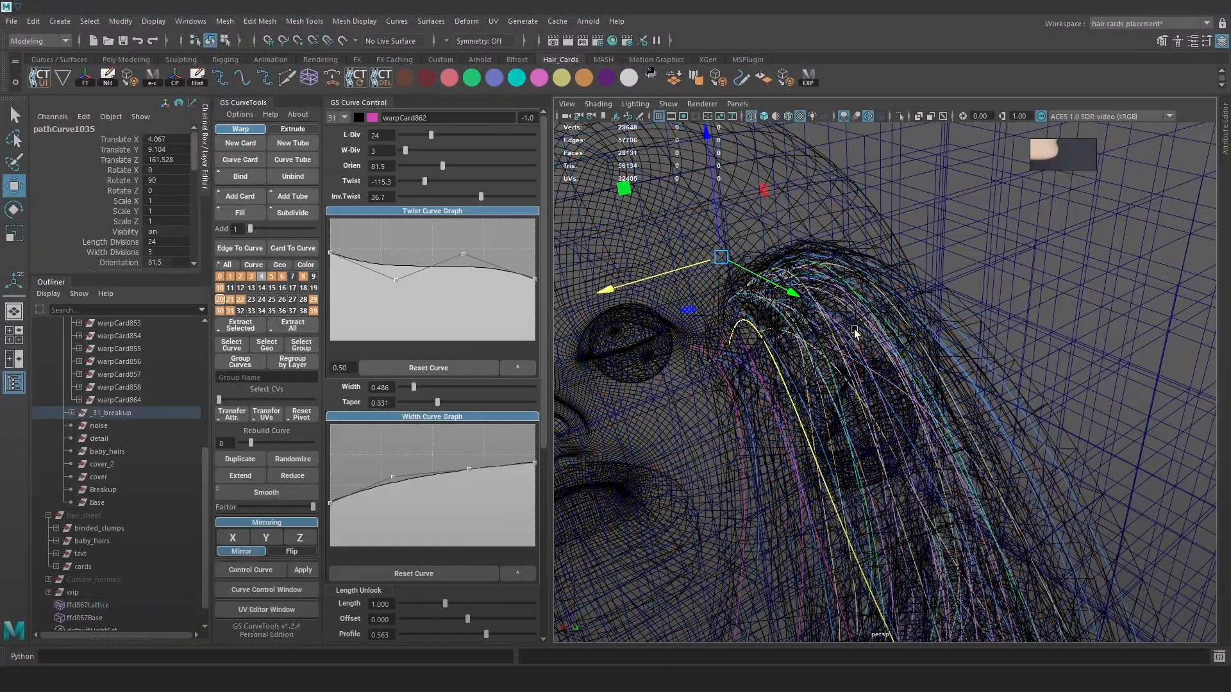
key("ctrl+z")
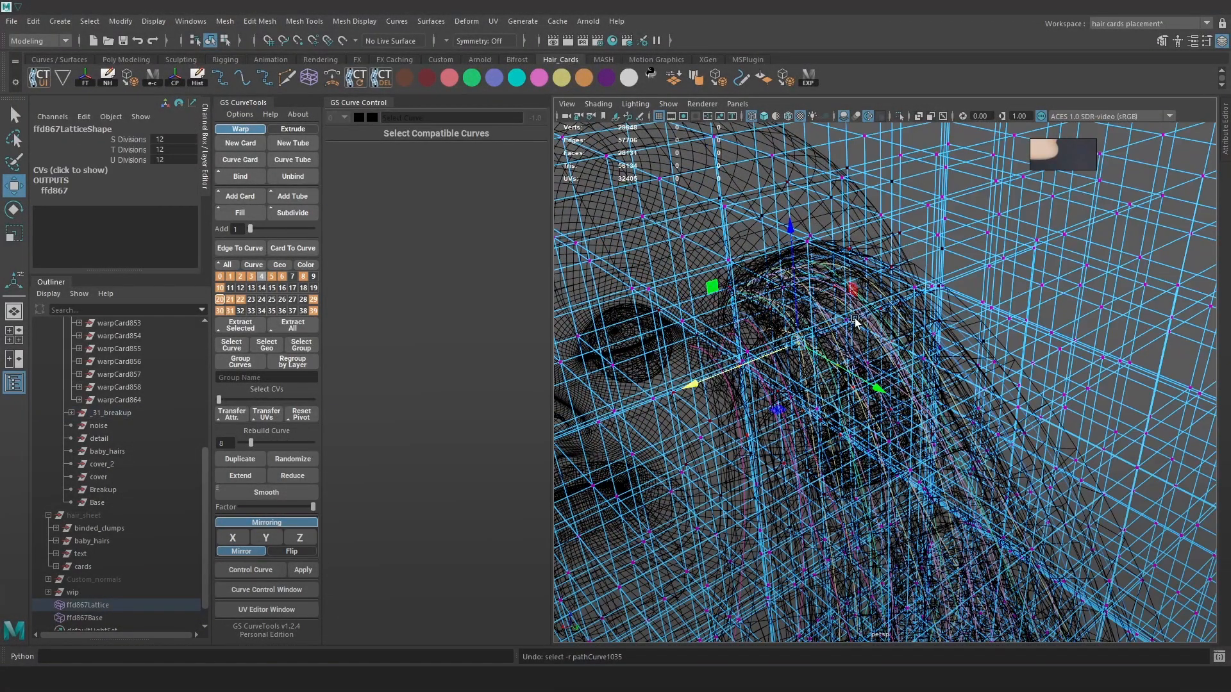
left_click_drag(846, 322, 876, 341, "alt")
left_click(844, 350)
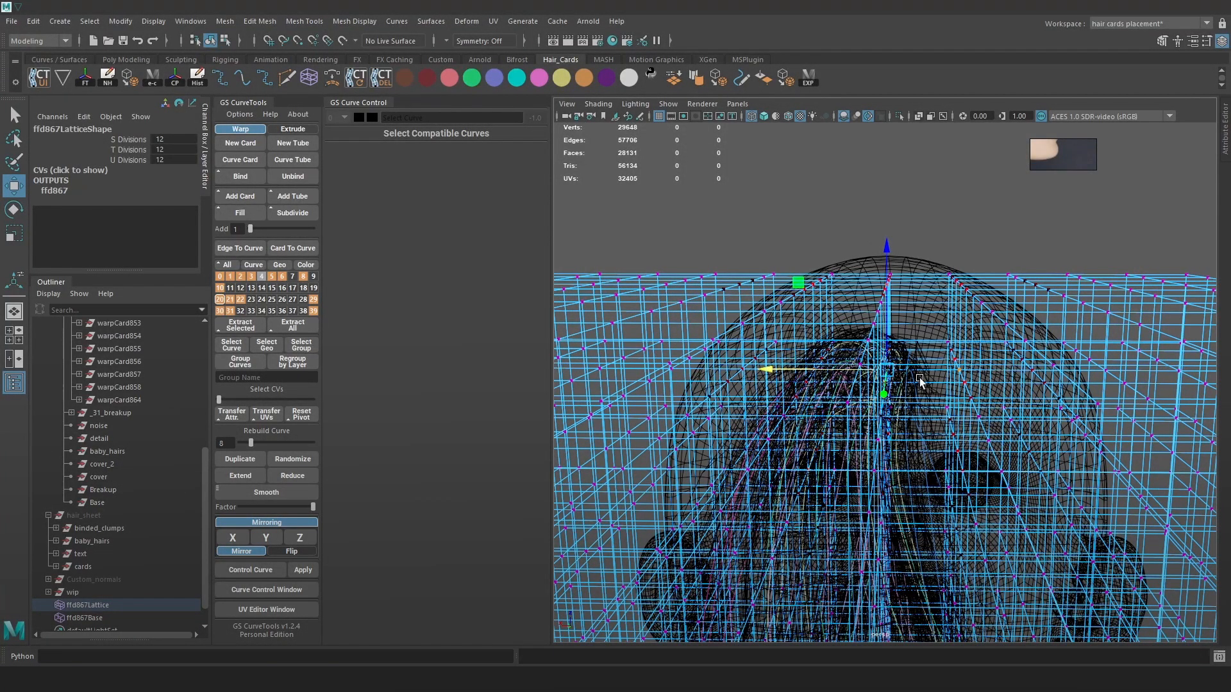
Activate the Scale tool in textured display and adjust the soft-selection falloff around the lattice points at the ponytail's root
left_click_drag(919, 380, 882, 338, "alt")
key("5")
key("6")
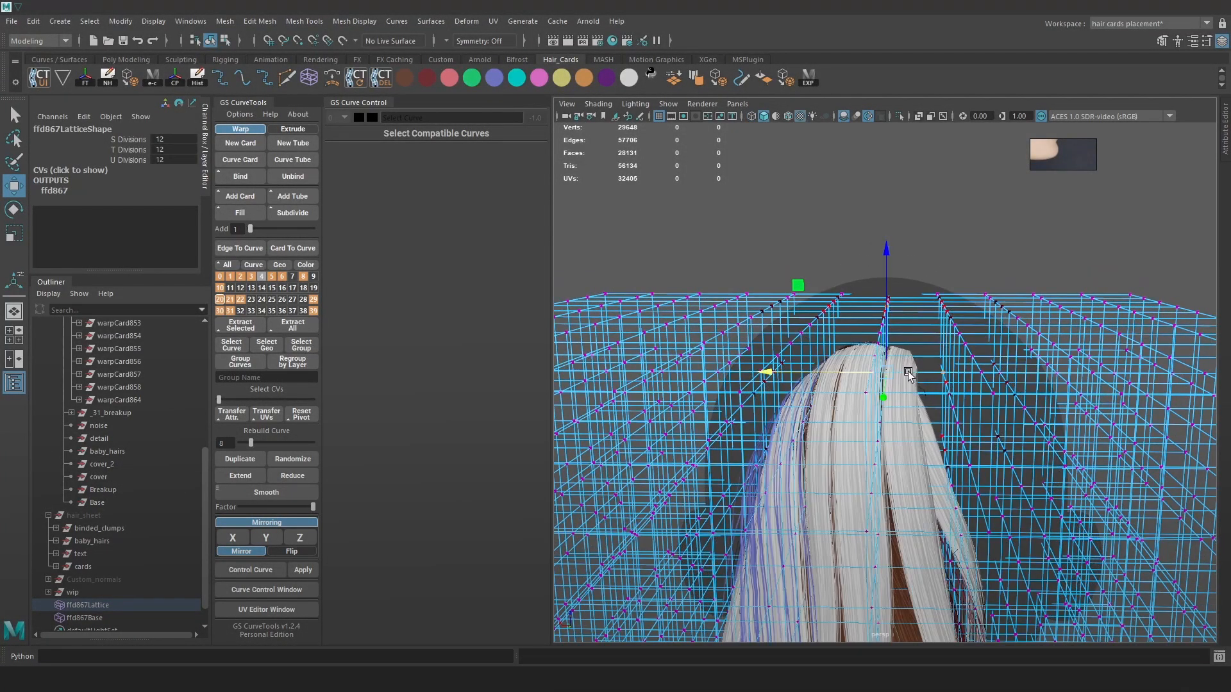
key("r")
right_click_drag(917, 375, 874, 394, "alt")
key("b")
left_click_drag(875, 395, 931, 379)
middle_click_drag(935, 377, 955, 338, "alt")
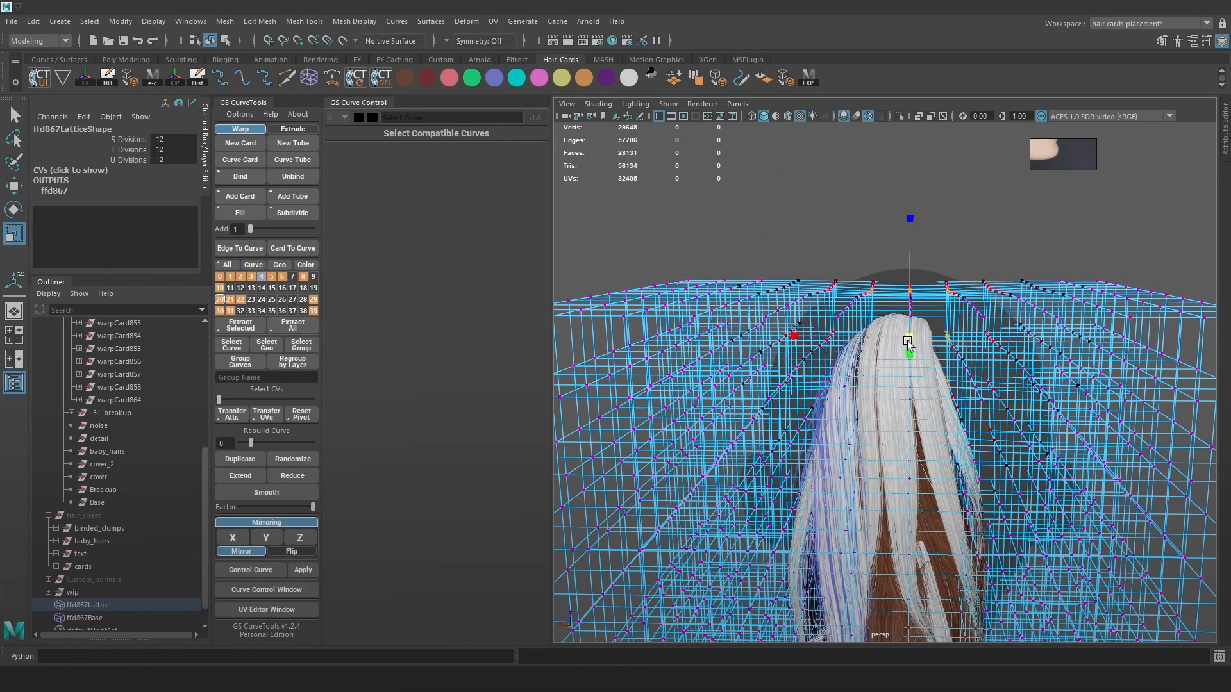
key("ctrl+z")
Try to narrow the ponytail's root by scaling its lattice points sideways with a readjusted soft-selection falloff
key("b")
left_click_drag(891, 368, 973, 374)
left_click_drag(821, 339, 848, 343)
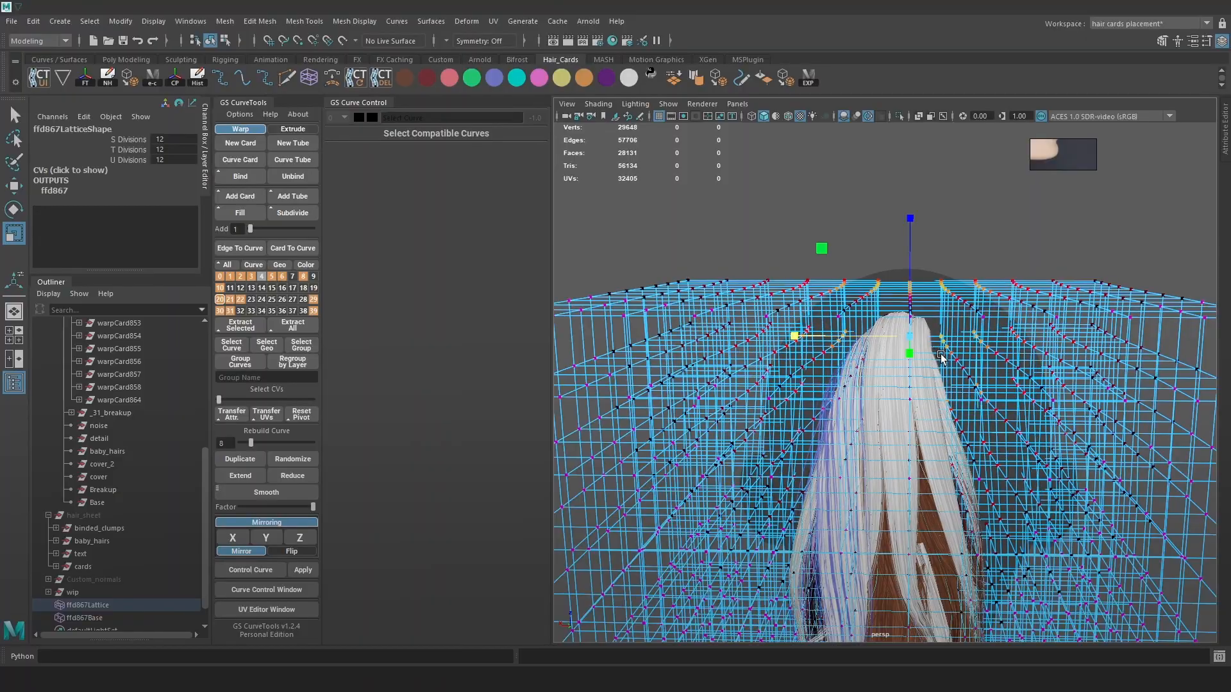
left_click_drag(943, 365, 960, 412, "alt")
key("ctrl+z")
Clear the lattice point selection and examine the top of the ponytail in Marmoset Toolbag
left_click_drag(1024, 371, 864, 87, "alt")
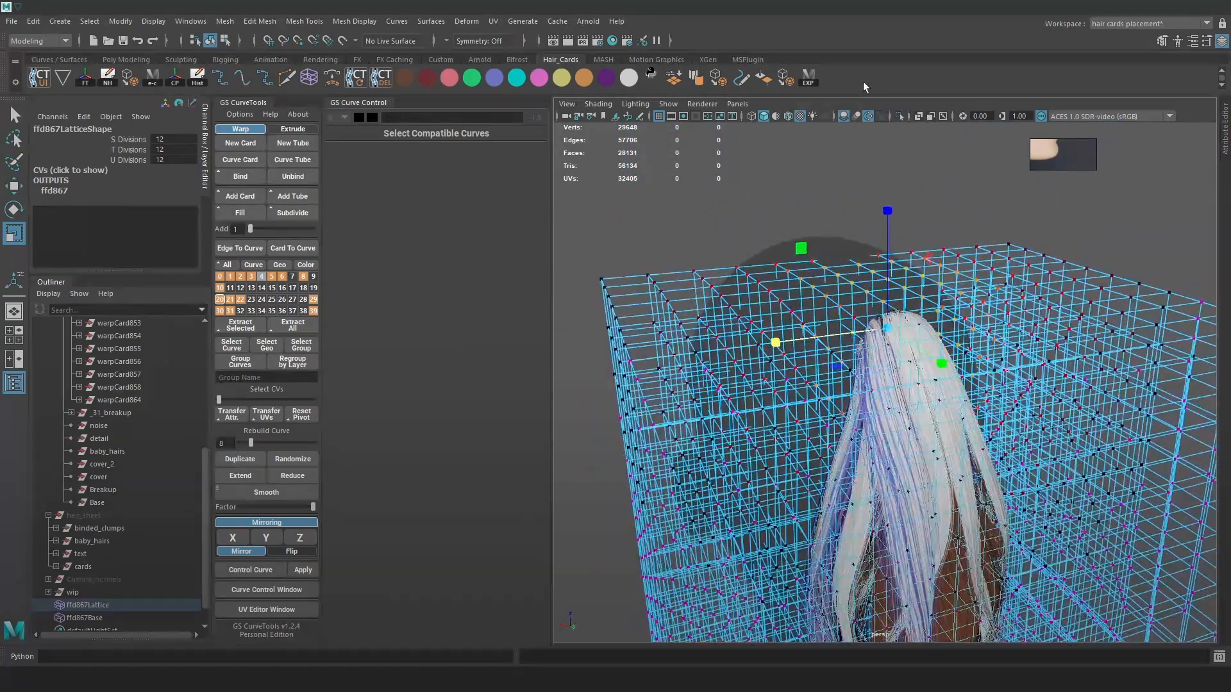
left_click(855, 156)
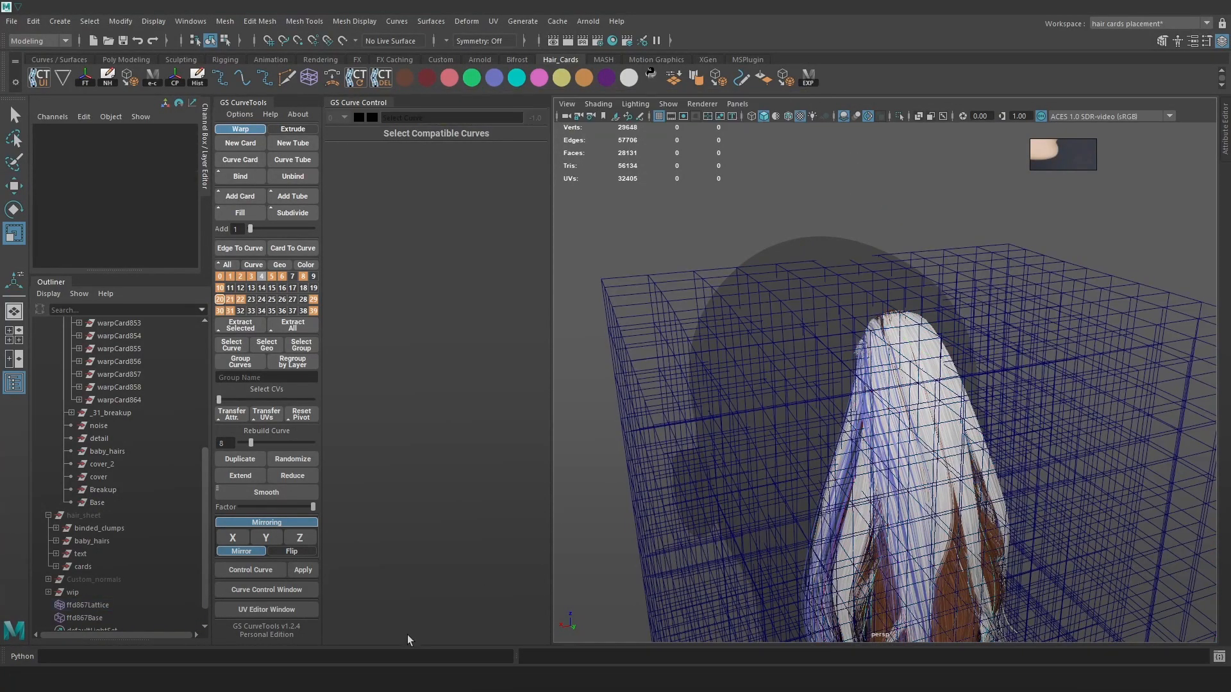
key("alt+Tab")
left_click_drag(758, 322, 772, 337, "alt")
mouse_move(772, 337)
right_mouse_down("alt")
mouse_move(771, 275)
mouse_move(791, 329)
right_mouse_up("alt")
left_click_drag(685, 274, 917, 302, "alt")
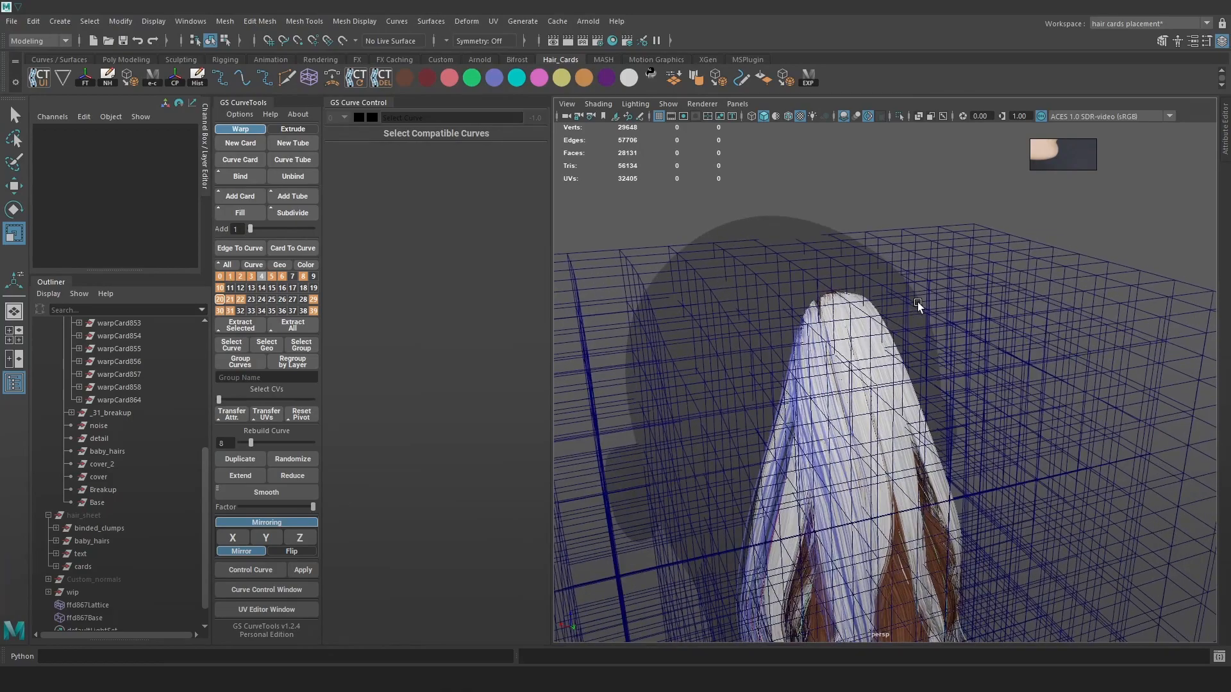
Select the ponytail's lattice and set its ffd867 deformer envelope to 0
left_click(916, 302)
right_click_drag(888, 303, 954, 273)
left_click(963, 189)
left_click(941, 273)
scroll(149, 233, "down", 2)
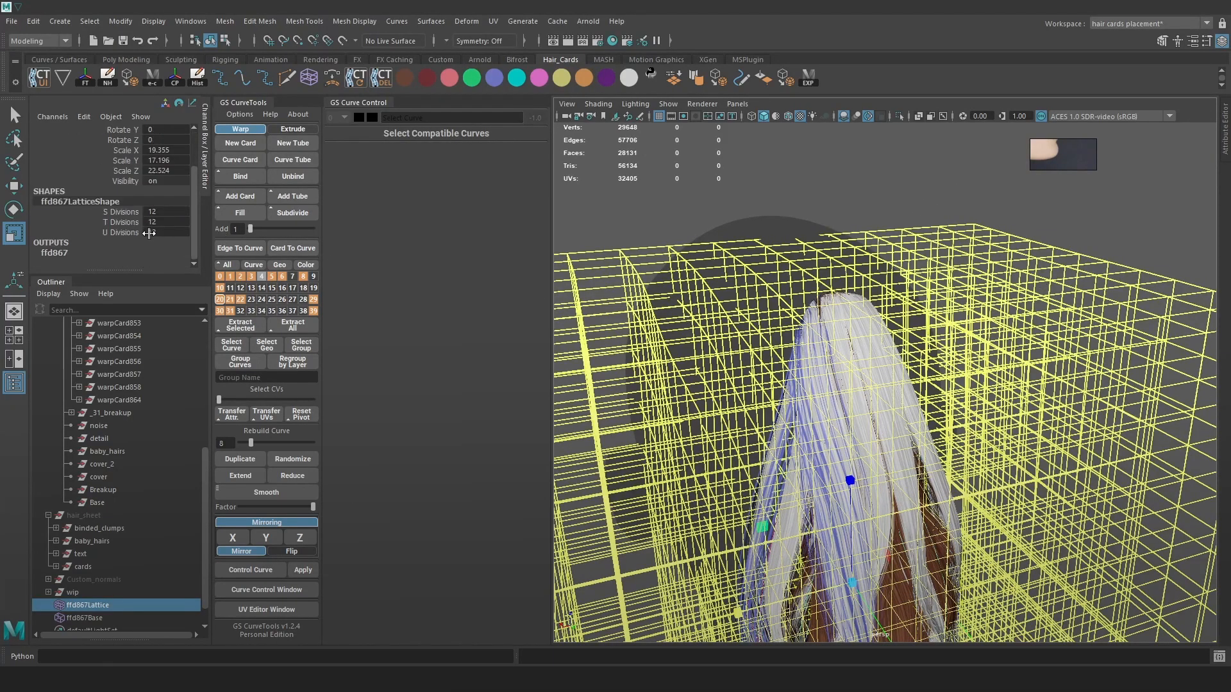
left_click(64, 254)
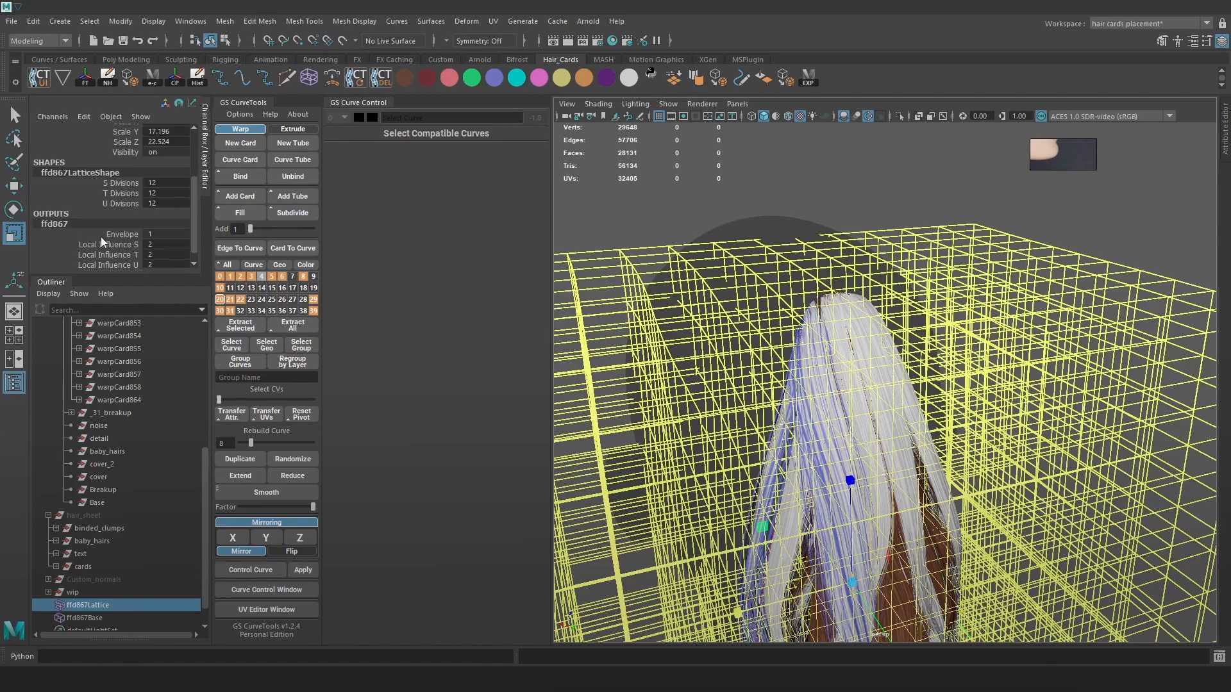
double_click(165, 233)
type("0")
key("Return")
Export the hair and check the ponytail from behind in Marmoset Toolbag before returning to Maya
left_click_drag(592, 252, 775, 332, "alt")
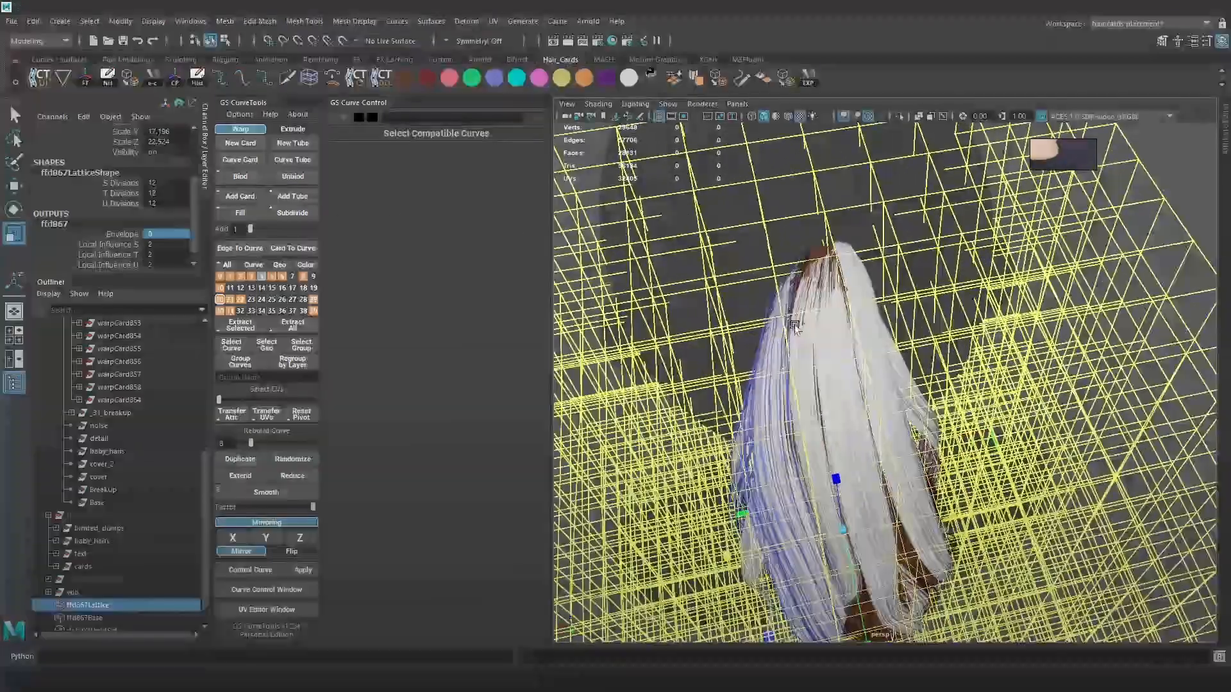
left_click(809, 81)
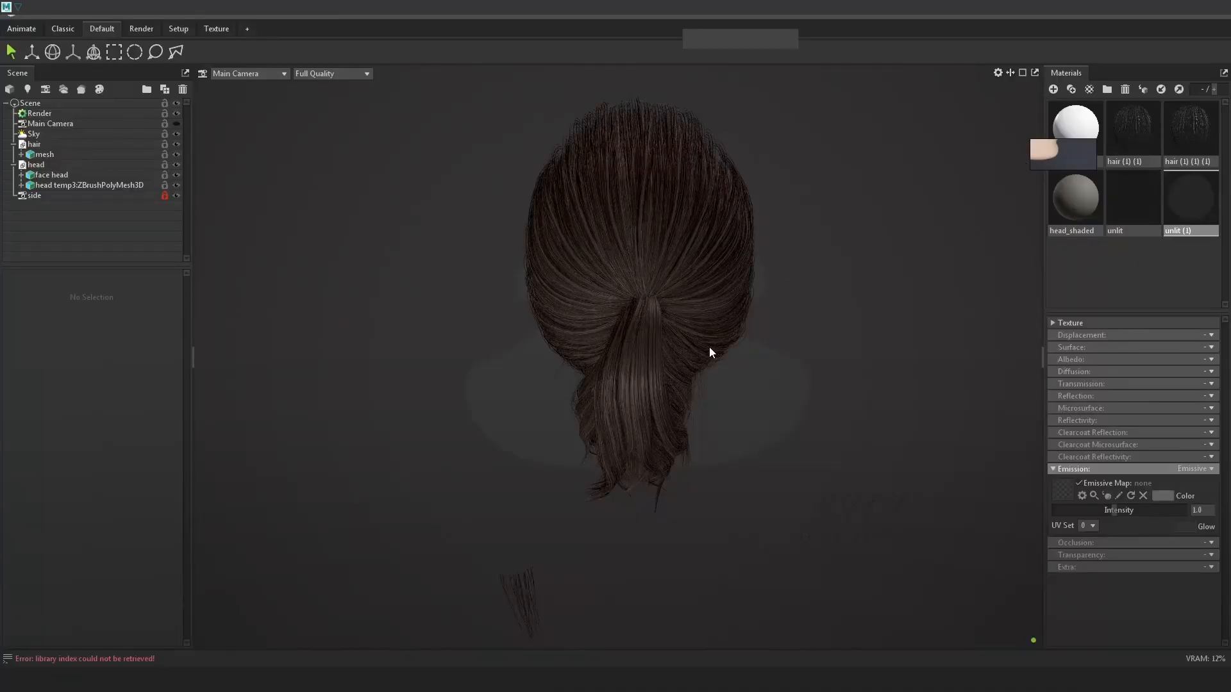
key("alt+Tab")
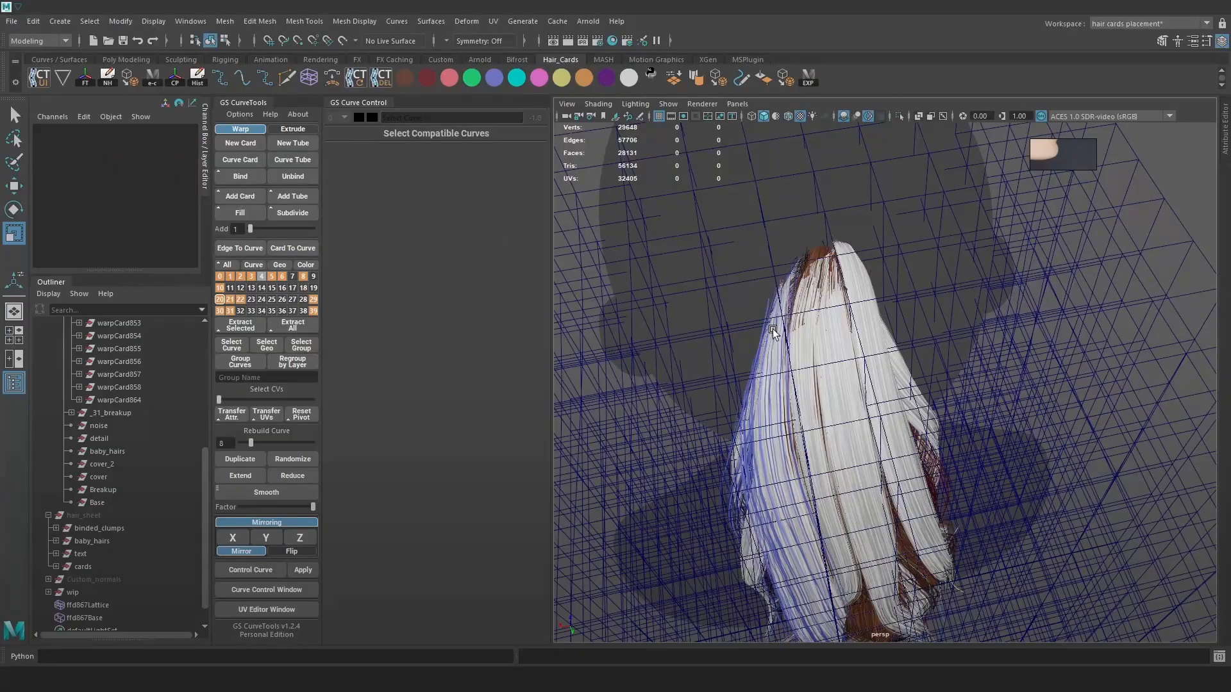
Reselect the lattice and set its deformer envelope to 2
left_click(916, 284)
scroll(164, 260, "down", 3)
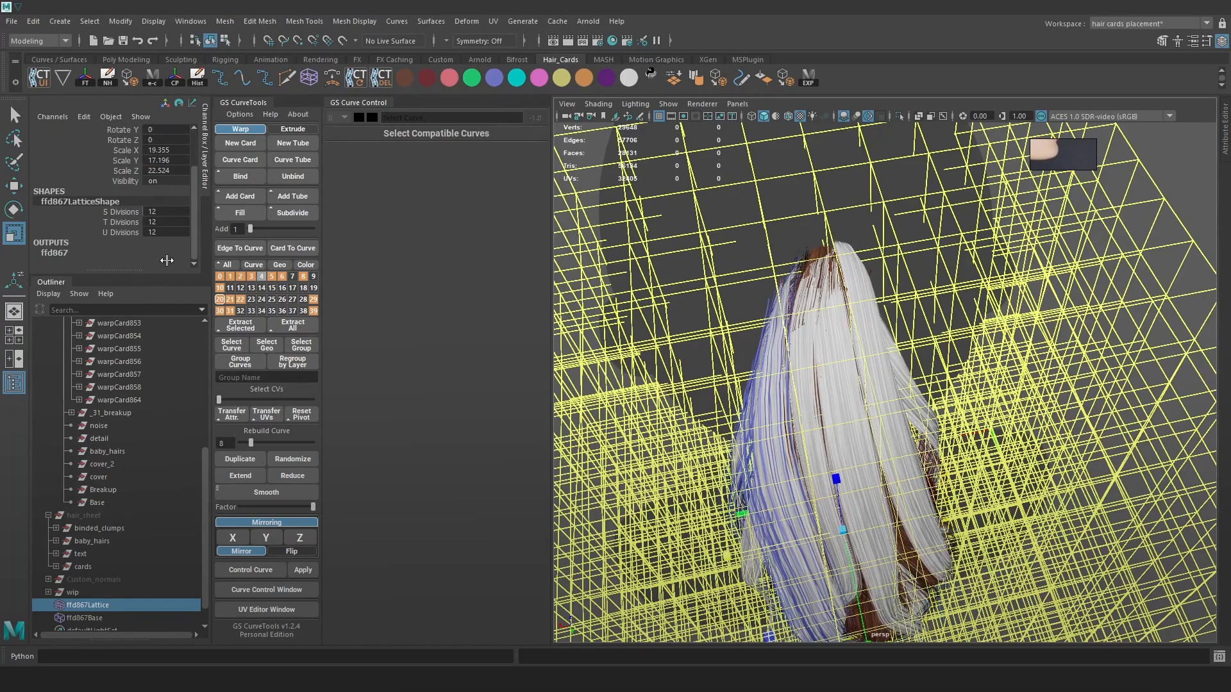
left_click(106, 253)
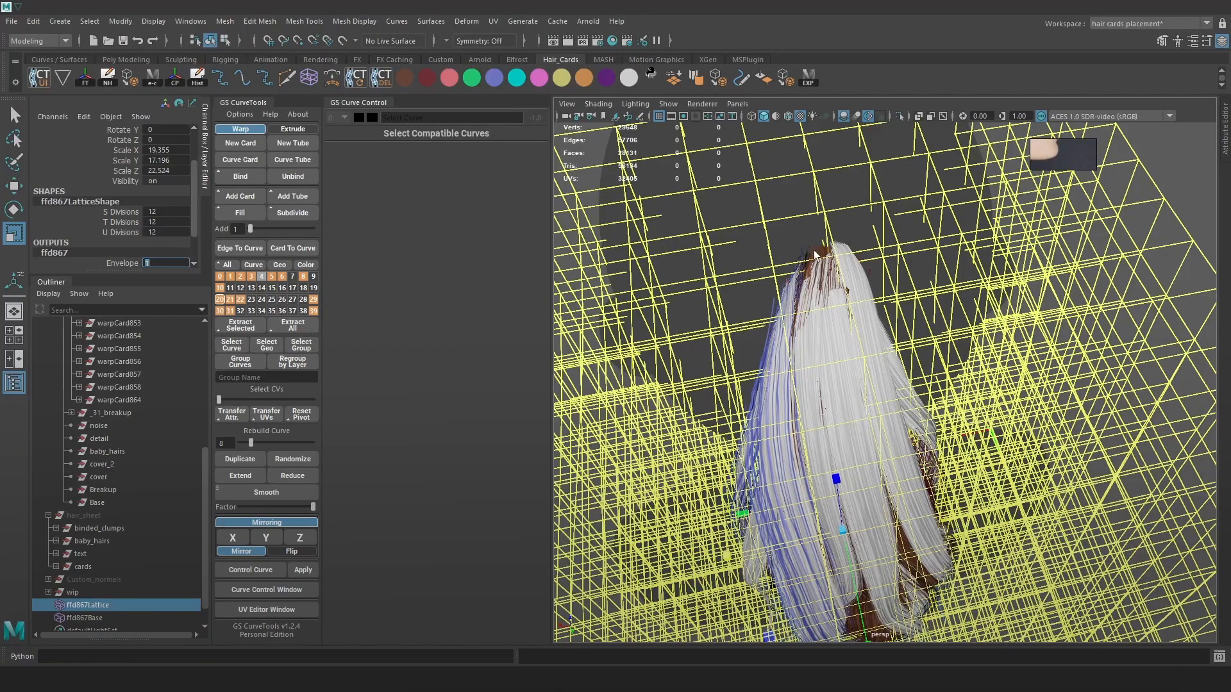
type("2")
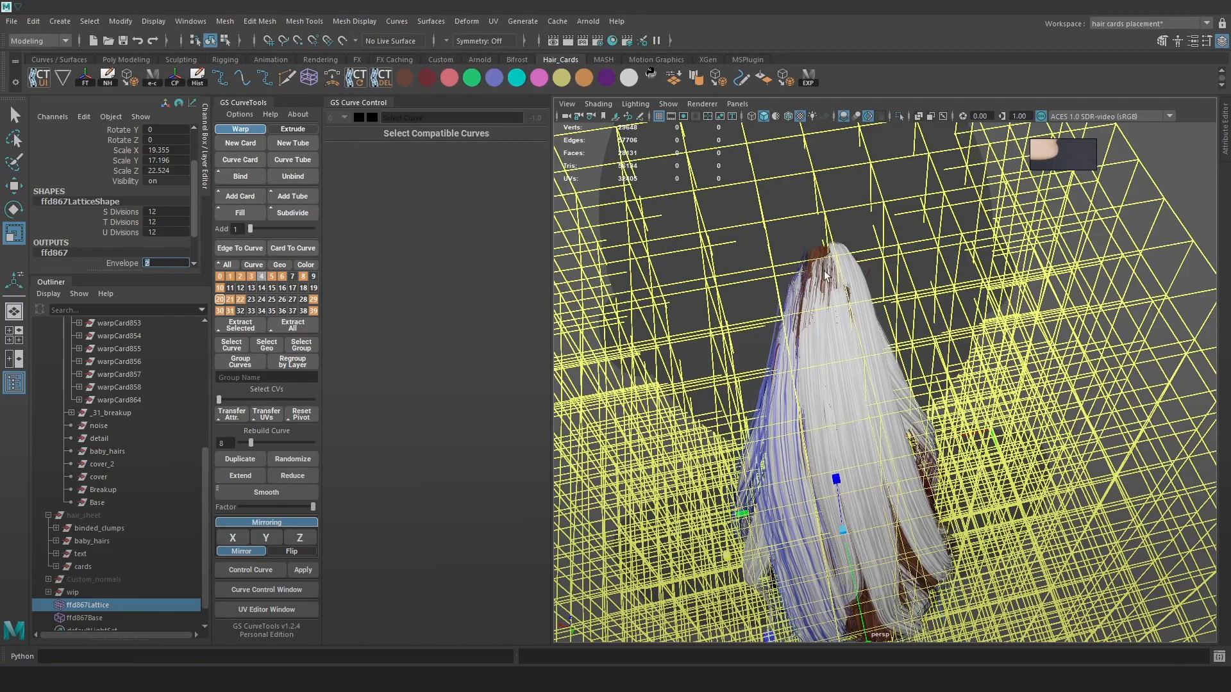
key("Return")
Reduce the strength of the lattice deformation by setting its envelope to 1.5
left_click_drag(944, 260, 1140, 274, "alt")
left_click(165, 264)
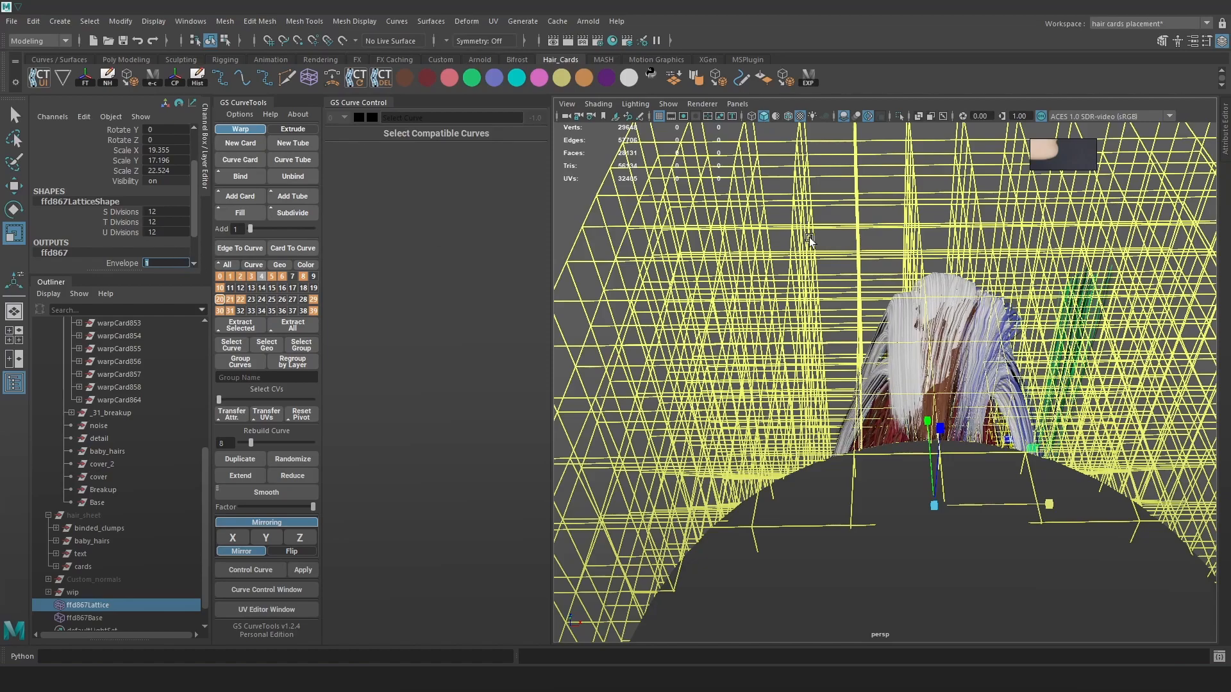
key("Return")
left_click(162, 262)
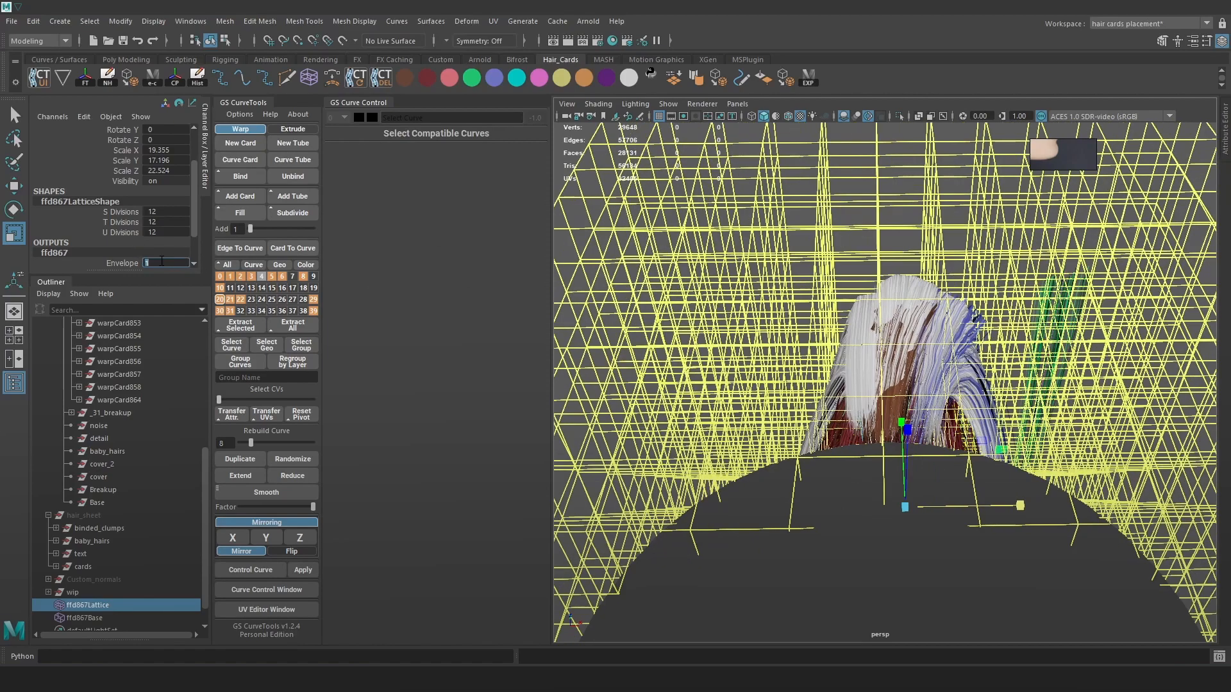
key("Return")
left_click_drag(893, 329, 624, 298, "alt")
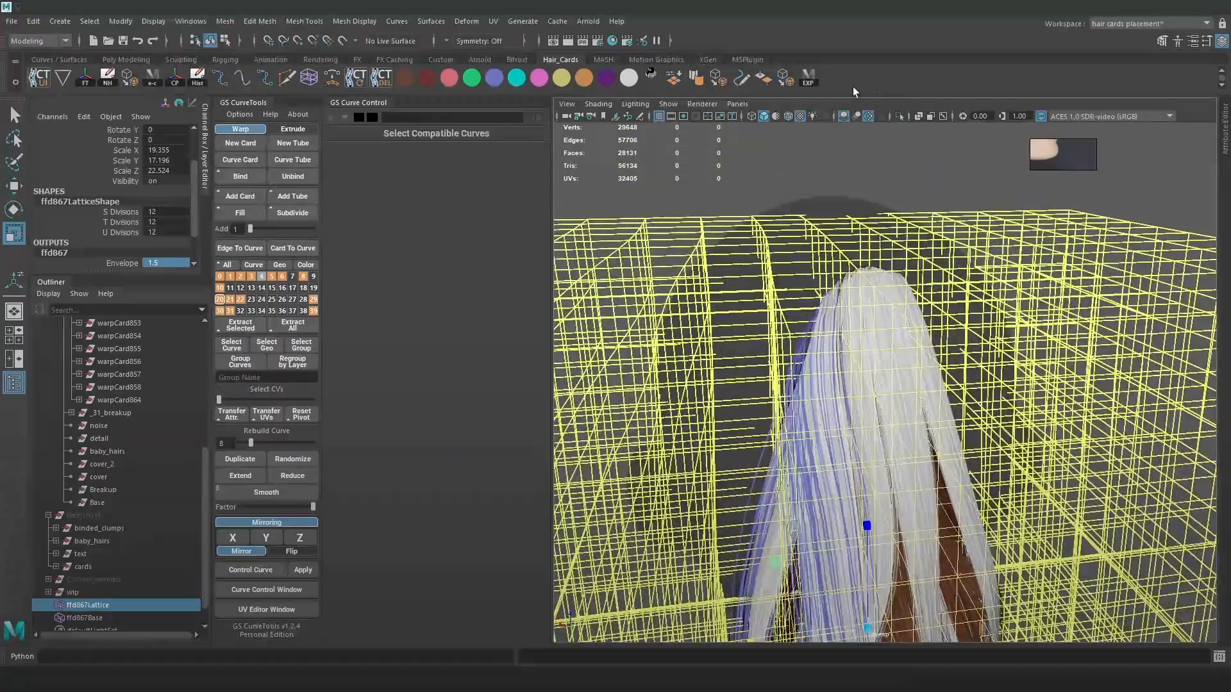
Clear the lattice selection and examine the ponytail's root and volume from behind in Marmoset Toolbag
left_click(676, 302)
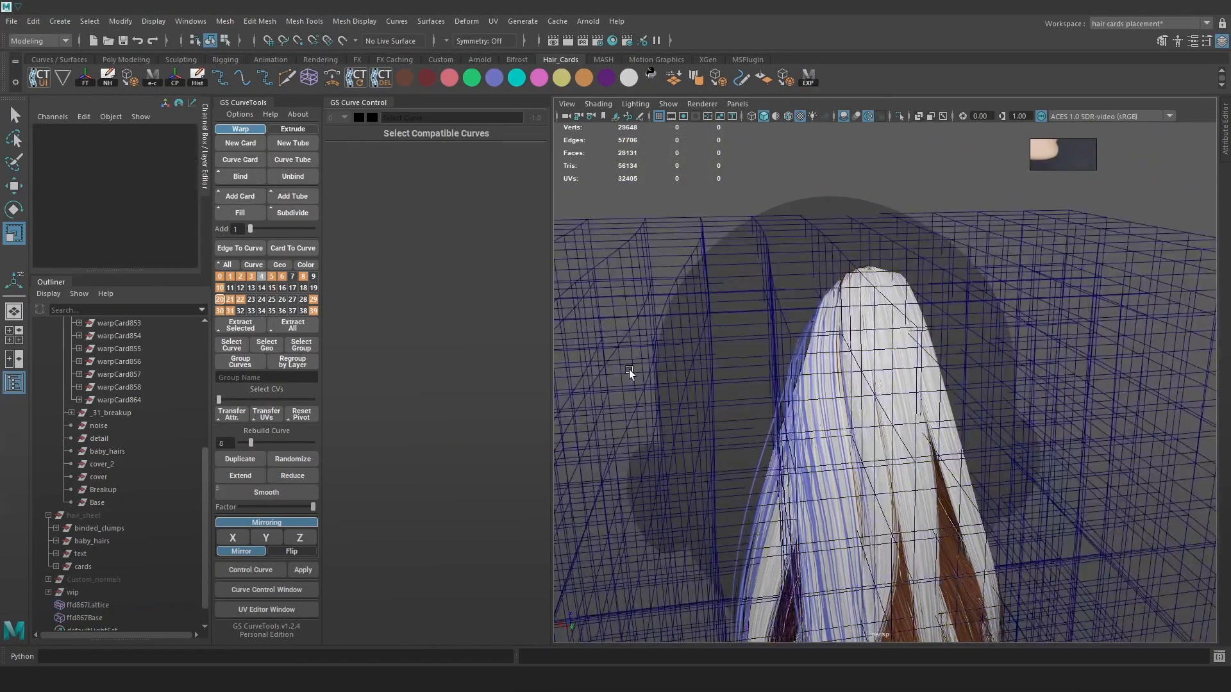
key("alt+Tab")
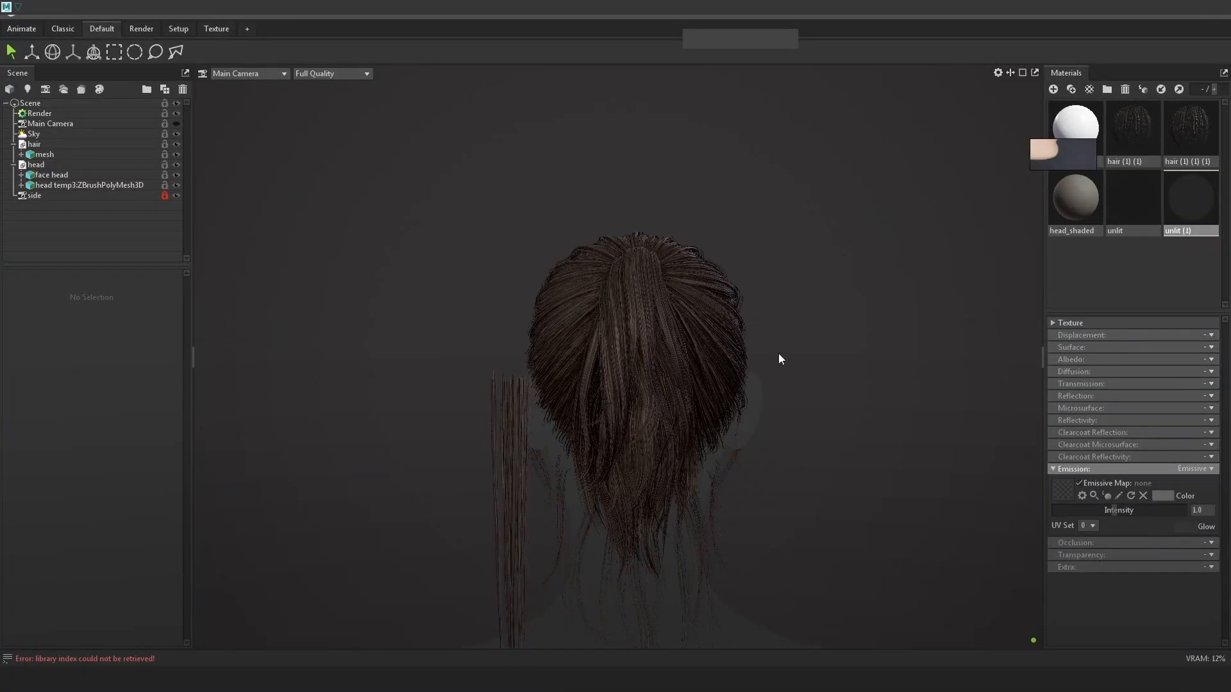
right_click_drag(778, 353, 777, 318, "alt")
scroll(654, 280, "up", 3)
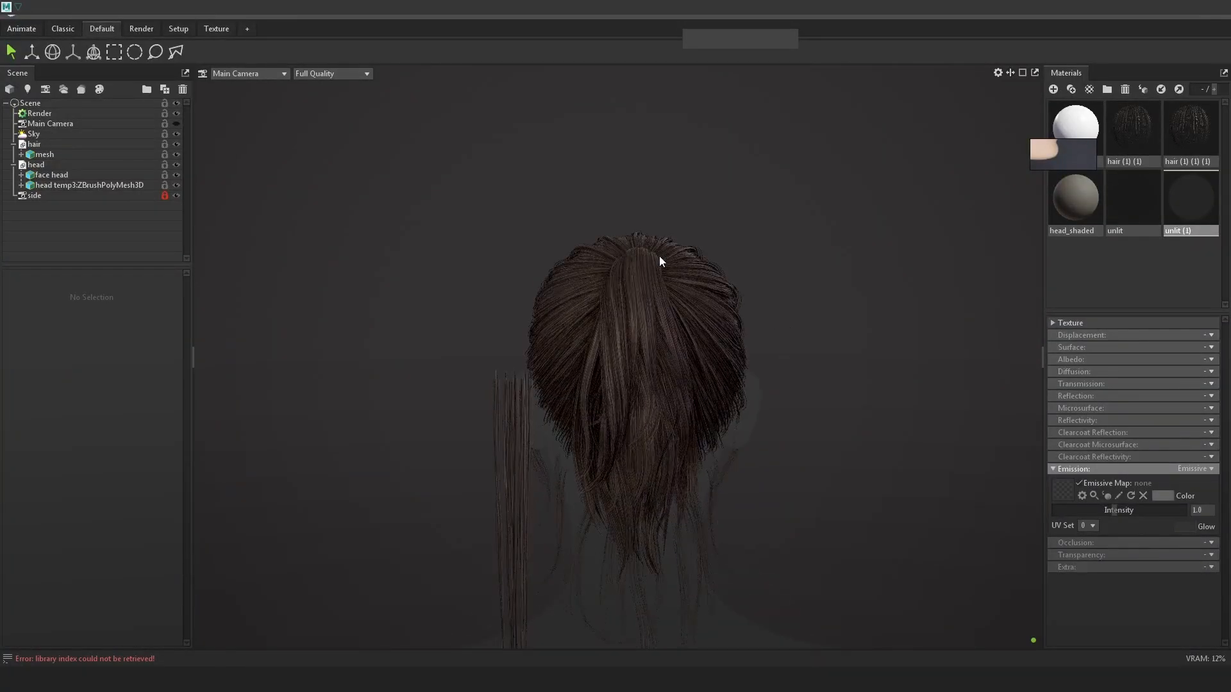
left_click_drag(644, 252, 633, 265, "alt")
left_click_drag(729, 280, 621, 286, "alt")
Switch back to Maya, select the ponytail cards together with the lattice in wireframe display, and delete their history
left_click(1168, 13)
mouse_move(763, 388)
left_mouse_down("alt")
mouse_move(897, 374)
mouse_move(967, 343)
left_mouse_up("alt")
key("4")
right_click_drag(967, 343, 844, 294, "alt")
left_click_drag(808, 318, 962, 596)
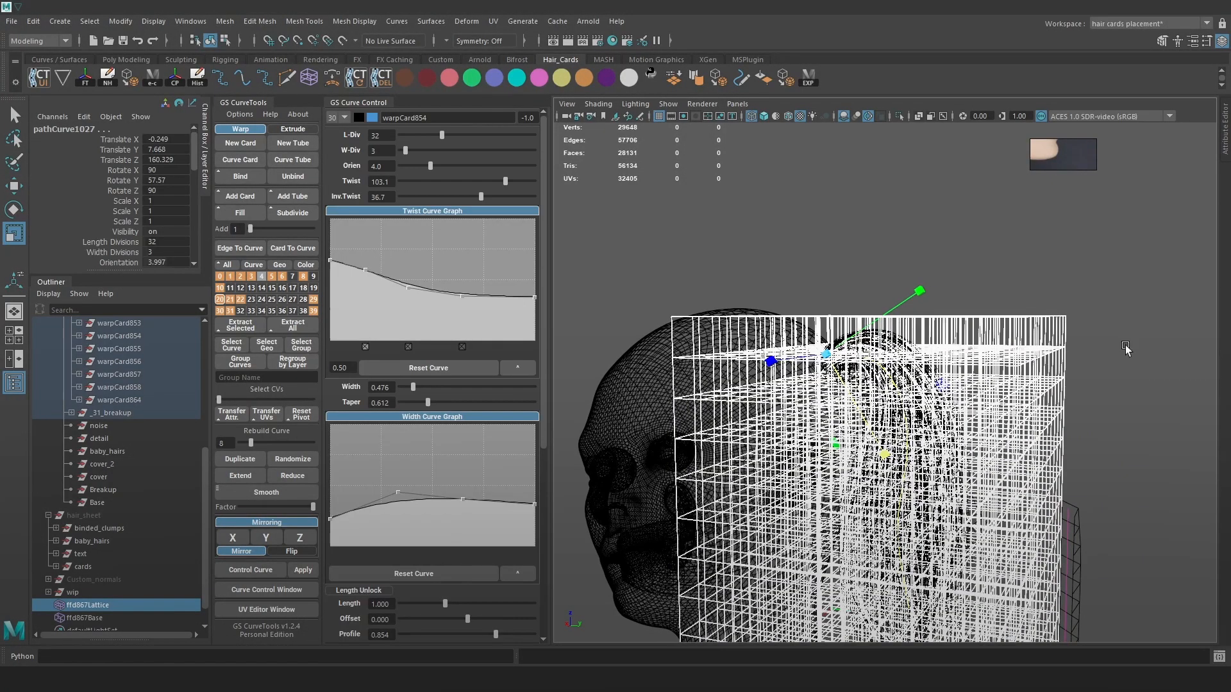
left_click(1122, 349)
scroll(918, 394, "down", 3)
left_click_drag(794, 280, 937, 548)
scroll(921, 435, "up", 5)
key("w")
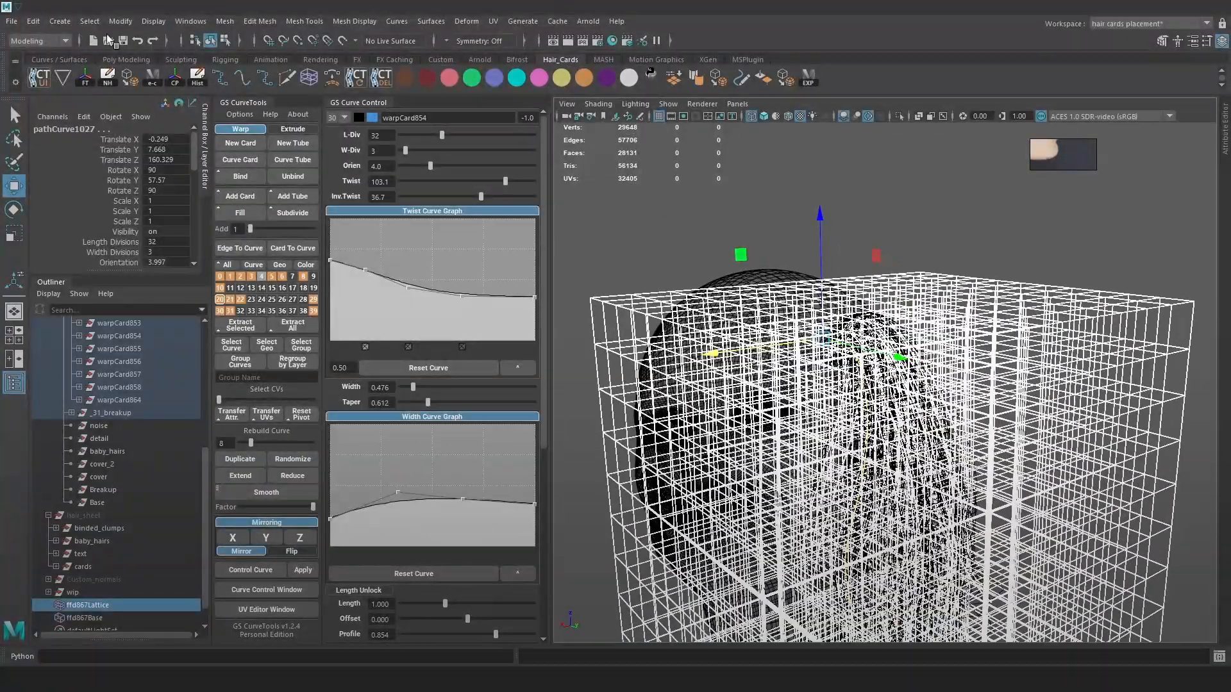
left_click(34, 21)
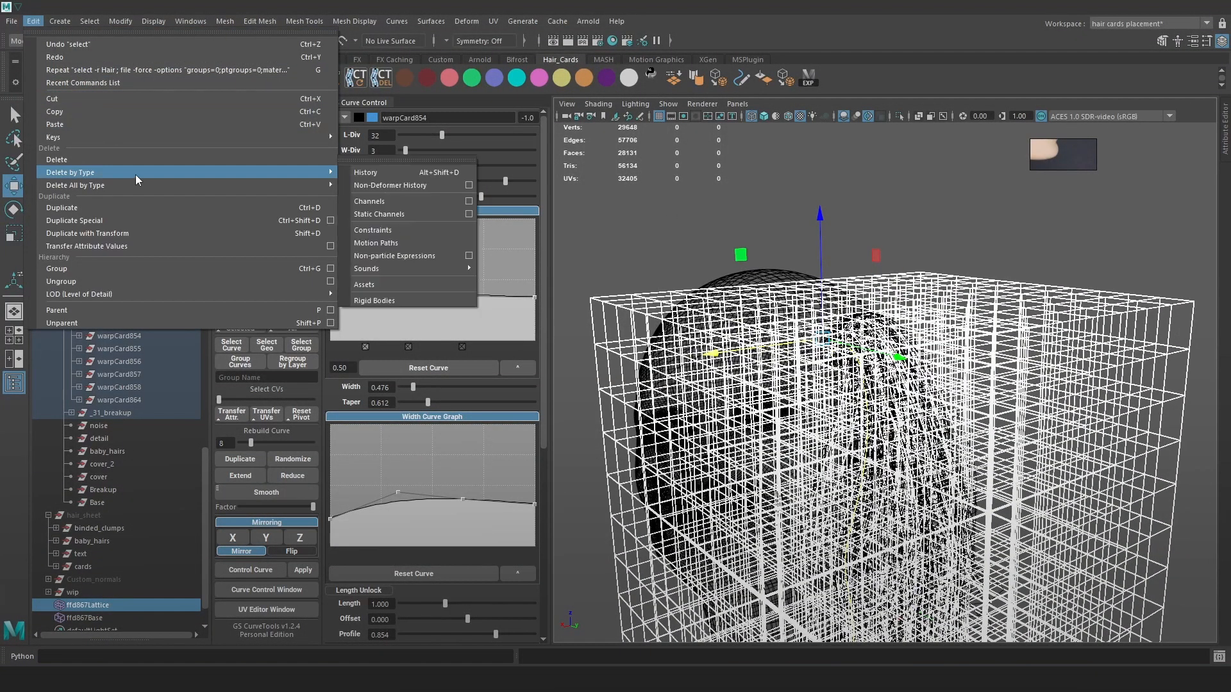
mouse_move(172, 182)
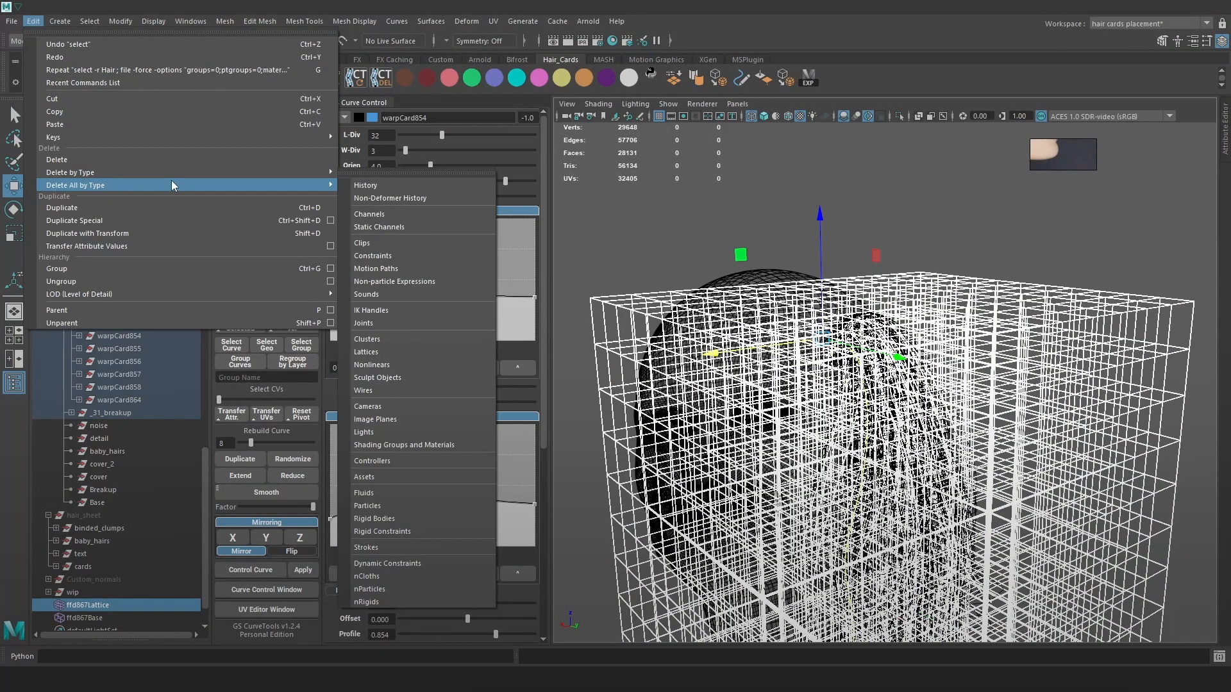
left_click(351, 170)
left_click_drag(958, 297, 1008, 295, "alt")
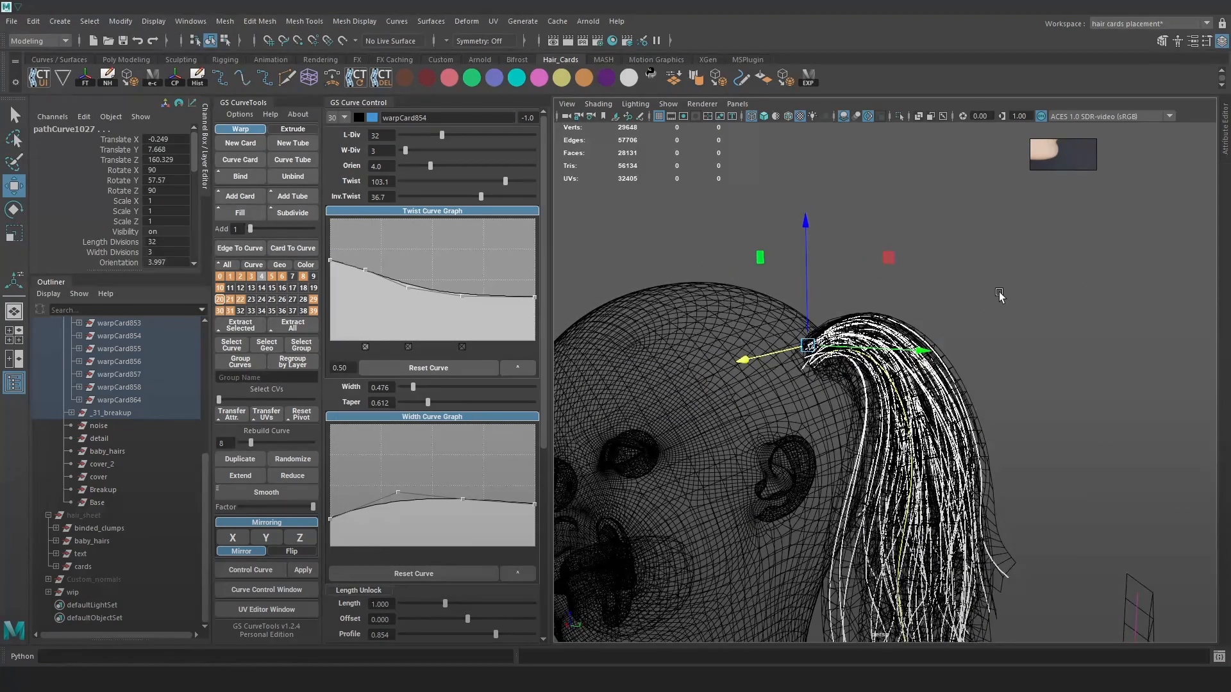
Try to move the breakup card warpCard862 upward at the ponytail's root
key("6")
left_click(997, 289)
scroll(963, 381, "up", 4)
key("4")
scroll(963, 379, "down", 4)
left_click(867, 324)
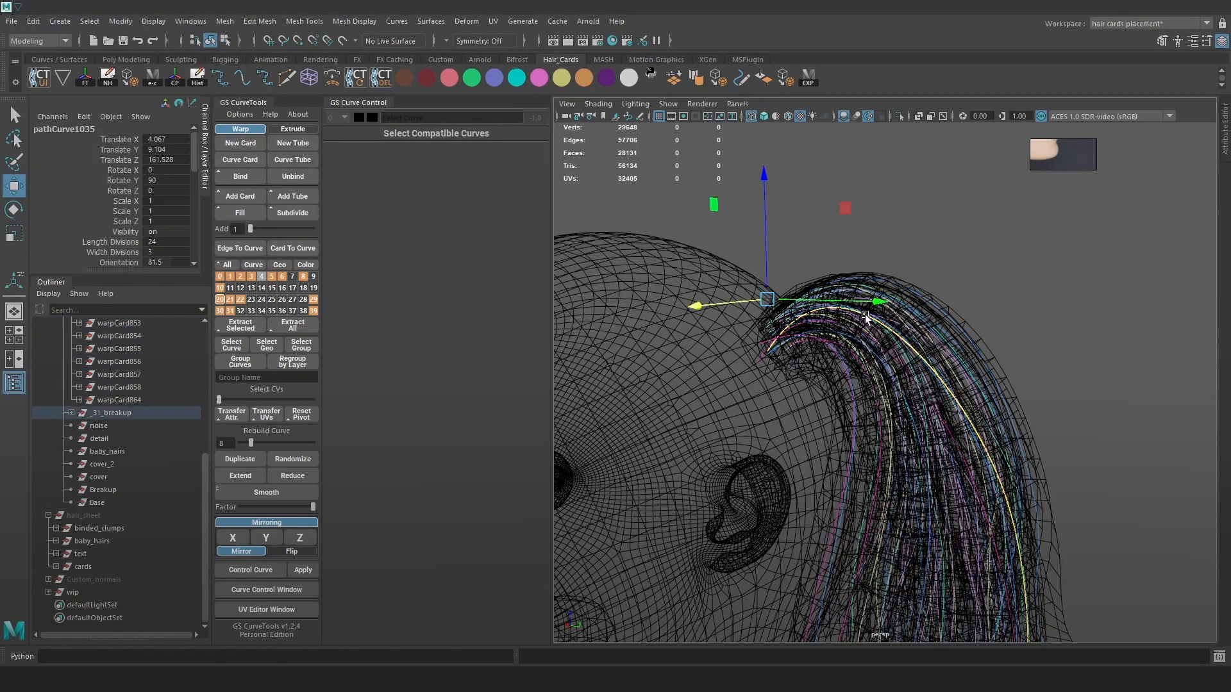
left_click_drag(763, 260, 763, 212)
key("ctrl+z")
Try to move one control vertex on the curve of warpCard862 near the crest of the ponytail
right_click_drag(1078, 329, 1003, 334)
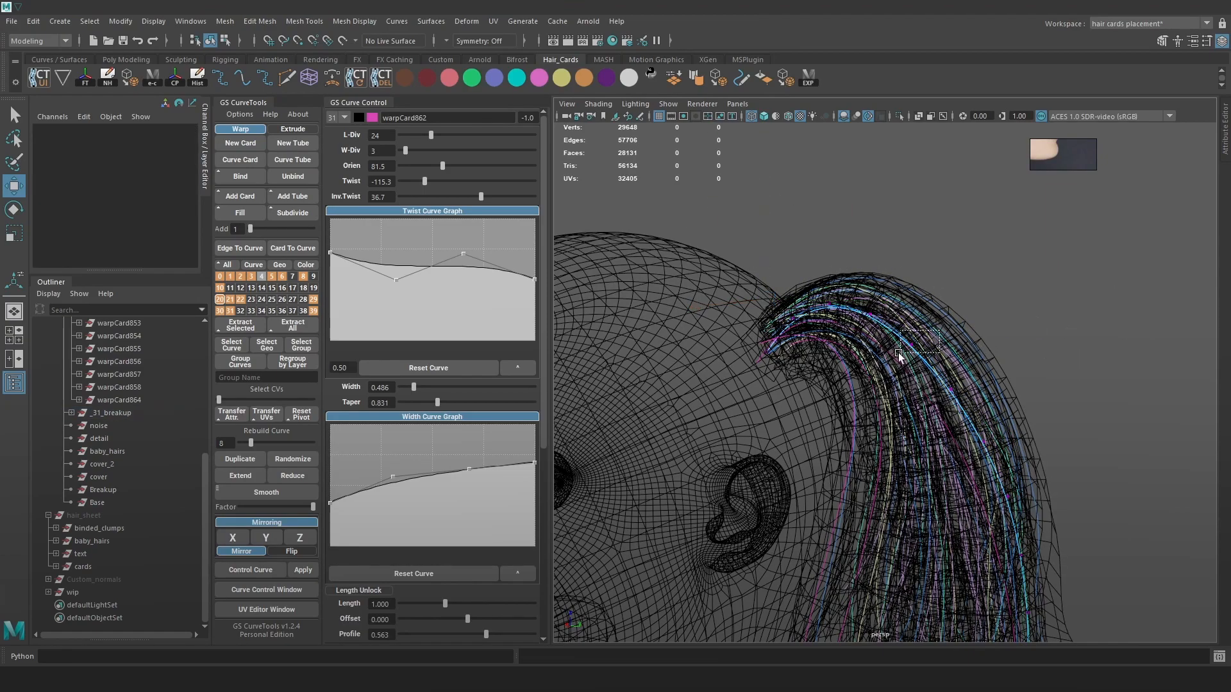
left_click(913, 343)
left_click_drag(916, 340, 927, 331)
key("ctrl+z")
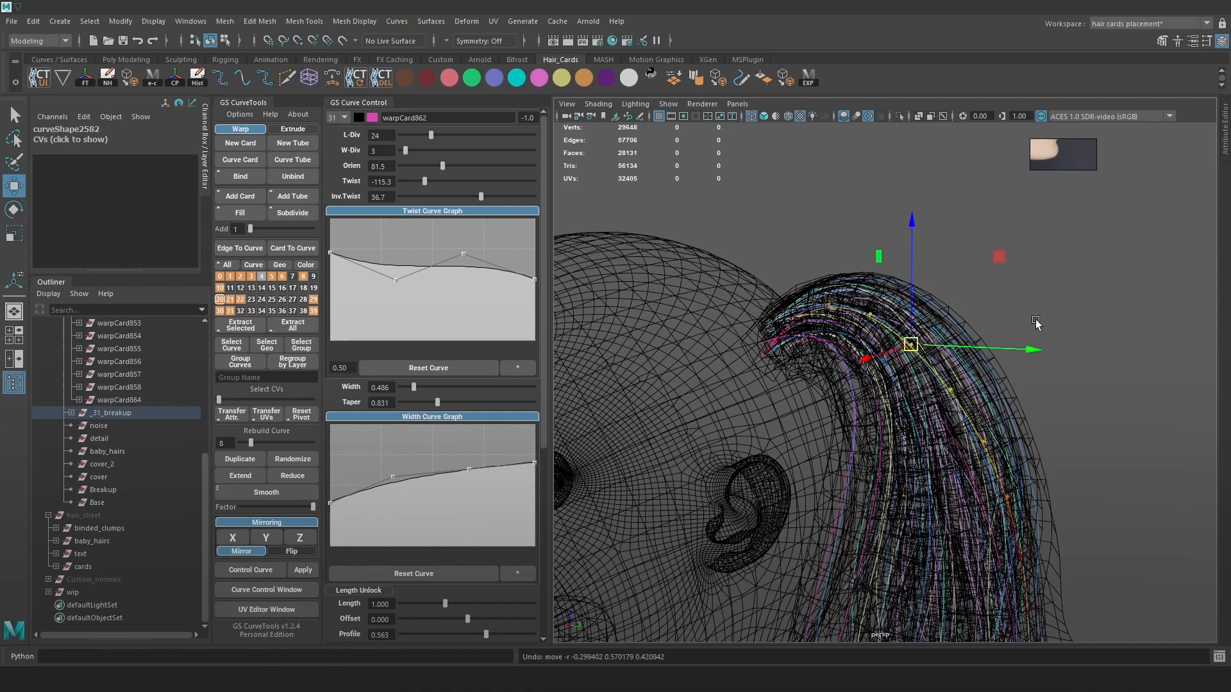
Try to move the ponytail card warpCard80 upward in wireframe display, and return to shaded display
key("6")
left_click(1036, 252)
mouse_move(1141, 308)
left_mouse_down("alt")
mouse_move(1037, 333)
mouse_move(952, 303)
mouse_move(956, 351)
mouse_move(874, 464)
left_mouse_up("alt")
left_click_drag(965, 366, 894, 371, "alt")
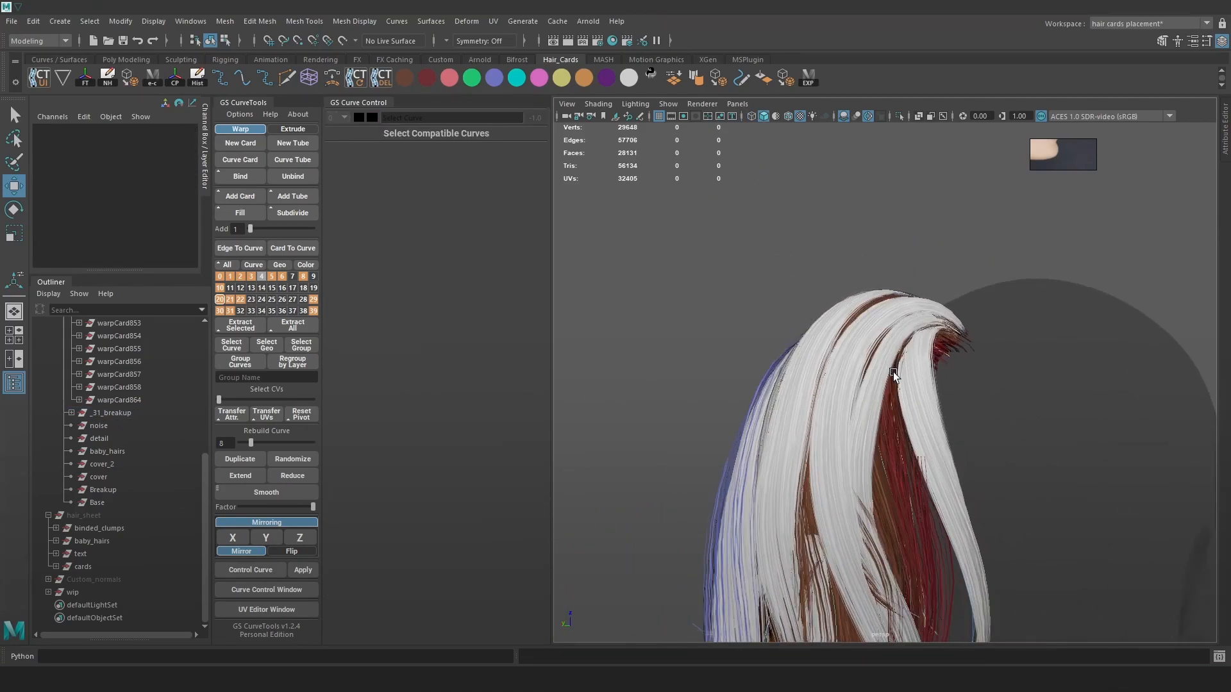
key("4")
left_click(875, 416)
left_click_drag(986, 300, 981, 242)
key("ctrl+z")
key("5")
mouse_move(838, 271)
left_mouse_down("alt")
mouse_move(927, 277)
mouse_move(841, 295)
left_mouse_up("alt")
left_click(11, 22)
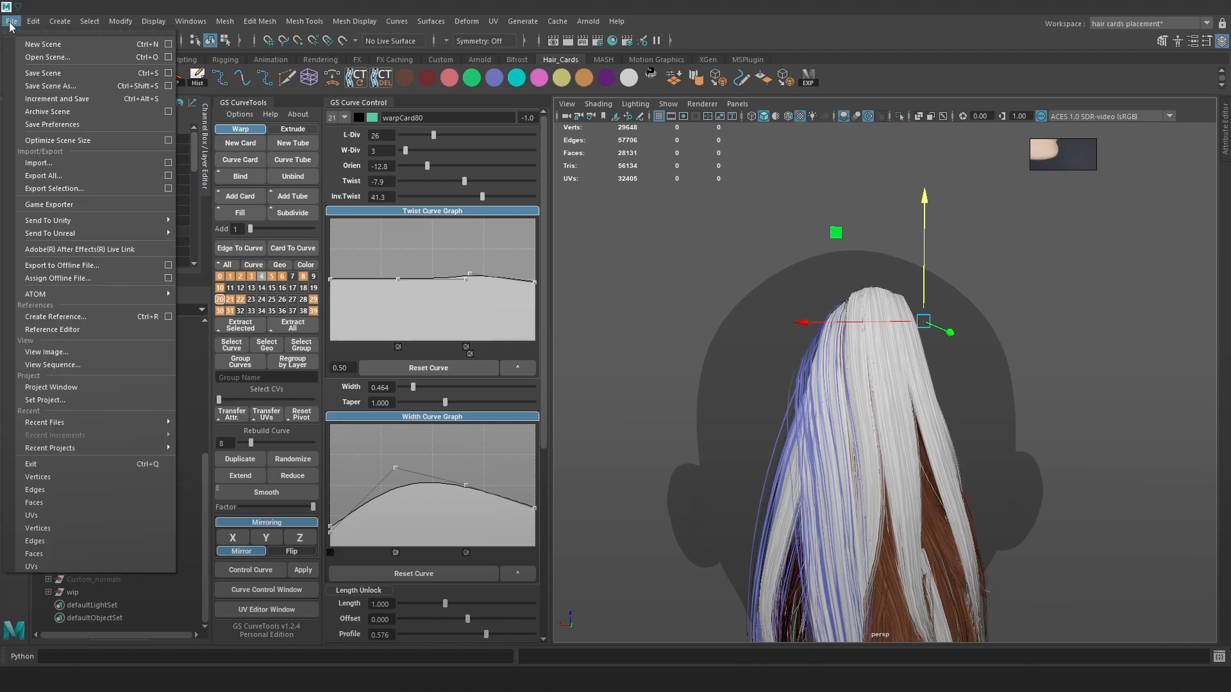
left_click(61, 86)
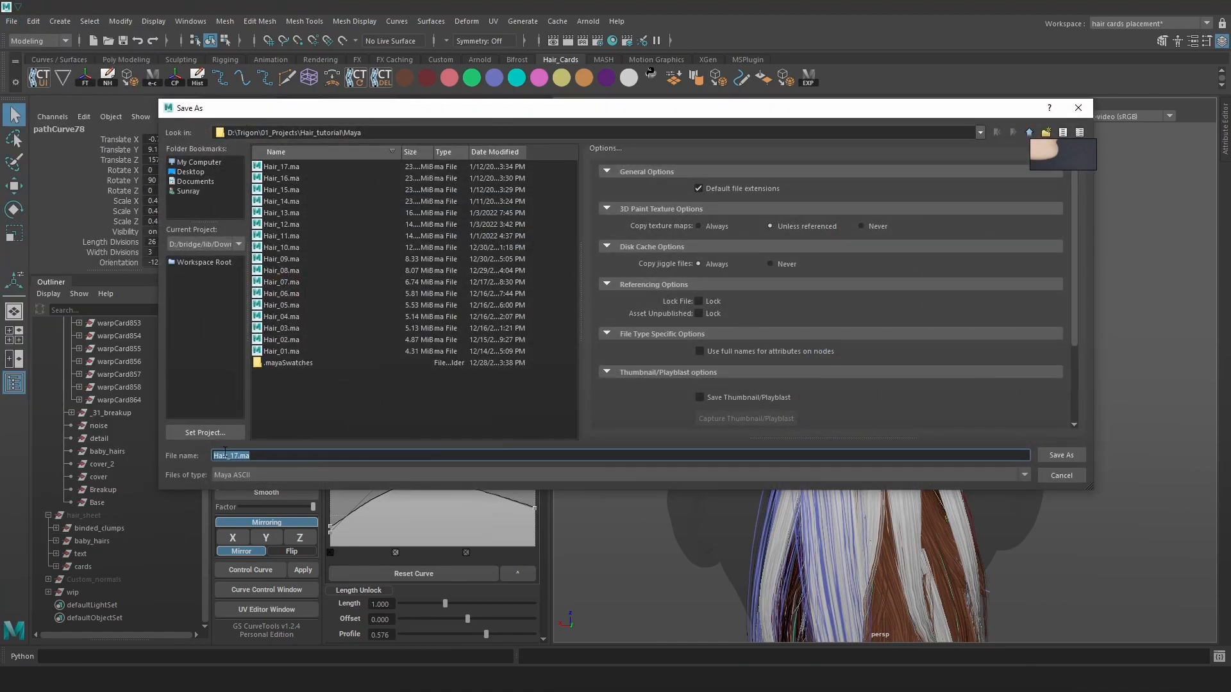
left_click(1069, 477)
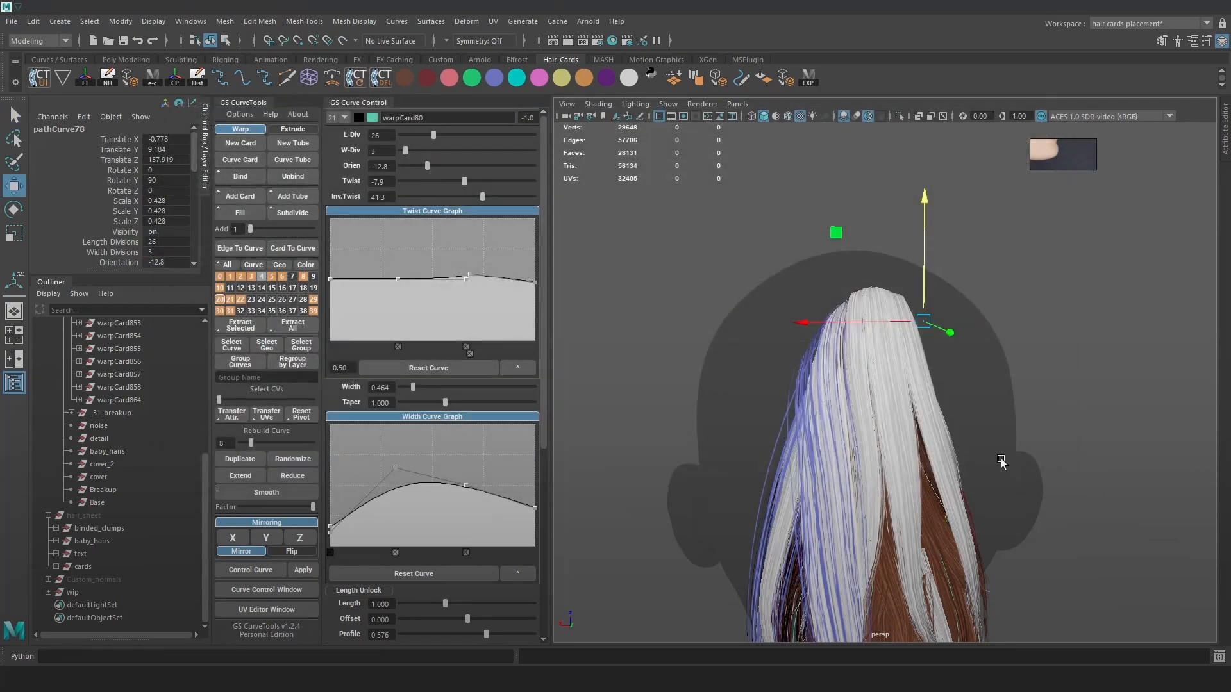
Clear the card selection and inspect the ponytail's silhouette from the side and back in Marmoset Toolbag
left_click(1092, 297)
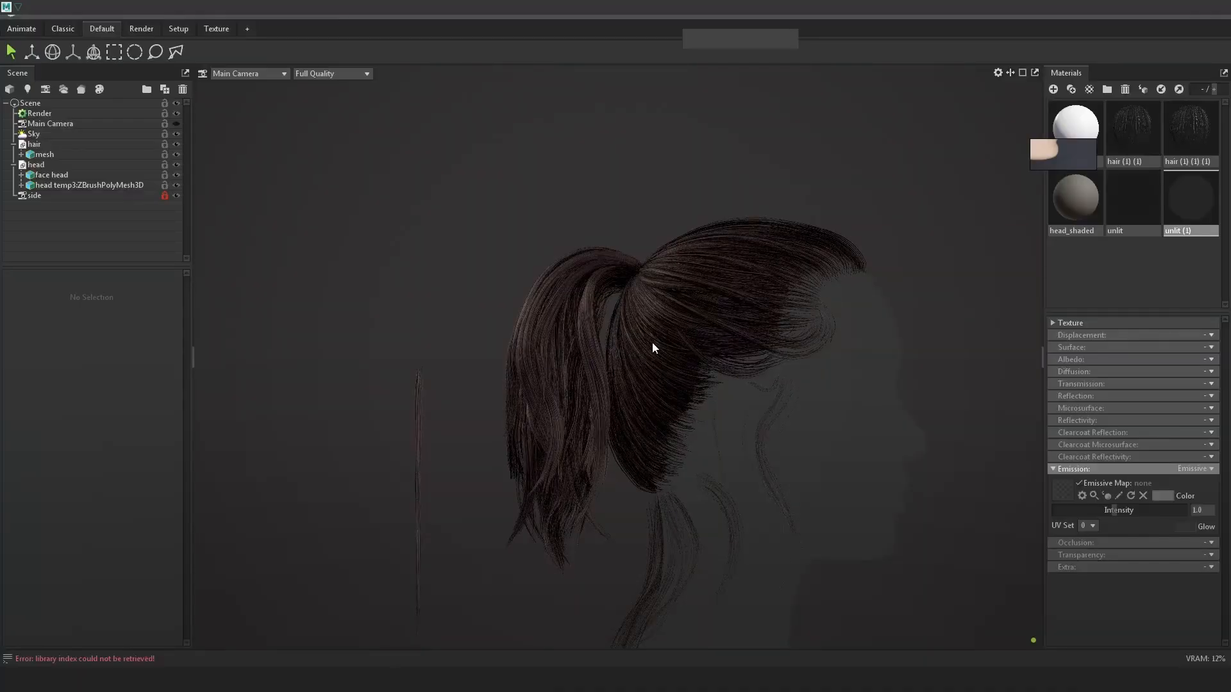
left_click_drag(652, 341, 682, 303)
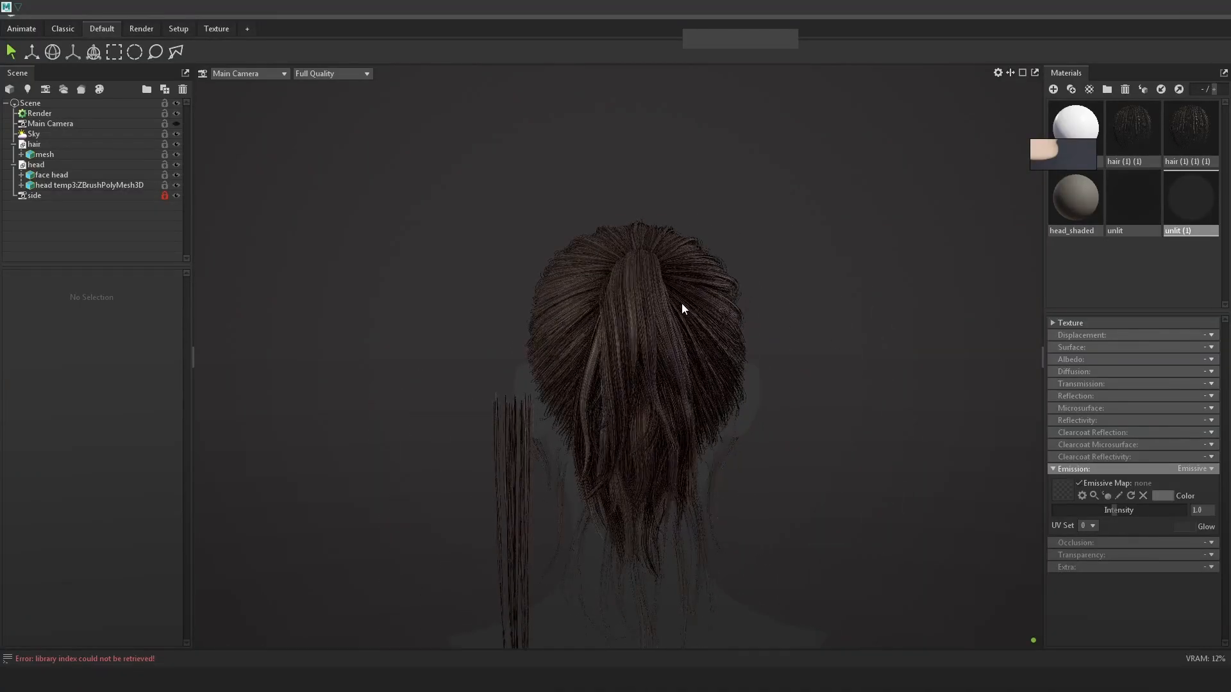
left_click_drag(552, 325, 763, 311, "shift")
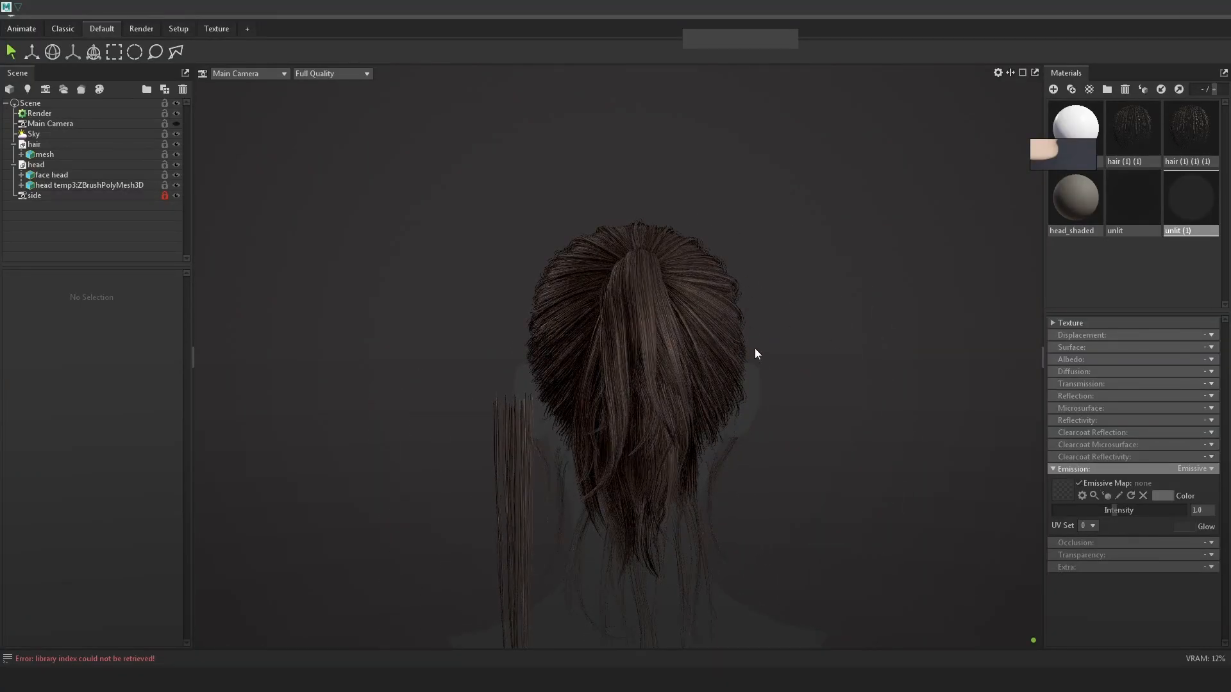
left_click_drag(752, 409, 685, 392)
left_click_drag(579, 409, 928, 284)
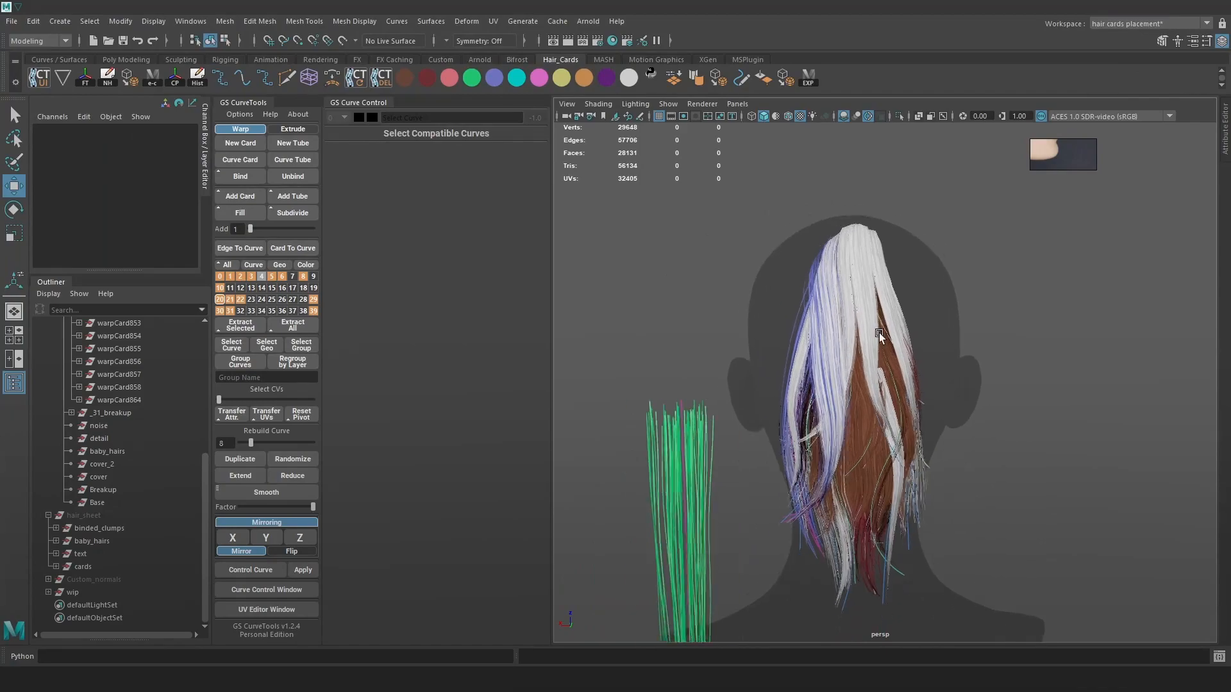
Select the hair cards on layers 20, 21 and 22
left_click_drag(614, 400, 1000, 356, "alt")
right_click_drag(220, 300, 190, 315)
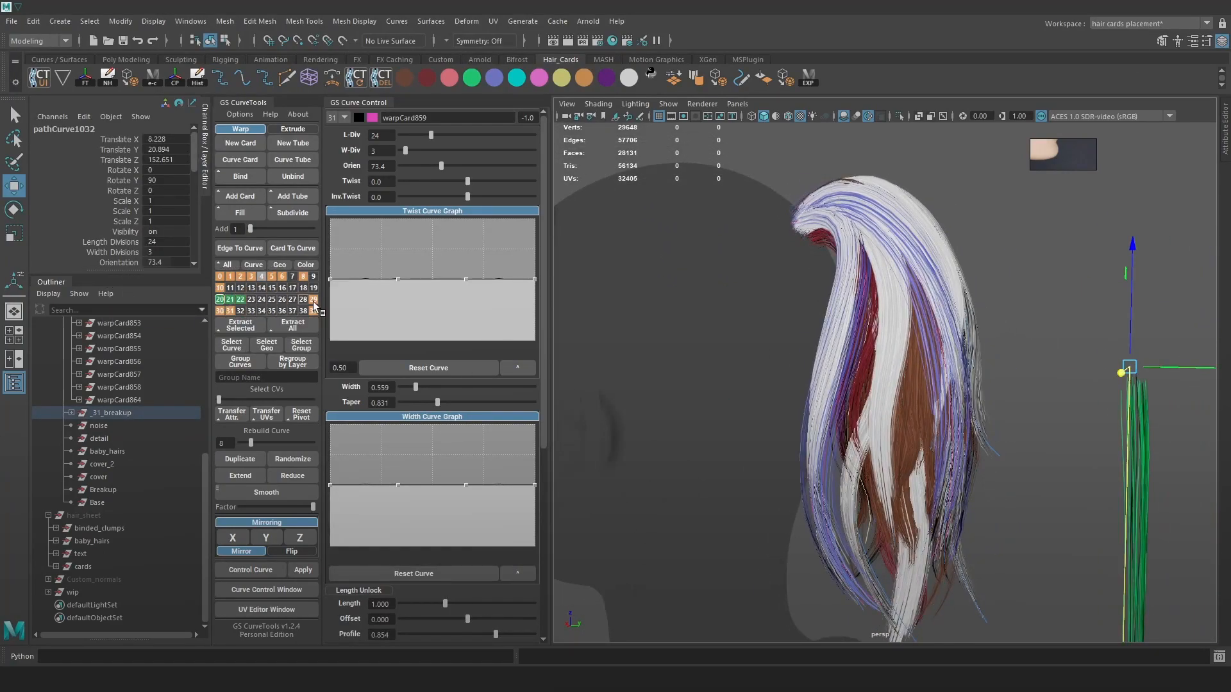
Lower the second point of the width curve graph on the breakup card at the ponytail's top
left_click_drag(833, 385, 833, 269, "alt")
left_click(862, 189)
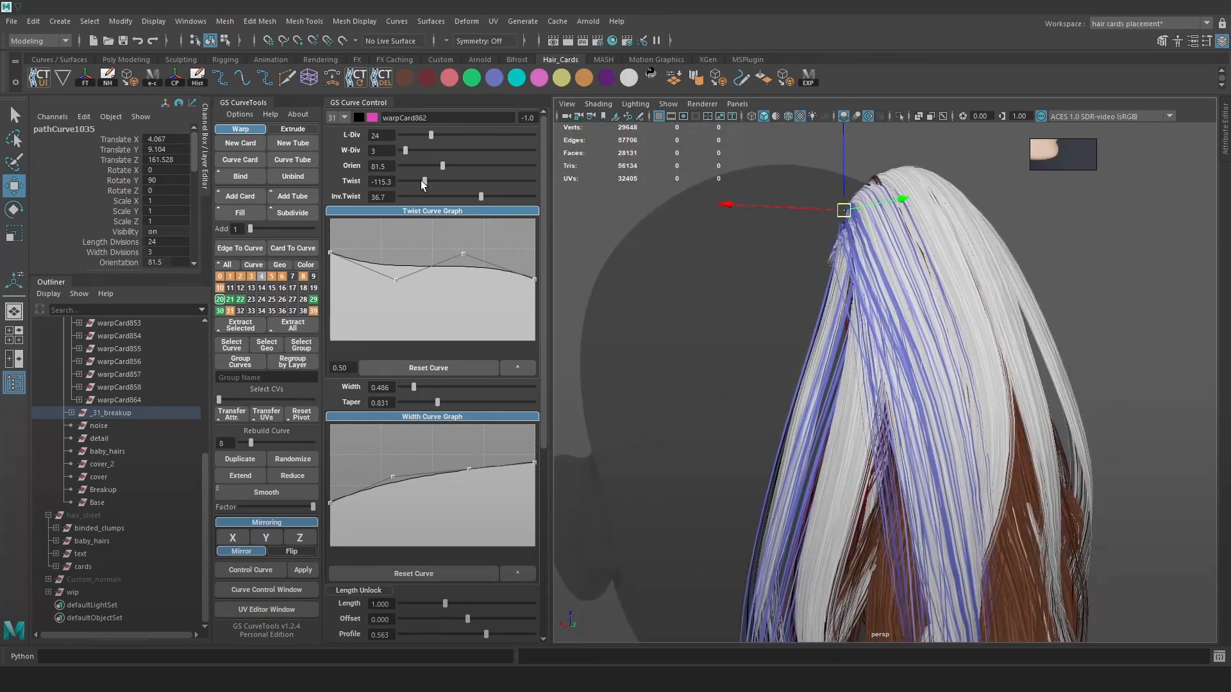
left_click_drag(402, 471, 398, 491)
key("ctrl+z")
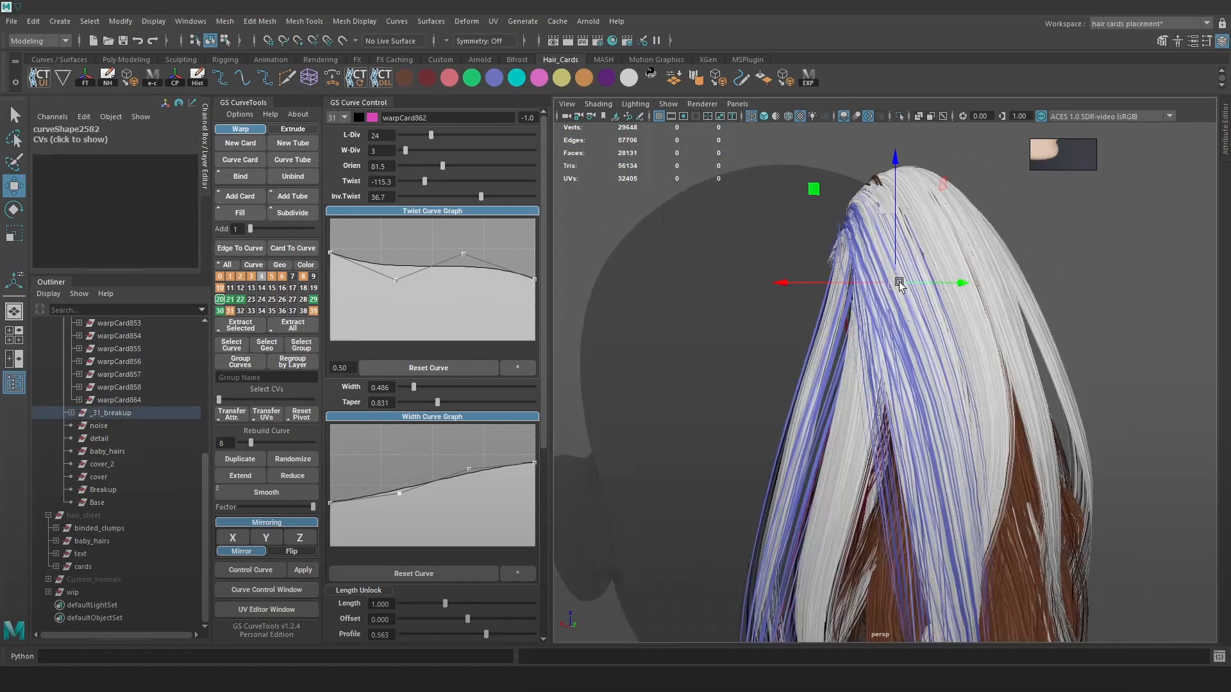
Adjust the control points near the root of this card's curve to fit it over the ponytail's top
key("e")
key("r")
left_click_drag(891, 282, 868, 250)
key("w")
key("4")
key("6")
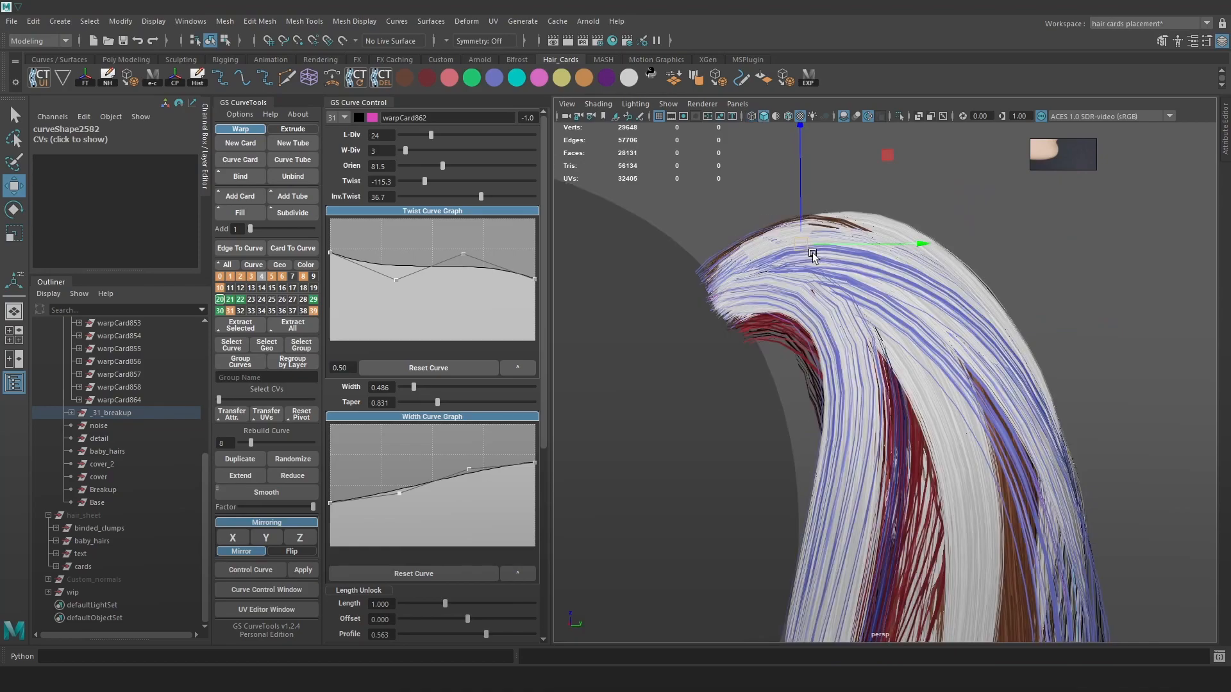
left_click(763, 249)
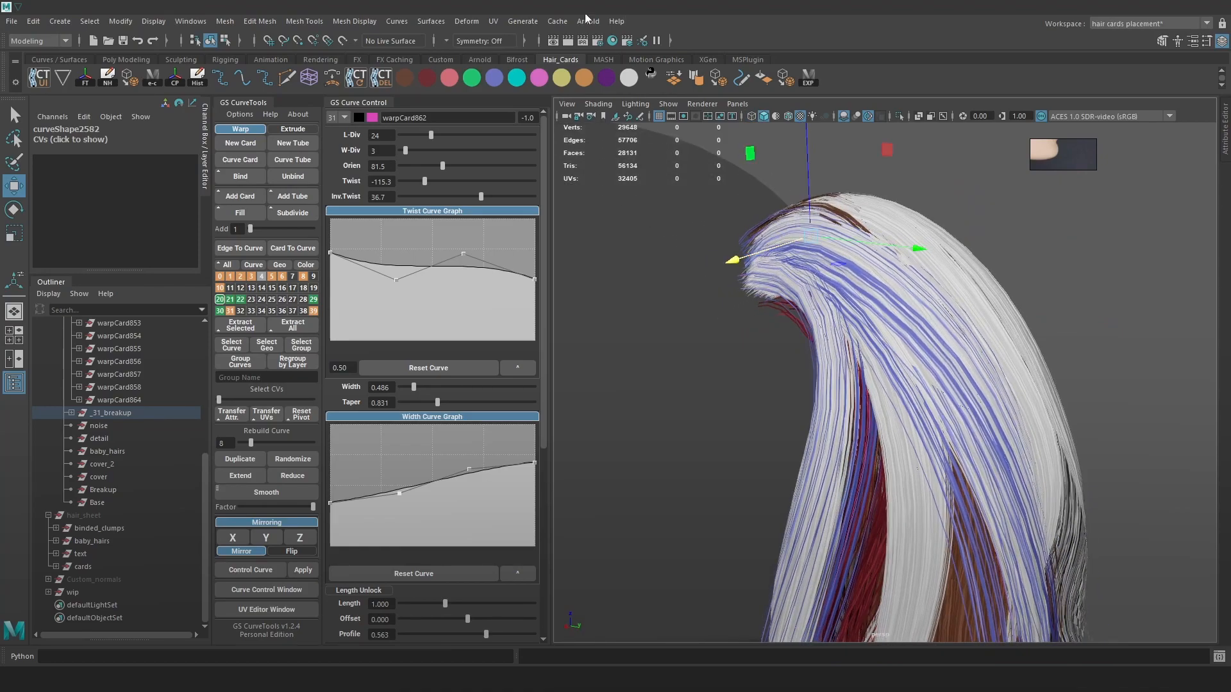
left_click(467, 21)
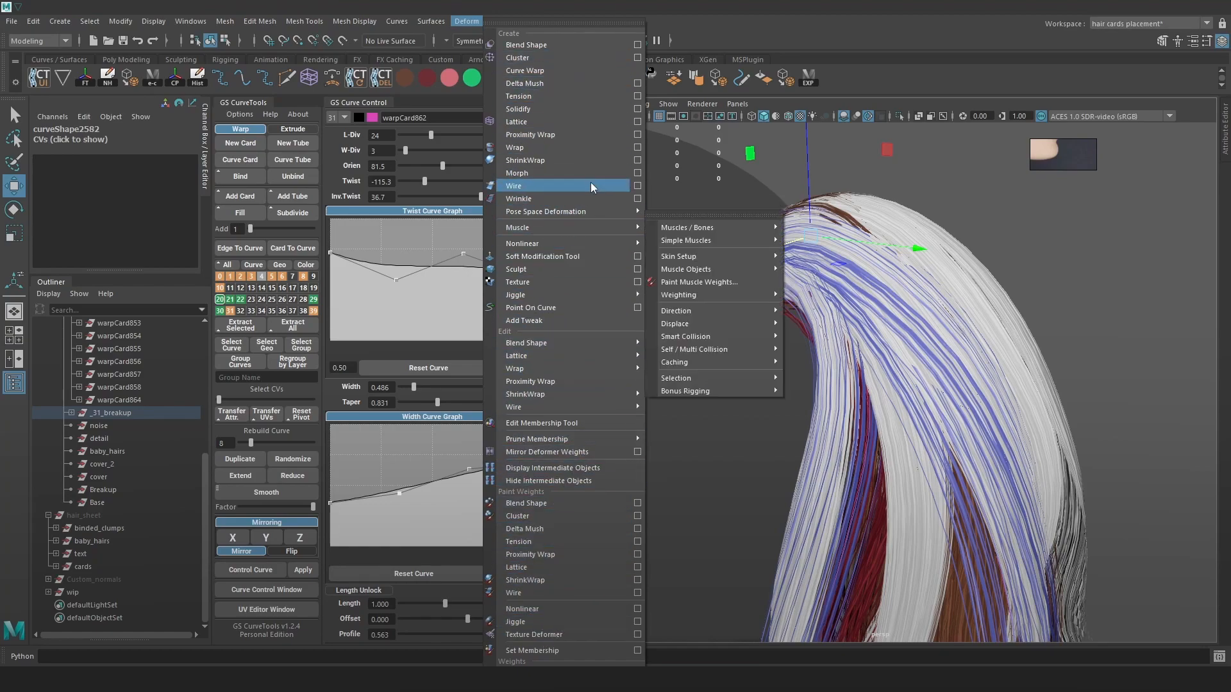
left_click(1000, 290)
scroll(1049, 285, "down", 3)
left_click_drag(1049, 286, 883, 286, "alt")
left_click(1097, 277)
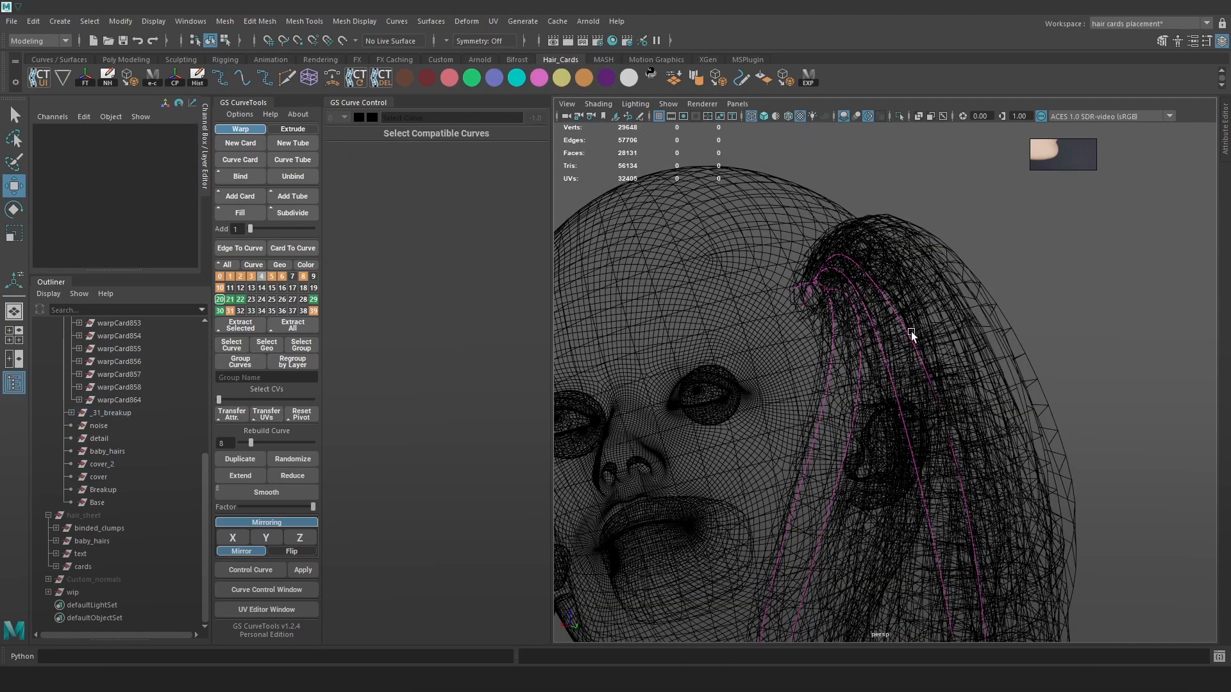
Try raising the top breakup card's whole curve slightly above the ponytail
left_click(911, 332)
key("5")
left_click(817, 230)
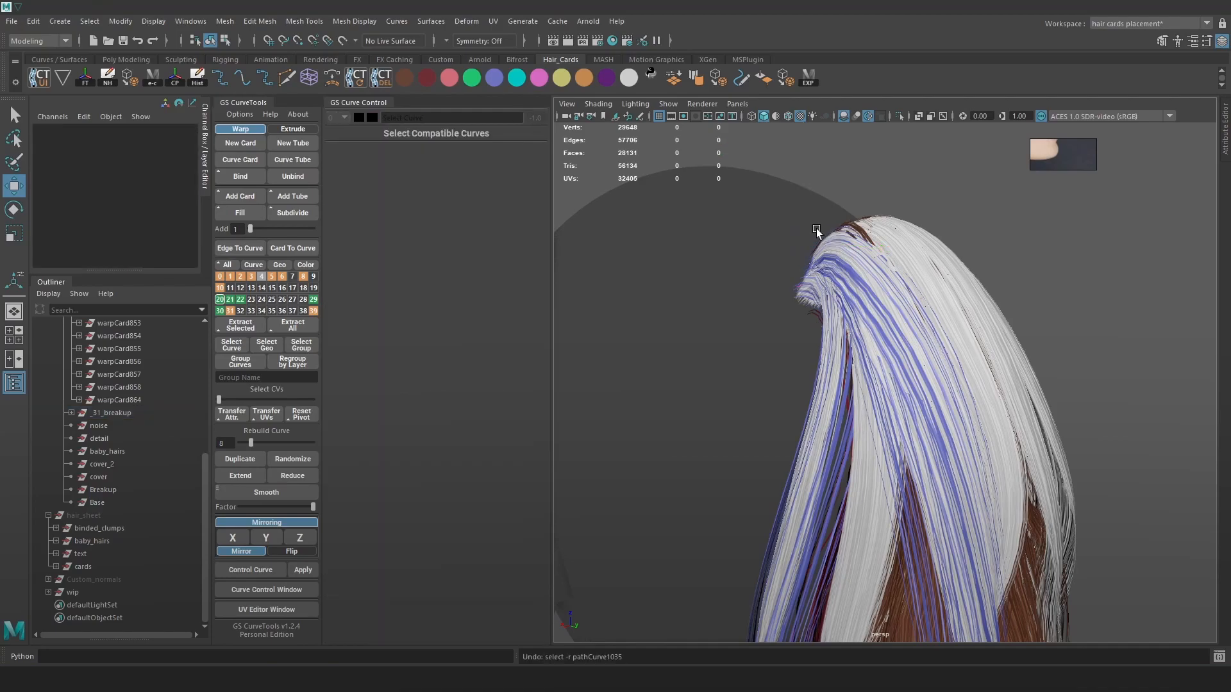
key("4")
left_click(894, 314)
key("5")
left_click_drag(810, 218, 802, 197)
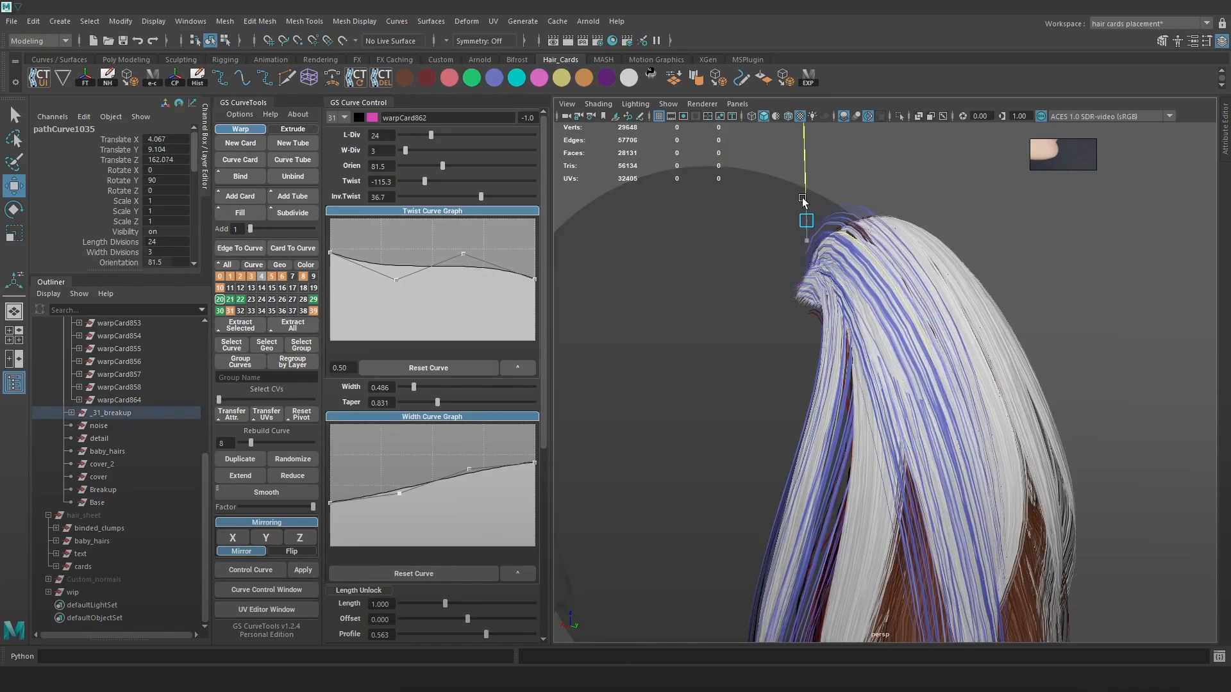
Fill the gap between the top and side breakup cards with one new card
left_click_drag(984, 311, 1025, 269, "alt")
key("4")
left_click_drag(942, 314, 904, 306, "alt")
left_click(904, 305)
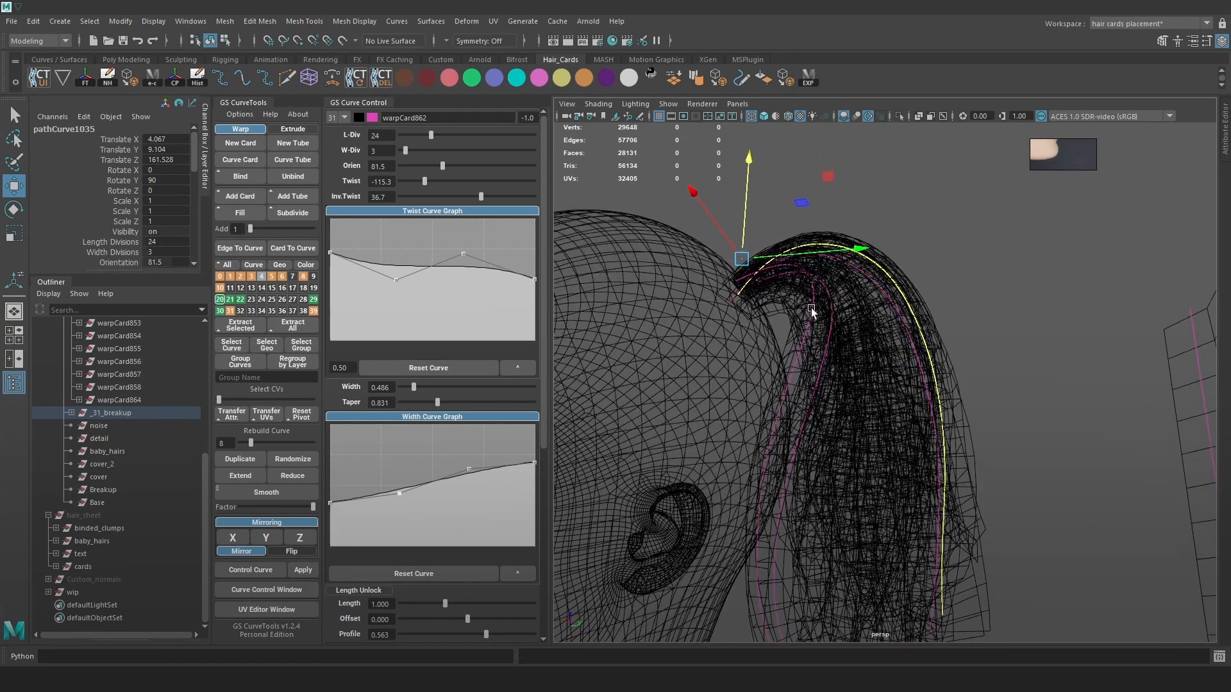
left_click(244, 213)
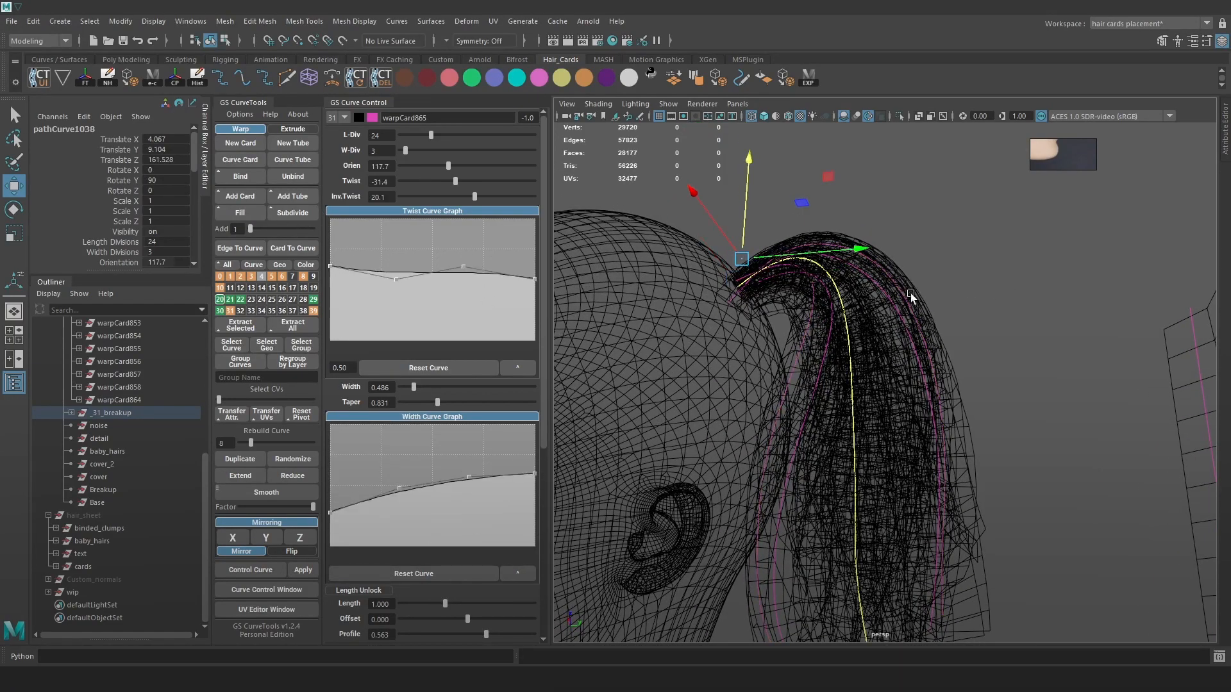
key("6")
left_click_drag(952, 314, 1025, 291, "alt")
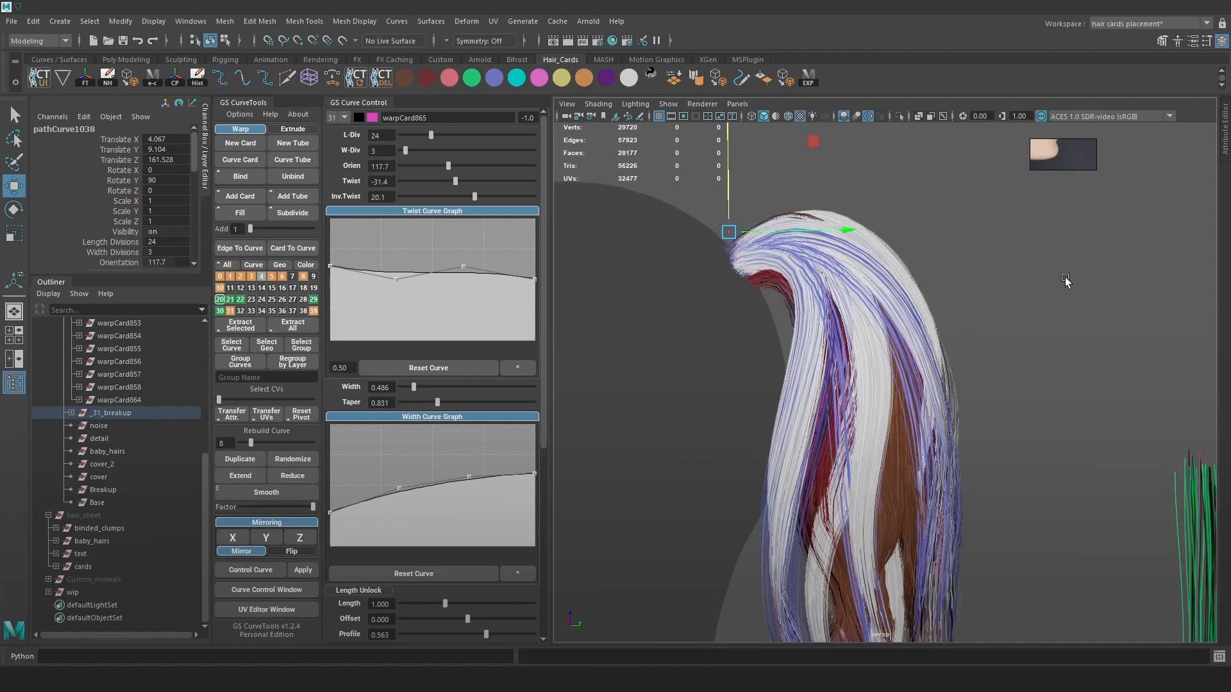
Adjust the lower control points of the new card's curve so it follows the side of the ponytail
right_click_drag(1062, 280, 983, 274)
key("4")
mouse_move(895, 347)
left_mouse_down()
mouse_move(832, 394)
mouse_move(889, 366)
mouse_move(881, 442)
left_mouse_up()
key("6")
key("4")
left_click(814, 556)
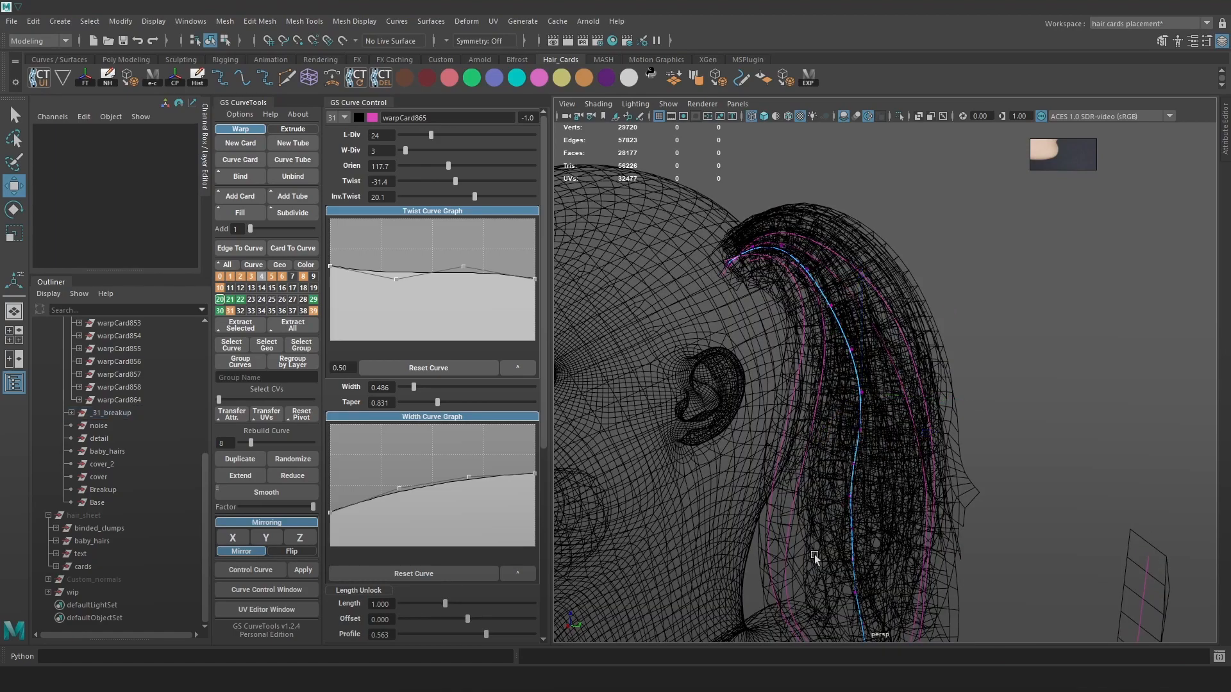
key("6")
left_click_drag(788, 459, 818, 534)
right_click_drag(860, 391, 948, 346)
left_click(1003, 337)
Select the new filled card's curve and colour the card green after trying purple and cyan
key("4")
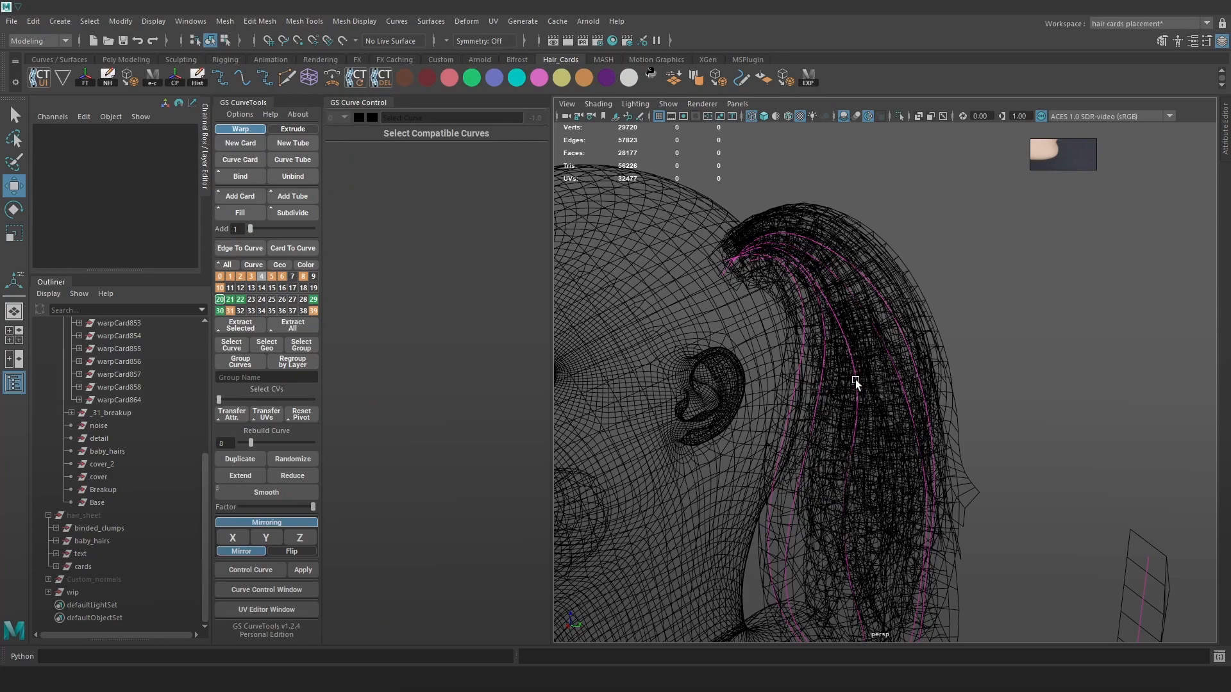
left_click(856, 383)
key("6")
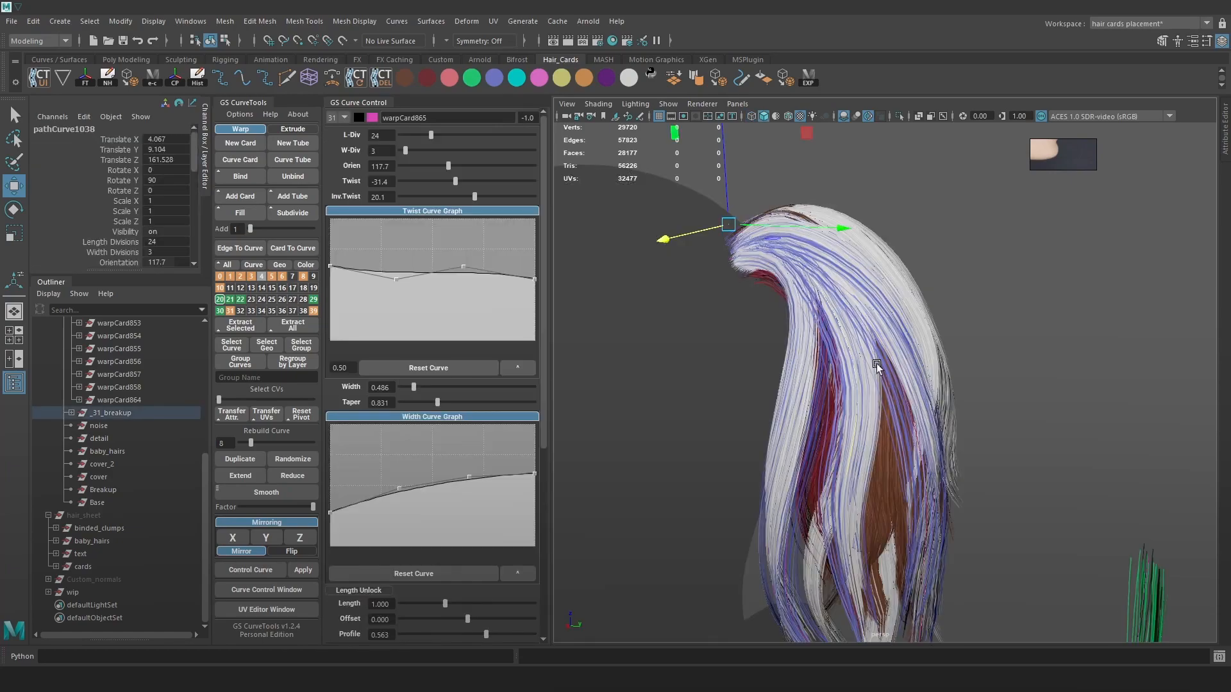
left_click(602, 80)
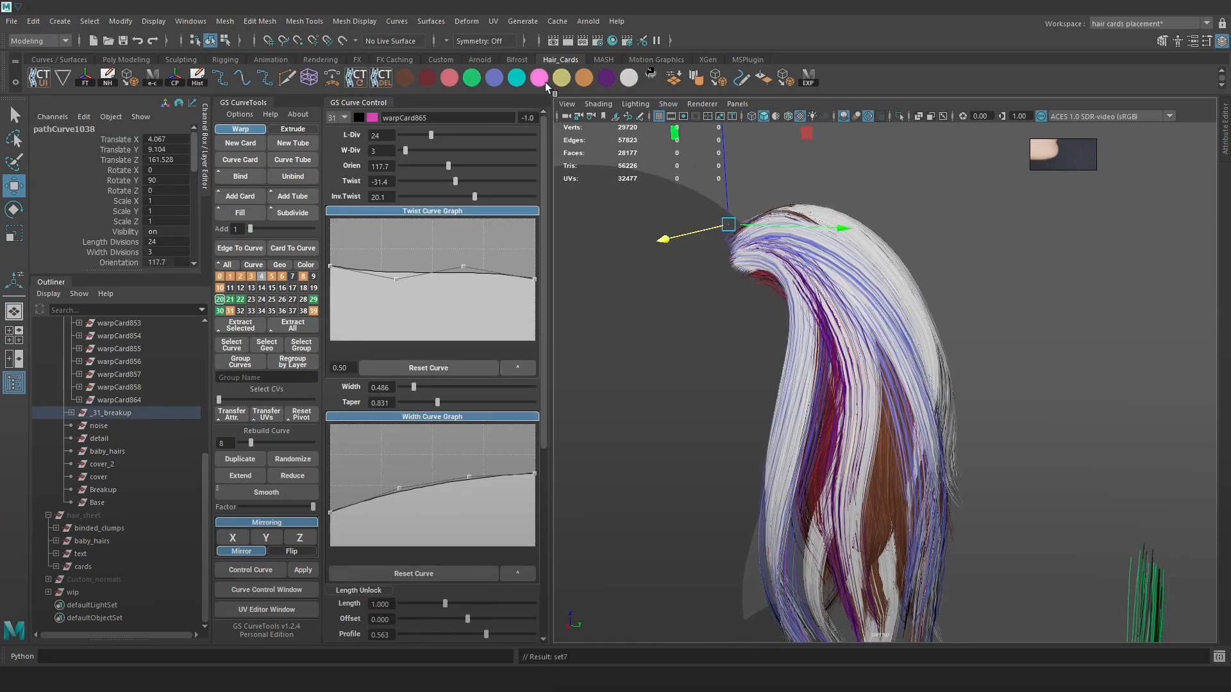
left_click(516, 78)
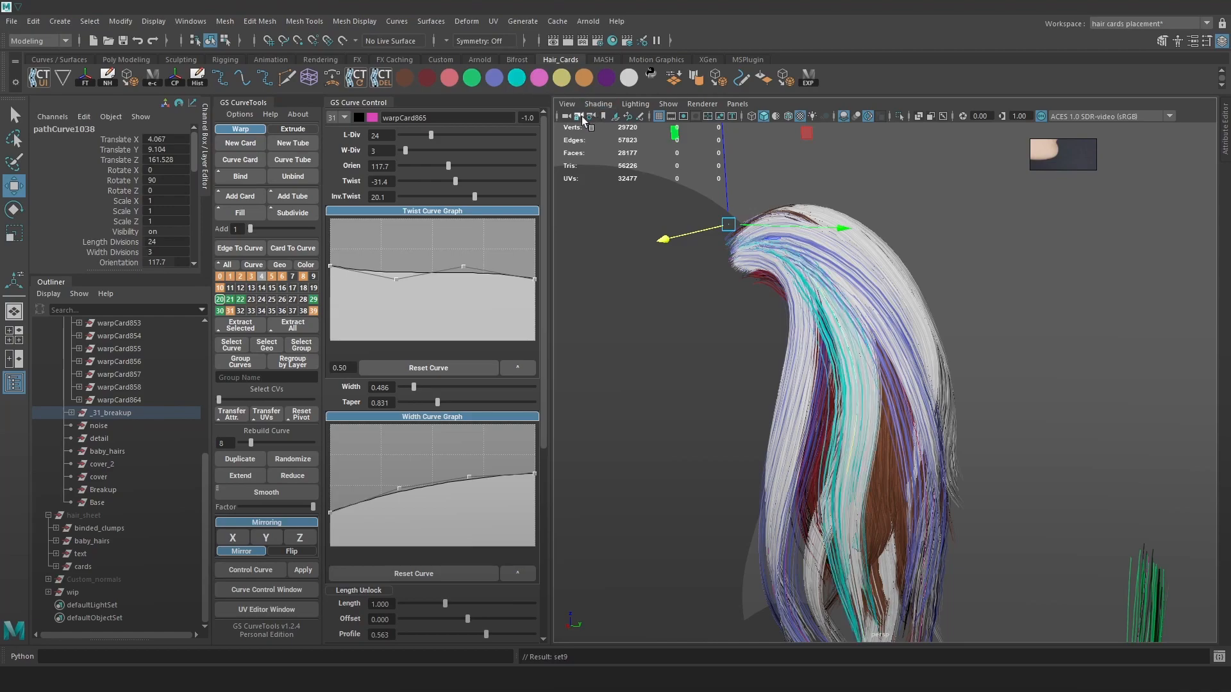
left_click(470, 79)
left_click_drag(966, 299, 1037, 473, "alt")
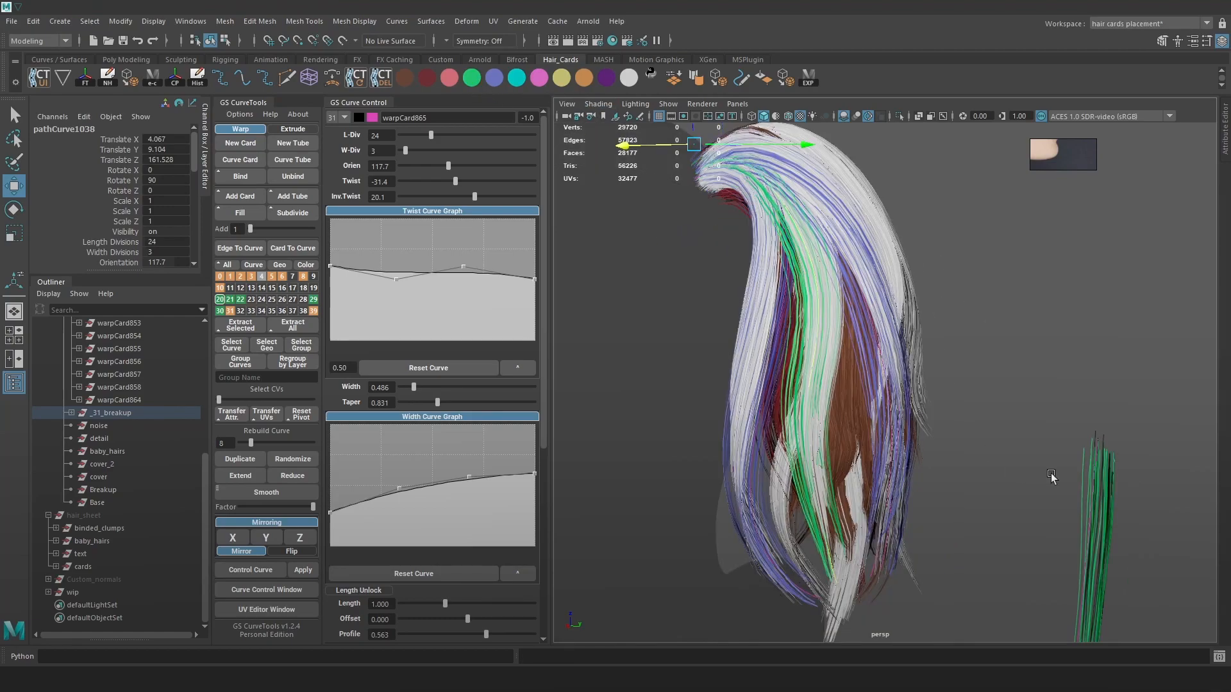
Transfer the UVs from the standalone card beside the ponytail to the green filled card
key("4")
left_click(1100, 468)
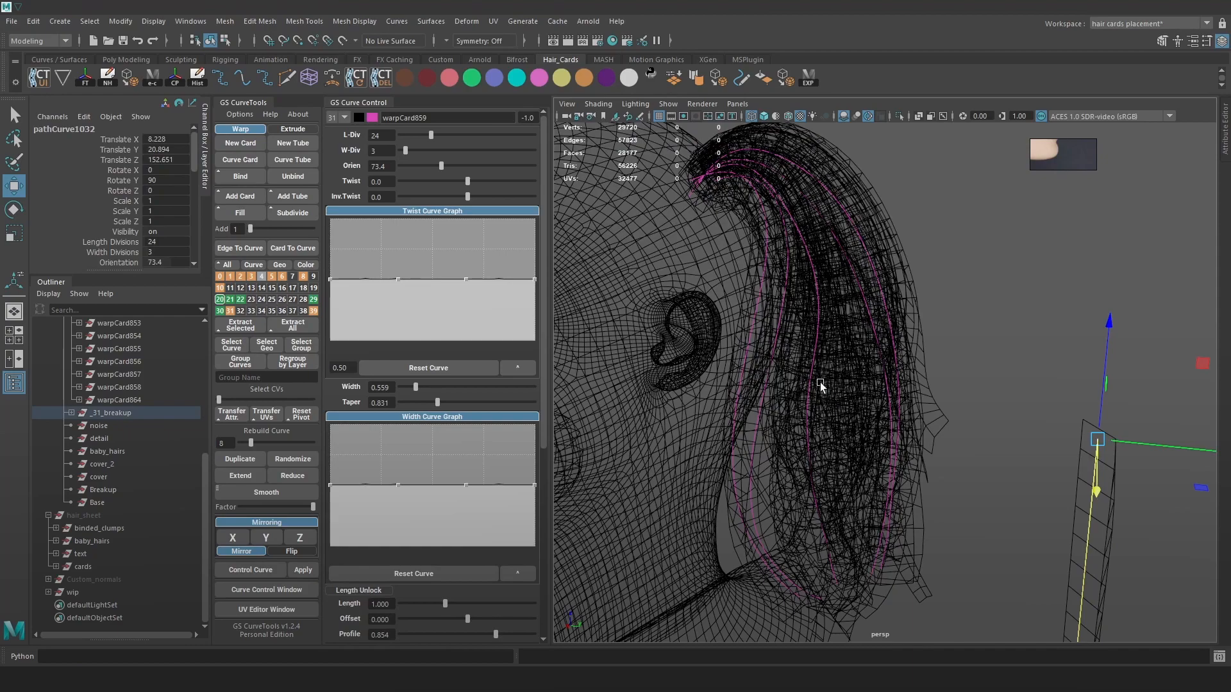
left_click(811, 380)
key("6")
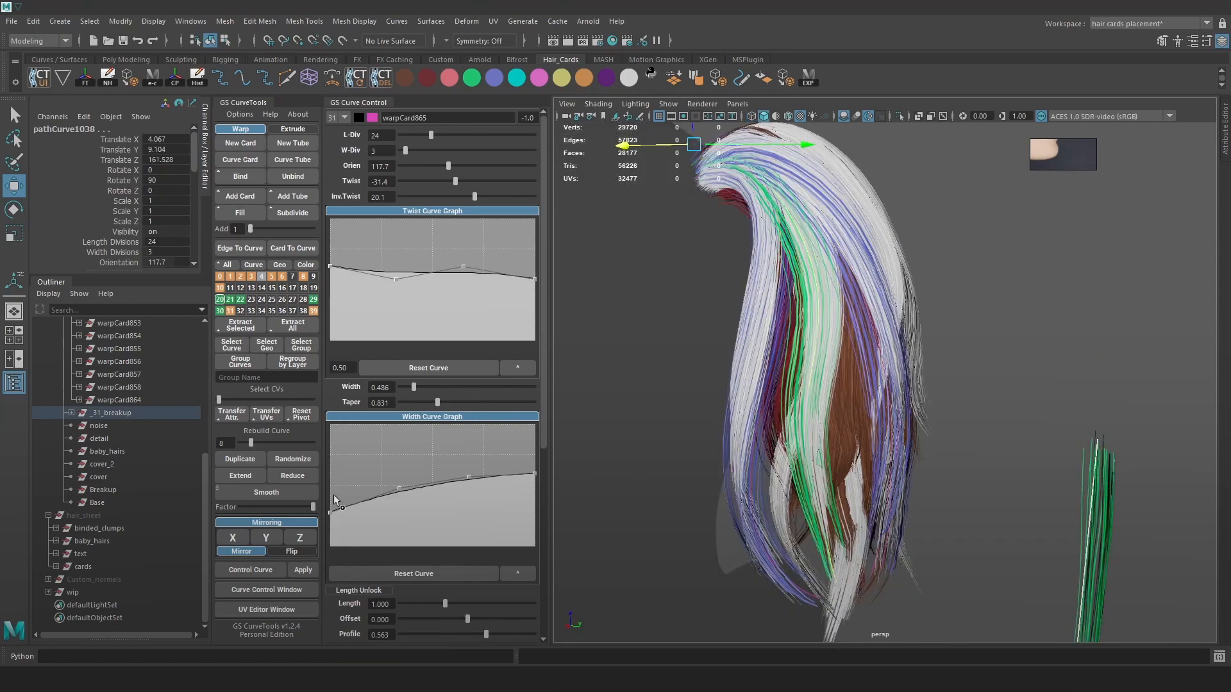
left_click(272, 417)
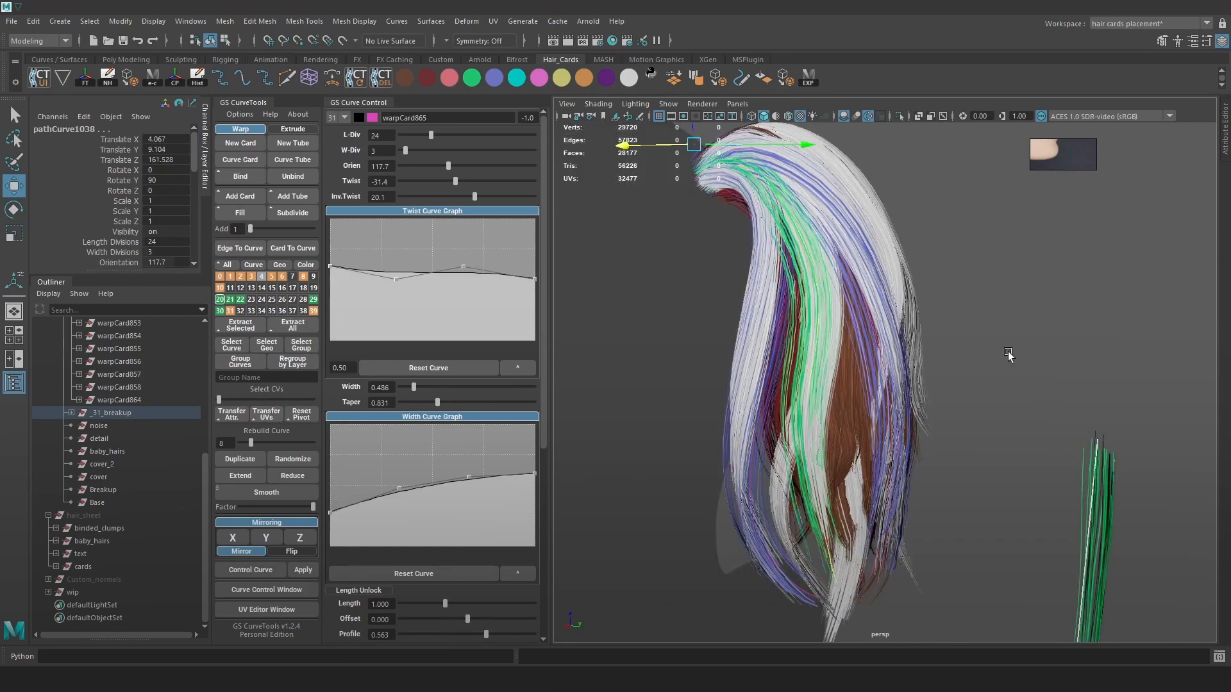
left_click_drag(1086, 377, 1095, 437, "alt")
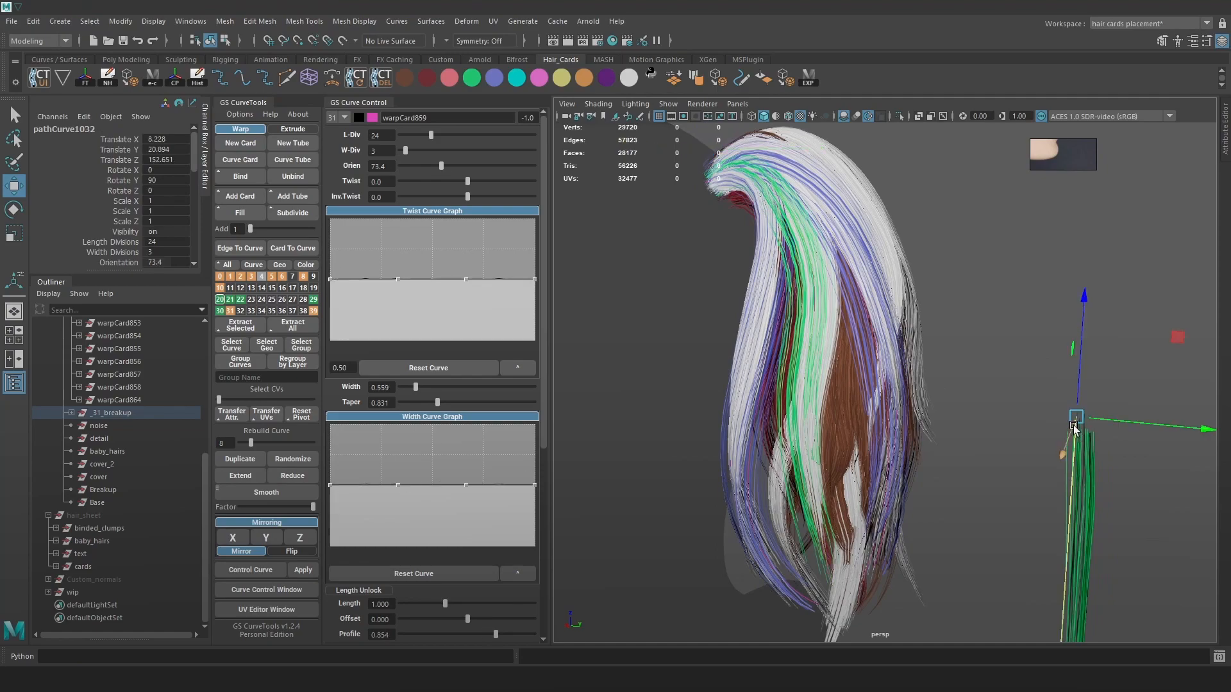
key("Delete")
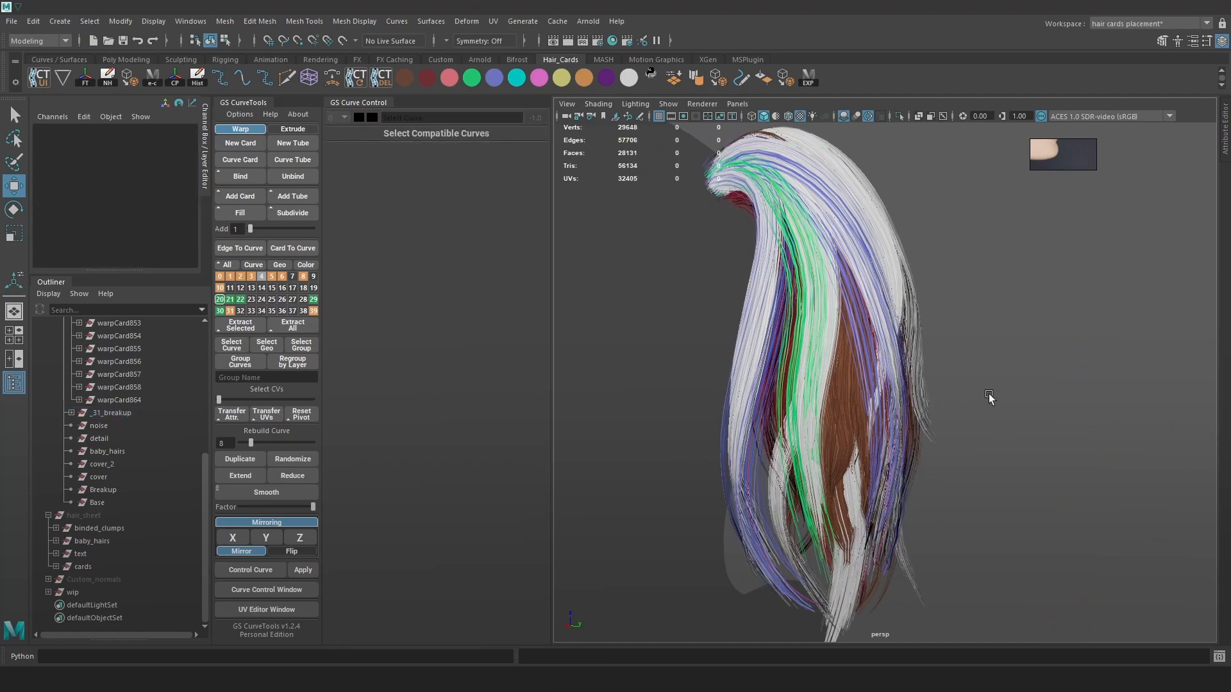
key("ctrl+z")
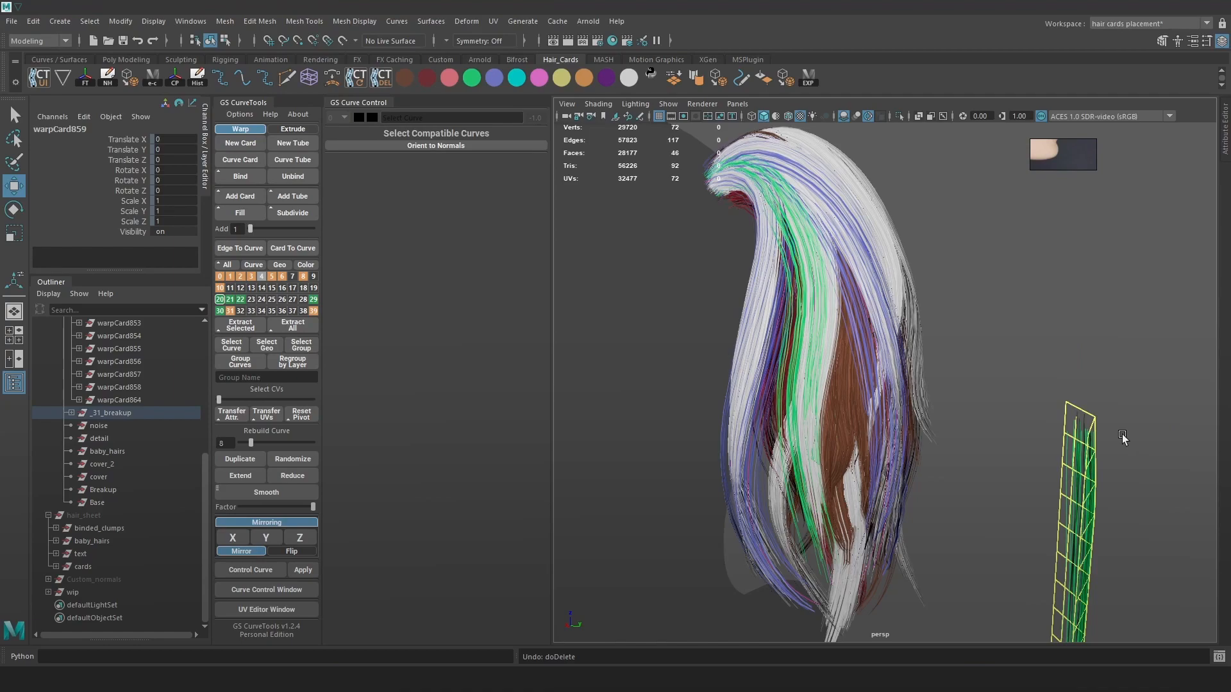
left_click(119, 412)
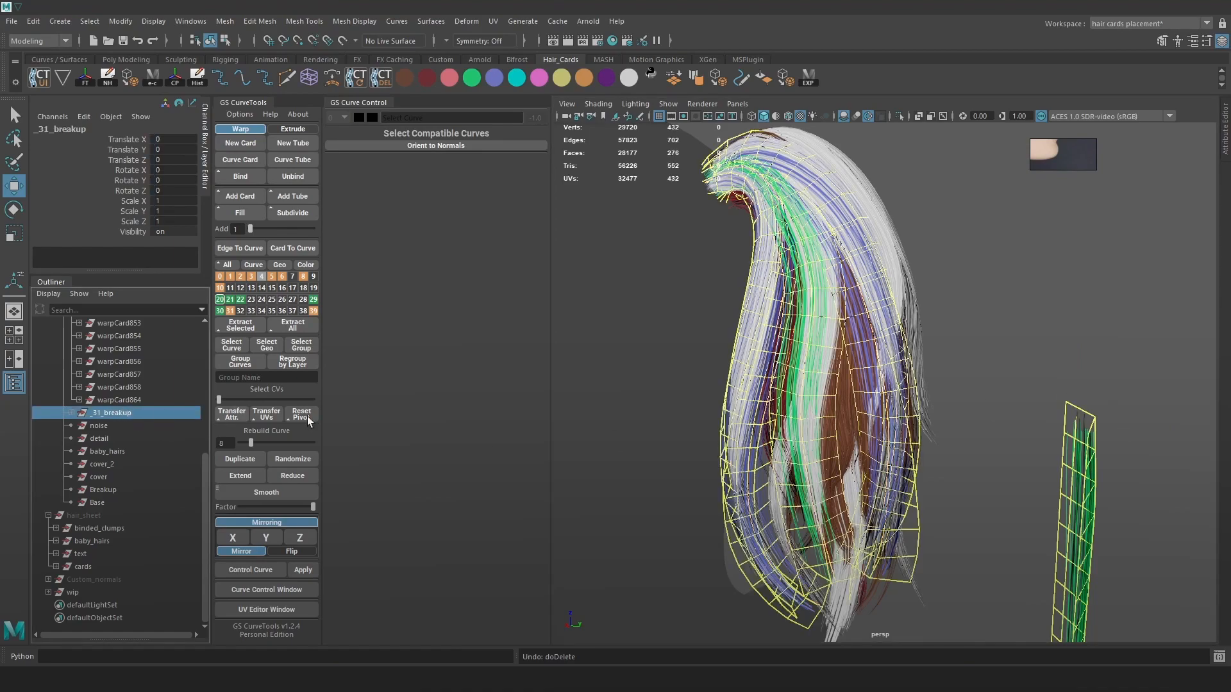
Delete the standalone card beside the ponytail by its curve
key("4")
left_click(1094, 470)
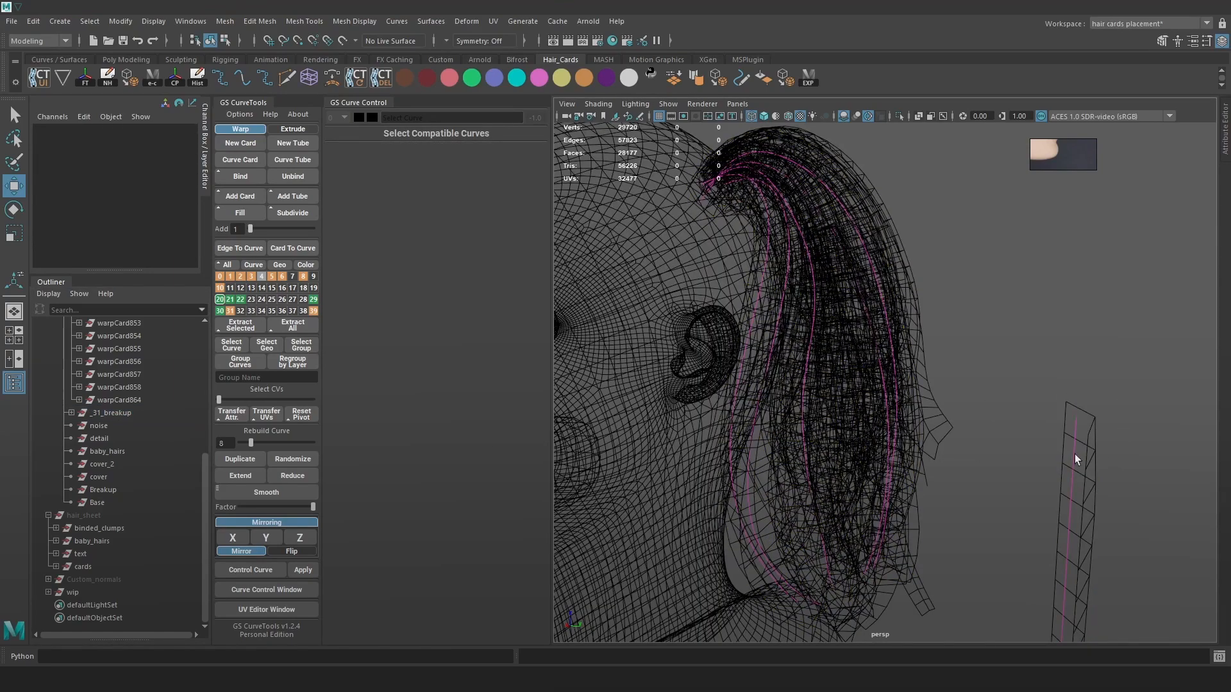
left_click(1075, 454)
key("Delete")
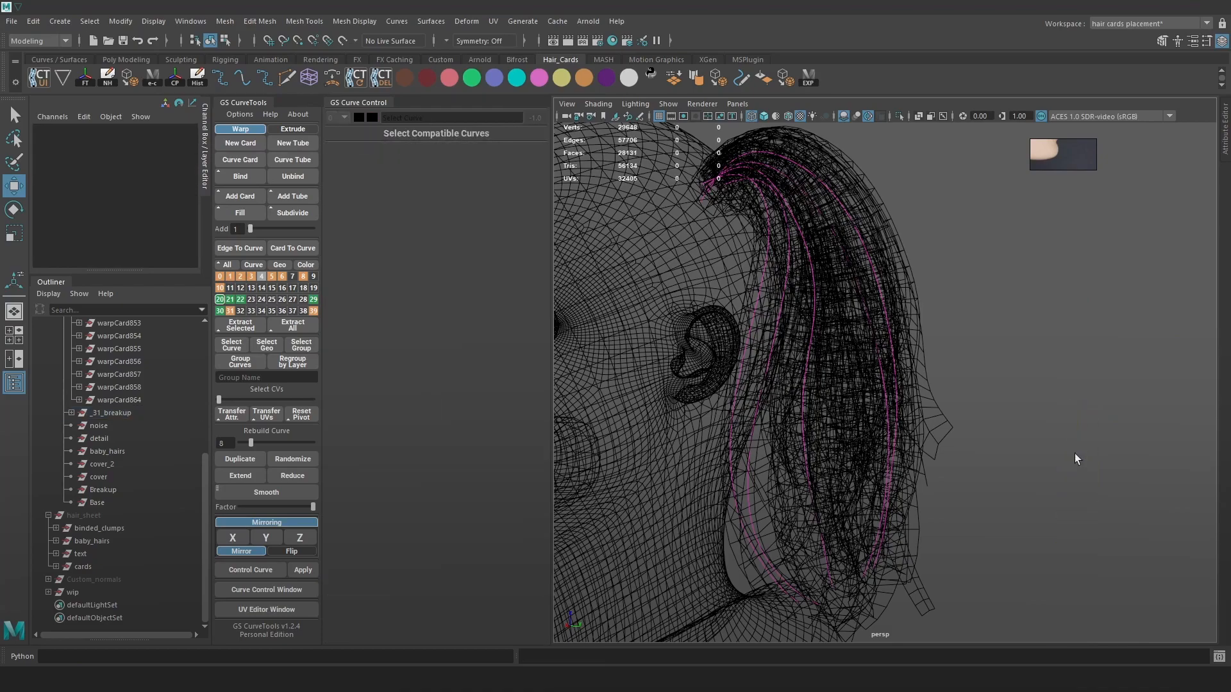
Rebuild the green card's curve with a value of 6
key("6")
key("4")
left_click(803, 361)
key("6")
right_click_drag(1028, 261, 948, 252)
key("4")
left_click_drag(765, 454, 765, 455)
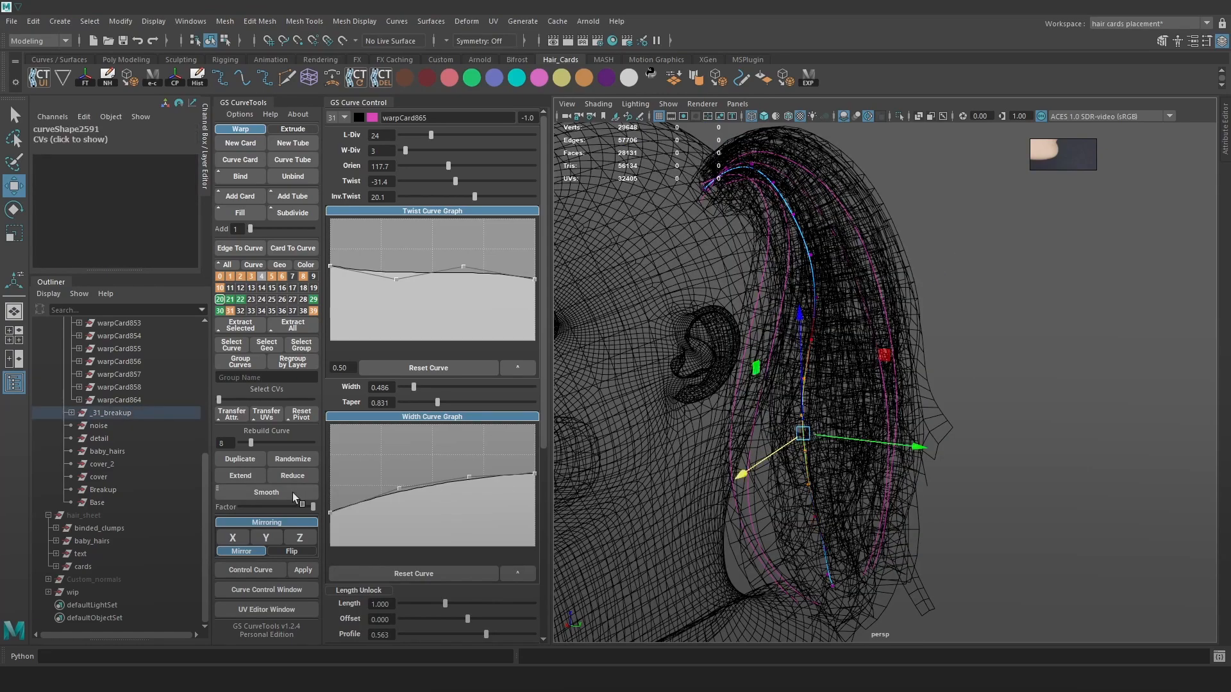
left_click_drag(250, 443, 248, 444)
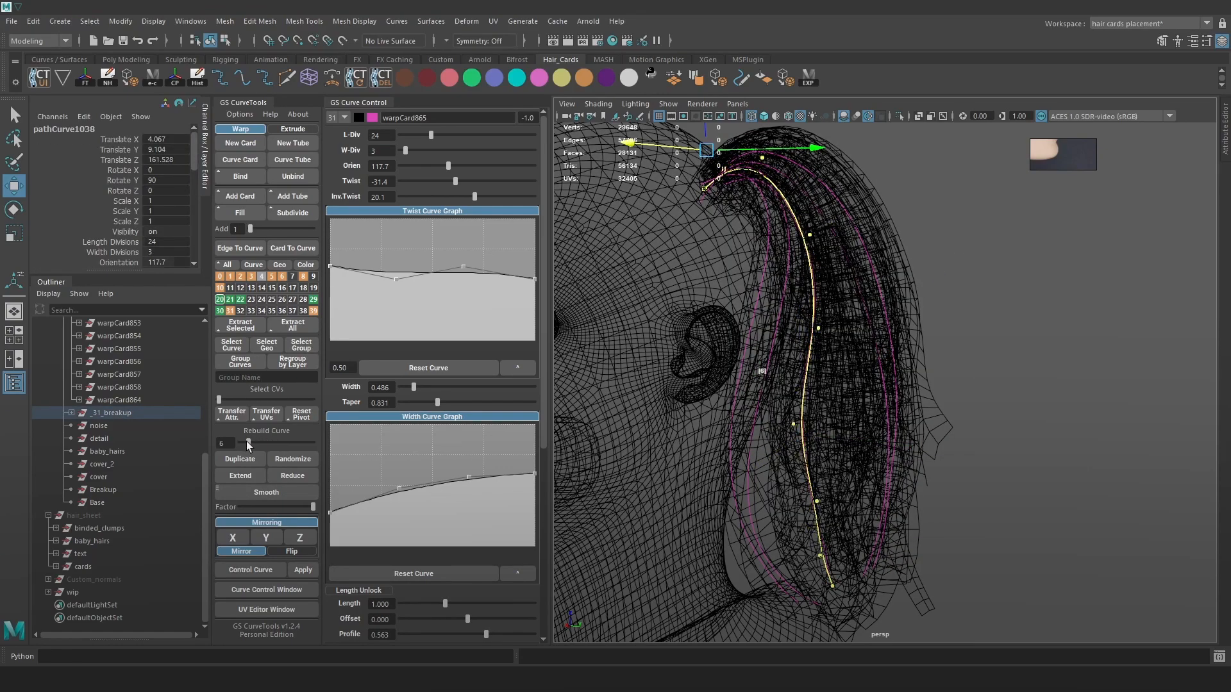
Shift the middle control points of the green card's rebuilt curve slightly along the green axis
right_click_drag(1112, 296, 1025, 296)
left_click_drag(852, 384, 754, 453)
key("6")
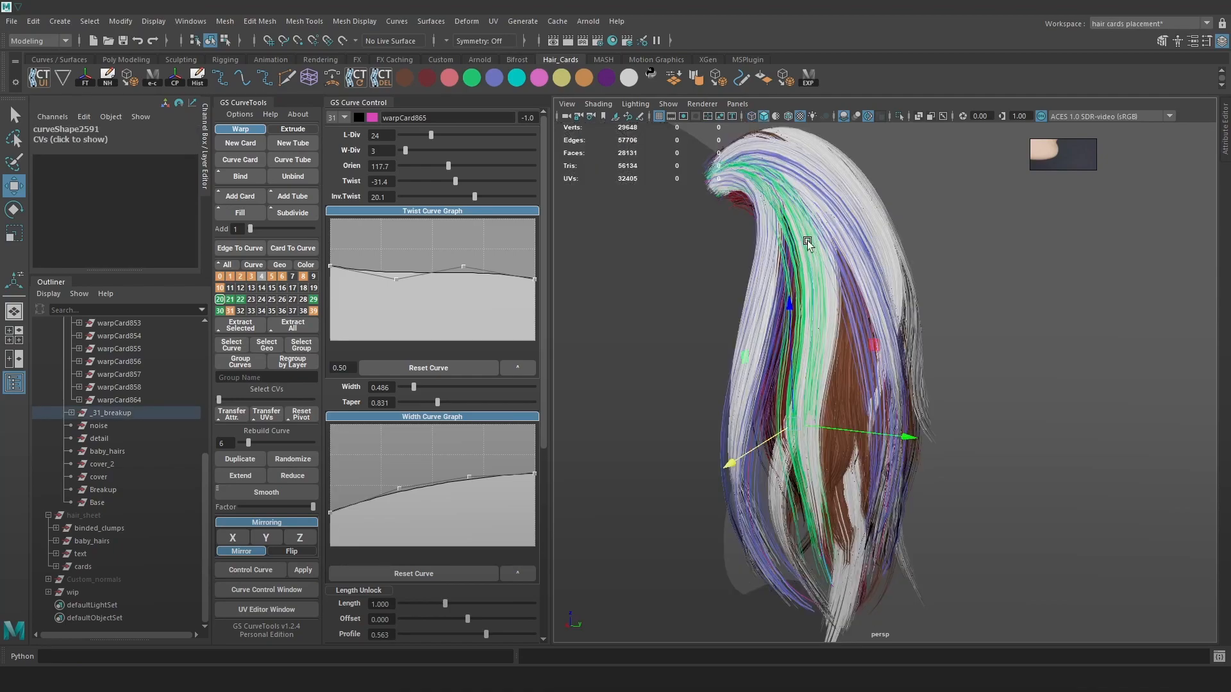
left_click_drag(891, 437, 899, 437)
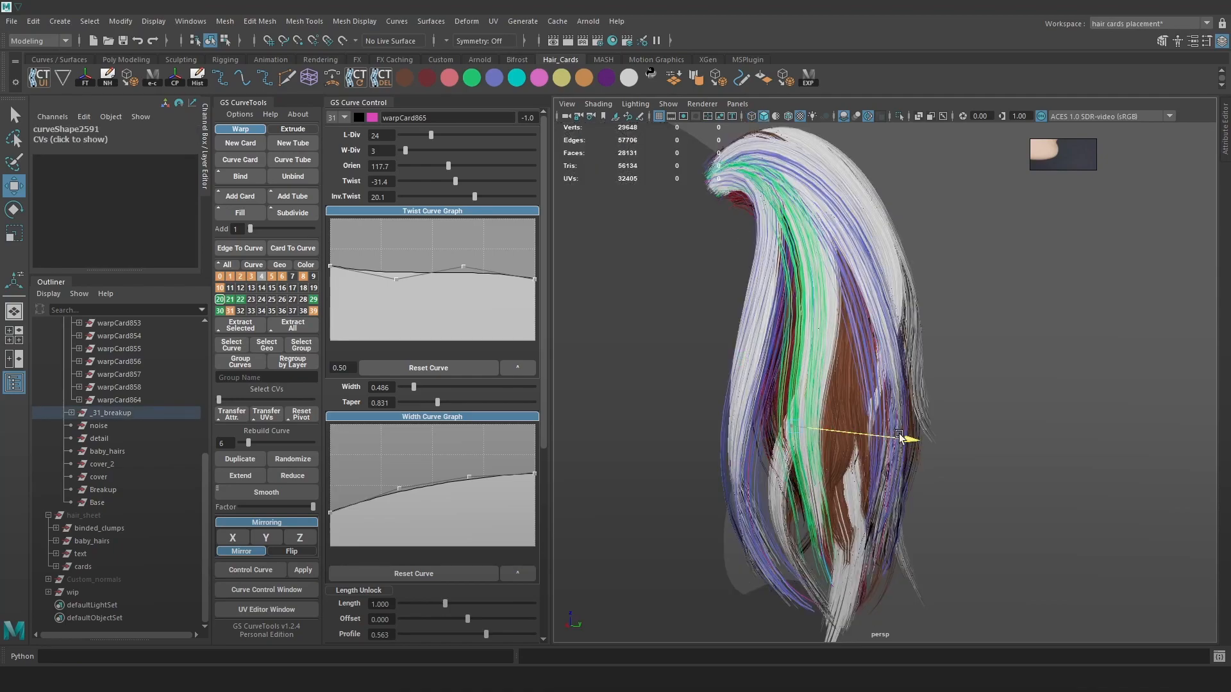
Move and rotate the green card's lower control points from behind so its end tucks in against the ponytail
left_click_drag(856, 315, 840, 493, "alt")
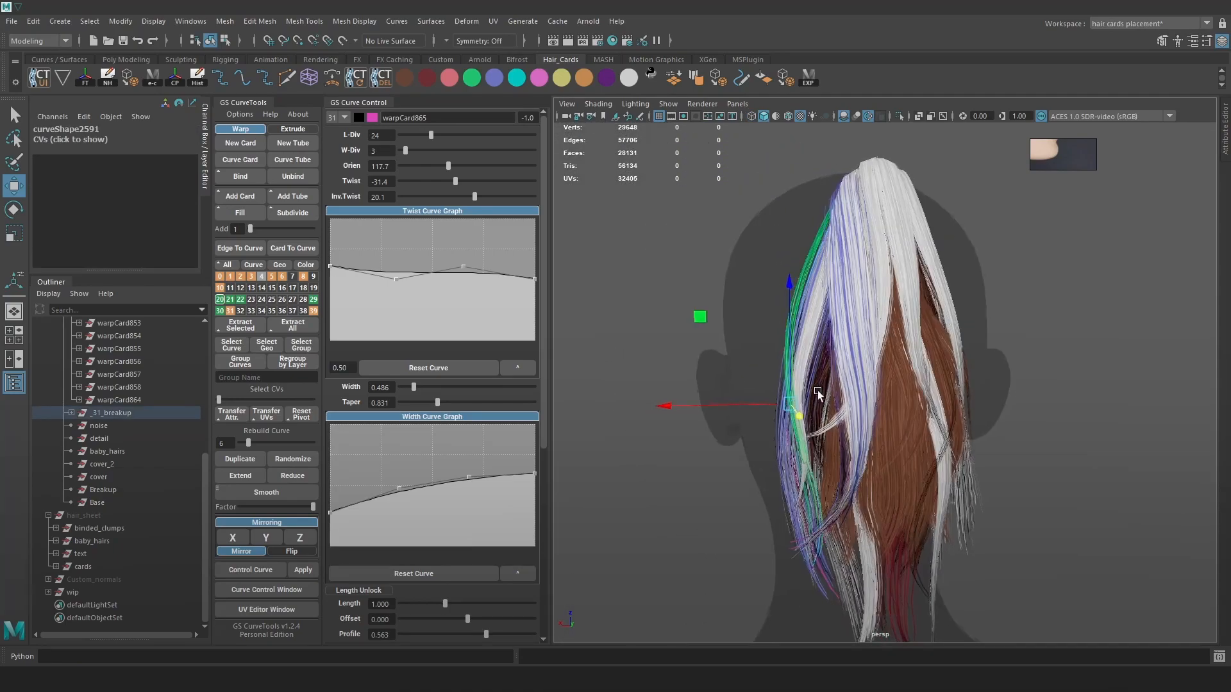
key("4")
key("6")
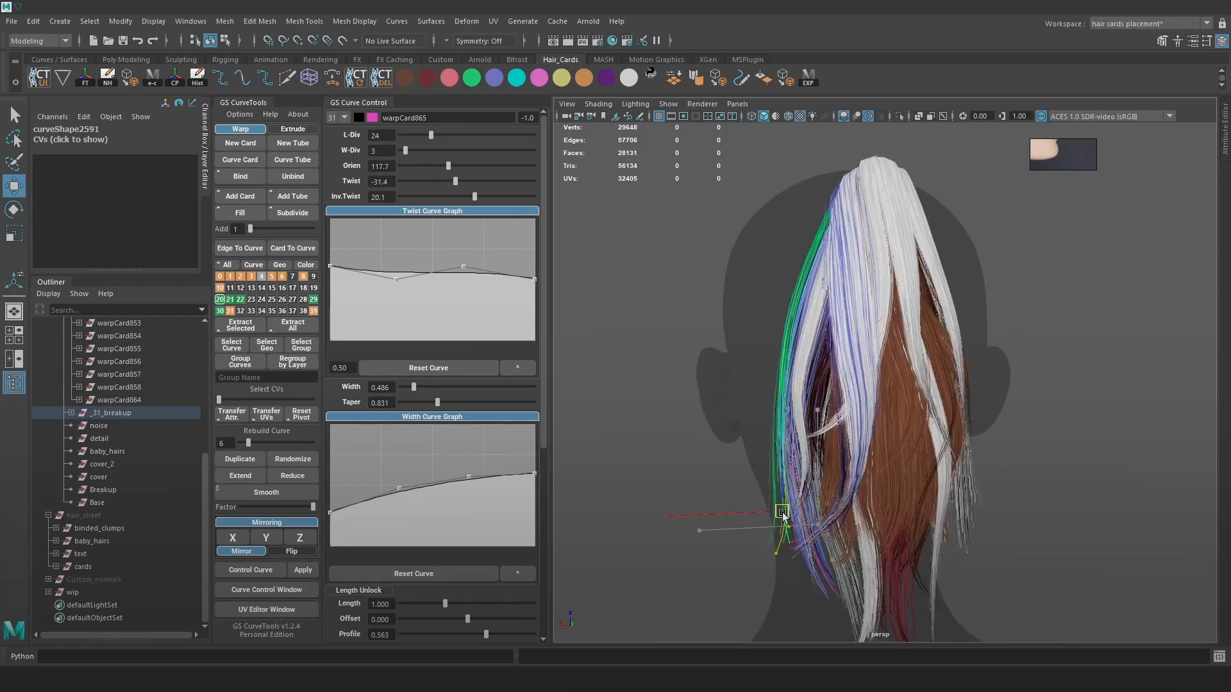
key("e")
left_click_drag(839, 373, 858, 408)
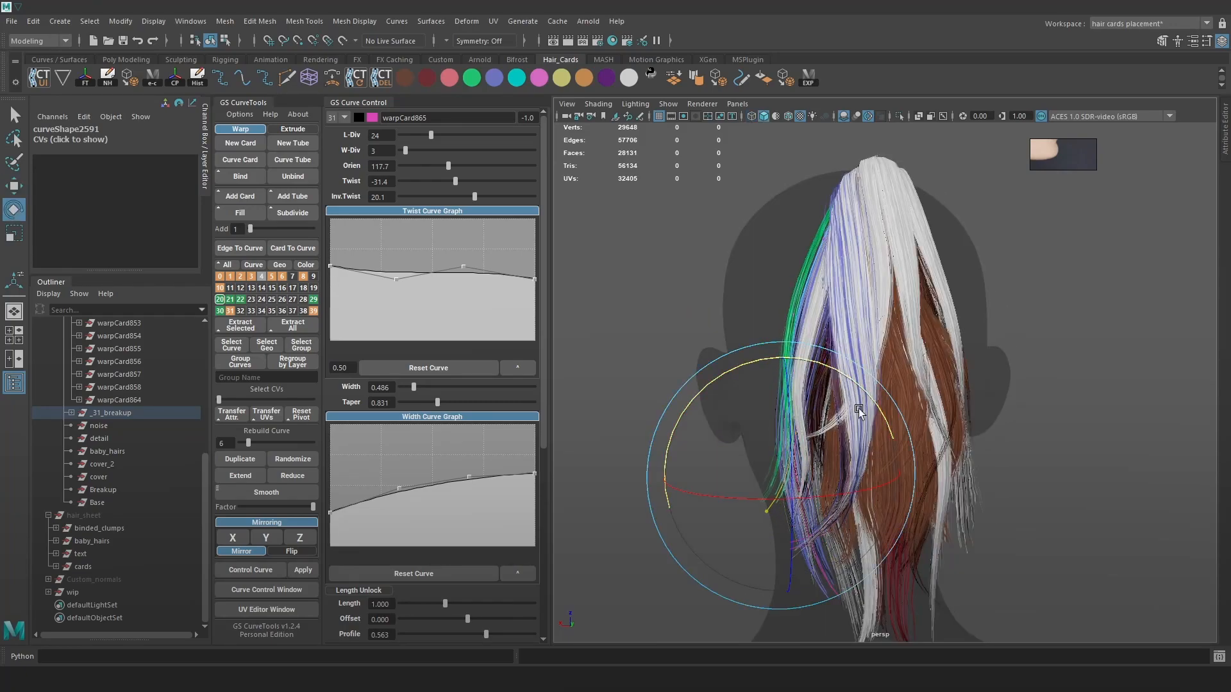
key("w")
left_click_drag(784, 475, 798, 493)
key("e")
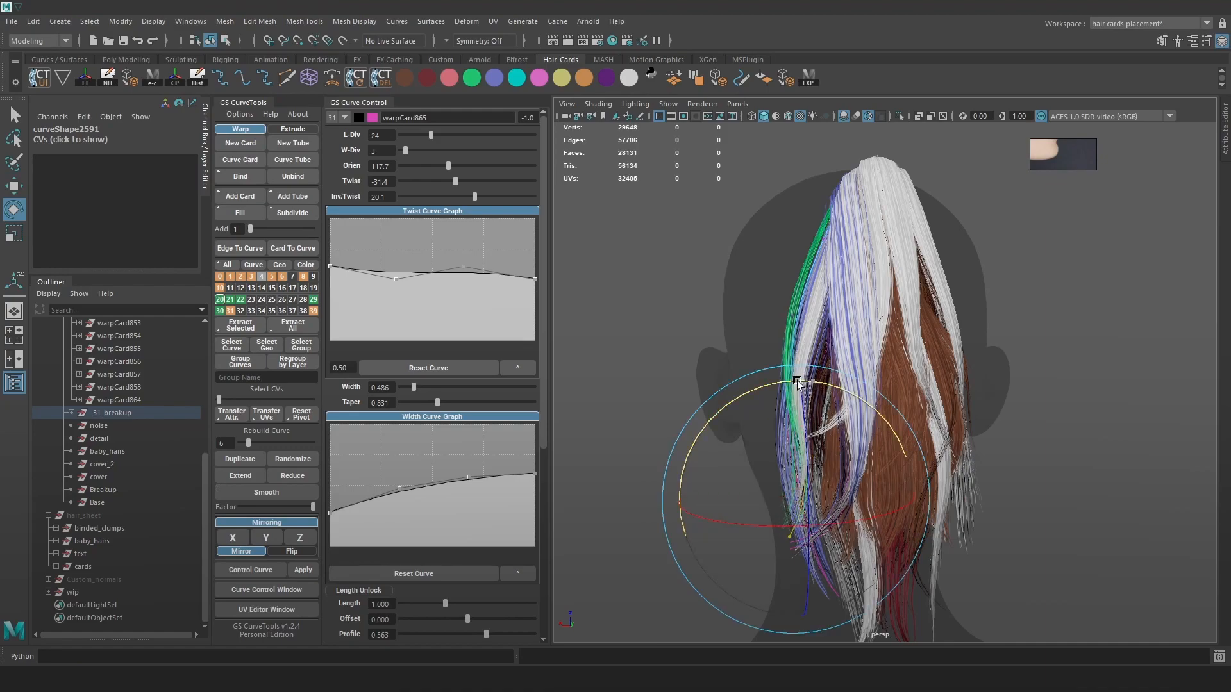
left_click_drag(819, 394, 870, 525, "alt")
key("w")
scroll(899, 532, "up", 2)
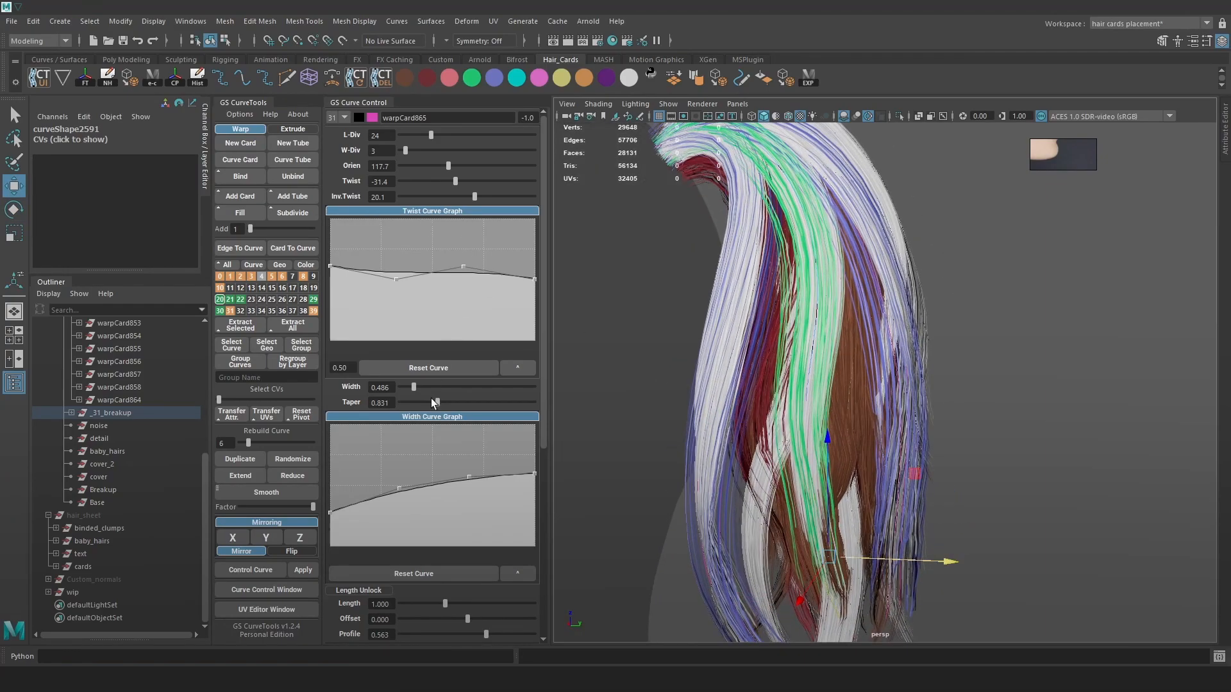
Set the green card's taper to 0.671 and reposition a middle control point of its curve
left_click_drag(438, 404, 429, 405)
left_click_drag(864, 274, 867, 299, "alt")
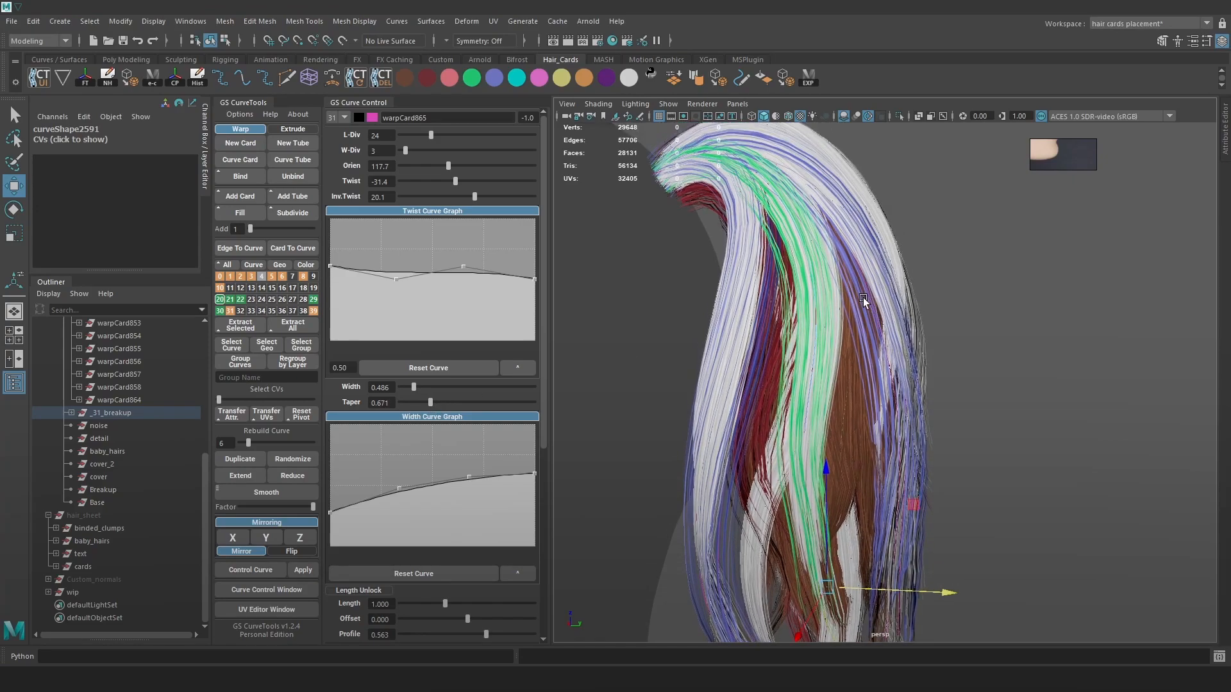
key("4")
left_click(781, 335)
key("6")
mouse_move(866, 346)
left_mouse_down()
mouse_move(798, 308)
mouse_move(795, 333)
mouse_move(772, 328)
mouse_move(899, 330)
mouse_move(833, 302)
mouse_move(941, 360)
mouse_move(841, 359)
mouse_move(806, 223)
mouse_move(771, 268)
left_mouse_up()
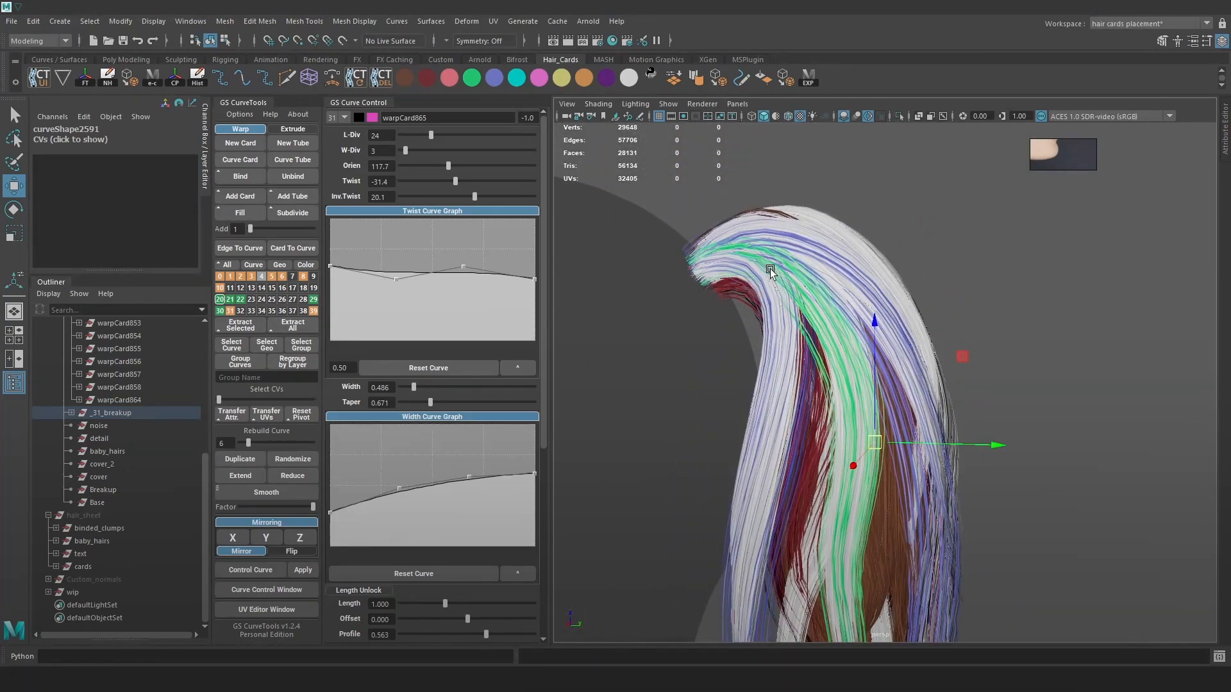
Adjust the control points at the green card's root so it follows the crown of the ponytail
key("4")
key("5")
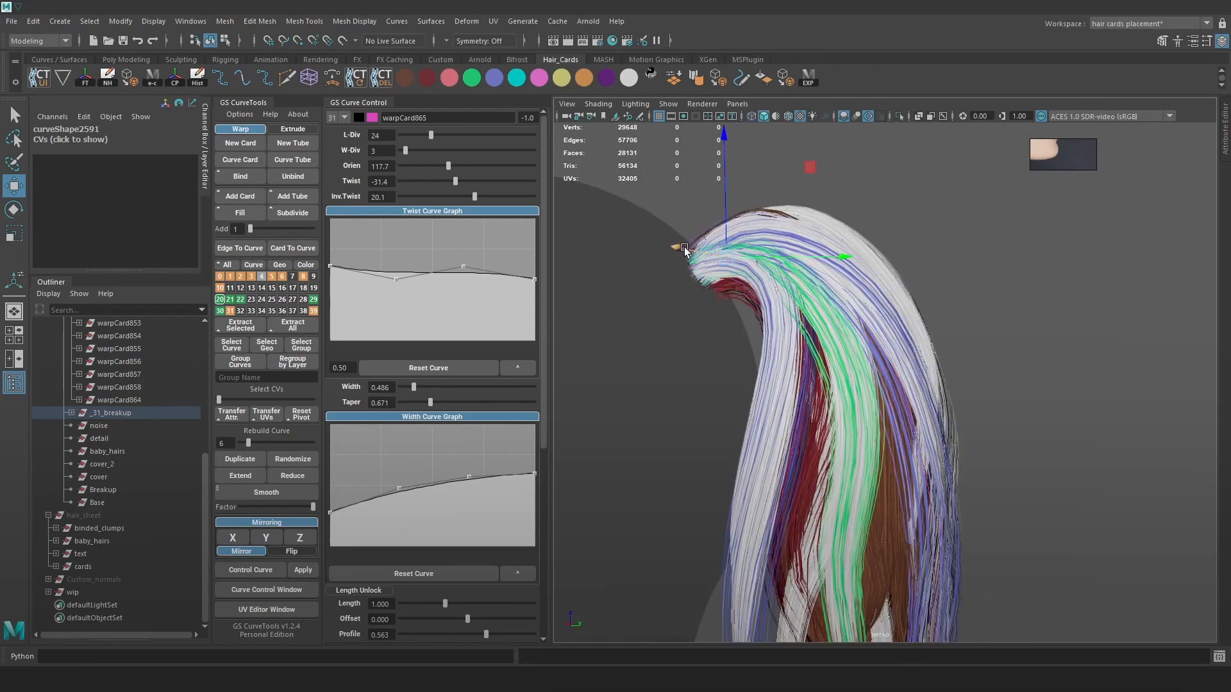
left_click_drag(802, 304, 855, 401, "alt")
scroll(839, 321, "down", 5)
scroll(852, 332, "up", 6)
key("4")
key("5")
left_click_drag(846, 411, 767, 414, "alt")
left_click_drag(761, 404, 825, 338)
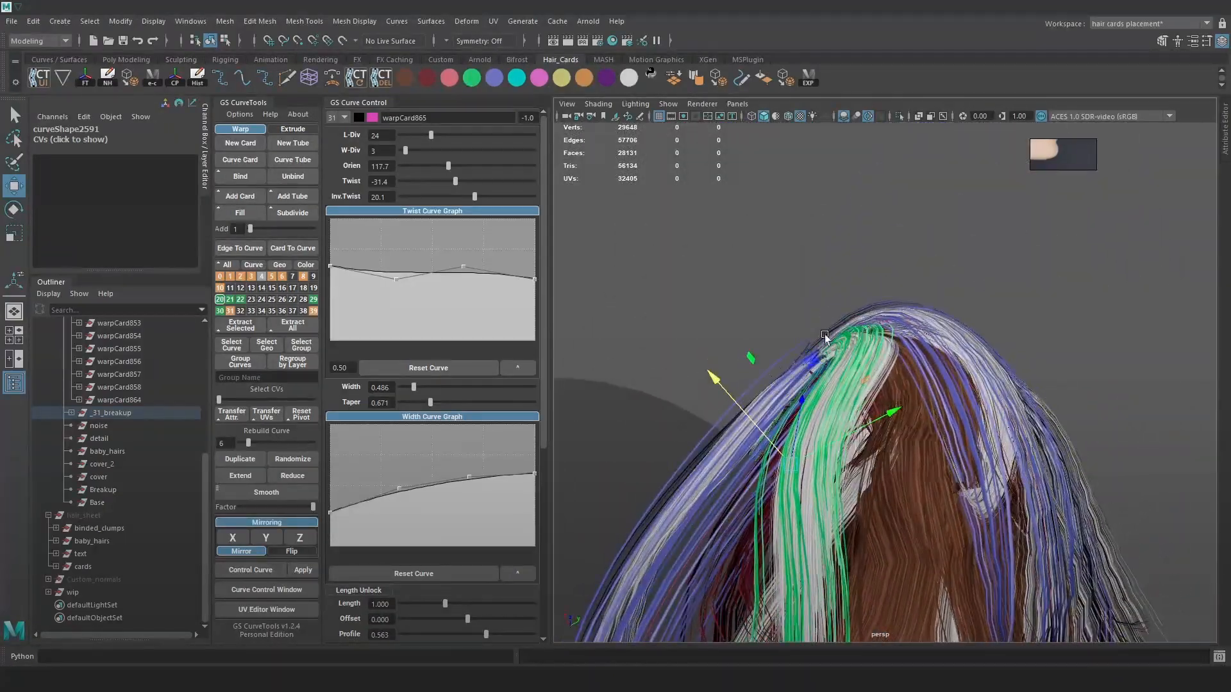
Set the green card's twist to -45.4 and its inverse twist to -17.5
left_click_drag(455, 182, 461, 199)
mouse_move(898, 264)
left_mouse_down("alt")
mouse_move(1009, 382)
mouse_move(898, 359)
mouse_move(881, 382)
left_mouse_up("alt")
left_click(1102, 267)
key("4")
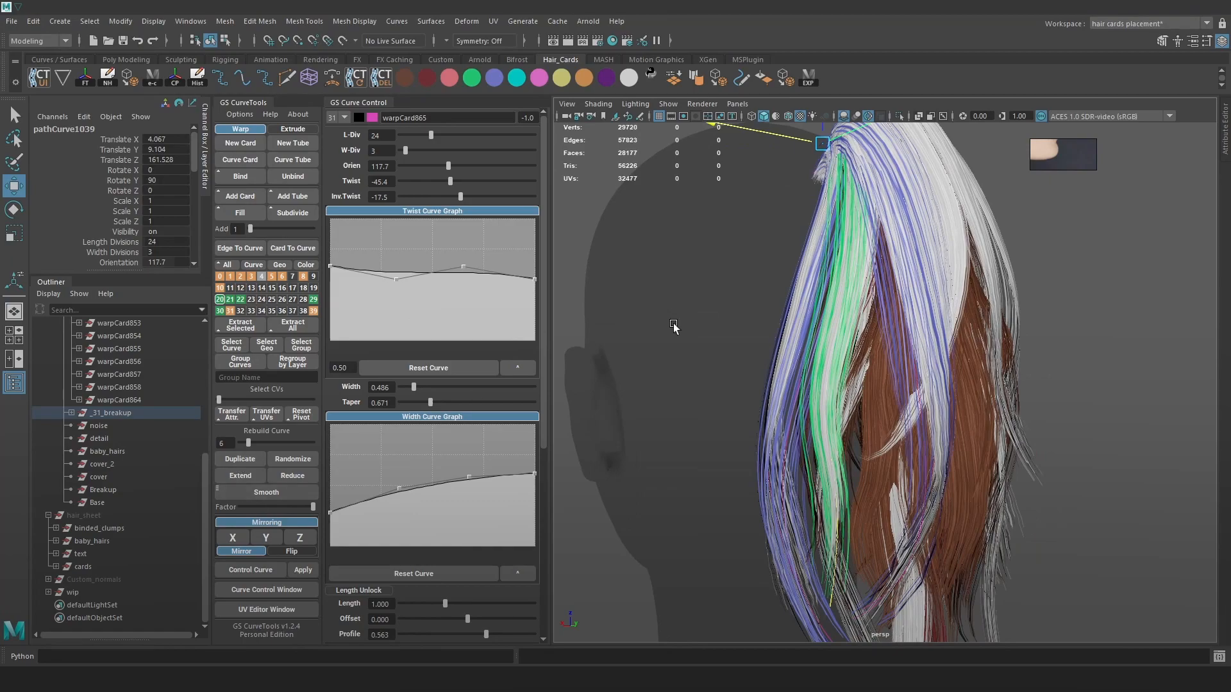
Duplicate the green card, move the copy to about X 3.412, Y 9.358, and set its orientation to 65.4
middle_click_drag(876, 195, 859, 217, "alt")
key("ctrl+d")
mouse_move(808, 165)
left_mouse_down()
mouse_move(829, 162)
mouse_move(799, 194)
mouse_move(790, 177)
left_mouse_up()
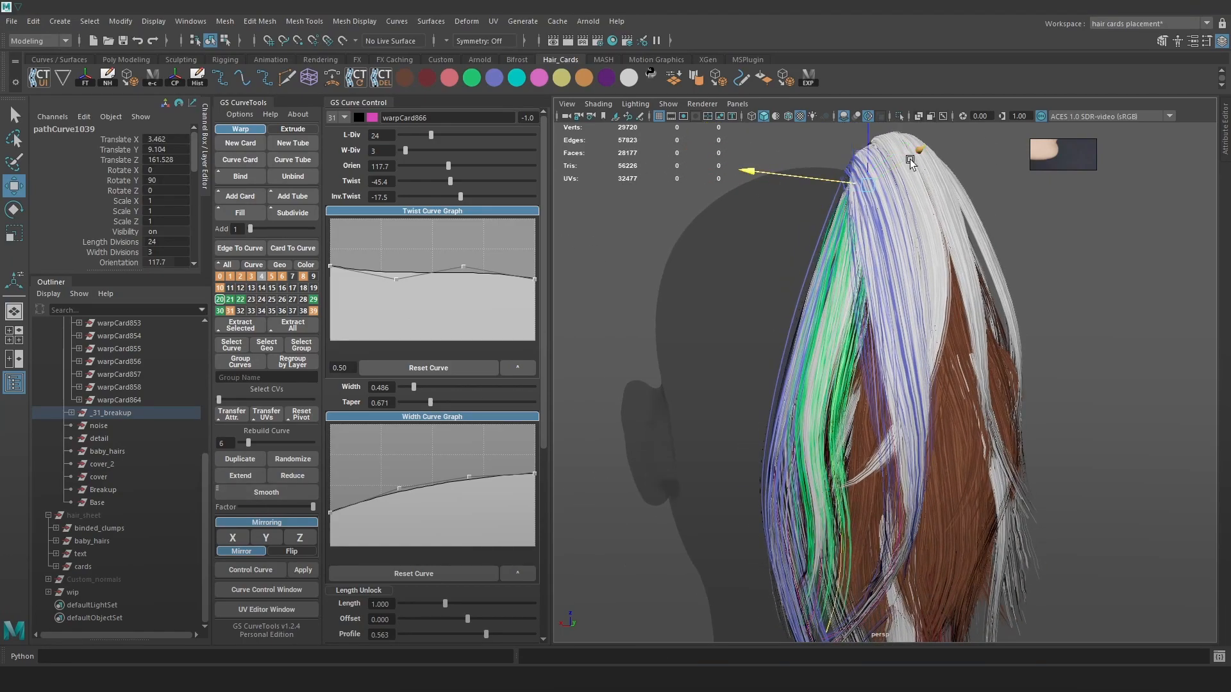
left_click_drag(910, 161, 915, 163)
left_click_drag(436, 168, 440, 166)
left_click_drag(699, 269, 743, 296, "alt")
left_click_drag(942, 207, 939, 207)
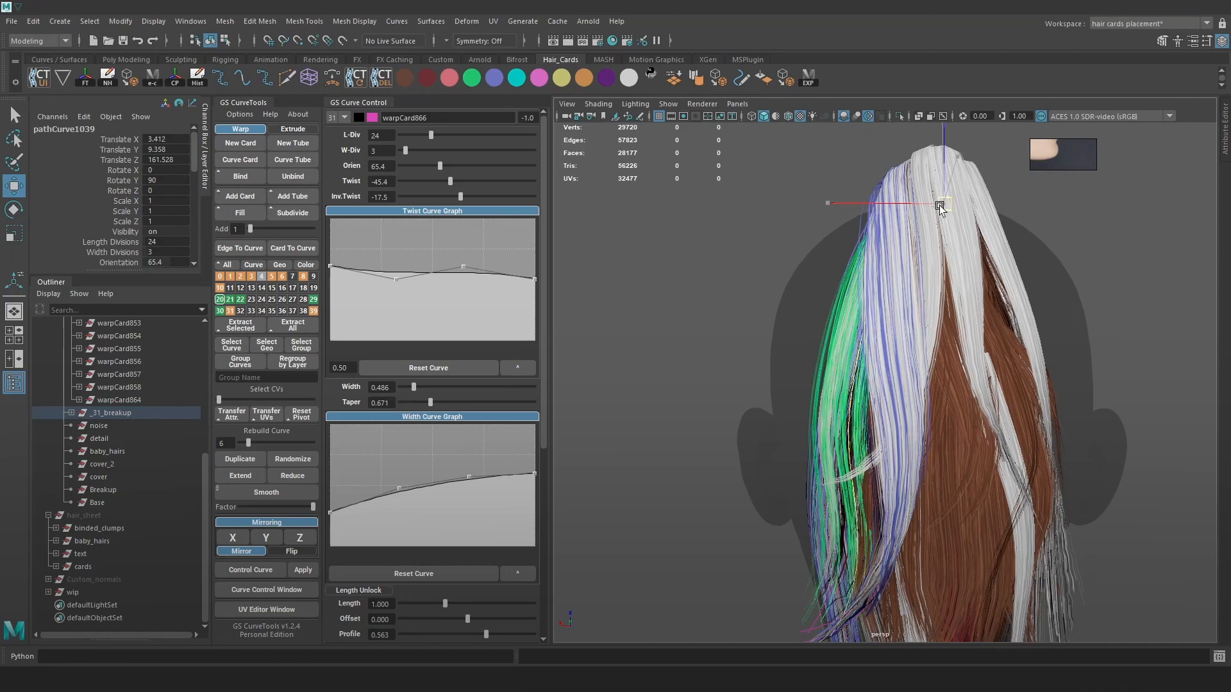
Select the lower control points of the duplicated card from behind and shift them slightly outward
mouse_move(887, 405)
left_mouse_down("alt")
mouse_move(978, 400)
mouse_move(886, 402)
left_mouse_up("alt")
right_click_drag(1198, 305, 1069, 303)
key("4")
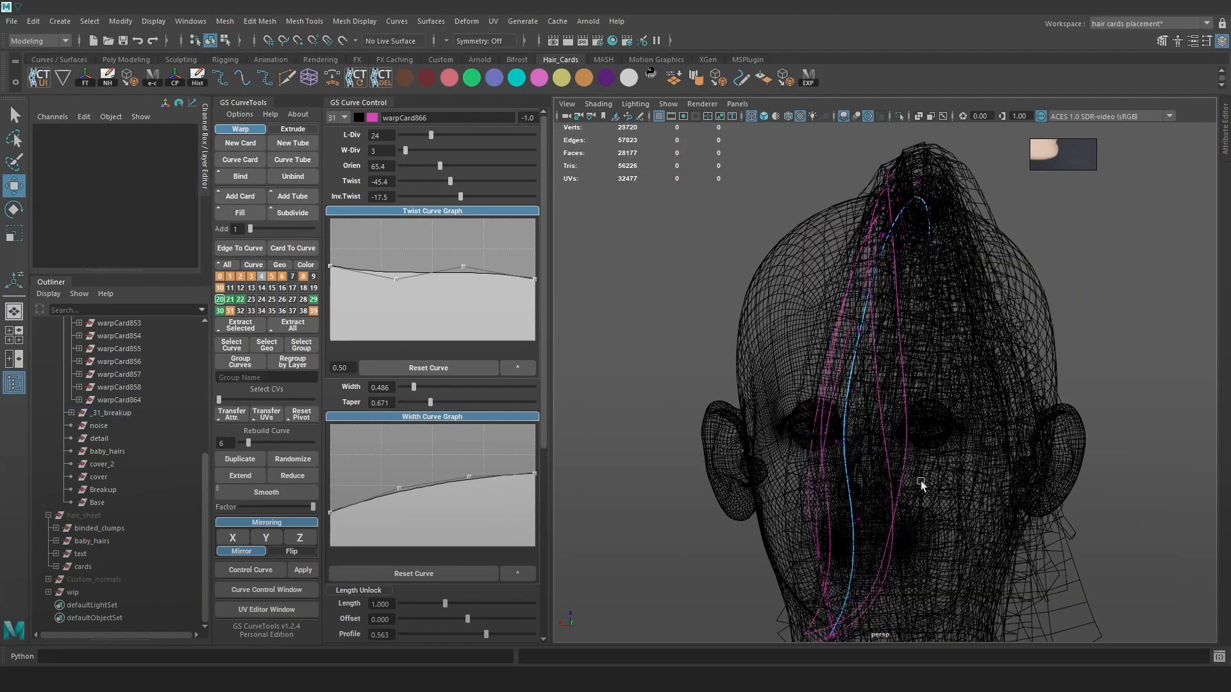
left_click_drag(798, 603, 902, 515)
key("6")
left_click_drag(798, 564, 793, 565)
Move the duplicated card's tip control point down and outward so its end follows the neighbouring strands
middle_click_drag(783, 625, 847, 494, "alt")
key("4")
left_click(834, 537)
key("6")
mouse_move(834, 538)
left_mouse_down()
mouse_move(805, 563)
mouse_move(814, 568)
left_mouse_up()
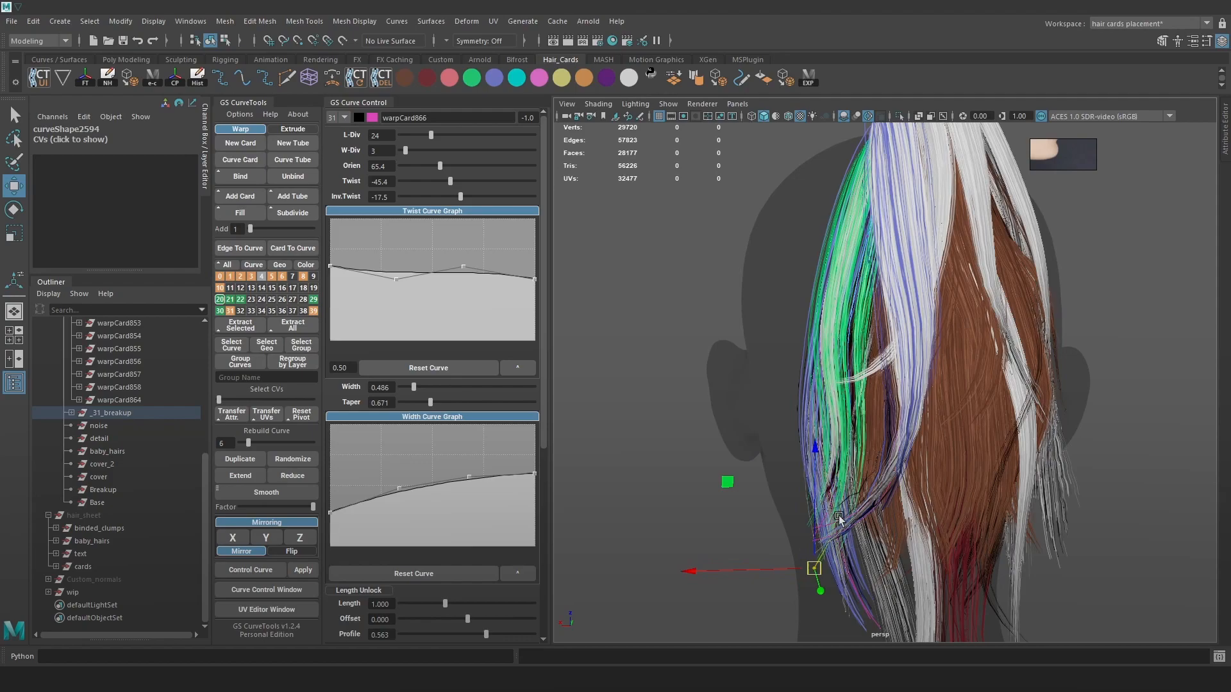
key("e")
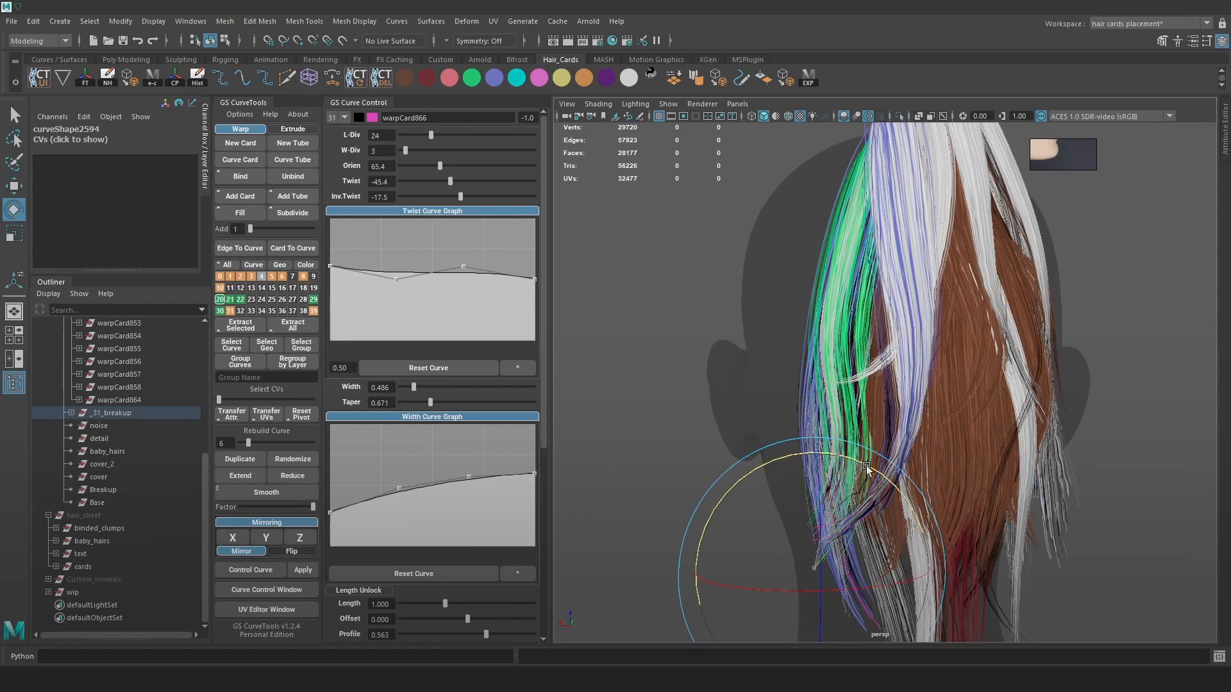
key("w")
left_click_drag(872, 469, 955, 477, "alt")
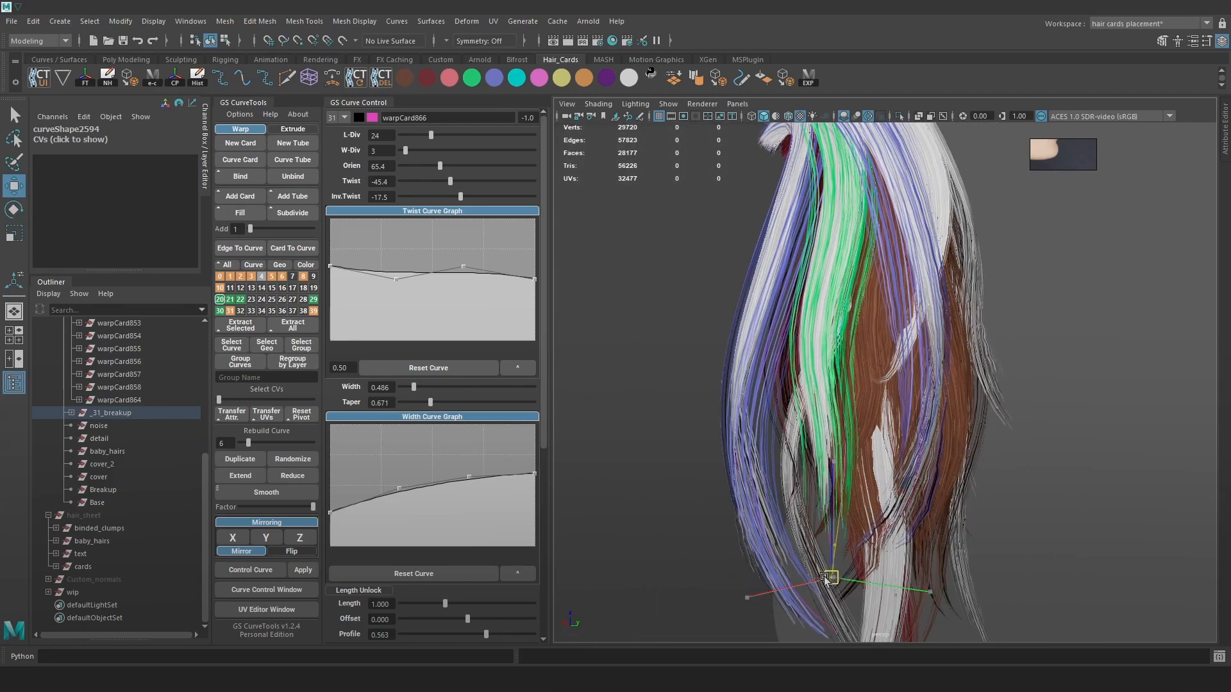
left_click_drag(857, 460, 930, 466, "alt")
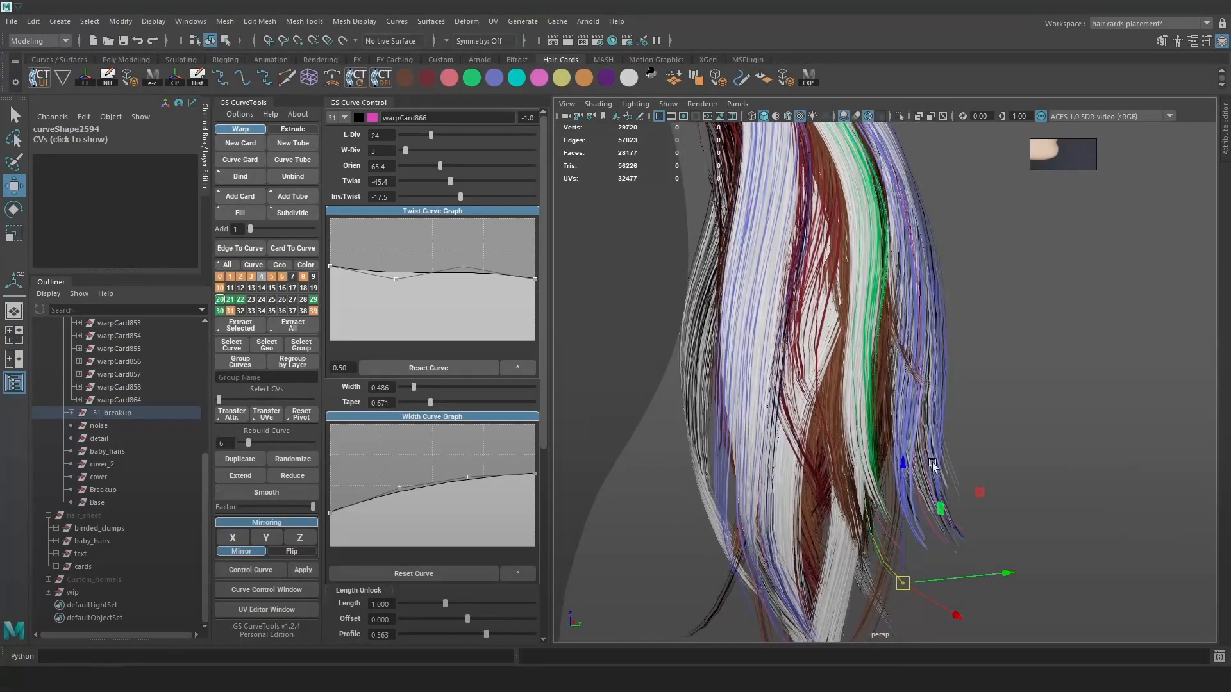
Duplicate the green card's curve again and move the copy along Y to about 8.428
middle_click_drag(854, 128, 871, 190, "alt")
left_click_drag(878, 367, 1051, 340, "alt")
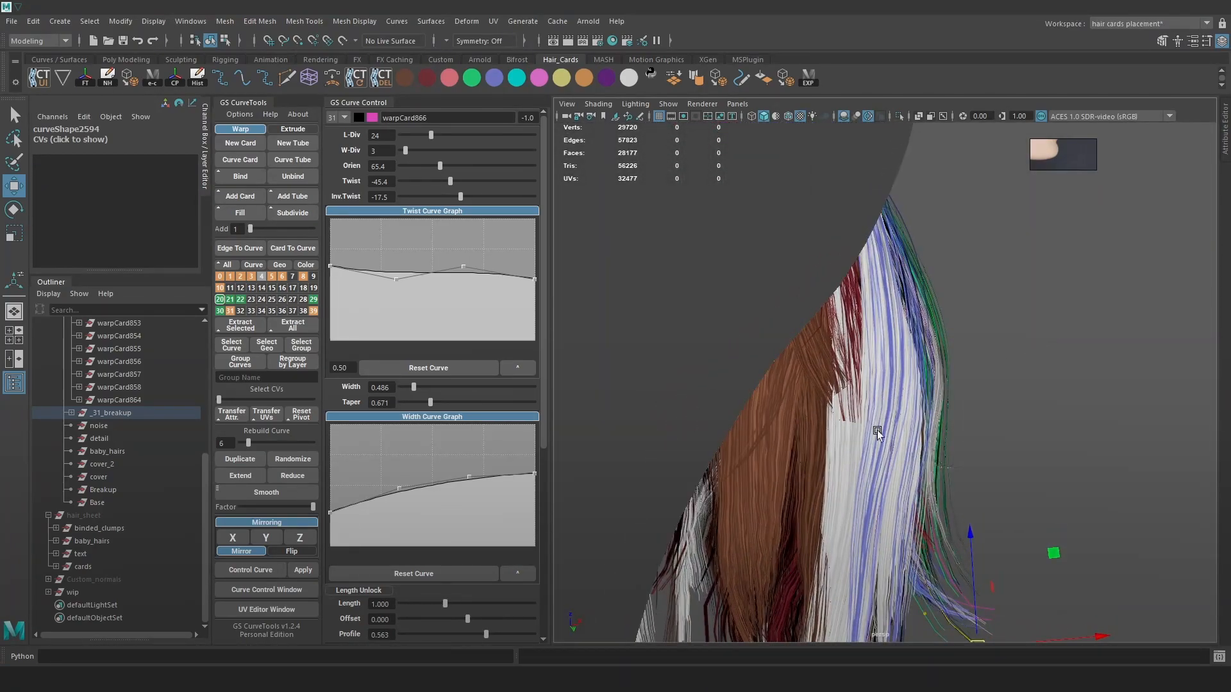
right_click_drag(881, 443, 854, 387, "alt")
left_click_drag(907, 397, 902, 443, "alt")
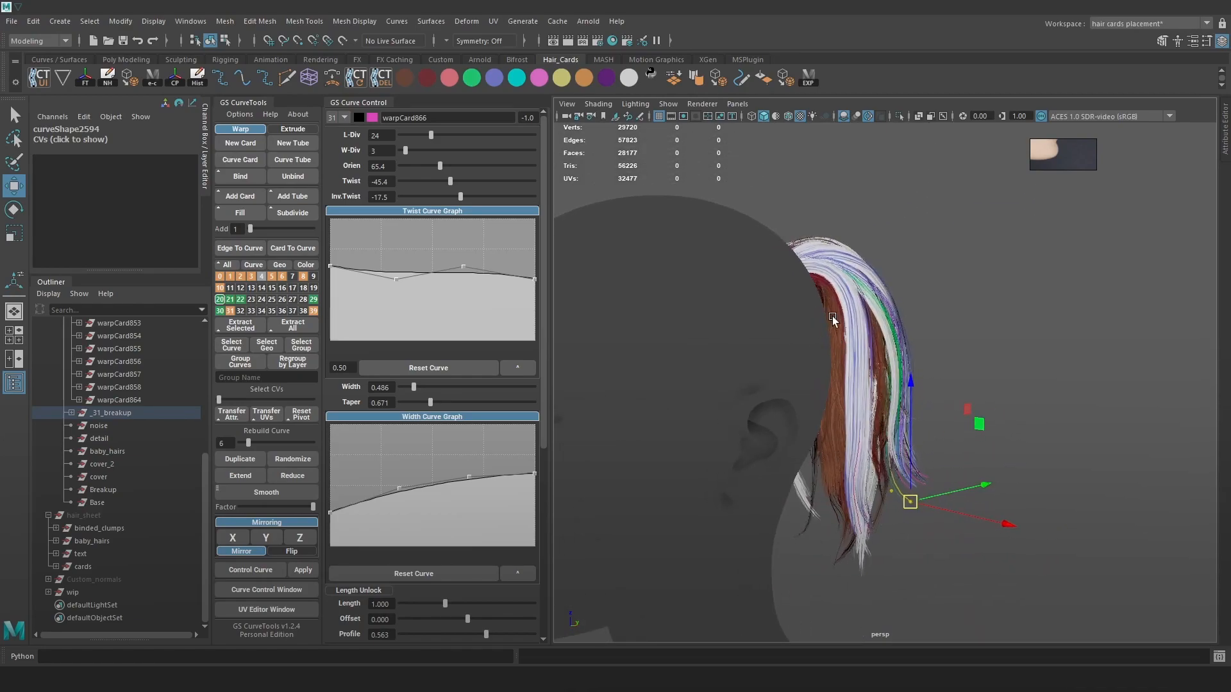
right_click_drag(837, 327, 858, 416, "alt")
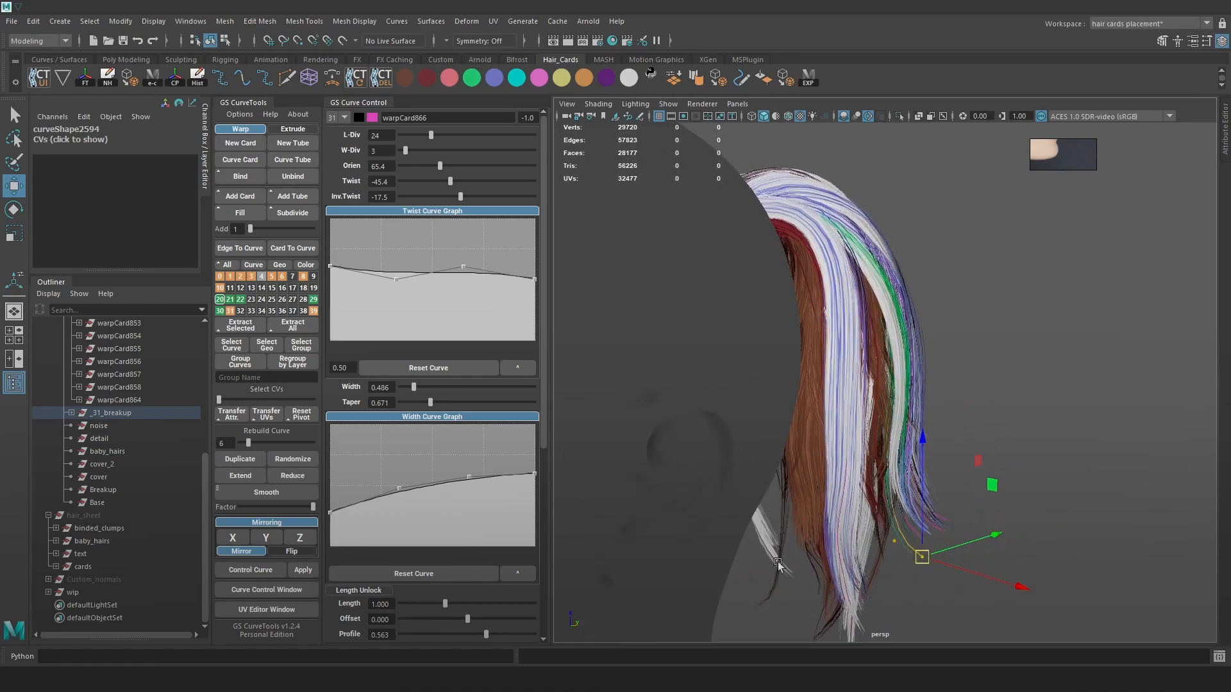
left_click_drag(1039, 329, 955, 357, "alt")
key("4")
right_click_drag(874, 352, 877, 391)
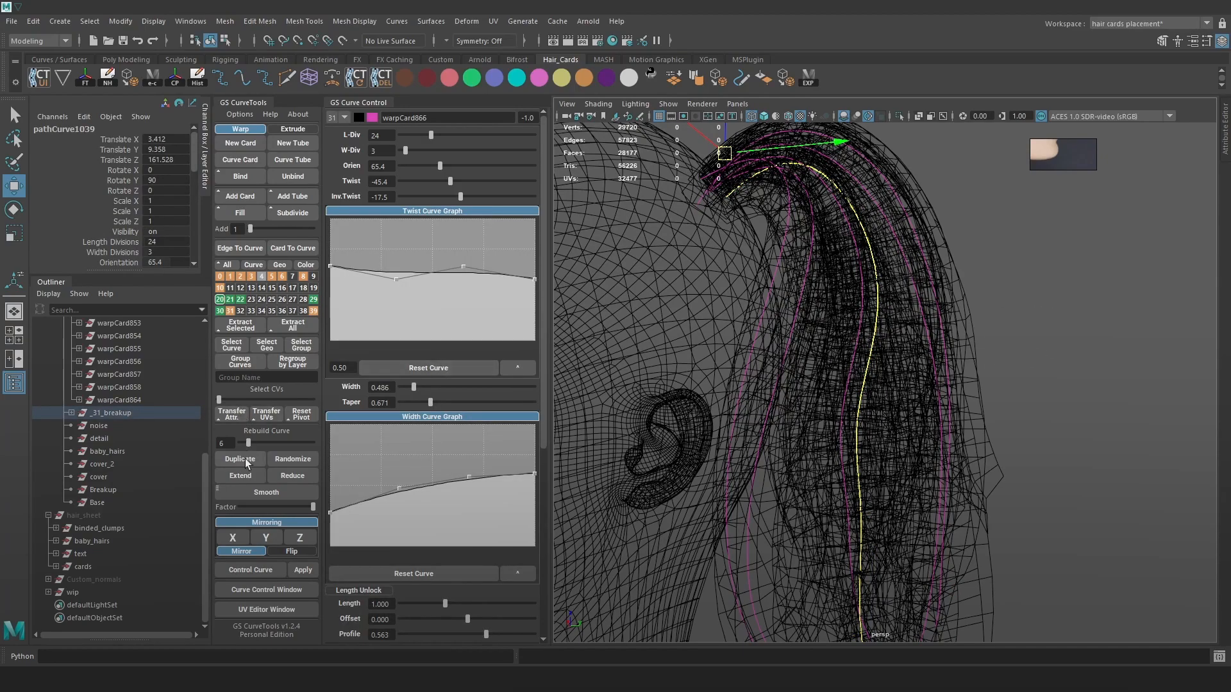
middle_click_drag(802, 198, 732, 197)
key("6")
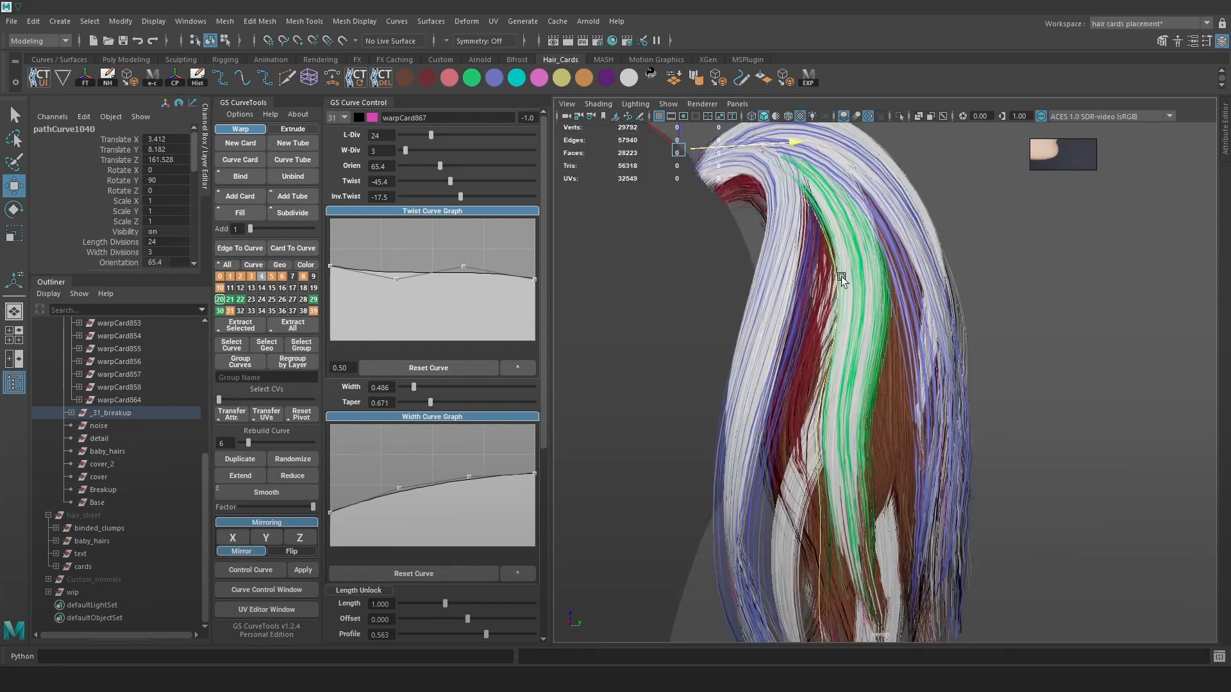
scroll(720, 255, "up", 2)
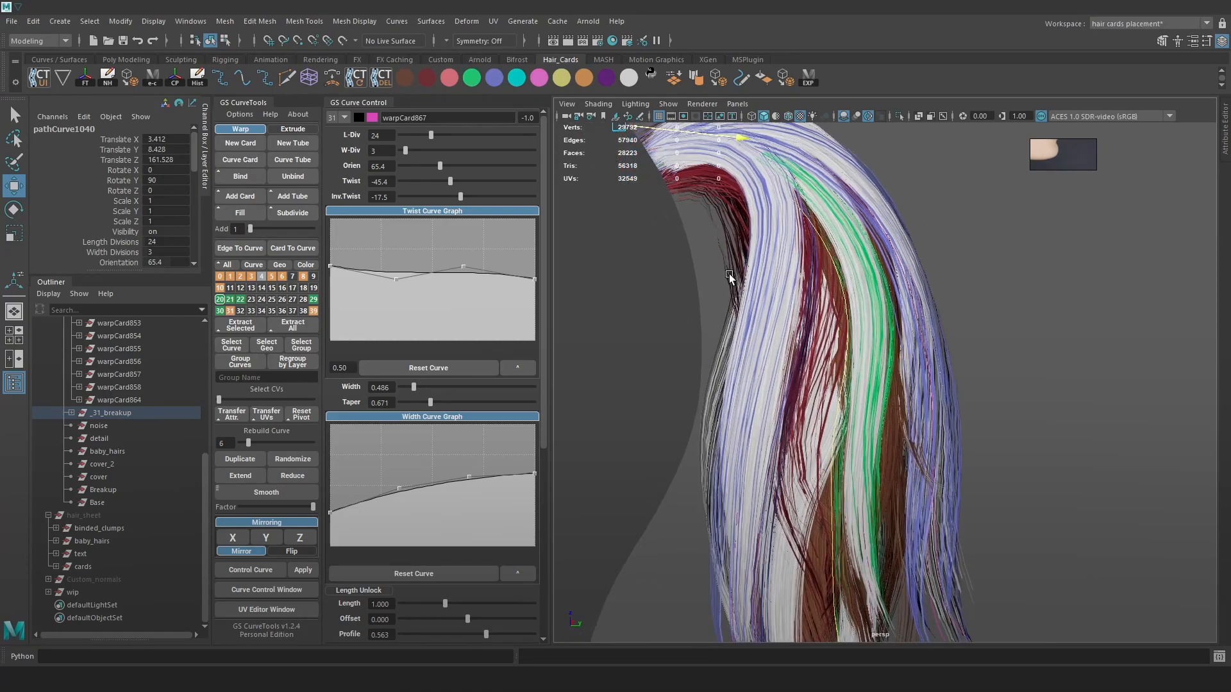
Set the newest copy's orientation to 194.1 and select the lower part of its curve for shaping
left_click_drag(440, 166, 461, 170)
middle_click_drag(1093, 391, 1084, 301, "alt")
right_click_drag(1084, 300, 1009, 300)
key("4")
key("6")
scroll(896, 544, "down", 3)
left_click_drag(926, 599, 788, 501)
Adjust the newest copy's control points from the side so the card fits between the neighbouring strands
key("4")
key("6")
key("4")
key("6")
left_click_drag(805, 444, 856, 418, "alt")
key("4")
key("6")
mouse_move(891, 282)
left_mouse_down("alt")
mouse_move(897, 254)
mouse_move(906, 283)
left_mouse_up("alt")
key("5")
middle_click_drag(907, 283, 829, 331, "alt")
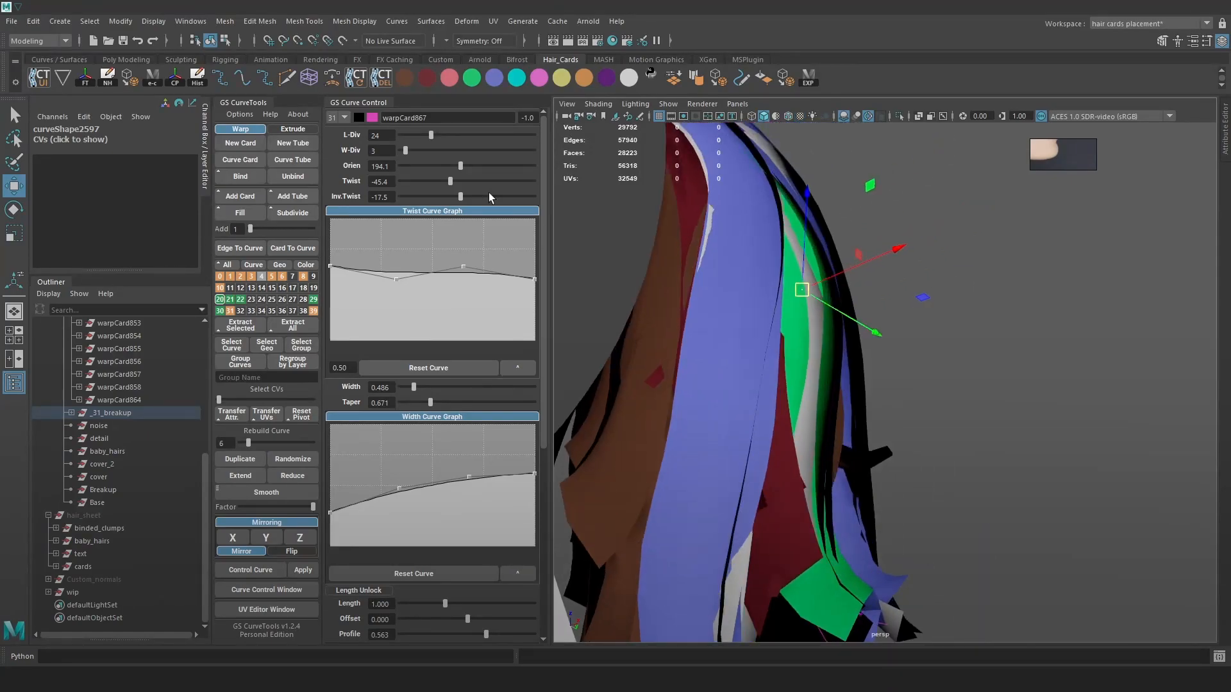
Set the newest copy's orientation to 242.4 and move its upper control point inward
left_click_drag(461, 167, 470, 168)
key("6")
left_click_drag(904, 297, 924, 308, "alt")
scroll(835, 317, "down", 3)
left_click_drag(835, 316, 812, 322)
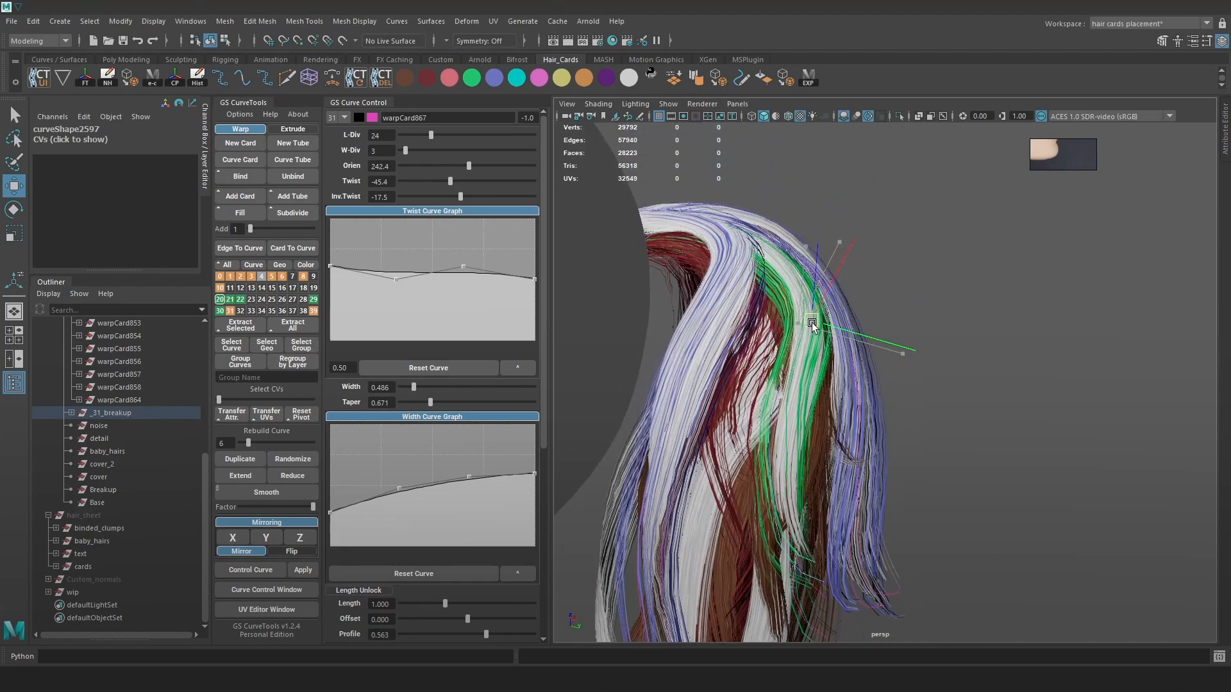
Examine how the newest green card lies against the ponytail in wireframe, solid and textured shading
key("4")
scroll(815, 350, "up", 2)
left_click(806, 393)
key("6")
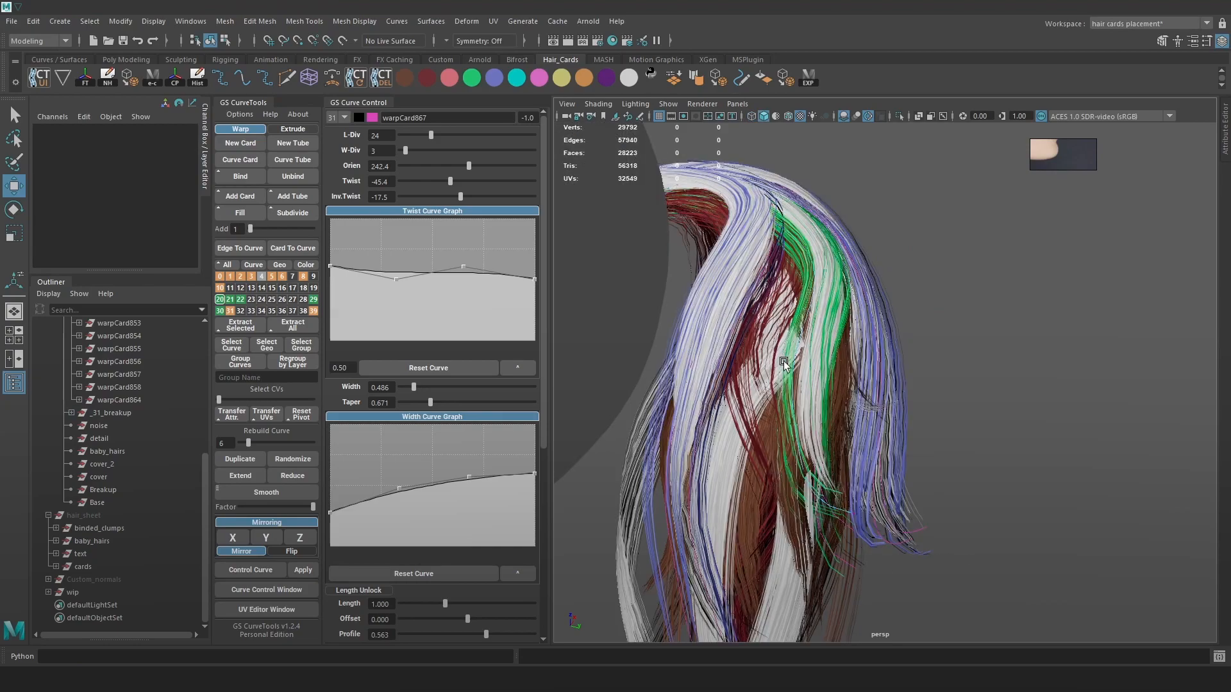
key("4")
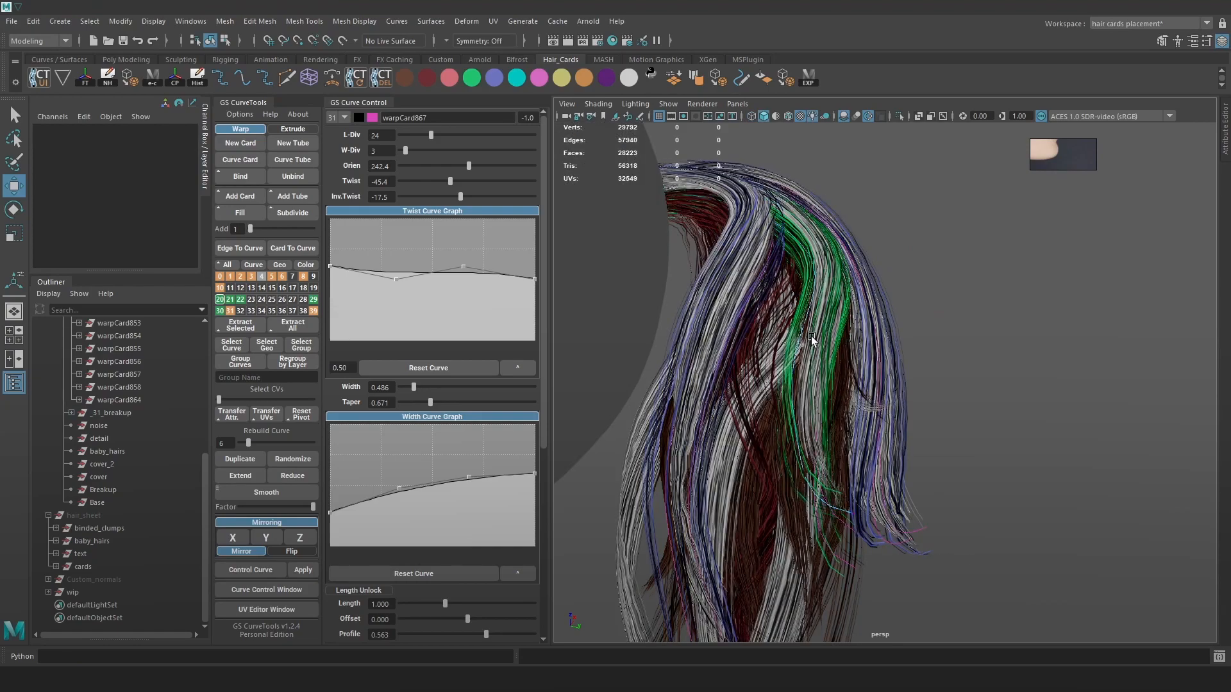
key("5")
left_click_drag(863, 356, 940, 313, "alt")
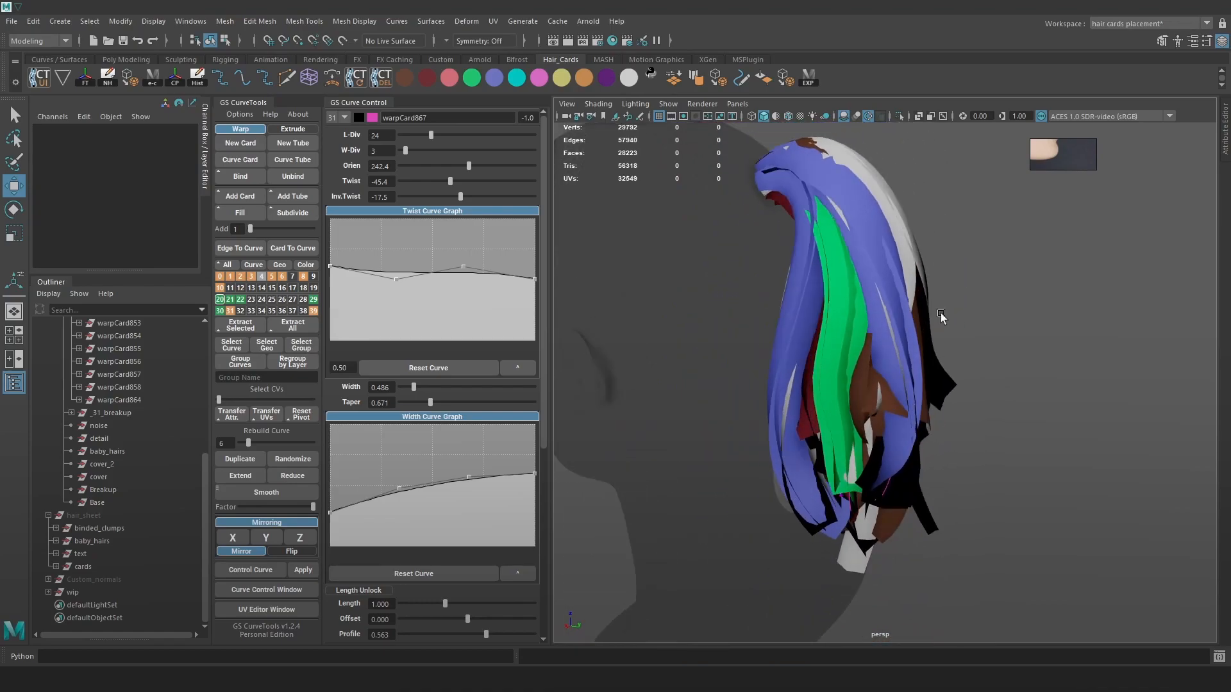
right_click_drag(940, 313, 972, 399, "alt")
key("6")
Select a middle control point on the newest green card's curve and refine its placement from the side
mouse_move(918, 379)
left_mouse_down("alt")
mouse_move(972, 355)
mouse_move(971, 398)
mouse_move(1058, 373)
left_mouse_up("alt")
key("4")
left_click(848, 441)
key("6")
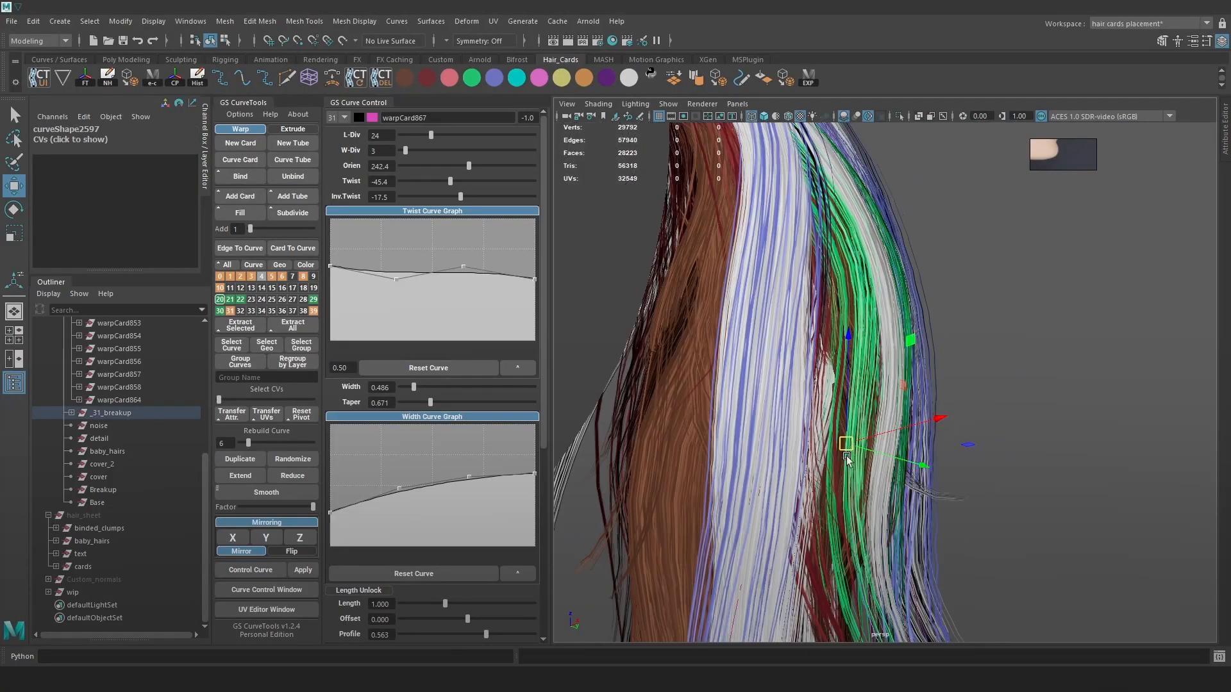
left_click_drag(855, 448, 772, 438, "alt")
key("4")
left_click(933, 504)
left_click(234, 113)
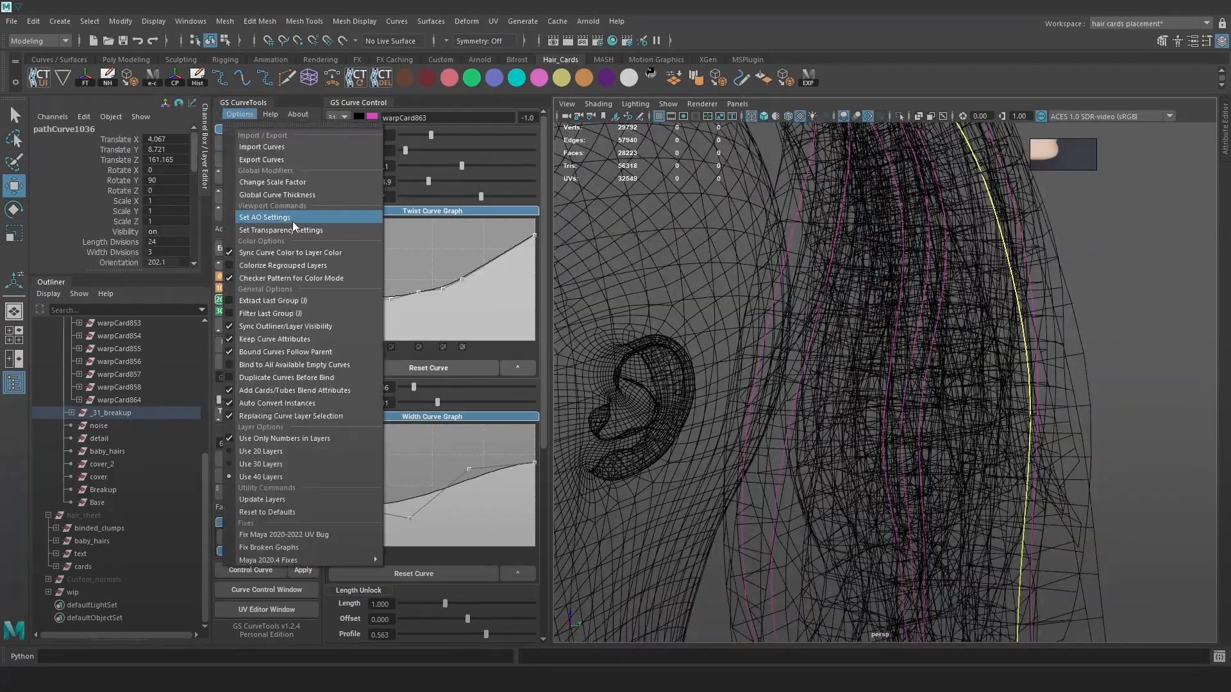
left_click(271, 250)
scroll(930, 367, "down", 3)
key("6")
key("4")
left_click_drag(904, 363, 824, 420, "alt")
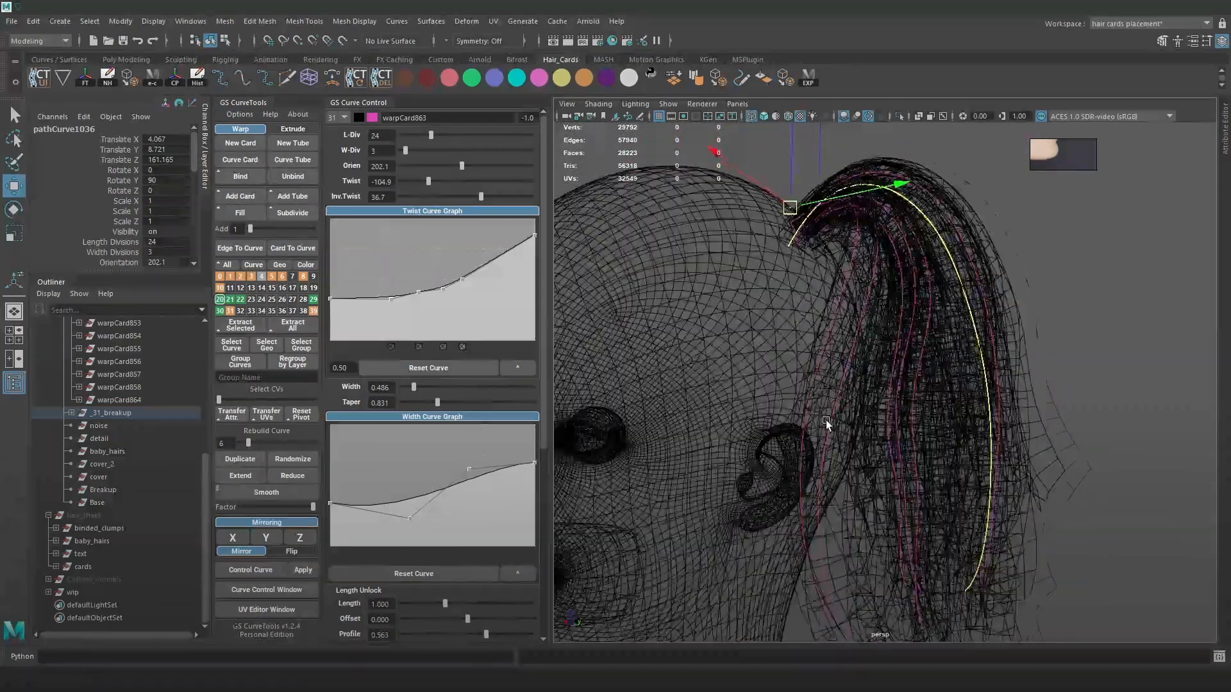
Hide layer 30's cards and show them again to compare them with the breakup cards
key("6")
left_click(230, 312)
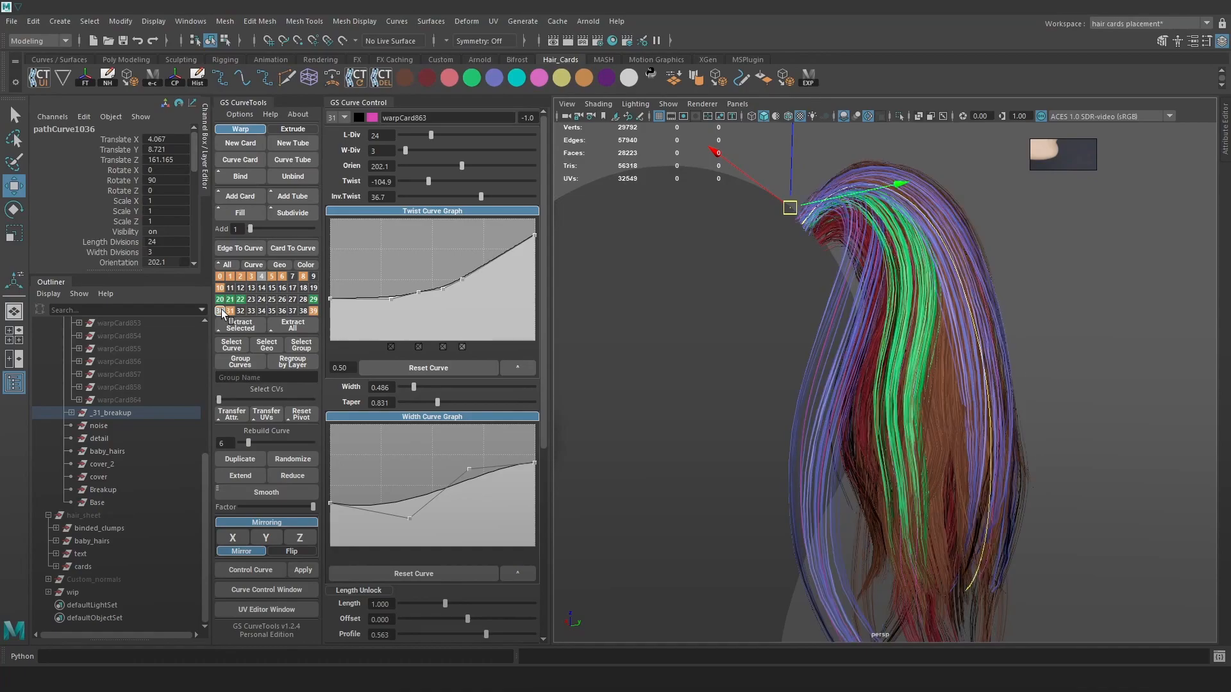
left_click(221, 314)
key("4")
key("5")
key("6")
key("4")
mouse_move(929, 352)
left_mouse_down("alt")
mouse_move(989, 361)
mouse_move(962, 369)
left_mouse_up("alt")
right_click_drag(224, 312, 187, 327)
Raise the last two points of warpCard865's twist graph and lower its taper
scroll(787, 343, "up", 3)
left_click(882, 415)
key("6")
left_click_drag(882, 415, 974, 284, "alt")
key("4")
left_click_drag(911, 386, 898, 401, "alt")
left_click(896, 397)
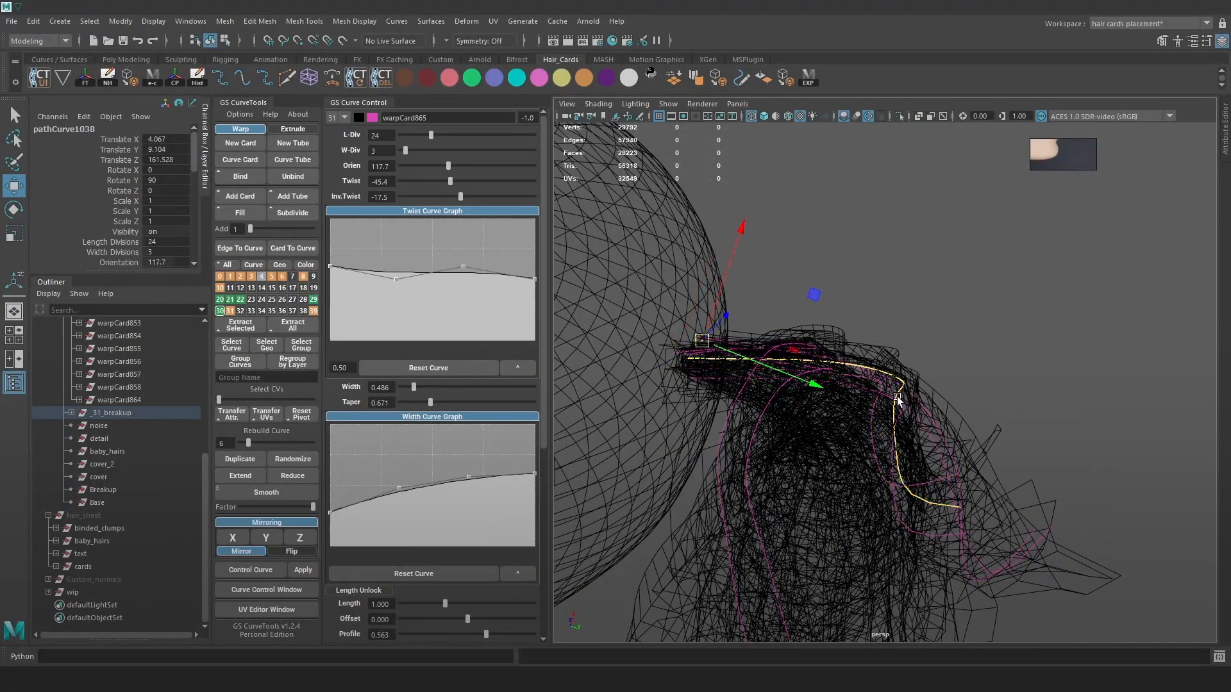
key("6")
right_click_drag(987, 379, 991, 452, "alt")
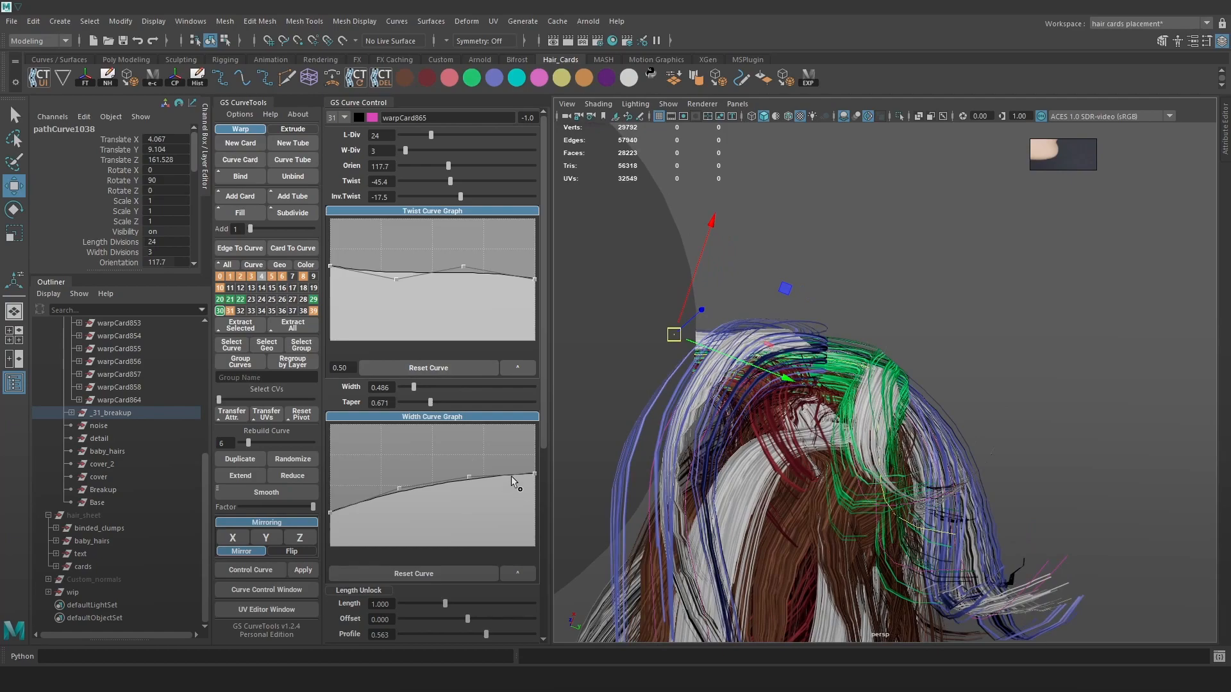
mouse_move(469, 262)
left_mouse_down()
mouse_move(467, 283)
mouse_move(467, 248)
left_mouse_up()
left_click_drag(535, 280, 529, 270)
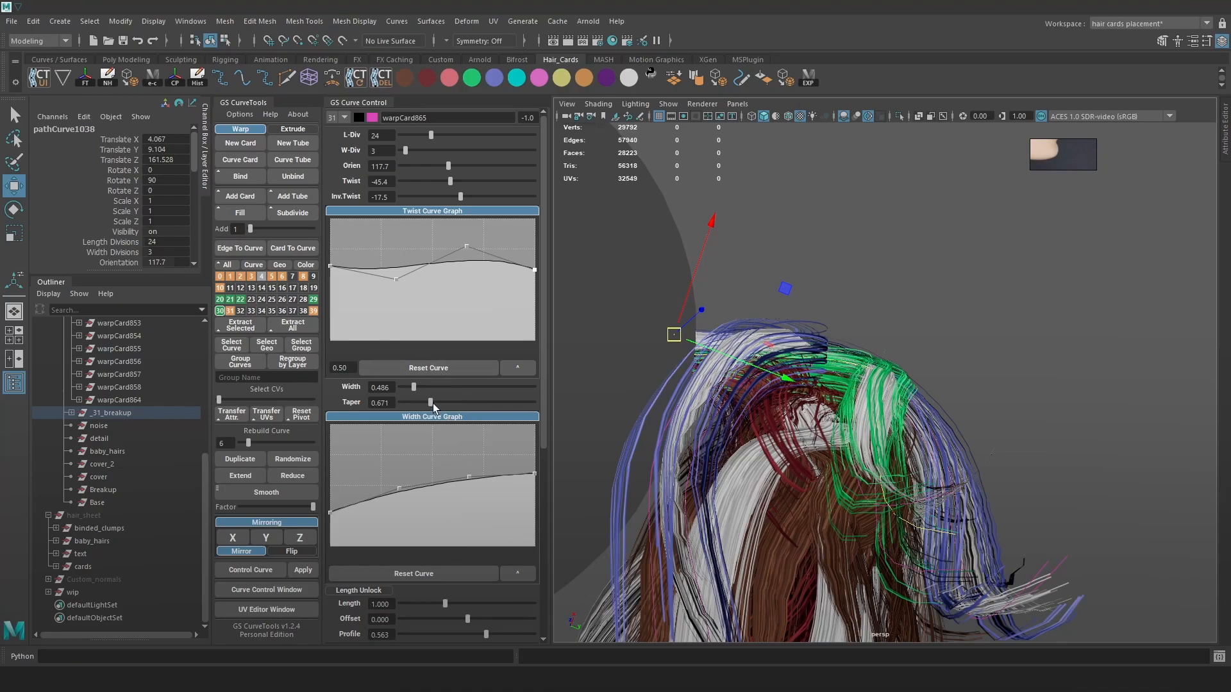
left_click_drag(433, 402, 421, 402)
Export the hair with the EXP script and view the whole rendered ponytail in Marmoset Toolbag
left_click_drag(756, 321, 804, 72, "alt")
left_click(807, 79)
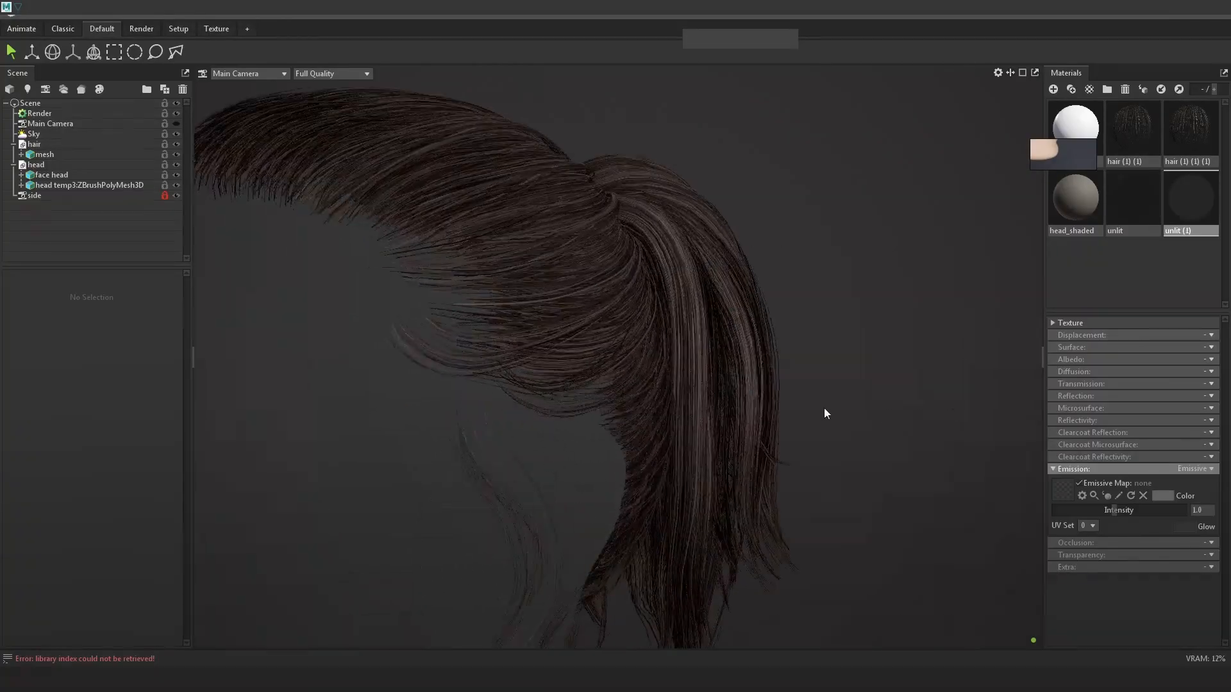
scroll(883, 415, "down", 5)
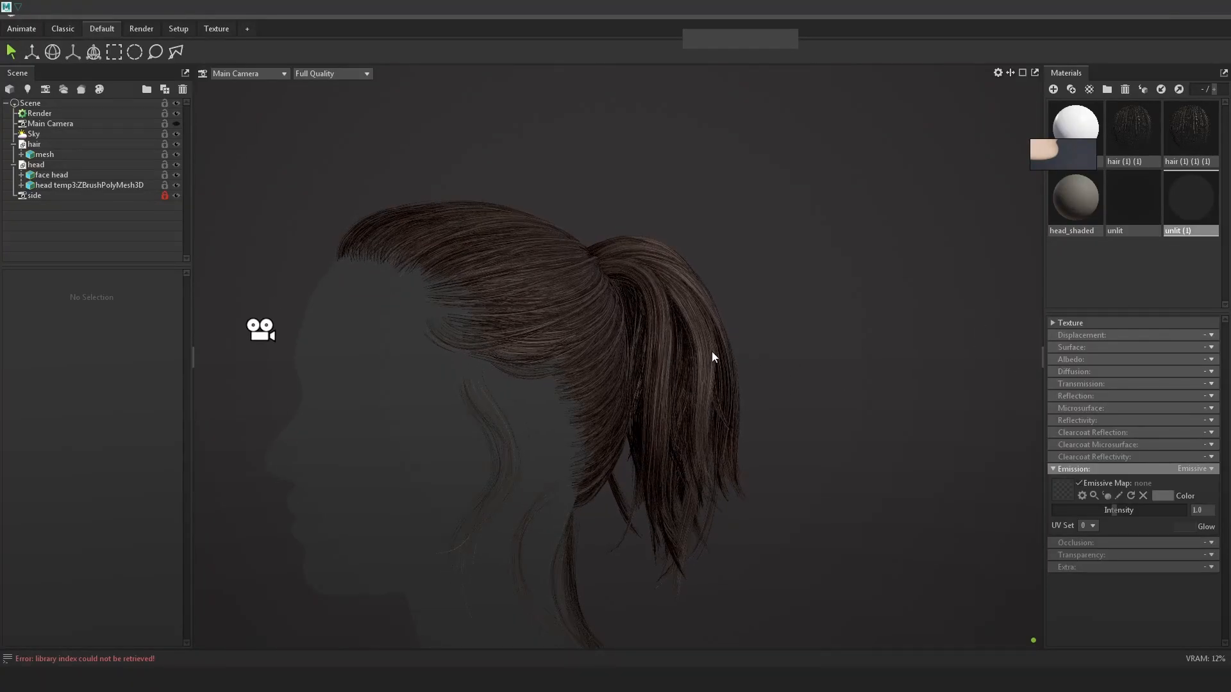
Capture a 711x722 screen region around the rendered ponytail and draw a green guide stroke down one strand
key("Print")
left_click_drag(411, 567, 885, 130)
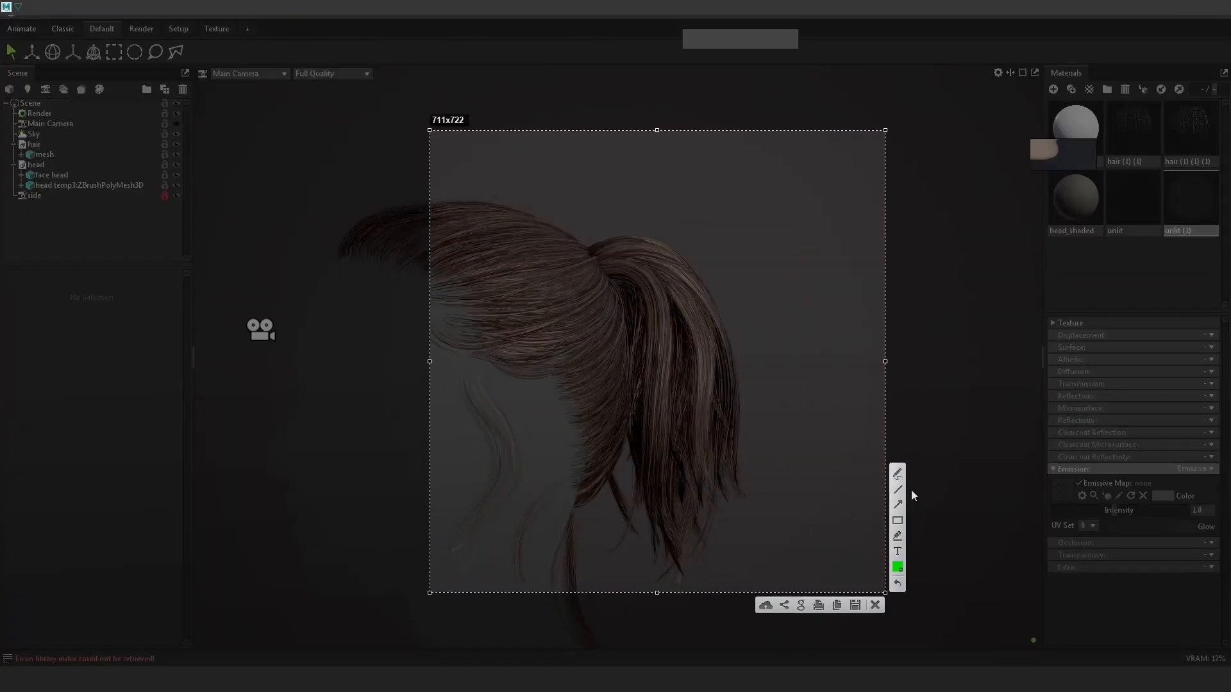
left_click_drag(585, 277, 616, 269)
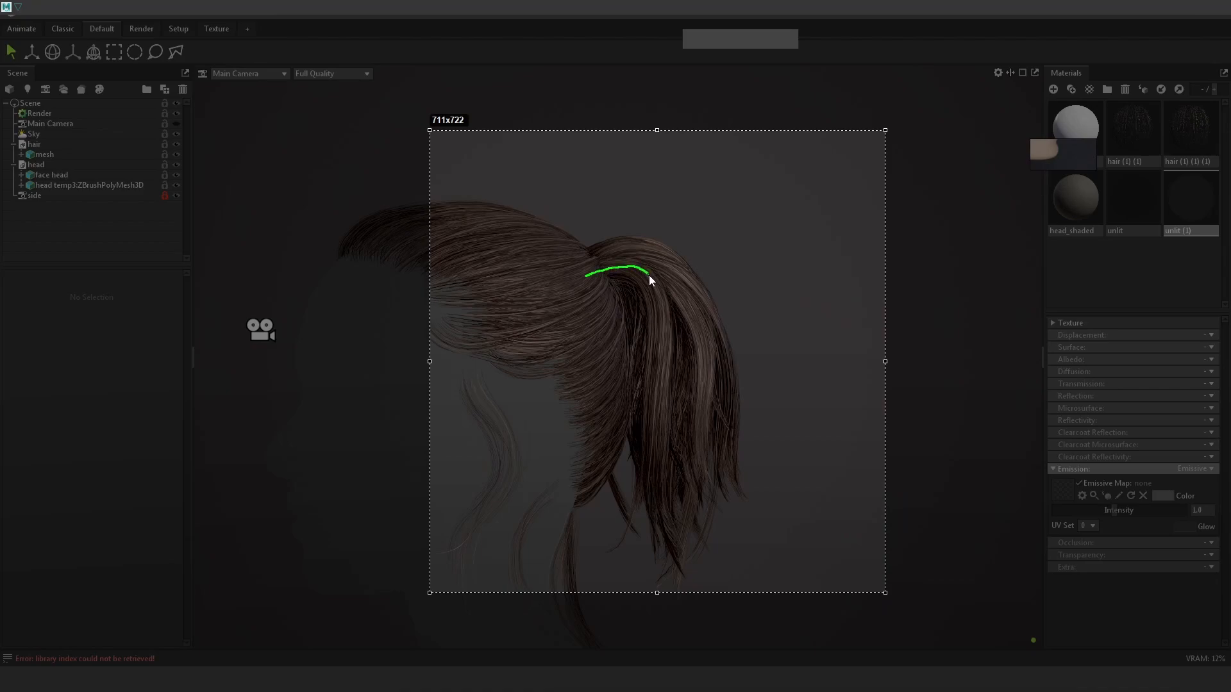
left_click_drag(648, 509, 648, 530)
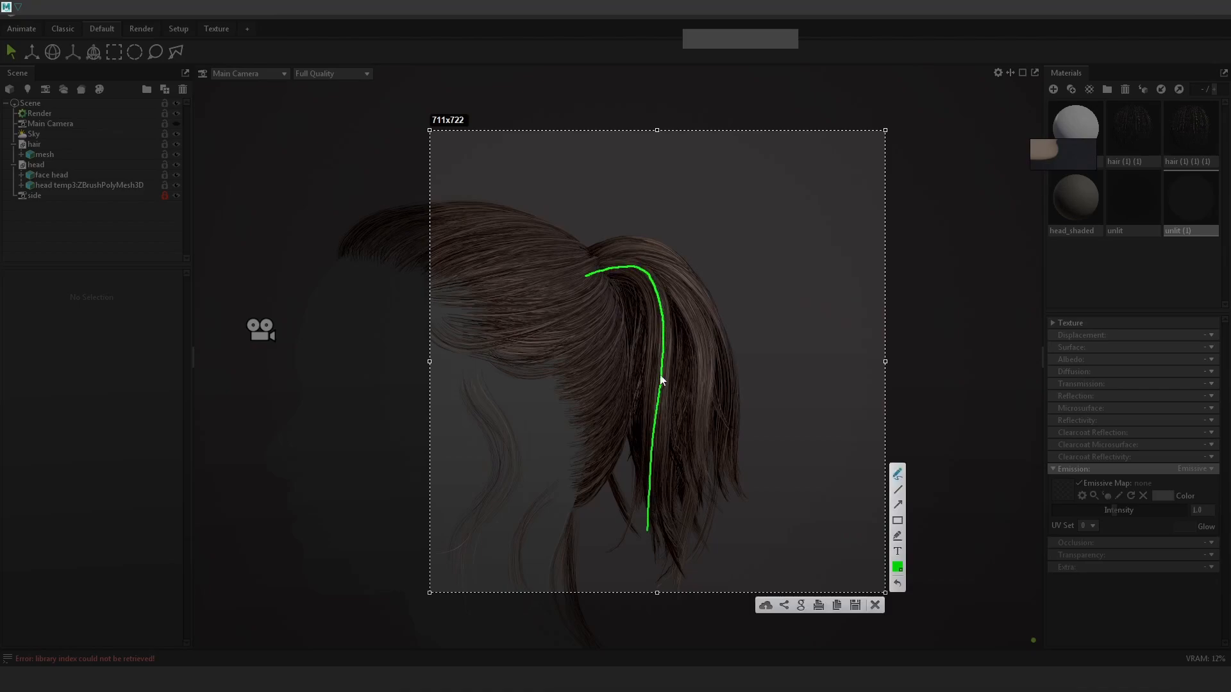
Discard the current capture, capture a 727x837 region around the hair, draw a green S-shaped guide stroke down the ponytail, and close it
left_click(875, 605)
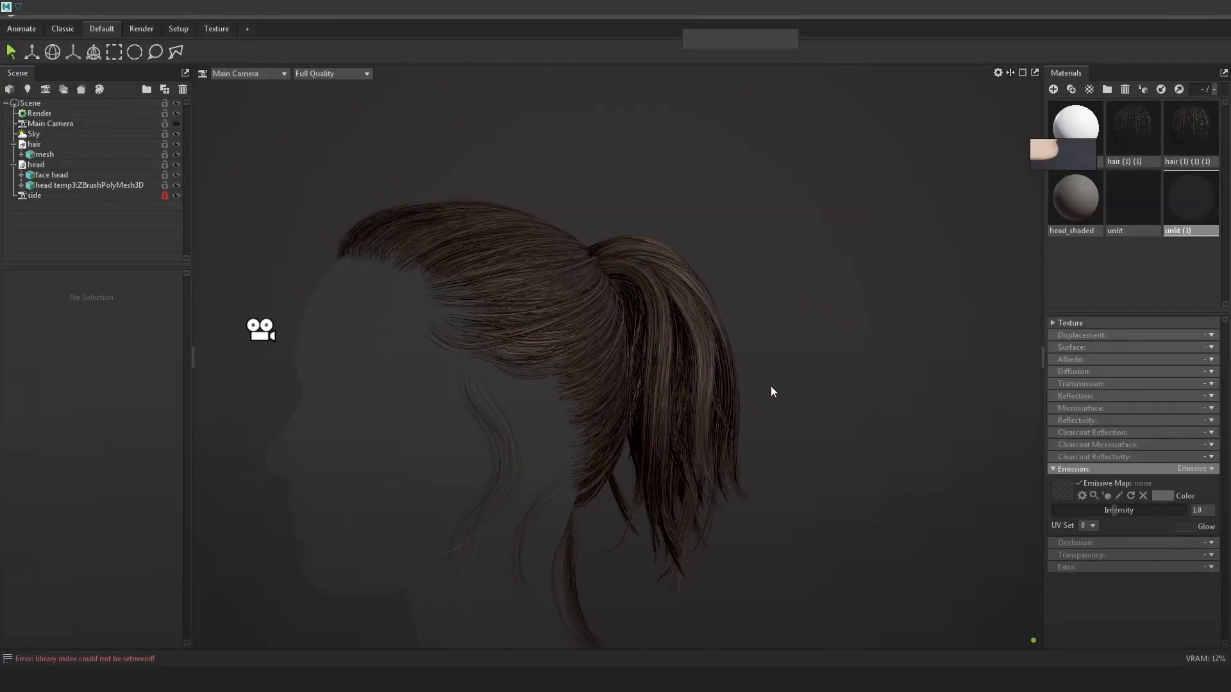
key("Print")
left_click(871, 197)
left_click(367, 620)
left_click_drag(392, 630, 858, 94)
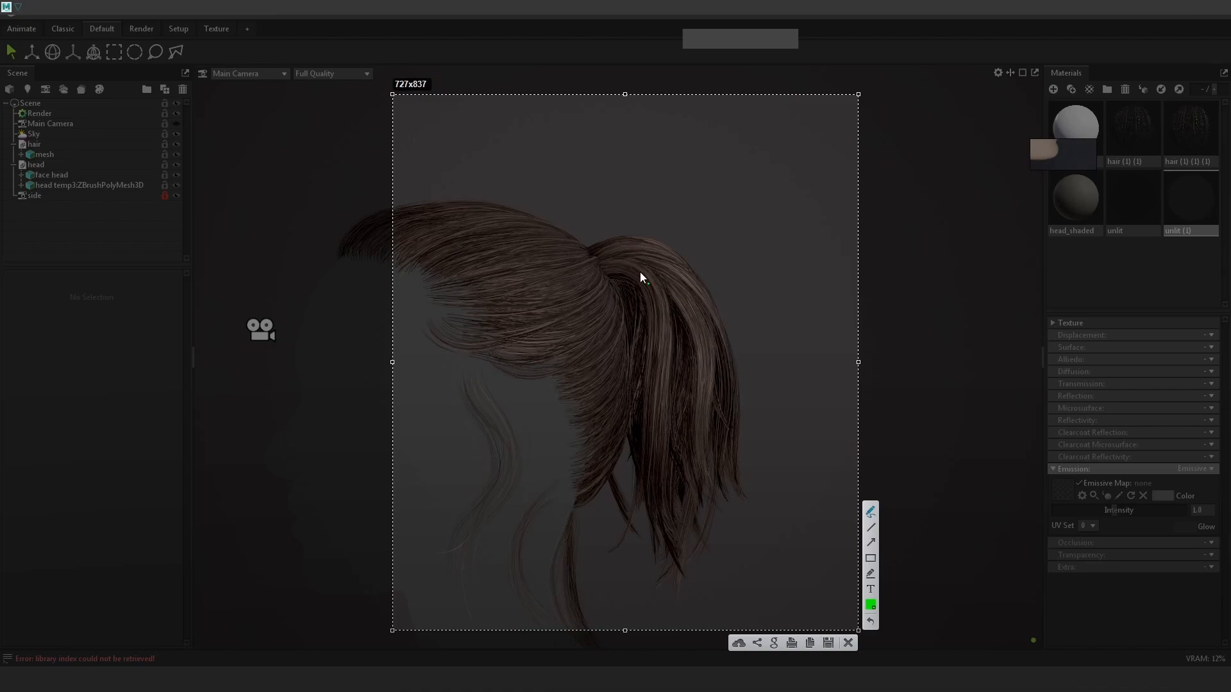
left_click_drag(618, 272, 644, 276)
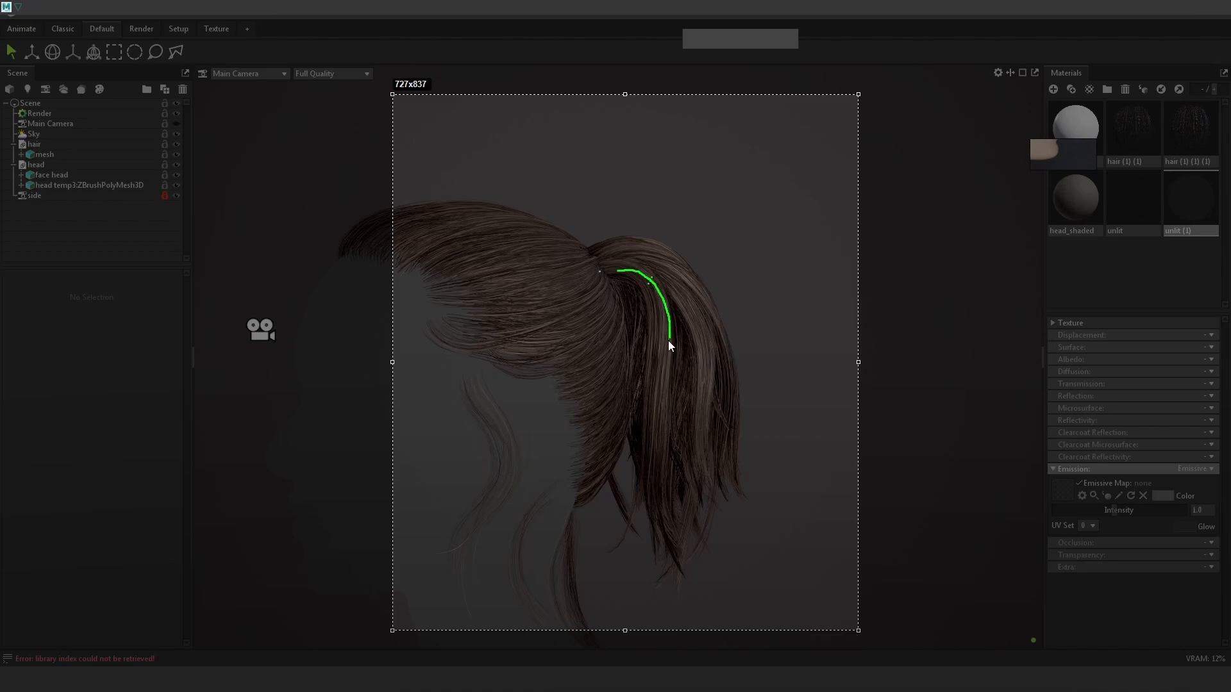
left_click_drag(658, 508, 659, 529)
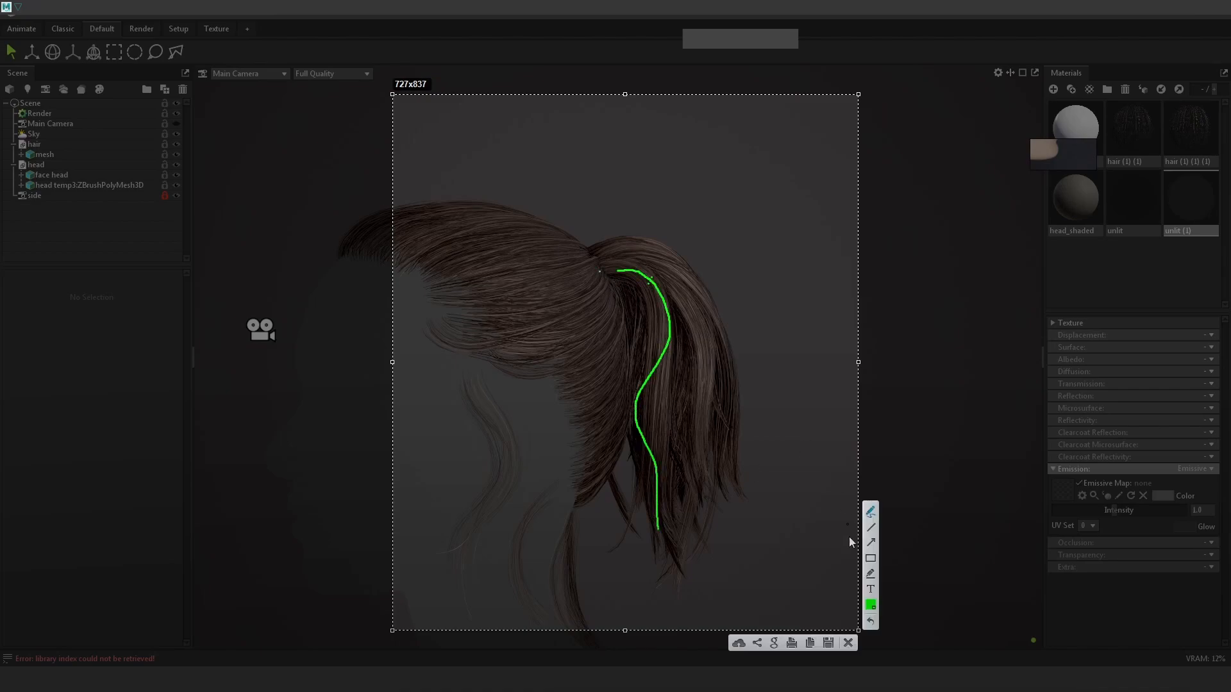
left_click(849, 643)
Switch to Maya, hide layer 31's cards, and toggle layer 30 off and back on
key("alt+Tab")
left_click(788, 396)
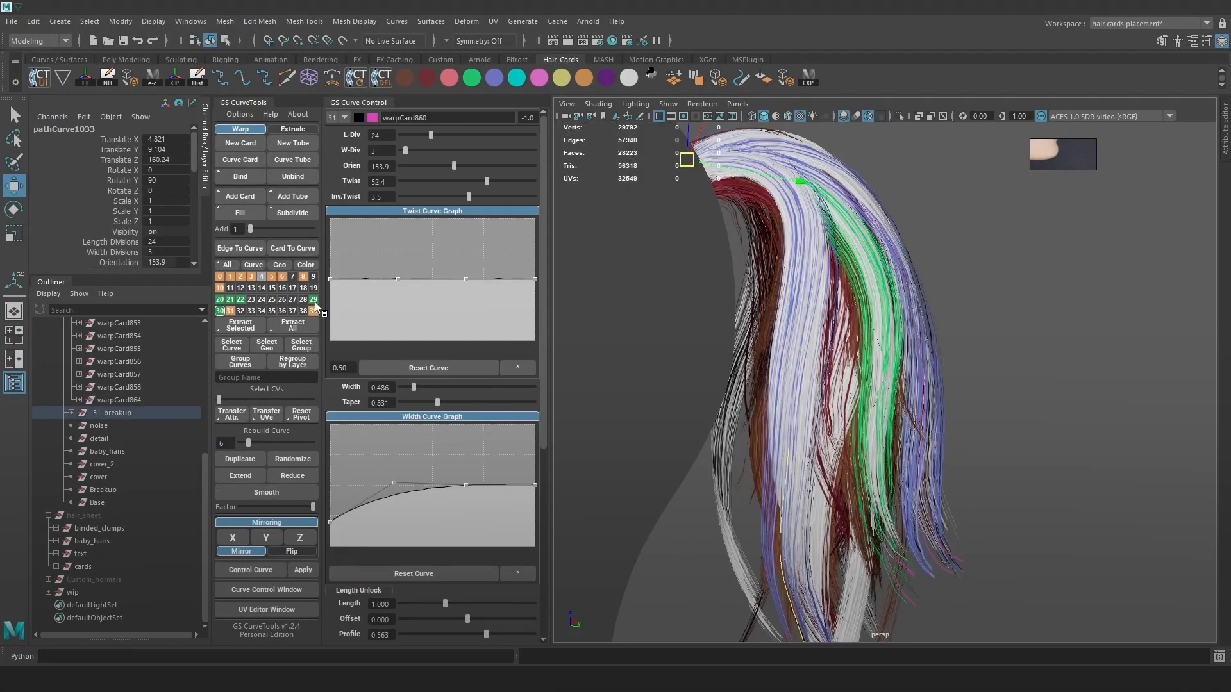
left_click(230, 312)
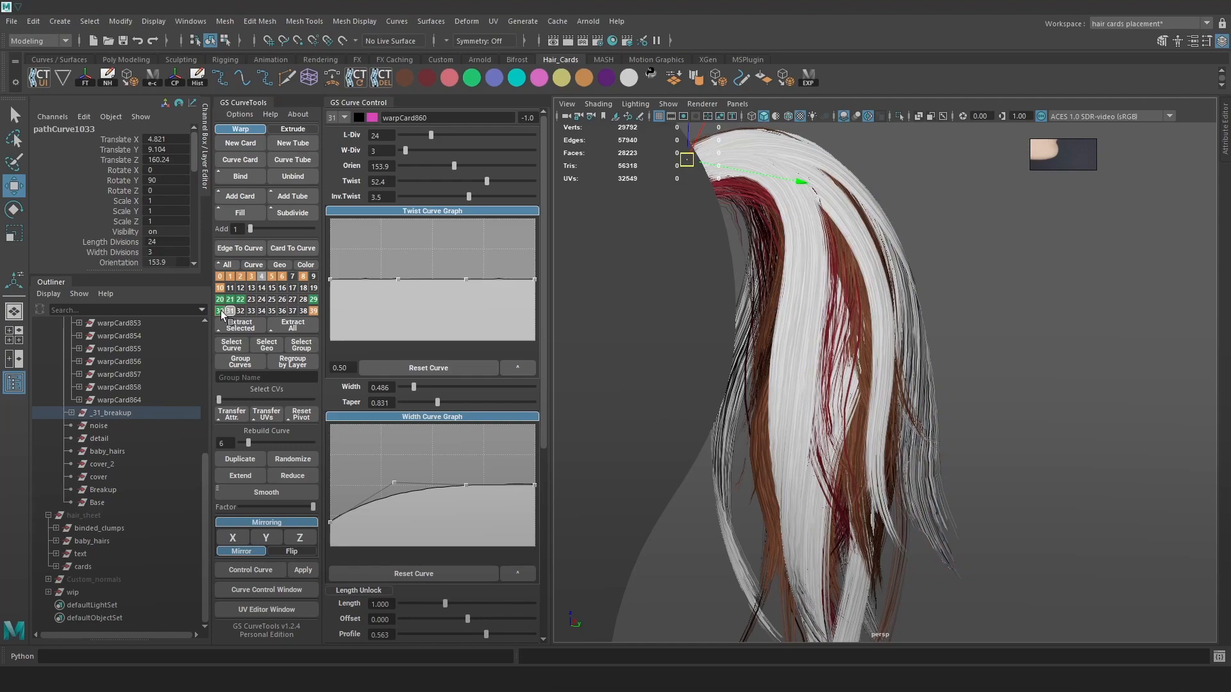
left_click(220, 312)
left_click(220, 313)
Move a mid-length control vertex of warpCard852's curve toward the head to start an S-shaped bend
key("4")
left_click(797, 361)
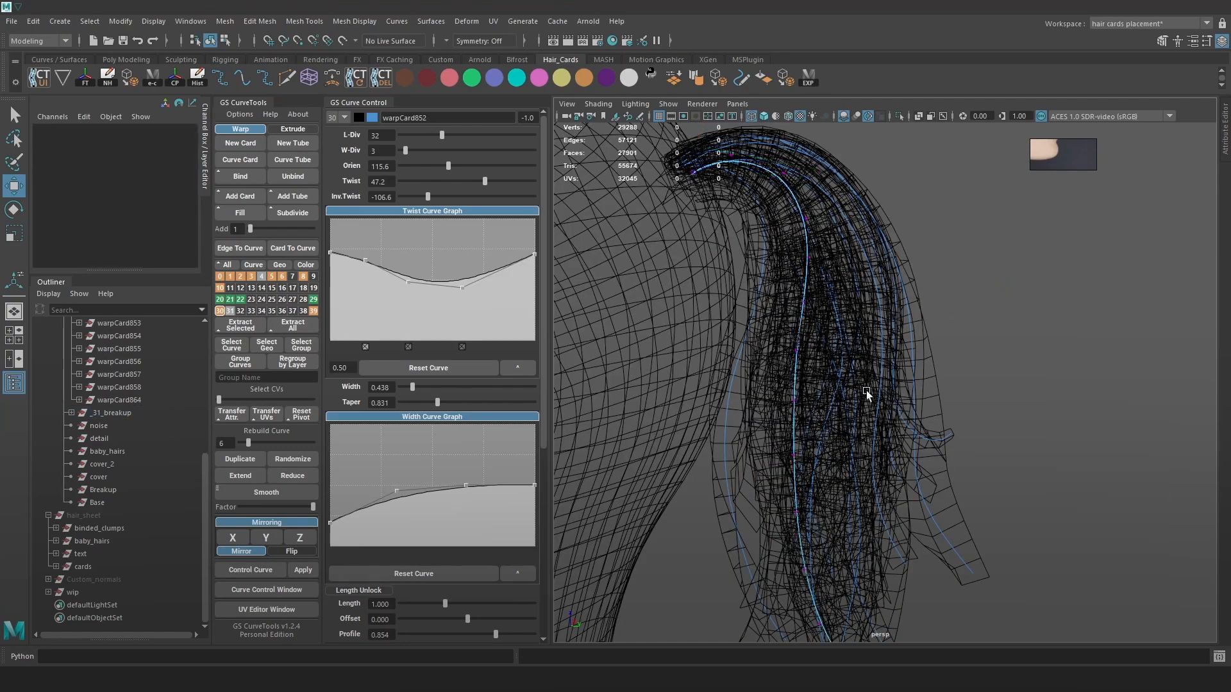
left_click(826, 392)
key("6")
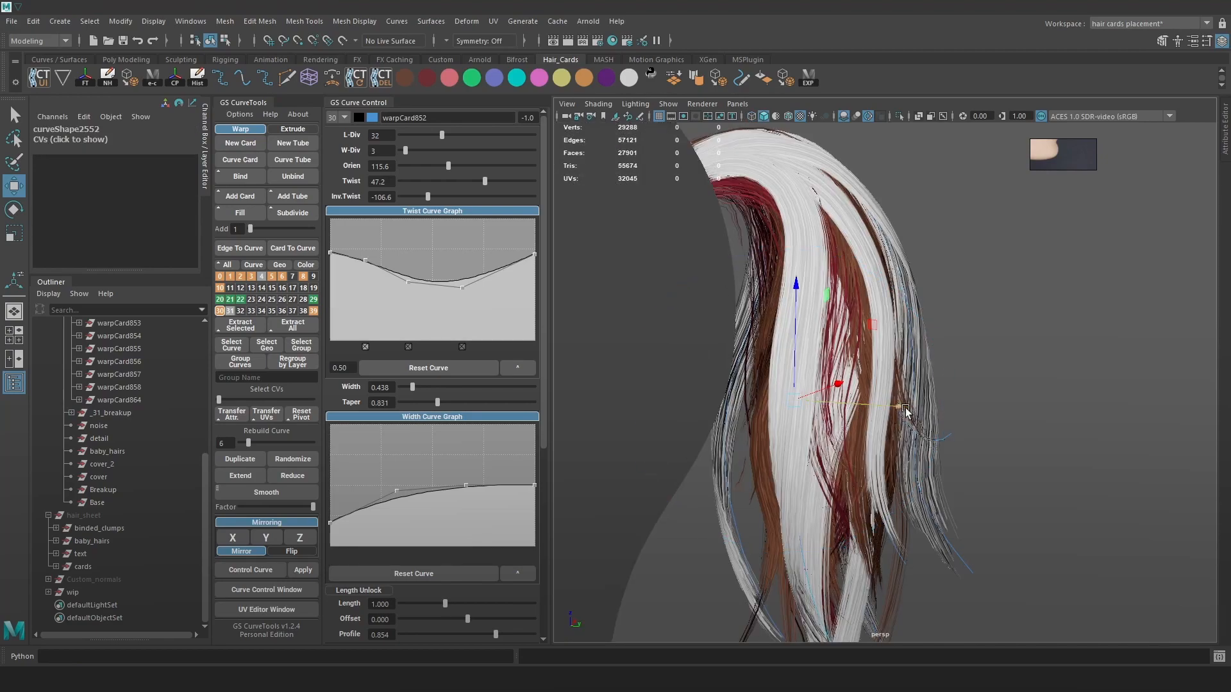
left_click_drag(891, 406, 867, 411)
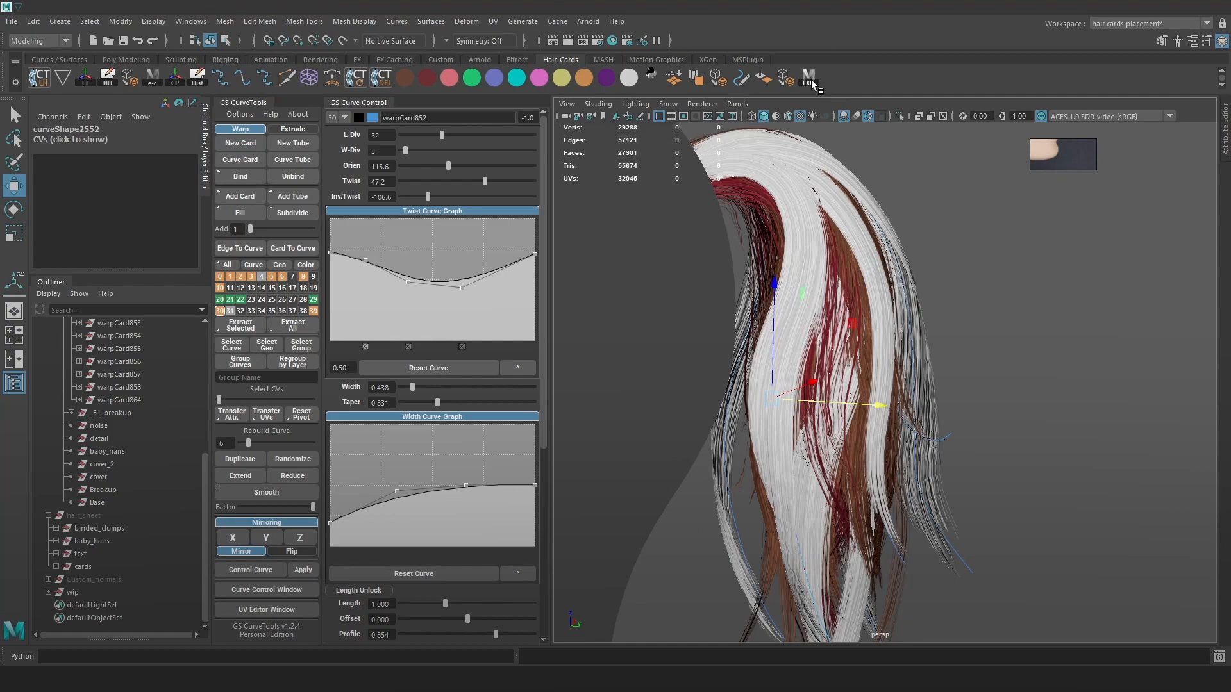
left_click(729, 218)
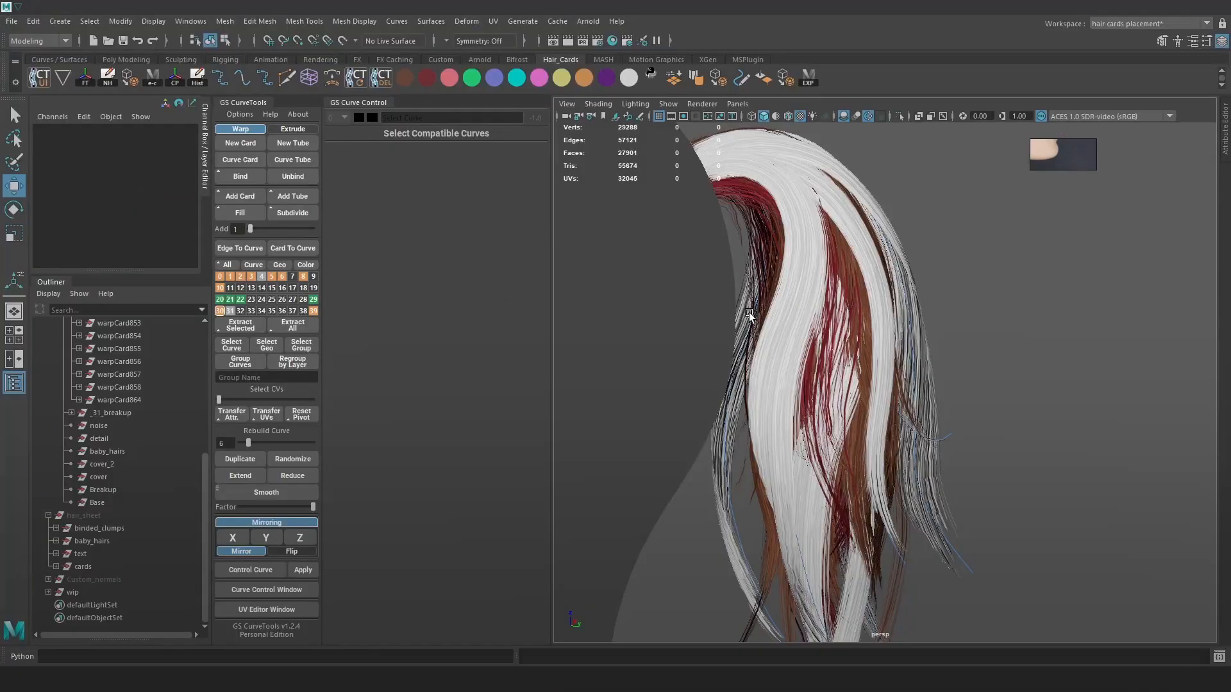
Move the control vertex just above the mid-length bend of warpCard852's curve slightly away from the head
key("4")
left_click(932, 258)
key("F9")
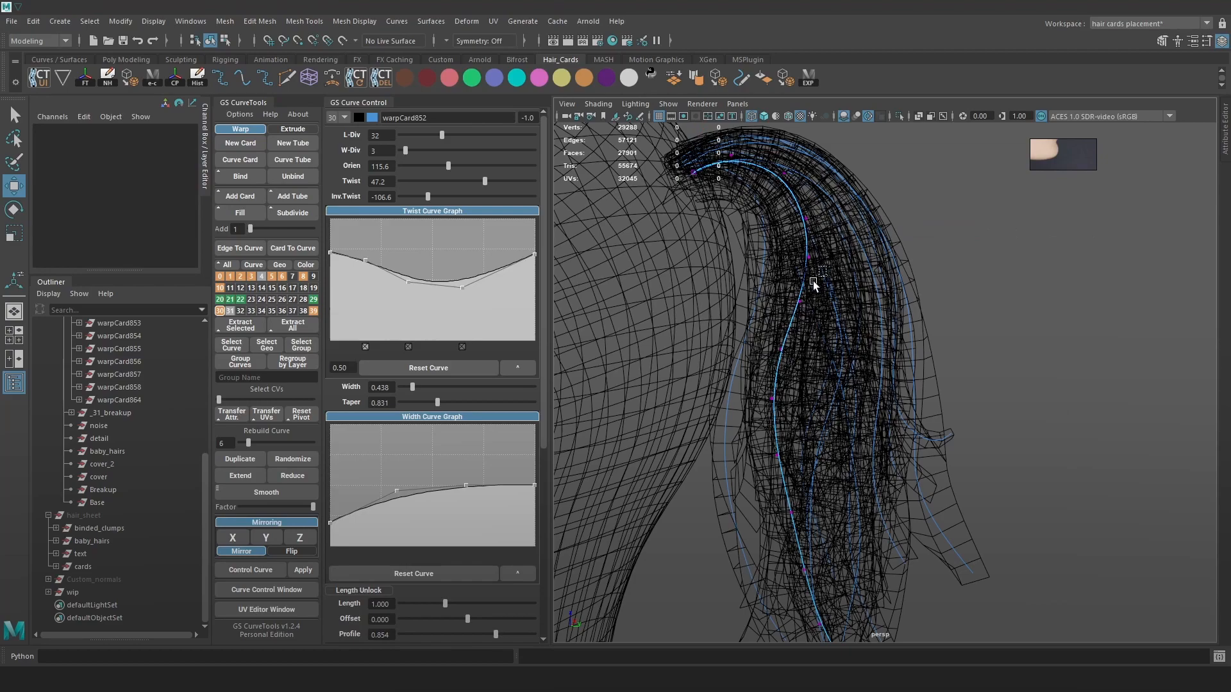
left_click(801, 301)
key("6")
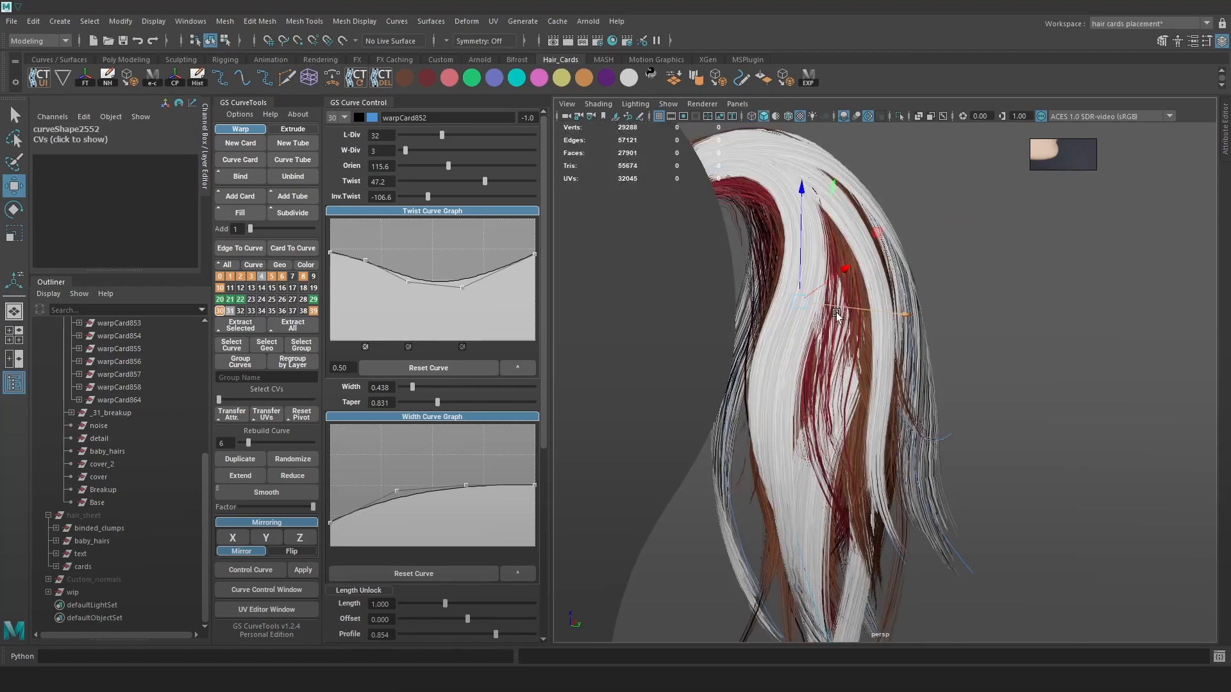
left_click_drag(803, 304, 817, 300)
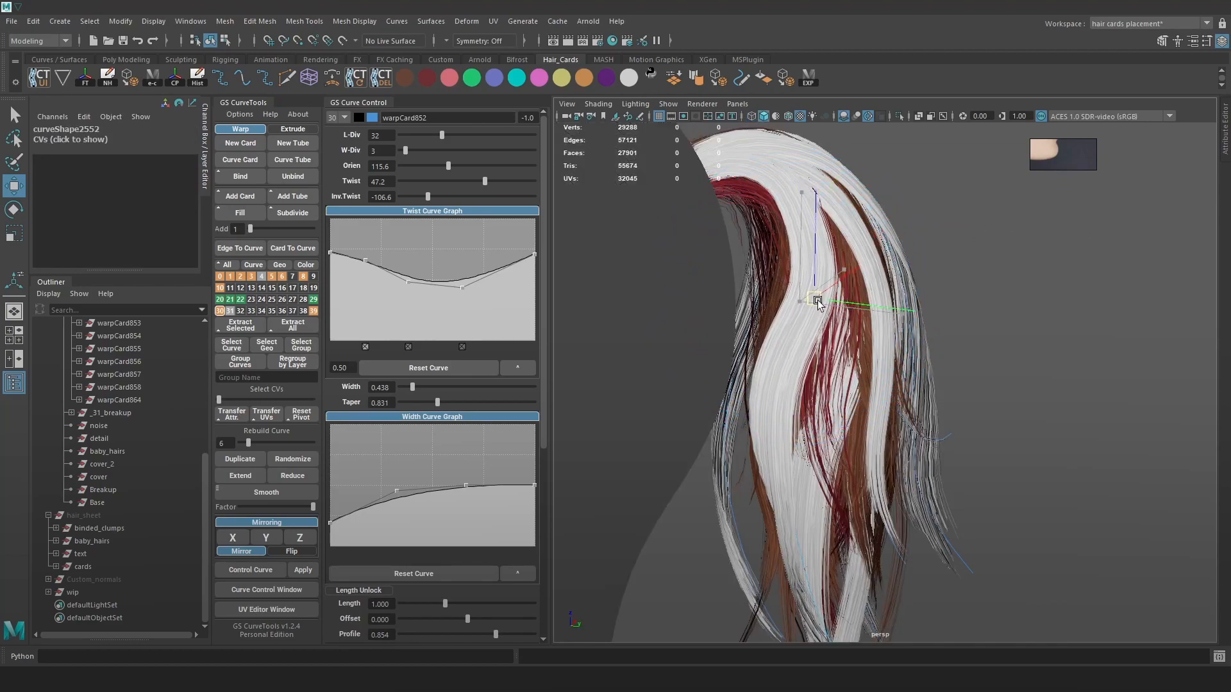
Export the hair with the EXP script, view the whole head in Marmoset Toolbag, and return to Maya
left_click(808, 78)
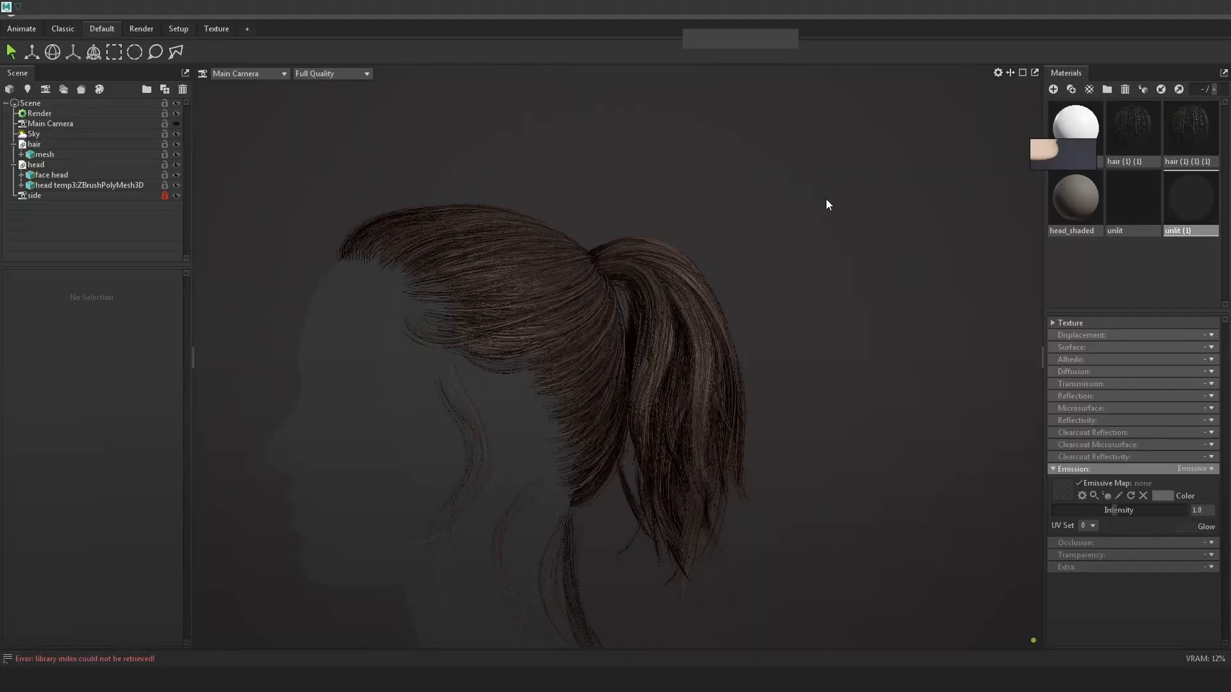
scroll(837, 211, "down", 4)
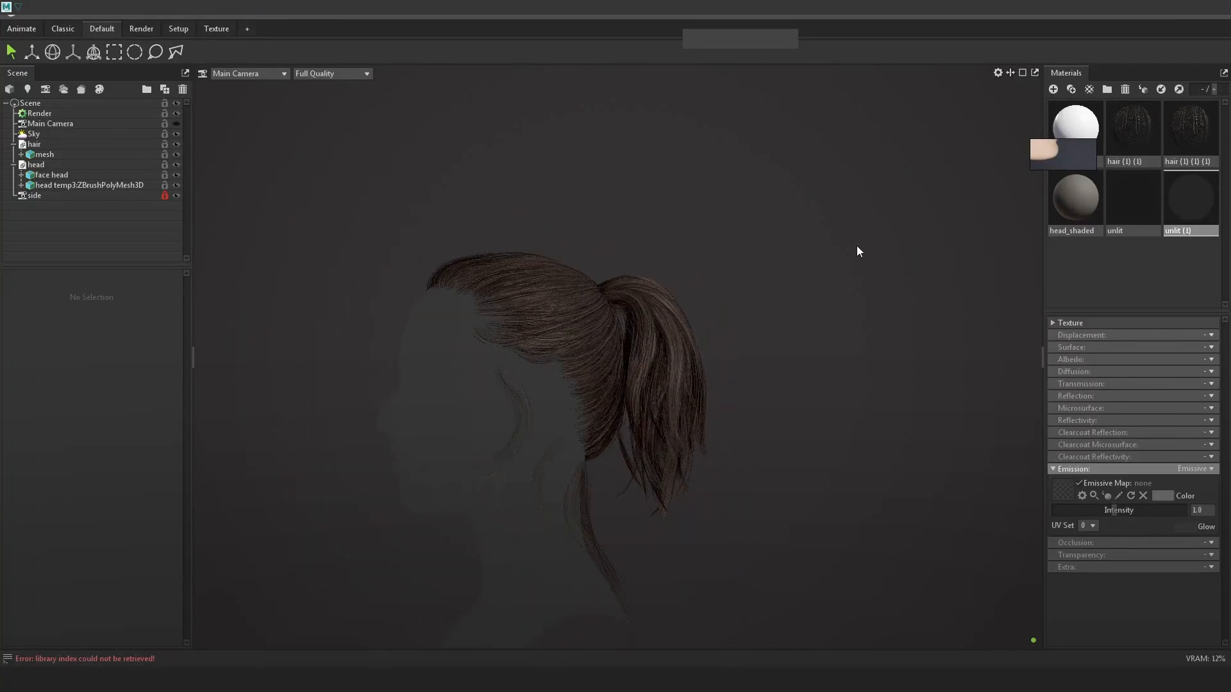
key("alt+Tab")
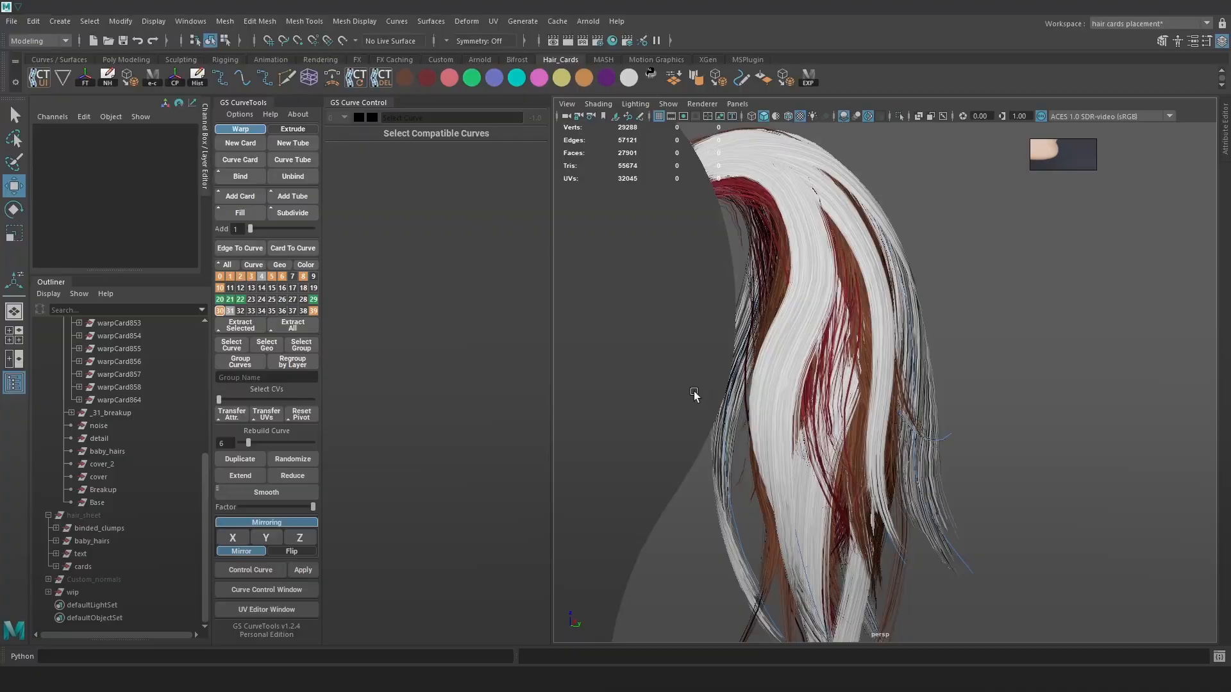
Select warpCard852's curve and raise the last two points of its twist graph
key("4")
left_click(784, 362)
key("6")
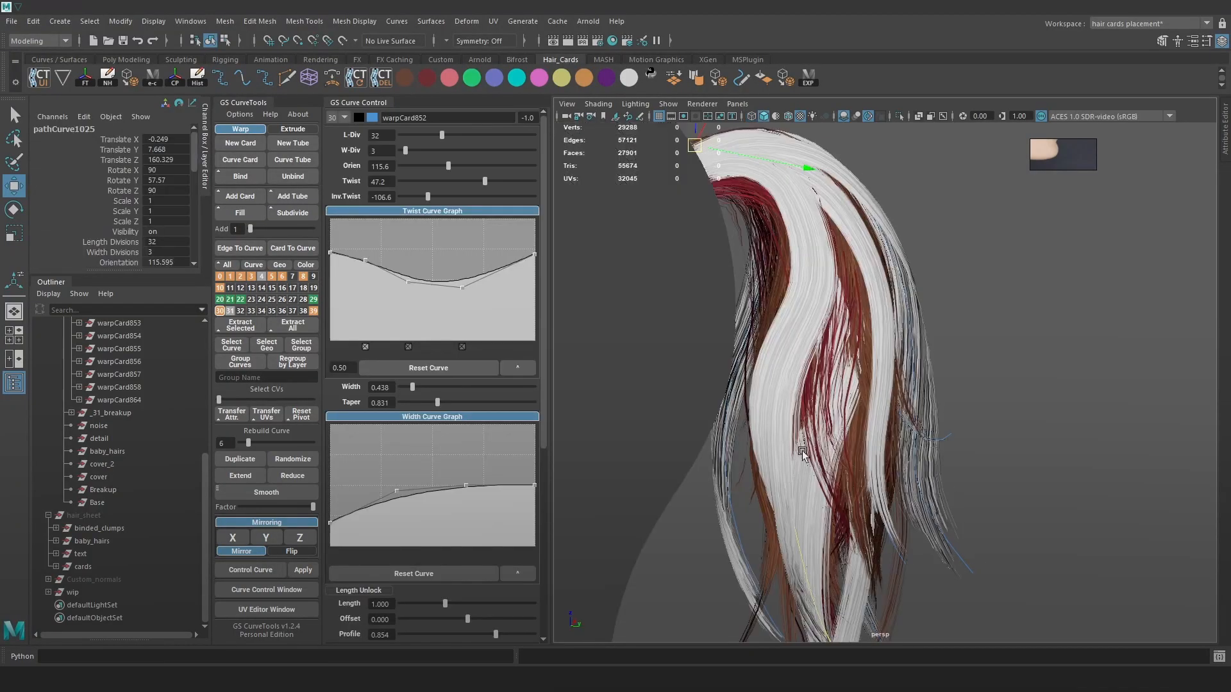
middle_click_drag(820, 417, 815, 396, "alt")
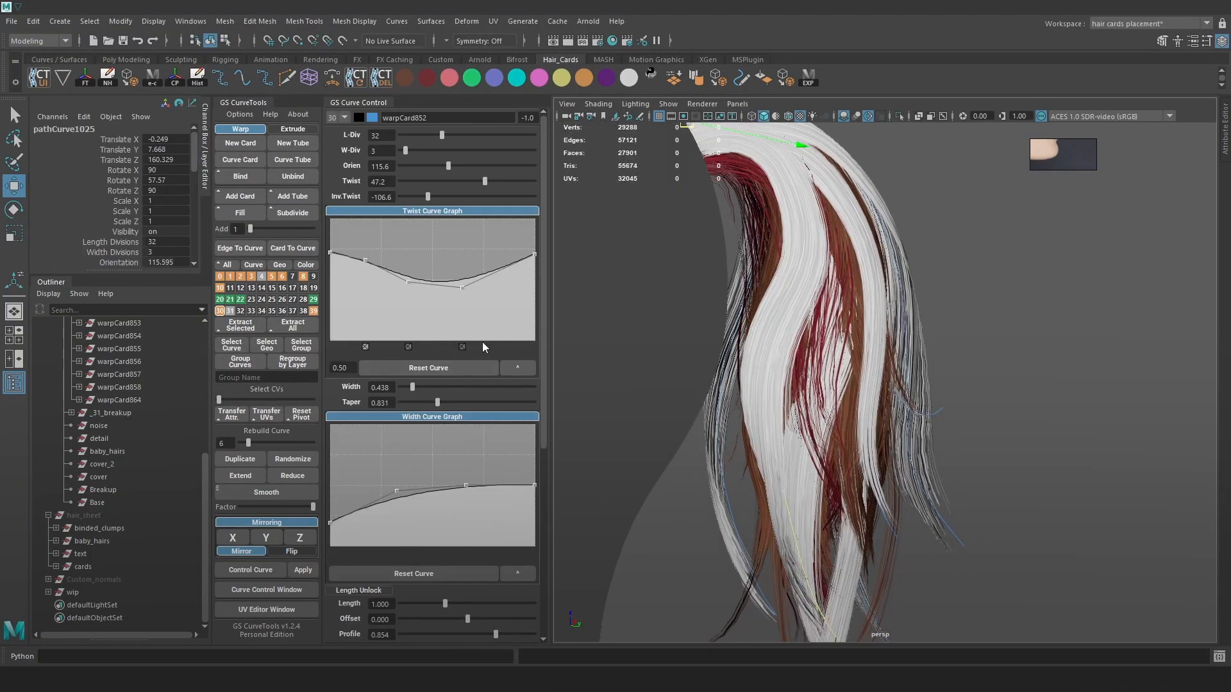
left_click_drag(534, 256, 534, 245)
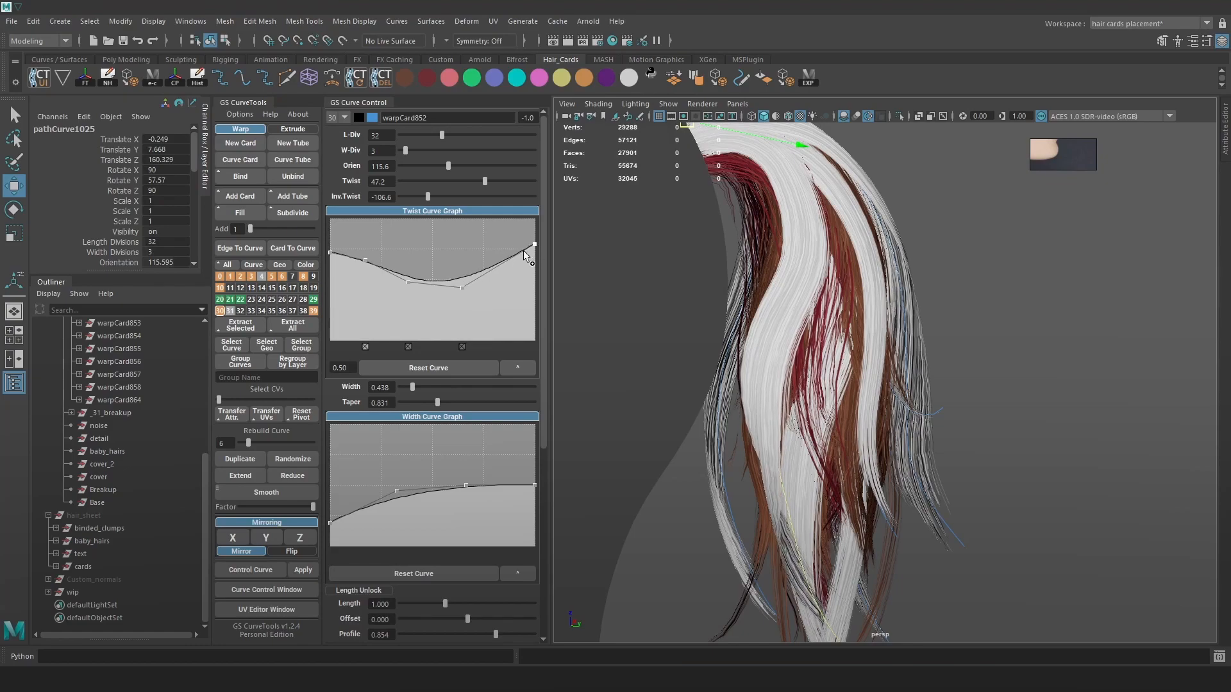
left_click_drag(462, 286, 461, 271)
Nudge the control vertex where warpCard852's curve turns downward slightly outward from the head
middle_click_drag(862, 231, 854, 280, "alt")
key("4")
right_click(948, 228)
left_click(871, 228)
left_click(807, 283)
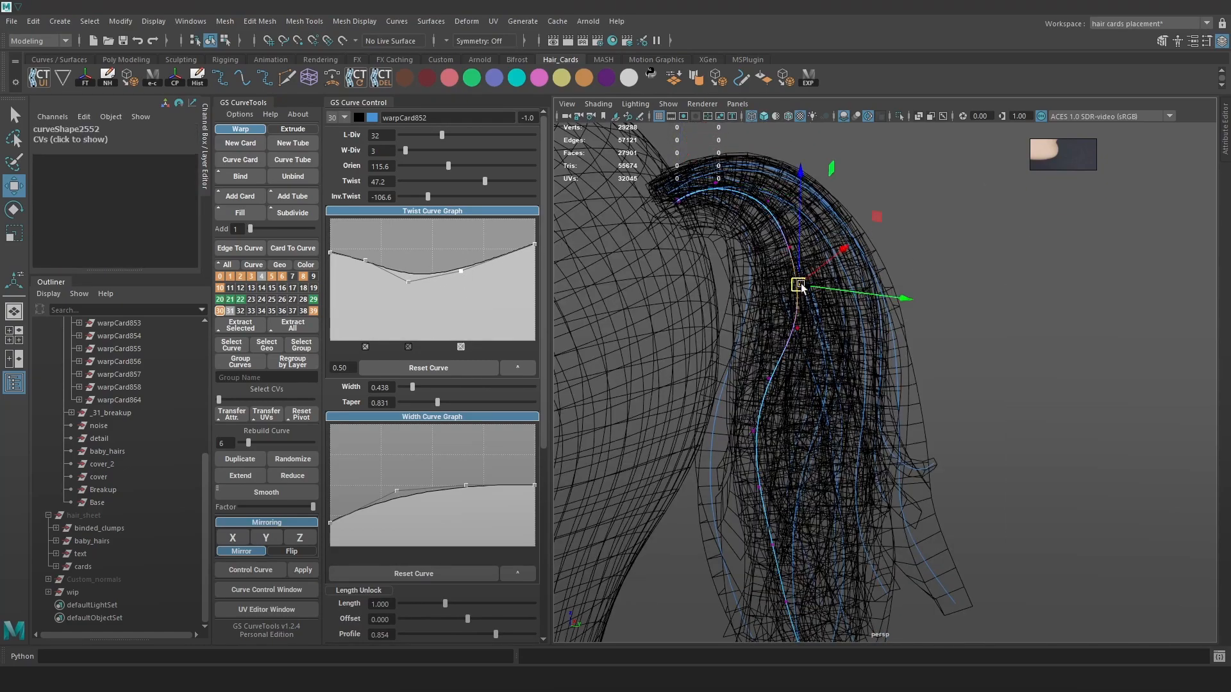
key("6")
key("4")
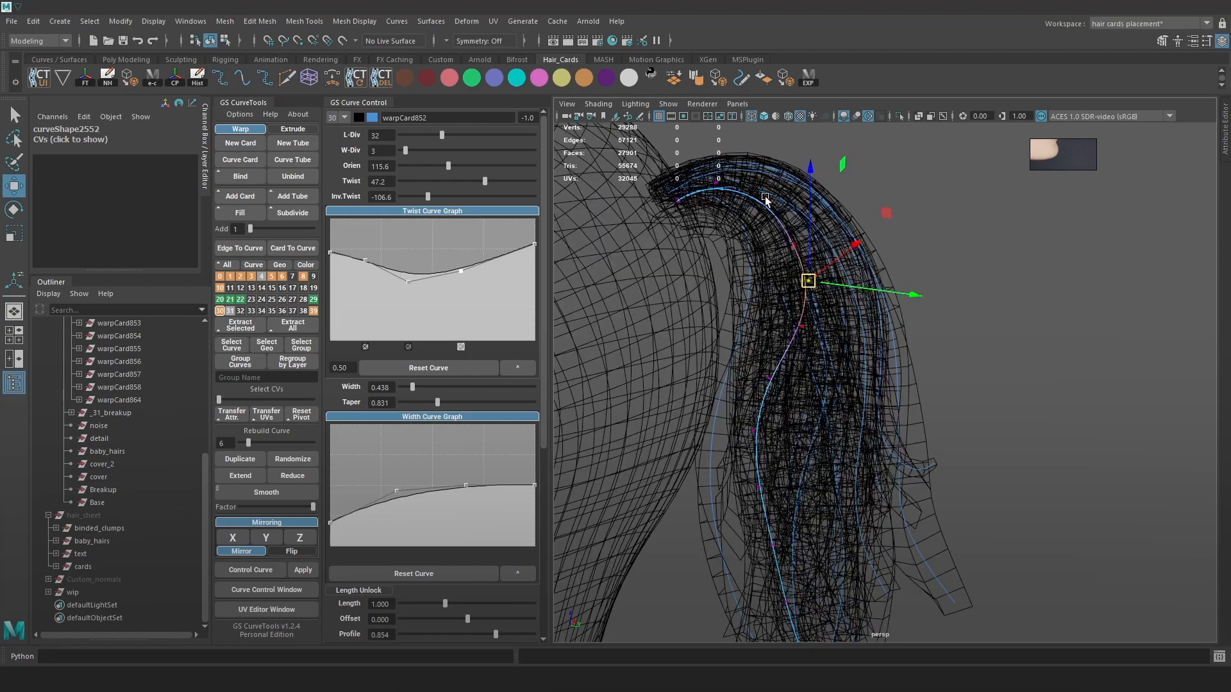
Undo the mistaken selection and adjust warpCard852's control vertices at the top of the arch and near the root
left_click(748, 231)
key("ctrl+z")
left_click(769, 200)
key("6")
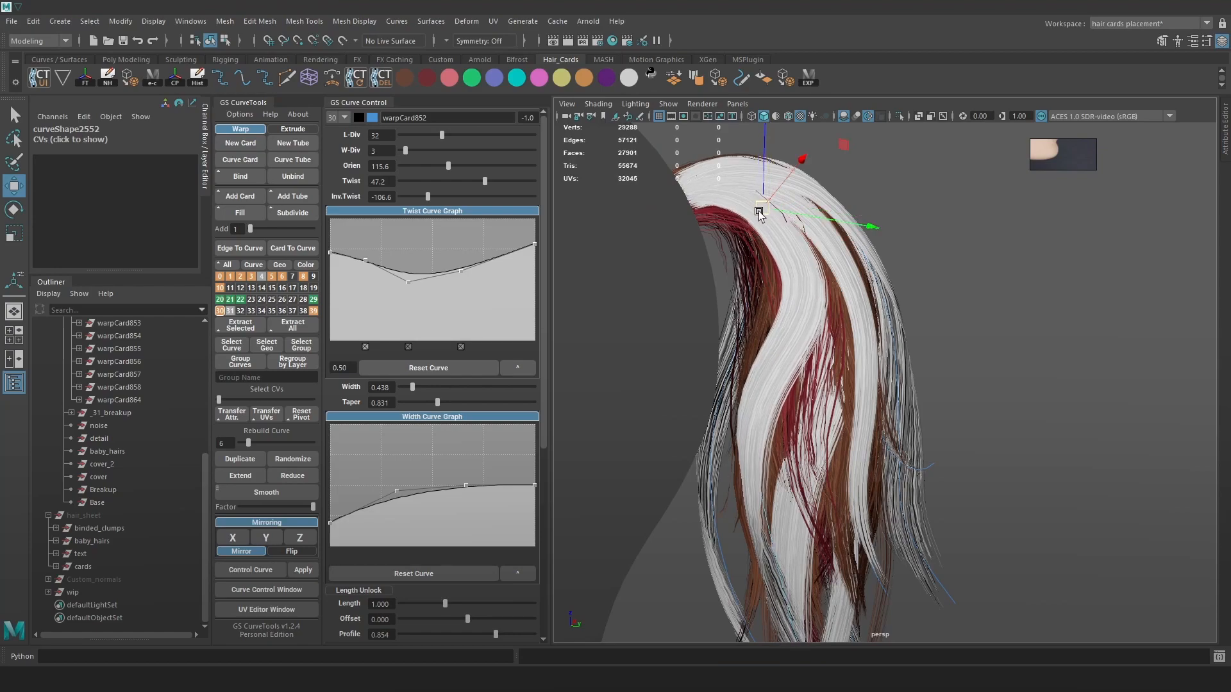
key("4")
left_click_drag(762, 207, 698, 186)
key("6")
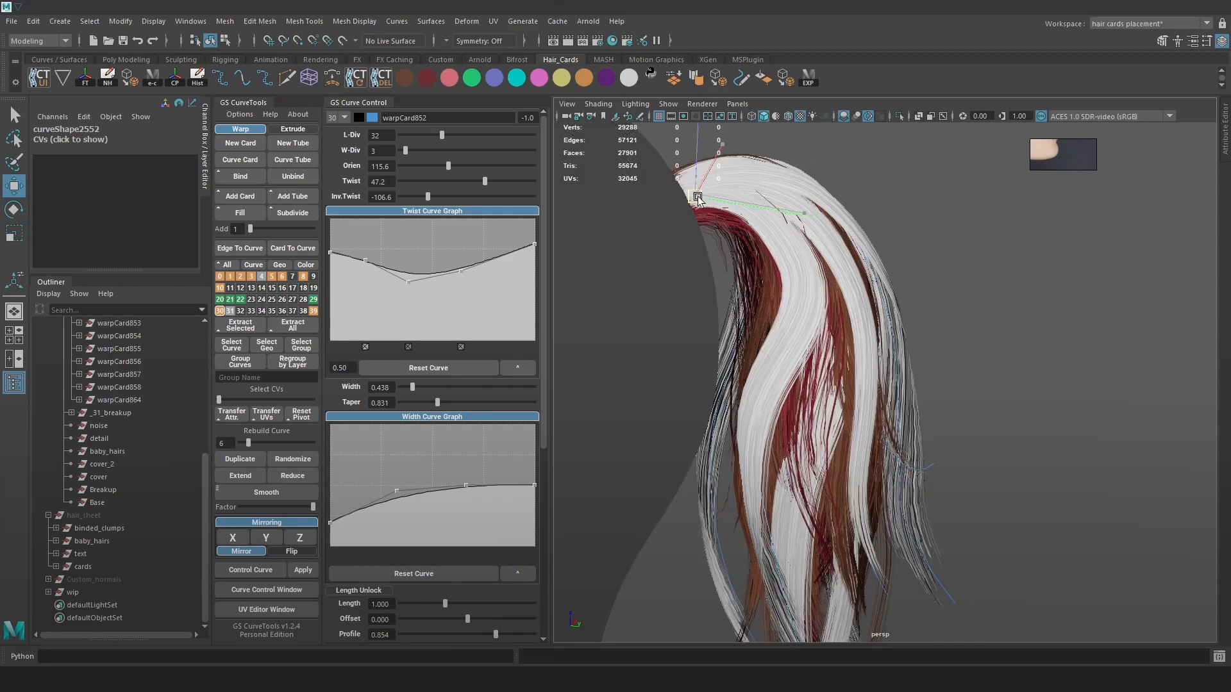
Examine the reshaped ponytail from several angles in Maya and rendered in Marmoset Toolbag
right_click_drag(950, 239, 903, 222, "alt")
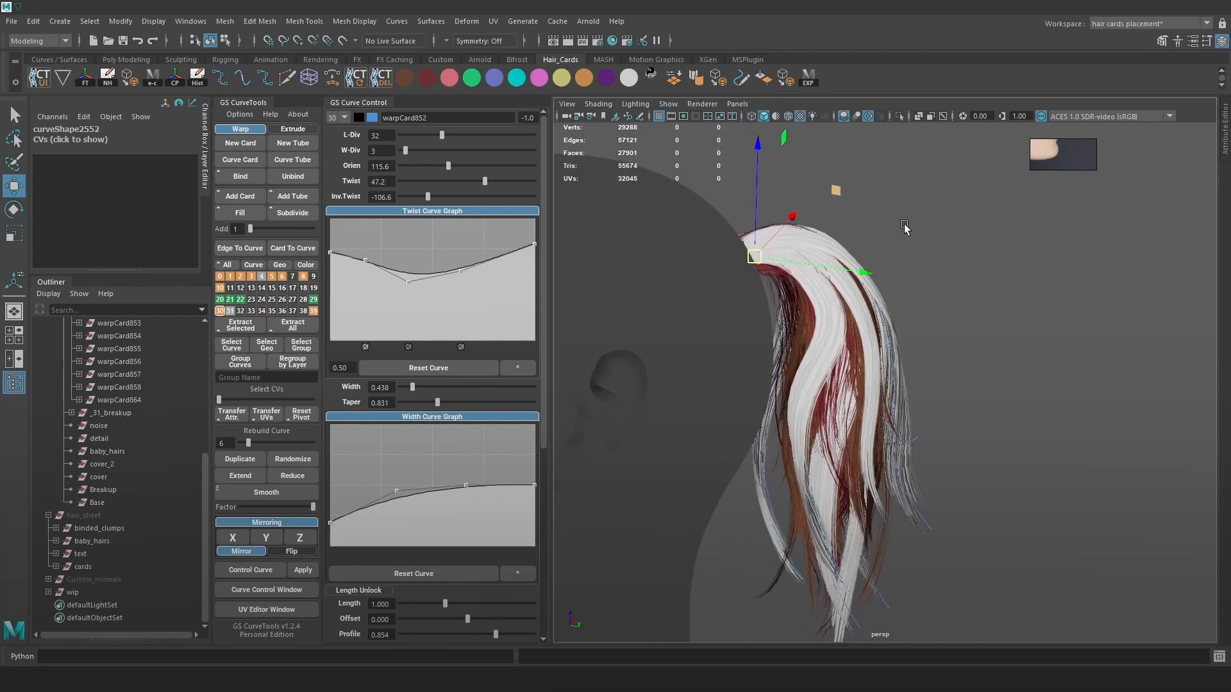
left_click_drag(904, 221, 884, 229, "alt")
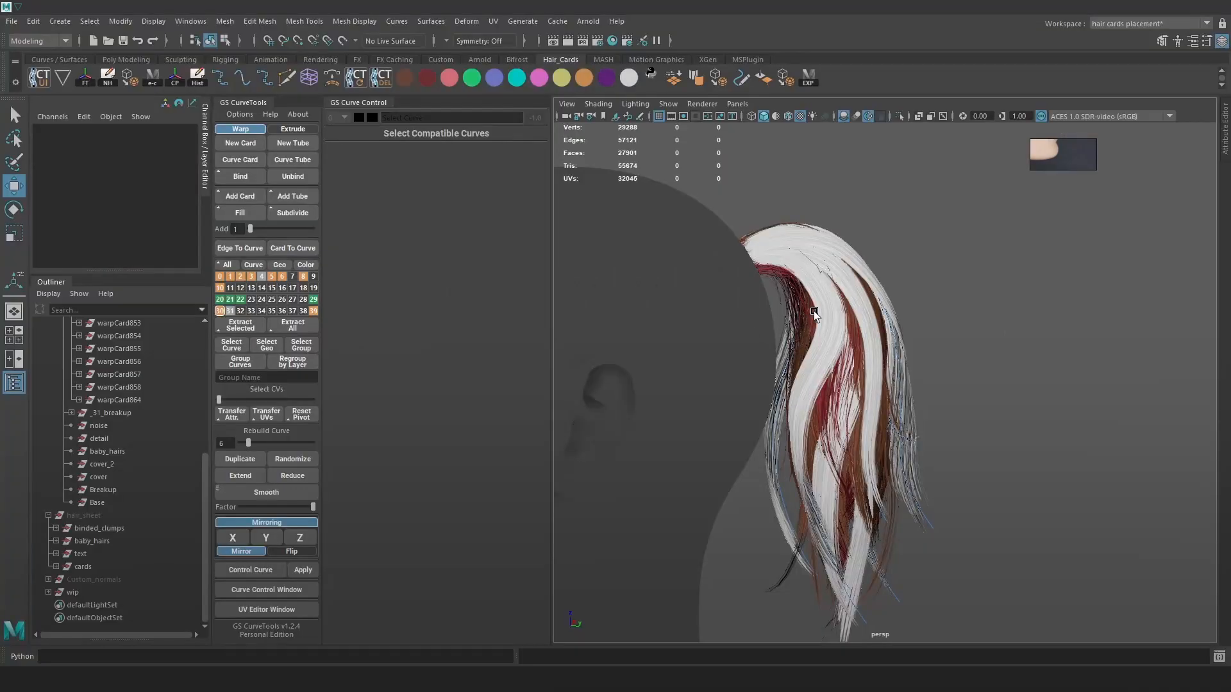
left_click_drag(814, 310, 754, 365, "alt")
left_click(856, 471)
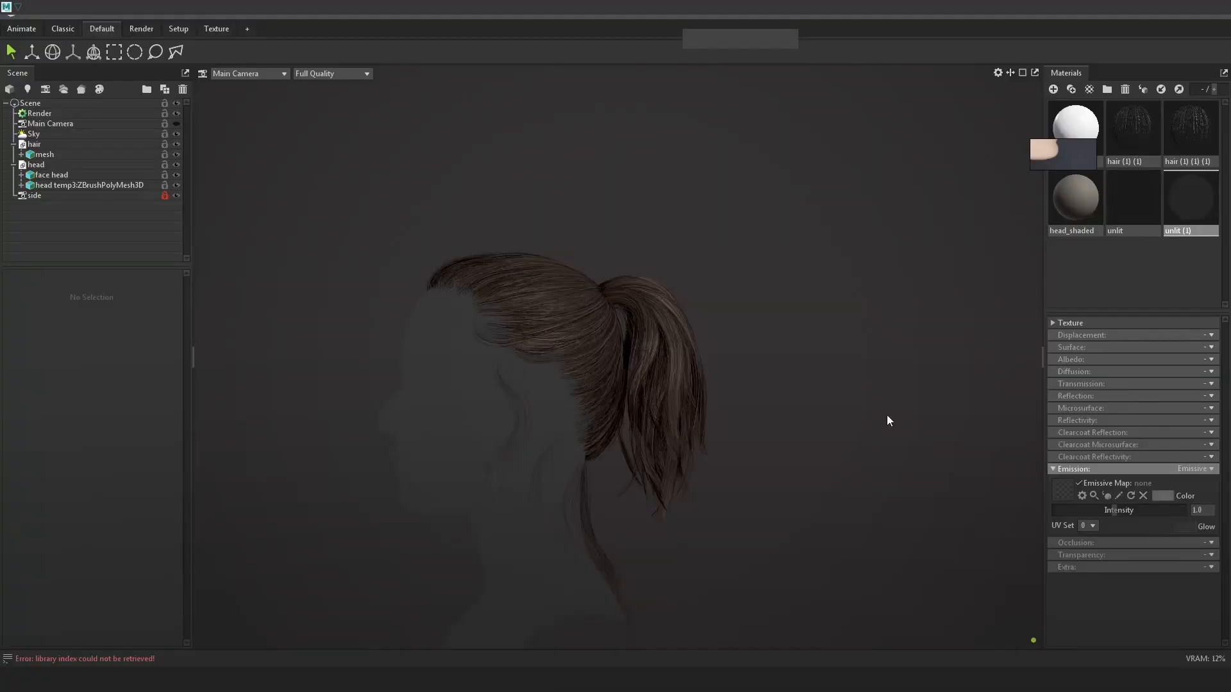
left_click_drag(888, 420, 731, 432)
left_click_drag(652, 440, 786, 453)
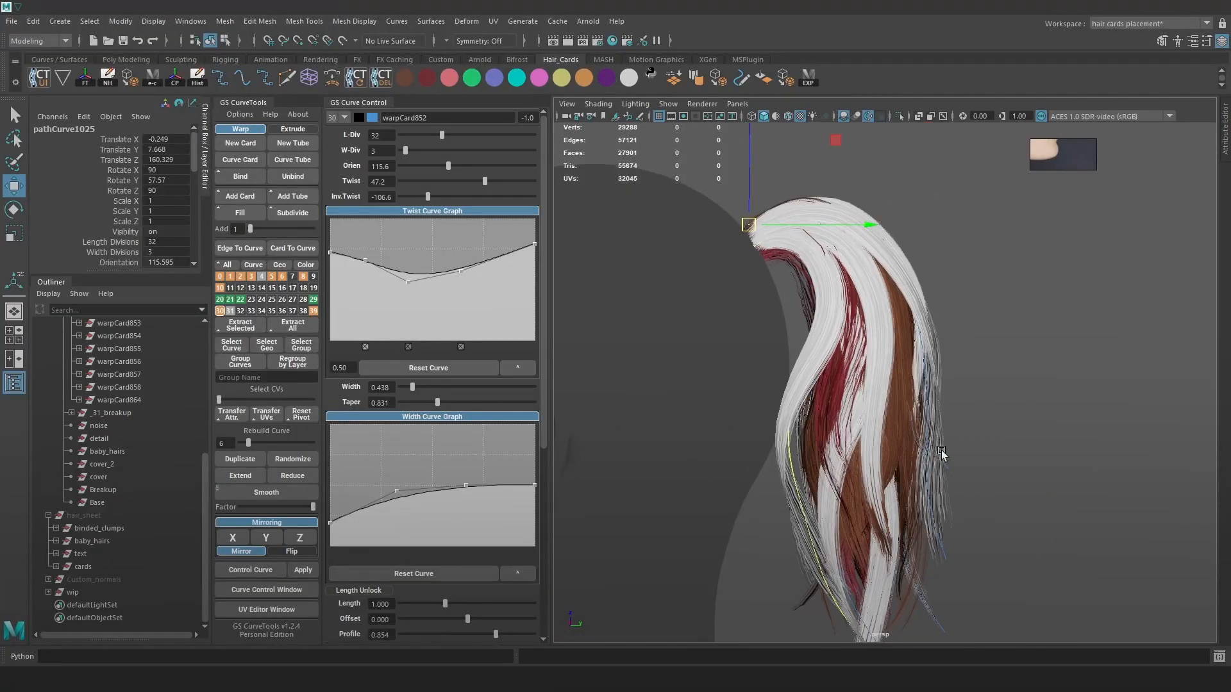
In Maya, shift a control vertex near the tip of warpCard852's curve along the X axis
left_click_drag(941, 450, 822, 458, "alt")
right_click(1148, 357)
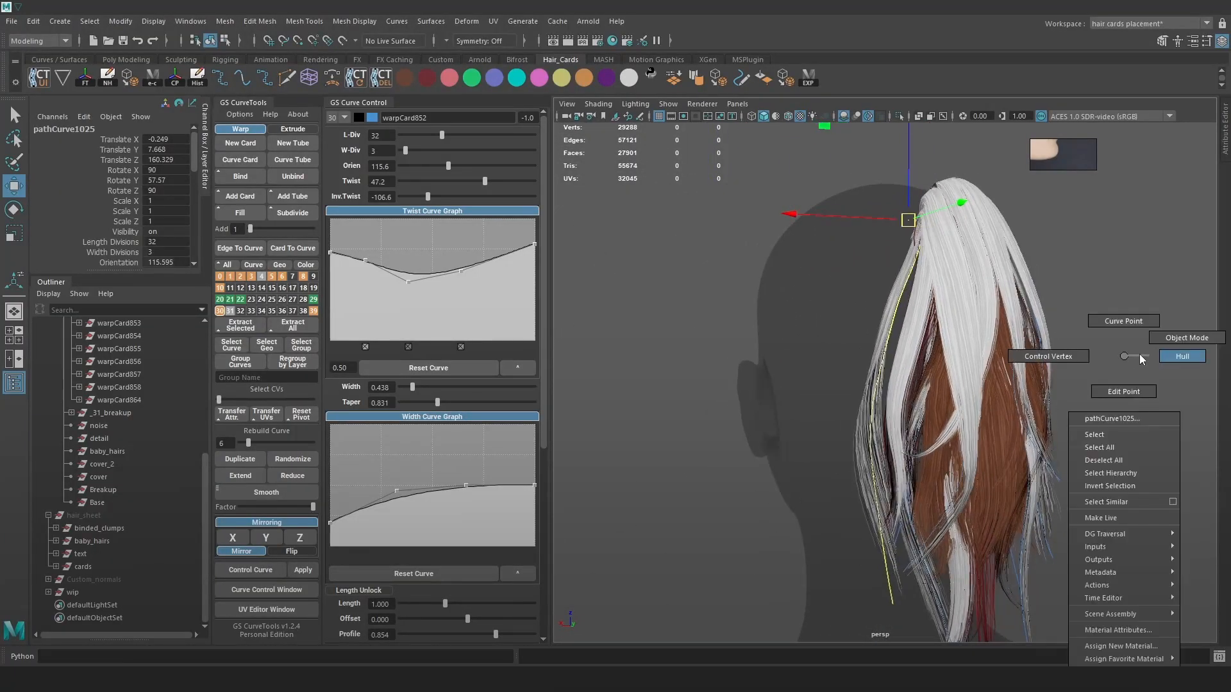
right_click_drag(1148, 361, 1052, 357)
left_click_drag(901, 548, 847, 571)
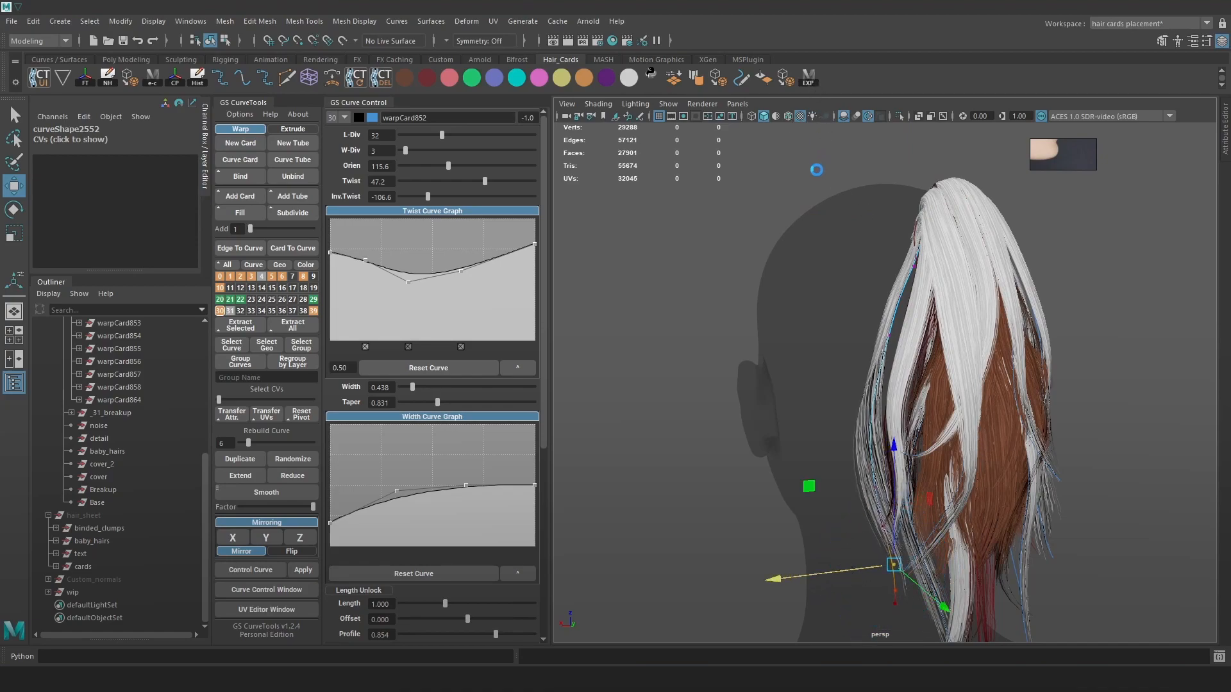
Switch to Marmoset Toolbag and inspect the rendered ponytail from the opposite side of the head
key("alt+Tab")
left_click_drag(841, 337, 728, 338)
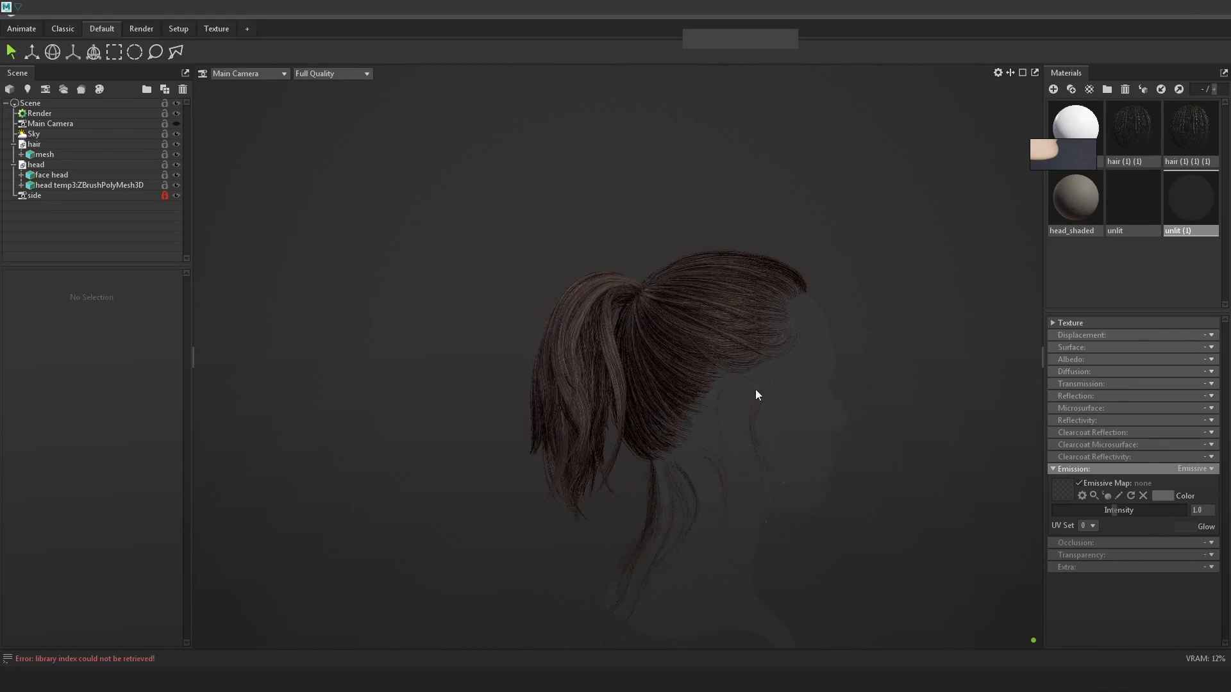
left_click_drag(894, 341, 900, 367)
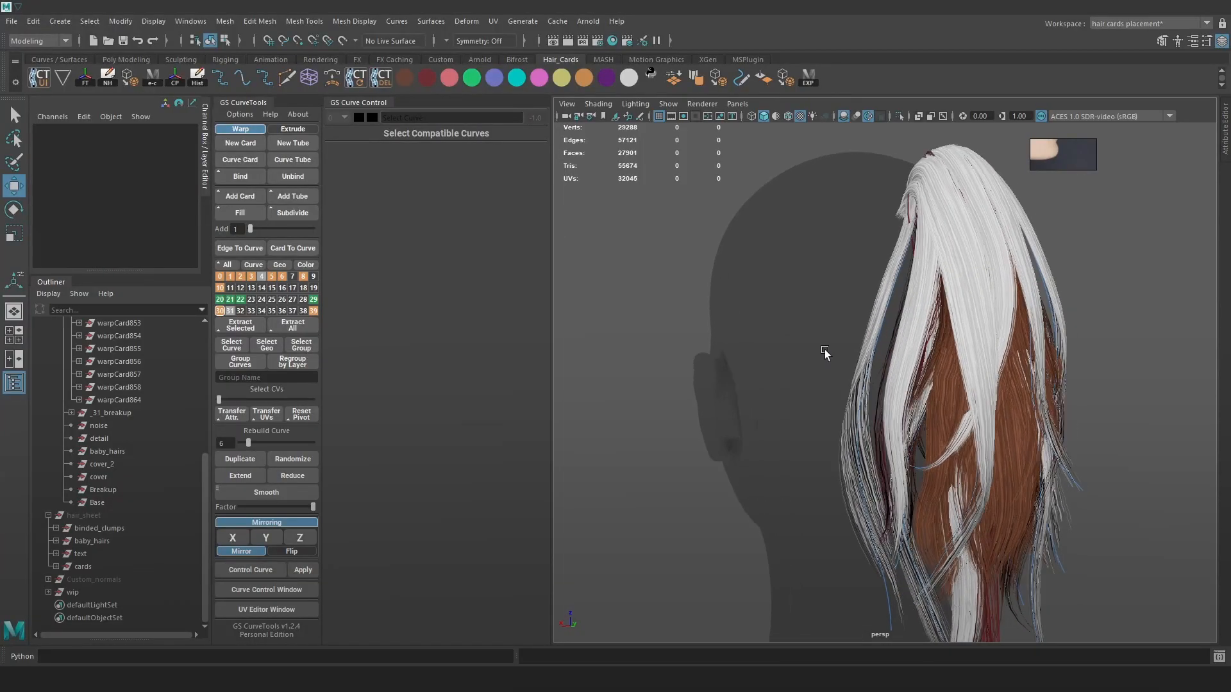
Return to Maya and show layer 31's breakup cards and curves again
left_click_drag(824, 352, 837, 353, "alt")
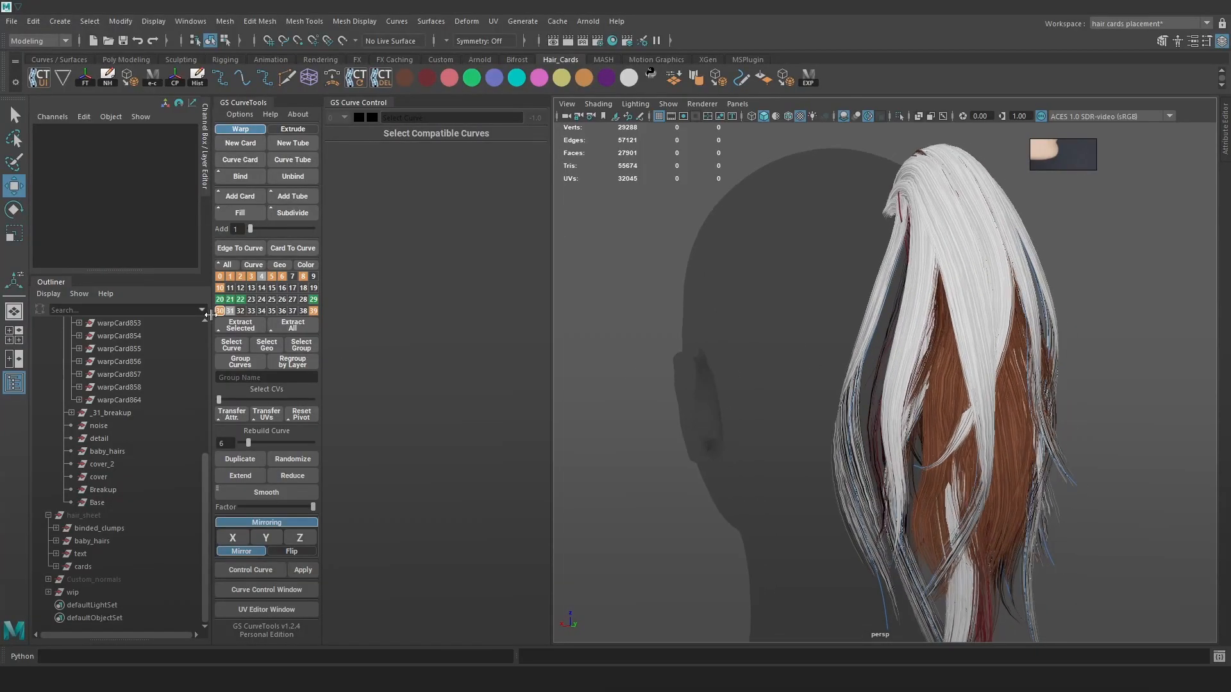
left_click(233, 311)
left_click(228, 312, "alt")
Select the curves of warpCard860 and its neighbouring strands, and pick their control vertices around the upper middle of the ponytail
left_click_drag(768, 367, 923, 358, "alt")
key("4")
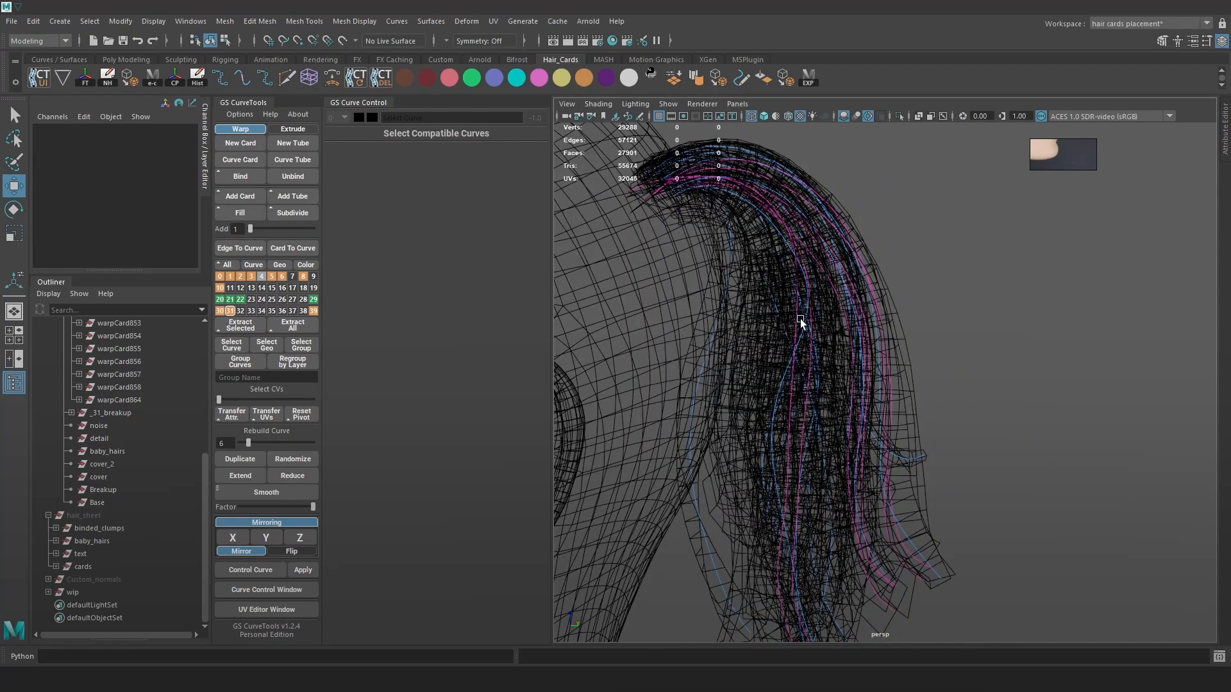
left_click(795, 314)
key("6")
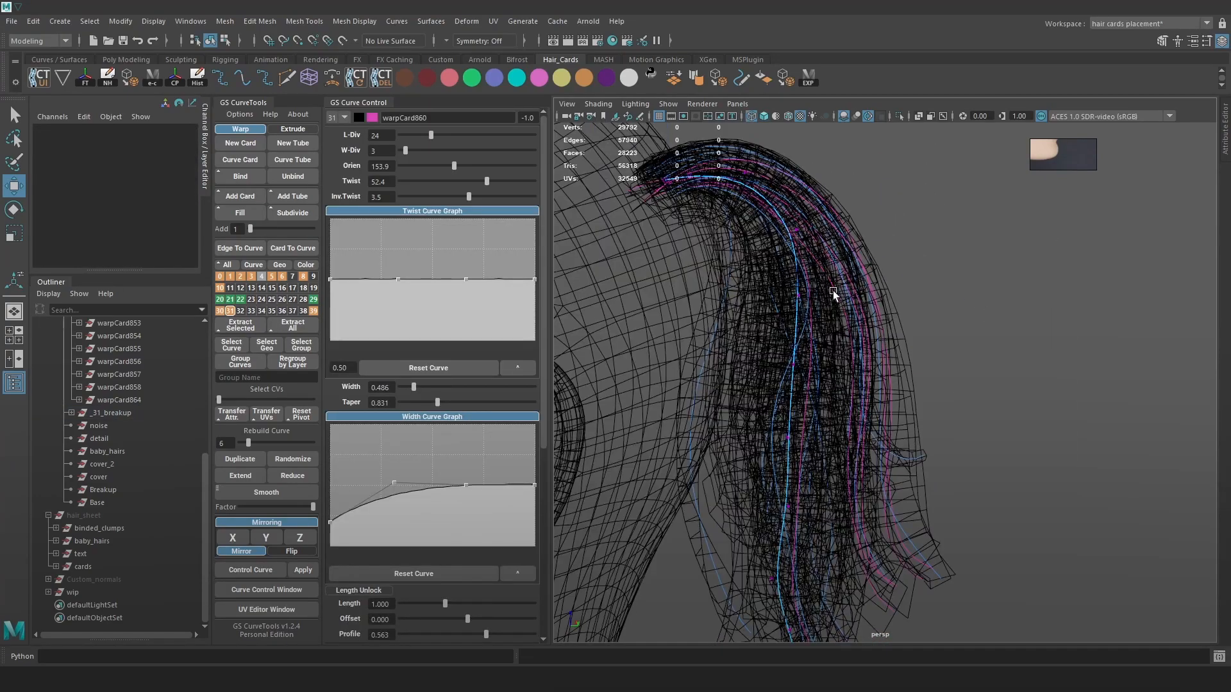
left_click(812, 299)
left_click(811, 309)
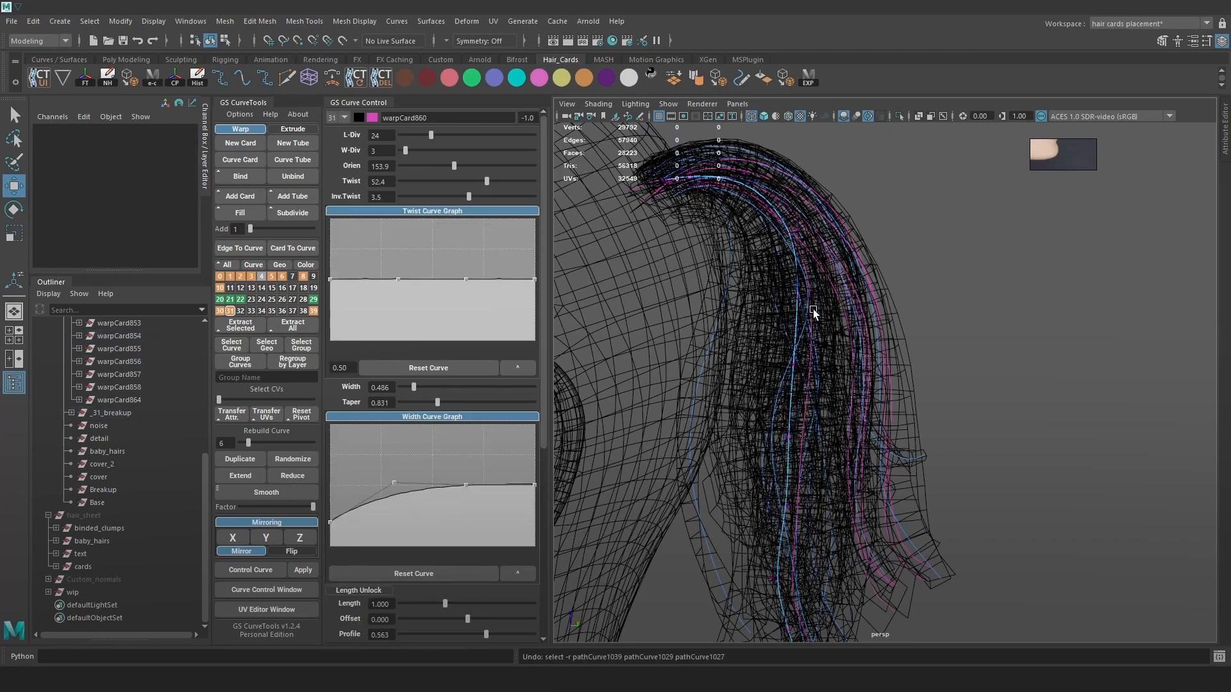
key("6")
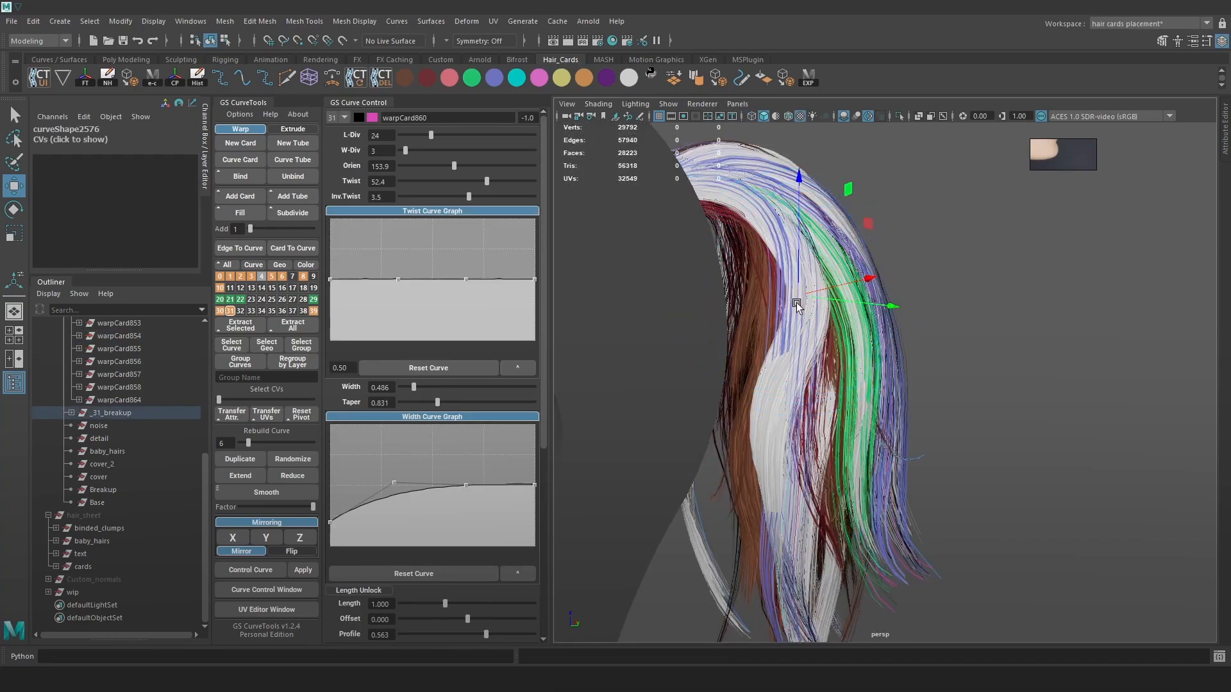
Shift the mid-length control vertices of the warpCard860 strand's curves toward the neck to form an S-shaped bend
key("4")
left_click(789, 437)
key("6")
left_click_drag(790, 437, 827, 420)
left_click(801, 423)
key("ctrl+z")
mouse_move(827, 420)
left_mouse_down()
mouse_move(693, 418)
mouse_move(814, 308)
mouse_move(825, 357)
mouse_move(943, 380)
mouse_move(803, 448)
mouse_move(921, 461)
mouse_move(788, 442)
left_mouse_up()
key("4")
Refine the upper and tip control vertices of the same strand's curves, and check the rendered ponytail in Marmoset Toolbag
left_click(822, 297)
key("6")
left_click(837, 341)
key("4")
mouse_move(903, 562)
left_mouse_down()
mouse_move(768, 435)
mouse_move(897, 487)
mouse_move(853, 485)
mouse_move(904, 489)
mouse_move(885, 477)
left_mouse_up()
key("6")
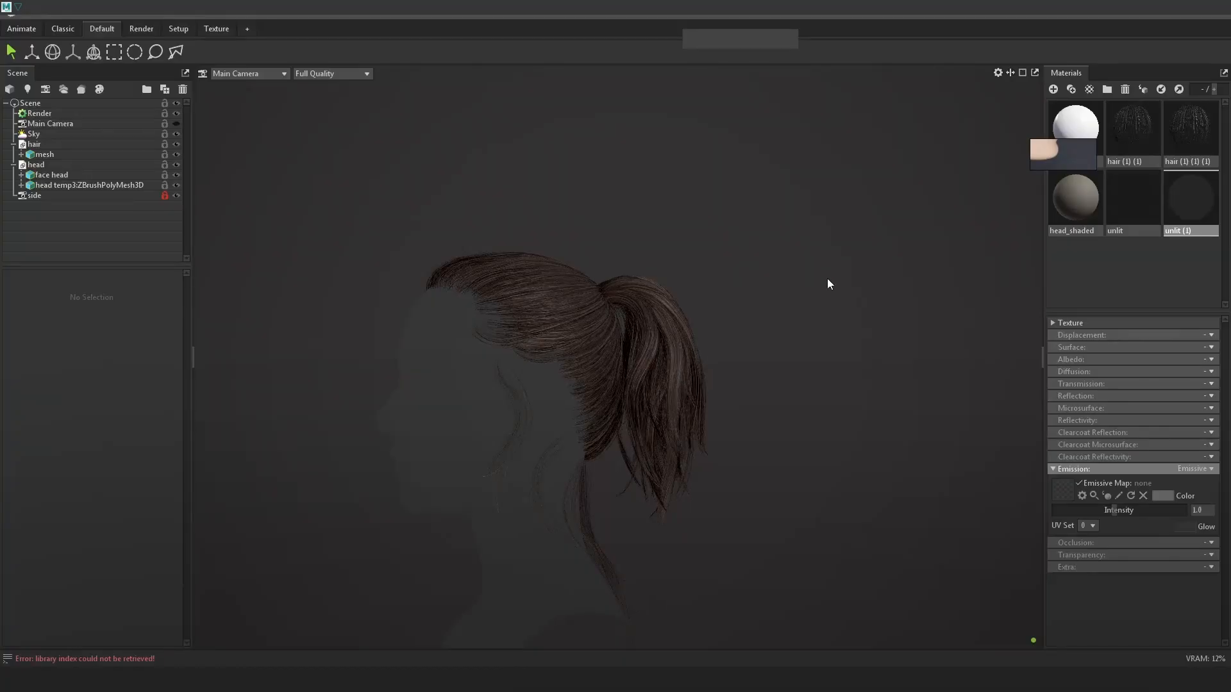
scroll(814, 275, "up", 5)
scroll(831, 406, "down", 5)
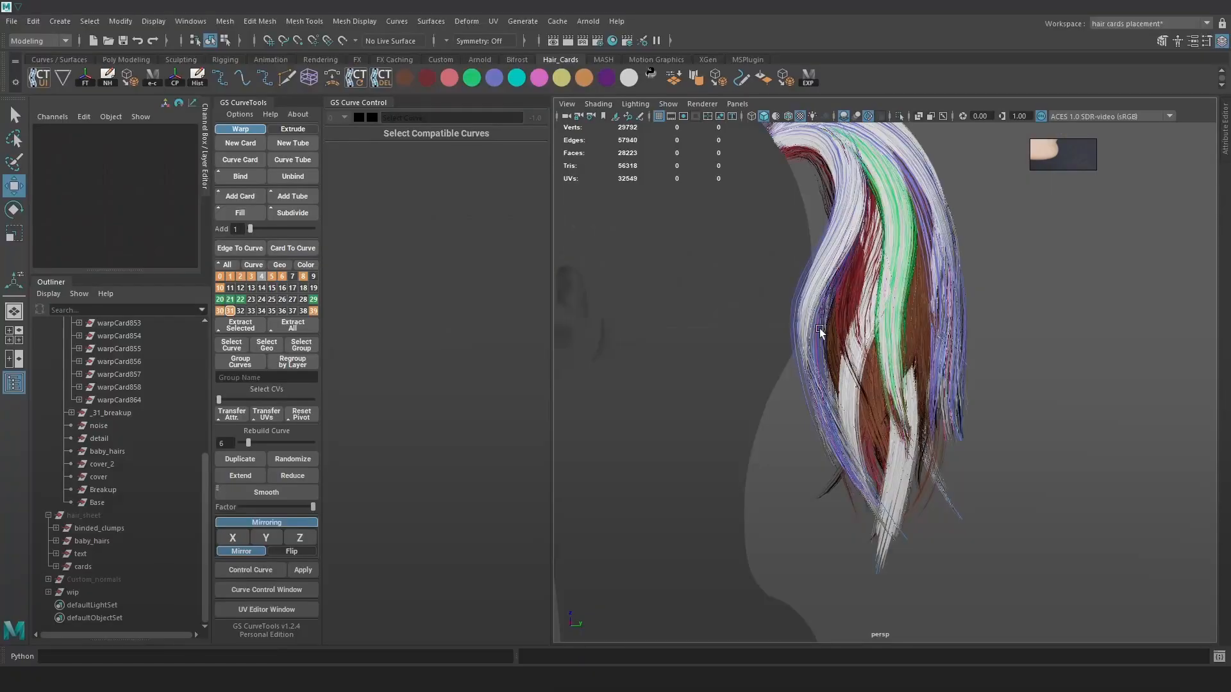
In Maya, select warpCard861's curve with the adjacent strand curves and rebuild them with a value of 9
key("4")
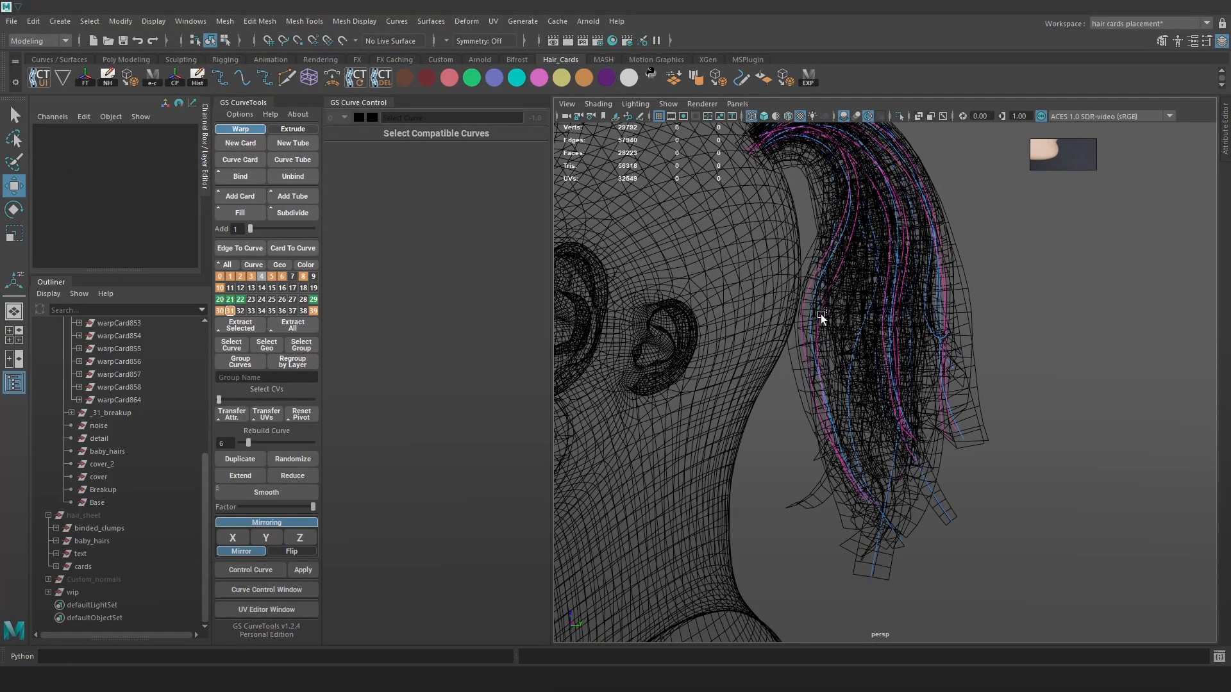
left_click(824, 312)
left_click_drag(840, 327, 854, 335, "alt")
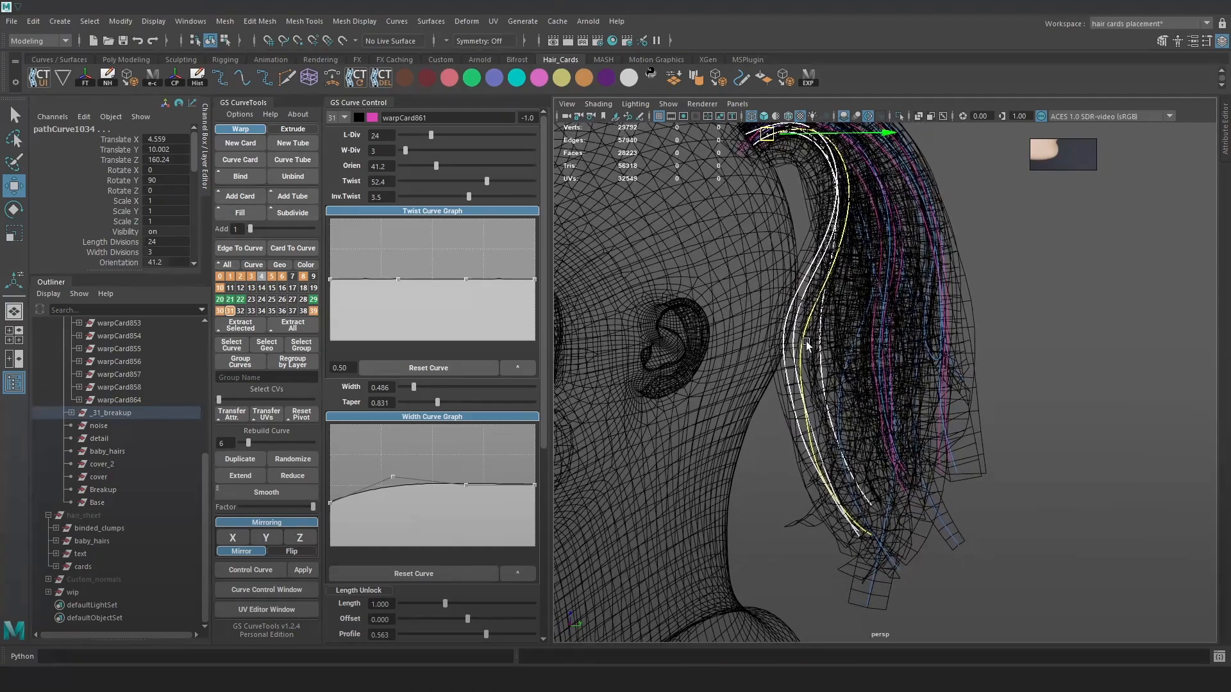
left_click_drag(769, 347, 811, 339, "alt")
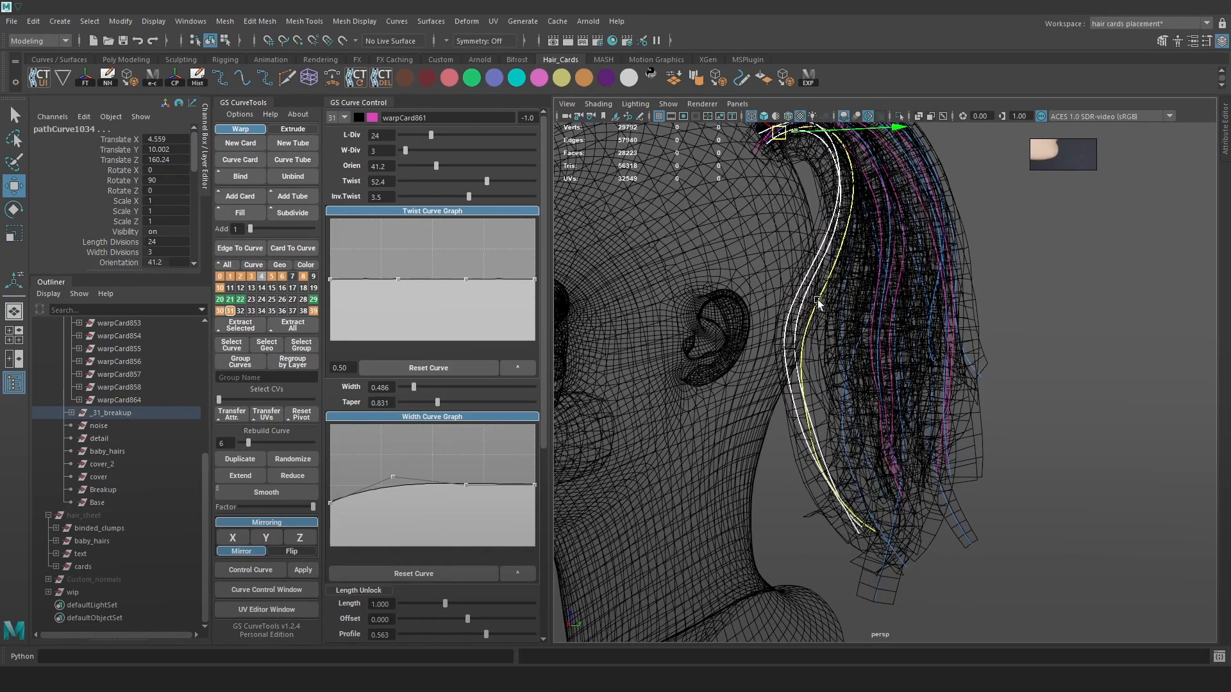
left_click_drag(824, 292, 827, 308, "alt")
left_click_drag(248, 447, 254, 447)
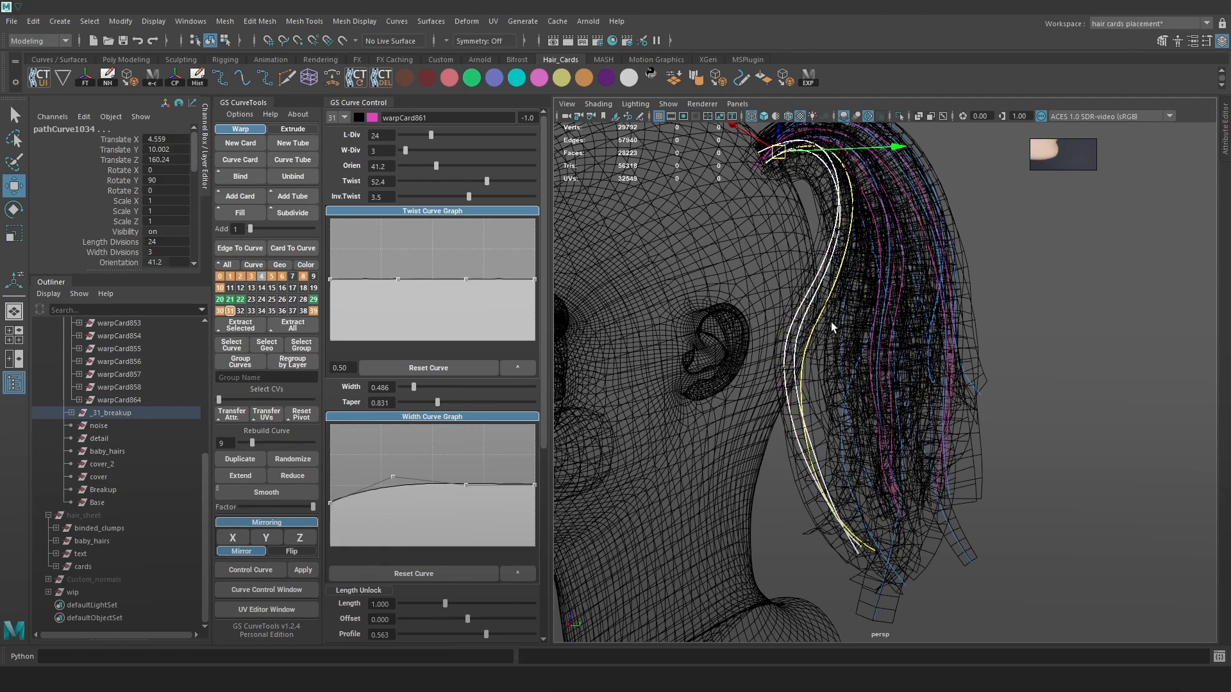
Switch the rebuilt curves of warpCard861, warpCard852 and their neighbour to control vertex editing and select their mid-length vertices
left_click(936, 318)
right_click_drag(1107, 291, 1030, 295)
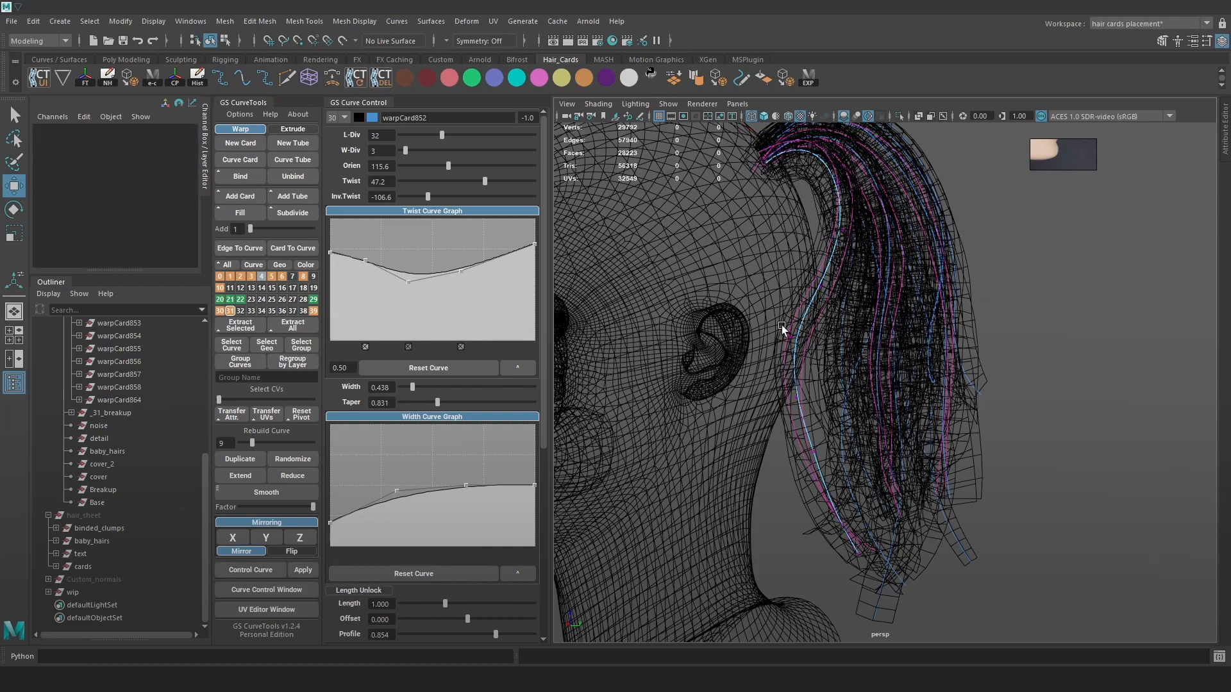
left_click(809, 338)
right_click_drag(1100, 265, 801, 341)
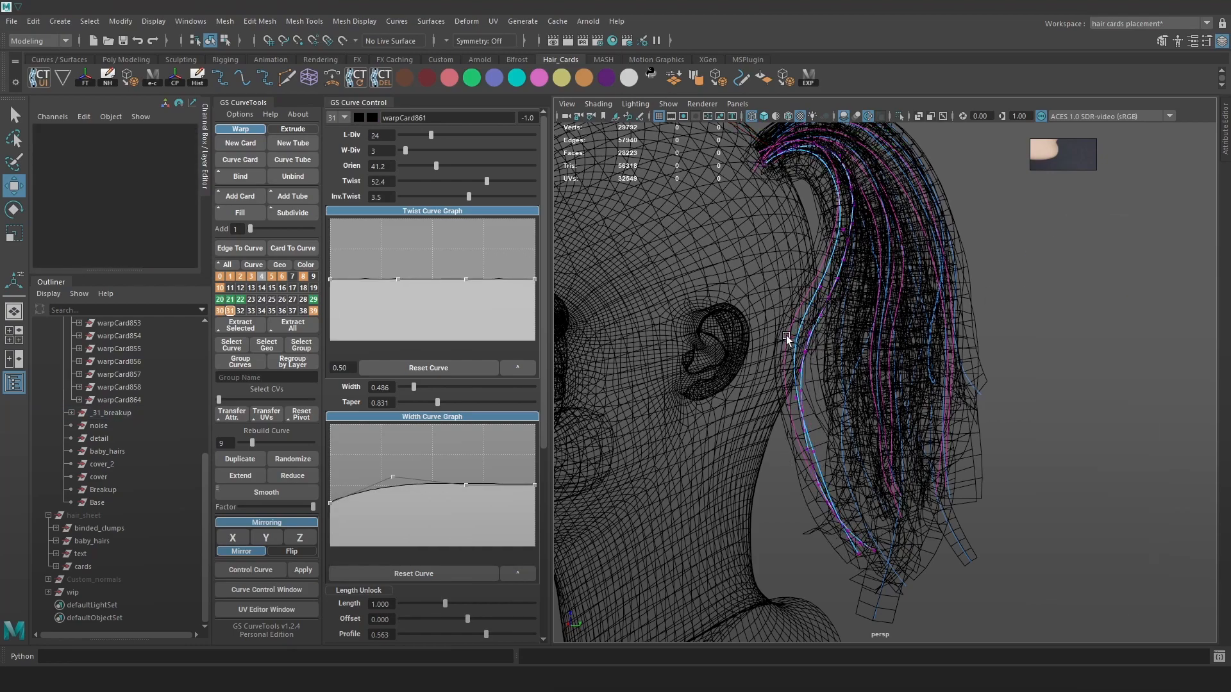
left_click(786, 336)
right_click_drag(1067, 250, 1000, 252)
mouse_move(819, 335)
left_mouse_down("alt")
mouse_move(812, 359)
mouse_move(882, 359)
mouse_move(805, 357)
left_mouse_up("alt")
key("6")
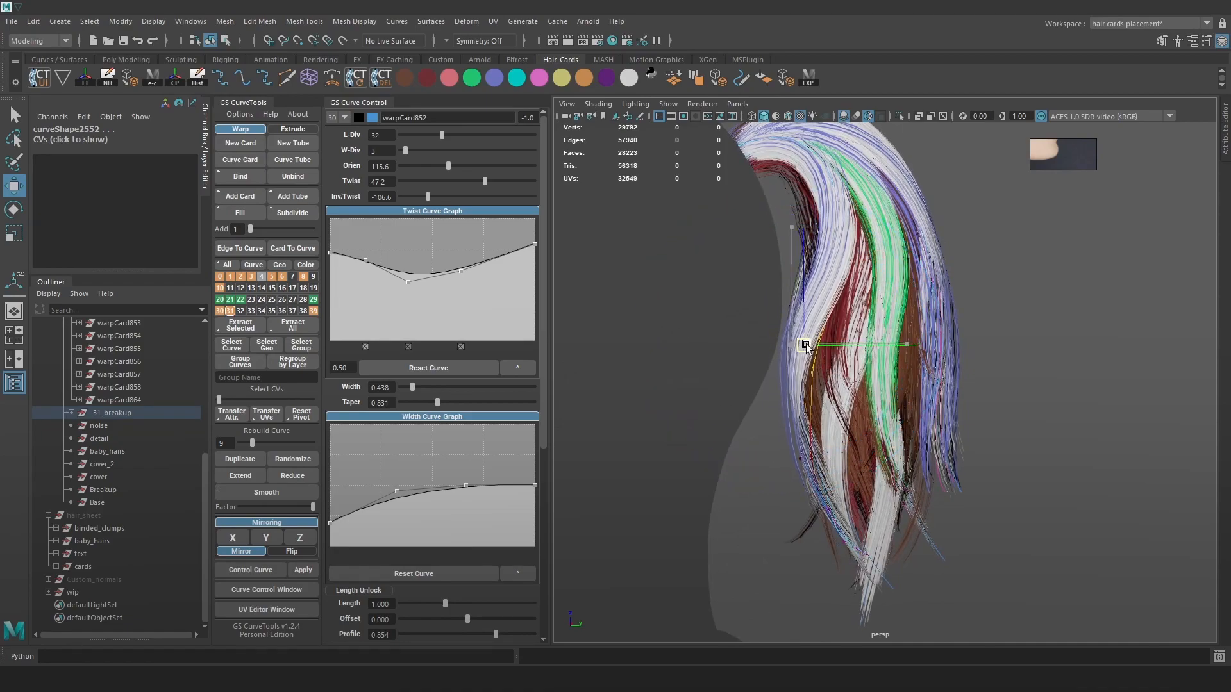
Adjust the soft selection falloff and nudge the strand's mid-length control vertices slightly toward the neck
key("b")
left_click(798, 353)
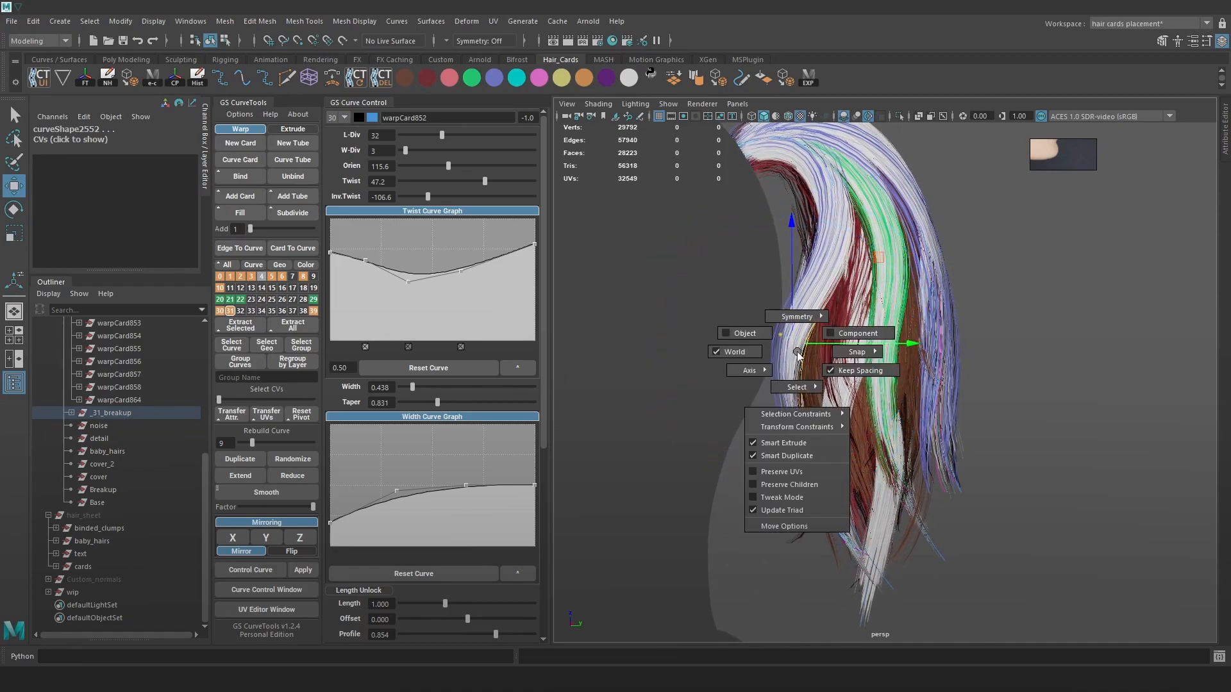
left_click_drag(801, 352, 763, 350)
key("ctrl+z")
left_click(821, 336)
left_click(767, 344)
key("ctrl+z")
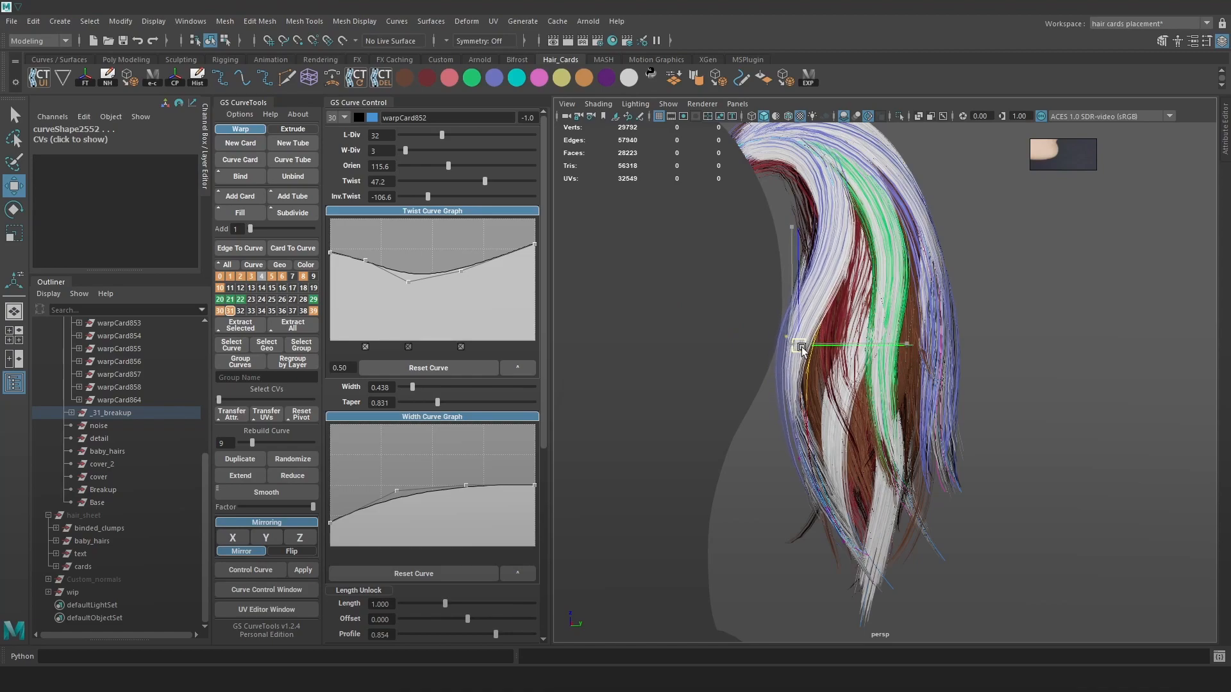
key("b")
mouse_move(813, 356)
left_mouse_down()
mouse_move(795, 362)
mouse_move(805, 351)
left_mouse_up()
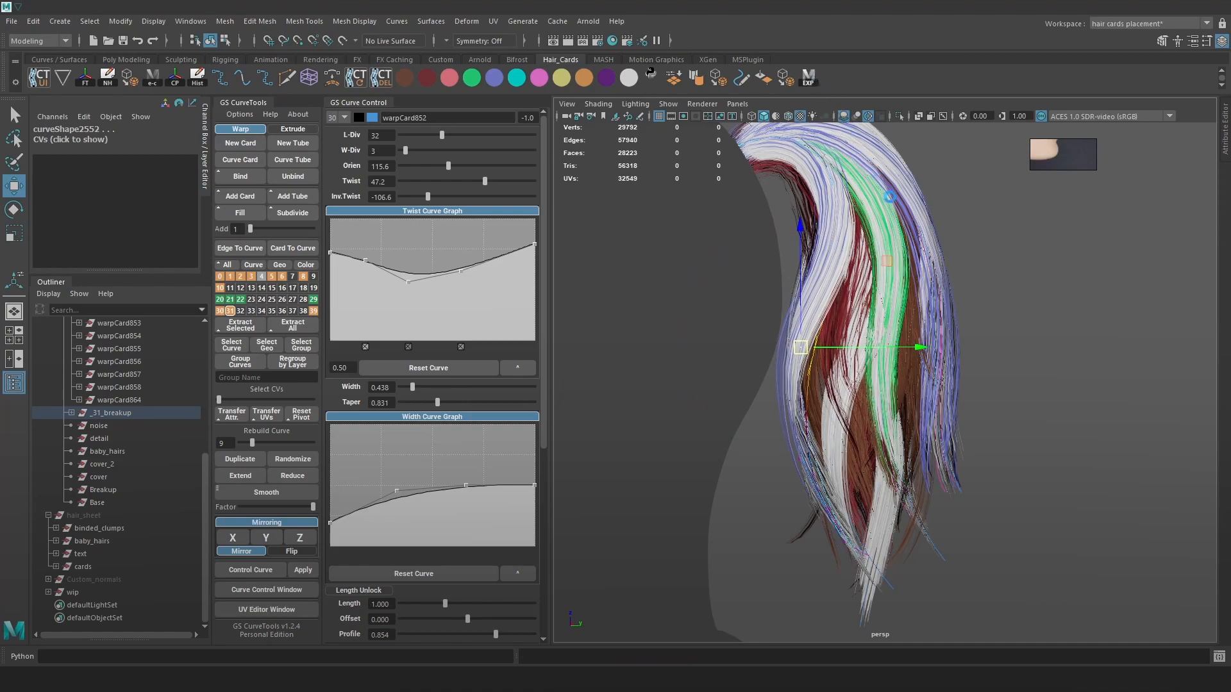
Deselect the curves and inspect the rendered ponytail from the side in Marmoset Toolbag
left_click(891, 213)
key("alt+Tab")
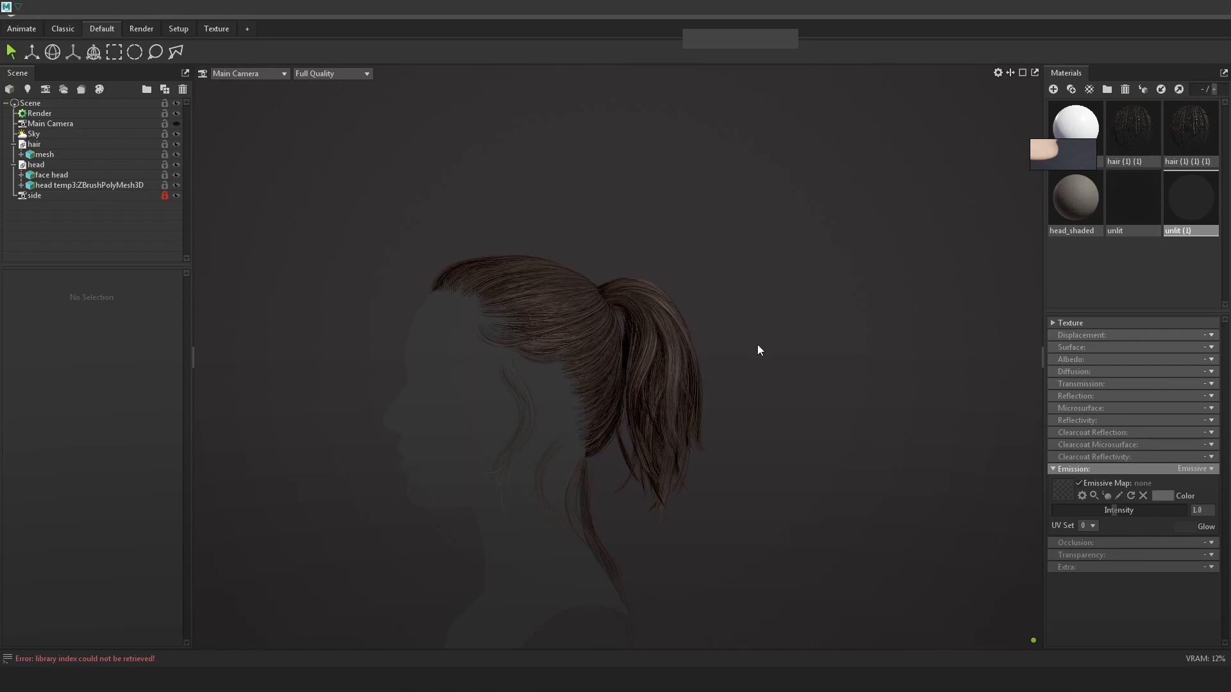
left_click_drag(791, 364, 716, 356)
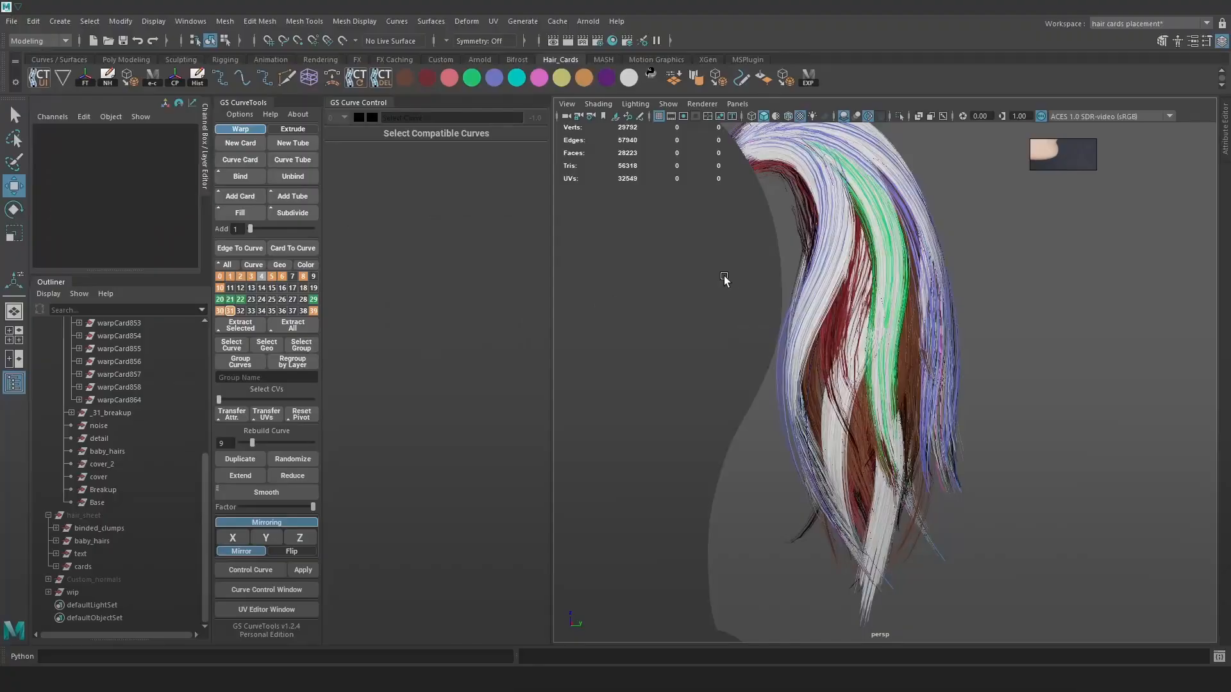
Back in Maya, reopen the curves of warpCard860, warpCard861 and warpCard852 for control vertex editing and select their mid-length vertices
left_click_drag(724, 278, 841, 340, "alt")
left_click(838, 338)
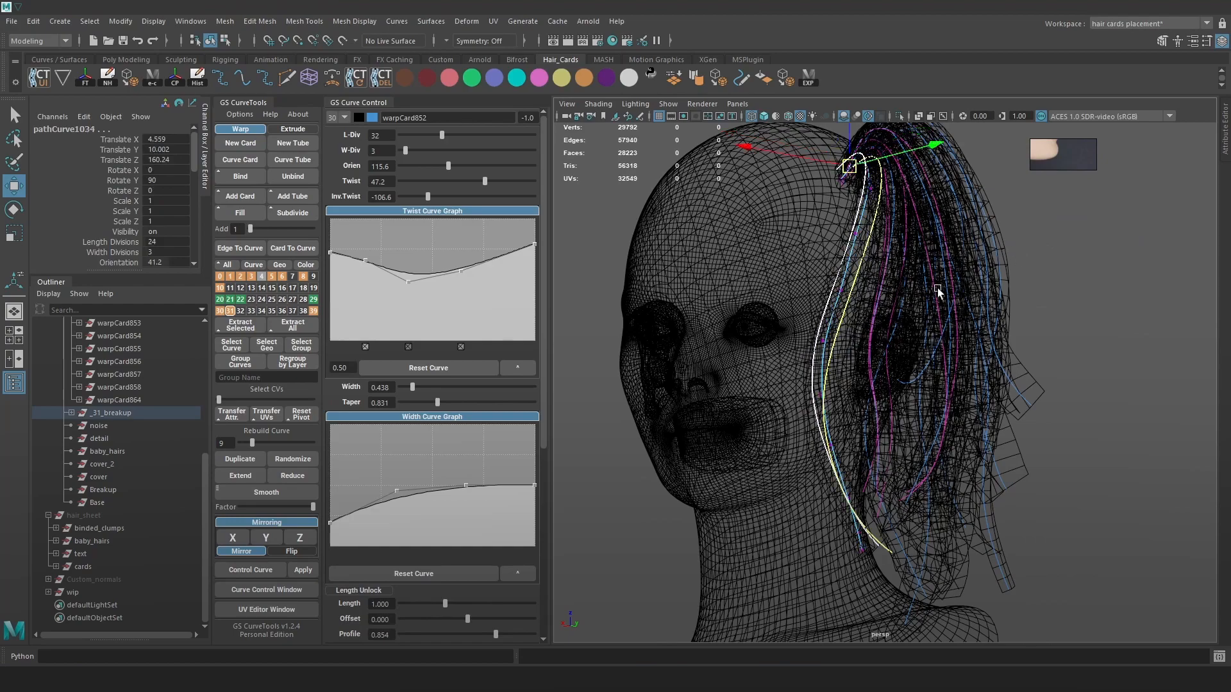
left_click(844, 307, "ctrl")
right_click_drag(1150, 232, 1058, 241)
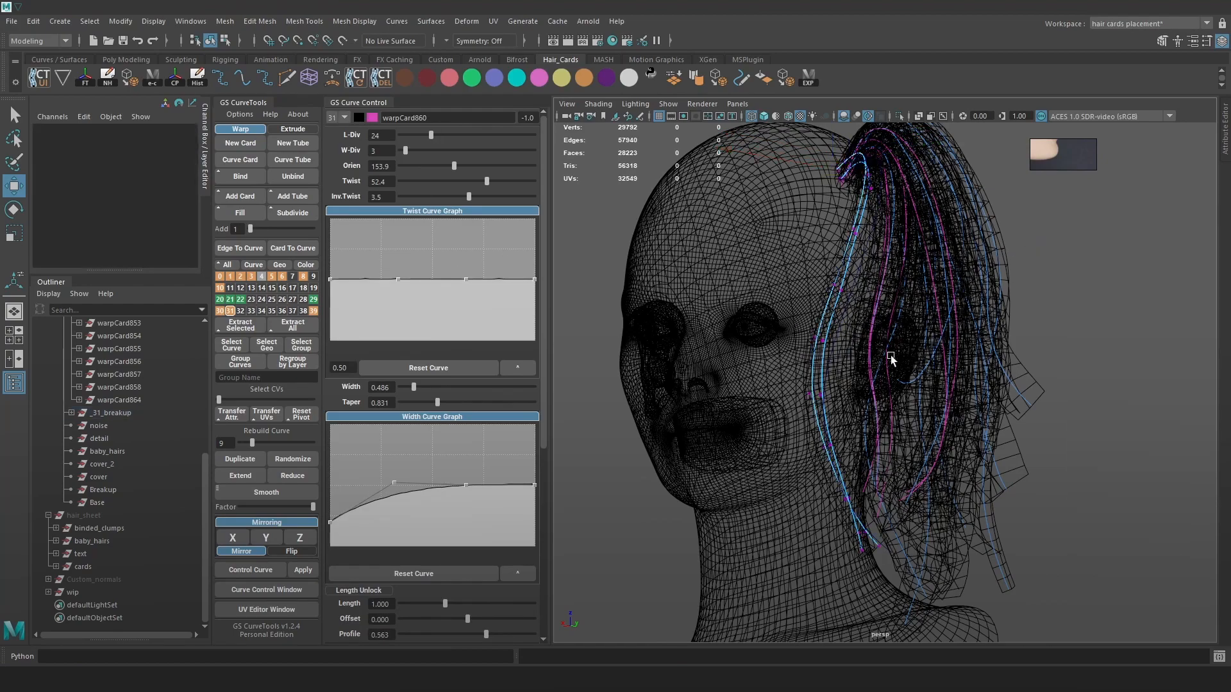
left_click(836, 332)
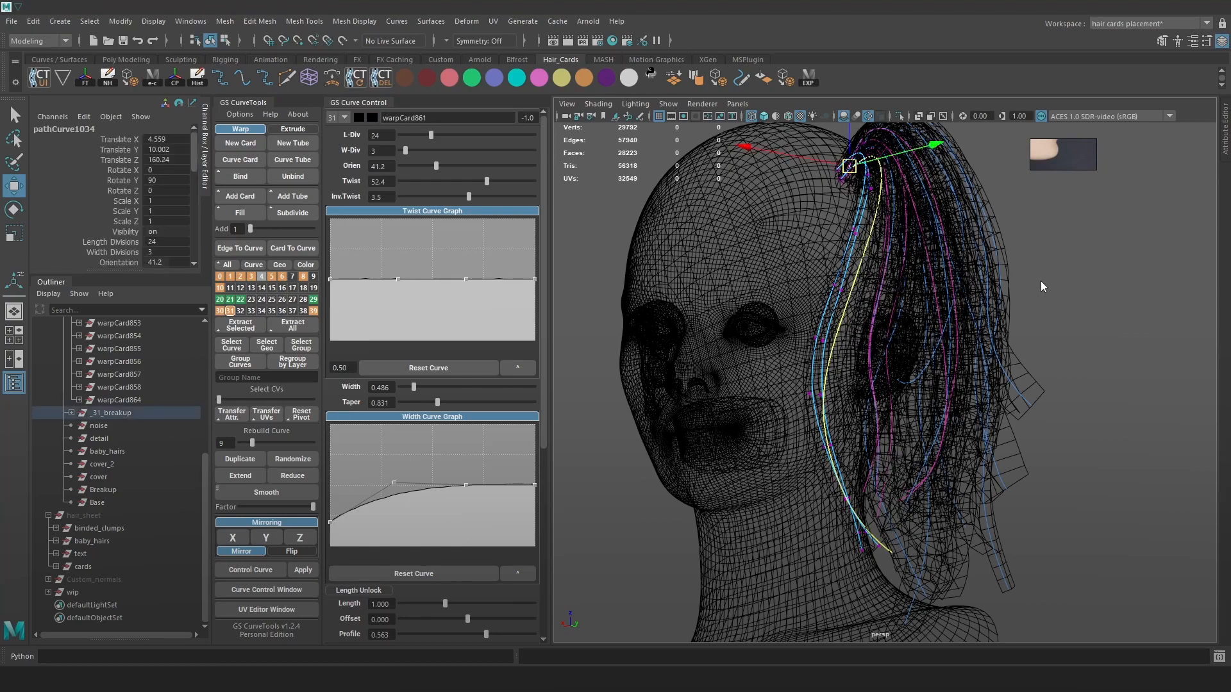
left_click(850, 323, "ctrl")
left_click_drag(789, 364, 788, 366)
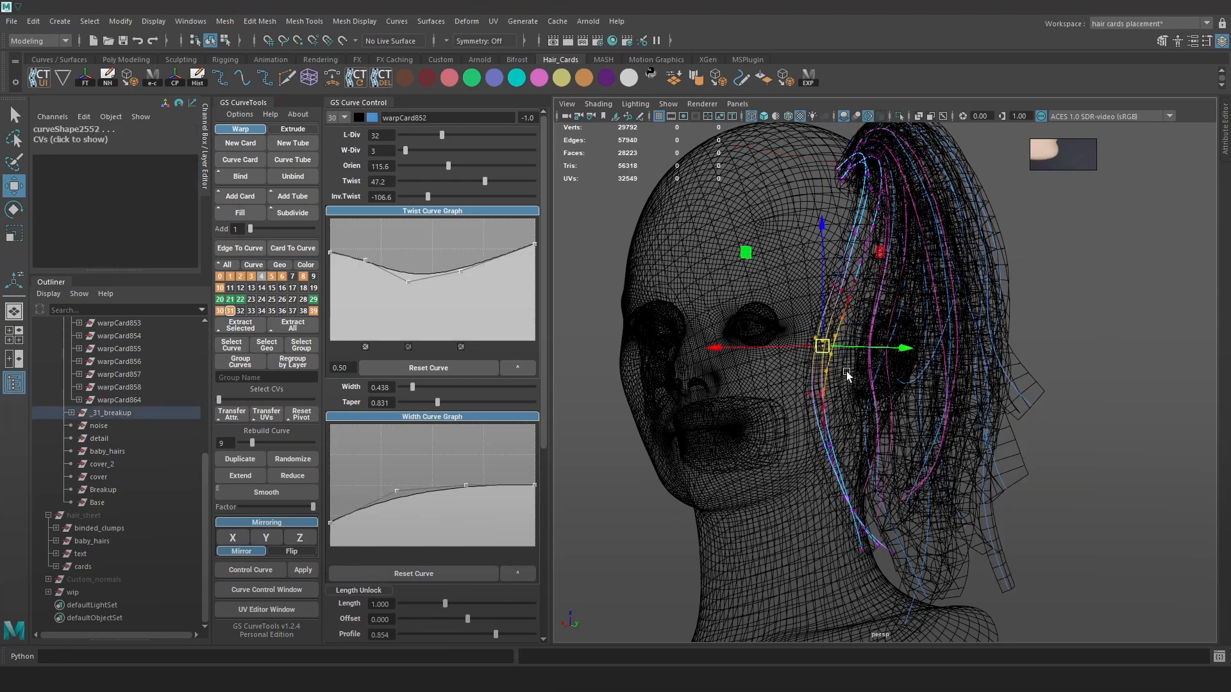
key("6")
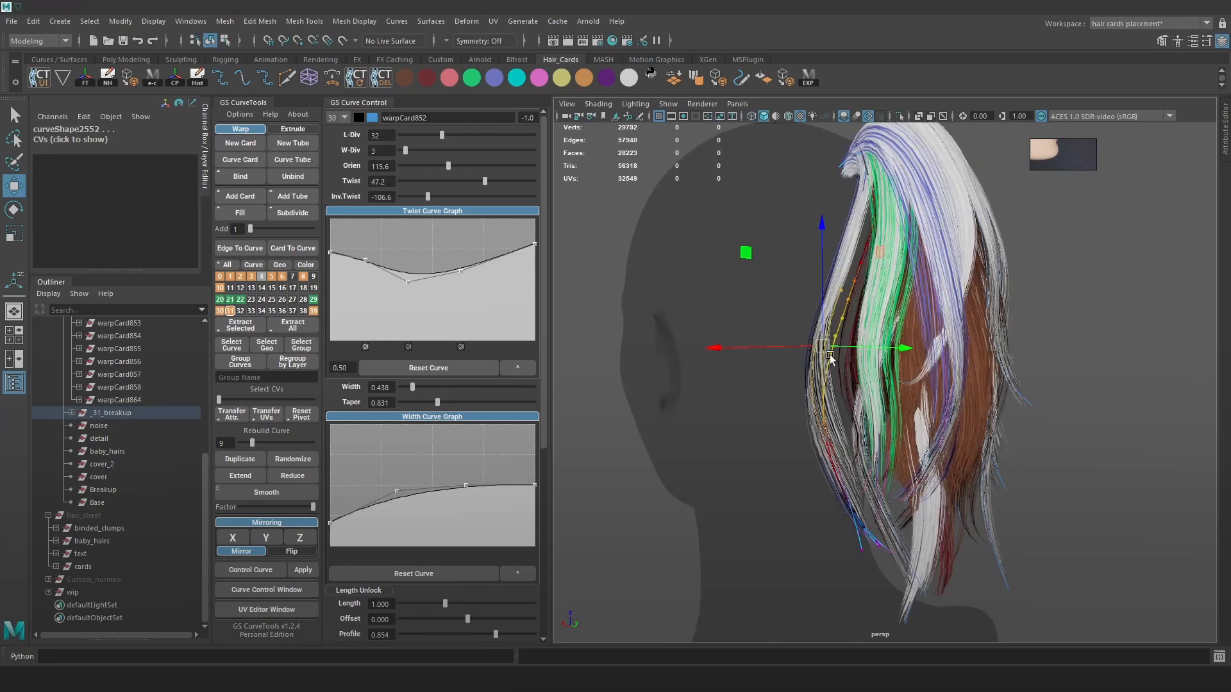
Adjust the soft selection radius and reshape the lower part of the three strand curves through their control vertices
key("b")
mouse_move(825, 354)
left_mouse_down()
mouse_move(992, 384)
mouse_move(859, 389)
mouse_move(833, 431)
left_mouse_up()
key("4")
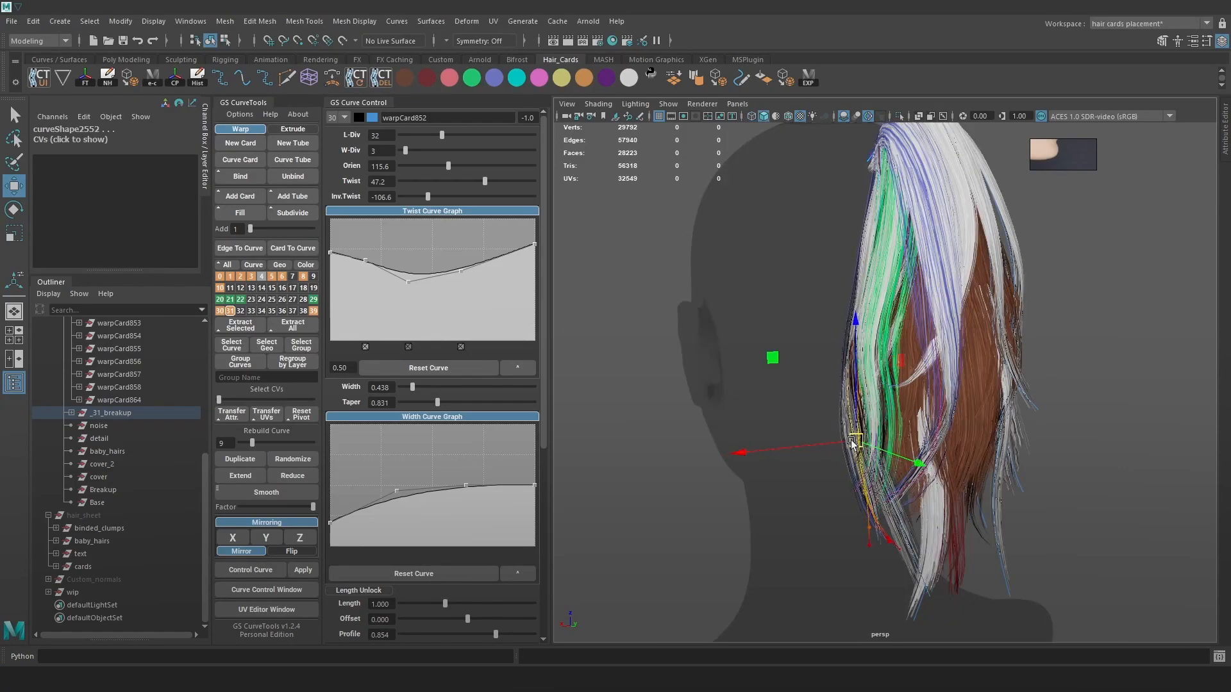
left_click_drag(897, 423, 1018, 428, "alt")
key("b")
left_click_drag(894, 452, 744, 446)
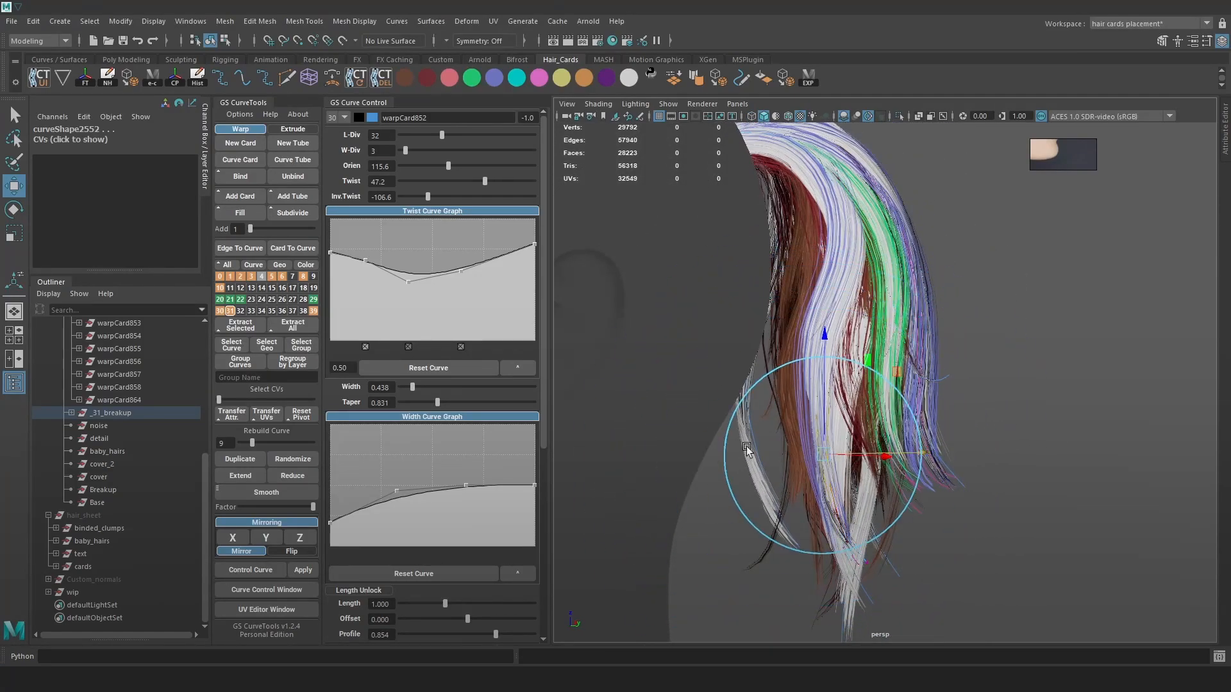
mouse_move(817, 455)
left_mouse_down()
mouse_move(842, 456)
mouse_move(825, 464)
left_mouse_up()
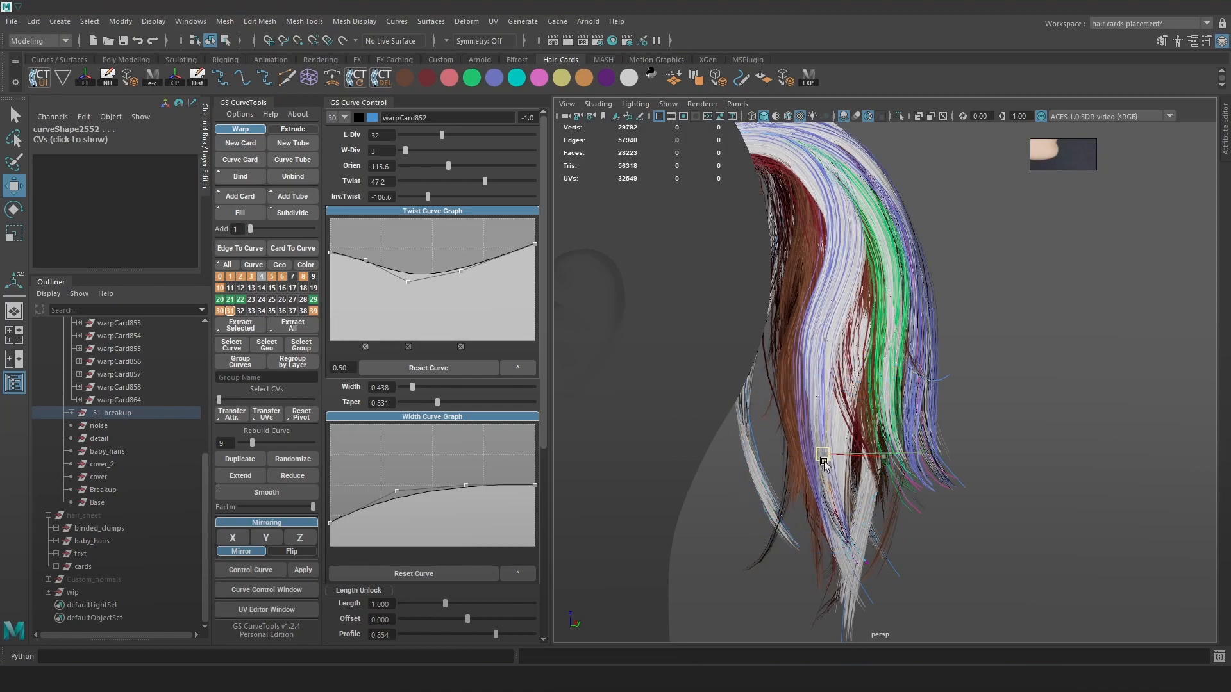
Try to shift a lower control vertex of warpCard861's curve and undo the move
left_click(1028, 396)
left_click_drag(1020, 398, 842, 453, "alt")
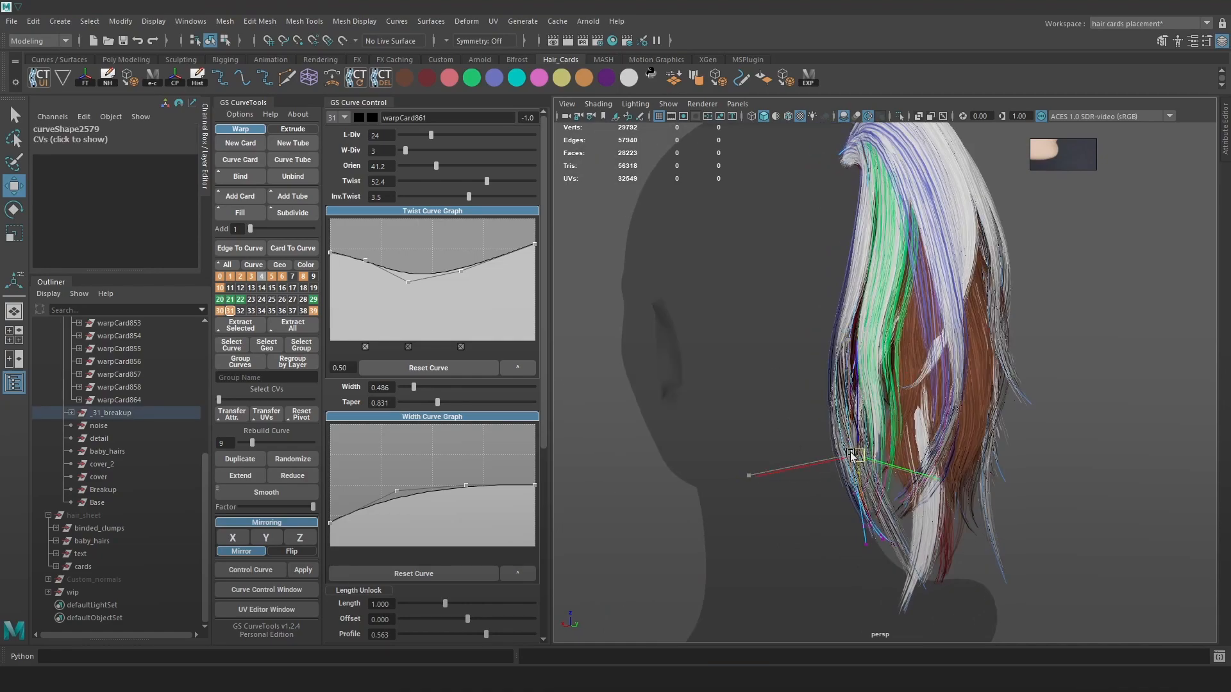
key("ctrl+z")
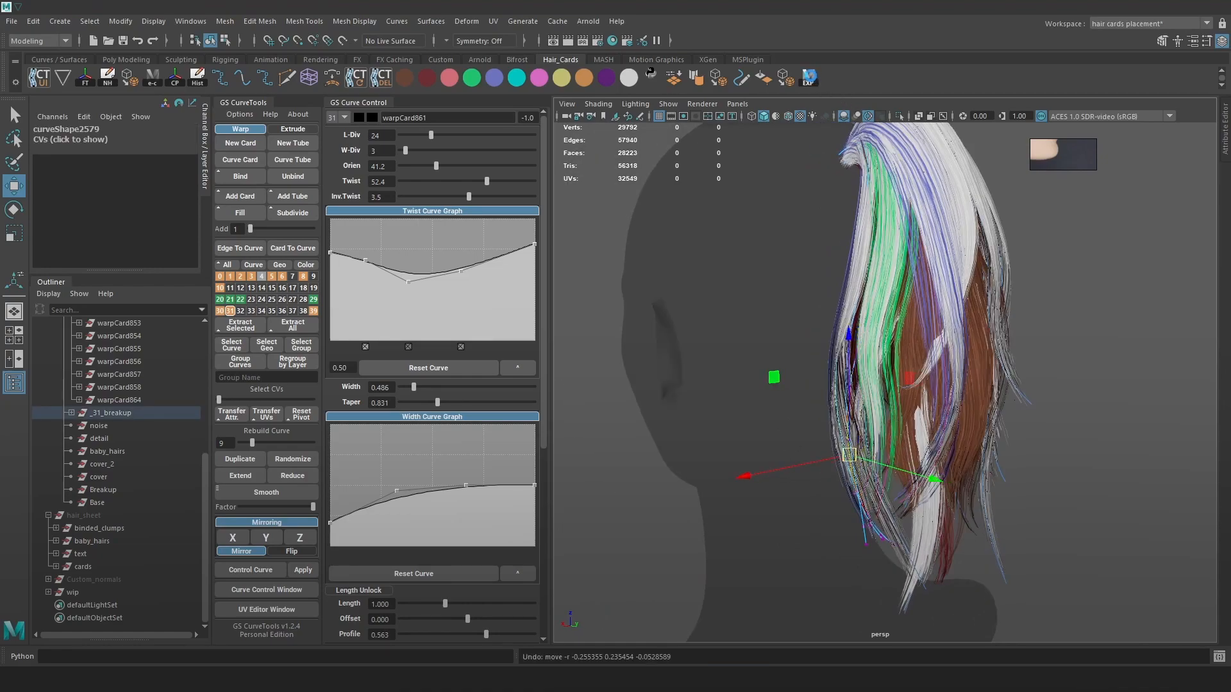
Export the hair as hair.obj and inspect the updated ponytail from several angles in Marmoset Toolbag
left_click(809, 77)
key("alt+Tab")
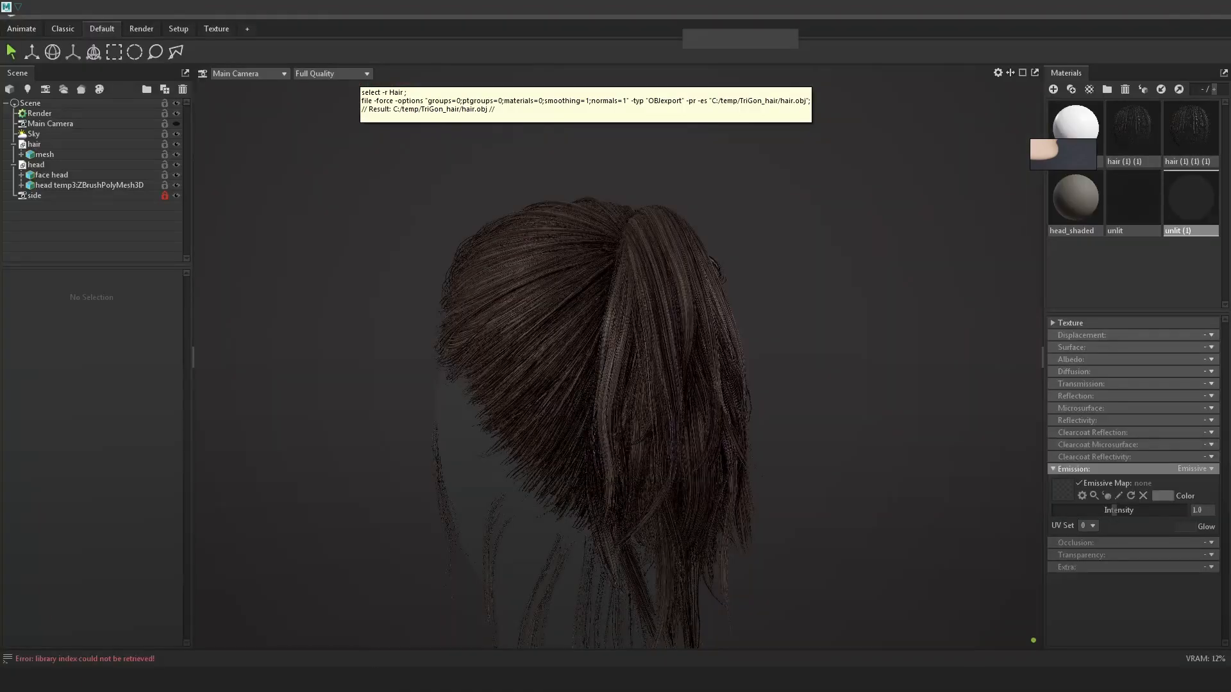
left_click_drag(679, 360, 849, 414, "alt")
left_click_drag(706, 475, 807, 441, "alt")
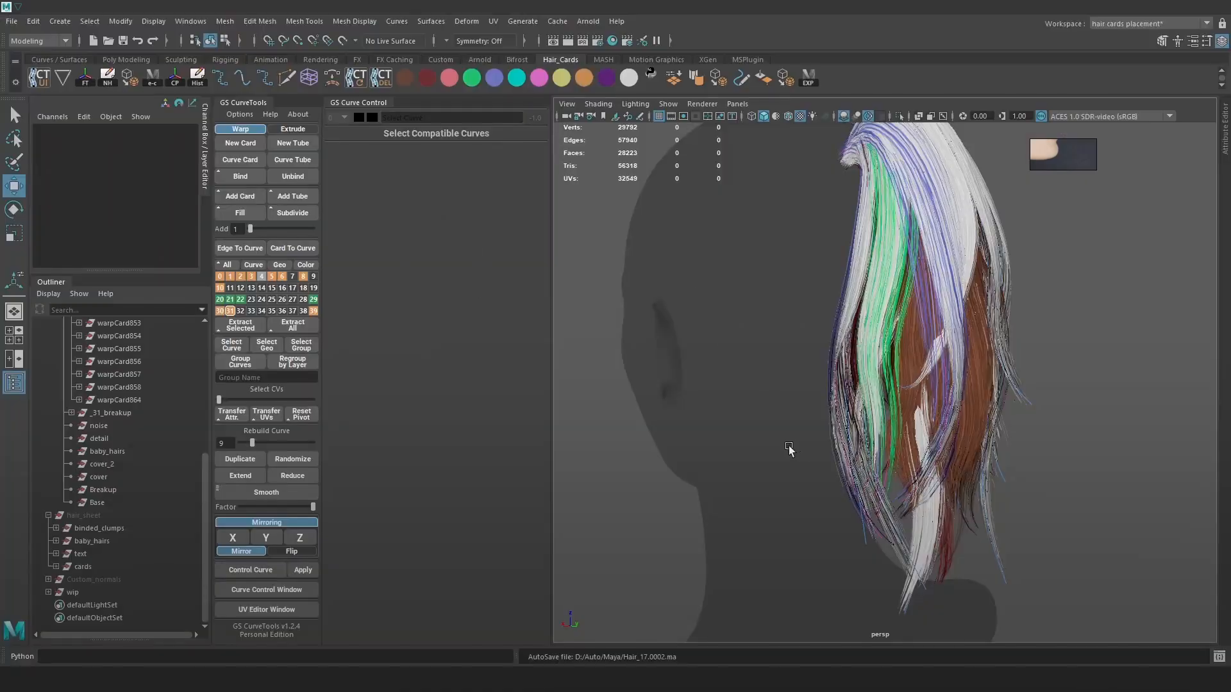
In Maya, move and rotate the tip control vertices of warpCard851's curve, and lower the tip end of its width curve graph
mouse_move(833, 428)
left_mouse_down("alt")
mouse_move(829, 440)
mouse_move(968, 514)
mouse_move(1084, 499)
mouse_move(948, 466)
mouse_move(997, 456)
mouse_move(911, 455)
mouse_move(949, 448)
left_mouse_up("alt")
left_click(897, 498)
key("4")
key("5")
left_click(1139, 395)
left_click_drag(1021, 462, 936, 471, "alt")
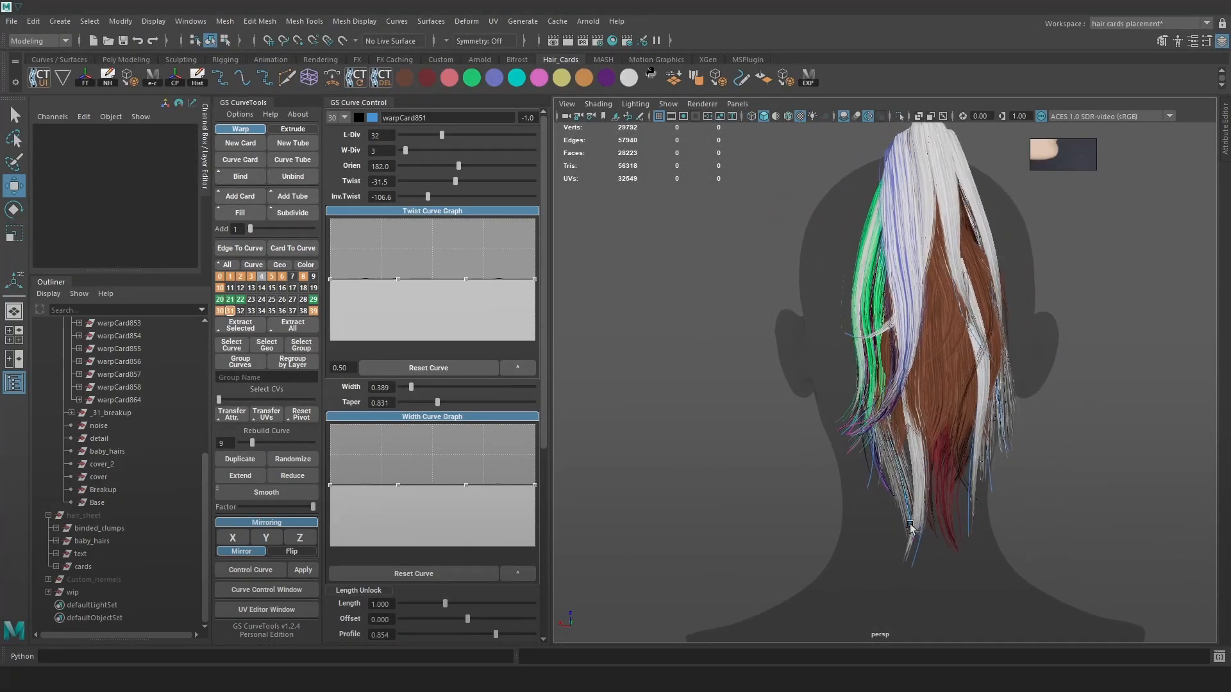
left_click_drag(886, 557, 900, 521)
key("e")
left_click_drag(972, 410, 997, 458)
key("w")
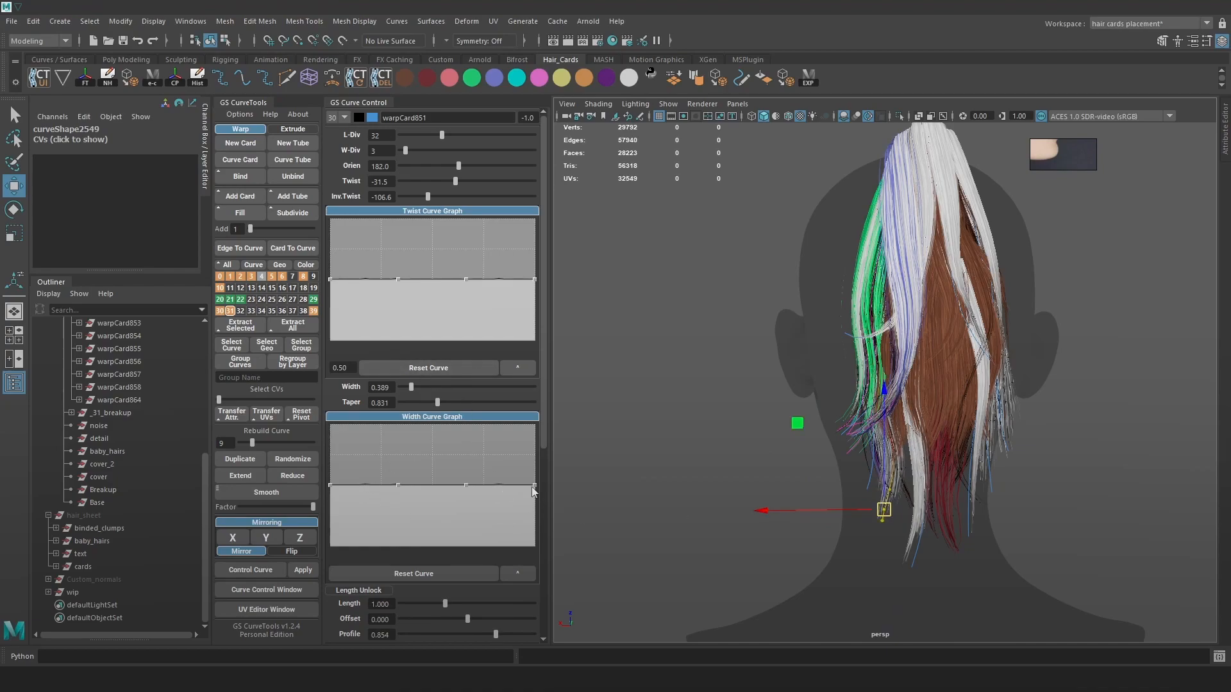
left_click_drag(528, 536, 528, 533)
mouse_move(913, 508)
left_mouse_down("alt")
mouse_move(888, 510)
mouse_move(945, 506)
mouse_move(918, 506)
left_mouse_up("alt")
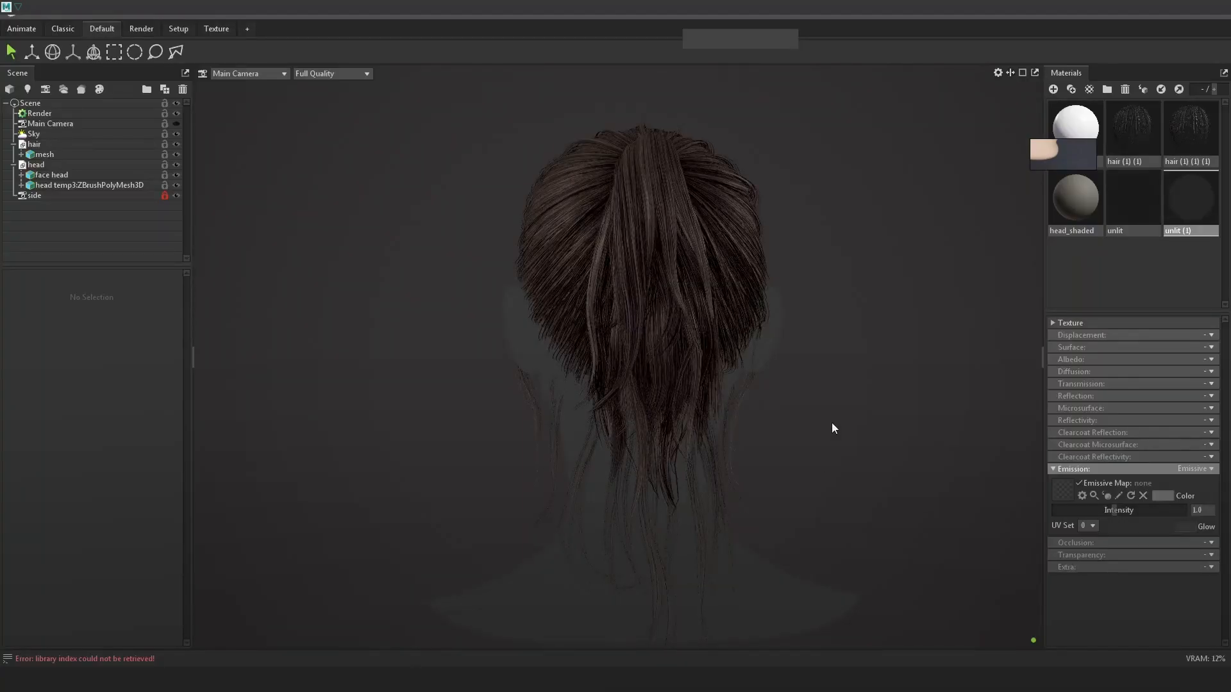
Switch to Marmoset Toolbag and examine the rendered ponytail from the back and both sides
left_click_drag(775, 444, 625, 449)
scroll(721, 351, "down", 5)
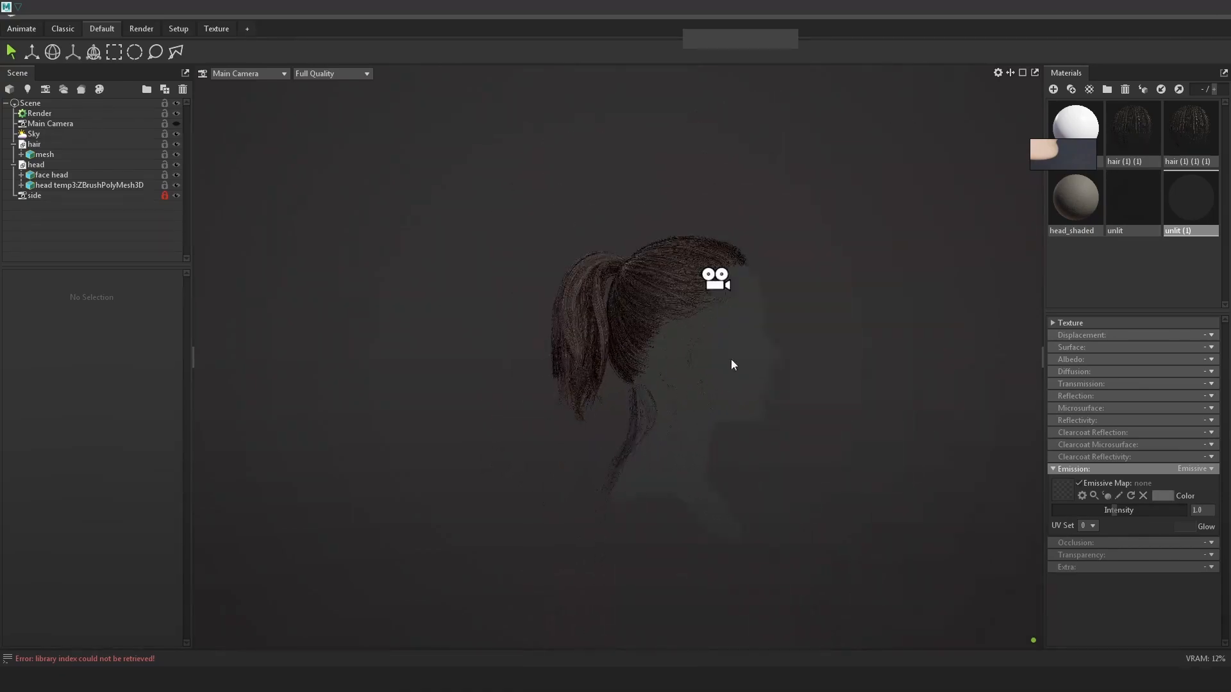
scroll(788, 403, "up", 2)
left_click_drag(775, 343, 814, 347)
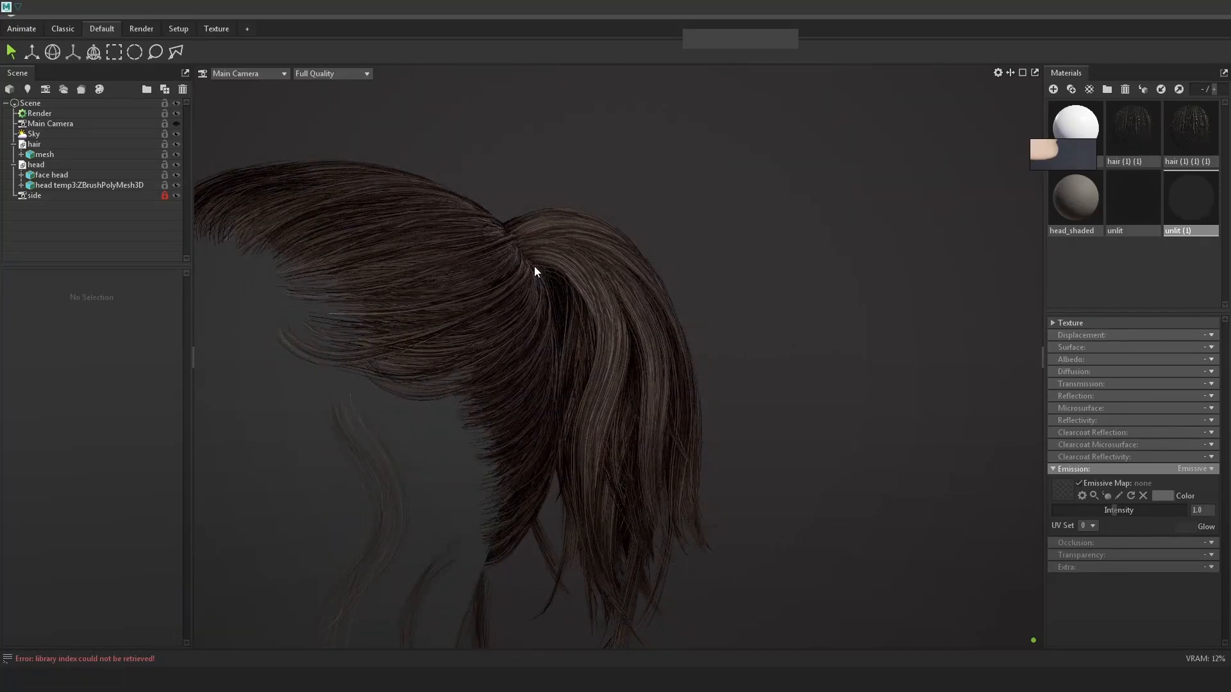
Switch from Marmoset Toolbag to Maya and hide the head group to isolate the ponytail
left_click_drag(602, 375, 611, 263)
key("alt+Tab")
left_click_drag(887, 311, 782, 282, "alt")
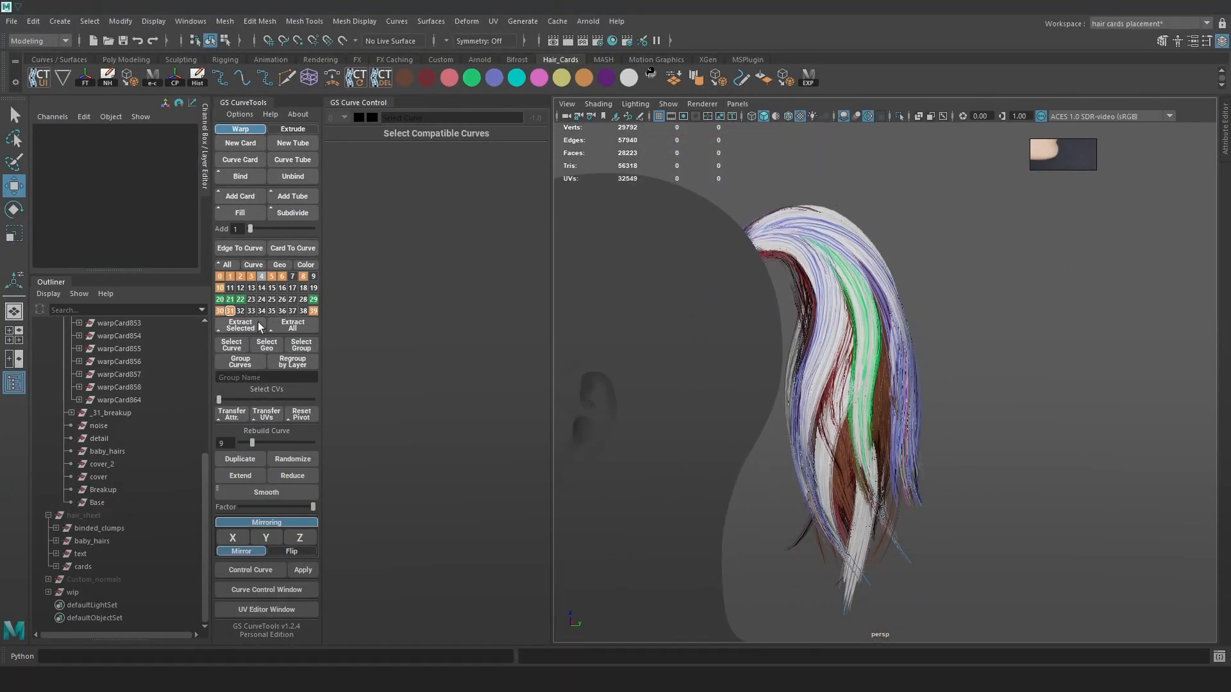
scroll(115, 385, "up", 6)
left_click(83, 378)
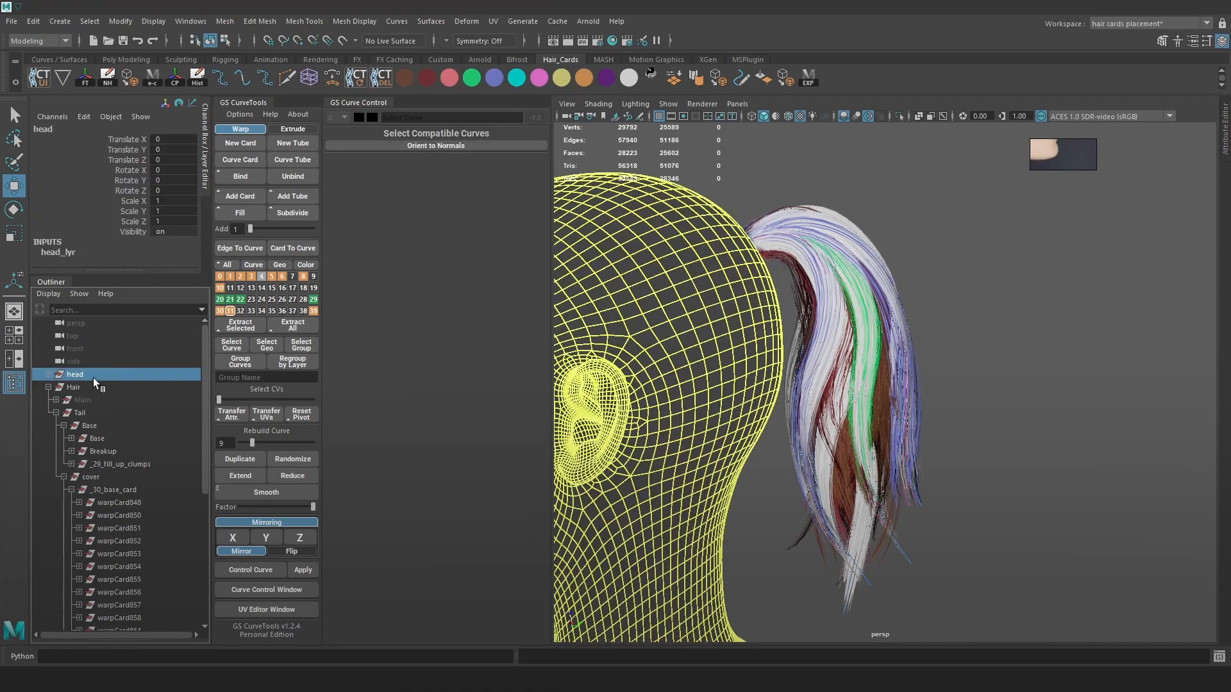
key("ctrl+h")
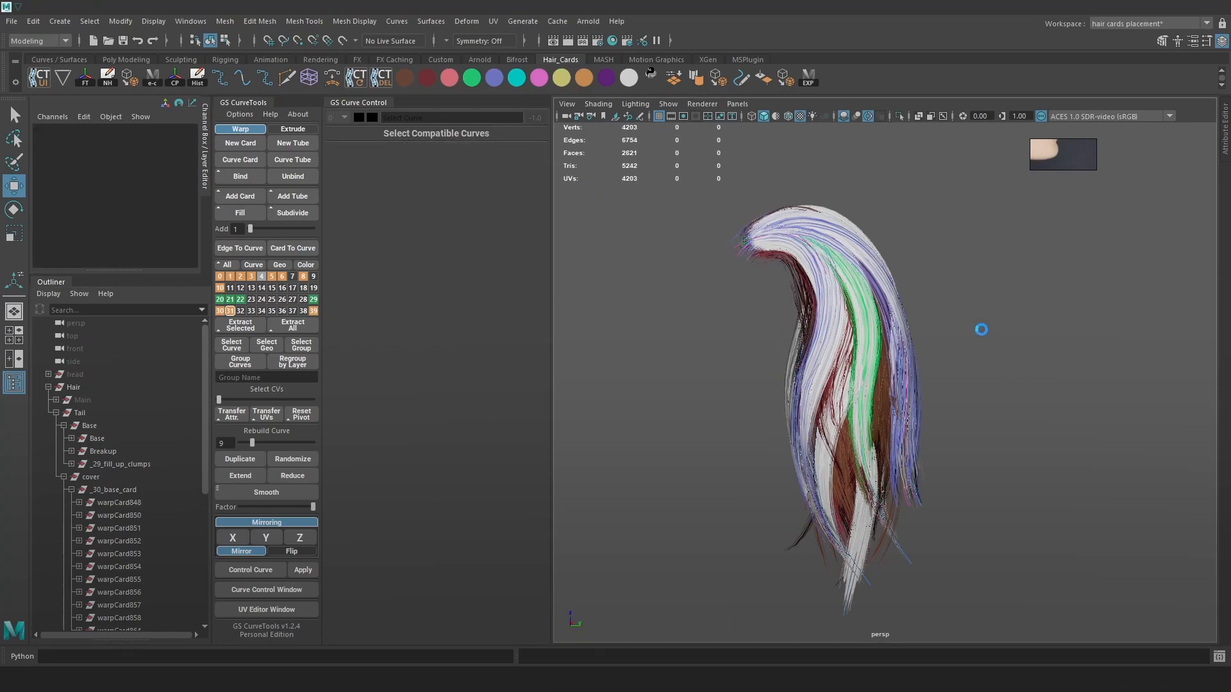
Show the hair cards as plain shaded surfaces without their textures and examine the ponytail's volume from the inner side
key("5")
key("6")
key("7")
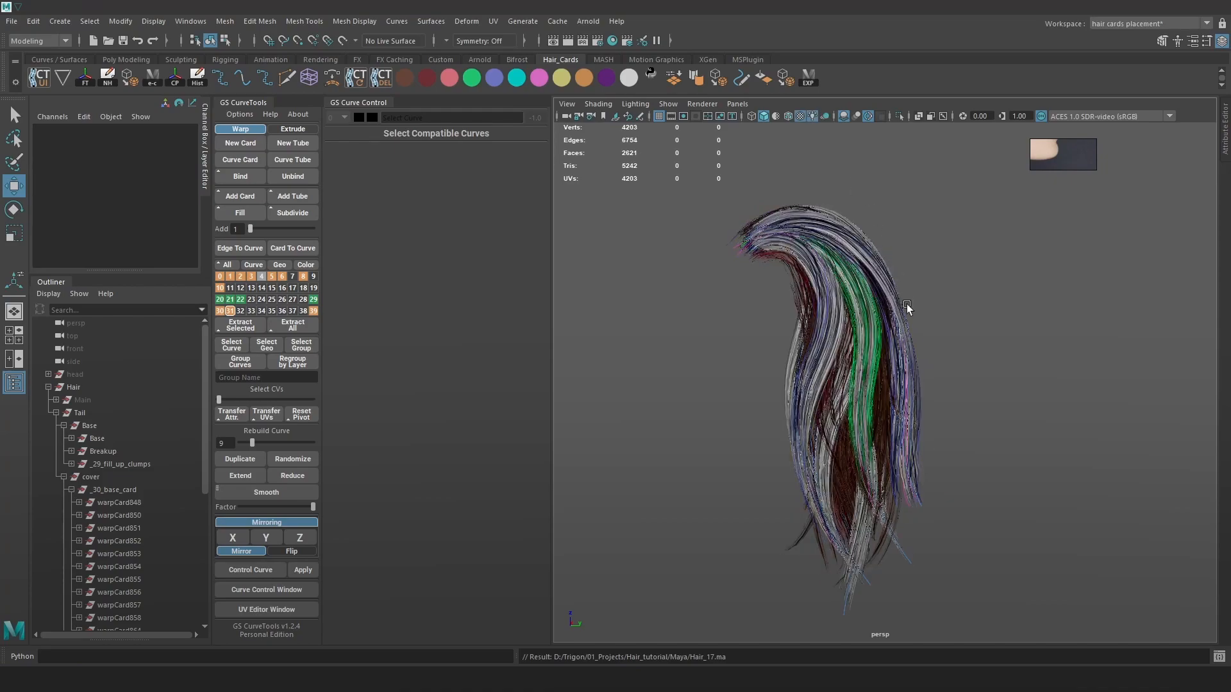
left_click(779, 121)
key("5")
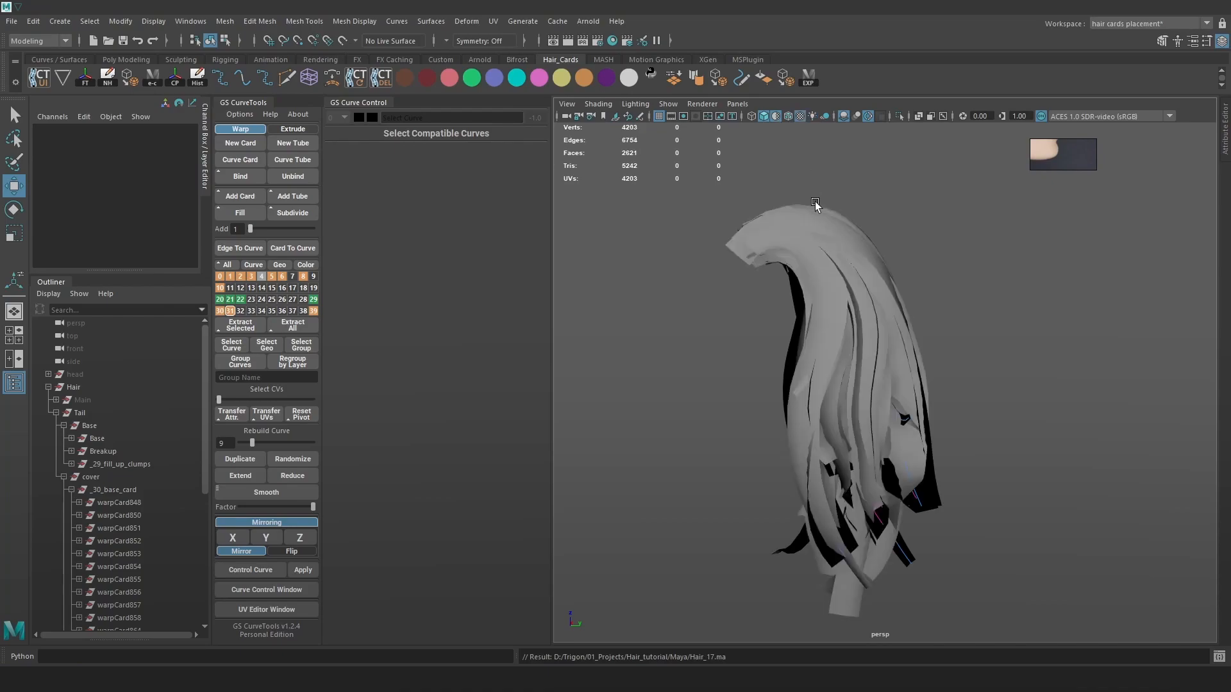
left_click_drag(870, 268, 978, 301, "alt")
Capture the ponytail area, sketch the side gap and curved guide lines across its inner side, and discard the capture
key("super+shift+s")
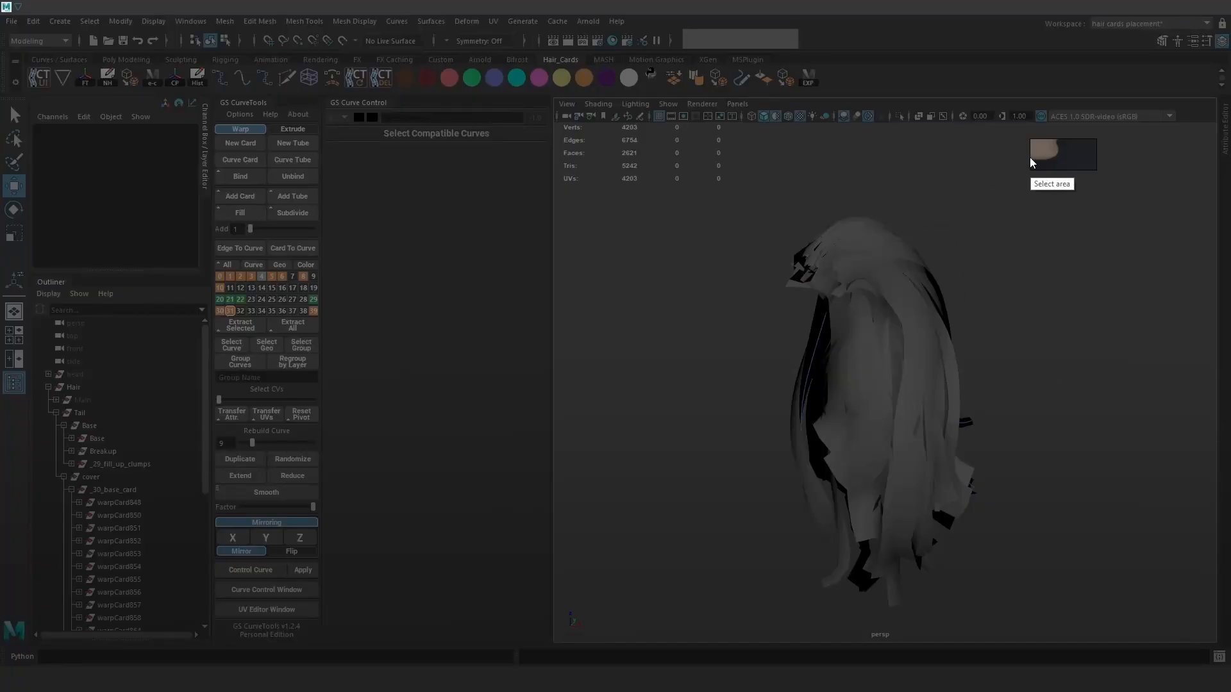
left_click_drag(778, 282, 1065, 665)
mouse_move(828, 388)
left_mouse_down()
mouse_move(804, 426)
mouse_move(795, 377)
mouse_move(825, 347)
left_mouse_up()
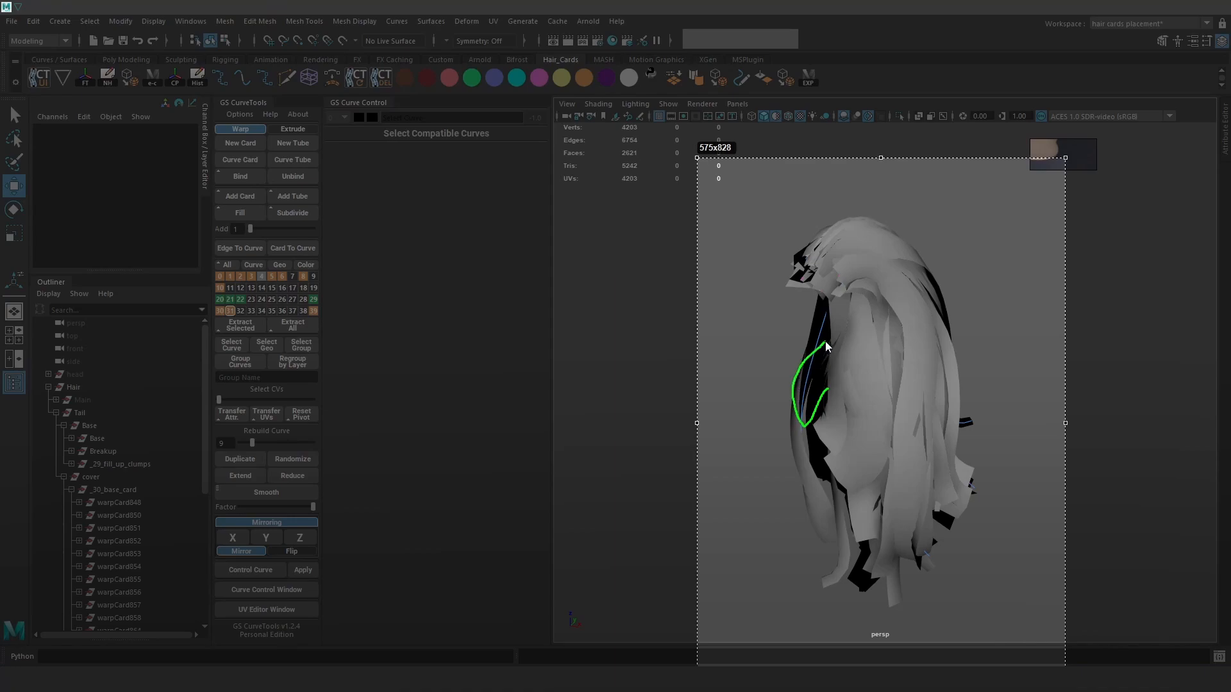
mouse_move(829, 298)
left_mouse_down()
mouse_move(832, 522)
mouse_move(799, 482)
left_mouse_up()
left_click_drag(798, 325, 818, 262)
left_click(887, 329)
mouse_move(795, 382)
left_mouse_down()
mouse_move(875, 403)
mouse_move(911, 390)
left_mouse_up()
left_click_drag(816, 431, 915, 436)
left_click_drag(840, 275, 864, 568)
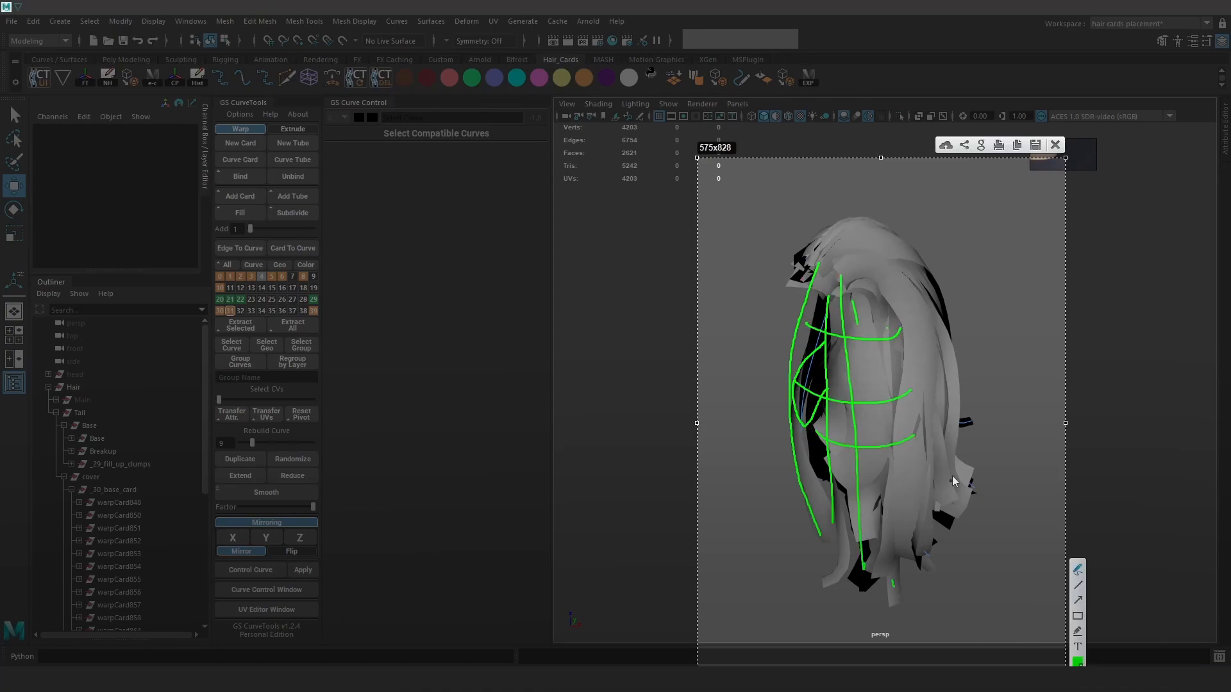
left_click(1055, 145)
Restore the textured card display and select the curves of warpCard848 and warpCard851 on the ponytail's inner side
mouse_move(1032, 385)
left_mouse_down("alt")
mouse_move(1083, 359)
mouse_move(1066, 404)
mouse_move(1020, 282)
left_mouse_up("alt")
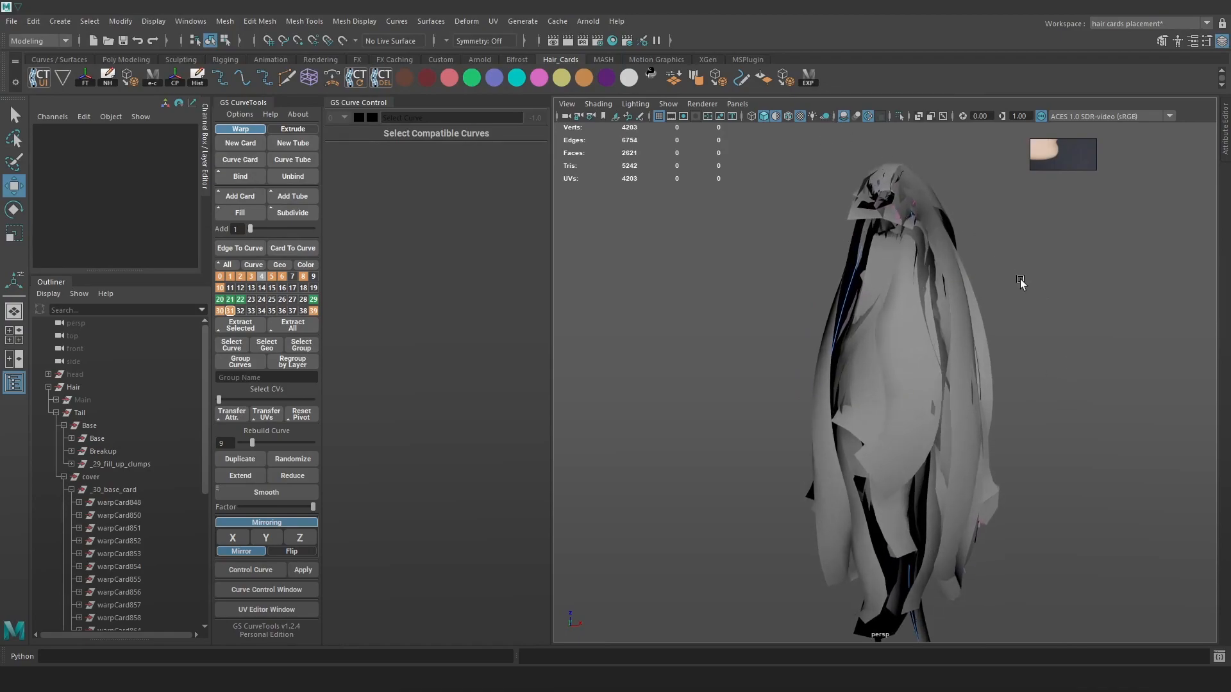
left_click(771, 122)
left_click_drag(897, 321, 1033, 292, "alt")
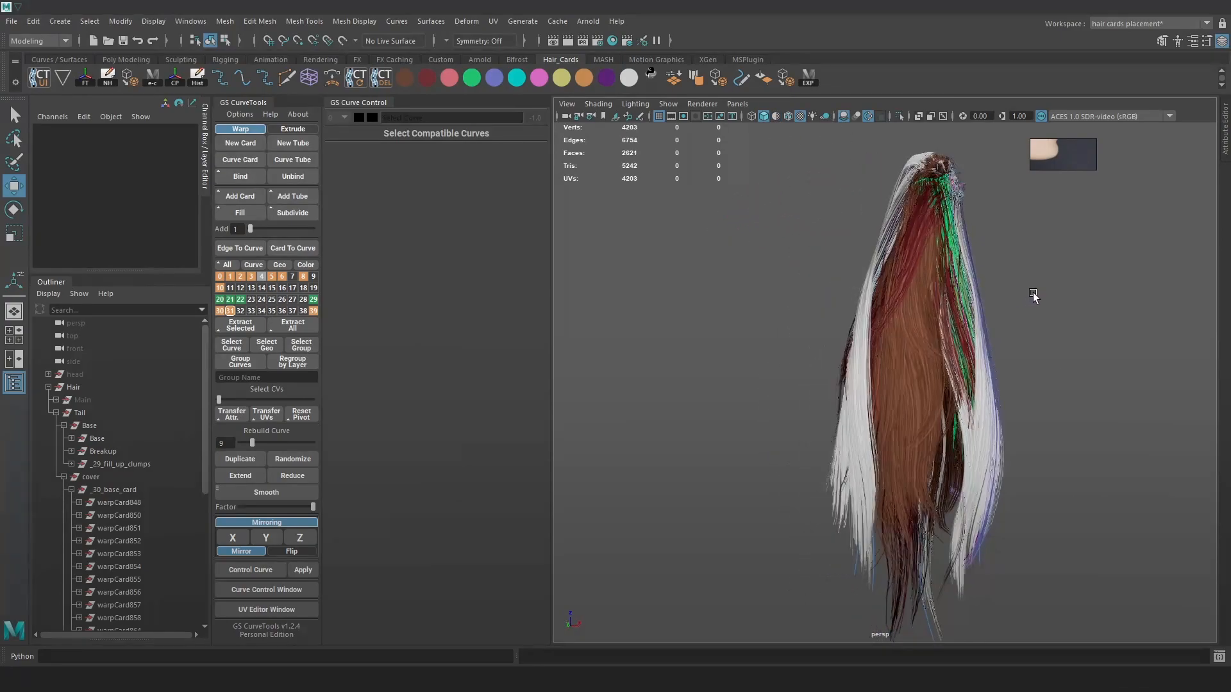
key("4")
left_click(857, 483)
mouse_move(929, 568)
left_mouse_down("alt")
mouse_move(943, 543)
mouse_move(929, 567)
left_mouse_up("alt")
left_click(926, 537)
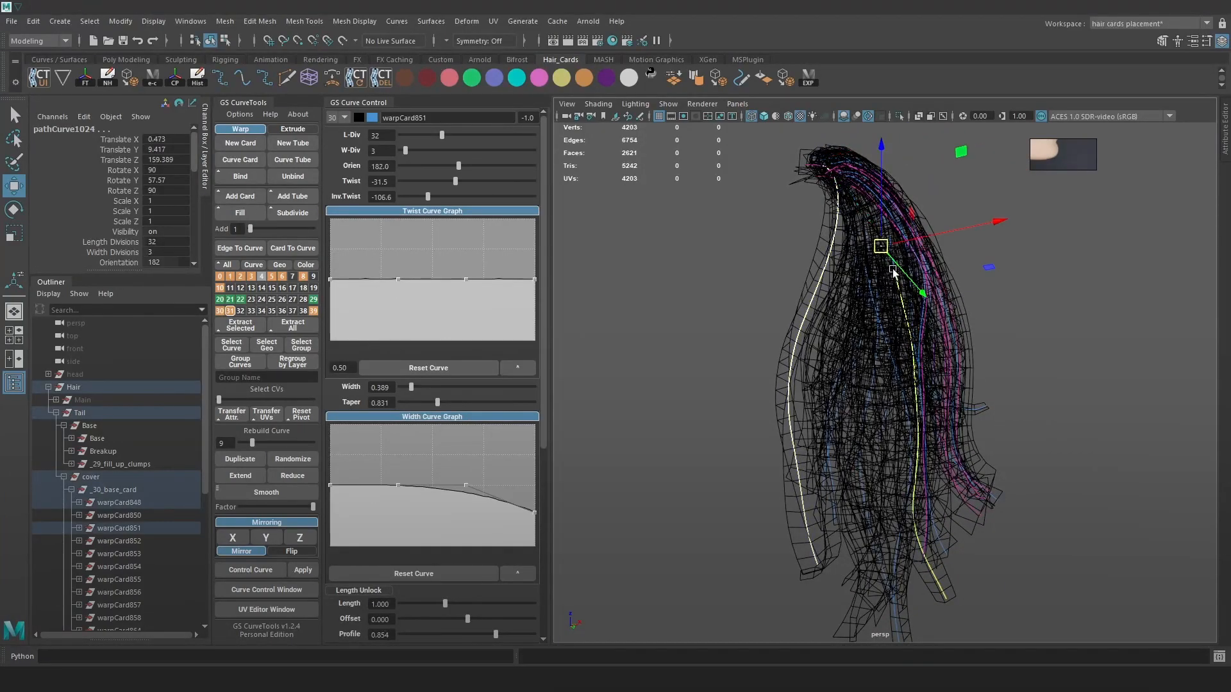
Replace warpCard851 with warpCard852 in the selection, keeping warpCard848's curve selected on the opposite side of the gap
key("5")
mouse_move(894, 284)
left_mouse_down("alt")
mouse_move(875, 276)
mouse_move(947, 291)
left_mouse_up("alt")
key("6")
key("ctrl+z")
key("4")
scroll(818, 365, "up", 5)
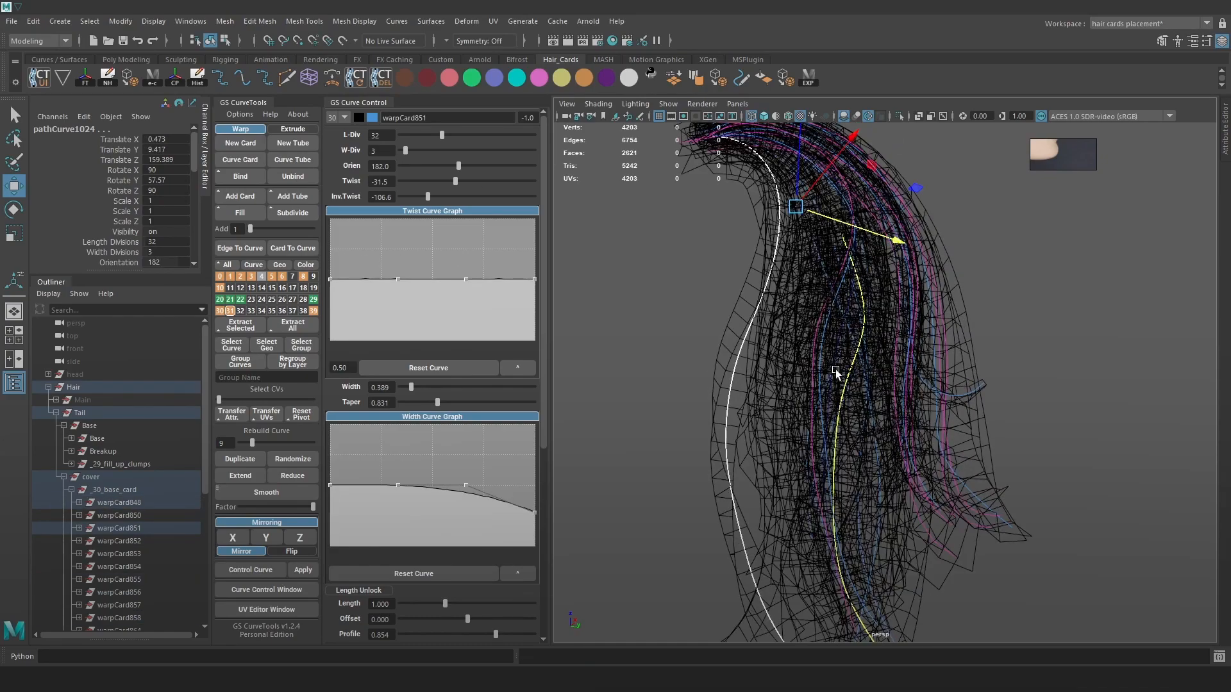
left_click(818, 365, "shift")
left_click(856, 360, "ctrl")
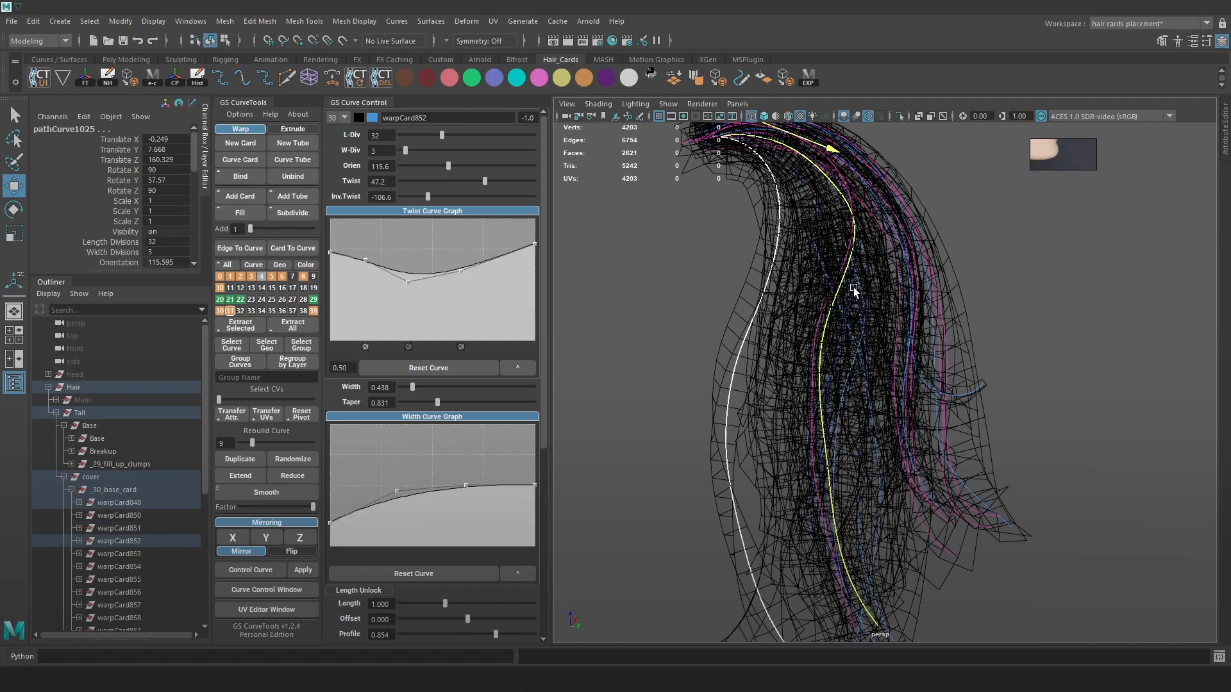
key("6")
scroll(913, 281, "down", 3)
left_click_drag(914, 280, 472, 193, "alt")
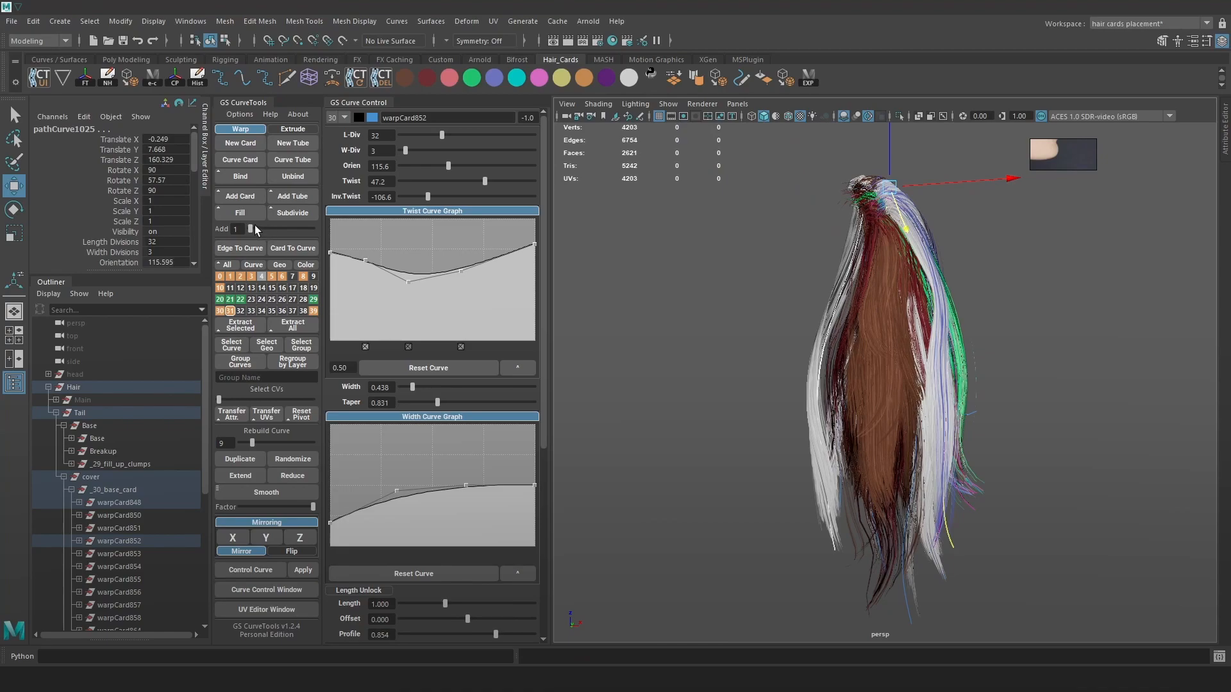
Try filling the space between the two selected cards with two new cards and undo the fill
left_click(245, 210)
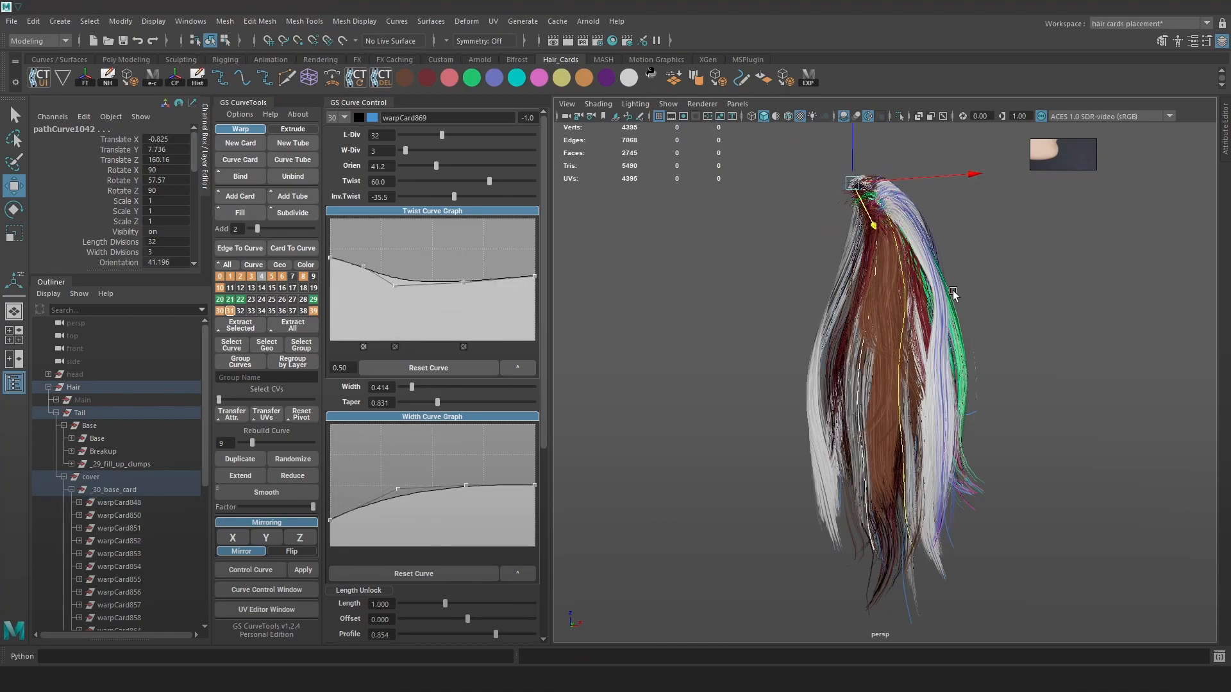
left_click_drag(853, 211, 883, 205, "alt")
key("ctrl+z")
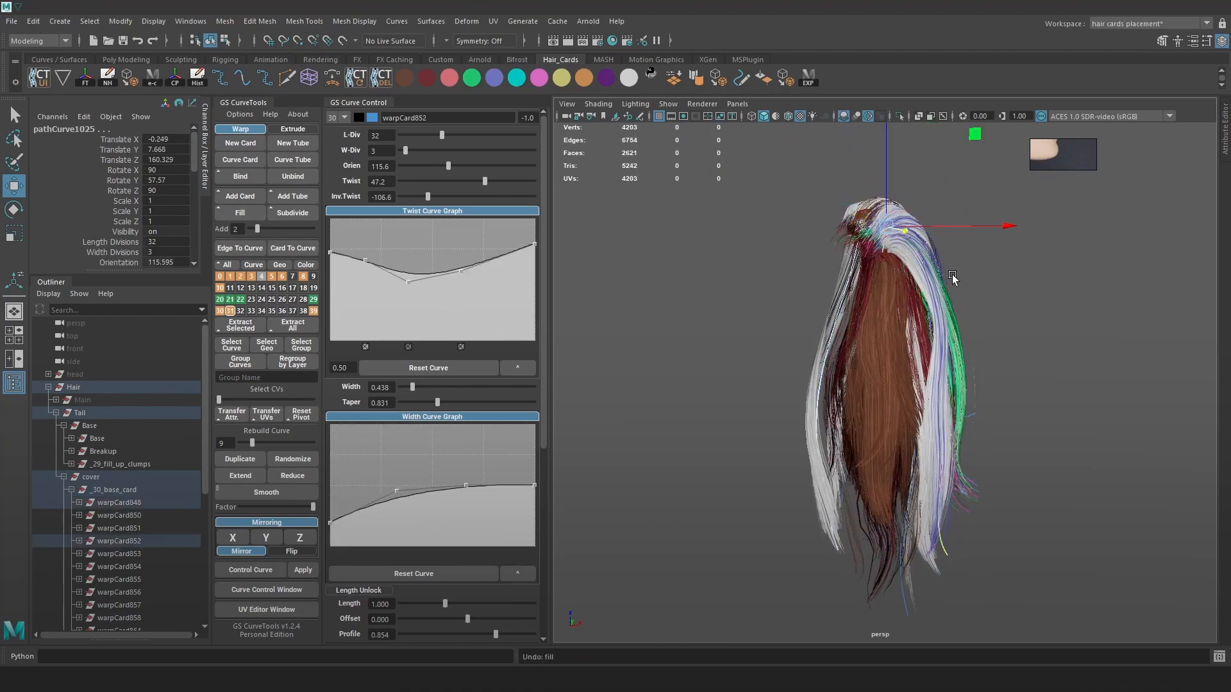
Set the added card count to 1 and fill the space between the two selected cards
left_click_drag(254, 229, 250, 229)
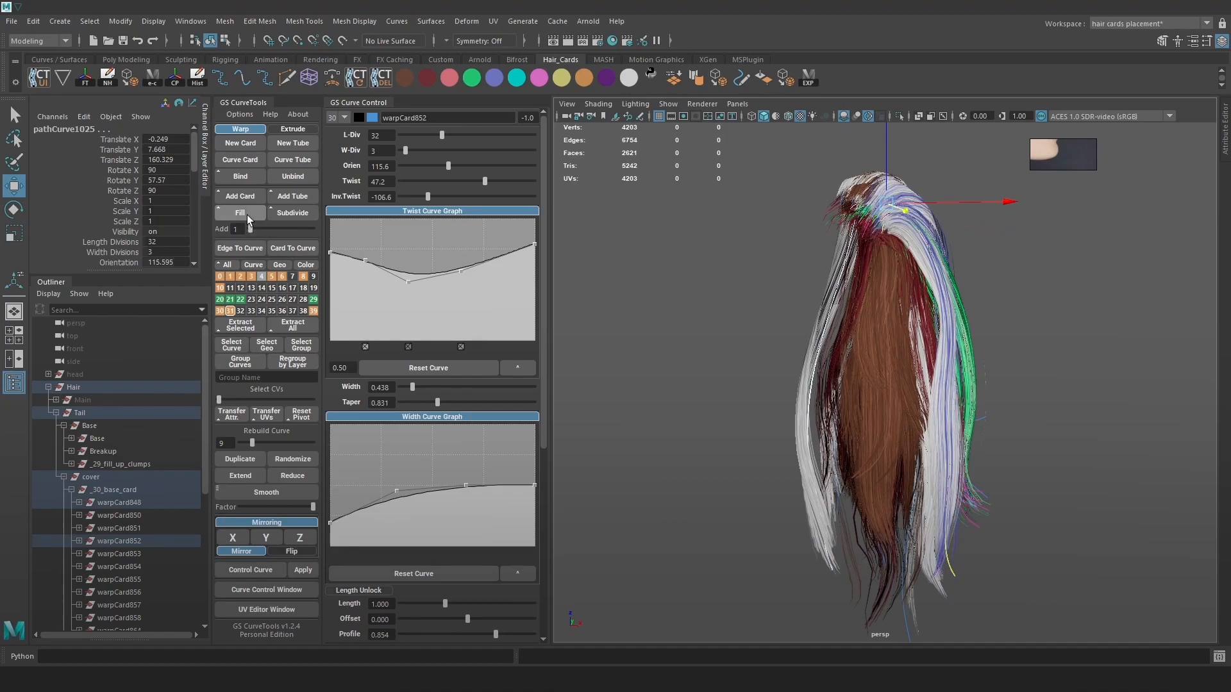
left_click(247, 214)
left_click_drag(868, 203, 862, 227)
scroll(863, 227, "up", 2)
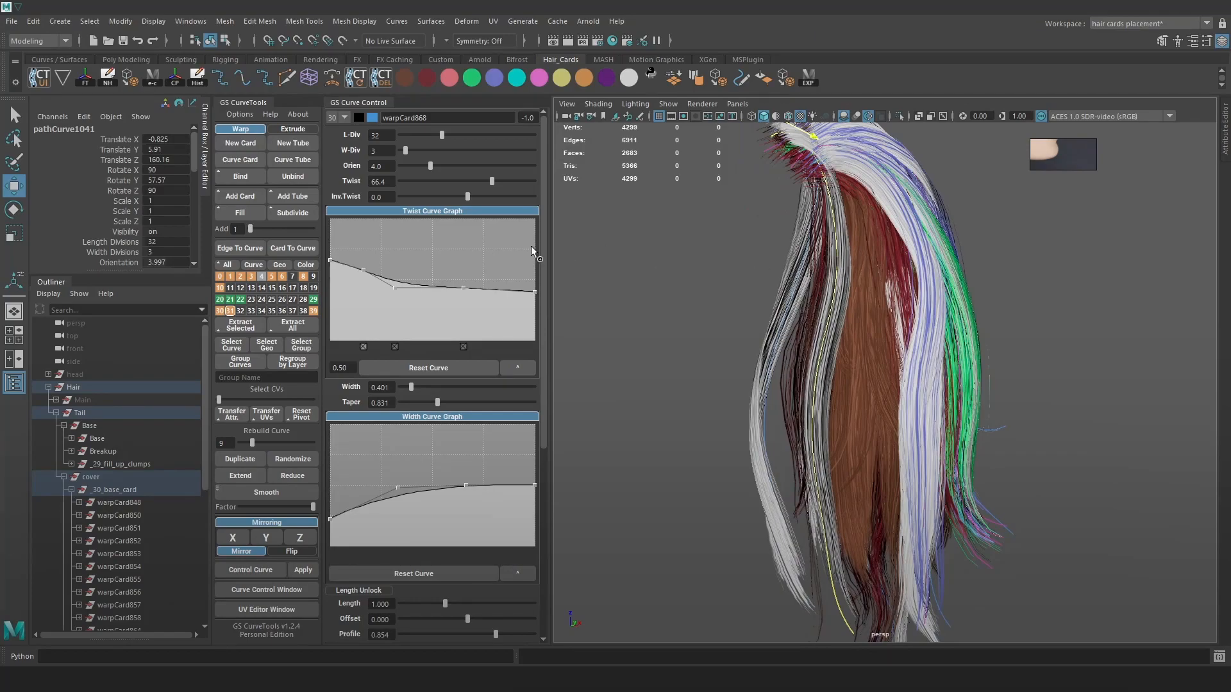
Set warpCard868's orientation to 186.1 and profile to 0.524, and shift the card sideways to X -1.66
left_click_drag(430, 168, 453, 172)
left_click_drag(686, 230, 753, 162, "alt")
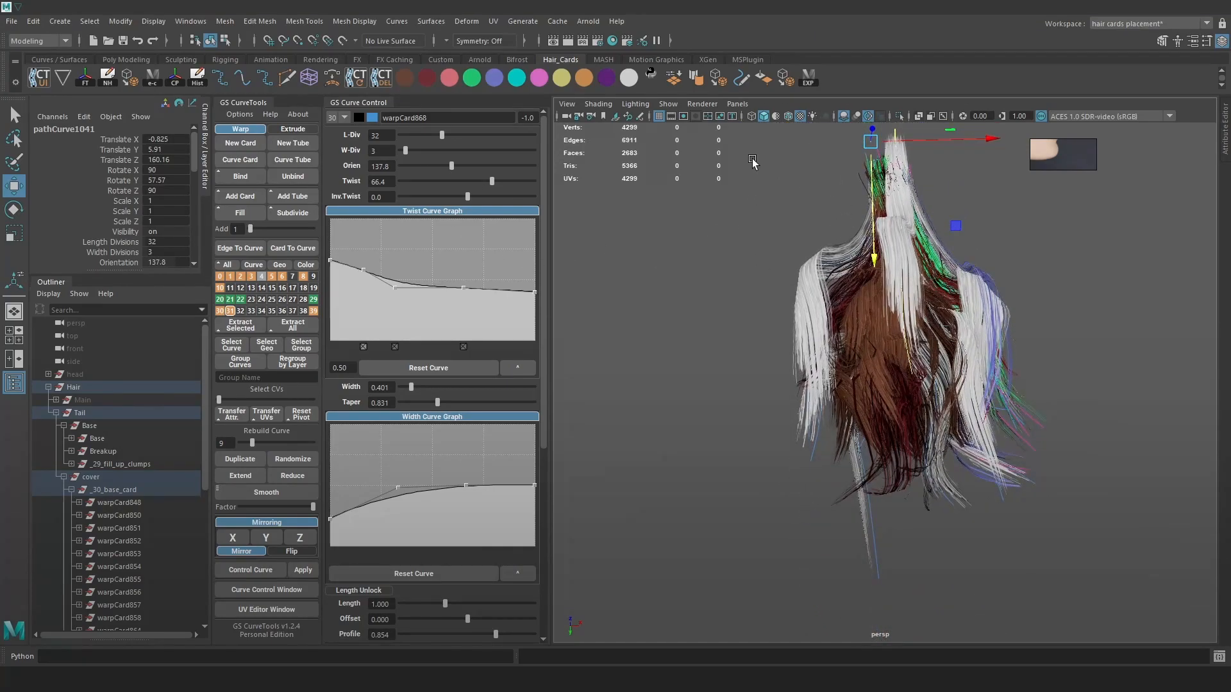
middle_click_drag(934, 167, 910, 225, "alt")
left_click_drag(925, 192, 913, 236)
left_click_drag(452, 166, 459, 164)
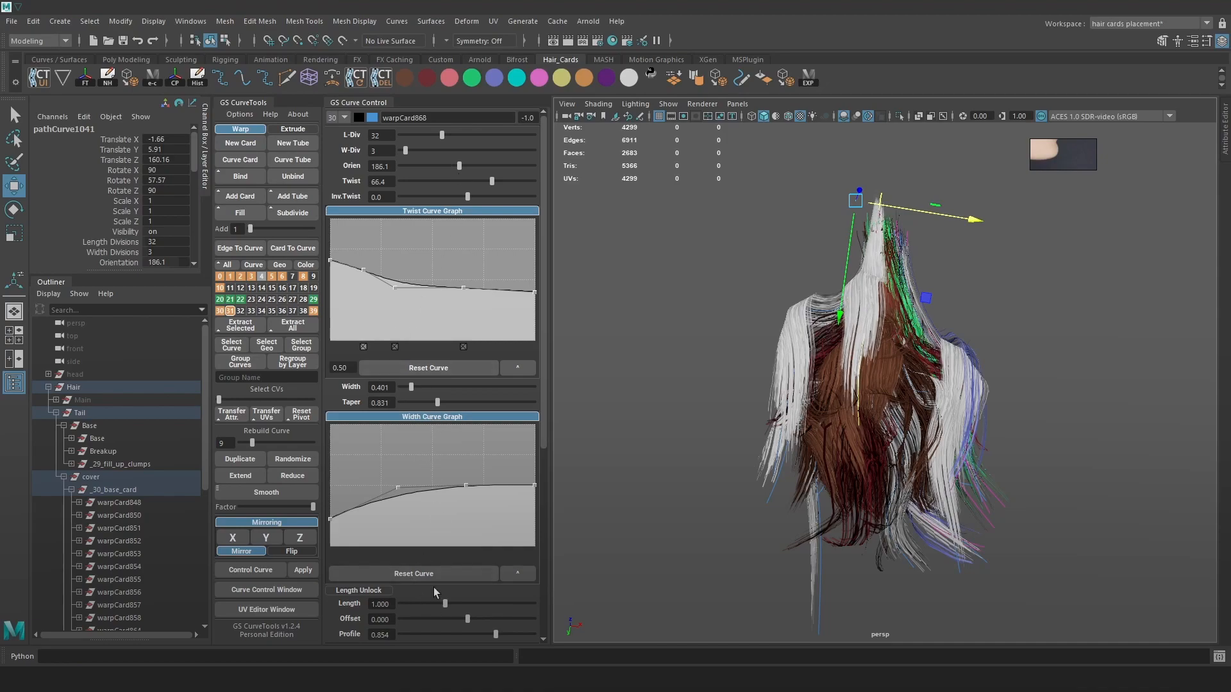
left_click_drag(491, 629, 483, 629)
Rebuild warpCard868's curve with a value of 3 and show its control vertices
left_click_drag(911, 333, 727, 275, "alt")
right_click(728, 276)
left_click(721, 408)
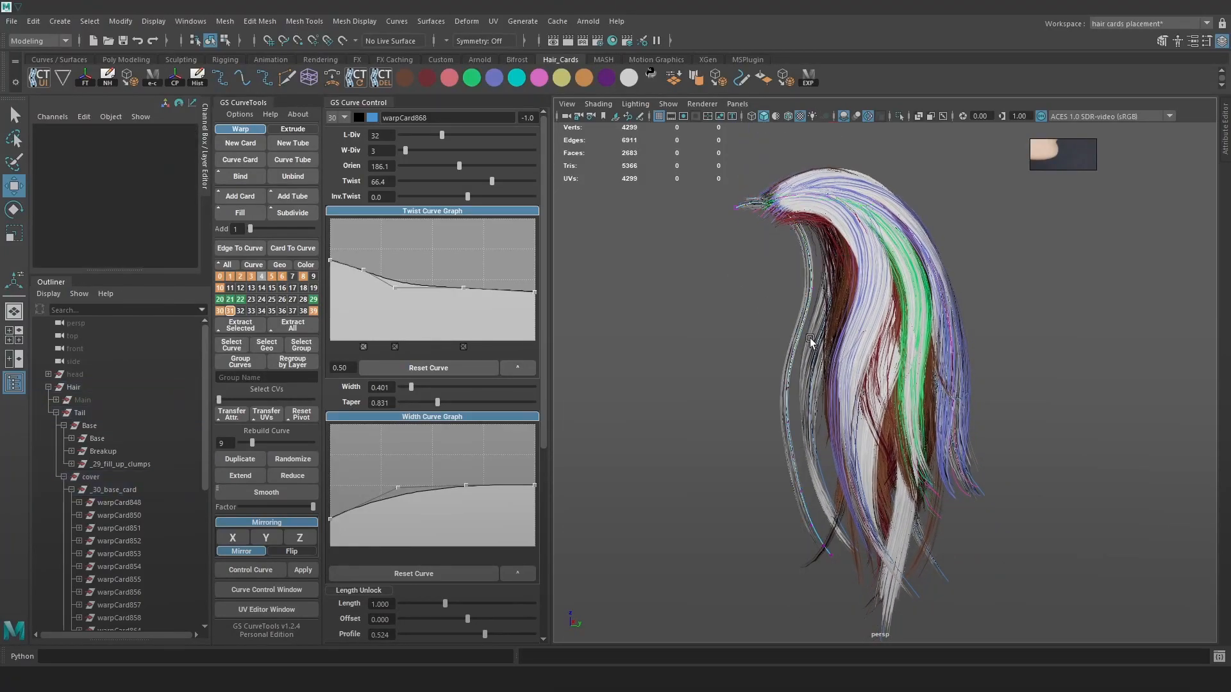
left_click_drag(254, 443, 242, 445)
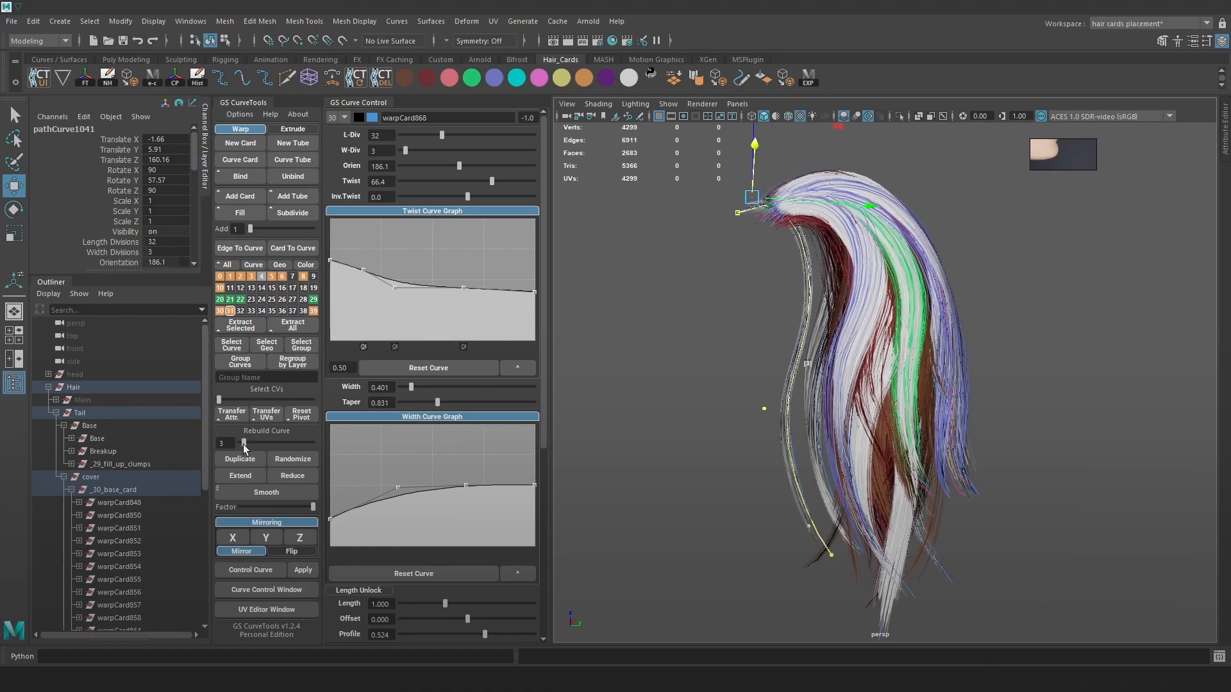
Try shifting the middle control vertex of warpCard868's curve toward the ponytail and undo the move and the stray selection
left_click_drag(748, 379, 805, 441)
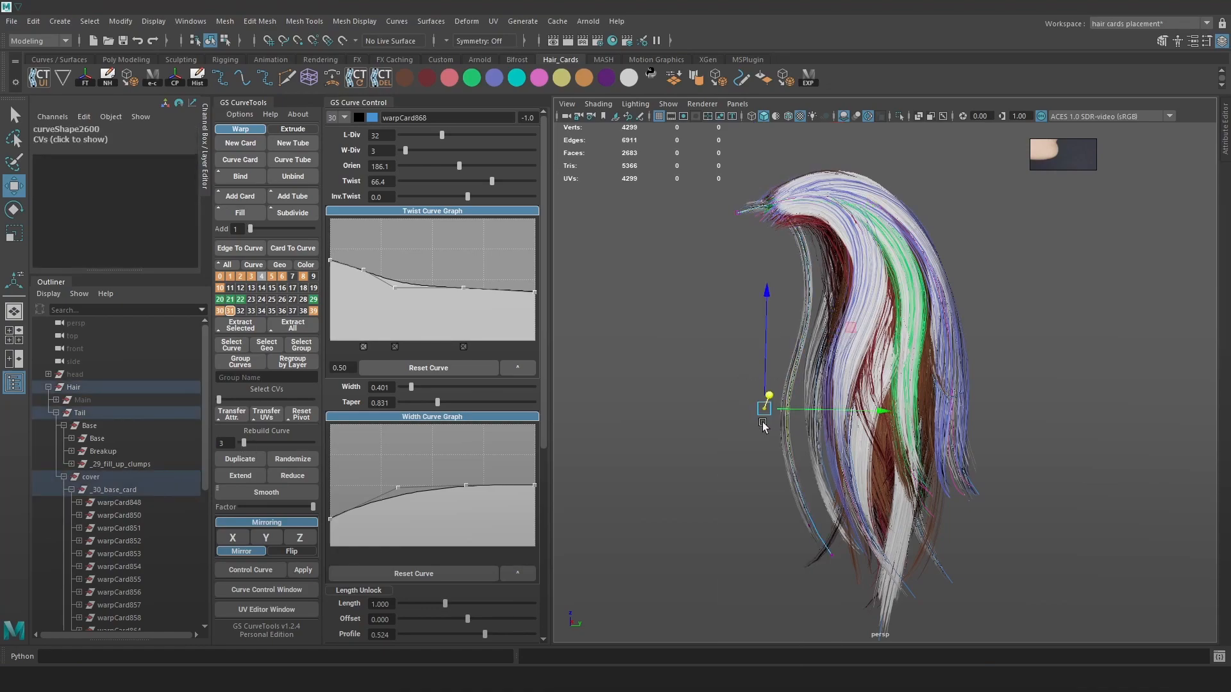
key("b")
left_click_drag(873, 411, 887, 414)
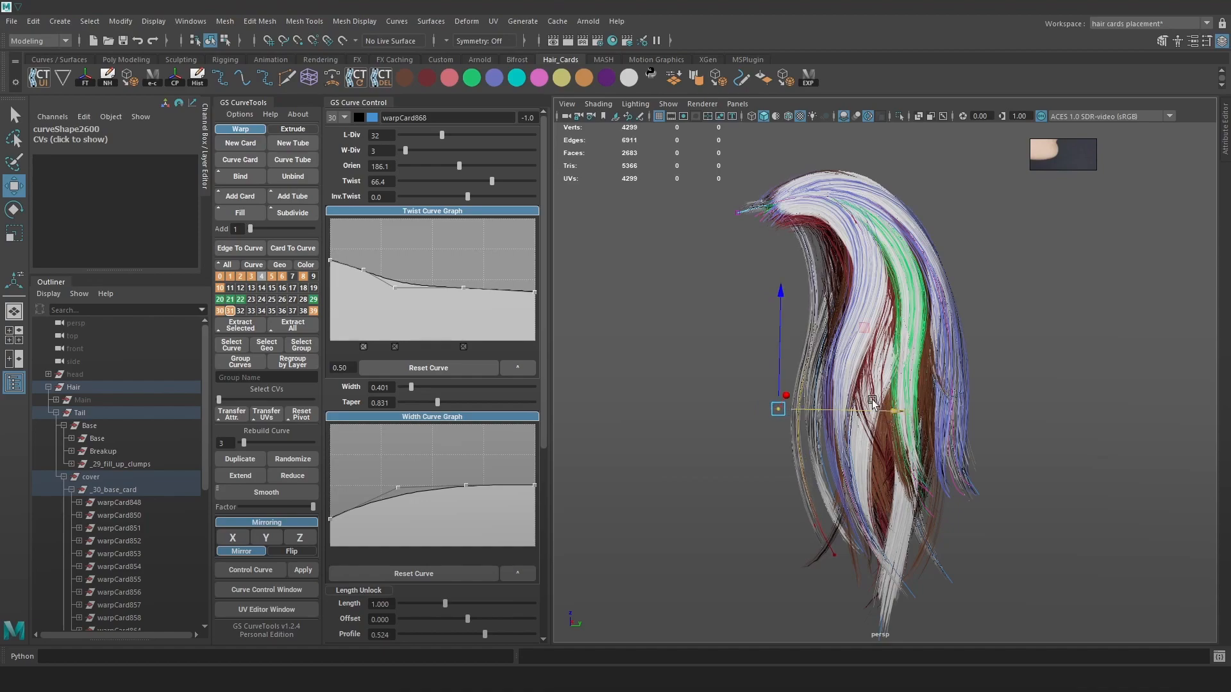
key("ctrl+z")
key("4")
left_click_drag(792, 304, 789, 305)
key("6")
key("ctrl+z")
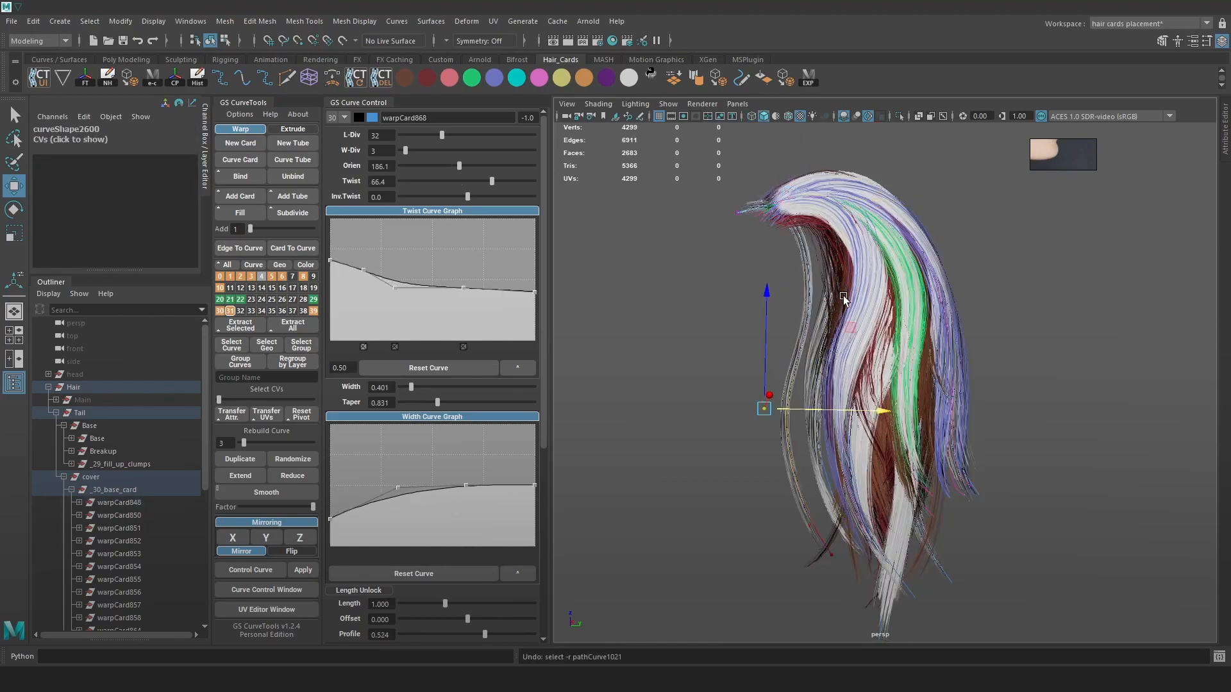
Move the upper and middle control vertices of warpCard868's curve inward so the card follows the ponytail's inner side
key("4")
key("6")
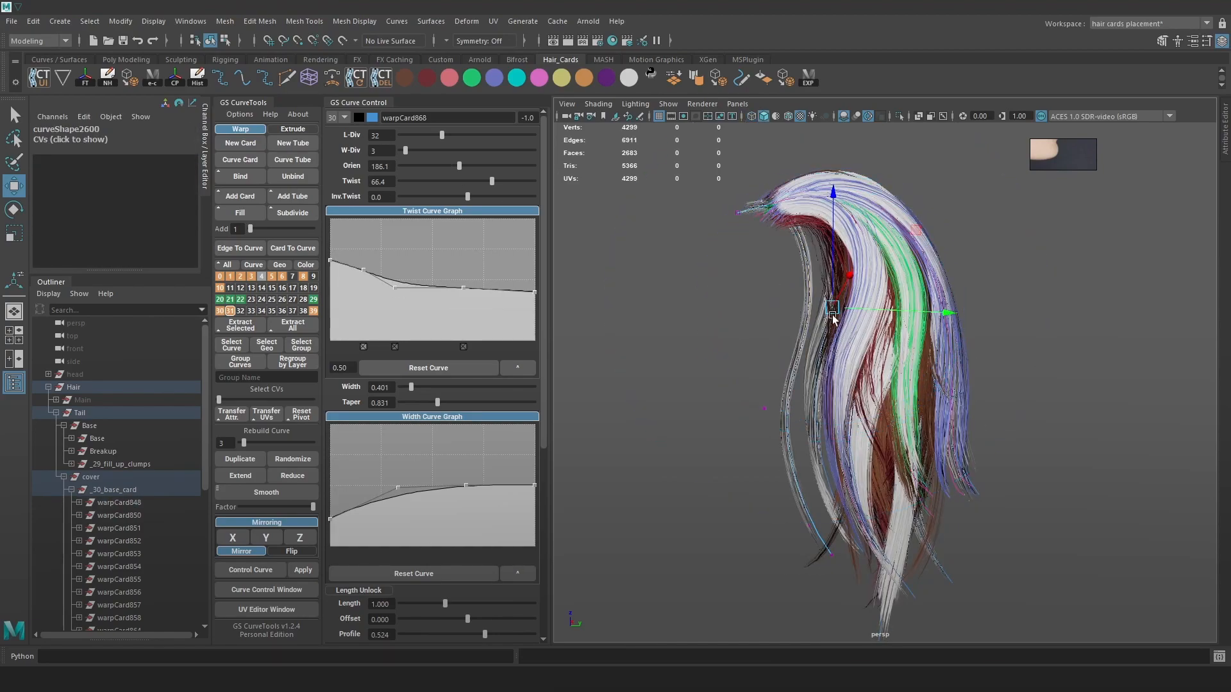
left_click_drag(836, 312, 865, 308)
left_click_drag(806, 402, 784, 416)
left_click_drag(781, 579, 983, 504)
key("b")
key("4")
left_click_drag(864, 298, 843, 330)
key("6")
left_click_drag(914, 316, 930, 317)
Move the lower control vertices of warpCard868's curve toward the ponytail and rotate them to align the card's end
key("4")
left_click_drag(910, 468, 833, 516)
key("6")
left_click_drag(913, 497, 953, 474)
key("5")
key("e")
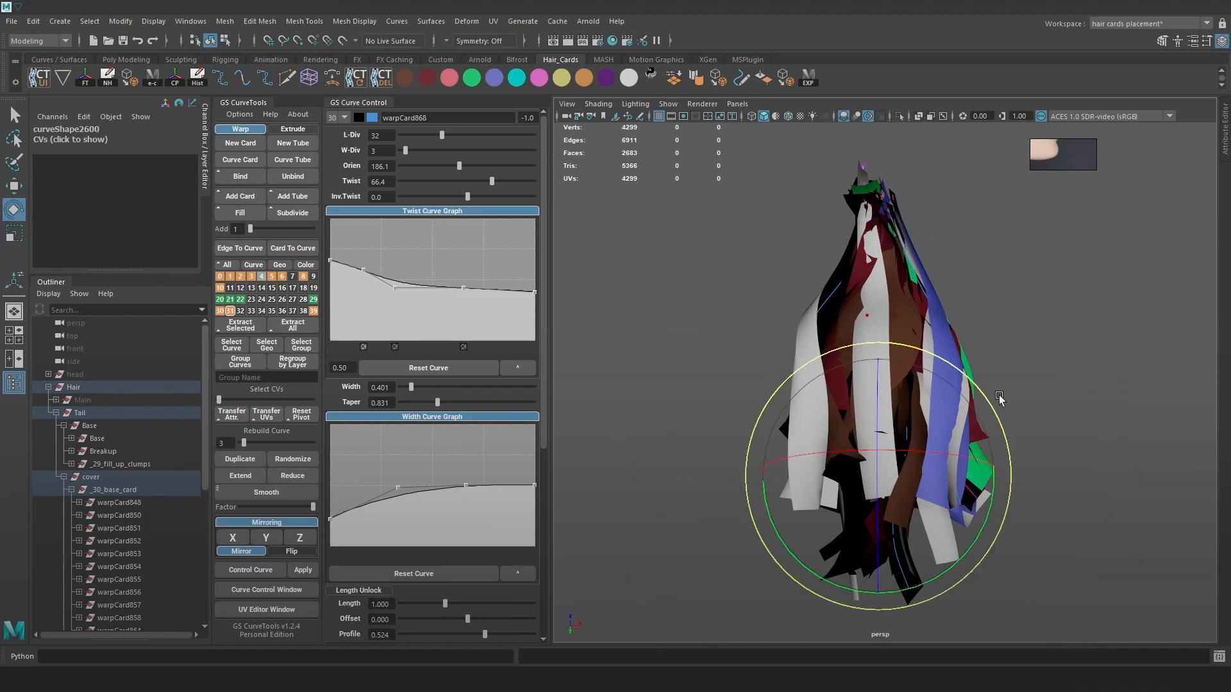
key("6")
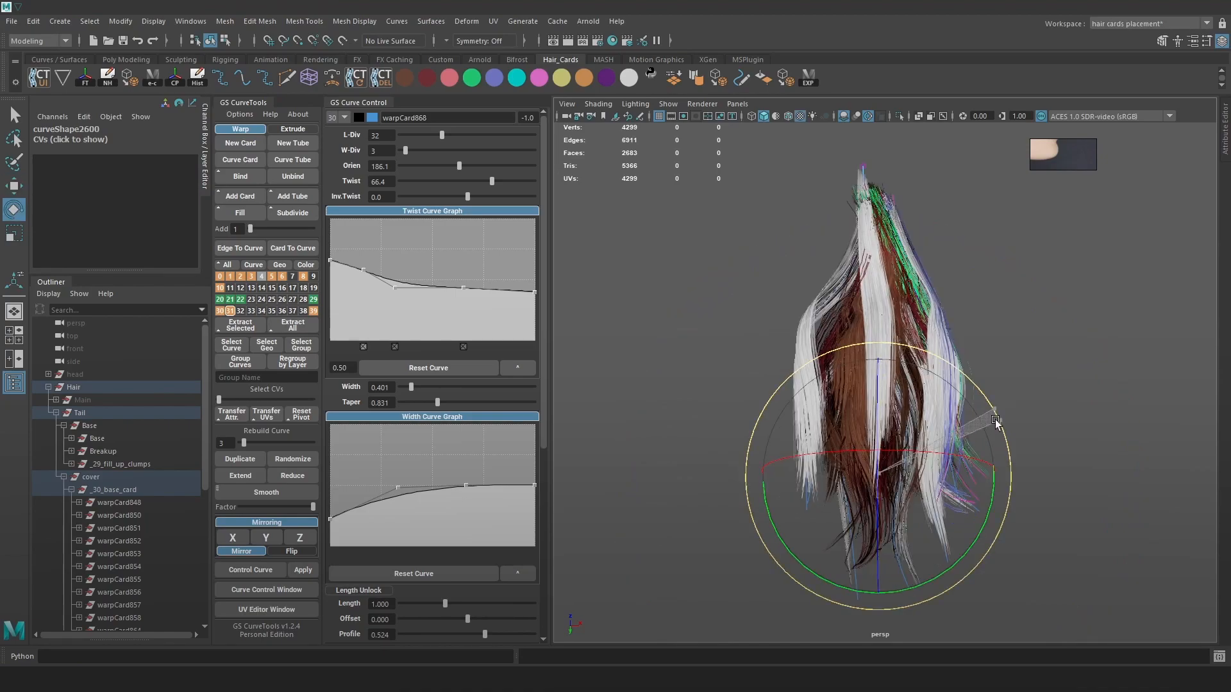
left_click_drag(1084, 397, 978, 457, "alt")
Set warpCard868's orientation to 157.9 and width to 0.559, and lower the first two points of its width curve graph
left_click_drag(452, 166, 455, 169)
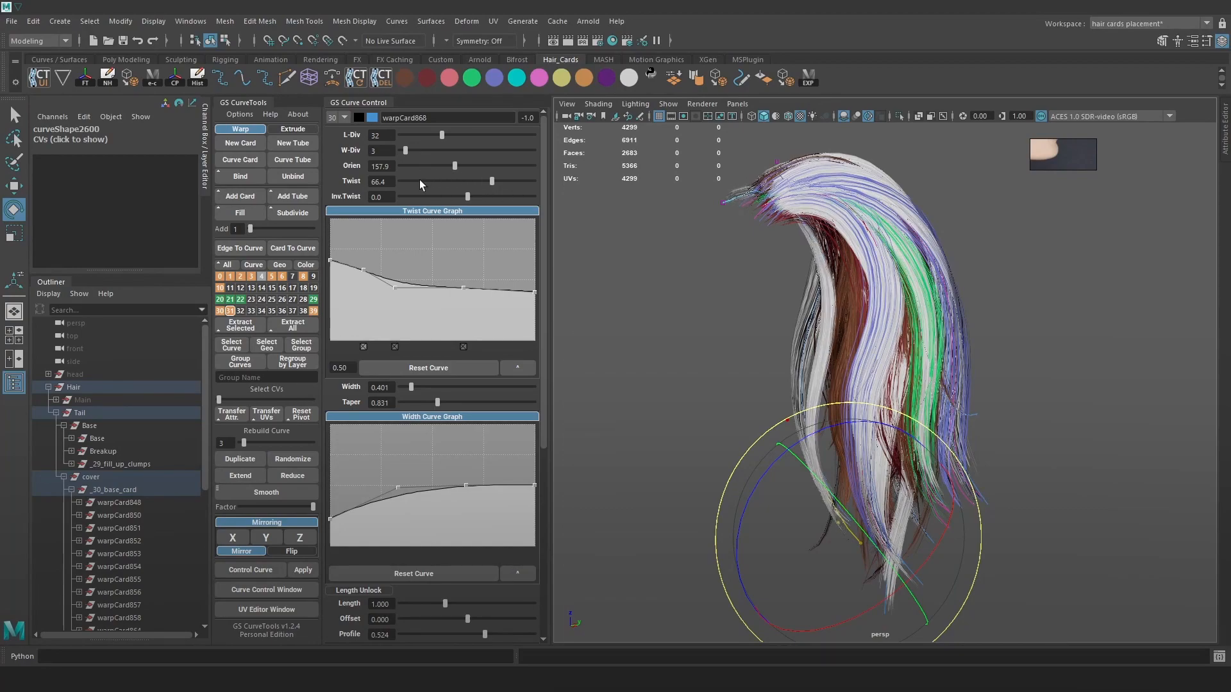
left_click_drag(411, 388, 417, 387)
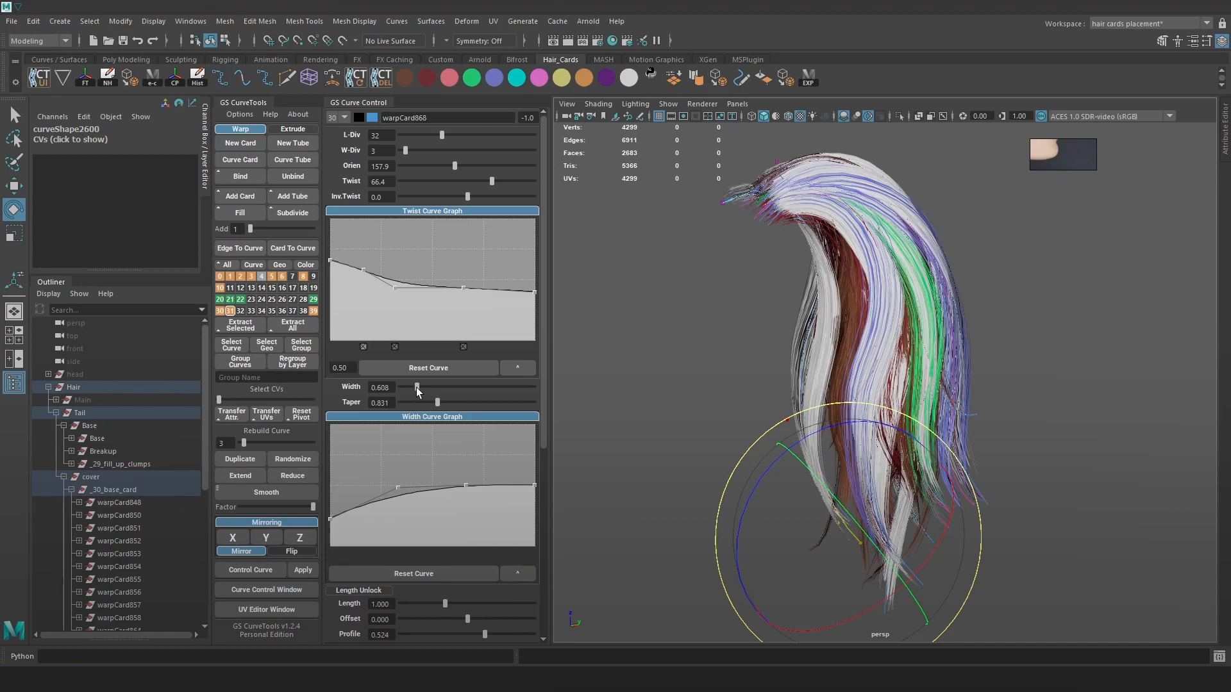
left_click_drag(842, 331, 1017, 318, "alt")
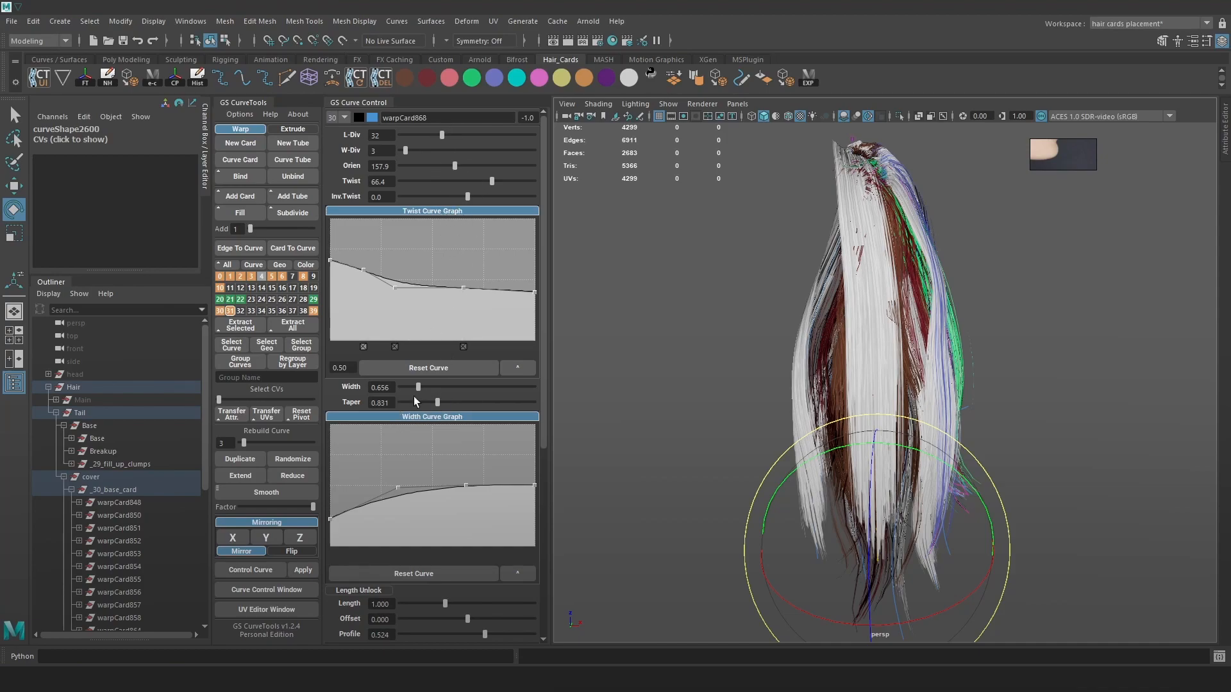
left_click_drag(417, 386, 415, 385)
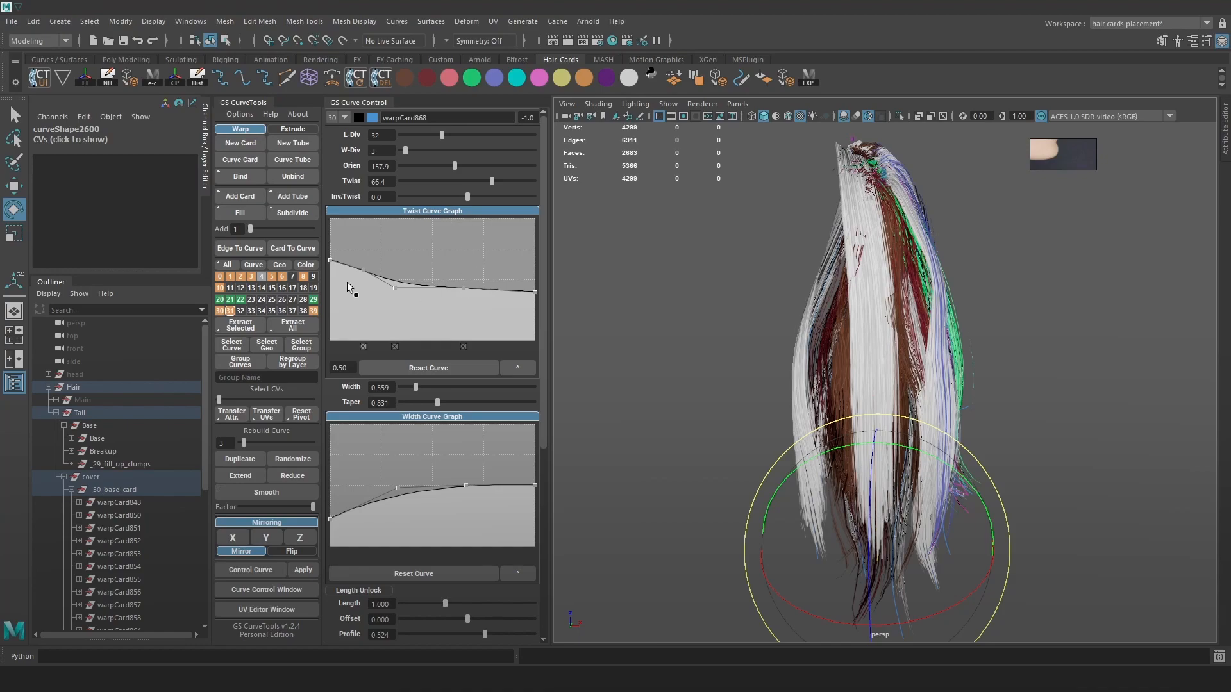
left_click_drag(338, 515, 332, 529)
left_click_drag(400, 498, 402, 504)
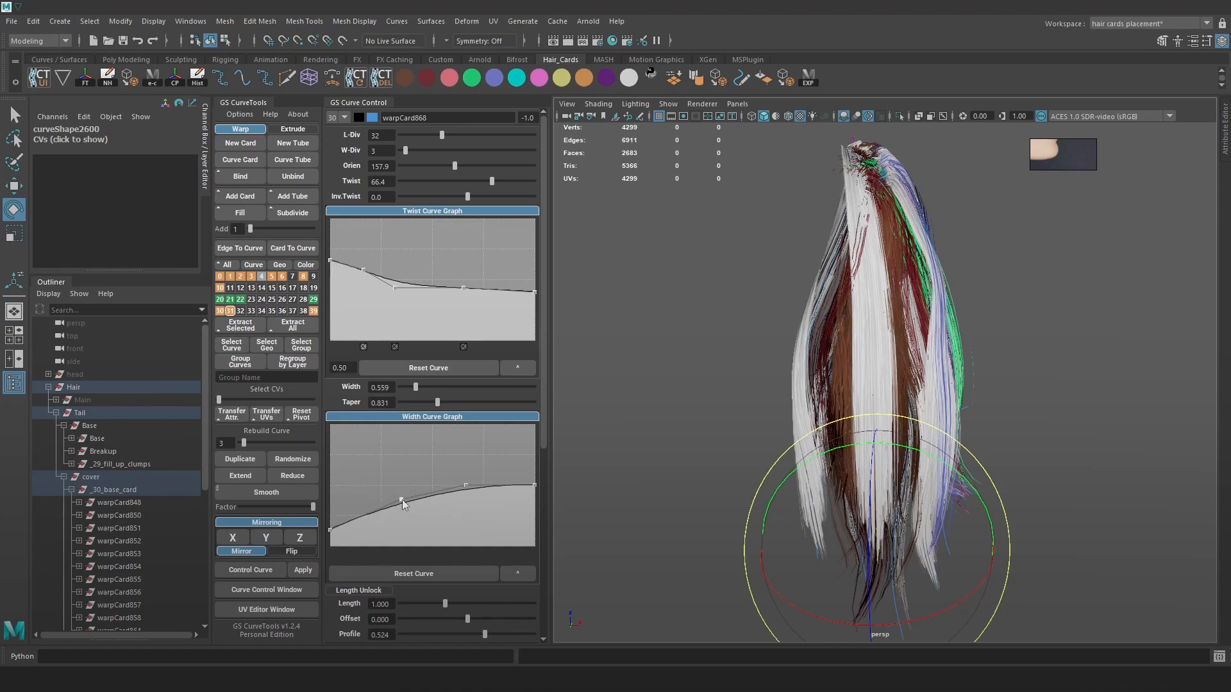
Select the root control vertices of warpCard868's curve and reposition them to fit the card into the ponytail's base
right_click_drag(972, 202, 890, 195)
key("4")
left_click(886, 212)
key("6")
left_click_drag(908, 198, 929, 195, "alt")
key("w")
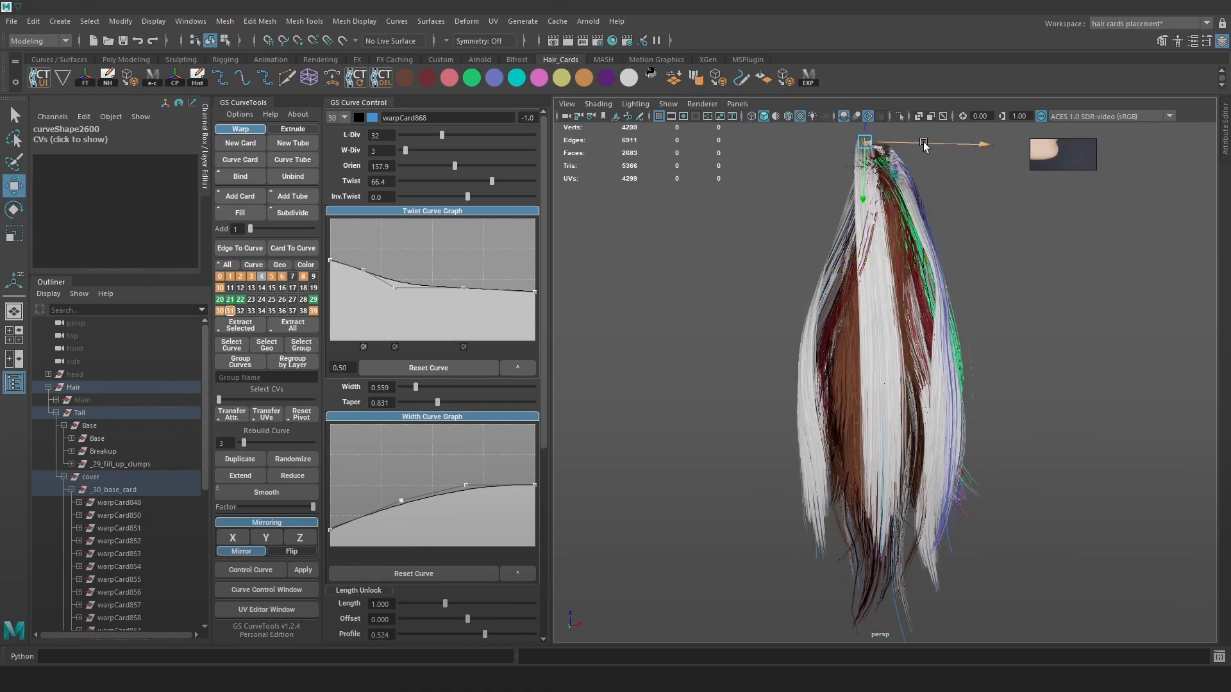
key("ctrl+z")
left_click_drag(890, 149, 823, 125)
left_click_drag(930, 139, 873, 193)
left_click_drag(847, 161, 896, 191)
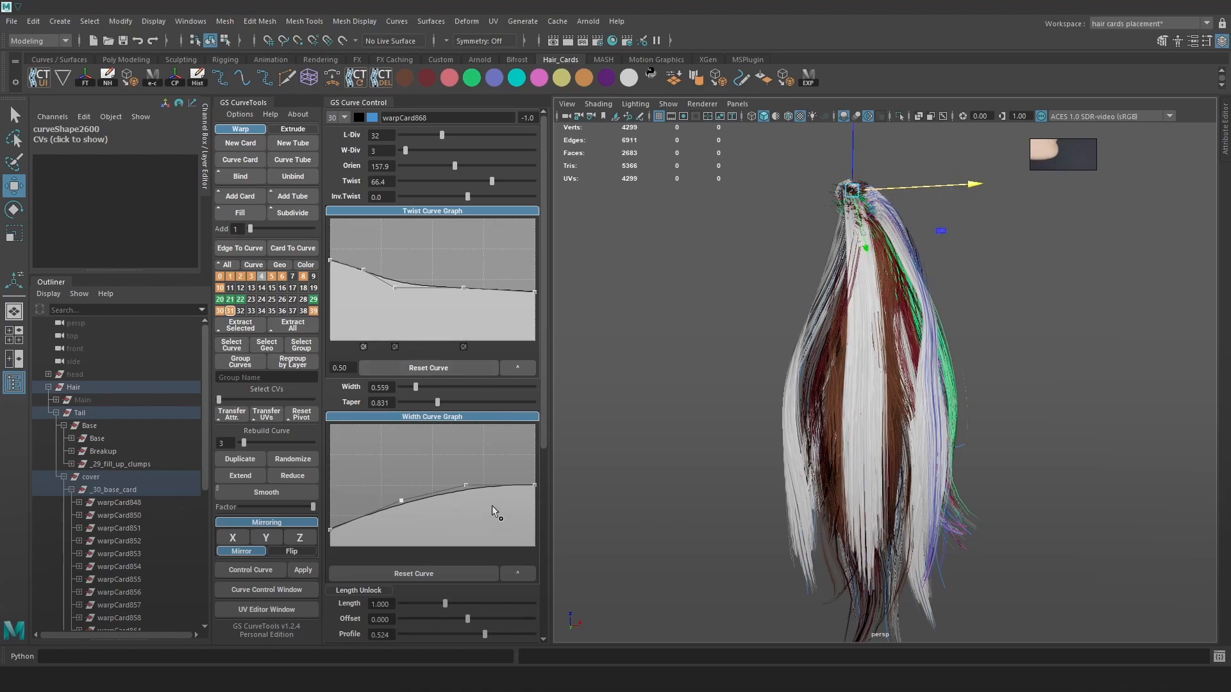
Lower the end point of warpCard868's width curve graph and return to object selection
left_click_drag(535, 491, 539, 516)
left_click_drag(738, 385, 981, 378, "alt")
right_click_drag(873, 320, 974, 286)
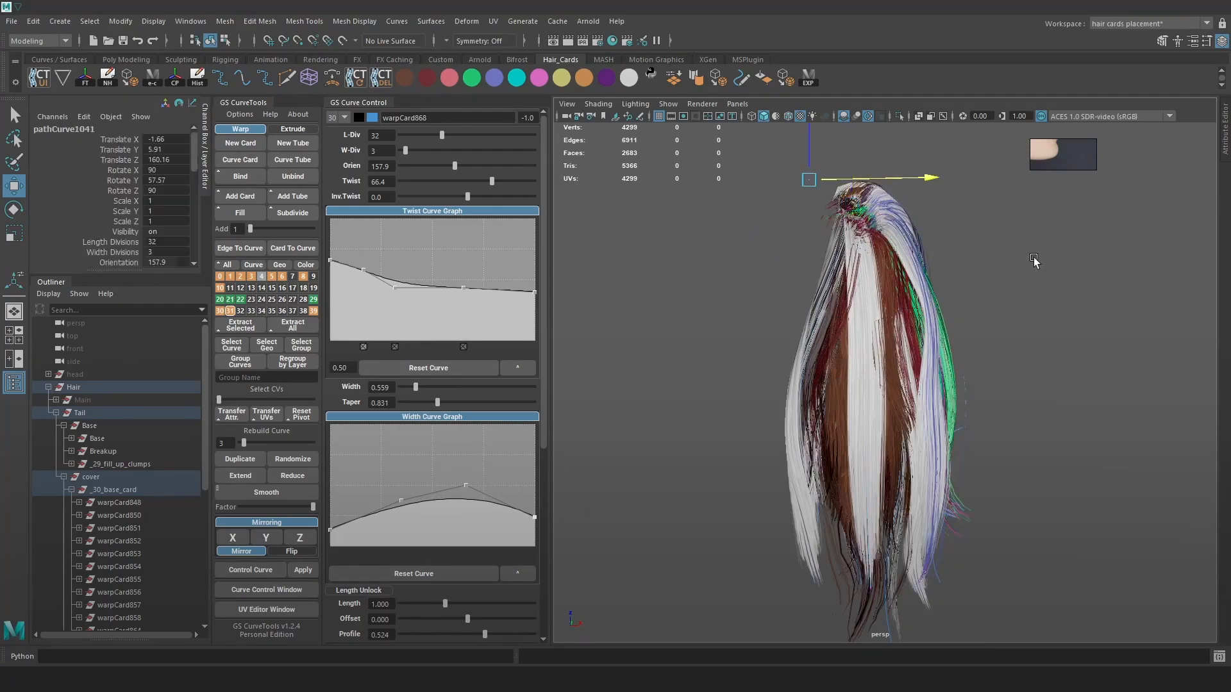
left_click(1036, 264)
Select two neighbouring cards on the ponytail's inner side and generate a fill card between them
key("4")
left_click(872, 361)
left_click_drag(880, 390, 942, 377, "alt")
left_click(877, 434, "shift")
key("5")
key("6")
key("ctrl+z")
left_click(242, 214)
left_click_drag(832, 322, 1034, 315, "alt")
key("4")
left_click(927, 309)
key("6")
key("ctrl+z")
key("ctrl+z")
key("ctrl+z")
key("ctrl+z")
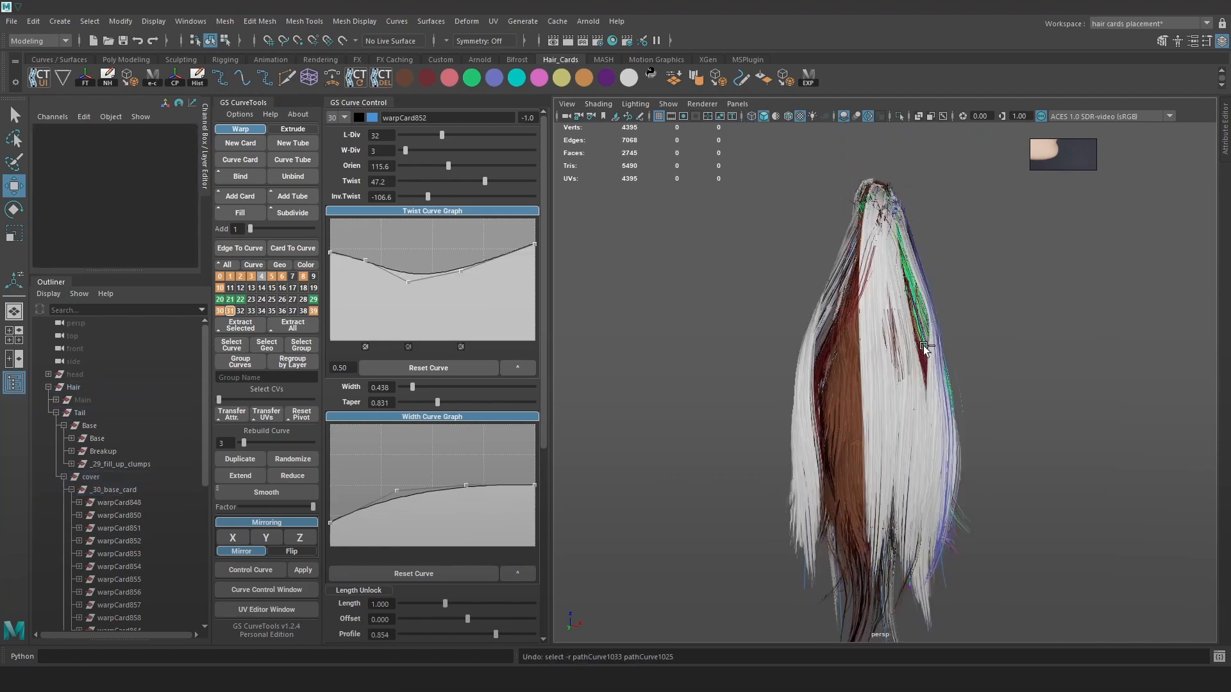
Select the new fill card warpCard869 and reshape its twist curve graph, pulling the end point down near the graph's bottom
key("4")
left_click(927, 341)
key("6")
key("b")
mouse_move(930, 332)
left_mouse_down()
mouse_move(891, 333)
mouse_move(923, 324)
left_mouse_up()
left_click_drag(954, 325, 923, 324, "alt")
left_click_drag(364, 265, 334, 257)
left_click_drag(394, 286, 394, 279)
left_click_drag(731, 339, 654, 337, "alt")
left_click_drag(533, 270, 534, 333)
Select and adjust the lower control vertices of warpCard869's curve to align the card with the ponytail's flow
left_click_drag(843, 350, 832, 348, "alt")
right_click_drag(1125, 346, 1067, 345)
key("4")
key("6")
mouse_move(771, 465)
left_mouse_down()
mouse_move(824, 426)
mouse_move(809, 450)
mouse_move(992, 469)
left_mouse_up()
left_click_drag(929, 350, 966, 396, "alt")
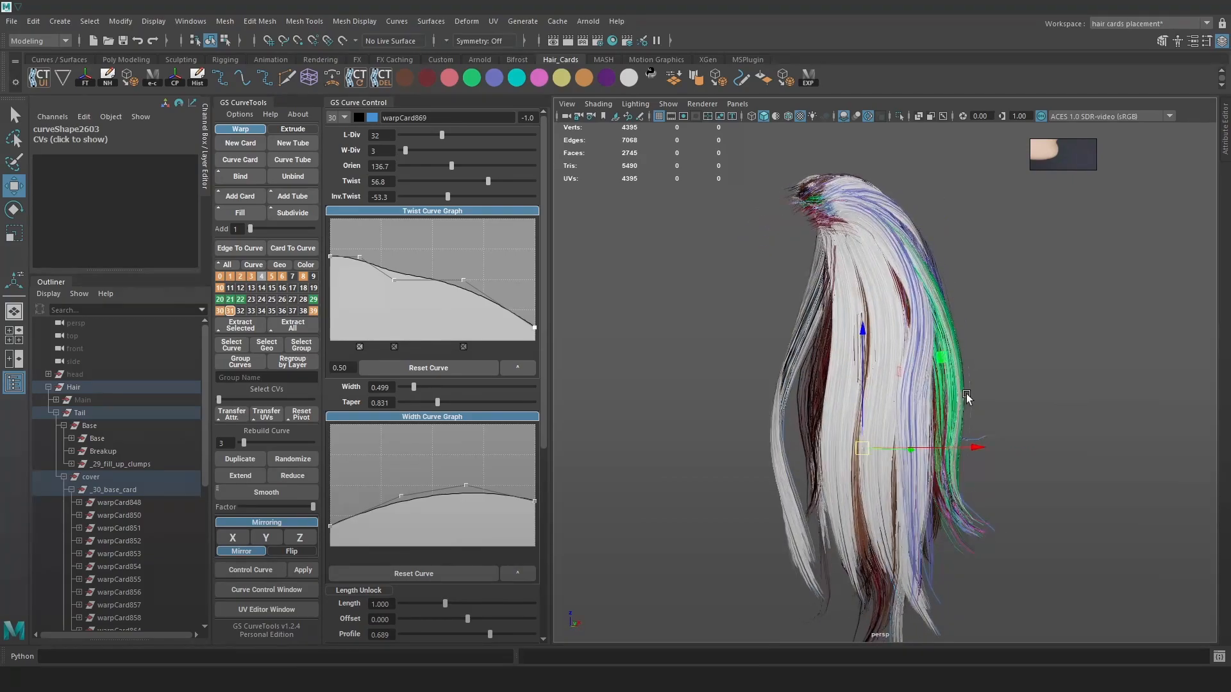
Generate a fill card between warpCard868 and warpCard848 and set the new card's orientation to -167.9
key("4")
right_click_drag(886, 343, 1094, 271)
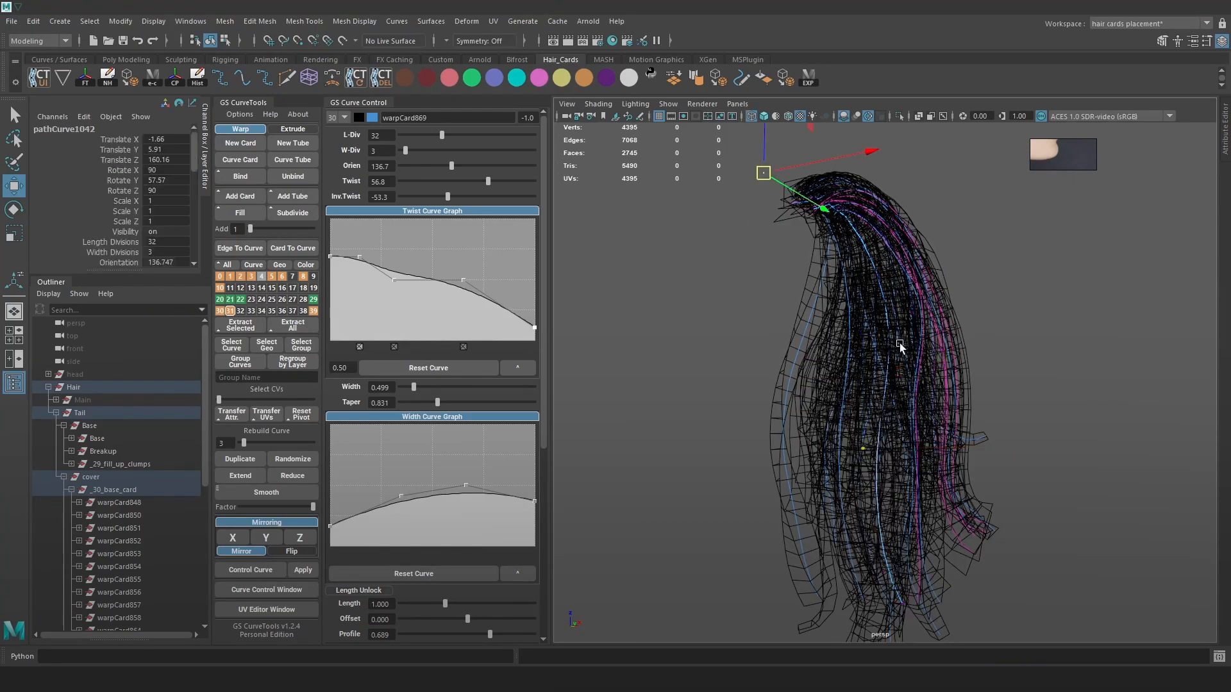
left_click_drag(845, 334, 866, 337, "alt")
left_click(858, 344)
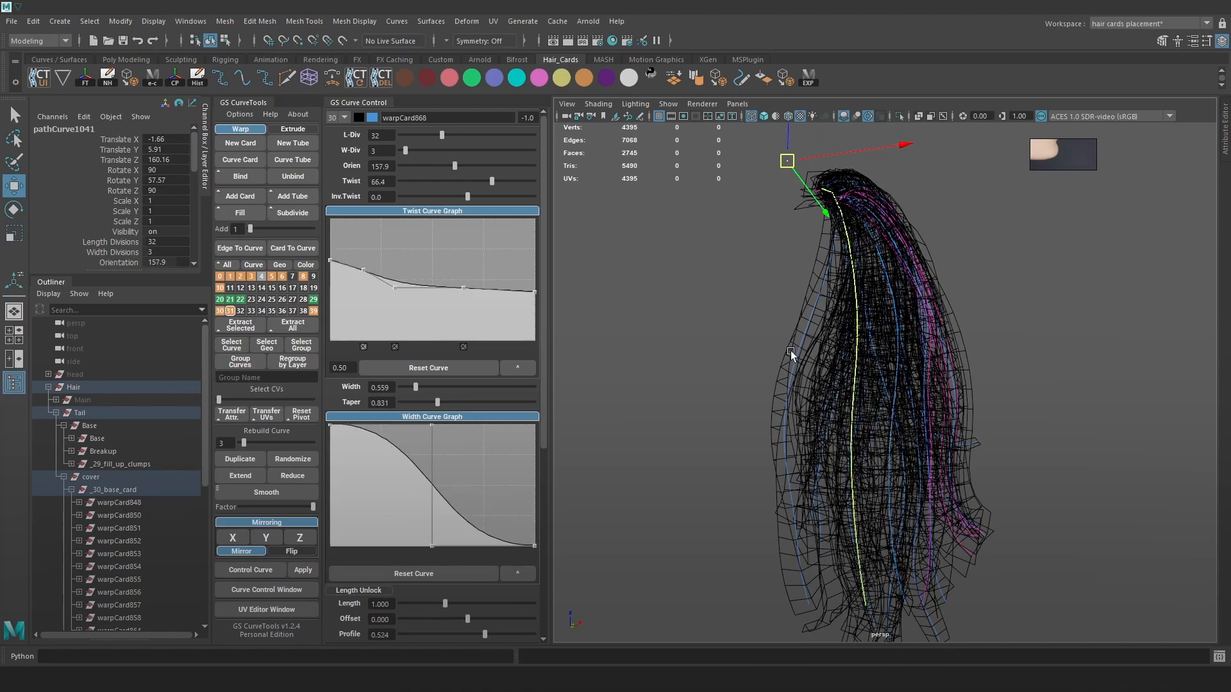
left_click(797, 344)
key("6")
left_click_drag(837, 346, 1049, 442, "alt")
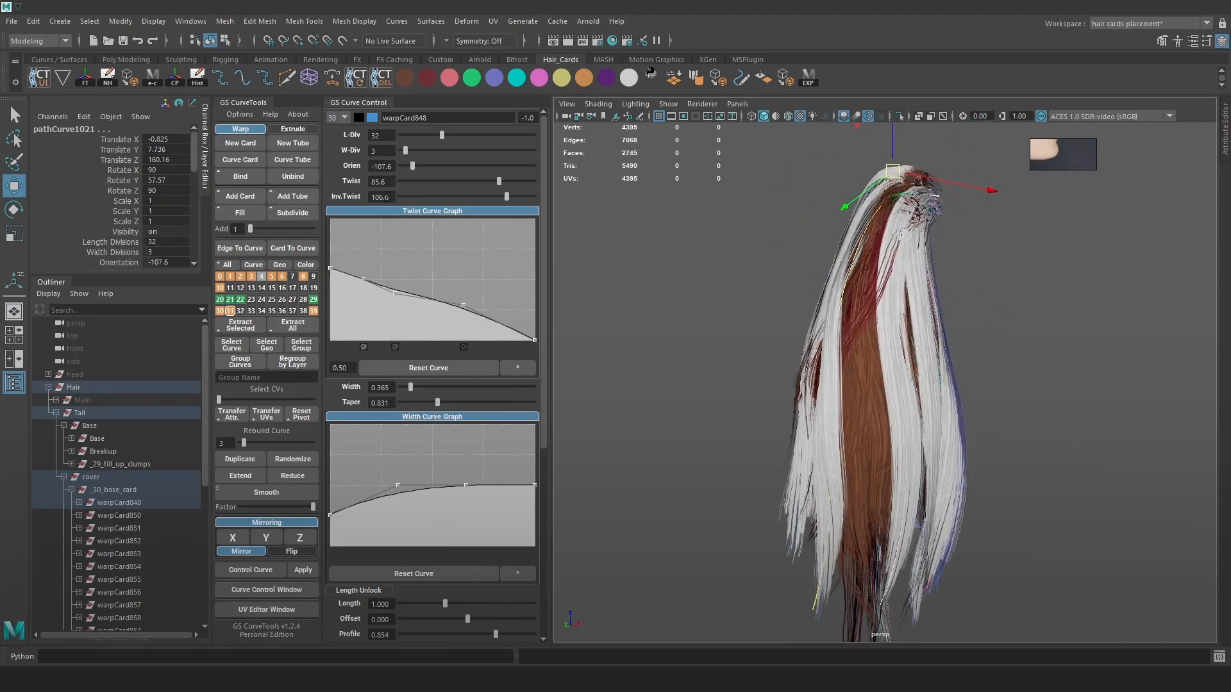
left_click(263, 214)
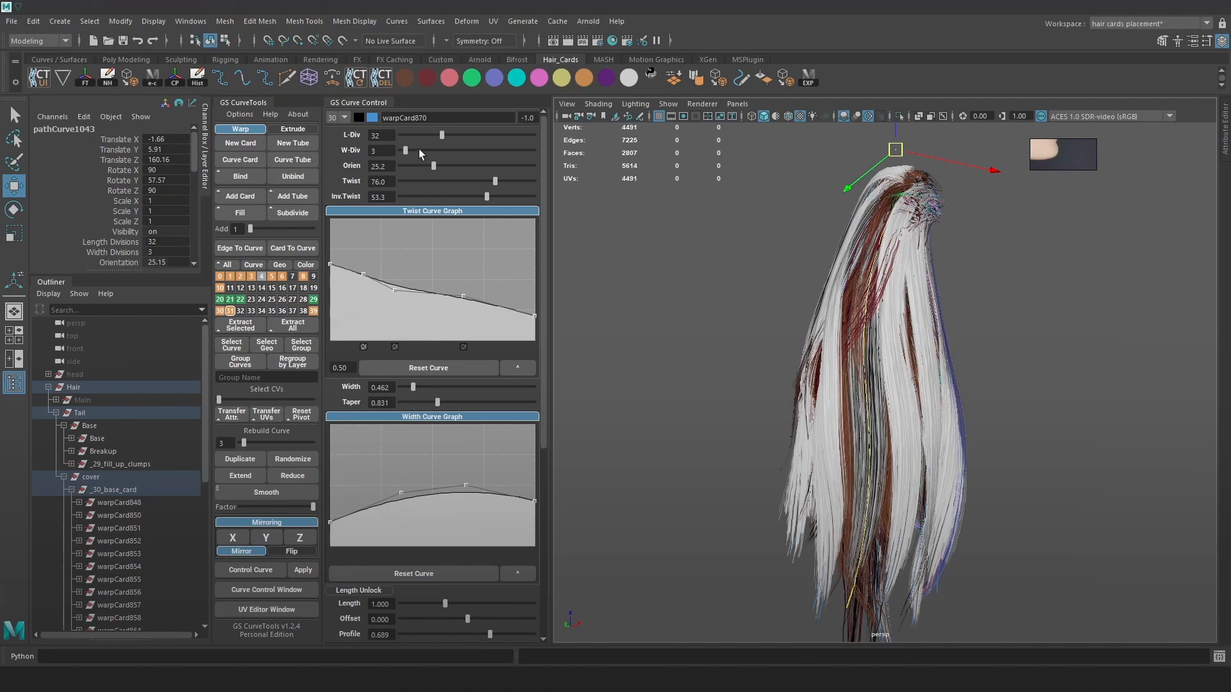
left_click_drag(427, 167, 404, 171)
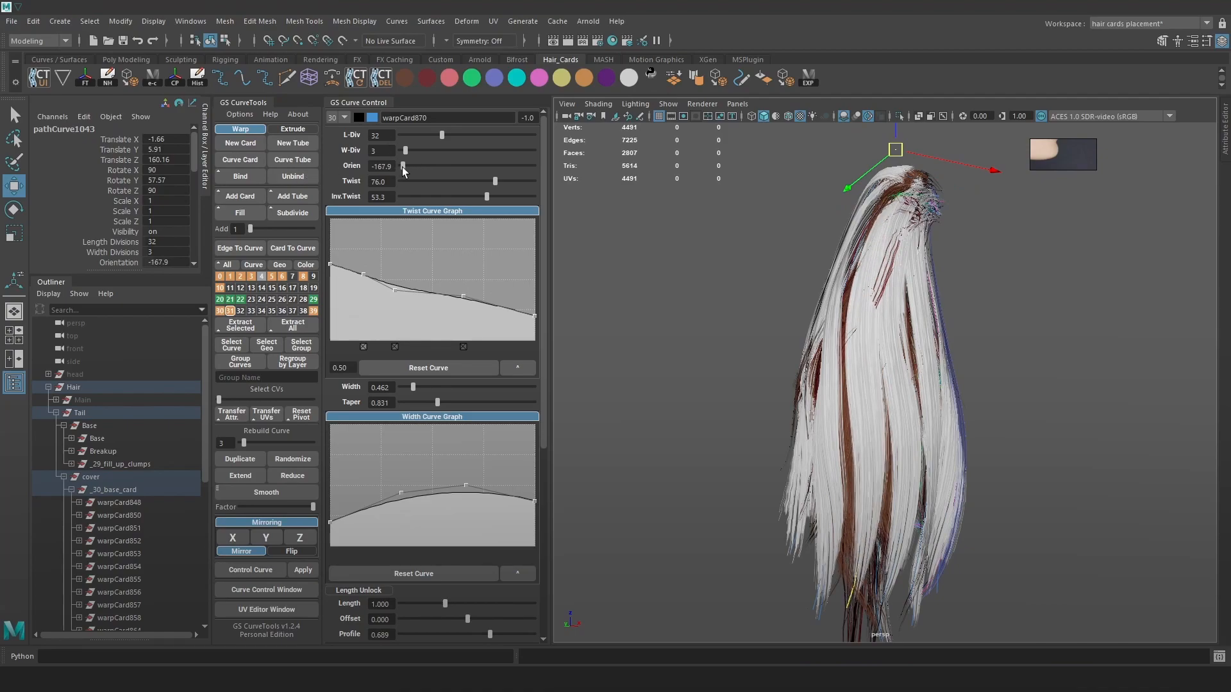
key("4")
left_click(877, 286)
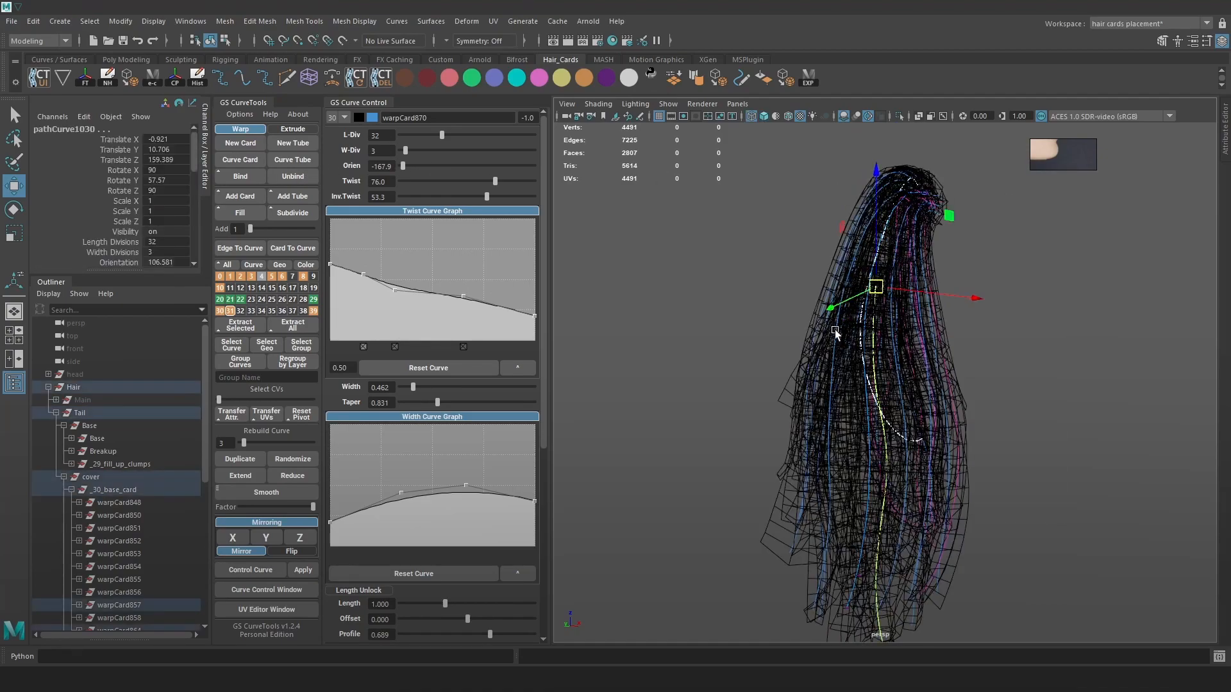
key("ctrl+z")
key("ctrl+z")
key("ctrl+z")
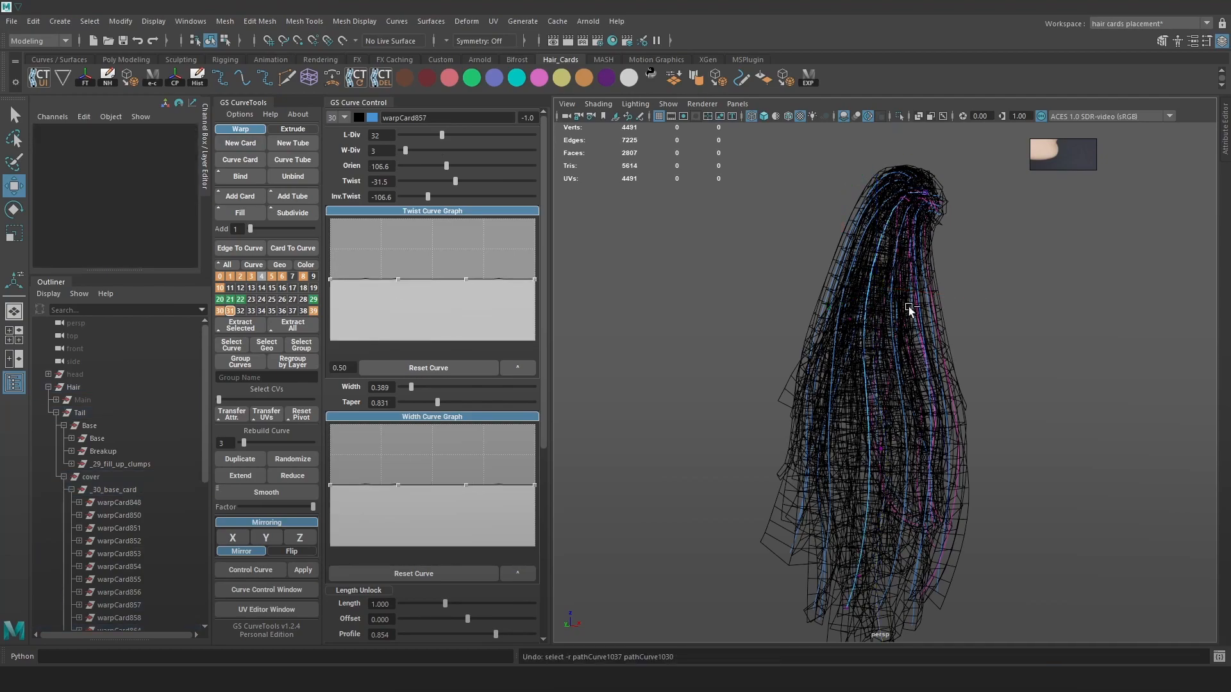
Select the lower control vertices of warpCard870's curve and move them slightly upward
left_click(852, 320)
key("6")
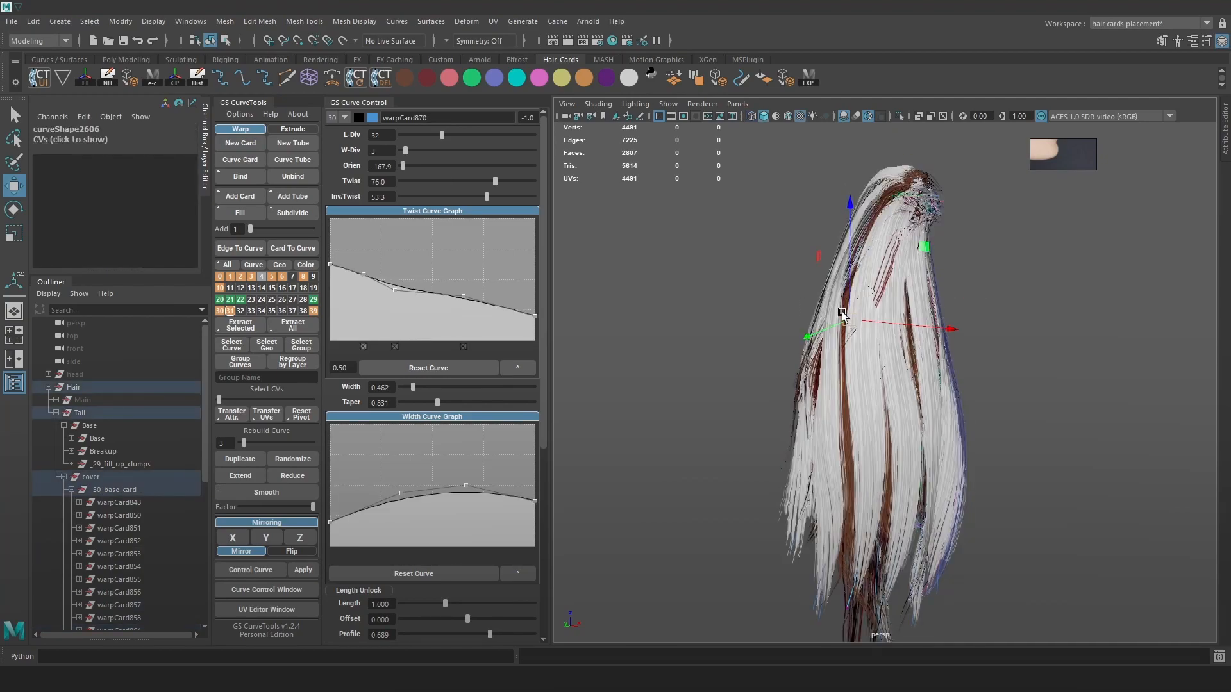
left_click_drag(836, 305, 892, 371, "alt")
left_click_drag(889, 561, 820, 630)
left_click_drag(861, 590, 866, 565)
Select a middle control vertex on warpCard870's curve and raise the fourth point of the card's twist curve graph
key("4")
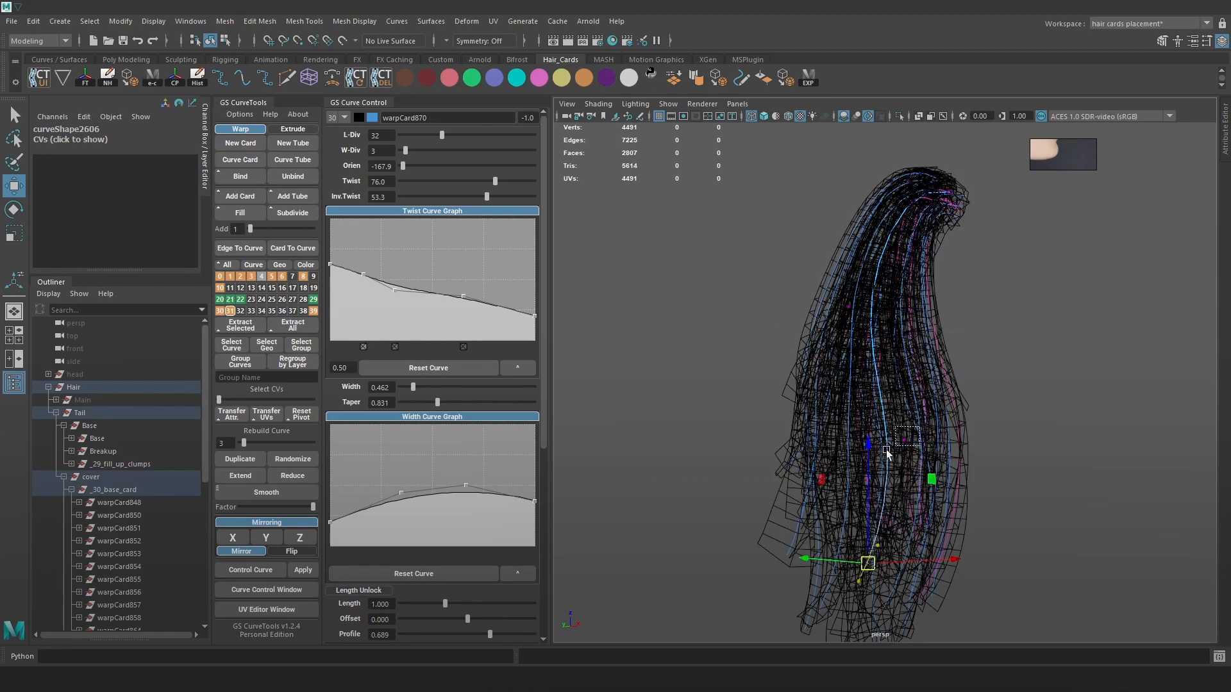
left_click(896, 445)
key("6")
left_click_drag(464, 296, 467, 275)
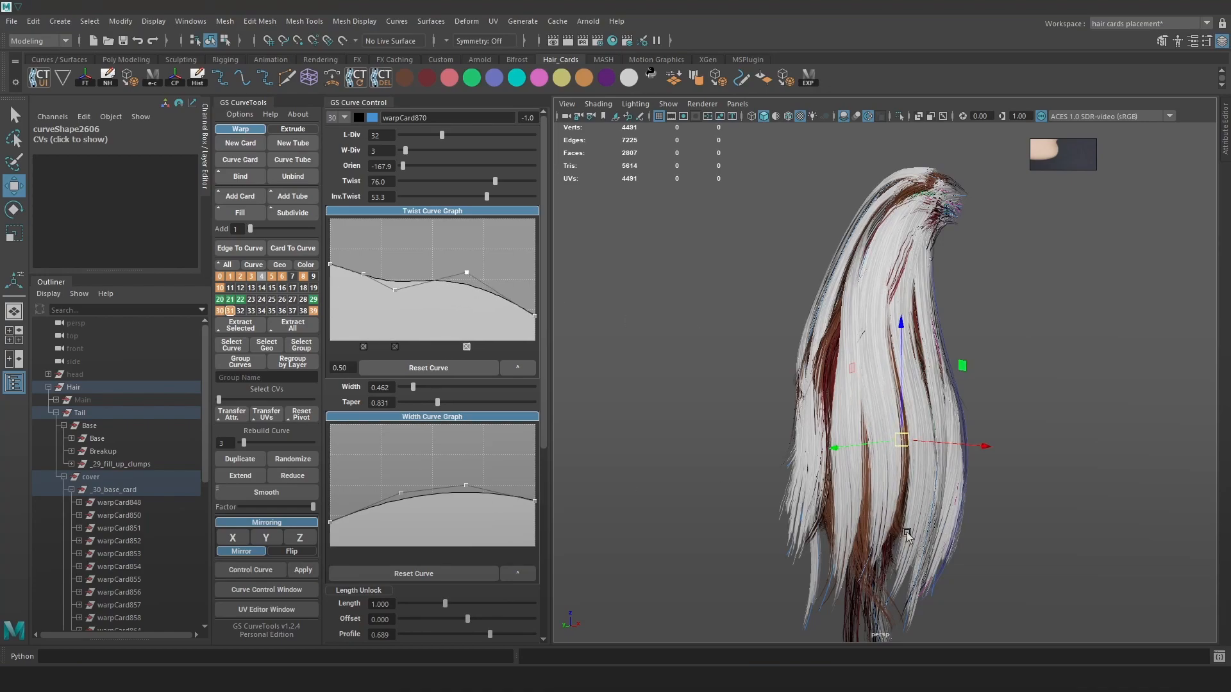
Rotate and reposition the end control vertices of warpCard870's curve so its tip bends into the ponytail
left_click(836, 591)
left_click(881, 569)
key("e")
left_click_drag(831, 498, 894, 500)
left_click_drag(793, 511, 747, 512)
key("w")
left_click_drag(863, 586, 825, 513)
Select warpCard868's curve and rebuild it with a value of 6
key("4")
left_click(872, 426)
right_click_drag(1091, 355, 1026, 356)
left_click_drag(901, 407, 815, 452)
key("6")
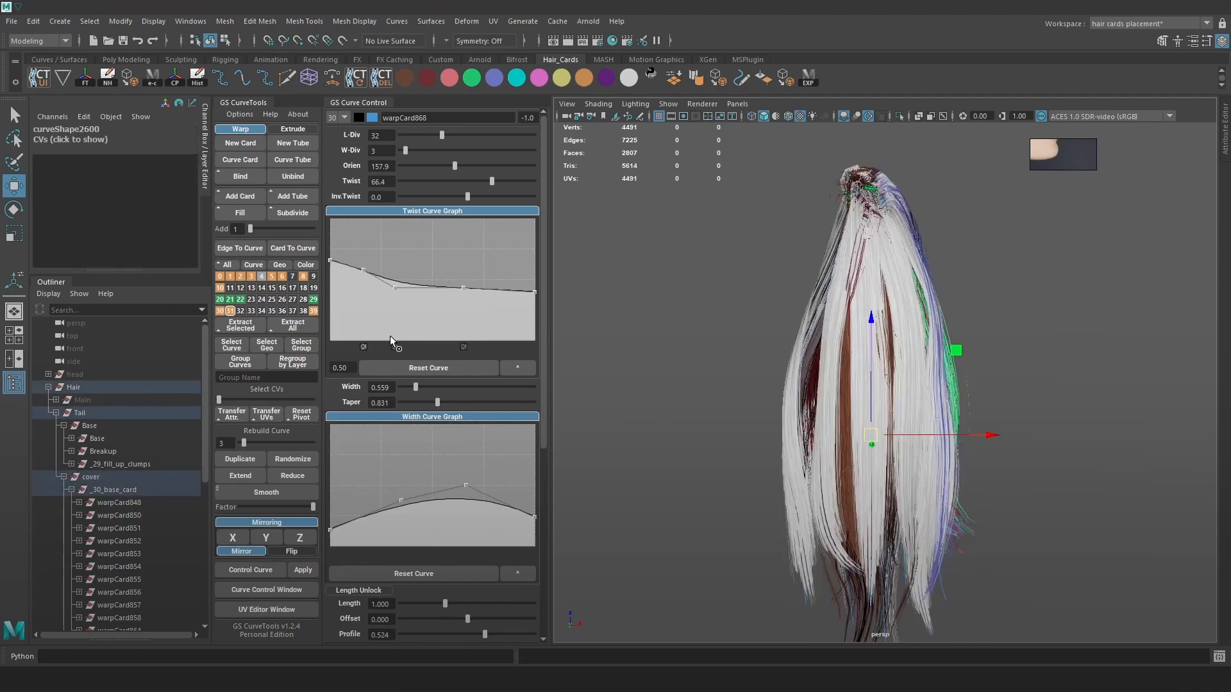
left_click_drag(255, 447, 251, 443)
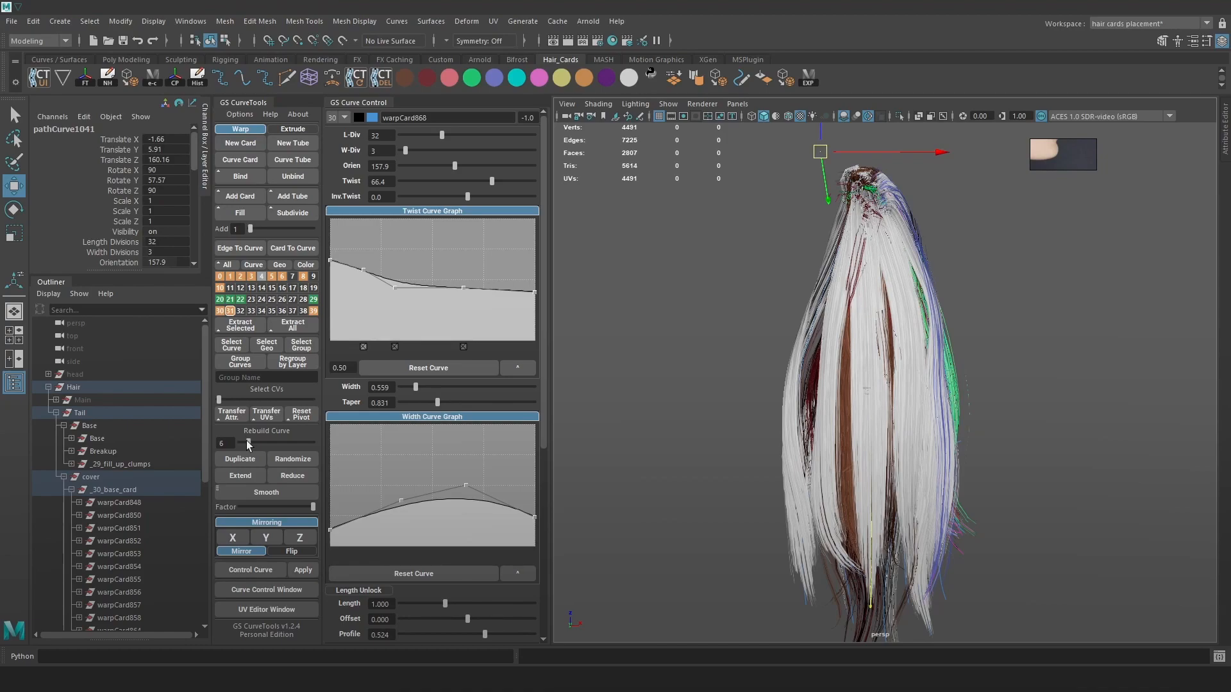
Move the middle control vertices of warpCard868's rebuilt curve sideways to bend the card into an S-shape
key("4")
left_click(985, 358)
left_click_drag(811, 474, 811, 474)
mouse_move(935, 453)
left_mouse_down()
mouse_move(918, 454)
mouse_move(929, 454)
left_mouse_up()
key("6")
key("4")
left_click(865, 373)
key("6")
left_click_drag(927, 376, 927, 377)
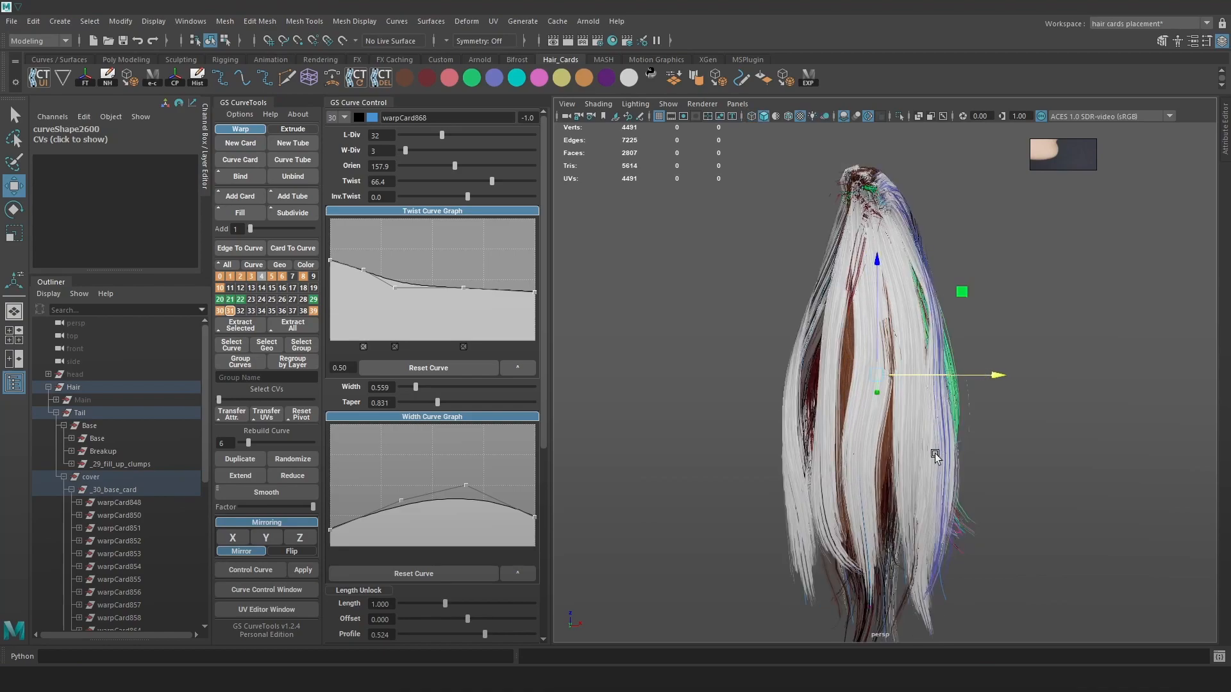
Rotate and move the end control vertices of warpCard868's curve so the tip curves inward
key("4")
left_click(870, 593)
key("6")
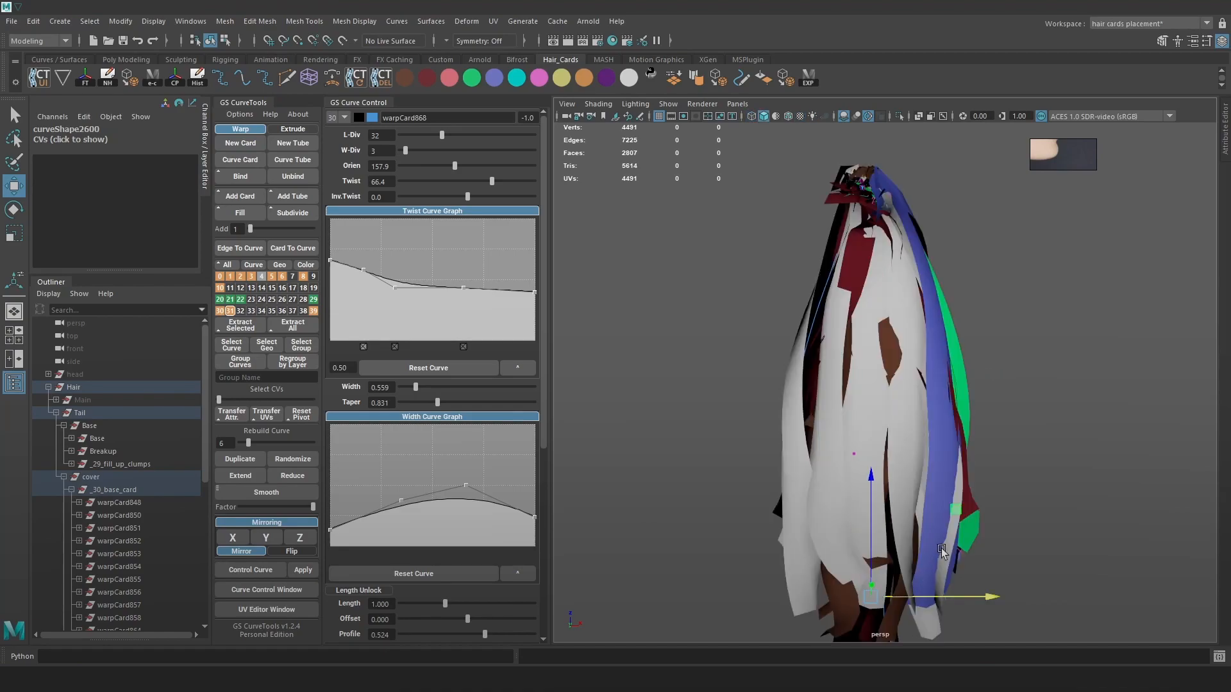
key("e")
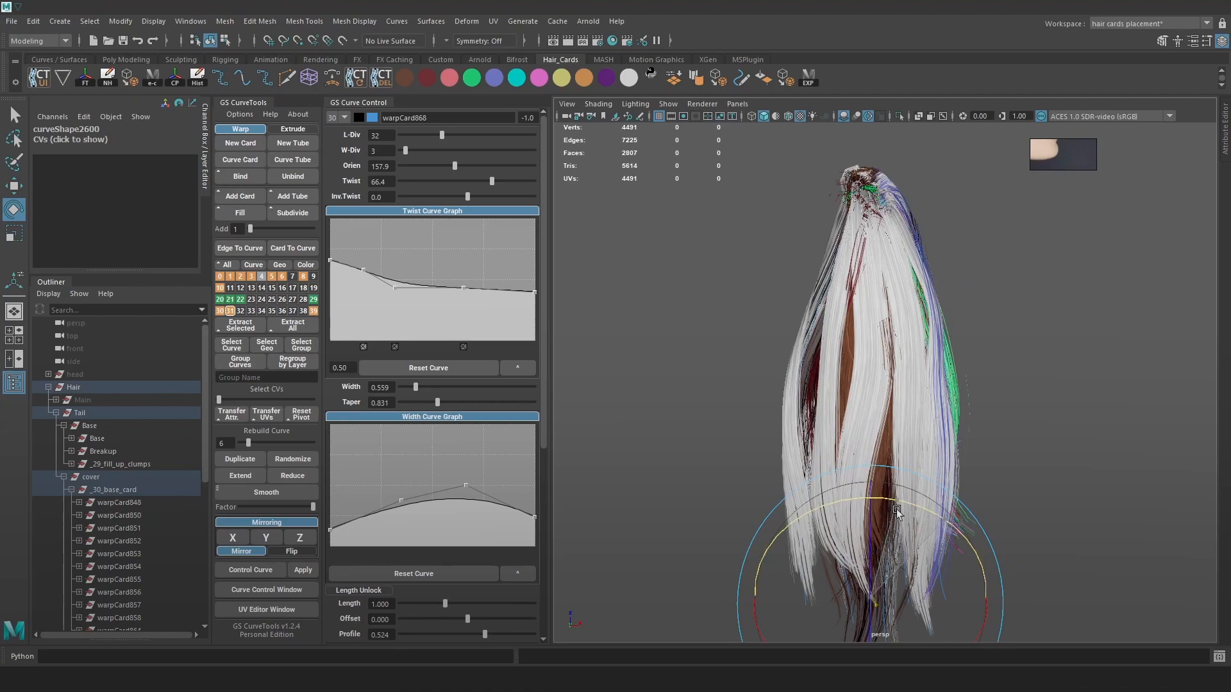
key("w")
left_click_drag(872, 598, 896, 583)
key("e")
left_click_drag(925, 487, 1015, 519)
key("w")
left_click_drag(900, 586, 861, 576)
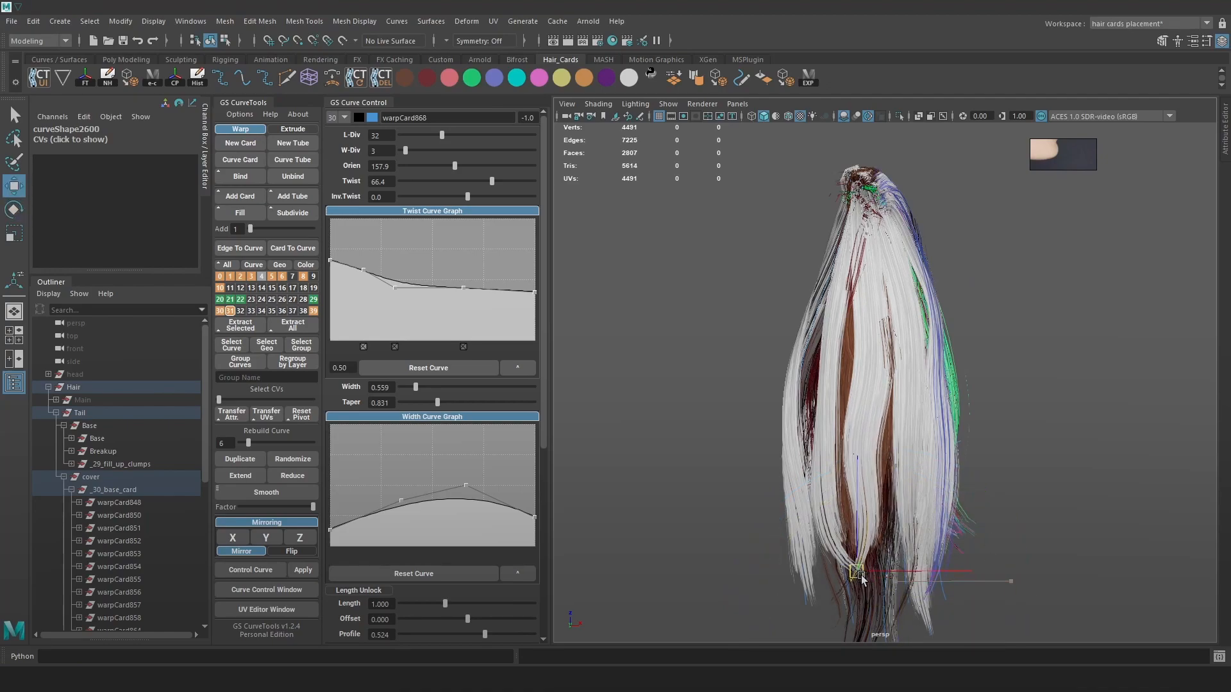
Shift the lower-middle control vertex of warpCard868's curve sideways to smooth the card's bend
key("4")
key("6")
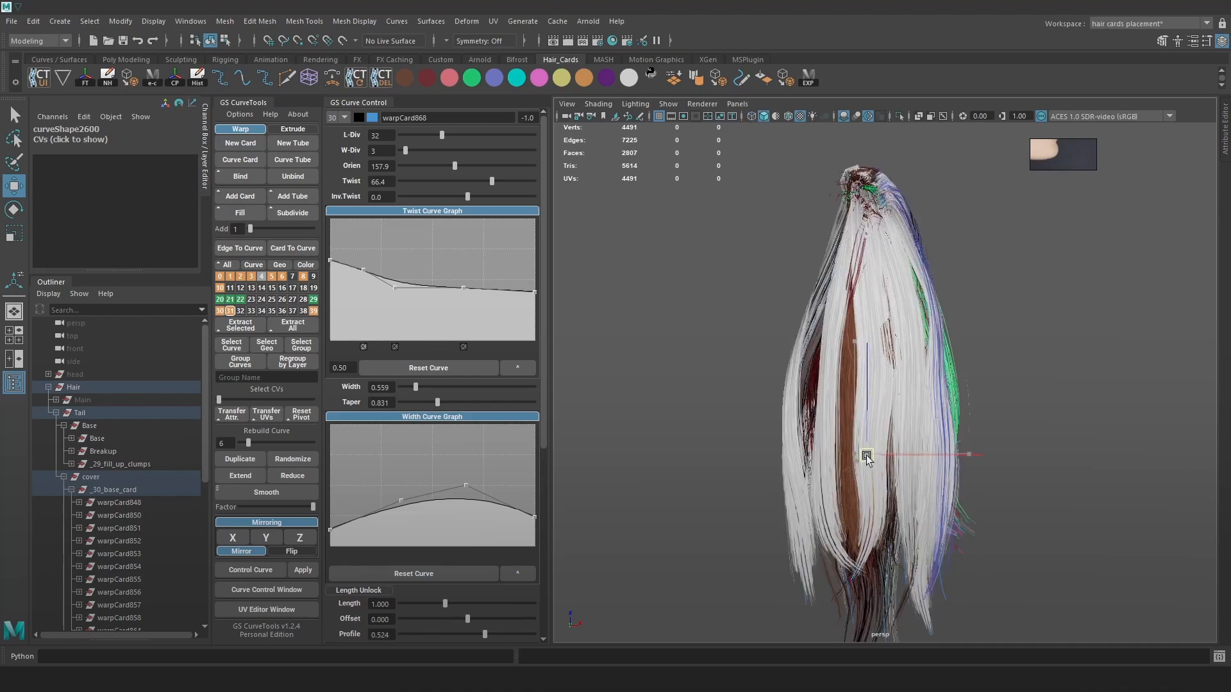
key("4")
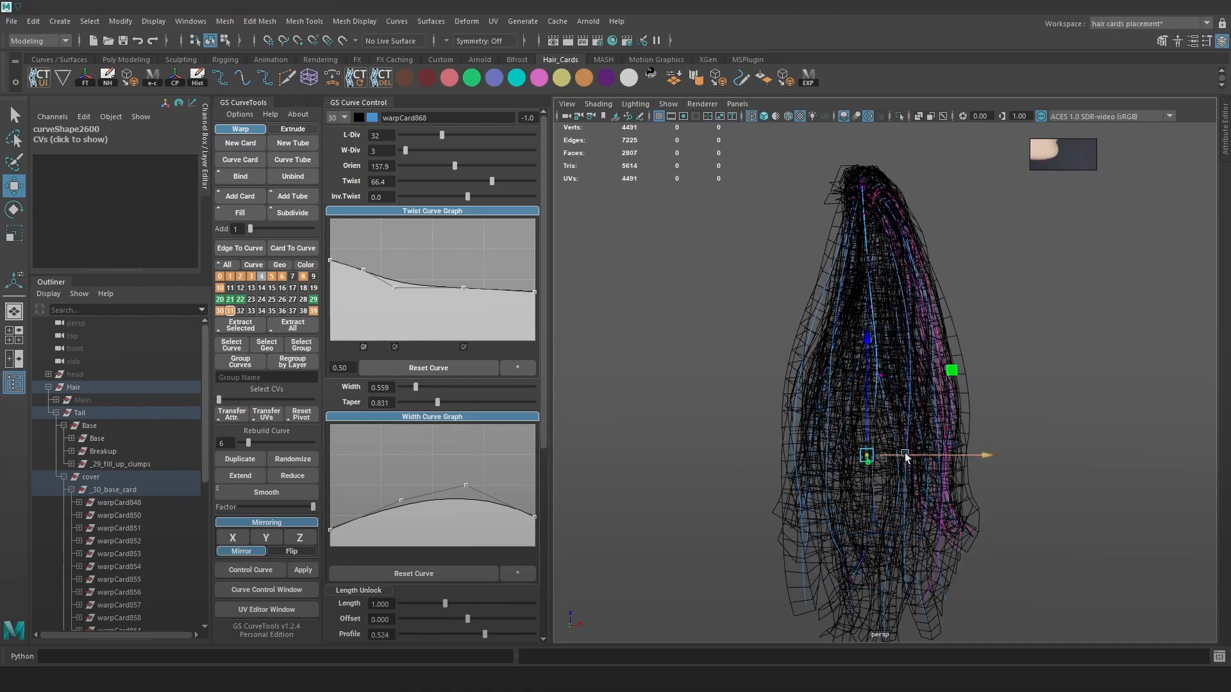
key("6")
mouse_move(1011, 456)
left_mouse_down()
mouse_move(1031, 482)
mouse_move(987, 455)
left_mouse_up()
Try moving the upper-middle control vertices of warpCard868's curve
key("4")
left_click(856, 389)
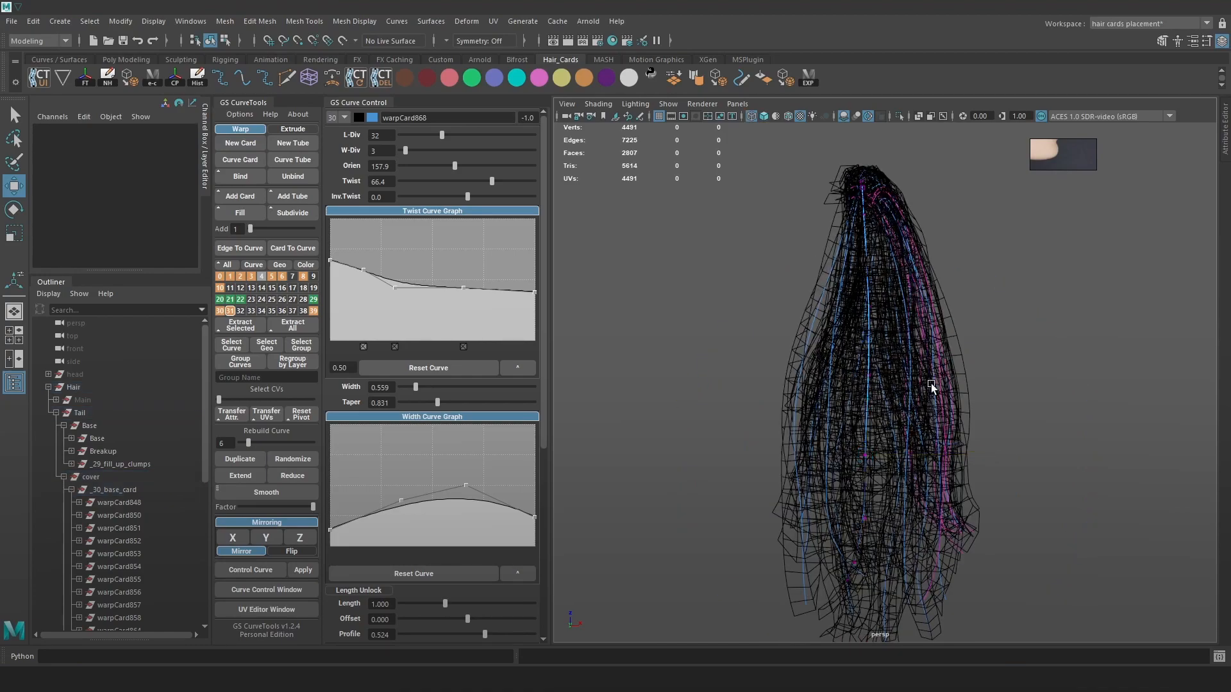
left_click_drag(925, 386, 811, 349)
key("6")
left_click_drag(925, 384, 948, 343)
key("ctrl+z")
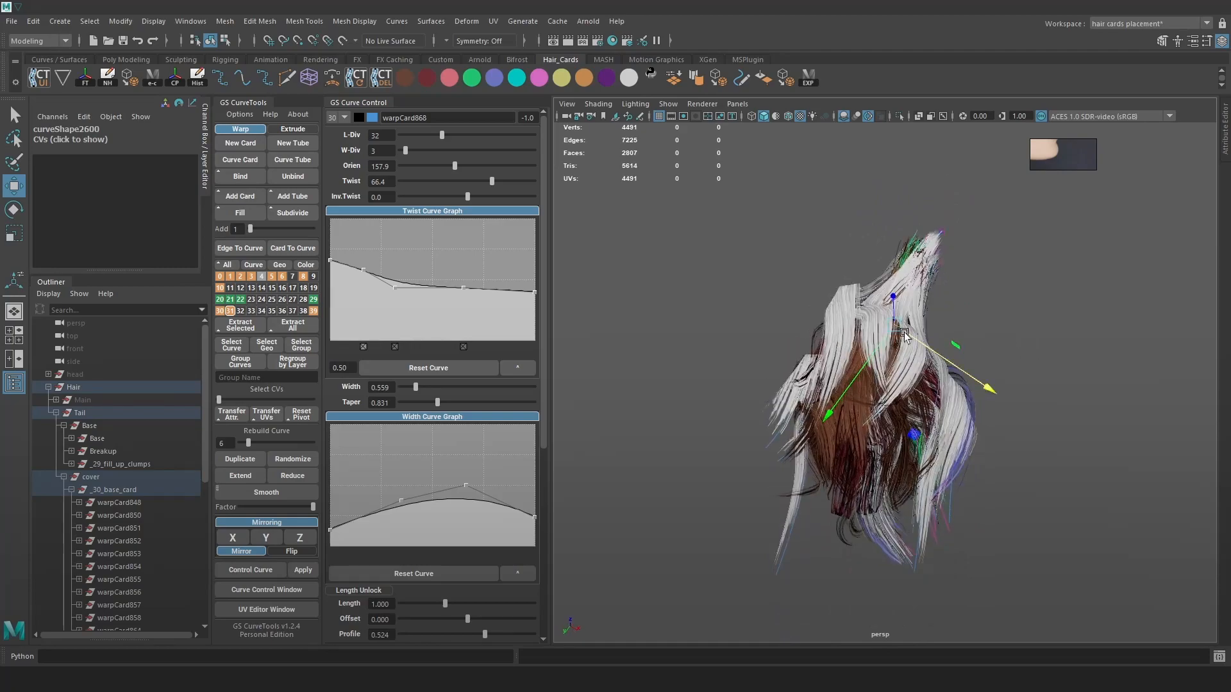
Select warpCard870 and lower the third point of its twist curve graph
key("4")
left_click(920, 303)
key("6")
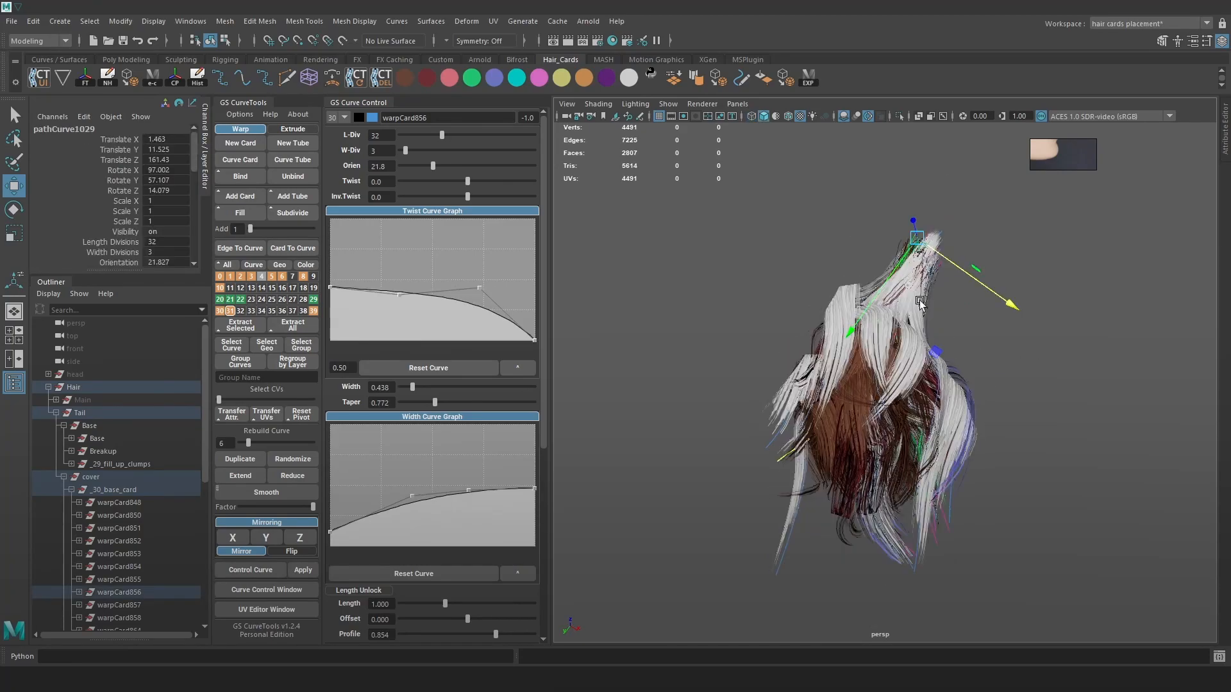
key("4")
left_click(877, 361)
left_click(925, 326)
key("6")
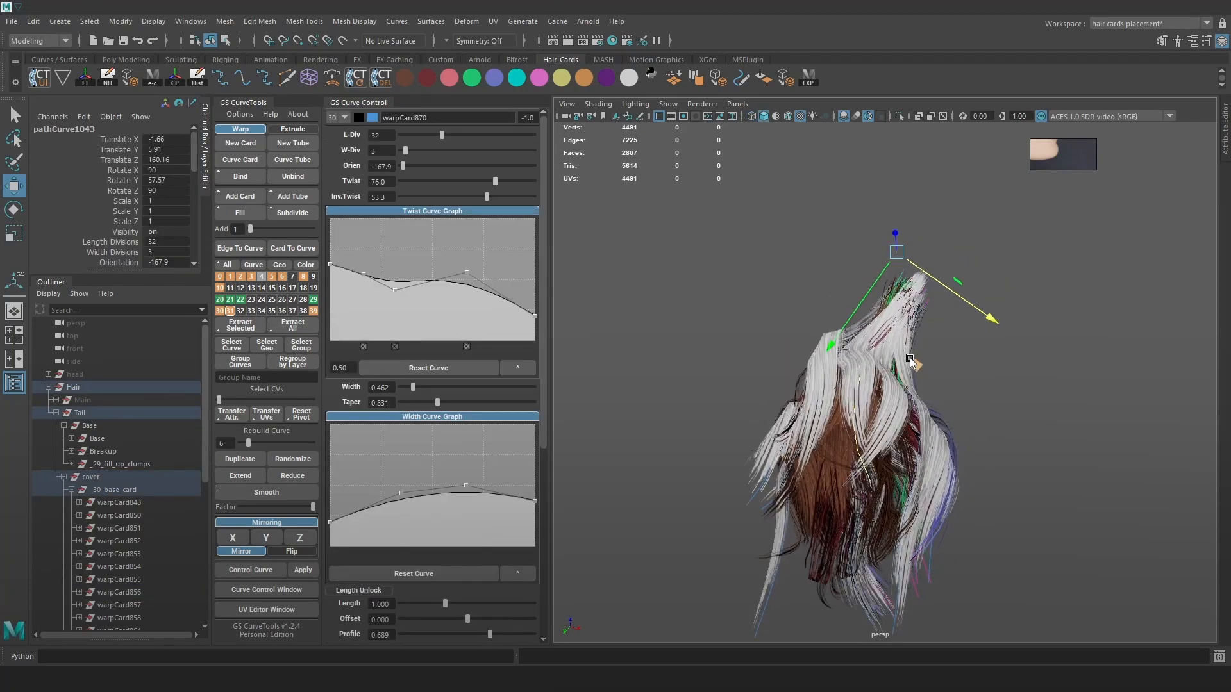
key("5")
mouse_move(909, 328)
left_mouse_down("alt")
mouse_move(838, 403)
mouse_move(858, 398)
left_mouse_up("alt")
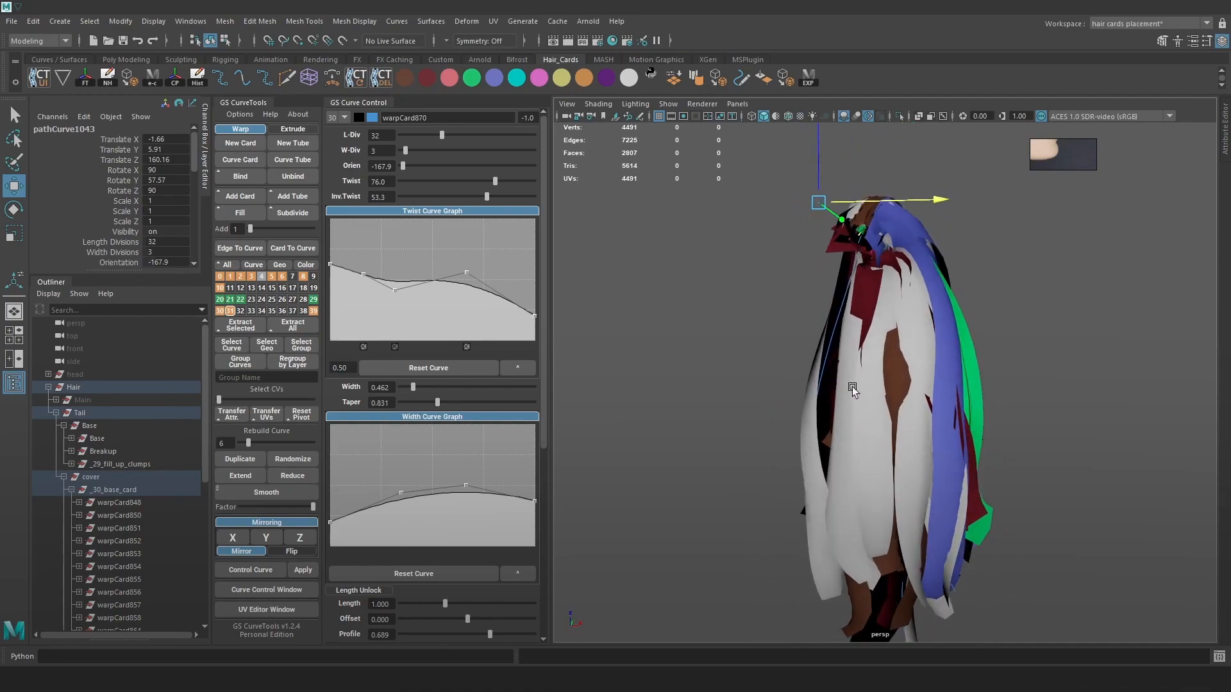
scroll(833, 392, "up", 4)
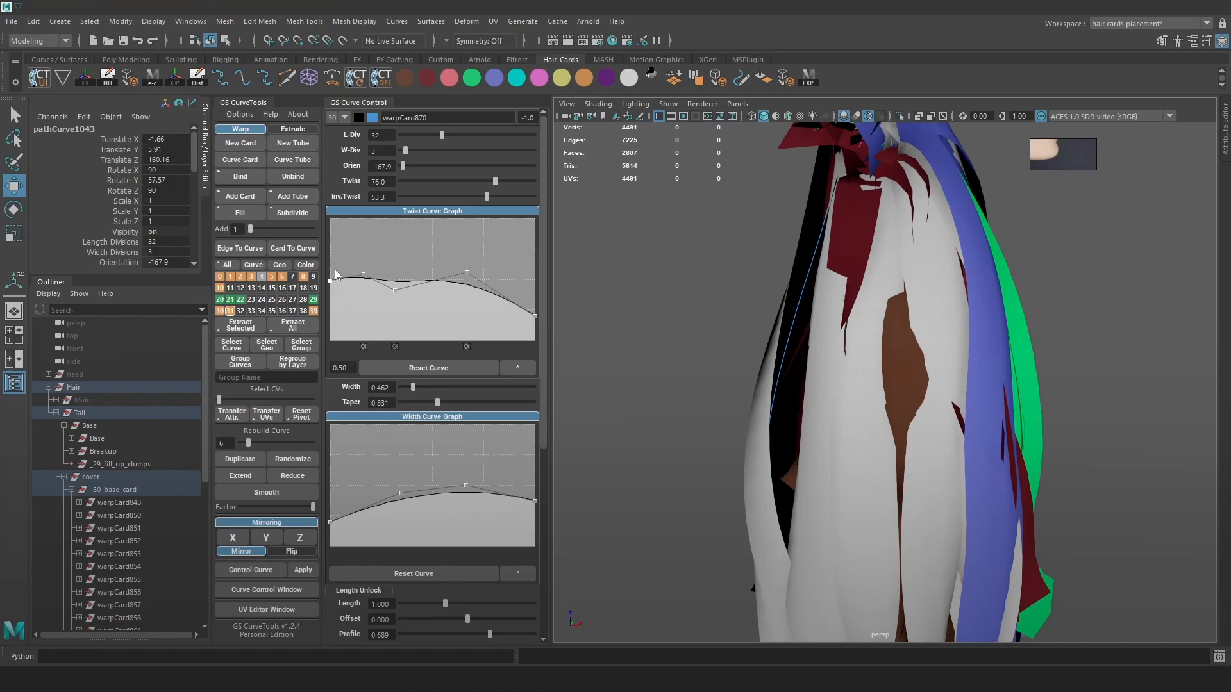
mouse_move(365, 278)
left_mouse_down()
mouse_move(363, 306)
mouse_move(367, 275)
mouse_move(366, 288)
mouse_move(394, 275)
mouse_move(402, 305)
left_mouse_up()
left_click(365, 352)
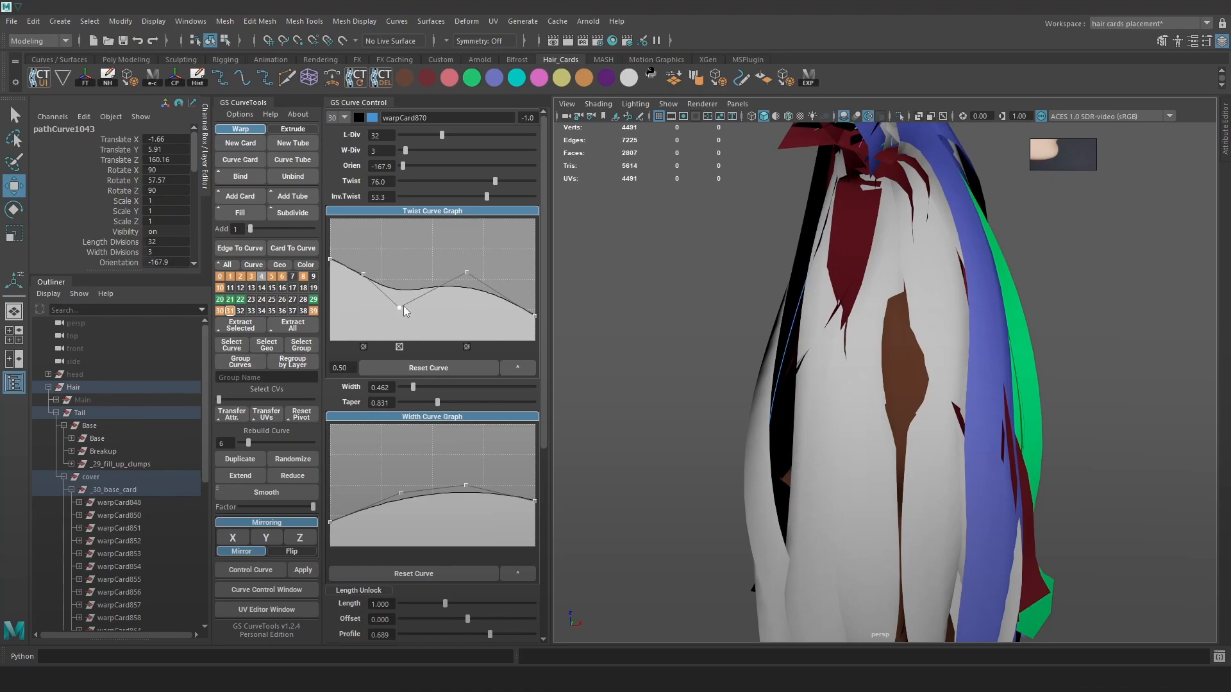
Rebuild warpCard870's curve with a value of 10 and shift its middle control vertices sideways
left_click(1093, 280)
key("4")
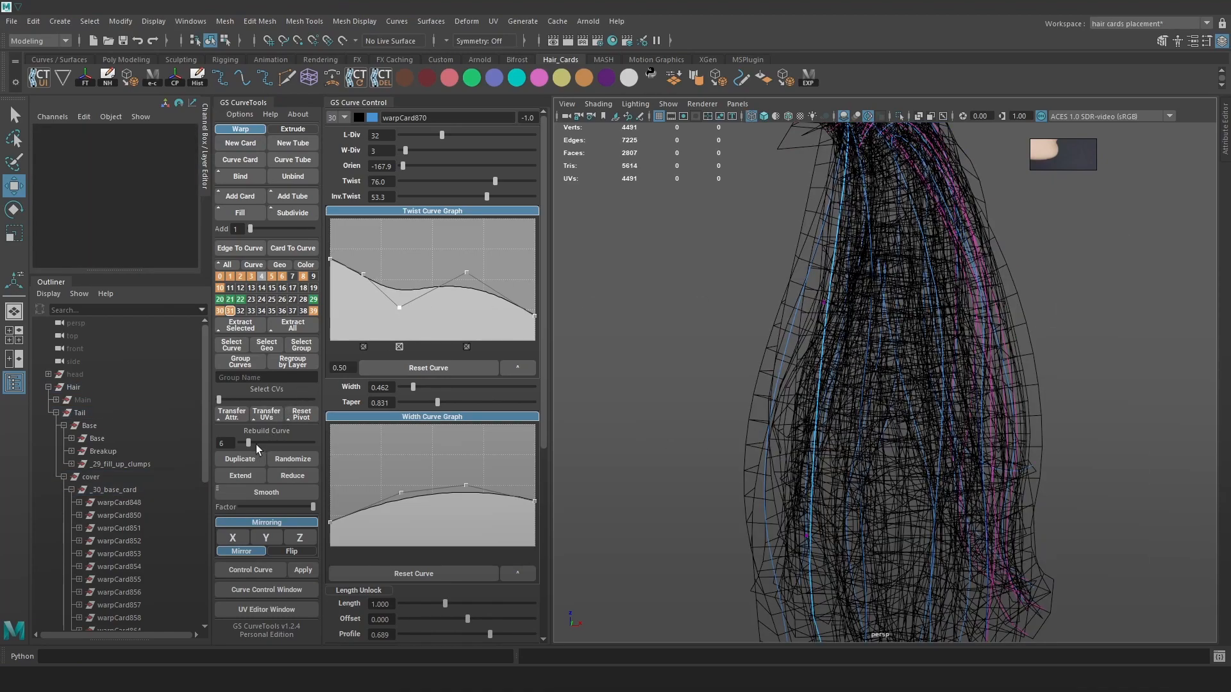
left_click_drag(255, 443, 259, 443)
right_click_drag(1123, 234, 1055, 233)
left_click_drag(848, 355, 790, 417)
key("6")
key("b")
left_click_drag(871, 394, 912, 395)
Select the lower-middle control vertices of warpCard870's curve and nudge them sideways to continue the bend
key("5")
key("4")
left_click(824, 458)
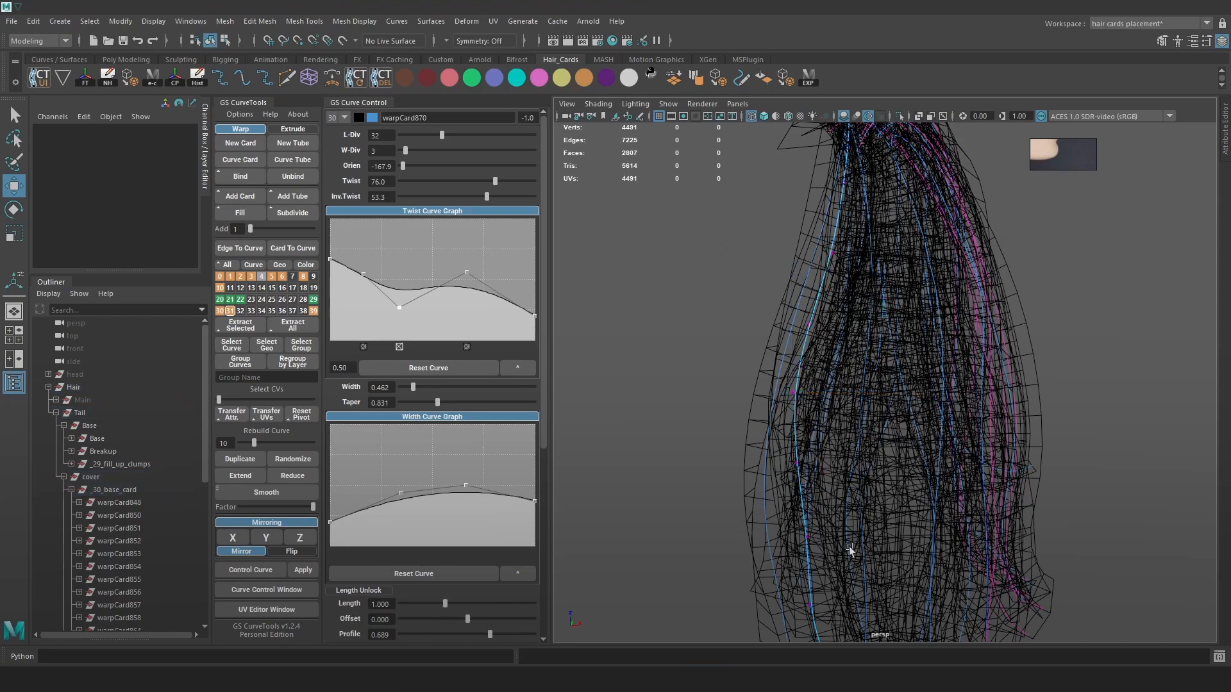
left_click_drag(841, 551, 757, 502)
key("6")
left_click_drag(898, 541, 889, 539)
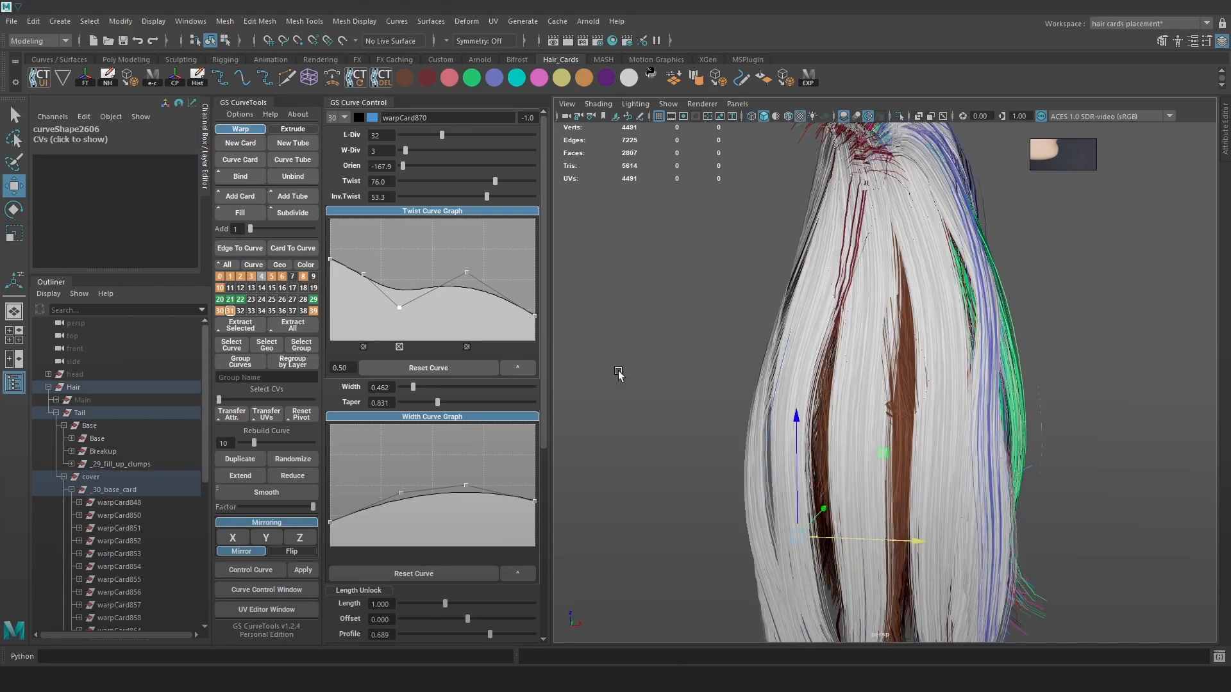
Set warpCard870's width to 0.608 and fine-tune its control vertices along the middle and lower parts
left_click_drag(414, 387, 417, 387)
left_click_drag(835, 472, 880, 464, "alt")
mouse_move(830, 527)
left_mouse_down()
mouse_move(855, 536)
mouse_move(838, 533)
left_mouse_up()
key("4")
left_click_drag(773, 423, 773, 423)
key("6")
left_click_drag(886, 390, 834, 375, "alt")
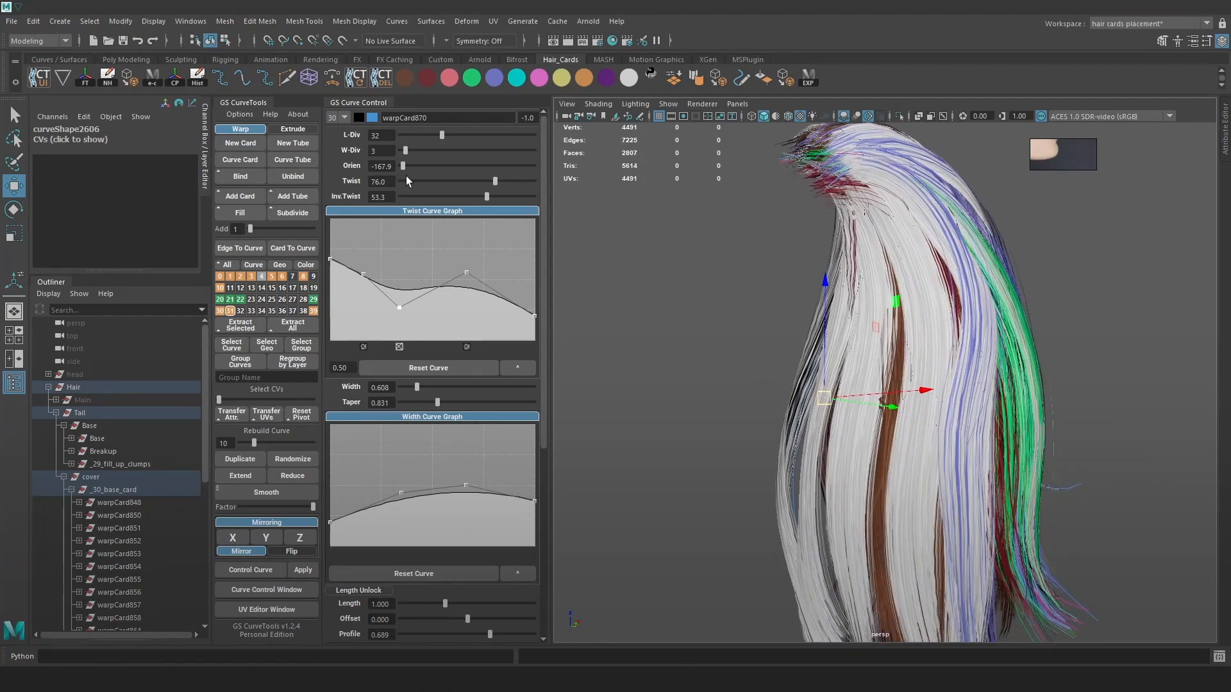
Set warpCard870's twist to 21.0 and its width to 0.389
left_click_drag(493, 184, 473, 182)
left_click_drag(744, 275, 766, 312, "alt")
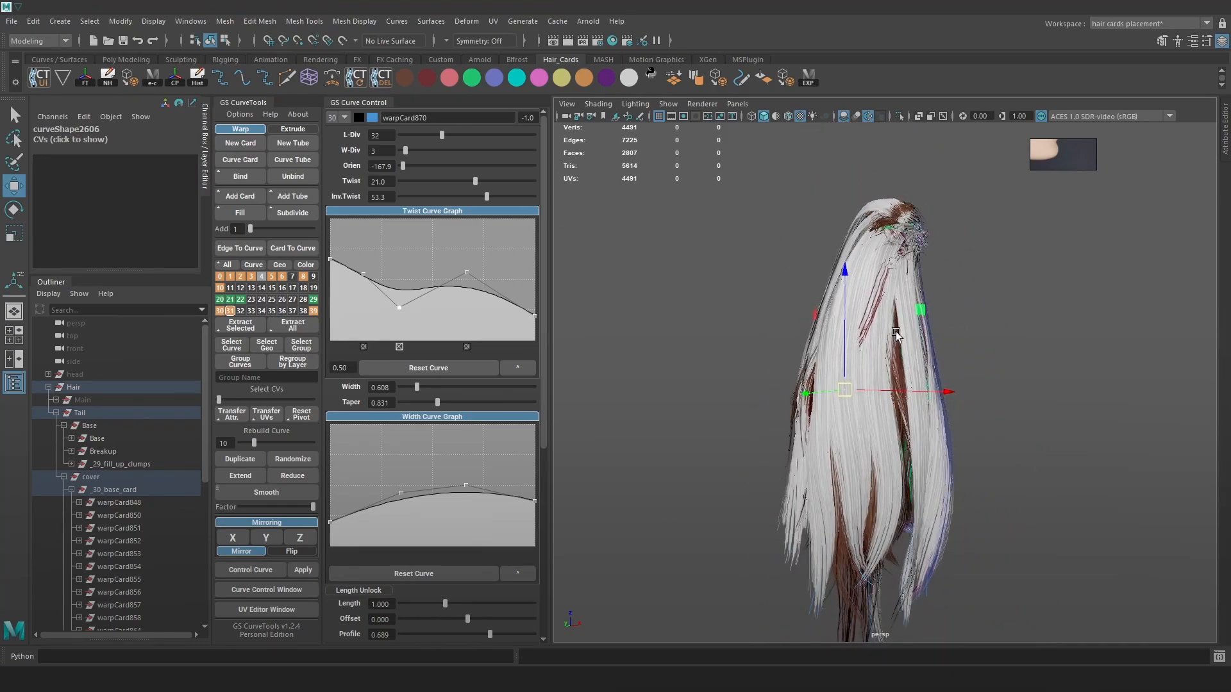
scroll(779, 314, "up", 2)
left_click_drag(417, 387, 412, 388)
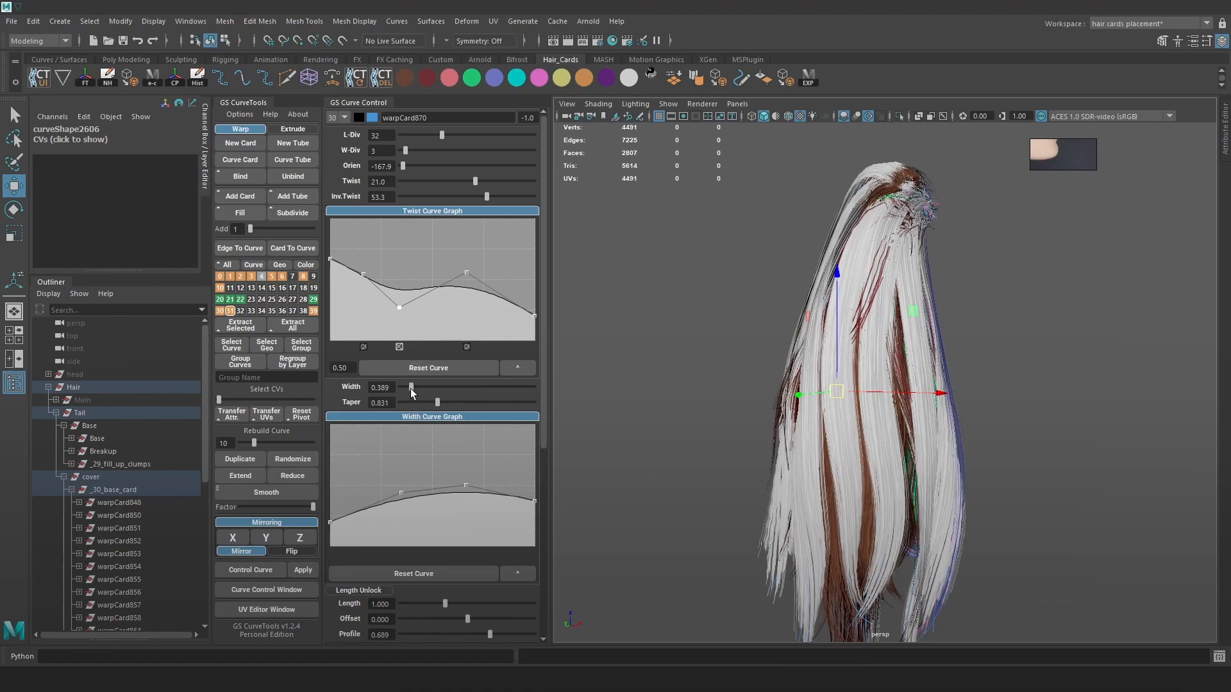
Select a control vertex on warpCard868's curve and shift it sideways to adjust the strand's bend
left_click_drag(919, 347, 881, 433, "alt")
key("4")
left_click(861, 431)
right_click_drag(1099, 309, 1005, 286)
key("6")
left_click_drag(841, 405, 930, 382)
Select warpCard858 and reshape its twist and width curve graphs, flattening the twist near the root
right_click_drag(930, 383, 1056, 463, "alt")
key("4")
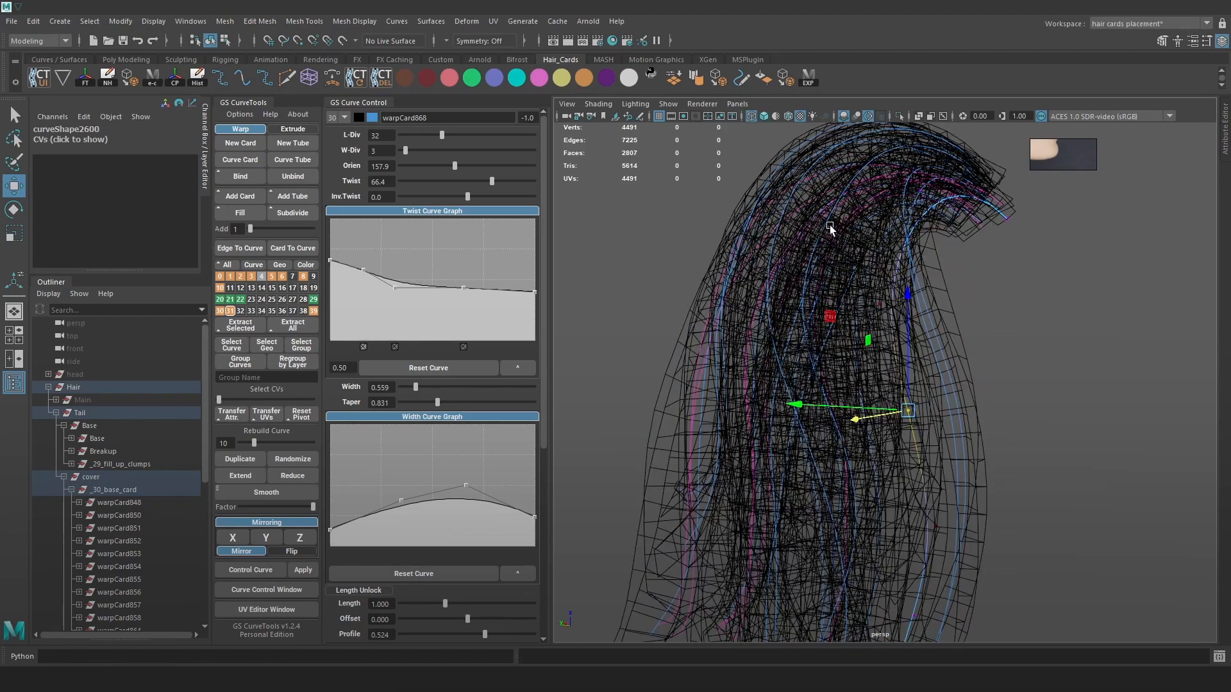
left_click(826, 225)
key("6")
mouse_move(825, 225)
left_mouse_down("alt")
mouse_move(859, 301)
mouse_move(865, 245)
left_mouse_up("alt")
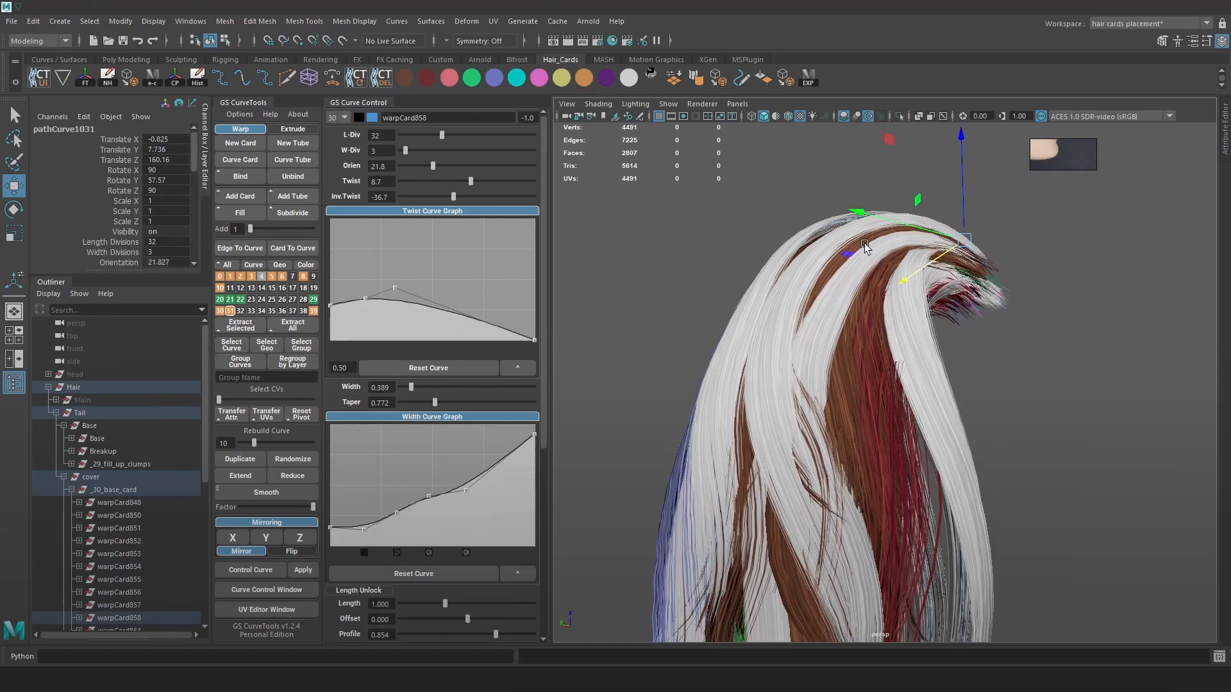
left_click_drag(332, 302, 372, 303)
left_click(368, 348)
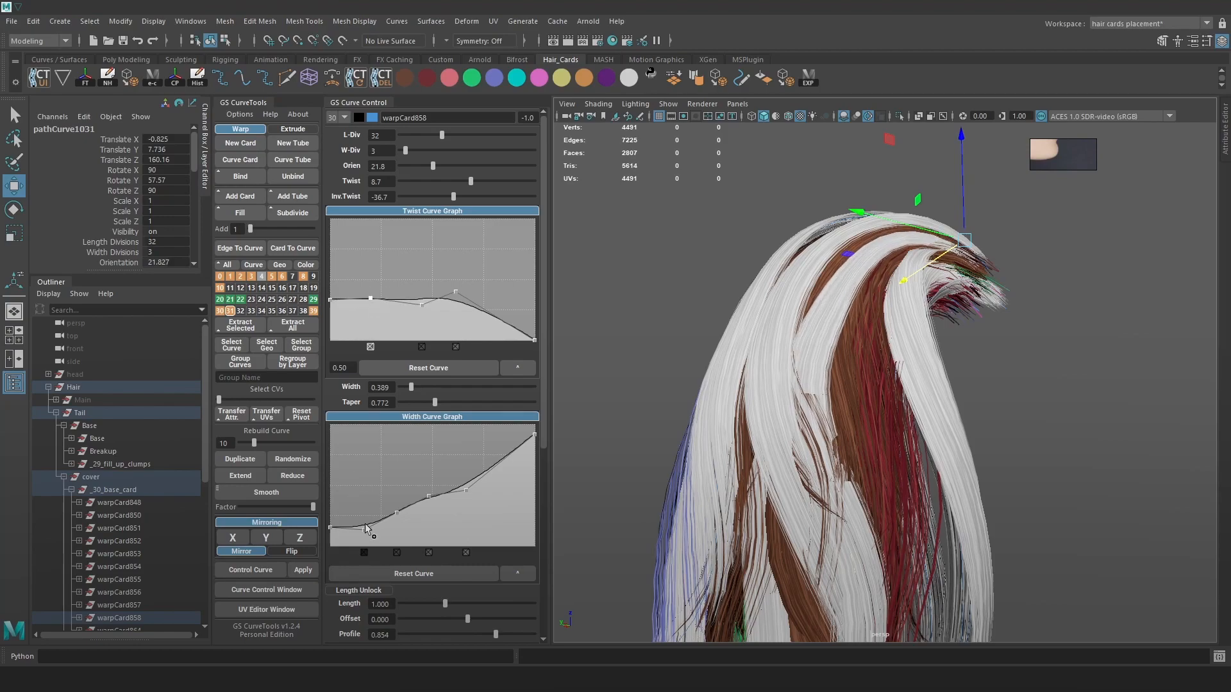
left_click_drag(365, 524, 396, 503)
Export the updated hair and switch to Marmoset Toolbag to refresh the rendered ponytail
left_click_drag(815, 399, 712, 413, "alt")
right_click_drag(712, 414, 833, 305, "alt")
left_click_drag(1019, 382, 957, 383, "alt")
key("alt+Tab")
left_click_drag(859, 383, 726, 322, "alt")
key("alt+Tab")
key("alt+Tab")
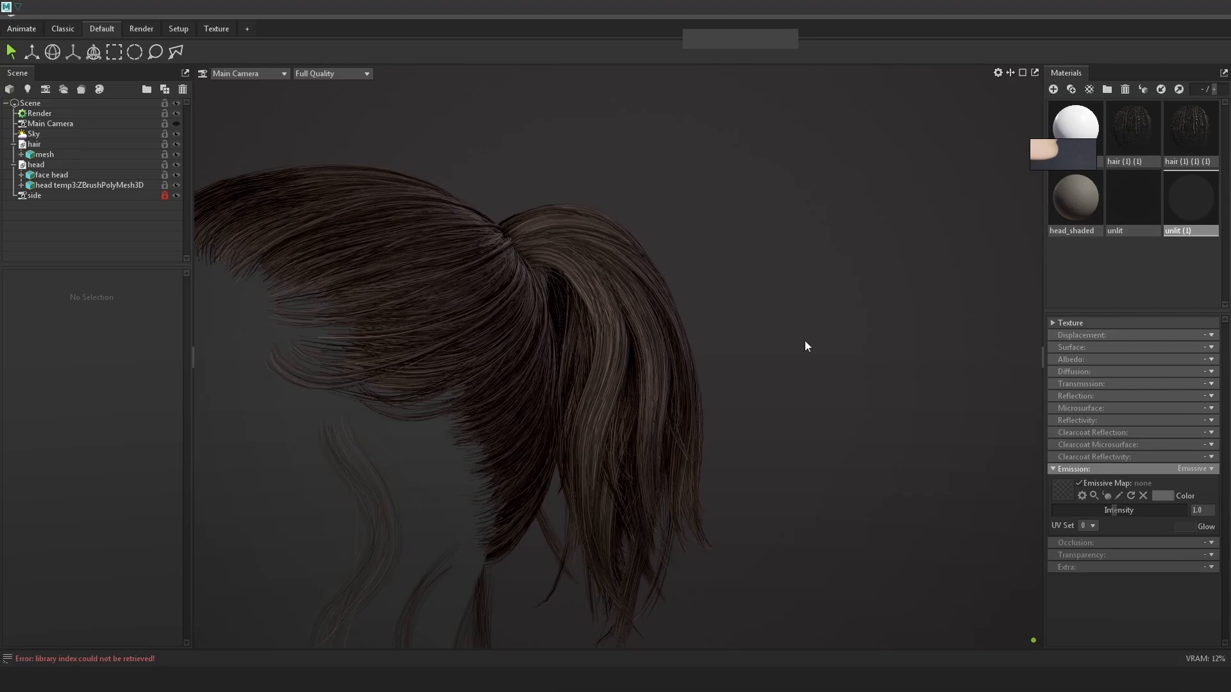
key("alt+Tab")
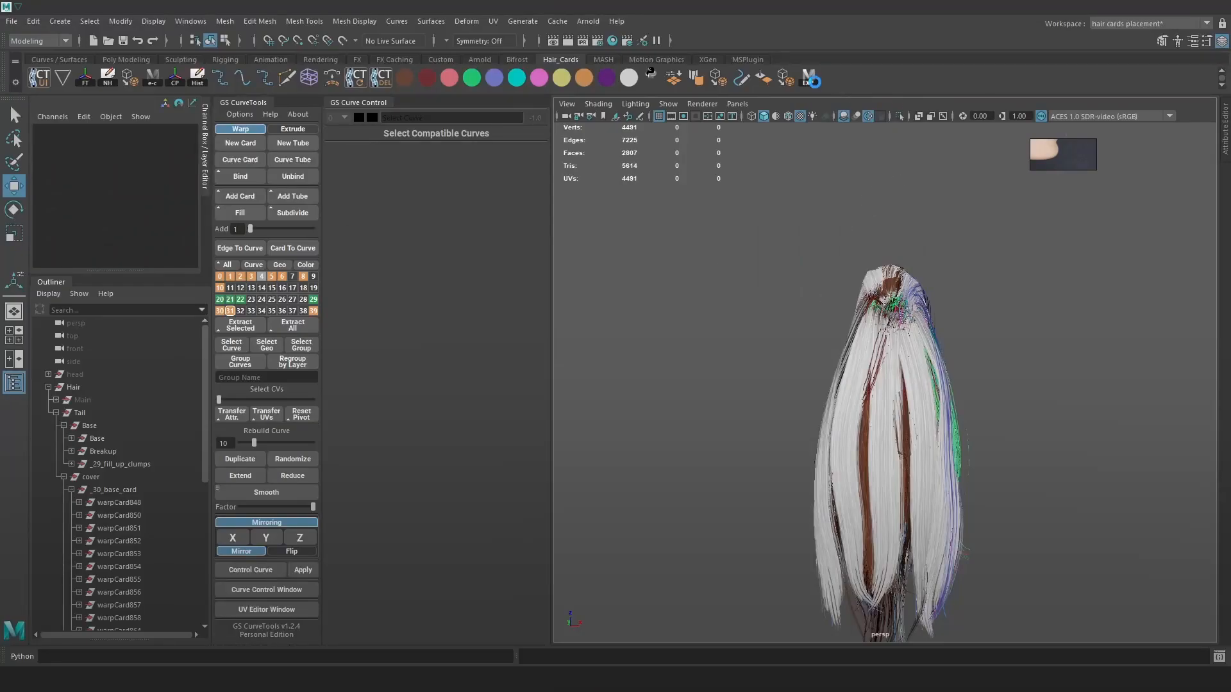
key("alt+Tab")
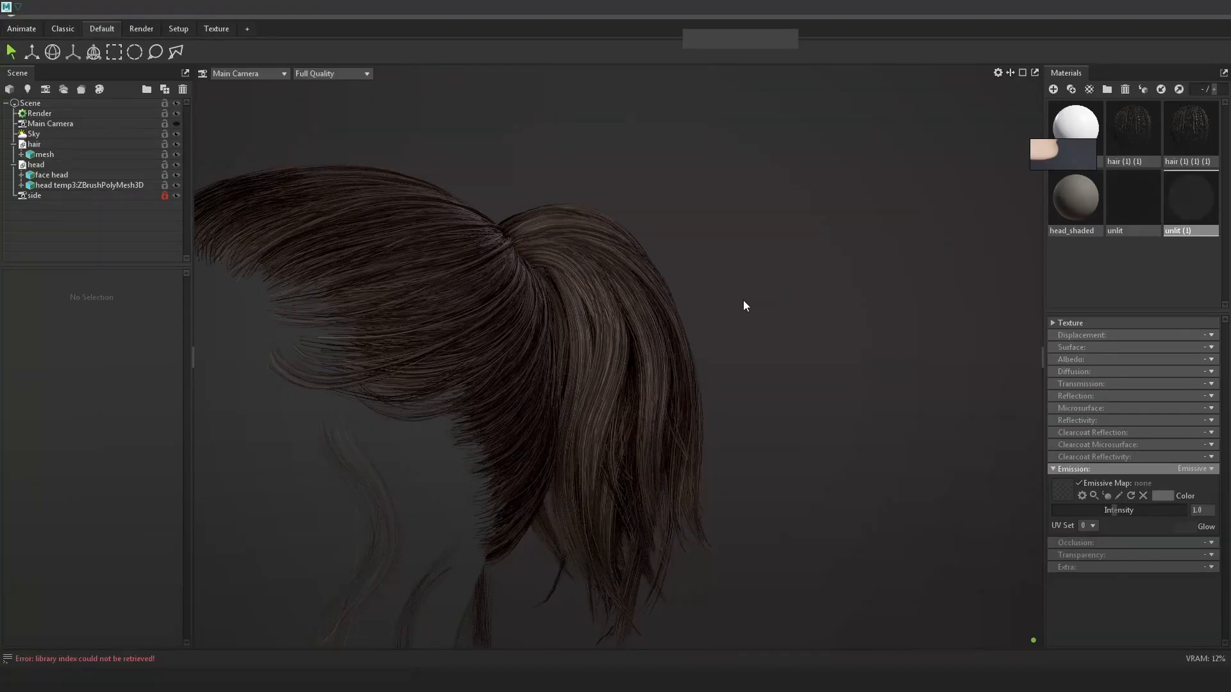
Examine the rendered ponytail's flow and volume up close and from several angles
left_click_drag(790, 334, 727, 322, "alt")
right_click_drag(727, 322, 626, 188, "alt")
left_click_drag(625, 187, 757, 290, "alt")
right_click_drag(756, 290, 830, 350, "alt")
left_click_drag(830, 350, 626, 337, "alt")
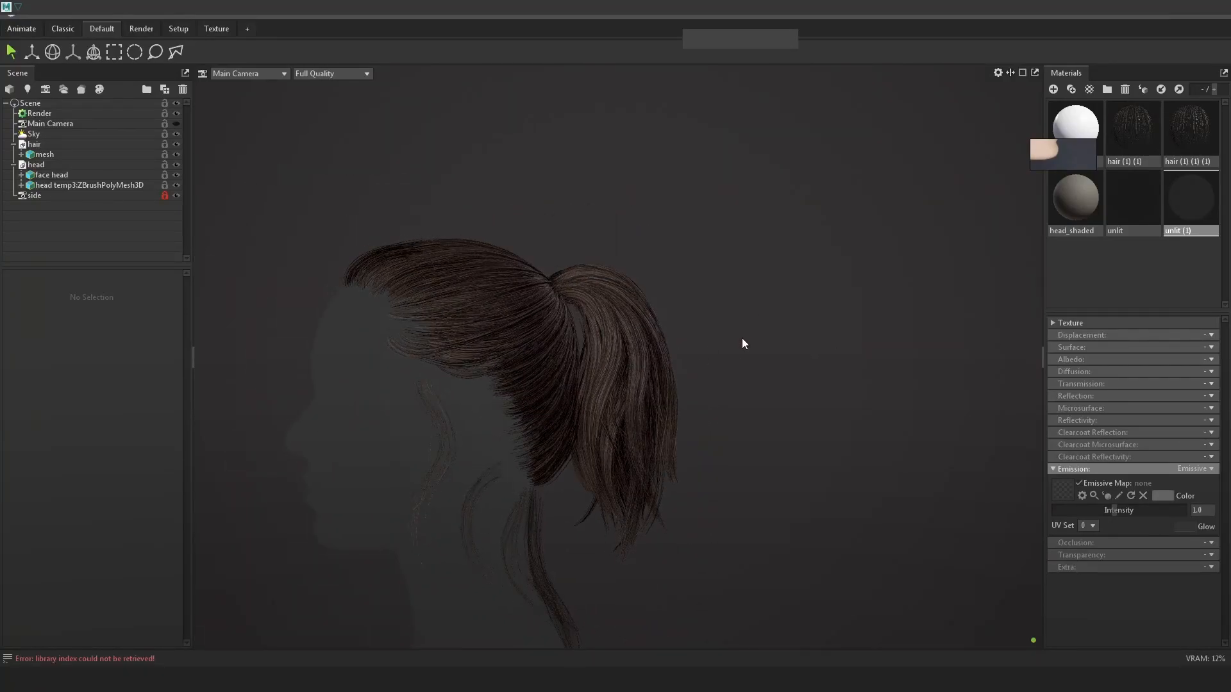
left_click_drag(574, 306, 569, 355, "alt")
right_click_drag(569, 356, 827, 434, "alt")
left_click_drag(625, 336, 779, 367, "alt")
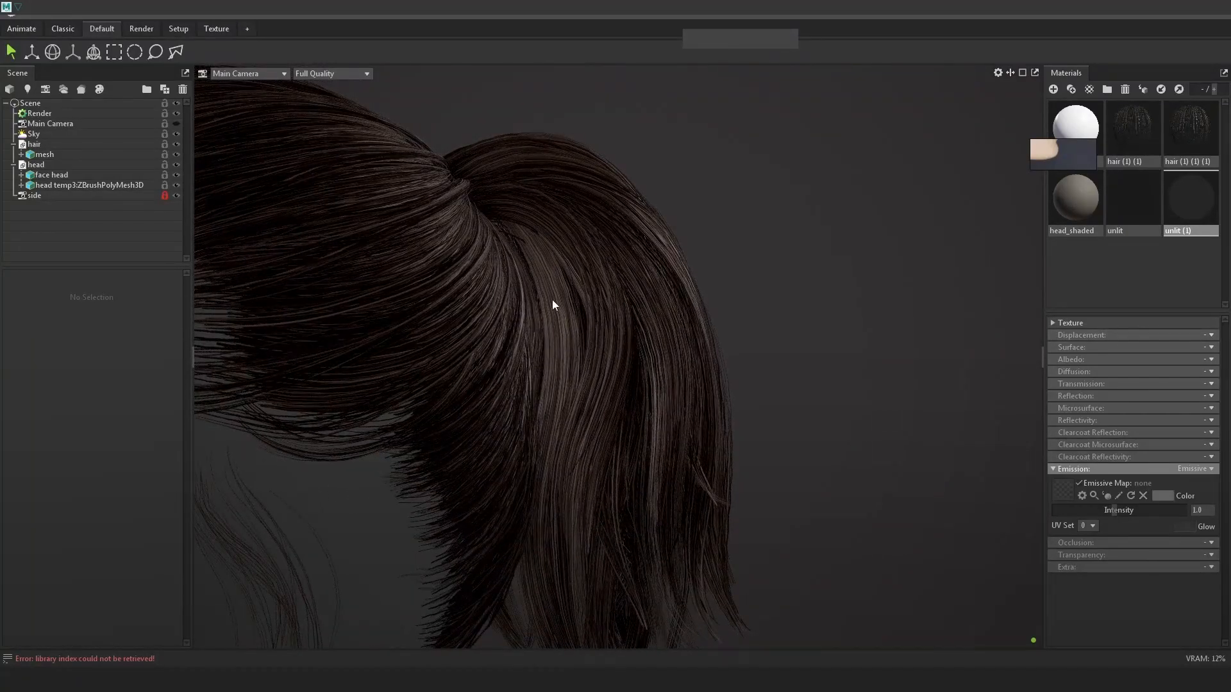
right_click_drag(768, 418, 737, 316, "alt")
right_click_drag(737, 360, 886, 408, "alt")
left_click_drag(886, 408, 796, 394, "alt")
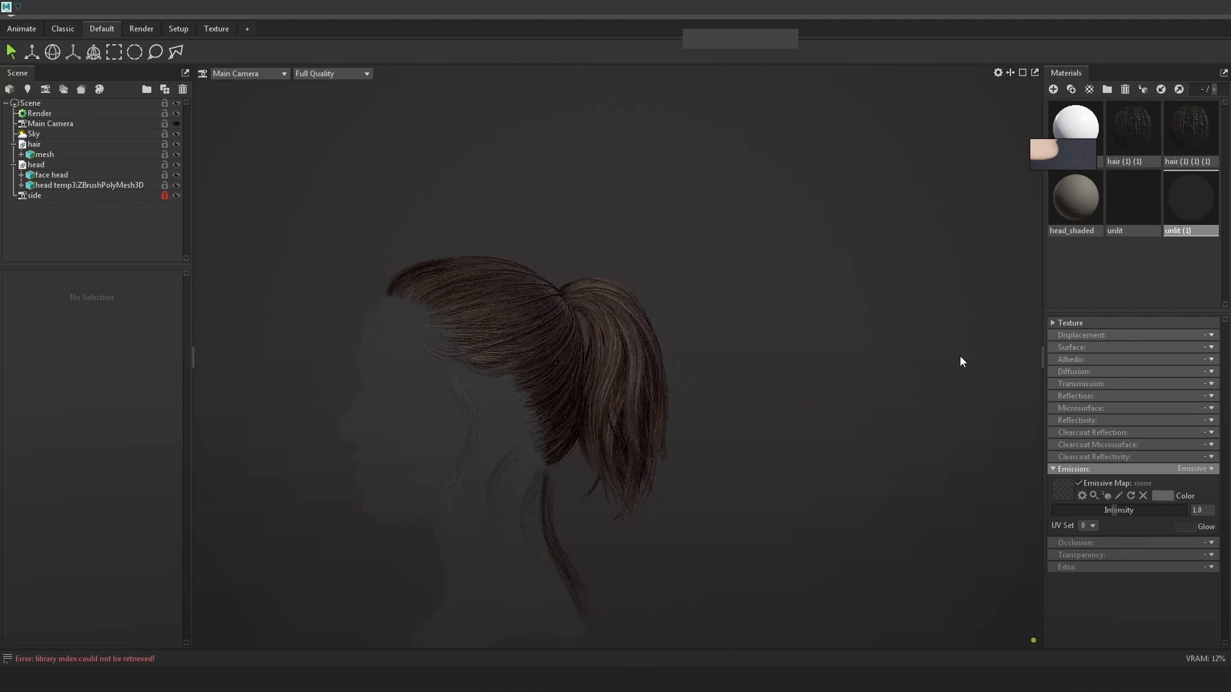
Compare the rendered ponytail with the side-view reference photo, checking strand flow and silhouette
left_click_drag(1038, 164, 1042, 98)
left_click_drag(668, 336, 616, 332)
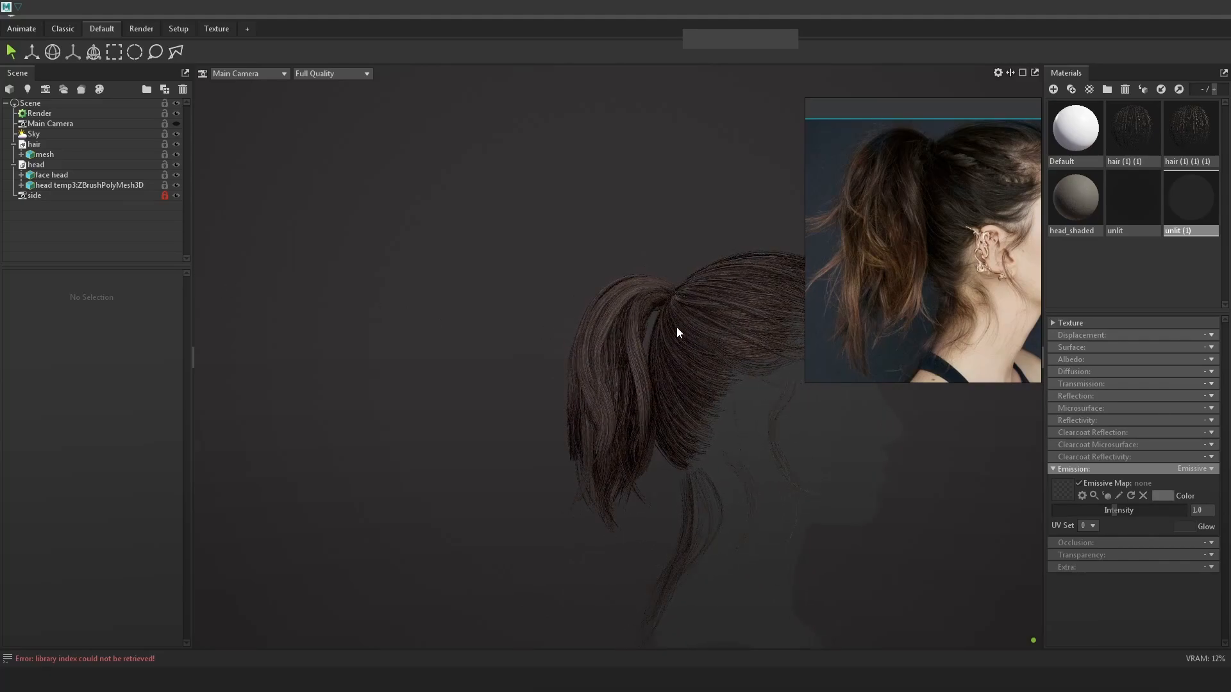
mouse_move(687, 322)
left_mouse_down()
mouse_move(706, 348)
mouse_move(709, 327)
left_mouse_up()
scroll(940, 169, "up", 5)
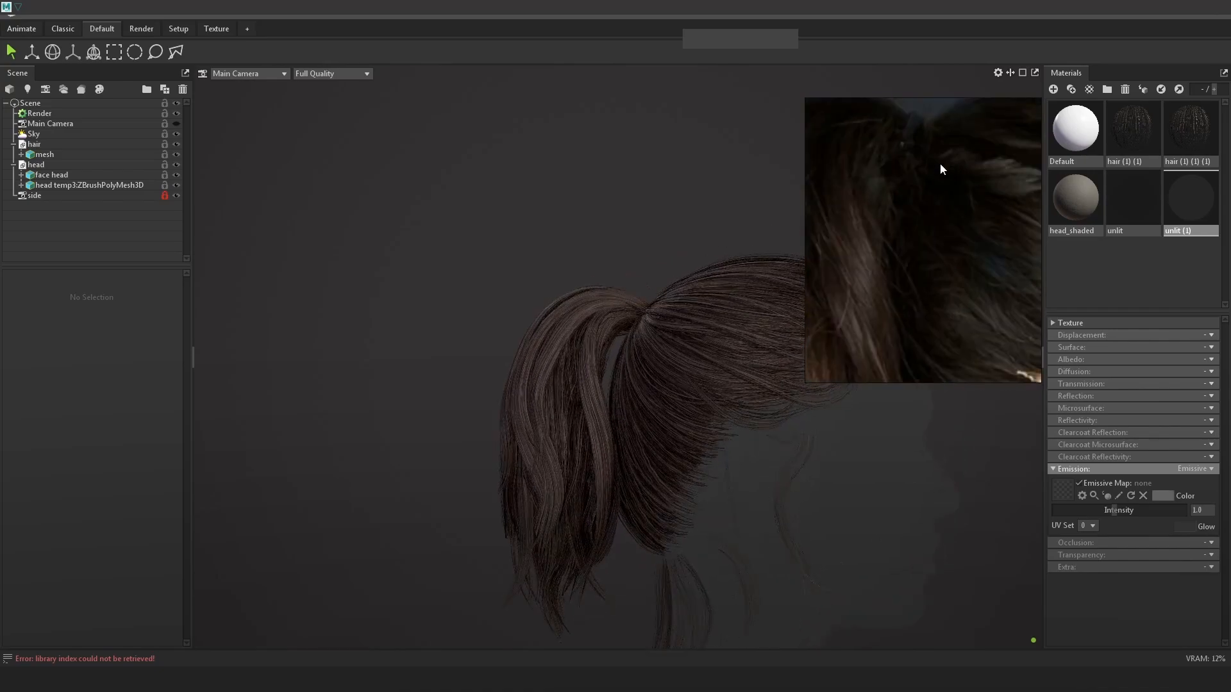
scroll(911, 206, "down", 3)
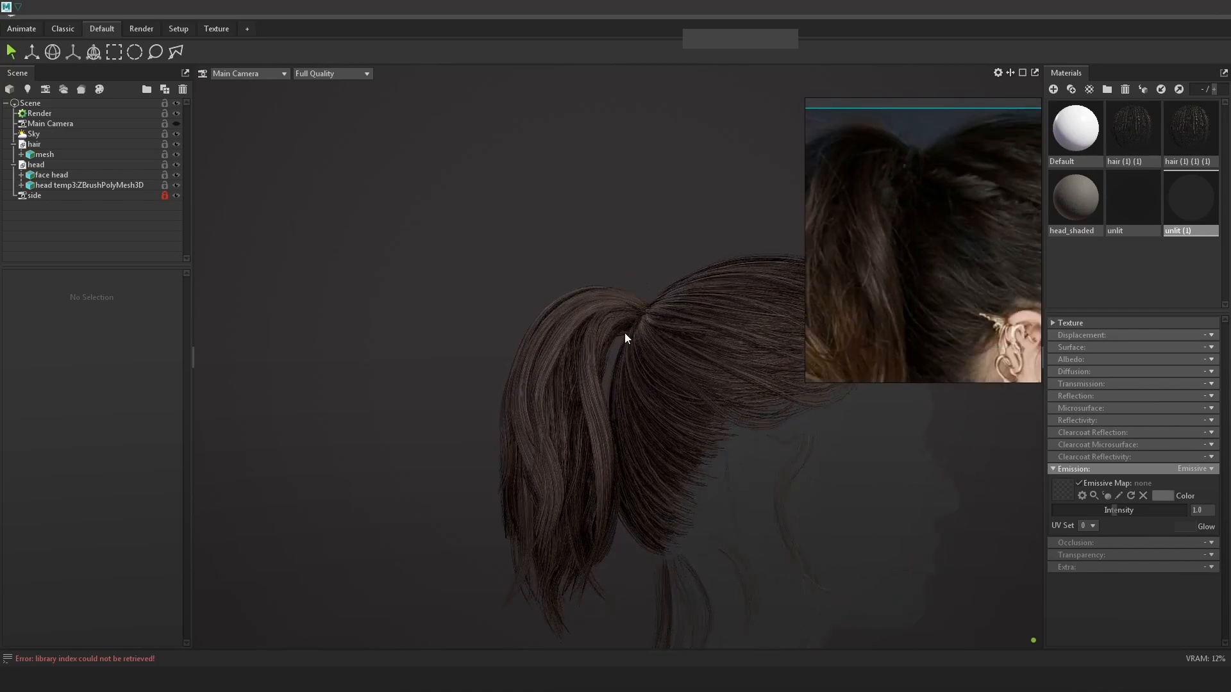
left_click_drag(663, 373, 699, 371)
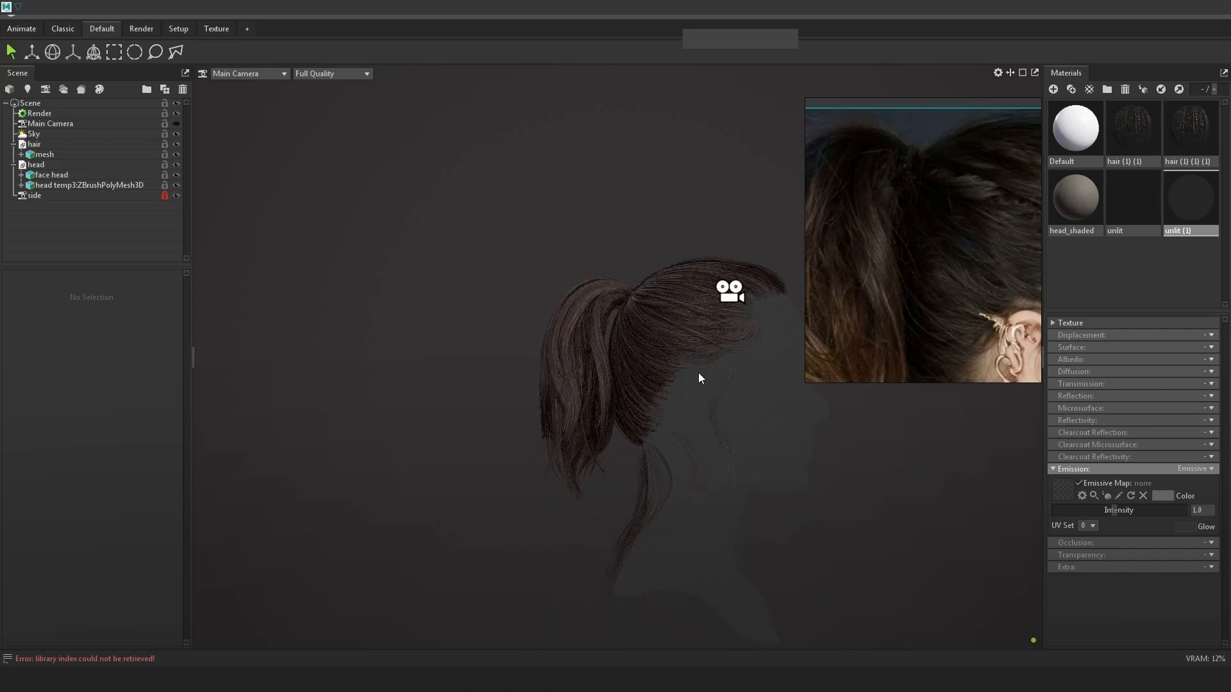
scroll(895, 258, "down", 4)
scroll(923, 273, "up", 2)
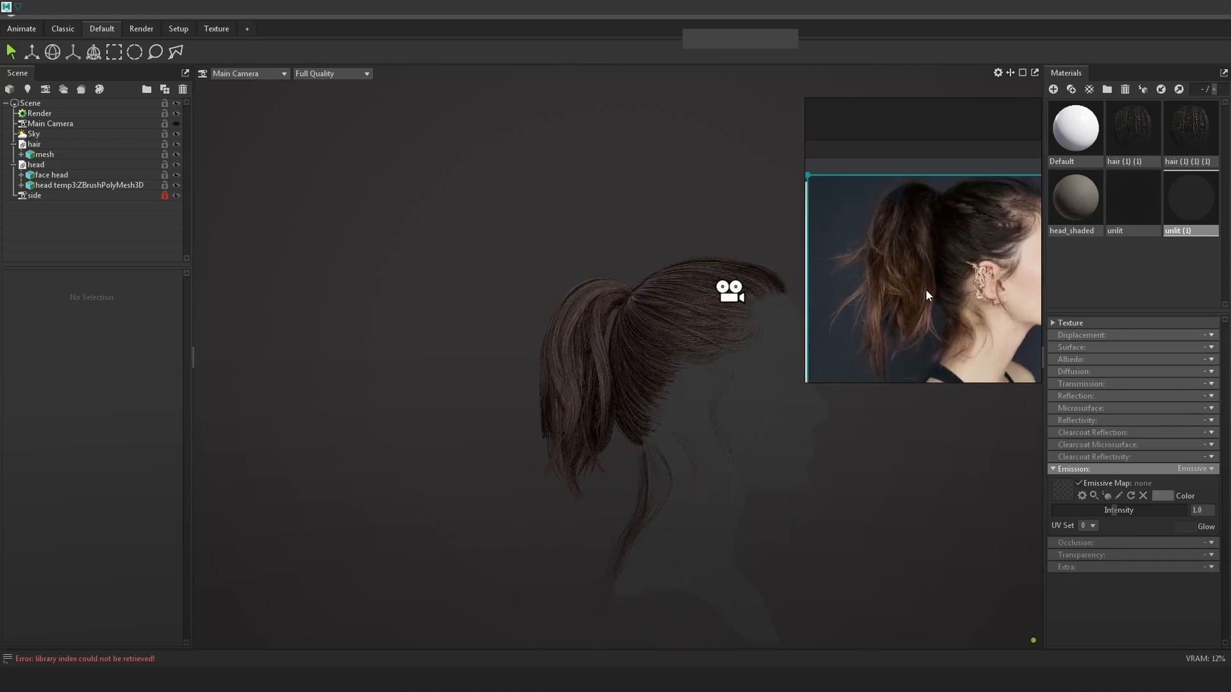
scroll(913, 298, "up", 1)
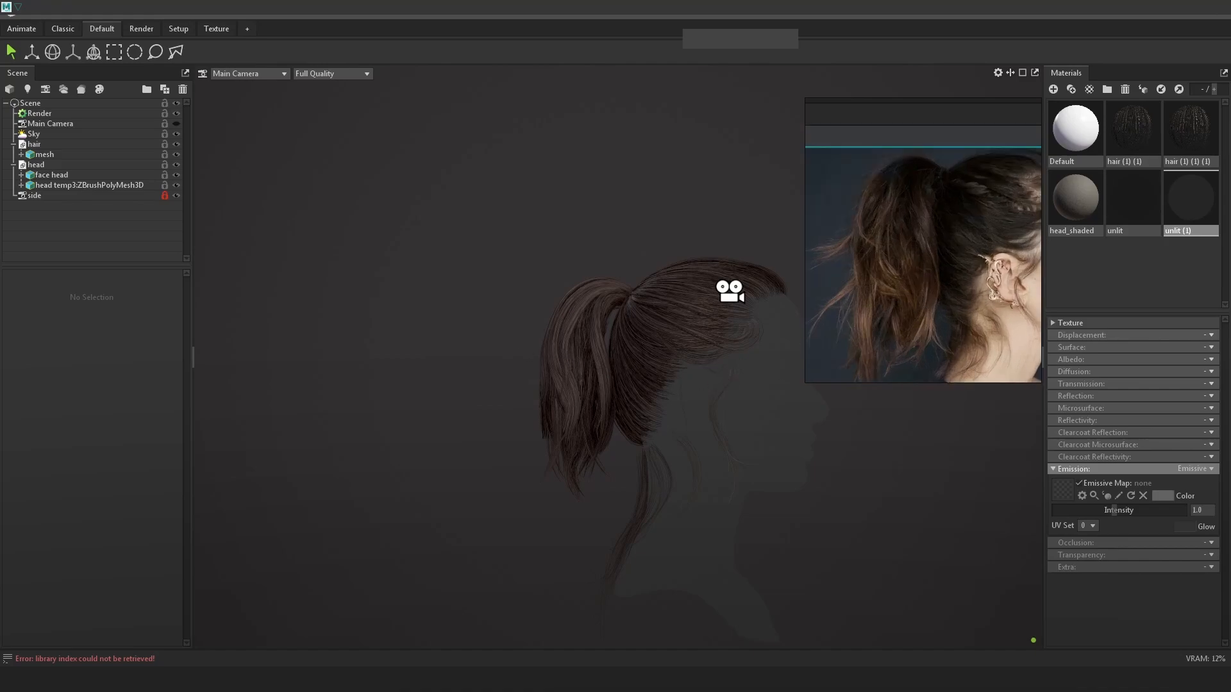
left_click_drag(729, 291, 639, 560)
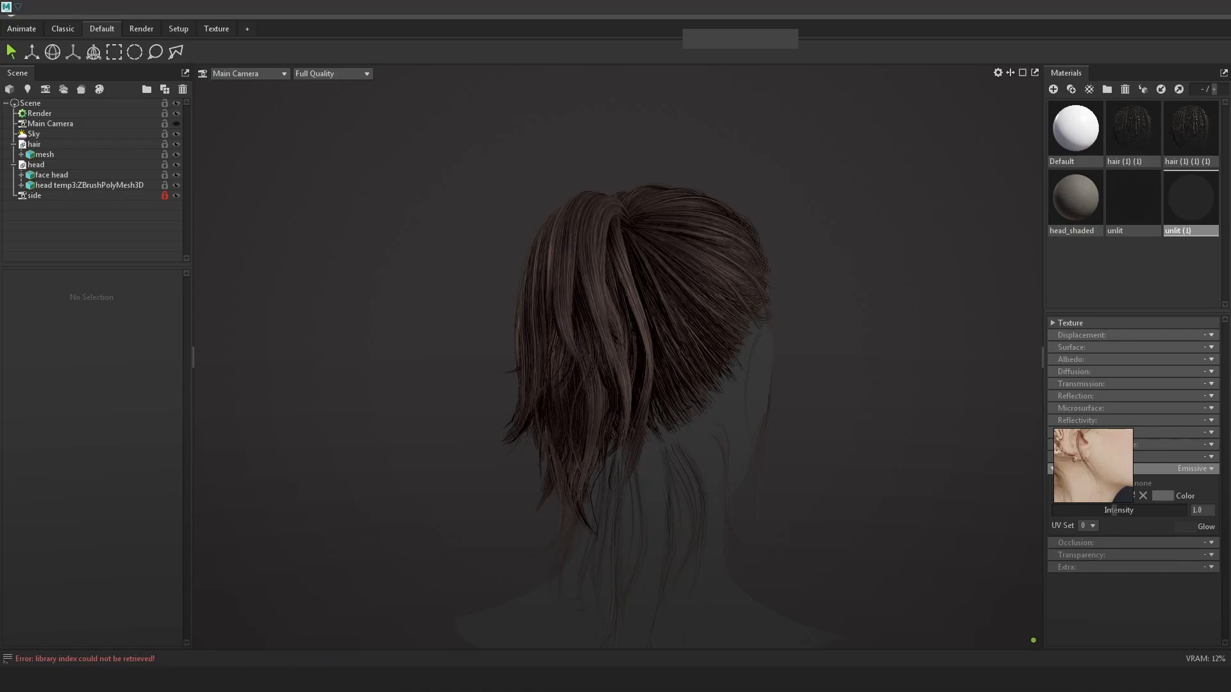
Switch back to Maya, duplicate warpCard862 and move the copy toward the ponytail's top center
mouse_move(128, 676)
left_click(188, 629)
scroll(866, 398, "up", 5)
left_click_drag(865, 398, 853, 331, "alt")
left_click_drag(879, 306, 752, 359, "alt")
middle_click_drag(751, 359, 798, 406, "alt")
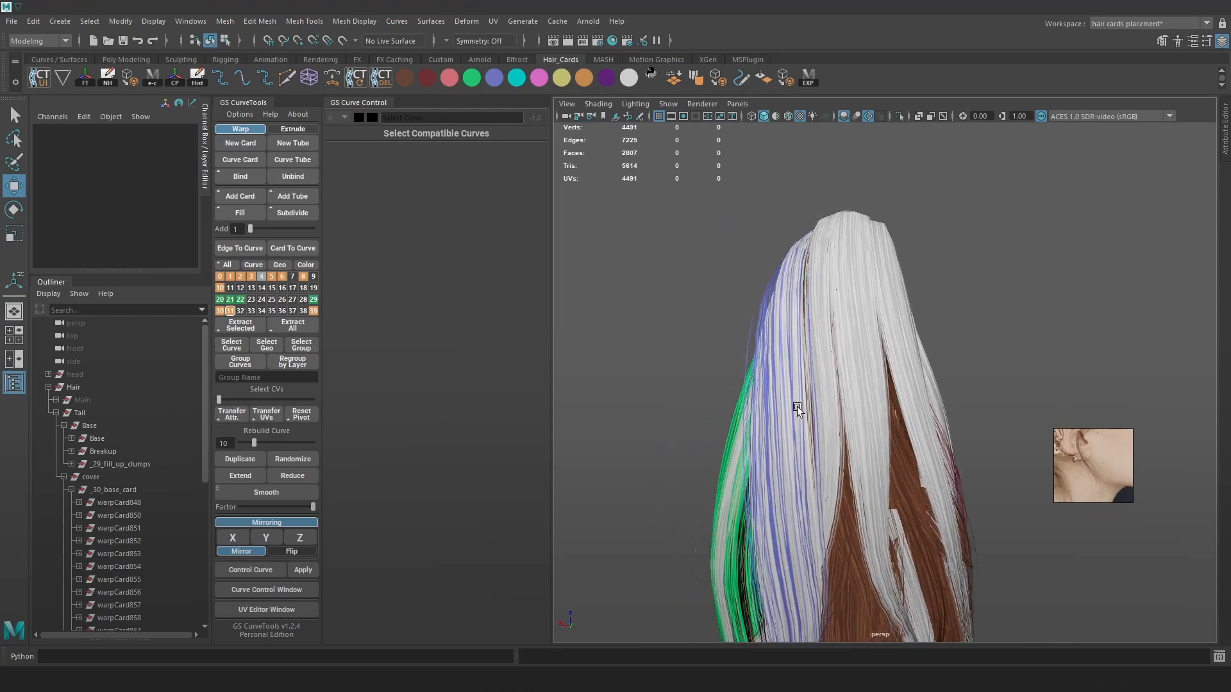
key("4")
left_click(787, 409)
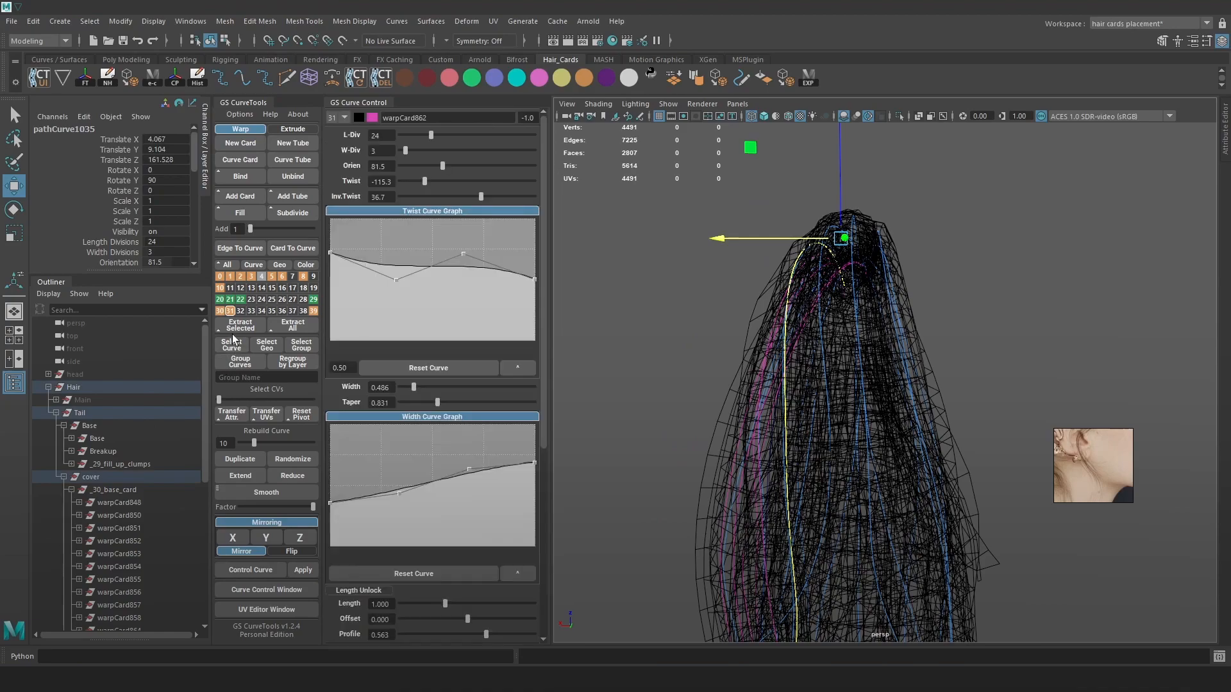
left_click_drag(780, 372, 823, 395, "alt")
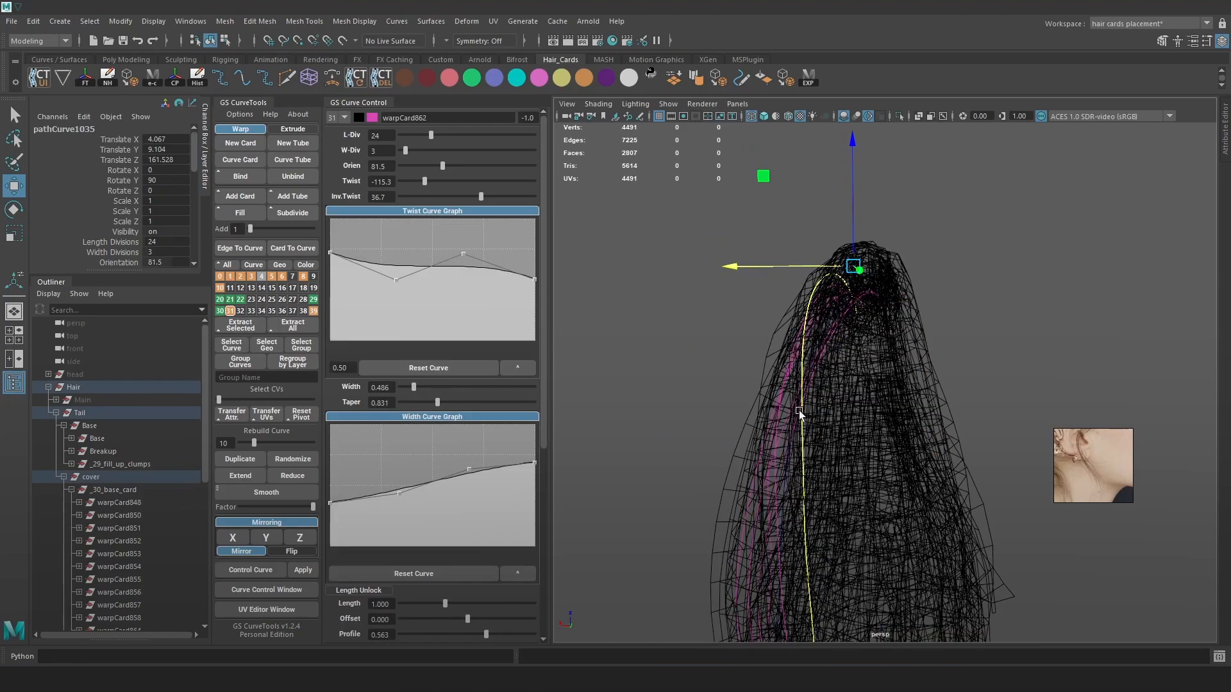
key("6")
left_click_drag(895, 373, 945, 393, "alt")
left_click(262, 456)
middle_click_drag(810, 253, 822, 311, "alt")
left_click_drag(823, 309, 857, 275)
Set the duplicated card's orientation to 61.4 and reset its twist and width curve graphs
left_click_drag(438, 166, 436, 166)
left_click(471, 373)
left_click(448, 573)
Select control vertices of warpCard871's curve and shift them sideways to reposition the strand
left_click_drag(770, 359, 861, 190, "alt")
key("F9")
key("4")
left_click_drag(829, 253, 951, 198)
left_click_drag(849, 223, 811, 231)
left_click_drag(921, 275, 1053, 242, "alt")
left_click_drag(940, 324, 1025, 339, "alt")
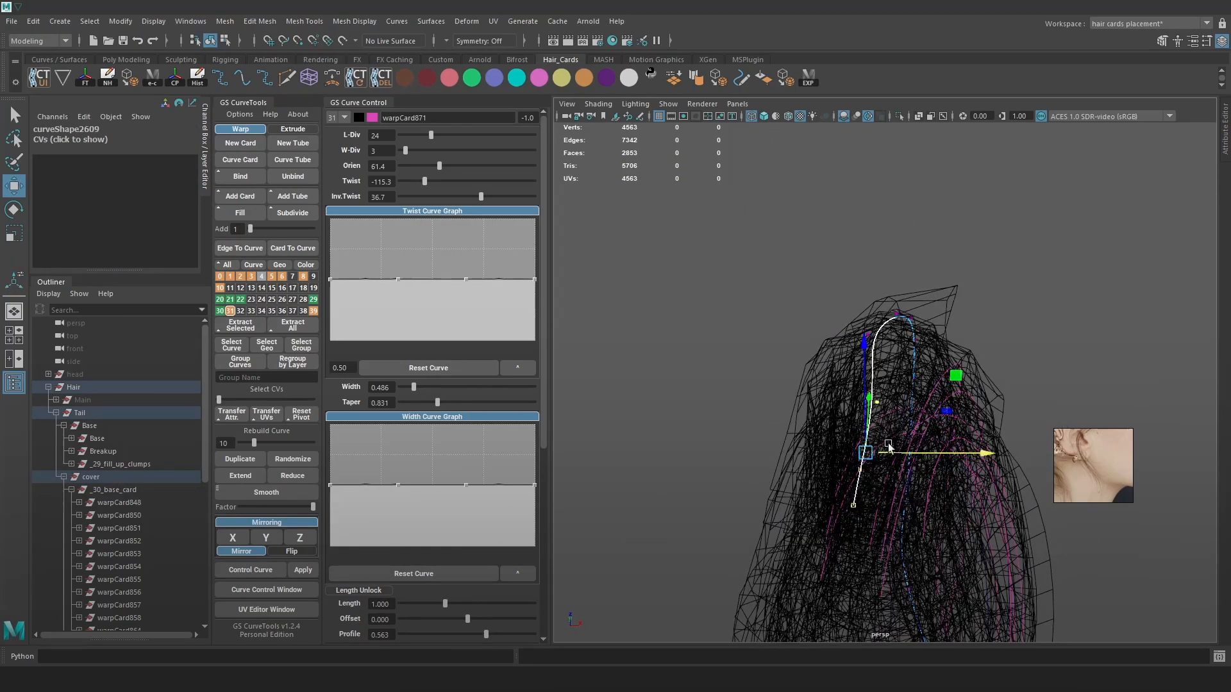
Set warpCard871's orientation to 85.5, width to 0.316 and profile to 0.291
key("F8")
key("5")
left_click_drag(440, 166, 443, 168)
left_click_drag(968, 311, 715, 326, "alt")
left_click_drag(413, 387, 408, 388)
scroll(423, 499, "down", 3)
left_click_drag(486, 480, 476, 480)
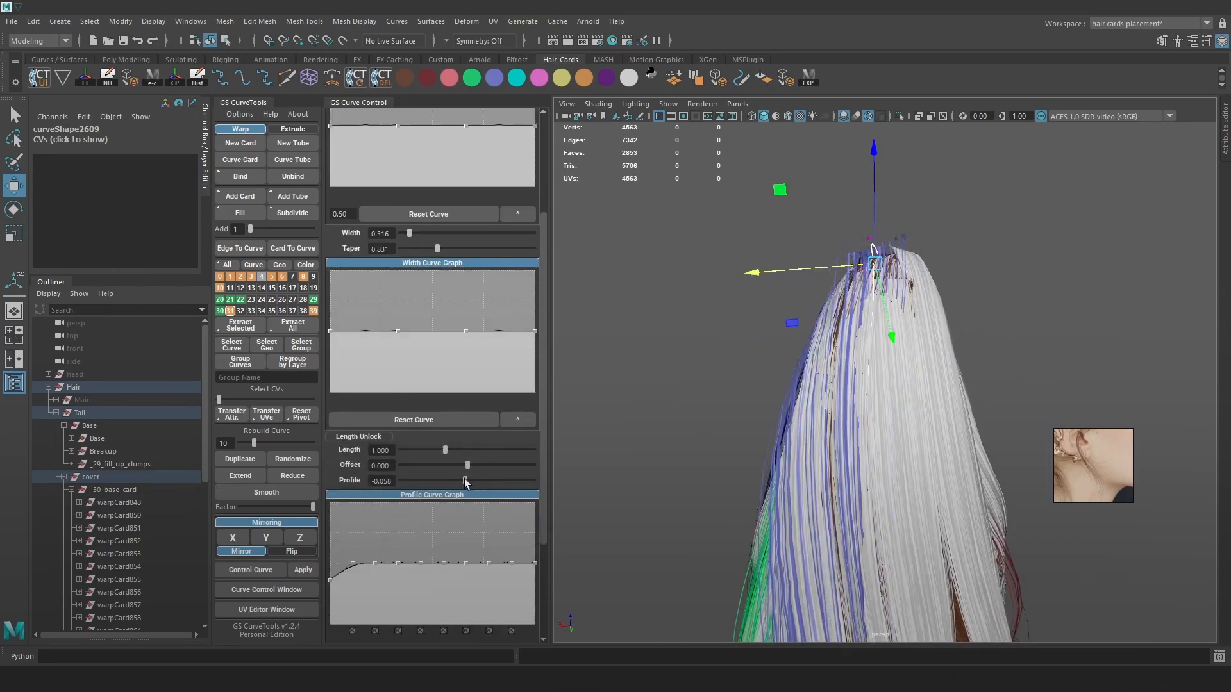
Lower the root end of warpCard871's width curve graph to narrow the card there
left_click_drag(980, 380, 897, 349, "alt")
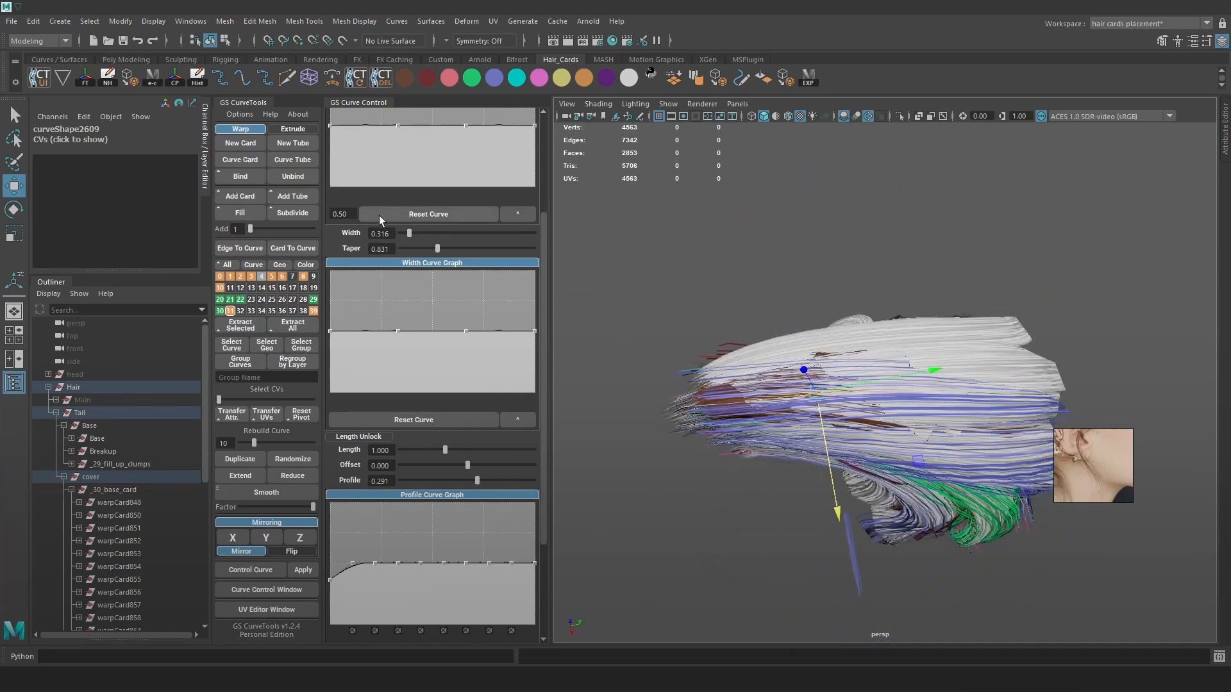
scroll(369, 282, "up", 3)
left_click_drag(331, 486, 330, 513)
Set the viewport's view transform to Un-tone-mapped (sRGB)
left_click_drag(585, 379, 808, 311, "alt")
left_click(1049, 117)
left_click(1055, 141)
Adjust warpCard871's control vertices near the root and set its twist to -43.7 and inverse twist to 43.7
left_click_drag(806, 284, 879, 275)
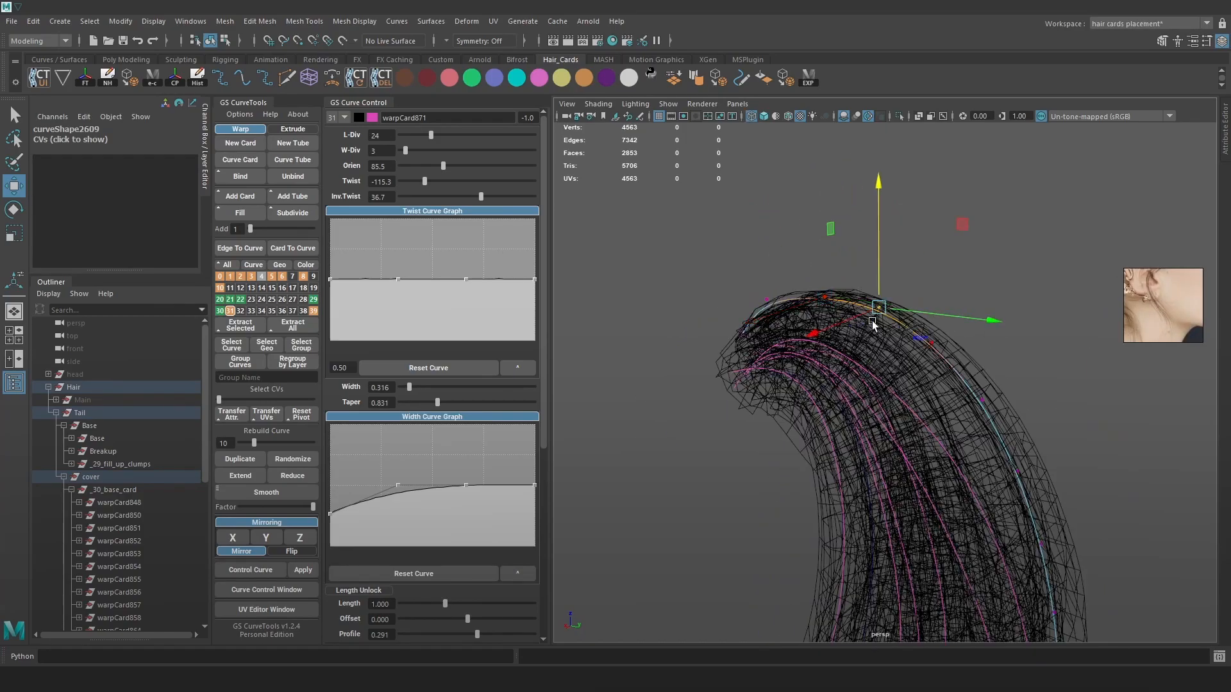
left_click_drag(938, 299, 859, 270, "alt")
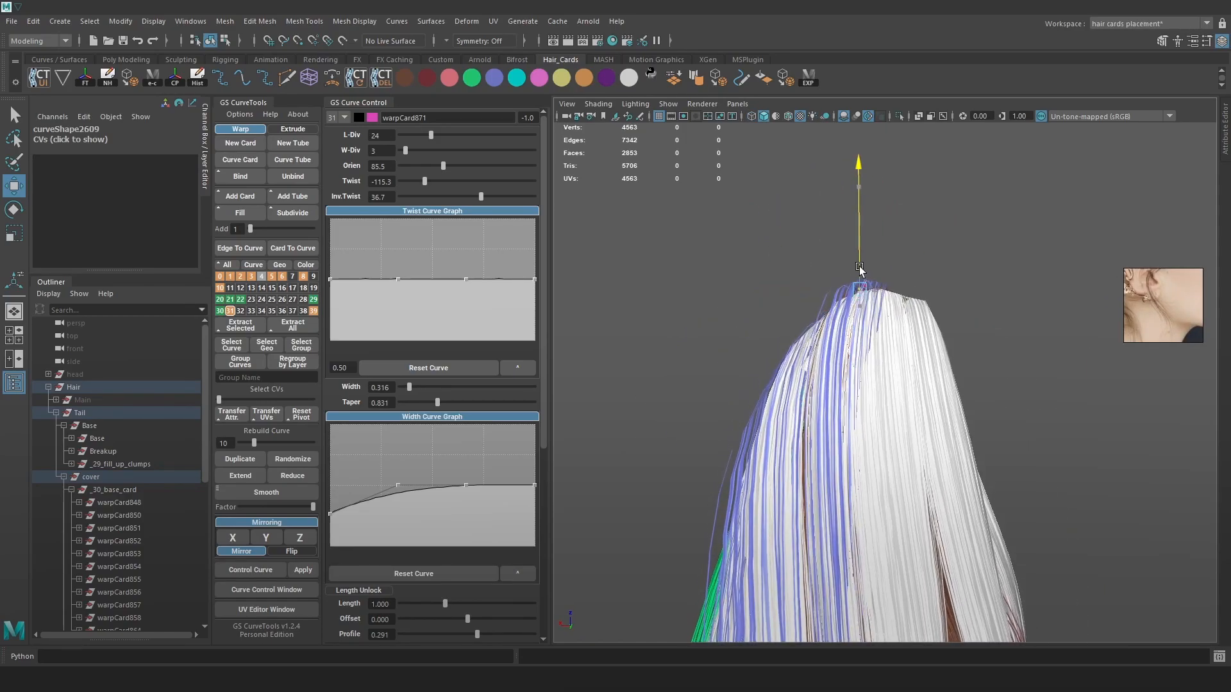
left_click_drag(425, 182, 452, 183)
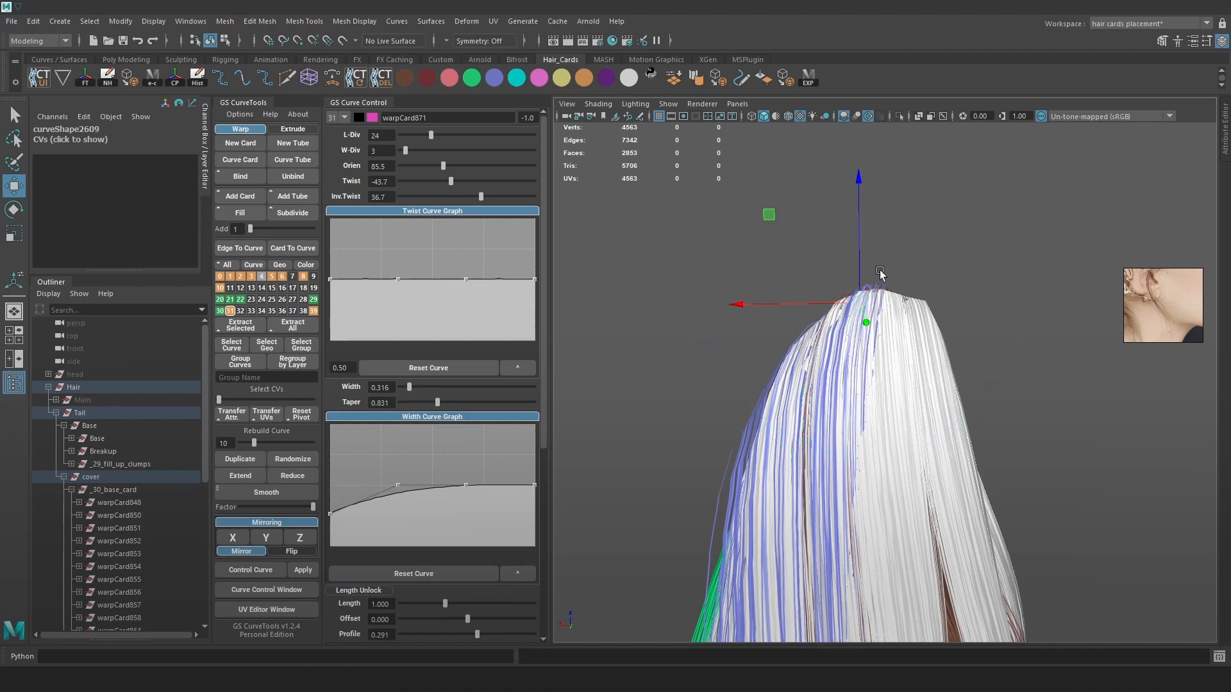
left_click_drag(859, 264, 849, 303, "alt")
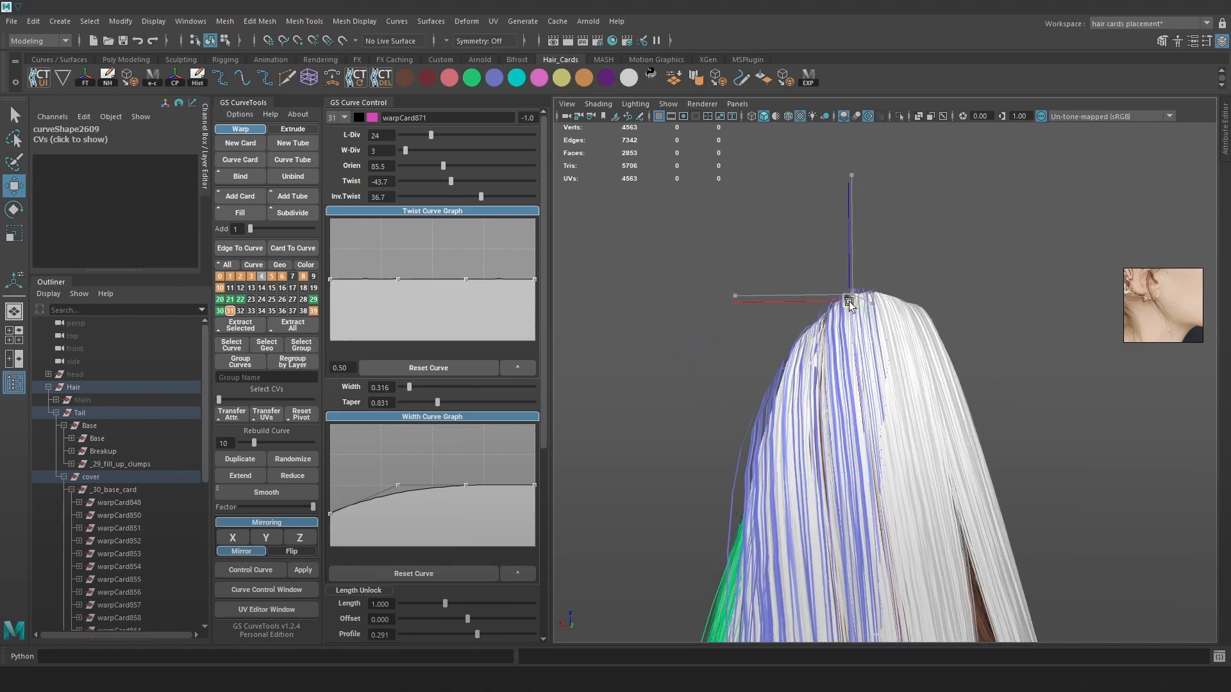
mouse_move(934, 345)
left_mouse_down("alt")
mouse_move(779, 417)
mouse_move(844, 417)
mouse_move(791, 225)
mouse_move(820, 250)
mouse_move(793, 248)
mouse_move(855, 206)
mouse_move(1013, 213)
mouse_move(808, 229)
left_mouse_up("alt")
left_click_drag(481, 199, 490, 204)
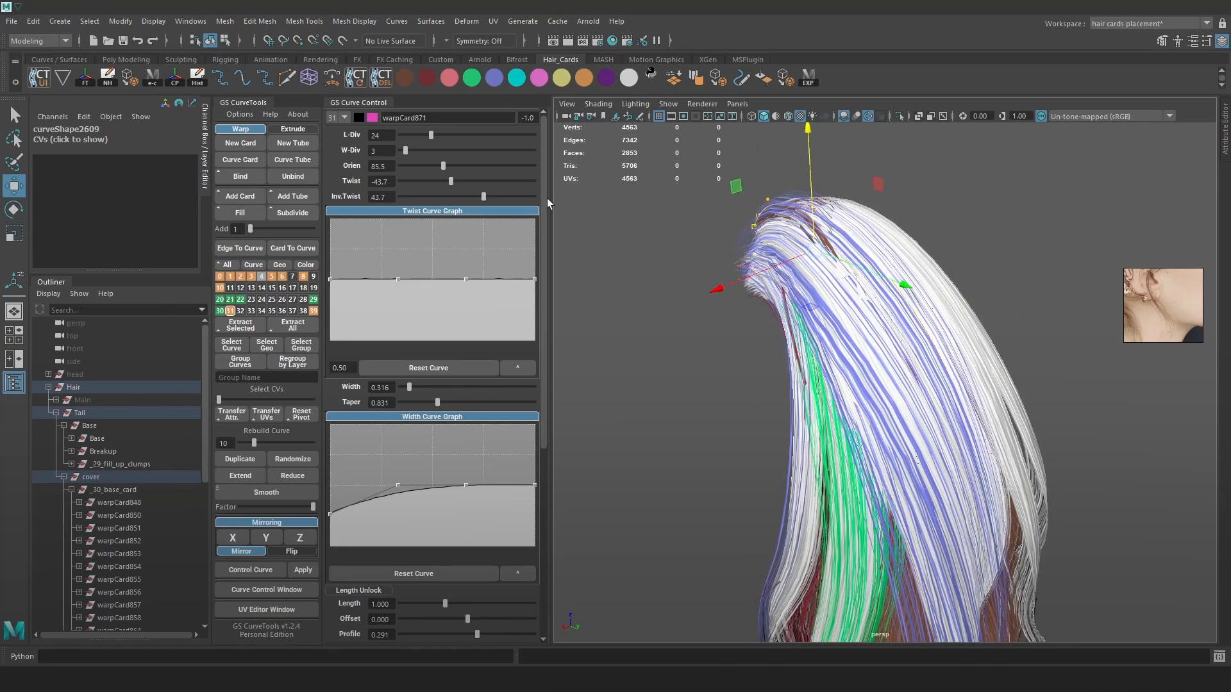
Nudge the lower control vertices of warpCard871's curve and rebuild the curve with a value of 7
mouse_move(1011, 333)
left_mouse_down("alt")
mouse_move(818, 411)
mouse_move(830, 372)
left_mouse_up("alt")
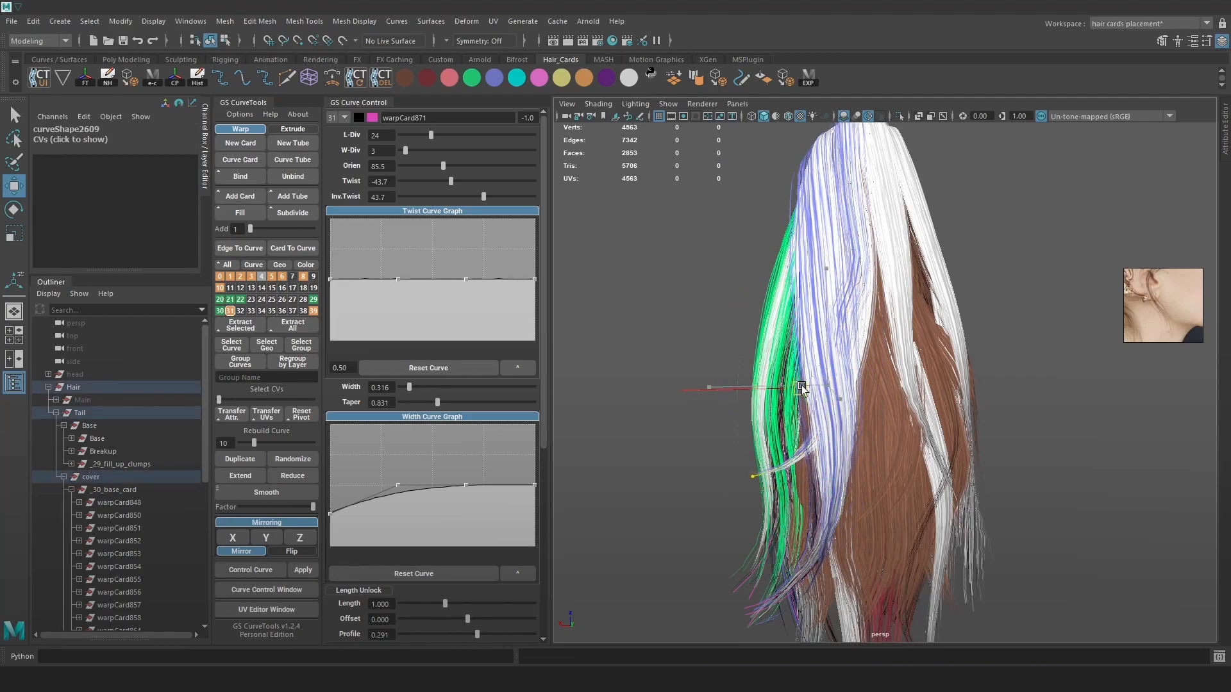
left_click_drag(802, 387, 866, 314, "alt")
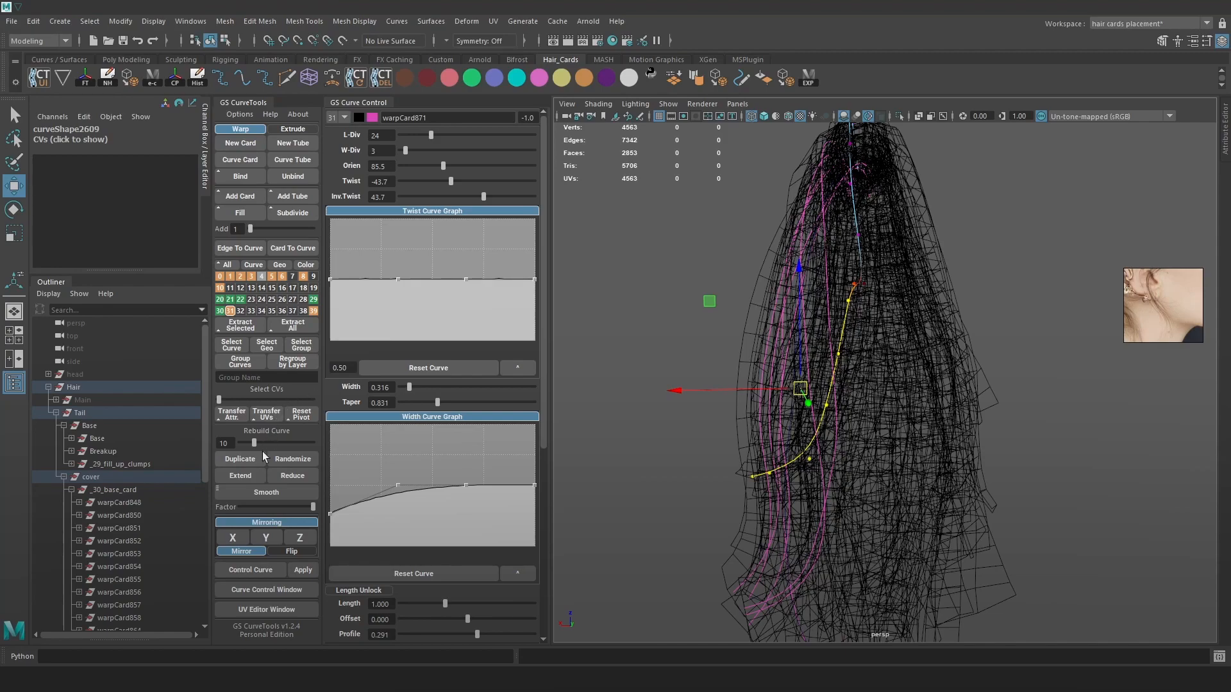
left_click_drag(246, 444, 245, 444)
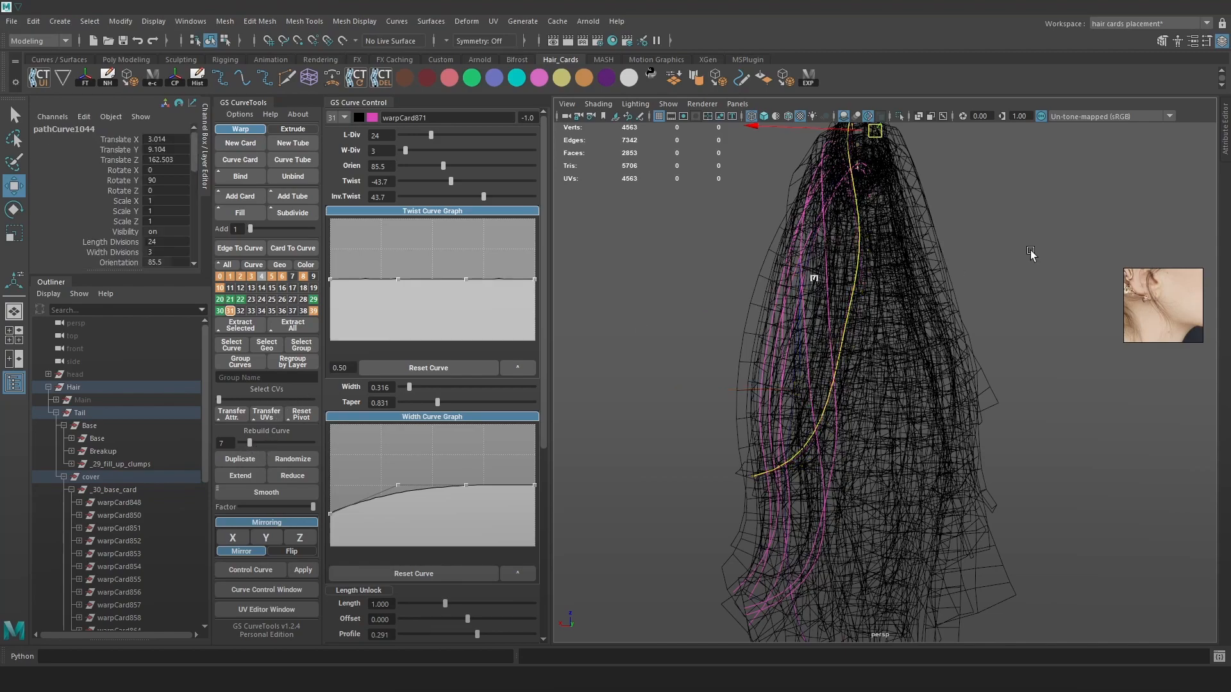
Move the middle control vertex of warpCard871's curve sideways toward the neighboring white cards
key("F9")
left_click(845, 322)
key("6")
left_click_drag(850, 326, 872, 334)
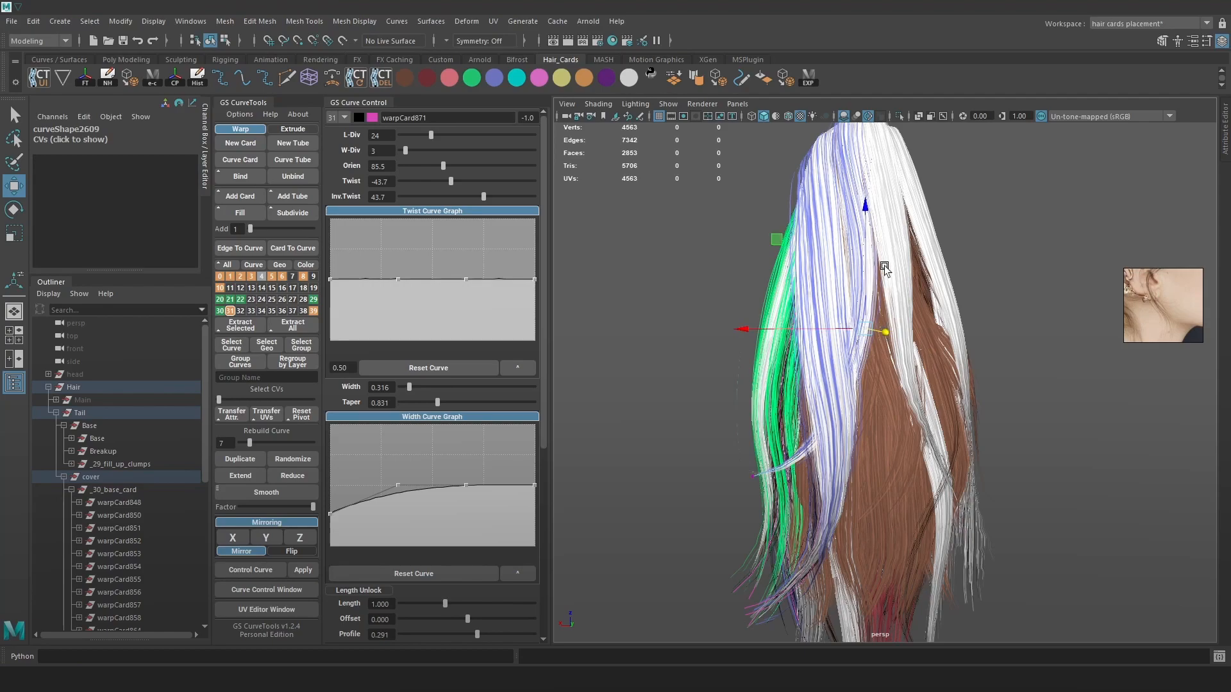
Reposition the upper, middle and tip control vertices of warpCard871's curve to settle it against the white cards
key("4")
left_click(841, 264)
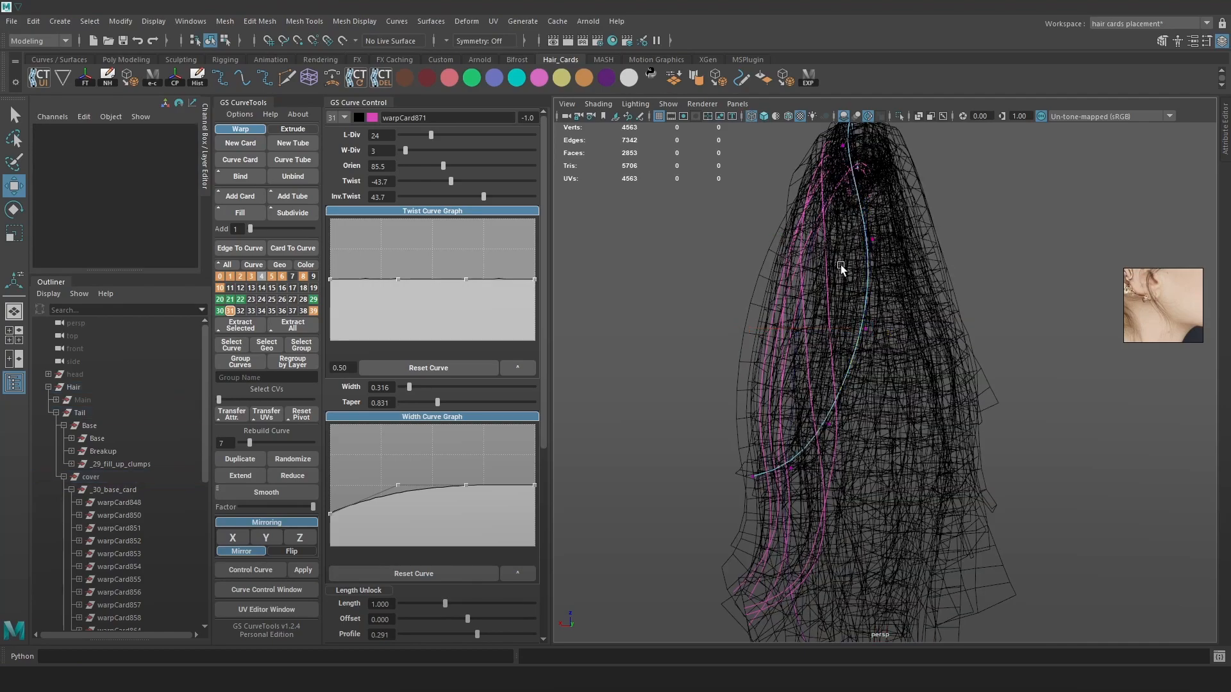
left_click(886, 229)
key("6")
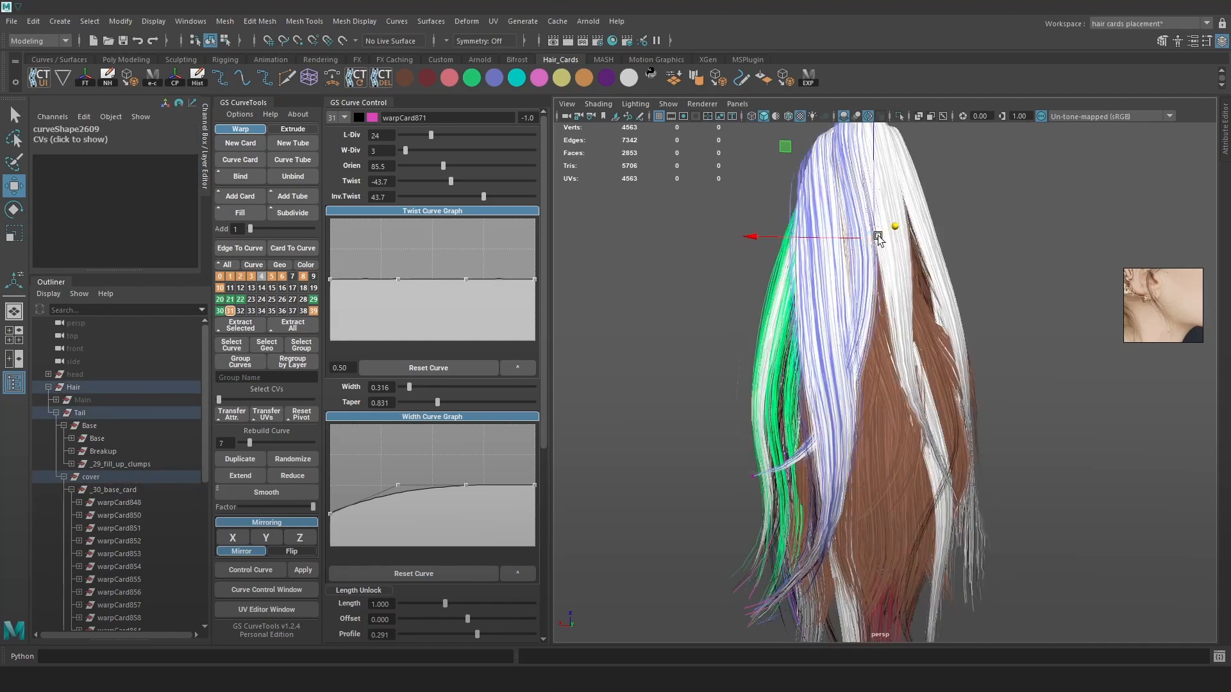
left_click_drag(872, 359, 842, 364, "alt")
key("4")
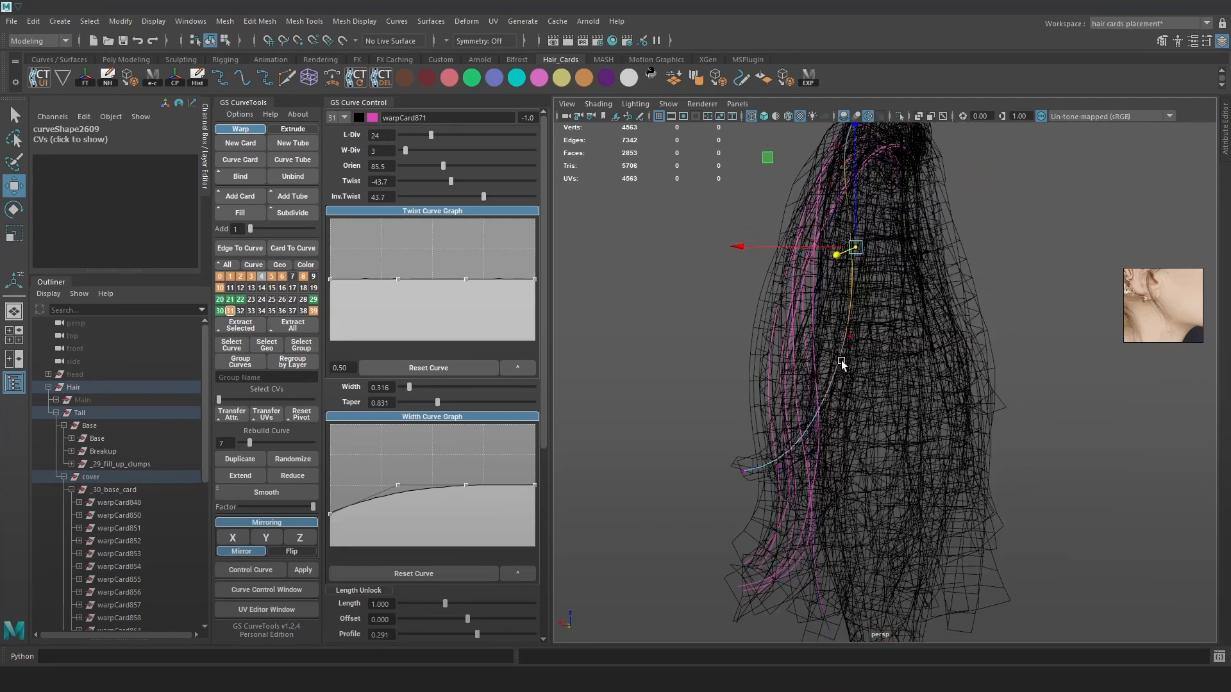
key("6")
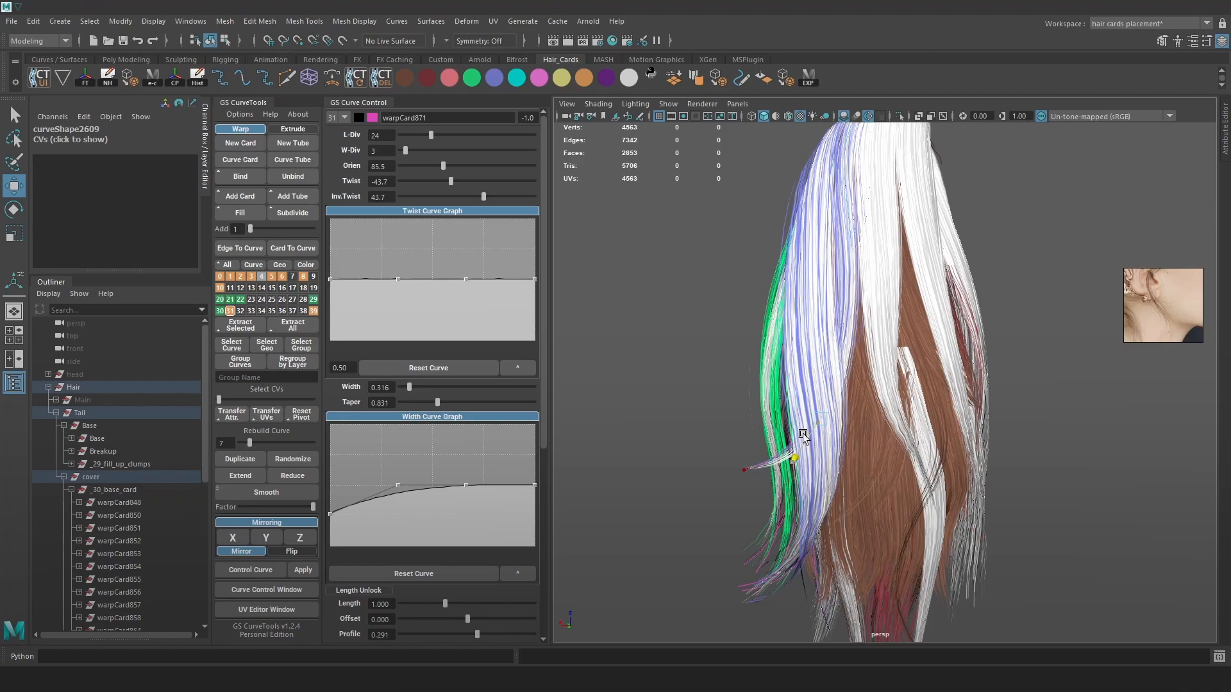
left_click_drag(844, 390, 811, 256, "alt")
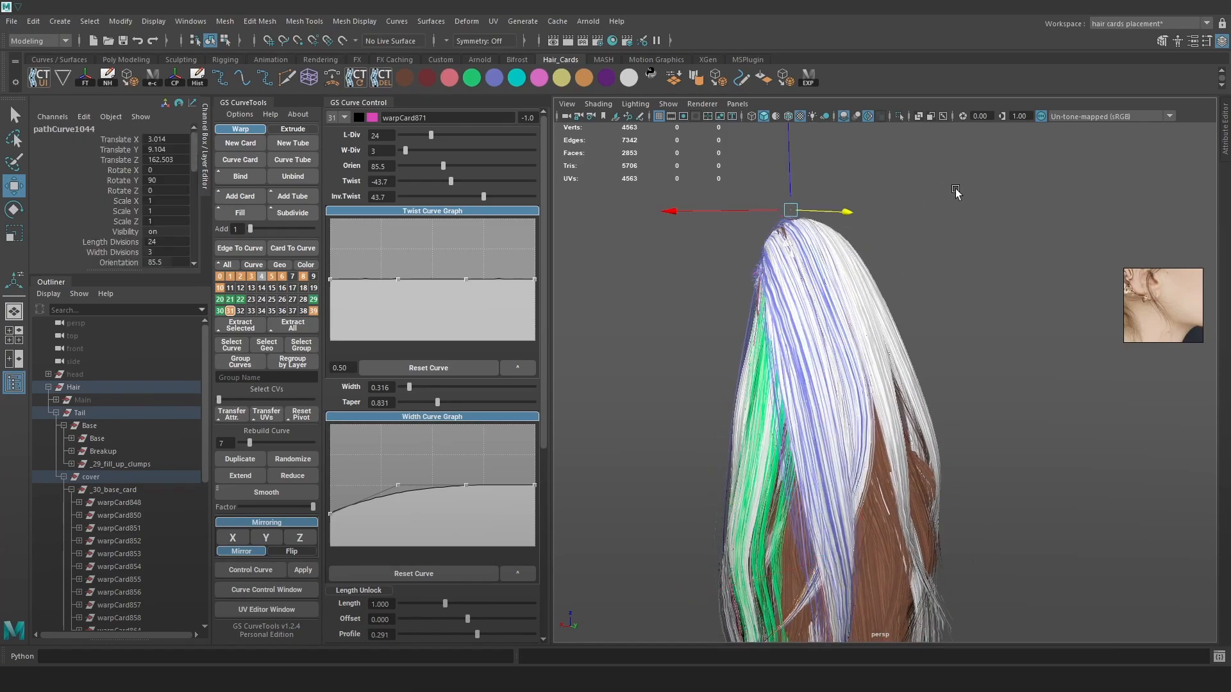
Select a neighboring card's curve near the ponytail's crown and duplicate it as another cover card
left_click(1032, 141)
key("4")
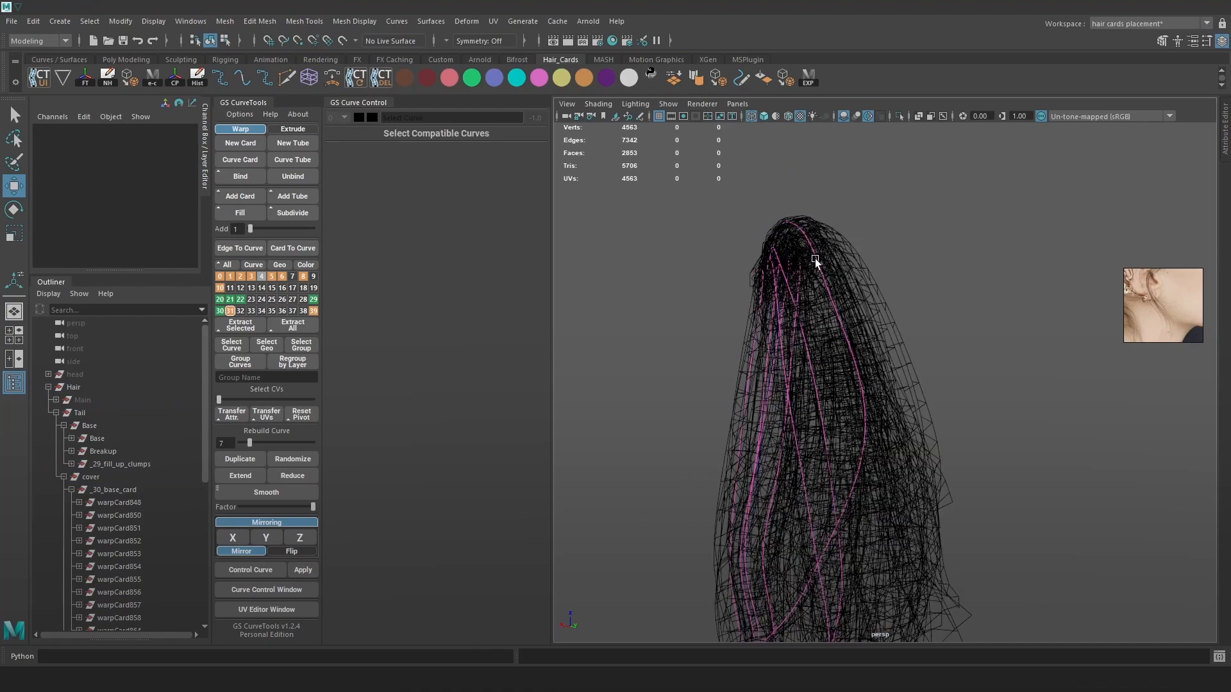
left_click(814, 257)
key("6")
mouse_move(898, 276)
left_mouse_down("alt")
mouse_move(837, 228)
mouse_move(864, 231)
left_mouse_up("alt")
key("4")
left_click(796, 380)
key("6")
left_click(255, 459)
Reset the duplicated card's twist and width graphs, with orientation set to 61.4 and width to 0.268
left_click_drag(442, 166, 432, 167)
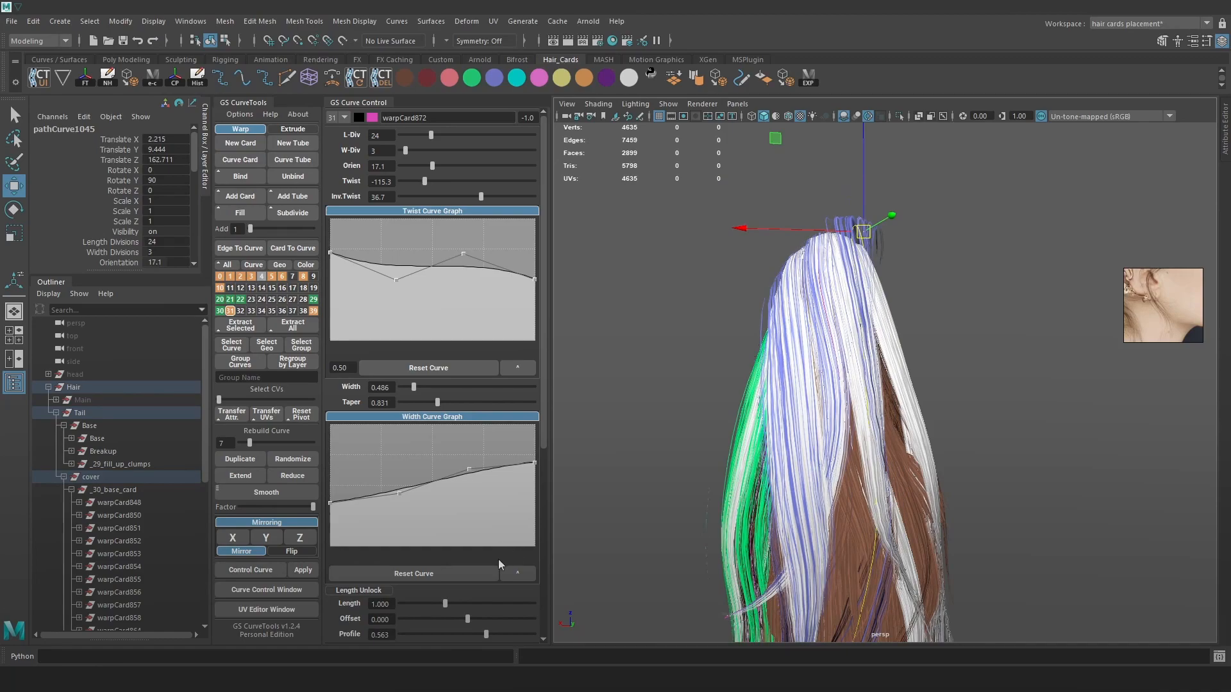
left_click(482, 572)
left_click(457, 370)
left_click_drag(414, 386, 409, 386)
left_click_drag(421, 169, 439, 167)
left_click_drag(406, 387, 408, 387)
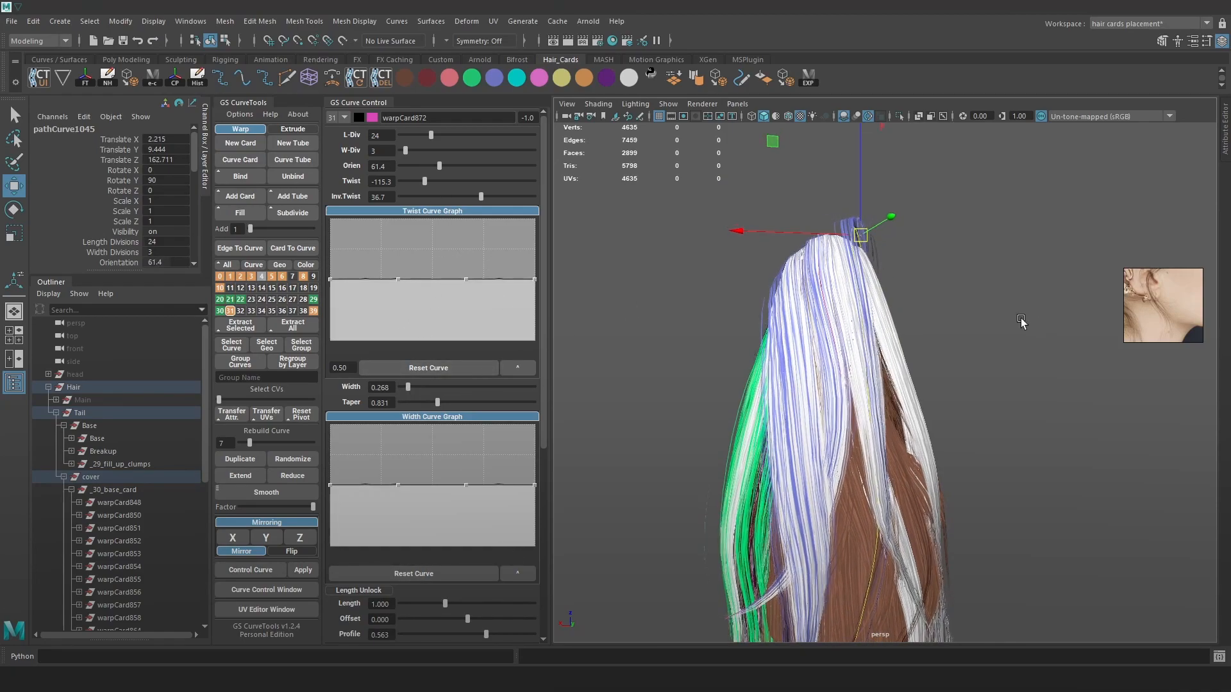
Set warpCard872's profile to 0.136 and its width to 0.292
left_click_drag(1033, 323, 846, 364, "alt")
scroll(846, 364, "up", 3)
scroll(433, 399, "down", 2)
left_click_drag(486, 555, 472, 557)
left_click_drag(825, 444, 889, 418, "alt")
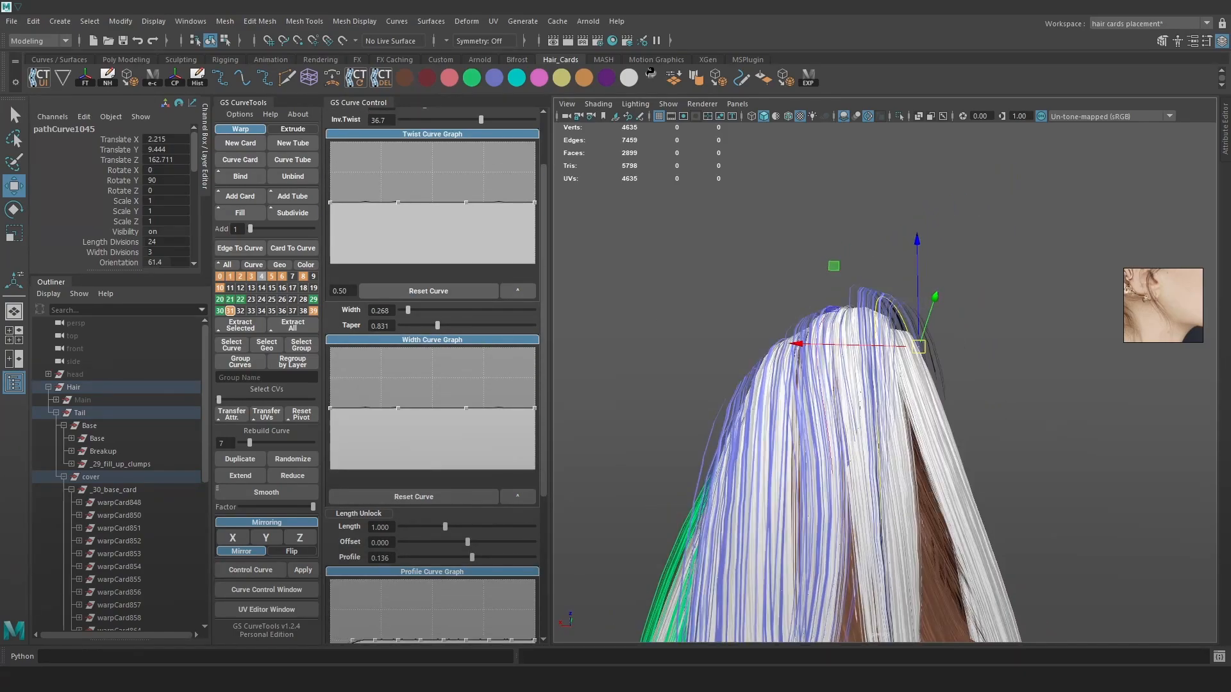
left_click_drag(891, 306, 1058, 393, "alt")
left_click_drag(408, 311, 410, 311)
Move and rotate warpCard872 so its root sits on the ponytail's crown, with Rotate X at -15.262
left_click_drag(981, 353, 830, 320, "alt")
left_click_drag(901, 336, 882, 352)
left_click_drag(972, 358, 1010, 379, "alt")
key("e")
key("w")
left_click_drag(954, 259, 907, 238)
mouse_move(989, 288)
left_mouse_down("alt")
mouse_move(1055, 282)
mouse_move(1000, 398)
left_mouse_up("alt")
key("4")
key("6")
mouse_move(1013, 340)
left_mouse_down("alt")
mouse_move(992, 312)
mouse_move(1016, 298)
mouse_move(984, 287)
left_mouse_up("alt")
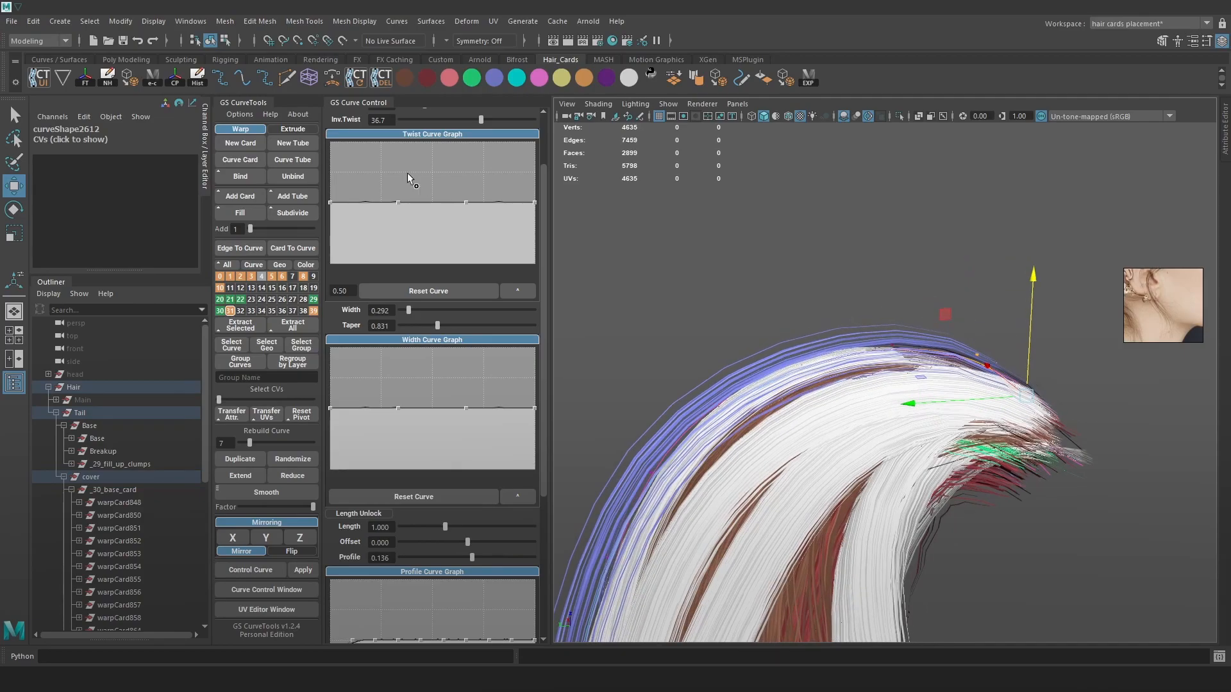
Set warpCard872's inverse twist to 41.9 and twist to -10.5
scroll(412, 246, "up", 2)
mouse_move(480, 199)
left_mouse_down()
mouse_move(462, 199)
mouse_move(488, 199)
left_mouse_up()
left_click_drag(779, 354, 898, 449, "alt")
left_click_drag(425, 182, 464, 183)
Shift two middle control vertices of warpCard872's curve outward toward the blue-highlighted cards
key("4")
left_click(784, 441)
key("6")
left_click_drag(778, 436, 752, 434)
key("4")
left_click(786, 348)
key("6")
left_click_drag(792, 331, 780, 321)
Nudge an upper control vertex of warpCard872's curve outward, try a different twist and undo the twist change
key("4")
left_click(805, 235)
key("6")
left_click_drag(813, 206, 804, 200)
left_click_drag(849, 193, 798, 218, "alt")
left_click_drag(463, 182, 483, 198)
key("ctrl+z")
Move a mid-length control vertex of warpCard872's curve slightly outward
key("4")
left_click(851, 366)
key("6")
left_click_drag(871, 388, 843, 386, "alt")
left_click_drag(815, 388, 799, 389)
Move a control vertex near warpCard872's tip inward over the brown base hair
middle_click_drag(885, 555, 874, 395, "alt")
right_click_drag(875, 397, 897, 424, "alt")
mouse_move(898, 423)
left_mouse_down("alt")
mouse_move(859, 451)
mouse_move(884, 417)
left_mouse_up("alt")
key("4")
left_click(739, 505)
key("6")
left_click_drag(745, 509, 785, 517)
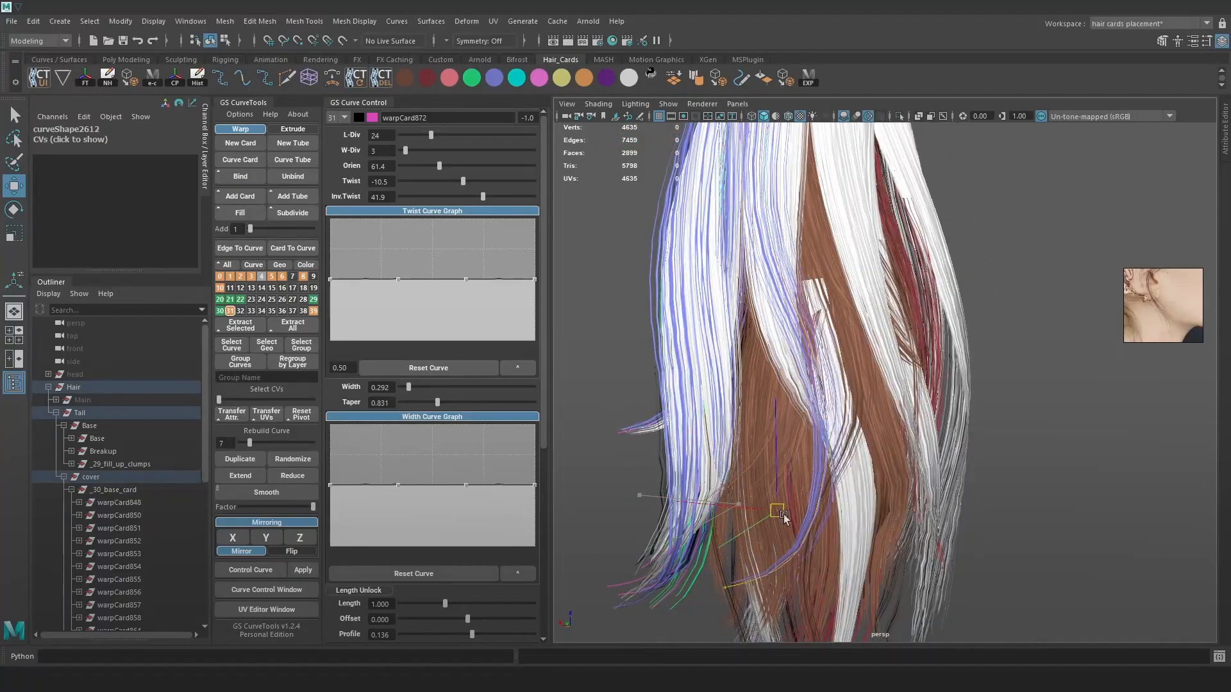
Rebuild warpCard872's curve with a value of 9, try reducing it and undo the reductions
left_click_drag(785, 516, 667, 468, "alt")
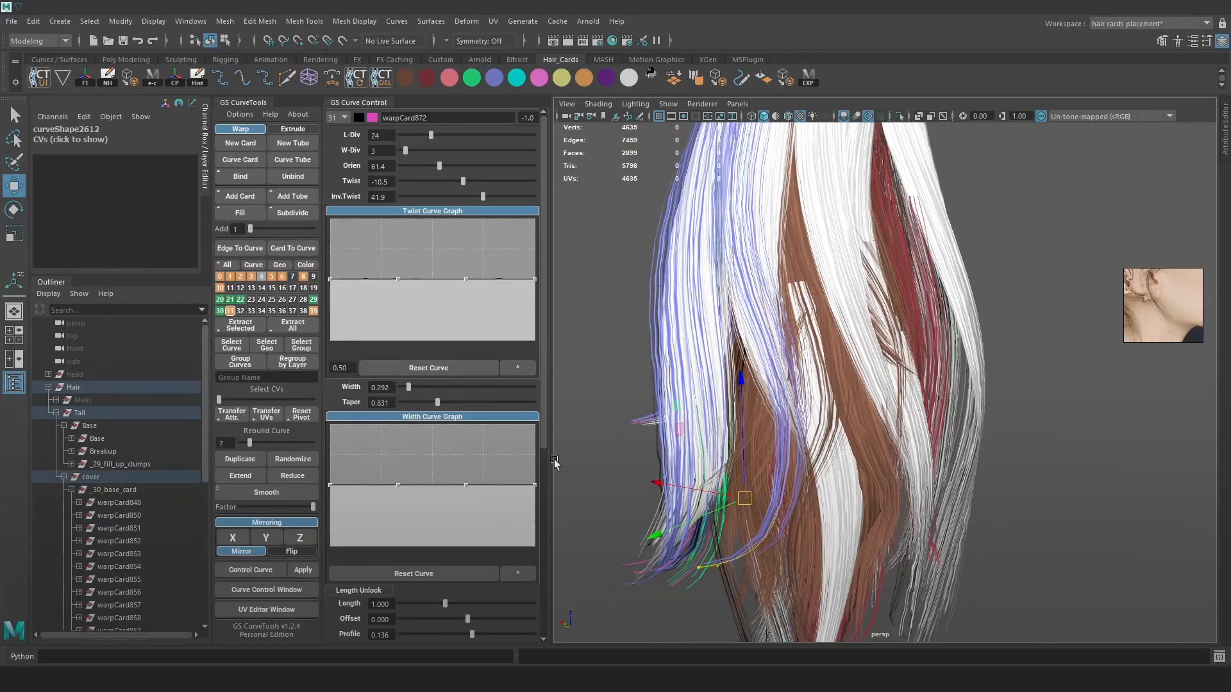
left_click(297, 473)
key("f")
left_click_drag(872, 378, 913, 367, "alt")
key("4")
key("ctrl+z")
left_click(1002, 347)
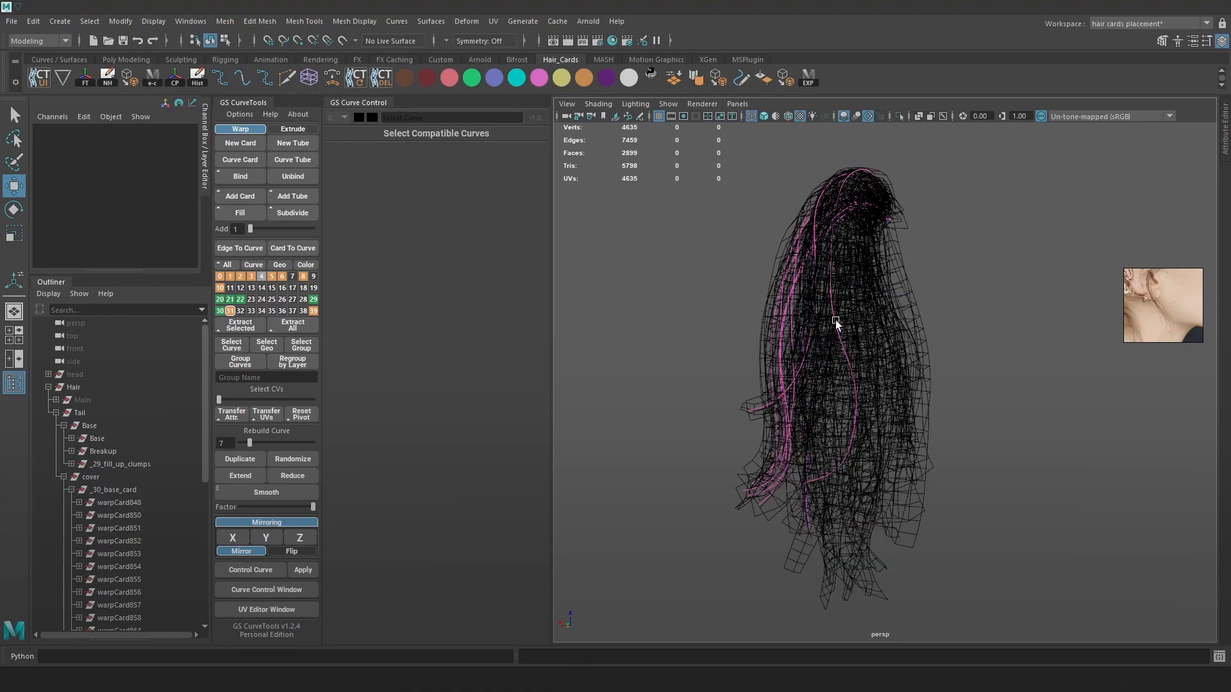
left_click(840, 324)
left_click(297, 477)
key("ctrl+z")
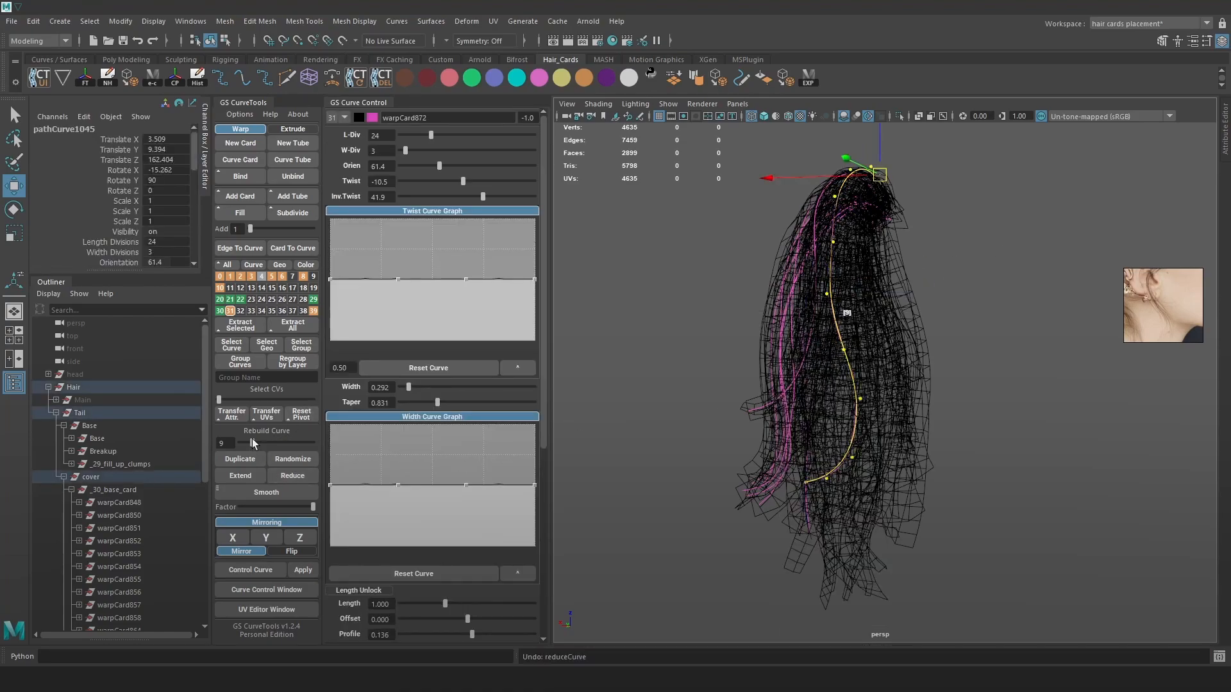
left_click(303, 477)
left_click_drag(922, 366, 887, 368, "alt")
key("ctrl+z")
right_click_drag(848, 376, 862, 386, "alt")
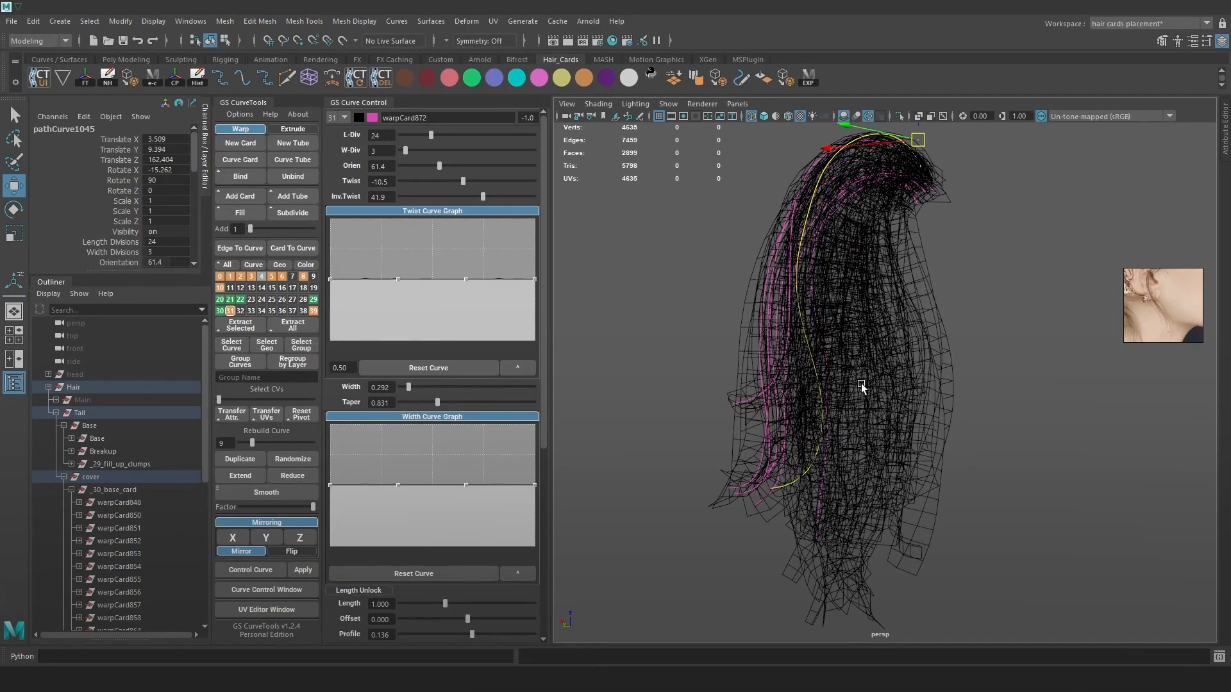
Move the lower control vertices of warpCard872's curve to reshape its tail end
key("6")
left_click(820, 467)
key("4")
key("6")
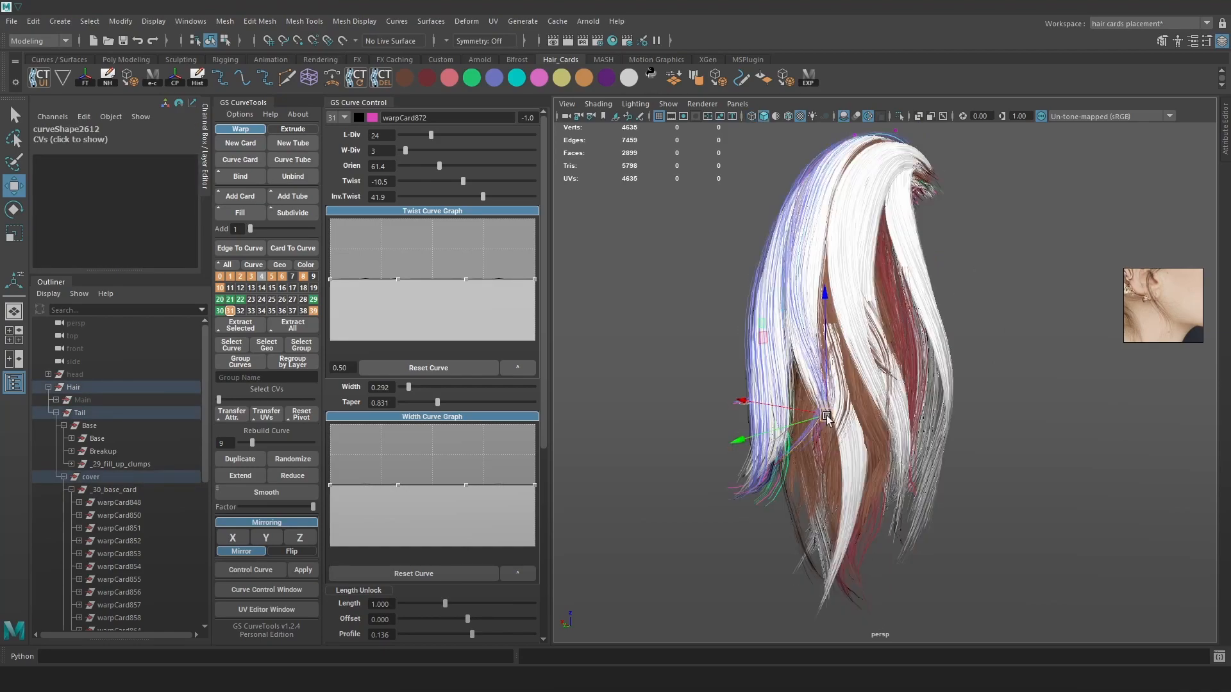
key("4")
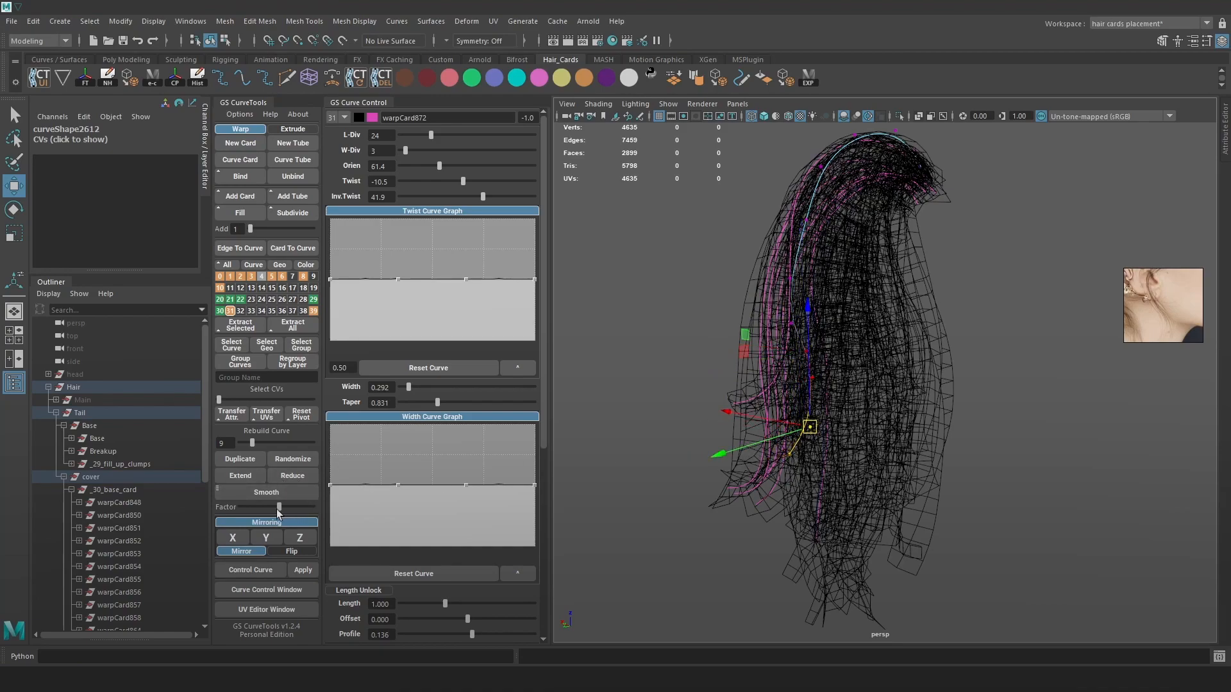
Reduce warpCard872's curve and rotate its end control vertices to redirect the tip
left_click(300, 475)
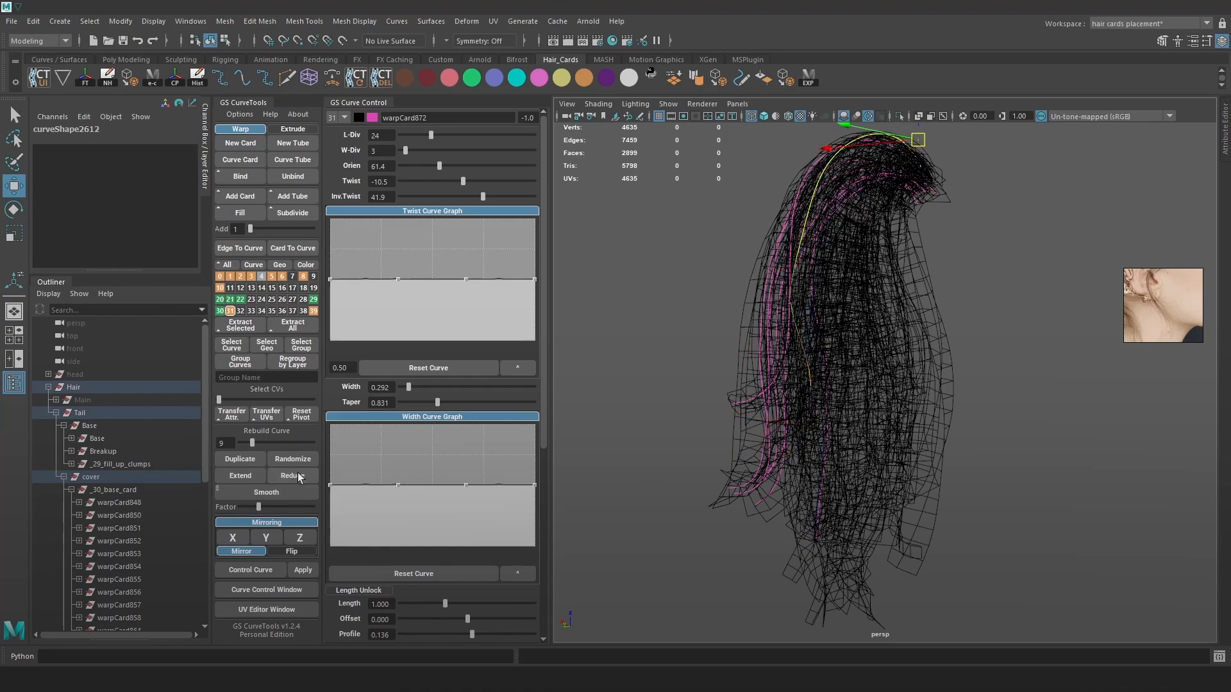
scroll(959, 316, "up", 2)
key("5")
key("4")
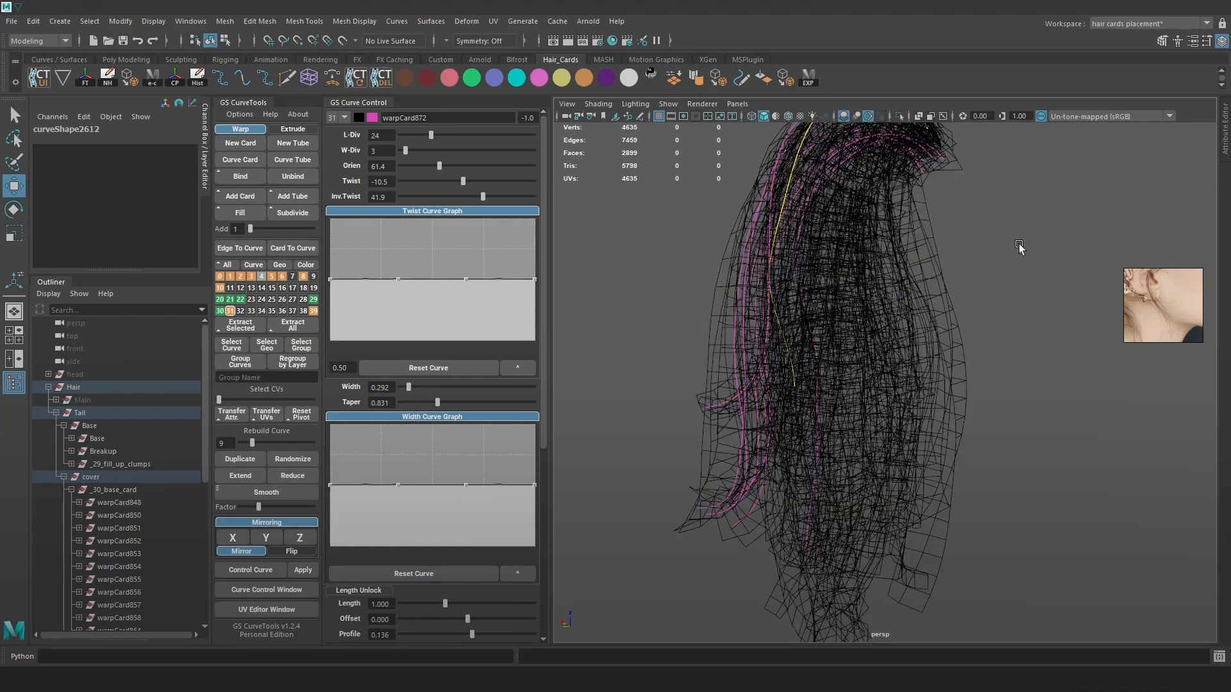
right_click_drag(1027, 233, 950, 234)
left_click(806, 382)
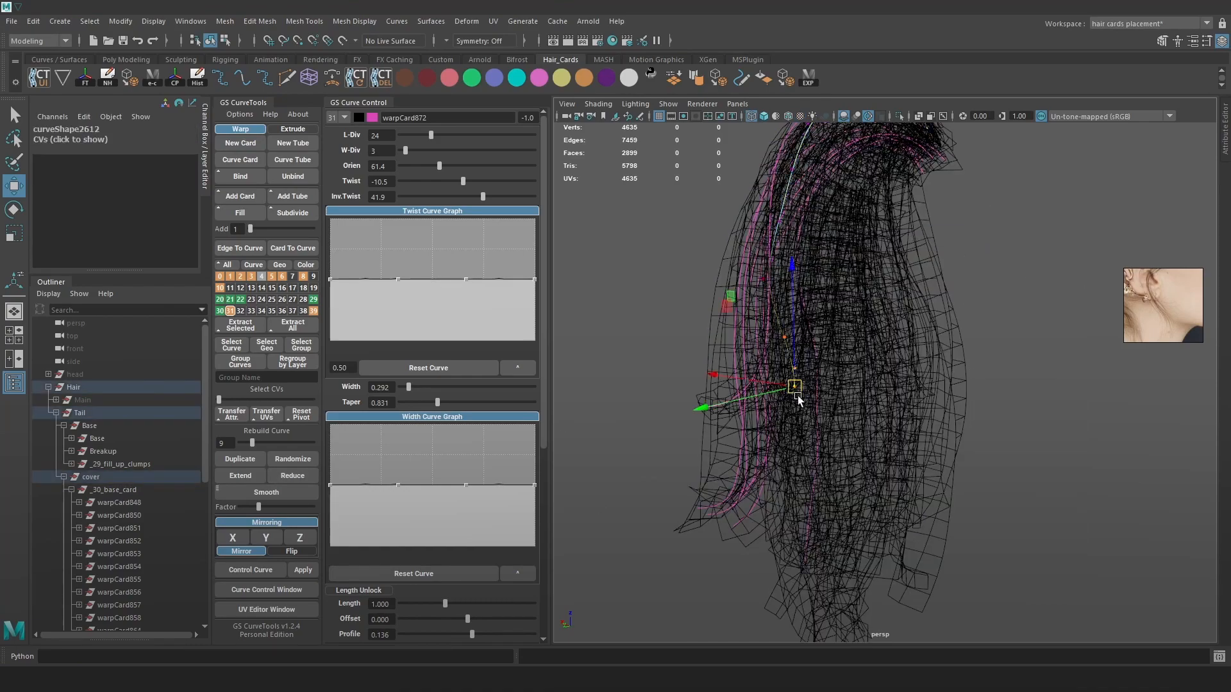
key("6")
key("e")
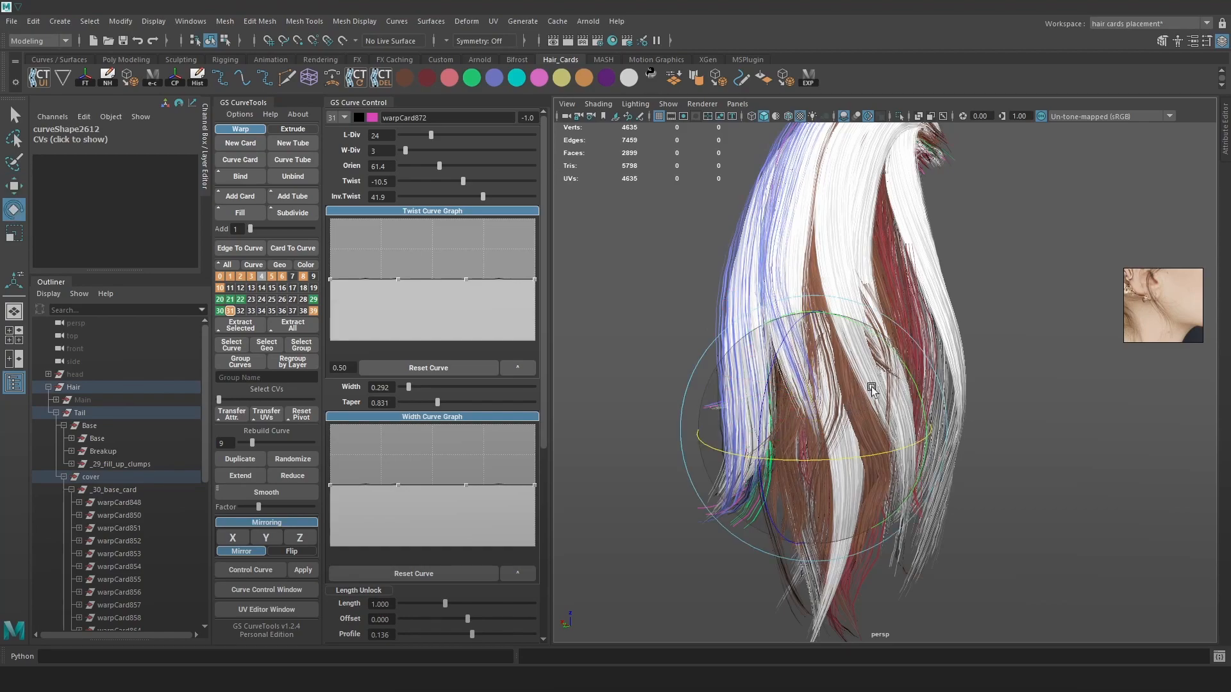
left_click_drag(840, 332, 839, 334)
mouse_move(838, 347)
left_mouse_down("alt")
mouse_move(818, 394)
mouse_move(826, 410)
mouse_move(767, 441)
mouse_move(829, 422)
mouse_move(776, 248)
mouse_move(822, 317)
mouse_move(867, 316)
mouse_move(823, 433)
left_mouse_up("alt")
Reposition the mid-length control vertices of warpCard872's curve over the gap beside the blue-highlighted cards
key("w")
key("w")
key("4")
key("5")
mouse_move(718, 499)
left_mouse_down()
mouse_move(734, 533)
mouse_move(795, 420)
mouse_move(769, 356)
left_mouse_up()
key("5")
Set warpCard872's twist to -57.7, raise its third twist-graph point and widen the card
left_click_drag(463, 181, 442, 181)
key("6")
left_click_drag(785, 332, 754, 321)
left_click_drag(466, 279, 469, 248)
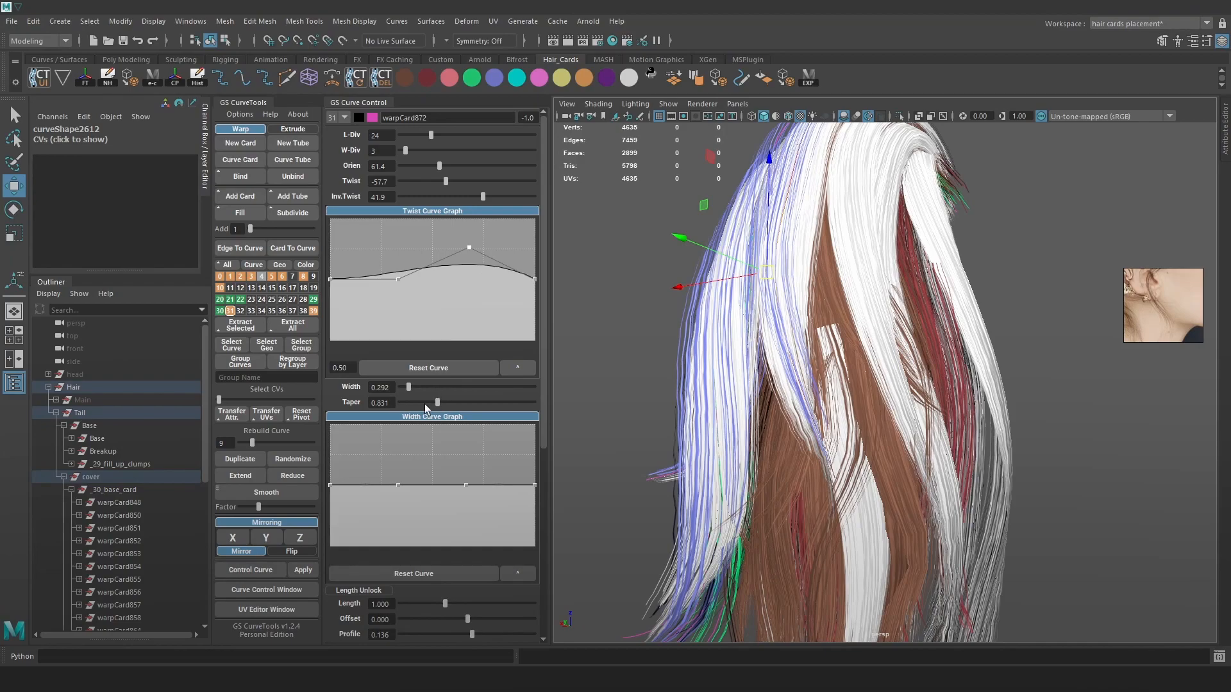
left_click_drag(409, 387, 413, 389)
Move a lower control vertex of warpCard872's curve up and across the brown base hair
left_click_drag(797, 282, 784, 408, "alt")
left_click_drag(783, 407, 775, 412)
key("4")
left_click(799, 495)
key("6")
left_click_drag(799, 496, 893, 407)
Adjust the upper control vertices of warpCard872's curve so the card follows the crown's curvature
key("4")
key("6")
key("4")
left_click_drag(907, 269, 879, 287)
key("6")
left_click_drag(889, 283, 823, 306)
left_click_drag(746, 313, 832, 309)
key("4")
left_click(797, 270)
key("6")
left_click_drag(797, 272, 794, 281)
Lower the first two points of warpCard872's width graph to narrow the card toward its root
middle_click_drag(827, 234, 824, 304, "alt")
left_click_drag(823, 304, 930, 296, "alt")
left_click_drag(331, 486, 333, 524)
left_click_drag(398, 486, 395, 504)
Nudge a lower control vertex of warpCard872's curve slightly sideways and upward
left_click_drag(964, 442, 888, 447, "alt")
key("4")
left_click(819, 482)
key("6")
left_click_drag(819, 482, 826, 473)
Select warpCard871's curve, move its control vertex near the crown and nudge its second twist-graph point
scroll(827, 461, "down", 5)
left_click_drag(833, 436, 1000, 398, "alt")
scroll(904, 382, "up", 5)
left_click(879, 220)
right_click_drag(879, 220, 802, 228)
left_click(819, 222)
left_click_drag(819, 222, 858, 260)
left_click_drag(398, 279, 398, 280)
left_click_drag(911, 218, 815, 182, "alt")
Show layer 30's curves, select warpCard855 and add a lowered point near the start of its twist graph
key("4")
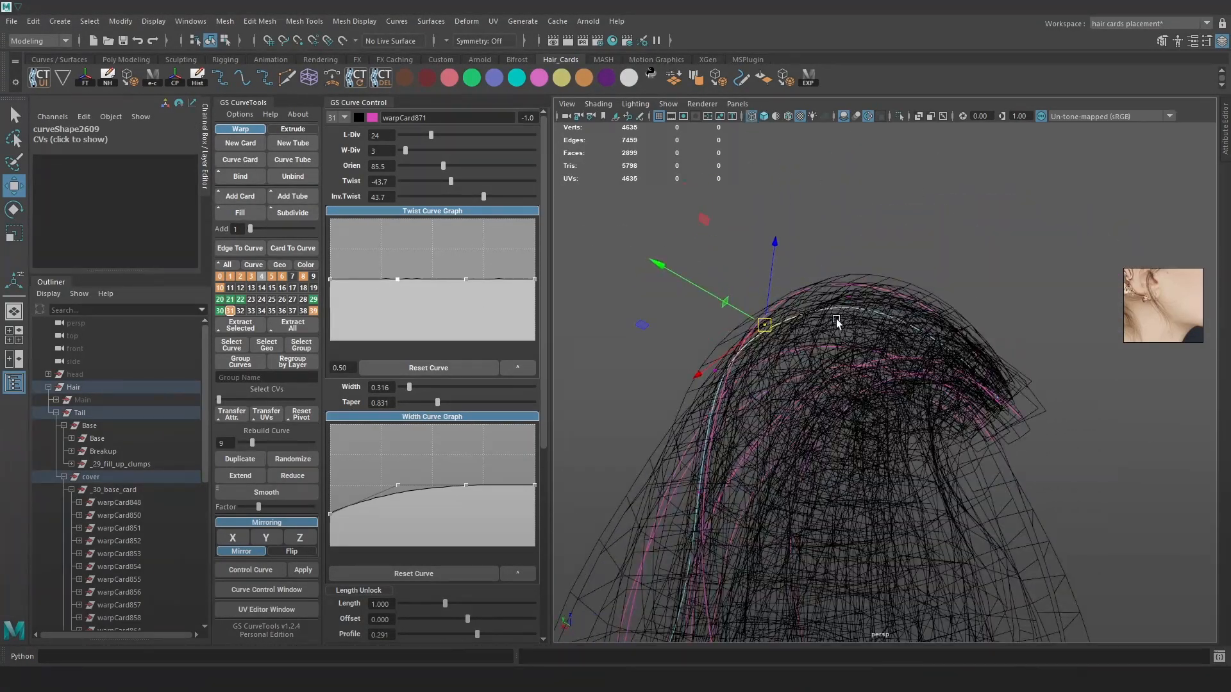
left_click(223, 313, "ctrl+alt")
left_click(837, 307)
key("6")
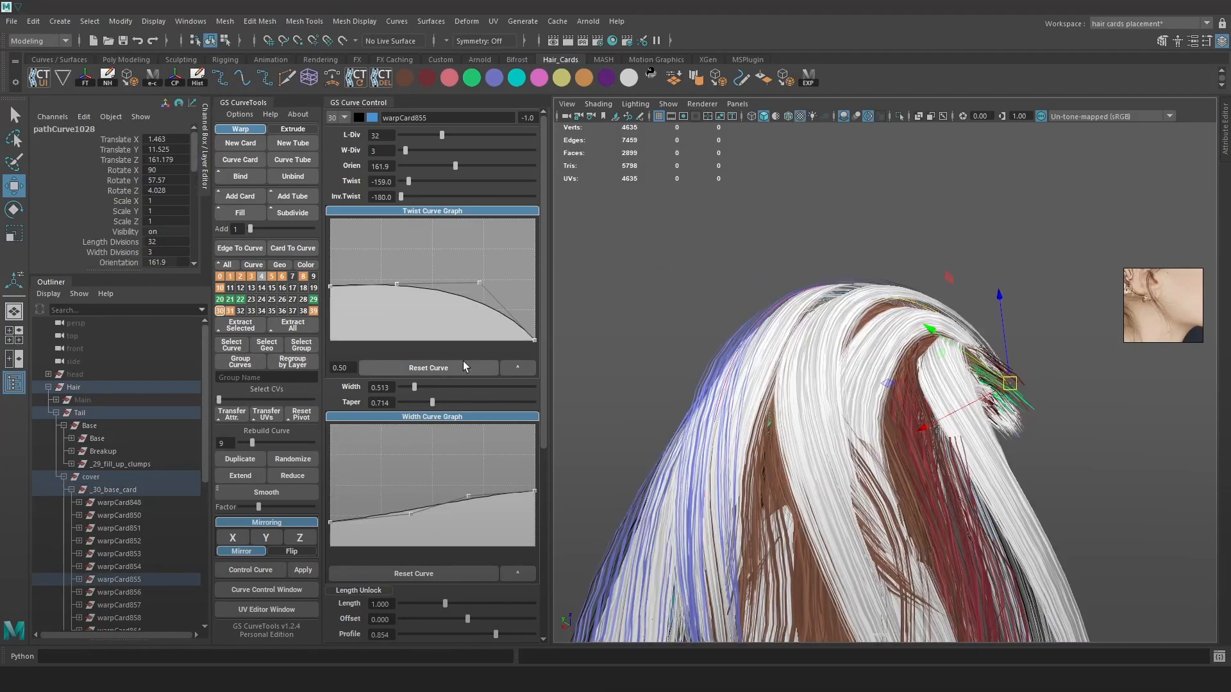
left_click_drag(332, 290, 375, 302)
Reposition the upper and middle control vertices of warpCard855's curve along the side of the tail below the crown
left_click_drag(648, 311, 774, 281, "alt")
key("4")
right_click_drag(789, 250, 713, 249)
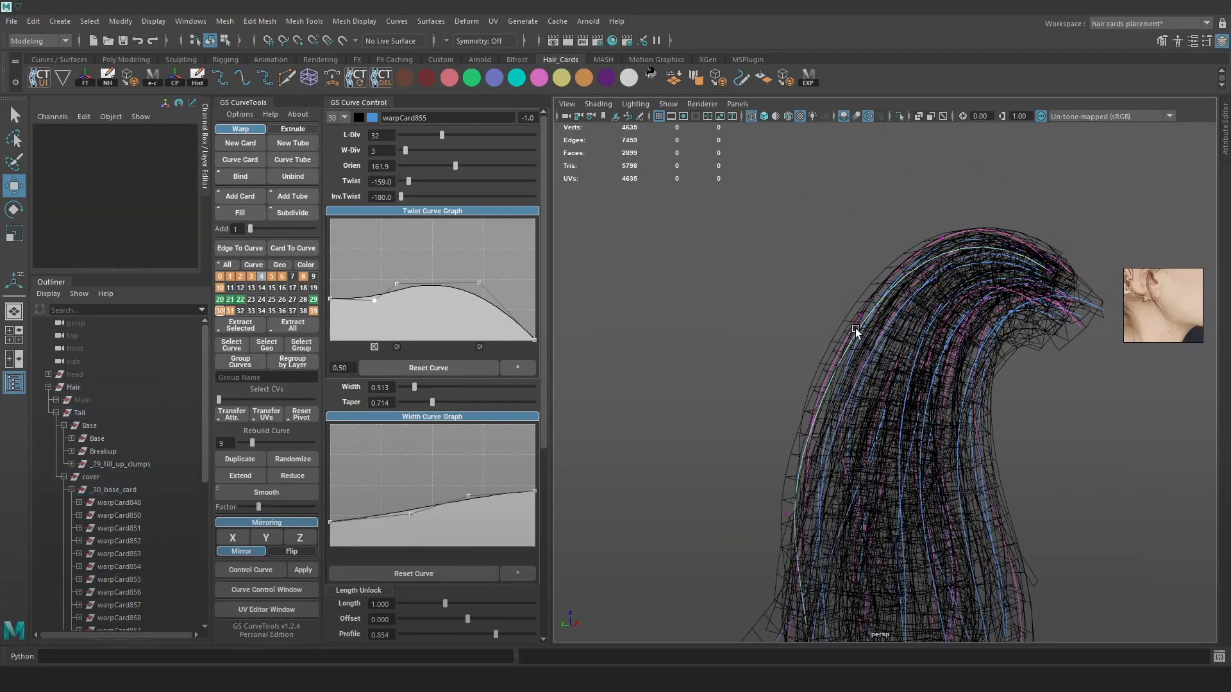
left_click_drag(849, 326, 865, 313)
key("5")
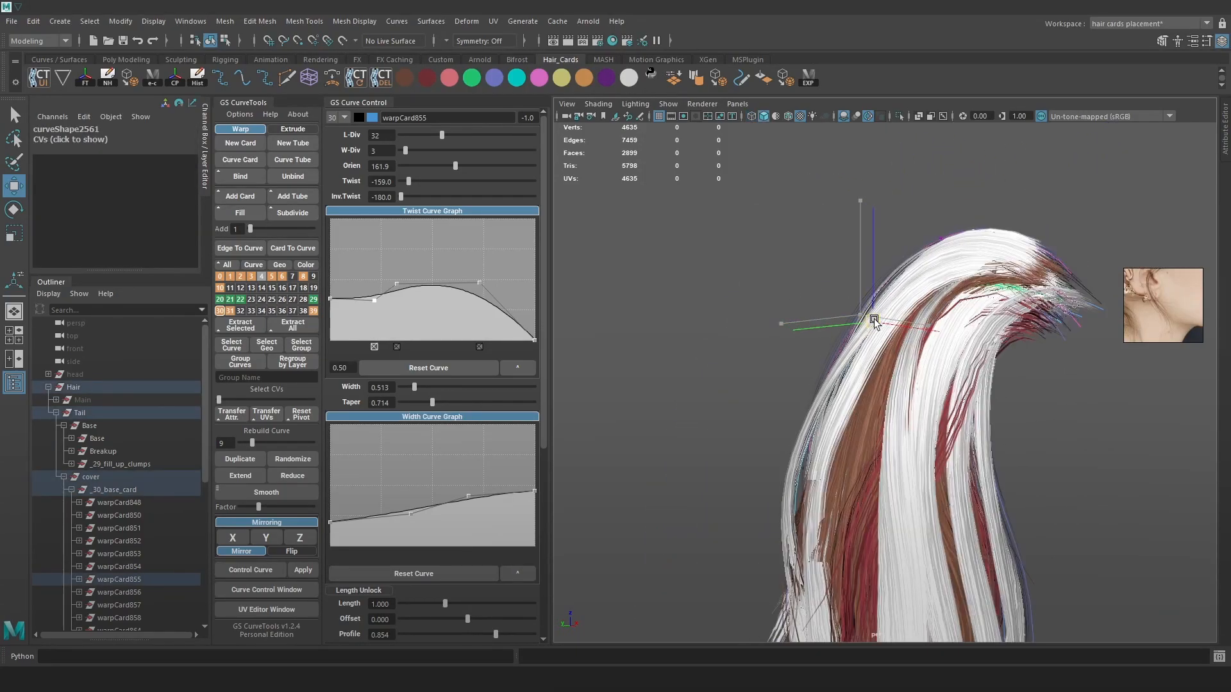
key("4")
left_click(811, 423)
key("5")
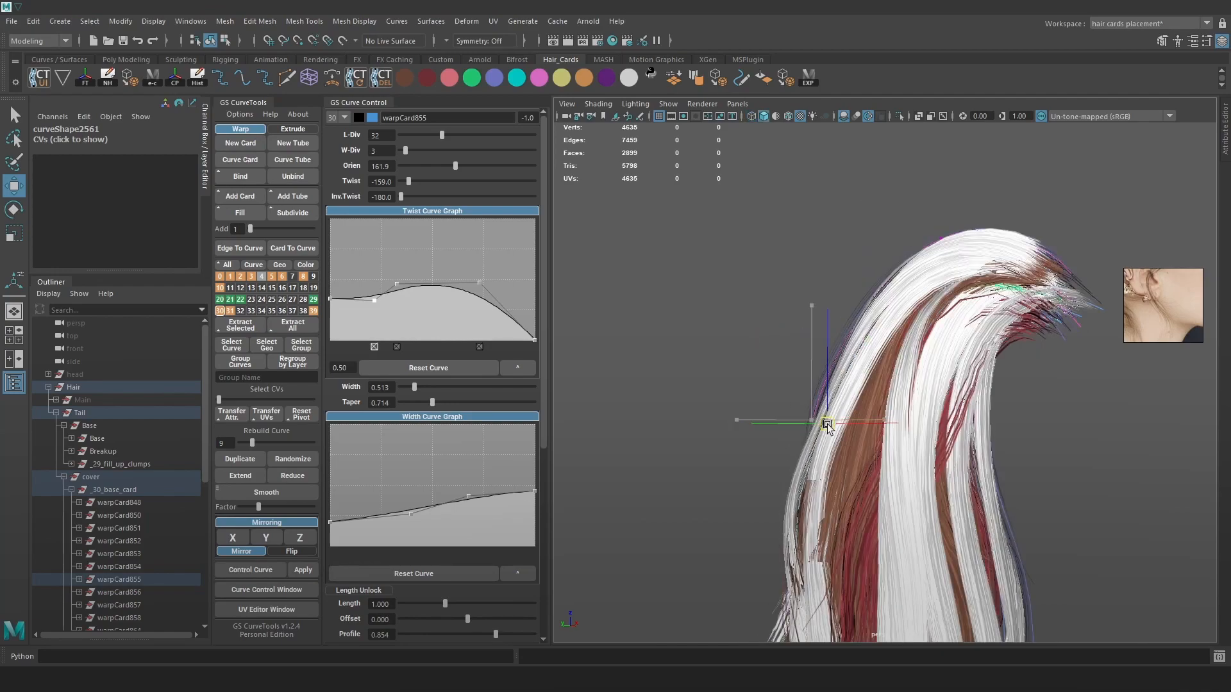
key("4")
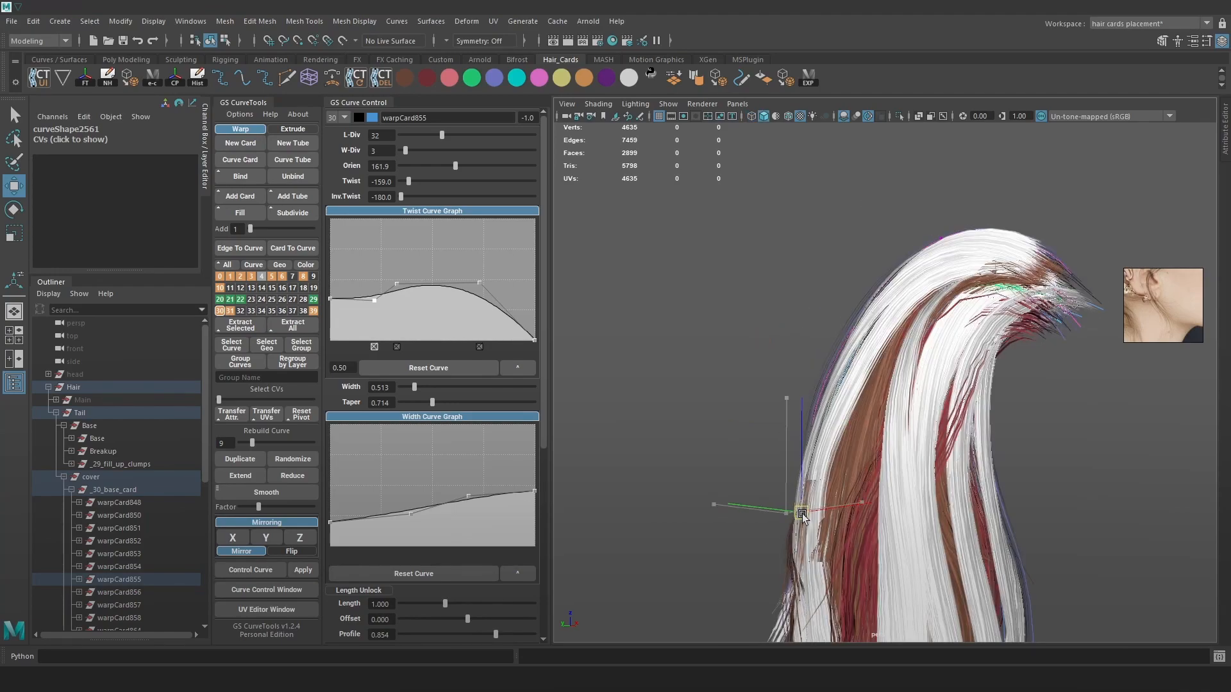
Lower the last width-graph point on the white card at the tail's lower end and on warpCard858
mouse_move(799, 518)
left_mouse_down("alt")
mouse_move(957, 509)
mouse_move(748, 530)
mouse_move(859, 582)
left_mouse_up("alt")
left_click_drag(758, 593, 883, 605, "alt")
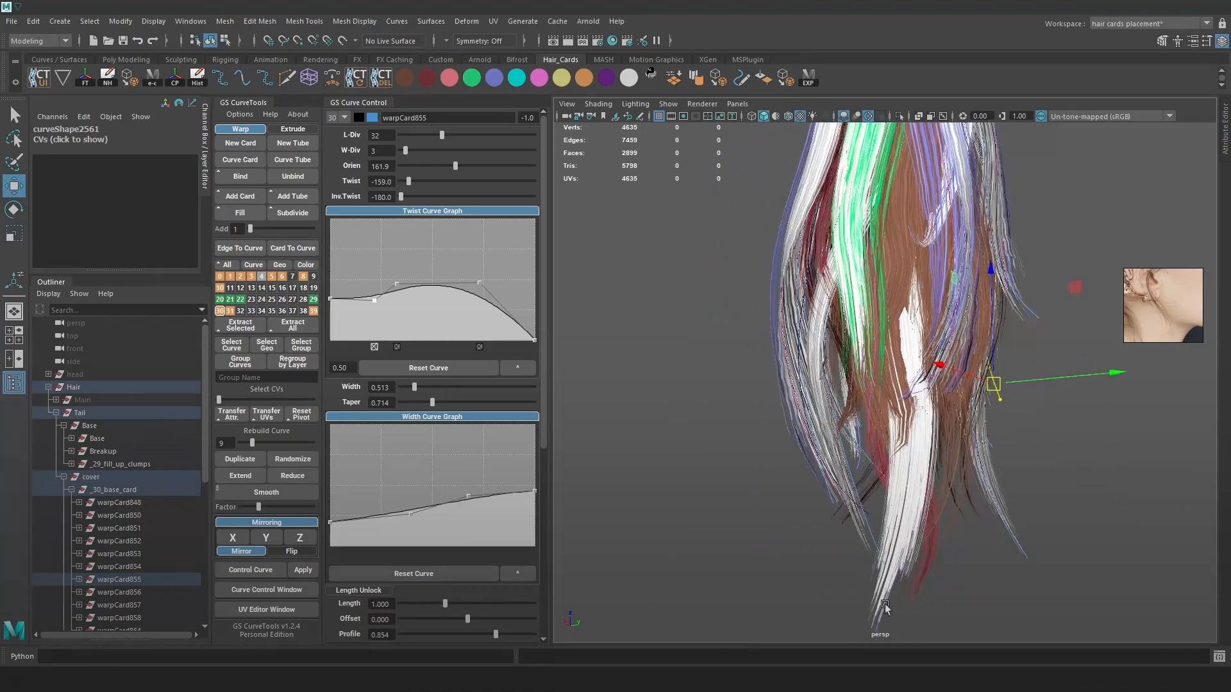
left_click(884, 607)
left_click_drag(535, 493, 536, 523)
left_click_drag(987, 418, 787, 410, "alt")
left_click(808, 435)
left_click_drag(535, 435, 535, 513)
Shift control vertices of warpCard858's curve sideways to bend the card into a stronger S shape, undoing one misplaced move
left_click_drag(833, 385, 998, 292, "alt")
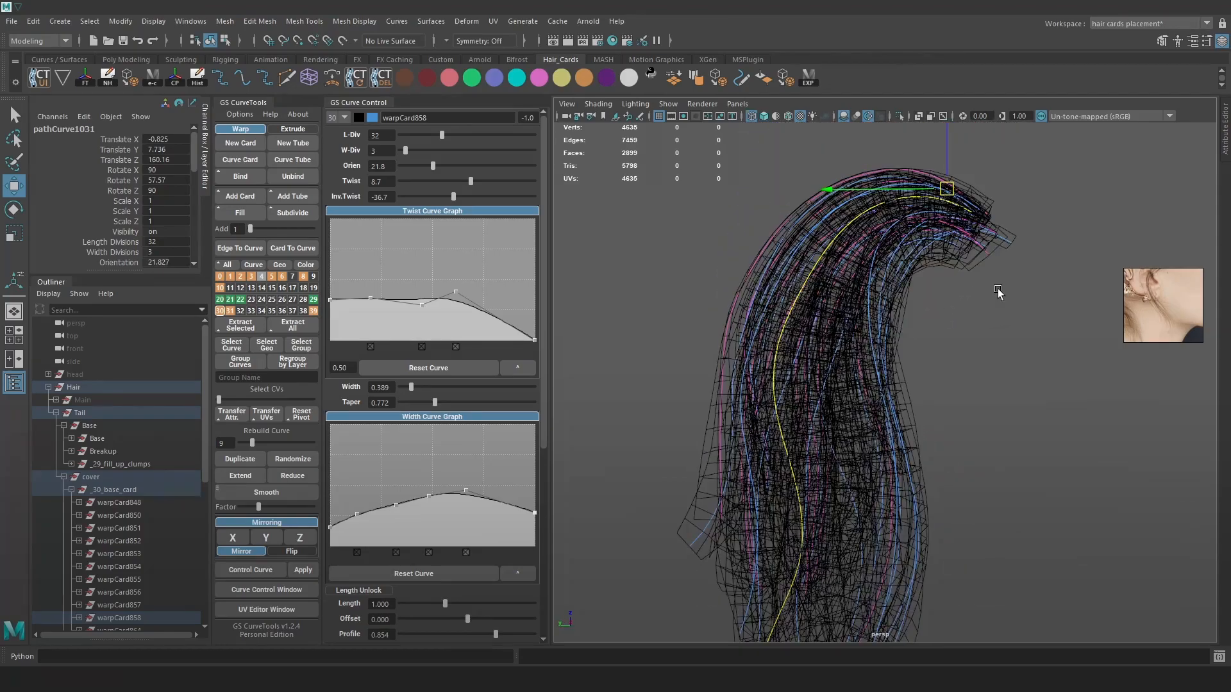
left_click(782, 401)
key("5")
left_click_drag(786, 435, 878, 511, "alt")
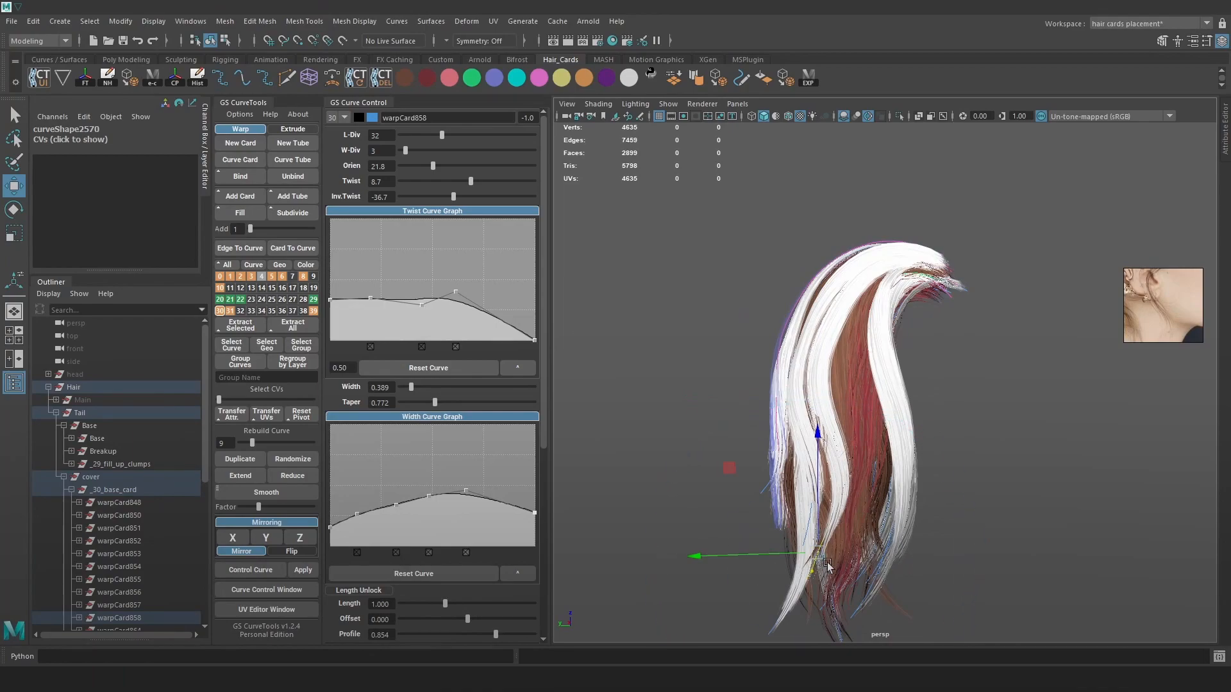
left_click(840, 365)
left_click(847, 372)
key("ctrl+z")
left_click_drag(830, 371, 801, 365)
Switch to Marmoset Toolbag and examine the rendered ponytail's flow from the back and the side
left_click_drag(802, 366, 986, 400, "alt")
left_click(971, 390)
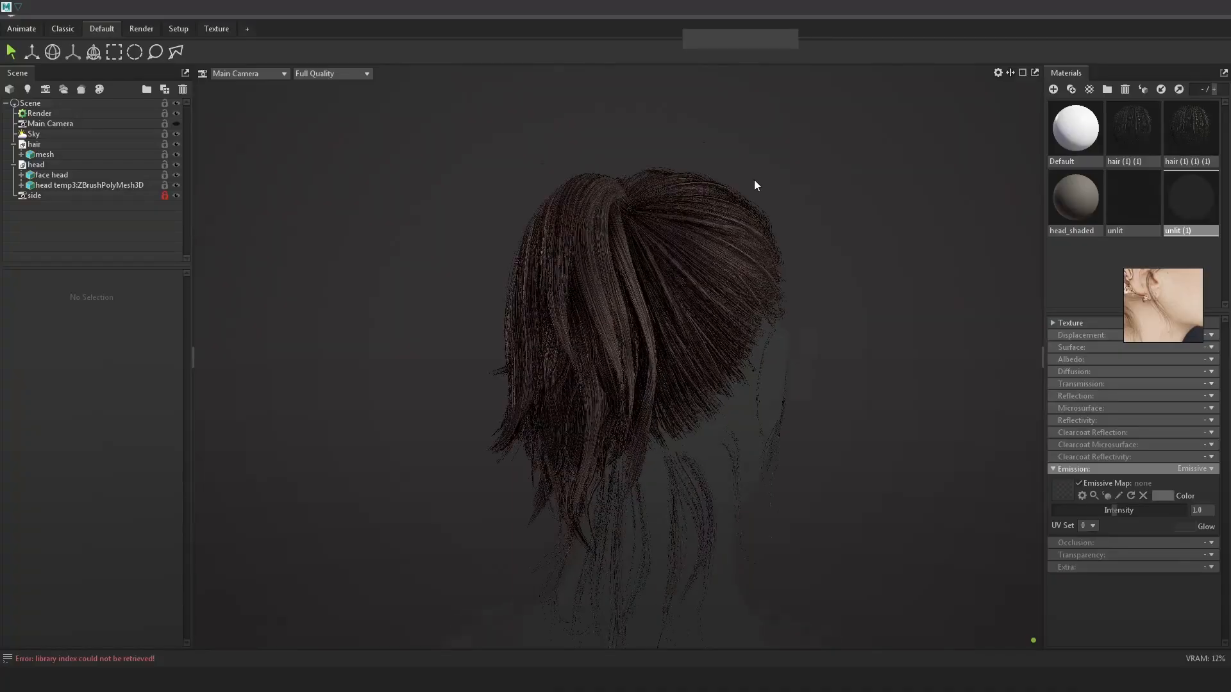
left_click_drag(755, 184, 747, 302)
scroll(807, 302, "down", 3)
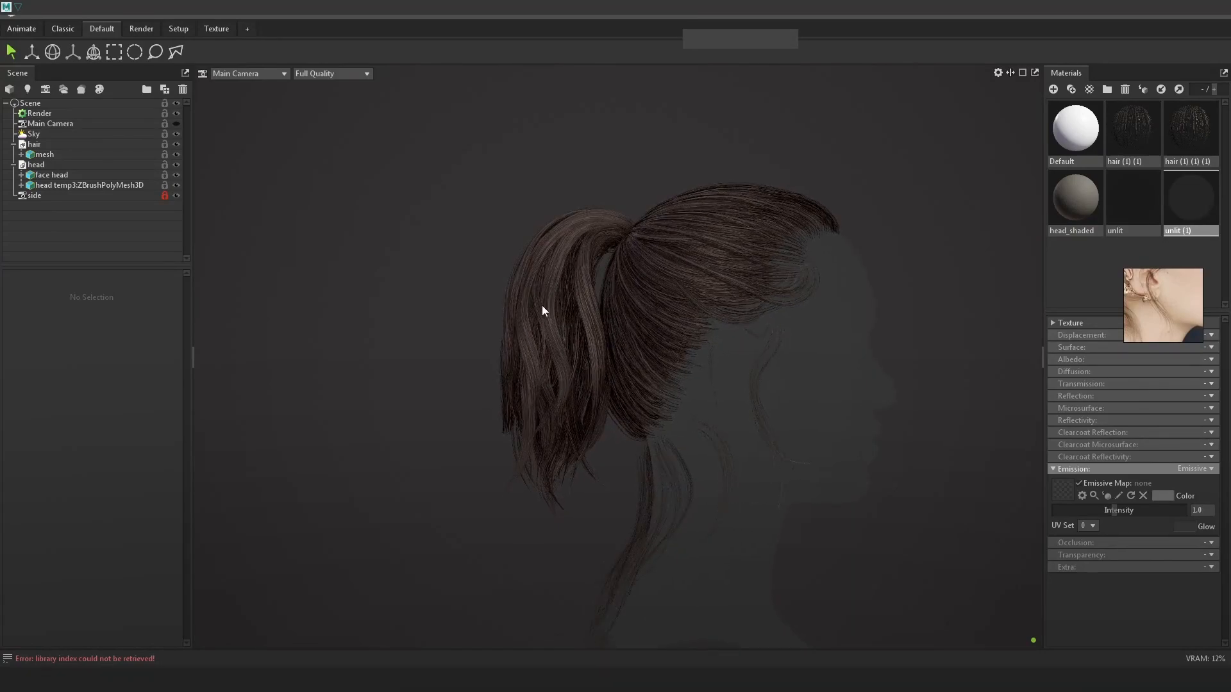
key("alt+Tab")
Select the lower control vertices of warpCard858's curve, rotate them and shift them toward the red base strands
left_click_drag(887, 421, 841, 404, "alt")
left_click(841, 404)
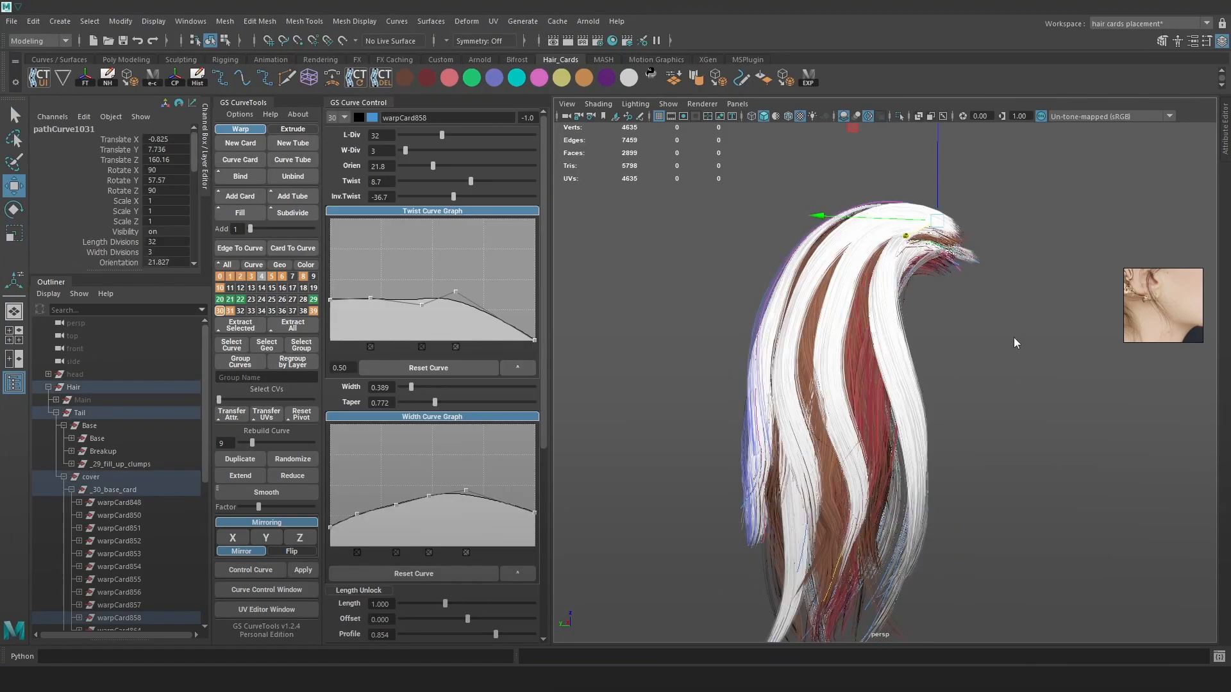
left_click_drag(884, 563, 806, 620)
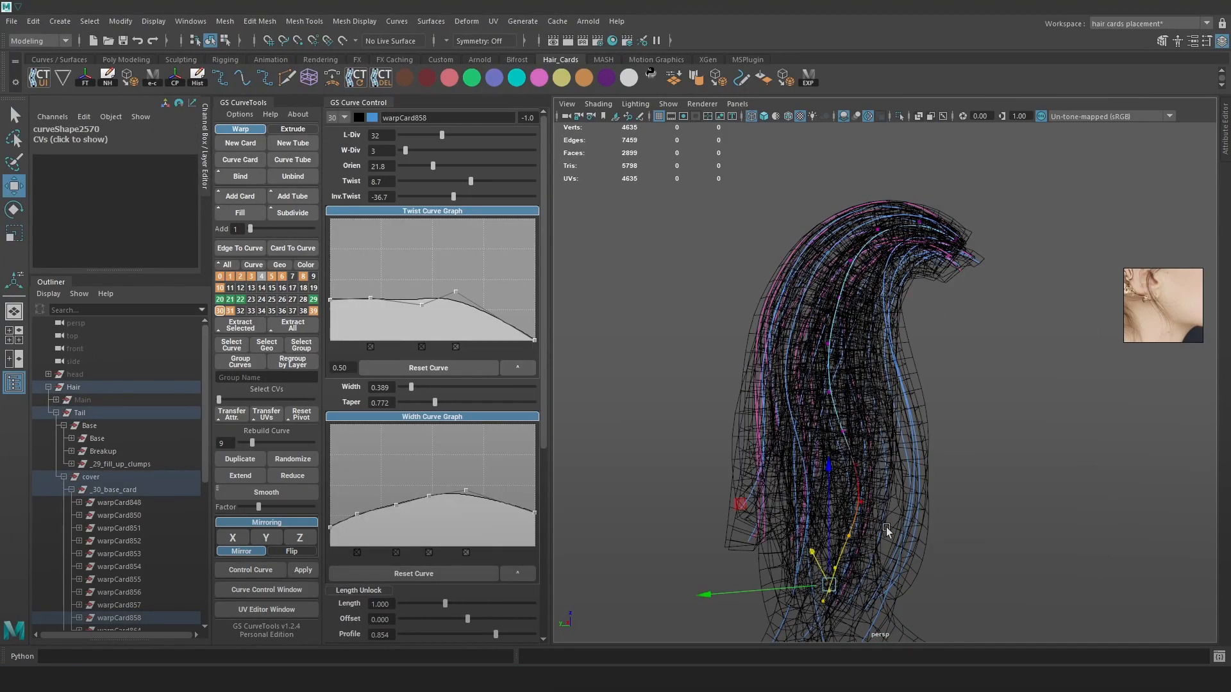
key("5")
key("e")
left_click_drag(911, 511, 813, 466)
key("w")
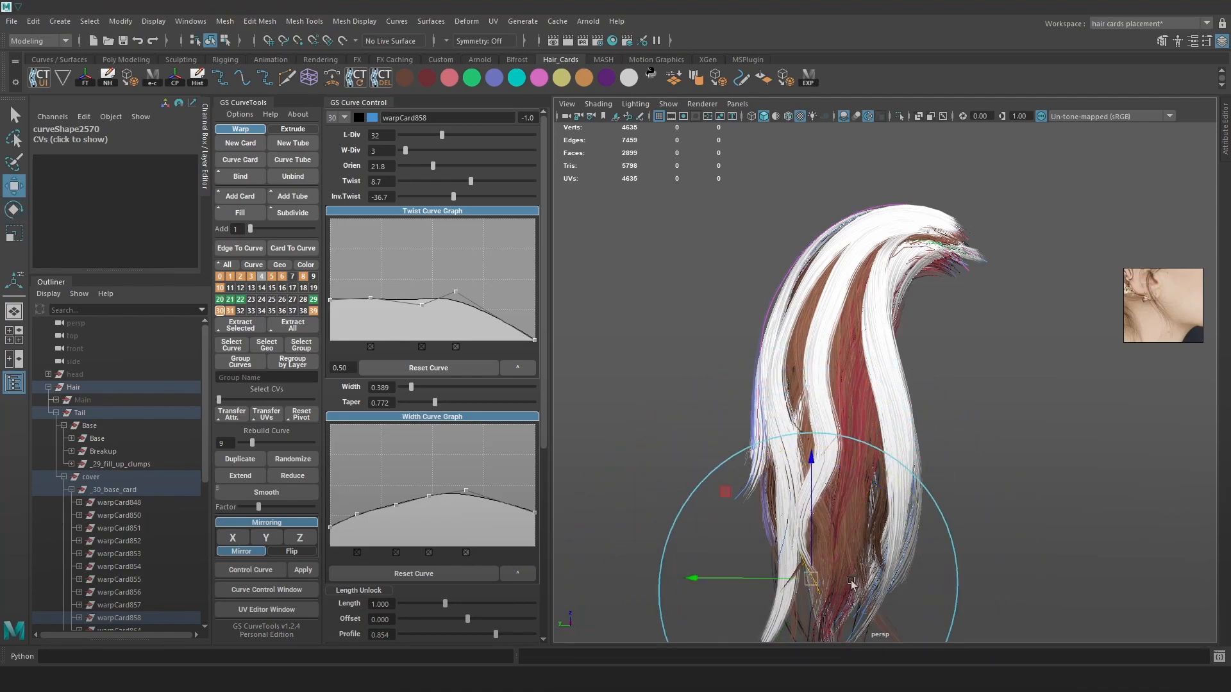
left_click_drag(737, 579, 793, 574)
Reposition the middle and lower control vertices of warpCard858's curve to sweep the card's lower half across the tail
key("4")
key("6")
left_click_drag(877, 432, 823, 462)
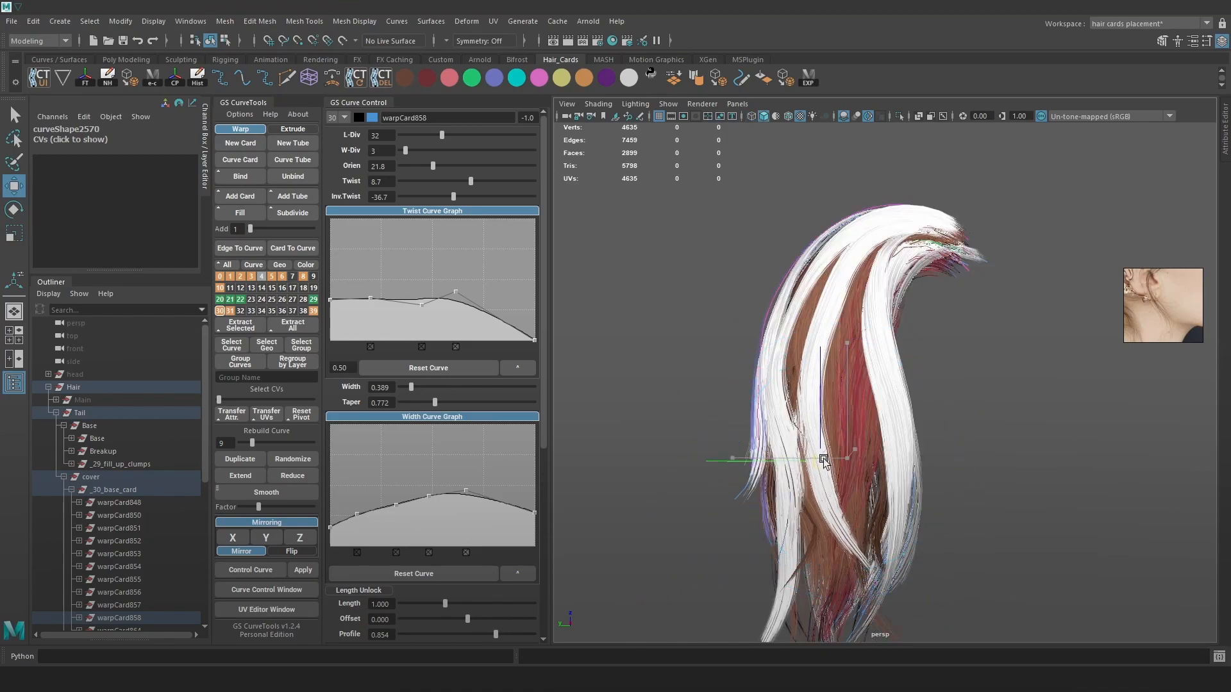
left_click_drag(913, 544, 922, 544)
left_click_drag(845, 525, 729, 366)
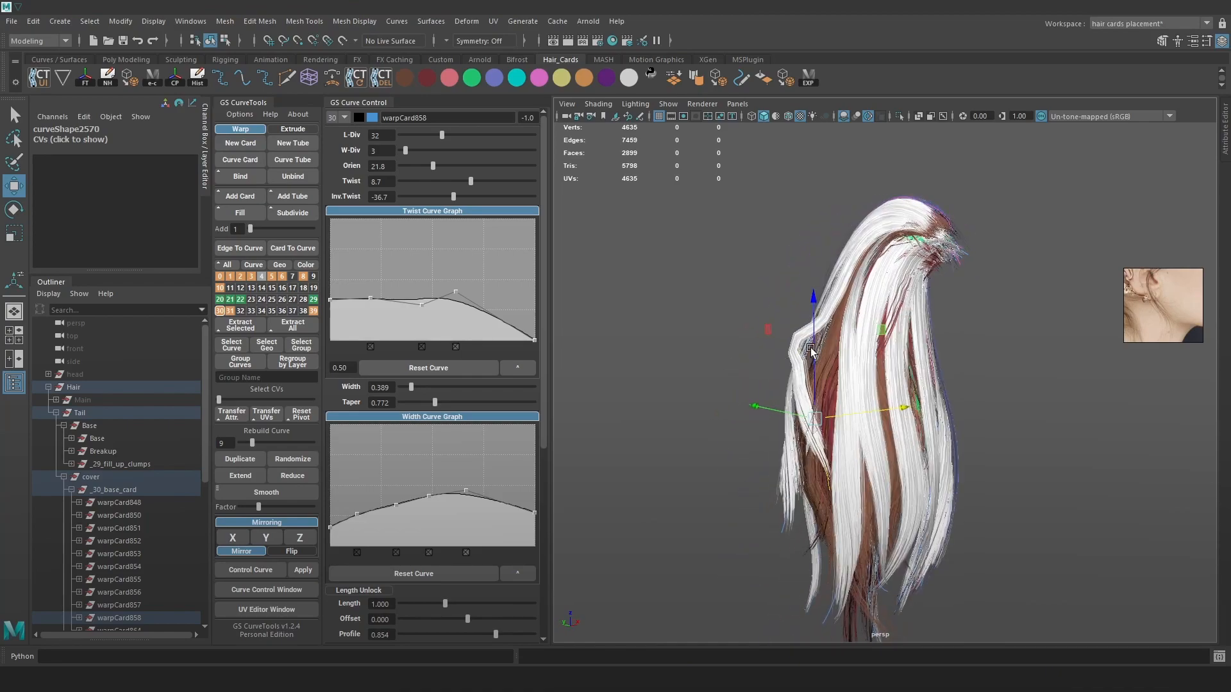
Rebuild warpCard858's curve with a value of 6 and adjust a middle control vertex from the side
left_click_drag(807, 352, 829, 353, "alt")
left_click_drag(246, 445, 258, 444)
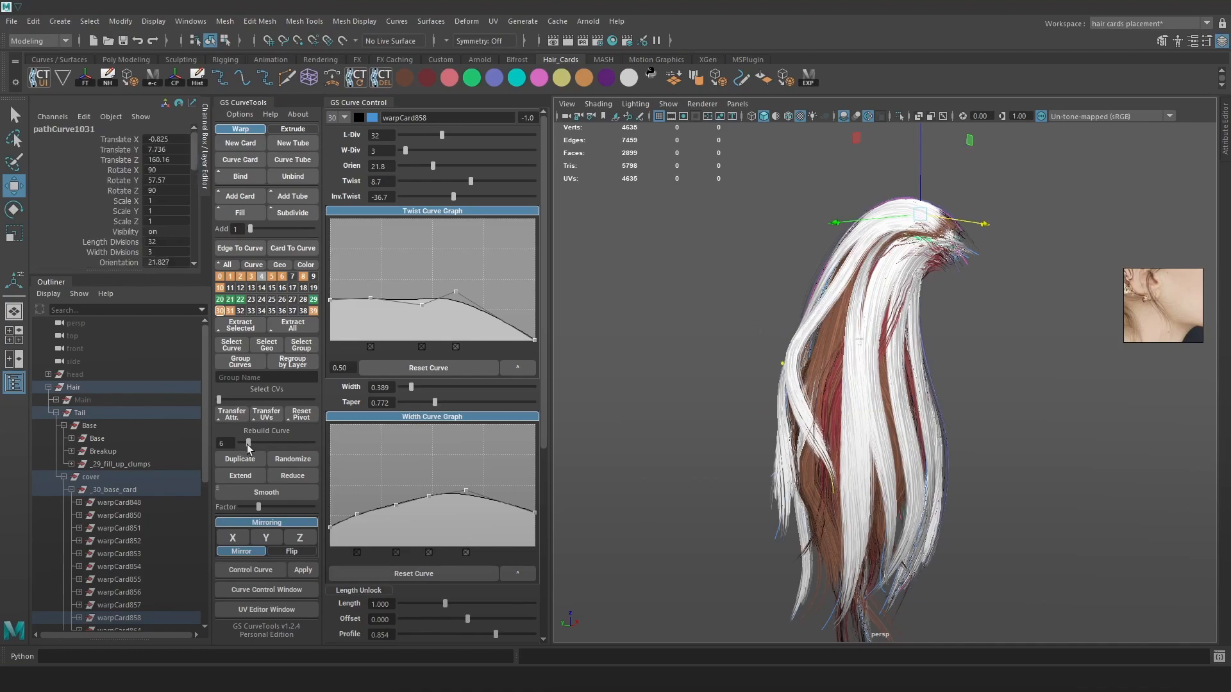
left_click(749, 356)
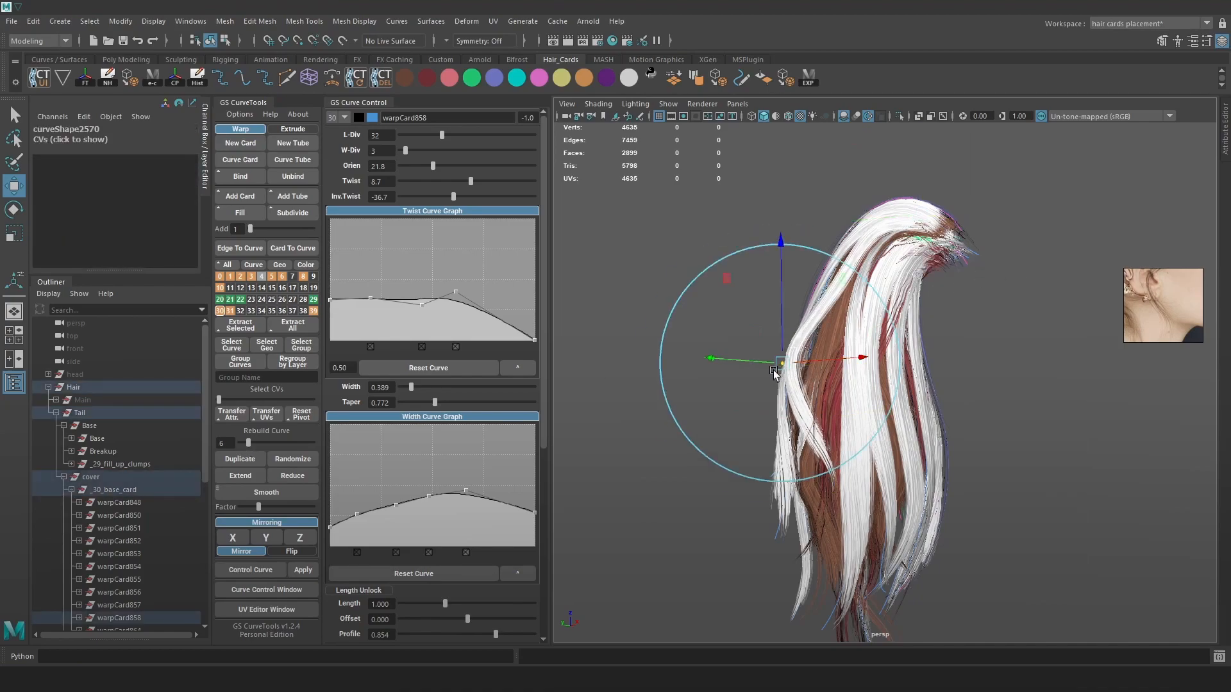
left_click_drag(745, 361, 810, 379, "alt")
Rotate and raise the end control vertices of warpCard858's curve so its tip curves across the tail, undoing the last sideways move
key("4")
left_click(874, 502)
key("5")
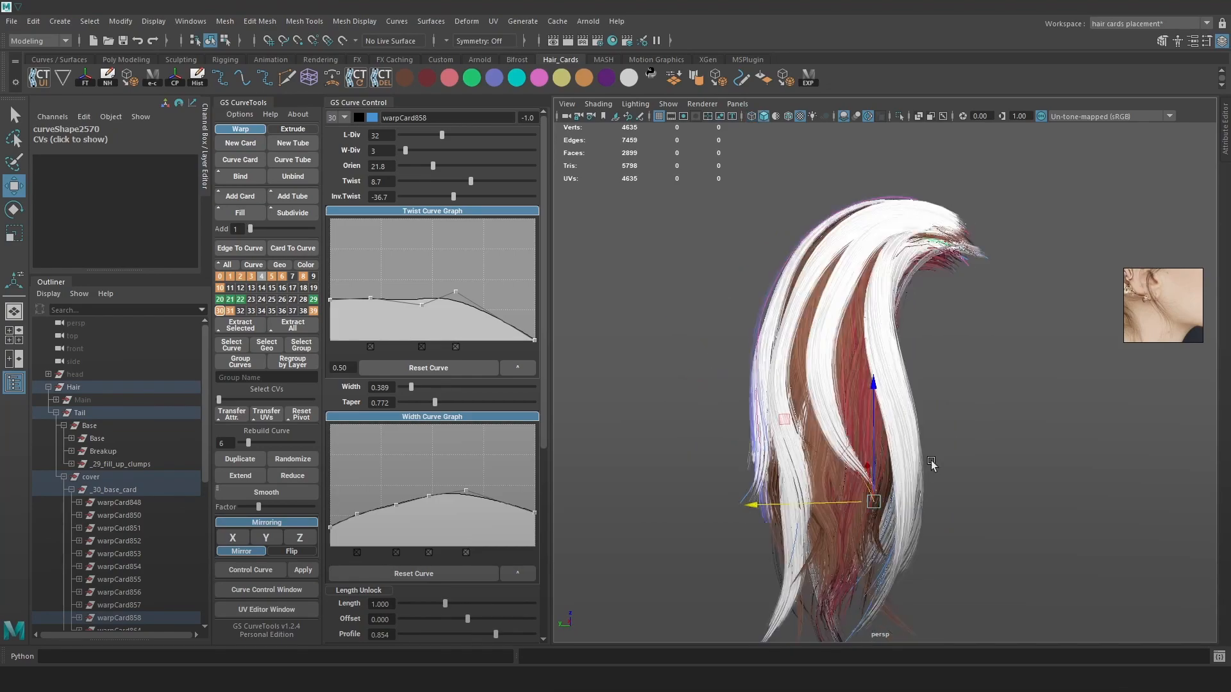
key("e")
left_click_drag(959, 429, 945, 410)
key("w")
left_click_drag(872, 499, 888, 481)
key("e")
key("w")
left_click_drag(815, 489, 778, 489)
key("ctrl+z")
key("4")
key("5")
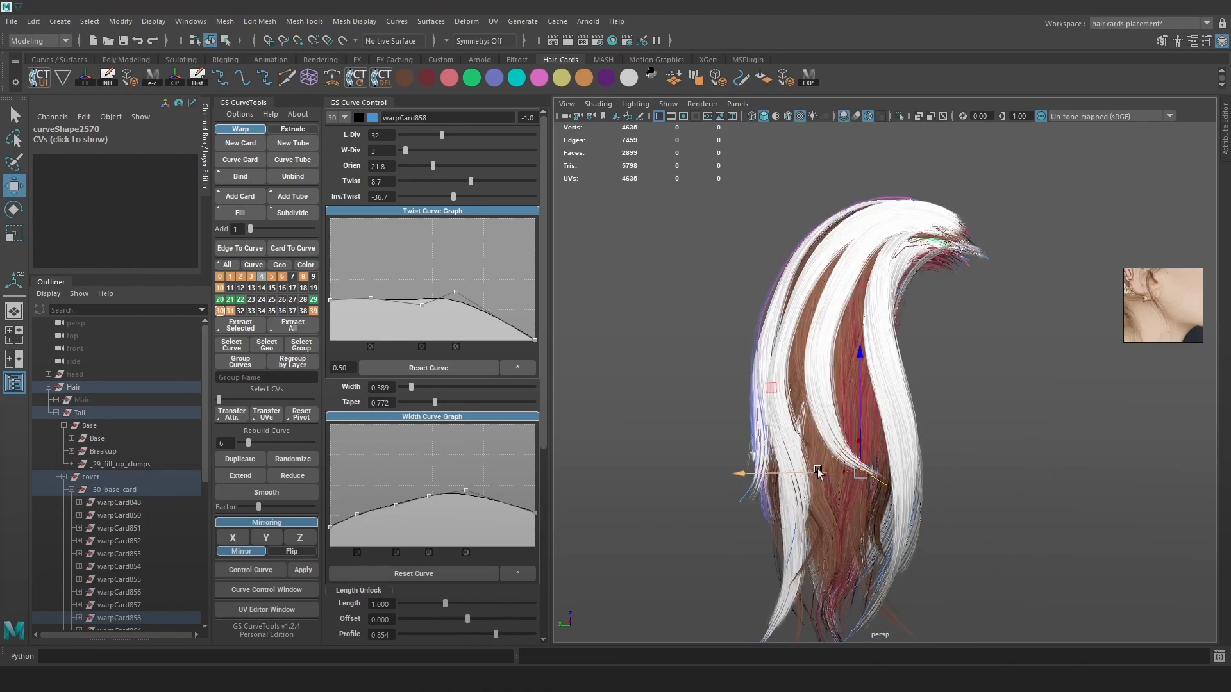
Switch to Marmoset Toolbag and compare the rendered ponytail's side strands with the card layout
mouse_move(858, 370)
left_mouse_down("alt")
mouse_move(983, 359)
mouse_move(910, 301)
mouse_move(814, 177)
left_mouse_up("alt")
key("4")
key("5")
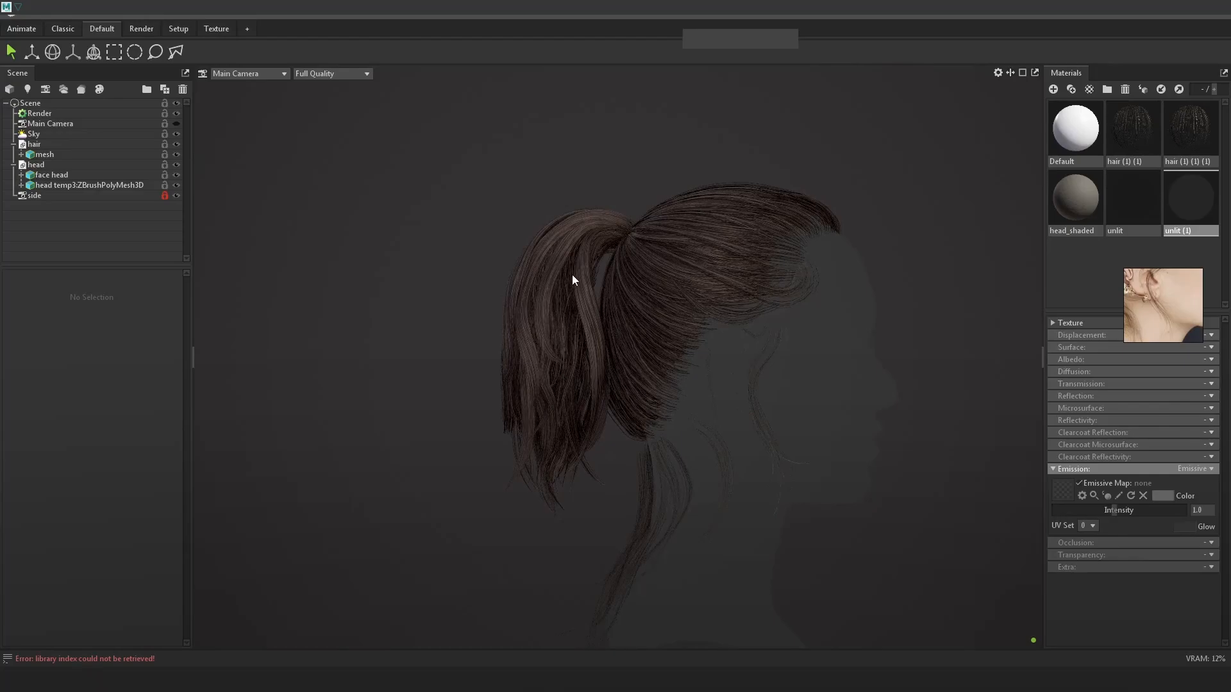
left_click_drag(709, 355, 558, 423)
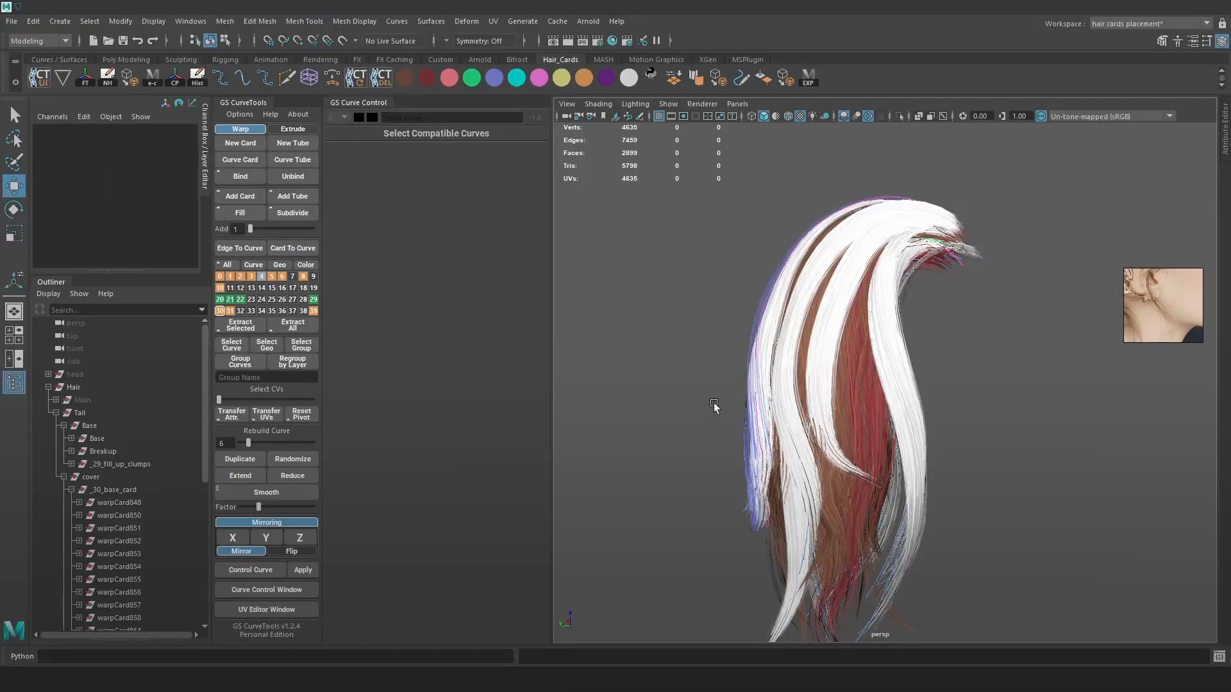
Select the curves of several outer cover cards, including warpCard862, and apply a Lattice deformer to them
mouse_move(715, 406)
left_mouse_down("alt")
mouse_move(859, 393)
mouse_move(807, 452)
mouse_move(722, 447)
mouse_move(730, 476)
left_mouse_up("alt")
key("4")
key("6")
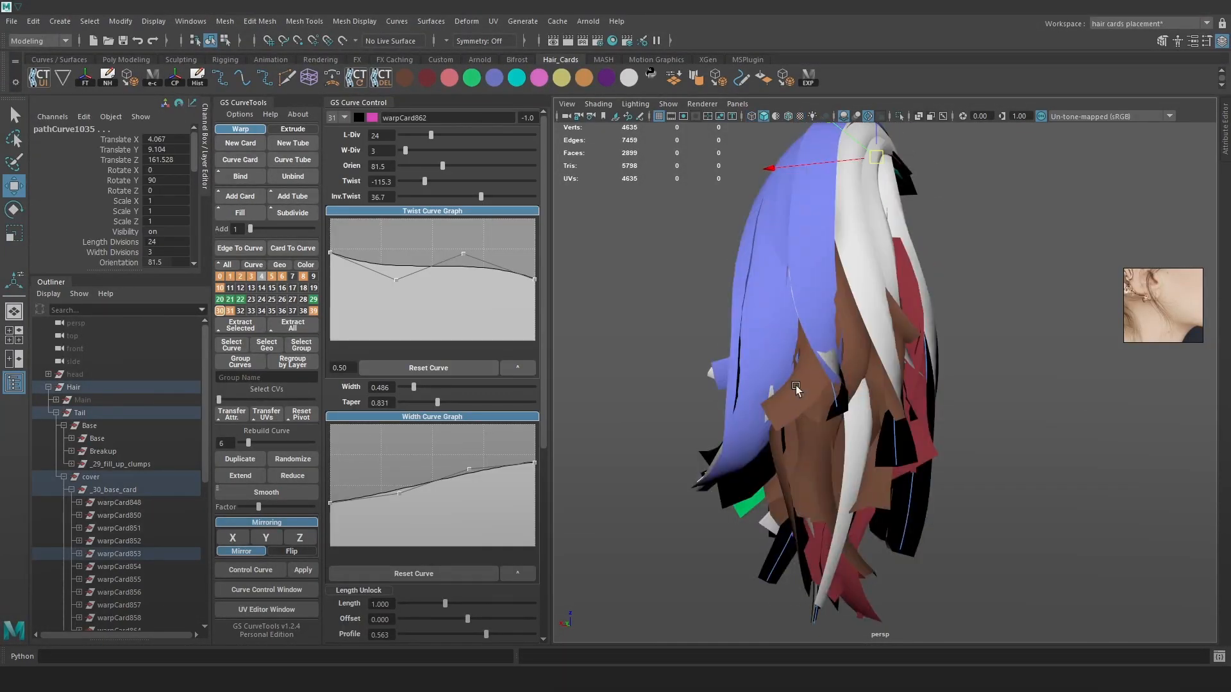
mouse_move(864, 177)
middle_mouse_down()
mouse_move(860, 158)
mouse_move(879, 187)
middle_mouse_up()
key("ctrl+z")
left_click_drag(907, 255, 932, 244, "alt")
left_click(465, 25)
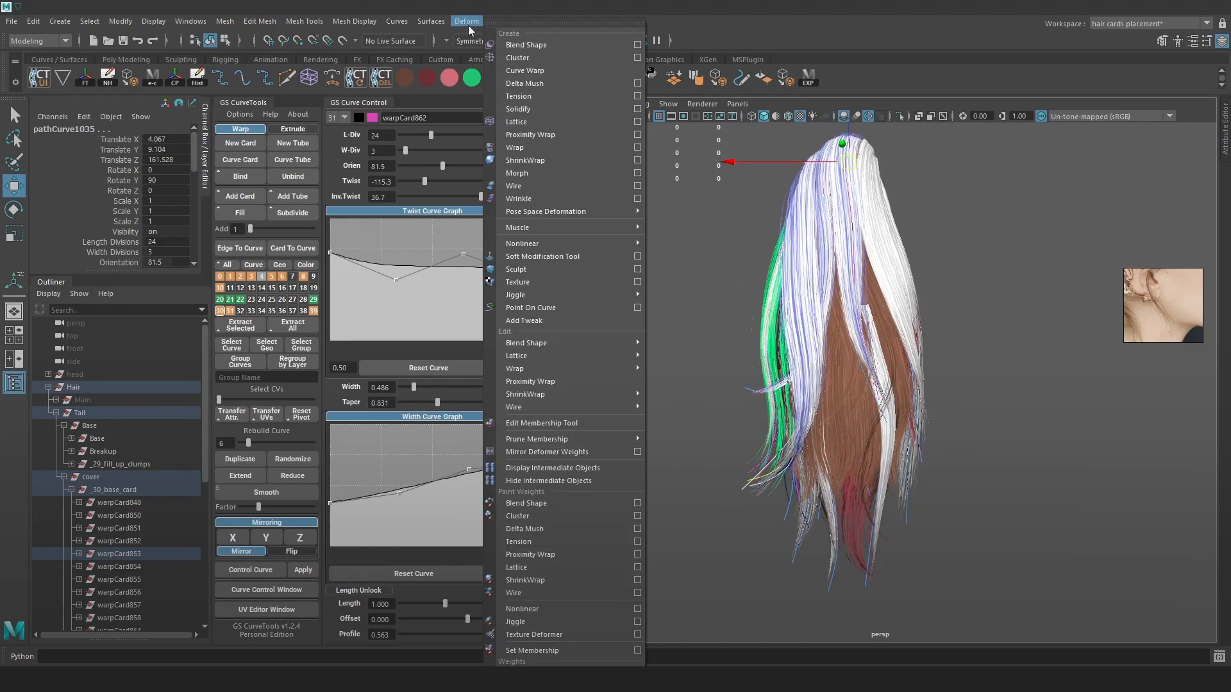
left_click(533, 121)
right_click_drag(971, 346, 970, 316, "alt")
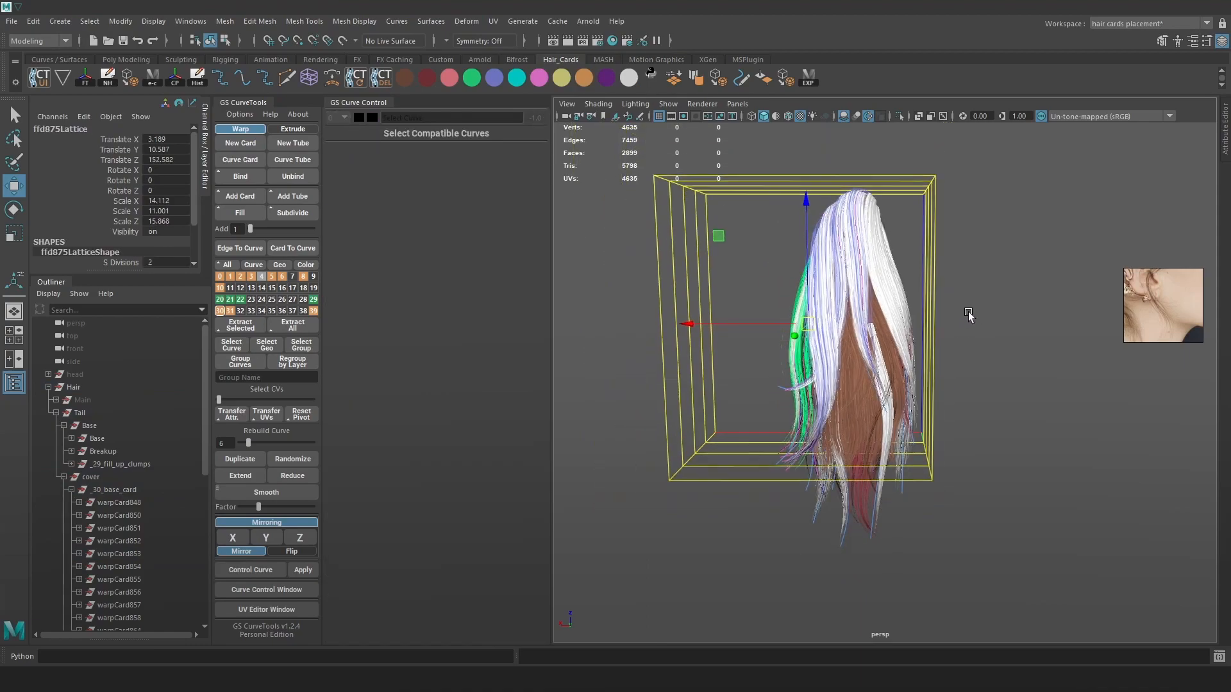
left_click_drag(1028, 325, 989, 325, "alt")
scroll(184, 230, "down", 3)
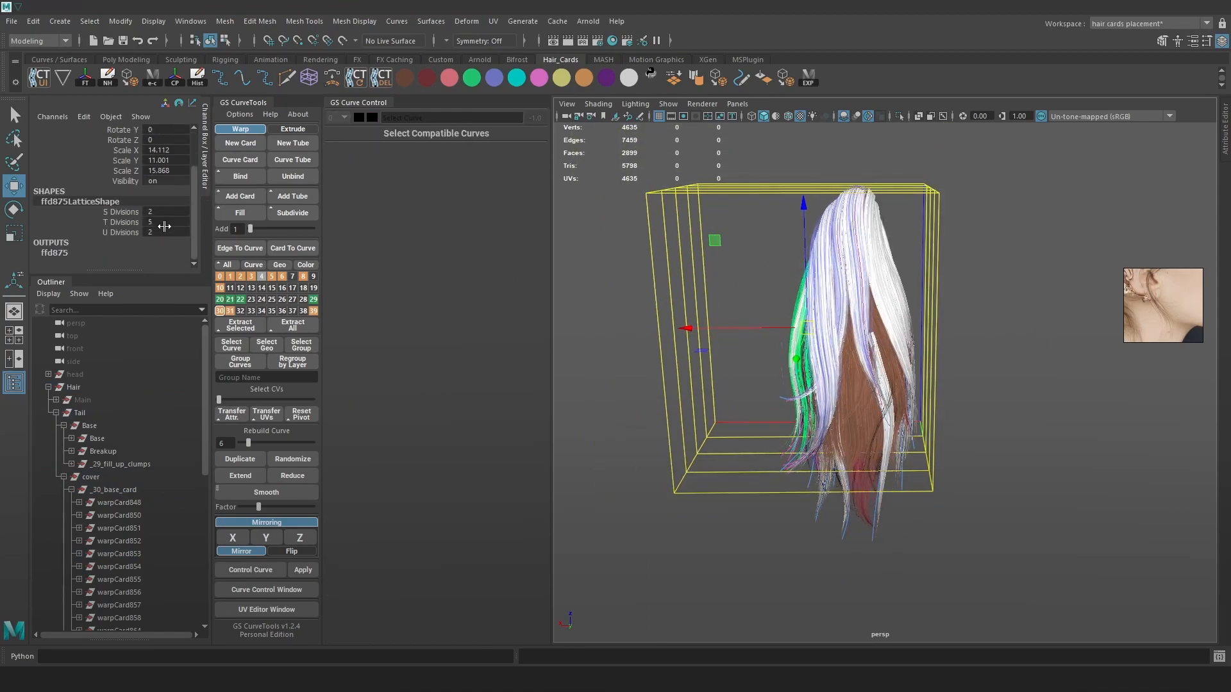
right_click_drag(990, 193, 992, 158)
left_click_drag(1011, 381, 617, 516)
left_click_drag(816, 421, 811, 402, "alt")
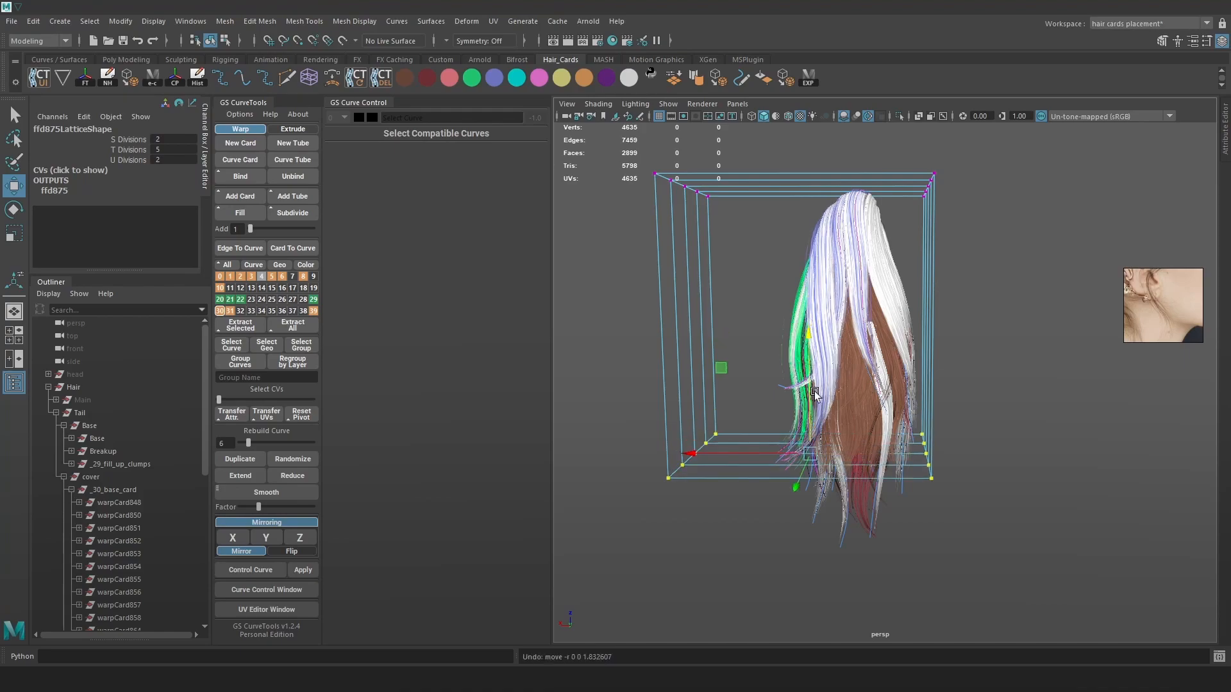
left_click_drag(833, 395, 852, 425, "alt")
key("e")
key("w")
mouse_move(761, 423)
left_mouse_down()
mouse_move(730, 435)
mouse_move(785, 428)
left_mouse_up()
left_click_drag(795, 363, 796, 360)
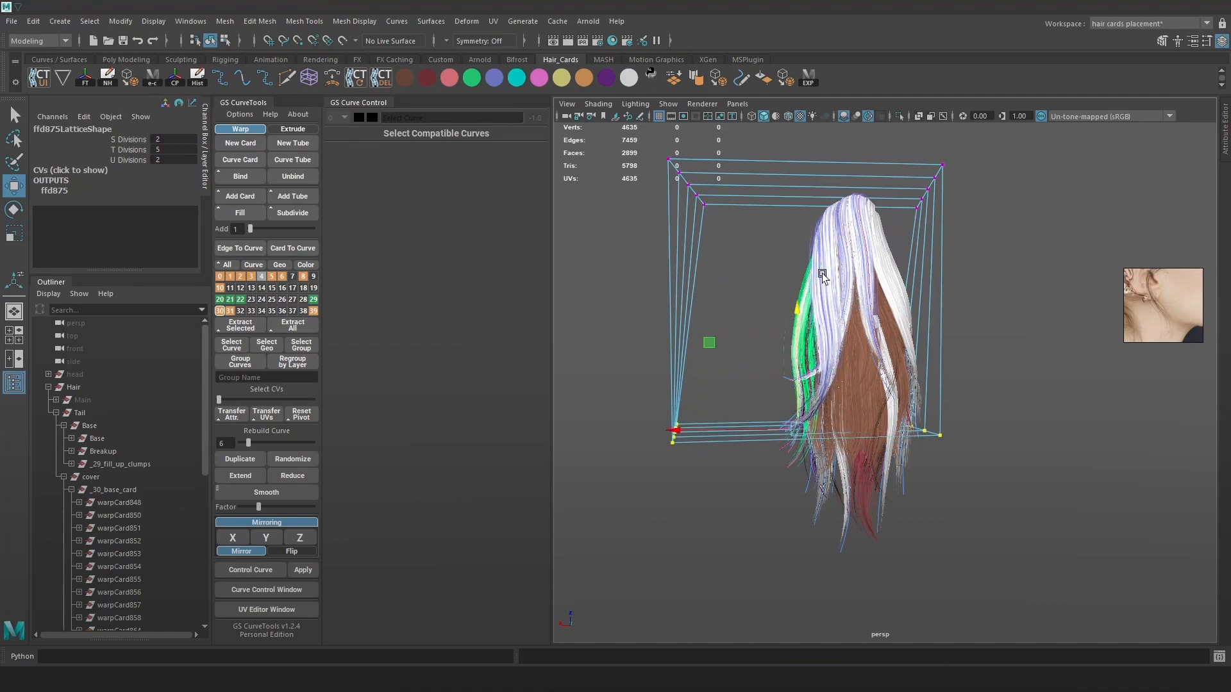
key("ctrl+z")
key("ctrl+z")
key("ctrl+z")
key("ctrl+z")
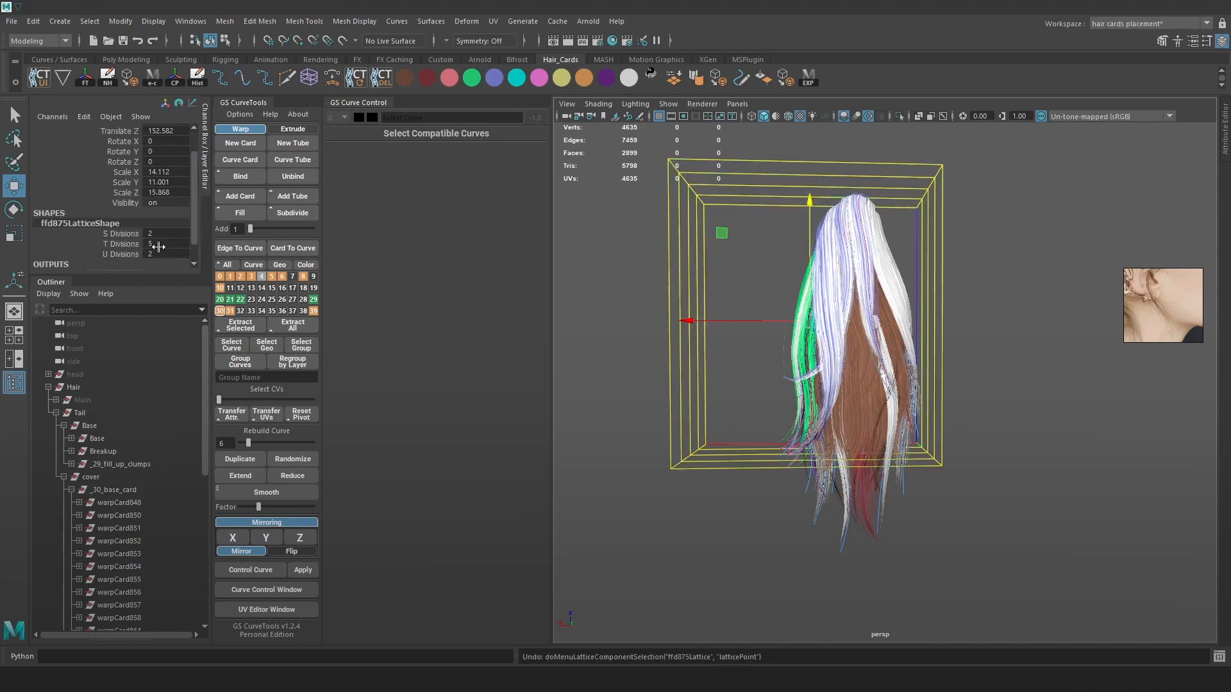
Set the lattice's U Divisions to 5, and rotate and raise its bottom row of points using soft selection
key("Return")
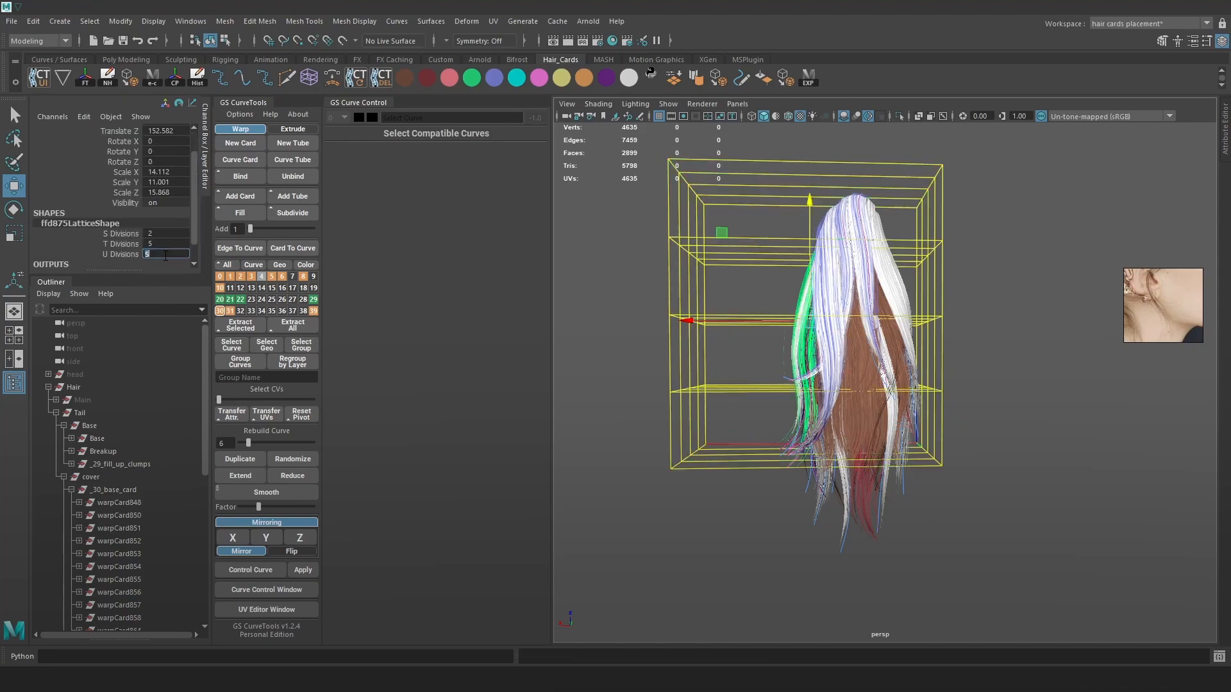
right_click_drag(977, 276, 994, 226)
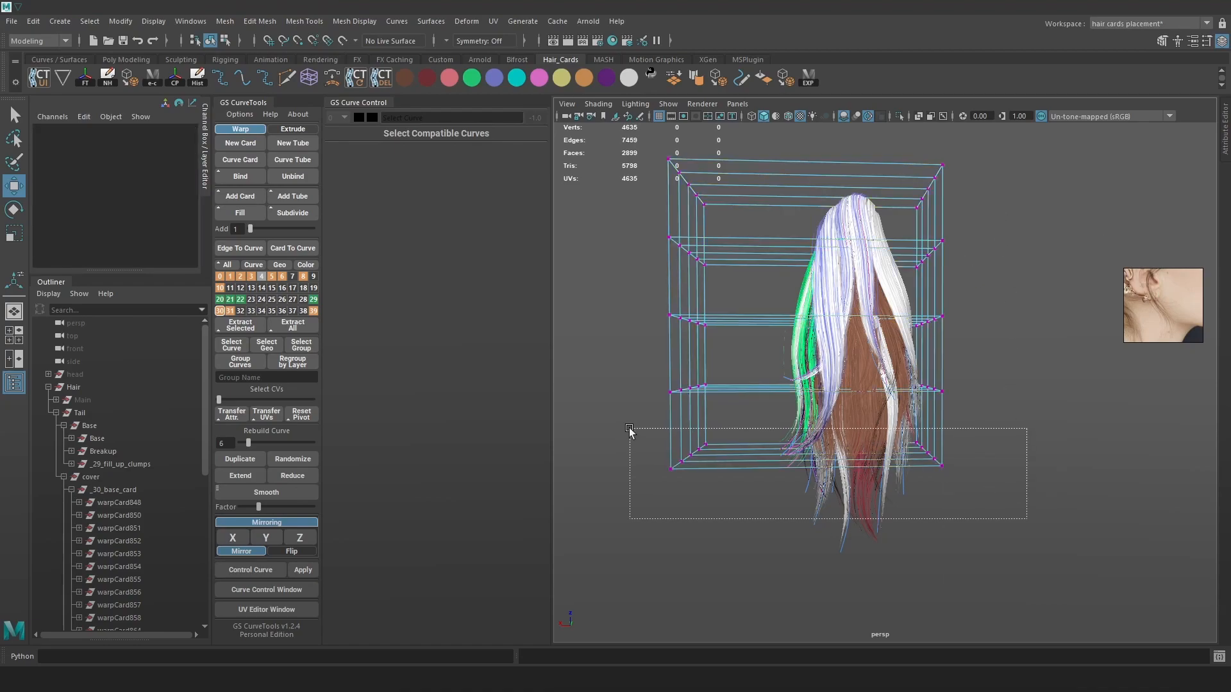
left_click_drag(629, 431, 631, 429)
left_click_drag(837, 414, 813, 385)
key("e")
left_click_drag(825, 430, 864, 436)
key("w")
left_click_drag(775, 424, 772, 423)
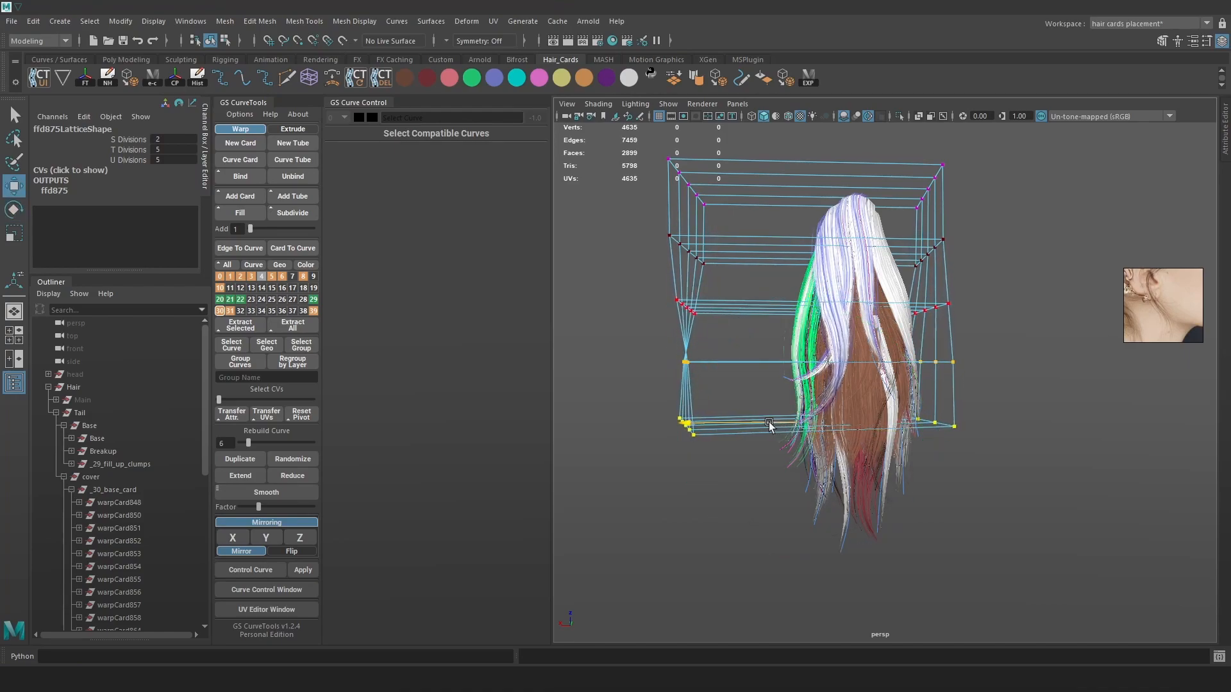
Shift the lattice's middle row of points sideways with a smaller falloff and adjust its outer points from the side view
left_click_drag(897, 326, 794, 320)
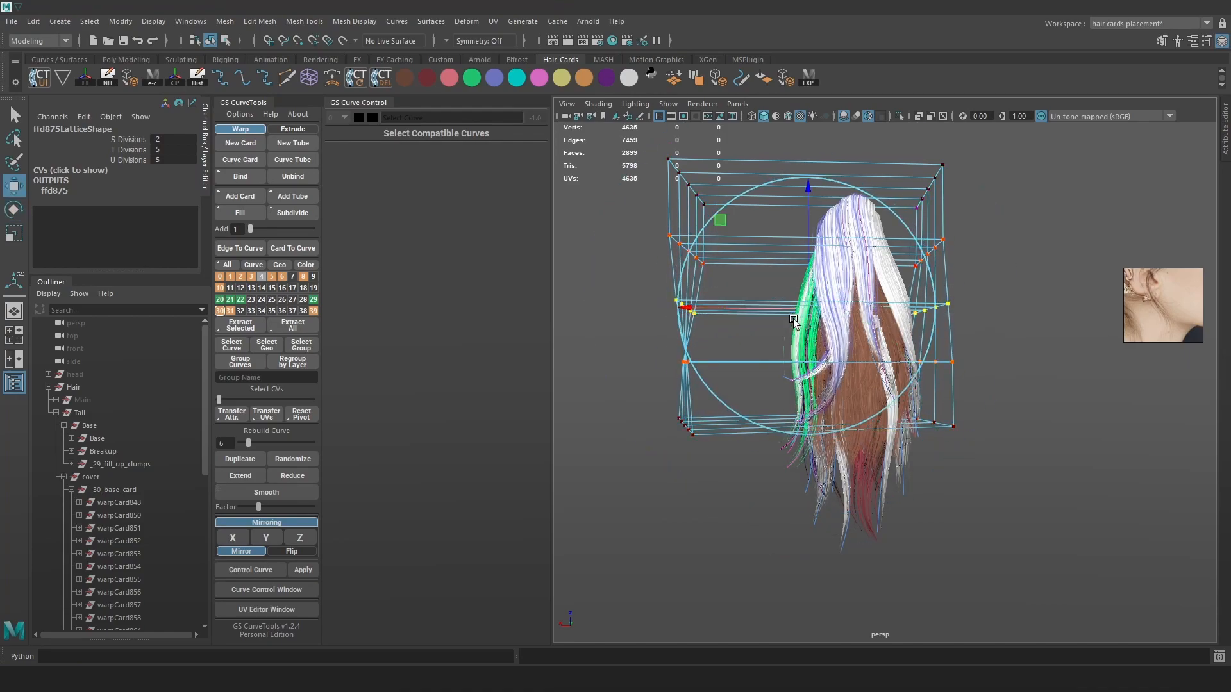
key("ctrl+z")
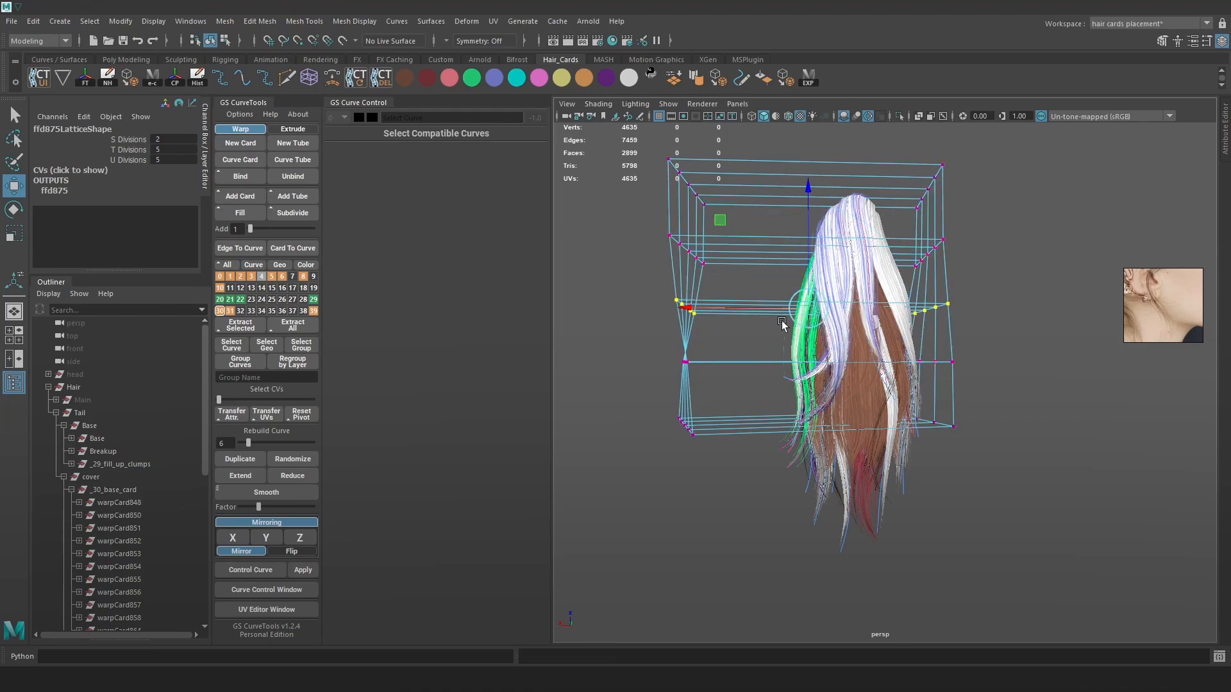
left_click_drag(783, 308, 777, 312)
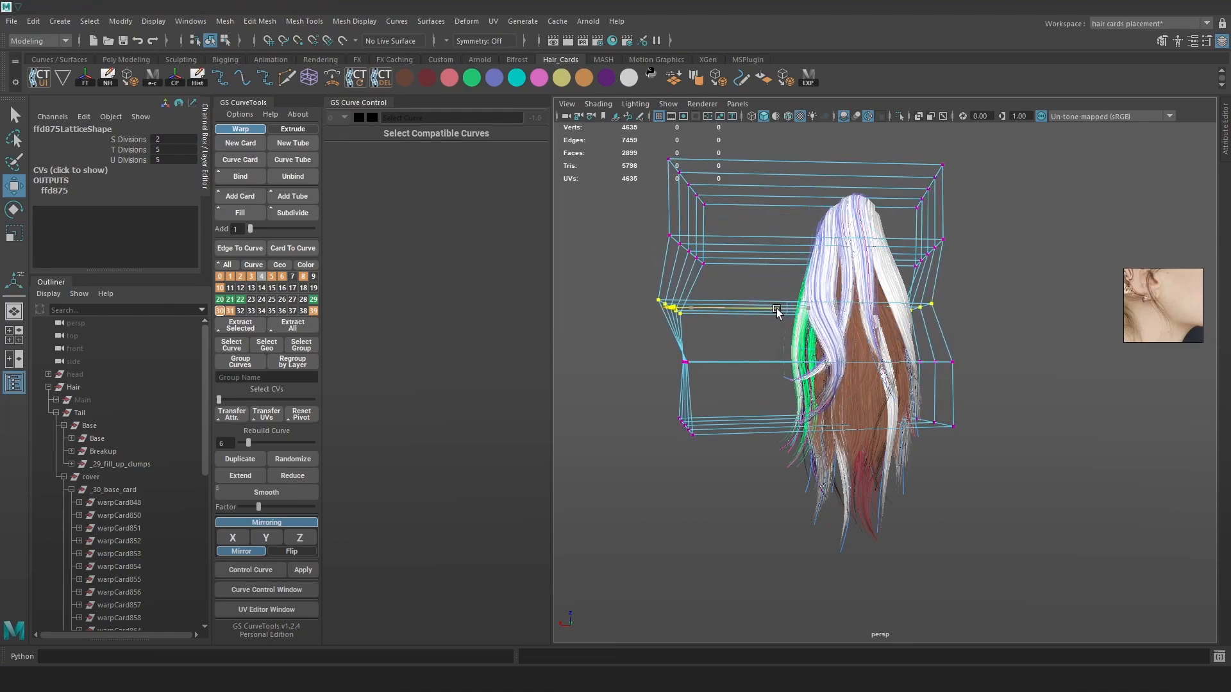
left_click_drag(783, 253, 764, 251)
left_click_drag(912, 326, 1047, 335, "alt")
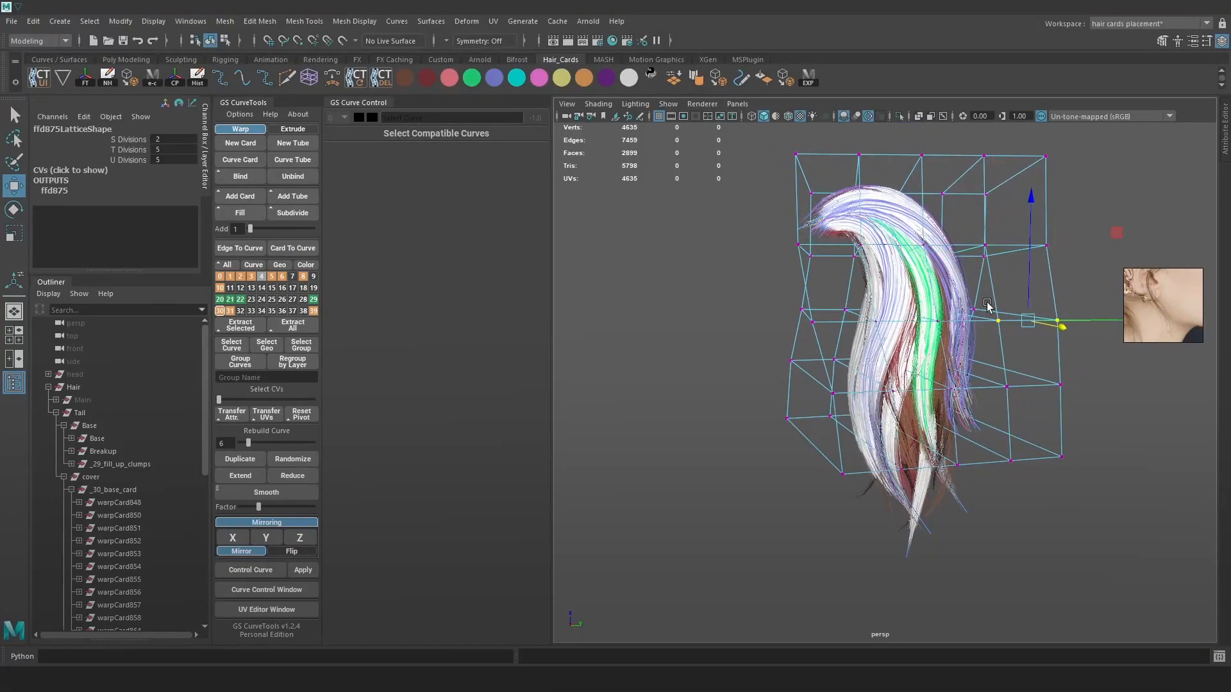
left_click_drag(986, 305, 1009, 349, "alt")
left_click_drag(1081, 460, 850, 339, "alt")
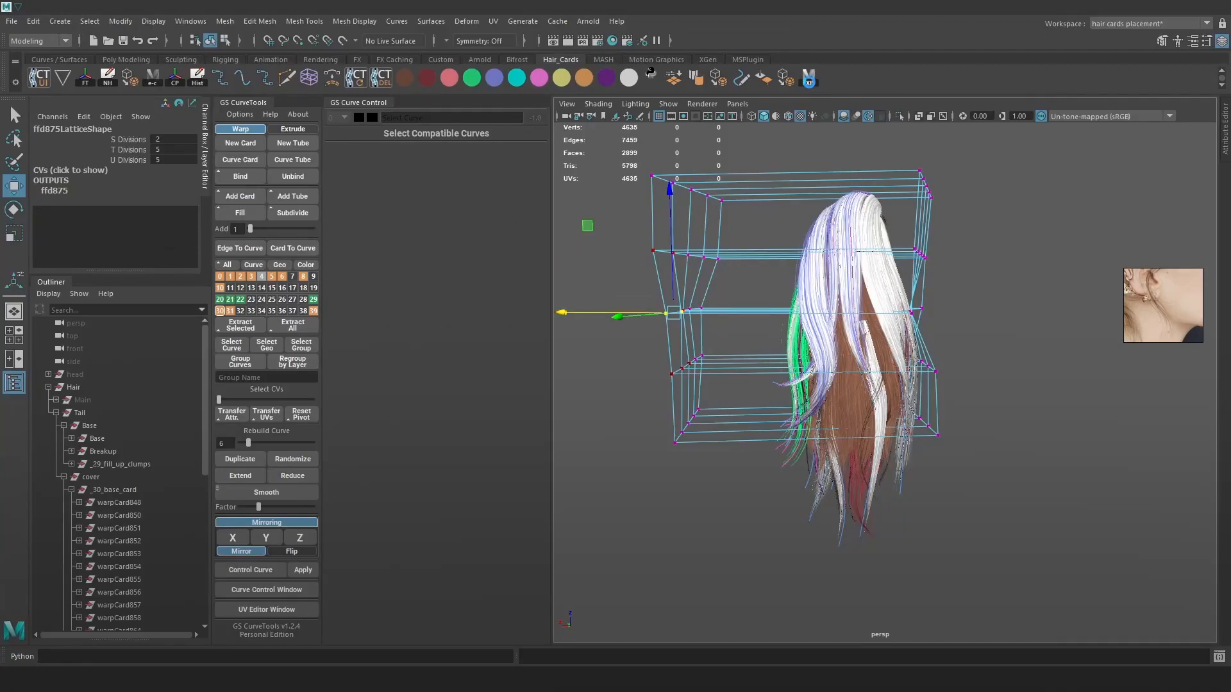
Export the updated hair cards and check the ponytail's render from behind in Marmoset Toolbag
left_click(810, 84)
key("alt+Tab")
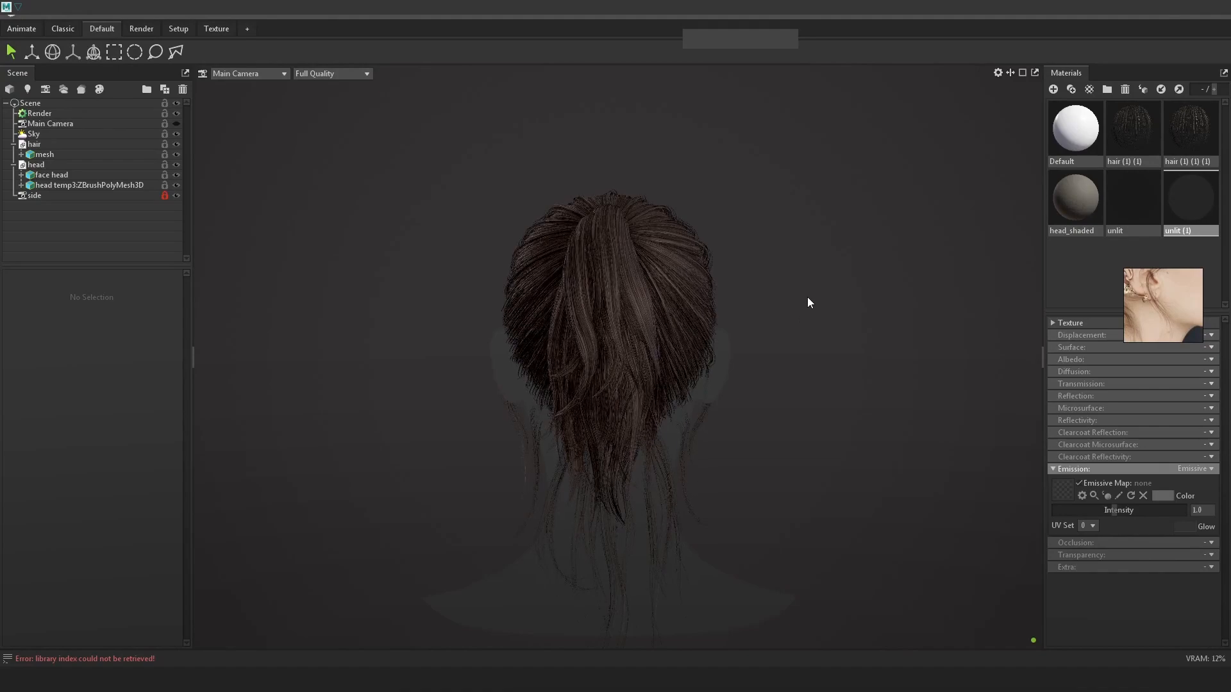
middle_click_drag(790, 286, 822, 288, "alt")
mouse_move(822, 288)
left_mouse_down("alt")
mouse_move(897, 294)
mouse_move(832, 290)
left_mouse_up("alt")
Return to Maya, rotate the lattice's lower points and move its outer side points to refine the cover cards' bend
key("alt+Tab")
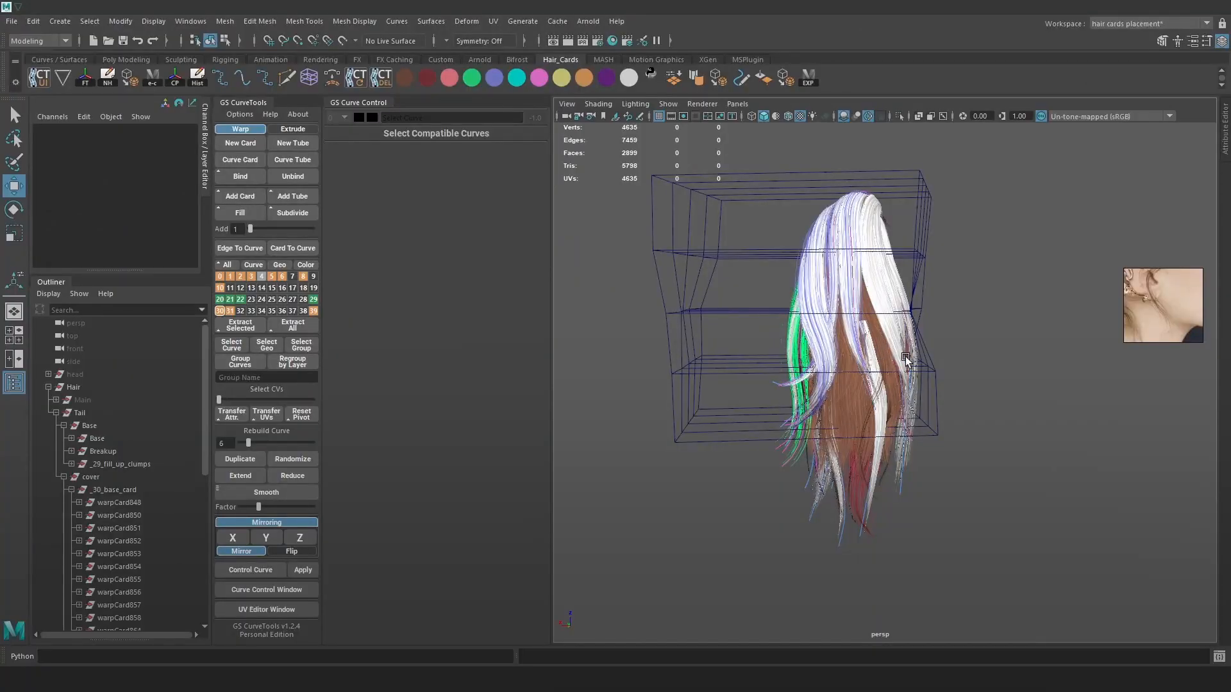
left_click(933, 370)
key("F8")
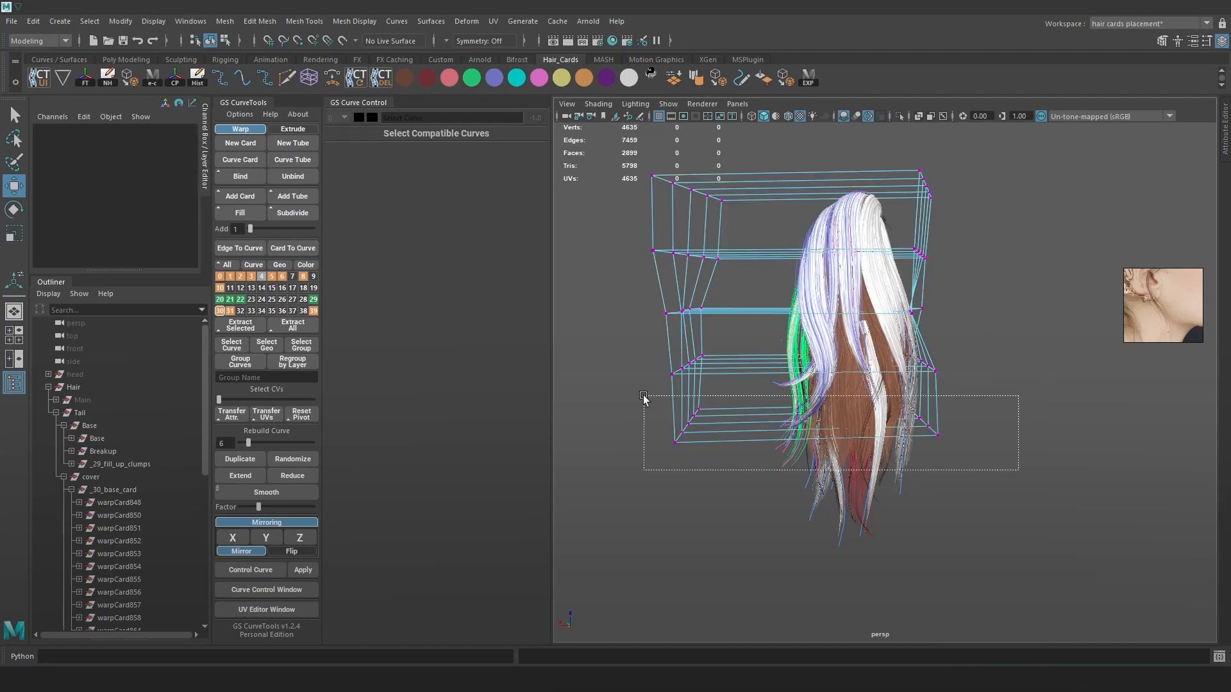
left_click_drag(643, 397, 644, 399)
key("e")
left_click_drag(869, 441, 935, 372)
key("w")
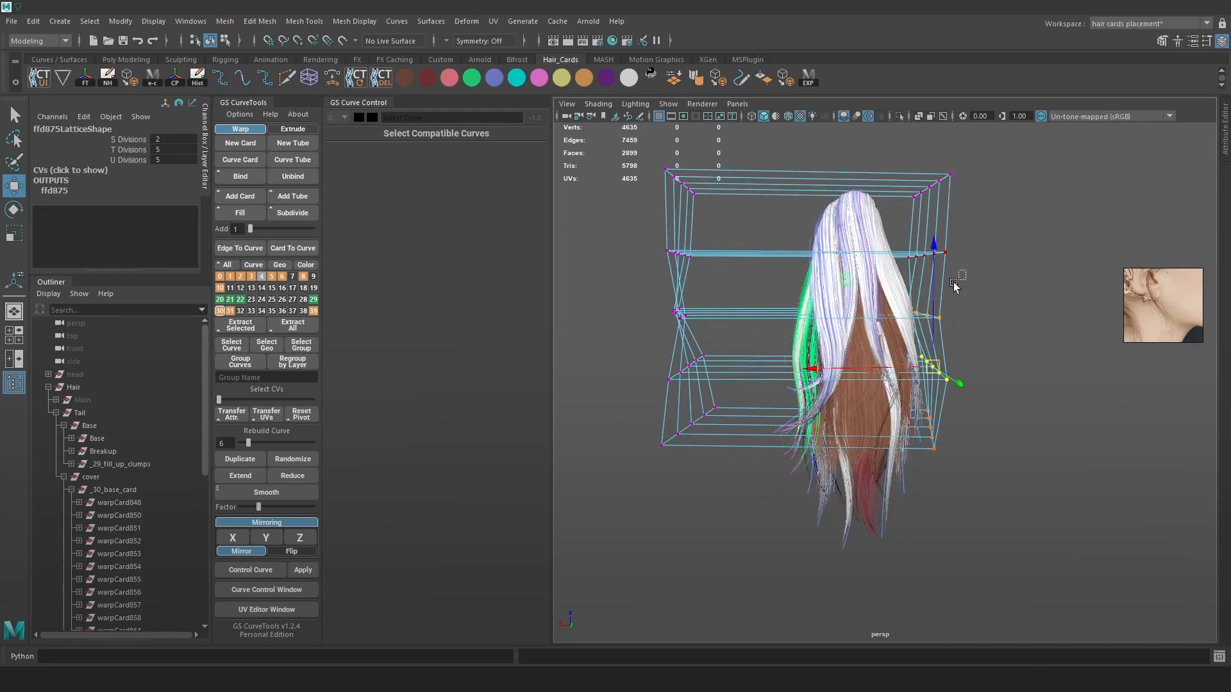
left_click_drag(917, 312, 938, 315)
left_click_drag(961, 313, 922, 316)
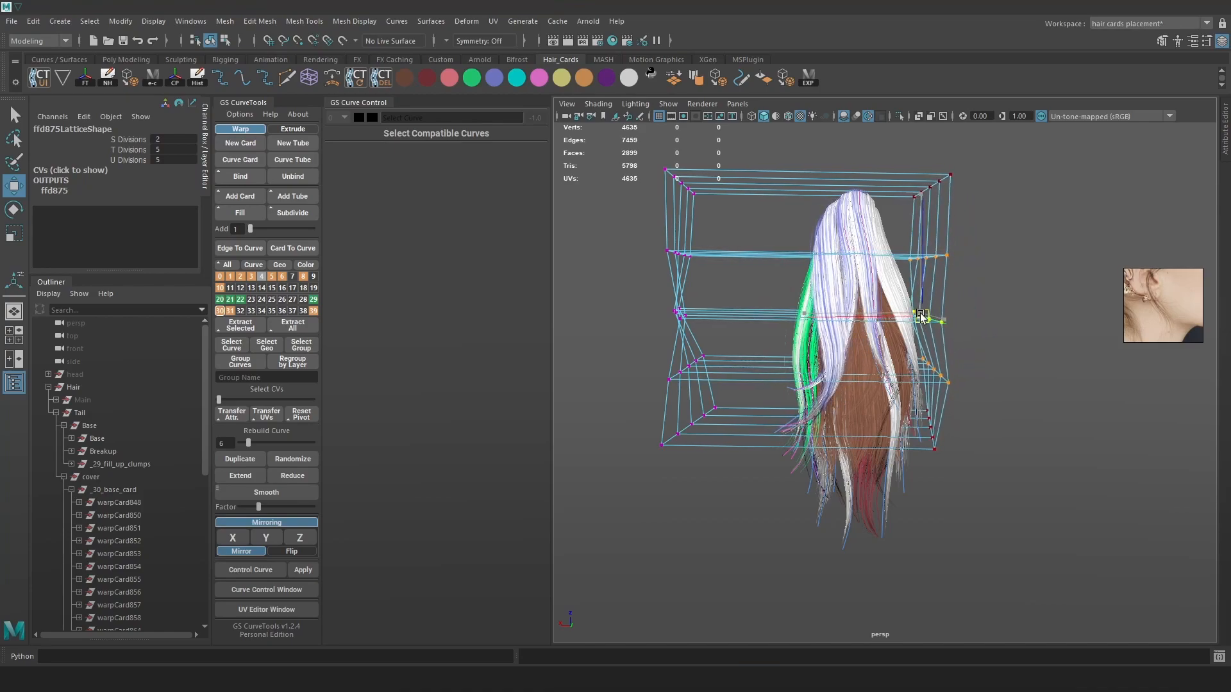
Export the hair cards again and inspect the ponytail from the side and back in Marmoset Toolbag
left_click(811, 81)
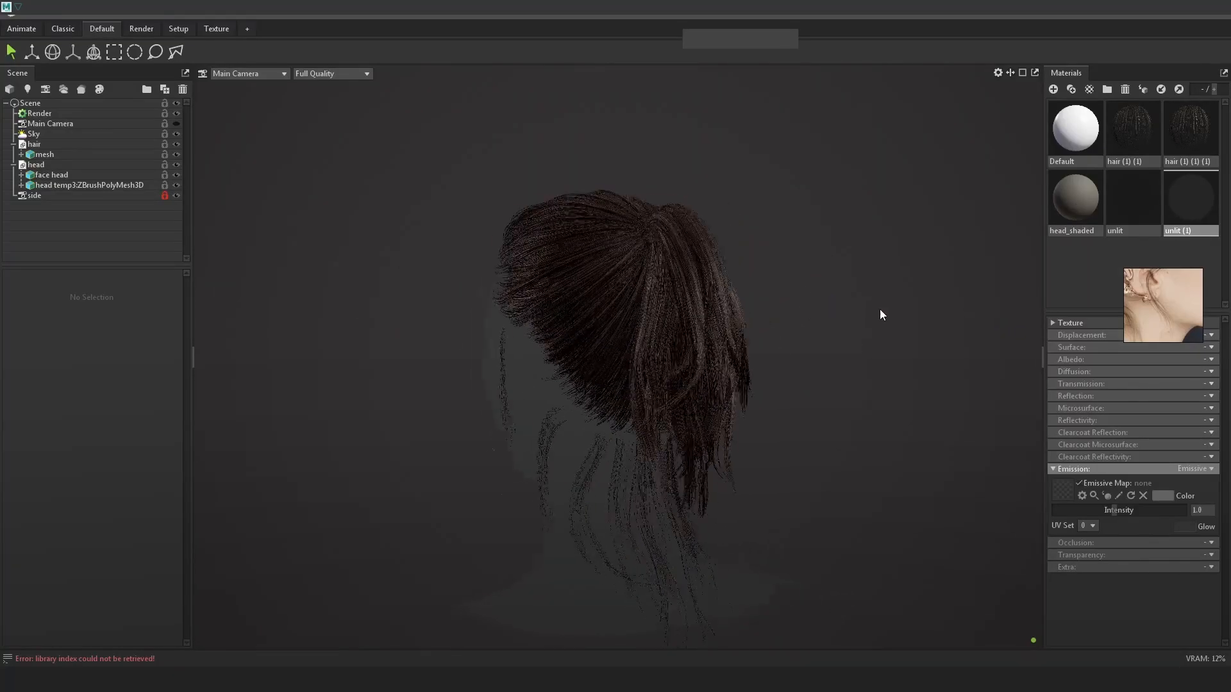
left_click_drag(880, 309, 606, 318)
right_click_drag(606, 318, 813, 374)
left_click_drag(813, 374, 660, 302)
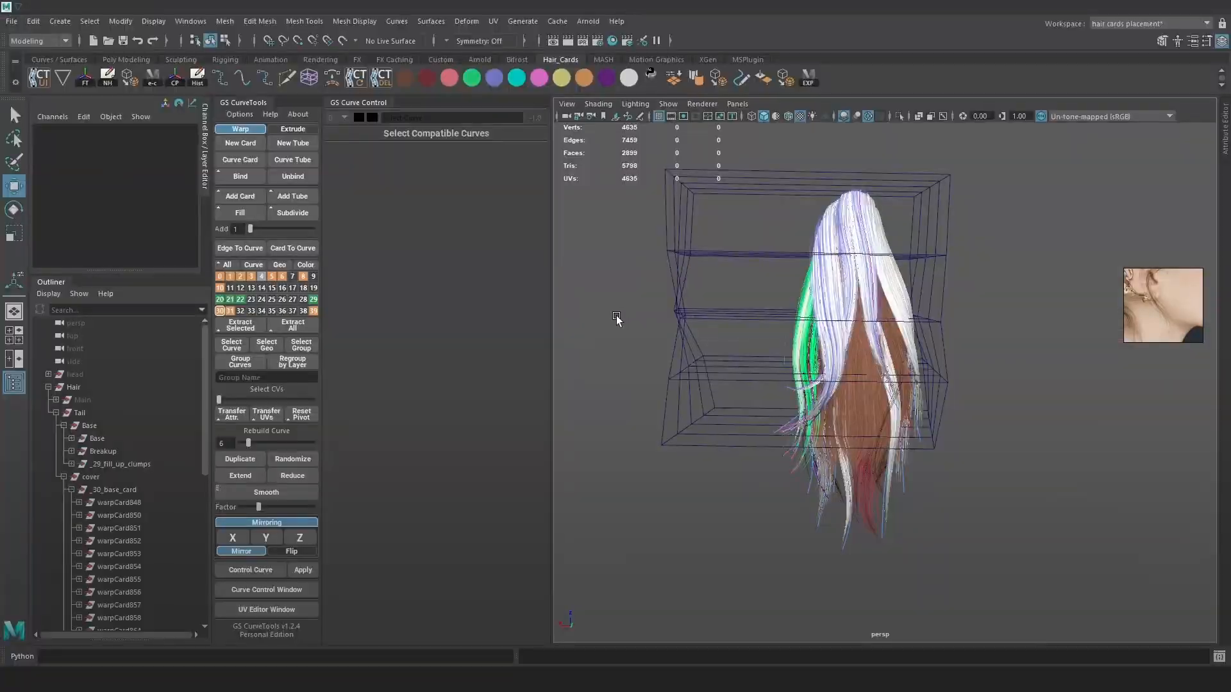
Back in Maya, select the lattice's bottom row of points, then rotate and reposition it to tilt the card tips
left_click_drag(616, 321, 919, 324, "alt")
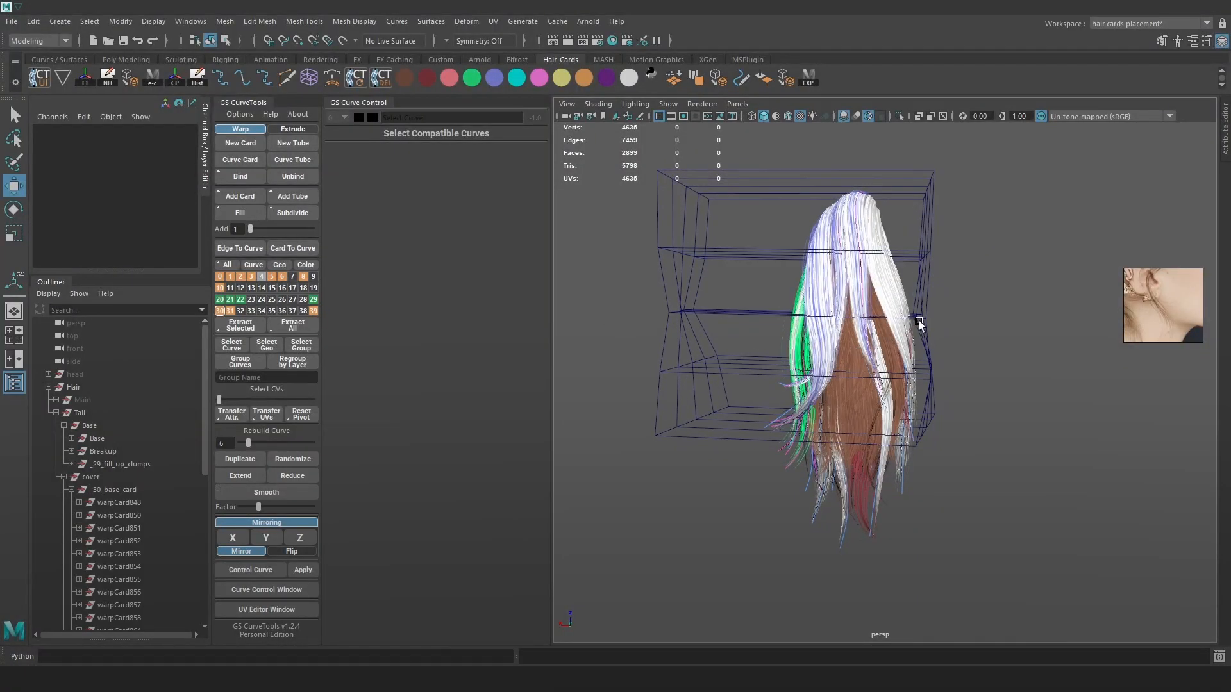
left_click(919, 324)
right_click_drag(920, 324, 918, 423)
left_click_drag(671, 387, 763, 433)
right_click_drag(750, 433, 893, 464, "alt")
left_click_drag(893, 464, 774, 464, "alt")
key("ctrl+z")
left_click_drag(859, 474, 718, 455, "alt")
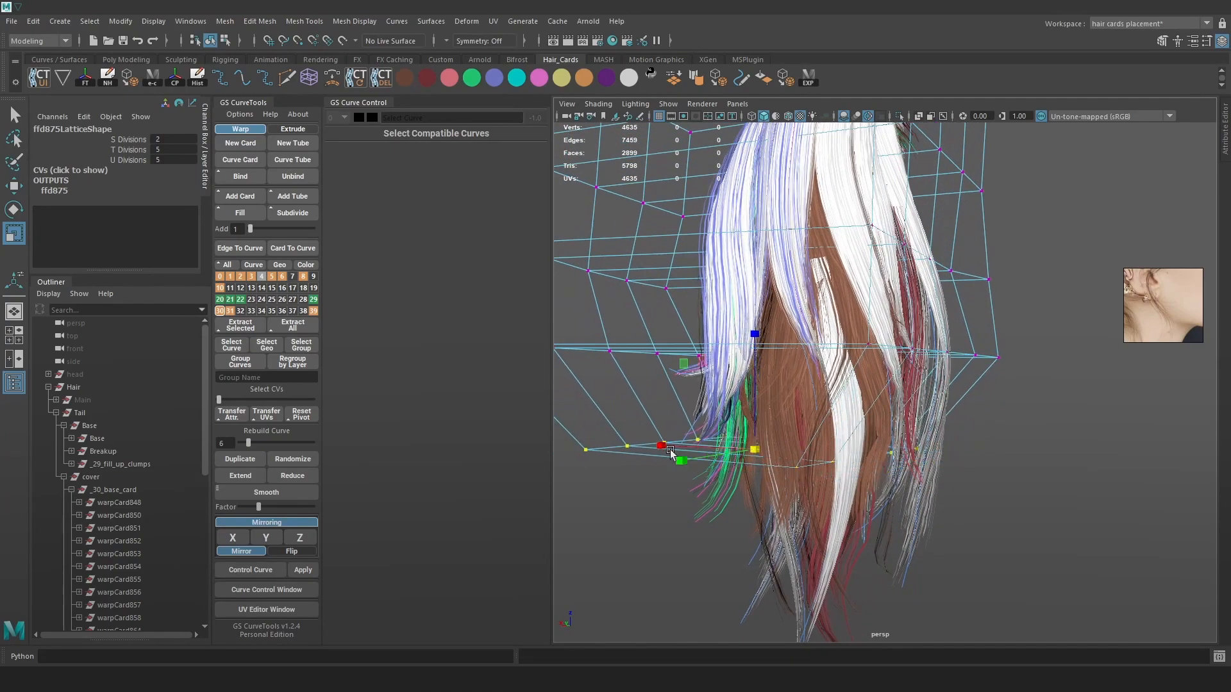
key("e")
left_click_drag(837, 386, 822, 431)
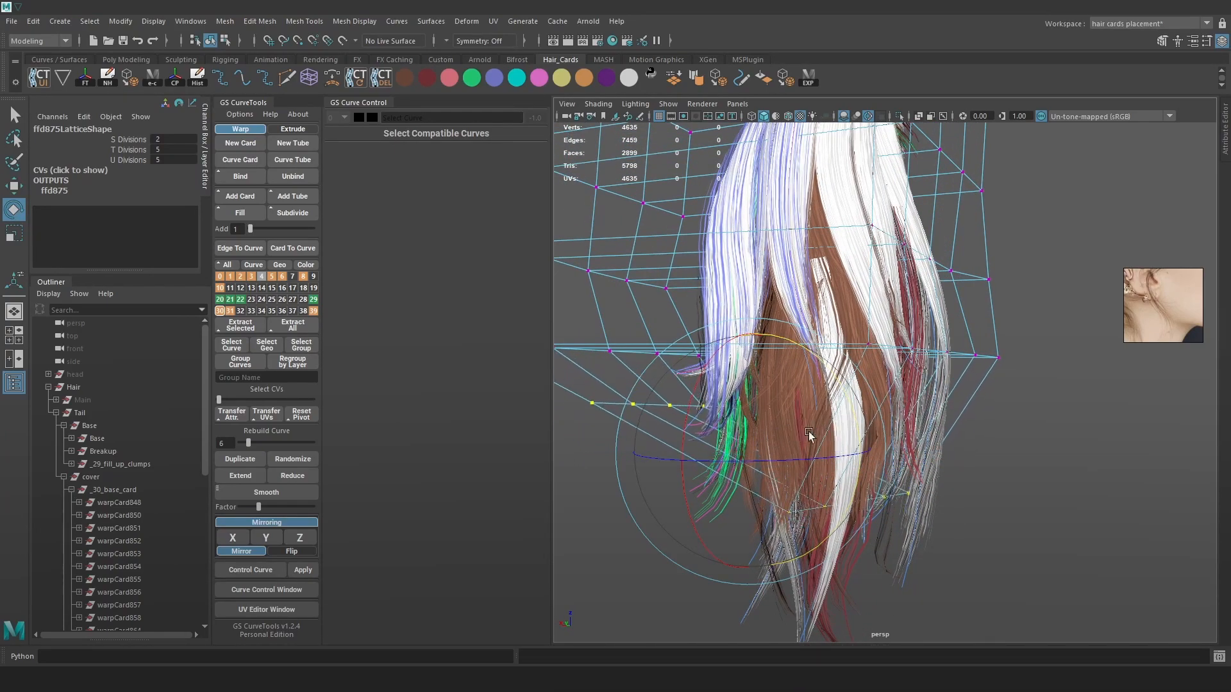
key("w")
left_click_drag(702, 445, 929, 474)
left_click(996, 512)
Examine the rendered ponytail's silhouette and lower strands in Marmoset Toolbag against the card layout in Maya
right_click_drag(929, 475, 885, 305, "alt")
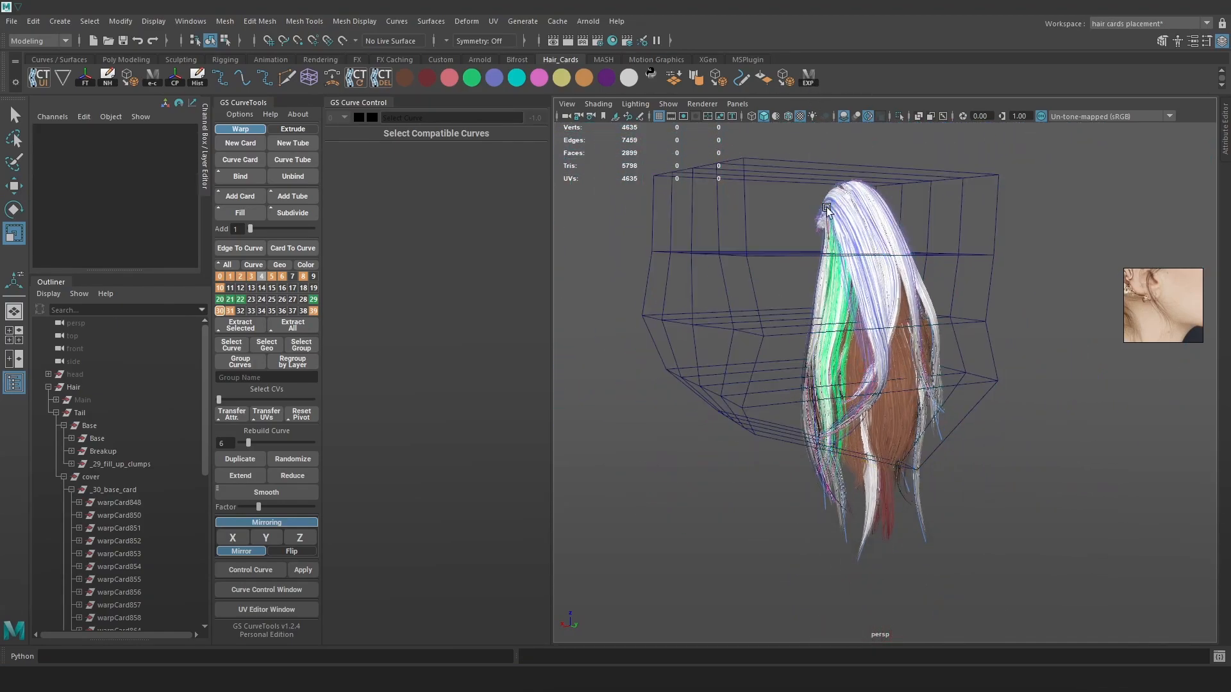
key("alt+Tab")
left_click_drag(785, 303, 932, 311)
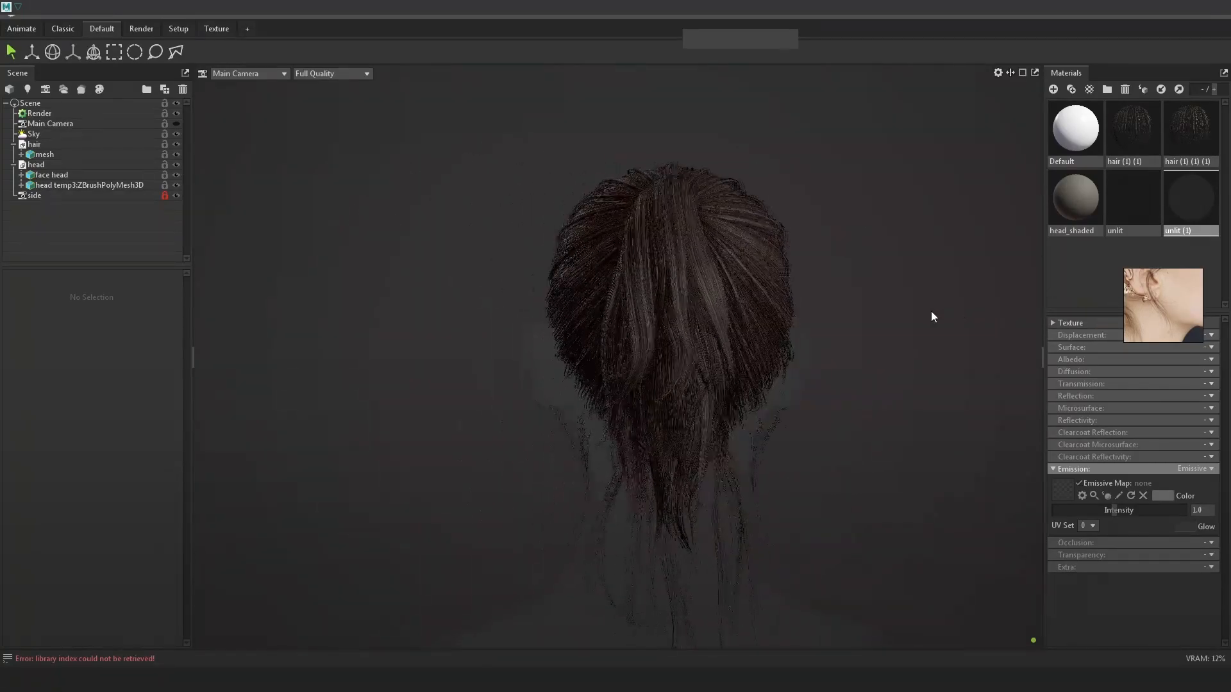
scroll(937, 307, "down", 3)
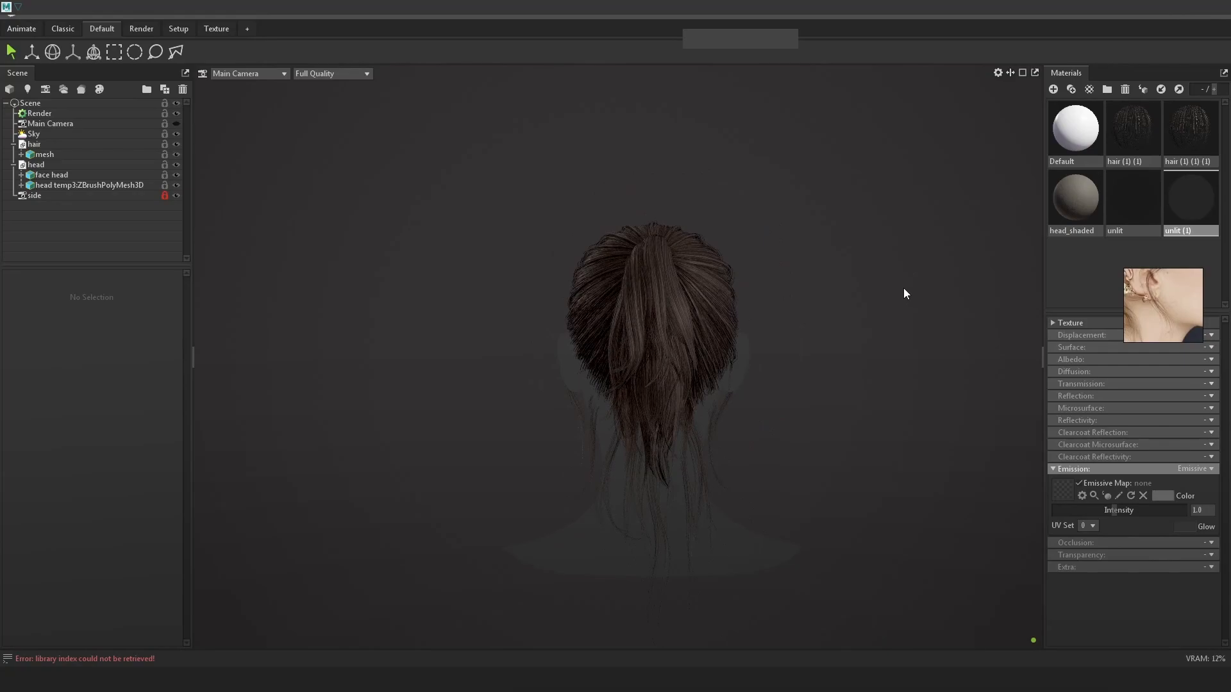
left_click_drag(861, 303, 882, 302)
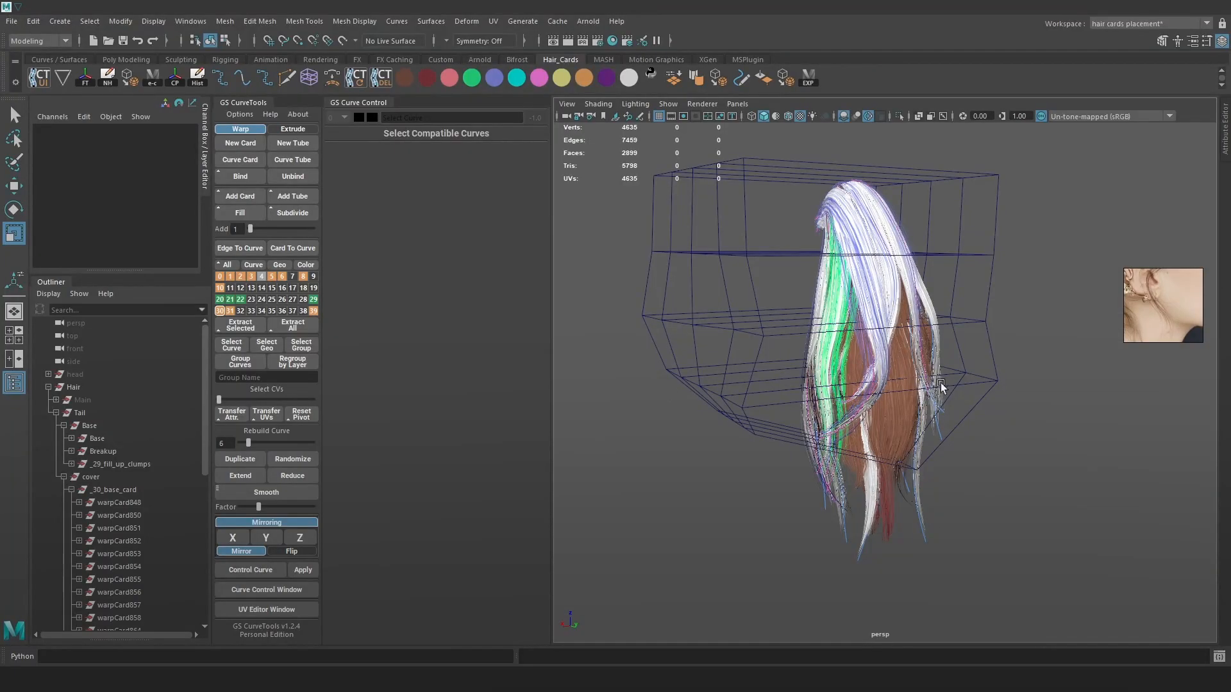
left_click_drag(934, 385, 913, 384, "alt")
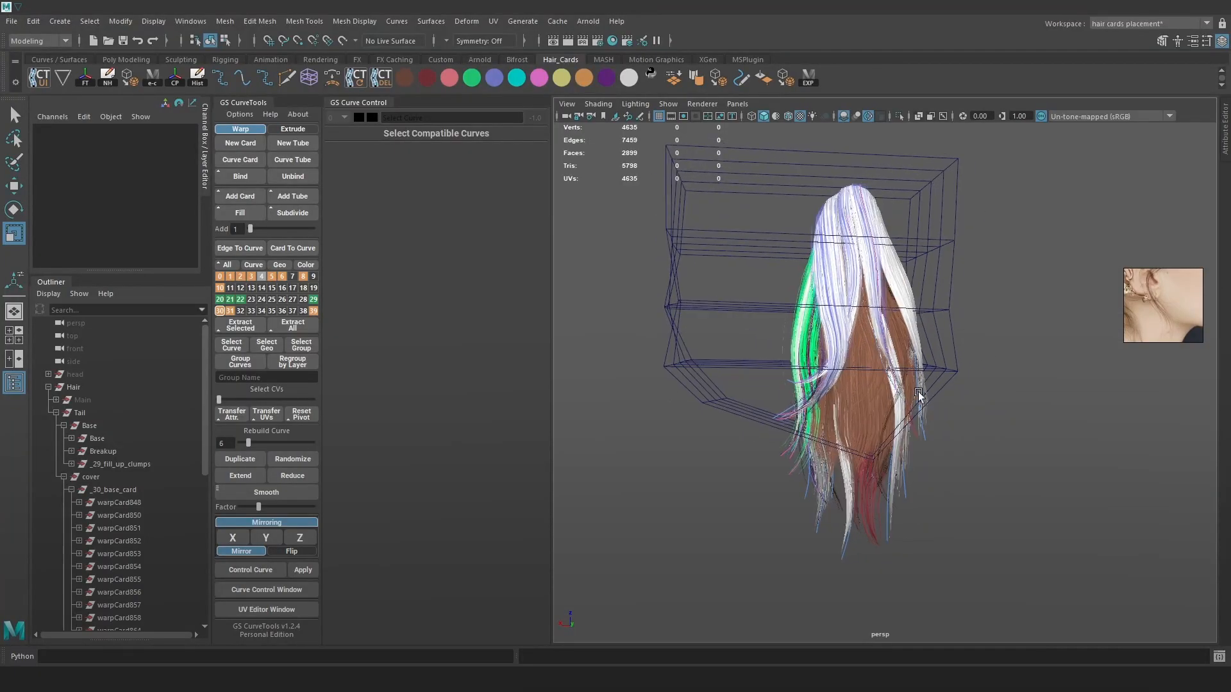
scroll(943, 410, "up", 3)
key("alt+Tab")
scroll(744, 417, "up", 3)
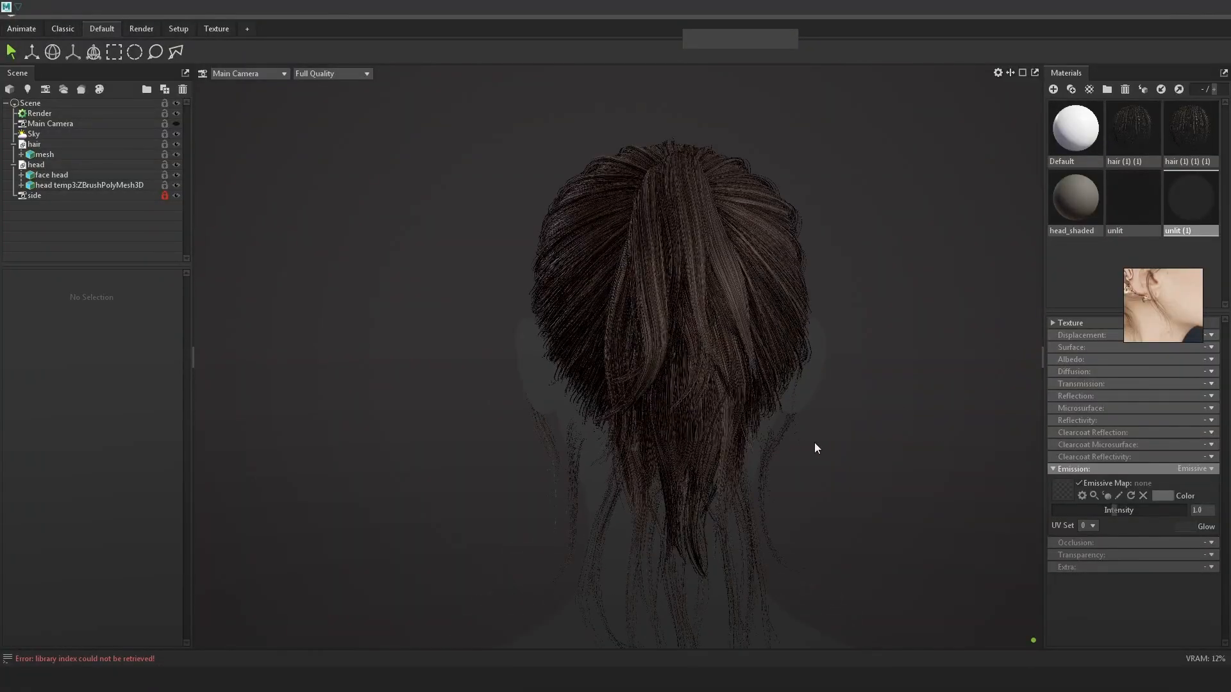
mouse_move(722, 367)
left_mouse_down()
mouse_move(755, 361)
mouse_move(727, 363)
mouse_move(729, 350)
mouse_move(728, 363)
left_mouse_up()
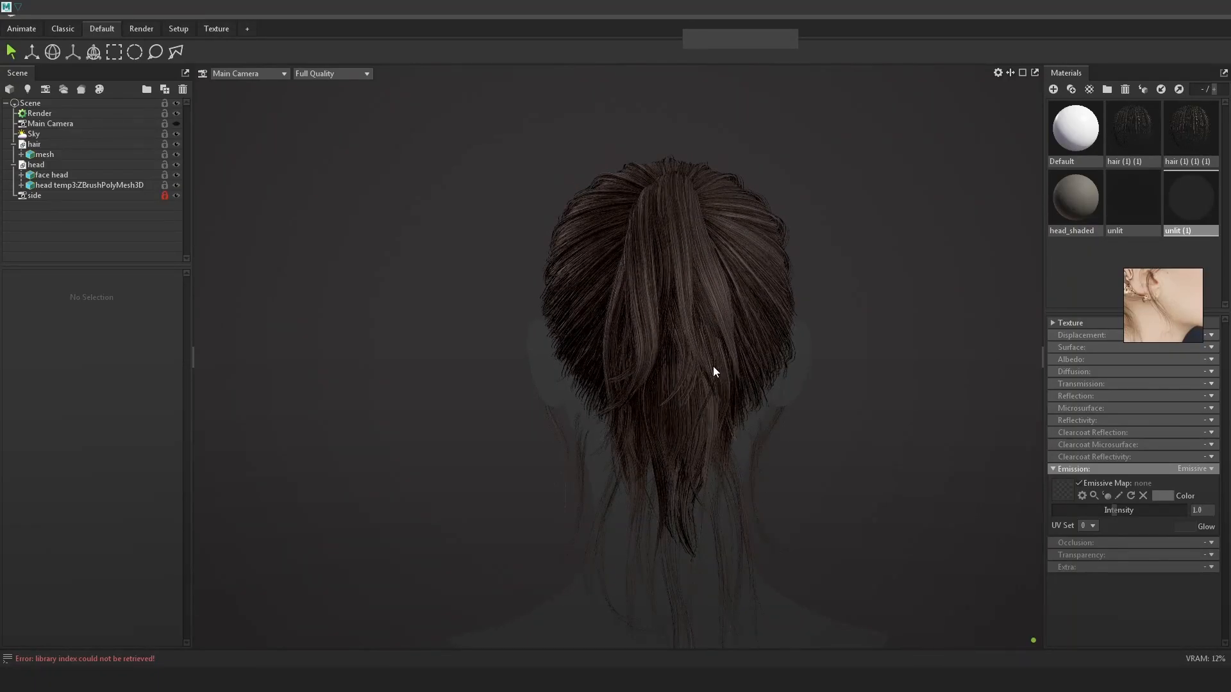
Return to Maya and move the lattice's bottom row of points downward with soft selection to lengthen the cover cards
key("alt+Tab")
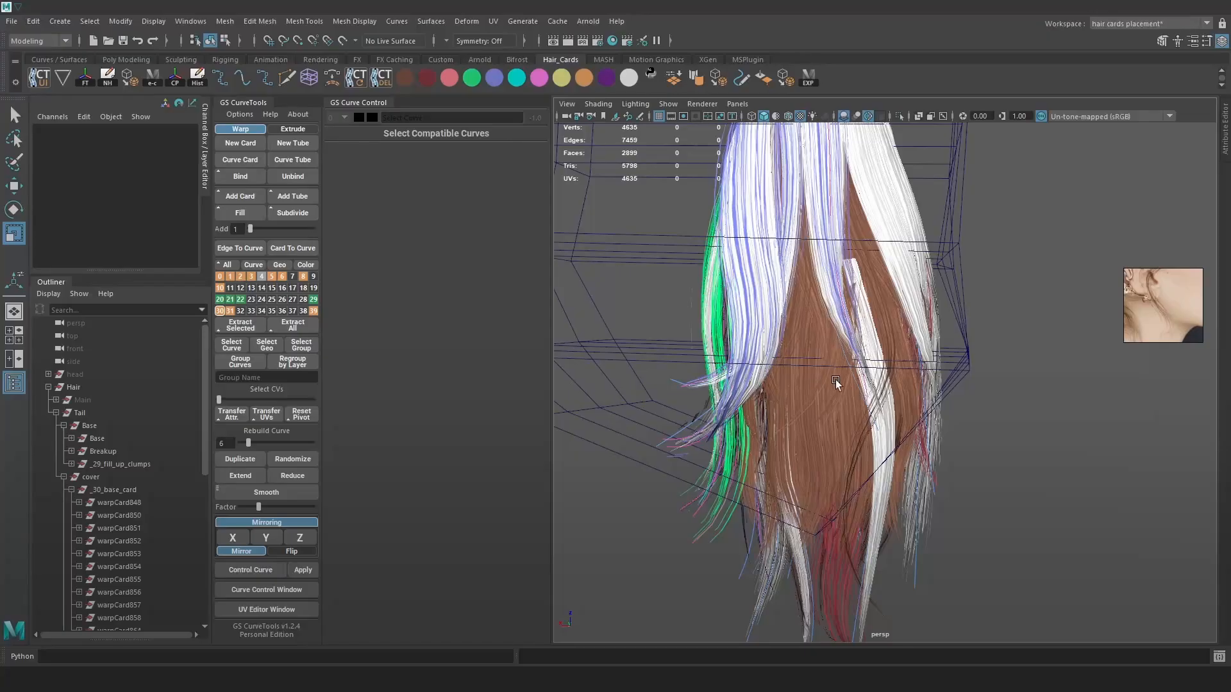
left_click(960, 352)
right_click_drag(998, 310, 999, 271)
scroll(876, 518, "down", 3)
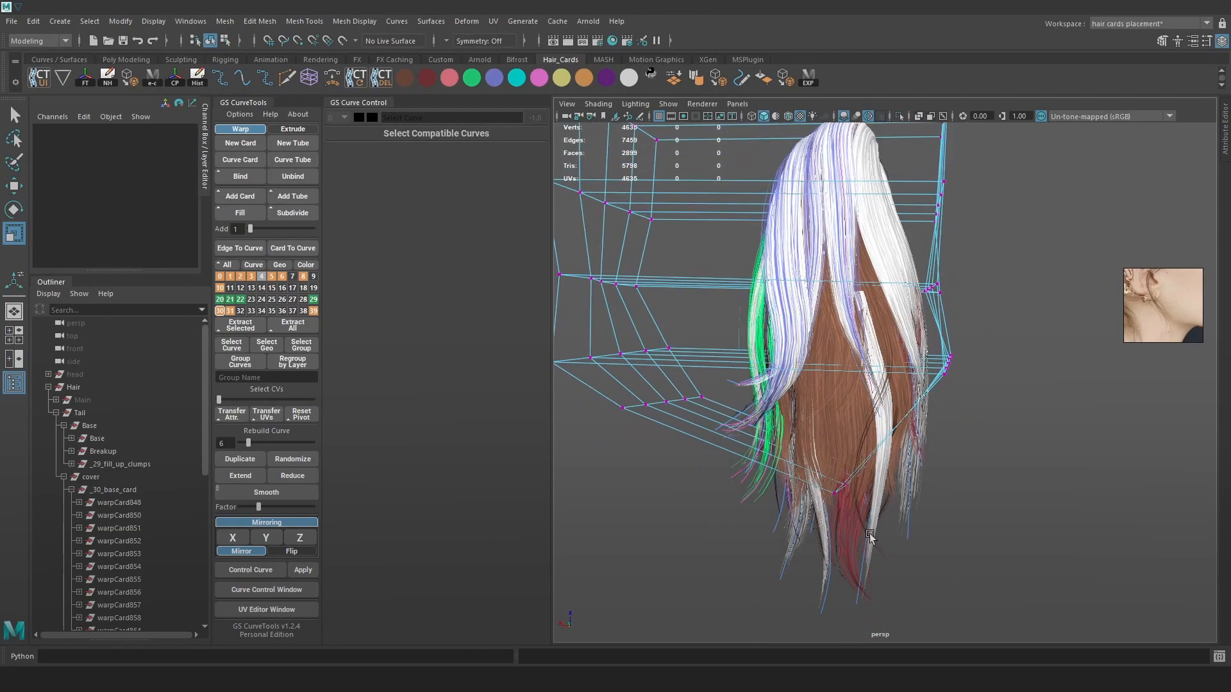
left_click_drag(605, 385, 606, 385)
key("w")
left_click_drag(777, 372, 758, 395)
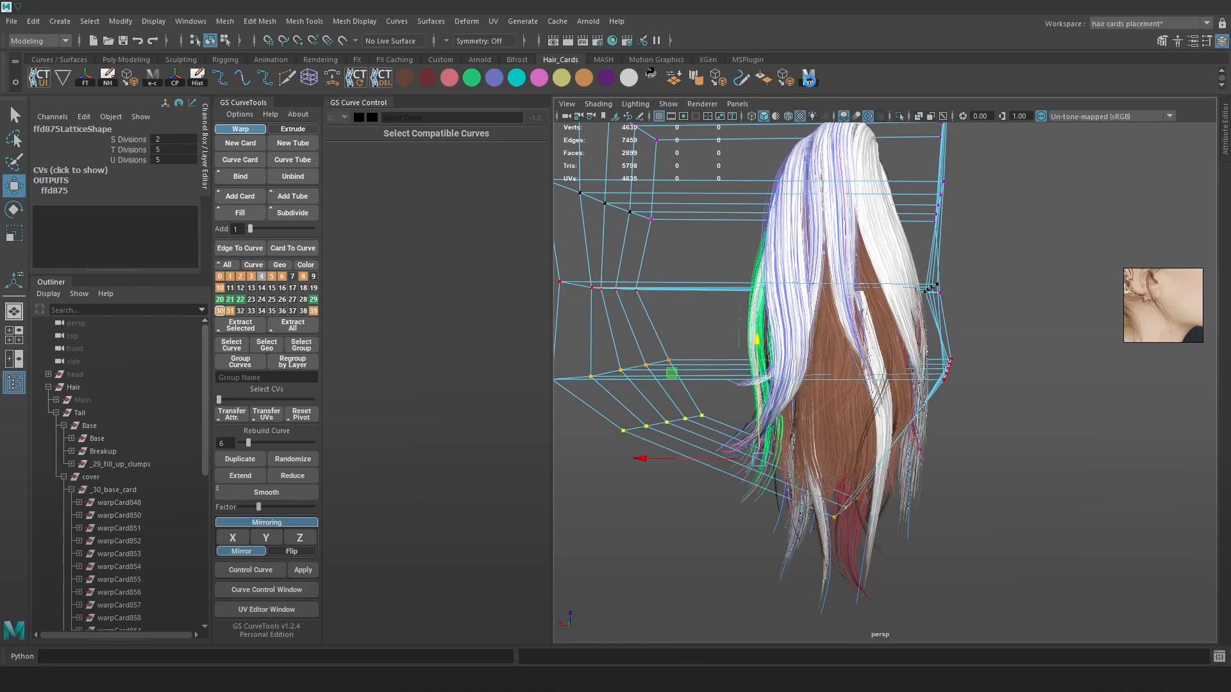
Check the lengthened cover strands on the rendered ponytail in Marmoset Toolbag and return to Maya
key("alt+Tab")
right_click_drag(860, 332, 844, 301, "alt")
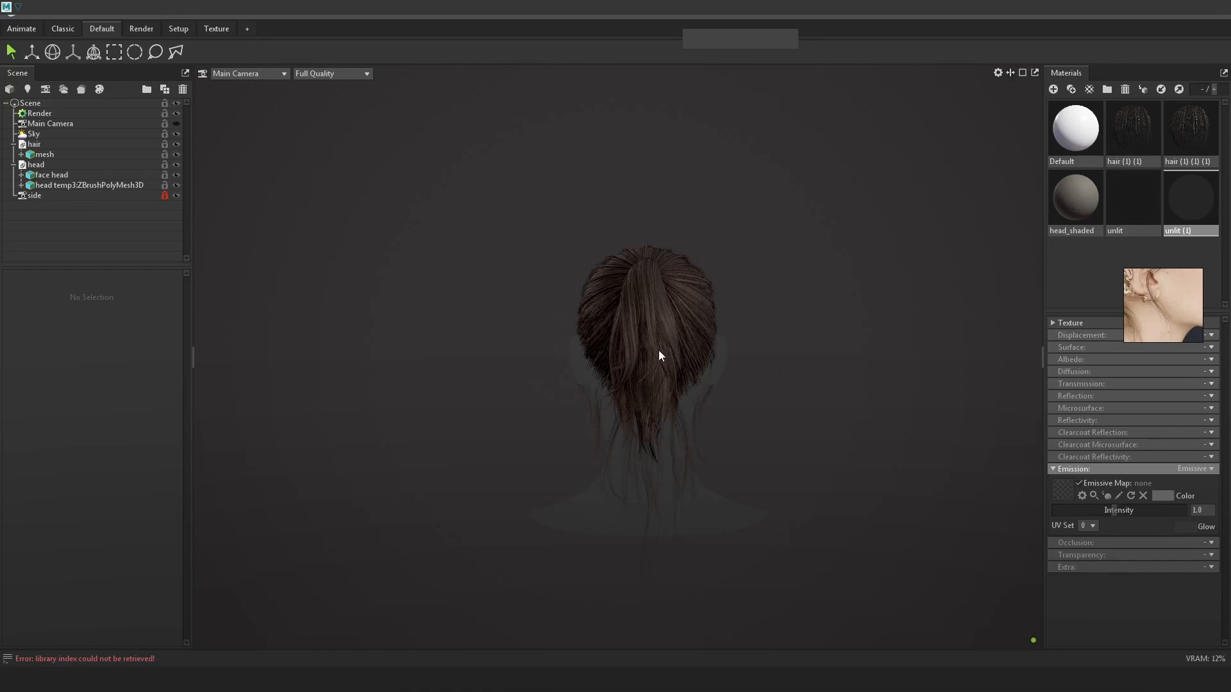
key("alt+Tab")
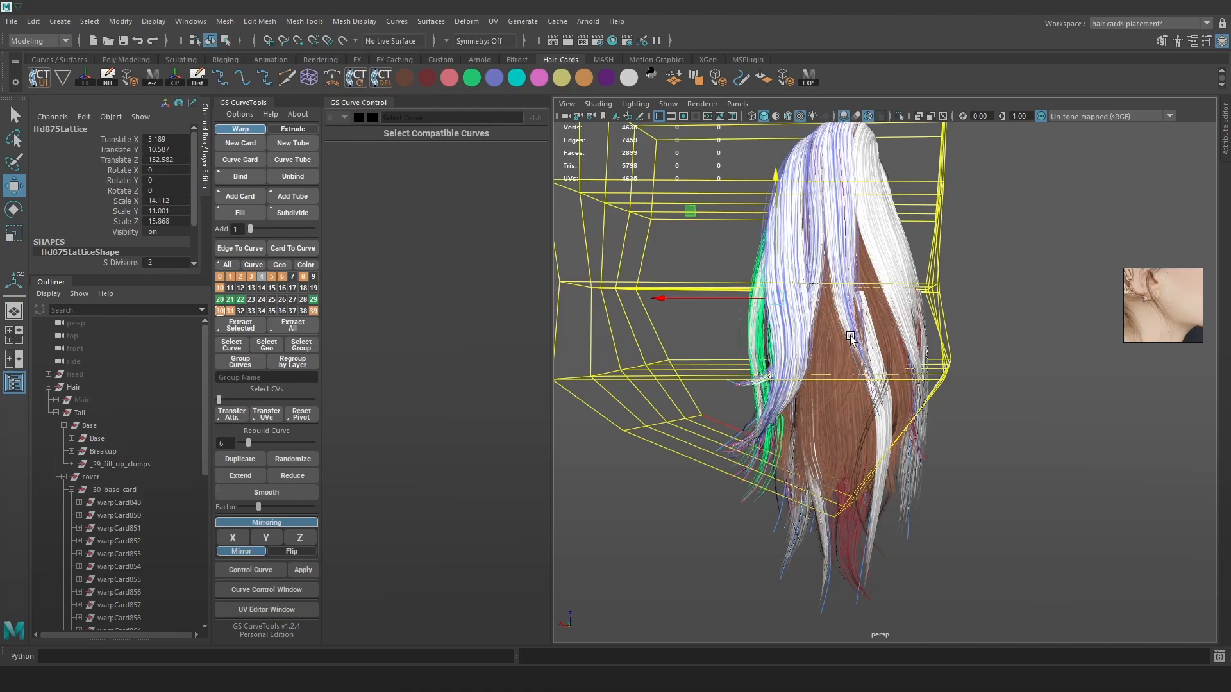
Select the lattice-deformed cover card curves, including warpCard862, and delete their history to bake in the deformation
key("4")
mouse_move(827, 345)
left_mouse_down("alt")
mouse_move(823, 362)
mouse_move(792, 374)
mouse_move(821, 364)
left_mouse_up("alt")
scroll(676, 440, "up", 3)
left_click_drag(635, 429, 675, 472)
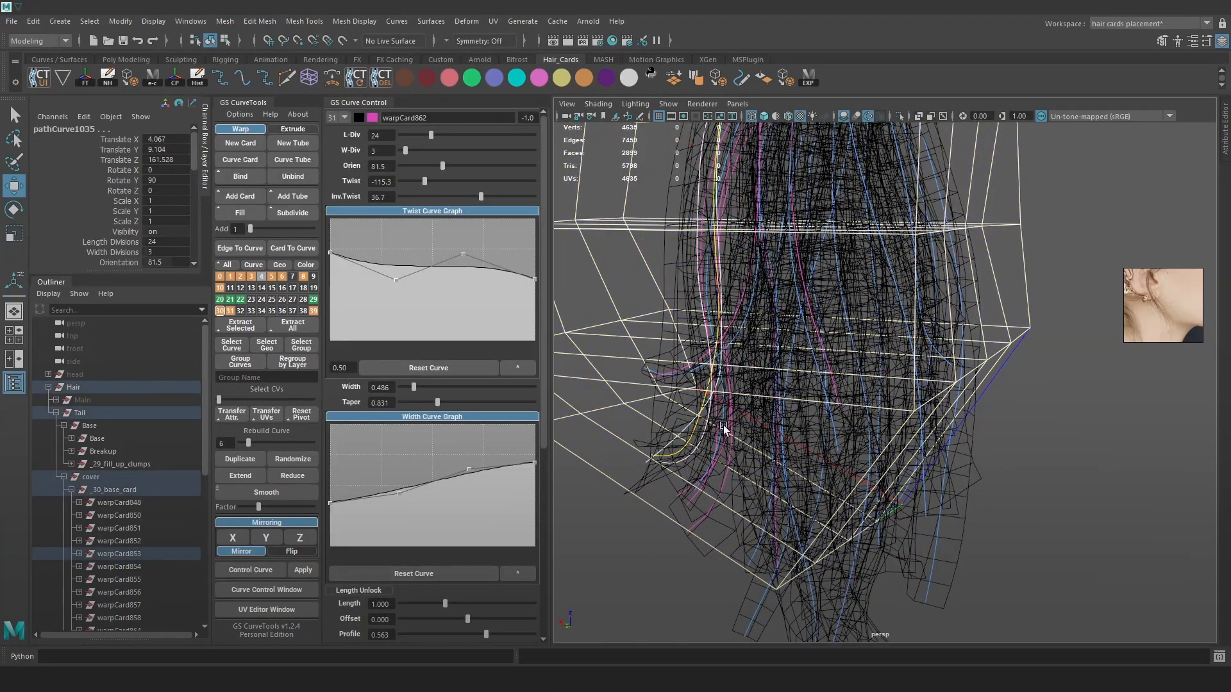
key("6")
scroll(833, 327, "down", 4)
middle_click_drag(844, 169, 859, 224)
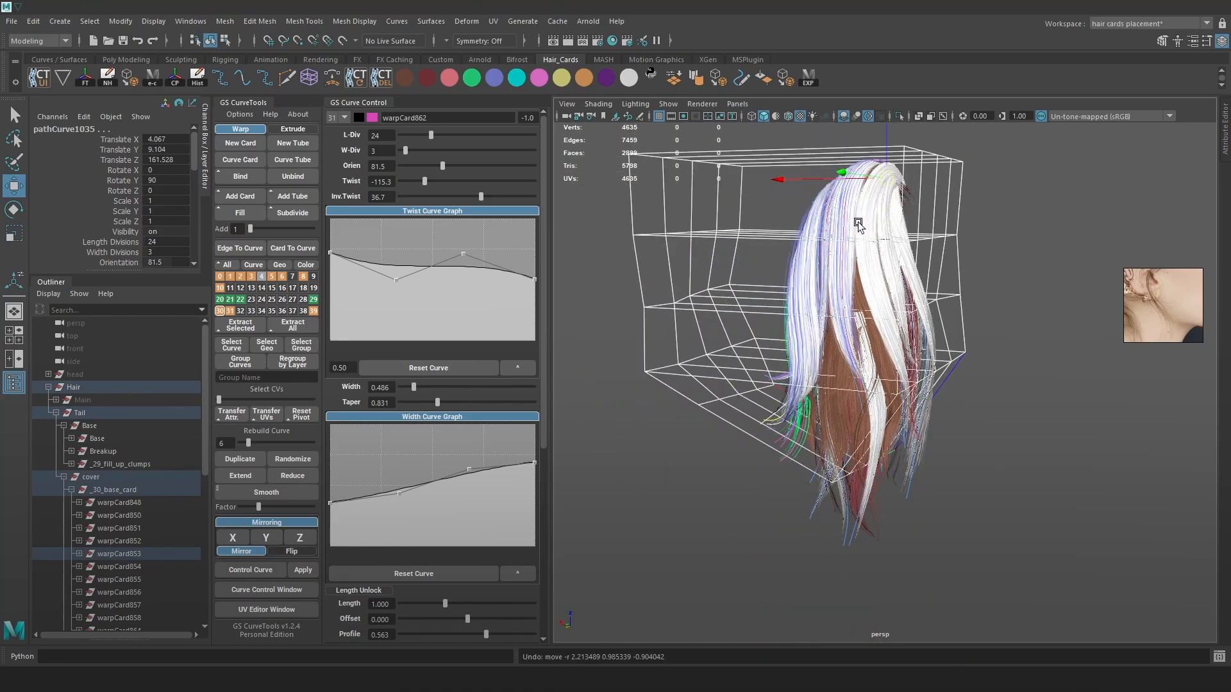
left_click(34, 22)
mouse_move(80, 172)
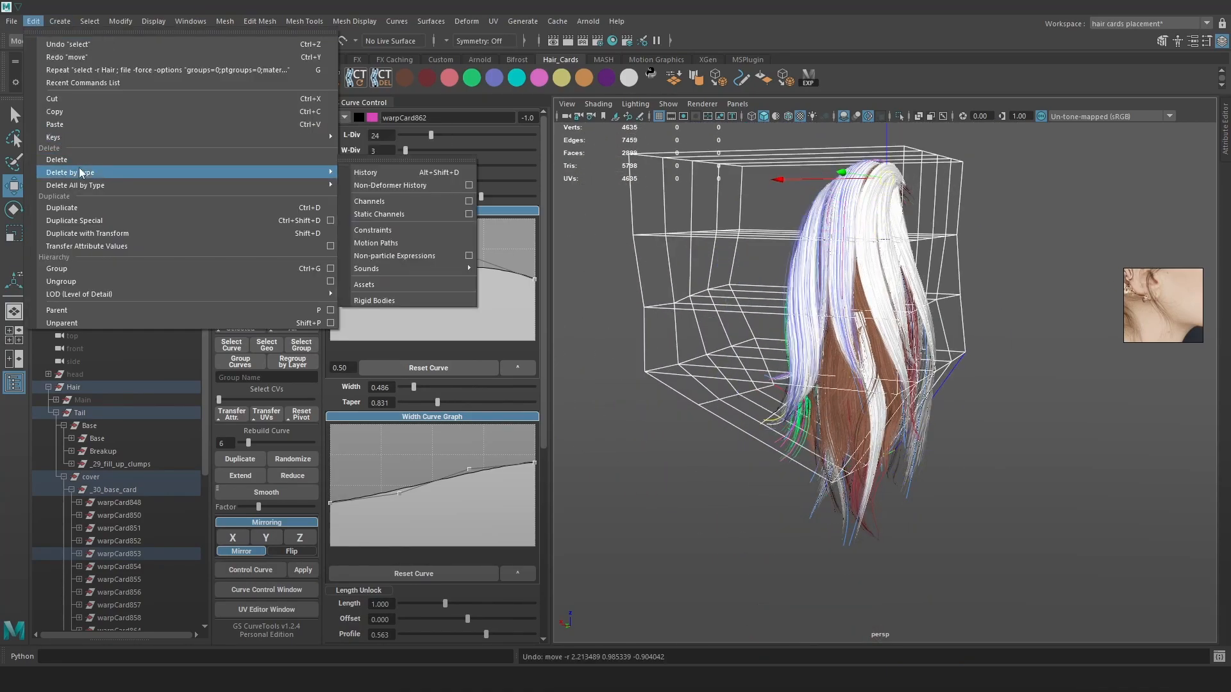
left_click(410, 172)
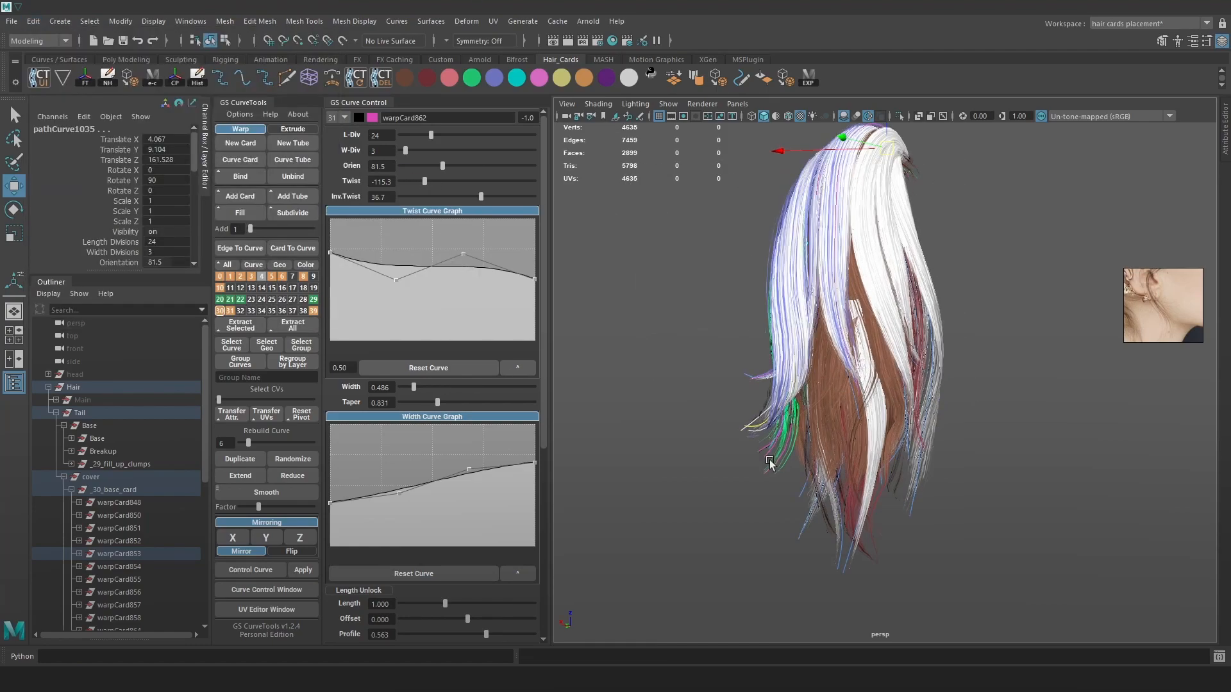
left_click(763, 447)
left_click_drag(903, 150, 876, 152)
key("6")
key("ctrl+z")
key("4")
left_click(821, 347)
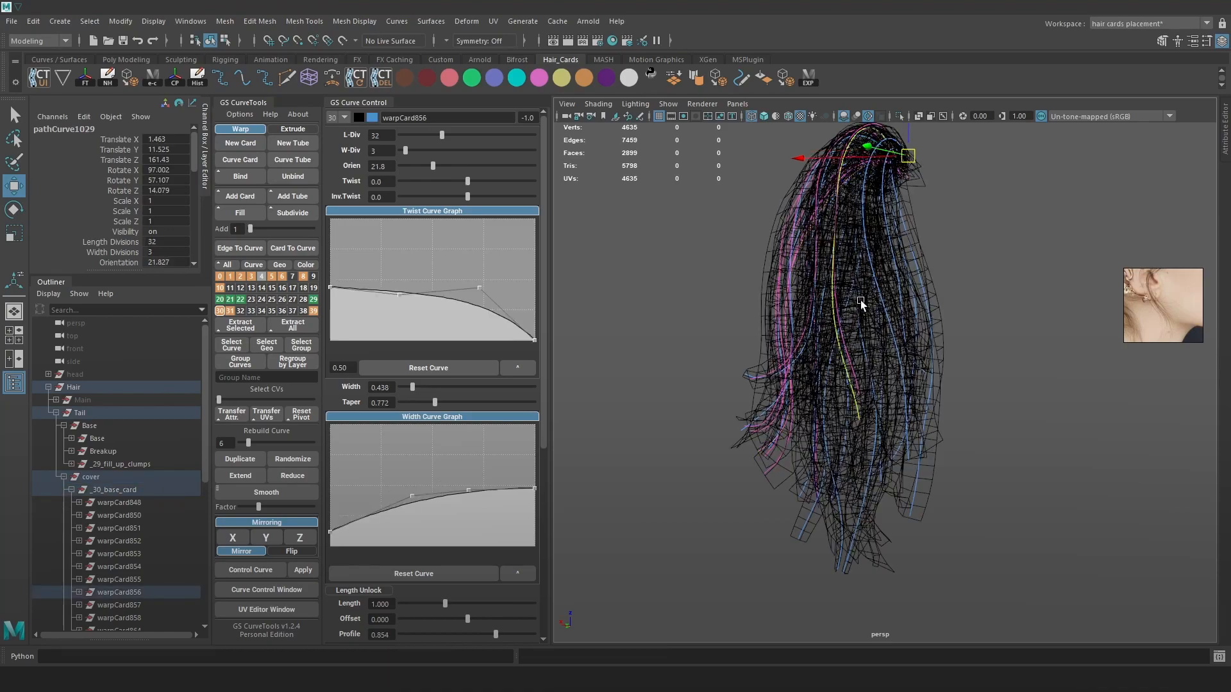
key("6")
left_click(989, 228)
left_click_drag(989, 228, 998, 274, "alt")
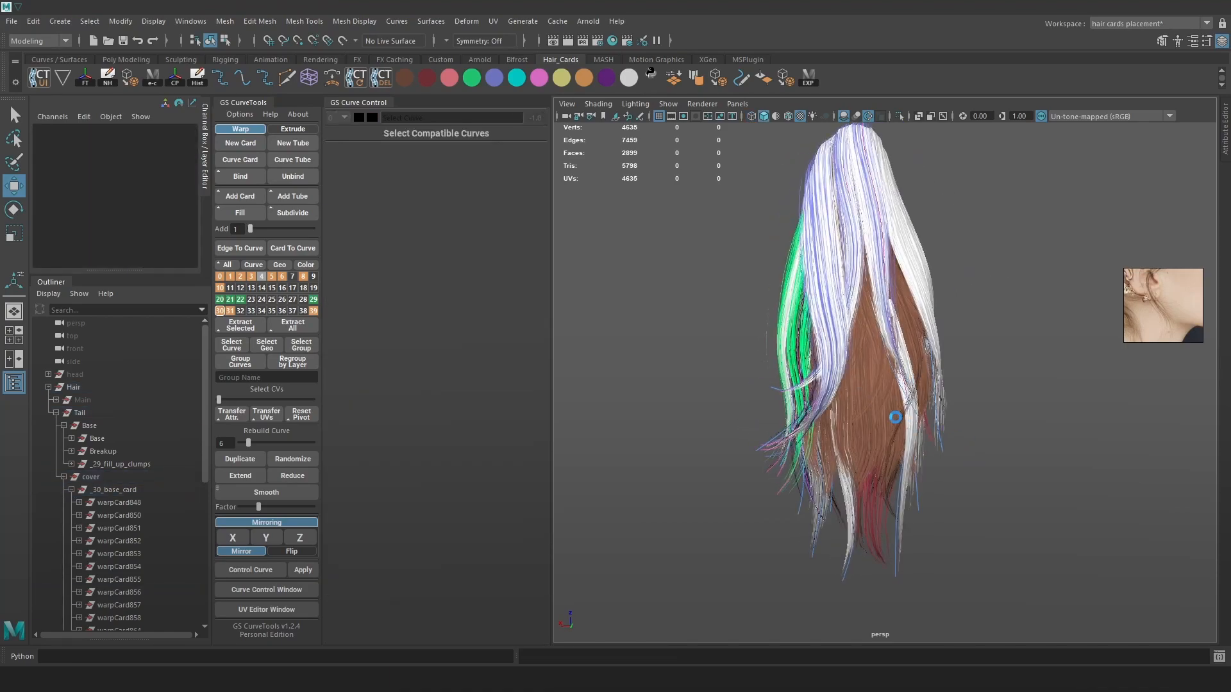
Switch the display of card layers 20 and 21 so that their curves can be selected
scroll(874, 399, "up", 4)
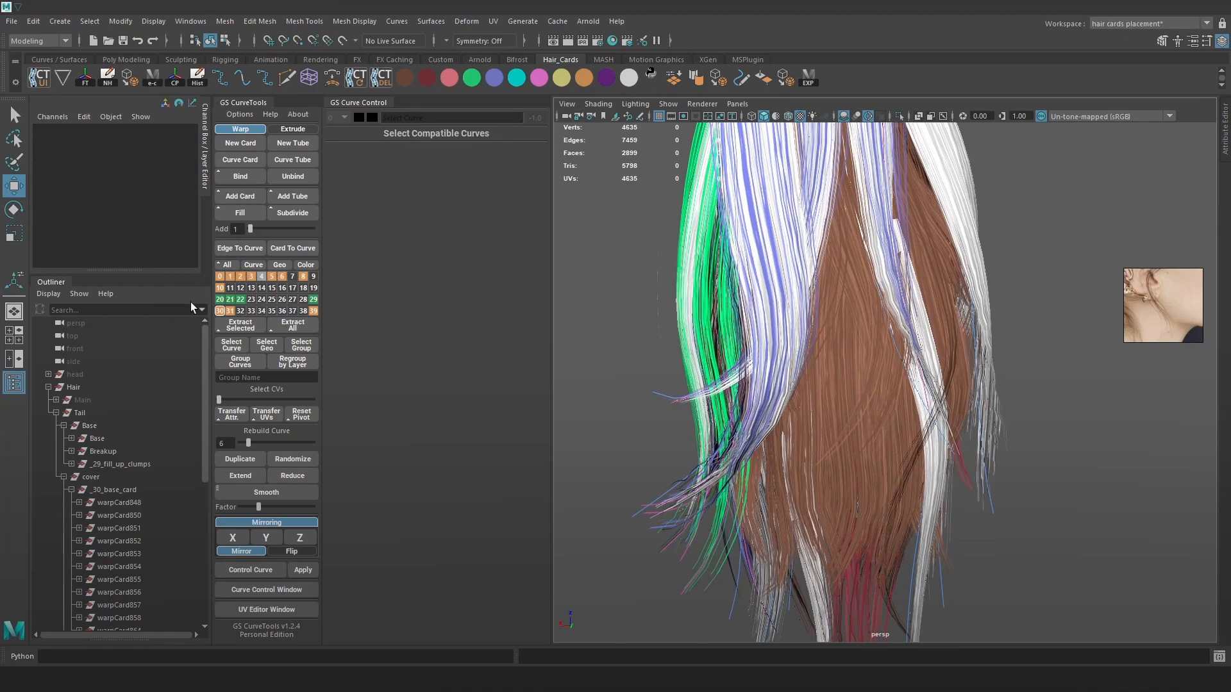
left_click(221, 297)
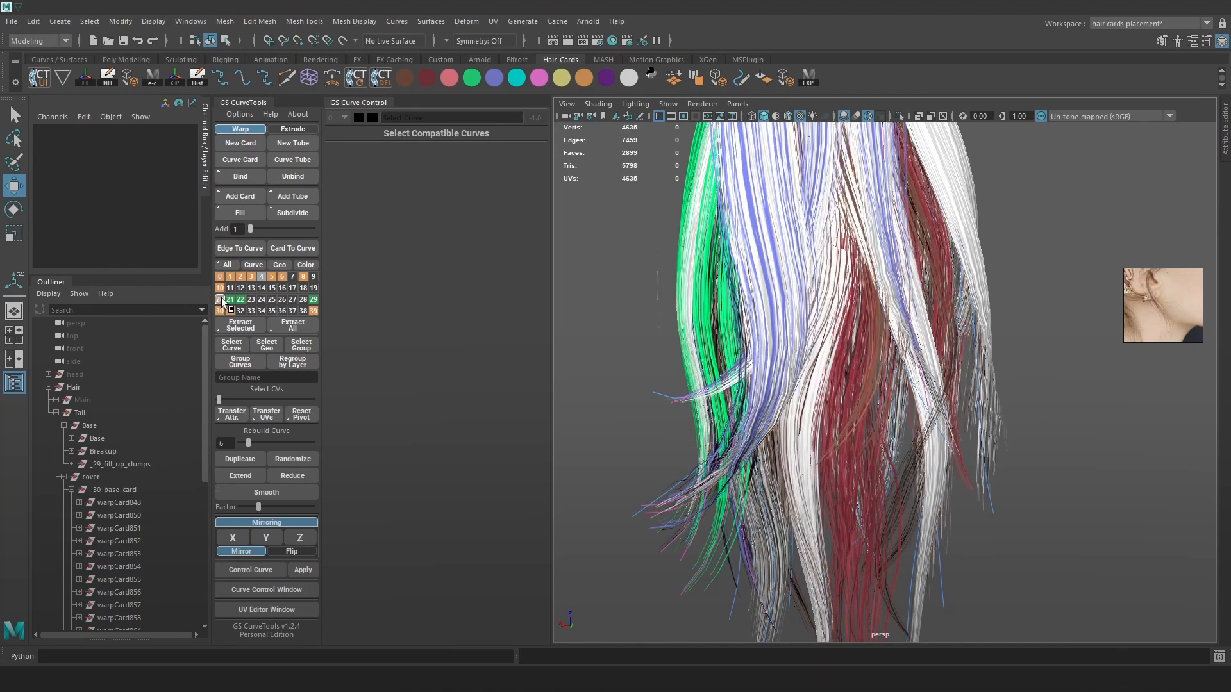
left_click(221, 298)
left_click(233, 302)
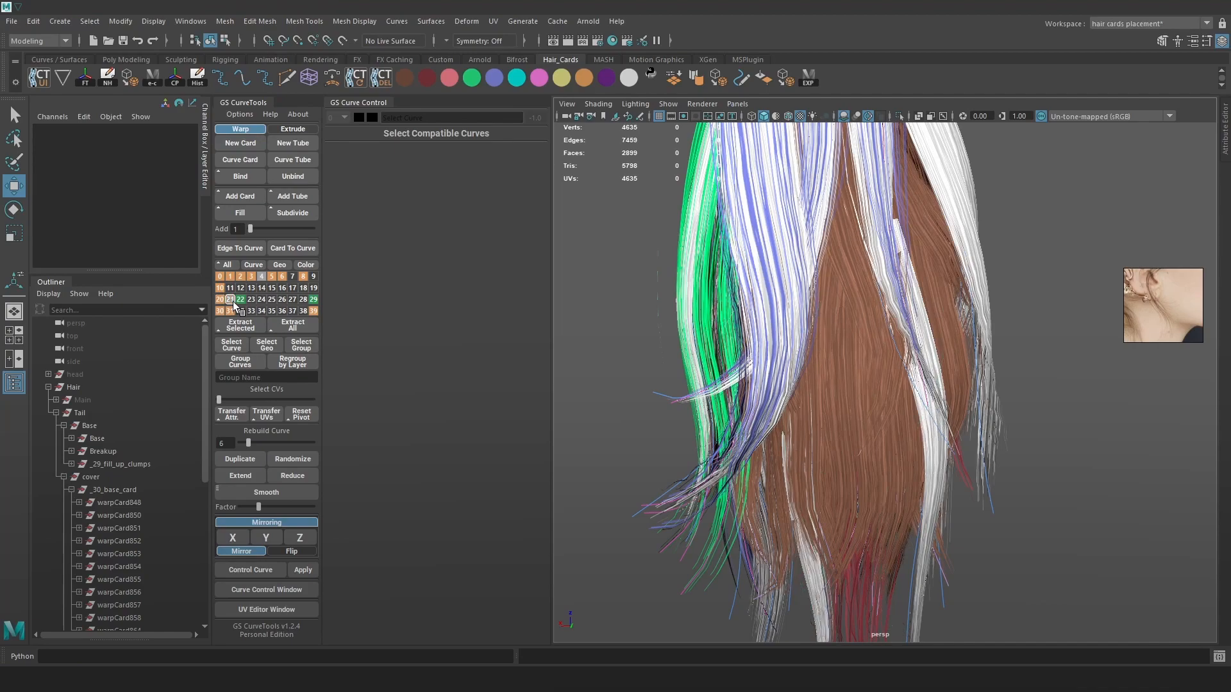
Select the lower control vertices of breakup card warpCard78's curve and rotate them to redirect its tip
left_click(833, 463)
right_click_drag(1128, 149, 1046, 142)
key("4")
left_click(881, 408)
key("6")
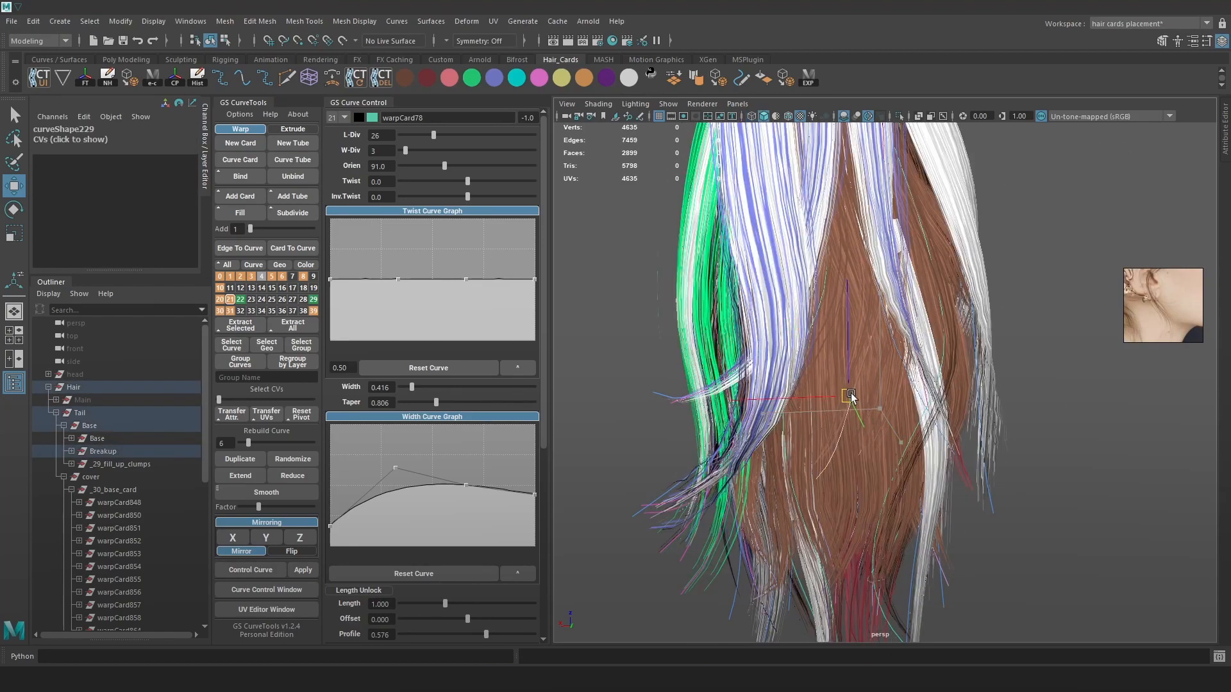
key("4")
left_click(824, 477)
key("6")
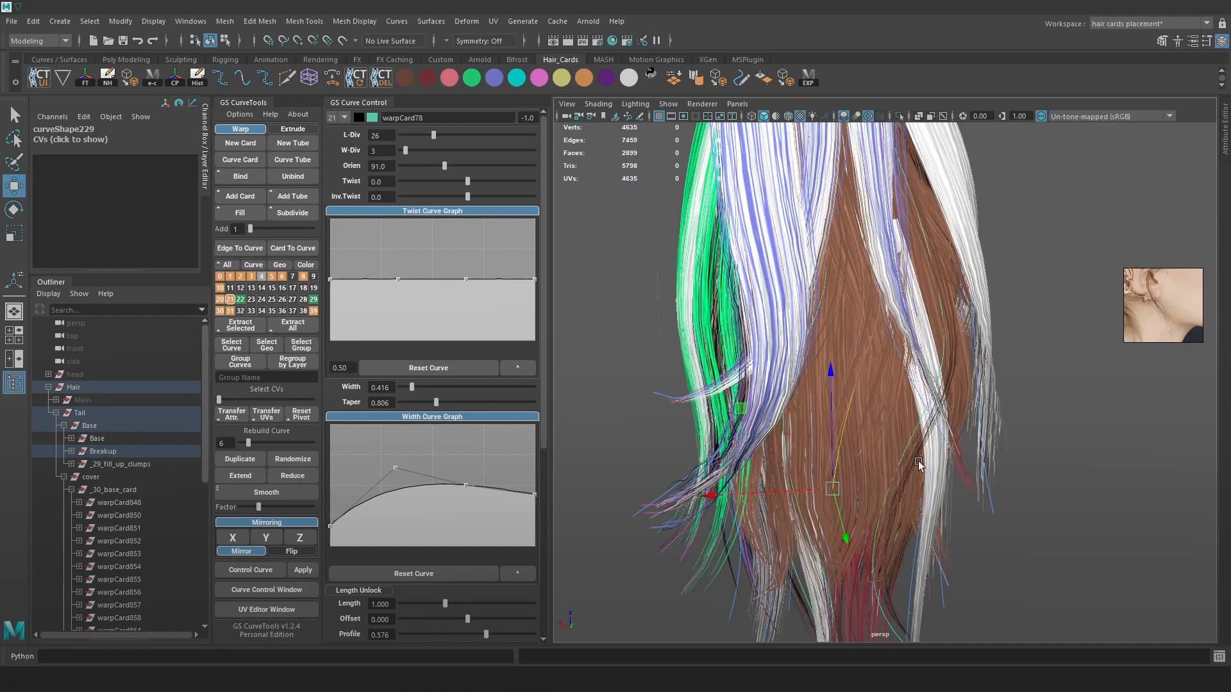
key("e")
left_click_drag(915, 407, 866, 394)
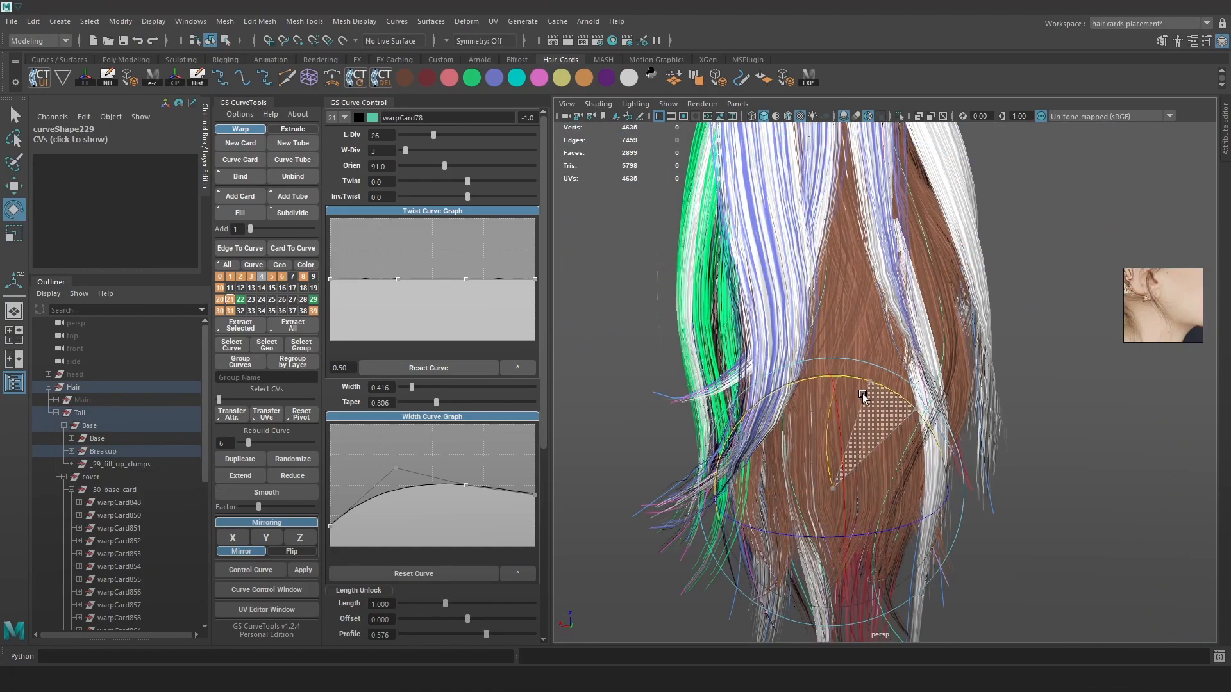
key("w")
left_click_drag(871, 487, 787, 470, "alt")
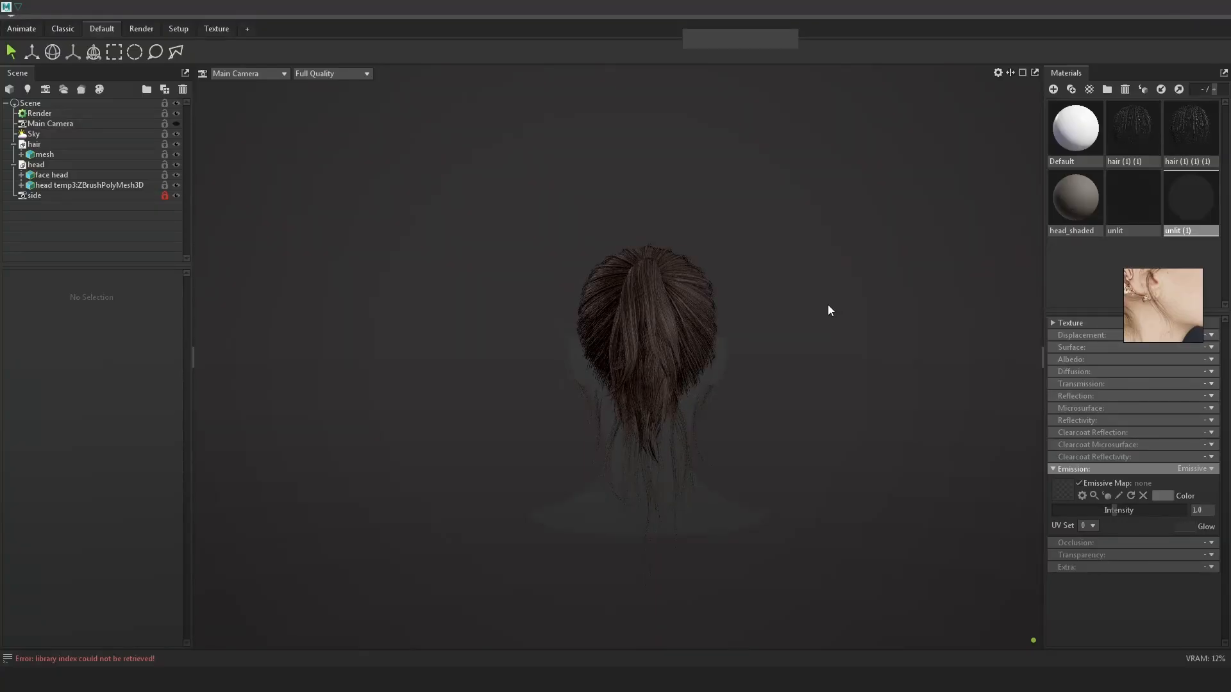
Examine the rendered ponytail's strand flow from the back and side in Marmoset Toolbag and return to Maya
right_click_drag(829, 305, 882, 370, "alt")
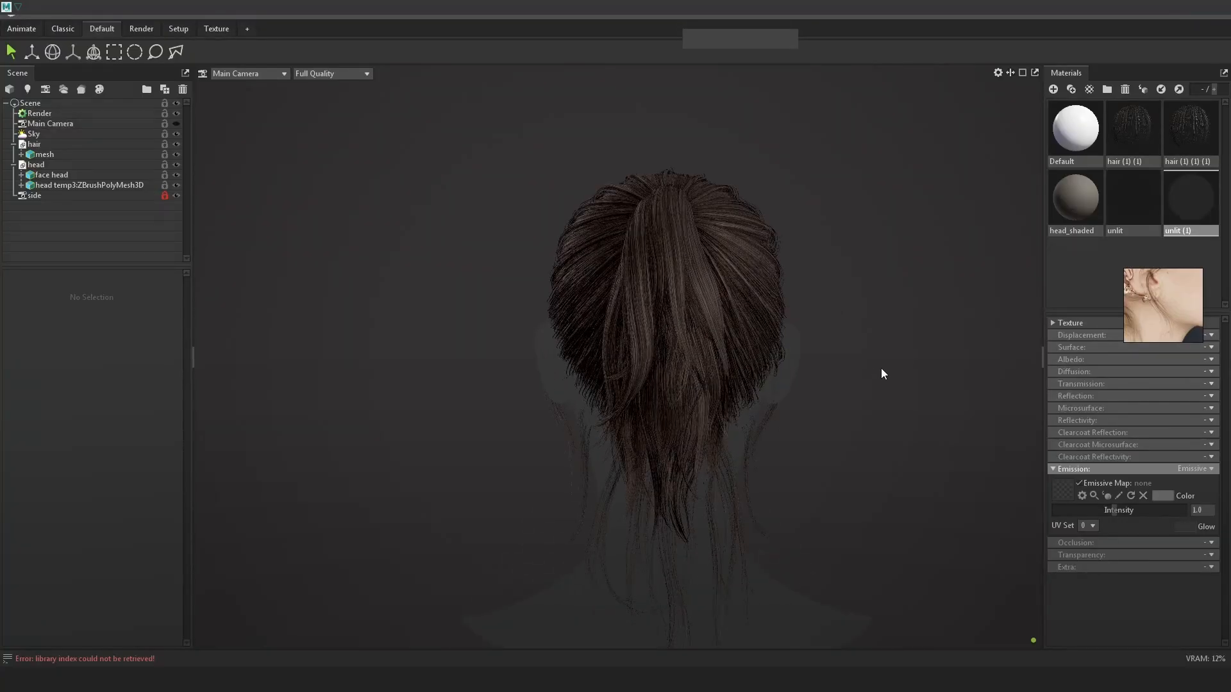
left_click_drag(775, 418, 765, 404, "shift")
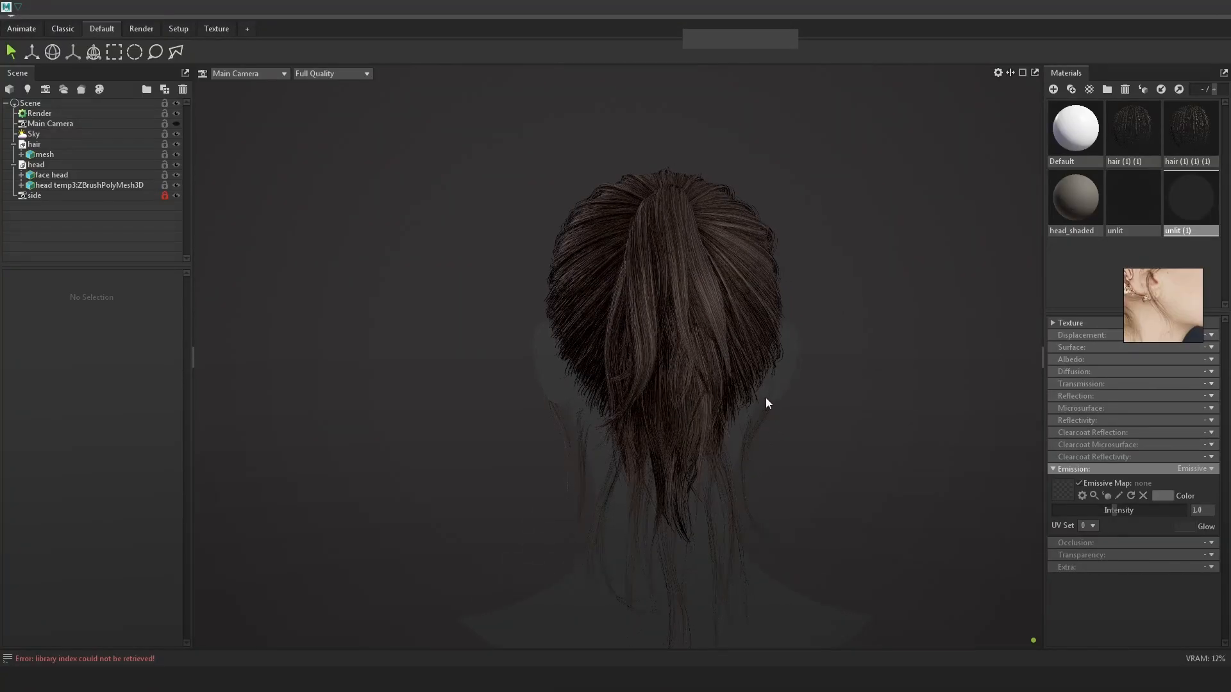
right_click_drag(766, 398, 757, 386, "alt")
left_click_drag(665, 314, 625, 364)
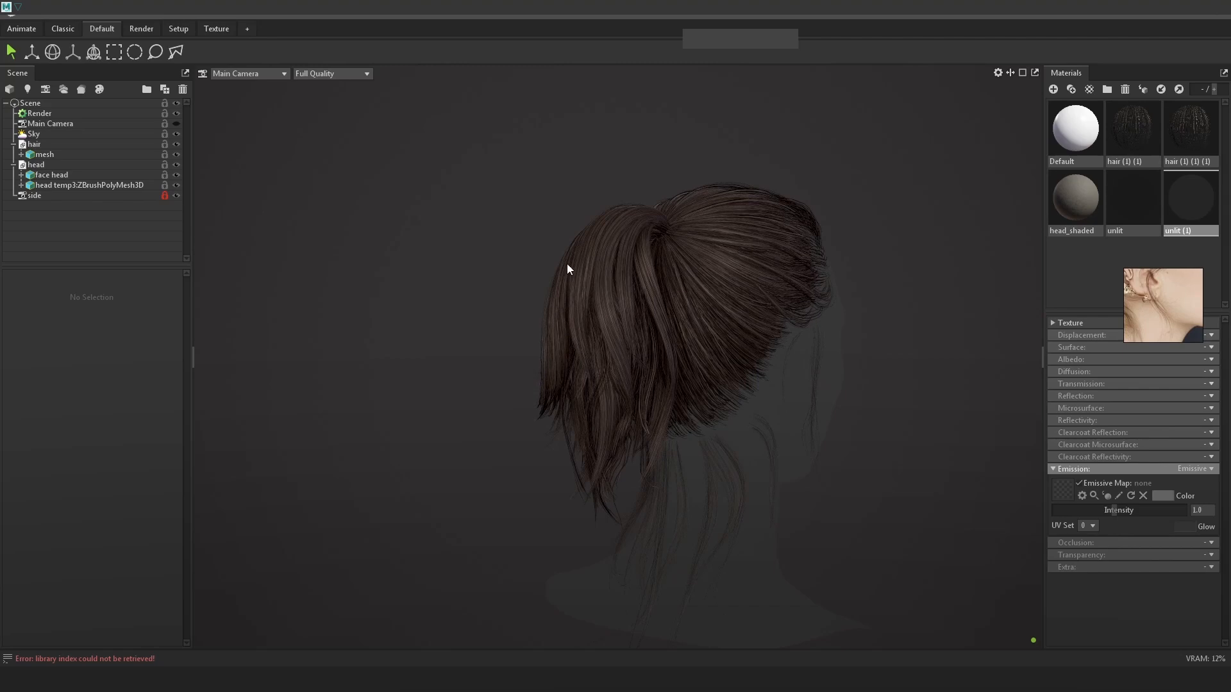
left_click_drag(578, 300, 555, 319)
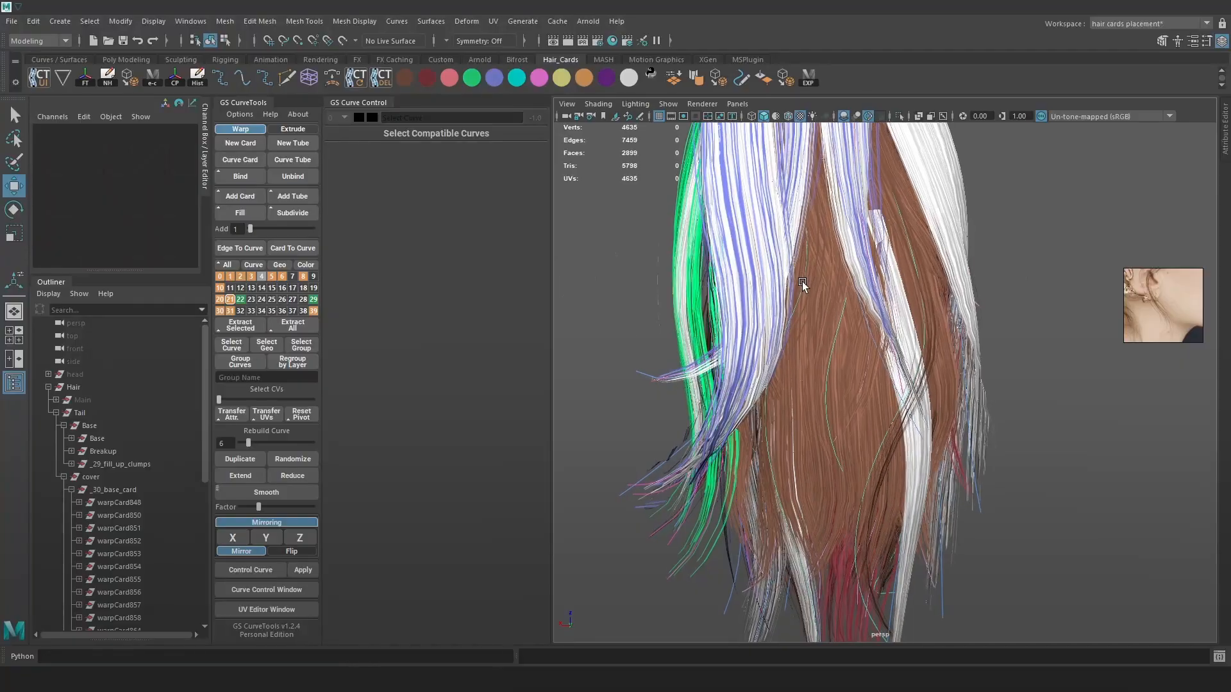
Switch the display mode of card layers 20 and 21 and compare the tail's shaded and wireframe views
mouse_move(802, 282)
left_mouse_down("alt")
mouse_move(737, 274)
mouse_move(820, 326)
mouse_move(816, 302)
mouse_move(819, 313)
mouse_move(1003, 321)
left_mouse_up("alt")
key("4")
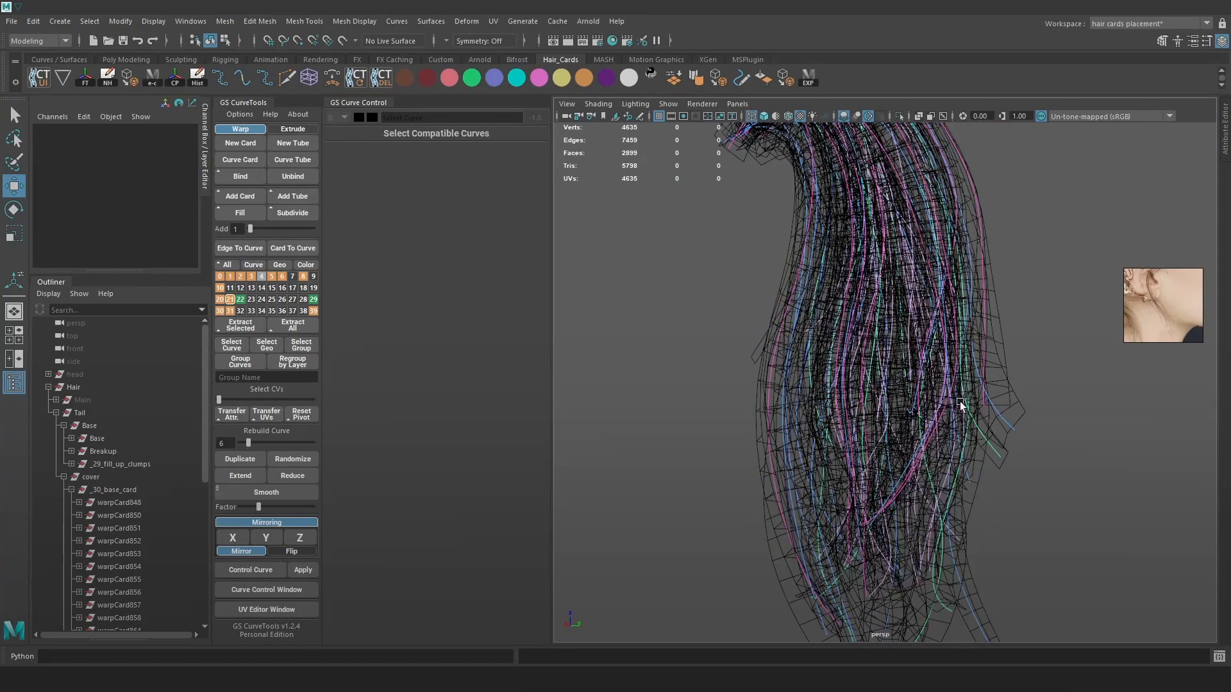
left_click_drag(953, 399, 789, 399, "alt")
right_click_drag(231, 298, 198, 317)
right_click_drag(221, 300, 198, 317)
key("6")
mouse_move(725, 433)
left_mouse_down("alt")
mouse_move(779, 477)
mouse_move(853, 417)
left_mouse_up("alt")
key("4")
key("6")
middle_click_drag(973, 195, 940, 233, "alt")
left_click_drag(919, 178, 873, 180)
key("ctrl+z")
left_click_drag(925, 232, 984, 226, "alt")
left_click_drag(905, 149, 922, 155)
key("ctrl+z")
key("4")
left_click_drag(696, 286, 674, 280, "alt")
left_click_drag(258, 443, 256, 444)
right_click_drag(682, 228, 632, 222)
left_click(741, 357)
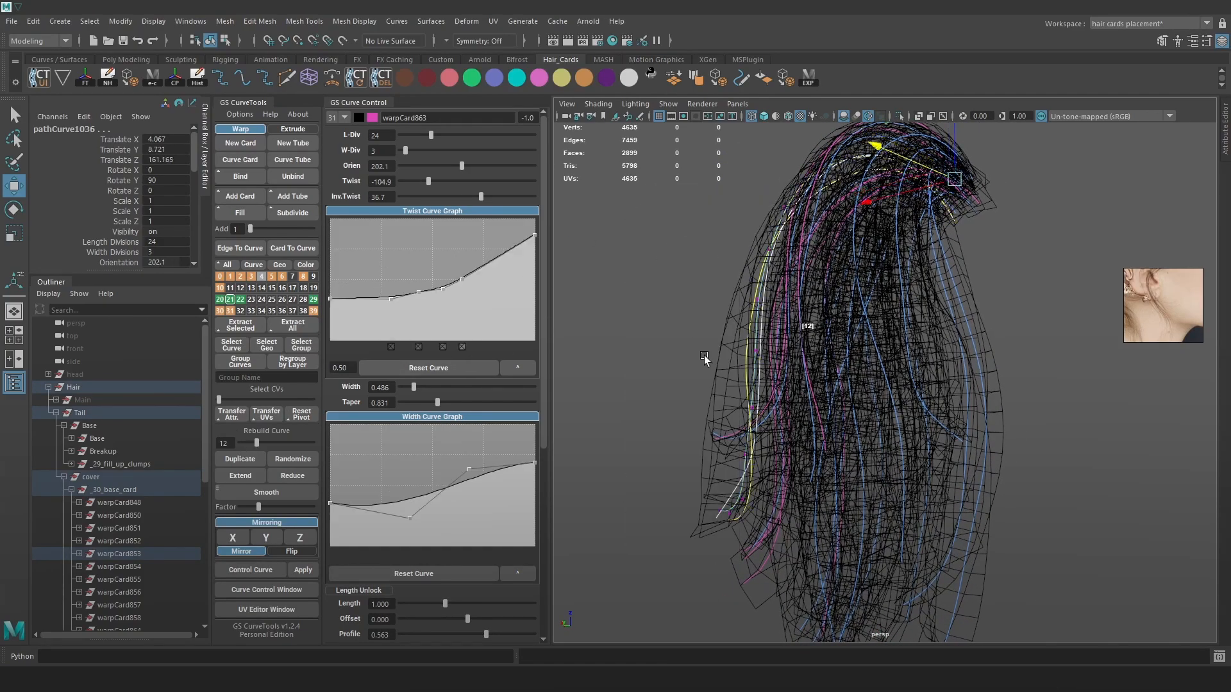
key("ctrl+z")
left_click(760, 366)
mouse_move(683, 263)
right_mouse_down()
mouse_move(605, 257)
mouse_move(623, 263)
right_mouse_up()
key("ctrl+z")
Try to move a control vertex midway along cover card warpCard862's curve outward
left_click(758, 360)
mouse_move(735, 338)
left_mouse_down()
mouse_move(779, 364)
mouse_move(682, 342)
mouse_move(700, 355)
left_mouse_up()
key("6")
key("b")
key("ctrl+z")
Select a control vertex midway along warpCard862's curve with soft selection and shift the outer strand's lower part
right_click_drag(737, 346, 688, 346)
mouse_move(748, 354)
left_mouse_down()
mouse_move(724, 354)
mouse_move(765, 361)
left_mouse_up()
key("4")
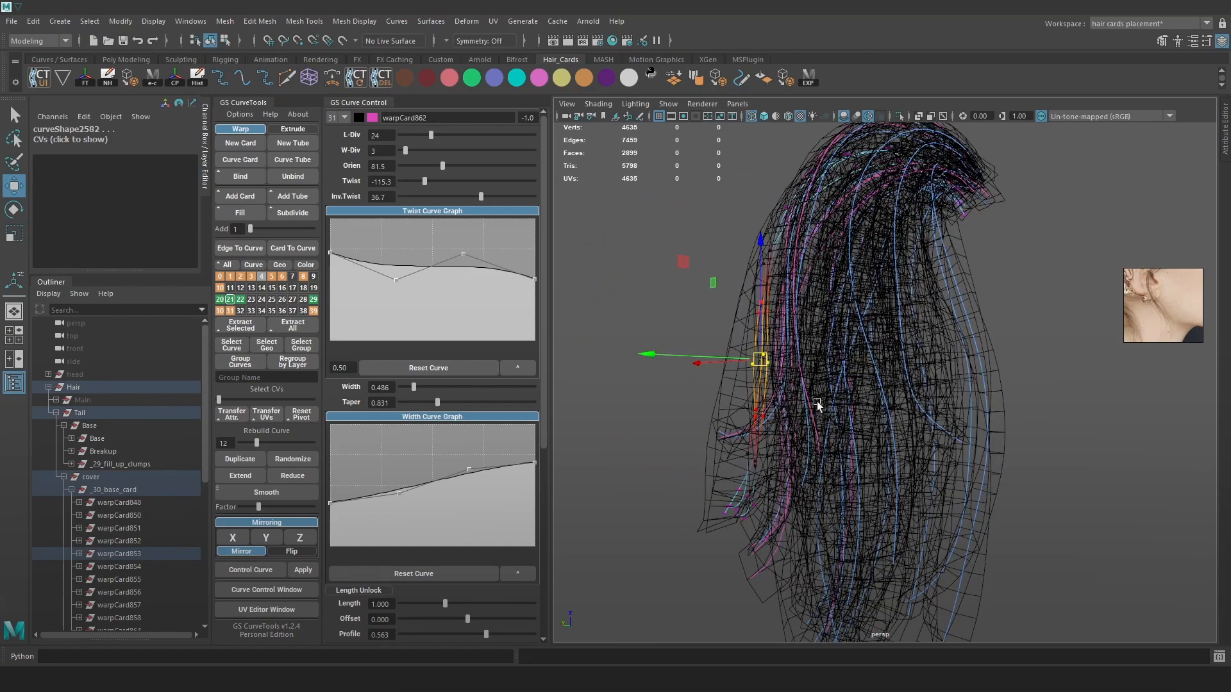
key("6")
mouse_move(761, 439)
left_mouse_down()
mouse_move(776, 440)
mouse_move(769, 423)
left_mouse_up()
left_click_drag(779, 432, 1072, 429)
Review the whole ponytail in wireframe and shaded display, check it in Marmoset Toolbag and return to Maya
middle_click_drag(1071, 426, 997, 500, "alt")
key("4")
left_click_drag(994, 491, 985, 461, "alt")
mouse_move(950, 247)
left_mouse_down()
mouse_move(888, 298)
mouse_move(911, 277)
mouse_move(851, 301)
mouse_move(795, 298)
mouse_move(860, 250)
mouse_move(878, 280)
mouse_move(913, 192)
left_mouse_up()
key("6")
key("alt+Tab")
key("alt+Tab")
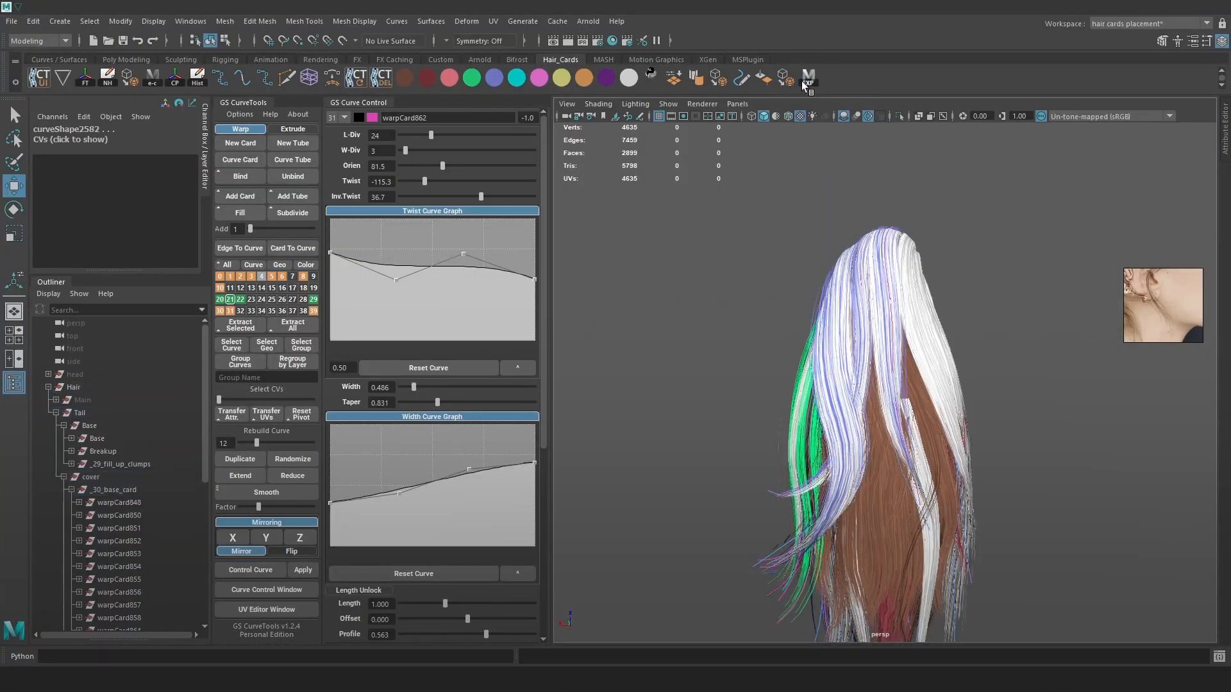
Switch to Marmoset Toolbag and examine the ponytail render from several angles, and return to Maya
key("alt+Tab")
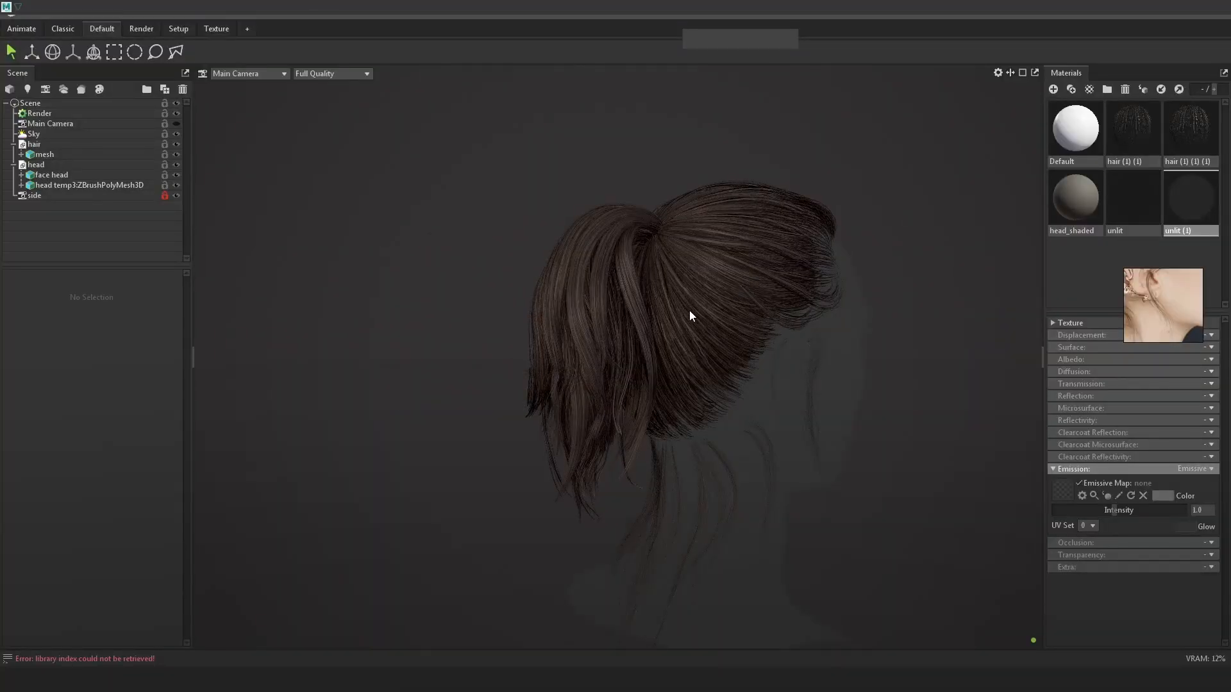
left_click_drag(687, 310, 850, 320)
left_click_drag(735, 310, 604, 299)
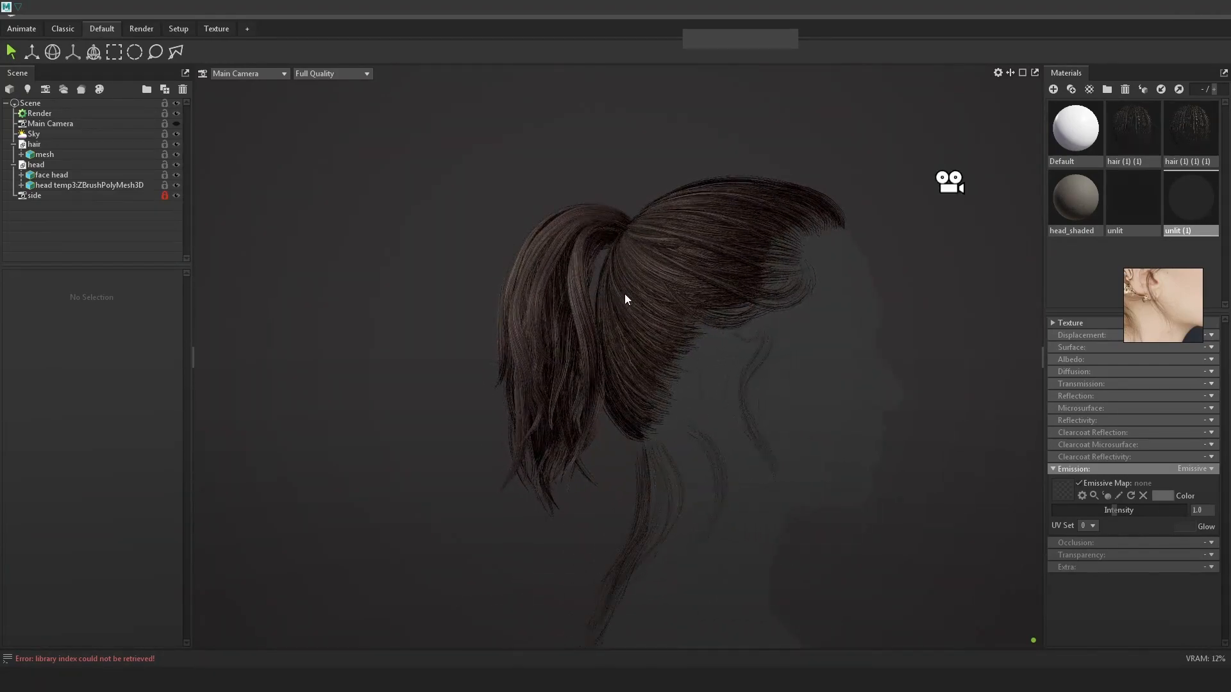
right_click(544, 286)
left_click(940, 356)
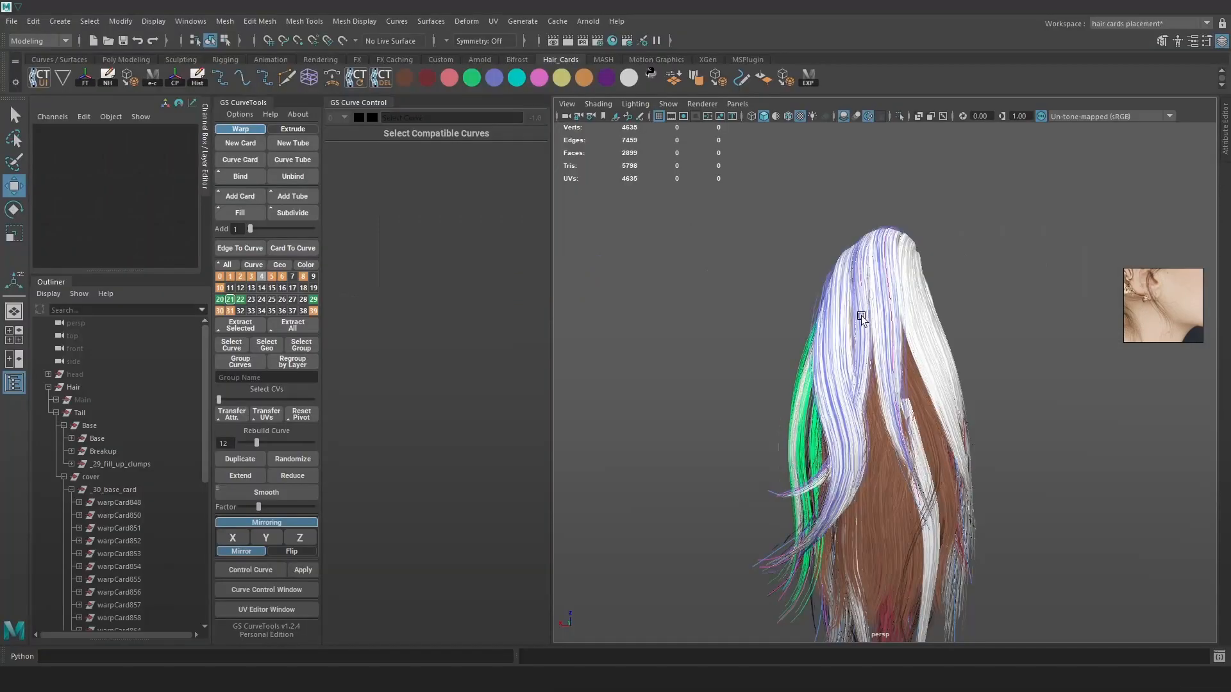
Select the tip control vertices of the warpCard848 curve on the tail and move them slightly upward
mouse_move(860, 315)
left_mouse_down("alt")
mouse_move(825, 247)
mouse_move(837, 251)
left_mouse_up("alt")
key("4")
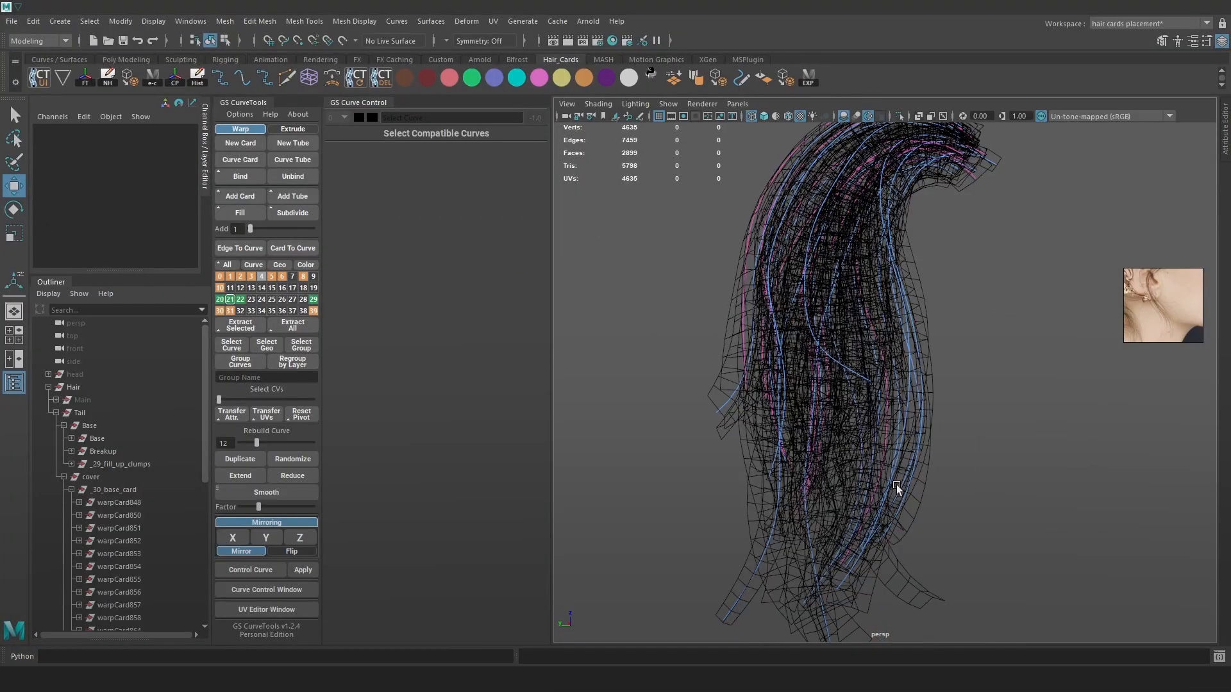
left_click(891, 470)
key("6")
mouse_move(959, 461)
left_mouse_down("alt")
mouse_move(915, 473)
mouse_move(930, 465)
left_mouse_up("alt")
right_click_drag(1043, 290, 963, 282)
left_click_drag(936, 596, 665, 468)
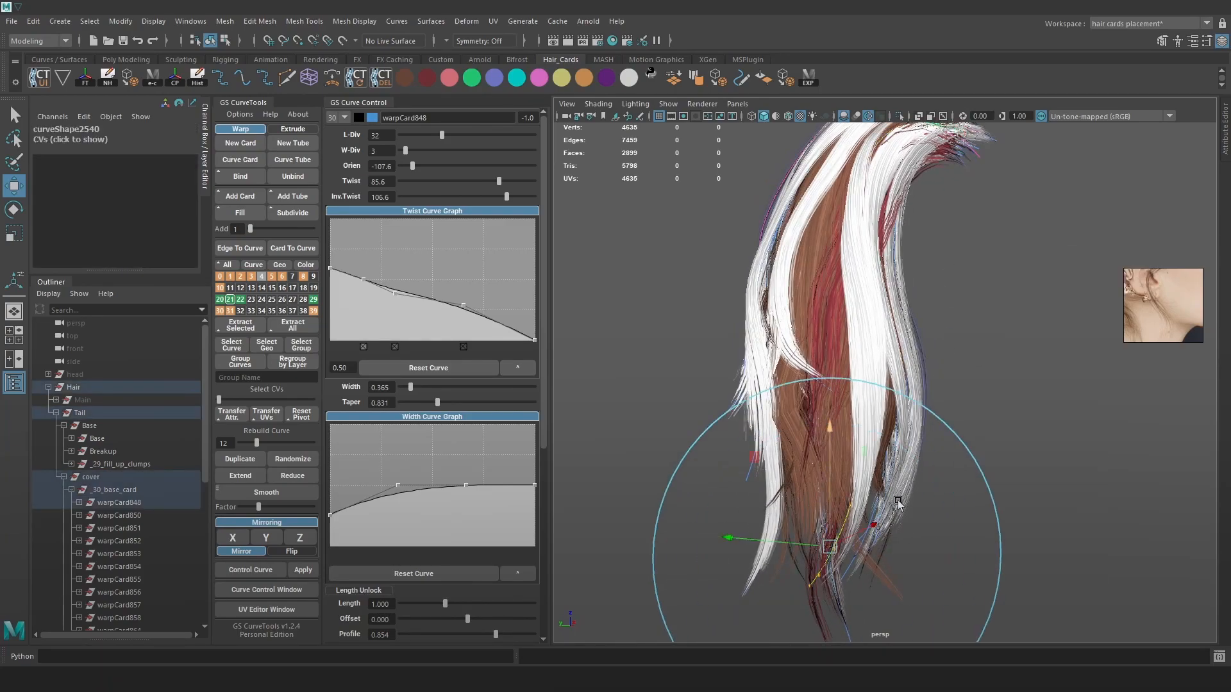
left_click_drag(828, 473, 827, 441)
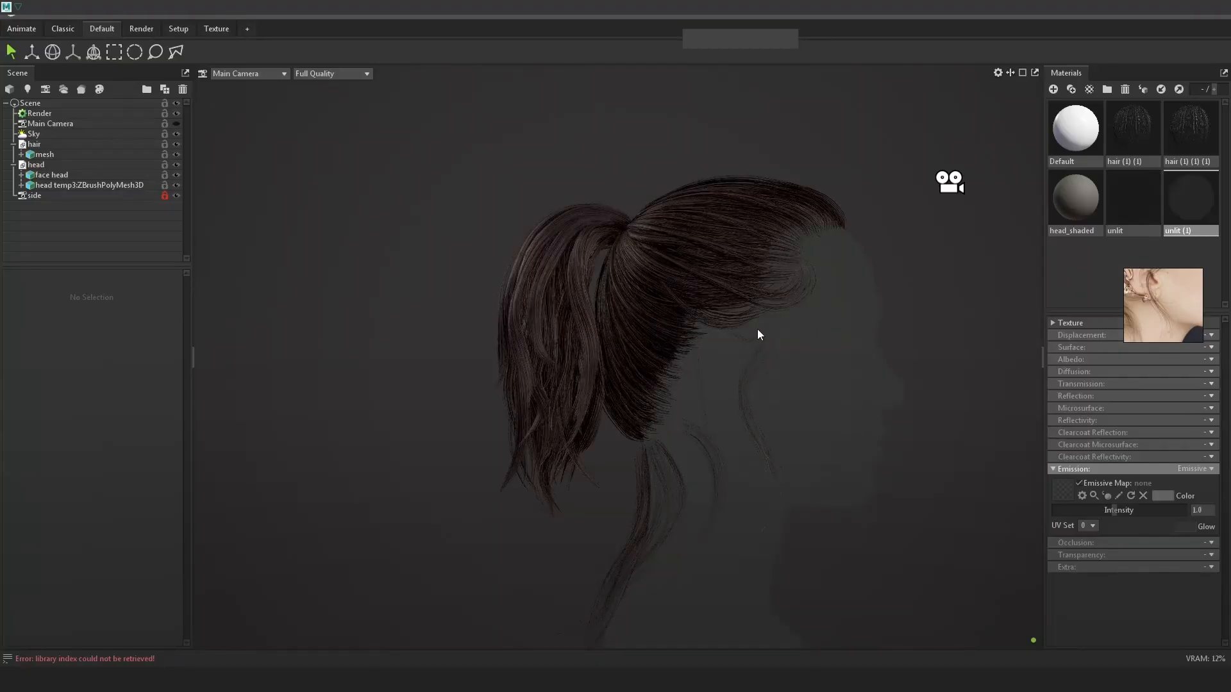
Review the adjusted tail in Marmoset Toolbag, rotating around the head to judge its side silhouette
mouse_move(758, 329)
left_mouse_down()
mouse_move(769, 333)
mouse_move(720, 335)
mouse_move(752, 331)
left_mouse_up()
mouse_move(829, 348)
left_mouse_down()
mouse_move(698, 349)
mouse_move(806, 347)
left_mouse_up()
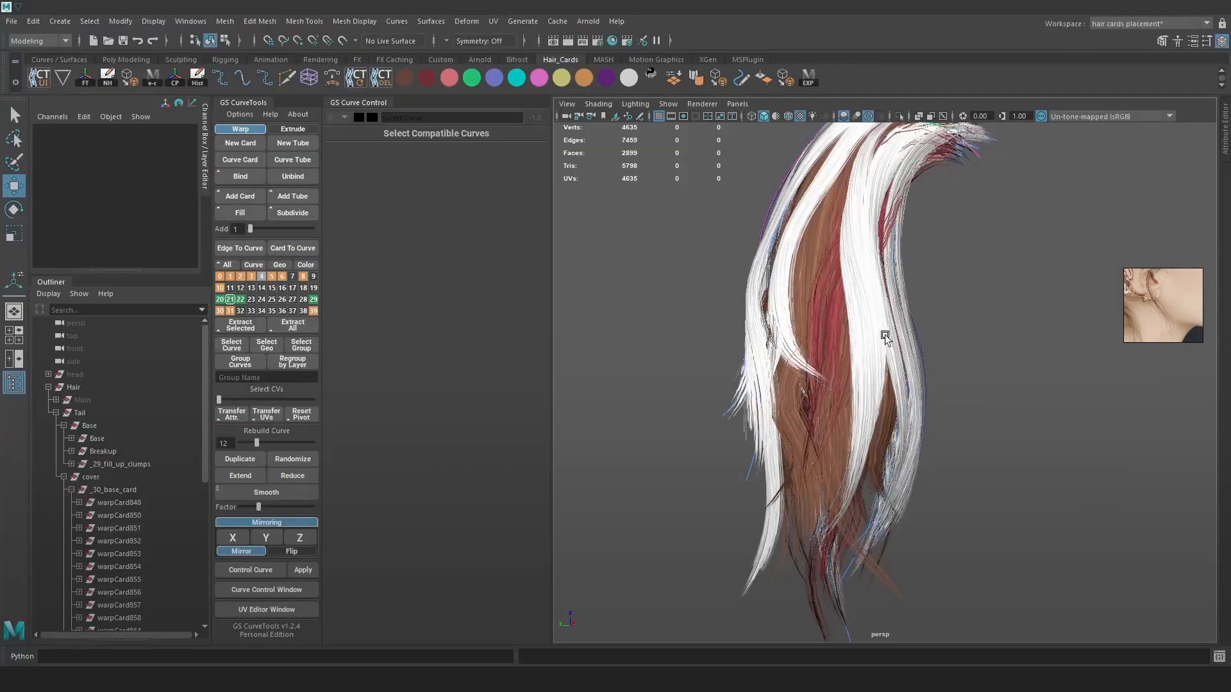
left_click(884, 334)
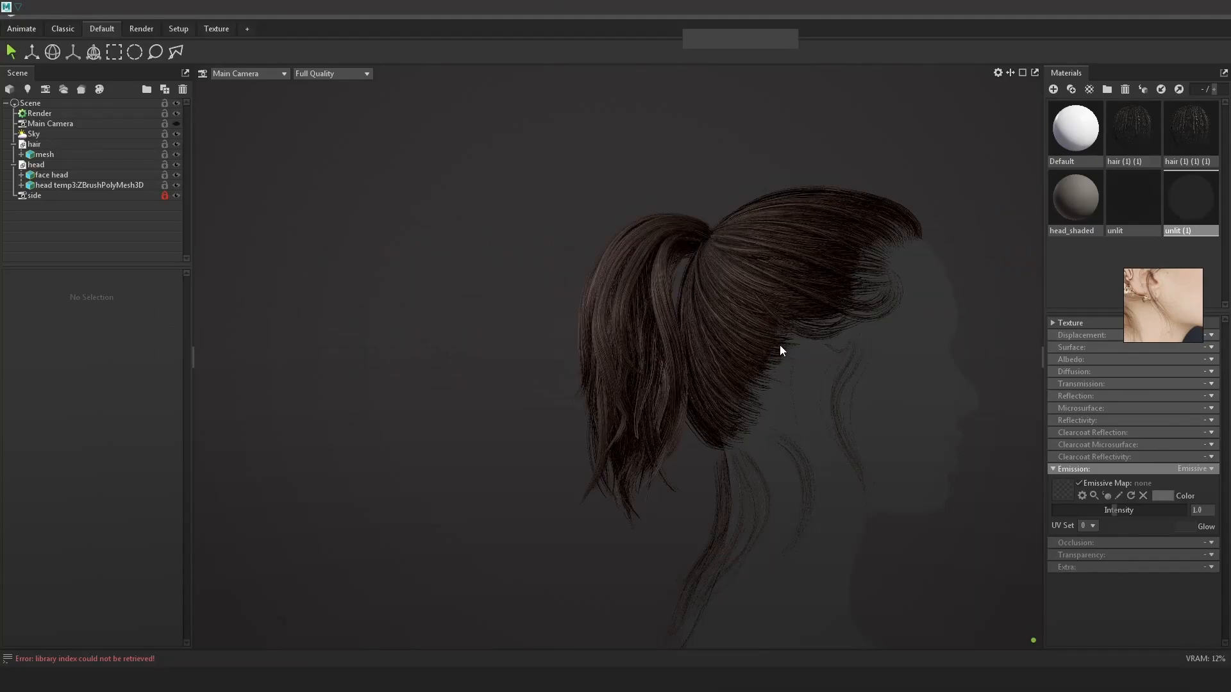
left_click_drag(779, 345, 876, 350)
left_click_drag(813, 349, 692, 363)
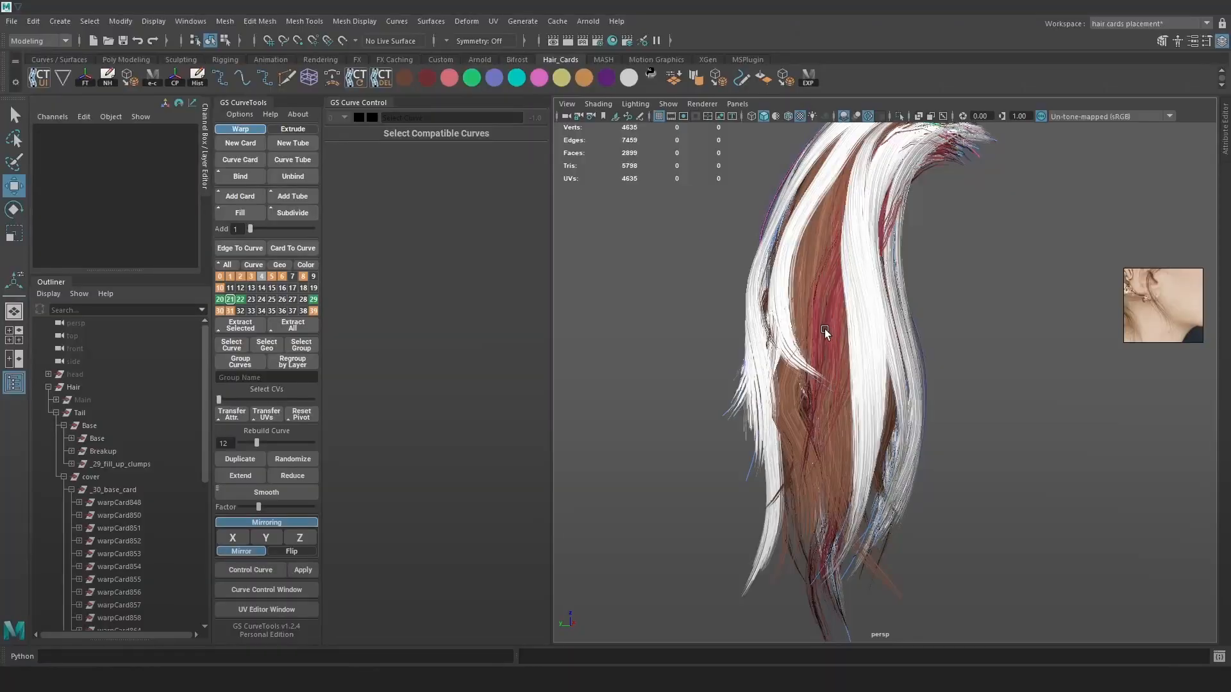
Select the underside tail cover curves including warpCard870 and rebuild them with a value of 14
left_click_drag(824, 330, 917, 375, "alt")
key("4")
mouse_move(984, 413)
left_mouse_down()
mouse_move(934, 429)
mouse_move(1020, 420)
mouse_move(1021, 408)
mouse_move(898, 370)
mouse_move(766, 378)
mouse_move(917, 378)
mouse_move(1010, 301)
left_mouse_up()
key("5")
key("6")
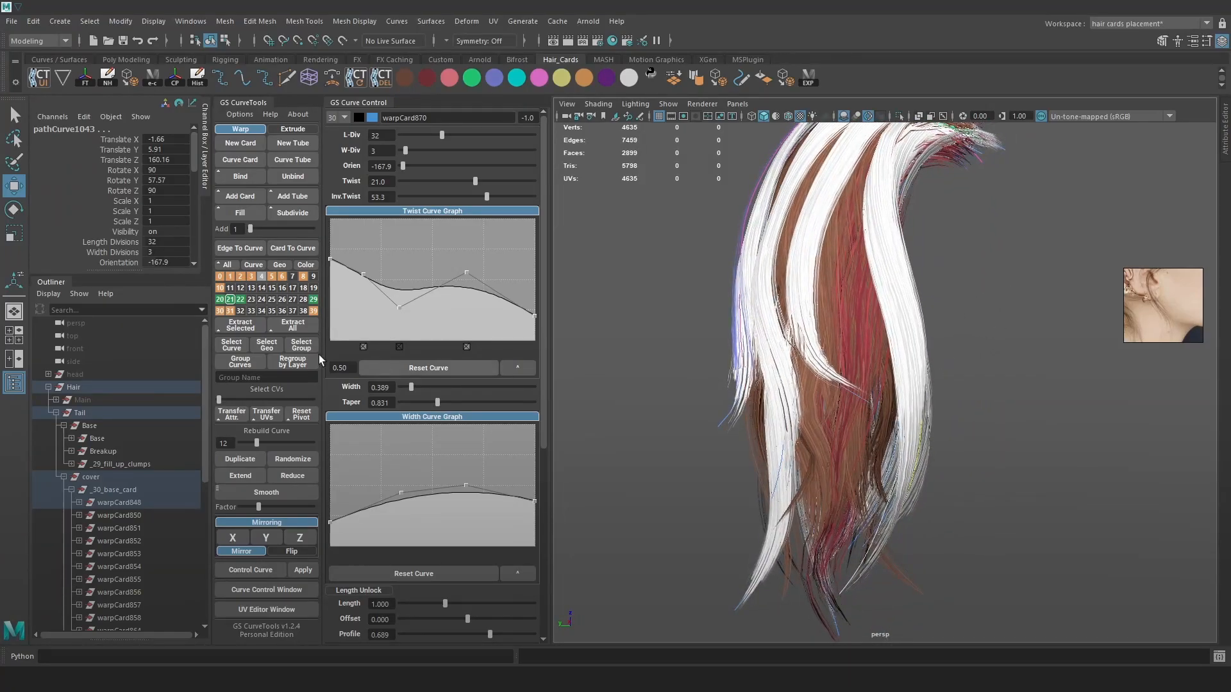
left_click_drag(263, 441, 259, 441)
Select control vertices around mid-length on the rebuilt cover curves and move them slightly inward
key("4")
right_click_drag(976, 303, 893, 385)
left_click(936, 316)
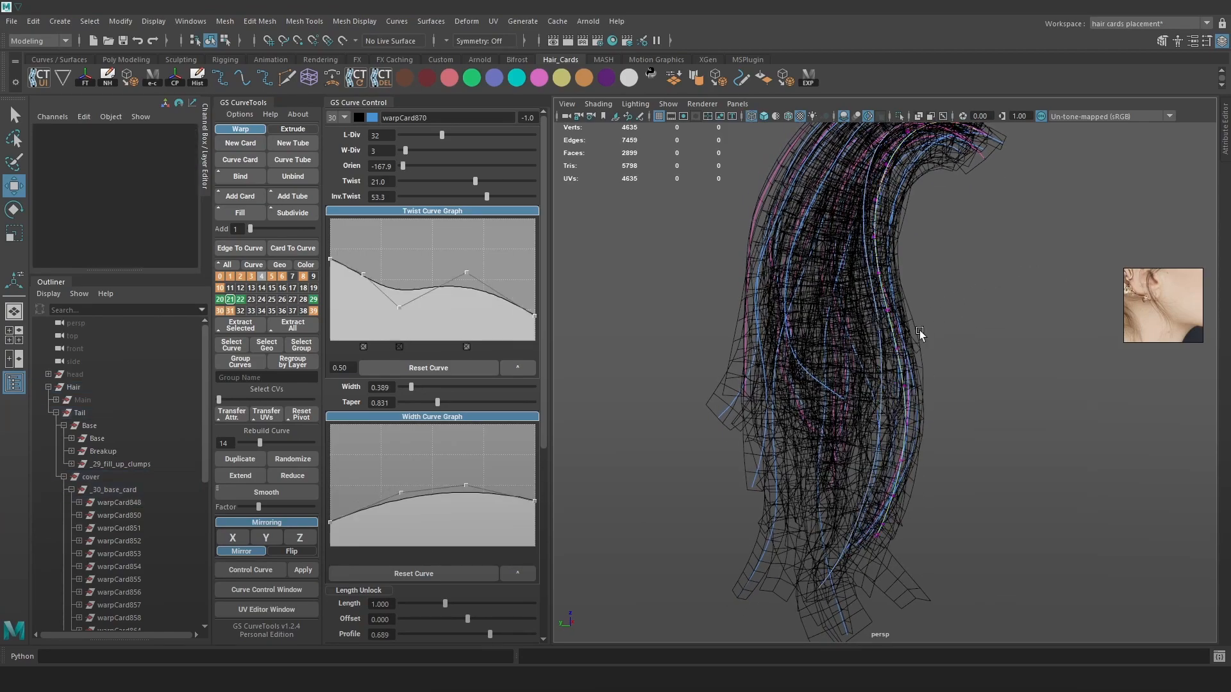
left_click(885, 368)
right_click_drag(975, 275, 906, 275)
mouse_move(925, 368)
left_mouse_down()
mouse_move(858, 404)
mouse_move(938, 400)
mouse_move(971, 414)
left_mouse_up()
key("6")
left_click_drag(943, 392, 923, 393)
Select the lower control vertices of the warpCard870 curve and rotate them to reshape the tail's end
key("4")
left_click(970, 506)
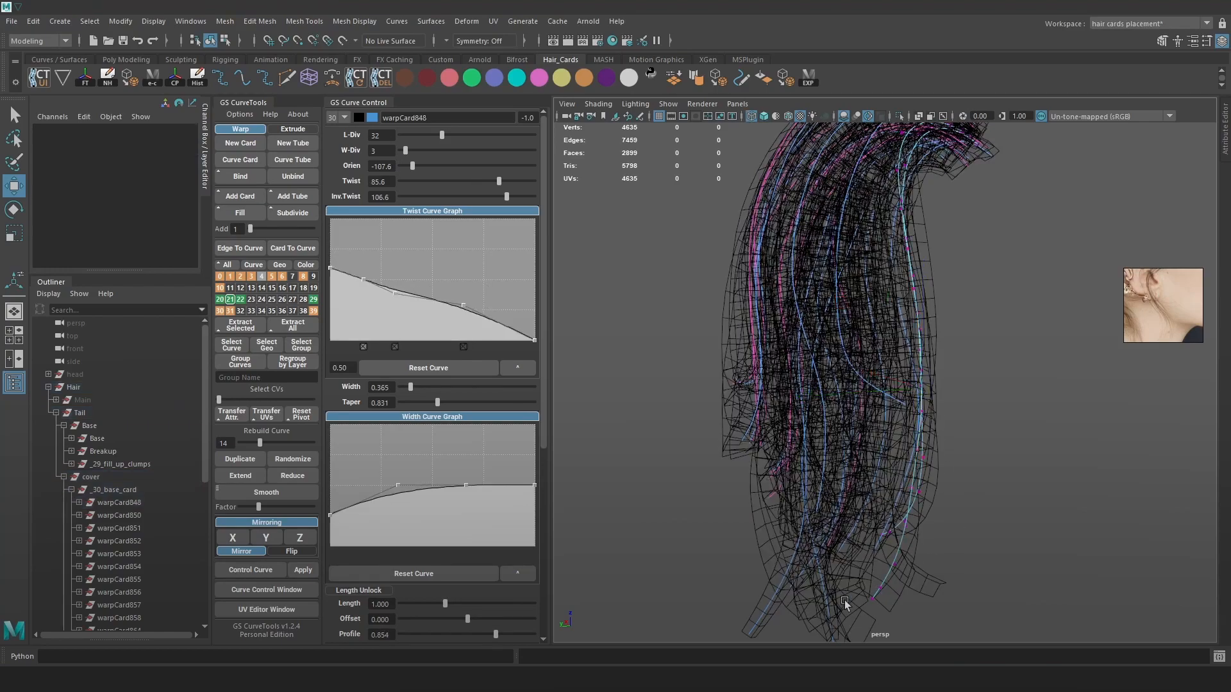
left_click_drag(864, 557, 865, 559)
key("6")
key("e")
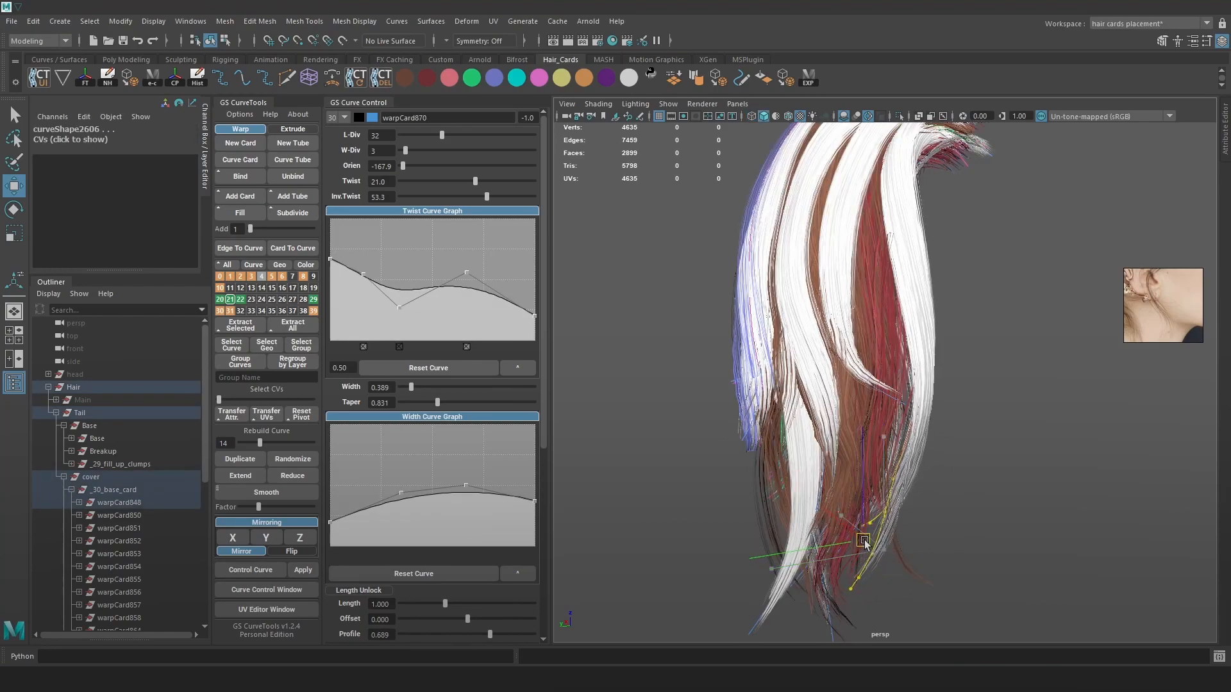
mouse_move(915, 459)
left_mouse_down()
mouse_move(919, 443)
mouse_move(1009, 461)
left_mouse_up()
key("w")
key("4")
key("6")
mouse_move(998, 335)
left_mouse_down()
mouse_move(923, 383)
mouse_move(888, 384)
left_mouse_up()
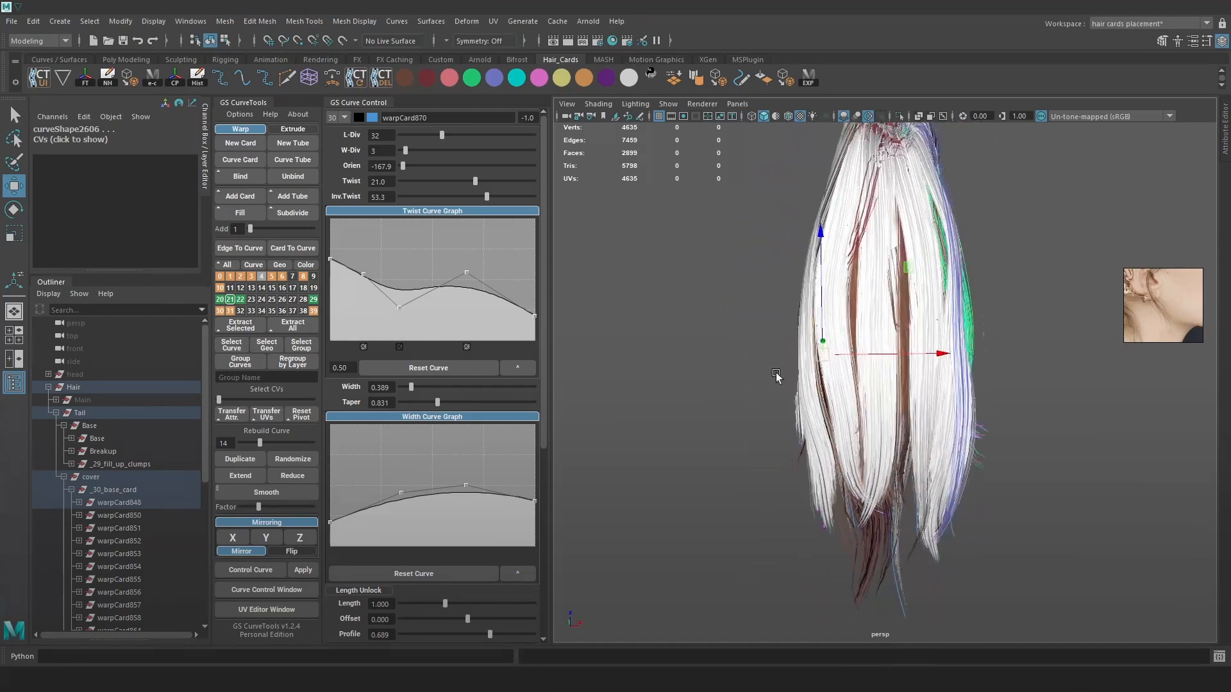
Pick control vertices in the middle of the warpCard868 curve and adjust their position
key("4")
left_click(889, 367)
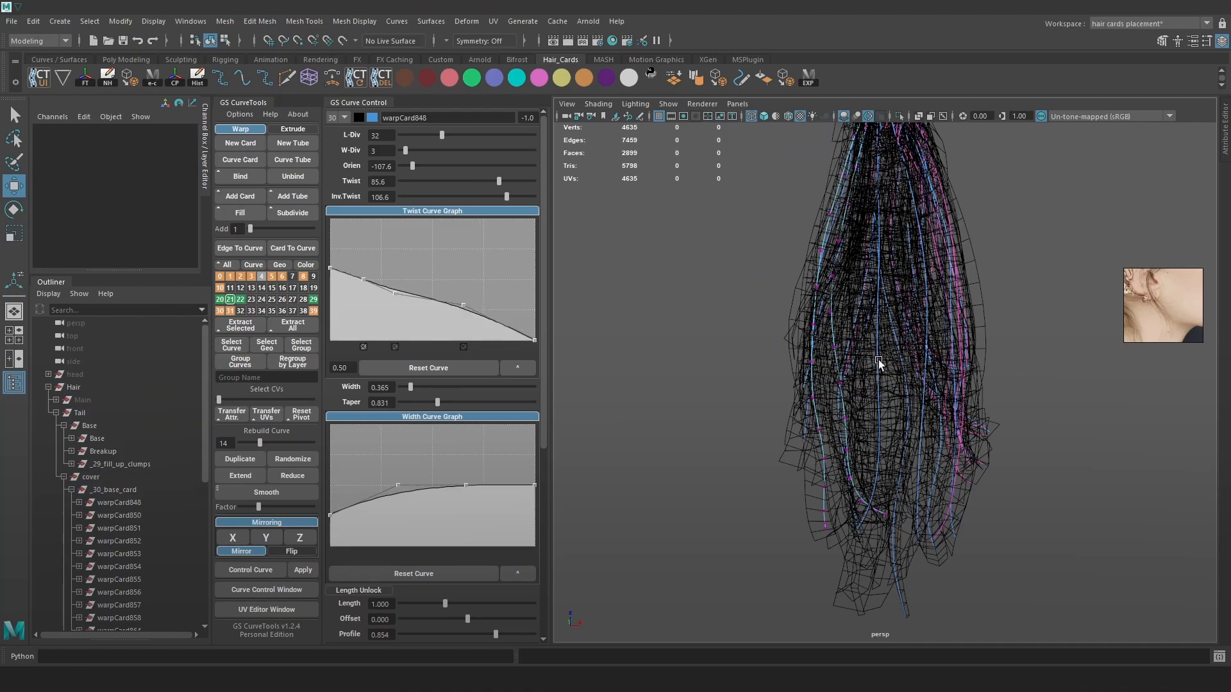
left_click(876, 353)
left_click_drag(865, 335, 848, 326, "alt")
left_click(884, 348)
key("6")
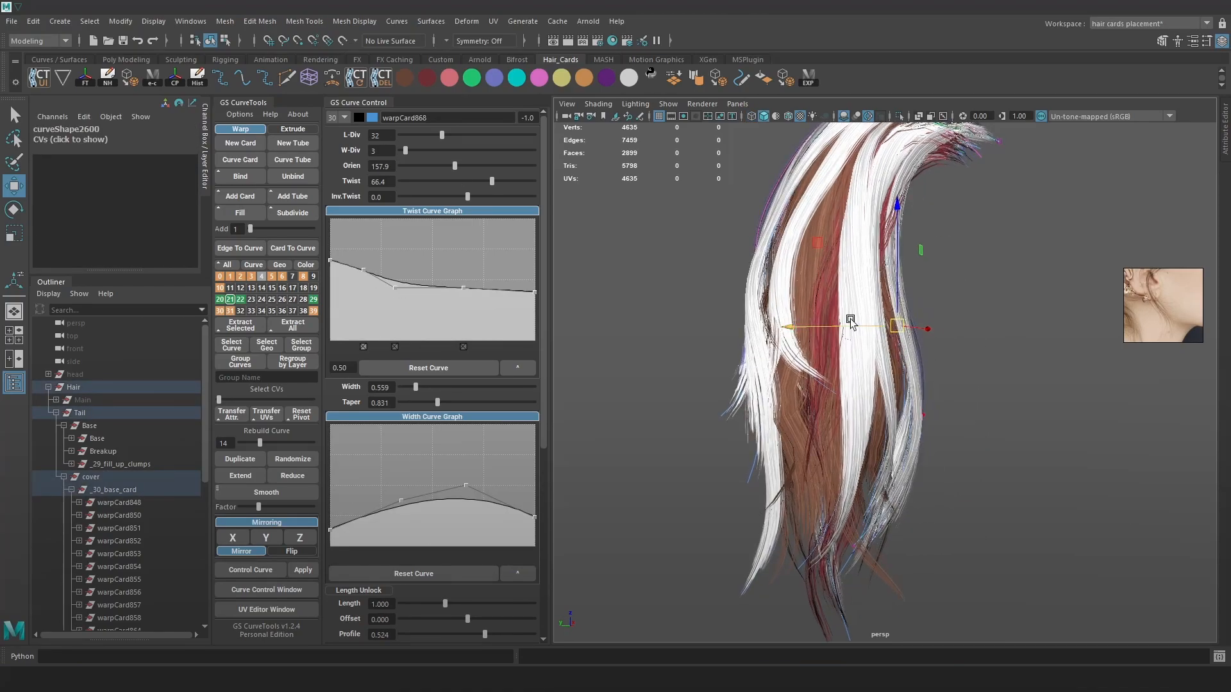
left_click_drag(868, 417, 1005, 399, "alt")
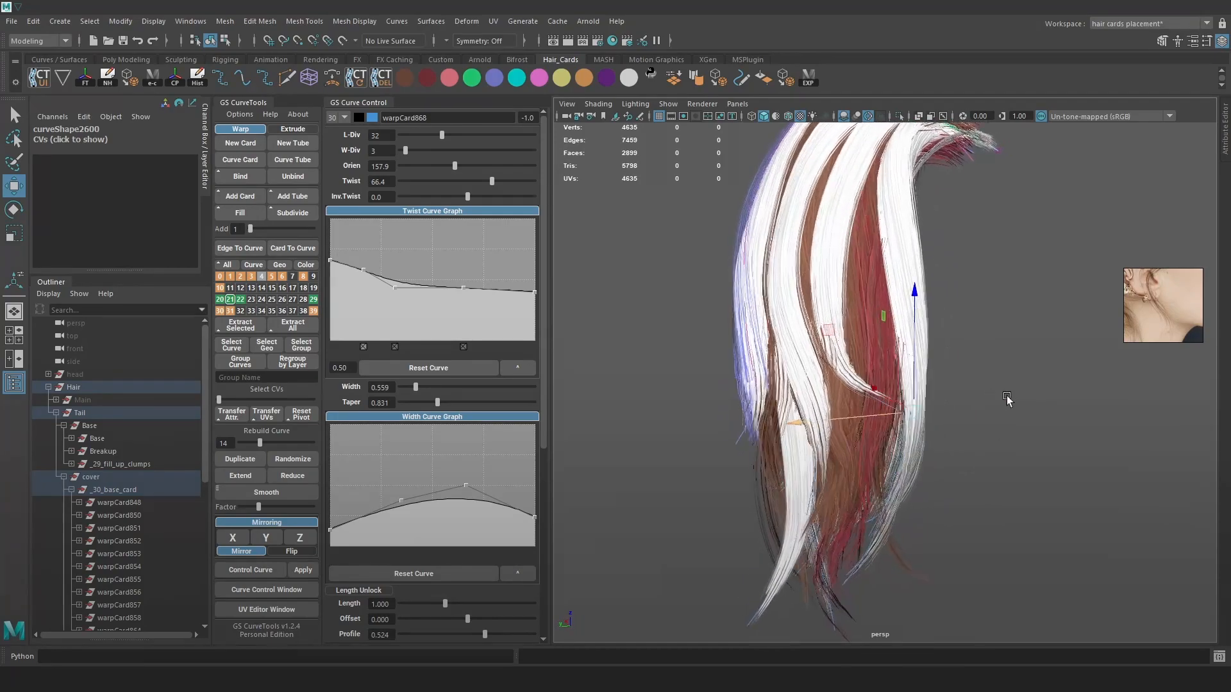
Select the lower control vertices of the warpCard848 curve and adjust their position near the tail's tip
key("4")
left_click(896, 486)
right_click_drag(1016, 366, 933, 345)
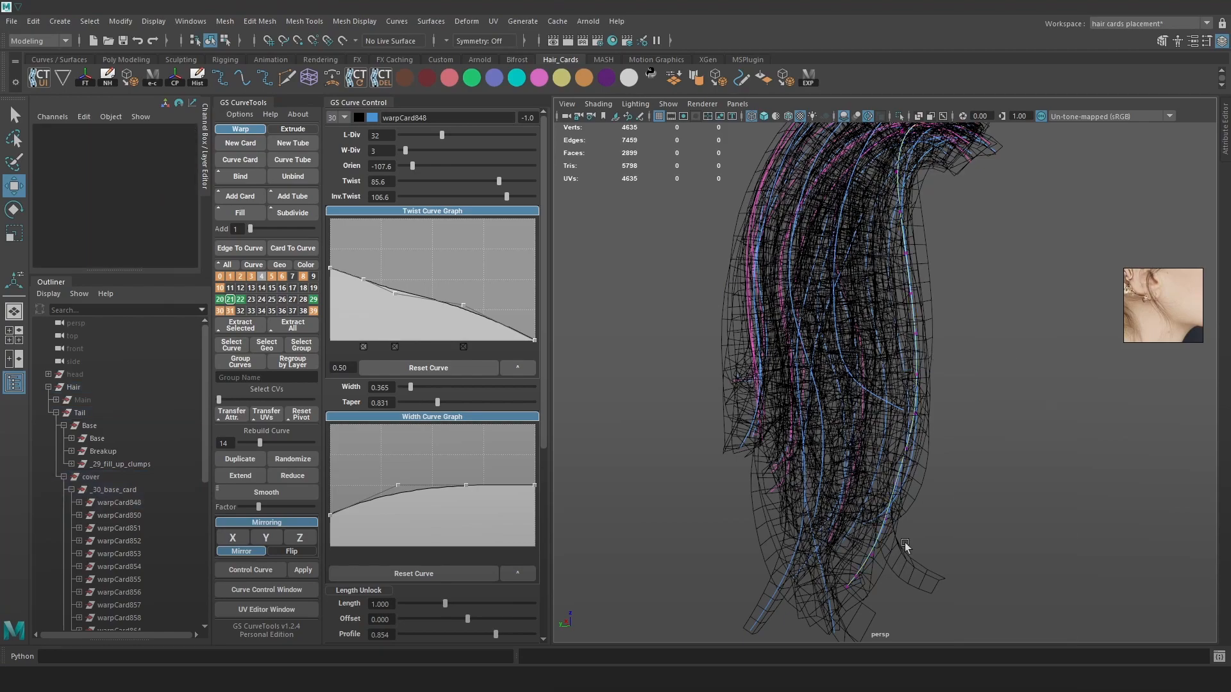
left_click(905, 482)
key("b")
mouse_move(928, 499)
left_mouse_down()
mouse_move(859, 494)
mouse_move(941, 479)
mouse_move(957, 414)
left_mouse_up()
key("6")
key("ctrl+z")
left_click_drag(945, 480, 945, 477)
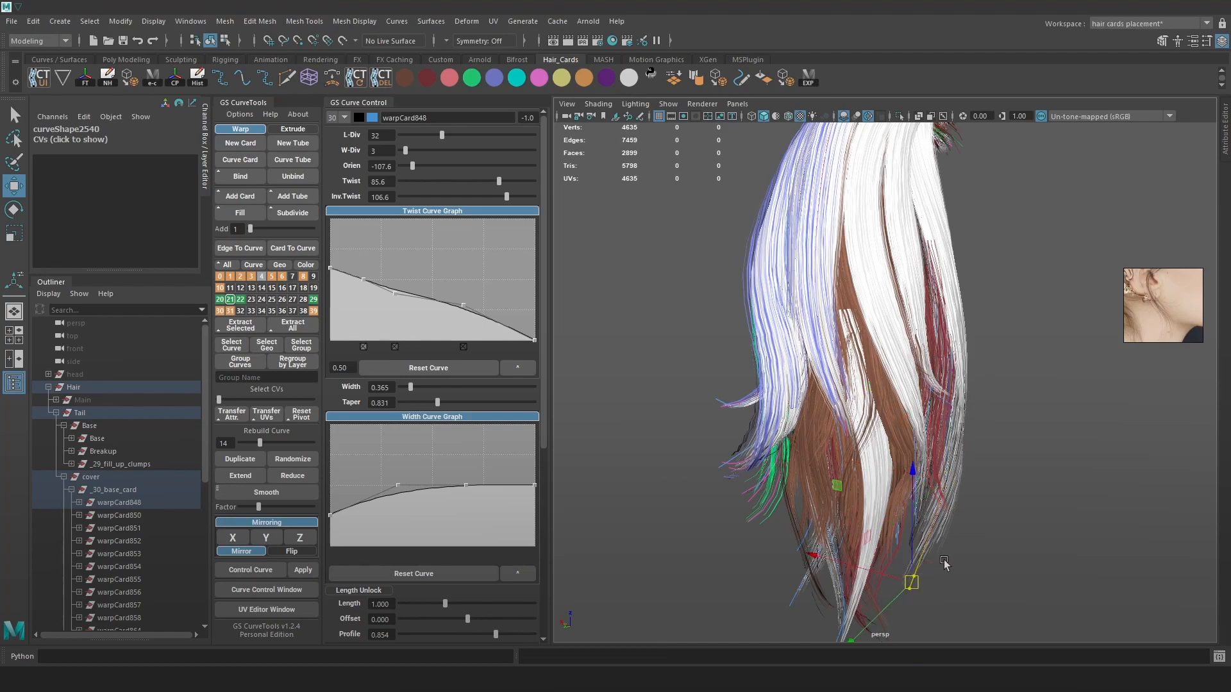
Rotate the warpCard848 tip control vertices and move them up toward the rest of the tail
key("e")
left_click_drag(1041, 544, 1036, 605)
key("w")
left_click_drag(911, 582, 893, 569)
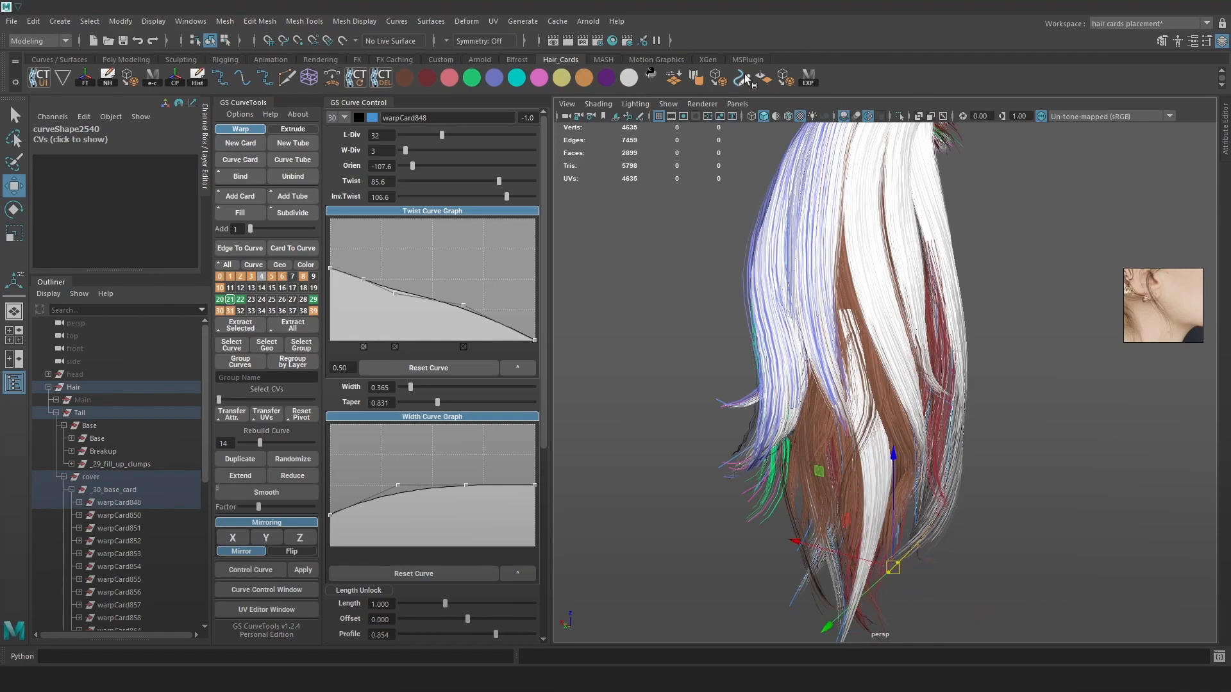
Switch to Marmoset Toolbag and review the reshaped ponytail from the back and side
left_click(706, 322)
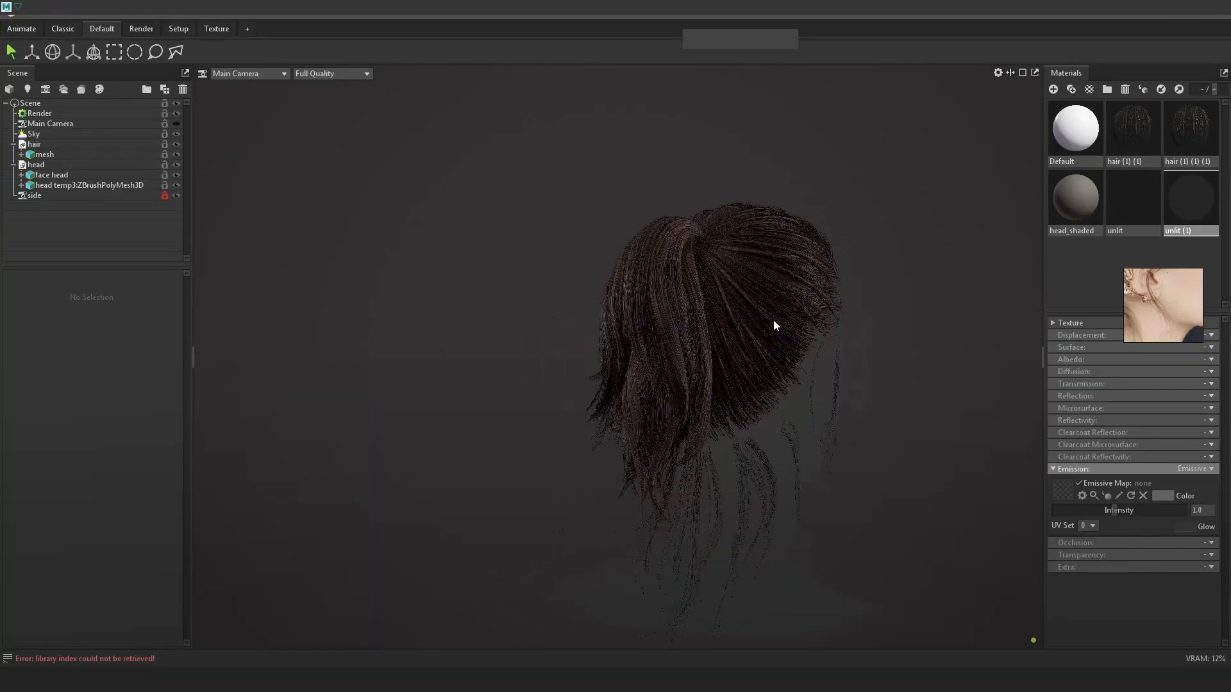
left_click_drag(774, 324, 638, 319)
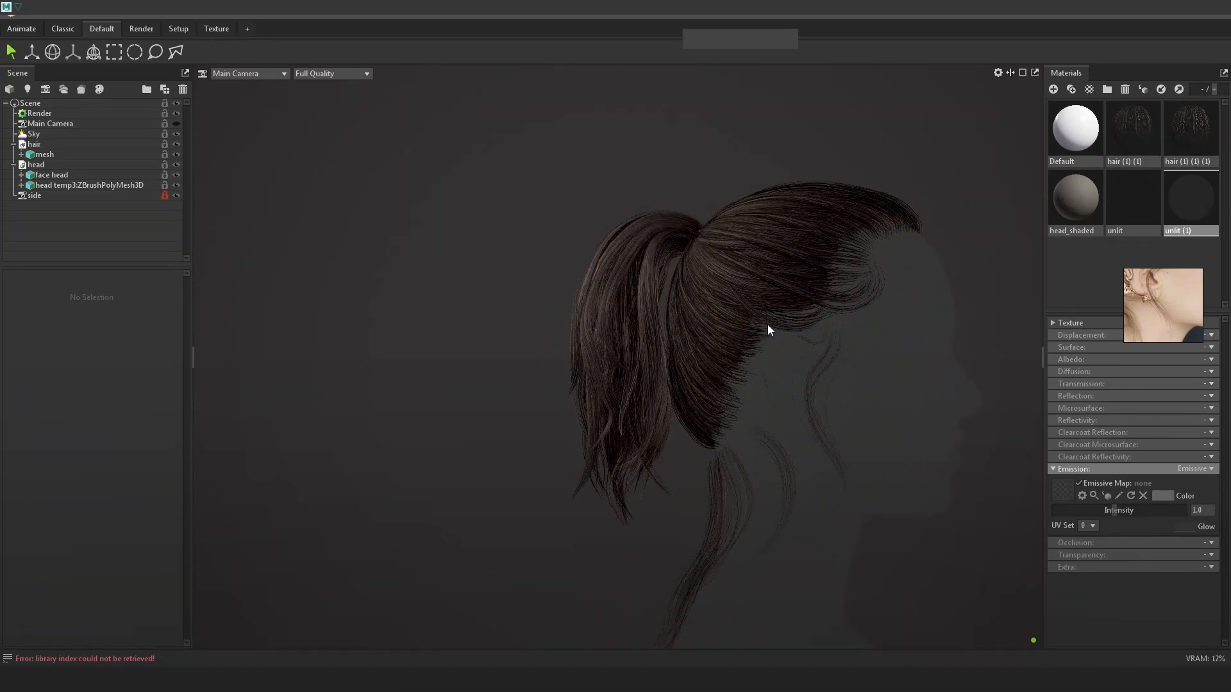
left_click_drag(764, 323, 802, 322)
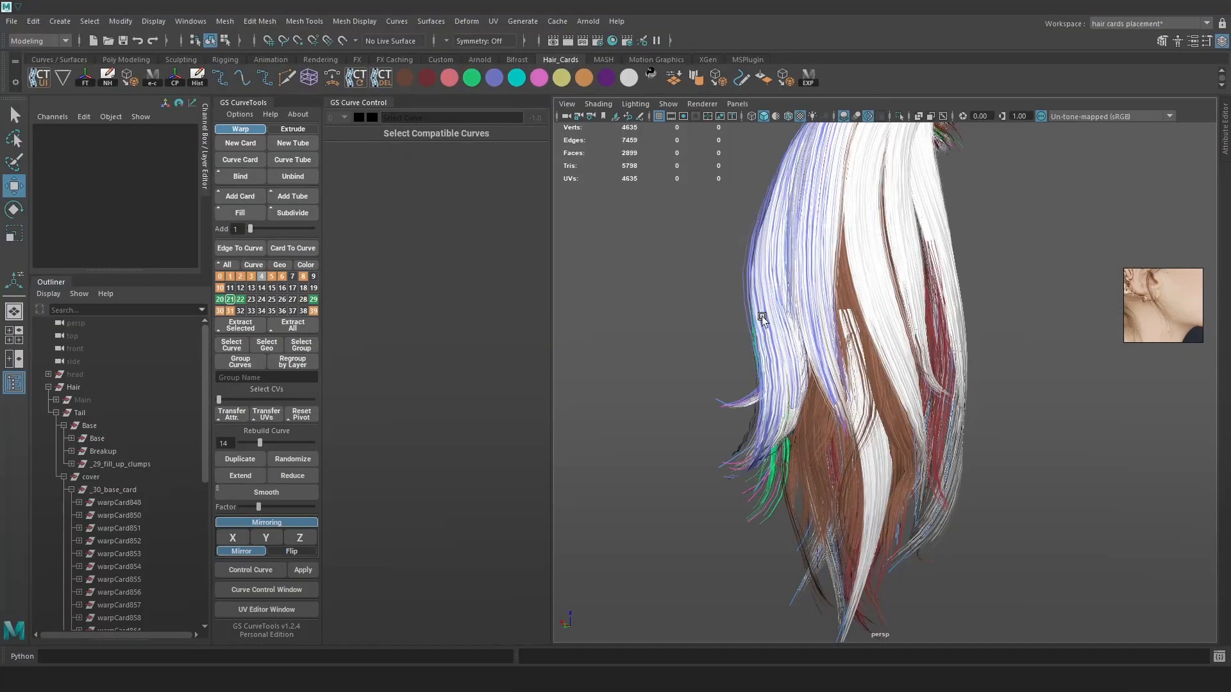
Return to Maya and examine the lower tail cards up close, comparing them with the Marmoset Toolbag render
left_click_drag(838, 329, 805, 325, "alt")
key("alt+Tab")
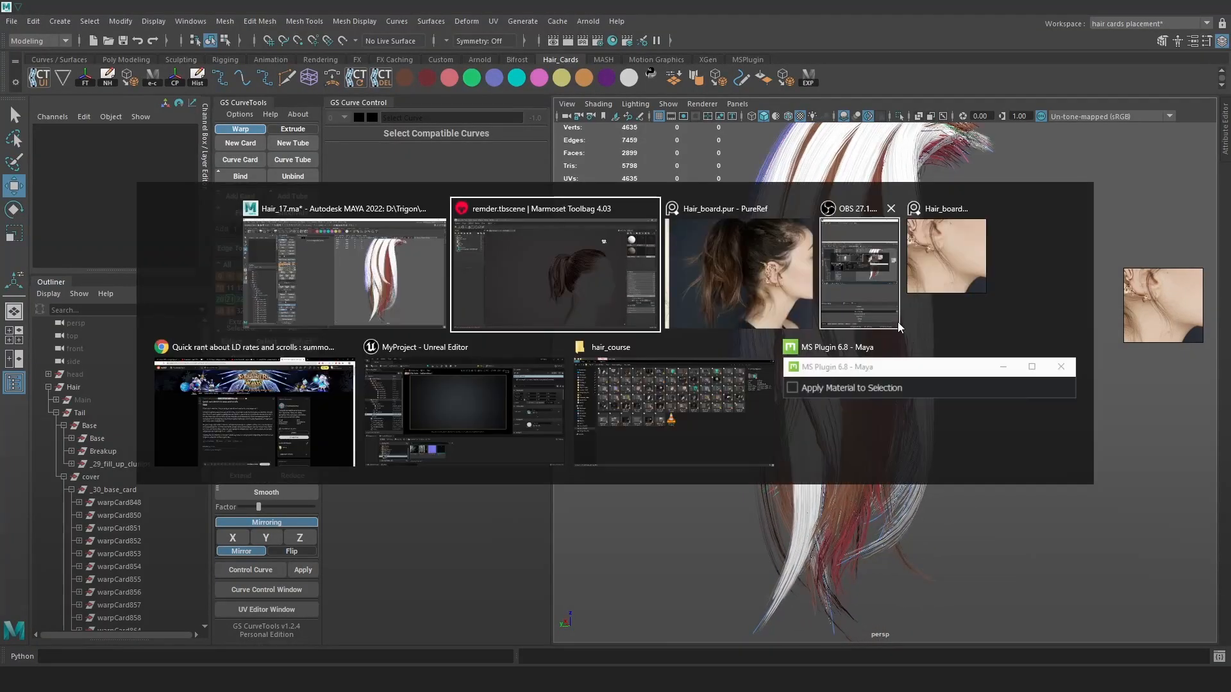
key("alt+Tab")
left_click_drag(907, 336, 885, 335, "alt")
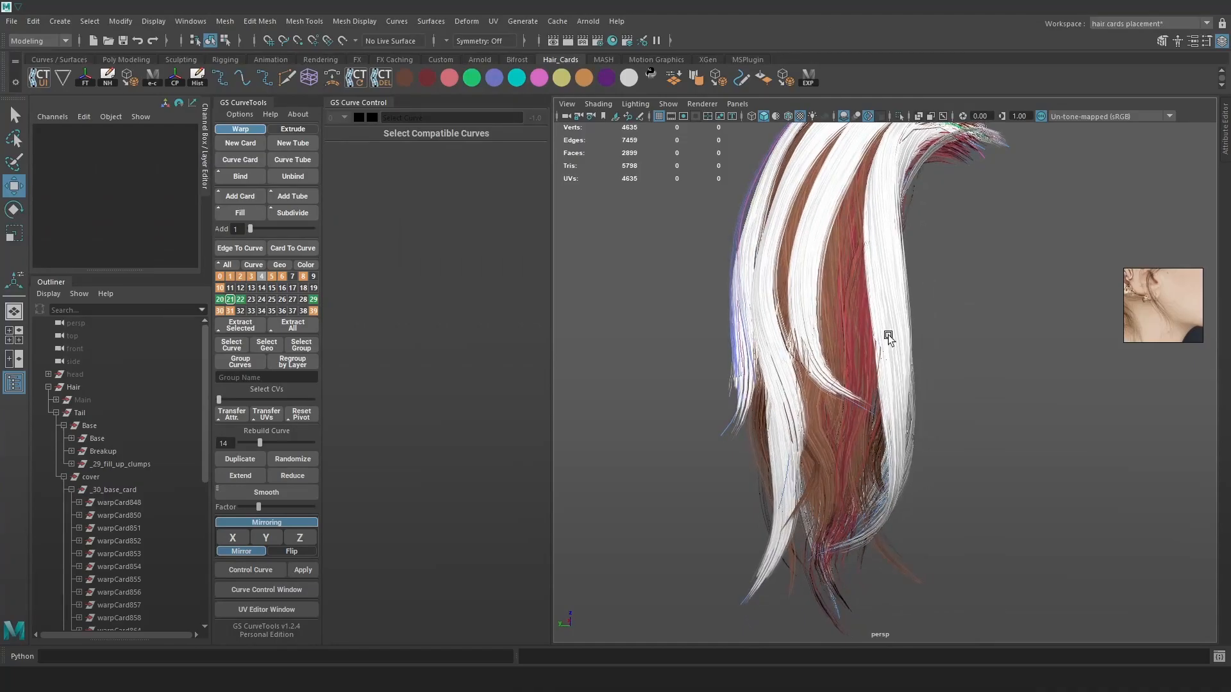
key("alt+Tab")
right_click_drag(729, 401, 745, 440, "alt")
key("alt+Tab")
middle_click_drag(744, 440, 761, 417, "alt")
right_click_drag(761, 417, 797, 418, "alt")
left_click_drag(798, 418, 794, 399, "alt")
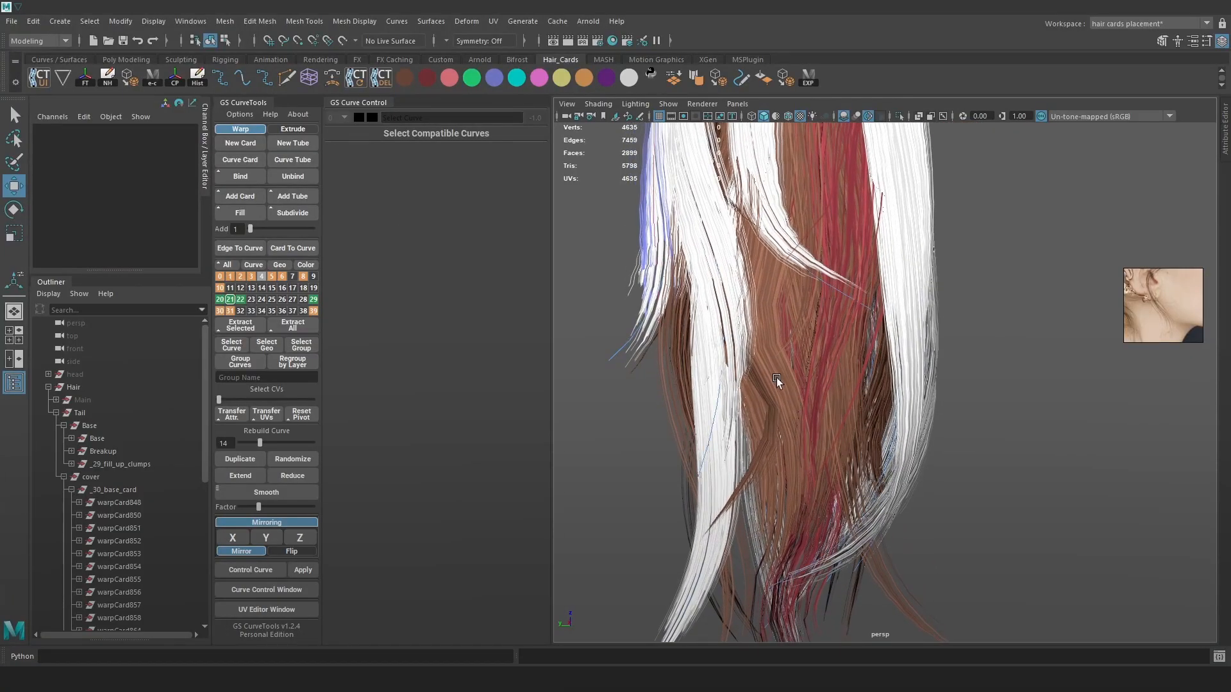
Hide hair card layers 21, 22 and 29, and toggle layer 20 off and on to identify the base cards
left_click(231, 300)
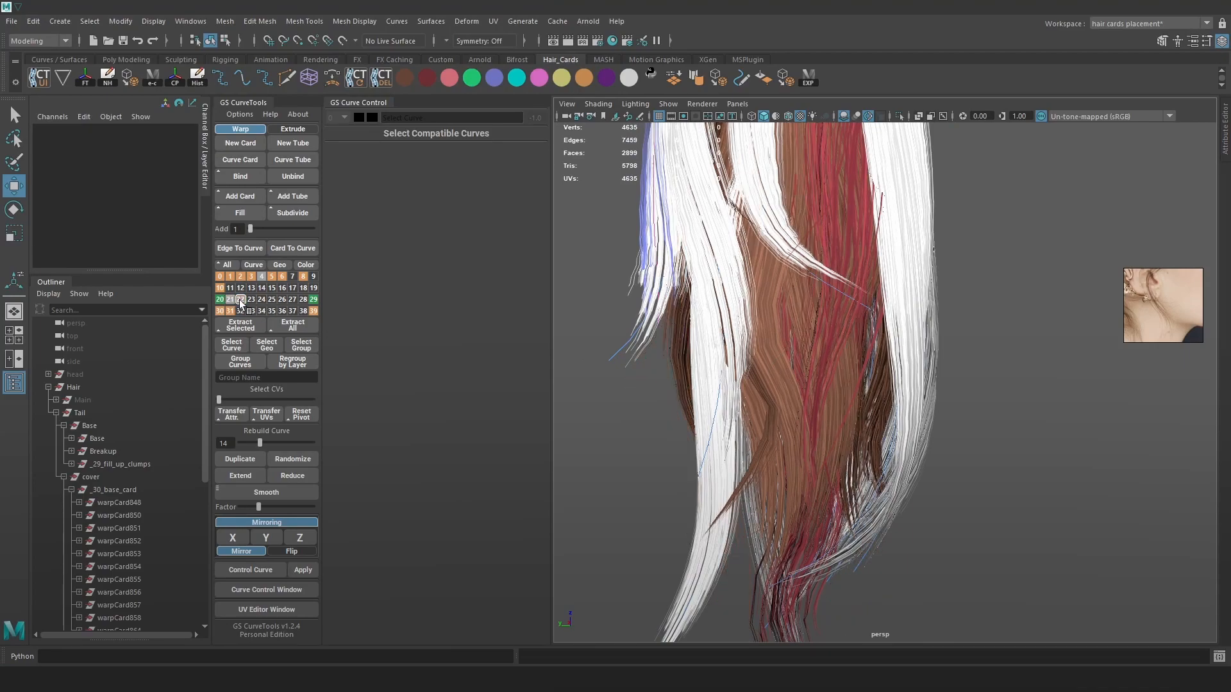
left_click(312, 300)
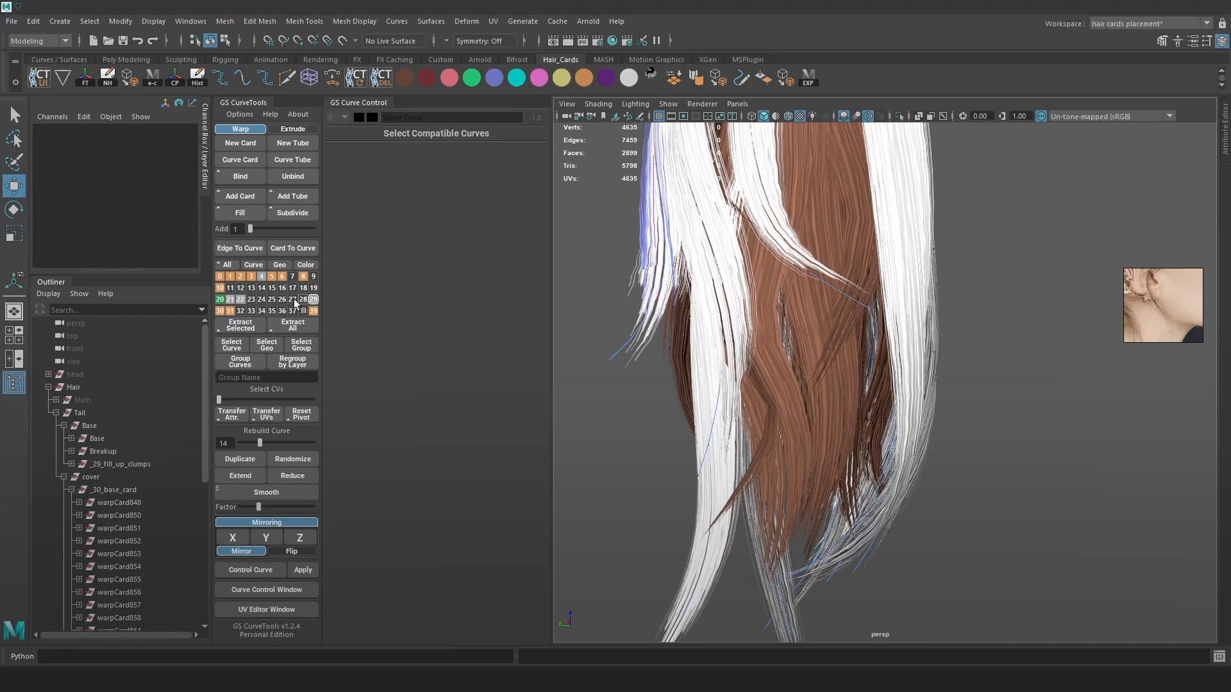
left_click(221, 299)
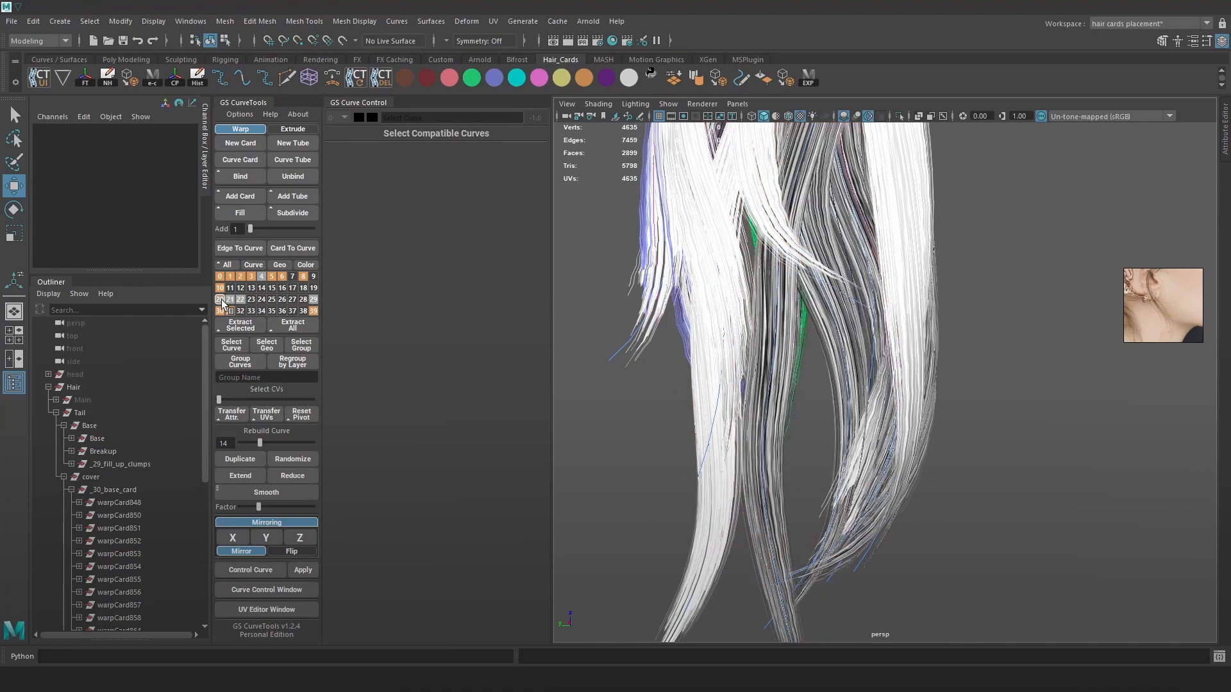
left_click(220, 299)
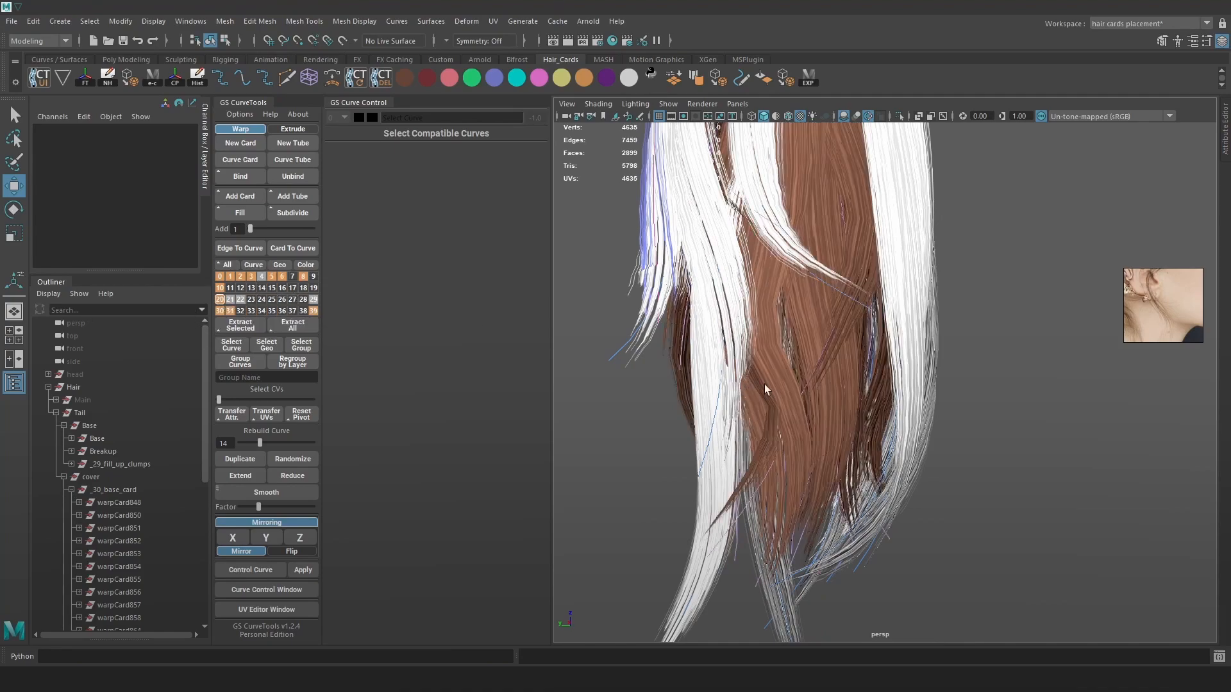
Select the warpCard99 base curve in the lower tail, try moving it, and undo the move
key("4")
mouse_move(762, 403)
left_mouse_down("alt")
mouse_move(724, 401)
mouse_move(756, 416)
mouse_move(751, 393)
left_mouse_up("alt")
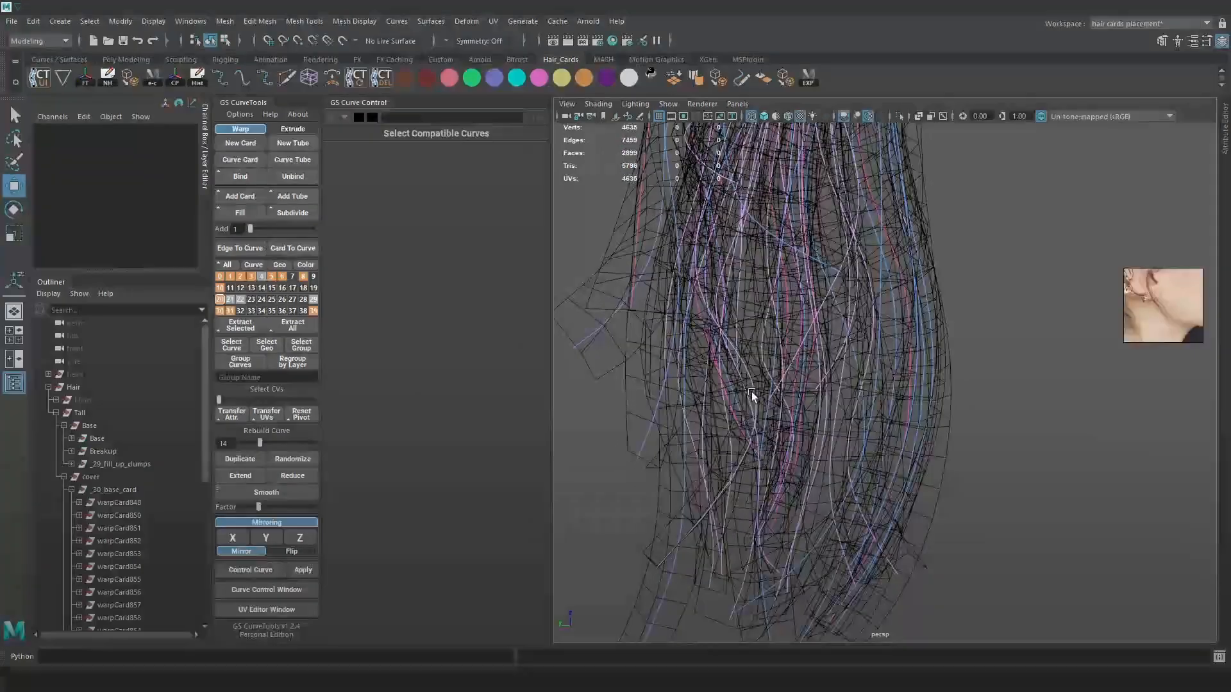
left_click(752, 392)
key("6")
left_click_drag(852, 374, 842, 190, "alt")
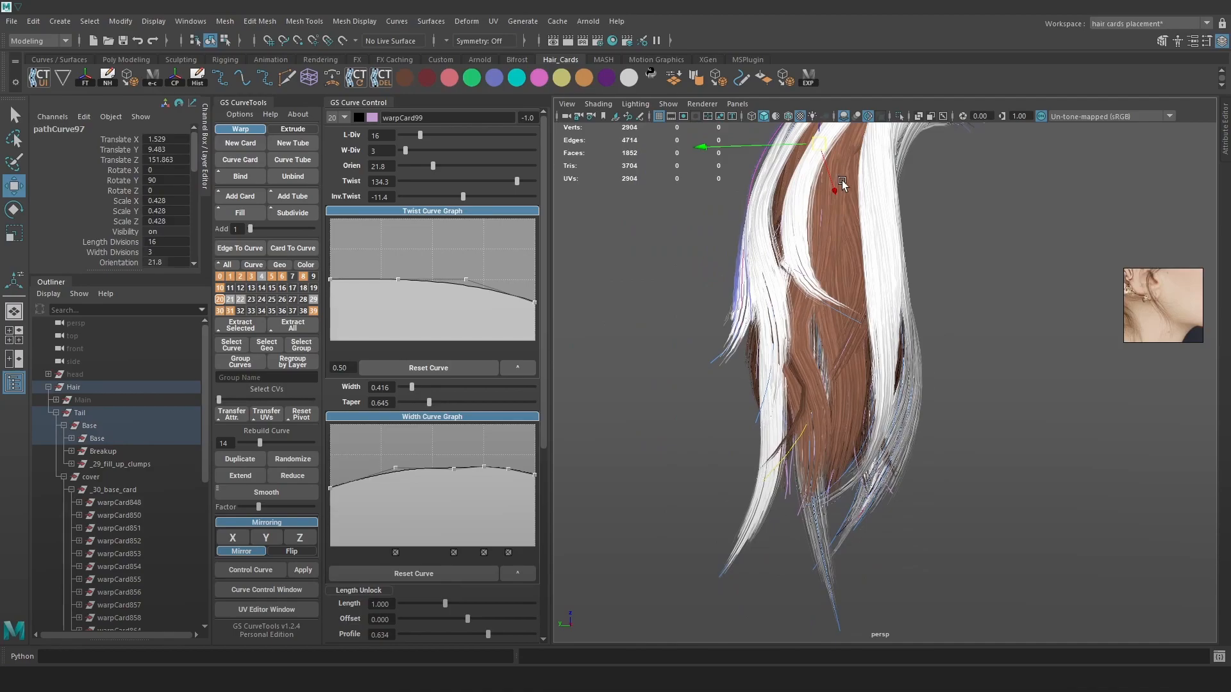
left_click_drag(820, 141, 770, 146)
key("ctrl+z")
scroll(877, 363, "up", 4)
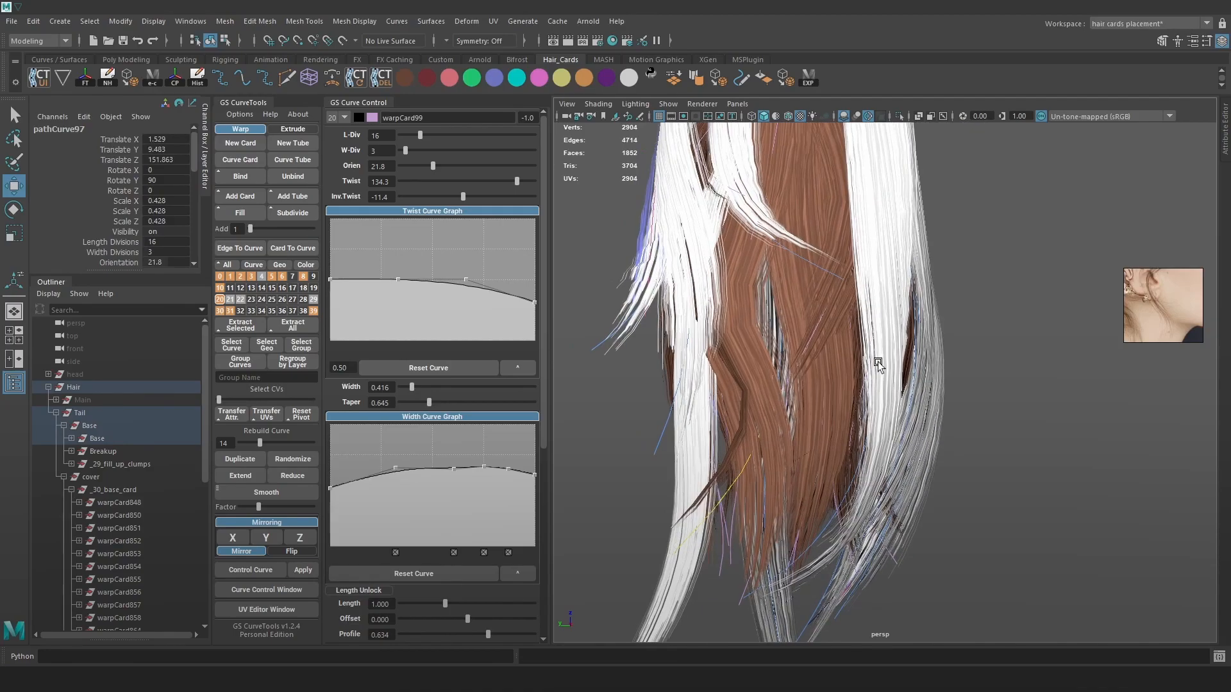
Select the warpCard90 base curve and move its control vertices in the lower half sideways to reshape the card
key("4")
key("f")
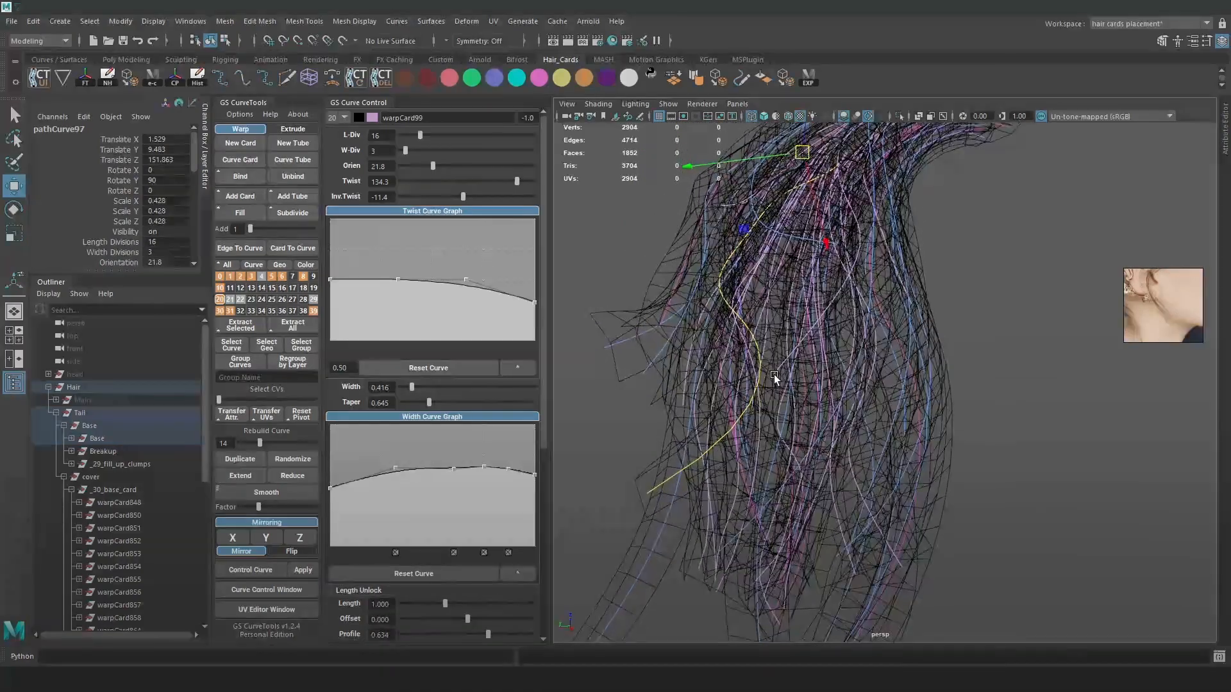
left_click(761, 402)
key("5")
key("6")
left_click_drag(891, 223, 912, 224)
key("ctrl+z")
left_click_drag(978, 256, 1036, 255, "alt")
key("4")
right_click_drag(1035, 256, 980, 255)
mouse_move(755, 308)
left_mouse_down()
mouse_move(665, 327)
mouse_move(676, 329)
left_mouse_up()
key("6")
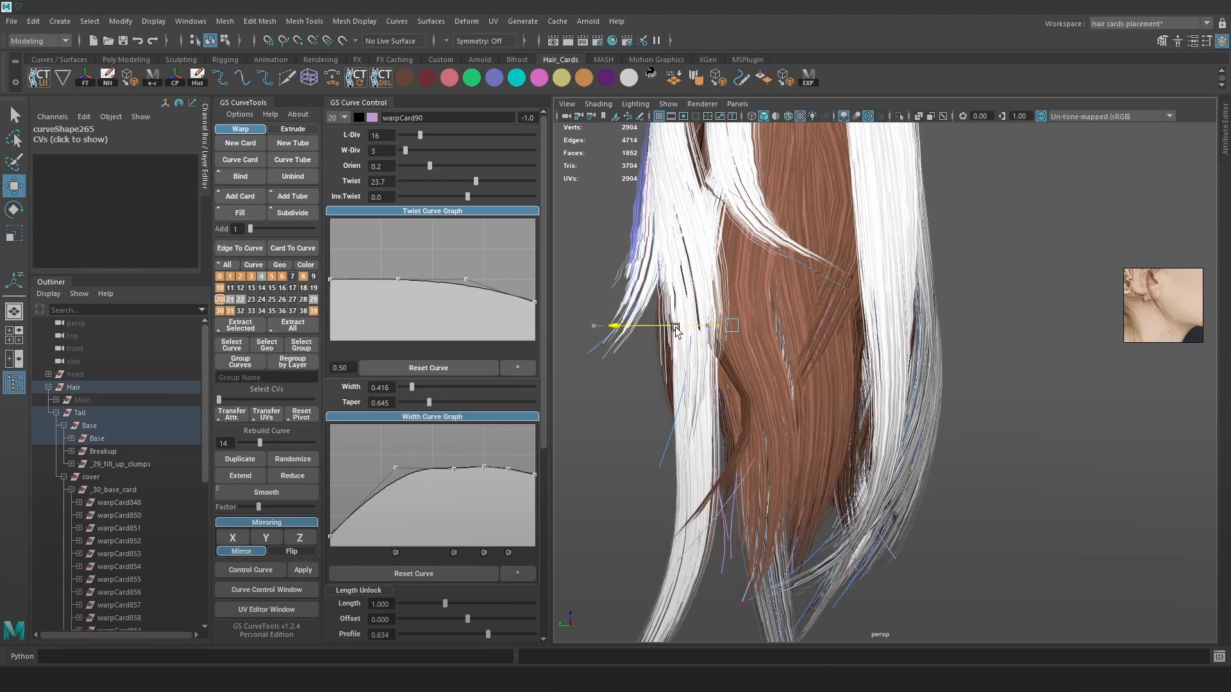
Switch to Marmoset Toolbag and examine the ponytail render at different distances
middle_click_drag(832, 275, 832, 312, "alt")
right_click_drag(832, 311, 817, 273, "alt")
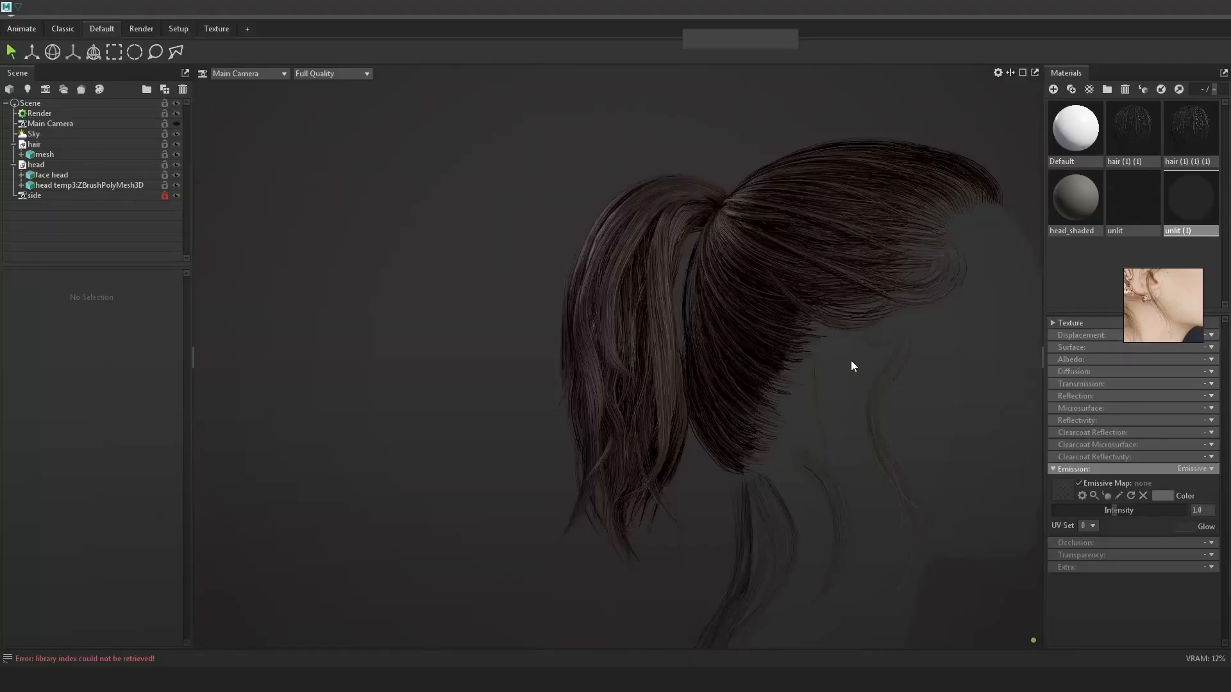
right_click_drag(855, 357, 649, 409, "alt")
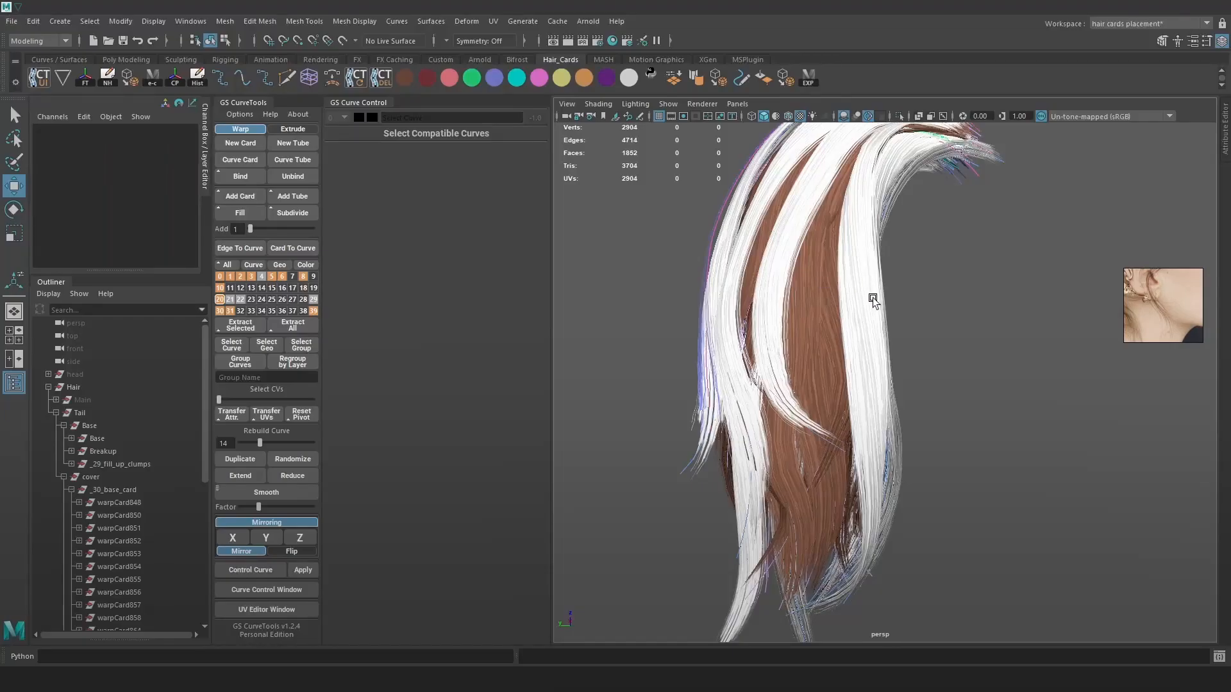
Select the warpCard848 cover card curve on the inner side of the ponytail
key("4")
left_click(860, 318)
key("5")
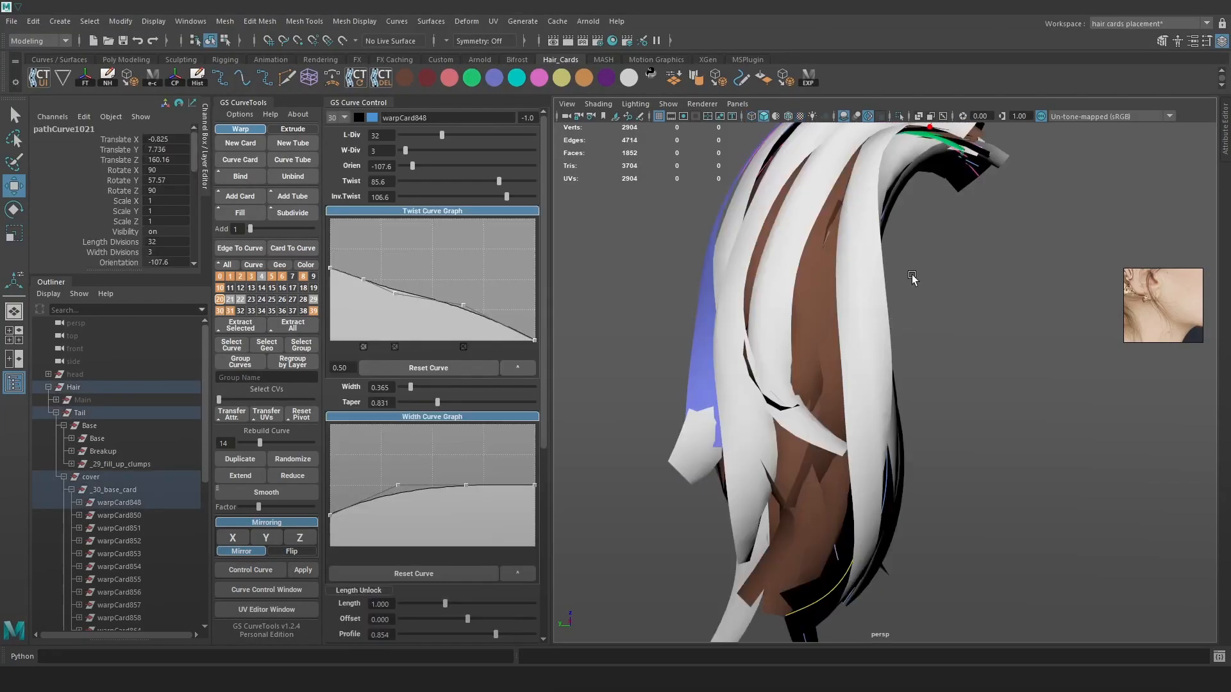
key("6")
Show hair card layers 20, 21, 22 and 29 as geometry without their curves
right_click_drag(221, 302, 194, 316)
left_click(232, 299, "ctrl+shift")
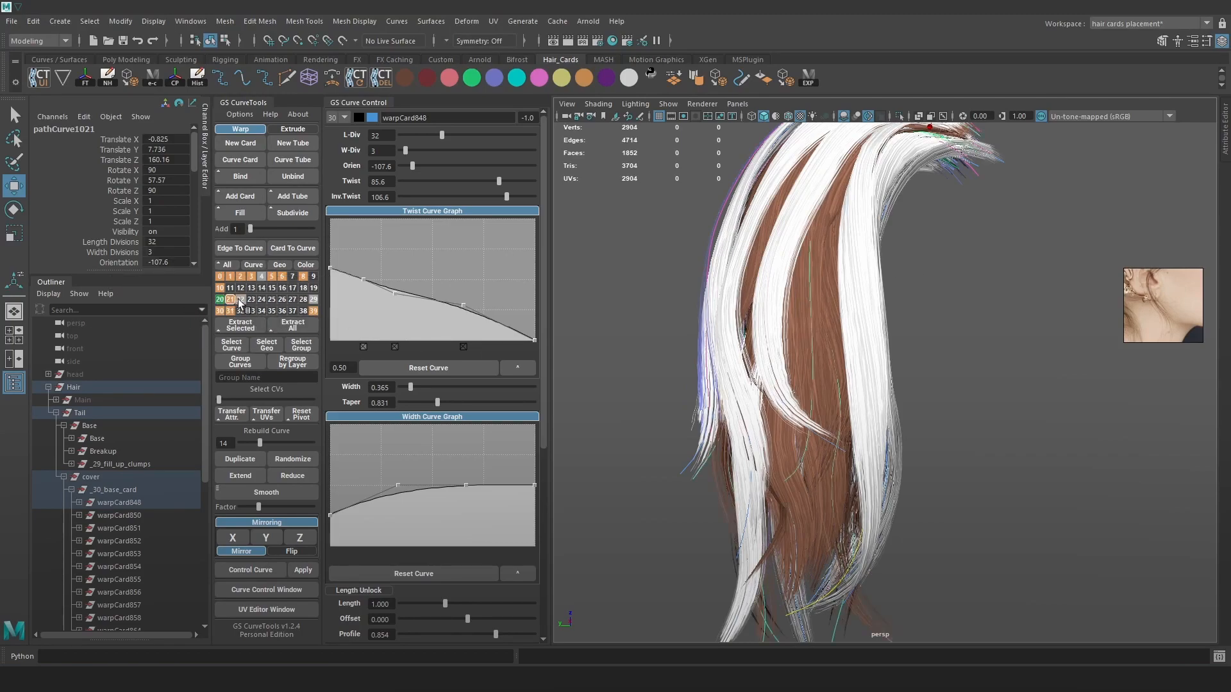
left_click(315, 300, "ctrl+shift")
right_click_drag(316, 299, 208, 310)
Select control vertices along the warpCard848 curve and move them sideways to bend the strand into an S shape
key("4")
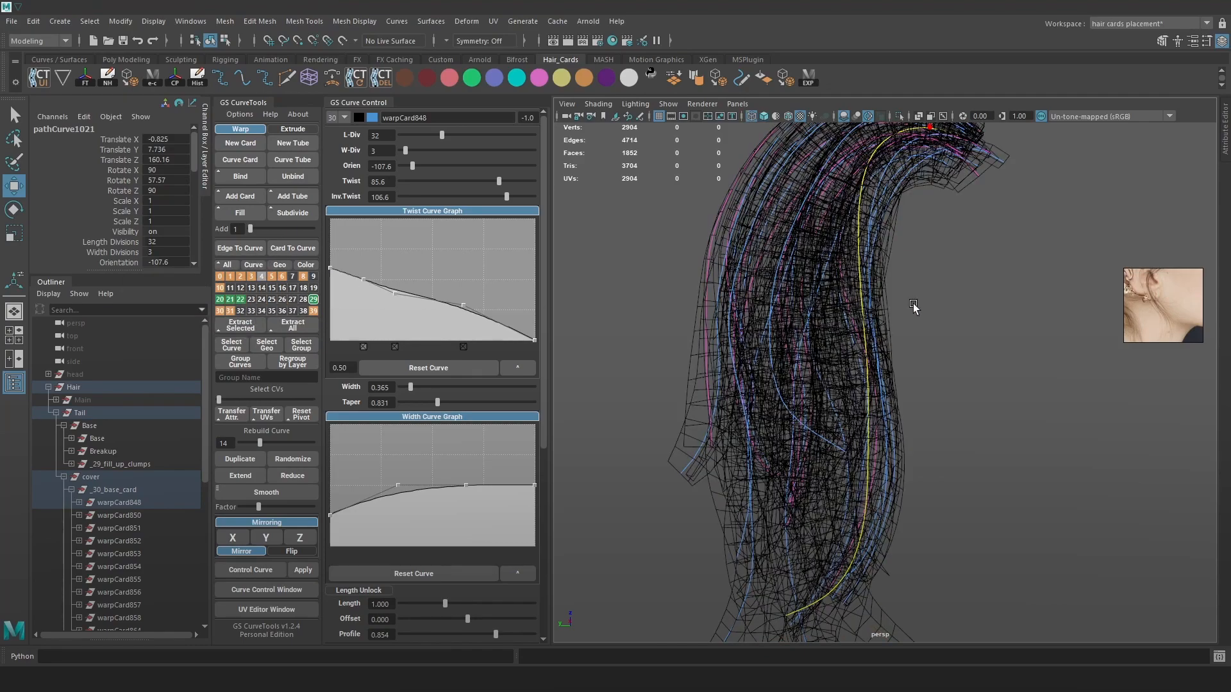
right_click_drag(993, 263, 916, 254)
mouse_move(874, 265)
left_mouse_down()
mouse_move(827, 286)
mouse_move(788, 282)
left_mouse_up()
key("6")
key("ctrl+z")
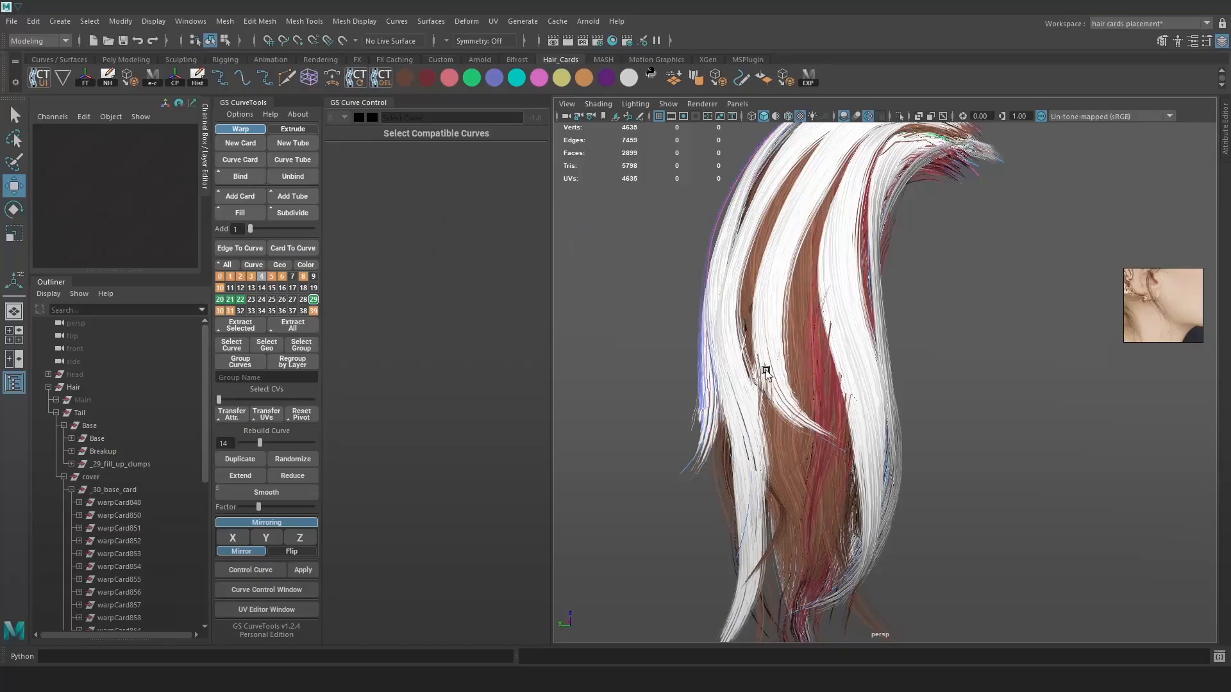
key("4")
left_click(869, 436)
right_click_drag(1066, 300, 927, 282)
key("6")
mouse_move(909, 453)
left_mouse_down()
mouse_move(829, 486)
mouse_move(839, 459)
left_mouse_up()
left_click(802, 75)
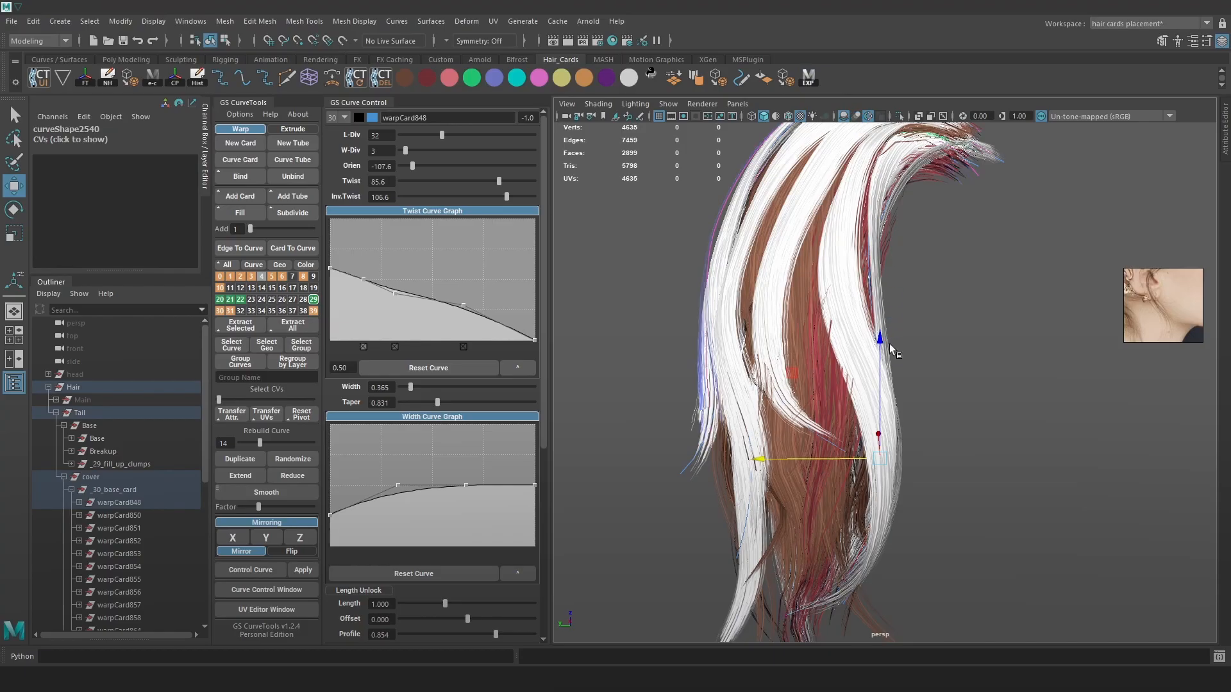
Compare the ponytail in Marmoset Toolbag with the Maya cards from the side and back
key("alt+Tab")
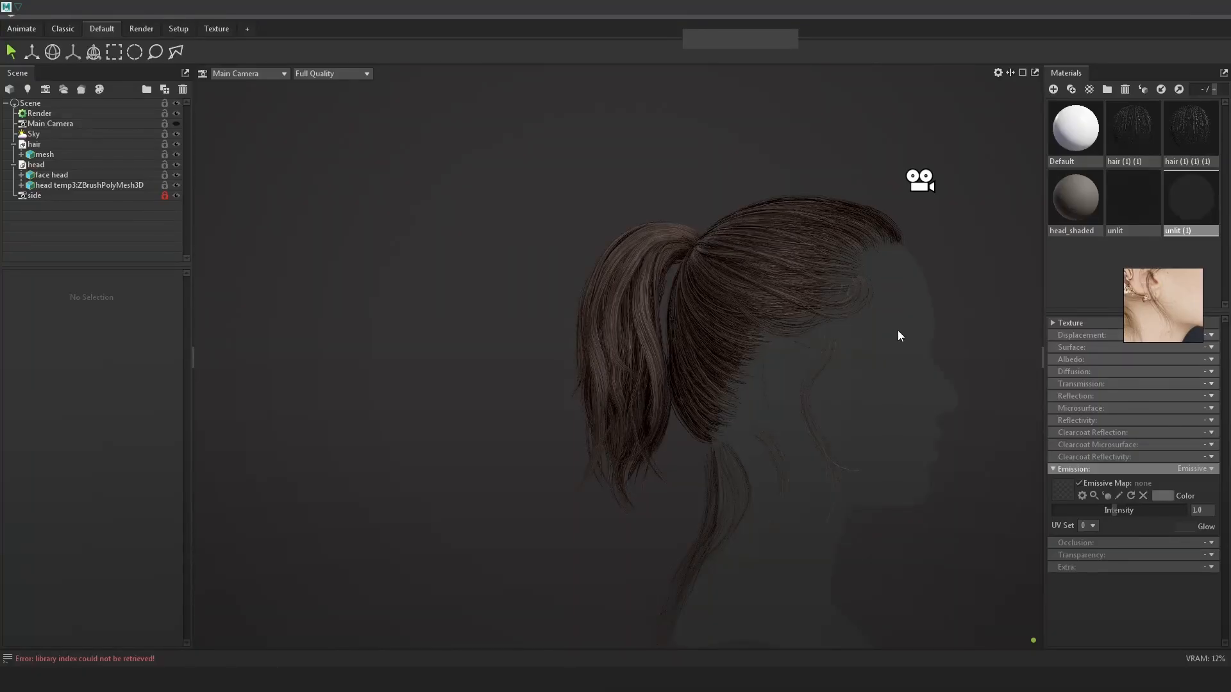
left_click_drag(876, 330, 994, 346)
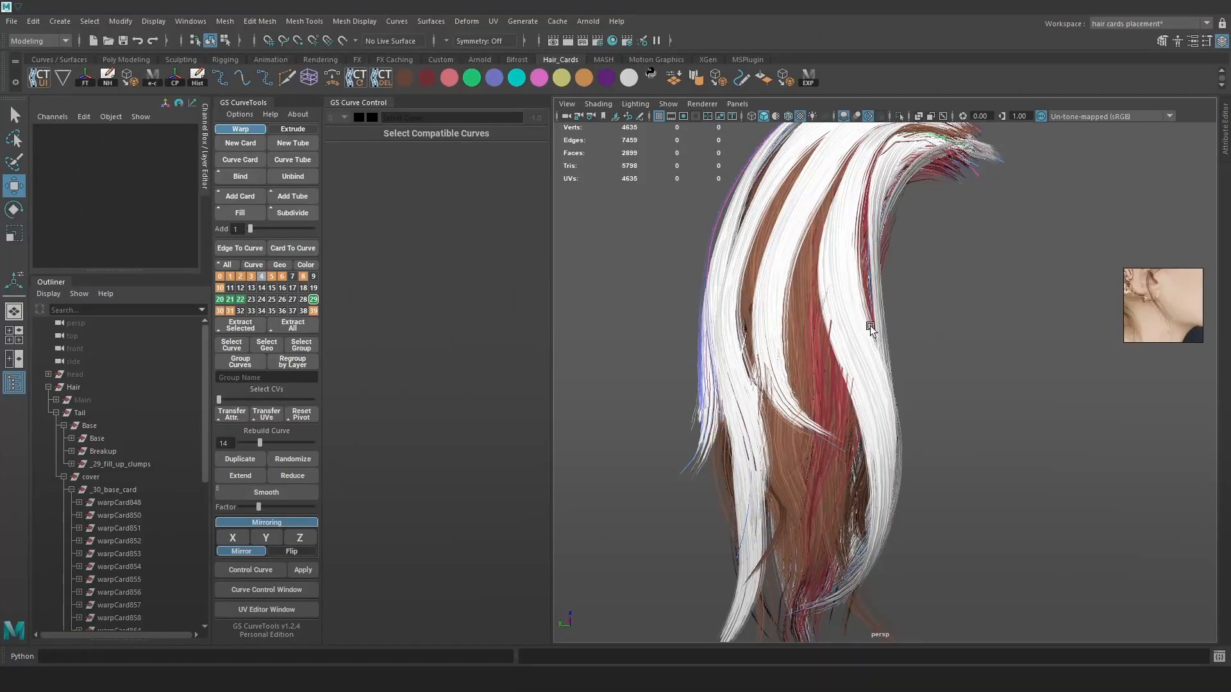
left_click_drag(871, 327, 851, 234, "alt")
left_click_drag(878, 565, 817, 301, "alt")
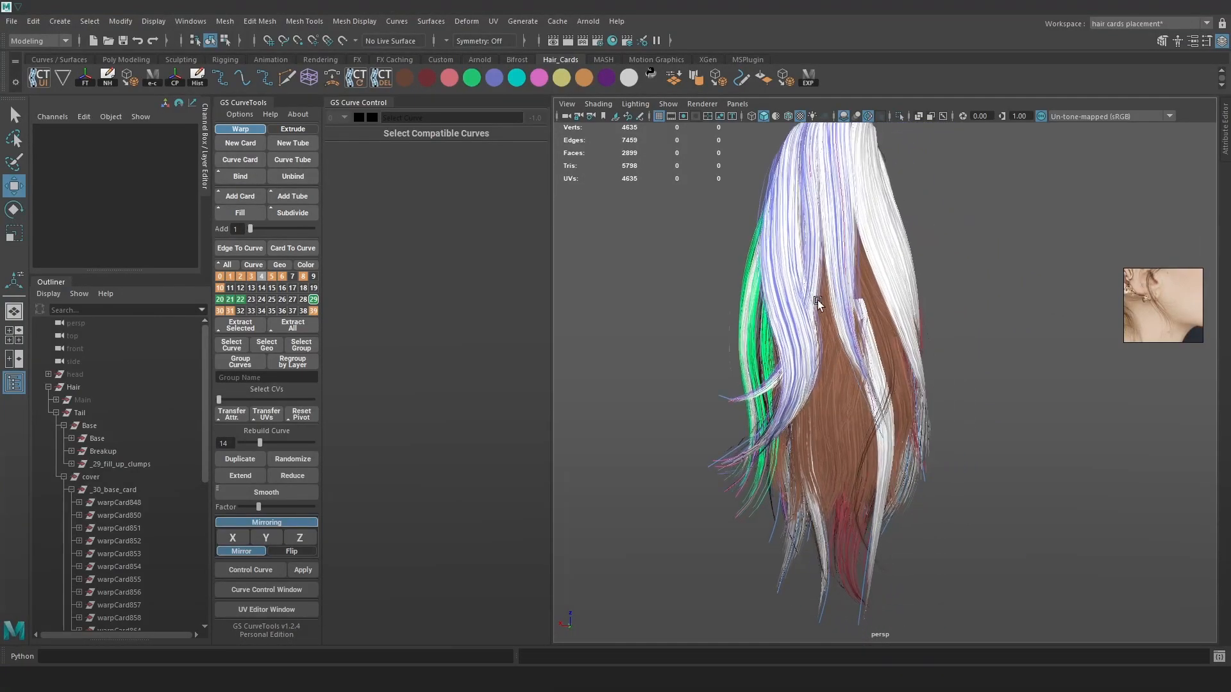
left_click_drag(884, 405, 975, 372, "alt")
key("alt+Tab")
left_click_drag(887, 401, 956, 473)
key("alt+Tab")
mouse_move(927, 428)
left_mouse_down("alt")
mouse_move(849, 227)
mouse_move(772, 372)
mouse_move(808, 337)
mouse_move(745, 321)
left_mouse_up("alt")
Select the warpCard872 curve and toggle layer 30 off and on to examine the cards beneath
left_click(707, 293)
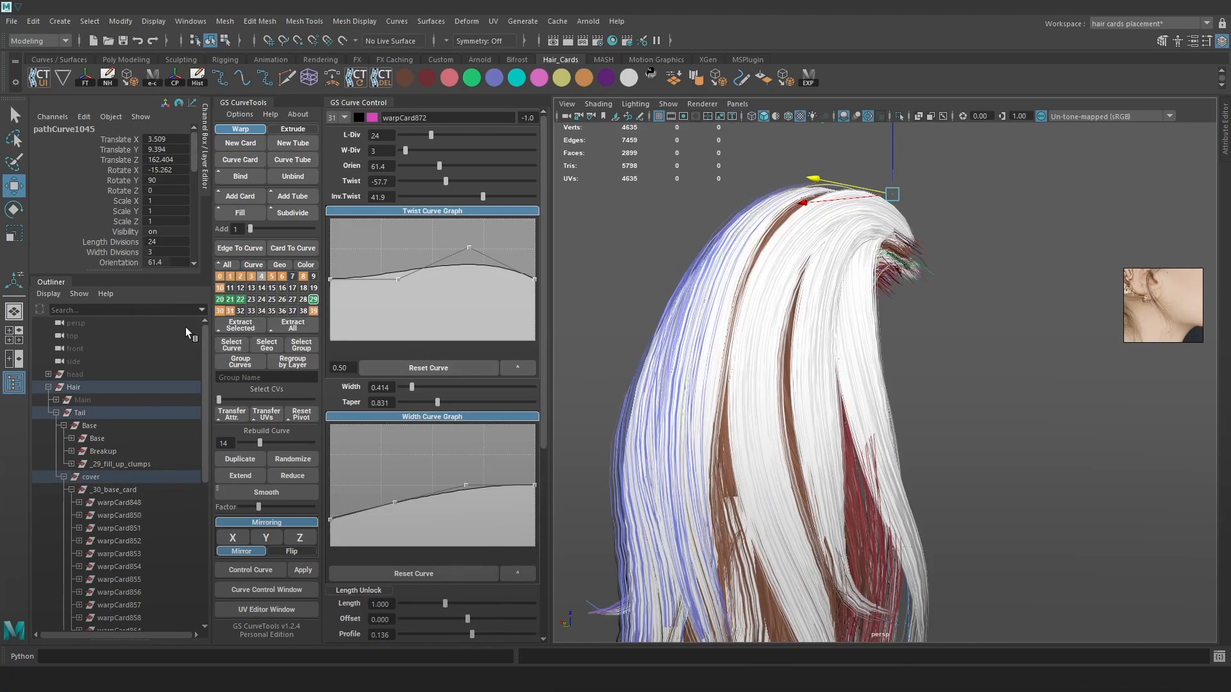
scroll(802, 298, "down", 3)
mouse_move(799, 288)
left_mouse_down("alt")
mouse_move(889, 236)
mouse_move(911, 284)
mouse_move(857, 281)
mouse_move(893, 335)
mouse_move(910, 321)
left_mouse_up("alt")
key("ctrl+z")
scroll(871, 290, "up", 4)
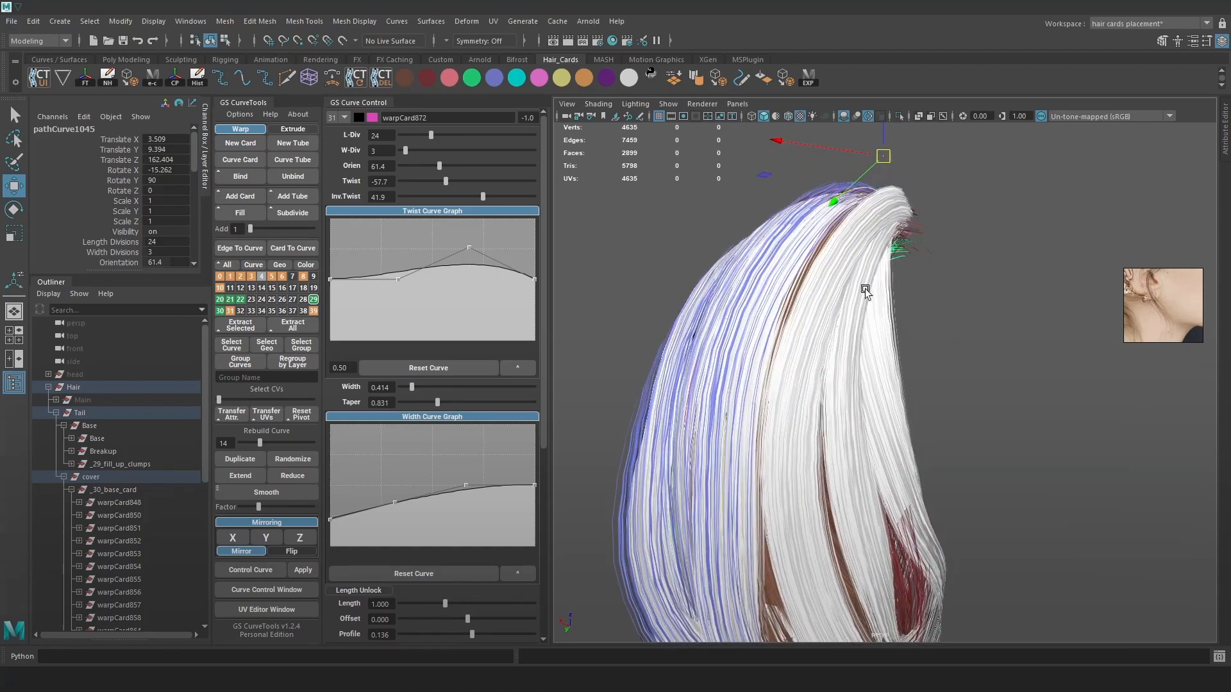
left_click(219, 313, "alt")
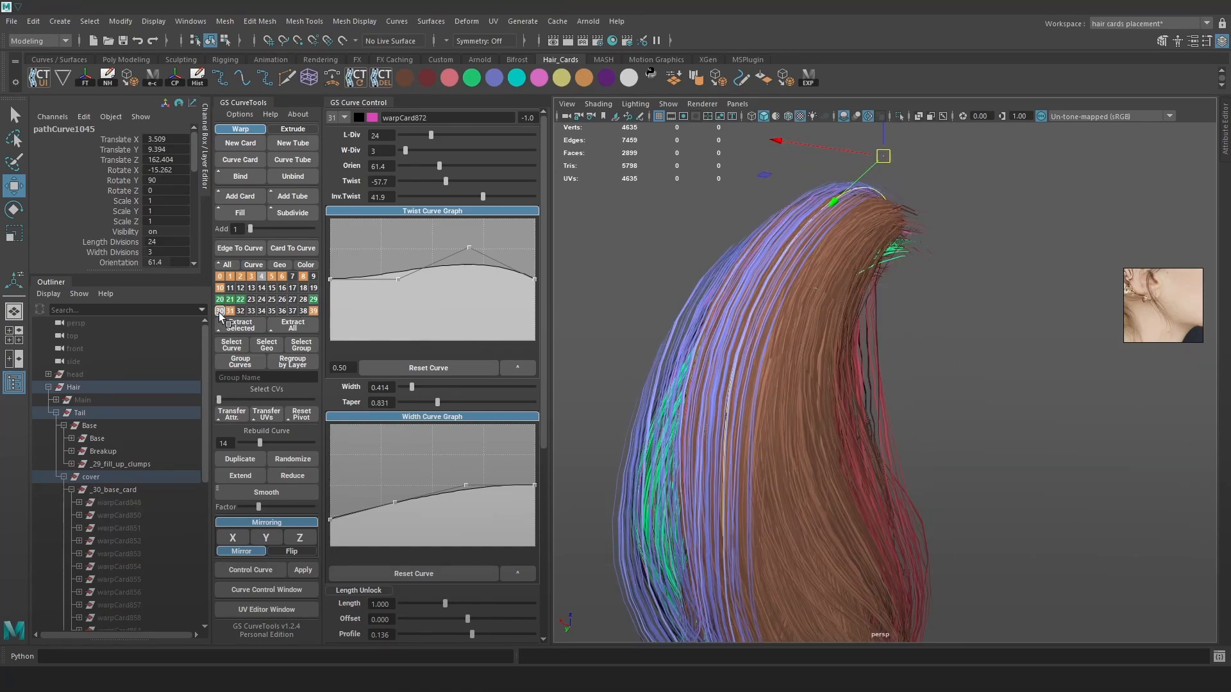
left_click(220, 313, "alt")
Select the warpCard855 cover card, raise the start of its twist graph and add a point beside it
key("4")
key("6")
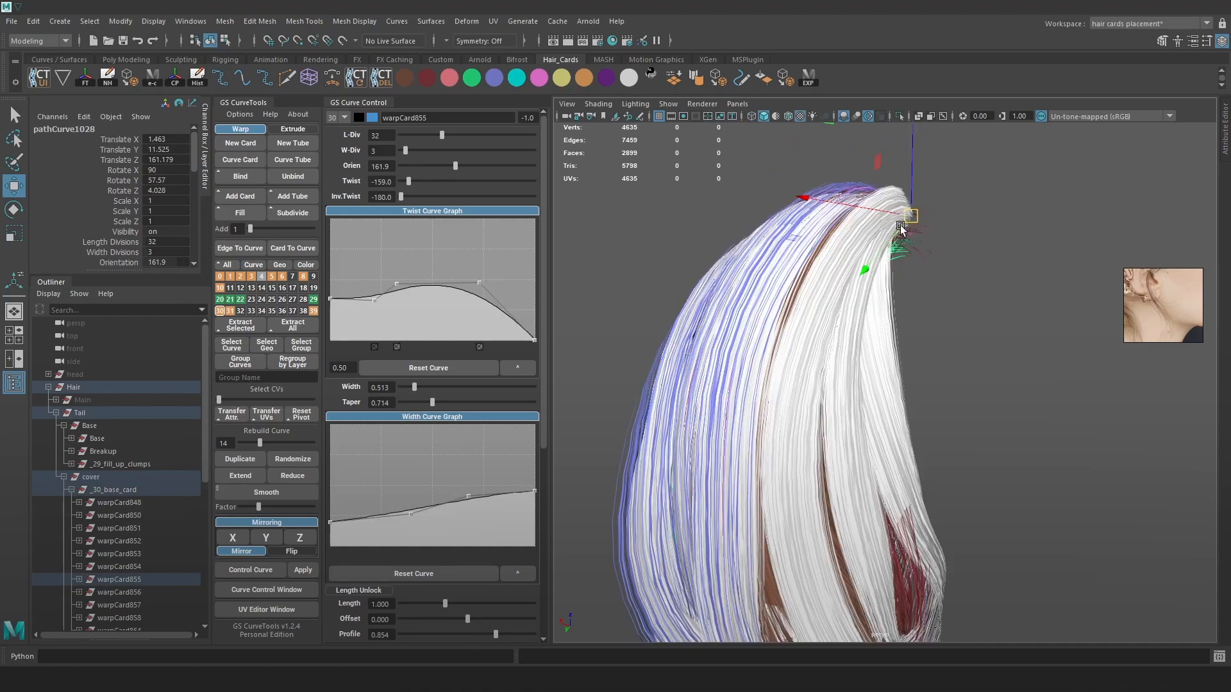
scroll(955, 295, "up", 5)
scroll(963, 326, "down", 2)
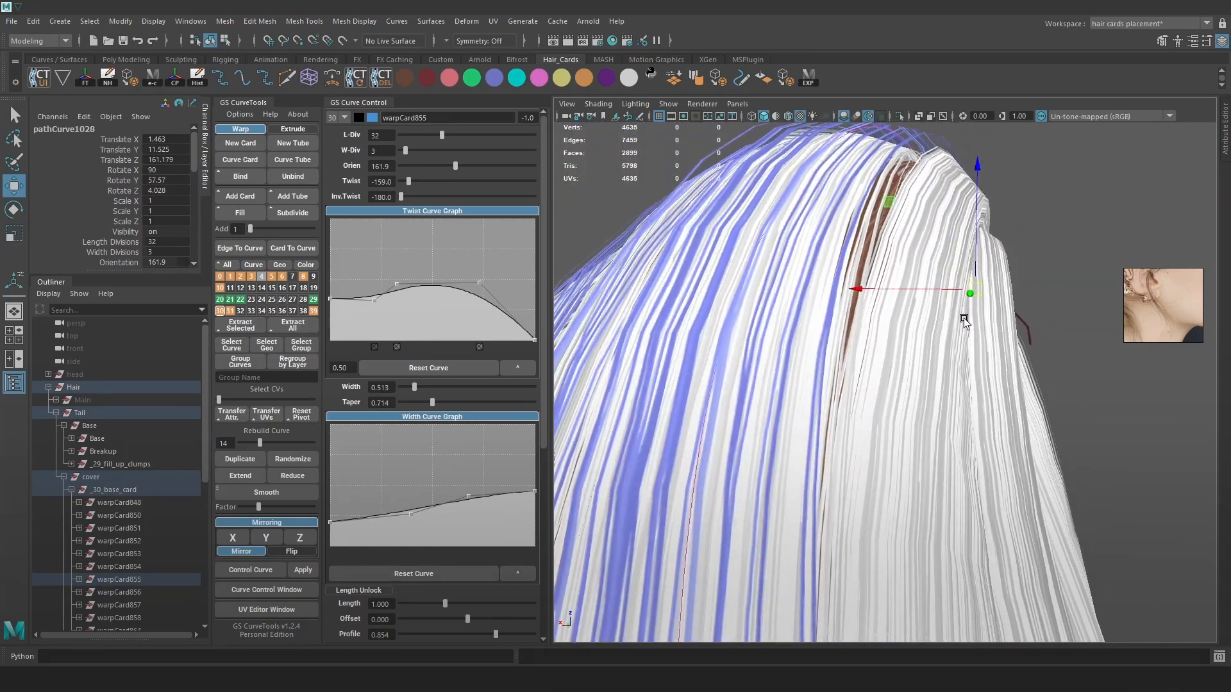
left_click_drag(963, 319, 910, 297, "alt")
mouse_move(330, 300)
left_mouse_down()
mouse_move(330, 311)
mouse_move(330, 276)
left_mouse_up()
left_click_drag(1035, 405, 697, 361, "alt")
left_click_drag(348, 283, 332, 282)
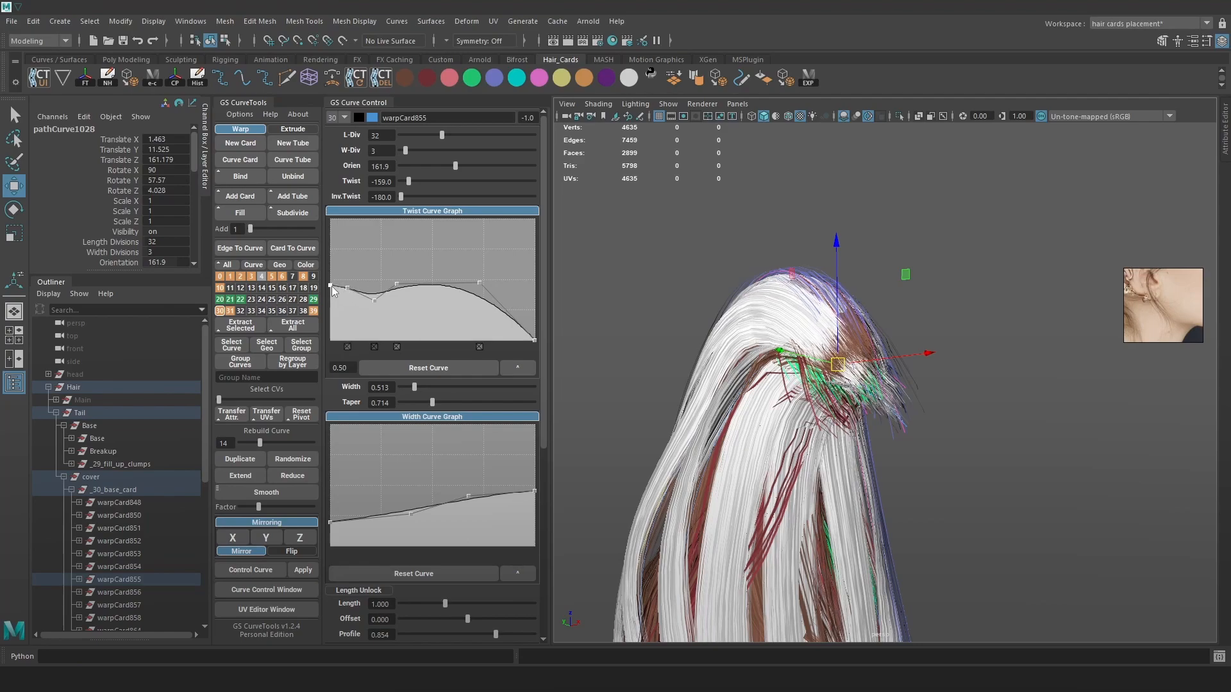
Add a point near the start of warpCard855's width graph and lower the starting point to narrow the root
left_click(366, 513)
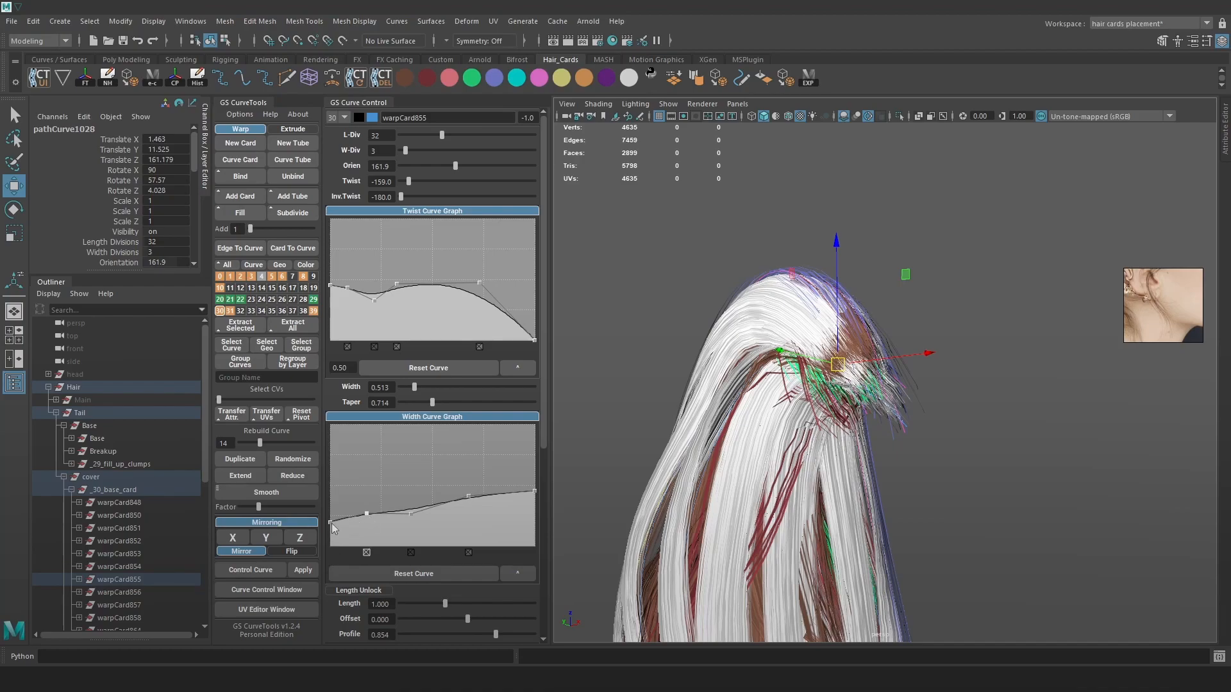
left_click_drag(897, 416, 981, 428, "alt")
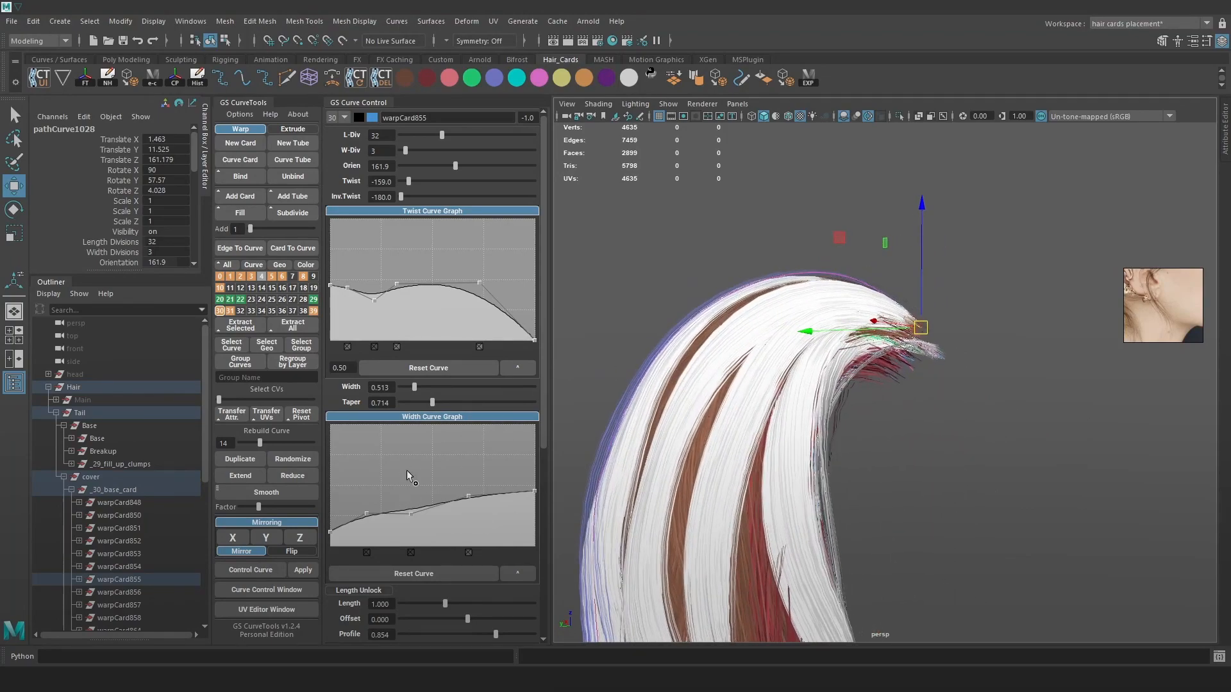
left_click_drag(990, 243, 882, 256, "alt")
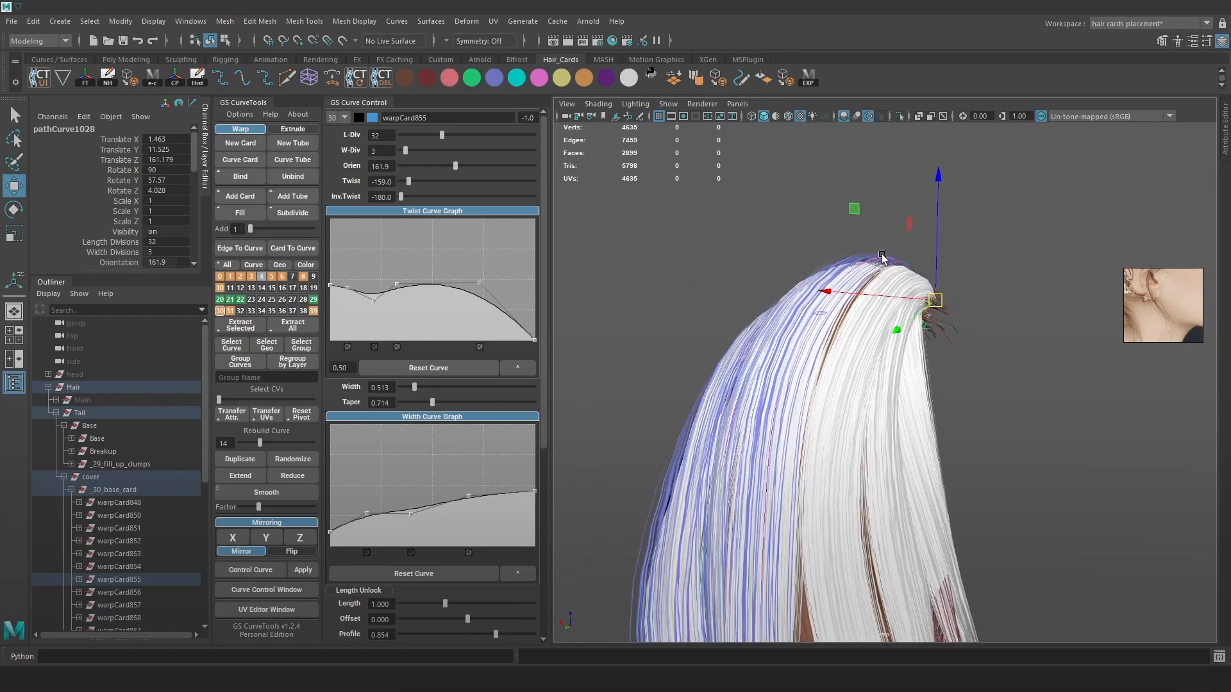
Show layer 30 as geometry only, duplicate the warpCard872 card, and rotate the copy at the ponytail's root
left_click(220, 311)
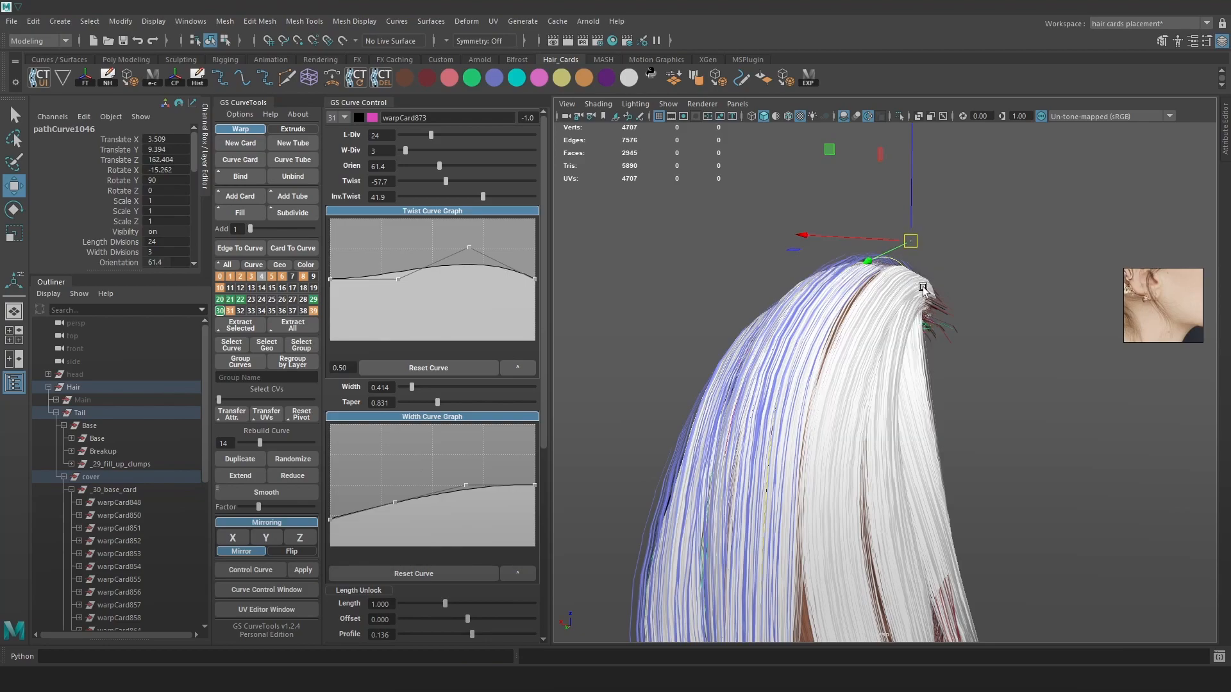
left_click_drag(928, 287, 860, 233, "alt")
key("e")
left_click(947, 346)
mouse_move(946, 347)
left_mouse_down()
mouse_move(910, 423)
mouse_move(926, 423)
mouse_move(863, 323)
mouse_move(957, 340)
mouse_move(943, 345)
left_mouse_up()
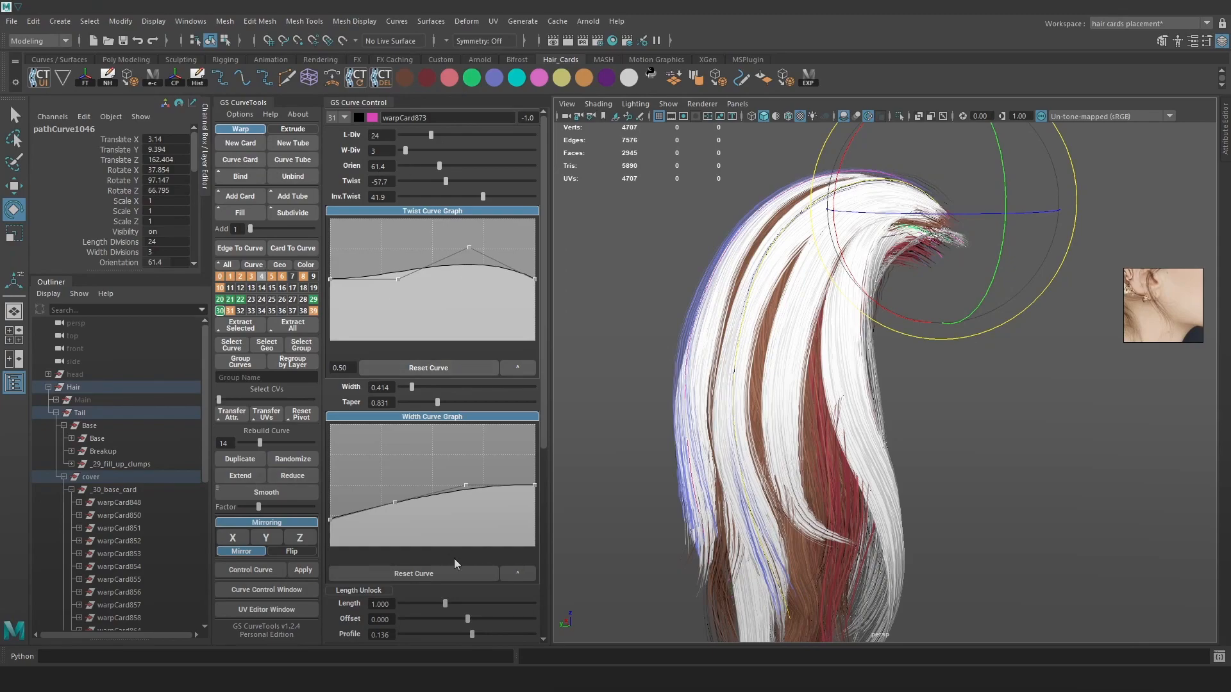
Set warpCard873's orientation to -15.1 and select control vertices in the upper part of its curve
left_click_drag(426, 165, 427, 174)
left_click_drag(718, 225, 805, 222, "alt")
right_click_drag(1048, 189, 1028, 190)
key("4")
left_click_drag(923, 282, 795, 352)
key("6")
key("w")
Move warpCard873's control vertices near the root so the strand follows the top of the ponytail
left_click_drag(905, 208, 801, 254, "alt")
key("4")
left_click_drag(897, 150, 936, 192)
key("6")
mouse_move(936, 193)
left_mouse_down("alt")
mouse_move(907, 219)
mouse_move(924, 236)
mouse_move(839, 146)
left_mouse_up("alt")
key("4")
key("6")
left_click_drag(839, 146, 856, 155, "alt")
mouse_move(856, 155)
left_mouse_down("alt")
mouse_move(972, 176)
mouse_move(928, 195)
mouse_move(929, 324)
mouse_move(742, 357)
mouse_move(893, 261)
mouse_move(968, 343)
mouse_move(943, 334)
left_mouse_up("alt")
left_click_drag(847, 275, 830, 284)
Redo the placement of warpCard873's middle control vertices, shifting them slightly along the side of the ponytail
left_click_drag(885, 333, 1000, 363, "alt")
key("4")
key("6")
left_click_drag(629, 548, 752, 468)
mouse_move(691, 441)
left_mouse_down()
mouse_move(747, 448)
mouse_move(706, 447)
left_mouse_up()
key("ctrl+z")
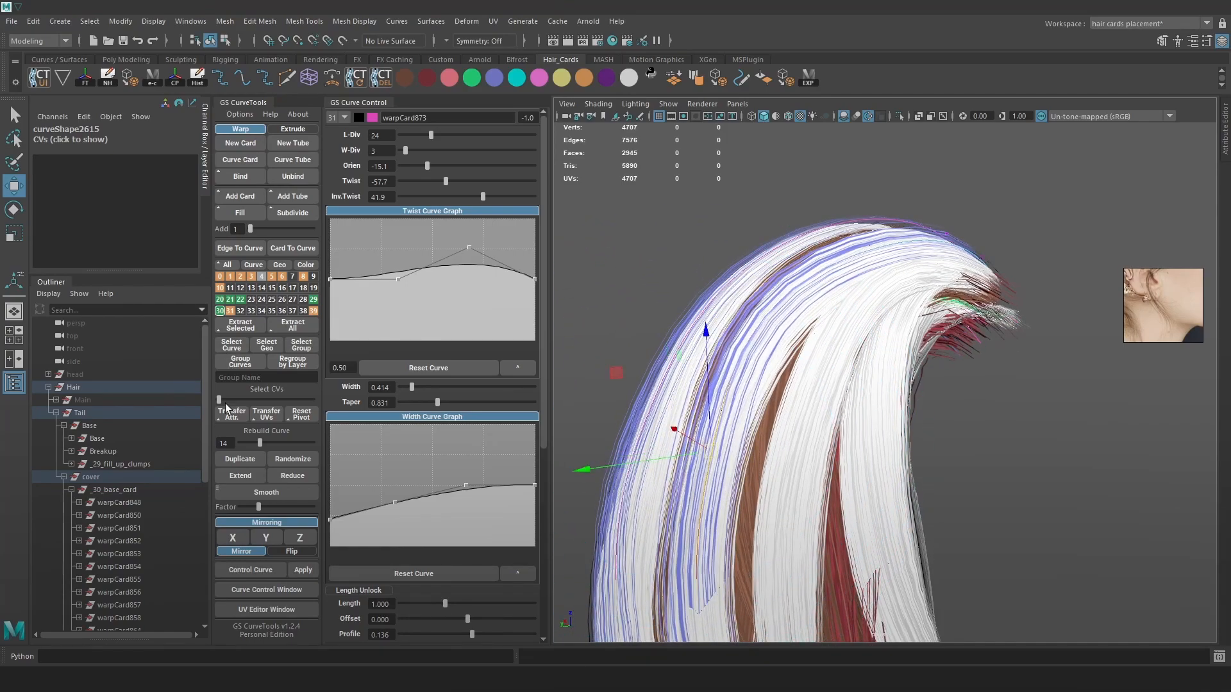
left_click_drag(741, 359, 754, 364)
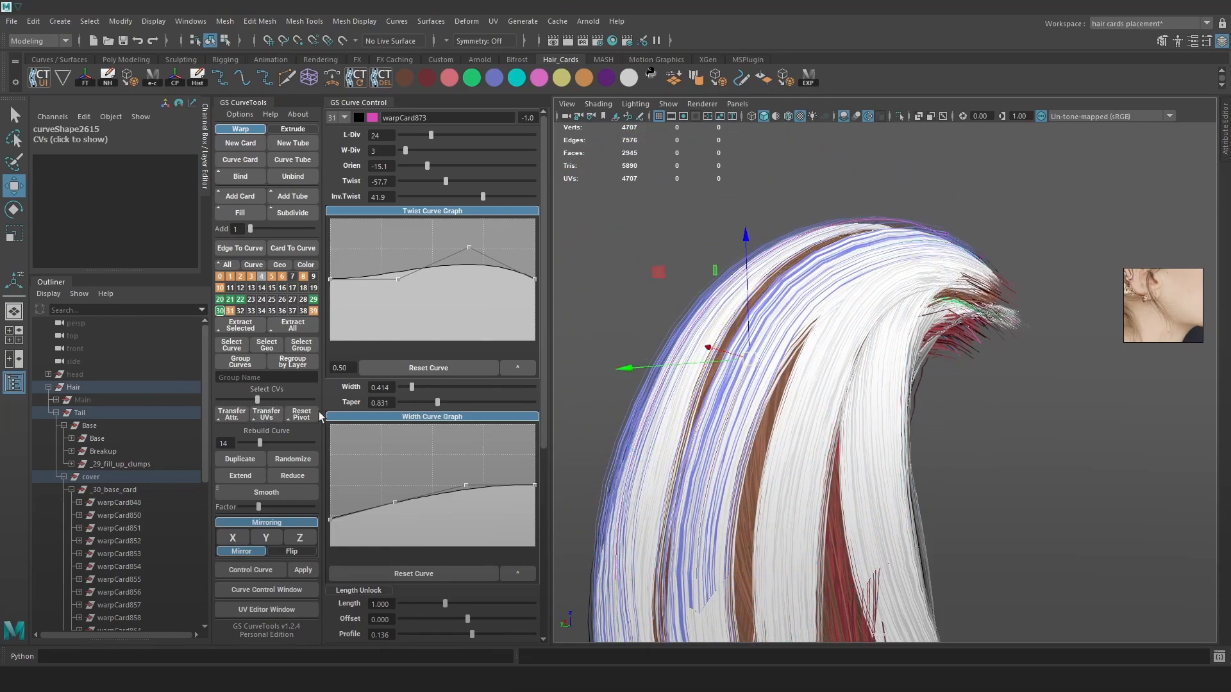
left_click_drag(330, 409, 416, 447, "alt")
Select control vertices further down the warpCard873 curve and move them to bring the strand along the tail
left_click_drag(277, 399, 284, 400)
middle_click_drag(705, 497, 713, 461, "alt")
left_click_drag(713, 460, 949, 500)
middle_click_drag(1000, 615, 917, 452, "alt")
left_click_drag(986, 531, 931, 554)
left_click_drag(932, 553, 851, 544, "alt")
left_click_drag(780, 489, 781, 558)
left_click_drag(834, 525, 908, 483, "alt")
key("w")
left_click(881, 467)
Undo the last change, select warpCard873's lower control vertices, and rotate them to redirect the strand's end
key("ctrl+z")
left_click_drag(257, 442, 270, 444)
right_click_drag(1069, 257, 1016, 264)
key("4")
left_click_drag(846, 451, 796, 529)
key("6")
key("e")
left_click_drag(859, 376, 855, 423)
key("w")
left_click_drag(855, 465, 868, 424, "alt")
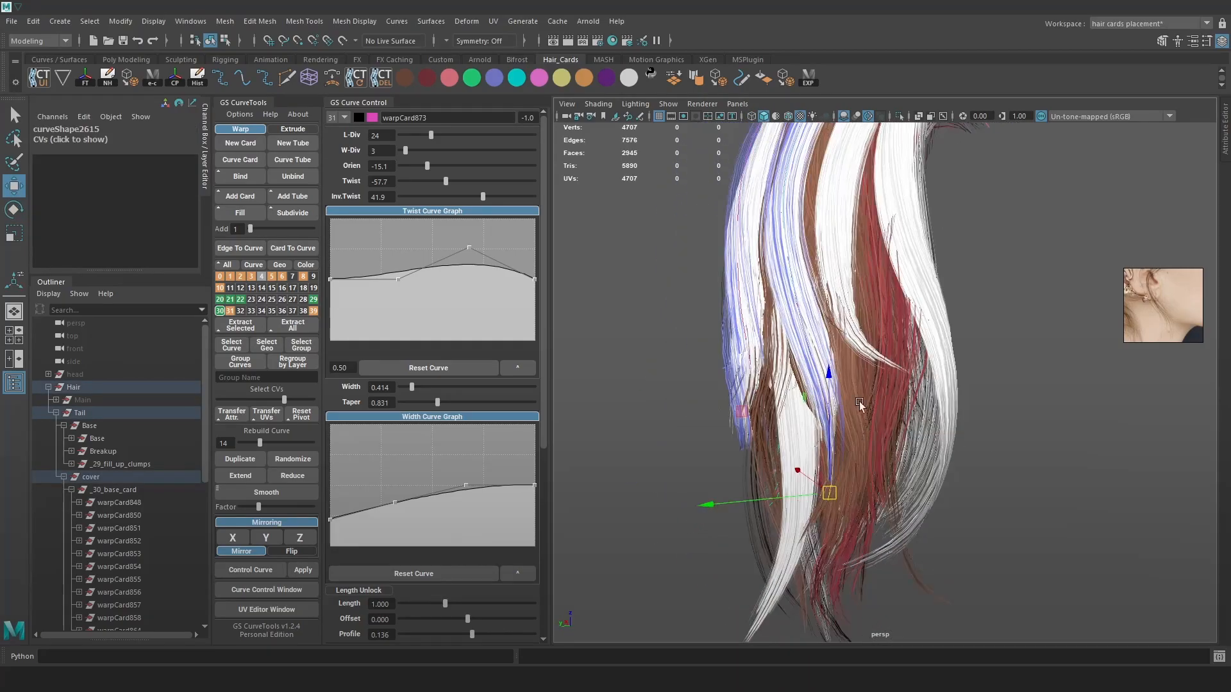
Adjust the control vertices at warpCard873's tip and set the card's profile to 0.466
middle_click_drag(868, 424, 880, 551, "alt")
key("4")
mouse_move(844, 475)
left_mouse_down()
mouse_move(808, 518)
mouse_move(918, 485)
left_mouse_up()
key("6")
right_click_drag(923, 486, 1080, 547, "alt")
middle_click_drag(1029, 543, 1000, 487, "alt")
left_click_drag(1001, 487, 891, 482, "alt")
key("5")
left_click_drag(816, 550, 800, 550)
left_click_drag(800, 550, 777, 476, "alt")
left_click_drag(474, 635, 483, 634)
key("6")
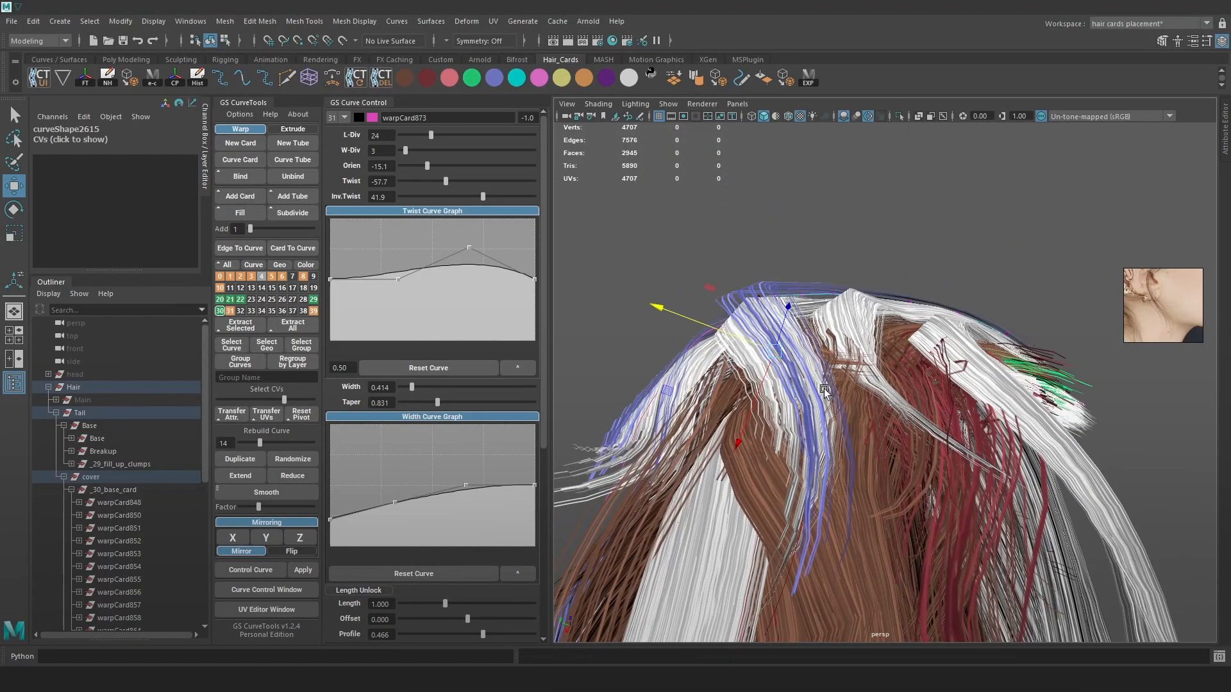
Set warpCard873's width to 0.535 and raise the second point of its twist graph
left_click_drag(773, 352, 761, 356)
left_click_drag(411, 388, 414, 387)
left_click_drag(398, 279, 400, 250)
left_click_drag(765, 353, 764, 363)
Lower the starting point of warpCard873's twist graph and slightly lower its second point
key("4")
left_click(830, 295)
key("6")
left_click_drag(829, 294, 775, 328, "alt")
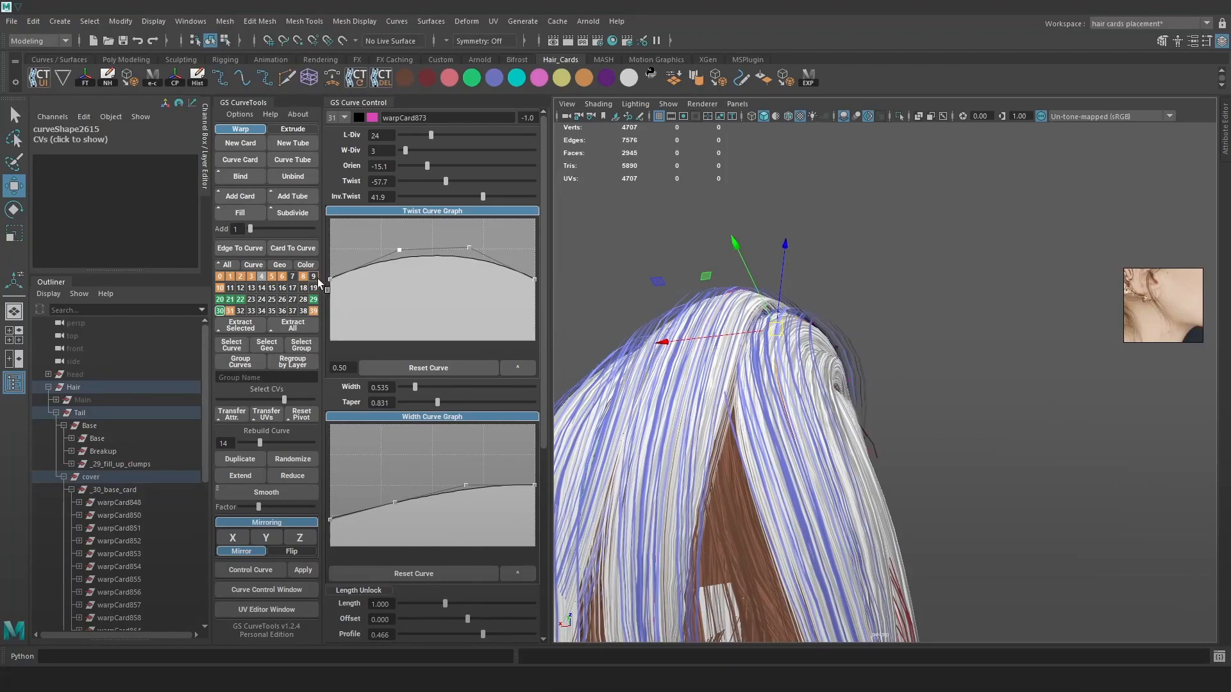
mouse_move(330, 280)
left_mouse_down()
mouse_move(330, 311)
mouse_move(330, 297)
left_mouse_up()
left_click_drag(399, 250, 401, 252)
left_click_drag(705, 311, 810, 332, "alt")
left_click_drag(810, 333, 901, 333)
Rebuild the warpCard873 curve with a value of 13 and move a control vertex near the root
key("4")
left_click(749, 384)
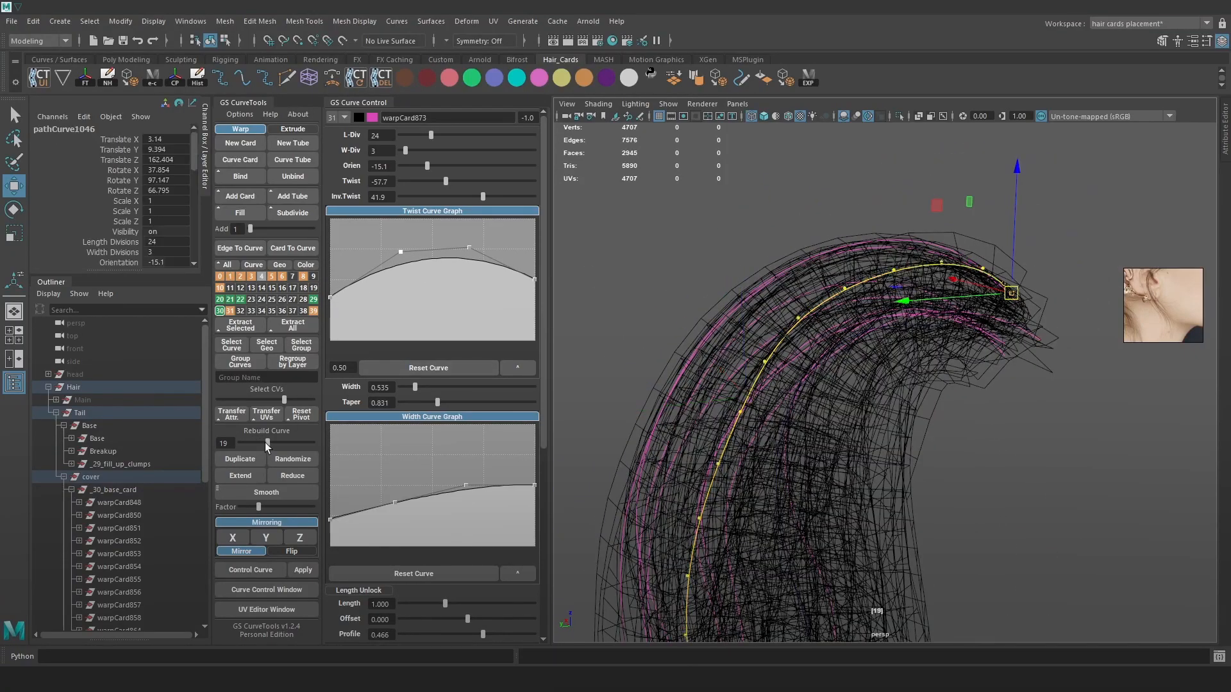
right_click_drag(1156, 204, 1090, 204)
left_click(892, 266)
key("6")
left_click_drag(898, 140, 898, 153)
mouse_move(968, 278)
left_mouse_down("alt")
mouse_move(862, 321)
mouse_move(864, 331)
left_mouse_up("alt")
key("4")
key("5")
mouse_move(747, 293)
left_mouse_down("alt")
mouse_move(891, 300)
mouse_move(909, 267)
left_mouse_up("alt")
key("6")
Add a point to warpCard873's twist graph, smooth the graph's arc, and set the length divisions to 28
left_click(424, 258)
left_click_drag(401, 252, 362, 260)
left_click_drag(469, 247, 468, 257)
left_click_drag(362, 259, 424, 264)
left_click_drag(801, 269, 904, 301, "alt")
left_click_drag(423, 264, 419, 257)
left_click_drag(468, 257, 473, 257)
left_click_drag(891, 308, 798, 362, "alt")
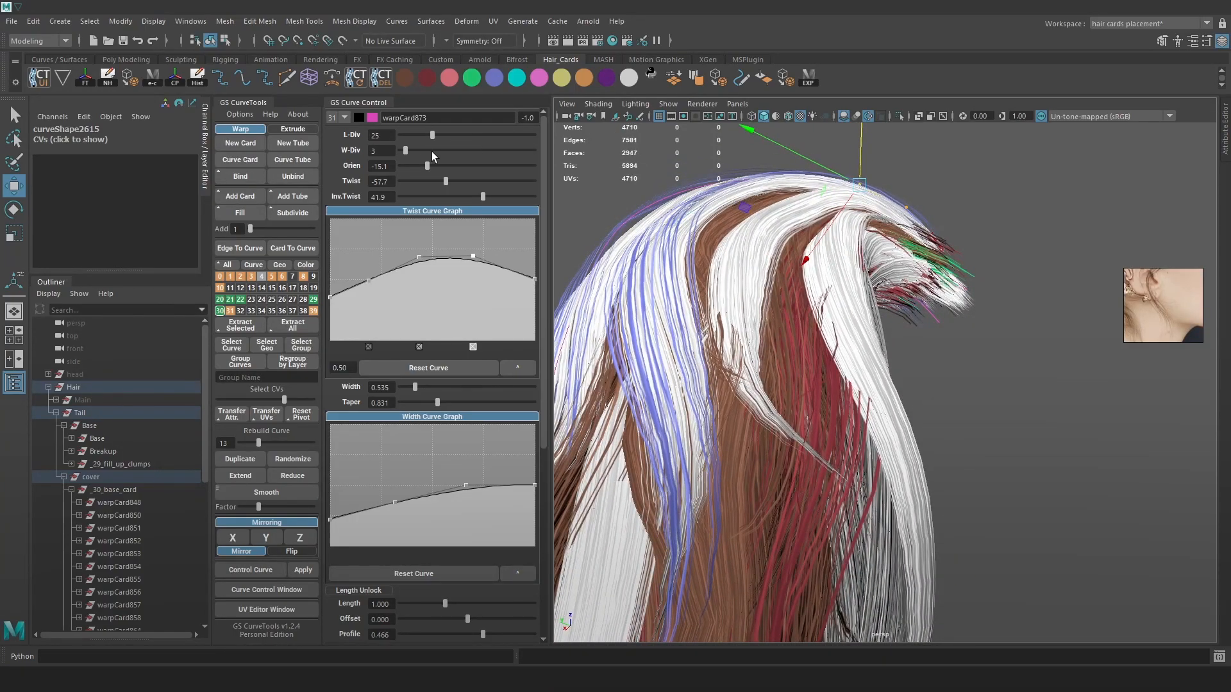
mouse_move(862, 359)
left_mouse_down("alt")
mouse_move(926, 352)
mouse_move(1044, 251)
mouse_move(1019, 250)
mouse_move(958, 302)
mouse_move(1020, 302)
mouse_move(950, 302)
mouse_move(962, 325)
left_mouse_up("alt")
left_click(962, 324)
Select the warpCard873 curve, duplicate the card, and shift the copy at the ponytail's root
key("4")
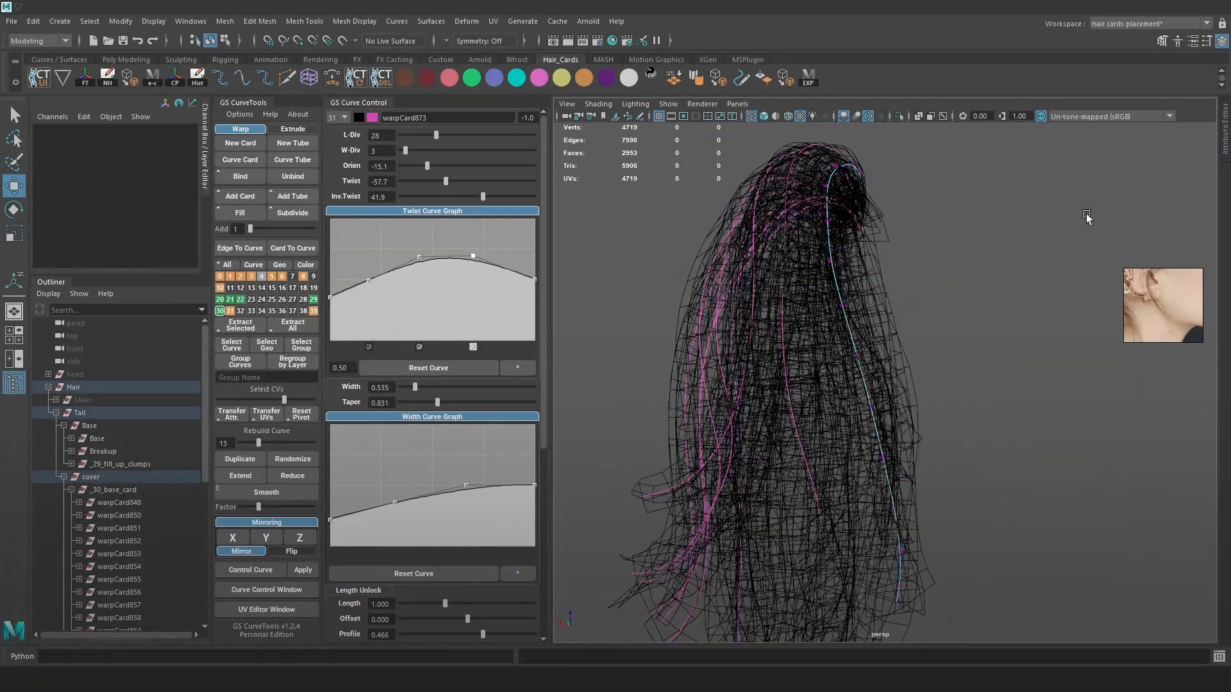
left_click(1086, 217)
left_click(848, 308)
key("6")
left_click(233, 453)
left_click_drag(862, 199, 851, 209)
right_click_drag(850, 209, 874, 283, "alt")
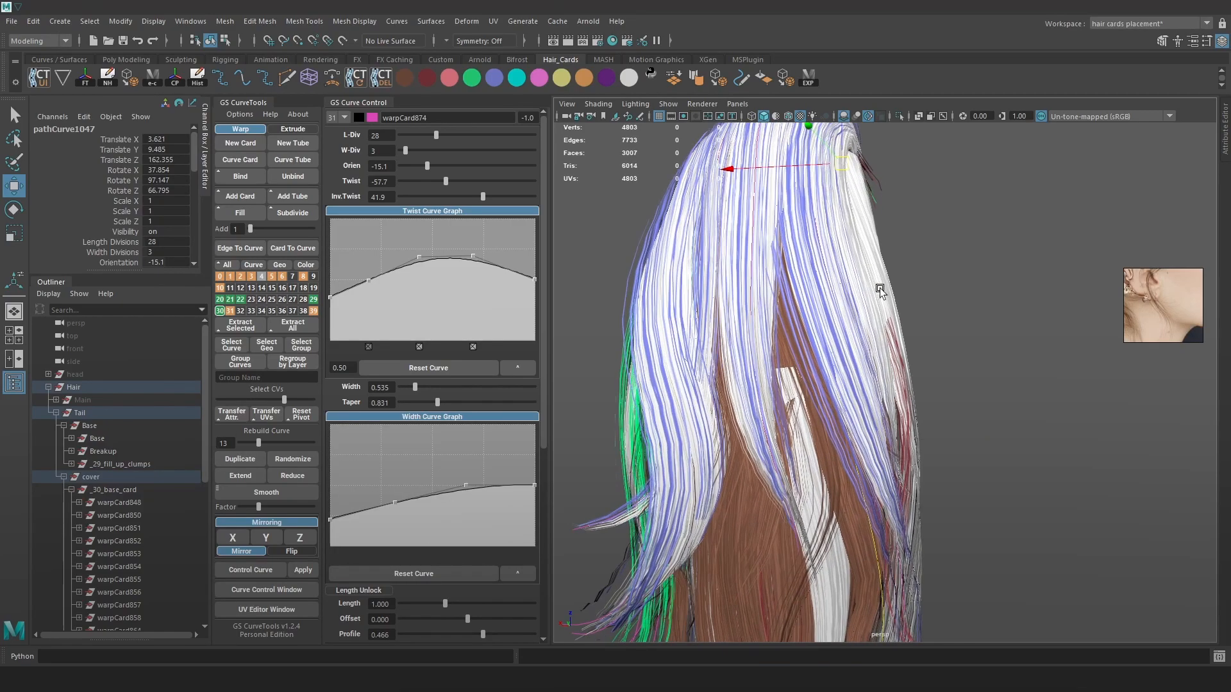
Set the duplicated card's orientation to 81.5 and move it slightly down at the root
middle_click_drag(874, 283, 878, 136, "alt")
left_click_drag(428, 165, 447, 164)
middle_click_drag(869, 273, 930, 376, "alt")
right_click_drag(931, 376, 888, 282, "alt")
left_click_drag(879, 220, 882, 234)
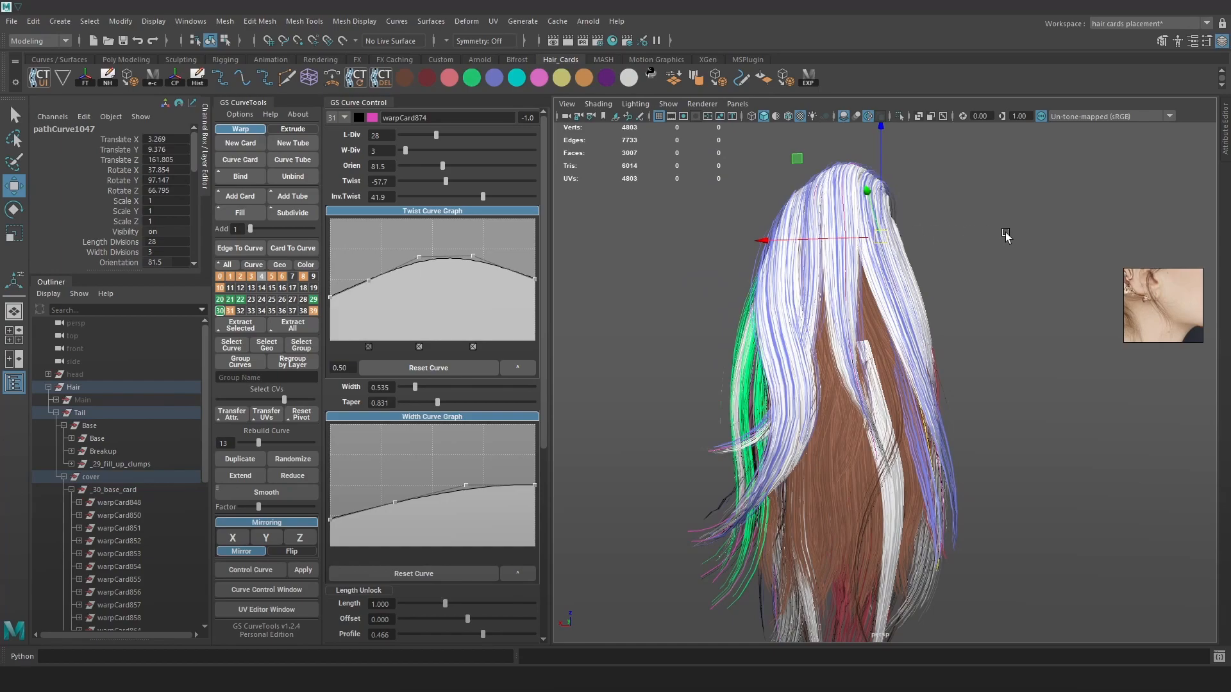
Reposition control vertices near the root of warpCard874's curve to settle the card against the ponytail
right_click_drag(1005, 233, 937, 234)
key("4")
key("6")
left_click_drag(928, 310, 863, 340)
left_click_drag(891, 284, 932, 164, "alt")
left_click_drag(852, 216, 867, 213, "alt")
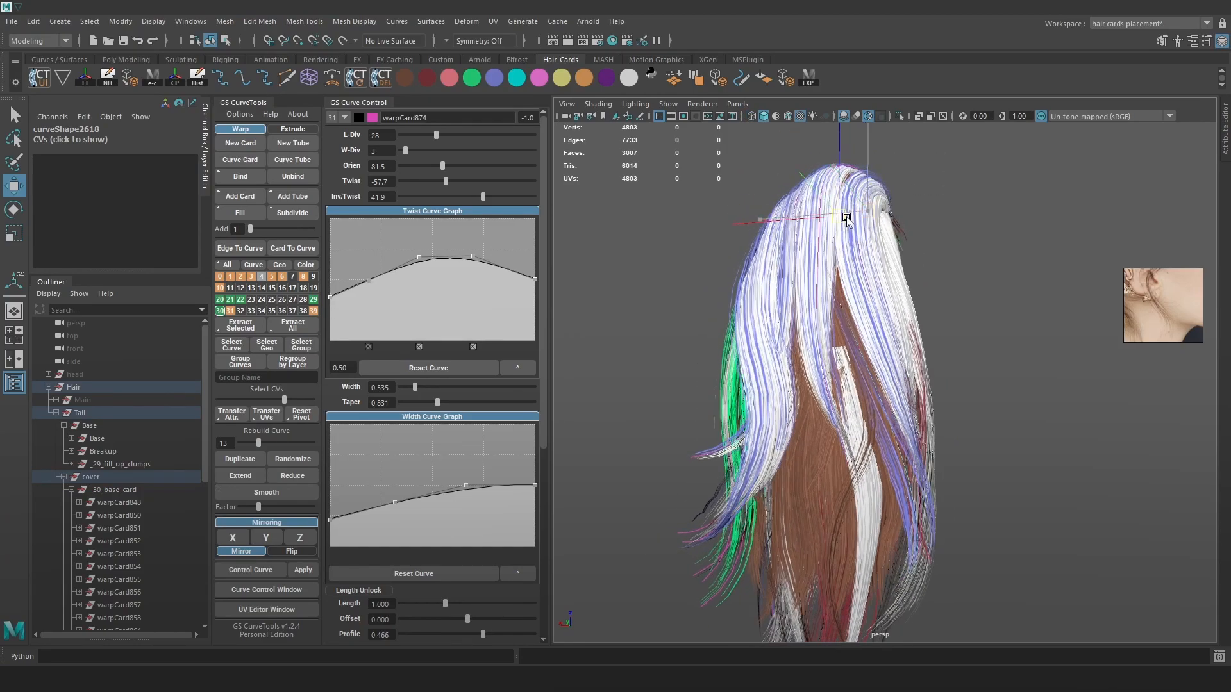
mouse_move(864, 218)
left_mouse_down("alt")
mouse_move(874, 275)
mouse_move(853, 264)
mouse_move(892, 279)
left_mouse_up("alt")
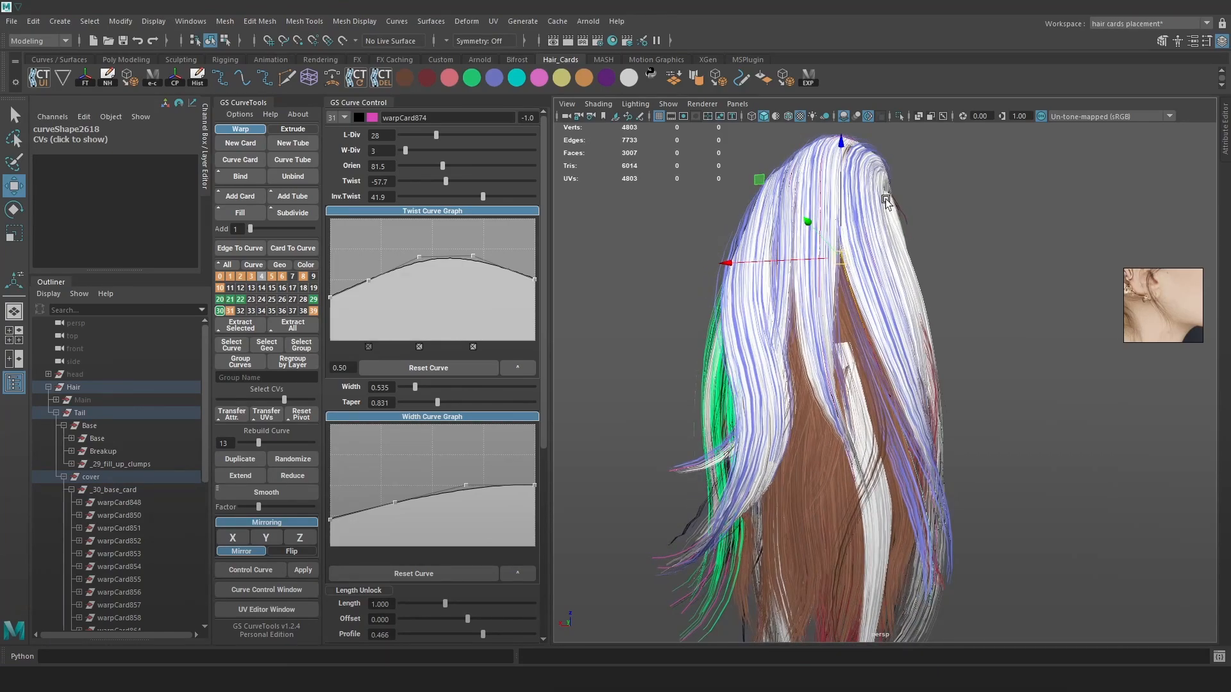
Refine the remaining control vertices along warpCard874's curve and deselect the card
mouse_move(882, 223)
left_mouse_down("alt")
mouse_move(845, 240)
mouse_move(859, 260)
left_mouse_up("alt")
left_click_drag(893, 334, 997, 334, "alt")
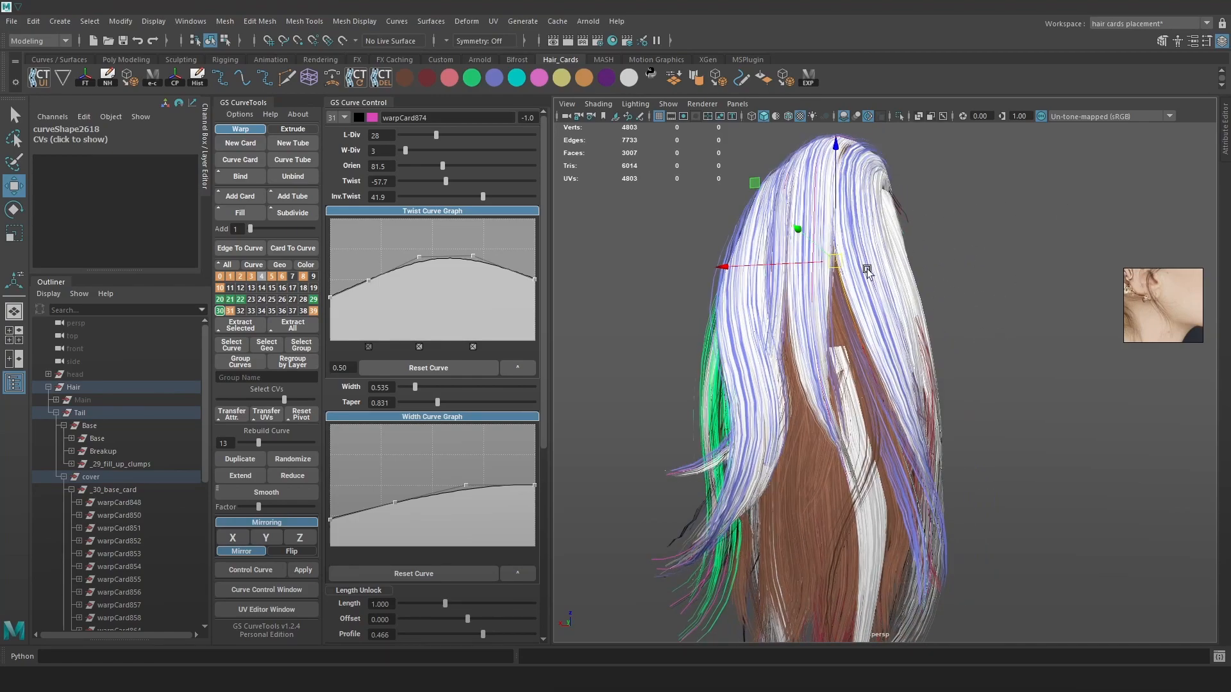
mouse_move(993, 375)
left_mouse_down("alt")
mouse_move(1068, 359)
mouse_move(1058, 370)
mouse_move(979, 248)
mouse_move(1042, 376)
mouse_move(616, 304)
left_mouse_up("alt")
left_click_drag(968, 399, 1098, 443, "alt")
left_click_drag(1095, 499, 948, 630)
left_click_drag(998, 544, 1068, 385, "alt")
left_click(1066, 253)
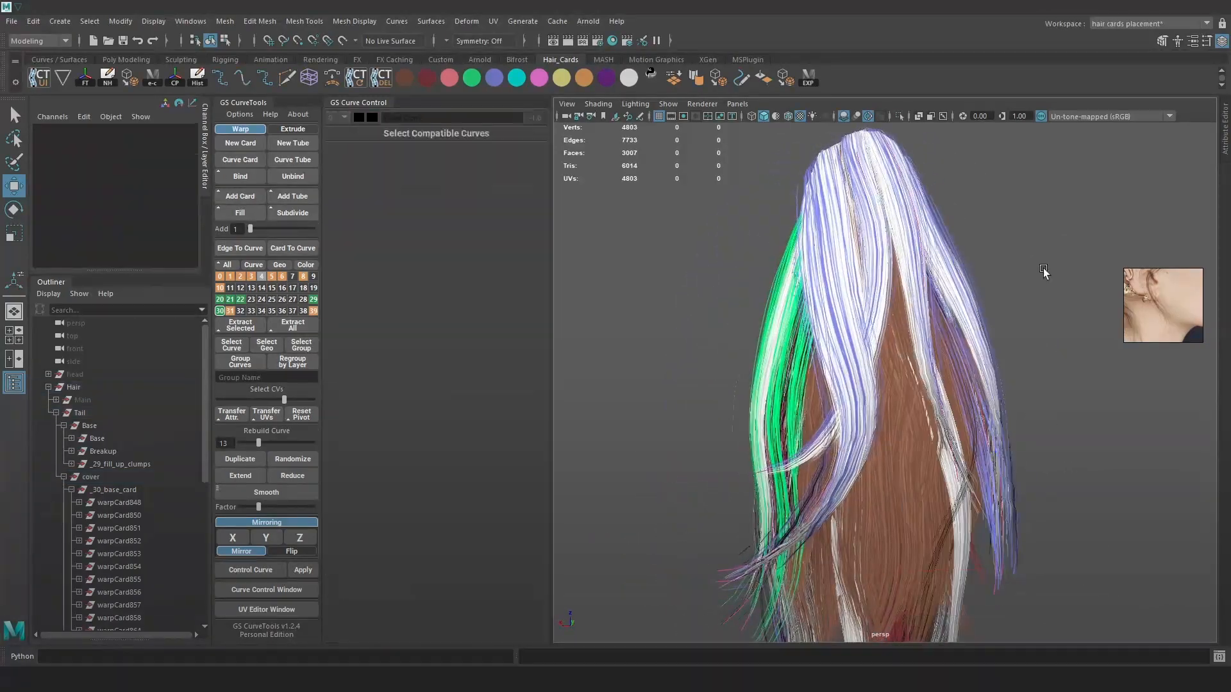
Select a cover strand's curve at the outer side of the ponytail and duplicate its card
left_click_drag(1066, 252, 1112, 273, "alt")
key("4")
left_click(1001, 273)
key("6")
left_click(260, 454)
Move the duplicated card slightly at the ponytail's root and rotate it to follow the neighbouring strands
key("w")
left_click(901, 165)
left_click_drag(825, 158, 816, 156)
key("e")
left_click(946, 140)
left_click_drag(945, 141, 898, 193)
key("w")
Reshape the lower end of the warpCard875 curve by moving and rotating its control vertices outward from the ponytail
right_click_drag(1100, 236, 1064, 210)
left_click_drag(1064, 210, 1102, 225, "alt")
key("4")
left_click(1022, 482)
key("6")
left_click_drag(1023, 484, 1066, 506)
key("e")
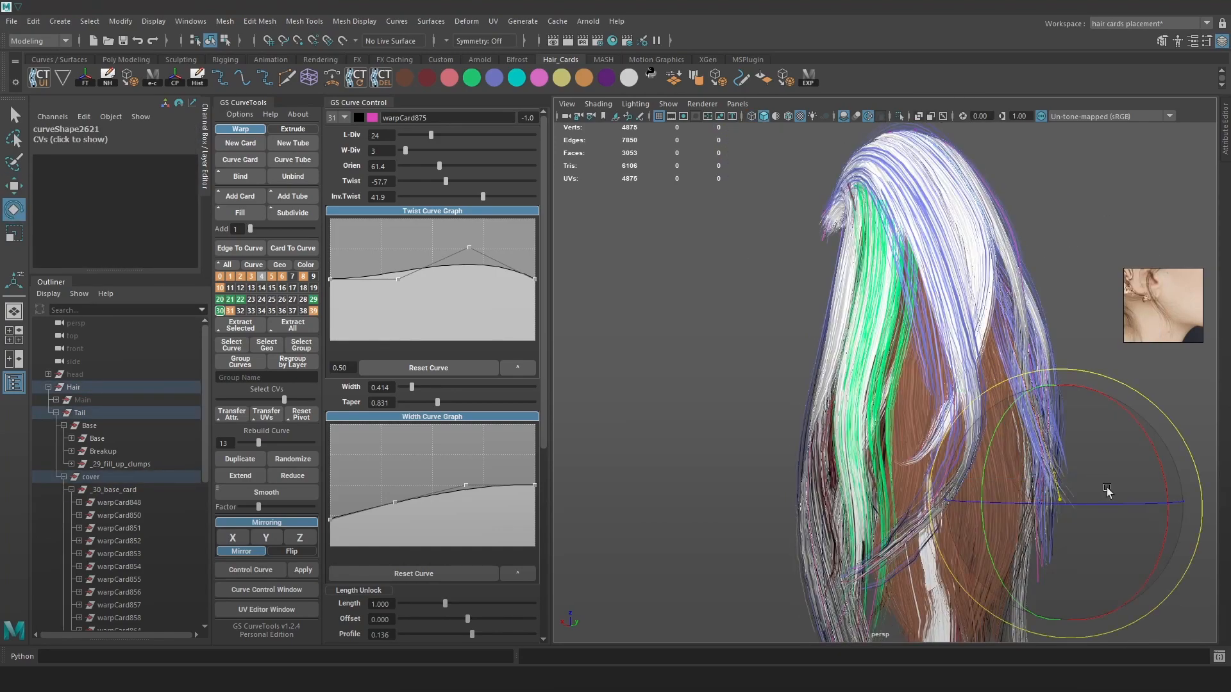
key("w")
mouse_move(1176, 428)
left_mouse_down()
mouse_move(1136, 409)
mouse_move(1164, 412)
left_mouse_up()
left_click_drag(1082, 501, 1069, 453)
Set warpCard875's orientation to 45.3 and assign the green hair material to the card
scroll(1069, 453, "up", 2)
left_click_drag(439, 166, 436, 167)
left_click_drag(808, 224, 867, 283, "alt")
scroll(795, 225, "down", 5)
key("4")
key("6")
right_click_drag(910, 248, 941, 222)
left_click(936, 224)
left_click(855, 446)
left_click(473, 81)
Transfer the UVs from the green breakup card on the opposite side of the ponytail to warpCard875
left_click_drag(827, 359, 891, 394, "alt")
key("4")
left_click(736, 428)
left_click(921, 426, "shift")
key("6")
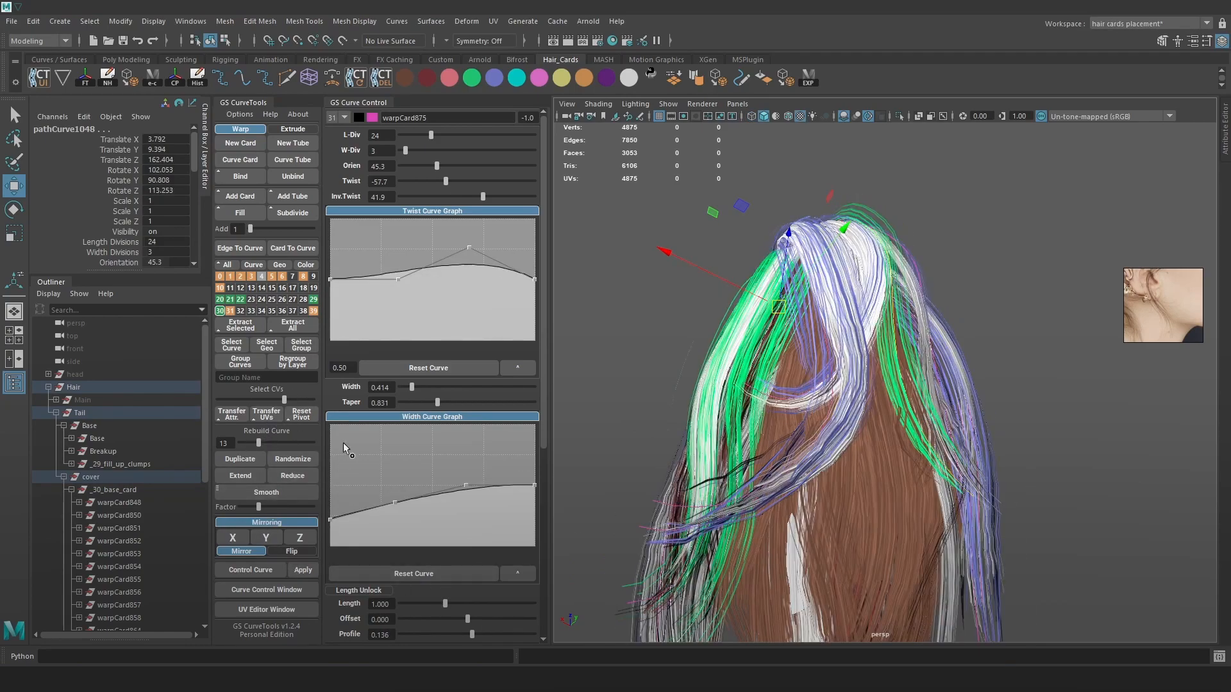
left_click(262, 417)
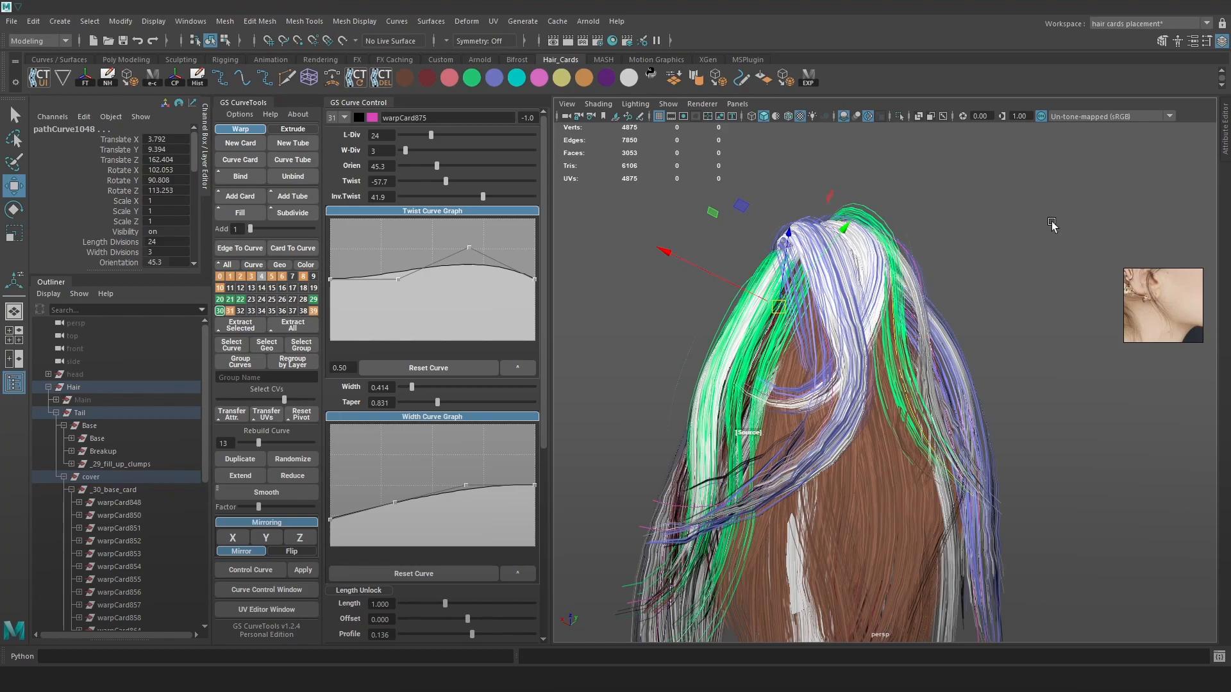
Select a control vertex on warpCard875's curve and lower the root end of its twist graph
left_click(1039, 222)
left_click(903, 389)
right_click_drag(1024, 197, 952, 199)
key("4")
left_click(905, 321)
key("6")
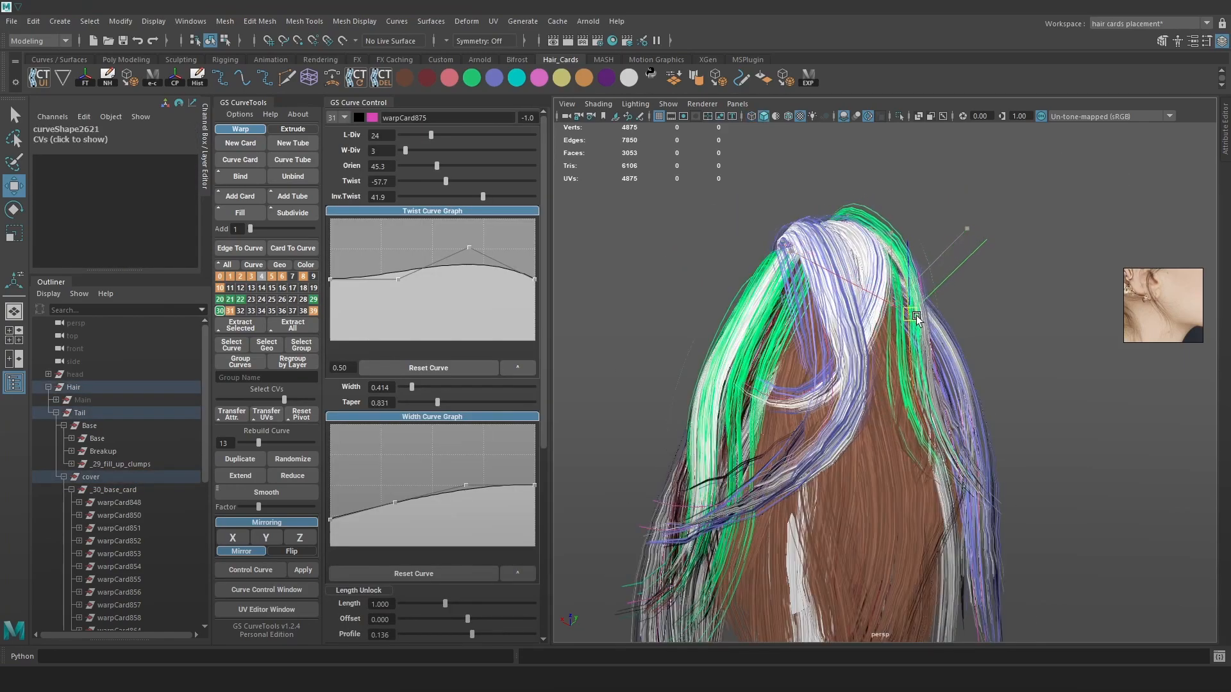
left_click_drag(915, 319, 977, 370, "alt")
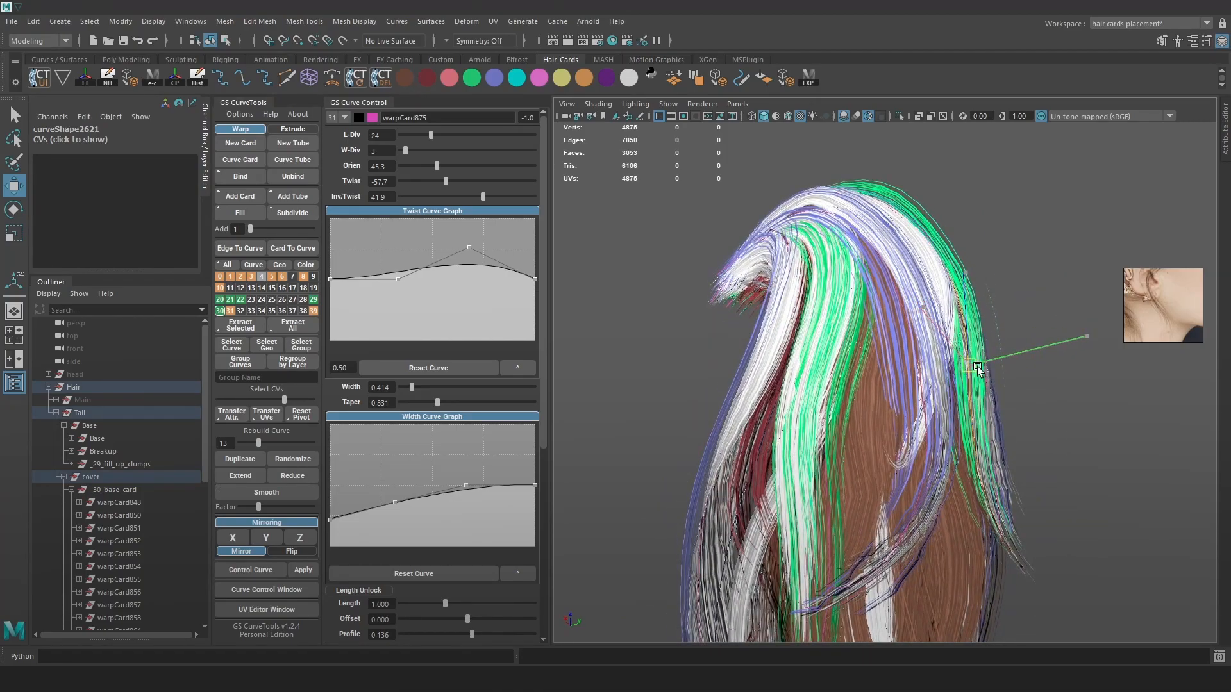
left_click_drag(334, 327, 334, 335)
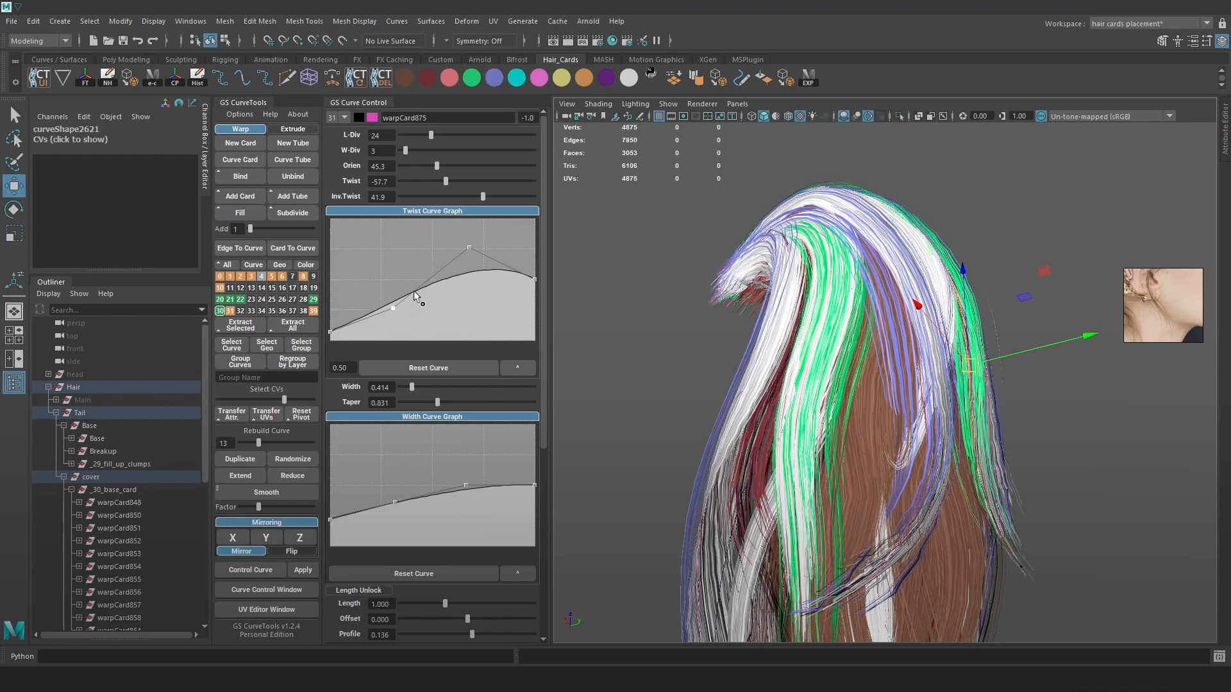
Adjust the control vertices on the upper bend of warpCard875's curve near the ponytail's root
left_click_drag(921, 165, 819, 168)
key("4")
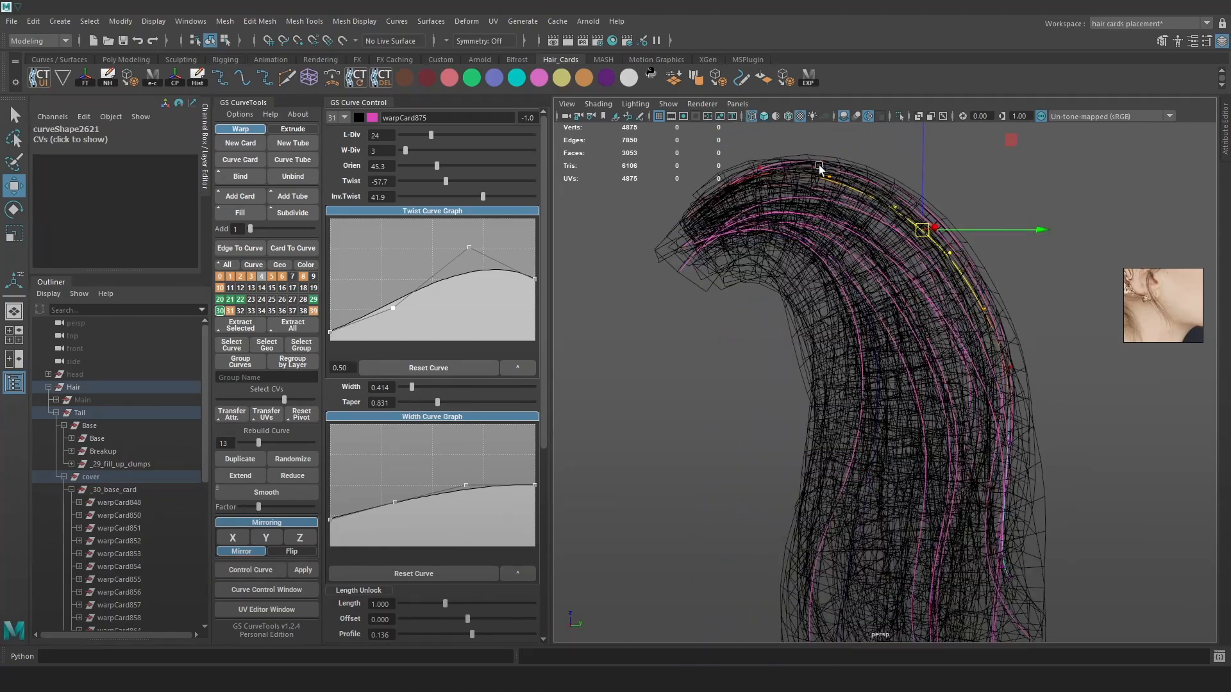
left_click_drag(668, 209, 668, 209)
key("6")
Set warpCard875's taper to 0.685 and add a point near the tip end of its width graph
left_click_drag(737, 206, 829, 346, "alt")
left_click_drag(930, 331, 962, 539)
left_click_drag(436, 403, 431, 403)
Nudge the control vertices on the lower part of warpCard875's curve into place and deselect the card
left_click_drag(962, 442, 1010, 410, "alt")
key("4")
left_click(1015, 395)
key("5")
key("F9")
left_click(873, 527)
left_click_drag(873, 527, 866, 530)
left_click_drag(917, 522, 828, 502, "alt")
left_click(809, 531)
right_click_drag(920, 510, 885, 507)
left_click(818, 537)
mouse_move(818, 537)
left_mouse_down()
mouse_move(835, 523)
mouse_move(891, 524)
mouse_move(829, 528)
left_mouse_up()
left_click(1003, 398)
left_click_drag(1003, 397, 1071, 442, "alt")
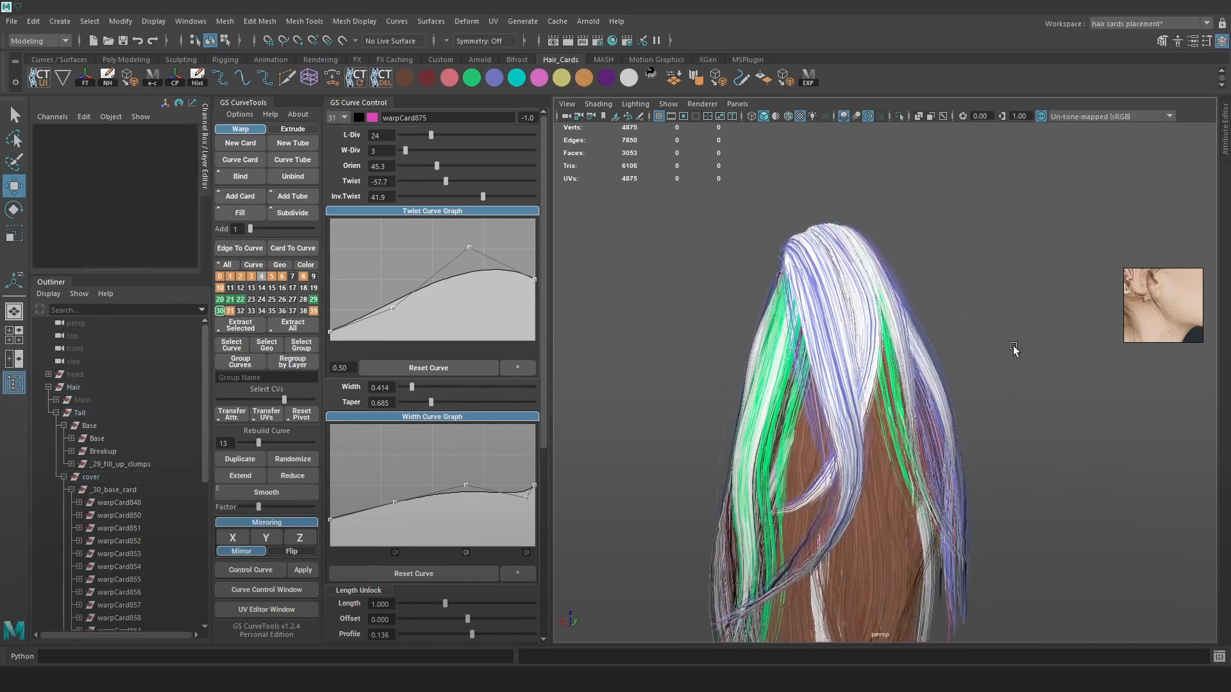
Switch to Marmoset Toolbag and examine the updated ponytail from behind
left_click(1023, 313)
key("alt+Tab")
left_click_drag(781, 379, 842, 386)
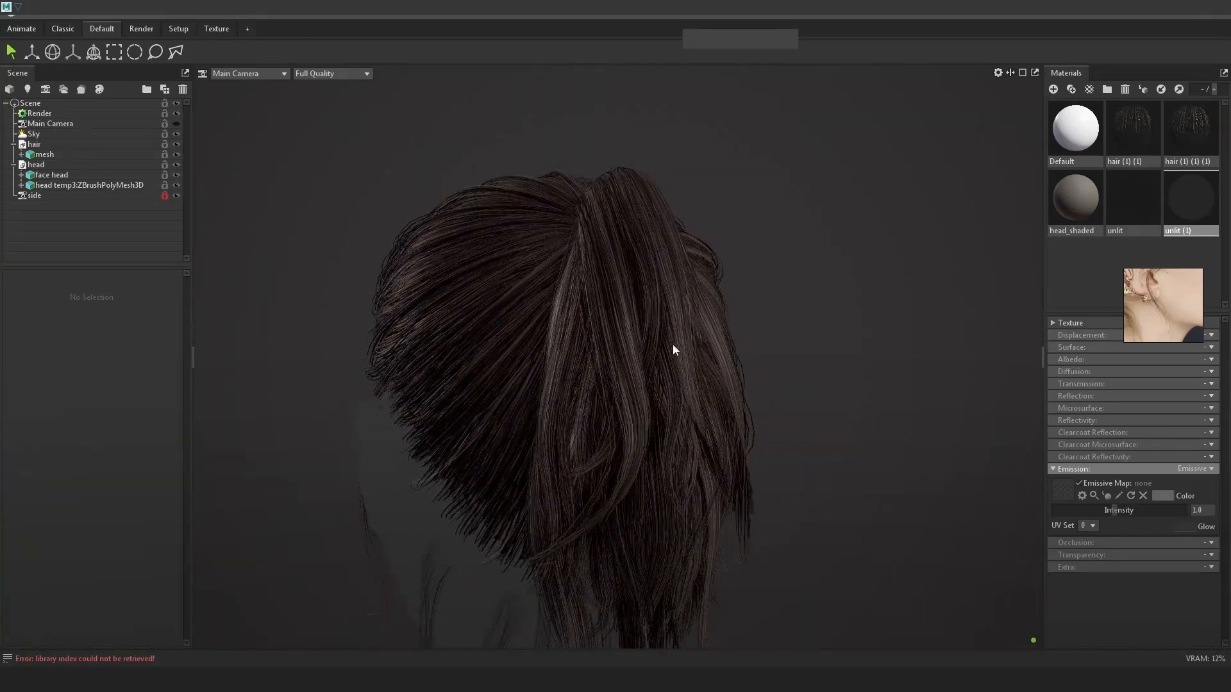
left_click_drag(694, 345, 756, 362)
key("alt+Tab")
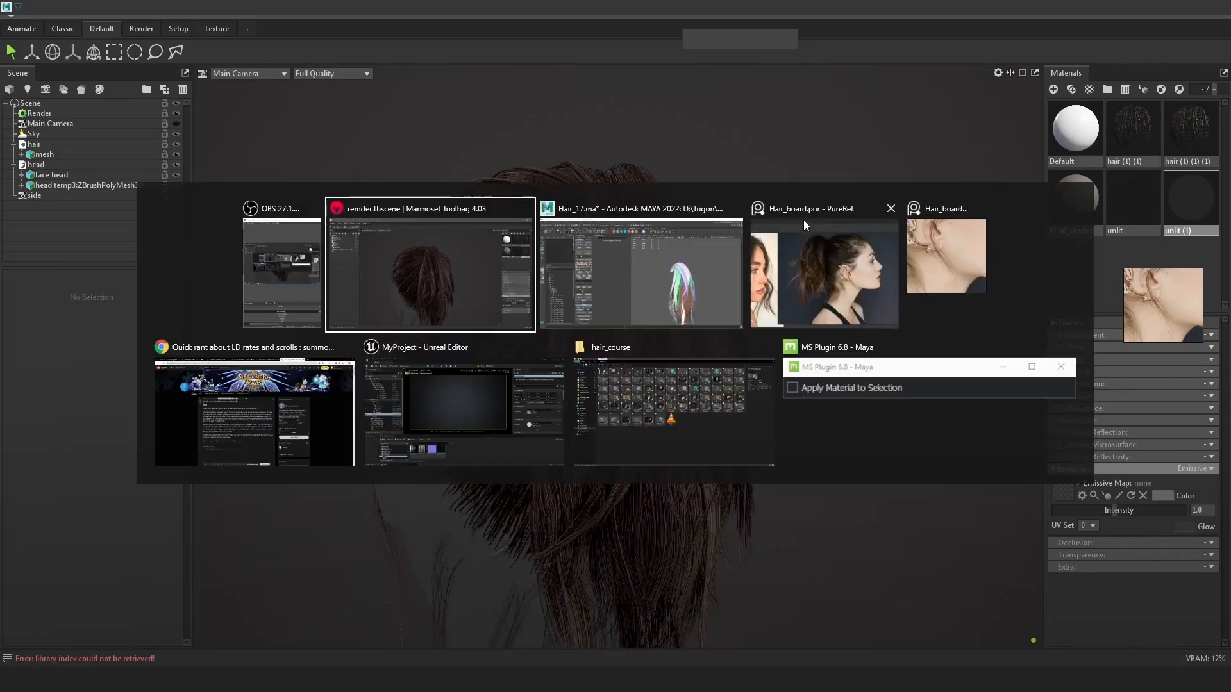
left_click(811, 76)
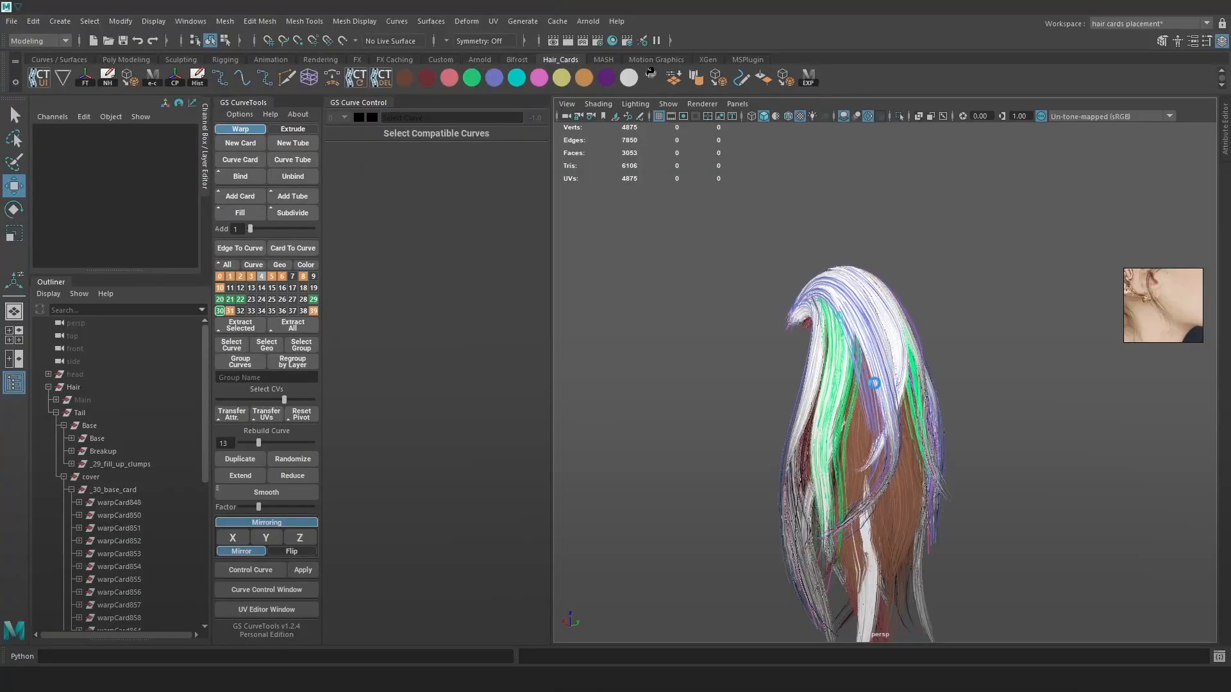
key("alt+Tab")
key("alt+Tab")
mouse_move(797, 361)
left_mouse_down()
mouse_move(827, 354)
mouse_move(753, 340)
mouse_move(745, 327)
mouse_move(786, 365)
mouse_move(622, 371)
mouse_move(725, 324)
mouse_move(750, 346)
mouse_move(661, 359)
mouse_move(731, 321)
mouse_move(772, 357)
mouse_move(860, 373)
mouse_move(776, 370)
left_mouse_up()
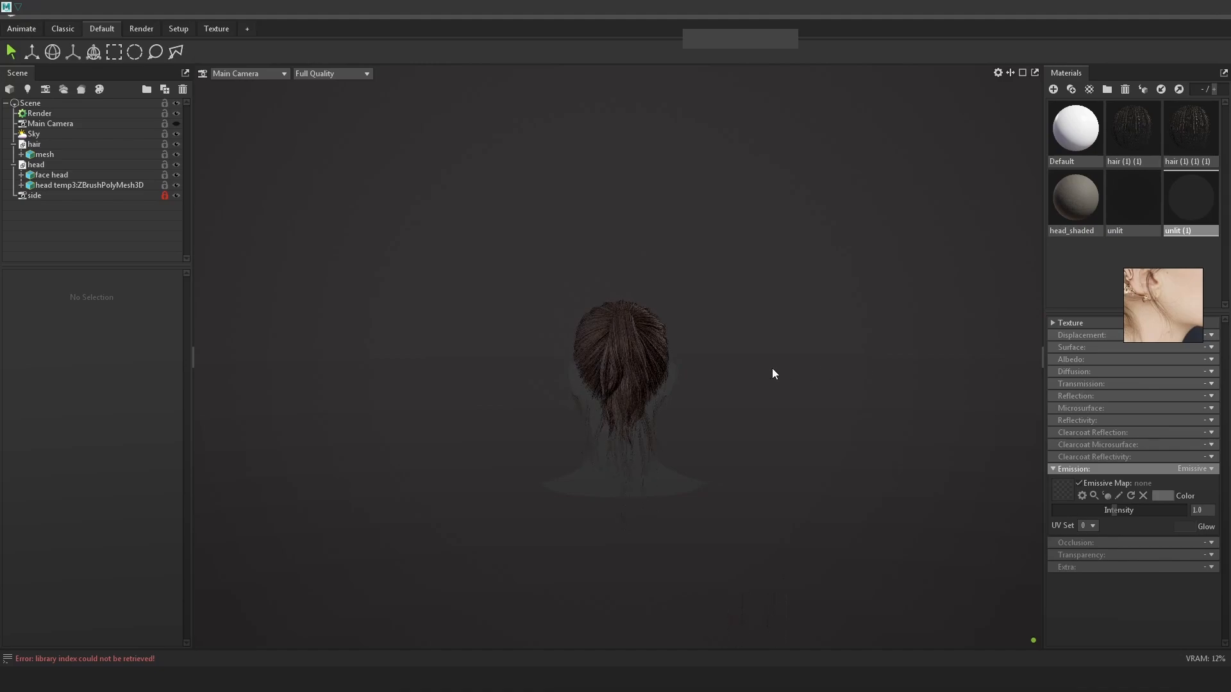
right_click_drag(772, 368, 872, 428)
left_click_drag(872, 429, 853, 425)
right_click_drag(676, 380, 631, 331)
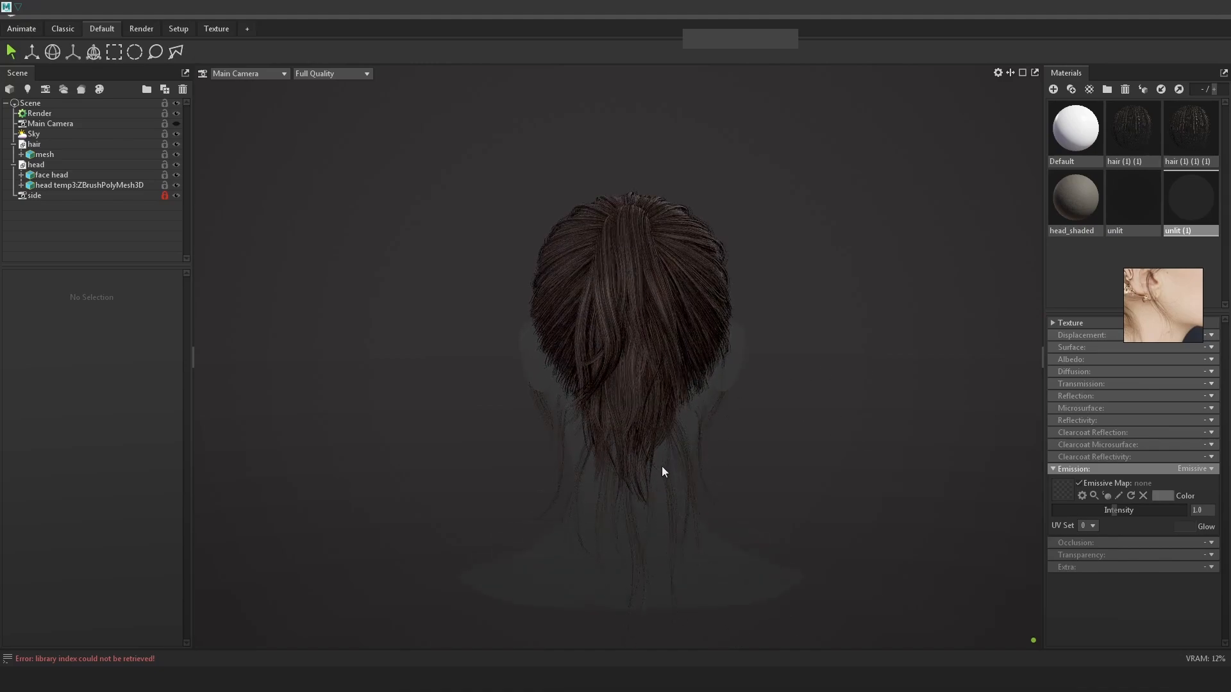
Enlarge the PureRef side-profile reference and compare it with the rendered ponytail from the side
left_click_drag(1129, 275, 923, 112)
scroll(1060, 246, "down", 3)
middle_click_drag(1060, 246, 1037, 198)
left_click_drag(869, 474, 738, 455)
scroll(763, 405, "down", 4)
middle_click_drag(763, 405, 689, 407)
left_click_drag(864, 466, 719, 450)
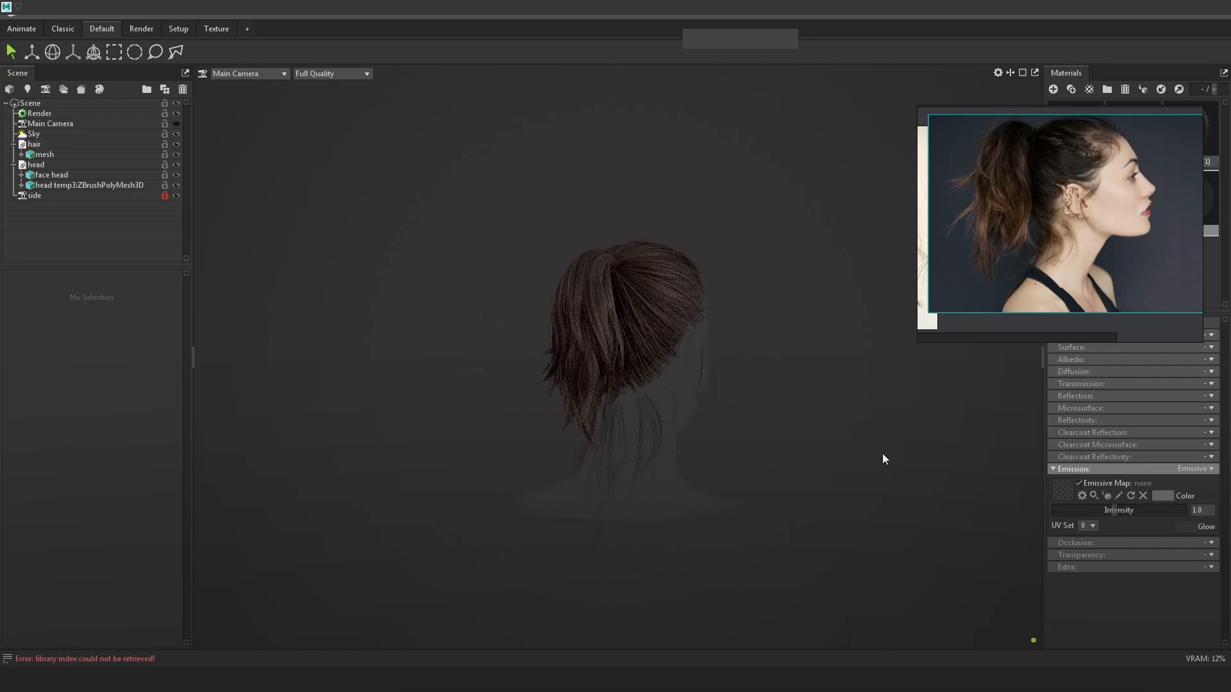
left_click_drag(879, 459, 799, 449)
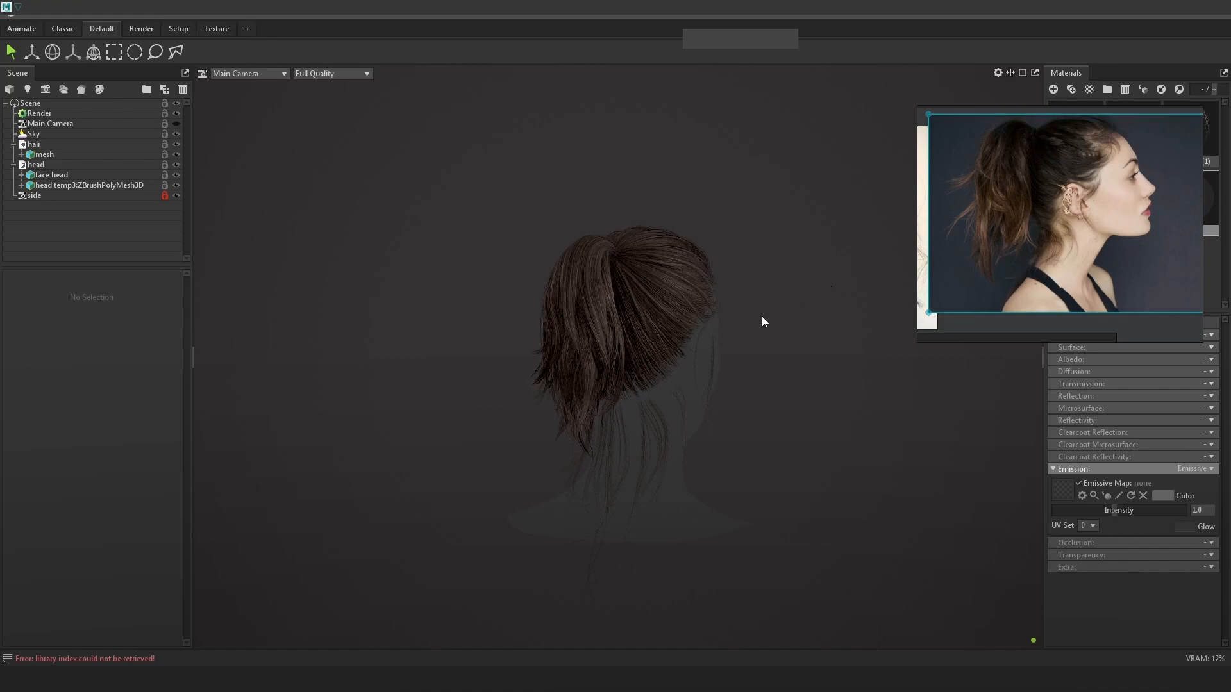
left_click_drag(801, 398, 704, 408)
left_click_drag(886, 440, 827, 430)
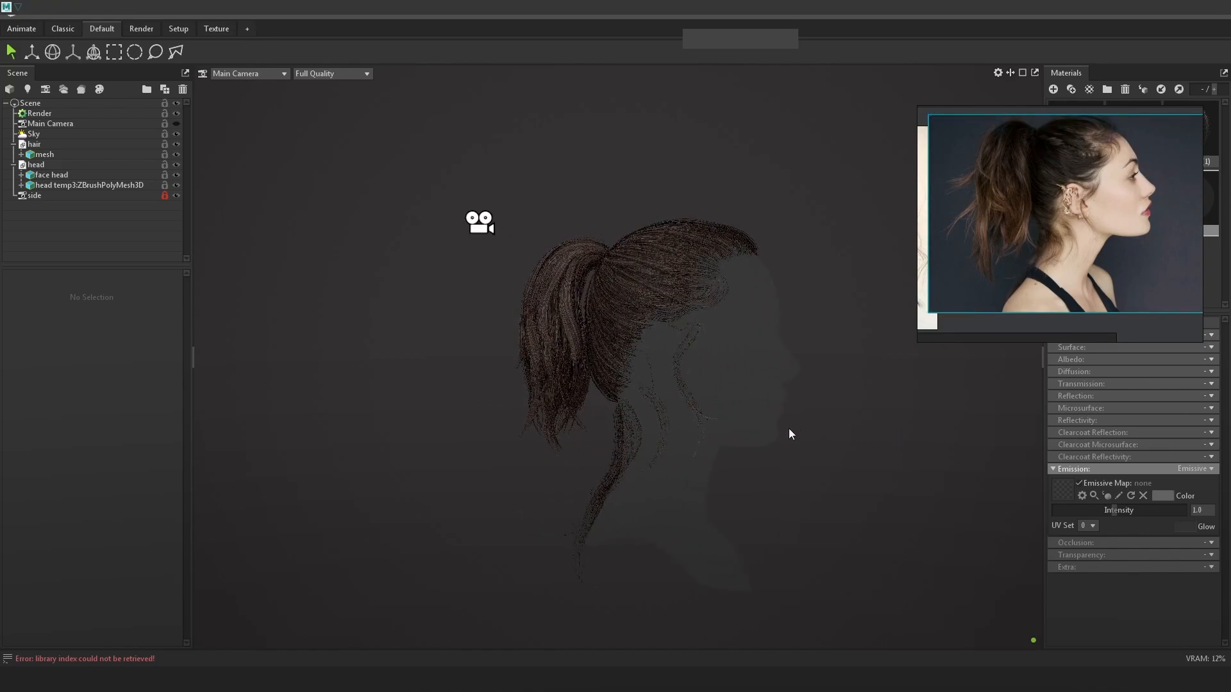
Examine the rendered ponytail's silhouette and strand flow near and far against the enlarged reference photo
scroll(539, 357, "up", 5)
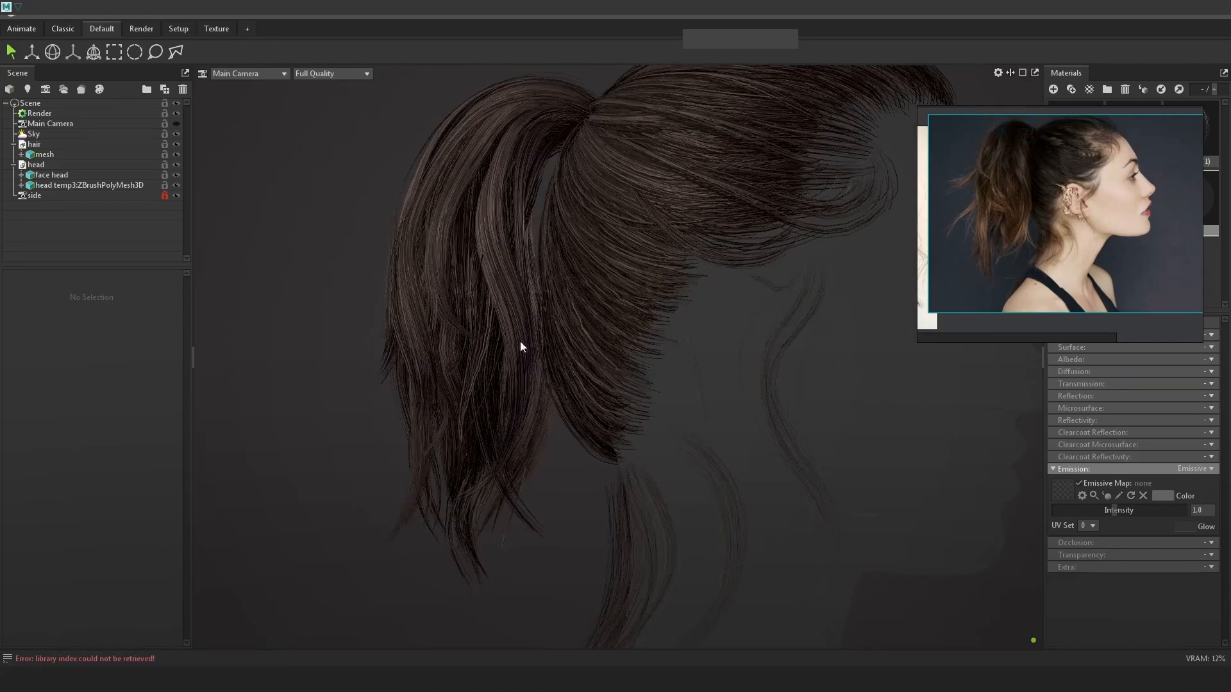
scroll(556, 347, "down", 5)
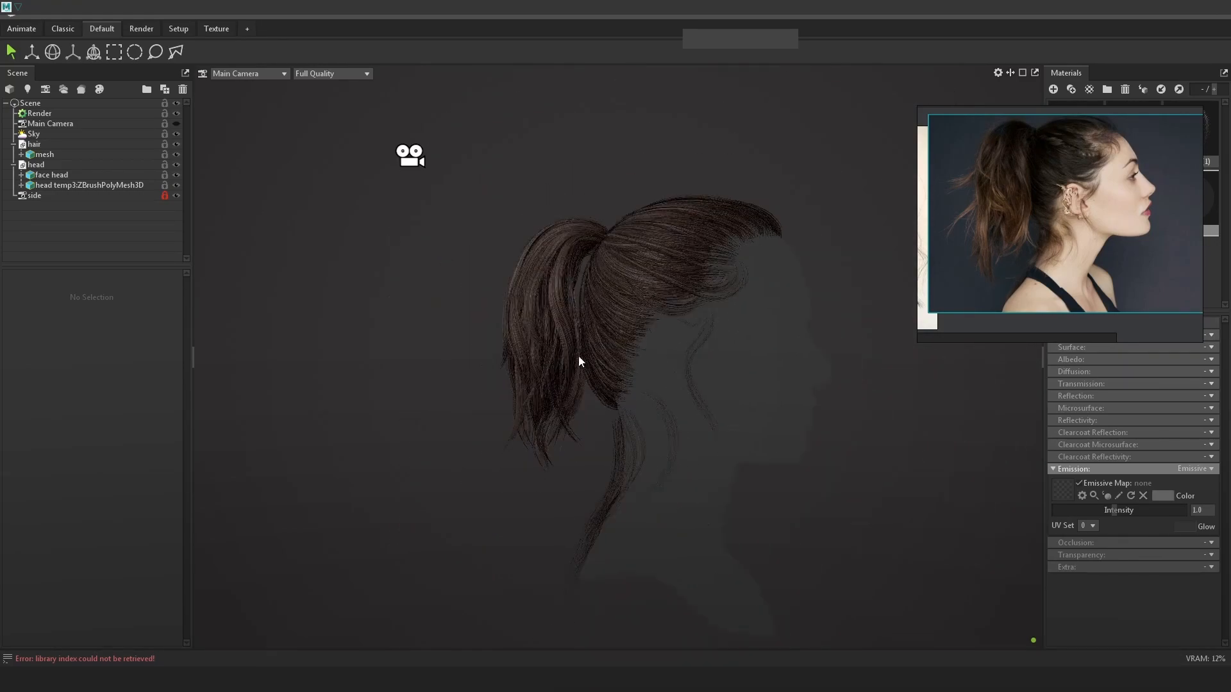
scroll(705, 388, "down", 5)
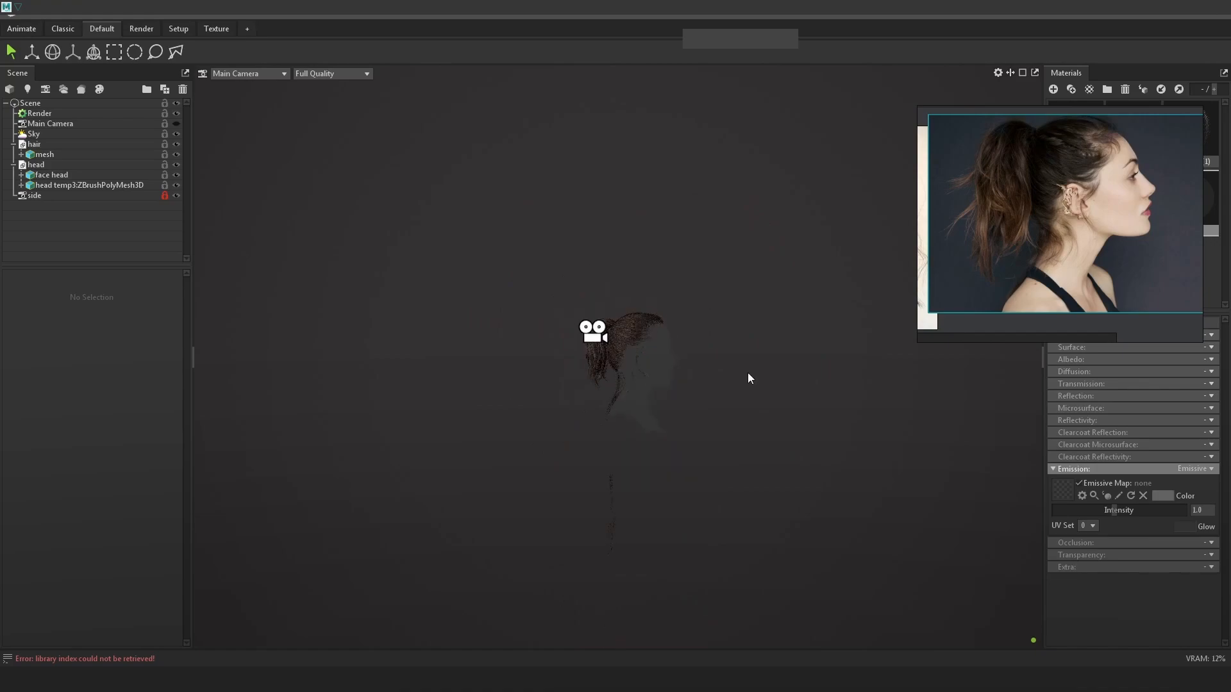
scroll(756, 388, "up", 2)
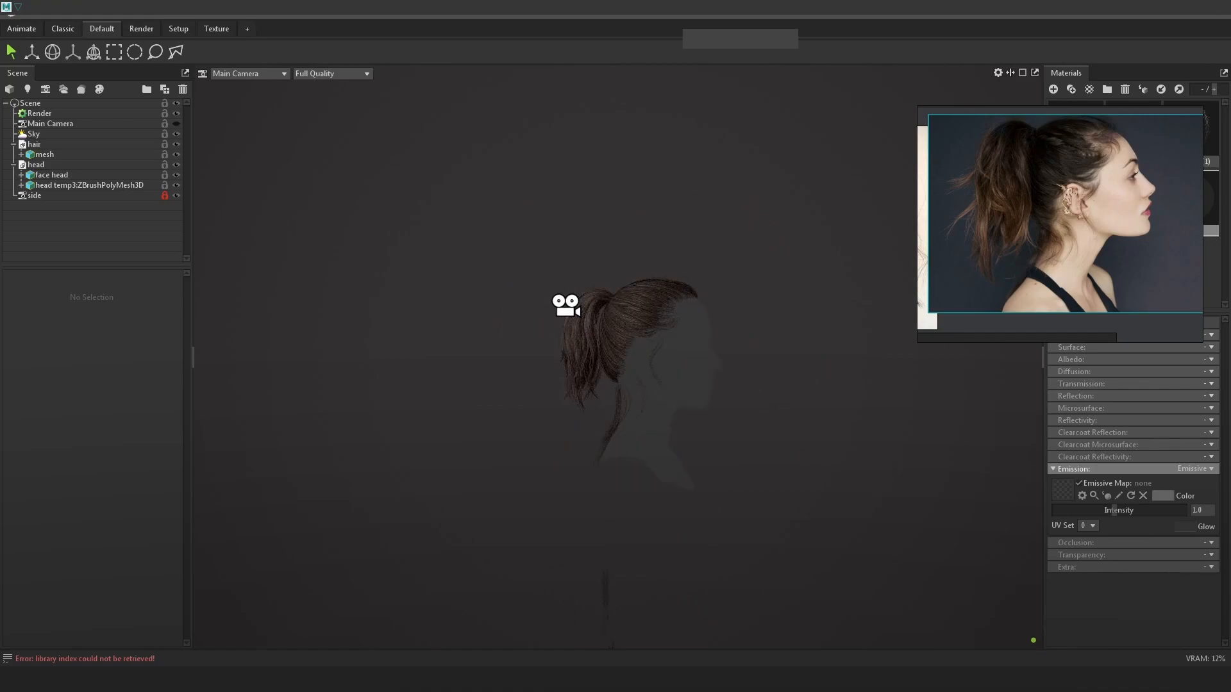
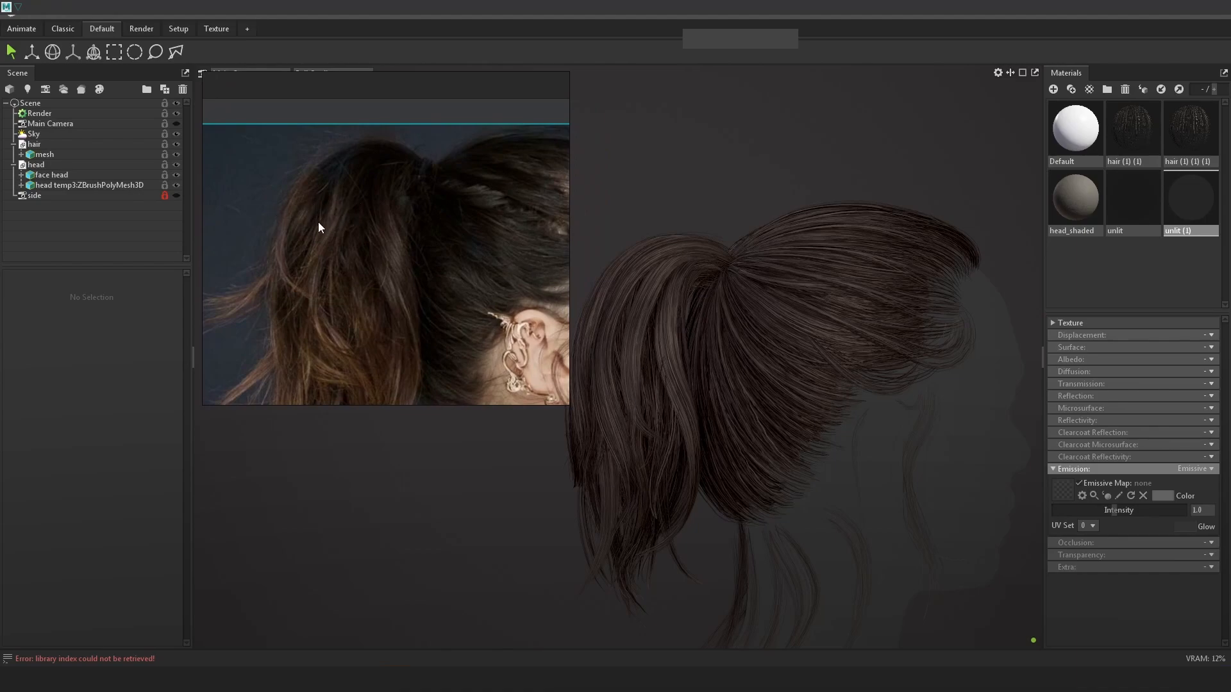
left_click(681, 323)
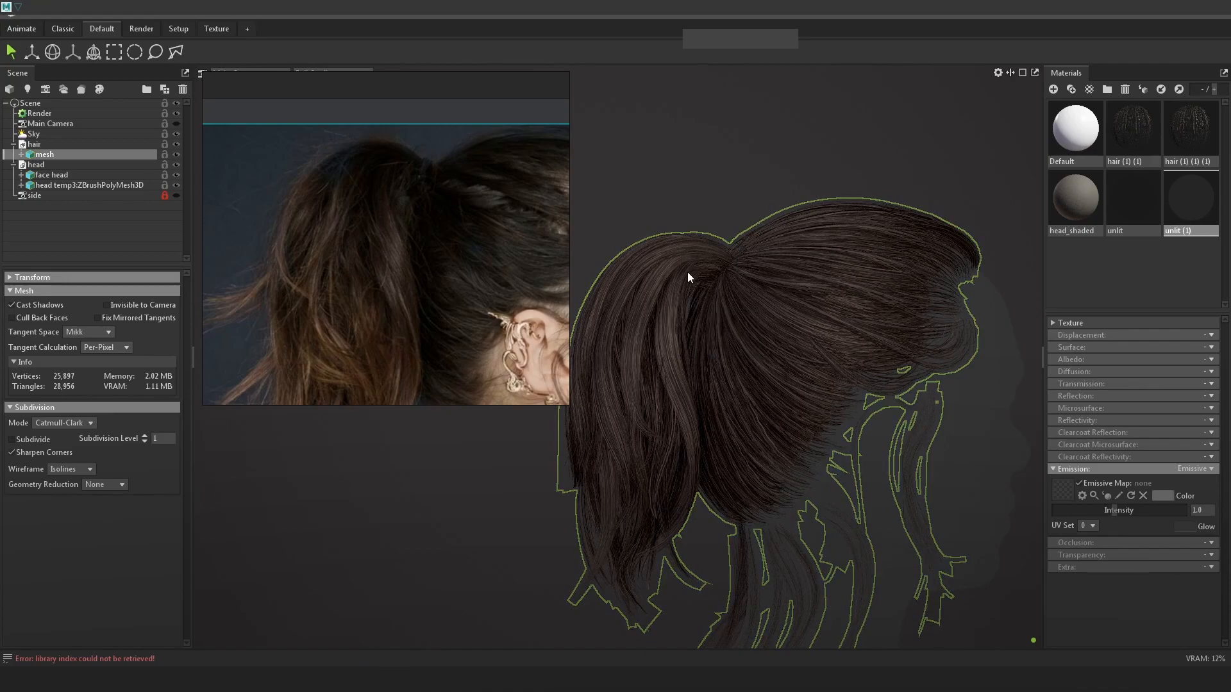
left_click_drag(680, 368, 766, 278)
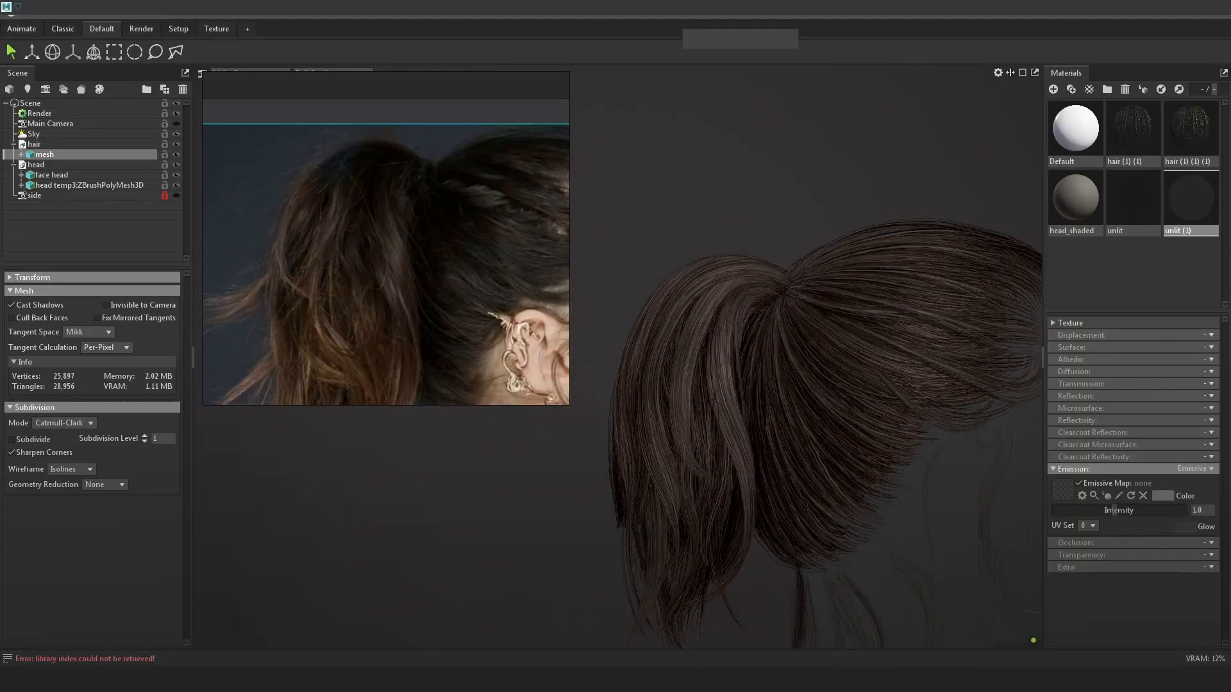
Return to Maya and shrink the reference to a small close-up of the ponytail's strands over the viewport
left_click(212, 615)
key("4")
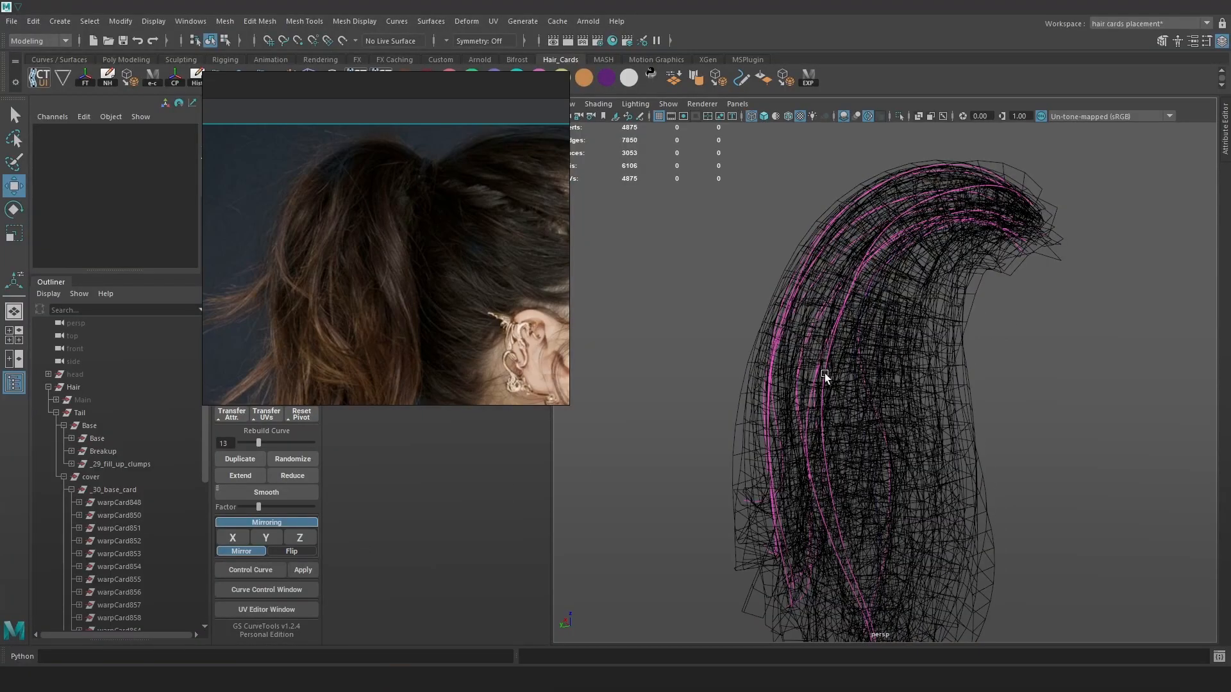
left_click_drag(570, 406, 278, 215)
right_click_drag(266, 202, 646, 278)
scroll(615, 218, "down", 3)
middle_click_drag(599, 201, 593, 154)
left_click_drag(1038, 369, 1077, 372, "alt")
Display the curves of layer 30 and select the warpCard858 curve on the side of the ponytail
left_click(219, 311)
key("6")
key("4")
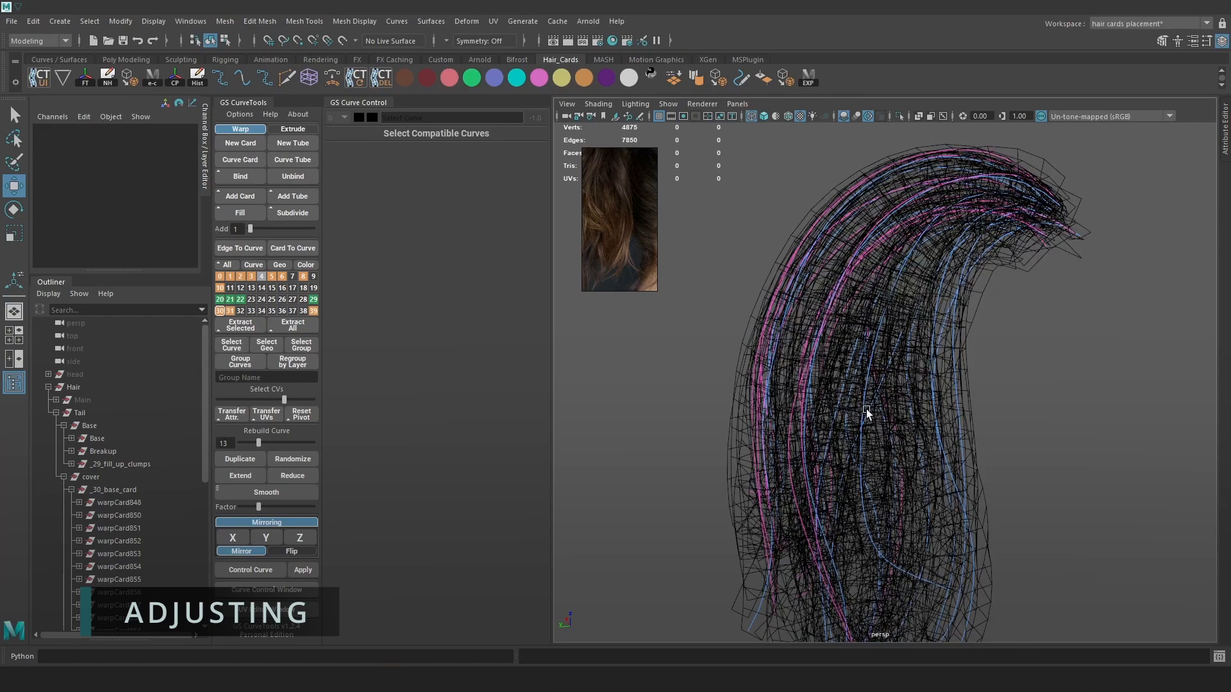
left_click(866, 411)
key("6")
scroll(1057, 376, "down", 3)
right_click_drag(1085, 339, 1041, 339)
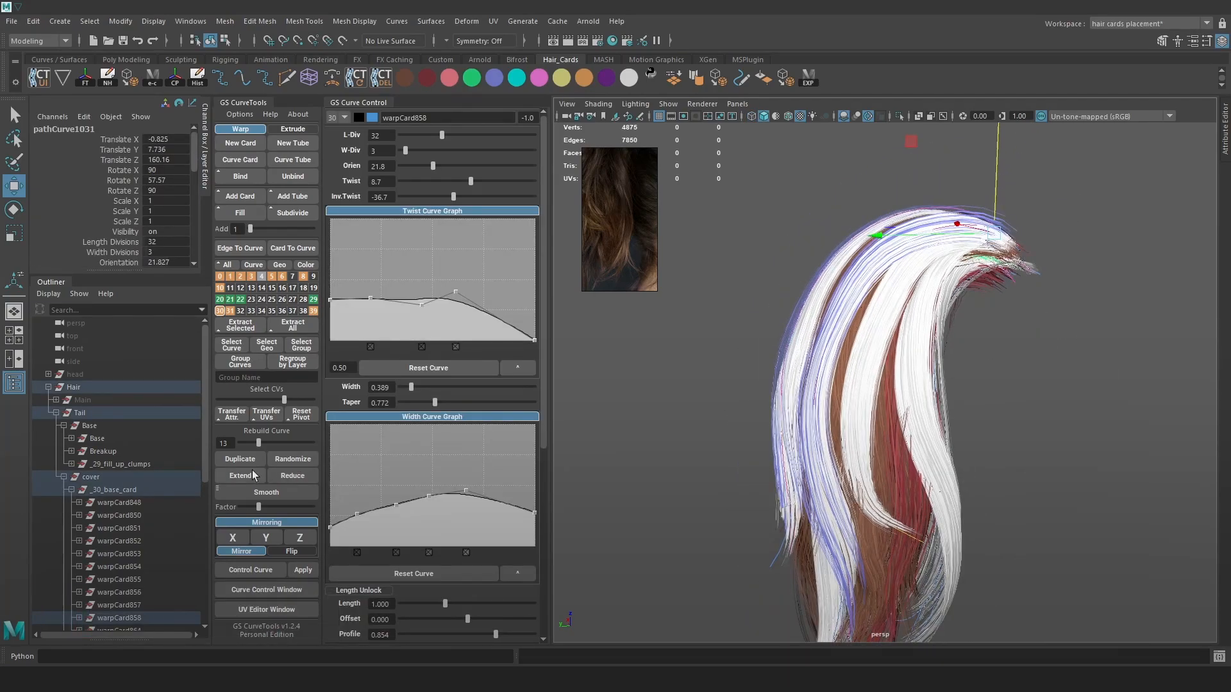
Shorten warpCard858's curve with Reduce, and move and rotate its tip control vertices toward the ponytail's back
left_click(292, 479)
left_click_drag(1016, 382, 1057, 371, "alt")
right_click_drag(1066, 303, 1033, 307)
key("4")
key("6")
left_click_drag(872, 448, 822, 434)
key("e")
left_click_drag(888, 345, 942, 442)
Refine the bend at warpCard858's tip by moving and rotating its control vertices with soft selection
key("b")
key("w")
mouse_move(822, 432)
left_mouse_down()
mouse_move(812, 397)
mouse_move(813, 412)
left_mouse_up()
key("b")
key("b")
key("e")
left_click_drag(918, 333, 931, 375)
key("w")
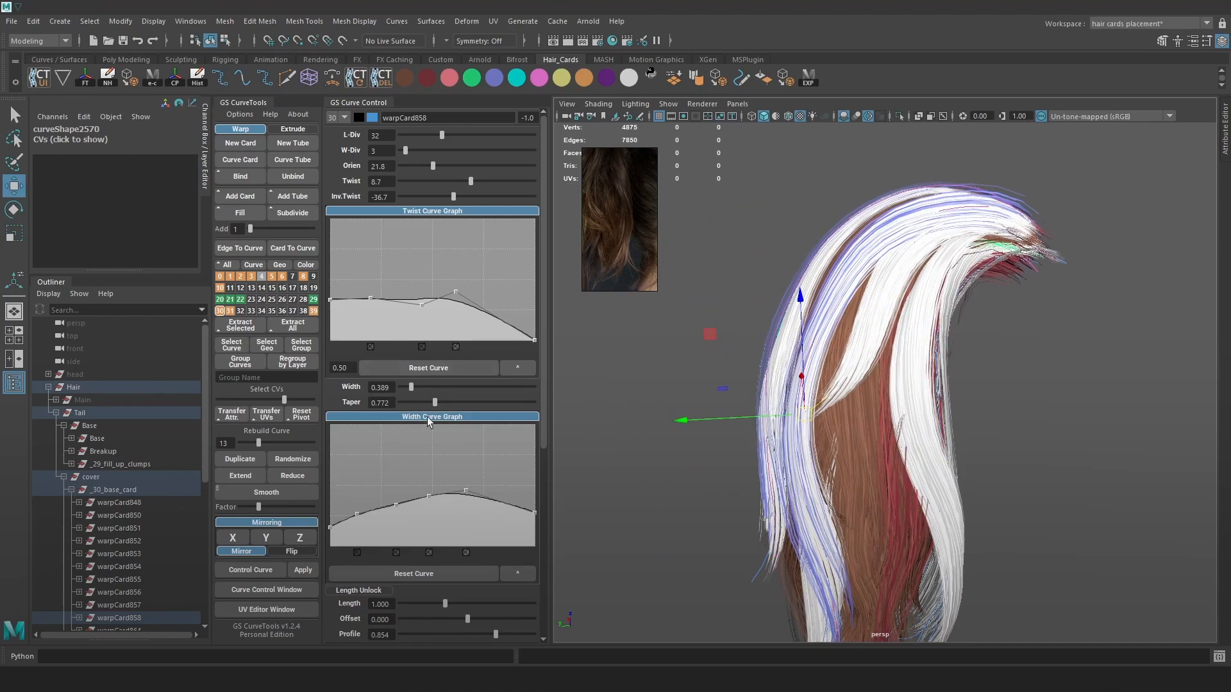
Set warpCard858's taper to 0.467 and deselect the card
left_click_drag(439, 407, 416, 405)
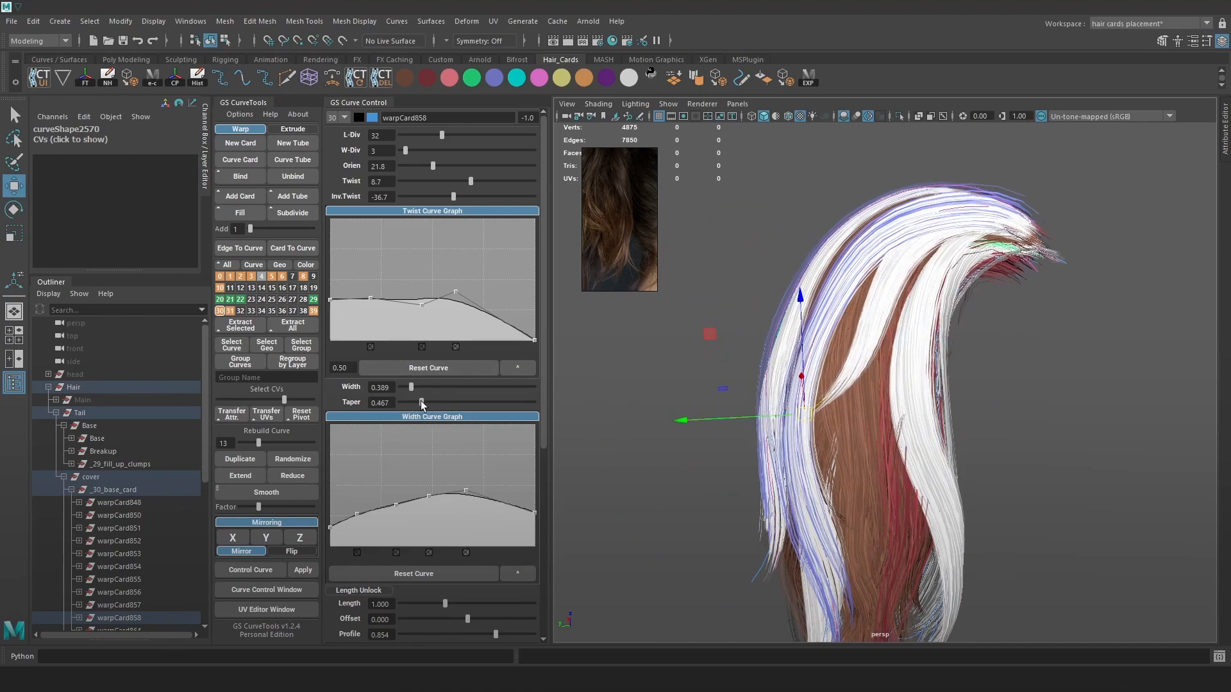
left_click(1100, 384)
right_click_drag(1100, 383, 1020, 363, "alt")
middle_click_drag(1019, 363, 987, 342, "alt")
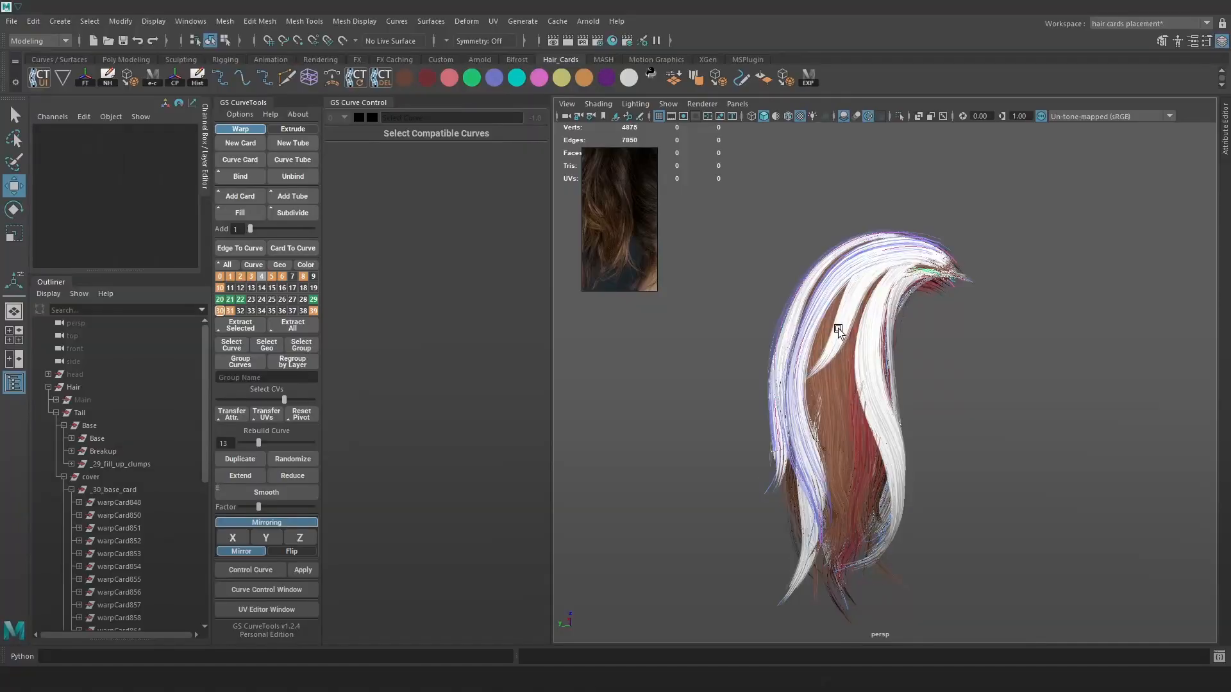
Pull warpCard858's tip slightly lower along the ponytail and switch to Marmoset Toolbag
left_click(837, 328)
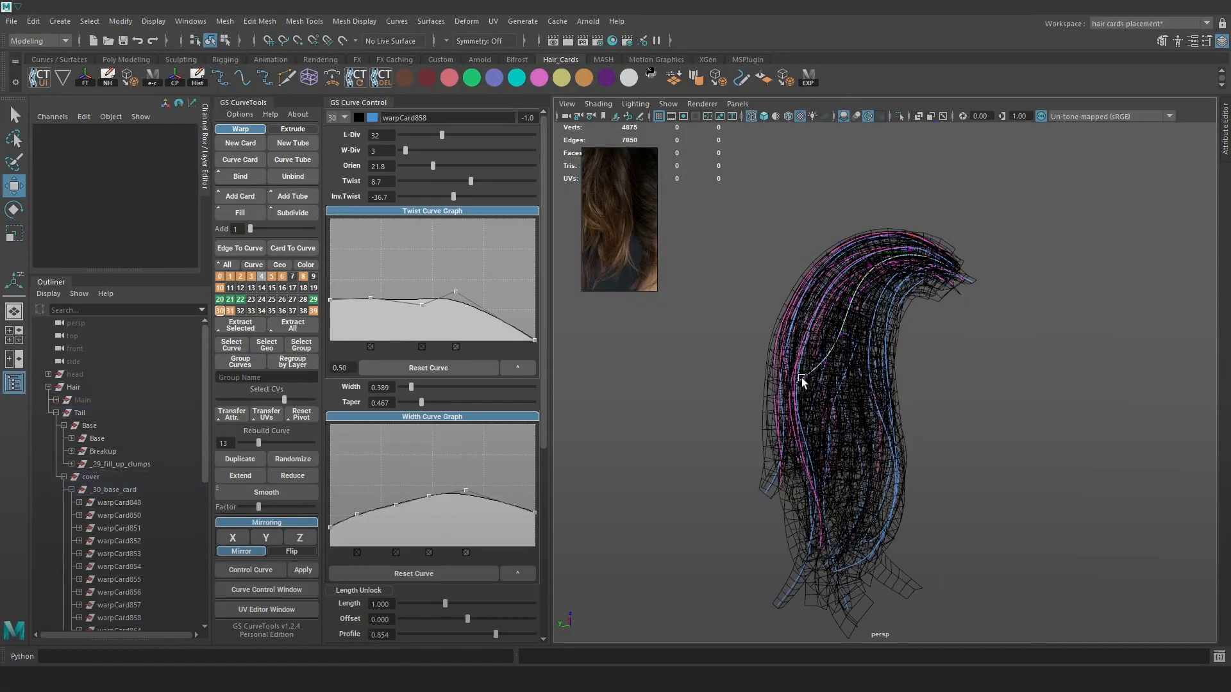
left_click_drag(826, 384, 802, 176, "alt")
key("e")
key("w")
left_click(900, 200)
key("alt+Tab")
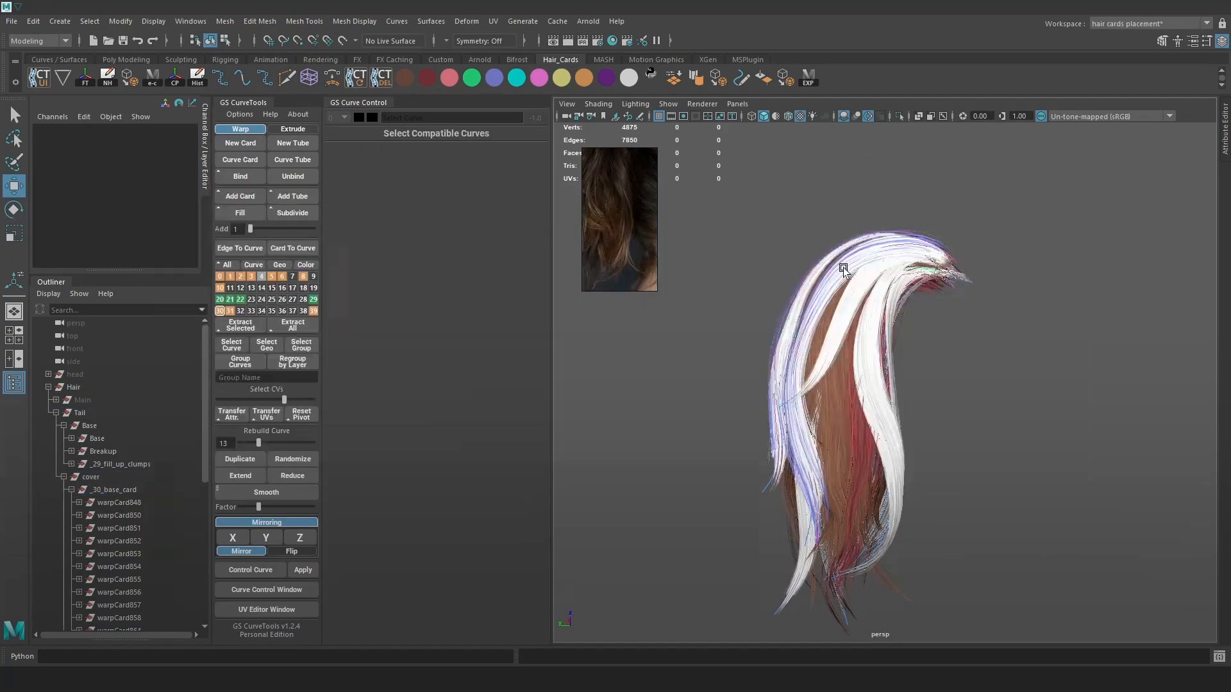
Adjust warpCard858's upper control vertices, export the hair and compare the ponytail in Marmoset Toolbag before returning to Maya
middle_click_drag(820, 329, 883, 329, "alt")
key("alt+Tab")
left_click(847, 317)
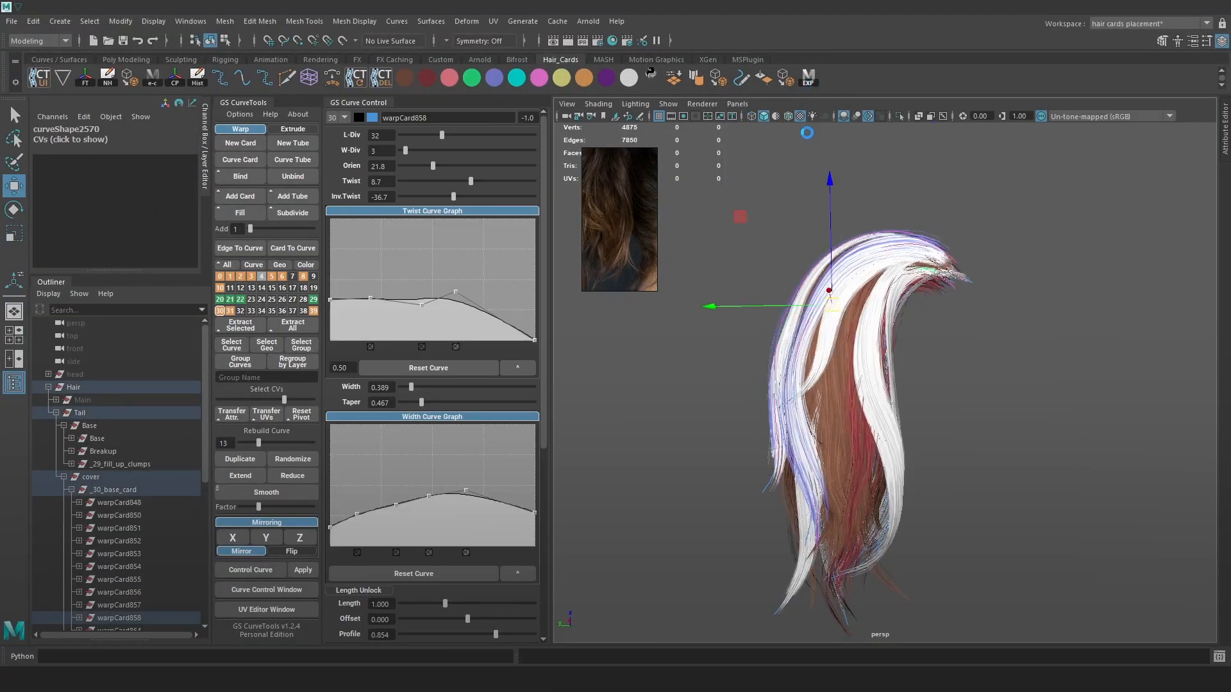
key("alt+Tab")
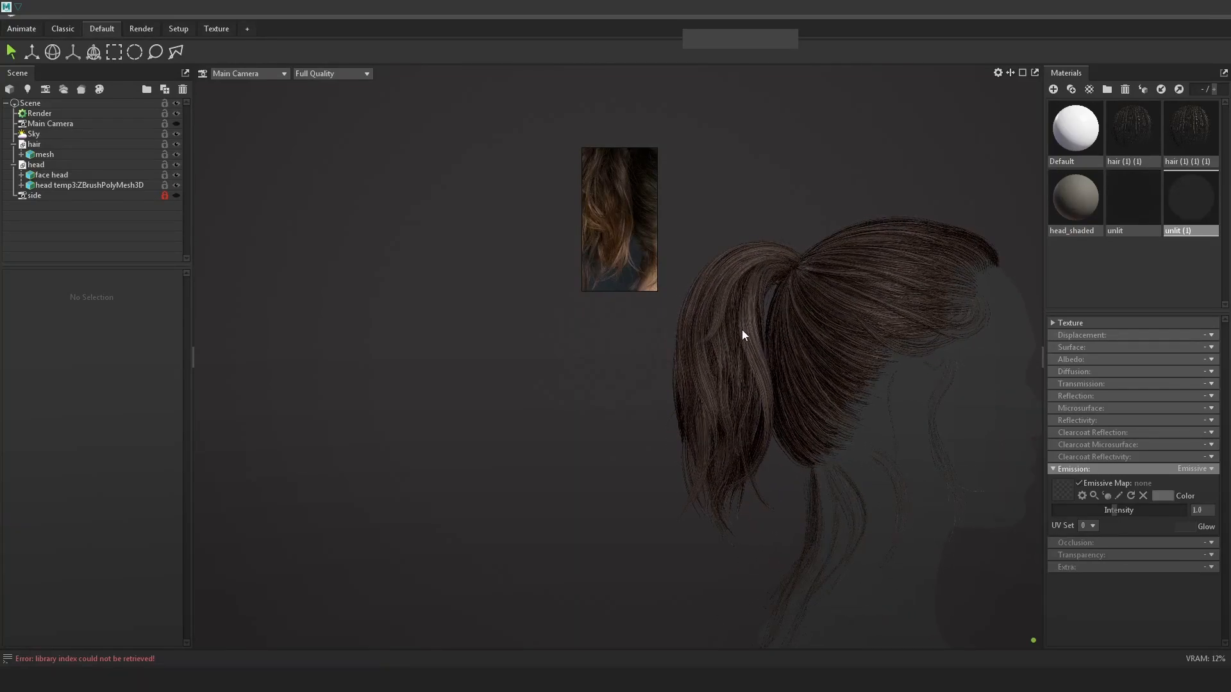
key("alt+Tab")
Select the warpCard848 and warpCard873 curves and fill one new card between them
left_click_drag(845, 349, 815, 387, "alt")
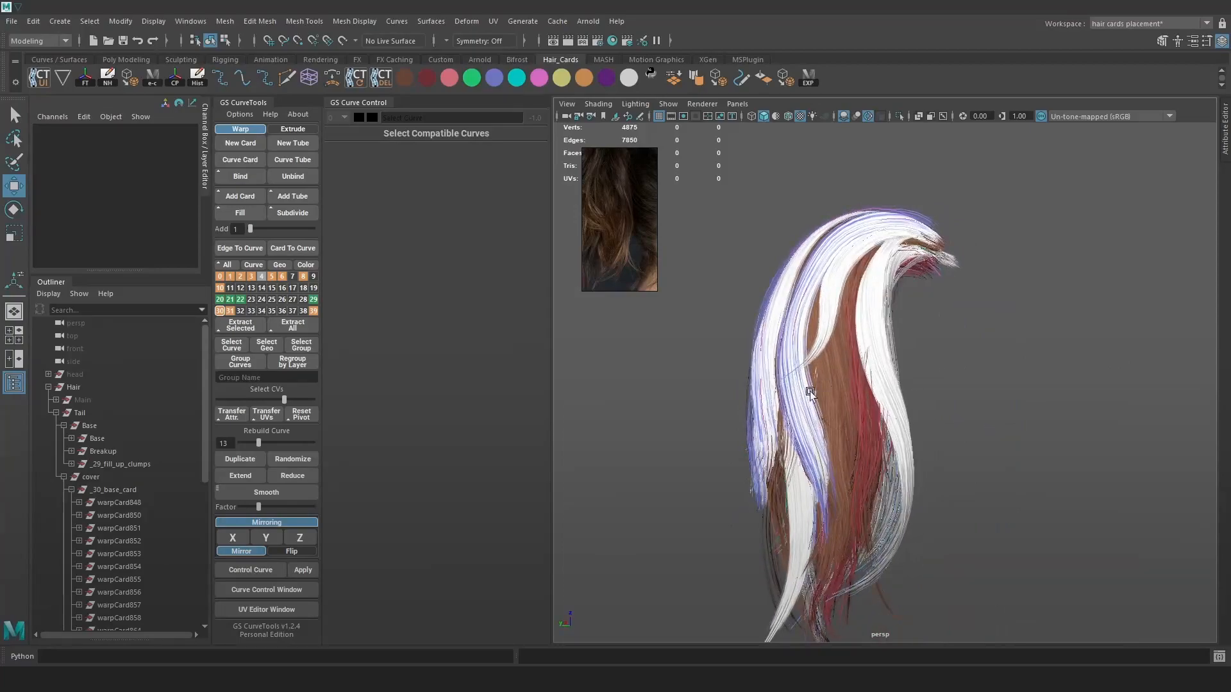
left_click_drag(918, 327, 859, 497, "alt")
key("4")
left_click(863, 345)
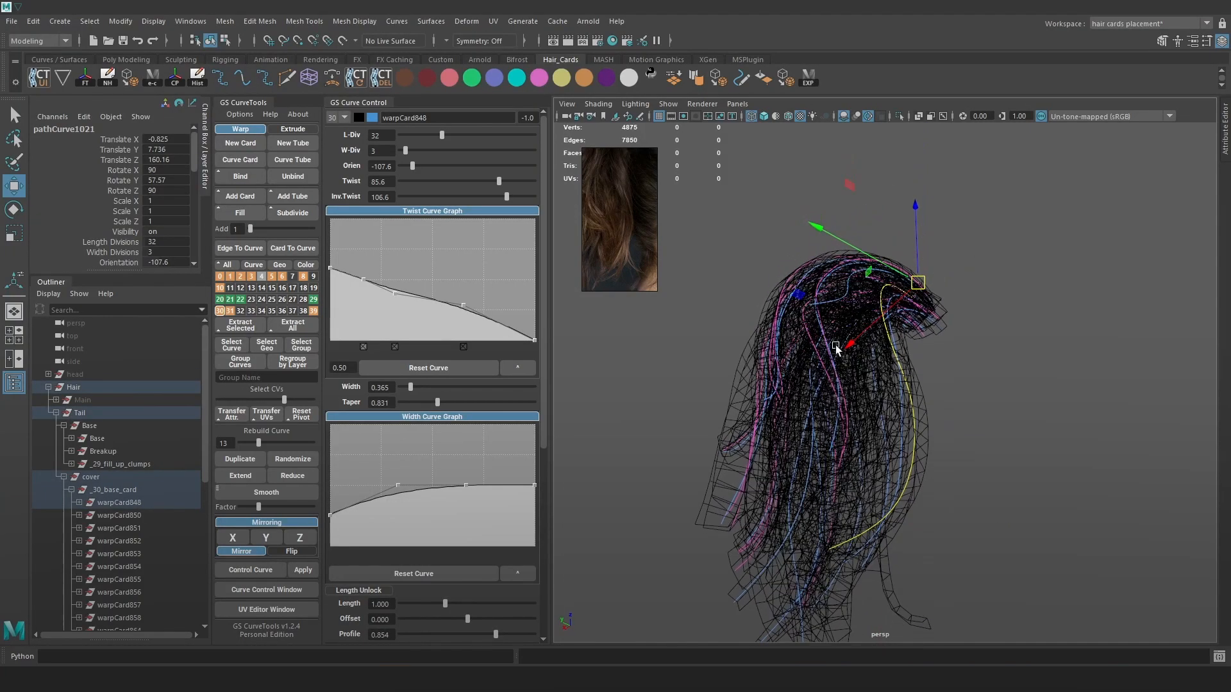
left_click_drag(836, 361, 830, 362, "alt")
left_click(807, 301)
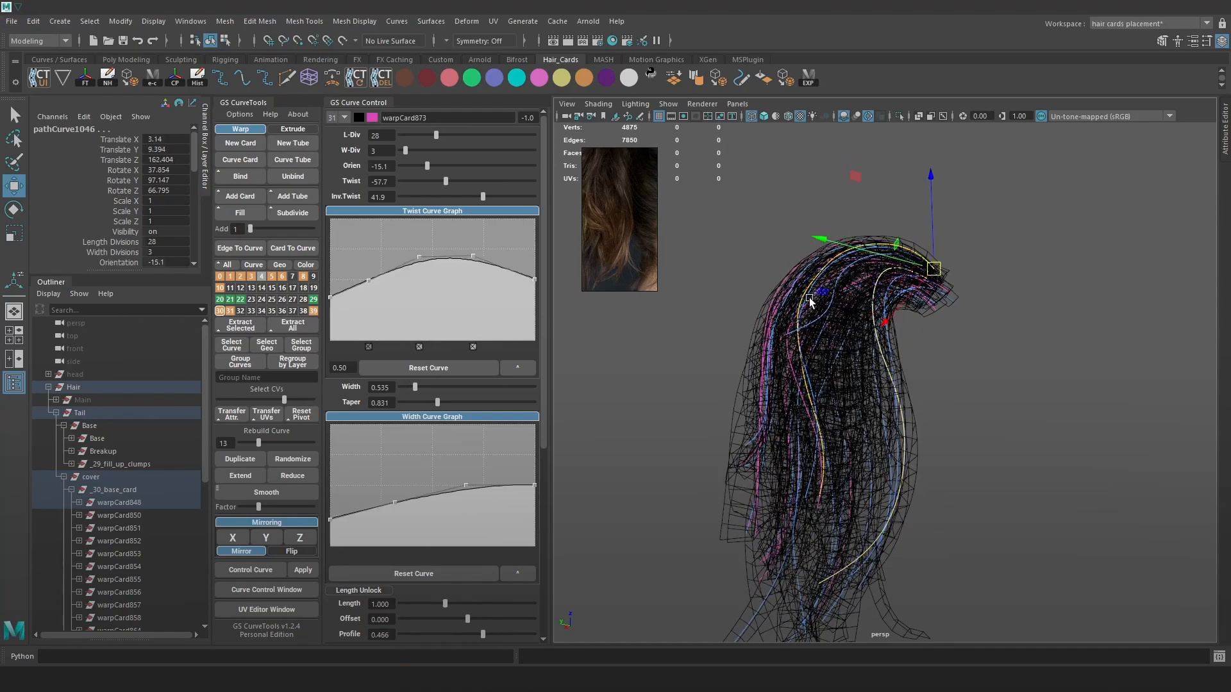
key("6")
left_click_drag(906, 359, 923, 360, "alt")
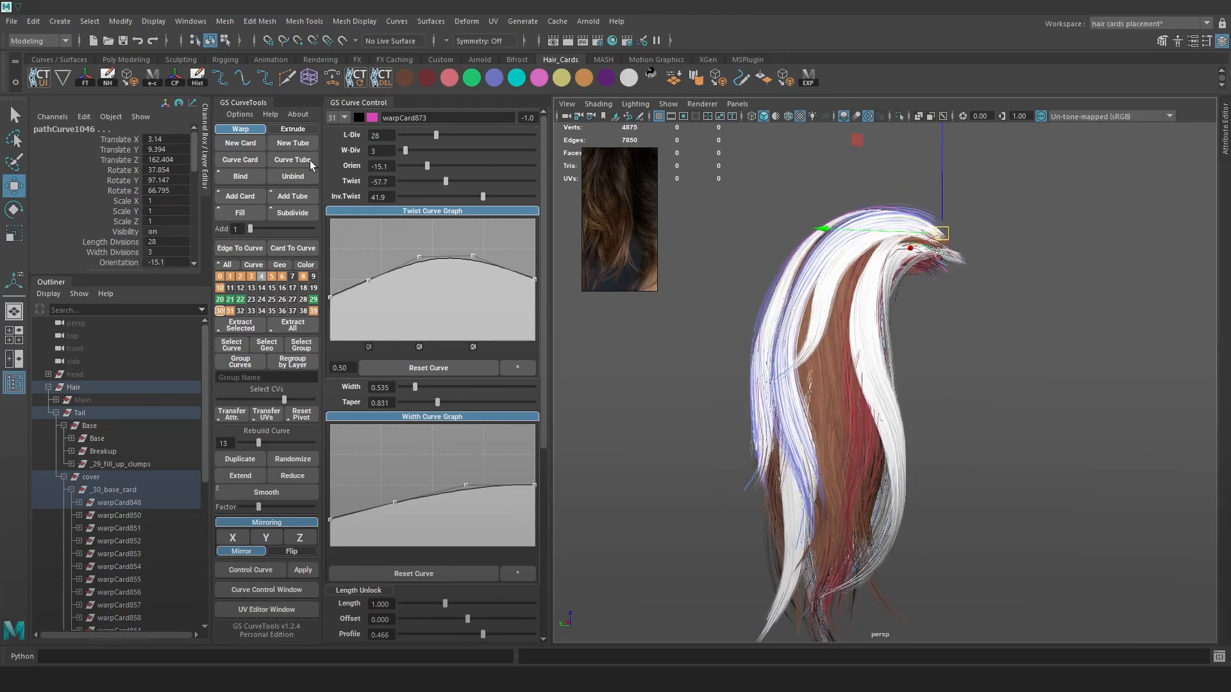
left_click(240, 213)
Set the filled card's twist to 5.2 and its inverse twist to -29.7
left_click_drag(945, 278, 886, 284, "alt")
left_click_drag(934, 243, 946, 266, "alt")
left_click_drag(472, 181, 456, 205)
Reshape warpCard876 by moving its middle and upper control vertices so it lies over the side of the ponytail
right_click_drag(1043, 275, 991, 275)
key("4")
left_click(842, 463)
key("6")
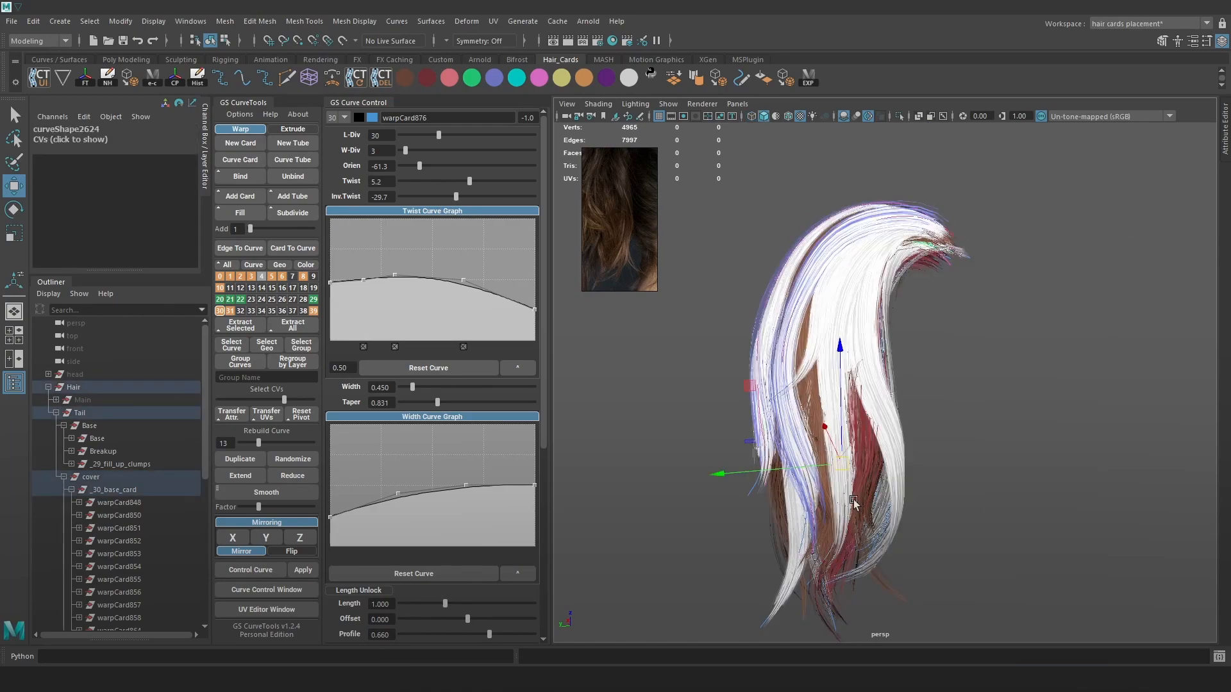
left_click_drag(842, 464, 862, 477)
right_click_drag(912, 472, 914, 382, "alt")
key("4")
left_click(854, 341)
key("6")
key("ctrl+z")
mouse_move(824, 322)
left_mouse_down()
mouse_move(811, 315)
mouse_move(896, 293)
mouse_move(927, 350)
mouse_move(800, 272)
left_mouse_up()
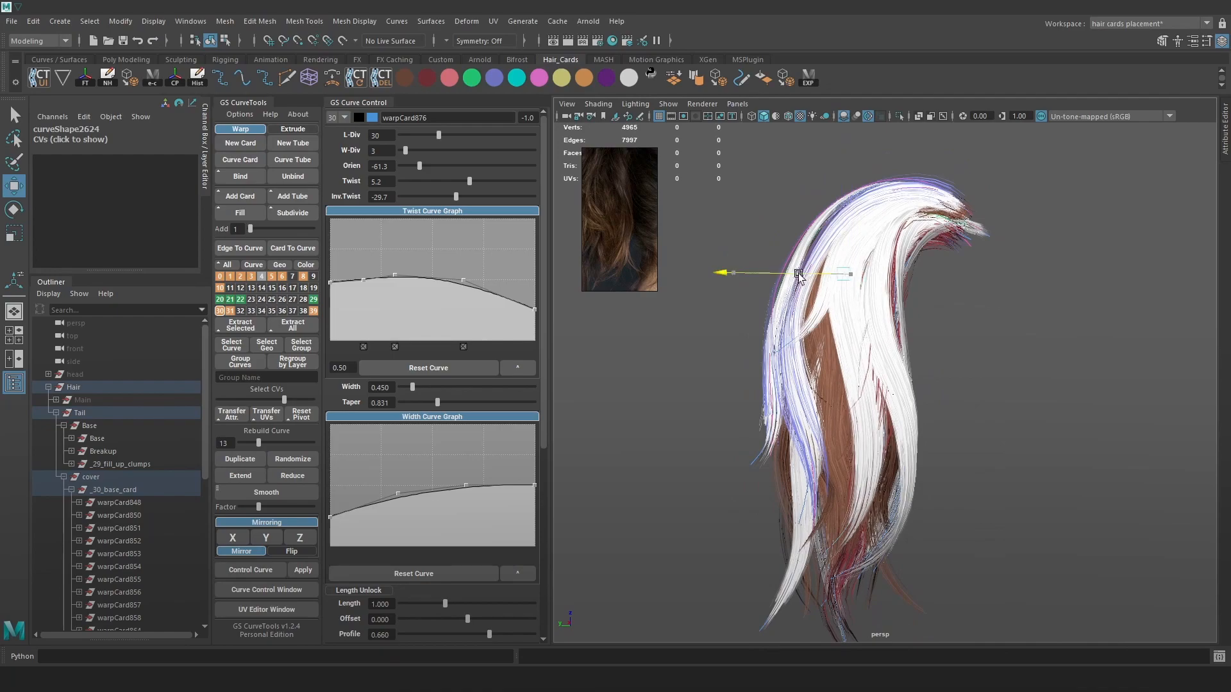
Deselect warpCard876 and examine how the filled card looks on the ponytail in Marmoset Toolbag
left_click(992, 371)
key("alt+Tab")
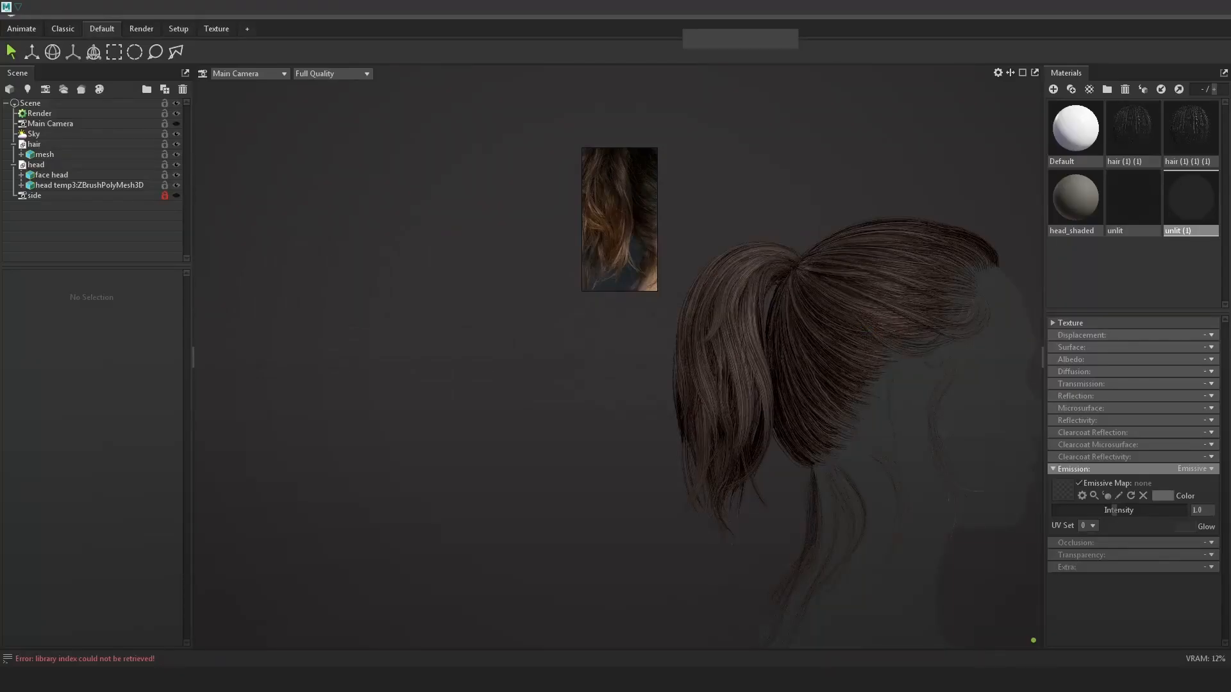
left_click(845, 431)
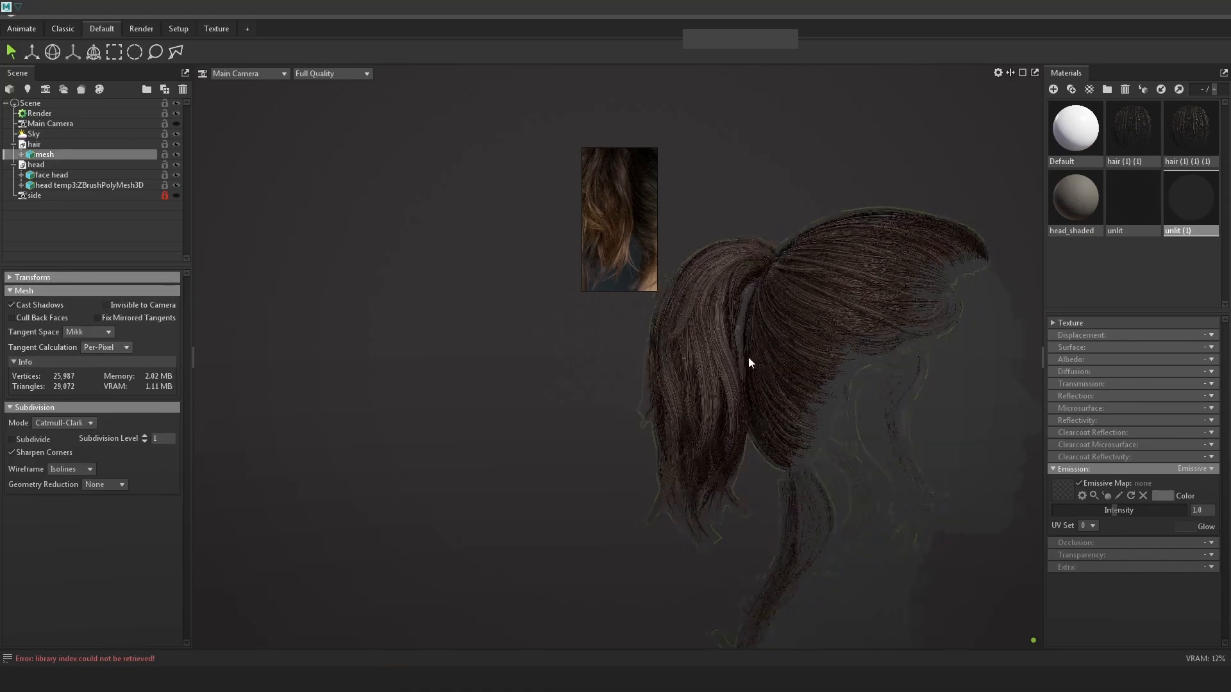
key("alt+Tab")
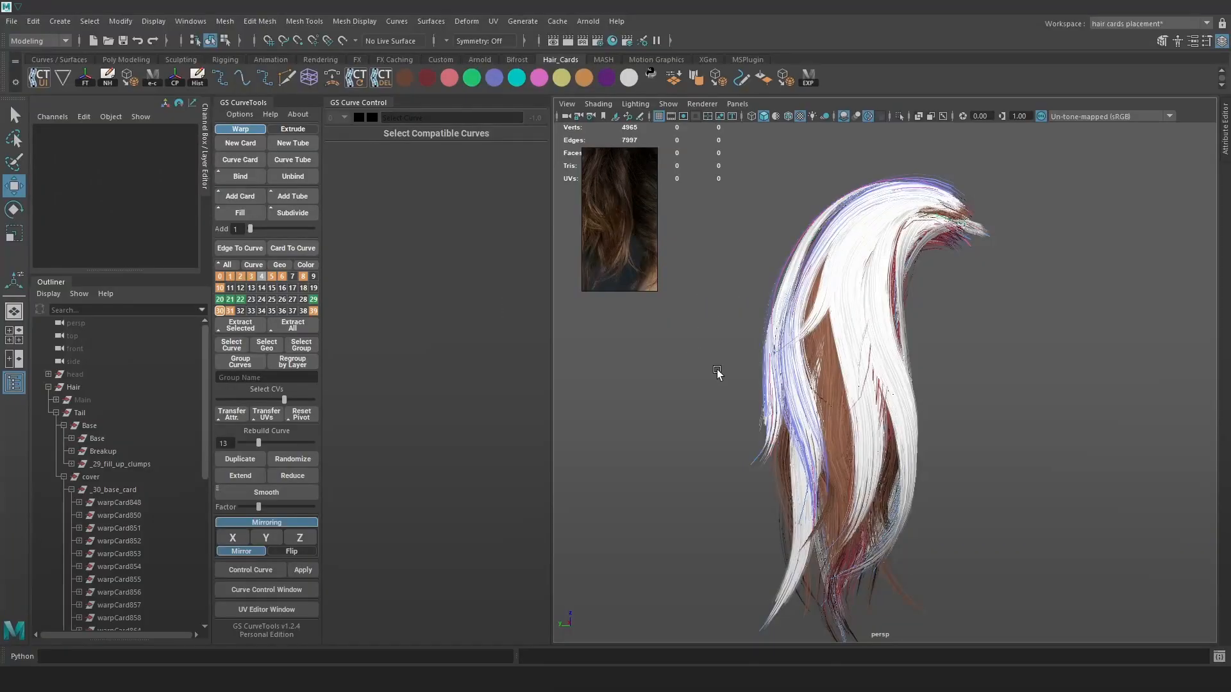
Set warpCard876's width to 0.292
left_click(857, 374)
key("6")
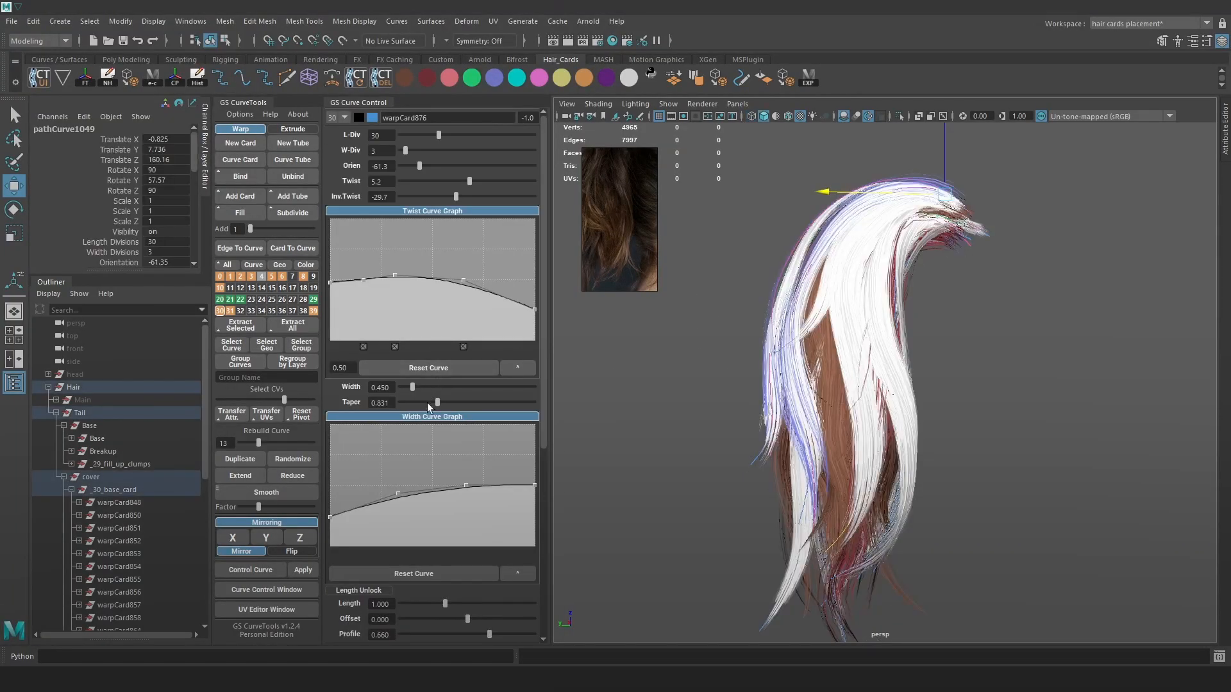
left_click_drag(412, 388, 408, 387)
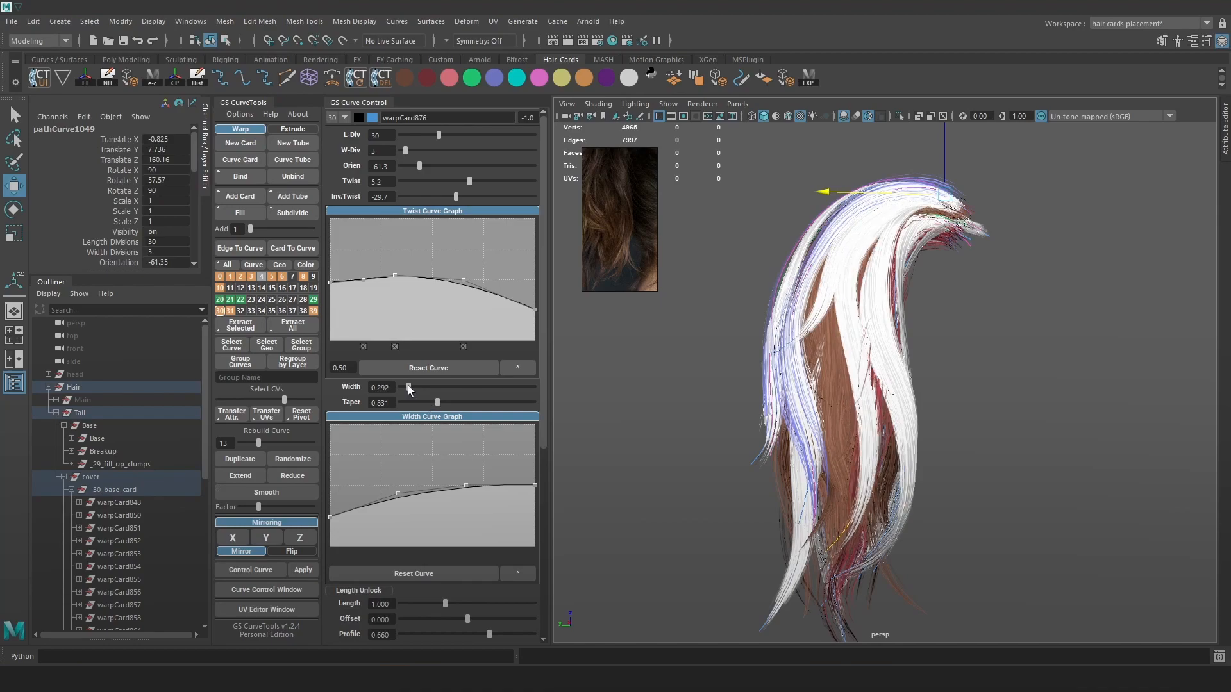
Move warpCard876's upper and middle control vertices toward the back of the ponytail
right_click_drag(1045, 269, 979, 264)
key("4")
mouse_move(899, 259)
left_mouse_down()
mouse_move(785, 304)
mouse_move(836, 293)
left_mouse_up()
key("6")
key("4")
key("6")
mouse_move(911, 336)
left_mouse_down("alt")
mouse_move(847, 405)
mouse_move(848, 379)
left_mouse_up("alt")
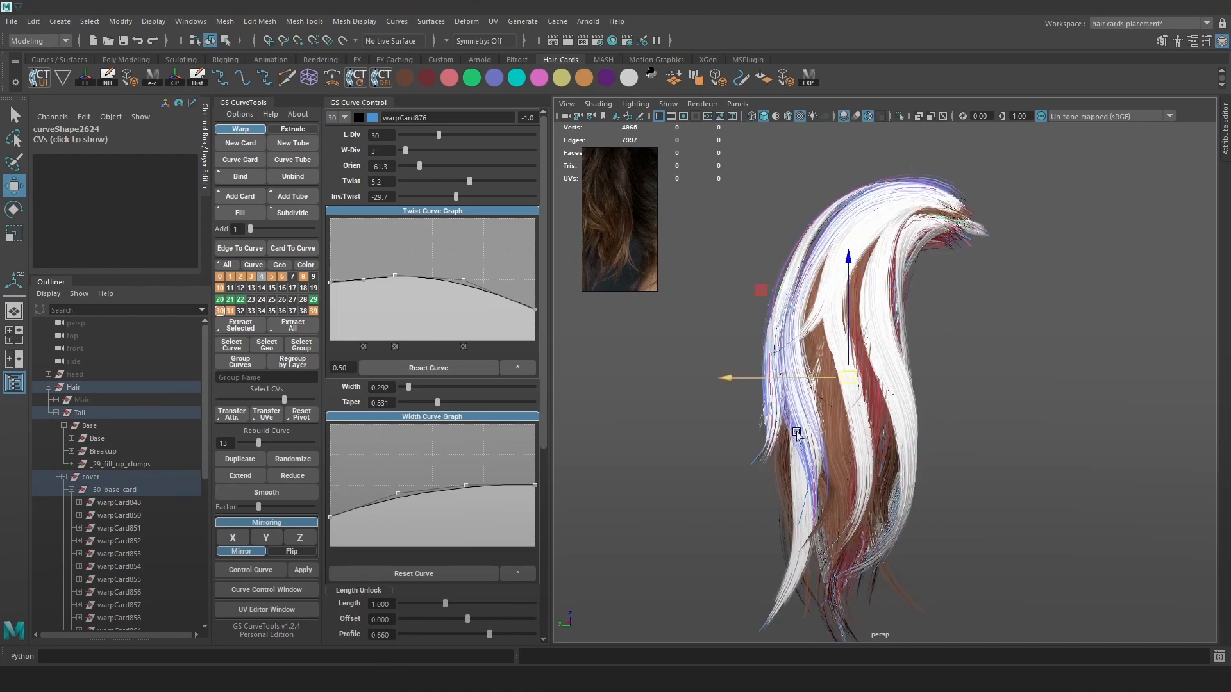
Bend the lower part of warpCard876 by moving and rotating its lower control vertices
mouse_move(982, 435)
left_mouse_down("alt")
mouse_move(1047, 425)
mouse_move(981, 434)
left_mouse_up("alt")
key("4")
left_click(858, 490)
key("6")
left_click_drag(860, 488, 812, 477)
key("e")
key("w")
key("4")
left_click(848, 477)
key("6")
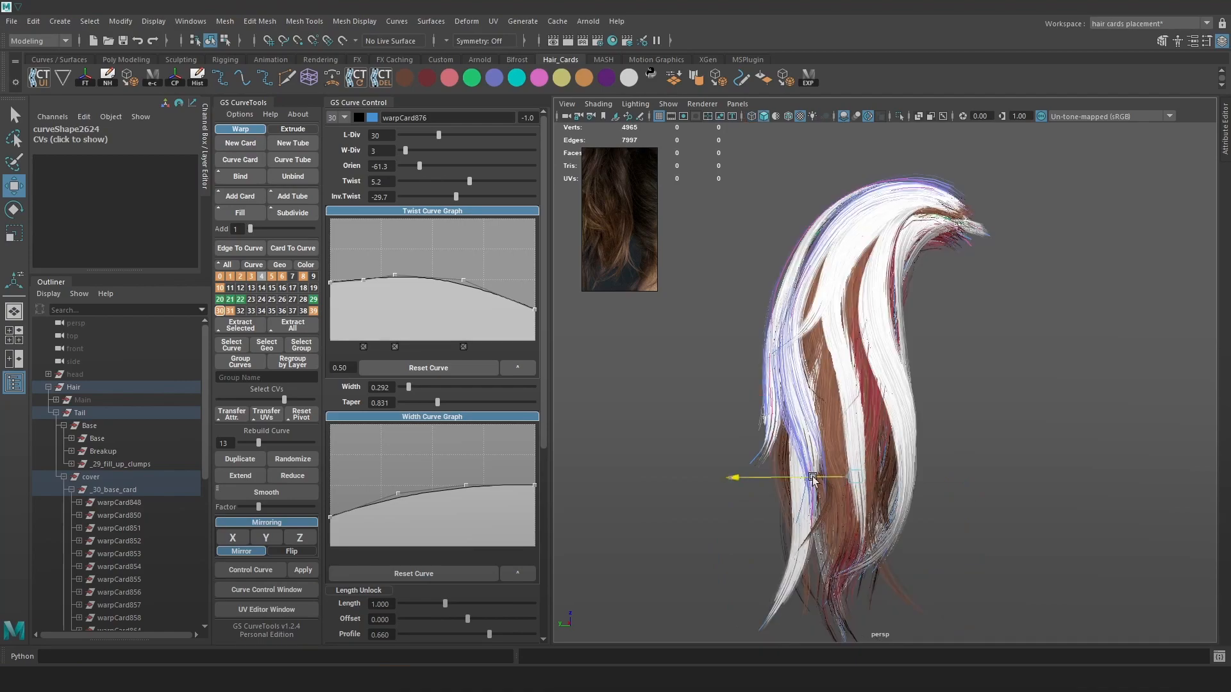
Reposition and rotate the control vertices at warpCard876's tip
key("4")
left_click(849, 539)
key("6")
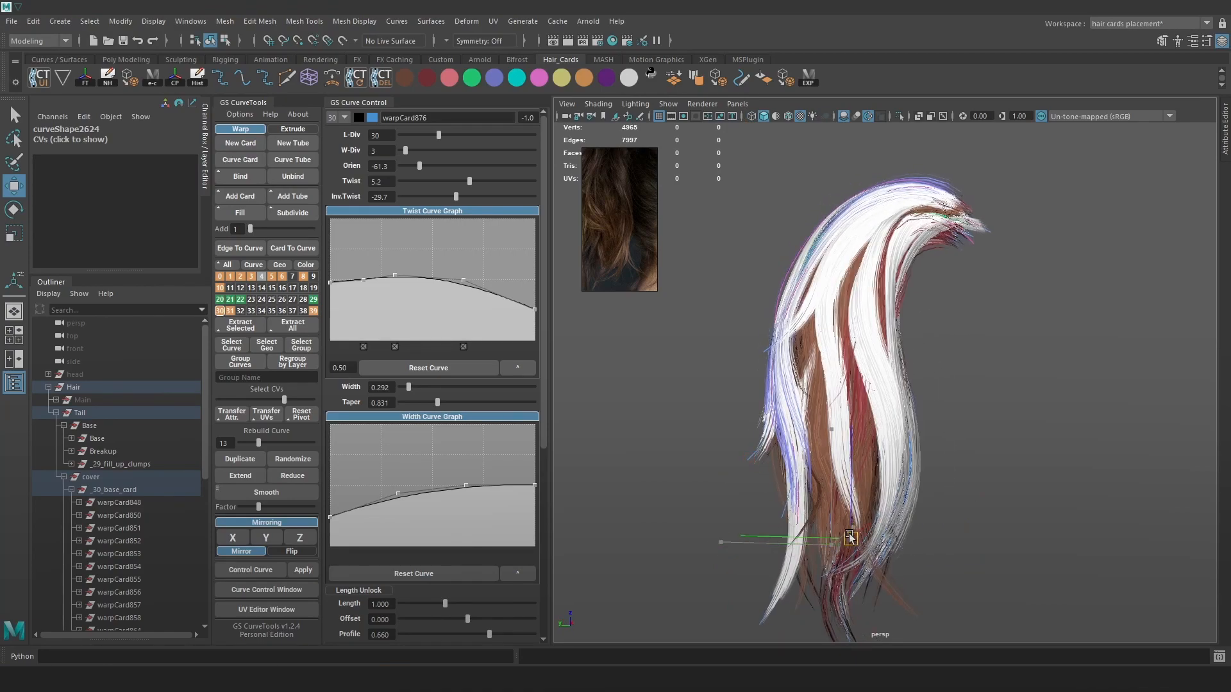
key("e")
key("w")
key("4")
left_click(843, 498)
key("6")
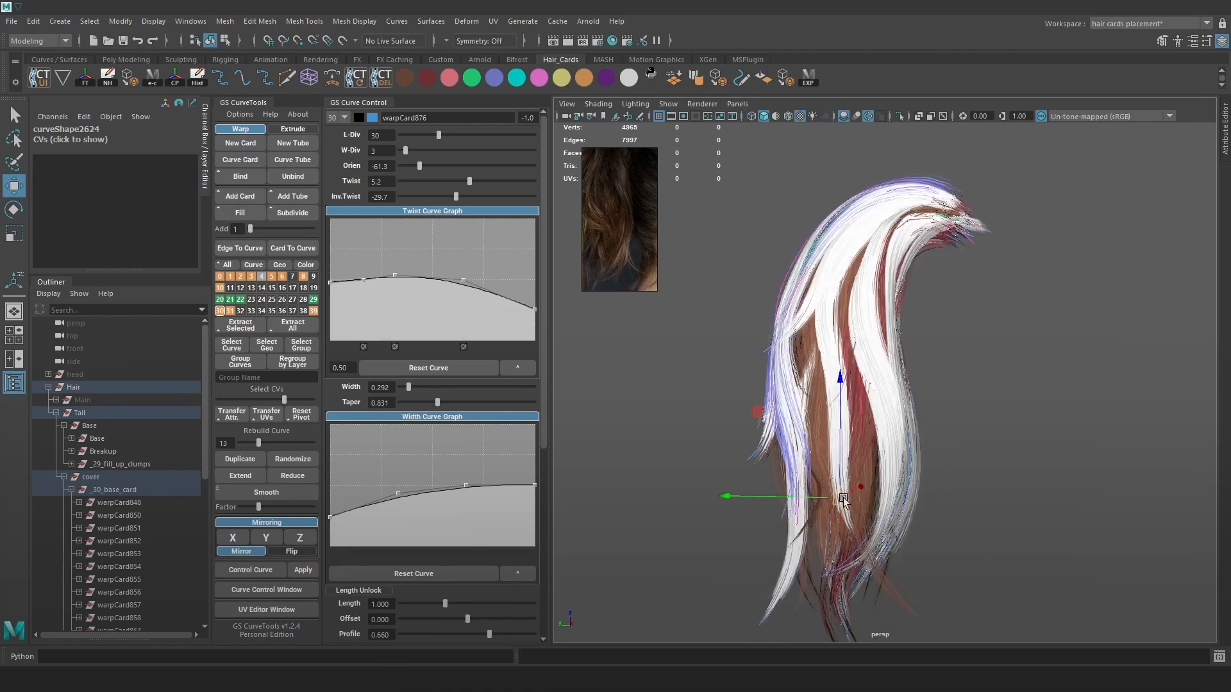
Smooth warpCard876's curve at its lower and middle control vertices
left_click(270, 491)
left_click(841, 426)
key("4")
left_click(852, 441)
key("6")
left_click(274, 495)
left_click(274, 494)
Shift warpCard876's middle control vertex to restore a wave, and check the ponytail in Marmoset Toolbag
left_click_drag(1048, 346, 1064, 347, "alt")
right_click_drag(1065, 347, 1017, 346)
key("4")
left_click(844, 410)
key("6")
left_click_drag(815, 410, 851, 403)
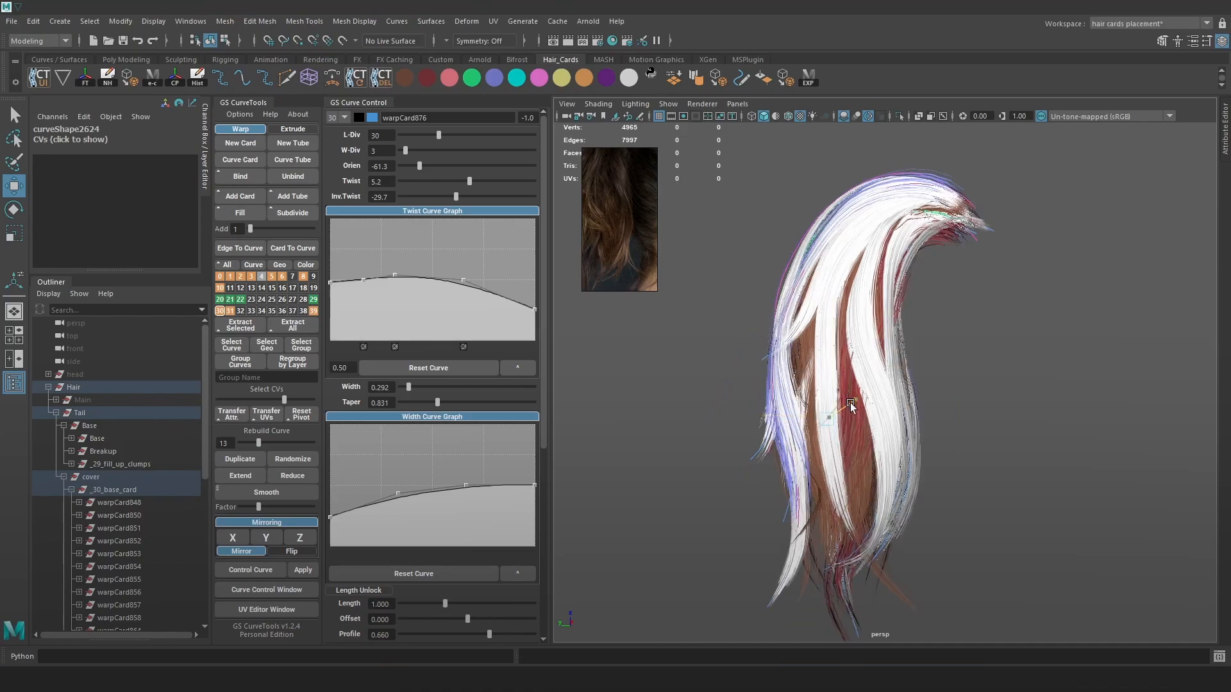
left_click_drag(895, 267, 906, 264, "alt")
key("alt+Tab")
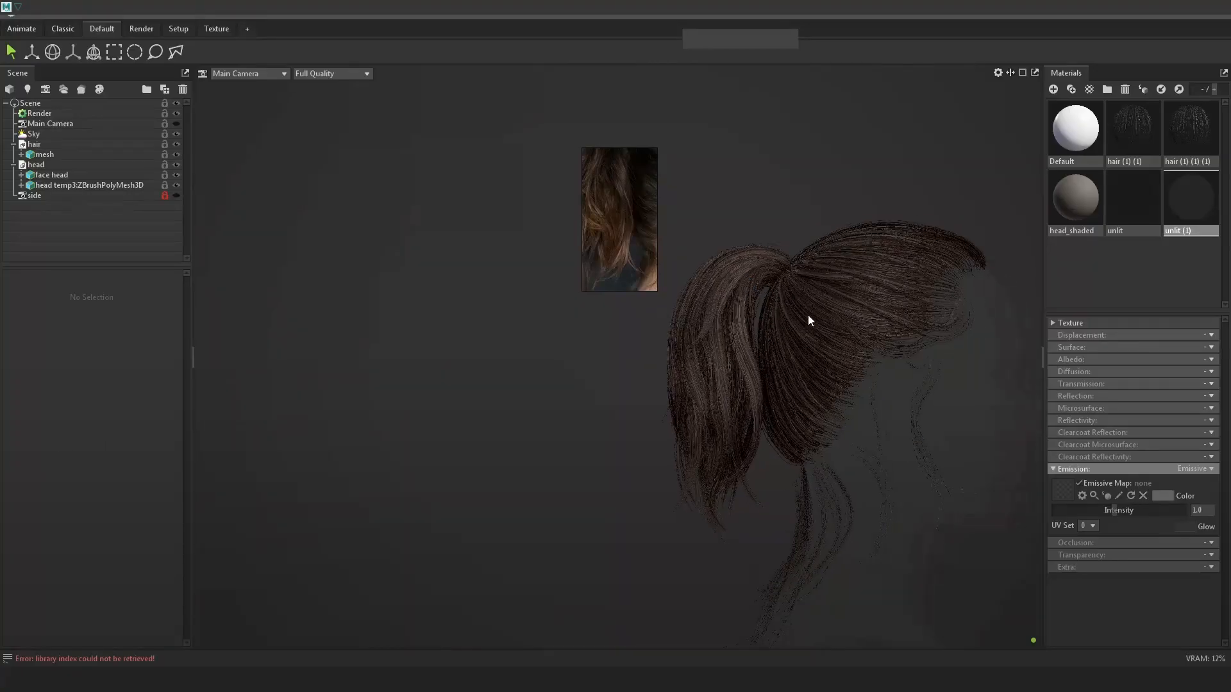
key("alt+Tab")
Move warpCard876's middle control vertices sideways using soft selection
key("4")
left_click(863, 436)
right_click_drag(1022, 280, 948, 275)
left_click(850, 444)
key("6")
key("b")
left_click_drag(774, 446, 794, 444)
Export the hair and check the updated ponytail in Marmoset Toolbag
left_click(806, 75)
key("alt+Tab")
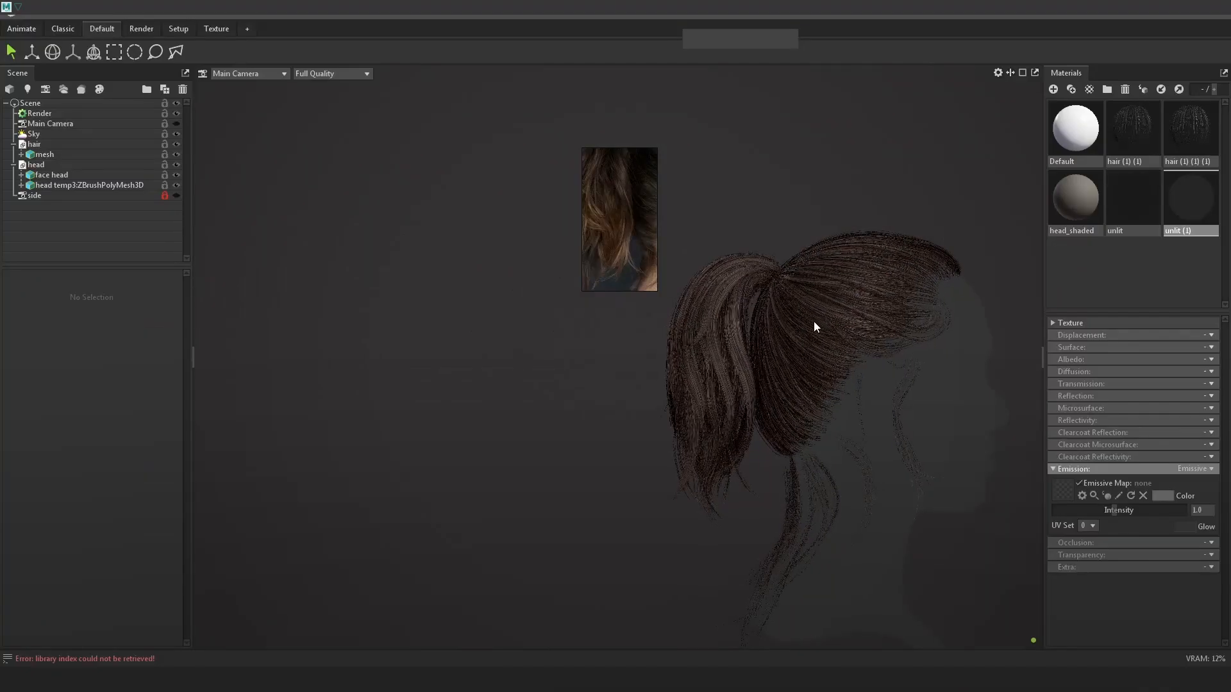
key("alt+Tab")
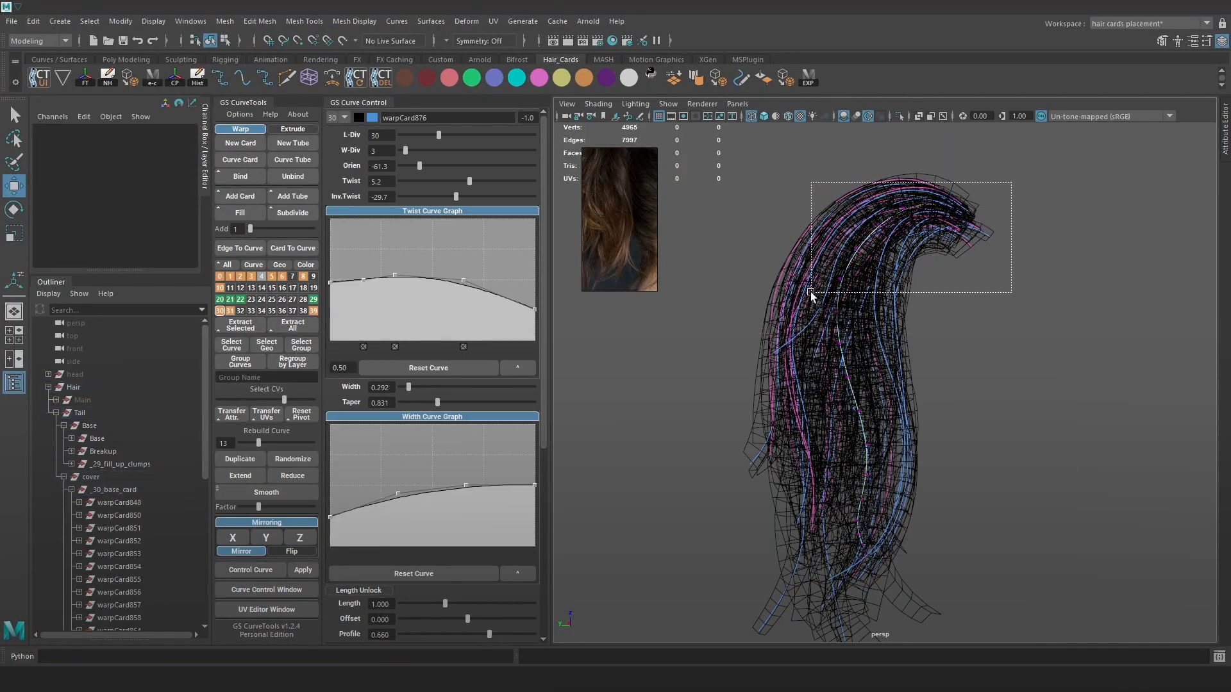
Move and rotate the control vertices along warpCard876's root section
left_click_drag(810, 291, 810, 292)
key("6")
mouse_move(868, 263)
left_mouse_down("alt")
mouse_move(873, 287)
mouse_move(890, 271)
left_mouse_up("alt")
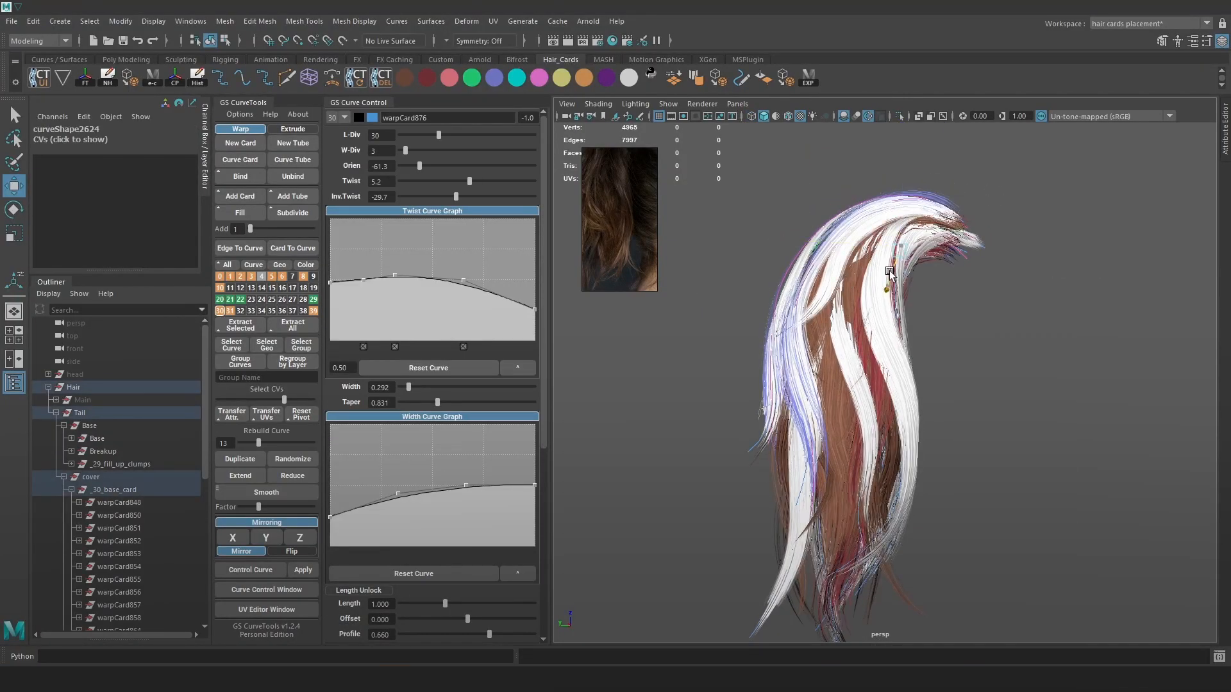
key("e")
key("w")
Adjust warpCard876's upper-middle control vertices, re-export the hair and check it in Marmoset Toolbag
key("4")
left_click_drag(831, 302, 854, 313)
key("6")
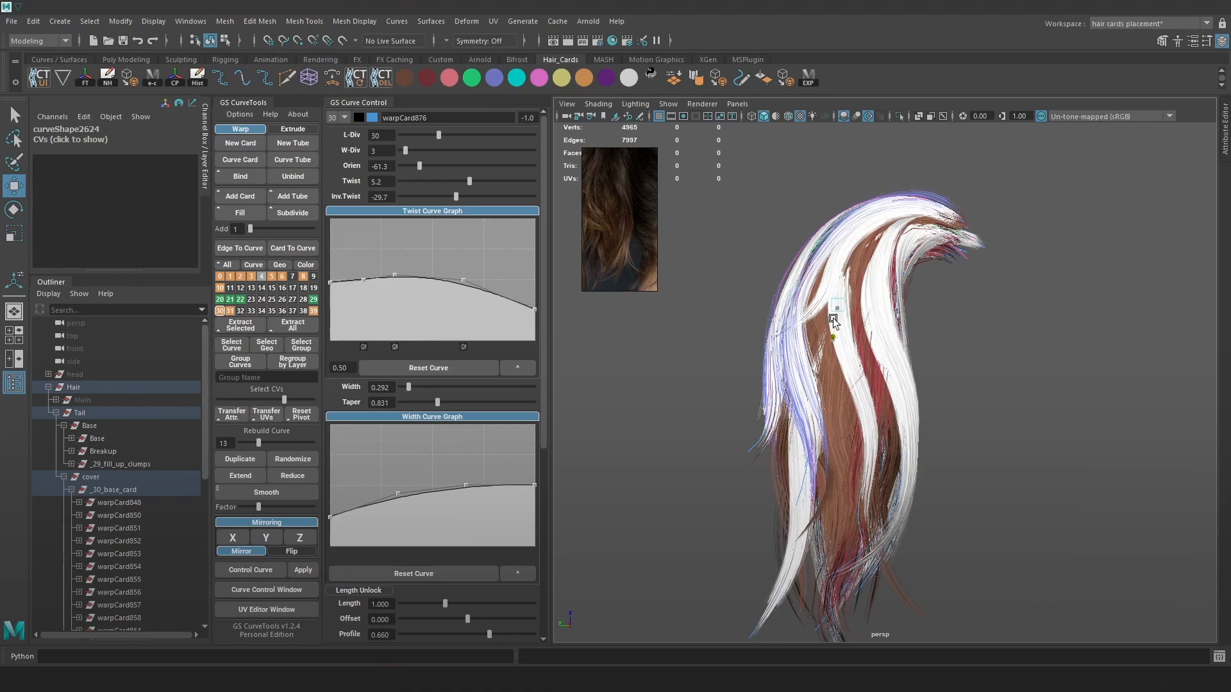
left_click_drag(813, 304, 848, 306, "alt")
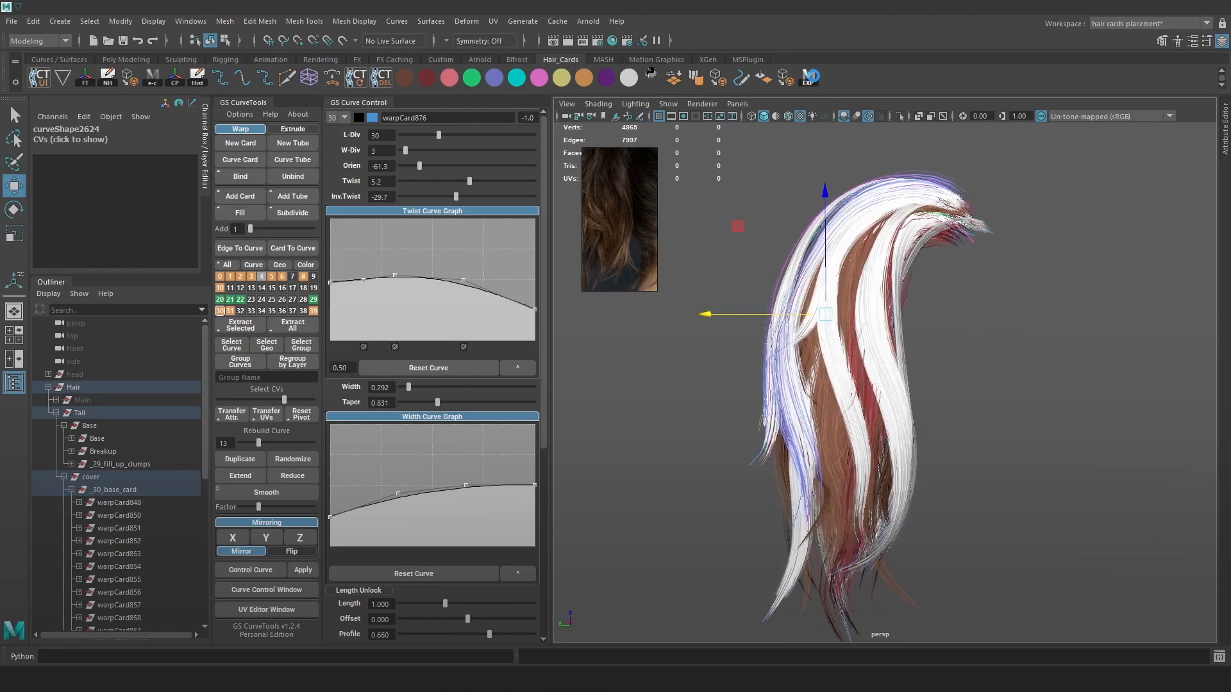
key("alt+Tab")
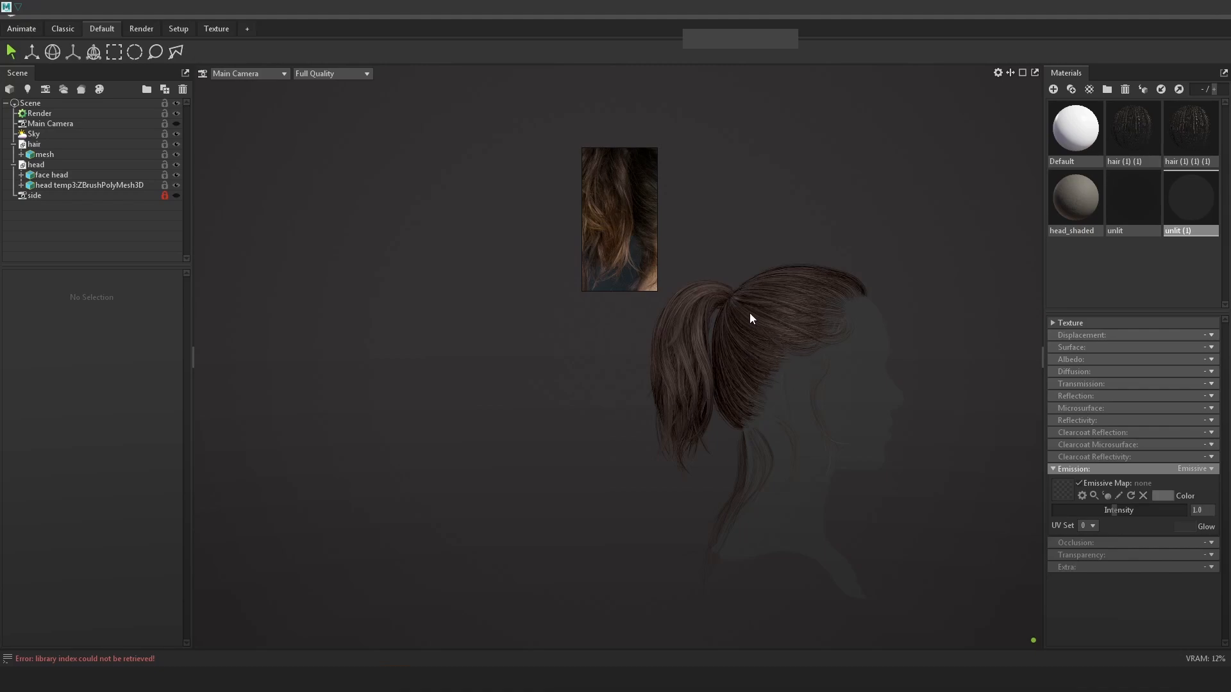
key("alt+Tab")
Shift warpCard876's root-side control vertices toward the head and adjust the ones just below to follow
key("4")
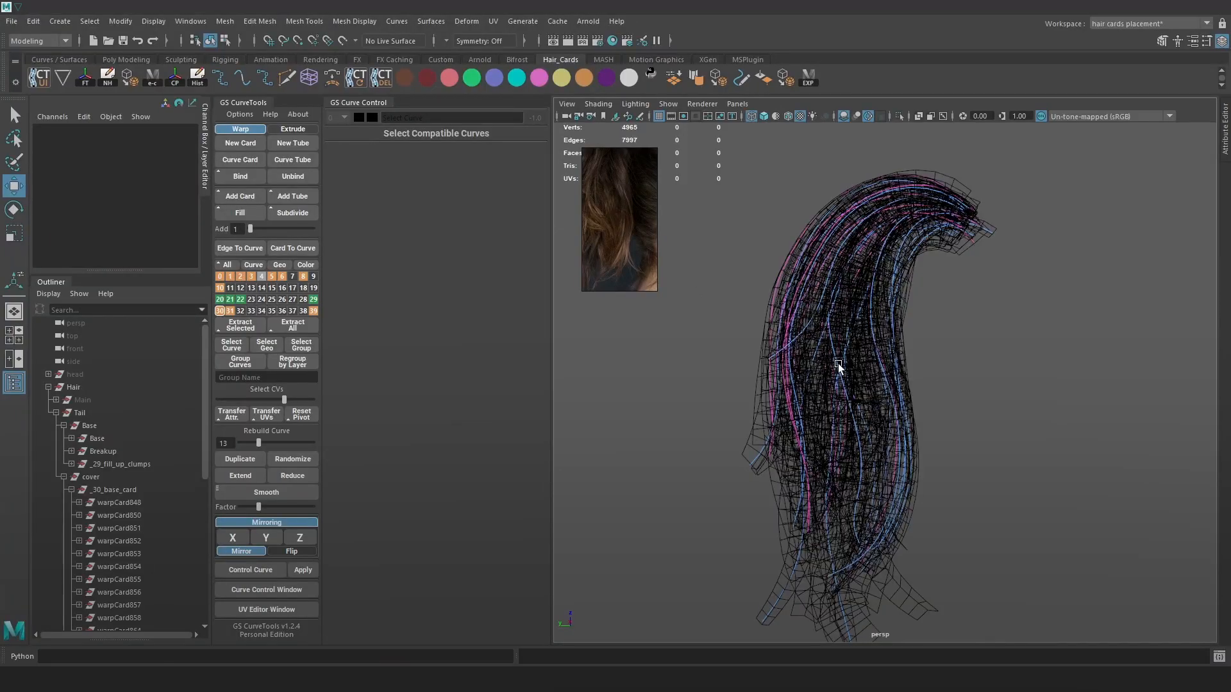
left_click(958, 263)
left_click_drag(799, 308, 800, 307)
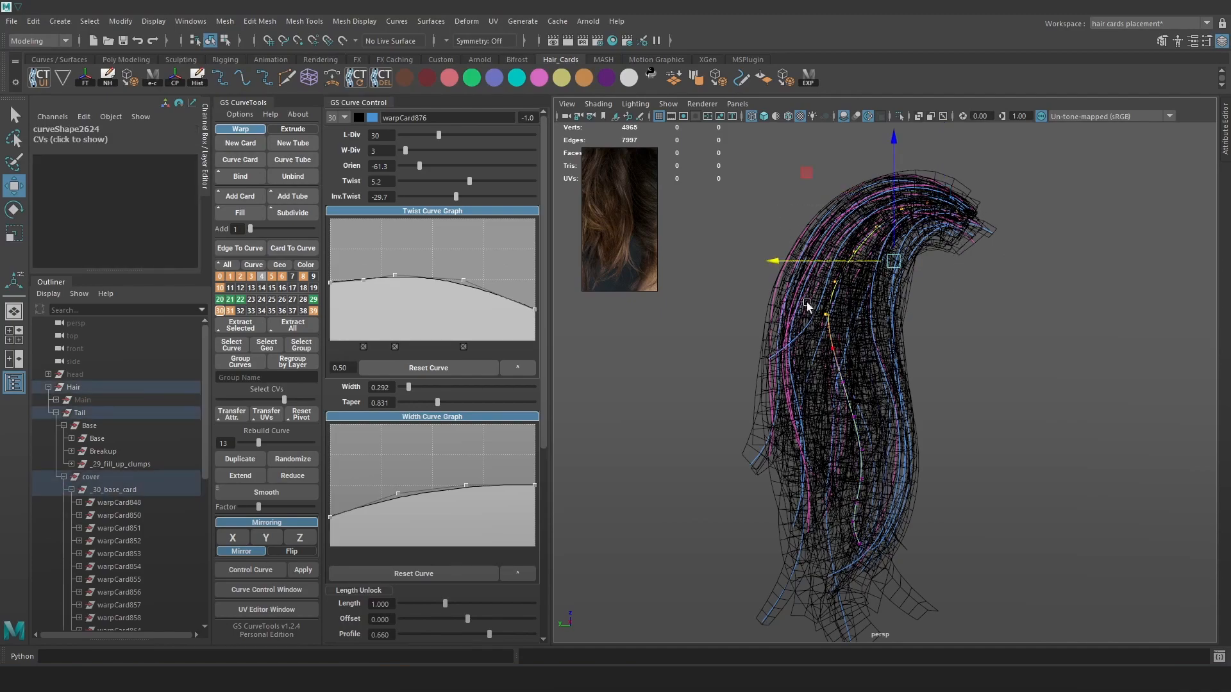
key("6")
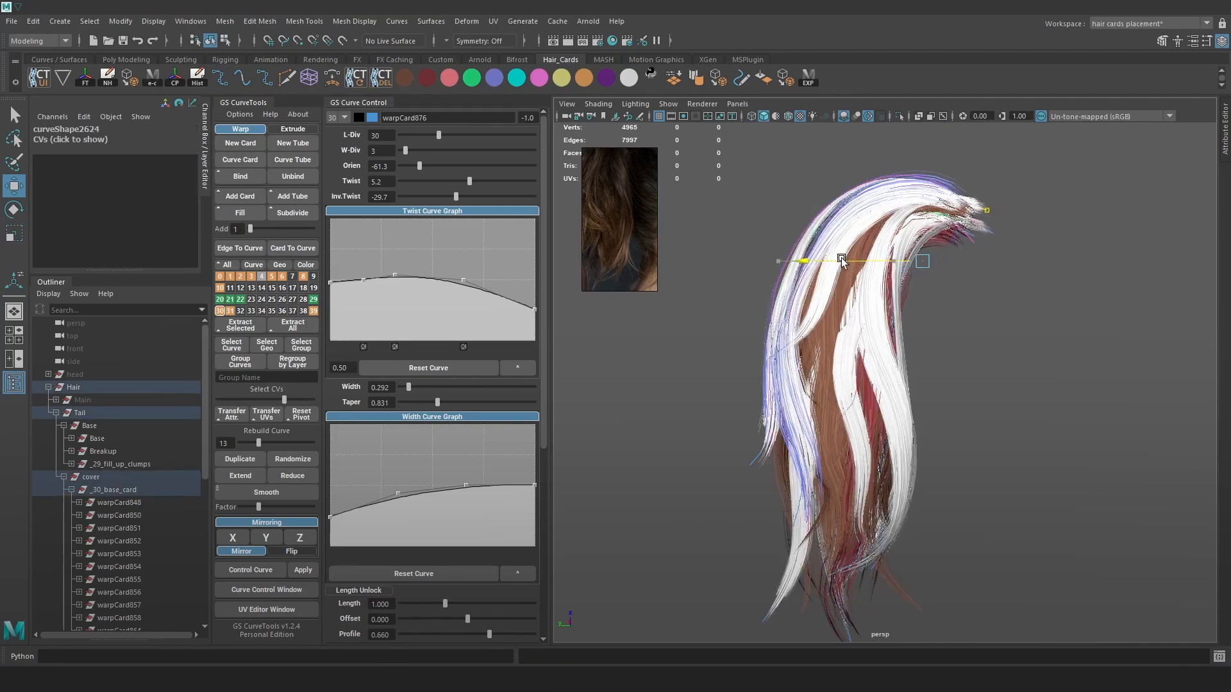
key("4")
left_click_drag(870, 321, 789, 375)
key("6")
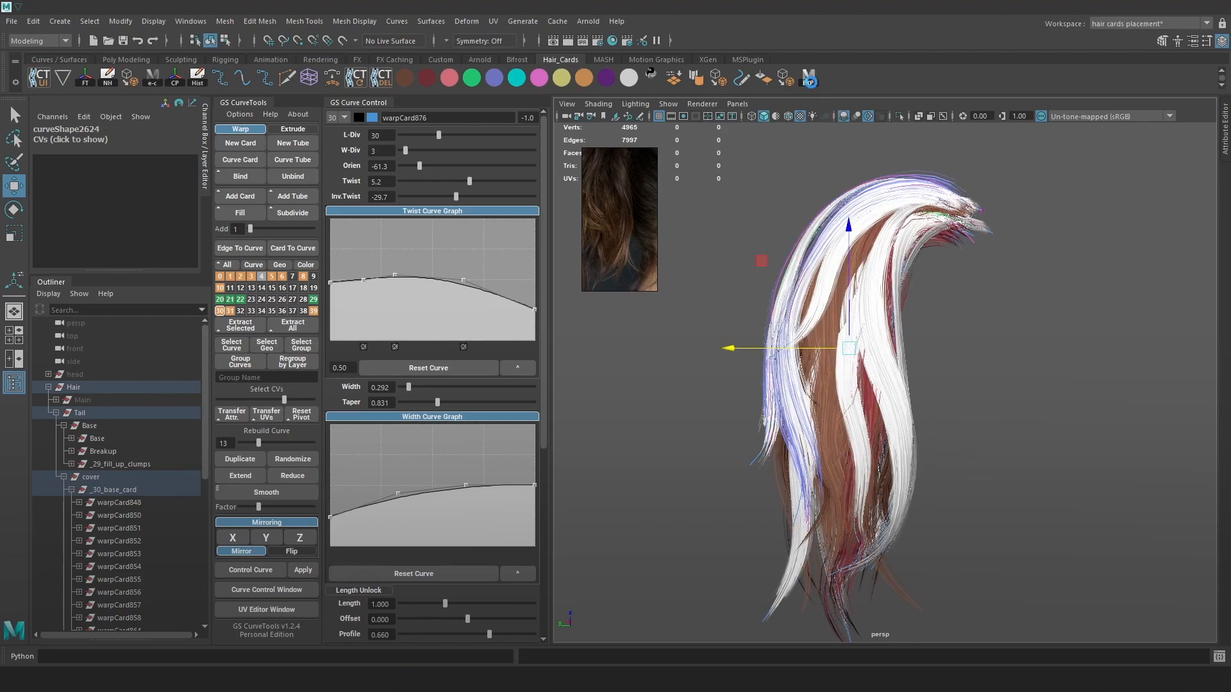
Examine the updated ponytail's shape and strand breakup in Marmoset Toolbag from near and far, and return to Maya
key("alt+Tab")
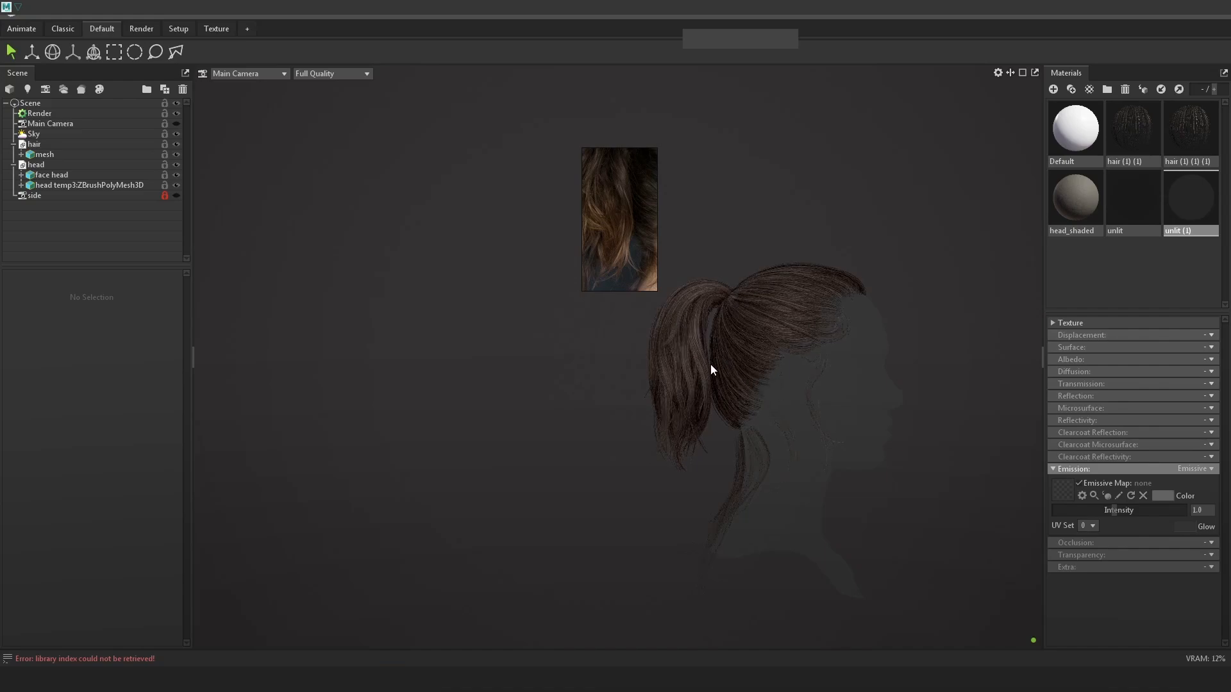
scroll(712, 370, "up", 5)
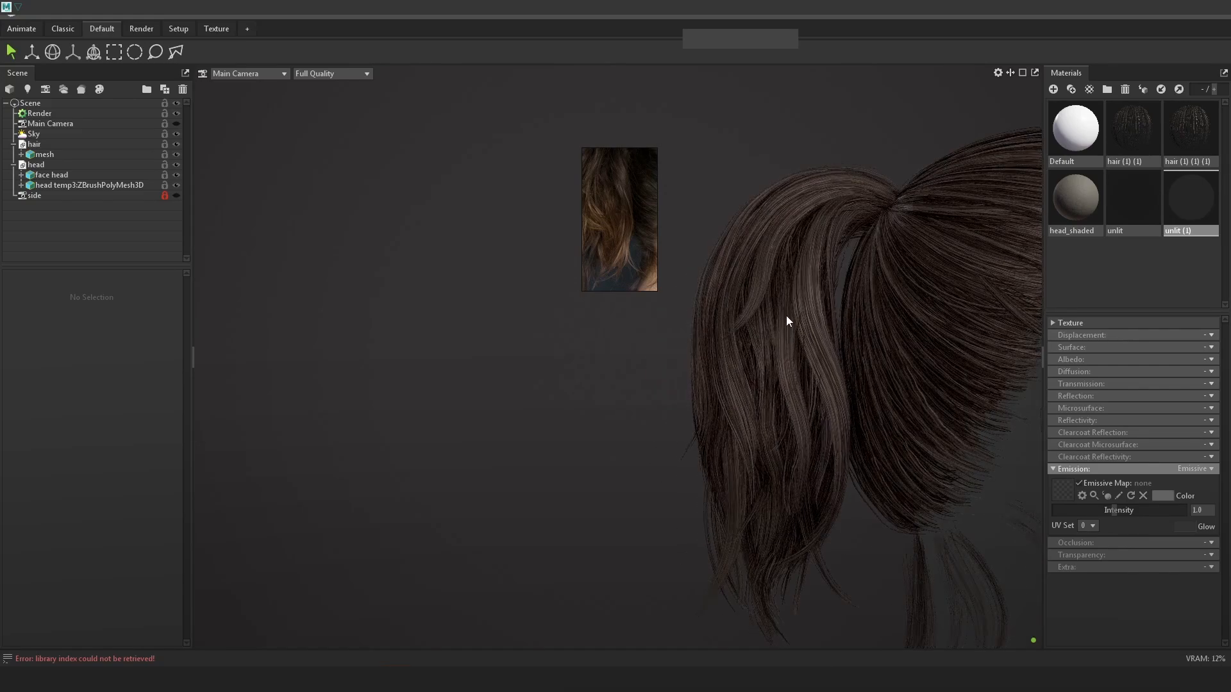
scroll(811, 372, "down", 5)
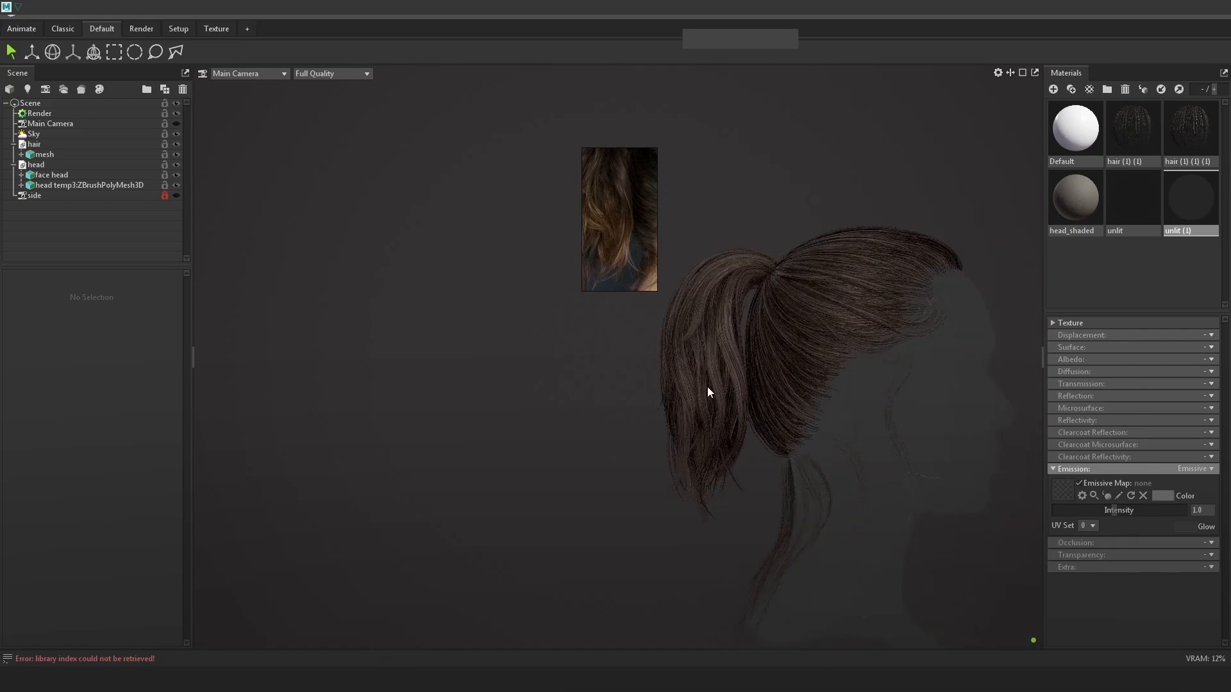
scroll(805, 390, "down", 3)
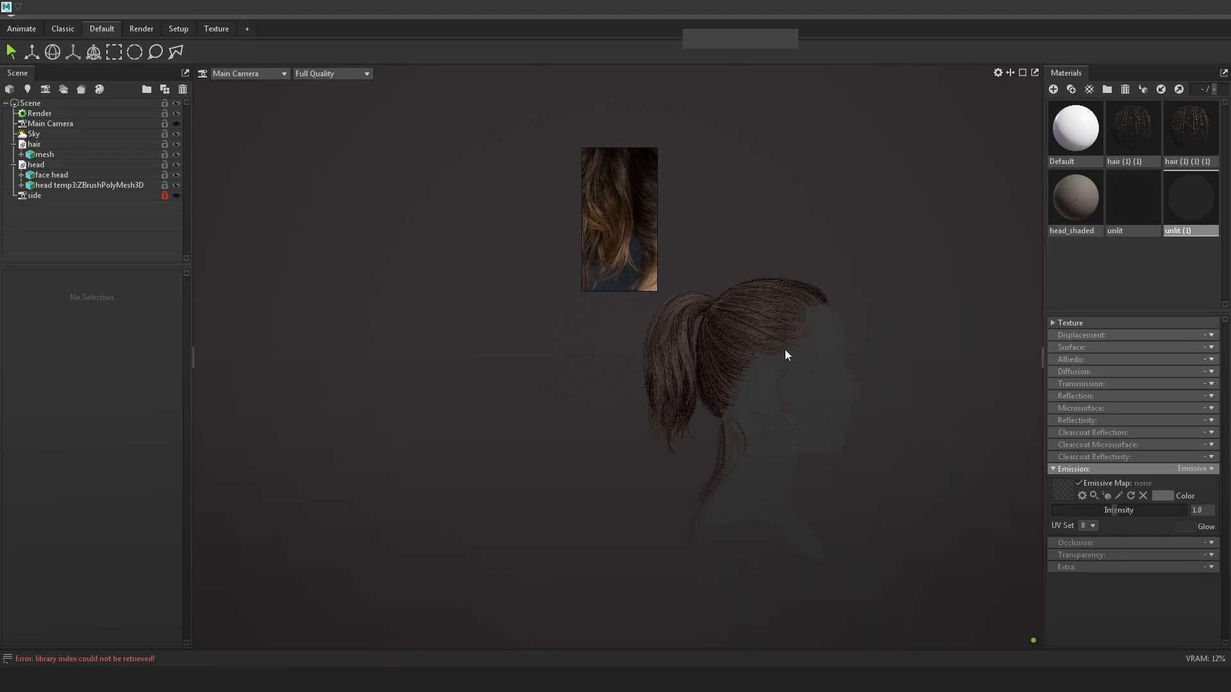
middle_click_drag(779, 391, 799, 388)
mouse_move(860, 417)
left_mouse_down()
mouse_move(841, 413)
mouse_move(843, 427)
left_mouse_up()
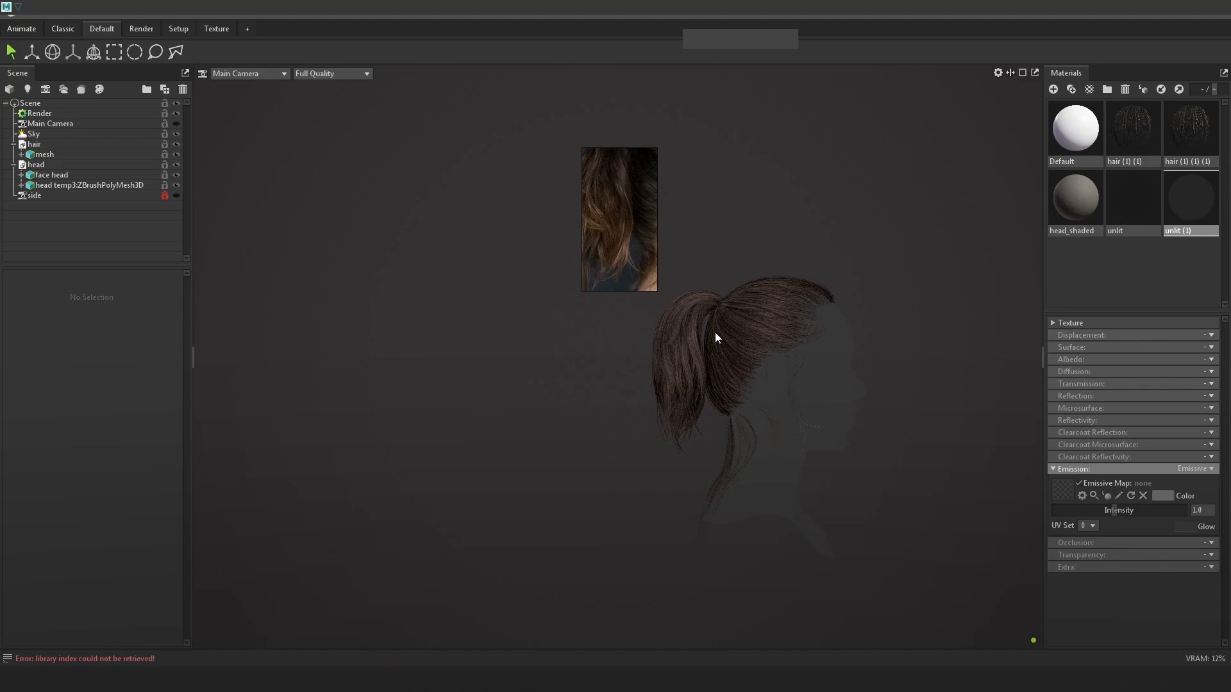
middle_click_drag(736, 356, 772, 371)
key("alt+Tab")
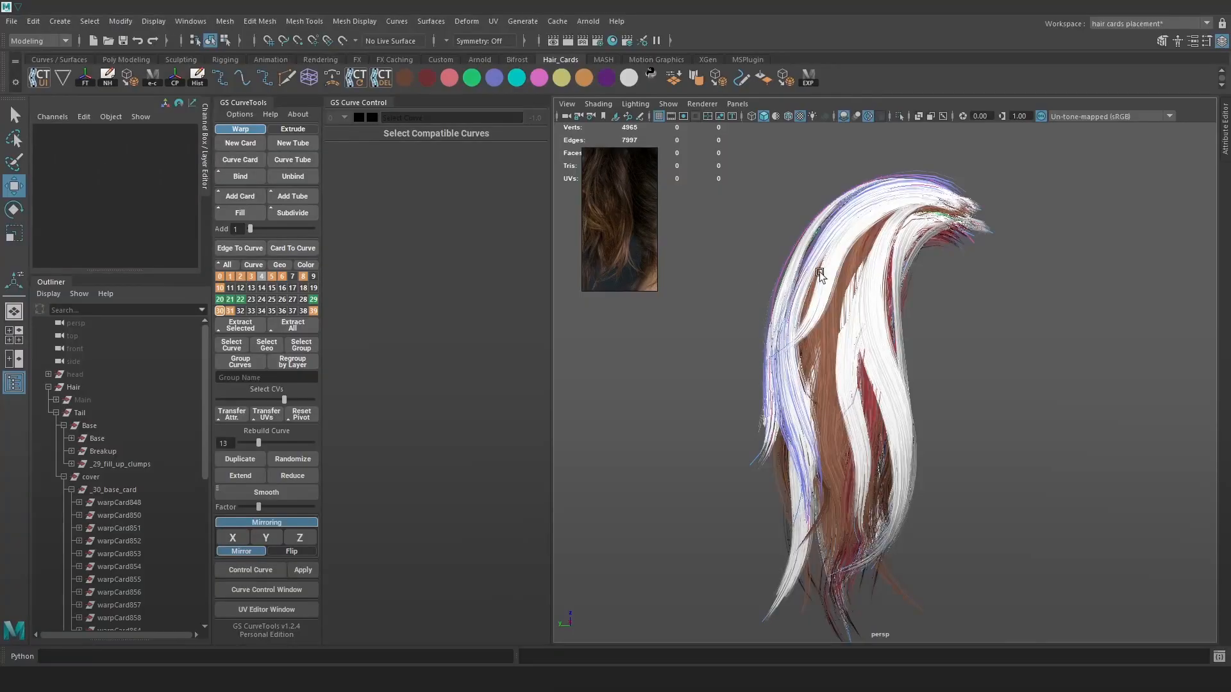
Move a mid-strand control vertex on warpCard858 slightly toward the head, re-export the hair and check it in Marmoset Toolbag
key("4")
left_click(825, 311)
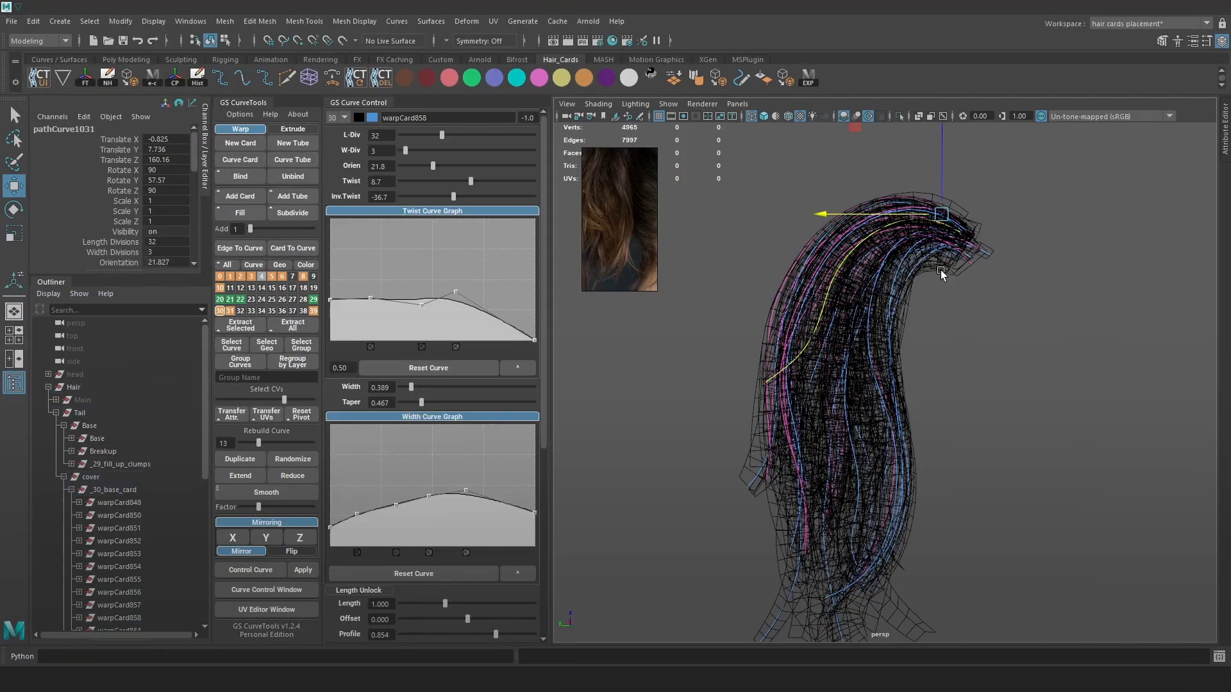
left_click(940, 270)
key("6")
left_click(820, 324)
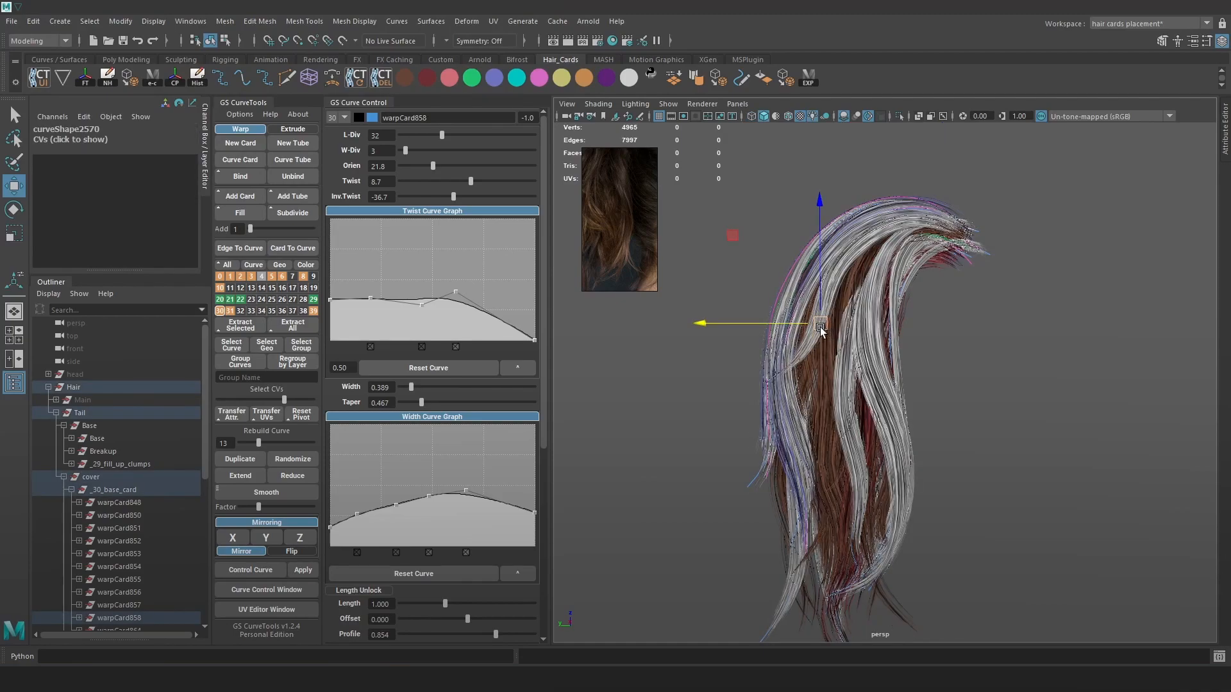
left_click_drag(827, 328, 839, 337)
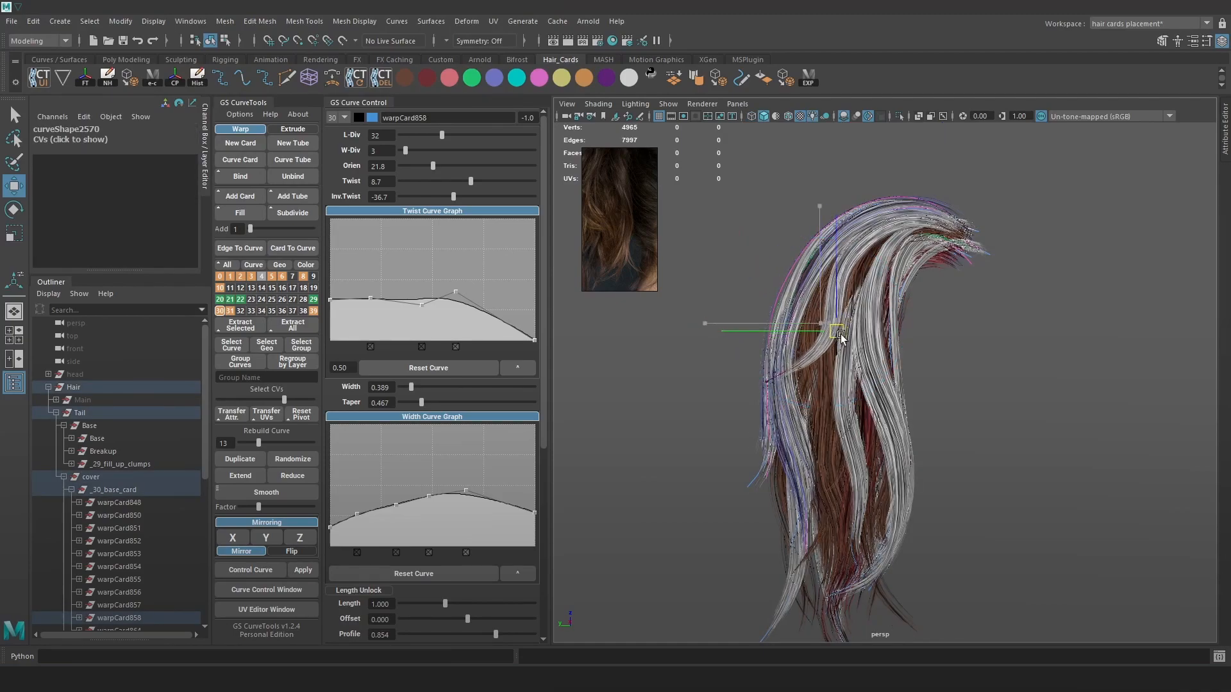
mouse_move(918, 335)
left_mouse_down("alt")
mouse_move(980, 333)
mouse_move(934, 335)
left_mouse_up("alt")
left_click(806, 72)
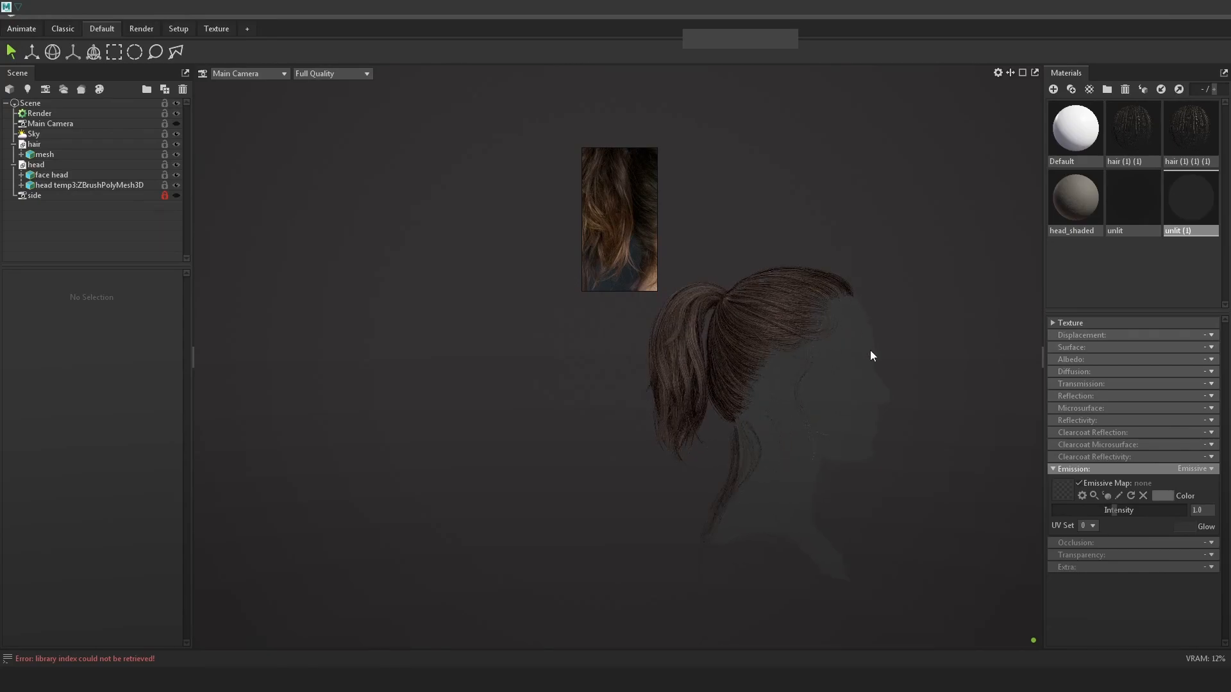
key("alt+Tab")
Lower warpCard858's root-side control vertex slightly along the top of the ponytail
right_click_drag(840, 286, 883, 275, "alt")
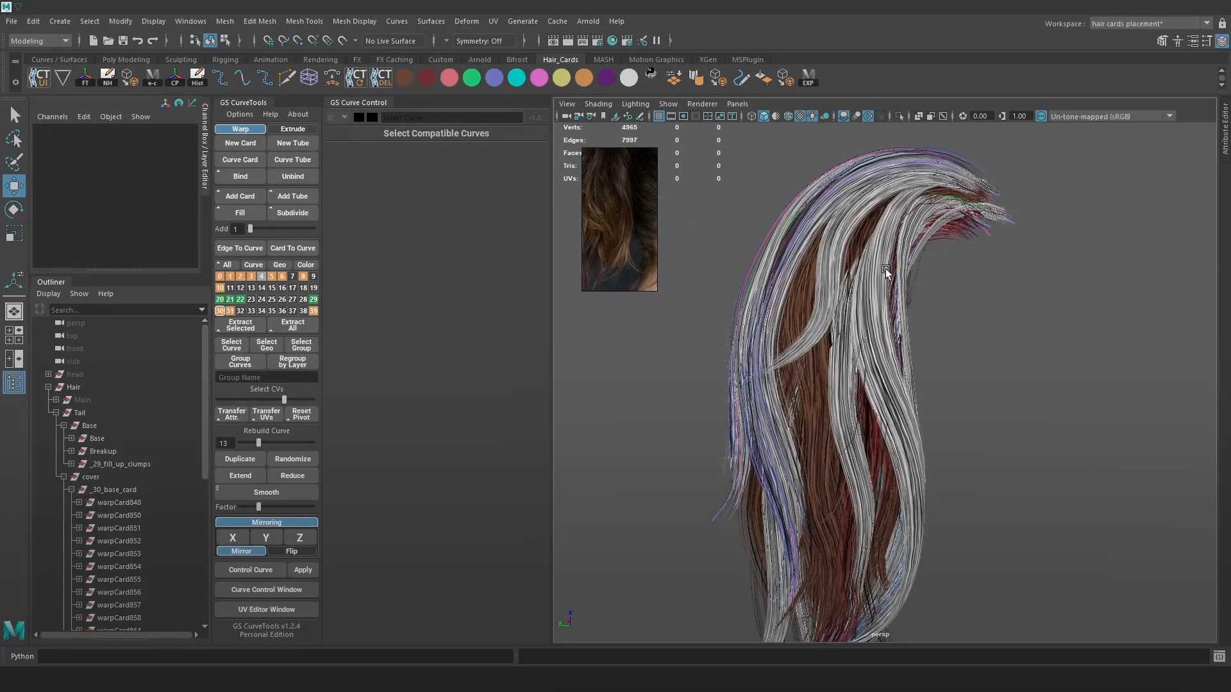
middle_click_drag(892, 222, 895, 304, "alt")
left_click_drag(895, 304, 919, 313, "alt")
right_click_drag(779, 256, 844, 252, "alt")
key("4")
left_click(855, 256)
key("6")
middle_click_drag(917, 284, 923, 348, "alt")
right_click_drag(923, 348, 974, 367, "alt")
mouse_move(974, 276)
left_mouse_down("alt")
mouse_move(988, 331)
mouse_move(998, 256)
mouse_move(945, 263)
mouse_move(960, 289)
mouse_move(966, 273)
left_mouse_up("alt")
key("F9")
key("4")
key("6")
left_click_drag(962, 150, 962, 155)
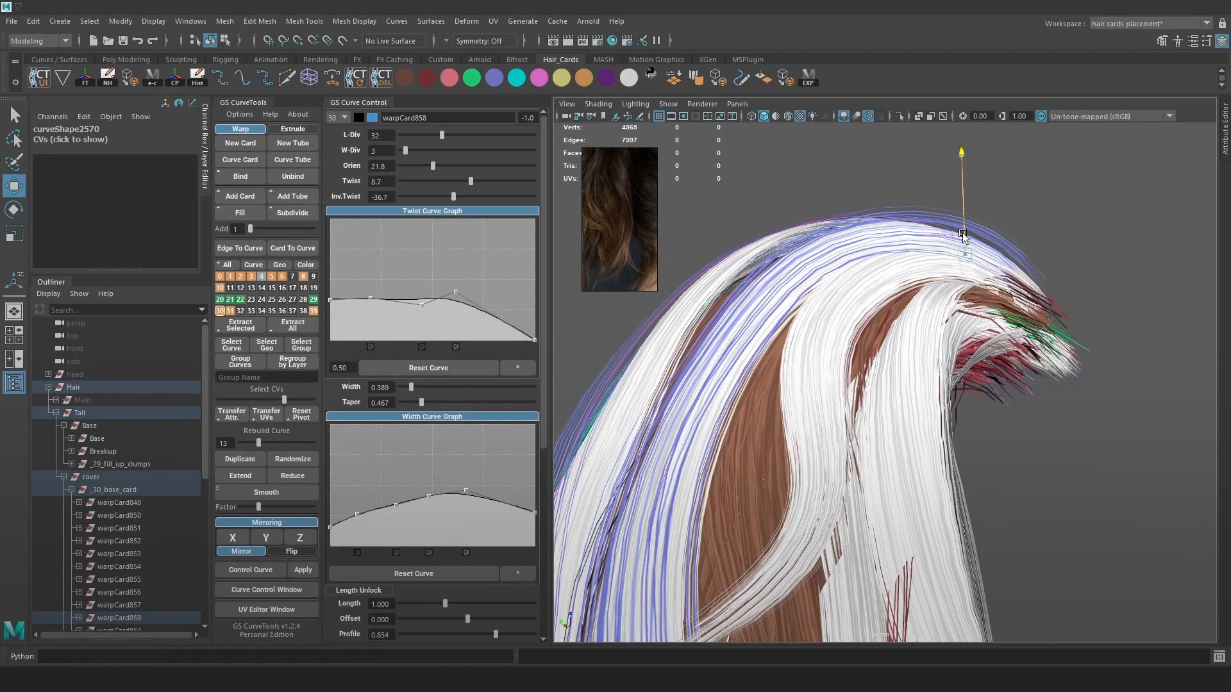
Check the ponytail's root area in Maya and its render in Marmoset Toolbag, and return to Maya
right_click_drag(962, 244, 897, 263, "alt")
left_click_drag(898, 262, 871, 294, "alt")
right_click_drag(871, 294, 809, 174, "alt")
middle_click_drag(809, 174, 803, 96, "alt")
left_click(902, 289)
key("alt+Tab")
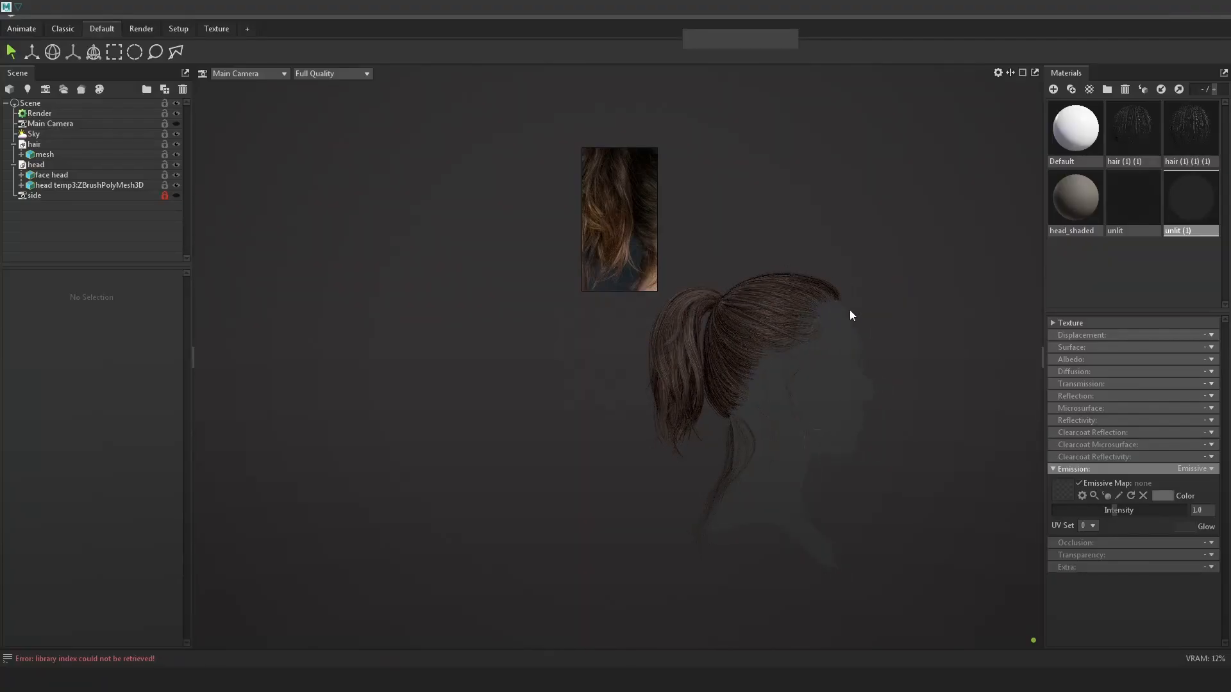
key("alt+Tab")
Move warpCard858's control vertex near the strand tip farther down the ponytail
key("4")
left_click(768, 324)
key("F9")
mouse_move(763, 443)
left_mouse_down()
mouse_move(715, 484)
mouse_move(755, 484)
left_mouse_up()
key("6")
key("e")
key("w")
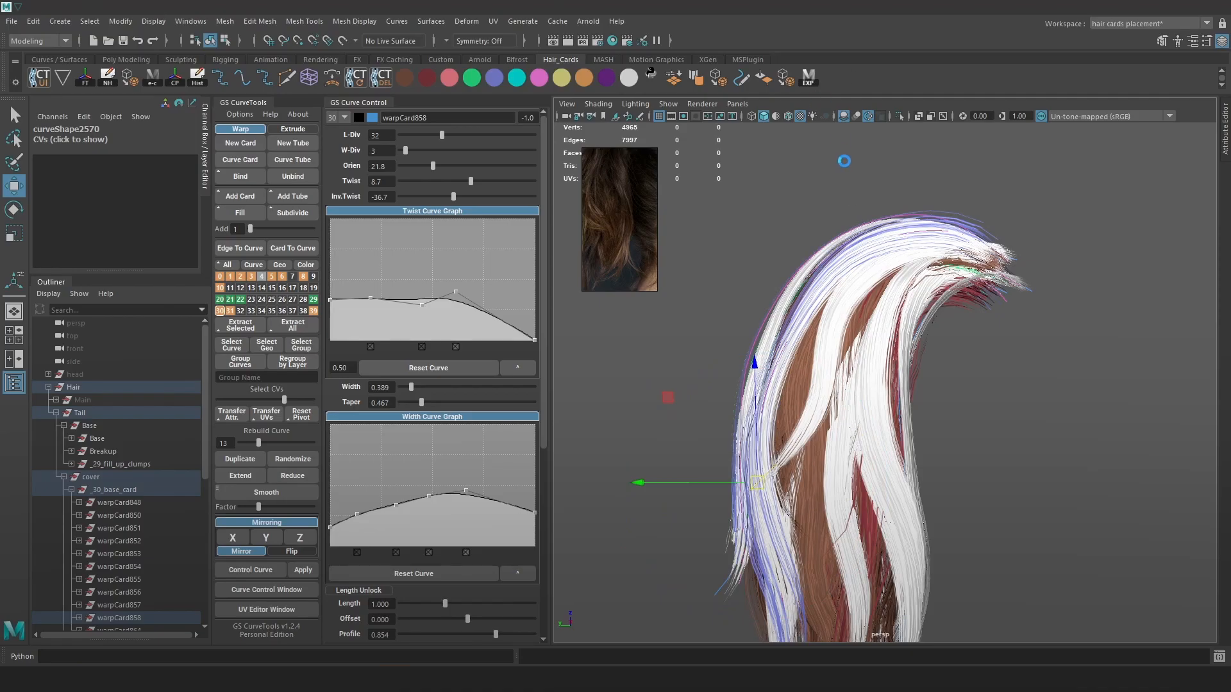
Examine the ponytail from both sides of the head in Marmoset Toolbag and return to Maya
key("alt+Tab")
left_click_drag(834, 289, 683, 402)
right_click(683, 402)
left_click(665, 356)
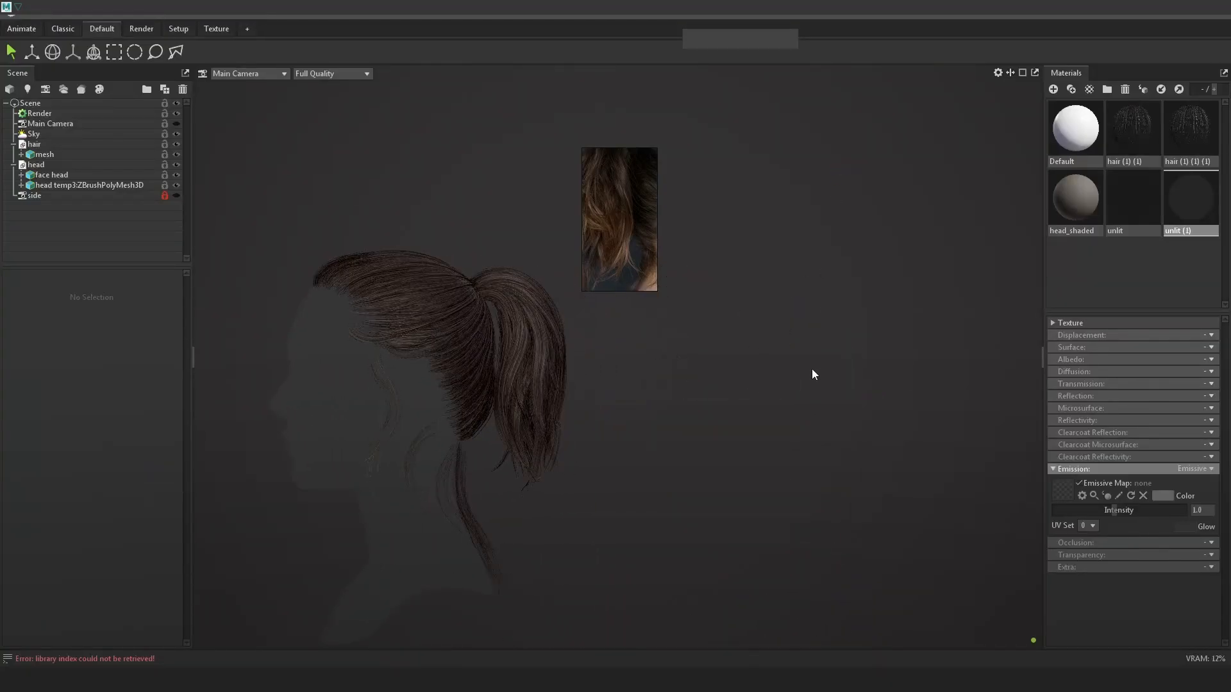
left_click_drag(907, 378, 619, 397)
key("alt+Tab")
Hide layer 30's curves and duplicate cover card warpCard873 on layer 31
left_click_drag(830, 380, 954, 350, "alt")
key("4")
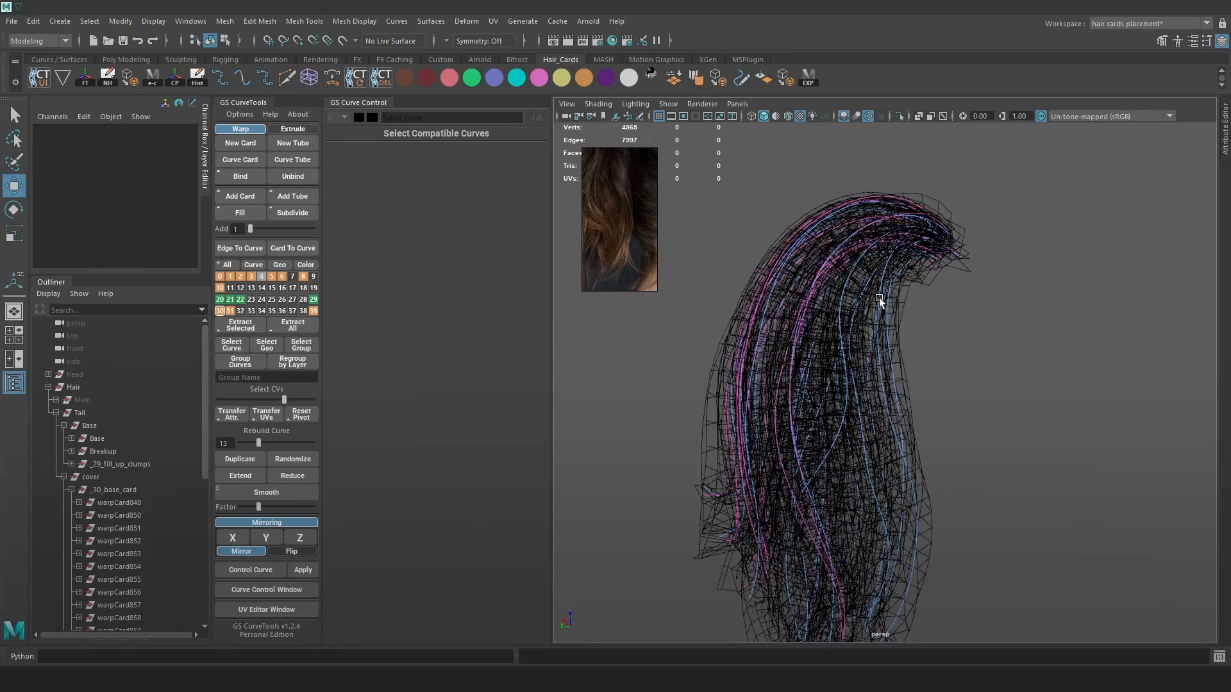
right_click_drag(217, 314, 186, 333)
scroll(836, 257, "up", 3)
left_click(778, 272)
key("6")
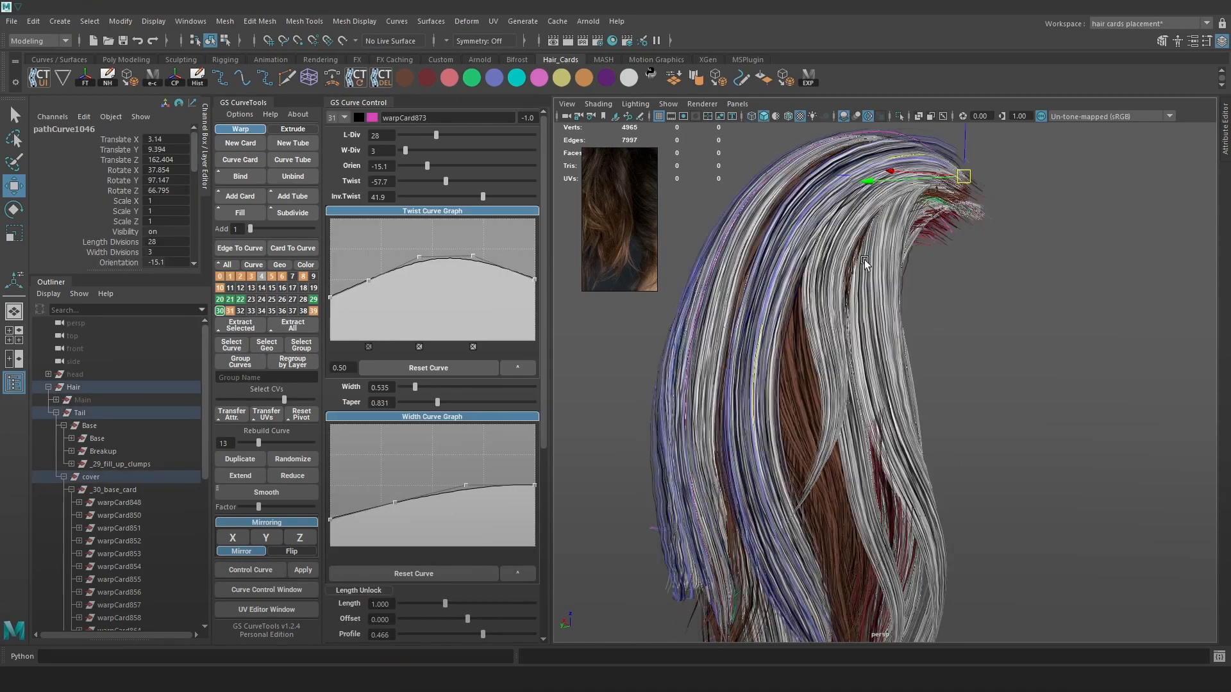
key("6")
scroll(953, 287, "down", 5)
left_click_drag(950, 301, 897, 315, "alt")
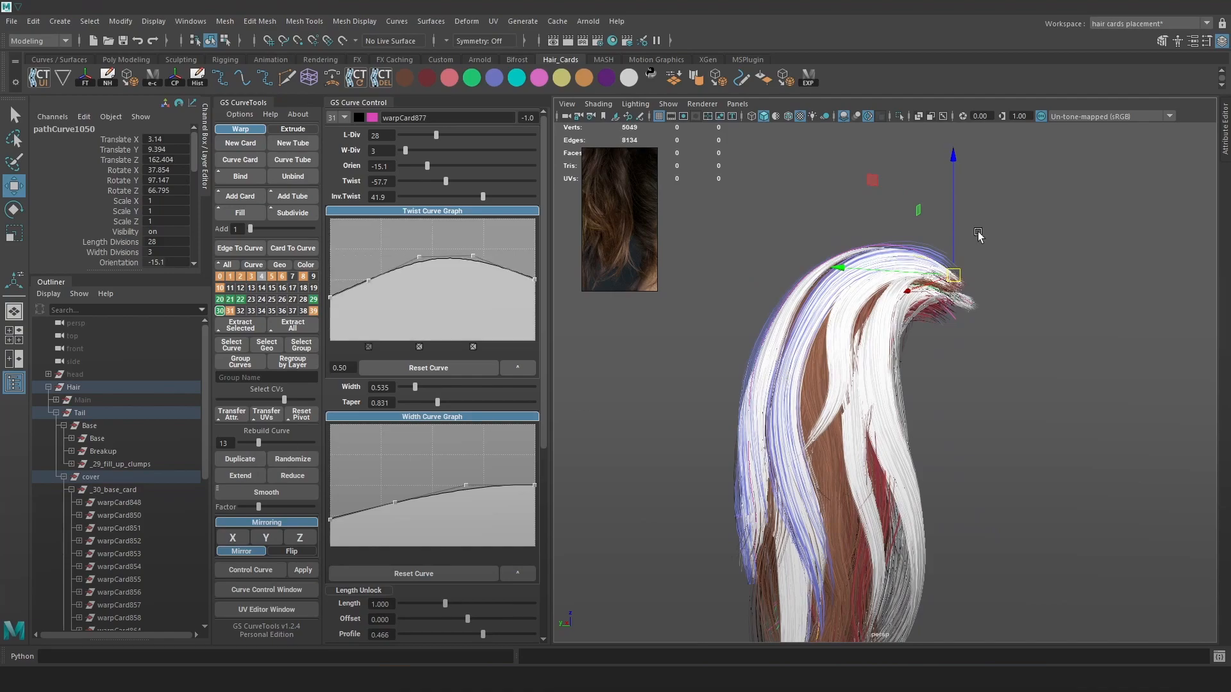
Offset the duplicated card's root, rebuild its curve with fewer points and move its upper control vertex toward the head side
left_click_drag(953, 275, 957, 283)
key("4")
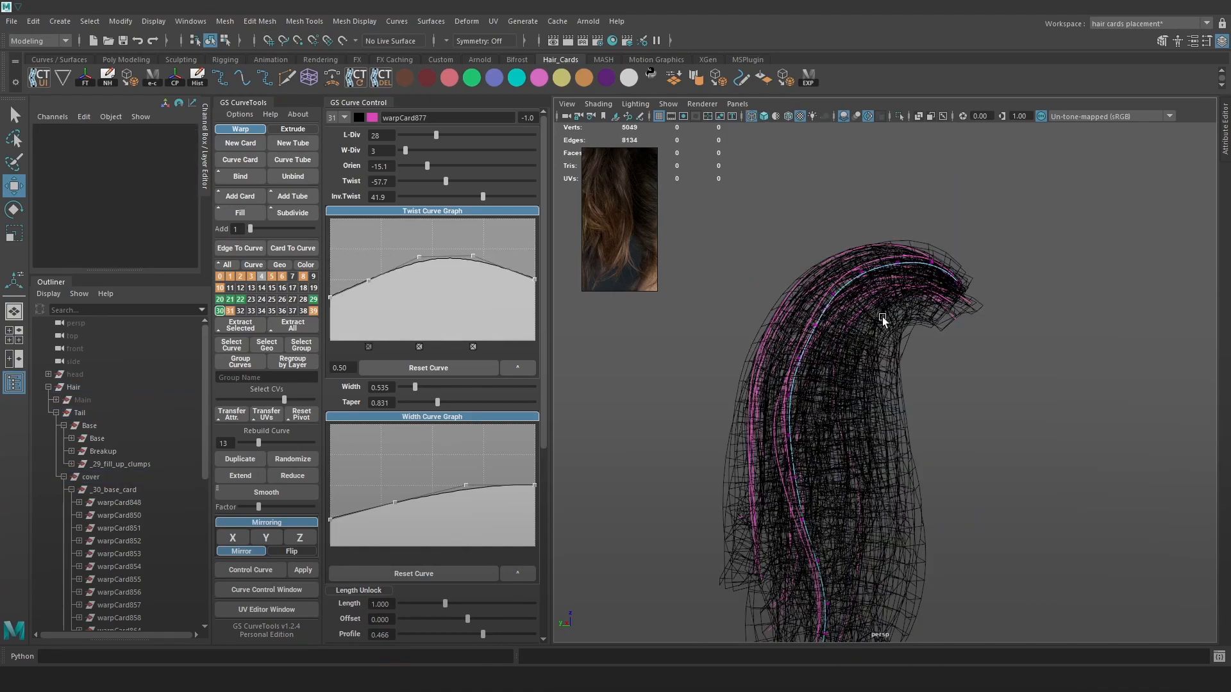
left_click_drag(258, 443, 225, 452)
right_click_drag(1052, 254, 984, 255)
left_click(801, 297)
key("6")
left_click_drag(801, 297, 860, 339)
Move the duplicated card's lower control vertices across to the head side of the ponytail
key("4")
left_click(772, 466)
key("6")
left_click_drag(772, 466, 871, 463)
key("4")
middle_click_drag(871, 463, 850, 358, "alt")
key("6")
left_click_drag(803, 497, 860, 515)
left_click_drag(860, 515, 827, 500, "alt")
Move the duplicated card's tip-side control vertices toward the head and rotate them to follow the ponytail
left_click_drag(784, 507, 838, 503)
key("e")
left_click_drag(931, 477, 846, 466)
key("w")
key("e")
left_click_drag(827, 507, 943, 475, "alt")
Shift the duplicated card's upper and middle control vertices to fit the ponytail's head-side contour
key("4")
left_click(885, 329)
key("6")
left_click_drag(890, 334, 949, 416)
left_click_drag(965, 422, 869, 431, "alt")
left_click_drag(804, 410, 859, 411)
mouse_move(859, 410)
left_mouse_down("alt")
mouse_move(887, 410)
mouse_move(981, 347)
left_mouse_up("alt")
Reset warpCard877's twist curve graph and rebuild its curve with 5 points
left_click(443, 363)
key("4")
left_click(861, 290)
left_click(859, 290)
key("6")
right_click_drag(1045, 268, 974, 268)
key("4")
left_click_drag(243, 443, 246, 444)
key("6")
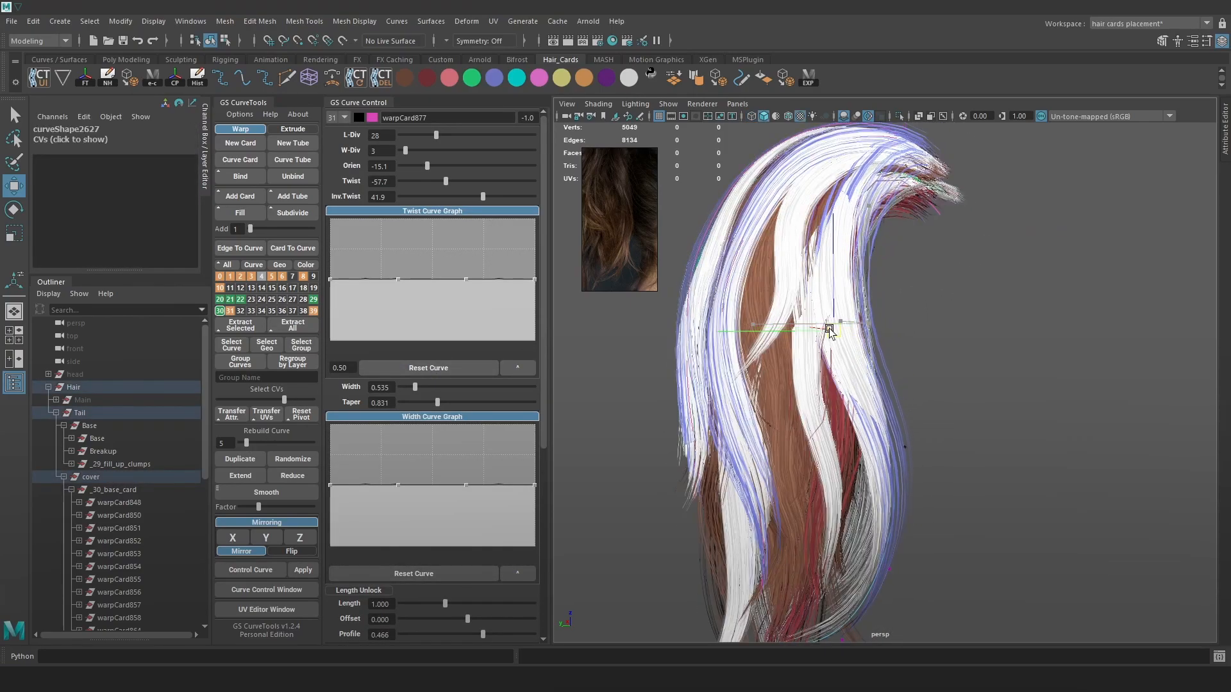
Raise warpCard877's third twist graph point slightly and nudge a lower control vertex on the strand
left_click_drag(809, 331, 878, 366, "alt")
left_click_drag(465, 280, 532, 277)
left_click_drag(464, 280, 466, 268)
left_click_drag(756, 289, 1008, 467, "alt")
left_click(919, 460)
left_click_drag(919, 460, 900, 455)
Reposition warpCard877's lower control vertices around the ponytail and check the result from both sides in Marmoset Toolbag
left_click_drag(806, 605, 779, 564, "alt")
left_click_drag(862, 520, 857, 449, "alt")
left_click(813, 463)
mouse_move(786, 466)
left_mouse_down()
mouse_move(775, 468)
mouse_move(853, 490)
mouse_move(732, 410)
mouse_move(776, 442)
mouse_move(813, 418)
left_mouse_up()
key("4")
key("6")
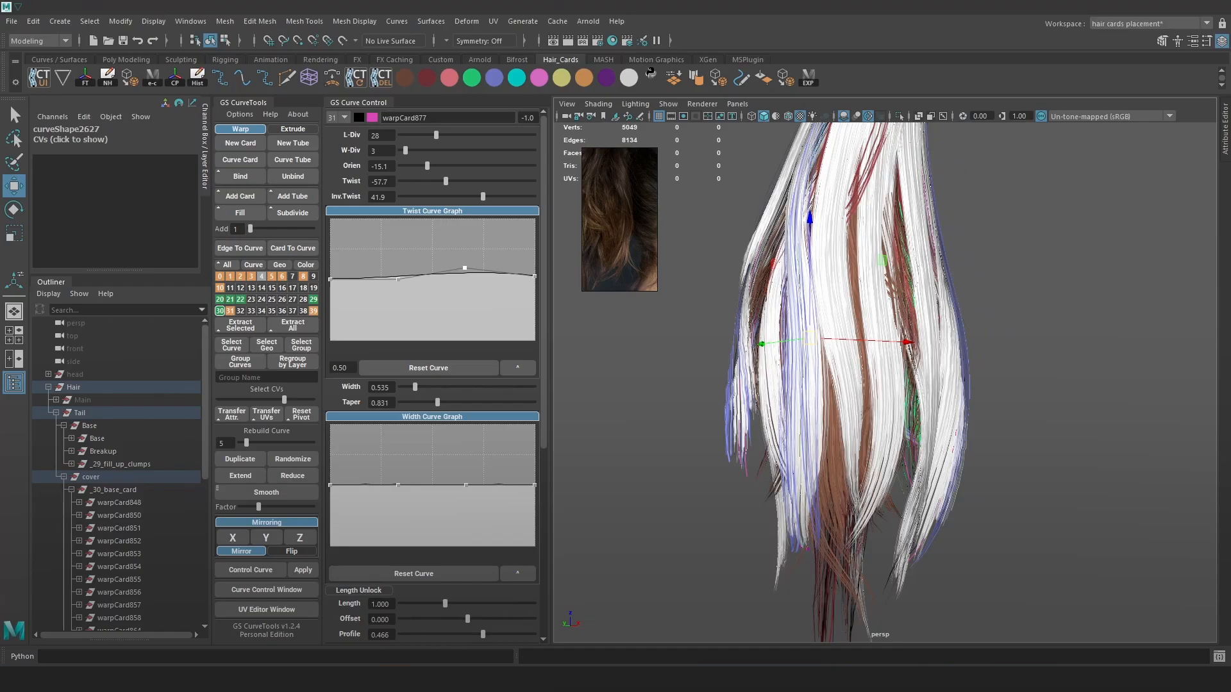
key("alt+Tab")
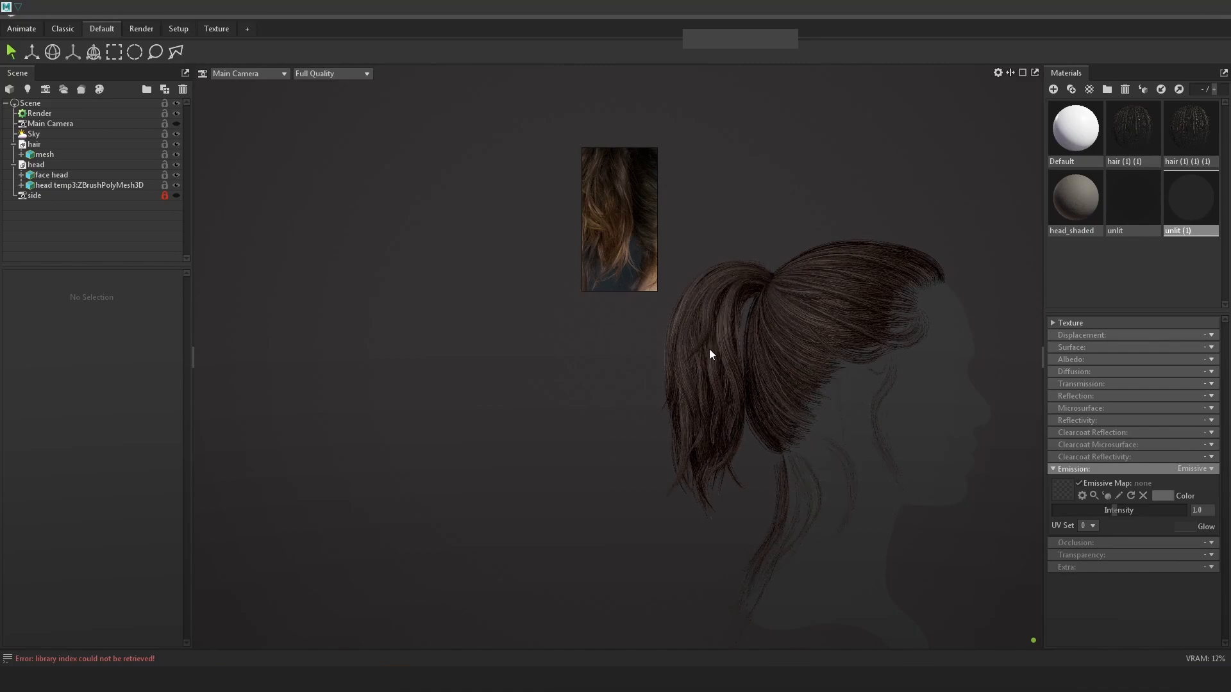
left_click_drag(721, 298, 667, 288)
mouse_move(744, 353)
left_mouse_down()
mouse_move(874, 379)
mouse_move(737, 370)
left_mouse_up()
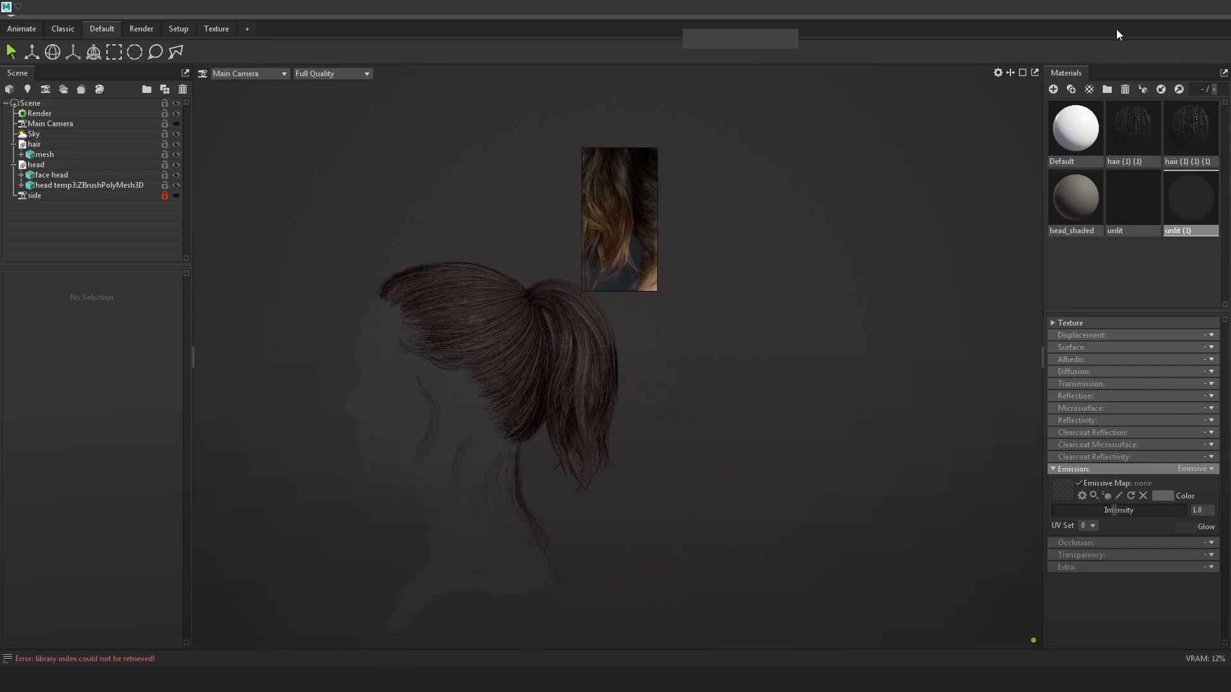
left_click(1177, 17)
Lower warpCard877's third twist graph point below the middle line and adjust its upper control vertex
left_click_drag(967, 377, 900, 344, "alt")
left_click_drag(465, 272, 465, 291)
left_click_drag(843, 280, 880, 319)
scroll(904, 351, "down", 5)
key("4")
left_click(826, 311)
key("6")
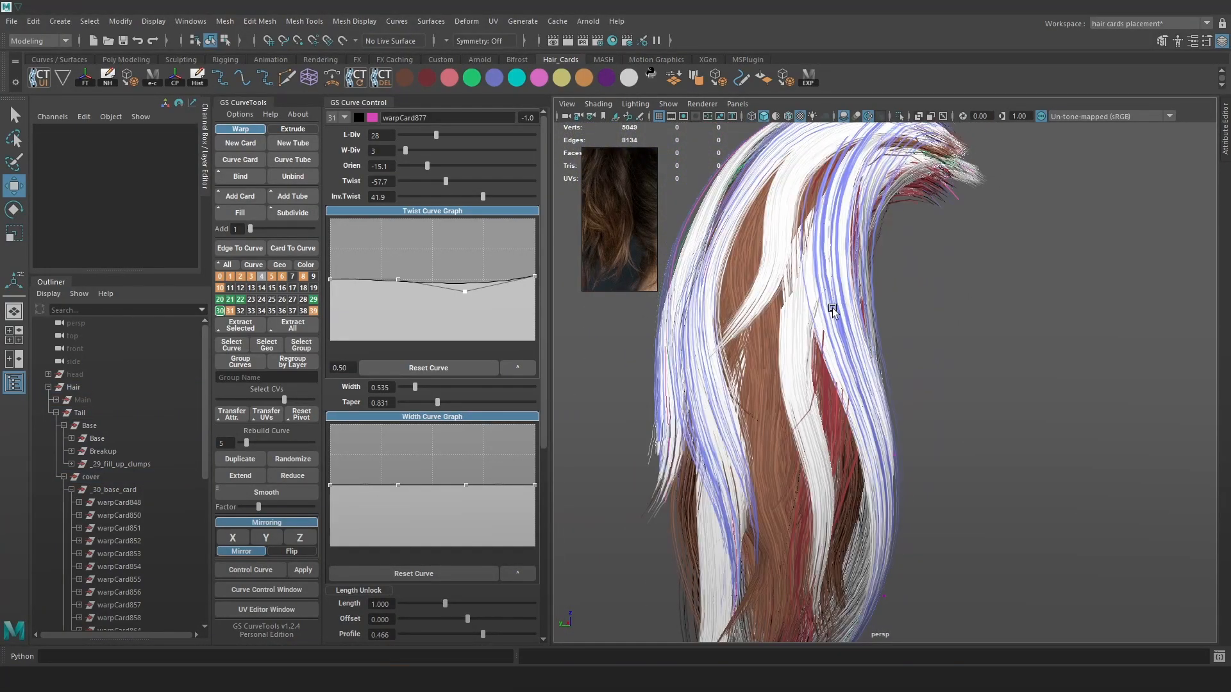
key("4")
left_click(821, 301)
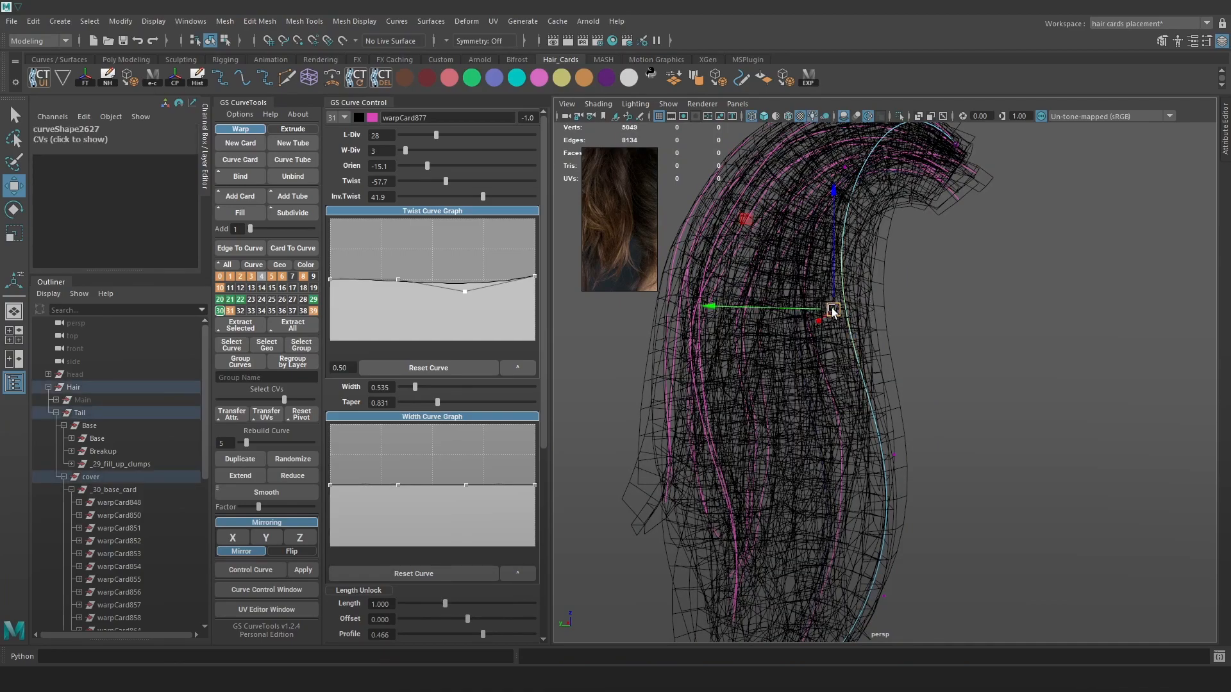
key("6")
left_click_drag(852, 306, 1052, 367, "alt")
Rebuild warpCard877's curve with 7 points and move its upper-middle control vertex toward the head
key("4")
left_click_drag(247, 443, 250, 441)
right_click_drag(1021, 349, 908, 298)
left_click(842, 307)
key("6")
left_click_drag(842, 307, 895, 289)
Lower warpCard877's root-side control vertex to fit the bend and narrow the card at its root in the width graph
key("4")
left_click(927, 185)
key("6")
left_click_drag(927, 162, 927, 200)
left_click_drag(330, 500, 331, 506)
left_click_drag(929, 203, 936, 210)
scroll(943, 270, "down", 4)
key("4")
left_click_drag(951, 321, 843, 373, "alt")
left_click(883, 404)
key("6")
left_click_drag(843, 373, 761, 357, "alt")
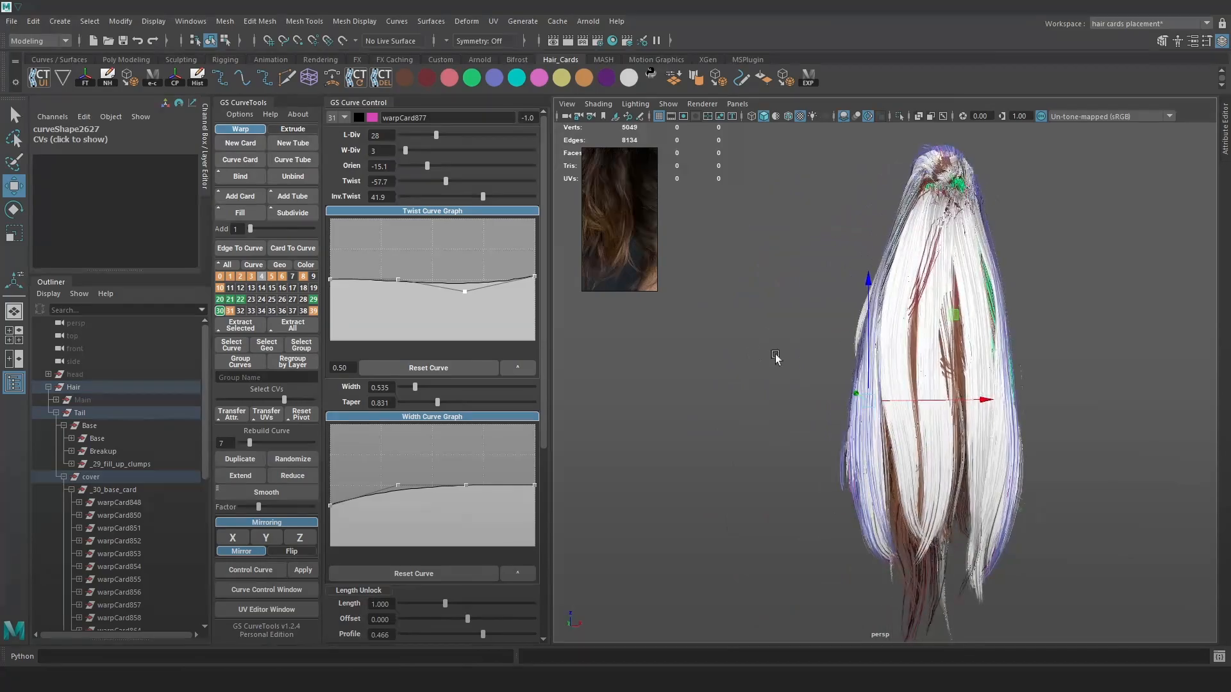
Duplicate the 24-division cover card on the opposite side of the ponytail
left_click(761, 357)
left_click_drag(1033, 343, 1115, 340, "alt")
key("4")
left_click(1010, 301)
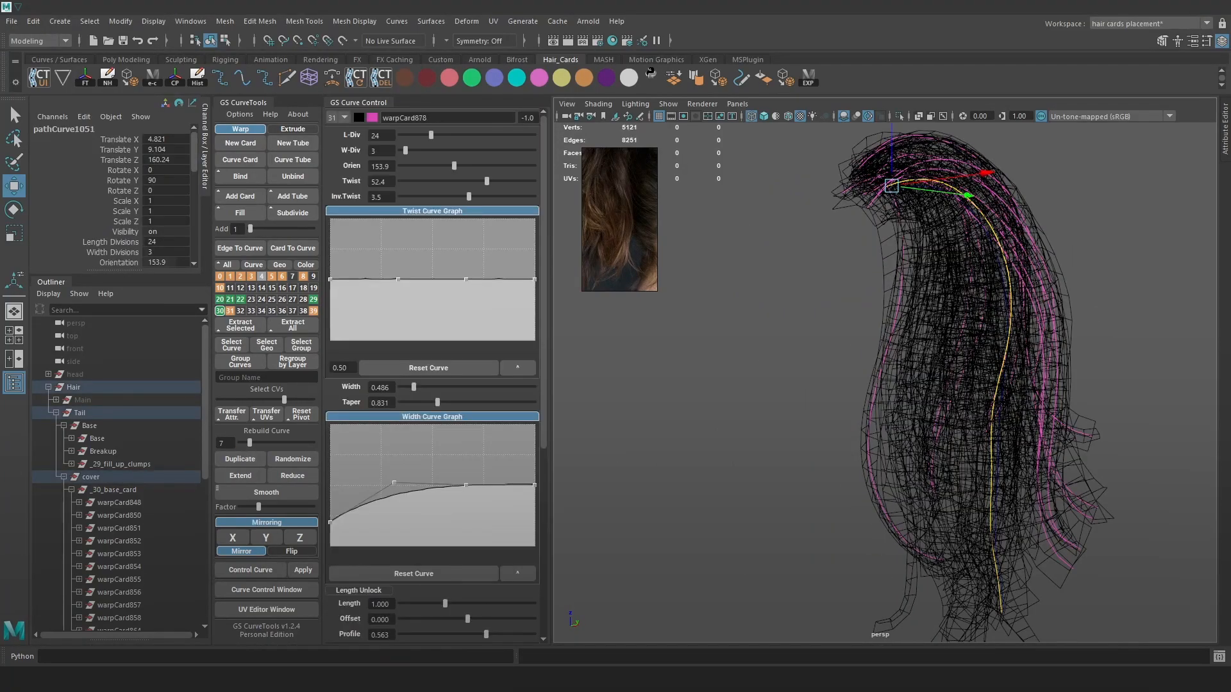
key("6")
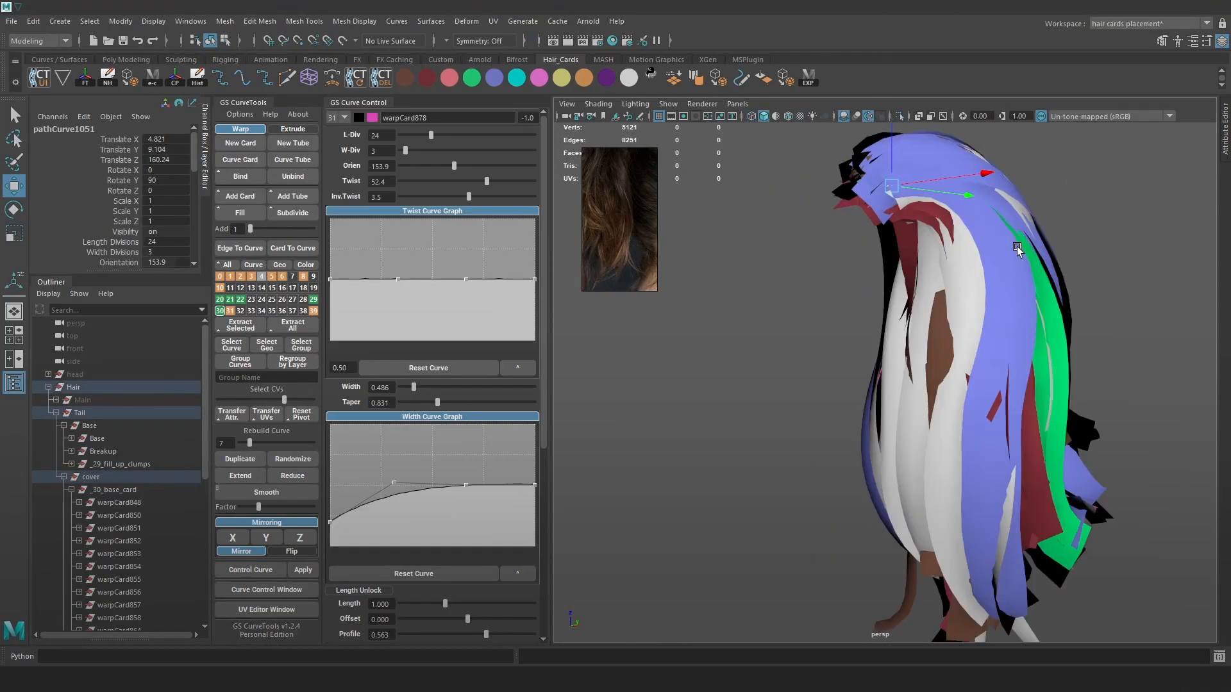
Reposition warpCard878's root-side control vertices to fit the duplicated card against the ponytail's root
left_click_drag(1142, 291, 1186, 286, "alt")
right_click_drag(1127, 178, 1050, 179)
key("4")
left_click_drag(921, 305, 1005, 264)
key("6")
left_click_drag(1005, 265, 930, 236, "alt")
key("4")
key("6")
left_click_drag(1065, 239, 1073, 242)
Move another upper control vertex of warpCard878 toward the ponytail and set the card's inverse twist to 47.2
left_click_drag(1073, 243, 1209, 246, "alt")
key("5")
left_click(952, 283)
key("6")
left_click_drag(953, 283, 882, 242)
middle_click_drag(882, 241, 845, 244, "alt")
scroll(845, 243, "up", 1)
left_click_drag(469, 196, 485, 196)
Move warpCard878's middle control vertex to follow the surrounding hair
left_click_drag(947, 283, 922, 273, "alt")
middle_click_drag(922, 274, 903, 217, "alt")
key("4")
left_click(959, 425)
key("6")
left_click_drag(959, 426, 908, 406)
Adjust warpCard878's tip control vertex and shift the vertex above it to follow the ponytail's lower contour
key("4")
left_click(954, 569)
key("6")
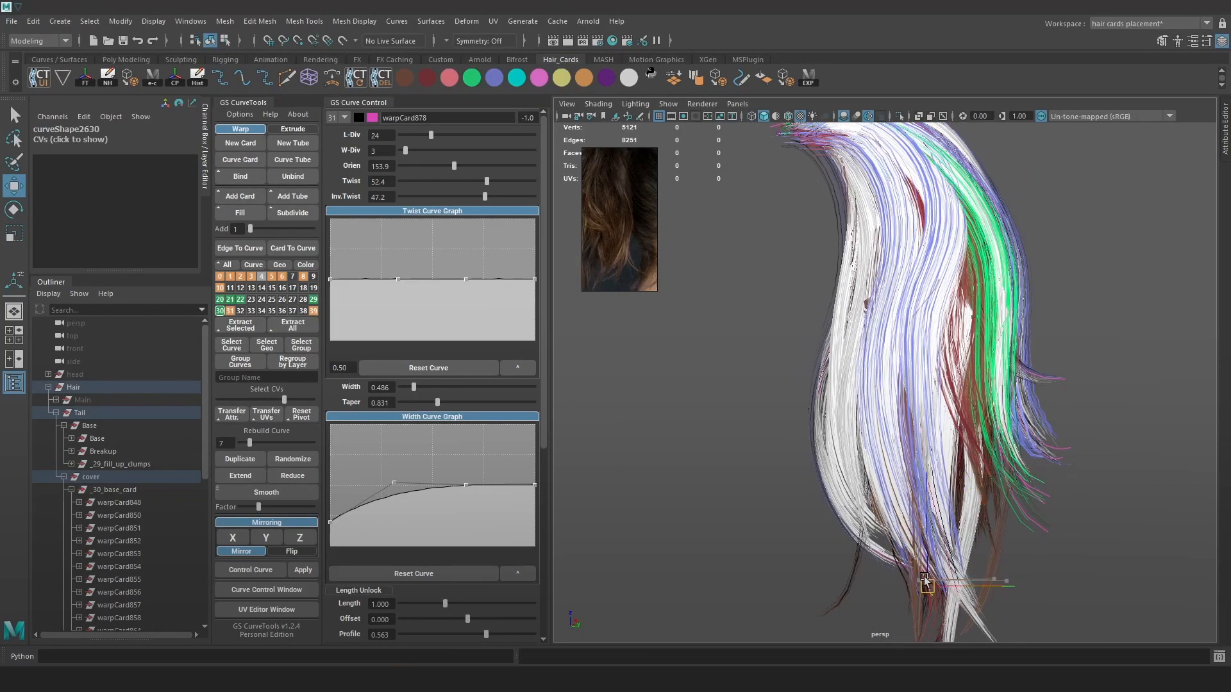
left_click_drag(939, 582, 943, 577)
key("4")
left_click(914, 461)
key("6")
left_click_drag(915, 461, 888, 449)
Transfer the UVs from warpCard871 to warpCard878
right_click_drag(900, 293, 989, 265)
key("4")
left_click(991, 329)
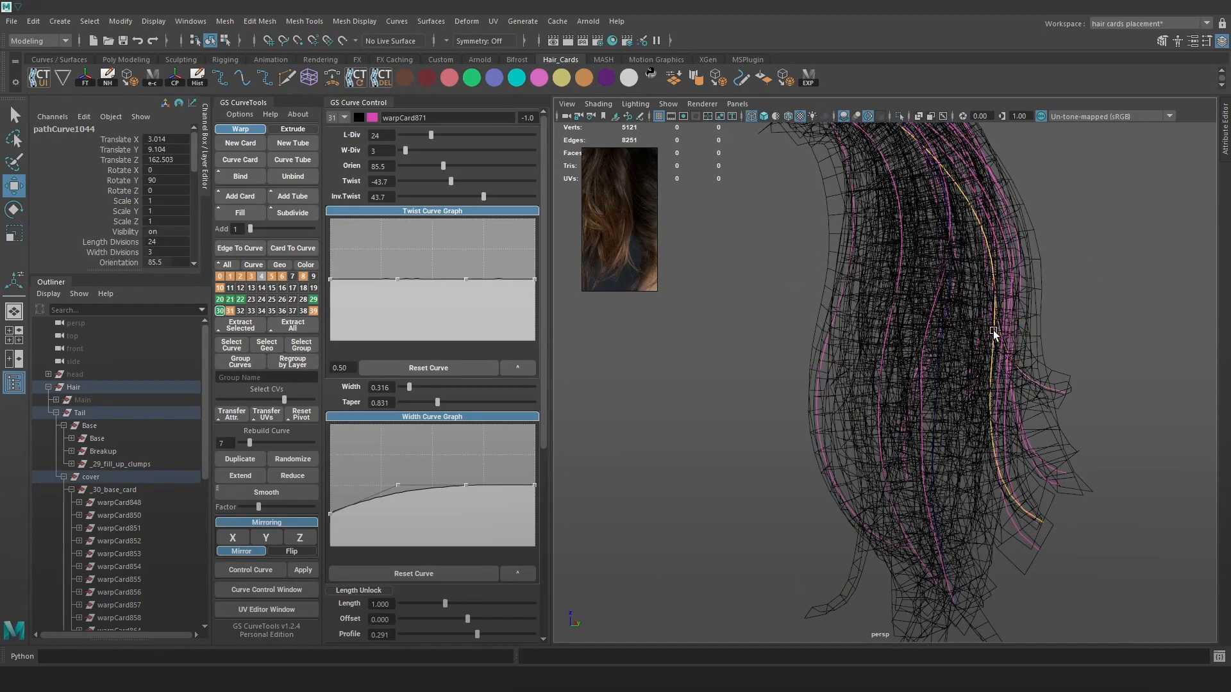
key("6")
key("4")
left_click(890, 304, "shift")
key("6")
middle_click_drag(949, 294, 931, 328, "alt")
left_click_drag(762, 178, 749, 196)
key("ctrl+z")
left_click(275, 416)
scroll(910, 281, "up", 1)
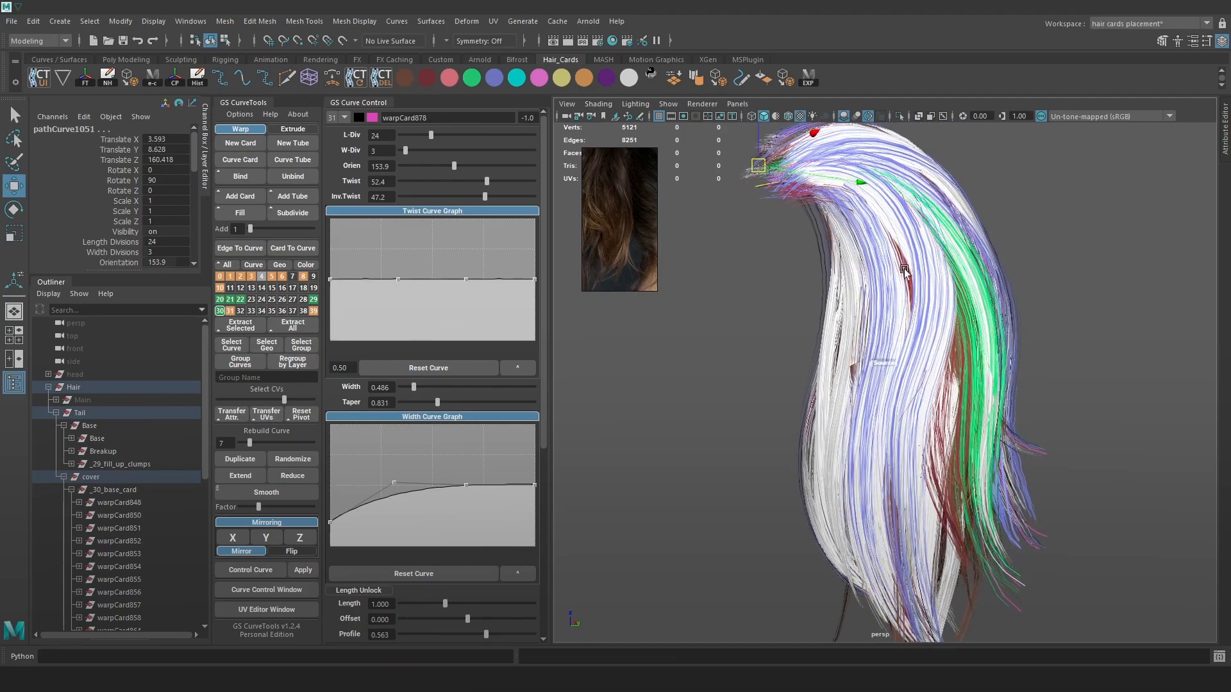
Duplicate warpCard878 and offset the copy sideways toward the opposite side of the ponytail's underside
left_click(1083, 261)
left_click(909, 295)
left_click_drag(910, 296, 965, 304, "alt")
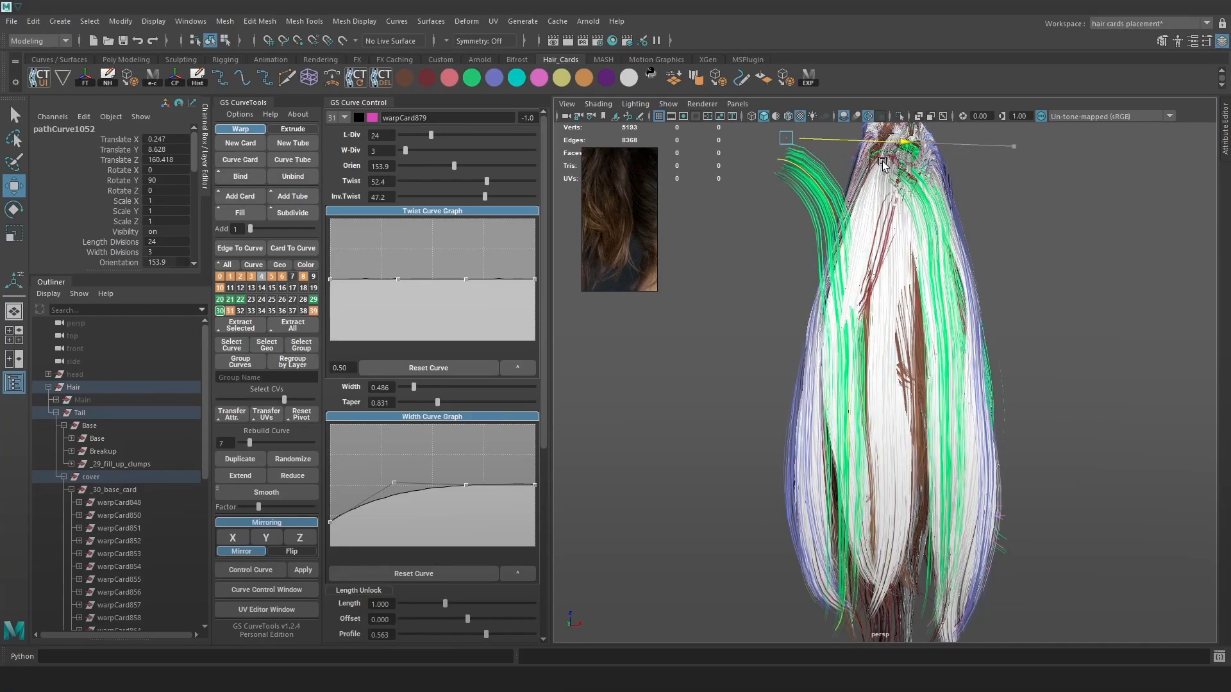
Set warpCard879's curve rebuild value to 3 and bring its root control vertices in to the ponytail's root
key("4")
right_click_drag(1085, 215, 1017, 215)
left_click(839, 267)
left_click_drag(249, 443, 244, 443)
right_click_drag(1084, 280, 1024, 281)
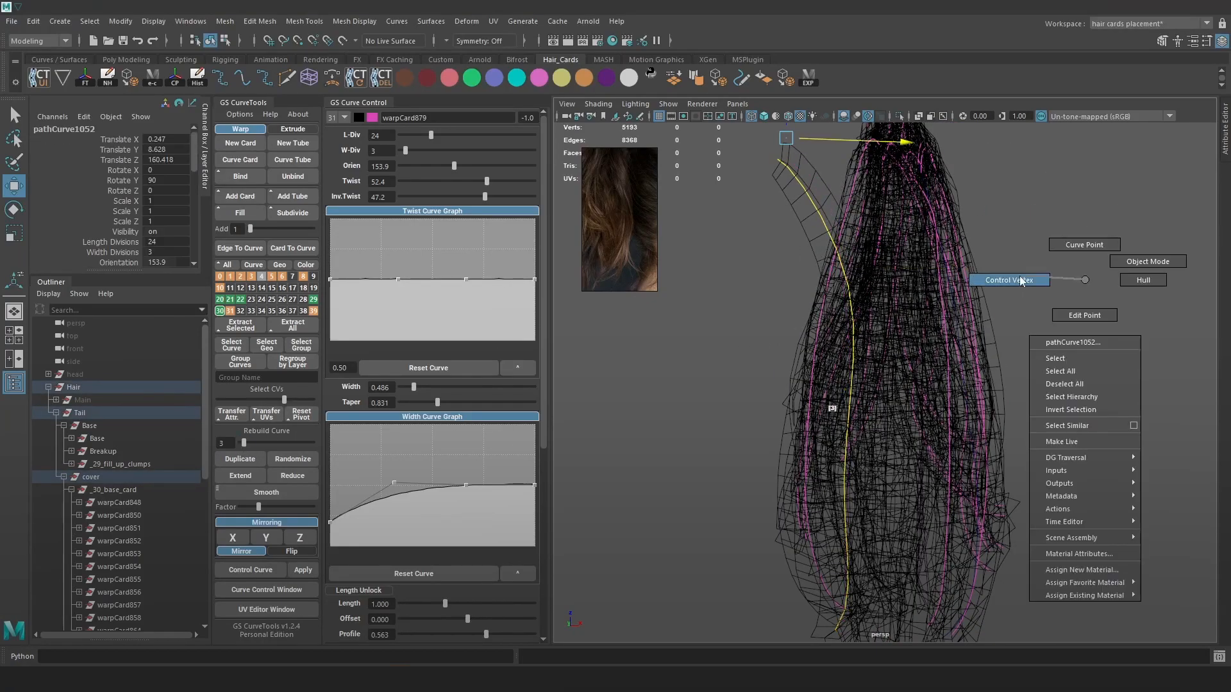
left_click(878, 284)
key("6")
middle_click_drag(840, 128, 1010, 214)
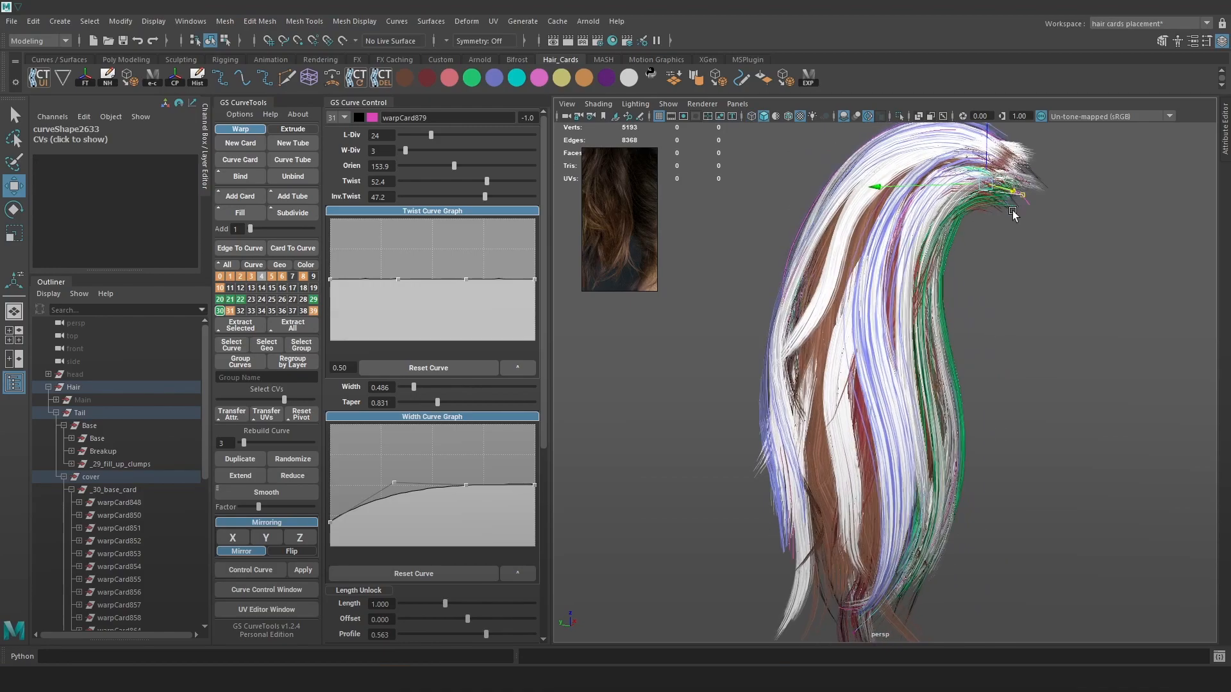
key("ctrl+z")
Set warpCard879's orientation to 242.4 so the card lies along the ponytail's surface
key("4")
key("6")
key("4")
key("6")
mouse_move(454, 166)
left_mouse_down()
mouse_move(443, 167)
mouse_move(468, 167)
left_mouse_up()
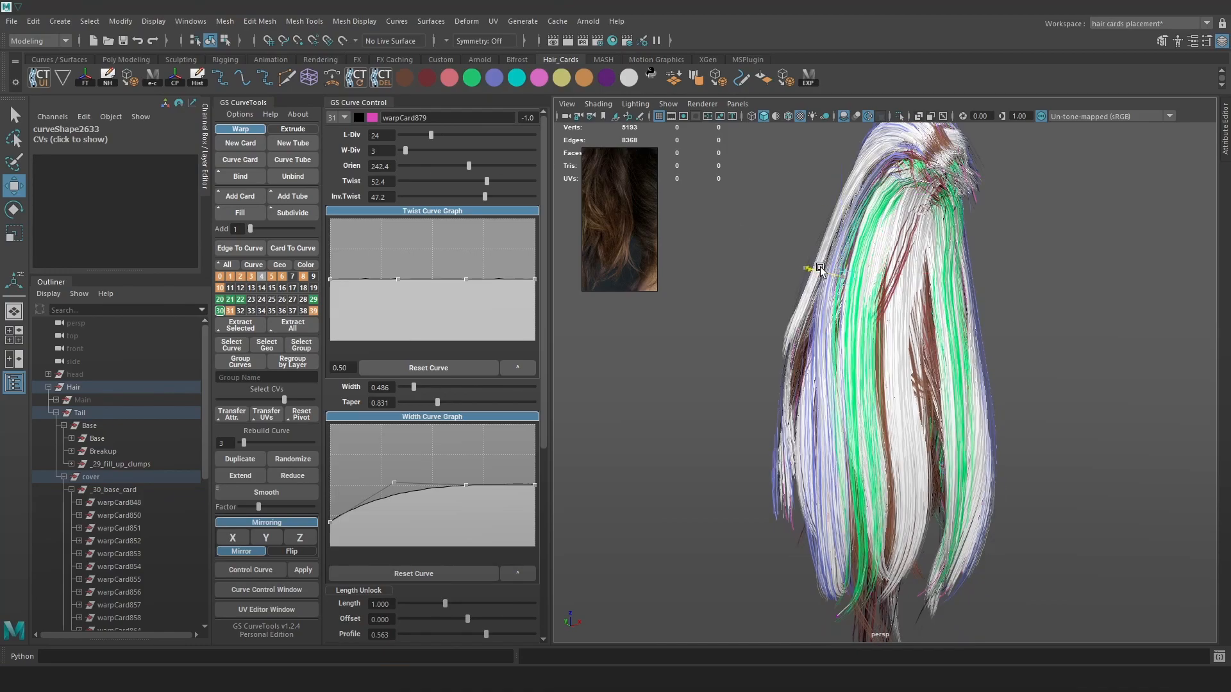
Shift warpCard879's tip control vertex inward and adjust the lower part of its curve
left_click_drag(900, 277, 916, 397, "alt")
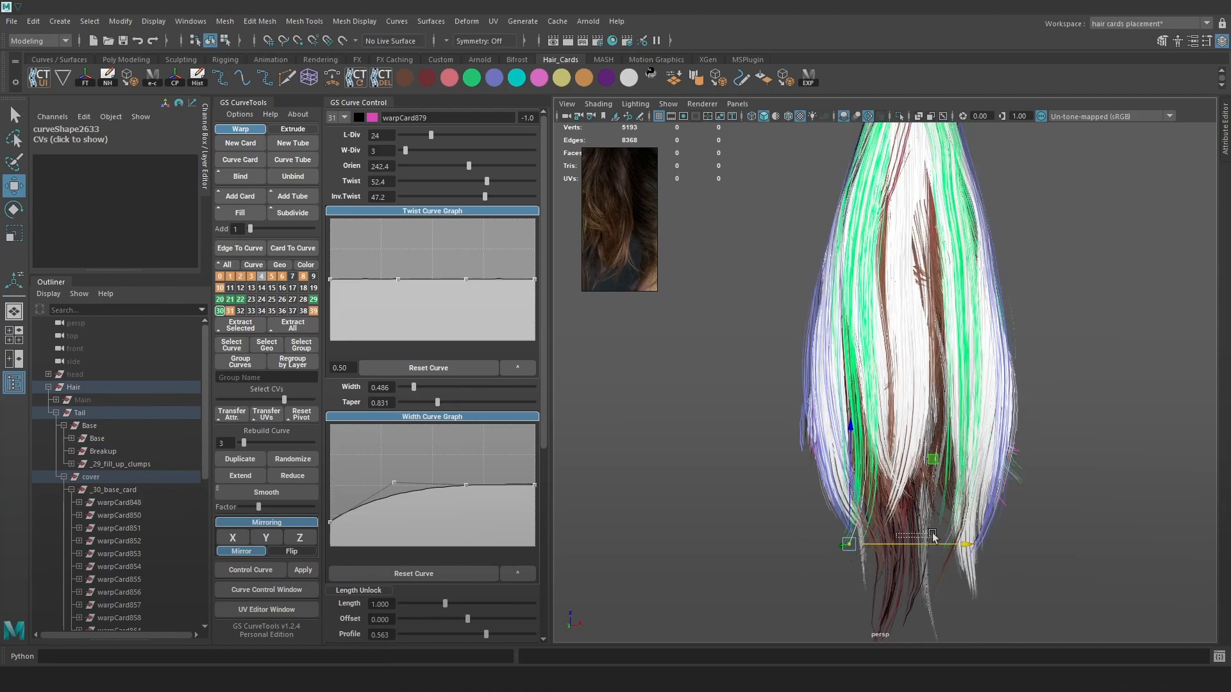
left_click_drag(951, 544, 968, 545)
mouse_move(910, 550)
left_mouse_down("alt")
mouse_move(1006, 545)
mouse_move(910, 526)
left_mouse_up("alt")
key("4")
left_click(840, 466)
left_click(875, 464)
key("6")
mouse_move(846, 362)
left_mouse_down("alt")
mouse_move(962, 382)
mouse_move(937, 386)
left_mouse_up("alt")
mouse_move(948, 385)
left_mouse_down("alt")
mouse_move(1004, 412)
mouse_move(827, 423)
mouse_move(815, 439)
mouse_move(837, 346)
left_mouse_up("alt")
Fill the gap between warpCard879 and the matching card on the other side with an in-between card
key("4")
left_click(838, 344)
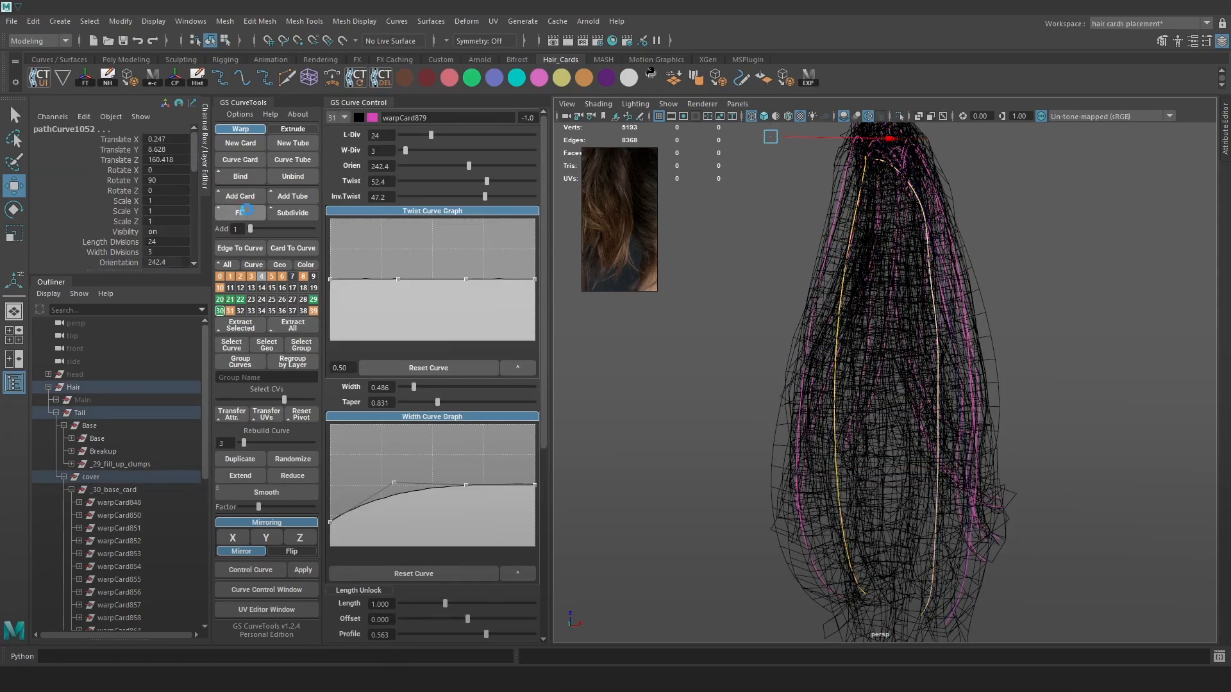
left_click(246, 214)
key("6")
left_click_drag(1005, 305, 912, 327, "alt")
Adjust the middle and upper control vertices of the in-between card warpCard880
key("F9")
key("4")
left_click(888, 350)
key("6")
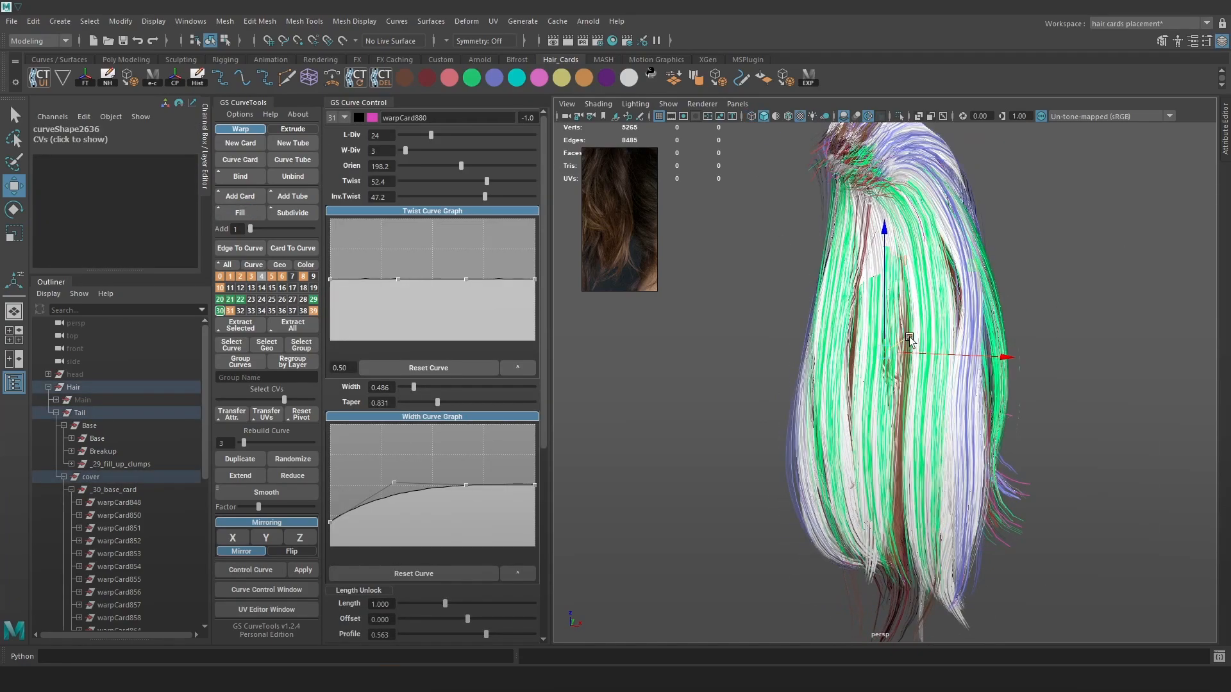
key("4")
left_click(929, 224)
key("6")
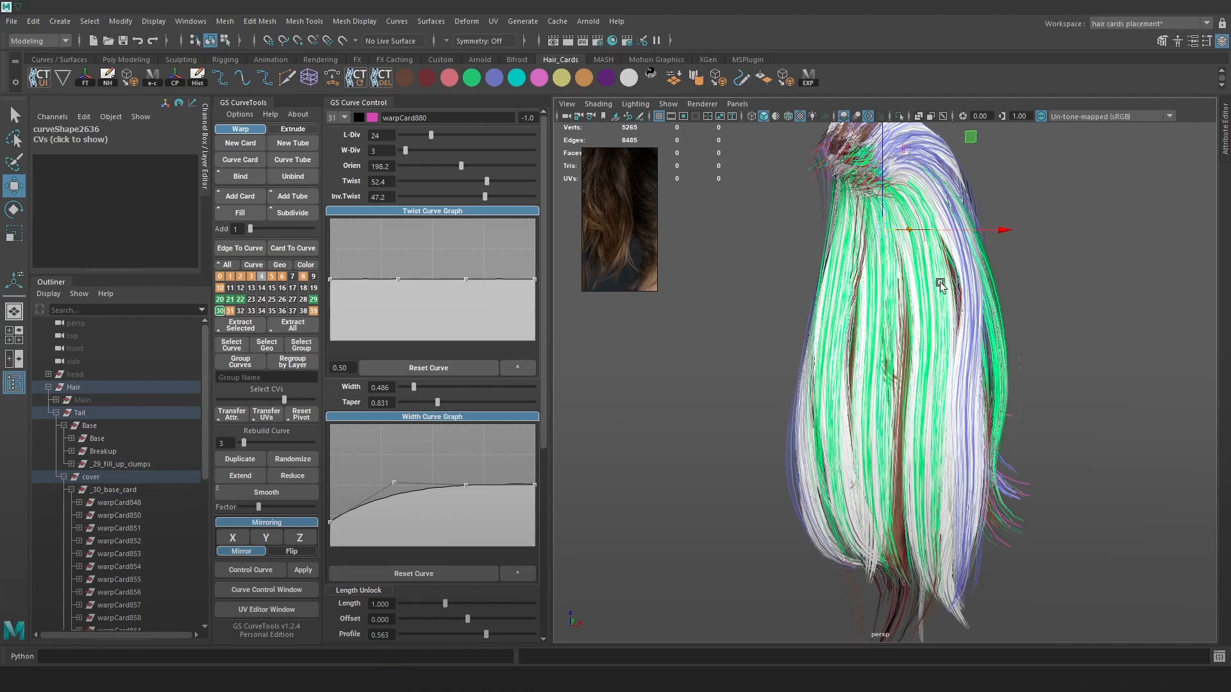
Move warpCard880's tip control vertex sideways and adjust a lower control vertex to fit the ponytail's underside
middle_click_drag(934, 275, 930, 153, "alt")
left_click(888, 473)
left_click_drag(901, 480, 937, 476, "alt")
left_click_drag(957, 478, 932, 478)
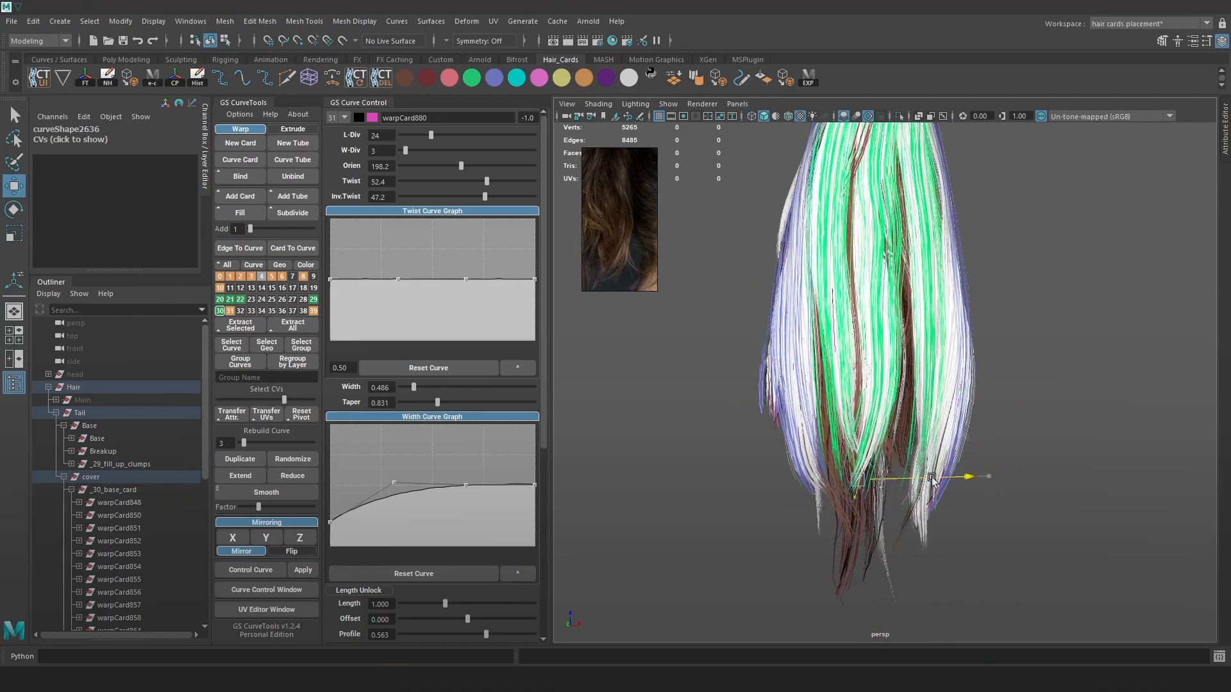
key("4")
mouse_move(853, 501)
left_mouse_down("alt")
mouse_move(951, 323)
mouse_move(1071, 375)
mouse_move(1079, 346)
mouse_move(912, 341)
mouse_move(927, 340)
mouse_move(910, 359)
mouse_move(930, 373)
mouse_move(950, 372)
mouse_move(940, 344)
mouse_move(1135, 374)
mouse_move(912, 352)
mouse_move(877, 334)
left_mouse_up("alt")
key("6")
key("4")
left_click(912, 352)
key("6")
Add another cover card on the ponytail's underside and adjust its orientation and control vertices
right_click(763, 269)
left_click(816, 225)
left_click_drag(443, 172, 441, 197)
right_click_drag(1103, 223, 1048, 222)
key("4")
left_click(902, 245)
key("6")
left_click_drag(913, 313, 853, 449, "alt")
middle_click_drag(851, 500, 845, 385, "alt")
left_click(825, 508)
left_click_drag(850, 527, 827, 400, "alt")
Export the updated hair cards and switch to Marmoset Toolbag
left_click_drag(885, 455, 1034, 324, "alt")
left_click(1068, 275)
right_click_drag(1034, 324, 1099, 371, "alt")
left_click_drag(1099, 371, 838, 410, "alt")
left_click_drag(898, 320, 809, 359, "alt")
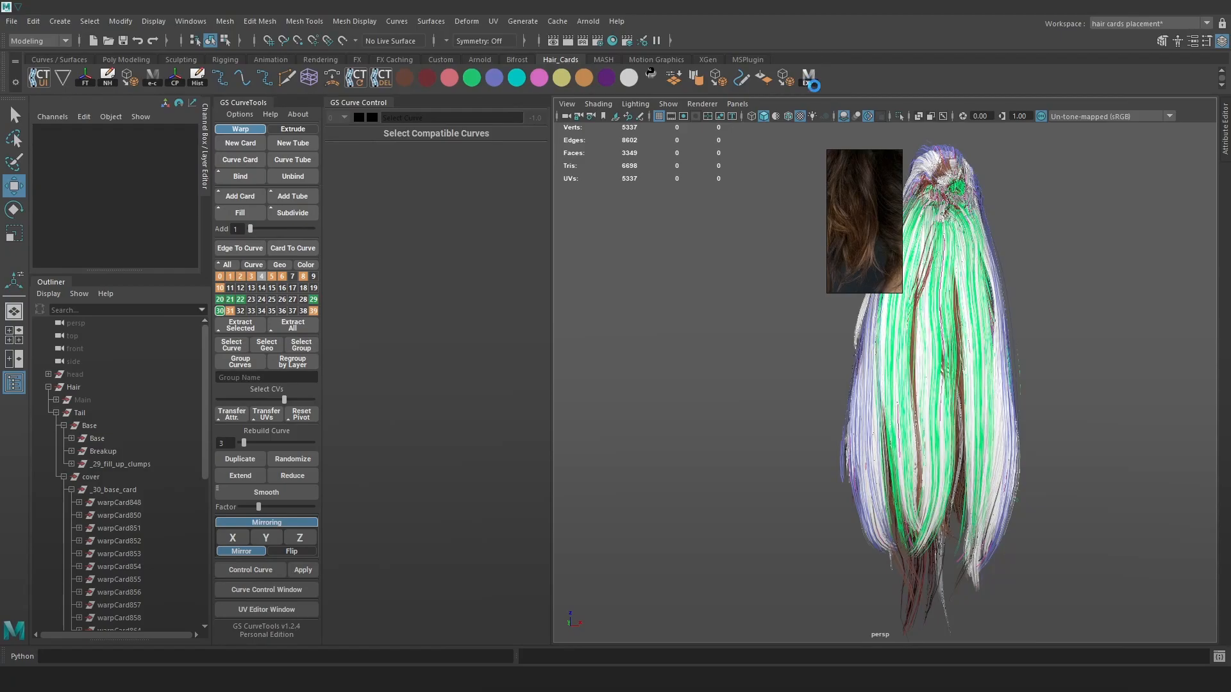
key("alt+Tab")
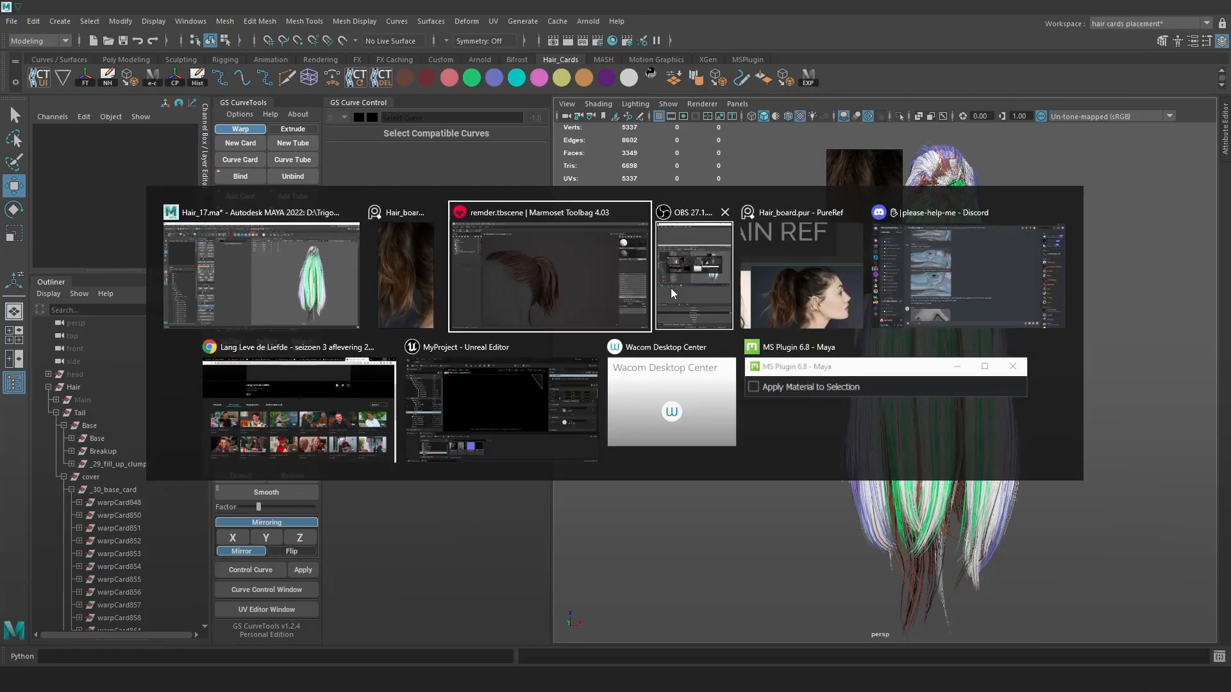
Examine the rendered ponytail's shape and strands against the side-view reference photo
left_click_drag(745, 395, 666, 348, "alt")
scroll(664, 340, "up", 5)
scroll(680, 360, "down", 10)
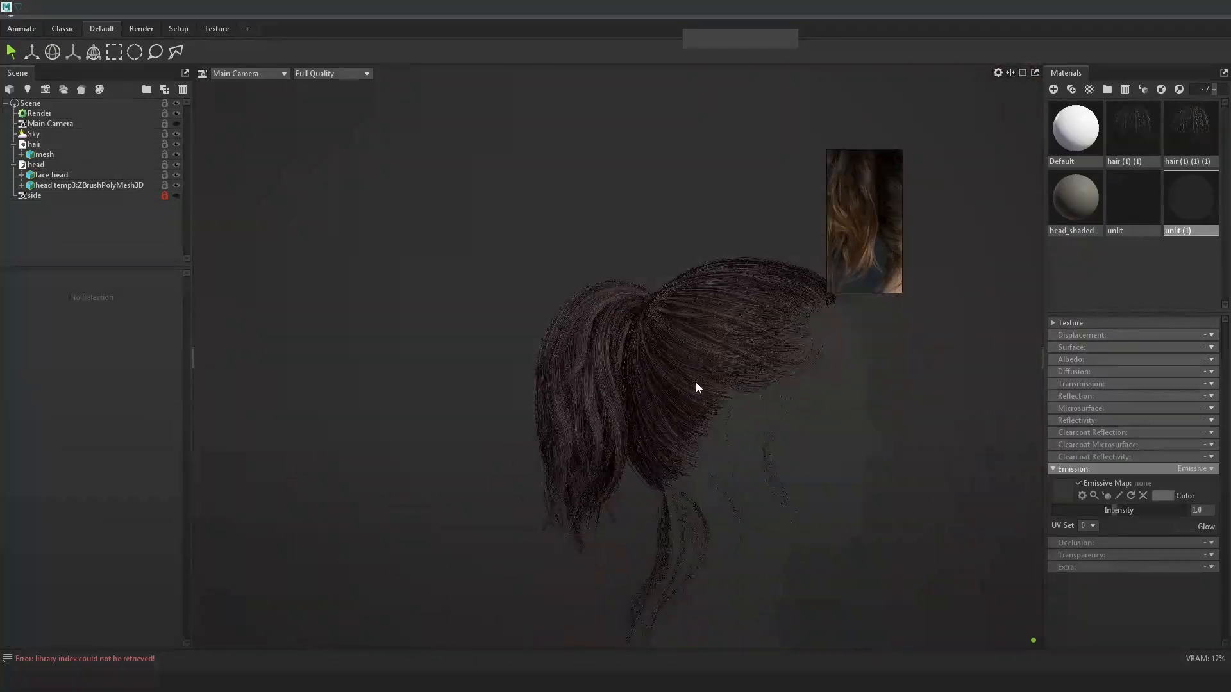
middle_click_drag(812, 379, 792, 342, "alt")
left_click_drag(872, 407, 824, 397, "shift")
right_click_drag(855, 238, 940, 351)
left_click_drag(908, 261, 850, 202)
middle_click_drag(927, 344, 895, 299)
scroll(894, 299, "up", 2)
scroll(900, 310, "down", 2)
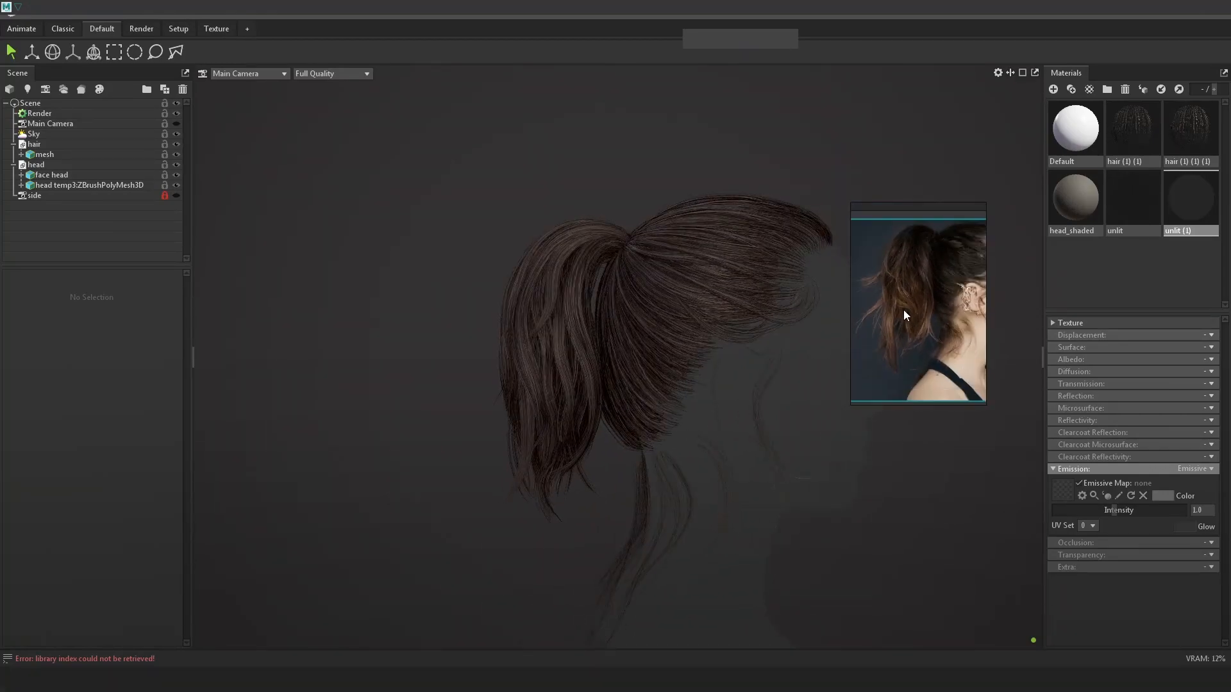
left_click(696, 370)
scroll(945, 280, "up", 3)
Switch back to Maya and duplicate the 28-division cover card warpCard873 on the ponytail's upper side
key("alt+Tab")
right_click_drag(923, 375, 1135, 335)
left_click_drag(1013, 337, 784, 303, "alt")
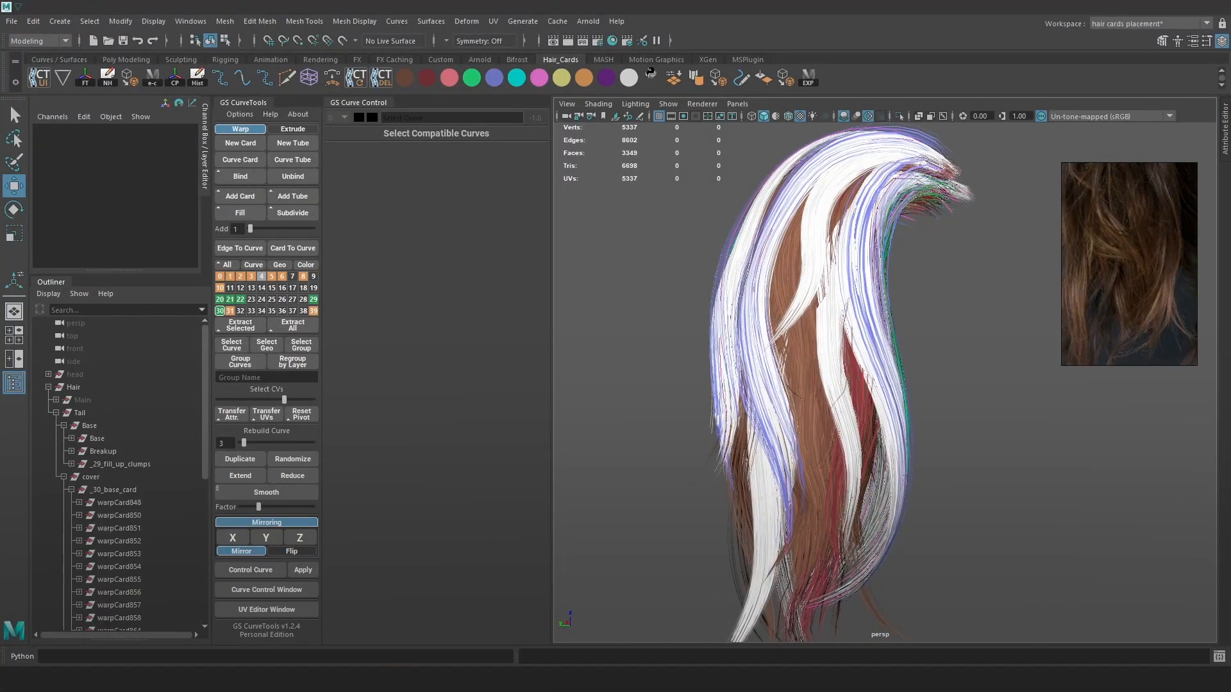
scroll(859, 305, "down", 1)
middle_click_drag(859, 305, 849, 406, "alt")
key("4")
left_click(797, 323)
key("6")
scroll(943, 357, "up", 2)
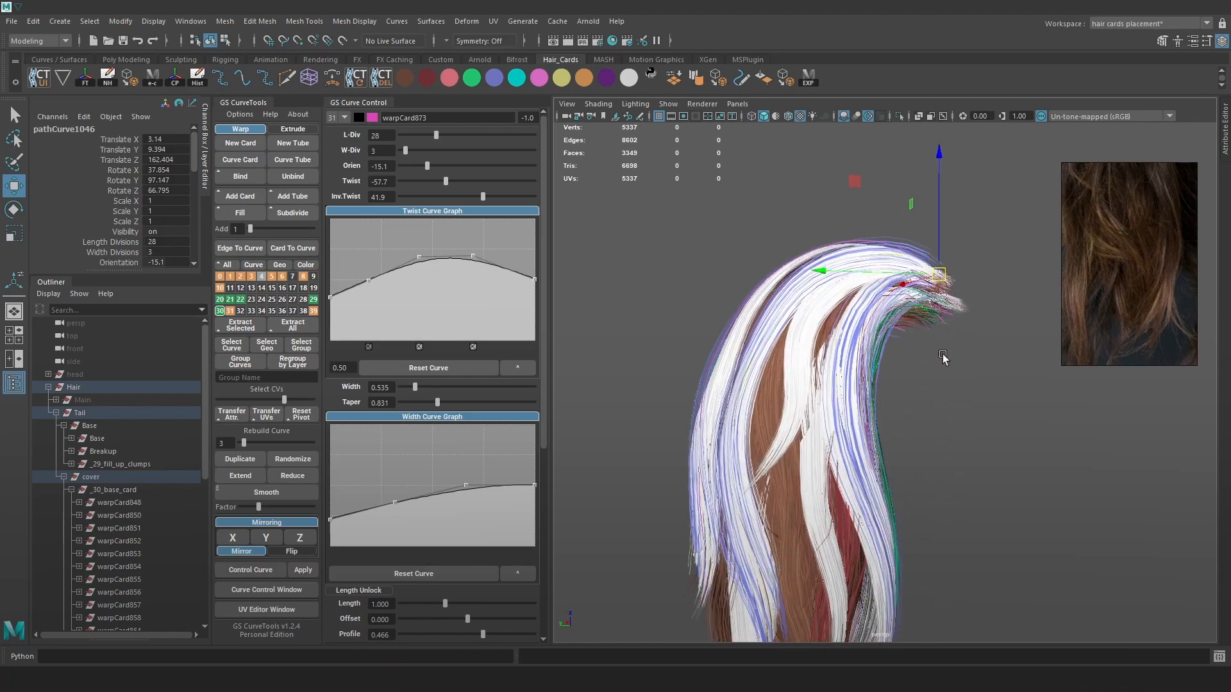
left_click(242, 459)
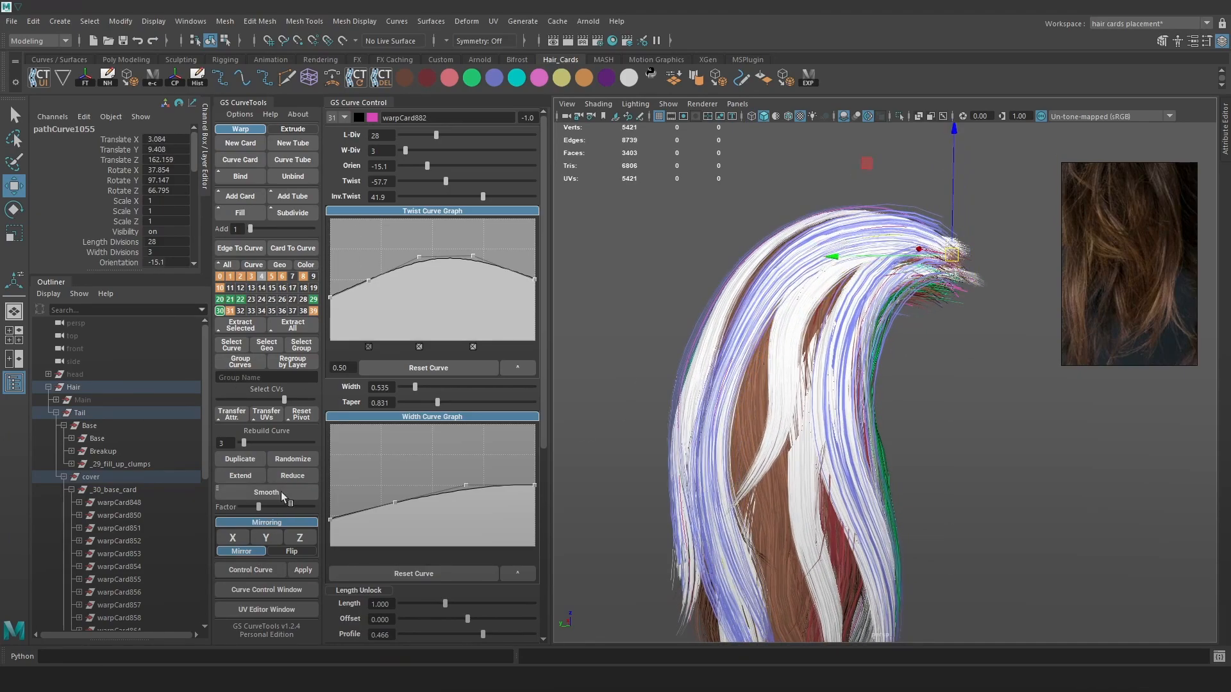
Shorten warpCard882 by reducing its curve twice and reposition its end control vertex
left_click(292, 477)
left_click(292, 477)
left_click_drag(813, 418, 830, 407, "alt")
key("4")
key("F9")
left_click(752, 369)
key("6")
left_click_drag(751, 369, 790, 397)
Move a control vertex of warpCard882 so the shortened card overlaps the gap between the cover strands
left_click(242, 443)
right_click_drag(1007, 326, 917, 325)
key("4")
left_click(816, 382)
left_click(823, 395)
left_click_drag(828, 393, 798, 373)
key("6")
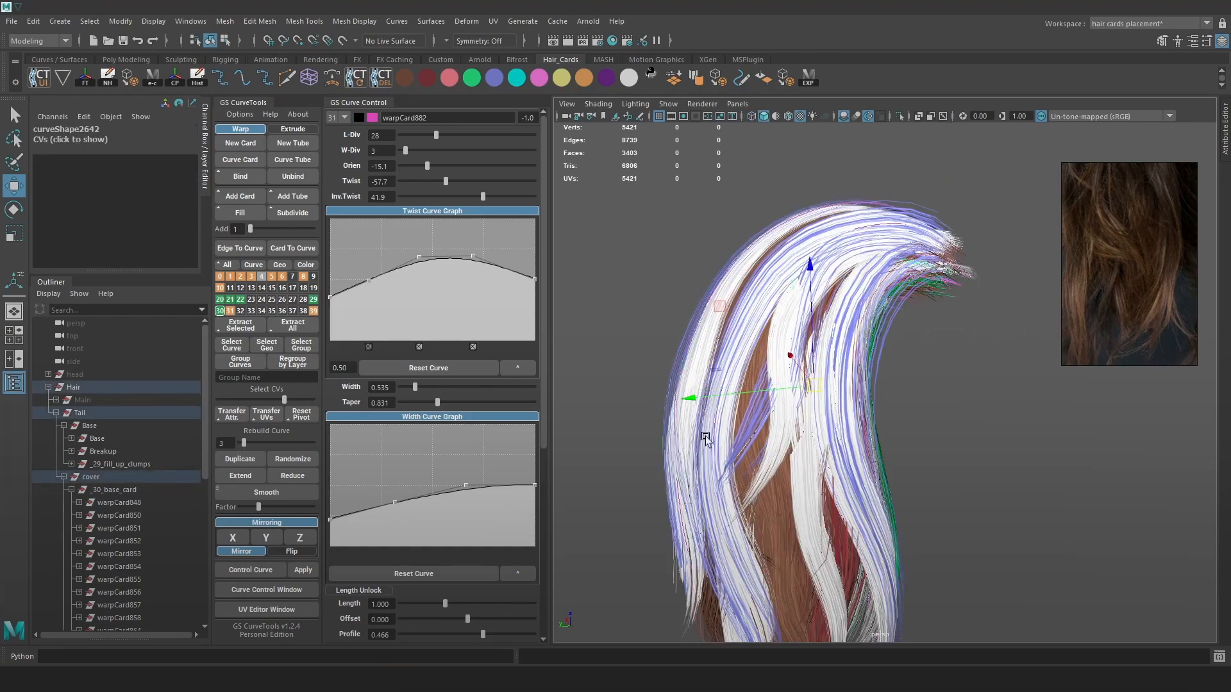
Try to rebuild warpCard882's curve with a value of 6
left_click(248, 443)
key("ctrl+z")
key("ctrl+z")
left_click_drag(632, 415, 613, 413, "alt")
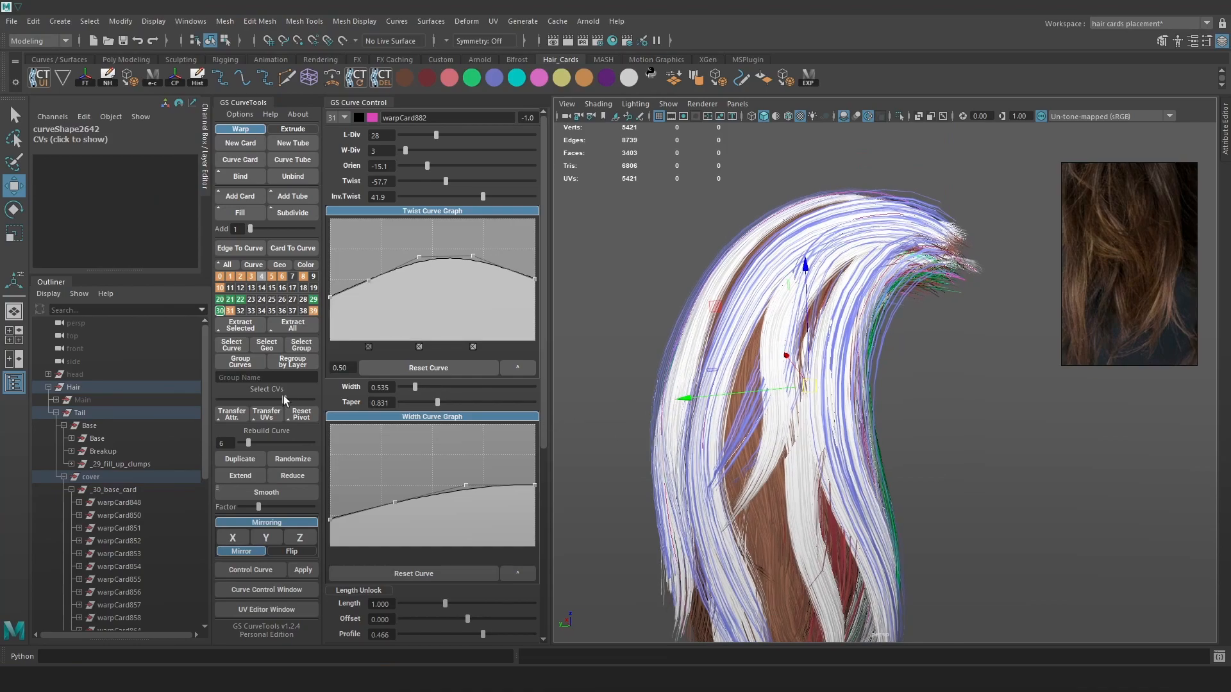
Reposition several control vertices of warpCard882 so the card follows the neighbouring cover strands over the ponytail's upper gap
key("4")
mouse_move(737, 511)
left_mouse_down("alt")
mouse_move(739, 456)
mouse_move(748, 506)
mouse_move(795, 545)
mouse_move(886, 572)
left_mouse_up("alt")
key("6")
left_click_drag(886, 571, 844, 522, "alt")
key("4")
left_click(805, 384)
key("6")
left_click_drag(806, 384, 783, 366, "alt")
left_click_drag(783, 367, 794, 369)
key("4")
key("6")
right_click_drag(873, 375, 981, 357, "alt")
key("4")
left_click(763, 361)
key("6")
Reset warpCard882's twist and width graphs and lower the second point of the width graph
left_click(428, 368)
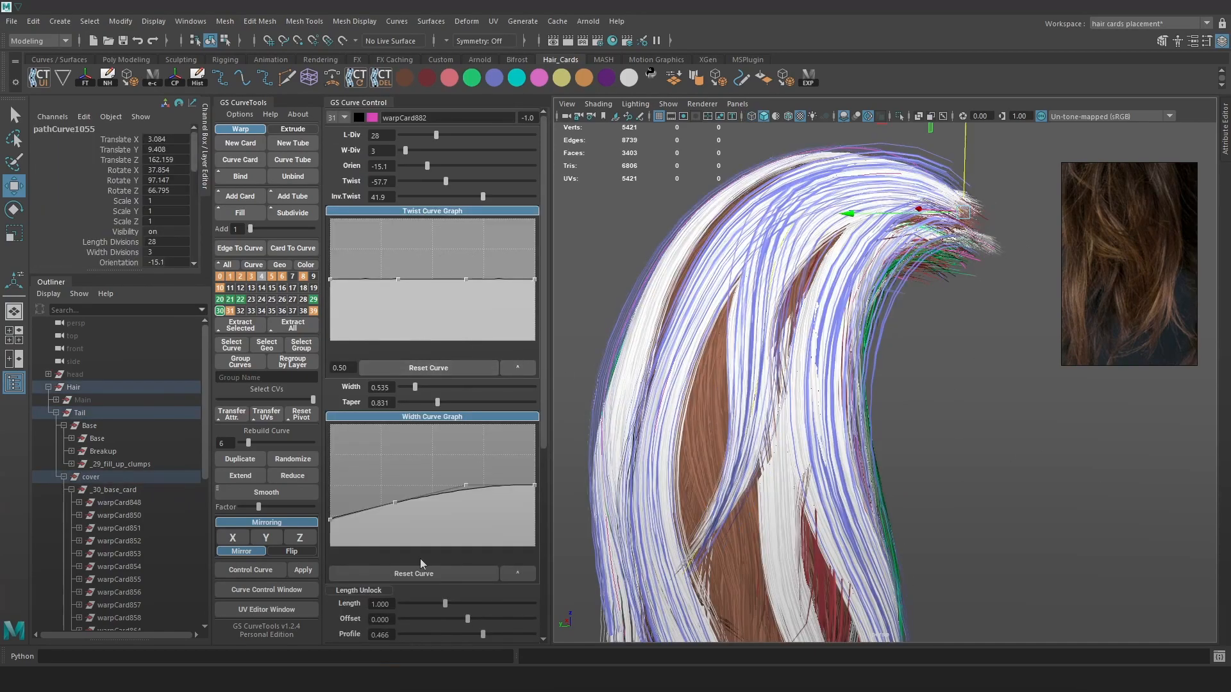
left_click(428, 573)
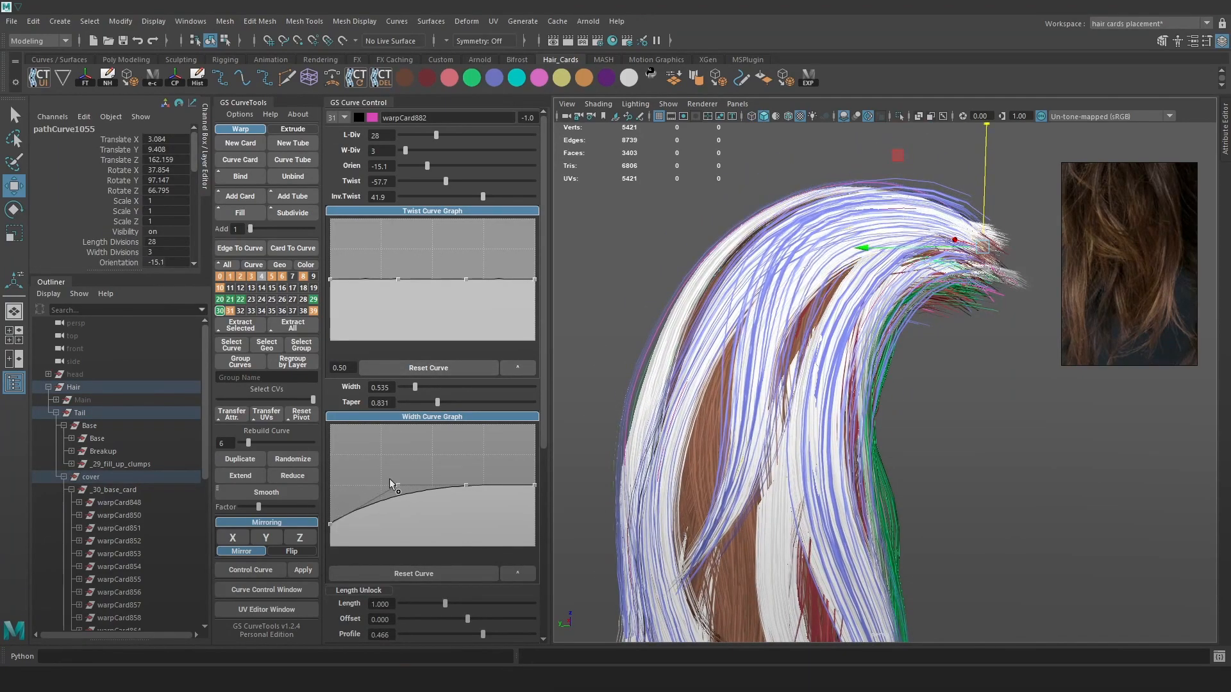
left_click_drag(397, 485, 391, 522)
Adjust a control vertex at warpCard882's upper bend and rebuild the card's curve with a value of 10
right_click_drag(949, 291, 907, 294)
key("4")
left_click_drag(743, 189, 783, 250)
key("6")
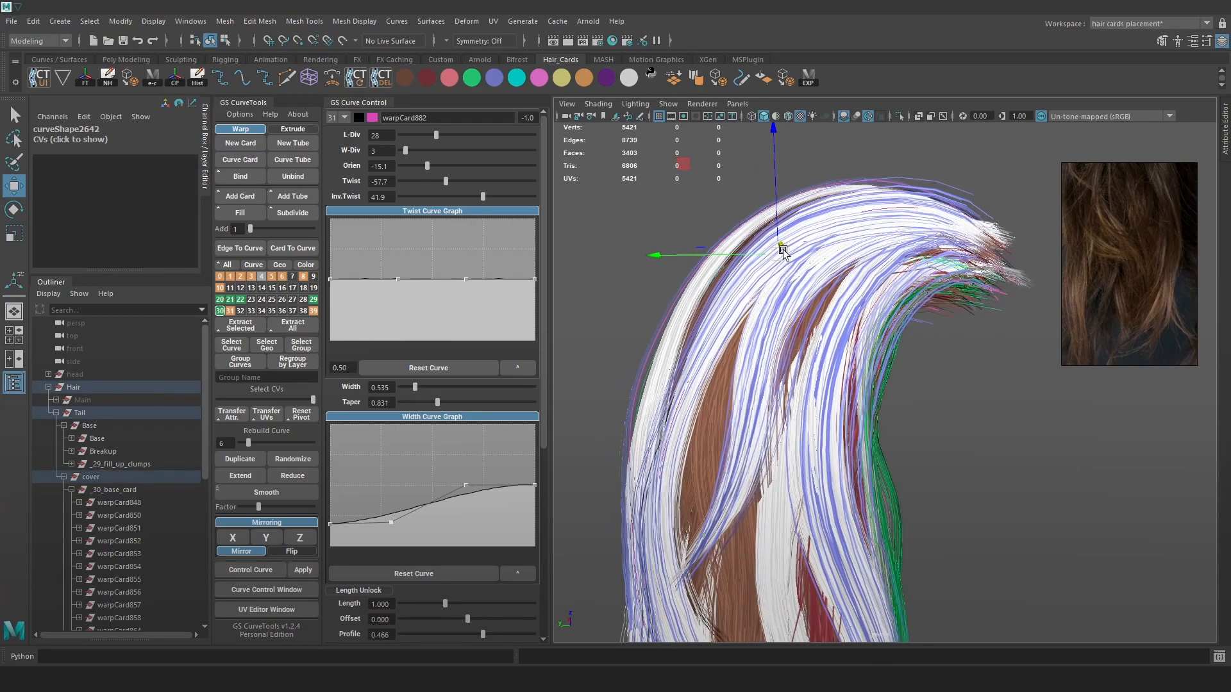
key("4")
left_click_drag(252, 436, 257, 439)
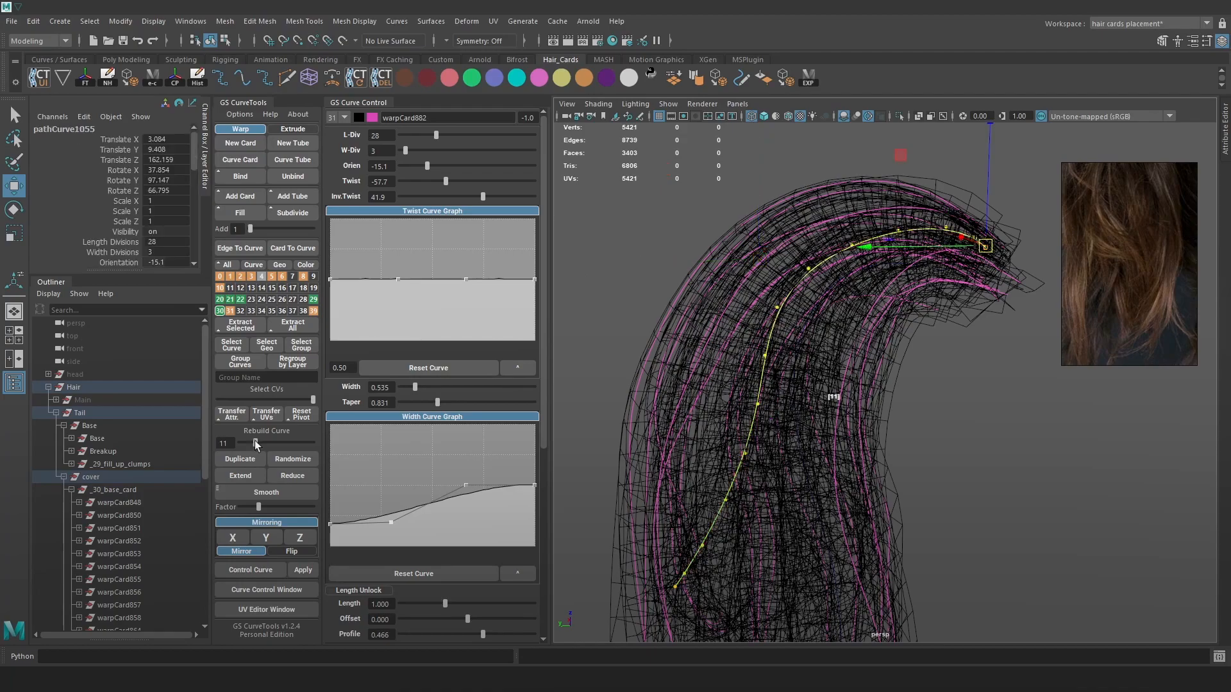
key("6")
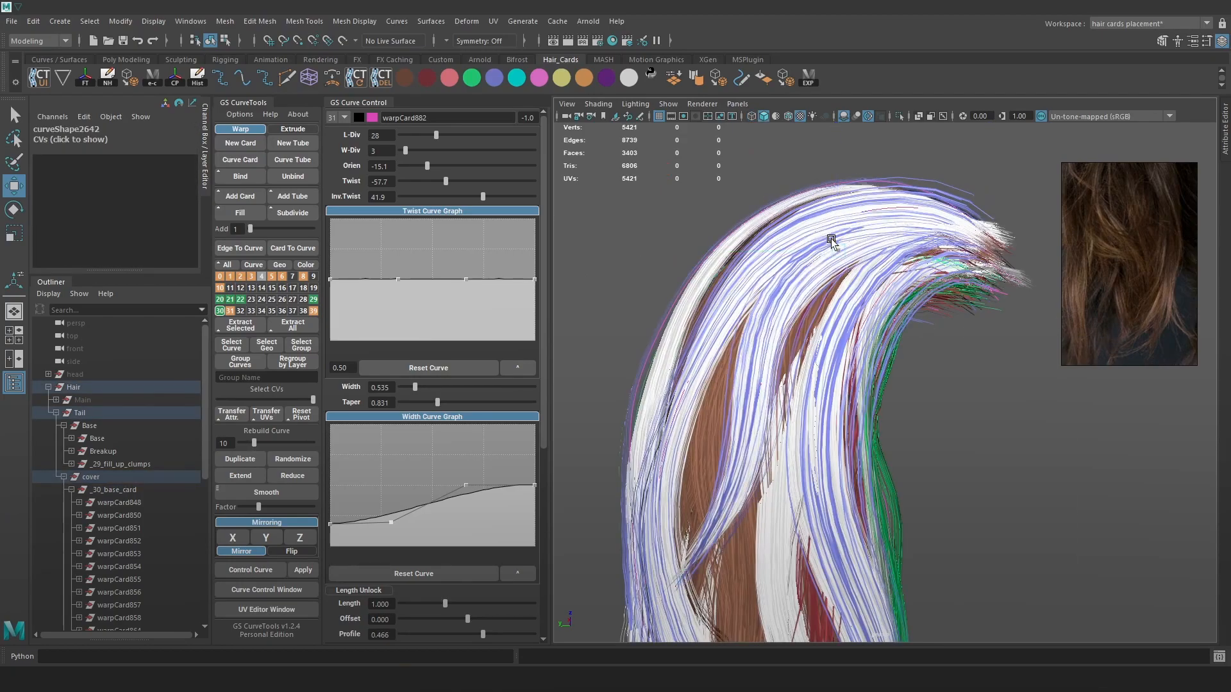
Move a control vertex in the upper bend of warpCard882 to lay the card closer to the surrounding strands
right_click_drag(918, 242, 975, 302, "alt")
middle_click_drag(975, 302, 977, 356, "alt")
left_click_drag(830, 225, 812, 263)
left_click_drag(949, 245, 836, 255, "alt")
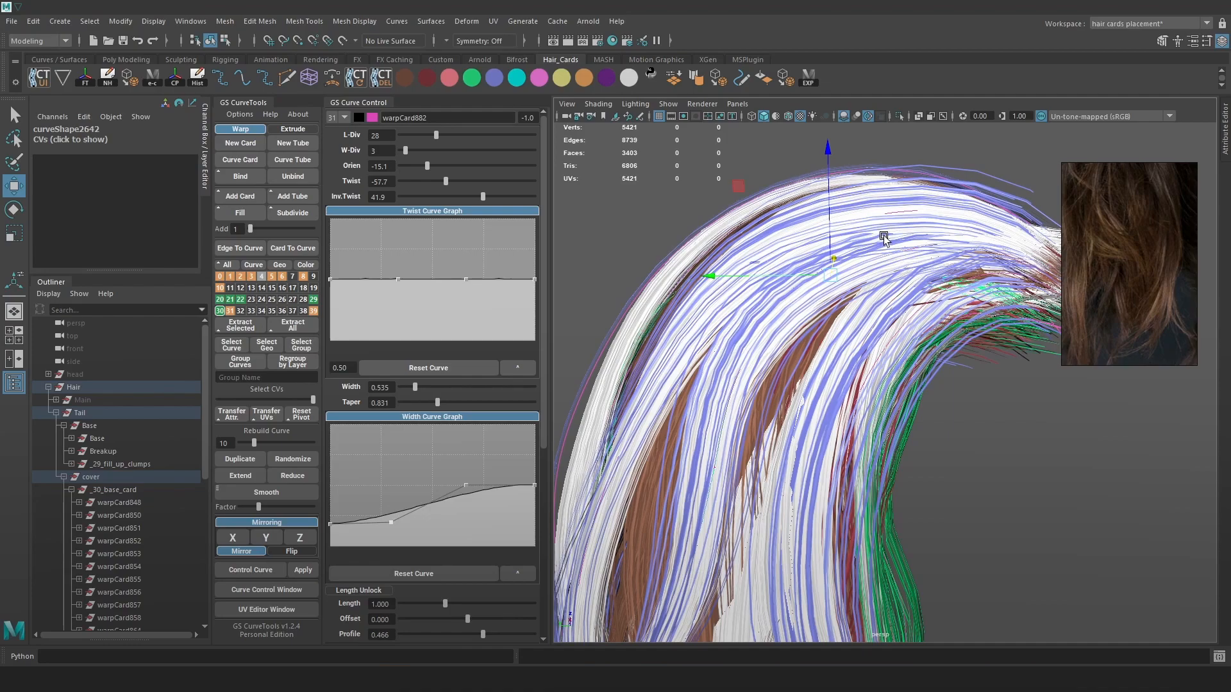
left_click_drag(895, 236, 860, 258, "alt")
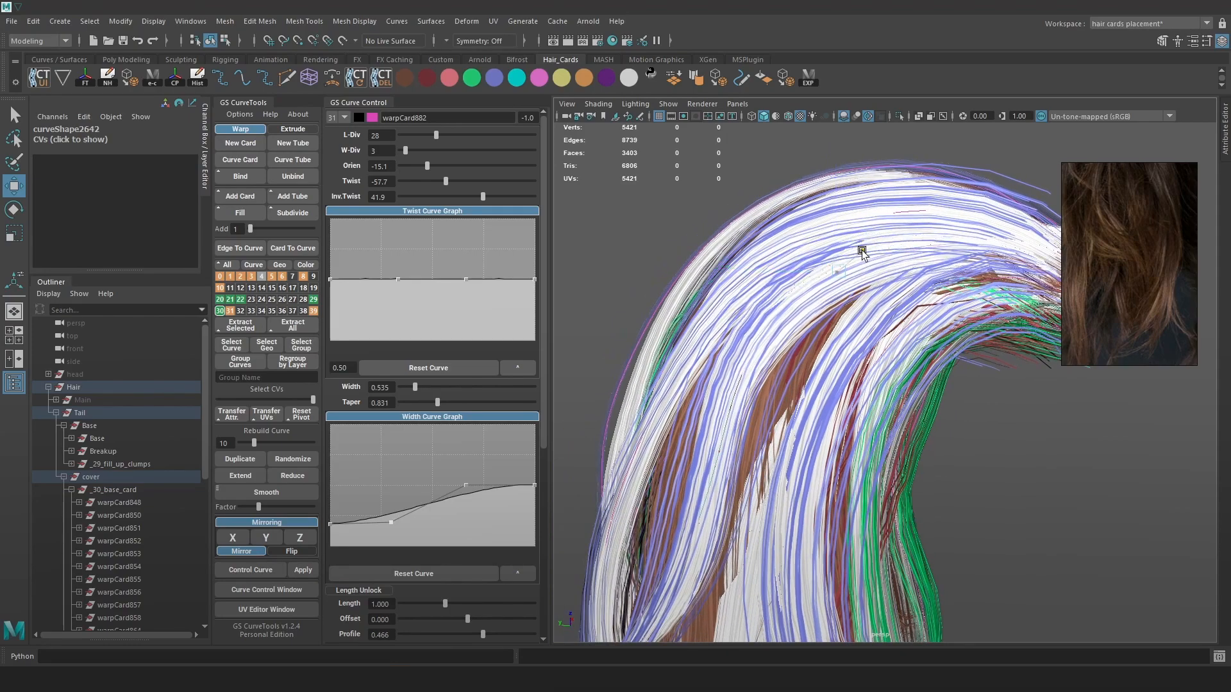
left_click_drag(855, 264, 811, 282, "alt")
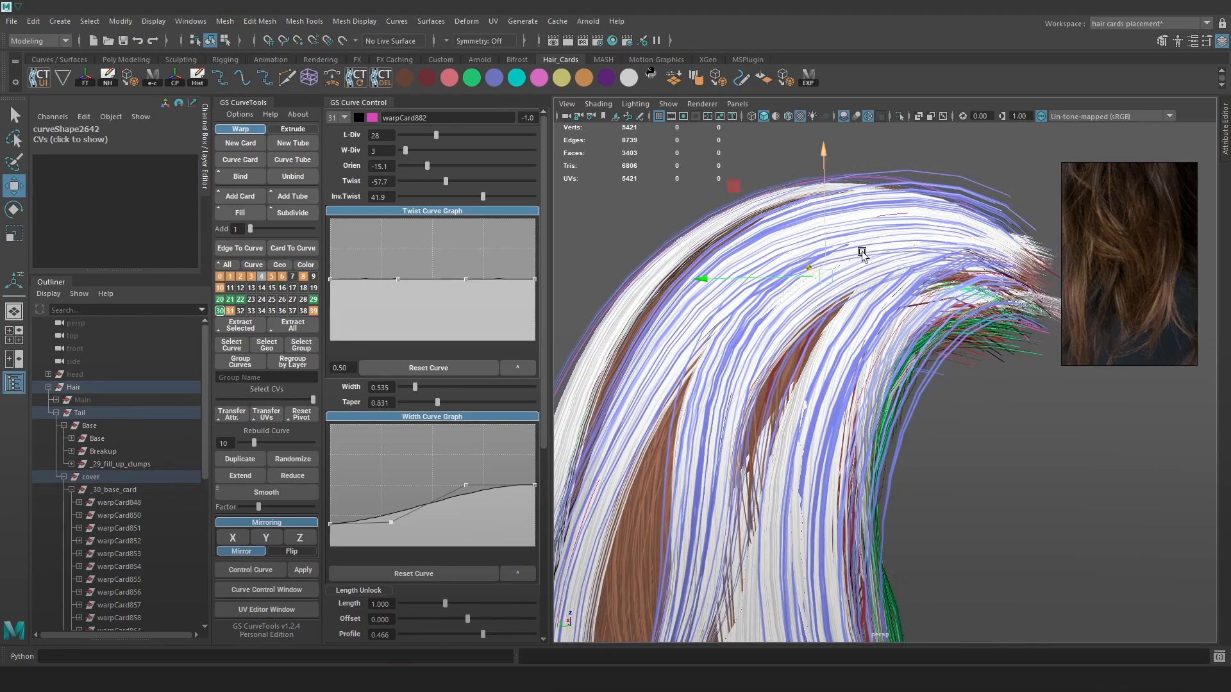
scroll(797, 268, "up", 3)
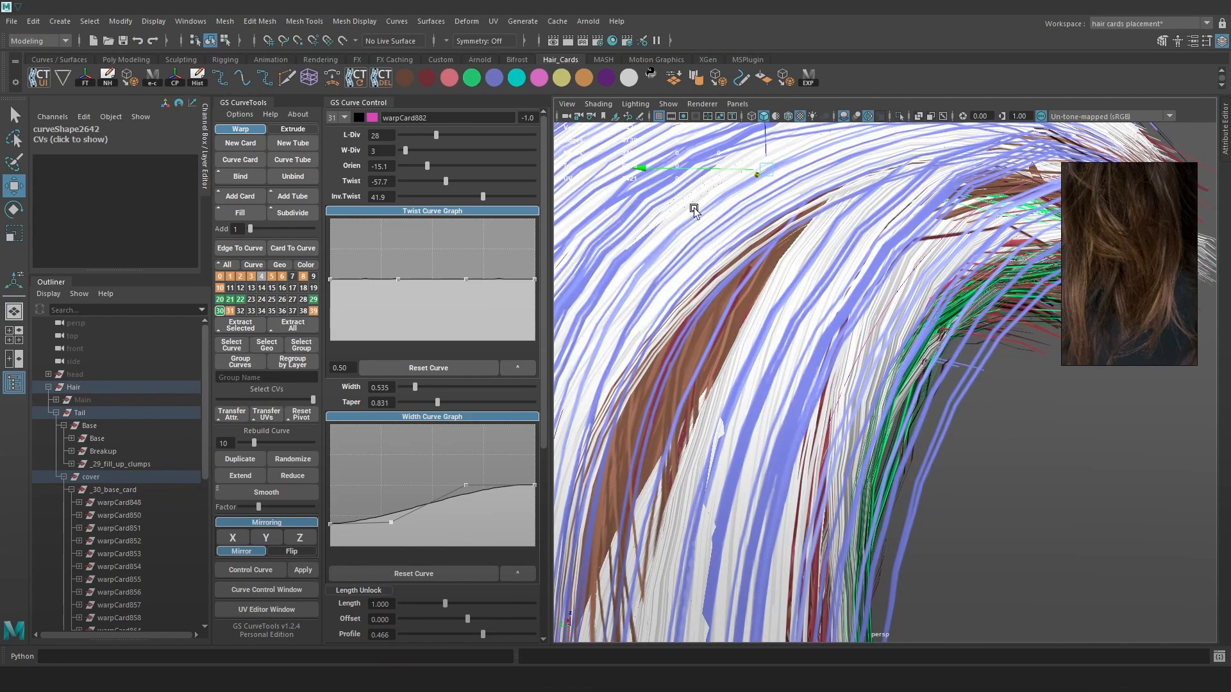
scroll(699, 193, "down", 5)
left_click_drag(901, 280, 682, 371, "alt")
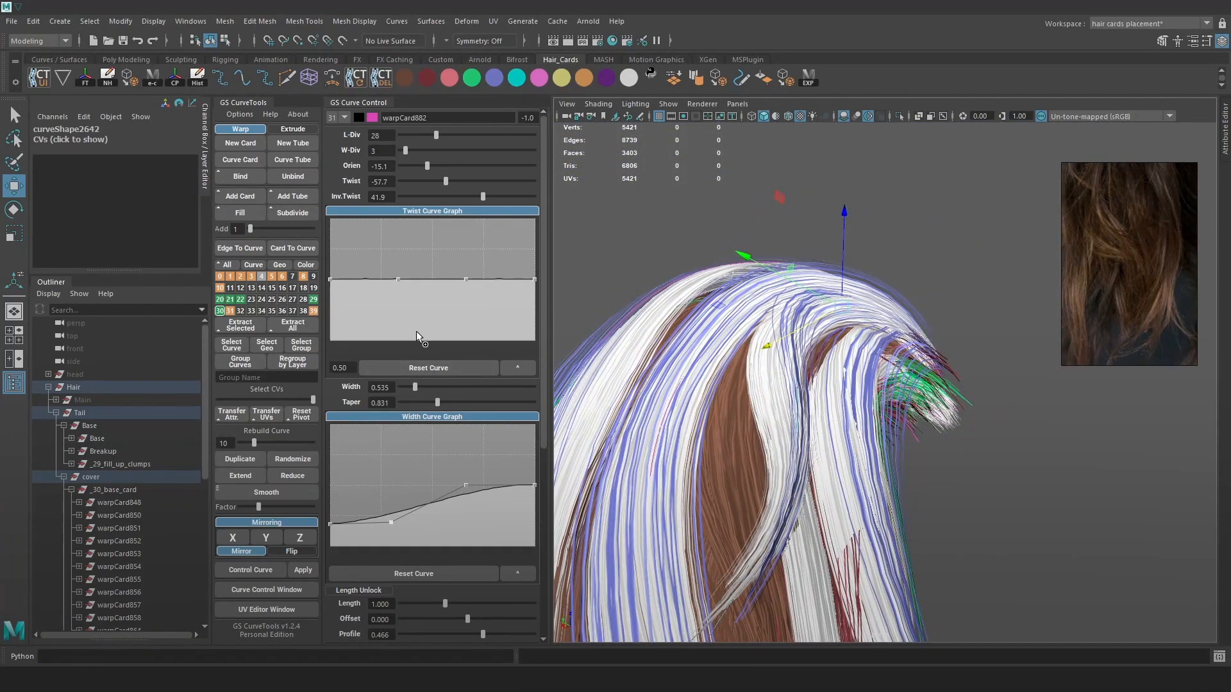
Set warpCard882's twist to 12.2, then lower its width graph's end point and reshape its twist graph
left_click_drag(442, 182, 472, 191)
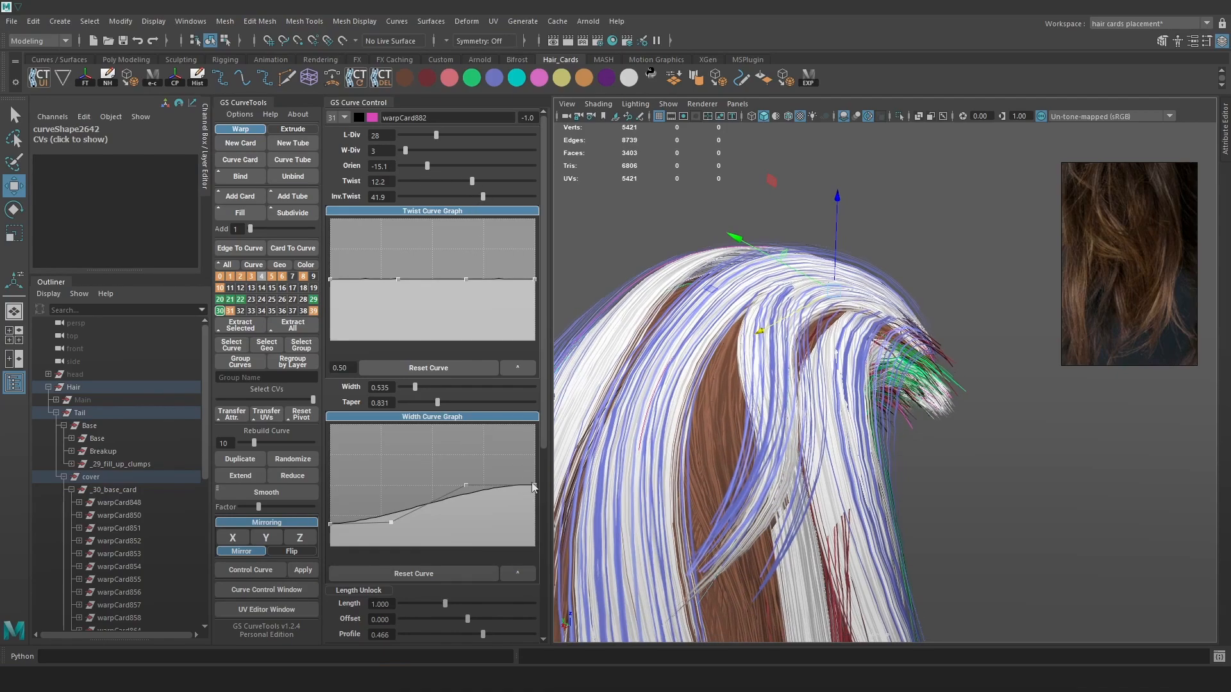
left_click_drag(530, 482, 534, 521)
left_click_drag(806, 383, 791, 282, "alt")
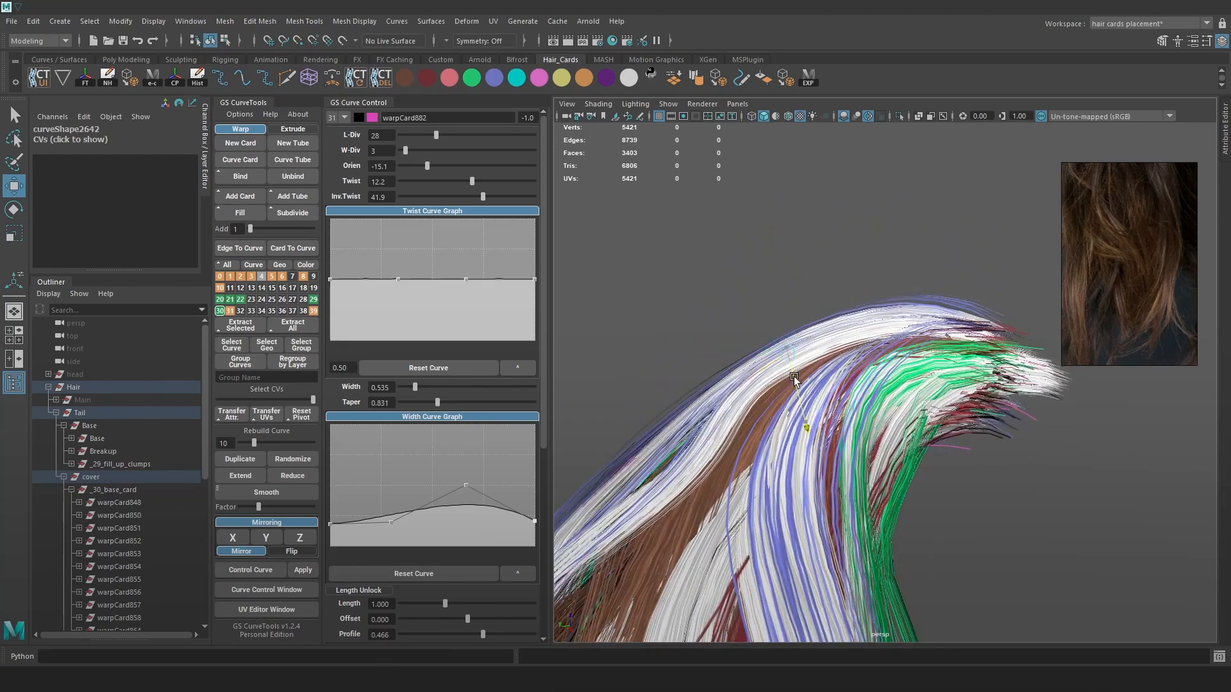
left_click_drag(794, 376, 688, 298, "alt")
left_click_drag(366, 280, 460, 292)
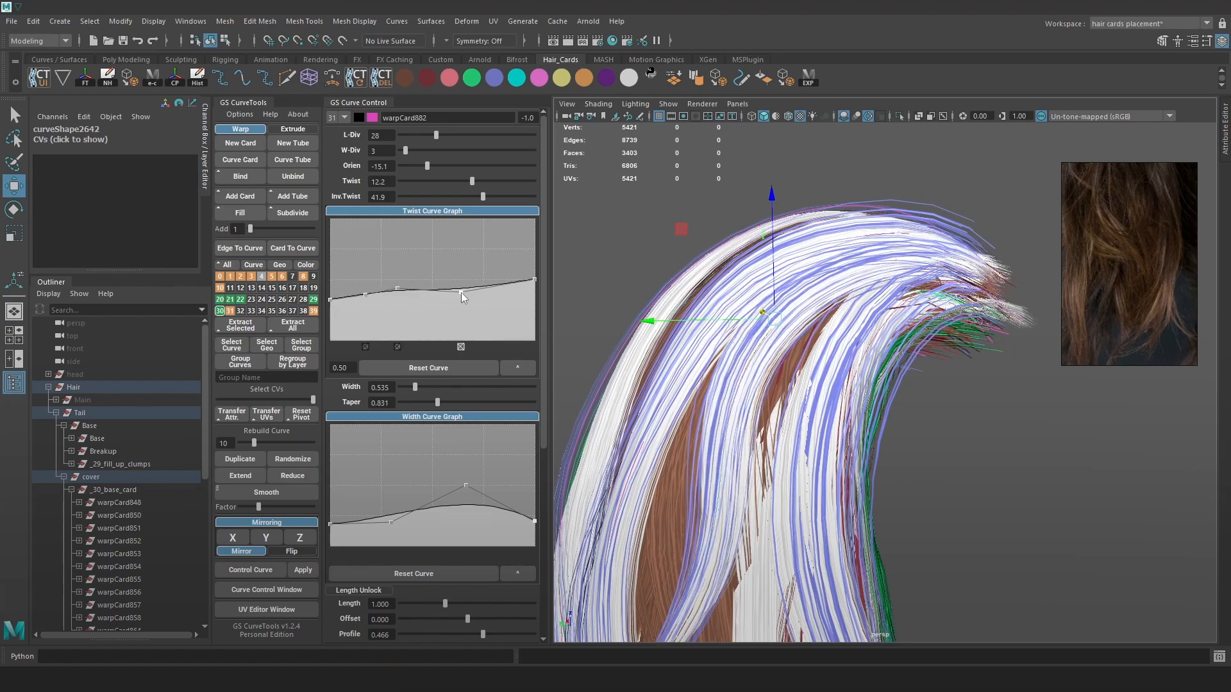
Reposition the control vertices near warpCard882's root, undoing one misplaced move
right_click_drag(1033, 191, 961, 194)
key("4")
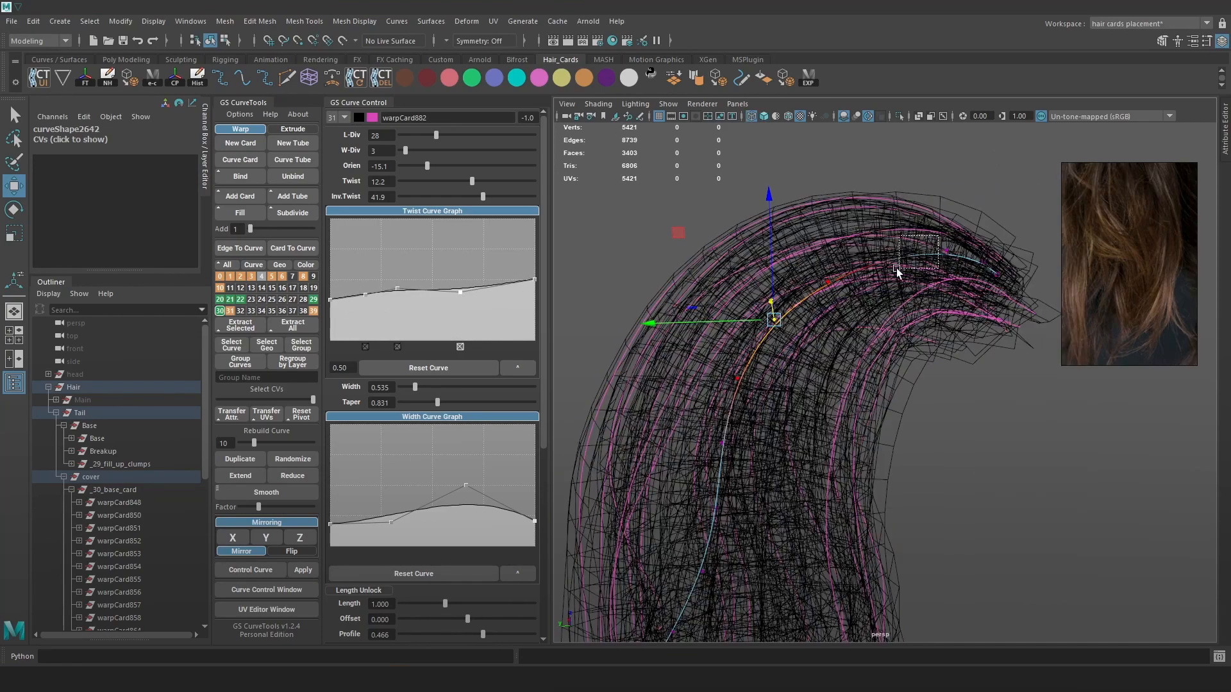
left_click_drag(904, 270, 904, 270)
key("6")
left_click(879, 221)
key("ctrl+z")
left_click_drag(885, 219, 884, 221)
key("4")
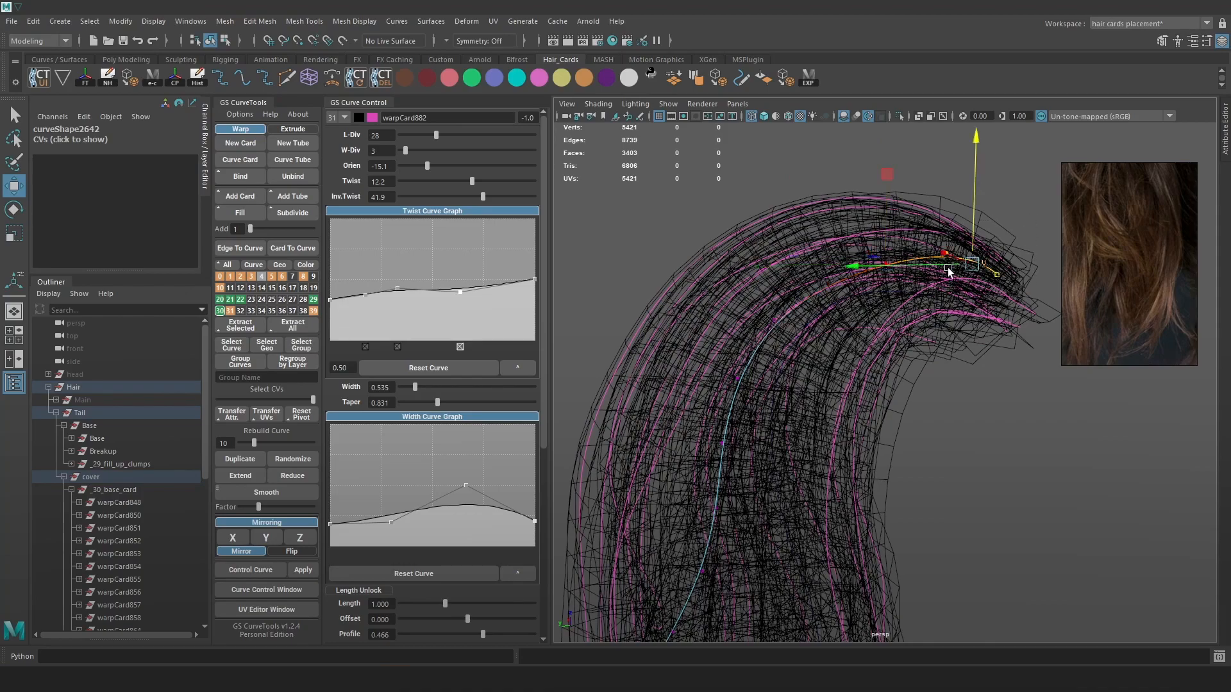
key("5")
left_click_drag(974, 232, 973, 235)
Add two points to the second half of warpCard882's twist graph and raise the point at about one third
left_click_drag(974, 235, 960, 404, "alt")
left_click(851, 415)
left_click_drag(851, 416, 780, 392, "alt")
left_click(782, 390)
scroll(769, 394, "up", 2)
middle_click_drag(758, 396, 813, 374, "alt")
scroll(825, 405, "up", 2)
left_click(436, 290)
left_click_drag(460, 292, 502, 285)
left_click(501, 292)
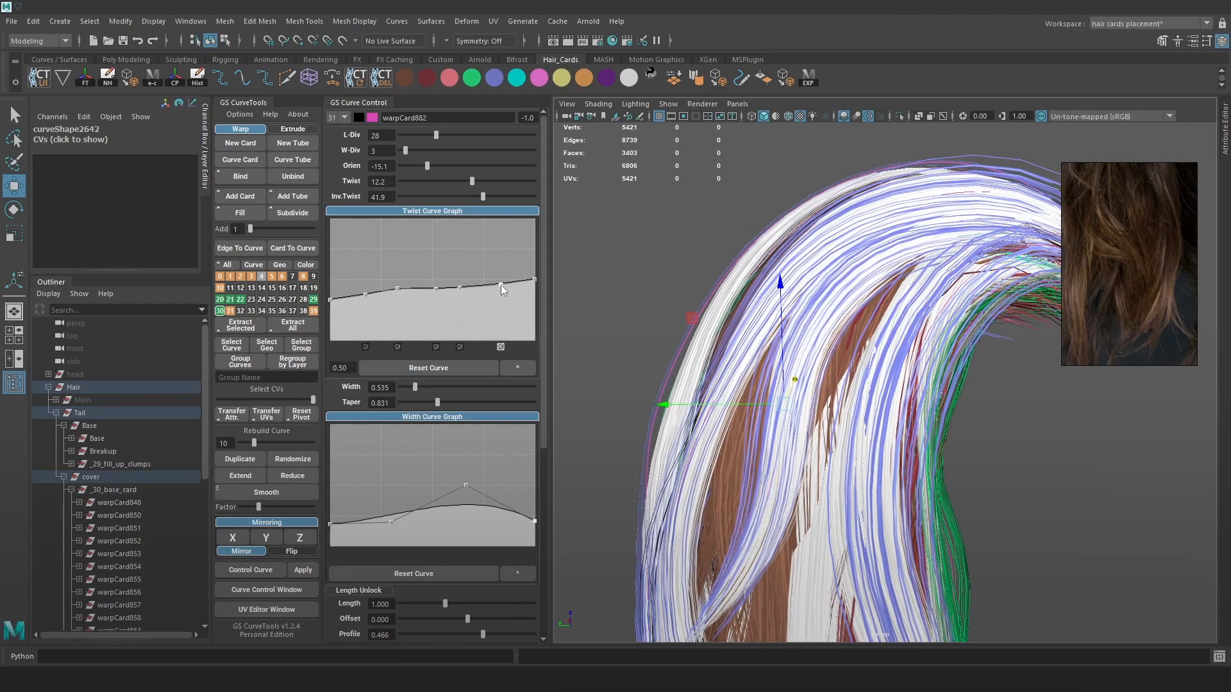
left_click_drag(399, 290, 395, 279)
Increase warpCard882's profile to 0.777 and raise the middle points of its twist graph
left_click_drag(840, 282, 577, 373, "alt")
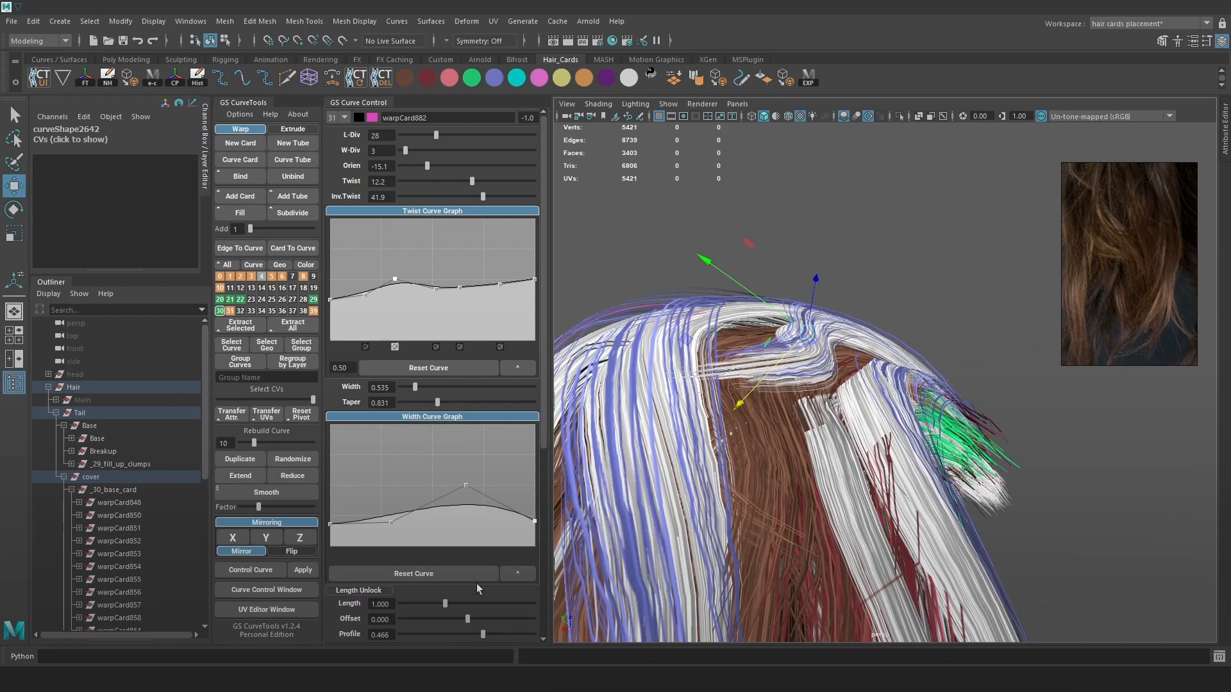
left_click_drag(827, 329, 836, 325, "alt")
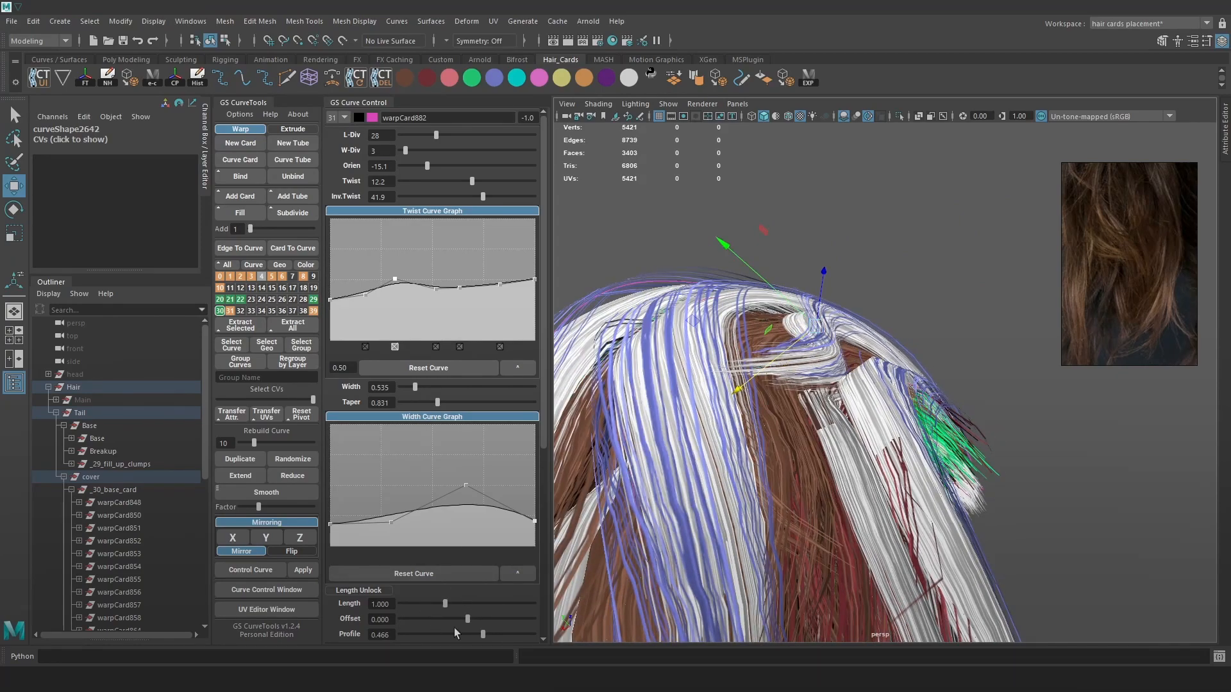
left_click_drag(481, 635, 494, 635)
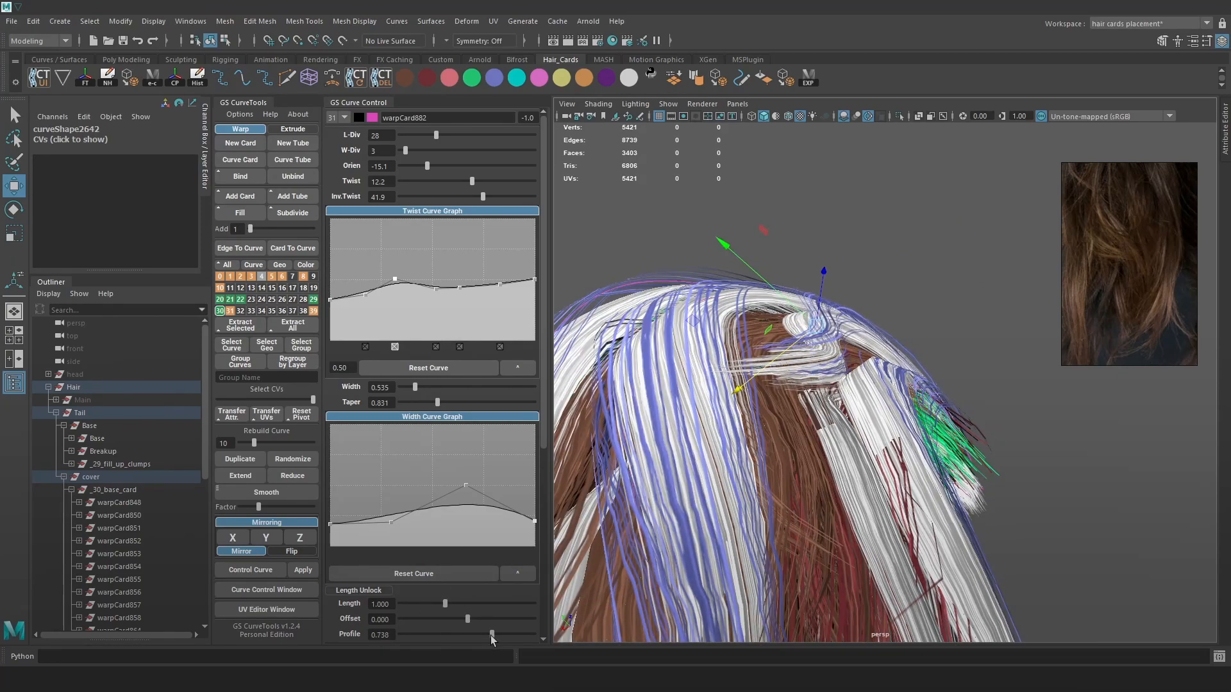
left_click_drag(458, 287, 431, 280)
Nudge a control vertex at warpCard882's upper bend to settle the card among the cover strands
left_click_drag(827, 436, 848, 339, "alt")
key("4")
mouse_move(771, 368)
left_mouse_down()
mouse_move(738, 375)
mouse_move(774, 361)
left_mouse_up()
right_click_drag(845, 285, 822, 295, "alt")
left_click(822, 295)
key("4")
left_click(822, 295)
key("6")
Duplicate warpCard882, then rotate and move the copy over the cover strands further toward the ponytail's inner side
middle_click_drag(919, 406, 907, 338, "alt")
left_click_drag(906, 337, 878, 330, "alt")
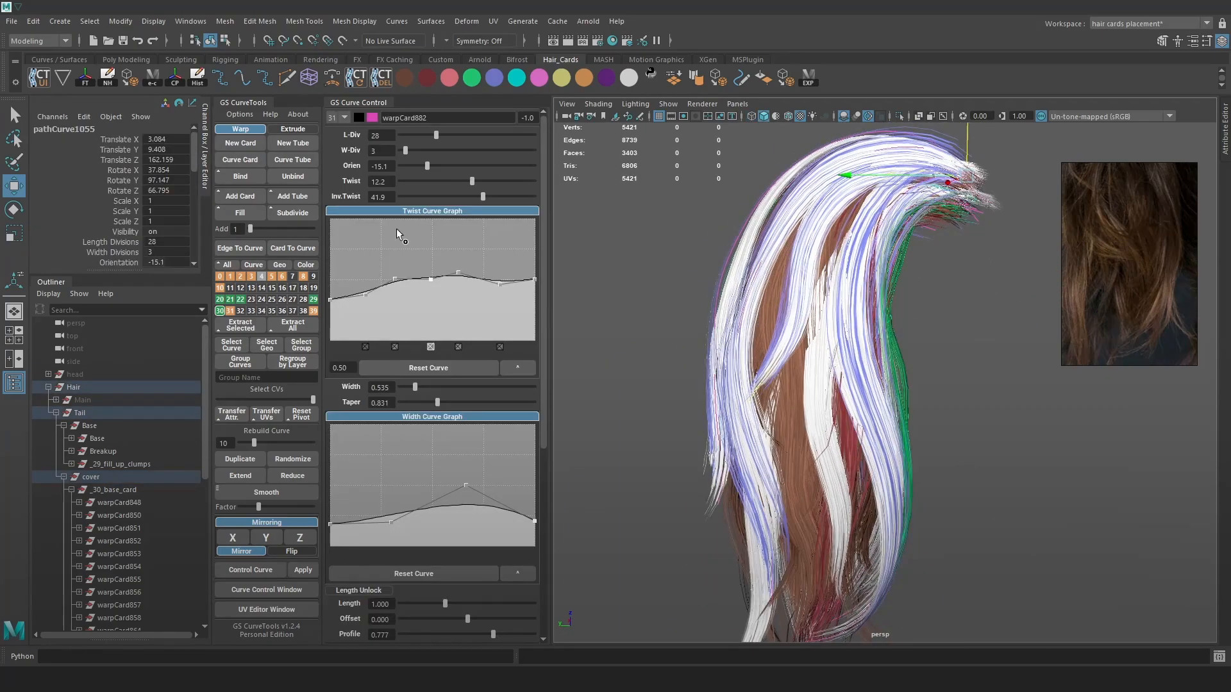
left_click_drag(968, 175, 928, 198)
key("e")
left_click_drag(930, 314, 899, 311)
key("w")
mouse_move(883, 197)
left_mouse_down()
mouse_move(927, 218)
mouse_move(863, 190)
left_mouse_up()
left_click_drag(850, 285, 869, 317)
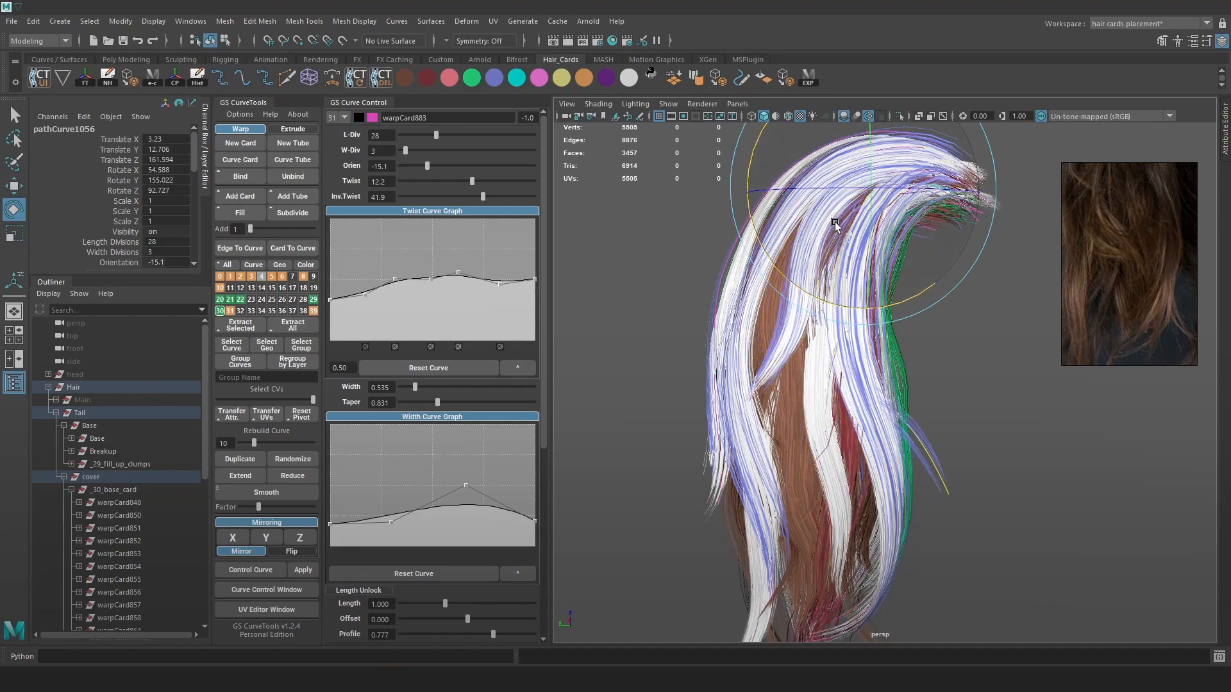
key("w")
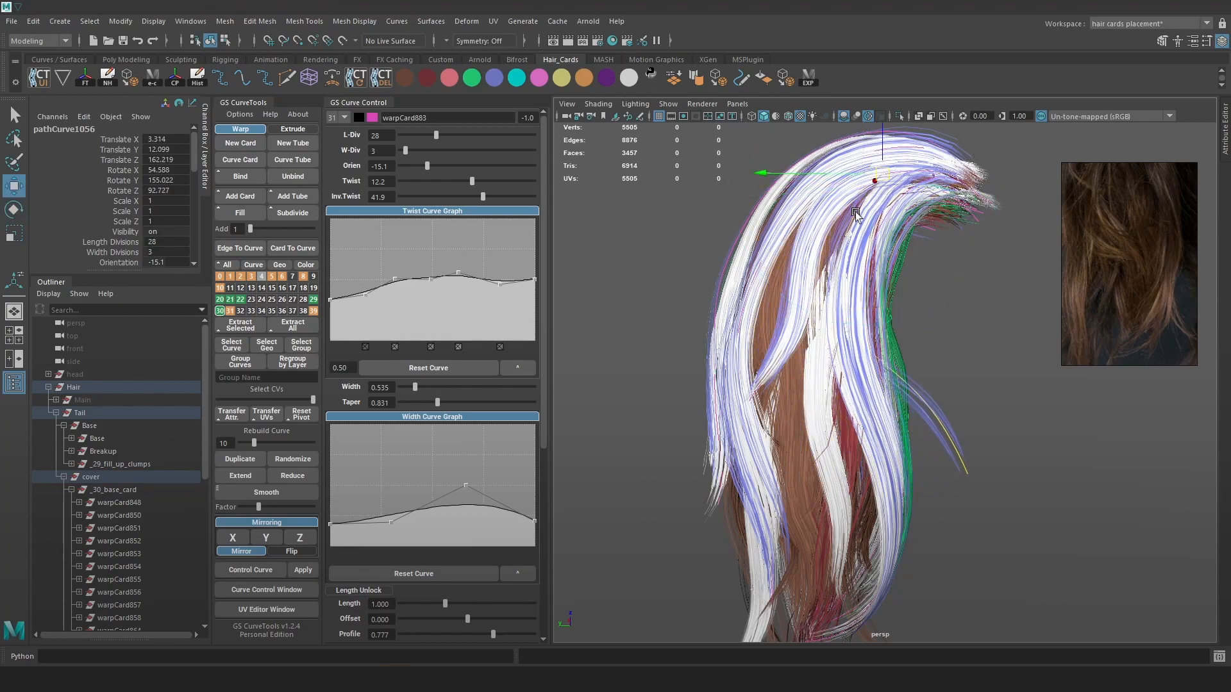
Move and rotate the lower control vertices of warpCard883 so the card hangs down along the ponytail
key("4")
right_click_drag(954, 324, 1016, 489)
left_click_drag(828, 345, 830, 346)
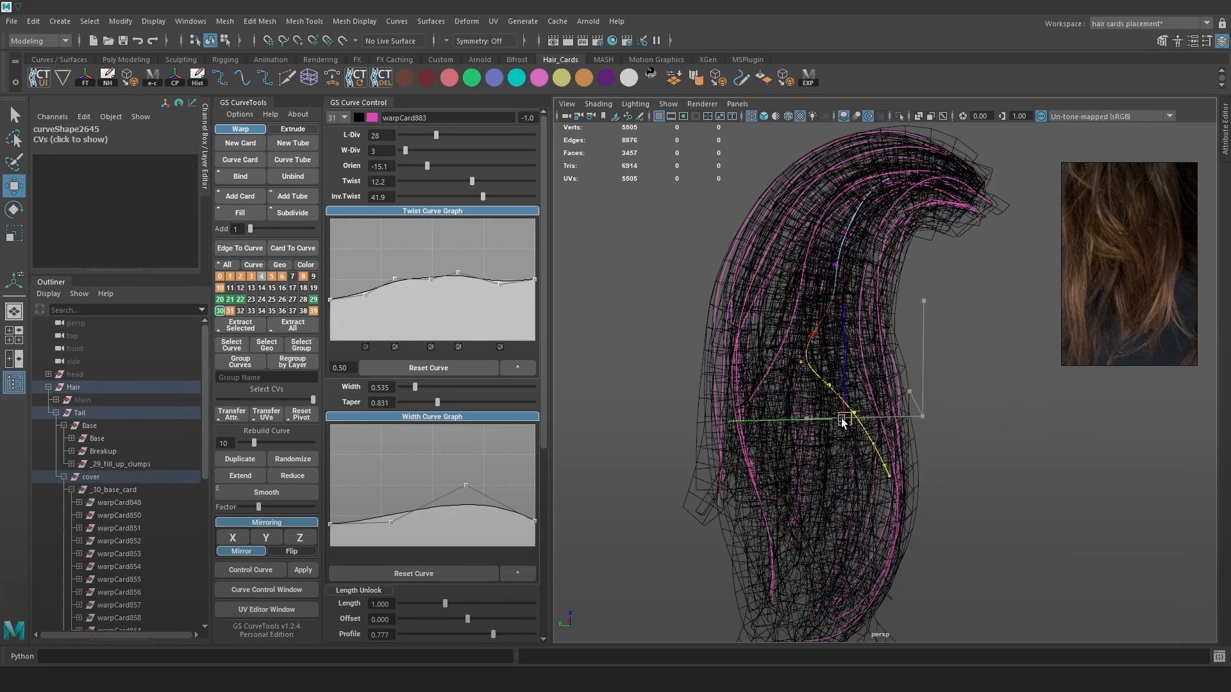
key("5")
key("6")
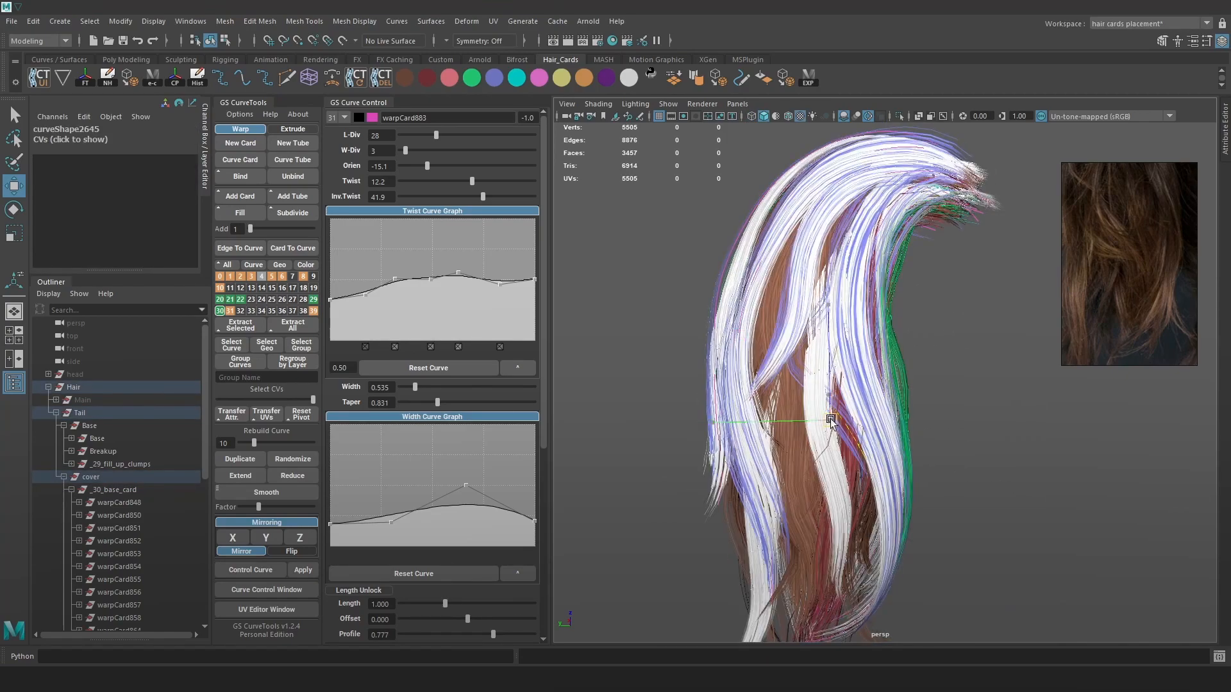
left_click_drag(853, 416, 823, 499, "alt")
key("e")
left_click_drag(899, 420, 928, 481)
key("w")
left_click_drag(826, 509, 833, 516)
Reset warpCard883's twist graph and rebuild its curve with a value of 5
left_click(822, 365)
right_click_drag(821, 363, 892, 347)
key("4")
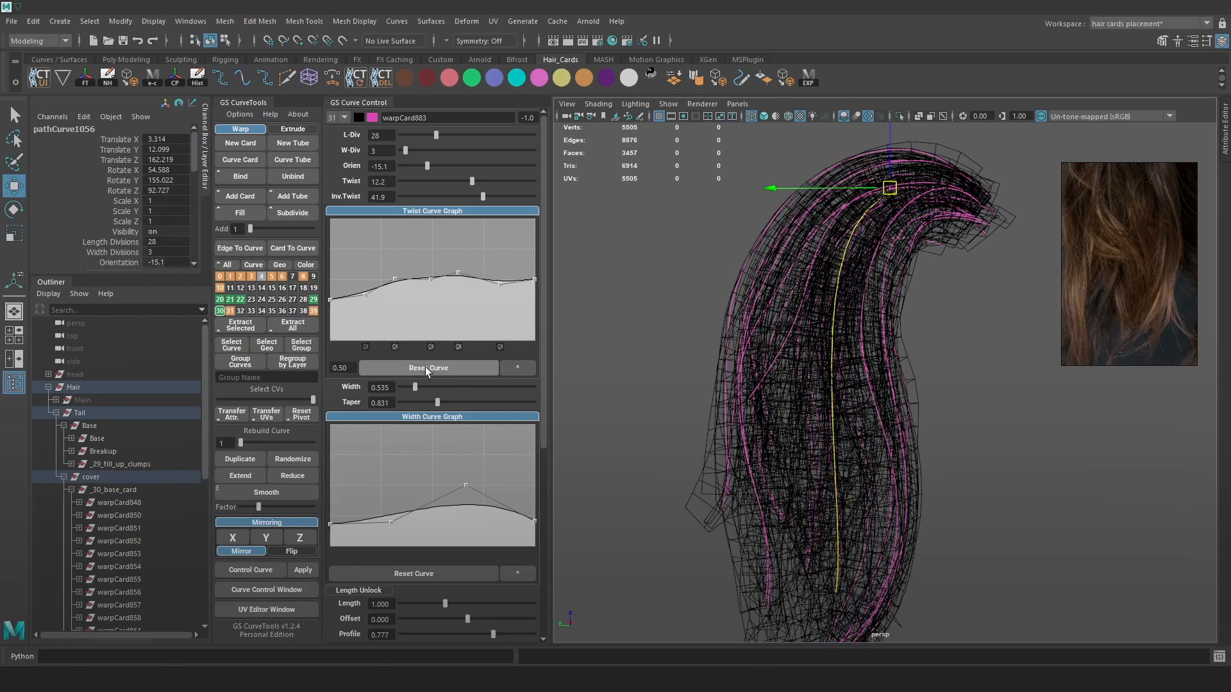
left_click(921, 284)
key("6")
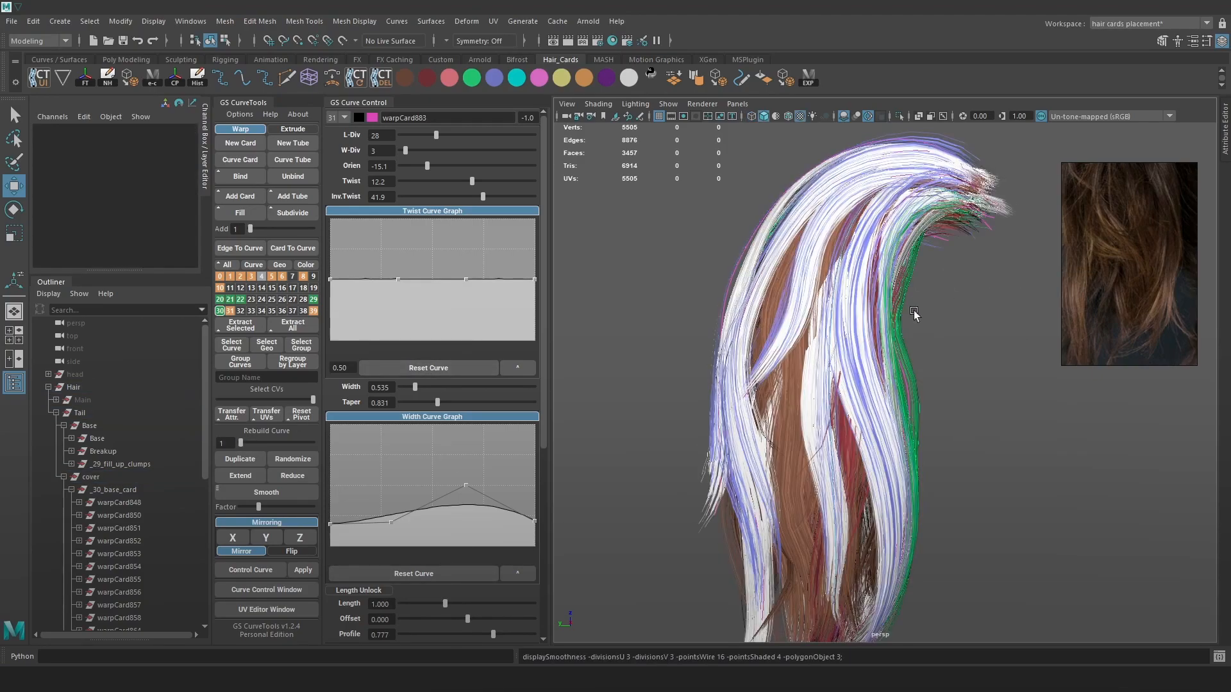
left_click_drag(247, 444, 249, 444)
key("4")
key("6")
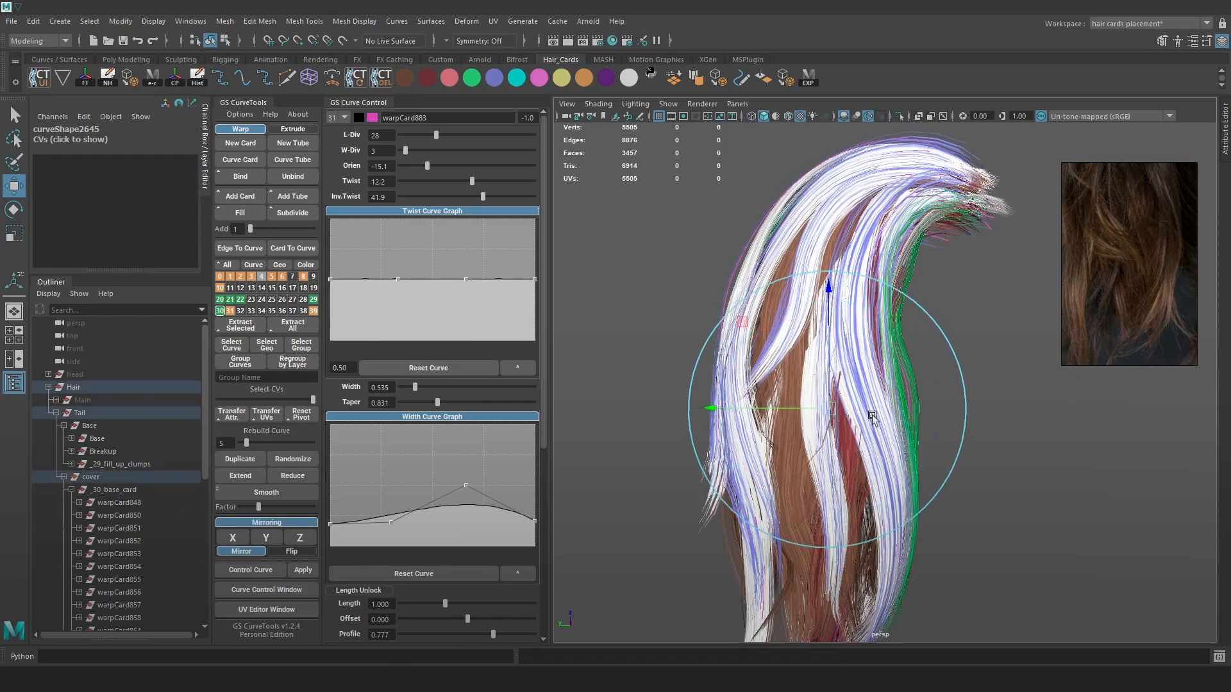
Reposition an upper control vertex of warpCard883 and set the card's orientation to -67.4
left_click_drag(773, 413, 808, 308)
key("4")
key("6")
left_click_drag(427, 166, 419, 168)
key("4")
key("6")
Adjust the upper control vertices of warpCard883 from several angles so the card rests against the neighbouring strands
mouse_move(833, 308)
left_mouse_down("alt")
mouse_move(895, 378)
mouse_move(778, 479)
mouse_move(844, 415)
mouse_move(823, 430)
left_mouse_up("alt")
key("4")
key("6")
key("4")
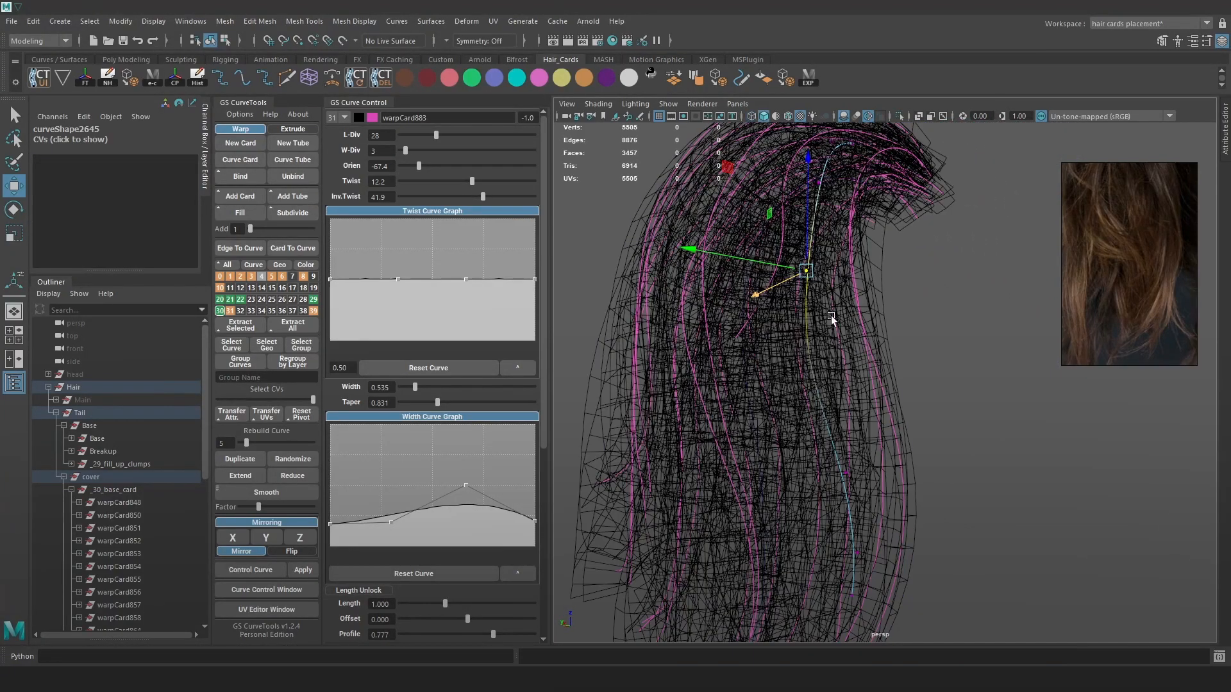
key("6")
mouse_move(886, 317)
left_mouse_down("alt")
mouse_move(838, 336)
mouse_move(907, 375)
mouse_move(932, 299)
mouse_move(780, 399)
mouse_move(861, 285)
left_mouse_up("alt")
key("4")
key("6")
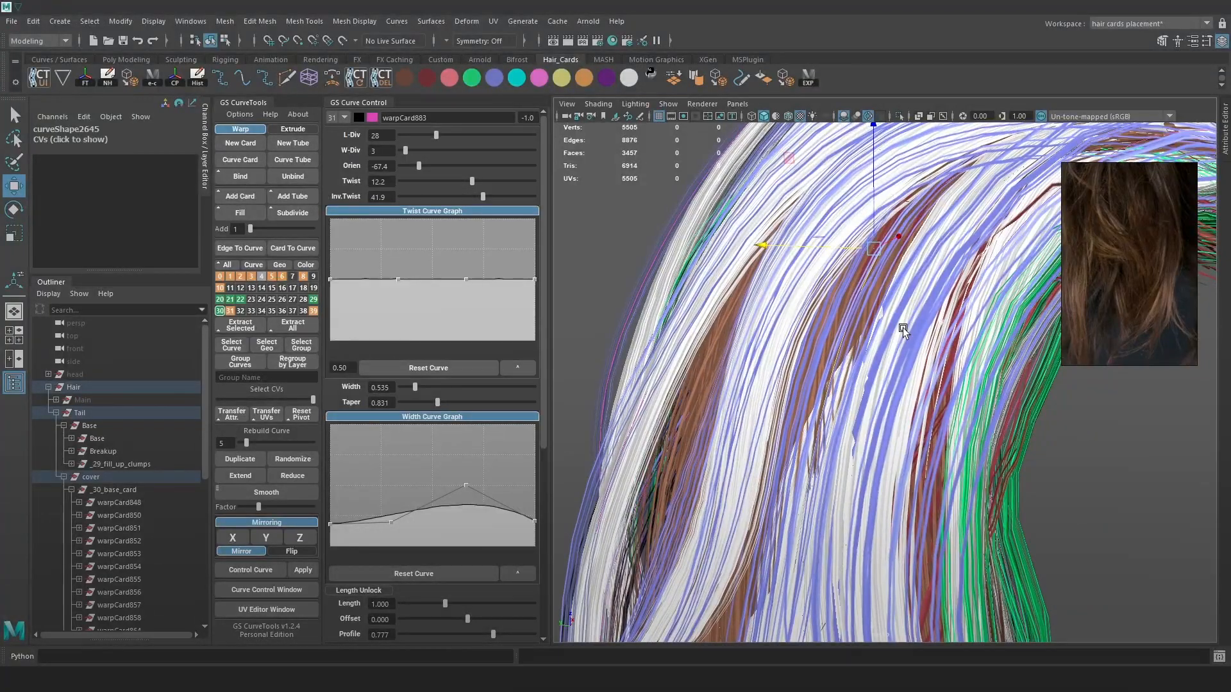
left_click_drag(903, 329, 900, 309, "alt")
scroll(904, 321, "up", 6)
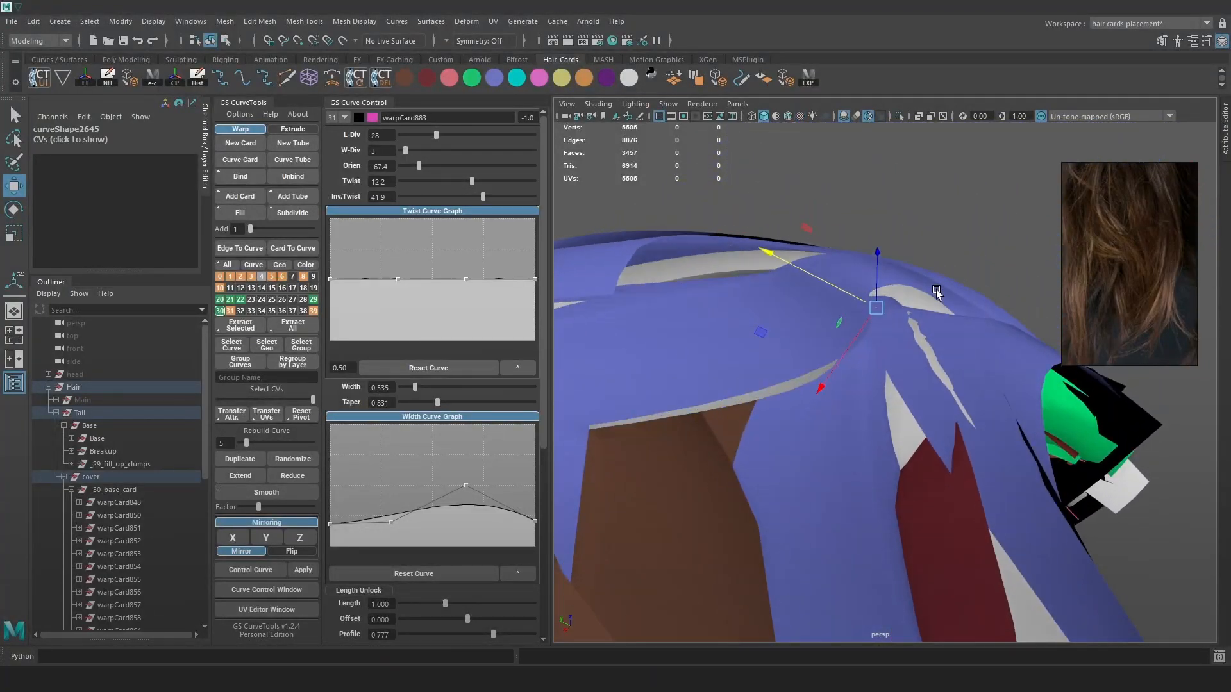
scroll(936, 286, "up", 3)
scroll(931, 292, "down", 3)
key("6")
scroll(950, 422, "down", 5)
Move the lower control vertices of warpCard883 so its end follows the white cover strand beneath it
left_click_drag(950, 422, 910, 385, "alt")
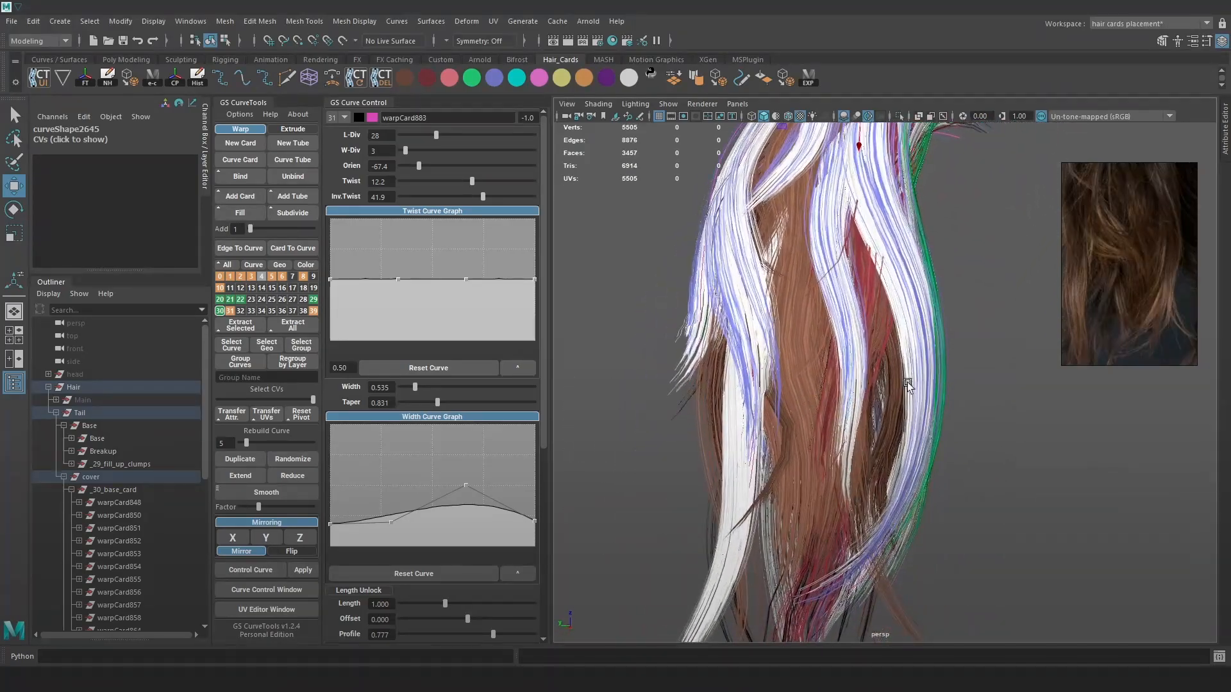
key("4")
key("6")
left_click_drag(849, 411, 841, 481)
key("4")
mouse_move(819, 354)
left_mouse_down()
mouse_move(877, 383)
mouse_move(799, 401)
mouse_move(857, 432)
mouse_move(830, 417)
mouse_move(783, 421)
mouse_move(757, 525)
mouse_move(796, 540)
left_mouse_up()
key("6")
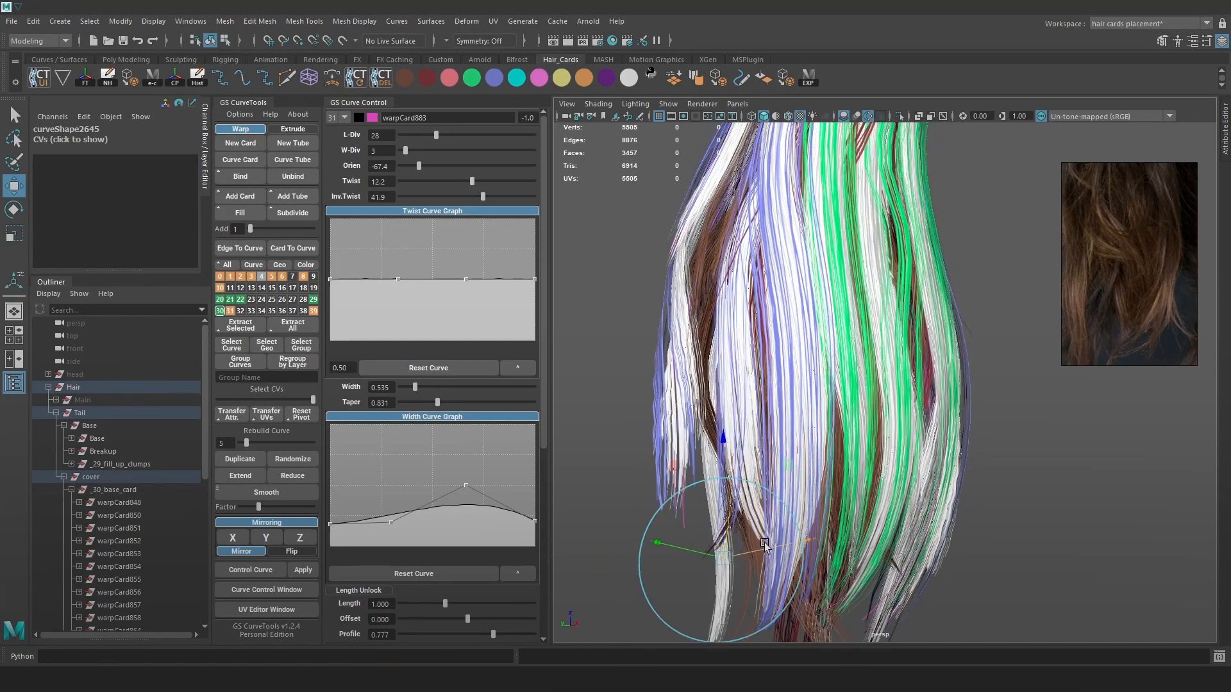
left_click_drag(788, 540, 804, 555, "alt")
left_click_drag(879, 545, 824, 555, "alt")
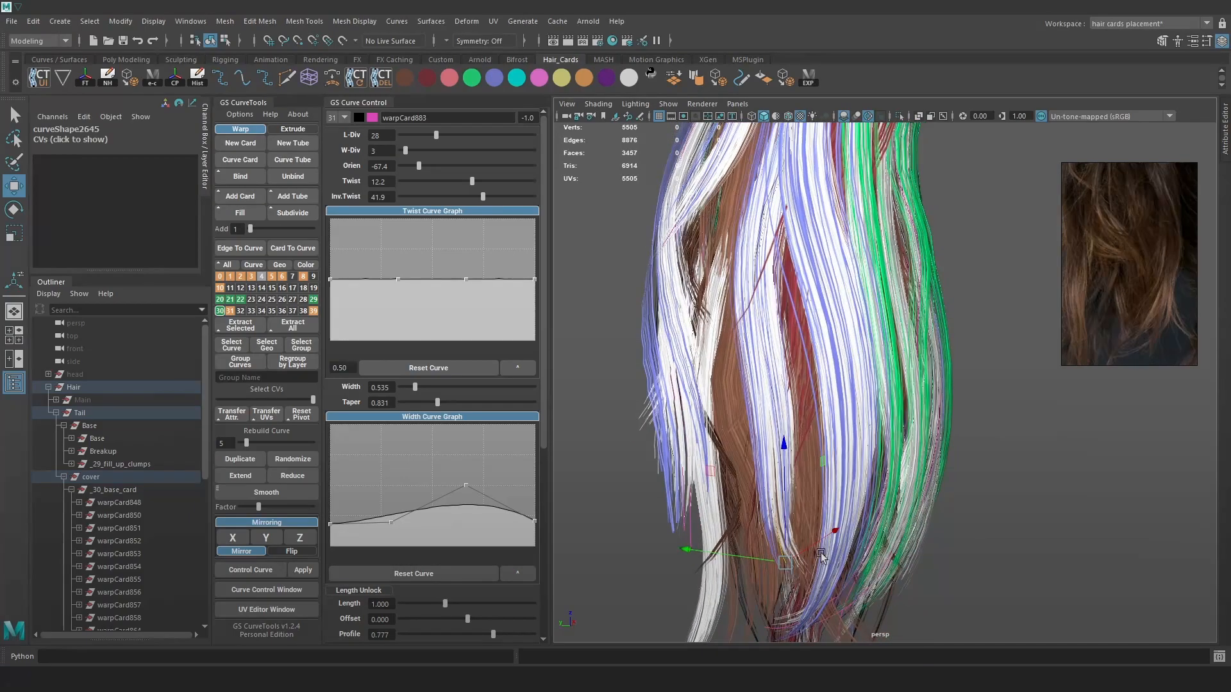
Rotate and shift the control vertex at warpCard883's tip to align the card's end with the strand below
key("e")
left_click_drag(759, 512, 738, 515)
key("w")
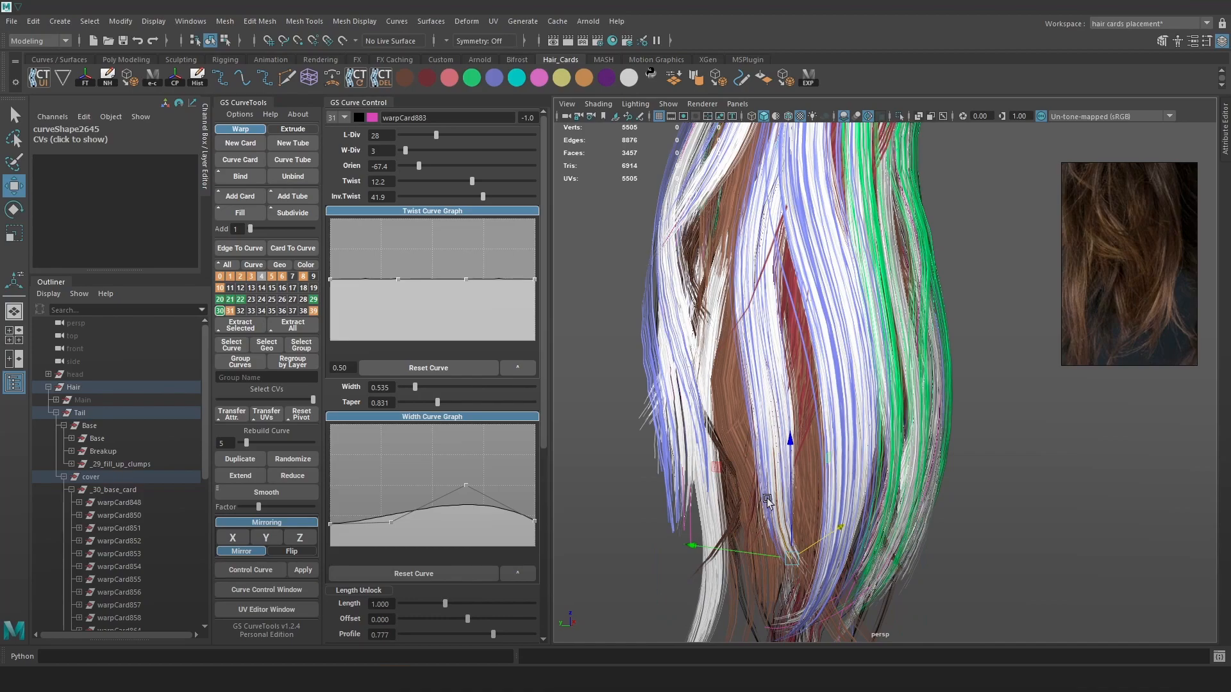
left_click_drag(815, 415, 890, 402, "alt")
right_click_drag(890, 401, 950, 472, "alt")
left_click_drag(950, 472, 830, 388, "alt")
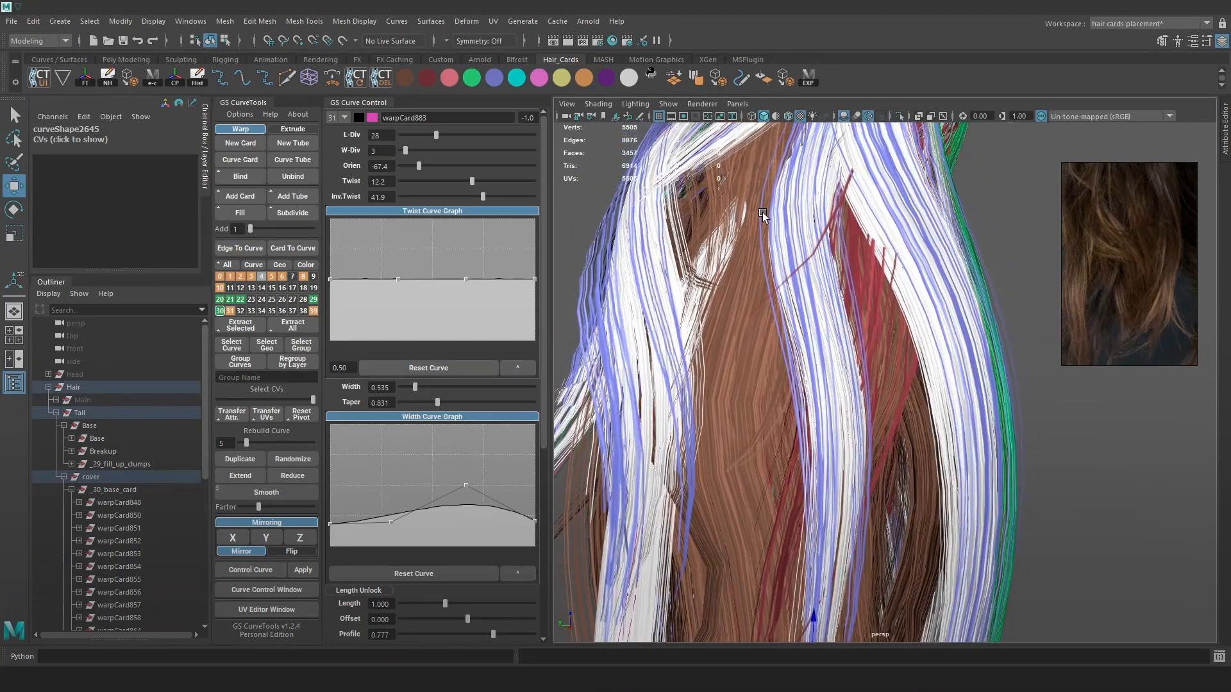
Duplicate warpCard883 and place the copy over the neighbouring gap by shifting and slightly rotating it
mouse_move(836, 298)
left_mouse_down("alt")
mouse_move(847, 344)
mouse_move(832, 306)
mouse_move(871, 327)
mouse_move(879, 306)
mouse_move(853, 344)
mouse_move(867, 357)
mouse_move(832, 296)
mouse_move(890, 302)
mouse_move(800, 311)
mouse_move(949, 302)
mouse_move(853, 311)
left_mouse_up("alt")
right_click_drag(970, 240, 973, 237)
key("4")
left_click(873, 341)
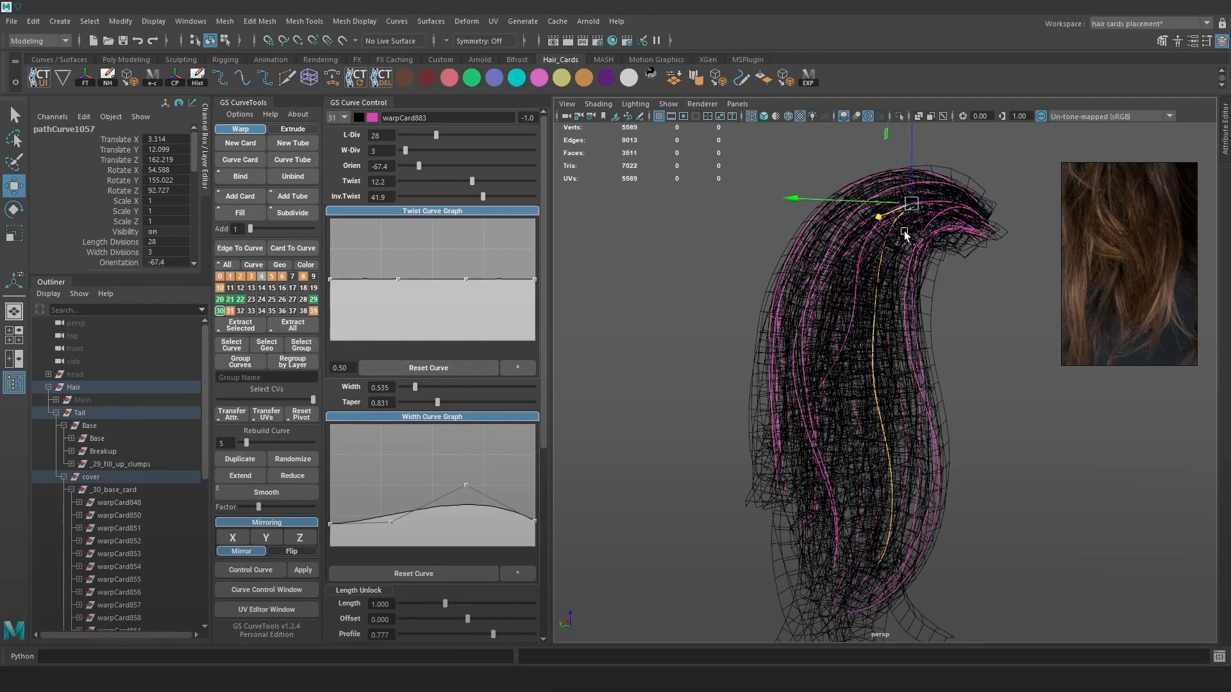
key("6")
left_click_drag(912, 203, 886, 203)
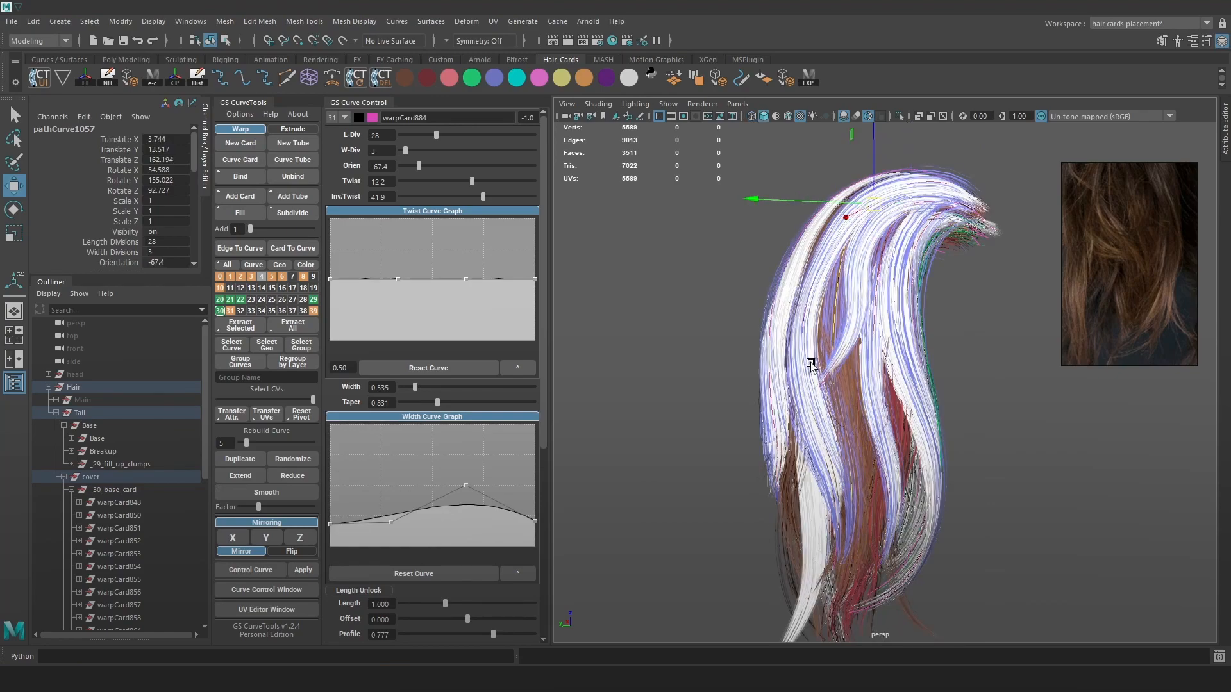
key("e")
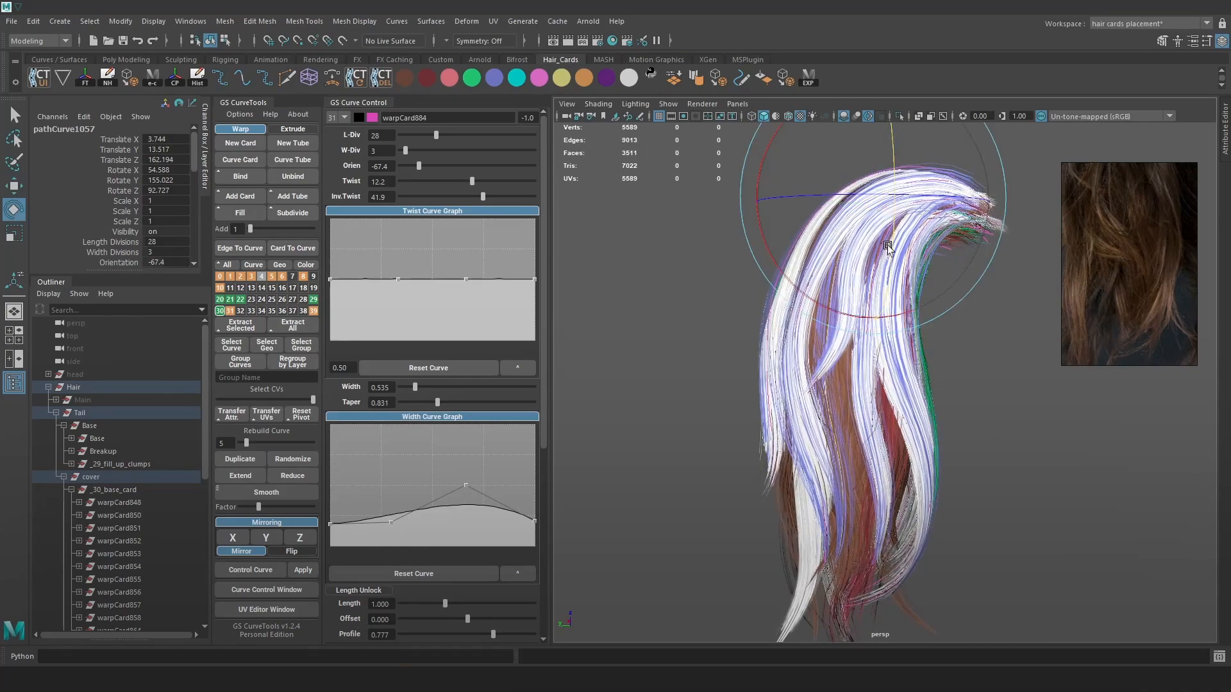
left_click_drag(889, 233, 854, 312)
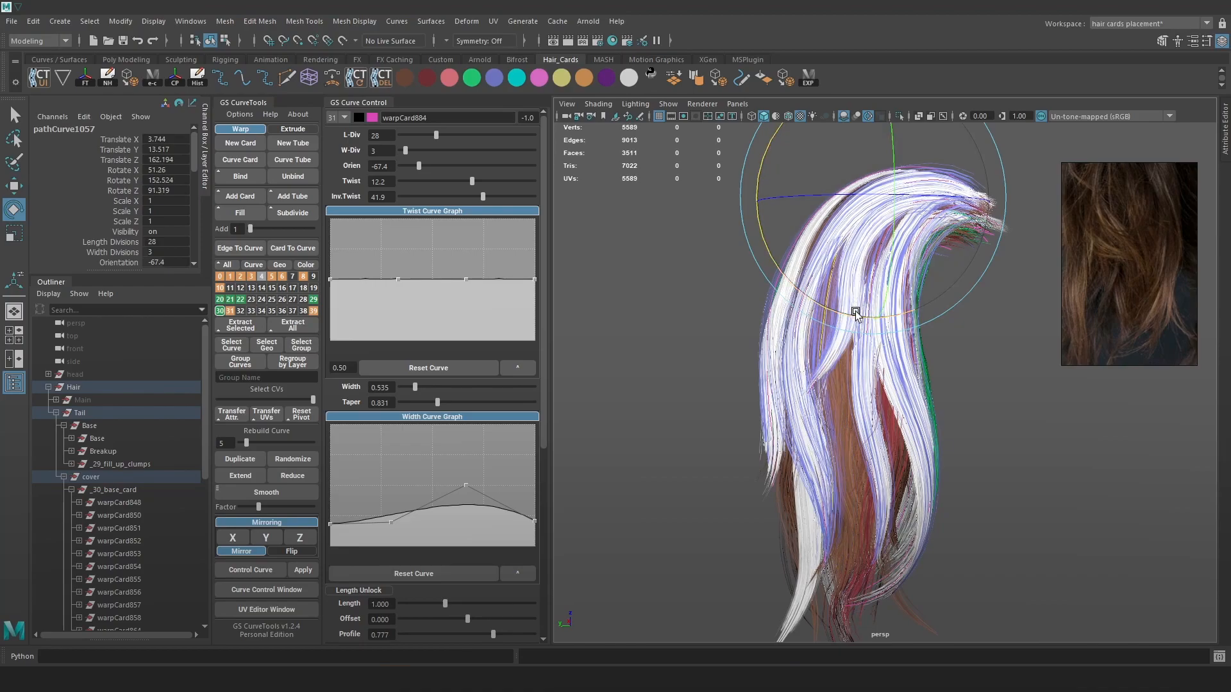
Transfer UVs between a neighbouring cover card and the new warpCard884
left_click_drag(808, 388, 891, 370, "alt")
key("4")
left_click(878, 368)
left_click(863, 332)
key("6")
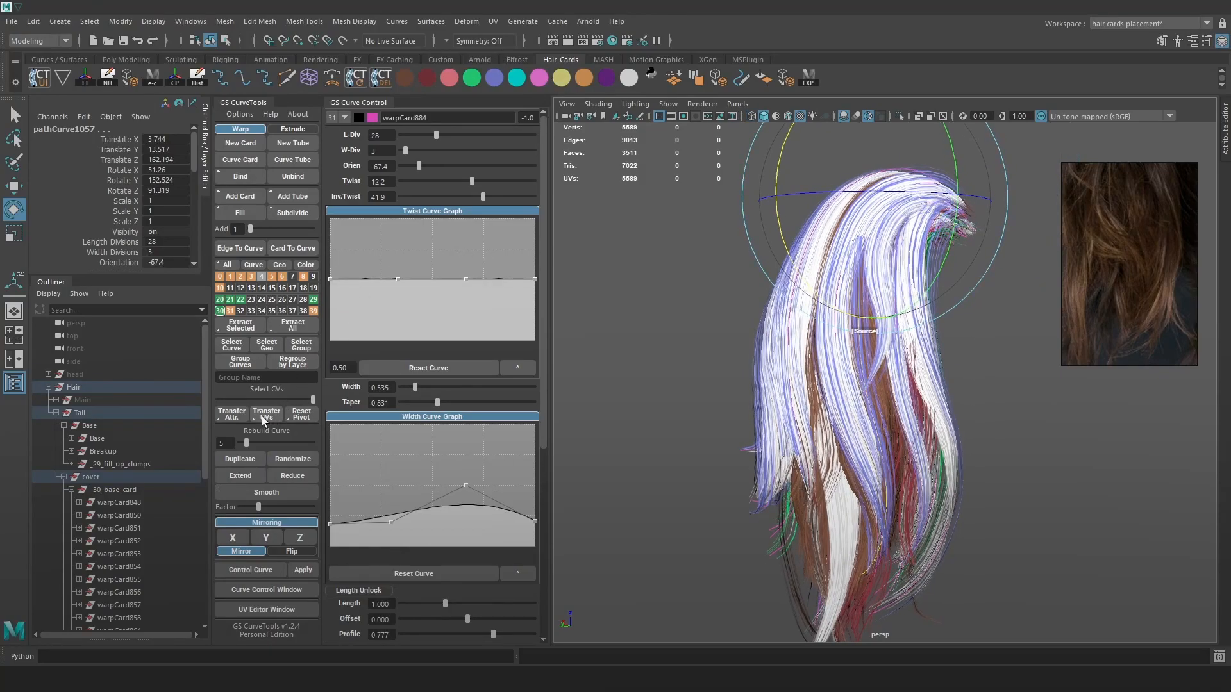
left_click(667, 256)
Enter control vertex editing on warpCard884 and reposition its upper vertices to follow the surrounding cover strands
key("4")
left_click(857, 324)
key("6")
left_click_drag(929, 301, 998, 280, "alt")
right_click_drag(998, 280, 940, 253)
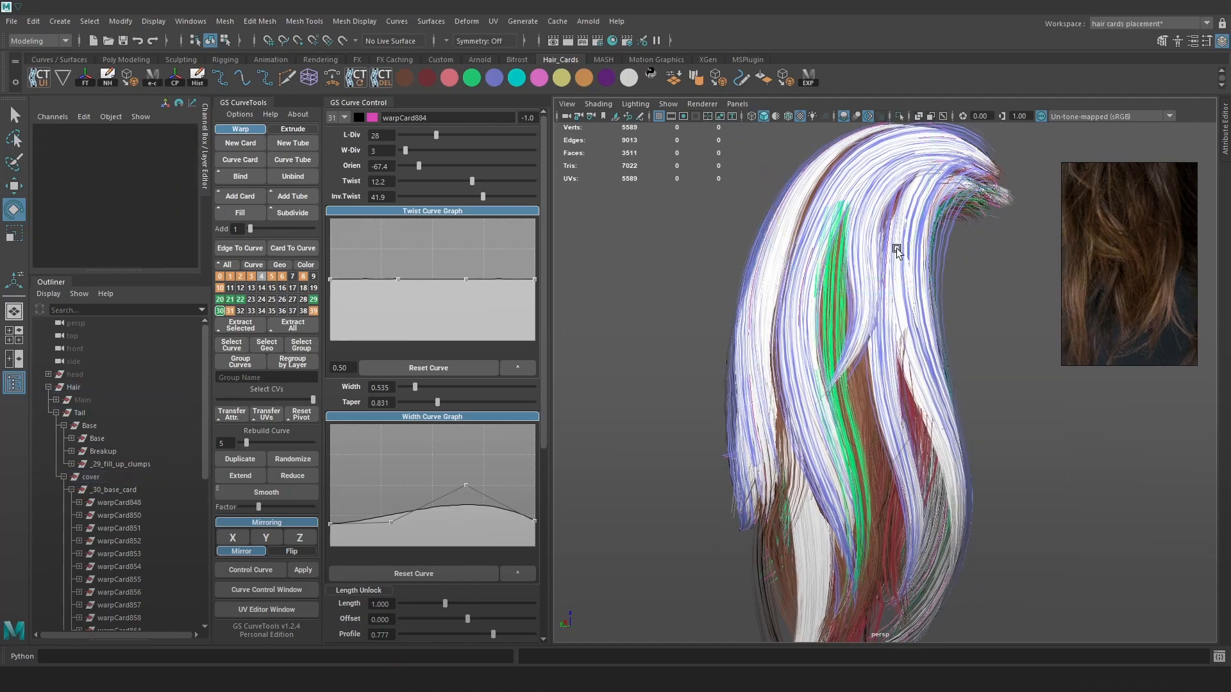
key("4")
left_click_drag(888, 189, 783, 255)
key("6")
left_click_drag(866, 225, 819, 234, "alt")
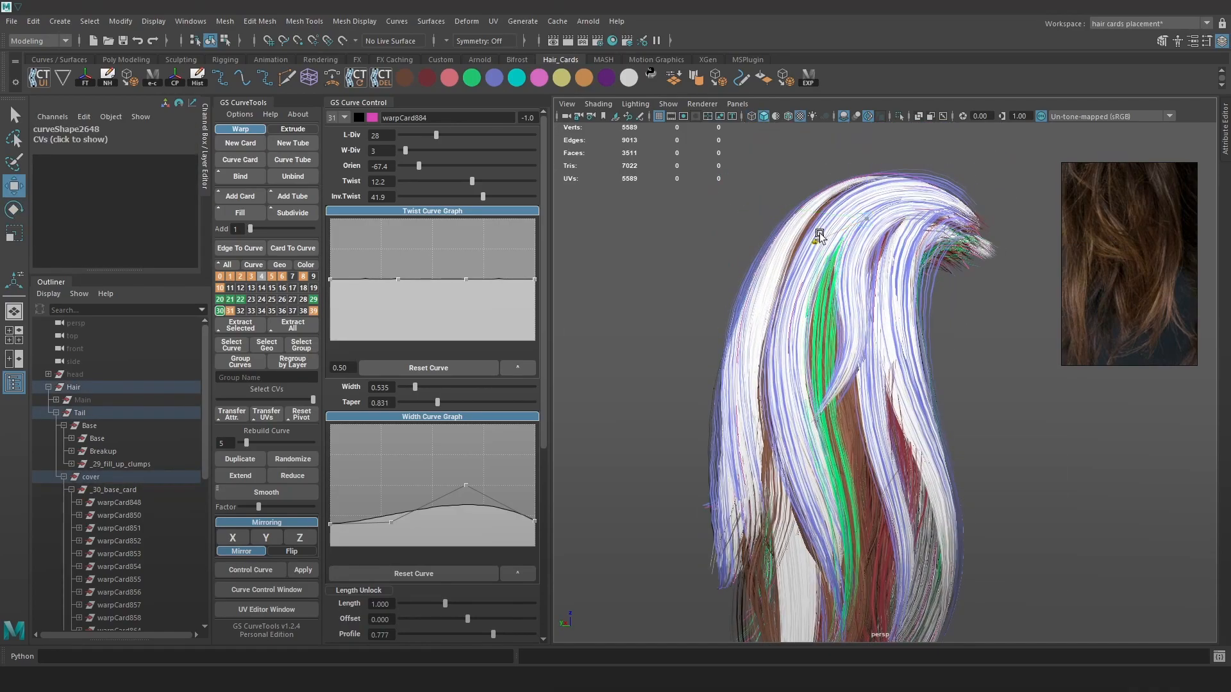
Shift the middle control vertices of warpCard884 sideways so the card follows the adjacent strands
key("4")
left_click(764, 431)
key("6")
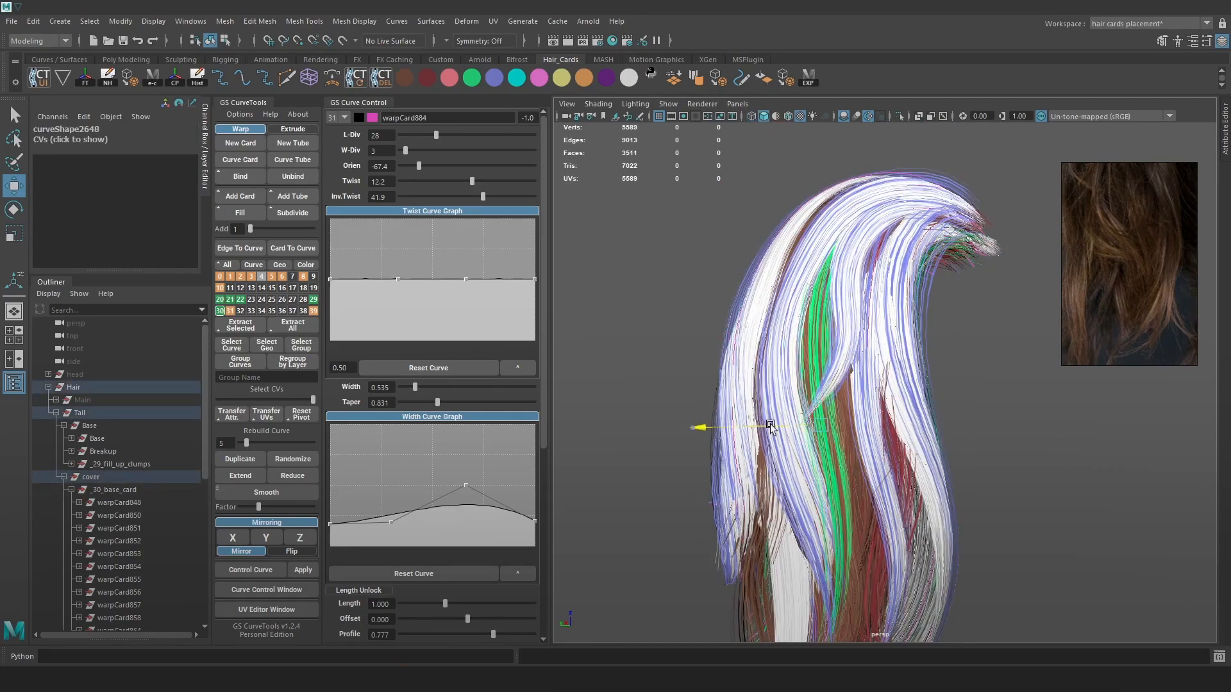
left_click_drag(770, 425, 842, 418, "alt")
left_click(741, 398)
middle_click_drag(842, 418, 798, 337, "alt")
key("ctrl+z")
key("4")
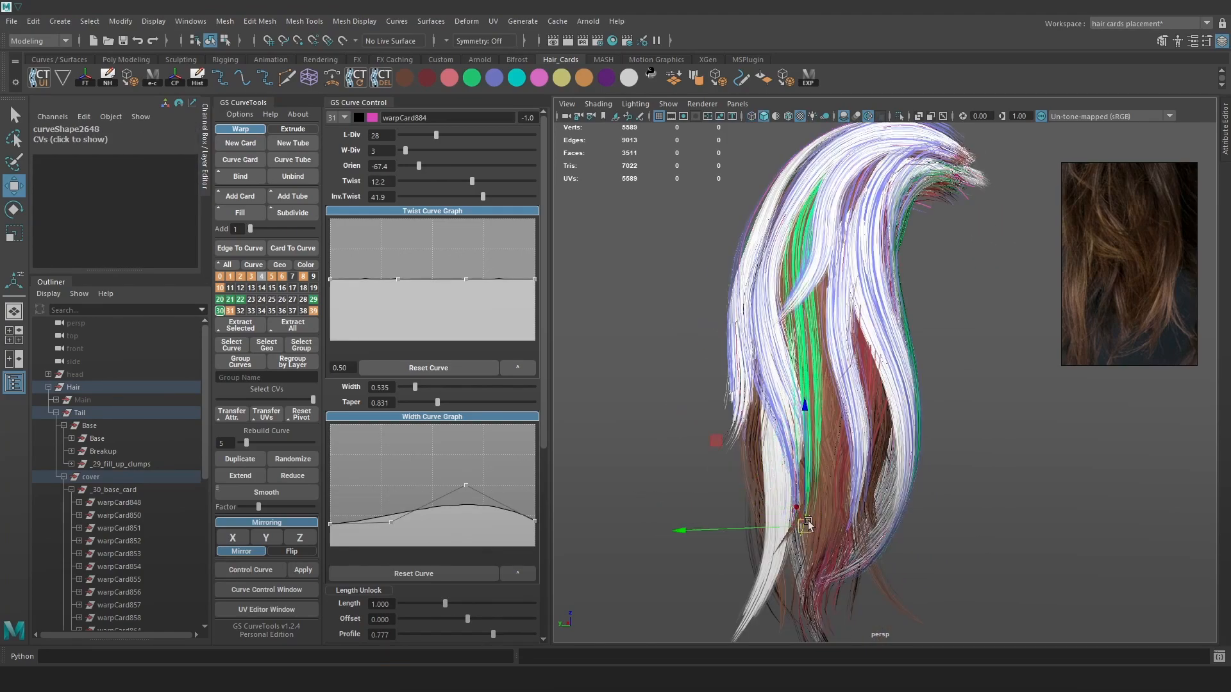
Move the tip control vertex of warpCard884 down along the ponytail and return to object mode
key("4")
left_click(815, 474)
key("6")
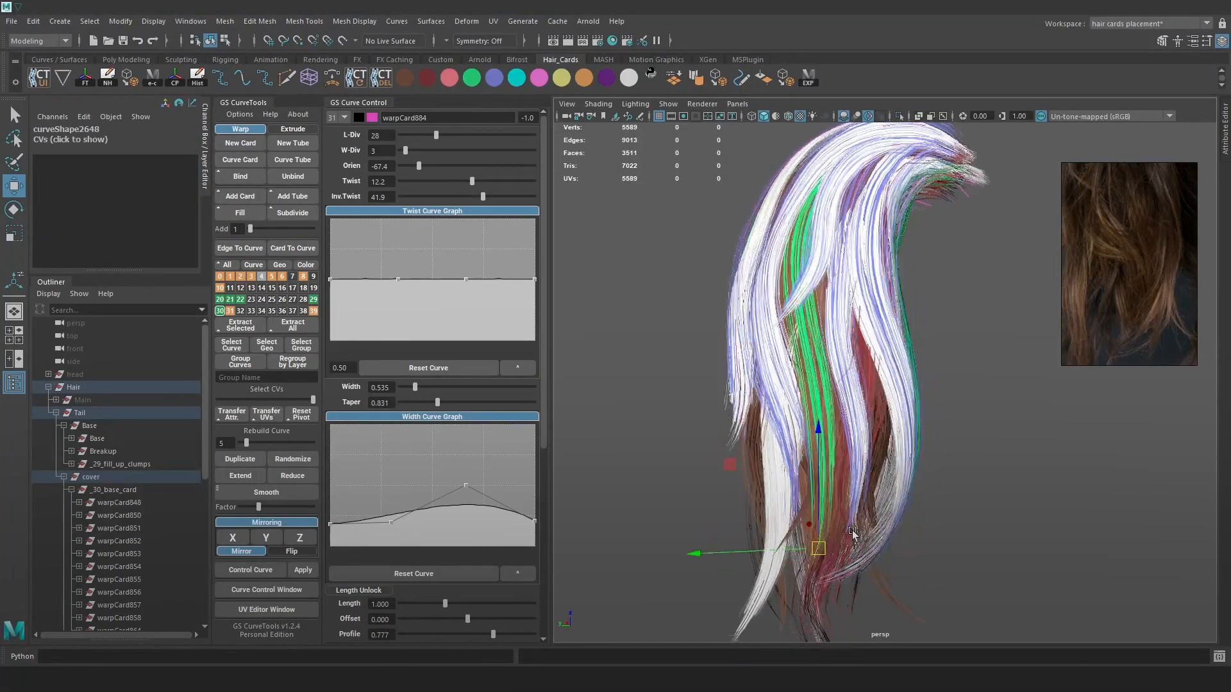
left_click_drag(747, 518, 901, 533, "alt")
left_click_drag(926, 449, 920, 407, "alt")
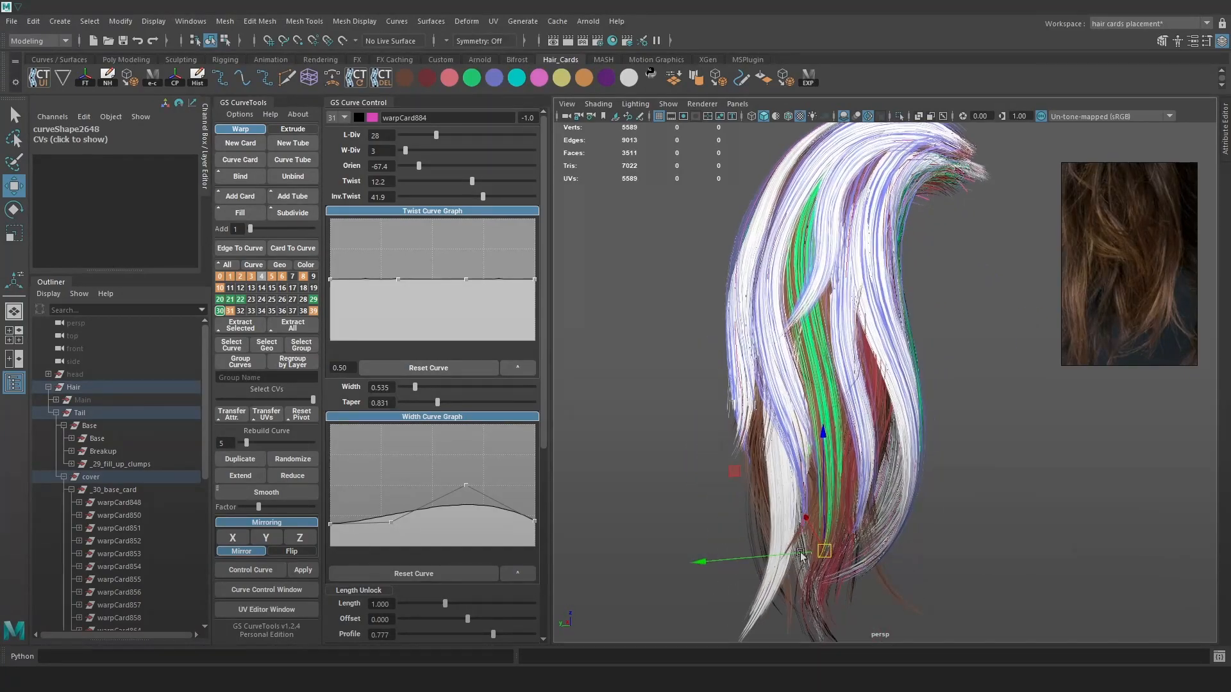
left_click_drag(974, 428, 1037, 450, "alt")
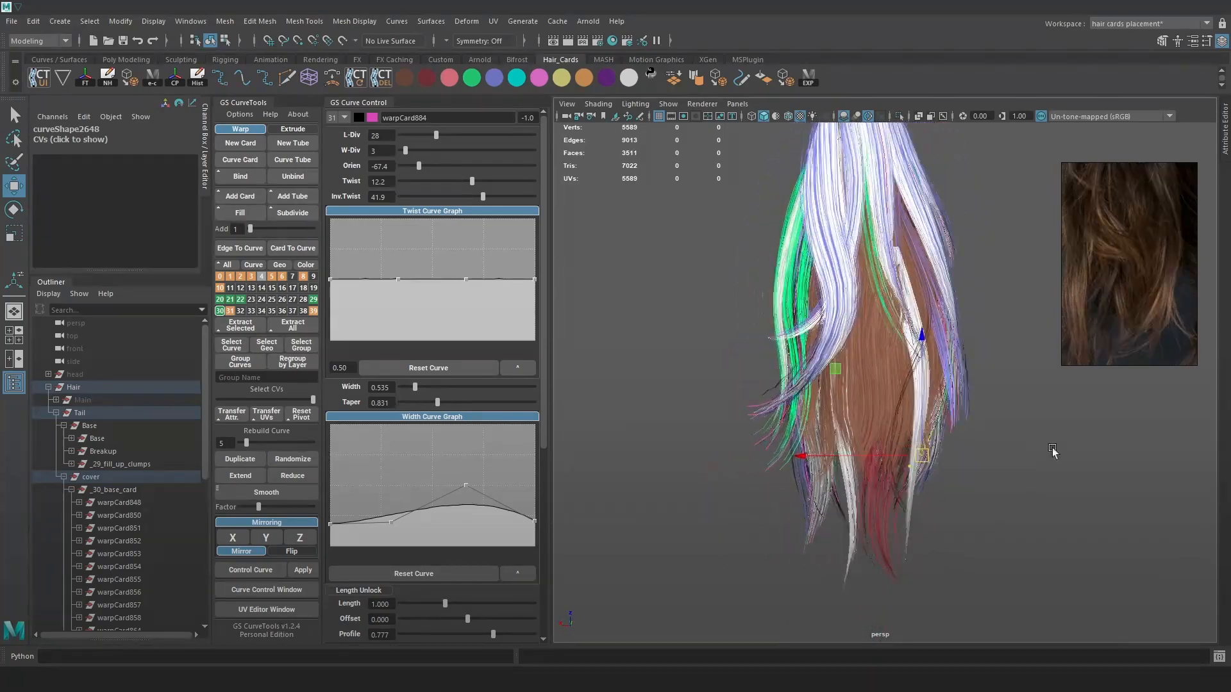
left_click(958, 434)
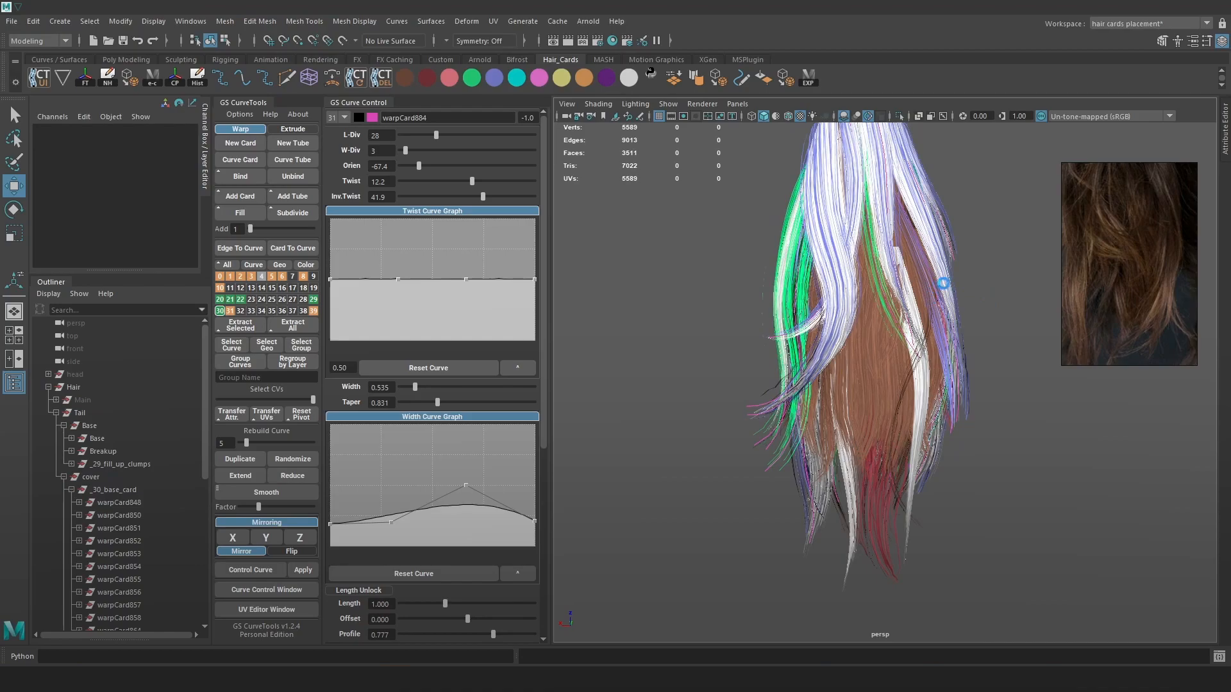
left_click_drag(952, 324, 919, 344, "alt")
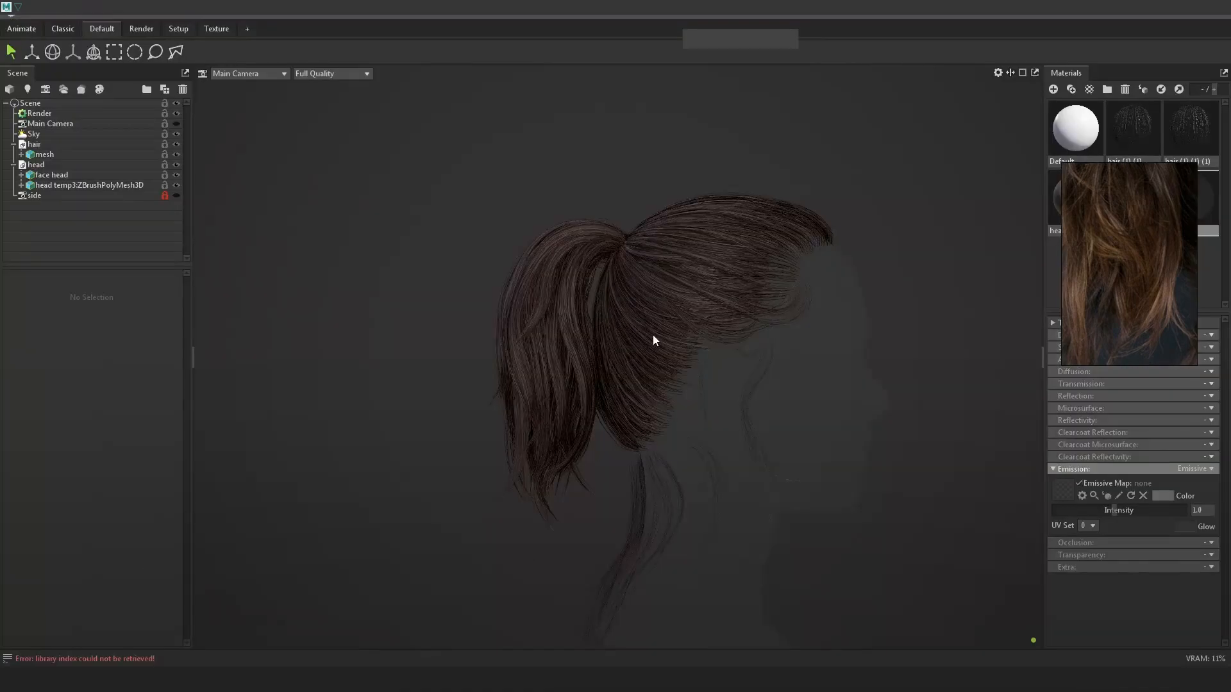
Switch to Marmoset Toolbag and examine the rendered ponytail's shape and gaps against the reference photo
scroll(652, 335, "up", 5)
mouse_move(749, 426)
left_mouse_down("alt")
mouse_move(956, 406)
mouse_move(838, 424)
mouse_move(810, 471)
mouse_move(741, 417)
left_mouse_up("alt")
left_click_drag(950, 368, 827, 420, "alt")
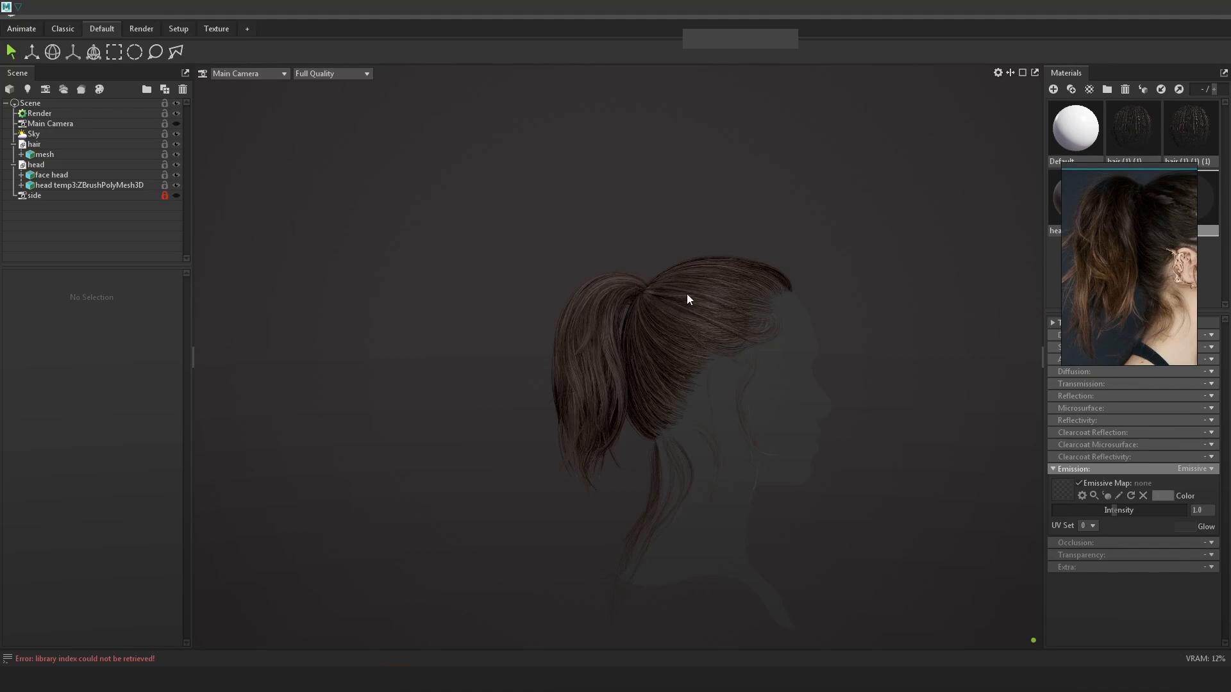
left_click_drag(699, 292, 672, 304, "alt")
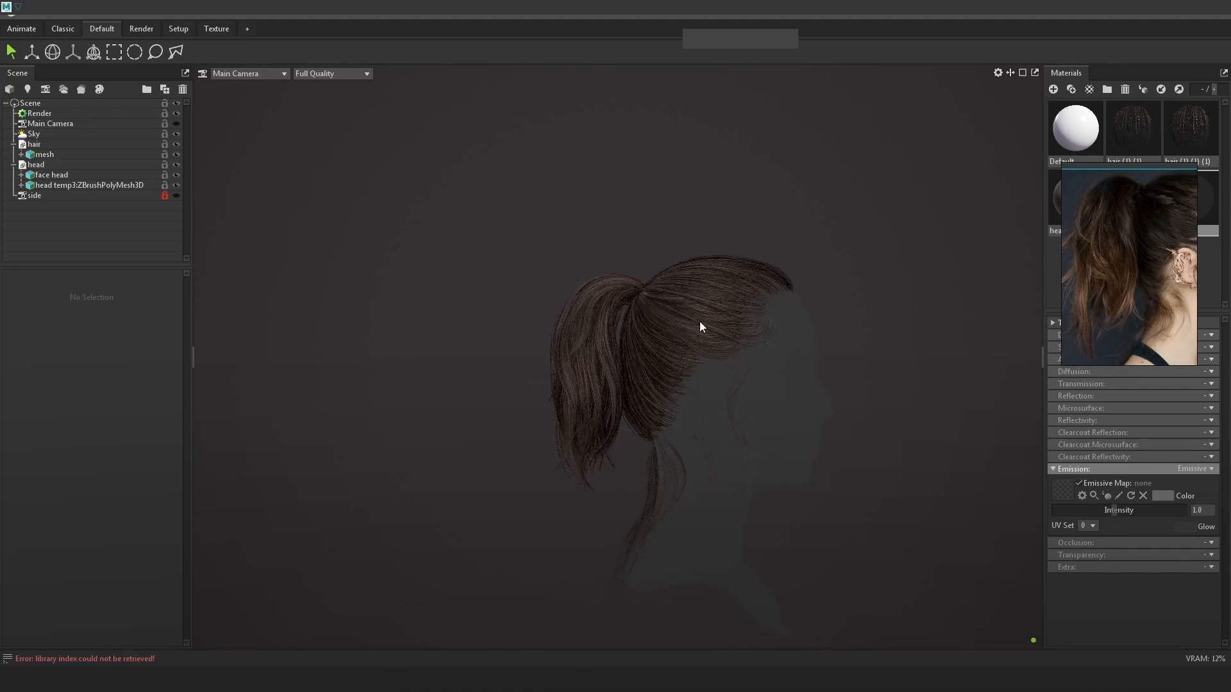
Switch back to Maya, collapse the Tail group and unhide the hair_sheet group beside the ponytail
key("alt+Tab")
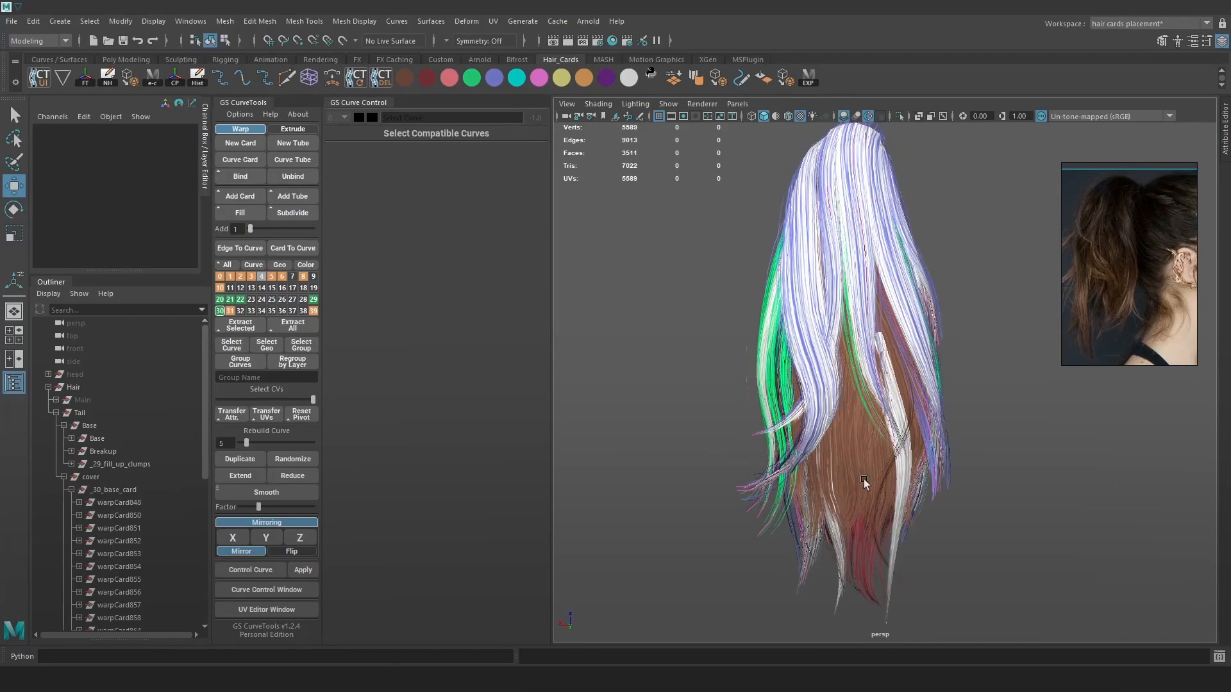
left_click_drag(954, 270, 884, 181, "alt")
scroll(883, 340, "down", 4)
left_click_drag(884, 340, 859, 343, "alt")
scroll(975, 382, "up", 4)
left_click_drag(975, 382, 792, 375, "alt")
left_click(55, 413)
left_click(91, 489)
left_click(143, 427)
key("h")
scroll(915, 417, "down", 4)
middle_click_drag(1018, 393, 894, 400, "alt")
left_click_drag(895, 401, 900, 487, "alt")
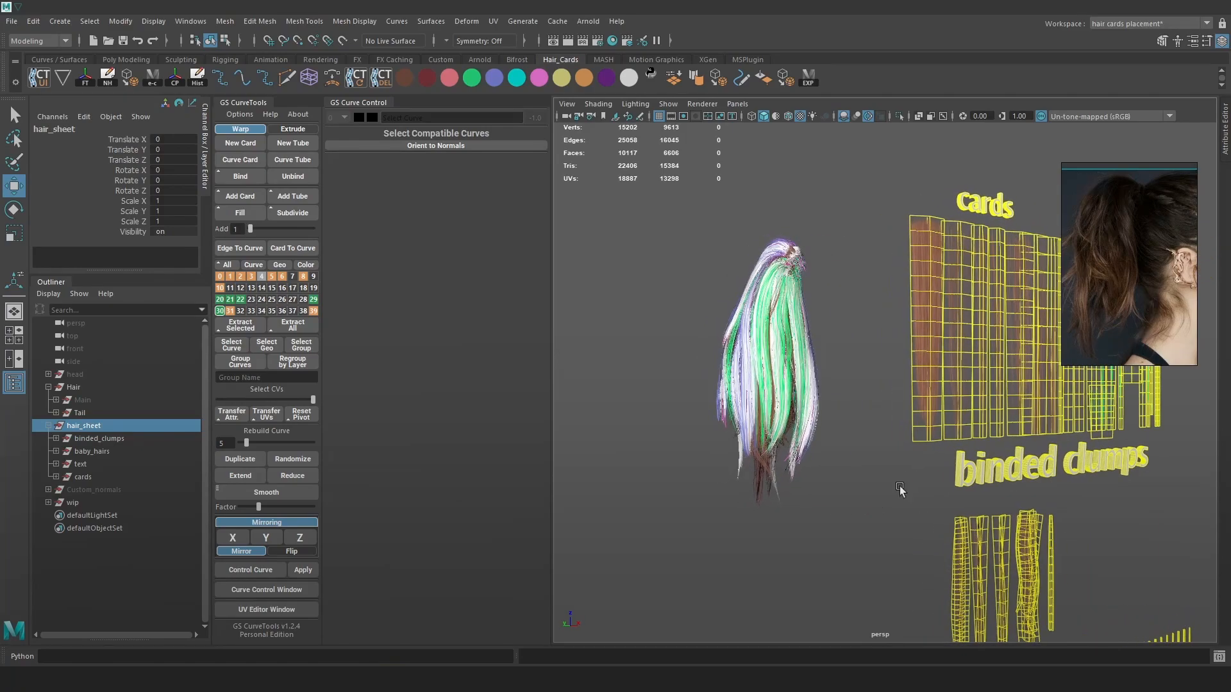
Try to shift the wide binded clump, bindGroup47, sideways in the hair sheet
left_click(900, 488)
scroll(894, 456, "down", 4)
middle_click_drag(894, 456, 884, 398, "alt")
scroll(960, 480, "up", 6)
middle_click_drag(960, 479, 918, 429, "alt")
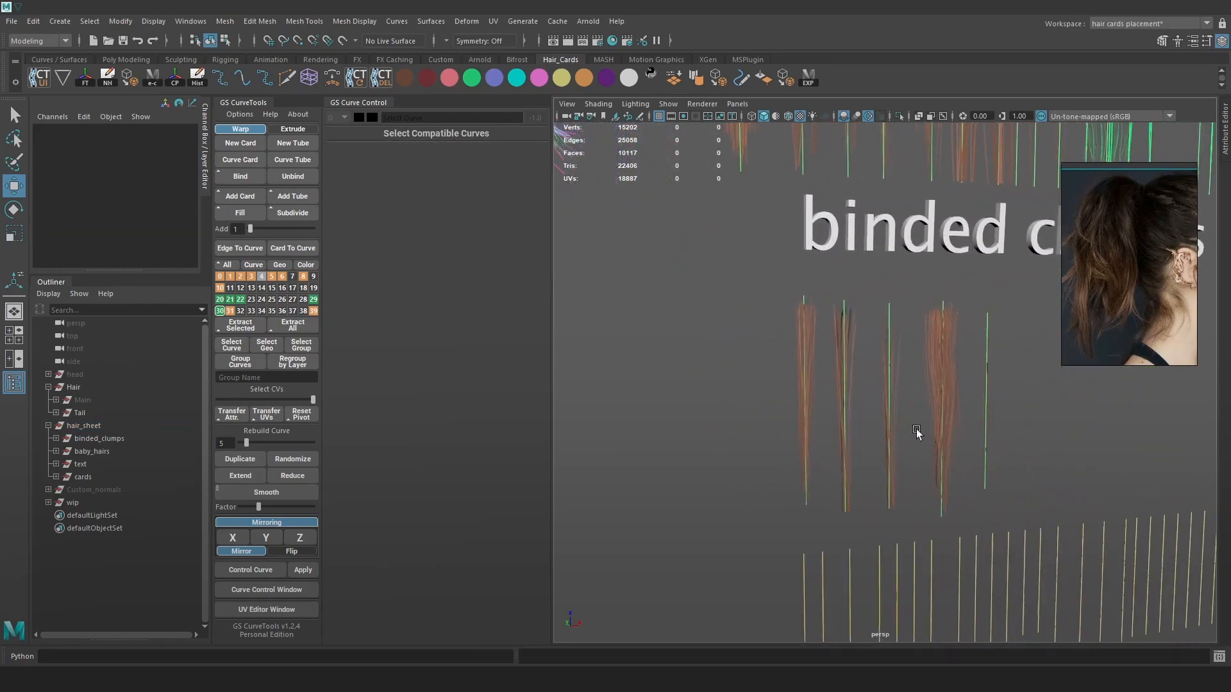
left_click(940, 302)
left_click_drag(991, 302, 973, 306)
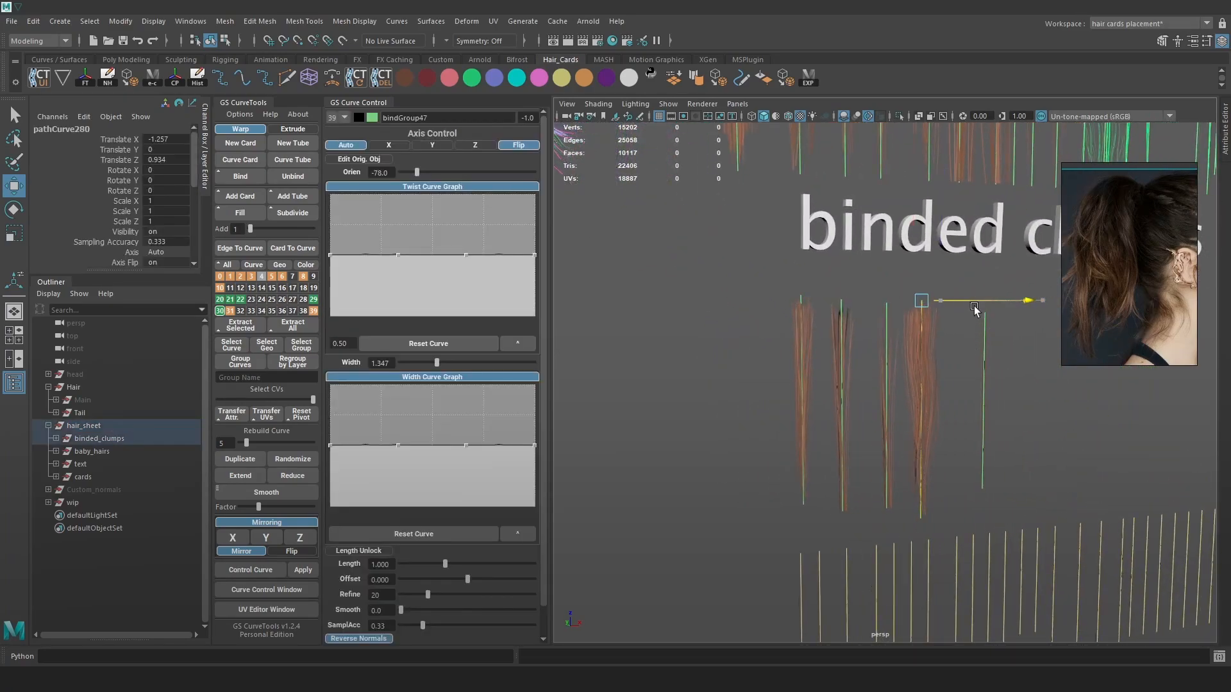
Examine the hair sheet's cards and binded clumps from several angles for a clump suited to filling gaps
scroll(983, 401, "down", 4)
scroll(1020, 467, "up", 4)
mouse_move(1005, 411)
middle_mouse_down("alt")
mouse_move(1019, 467)
mouse_move(990, 427)
middle_mouse_up("alt")
right_click_drag(990, 427, 757, 295, "alt")
middle_click_drag(905, 405, 820, 288, "alt")
right_click_drag(820, 289, 923, 454, "alt")
middle_click_drag(923, 454, 991, 357, "alt")
right_click_drag(991, 357, 886, 411, "alt")
middle_click_drag(885, 379, 721, 424, "alt")
right_click_drag(917, 436, 831, 367, "alt")
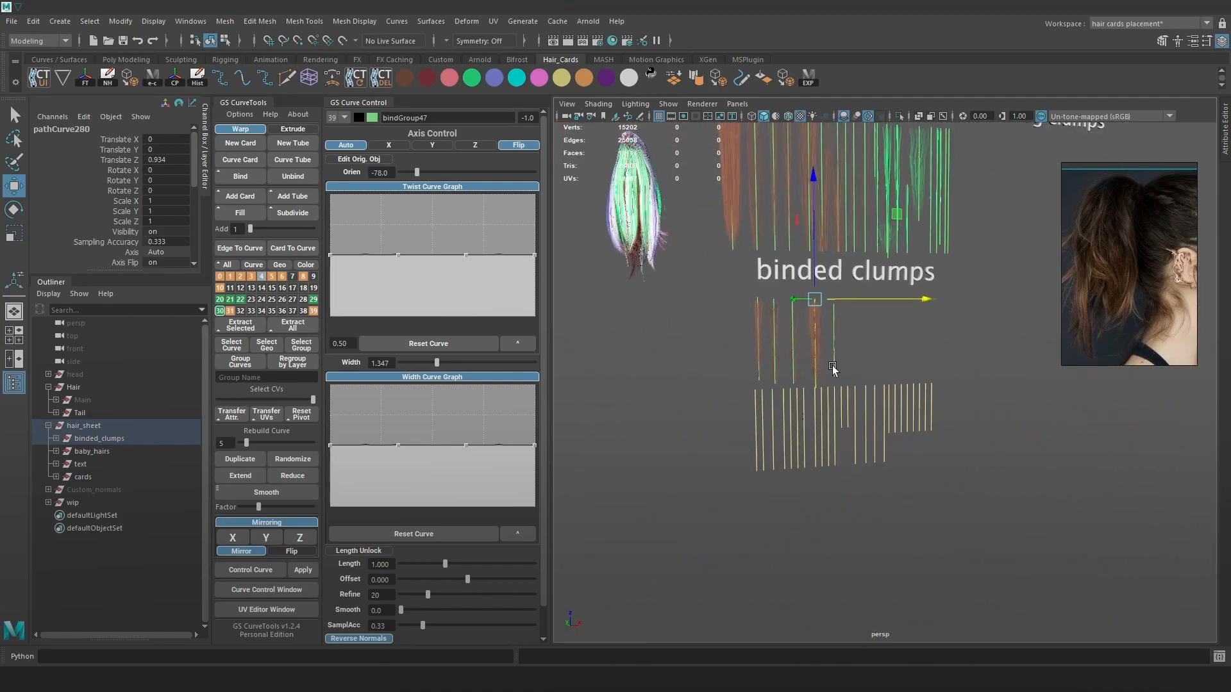
middle_click_drag(831, 367, 887, 440, "alt")
left_click_drag(887, 440, 861, 493, "alt")
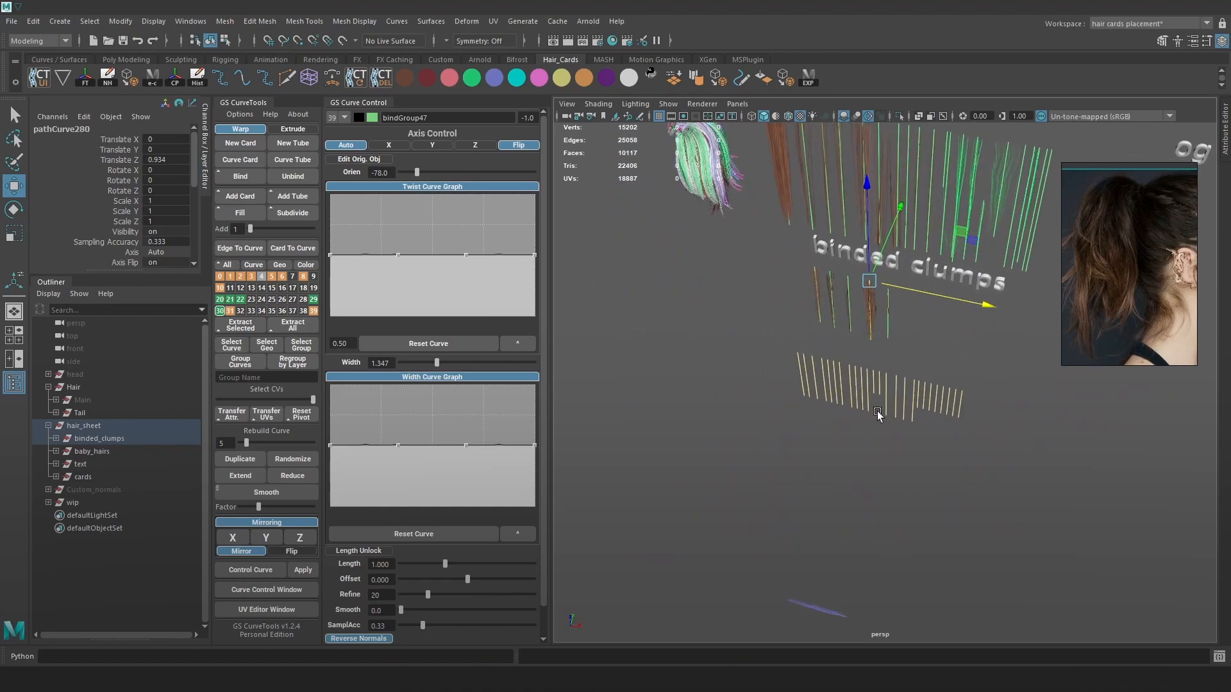
right_click_drag(842, 387, 989, 448, "alt")
middle_click_drag(971, 308, 962, 441, "alt")
left_click_drag(962, 441, 966, 415, "alt")
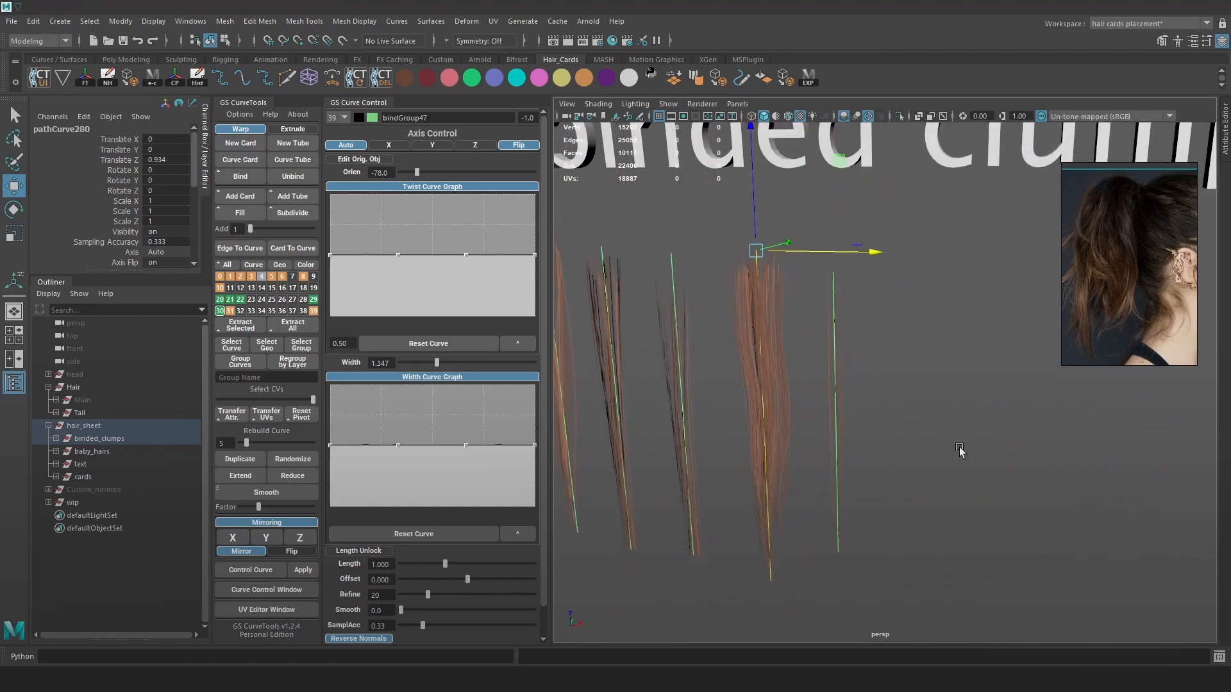
left_click(959, 441)
middle_click_drag(931, 405, 943, 325, "alt")
left_click_drag(943, 329, 895, 487, "alt")
middle_click_drag(865, 479, 889, 449, "alt")
right_click_drag(888, 449, 731, 250, "alt")
key("alt+c")
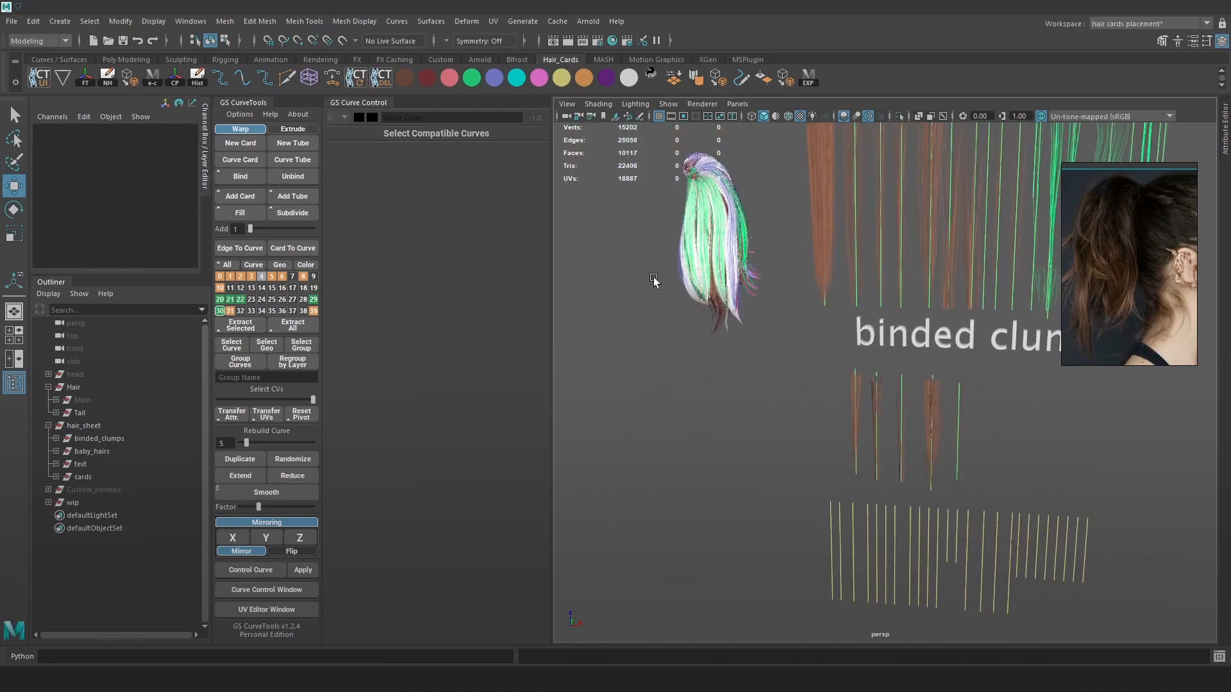
Duplicate the wide binded clump bindGroup47 and move the copy next to the ponytail, about -35 in X and 5.4 in Z
left_click(934, 377)
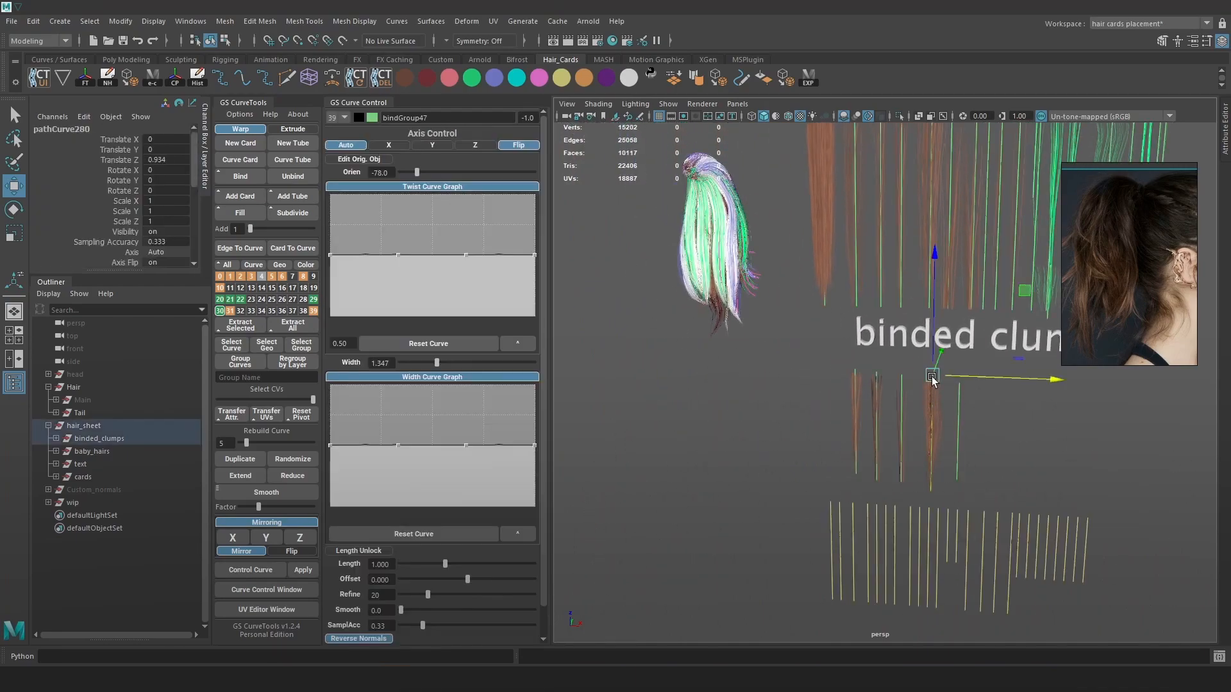
left_click_drag(995, 380, 981, 378)
key("ctrl+z")
left_click(236, 459)
left_click_drag(1024, 291, 720, 239)
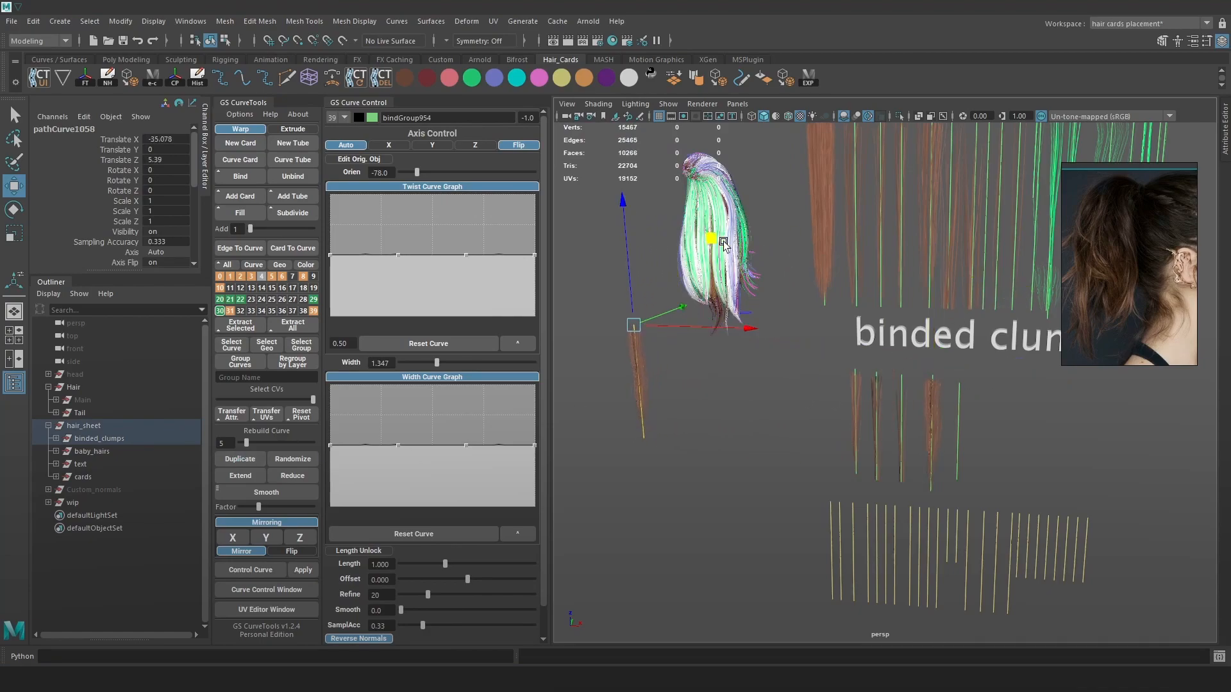
middle_click_drag(715, 240, 803, 317, "alt")
Move bindGroup954 out of binded_clumps into the Hair group and collapse the hair_sheet hierarchy
left_click(55, 438)
left_click_drag(101, 529, 102, 405)
left_click(48, 438)
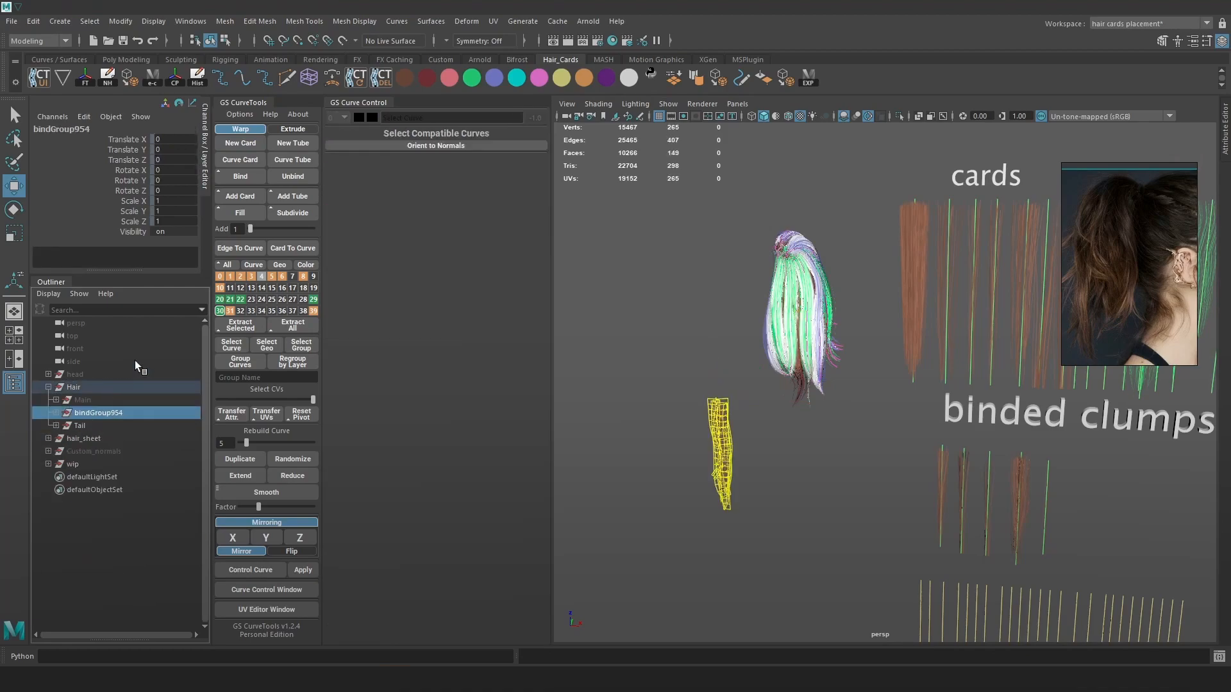
Rename the bindGroup954 group as _32_fill_empty_spaces_clumps
double_click(88, 415)
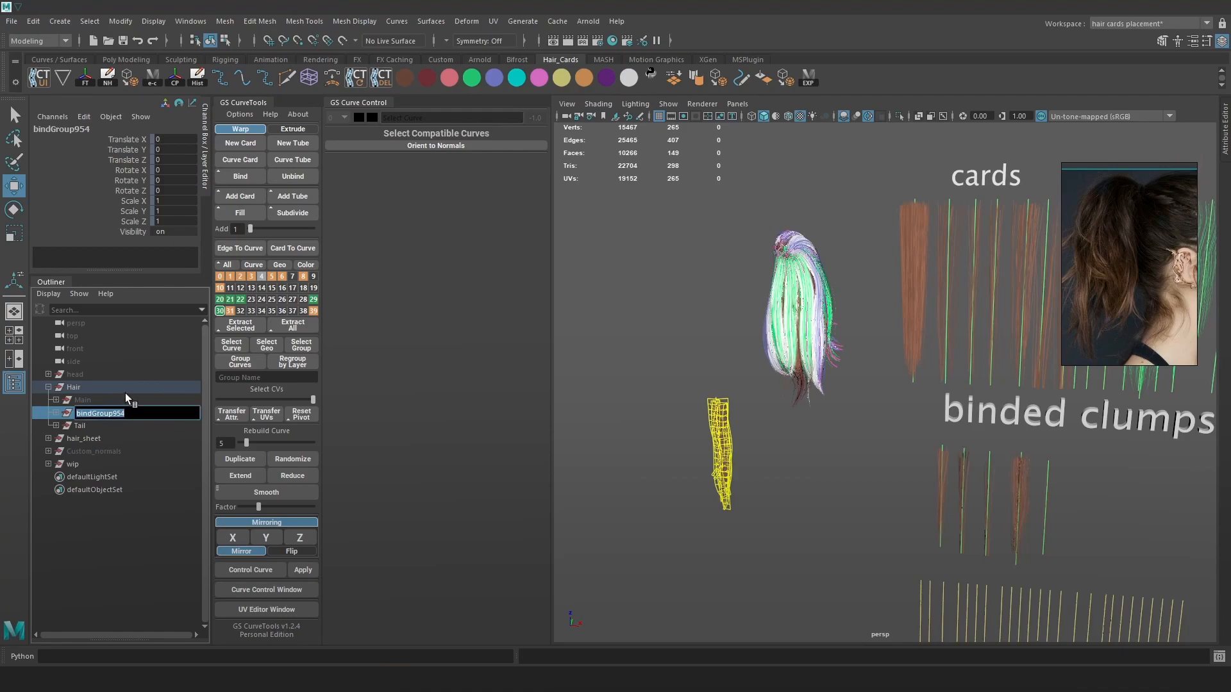
type("_2")
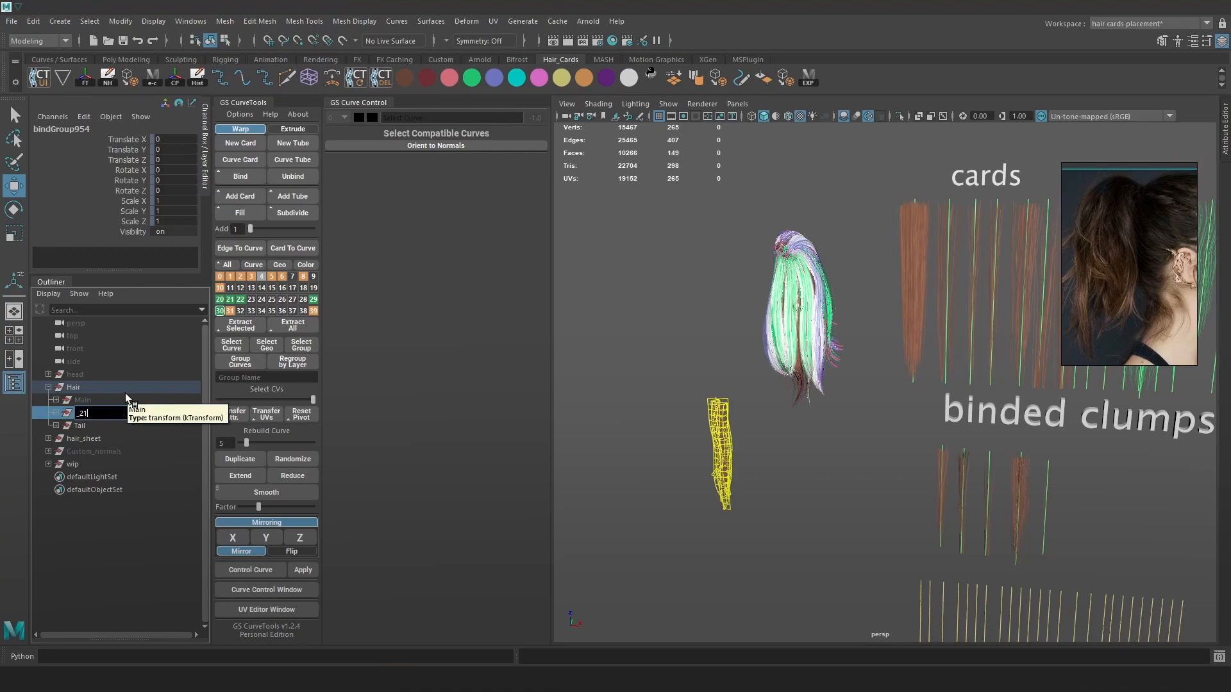
key("BackSpace")
key("BackSpace")
key("BackSpace")
type("_32")
type("_fill_empty_spaces")
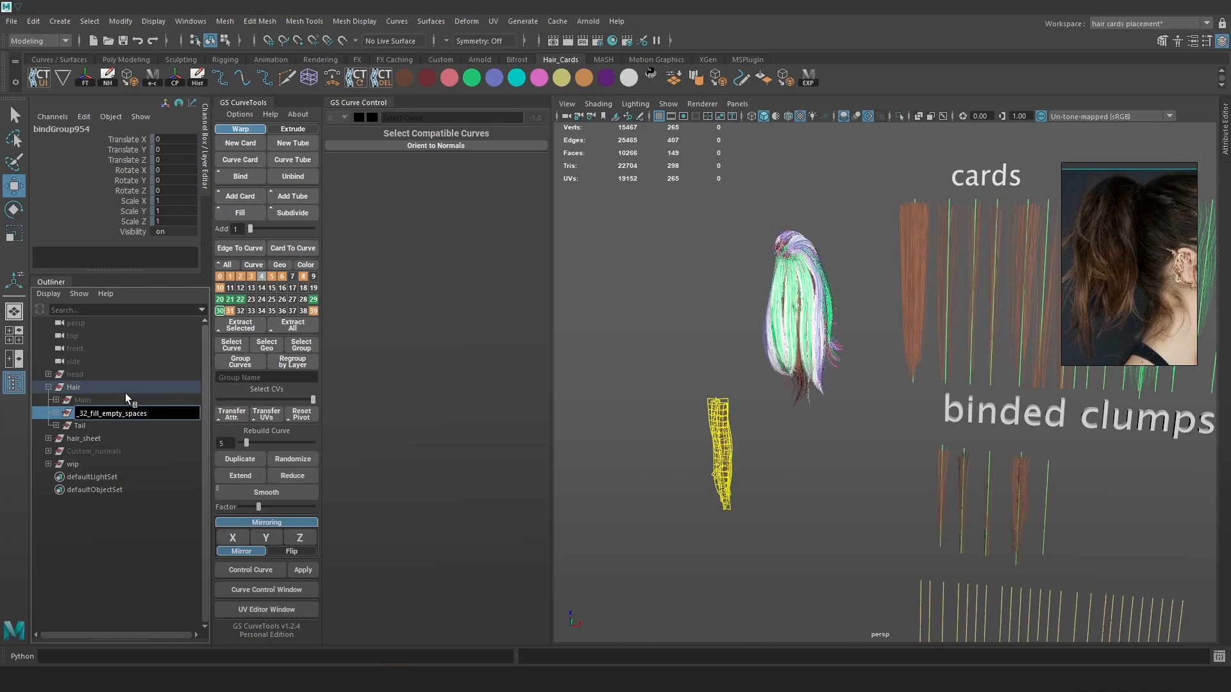
type("_clumps")
key("Return")
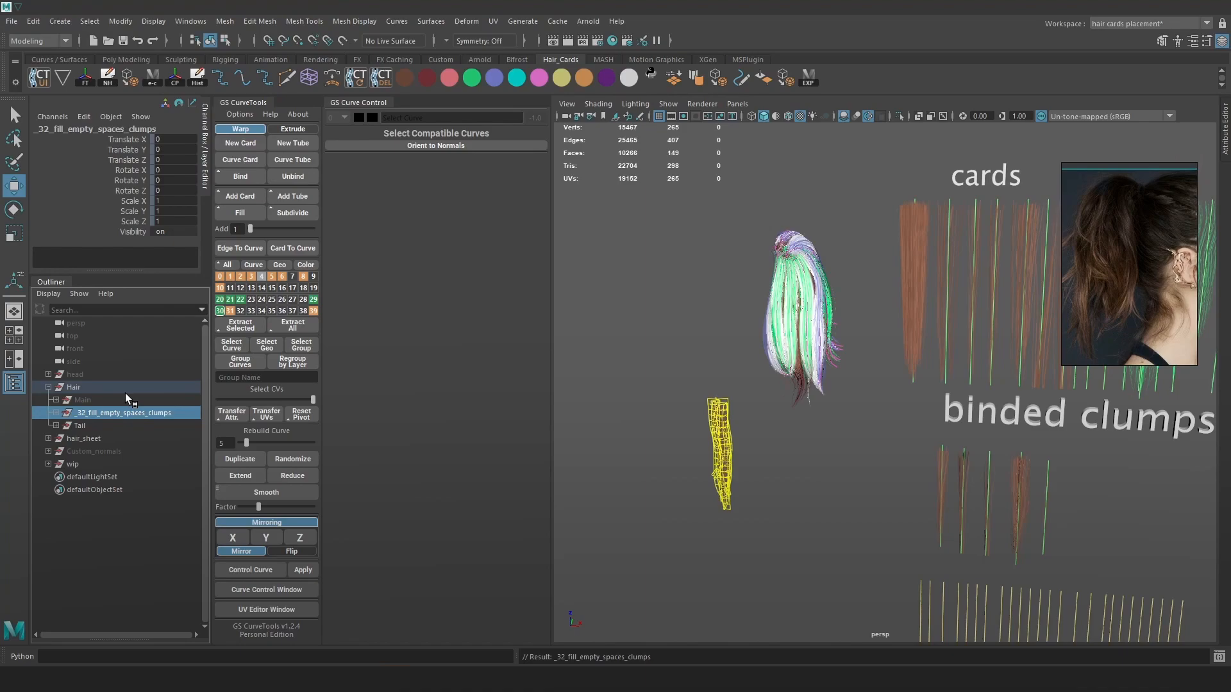
Move the _32_fill_empty_spaces_clumps group into Tail's cover group, beneath _31_breakup
left_click(56, 425)
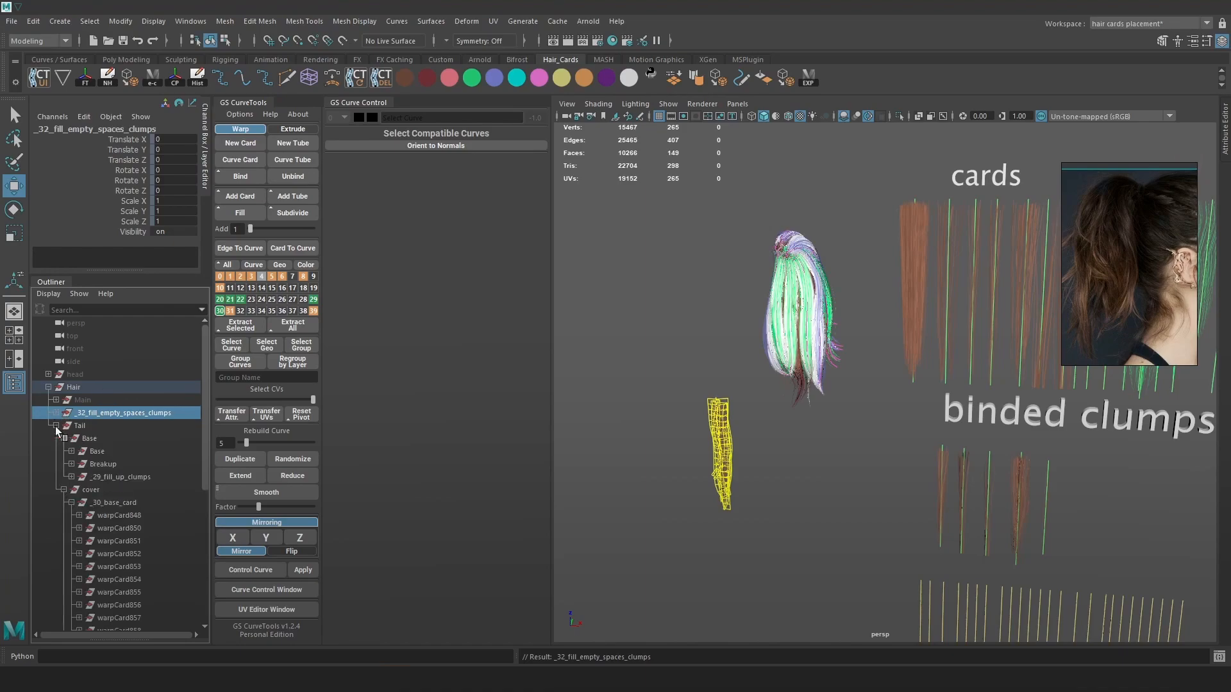
left_click_drag(124, 415, 95, 414)
left_click(118, 477)
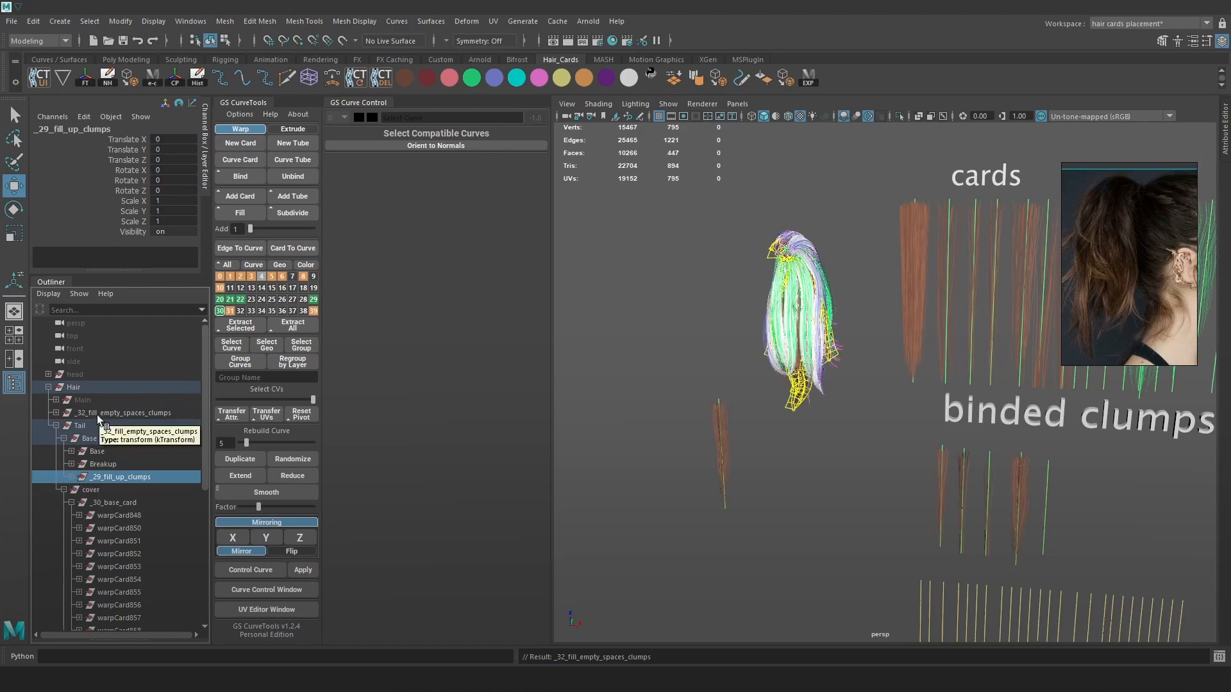
left_click(62, 489)
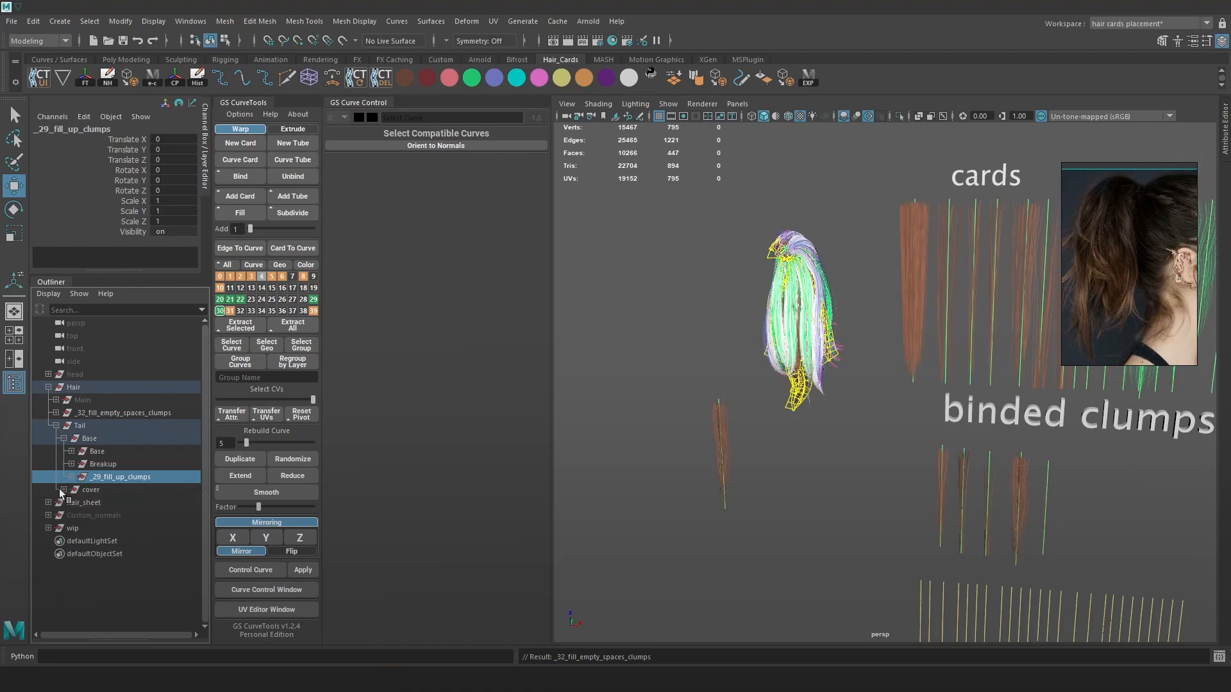
left_click(62, 490)
left_click(71, 502)
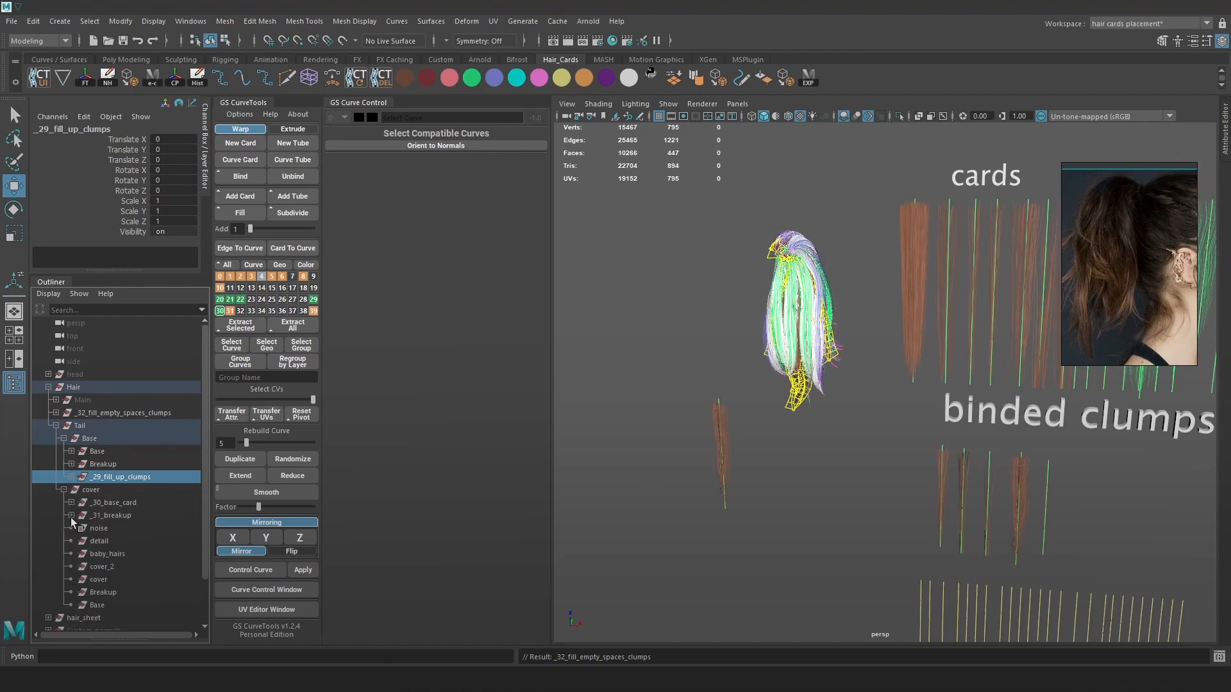
left_click(118, 413)
left_click_drag(118, 413, 133, 513)
left_click(751, 399)
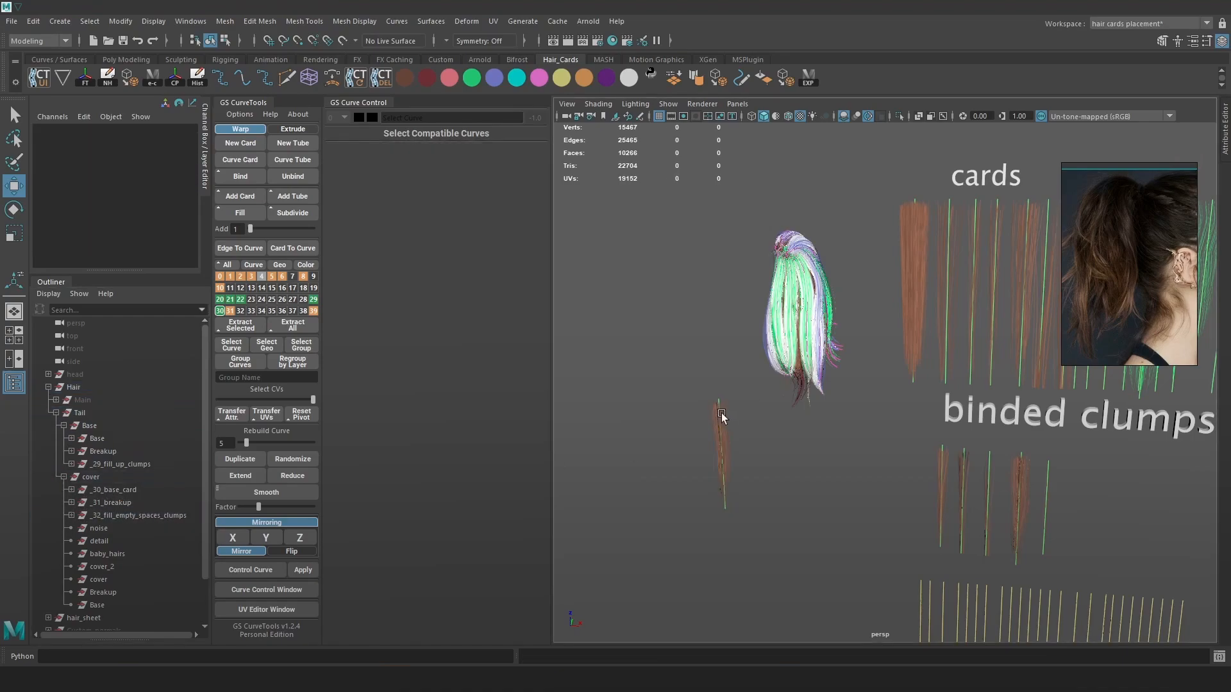
Move the duplicated clump into the gap at the ponytail's side, about -23.8 in X, 4.1 in Y and 14.8 in Z
left_click(716, 403)
key("f")
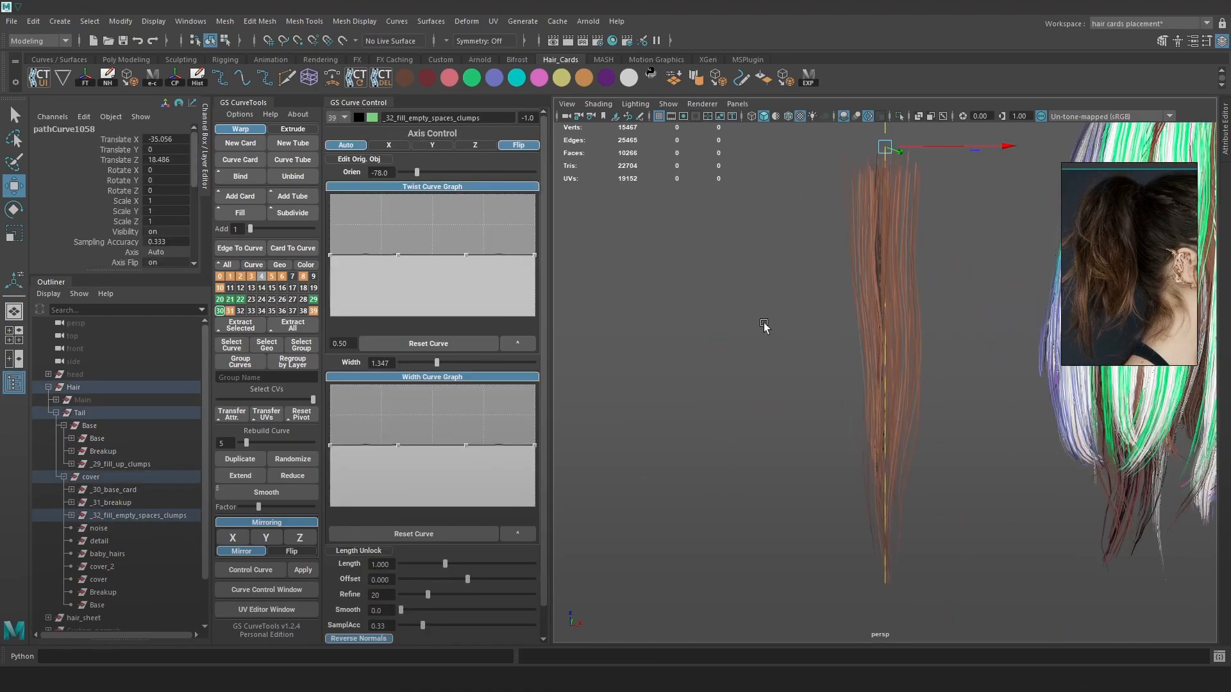
left_click_drag(969, 364, 647, 221, "alt")
left_click_drag(737, 302, 797, 292, "alt")
left_click_drag(969, 339, 885, 345, "alt")
scroll(885, 345, "up", 3)
left_click_drag(869, 239, 713, 391)
left_click_drag(789, 384, 830, 268, "alt")
left_click_drag(830, 270, 888, 307, "alt")
left_click_drag(892, 263, 880, 254)
left_click_drag(885, 288, 957, 318, "alt")
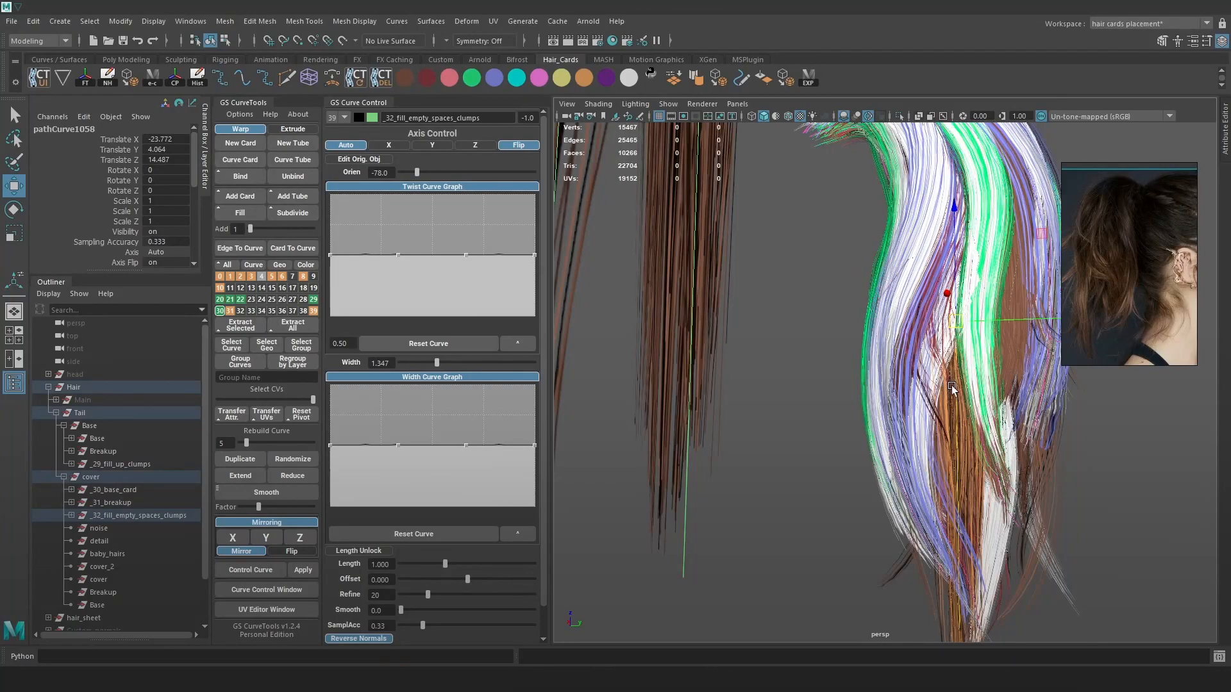
left_click(959, 359)
key("ctrl+z")
left_click_drag(955, 249, 956, 237)
scroll(1026, 359, "down", 3)
middle_click_drag(1075, 452, 1000, 358, "alt")
Bend the clump along the ponytail by moving its path curve's control points down to the tip
right_click_drag(1018, 355, 964, 351)
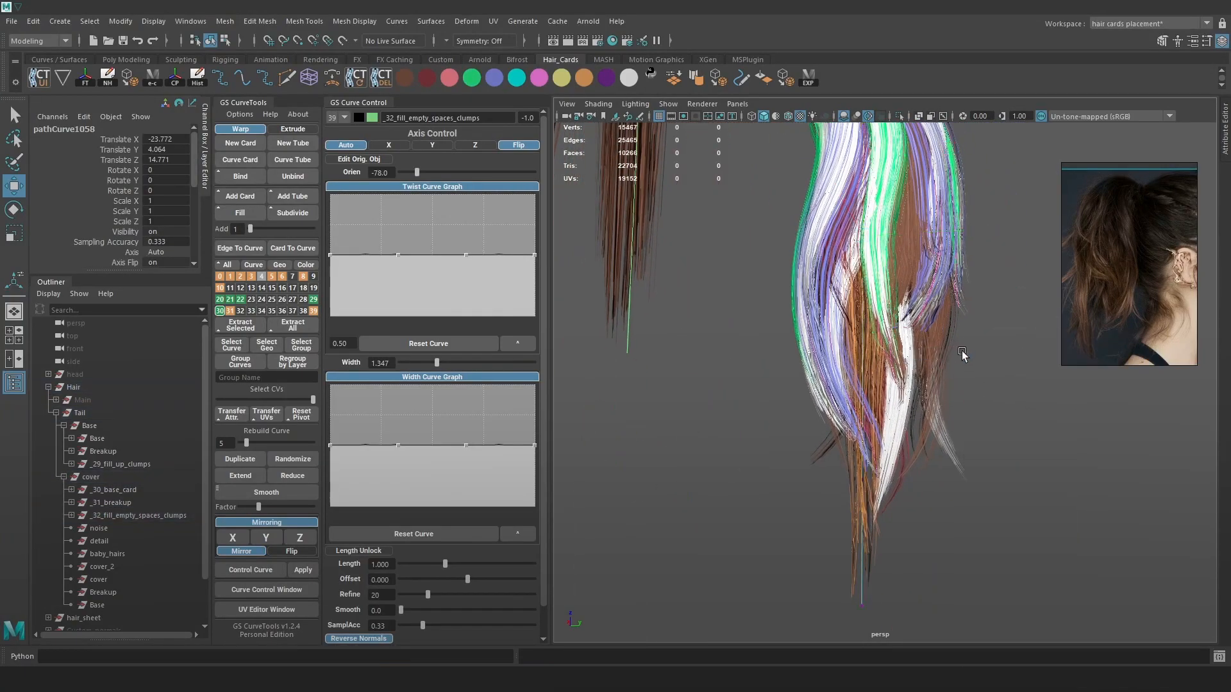
key("4")
left_click_drag(919, 327, 823, 370)
key("6")
left_click(897, 357)
key("ctrl+z")
left_click_drag(953, 353, 936, 356)
key("4")
mouse_move(913, 451)
left_mouse_down()
mouse_move(856, 489)
mouse_move(933, 426)
mouse_move(925, 454)
mouse_move(761, 435)
mouse_move(797, 420)
left_mouse_up()
key("6")
key("b")
left_click_drag(813, 555, 709, 649)
left_click_drag(766, 589, 899, 416)
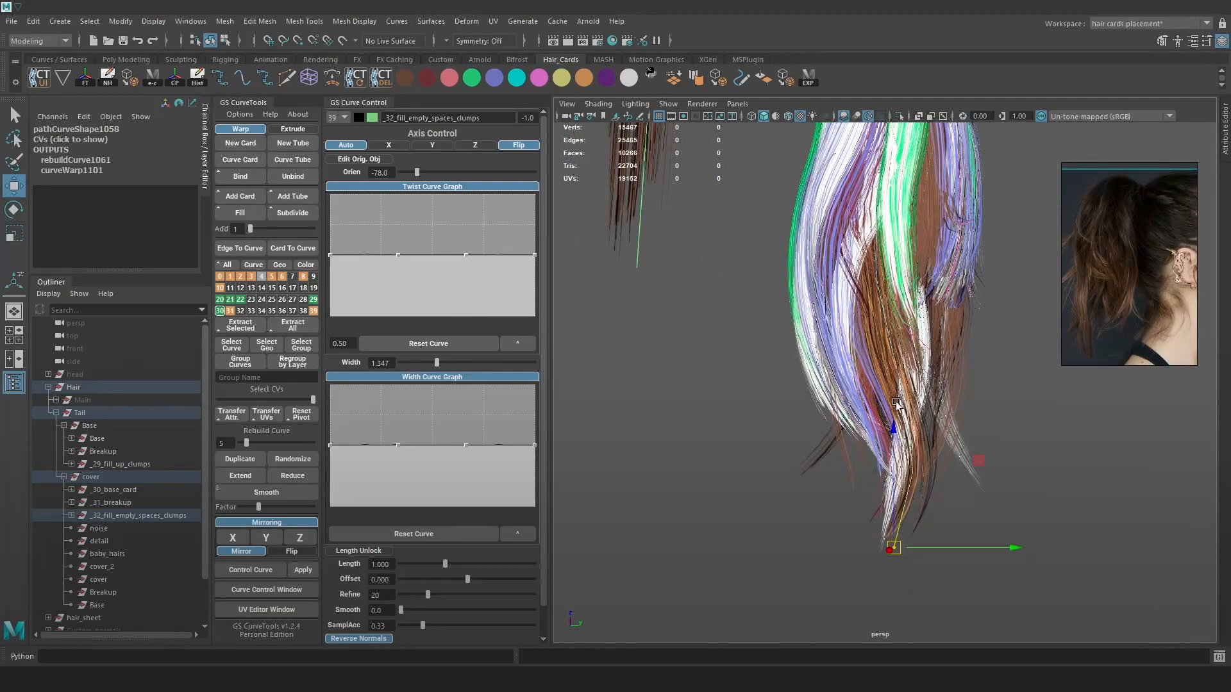
Return to object selection and set the clump's orientation to 53.3 so its cards lie along the ponytail's surface
key("F8")
key("5")
left_click(1037, 486)
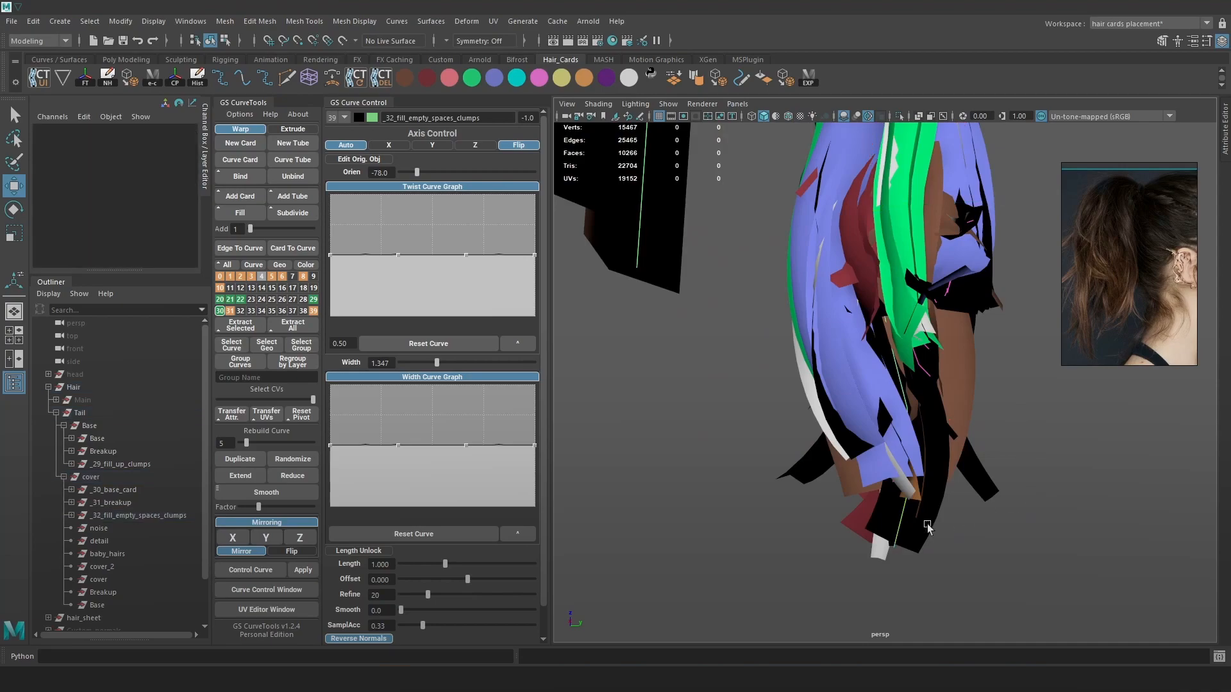
left_click(903, 518)
left_click_drag(902, 518, 807, 394, "alt")
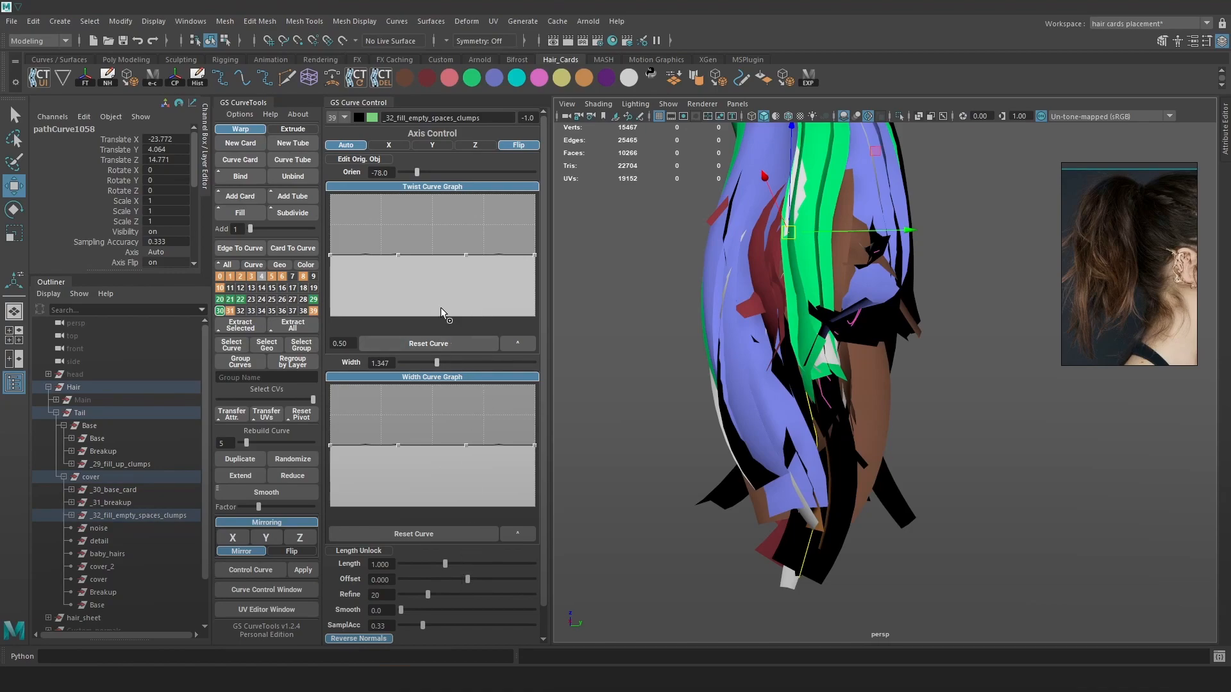
left_click_drag(412, 175, 438, 174)
left_click_drag(818, 385, 738, 383, "alt")
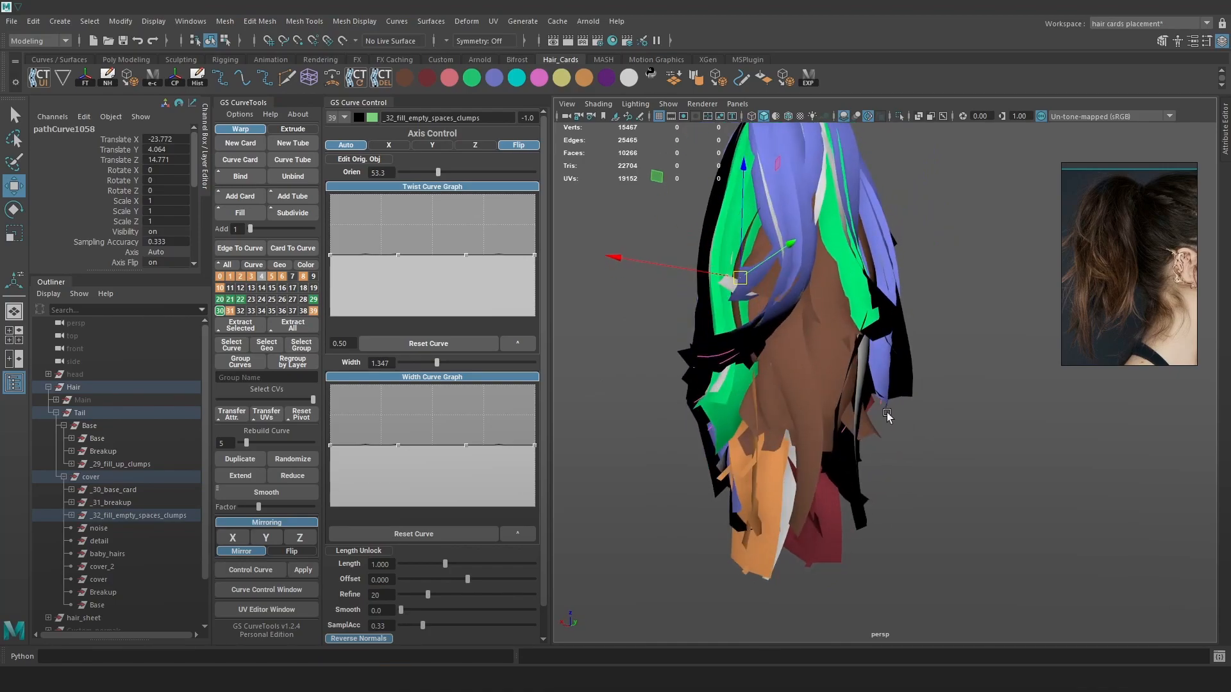
key("6")
mouse_move(915, 428)
left_mouse_down("alt")
mouse_move(869, 433)
mouse_move(1017, 432)
mouse_move(998, 428)
left_mouse_up("alt")
Push the clump's root control point inward beneath the green cover strand
right_click_drag(965, 342, 915, 331)
middle_click_drag(794, 269, 828, 345, "alt")
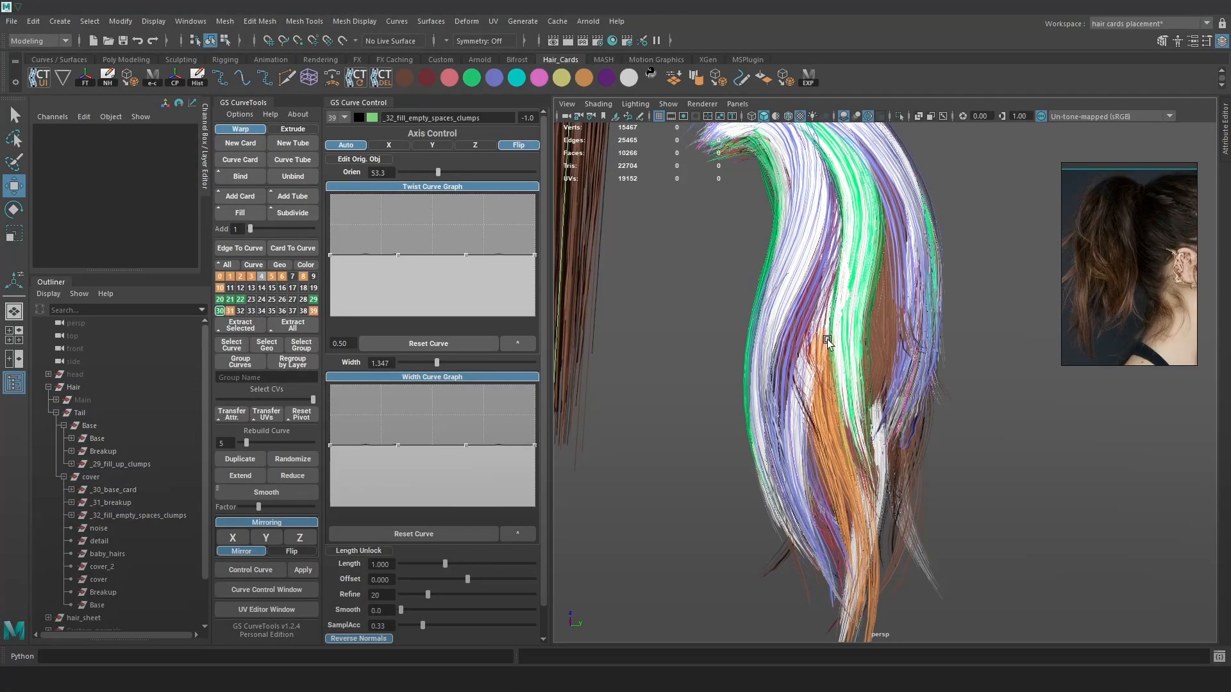
key("4")
left_click(756, 370)
key("6")
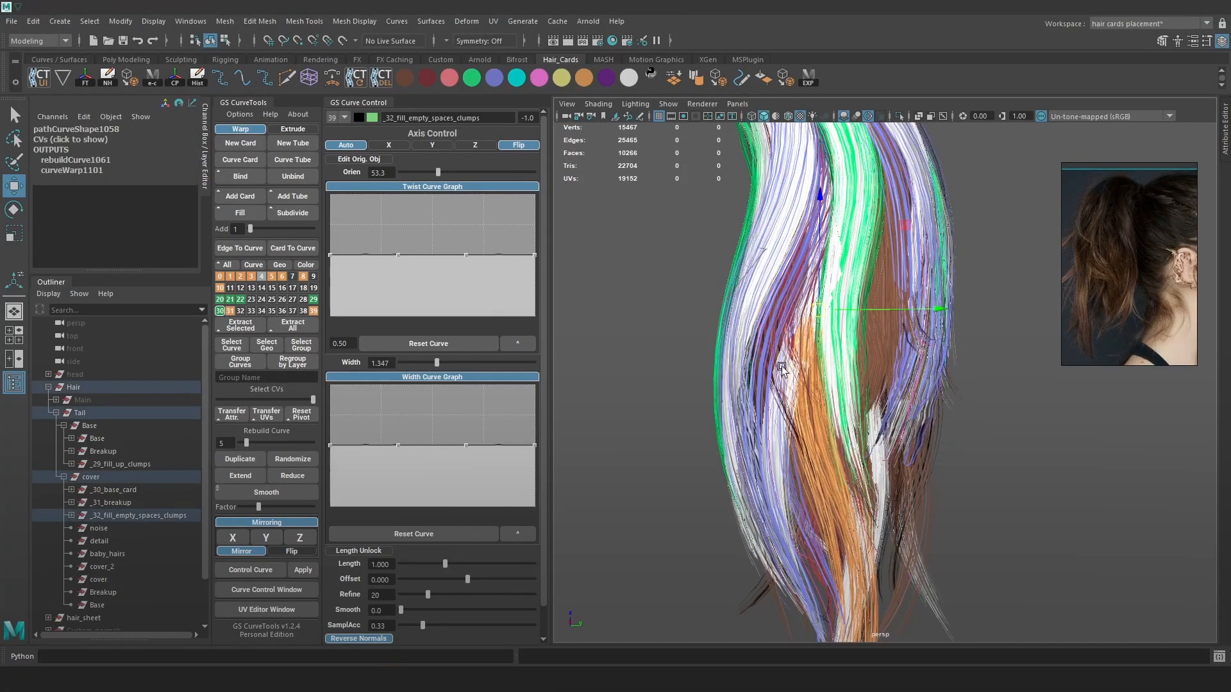
left_click_drag(885, 347, 860, 339, "alt")
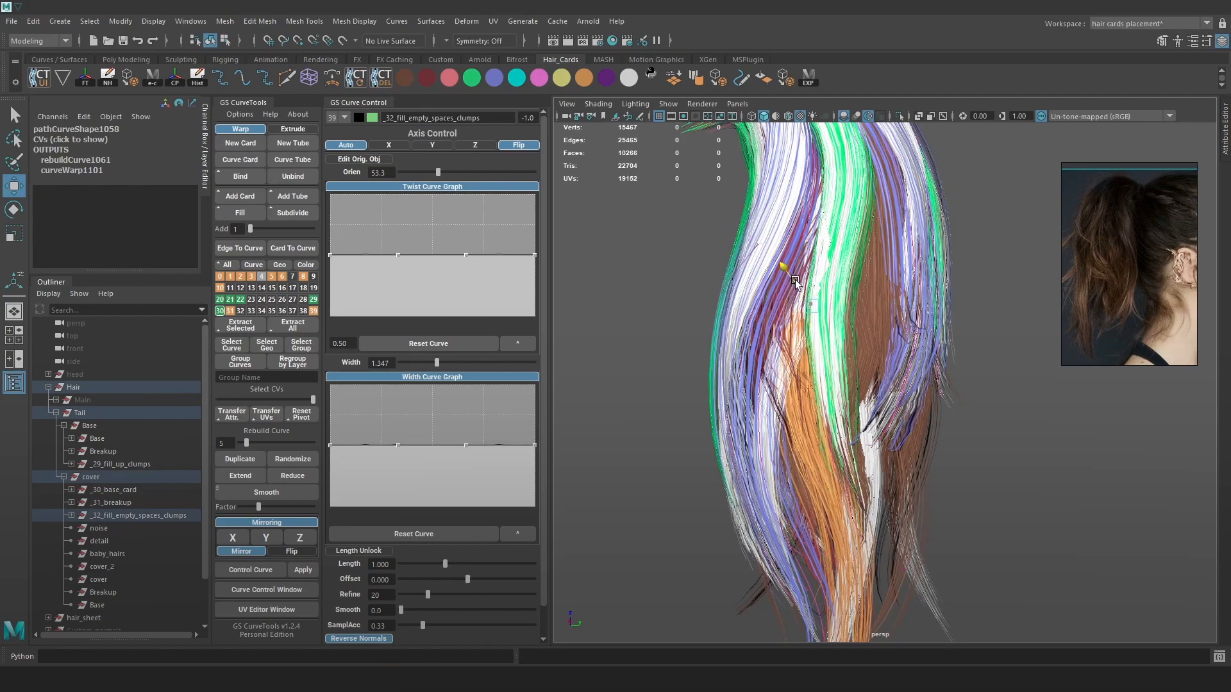
key("4")
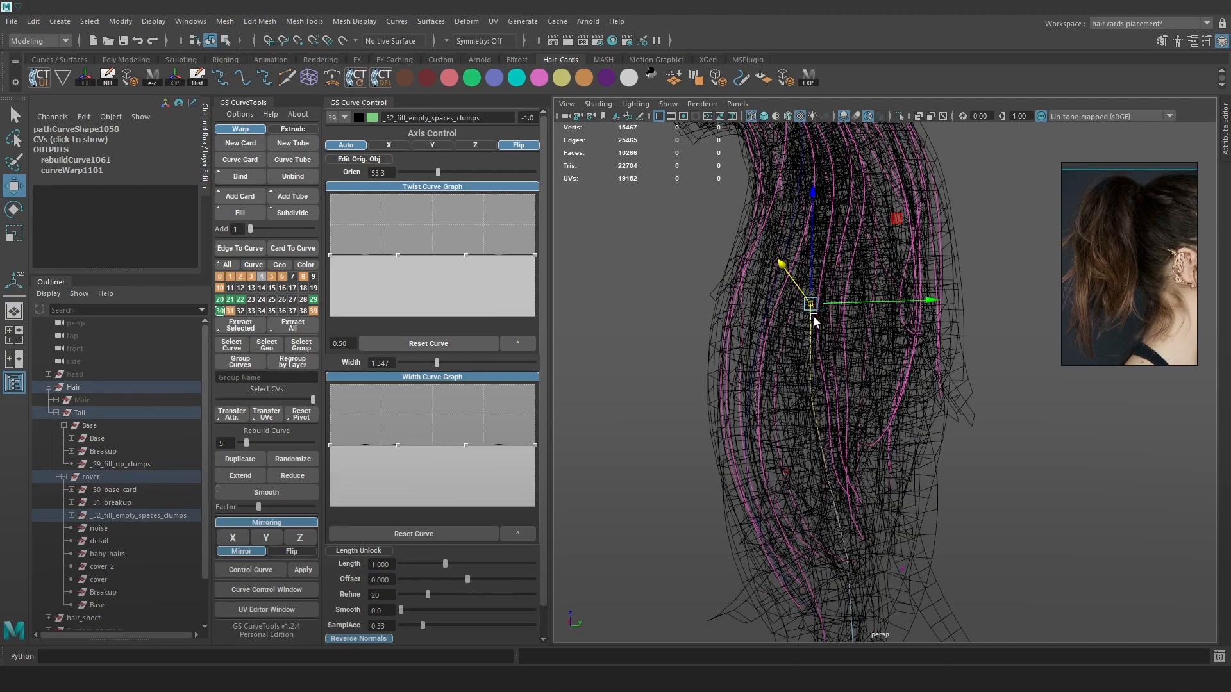
left_click_drag(786, 272, 795, 282)
key("6")
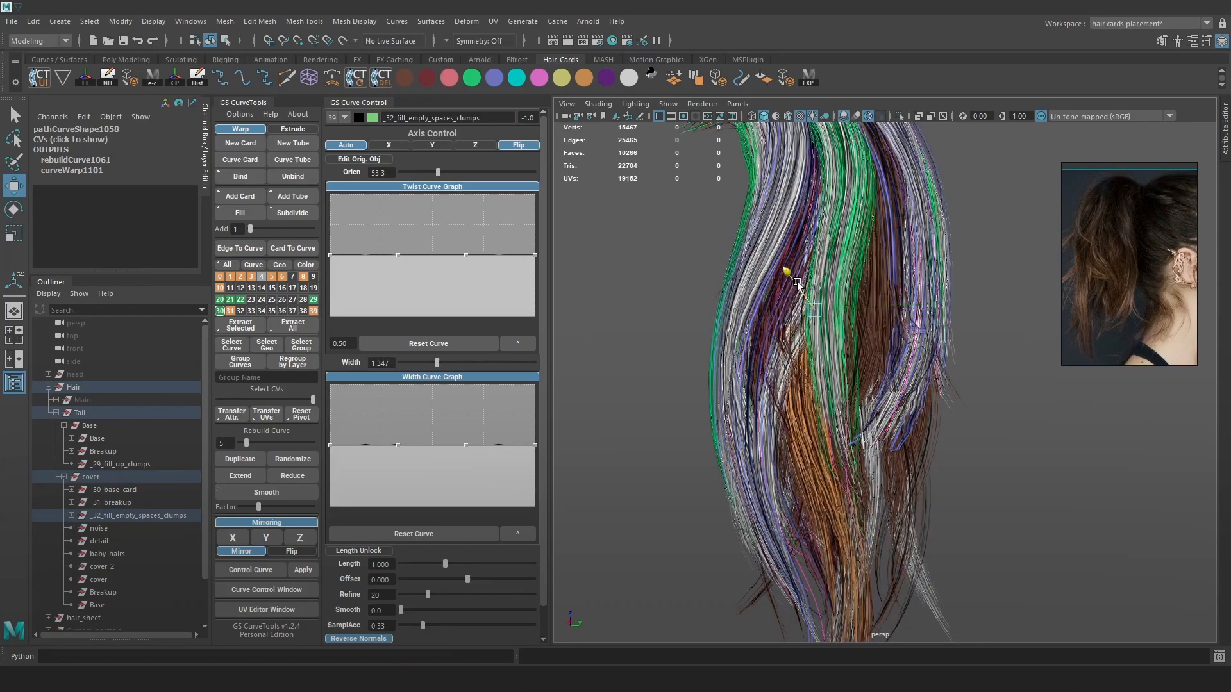
Raise the clump's root control point higher inside the ponytail to lengthen the clump under the cover strands
scroll(798, 285, "down", 4)
left_click_drag(814, 295, 855, 254, "alt")
key("ctrl+z")
mouse_move(852, 302)
left_mouse_down()
mouse_move(794, 302)
mouse_move(827, 302)
mouse_move(849, 199)
left_mouse_up()
key("4")
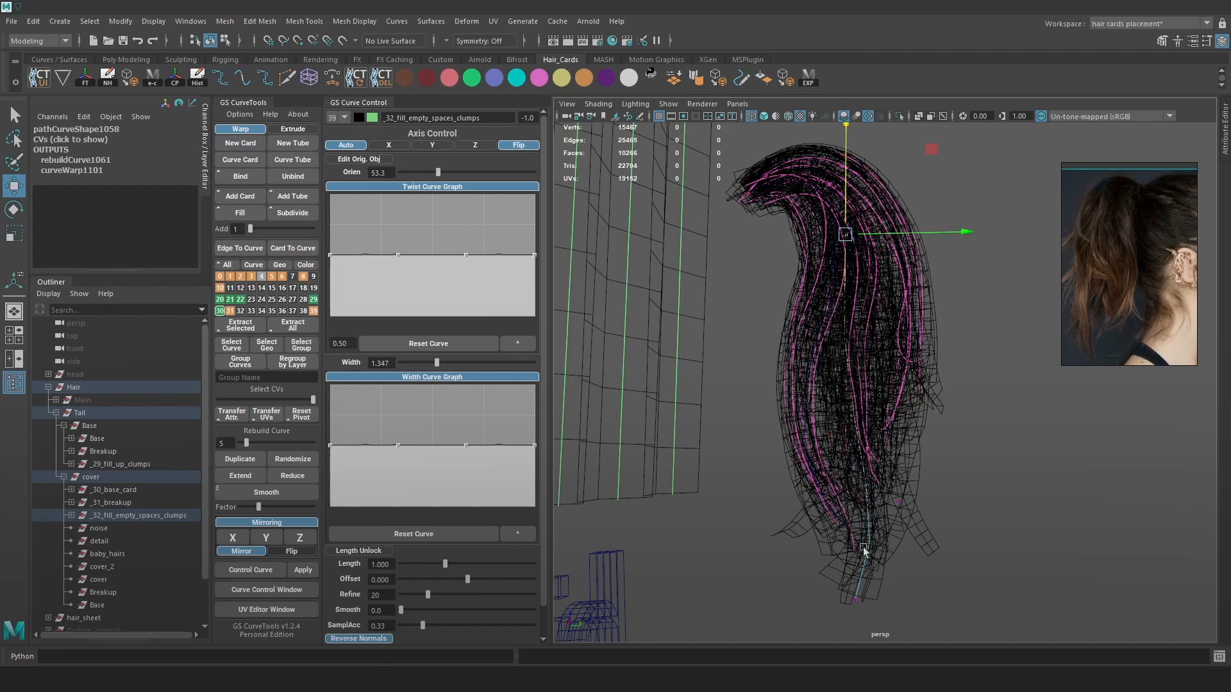
key("6")
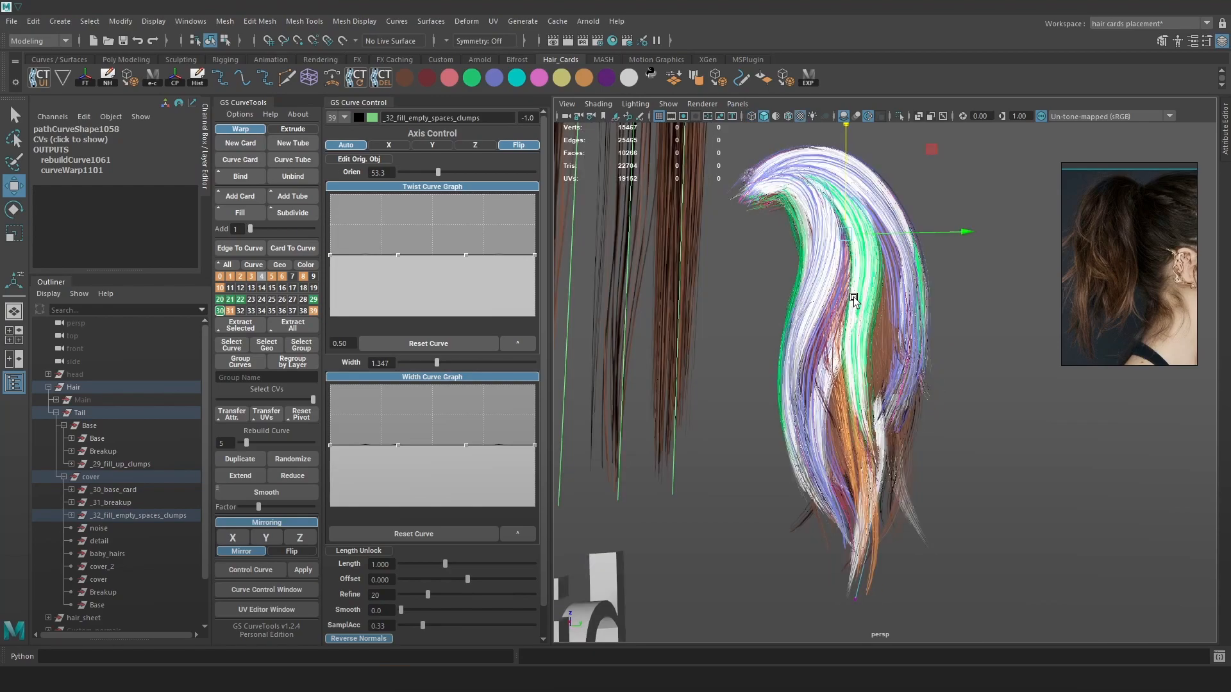
left_click_drag(860, 236, 856, 239)
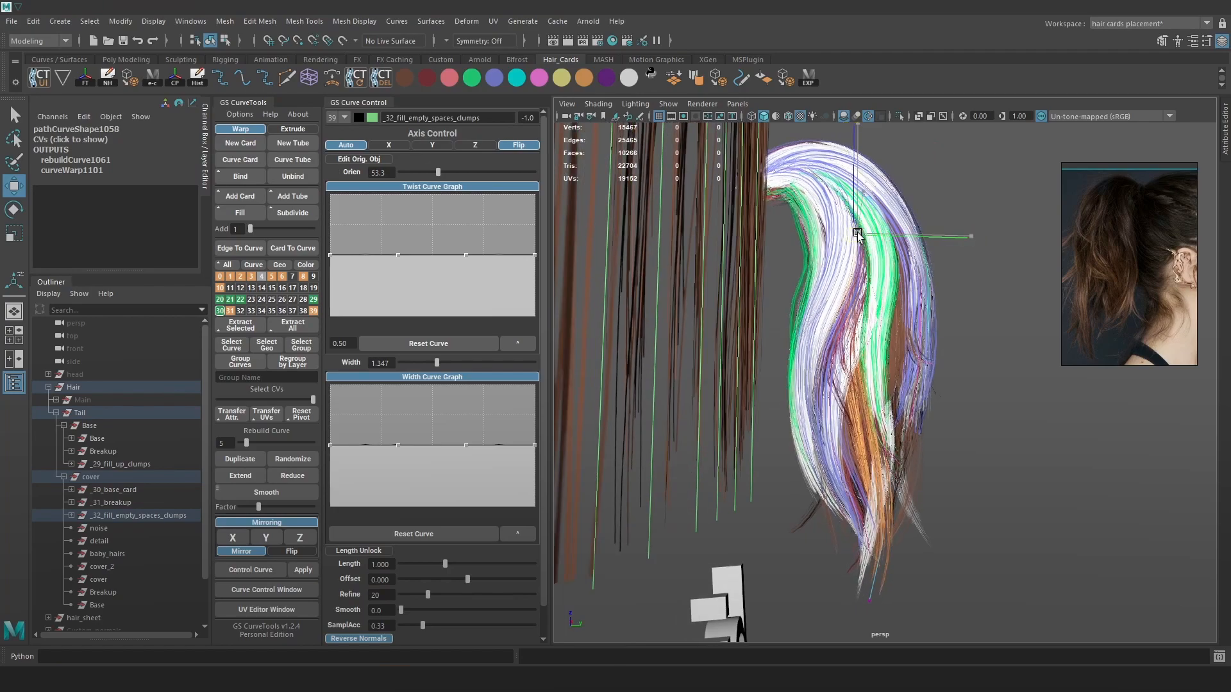
Try reshaping the clump's upper curve with a different soft-selection radius, and undo the root adjustments
key("4")
key("e")
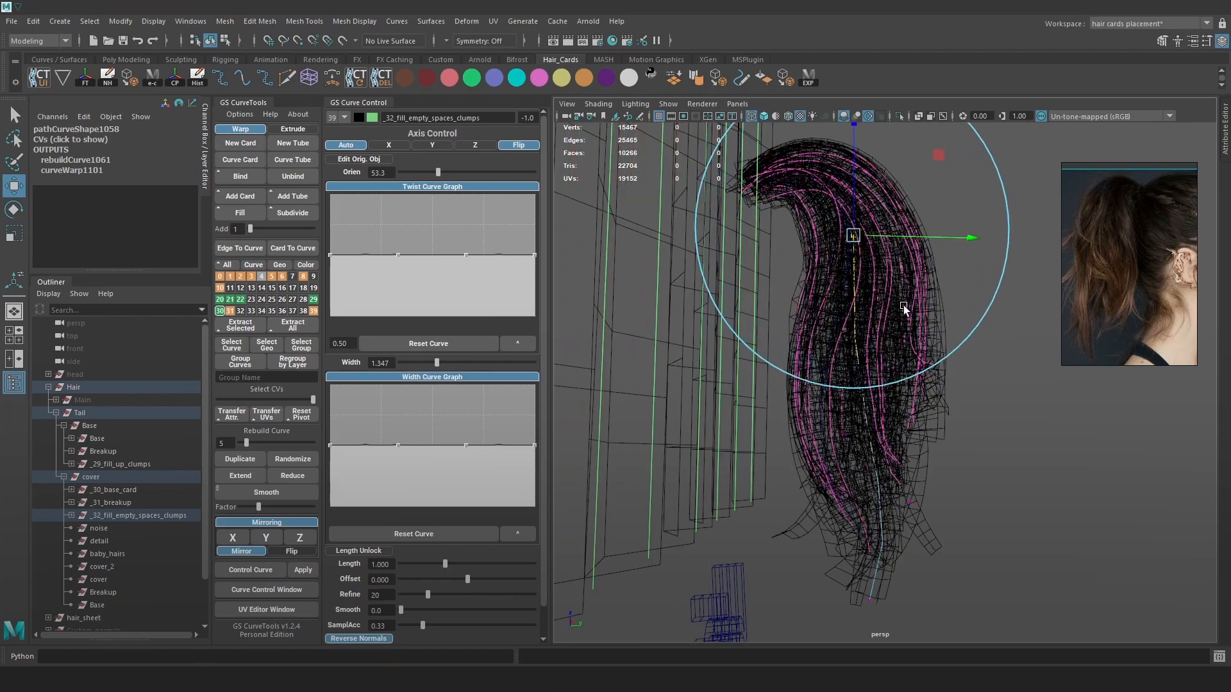
mouse_move(923, 348)
left_mouse_down()
mouse_move(894, 345)
mouse_move(878, 378)
mouse_move(715, 393)
mouse_move(847, 385)
mouse_move(862, 401)
left_mouse_up()
key("w")
key("6")
key("ctrl+z")
key("ctrl+z")
key("4")
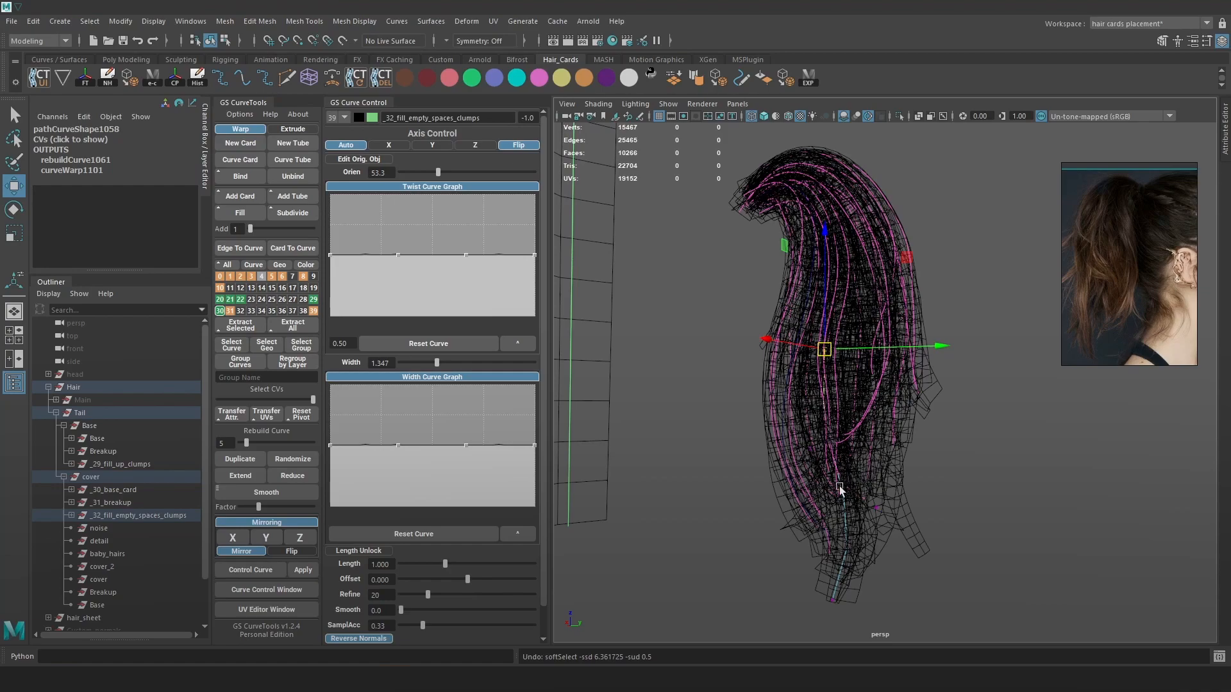
Select the whole clump by its path curve, pull it clear of the ponytail and delete it
right_click_drag(839, 487, 895, 435)
left_click(1017, 316)
left_click(845, 505)
left_click_drag(852, 370, 999, 404)
key("6")
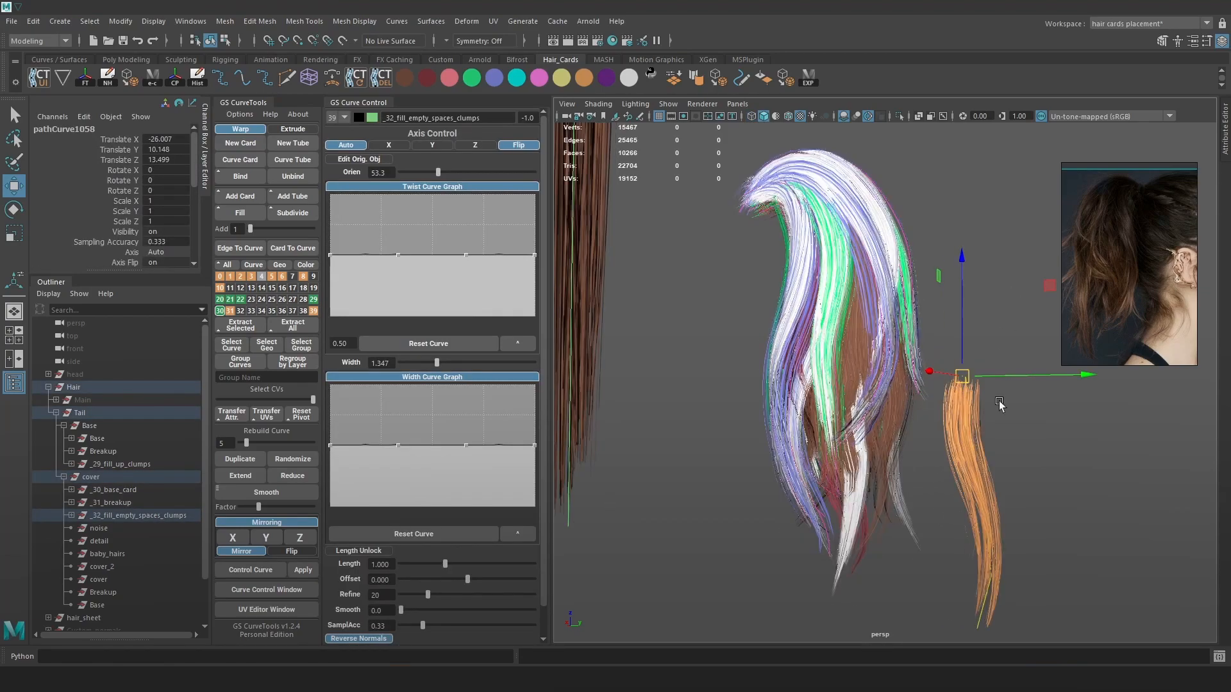
key("Delete")
Examine the hair sheet's cards and binded clumps for a card that could fill the gaps instead
scroll(952, 399, "down", 2)
left_click_drag(952, 399, 606, 374, "alt")
left_click_drag(954, 254, 828, 336, "alt")
scroll(983, 310, "down", 6)
middle_click_drag(1006, 393, 856, 344, "alt")
scroll(957, 363, "up", 4)
middle_click_drag(890, 293, 918, 381, "alt")
scroll(903, 362, "up", 3)
middle_click_drag(987, 302, 917, 334, "alt")
scroll(952, 398, "up", 4)
scroll(952, 397, "down", 5)
middle_click_drag(913, 237, 949, 346, "alt")
scroll(949, 368, "up", 4)
Select warpCard178 in the hair sheet, open its UVs in the UV editor and color the card white
left_click(945, 373)
left_click_drag(940, 391, 898, 365, "alt")
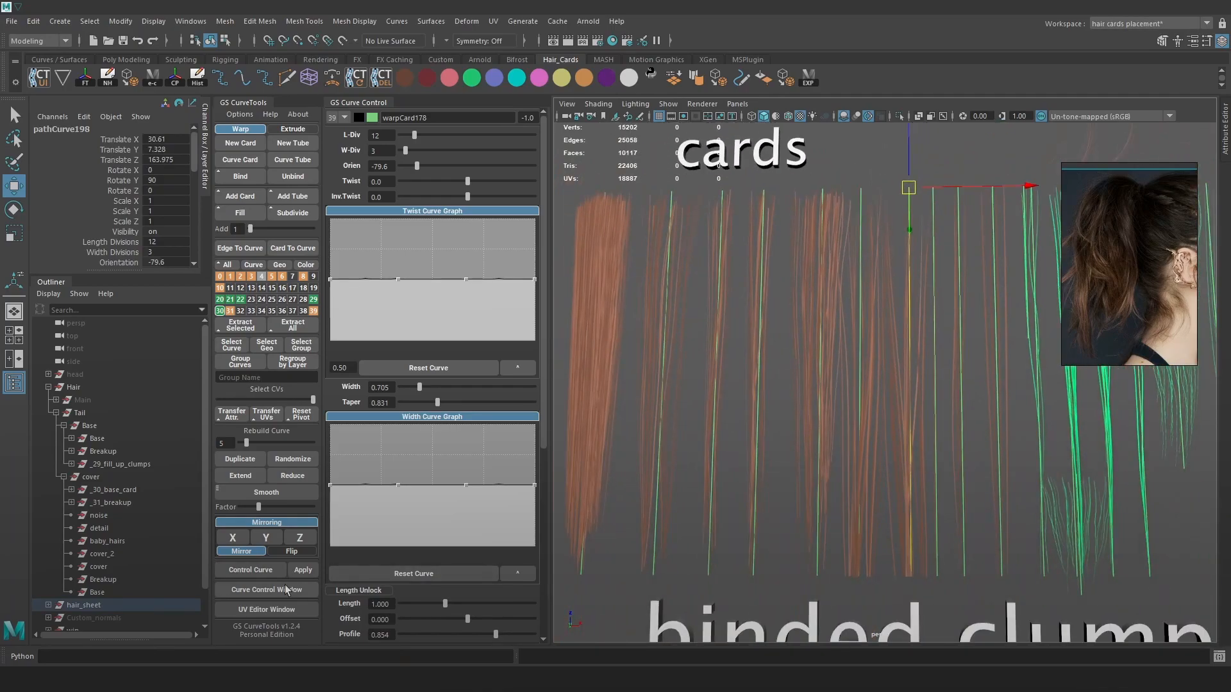
left_click(267, 609)
middle_click_drag(738, 430, 731, 428)
left_click(629, 78)
scroll(709, 474, "down", 4)
scroll(709, 498, "up", 3)
middle_click_drag(709, 497, 678, 392)
scroll(694, 423, "down", 4)
Try scaling warpCard178's UV shell vertically over the hair texture and close the UV editor
left_click(683, 386)
key("w")
scroll(677, 320, "up", 4)
left_click_drag(690, 324, 689, 330)
key("r")
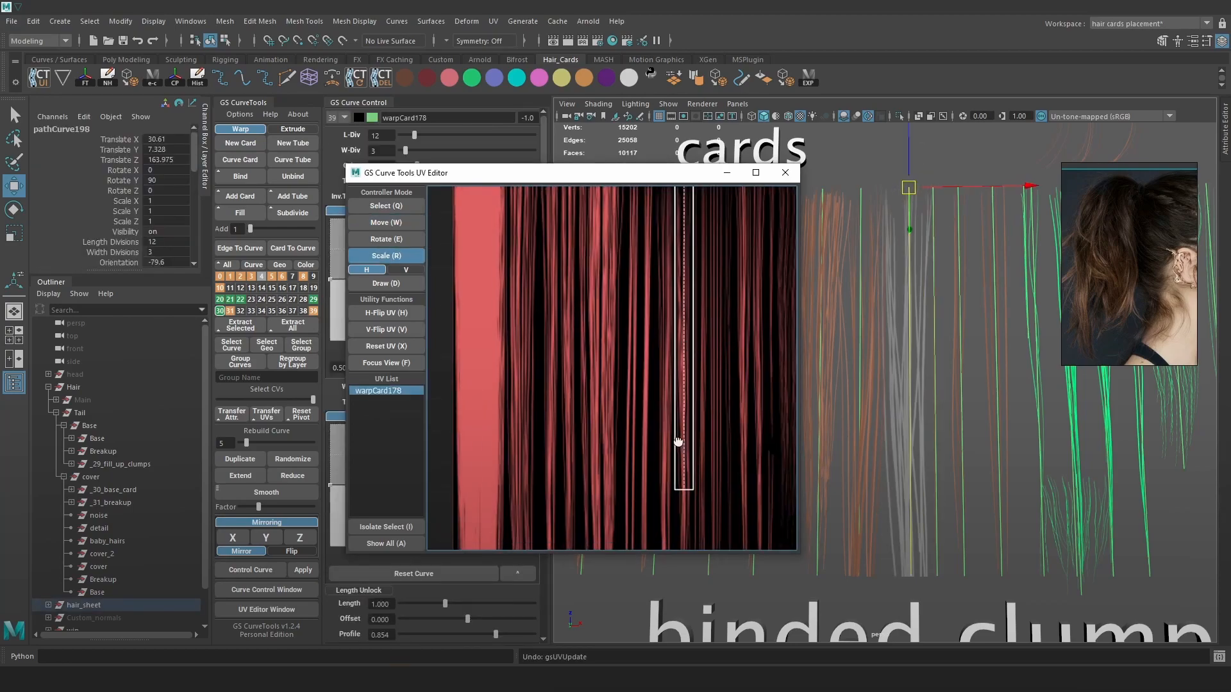
middle_click_drag(680, 457, 677, 381)
key("r")
left_click_drag(677, 398, 676, 523)
middle_click_drag(676, 523, 674, 452)
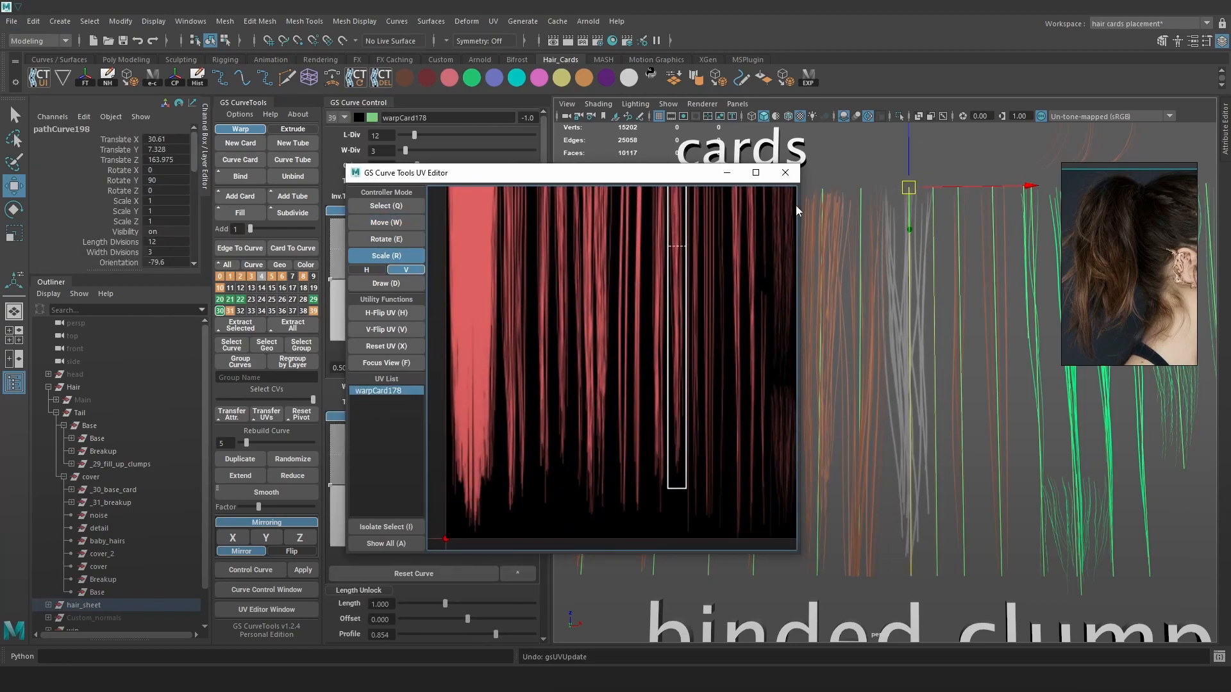
left_click(785, 173)
Reopen the UV editor and rescale the same card's UV shell to use a different portion of the strand
left_click(860, 354)
left_click(275, 610)
scroll(657, 288, "up", 4)
left_click(659, 284)
key("w")
key("r")
left_click_drag(657, 318, 649, 535)
left_click(785, 173)
left_click(808, 159)
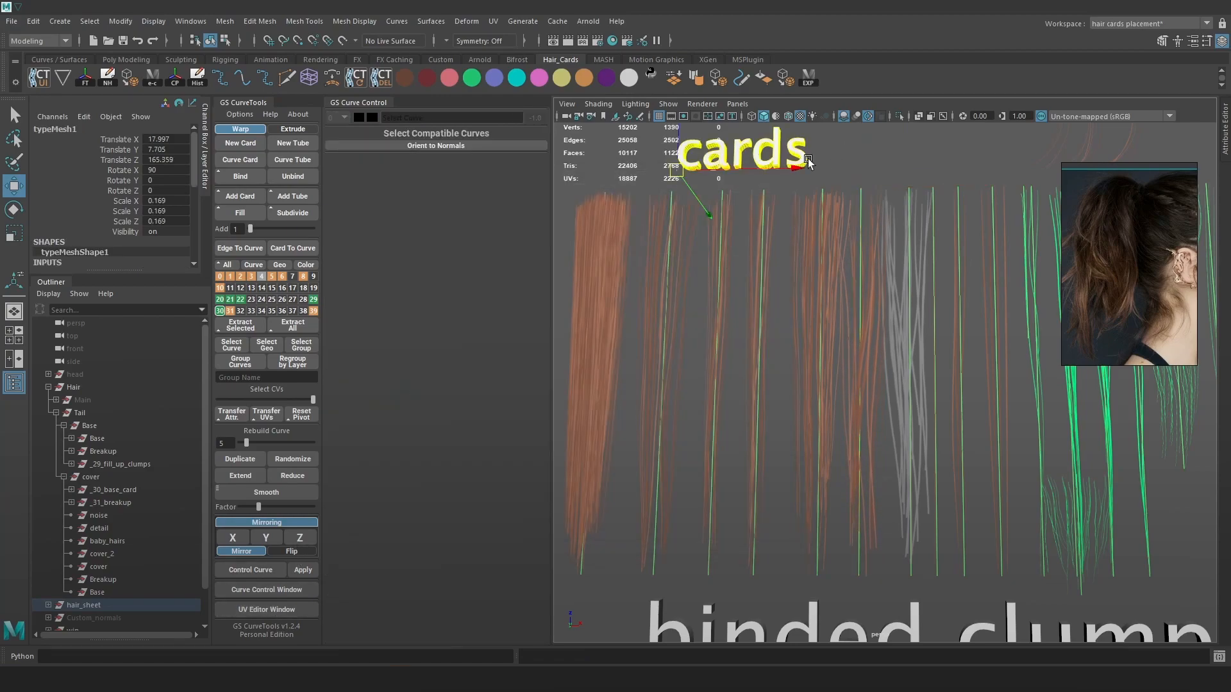
Start a screen capture of the hair sheet's cards and outline their upper part with a red rectangle
left_click(909, 245)
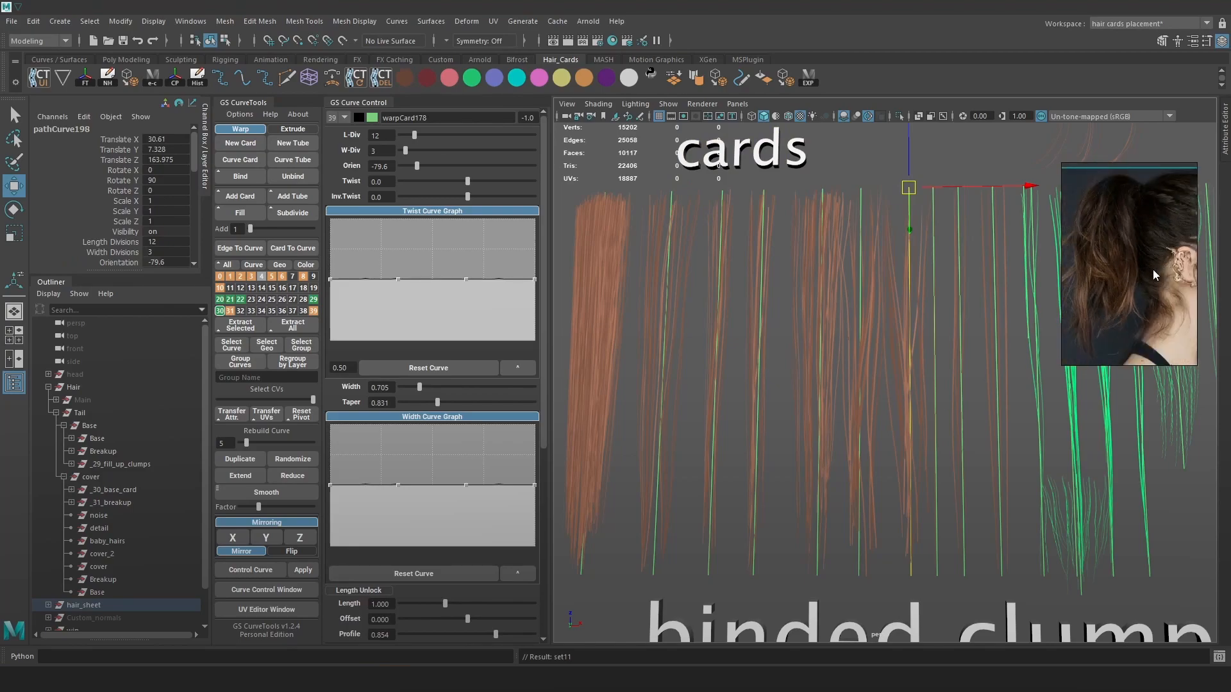
scroll(863, 333, "down", 2)
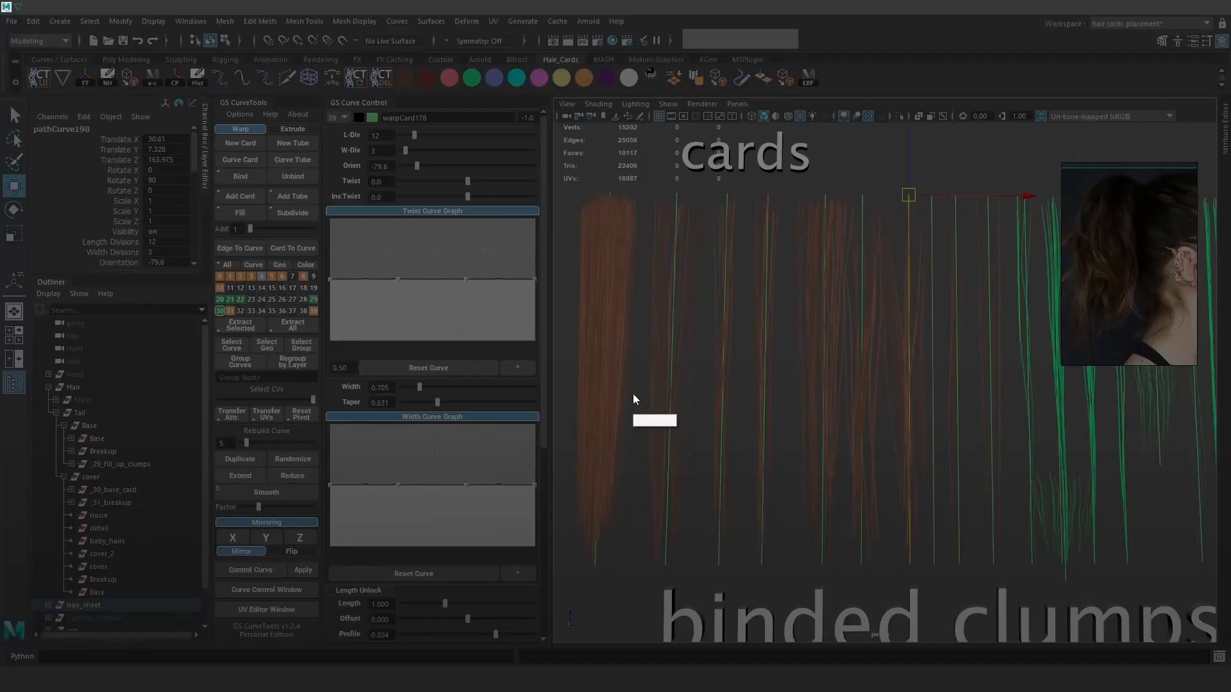
left_click_drag(1078, 578, 539, 131)
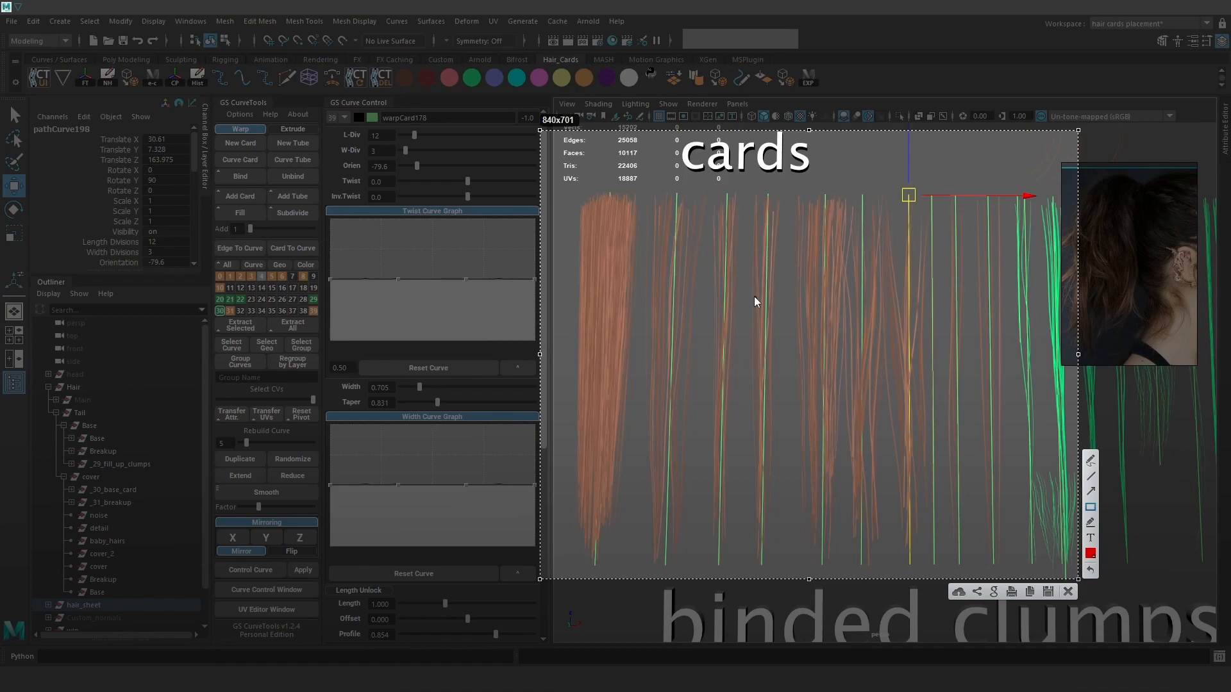
mouse_move(641, 192)
left_mouse_down()
mouse_move(921, 341)
mouse_move(937, 367)
mouse_move(925, 345)
left_mouse_up()
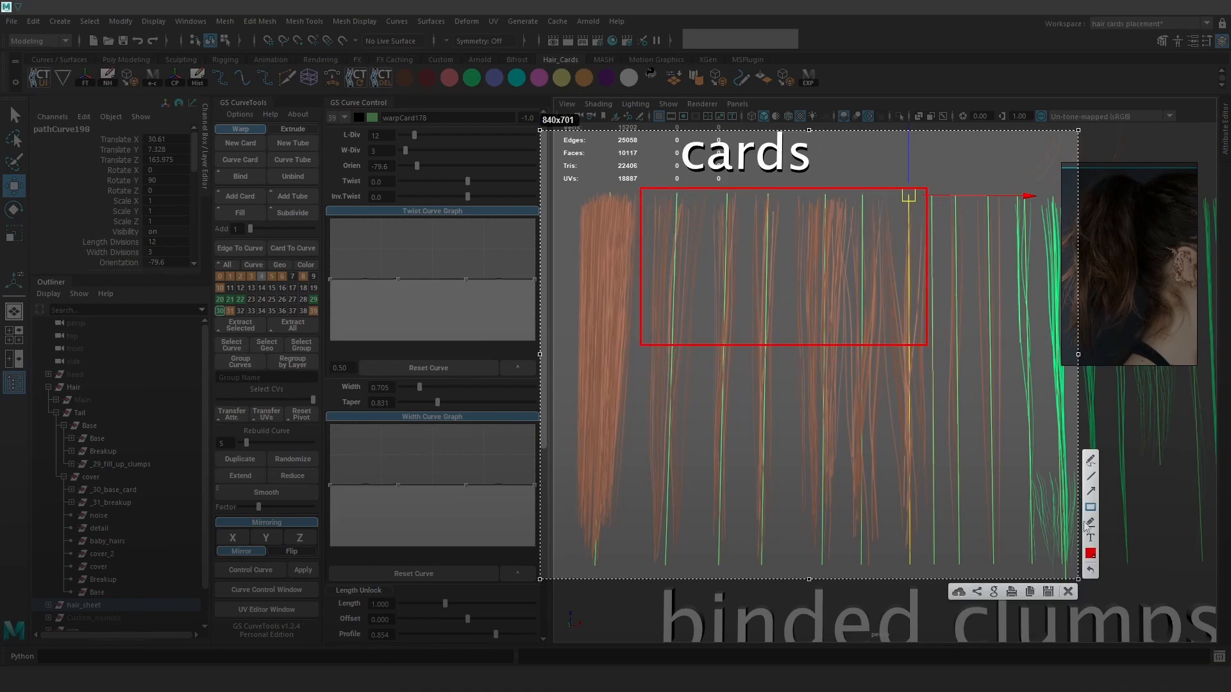
Change the annotation color to yellow, outline the cards' lower part with a rectangle and discard the capture
left_click(1091, 553)
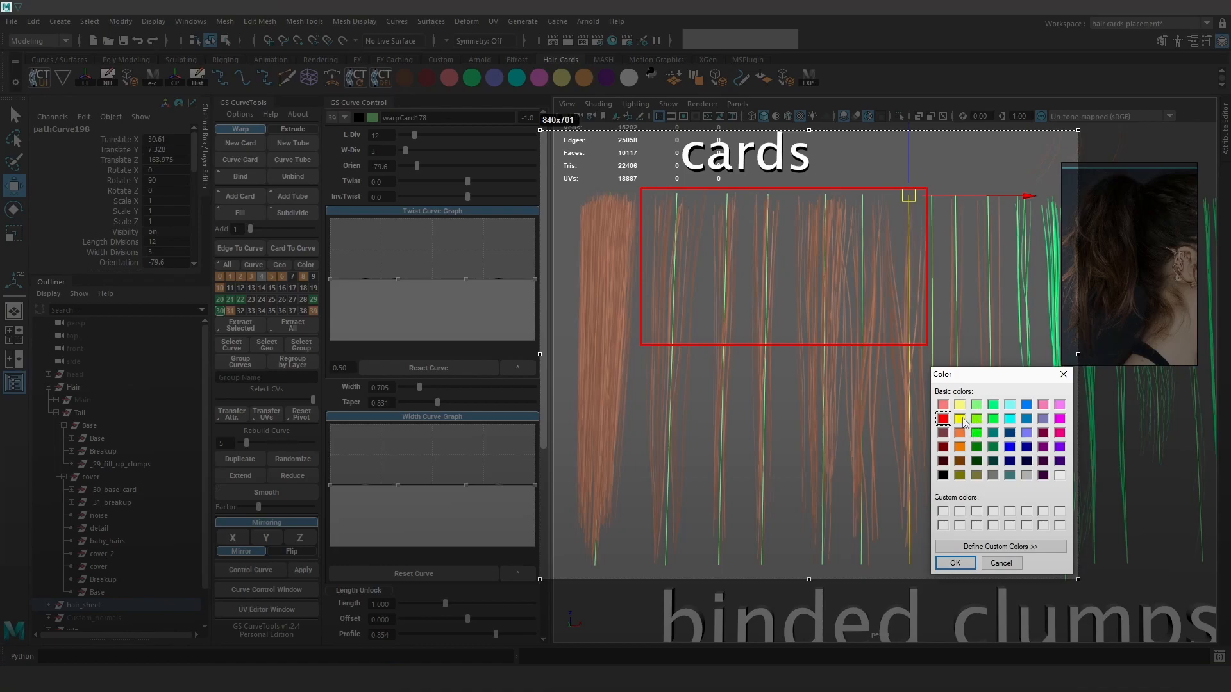
left_click(956, 563)
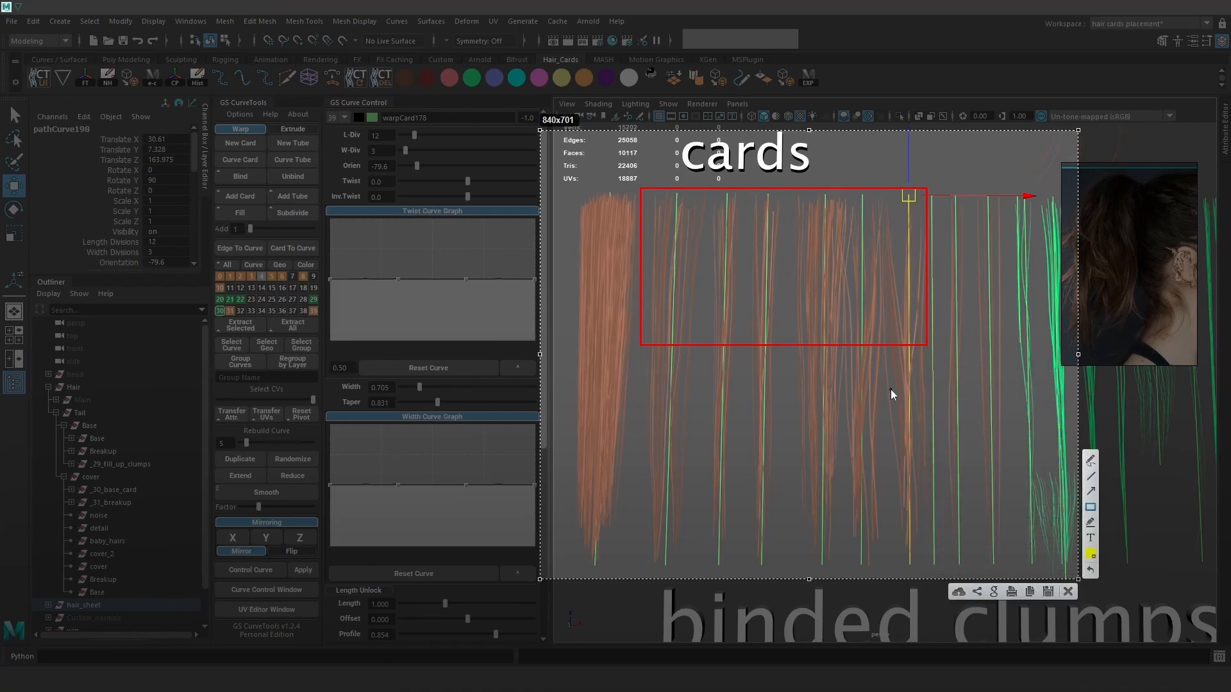
left_click_drag(918, 573, 677, 396)
left_click_drag(642, 347, 640, 348)
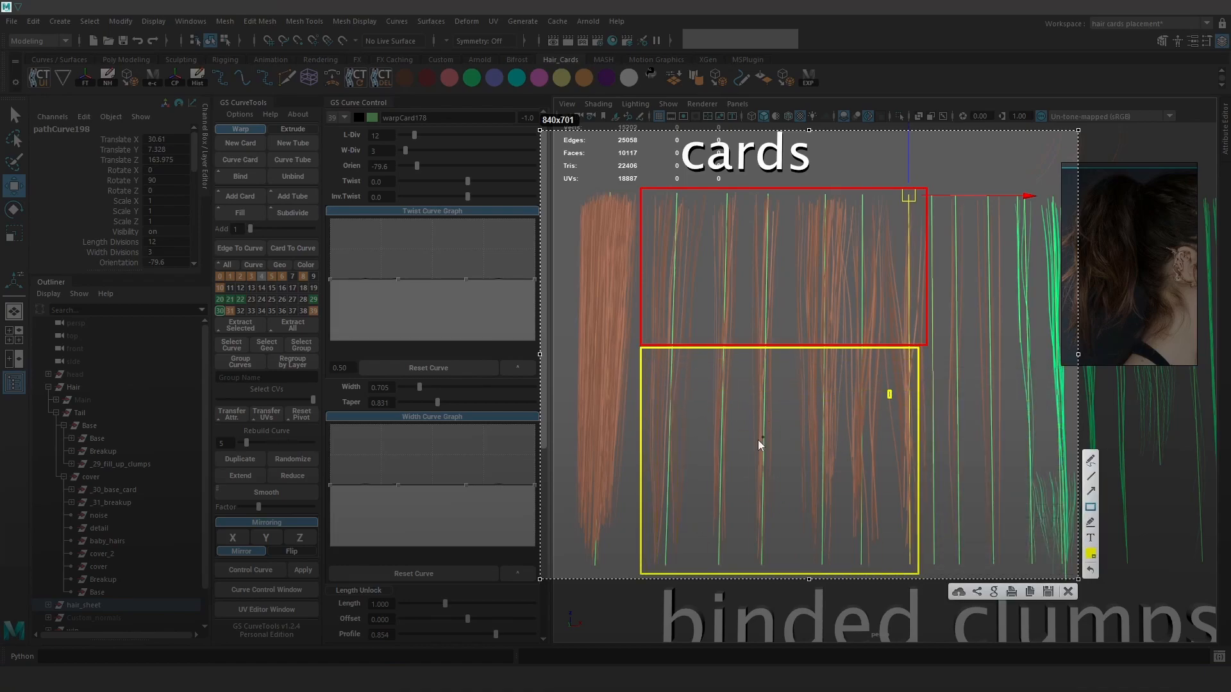
left_click(1067, 591)
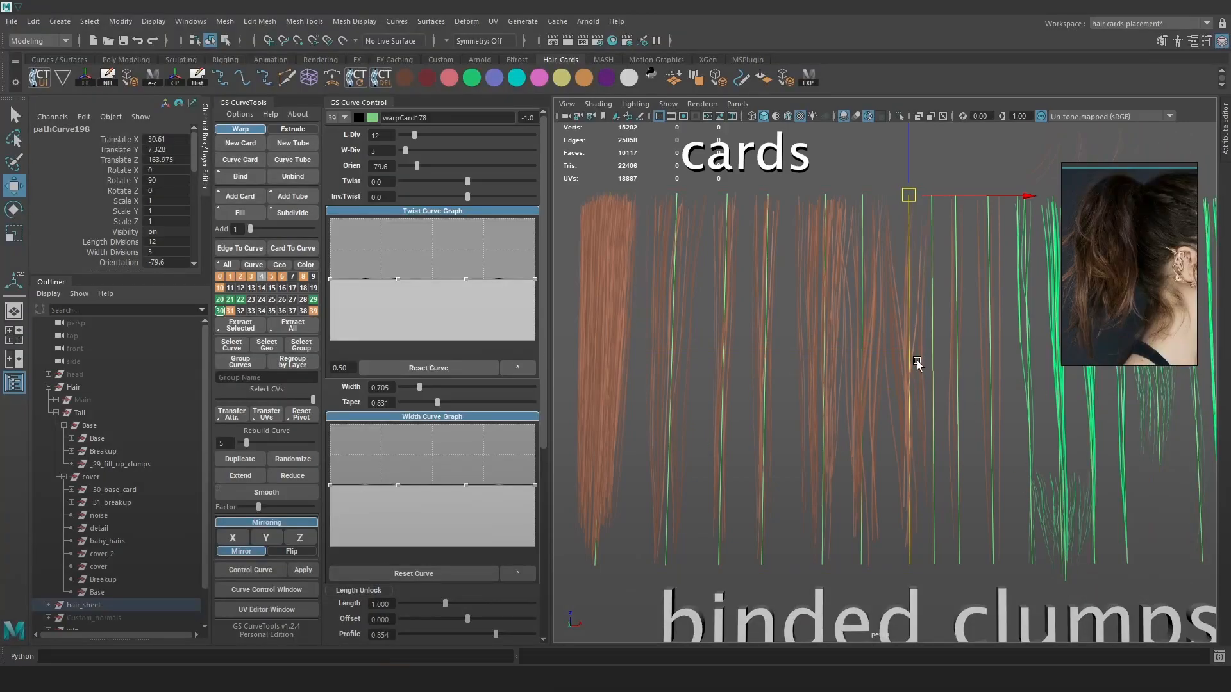
Duplicate three strand cards from the hair sheet and place the copies under the "og clumps" label
scroll(882, 344, "up", 1)
left_click(860, 305)
left_click(659, 336)
scroll(827, 301, "down", 3)
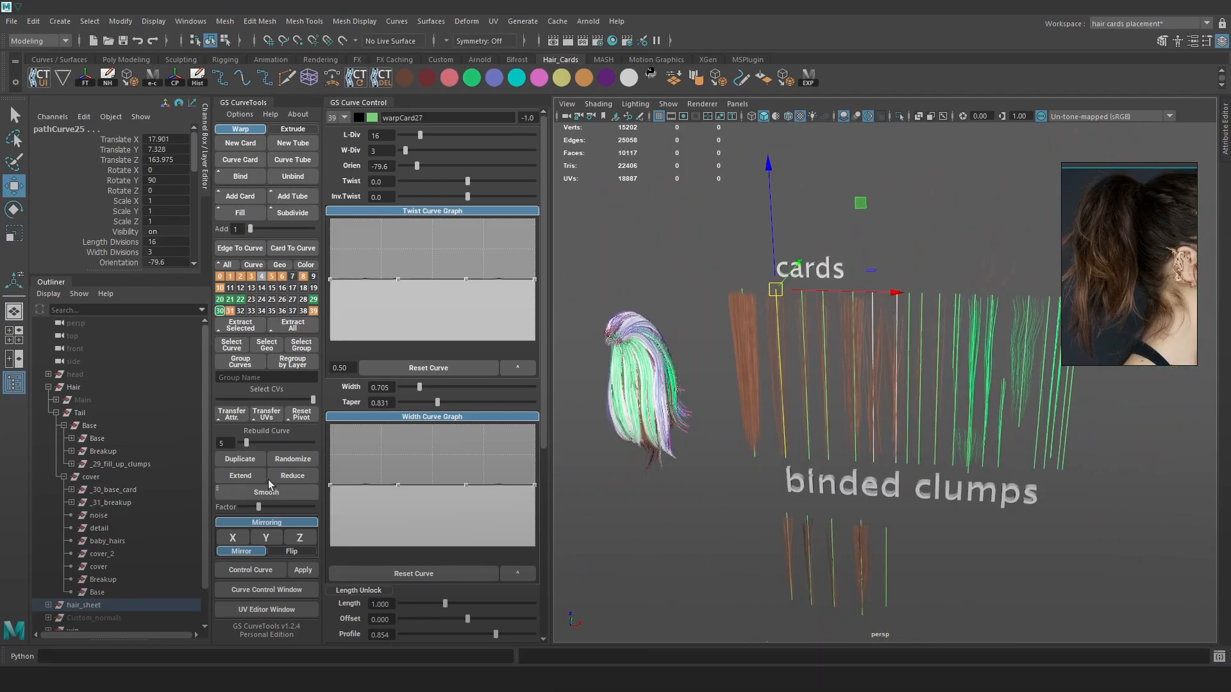
left_click_drag(795, 264, 849, 371)
middle_click_drag(1017, 383, 900, 329, "alt")
scroll(929, 316, "up", 5)
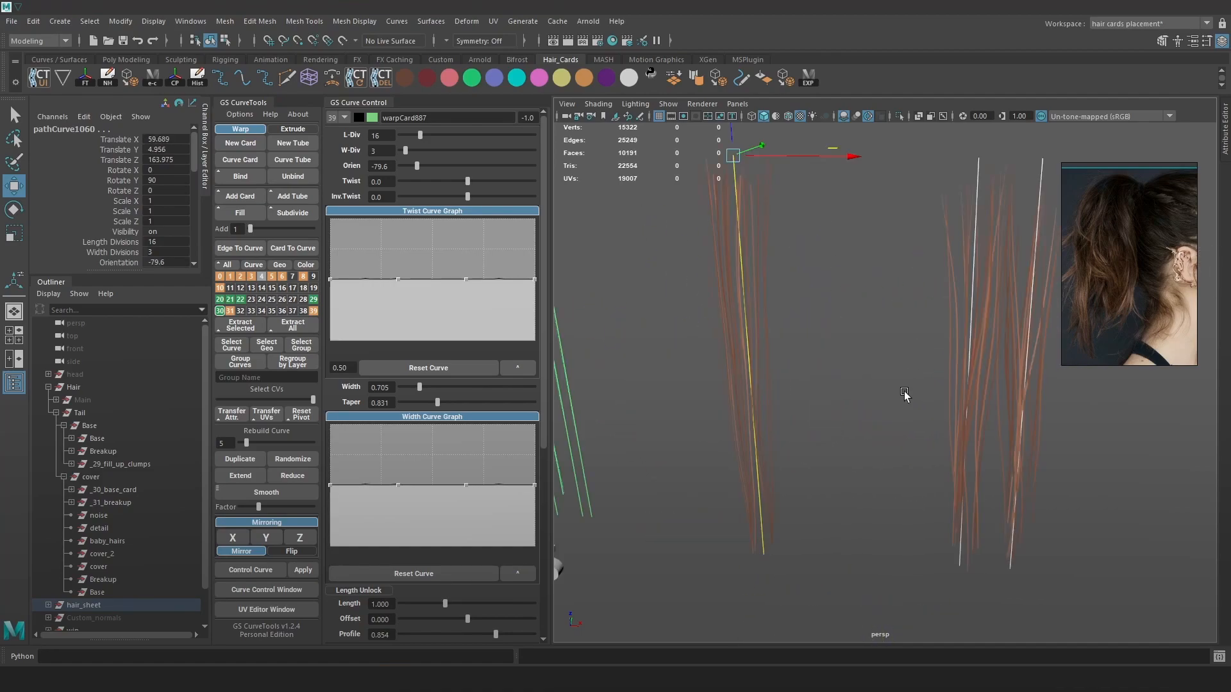
left_click(890, 407)
left_click(803, 365)
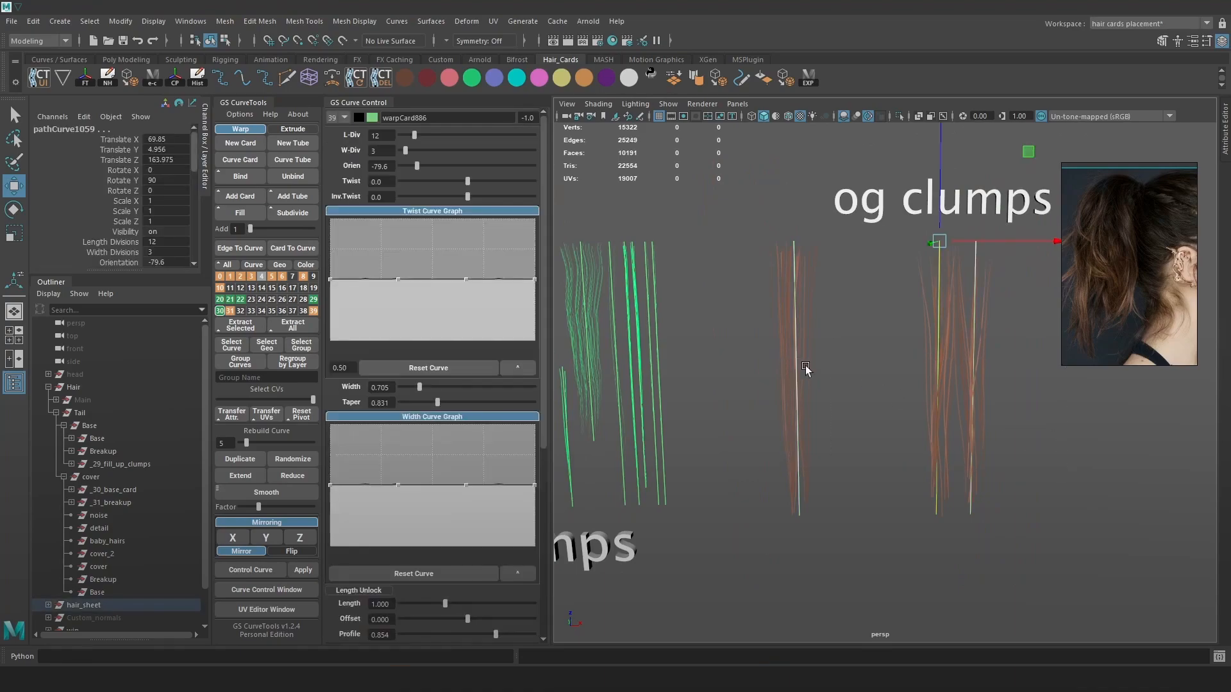
Open the curve UV editor for the three copied cards and switch them to the gray hair-texture material
left_click(267, 609)
scroll(568, 363, "down", 2)
middle_click_drag(567, 363, 656, 394)
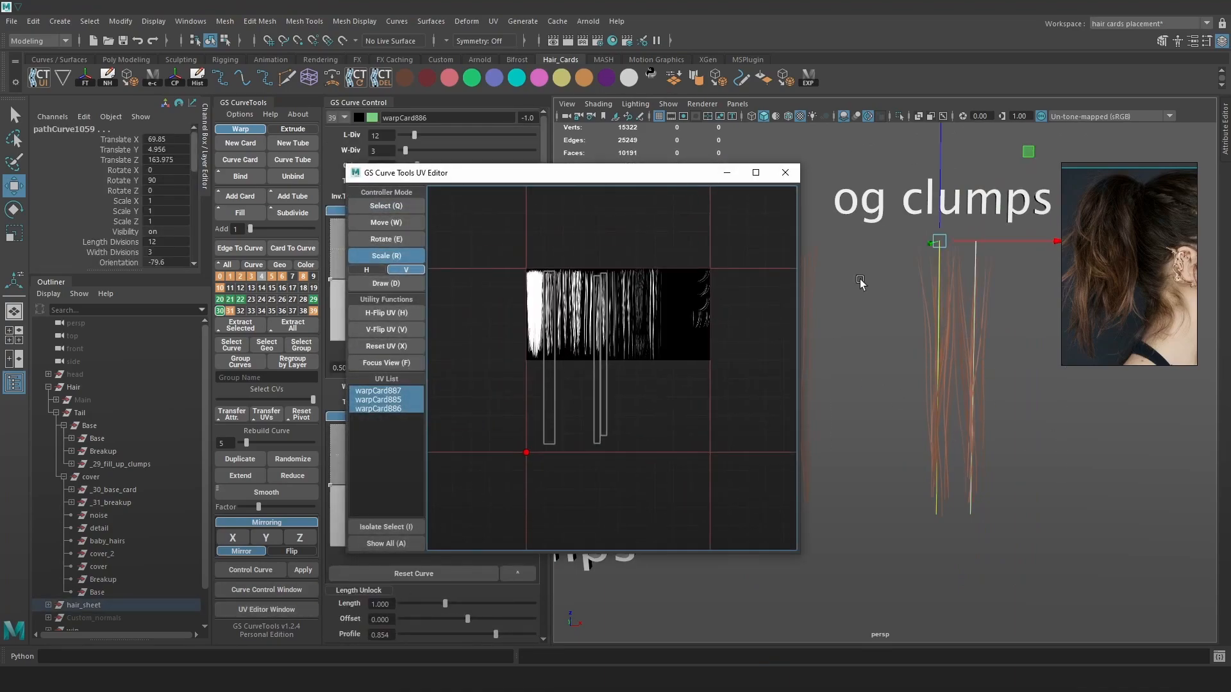
left_click(647, 77)
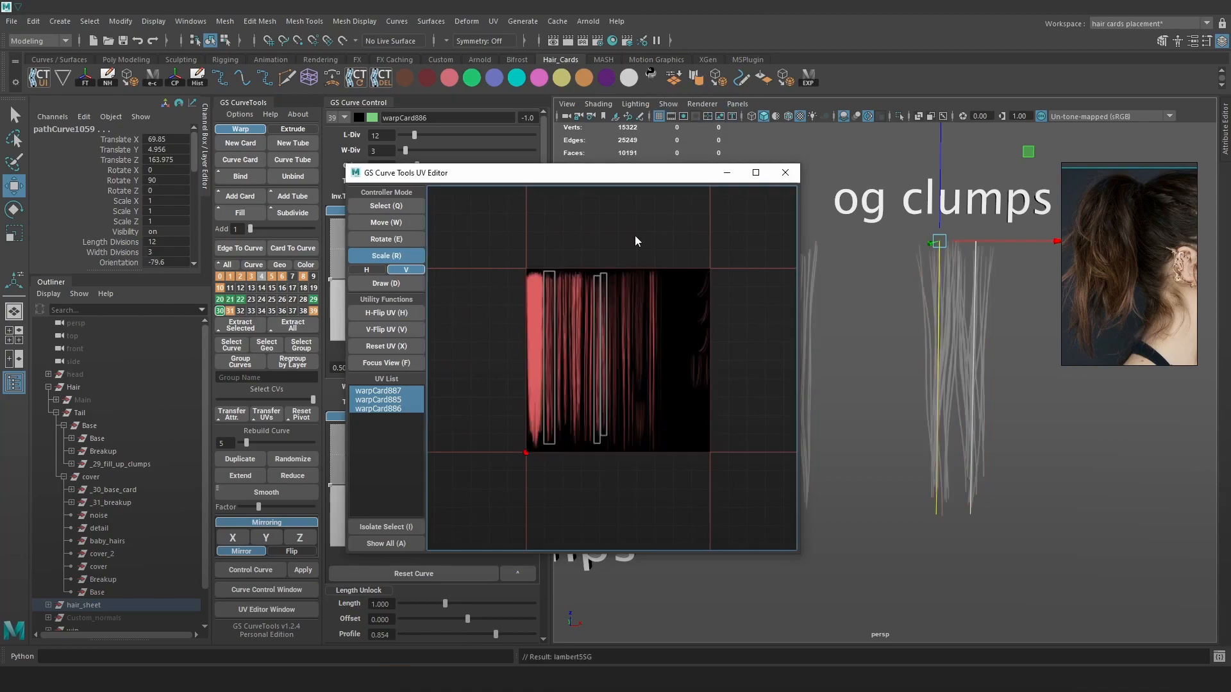
Shorten the widest UV shell vertically and move it down over the lower ends of its strands
key("w")
left_click(552, 329)
key("r")
key("r")
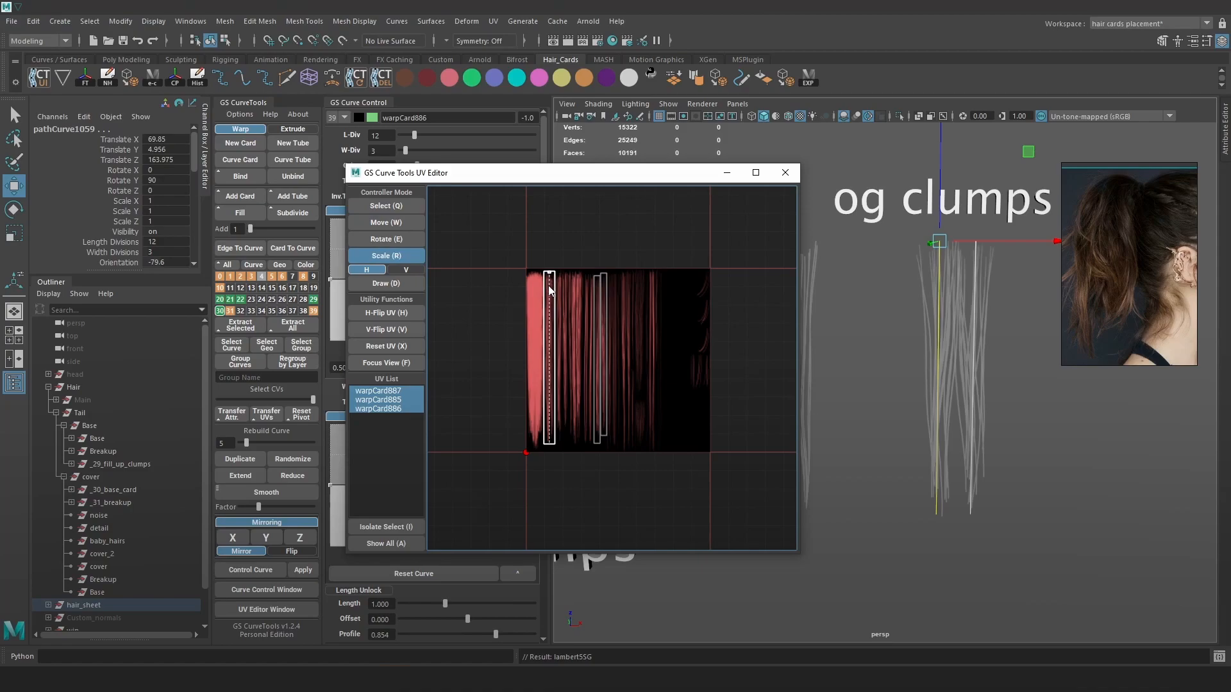
key("r")
scroll(548, 395, "up", 3)
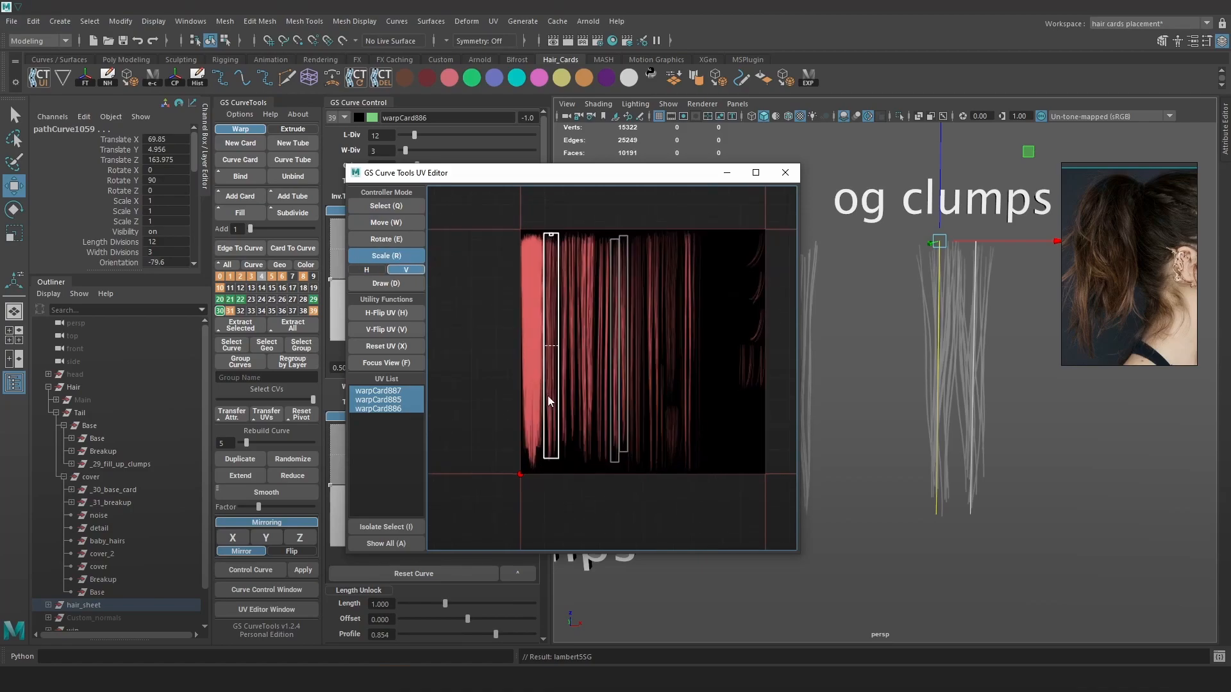
left_click_drag(547, 385, 557, 429)
key("w")
scroll(552, 431, "up", 2)
key("r")
key("w")
key("r")
key("w")
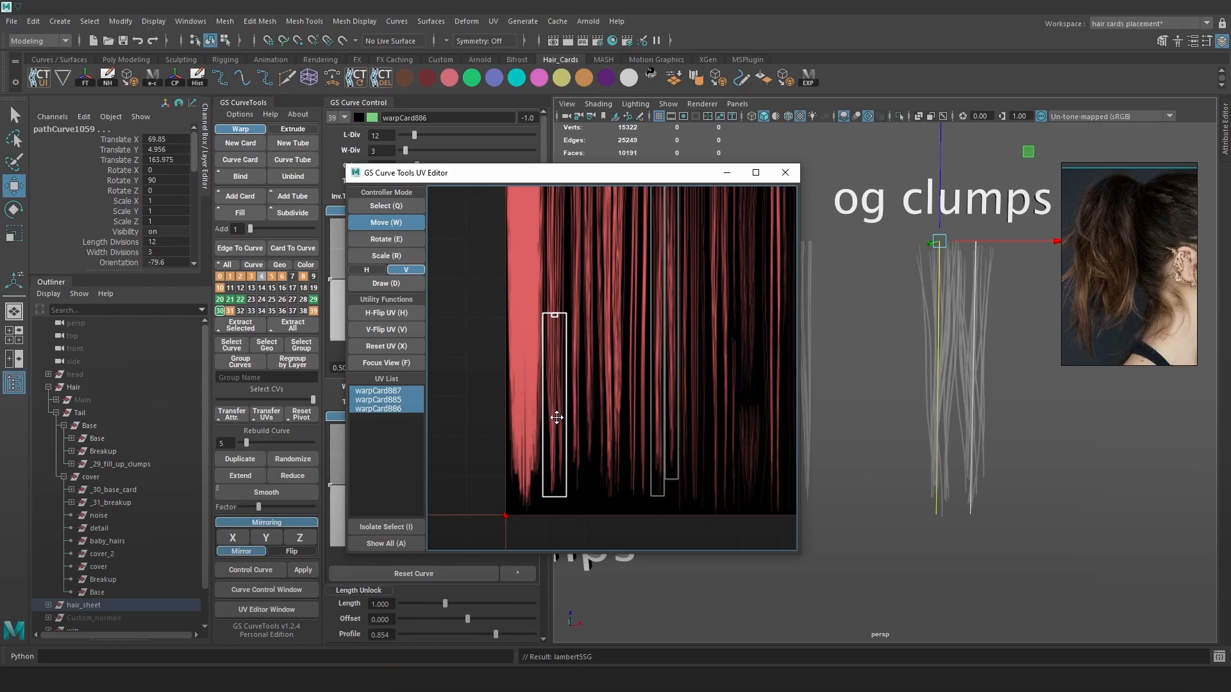
Shorten the middle UV shell vertically and move it onto the lower part of its strand
left_click(655, 421)
scroll(656, 420, "down", 2)
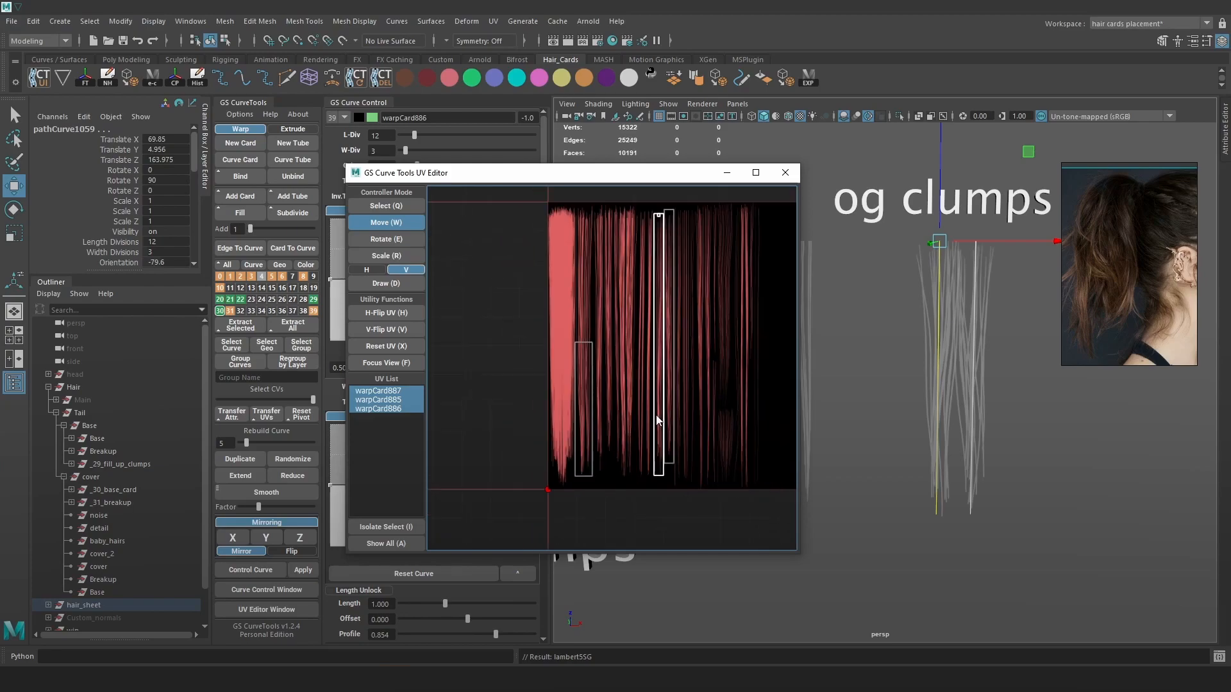
key("r")
left_click_drag(656, 403, 654, 401)
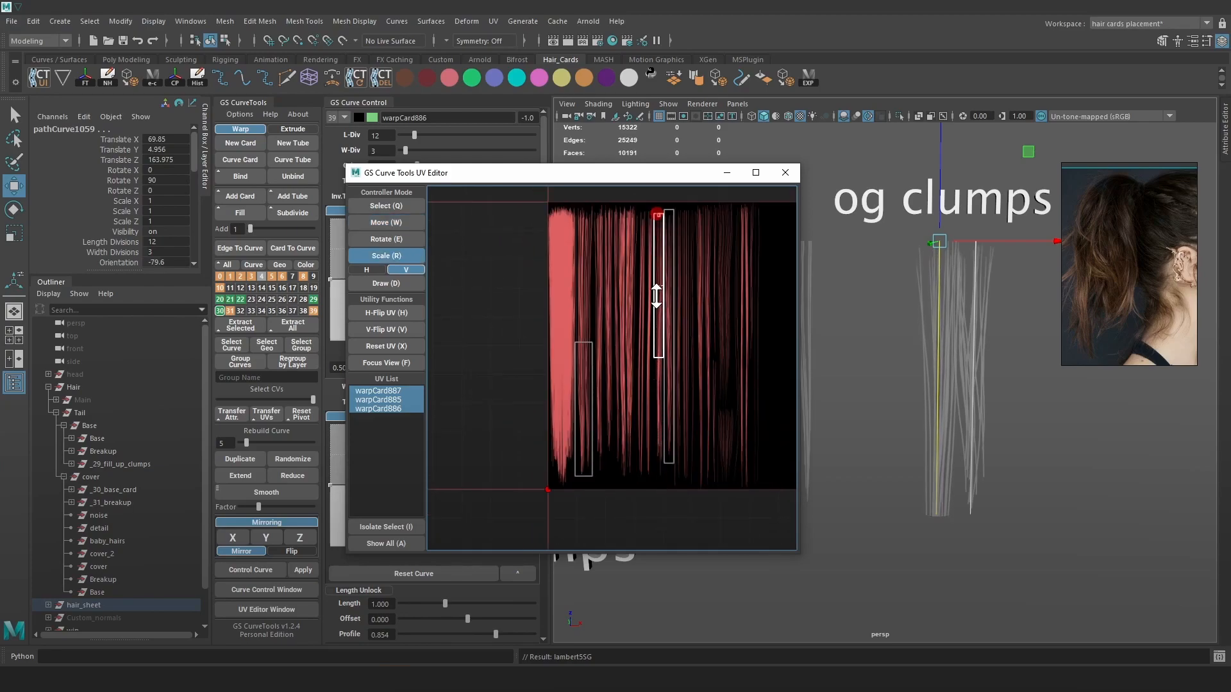
key("w")
scroll(653, 400, "up", 3)
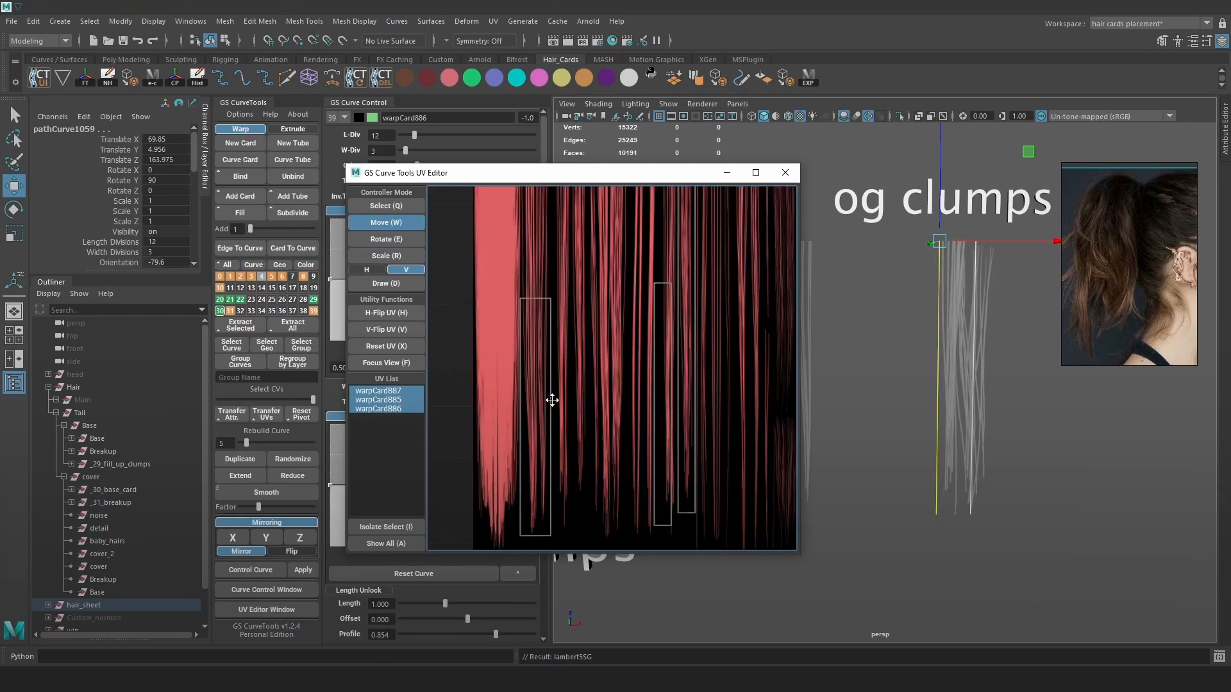
mouse_move(656, 348)
left_mouse_down()
mouse_move(555, 355)
mouse_move(668, 359)
left_mouse_up()
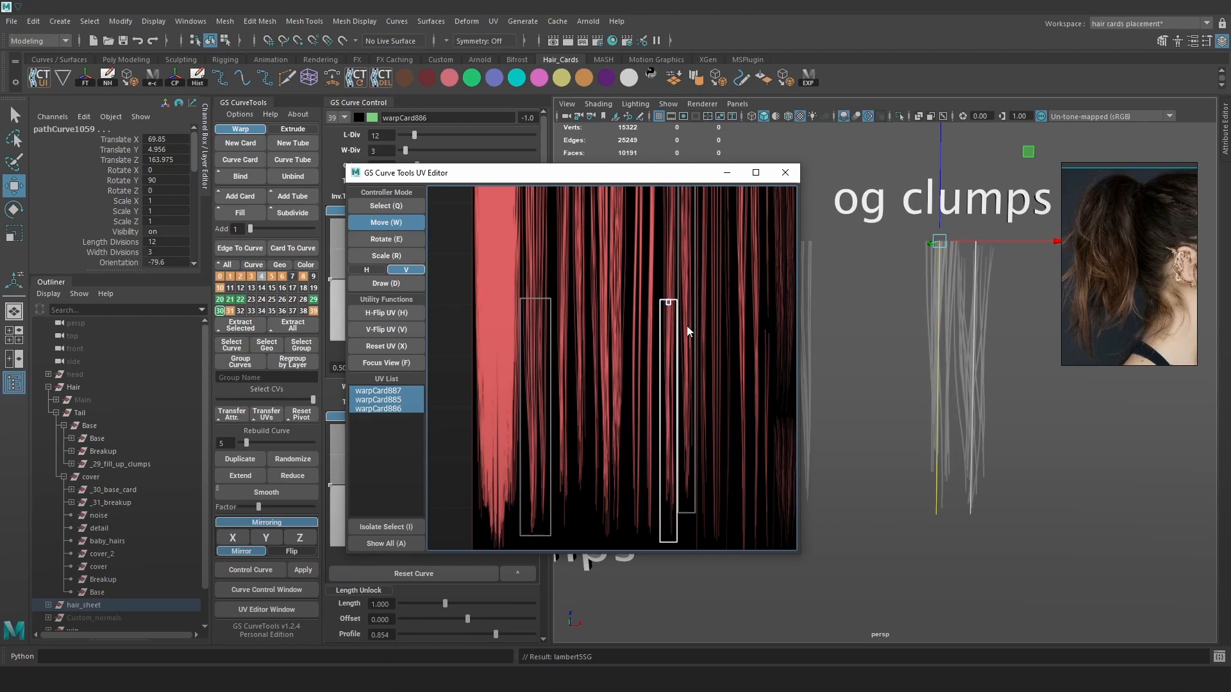
Move and vertically scale the remaining UV shell to cover the lower part of its strand, and close the UV editor
left_click(699, 452)
key("r")
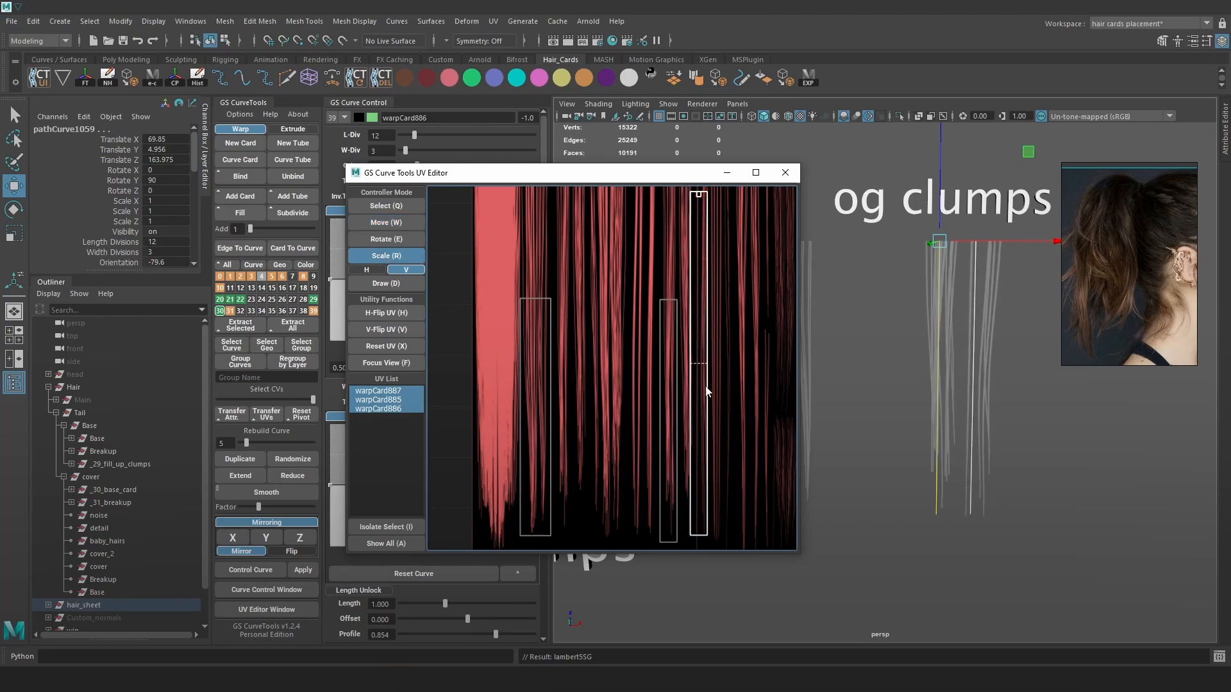
key("w")
left_click_drag(701, 327, 686, 437)
scroll(689, 480, "down", 4)
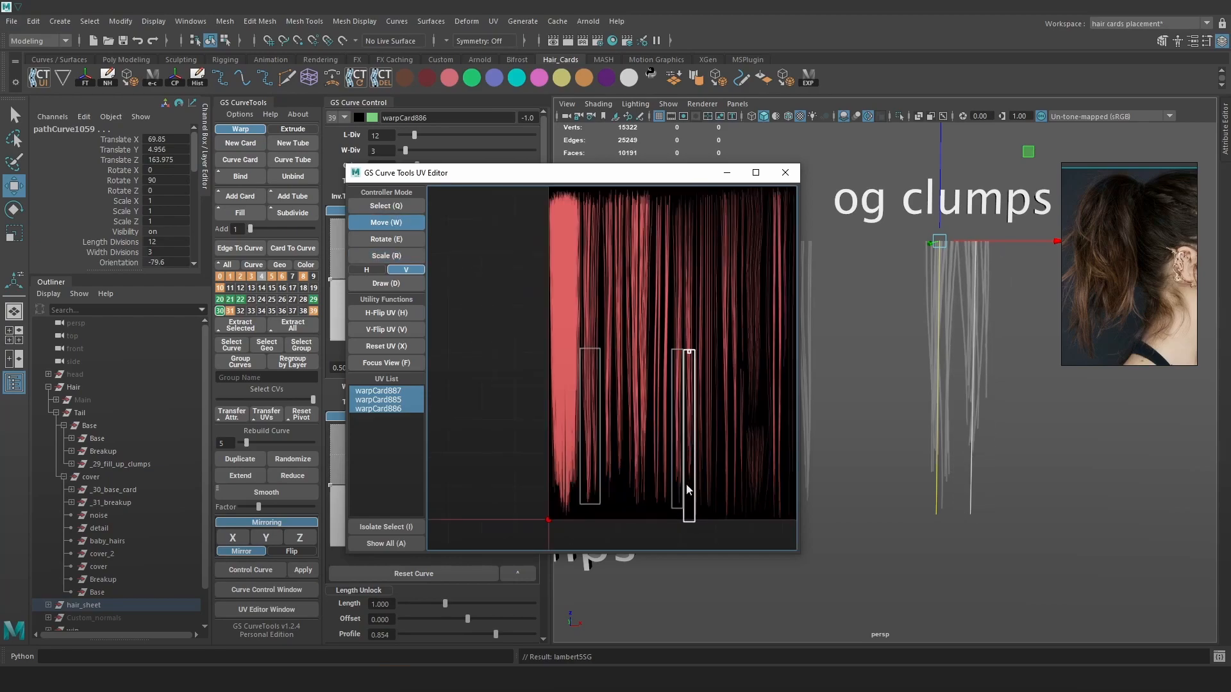
key("r")
scroll(692, 509, "up", 6)
scroll(690, 509, "down", 3)
left_click_drag(691, 506, 695, 433)
scroll(689, 397, "up", 4)
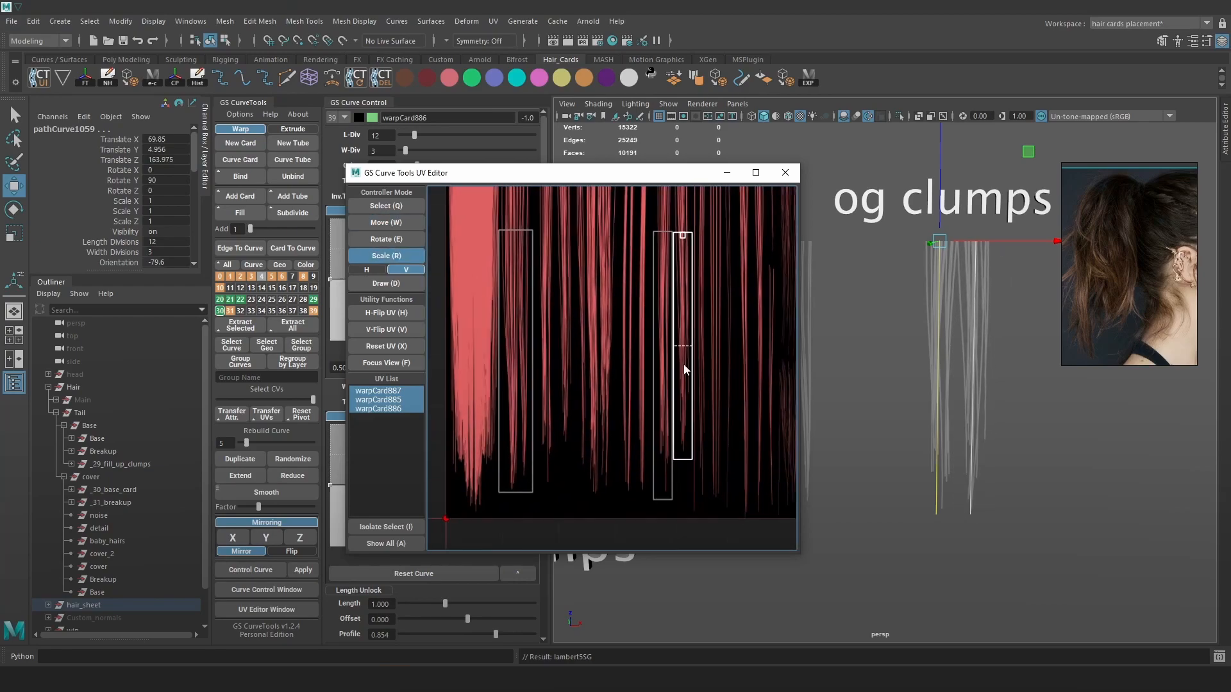
key("w")
left_click(898, 224)
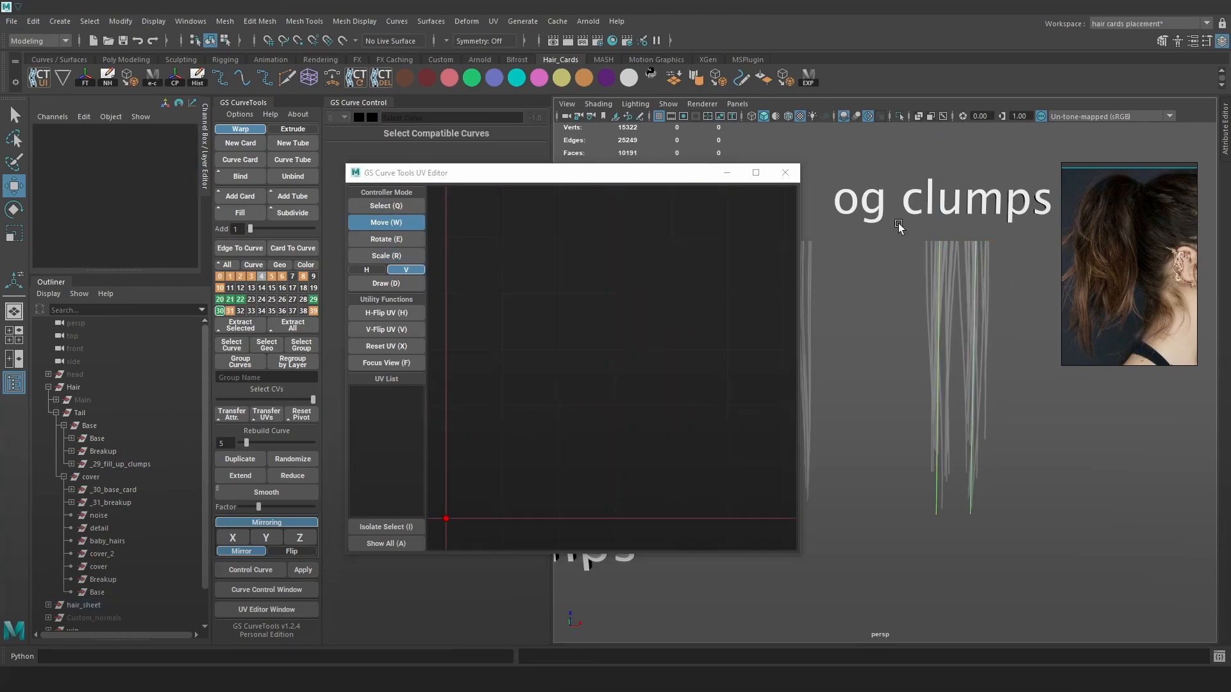
left_click(785, 173)
Reposition the copied cards in an even row, with warpCard887 at X 65.844 and warpCard885 at X 72.398
left_click_drag(898, 372, 717, 344, "alt")
left_click(718, 342)
left_click_drag(781, 321, 909, 234, "alt")
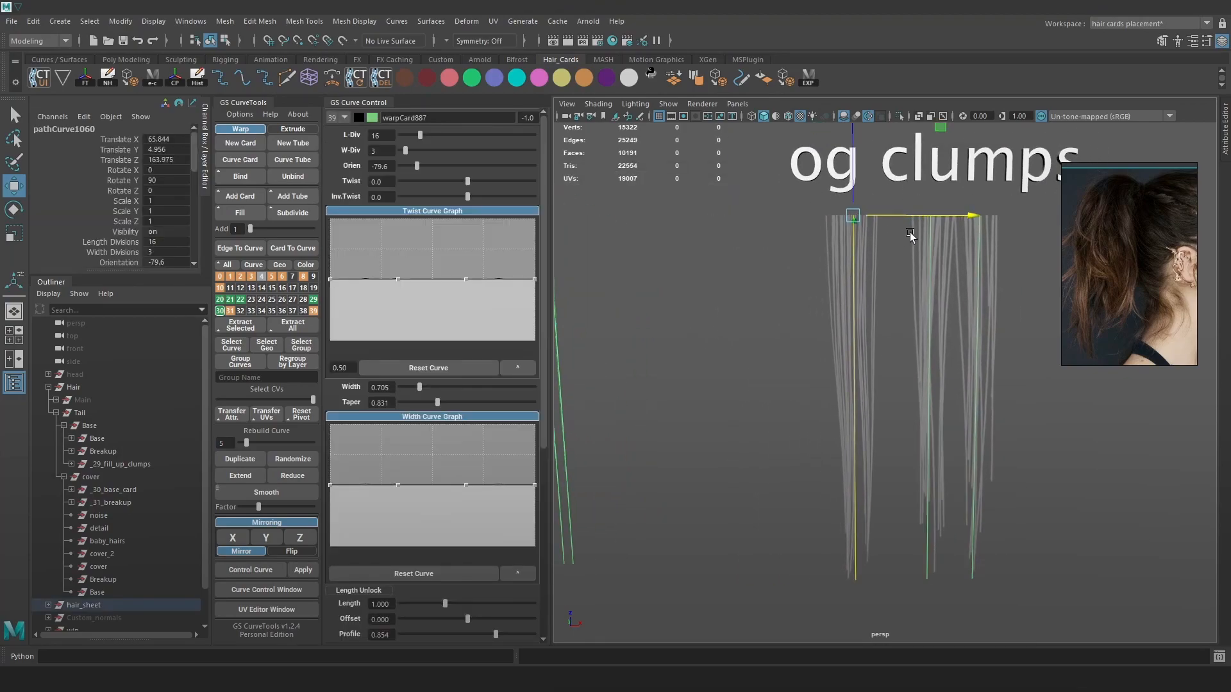
scroll(910, 232, "up", 3)
middle_click_drag(909, 232, 915, 295, "alt")
left_click_drag(914, 295, 948, 275, "alt")
left_click(948, 274)
left_click_drag(991, 215, 1051, 204)
scroll(860, 218, "up", 1)
Assign the reddish-brown material back to the three clump cards
scroll(1051, 206, "down", 5)
left_click(425, 78)
left_click(914, 333)
scroll(951, 342, "up", 3)
left_click(952, 342)
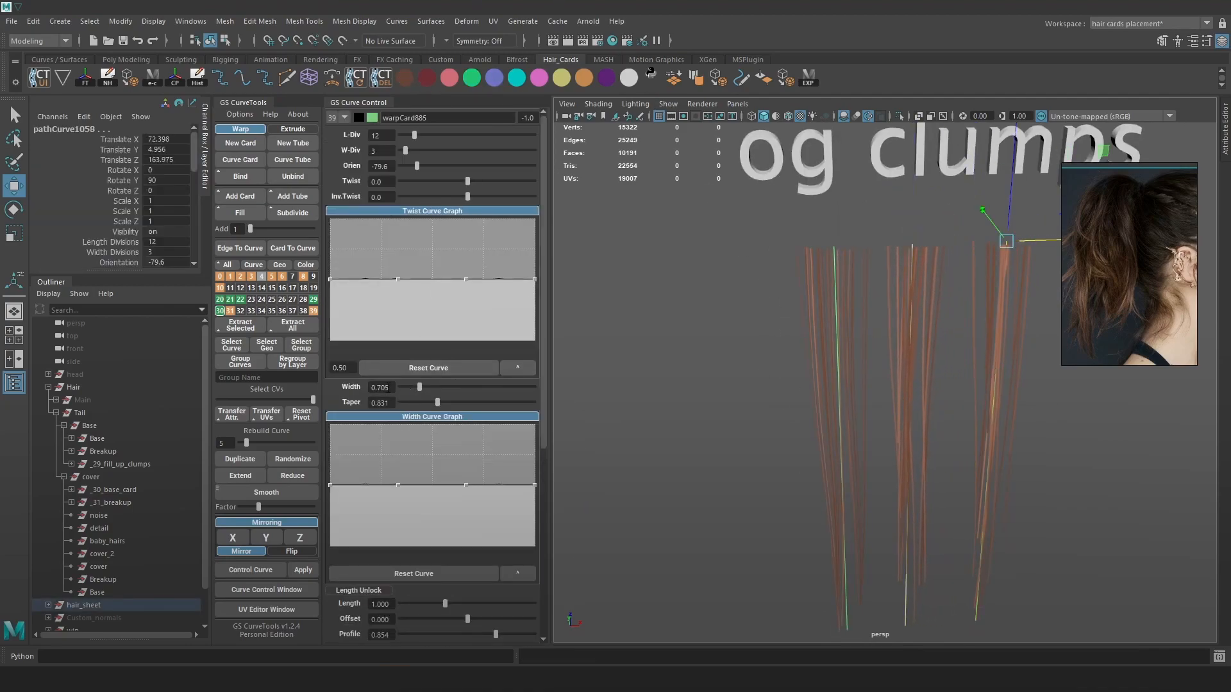
Duplicate warpCard887 in place as the start of a layered clump
left_click(859, 293)
scroll(968, 336, "up", 3)
scroll(969, 337, "down", 3)
left_click(840, 289)
scroll(859, 264, "up", 2)
key("e")
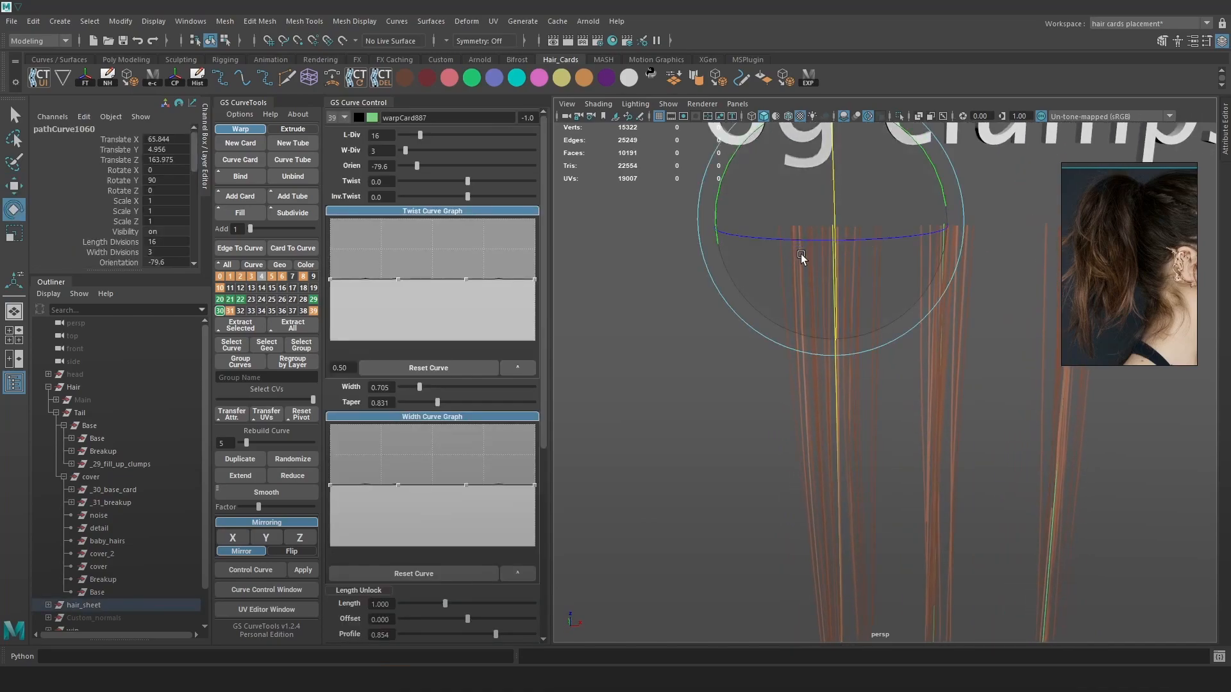
left_click_drag(801, 248, 797, 286, "alt")
key("w")
middle_click_drag(899, 257, 936, 312, "alt")
scroll(936, 312, "up", 2)
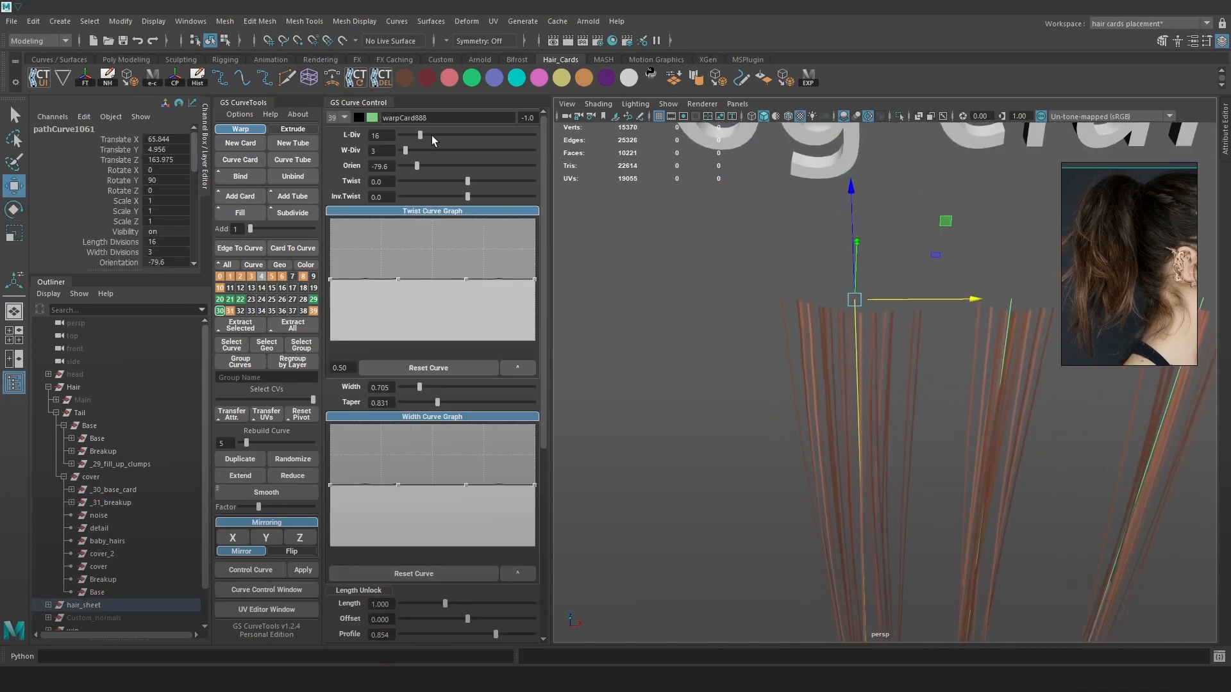
Offset the duplicate from the original card and add another copy with an orientation of -35.2
left_click_drag(949, 242, 964, 325)
left_click_drag(940, 280, 944, 277)
left_click_drag(971, 347, 903, 344, "alt")
left_click(857, 389)
key("ctrl+z")
left_click_drag(903, 344, 935, 319, "alt")
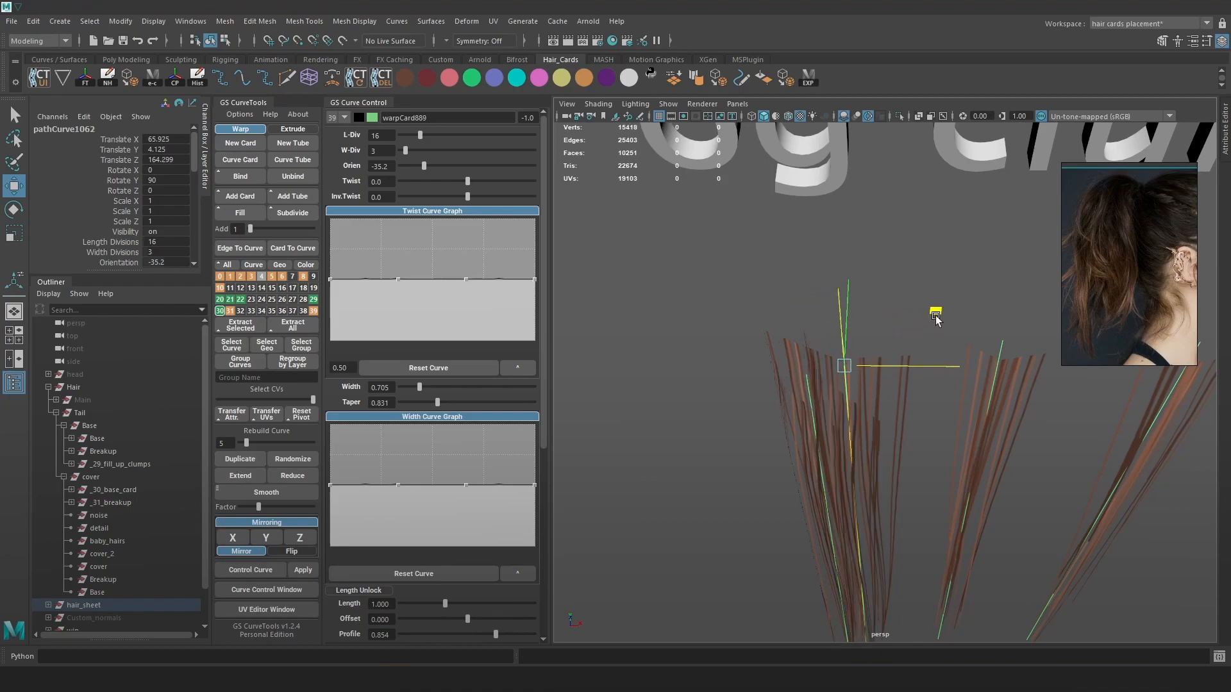
Change the newest copy's orientation and rotate it slightly to fit it against the other clump cards
left_click_drag(424, 165, 409, 165)
left_click_drag(941, 312, 950, 319)
left_click_drag(976, 420, 952, 291, "alt")
key("e")
left_click(856, 472)
left_click_drag(892, 317, 895, 316)
Adjust the copy's control vertices so its lower part follows the clump
right_click_drag(1083, 366, 1019, 384)
key("4")
left_click_drag(849, 416, 863, 407)
key("6")
key("w")
key("4")
left_click_drag(910, 622, 816, 486)
key("6")
left_click_drag(861, 553, 864, 550)
key("e")
key("w")
Select another card in the layered clump and change its orientation
left_click_drag(862, 300, 1001, 340, "alt")
left_click(845, 284)
scroll(806, 300, "up", 3)
key("5")
left_click(789, 316)
left_click_drag(423, 166, 409, 166)
left_click_drag(744, 260, 880, 352, "alt")
key("6")
left_click(810, 336)
left_click_drag(810, 336, 868, 399, "alt")
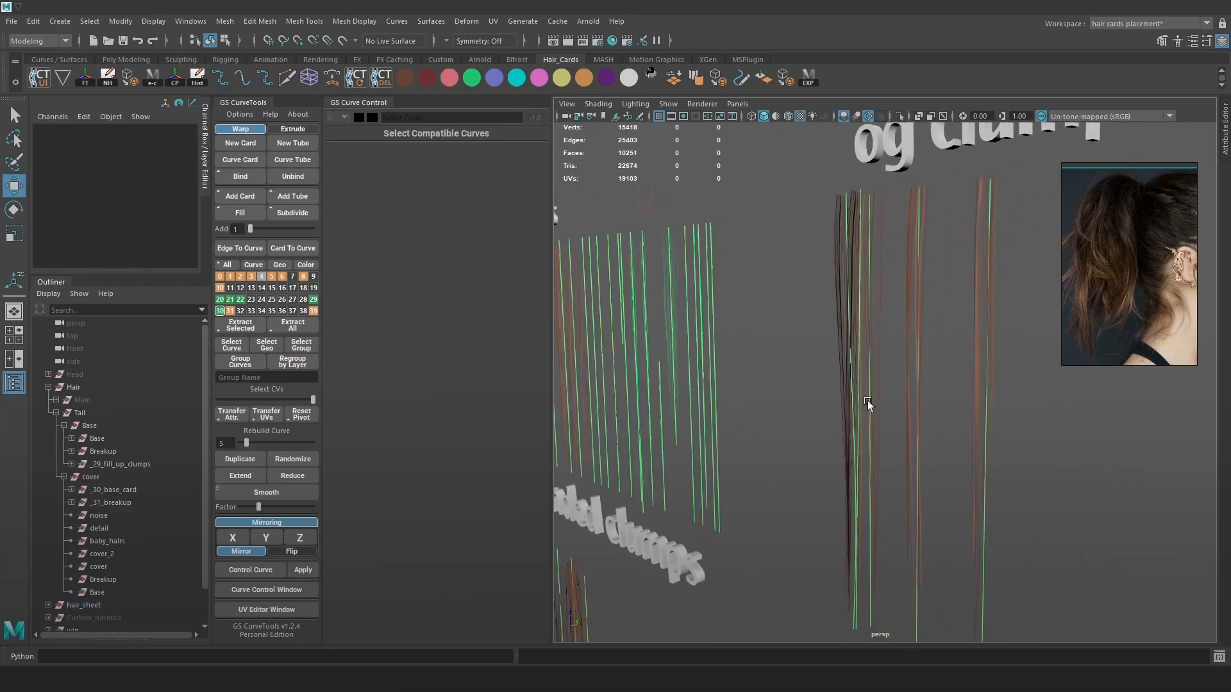
Reshape warpCard887 by moving its vertices along the length, and return to object selection
left_click(868, 400)
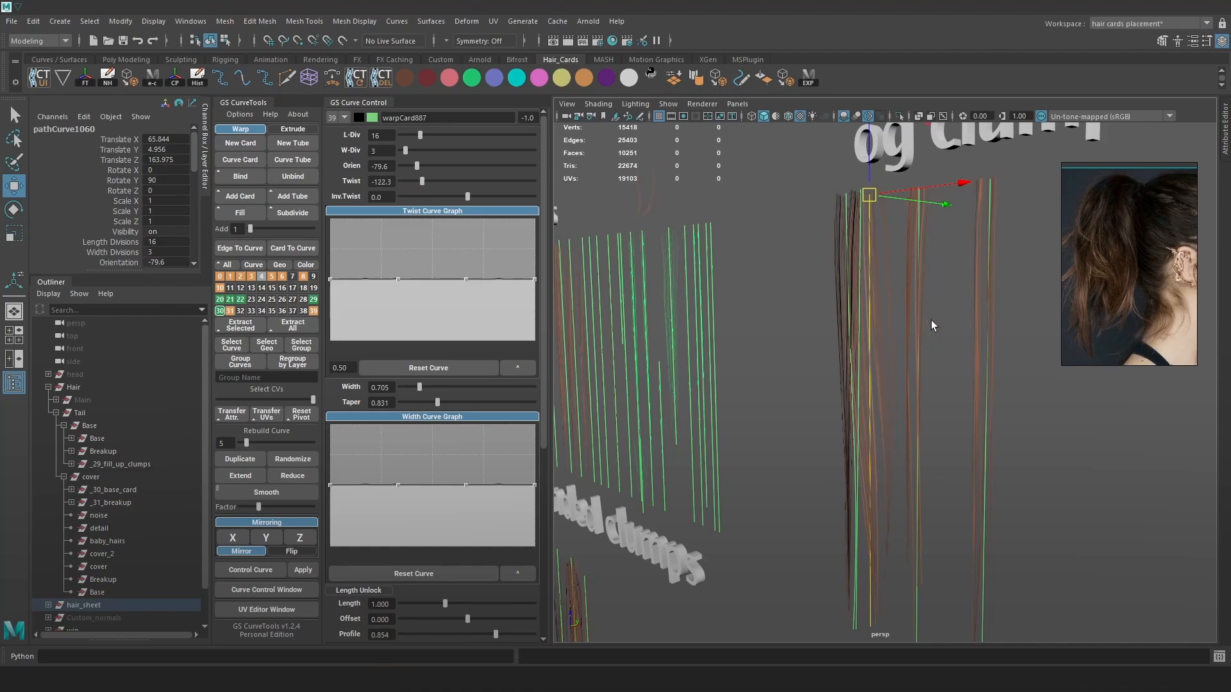
key("F9")
left_click_drag(883, 509, 850, 639)
left_click_drag(918, 558, 916, 596)
left_click_drag(883, 395, 856, 442)
left_click_drag(908, 410, 884, 417)
left_click_drag(899, 433, 893, 433)
left_click_drag(886, 410, 892, 408)
left_click_drag(903, 177, 829, 314)
left_click_drag(937, 250, 878, 276)
left_click_drag(952, 296, 990, 296)
left_click(927, 331)
left_click_drag(926, 330, 865, 329, "alt")
right_click_drag(877, 524, 883, 475)
left_click(872, 505)
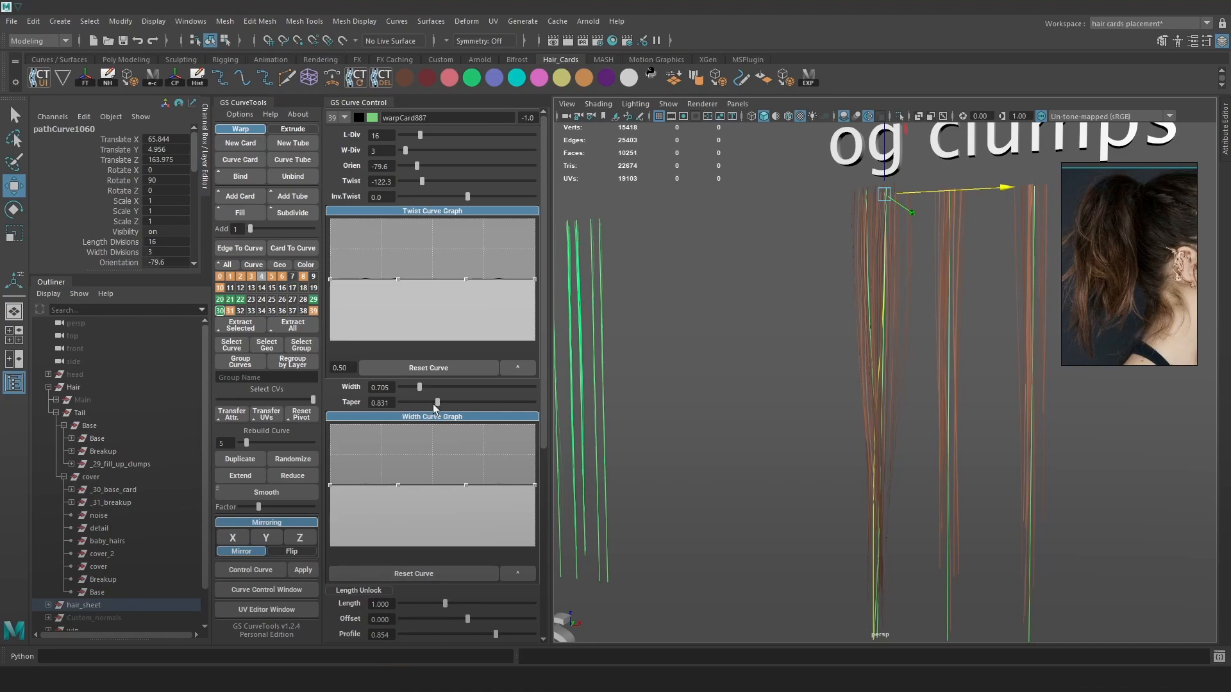
Try a different orientation on one of the layered clump's cards
left_click(816, 382)
left_click_drag(816, 382, 994, 371, "alt")
left_click(993, 372)
left_click_drag(409, 165, 477, 168)
left_click_drag(769, 284, 737, 310, "alt")
Delete the three overlapping cards of the layered clump
left_click(803, 287)
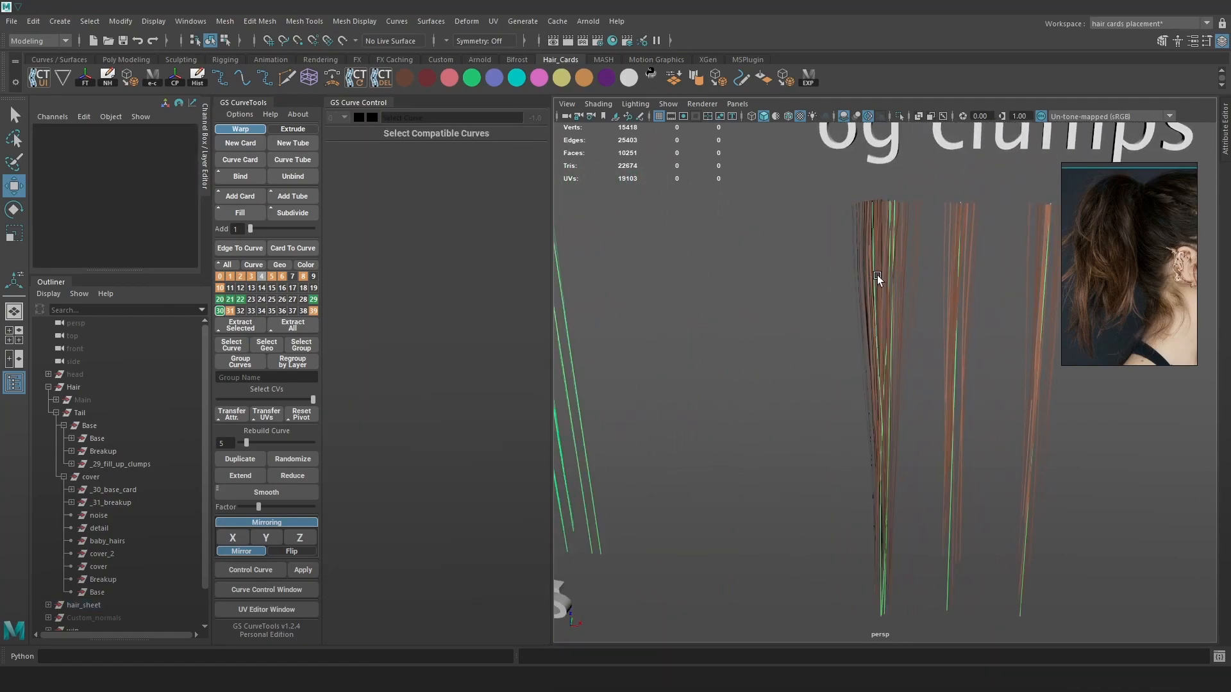
left_click_drag(857, 216, 910, 264)
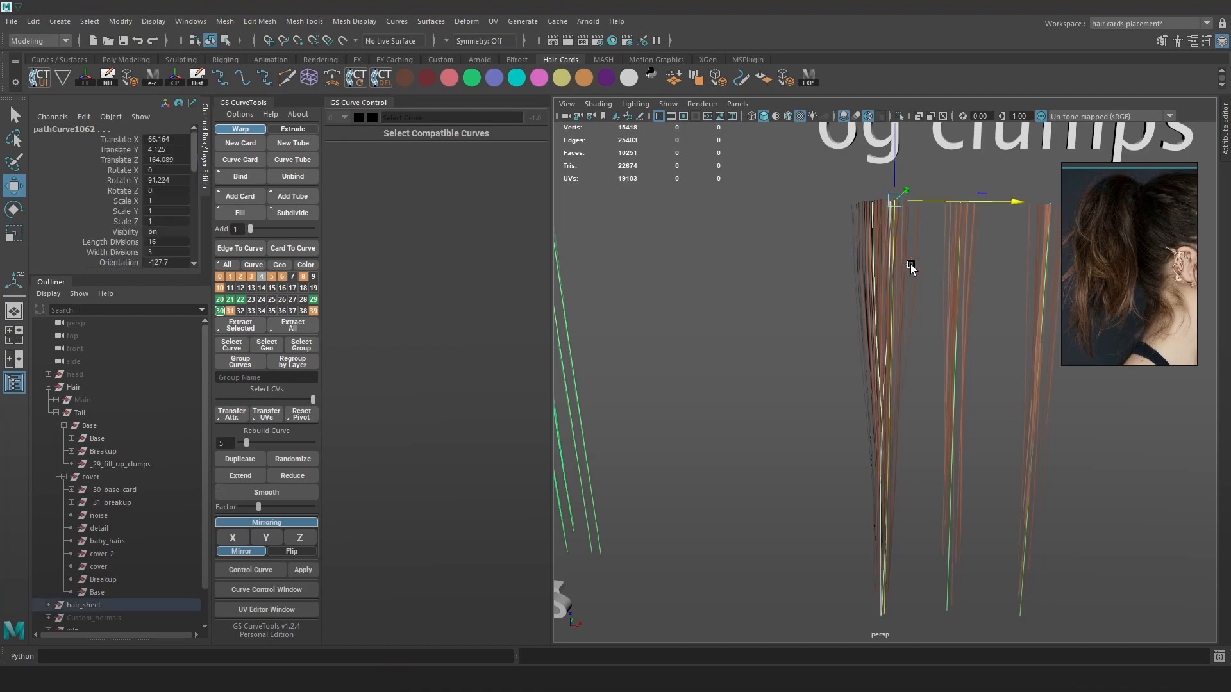
key("Delete")
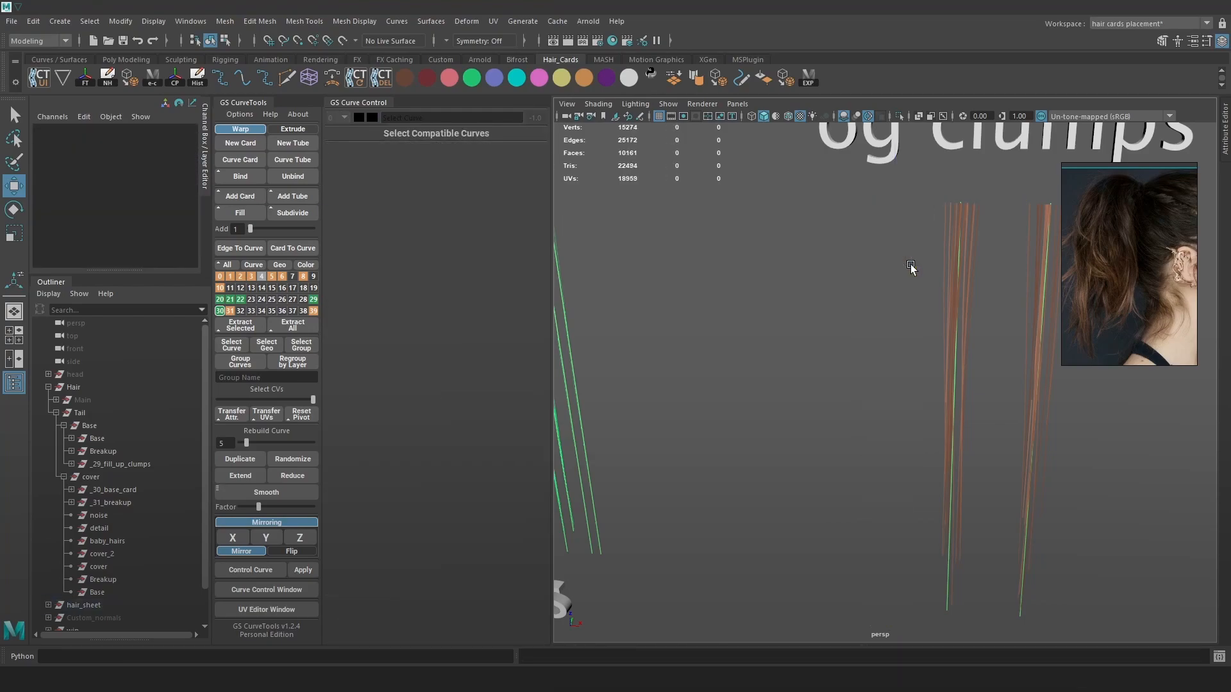
Move warpCard885 next to the other remaining clump card, at X 68.712
left_click_drag(963, 264, 990, 257, "alt")
left_click(973, 245)
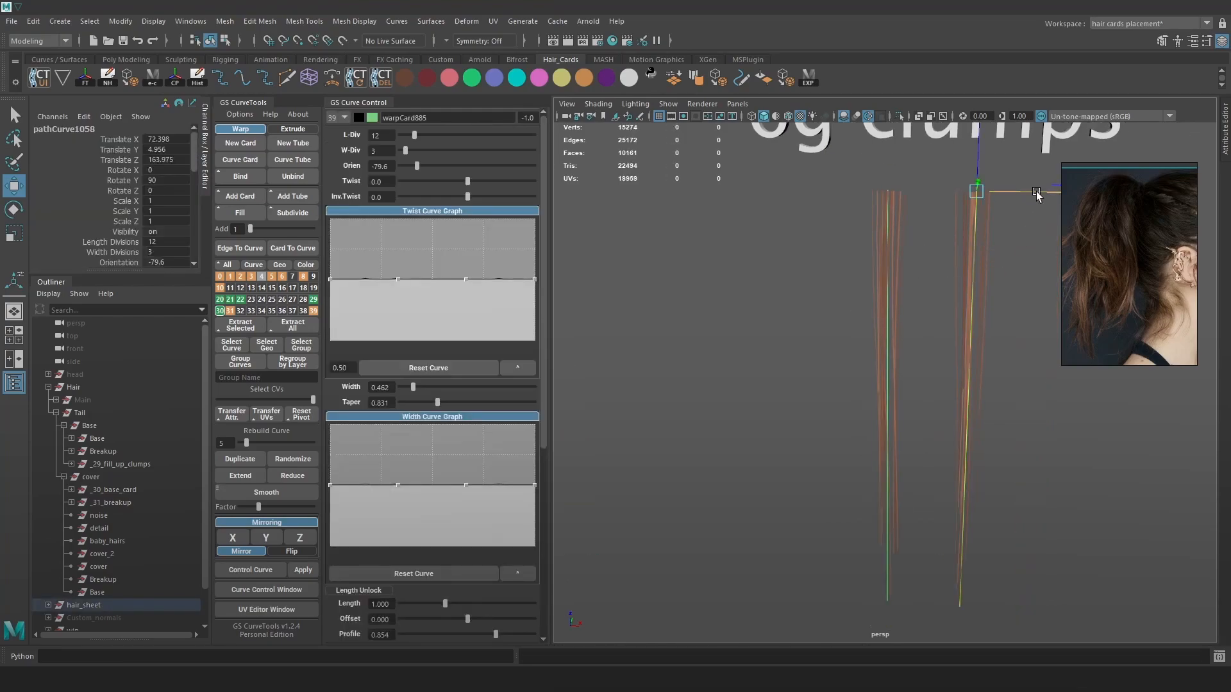
left_click_drag(1034, 195, 938, 195)
left_click_drag(939, 195, 758, 314, "alt")
Set warpCard885's orientation to -99.5, twist to 127.6 and width to 0.559
left_click_drag(416, 166, 407, 166)
left_click_drag(731, 311, 1084, 418, "alt")
left_click(950, 371)
left_click(934, 447)
left_click_drag(468, 182, 413, 164)
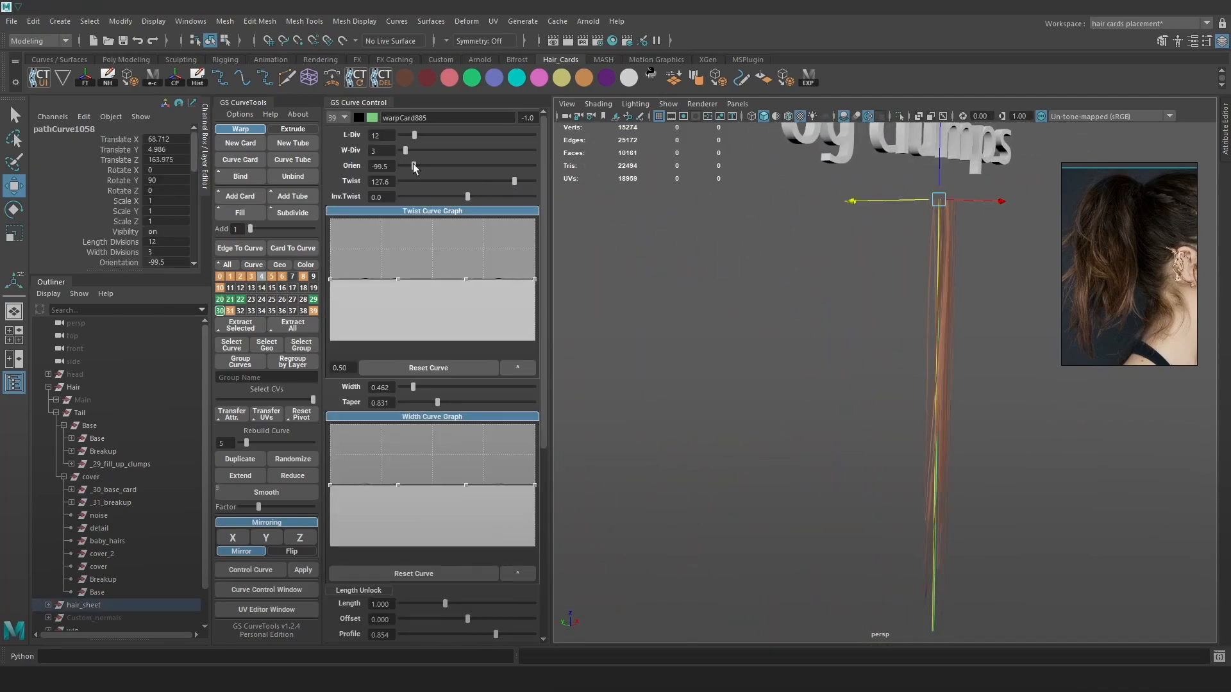
left_click_drag(413, 386, 415, 384)
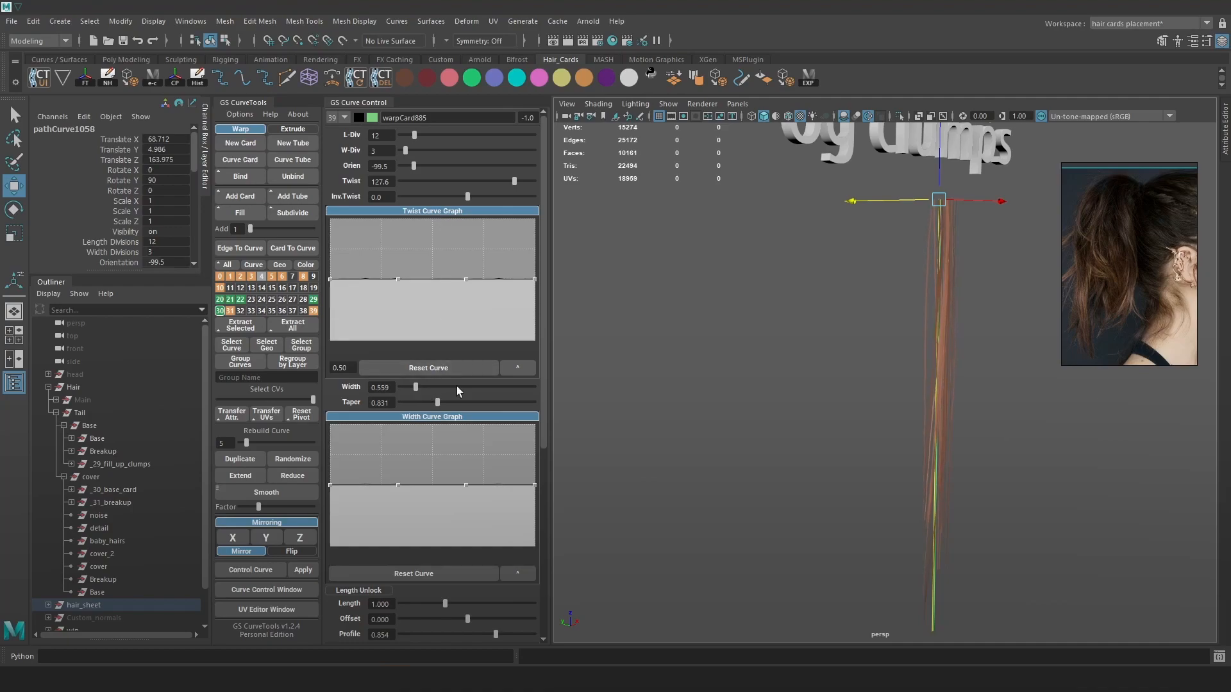
Edit the clump card's control vertices to shift its lower part slightly, and return to object selection
left_click(990, 429)
mouse_move(989, 428)
left_mouse_down("alt")
mouse_move(785, 430)
mouse_move(990, 425)
left_mouse_up("alt")
mouse_move(990, 424)
right_mouse_down("alt")
mouse_move(967, 398)
mouse_move(984, 417)
right_mouse_up("alt")
left_click(929, 478)
middle_click_drag(929, 478, 909, 378, "alt")
right_click_drag(991, 347, 915, 329)
left_click(910, 539)
left_click_drag(952, 527, 954, 526)
right_click_drag(971, 273, 890, 305)
left_click(1009, 211)
left_click(890, 305)
Duplicate warpCard885 and set the copy's orientation to 170.0
left_click_drag(890, 306, 450, 259, "alt")
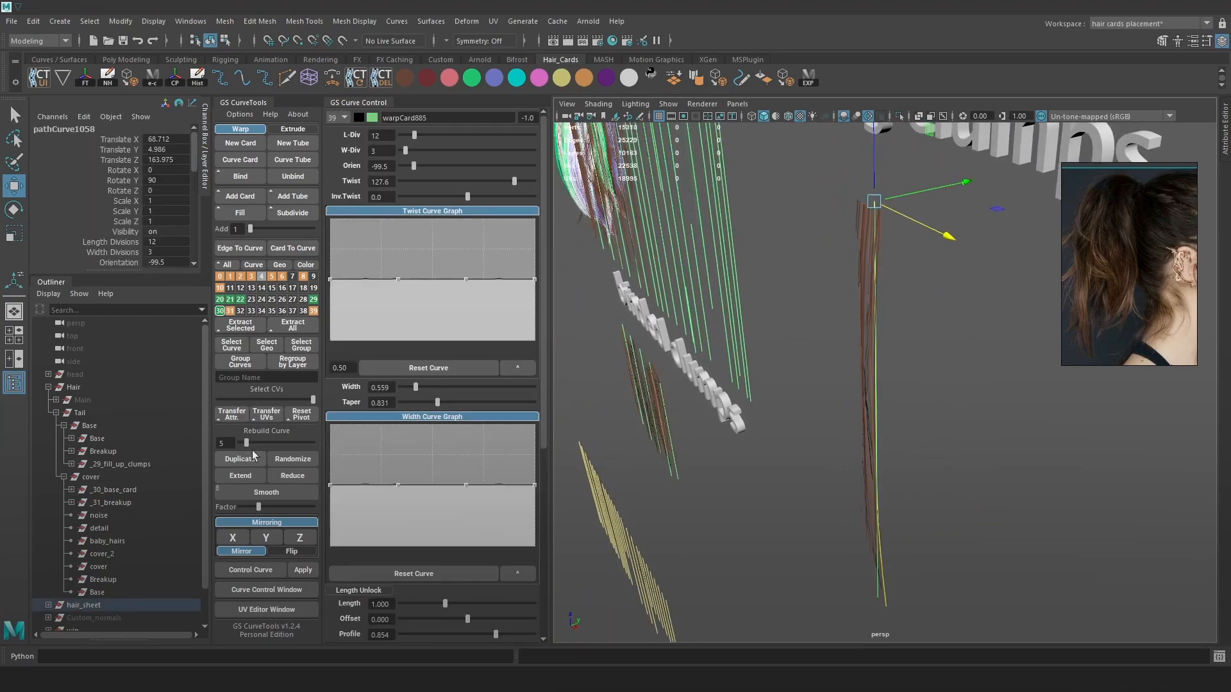
left_click_drag(410, 168, 456, 168)
left_click_drag(866, 258, 827, 240, "alt")
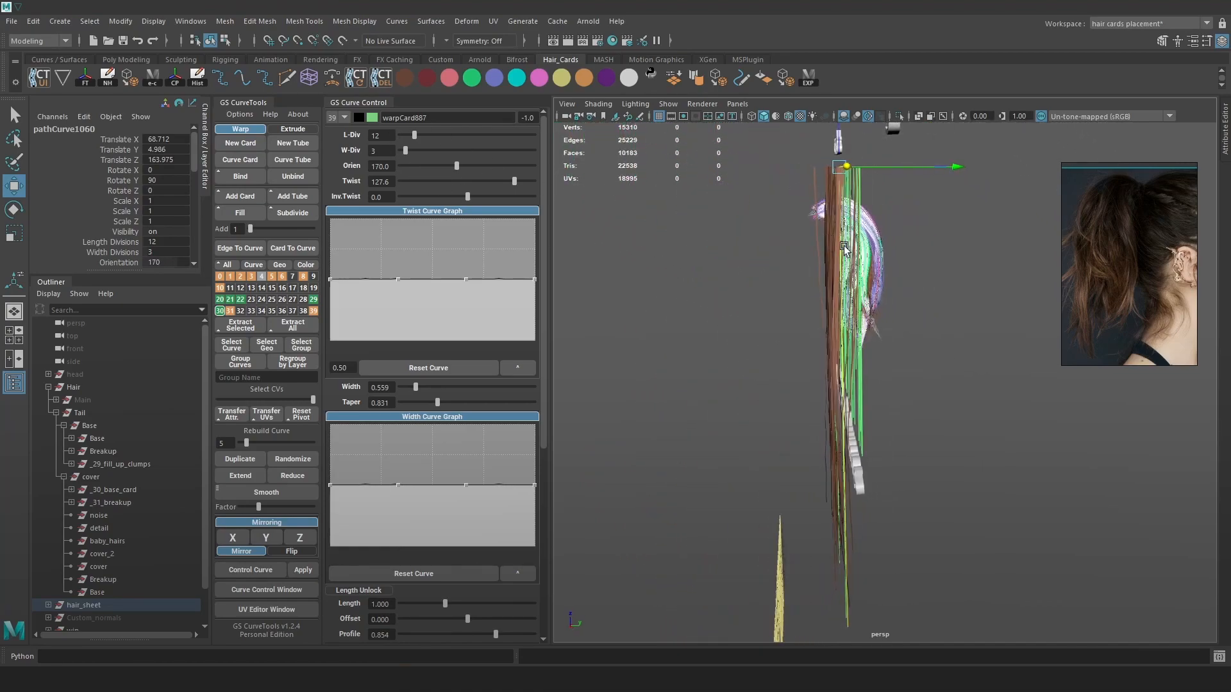
Set warpCard885's inverse twist to about 59.4 and deselect it to inspect the clump
left_click(954, 300)
left_click_drag(889, 337, 863, 275, "alt")
left_click(868, 271)
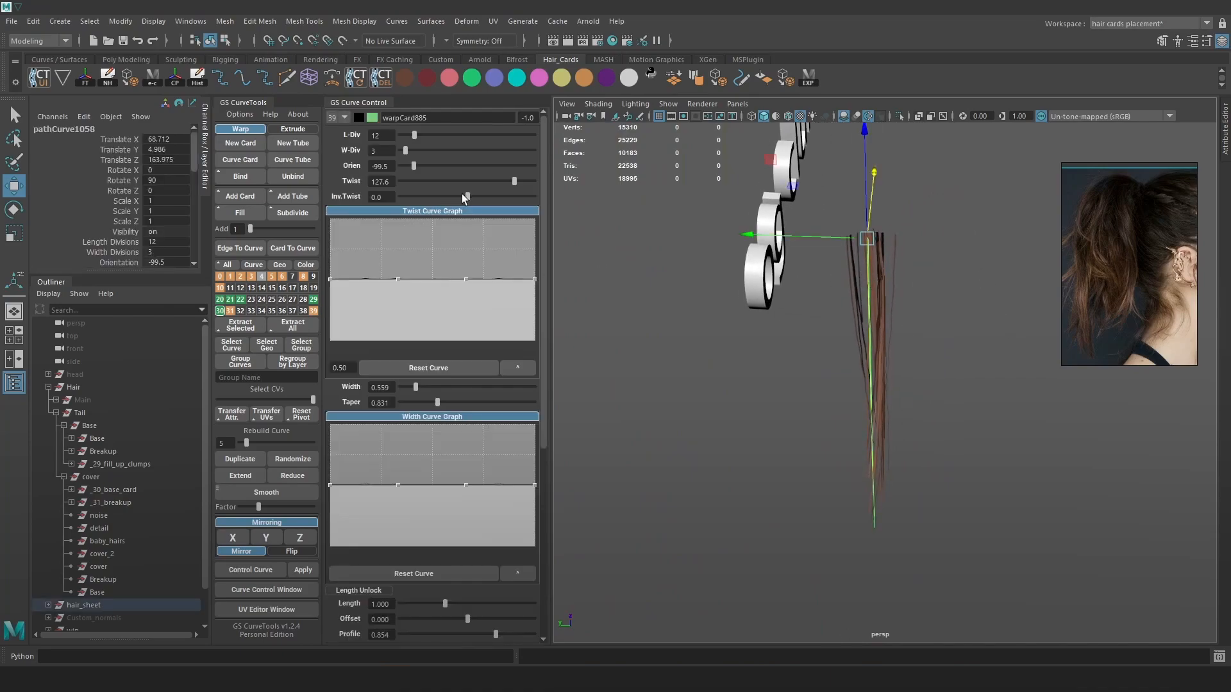
left_click_drag(451, 197, 493, 197)
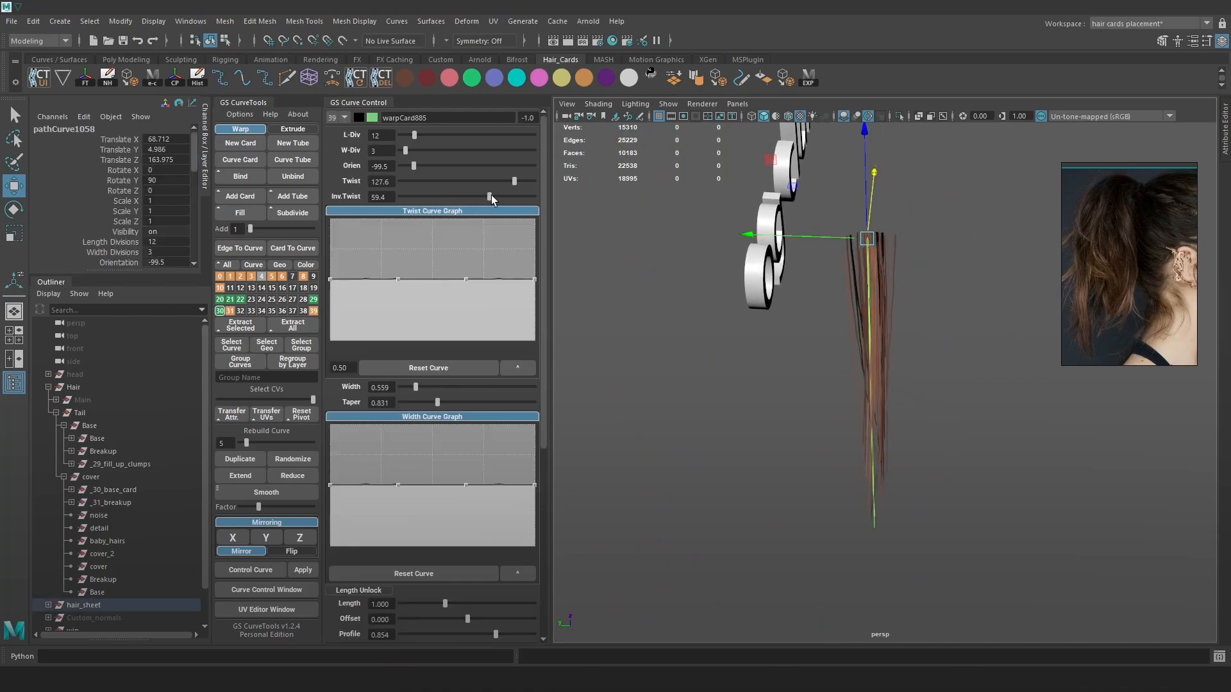
left_click(923, 327)
left_click_drag(924, 328, 916, 436, "alt")
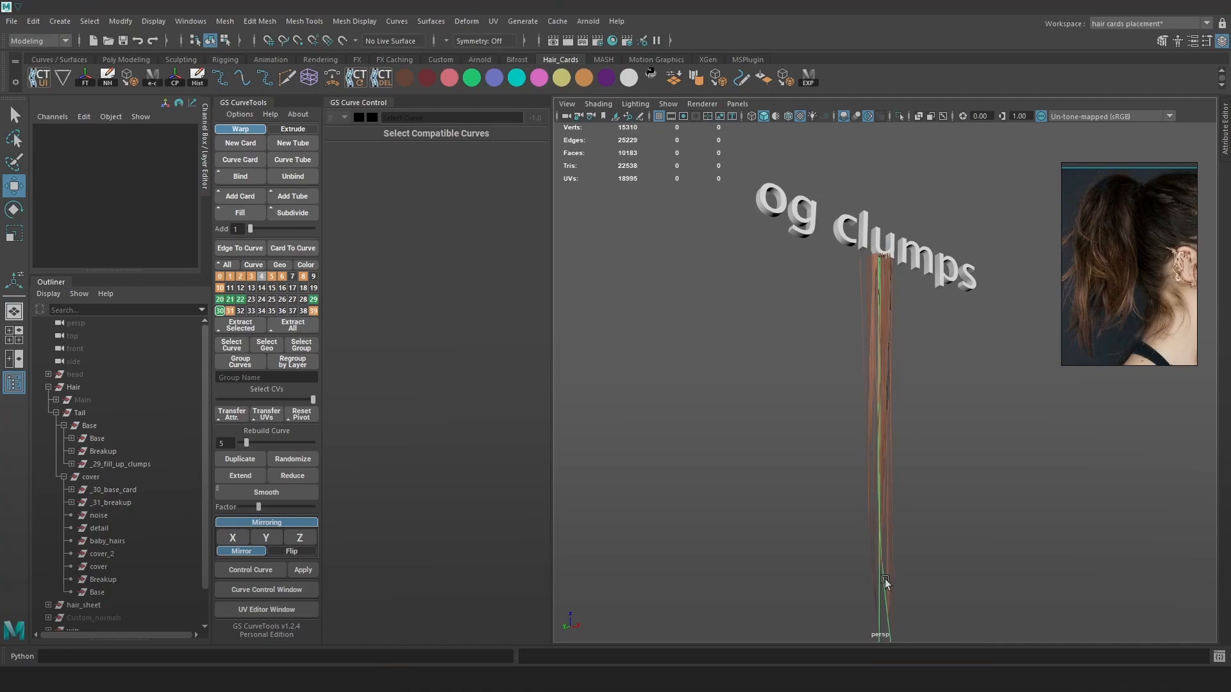
Adjust the lower control vertices of warpCard885's curve and set the card's taper to 0.947
left_click(885, 579)
key("f")
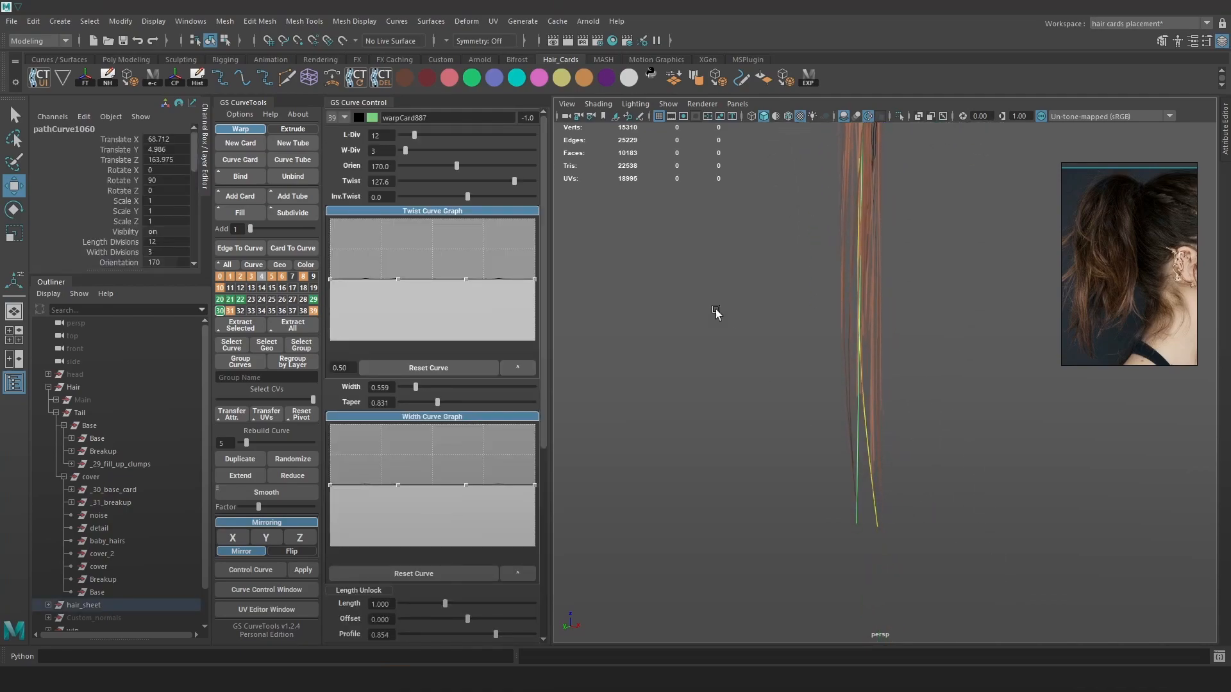
left_click(731, 336)
left_click(870, 481)
right_click_drag(979, 356, 883, 334)
left_click_drag(918, 536, 806, 413)
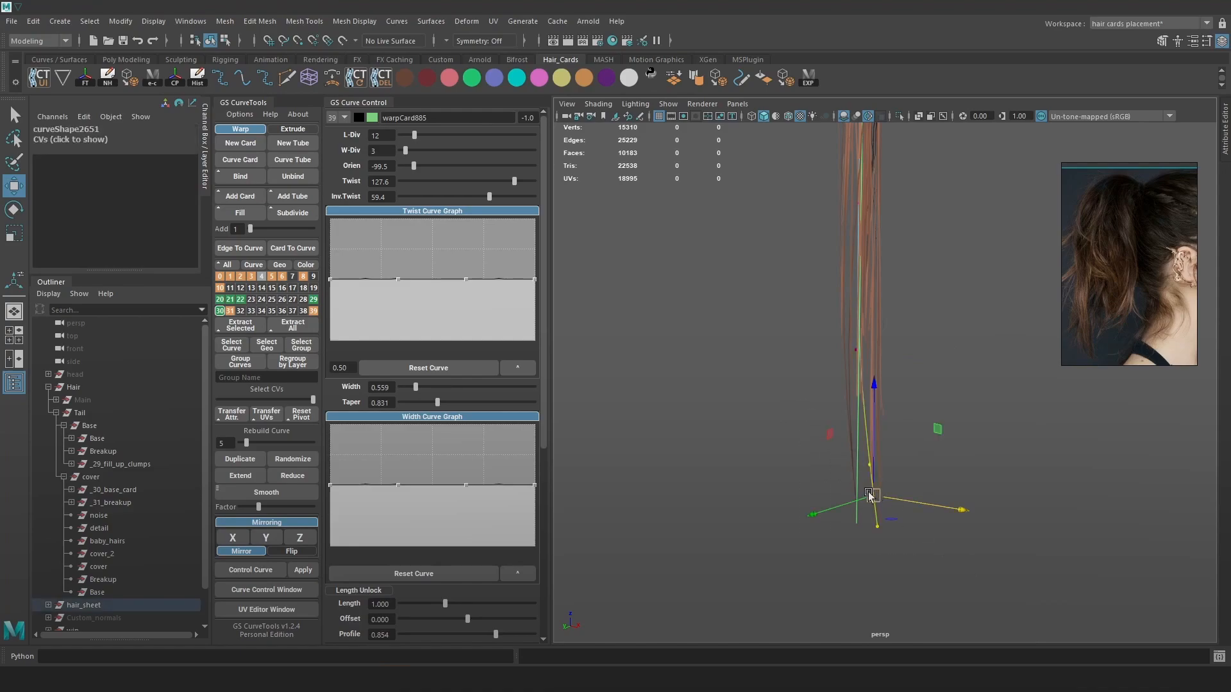
left_click_drag(932, 495, 830, 510, "alt")
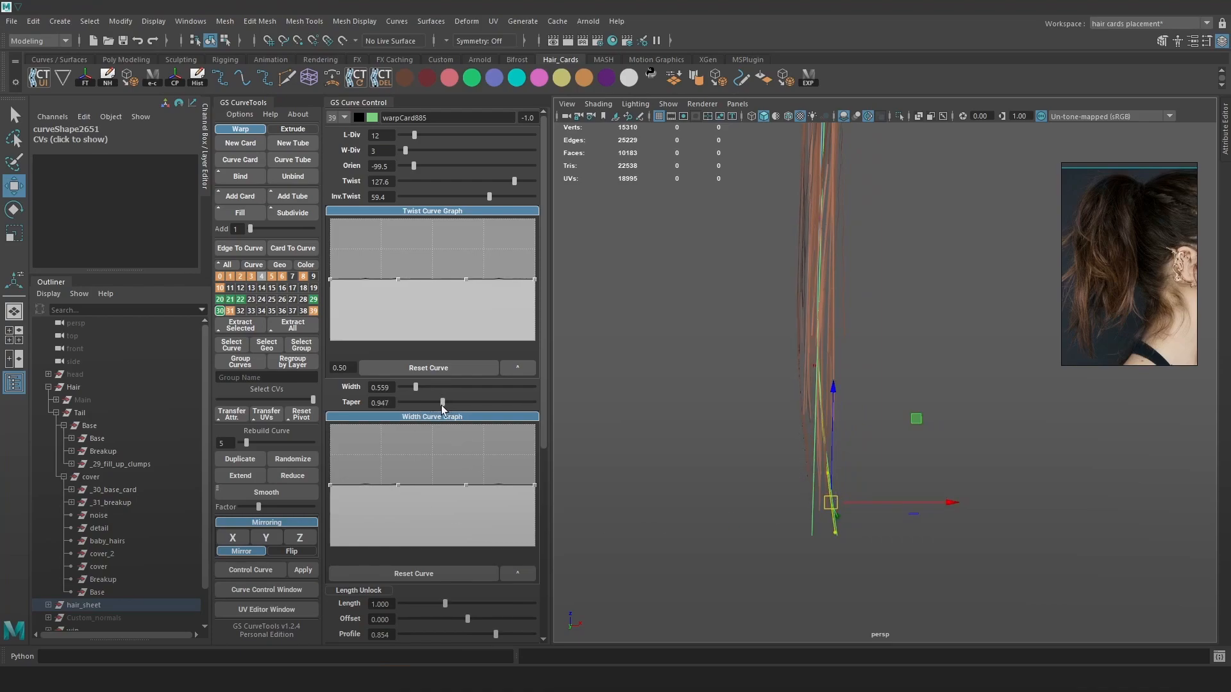
Bend the lower end of warpCard886's curve toward the neighbouring card and set its taper to 0.423
left_click(812, 521)
right_click_drag(904, 368, 836, 356)
left_click(813, 506)
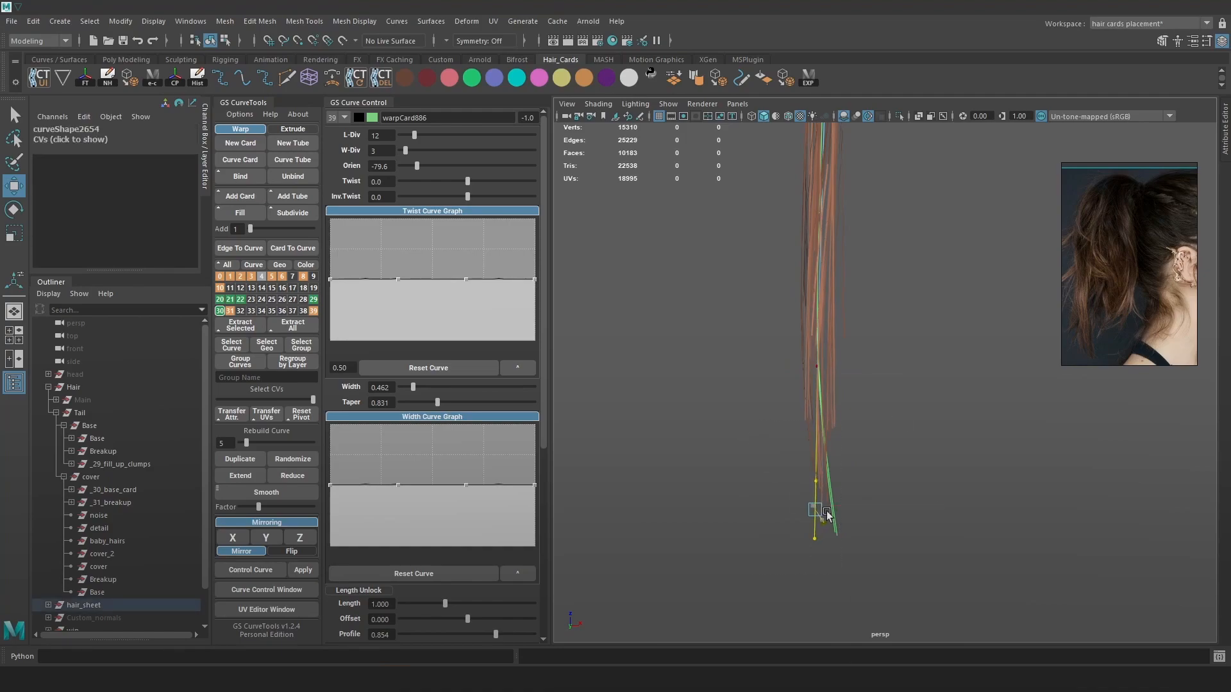
key("e")
left_click_drag(924, 465, 914, 443)
key("w")
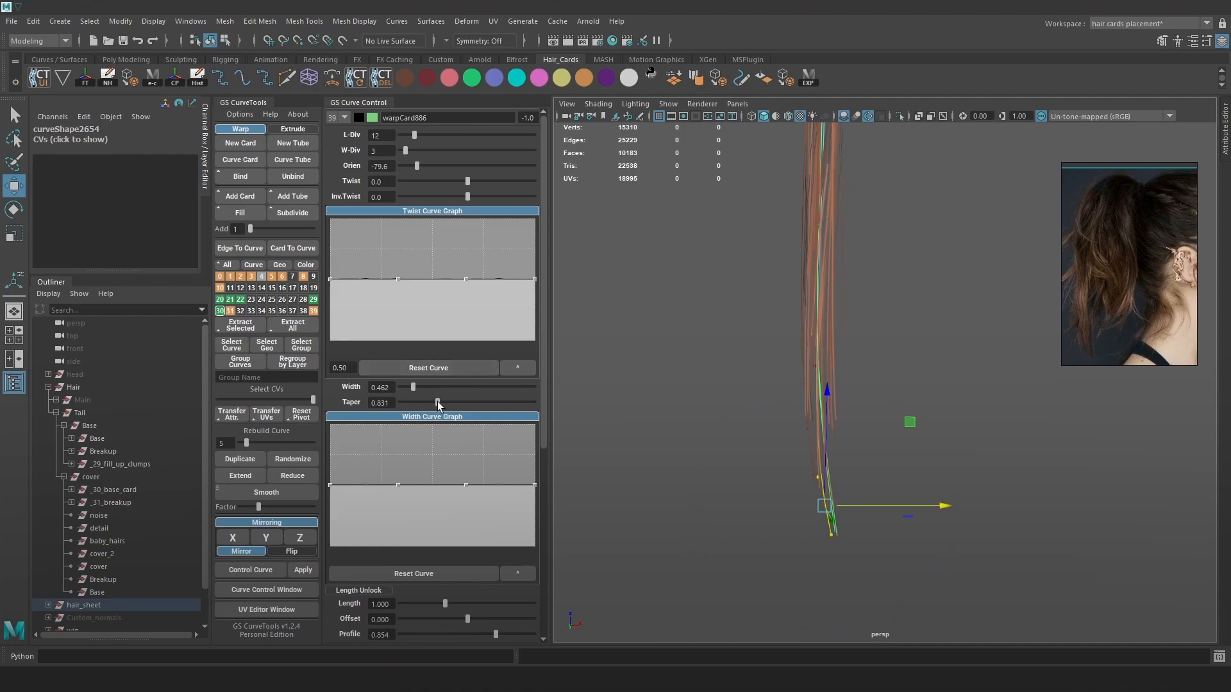
left_click(865, 423)
left_click_drag(763, 410, 834, 468, "alt")
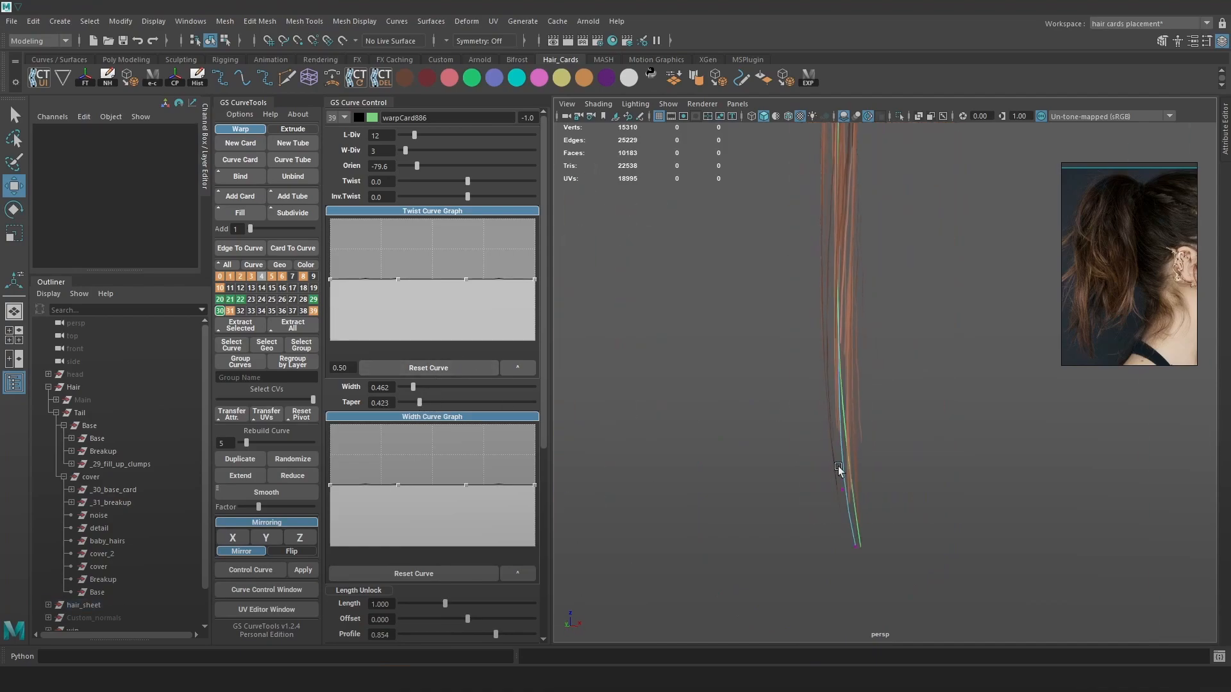
Nudge the tip control vertex of warpCard886's curve slightly down and outward, and deselect the clump
left_click(855, 533)
left_click_drag(857, 536, 866, 558)
left_click(952, 451)
left_click_drag(952, 451, 968, 393, "alt")
right_click_drag(968, 392, 926, 398, "alt")
left_click(928, 380)
left_click(998, 275)
Draw a straight vertical curve in the front view, next to the existing binded clumps
key("space")
key("space")
right_click_drag(953, 327, 1104, 505, "alt")
left_click_drag(1104, 504, 908, 359, "alt")
key("space")
left_click_drag(908, 359, 888, 296)
scroll(888, 295, "up", 10)
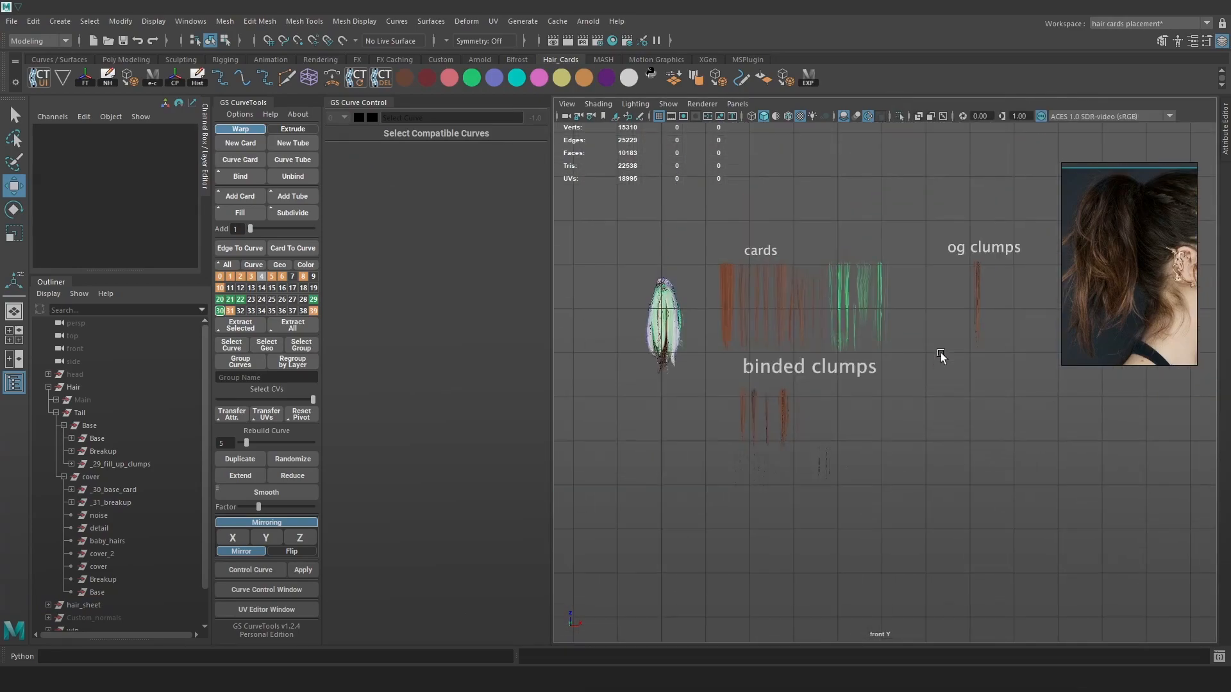
left_click_drag(745, 354, 745, 455)
key("w")
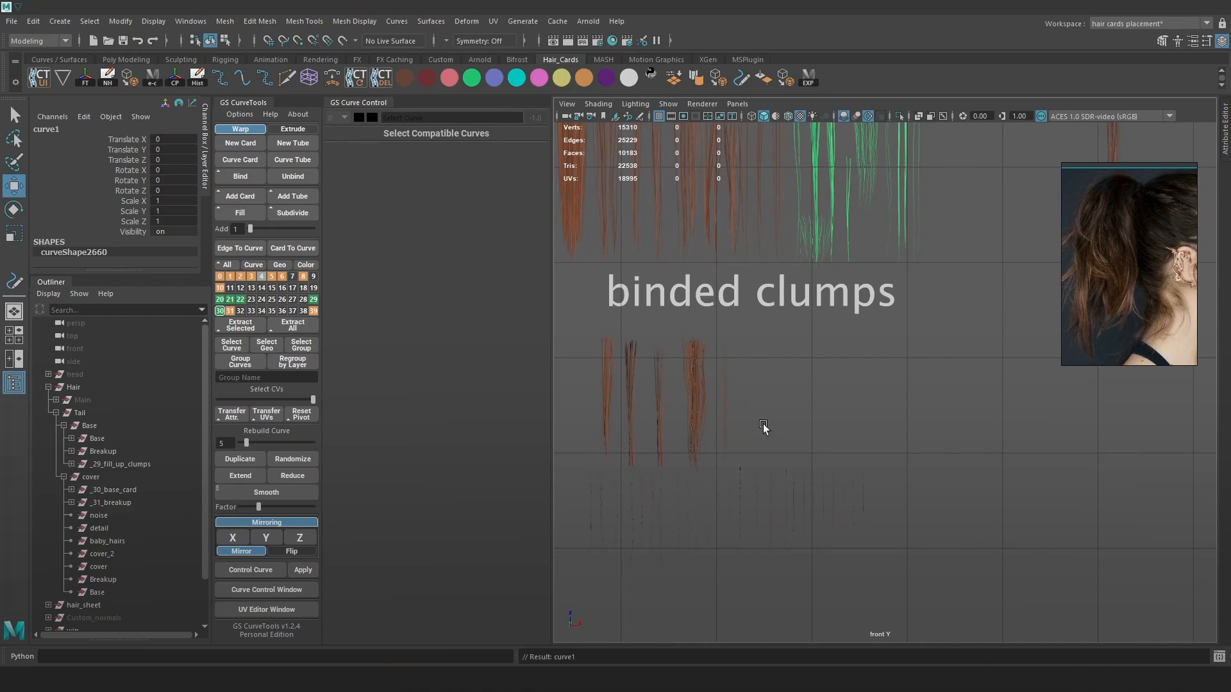
Move the new curve in depth to line up with the binded clumps, at Translate Y 4.98
key("r")
key("space")
mouse_move(847, 379)
left_mouse_down()
mouse_move(879, 382)
mouse_move(911, 337)
mouse_move(894, 369)
left_mouse_up()
key("w")
left_click(889, 372)
left_click(887, 374)
key("w")
left_click(900, 372)
left_click(910, 364)
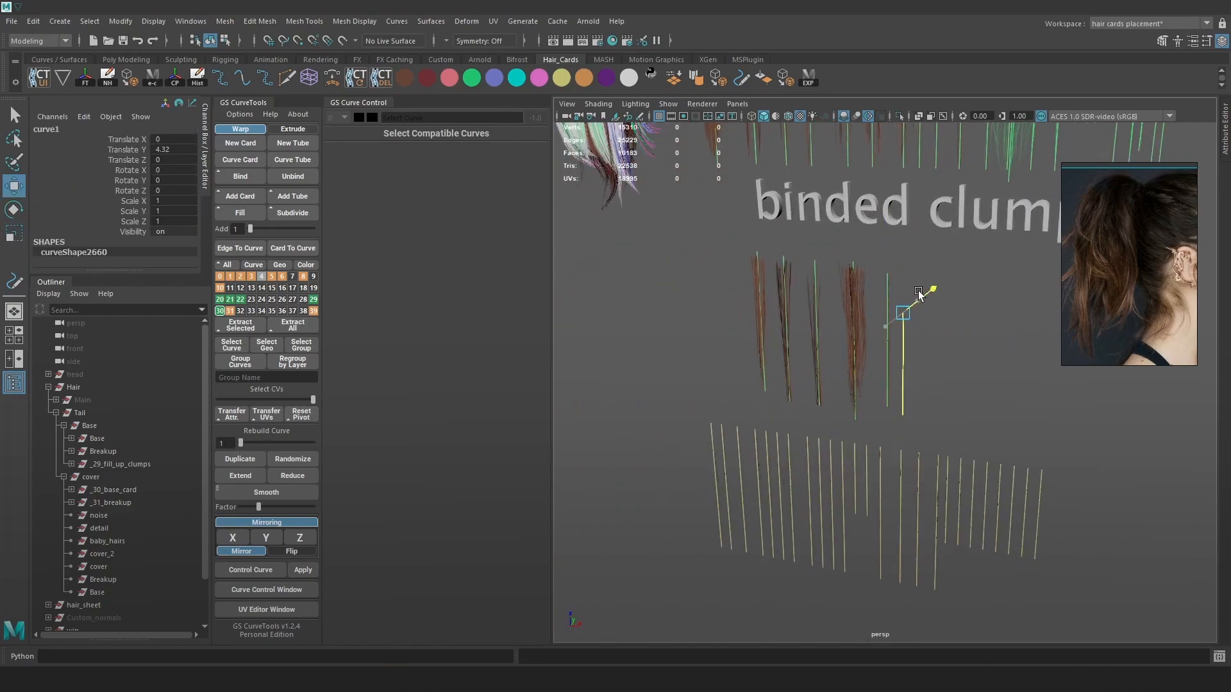
left_click_drag(918, 290, 922, 288)
Scale the new curve to 1.454 in Z and raise it to Translate Z 3.606 to match the neighbouring clumps
key("f")
key("space")
left_click_drag(892, 334, 892, 360)
key("r")
key("w")
left_click_drag(884, 282, 882, 196)
key("r")
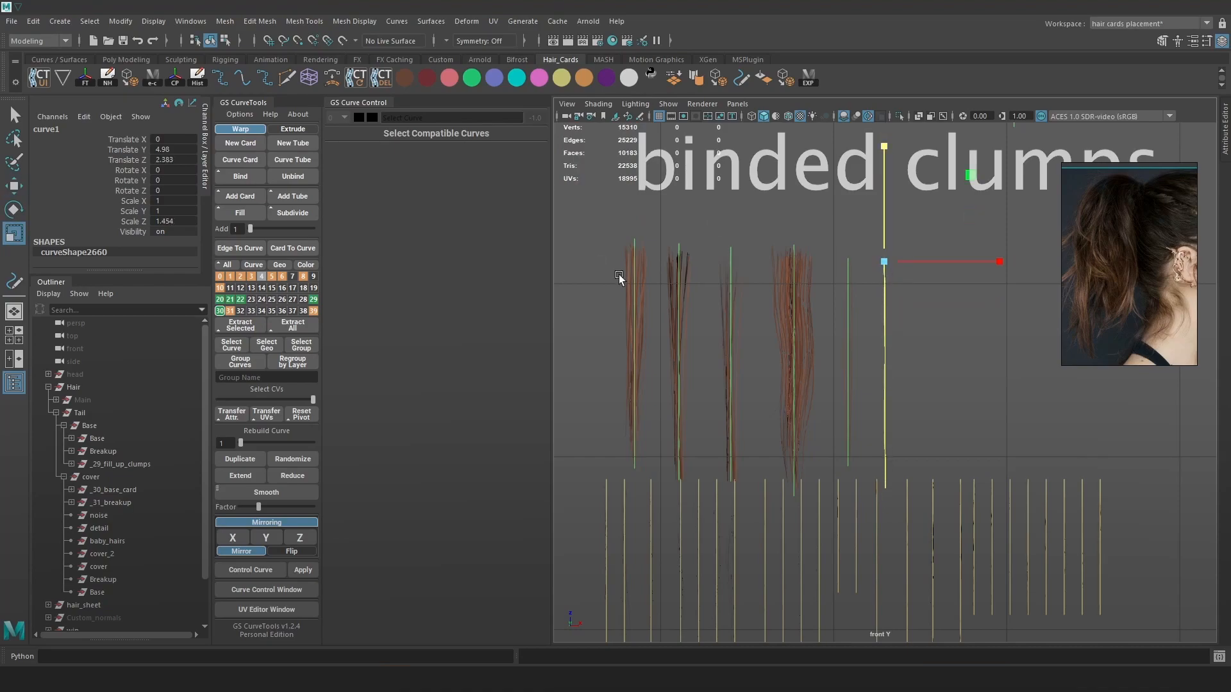
scroll(607, 270, "up", 3)
middle_click_drag(968, 349, 860, 346, "alt")
scroll(860, 346, "down", 1)
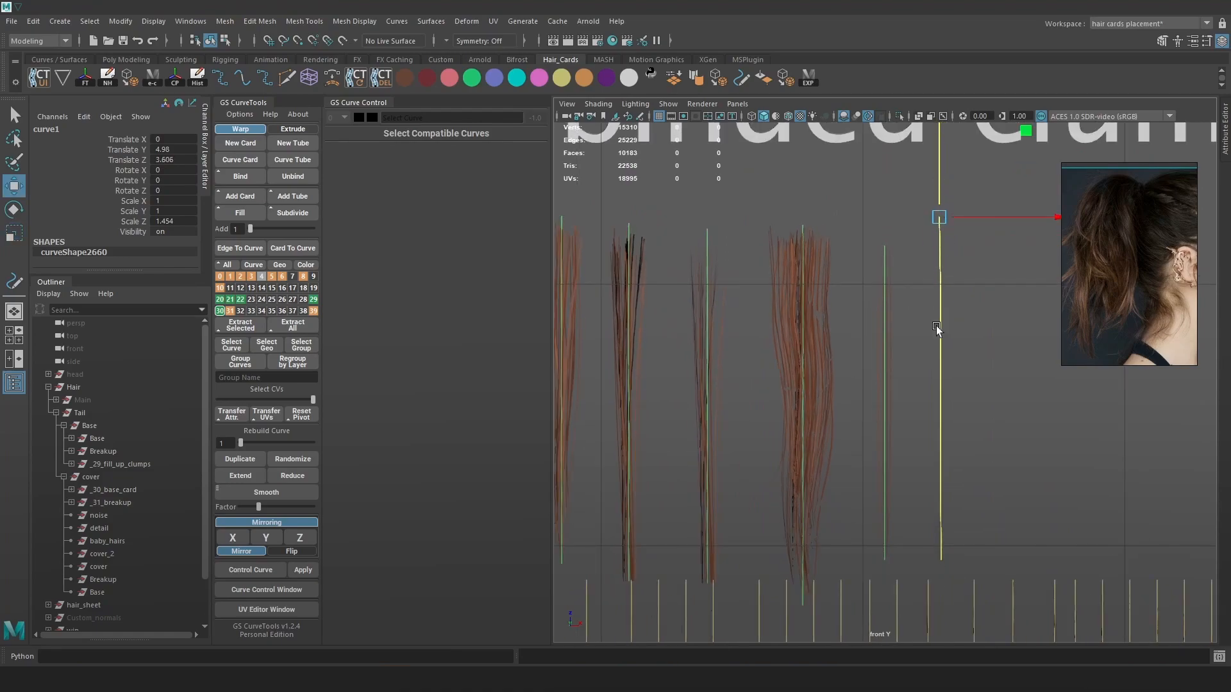
Bind the og clumps cards to the new curve and set the bind group's axis to X
scroll(940, 313, "down", 8)
middle_click_drag(964, 291, 809, 334, "alt")
left_click_drag(1022, 234, 980, 267)
left_click(746, 442)
scroll(717, 425, "up", 5)
middle_click_drag(722, 425, 891, 342, "alt")
scroll(891, 342, "up", 2)
left_click(396, 146)
key("ctrl+z")
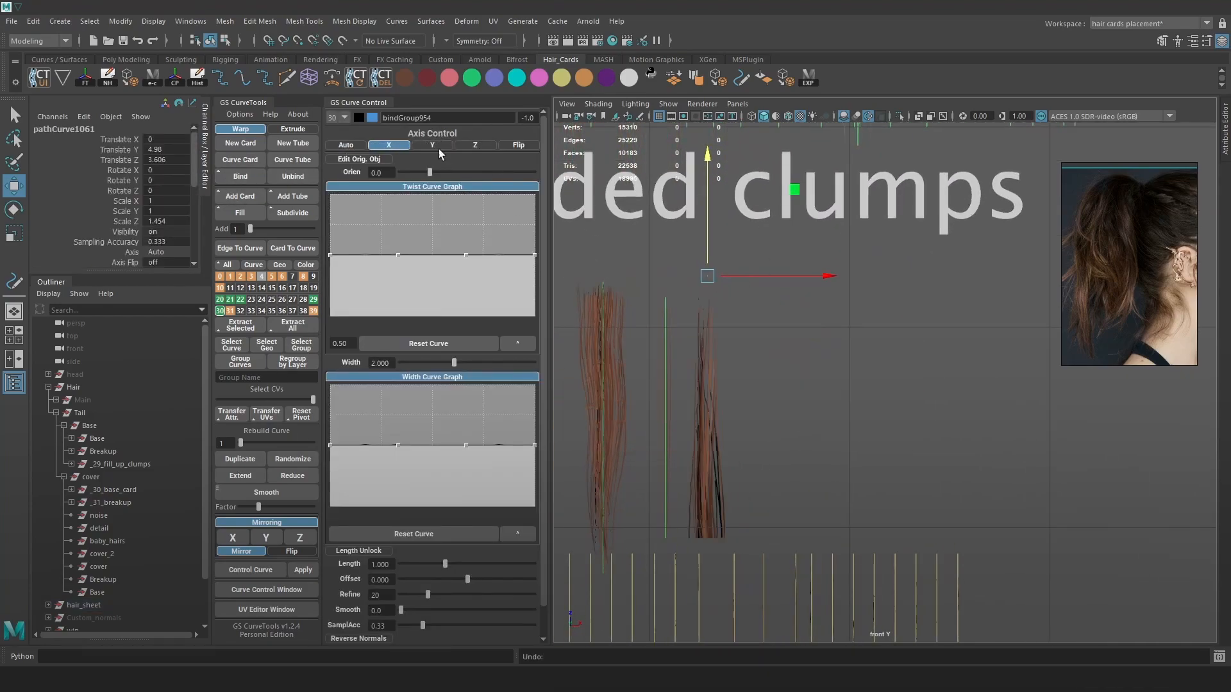
Flip the new bind group's axis with normals reversed, and move the group to layer 39
left_click(806, 398)
scroll(763, 344, "up", 1)
key("5")
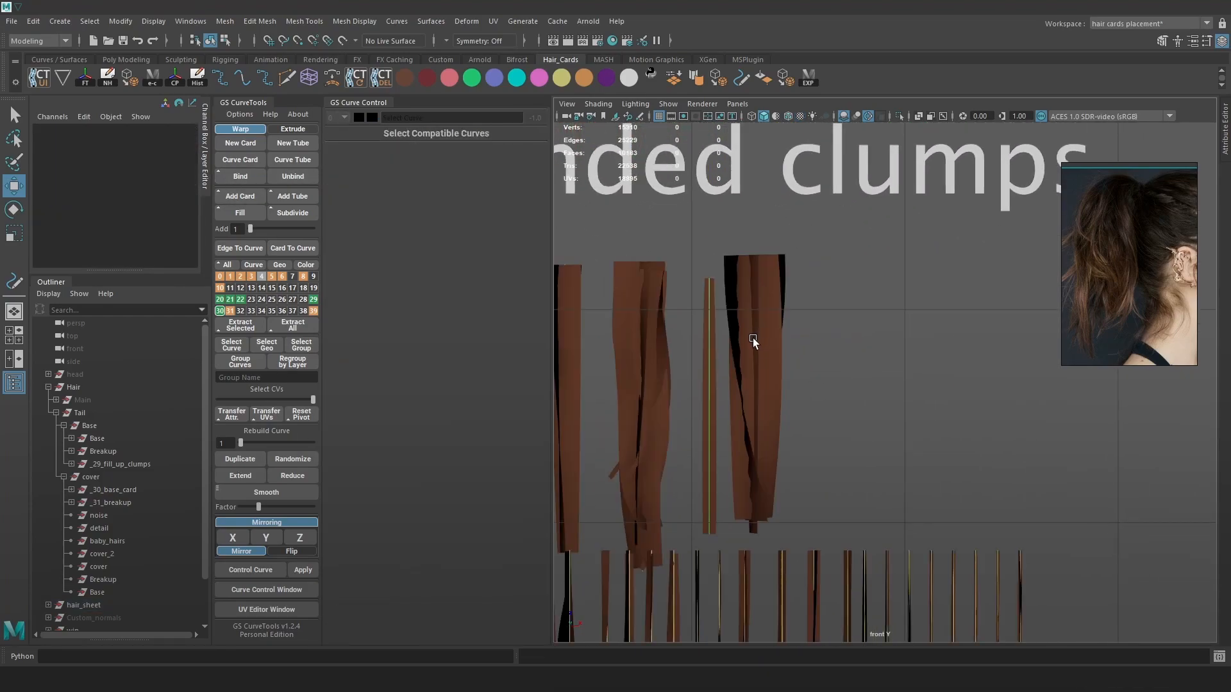
key("4")
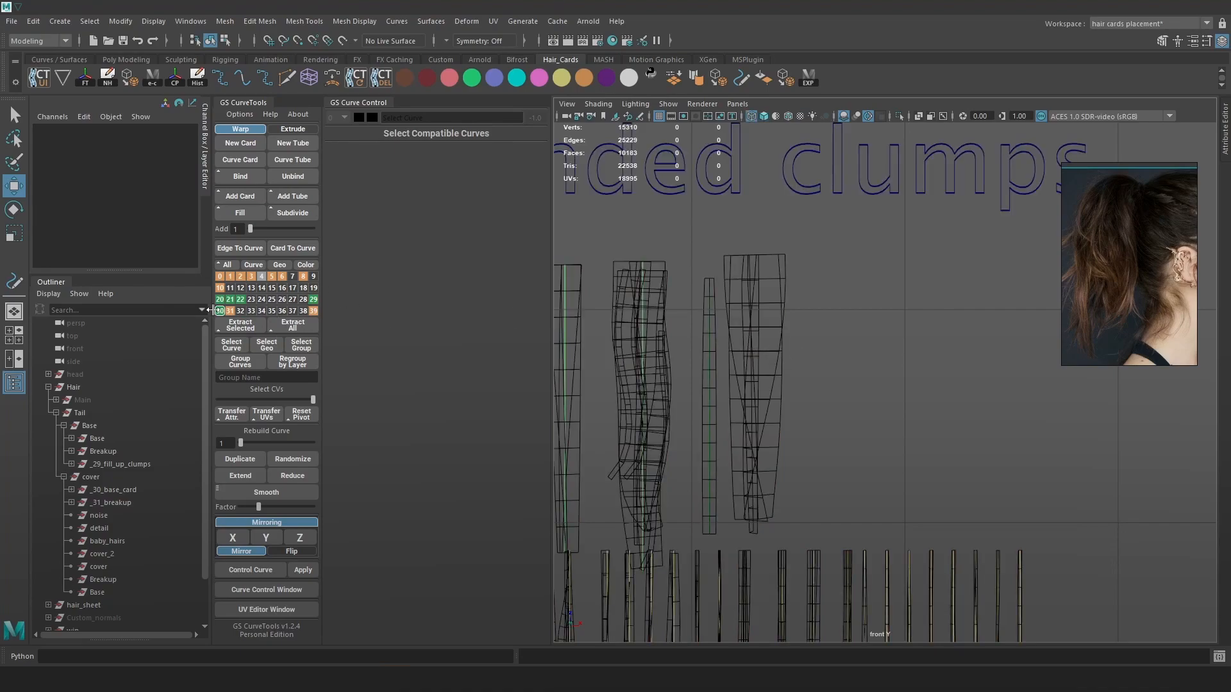
left_click(754, 341)
right_click_drag(312, 311, 340, 303)
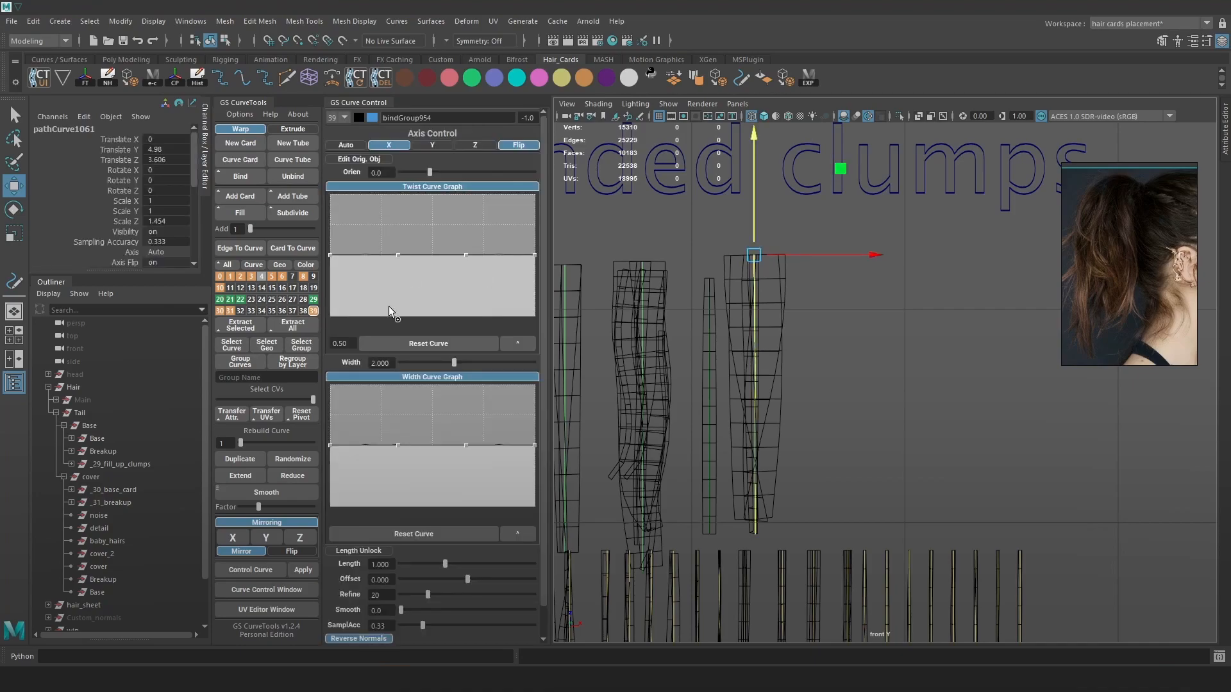
Move the new bound clump into the row of binded clumps at Translate 1.144, 6.961, 2.677
key("space")
left_click_drag(827, 297, 827, 269)
scroll(860, 317, "down", 8)
left_click_drag(921, 302, 926, 299)
left_click_drag(920, 338, 929, 341)
left_click_drag(898, 257, 898, 264)
Set the bound clump's width to 1.408 and its orientation to -83.5
left_click_drag(1026, 349, 988, 353, "alt")
scroll(989, 353, "up", 4)
key("6")
scroll(956, 417, "up", 5)
left_click_drag(454, 363, 439, 363)
left_click_drag(780, 388, 695, 393, "alt")
left_click_drag(430, 172, 417, 177)
left_click_drag(724, 324, 810, 304, "alt")
left_click_drag(416, 172, 416, 172)
left_click_drag(788, 352, 608, 345, "alt")
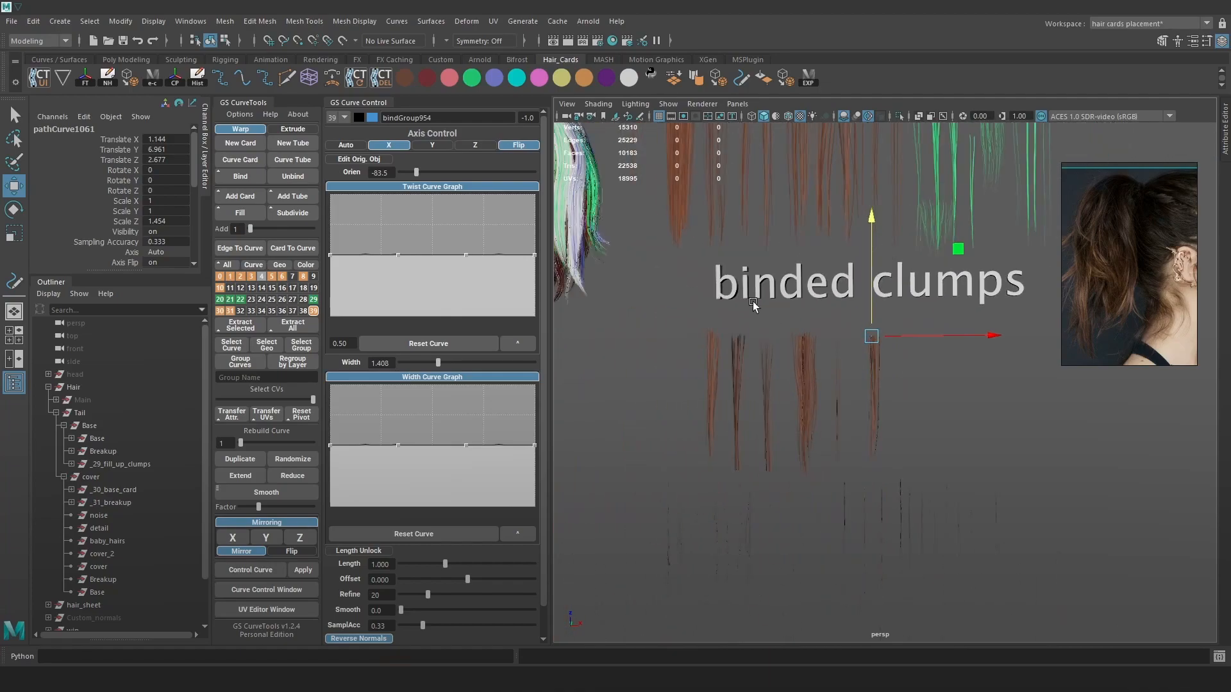
Place a duplicate of the bound clump's group under the Tail's cover group and rename it _32_fill_up_clumps
scroll(107, 545, "down", 2)
left_click_drag(79, 591, 127, 451)
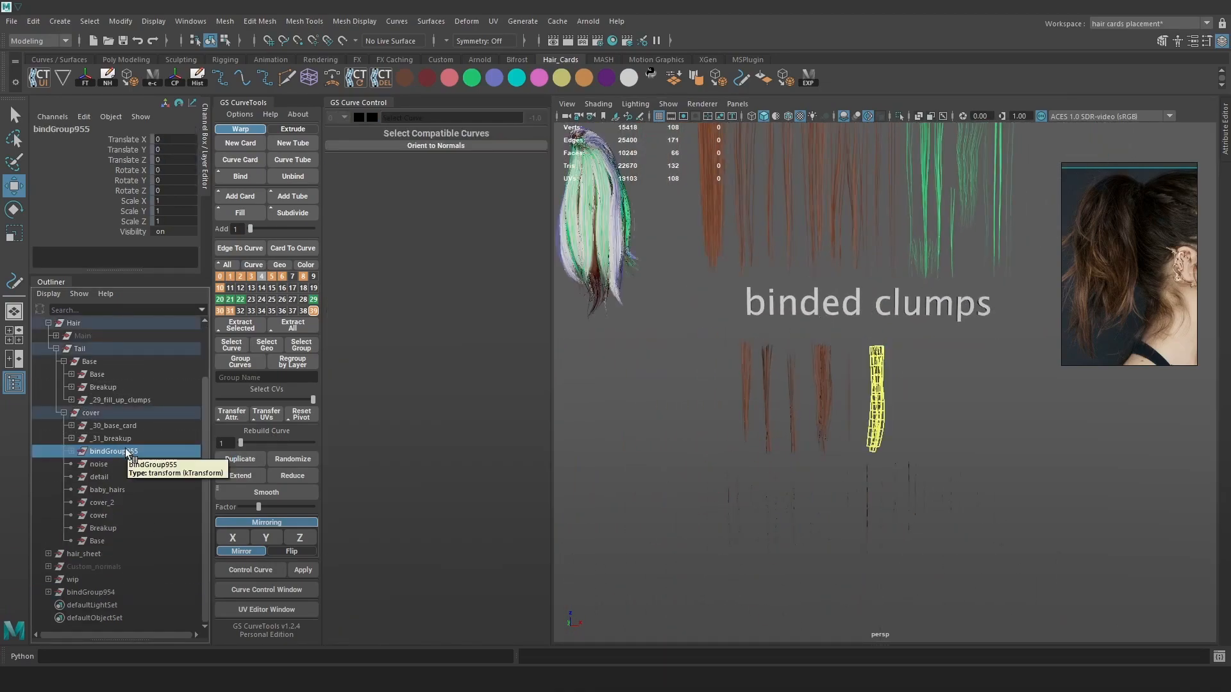
double_click(120, 451)
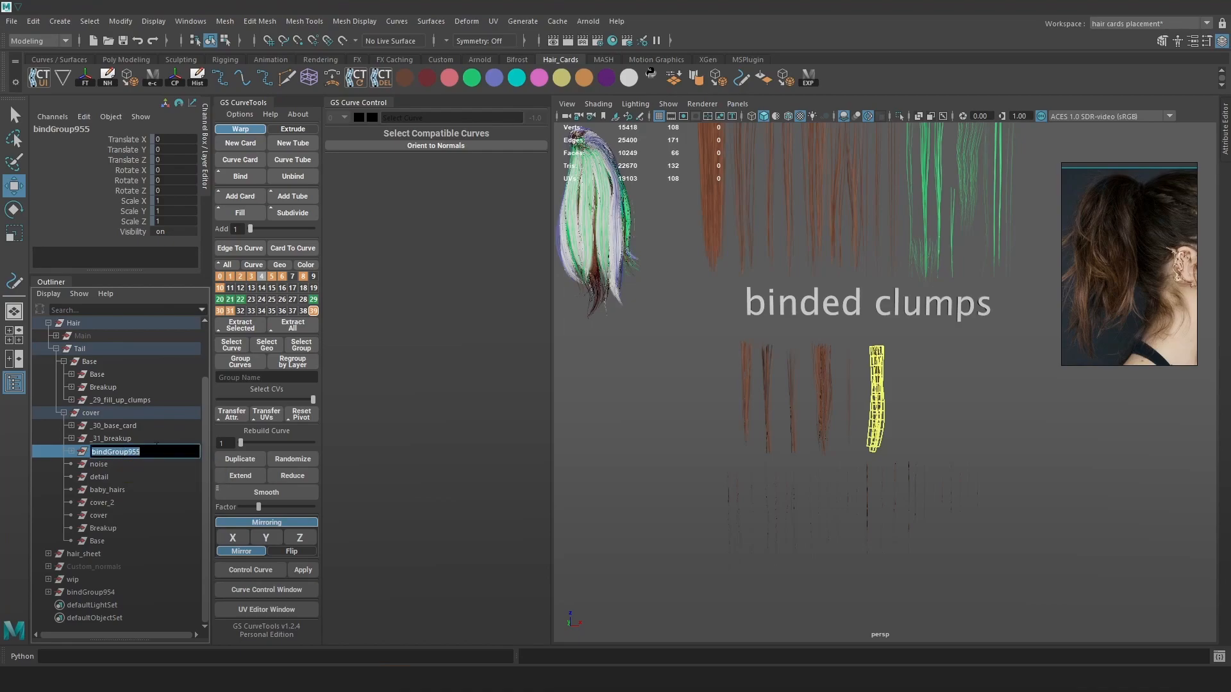
type("_32_fill_up_clumps")
key("Return")
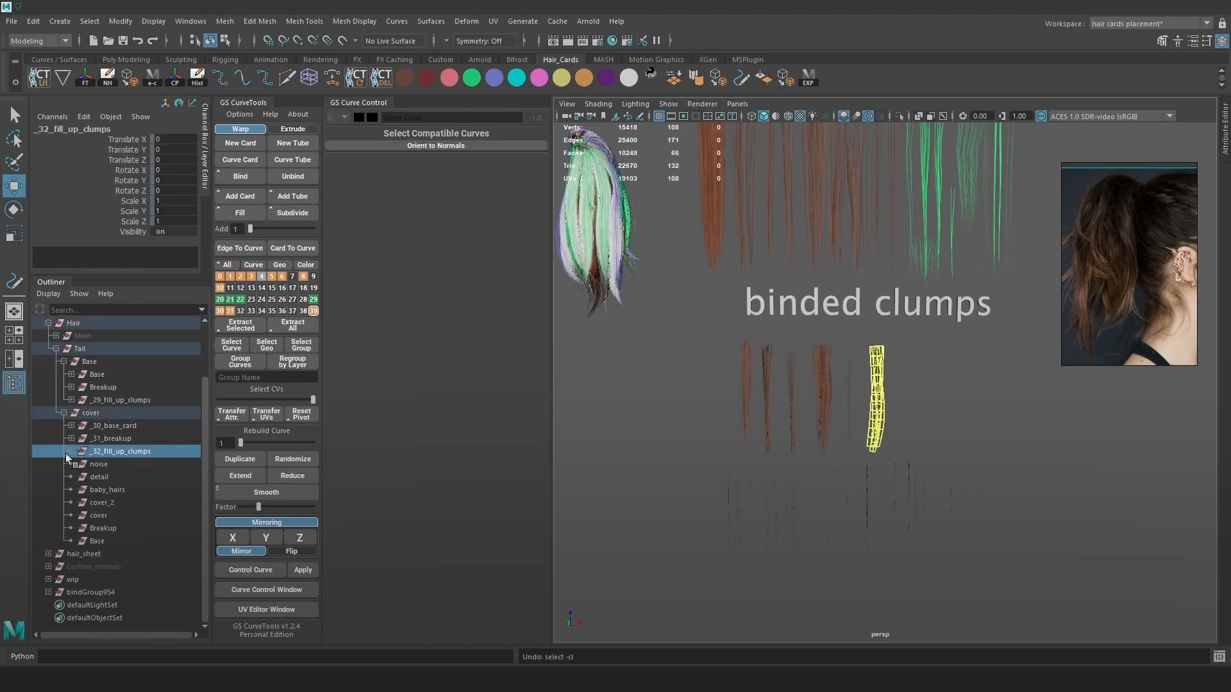
Move the path curve of _32_fill_up_clumps beside the ponytail, at Translate -34.598, 17.186, 19.592
left_click(71, 452)
left_click(116, 464)
left_click_drag(1008, 361, 795, 359)
left_click_drag(800, 279, 800, 166)
left_click_drag(800, 211, 775, 243, "alt")
scroll(776, 238, "up", 4)
middle_click_drag(773, 230, 786, 340, "alt")
Colour the _32_fill_up_clumps clump pink and reselect its path curve
left_click(539, 78)
left_click(775, 306)
key("4")
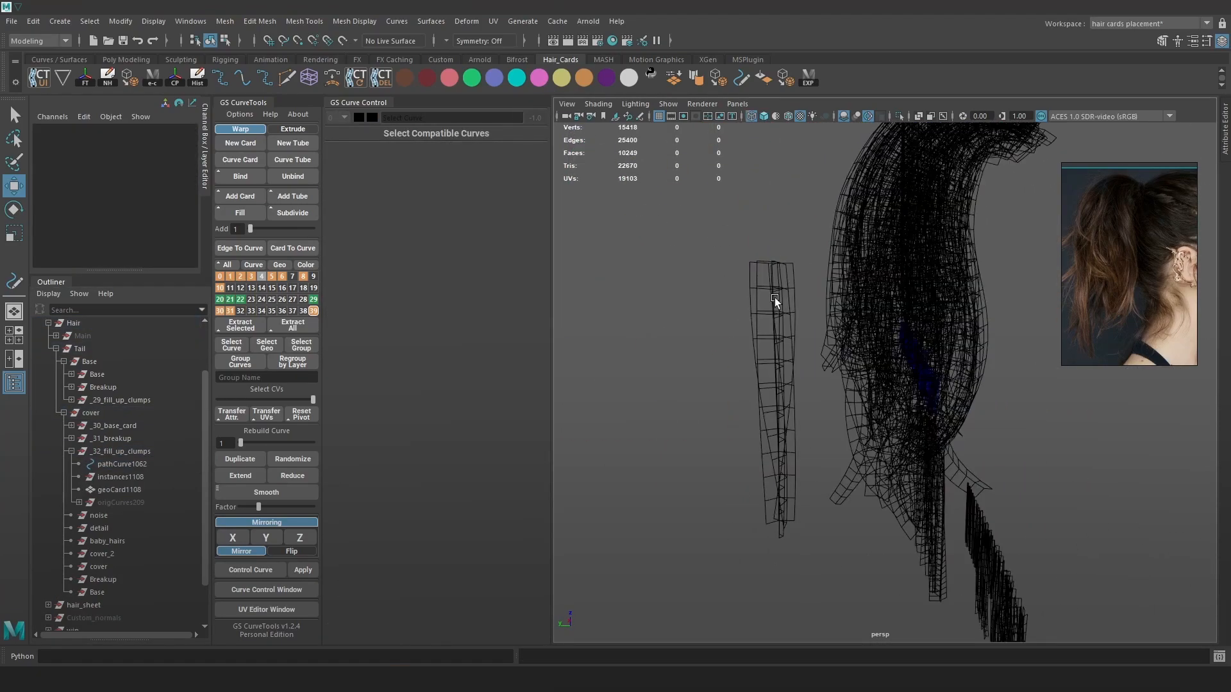
left_click(777, 287)
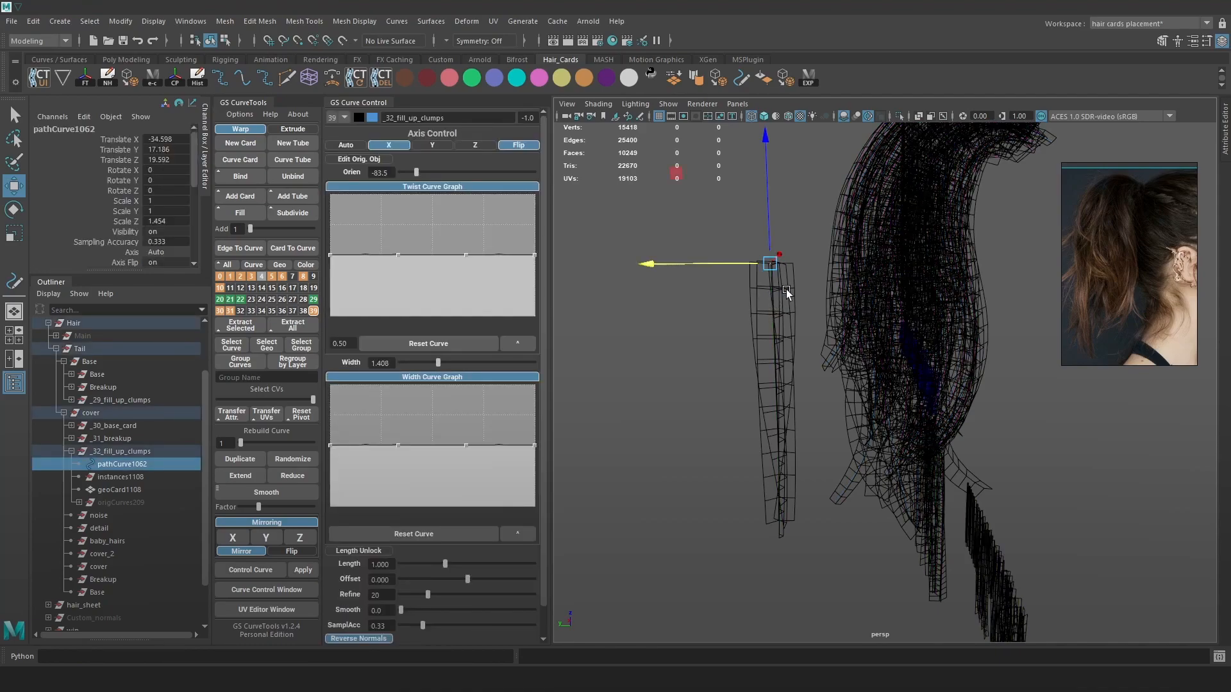
key("6")
Move the pink clump closer to the ponytail and assign it to layer 32
mouse_move(855, 268)
middle_mouse_down("alt")
mouse_move(824, 247)
mouse_move(825, 271)
middle_mouse_up("alt")
scroll(825, 271, "up", 3)
left_click_drag(714, 245, 694, 229, "alt")
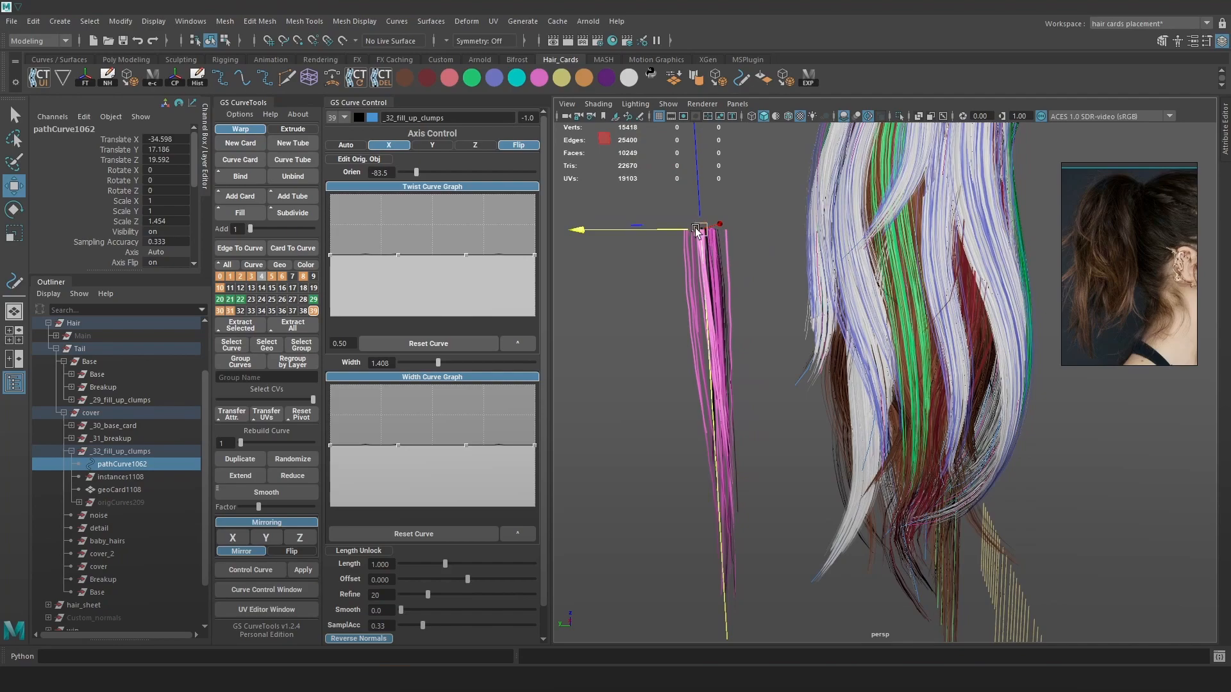
middle_click_drag(738, 236, 682, 200, "alt")
middle_click_drag(812, 277, 820, 321, "alt")
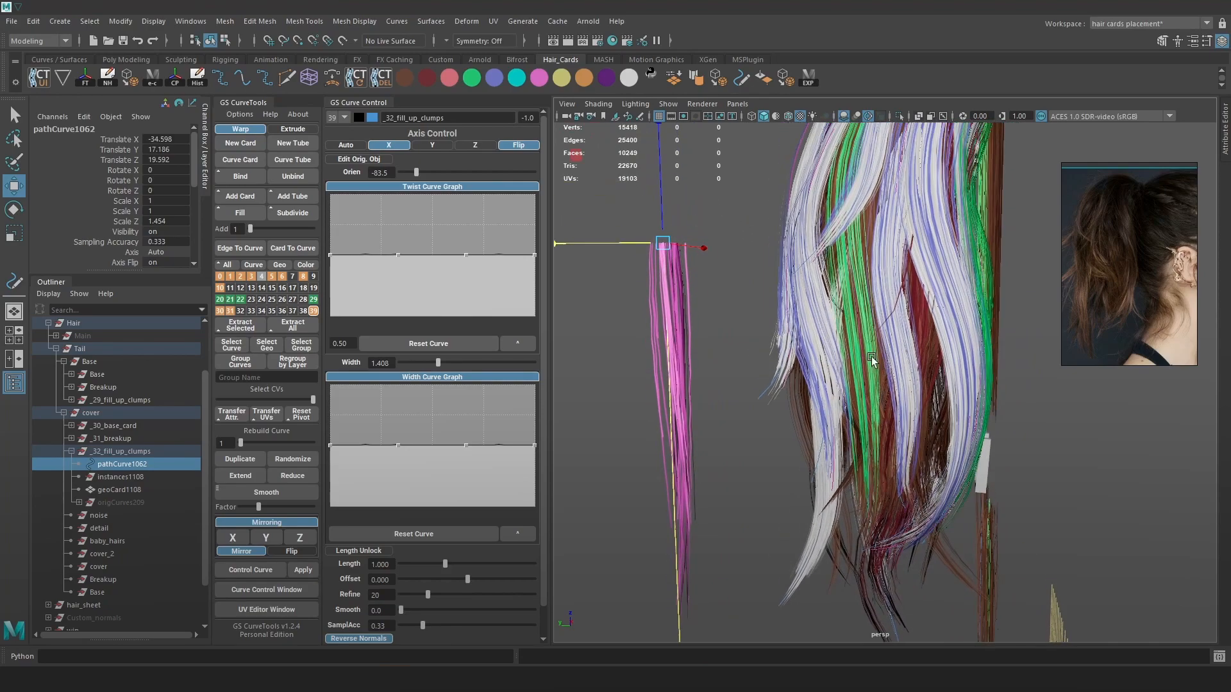
left_click_drag(742, 302, 772, 301, "alt")
left_click_drag(672, 310, 856, 327)
right_click_drag(241, 311, 243, 279)
Position the pink clump in the ponytail's gap at Translate -29.399, 10.42, 18.204, with its orientation set to 113.6
left_click_drag(1024, 409, 1064, 414, "alt")
middle_click_drag(1071, 411, 913, 375, "alt")
left_click_drag(913, 375, 1039, 386, "alt")
left_click_drag(848, 288, 728, 283)
left_click_drag(771, 244, 885, 282)
left_click_drag(825, 236, 826, 272)
left_click_drag(891, 305, 921, 324)
left_click_drag(416, 173, 448, 182)
left_click_drag(821, 258, 828, 215)
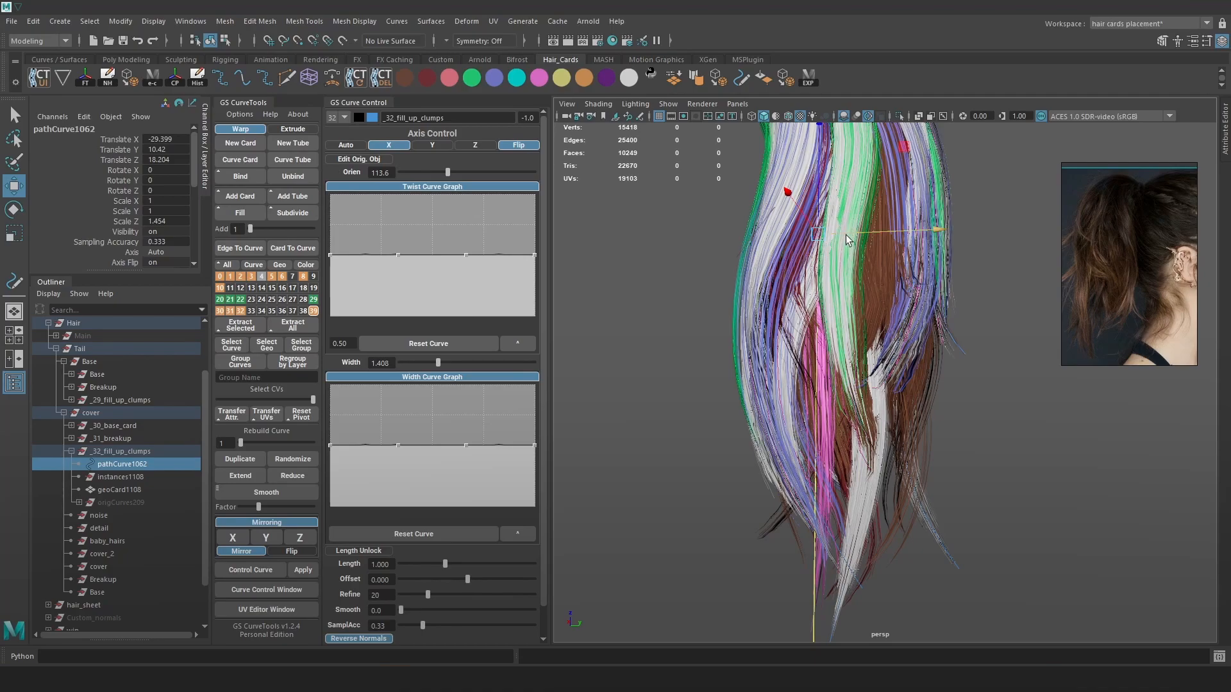
Slide the selected fill-up clump card down along the ponytail, to a Translate Z of 17.731
middle_click_drag(846, 240, 920, 172, "alt")
right_click_drag(921, 172, 909, 233, "alt")
middle_click_drag(910, 234, 885, 346, "alt")
right_click_drag(885, 346, 1102, 439, "alt")
left_click_drag(897, 346, 828, 324, "alt")
left_click(821, 326)
key("ctrl+z")
scroll(830, 324, "up", 5)
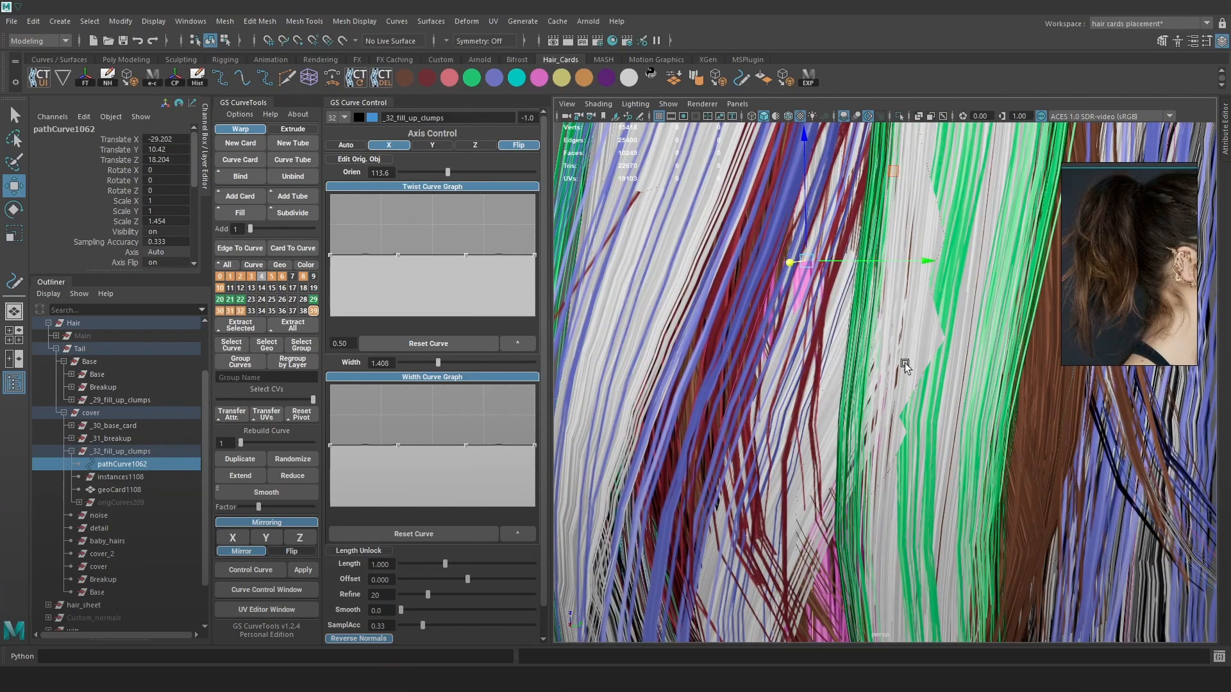
scroll(905, 366, "down", 5)
left_click_drag(841, 282, 831, 326)
Shift the fill-up clump sideways and in depth among the neighbouring strands, to Translate X -28.951 and Y 10.441
left_click_drag(859, 280, 795, 301, "alt")
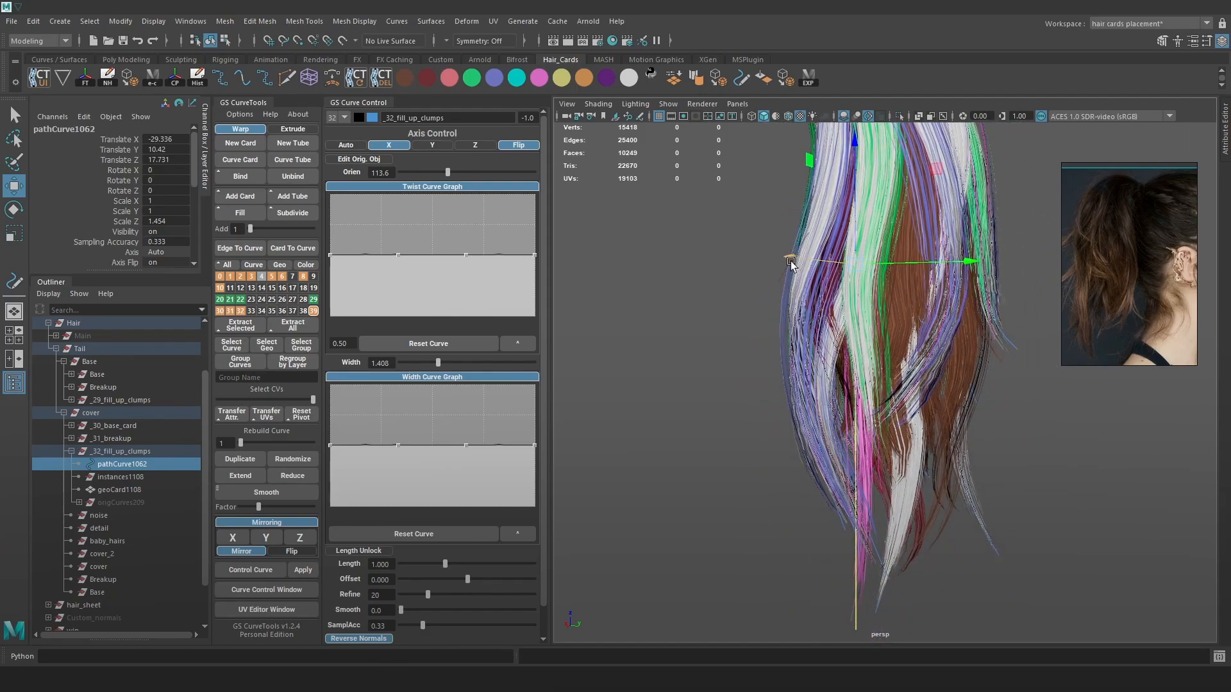
left_click_drag(802, 258, 798, 258)
left_click_drag(829, 282, 901, 292, "alt")
left_click_drag(911, 263, 907, 263)
Rebuild the fill-up clump's path curve with a rebuild value of 2
key("F9")
key("4")
key("6")
left_click_drag(953, 201, 823, 261)
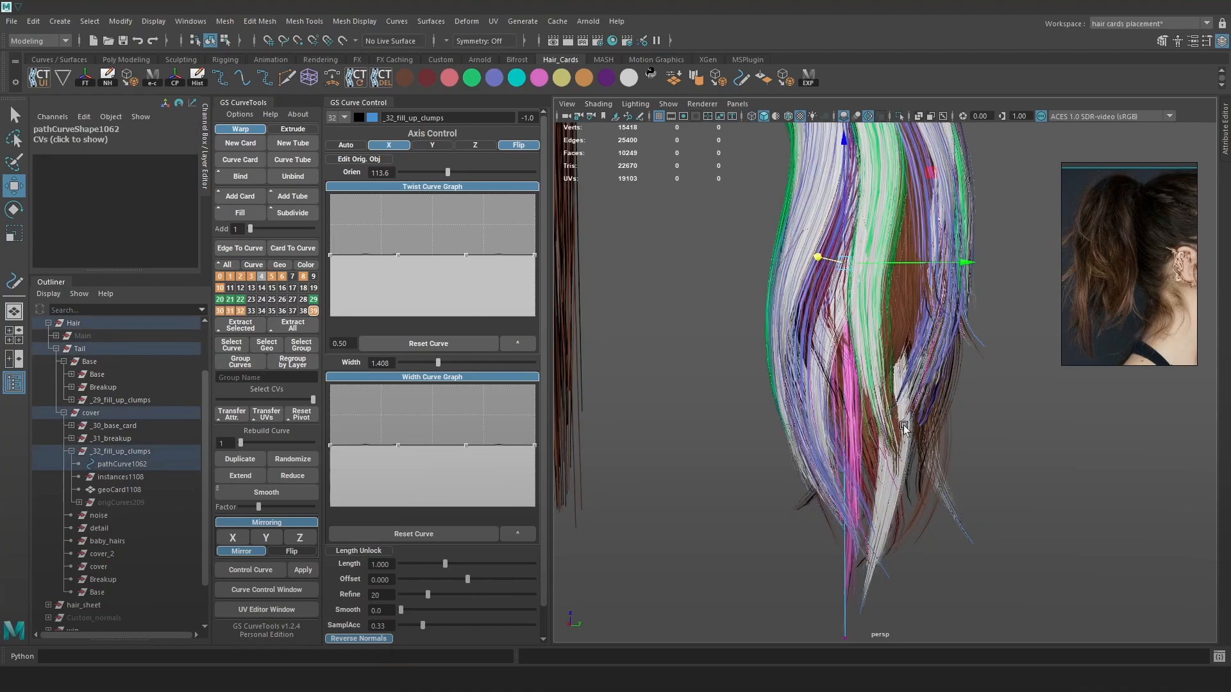
key("4")
left_click_drag(917, 571, 743, 446)
left_click_drag(240, 443, 250, 443)
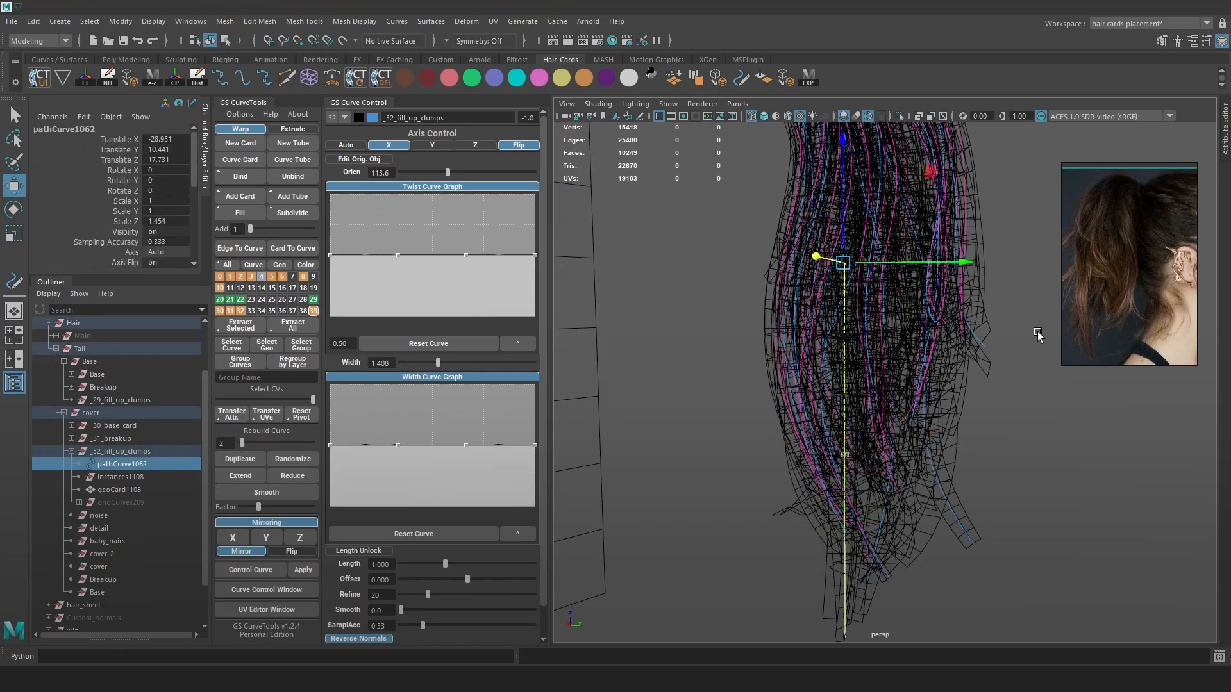
Reposition the lower control vertices of the clump's curve, raising its tip and fitting it against the ponytail's lower strands
key("F9")
middle_click_drag(1038, 334, 1040, 306, "alt")
left_click_drag(808, 459, 891, 410)
key("6")
left_click_drag(888, 439, 898, 441)
mouse_move(901, 463)
left_mouse_down("alt")
mouse_move(827, 465)
mouse_move(941, 584)
left_mouse_up("alt")
left_click_drag(821, 533, 915, 478)
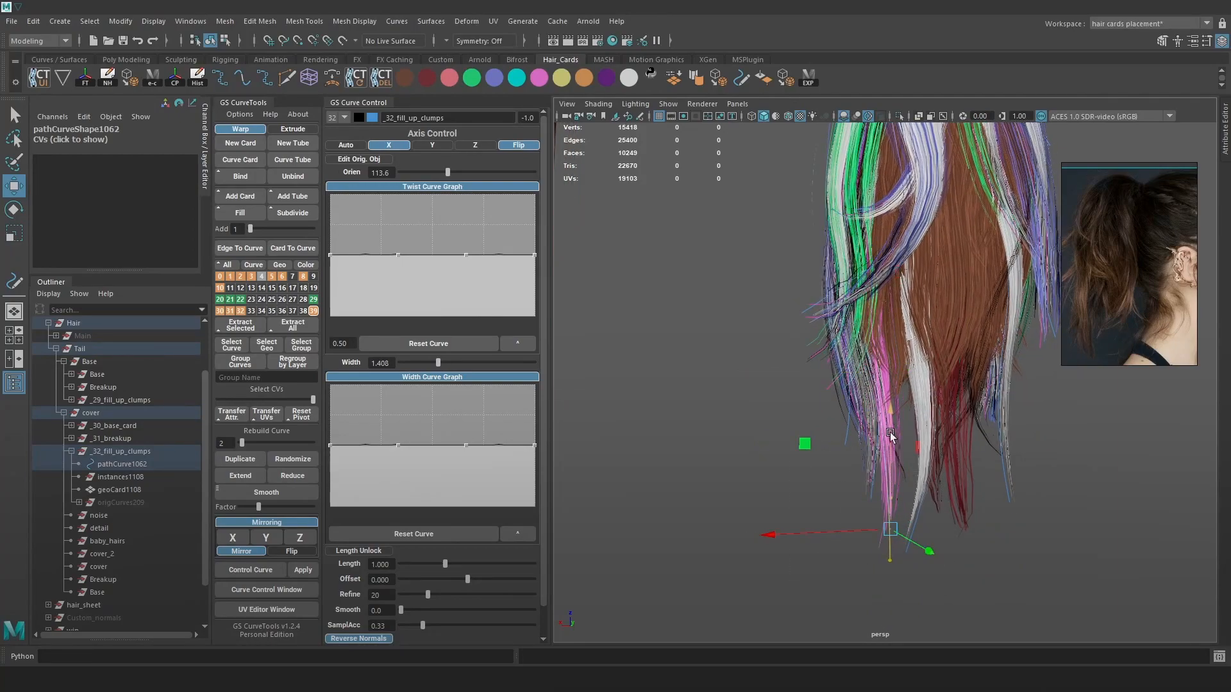
left_click_drag(859, 475, 855, 477)
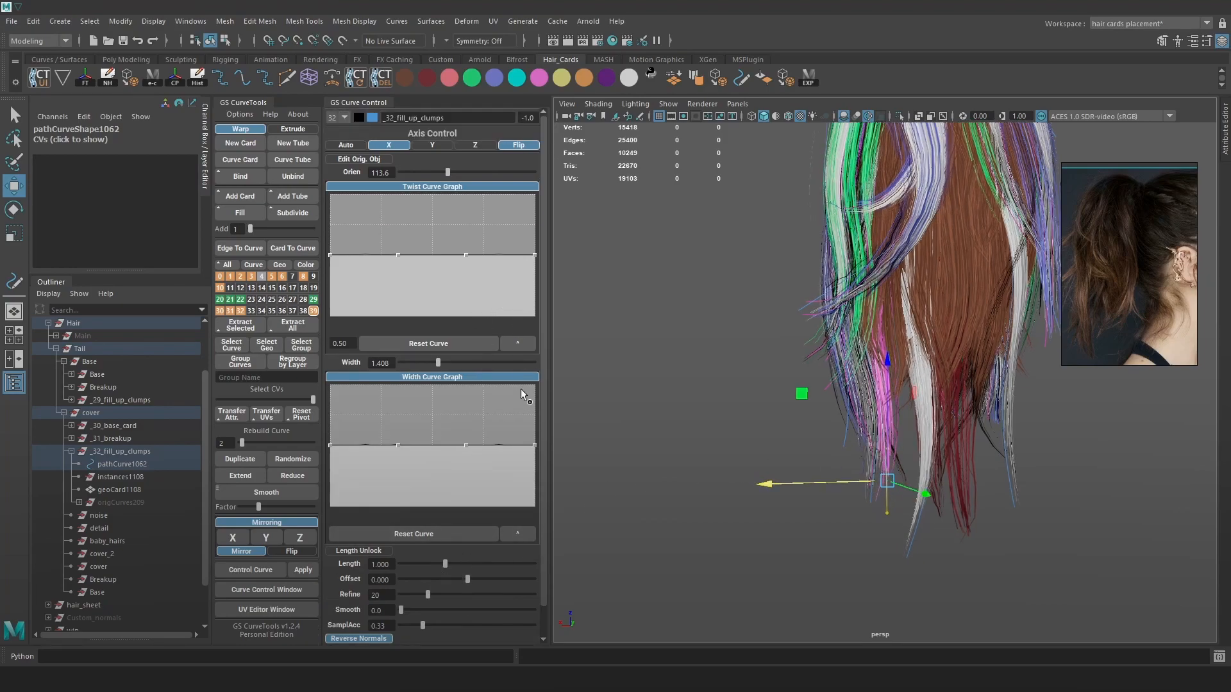
Raise the end point of the clump's twist graph slightly, without leaving extra points on the graph
mouse_move(534, 254)
left_mouse_down()
mouse_move(530, 289)
mouse_move(533, 270)
left_mouse_up()
left_click(534, 323)
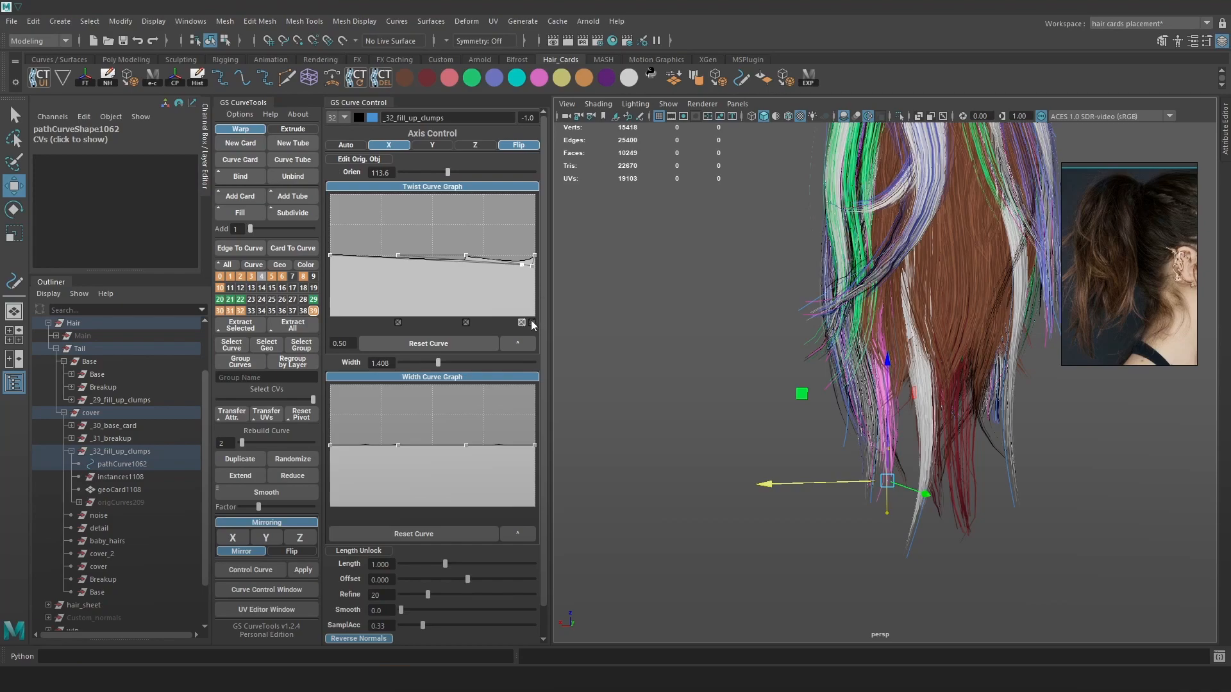
left_click(522, 322)
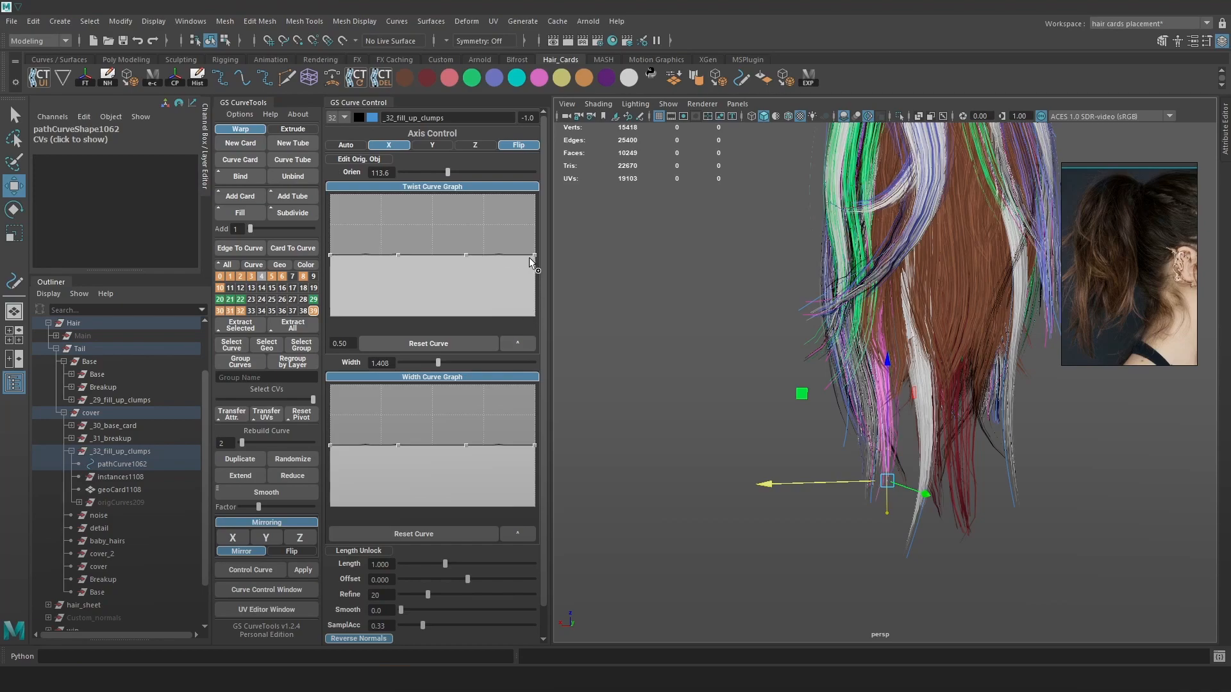
mouse_move(535, 264)
left_mouse_down()
mouse_move(535, 306)
mouse_move(540, 224)
mouse_move(538, 247)
left_mouse_up()
left_click_drag(949, 333, 1058, 319, "alt")
Select the lower middle control vertex of the clump's curve and nudge it sideways toward the ponytail's inner strands
key("4")
left_click(793, 386)
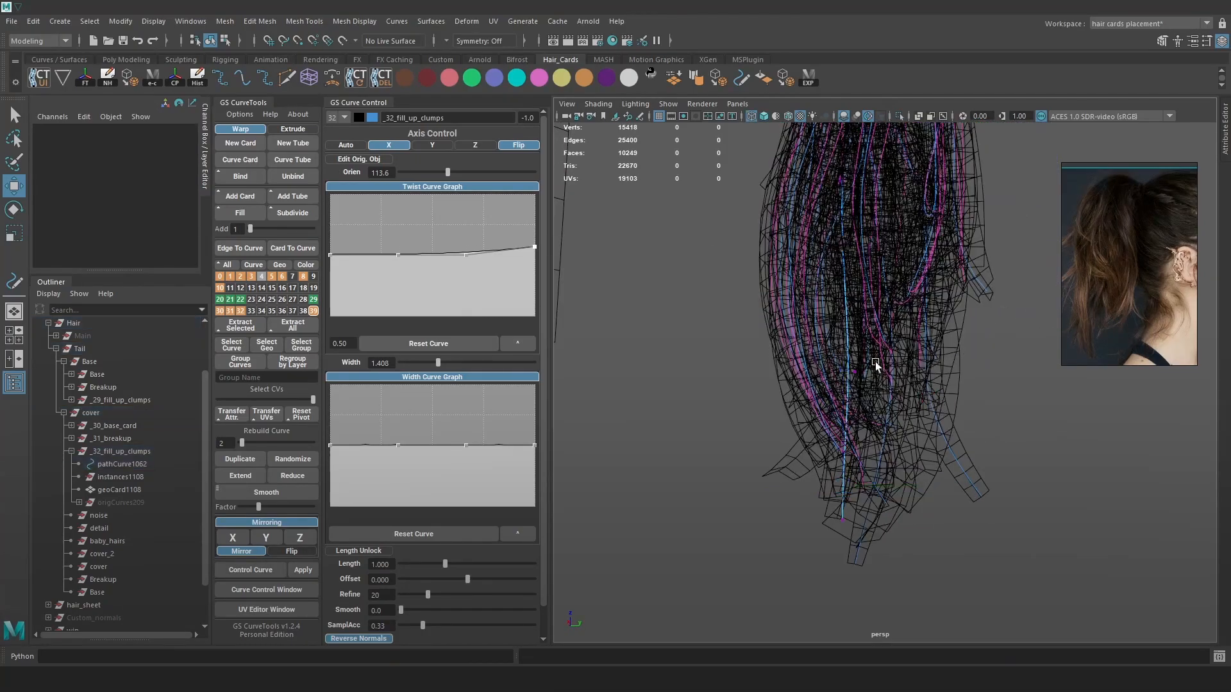
left_click(921, 399)
key("6")
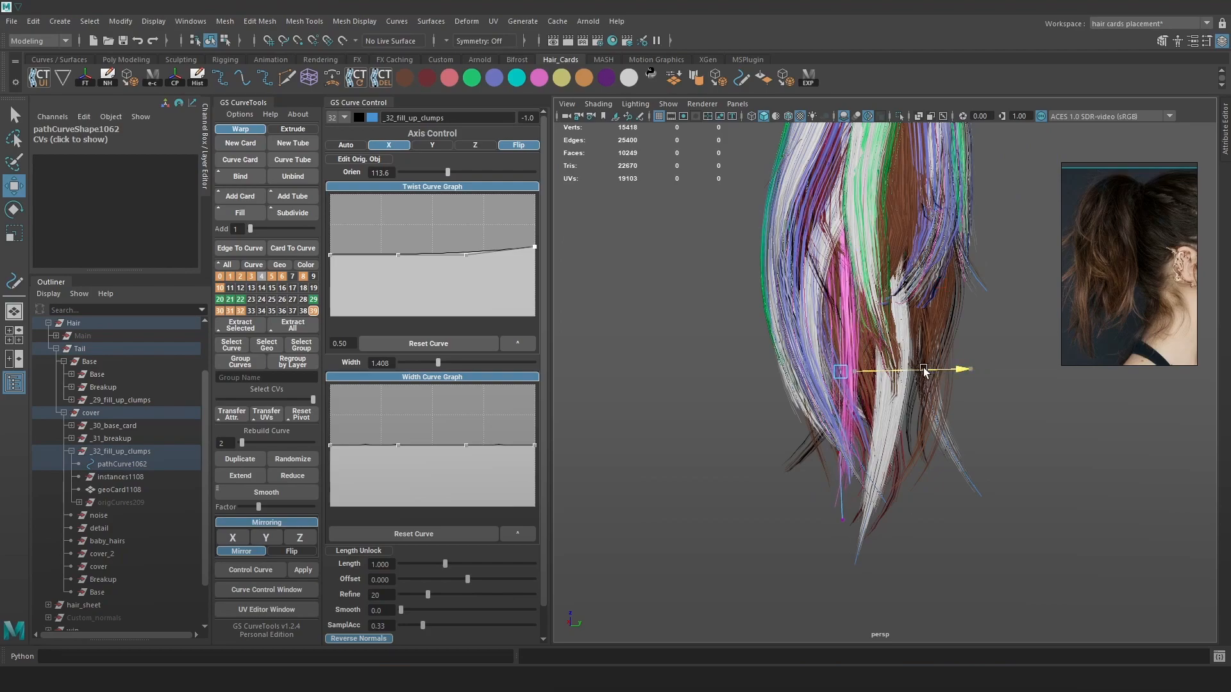
scroll(891, 369, "up", 1)
left_click_drag(887, 369, 889, 368)
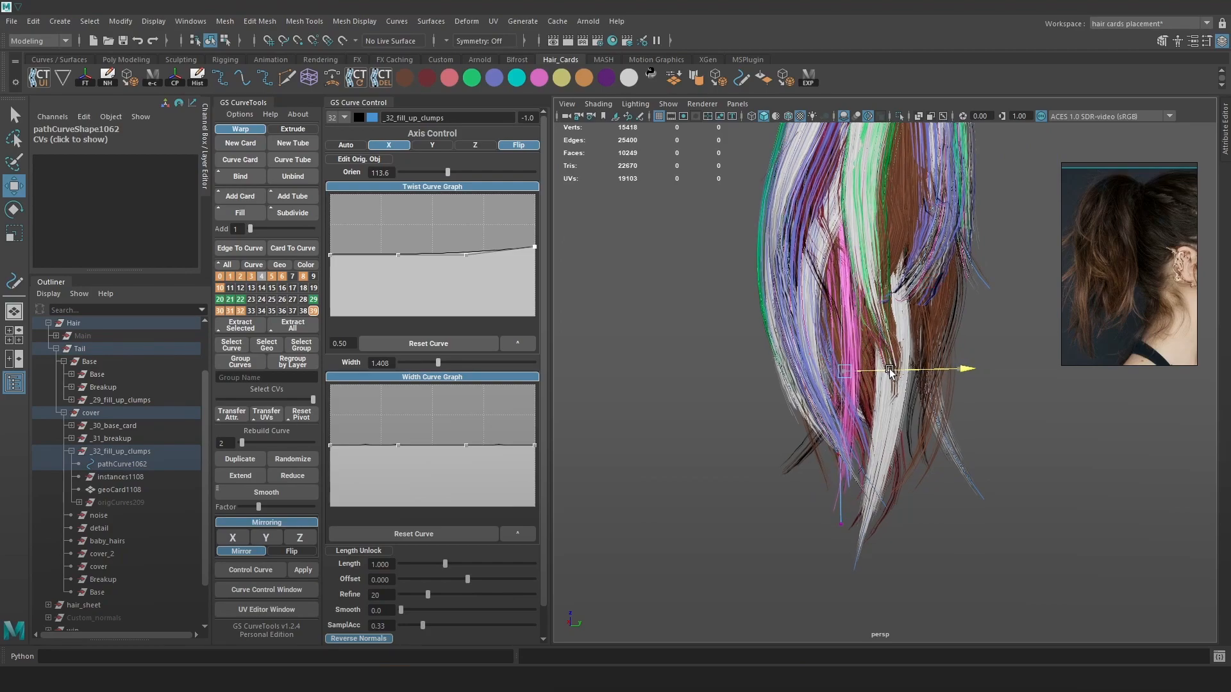
Raise the two middle points of the clump's width graph to widen the card through its middle
left_click_drag(399, 445, 403, 422)
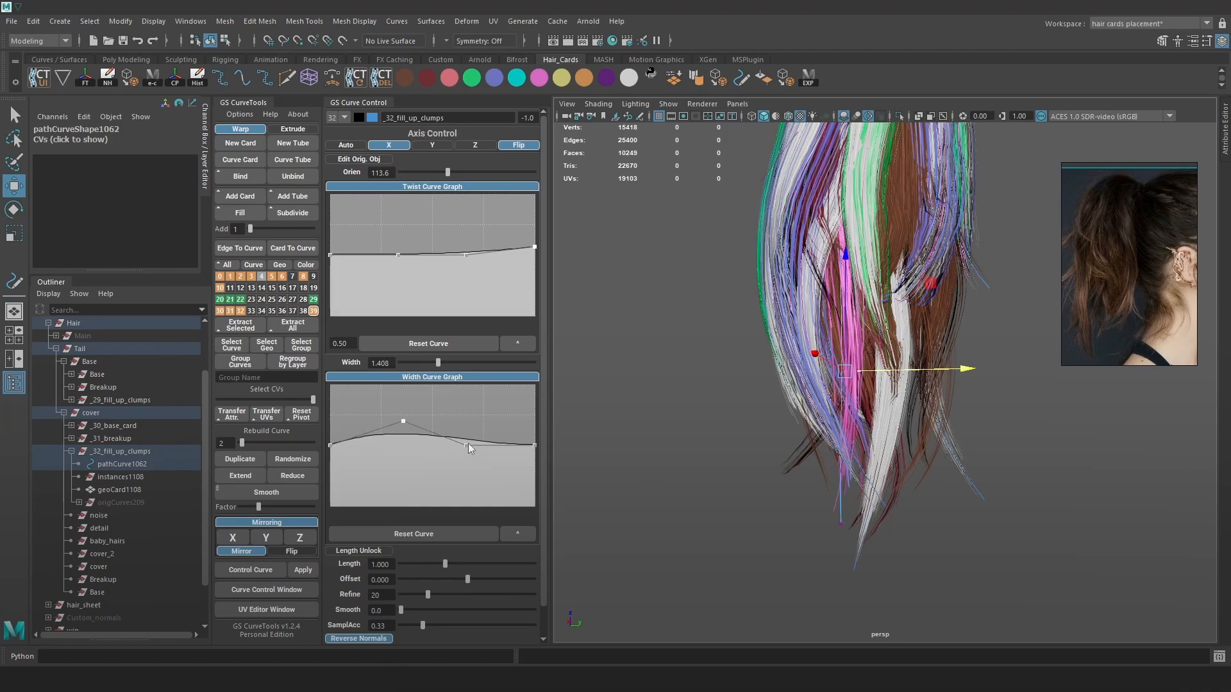
left_click_drag(467, 445, 471, 425)
mouse_move(466, 517)
left_mouse_down()
mouse_move(470, 411)
mouse_move(471, 423)
left_mouse_up()
Nudge the clump's lower middle control vertex and bend the curve's tip sideways using soft selection
left_click_drag(924, 368, 911, 365)
left_click(816, 542)
left_click_drag(874, 539, 815, 482)
left_click_drag(883, 525, 796, 550)
key("b")
left_click_drag(843, 543, 807, 536)
left_click_drag(893, 486, 1031, 505, "alt")
mouse_move(914, 530)
left_mouse_down("alt")
mouse_move(823, 530)
mouse_move(853, 524)
left_mouse_up("alt")
Select the control vertex above the clump's tip and adjust the curve's depth against the surrounding strands
key("4")
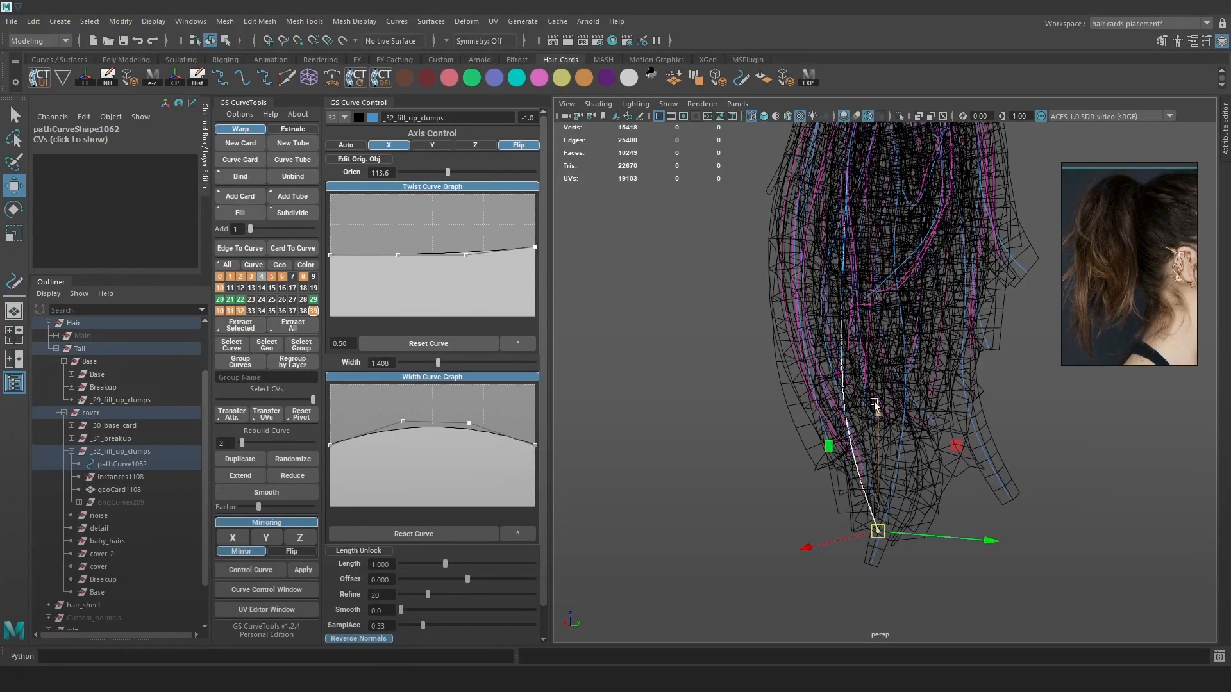
key("6")
mouse_move(875, 360)
left_mouse_down()
mouse_move(797, 383)
mouse_move(805, 368)
mouse_move(787, 356)
mouse_move(873, 388)
mouse_move(821, 393)
mouse_move(792, 369)
left_mouse_up()
mouse_move(876, 392)
left_mouse_down("alt")
mouse_move(947, 390)
mouse_move(863, 405)
left_mouse_up("alt")
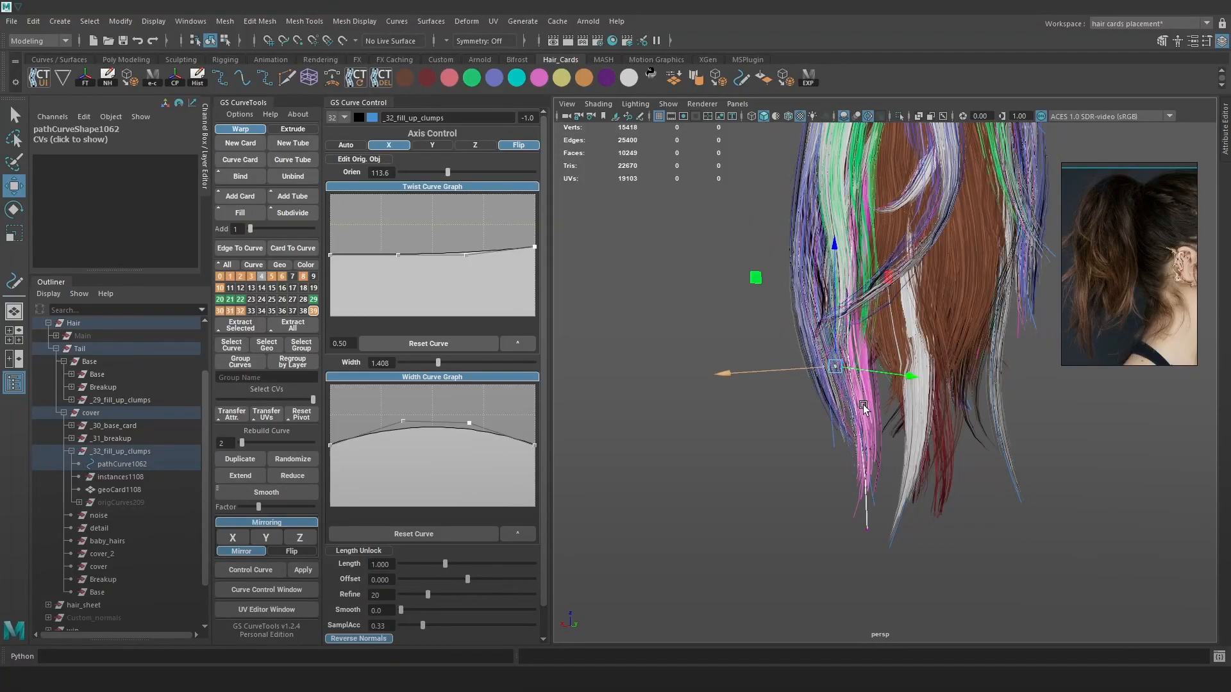
Switch to Marmoset Toolbag to inspect the rendered ponytail from several angles, and return to Maya
key("alt+Tab")
key("alt+Tab")
key("alt+Tab")
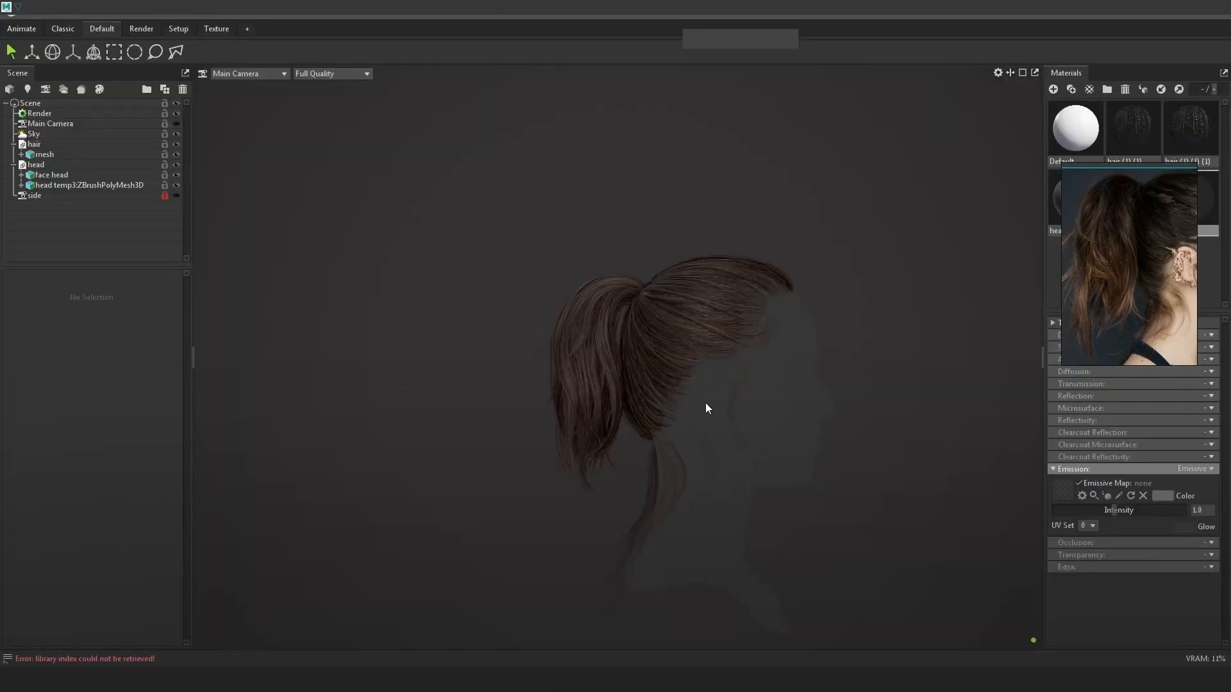
middle_click_drag(772, 465, 788, 398, "alt")
left_click_drag(787, 397, 848, 417, "alt")
right_click_drag(847, 416, 911, 456, "alt")
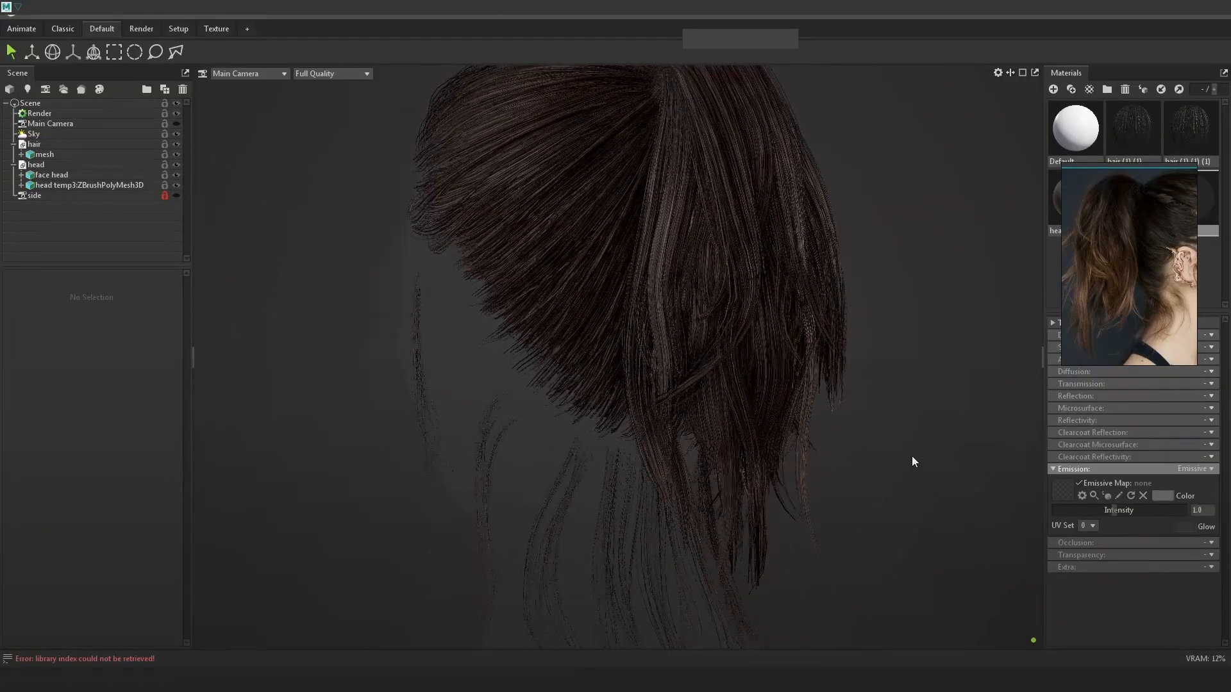
middle_click_drag(950, 452, 914, 445, "alt")
left_click_drag(915, 451, 898, 392, "alt")
key("alt+Tab")
key("alt+Tab")
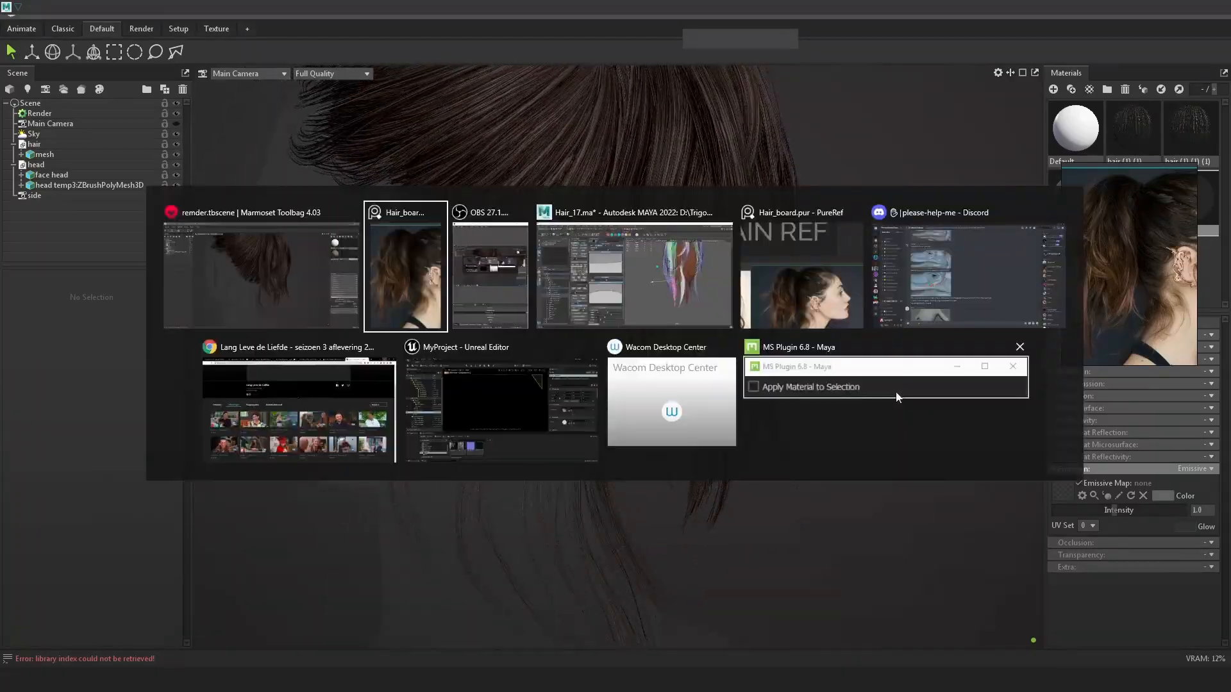
key("alt+Tab")
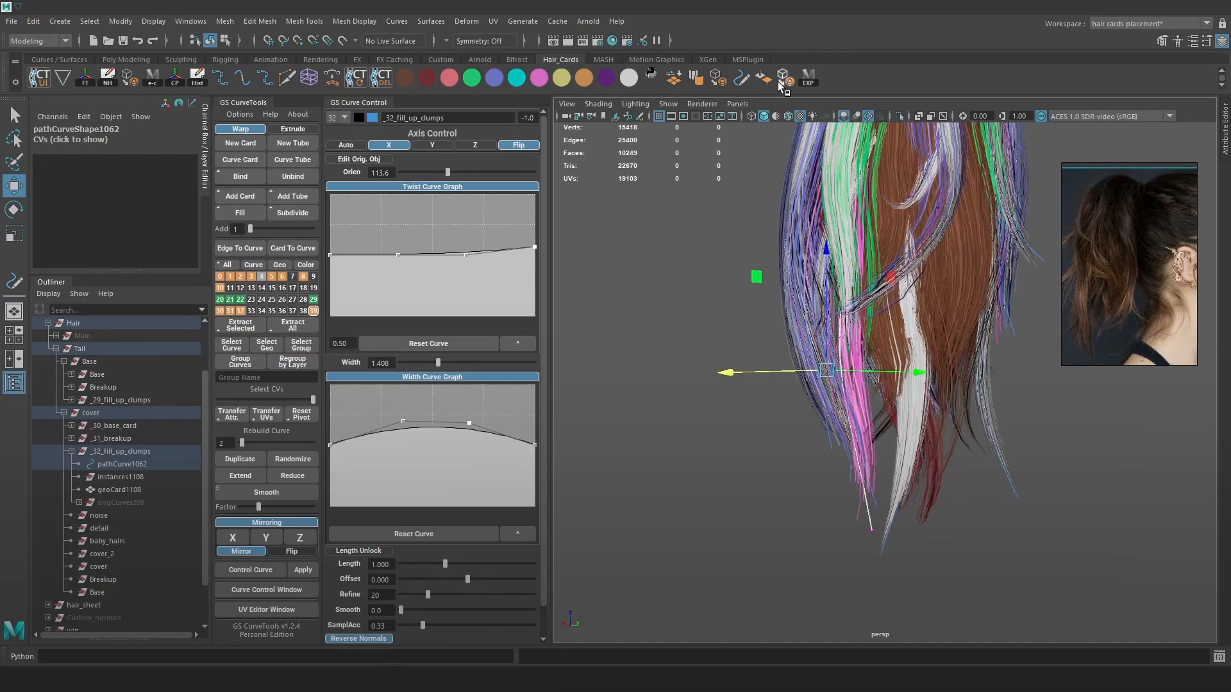
Deselect the clump and recheck the ponytail's lower ends in Marmoset Toolbag before returning to Maya
left_click(830, 225)
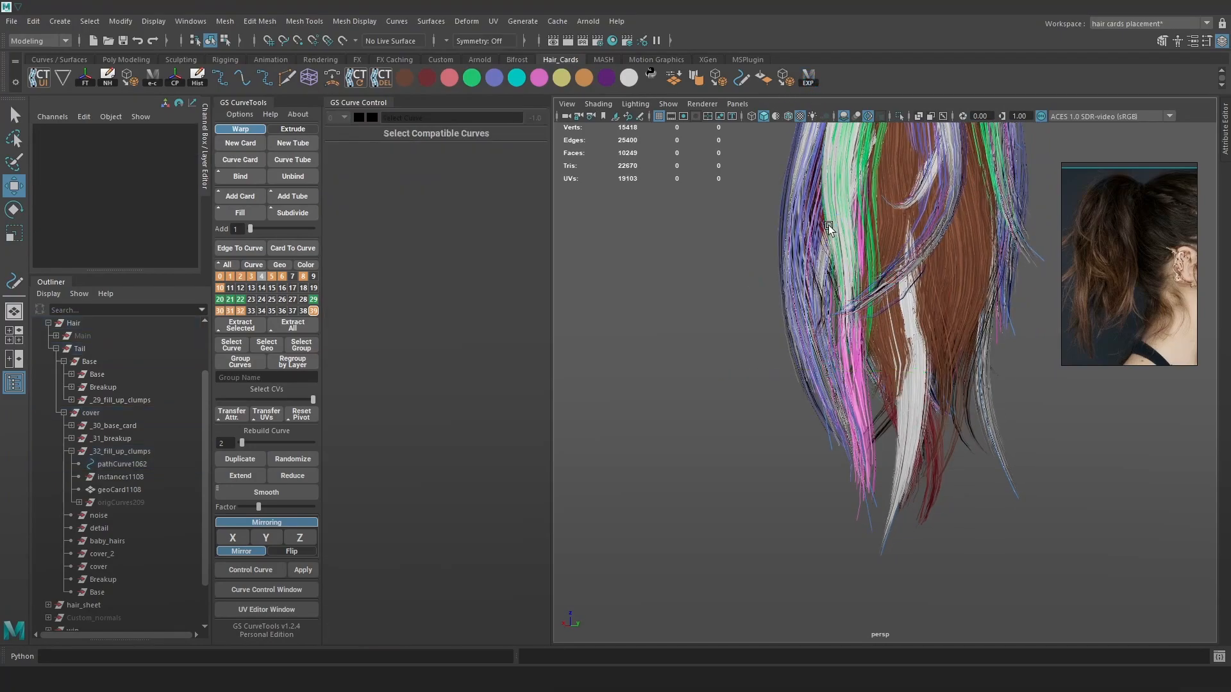
key("alt+Tab")
left_click_drag(883, 320, 932, 329)
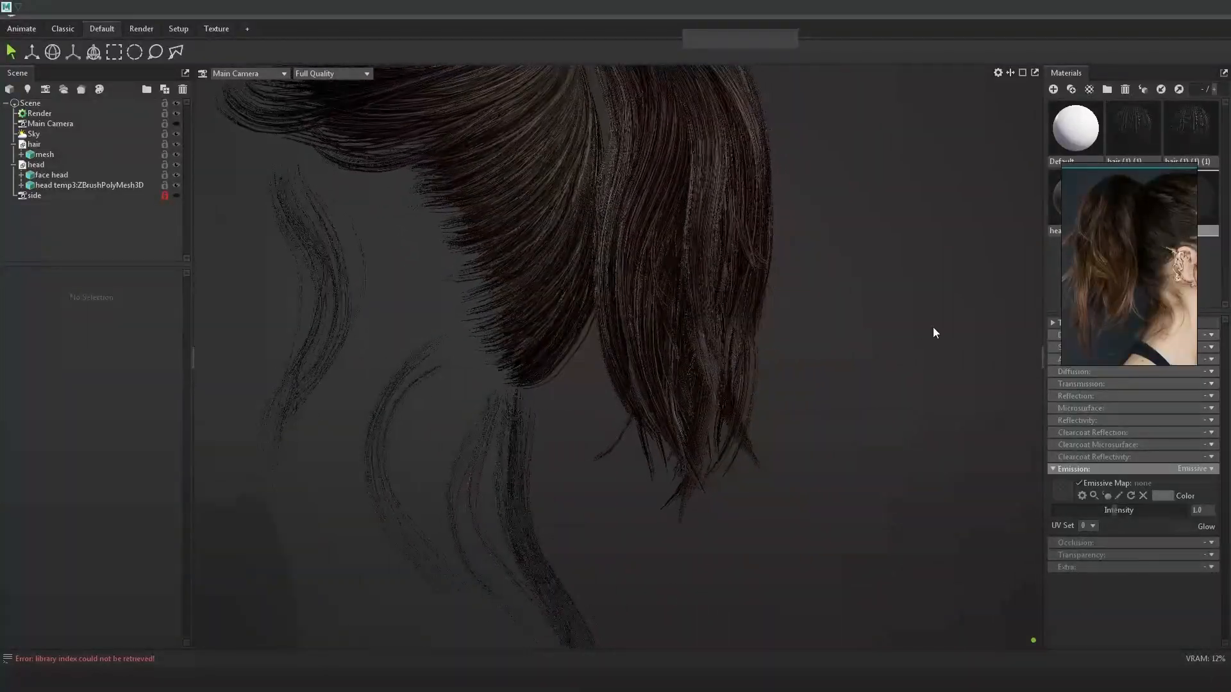
key("alt+Tab")
Select the fill-up clump card again and duplicate it
left_click_drag(855, 400, 831, 384, "alt")
key("4")
key("6")
left_click_drag(823, 450, 821, 444, "alt")
key("4")
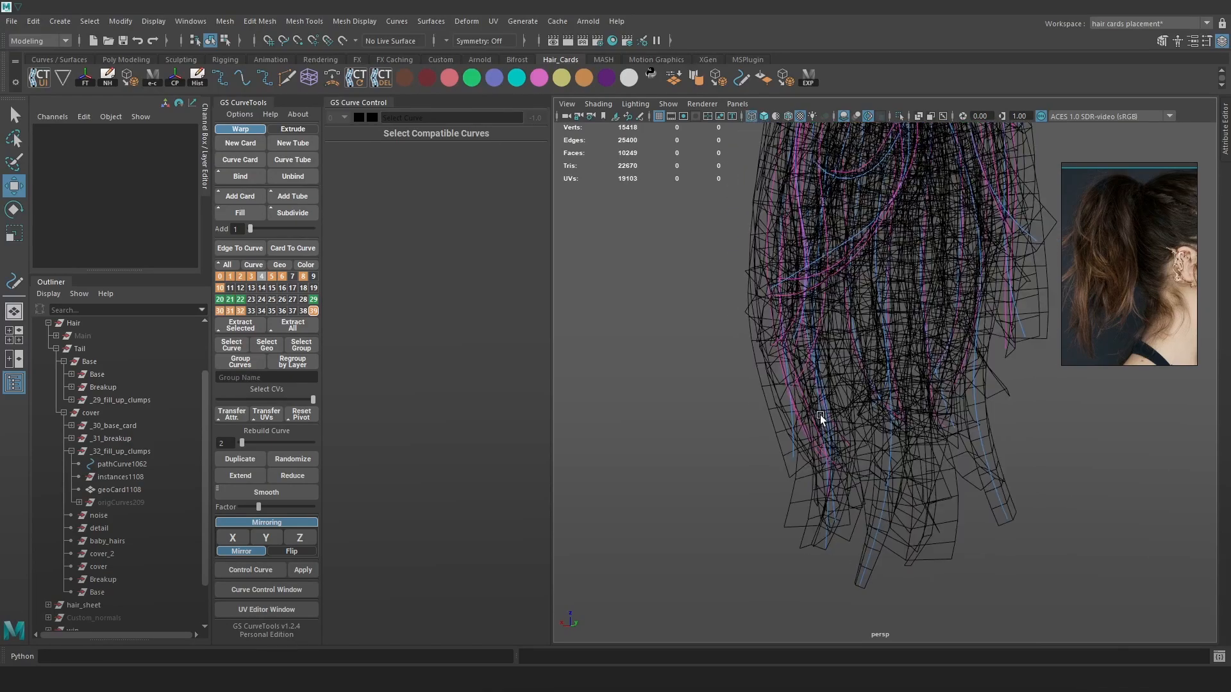
left_click(825, 410)
left_click_drag(900, 440, 802, 518, "alt")
key("6")
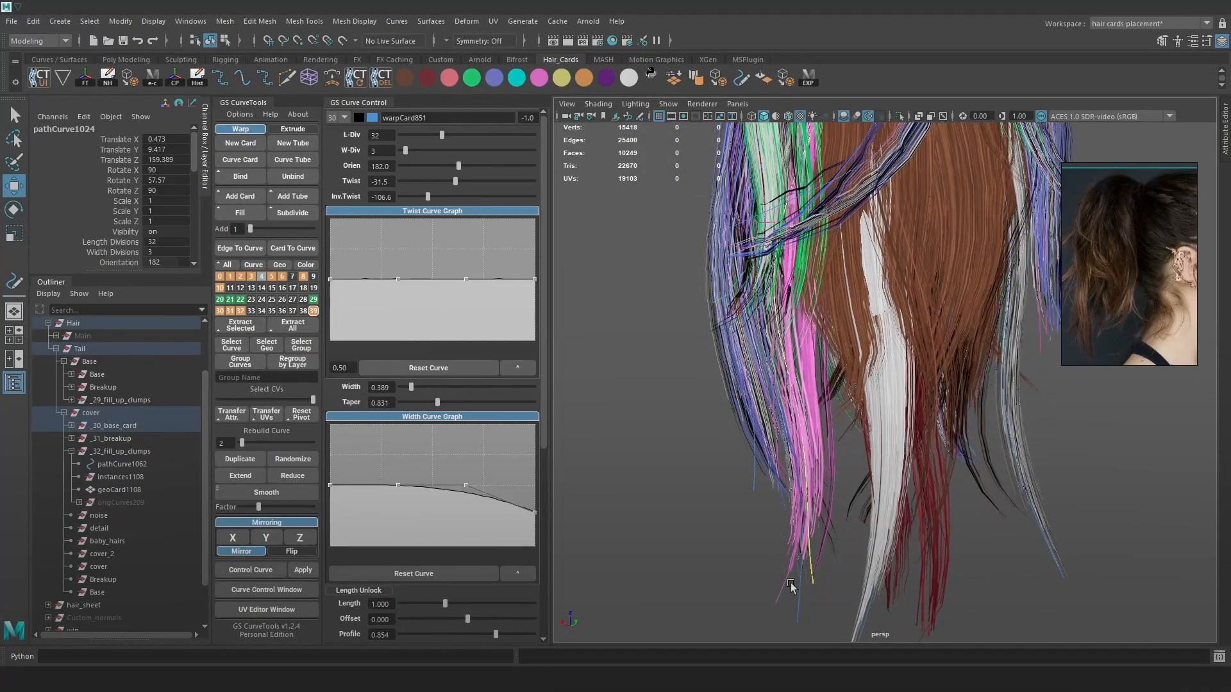
left_click(816, 206)
left_click_drag(816, 207, 859, 408, "alt")
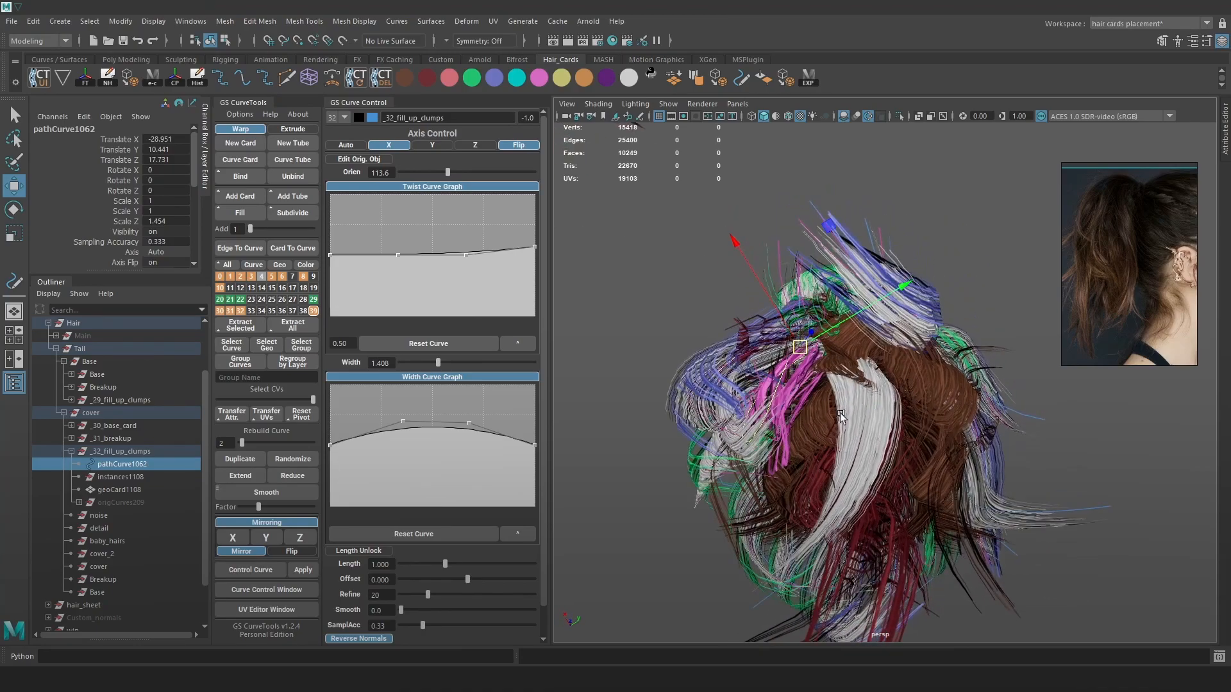
left_click(244, 462)
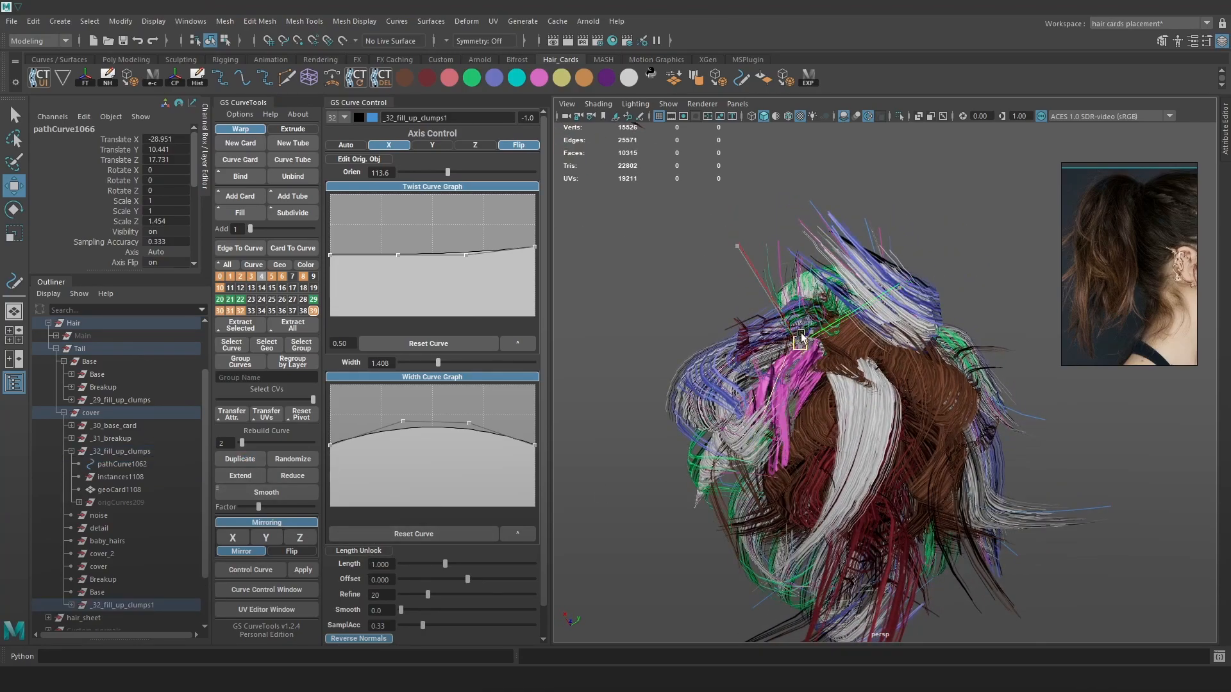
Move the duplicated clump to Translate -28.15, 10.994, 17.926 and rotate it to 6.886, -0.717, -0.794
left_click_drag(802, 318, 803, 312)
left_click_drag(859, 371, 864, 279, "alt")
key("e")
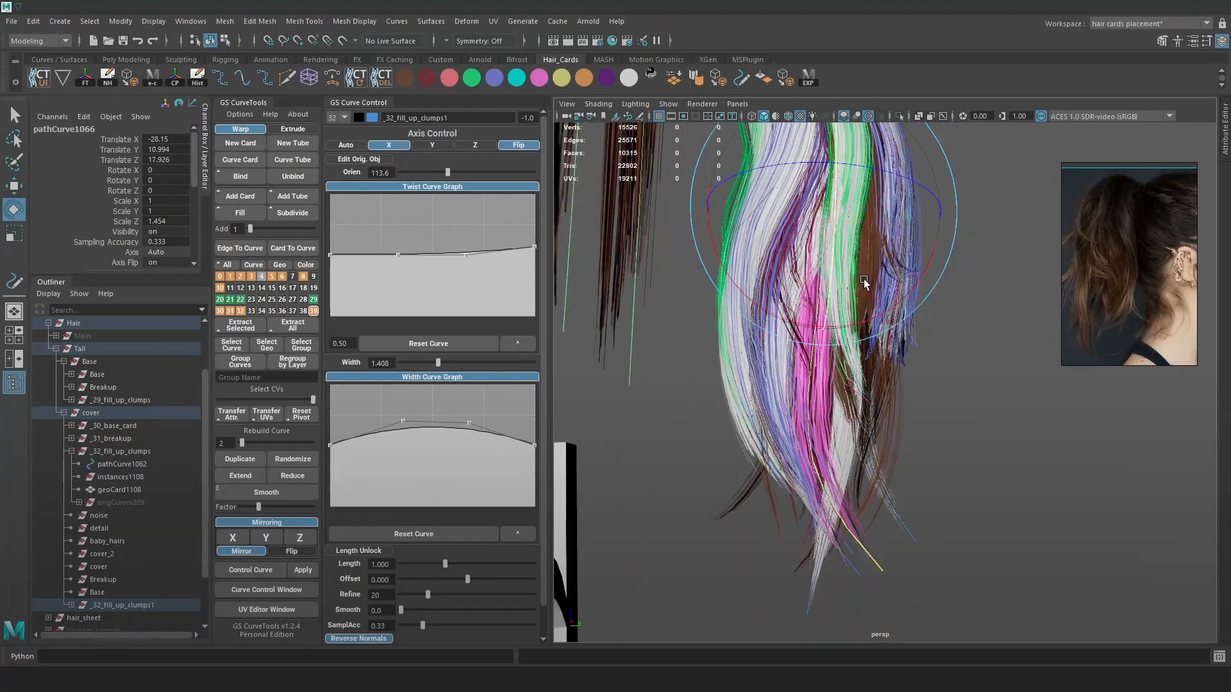
mouse_move(868, 328)
left_mouse_down()
mouse_move(891, 326)
mouse_move(869, 315)
left_mouse_up()
Set the duplicated clump's orientation to -47.3
key("w")
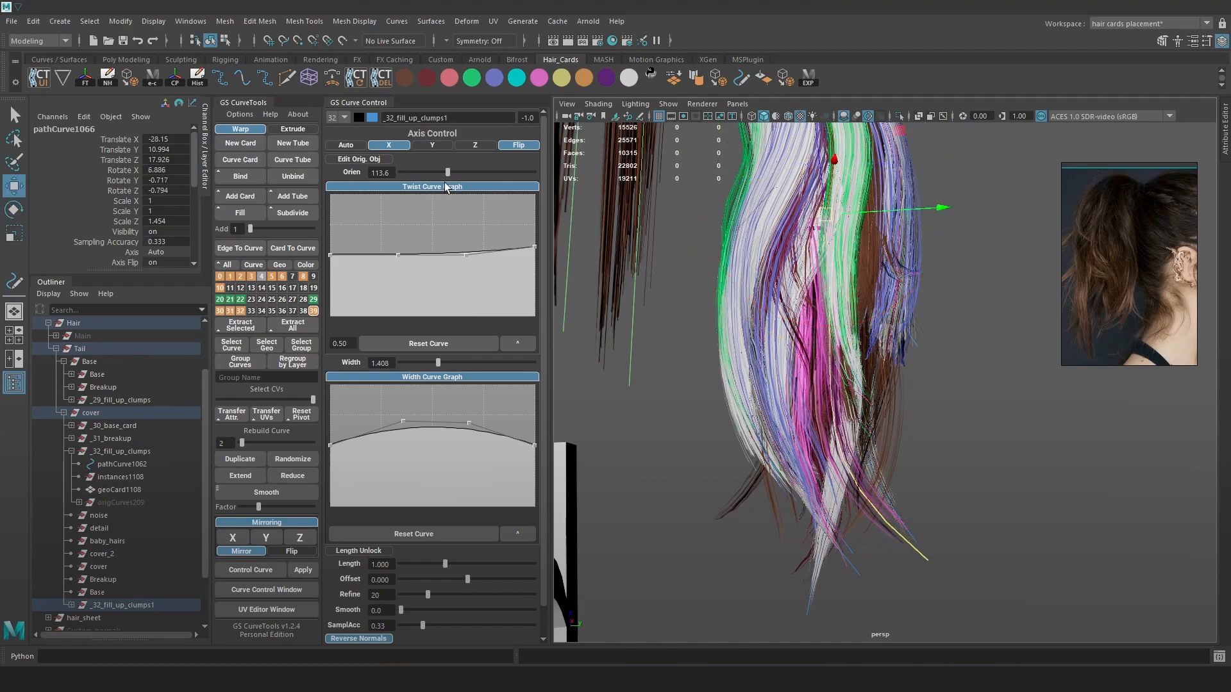
left_click_drag(446, 177, 423, 175)
left_click_drag(778, 245, 817, 256, "alt")
Adjust the upper control vertices of the duplicated clump's curve, shifting its root toward the white and blue strands
right_click_drag(1010, 226, 949, 225)
left_click_drag(964, 244, 951, 250, "alt")
key("4")
left_click_drag(841, 292, 770, 170)
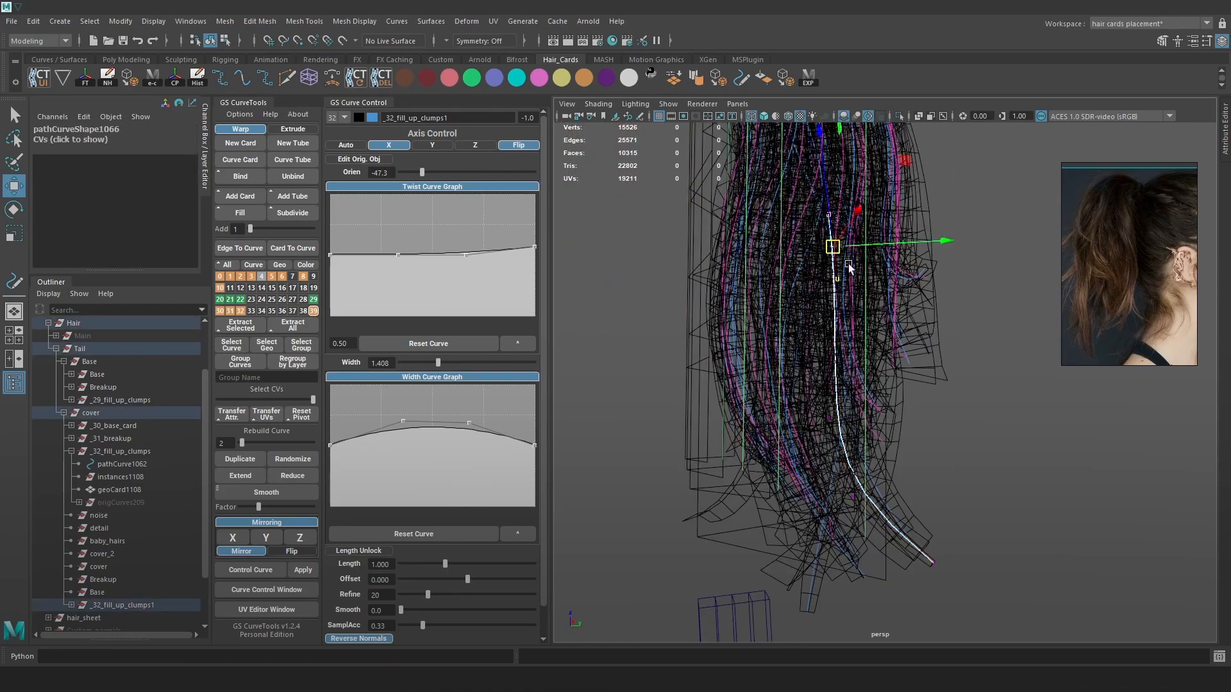
key("6")
left_click(870, 248)
key("ctrl+z")
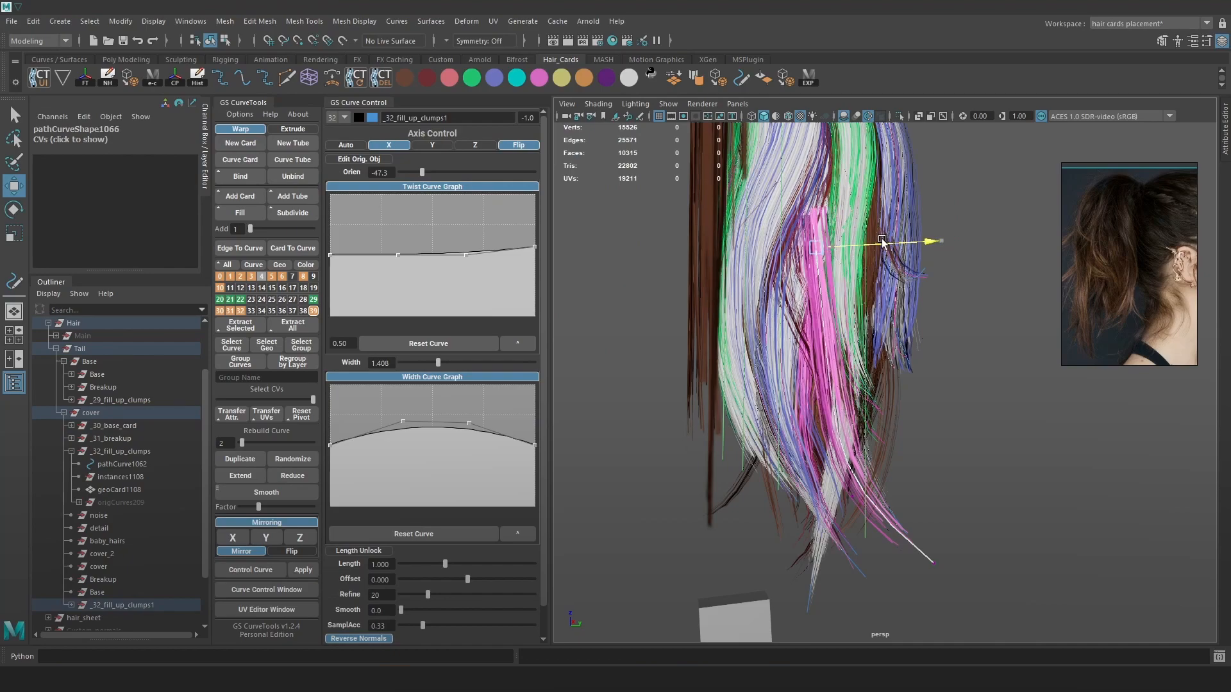
key("e")
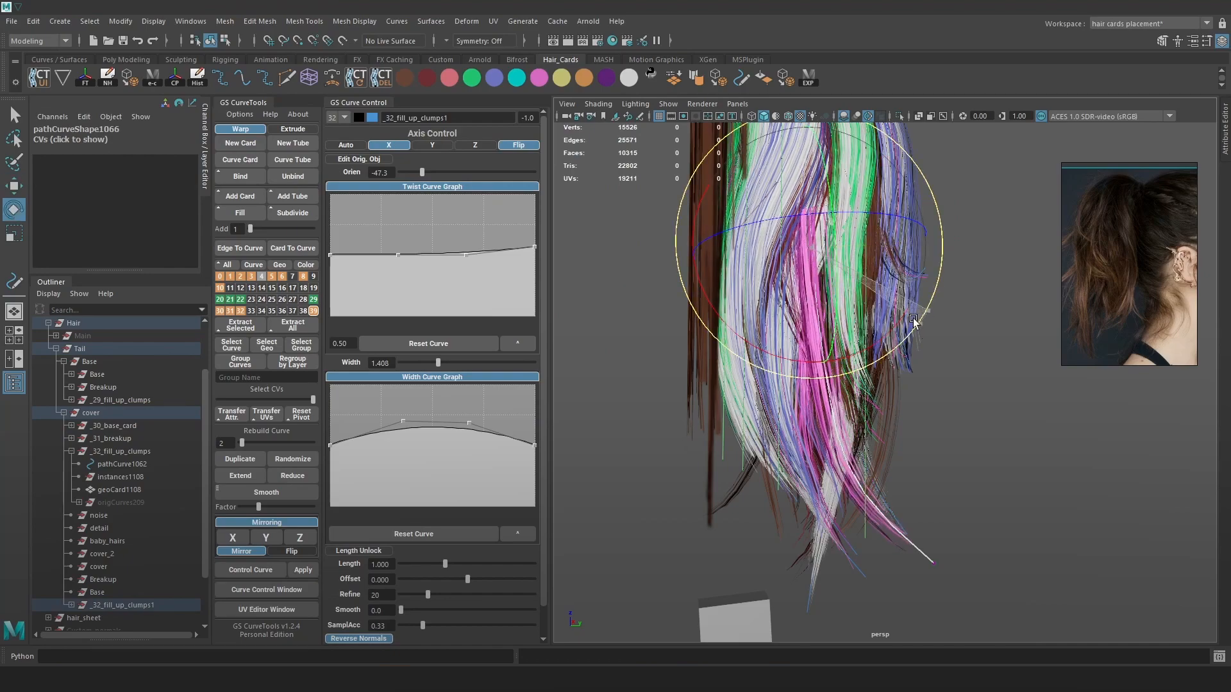
key("w")
key("4")
key("6")
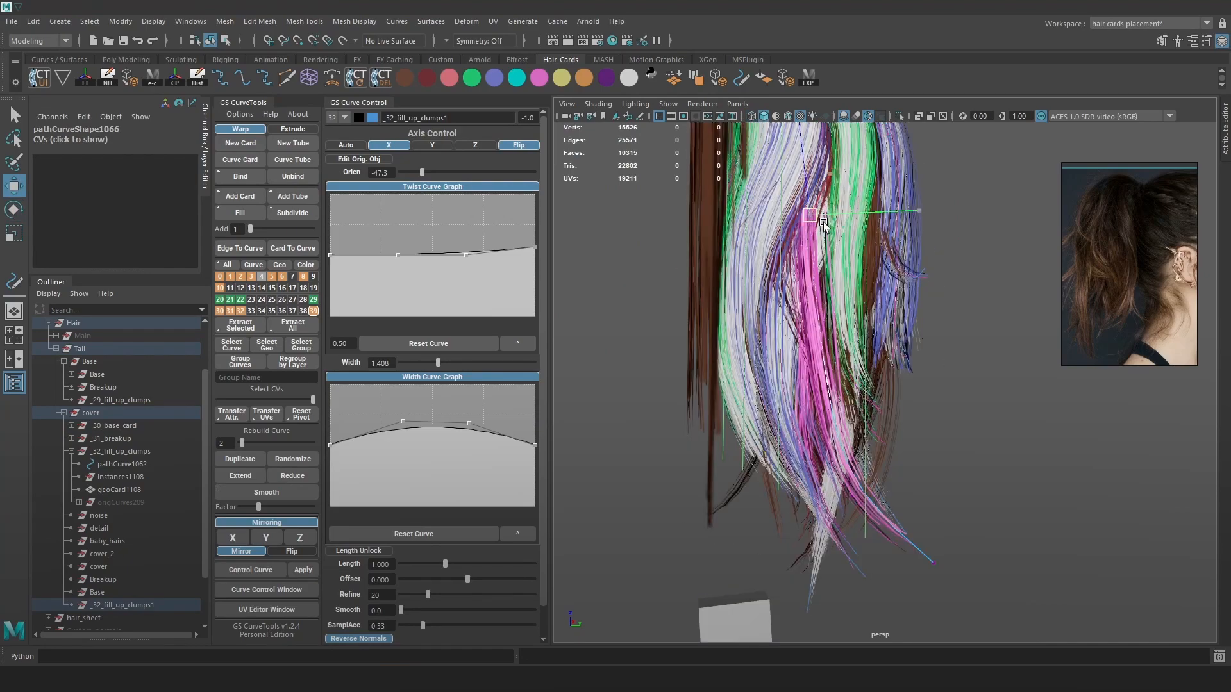
Set the duplicated clump's orientation to 1.0 and check how the card sits among the strands
left_click_drag(426, 169, 429, 168)
key("4")
left_click_drag(718, 244, 841, 303, "alt")
key("6")
Try adjusting the upper control vertex of the duplicated clump's curve and undo the edits
key("4")
left_click(720, 214)
key("ctrl+z")
key("ctrl+z")
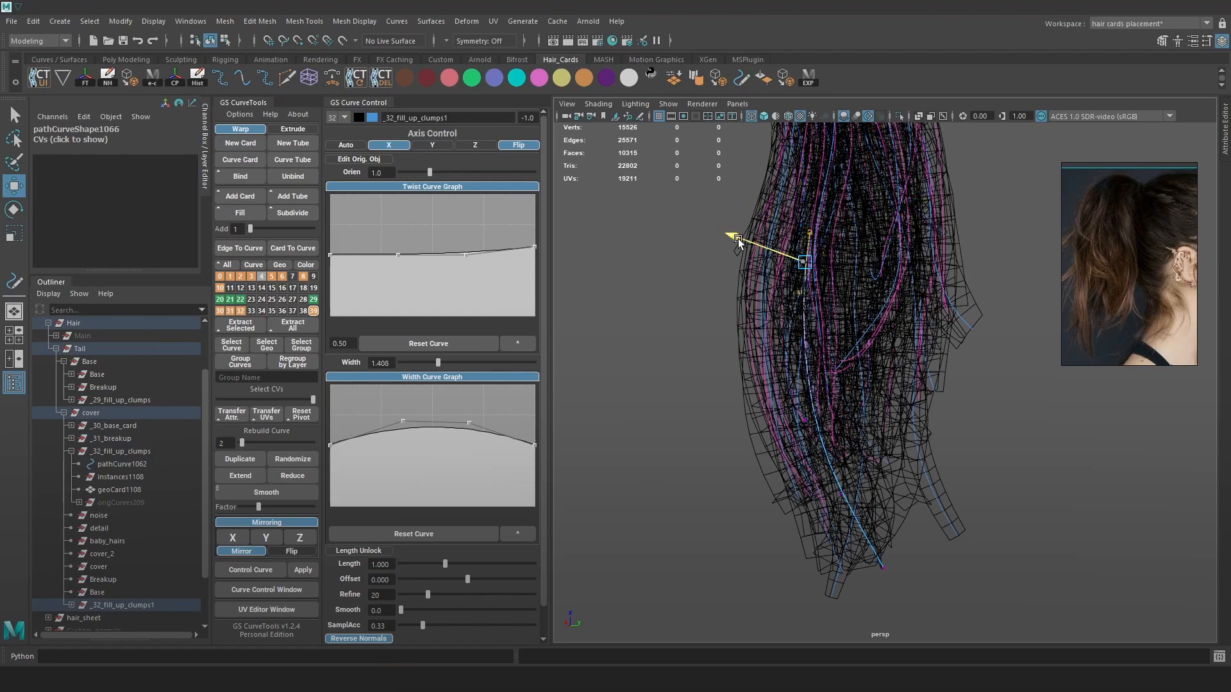
Toggle the Sync Curve Color to Layer Color option off and on again with the cards shown shaded
key("6")
left_click(238, 114)
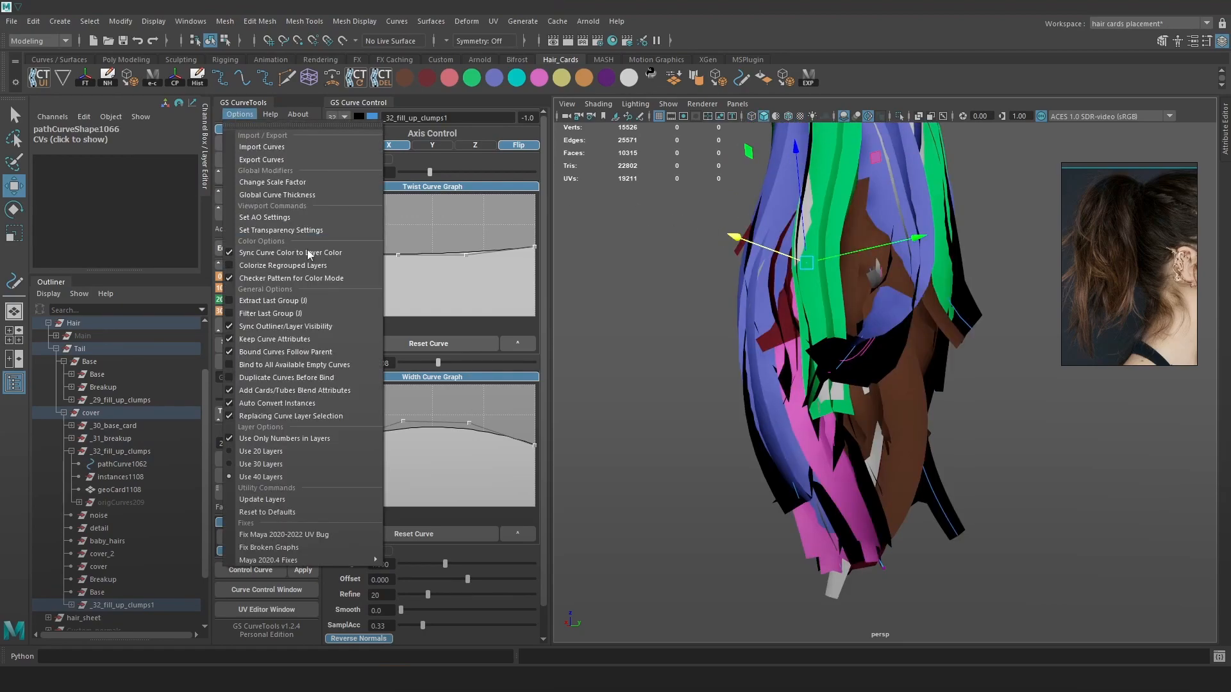
left_click(278, 252)
left_click(243, 115)
left_click(338, 251)
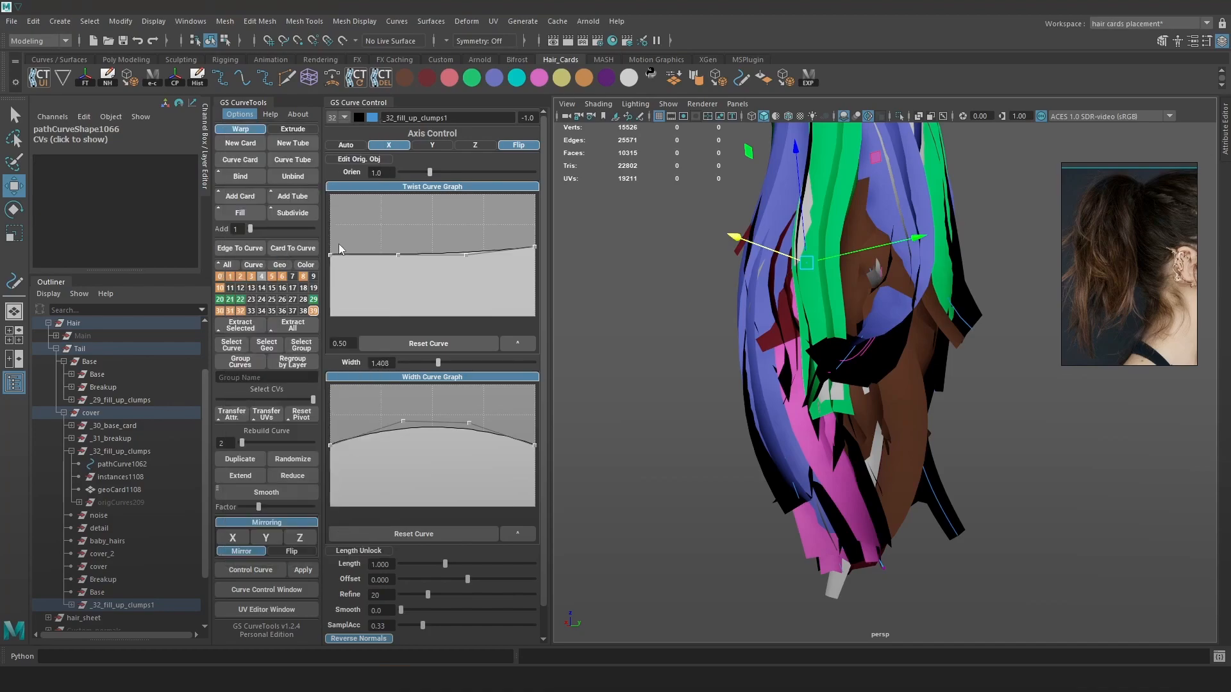
Hide the curves of layers 30 and 31 while keeping their cards visible, and select the duplicated clump's curve as an object
right_click(231, 314)
right_click_drag(231, 313, 192, 329)
left_click(657, 367)
key("4")
left_click(865, 506)
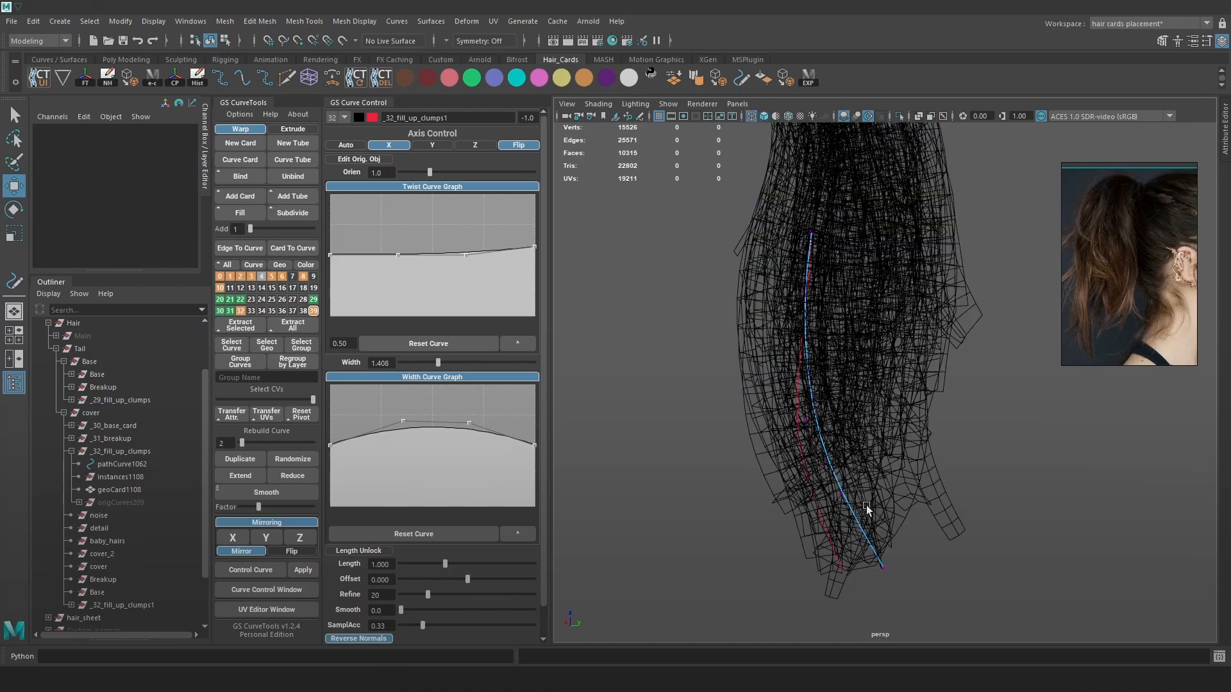
right_click_drag(852, 422, 936, 329)
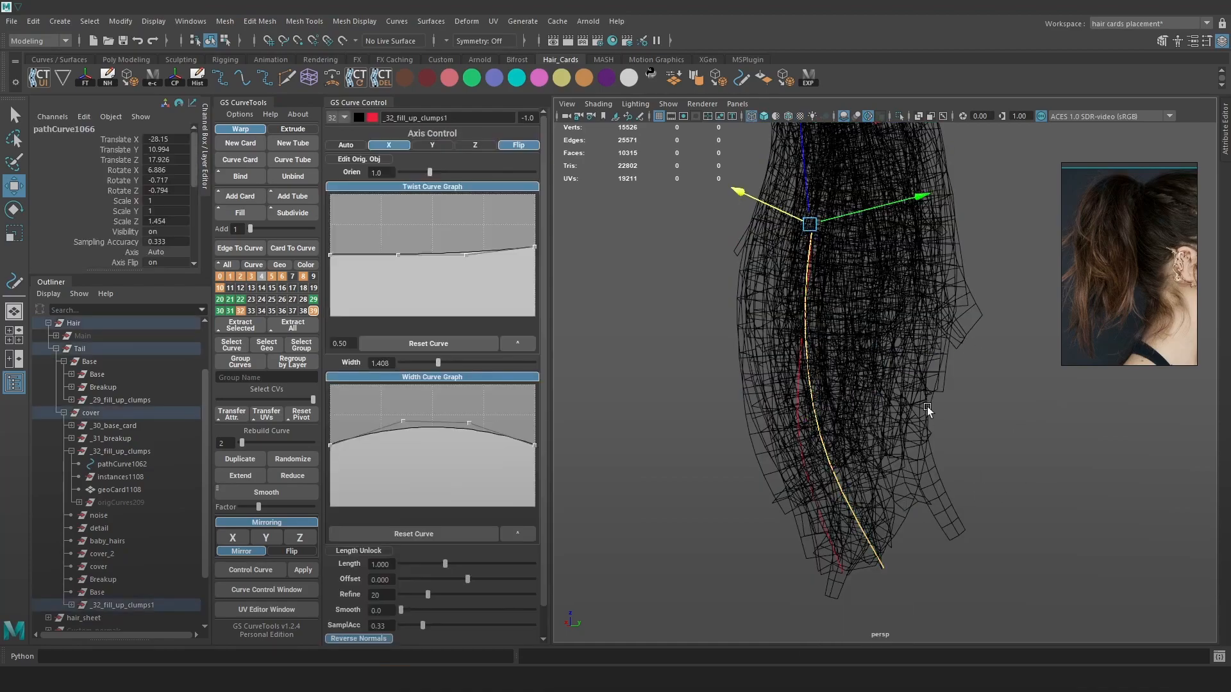
Adjust the upper control vertices of the duplicated clump's curve with the cards shown shaded
left_click_drag(921, 407, 980, 400, "alt")
right_click_drag(981, 400, 915, 385)
key("5")
key("6")
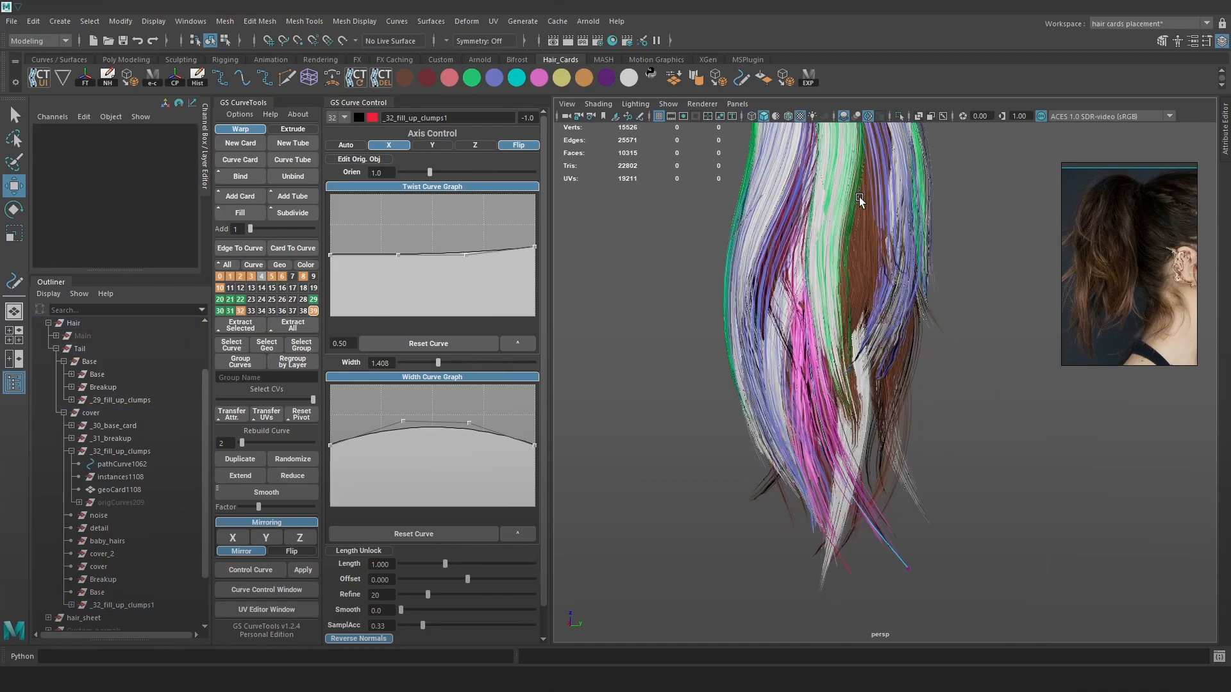
left_click_drag(768, 289, 764, 299)
left_click_drag(792, 250, 844, 266, "alt")
Move and rotate the tip control vertices of the duplicated clump's curve to blend with the neighbouring strands, and return to object selection
left_click_drag(918, 570, 750, 540)
left_click_drag(819, 523, 874, 522)
key("e")
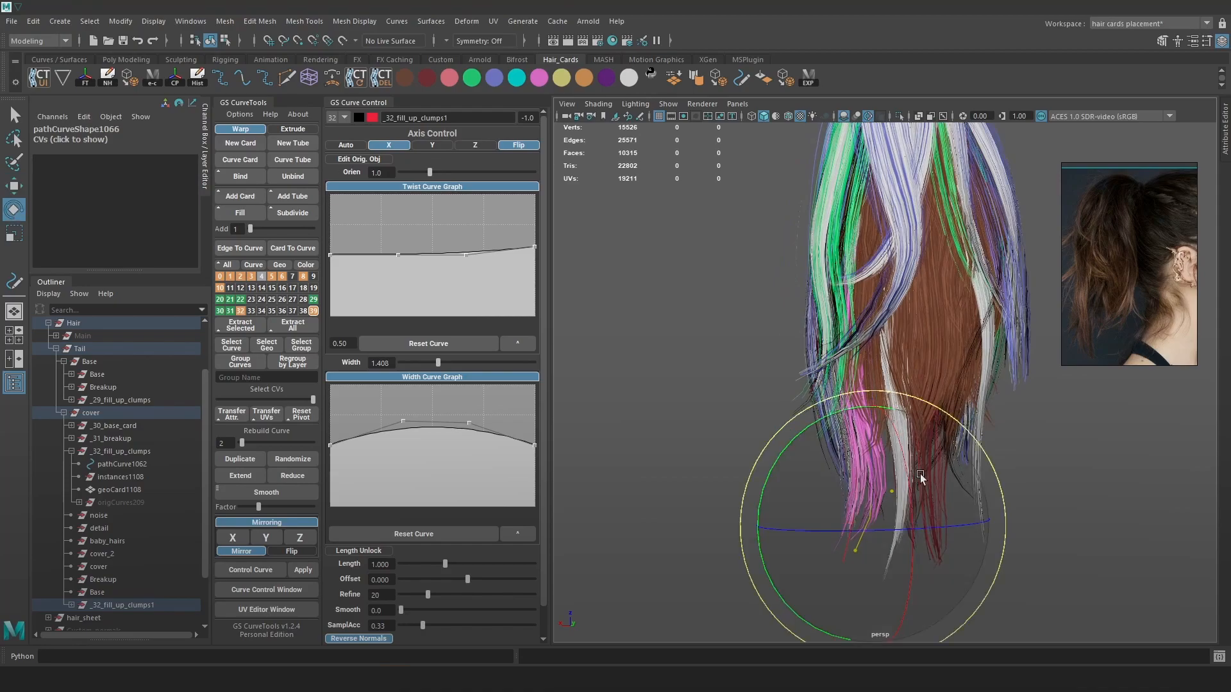
key("w")
left_click(887, 544)
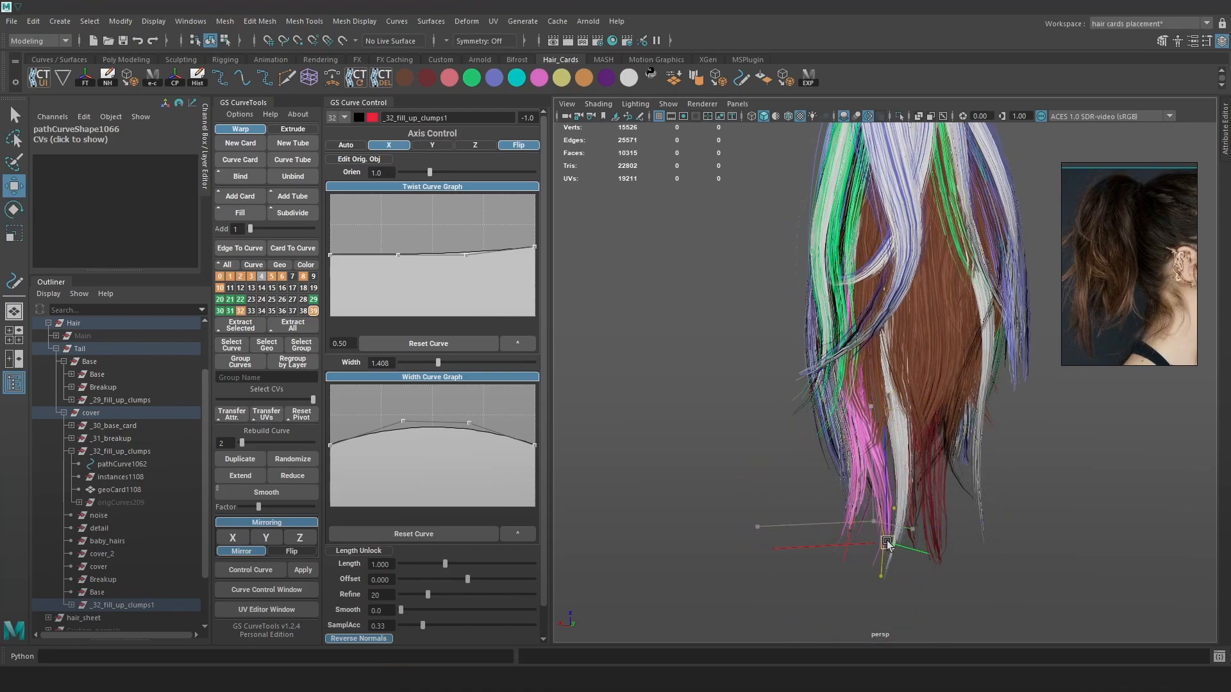
left_click_drag(884, 557, 822, 555, "alt")
left_click_drag(952, 535, 852, 455, "alt")
right_click_drag(860, 363, 982, 235)
left_click(1008, 470)
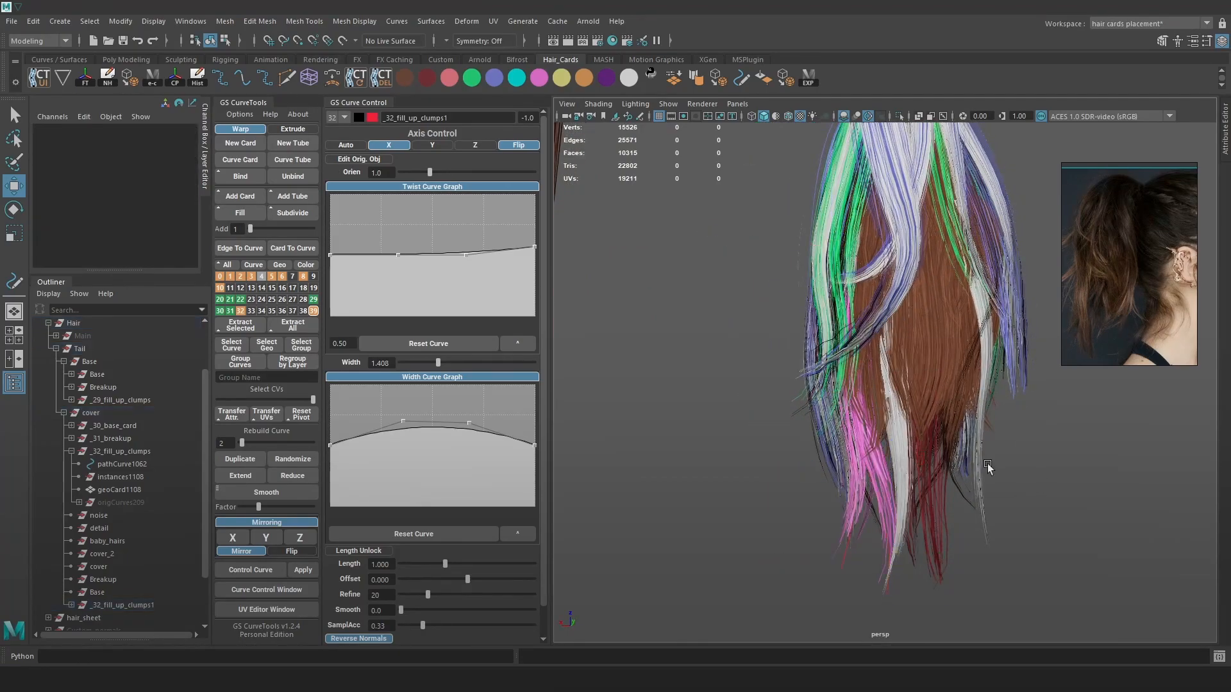
Duplicate the first copied clump again and move the new copy beside it in the lower ponytail
left_click_drag(960, 390, 1015, 416, "alt")
key("4")
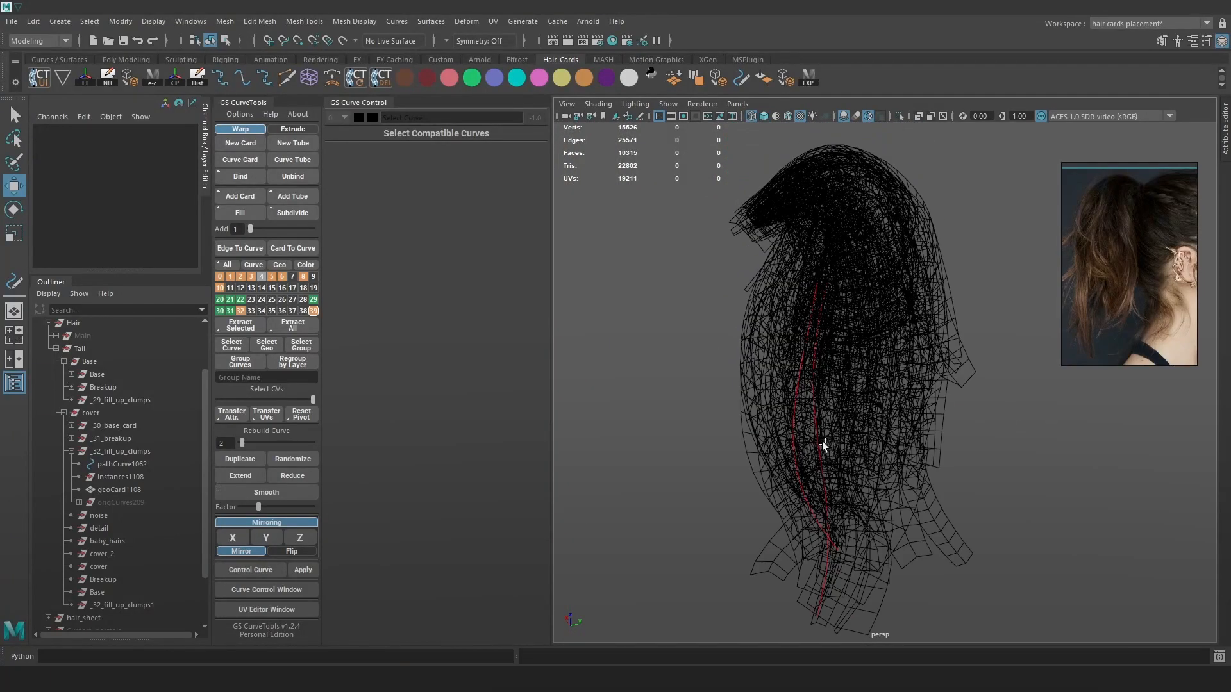
left_click(823, 443)
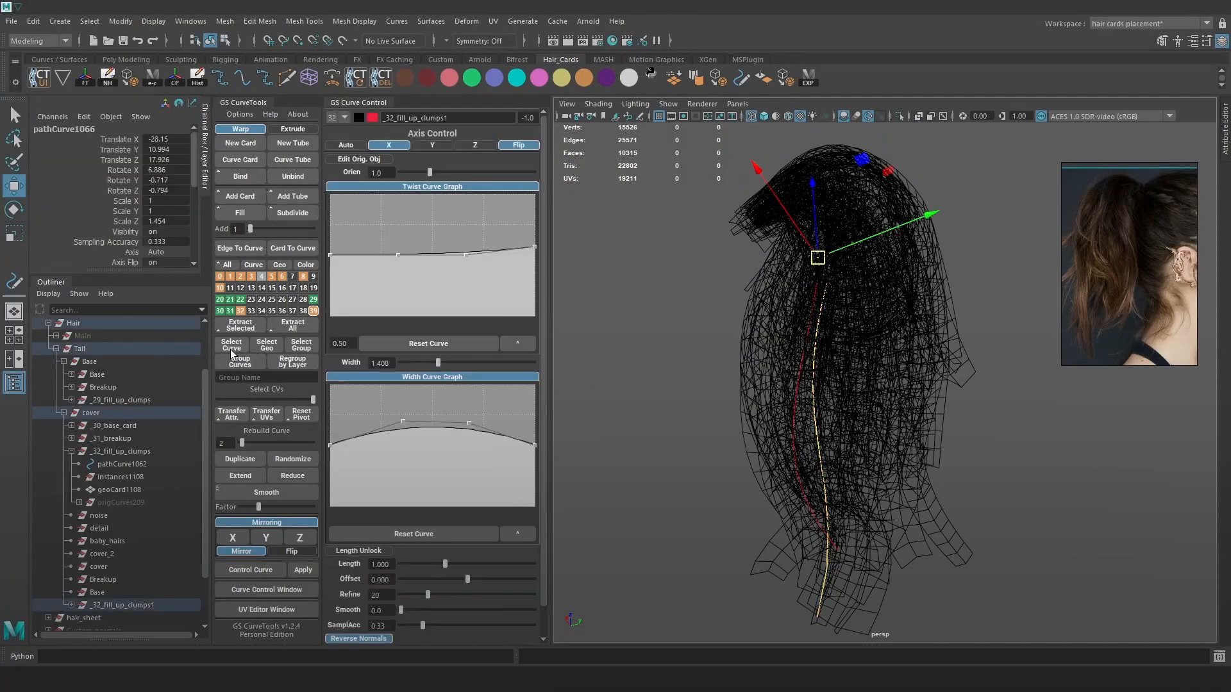
left_click(249, 452)
left_click_drag(834, 282, 827, 266, "alt")
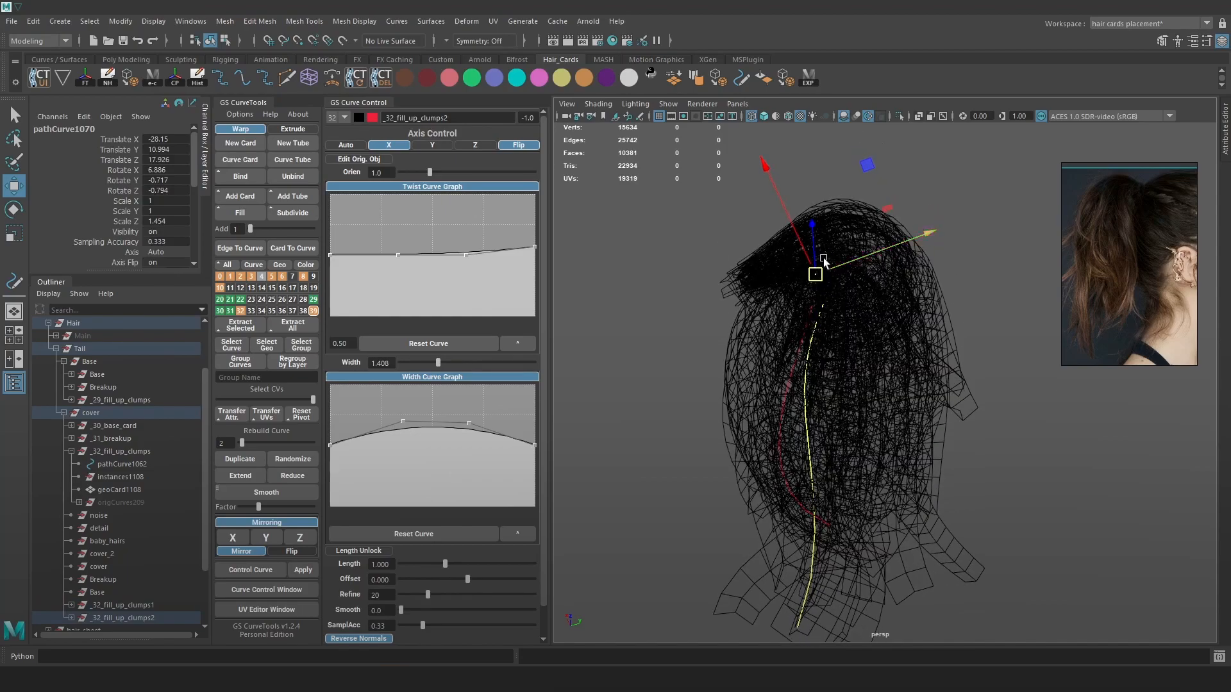
mouse_move(865, 161)
left_mouse_down()
mouse_move(852, 131)
mouse_move(807, 207)
mouse_move(758, 221)
mouse_move(819, 213)
mouse_move(820, 202)
left_mouse_up()
key("5")
key("6")
left_click_drag(856, 253, 813, 183, "alt")
Reposition the middle control vertices of the second copy's curve among the surrounding strands
right_click_drag(990, 335, 929, 343)
key("4")
left_click_drag(807, 529, 821, 432)
key("6")
key("4")
key("6")
left_click_drag(820, 433, 823, 458, "alt")
Move the lower control vertices of the second copy's curve and check the tip from the side
key("4")
left_click(927, 547)
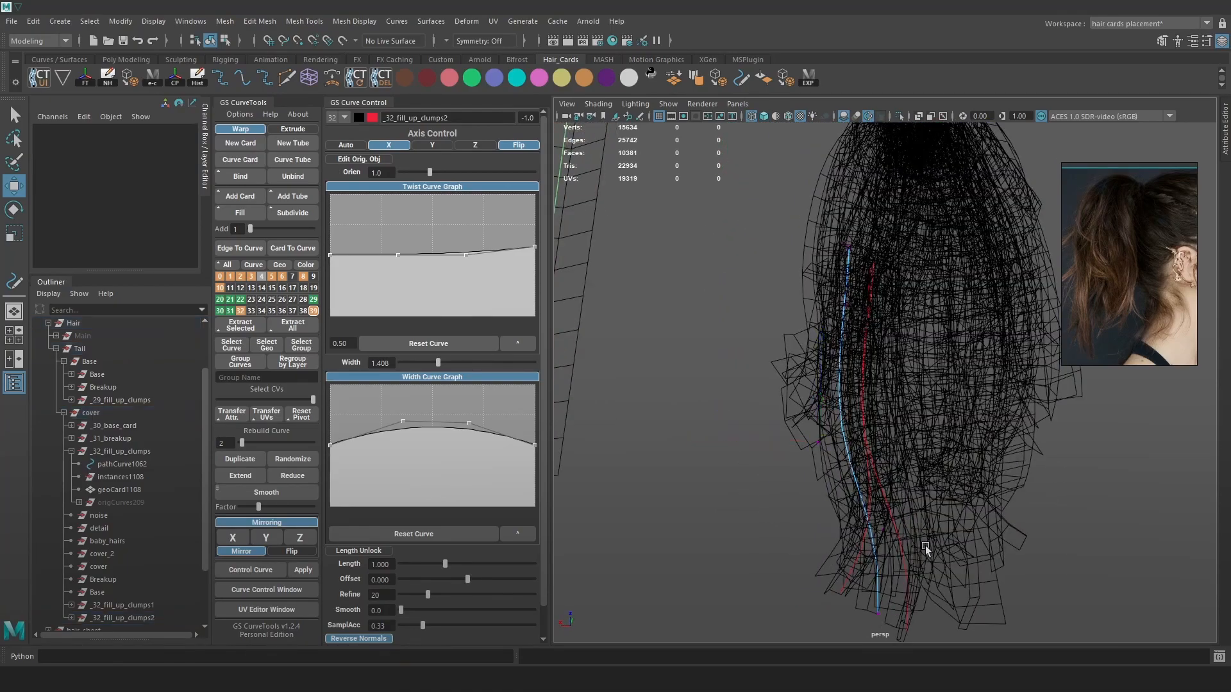
left_click(886, 530)
key("6")
left_click_drag(888, 531, 866, 515)
left_click_drag(915, 576, 827, 581)
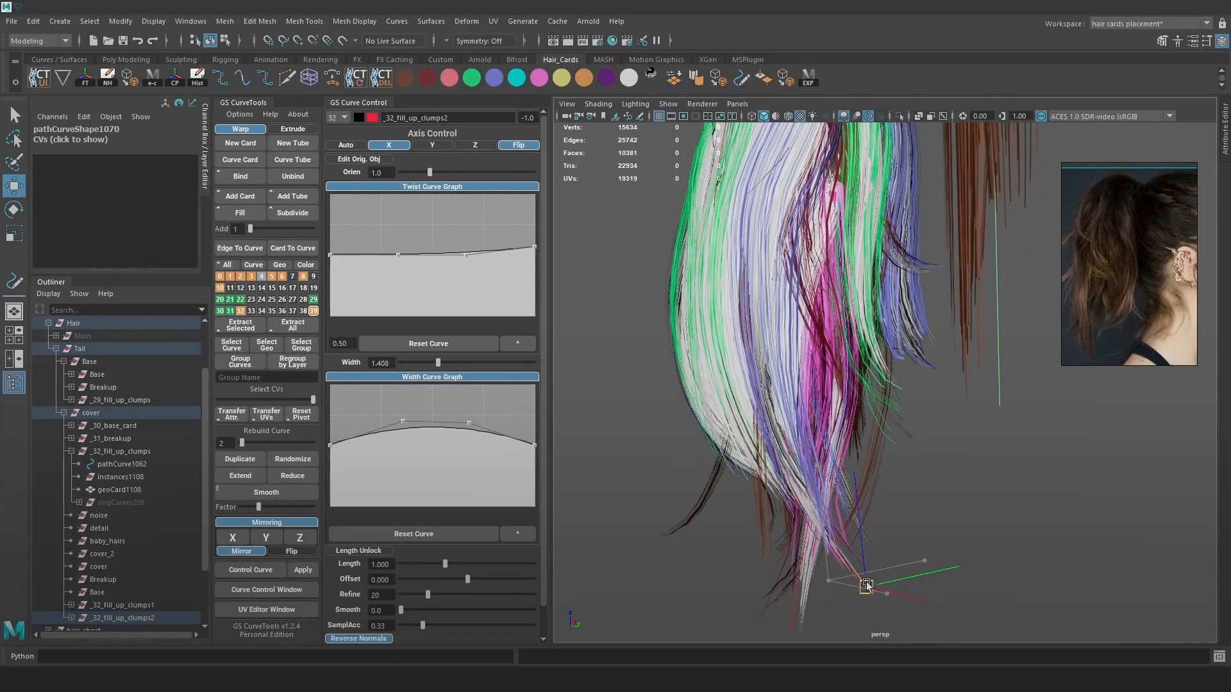
Pull the tip of the second copy's curve inward and rebuild the curve with a value of 2
key("4")
left_click_drag(831, 506, 821, 499)
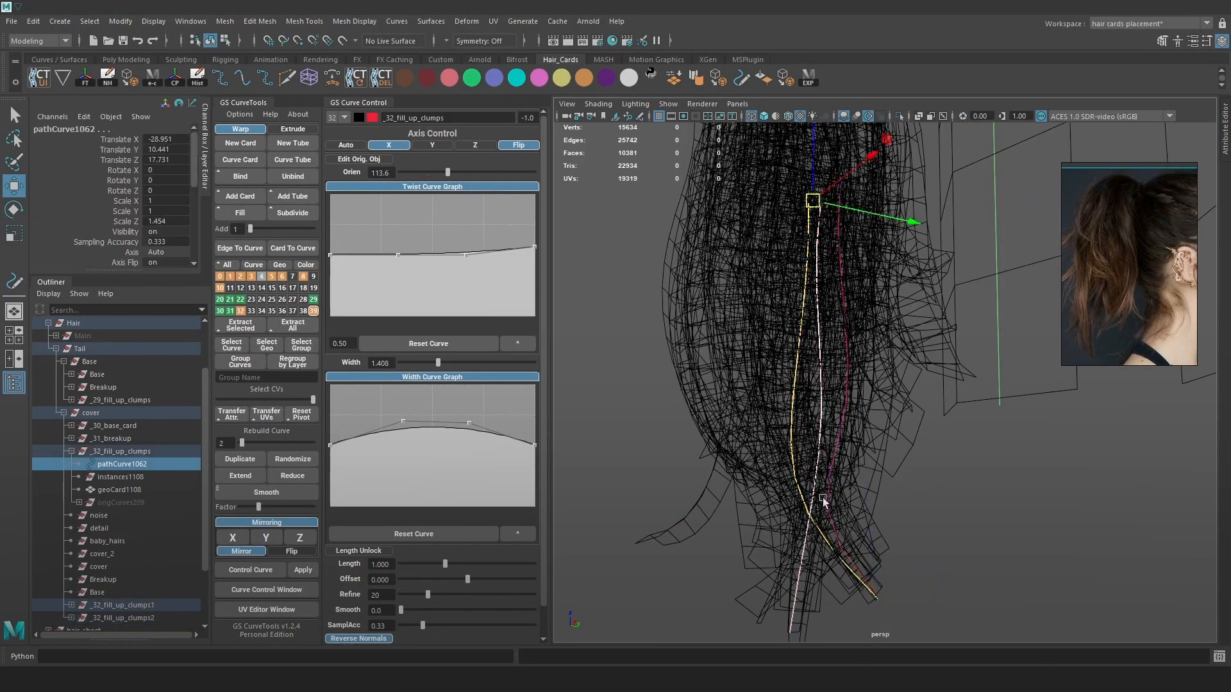
left_click_drag(861, 611, 824, 589)
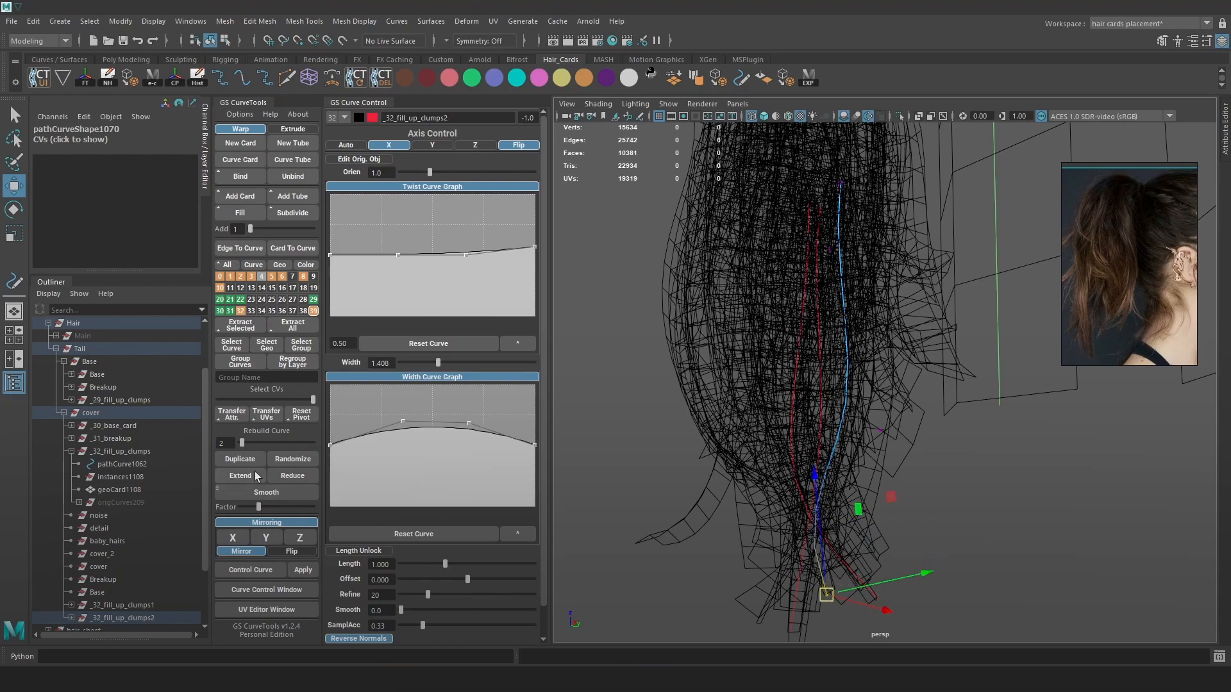
left_click(241, 443)
Refine the lower bend and tip control vertices of the second copy's rebuilt curve
right_click_drag(1061, 433, 968, 383)
left_click(795, 517)
key("5")
key("6")
left_click_drag(796, 518, 835, 525)
mouse_move(910, 522)
left_mouse_down("alt")
mouse_move(830, 511)
mouse_move(844, 550)
mouse_move(766, 536)
left_mouse_up("alt")
left_click_drag(909, 542, 922, 551)
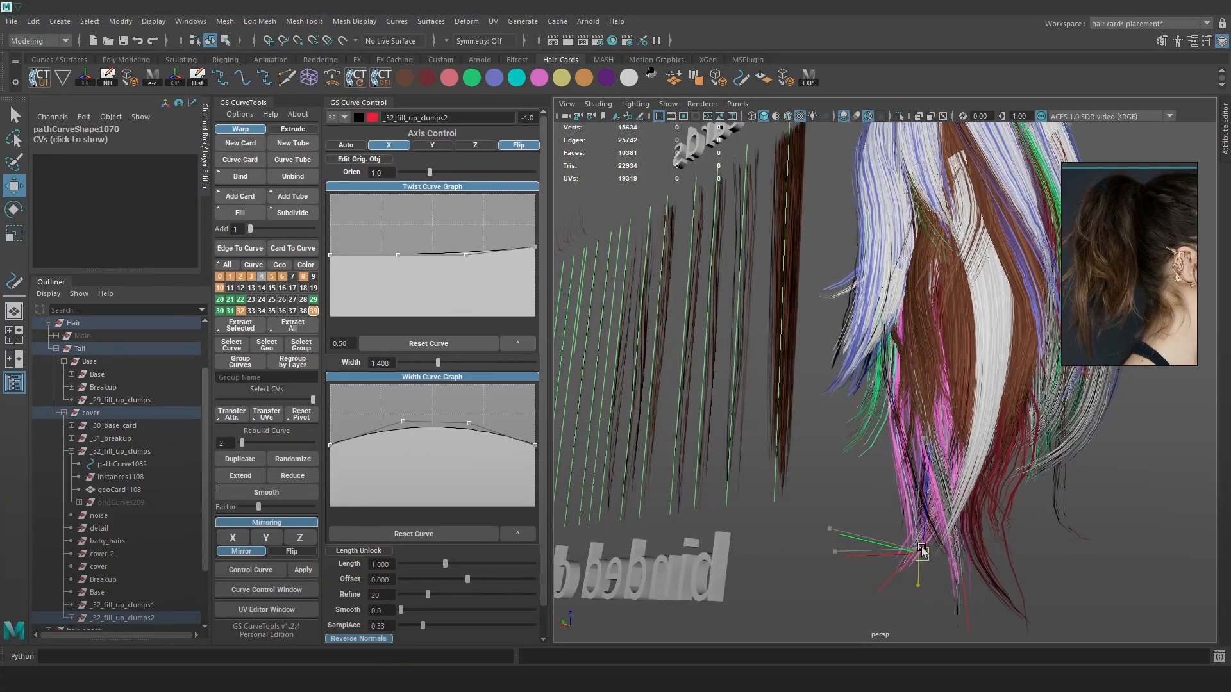
left_click(886, 579)
Select the original fill-up clump's curve as an object and rebuild it with a value of 5
right_click_drag(883, 574, 763, 364)
left_click_drag(863, 569, 442, 497)
right_click_drag(777, 368, 838, 349)
left_click(831, 519)
left_click(887, 583)
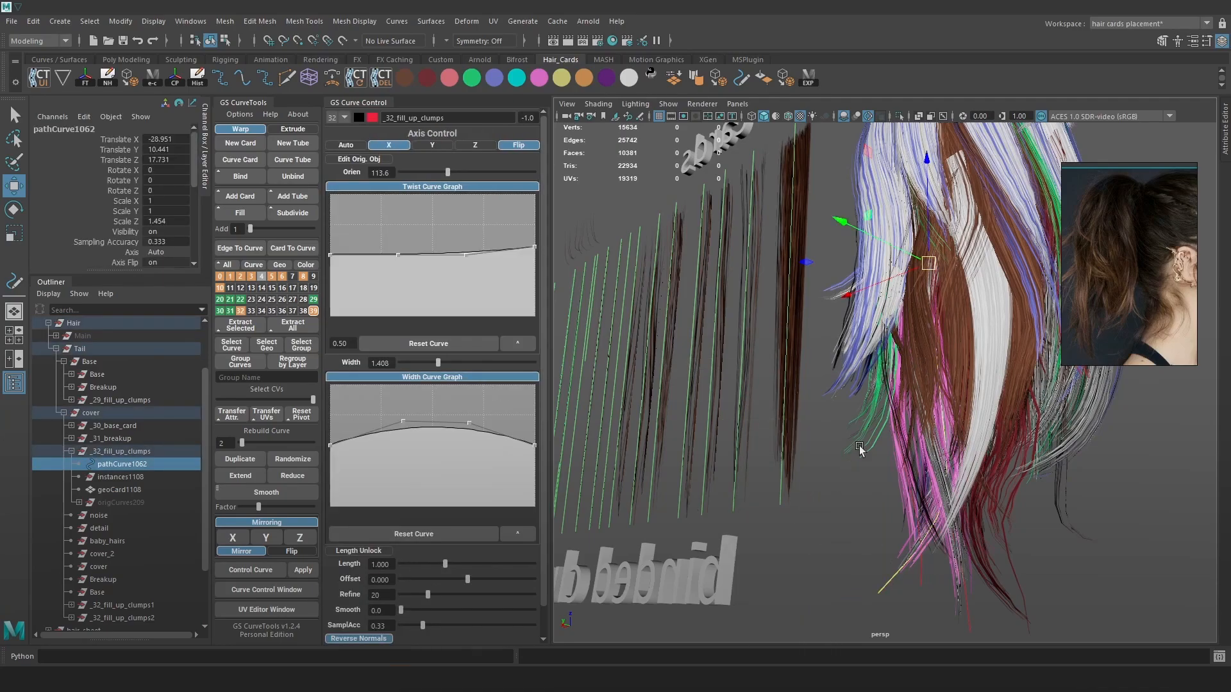
left_click_drag(859, 451, 544, 370, "alt")
left_click_drag(242, 443, 247, 443)
Move and rotate the tip control vertices of the original clump's curve, and deselect it
left_click(804, 411)
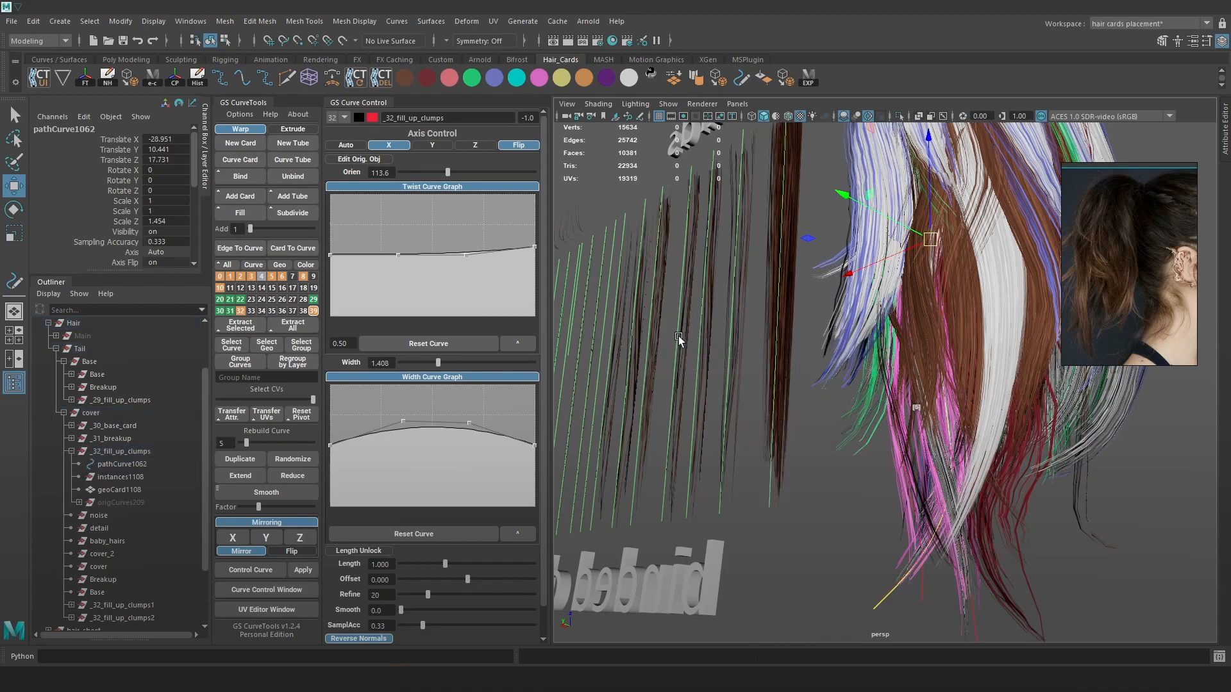
left_click_drag(804, 411, 827, 564, "alt")
left_click_drag(812, 523, 865, 570)
key("e")
mouse_move(785, 456)
left_mouse_down()
mouse_move(759, 540)
mouse_move(814, 571)
mouse_move(963, 559)
mouse_move(812, 426)
left_mouse_up()
key("w")
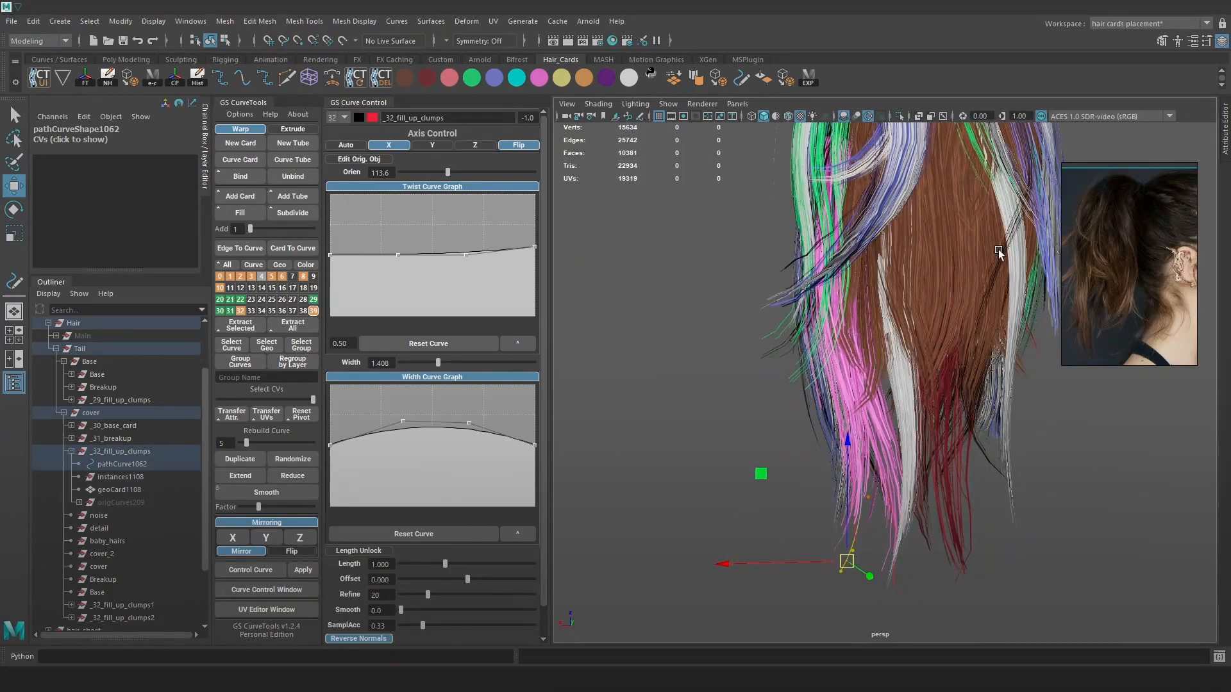
right_click_drag(1000, 255, 1002, 256)
left_click(954, 493)
Select the first copy's curve and adjust its tip control vertices among the neighbouring strands
key("4")
left_click(885, 461)
right_click_drag(1085, 364, 1013, 352)
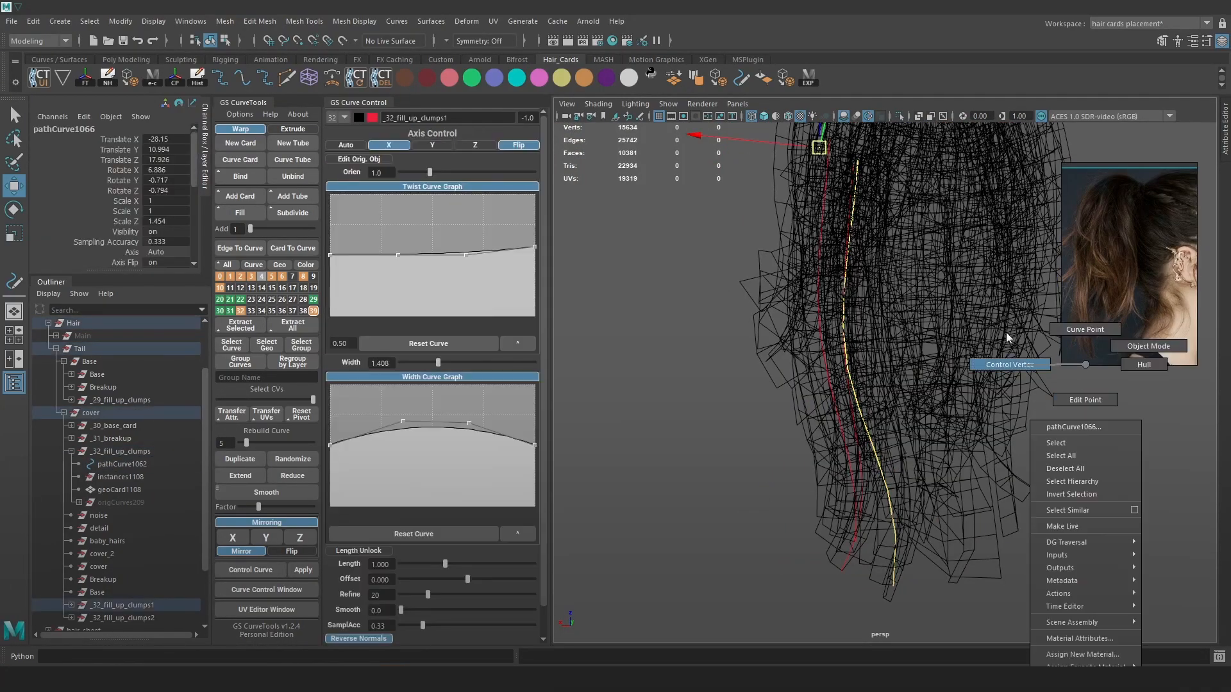
left_click(888, 541)
key("5")
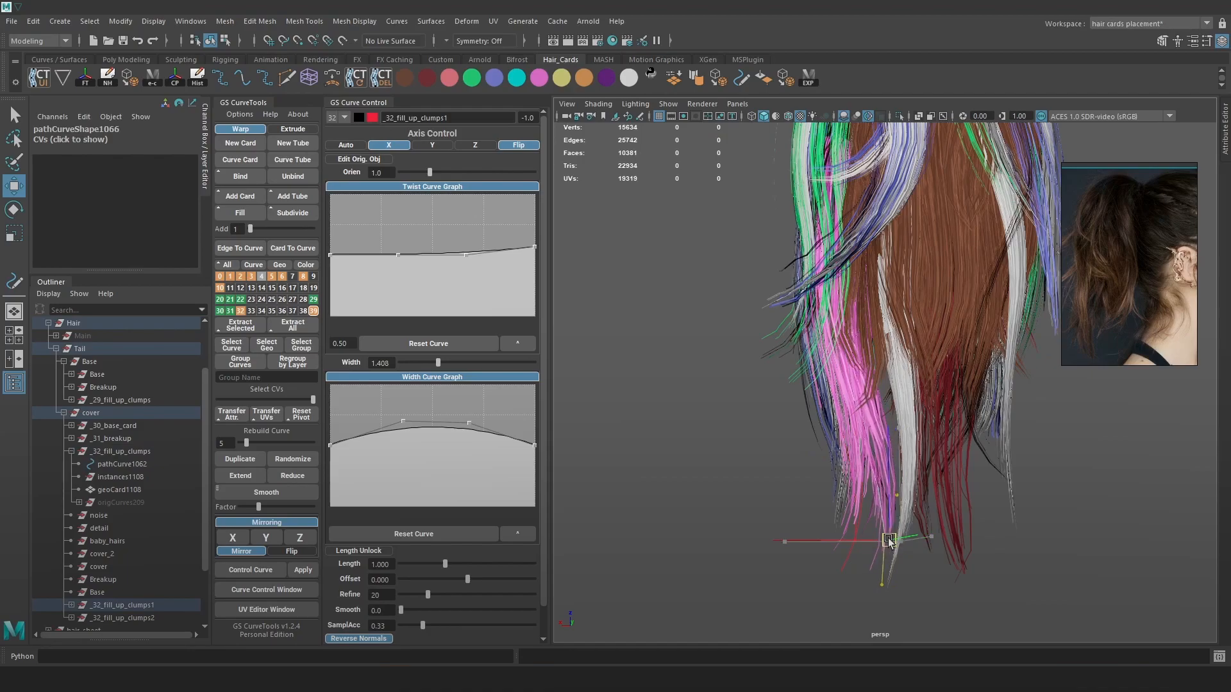
left_click_drag(888, 541, 947, 535, "alt")
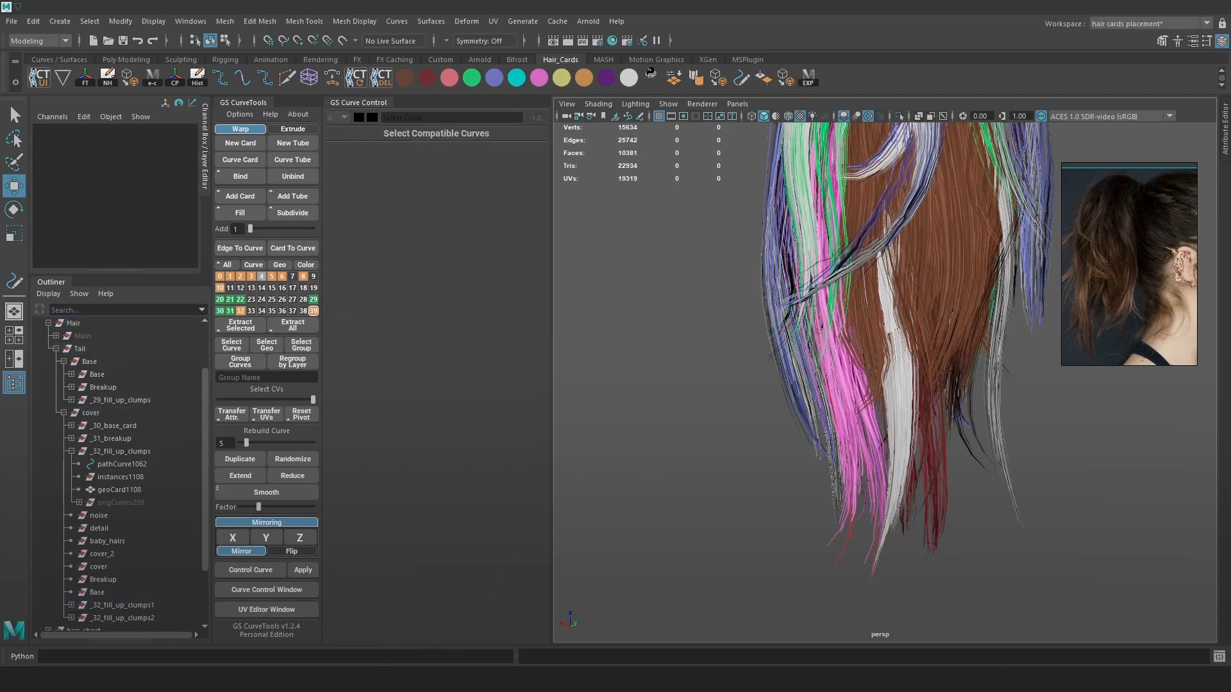
Switch to Marmoset Toolbag and examine the ponytail's lower volume and strand ends from several angles
key("alt+Tab")
left_click_drag(880, 299, 632, 282, "alt")
scroll(809, 326, "down", 5)
left_click_drag(804, 318, 832, 326, "alt")
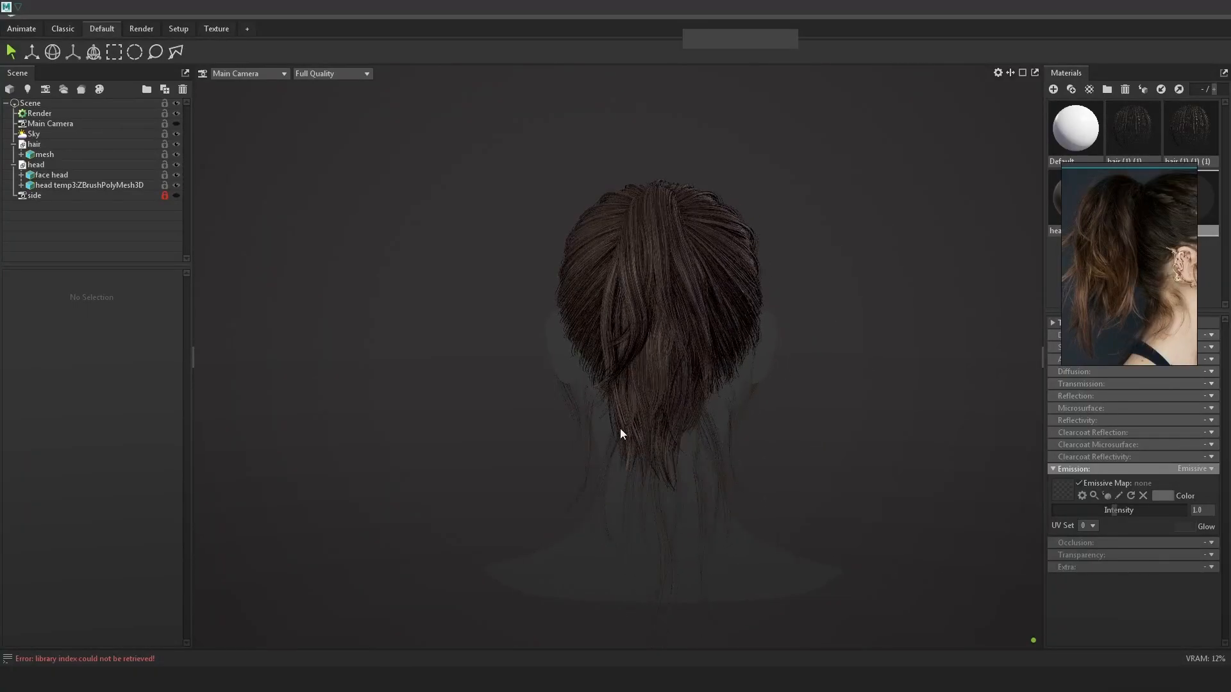
left_click_drag(663, 424, 767, 425, "alt")
scroll(882, 483, "up", 5)
left_click_drag(882, 483, 707, 459, "alt")
left_click_drag(783, 450, 622, 448, "alt")
left_click_drag(688, 466, 863, 487)
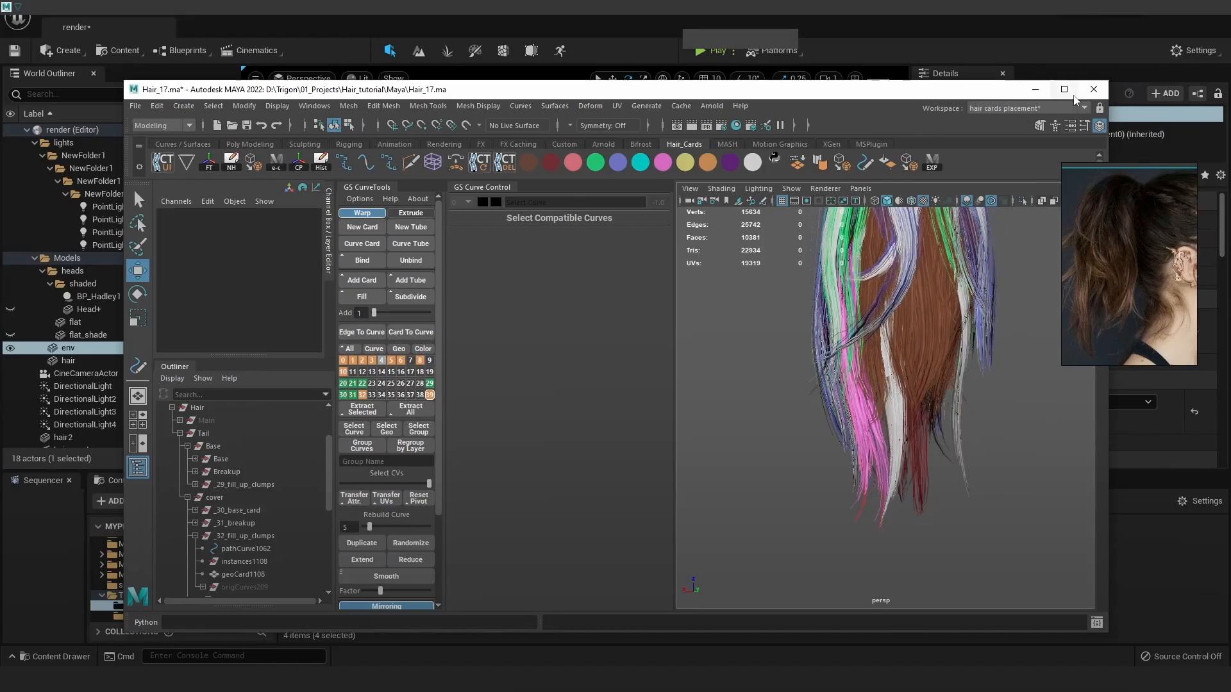
Switch back to Maya, maximize its window and bring the lower ponytail into view
left_click(1074, 95)
left_click_drag(967, 240, 950, 323, "alt")
right_click_drag(950, 323, 854, 522, "alt")
key("4")
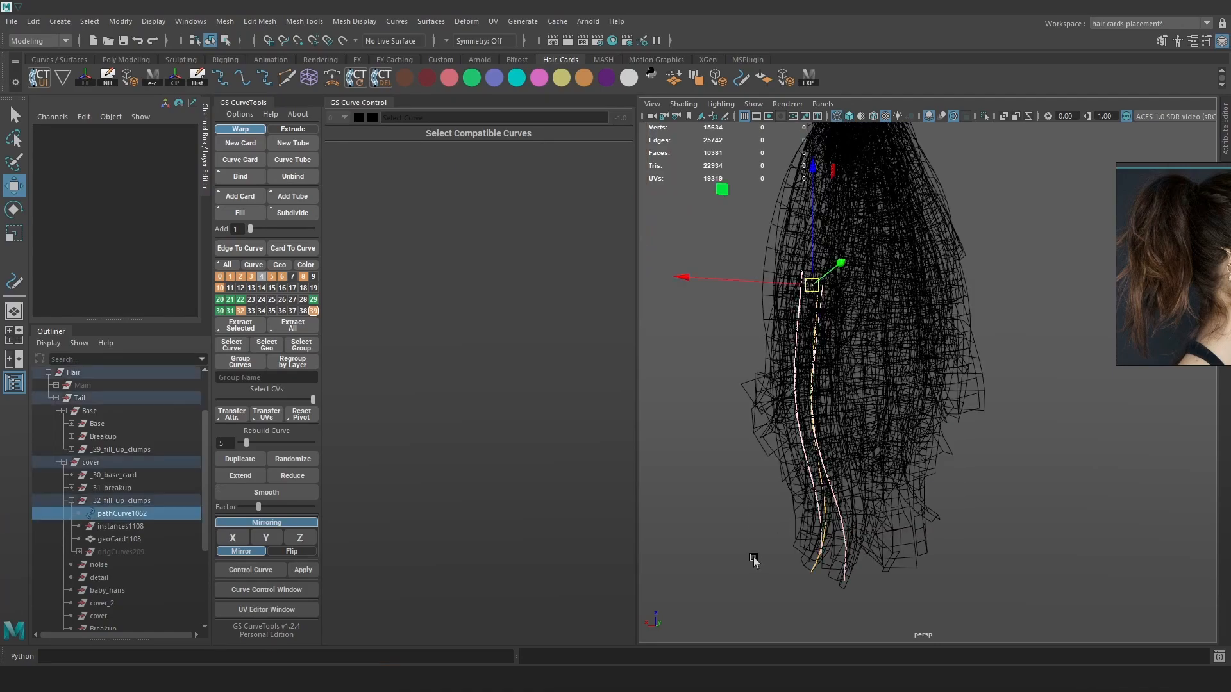
left_click(754, 562)
key("5")
mouse_move(983, 420)
left_mouse_down("alt")
mouse_move(809, 435)
mouse_move(920, 440)
left_mouse_up("alt")
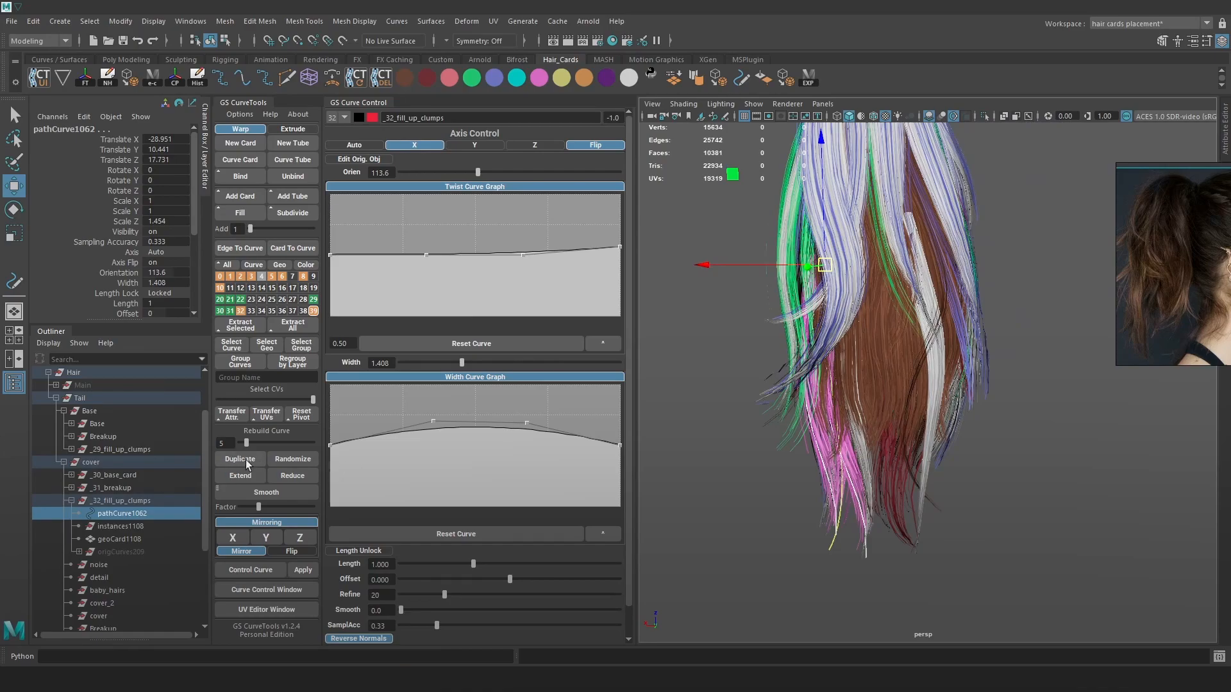
left_click_drag(969, 422, 965, 478, "alt")
left_click(973, 482)
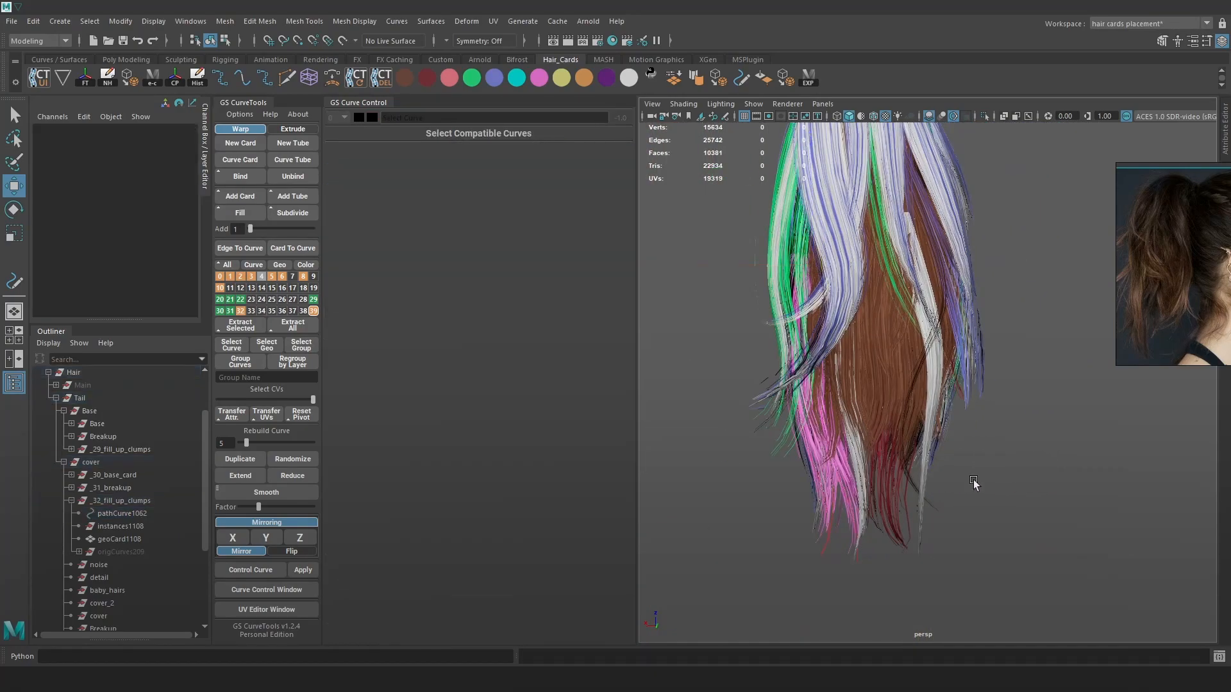
Duplicate the original clump, place the copy on the opposite side of the lower ponytail and set its orientation to -4.0
left_click(832, 517)
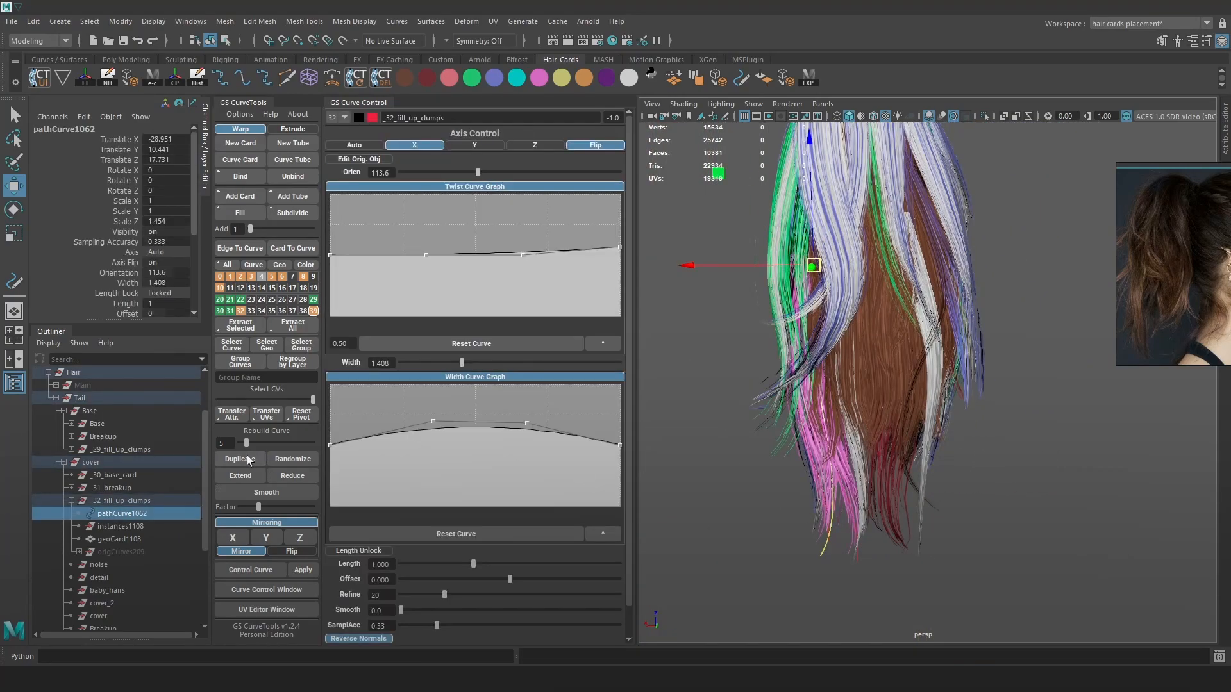
left_click_drag(789, 272, 877, 273)
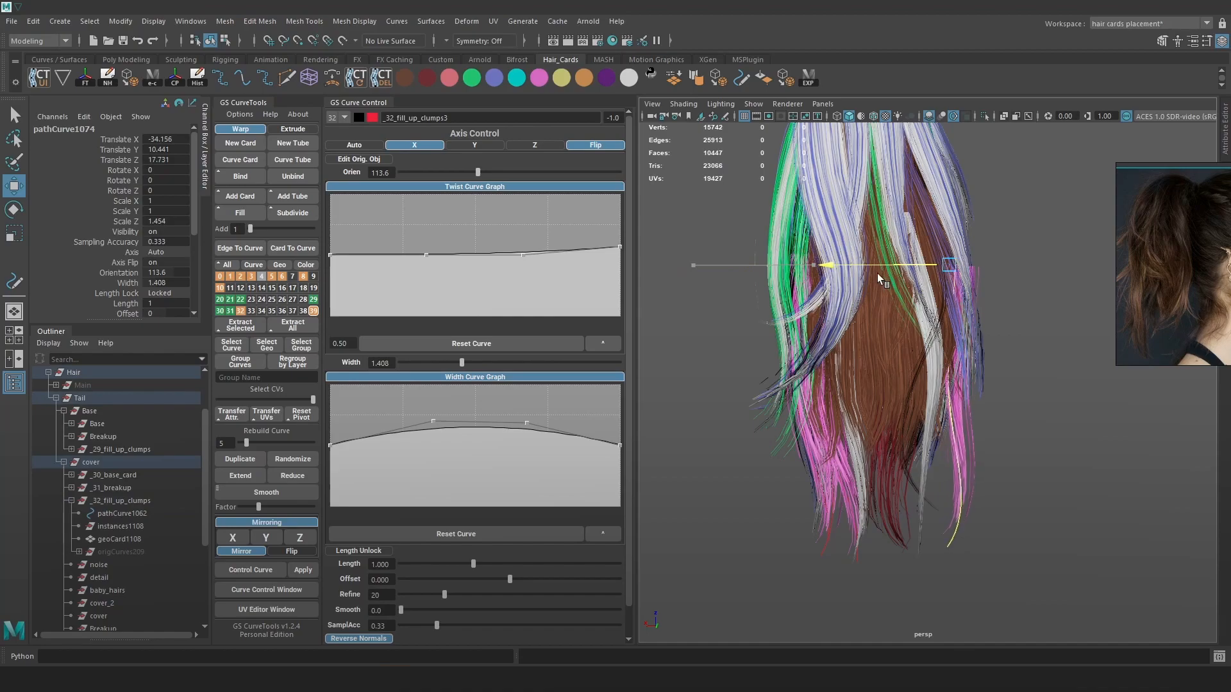
scroll(875, 274, "up", 3)
left_click_drag(987, 297, 925, 260, "alt")
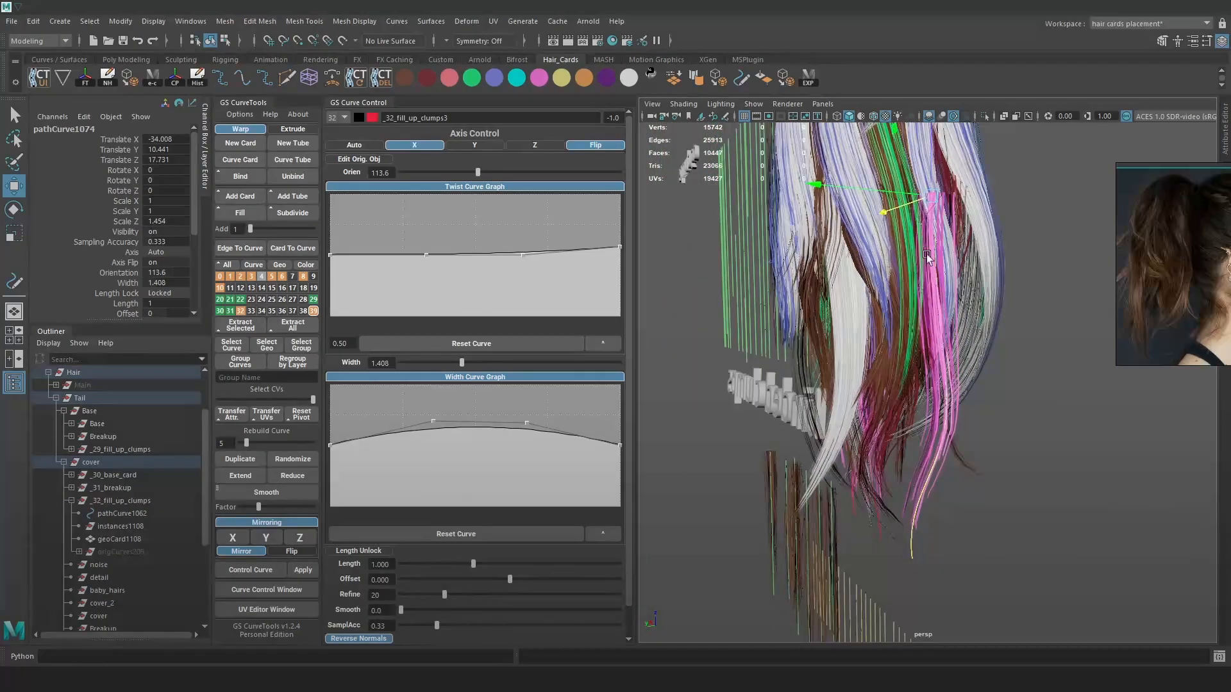
left_click_drag(964, 216, 911, 343, "alt")
left_click_drag(936, 286, 853, 260, "alt")
left_click_drag(472, 176, 455, 179)
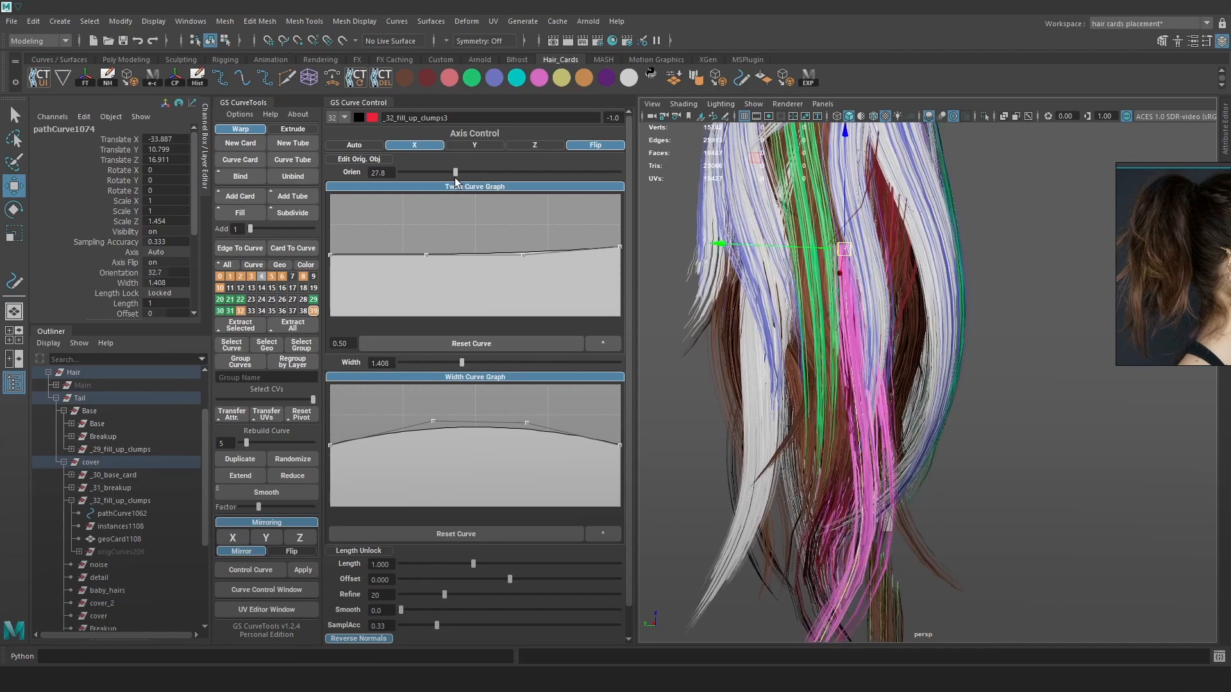
Move the upper control vertices of the opposite-side copy's curve so the card tucks between the surrounding strands
right_click_drag(1029, 189, 911, 288)
left_click_drag(813, 355, 813, 354)
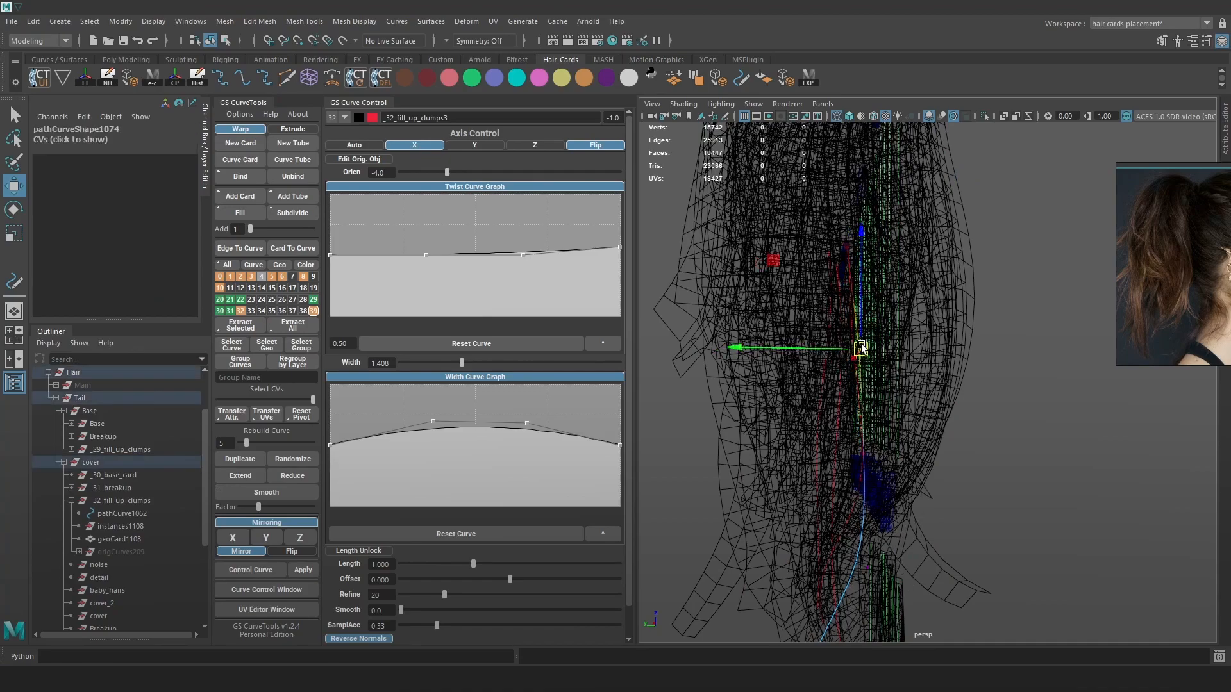
key("6")
left_click_drag(861, 296, 813, 287, "alt")
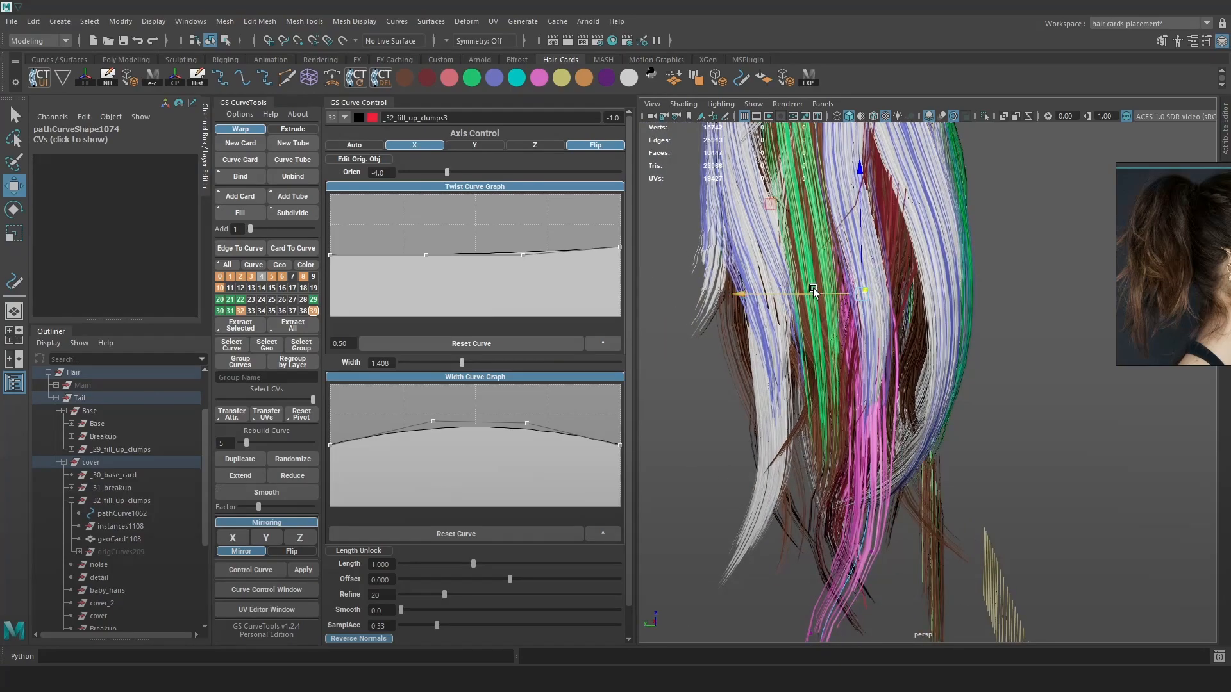
left_click_drag(863, 256, 961, 248, "alt")
key("4")
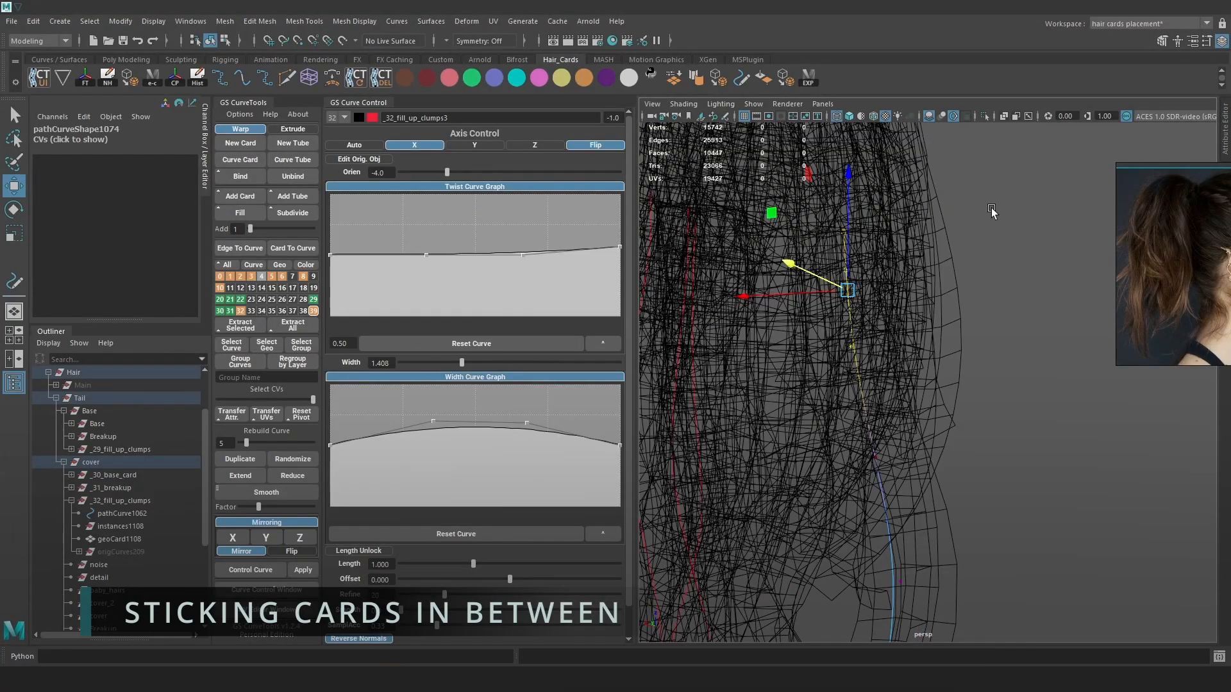
key("5")
left_click_drag(797, 232, 865, 304)
middle_click_drag(988, 367, 940, 335, "alt")
left_click_drag(892, 333, 807, 278, "alt")
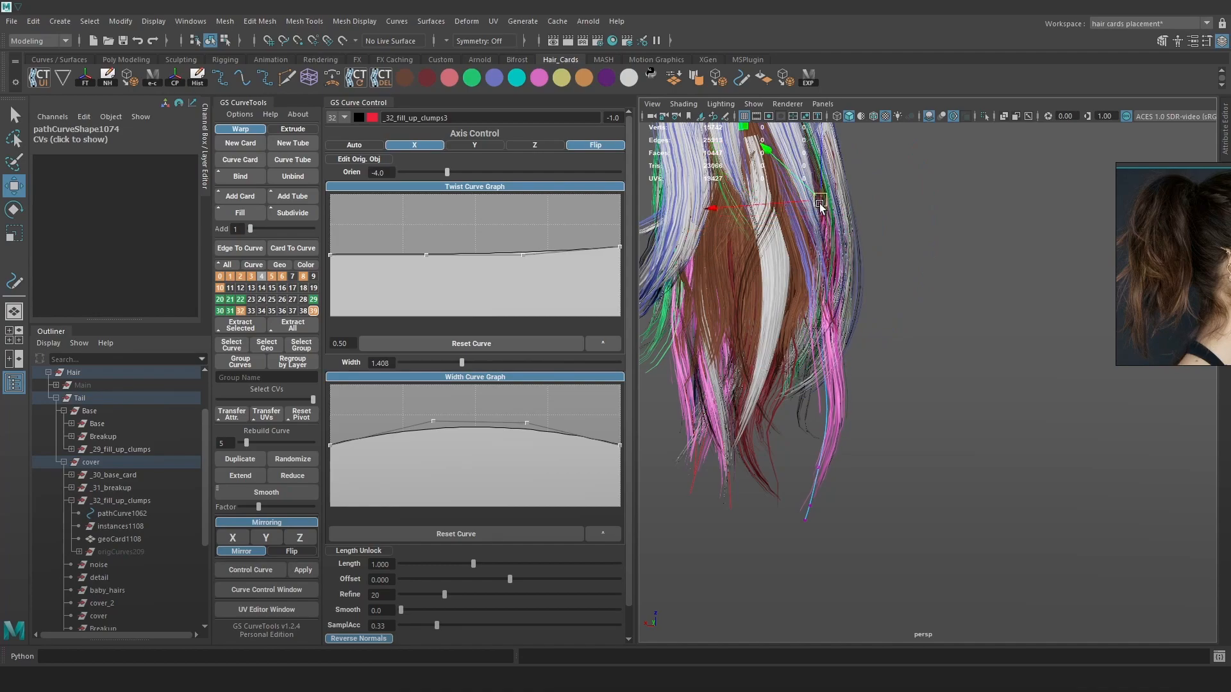
Reposition the middle control vertices of the opposite-side copy's curve
key("4")
left_click_drag(788, 336, 790, 334)
key("6")
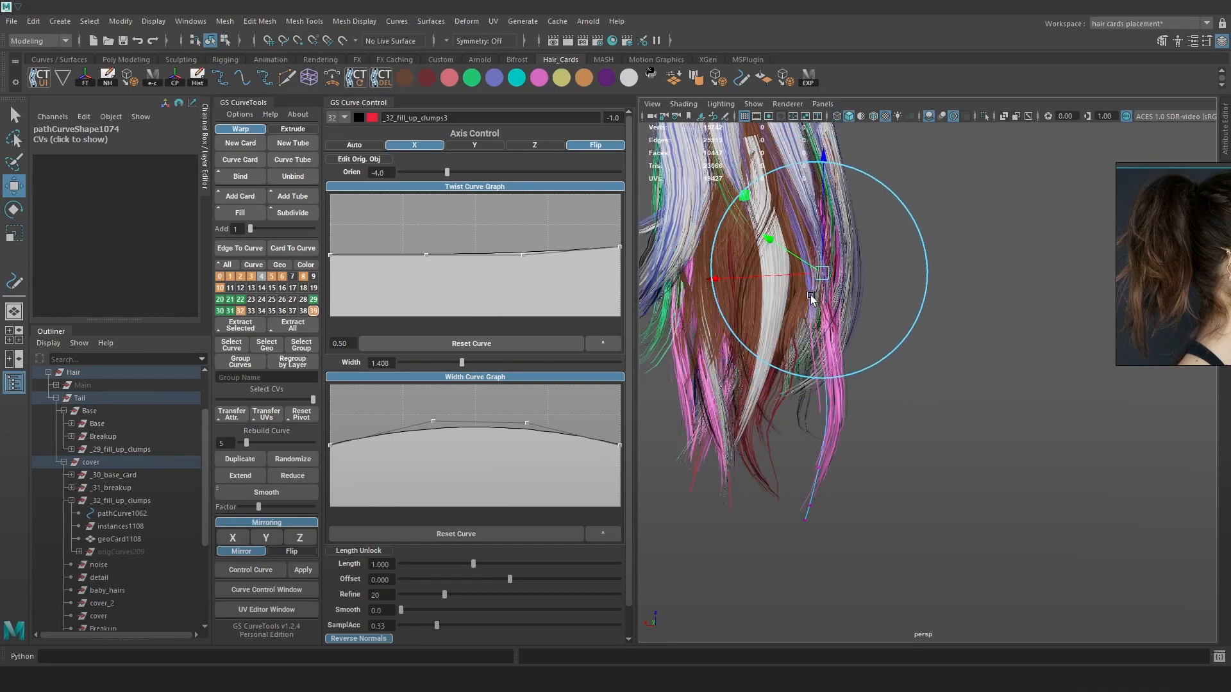
key("4")
left_click(823, 341)
key("6")
Adjust the lower and tip control vertices of the opposite-side copy's curve and check the ponytail's overall silhouette
left_click_drag(858, 411, 846, 472, "alt")
key("4")
key("e")
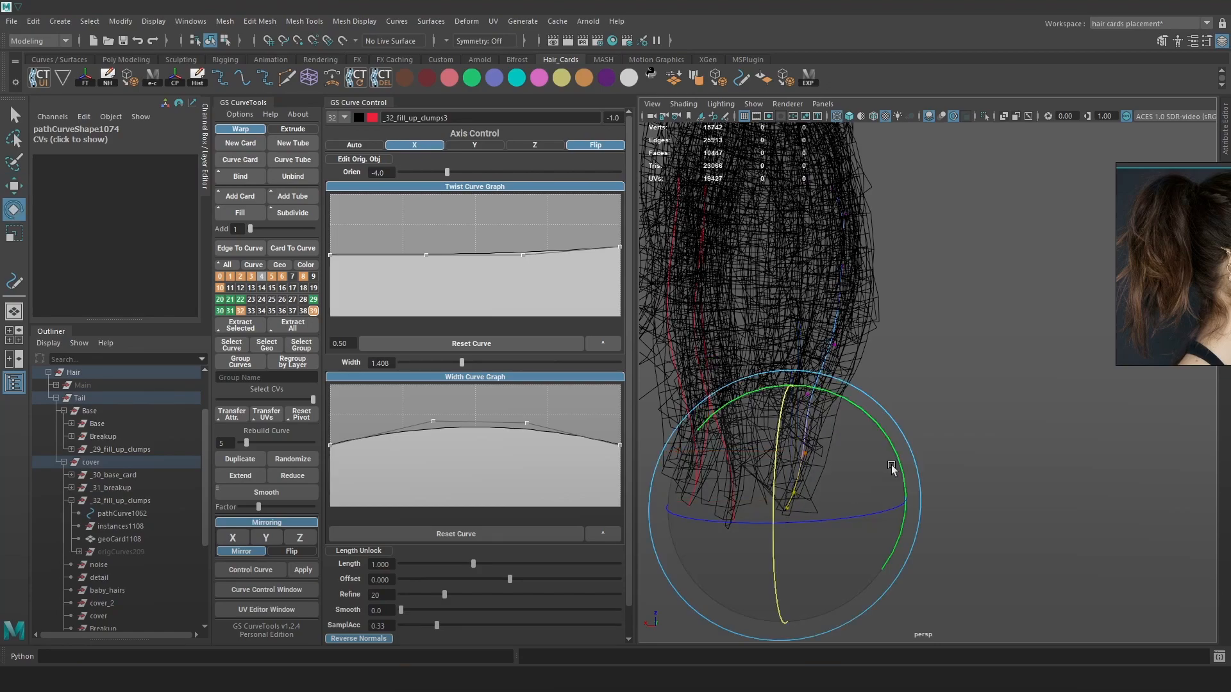
key("5")
left_click_drag(825, 506, 830, 505)
key("6")
scroll(898, 443, "down", 5)
scroll(923, 372, "up", 8)
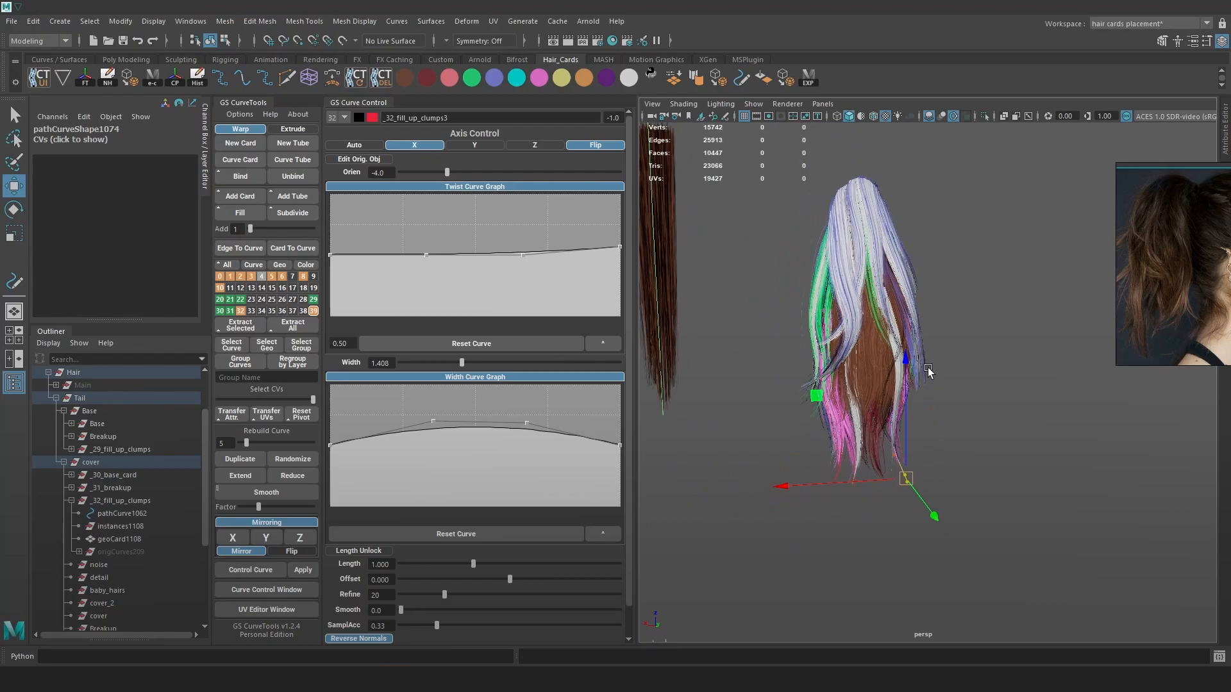
left_click(955, 583)
left_click(755, 359)
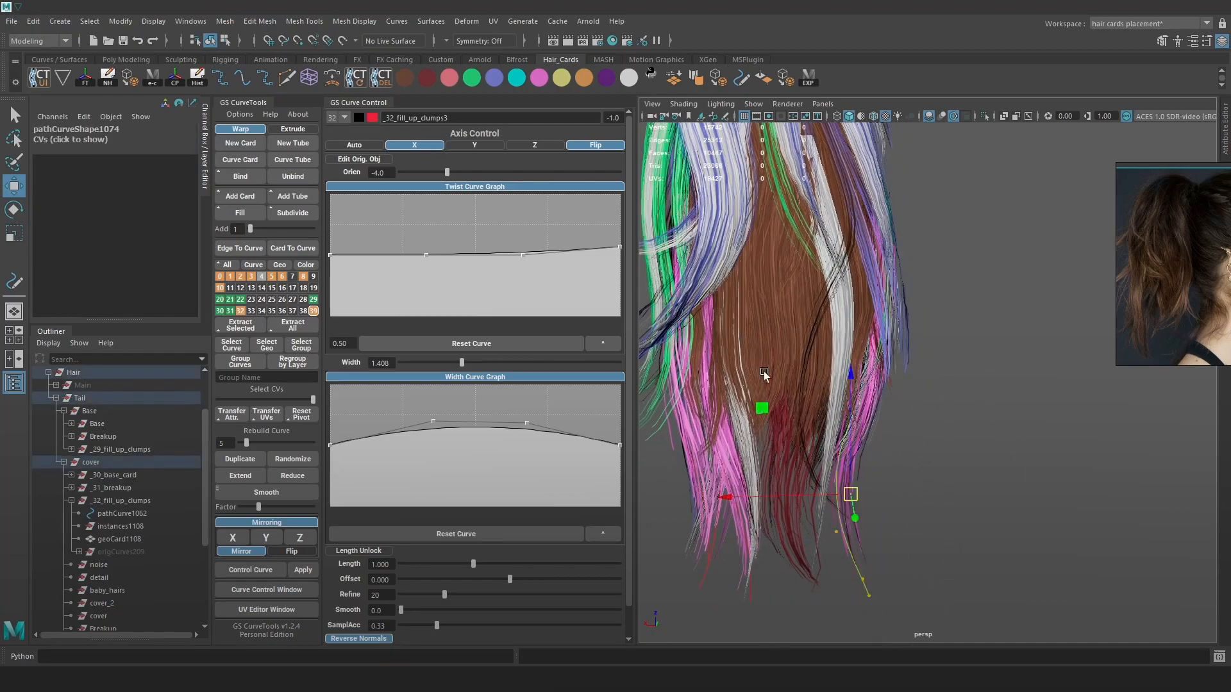
Shift the middle control vertices of the opposite-side copy's curve and rebuild the curve
left_click_drag(922, 489, 818, 482, "alt")
scroll(819, 482, "down", 5)
key("5")
key("4")
key("5")
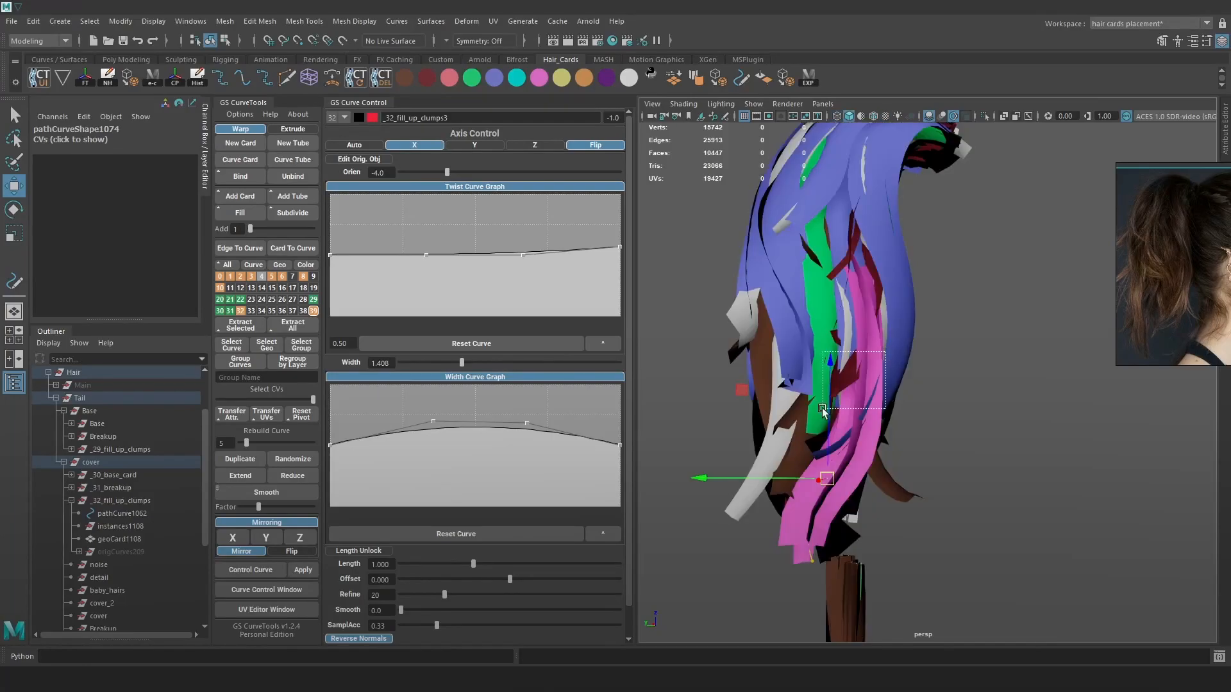
left_click(853, 398)
key("6")
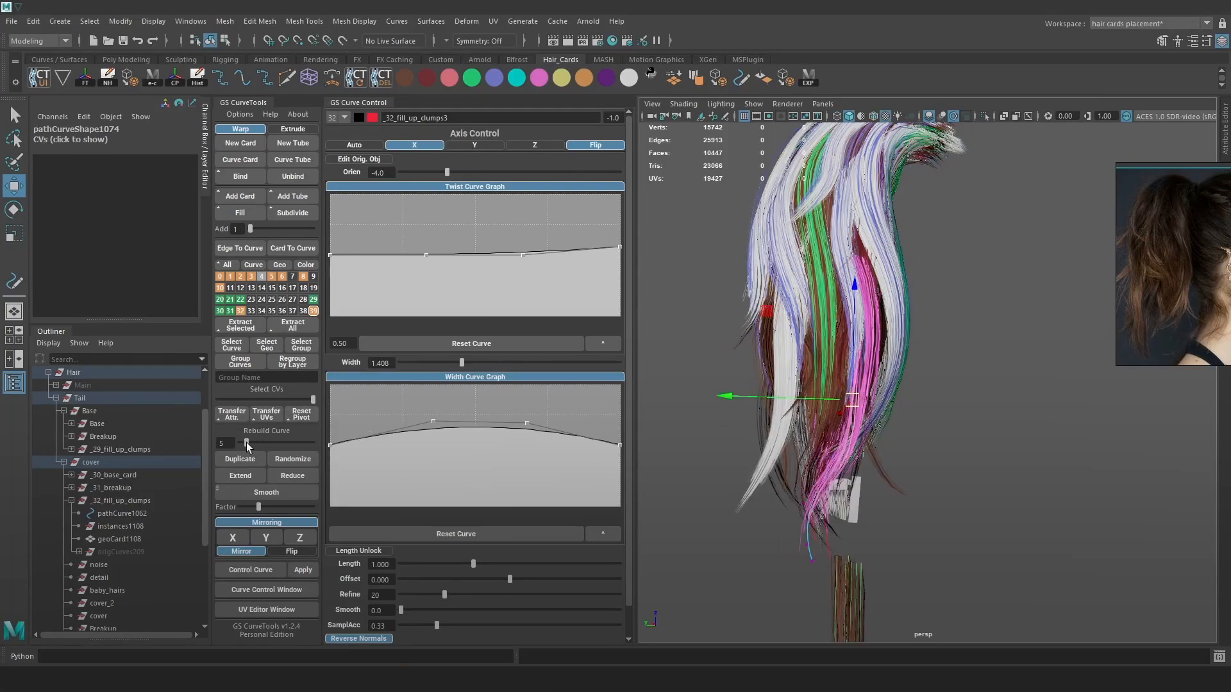
left_click_drag(247, 442, 245, 444)
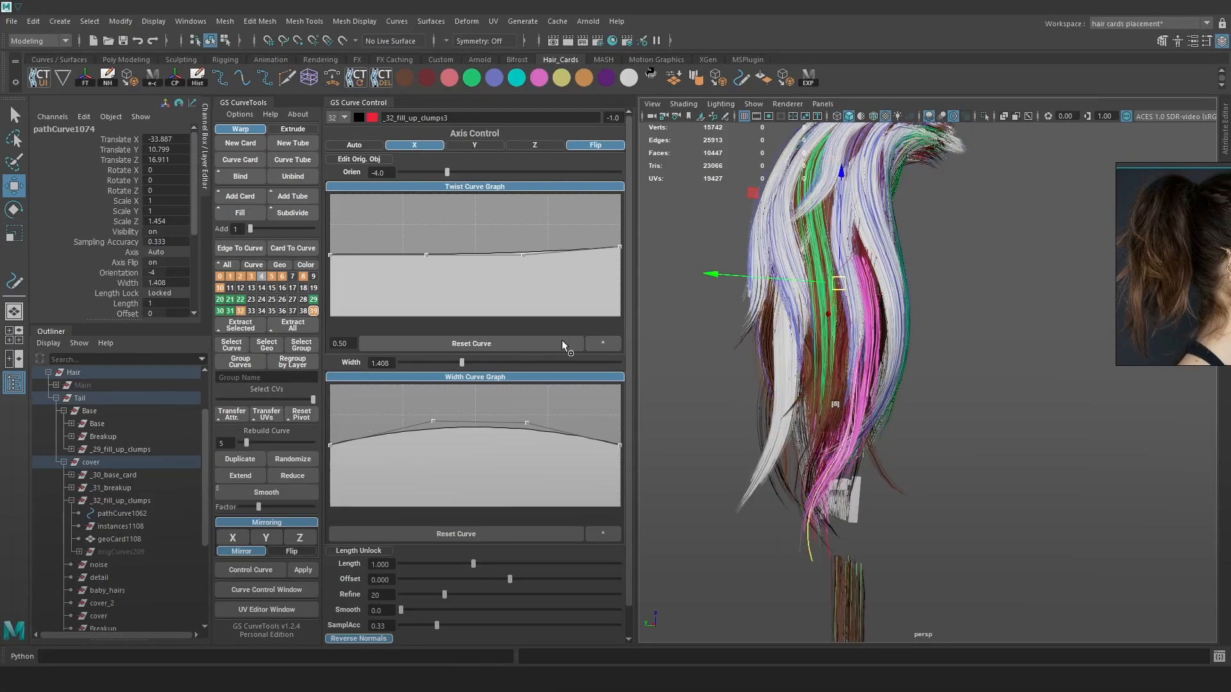
Reposition the middle and upper control vertices of the rebuilt curve so the card's root tucks under the neighbouring strands
right_click_drag(986, 251, 913, 254)
key("4")
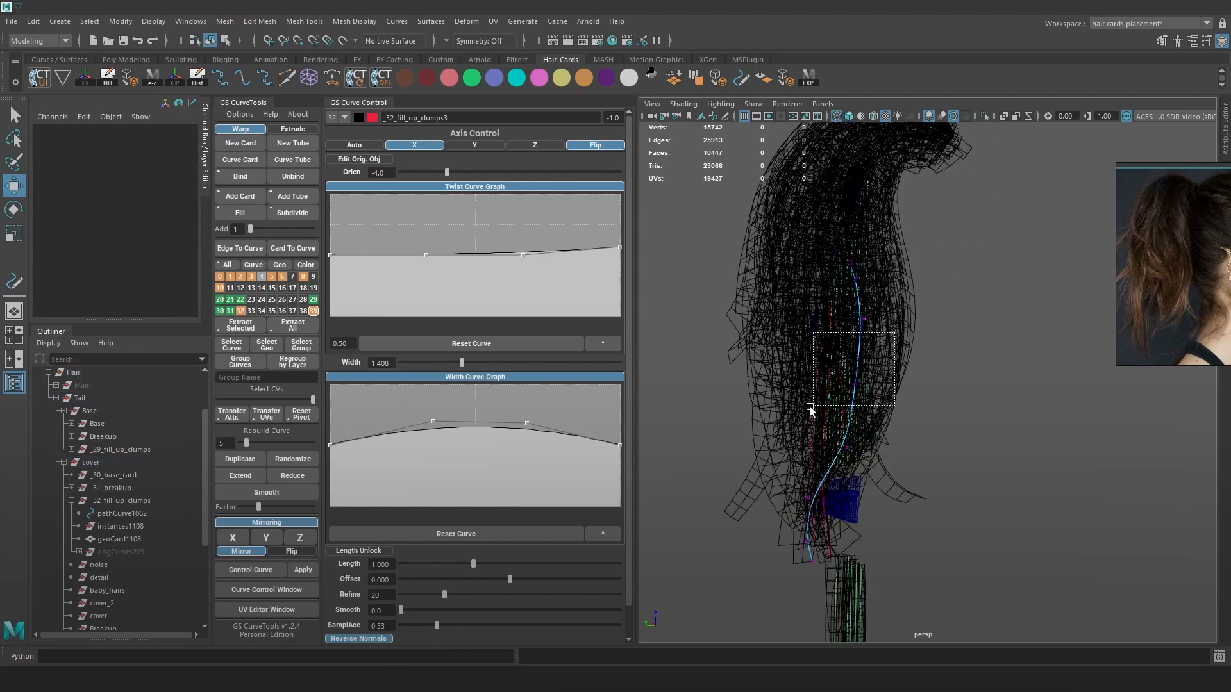
left_click(851, 386)
key("6")
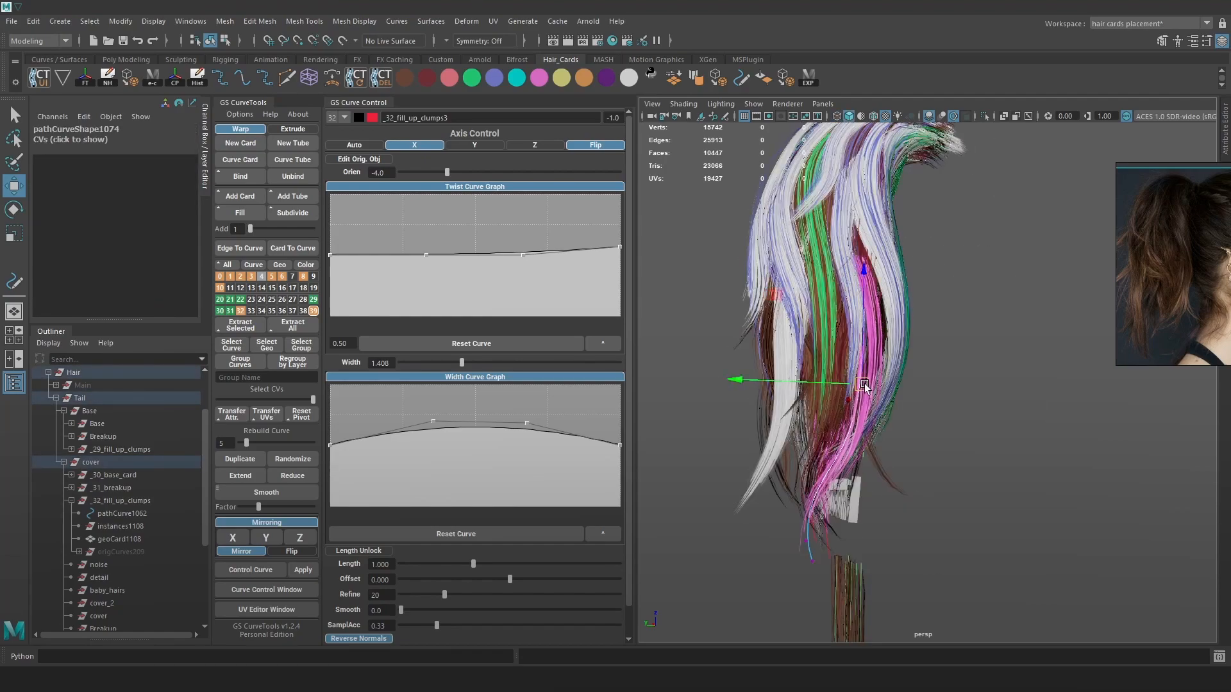
middle_click_drag(954, 257, 953, 357, "alt")
left_click_drag(954, 357, 961, 404, "alt")
key("4")
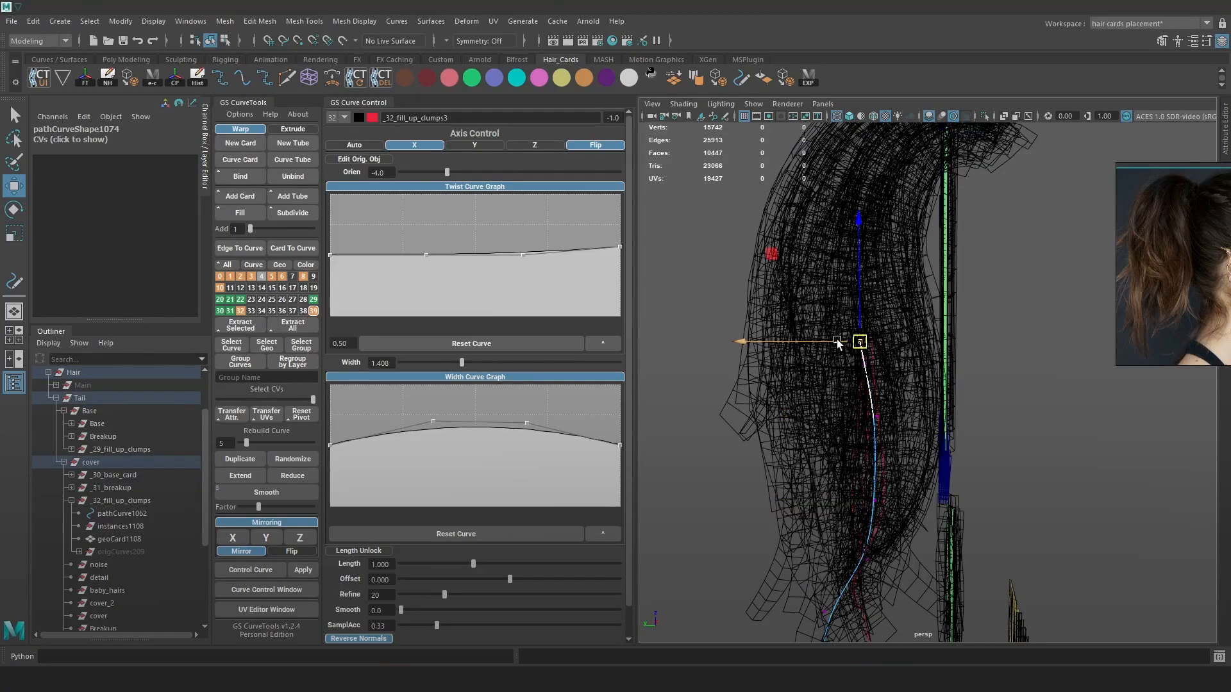
key("6")
left_click_drag(863, 289, 848, 293, "alt")
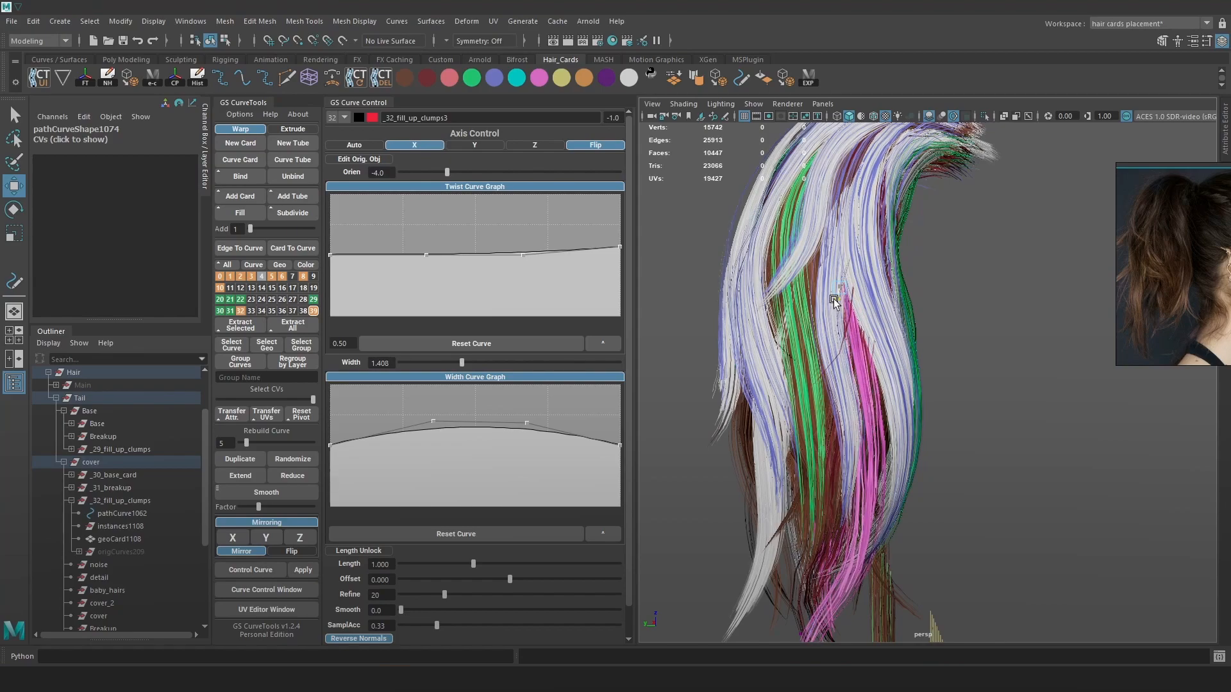
key("4")
key("6")
Shift the opposite-side copy's middle control vertices to follow the outer edge of the ponytail in the back view
left_click_drag(841, 447, 1007, 452)
middle_click_drag(912, 502, 988, 443, "alt")
right_click_drag(1004, 449, 942, 418, "alt")
middle_click_drag(942, 418, 993, 381, "alt")
left_click_drag(979, 465, 999, 584, "alt")
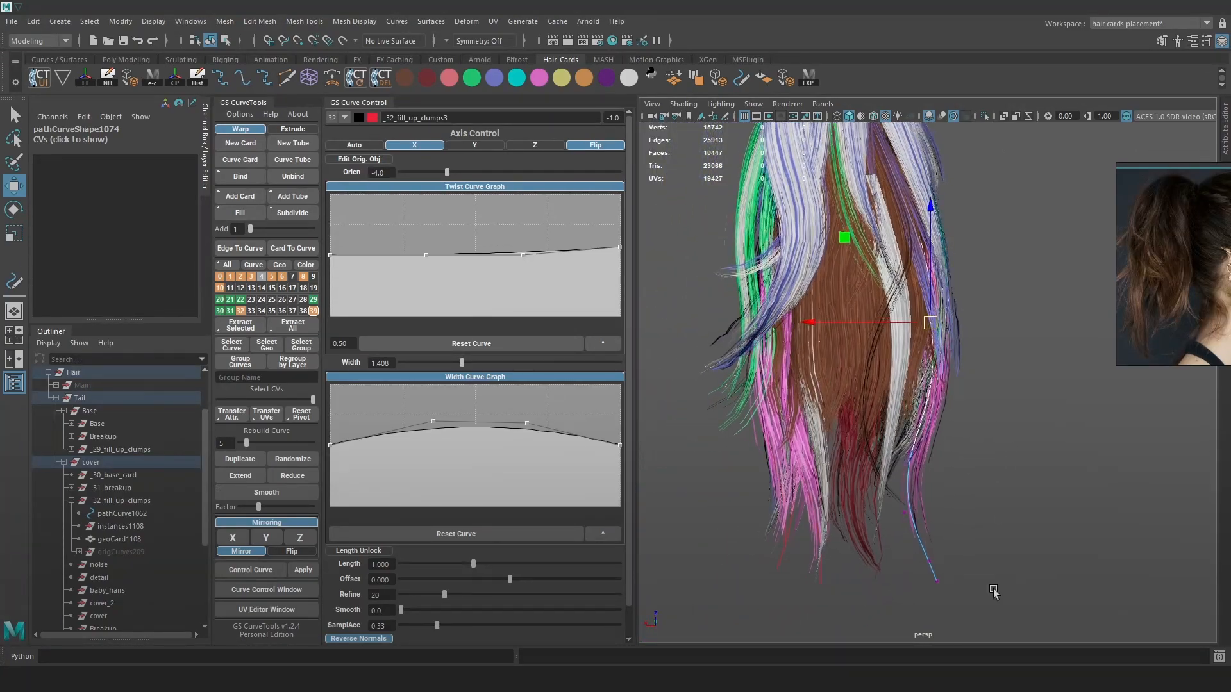
left_click_drag(905, 566, 801, 554, "alt")
key("4")
key("6")
Adjust the lower control vertices of the opposite-side copy's curve to shape its fall toward the ponytail tip
mouse_move(898, 372)
left_mouse_down()
mouse_move(883, 390)
mouse_move(895, 392)
left_mouse_up()
key("4")
key("6")
left_click_drag(925, 465, 879, 415)
right_click_drag(898, 448, 929, 475, "alt")
left_click_drag(929, 475, 891, 449, "alt")
right_click_drag(891, 449, 863, 406, "alt")
left_click_drag(864, 406, 885, 398, "alt")
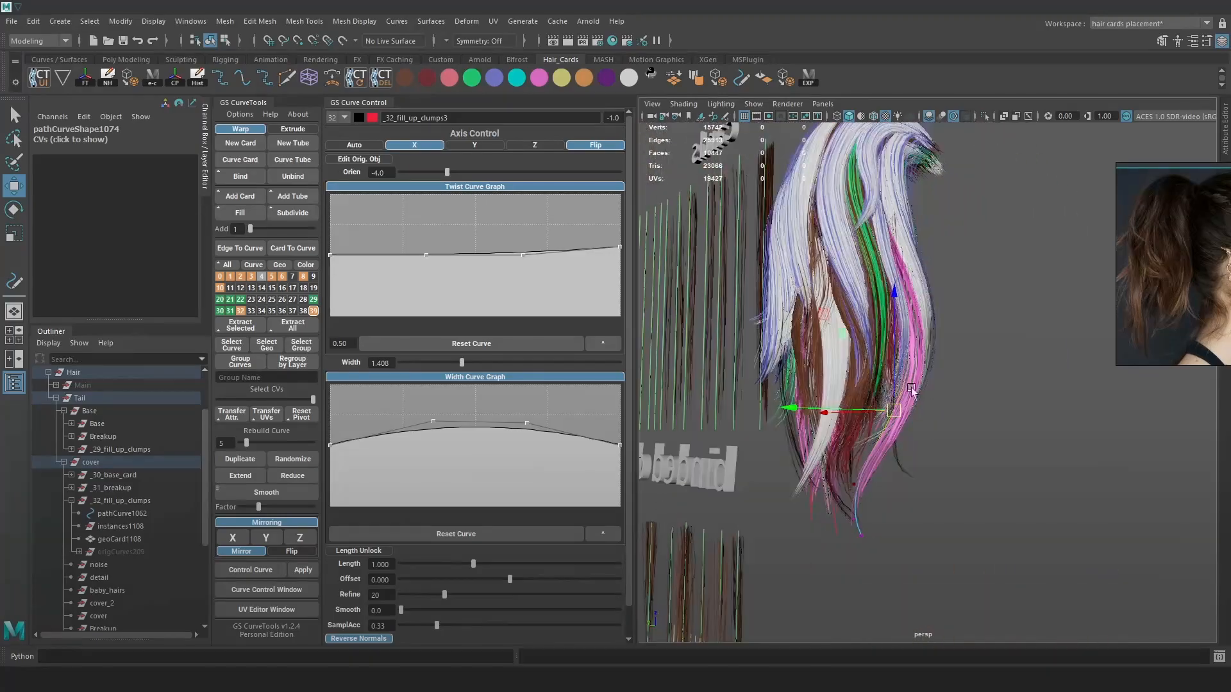
Switch to Marmoset Toolbag and inspect the rendered lower ponytail from several angles
left_click(1004, 280)
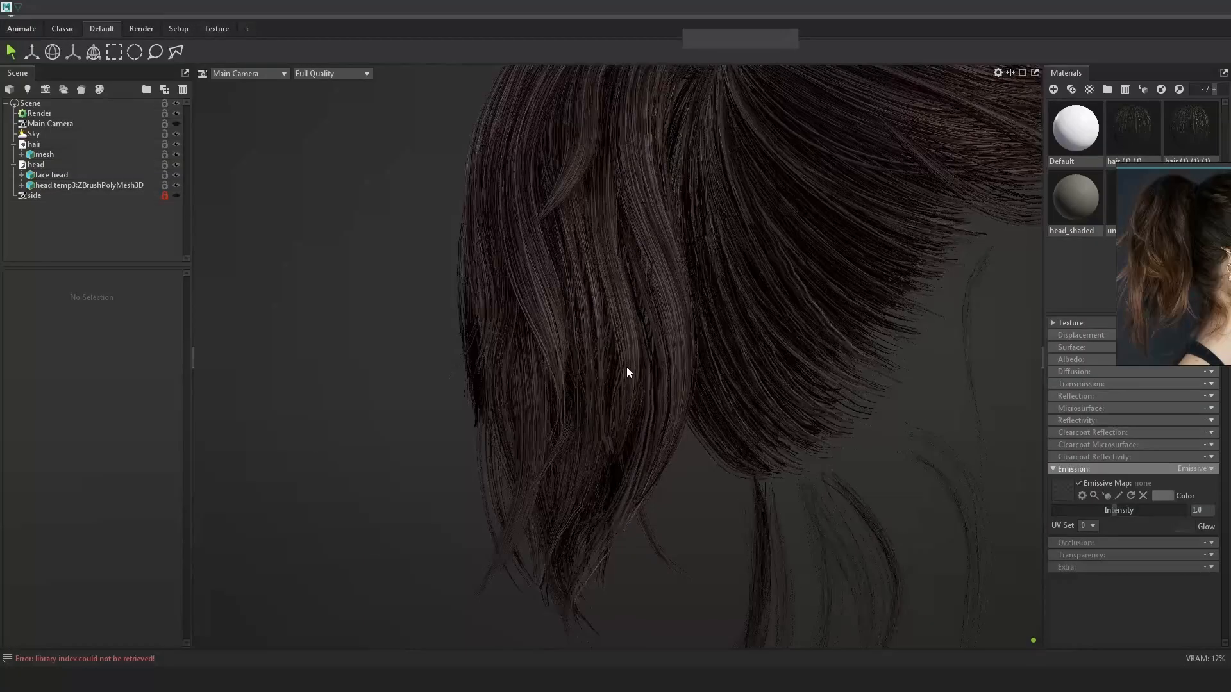
left_click_drag(626, 367, 824, 409)
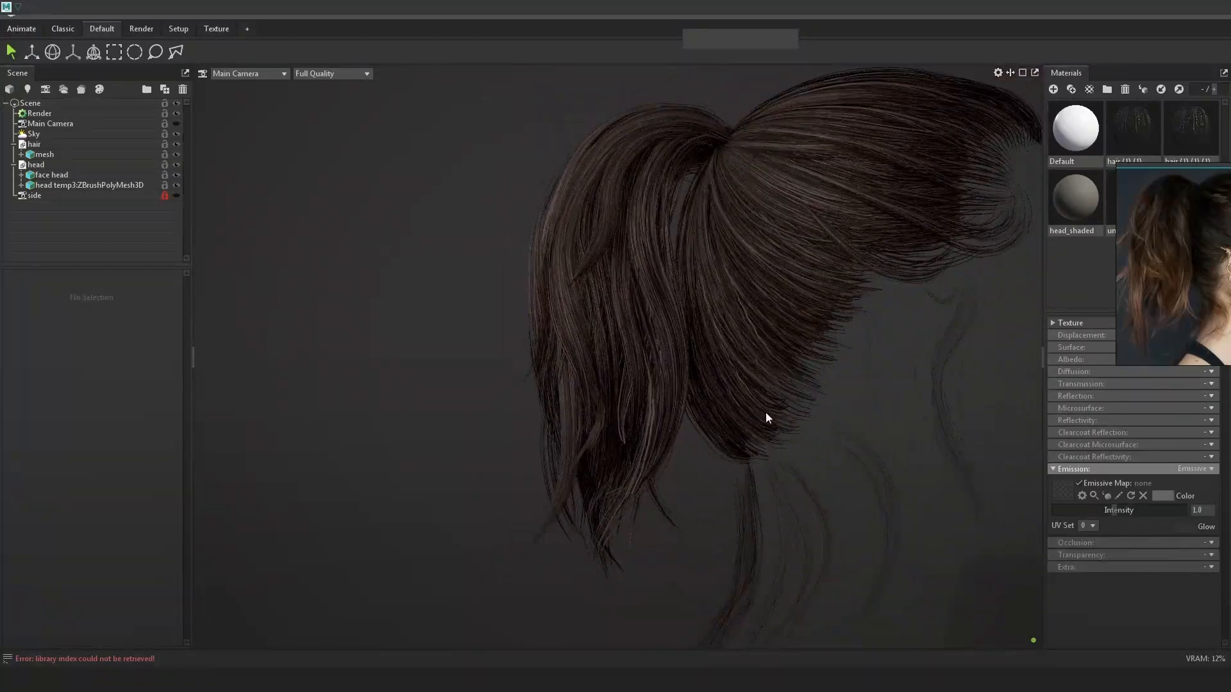
right_click_drag(756, 410, 671, 379)
left_click_drag(692, 359, 760, 345)
left_click_drag(688, 414, 631, 382)
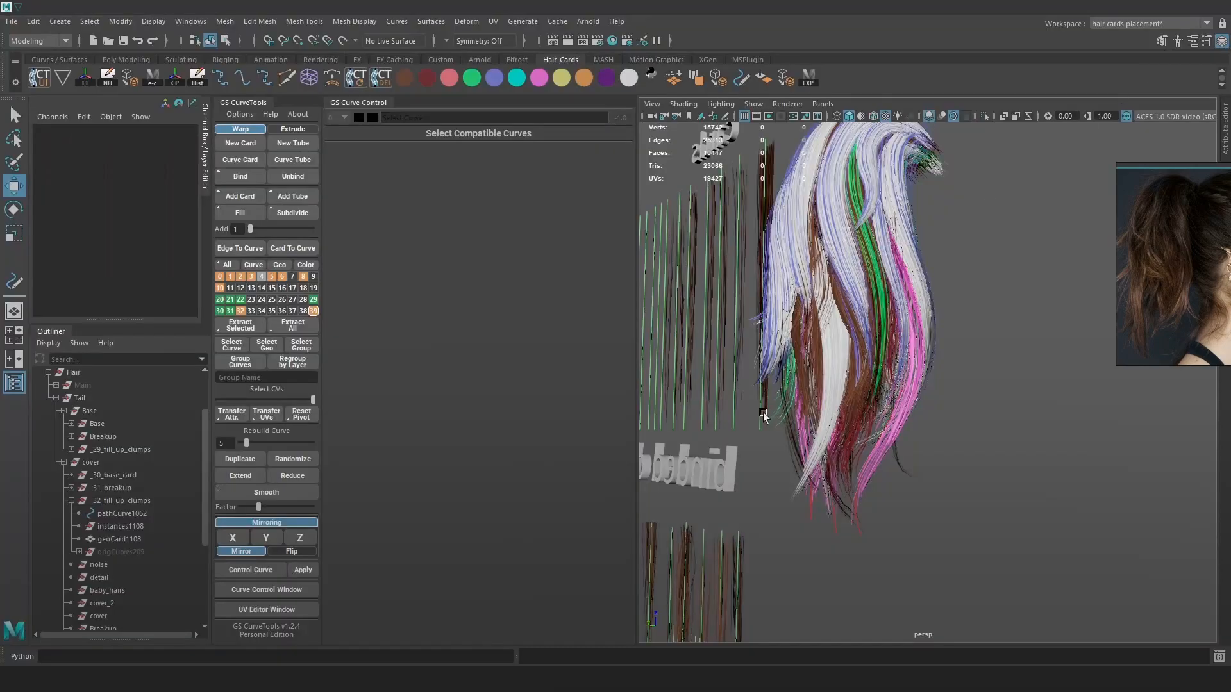
Return to Maya, select the opposite-side copy's curve and set its orientation to 355.3
right_click_drag(763, 417, 947, 413, "alt")
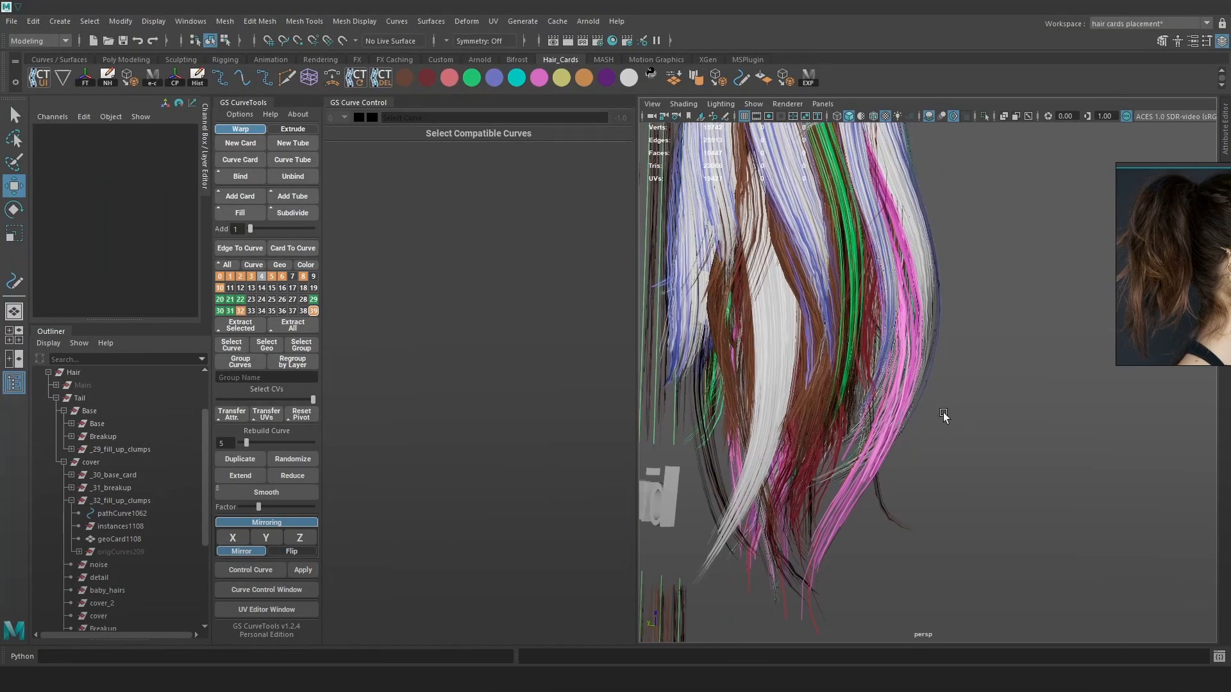
left_click_drag(921, 423, 887, 417, "alt")
key("4")
left_click(879, 401)
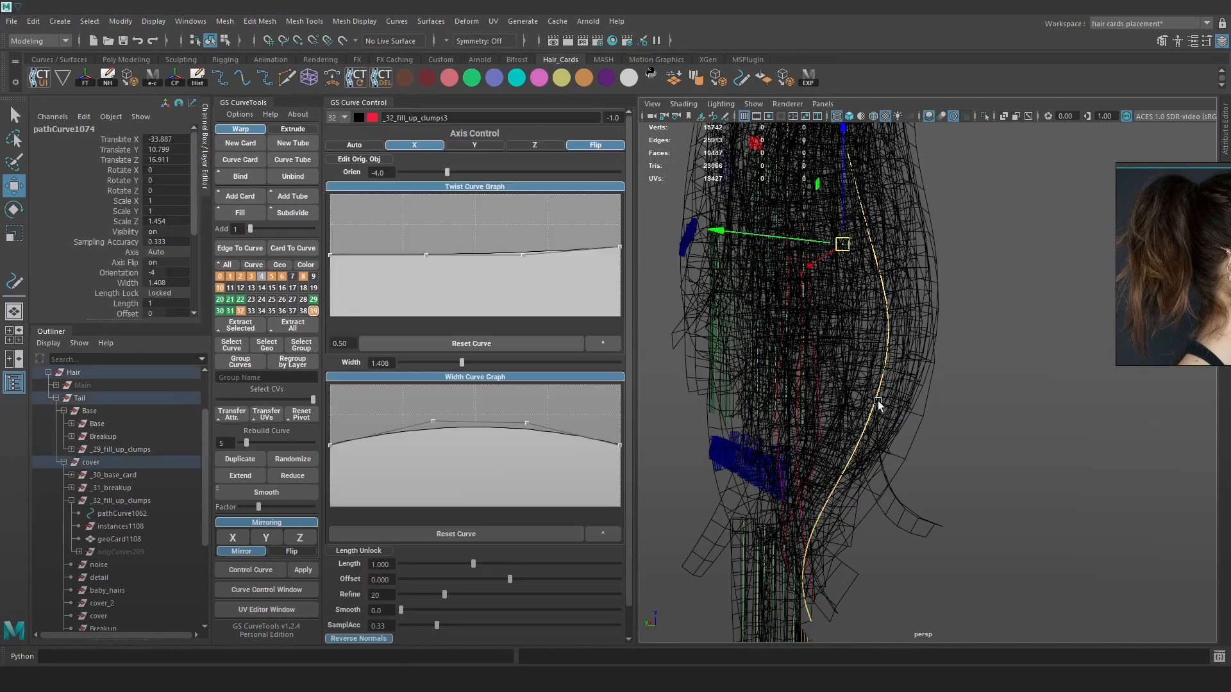
key("6")
left_click_drag(446, 170, 540, 190)
Reposition the lower and tip control vertices of the reoriented clump so its end gathers with the other strands
right_click_drag(981, 289, 936, 288)
left_click_drag(933, 305, 971, 330, "alt")
key("4")
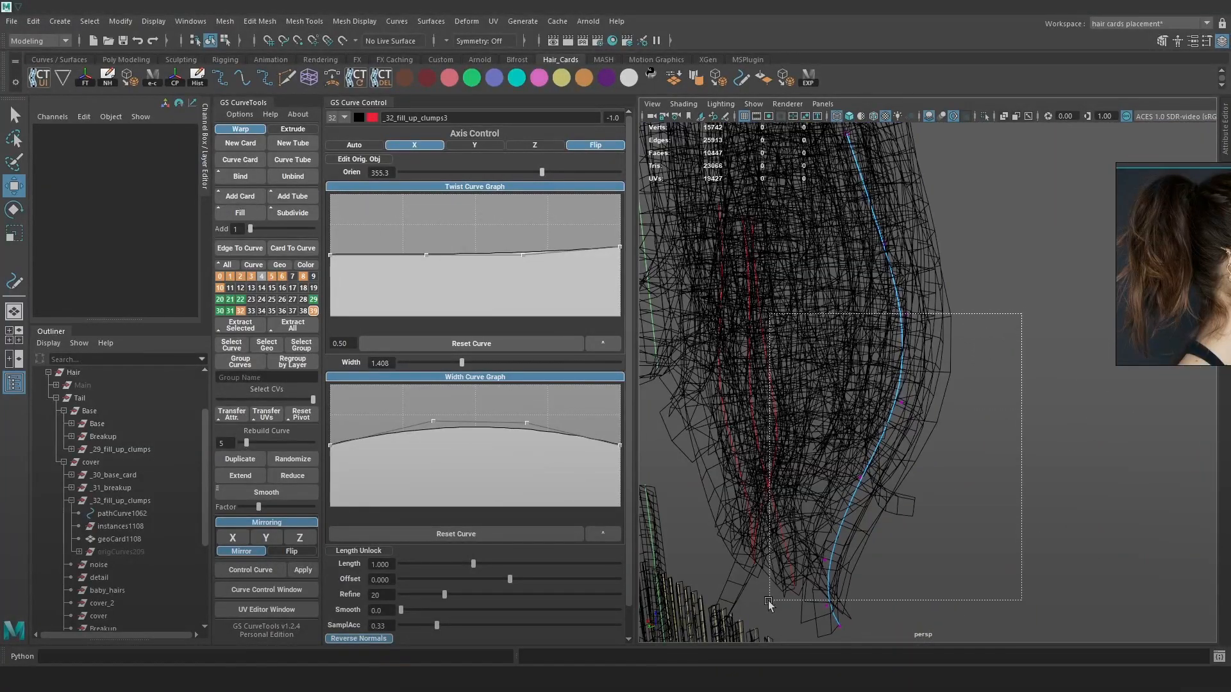
left_click_drag(766, 631, 768, 630)
key("6")
left_click_drag(786, 446, 876, 442, "alt")
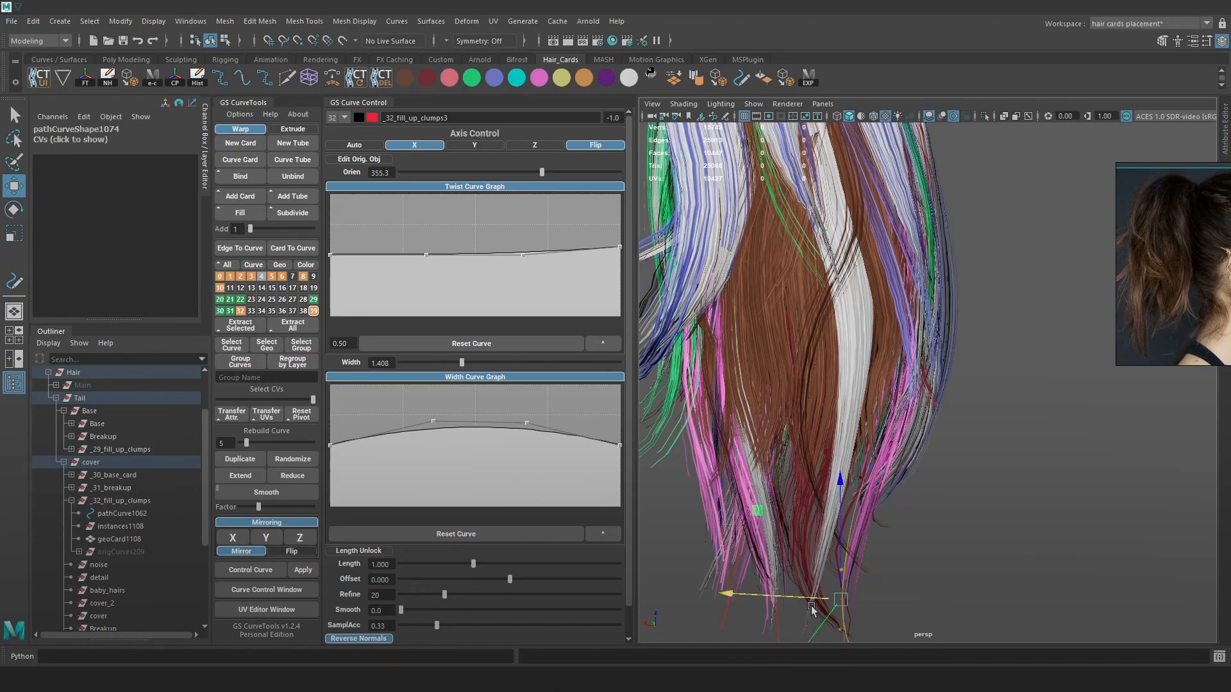
key("4")
left_click_drag(809, 473, 815, 481)
key("6")
left_click_drag(923, 468, 838, 461, "alt")
right_click_drag(852, 364, 915, 347)
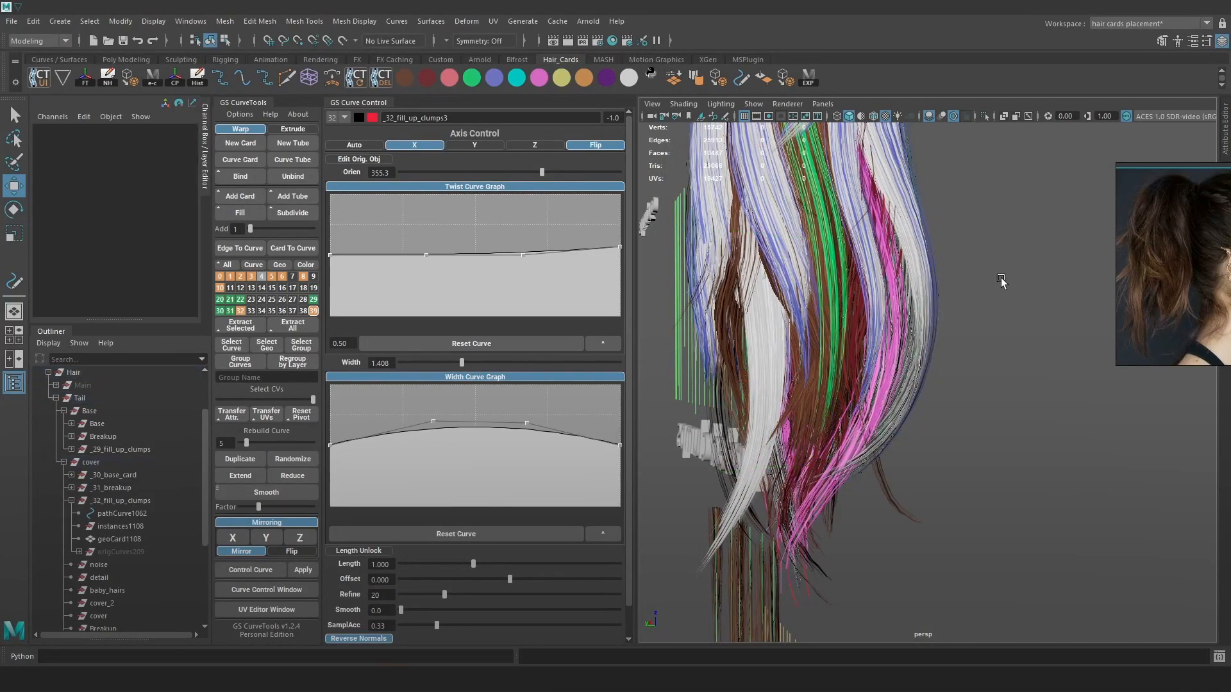
Duplicate the opposite-side clump, move the copy inward beside the white strand and rotate it to 8.519, -6.4, -1.814
scroll(921, 429, "down", 1)
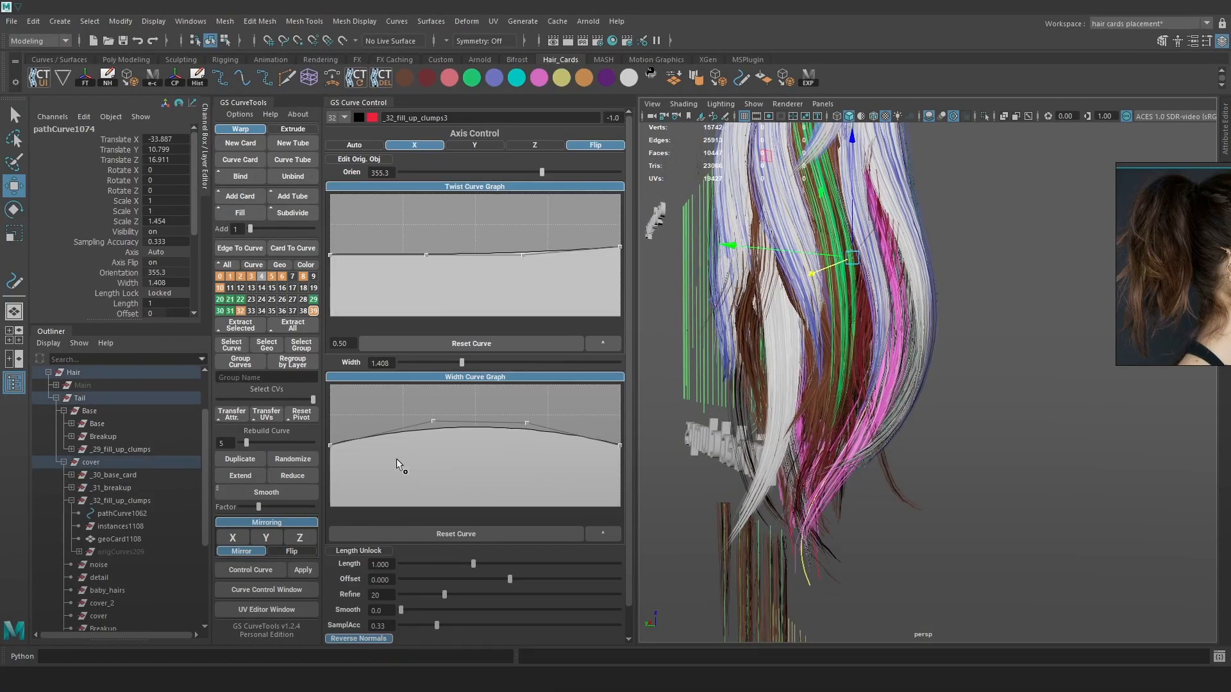
left_click_drag(851, 257, 783, 341)
left_click_drag(818, 294, 845, 297, "alt")
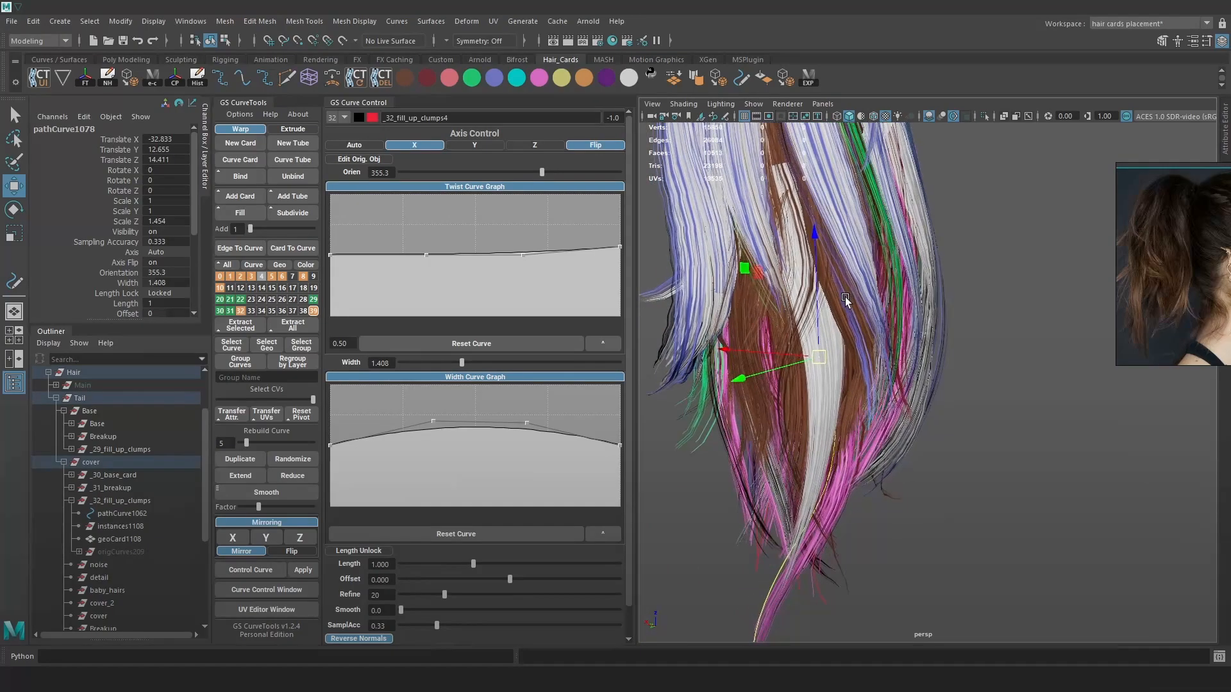
left_click_drag(758, 346, 918, 397)
left_click_drag(870, 366, 859, 374)
left_click_drag(914, 381, 739, 342, "alt")
key("e")
left_click_drag(816, 290, 816, 343)
key("w")
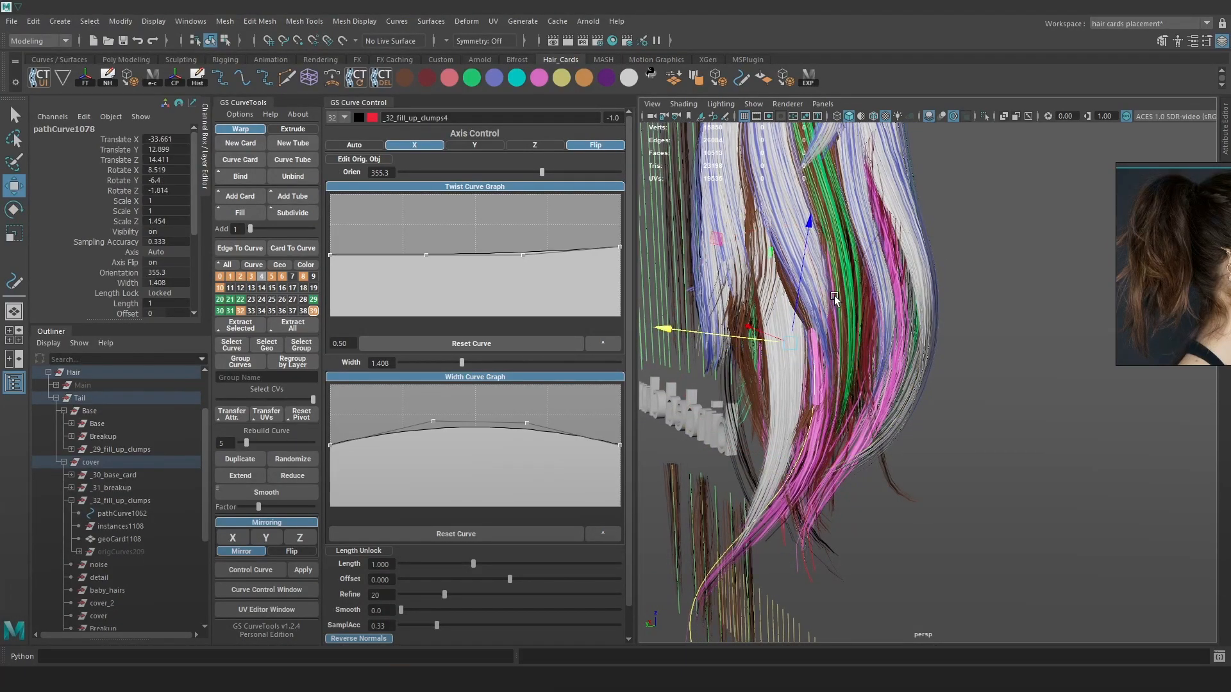
Move the new copy to -33.663, 12.753, 14.389 and shorten its curve with Reduce
left_click_drag(837, 297, 866, 296, "alt")
left_click_drag(737, 333, 742, 333)
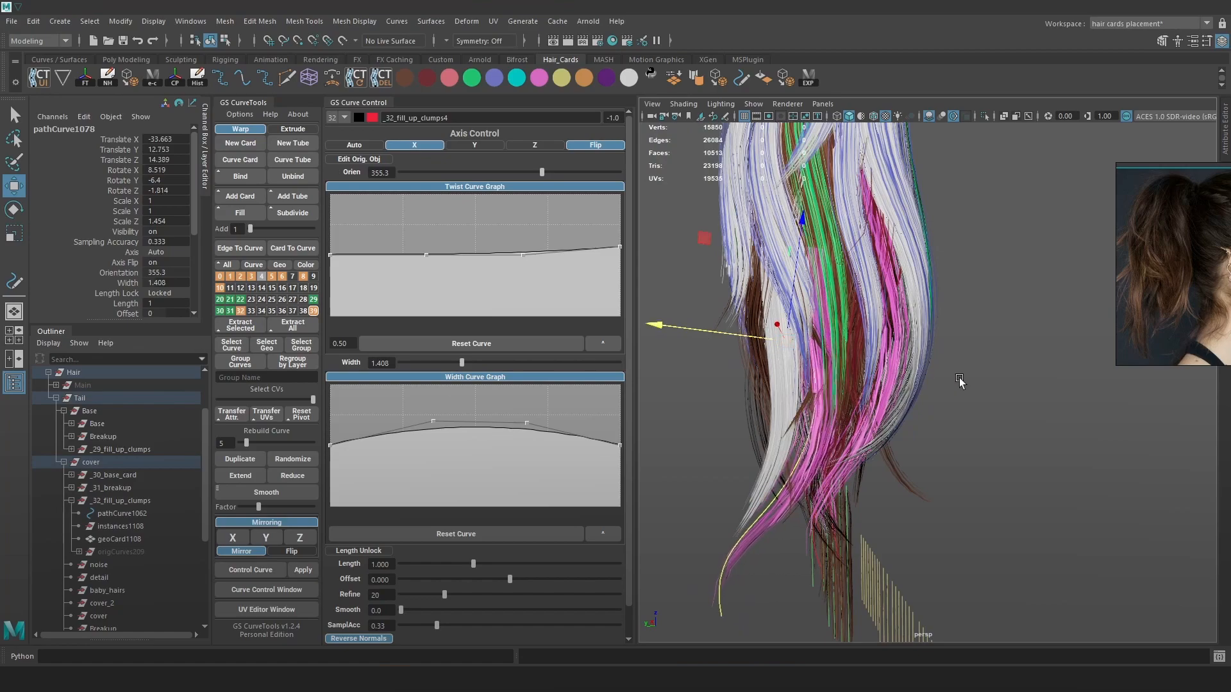
middle_click_drag(952, 381, 941, 347, "alt")
right_click_drag(1034, 291, 1086, 275)
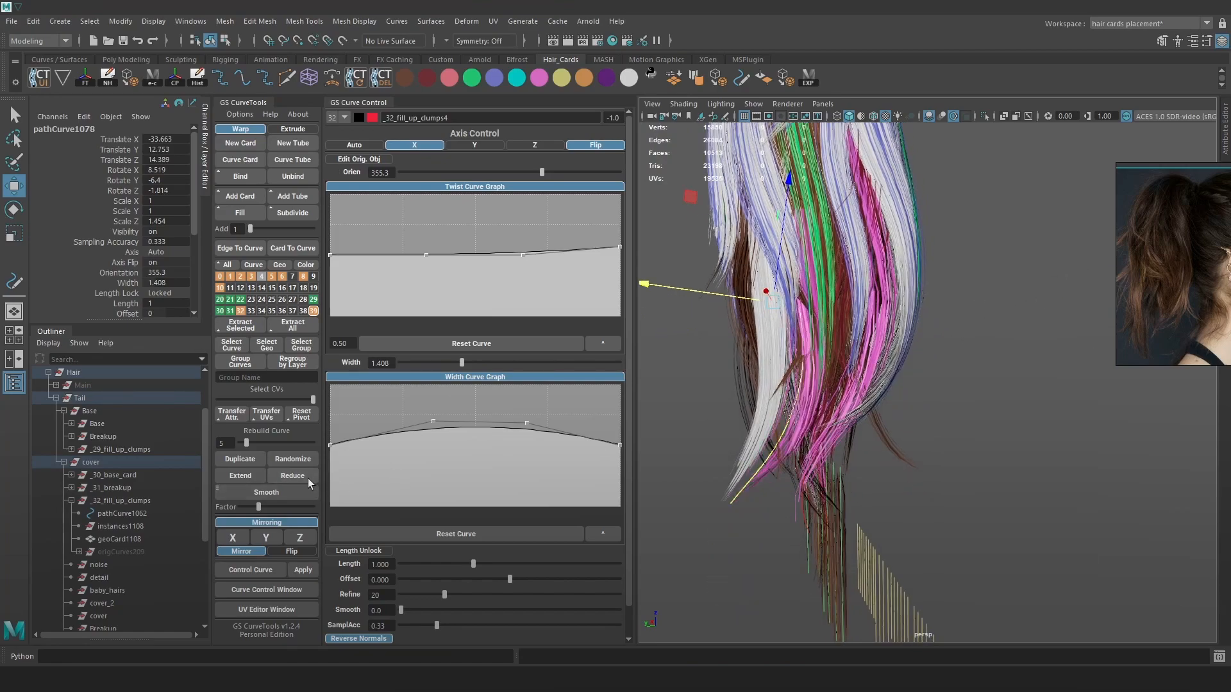
Move and rotate the new copy's lower control vertices so its tip falls in line with the ponytail's end
right_click_drag(985, 295, 930, 296)
key("4")
key("6")
mouse_move(813, 440)
left_mouse_down()
mouse_move(715, 520)
mouse_move(764, 500)
left_mouse_up()
key("e")
middle_click_drag(816, 456, 759, 468)
key("w")
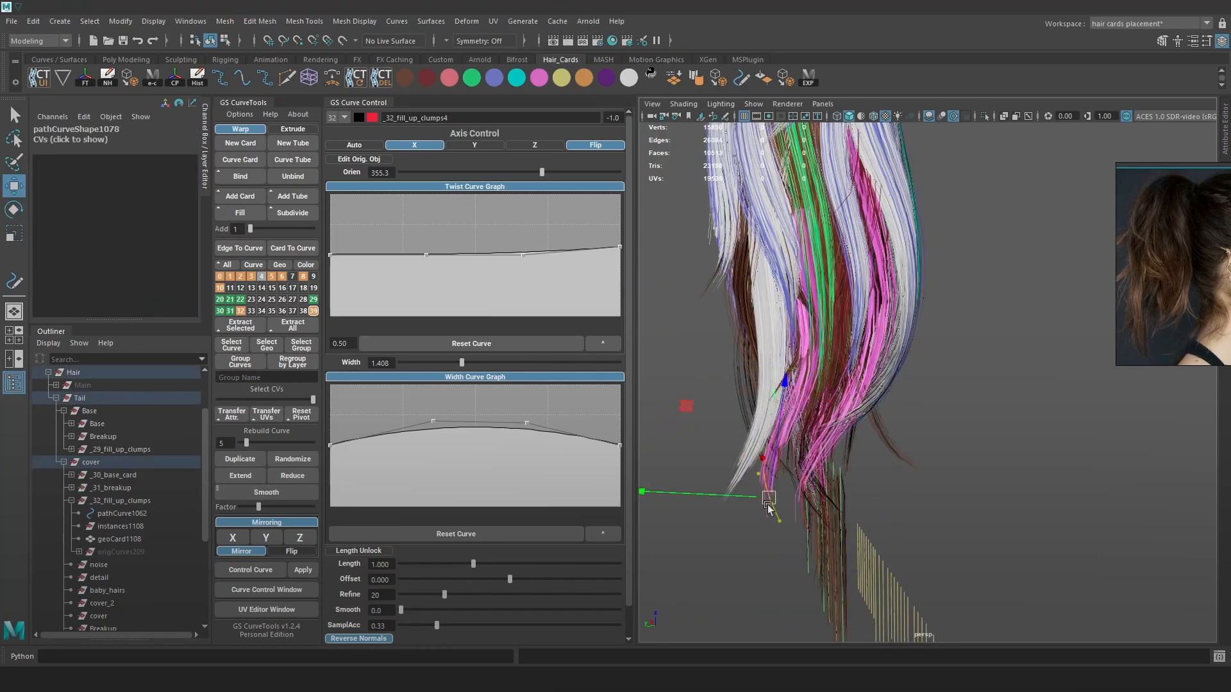
left_click_drag(763, 475, 874, 561, "alt")
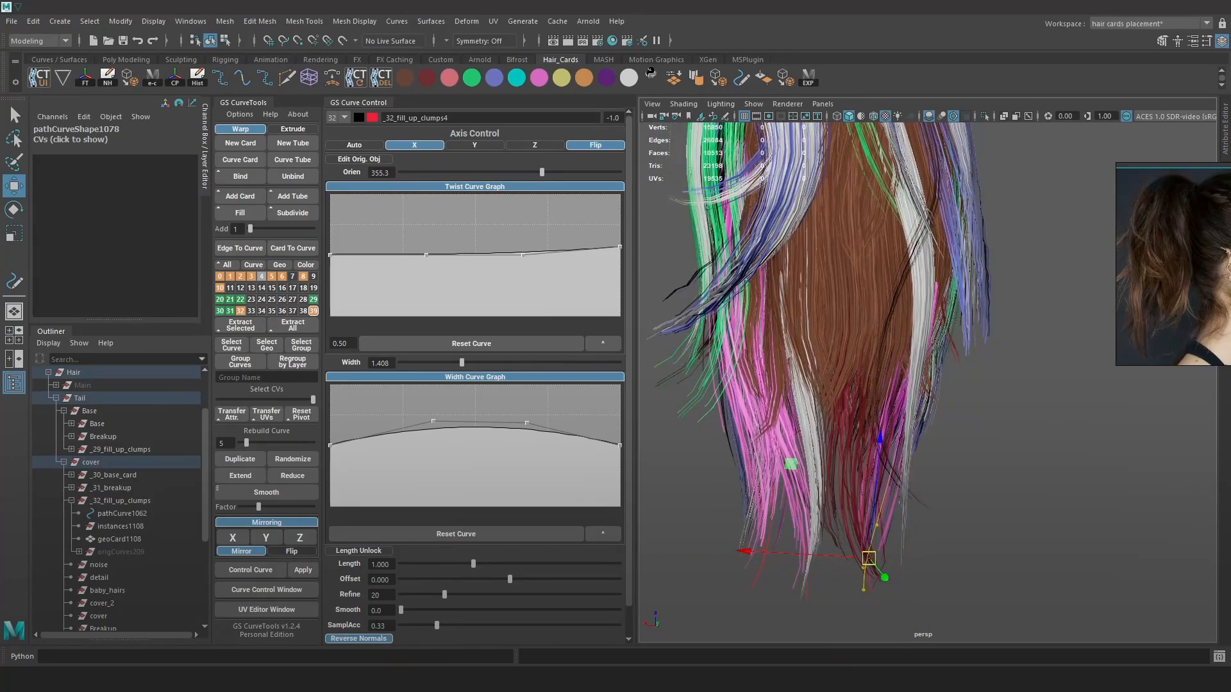
key("e")
key("w")
Reposition the upper and middle control vertices of the new copy's curve beneath the surrounding cards
mouse_move(915, 549)
left_mouse_down("alt")
mouse_move(778, 517)
mouse_move(807, 361)
mouse_move(820, 361)
left_mouse_up("alt")
key("4")
key("6")
mouse_move(781, 256)
left_mouse_down()
mouse_move(827, 301)
mouse_move(799, 280)
left_mouse_up()
key("4")
mouse_move(777, 191)
left_mouse_down()
mouse_move(836, 242)
mouse_move(838, 292)
left_mouse_up()
key("ctrl+z")
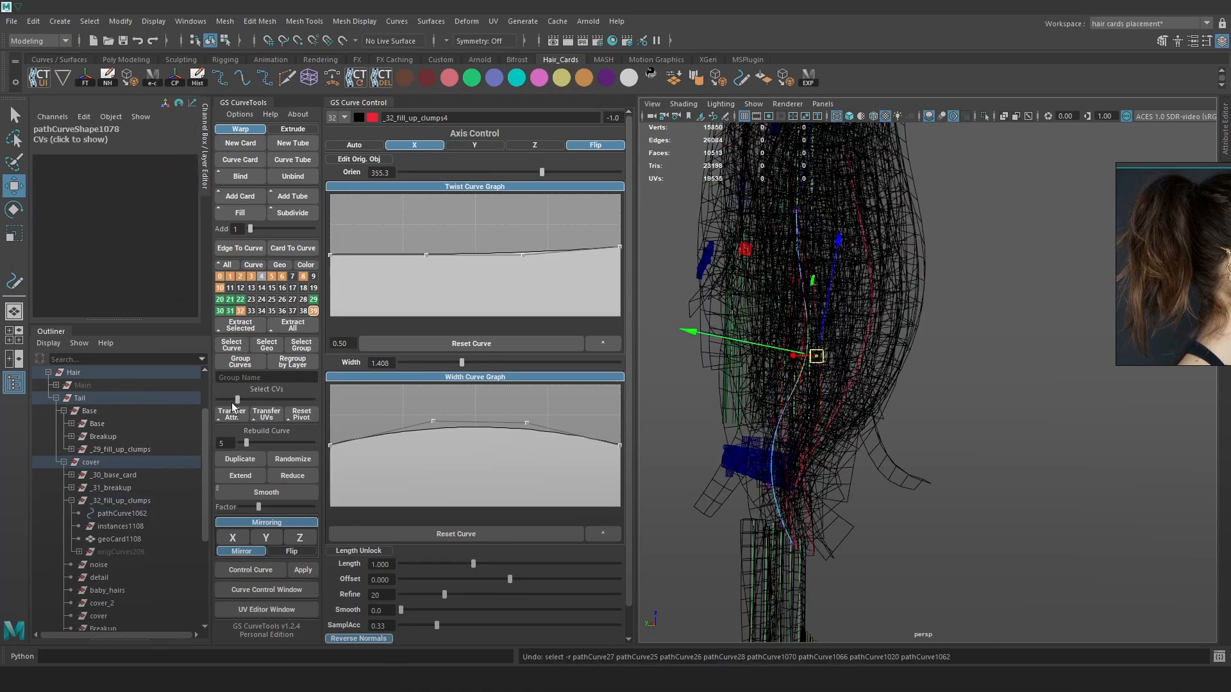
key("6")
mouse_move(795, 290)
left_mouse_down("alt")
mouse_move(968, 288)
mouse_move(800, 295)
mouse_move(854, 298)
mouse_move(861, 253)
mouse_move(840, 269)
left_mouse_up("alt")
right_click_drag(839, 269, 899, 252)
Select the shortened clump's curve and duplicate it
left_click(989, 340)
key("4")
left_click(798, 349)
key("6")
left_click_drag(829, 360, 827, 309, "alt")
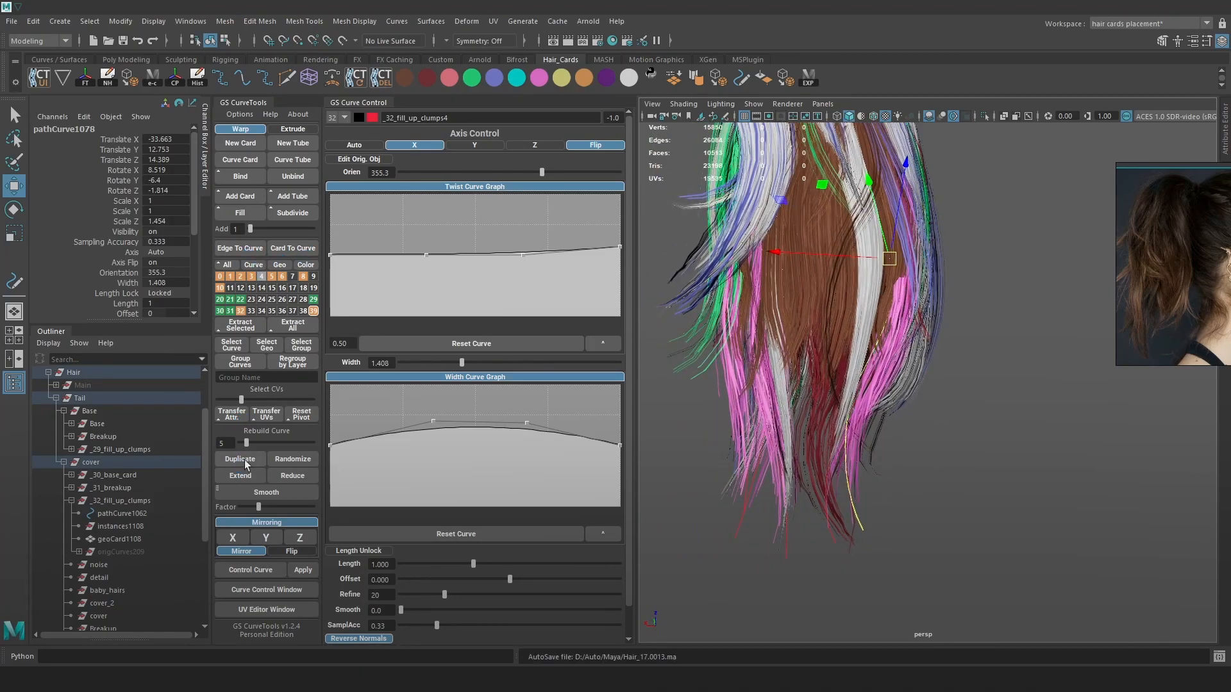
left_click_drag(829, 232, 853, 262, "alt")
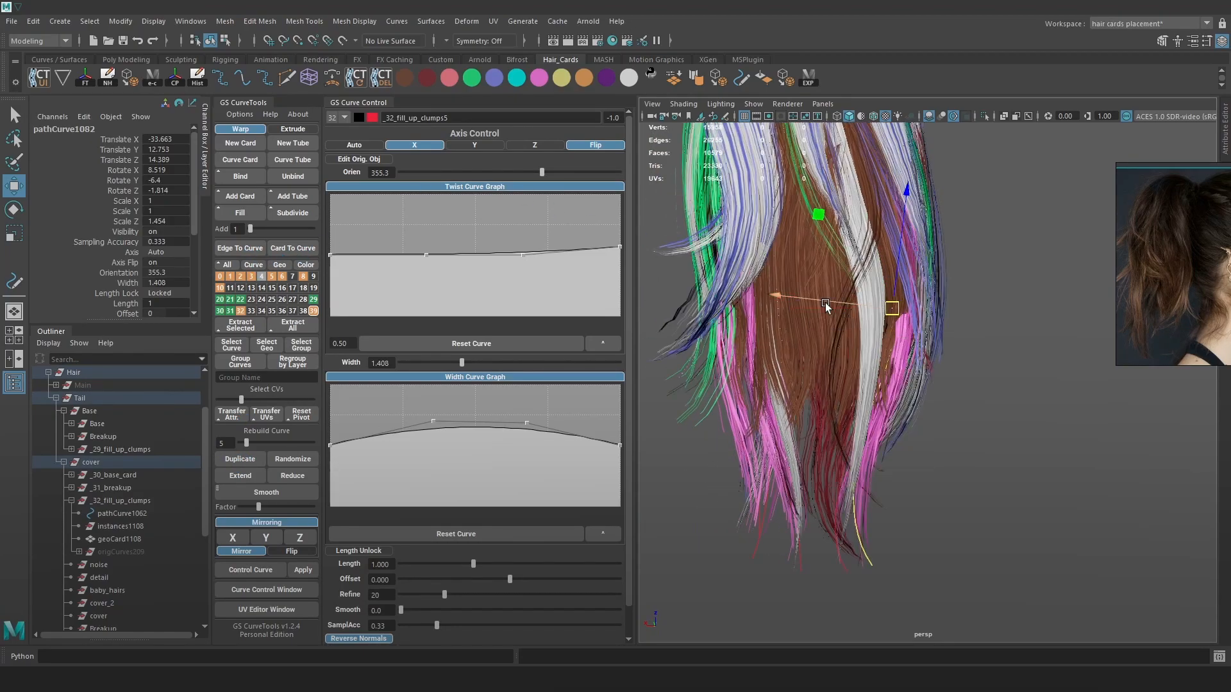
left_click(81, 398)
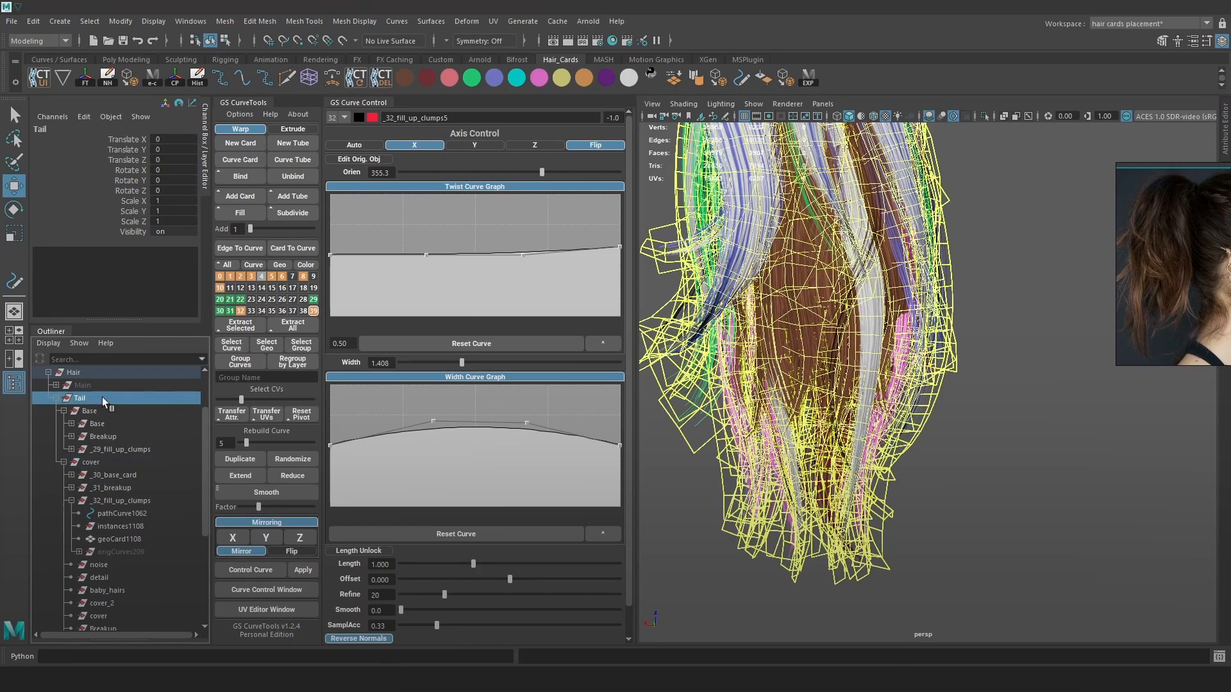
key("f")
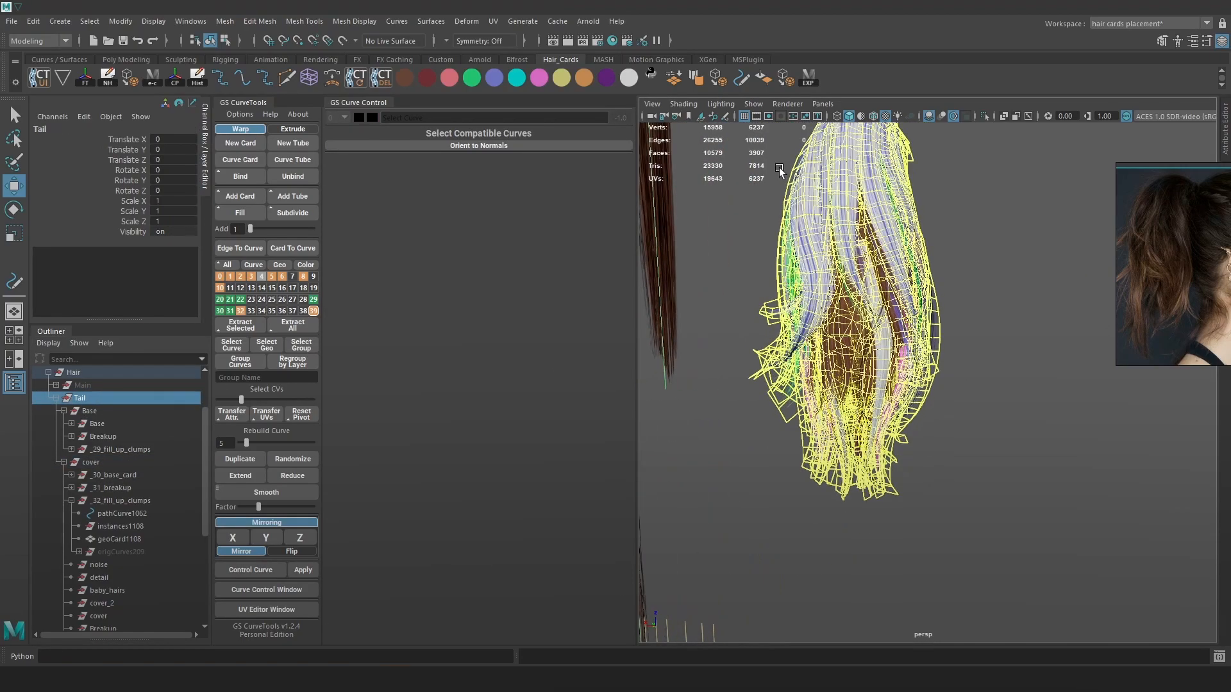
key("ctrl+z")
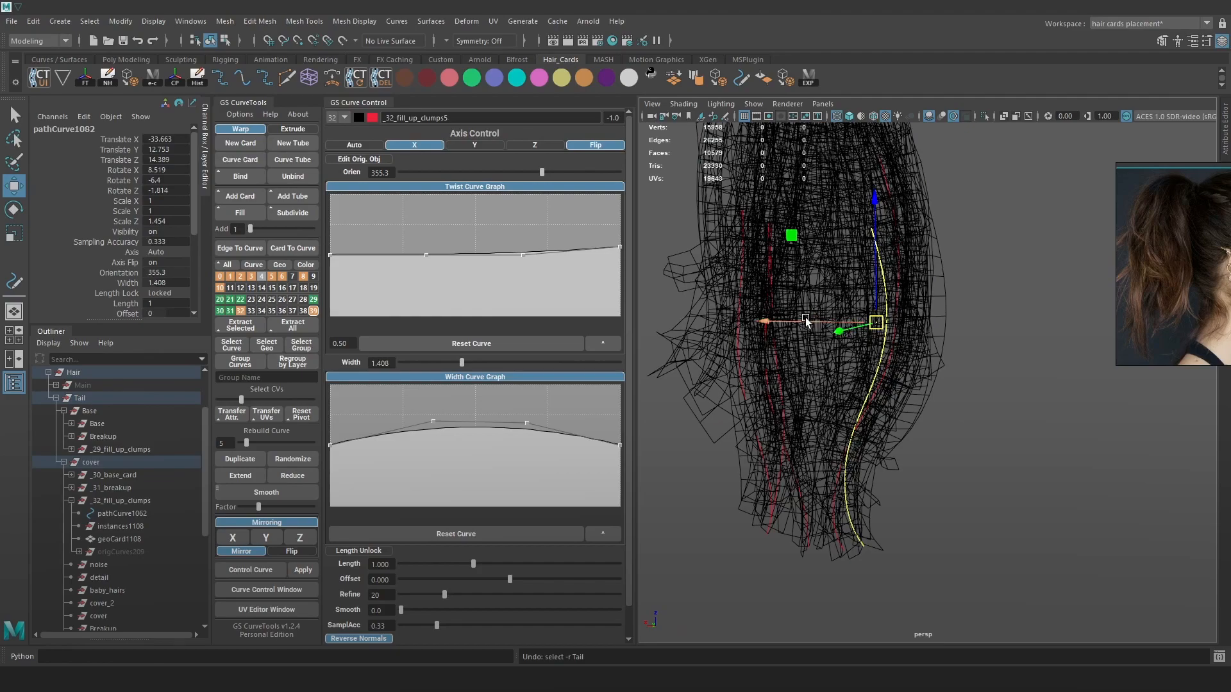
left_click(764, 322)
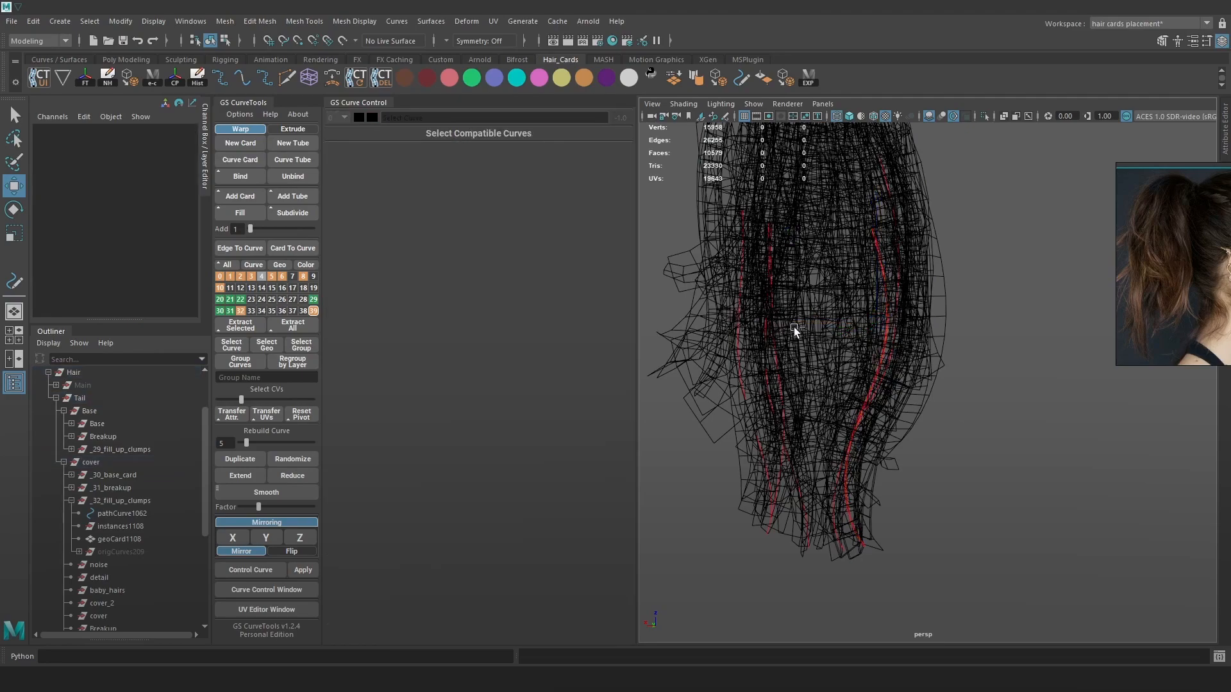
key("ctrl+z")
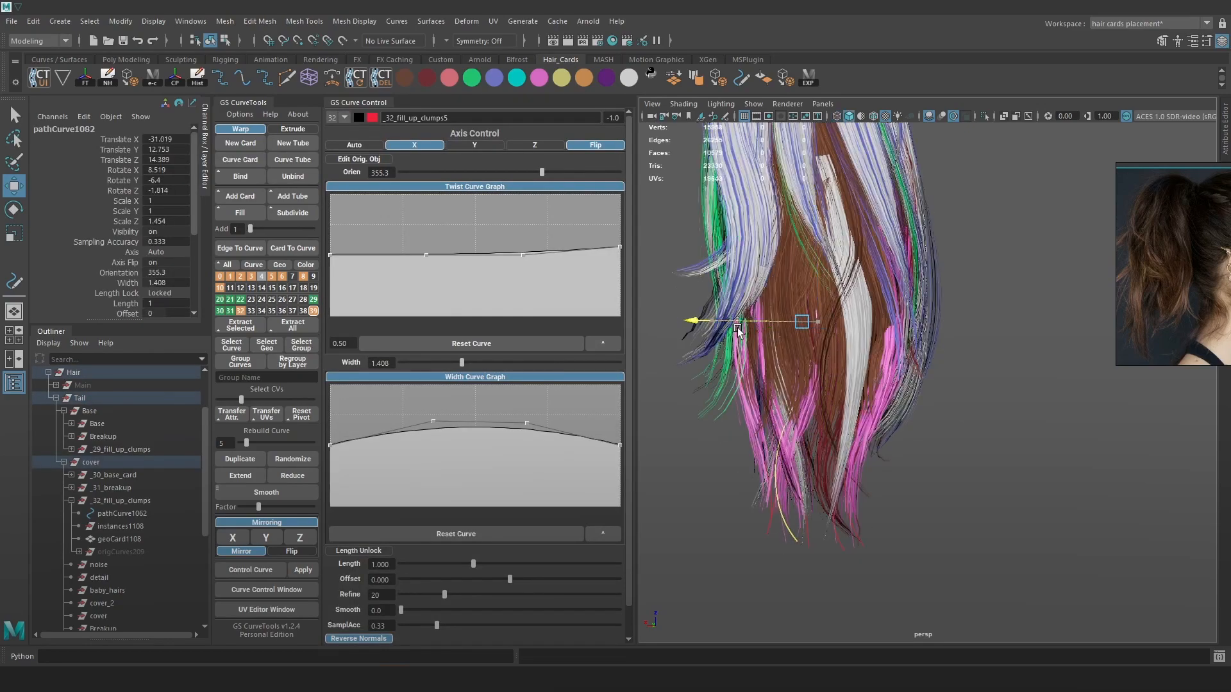
Move the new copy to Translate X -31.477 and reposition its curve's lower control vertices near the ponytail's end
left_click_drag(749, 329, 746, 330)
left_click_drag(770, 341, 813, 346, "alt")
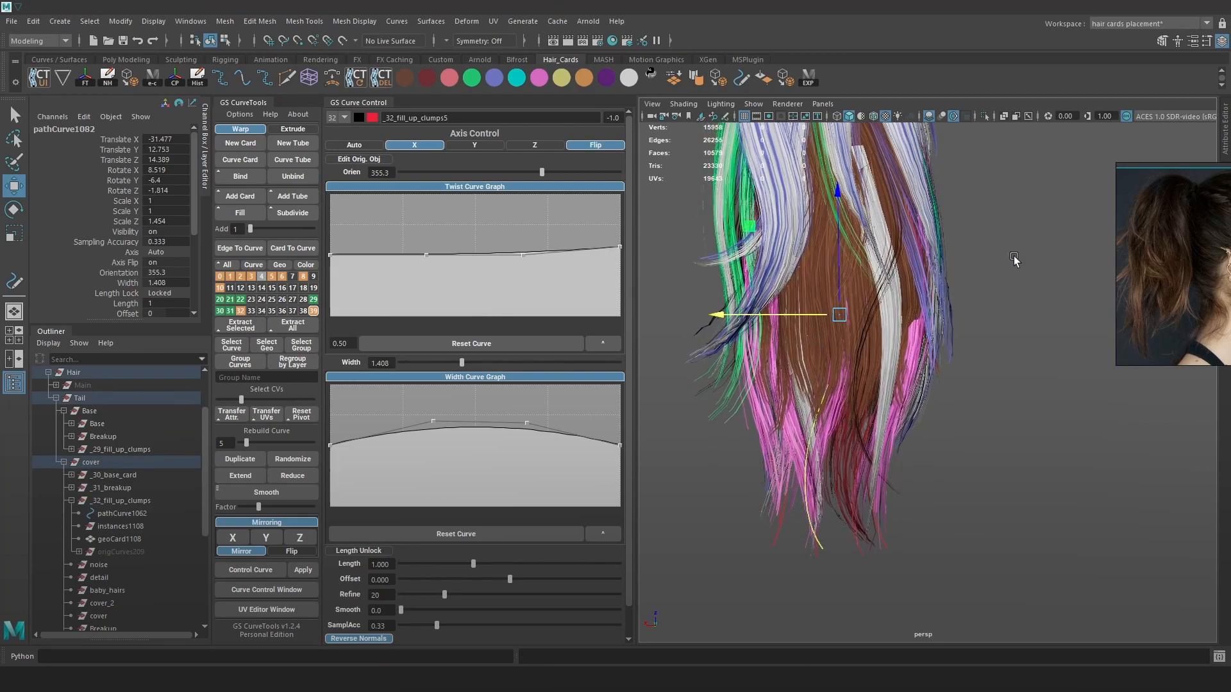
right_click_drag(1014, 260, 965, 263)
left_click(804, 471)
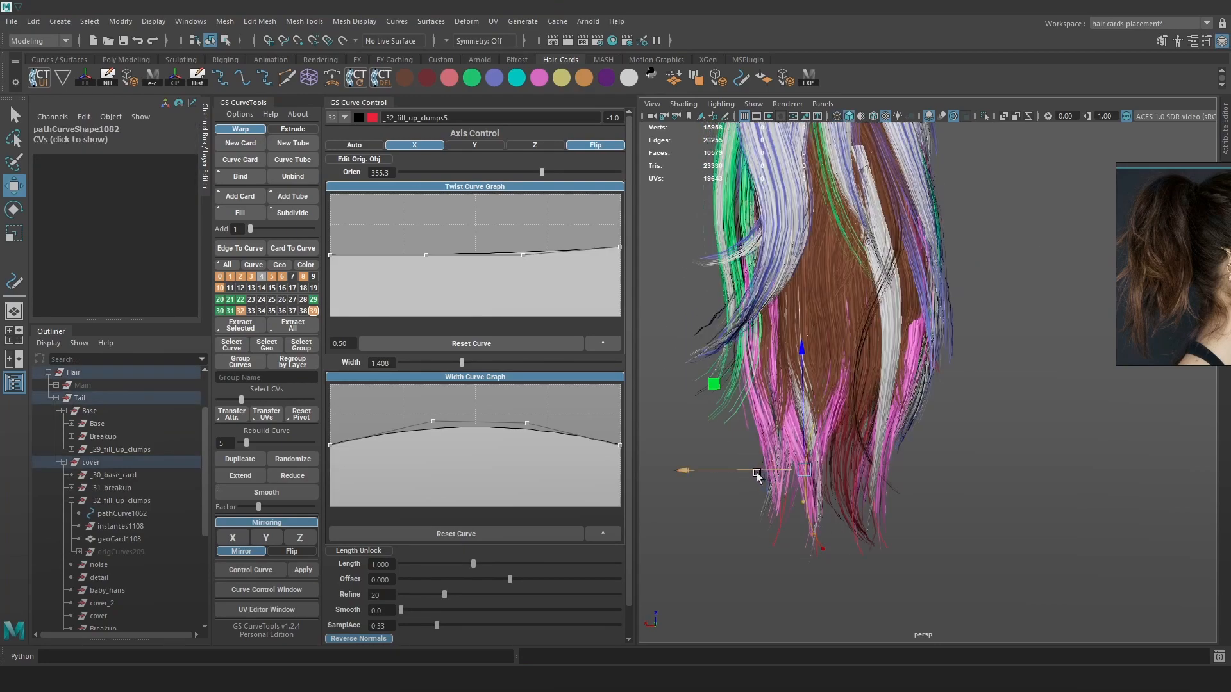
key("4")
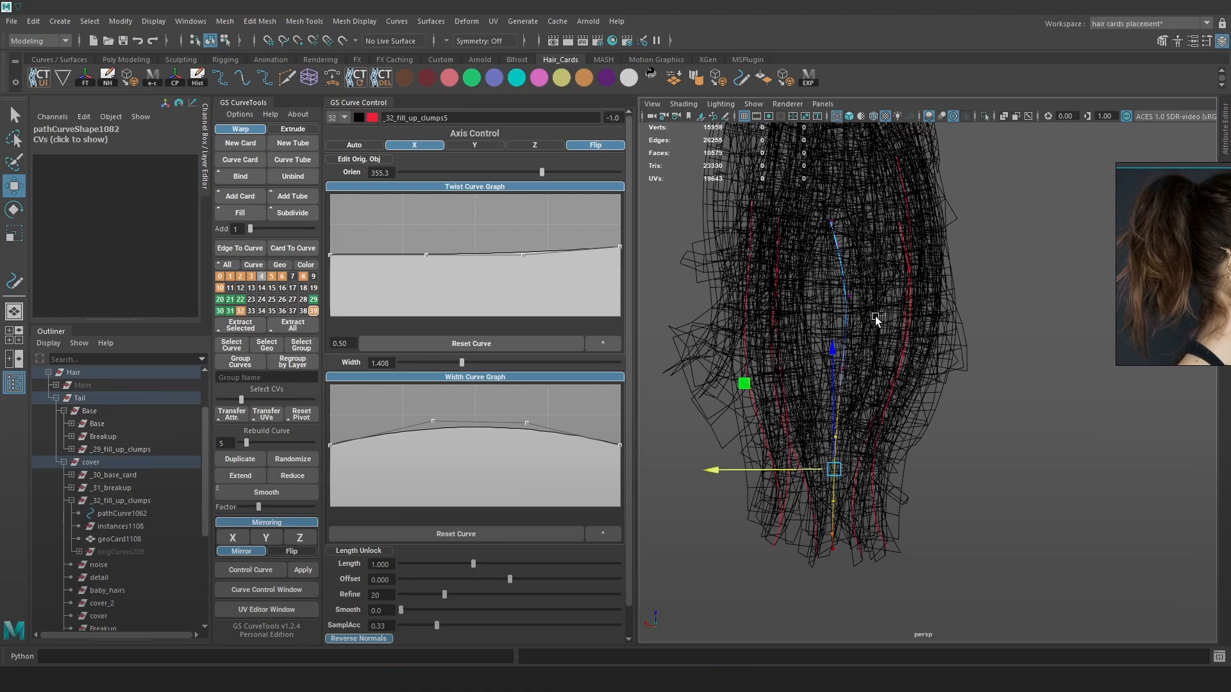
key("5")
mouse_move(839, 355)
left_mouse_down("alt")
mouse_move(735, 413)
mouse_move(818, 334)
left_mouse_up("alt")
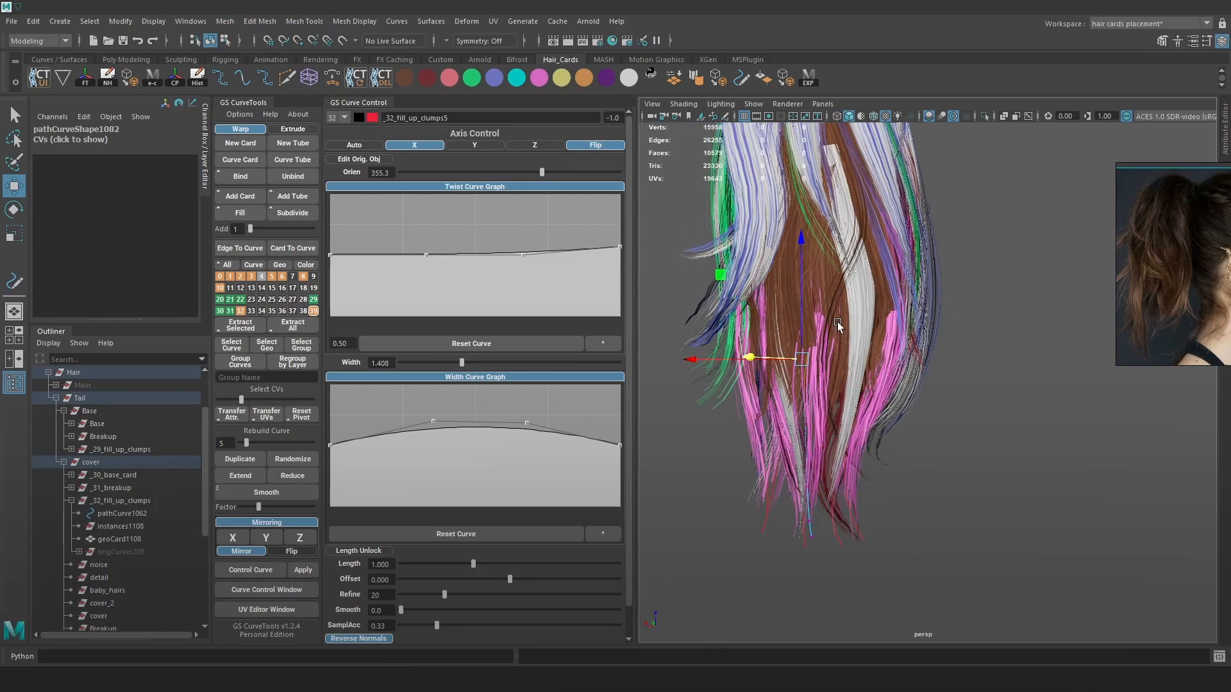
Adjust the middle control vertices of the copy's curve so the clump sits in the gap of the inner ponytail
key("4")
key("5")
left_click_drag(772, 263, 740, 254)
left_click_drag(865, 273, 780, 310, "alt")
key("ctrl+z")
key("4")
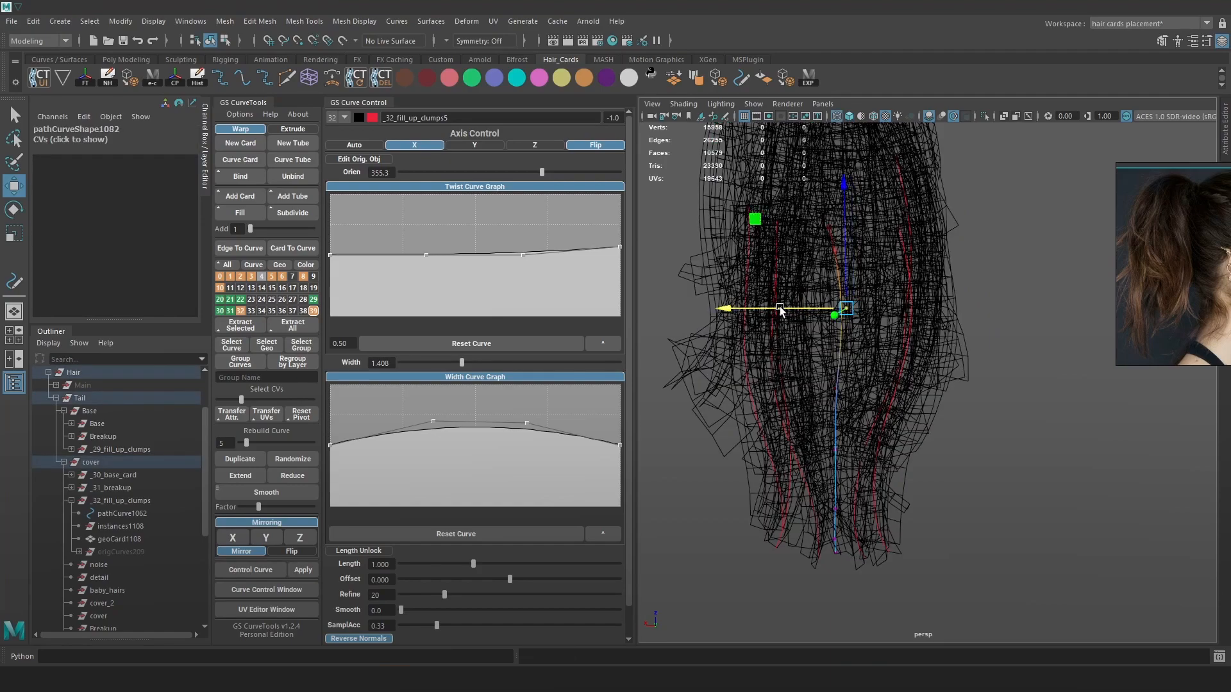
left_click_drag(775, 395, 793, 383)
key("5")
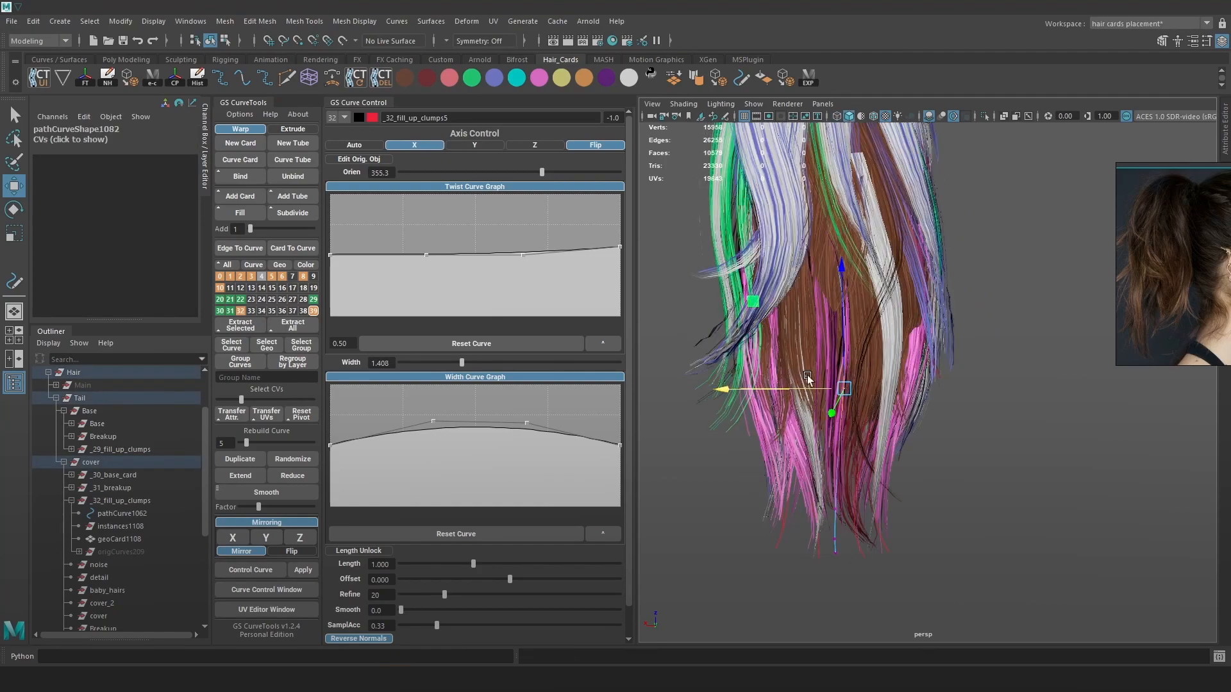
left_click_drag(806, 313, 794, 311, "alt")
Reposition the upper control vertices of the copy's curve so its root tucks beneath the surrounding cards
key("4")
key("Left")
key("6")
left_click_drag(854, 262, 801, 253, "alt")
mouse_move(748, 213)
left_mouse_down()
mouse_move(708, 252)
mouse_move(760, 312)
mouse_move(923, 333)
mouse_move(862, 310)
mouse_move(856, 293)
left_mouse_up()
key("4")
left_click(704, 283)
key("6")
Set the copy's orientation to 96.2 and move its lower control vertices to bring the tip in line with the ponytail
key("4")
left_click_drag(844, 394, 813, 443)
key("6")
left_click_drag(541, 172, 473, 176)
left_click_drag(1008, 341, 865, 337, "alt")
left_click_drag(787, 494, 781, 491)
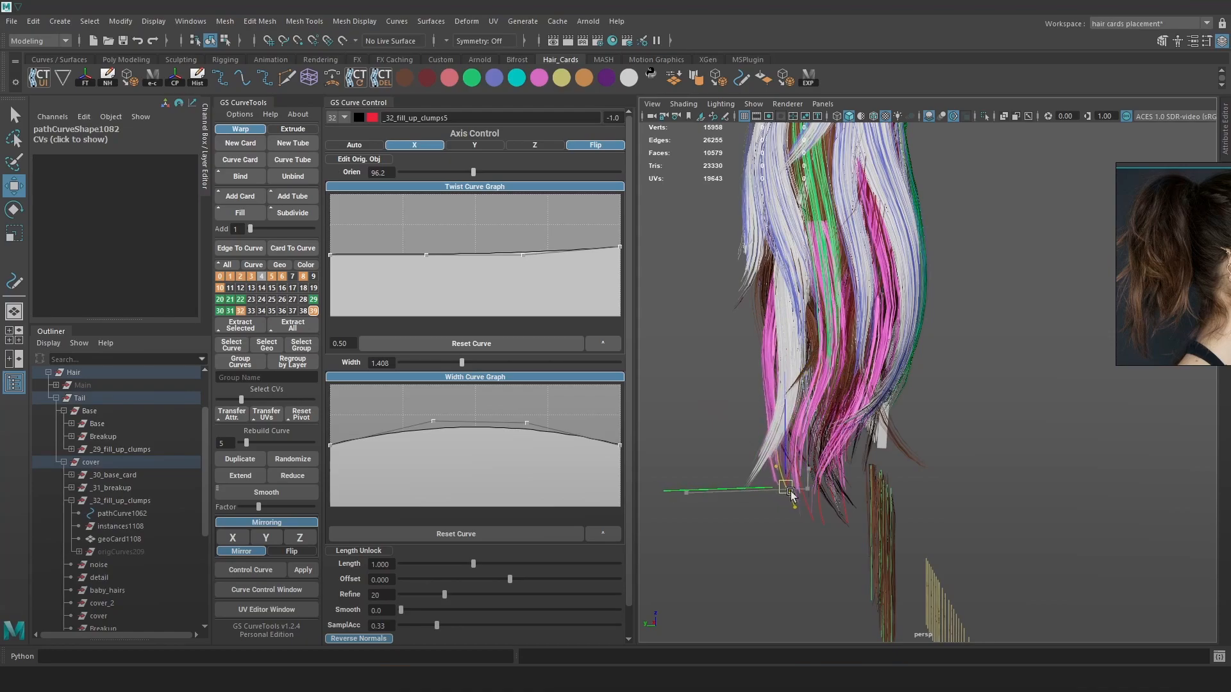
left_click_drag(753, 396, 848, 468, "alt")
key("e")
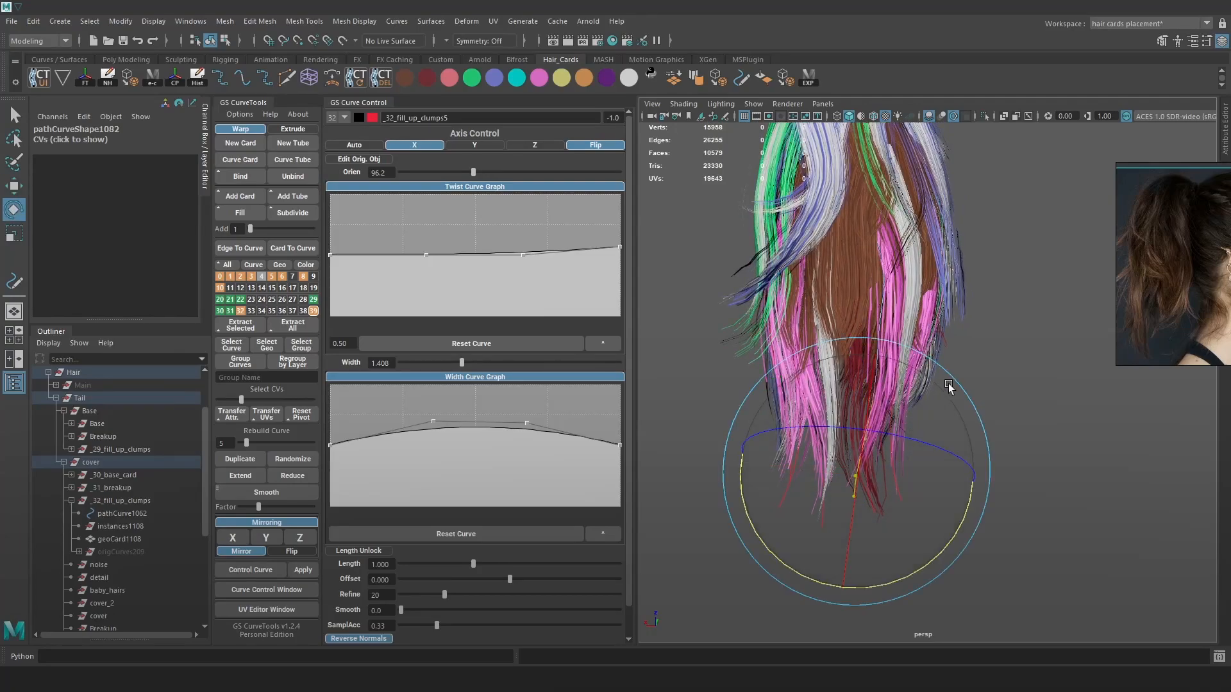
key("w")
left_click_drag(865, 475, 904, 506, "alt")
Deselect the curve, capture the ponytail seen from below, and circle its inner area in yellow
left_click(976, 272)
left_click_drag(976, 272, 848, 263, "alt")
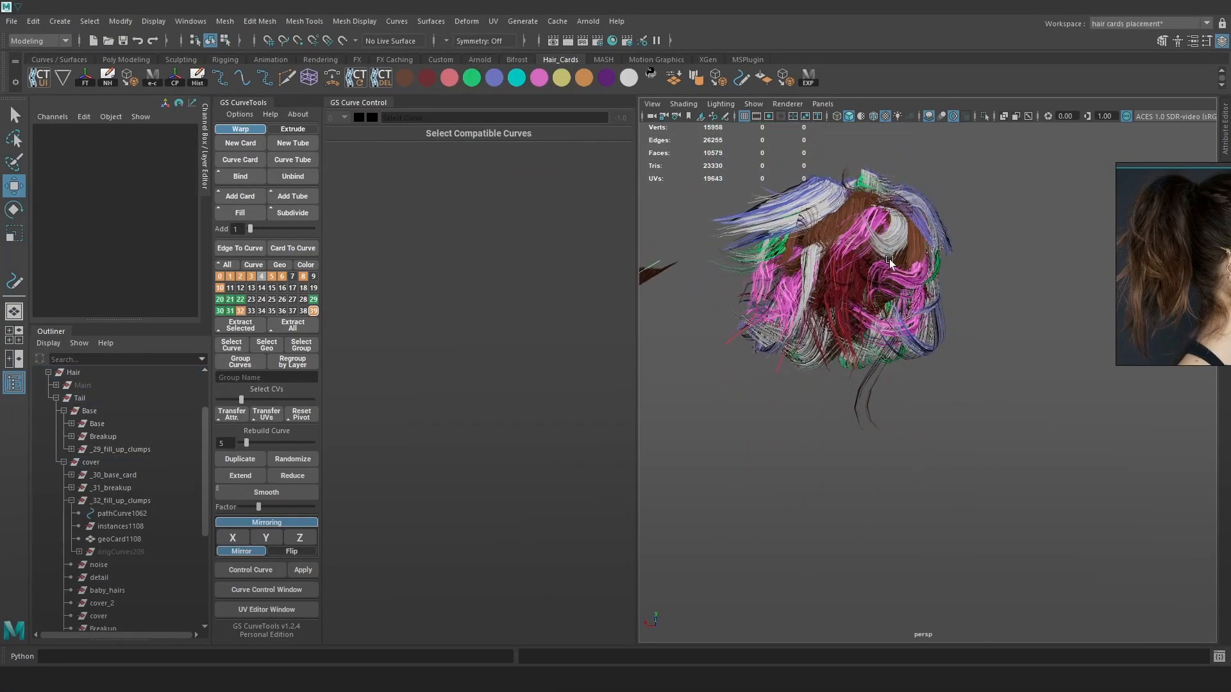
key("Print")
left_click_drag(990, 138, 645, 462)
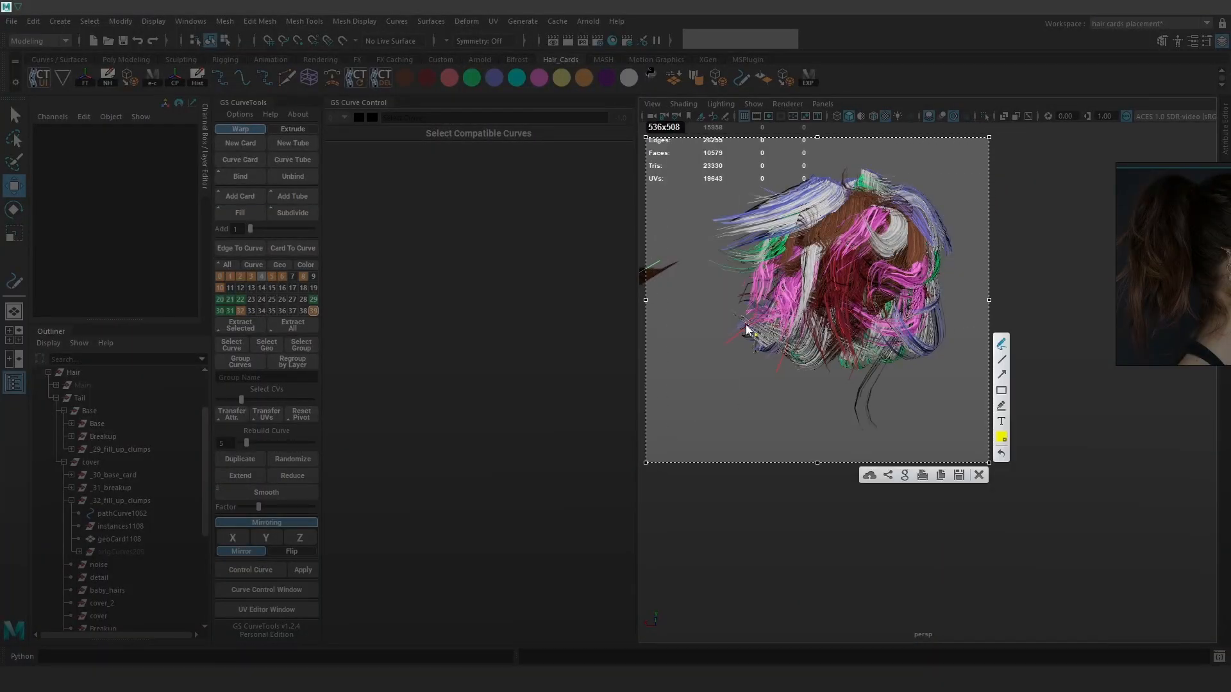
left_click_drag(747, 327, 893, 359)
left_click_drag(745, 333, 747, 331)
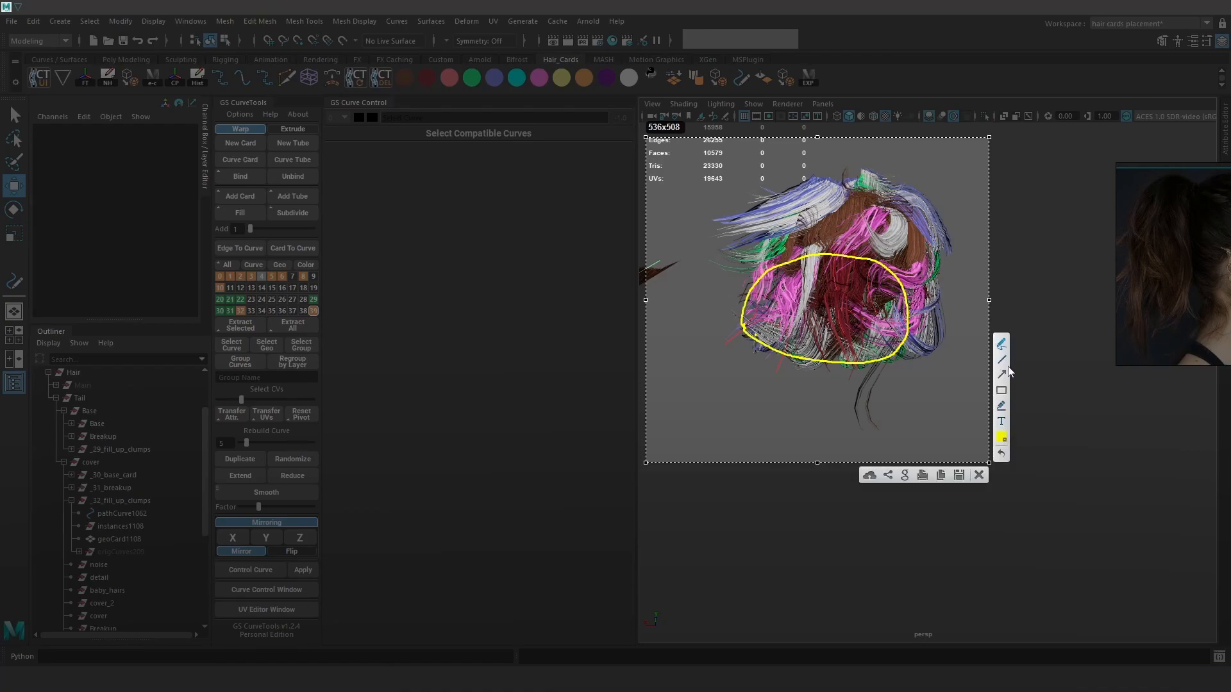
Mark the outer strands around the circled area with red strokes and discard the annotated capture
left_click(1001, 438)
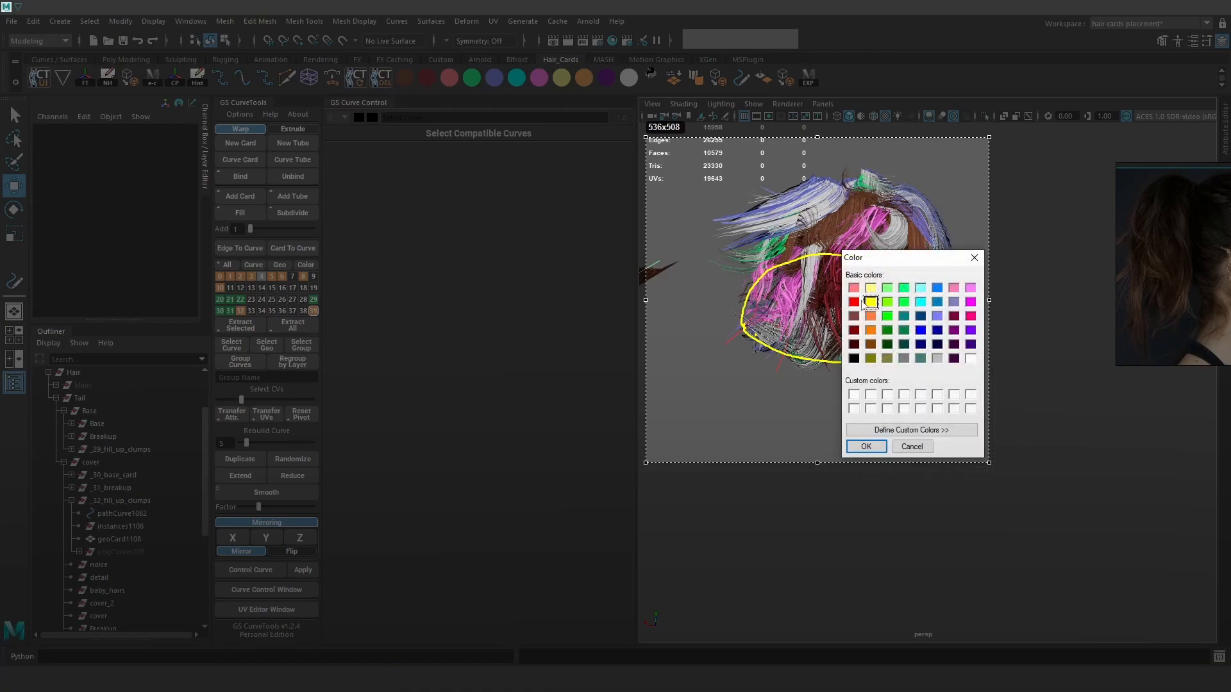
left_click(866, 447)
left_click_drag(717, 257, 798, 252)
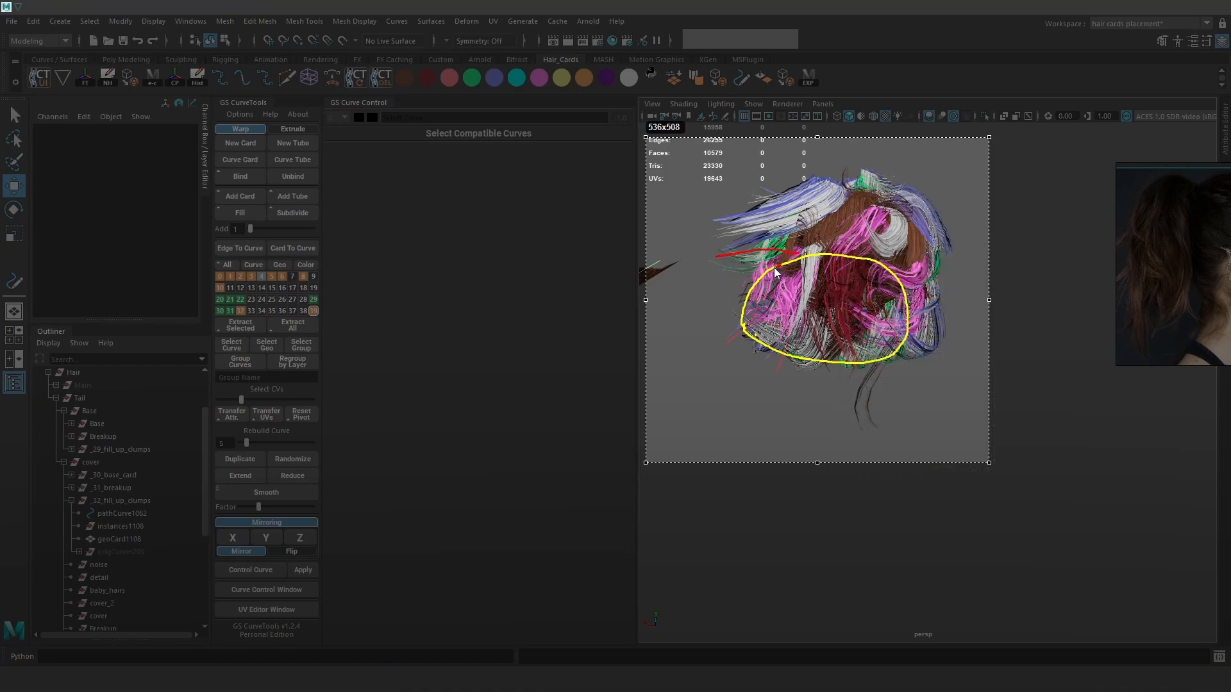
left_click_drag(744, 333, 767, 390)
left_click_drag(833, 360, 872, 366)
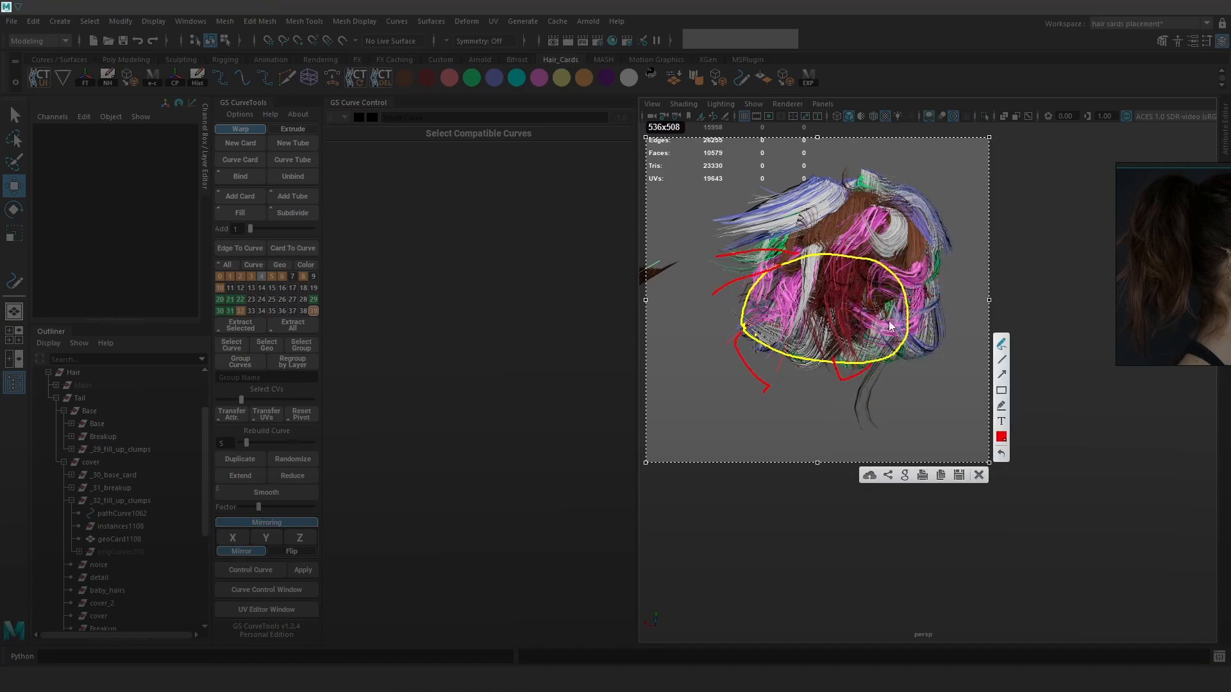
mouse_move(903, 221)
left_mouse_down()
mouse_move(840, 318)
mouse_move(929, 306)
left_mouse_up()
left_click(980, 475)
Select the curve of the clump just placed in the inner ponytail and duplicate it
left_click(881, 332)
left_click_drag(881, 266, 911, 232, "alt")
middle_click_drag(911, 233, 897, 317, "alt")
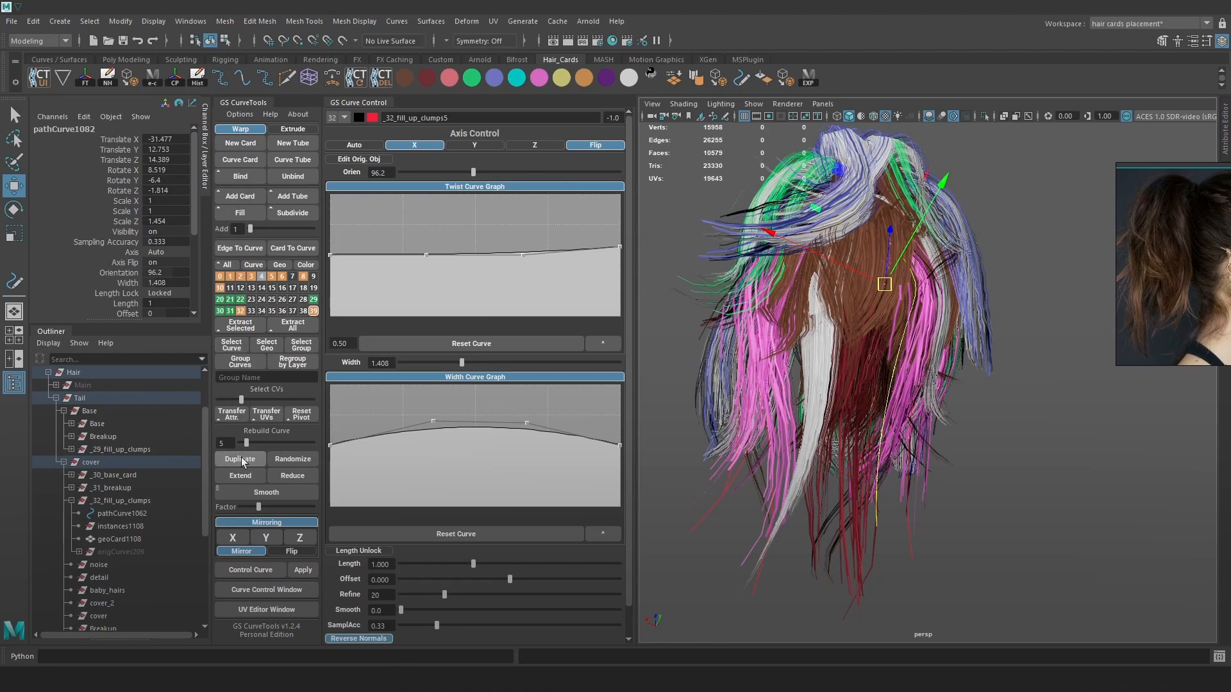
middle_click_drag(902, 291, 901, 292)
Move and rotate the duplicated clump into an open spot in the inner ponytail
mouse_move(884, 282)
left_mouse_down()
mouse_move(825, 268)
mouse_move(871, 301)
left_mouse_up()
key("e")
left_click_drag(872, 363, 951, 408)
key("w")
right_click_drag(952, 408, 927, 345, "alt")
middle_click_drag(927, 345, 915, 315, "alt")
left_click_drag(916, 315, 862, 330, "alt")
right_click_drag(863, 330, 902, 407, "alt")
left_click_drag(902, 406, 778, 336, "alt")
mouse_move(778, 336)
middle_mouse_down()
mouse_move(779, 322)
mouse_move(799, 333)
middle_mouse_up()
Reposition the duplicate's tip control vertices toward the ponytail's end and set its orientation to 142.7
right_click(1072, 346)
left_click(996, 344)
left_click(813, 563)
key("e")
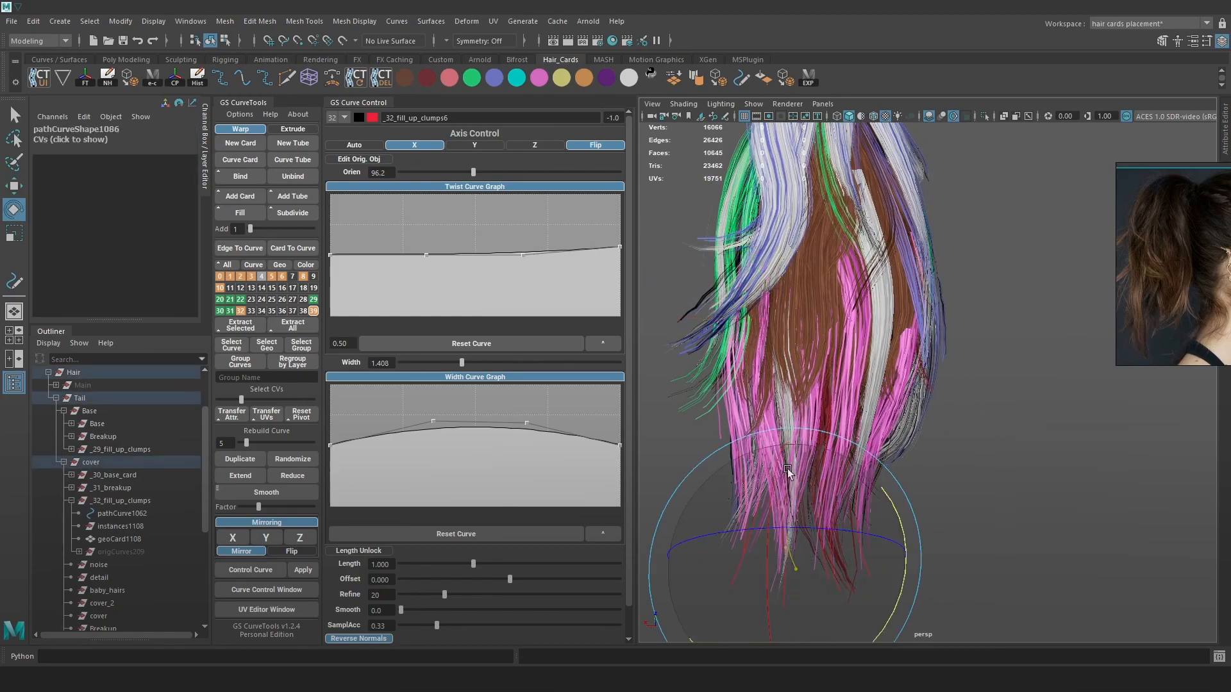
key("w")
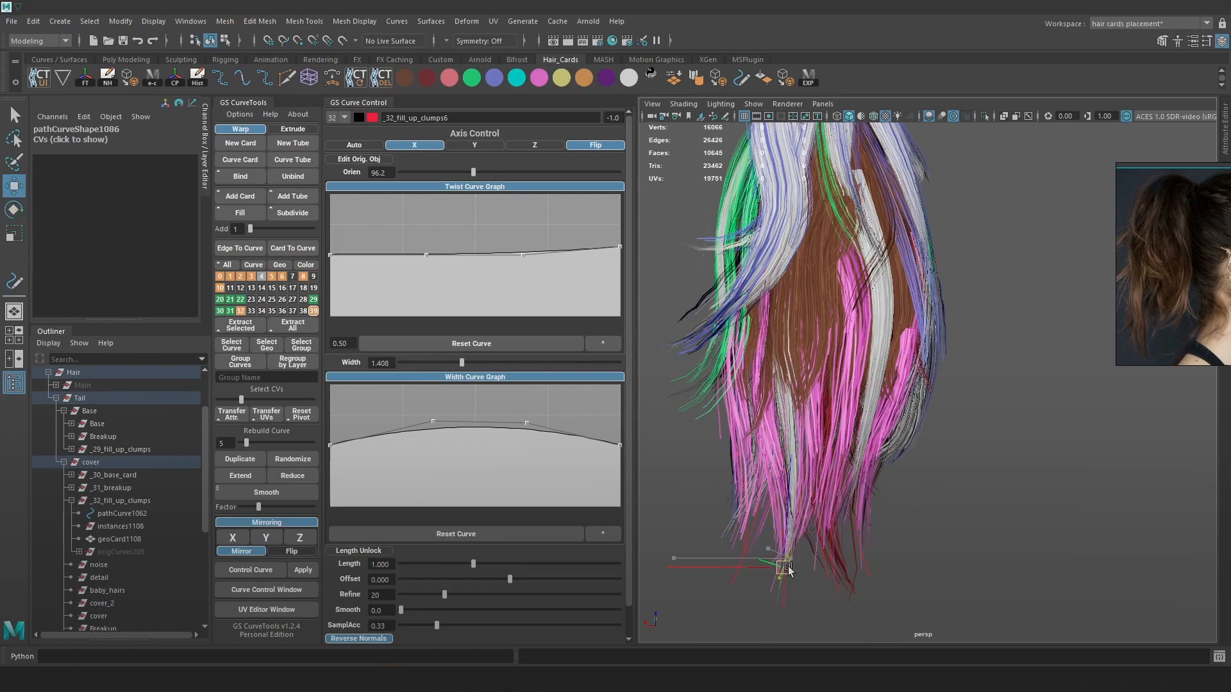
left_click_drag(805, 539, 876, 536, "alt")
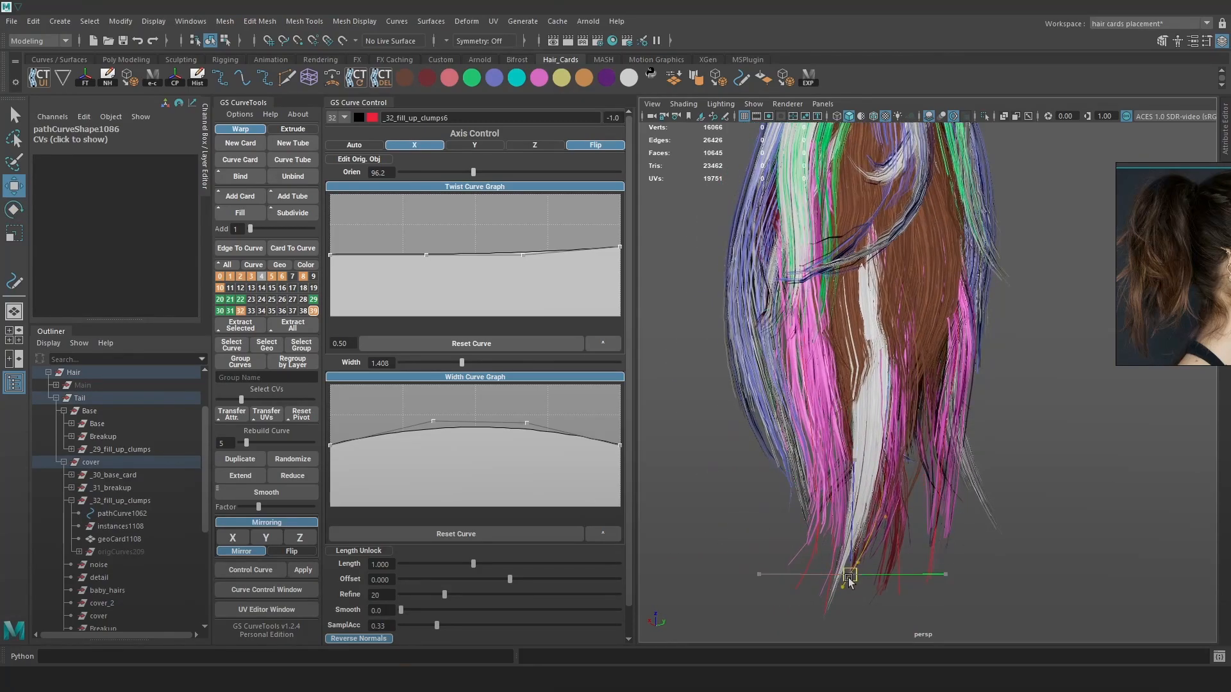
left_click_drag(850, 578, 873, 420)
left_click_drag(479, 174, 484, 179)
Move and rotate the duplicate's upper control vertices so its root lies under the covering cards
left_click_drag(833, 239, 879, 243, "alt")
key("4")
middle_click_drag(864, 230, 864, 280, "alt")
mouse_move(763, 261)
left_mouse_down()
mouse_move(818, 206)
mouse_move(811, 231)
left_mouse_up()
key("ctrl+z")
left_click(789, 255)
key("6")
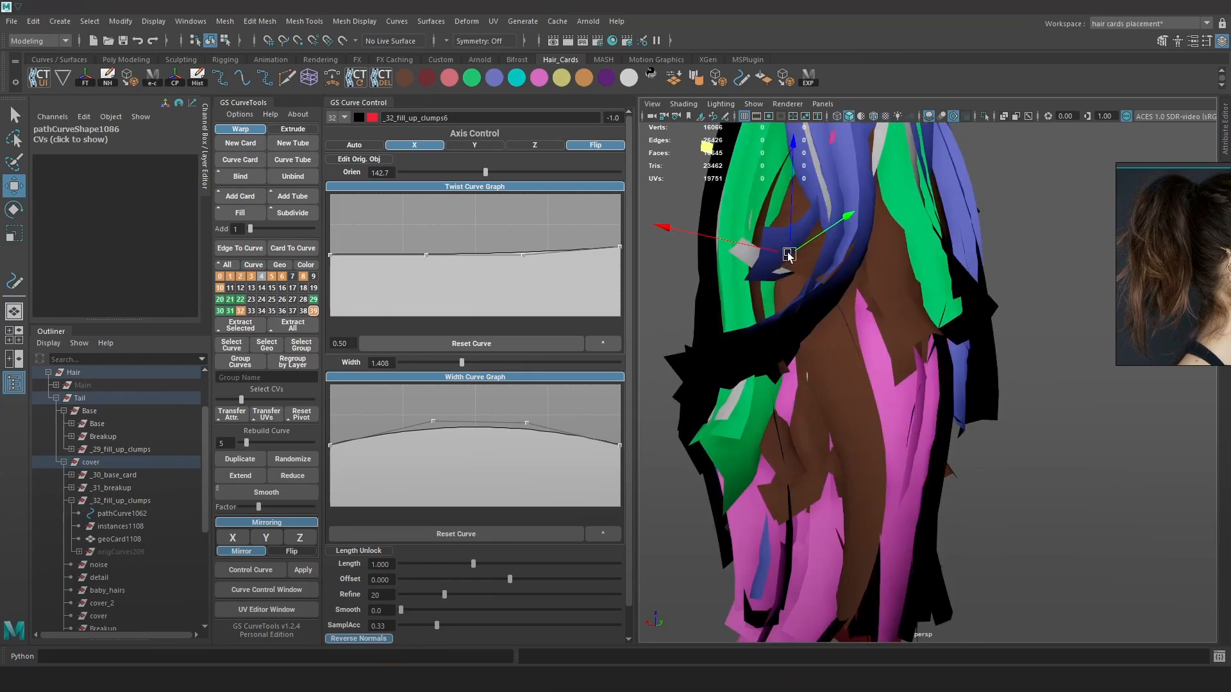
key("4")
key("6")
left_click_drag(795, 253, 840, 242)
key("e")
left_click_drag(926, 320, 891, 346)
key("w")
Adjust the middle control vertices of the duplicate's curve to follow the neighbouring clumps
mouse_move(859, 259)
left_mouse_down("alt")
mouse_move(831, 234)
mouse_move(804, 172)
left_mouse_up("alt")
left_click(805, 180)
key("4")
left_click_drag(887, 333, 820, 396)
key("6")
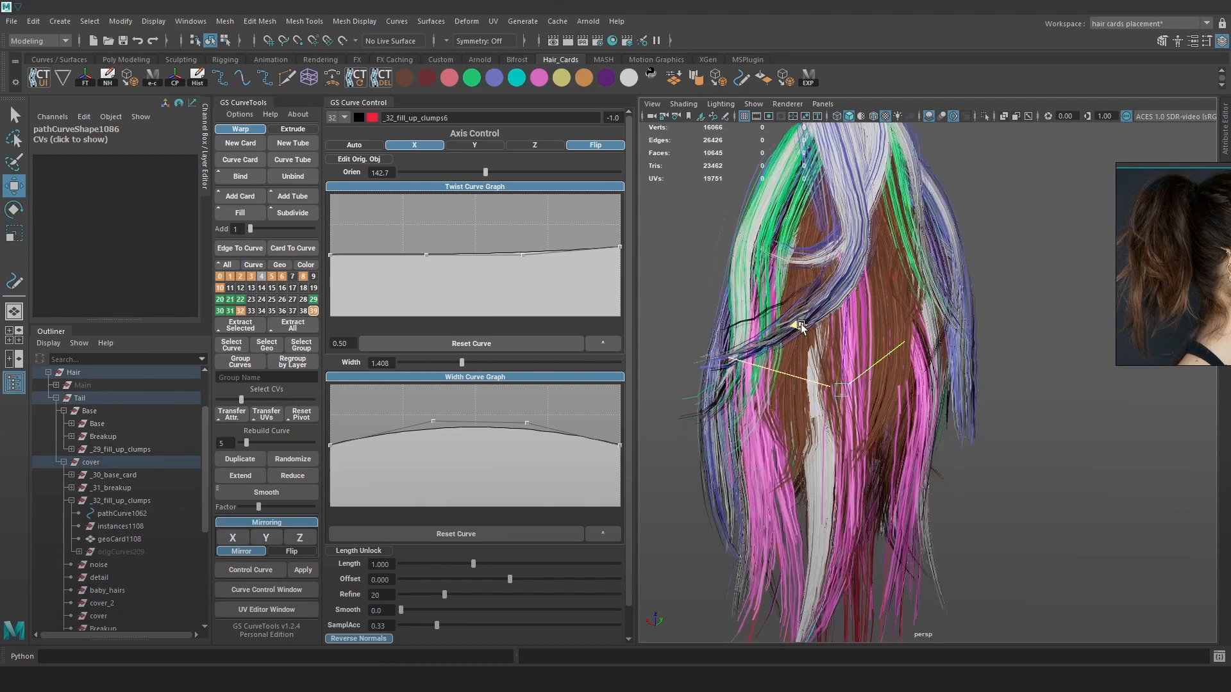
mouse_move(802, 319)
left_mouse_down("alt")
mouse_move(914, 394)
mouse_move(923, 294)
mouse_move(928, 324)
mouse_move(863, 334)
mouse_move(884, 349)
mouse_move(852, 343)
mouse_move(1021, 333)
mouse_move(969, 387)
left_mouse_up("alt")
Move and rotate the duplicate's tip control vertices so its end blends with the ponytail's tip
key("4")
key("6")
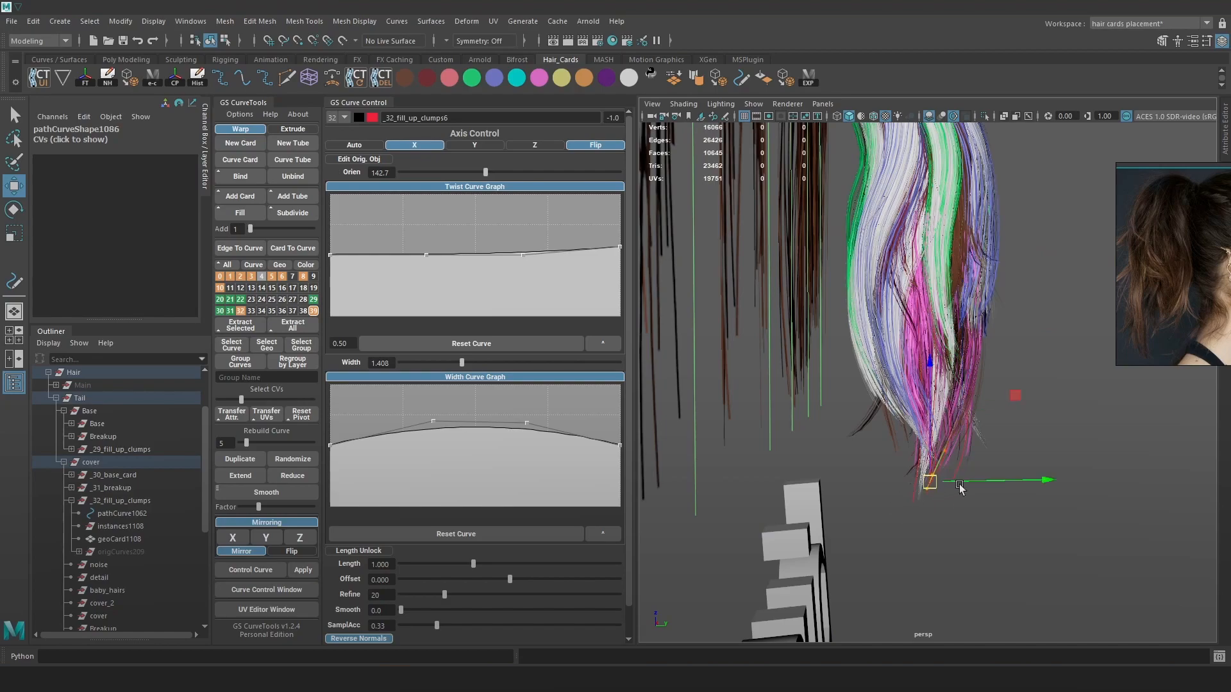
left_click_drag(955, 490, 1009, 487, "alt")
key("e")
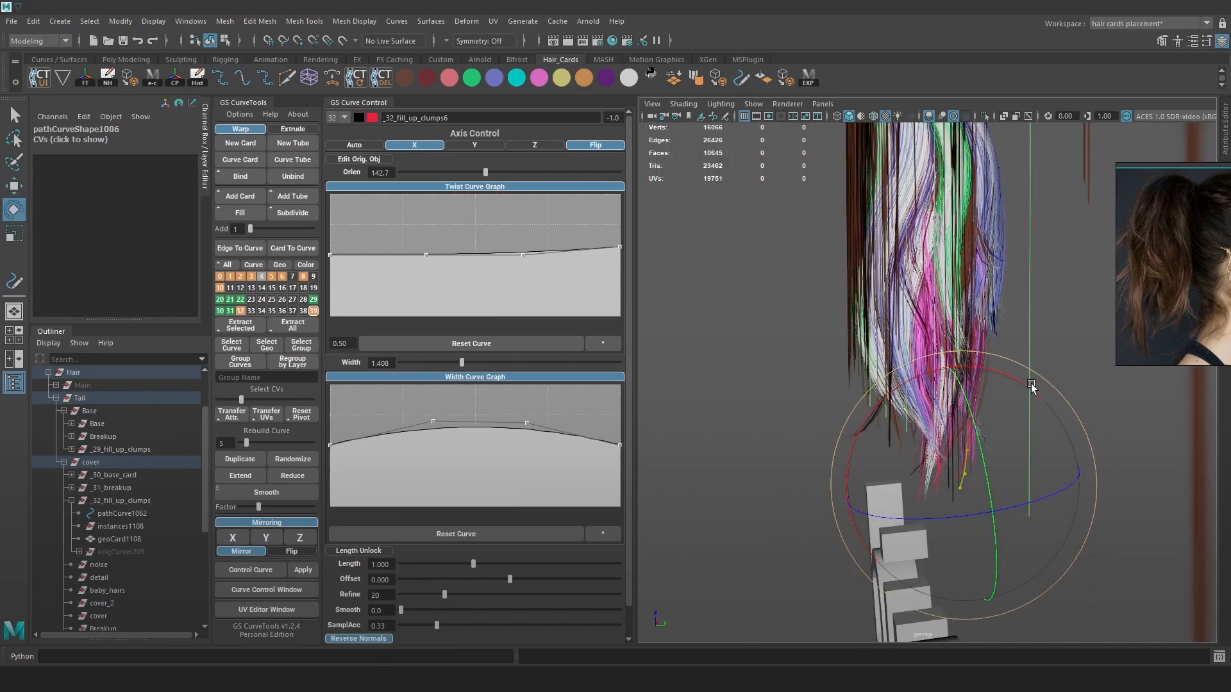
left_click_drag(985, 380, 981, 384)
left_click_drag(1066, 466, 842, 467, "alt")
key("w")
left_click_drag(848, 467, 875, 449, "alt")
left_click_drag(891, 416, 905, 417, "alt")
Deselect the clump's curve, export the updated hair mesh, and switch to Marmoset Toolbag
key("4")
left_click(884, 418)
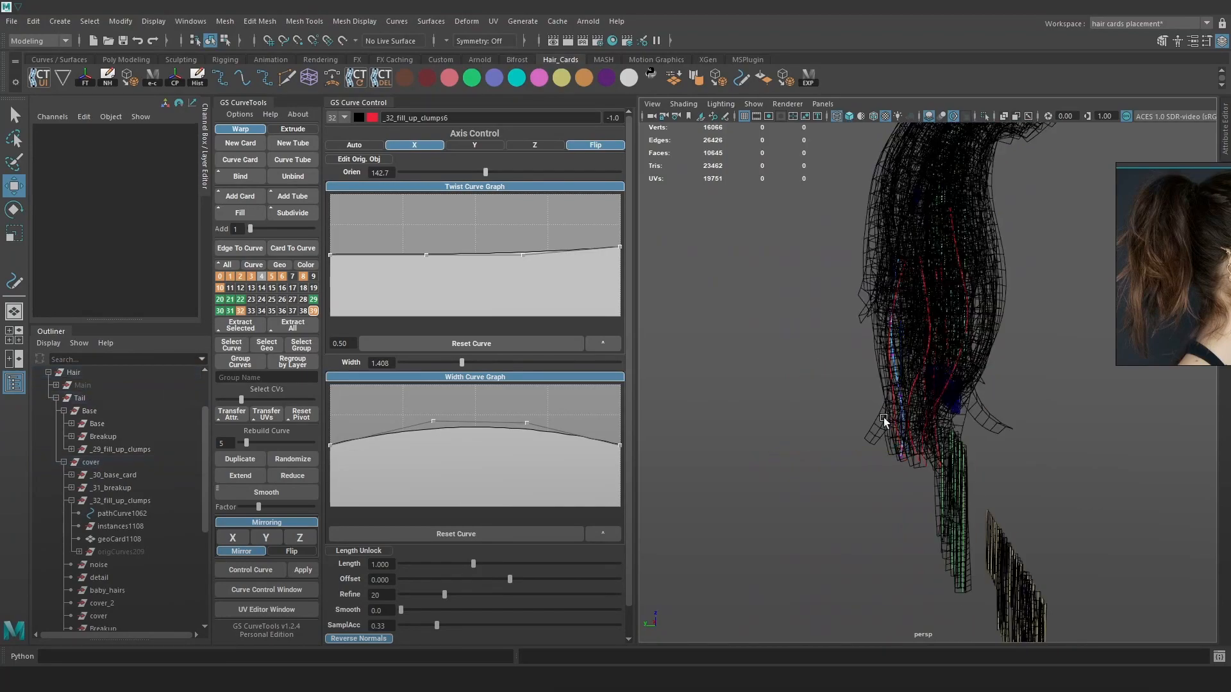
scroll(884, 414, "up", 2)
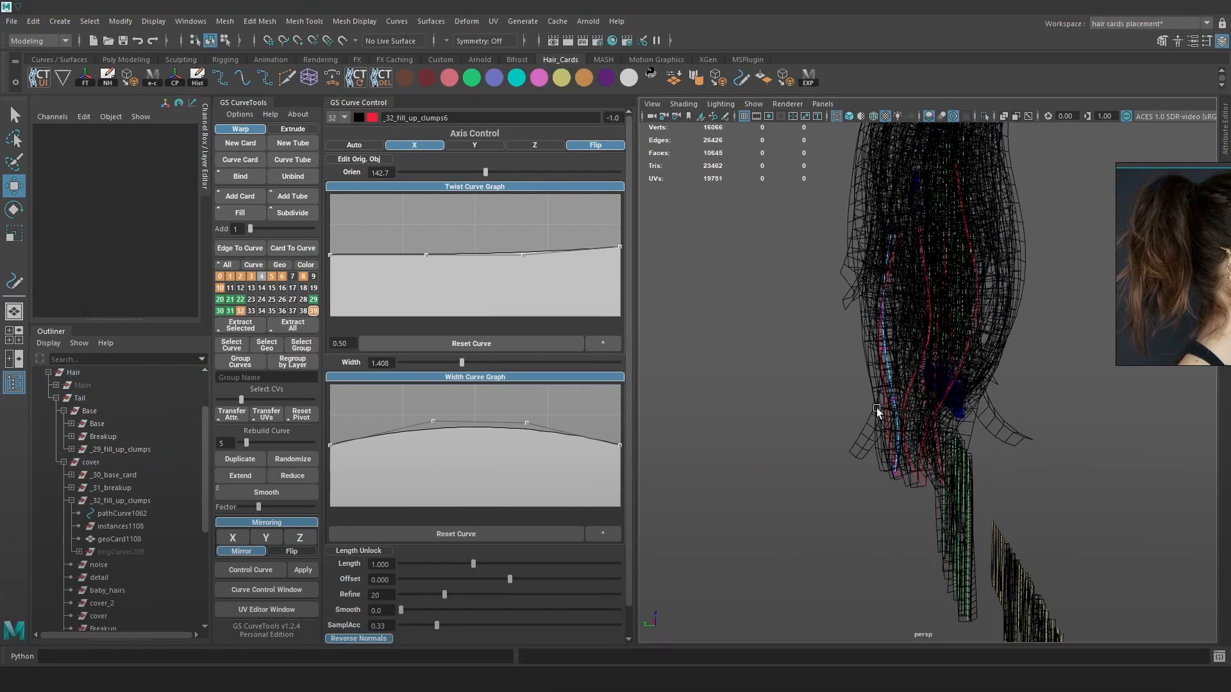
key("5")
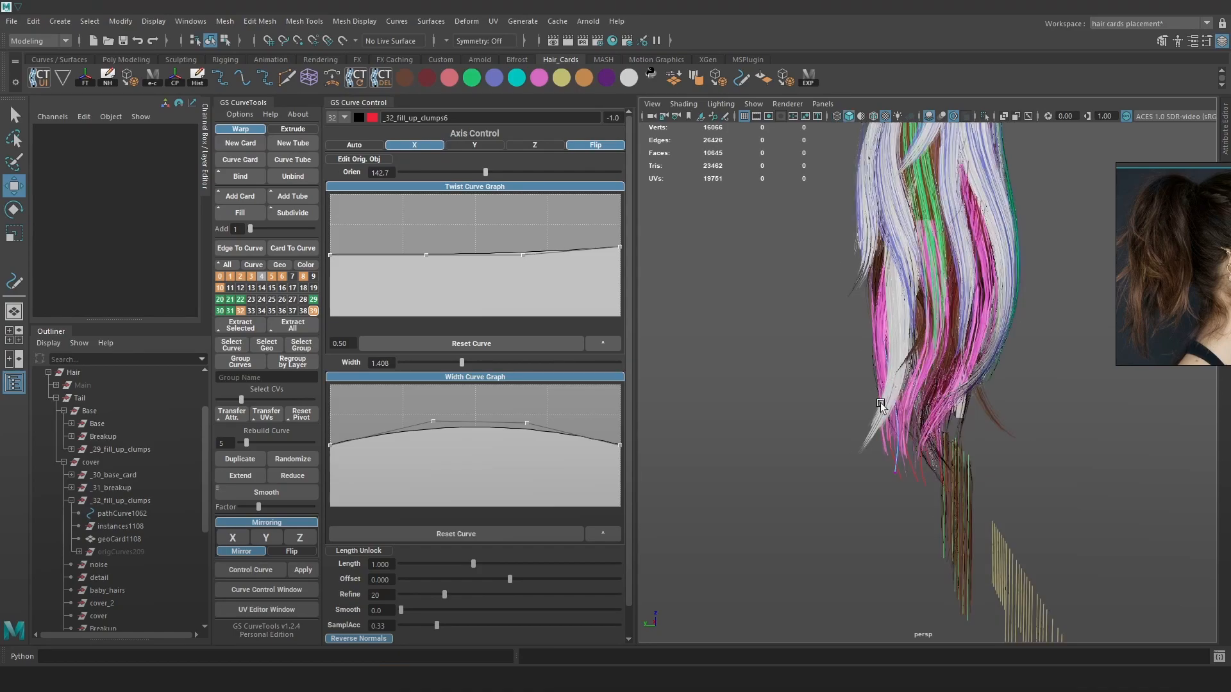
left_click(809, 81)
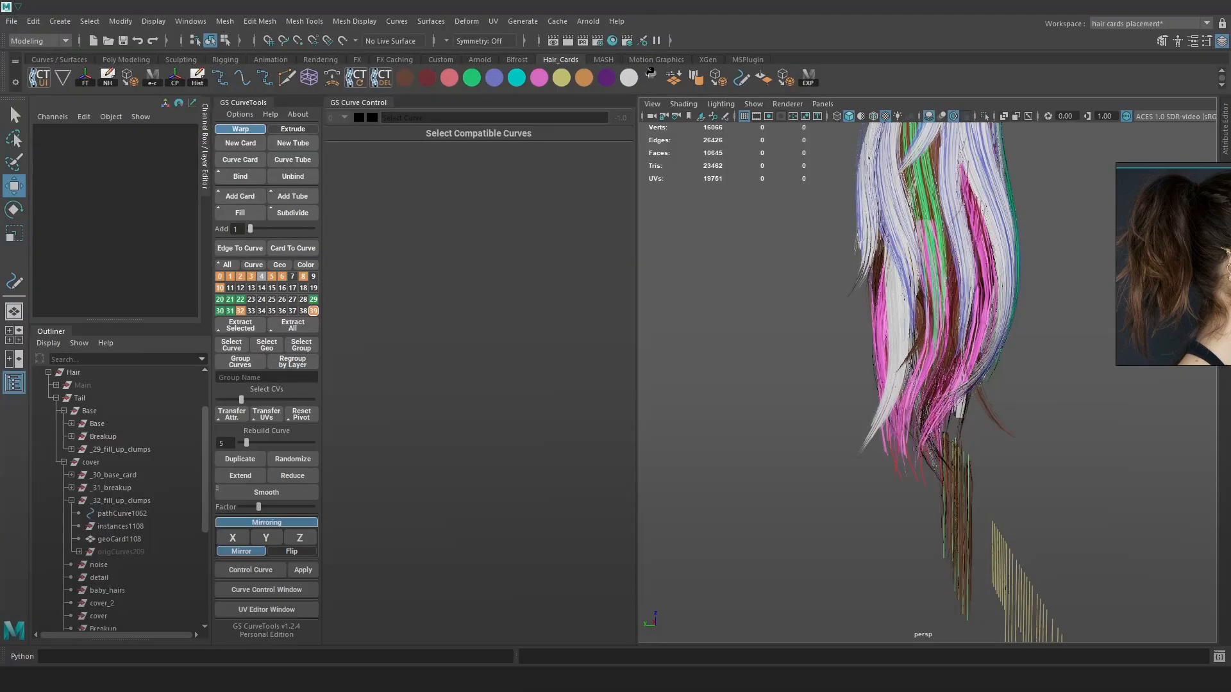
key("alt+Tab")
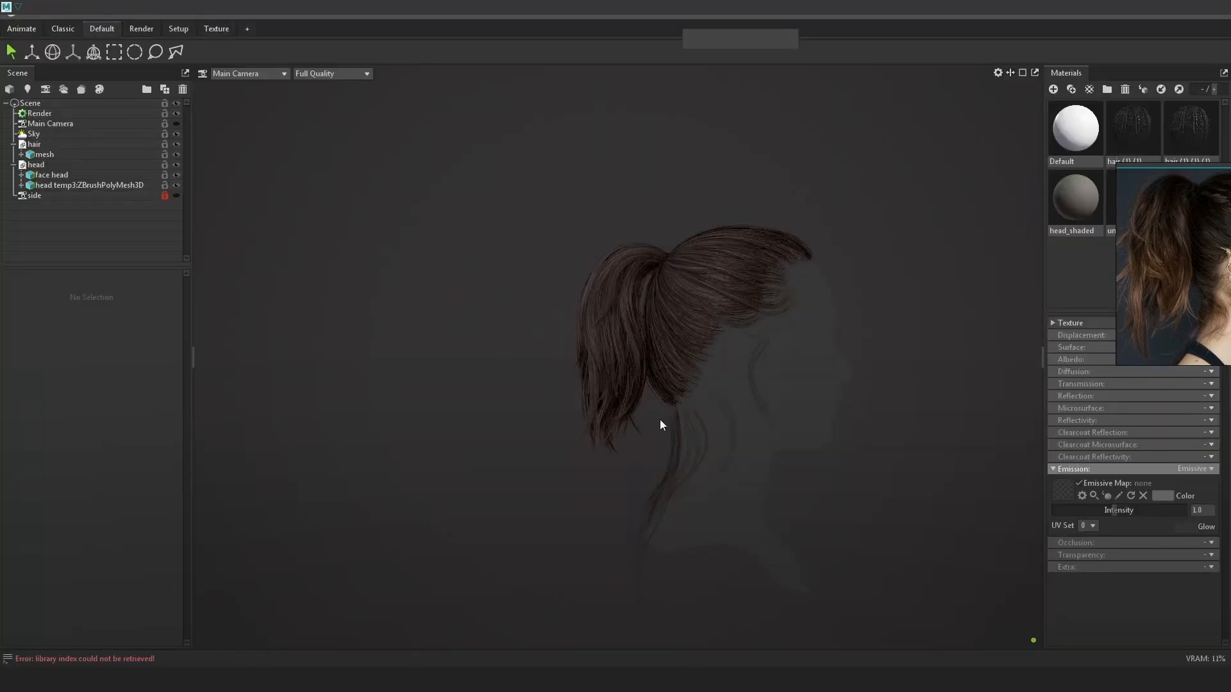
Examine the updated ponytail from the back, side and underneath for gaps and fullness
left_click_drag(602, 426, 794, 432)
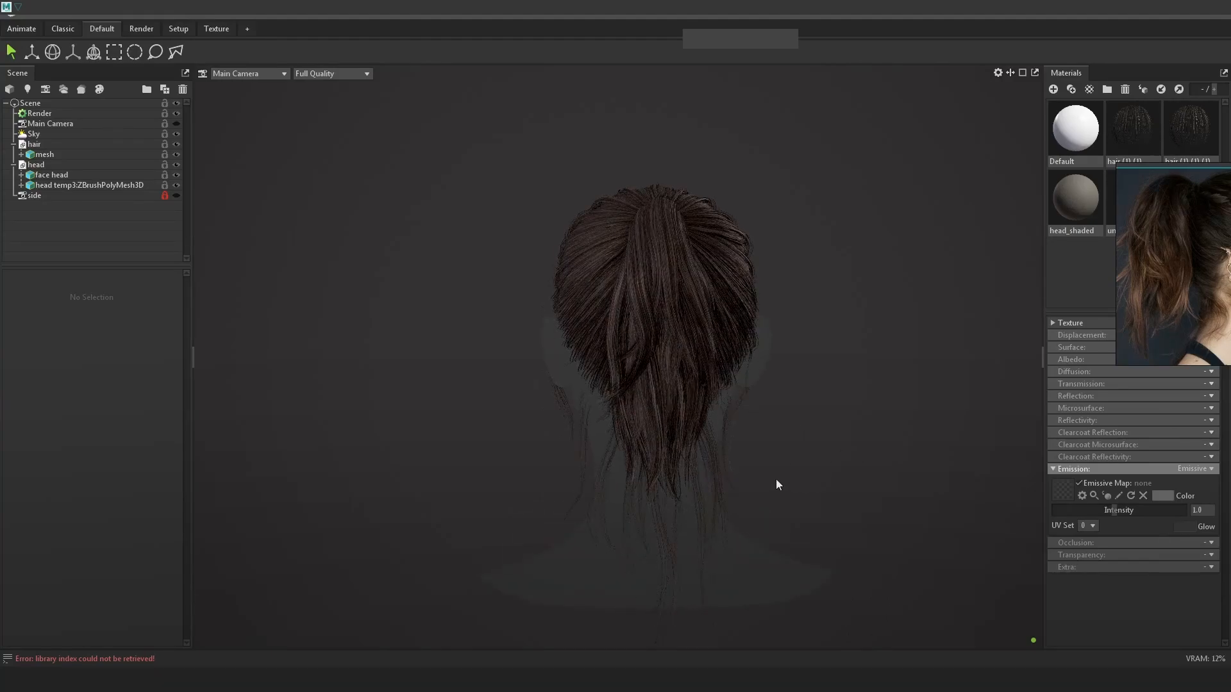
scroll(725, 484, "up", 6)
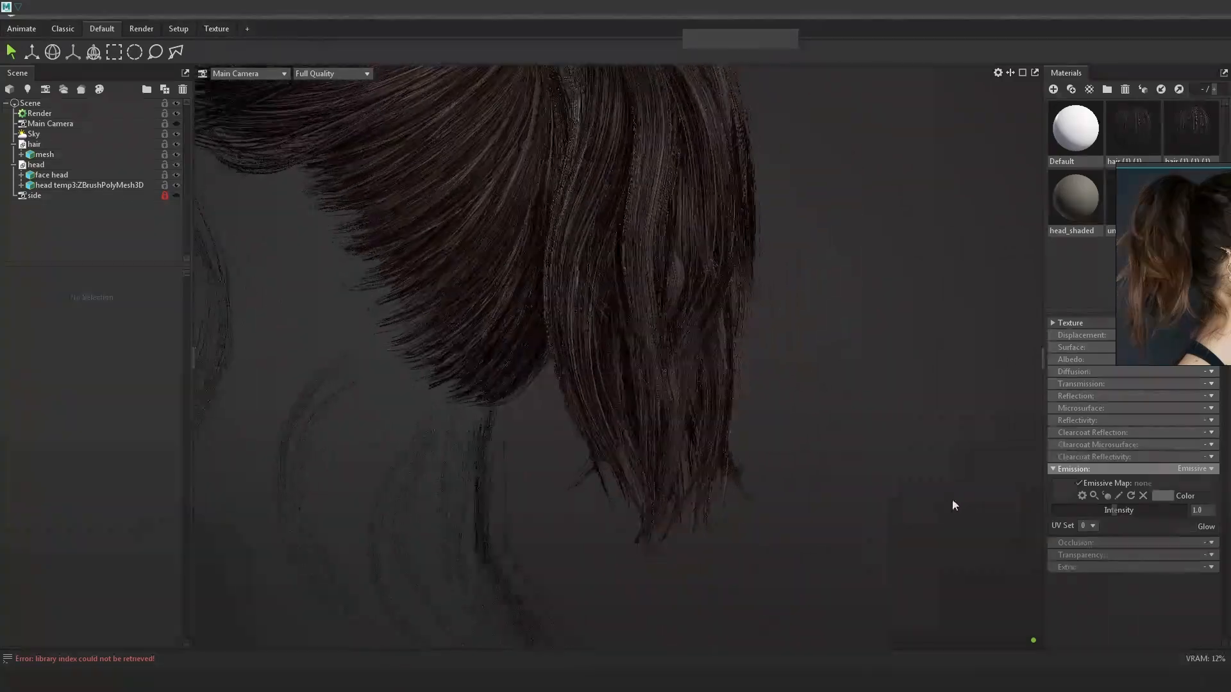
left_click_drag(947, 501, 976, 495)
left_click_drag(702, 459, 648, 342)
left_click_drag(671, 457, 673, 392)
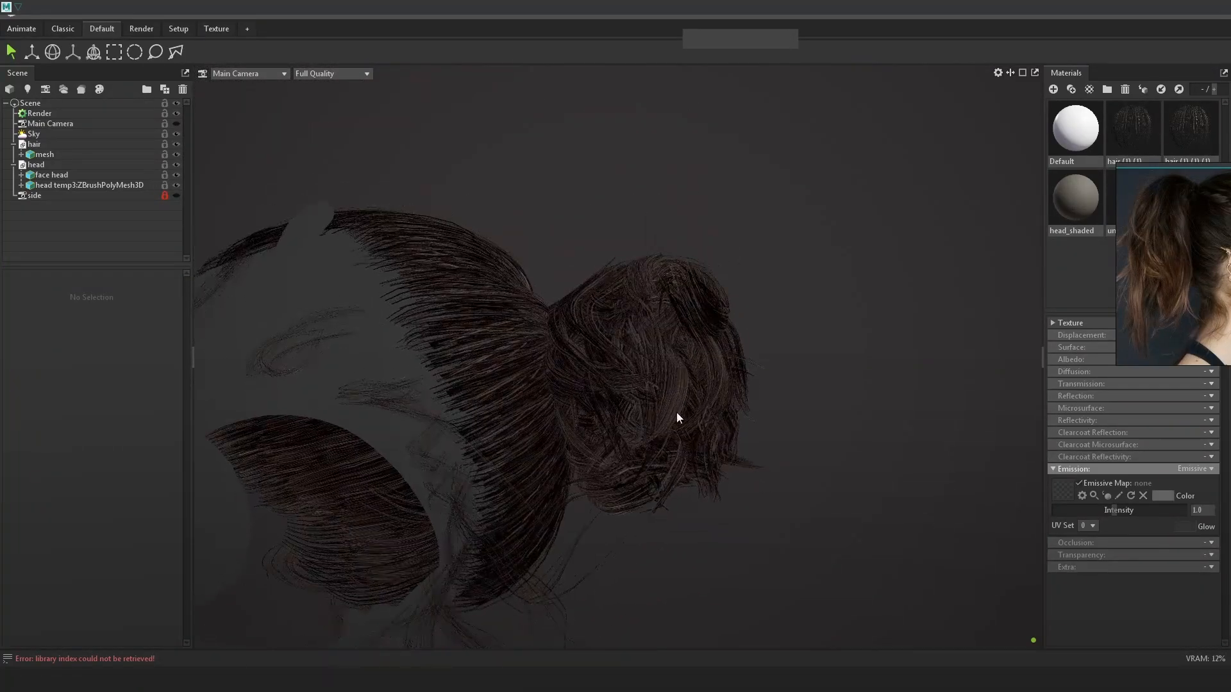
left_click_drag(799, 487, 838, 265)
Compare the lower ponytail's rendered look in Marmoset Toolbag with the hair cards in Maya
left_click(1161, 15)
right_click_drag(772, 377, 867, 389, "alt")
left_click_drag(972, 400, 1013, 513, "alt")
key("alt+Tab")
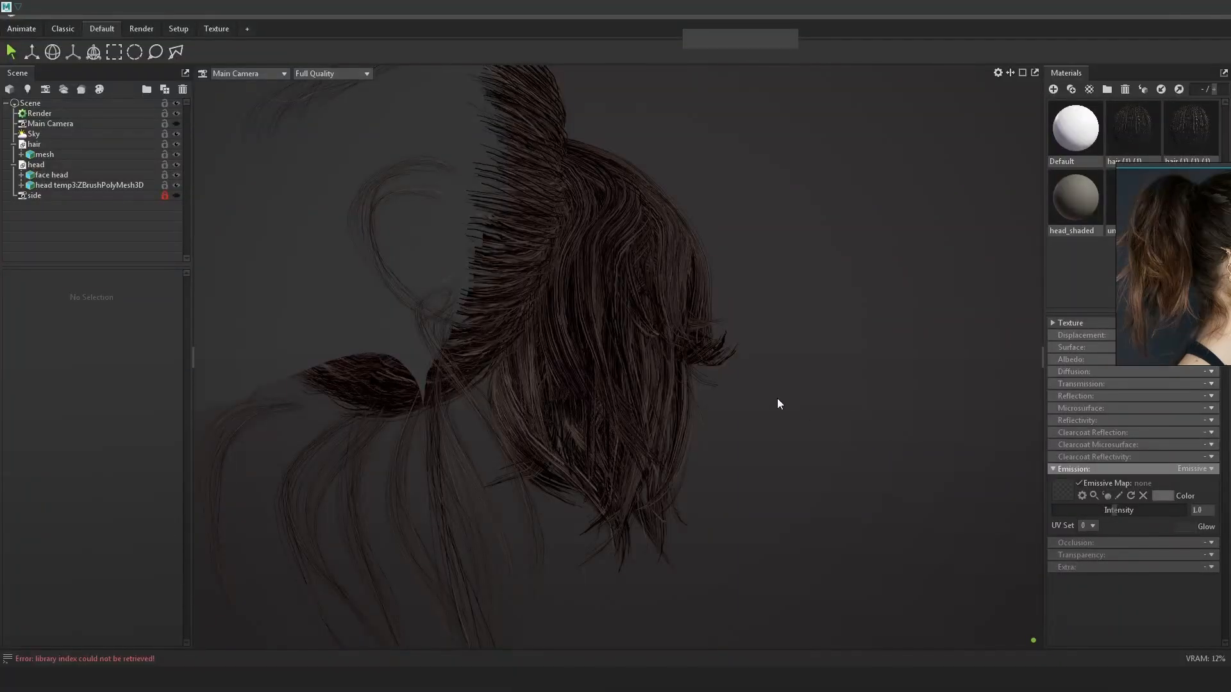
left_click_drag(773, 447, 643, 564)
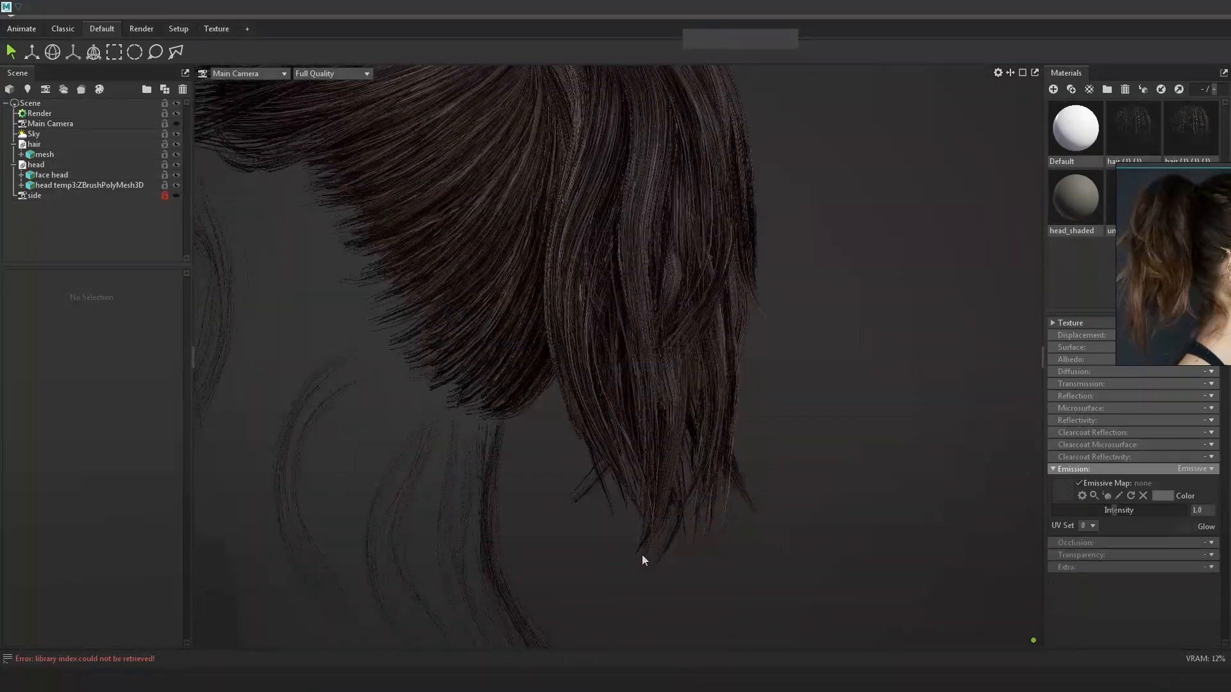
key("alt+Tab")
left_click_drag(778, 400, 921, 366, "alt")
key("alt+Tab")
left_click_drag(714, 383, 830, 242)
key("alt+Tab")
left_click_drag(875, 369, 903, 349, "alt")
right_click_drag(902, 349, 968, 472, "alt")
middle_click_drag(898, 359, 891, 443, "alt")
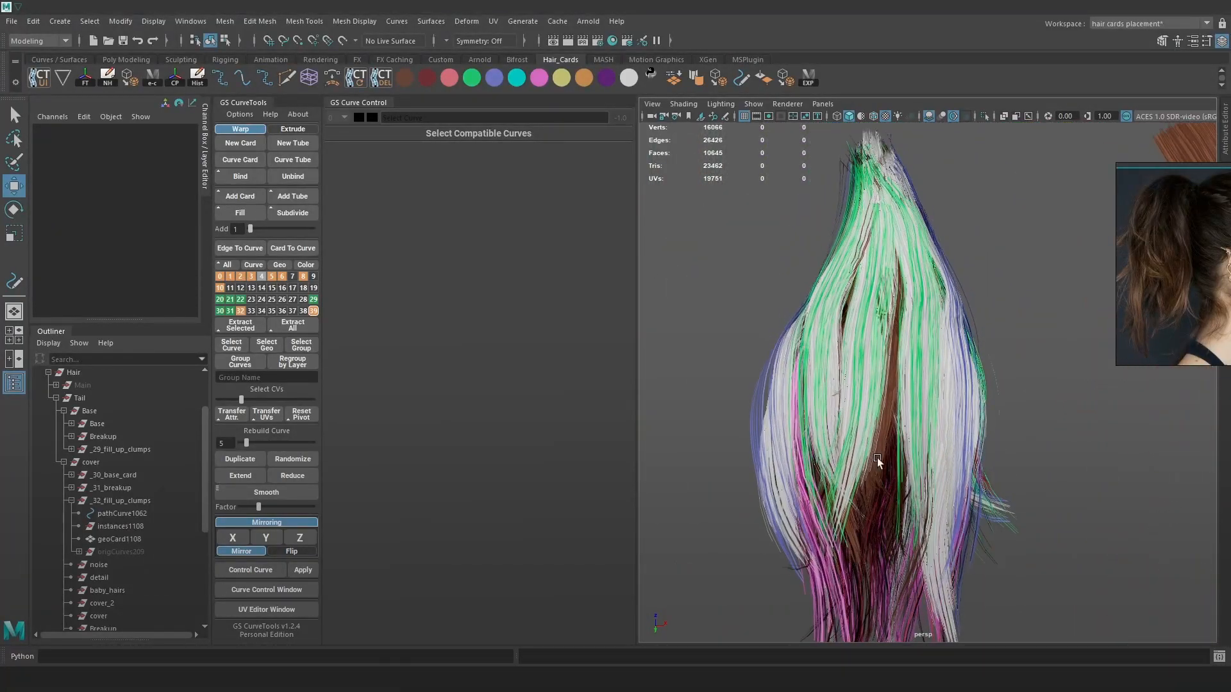
Duplicate the original fill-up clump's curve, place the copy at -30.567, 8.411, 17.903, and set its orientation to 18
mouse_move(914, 491)
left_mouse_down("alt")
mouse_move(926, 437)
mouse_move(871, 418)
mouse_move(895, 508)
mouse_move(926, 504)
mouse_move(993, 461)
mouse_move(954, 379)
left_mouse_up("alt")
key("4")
left_click(927, 406)
key("6")
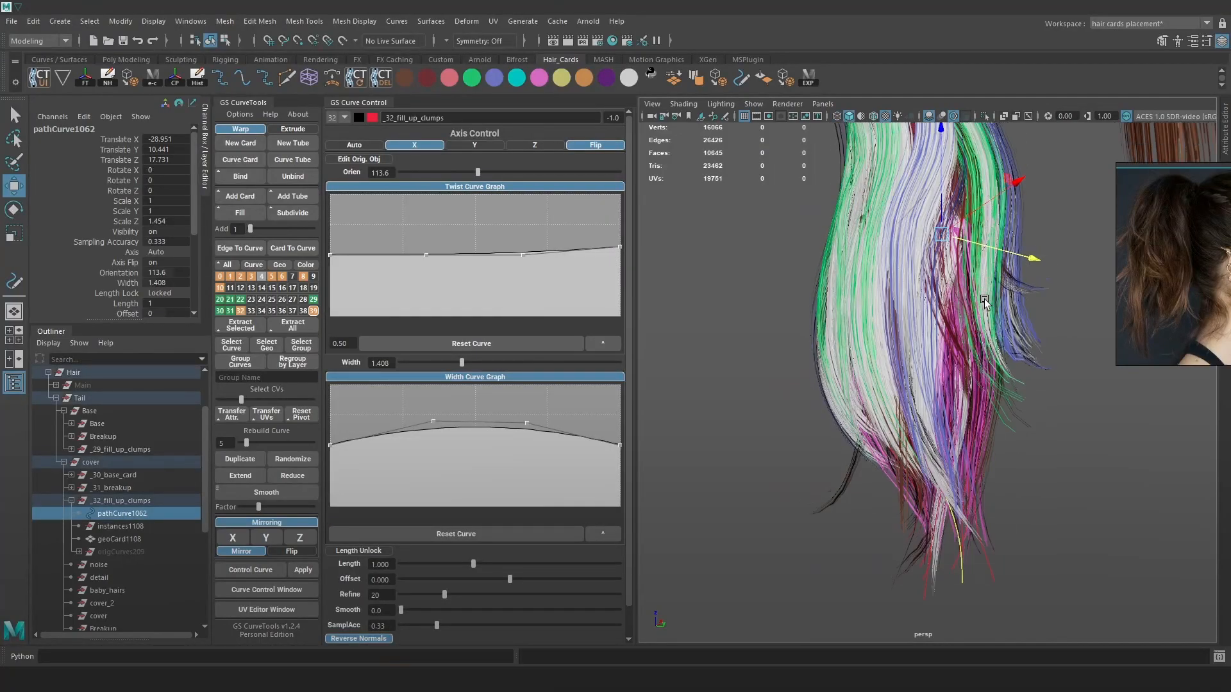
left_click(241, 459)
left_click_drag(943, 385, 869, 332, "alt")
key("e")
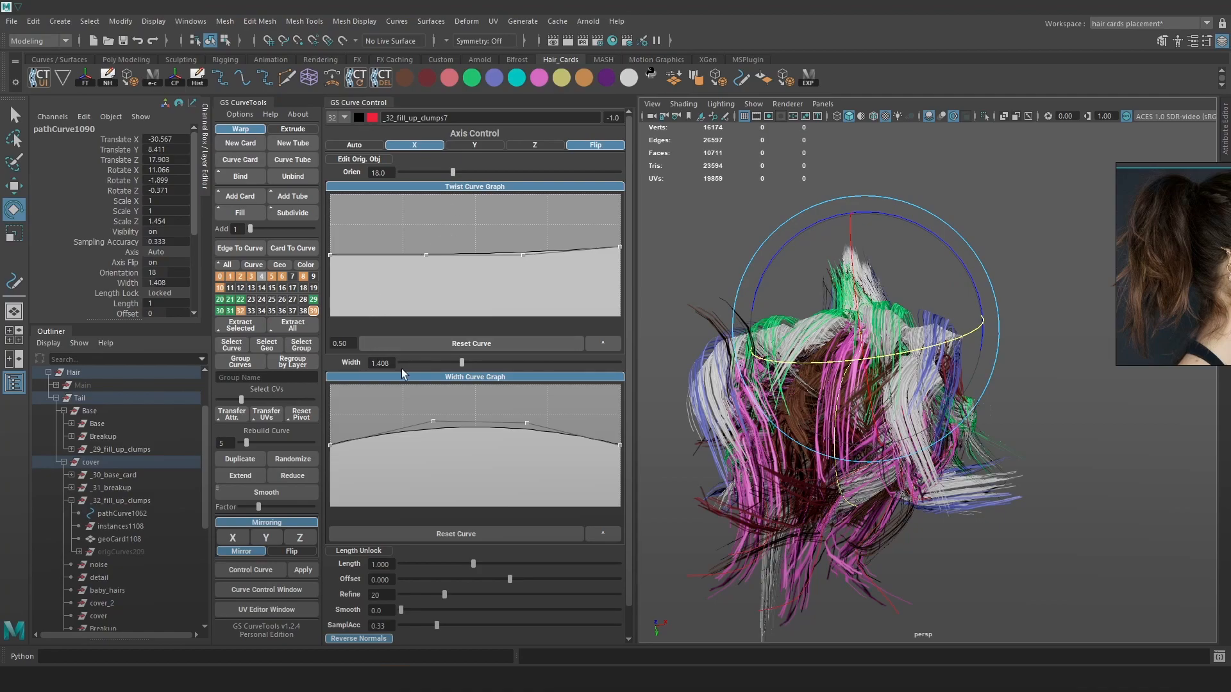
Reposition the duplicated fill-up clump and its curve points to fit it into the inside of the lower ponytail
key("w")
left_click_drag(865, 329, 839, 215)
right_click_drag(1024, 215, 990, 187)
key("4")
left_click_drag(868, 192, 853, 210)
key("5")
key("4")
key("5")
Set the clump's orientation to 252.7 and width to 1.948, and adjust its curve points to follow the ponytail from the side
left_click_drag(915, 257, 939, 250, "alt")
left_click_drag(454, 171, 515, 172)
left_click_drag(833, 222, 844, 213)
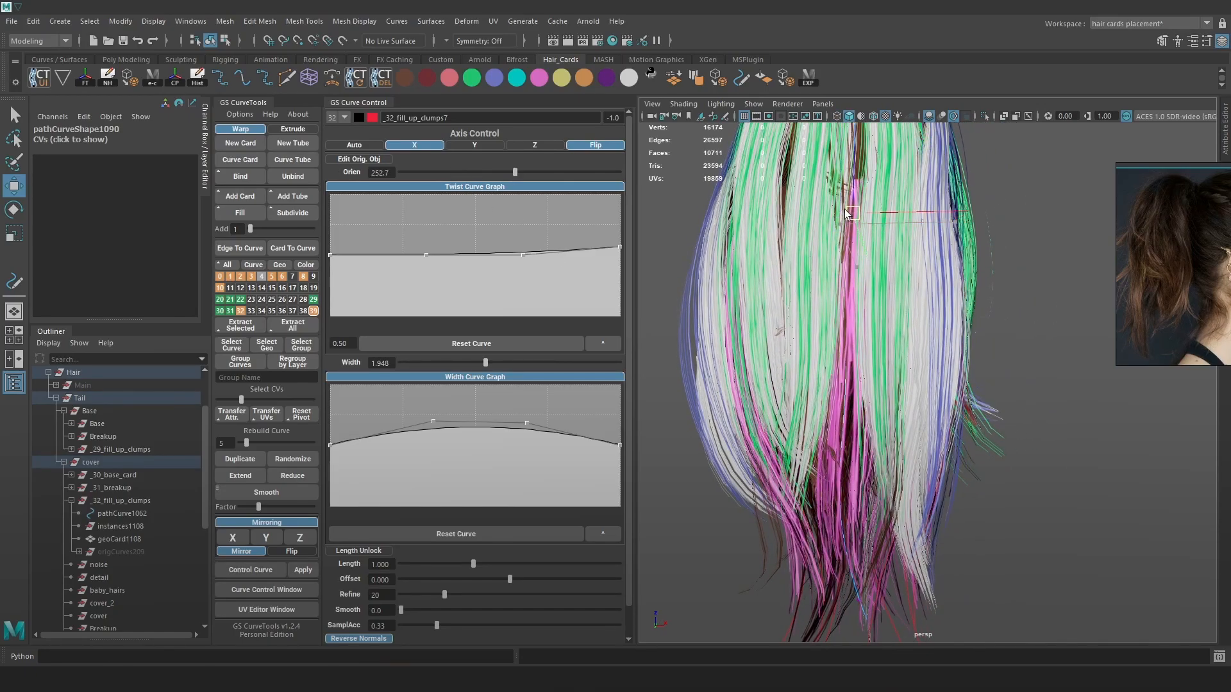
left_click_drag(868, 254, 601, 329, "alt")
right_click_drag(1180, 241, 752, 226)
left_click_drag(853, 436, 1002, 468, "alt")
left_click_drag(821, 348, 720, 232)
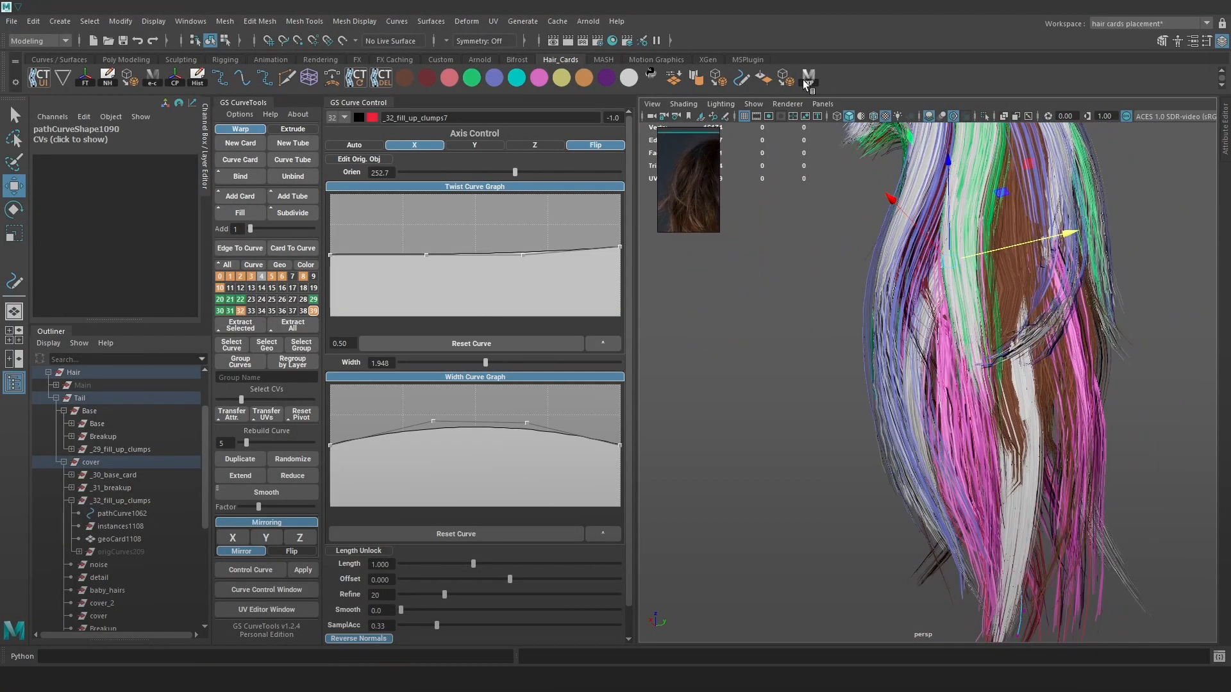
Switch to Marmoset Toolbag and examine the ponytail's fullness up close and from the side
left_click(395, 679)
right_click(395, 678)
left_click_drag(780, 453, 647, 361, "alt")
left_click_drag(570, 322, 715, 342, "alt")
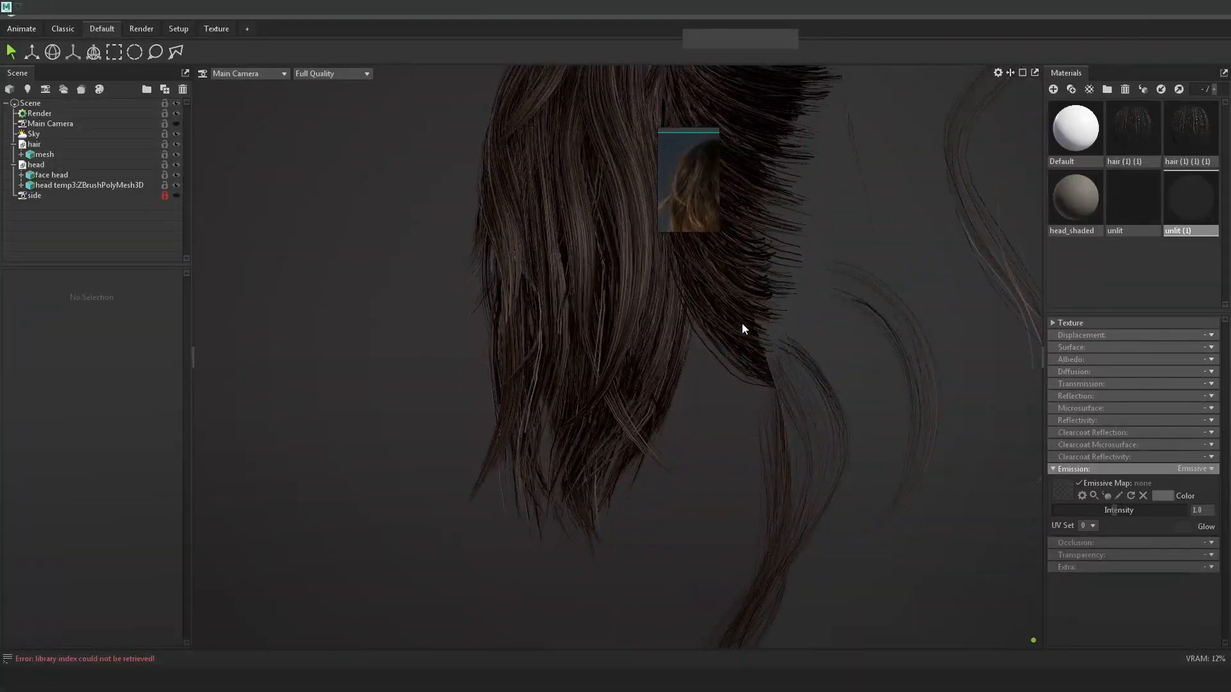
left_click_drag(888, 426, 807, 449, "alt")
scroll(814, 472, "up", 5)
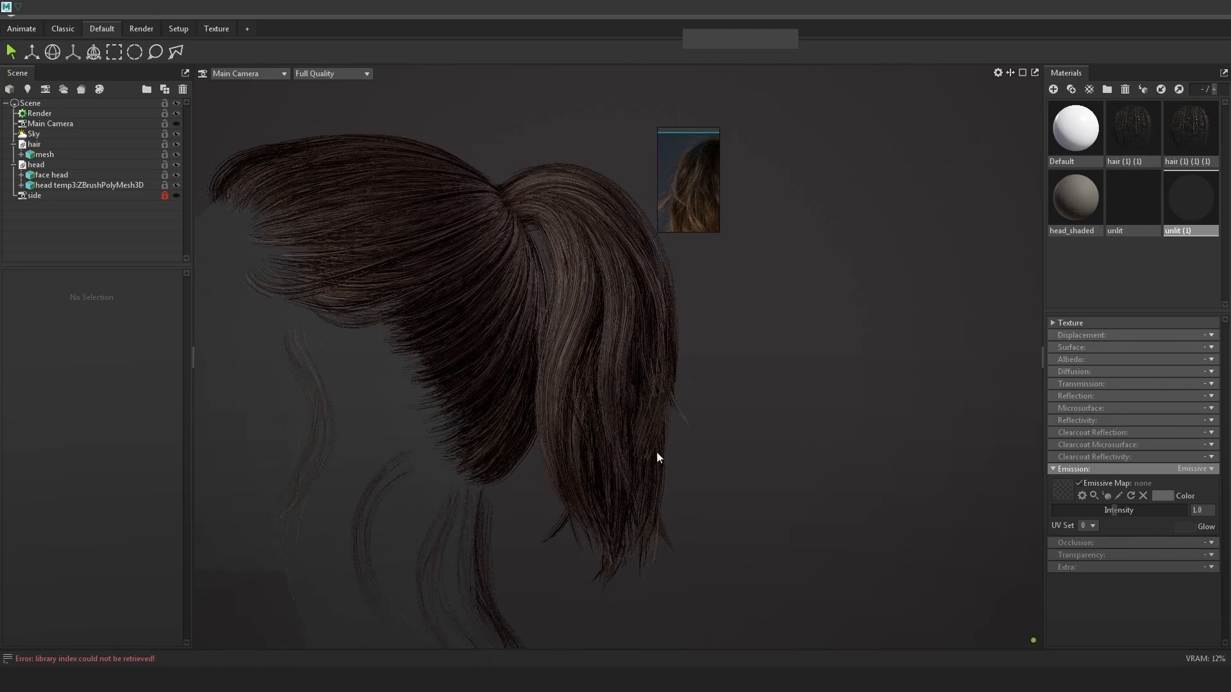
Switch to Unreal Engine and bring the hair model into close view from the side
key("super")
left_click(264, 672)
key("f")
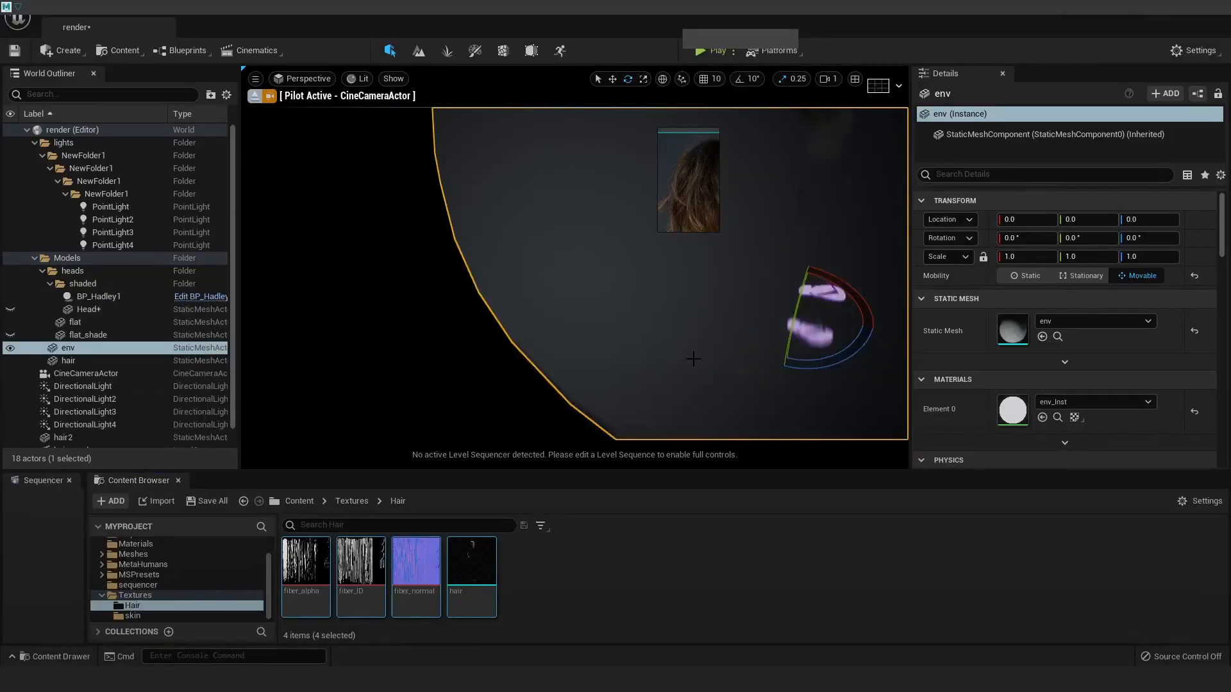
left_click(573, 279)
key("f")
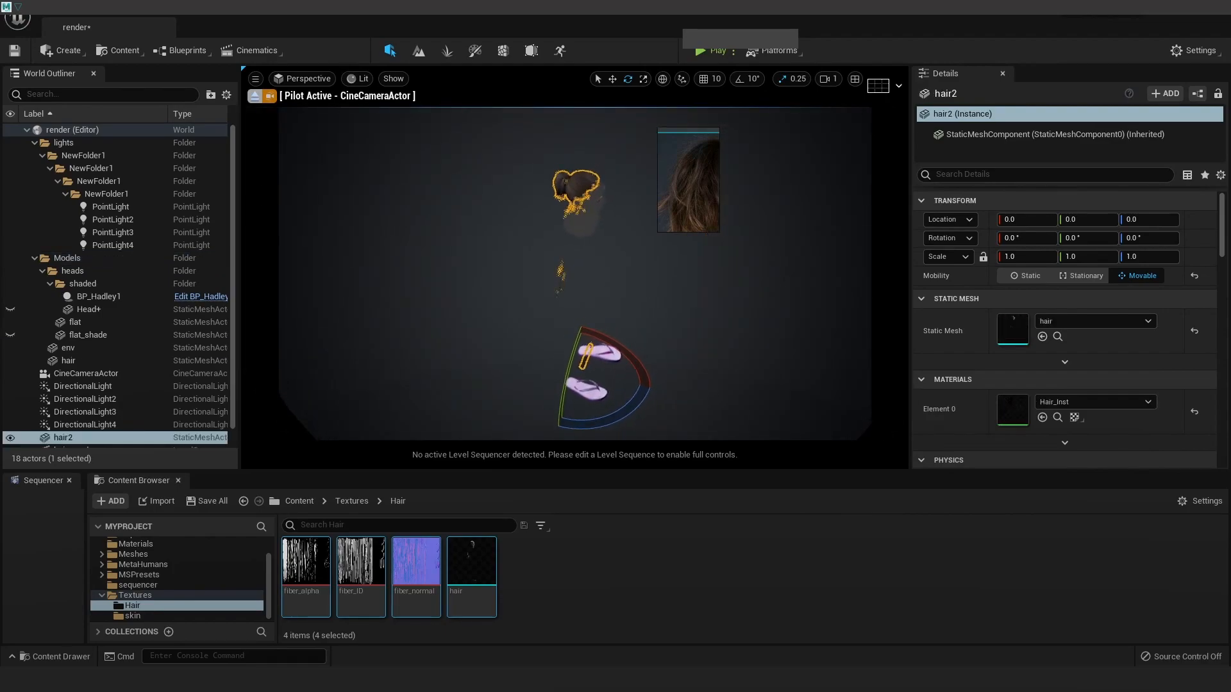
left_click(521, 258)
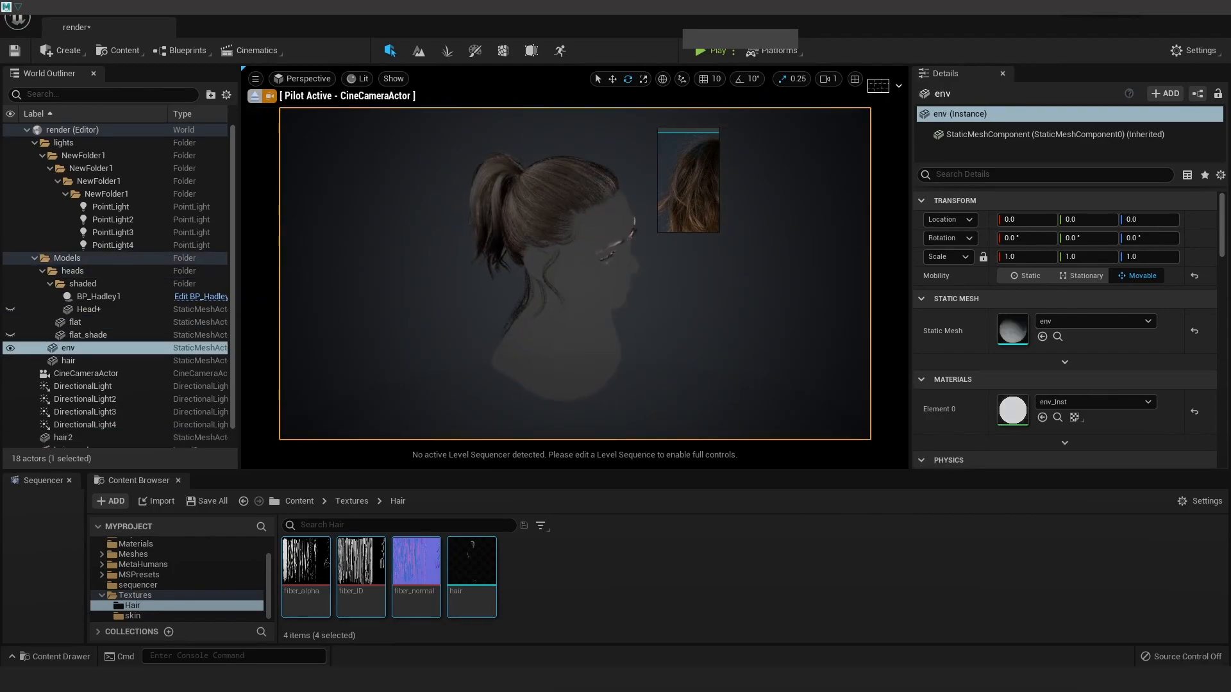
left_click(587, 244)
right_click_drag(693, 206, 839, 204)
double_click(750, 244)
left_click_drag(750, 244, 814, 189, "alt")
left_click_drag(621, 221, 622, 241, "alt")
Reimport the fiber_alpha, fiber_ID, fiber_normal and hair assets and check the updated hair from the side
right_click(408, 588)
left_click(461, 260)
left_click_drag(686, 203, 772, 229, "alt")
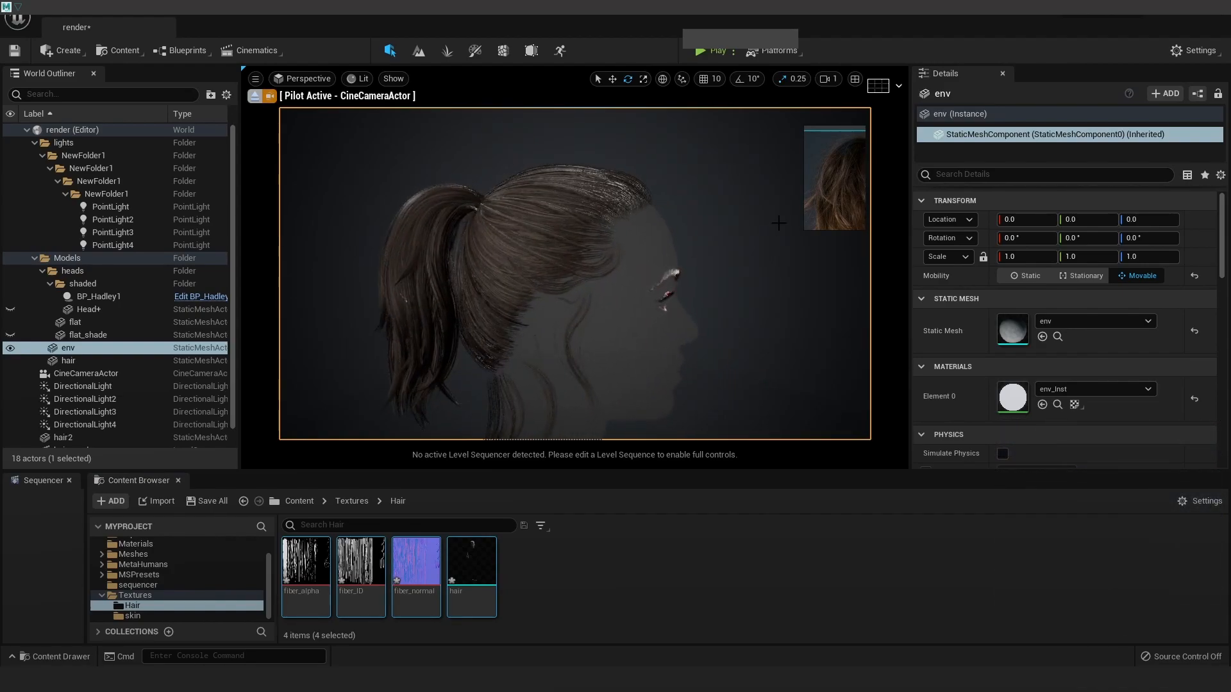
right_click_drag(621, 198, 624, 179, "alt")
middle_click_drag(647, 157, 617, 185, "alt")
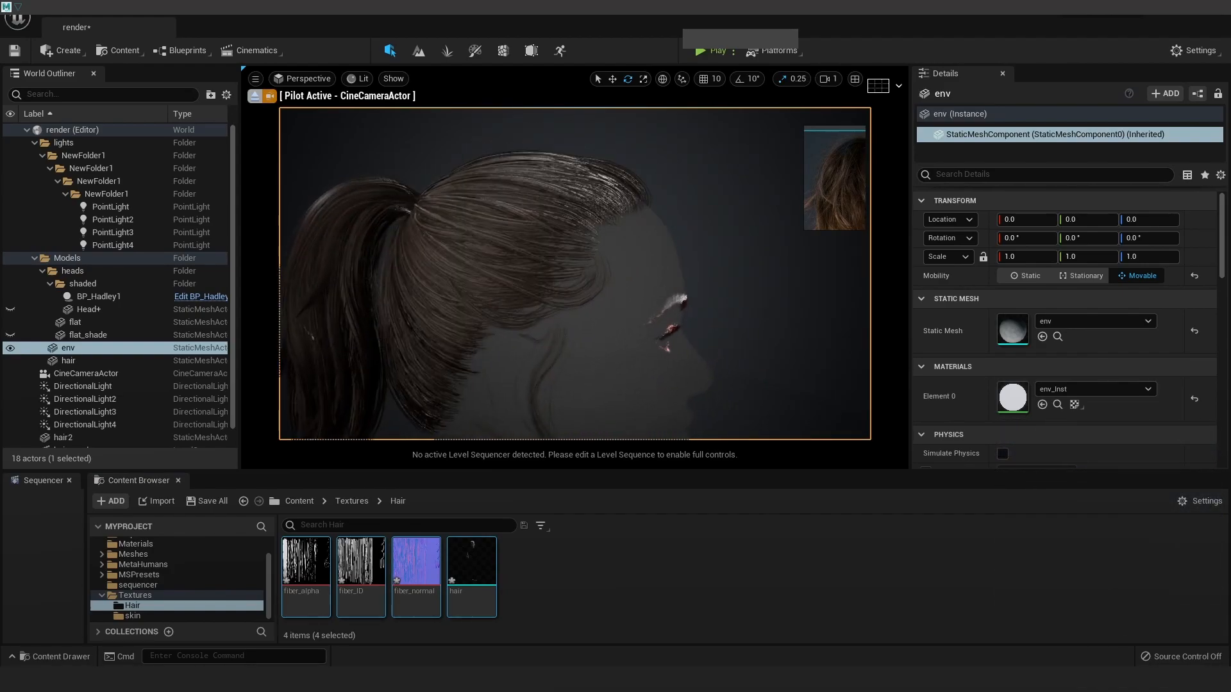
Open the hair2 mesh's Hair_Inst material for editing, place its window beside the hair, and deselect the hair
left_click(604, 200)
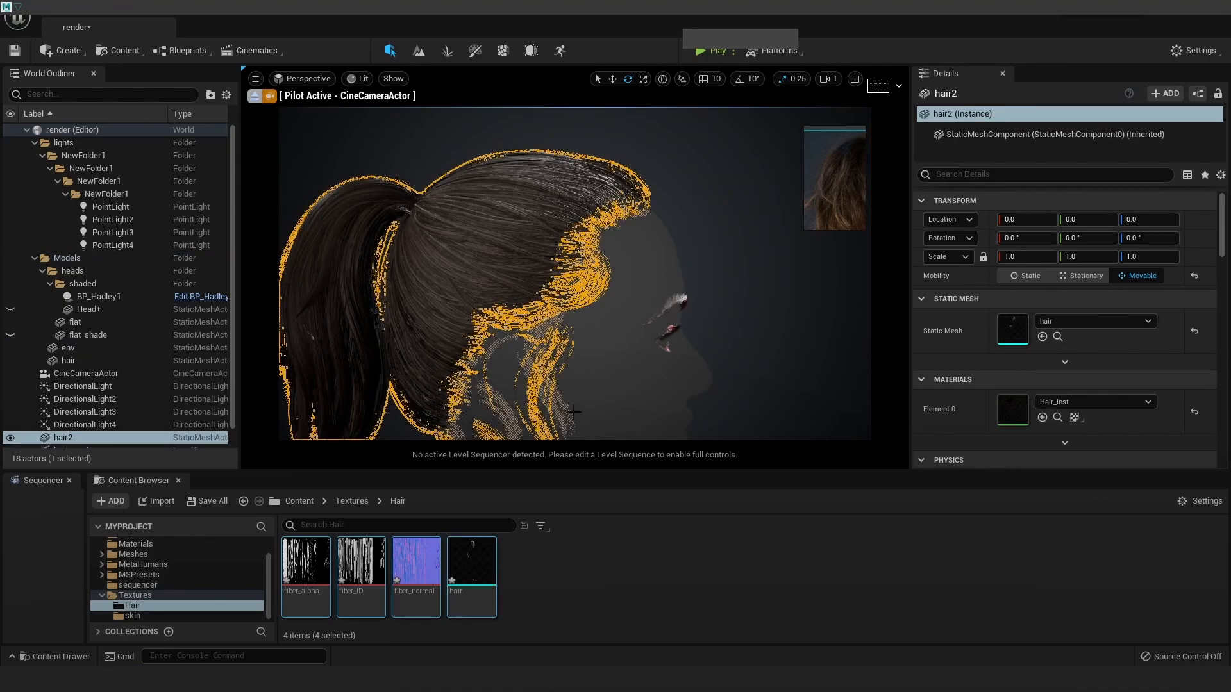
double_click(1011, 411)
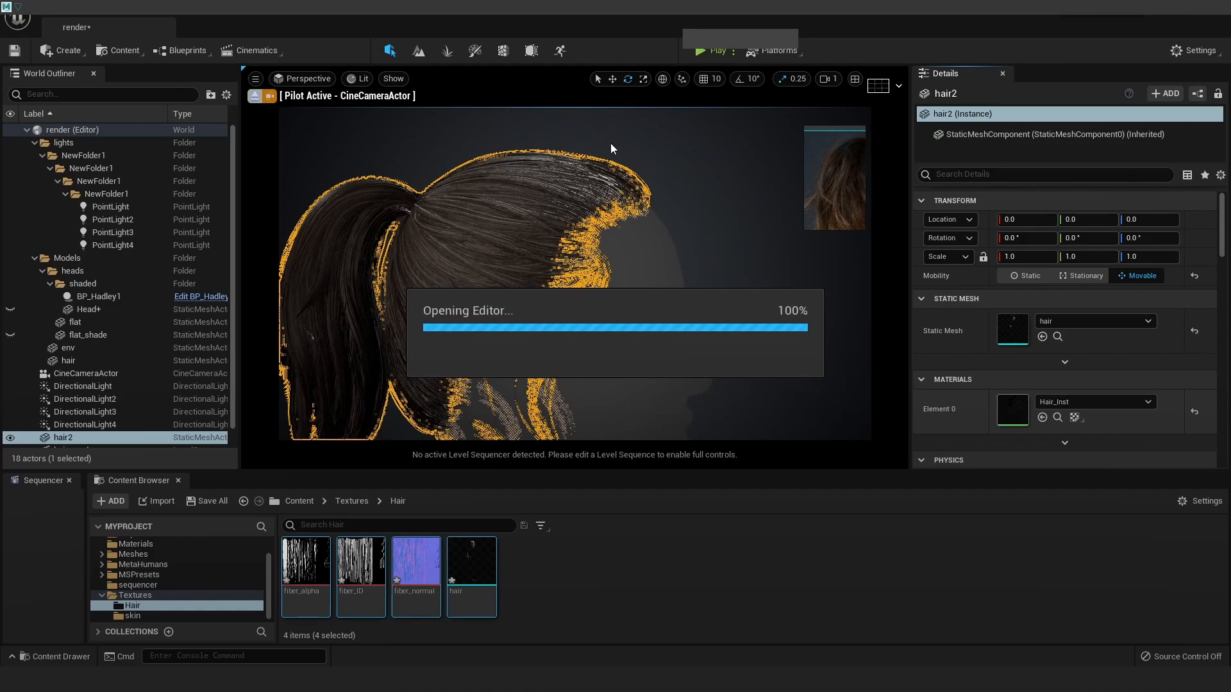
left_click_drag(608, 333, 863, 205)
scroll(560, 254, "down", 3)
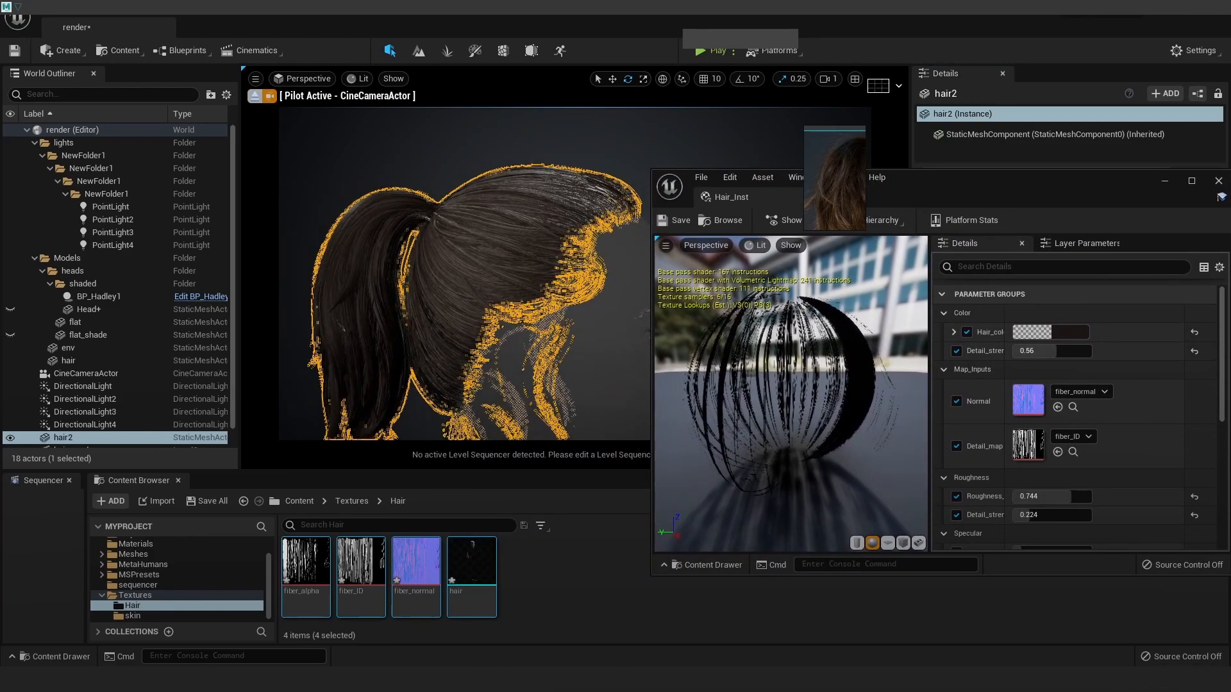
left_click(609, 143)
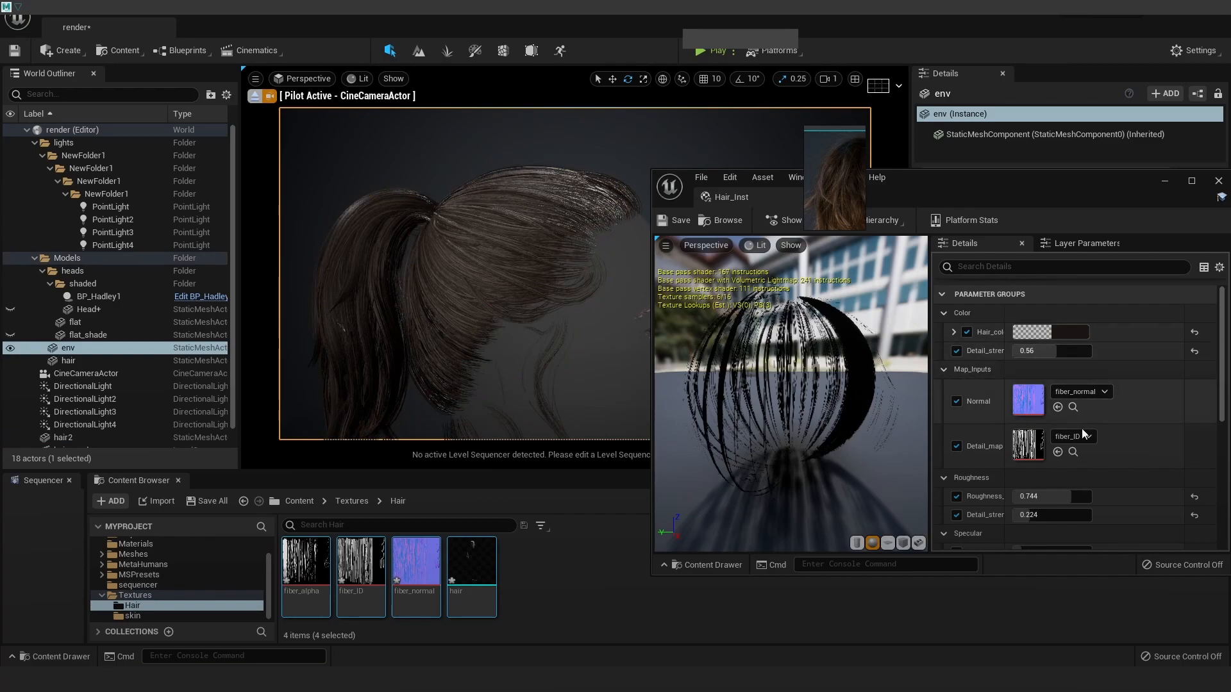
Set the hair material's roughness to 0.696 with detail strength 0.152, and base specular to 0.0 with detail strength 0.424
left_click_drag(1069, 497, 1092, 496)
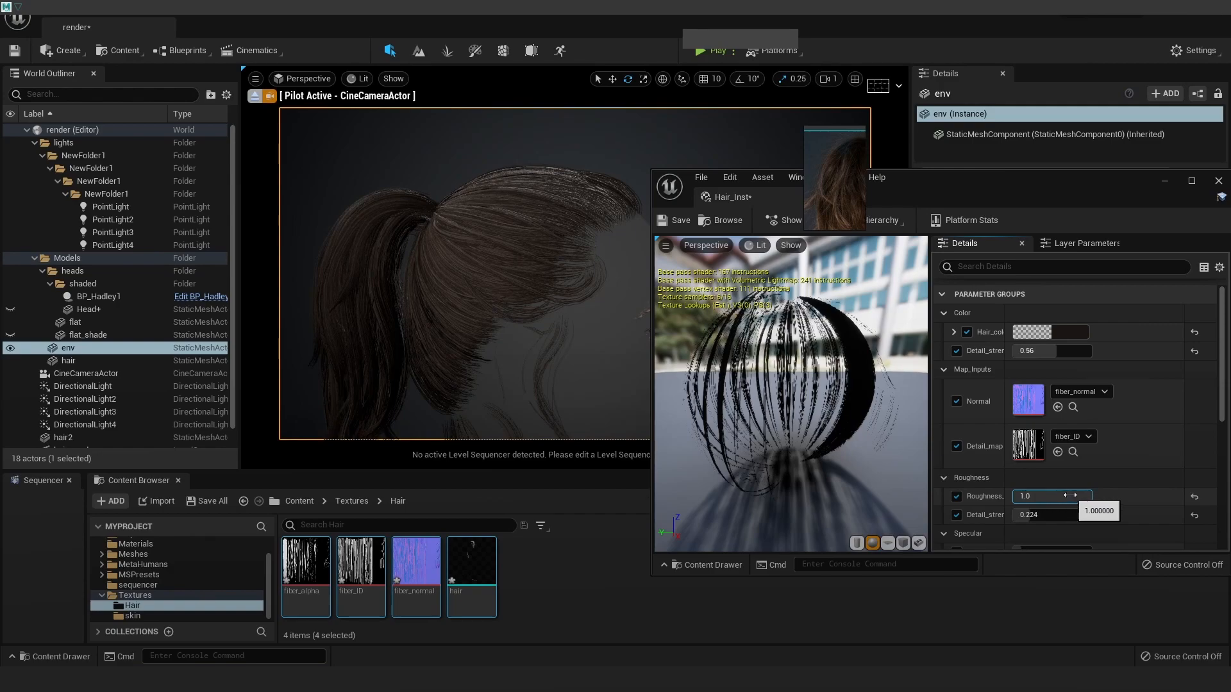
left_click_drag(1092, 496, 1013, 493)
scroll(1089, 484, "down", 3)
left_click(1051, 509)
type("1.0")
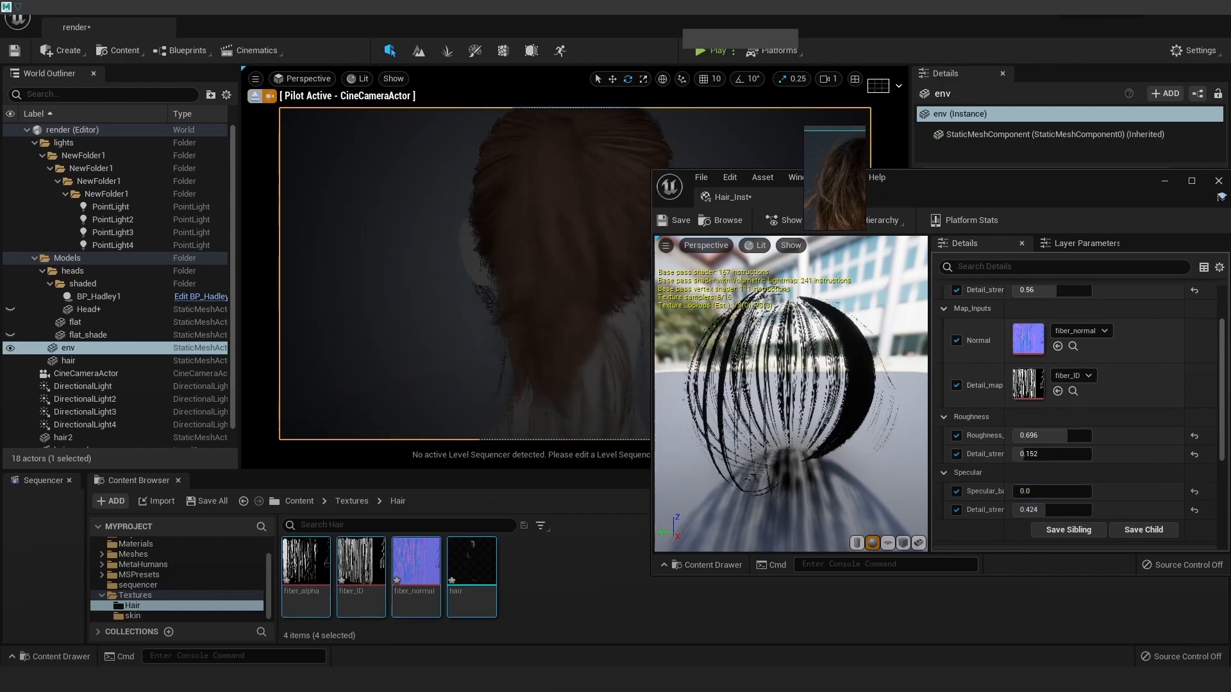
Check the hair from behind and the opposite side, and set the hair colour's value to 0.015625
left_click(604, 240)
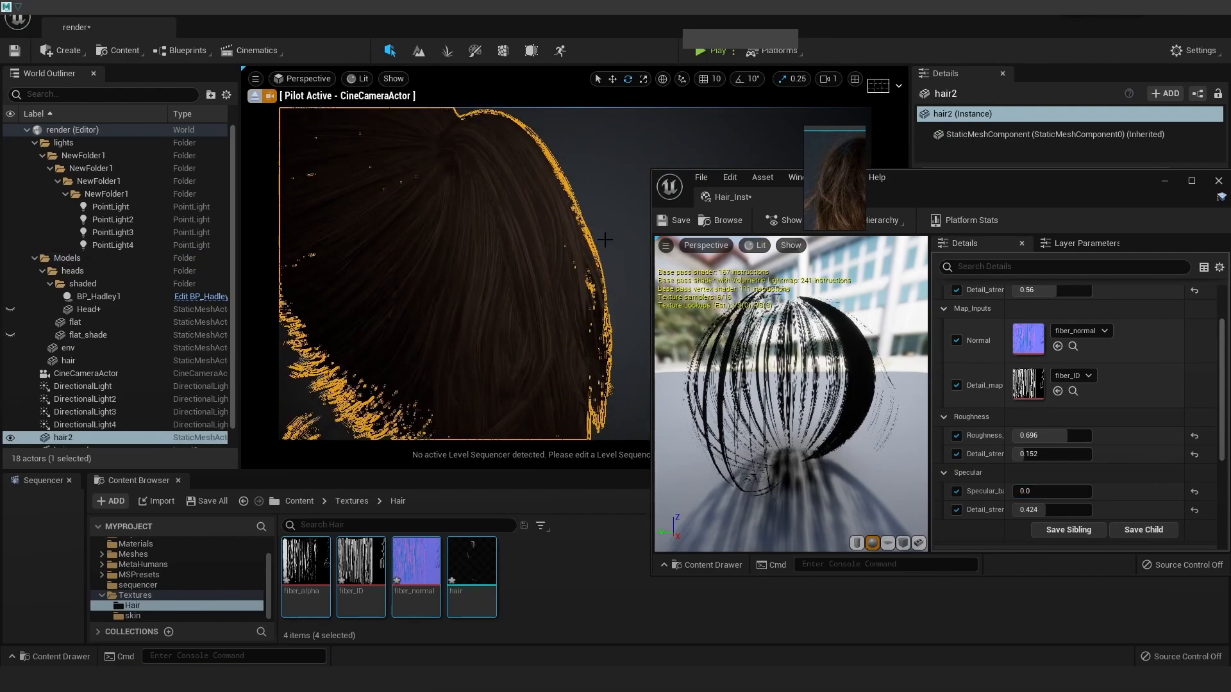
left_click(579, 285)
scroll(1066, 402, "up", 3)
left_click(1071, 332)
left_click_drag(978, 502, 985, 505)
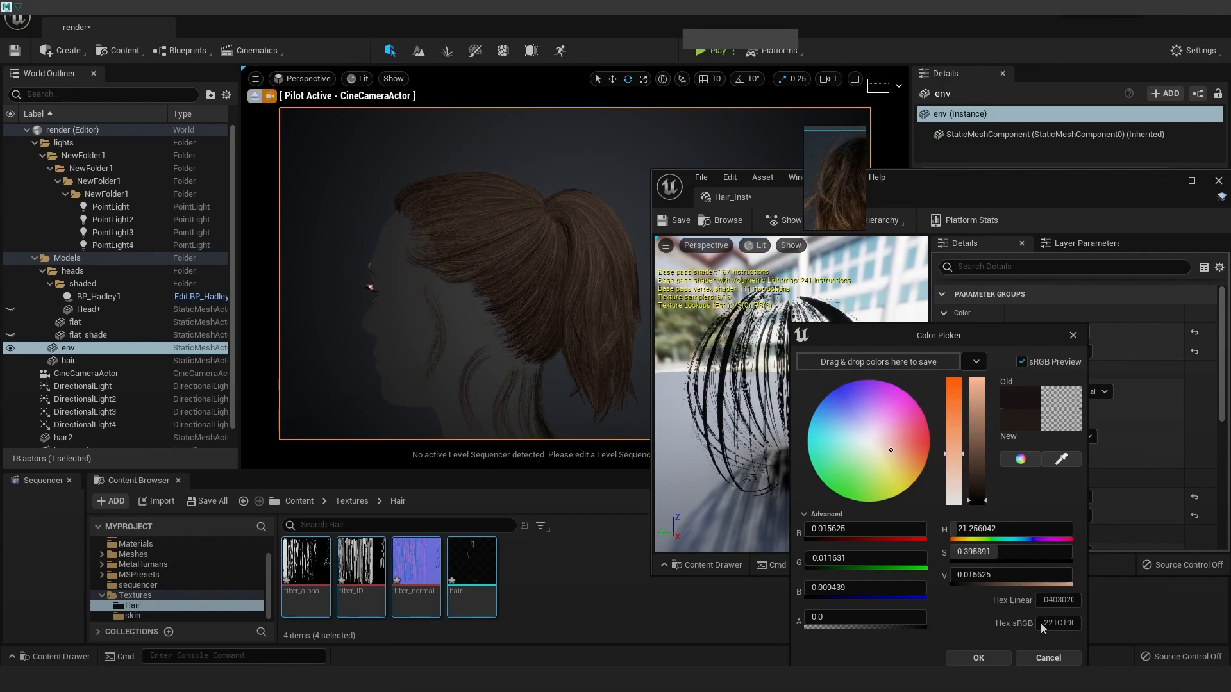
left_click(978, 658)
Fine-tune the hair material's base specular, trying 0.04 and 0.008 while viewing the ponytail from the other side
scroll(1064, 448, "down", 5)
left_click(1052, 470)
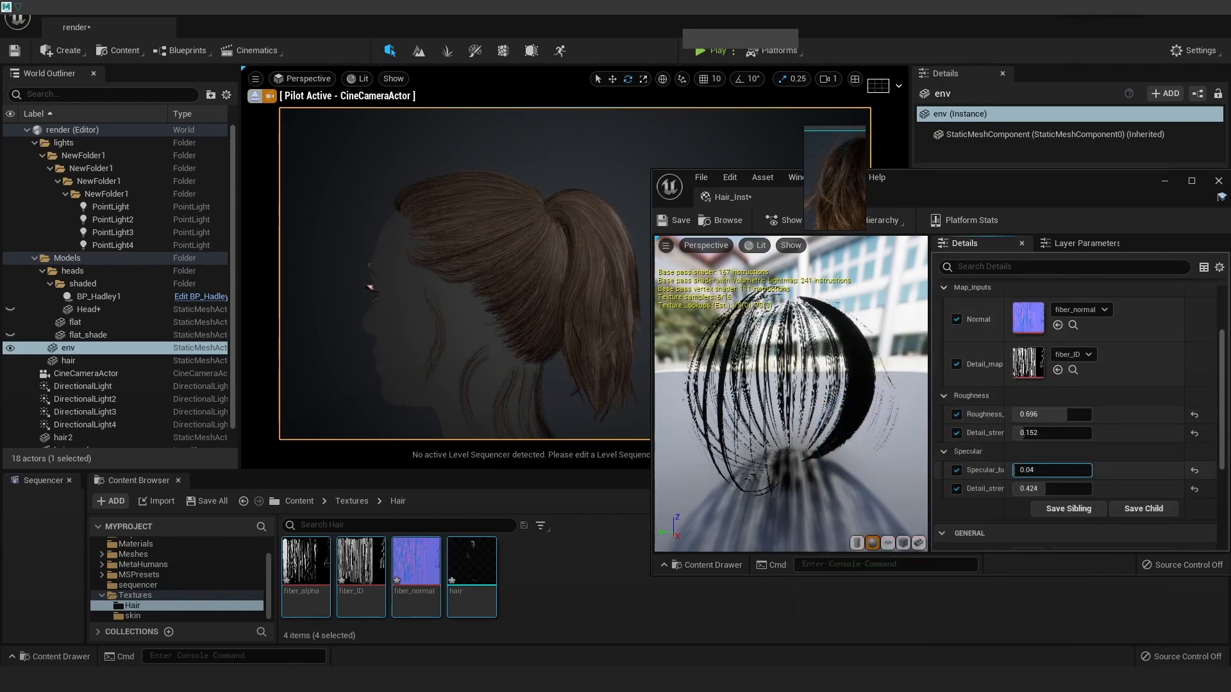
left_click(599, 199)
left_click_drag(598, 198, 295, 201, "alt")
right_click_drag(598, 199, 647, 199, "alt")
middle_click_drag(598, 199, 641, 193, "alt")
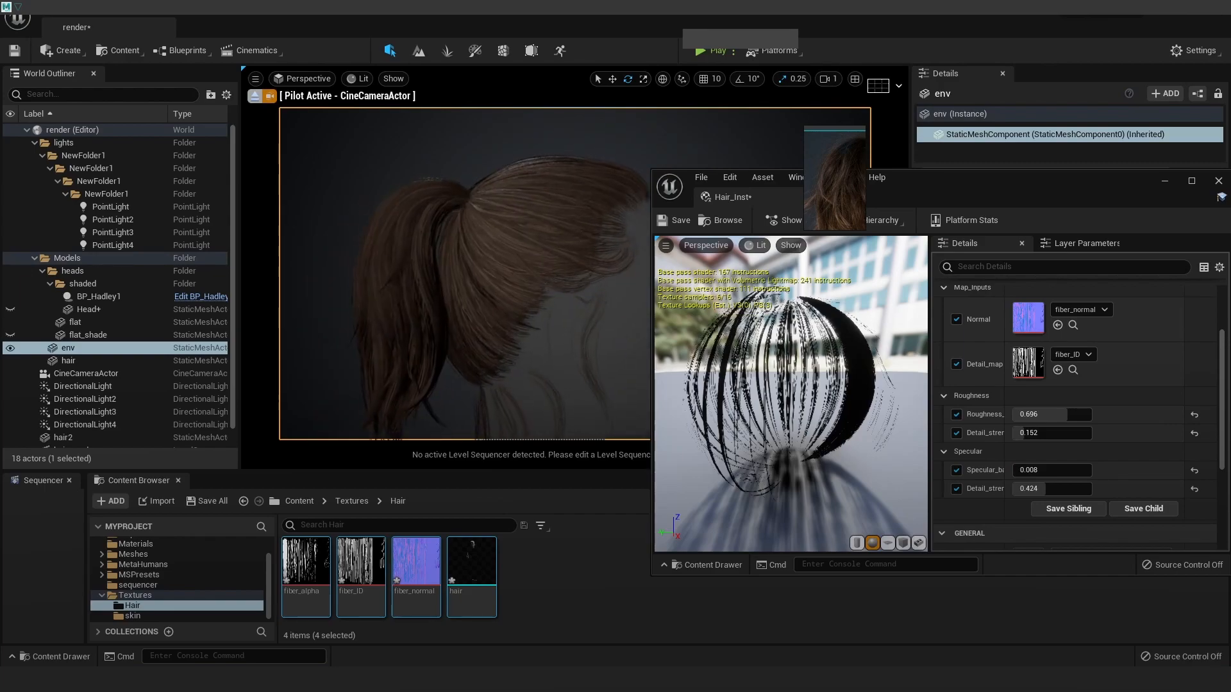
left_click_drag(1024, 471, 1011, 471)
Minimize the material editor and examine the ponytail's shape and shading from several sides
left_click(1165, 181)
middle_click_drag(594, 315, 695, 302, "alt")
left_click_drag(594, 314, 465, 282, "alt")
right_click_drag(465, 282, 571, 288, "alt")
left_click_drag(732, 282, 588, 299, "alt")
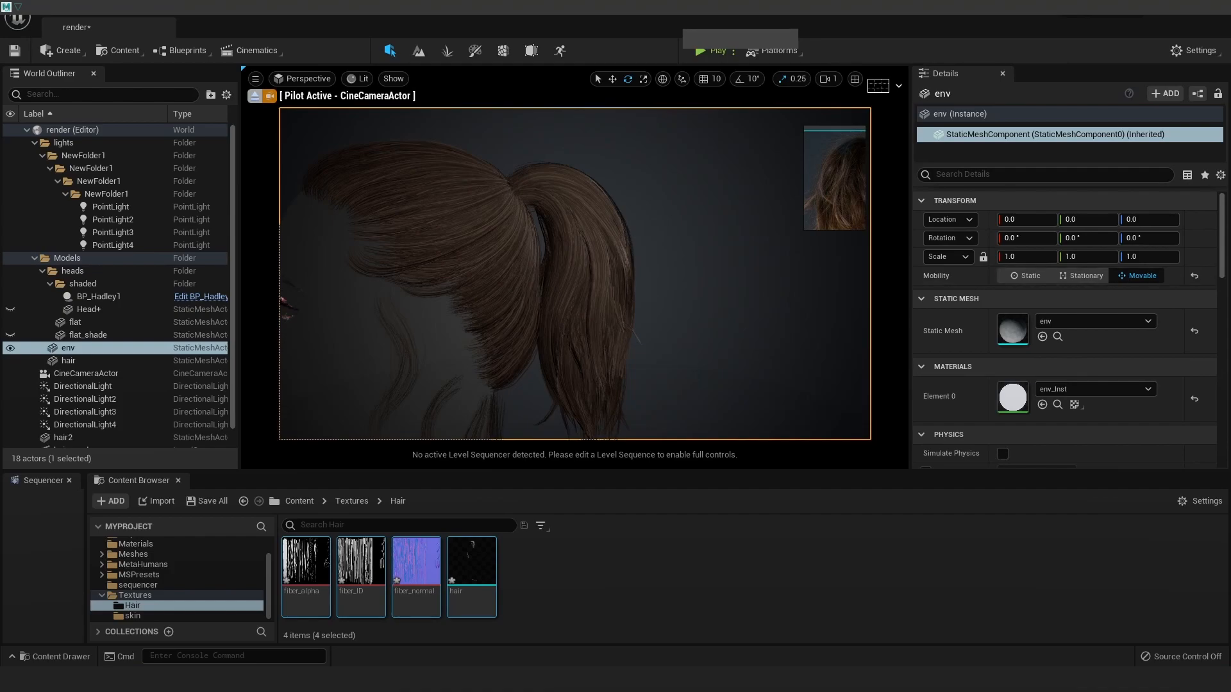
left_click_drag(707, 235, 785, 237, "alt")
left_click_drag(556, 257, 556, 258, "alt")
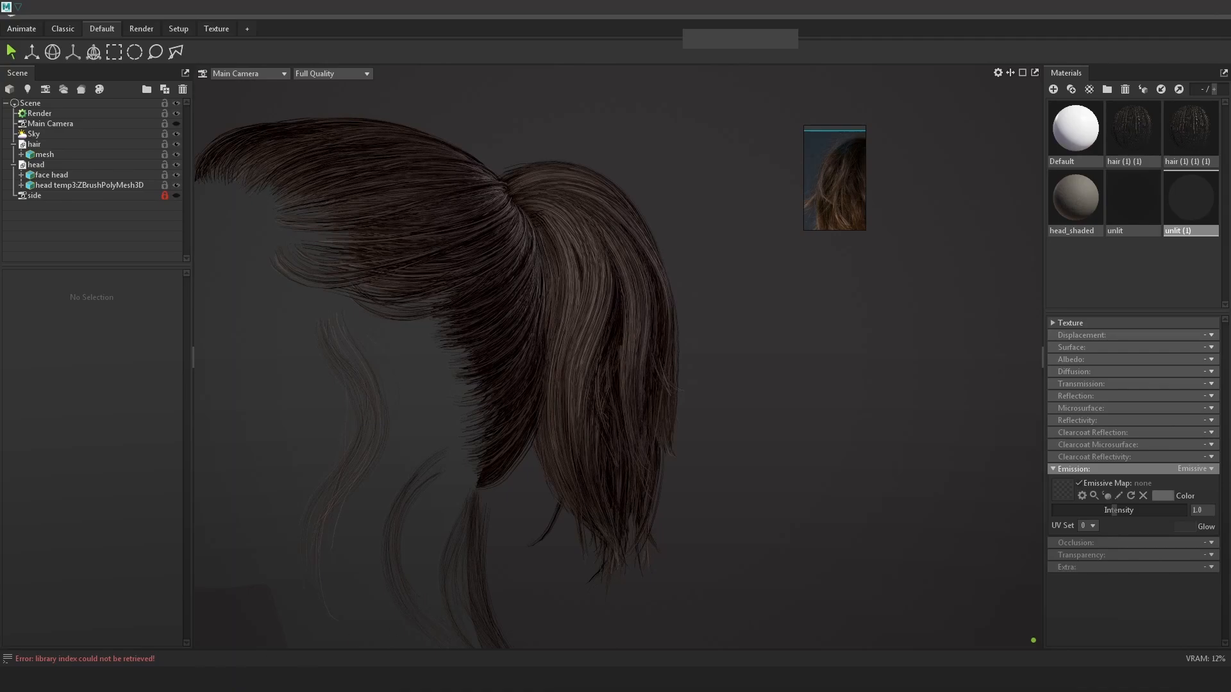
Return to Maya and save the scene as a new version named Hair_18.ma
left_click(219, 622)
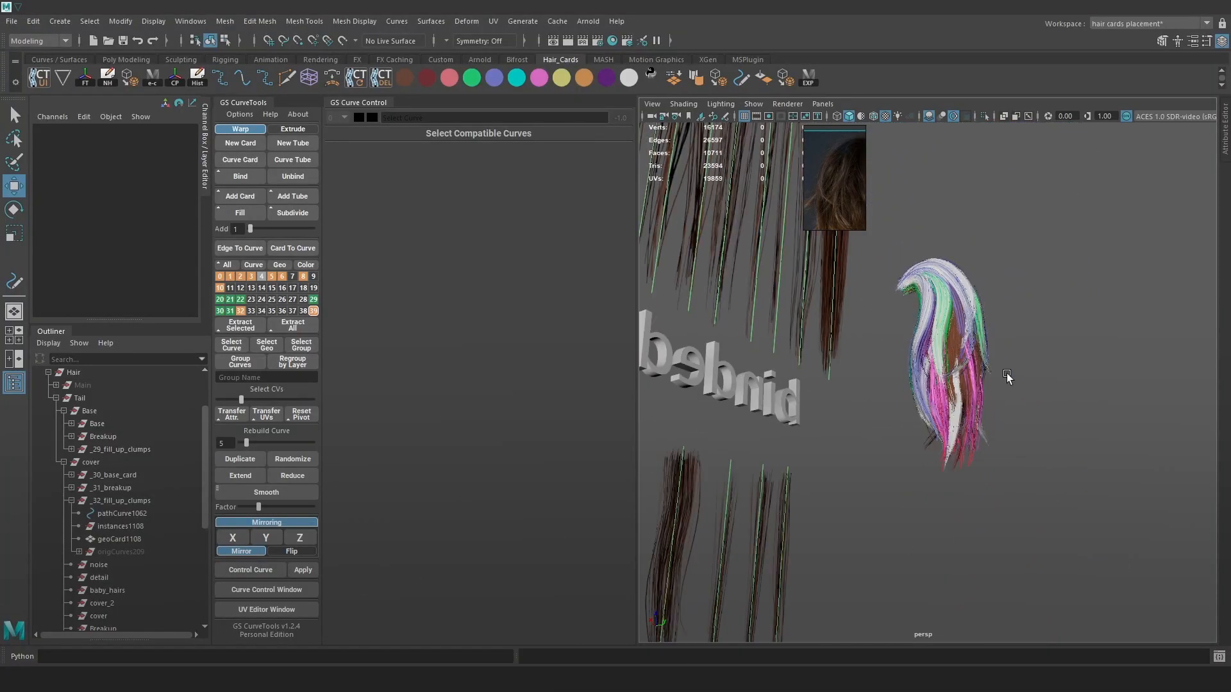
left_click_drag(1068, 400, 896, 407, "alt")
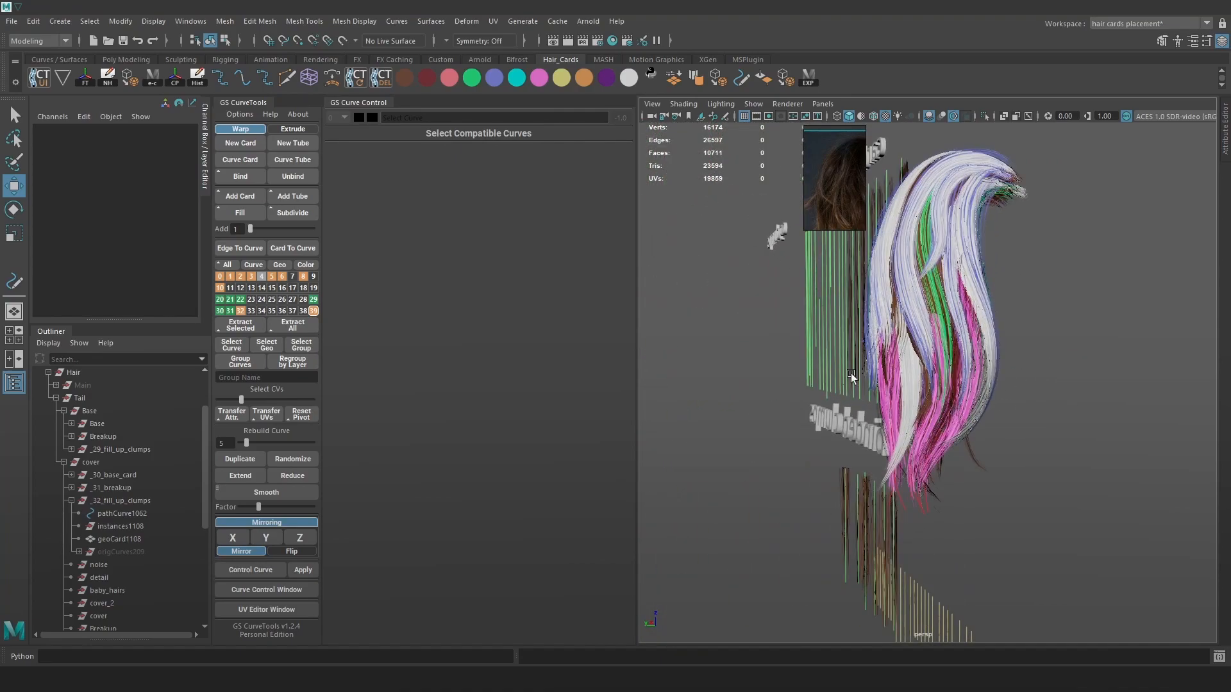
left_click(11, 22)
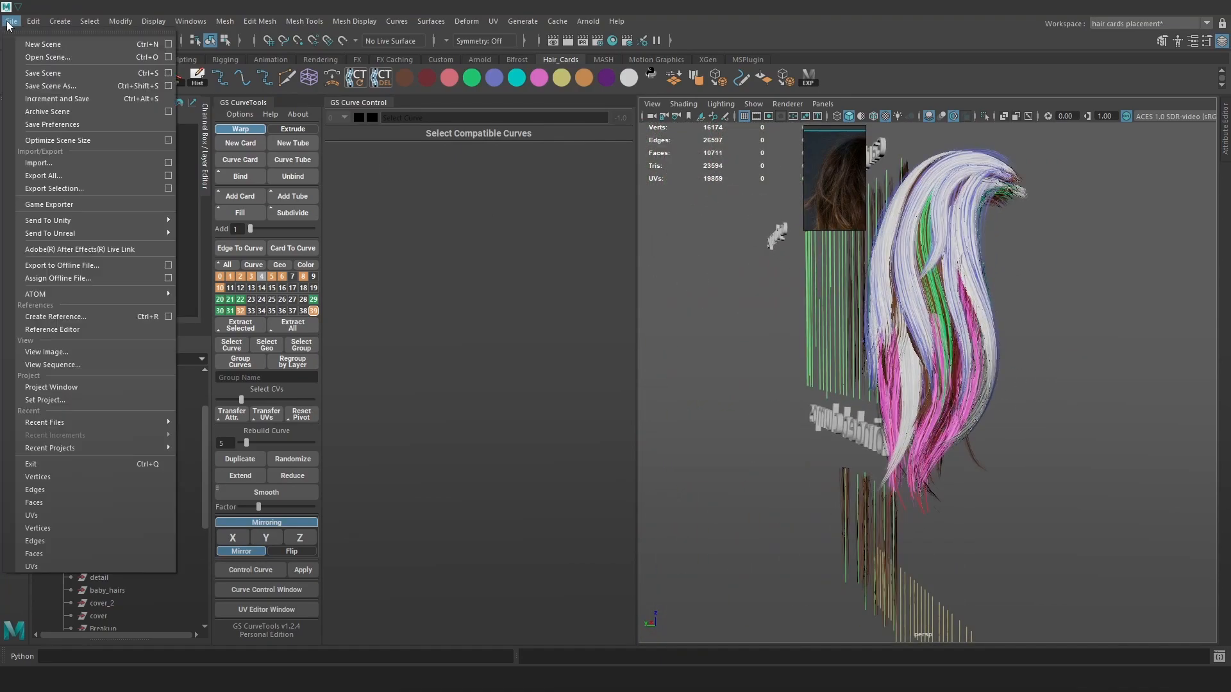
left_click(45, 87)
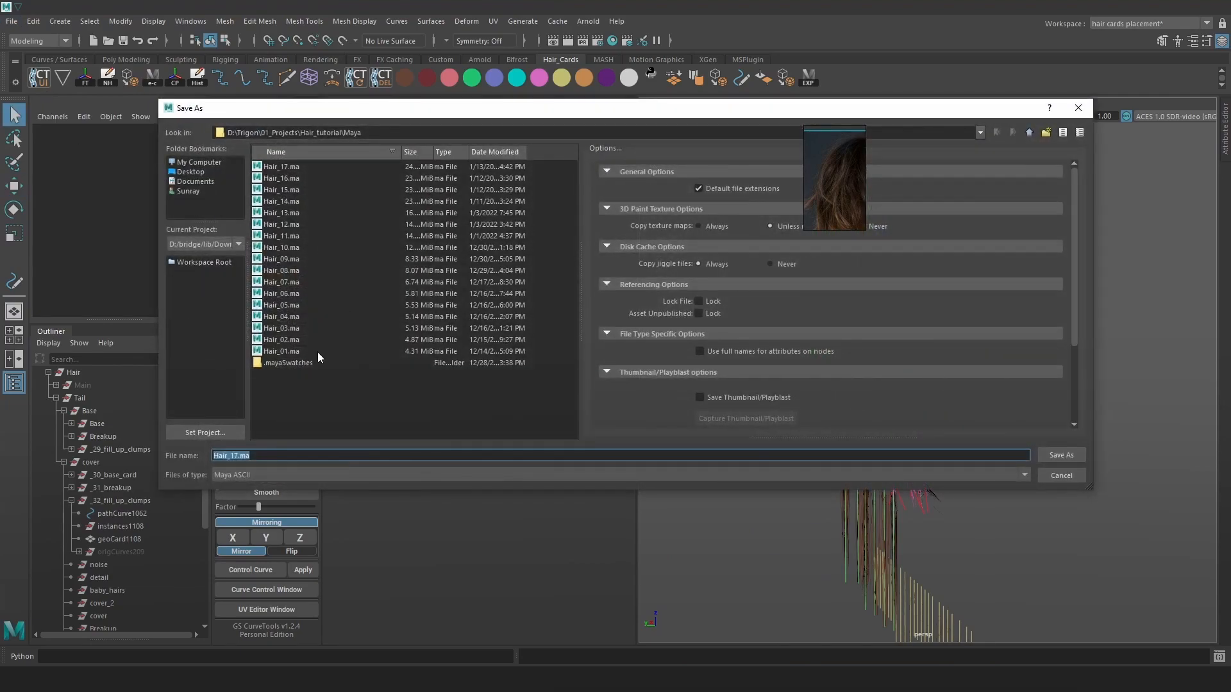
left_click(288, 168)
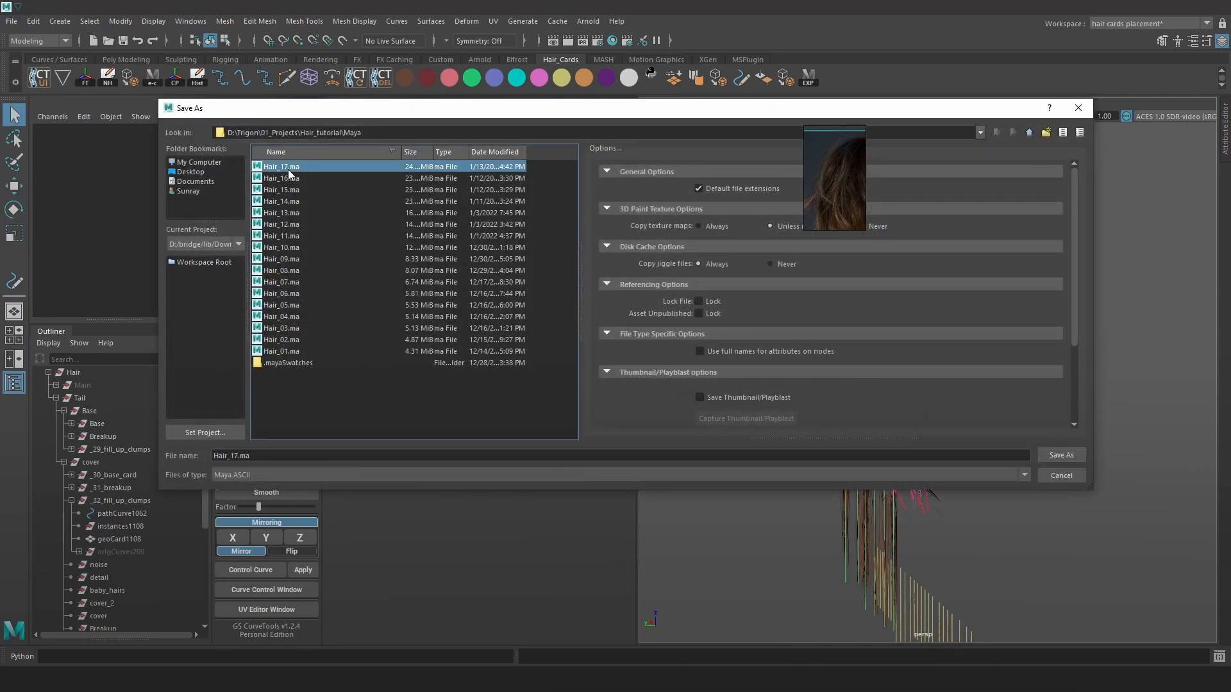
left_click(239, 456)
key("BackSpace")
type("8")
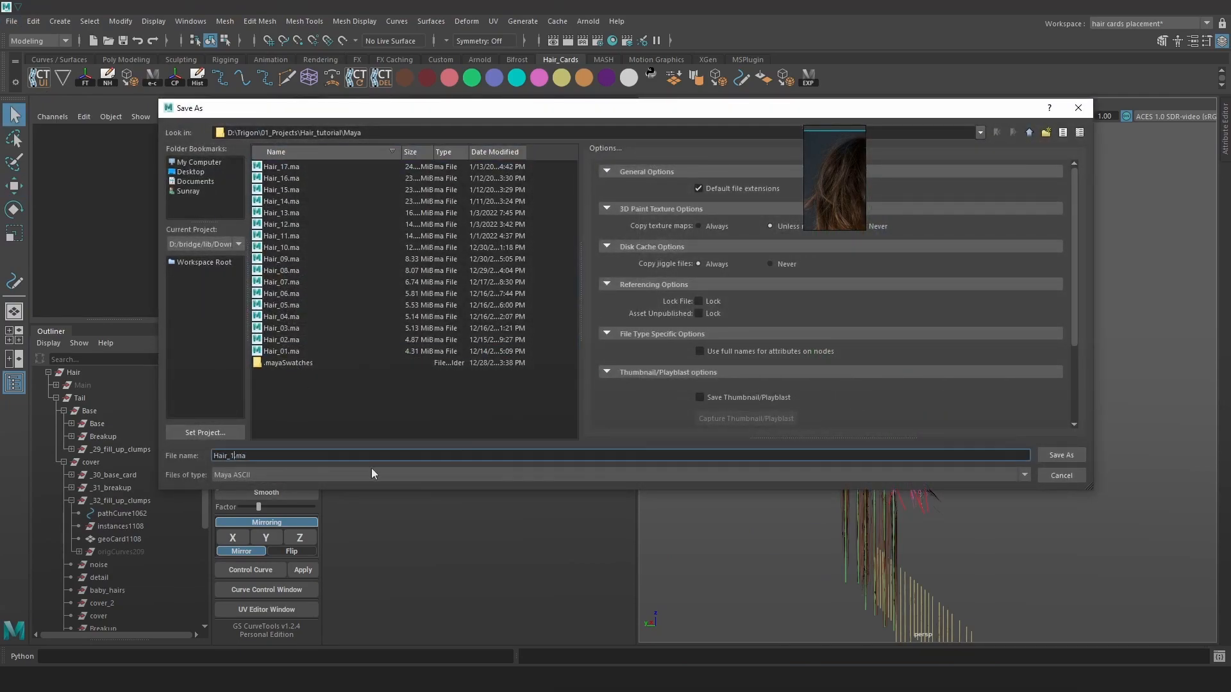
key("Return")
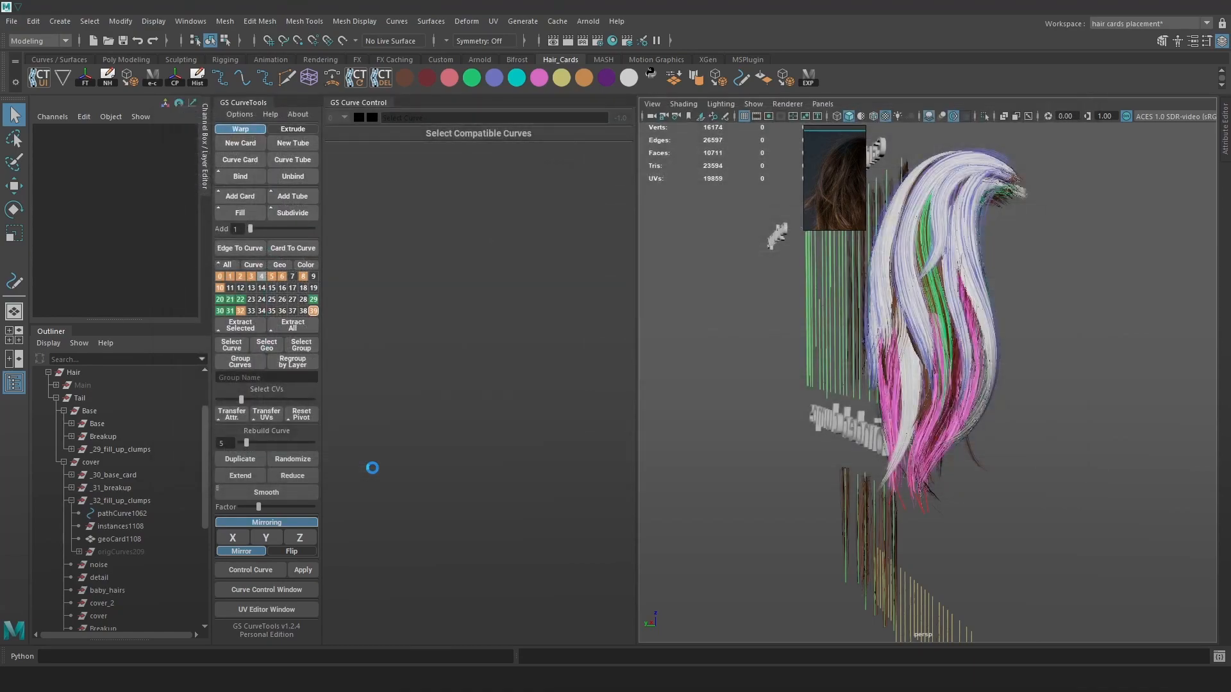
middle_click_drag(1051, 367, 1003, 379, "alt")
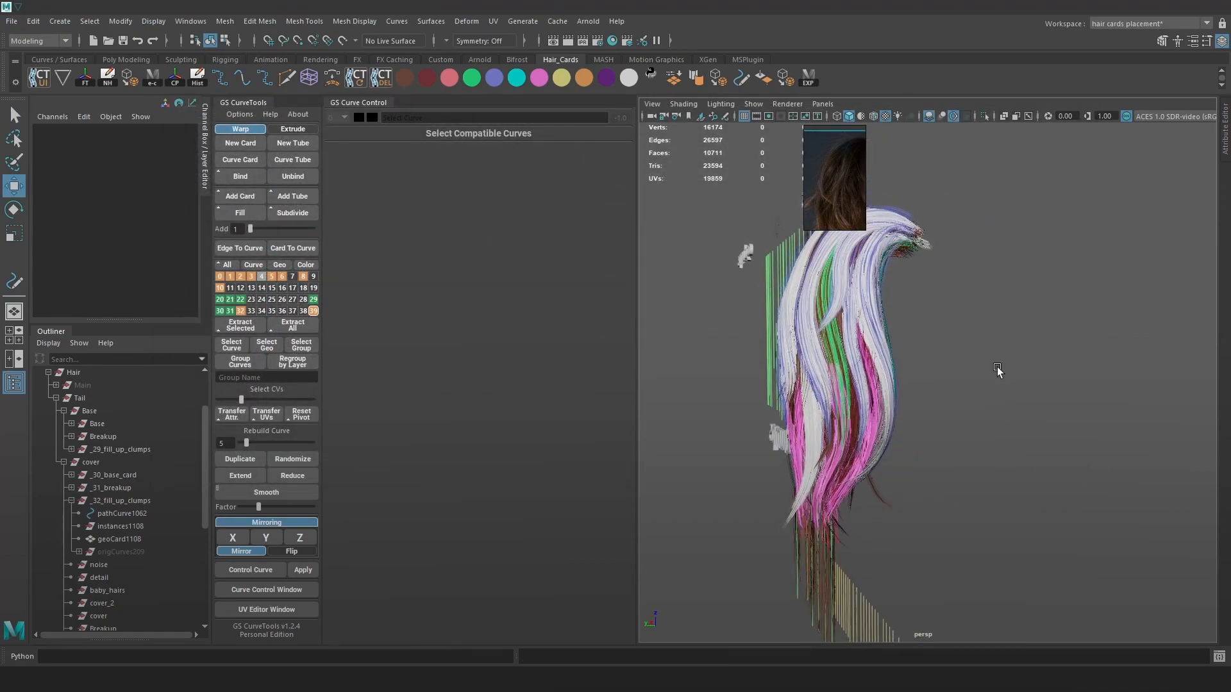
right_click_drag(1003, 379, 980, 336, "alt")
key("space")
left_click(883, 288)
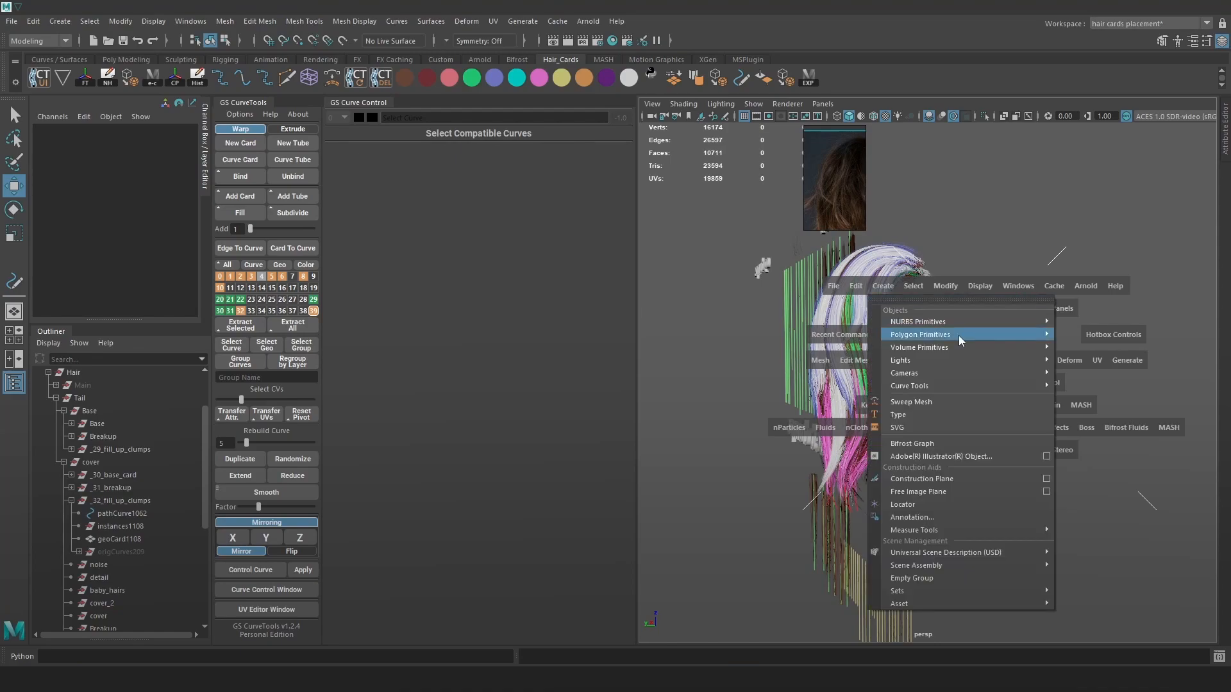
mouse_move(959, 339)
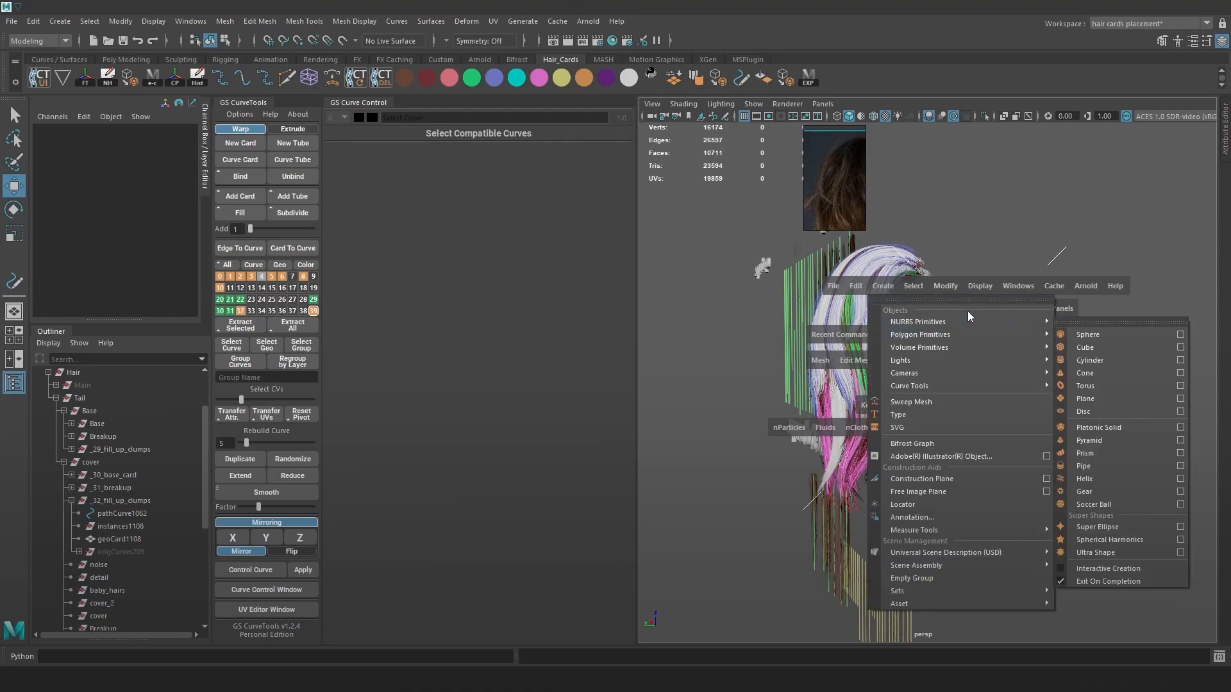
Select the hidden Custom_normals group in the scene hierarchy and make it visible
scroll(84, 535, "down", 5)
left_click(93, 565)
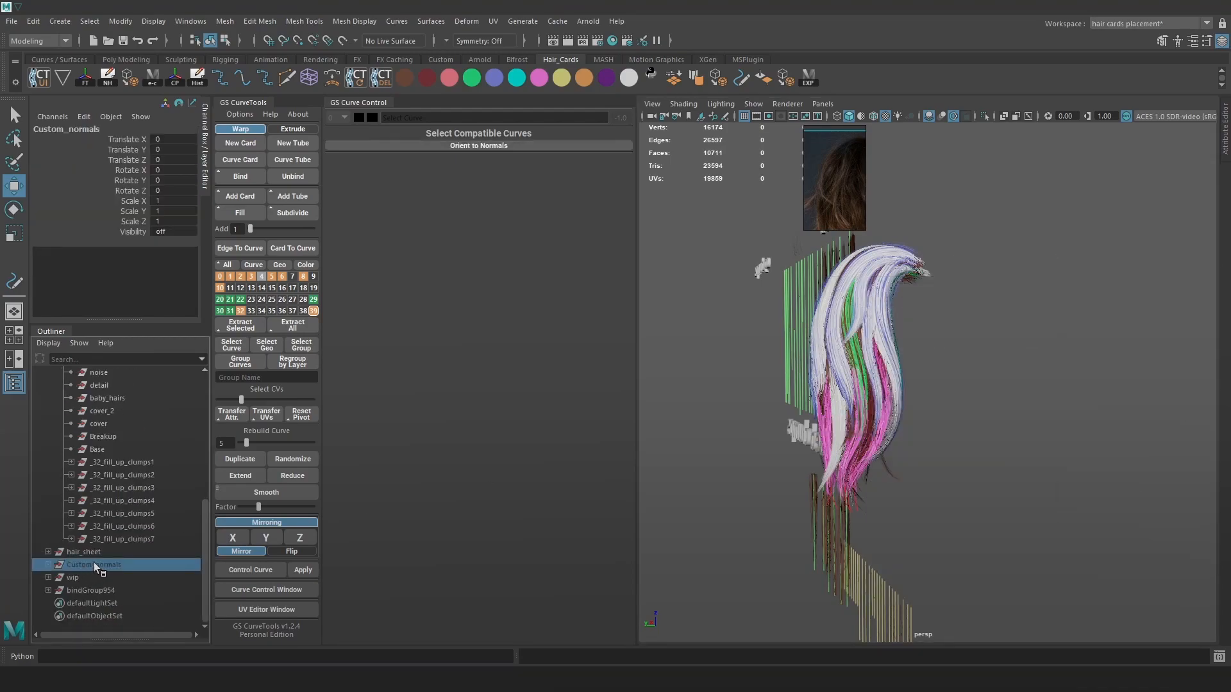
key("h")
left_click_drag(1070, 399, 1051, 399, "alt")
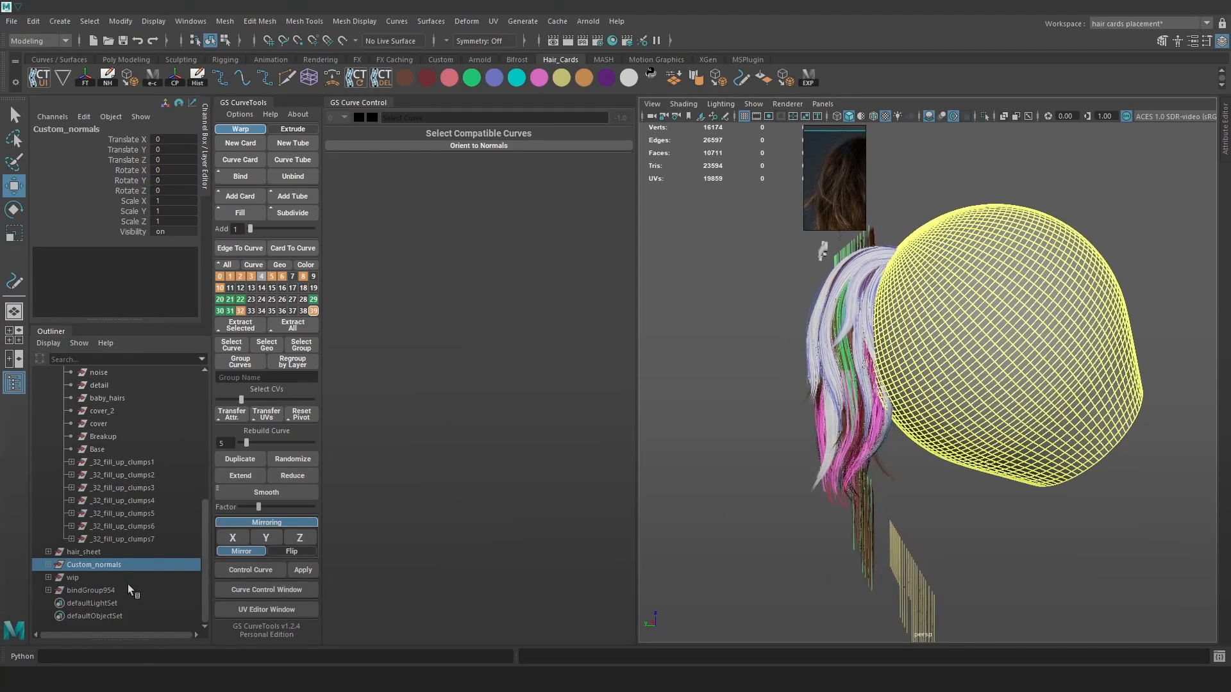
Move Hair_normals_mesh out of the Custom_normals group into the wip group, and select the wip group
left_click(48, 565)
left_click(103, 577)
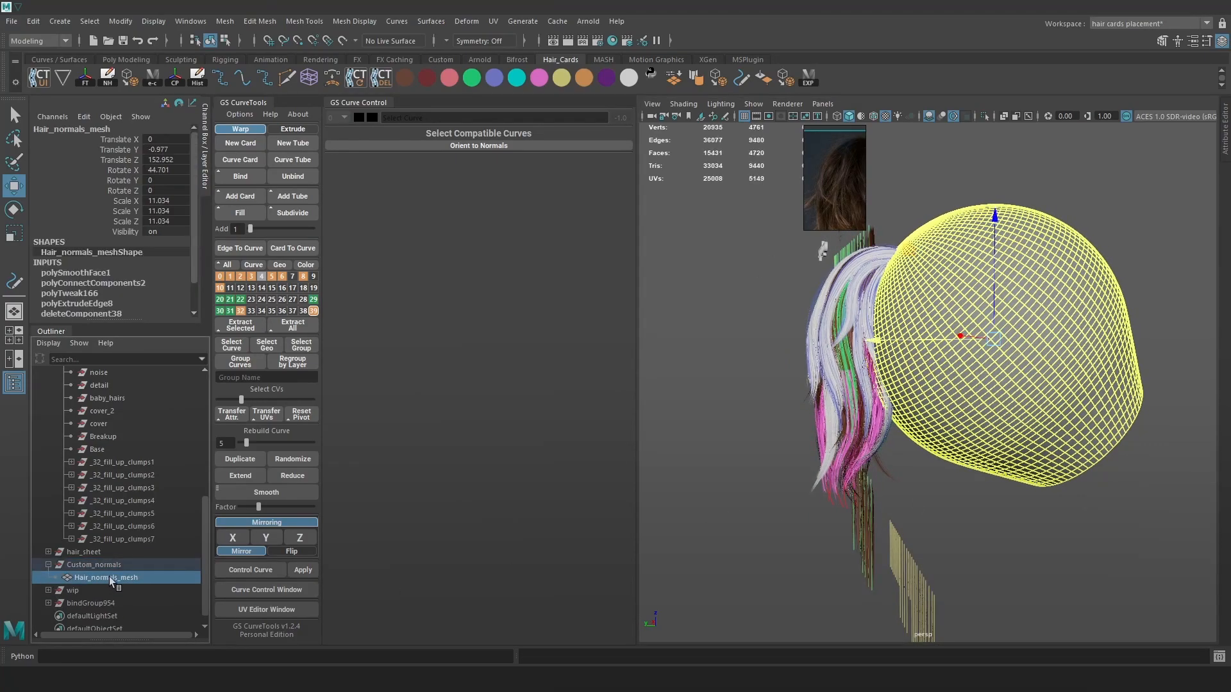
middle_click_drag(116, 592, 116, 589)
left_click(118, 565)
left_click(96, 581)
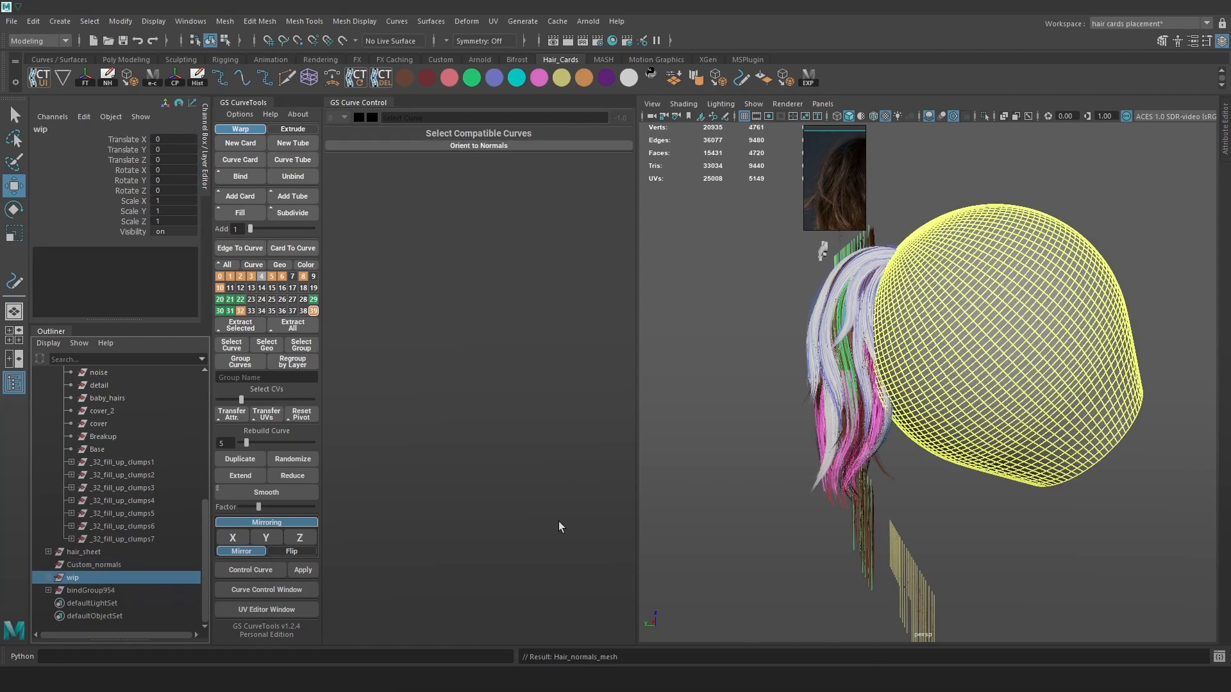
Hide the wip group and create a polygon sphere
key("ctrl+h")
key("space")
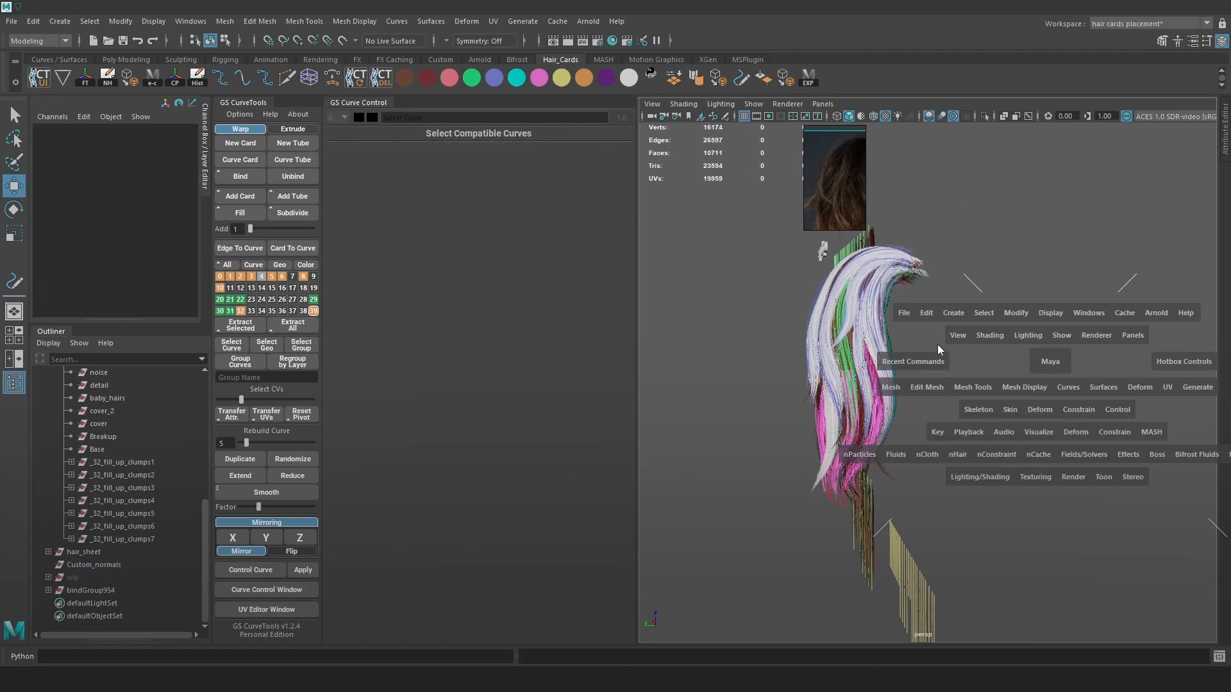
left_click(952, 313)
mouse_move(986, 363)
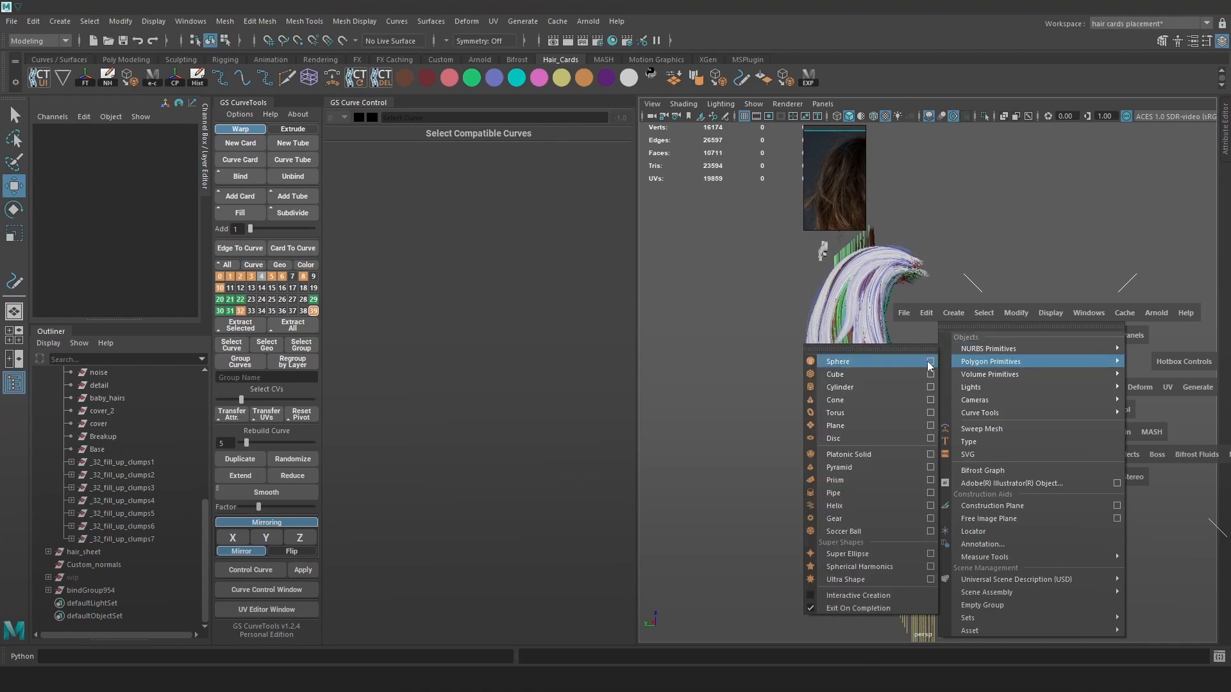
left_click(840, 361)
Raise the new sphere to about 159.9 on Z, near the top of the ponytail
key("r")
scroll(940, 545, "down", 5)
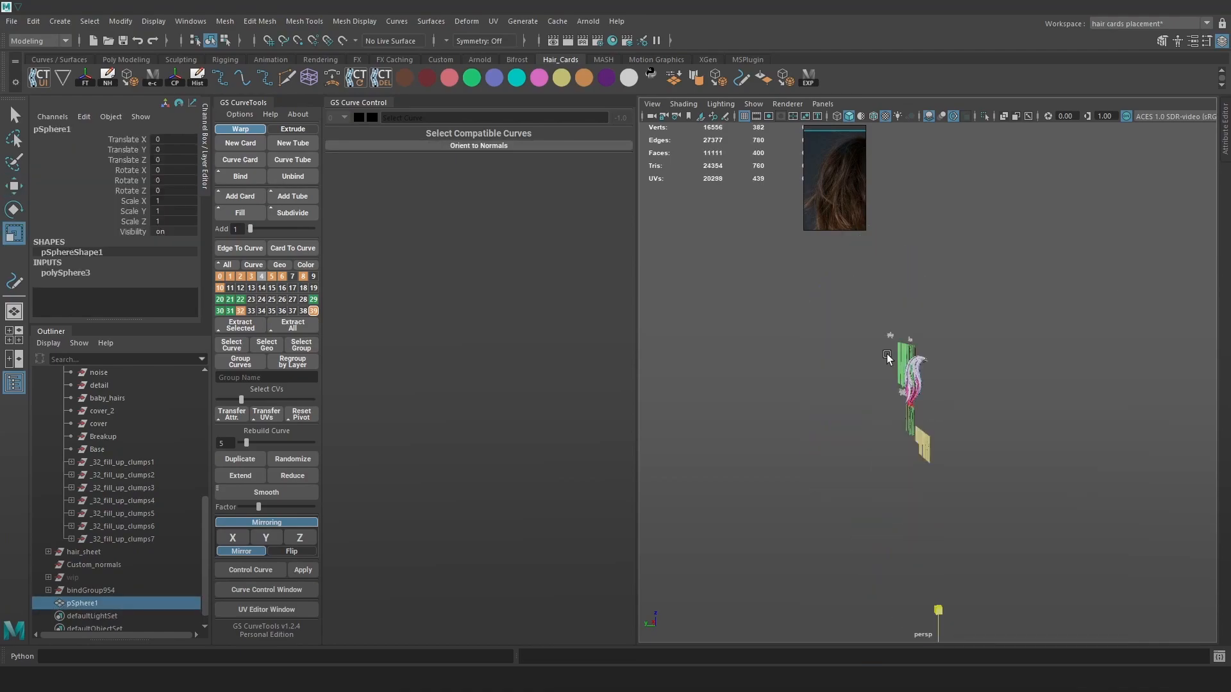
left_click(946, 474)
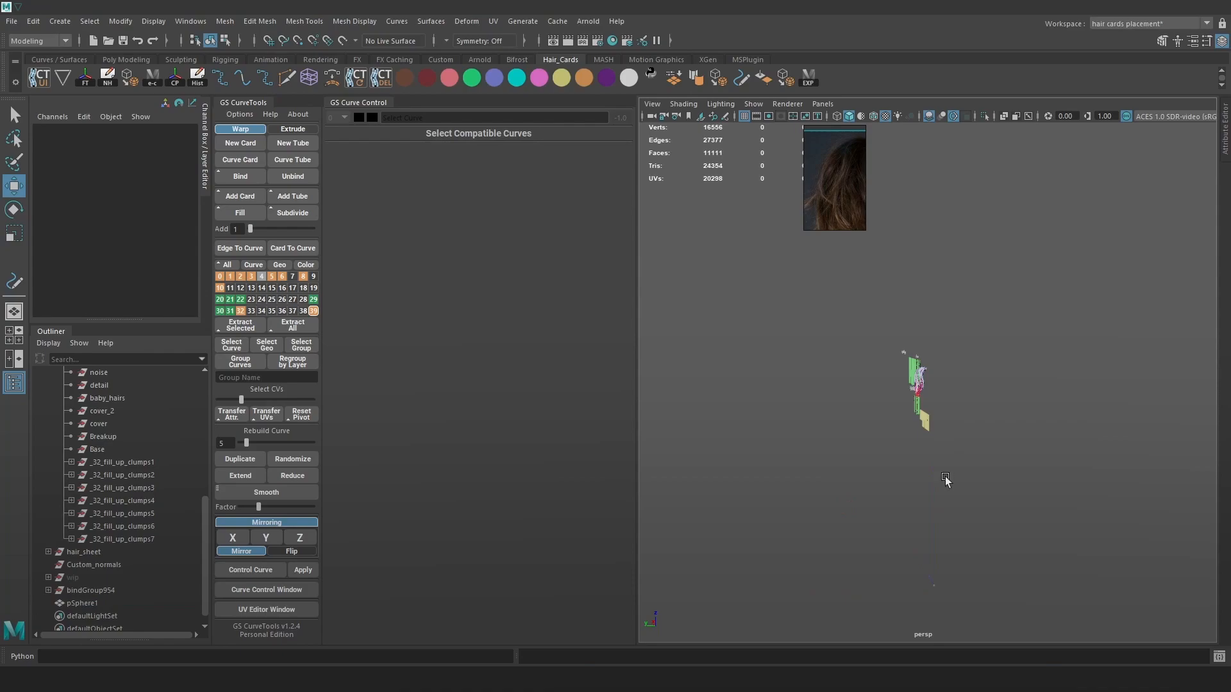
key("ctrl+z")
left_click(933, 294)
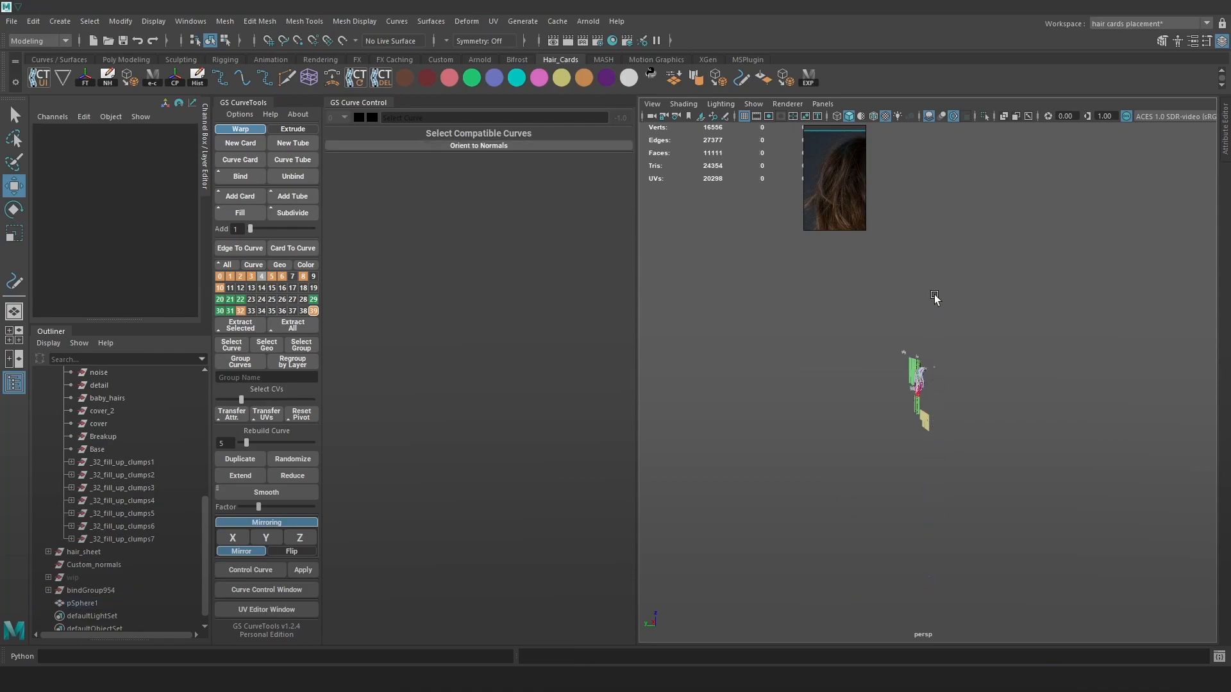
left_click_drag(932, 294, 946, 359, "alt")
scroll(965, 256, "up", 3)
key("ctrl+z")
key("f")
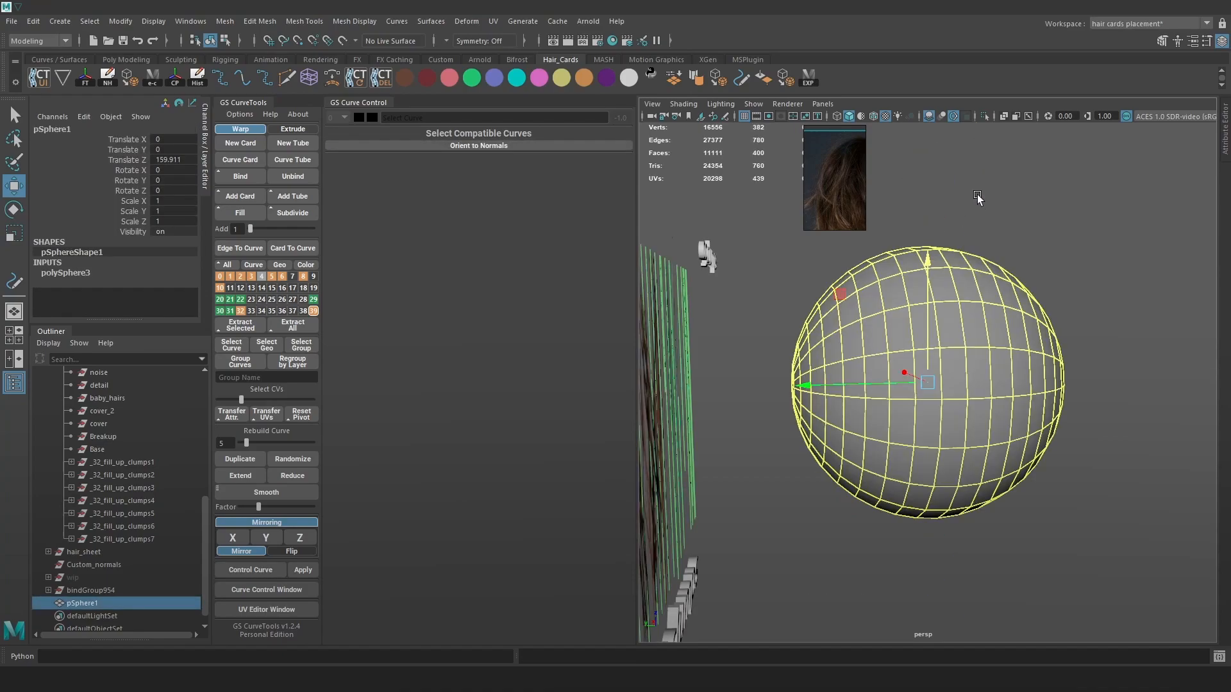
right_click_drag(999, 404, 882, 282, "alt")
middle_click_drag(929, 382, 979, 356, "alt")
right_click_drag(981, 357, 1010, 385, "alt")
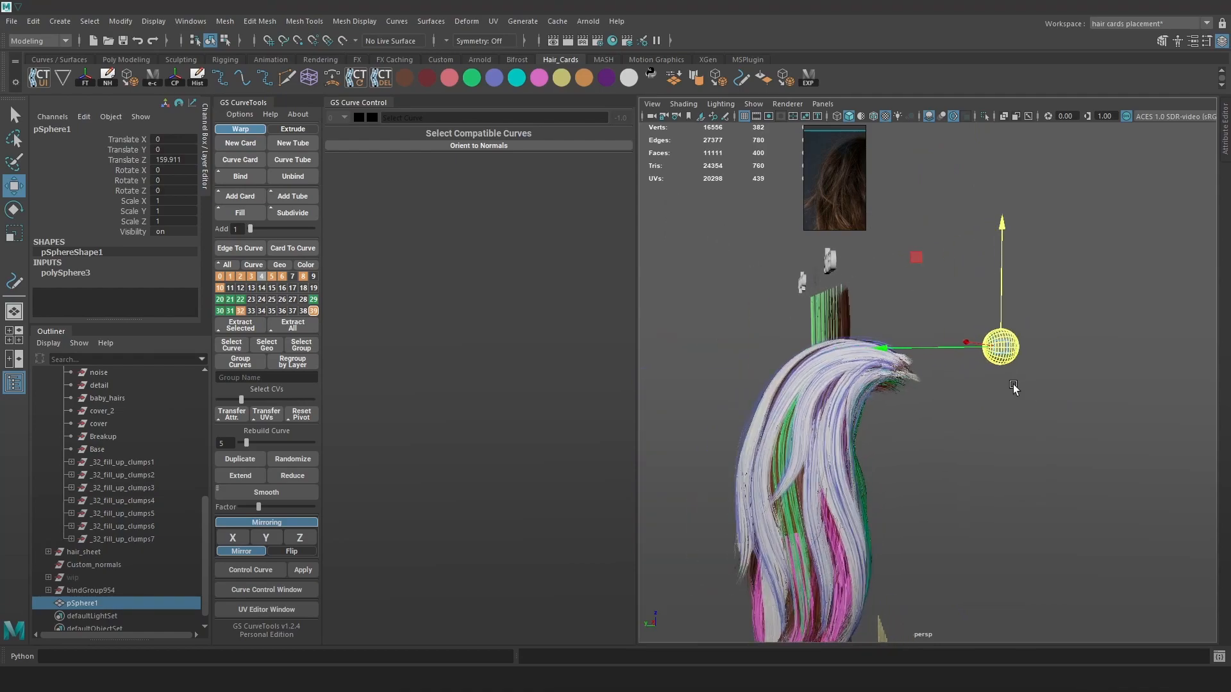
Rotate the sphere about -92° on X, then position it over the ponytail and scale it uniformly to about 5.59
left_click_drag(1014, 387, 1051, 366, "alt")
key("e")
left_click_drag(1038, 239, 1030, 337)
key("w")
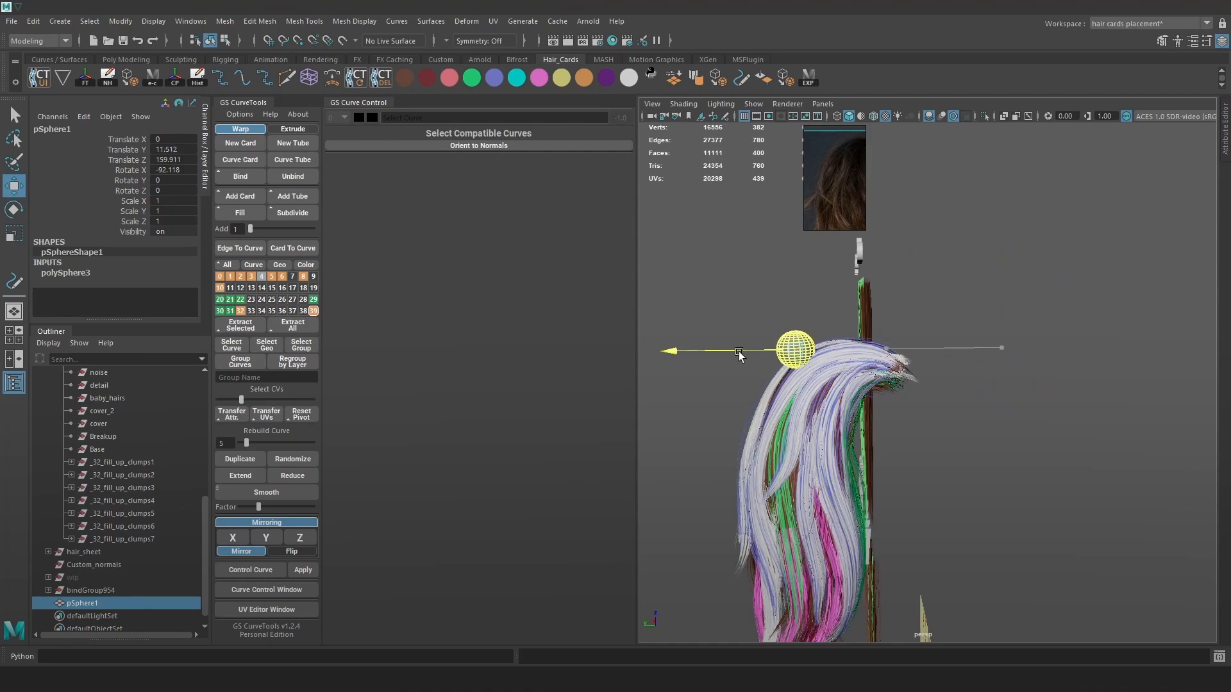
left_click_drag(813, 349, 882, 375)
key("w")
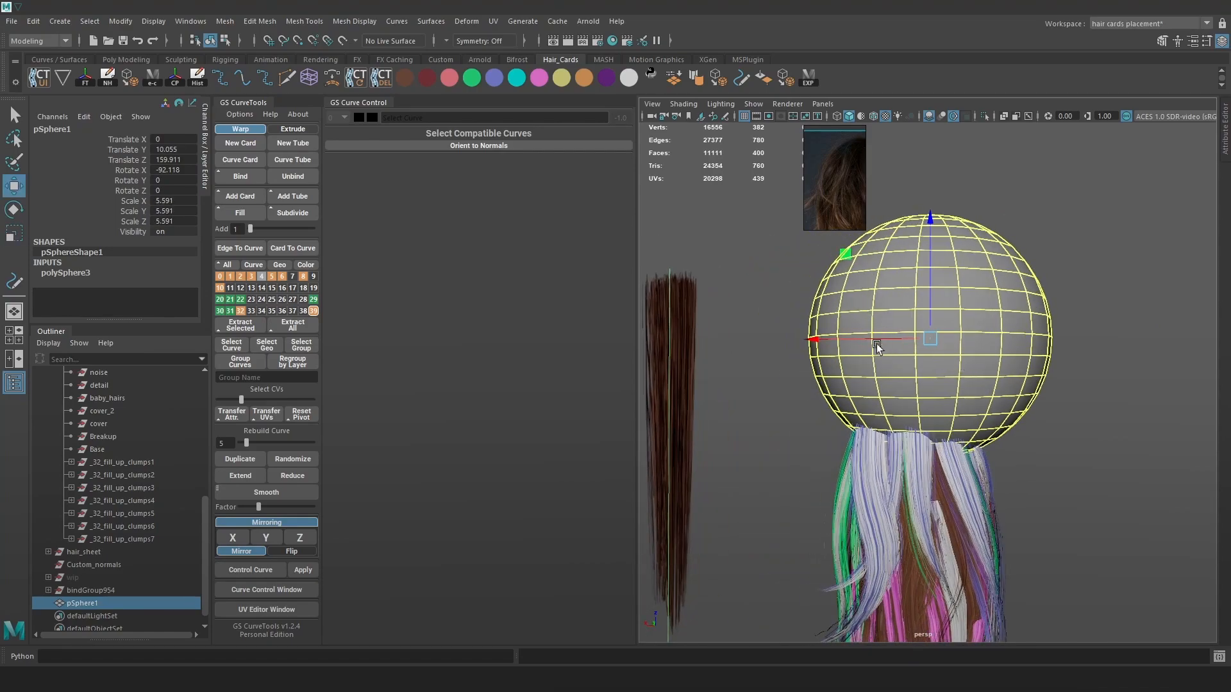
left_click_drag(875, 340, 872, 338)
left_click_drag(1016, 311, 972, 307, "alt")
Delete the faces of the sphere's lower half to leave an open dome
right_click_drag(971, 307, 972, 333)
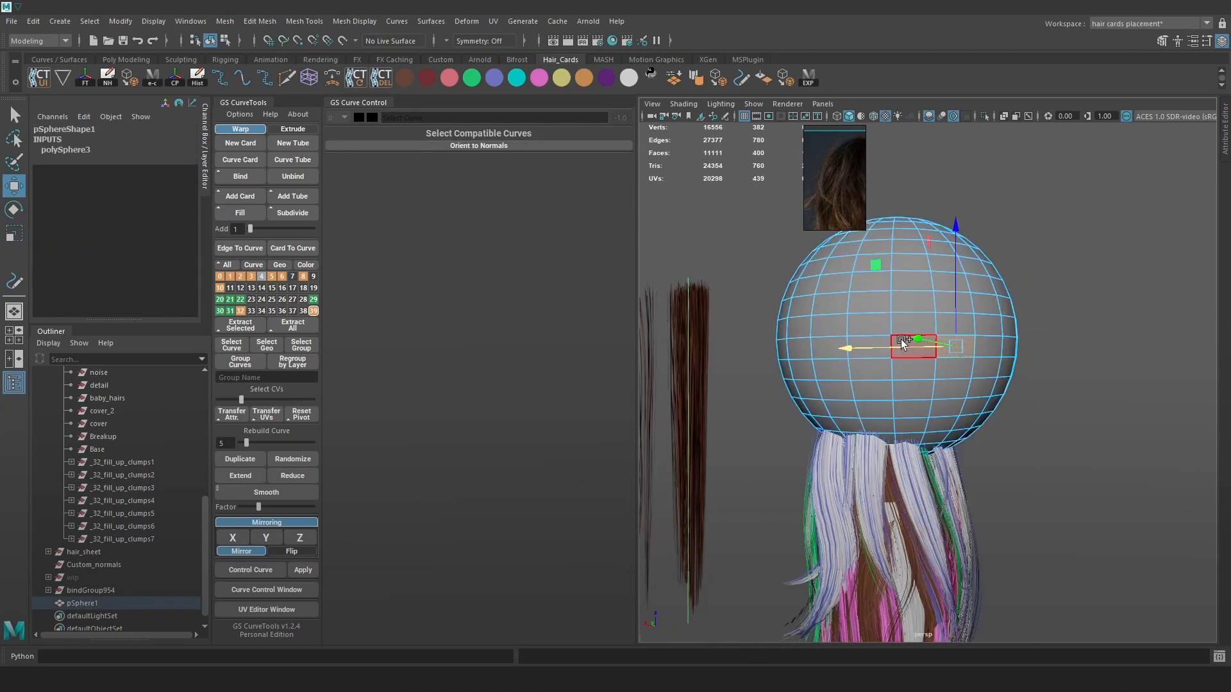
double_click(900, 343)
key("Delete")
double_click(974, 412)
key("Delete")
Center the dome on the ponytail at about 0.52 on X and 156.4 on Z
left_click_drag(1025, 406, 949, 411, "alt")
right_click_drag(792, 292, 815, 268)
left_click_drag(814, 268, 782, 414)
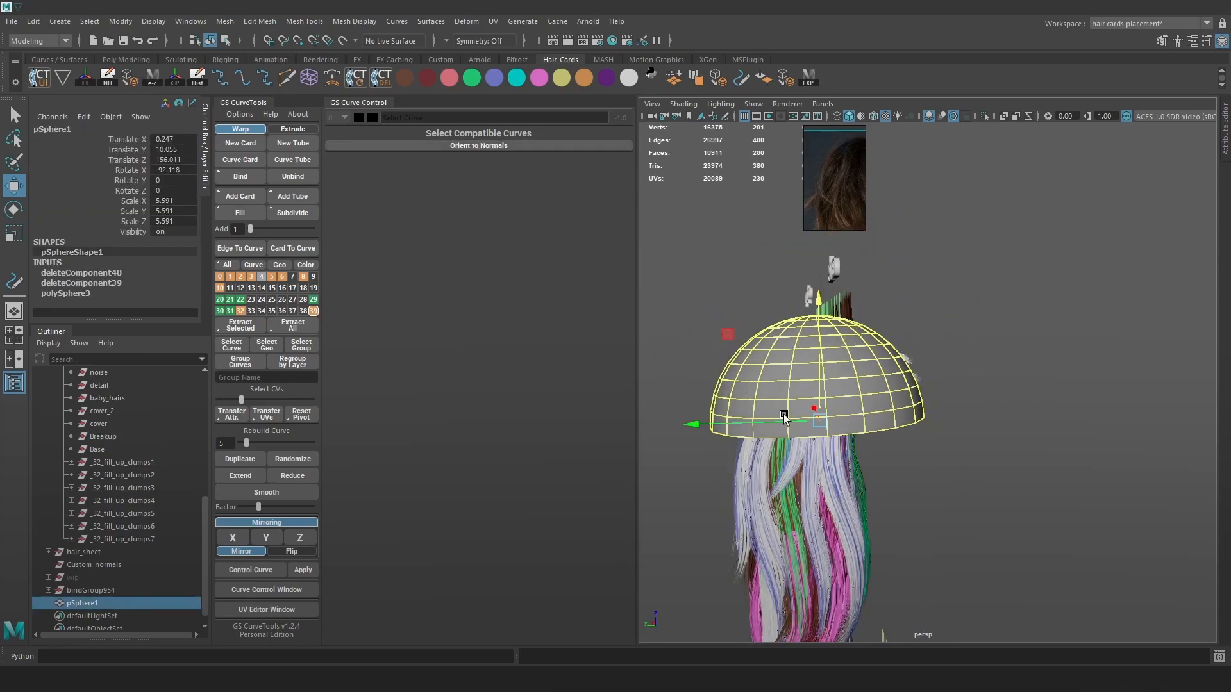
left_click_drag(908, 384, 821, 392, "alt")
left_click_drag(993, 366, 997, 365)
left_click_drag(887, 260, 888, 255)
left_click_drag(981, 333, 925, 324, "alt")
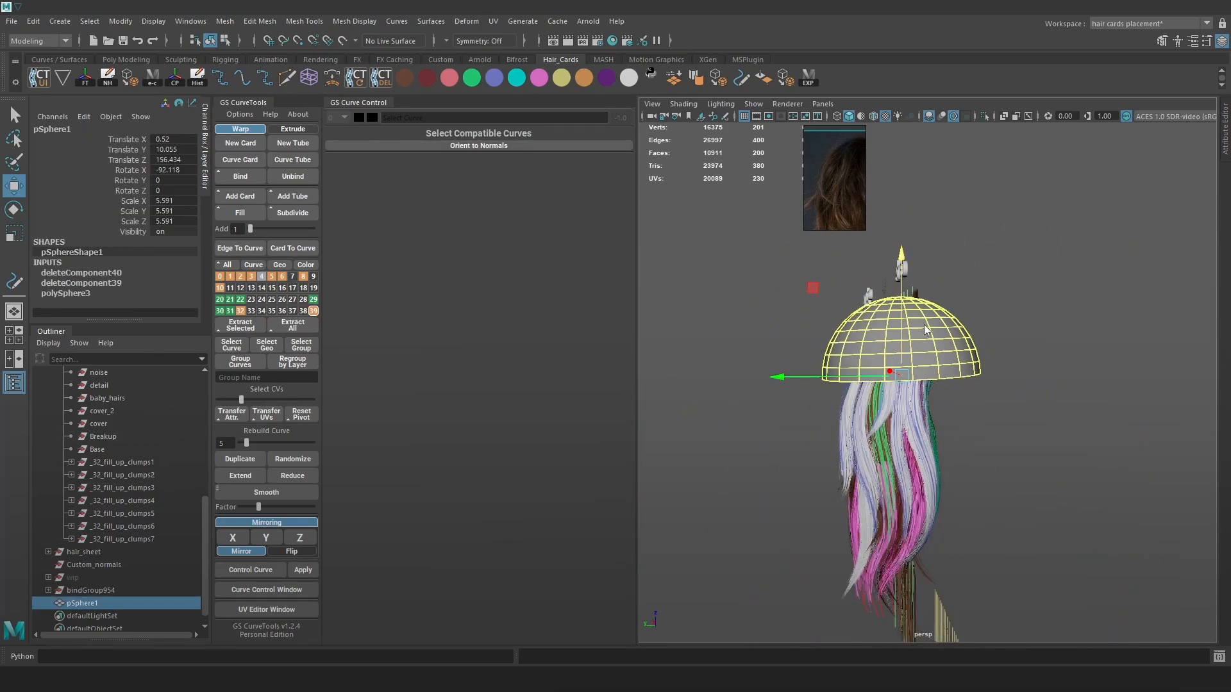
Extrude the dome's open border edge loop downward past the ponytail's tips
right_click_drag(925, 325, 924, 292)
double_click(930, 377)
key("ctrl+e")
left_click_drag(906, 342, 1124, 470)
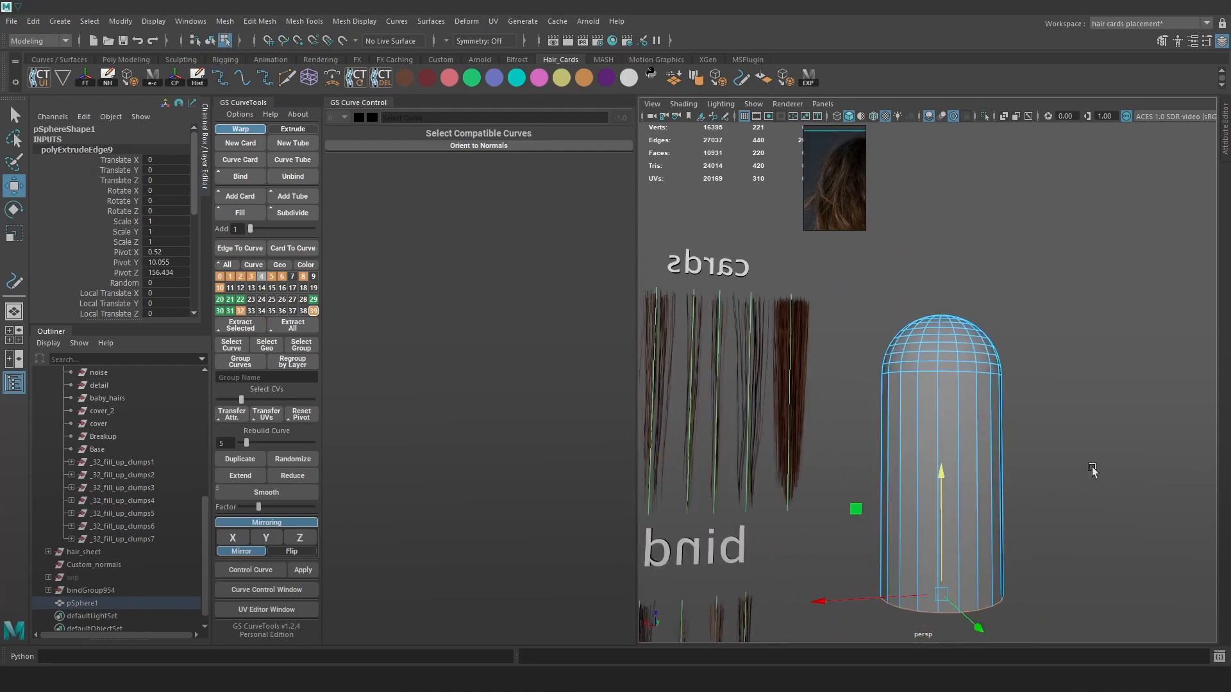
Connect 9 segments across the extruded walls and apply Edit Edge Flow to the new loops
right_click_drag(959, 412, 962, 622, "shift")
middle_click_drag(964, 562, 1115, 467)
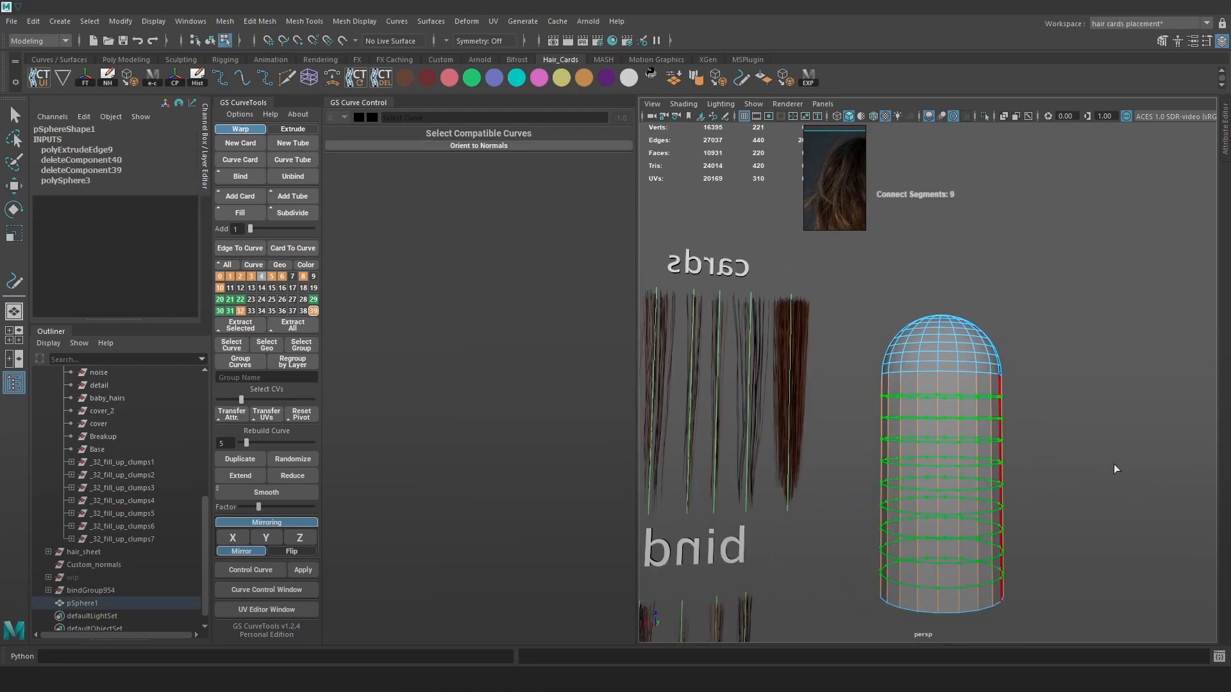
key("w")
right_click_drag(955, 372, 946, 497, "shift")
left_click_drag(981, 442, 863, 388, "alt")
key("4")
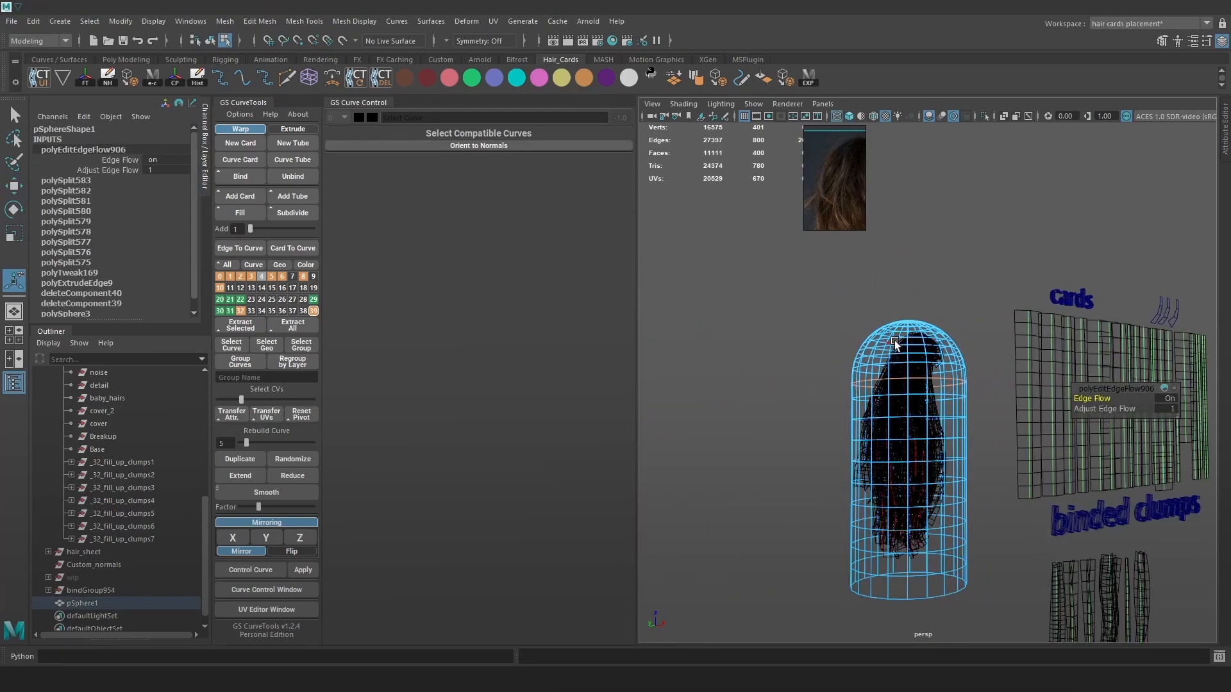
Smooth the capsule-shaped mesh around the ponytail and soften its edges
right_click_drag(895, 341, 933, 320)
left_click(937, 318)
left_click(937, 318)
left_click(698, 259)
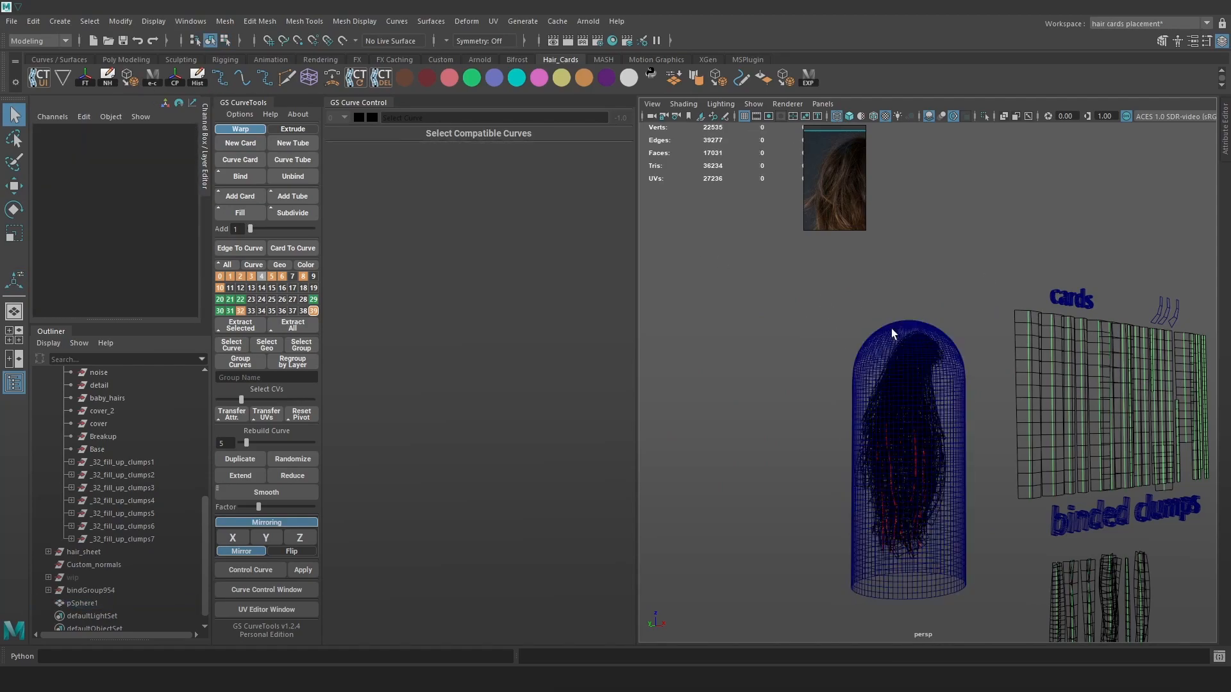
left_click(891, 325)
key("f")
left_click(345, 22)
left_click(385, 134)
Move pSphere1 into the Custom_normals group
key("w")
left_click(706, 270)
left_click(132, 604)
middle_click_drag(132, 603, 108, 565)
left_click(945, 254)
left_click_drag(945, 254, 1000, 274, "alt")
Open the Trigon Hair shelf item's Python command and read through its code
left_click(61, 80)
scroll(765, 382, "down", 3)
right_click(62, 82)
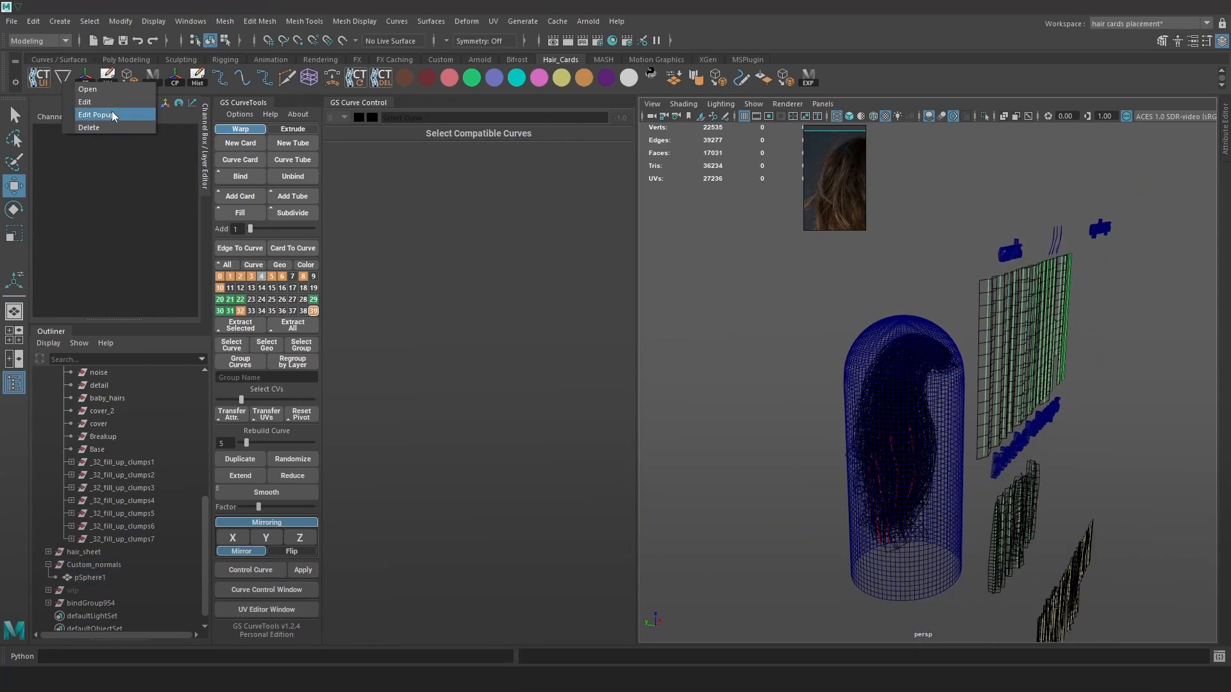
left_click(99, 105)
scroll(496, 433, "down", 15)
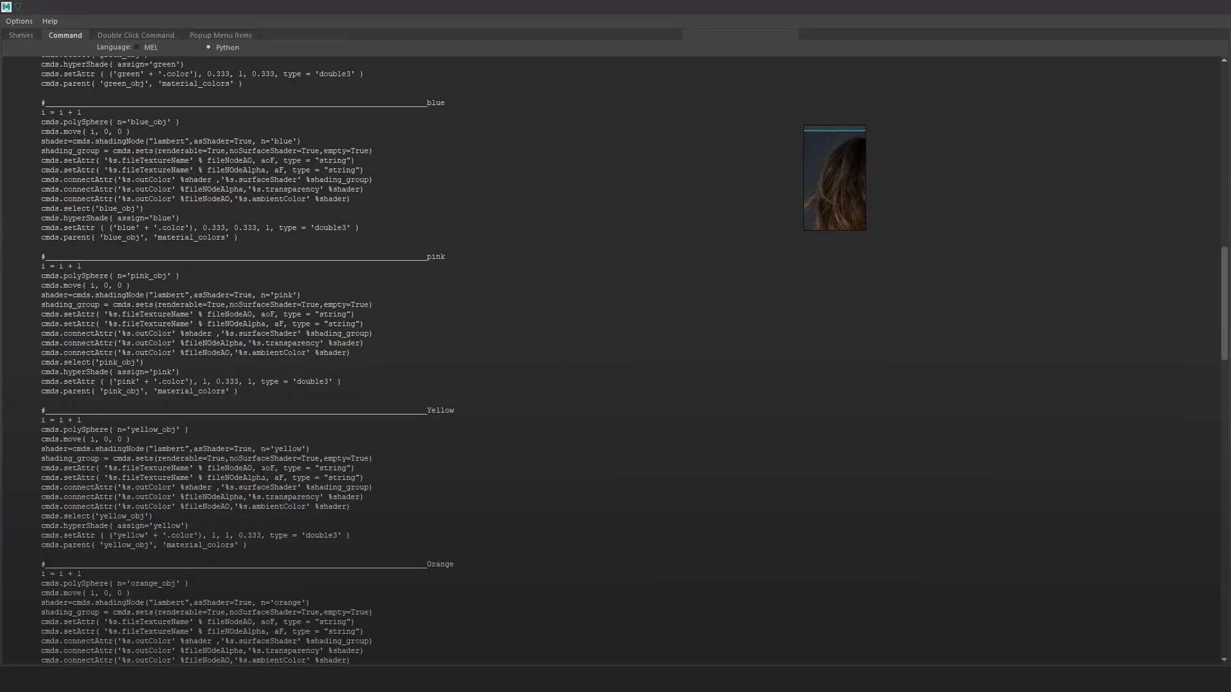
scroll(496, 434, "down", 20)
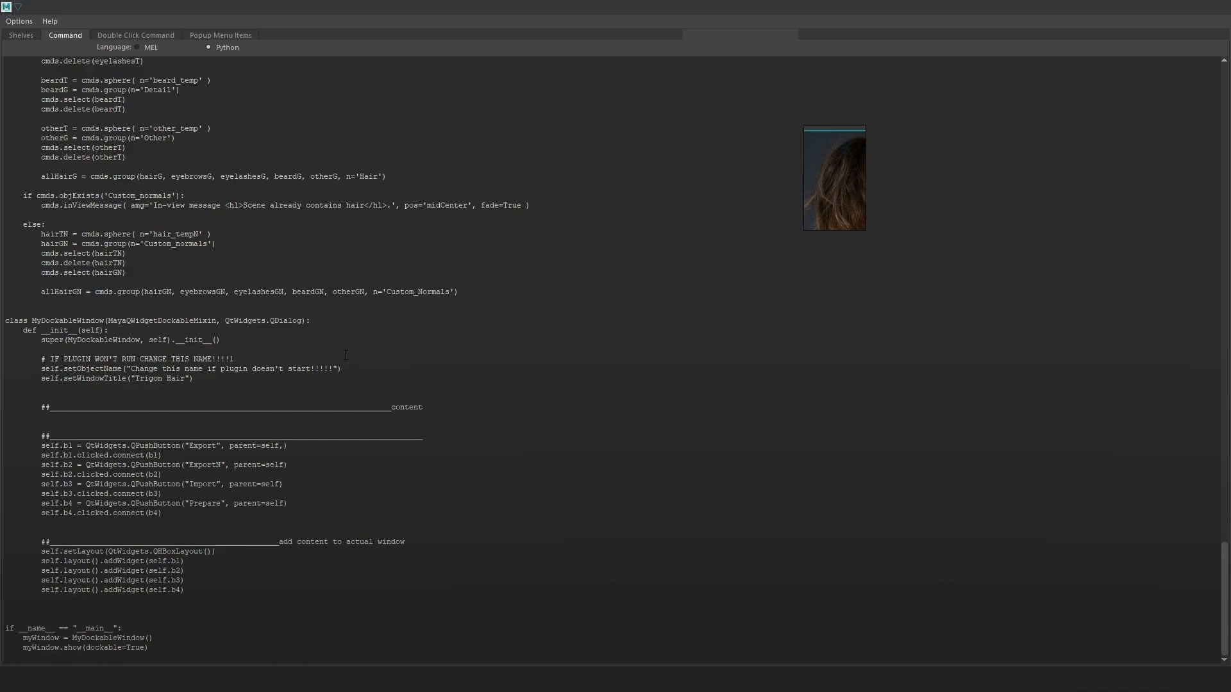
left_click(1218, 9)
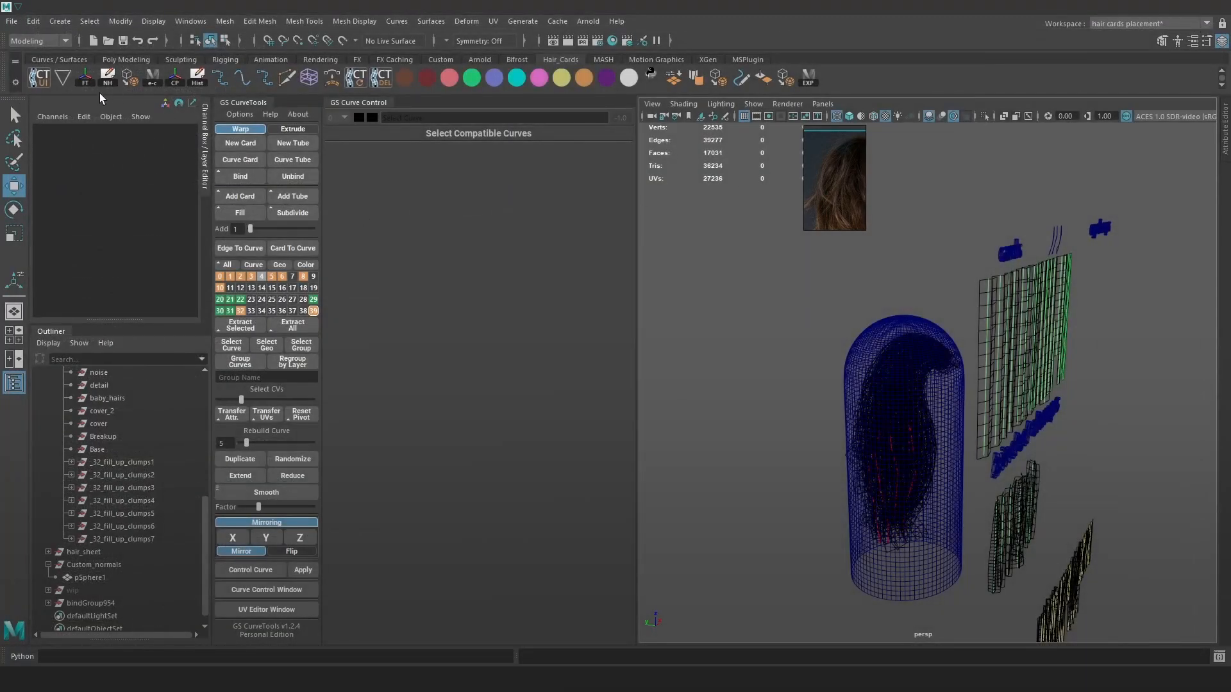
Launch the Trigon Hair tool, dock it beneath the GS Curve Control area and reduce its height
left_click(62, 80)
left_click_drag(196, 119, 427, 647)
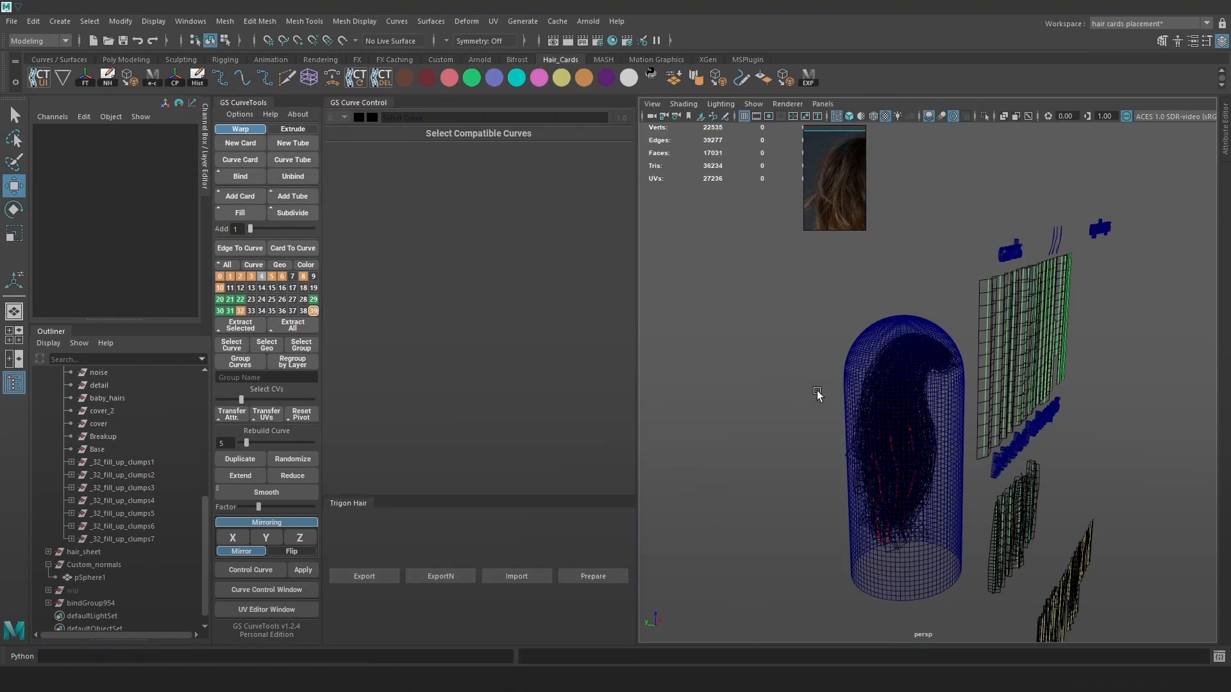
left_click_drag(818, 395, 849, 405, "alt")
scroll(848, 405, "up", 4)
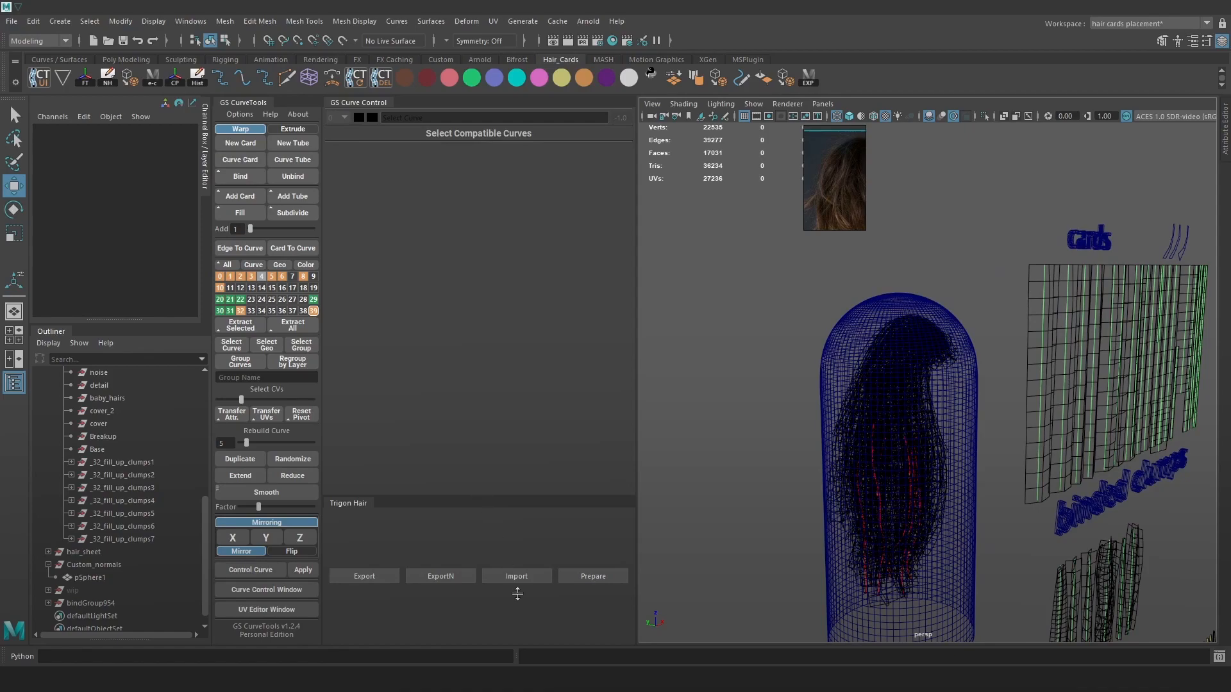
left_click_drag(514, 587, 522, 635)
left_click_drag(820, 487, 858, 505, "alt")
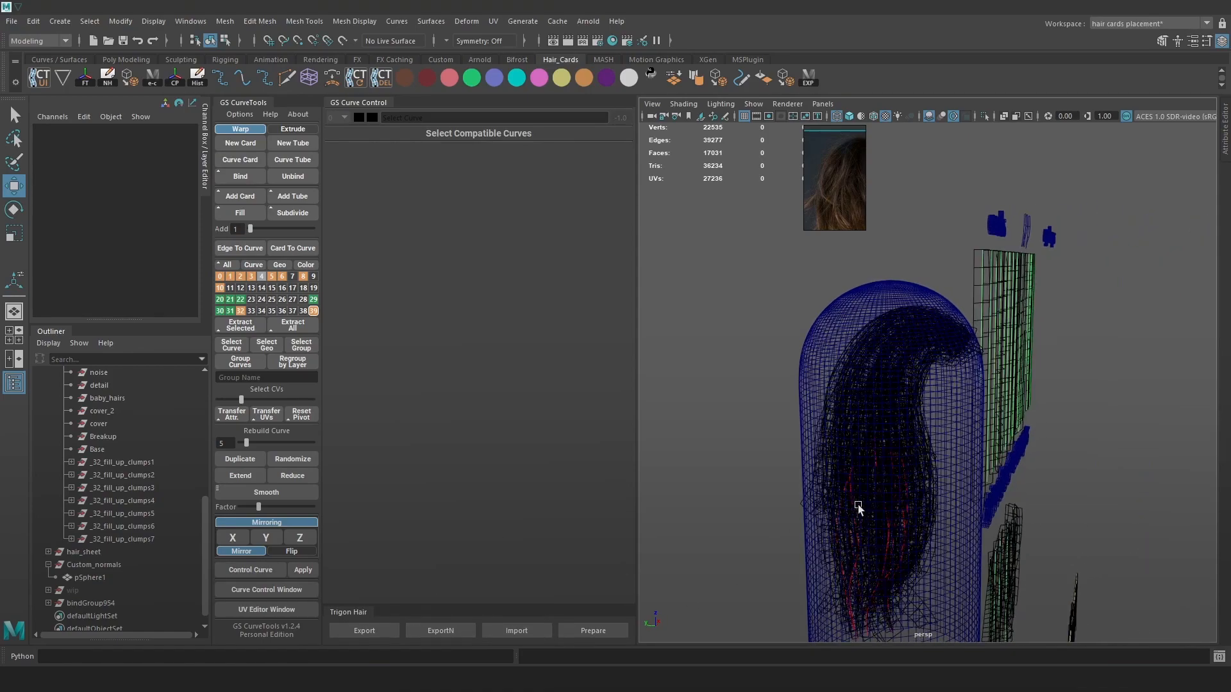
scroll(878, 415, "up", 2)
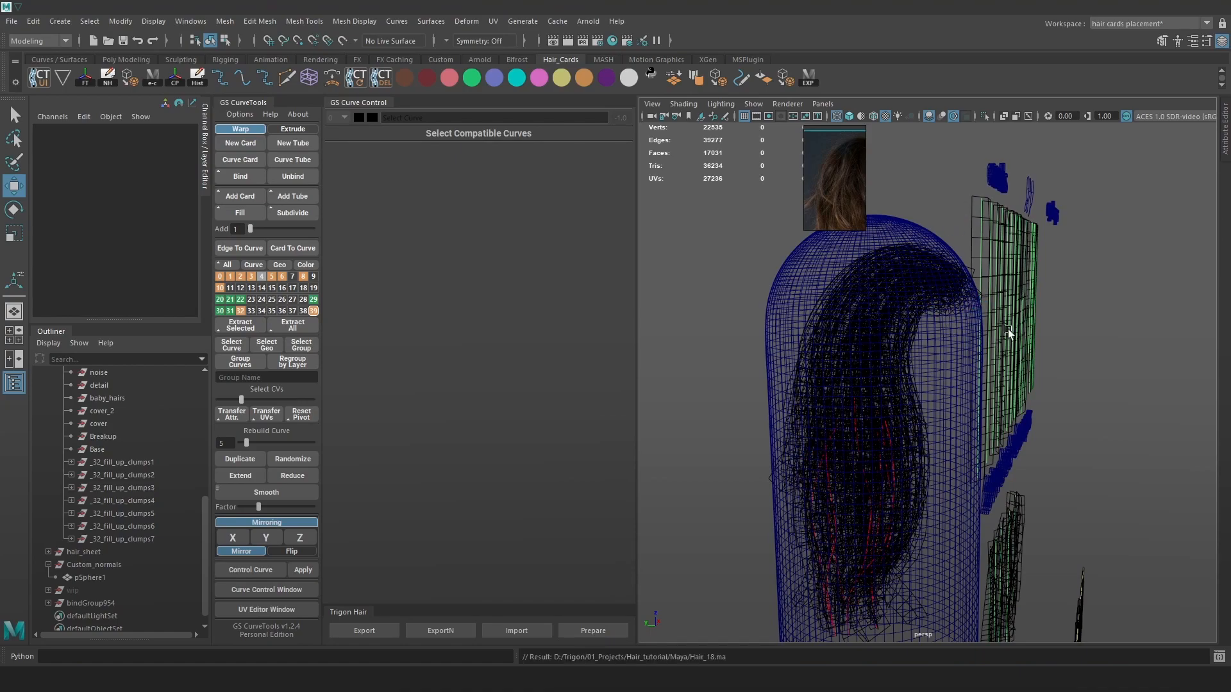
Run Trigon Hair's ExportN operation and inspect the combined hair with the new normals mesh
left_click(442, 634)
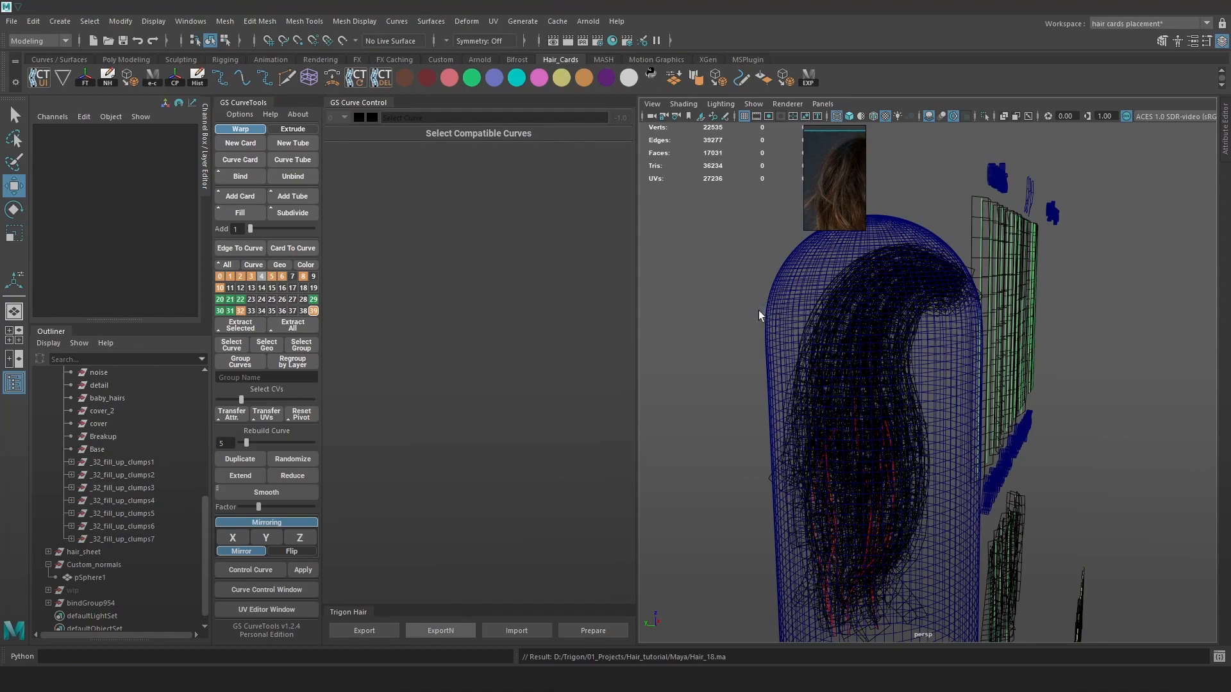
right_click_drag(803, 344, 765, 357, "alt")
left_click_drag(766, 357, 999, 289, "alt")
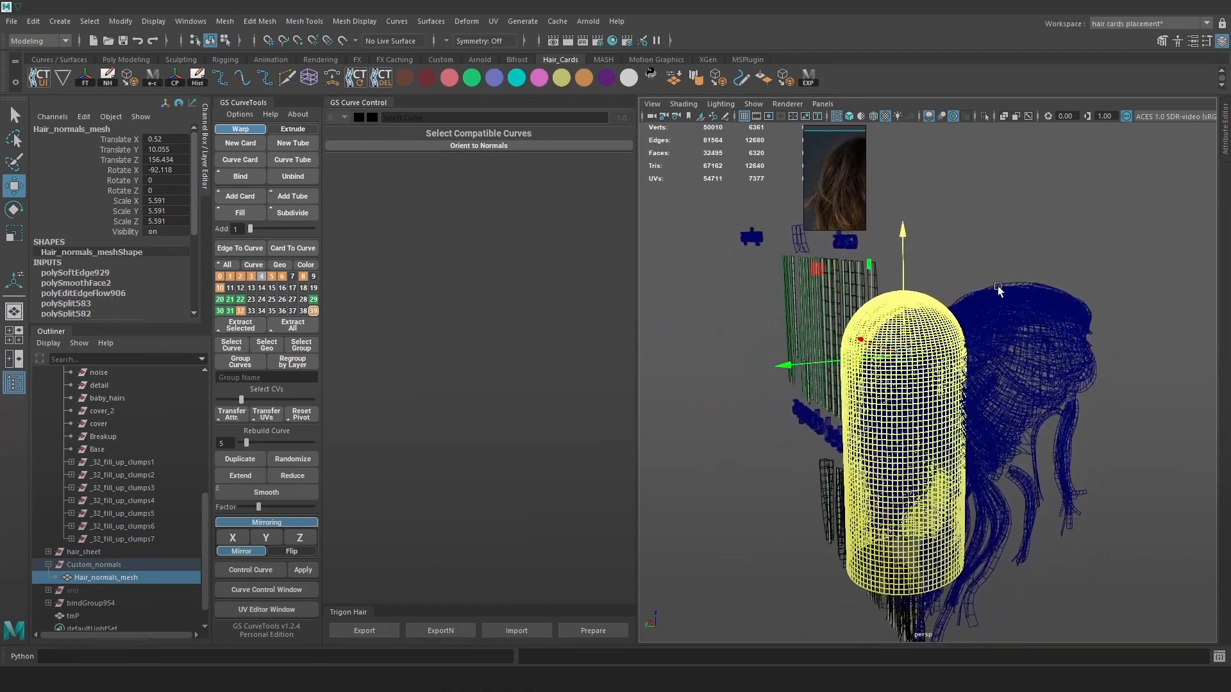
left_click(1039, 253)
right_click_drag(958, 293, 982, 342, "alt")
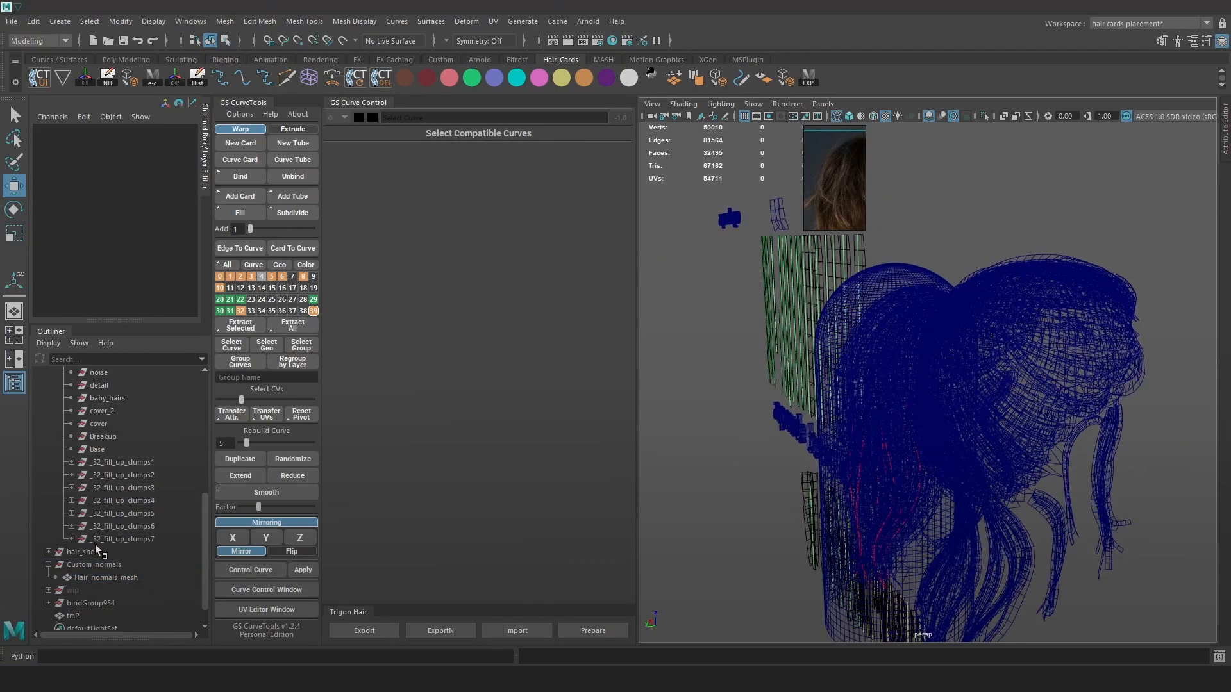
Hide the Custom_normals group and show the combined tmP hair mesh in shaded display
left_click(84, 565)
key("ctrl+h")
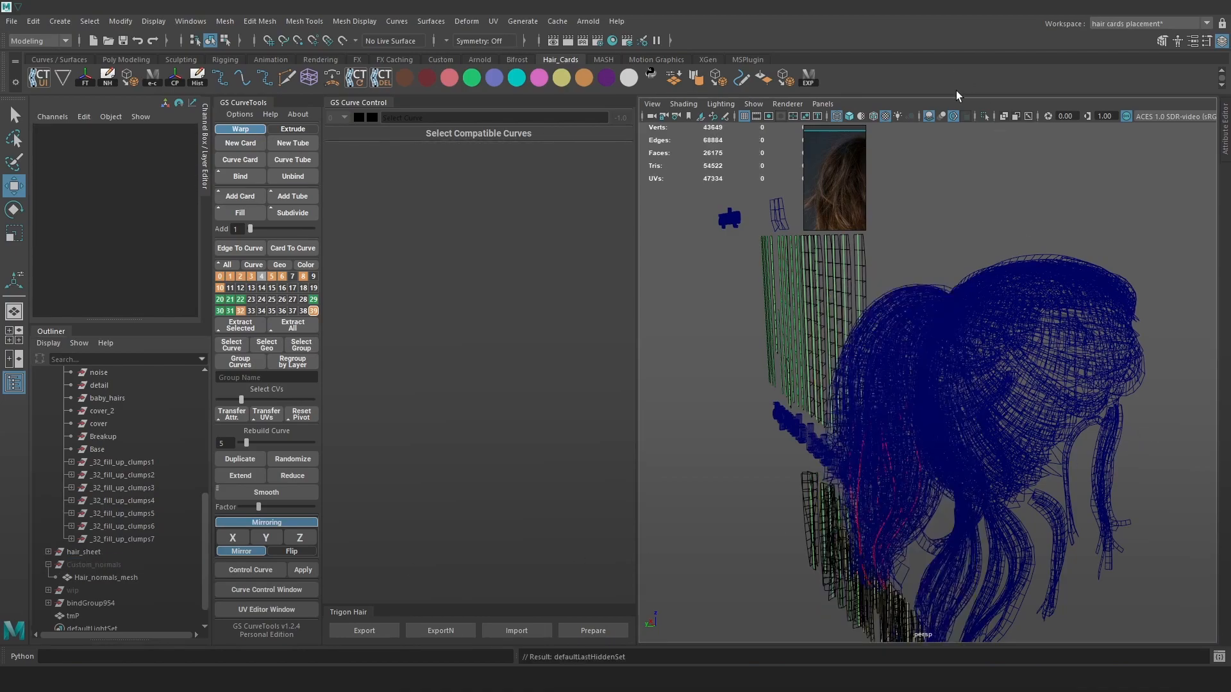
left_click(979, 116)
left_click(979, 116)
left_click(1028, 340)
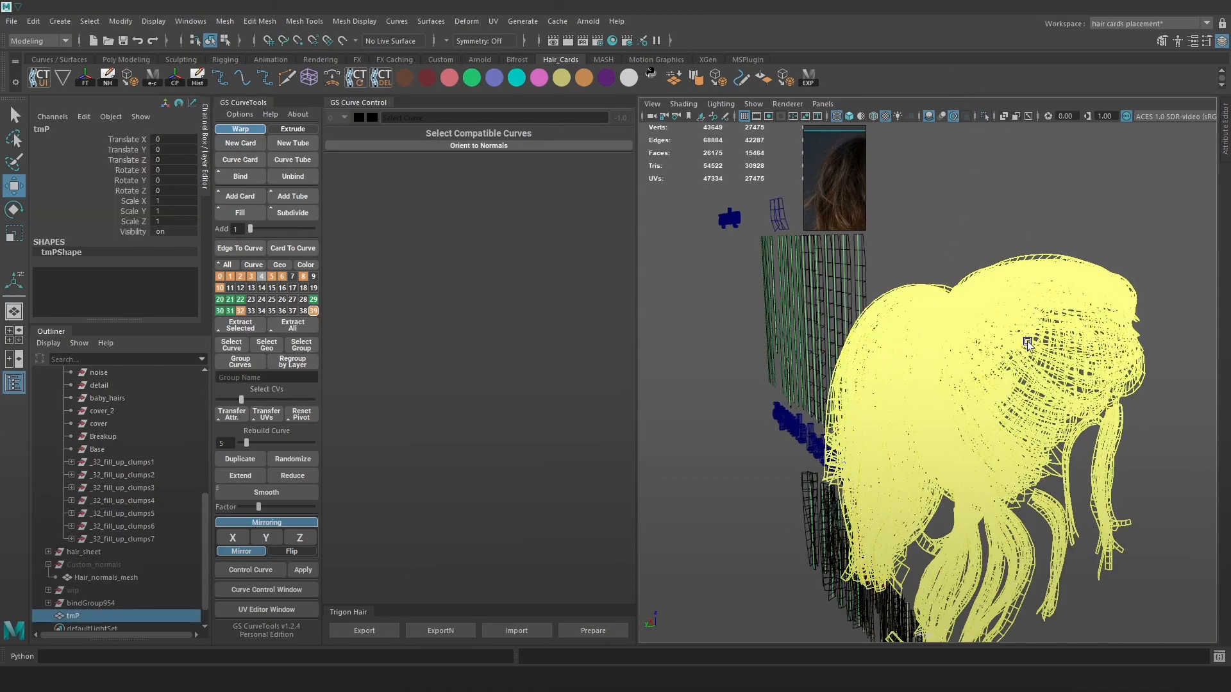
mouse_move(886, 415)
left_mouse_down("alt")
mouse_move(983, 383)
mouse_move(1029, 304)
mouse_move(1067, 317)
mouse_move(1014, 330)
mouse_move(1006, 321)
left_mouse_up("alt")
key("5")
Delete the temporary tmP hair mesh
left_click(991, 245)
scroll(1018, 347, "up", 5)
left_click(1066, 318)
key("Delete")
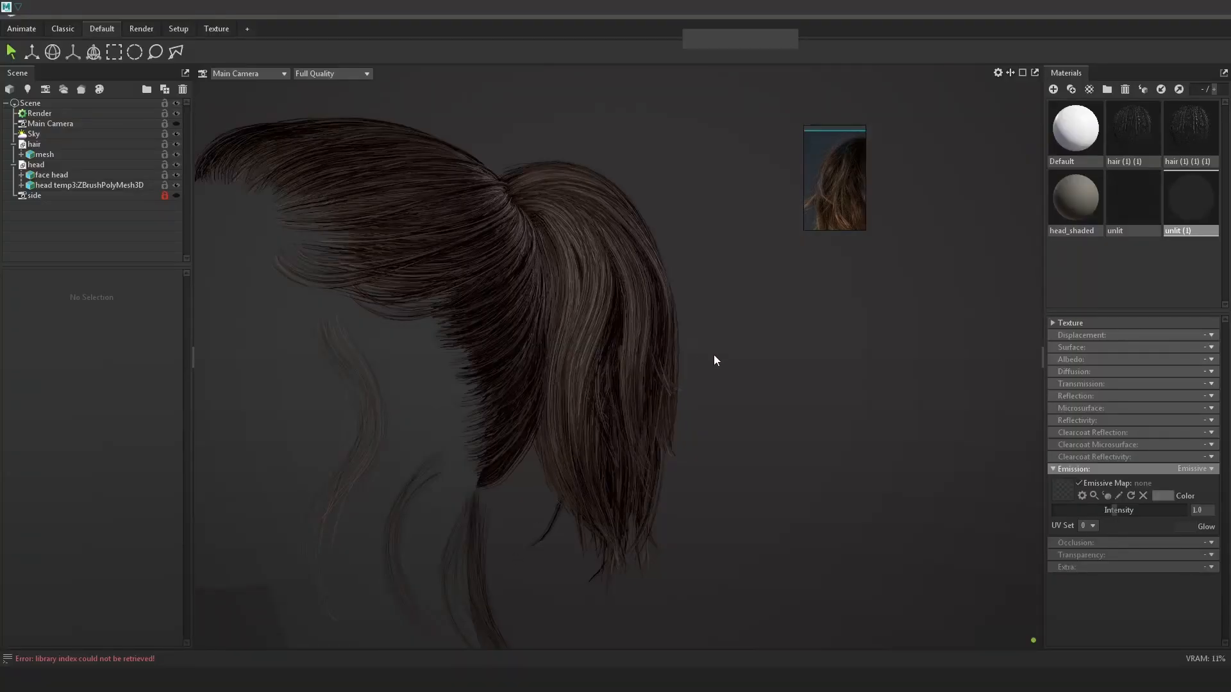
Check the hair's shading in Marmoset Toolbag, then return to Maya and run ExportN again
left_click_drag(714, 355, 397, 364, "alt")
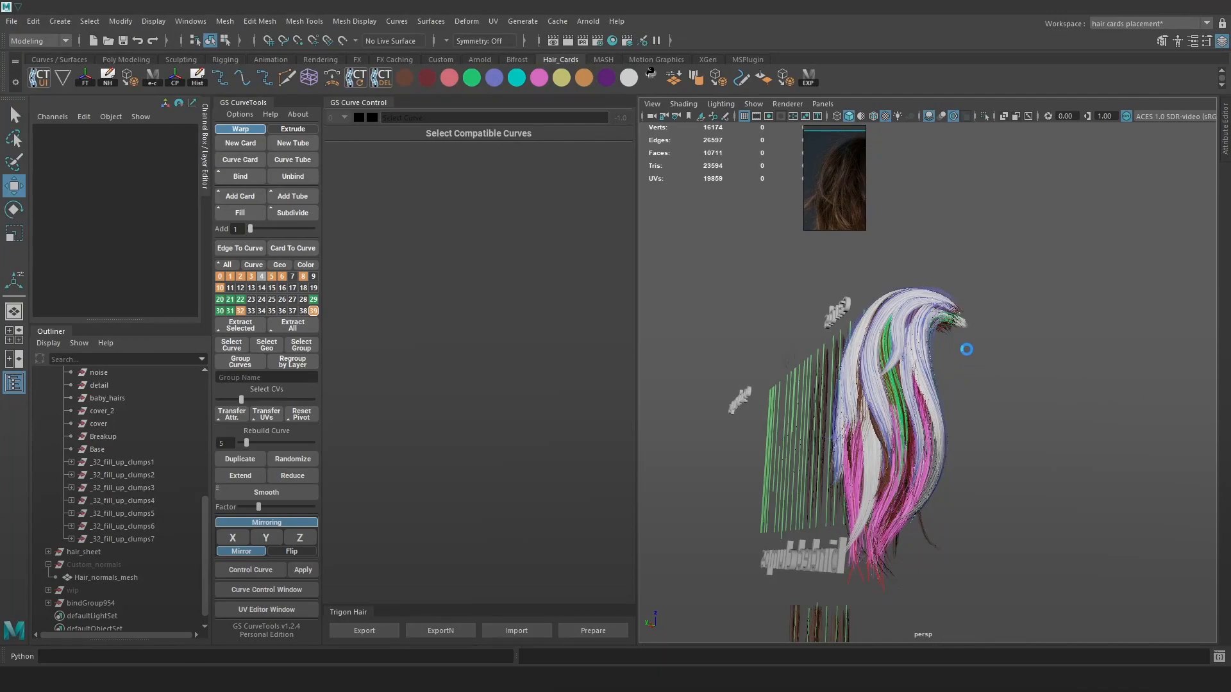
right_click_drag(939, 391, 1021, 398, "alt")
left_click_drag(1020, 399, 818, 484, "alt")
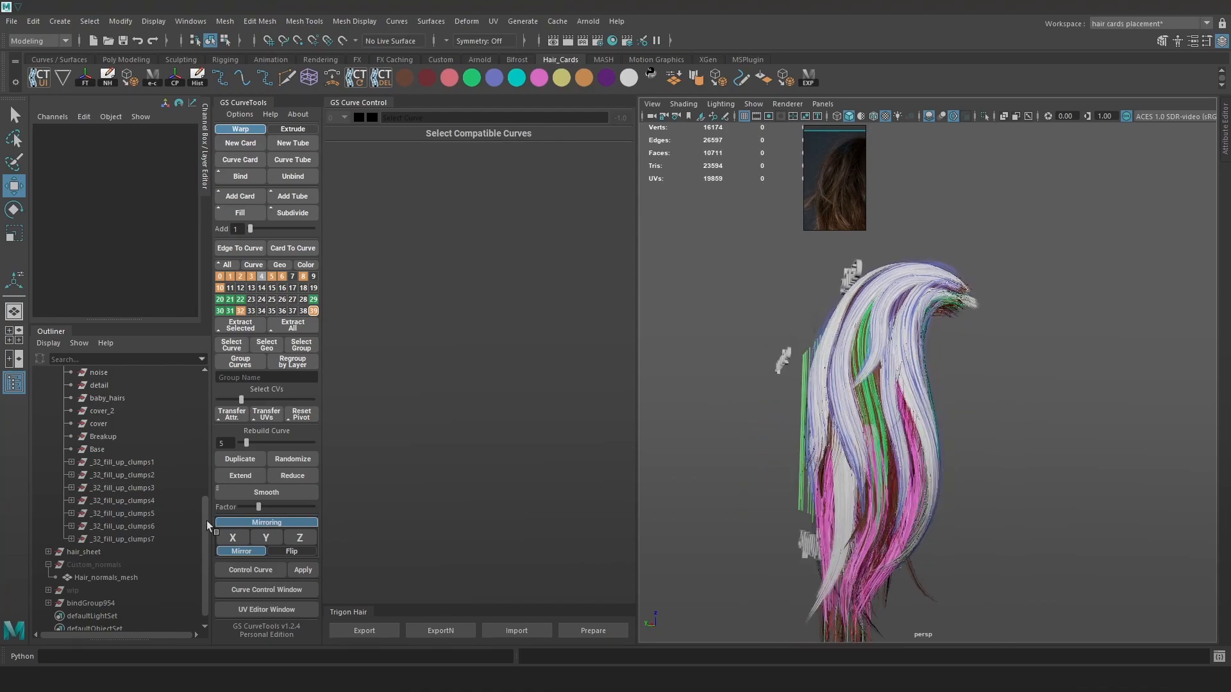
left_click(440, 631)
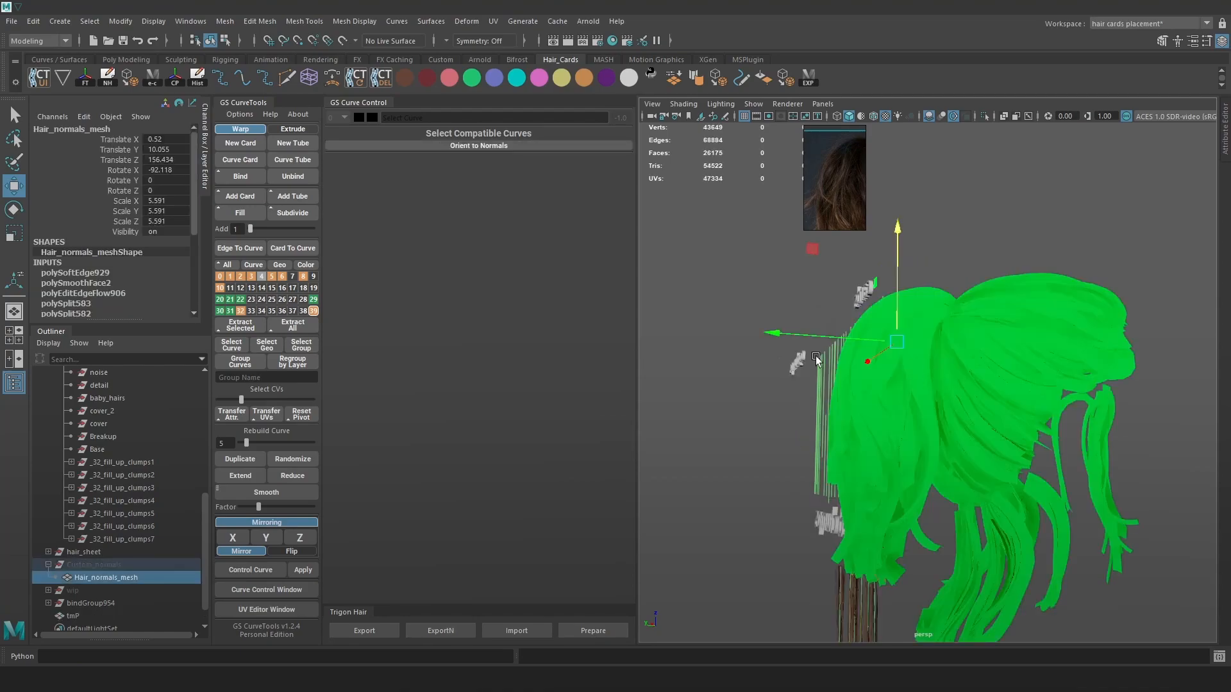
Select the tmP hair mesh and examine its card surfaces around the ponytail's base
scroll(105, 585, "down", 1)
left_click(105, 588)
left_click_drag(879, 267, 987, 285, "alt")
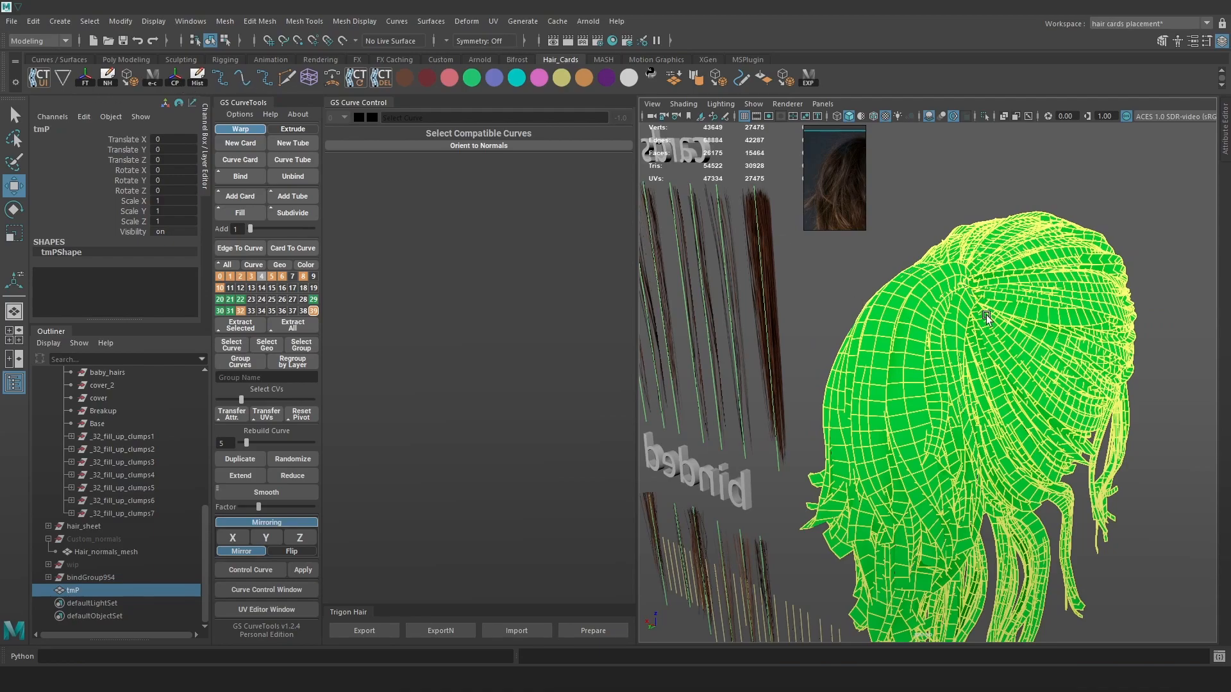
scroll(910, 231, "down", 5)
scroll(897, 269, "up", 5)
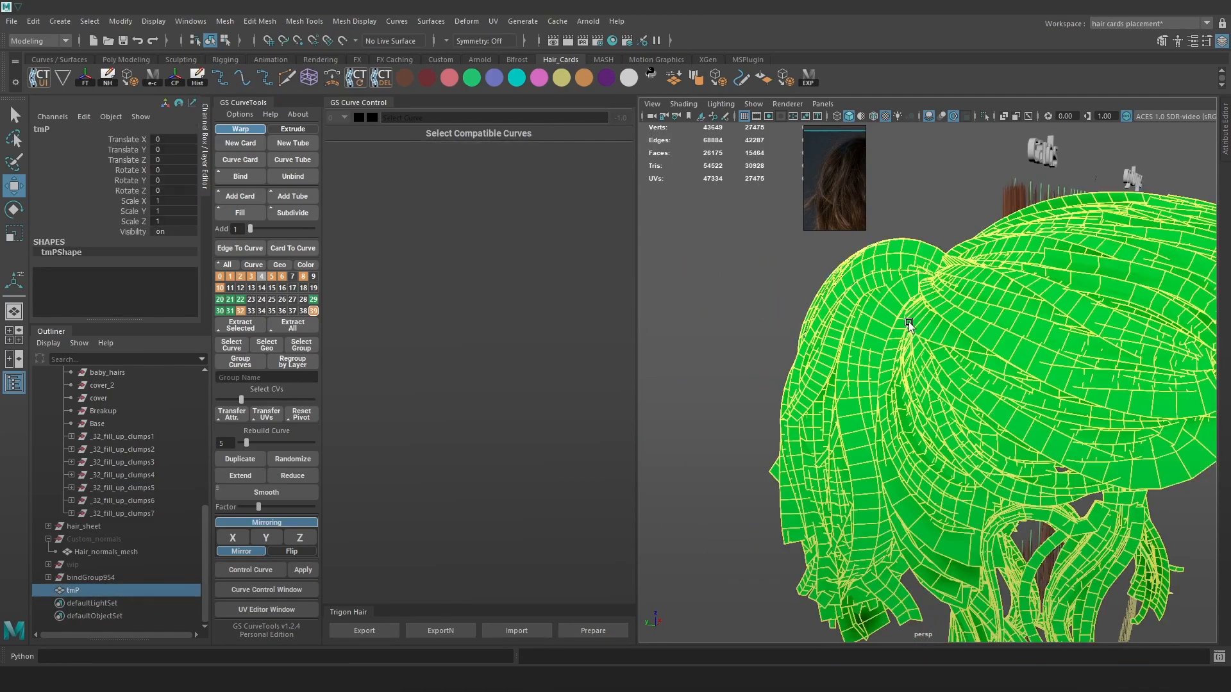
Show the tmP hair mesh in shaded display and assign the existing Neutral material to it
key("5")
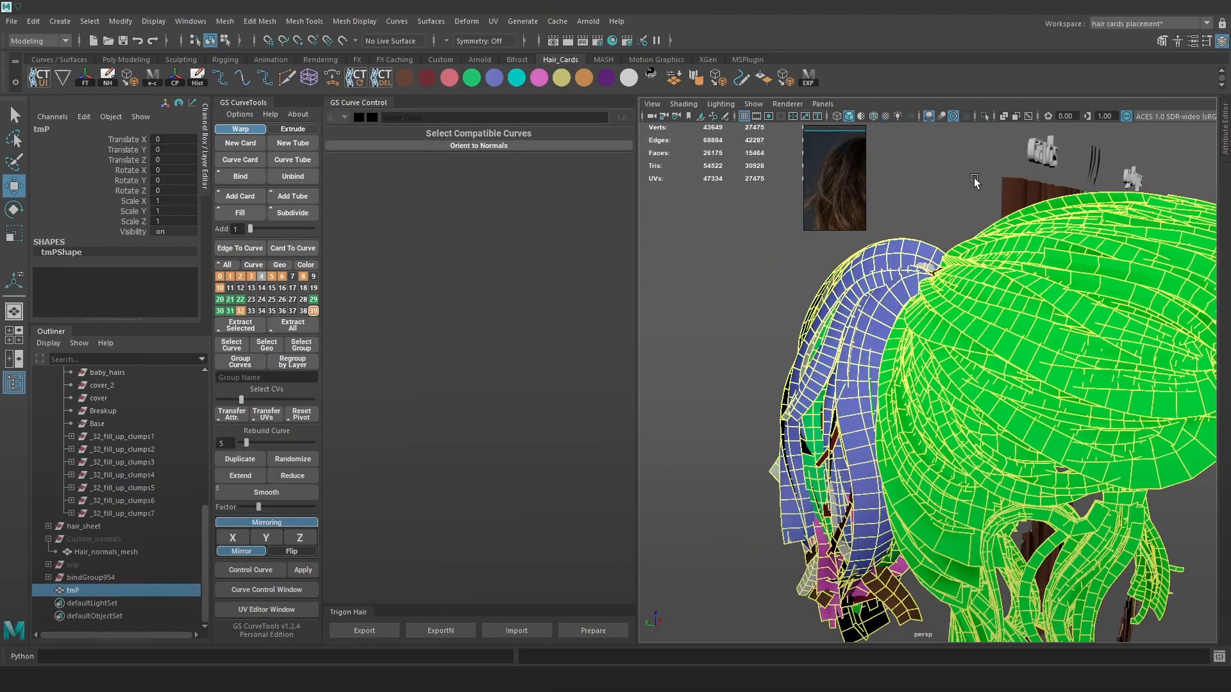
left_click_drag(856, 348, 903, 340, "alt")
key("space")
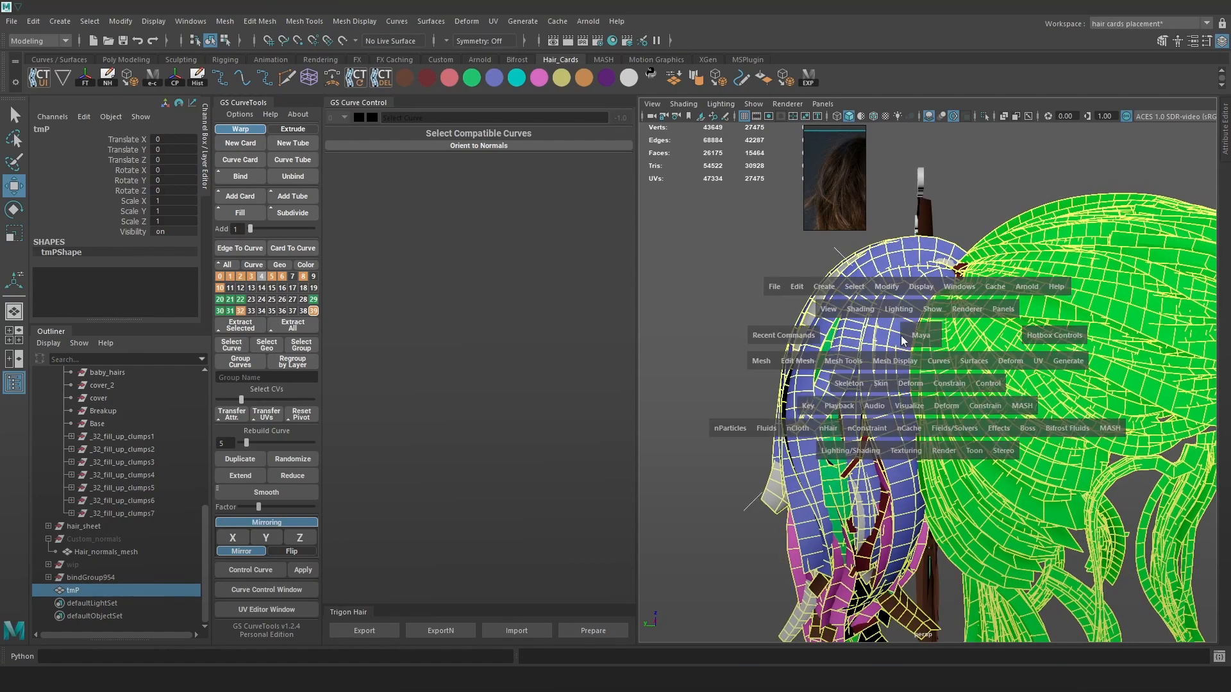
left_click(763, 364)
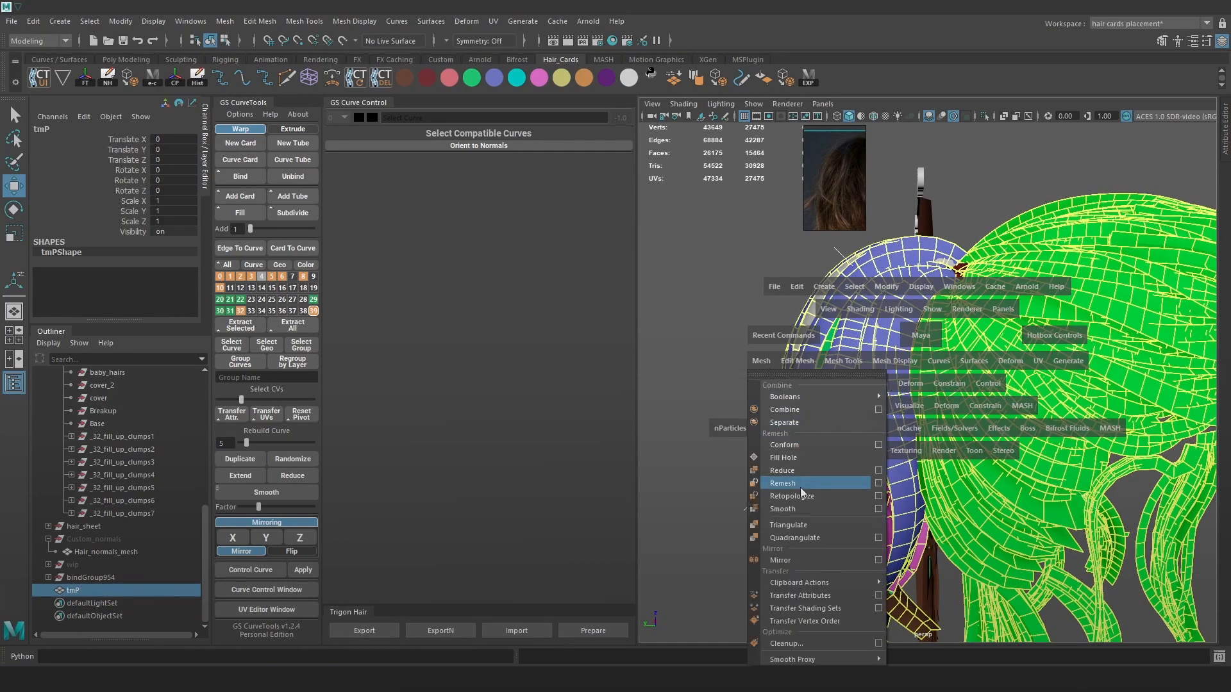
left_click(659, 447)
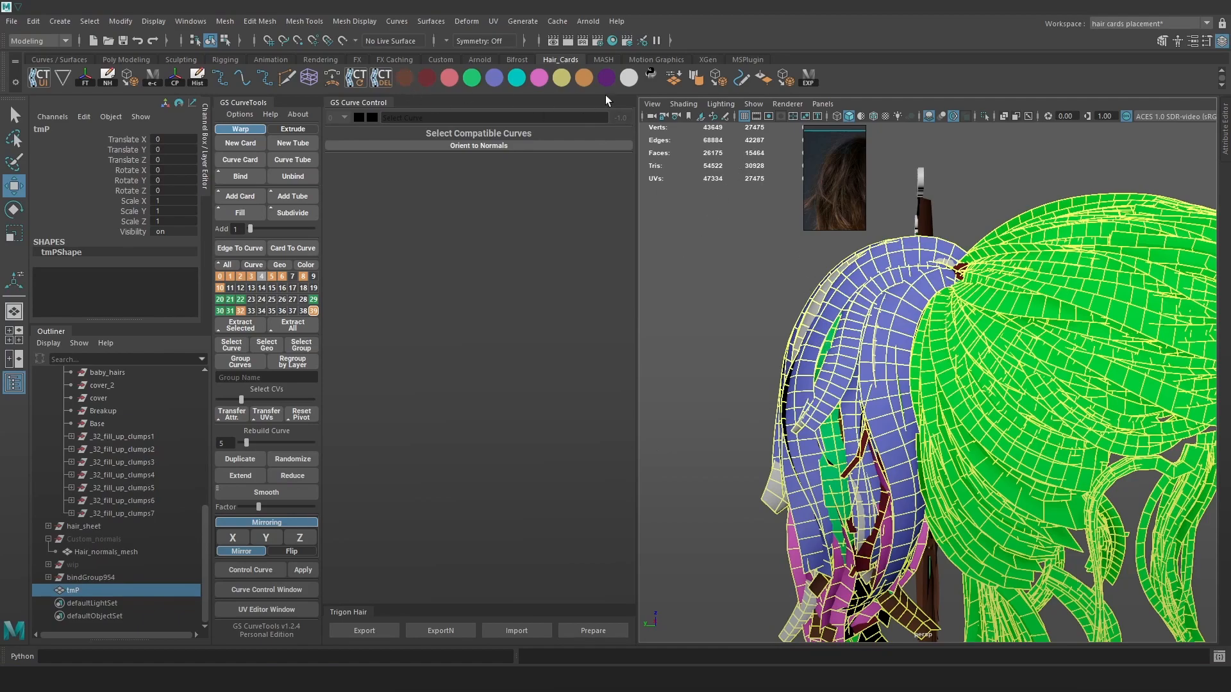
key("space")
left_click(773, 408)
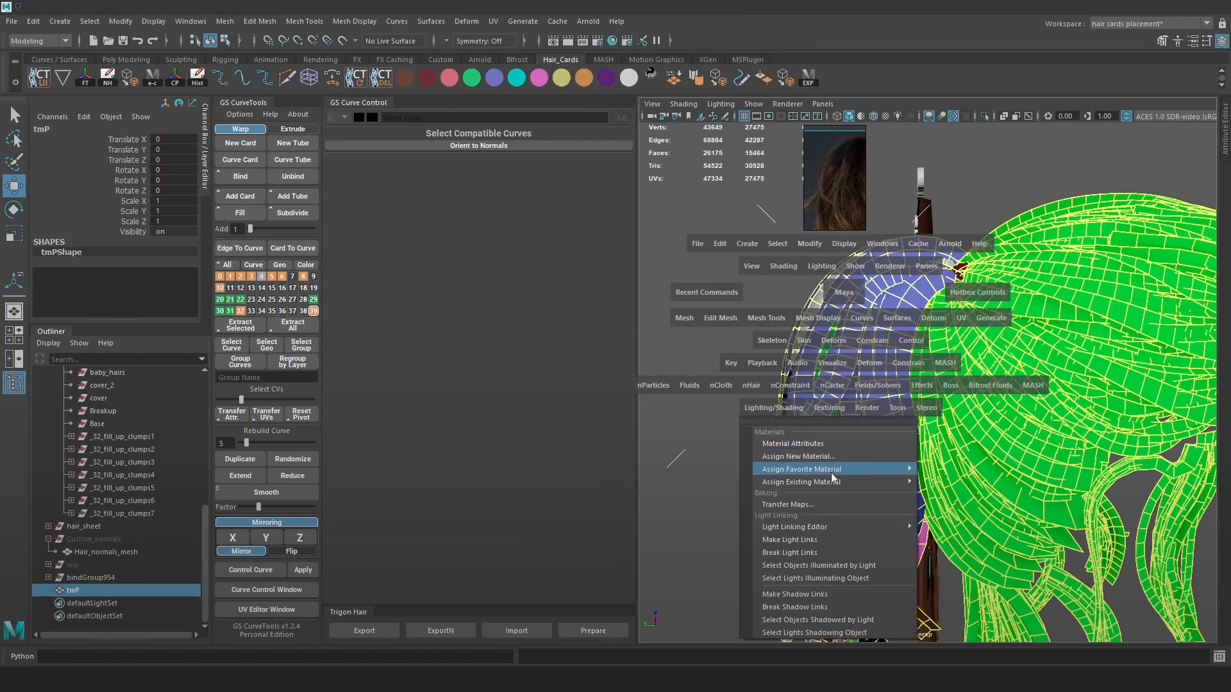
mouse_move(836, 482)
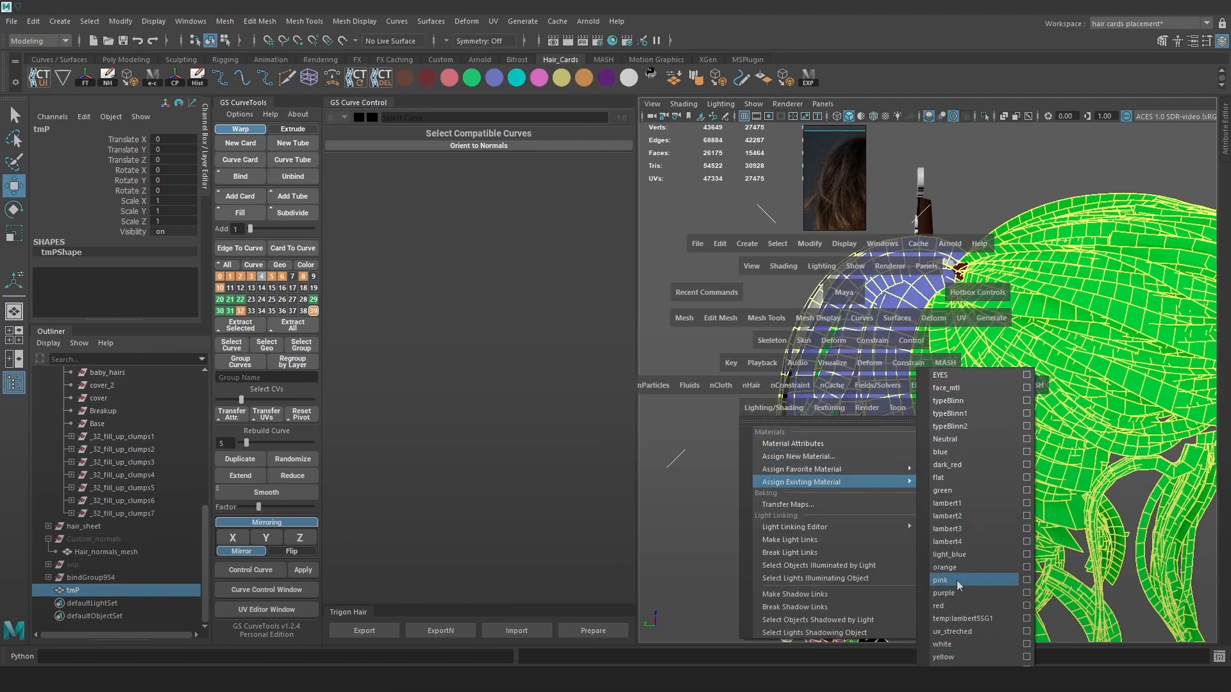
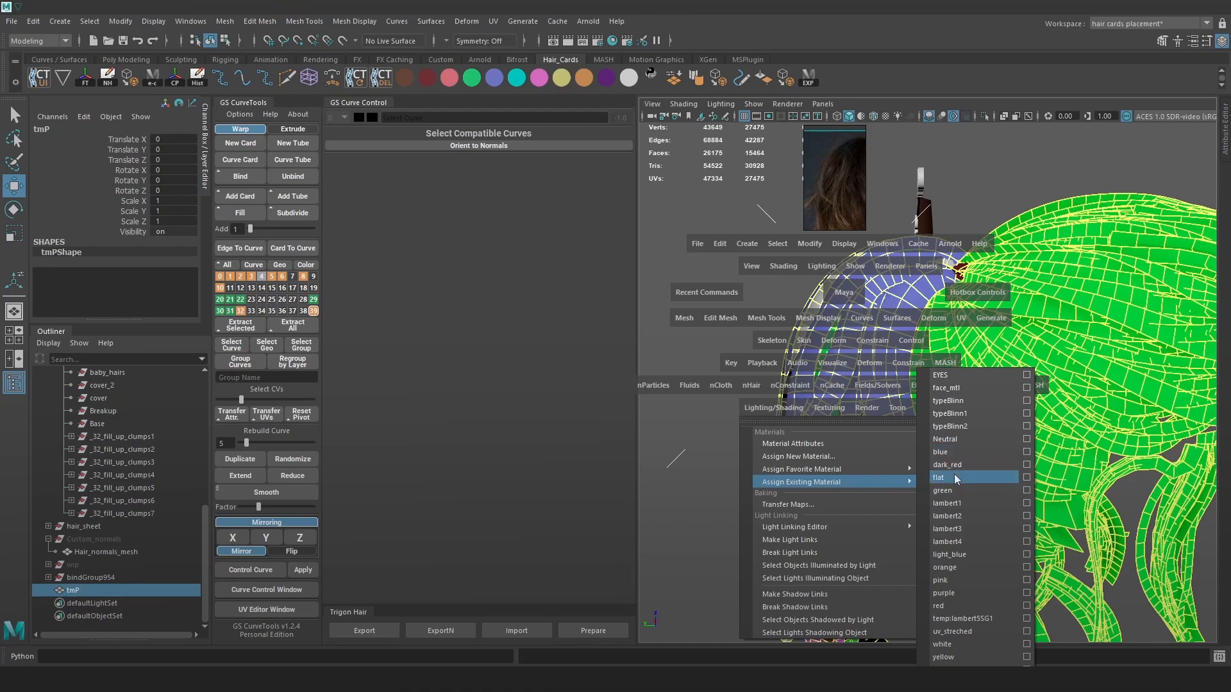
left_click(952, 441)
left_click_drag(828, 441, 888, 437, "alt")
left_click(756, 388)
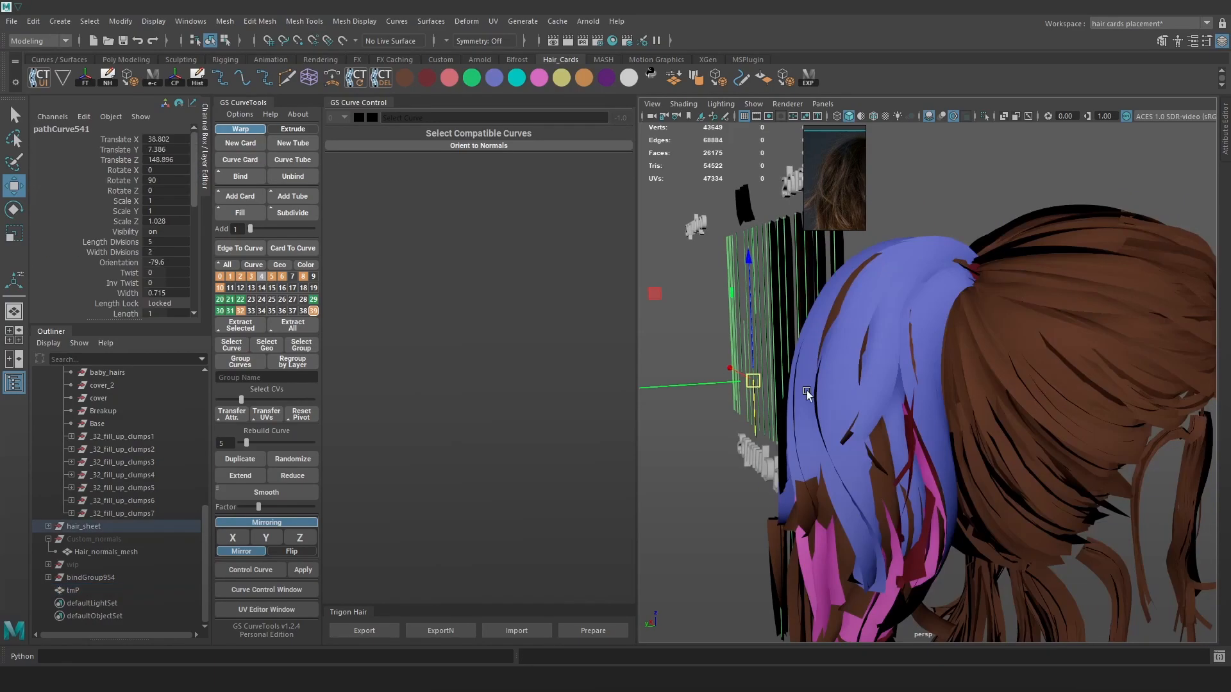
Hide the original Hair group so that its coloured cards do not overlap the tmP mesh
scroll(155, 448, "up", 10)
left_click(76, 436)
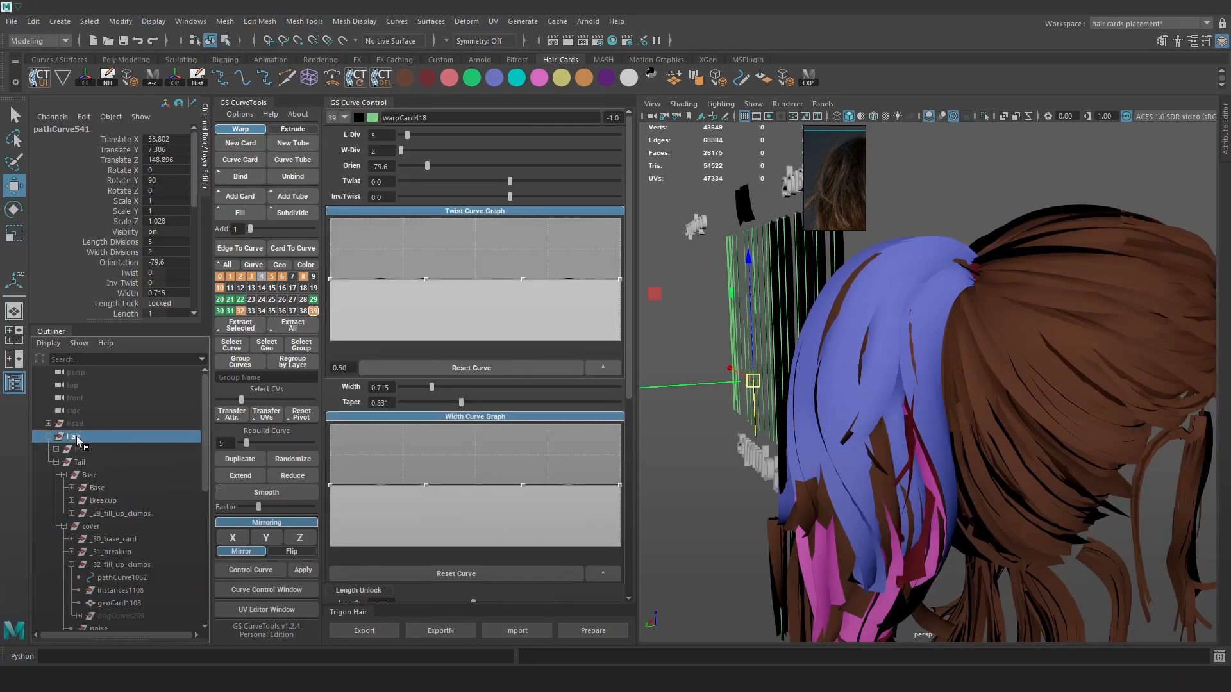
key("ctrl+h")
left_click(907, 400)
left_click_drag(951, 432, 938, 453, "alt")
Transfer attributes from Hair_normals_mesh to the tmP mesh with Vertex normal on and the sample space set to World
scroll(938, 452, "down", 4)
scroll(132, 503, "down", 8)
left_click(110, 548)
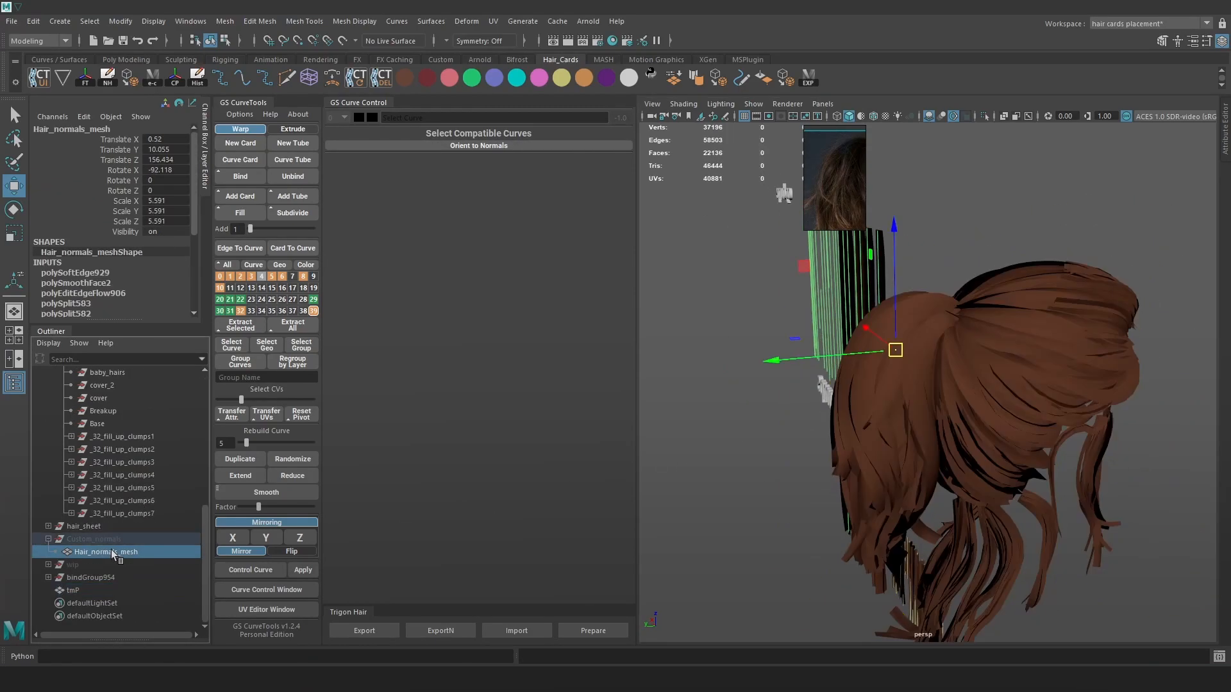
left_click(99, 589, "ctrl")
key("f")
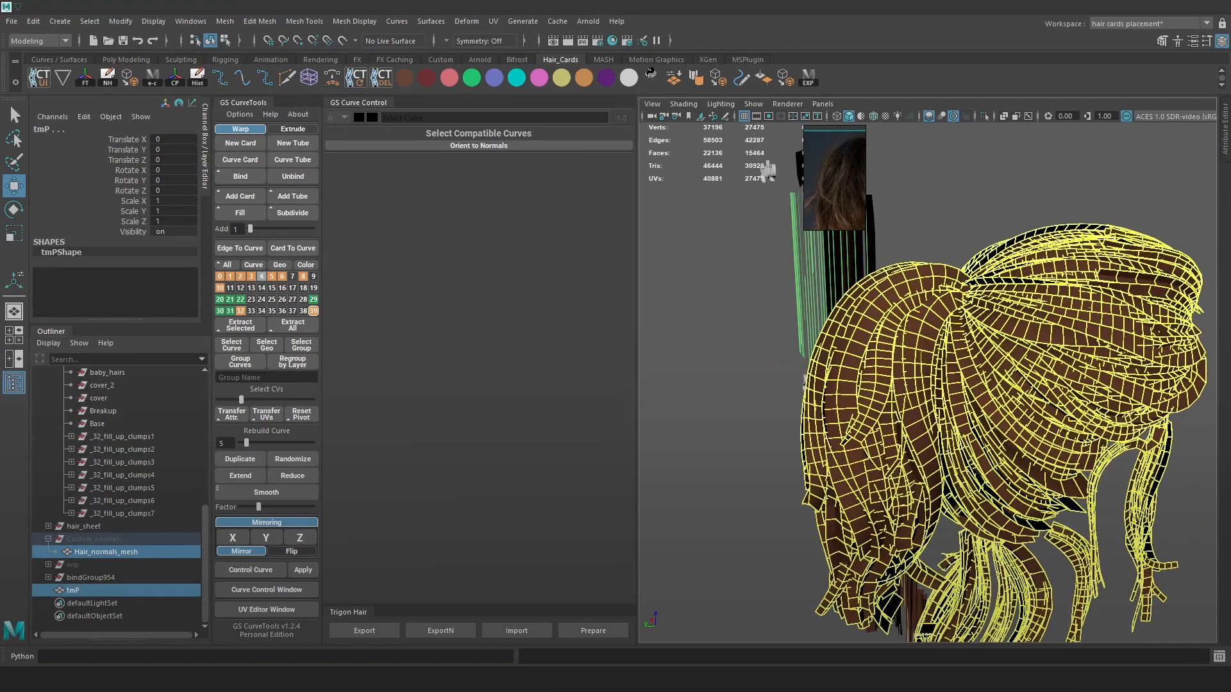
left_click(340, 17)
mouse_move(225, 21)
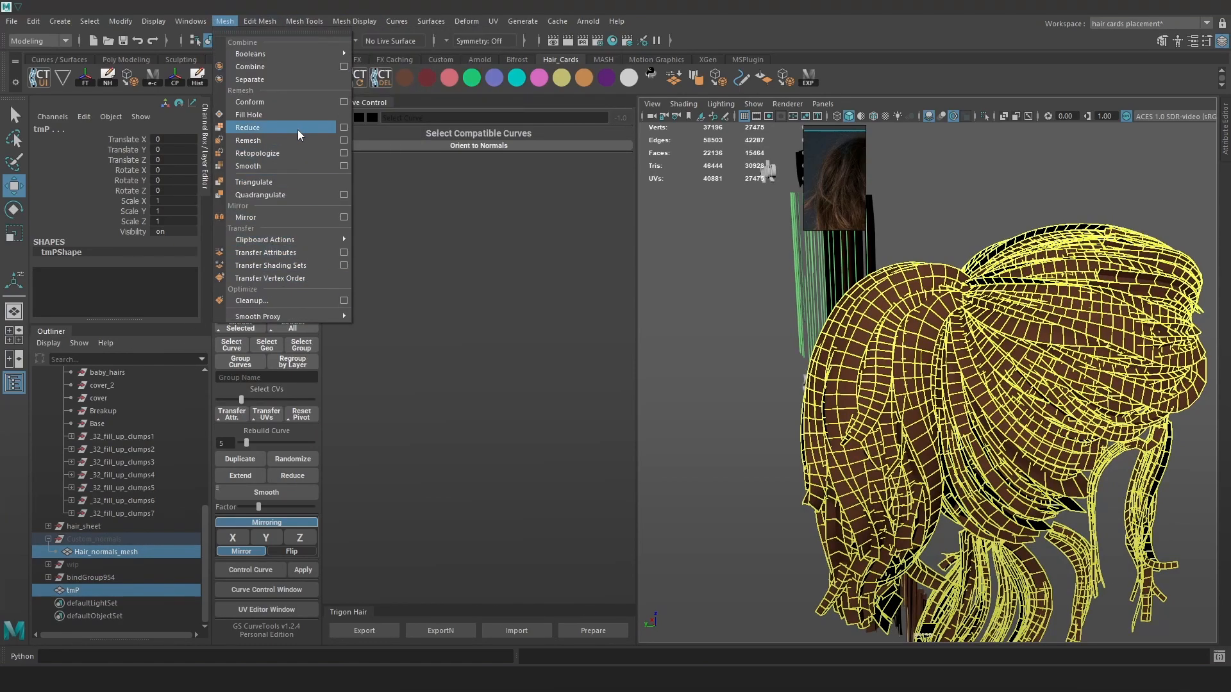
left_click(338, 253)
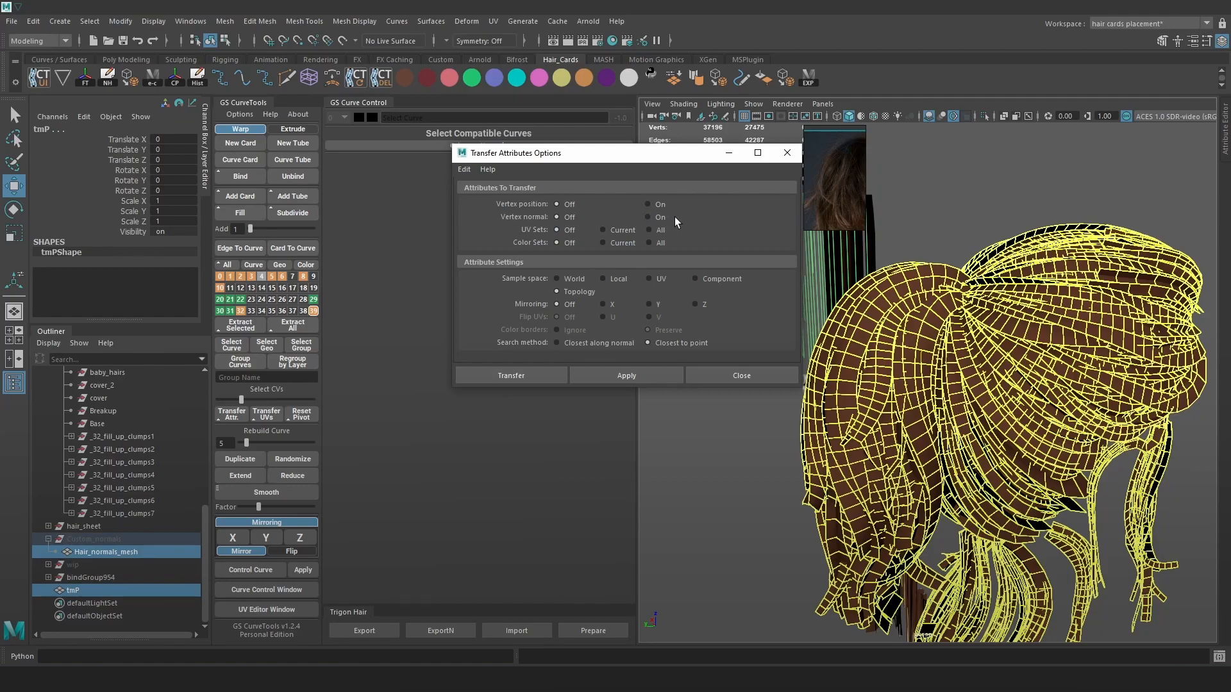
left_click(656, 218)
left_click(646, 375)
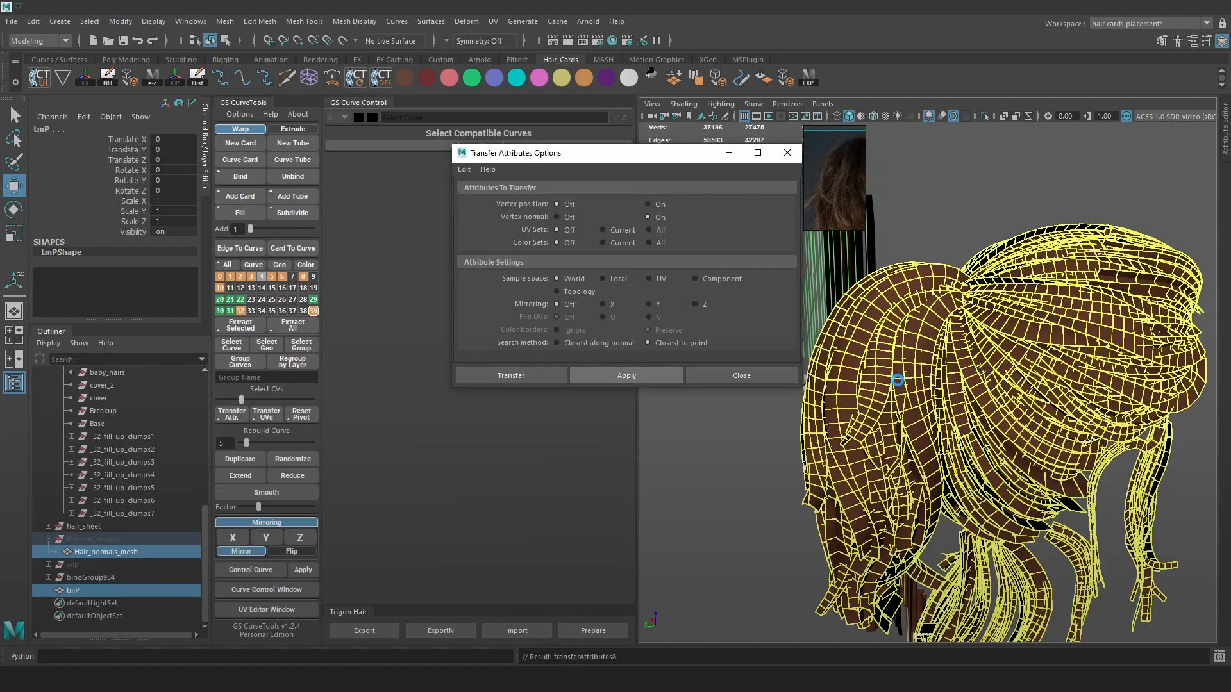
right_click_drag(895, 359, 930, 378, "alt")
left_click(789, 159)
Inspect the transferred normals on the hair and reselect the tmP mesh
left_click(949, 191)
left_click_drag(945, 271, 995, 392, "alt")
left_click(987, 352)
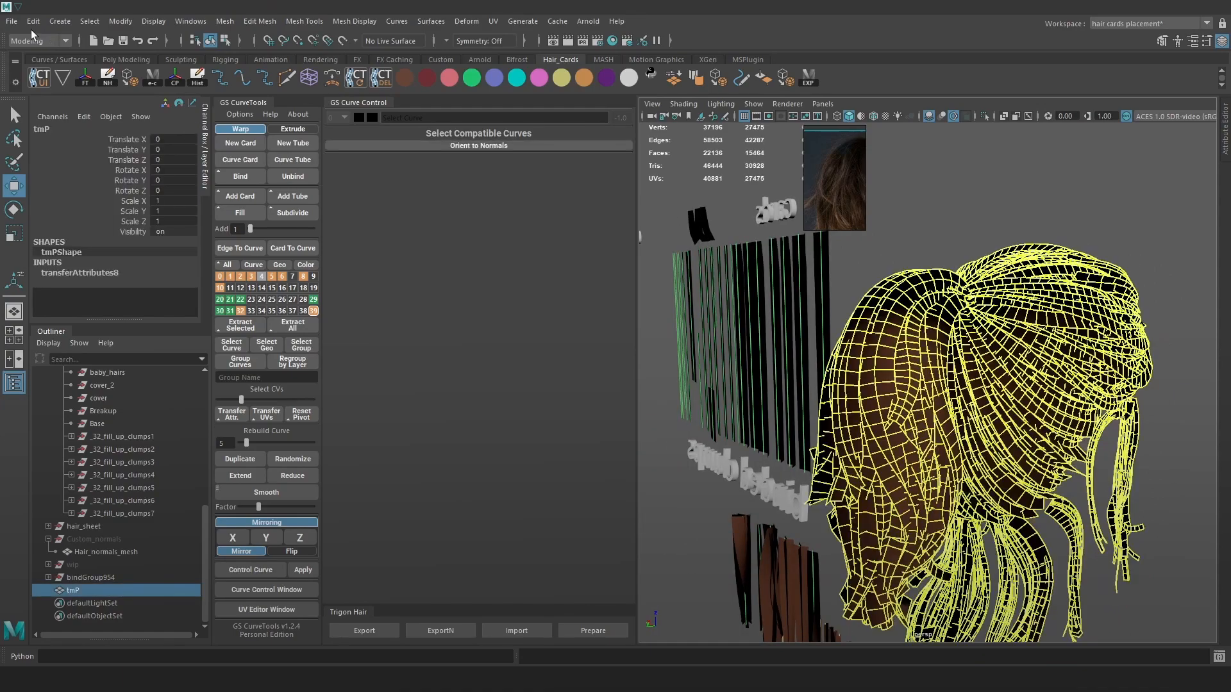
left_click(12, 21)
left_click(39, 203)
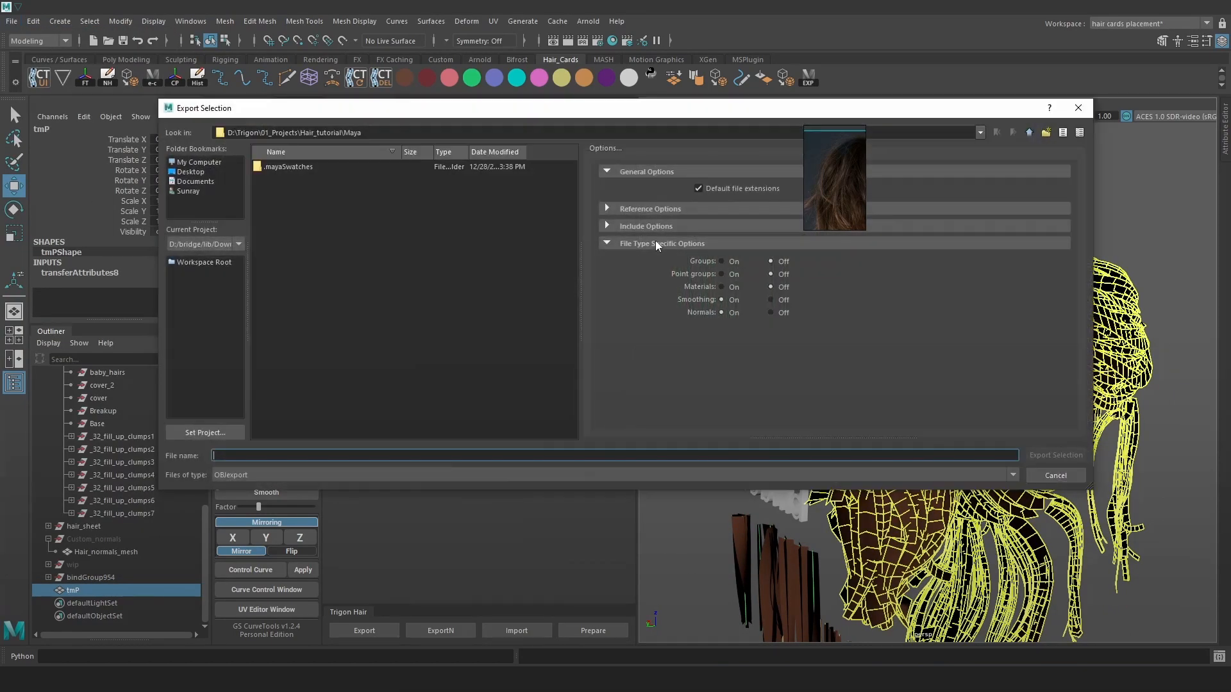
left_click(1078, 107)
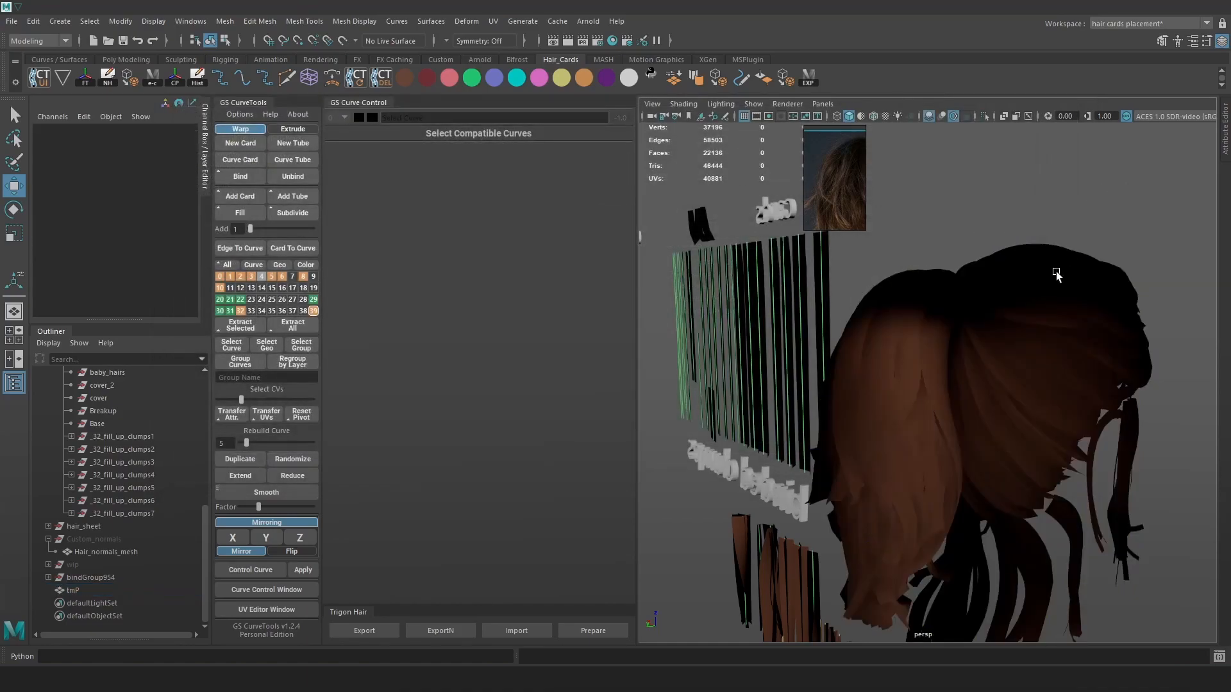
Export the selected tmP mesh as an OBJ to C:\temp\TriGon_hair, replacing the existing hair.obj
left_click(12, 21)
left_click(82, 192)
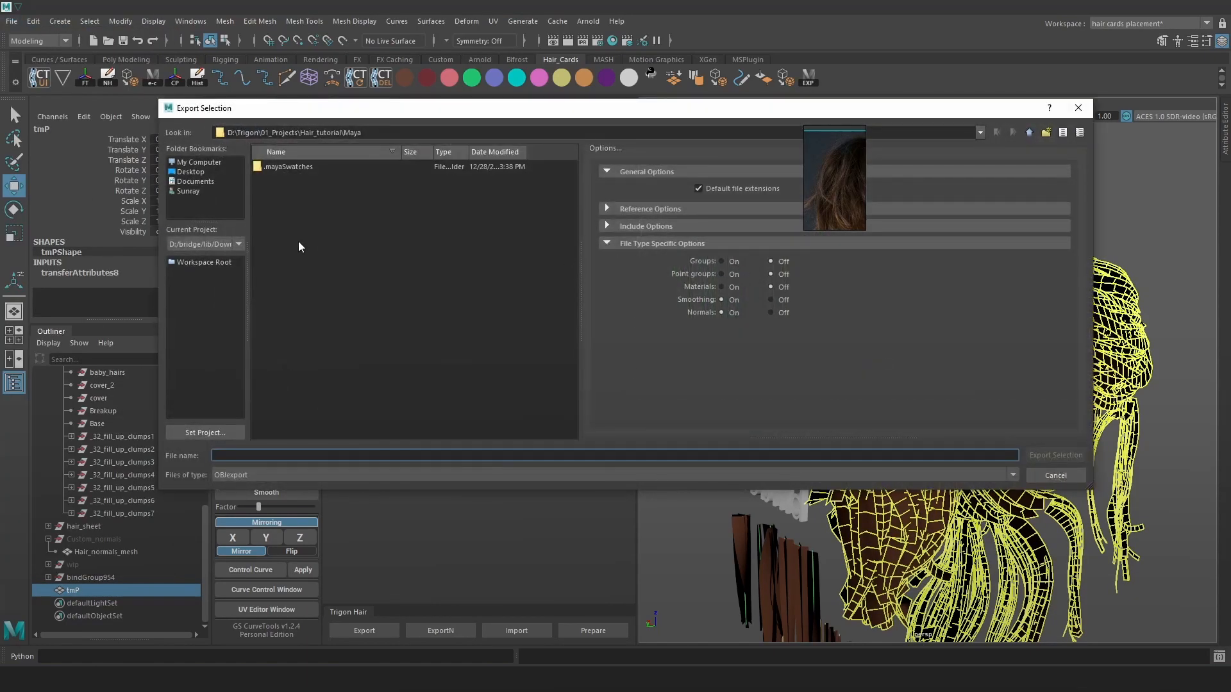
left_click(195, 163)
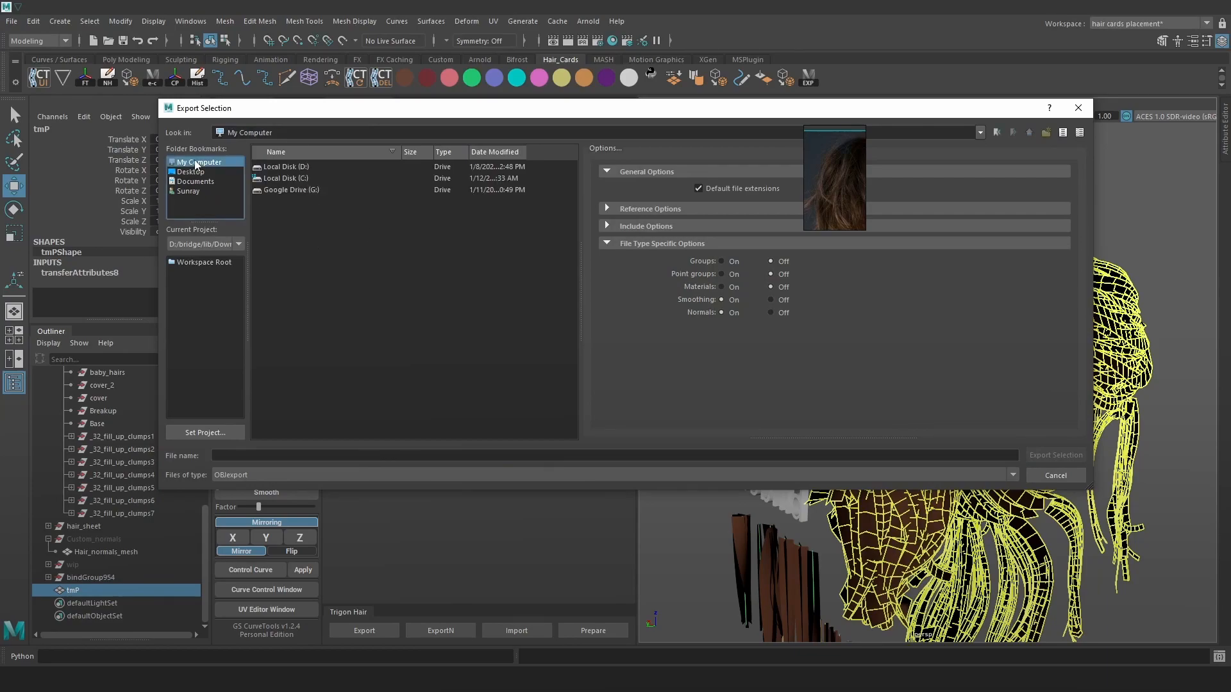
double_click(301, 179)
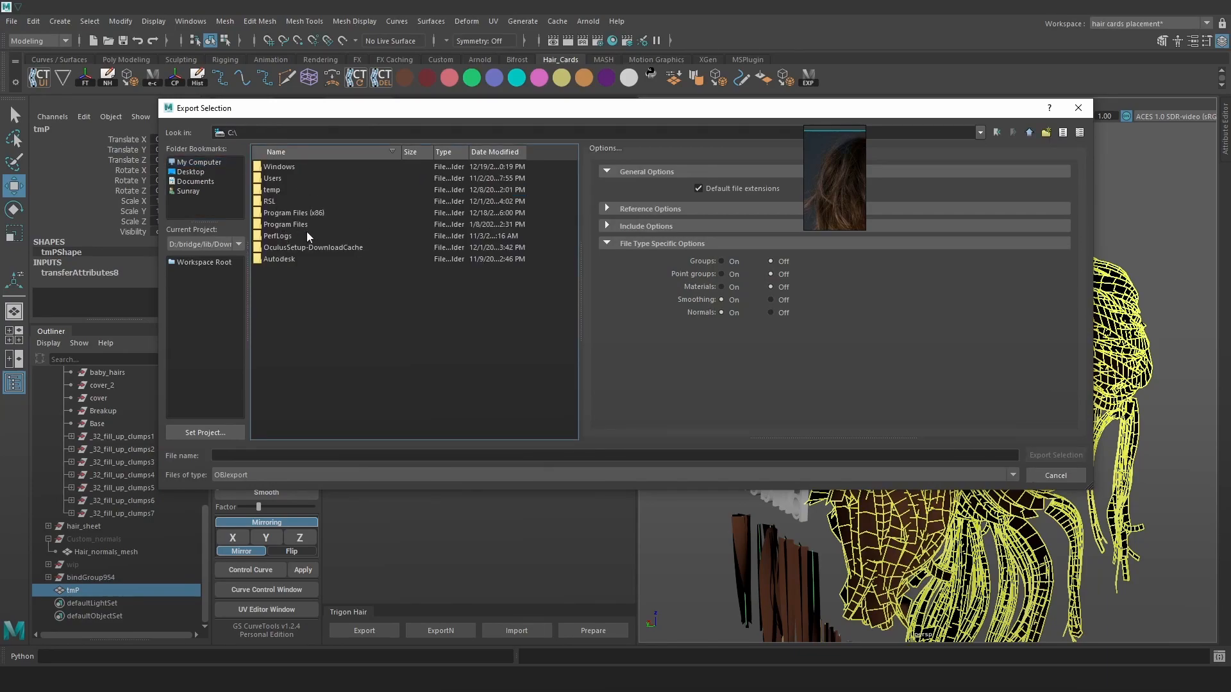
left_click(280, 180)
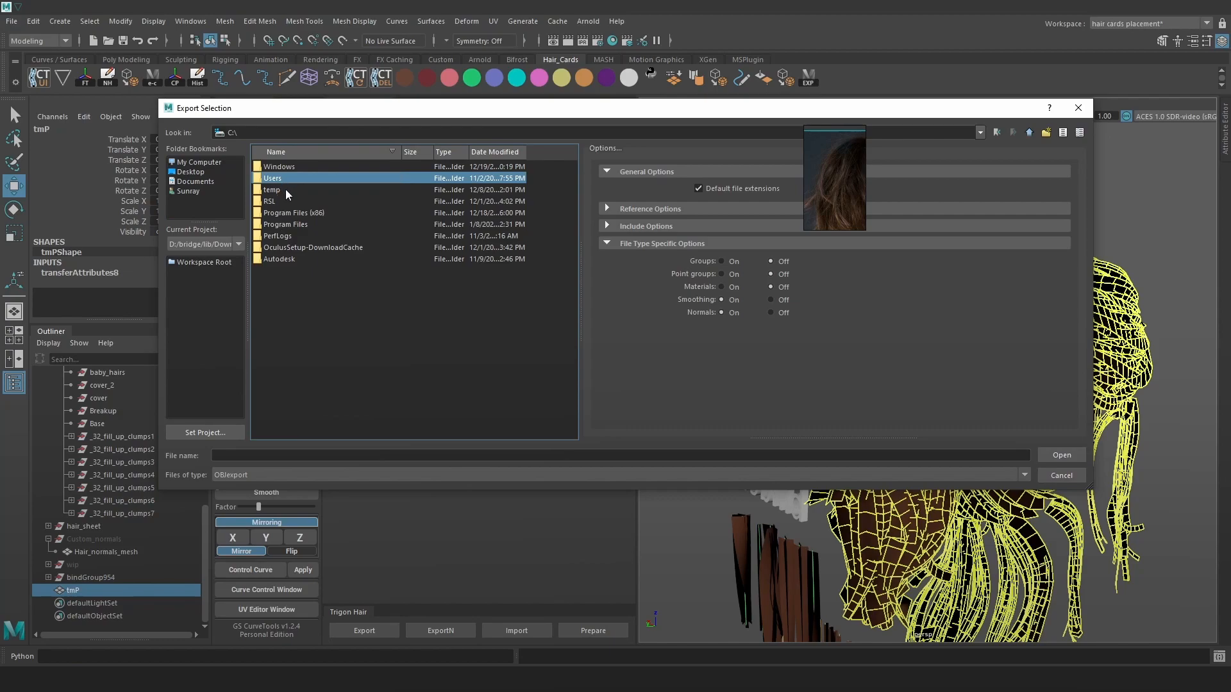
double_click(286, 190)
double_click(290, 179)
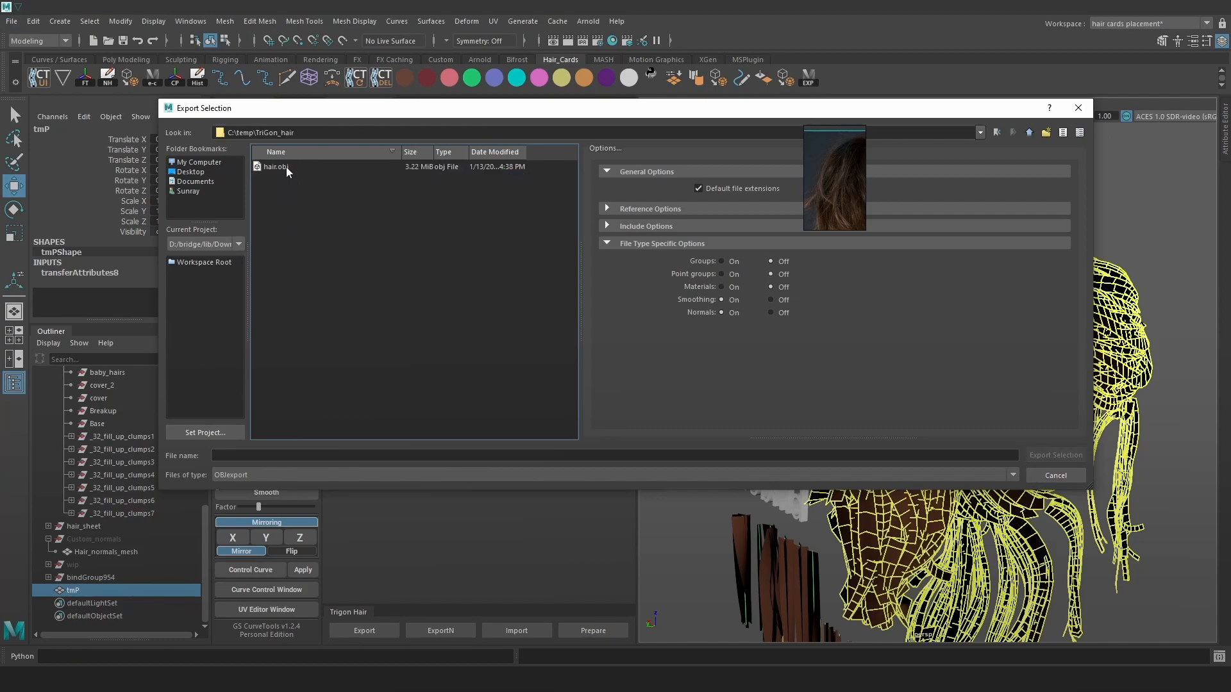
left_click(286, 166)
left_click(1048, 456)
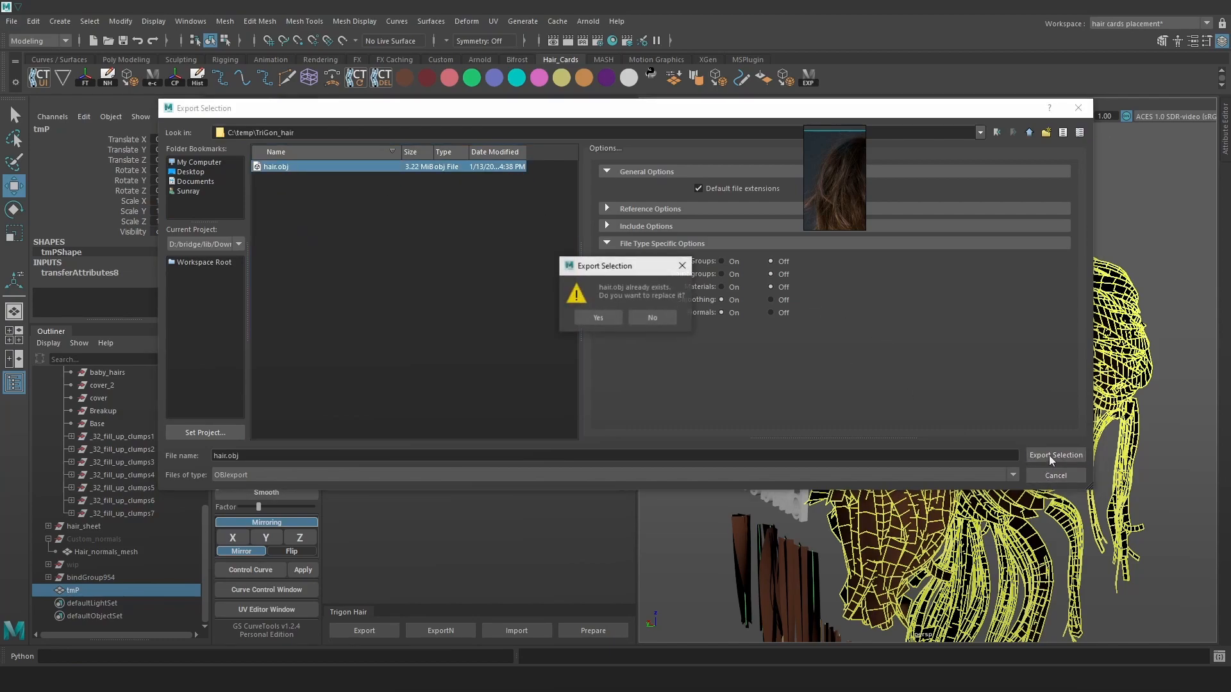
left_click(594, 314)
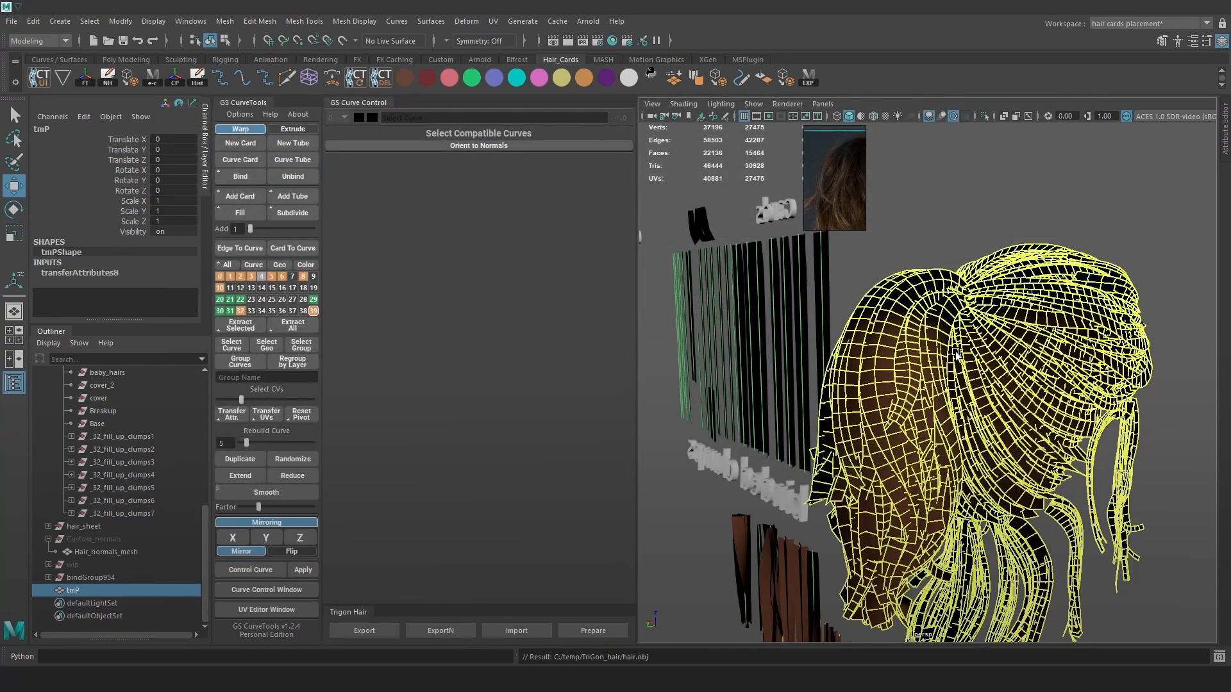
Delete the temporary tmP mesh and unhide the Hair group
key("Delete")
scroll(111, 463, "up", 10)
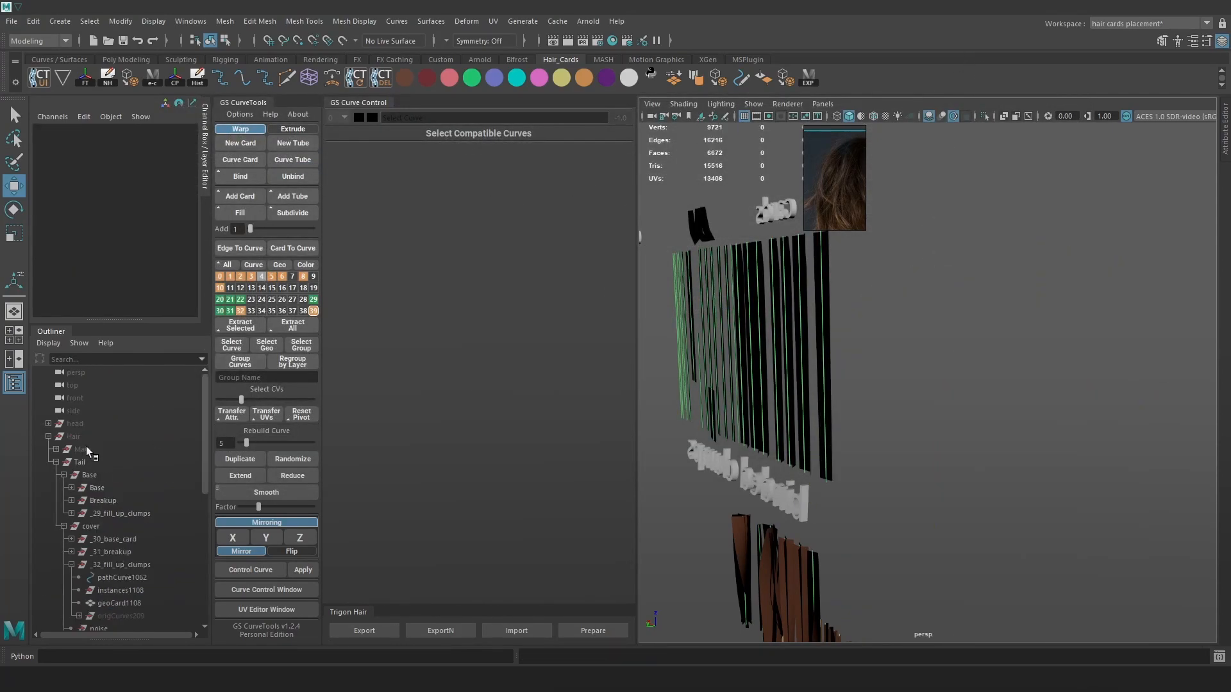
left_click(82, 436)
key("shift+h")
left_click(1005, 414)
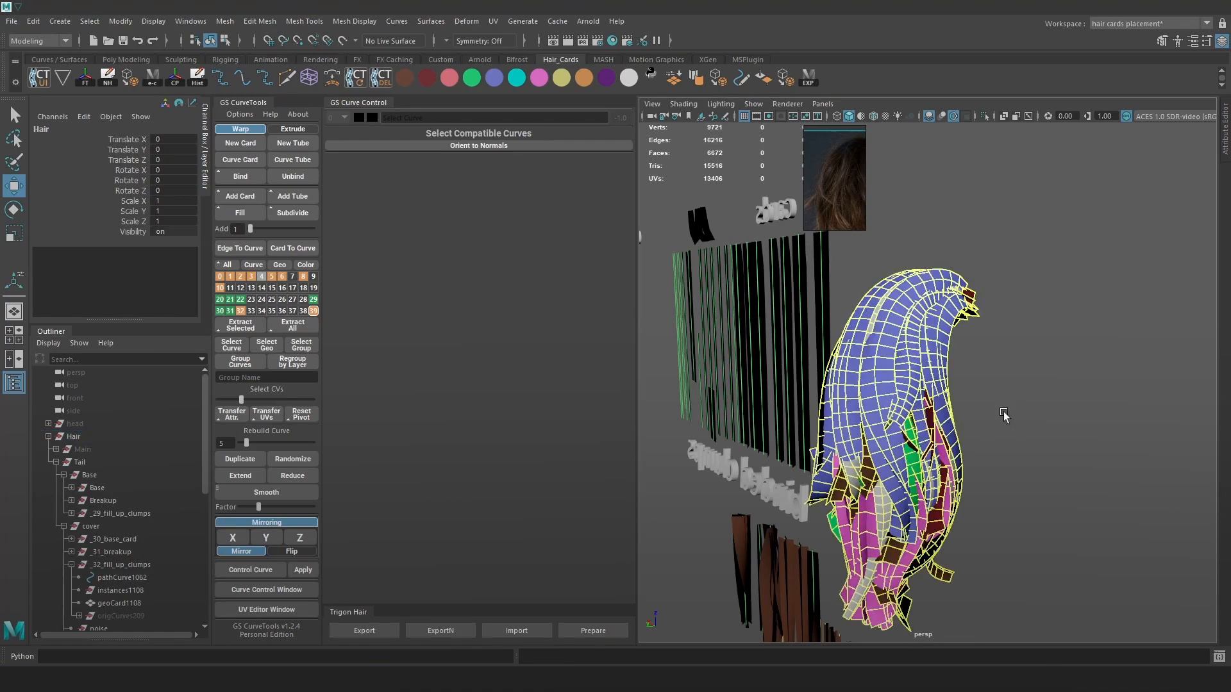
Switch to Marmoset Toolbag and examine the updated hair's shading from both sides and the back
scroll(999, 431, "up", 2)
left_click_drag(997, 436, 685, 510, "alt")
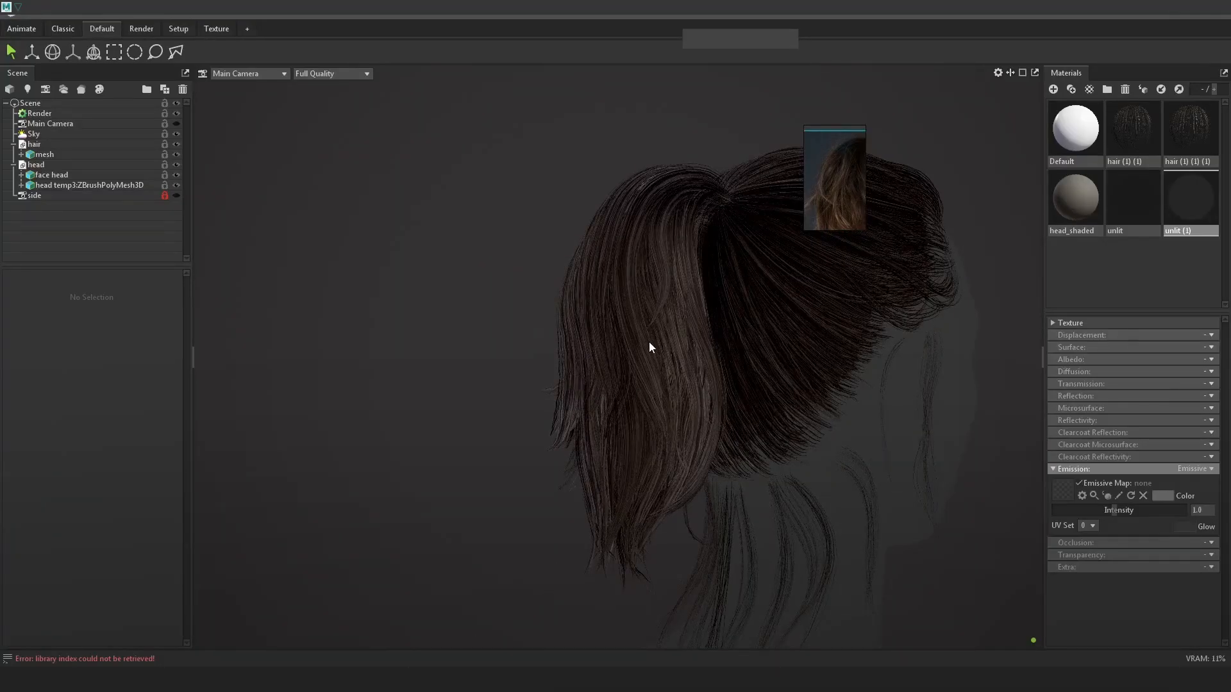
scroll(649, 342, "up", 2)
left_click_drag(665, 395, 559, 448, "alt")
scroll(711, 438, "down", 3)
mouse_move(711, 439)
left_mouse_down("alt")
mouse_move(740, 409)
mouse_move(978, 378)
mouse_move(764, 384)
mouse_move(792, 383)
mouse_move(709, 402)
left_mouse_up("alt")
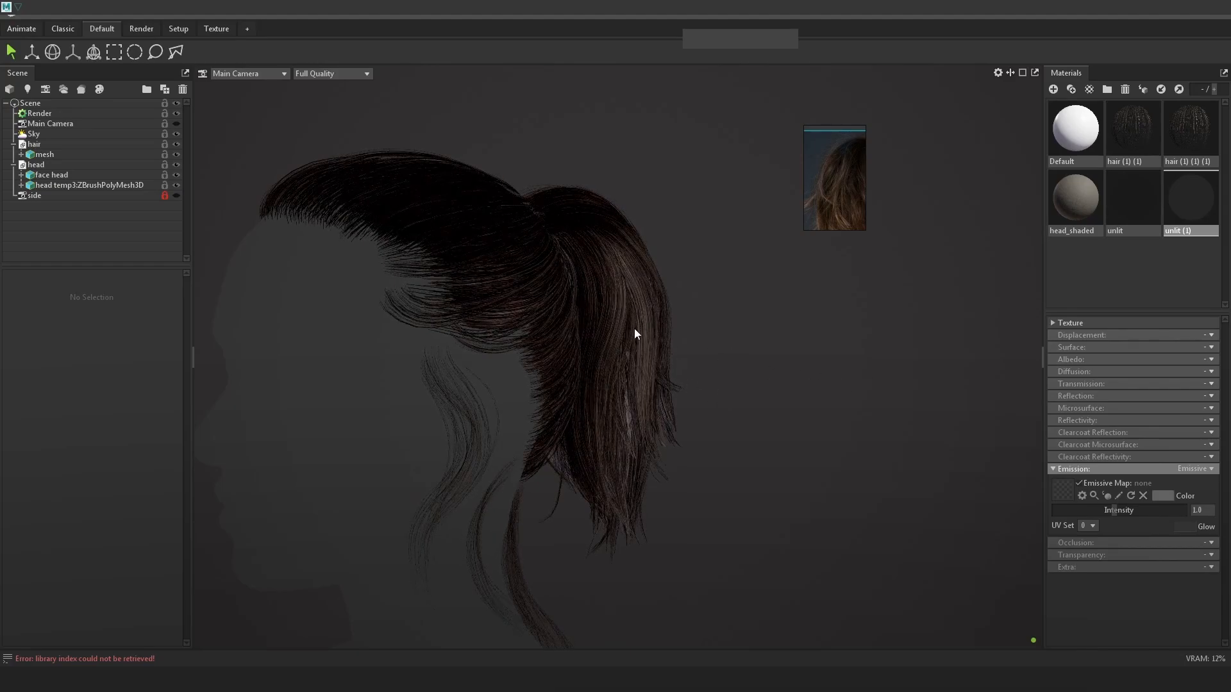
left_click_drag(729, 364, 536, 382, "alt")
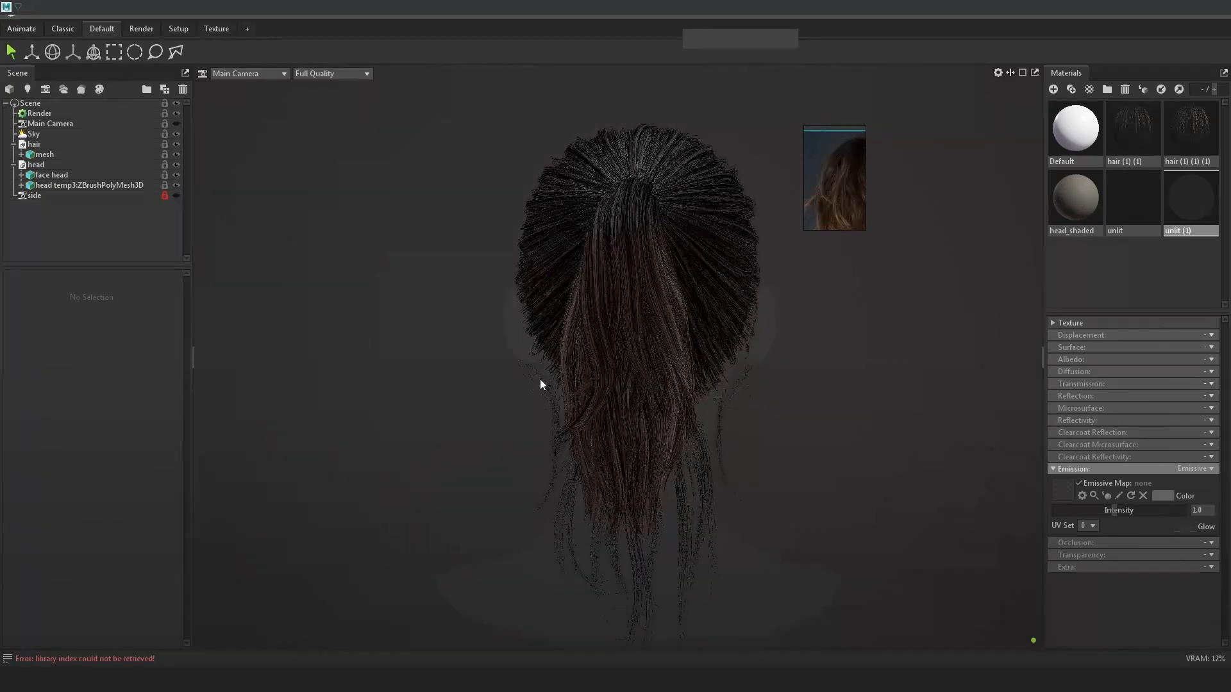
left_click_drag(766, 399, 679, 394)
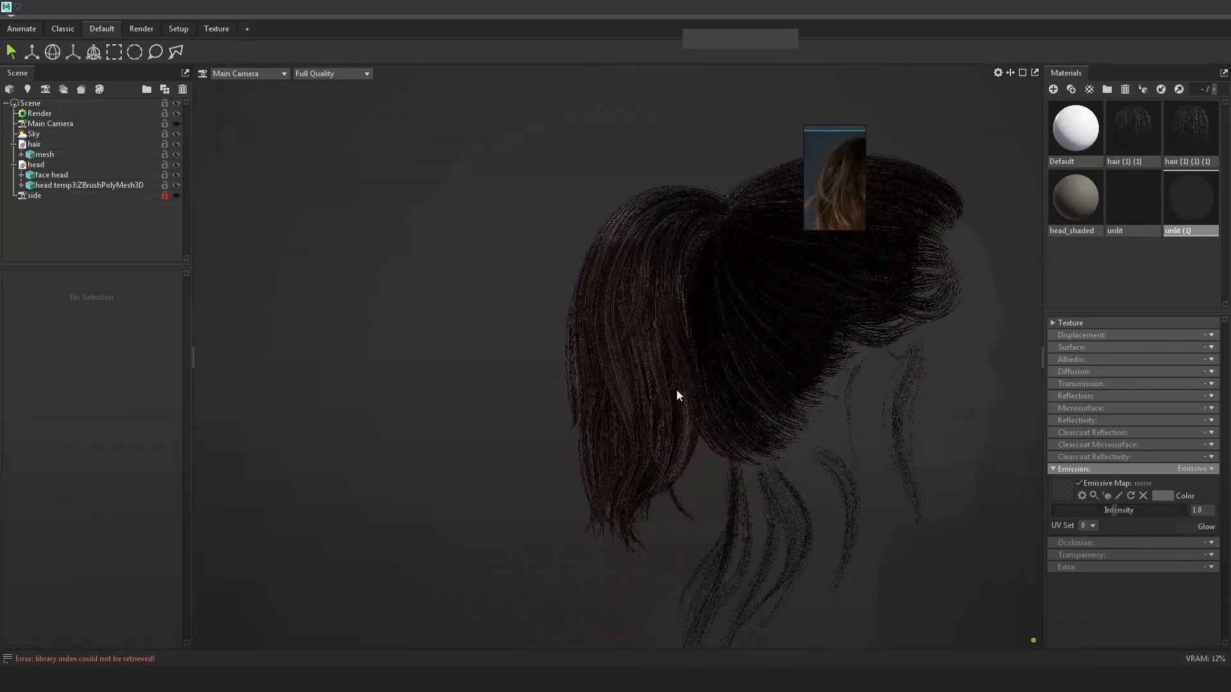
left_click_drag(736, 365, 959, 393)
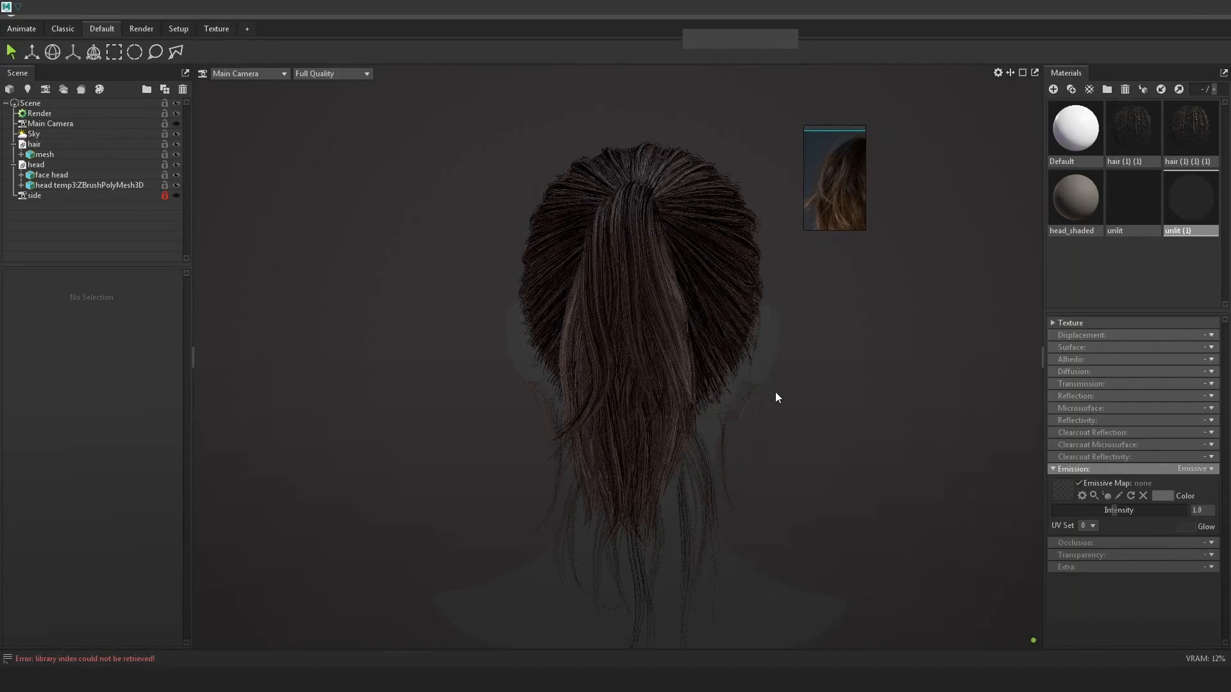
left_click_drag(878, 405, 459, 479)
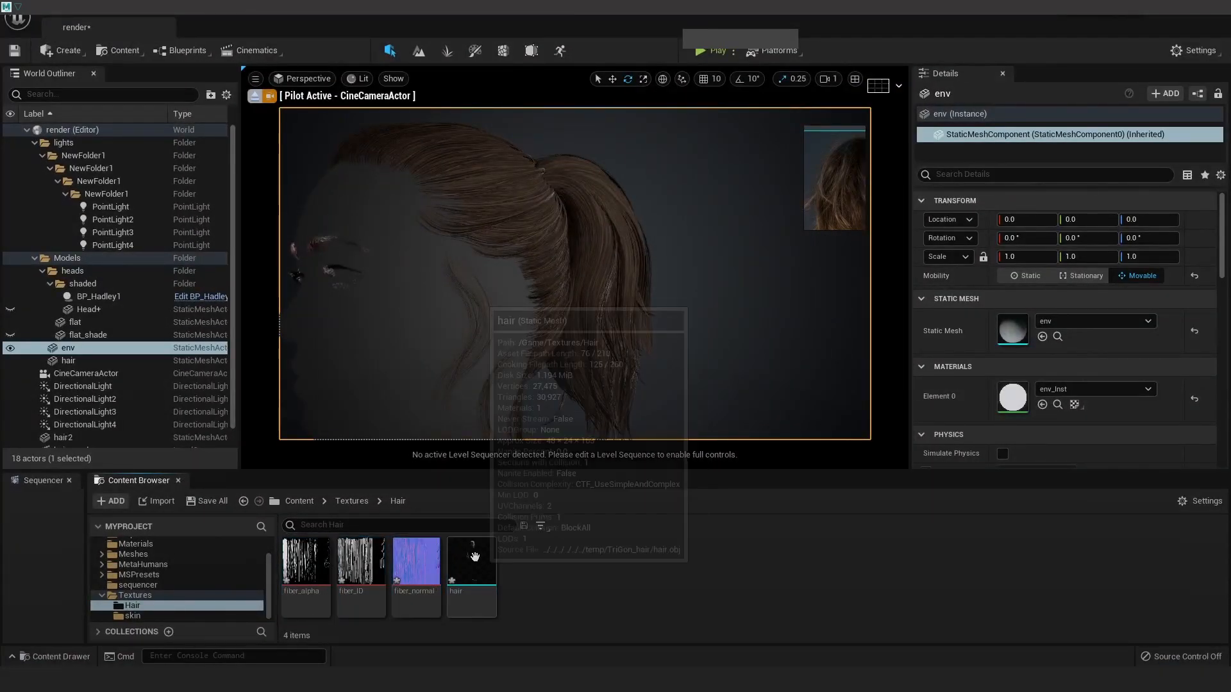
Switch to Unreal Engine, reimport the hair static mesh in the Hair textures folder, and check the ponytail's shading from several angles
right_click(483, 543)
left_click(547, 229)
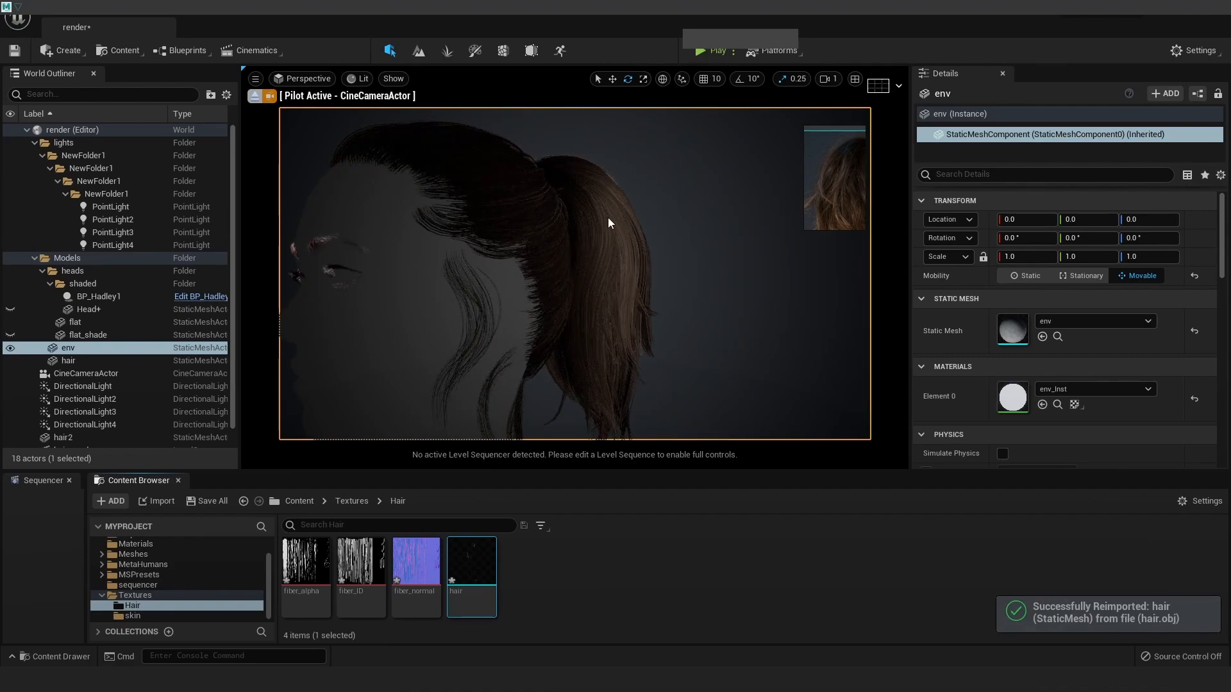
left_click_drag(659, 267, 353, 267, "alt")
left_click_drag(574, 266, 365, 261, "alt")
left_click(619, 252)
left_click(550, 176)
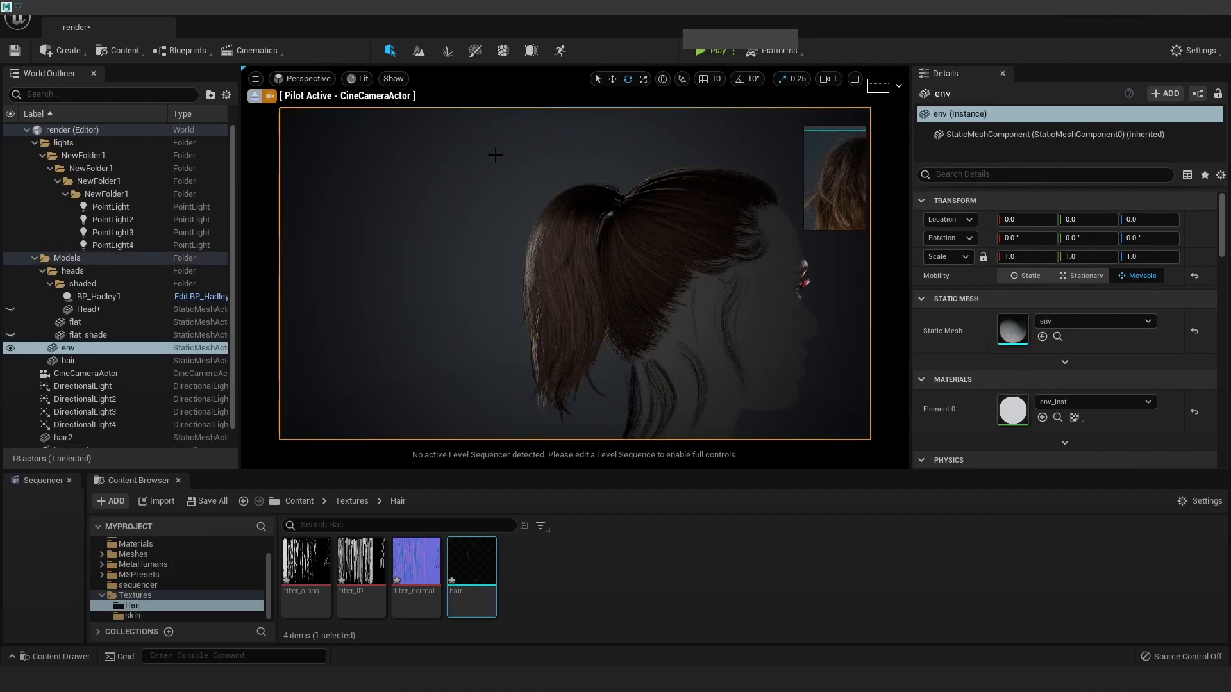
scroll(549, 175, "up", 2)
mouse_move(549, 269)
left_mouse_down("alt")
mouse_move(738, 276)
mouse_move(571, 259)
left_mouse_up("alt")
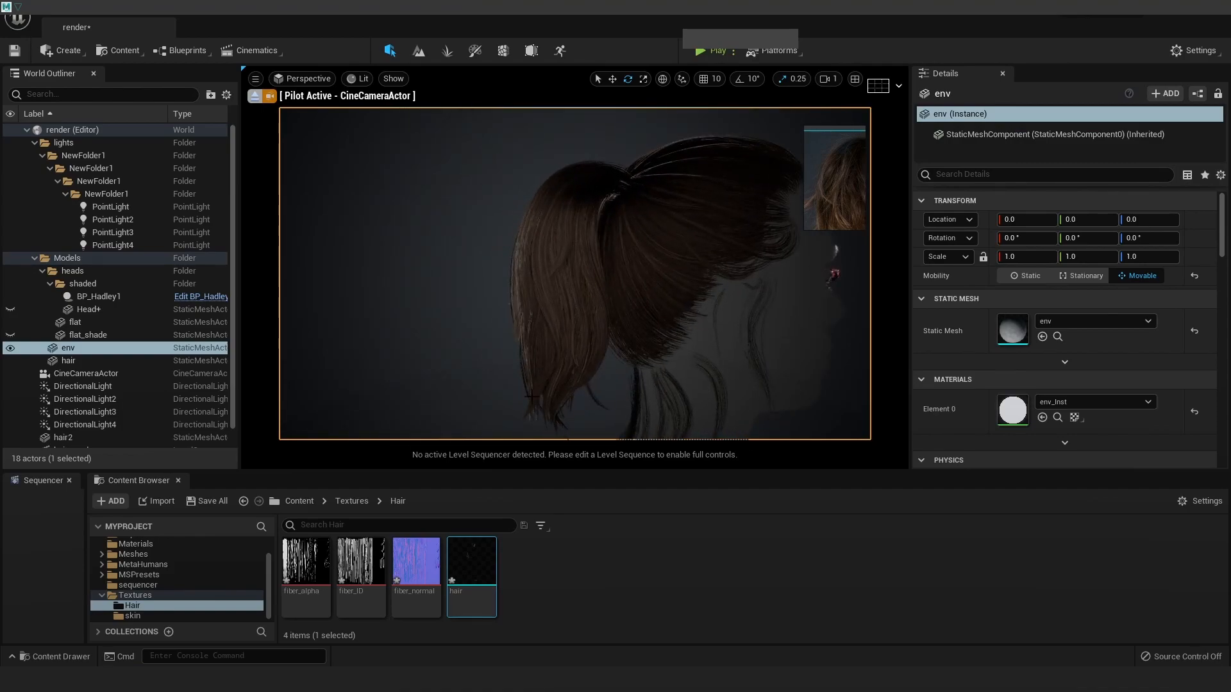
Open the hair2 mesh's Hair_Inst material, set its base specular to 0.0, and check the ponytail from the other side
left_click(710, 237)
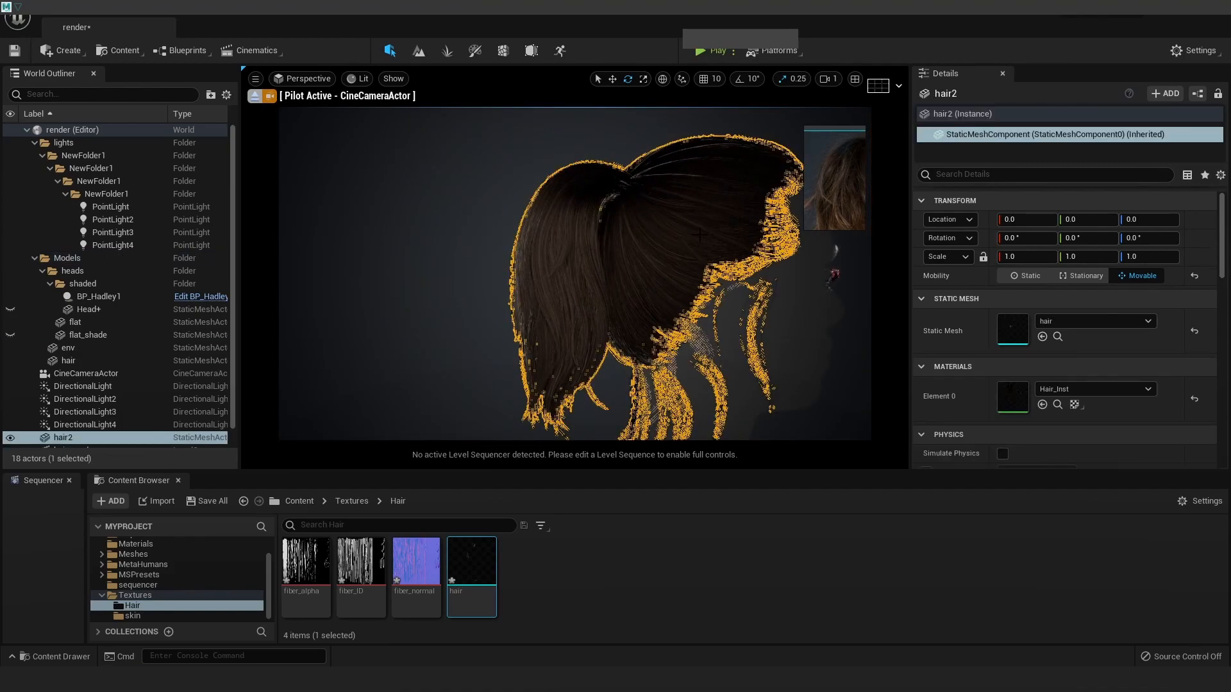
double_click(1019, 402)
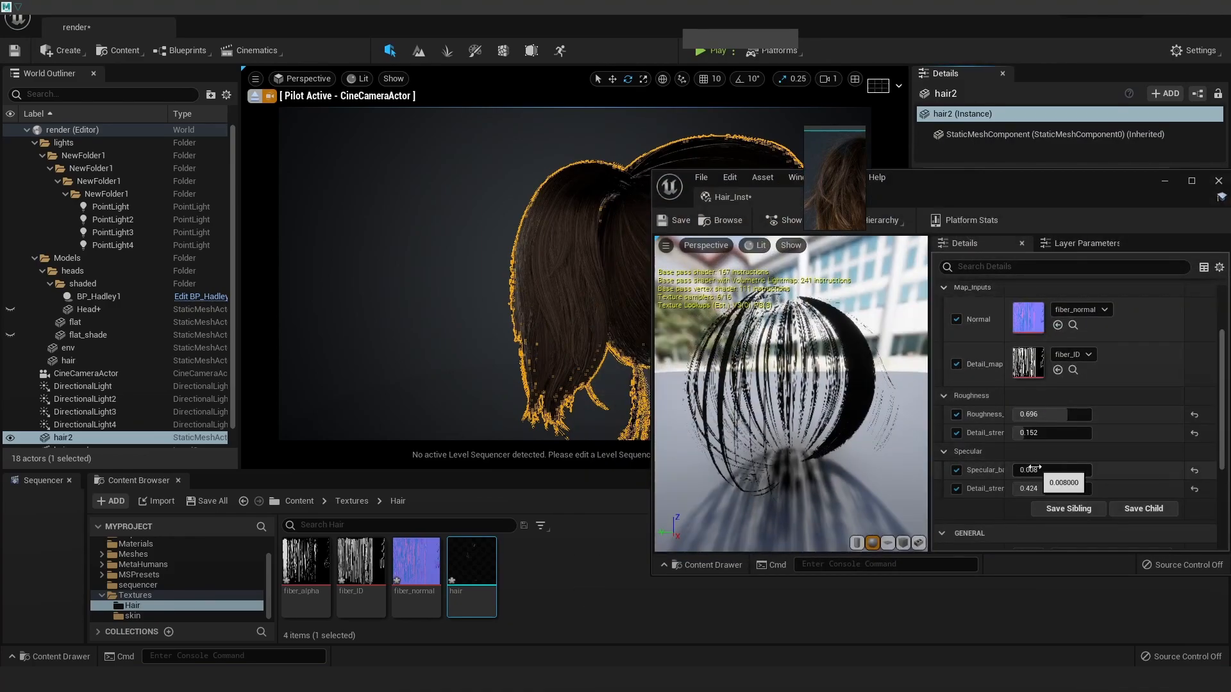
left_click_drag(1033, 471, 1017, 471)
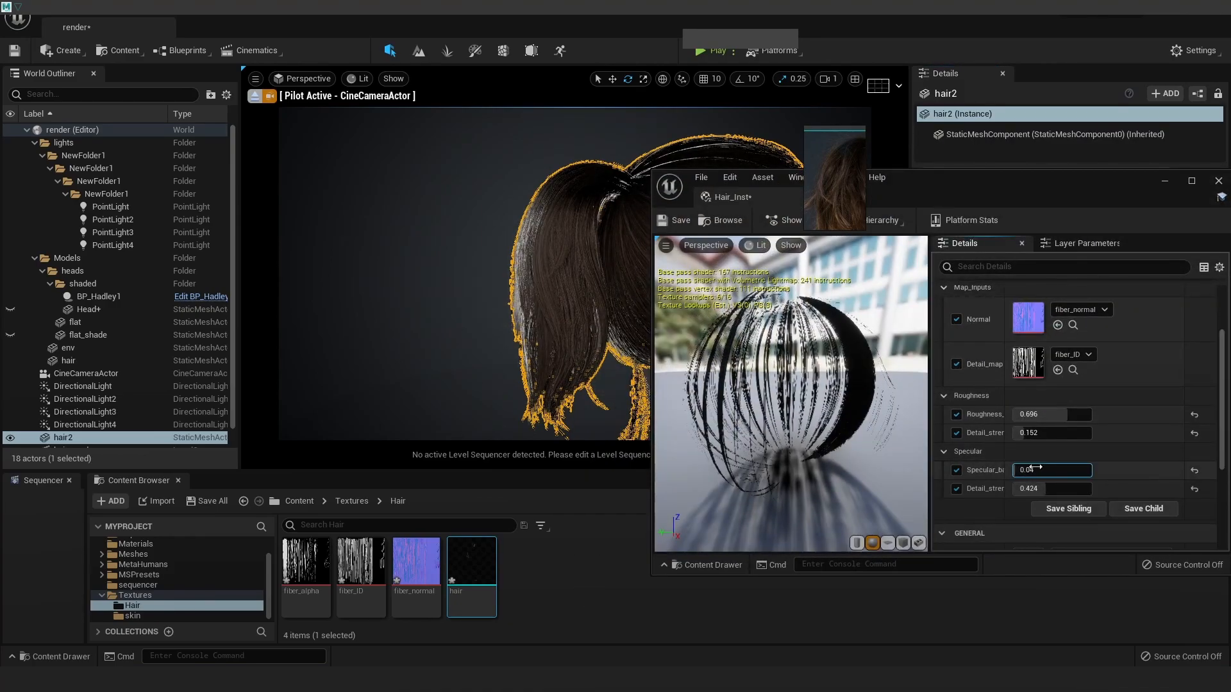
left_click(410, 282)
left_click_drag(410, 282, 557, 307, "alt")
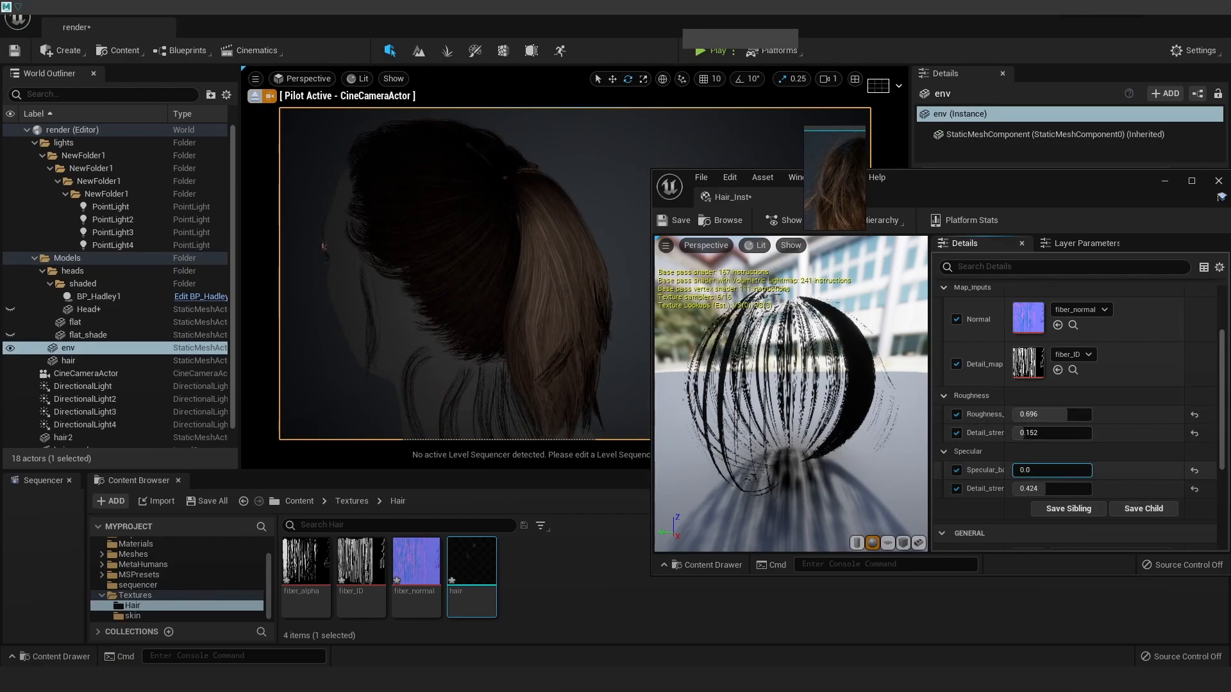
left_click(1165, 182)
Switch to Marmoset Toolbag and examine the ponytail's shading and gaps from the side, back and underneath
key("alt+Tab")
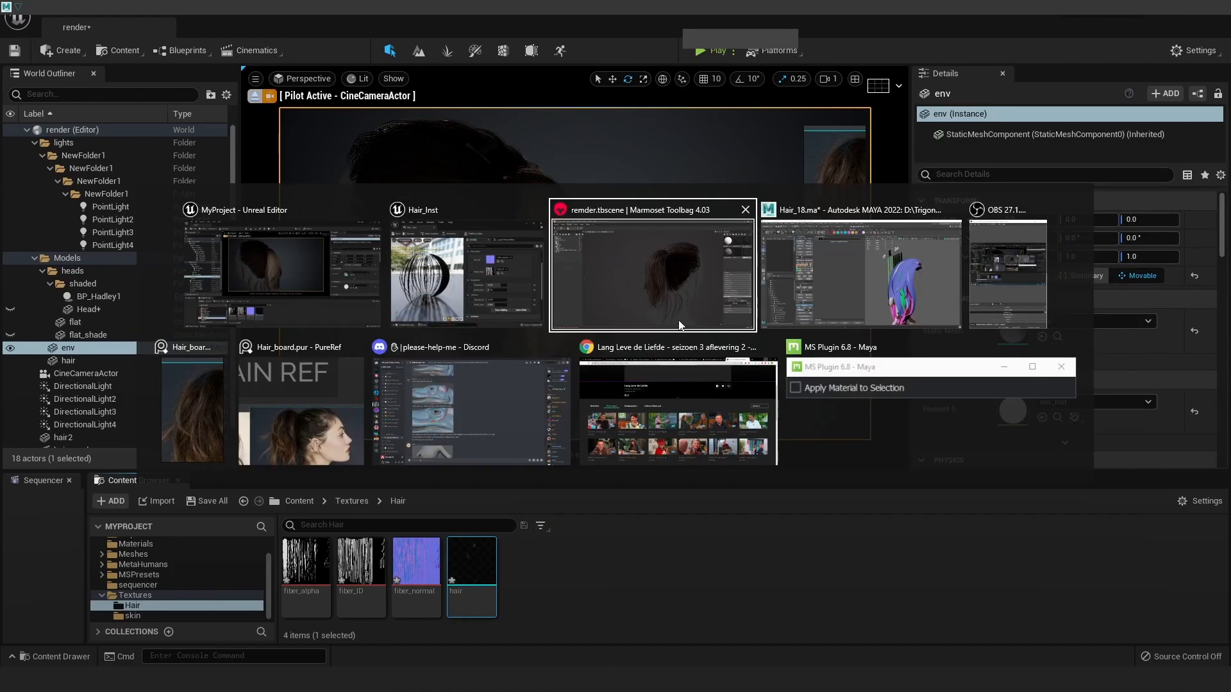
key("alt+Tab")
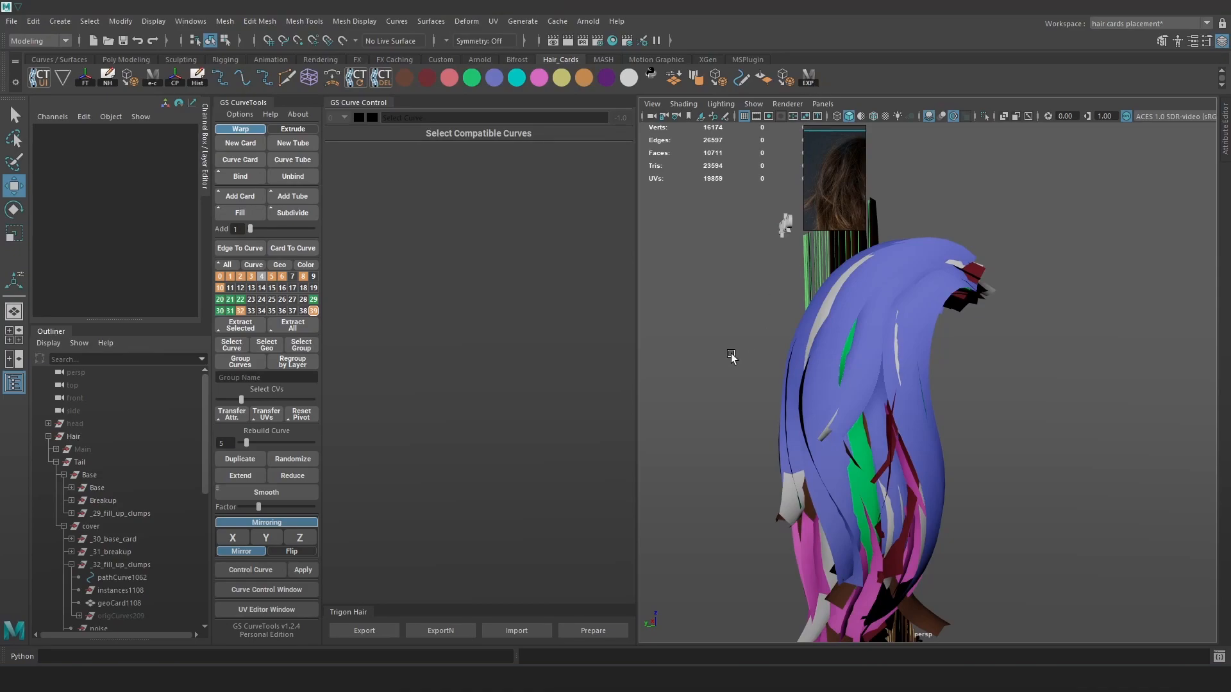
scroll(732, 360, "down", 3)
key("alt+Tab")
left_click_drag(746, 387, 663, 358)
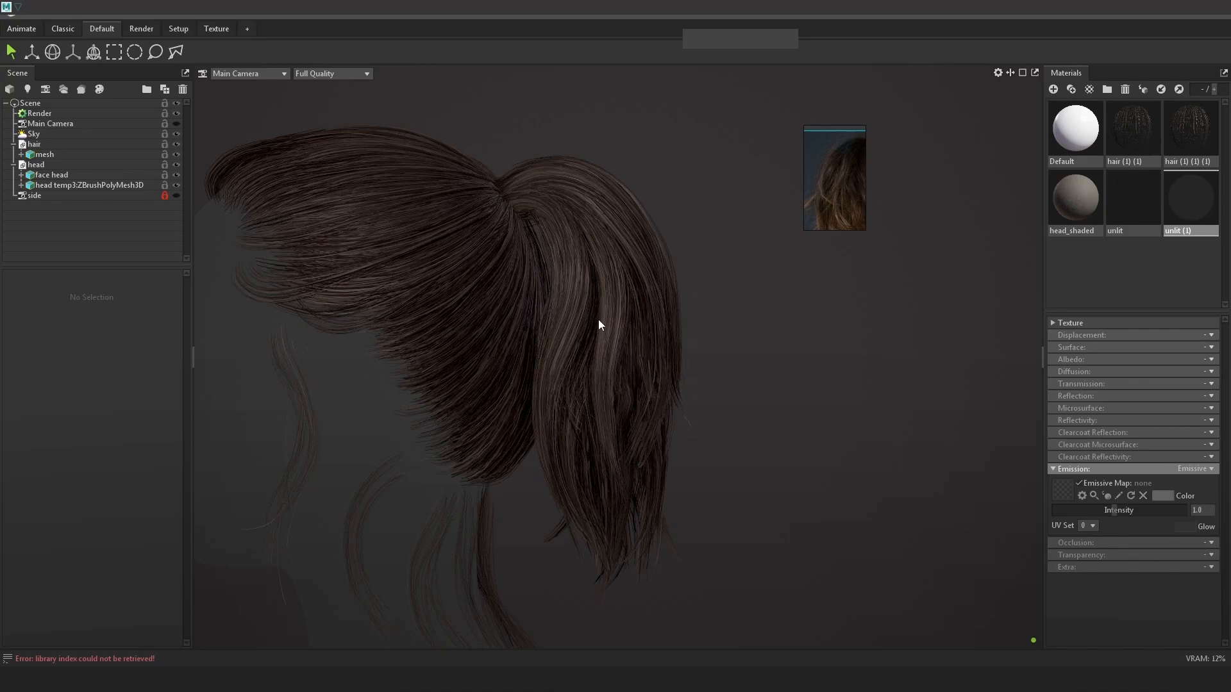
mouse_move(599, 473)
left_mouse_down()
mouse_move(671, 375)
mouse_move(632, 309)
mouse_move(662, 425)
mouse_move(709, 410)
mouse_move(695, 344)
mouse_move(671, 337)
mouse_move(617, 456)
left_mouse_up()
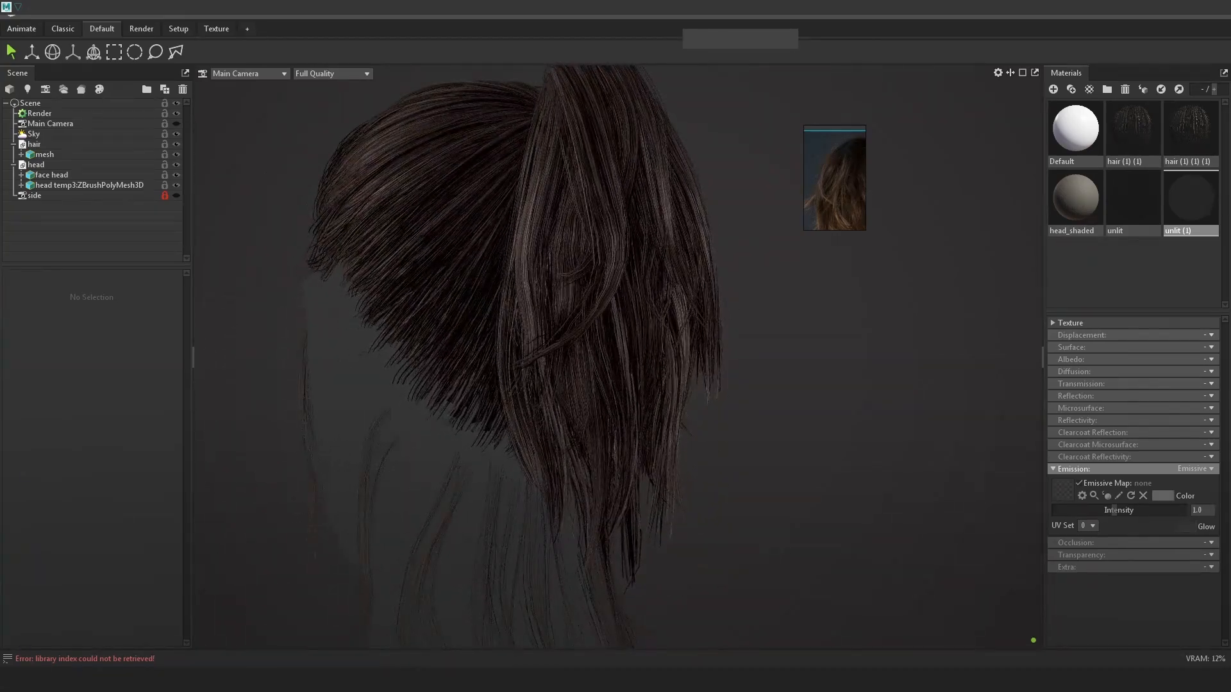
left_click_drag(877, 420, 663, 290)
left_click_drag(614, 384, 725, 253)
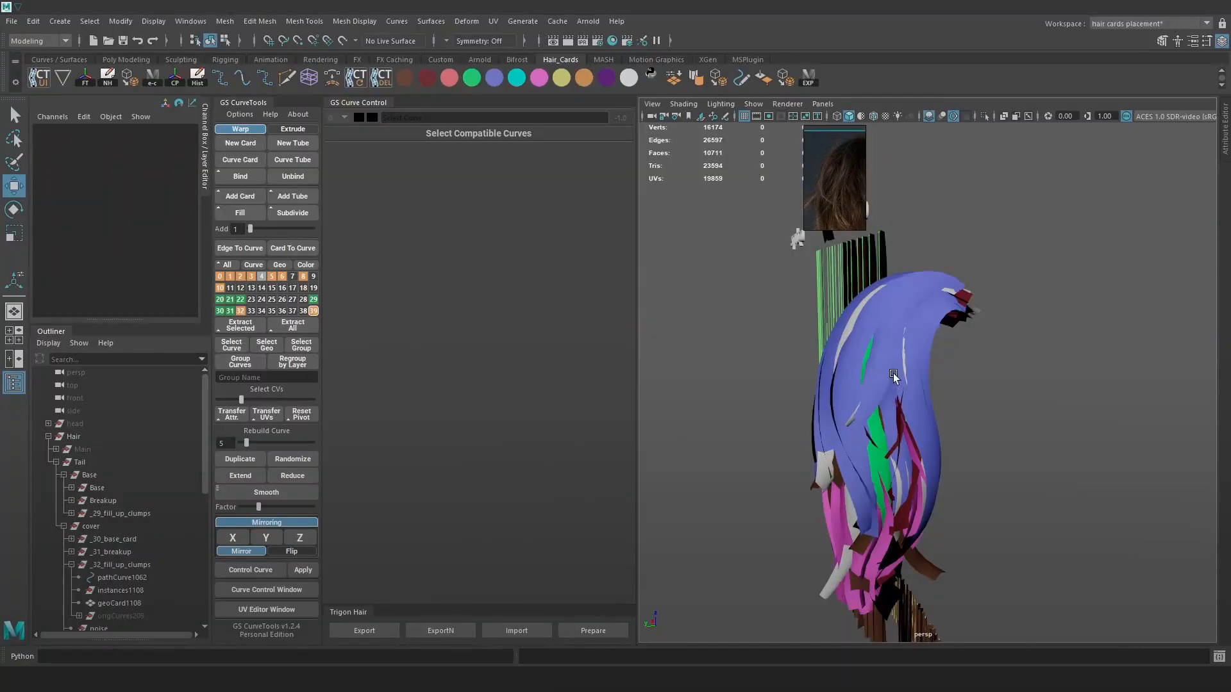
Switch to Maya, adjust a lower-middle CV of the _32_fill_up_clumps3 curve in the ponytail, and set its width to 1.785
left_click_drag(891, 371, 1004, 200, "alt")
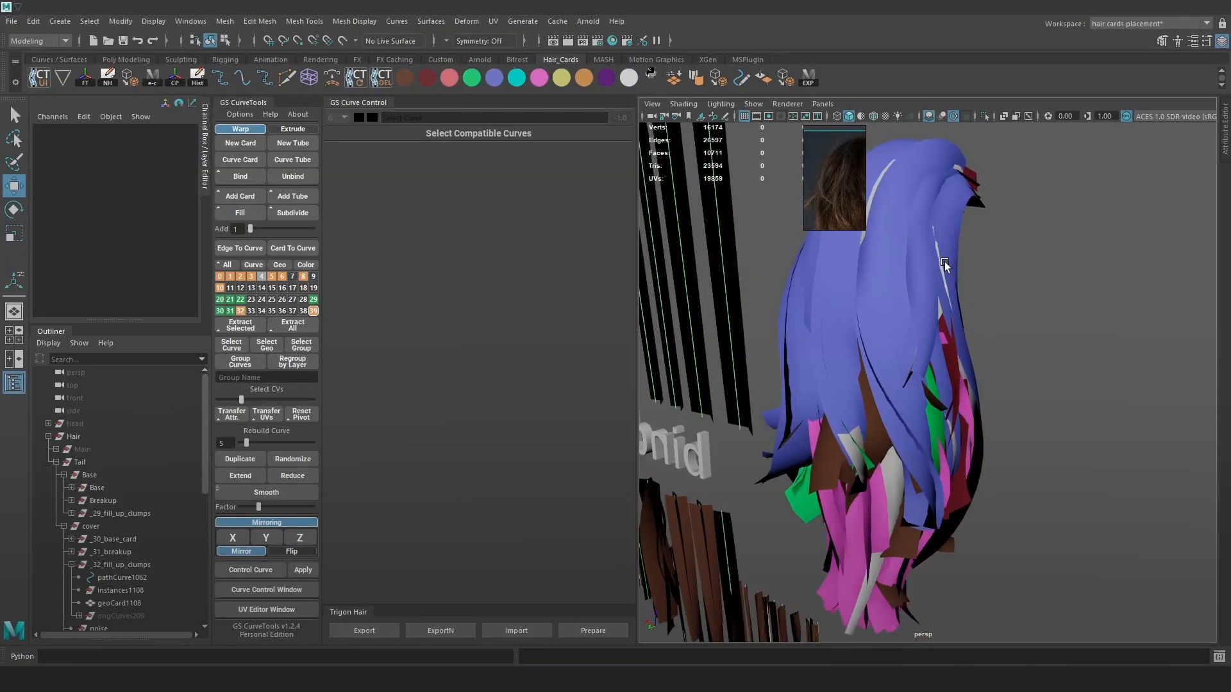
key("6")
middle_click_drag(966, 380, 968, 275, "alt")
right_click_drag(968, 275, 990, 396, "alt")
left_click_drag(990, 397, 983, 363, "alt")
key("4")
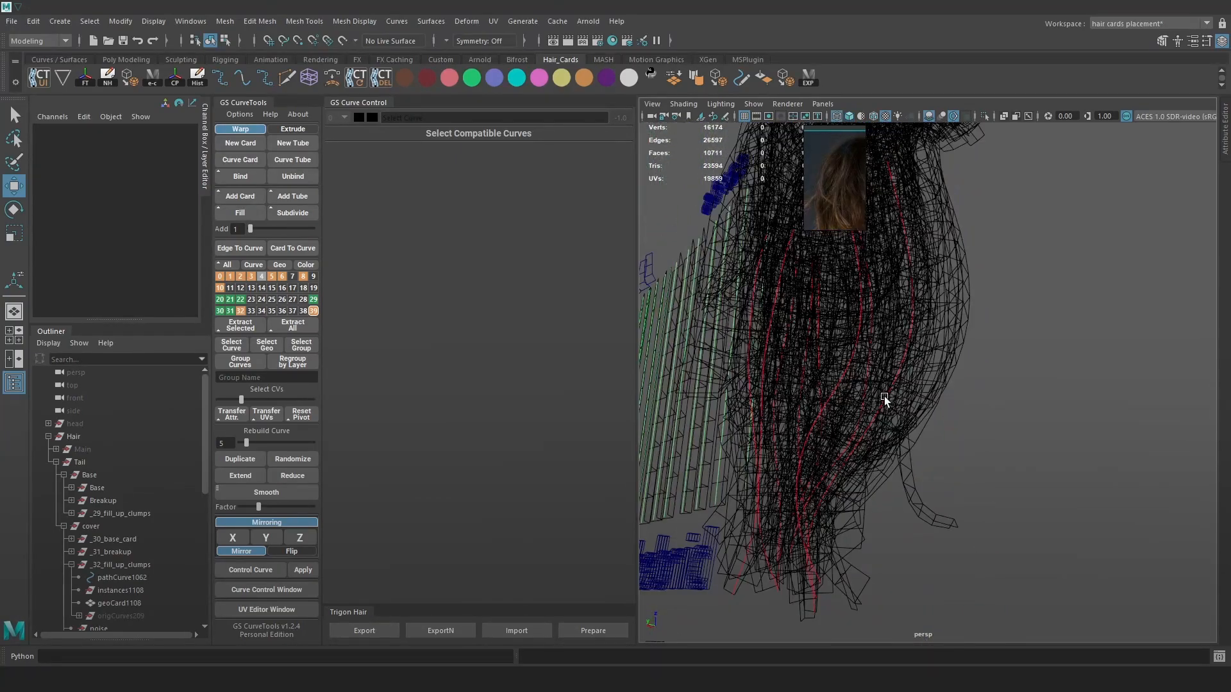
left_click(888, 401)
key("6")
right_click(1113, 291)
right_click_drag(1114, 292, 940, 357)
key("4")
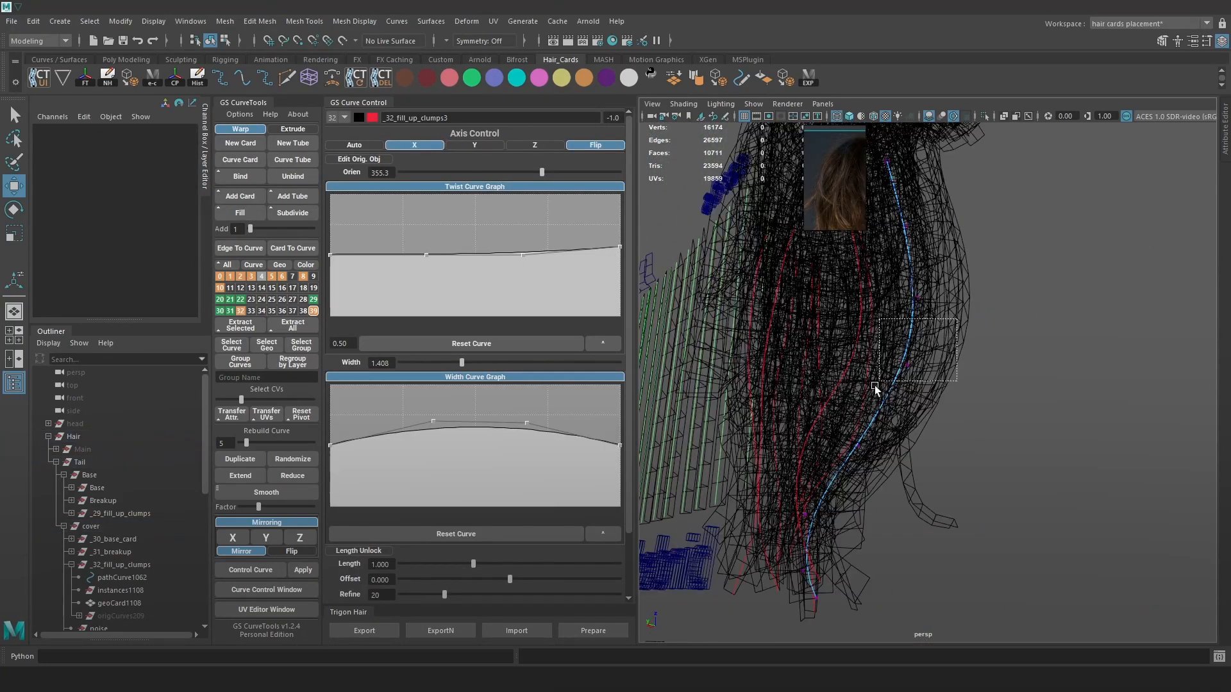
left_click_drag(876, 385, 876, 385)
key("6")
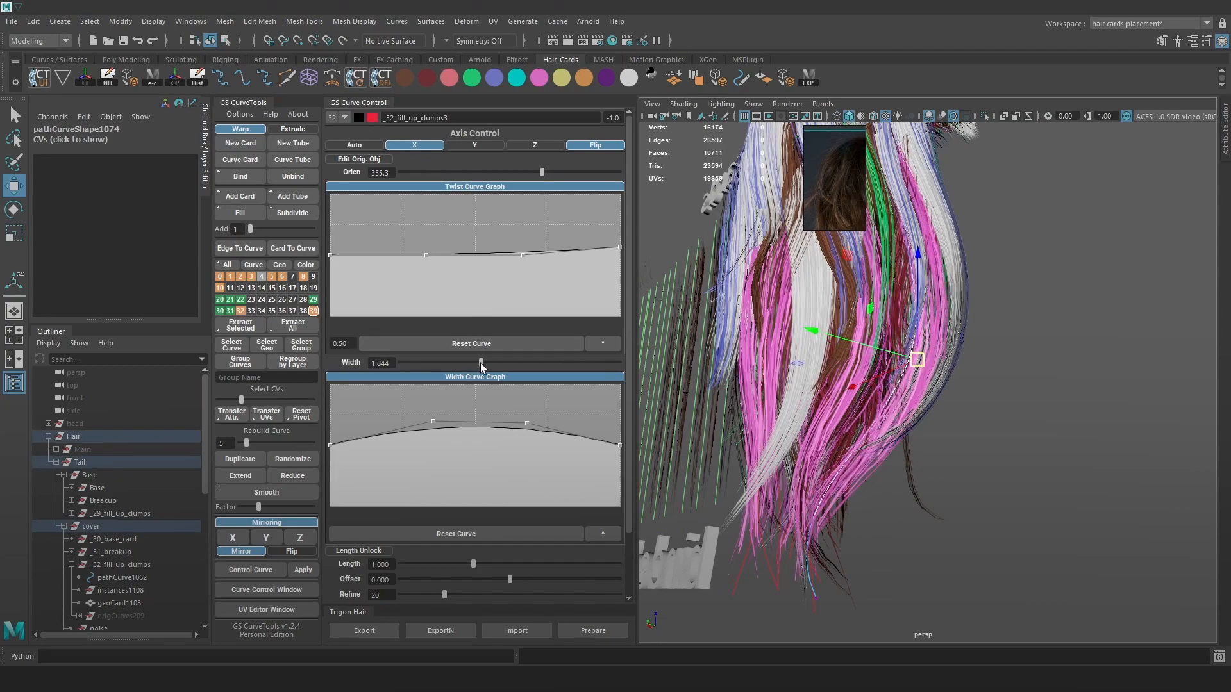
key("4")
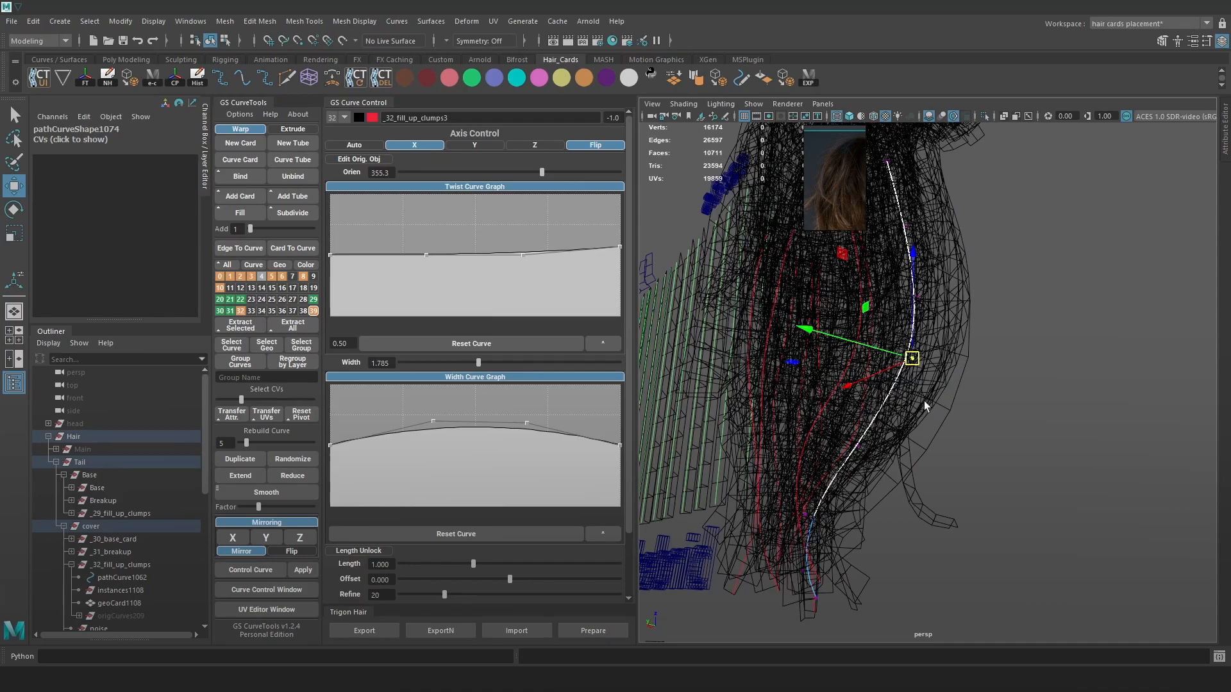
key("6")
Refine the upper and middle CVs of the _32_fill_up_clumps3 curve, undoing the unwanted CV adjustment
left_click_drag(875, 418, 929, 433, "alt")
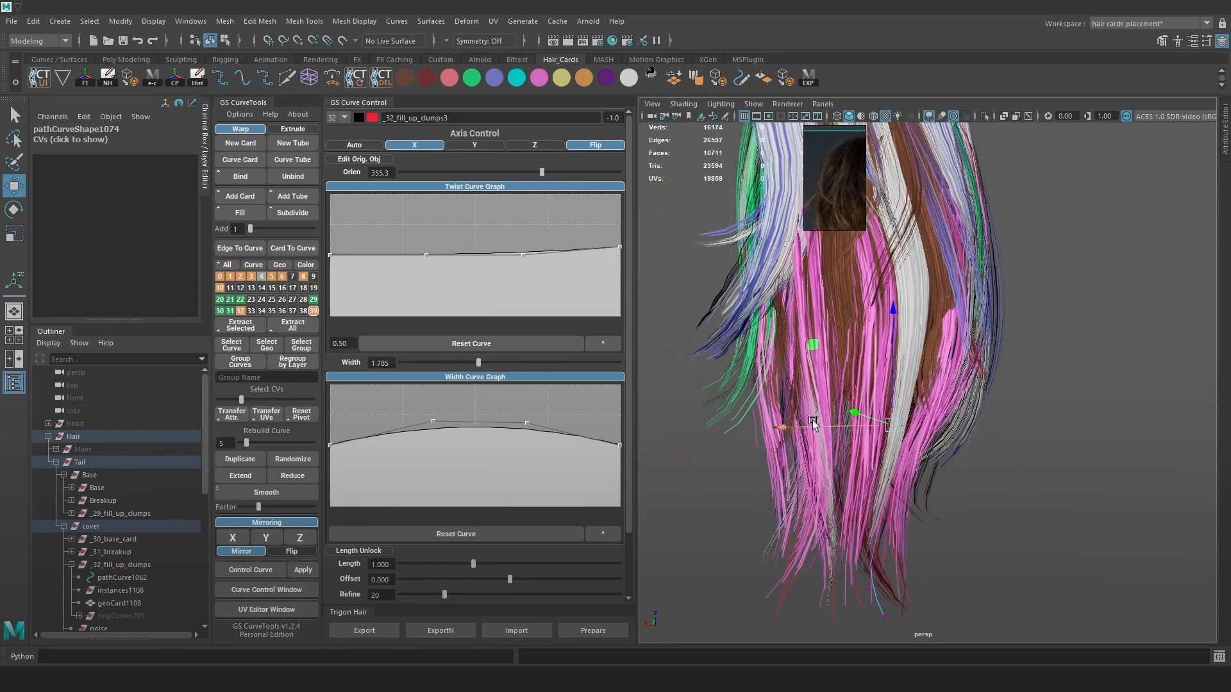
left_click_drag(849, 427, 910, 257, "alt")
key("4")
left_click(953, 333)
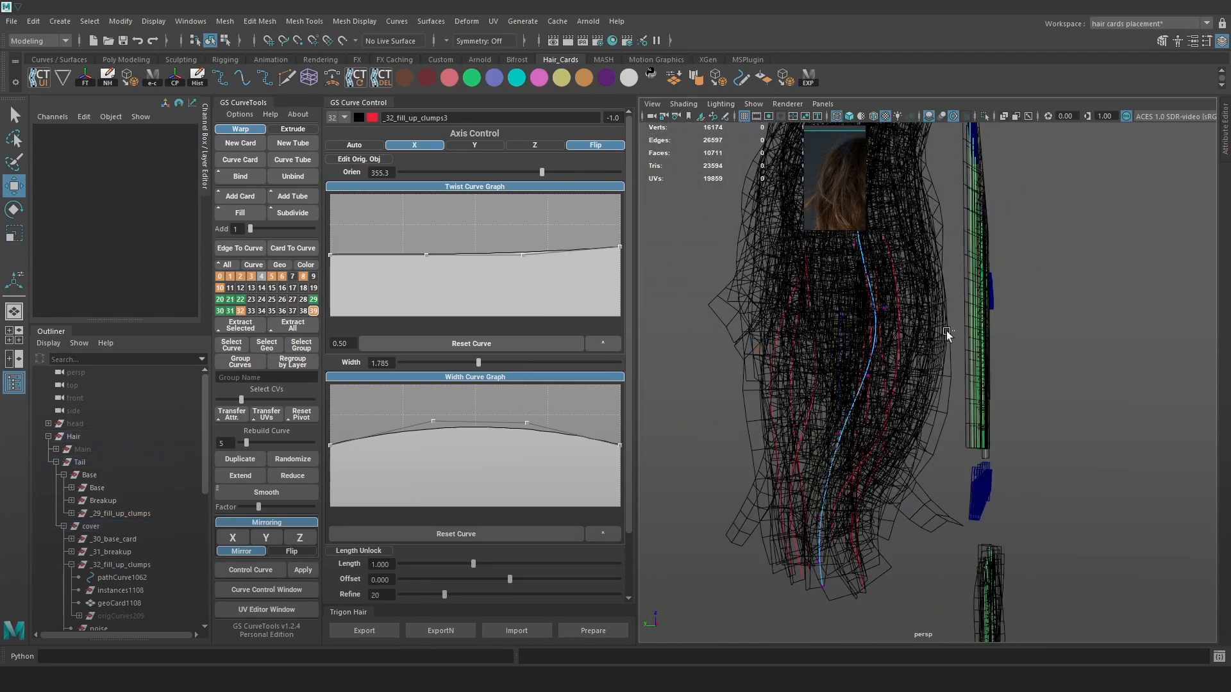
left_click_drag(953, 333, 761, 174)
key("6")
mouse_move(911, 311)
left_mouse_down("alt")
mouse_move(932, 306)
mouse_move(845, 305)
left_mouse_up("alt")
key("4")
key("6")
key("ctrl+z")
key("4")
left_click_drag(927, 345, 849, 393)
key("6")
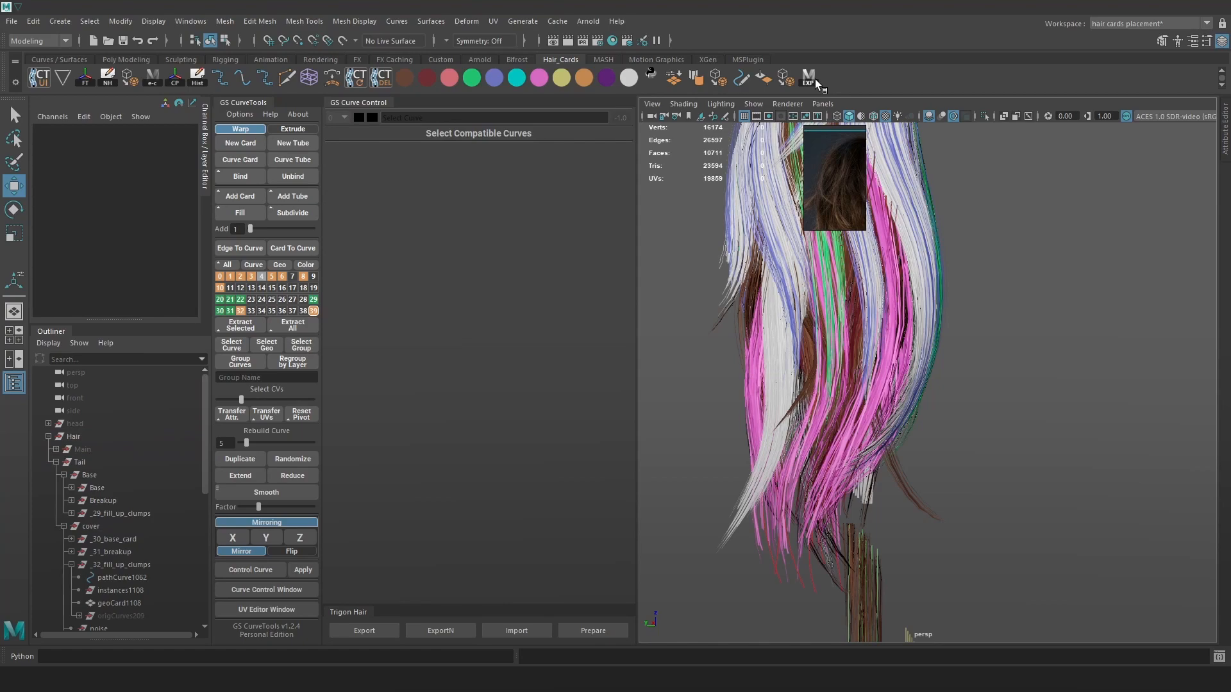
Switch to Marmoset Toolbag and inspect the ponytail up close from the back
key("alt+Tab")
left_click_drag(722, 298, 606, 379)
scroll(617, 383, "up", 5)
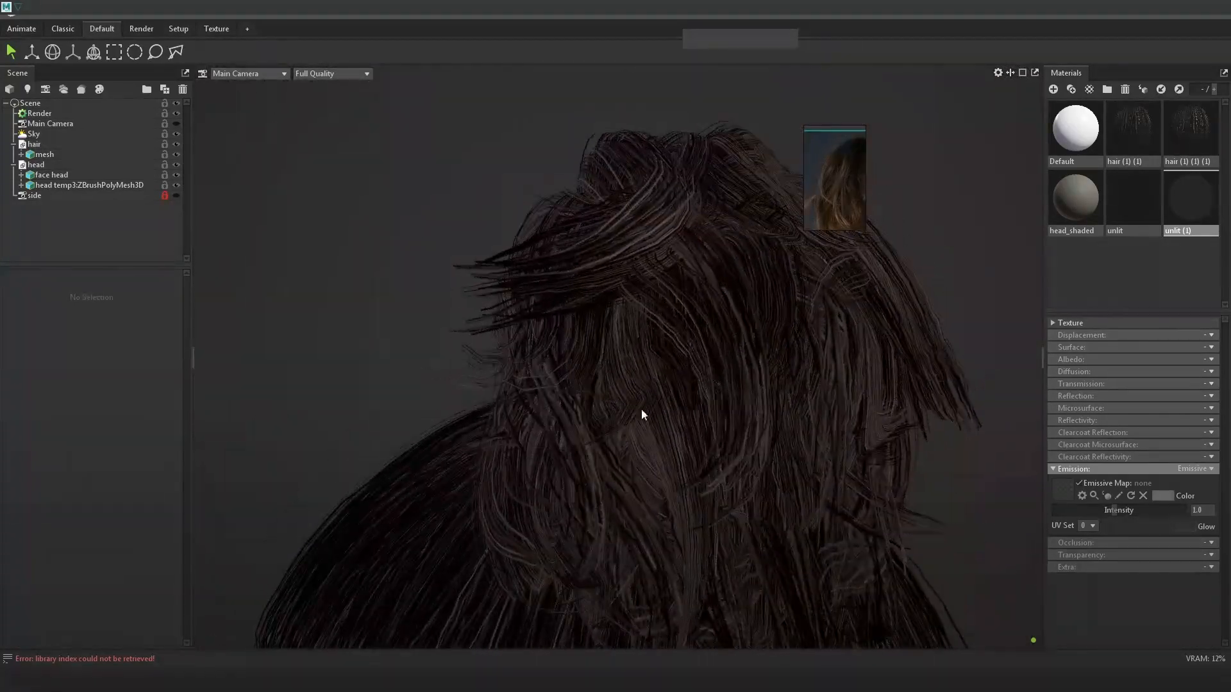
Switch to Maya, duplicate a fill-up clump curve, and position the copy over the sparse area of the ponytail
key("alt+Tab")
left_click_drag(832, 410, 976, 393, "alt")
key("4")
left_click(830, 399)
key("6")
left_click_drag(769, 365, 813, 349, "alt")
scroll(813, 349, "down", 5)
mouse_move(794, 288)
left_mouse_down("alt")
mouse_move(812, 294)
mouse_move(782, 242)
mouse_move(960, 411)
mouse_move(1057, 418)
mouse_move(894, 272)
left_mouse_up("alt")
right_click_drag(893, 272, 1052, 346, "alt")
left_click_drag(1148, 366, 885, 295, "alt")
left_click_drag(883, 339, 951, 358, "alt")
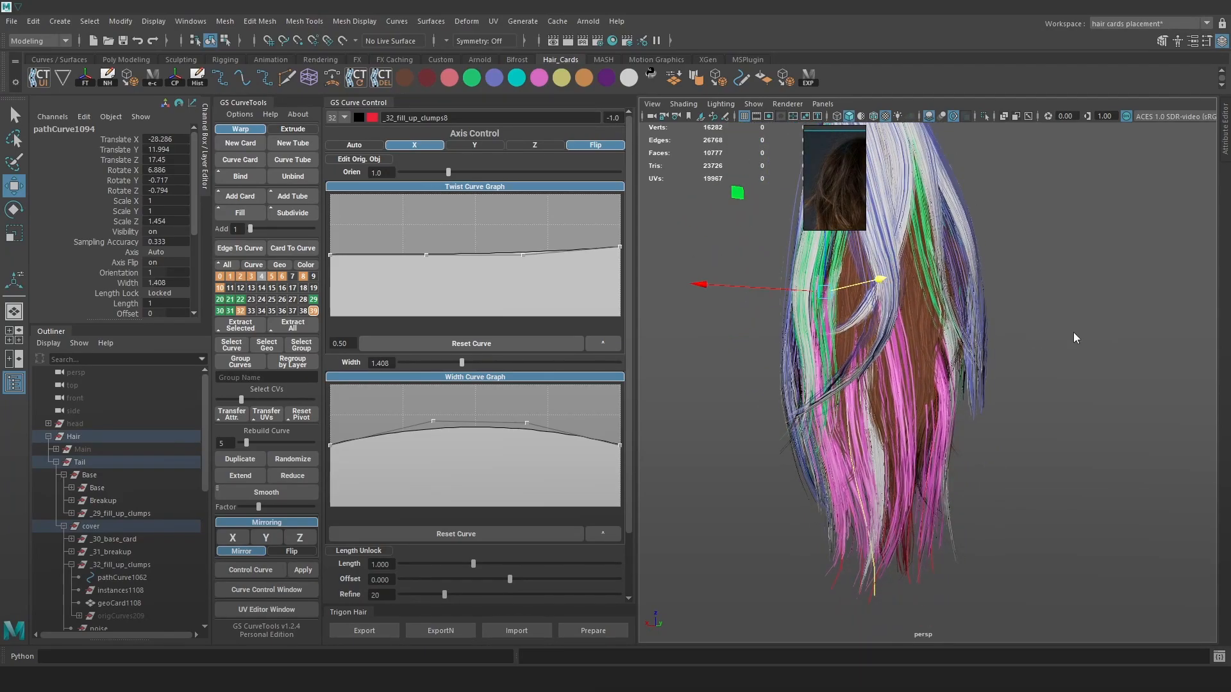
Rotate and move the lower CVs of the new fill-up clump so its tip follows the ponytail's end
key("F9")
left_click_drag(930, 439, 817, 599)
key("4")
key("e")
key("6")
key("w")
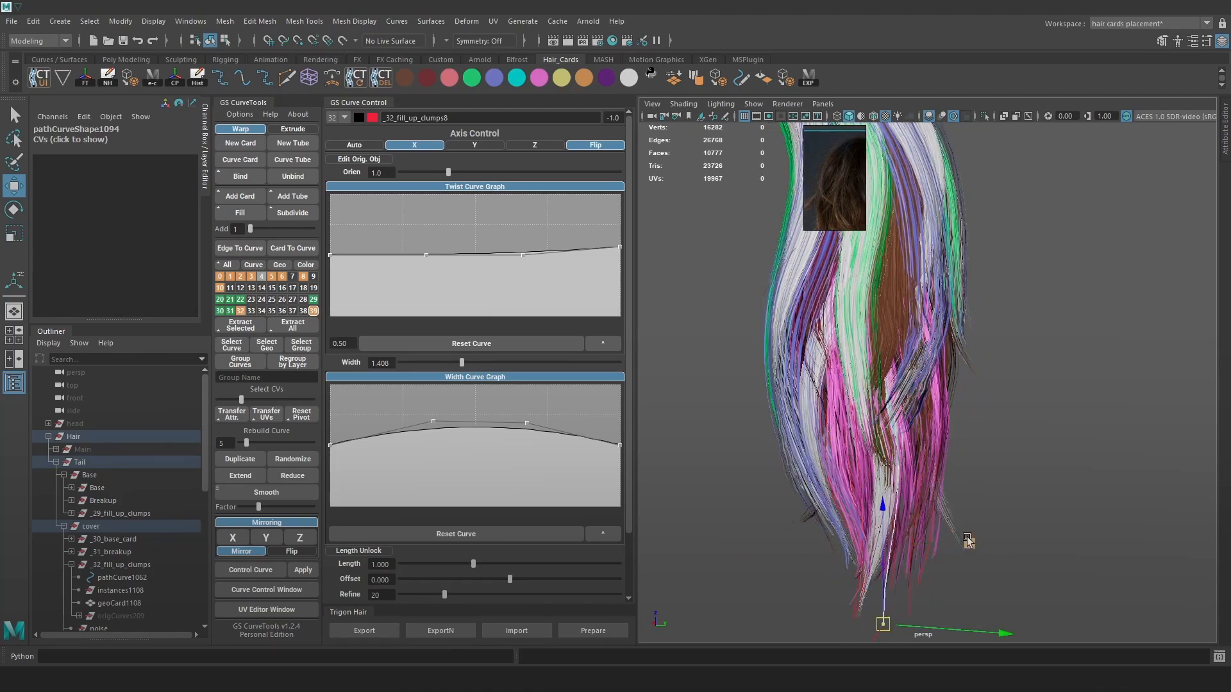
left_click_drag(894, 506, 936, 518, "alt")
key("4")
left_click_drag(987, 465, 918, 489)
key("6")
left_click_drag(939, 469, 936, 461)
Shift the lower-middle CVs of the new fill-up clump to blend it with the surrounding strands
left_click_drag(949, 468, 873, 609, "alt")
left_click_drag(974, 538, 887, 497, "alt")
key("4")
left_click_drag(885, 447, 841, 479)
key("6")
left_click_drag(888, 475, 881, 474)
Adjust the new fill-up clump's upper and middle CVs, comparing its placement in wireframe and textured display
key("4")
mouse_move(894, 296)
left_mouse_down()
mouse_move(795, 359)
mouse_move(811, 317)
mouse_move(777, 296)
left_mouse_up()
key("6")
key("5")
key("4")
key("6")
key("5")
key("6")
left_click_drag(871, 405, 981, 421, "alt")
left_click_drag(968, 430, 891, 500)
left_click_drag(1010, 468, 948, 458)
key("4")
left_click_drag(911, 269, 536, 330)
key("6")
scroll(823, 334, "down", 2)
Return to object mode, duplicate the fill-up clump, move the copy to another side of the ponytail, and adjust its orientation
left_click_drag(823, 334, 948, 506, "alt")
left_click(955, 441)
right_click_drag(956, 440, 997, 239)
left_click(1080, 447)
left_click(958, 431)
left_click_drag(1012, 193, 1009, 194)
left_click_drag(1060, 304, 963, 305, "alt")
left_click_drag(1001, 348, 972, 351, "alt")
left_click_drag(1025, 347, 816, 343, "alt")
left_click_drag(845, 273, 838, 276)
left_click_drag(847, 285, 991, 289, "alt")
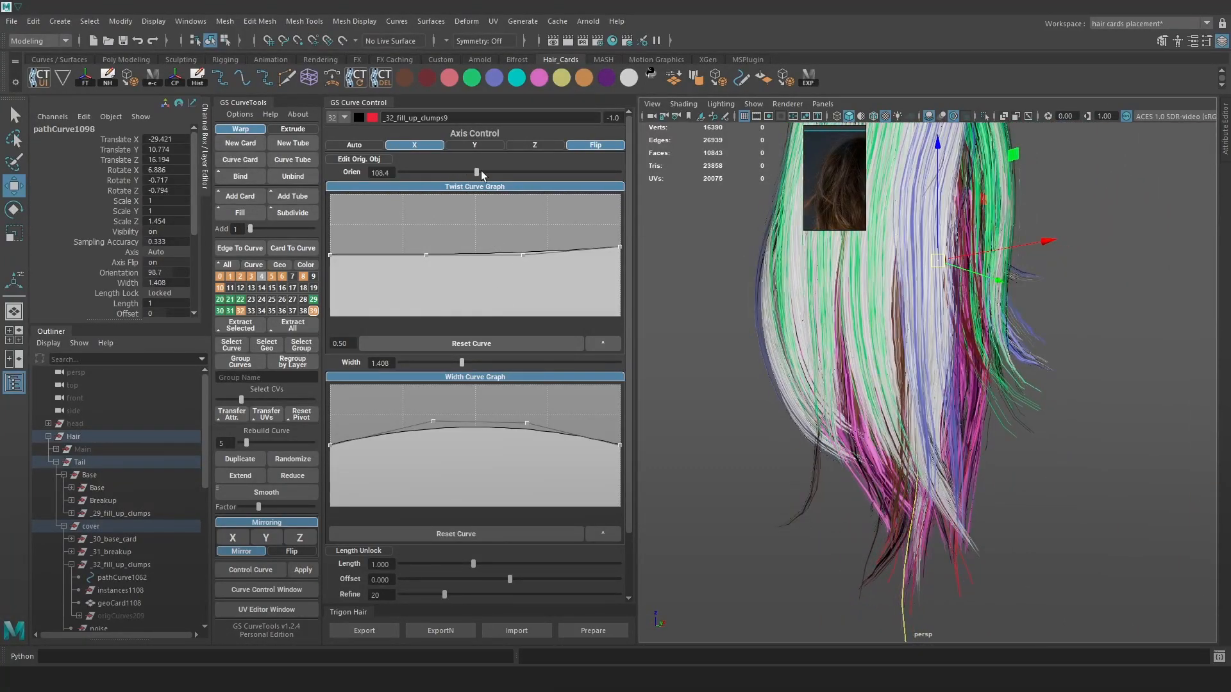
left_click_drag(892, 349, 1143, 354, "alt")
left_click(1143, 355)
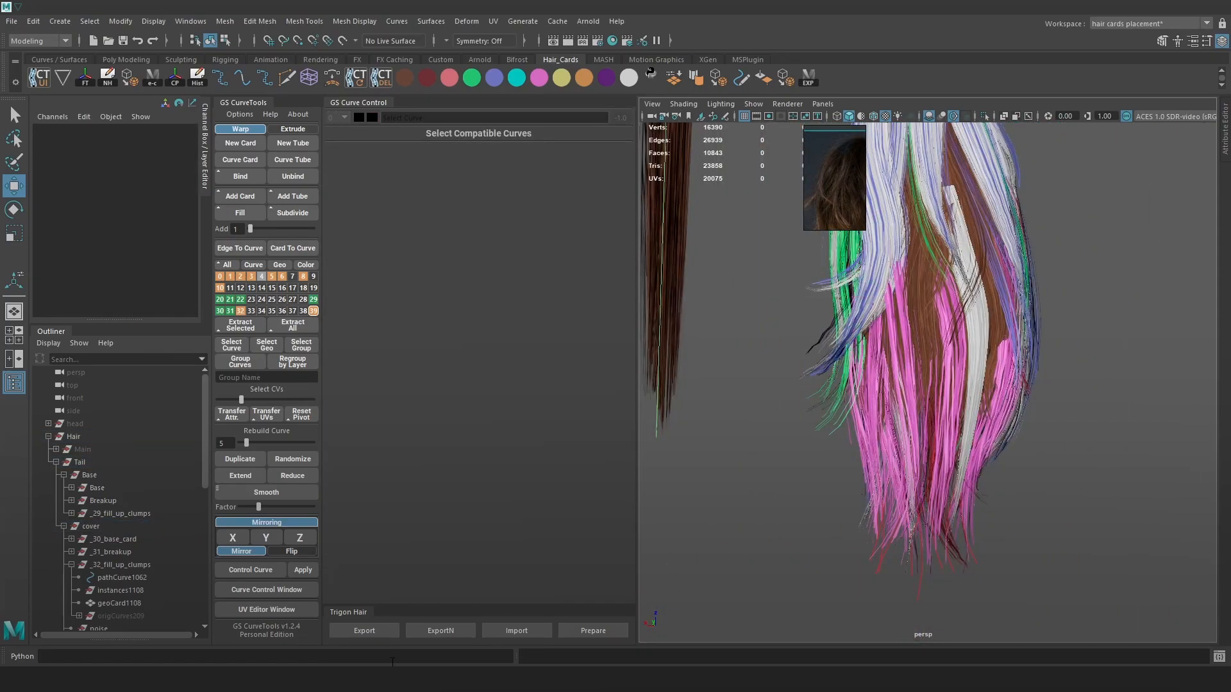
Switch to Marmoset Toolbag and examine the ponytail's strand flow straight from the back
key("alt+Tab")
left_click_drag(969, 473, 628, 552)
key("alt+Tab")
key("alt+Tab")
left_click_drag(656, 490, 810, 457)
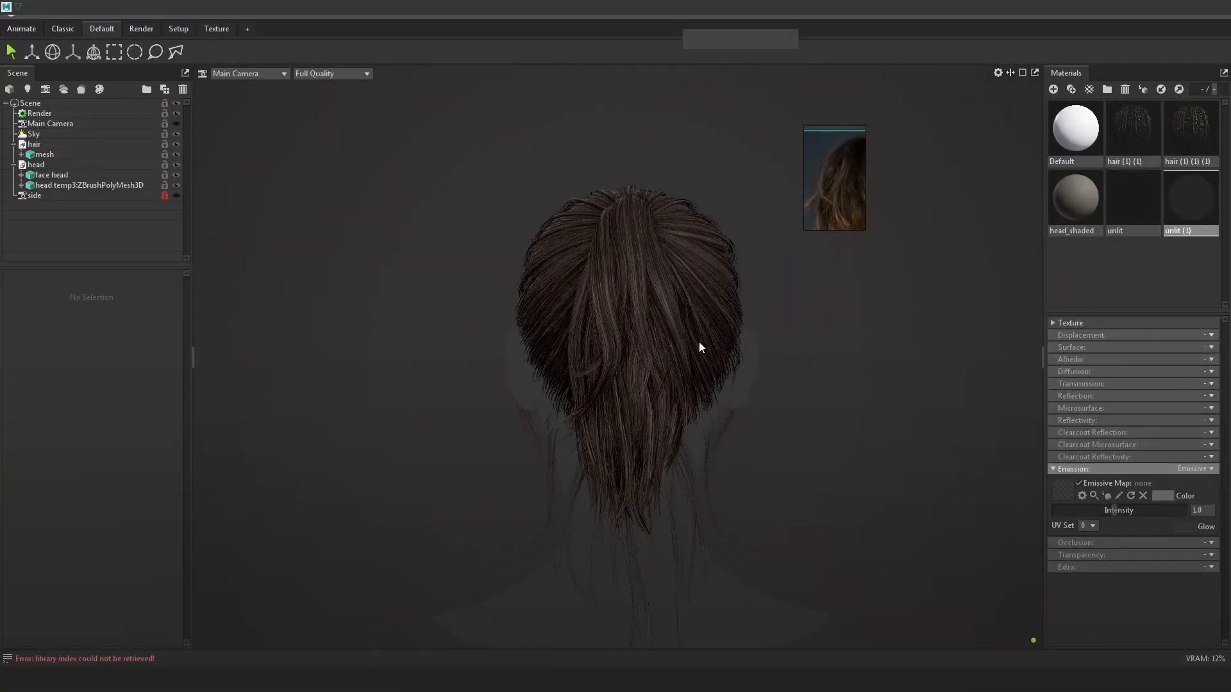
left_click_drag(708, 385, 682, 400)
right_click_drag(682, 399, 738, 450)
right_click_drag(668, 406, 802, 401)
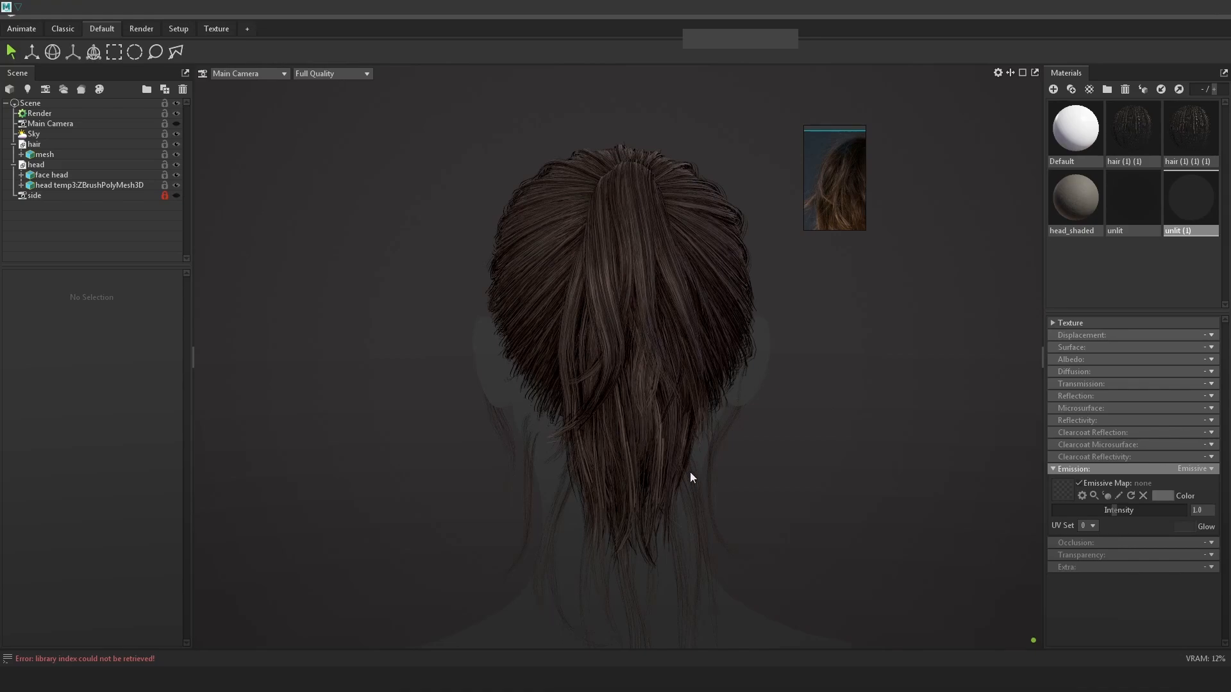
Capture a 485x848 screen region around the ponytail, sketch strand-flow strokes over it, and discard the capture
key("Print")
mouse_move(774, 593)
left_mouse_down()
mouse_move(514, 52)
mouse_move(464, 50)
left_mouse_up()
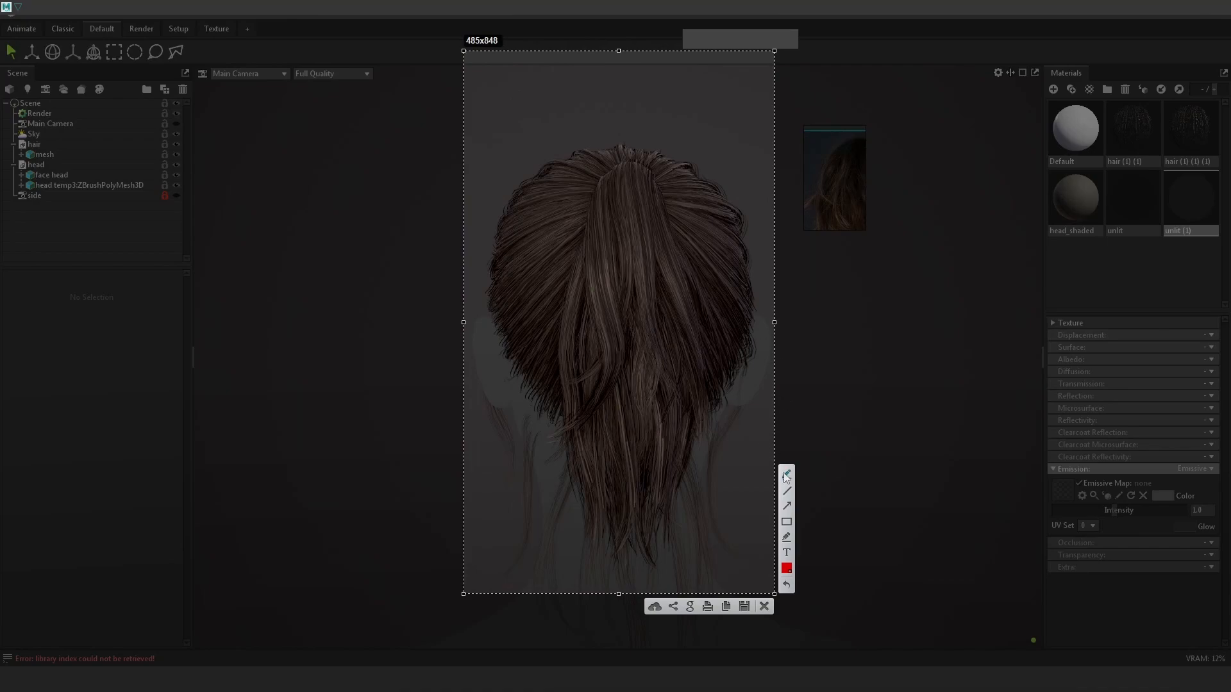
left_click_drag(625, 330, 623, 417)
left_click_drag(628, 523, 628, 524)
mouse_move(645, 325)
left_mouse_down()
mouse_move(639, 494)
mouse_move(627, 527)
left_mouse_up()
mouse_move(676, 400)
left_mouse_down()
mouse_move(652, 495)
mouse_move(696, 364)
mouse_move(659, 262)
mouse_move(698, 388)
left_mouse_up()
left_click_drag(578, 425, 587, 350)
left_click(763, 606)
Compare the back of the ponytail in Marmoset Toolbag with the hair cards in Maya
mouse_move(891, 491)
left_mouse_down()
mouse_move(773, 502)
mouse_move(914, 504)
mouse_move(835, 503)
left_mouse_up()
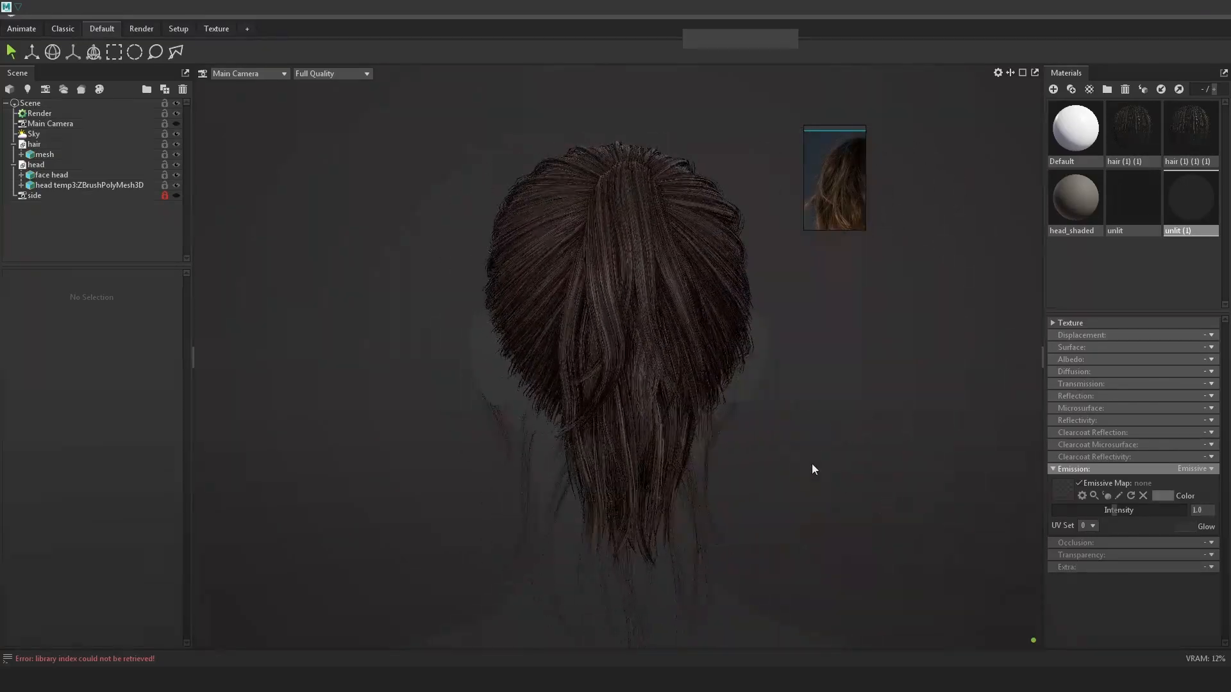
key("alt+Tab")
left_click_drag(890, 321, 941, 325, "alt")
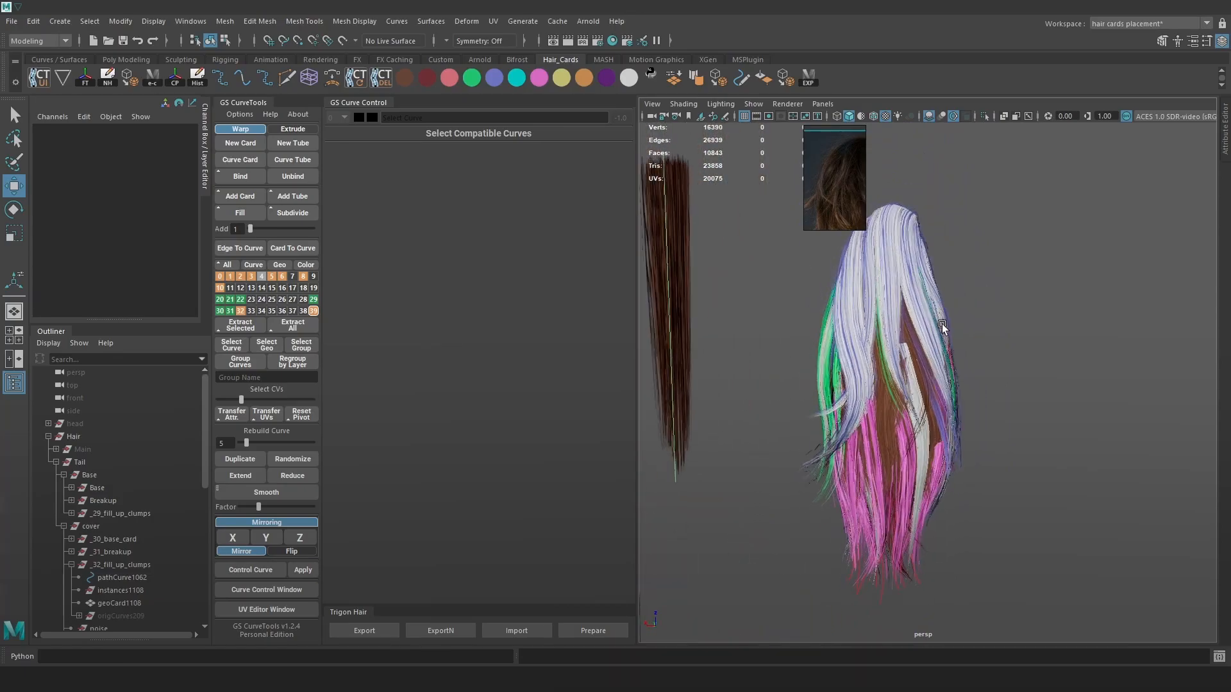
key("alt+Tab")
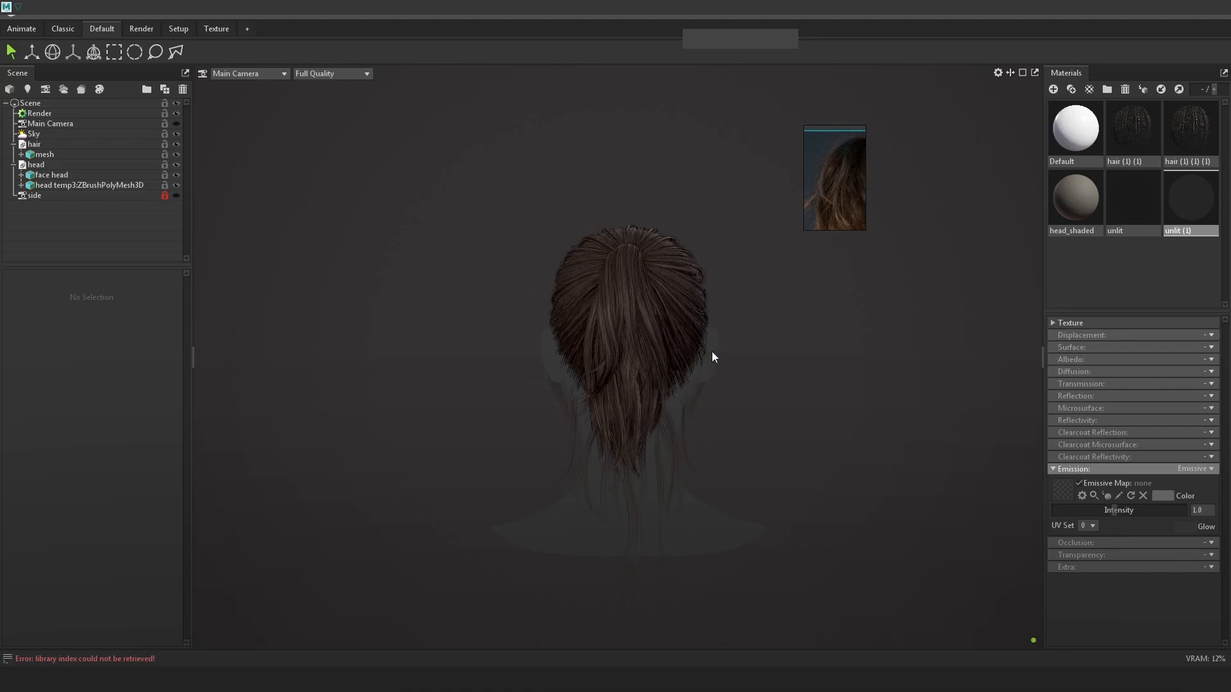
key("alt+Tab")
left_click_drag(794, 344, 868, 309, "alt")
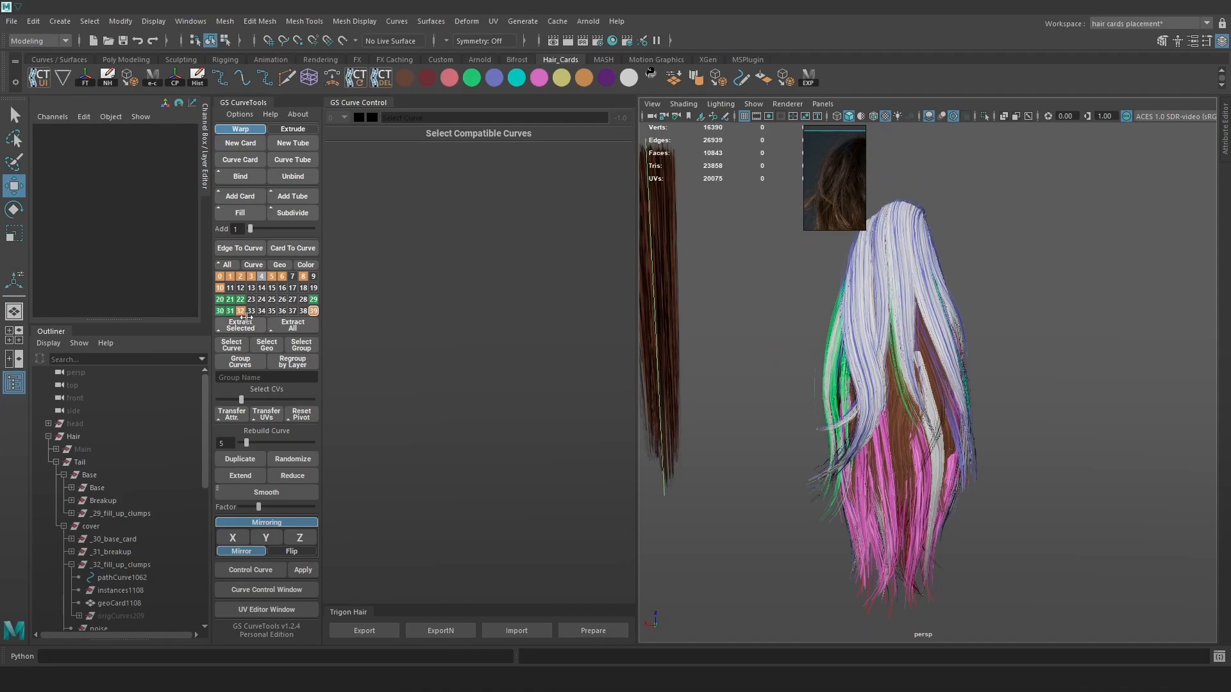
Toggle curve layers 30 and 32 to identify their cards, and hide the breakup cards on layer 31
left_click(217, 310)
left_click(217, 309)
left_click(243, 311)
left_click(243, 311)
left_click(231, 311)
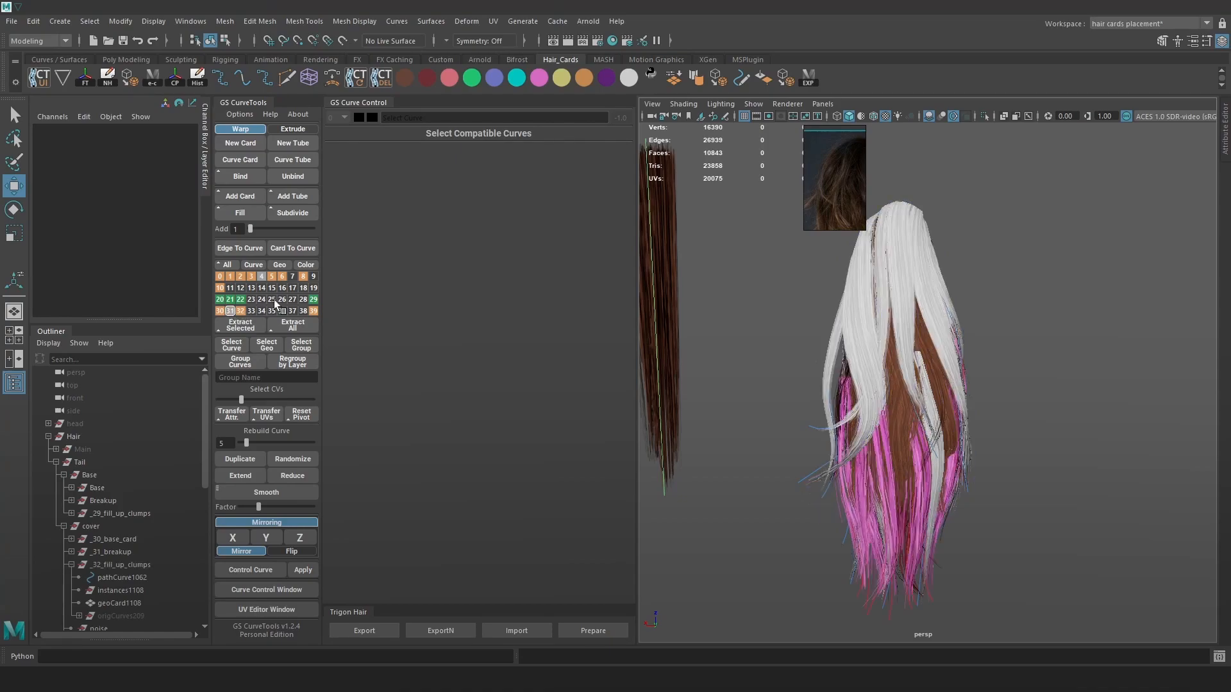
Duplicate a layer 30 base card from the top of the ponytail and rotate the copy towards the opposite side
scroll(888, 352, "up", 3)
key("4")
left_click(866, 297)
key("6")
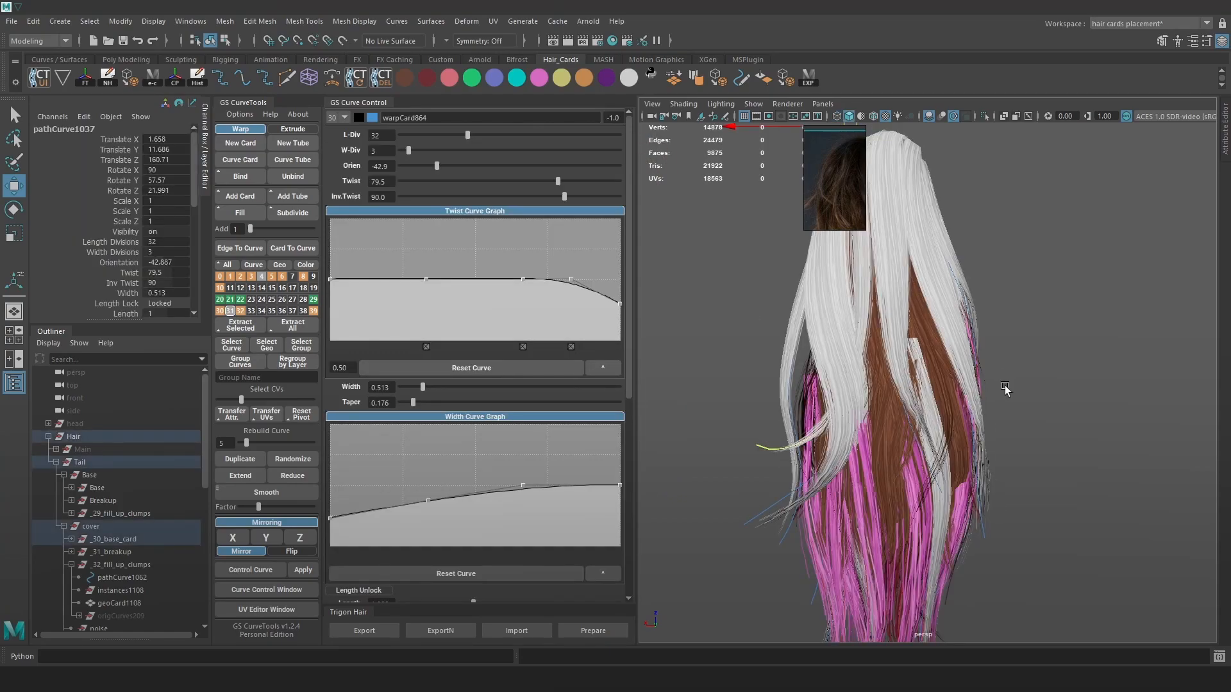
scroll(991, 384, "down", 3)
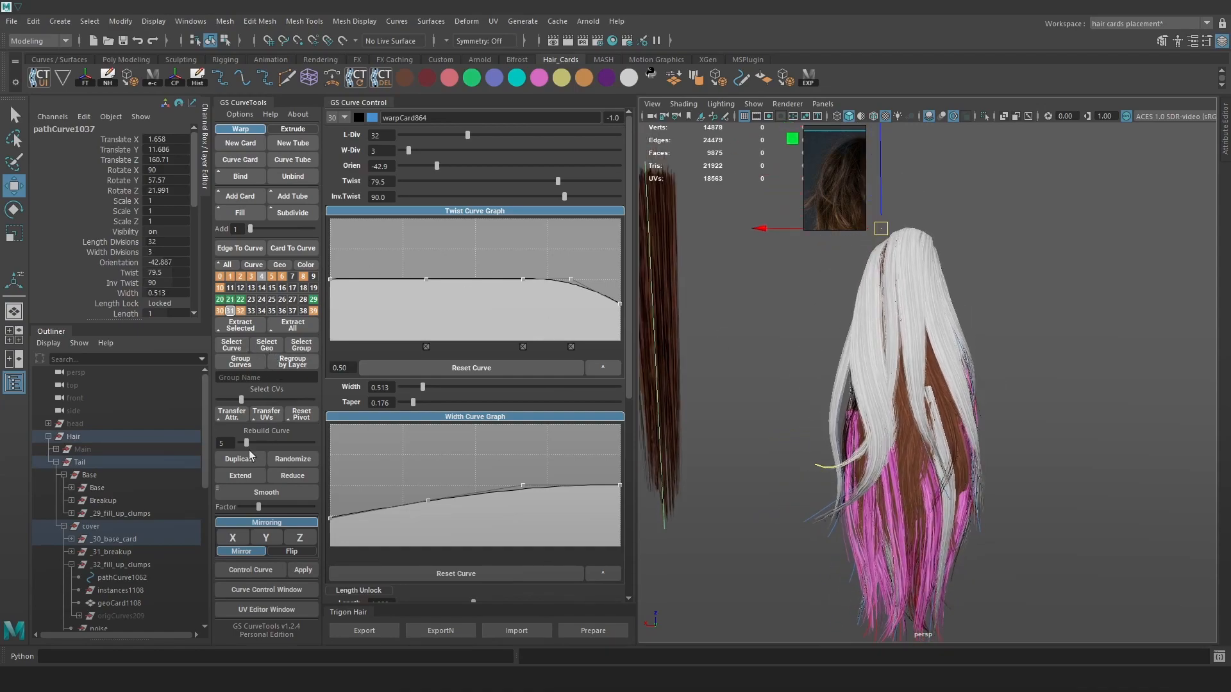
left_click_drag(873, 295, 882, 265, "alt")
left_click_drag(923, 225, 995, 300)
left_click(289, 416)
key("e")
left_click_drag(894, 330, 963, 417)
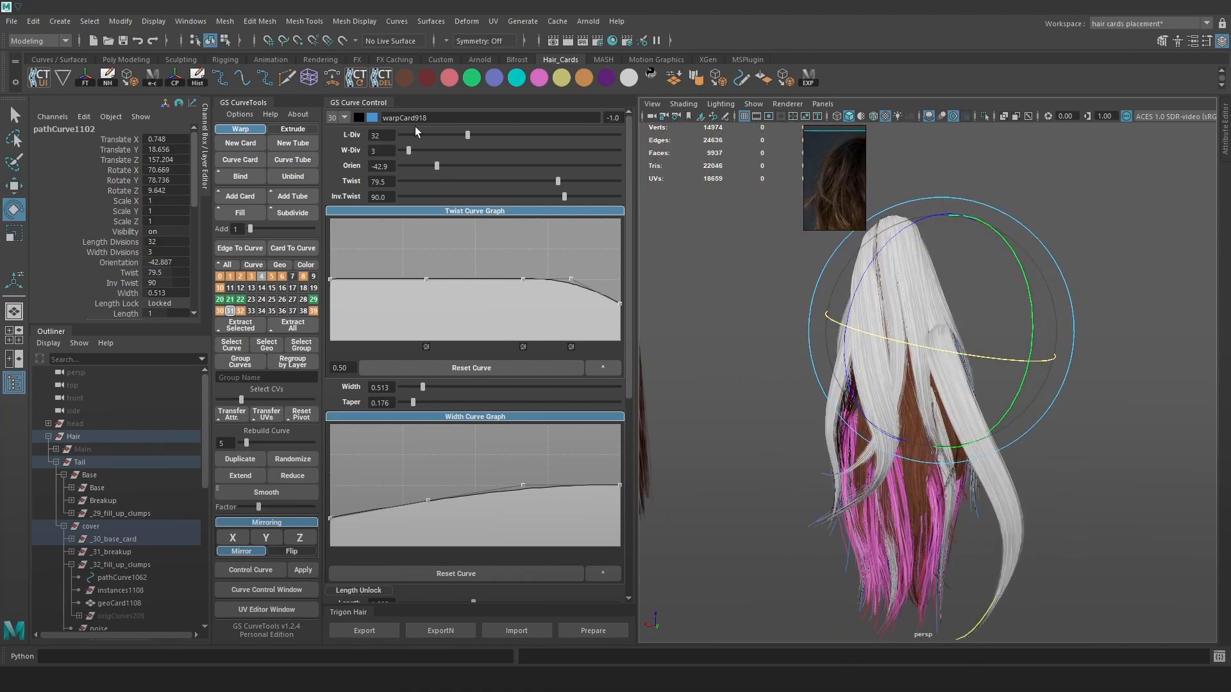
Set the copied base card's orientation to -62.7, move it over the ponytail's back, and rebuild its curve with value 2
left_click_drag(436, 164, 431, 165)
key("w")
left_click_drag(910, 370, 885, 333, "alt")
left_click_drag(912, 280, 731, 314)
left_click_drag(247, 443, 241, 443)
key("F9")
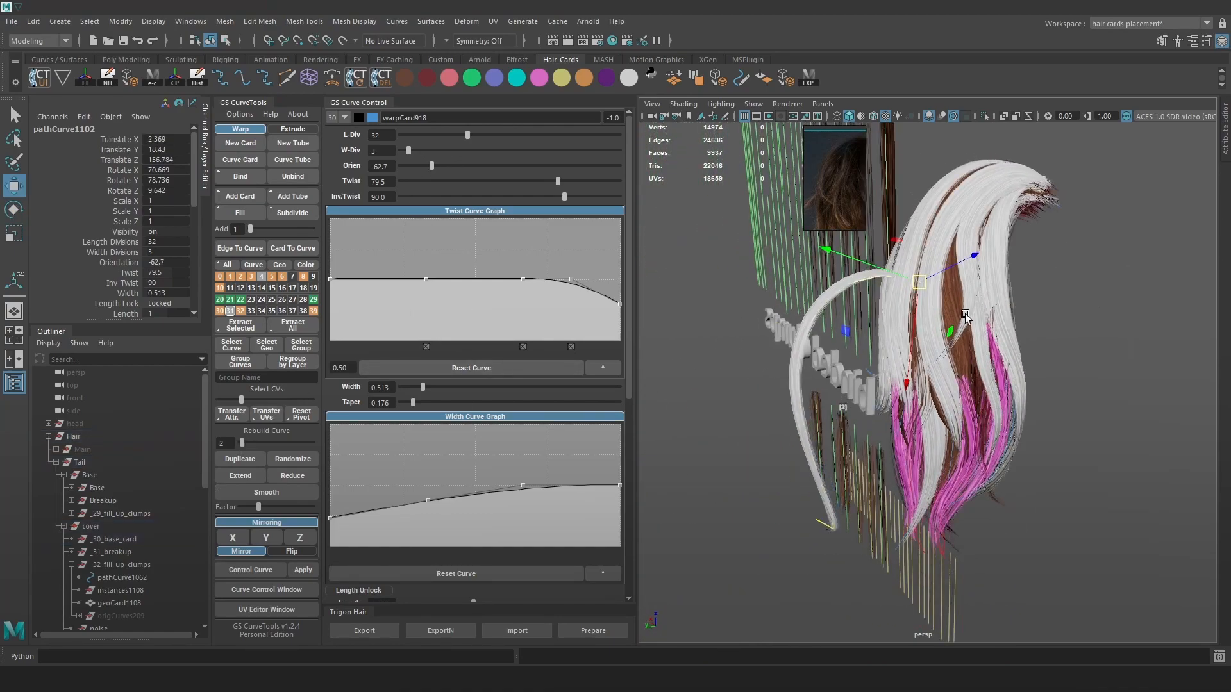
Pull the protruding control points of the copied card in towards the ponytail and rotate them to follow the hair's flow
left_click_drag(998, 299, 942, 305, "alt")
left_click(728, 340)
left_click_drag(728, 341, 842, 428)
mouse_move(877, 331)
left_mouse_down("alt")
mouse_move(958, 376)
mouse_move(893, 368)
mouse_move(880, 334)
mouse_move(857, 339)
mouse_move(873, 336)
left_mouse_up("alt")
key("e")
left_click_drag(882, 449, 895, 443)
key("w")
Reposition the lower control points so the copied card's tip lies against the ponytail
key("4")
left_click_drag(952, 580, 894, 497)
left_click_drag(897, 436, 890, 435)
key("6")
left_click_drag(901, 602, 843, 492)
mouse_move(865, 549)
left_mouse_down()
mouse_move(893, 545)
mouse_move(875, 546)
left_mouse_up()
Adjust the copied card's middle control points so the strand hangs down the centre of the ponytail's back
key("4")
scroll(859, 350, "up", 2)
left_click_drag(859, 350, 861, 365)
mouse_move(871, 278)
left_mouse_down()
mouse_move(857, 278)
mouse_move(885, 326)
left_mouse_up()
key("6")
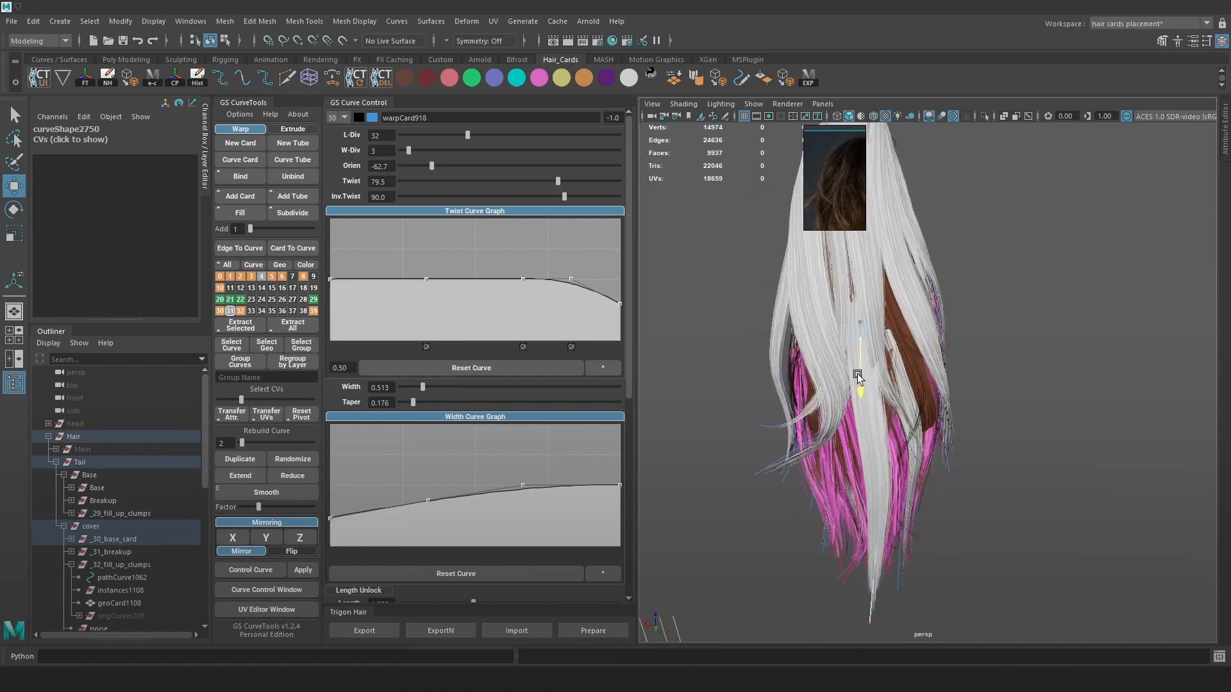
left_click_drag(858, 375, 859, 374)
left_click_drag(861, 362, 876, 310, "alt")
key("4")
key("6")
left_click_drag(845, 257, 861, 295)
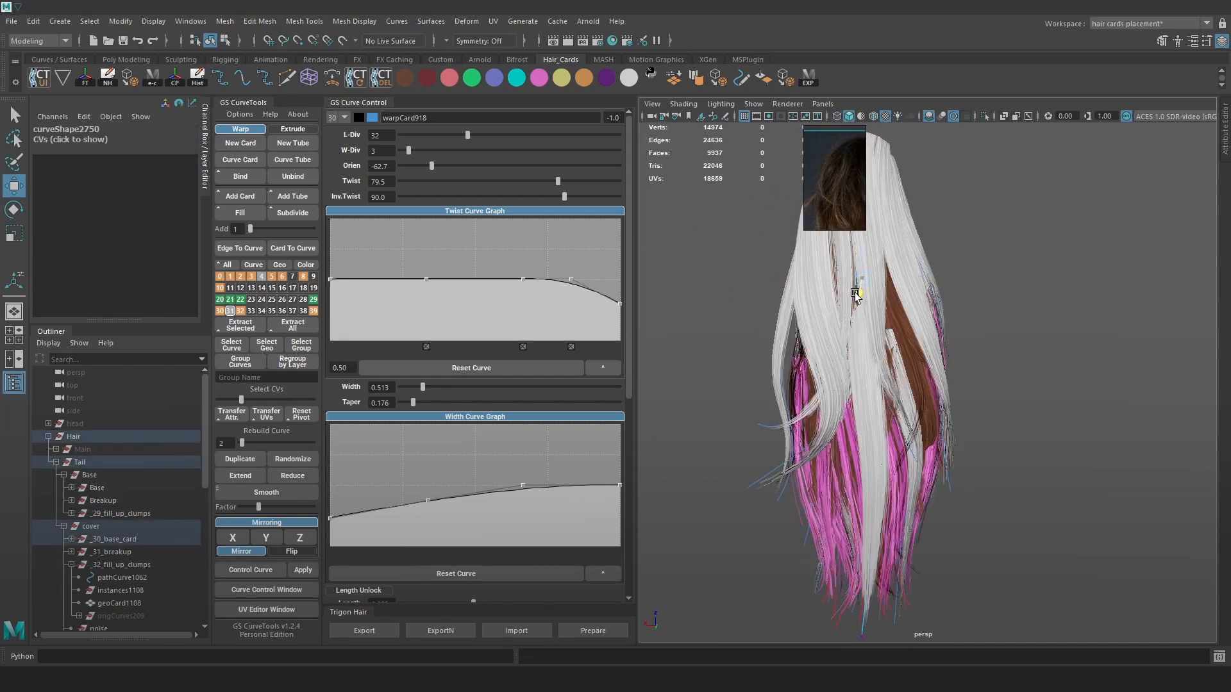
Set the copied card's orientation to -180 and nudge its middle control point
left_click_drag(433, 165, 400, 166)
key("ctrl+z")
key("4")
key("6")
left_click_drag(858, 294, 858, 291)
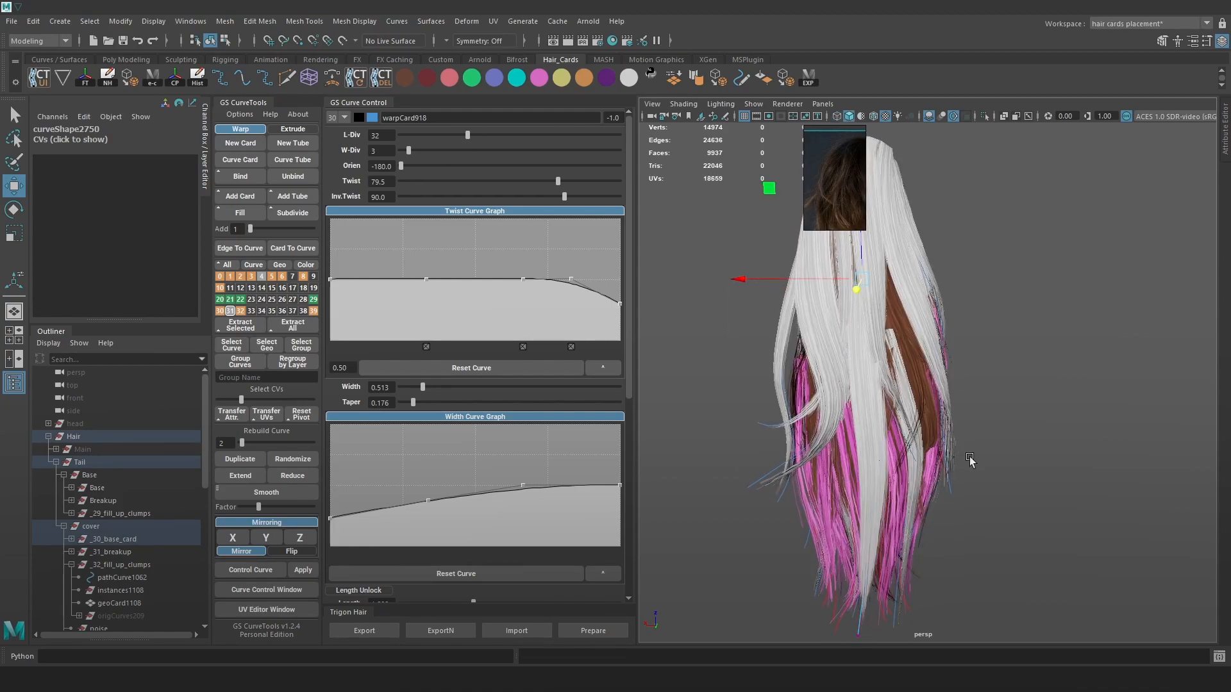
Shape the copied card's middle and lower control points from the side to follow the ponytail's contour
middle_click_drag(970, 462, 972, 414, "alt")
left_click_drag(1075, 400, 926, 418, "alt")
left_click_drag(1137, 585, 958, 424)
left_click(1027, 533)
key("ctrl+z")
mouse_move(1070, 517)
left_mouse_down()
mouse_move(839, 513)
mouse_move(920, 553)
left_mouse_up()
key("4")
left_click_drag(933, 326, 866, 298)
key("6")
Set the card's inverse twist to 124.8 and raise its upper control point towards the top of the ponytail
left_click_drag(581, 197, 585, 197)
middle_click_drag(938, 209, 928, 247, "alt")
key("4")
left_click(903, 261)
key("6")
left_click_drag(901, 262, 911, 214)
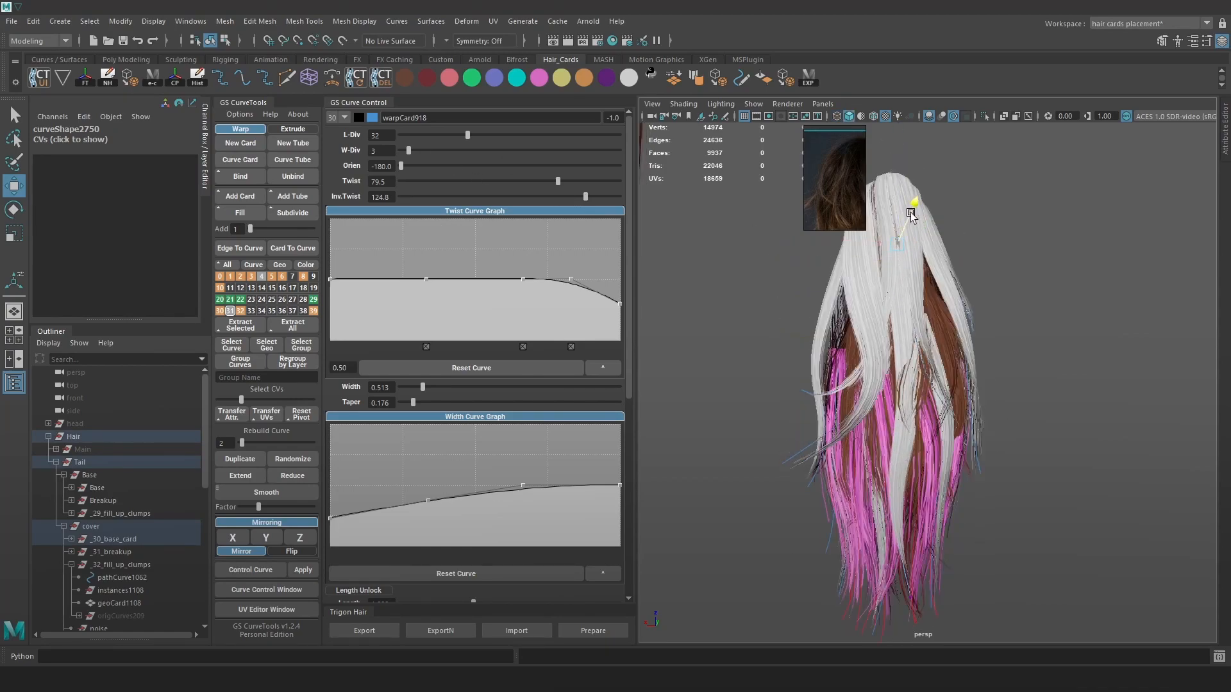
Pull the card's tip control point sideways and upwards to curve the end of the strand
scroll(916, 243, "down", 4)
left_click_drag(917, 258, 924, 268, "alt")
scroll(923, 268, "up", 3)
left_click(924, 496)
left_click_drag(927, 497, 952, 473)
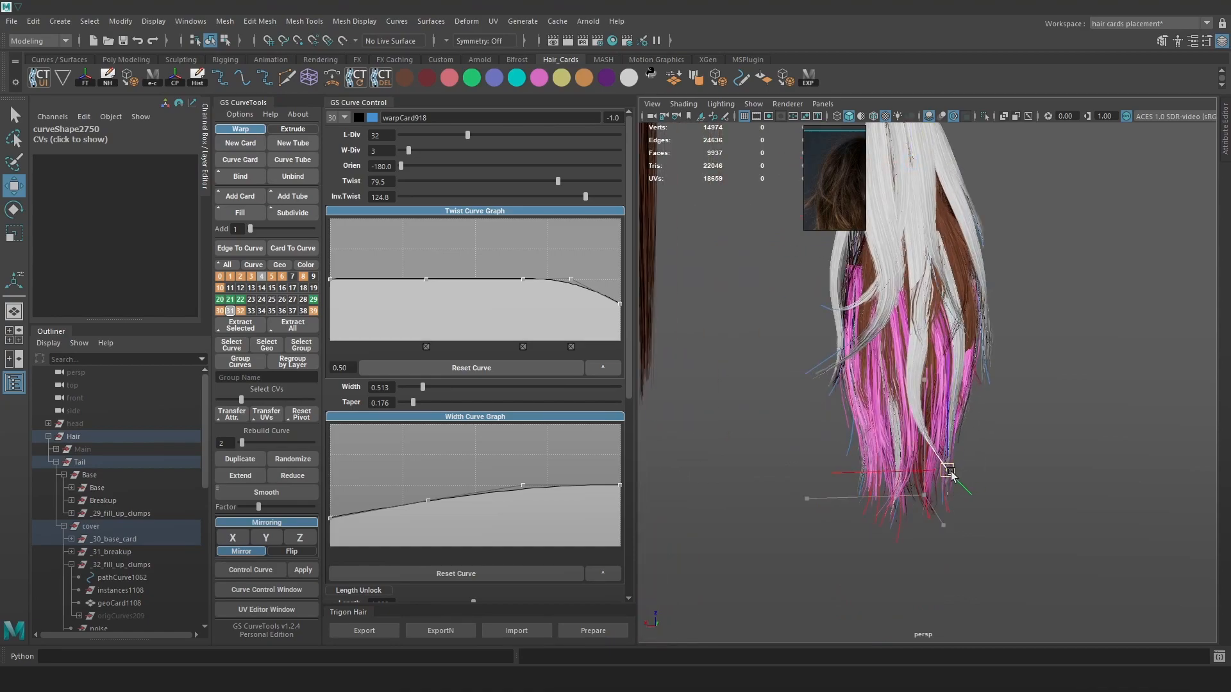
Rebuild the card's curve with value 8 and set its twist to 136.5
middle_click_drag(957, 408, 963, 458, "alt")
key("4")
left_click_drag(243, 439, 250, 443)
right_click_drag(1079, 261, 1011, 261)
left_click(929, 292)
key("6")
key("7")
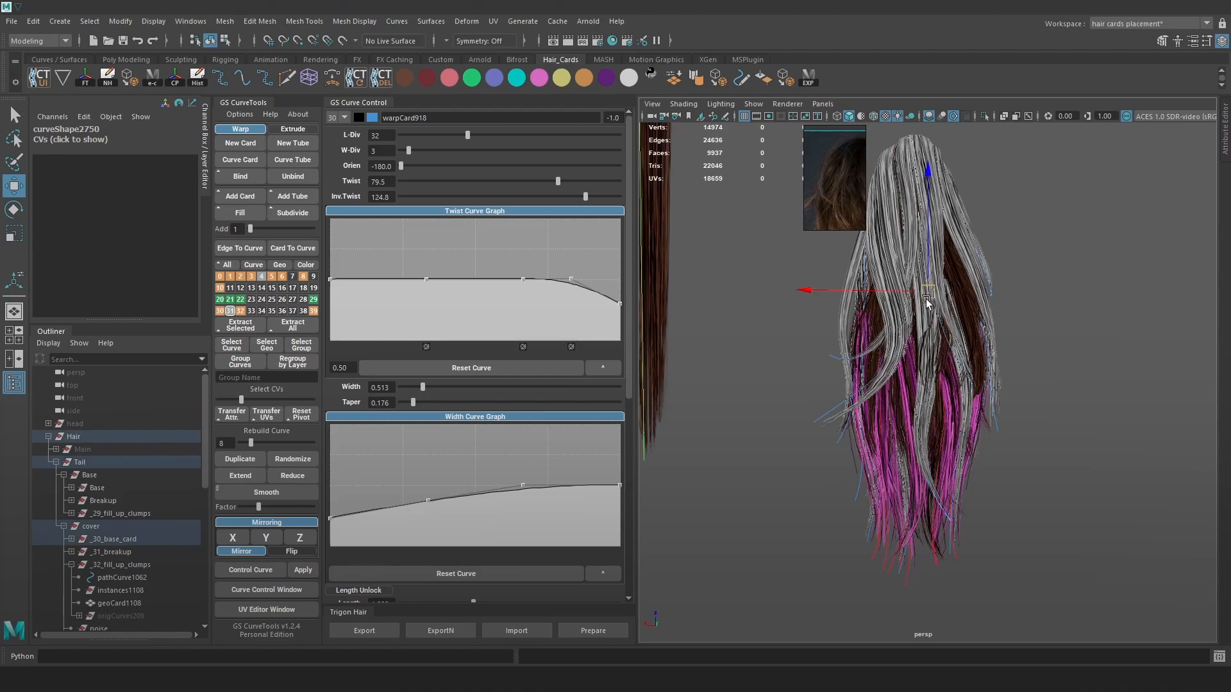
left_click_drag(931, 296, 952, 359, "alt")
left_click_drag(558, 182, 592, 187)
left_click_drag(884, 395, 980, 444, "alt")
Switch to Marmoset Toolbag, capture a 644x677 screen region around the ponytail, outline its clumps in red, and discard the capture
key("alt+Tab")
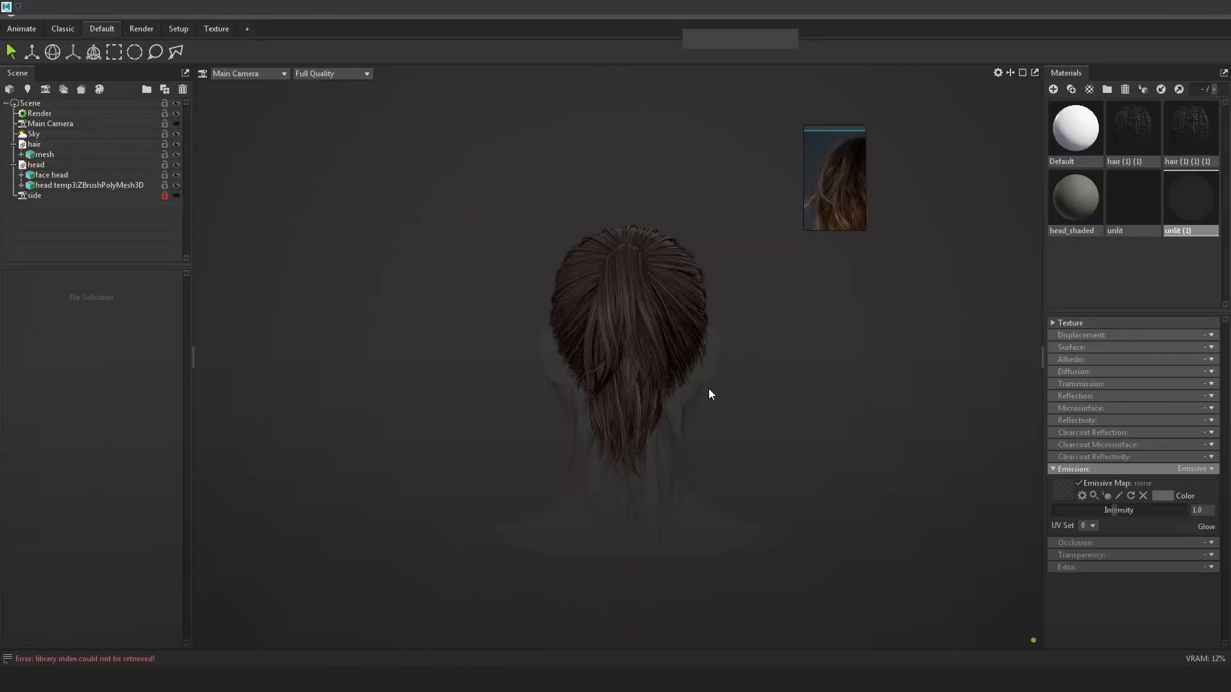
scroll(623, 330, "up", 2)
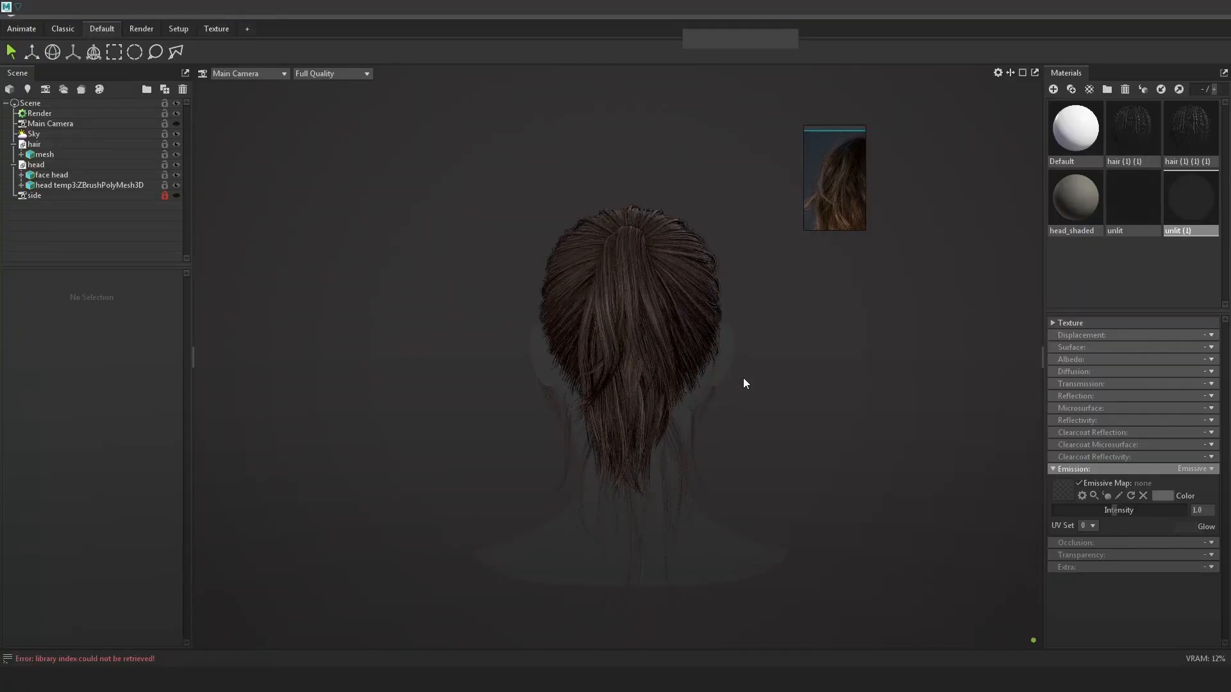
key("Print")
left_click(758, 519)
left_click_drag(521, 240, 757, 519)
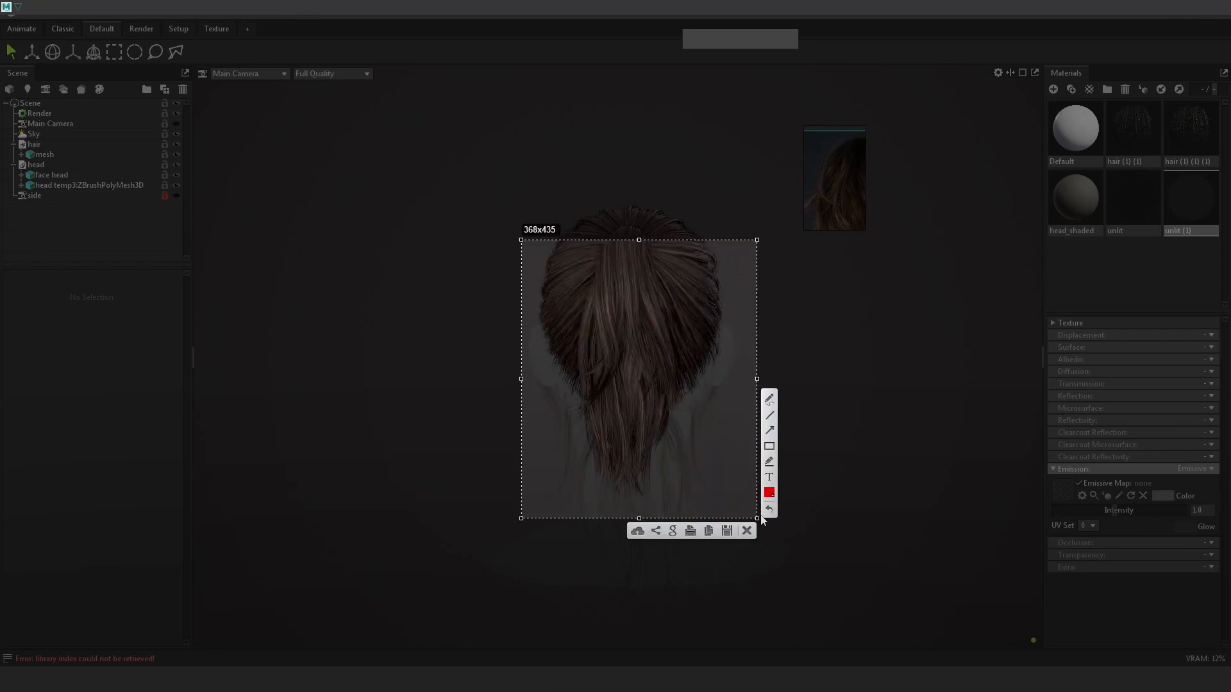
left_click(748, 530)
key("Print")
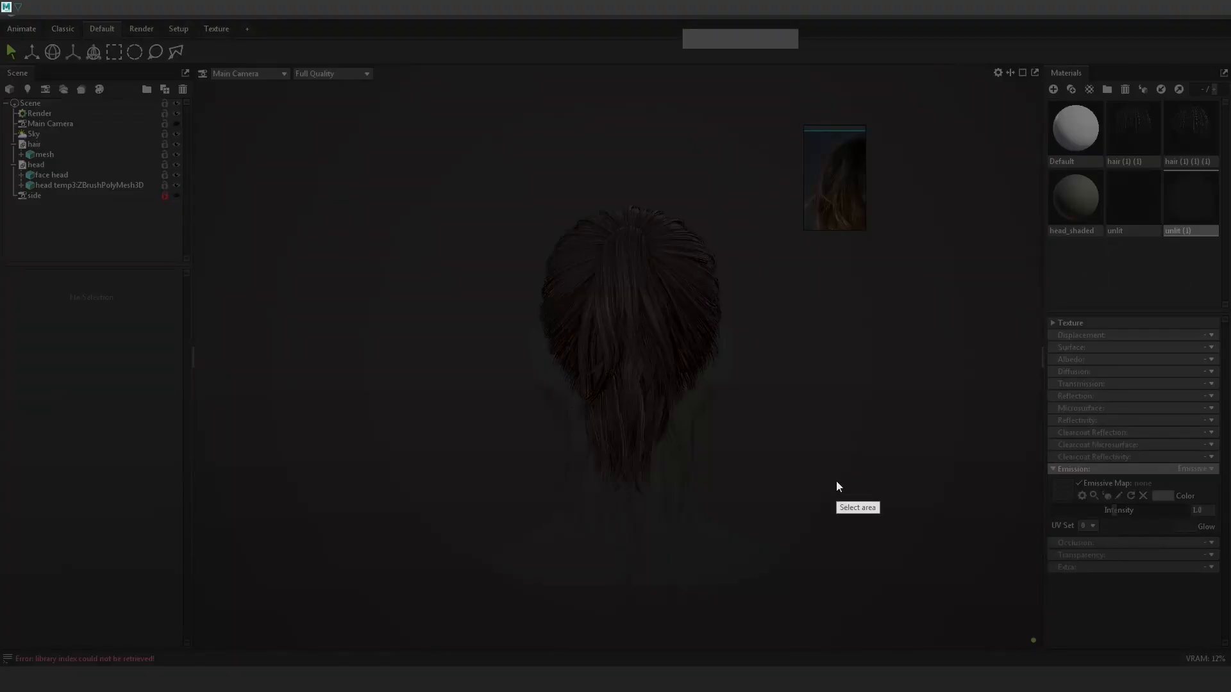
left_click_drag(835, 564, 422, 130)
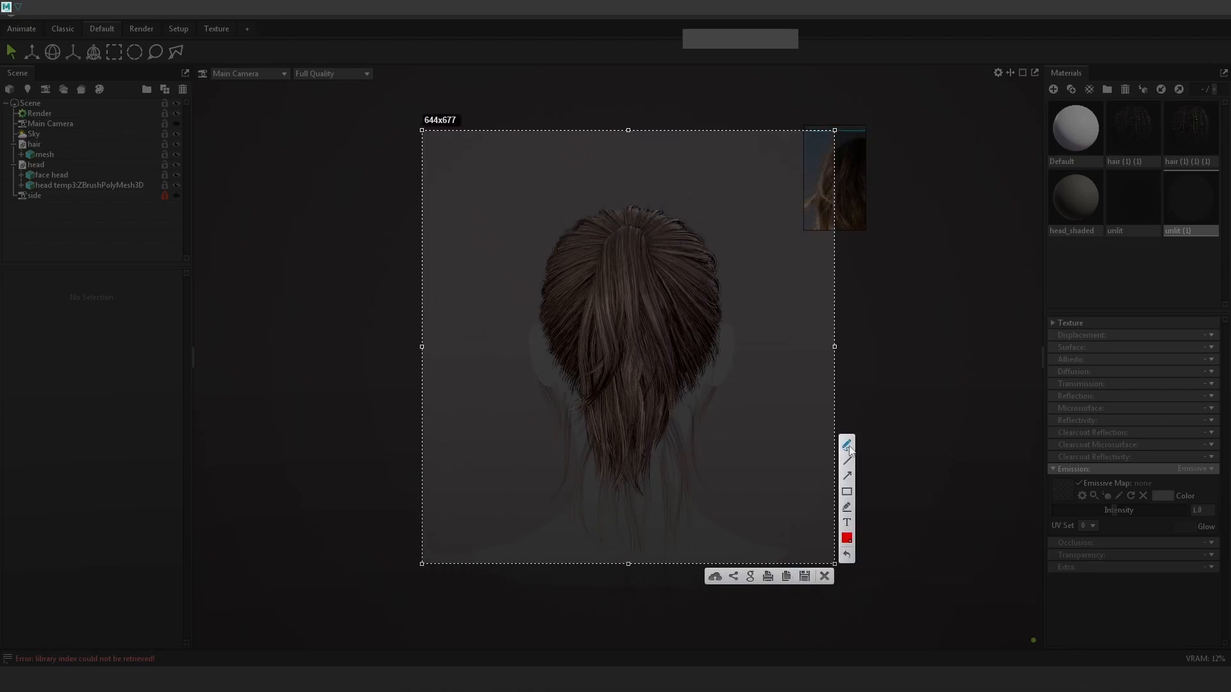
left_click_drag(588, 409, 602, 388)
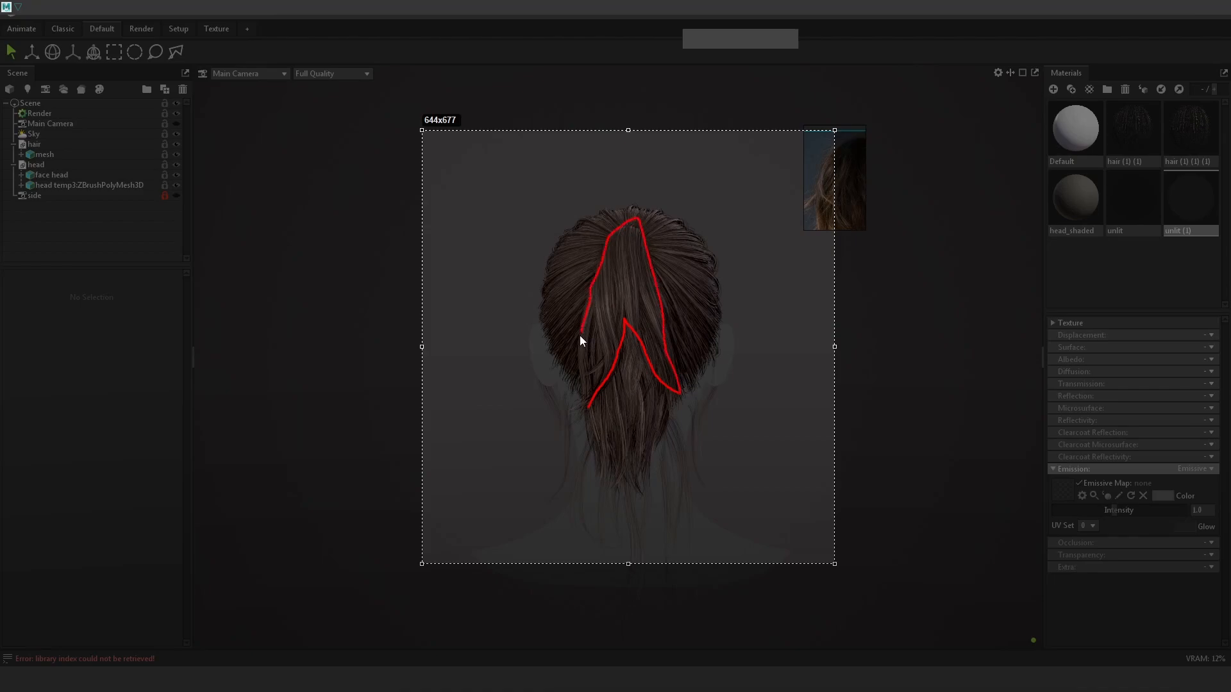
left_click_drag(579, 388, 609, 356)
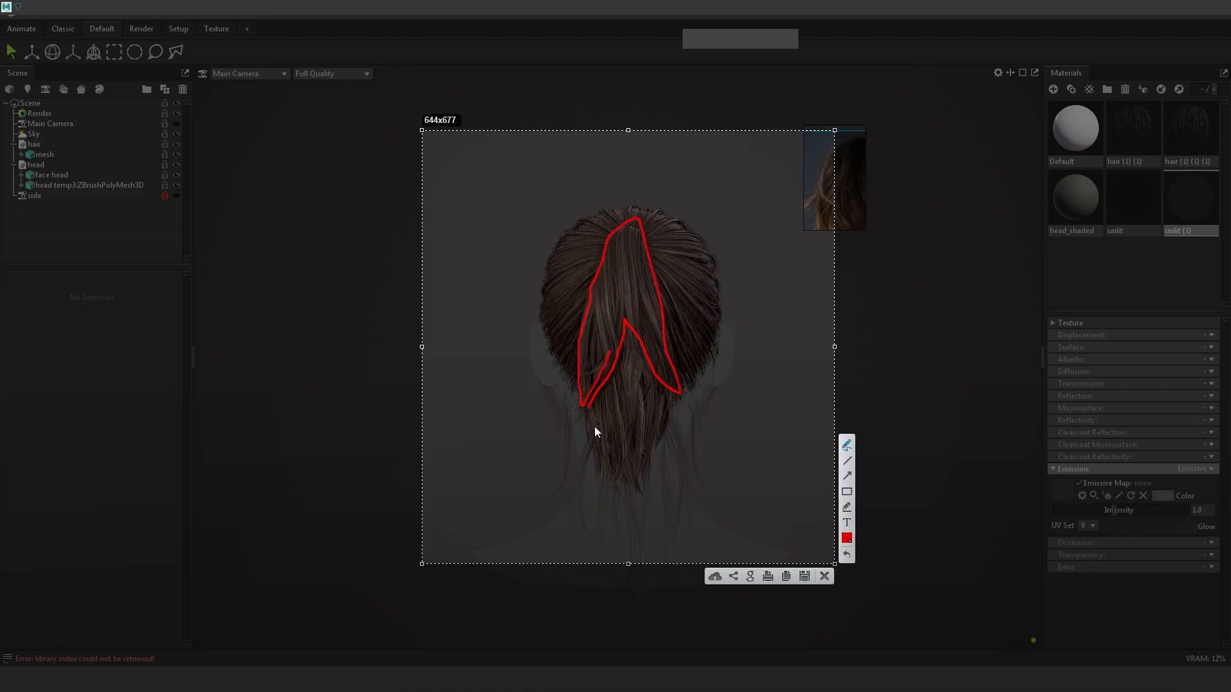
left_click_drag(588, 419, 635, 419)
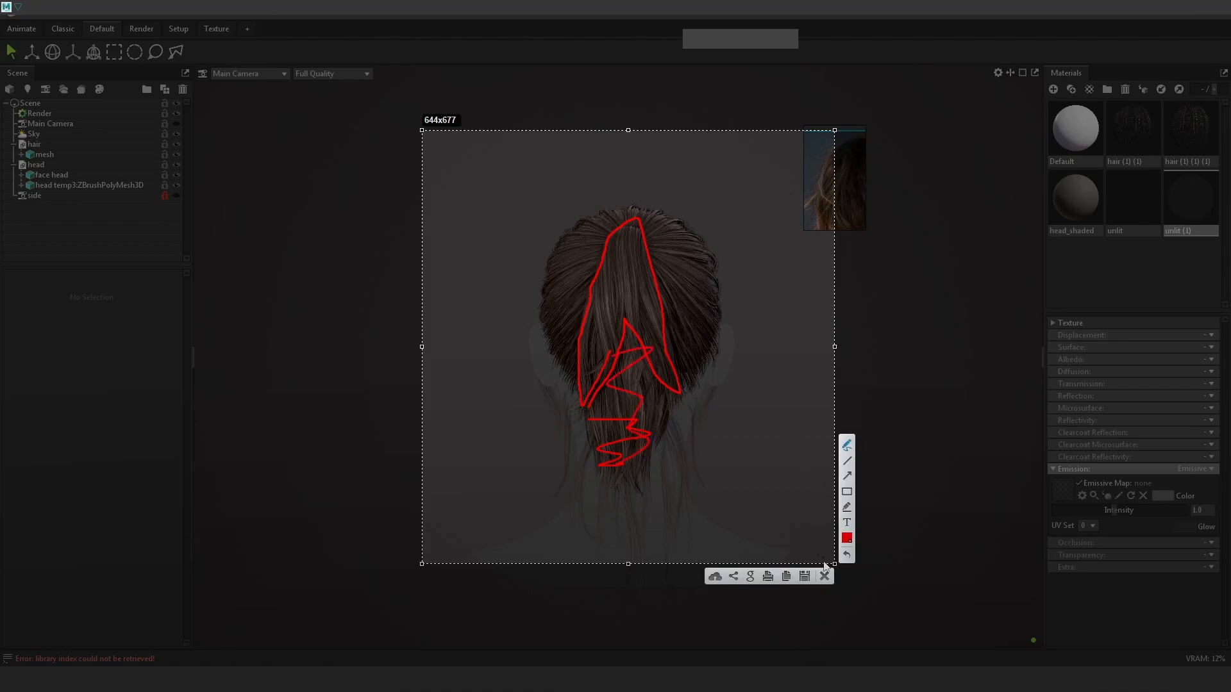
left_click(824, 572)
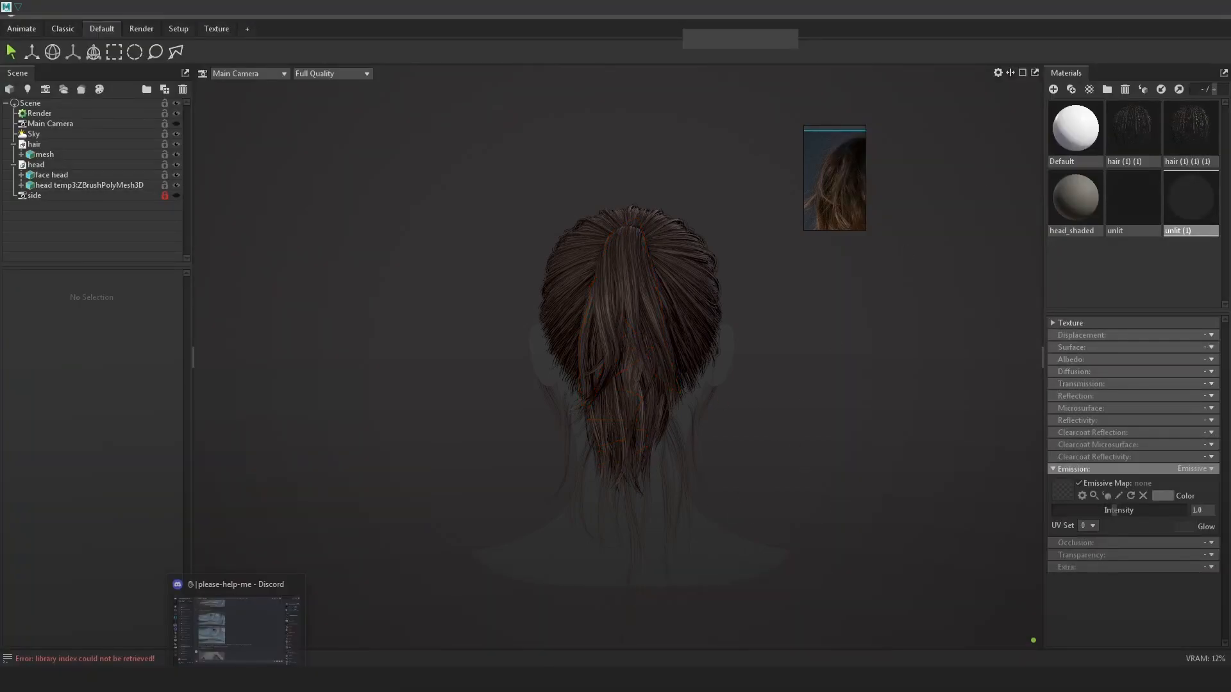
Return to Maya, export the updated hair cards, and inspect the back of the ponytail in Marmoset Toolbag
mouse_move(154, 679)
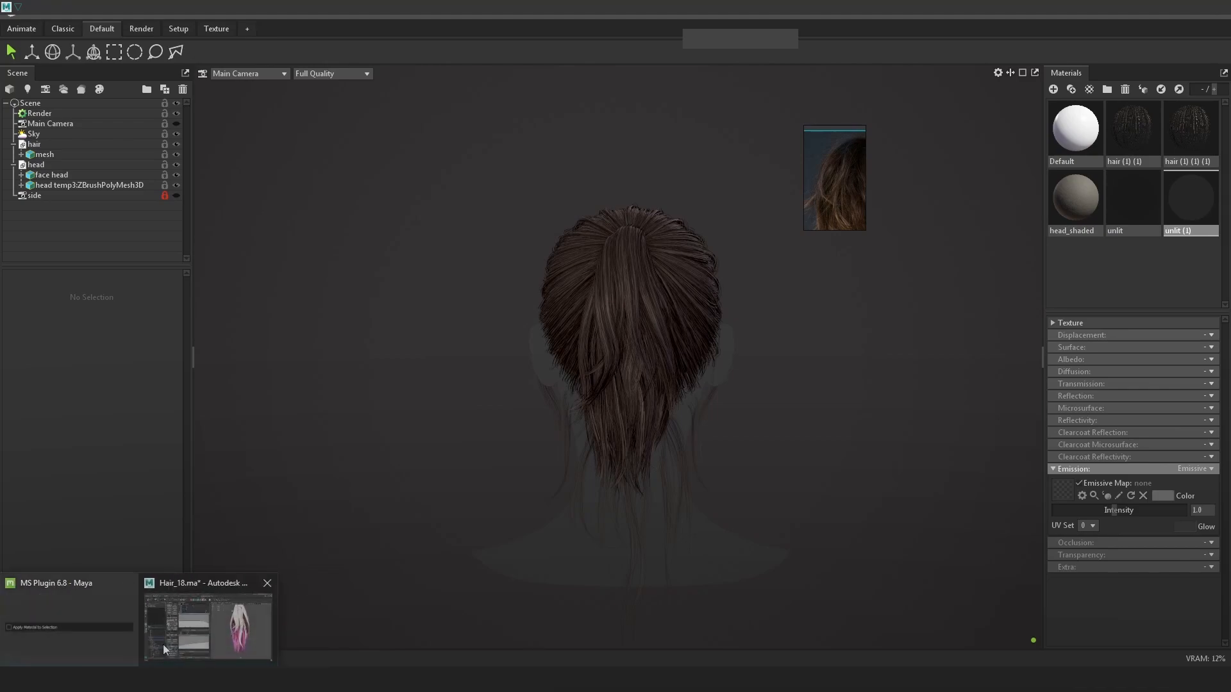
left_click(218, 618)
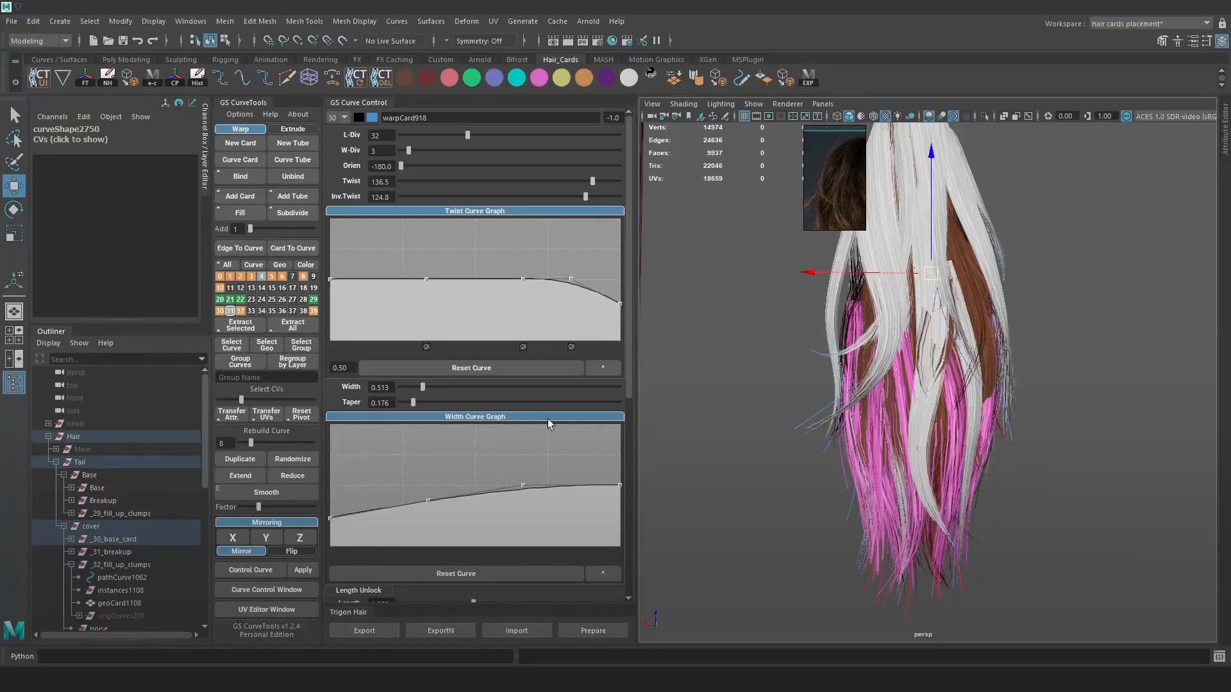
left_click(816, 77)
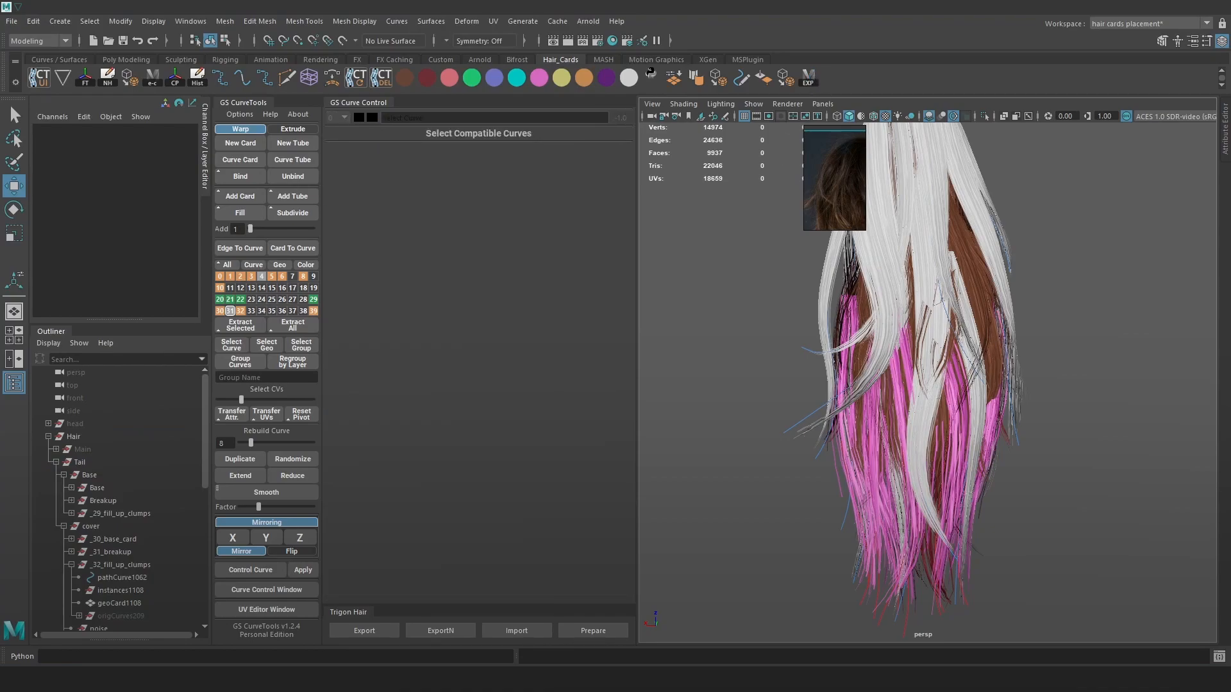
scroll(646, 410, "up", 2)
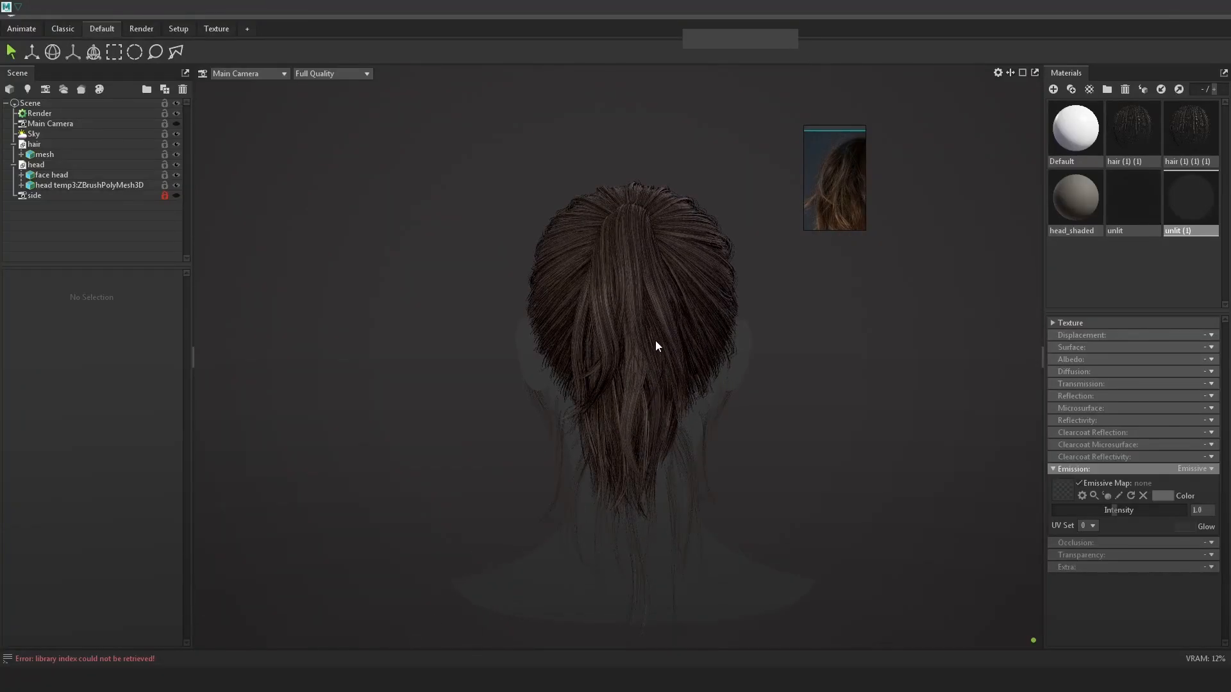
left_click_drag(640, 404, 665, 415)
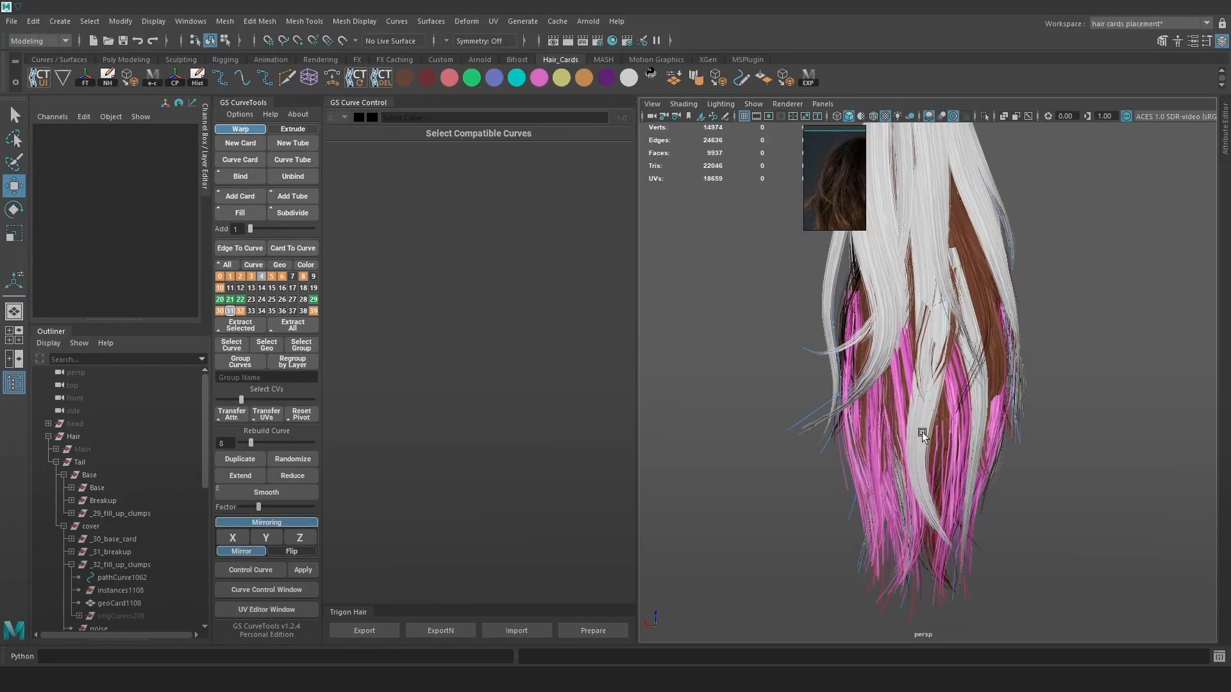
Hide the layer 32 curves and reshape the middle of the new base card using soft selection
left_click(923, 433)
left_click(1114, 295)
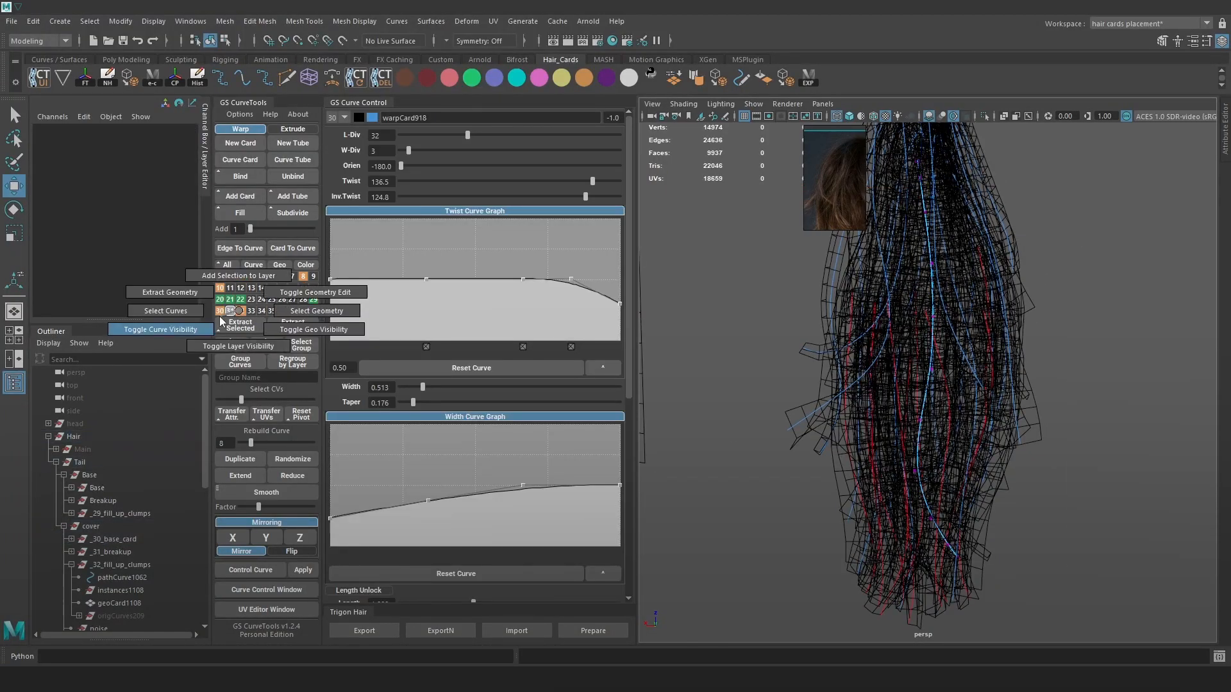
left_click(908, 473)
key("b")
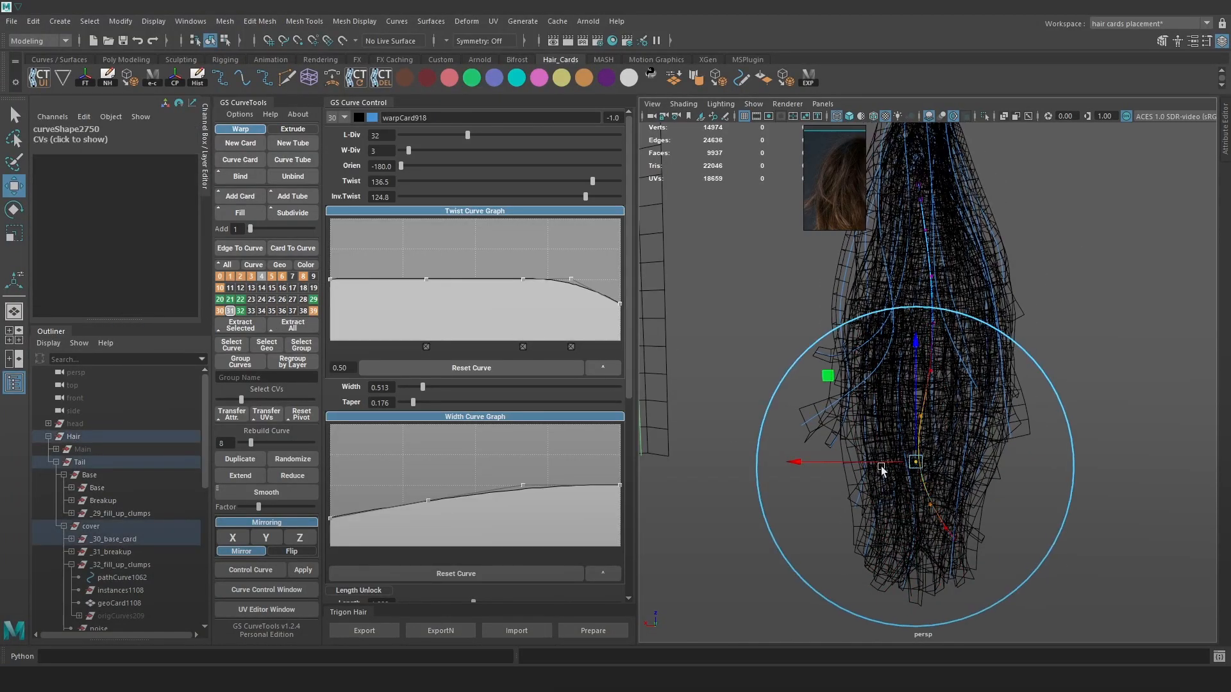
key("6")
mouse_move(822, 463)
left_mouse_down()
mouse_move(833, 464)
mouse_move(668, 303)
mouse_move(620, 334)
left_mouse_up()
Lower the last two points of the card's twist curve and return to object mode
left_click_drag(570, 281, 562, 303)
left_click_drag(875, 398, 1051, 442, "alt")
left_click_drag(619, 340, 620, 307)
key("F8")
left_click_drag(929, 422, 913, 441, "alt")
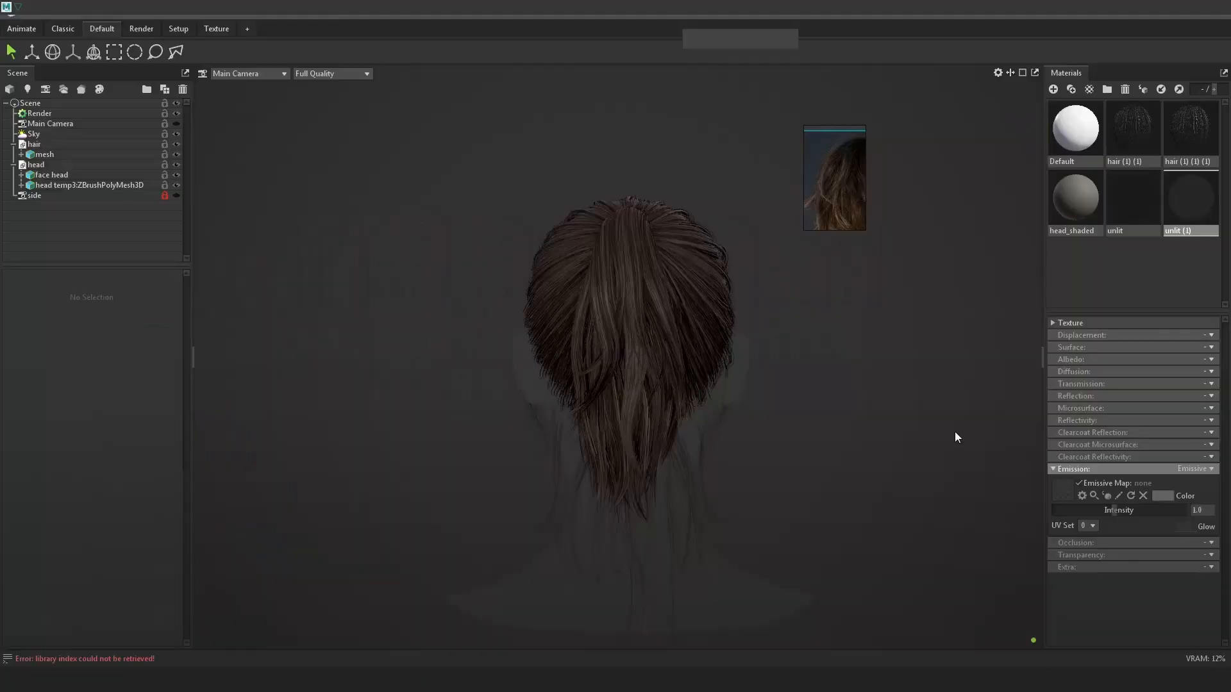
Check the ponytail in Marmoset Toolbag, duplicate the new base card in Maya, move the copy sideways, and reset its pivot
left_click_drag(955, 432, 853, 411)
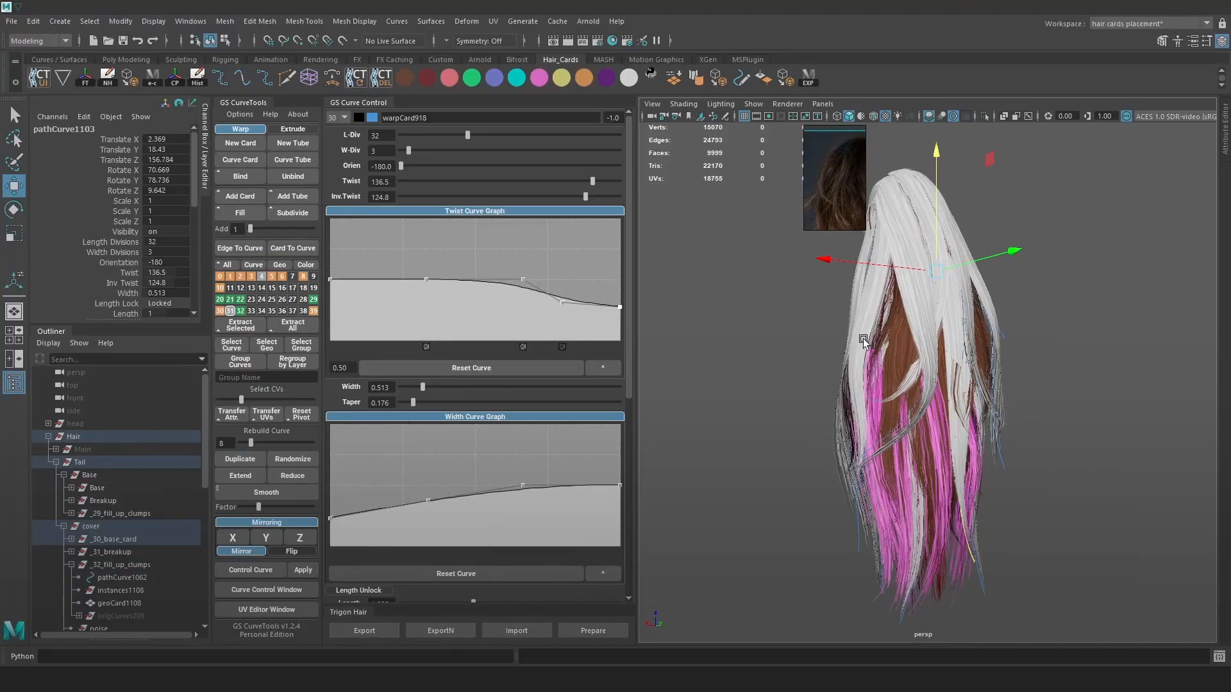
left_click_drag(889, 266, 950, 370)
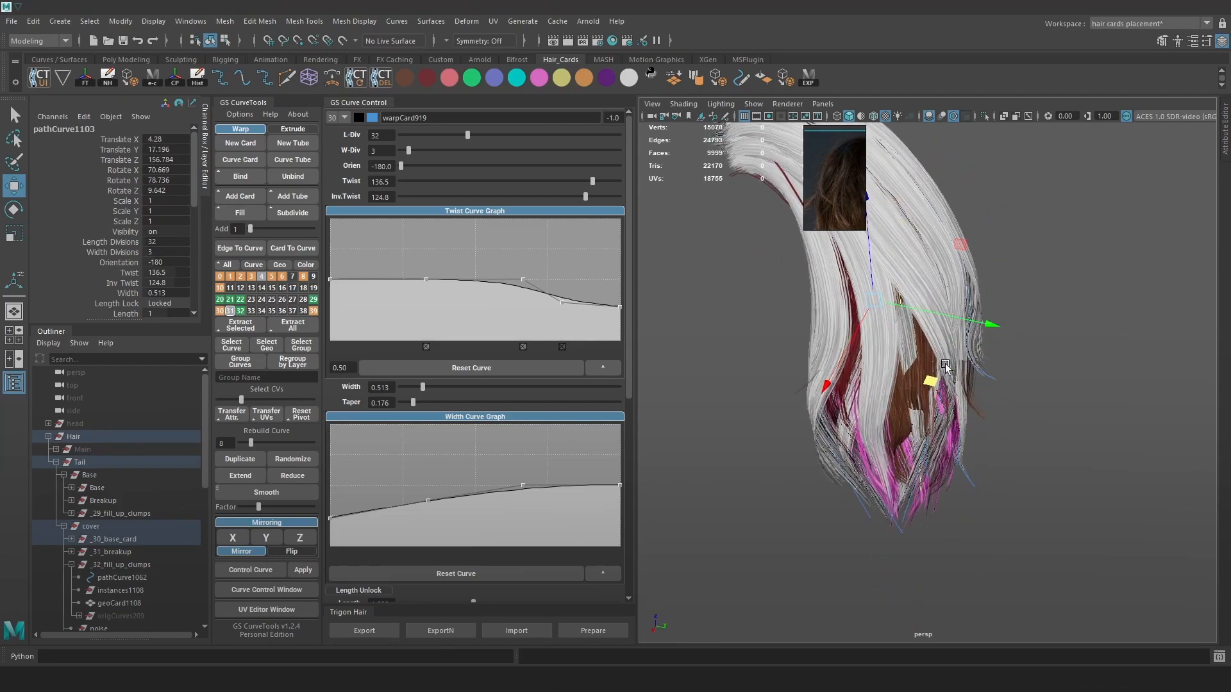
left_click(298, 415)
left_click_drag(951, 417, 938, 386, "alt")
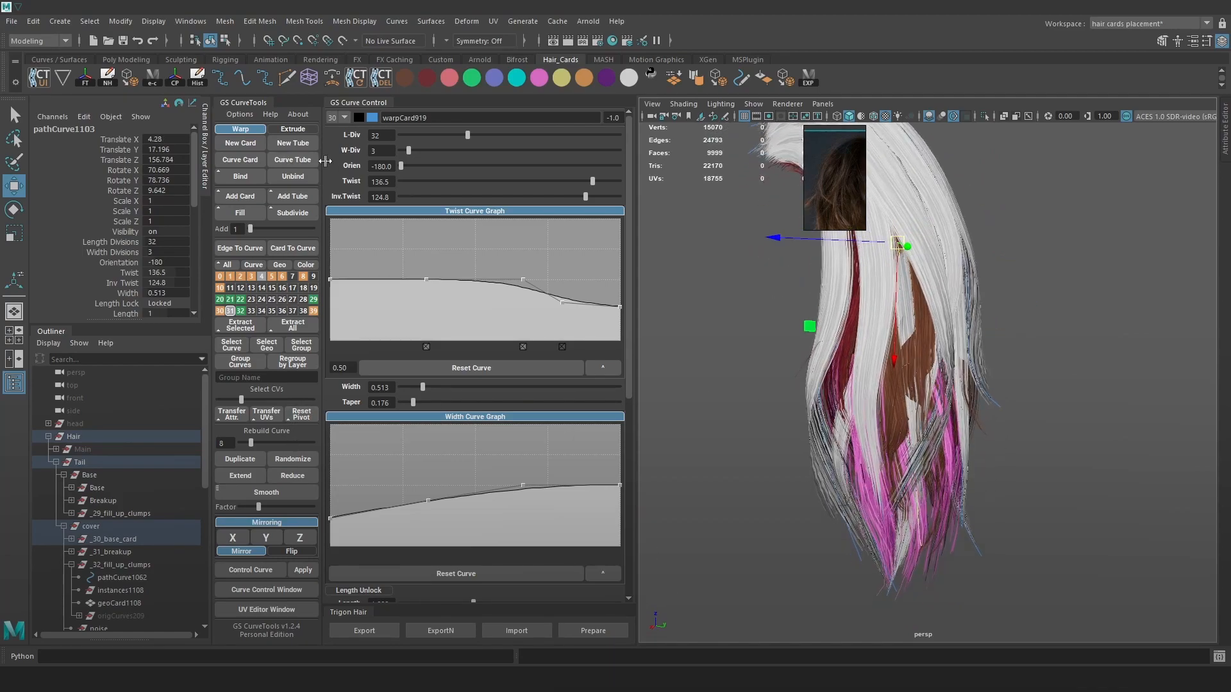
Set the duplicate card's orientation to -101.8, rotate it to follow the ponytail's side, and move its root into place
mouse_move(402, 165)
left_mouse_down()
mouse_move(425, 163)
mouse_move(414, 165)
left_mouse_up()
key("e")
left_click_drag(894, 320, 972, 313)
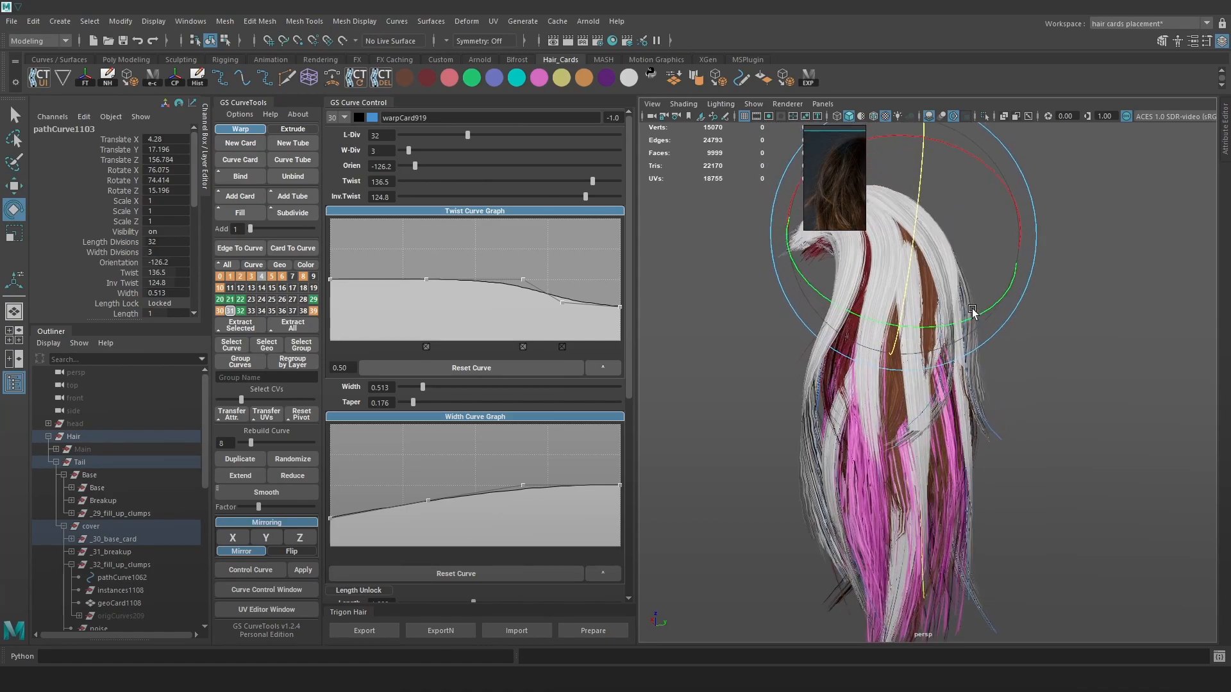
left_click_drag(411, 166, 423, 166)
left_click_drag(901, 324, 817, 352, "alt")
key("w")
left_click_drag(896, 243, 905, 189)
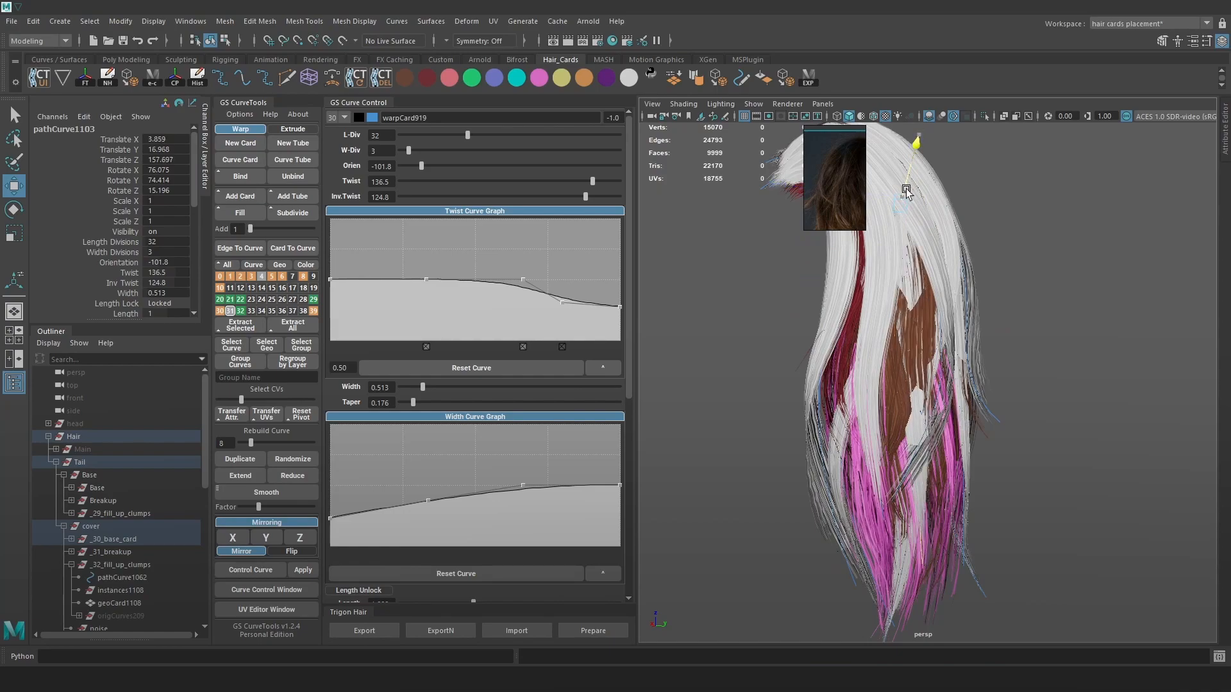
Move the duplicate card's middle control points to fit the strand against the side of the ponytail
left_click(1129, 246)
key("4")
left_click_drag(890, 367, 890, 367)
key("5")
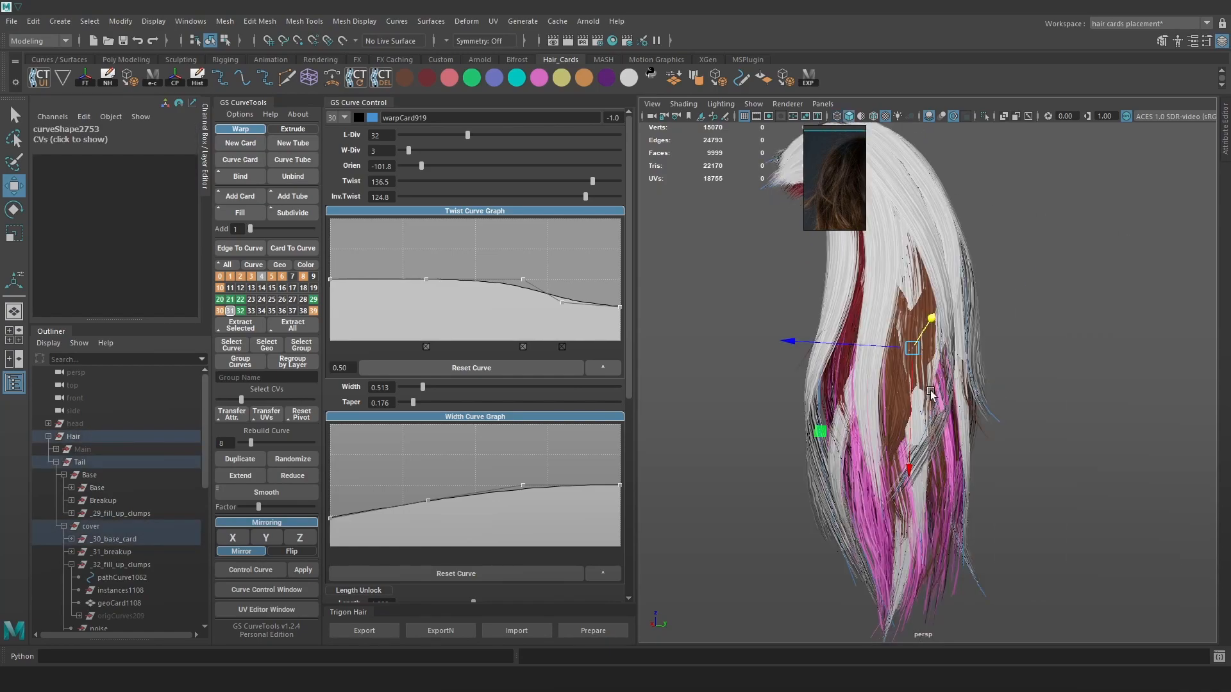
left_click_drag(955, 406, 870, 407)
left_click_drag(953, 375, 902, 395, "alt")
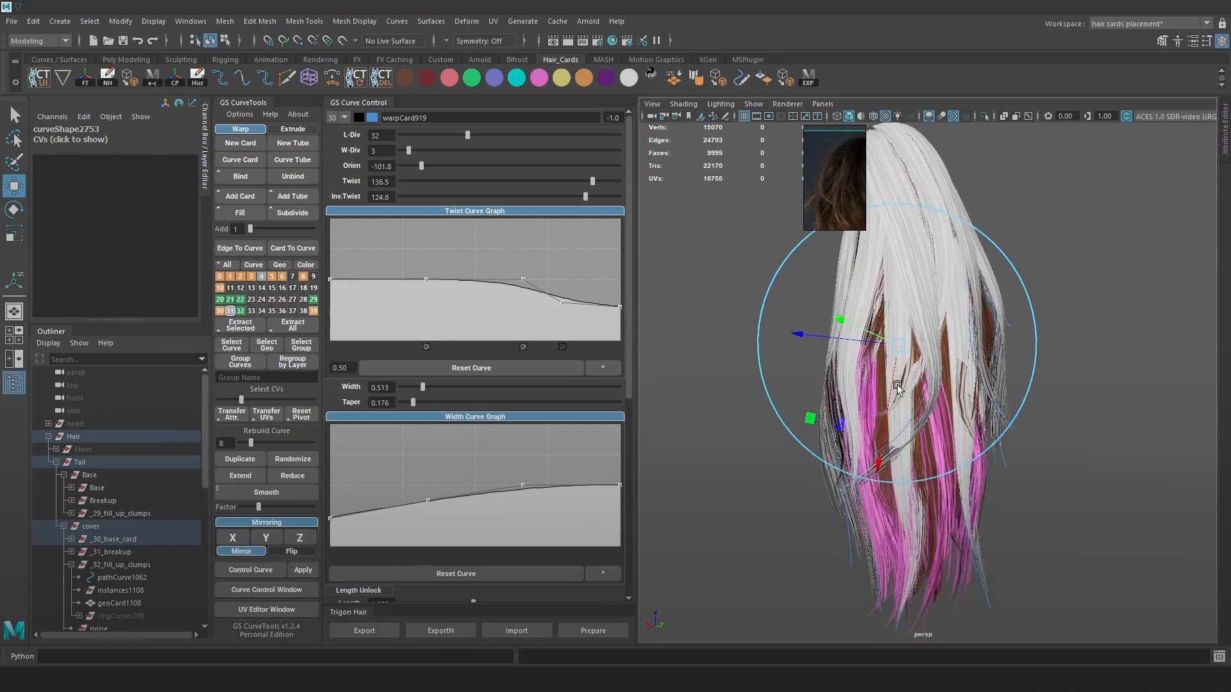
left_click_drag(855, 330, 941, 335)
left_click(841, 322)
Set the duplicate card's orientation to -57.8 so its root lies flat on the surrounding hair
scroll(898, 328, "up", 5)
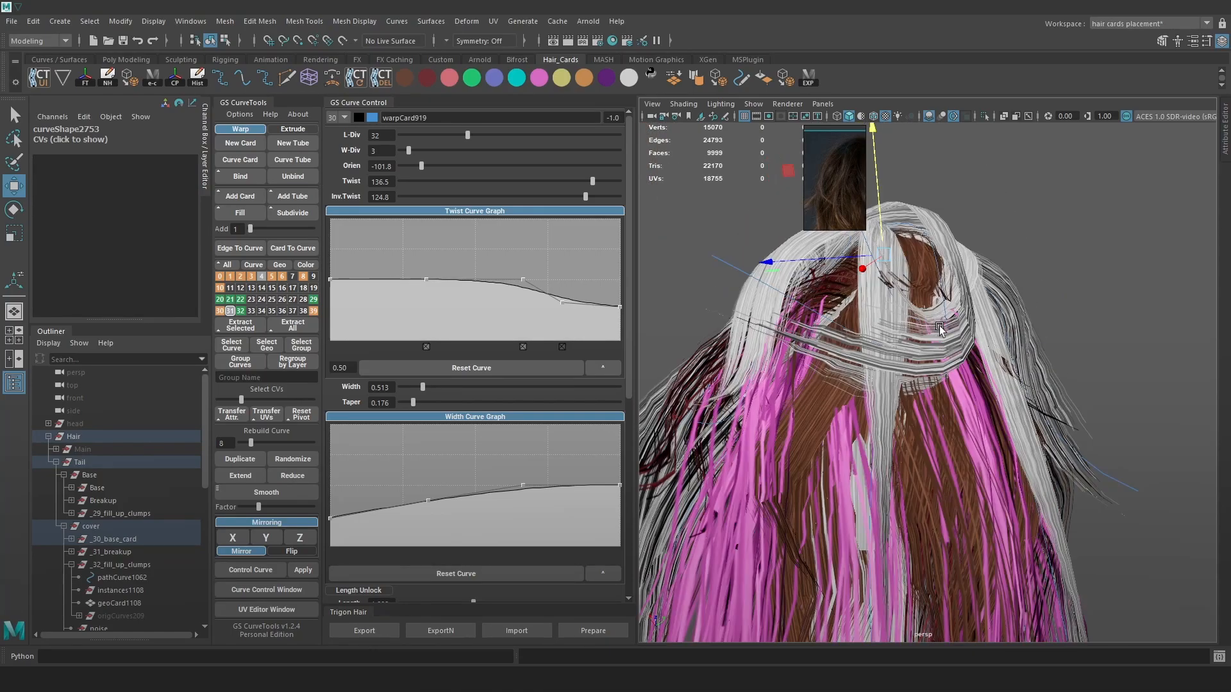
mouse_move(955, 284)
left_mouse_down("alt")
mouse_move(930, 338)
mouse_move(901, 343)
left_mouse_up("alt")
left_click_drag(421, 166, 433, 166)
left_click_drag(901, 439, 904, 377, "alt")
middle_click_drag(904, 377, 891, 286, "alt")
left_click_drag(1102, 402, 983, 390, "alt")
Rotate and move the duplicate card's lower control points to bend its tip along the ponytail
key("4")
left_click_drag(984, 391, 907, 394)
key("6")
key("4")
mouse_move(907, 448)
left_mouse_down("alt")
mouse_move(929, 526)
mouse_move(896, 465)
left_mouse_up("alt")
key("6")
key("e")
key("w")
mouse_move(950, 525)
left_mouse_down("alt")
mouse_move(907, 494)
mouse_move(914, 562)
left_mouse_up("alt")
key("e")
left_click_drag(940, 470, 983, 492)
key("w")
mouse_move(915, 562)
left_mouse_down()
mouse_move(908, 552)
mouse_move(956, 545)
left_mouse_up()
Nudge the duplicate card's middle control point to close the gap on the ponytail's side
left_click_drag(942, 447, 970, 442, "alt")
key("4")
mouse_move(910, 366)
left_mouse_down()
mouse_move(923, 341)
mouse_move(913, 353)
left_mouse_up()
key("6")
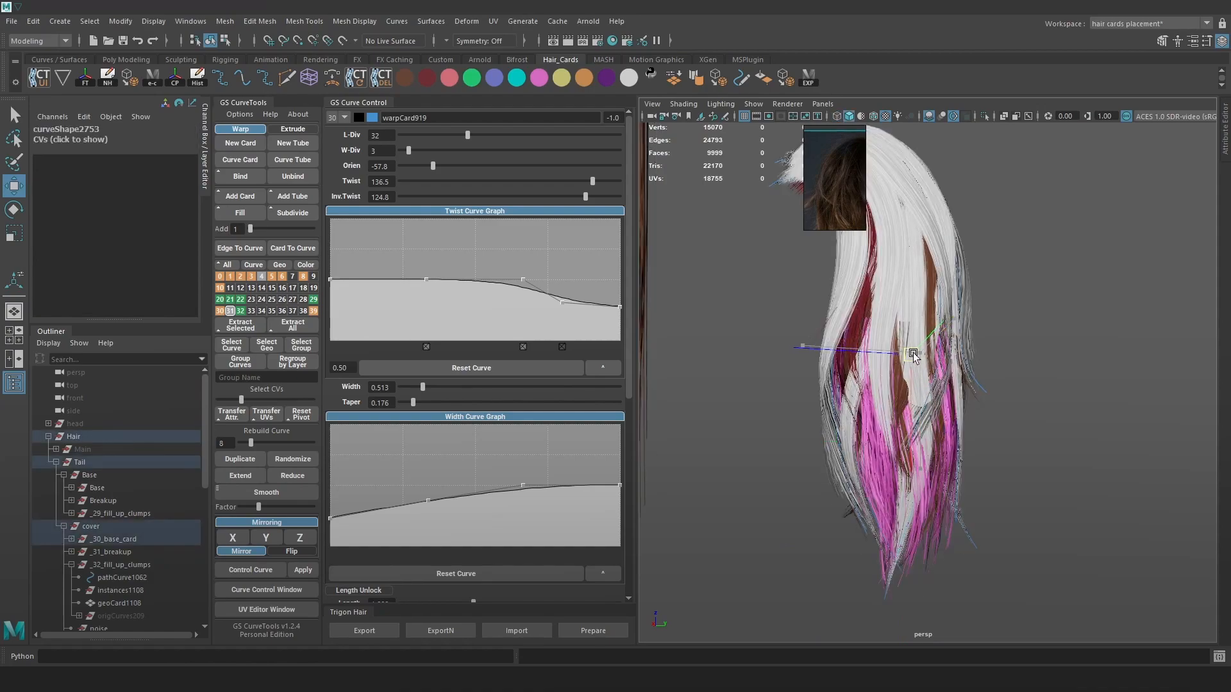
Add a lowered point near the middle of the duplicate card's twist curve and lower the neighbouring point to smooth it
left_click_drag(833, 339, 903, 387, "alt")
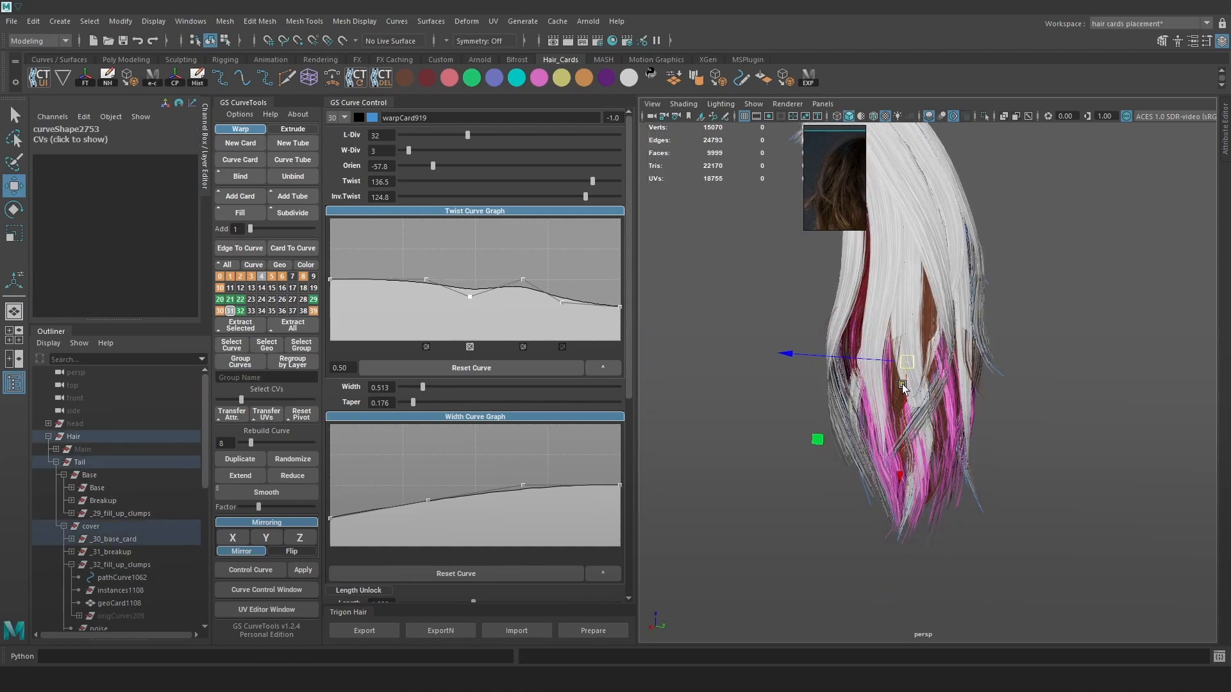
left_click_drag(532, 283, 523, 294)
mouse_move(834, 359)
left_mouse_down("alt")
mouse_move(908, 370)
mouse_move(924, 398)
left_mouse_up("alt")
key("4")
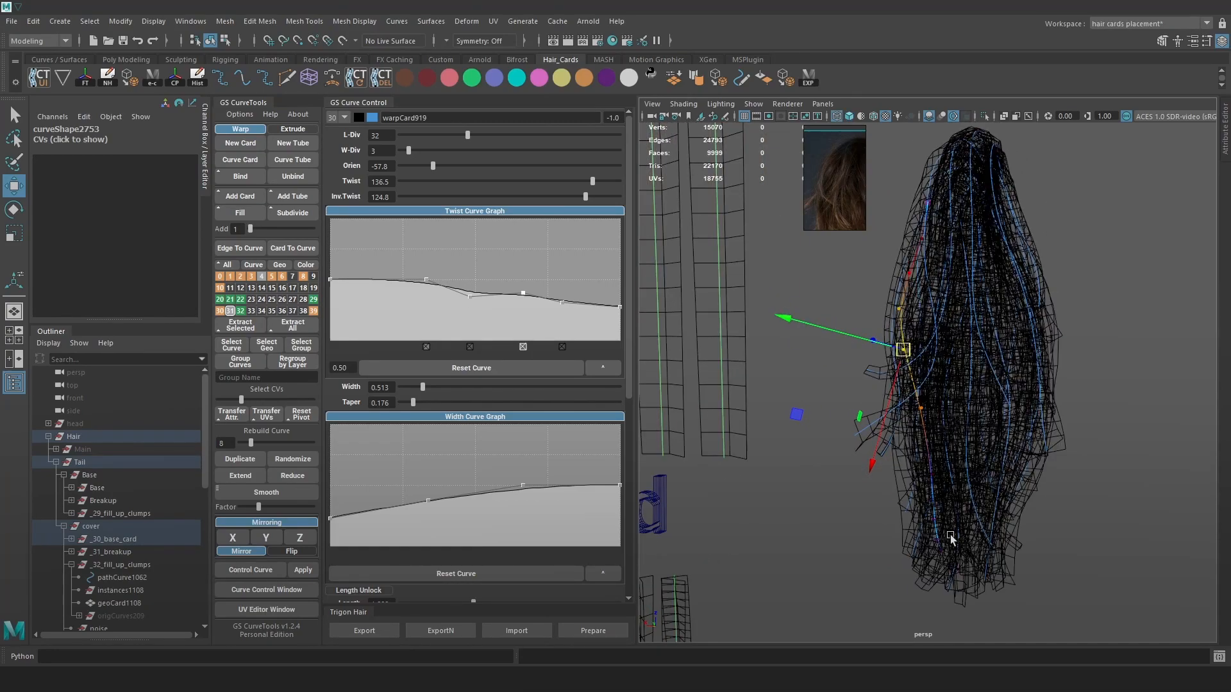
left_click_drag(918, 583, 940, 551, "alt")
key("6")
key("e")
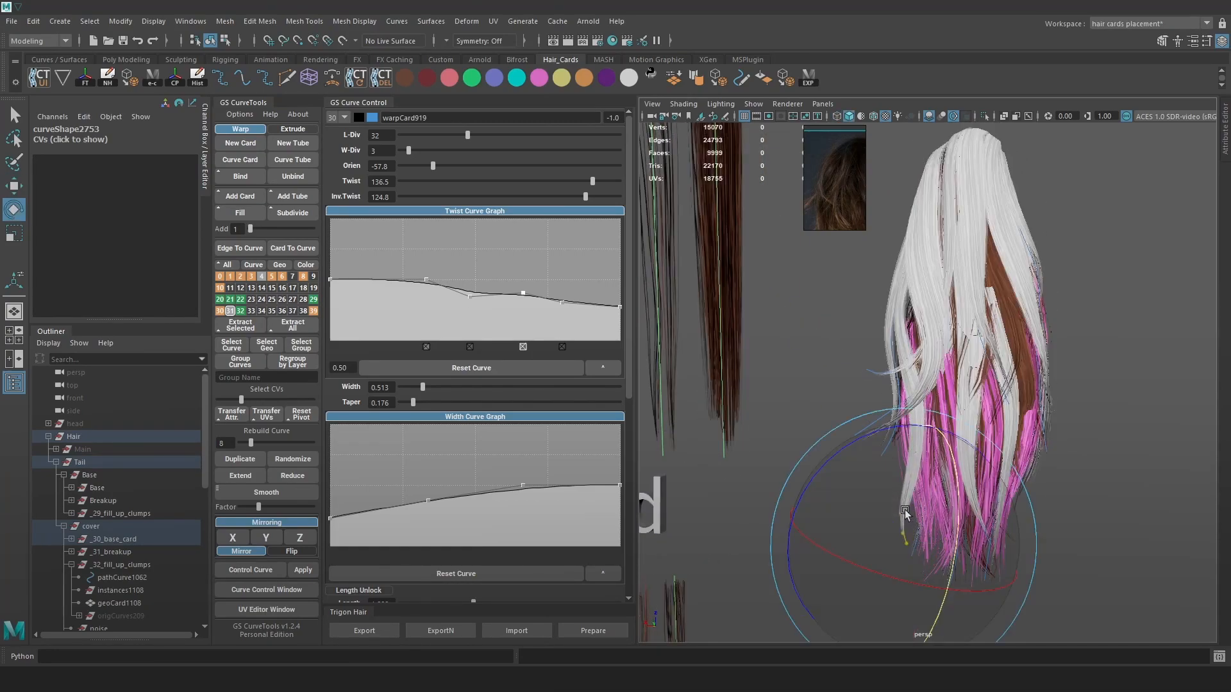
left_click_drag(829, 459, 866, 443)
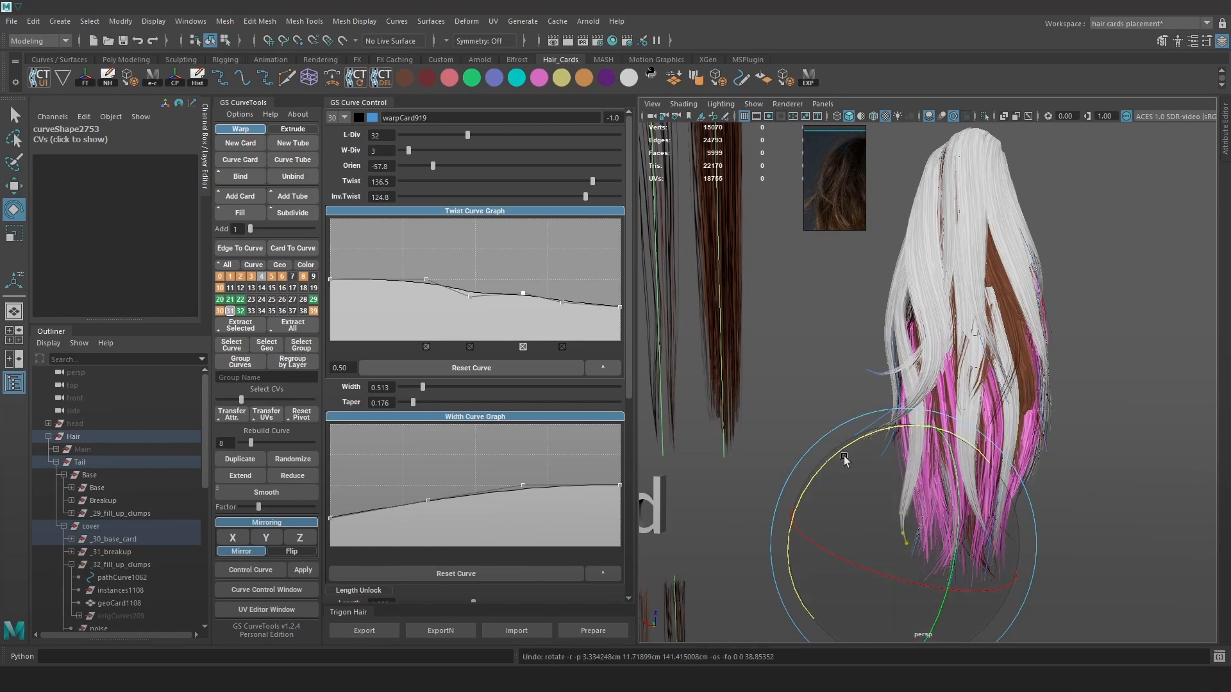
Select the duplicate card's tip control point and move it to reshape the card's end at the ponytail's side
key("w")
left_click(920, 535)
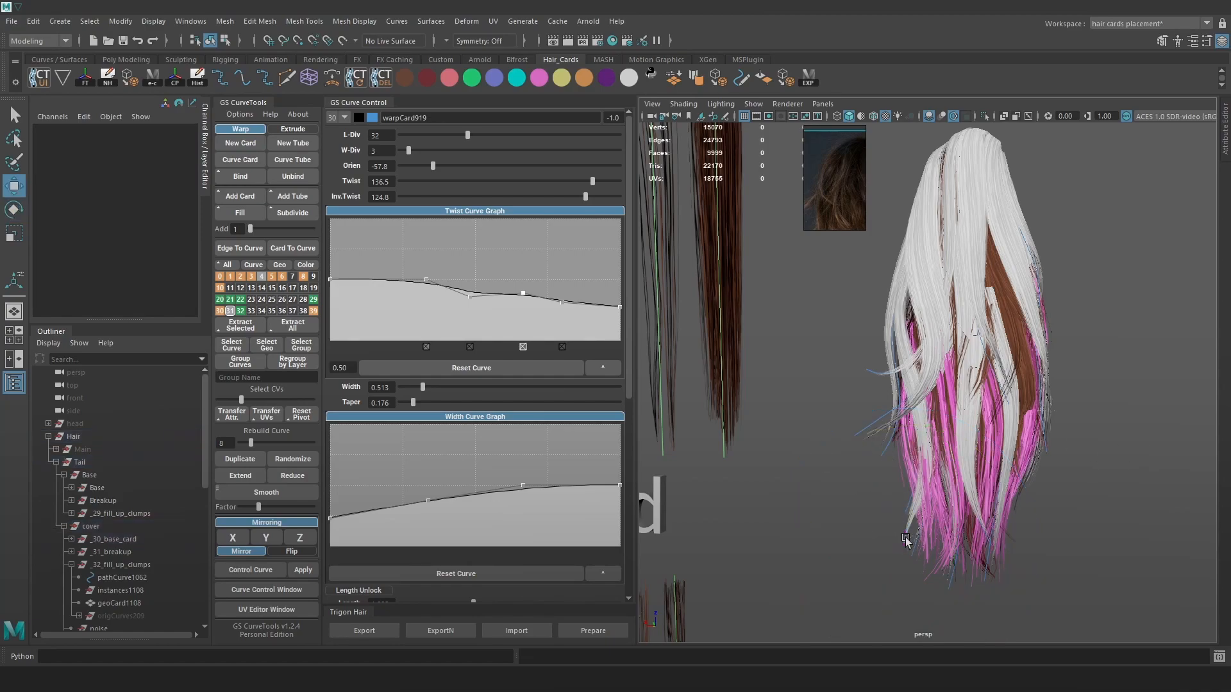
left_click(909, 540)
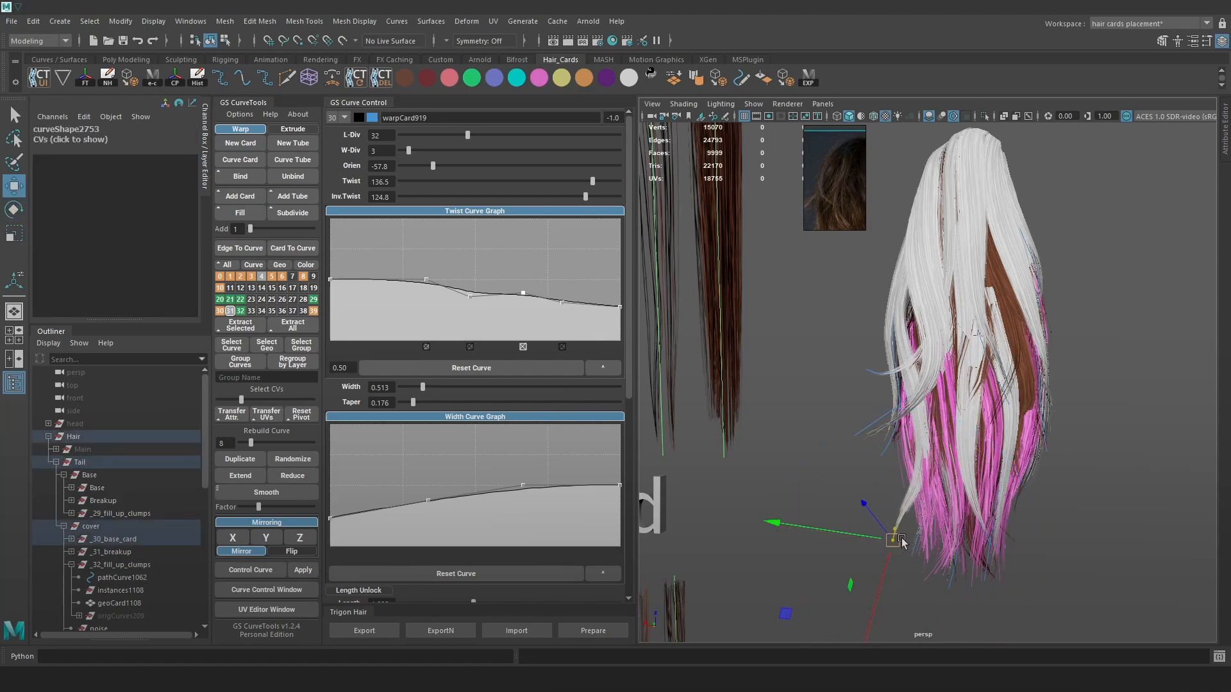
left_click_drag(938, 546, 901, 539, "alt")
key("4")
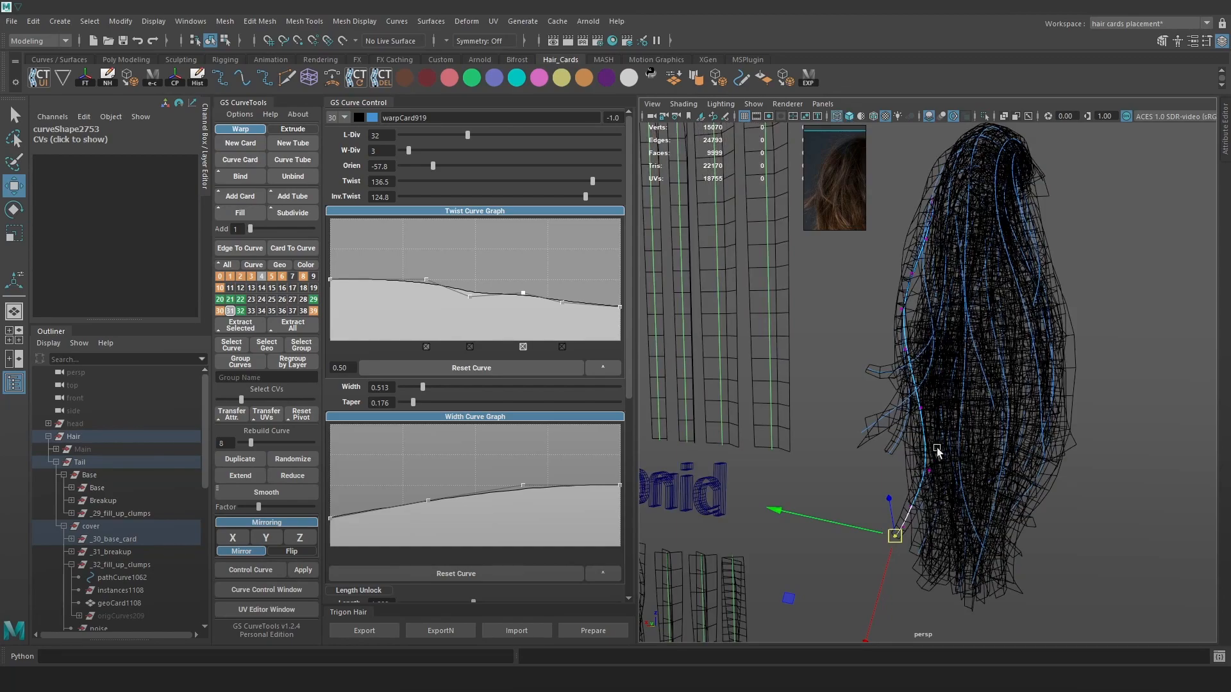
key("6")
left_click_drag(906, 480, 921, 432)
Show the control points of the existing flyaway card on the ponytail's side and rotate its lower points to adjust the bend
key("4")
left_click(919, 429)
right_click_drag(1118, 355, 1070, 346)
key("6")
mouse_move(938, 443)
left_mouse_down()
mouse_move(884, 473)
mouse_move(920, 456)
mouse_move(1035, 456)
left_mouse_up()
key("5")
key("6")
key("b")
key("e")
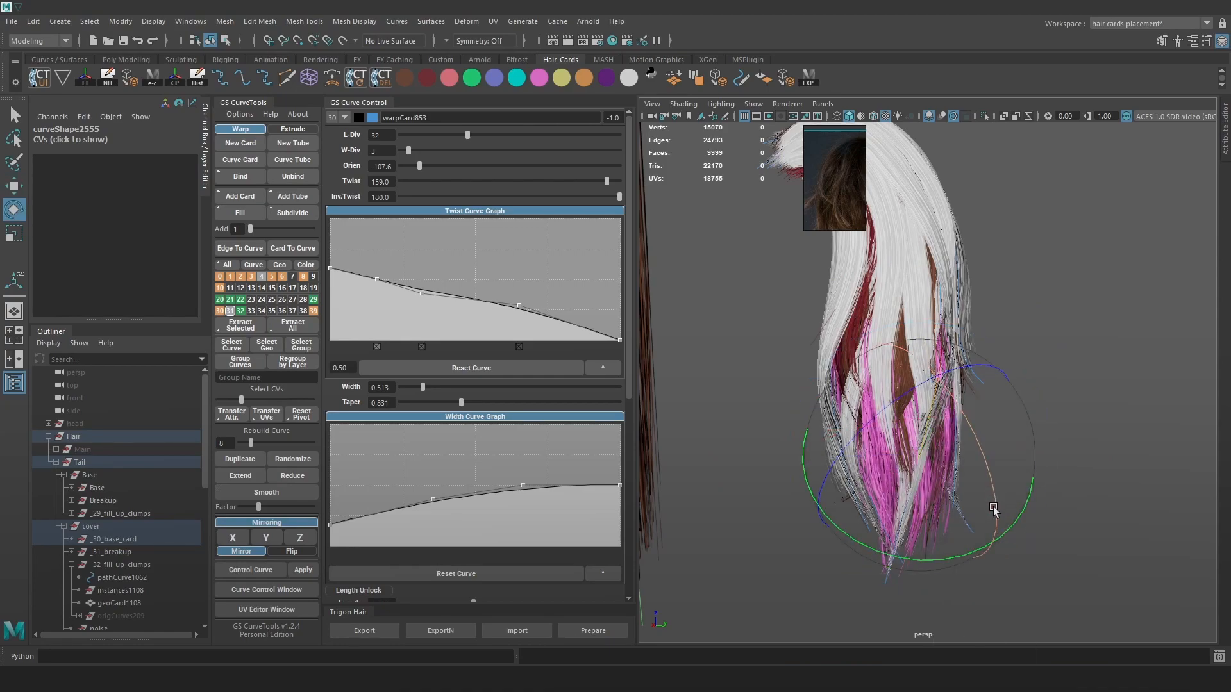
key("b")
mouse_move(944, 530)
left_mouse_down()
mouse_move(901, 536)
mouse_move(930, 554)
mouse_move(952, 539)
left_mouse_up()
Lower the end point of the flyaway card's width curve to zero so its tip tapers
key("w")
left_click_drag(1010, 499, 859, 494, "alt")
right_click_drag(859, 493, 893, 500, "alt")
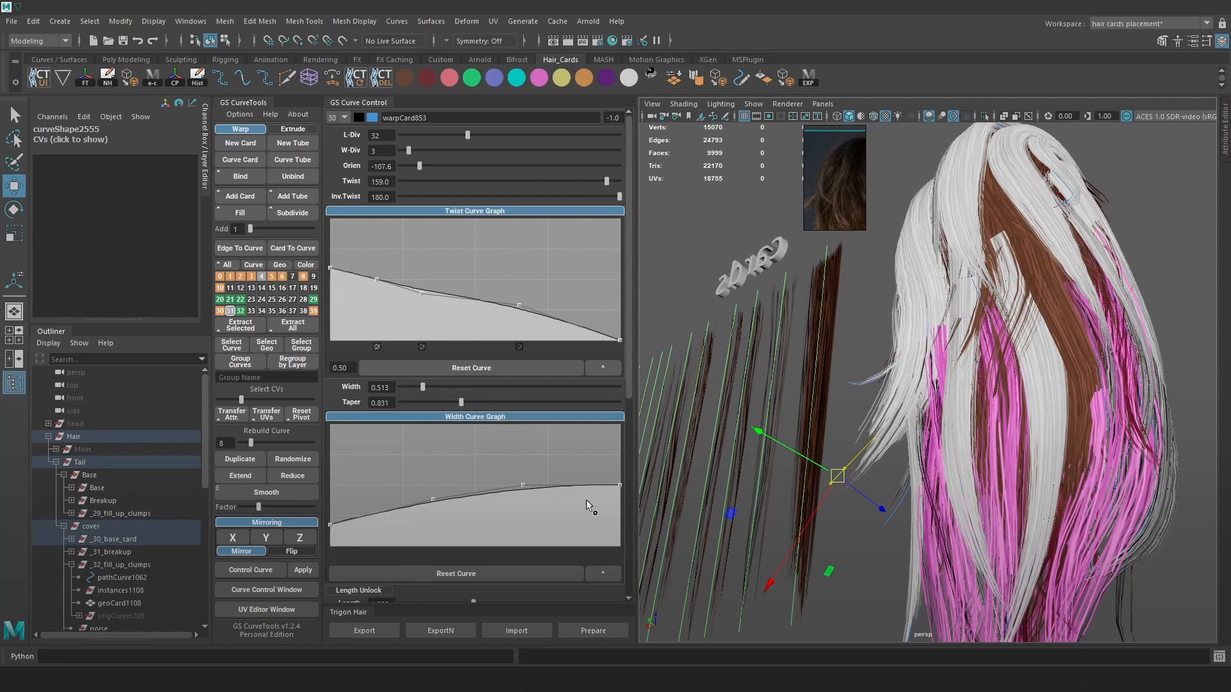
left_click_drag(618, 506, 620, 550)
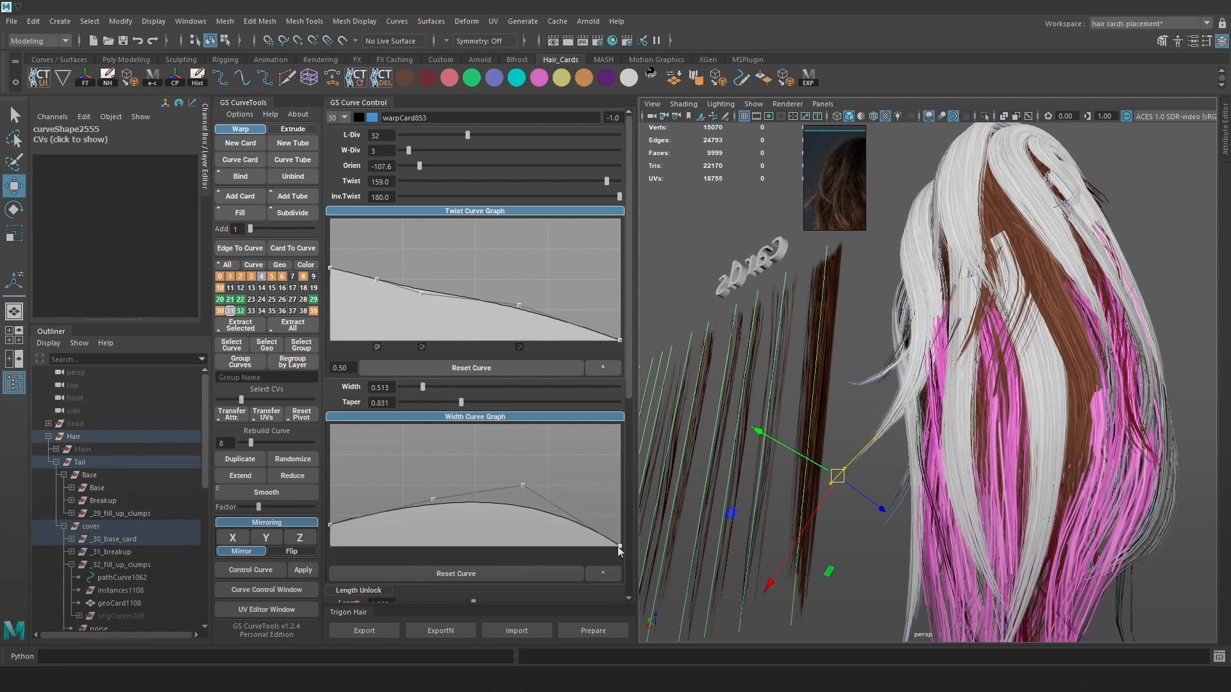
left_click_drag(915, 451, 1123, 499, "alt")
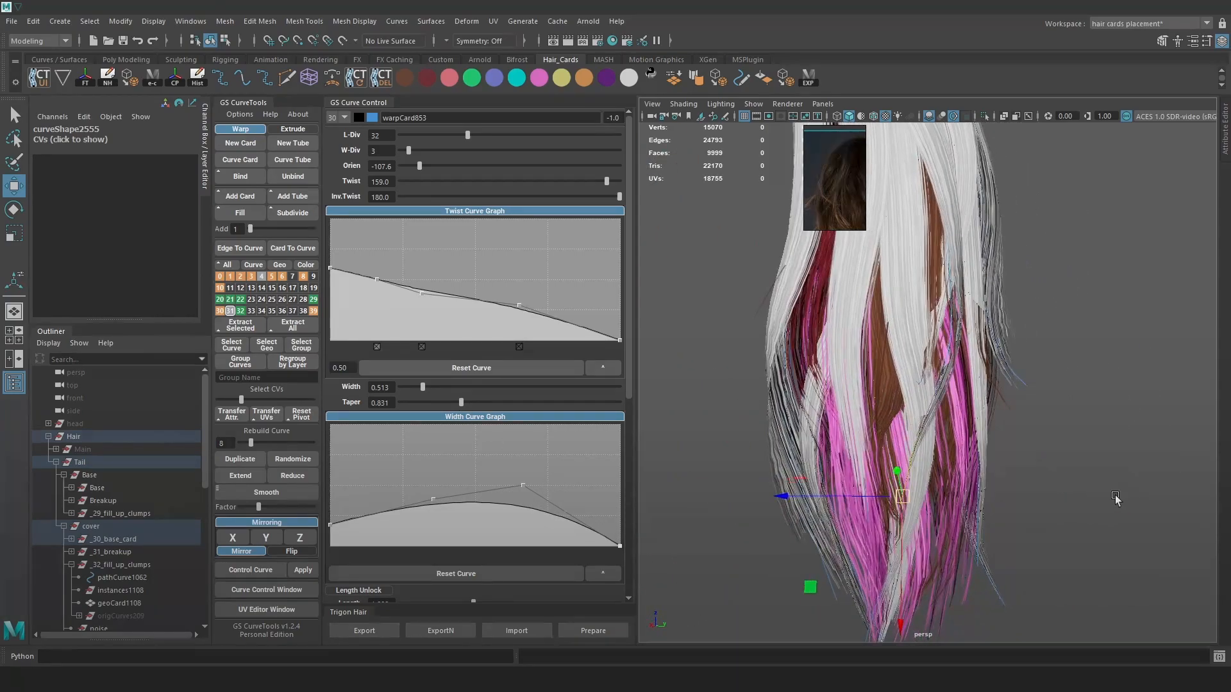
Examine the tapered flyaway card from several sides of the ponytail, and return to whole-object selection
left_click_drag(991, 521, 1068, 395, "alt")
key("b")
scroll(964, 349, "up", 3)
middle_click_drag(936, 276, 970, 403, "alt")
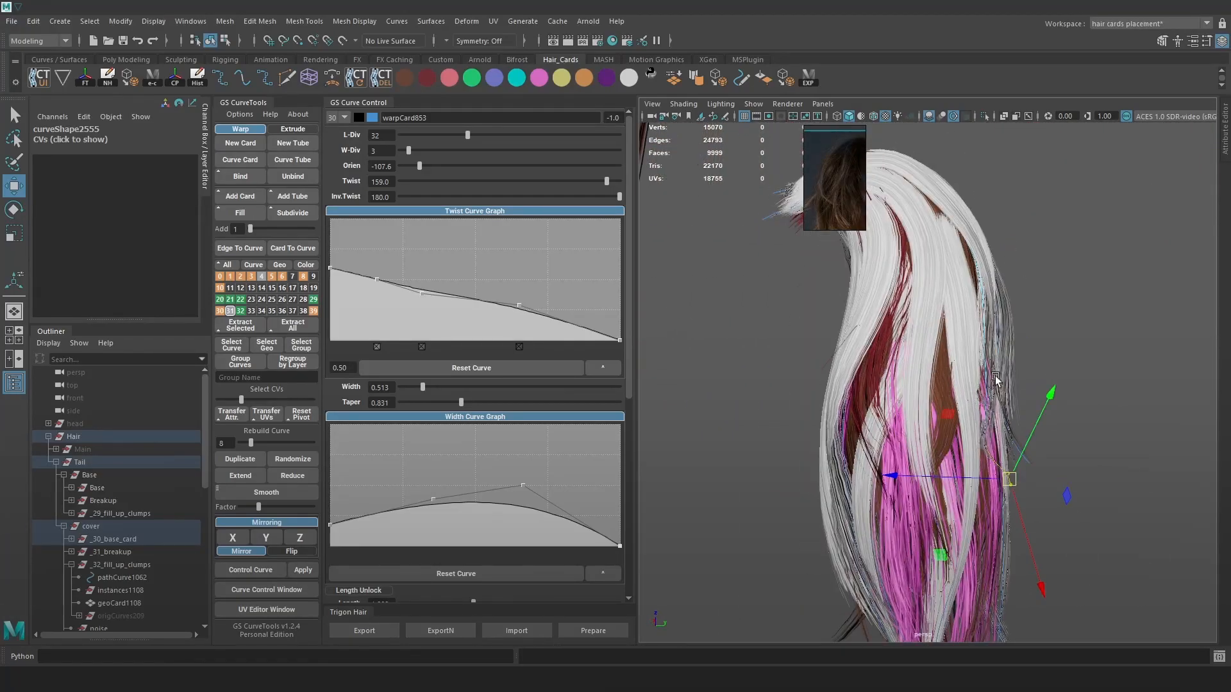
left_click_drag(1010, 338, 916, 337, "alt")
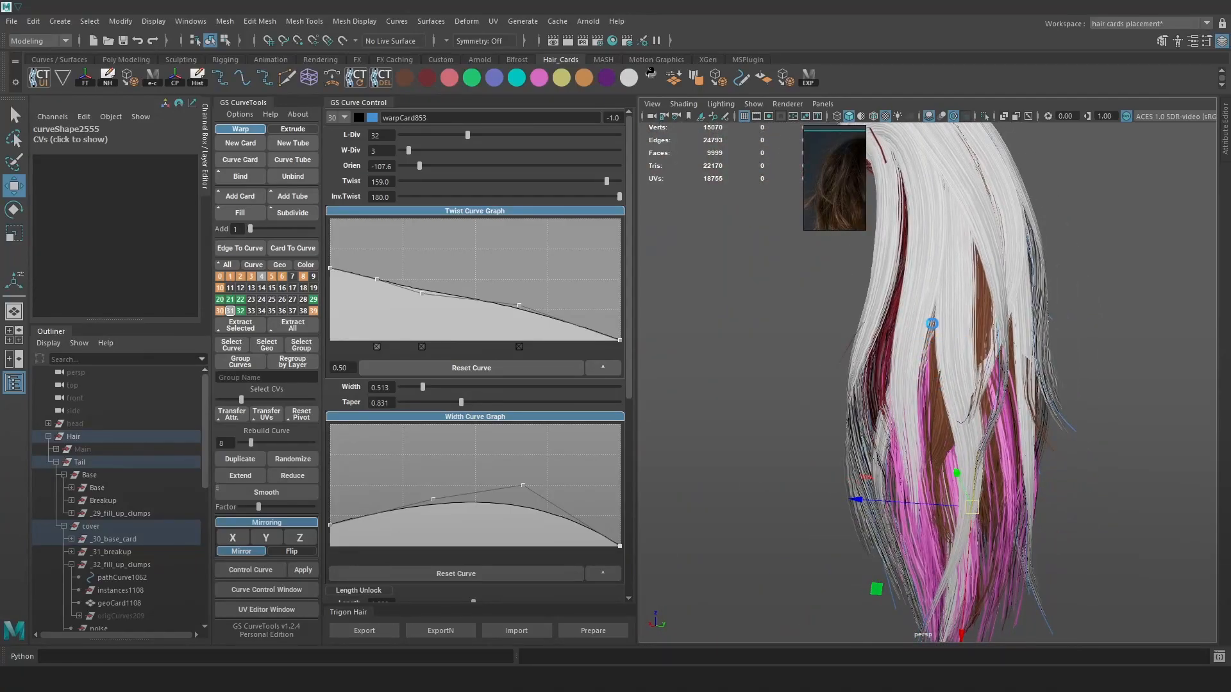
scroll(946, 280, "down", 4)
right_click_drag(947, 279, 1008, 262)
left_click(1125, 295)
Select the two newly added cover cards, try the violet-blue colour on them, and assign the salmon colour instead
left_click_drag(1126, 295, 1009, 275, "alt")
key("4")
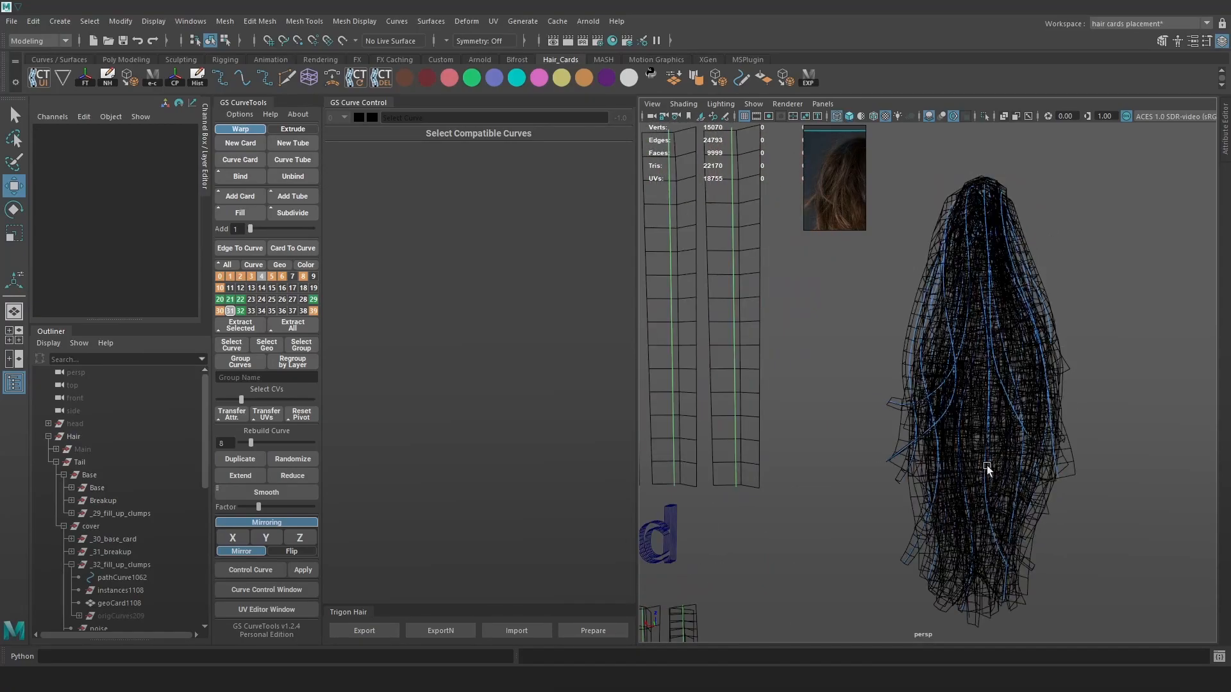
left_click(984, 475)
key("6")
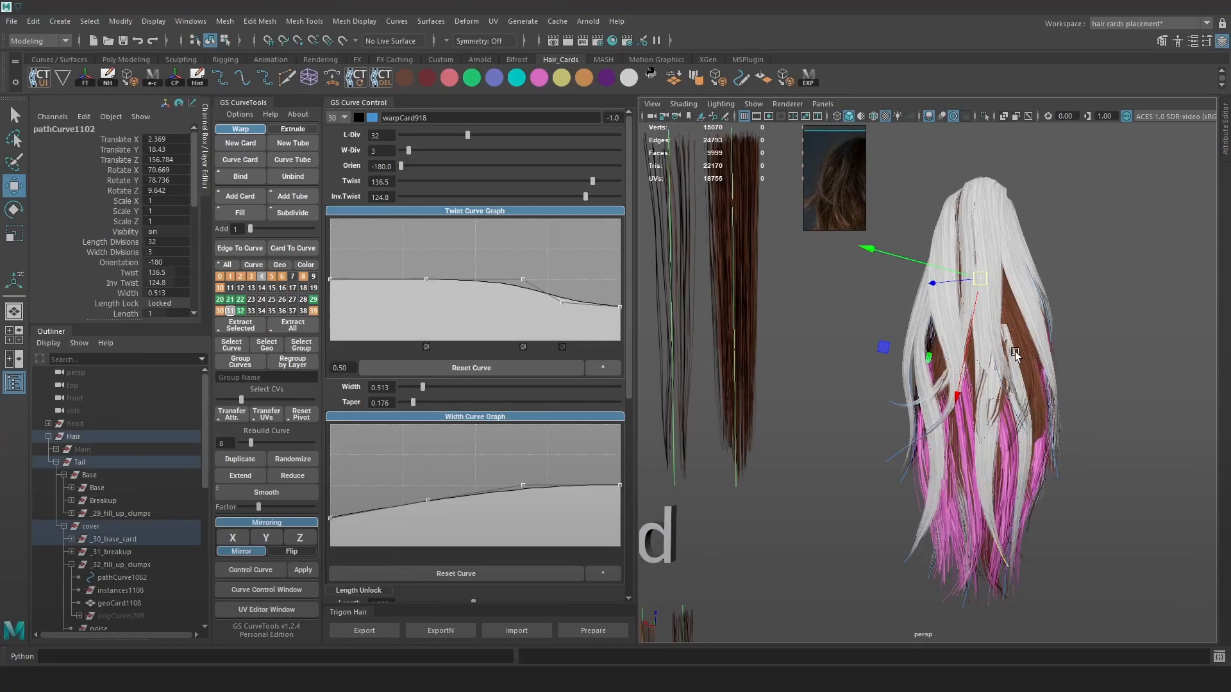
right_click_drag(1021, 352, 1020, 383, "alt")
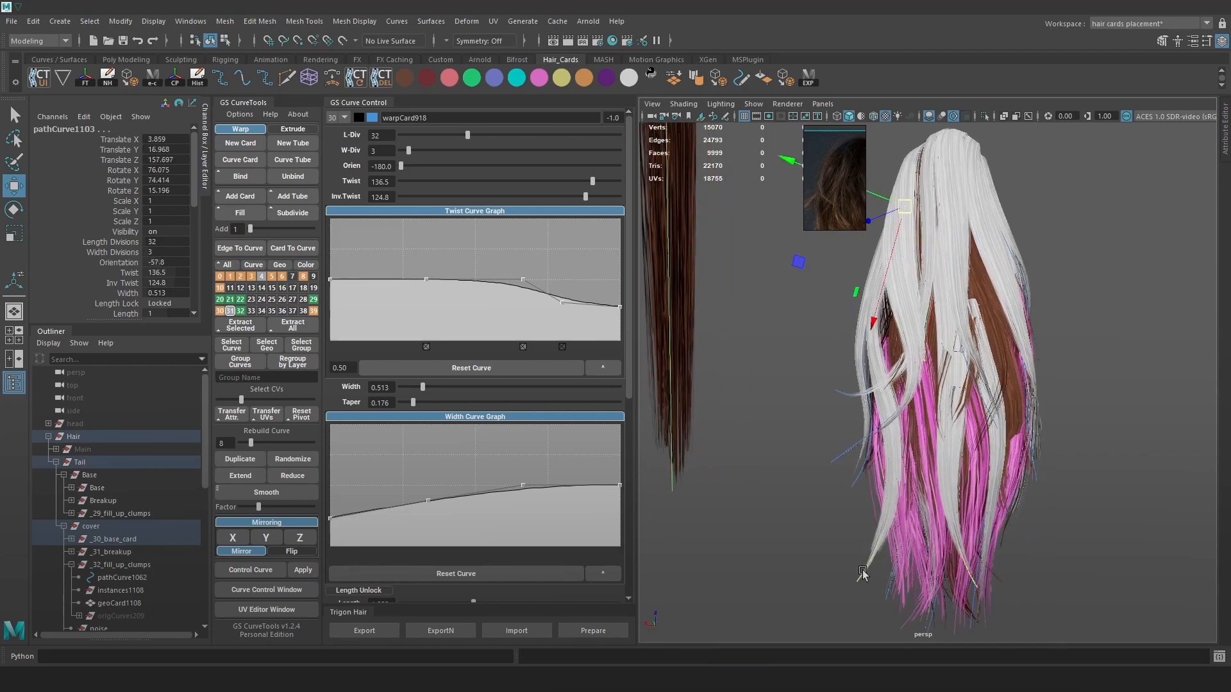
left_click(495, 78)
left_click(1080, 348)
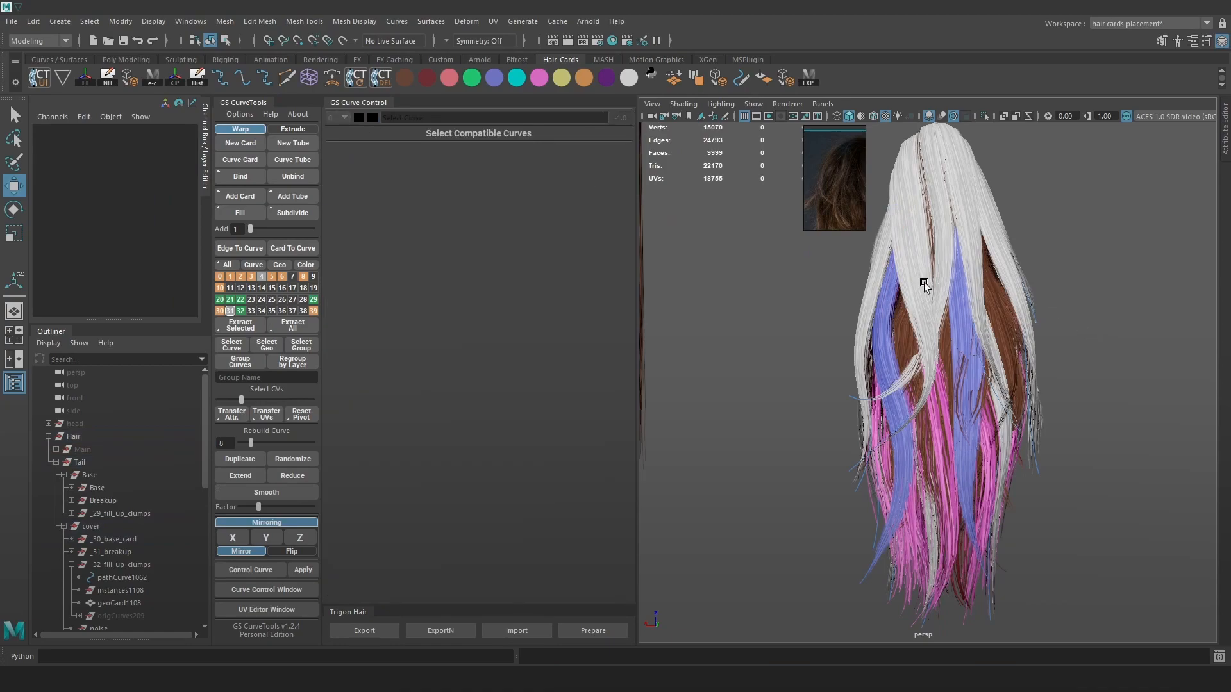
left_click(911, 214)
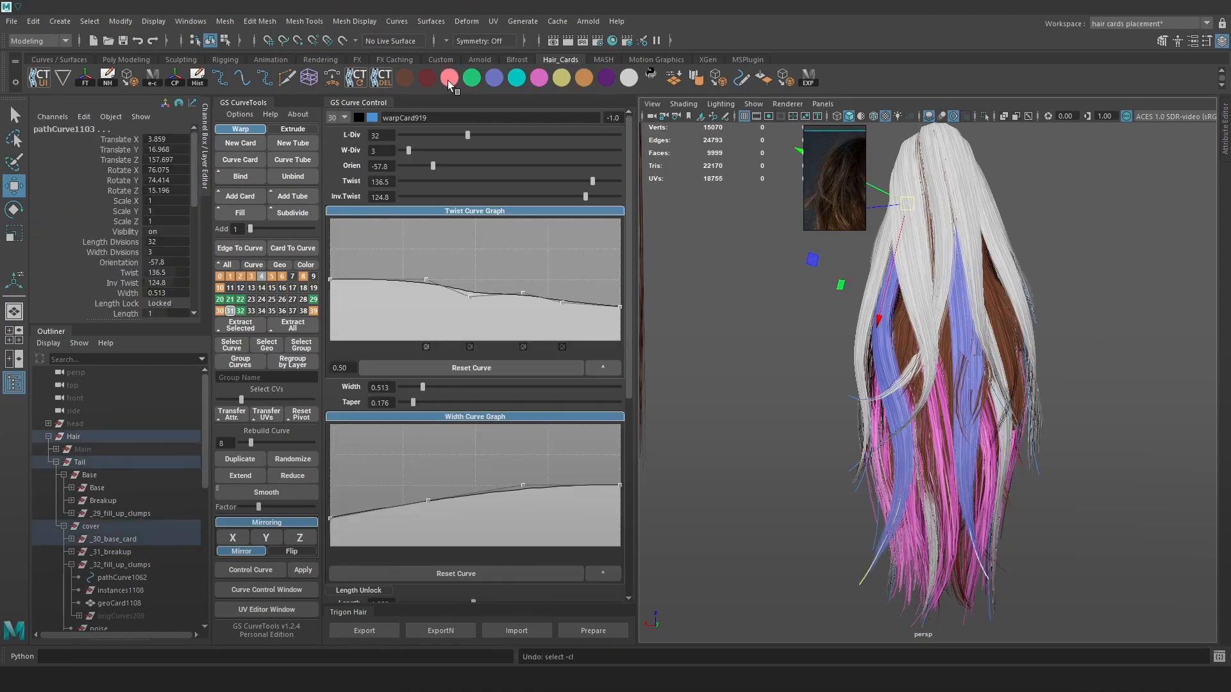
left_click(450, 78)
left_click_drag(1065, 305, 1038, 309, "alt")
Duplicate the middle salmon card, move the copy toward the brown gap beside it, and set its orientation to 137.8
left_click(972, 266)
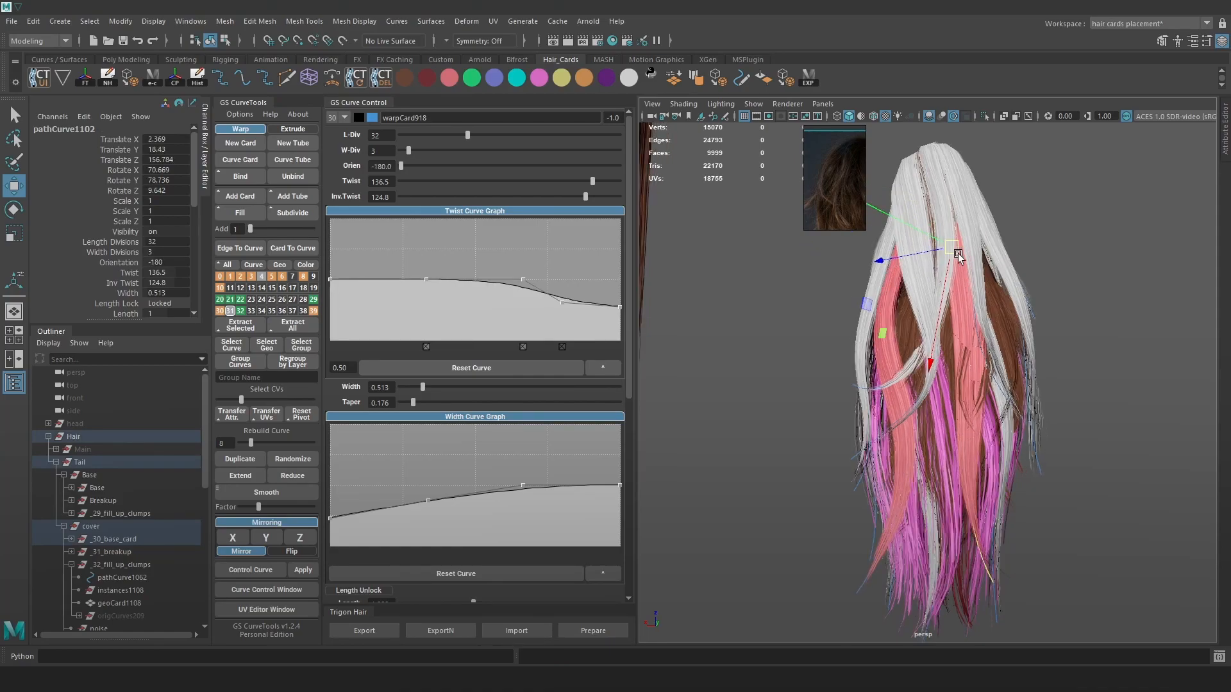
left_click_drag(1056, 420, 1019, 416, "alt")
left_click(252, 461)
left_click_drag(975, 279, 667, 185, "alt")
scroll(929, 271, "up", 2)
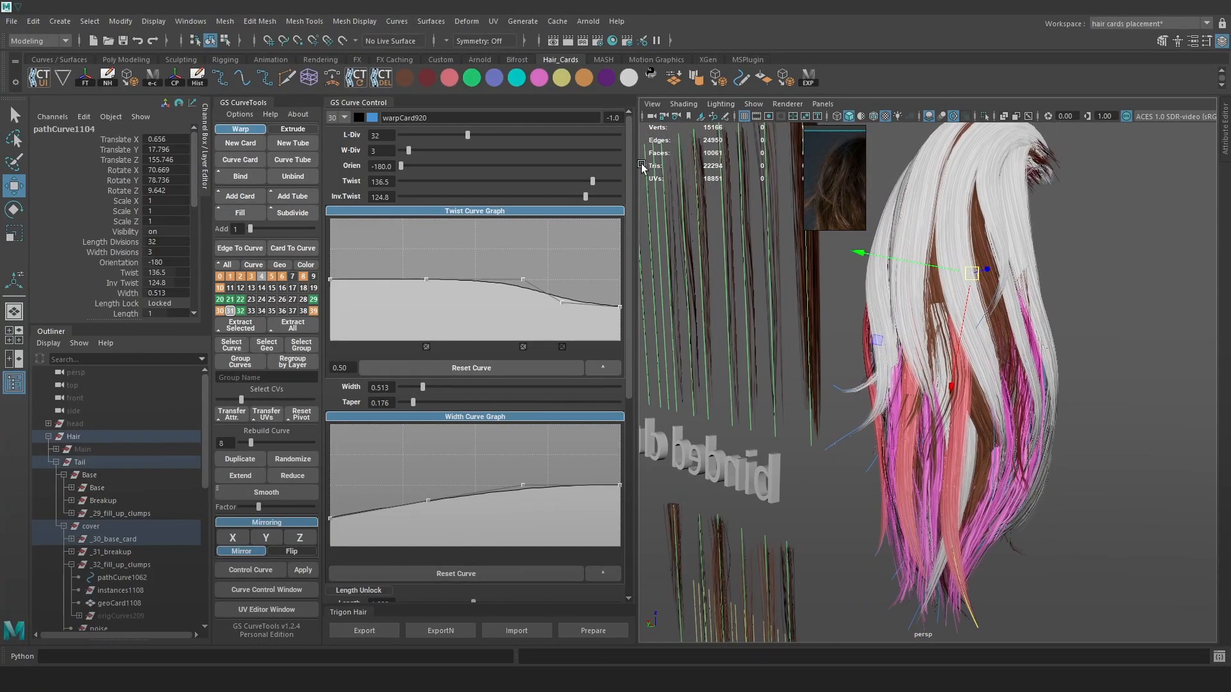
left_click_drag(391, 166, 485, 166)
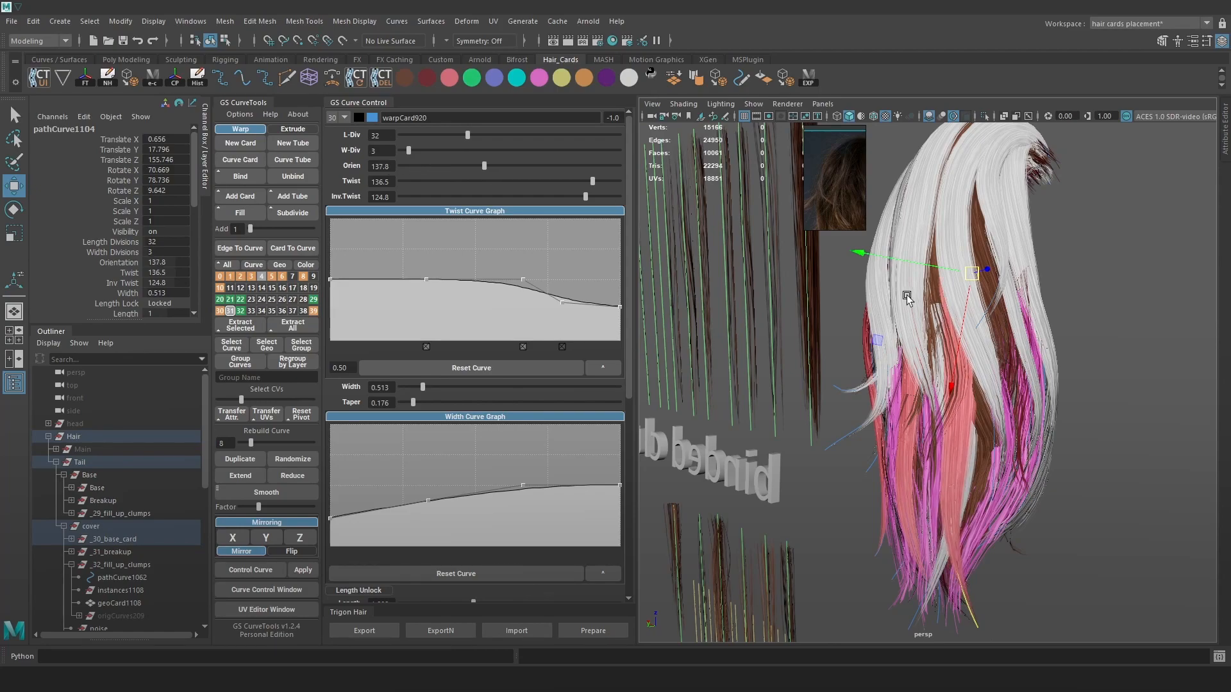
Place the duplicate card's root over the gap on the ponytail's side and show its control points for editing
mouse_move(983, 287)
left_mouse_down("alt")
mouse_move(1038, 302)
mouse_move(983, 292)
left_mouse_up("alt")
left_click_drag(1019, 297, 958, 262, "alt")
left_click(971, 267)
left_click(968, 270)
left_click_drag(958, 263, 1124, 231, "alt")
scroll(1087, 314, "up", 3)
right_click_drag(1124, 231, 1153, 231)
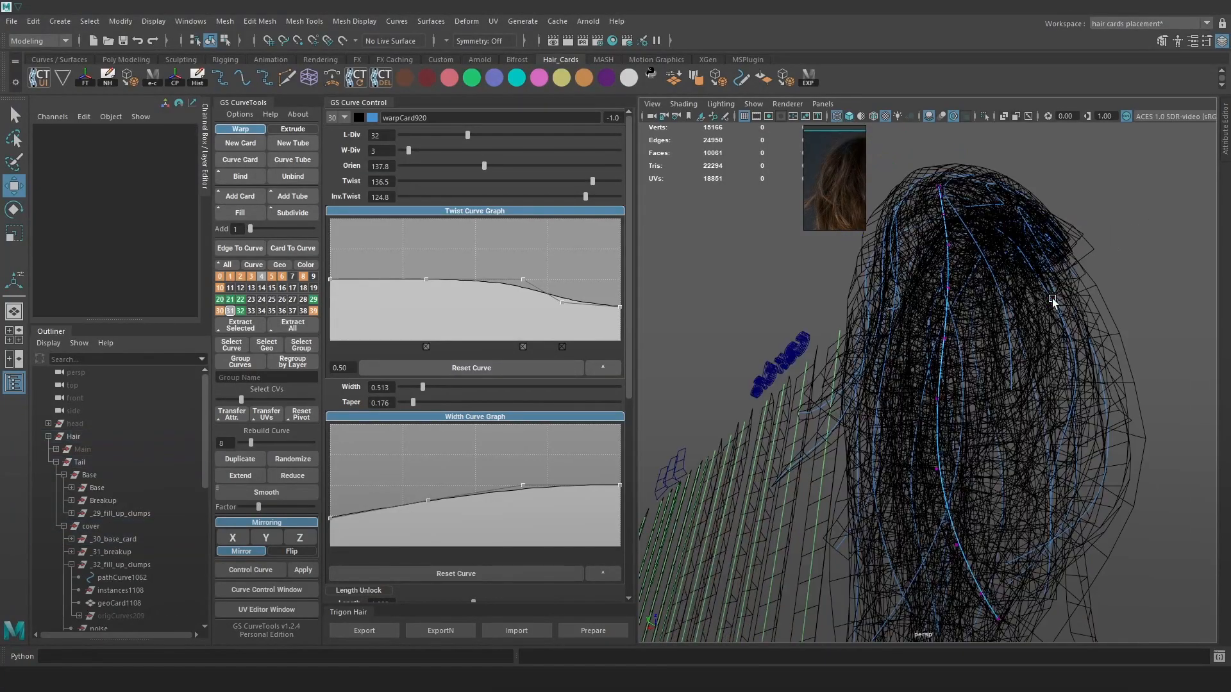
key("6")
Move the duplicate card's middle control point along the ponytail's side, and undo the last change
mouse_move(979, 428)
left_mouse_down()
mouse_move(914, 375)
mouse_move(992, 467)
mouse_move(983, 485)
left_mouse_up()
scroll(991, 467, "down", 2)
key("b")
left_click_drag(884, 465, 848, 487)
left_click(814, 468)
key("ctrl+z")
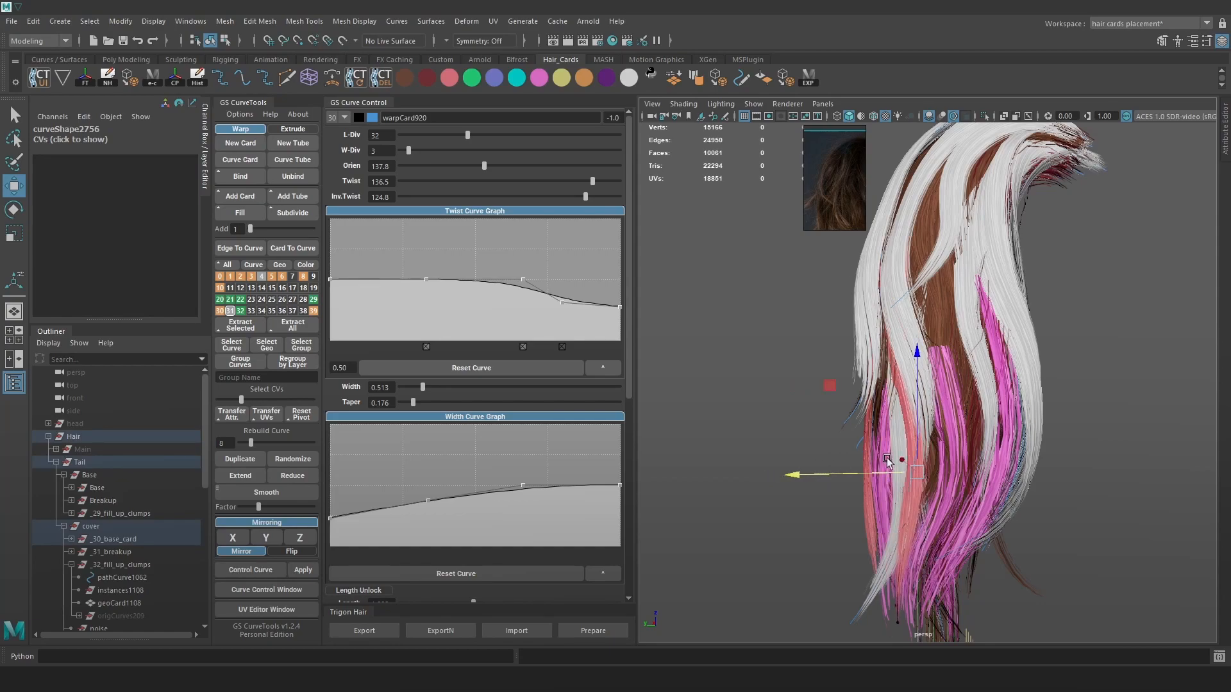
Nudge the duplicate card's middle control point, and set the card's orientation to 164.7 and its twist to 91.9
left_click_drag(886, 458, 884, 432, "alt")
left_click_drag(487, 170, 476, 168)
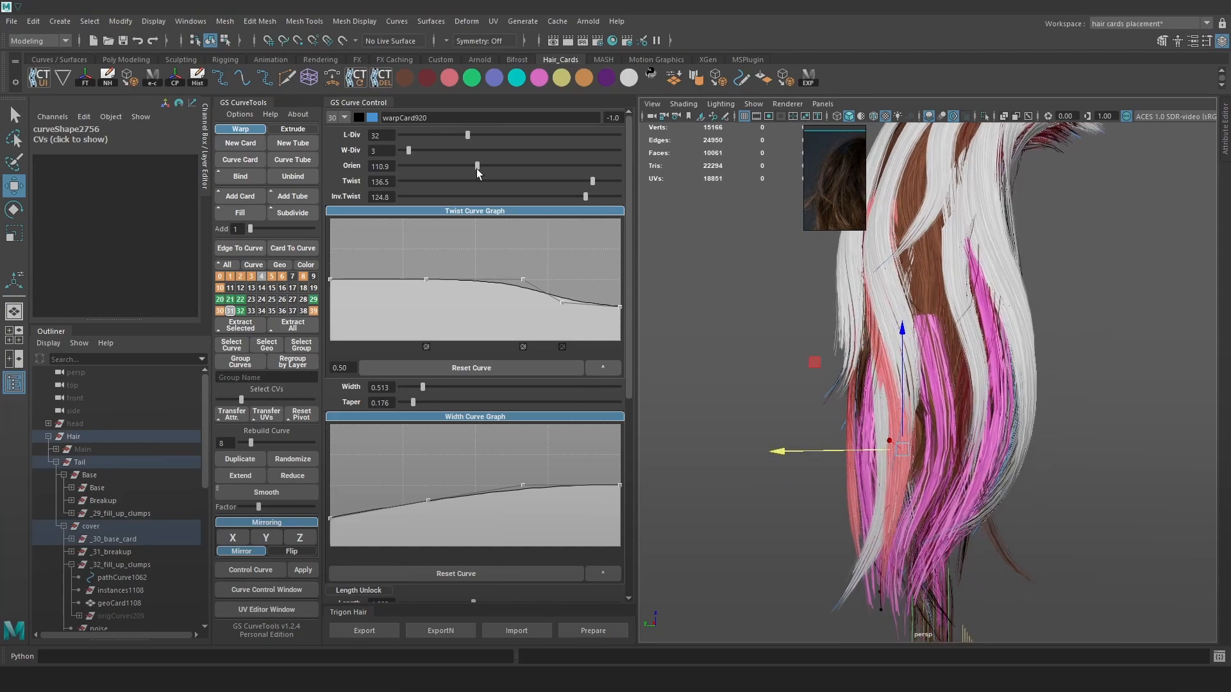
left_click_drag(897, 500, 936, 509, "alt")
left_click_drag(899, 444, 910, 447)
left_click_drag(911, 448, 955, 470, "alt")
left_click_drag(956, 470, 1025, 451, "alt")
left_click_drag(475, 167, 490, 166)
left_click_drag(786, 330, 925, 328, "alt")
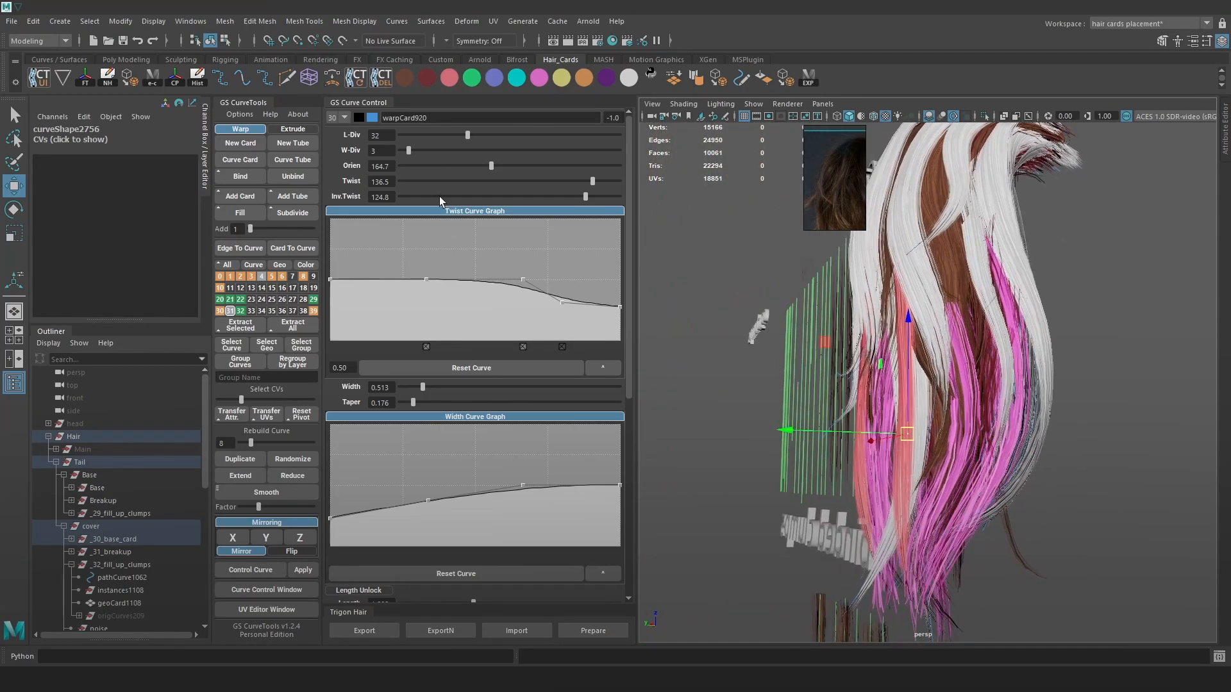
left_click_drag(593, 182, 564, 182)
left_click_drag(779, 311, 980, 352, "alt")
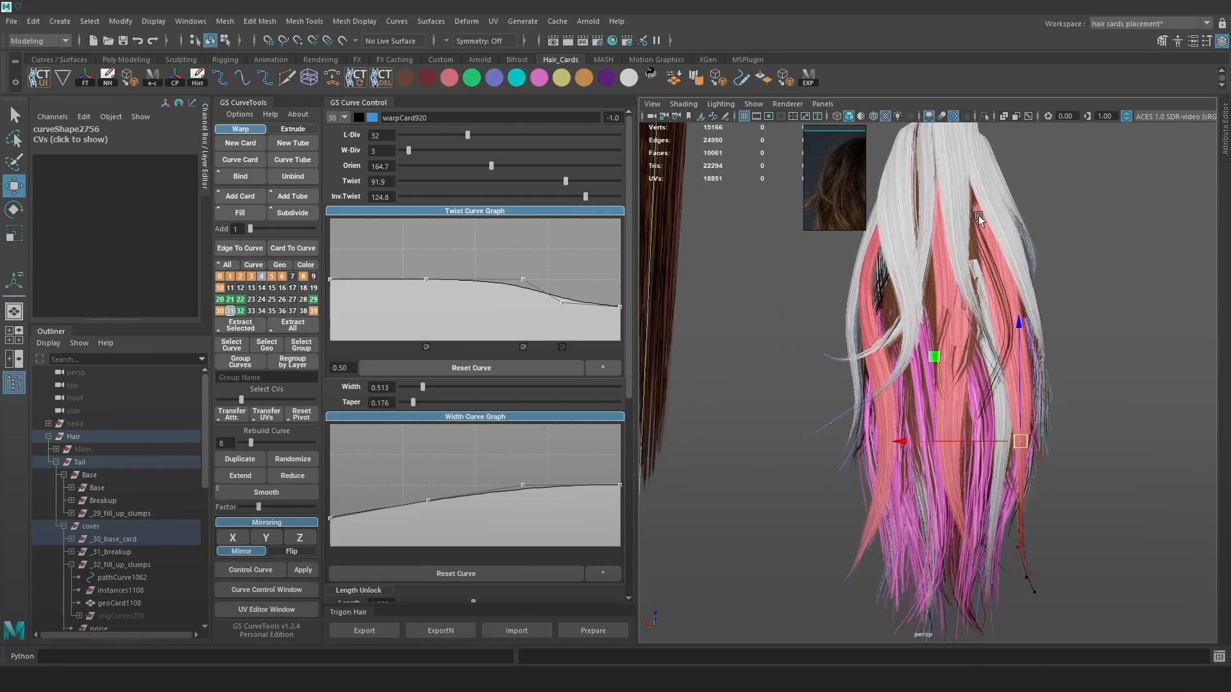
Select the duplicate card's tip control points and move them so its end follows the ponytail's flow
left_click_drag(1050, 468, 917, 449, "alt")
left_click_drag(872, 608, 927, 580)
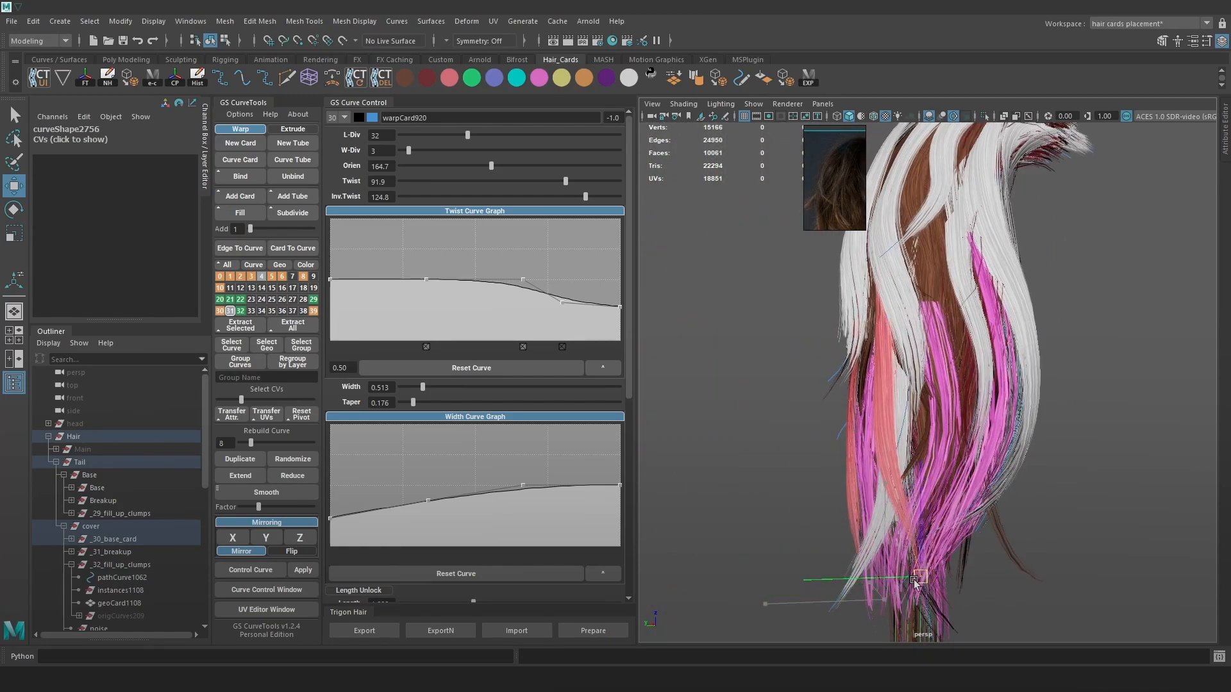
left_click_drag(911, 455, 832, 423, "alt")
key("e")
key("w")
left_click_drag(838, 573, 870, 570)
left_click_drag(959, 564, 1130, 566, "alt")
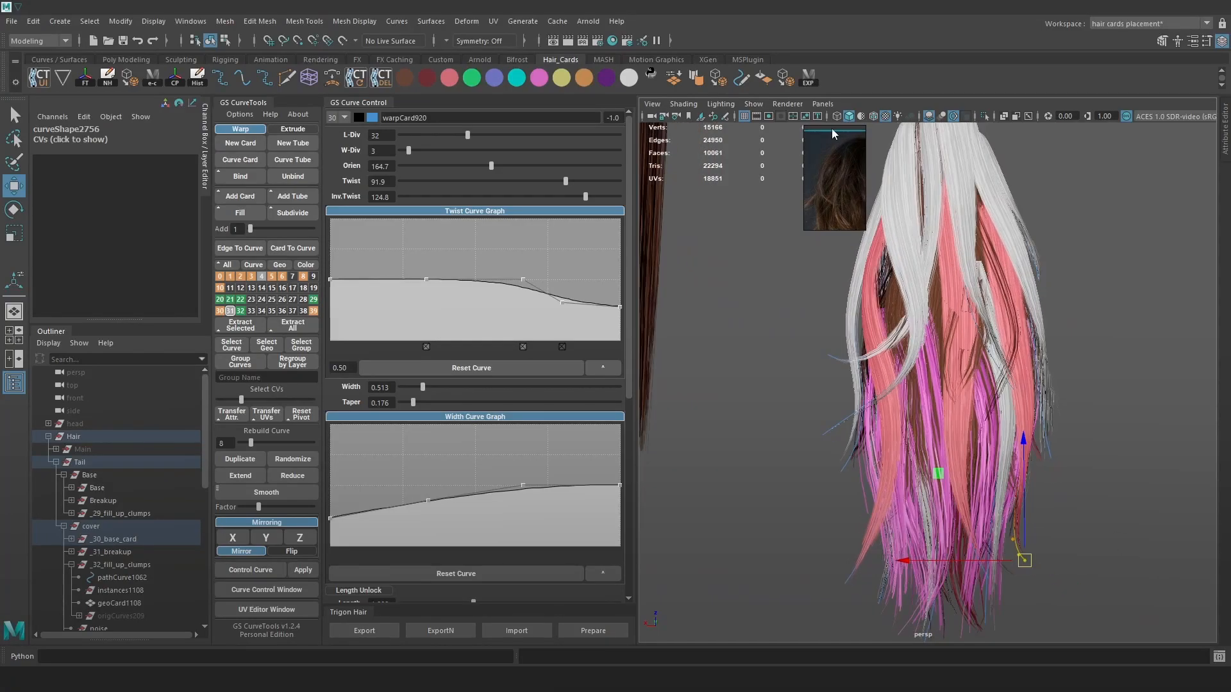
Export the updated hair, switch to Marmoset Toolbag, and inspect the ponytail from behind and from the side
left_click(809, 79)
key("alt+Tab")
left_click_drag(769, 429, 671, 409, "alt")
left_click_drag(815, 437, 839, 446, "alt")
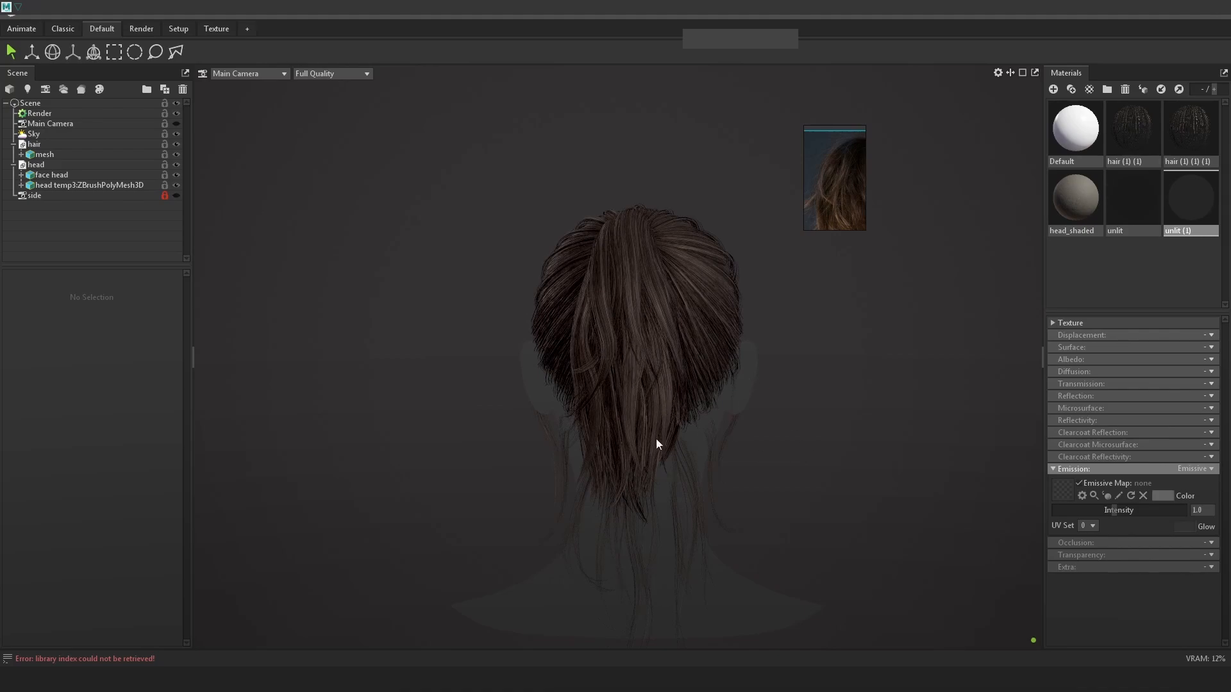
left_click_drag(593, 391, 646, 403, "alt")
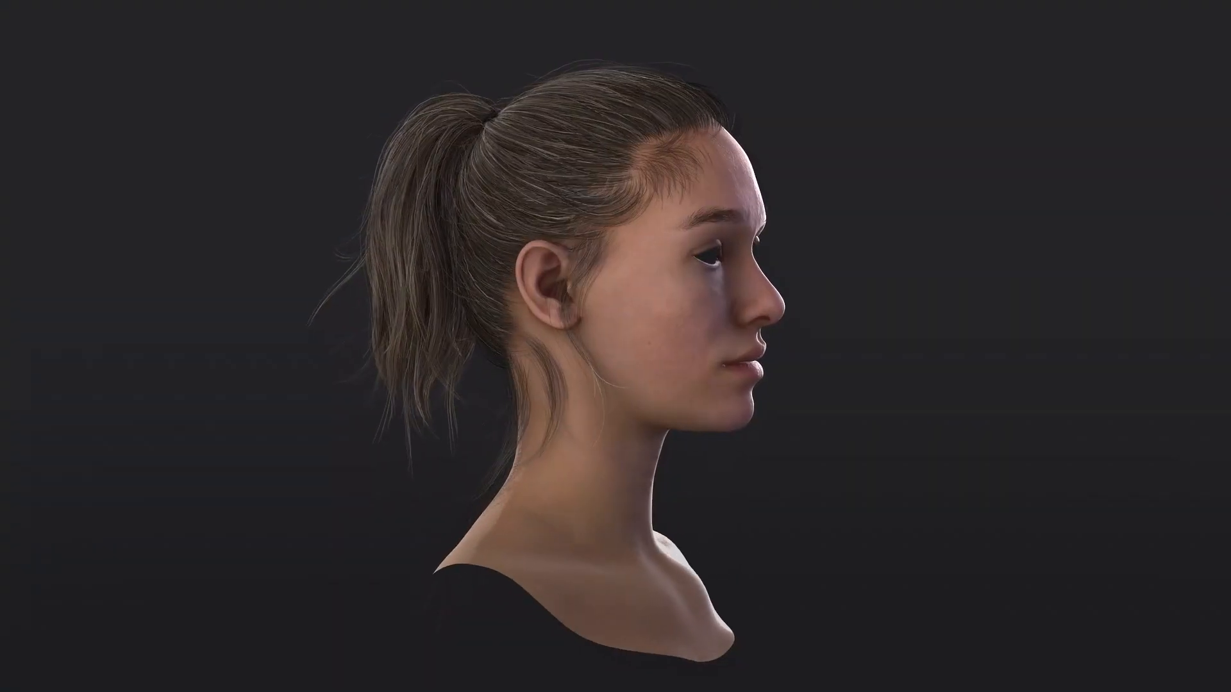